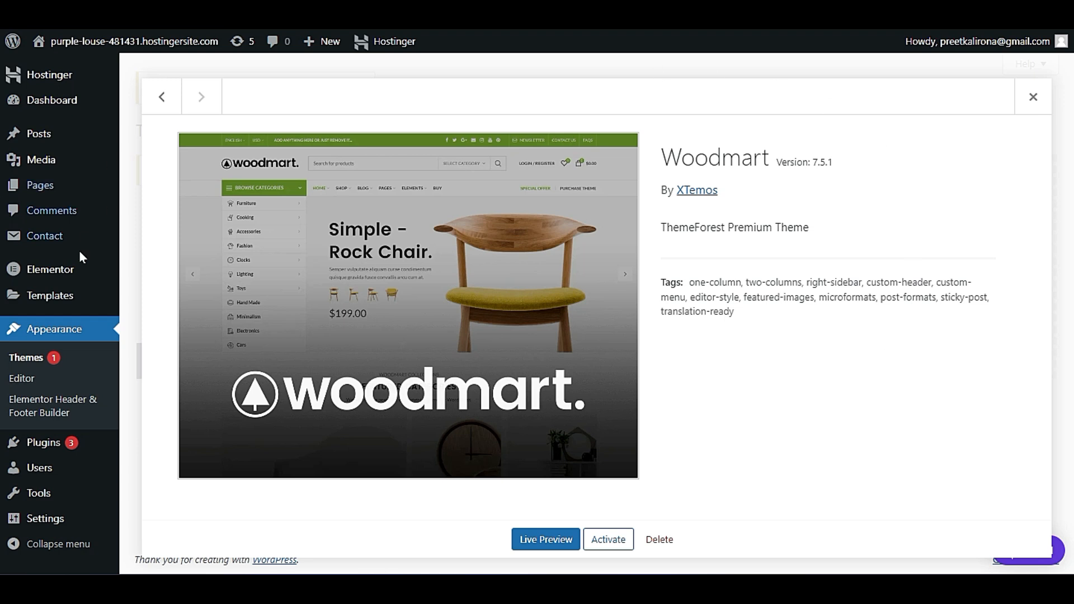
Close the Woodmart theme details and activate the Woodmart theme from the installed themes.
left_click(34, 358)
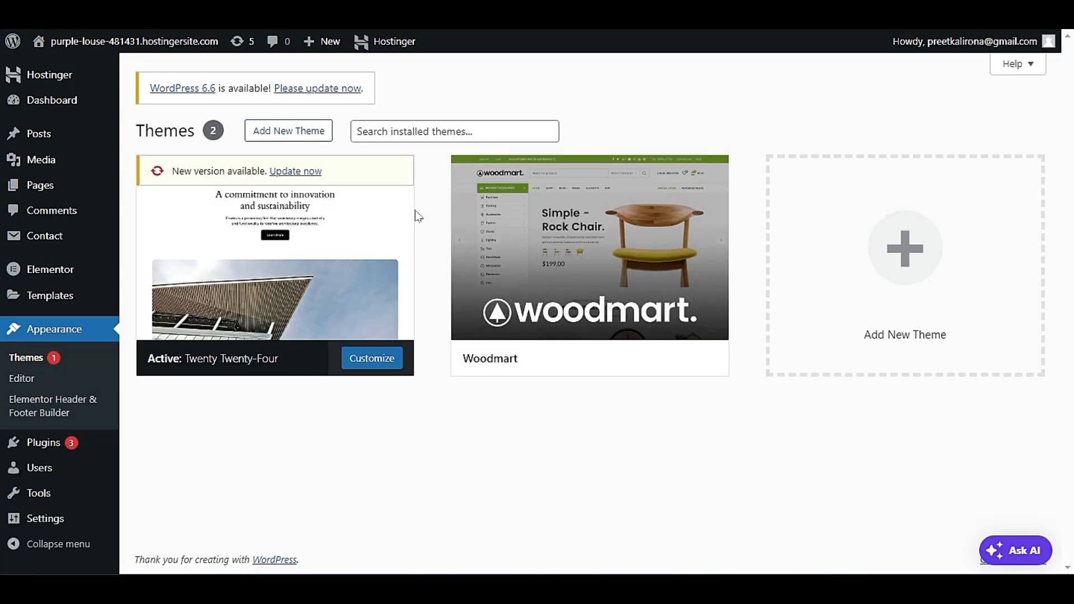
mouse_move(578, 319)
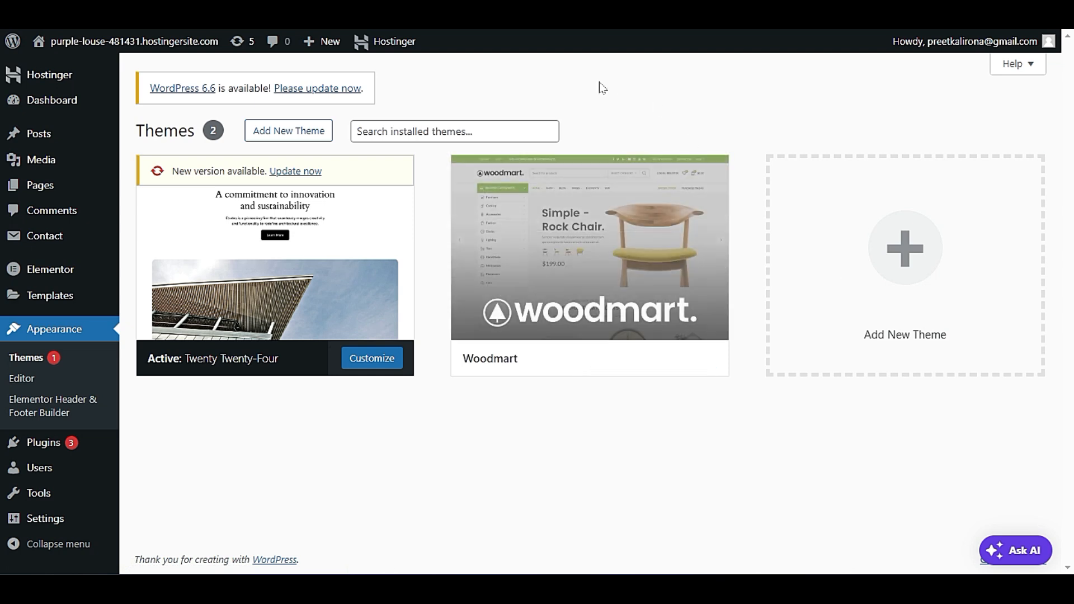
left_click(617, 359)
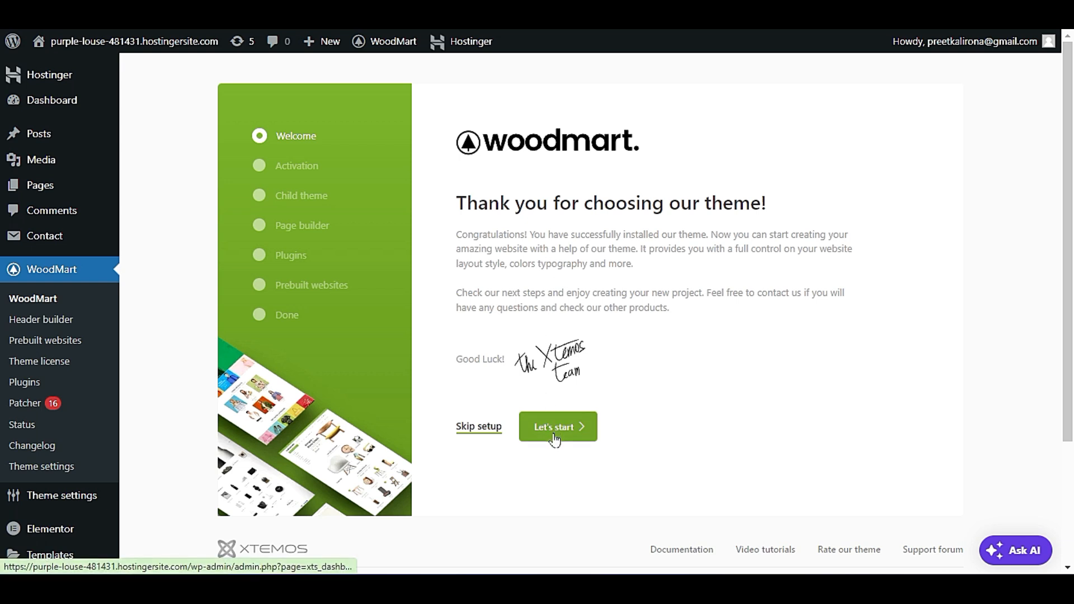
Start the Woodmart setup wizard, continue past the theme license, and install the Woodmart child theme.
left_click(571, 427)
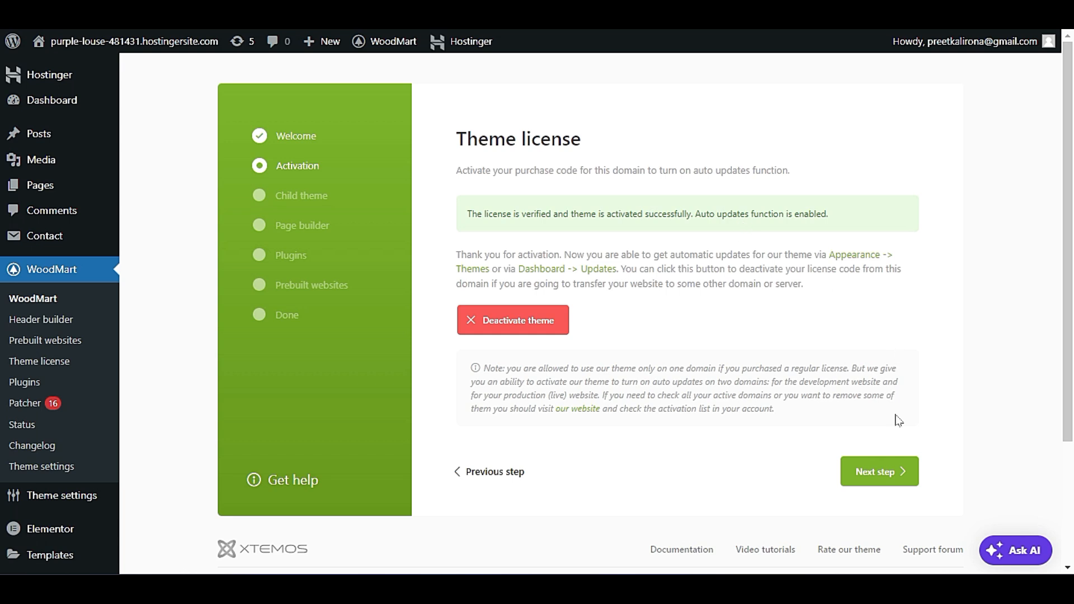
left_click(911, 472)
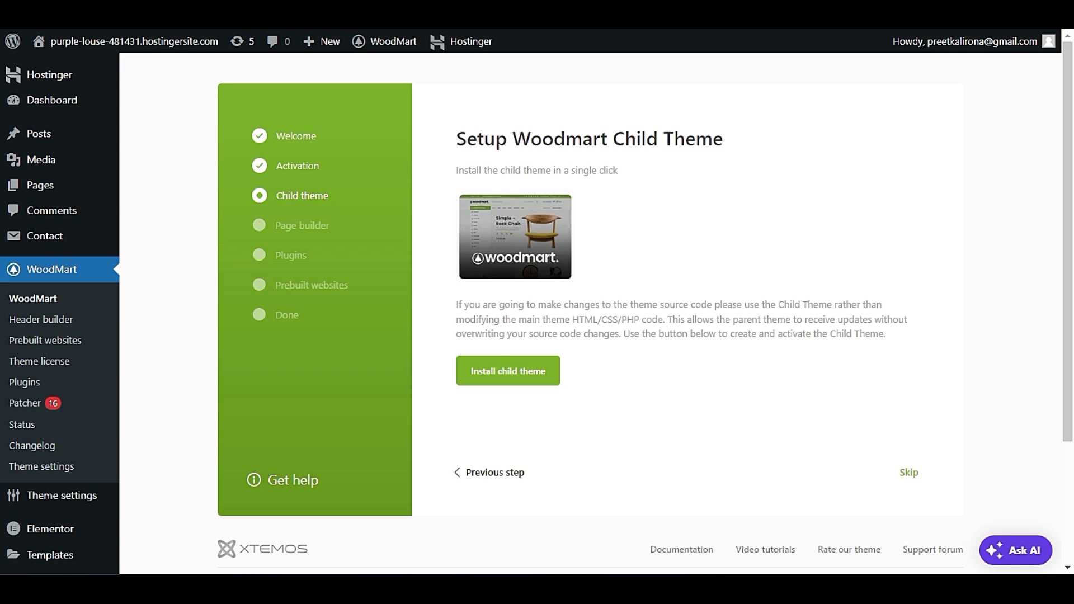
left_click(527, 371)
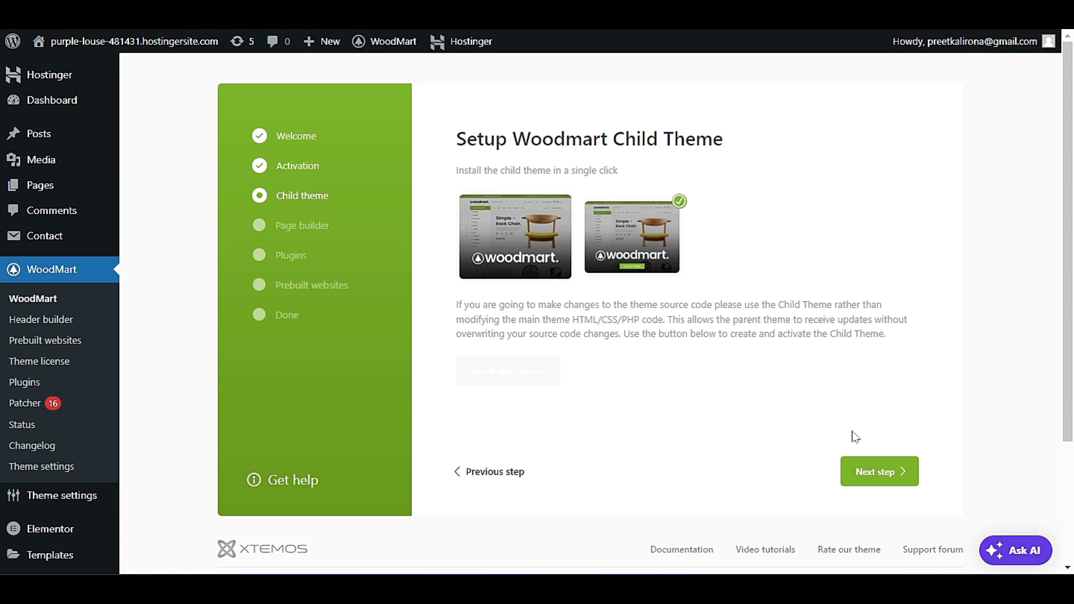
left_click(889, 472)
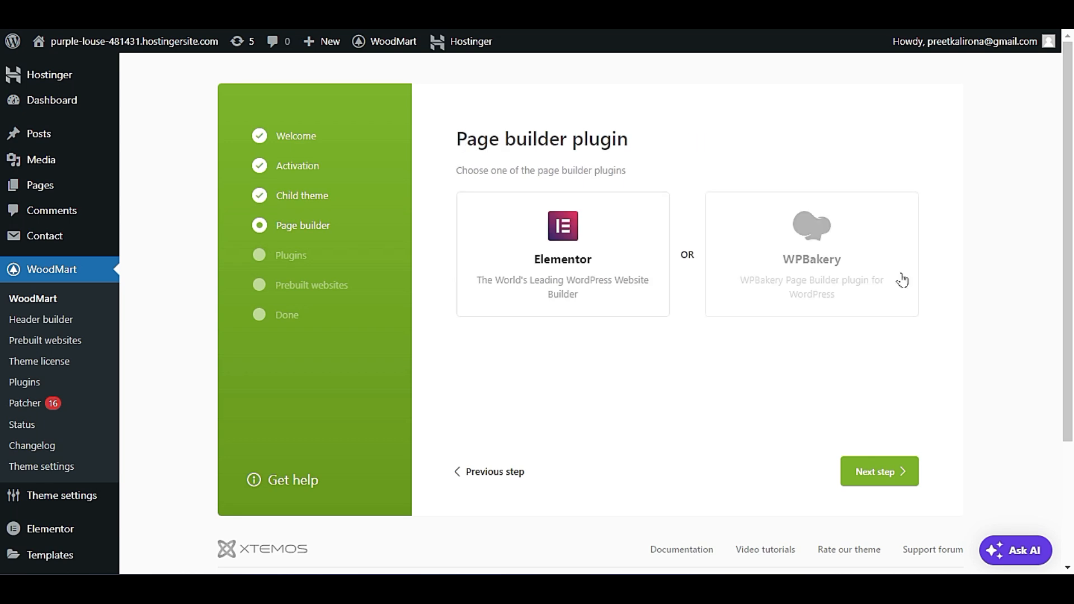
Compare the two page builder options, choose Elementor, and continue to the plugins activation stage.
left_click(635, 279)
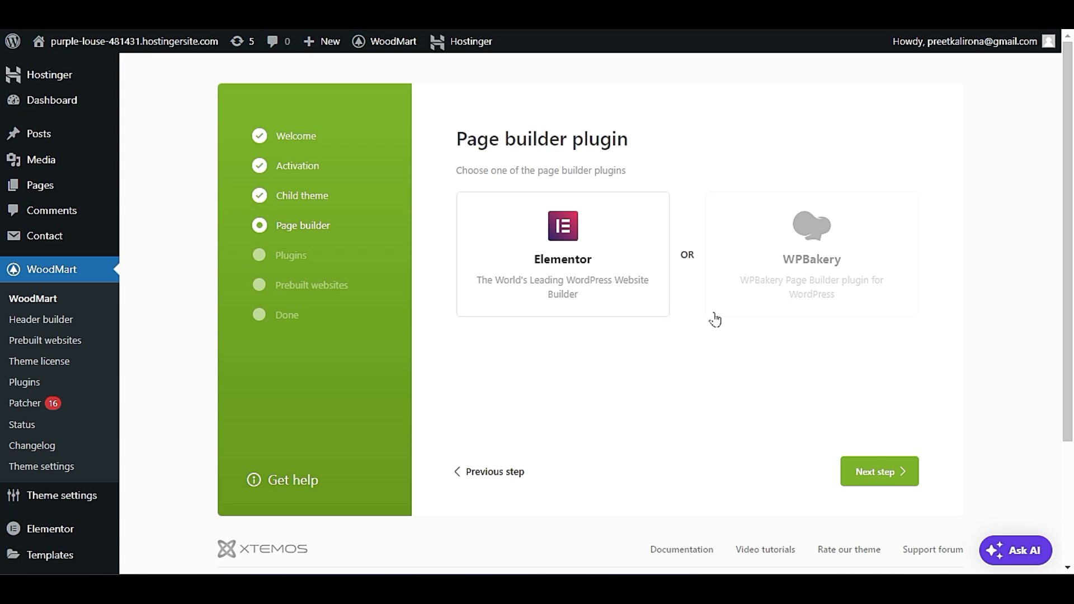
left_click(786, 263)
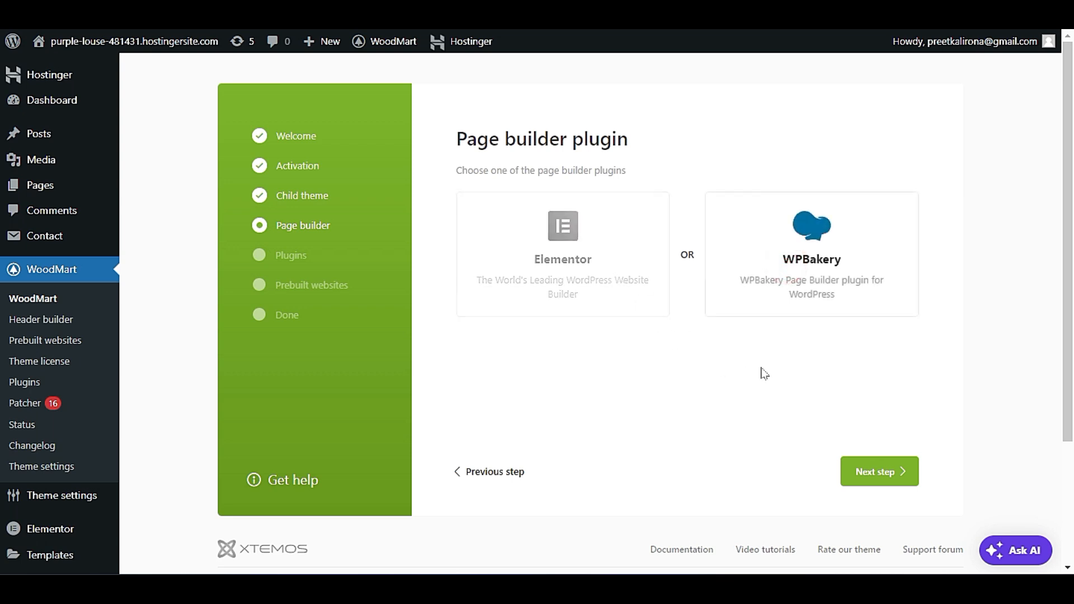
left_click(608, 293)
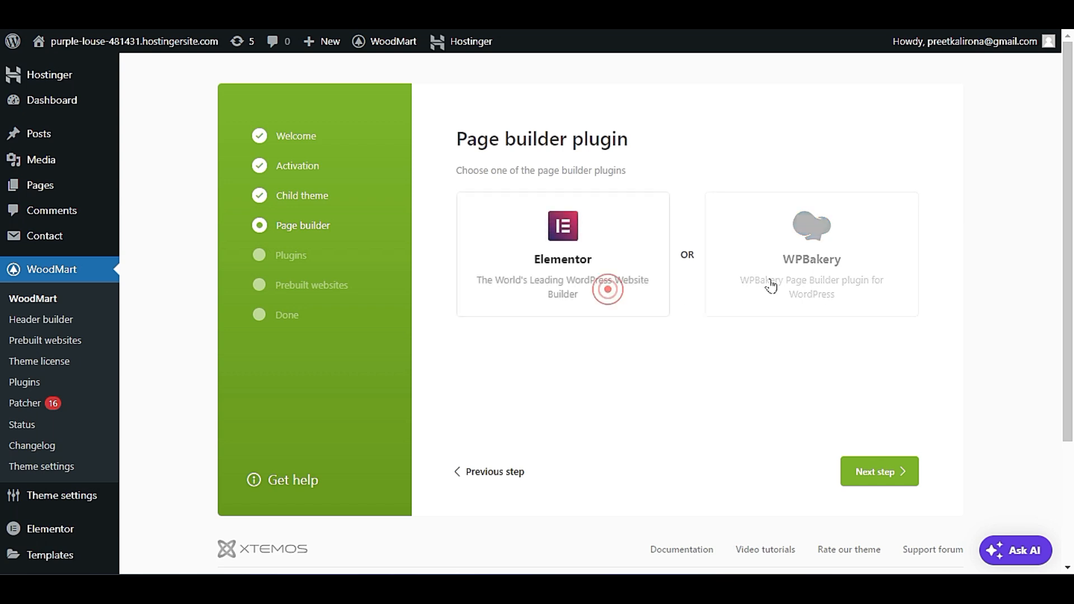
left_click(758, 281)
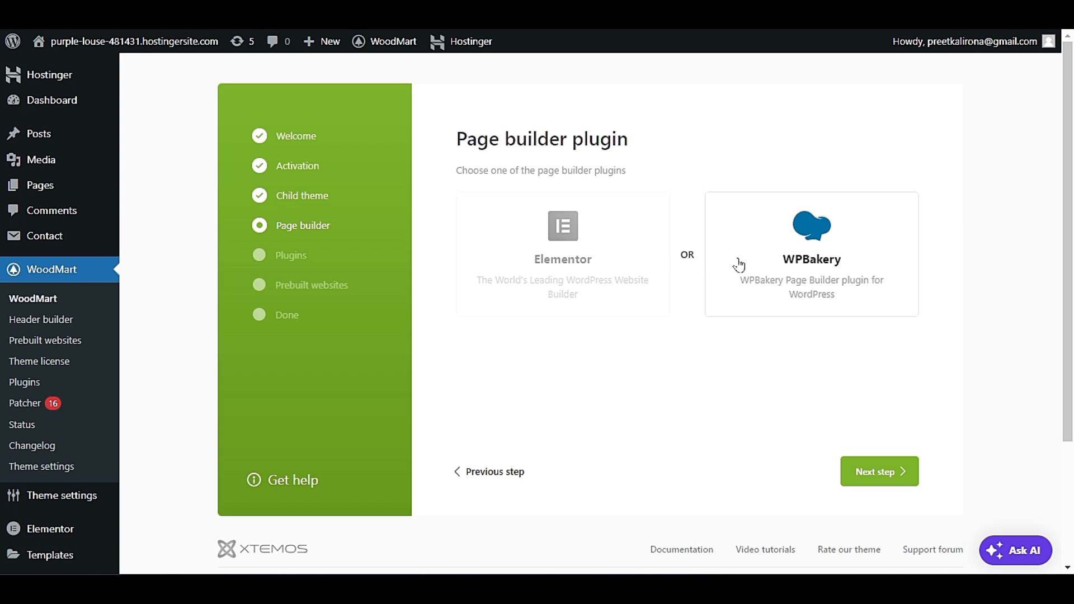
left_click(543, 258)
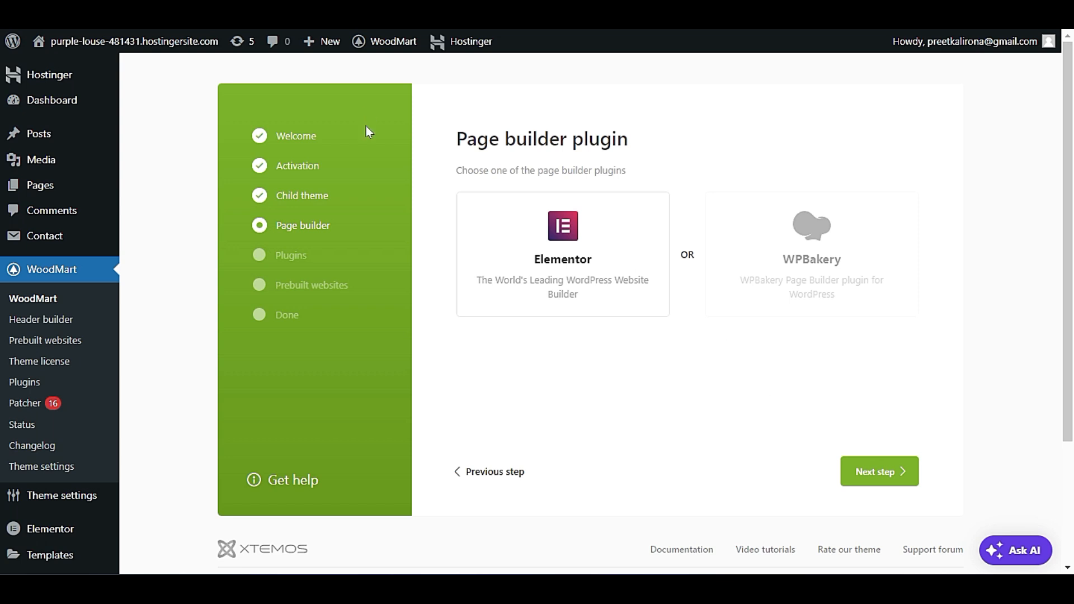
left_click(880, 469)
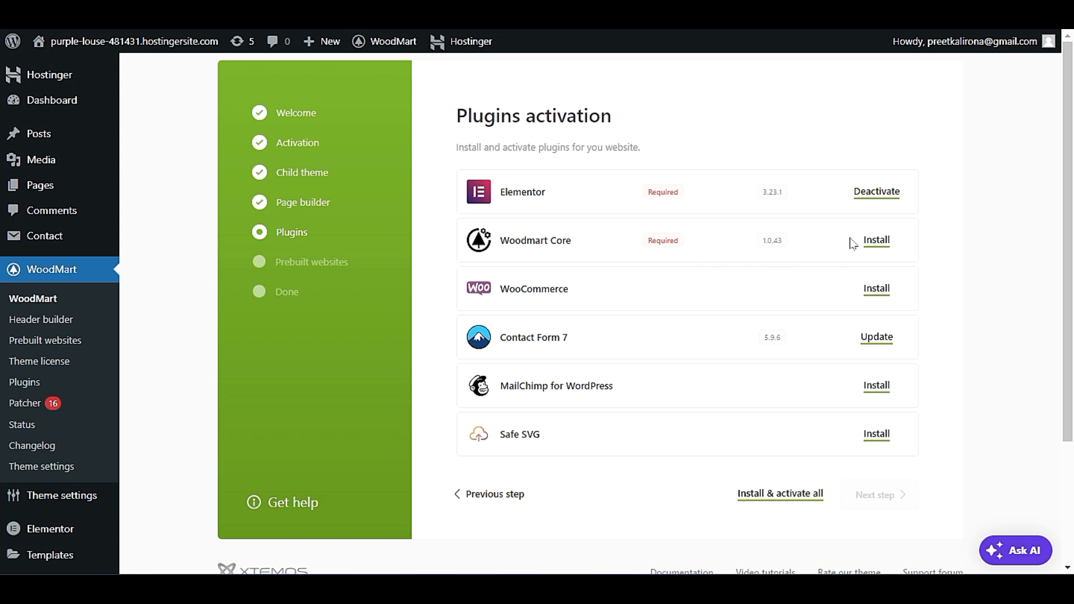
Install the Woodmart Core and WooCommerce plugins, then continue to the prebuilt websites stage.
left_click(869, 240)
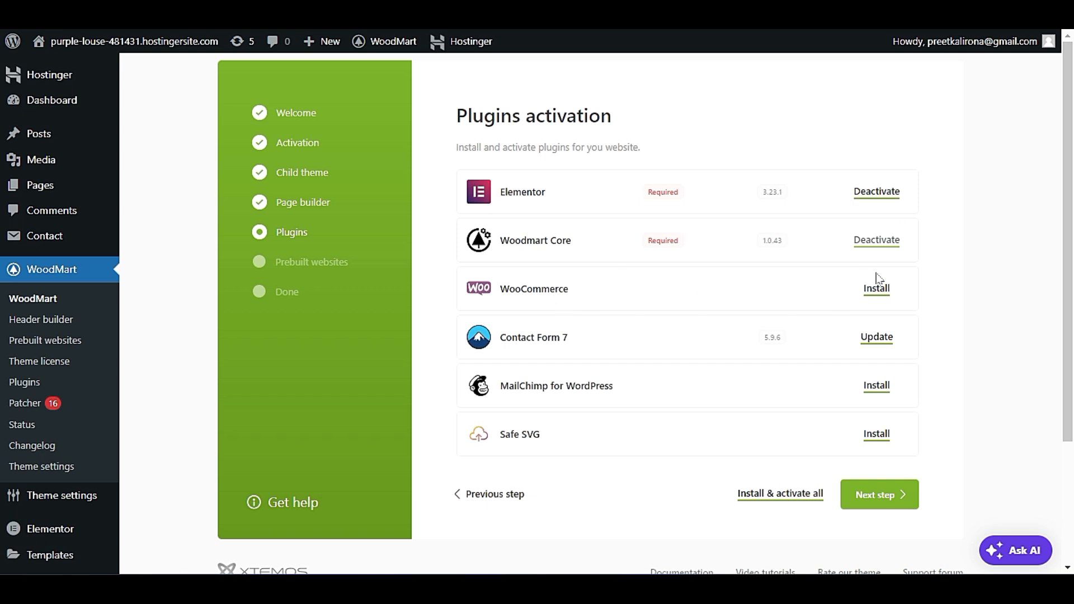
left_click(876, 290)
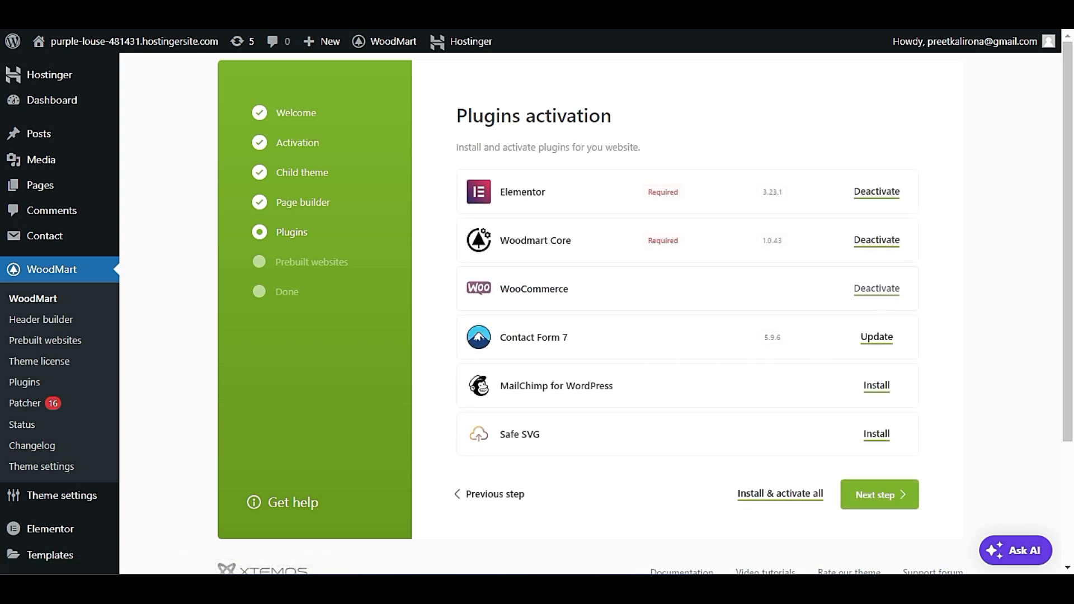
scroll(612, 354, "down", 1)
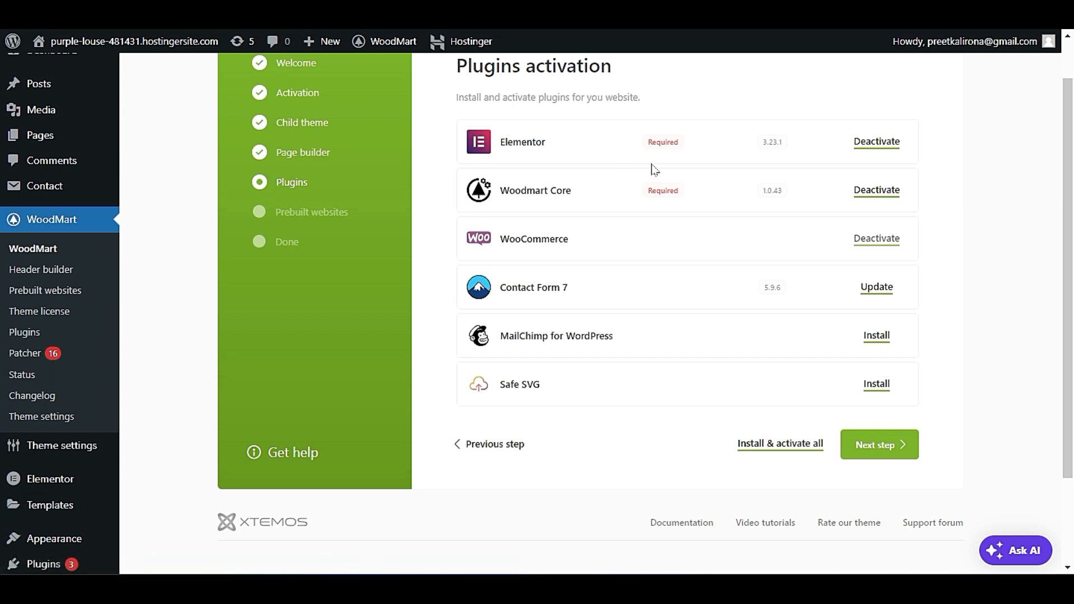
double_click(663, 142)
left_click(677, 143)
double_click(663, 190)
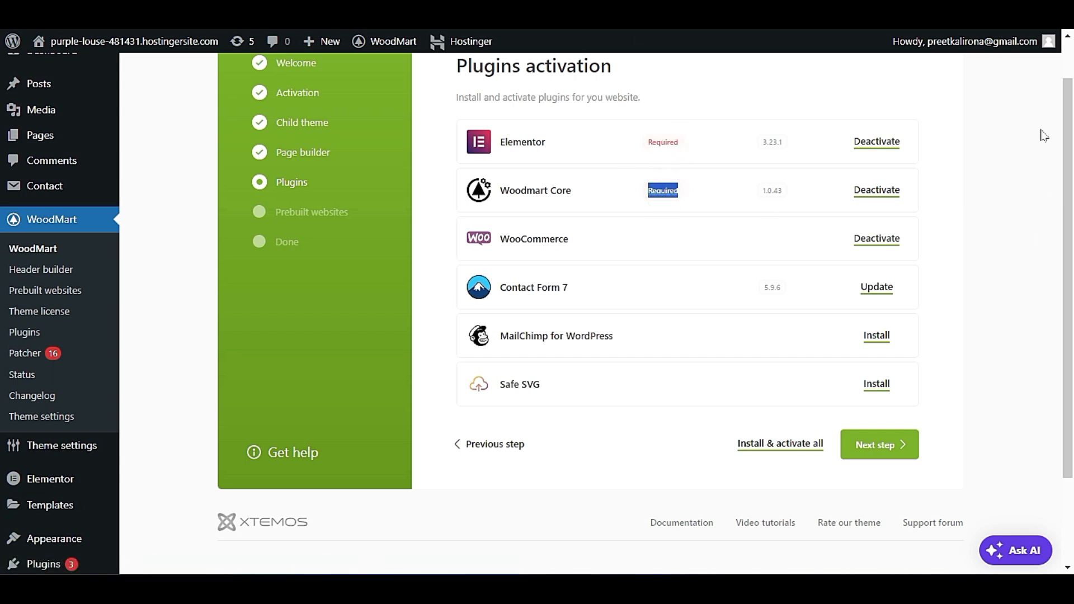
left_click(964, 364)
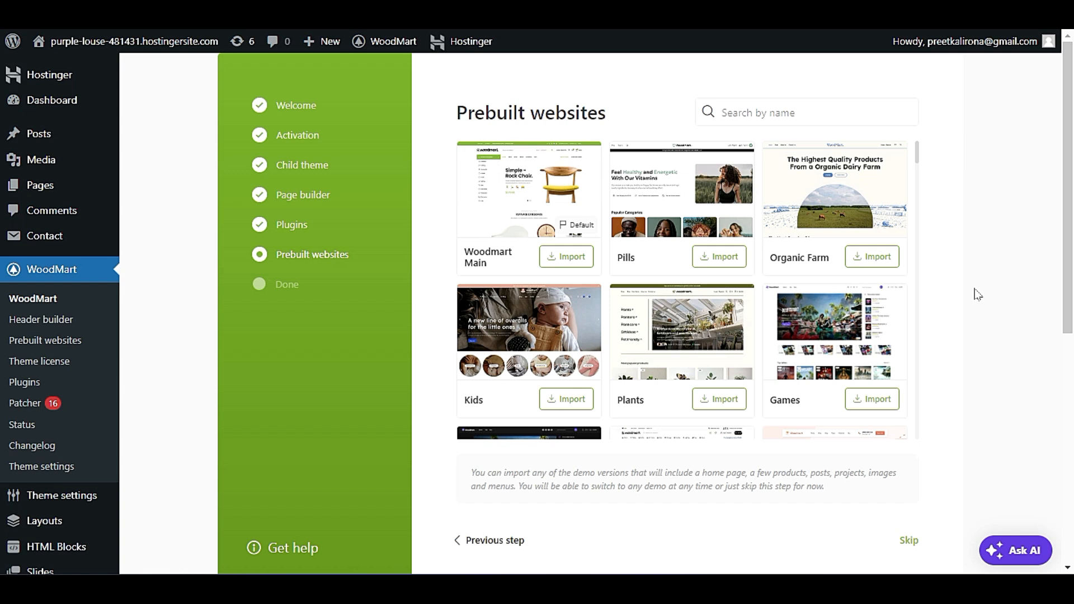
Look through the first prebuilt websites, examine the live preview of the Food Delivery demo, and close it.
mouse_move(496, 207)
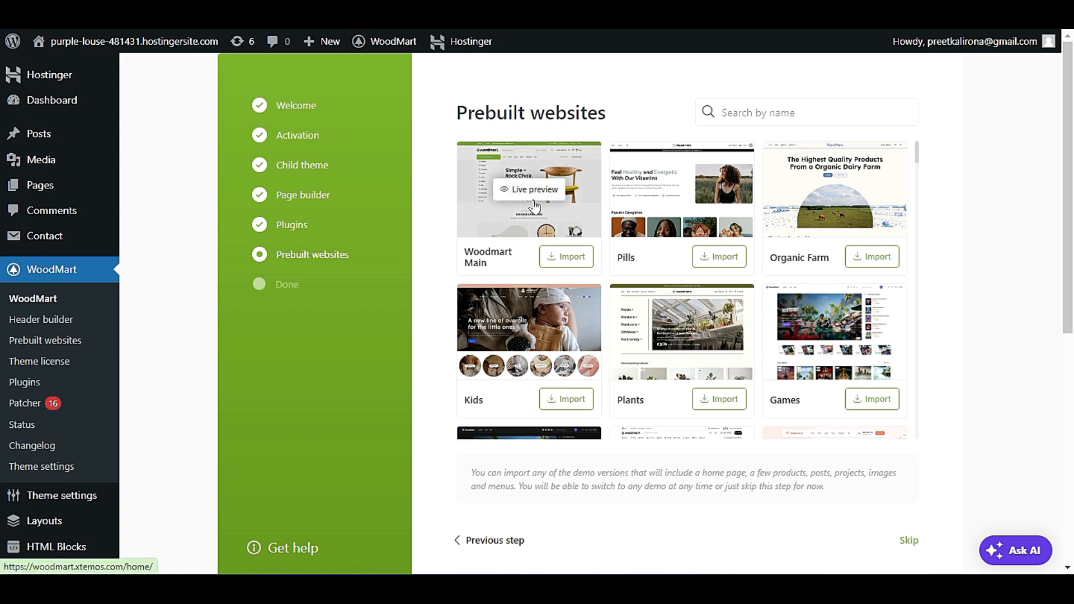
mouse_move(851, 163)
mouse_move(825, 346)
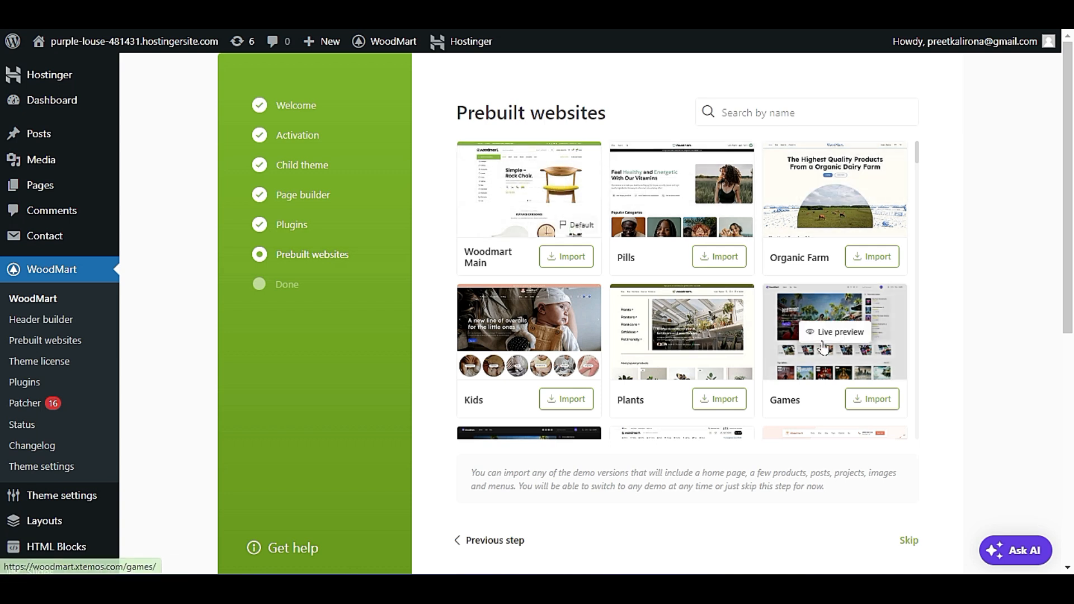
scroll(825, 348, "down", 1)
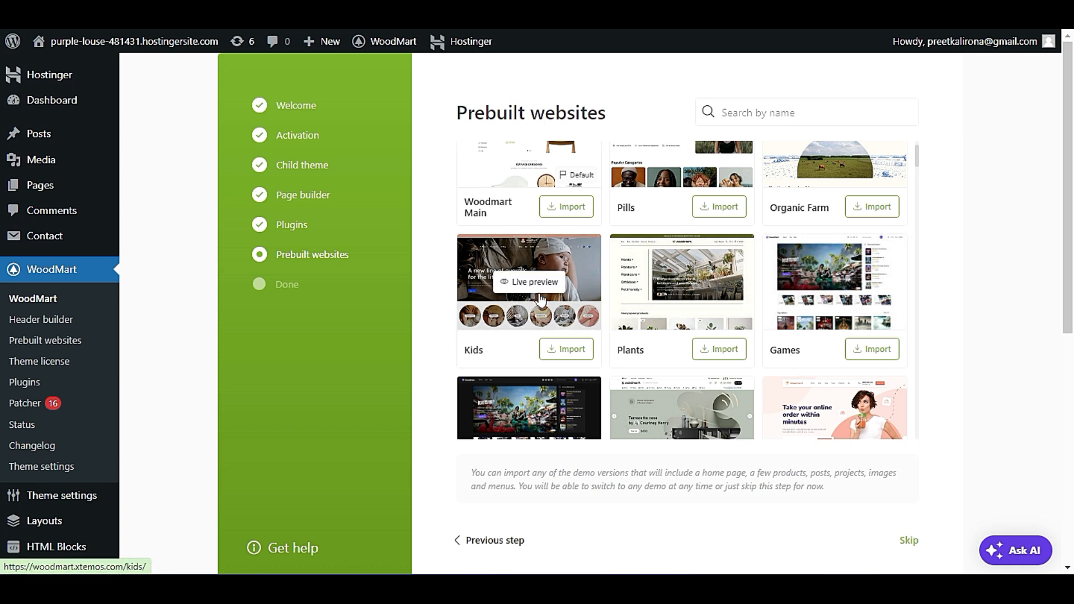
scroll(539, 296, "down", 2)
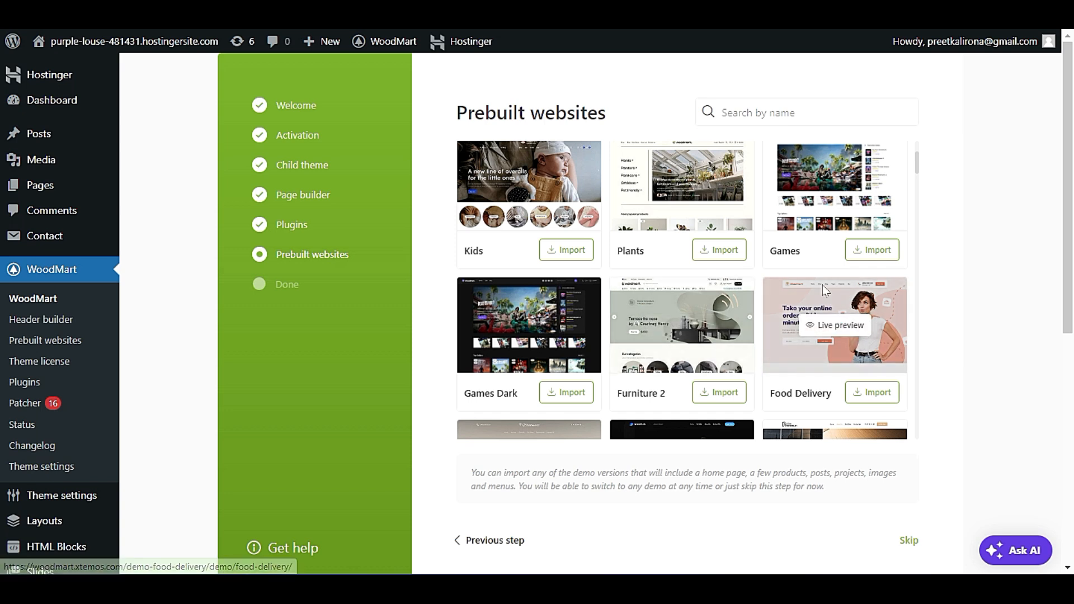
left_click(830, 320)
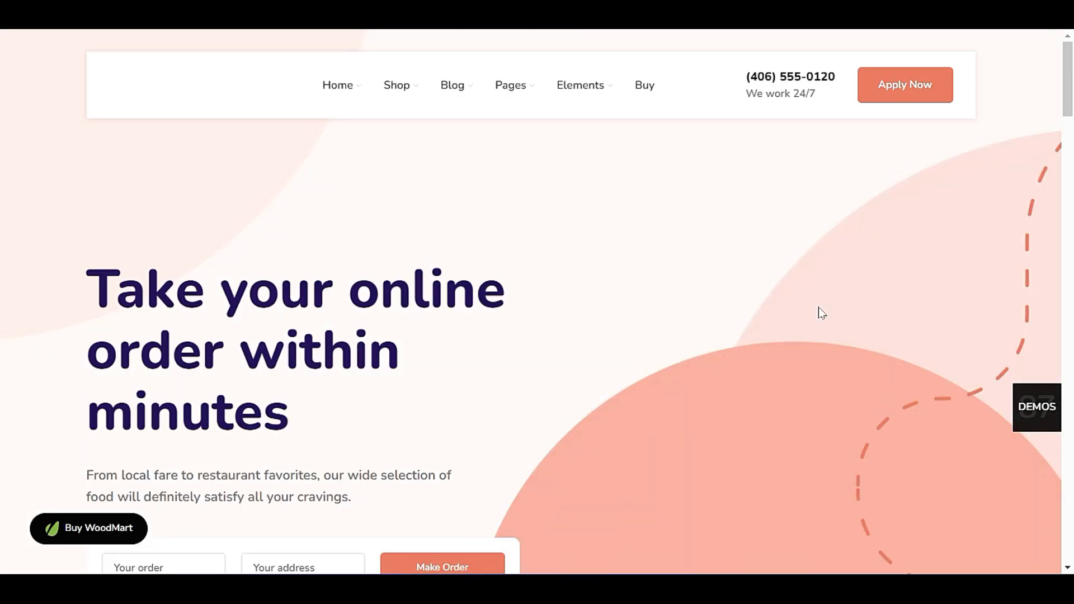
scroll(820, 312, "down", 5)
scroll(533, 290, "down", 10)
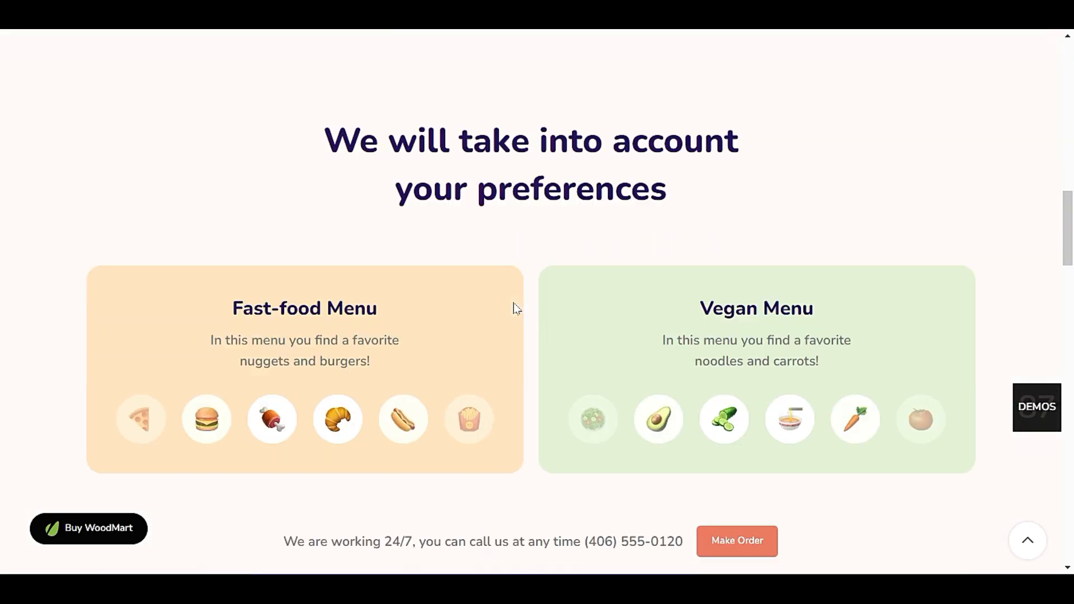
key("ctrl+w")
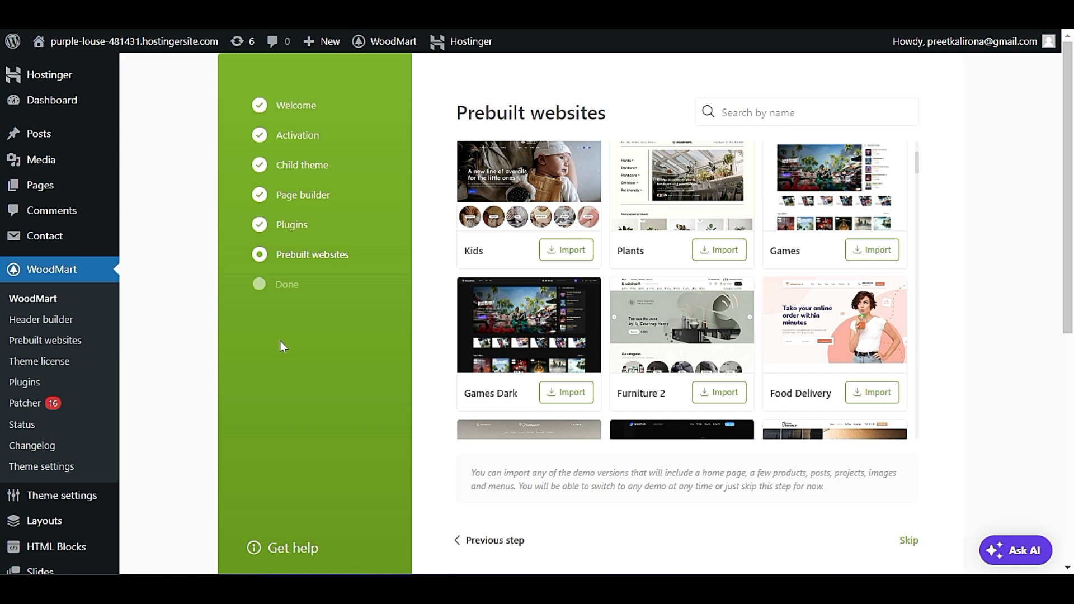
Browse the list of prebuilt websites to examine the other available demo designs.
scroll(660, 351, "down", 2)
scroll(660, 351, "down", 2)
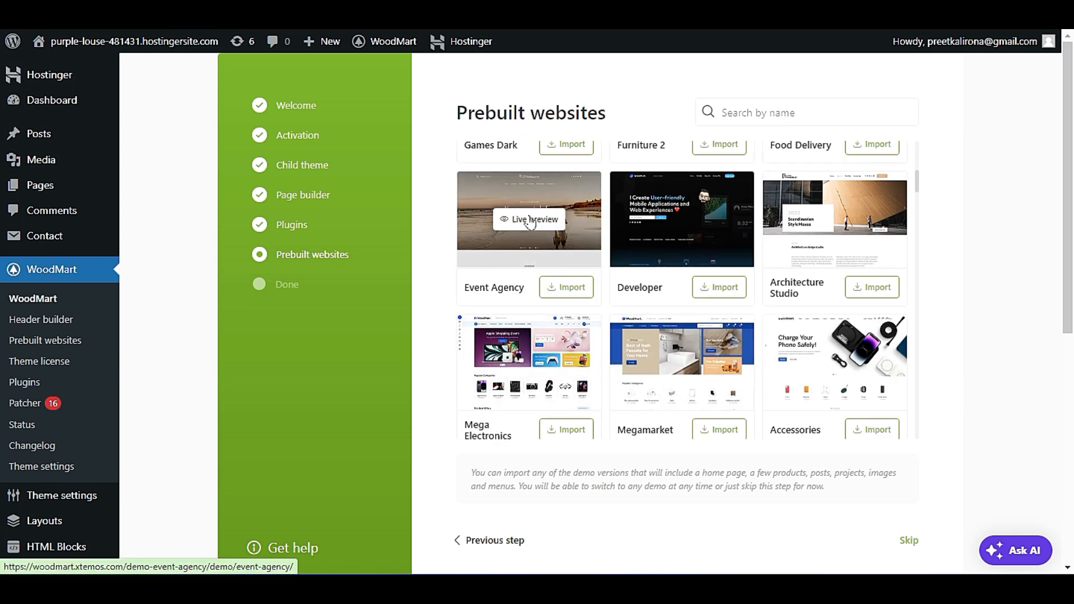
scroll(783, 324, "up", 3)
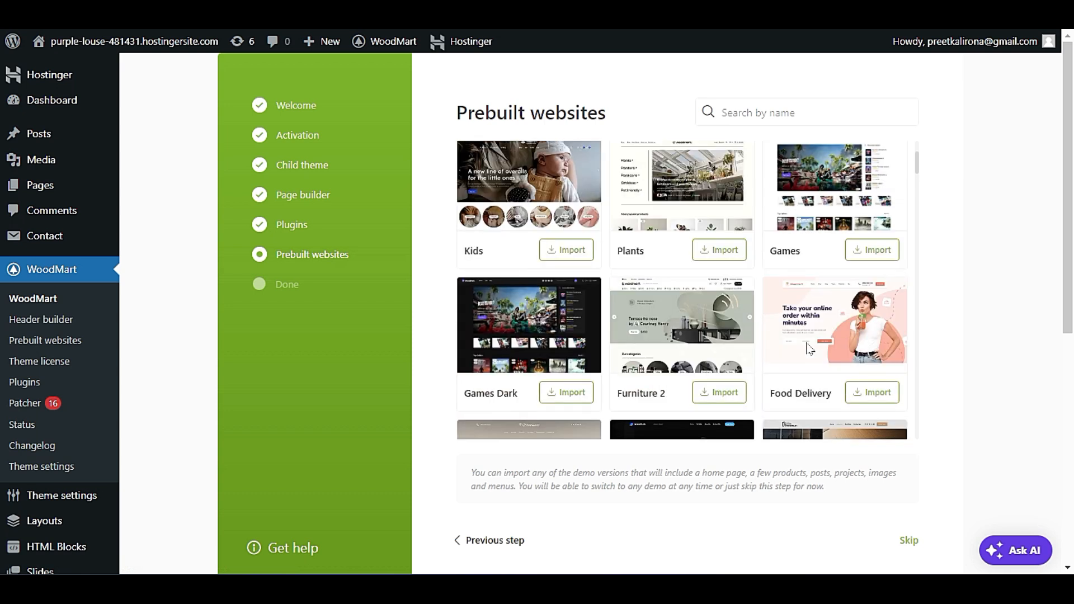
scroll(743, 355, "up", 2)
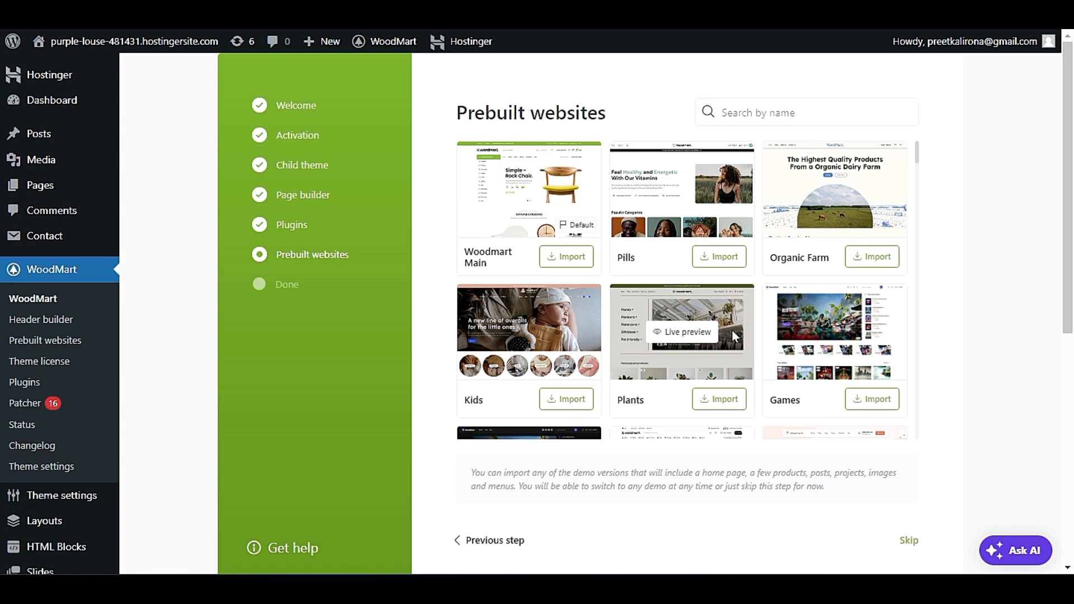
scroll(765, 336, "down", 2)
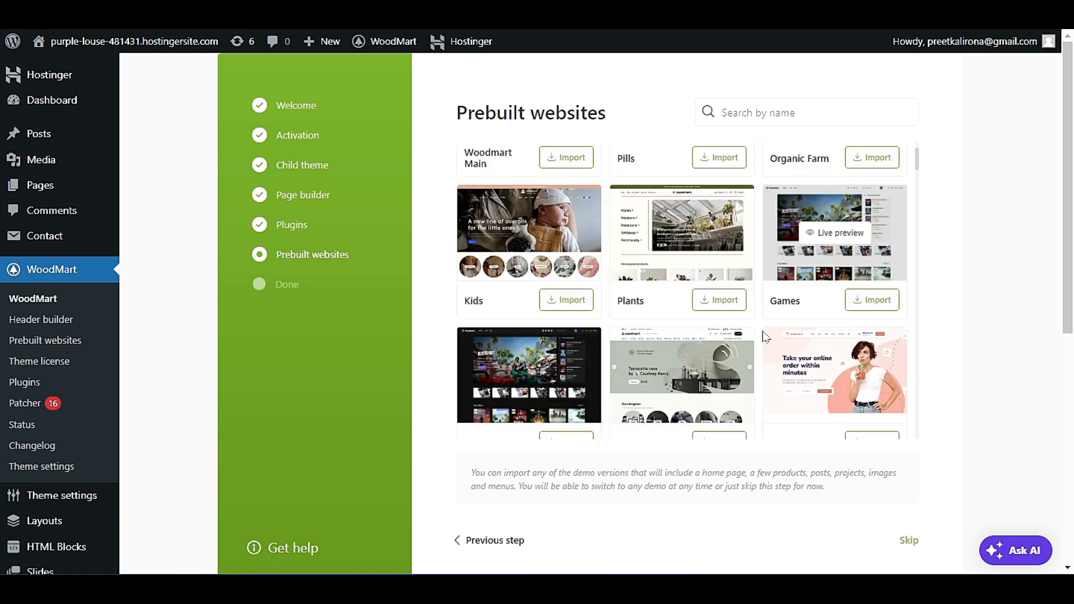
scroll(765, 336, "down", 6)
scroll(767, 337, "down", 3)
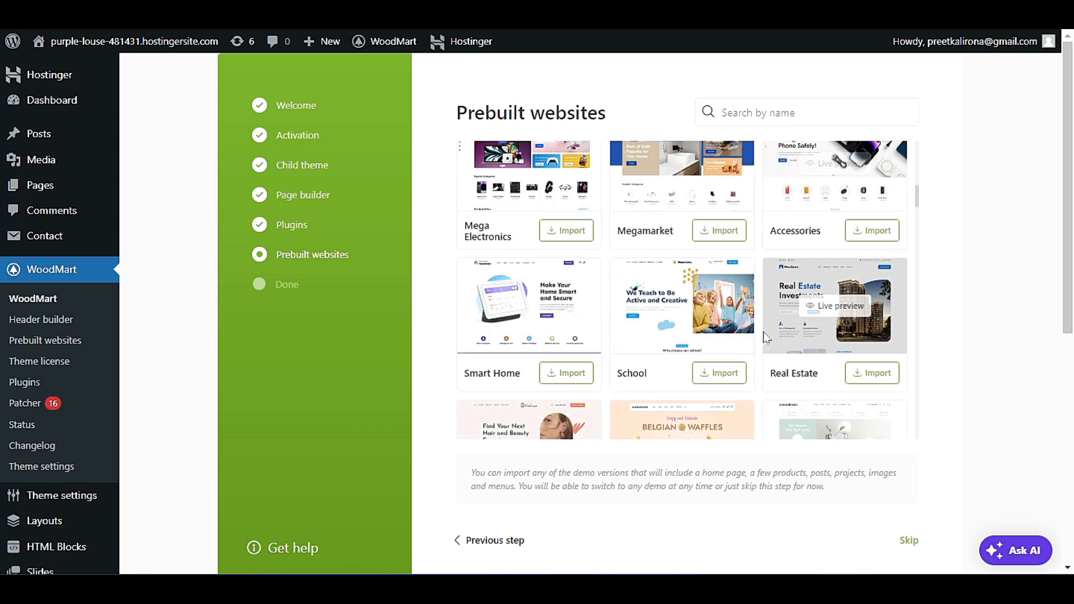
scroll(766, 338, "down", 3)
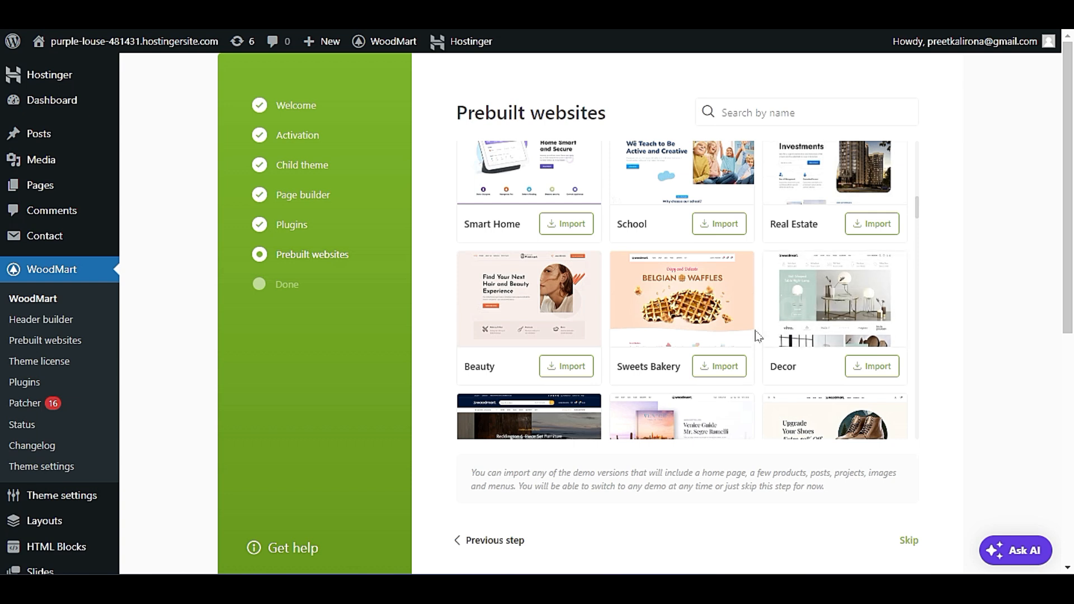
scroll(760, 333, "down", 5)
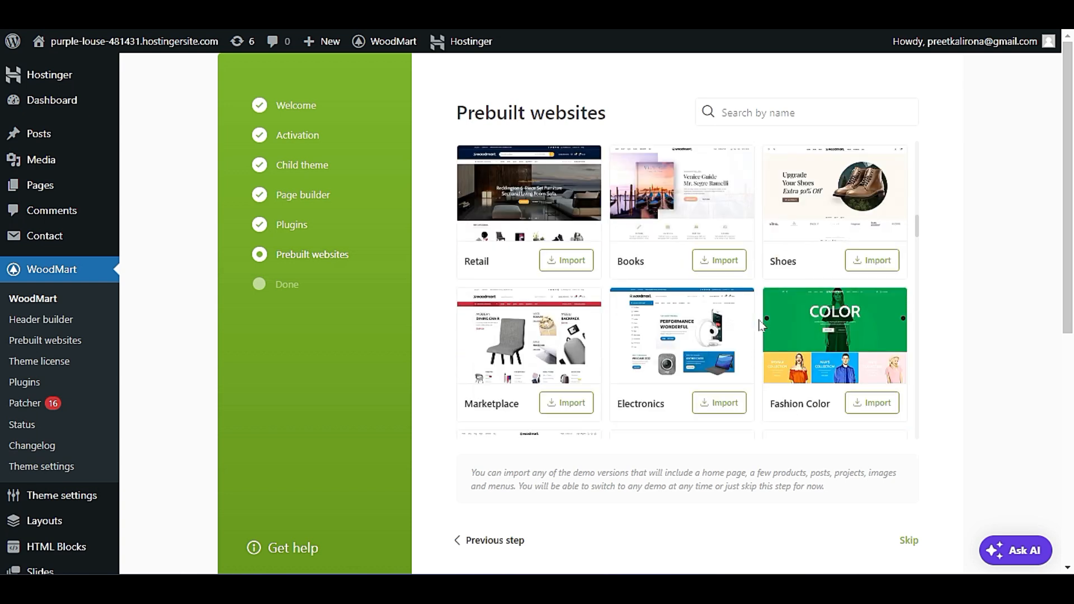
Open the live preview of the Woodmart Main demo and examine its homepage sections down to the footer.
scroll(760, 326, "up", 10)
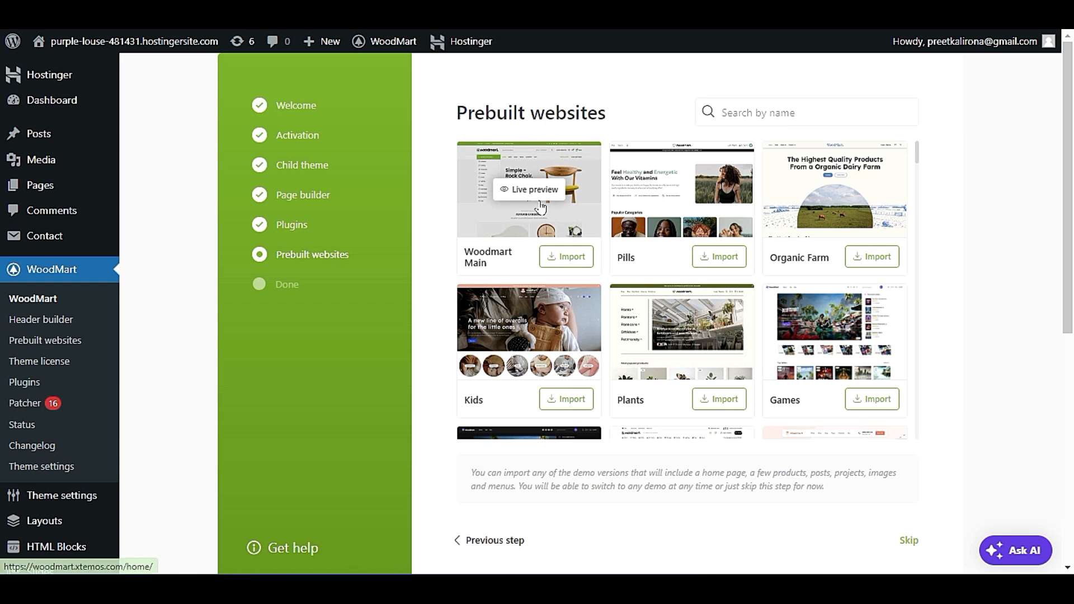
left_click(548, 202)
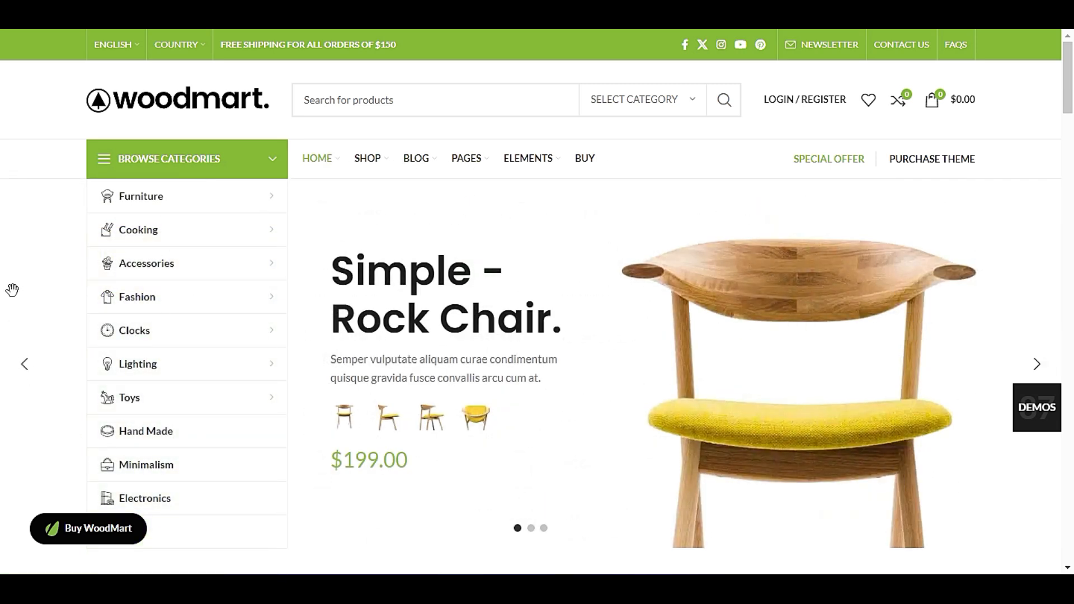
scroll(11, 285, "down", 15)
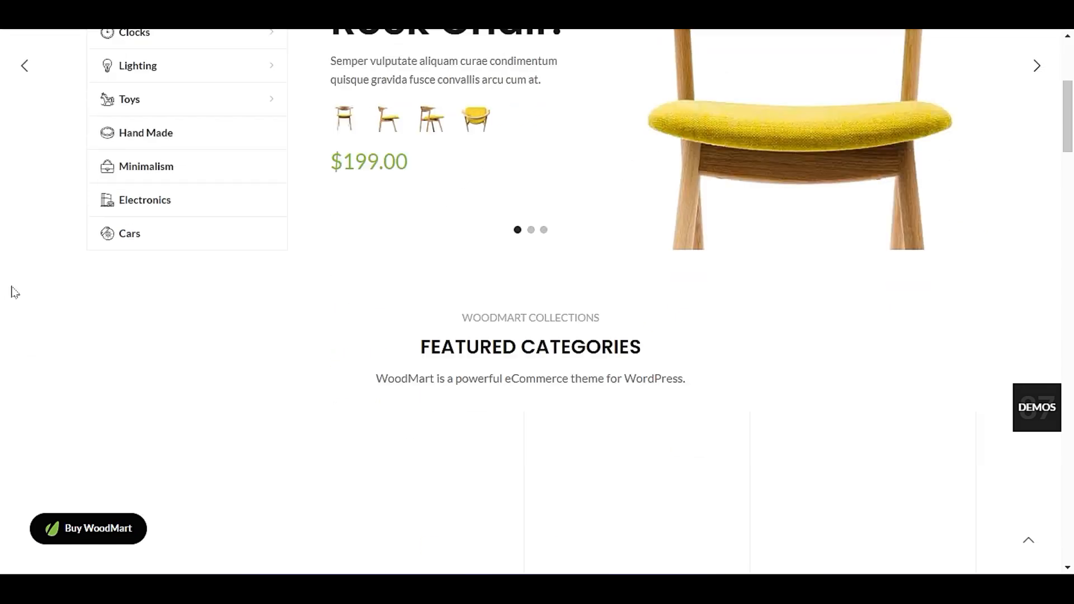
scroll(13, 300, "down", 15)
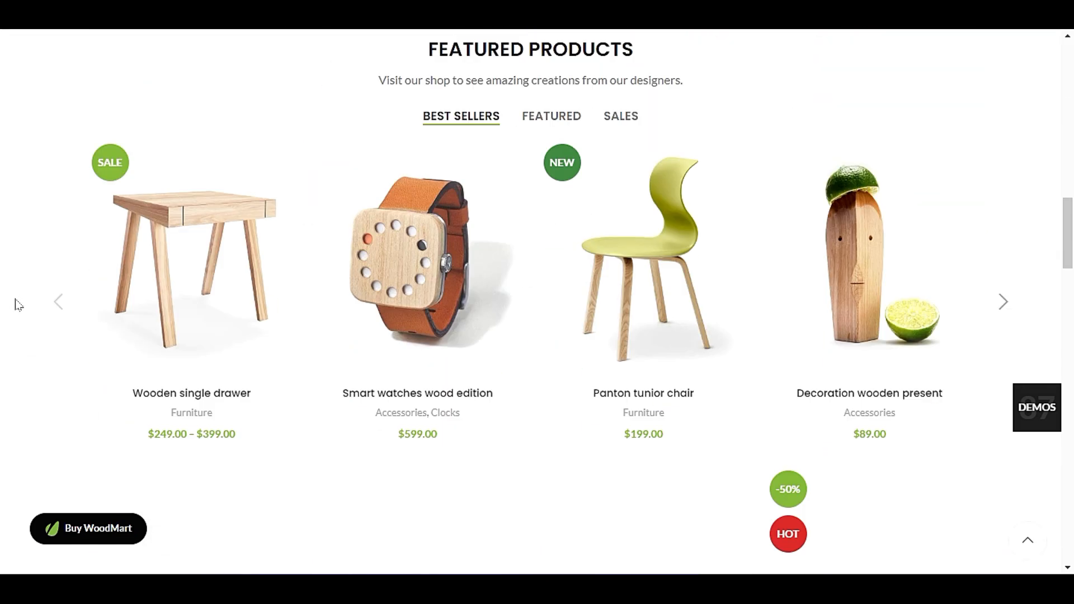
scroll(4, 322, "down", 18)
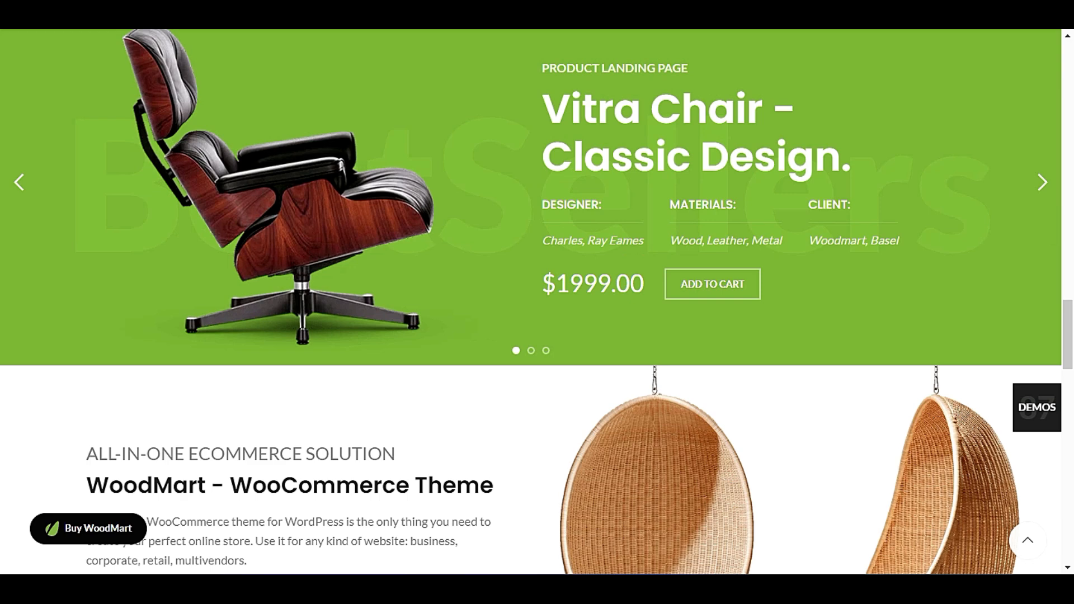
scroll(3, 321, "down", 6)
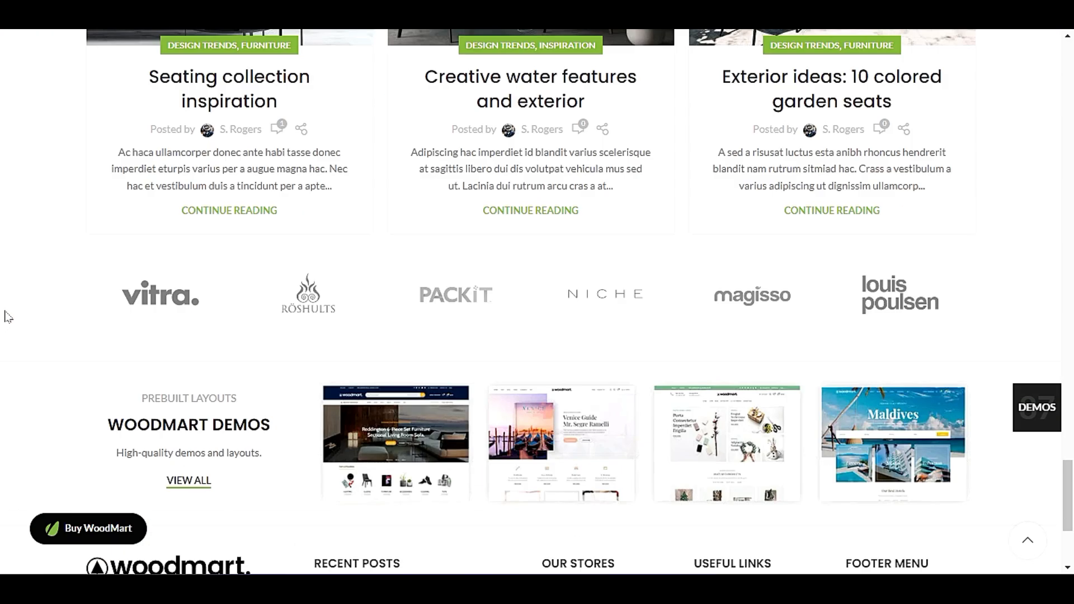
scroll(5, 318, "up", 6)
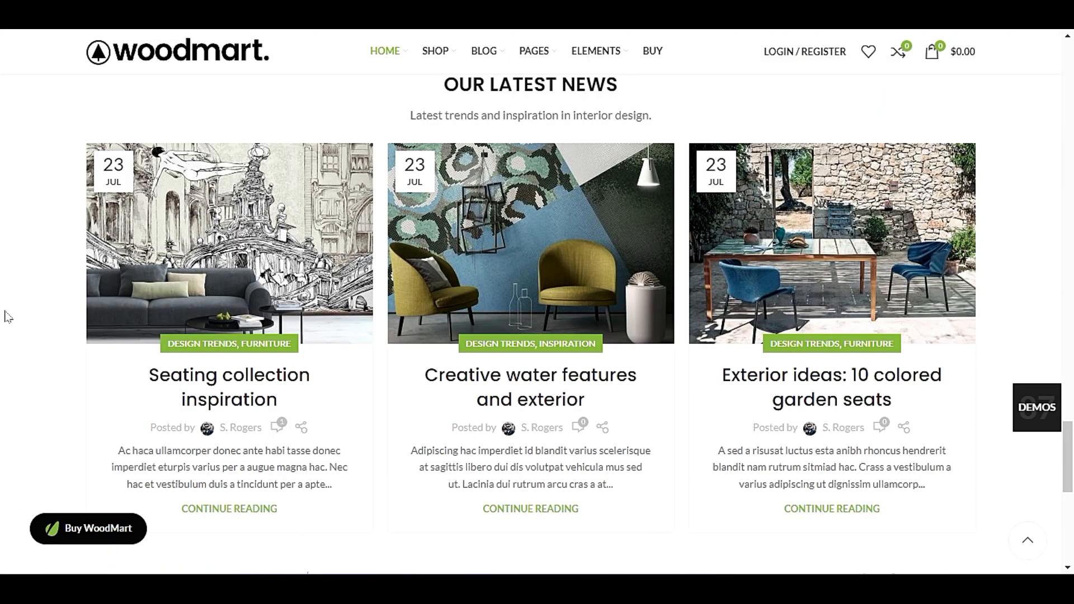
scroll(387, 276, "down", 3)
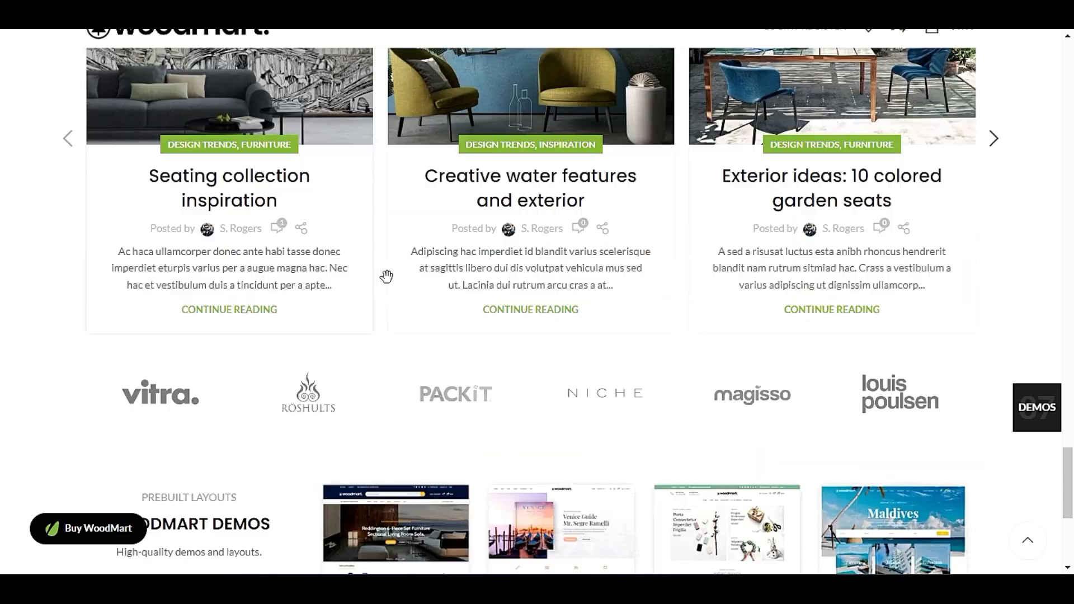
scroll(386, 276, "down", 5)
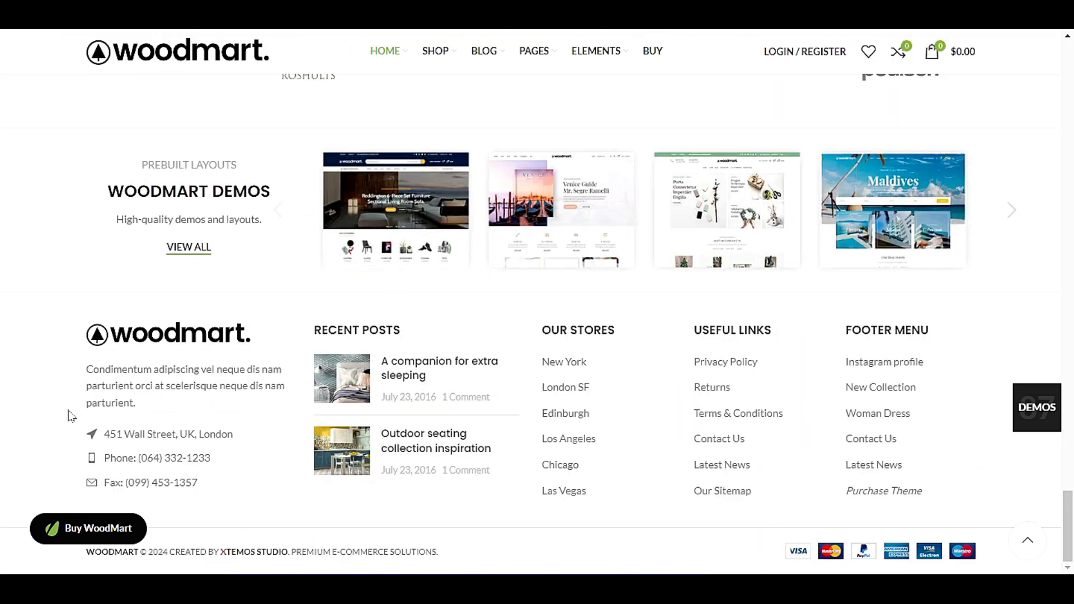
scroll(547, 364, "up", 15)
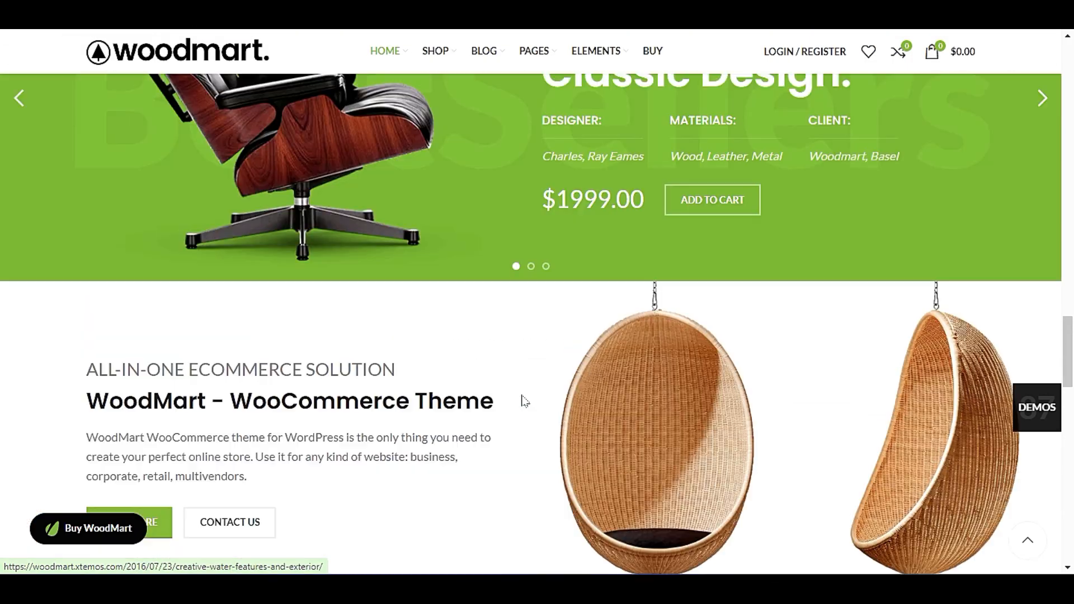
View the Featured and Sales product groups in the demo's Featured Products section.
scroll(515, 395, "down", 10)
scroll(513, 397, "down", 7)
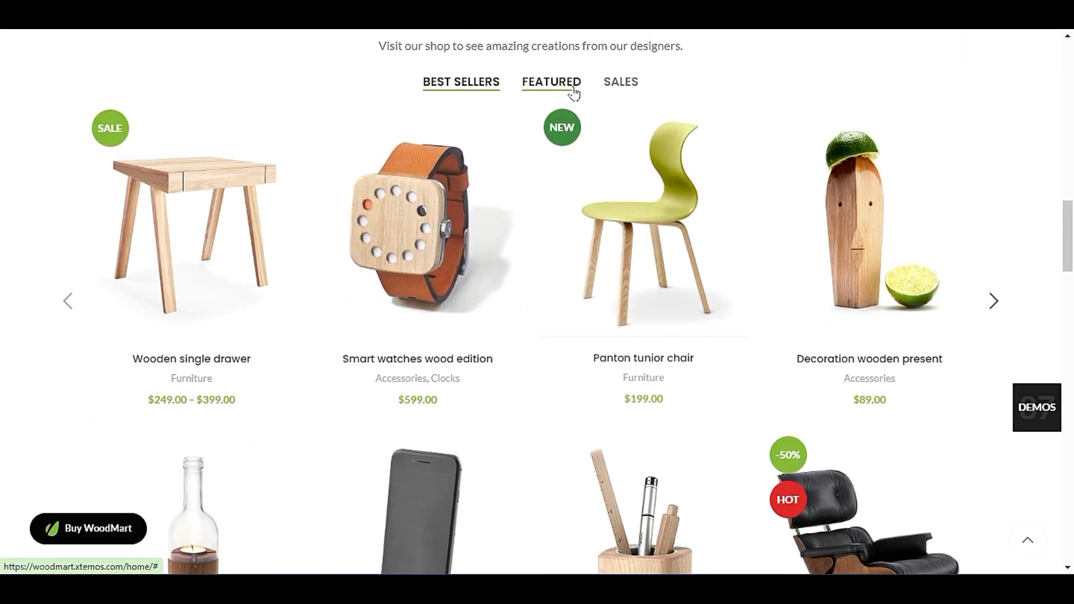
left_click(572, 86)
left_click(631, 87)
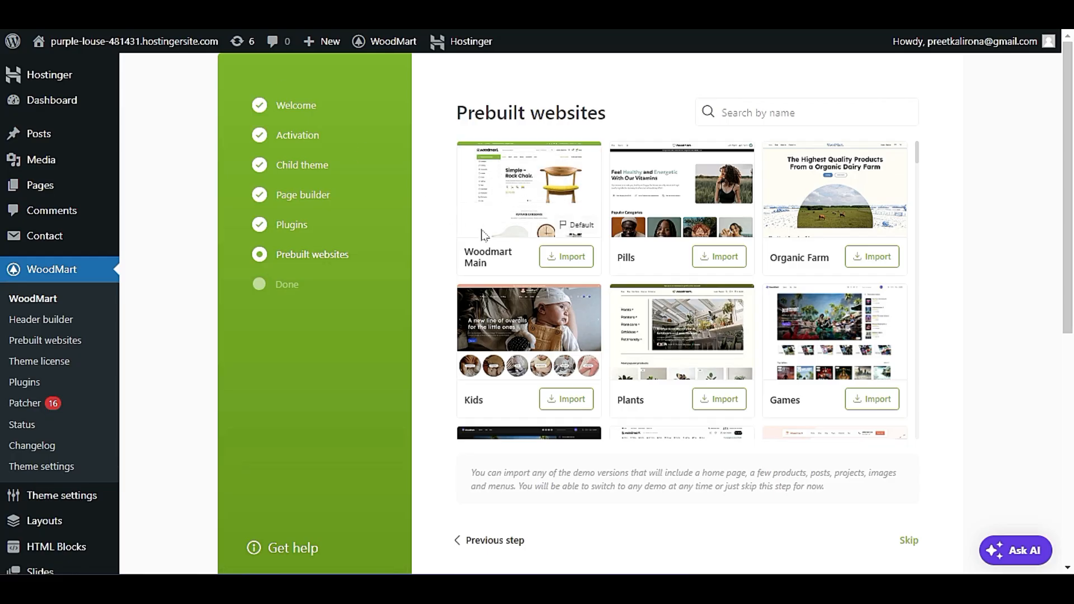
Import the Woodmart Main prebuilt website and open the site's front end in a new browser tab.
left_click(572, 263)
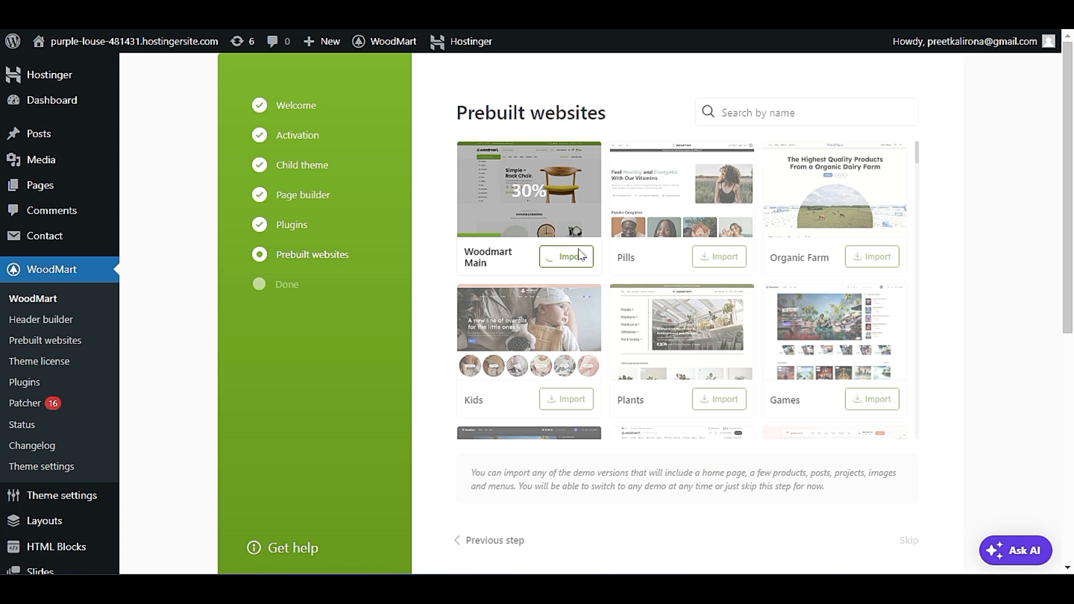
mouse_move(129, 42)
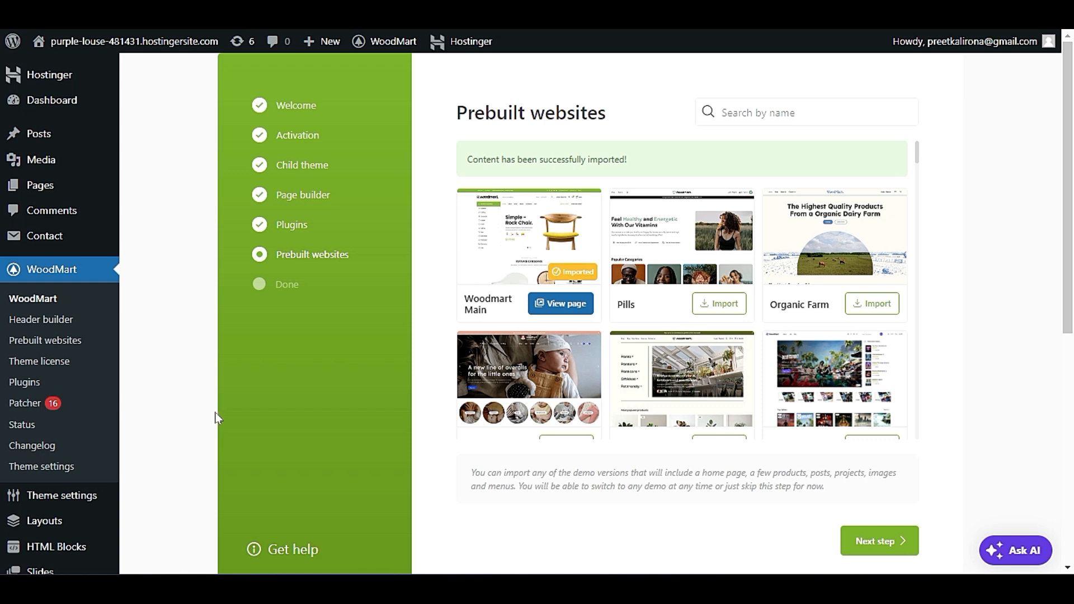
mouse_move(78, 42)
right_click(106, 75)
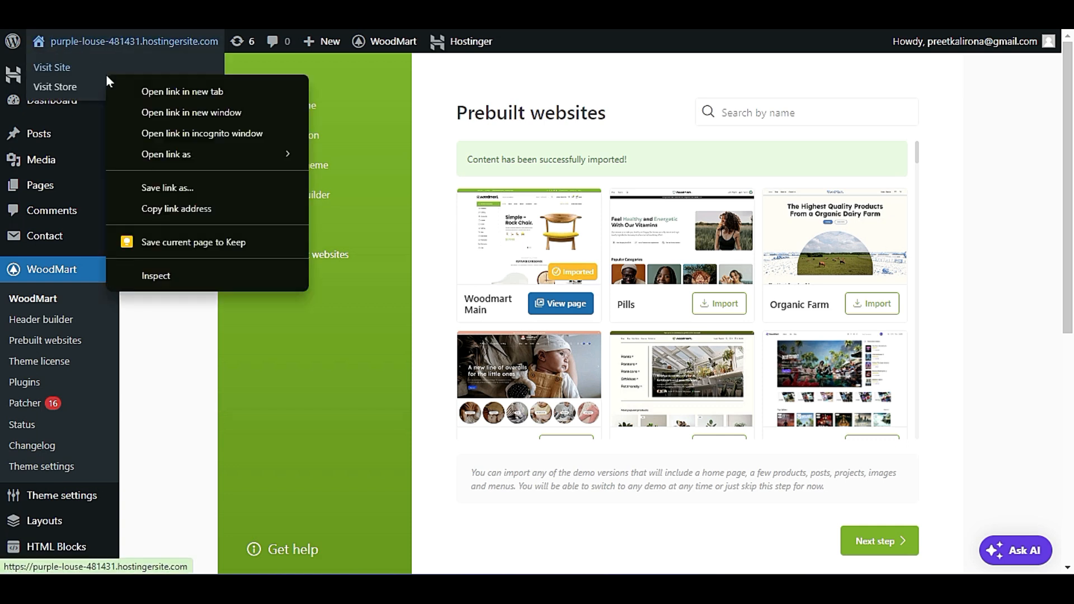
left_click(144, 92)
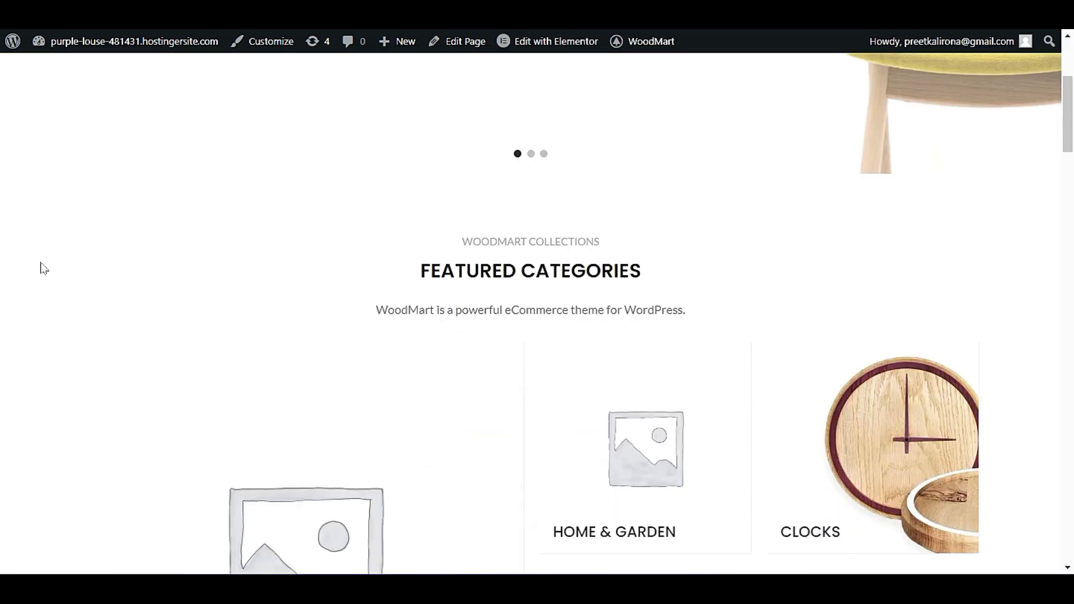
Look through the imported homepage's category and product sections and dismiss the newsletter sign-up popup.
scroll(42, 271, "down", 15)
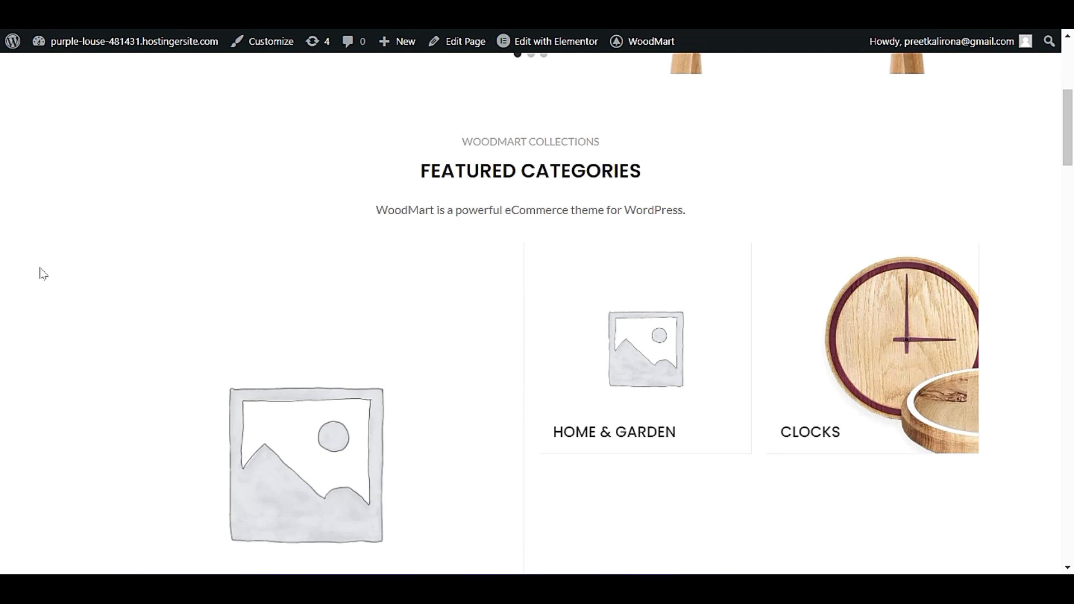
scroll(38, 277, "down", 17)
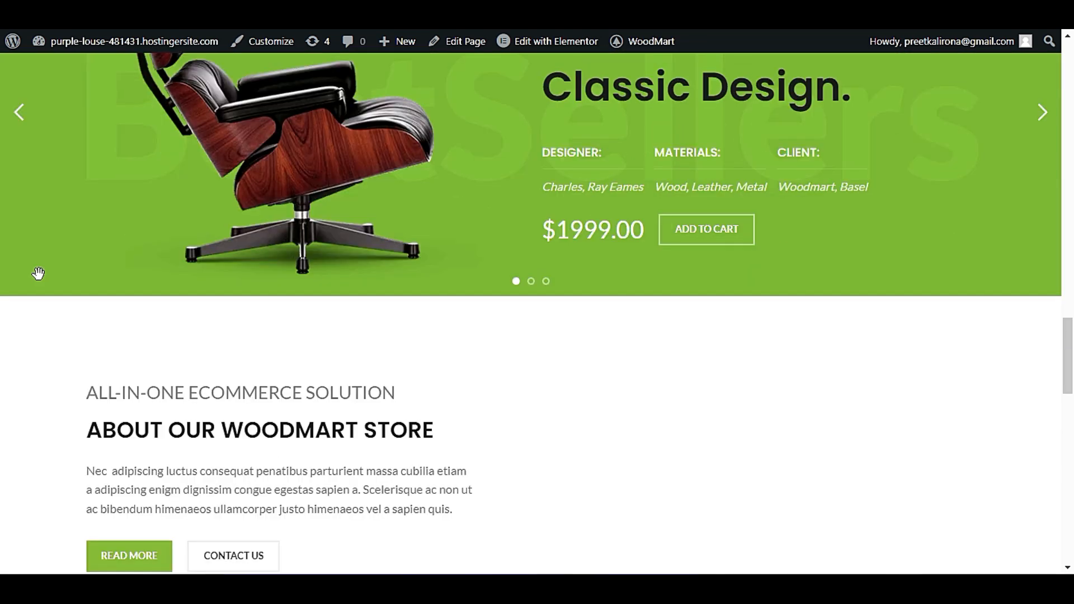
scroll(39, 282, "up", 6)
scroll(50, 280, "up", 10)
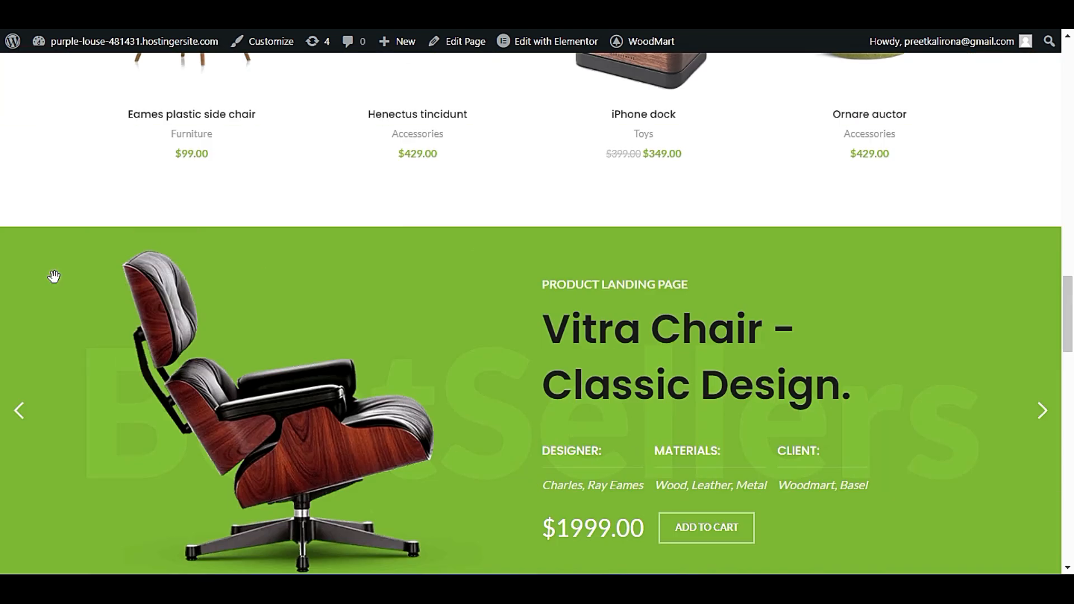
left_click(65, 13)
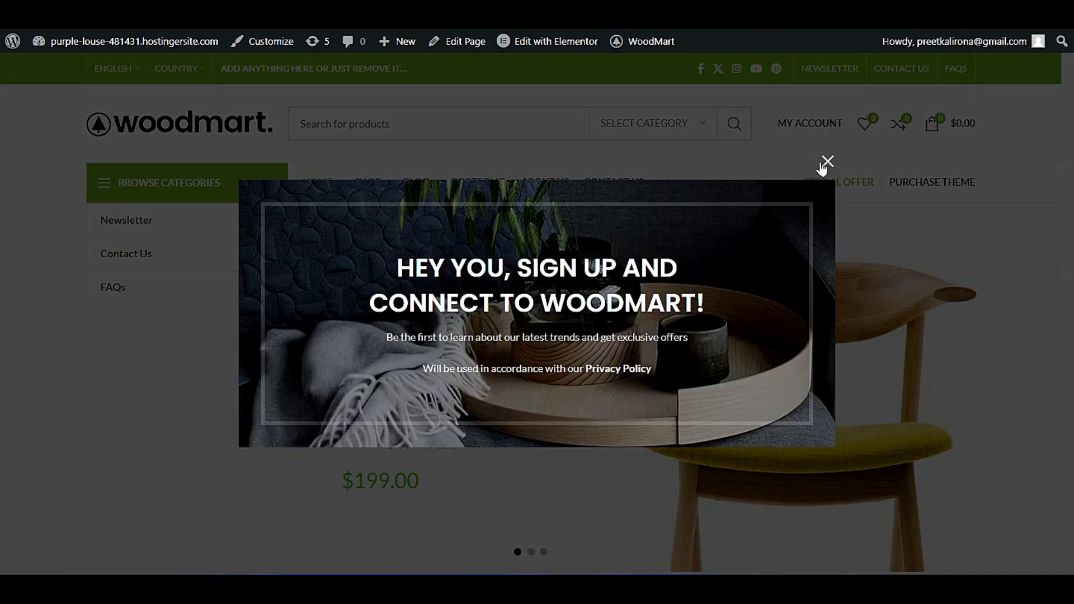
left_click(826, 163)
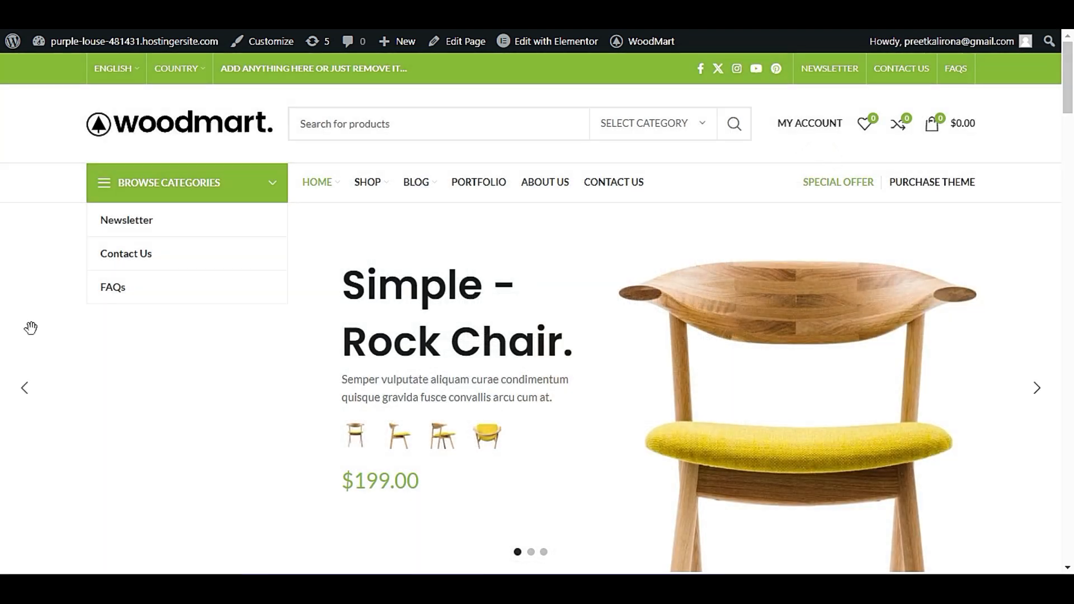
Compare the imported homepage with the original Woodmart Main demo page.
scroll(31, 330, "down", 15)
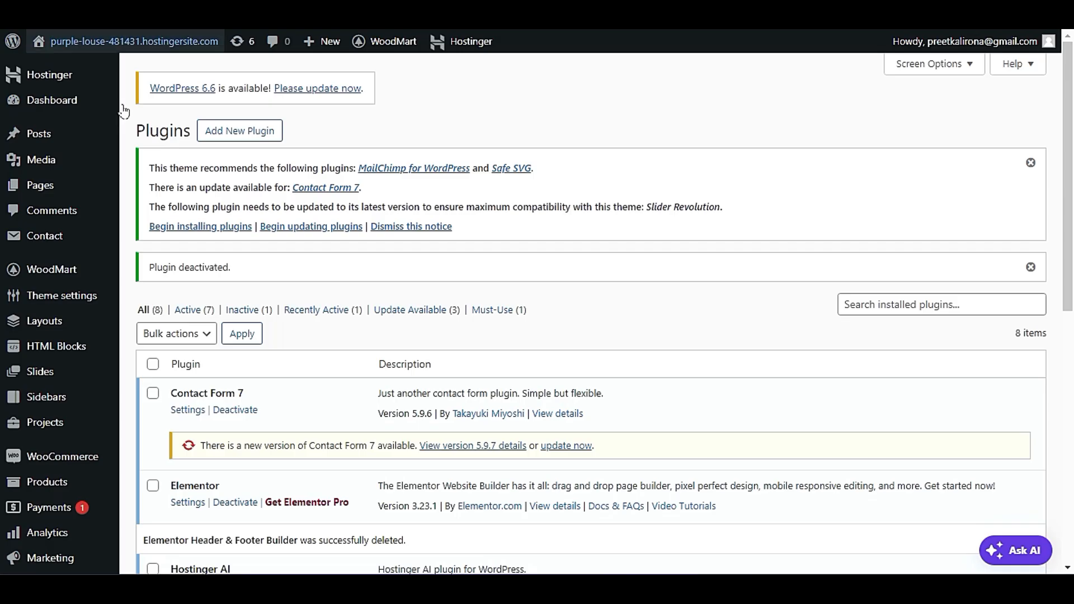
scroll(147, 322, "down", 5)
scroll(146, 322, "up", 5)
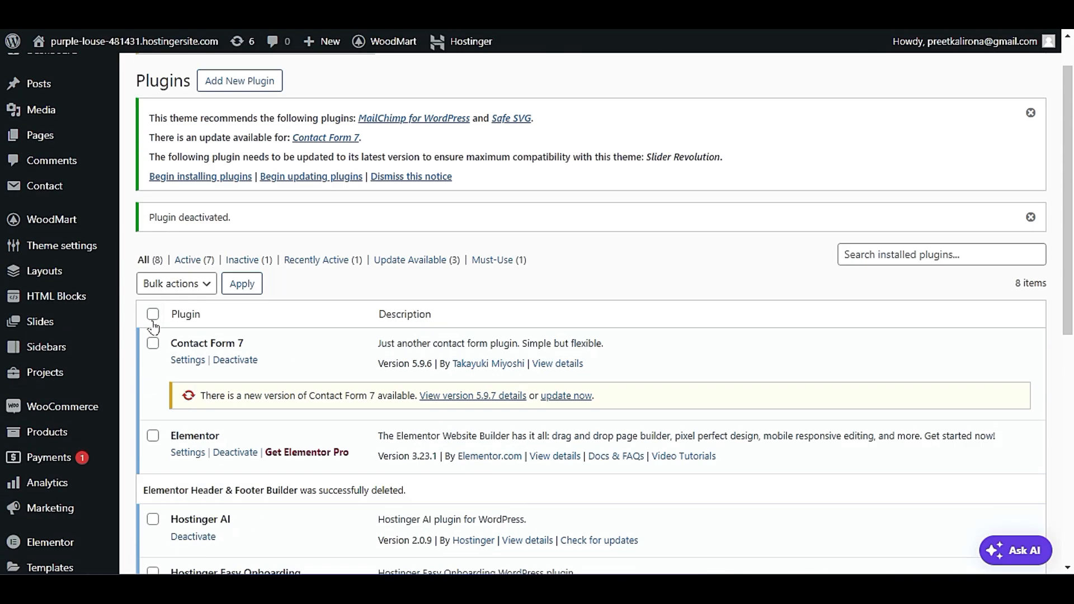
Review the installed plugins list to check which plugins are active.
scroll(116, 276, "down", 3)
mouse_move(114, 222)
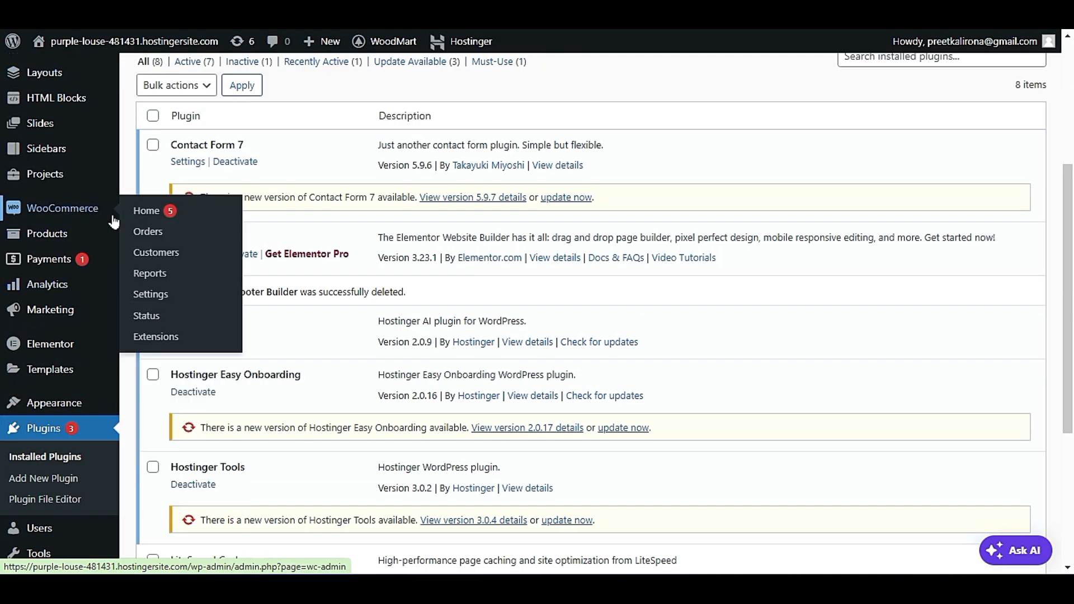
scroll(114, 222, "down", 3)
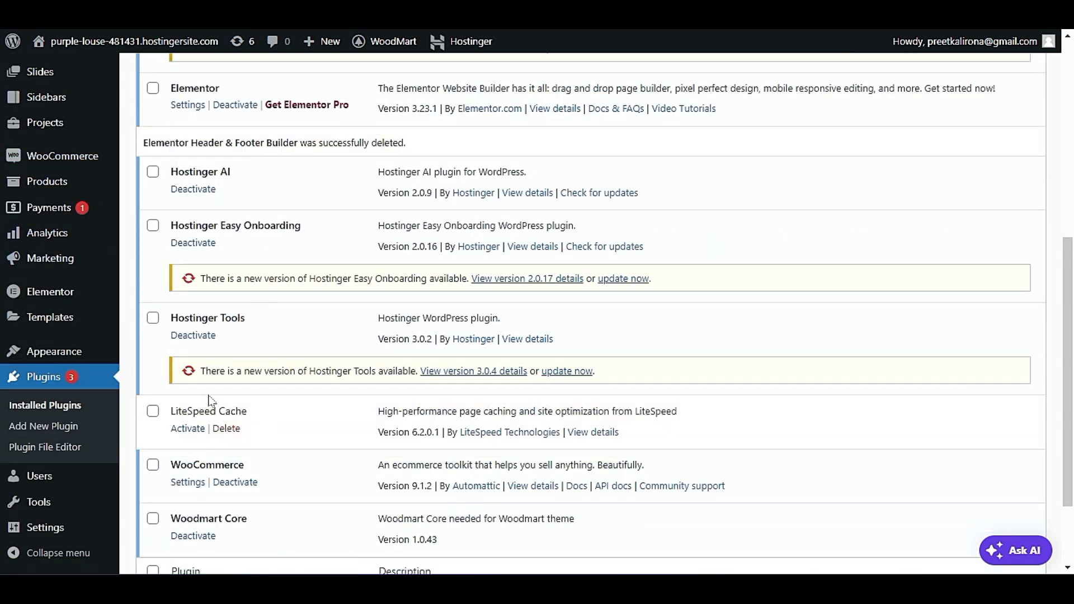
scroll(210, 401, "up", 7)
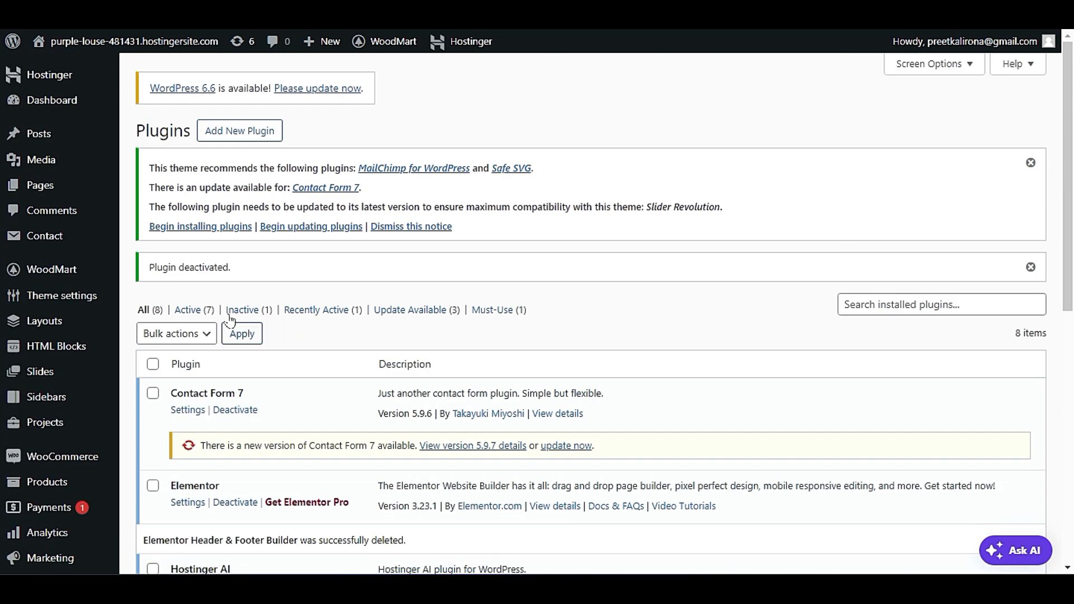
mouse_move(101, 282)
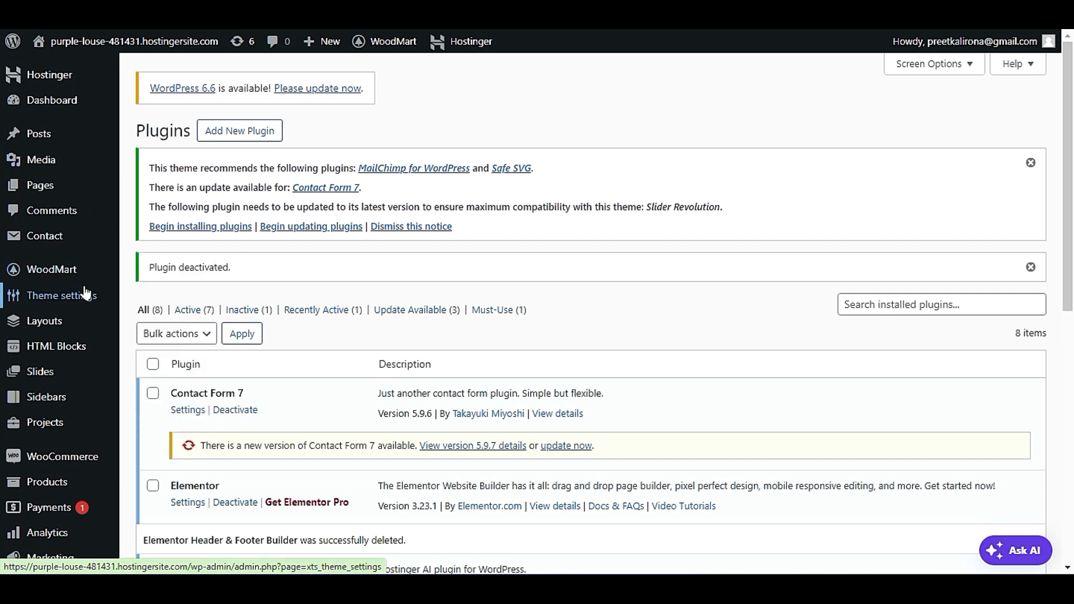
scroll(276, 331, "down", 9)
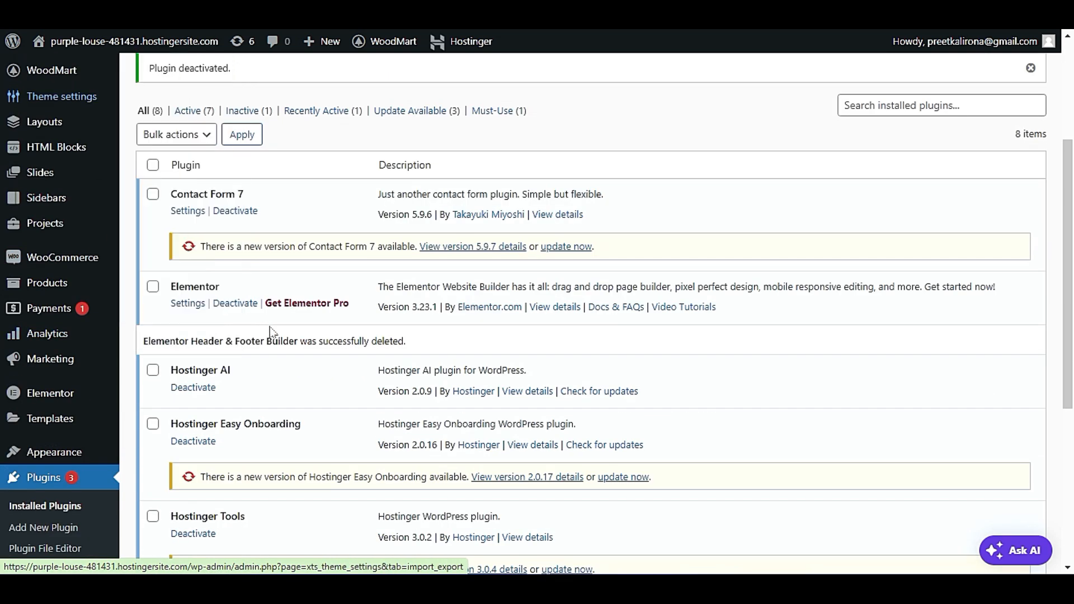
Open the permalink settings and examine the permalink structure, optional bases and product permalink options.
mouse_move(69, 525)
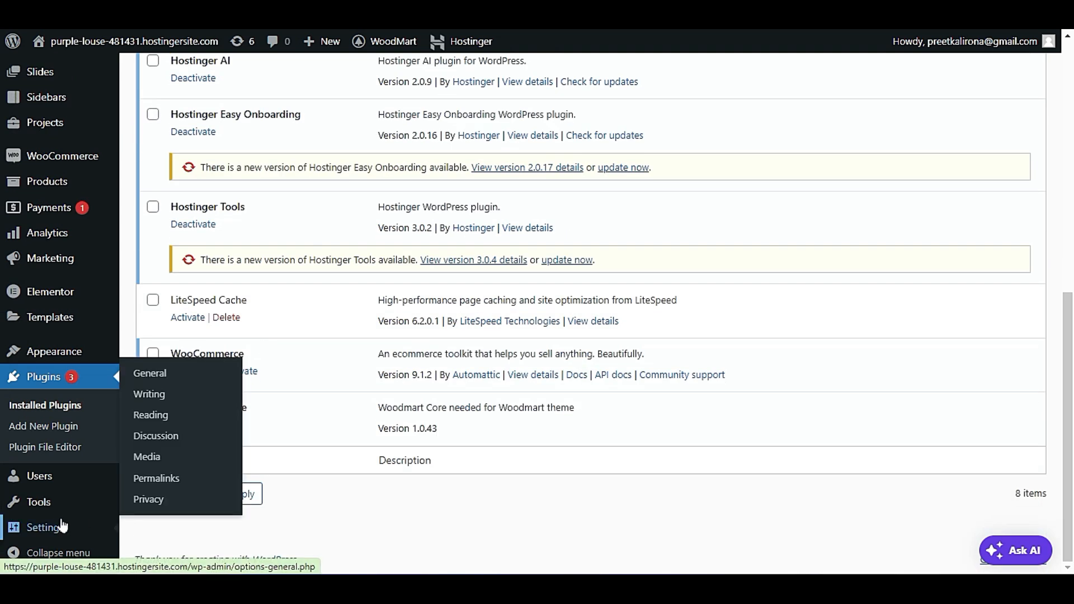
left_click(180, 474)
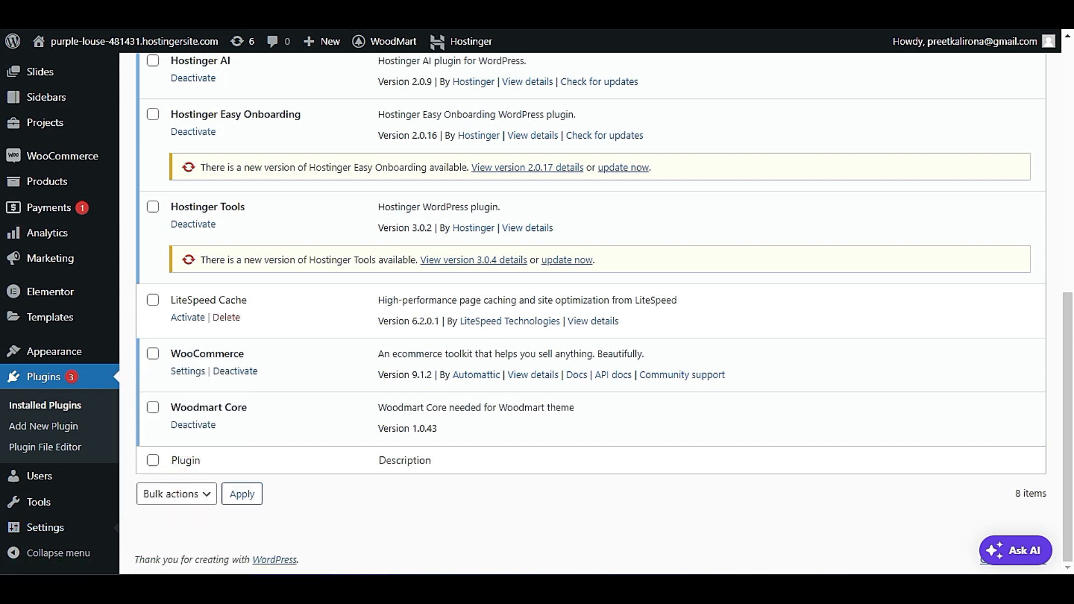
scroll(526, 293, "down", 5)
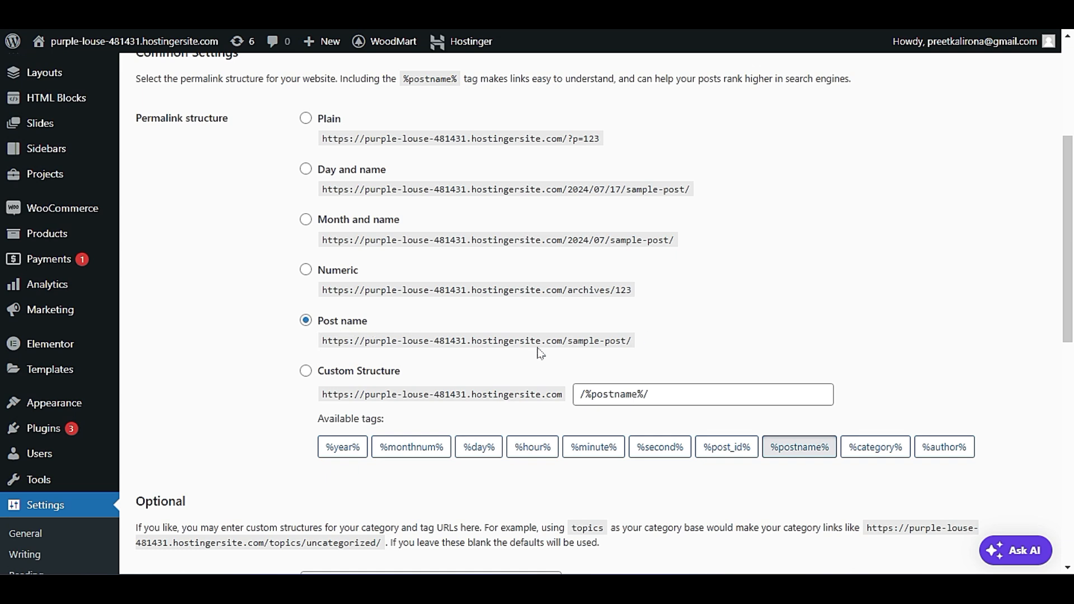
scroll(338, 328, "down", 10)
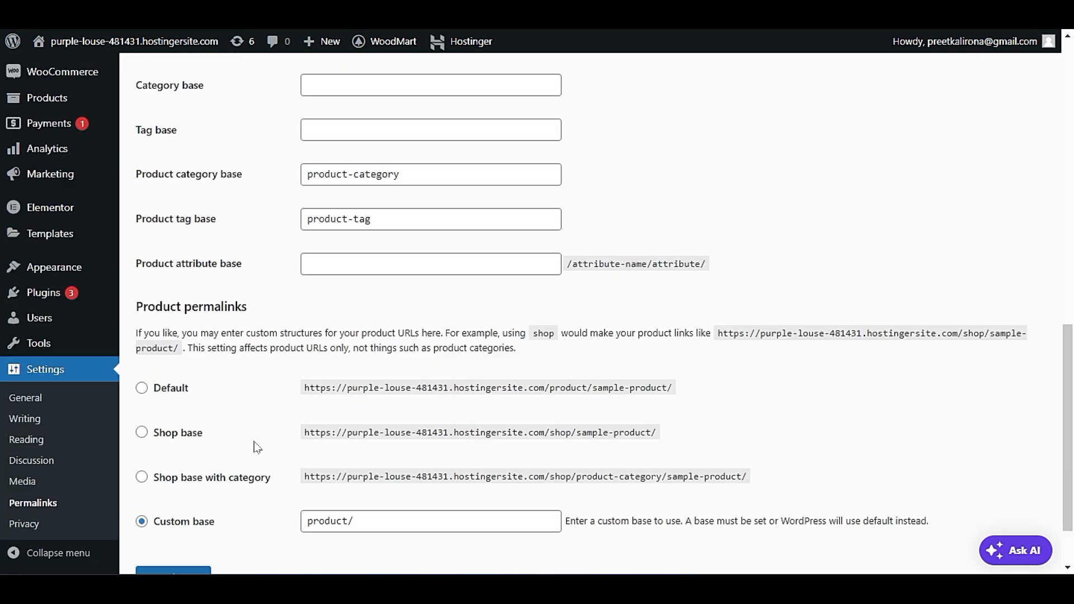
scroll(252, 448, "up", 11)
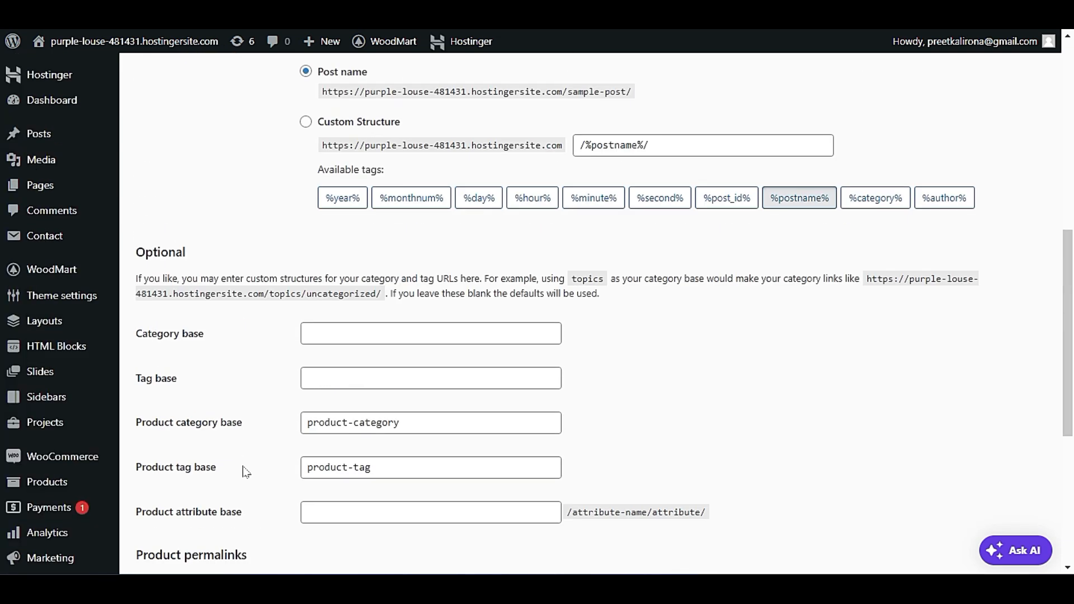
scroll(243, 474, "up", 4)
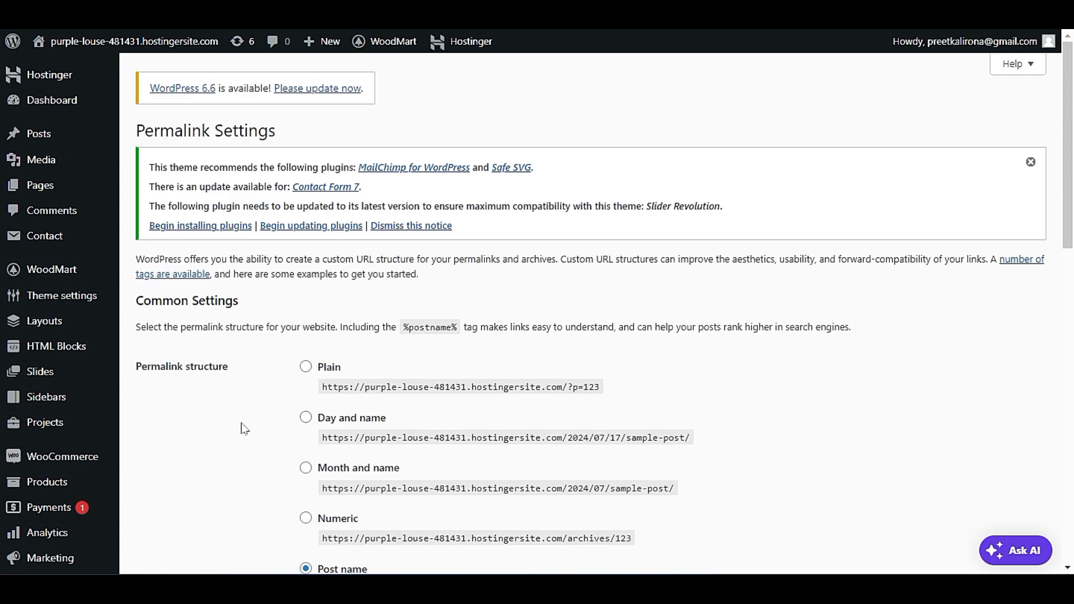
scroll(175, 438, "down", 2)
scroll(176, 440, "up", 2)
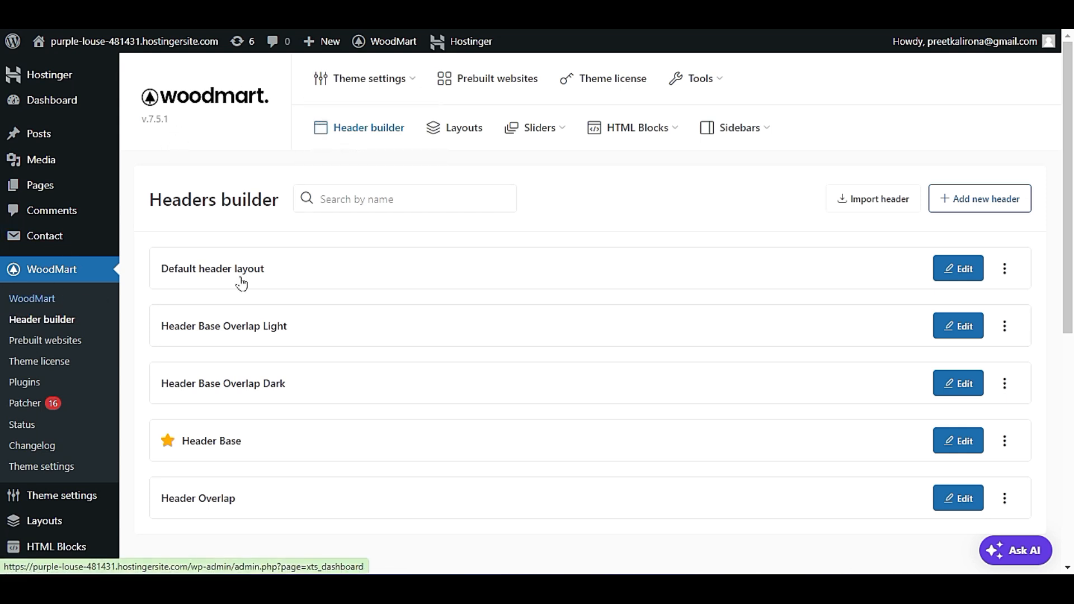
mouse_move(386, 95)
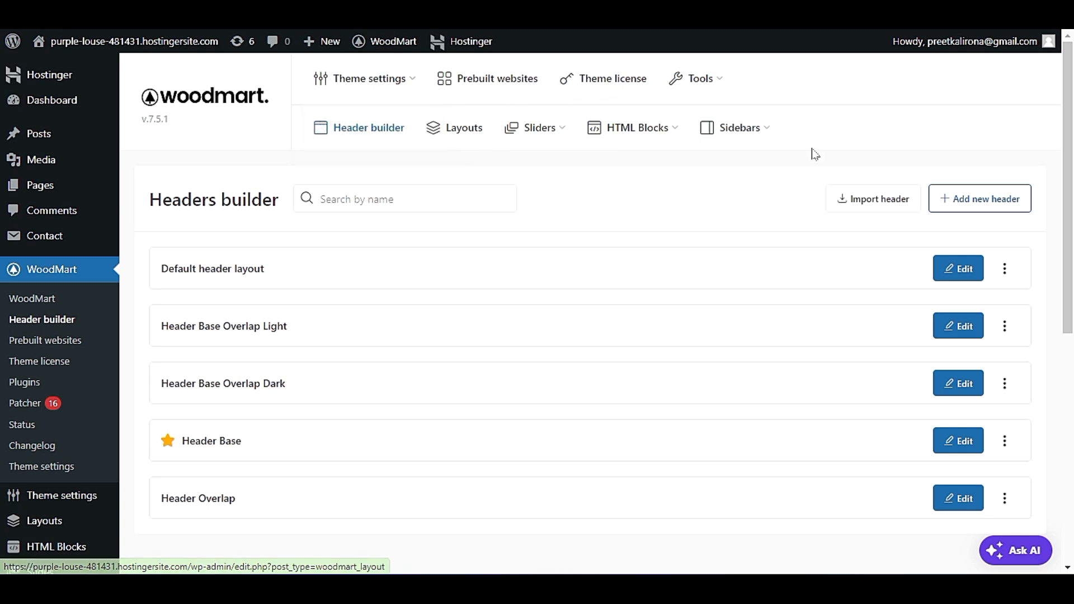
mouse_move(691, 90)
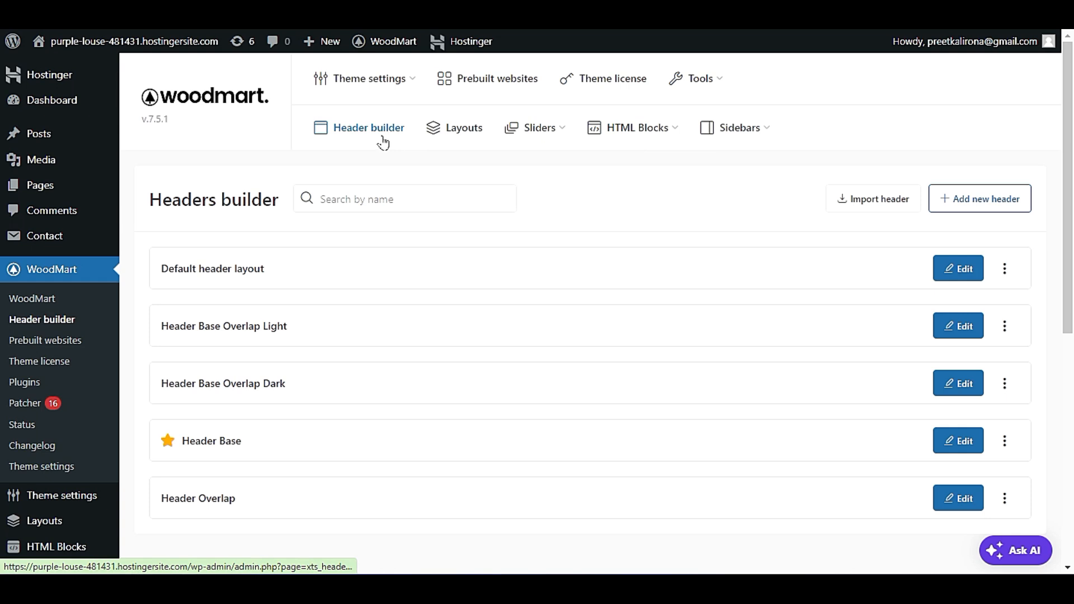
mouse_move(532, 128)
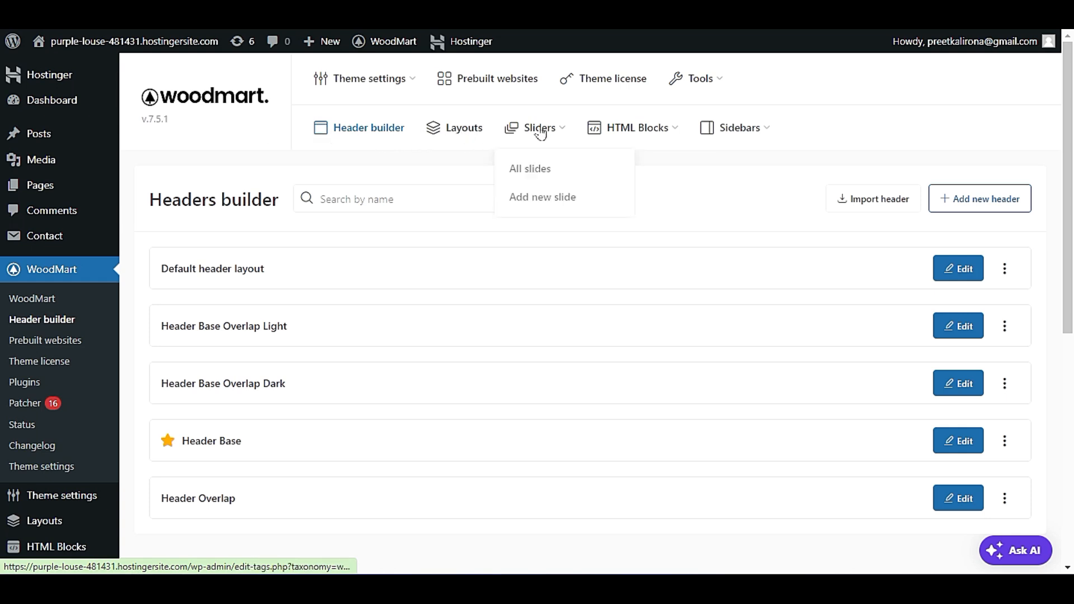
mouse_move(619, 126)
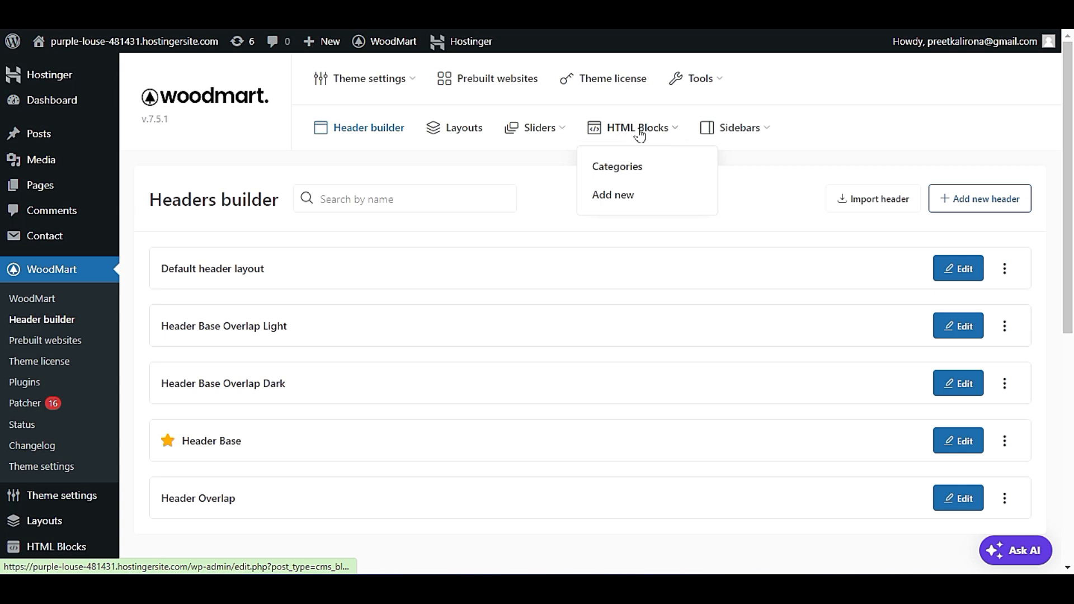
mouse_move(710, 131)
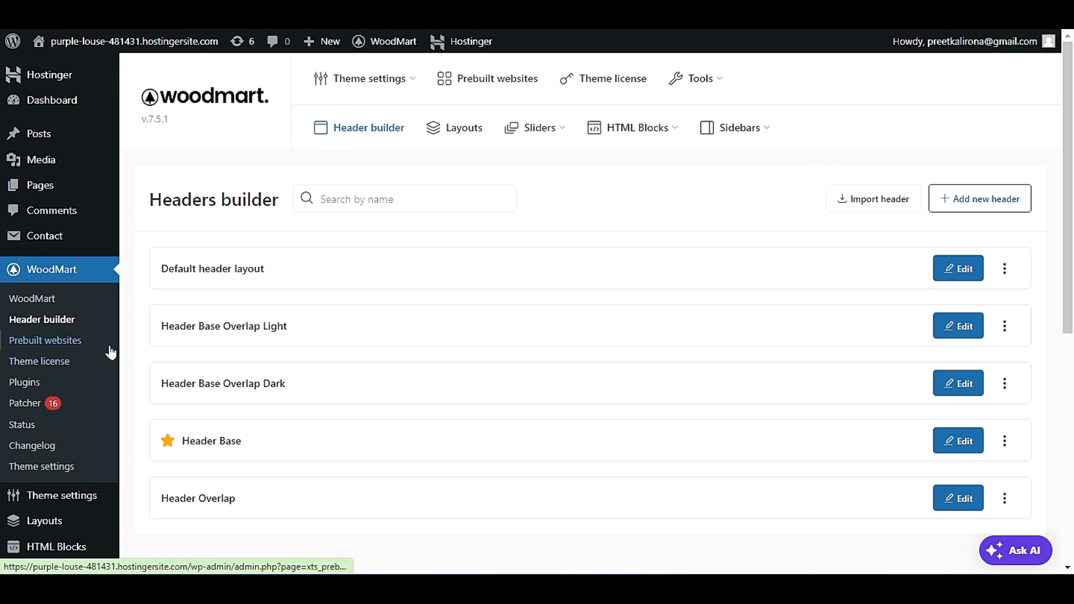
Browse the WoodMart prebuilt websites and inspect the Remove content options, closing them without removing anything.
scroll(60, 347, "down", 2)
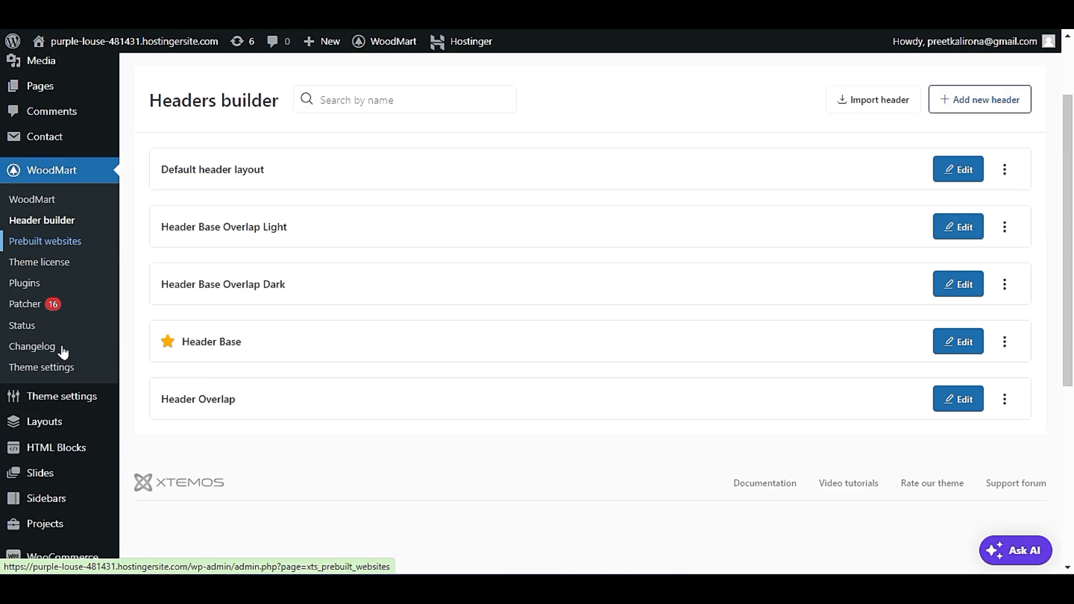
left_click(70, 246)
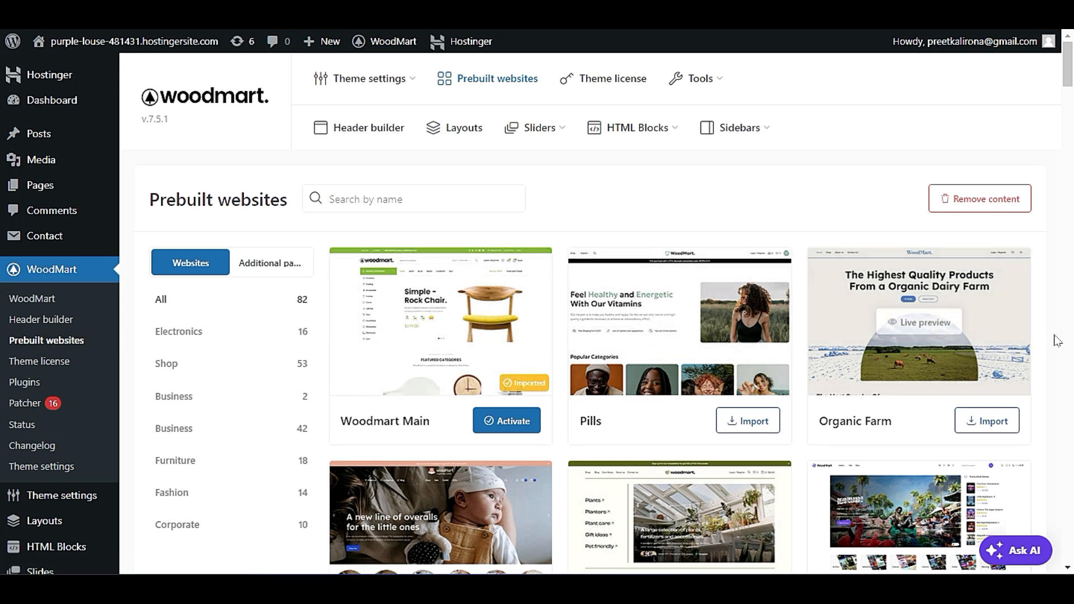
scroll(1058, 358, "down", 3)
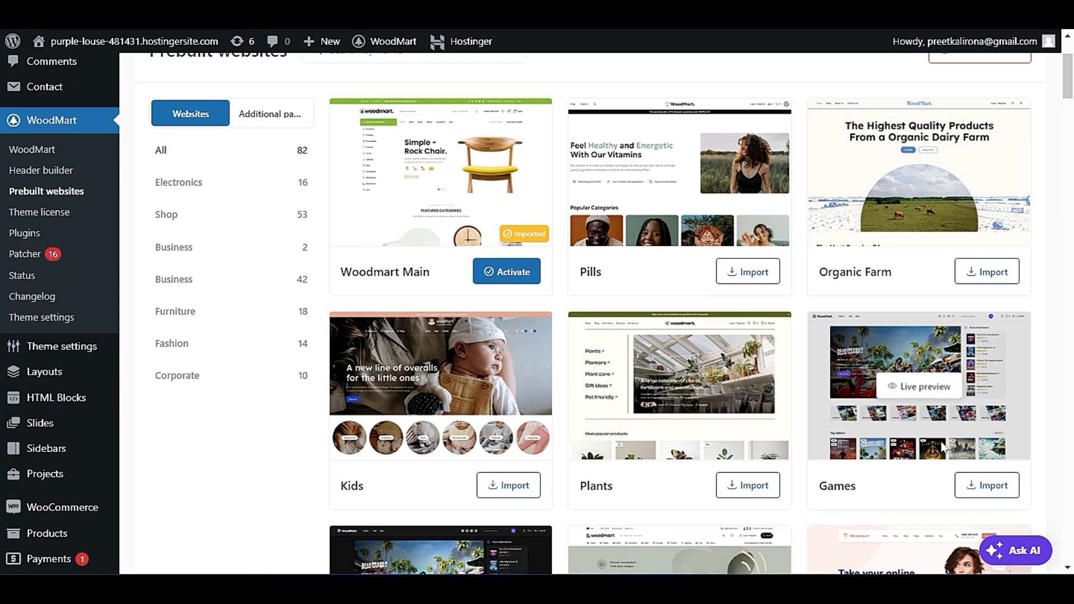
scroll(472, 380, "up", 3)
scroll(584, 438, "down", 9)
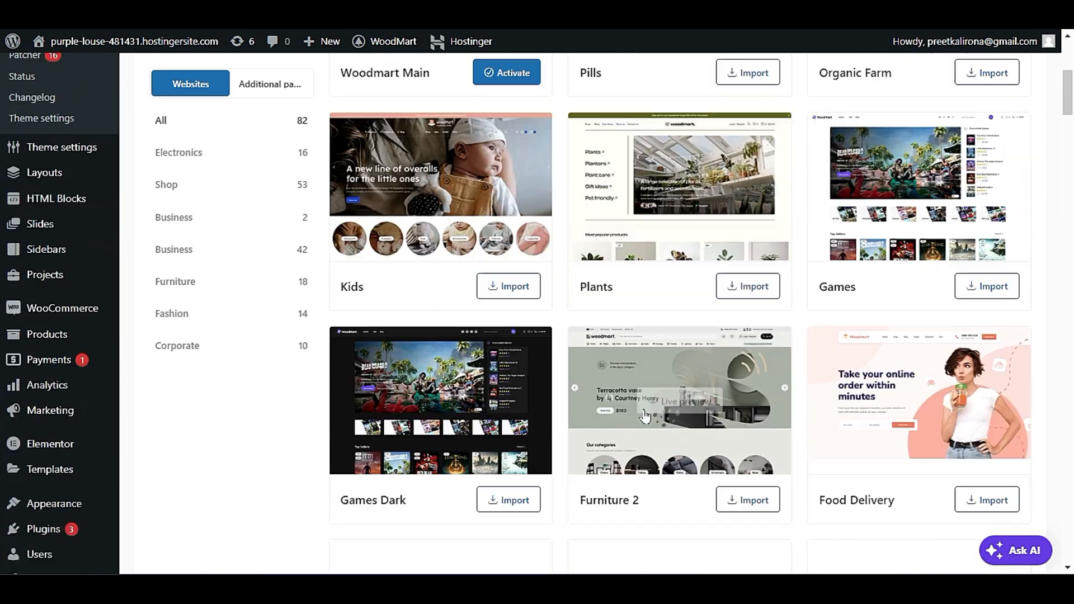
scroll(584, 438, "down", 4)
scroll(582, 476, "up", 5)
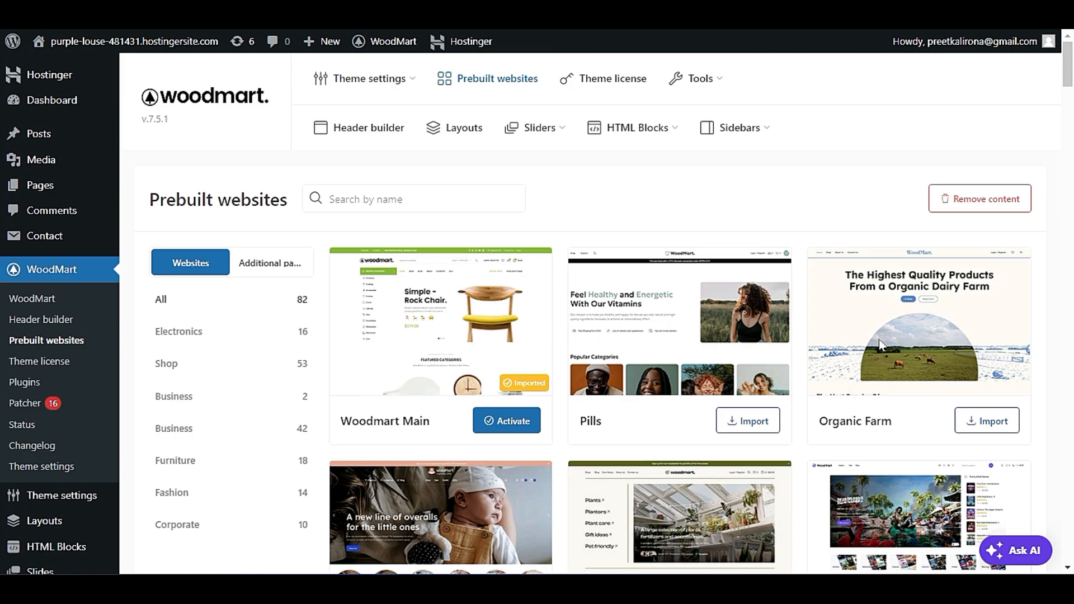
left_click(946, 196)
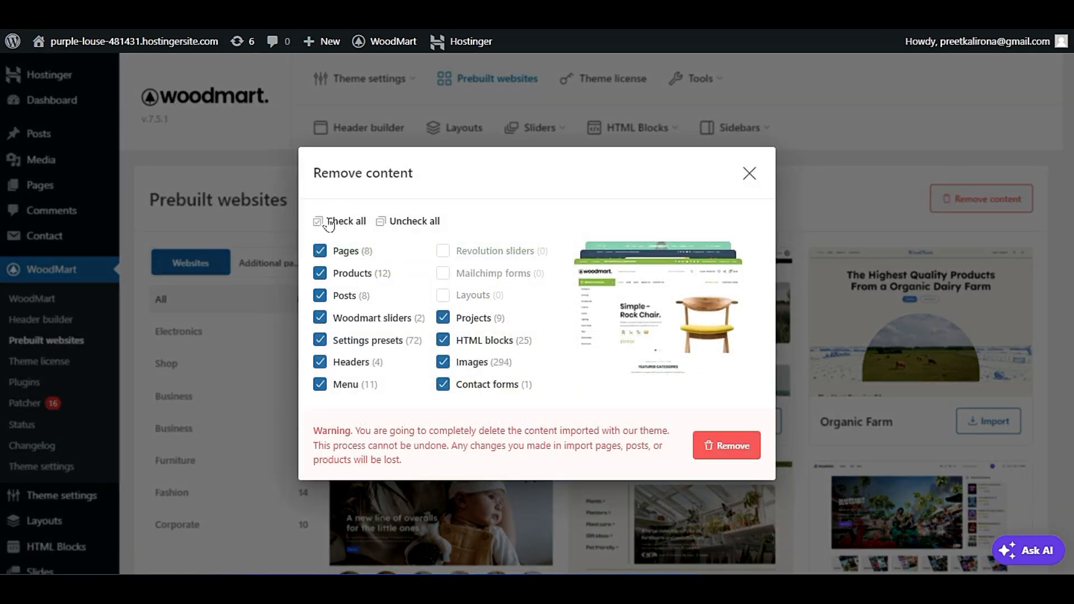
left_click(750, 174)
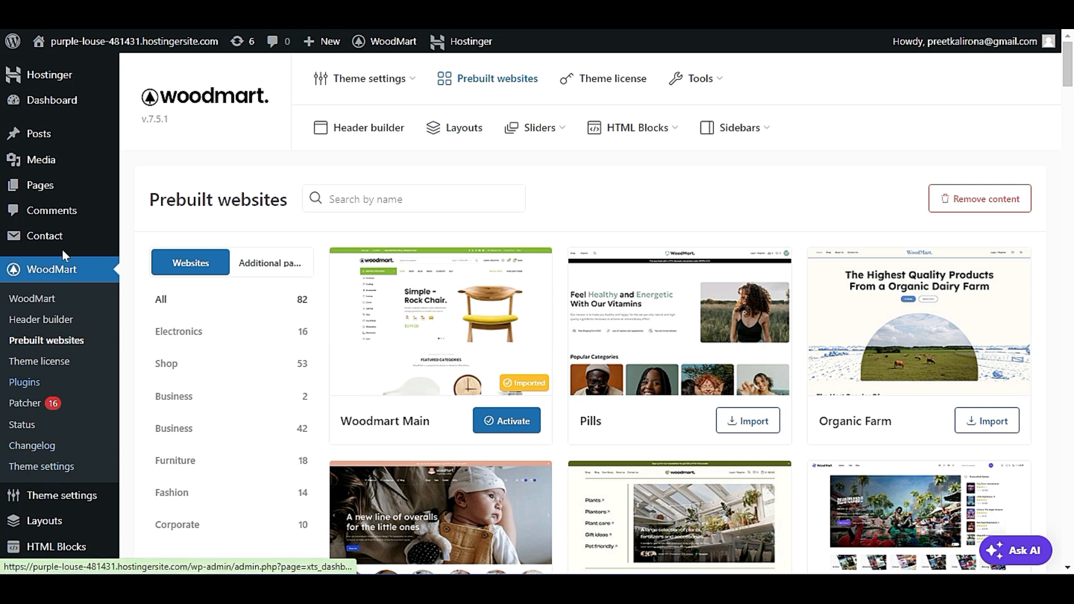
Open the WoodMart theme settings and review the General Layout options for header, site width and sidebar.
scroll(92, 445, "down", 3)
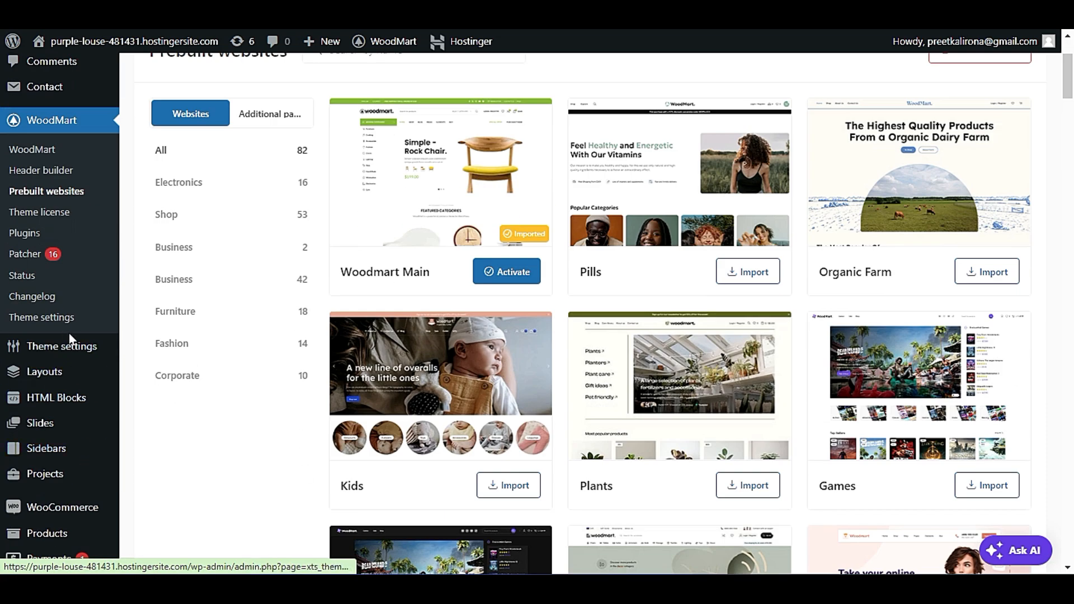
mouse_move(73, 347)
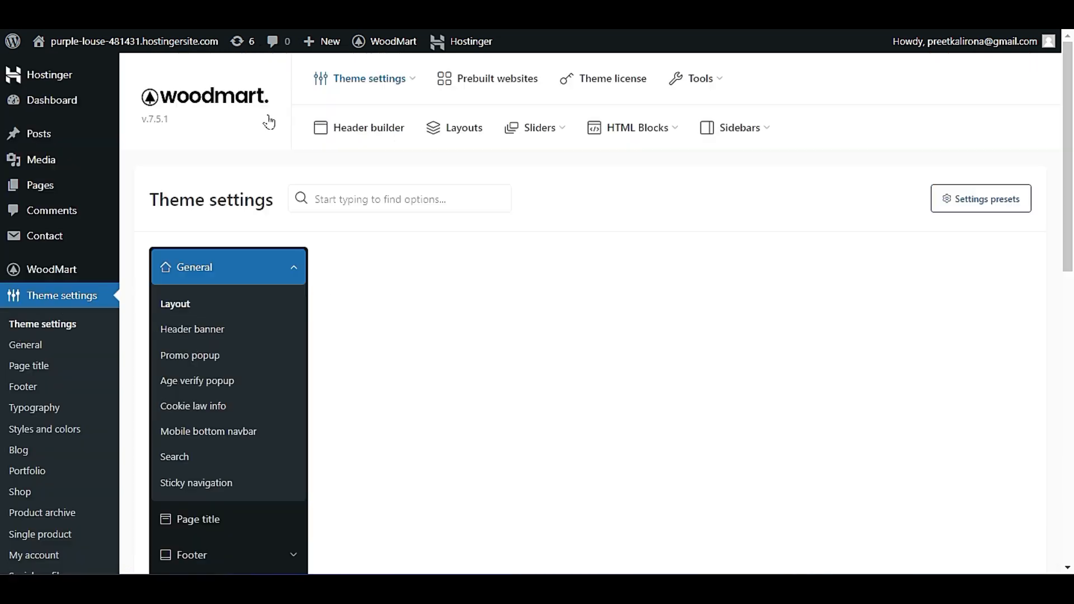
scroll(271, 123, "down", 1)
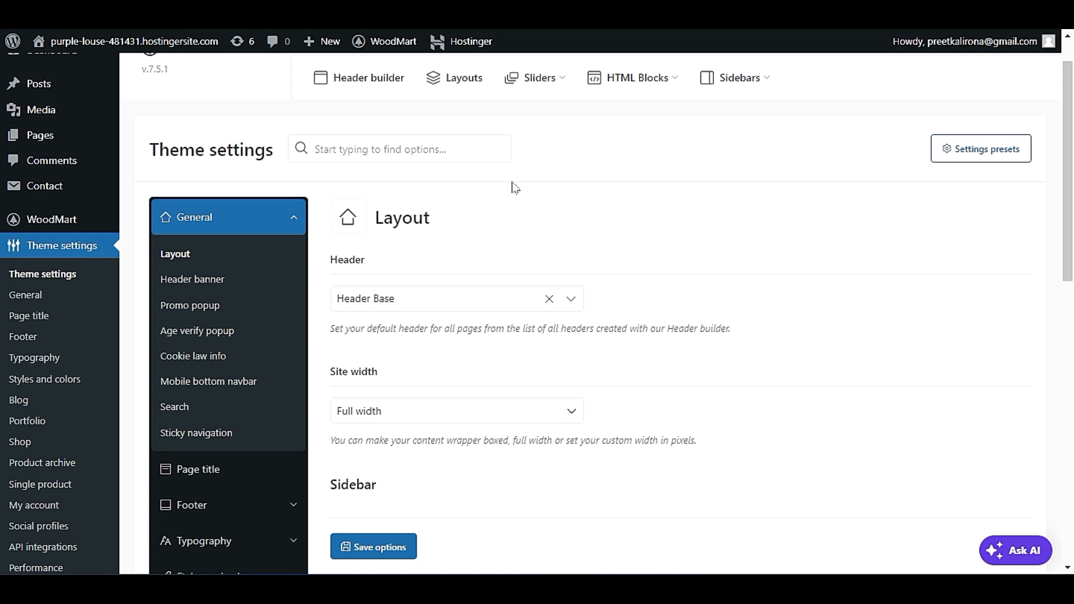
scroll(515, 188, "down", 1)
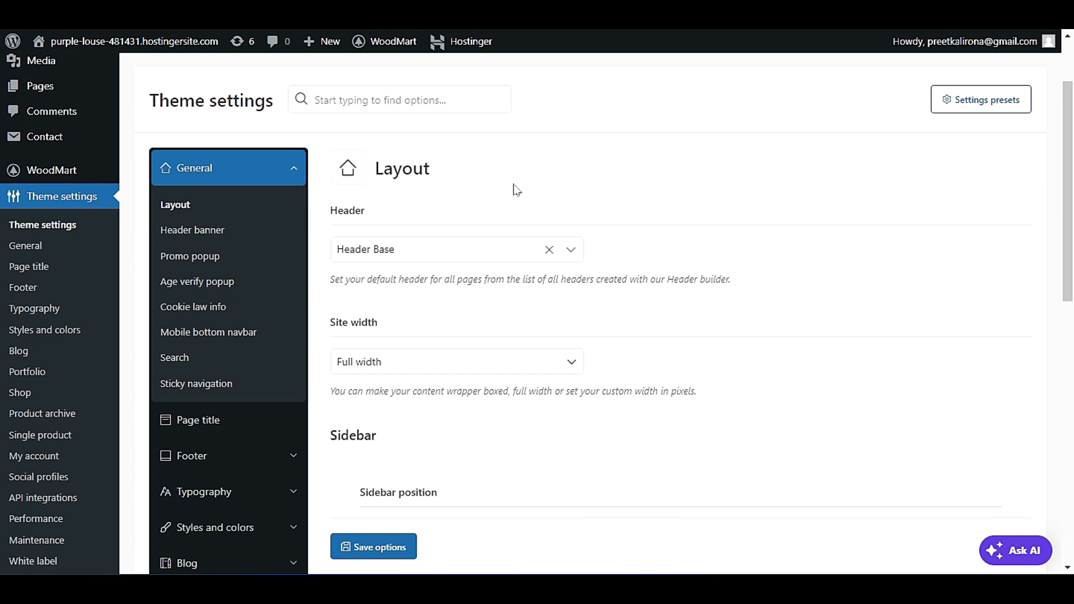
scroll(516, 190, "down", 3)
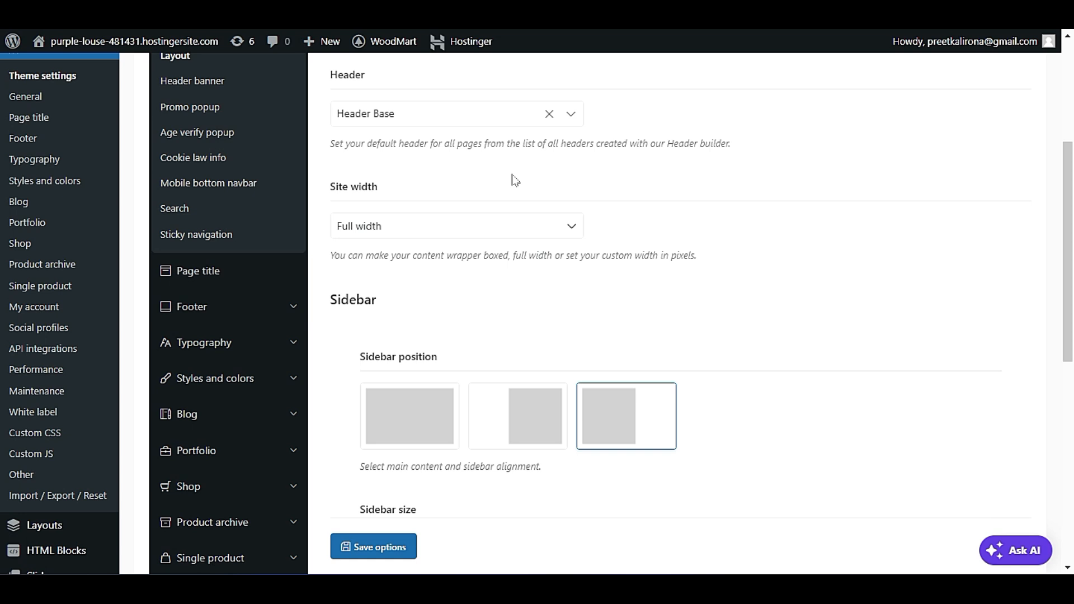
Review the Typography font options and the Shop options in the theme settings.
left_click(278, 353)
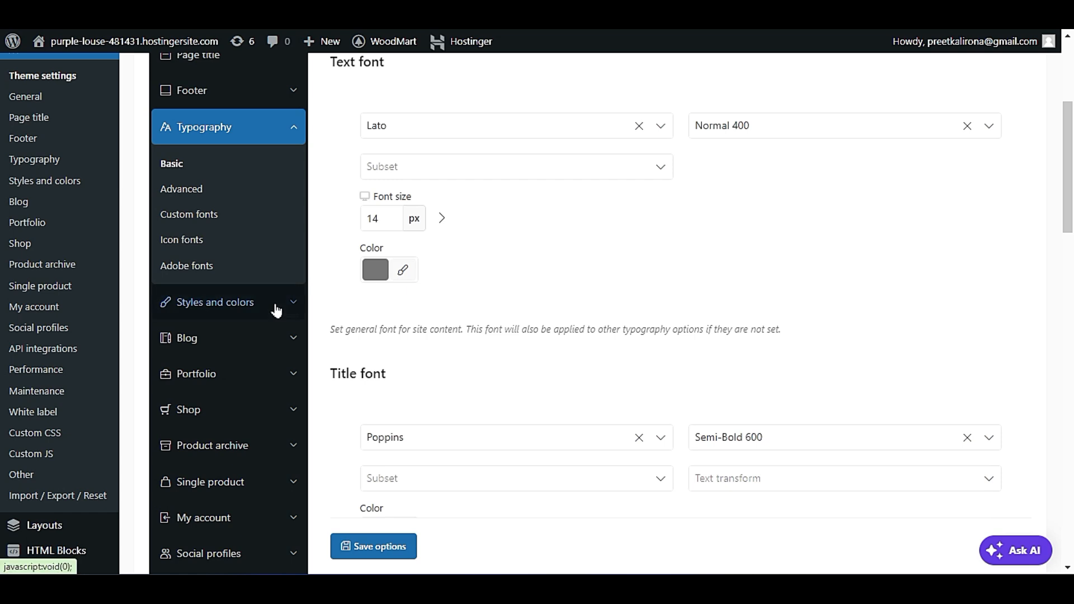
scroll(276, 311, "down", 3)
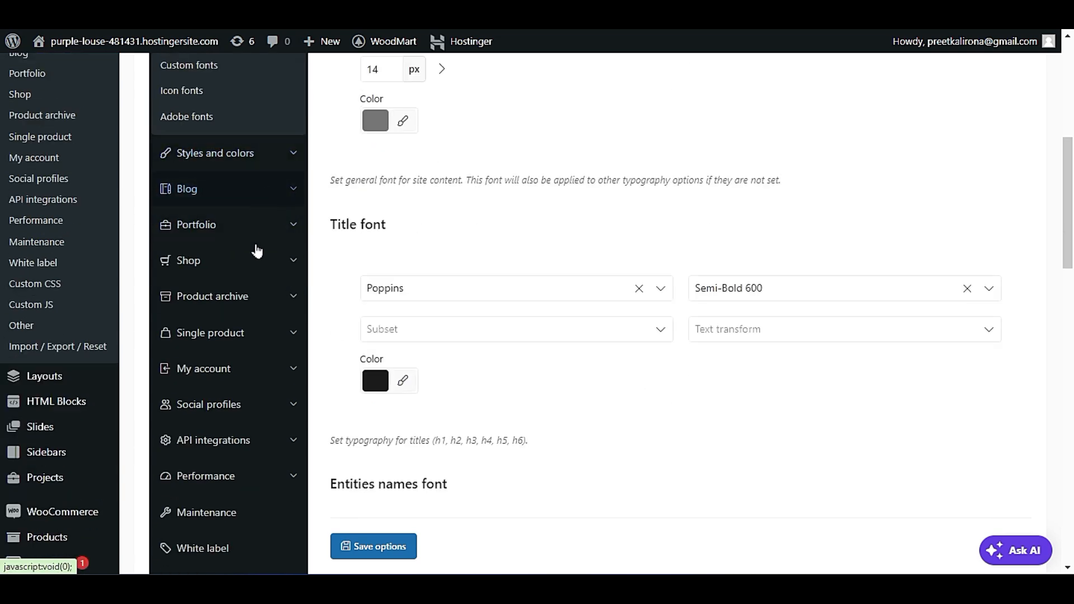
left_click(259, 265)
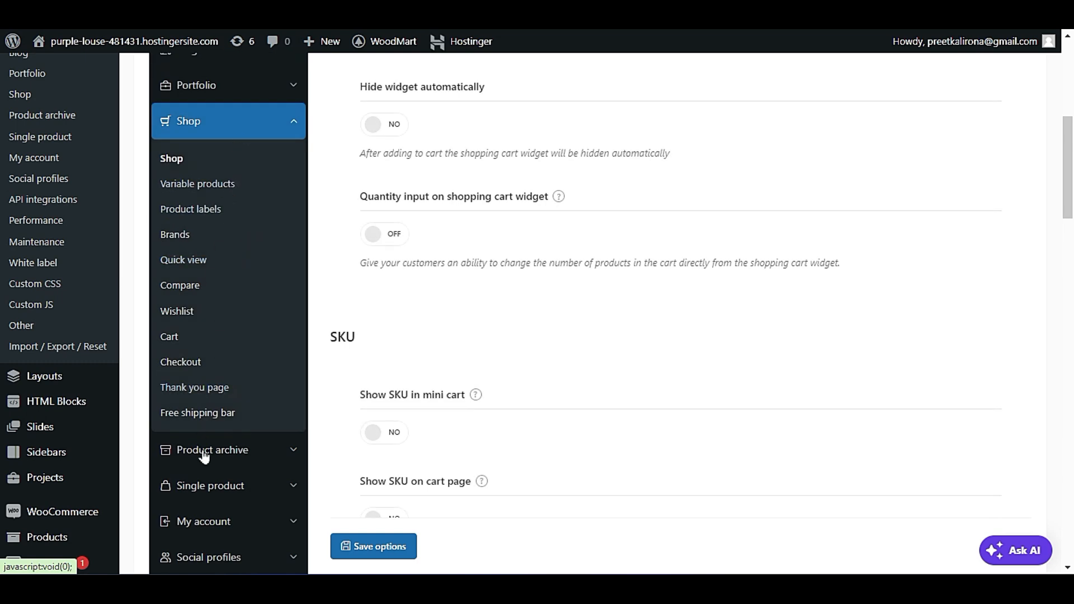
scroll(228, 403, "down", 5)
scroll(256, 427, "up", 13)
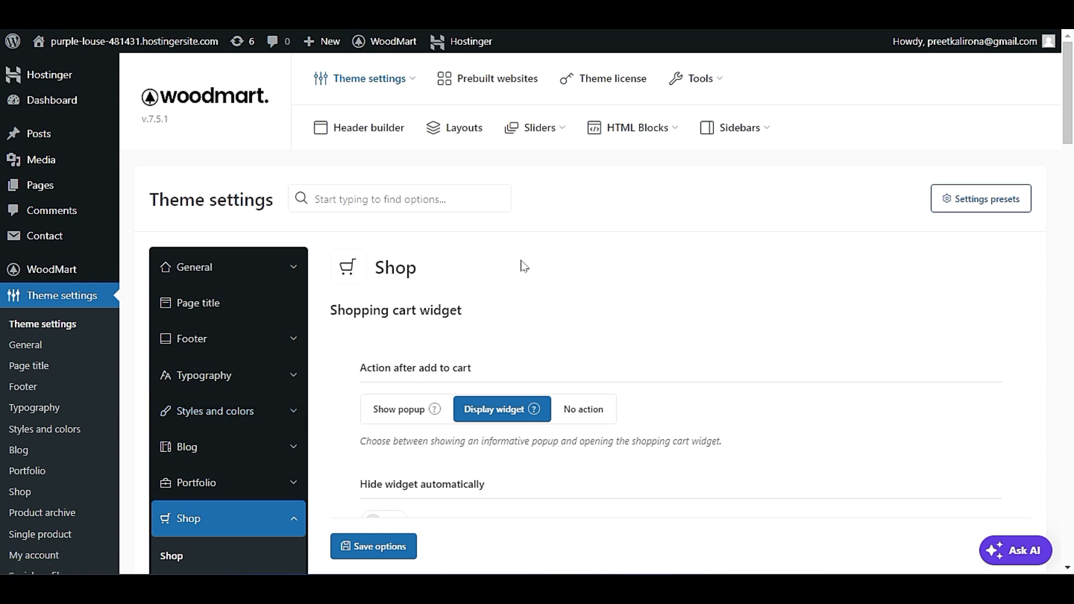
Switch to the imported site's homepage, check its hero slider and product sections, and return to the theme settings.
mouse_move(143, 55)
right_click(110, 73)
left_click(132, 84)
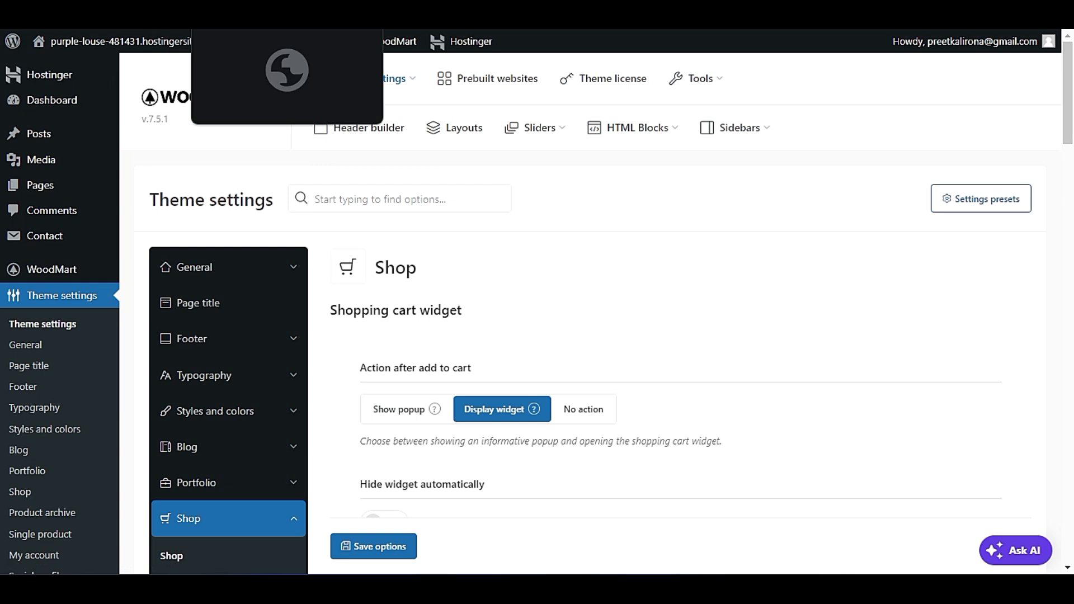
left_click(246, 11)
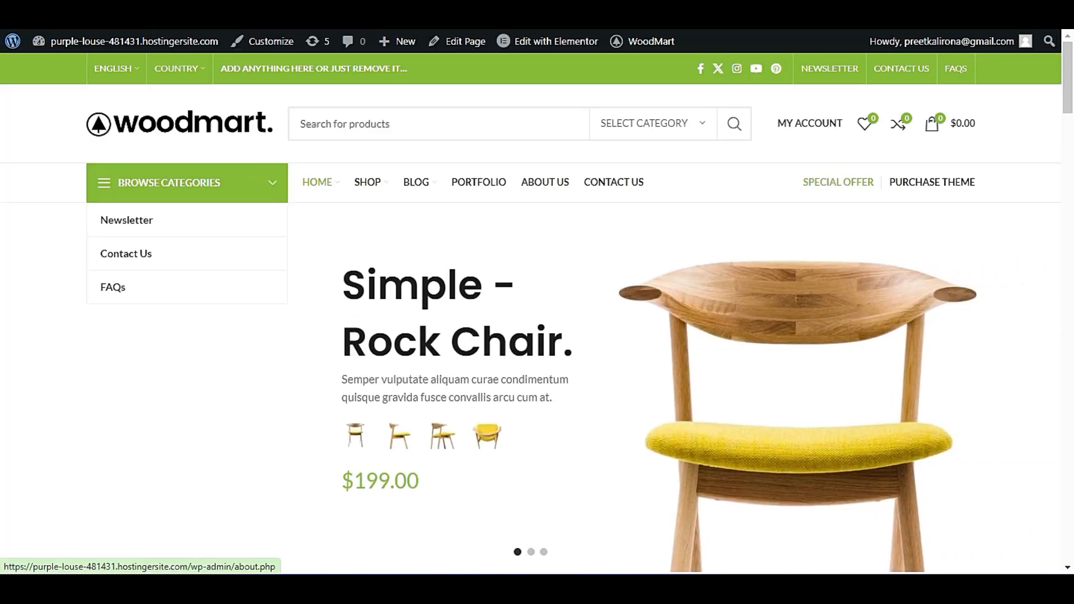
left_click(245, 11)
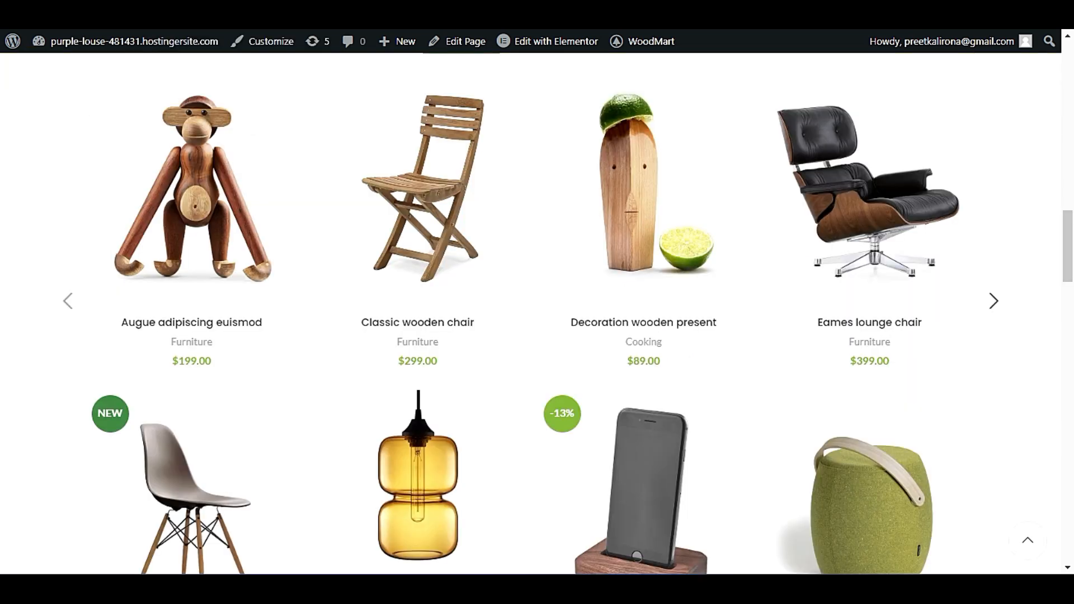
left_click(358, 11)
left_click(470, 11)
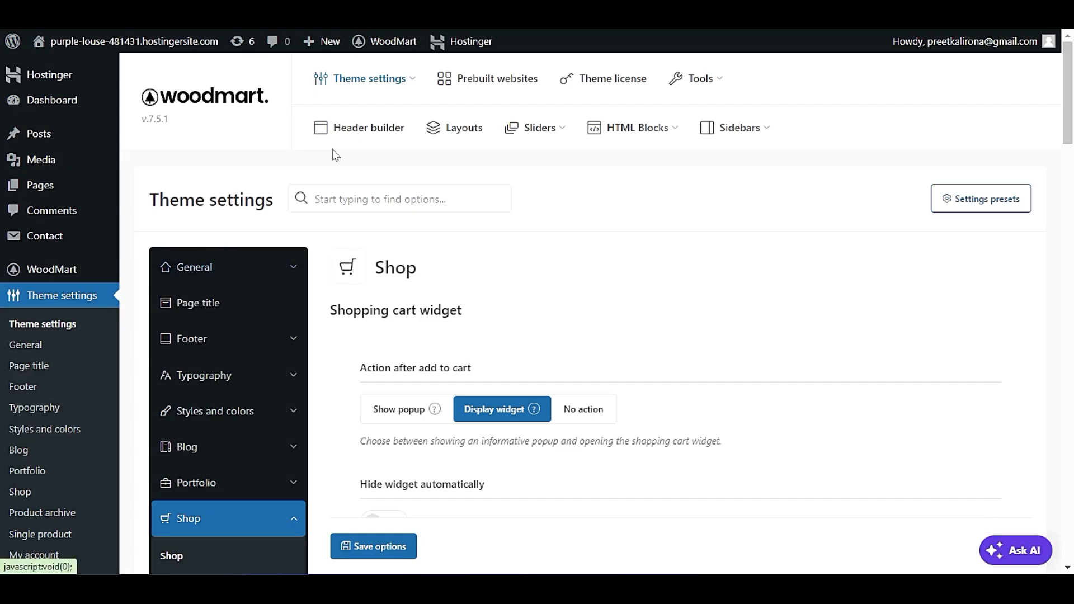
Open the WoodMart header builder, check the Default header layout's management options and open that header for editing.
mouse_move(63, 269)
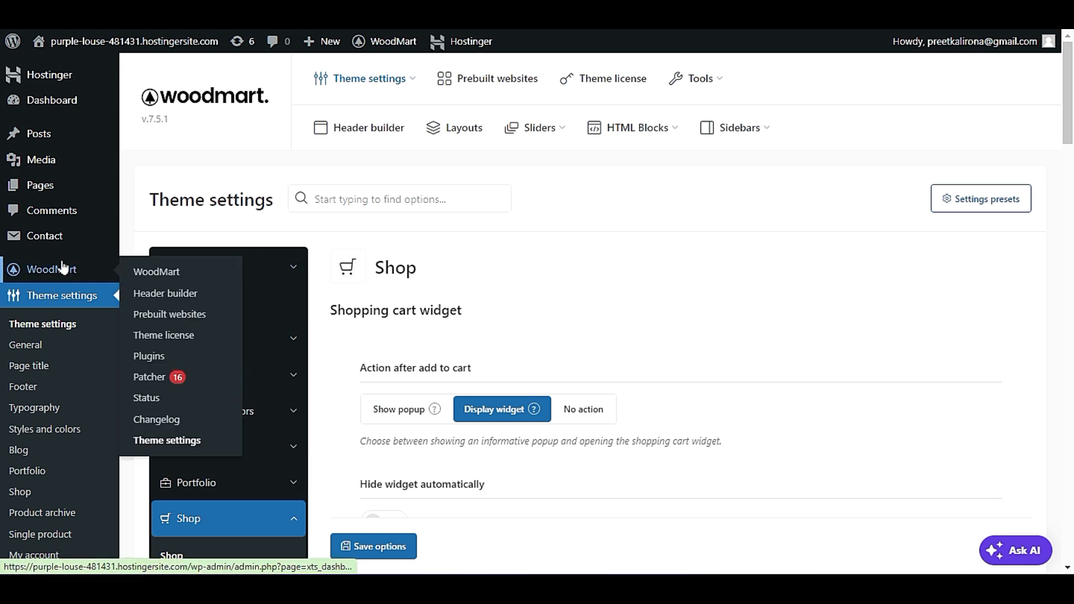
left_click(182, 293)
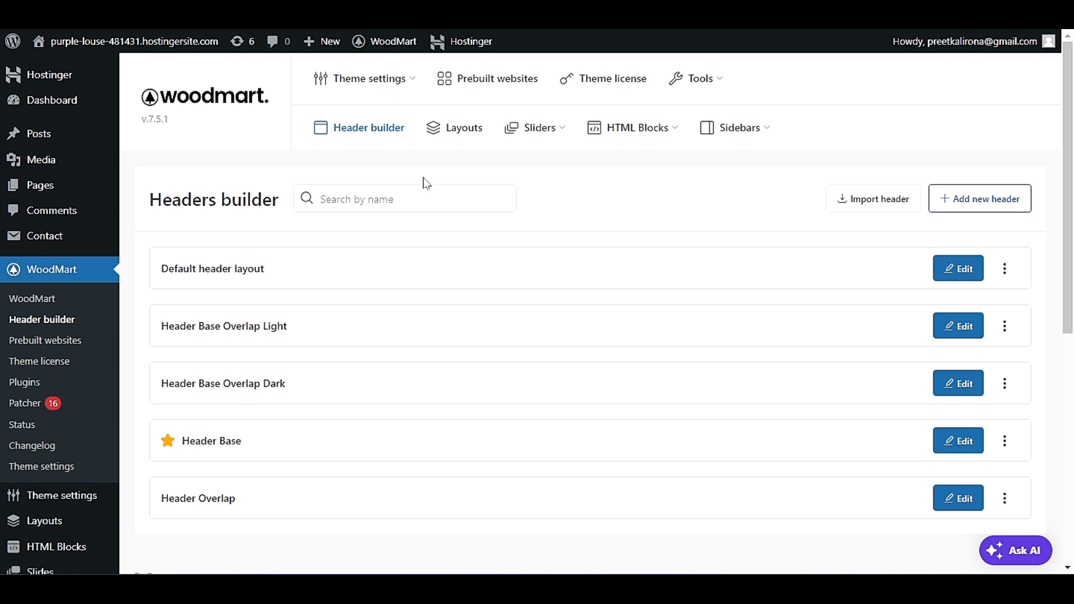
scroll(425, 182, "down", 1)
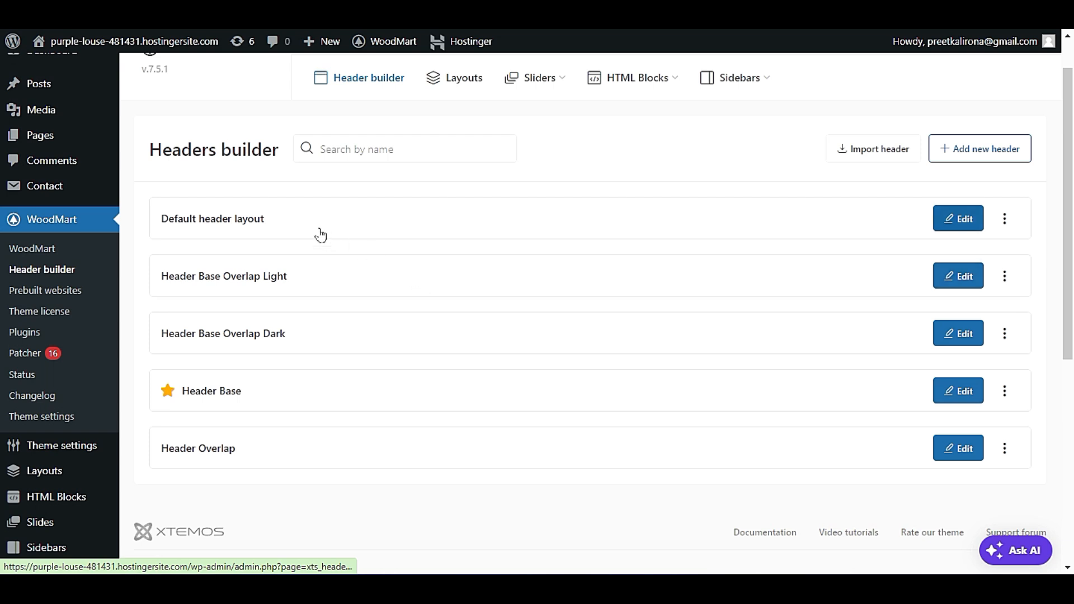
left_click(1006, 217)
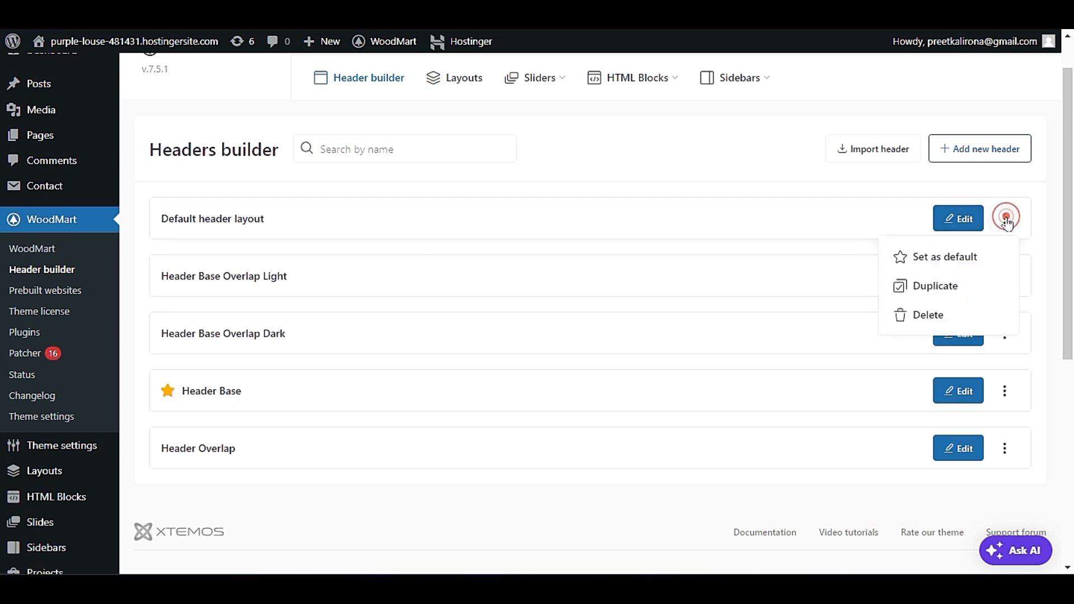
left_click(243, 226)
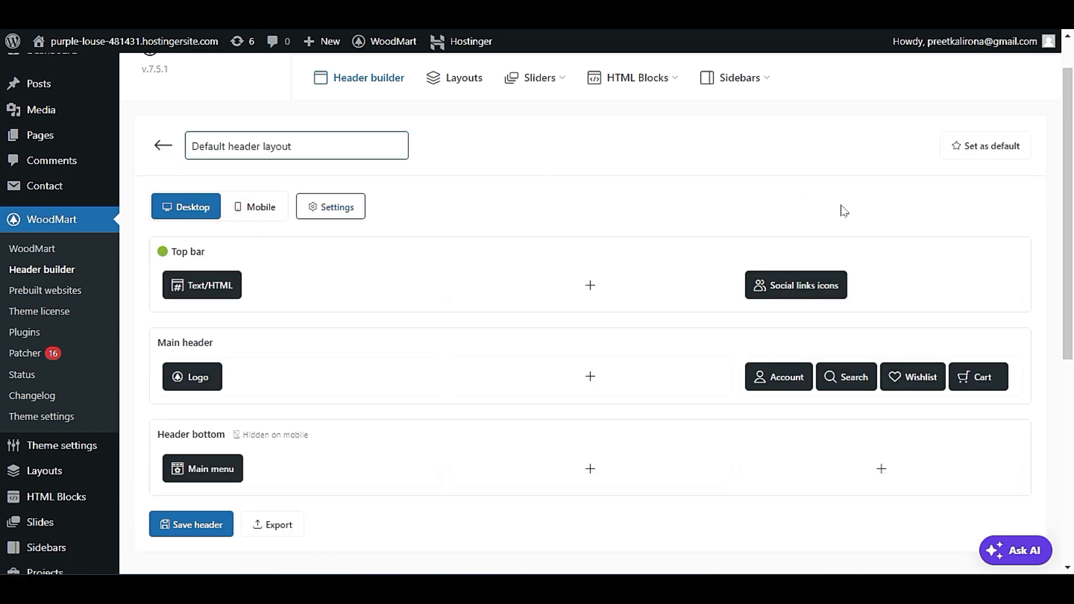
Examine the top bar, main header and header bottom rows of the default header and return to the headers list.
scroll(755, 369, "down", 5)
scroll(143, 281, "up", 6)
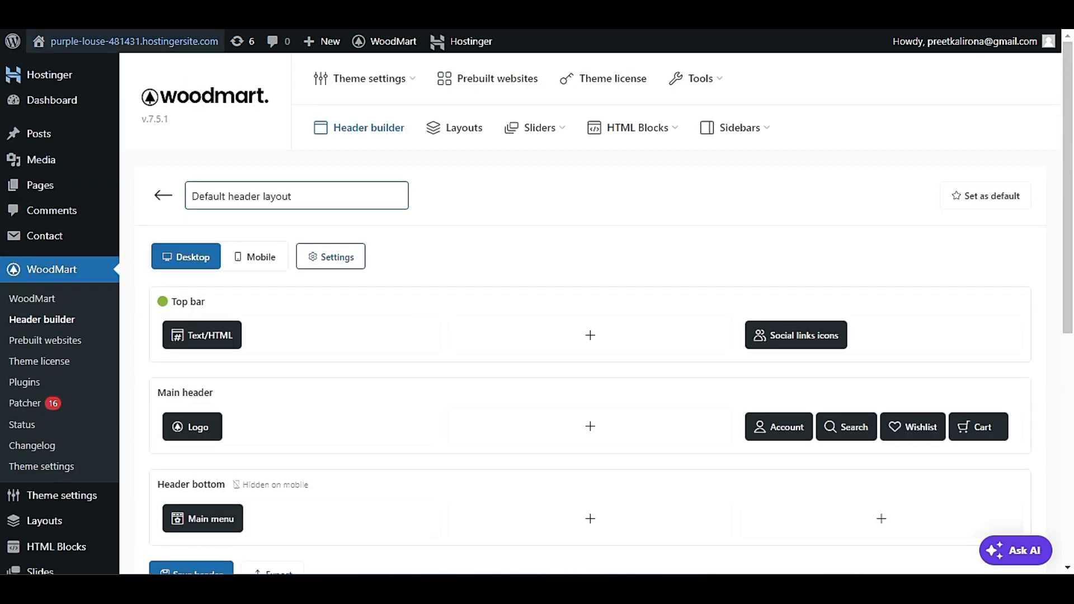
key("alt+Left")
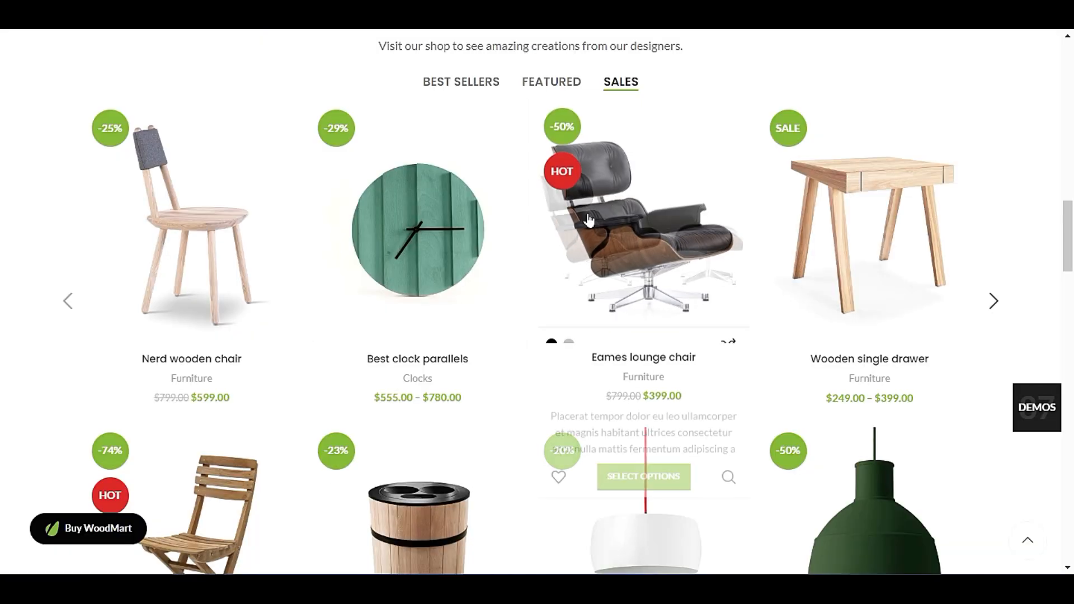
View the header on the original WoodMart demo page and return to the headers list.
scroll(558, 313, "up", 10)
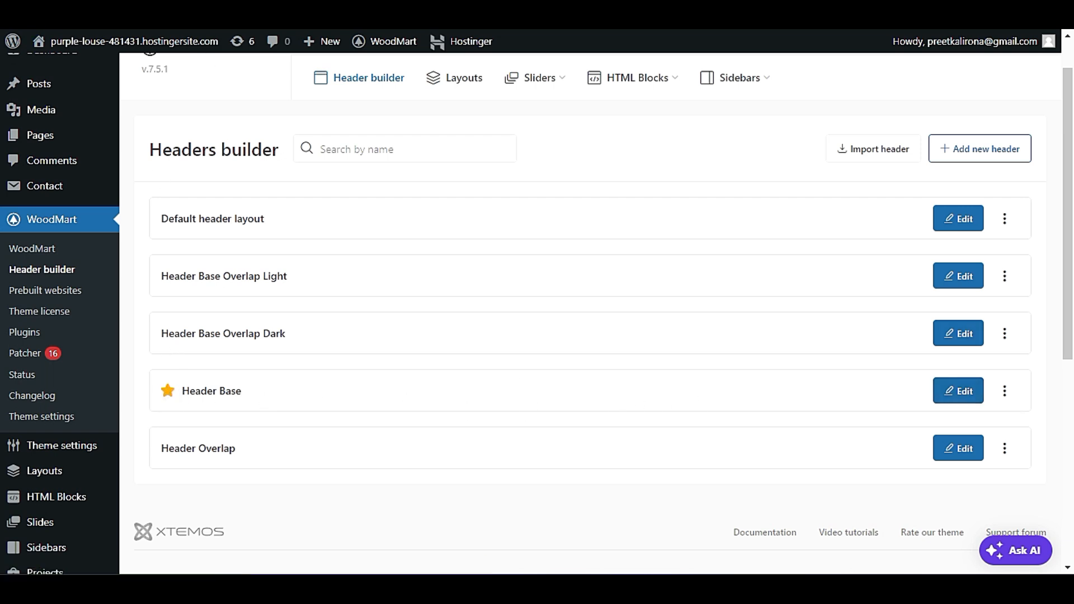
left_click(163, 11)
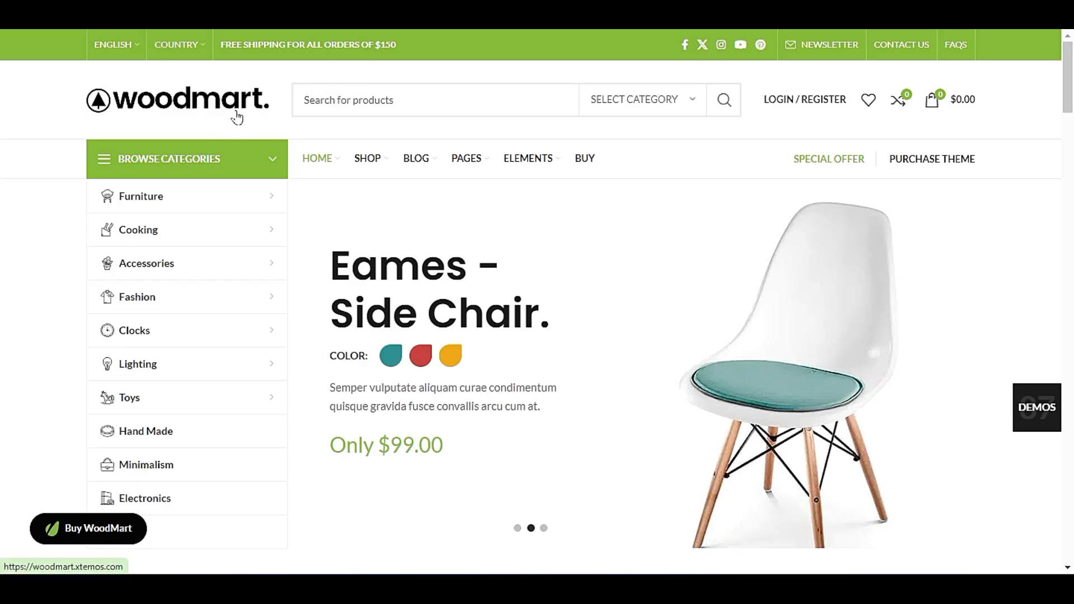
left_click(67, 11)
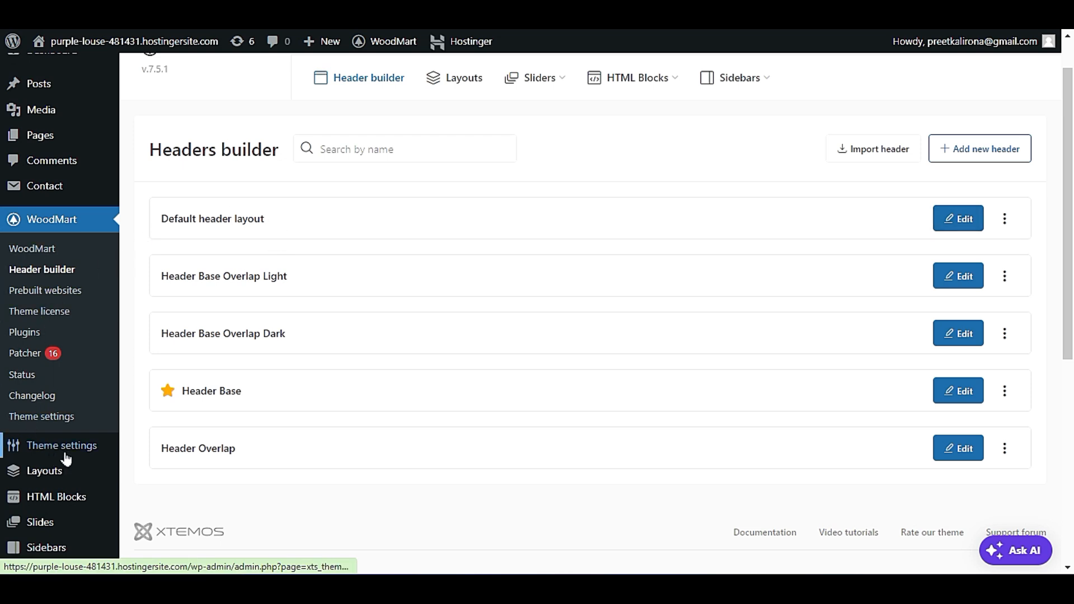
Open the theme's general layout settings, check the available default headers, and compare the site's homepage with the original WoodMart demo.
mouse_move(84, 454)
left_click(188, 119)
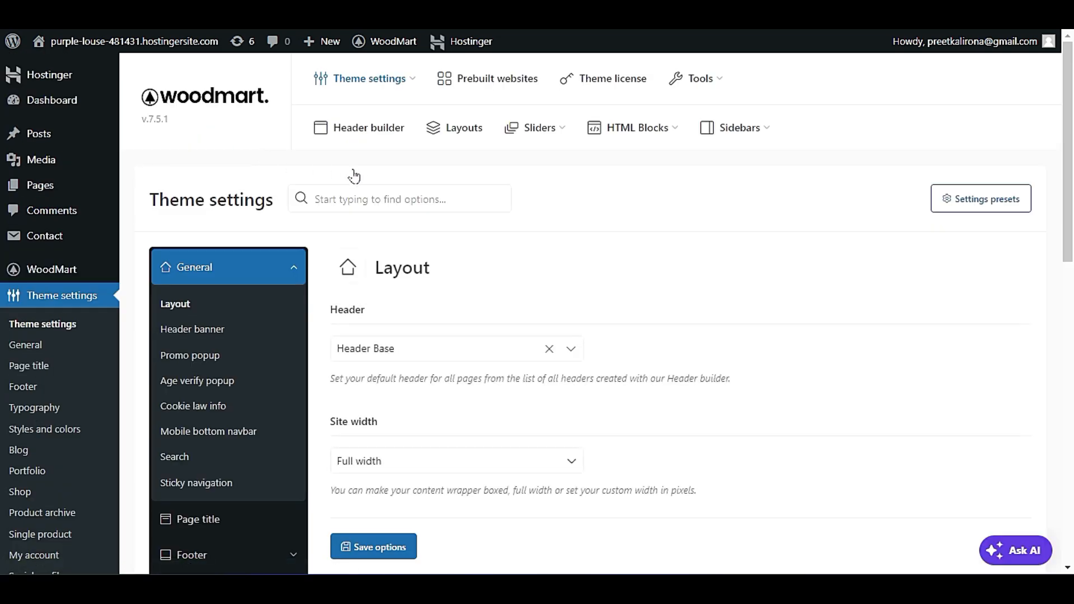
scroll(355, 175, "down", 3)
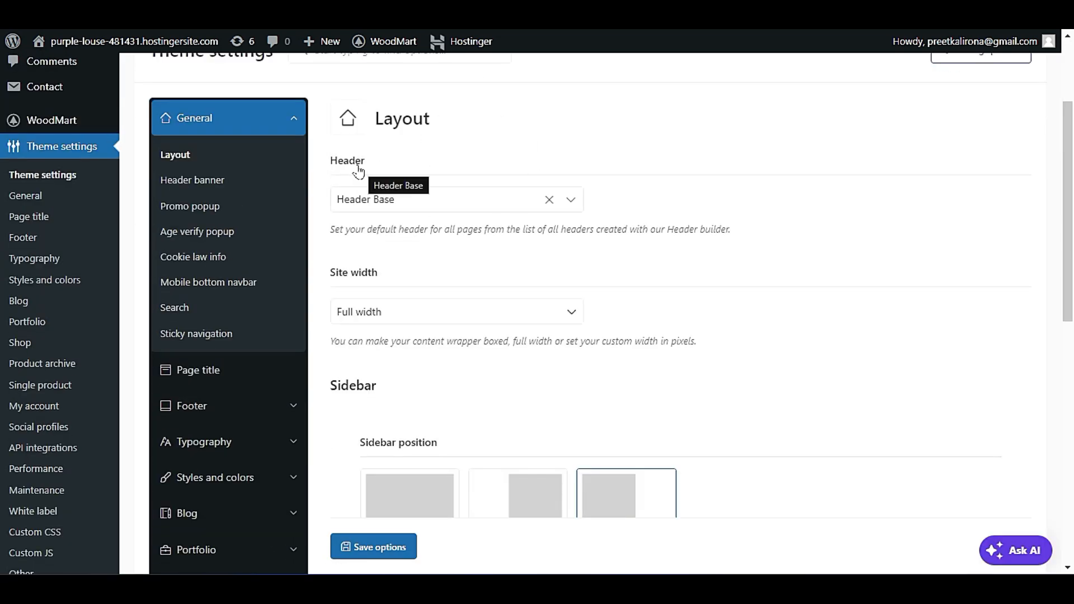
left_click(441, 203)
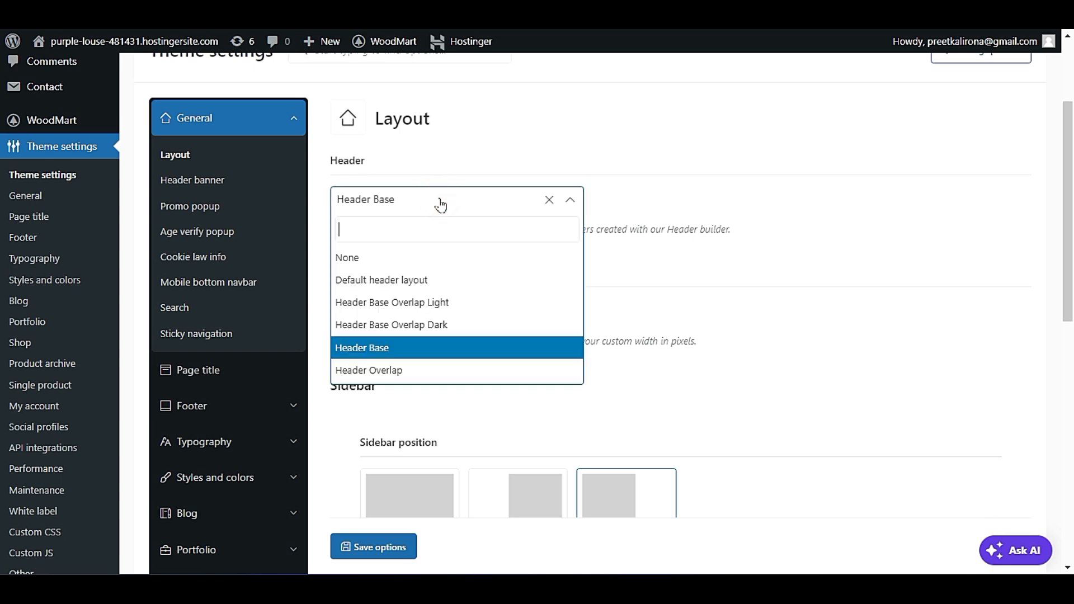
left_click(439, 201)
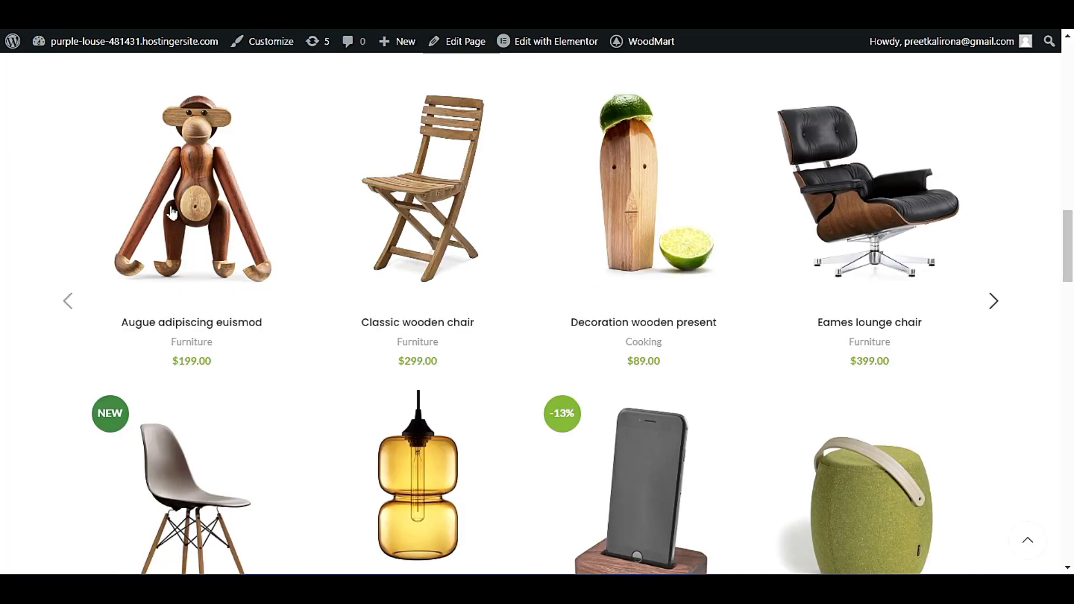
scroll(171, 213, "up", 20)
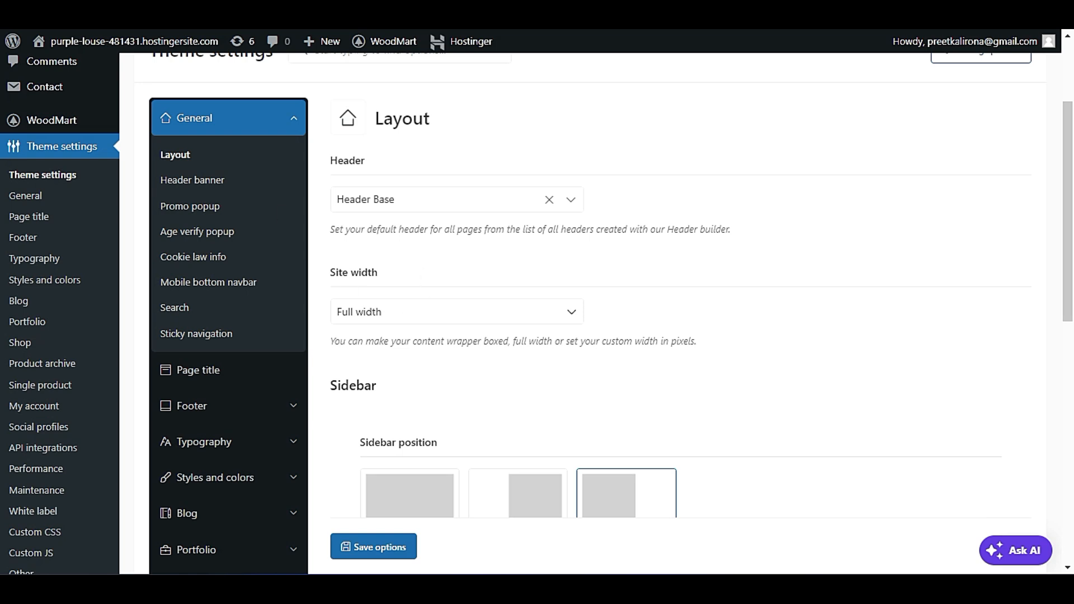
Set the site's default header to Header Base Overlap Dark, save the options, and open the site in a new tab.
left_click(443, 202)
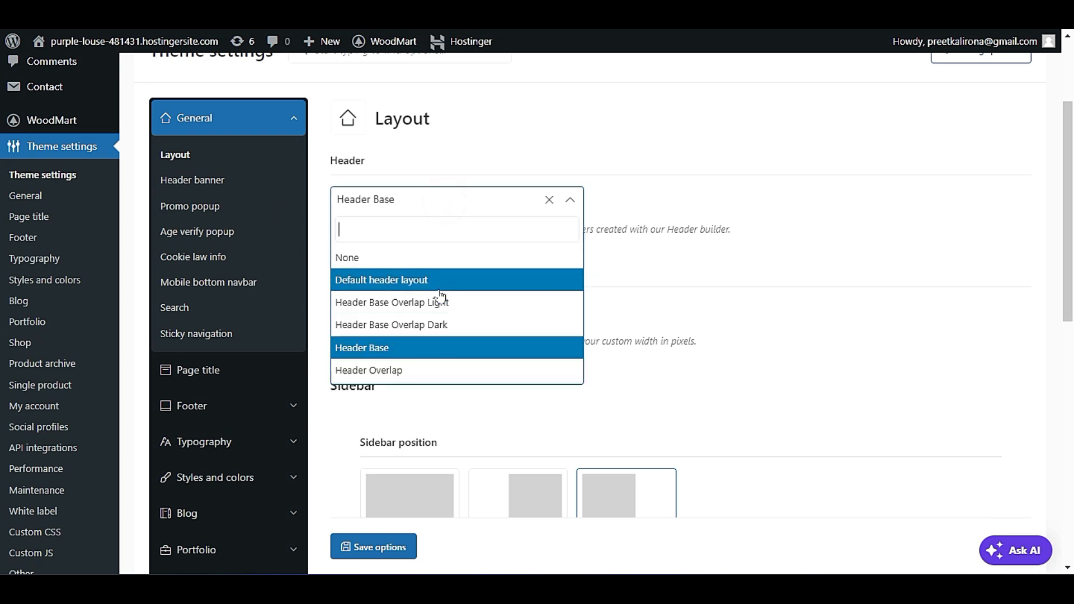
left_click(453, 327)
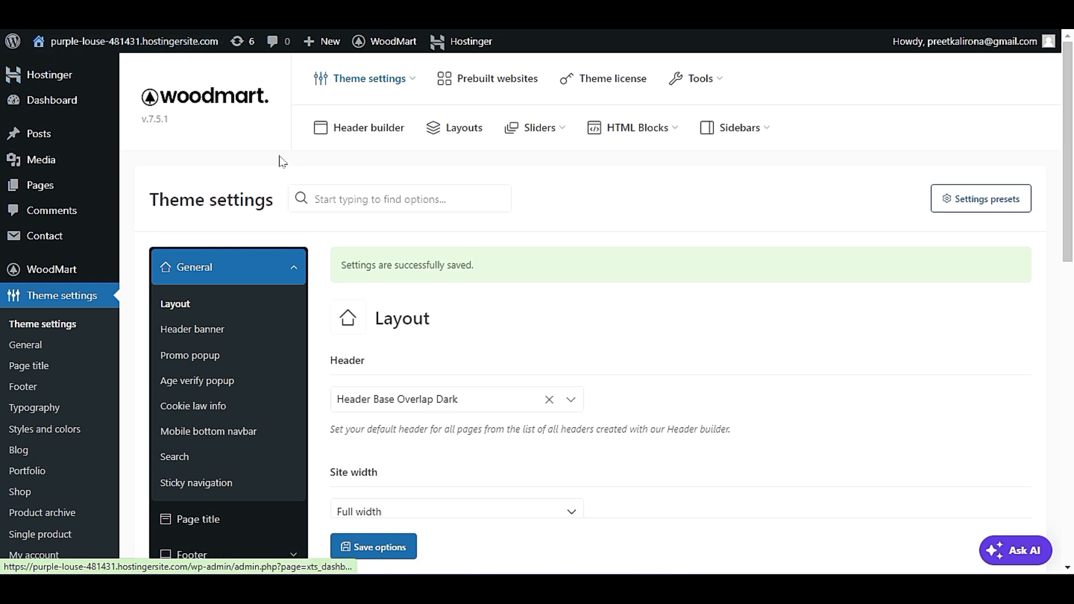
right_click(159, 49)
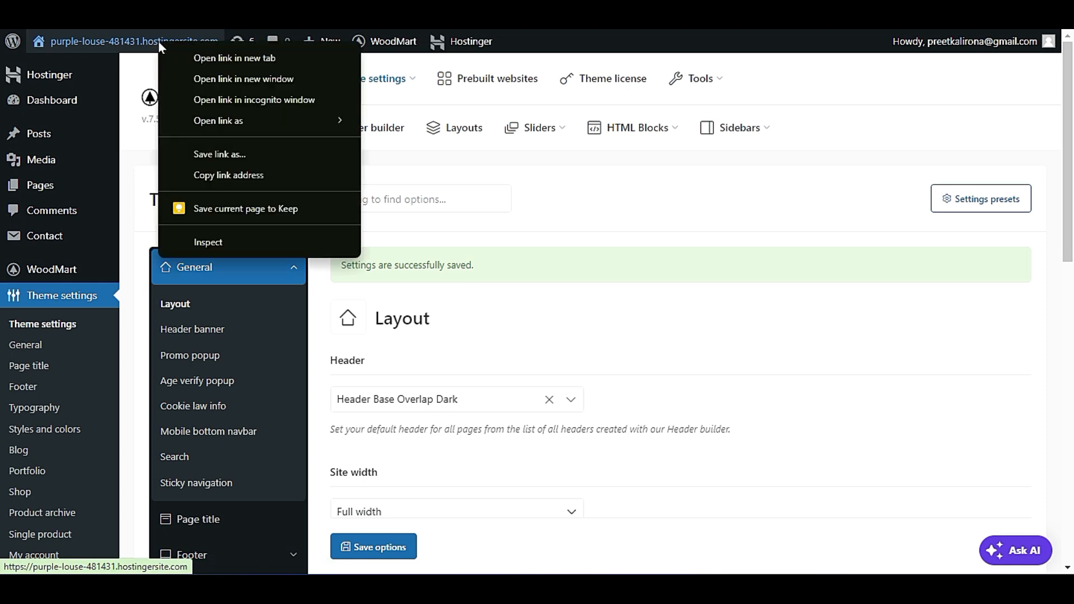
left_click(190, 55)
left_click(269, 11)
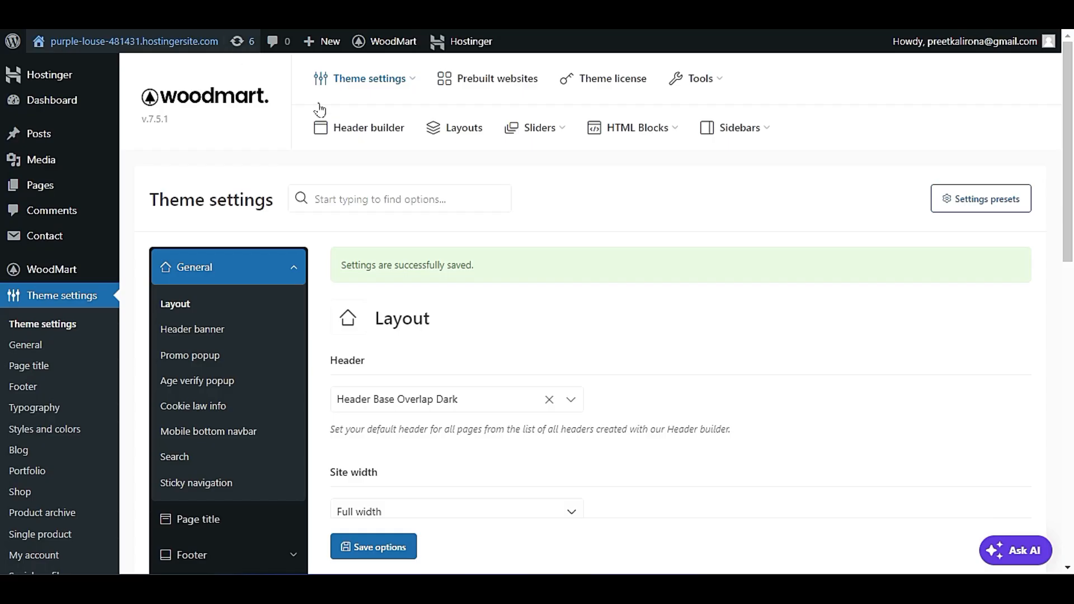
Set the site's default header to Default header layout, save the options, and open the site to check it.
scroll(421, 391, "down", 3)
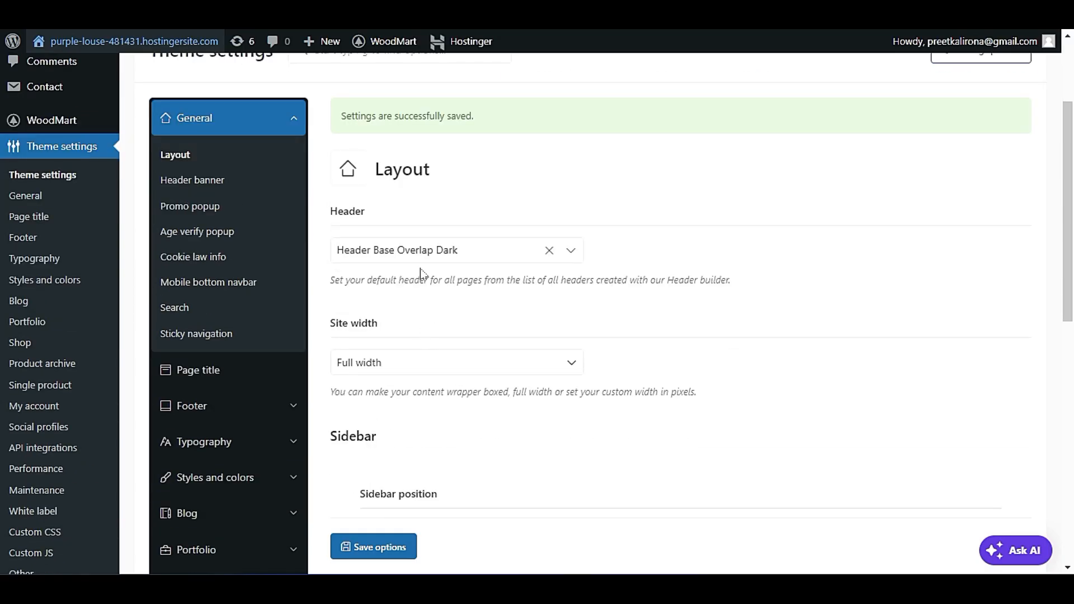
left_click(423, 250)
left_click(414, 334)
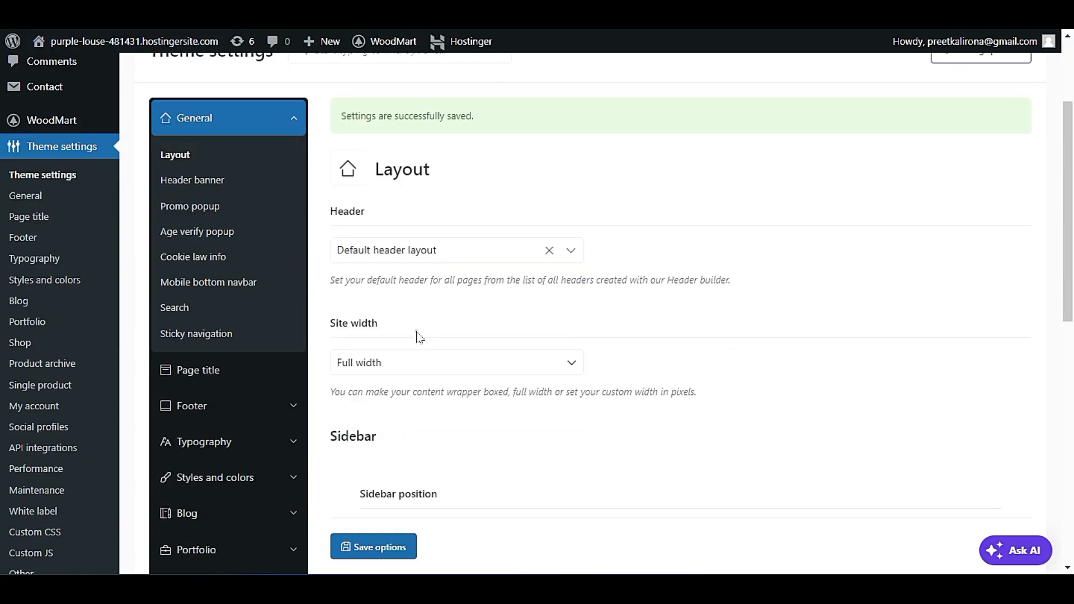
left_click(372, 547)
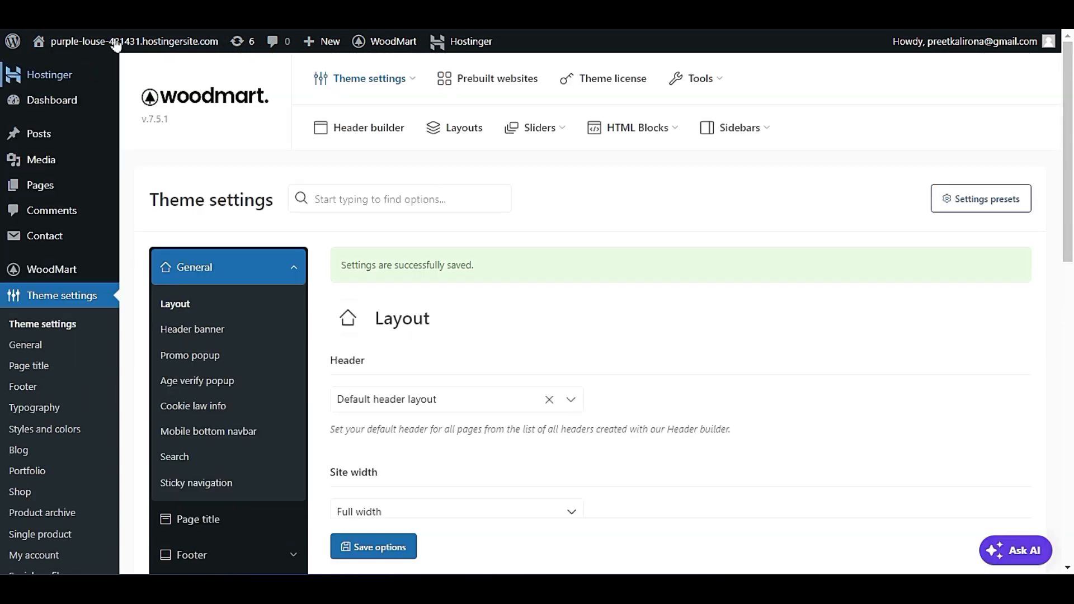
right_click(147, 45)
left_click(143, 43)
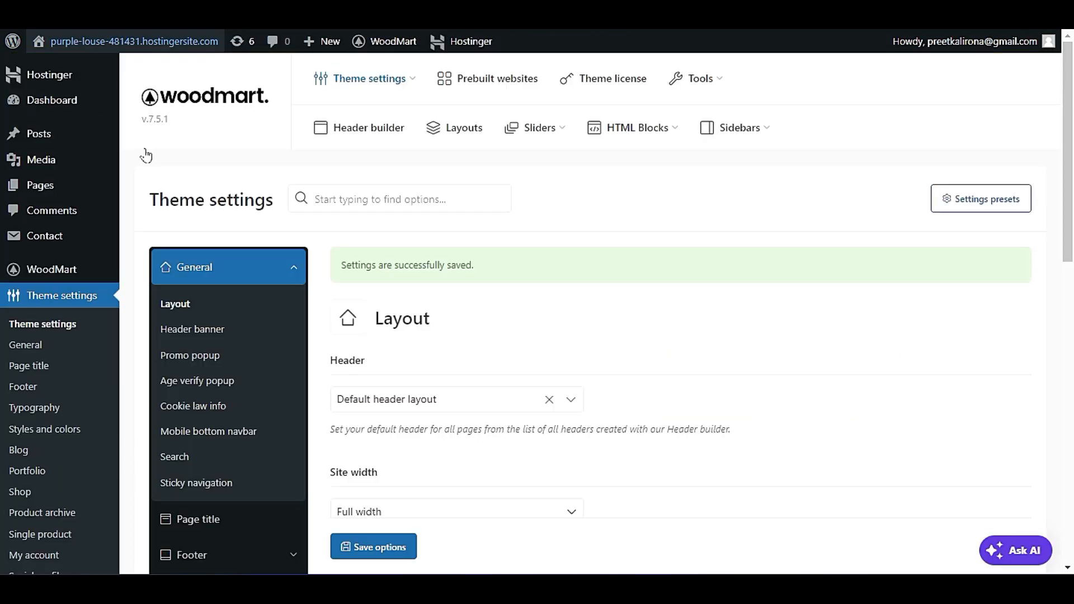
Set the site's default header back to Header Base, save the options, and check the header on the homepage.
left_click(379, 394)
scroll(443, 333, "down", 3)
left_click(415, 252)
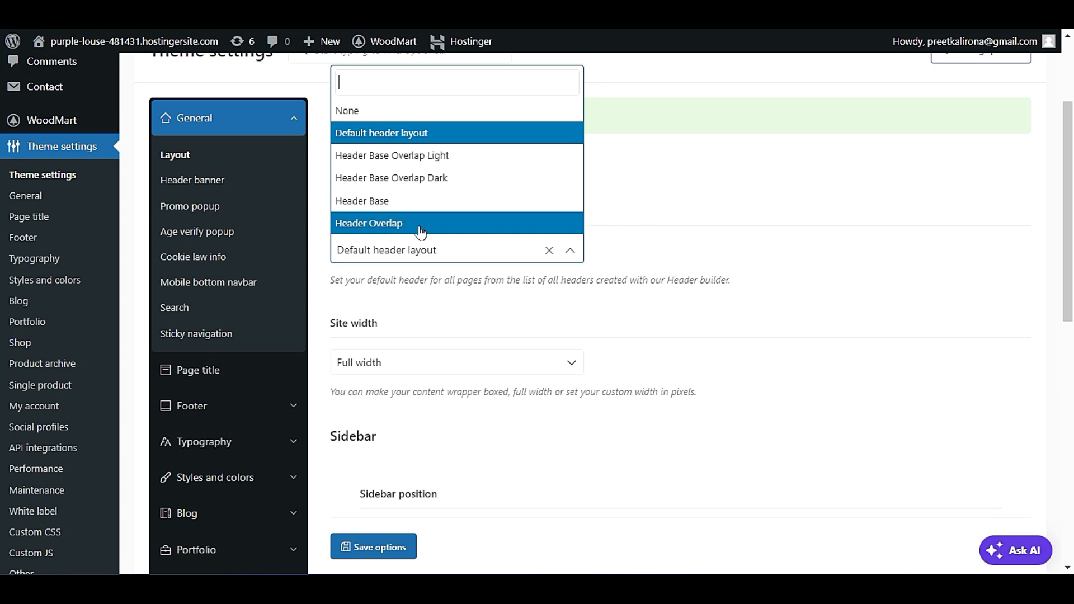
left_click(371, 547)
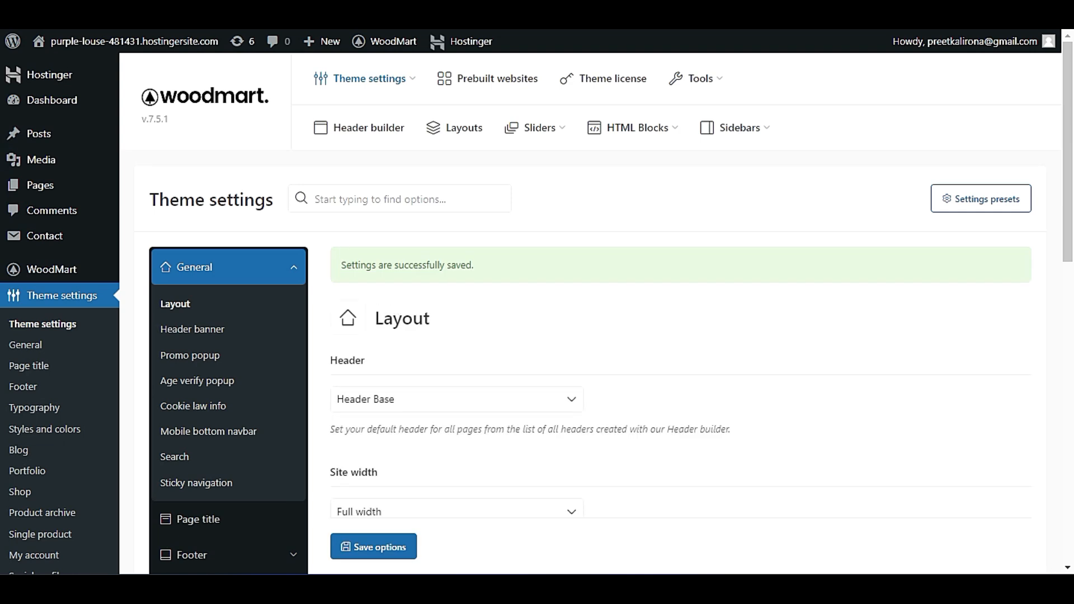
left_click(185, 14)
left_click(152, 117)
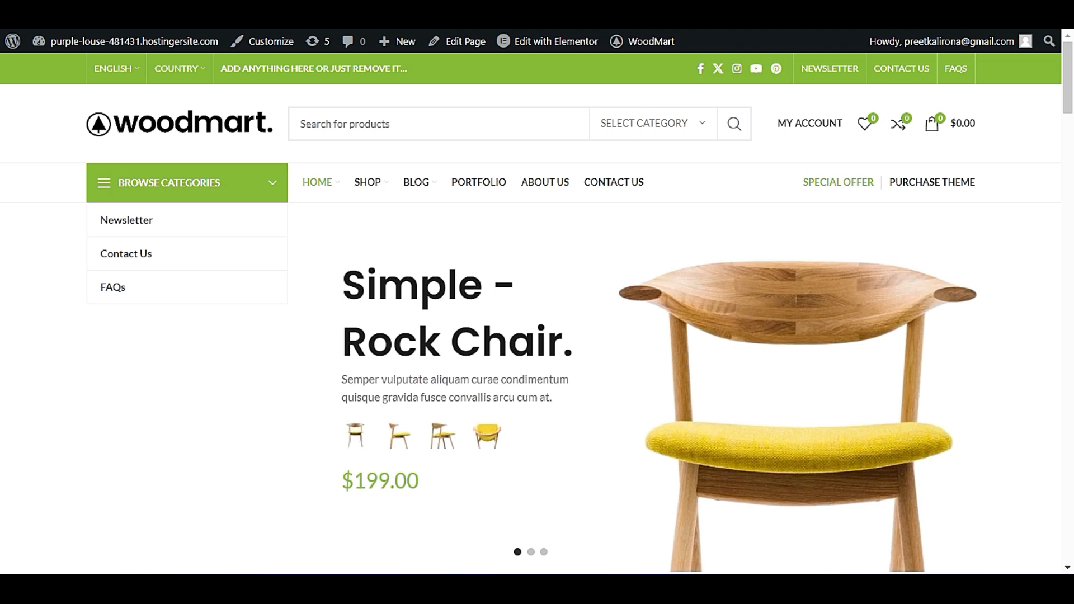
left_click(497, 125)
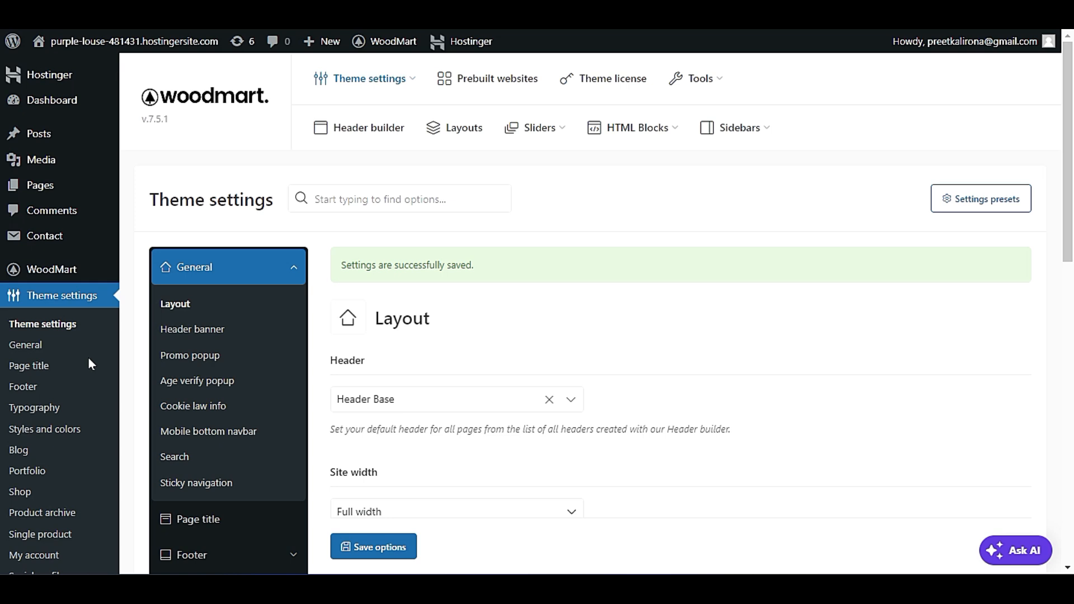
Open the header builder's list of headers and open Header Base for editing.
mouse_move(70, 267)
left_click(184, 293)
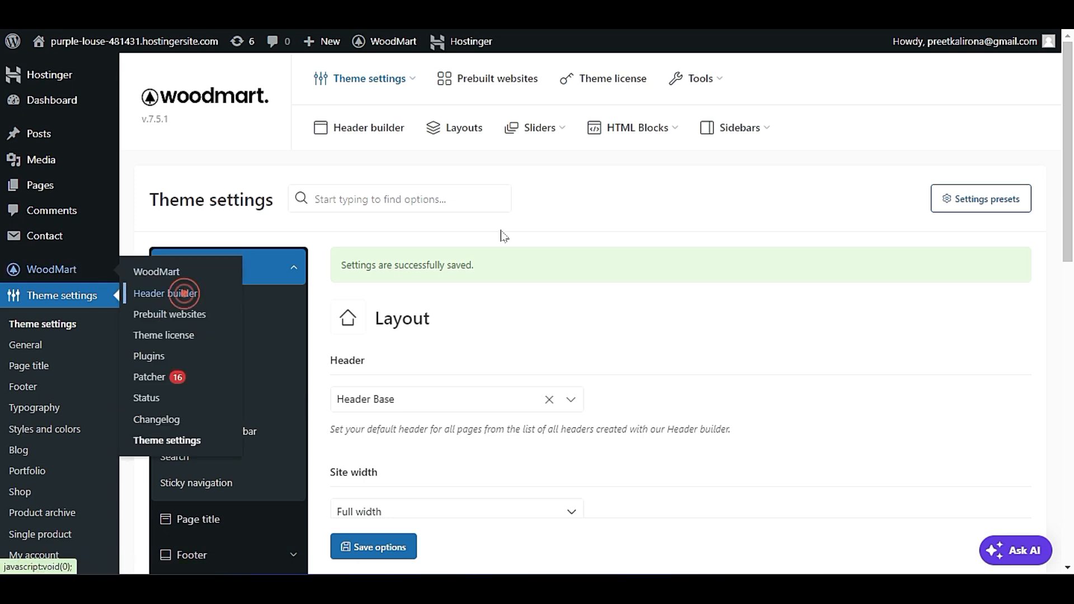
scroll(524, 279, "down", 4)
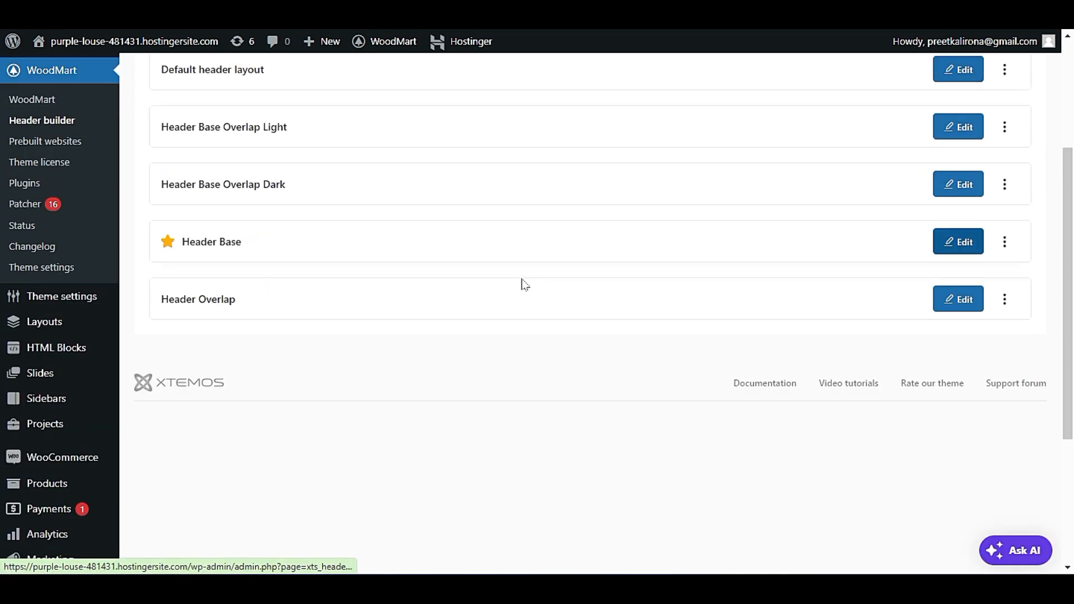
scroll(524, 285, "up", 3)
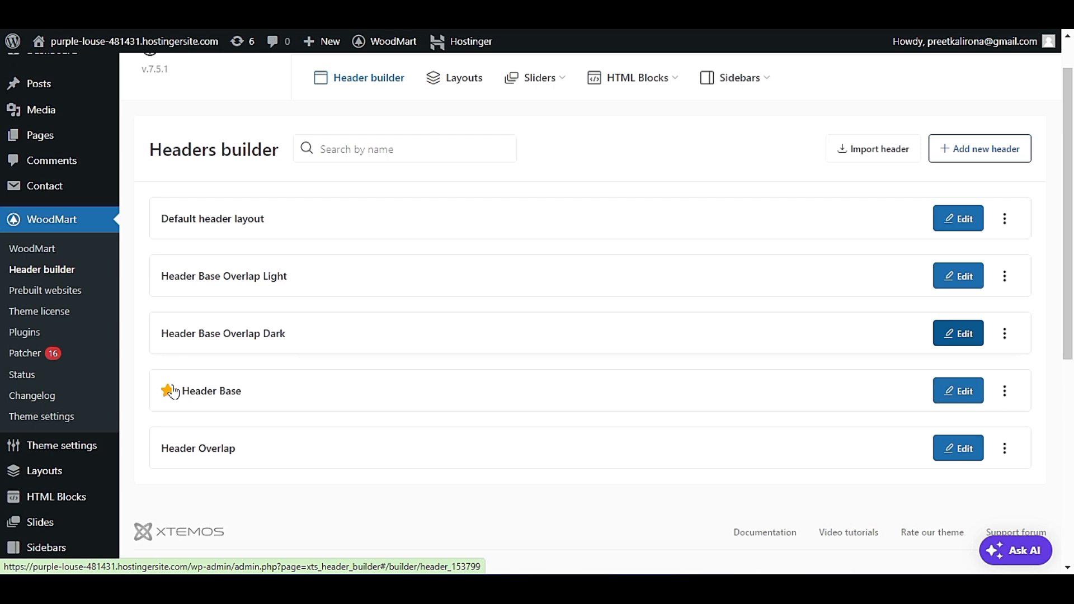
left_click(959, 387)
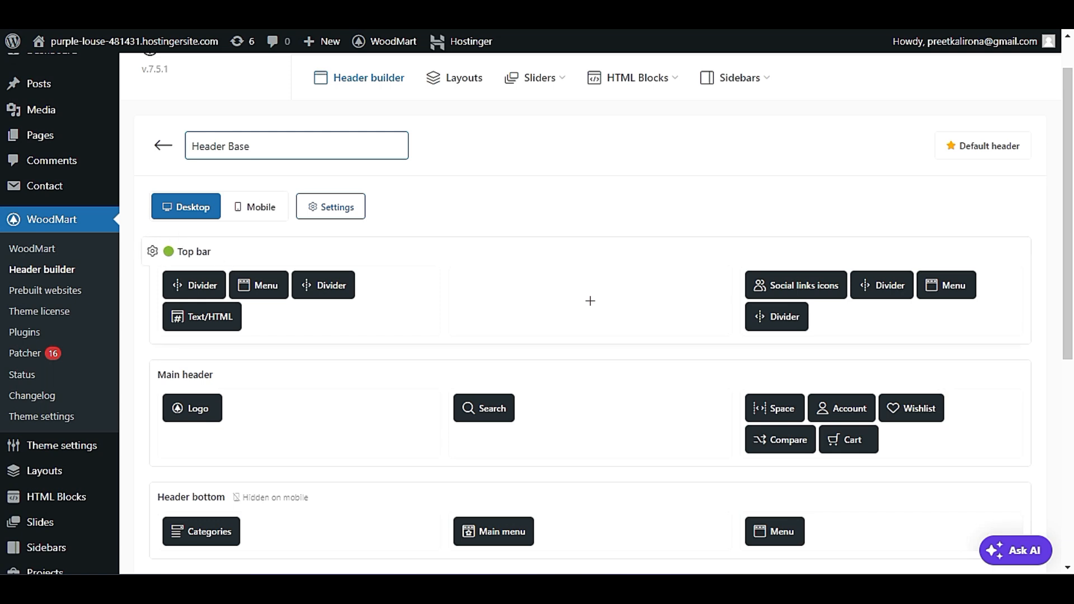
scroll(295, 367, "down", 2)
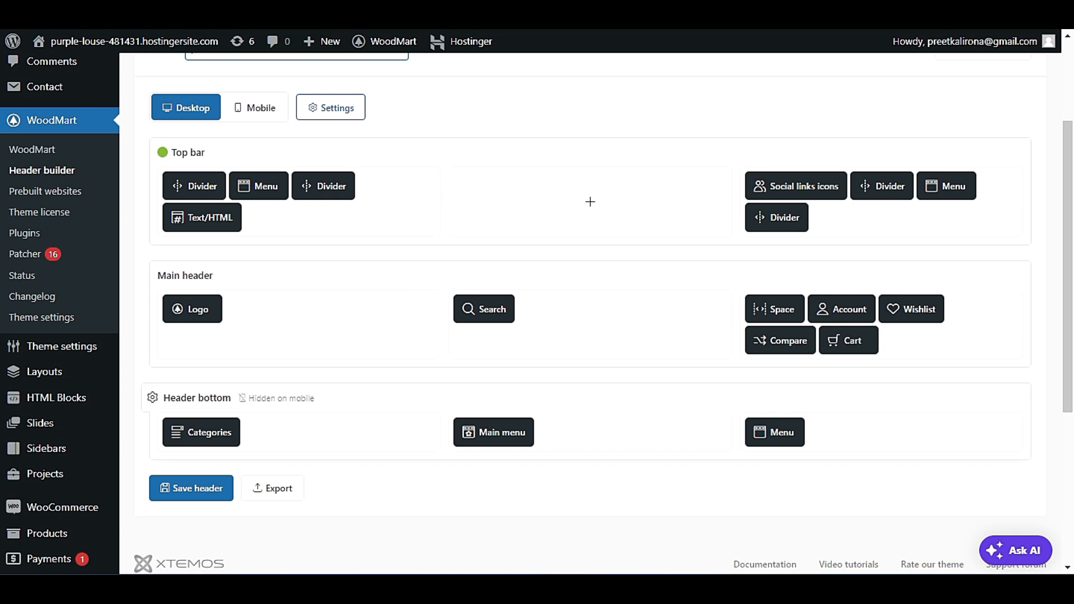
Examine the top bar on the site's homepage, including its country menu, promotional text and page links, and return to the header builder.
left_click(168, 44)
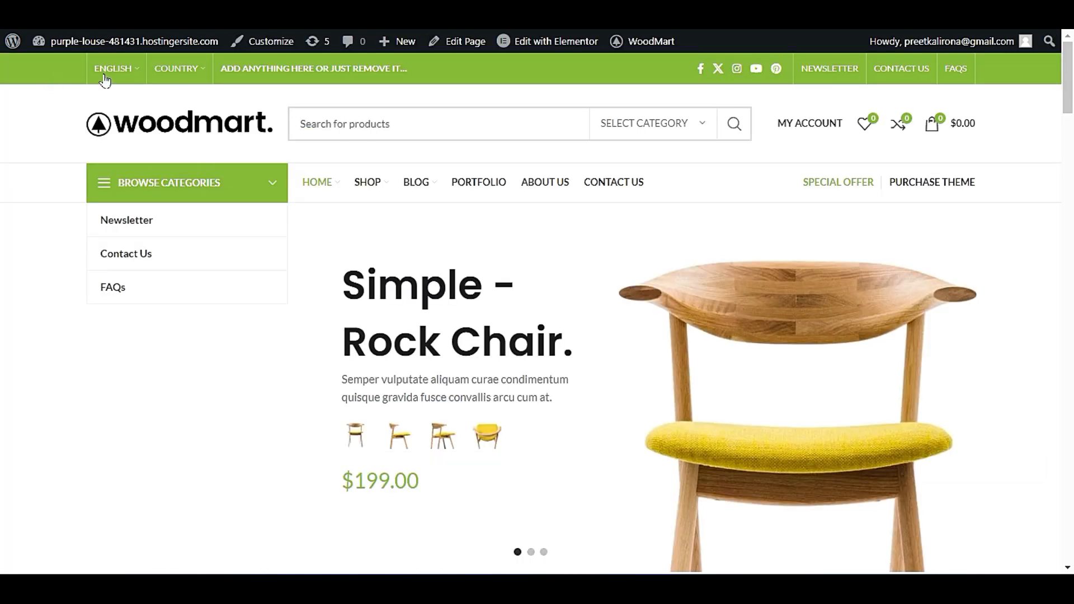
mouse_move(171, 72)
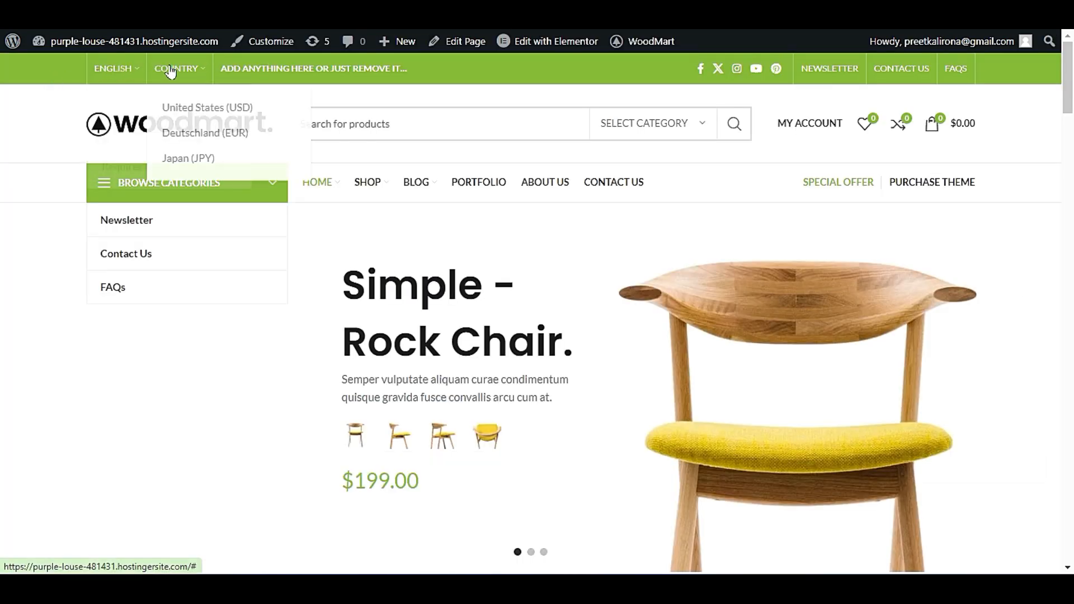
triple_click(232, 69)
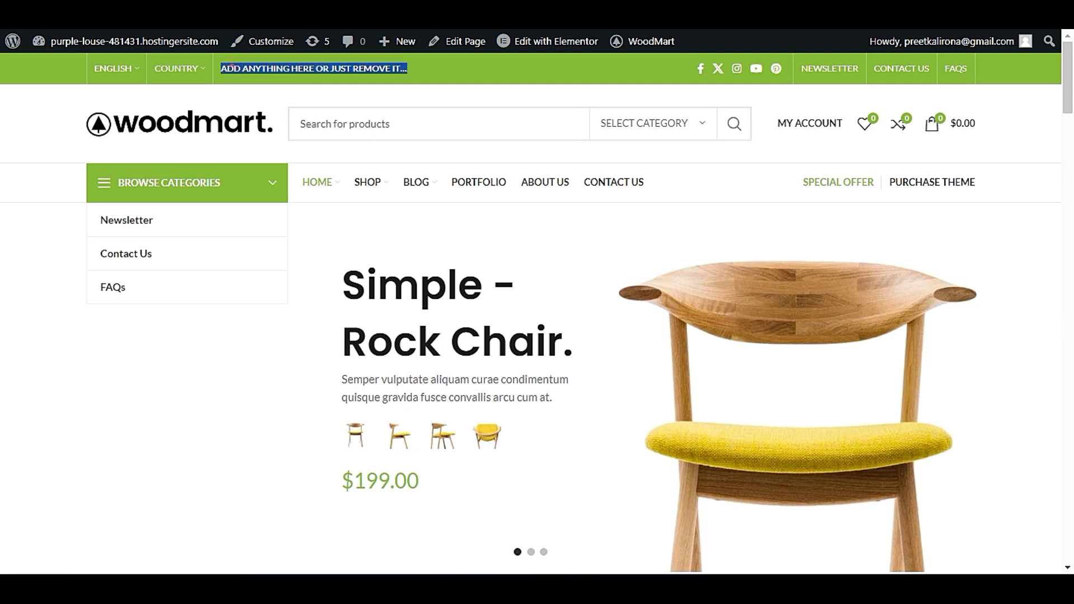
left_click(421, 69)
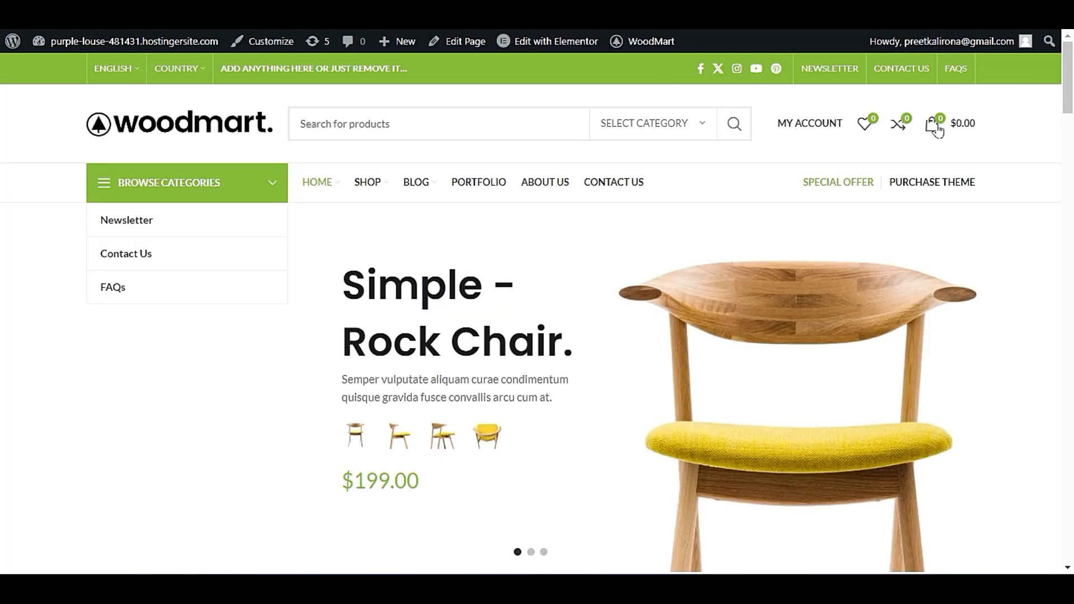
left_click_drag(988, 68, 616, 62)
mouse_move(180, 65)
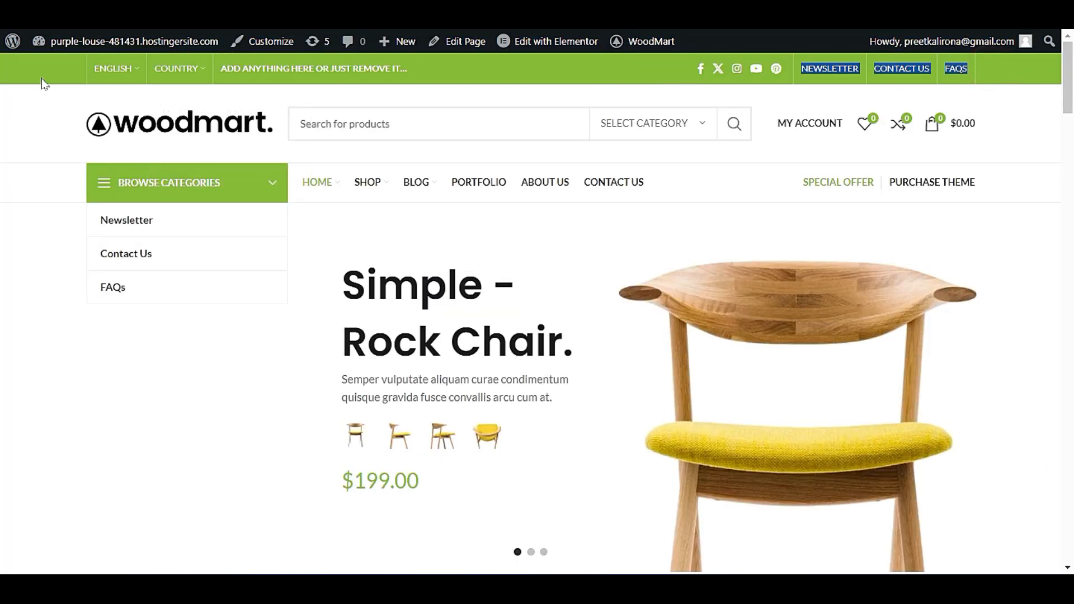
left_click(431, 68)
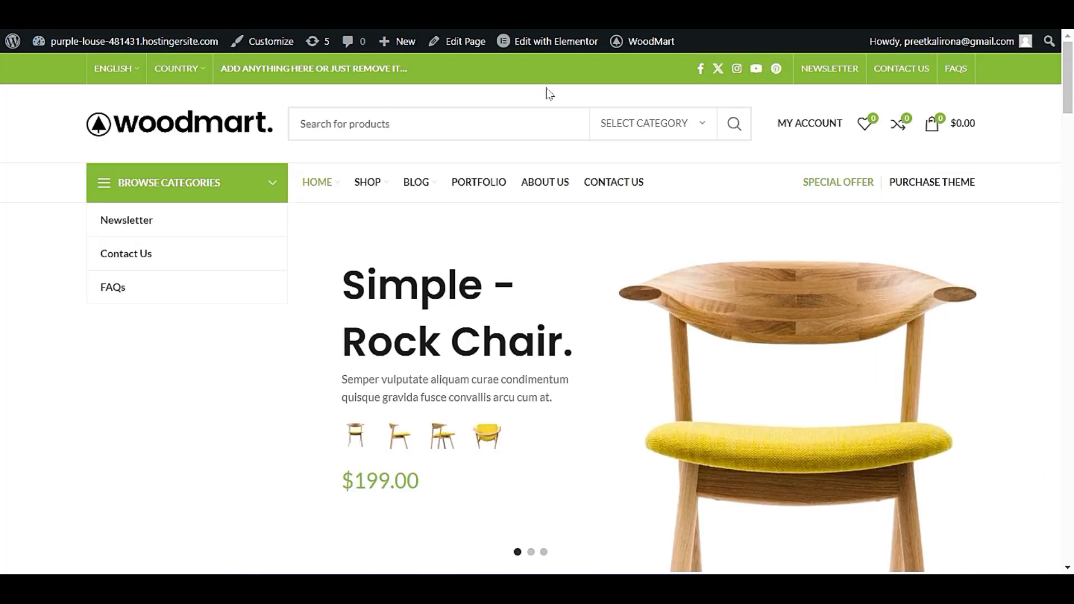
mouse_move(101, 47)
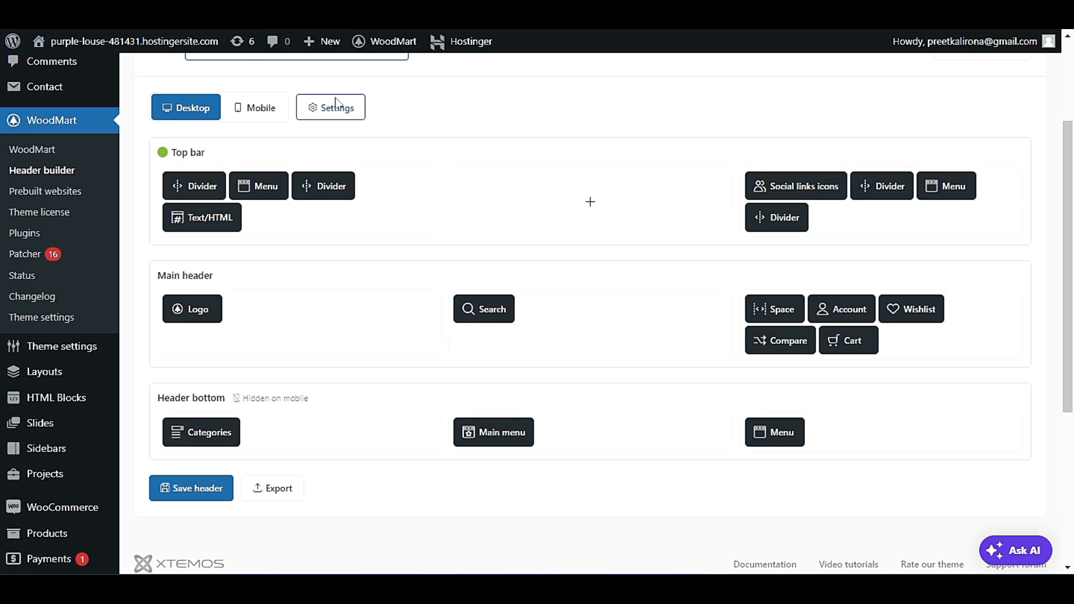
Match the homepage's promotional text to its top bar element, remove that Text/HTML element from Header Base, and save the header.
mouse_move(337, 187)
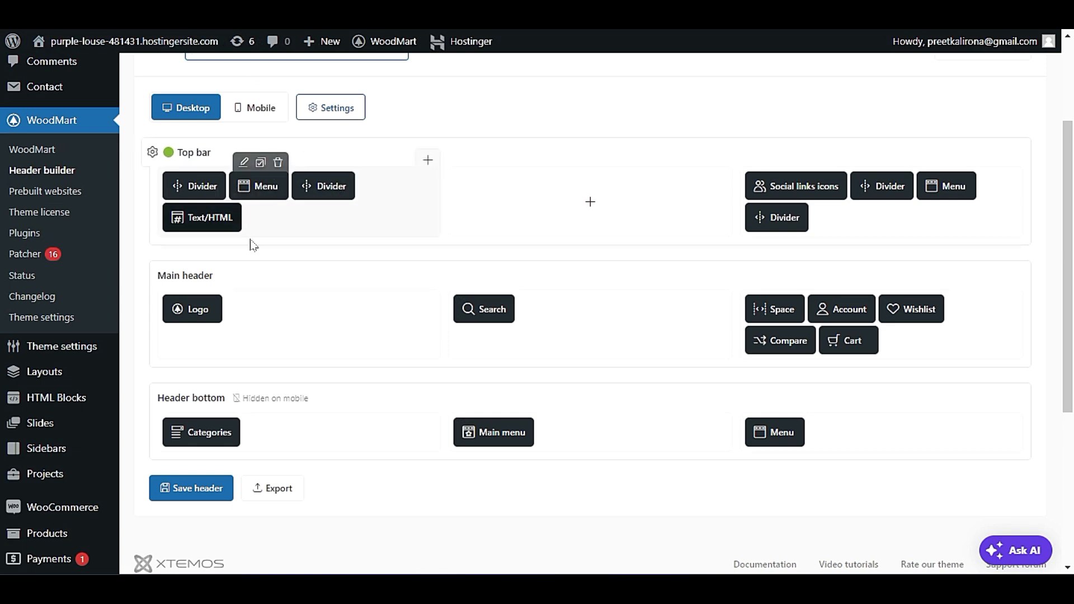
mouse_move(307, 178)
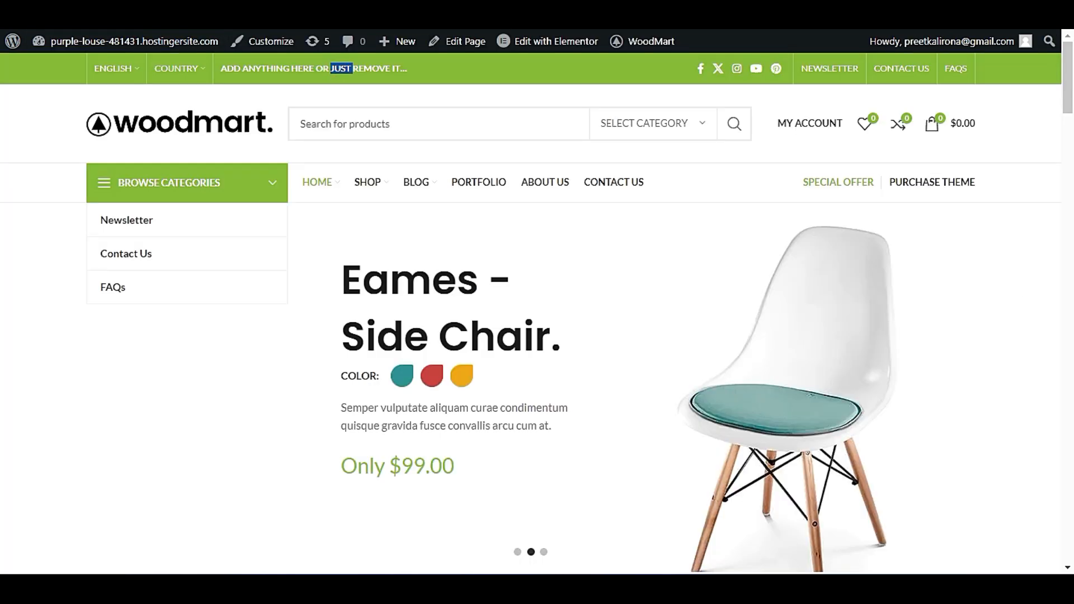
triple_click(342, 69)
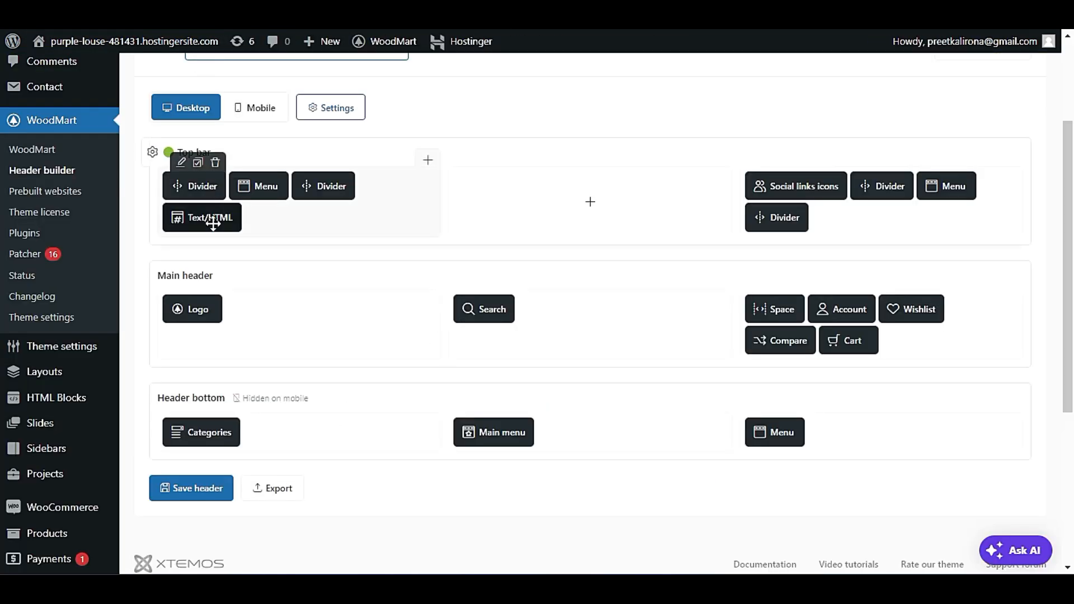
mouse_move(222, 220)
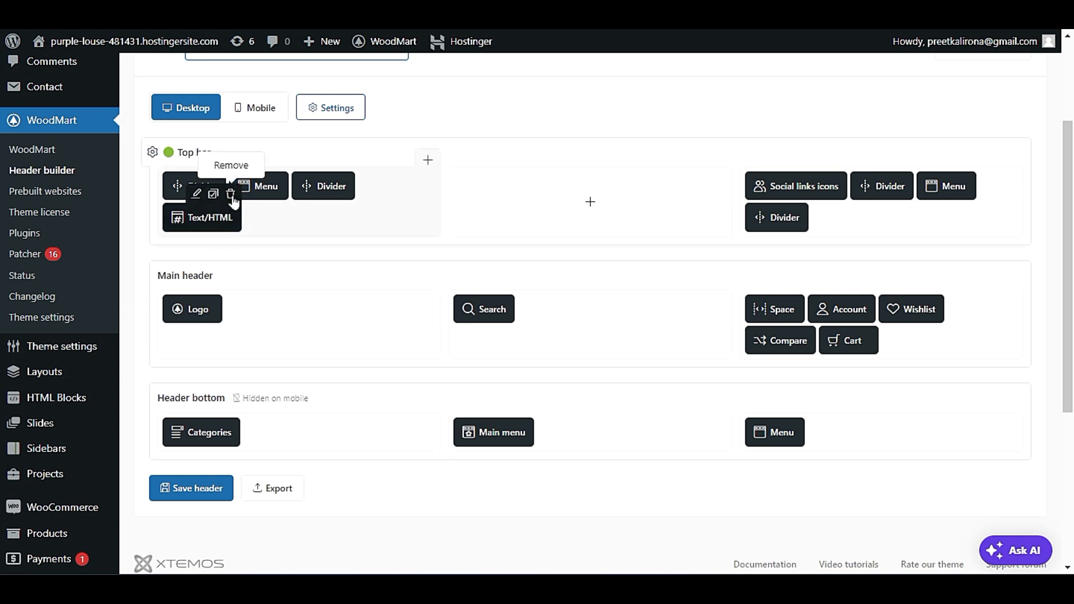
left_click(231, 194)
left_click(598, 80)
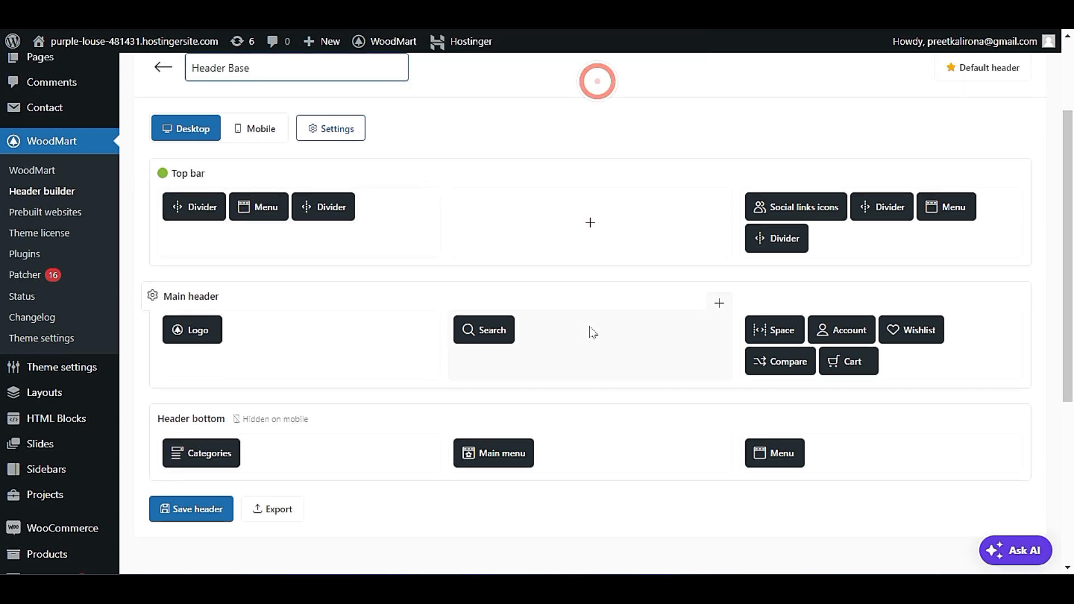
left_click(201, 512)
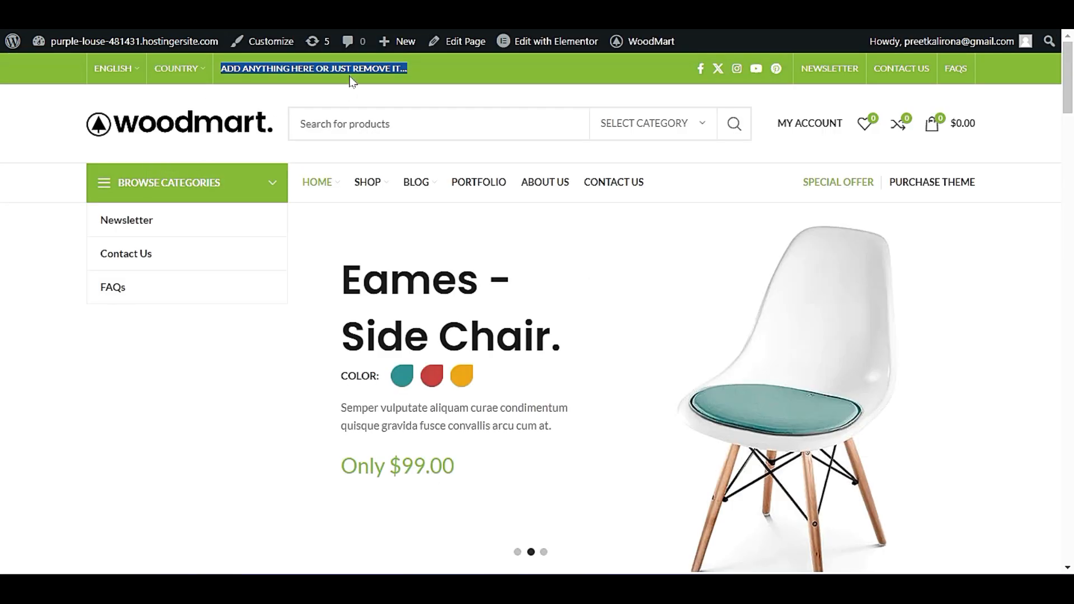
Reload the homepage and check its top bar against the saved header.
triple_click(355, 68)
left_click(213, 127)
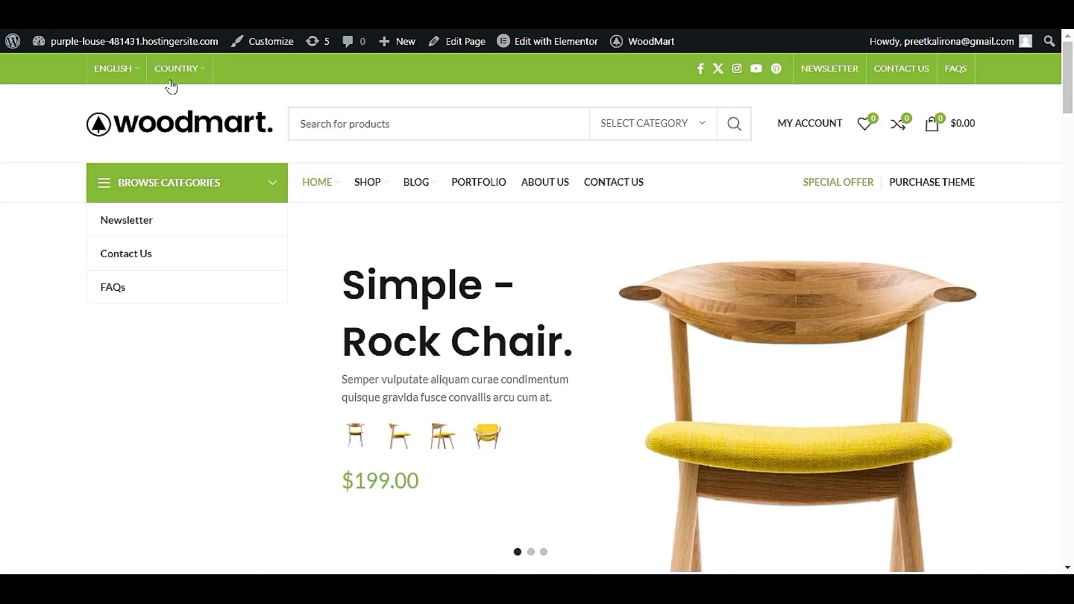
mouse_move(181, 78)
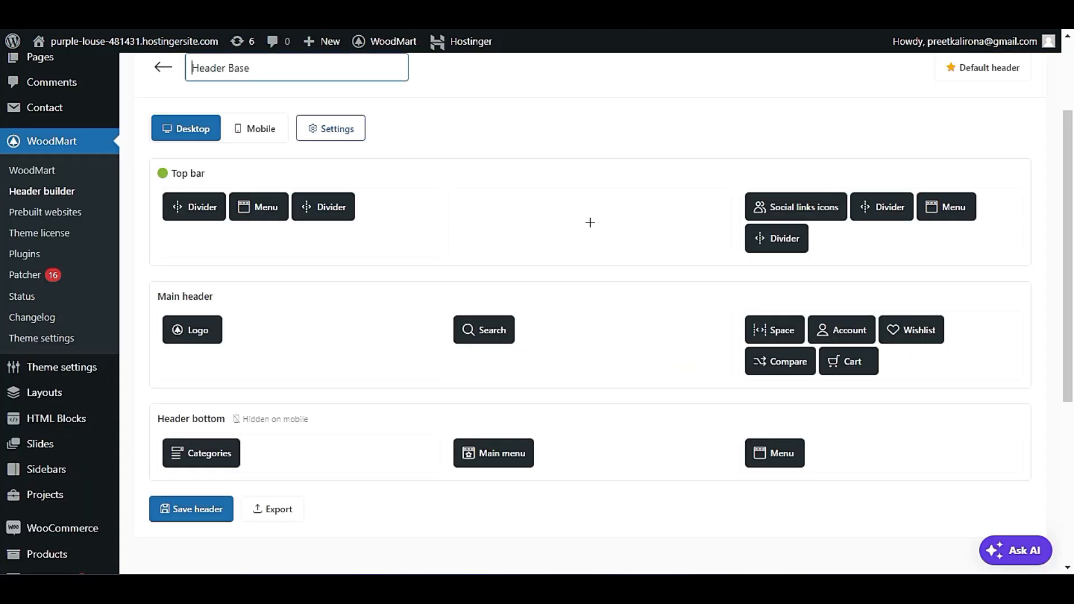
Inspect the settings of the two dividers and the menu in the top bar's left column, including the menu's style options.
mouse_move(300, 197)
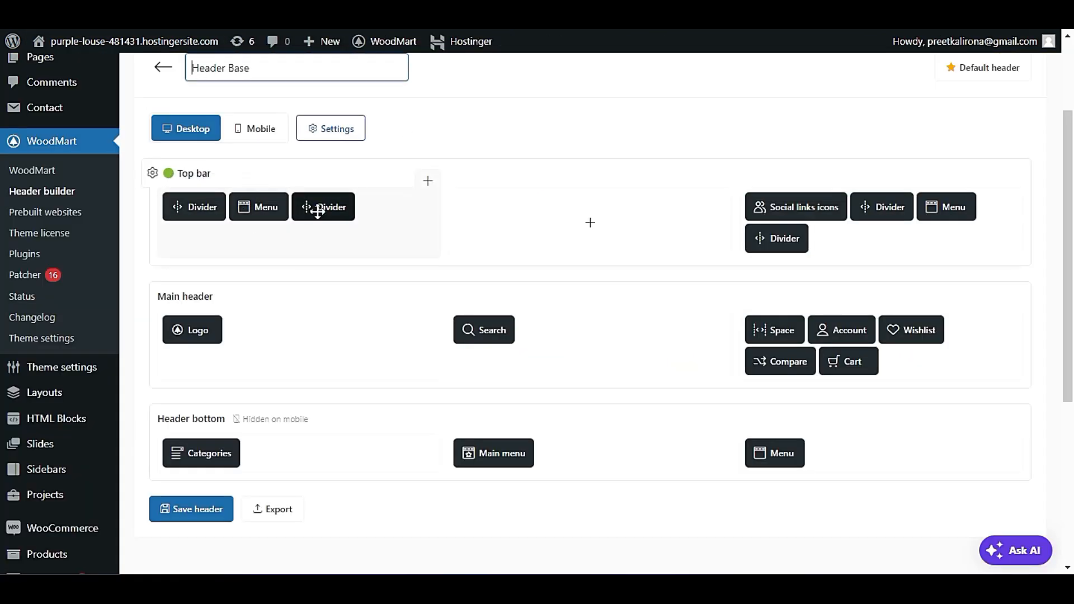
left_click(311, 186)
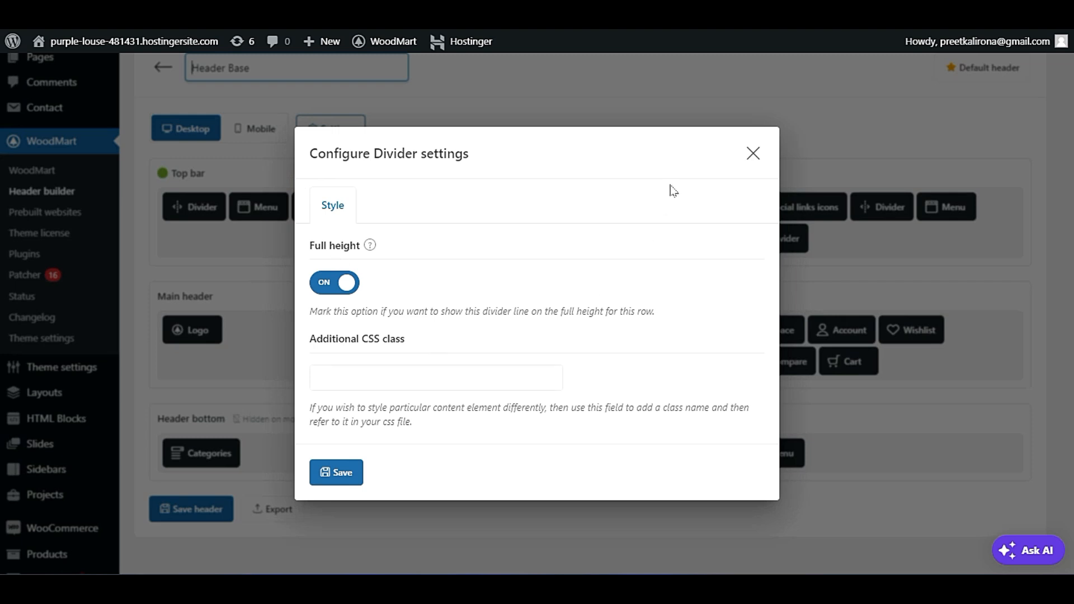
left_click(753, 154)
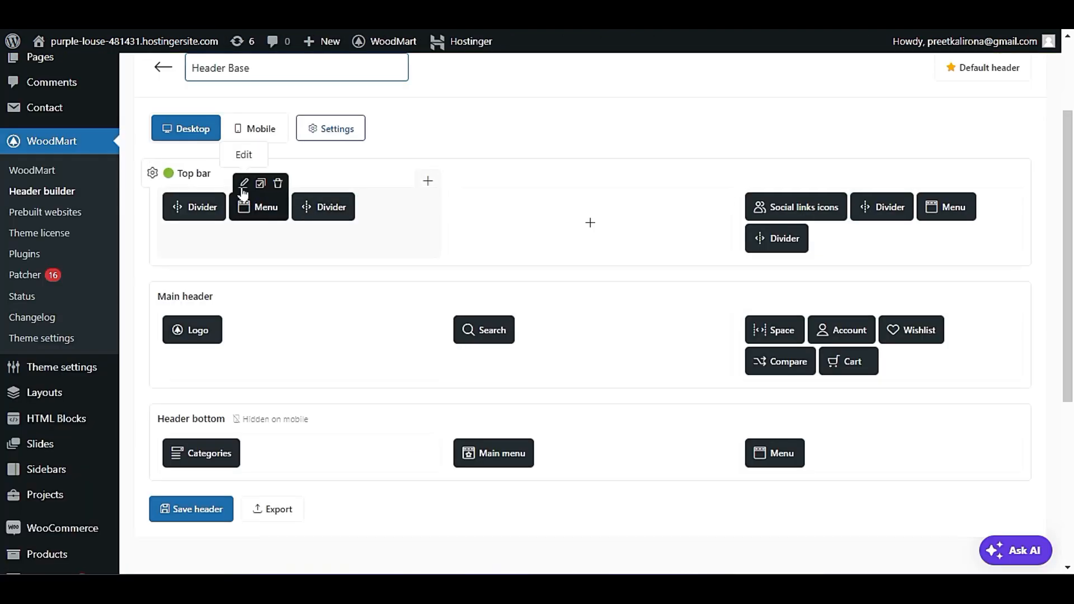
left_click(244, 184)
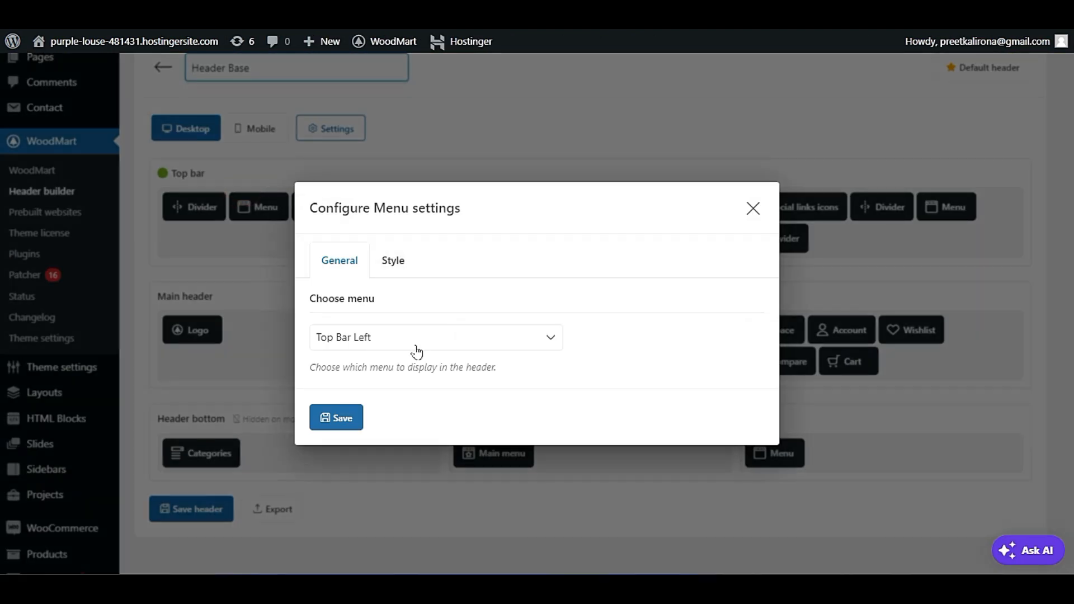
left_click(394, 261)
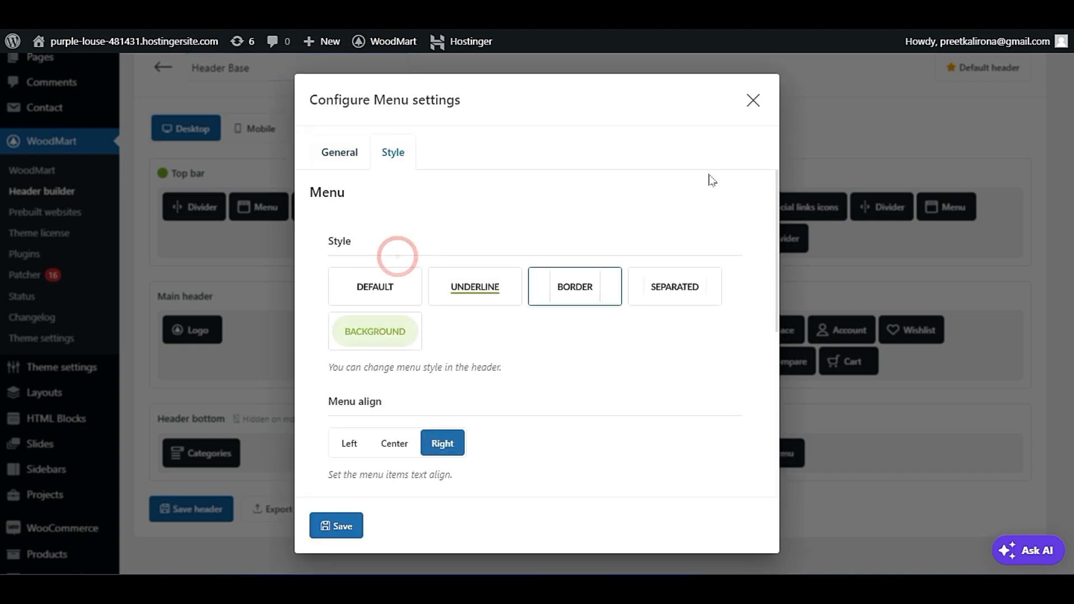
left_click(764, 107)
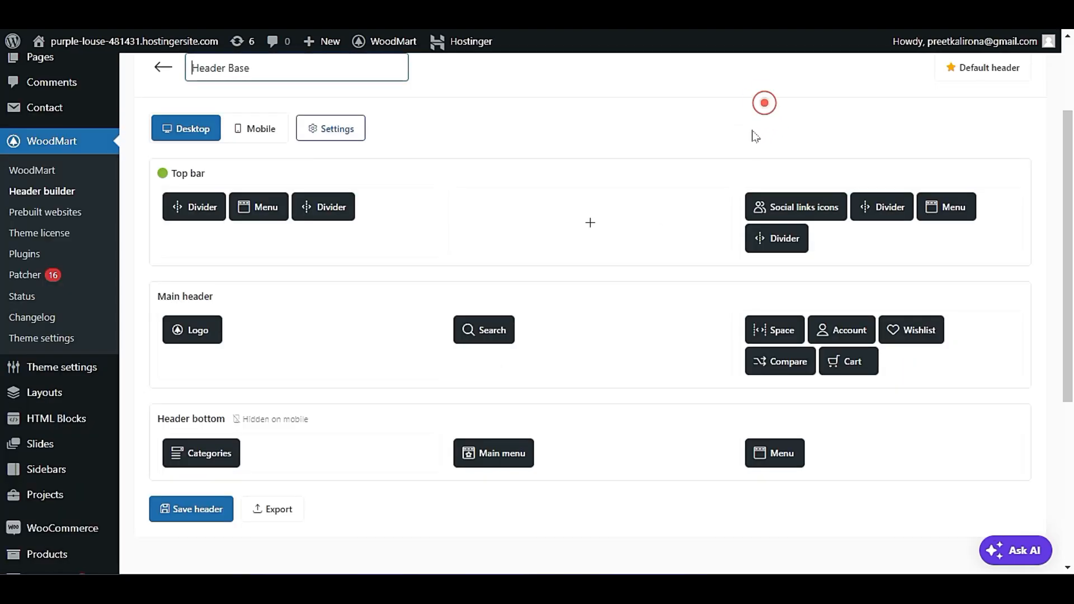
mouse_move(179, 202)
left_click(181, 184)
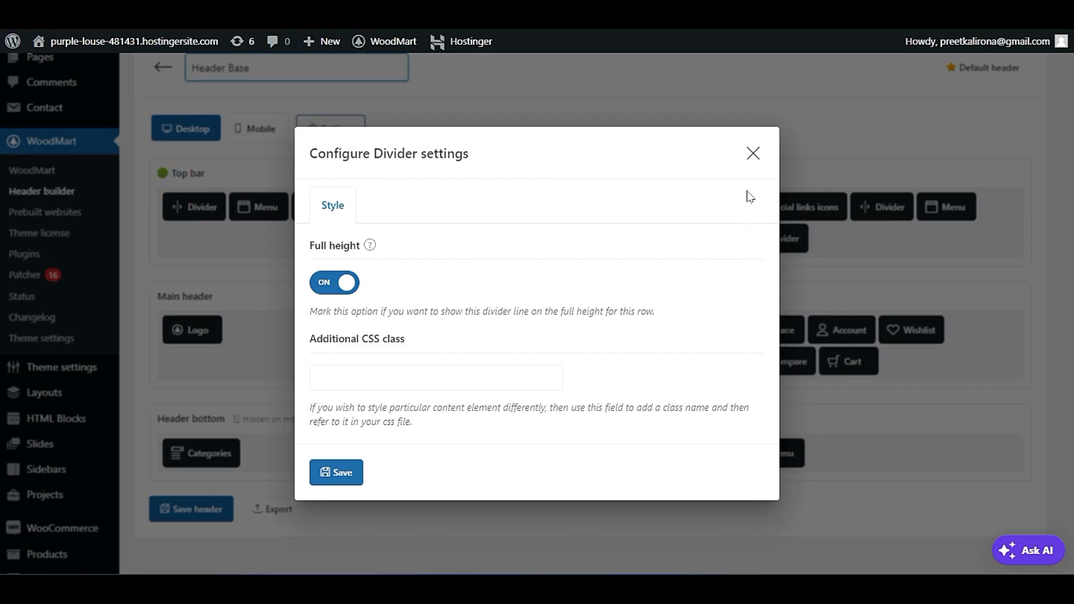
left_click(753, 153)
Remove the second divider and the Menu element from the top bar's left column.
mouse_move(335, 211)
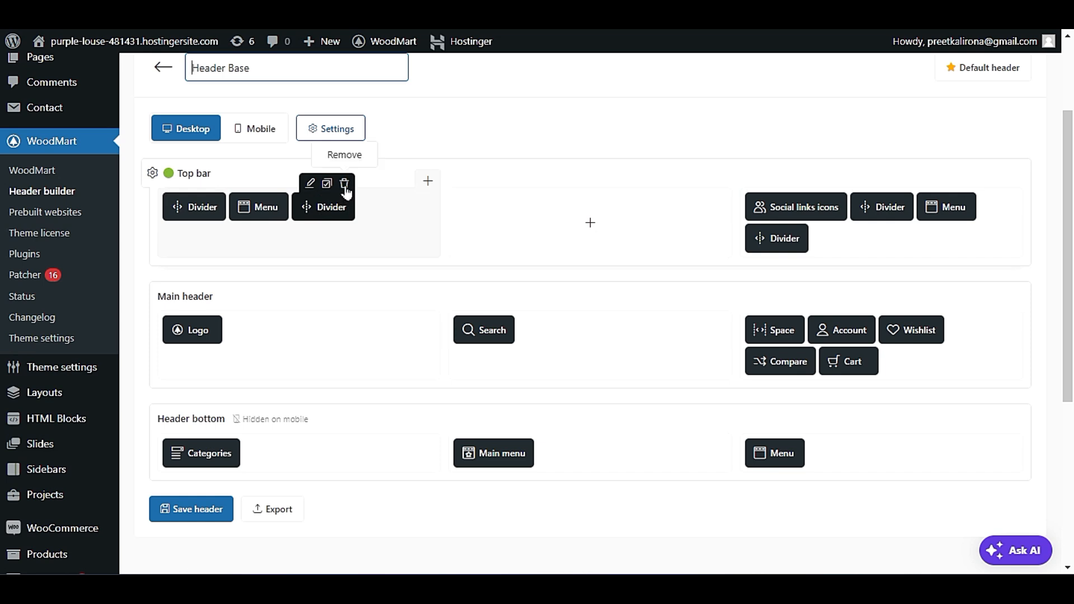
left_click(346, 186)
left_click(601, 79)
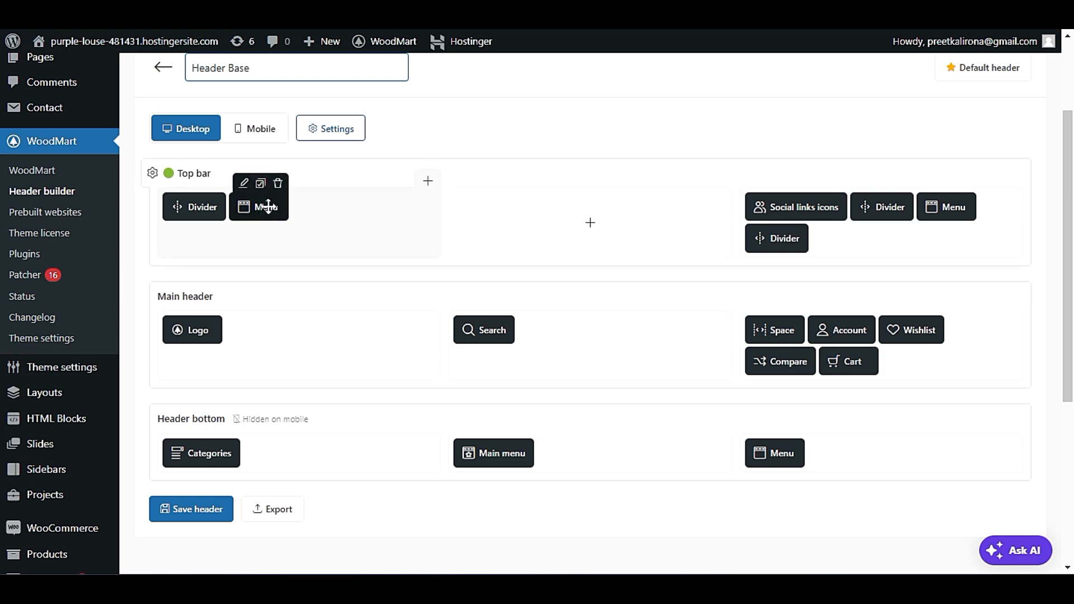
left_click(278, 185)
left_click(601, 80)
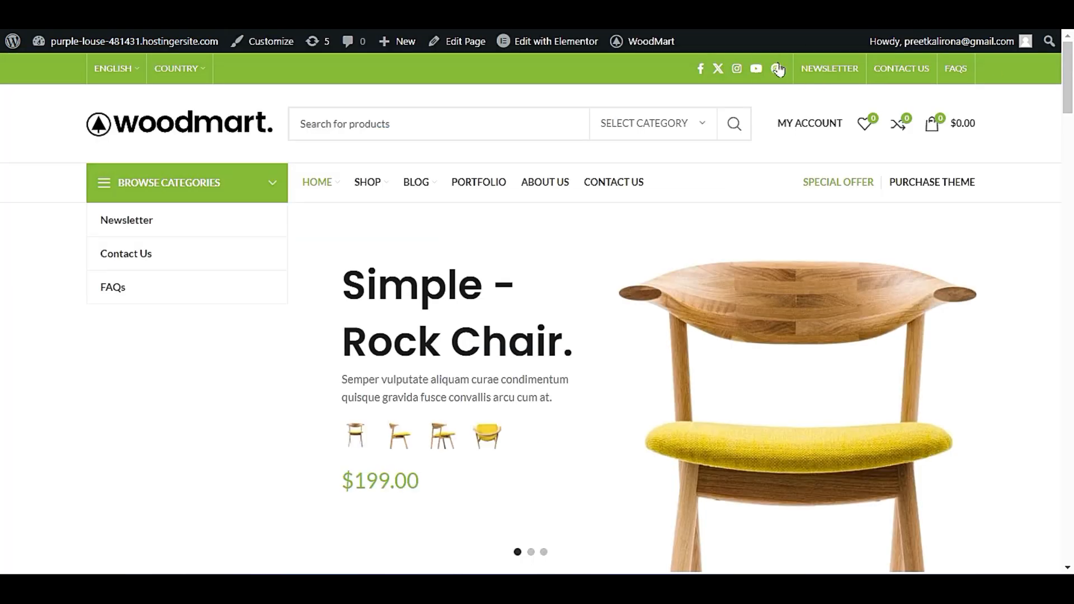
Add a Menu element to the top bar's left column and assign it the Top Navigation menu.
mouse_move(183, 83)
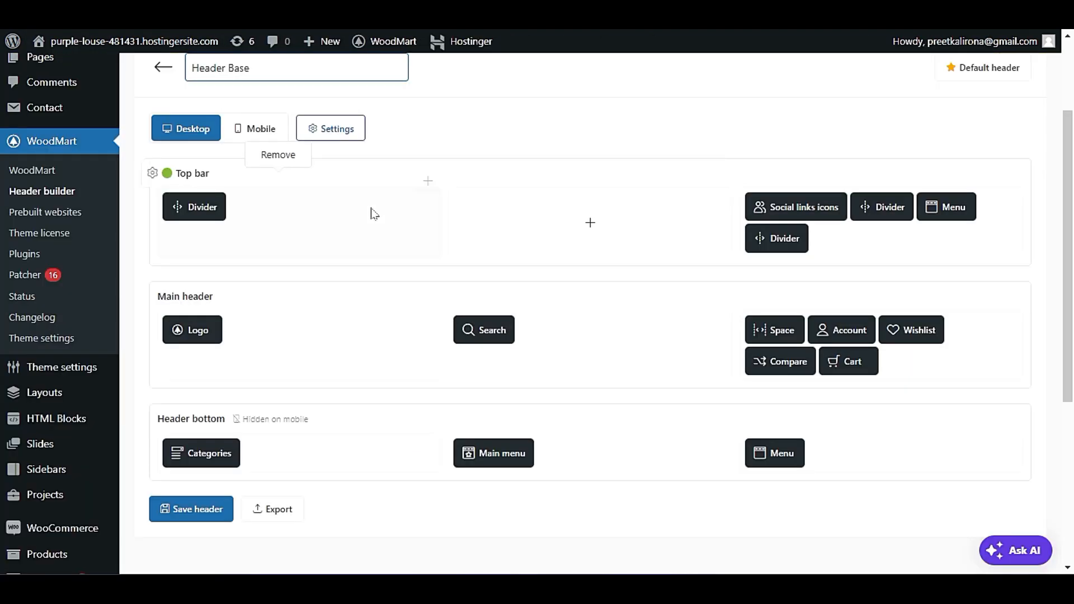
scroll(371, 211, "down", 2)
scroll(347, 372, "up", 4)
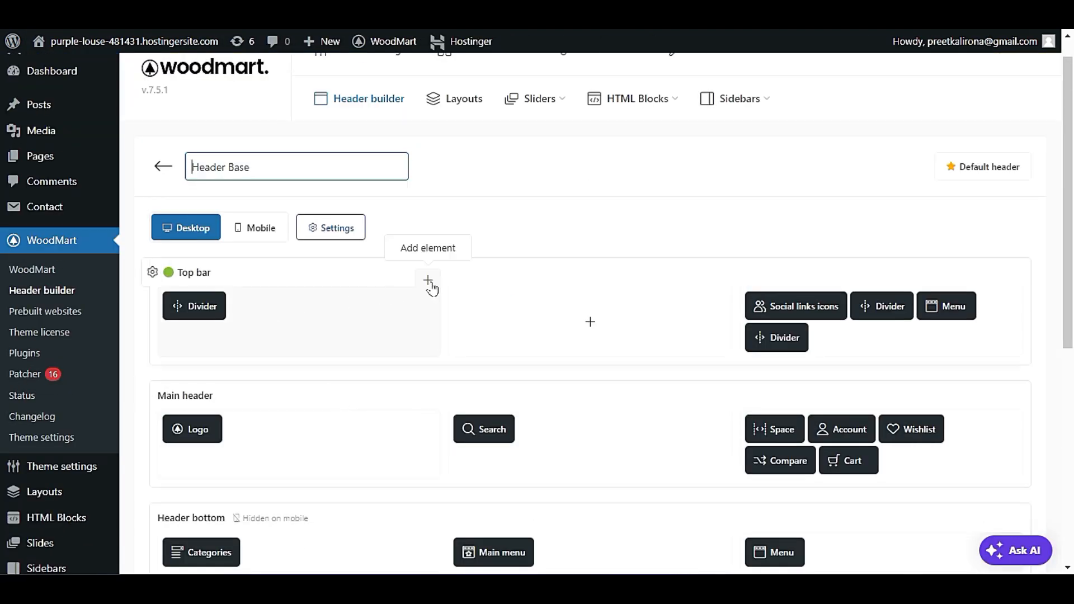
left_click(429, 281)
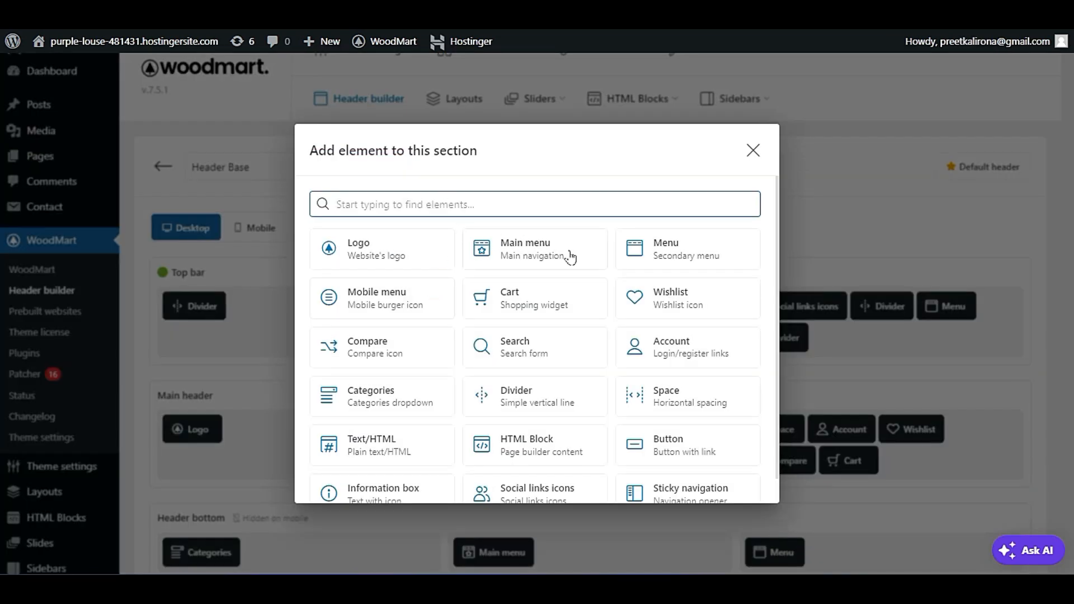
left_click(709, 251)
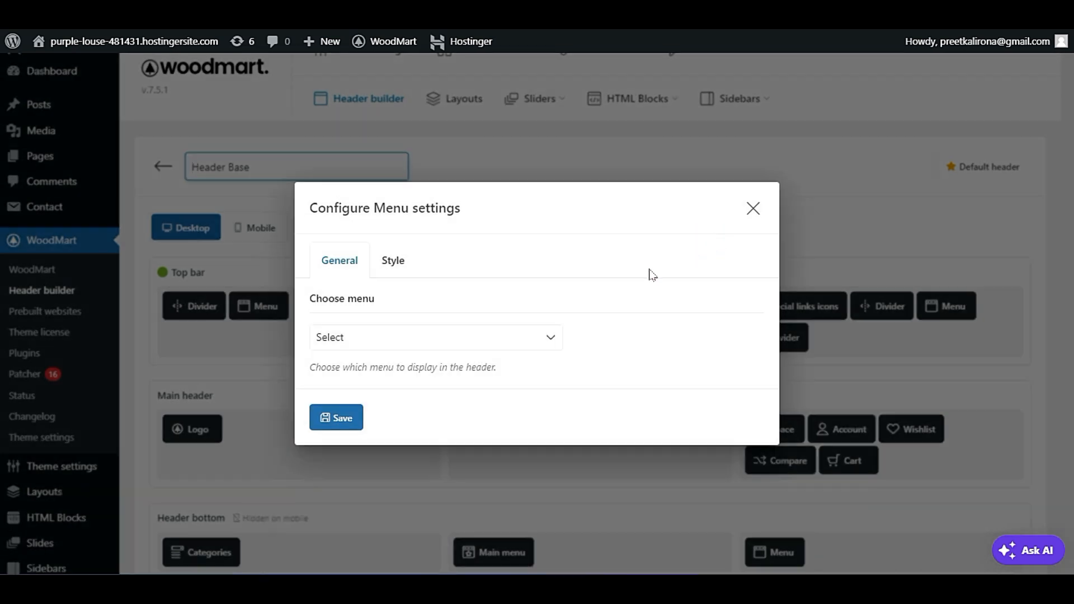
left_click(394, 344)
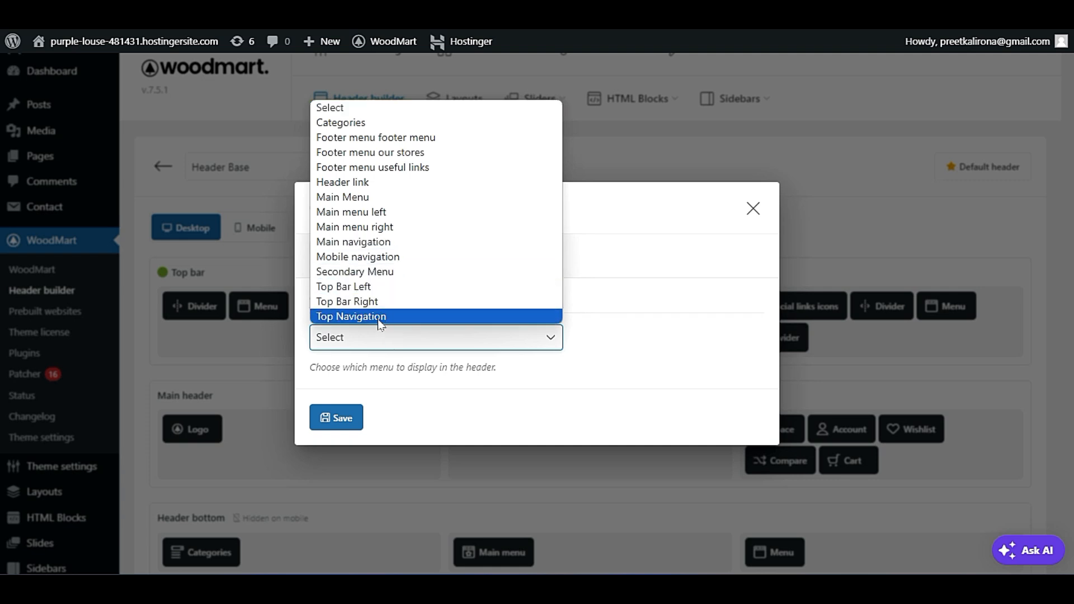
left_click(376, 319)
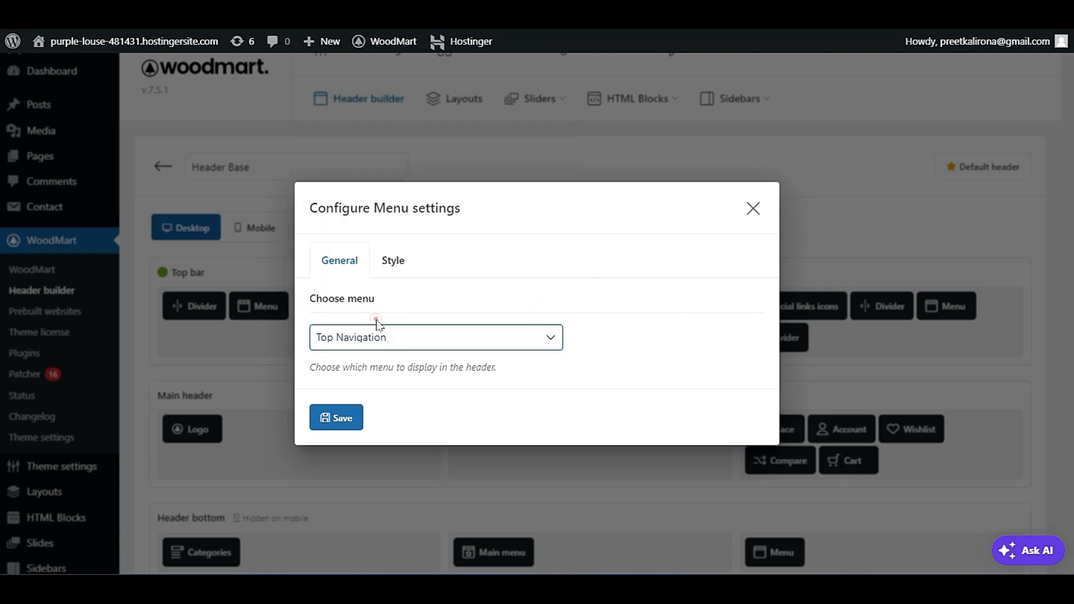
left_click(343, 419)
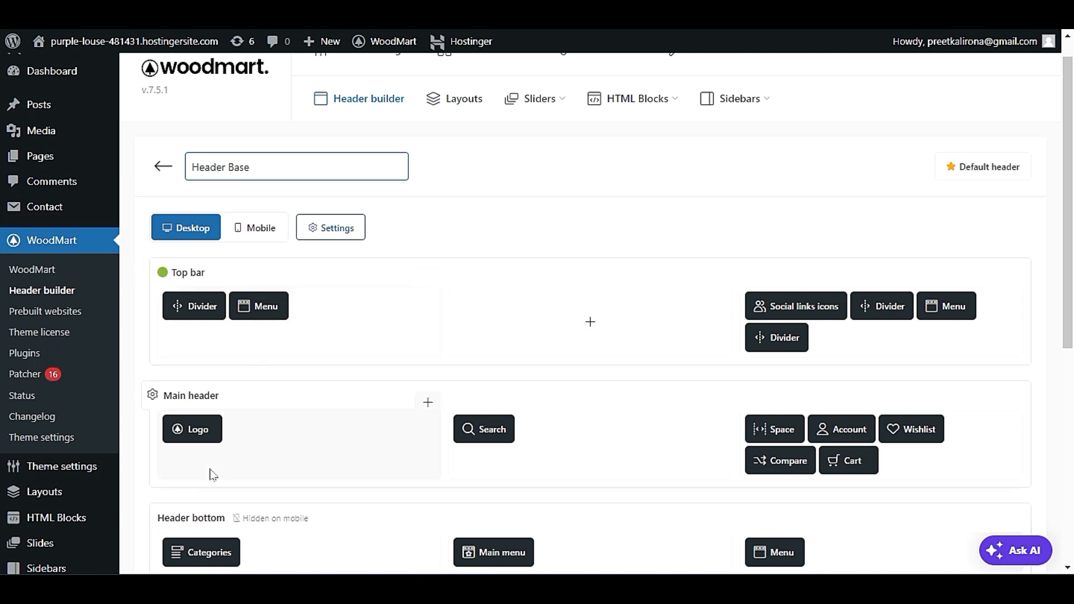
Save the header and reload the homepage to check the new top bar menu.
scroll(624, 295, "down", 2)
left_click(193, 509)
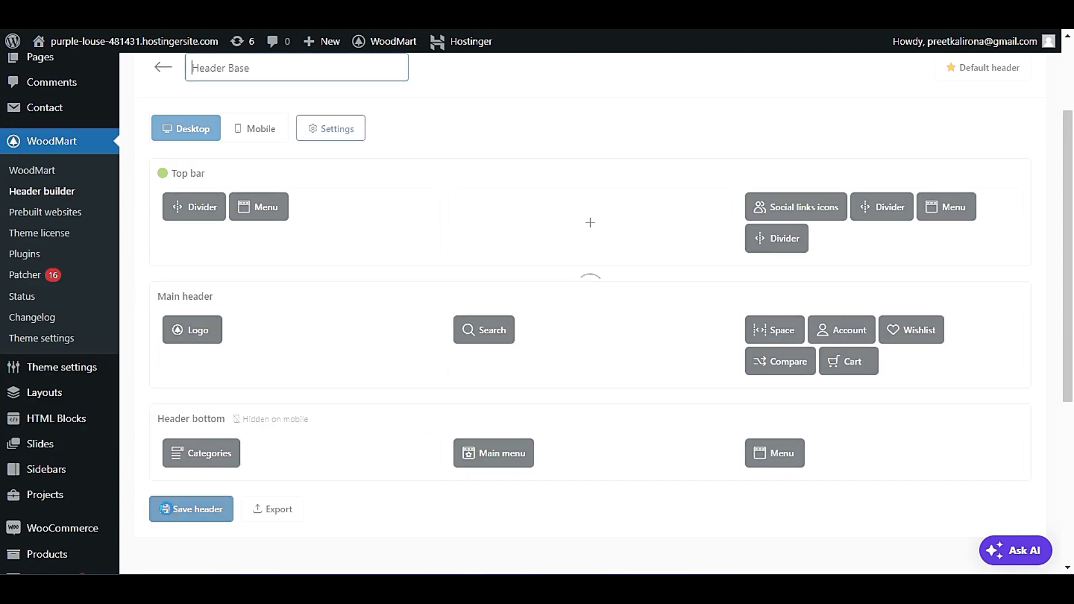
mouse_move(92, 49)
right_click(88, 73)
left_click(110, 91)
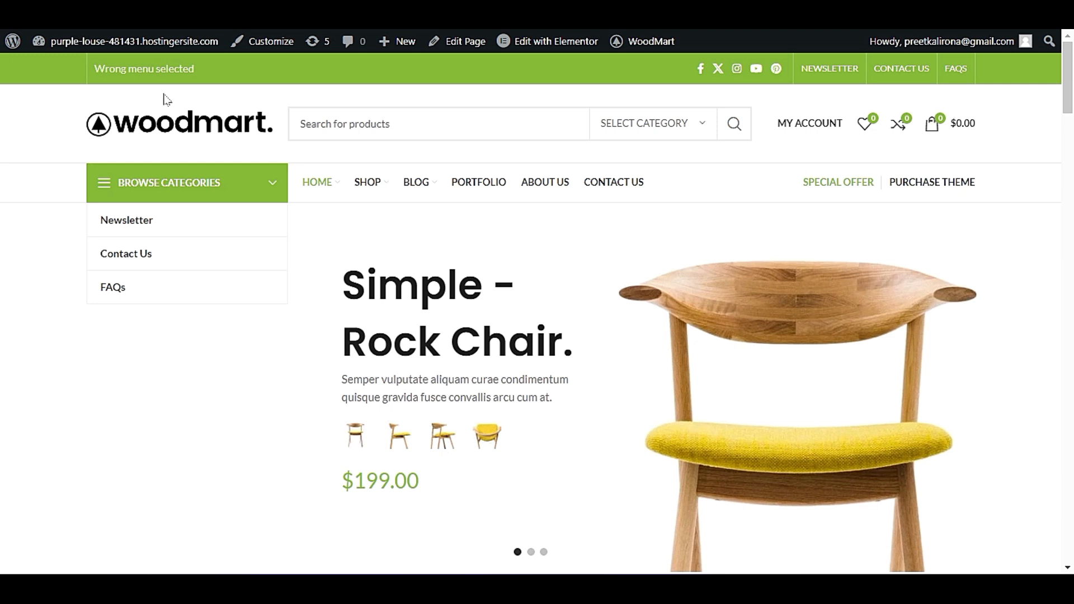
Return to the header builder and remove the remaining divider from the top bar's left column.
left_click(224, 17)
left_click(147, 17)
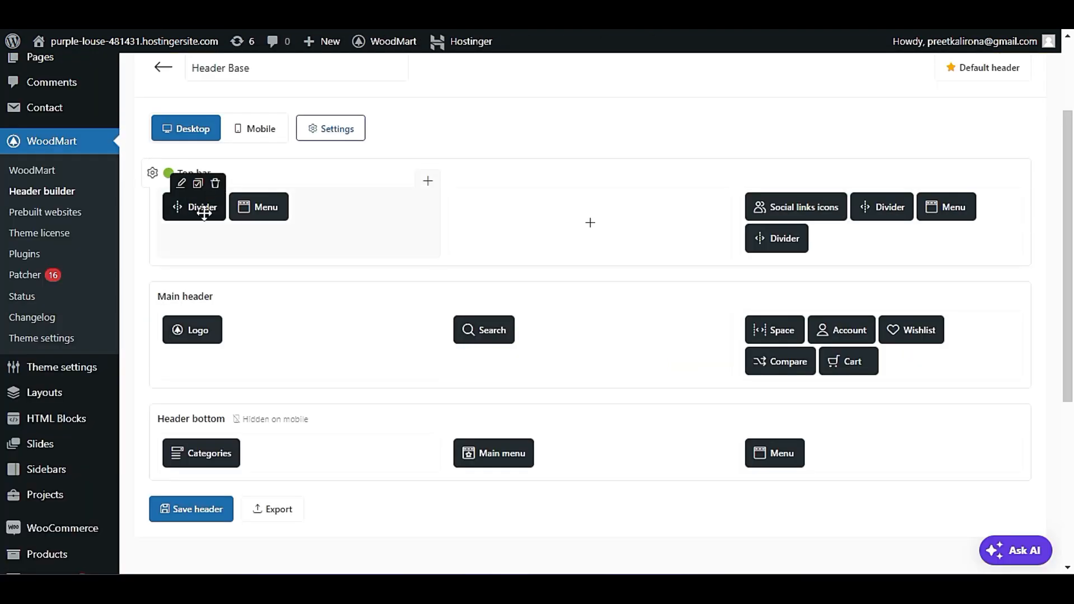
left_click(215, 183)
left_click(599, 92)
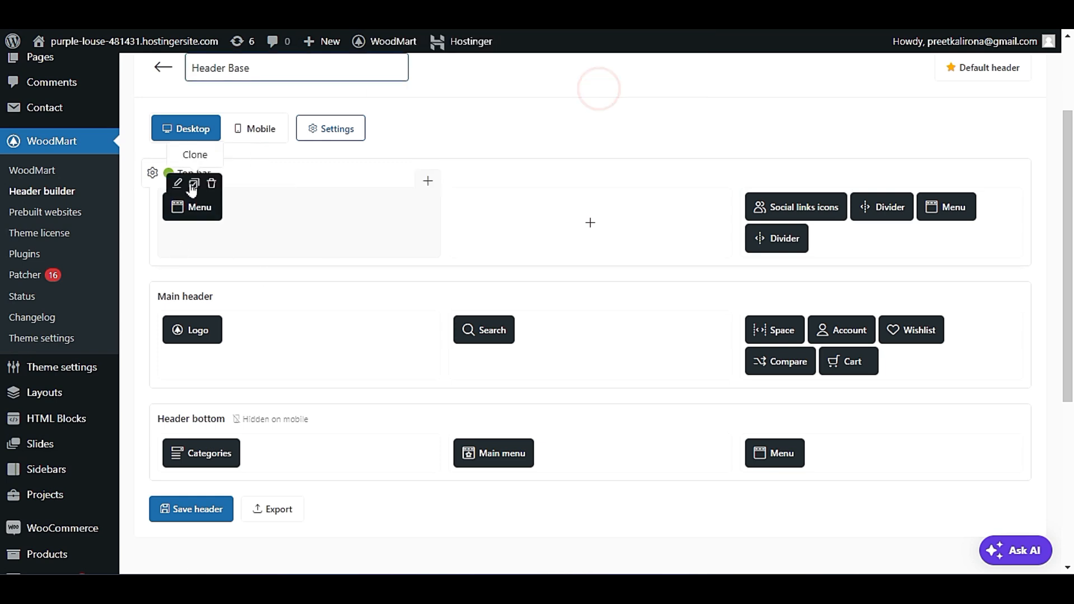
Assign Secondary Menu to the Menu element in the top bar's left column and save the header.
left_click(178, 186)
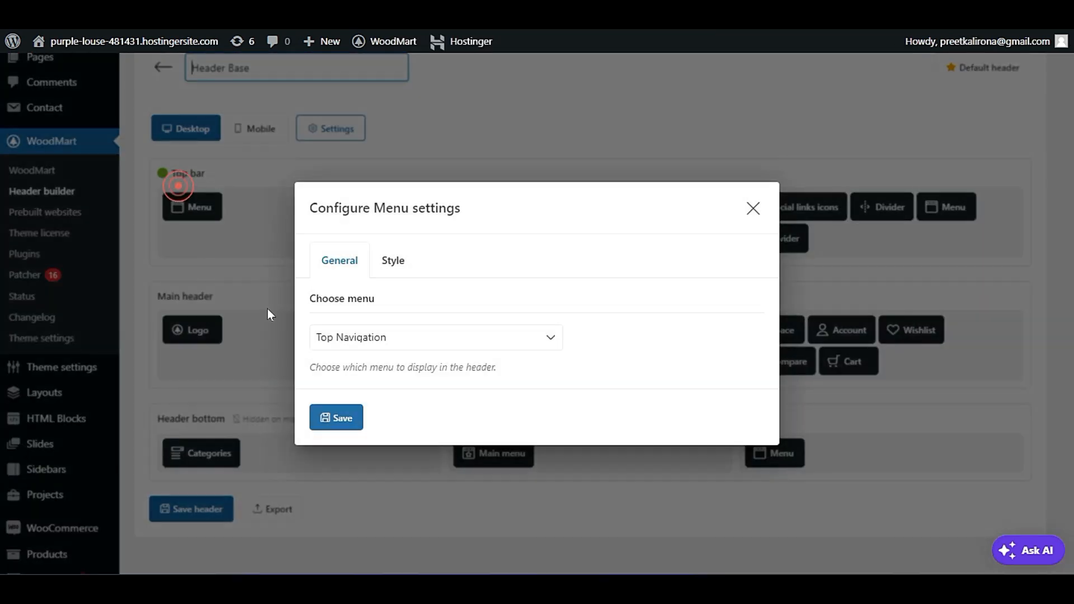
left_click(371, 337)
left_click(395, 272)
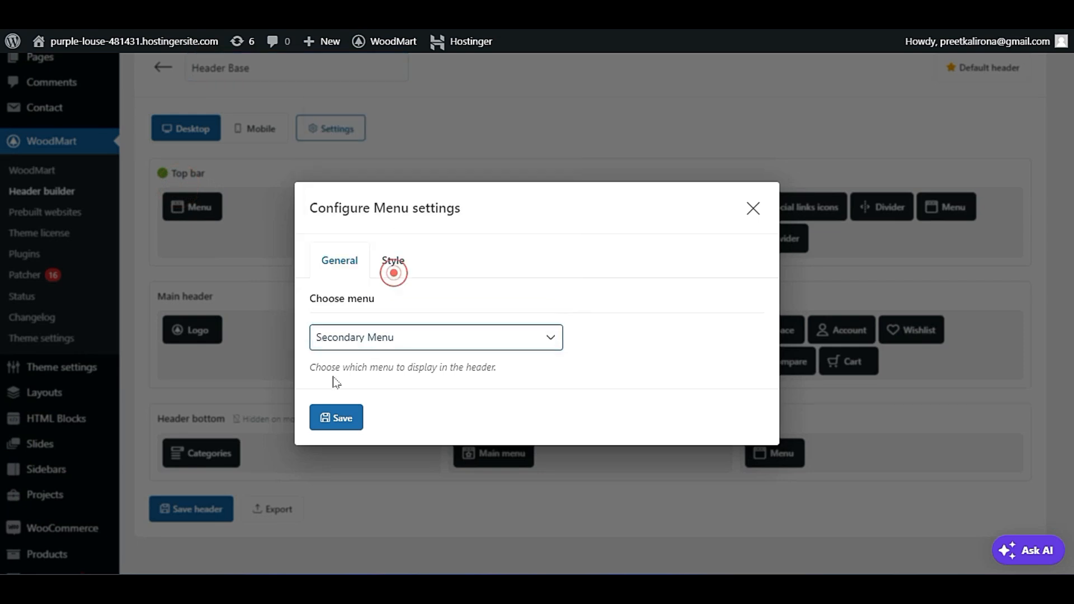
left_click(336, 415)
left_click(187, 509)
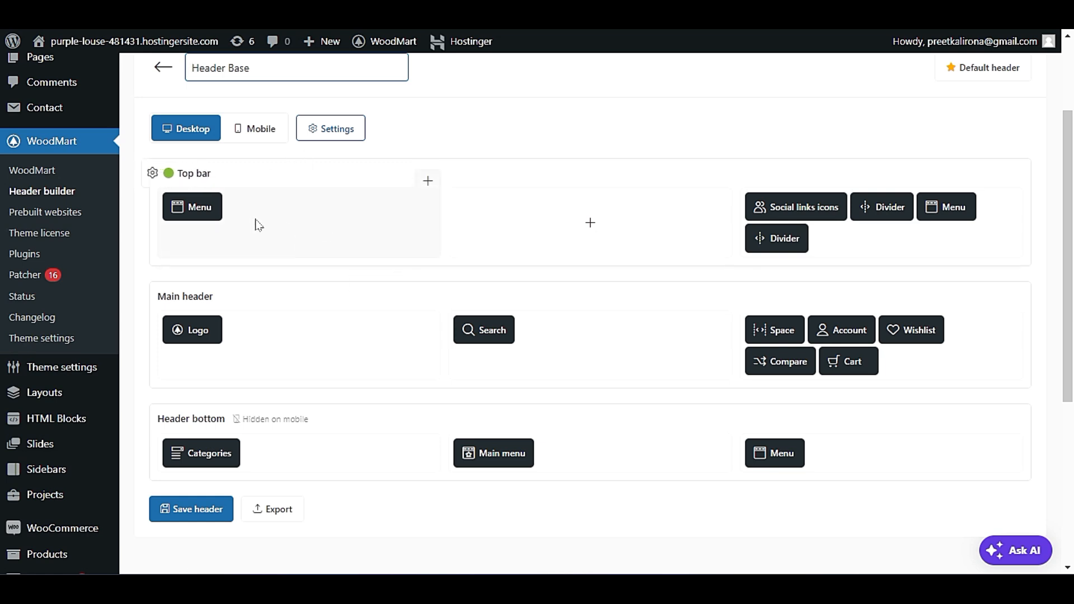
Open the WordPress menu management page under the appearance settings.
scroll(282, 263, "down", 4)
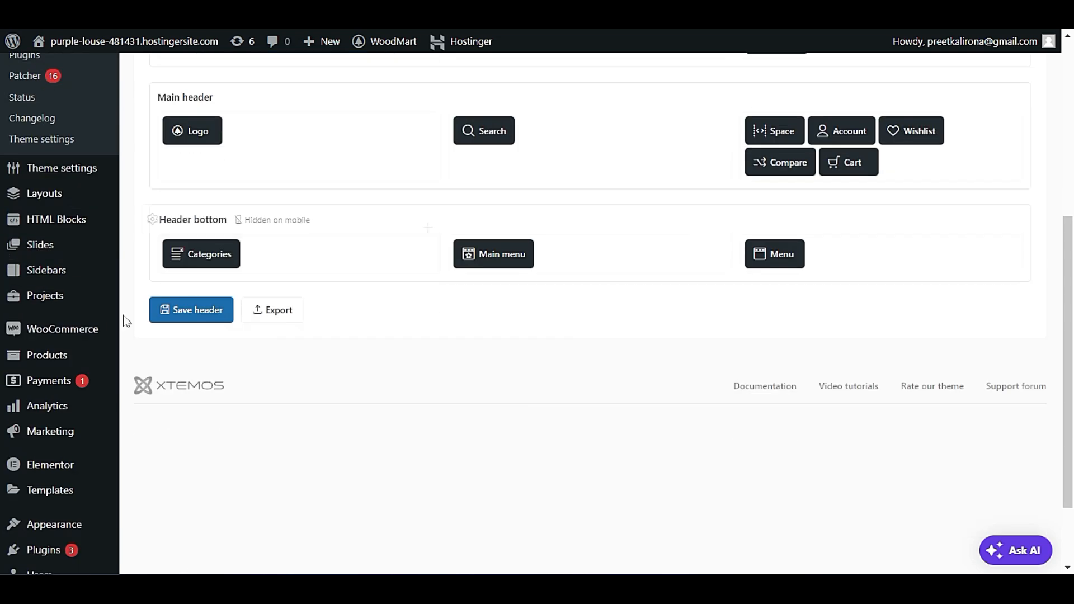
scroll(84, 330, "down", 2)
mouse_move(68, 434)
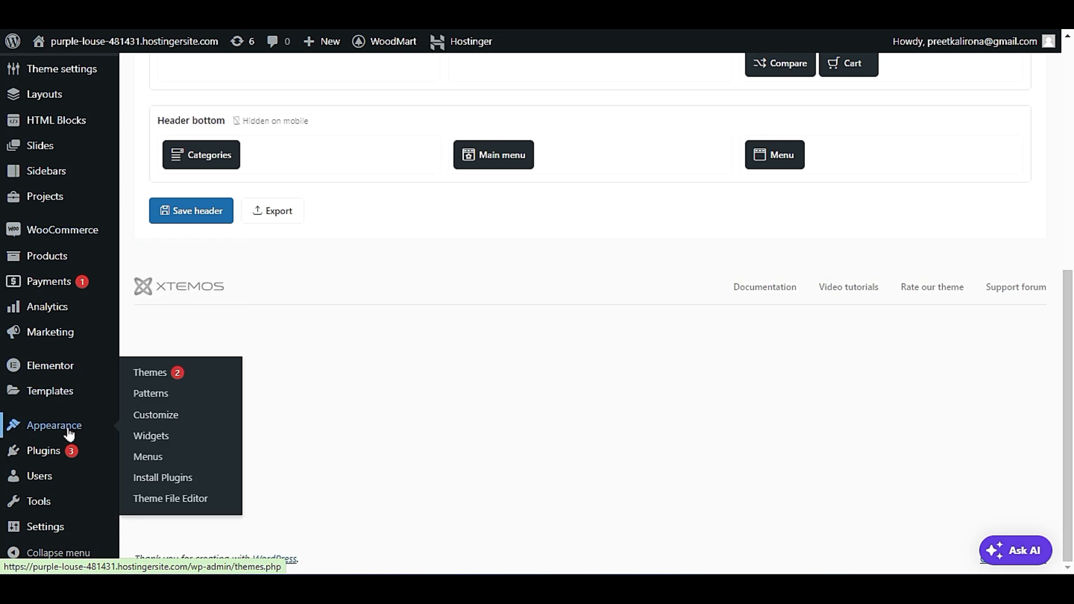
left_click(148, 458)
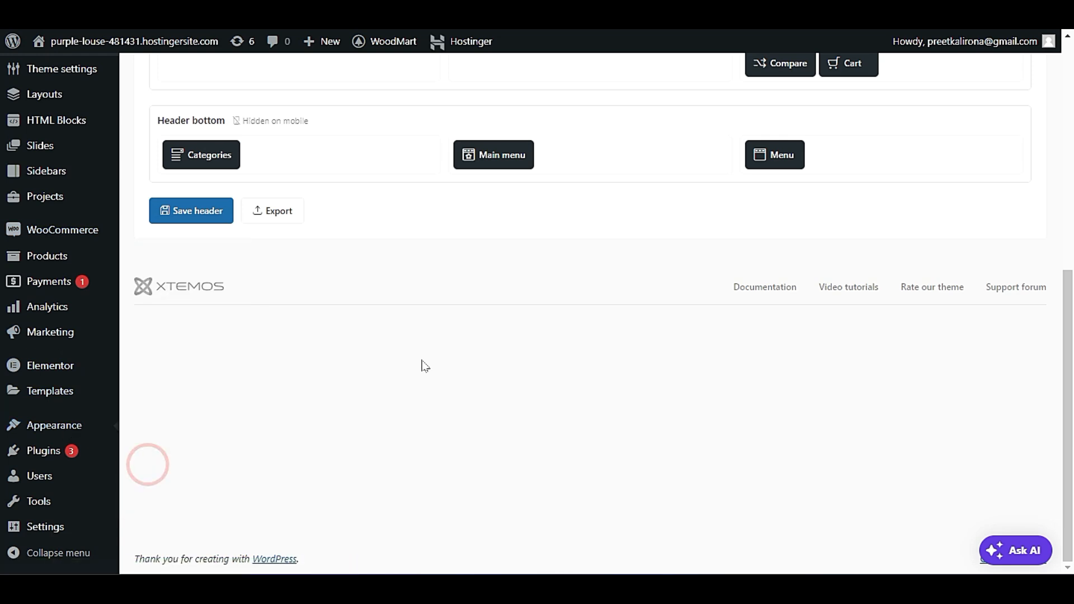
scroll(417, 364, "down", 2)
scroll(413, 363, "up", 1)
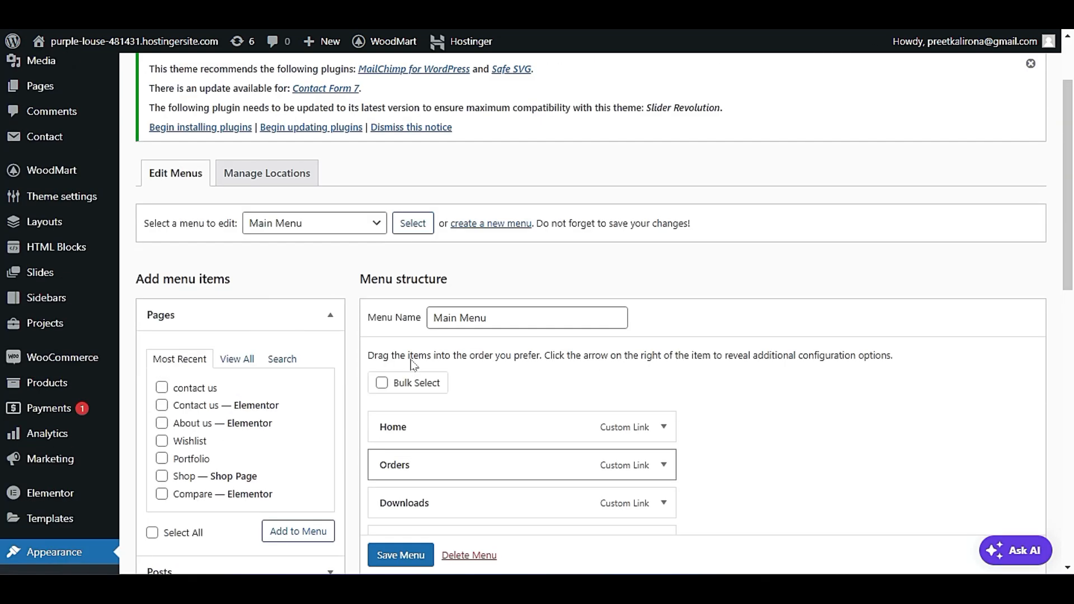
Load the Top Navigation menu for editing in place of Main Menu.
left_click(336, 227)
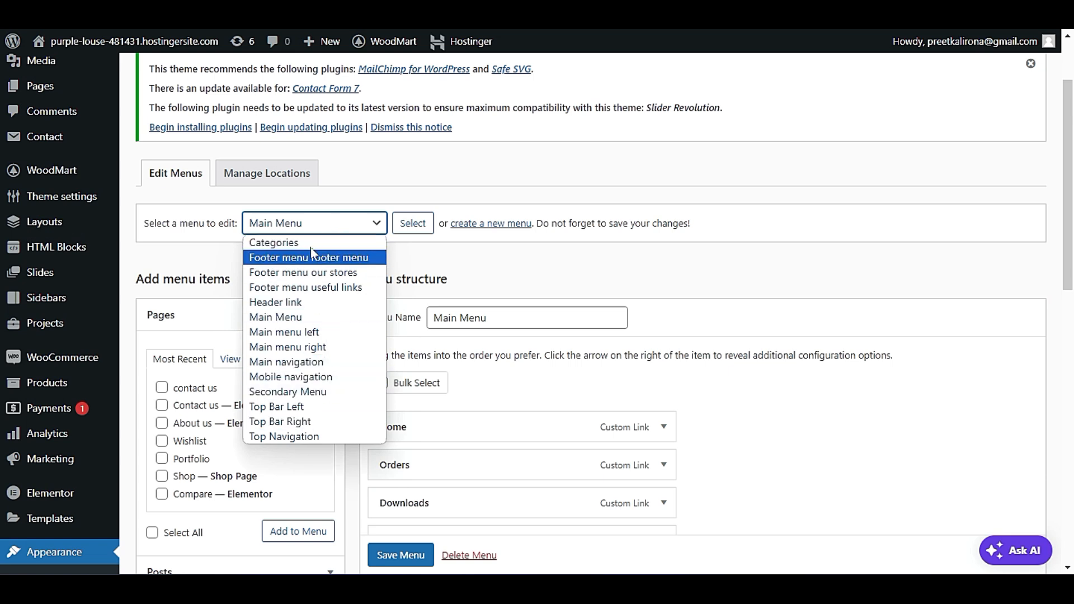
left_click(290, 440)
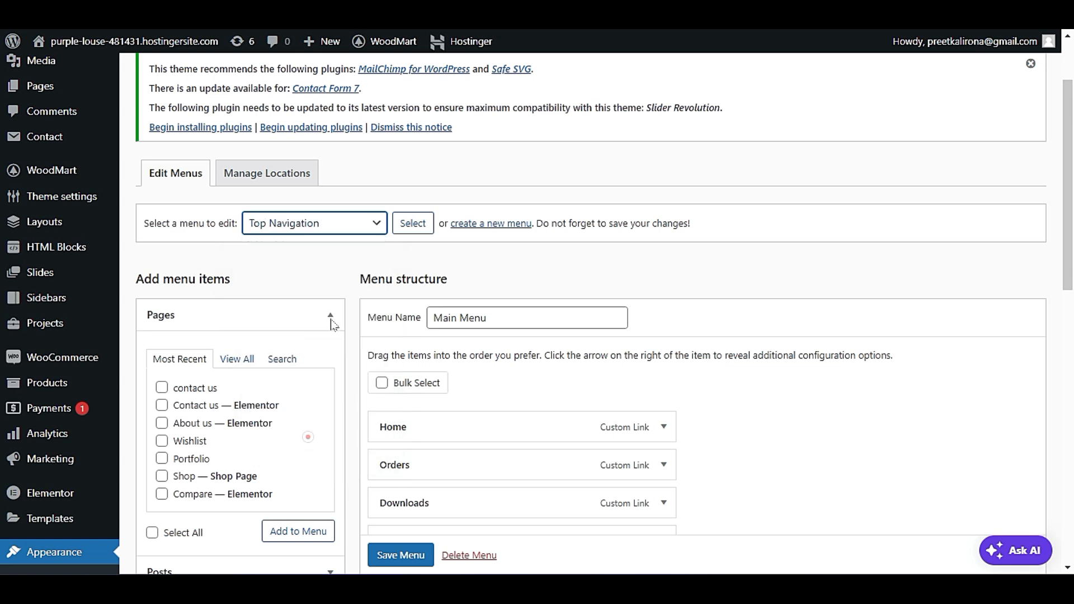
left_click(412, 218)
key("Return")
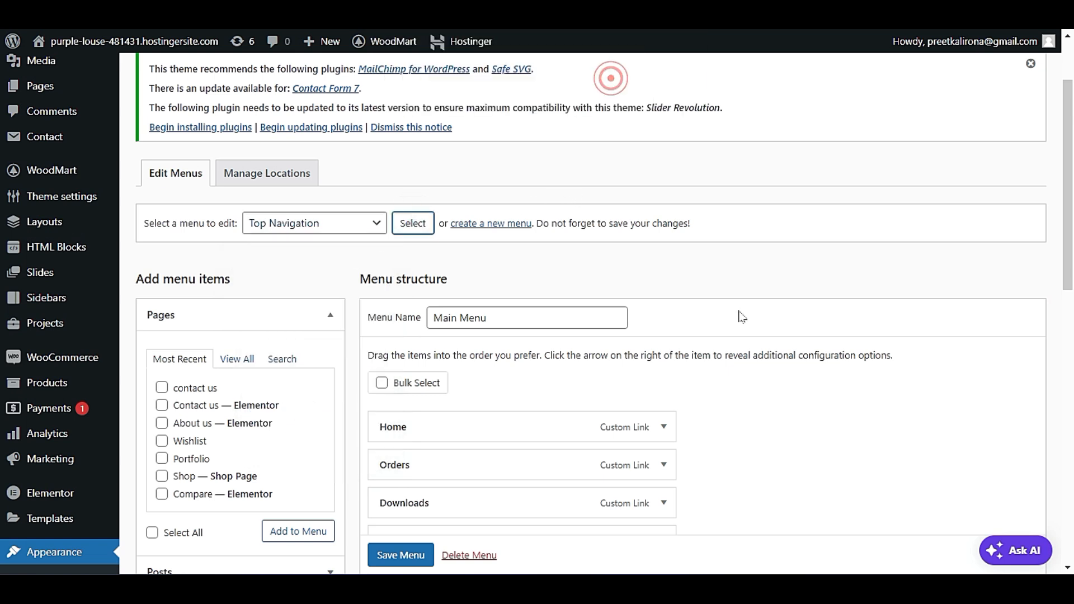
scroll(797, 308, "down", 3)
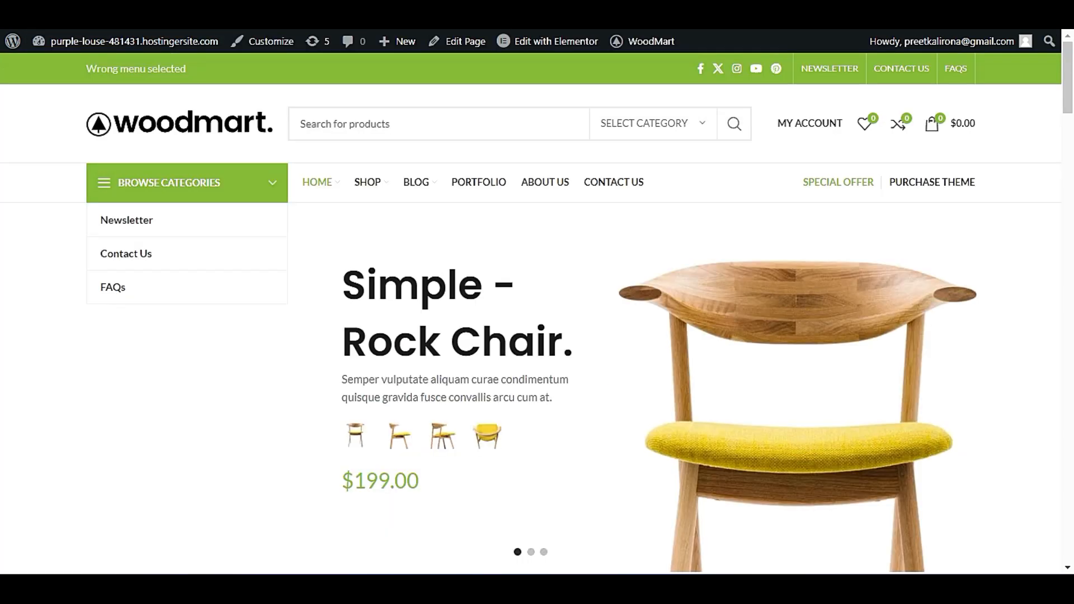
Check the left text of the homepage's top bar and examine the Top Navigation menu's structure.
left_click_drag(197, 82, 99, 70)
left_click(104, 70)
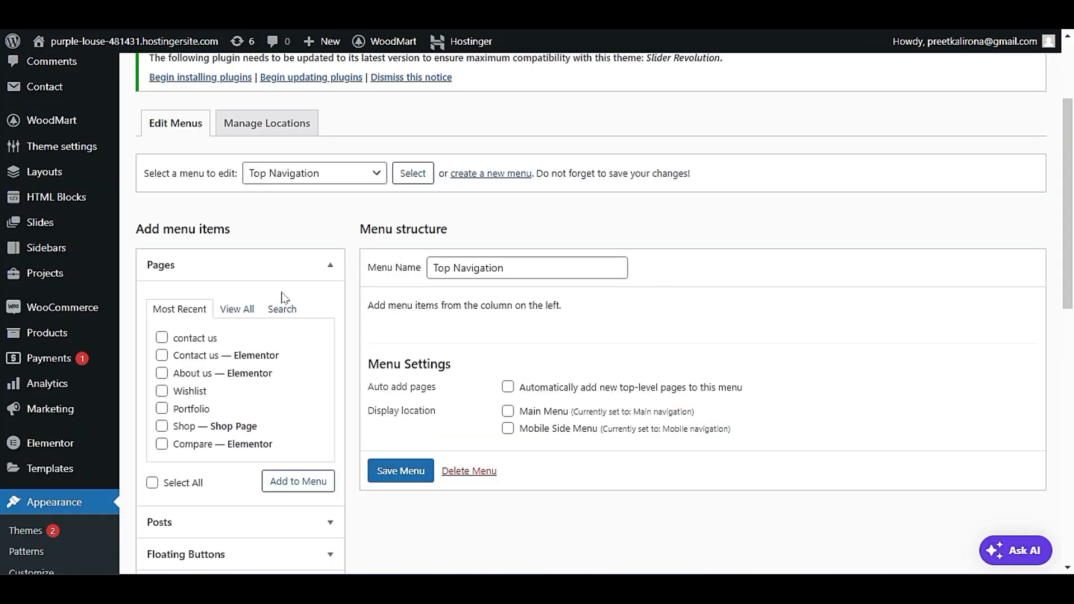
scroll(270, 280, "down", 1)
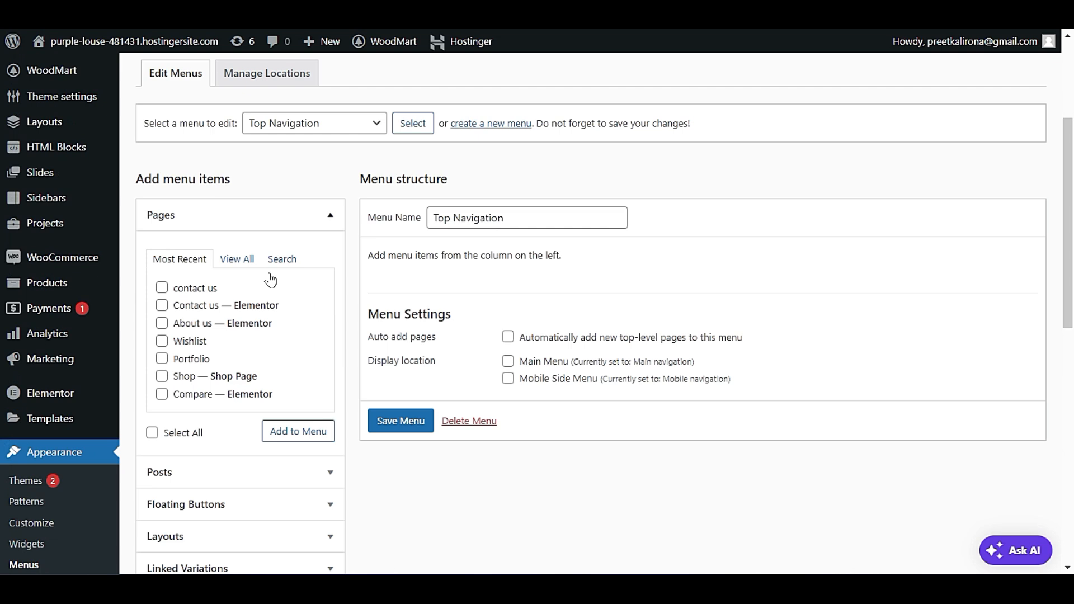
Add the Contact us and About us Elementor pages to the Top Navigation menu and save the menu.
left_click(162, 323)
left_click(296, 431)
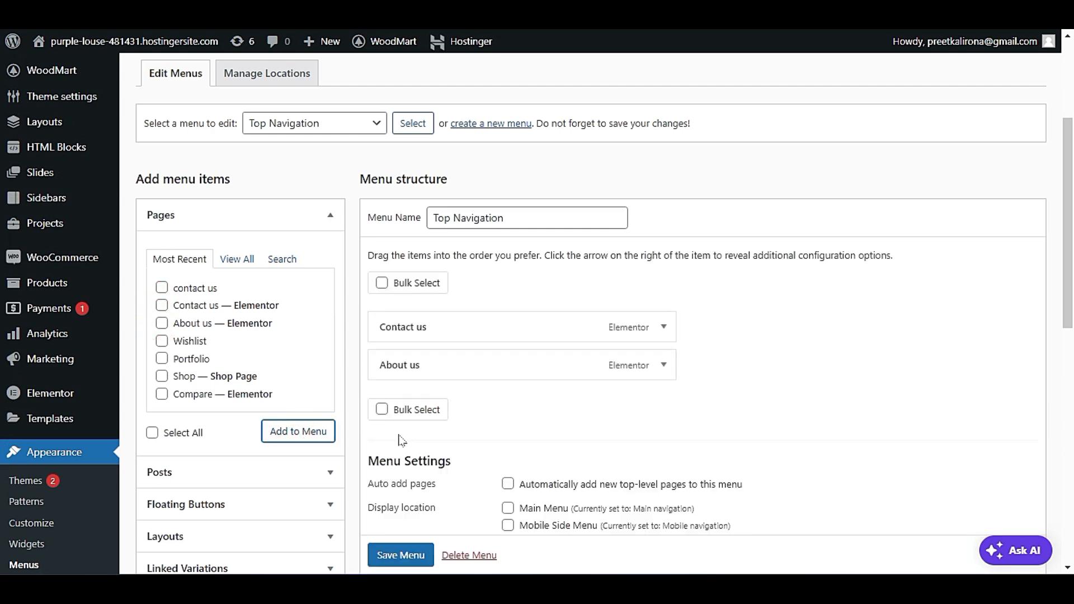
scroll(401, 440, "down", 3)
left_click(401, 419)
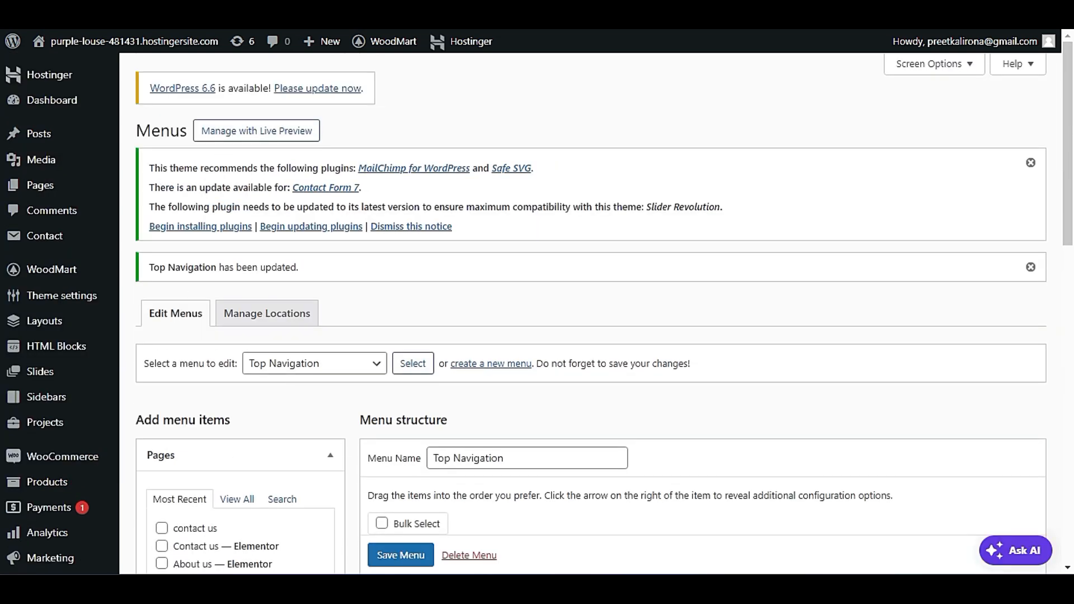
mouse_move(89, 279)
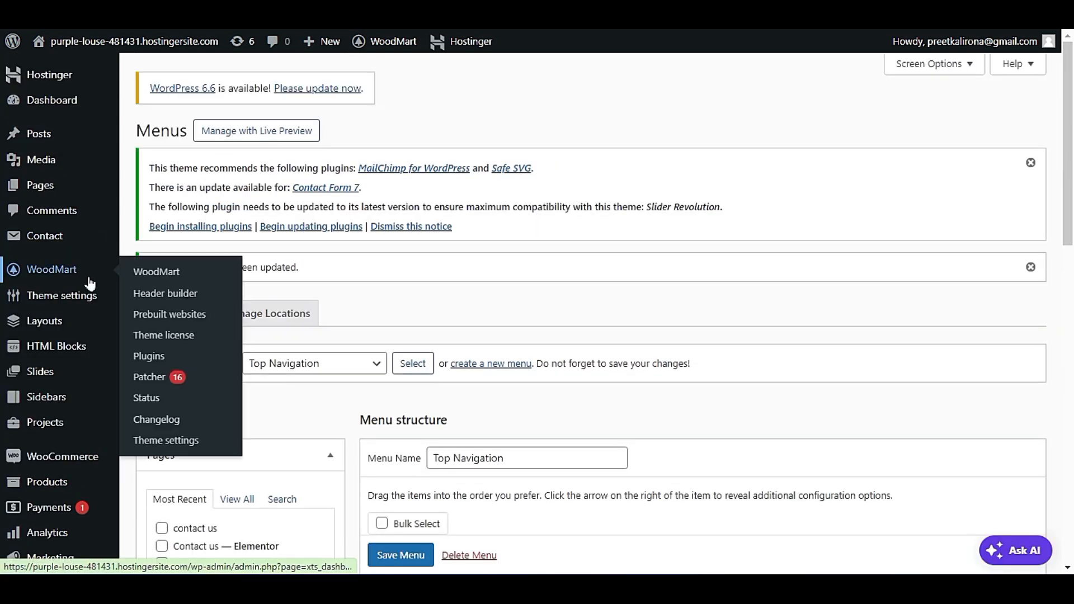
left_click(165, 293)
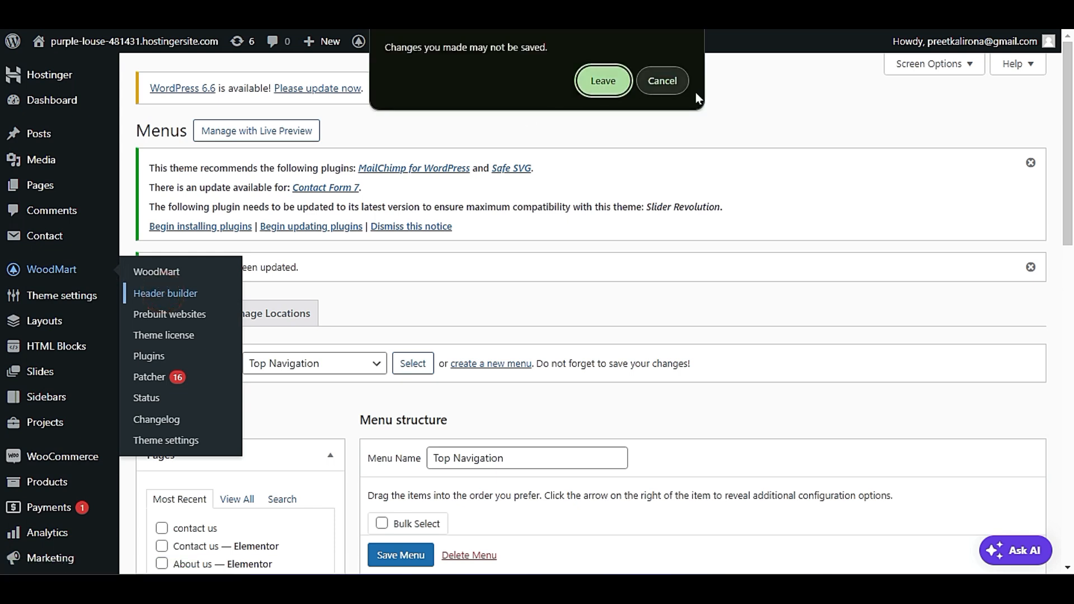
left_click(663, 81)
scroll(452, 459, "down", 1)
left_click(401, 554)
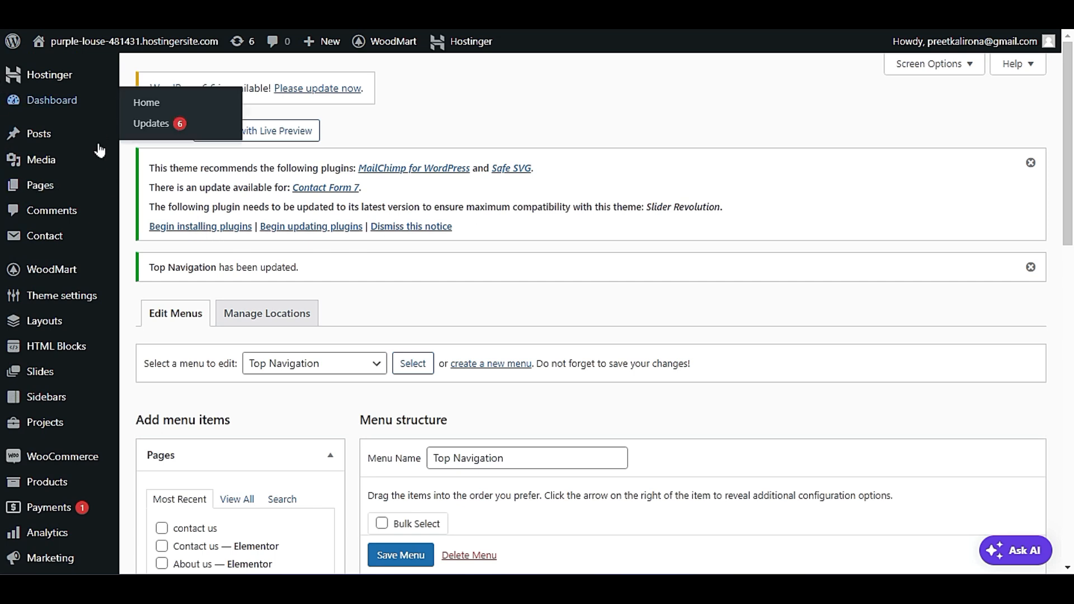
Leave the menu page for the WoodMart header builder and open the Header Base header for editing.
mouse_move(84, 270)
left_click(164, 298)
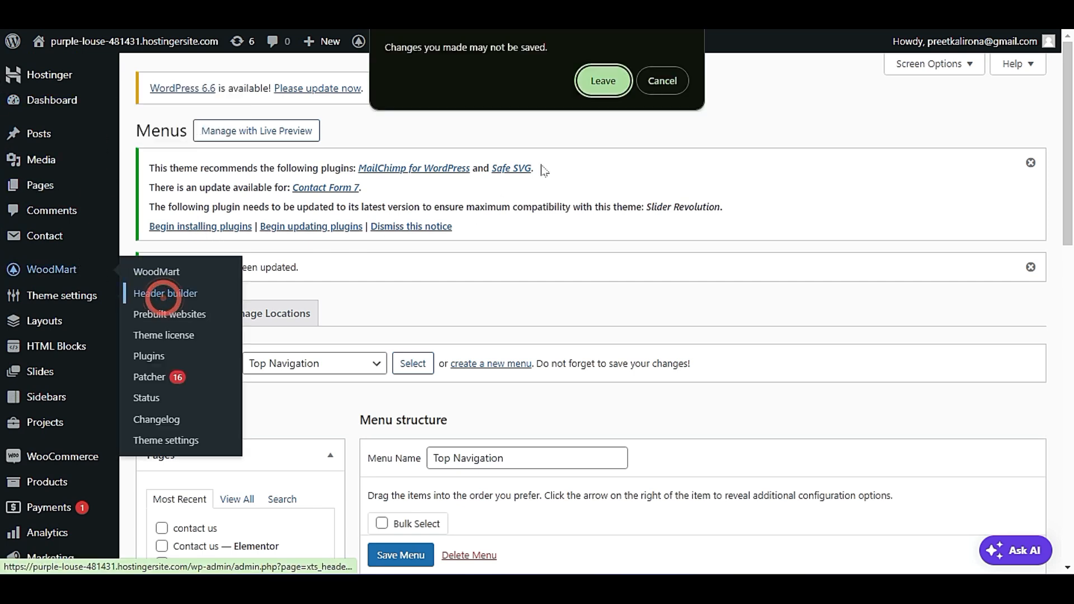
left_click(616, 86)
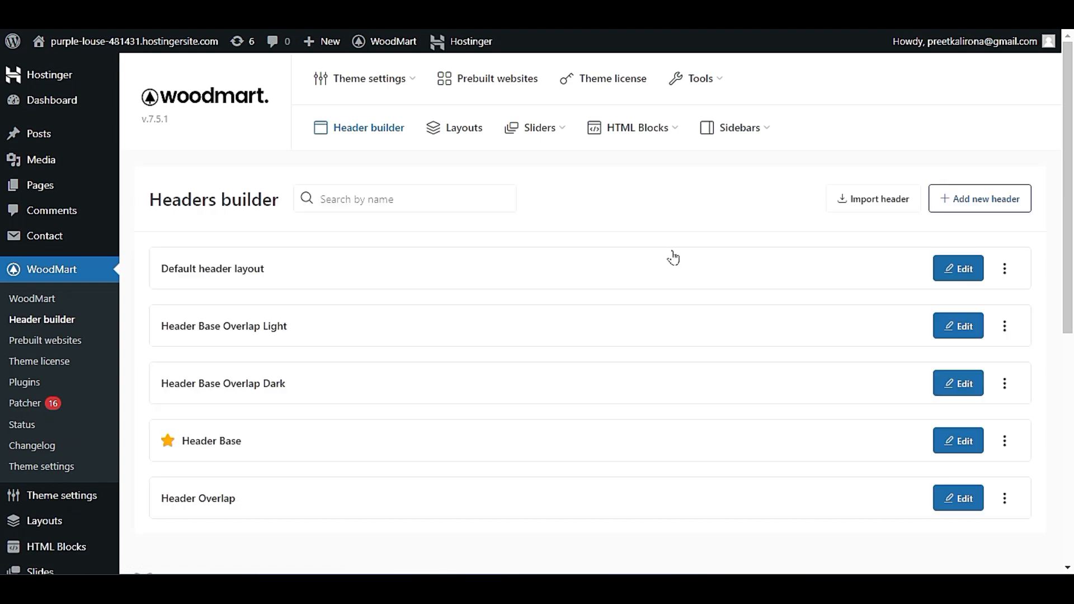
scroll(671, 256, "down", 5)
left_click(958, 192)
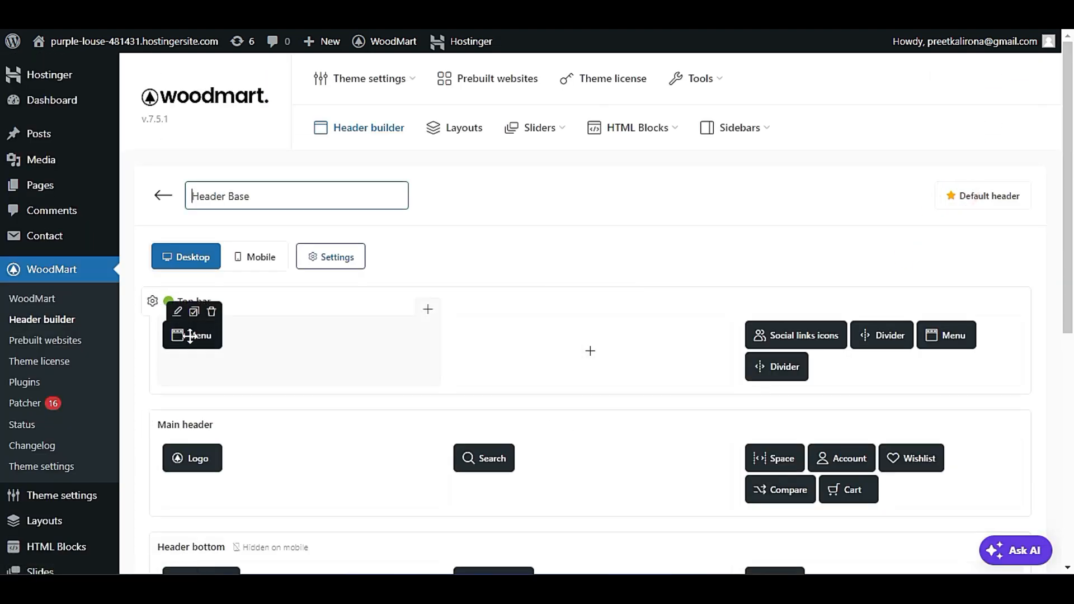
Assign Top Navigation to the Menu element in the top bar's left column and save the header.
scroll(202, 363, "down", 1)
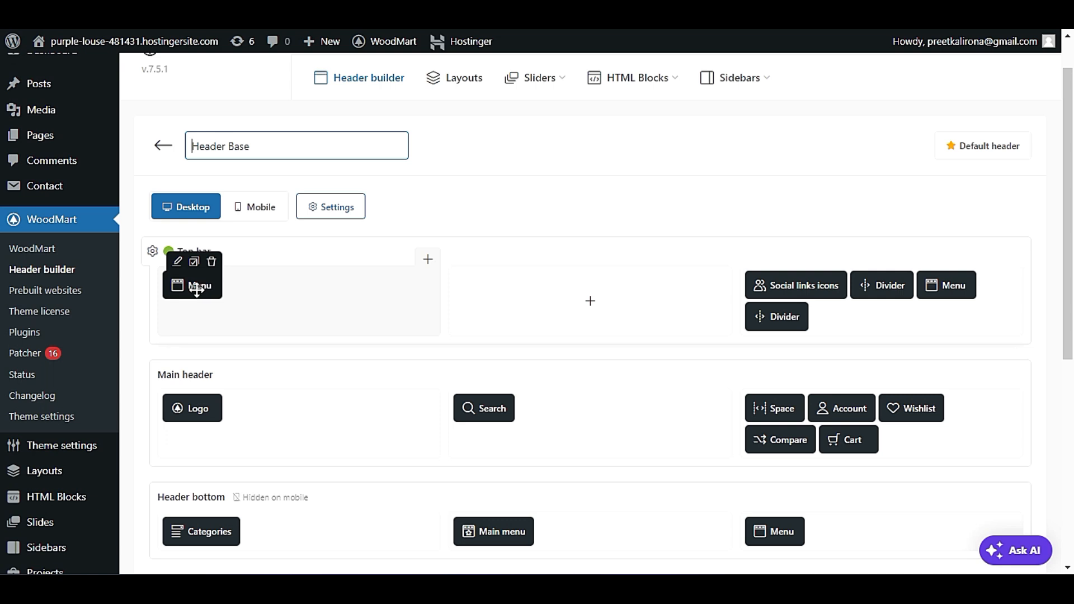
left_click(178, 263)
left_click(323, 337)
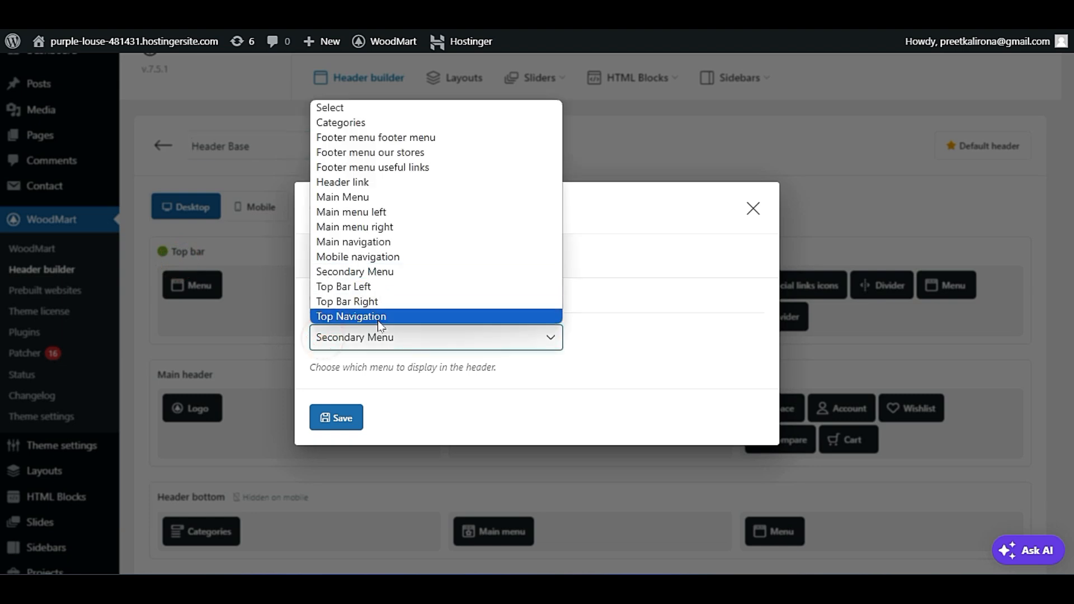
left_click(380, 317)
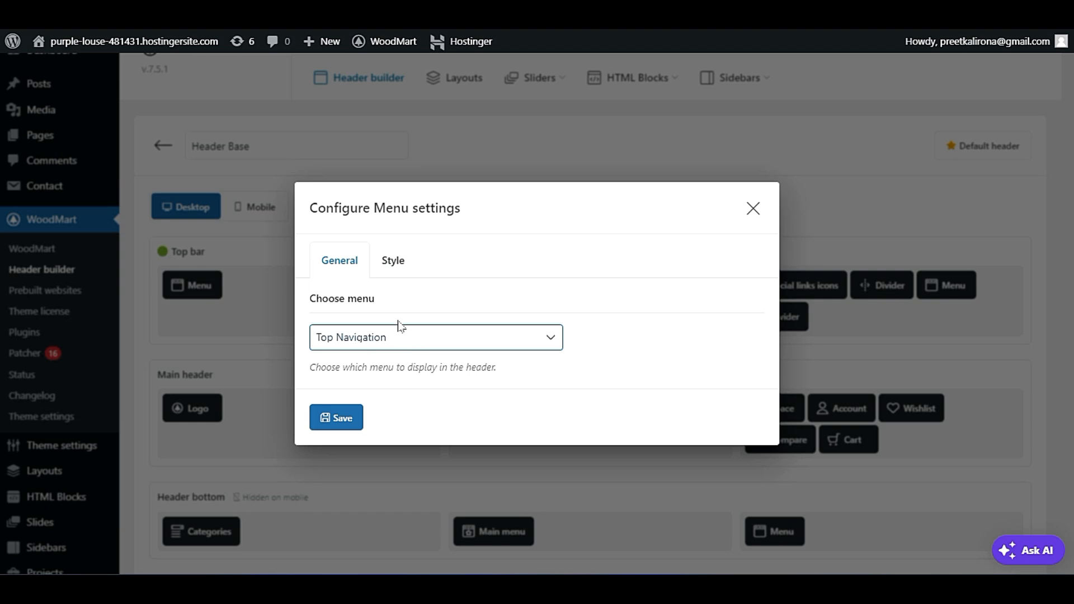
left_click(342, 417)
scroll(360, 338, "down", 3)
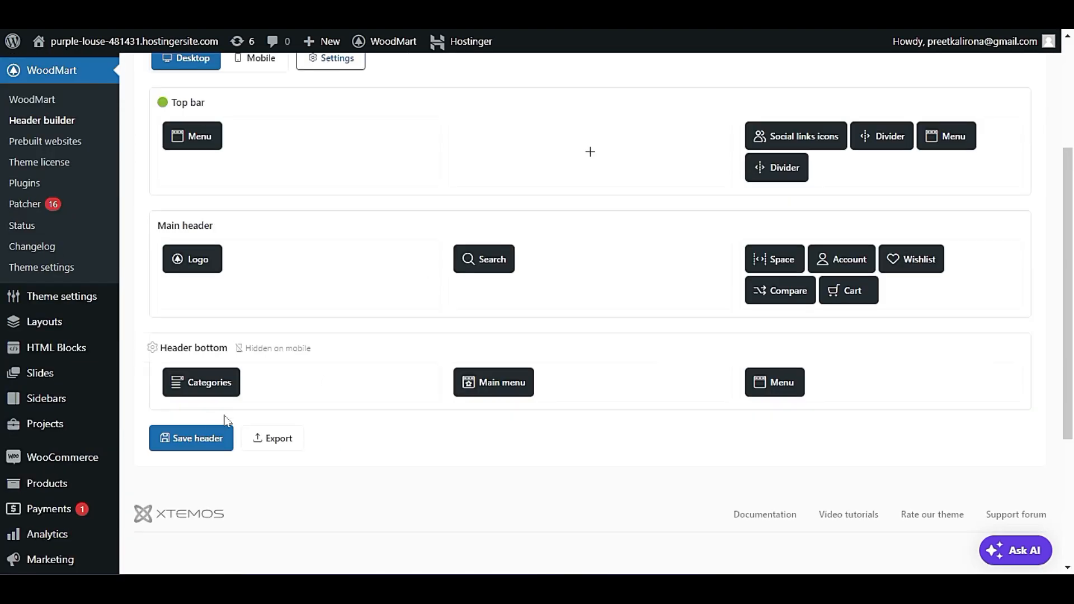
left_click(199, 437)
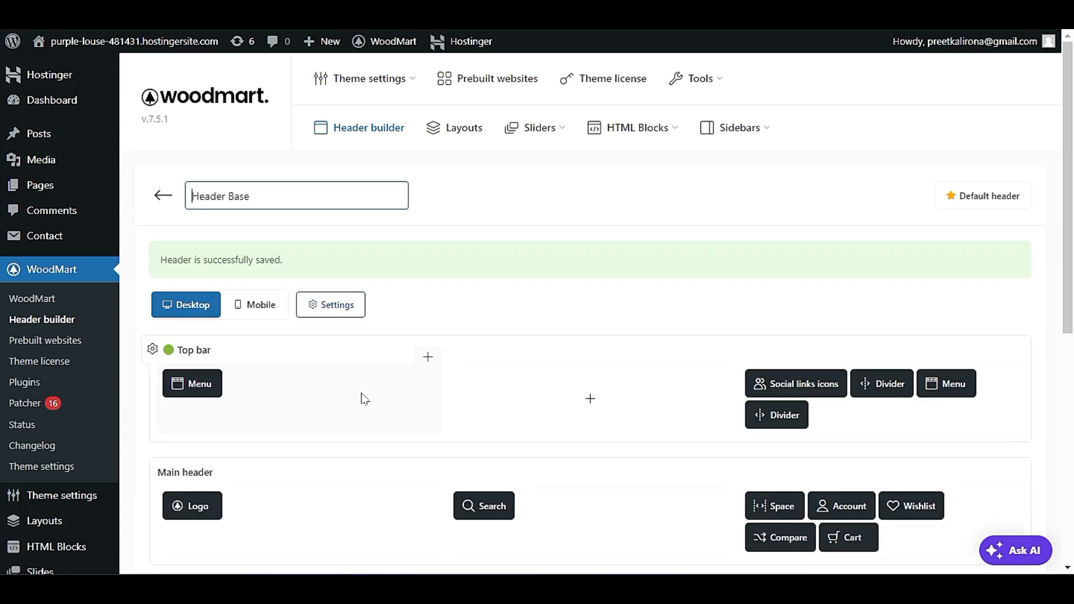
View the site's homepage in a new browser tab to check the top bar's left menu.
right_click(139, 68)
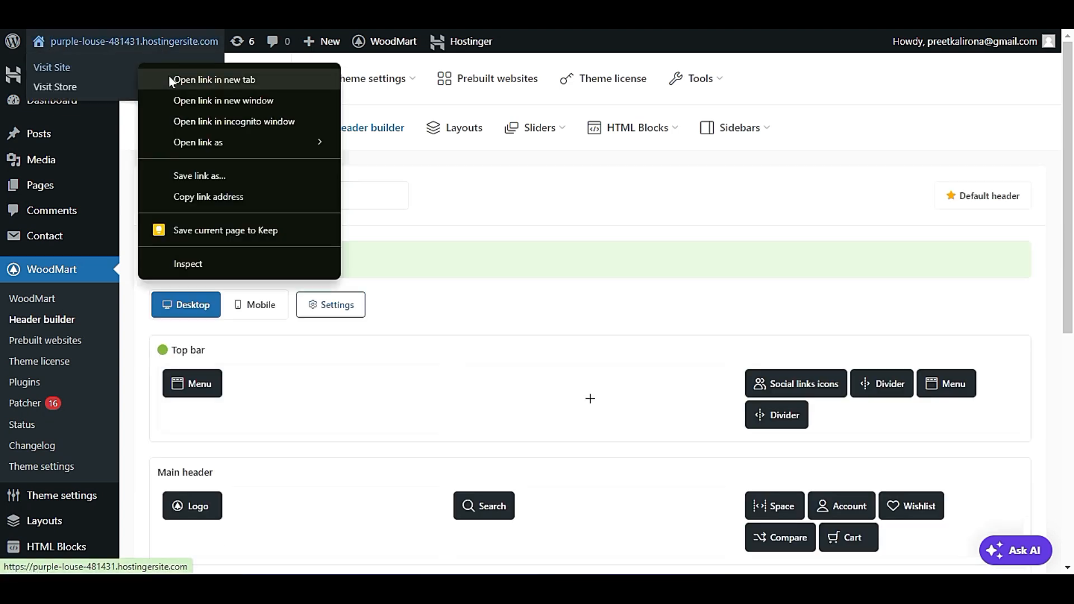
left_click(168, 74)
left_click(386, 11)
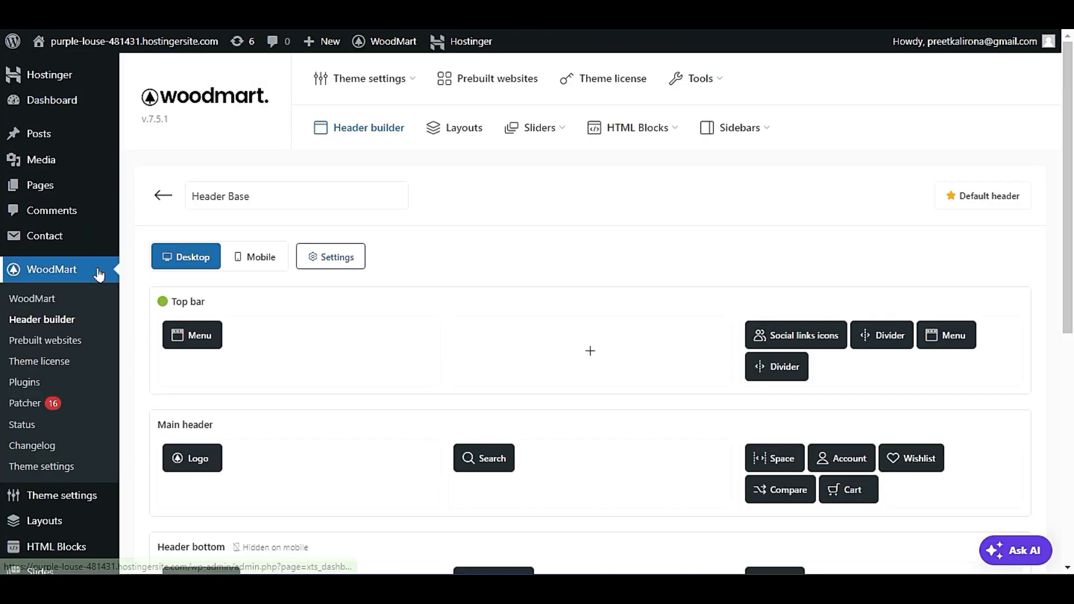
Return to the WordPress menu management page with Top Navigation selected as the menu to edit.
scroll(92, 374, "down", 4)
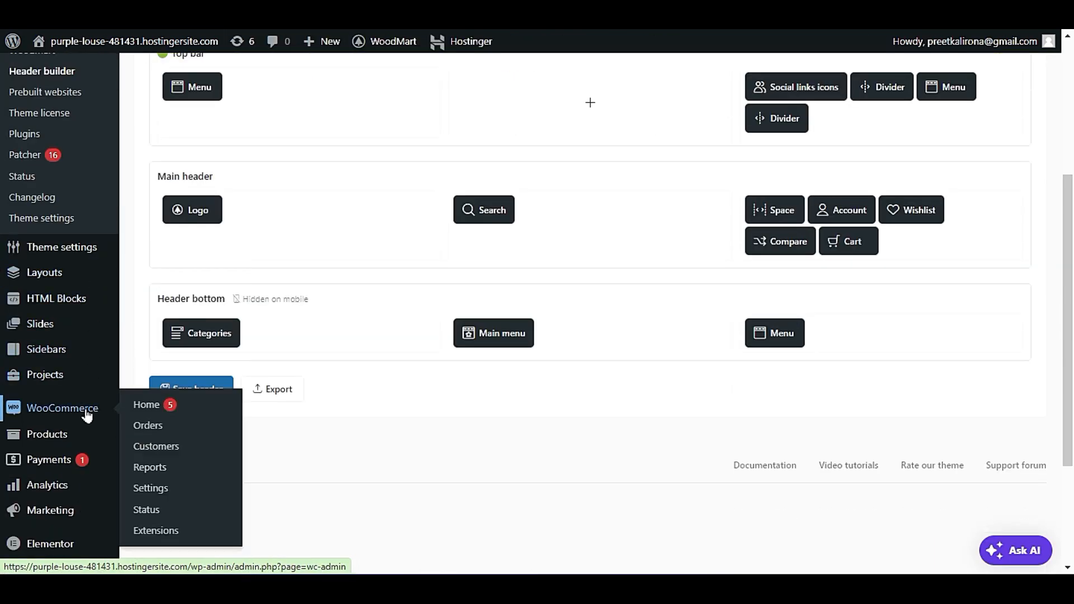
scroll(89, 407, "down", 3)
mouse_move(92, 428)
left_click(141, 460)
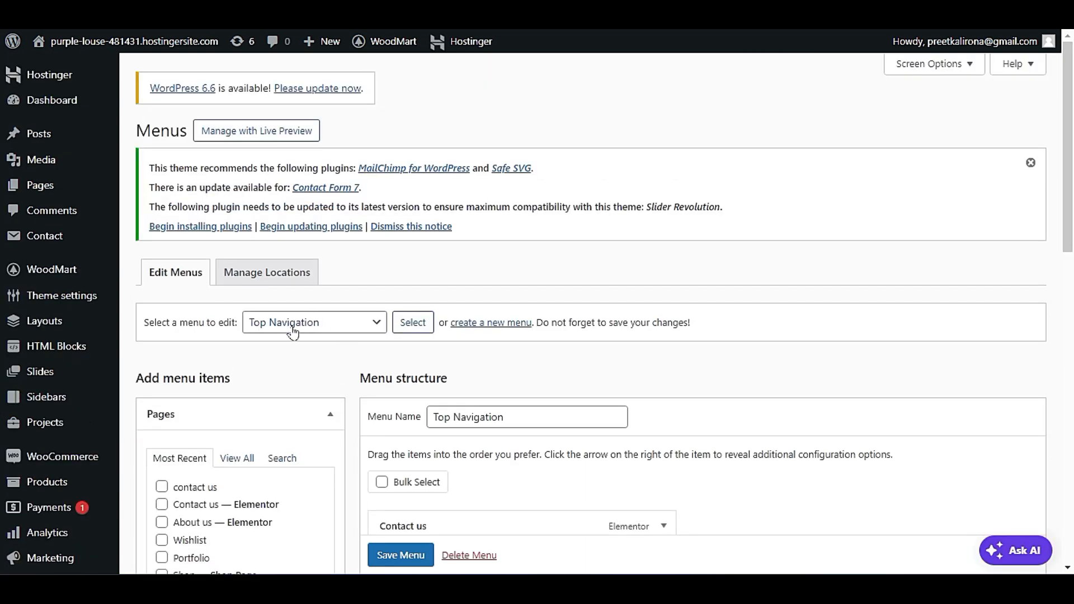
left_click(292, 333)
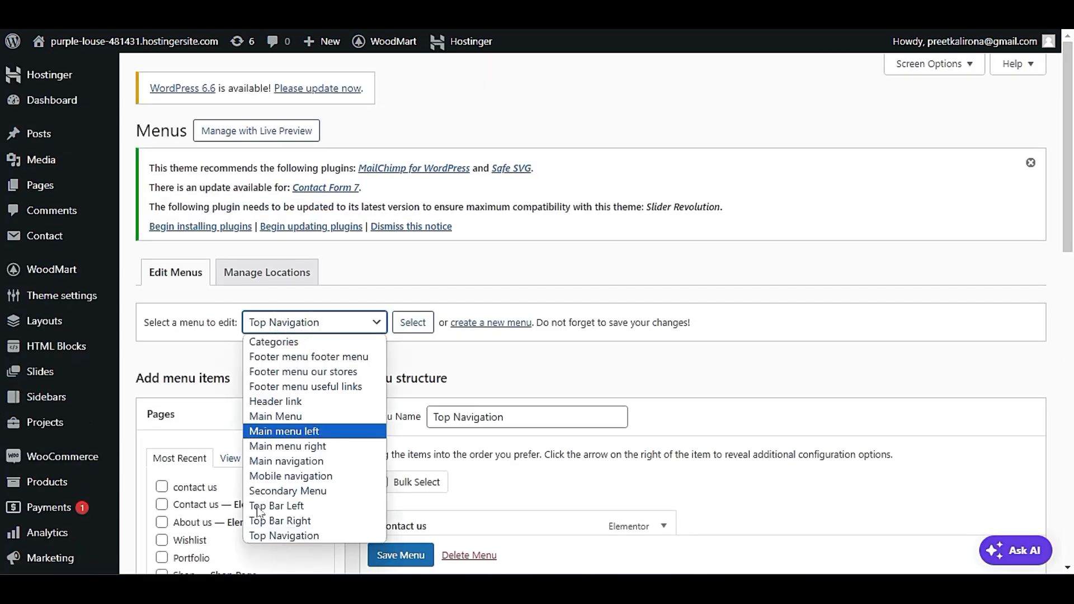
left_click(280, 539)
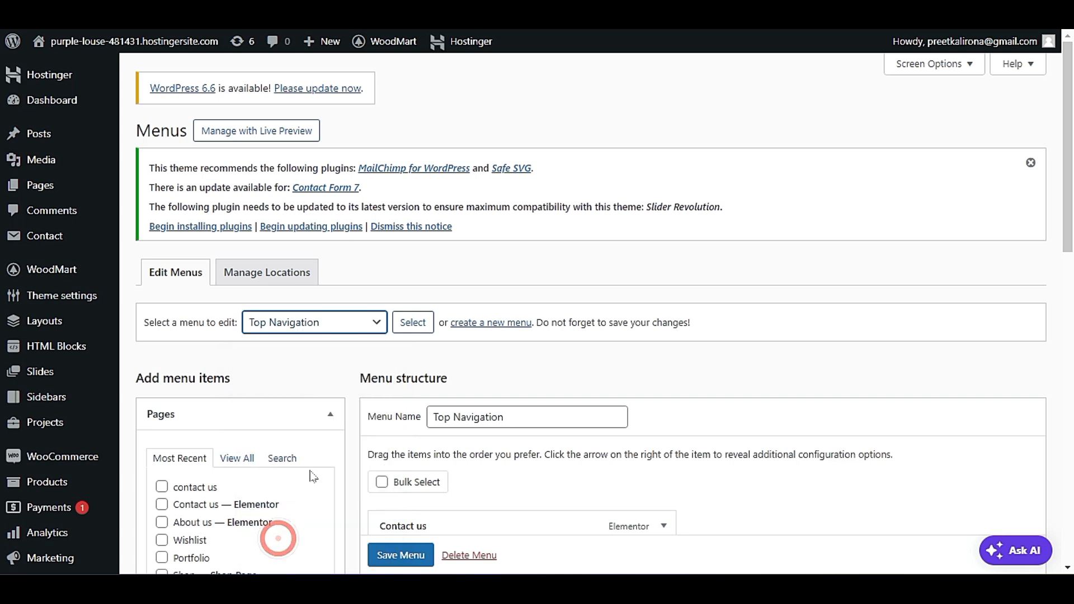
left_click(297, 322)
left_click(279, 535)
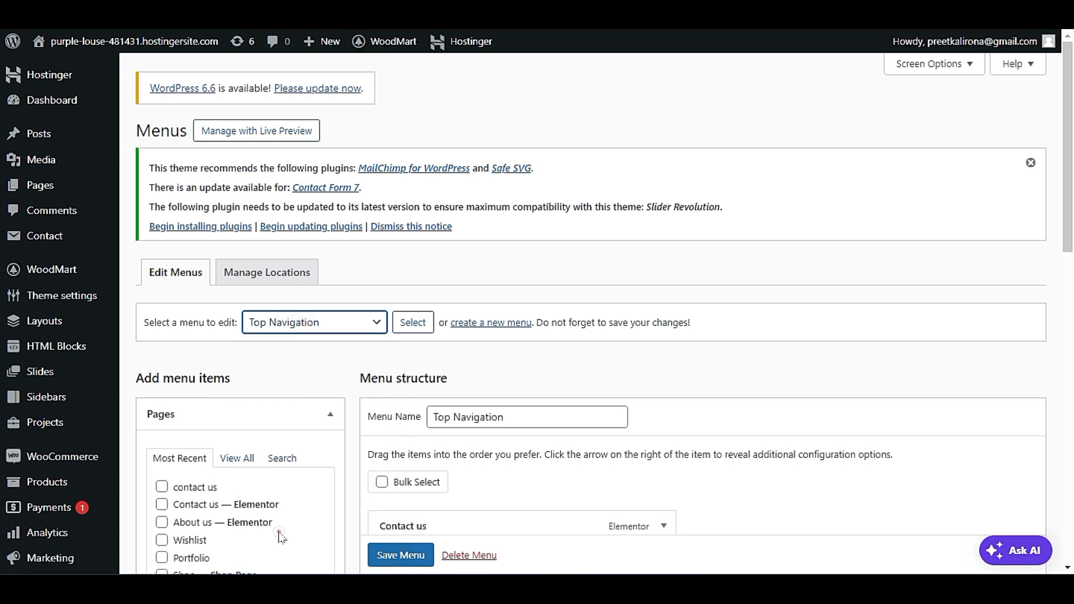
Add the Blog, About us, Compare and contact us pages from the full page list to the Top Navigation menu.
scroll(413, 352, "down", 4)
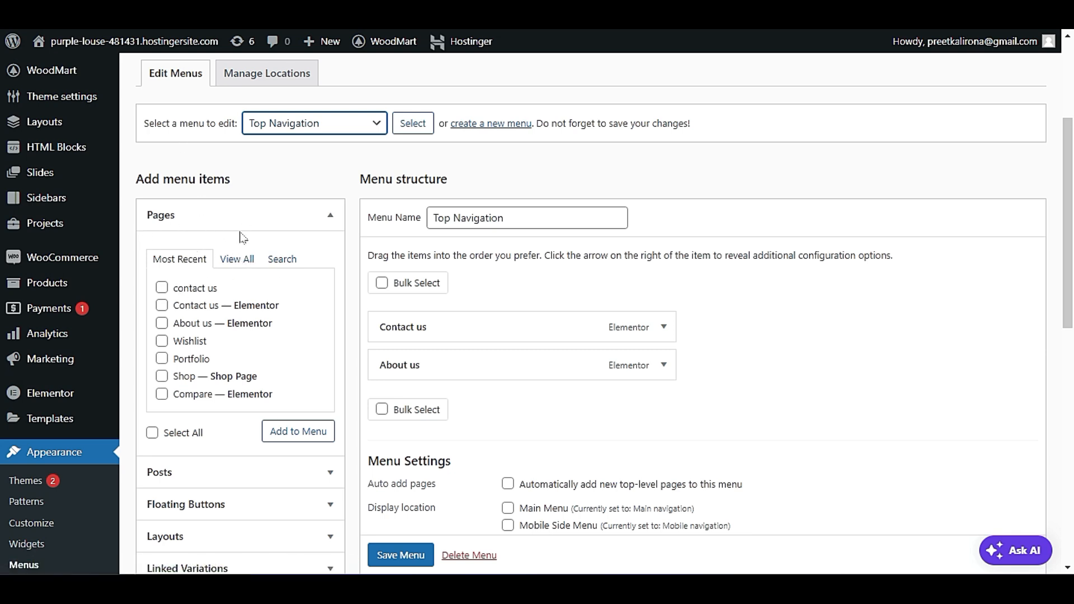
left_click(240, 261)
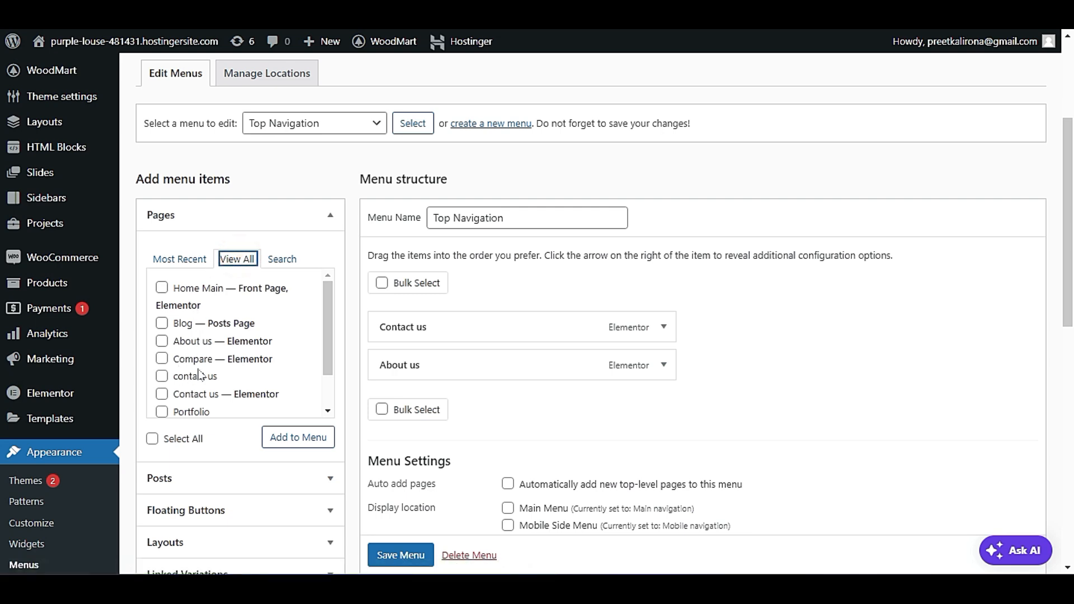
left_click(162, 376)
left_click(162, 359)
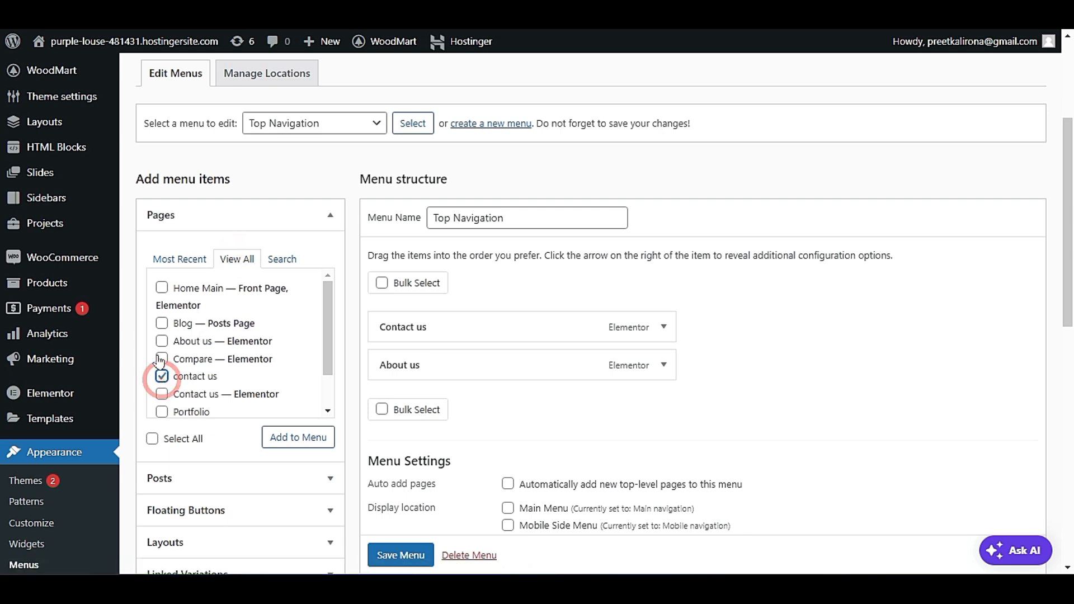
left_click(162, 323)
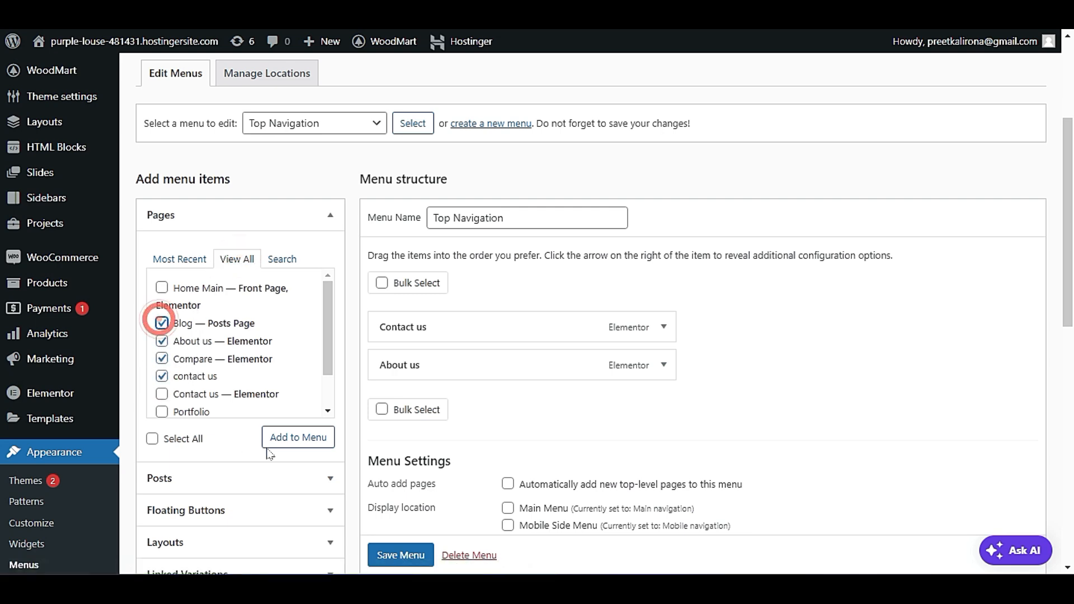
left_click(298, 438)
scroll(642, 420, "down", 2)
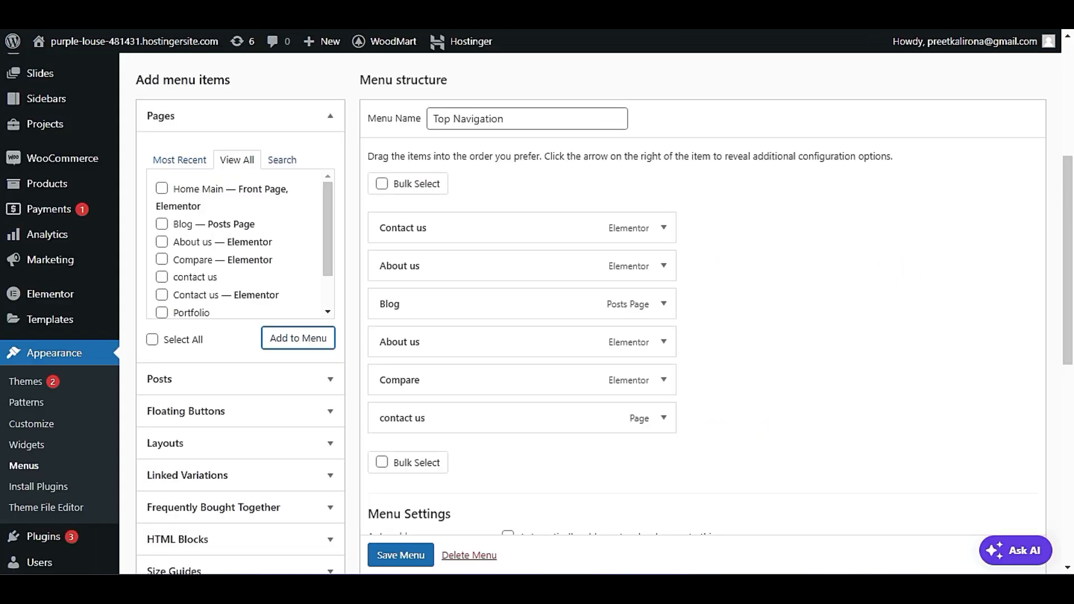
Return to the Header Base layout and set the buttons type of the top bar's Social links icons to Share.
left_click(612, 75)
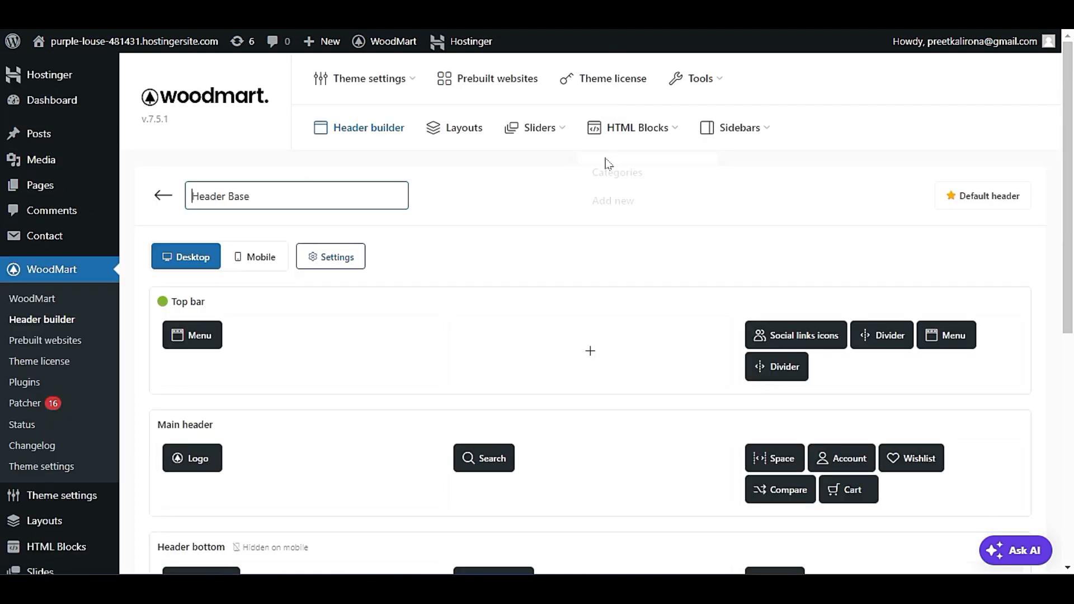
scroll(606, 224, "down", 2)
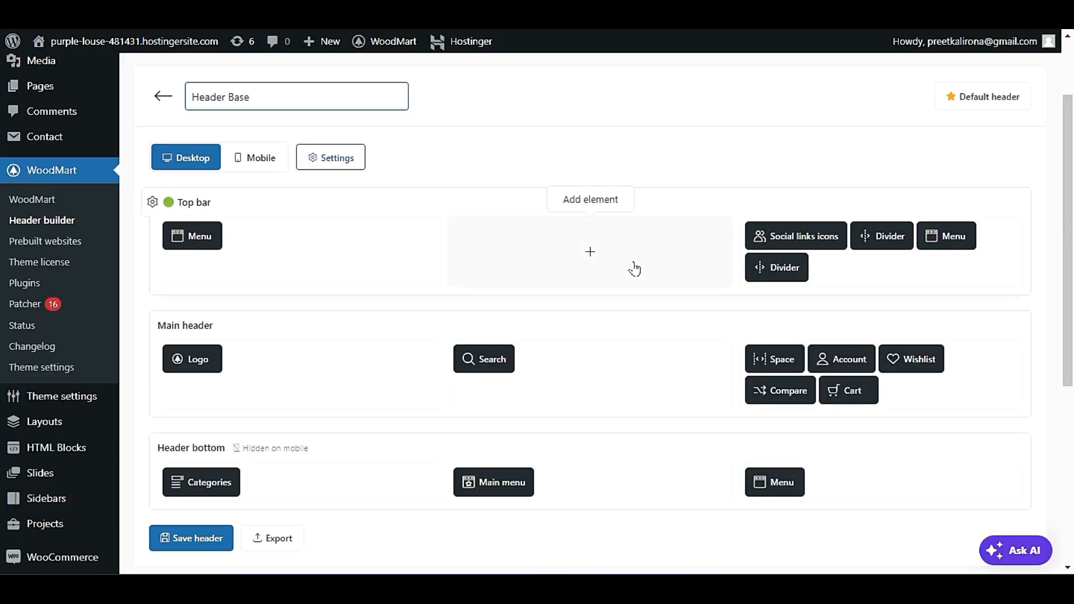
mouse_move(804, 238)
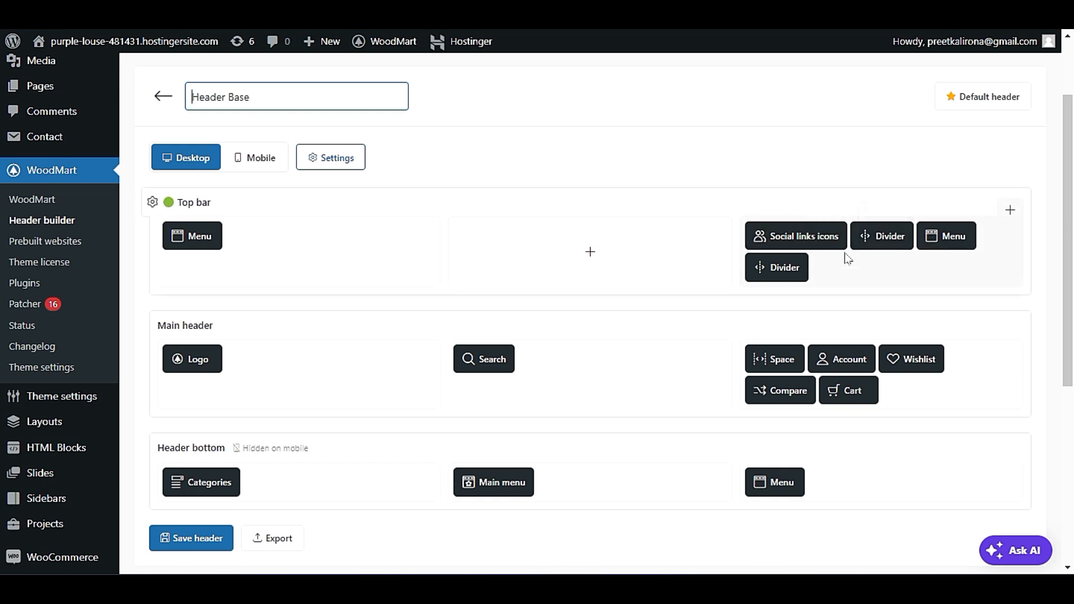
mouse_move(839, 224)
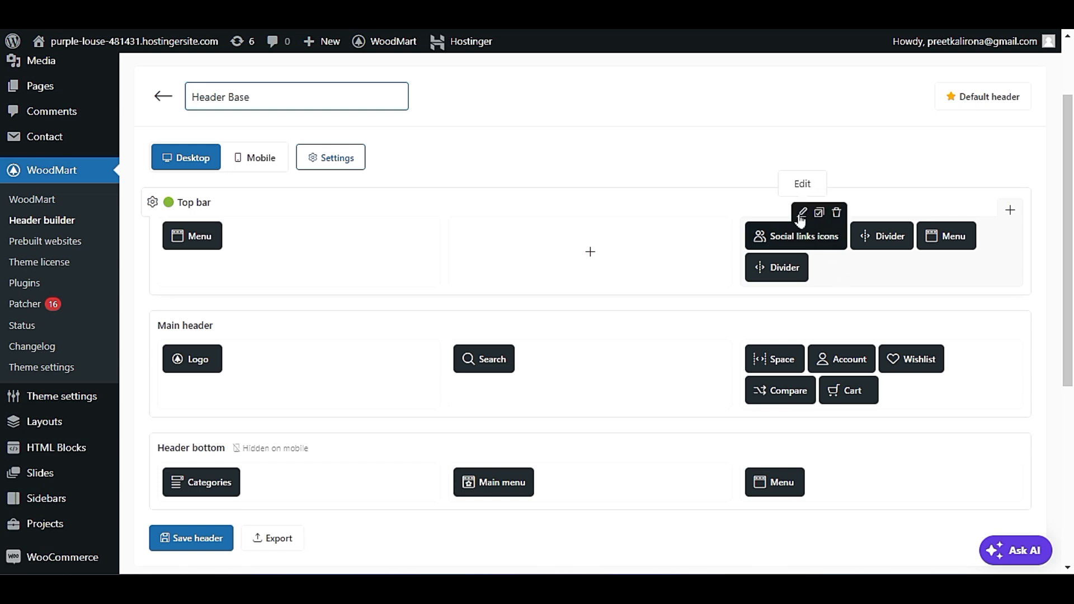
left_click(801, 212)
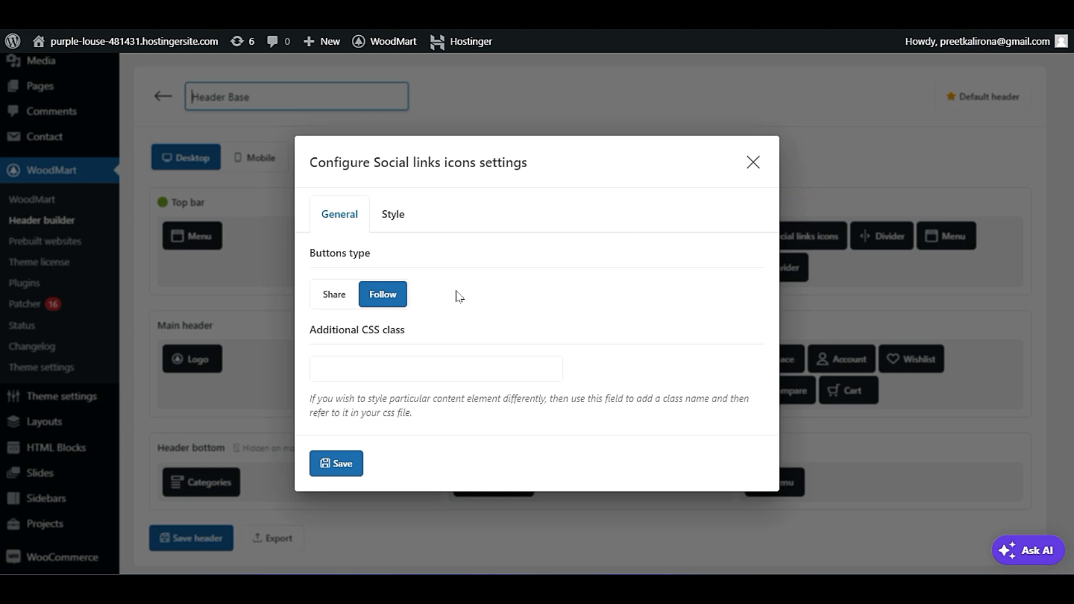
left_click(332, 293)
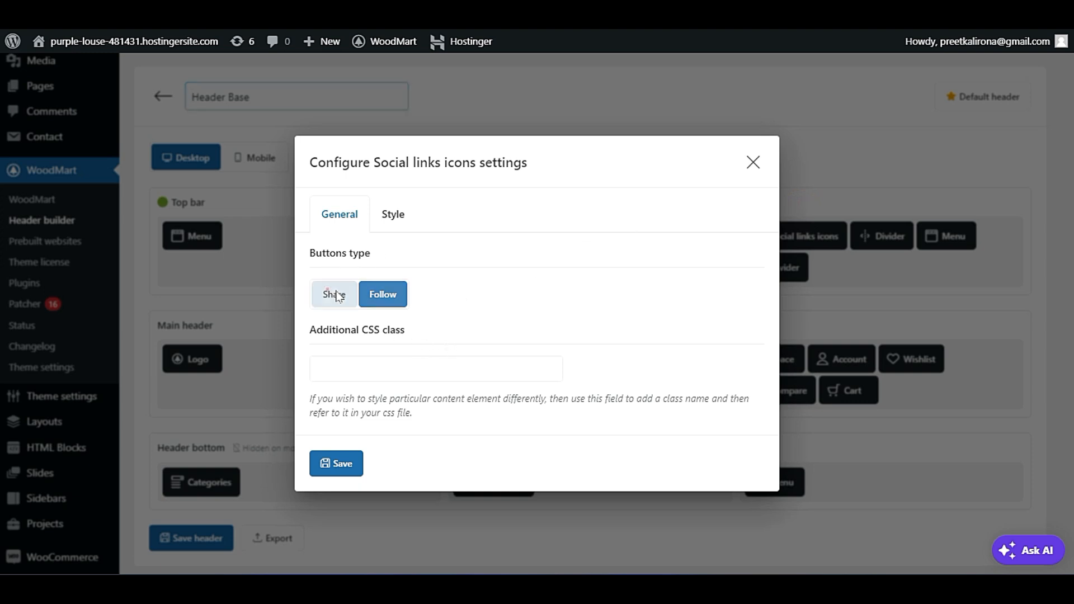
left_click(371, 293)
left_click(347, 305)
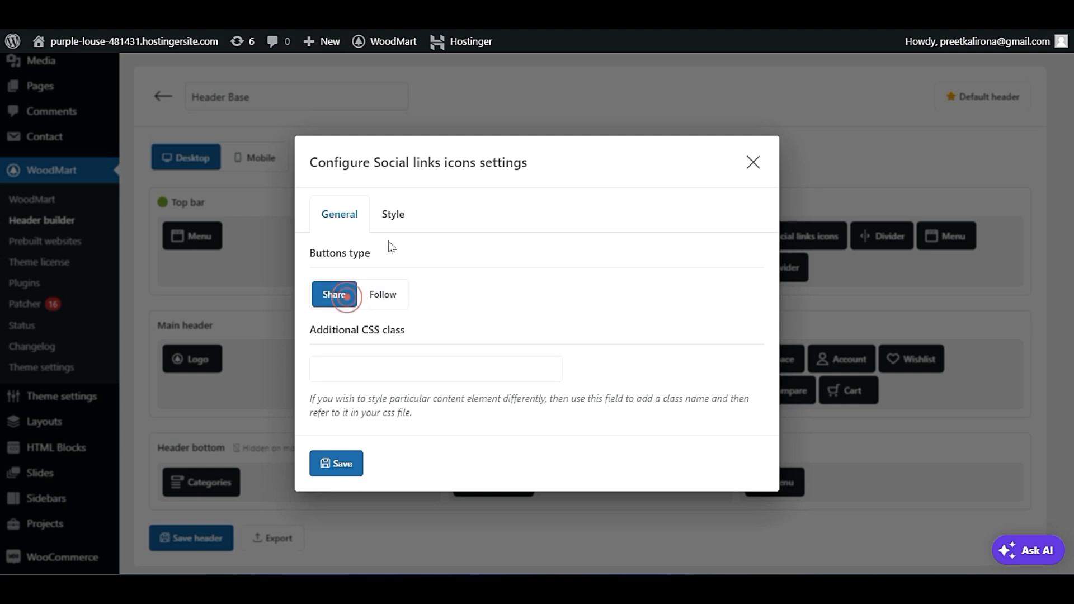
Give the Social links icons the solid blue circle button style and the second button form.
left_click(395, 218)
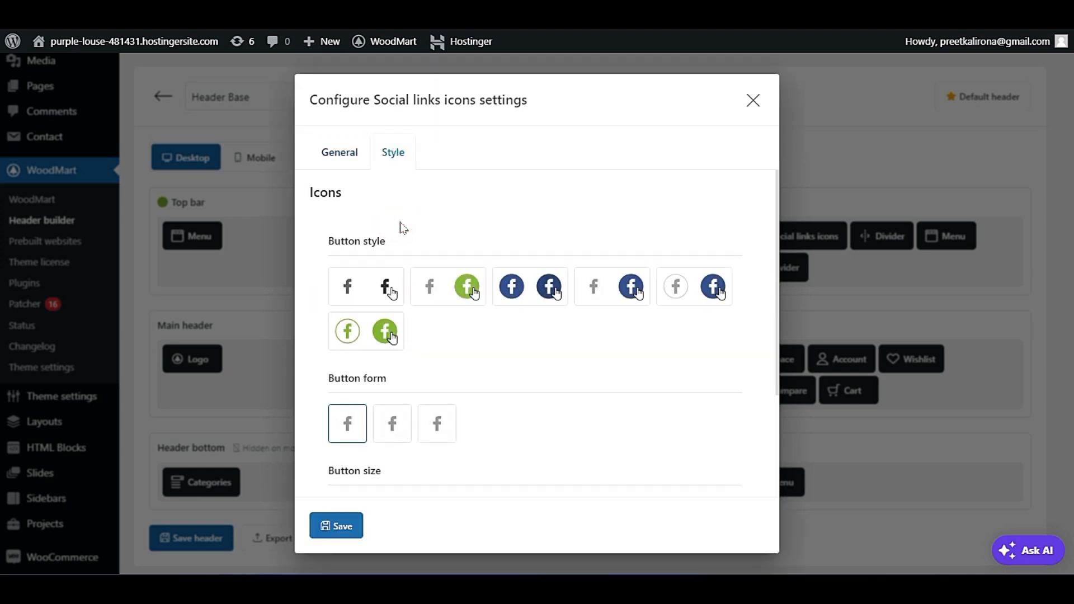
left_click(542, 299)
scroll(526, 290, "down", 3)
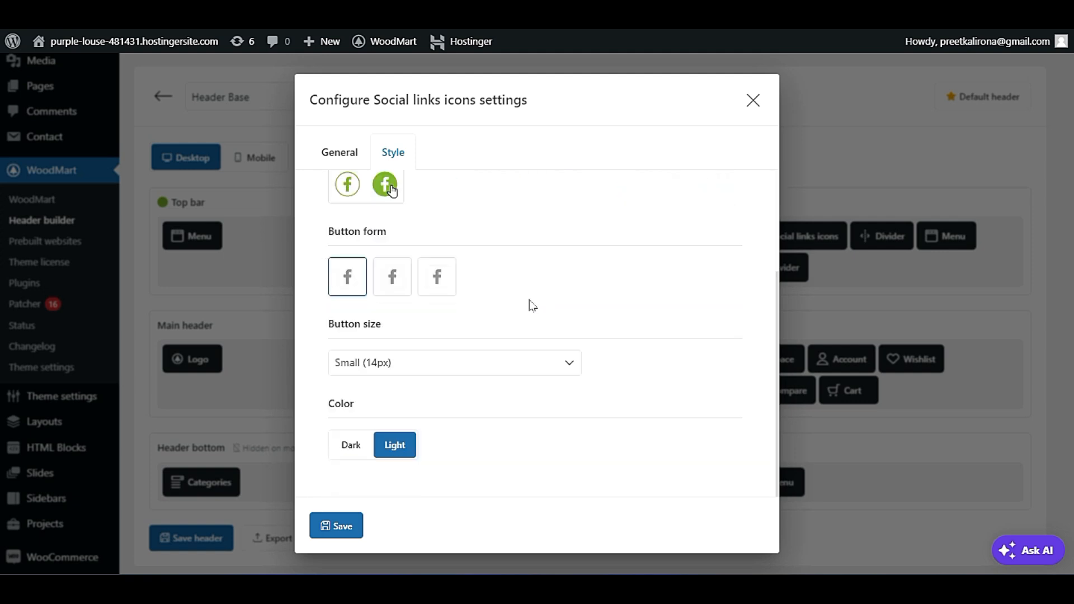
left_click(393, 280)
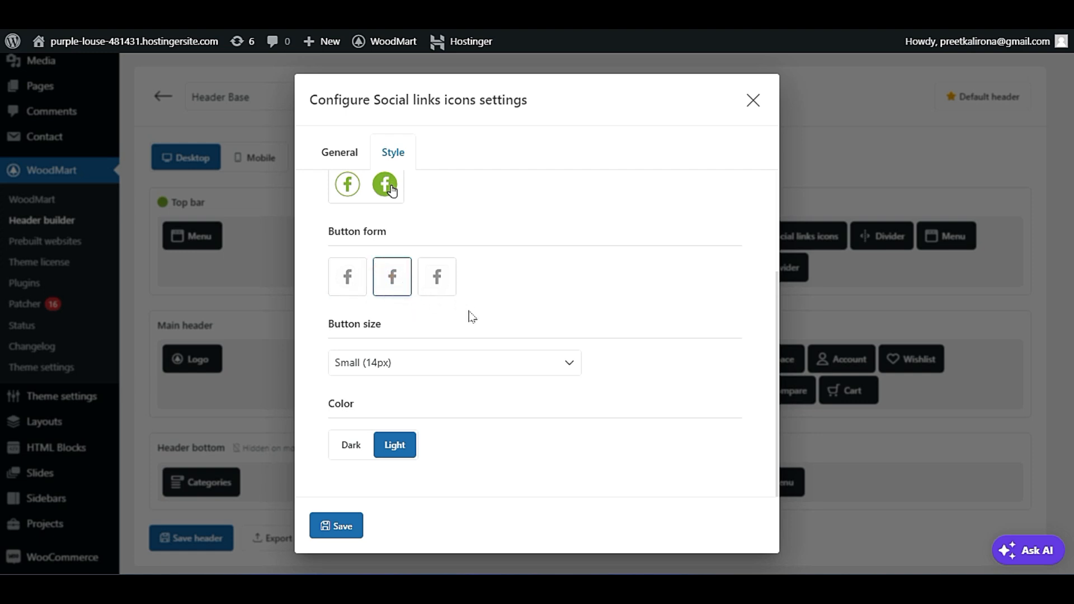
Set the Social links icons to button size Small (14px) and color Dark, and save the element and the header.
left_click(409, 370)
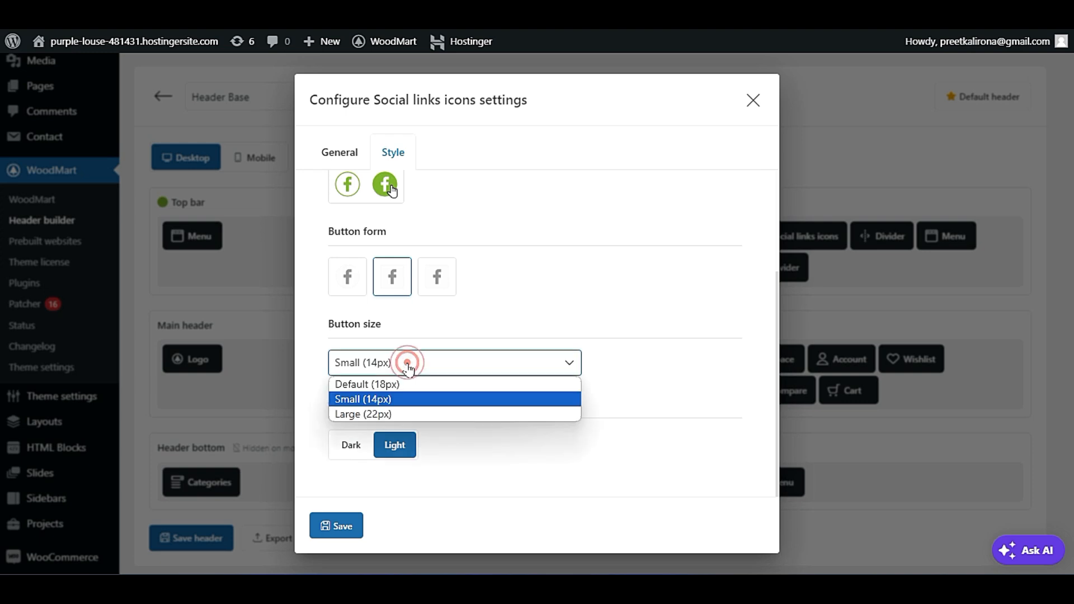
left_click(401, 414)
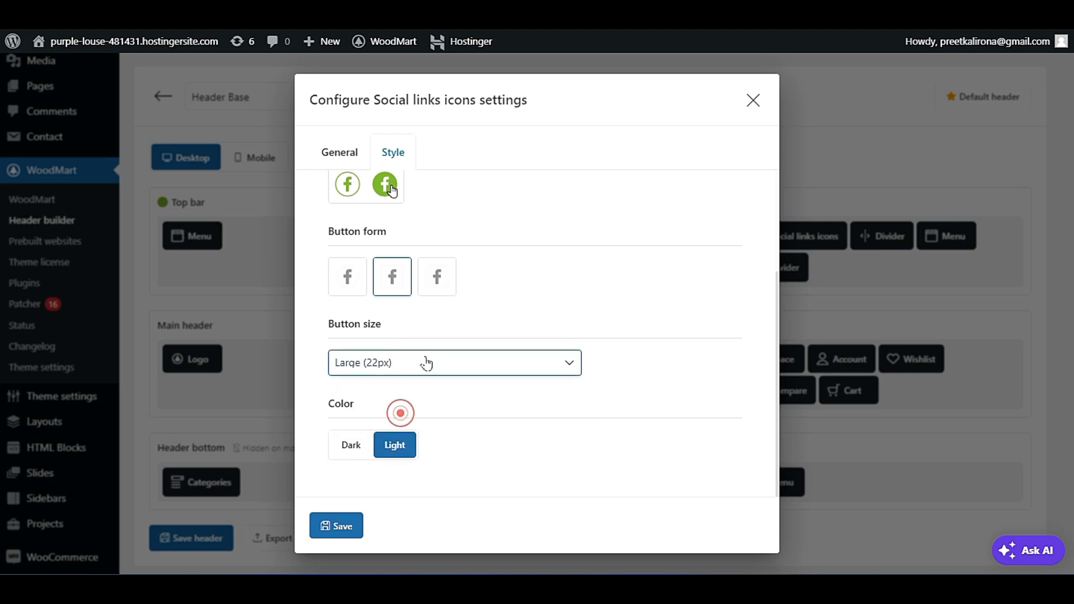
left_click(426, 365)
left_click(426, 399)
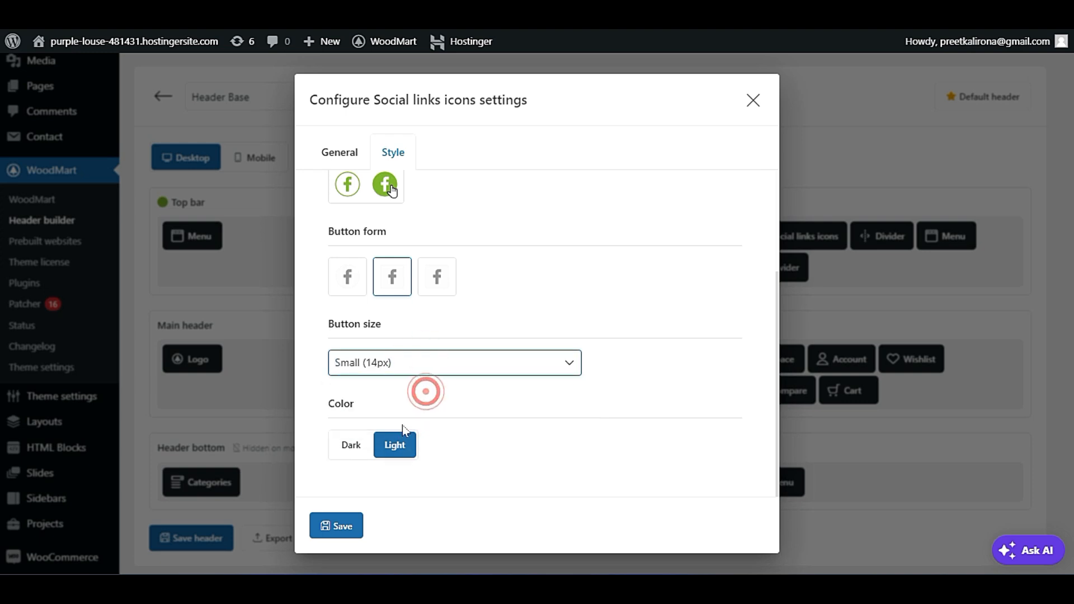
left_click(352, 446)
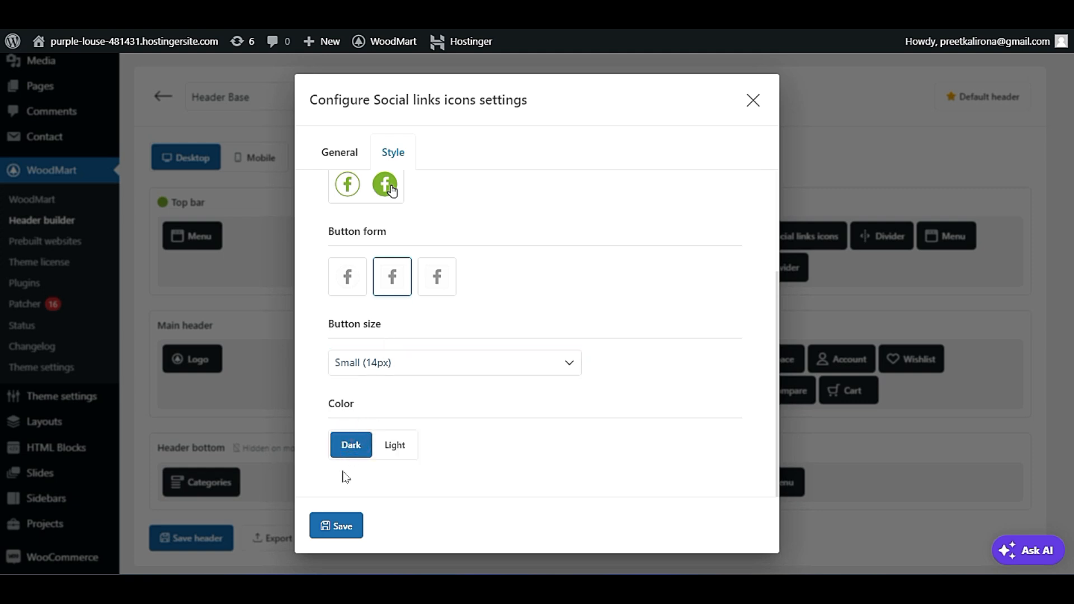
left_click(337, 526)
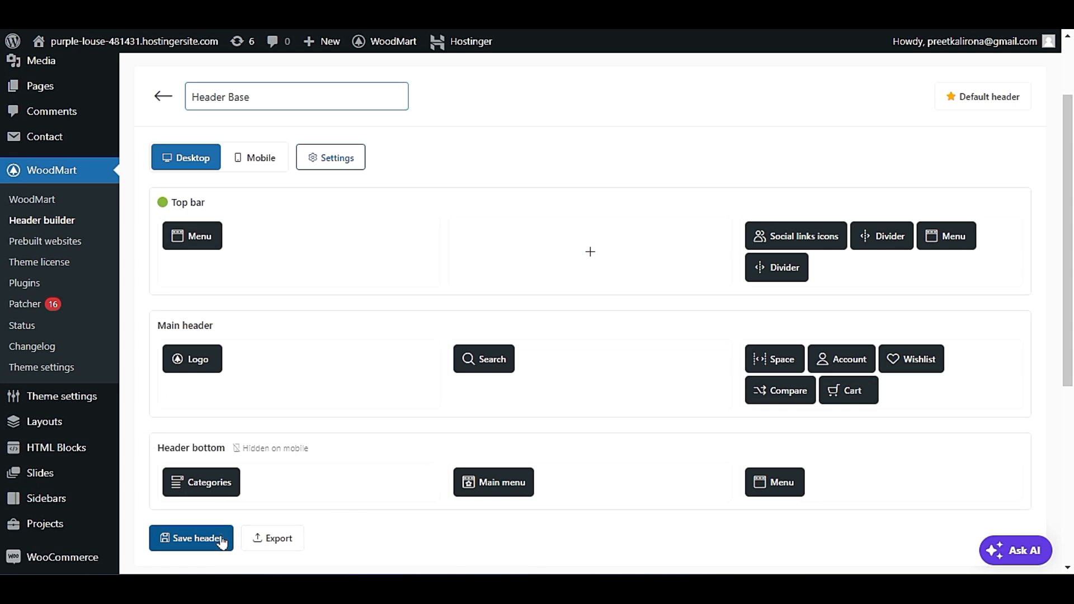
left_click(193, 538)
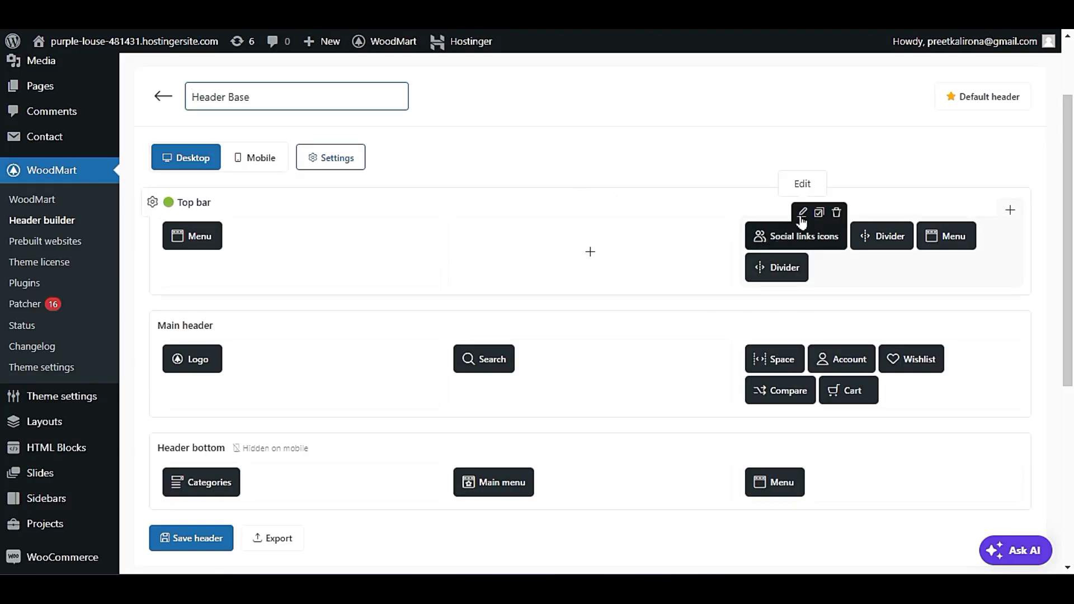
Reopen the Social links icons style settings and choose size Small (14px) with the first button form.
left_click(803, 214)
left_click(391, 211)
scroll(431, 392, "down", 3)
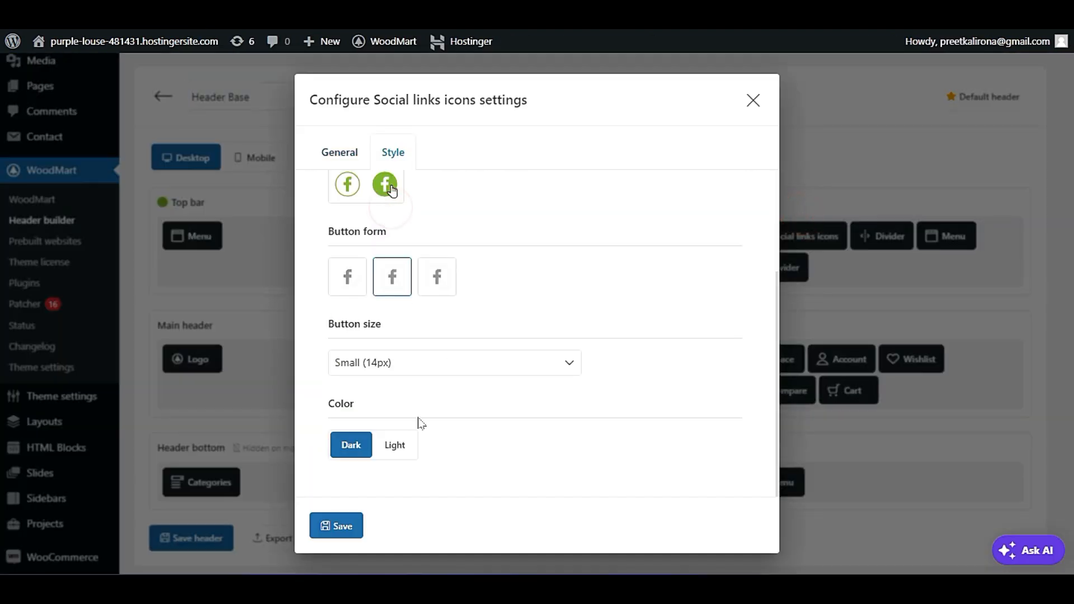
left_click(408, 364)
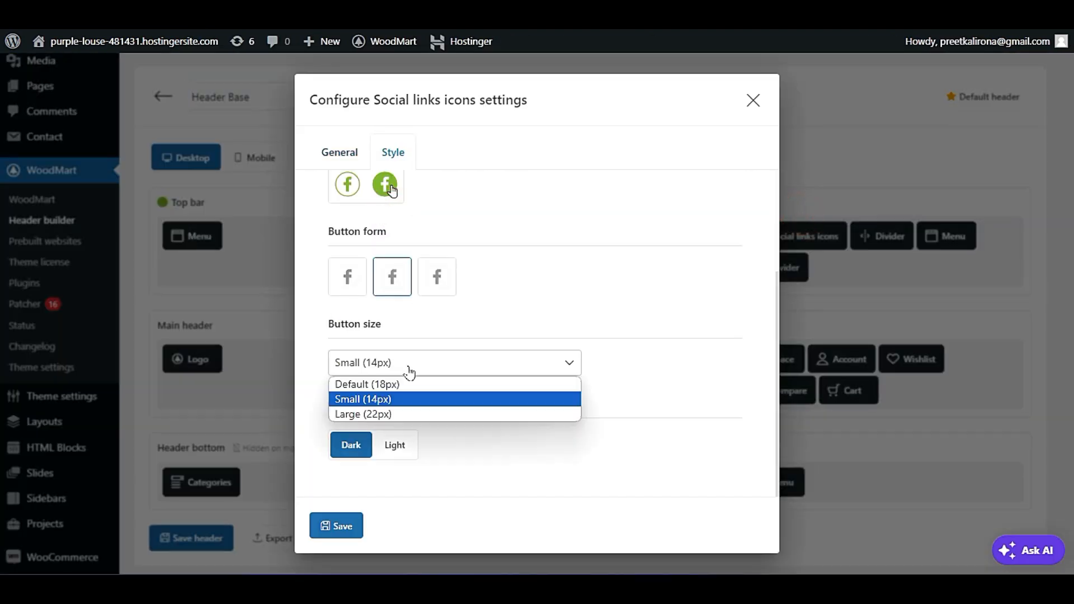
left_click(424, 399)
scroll(436, 407, "up", 3)
left_click(349, 428)
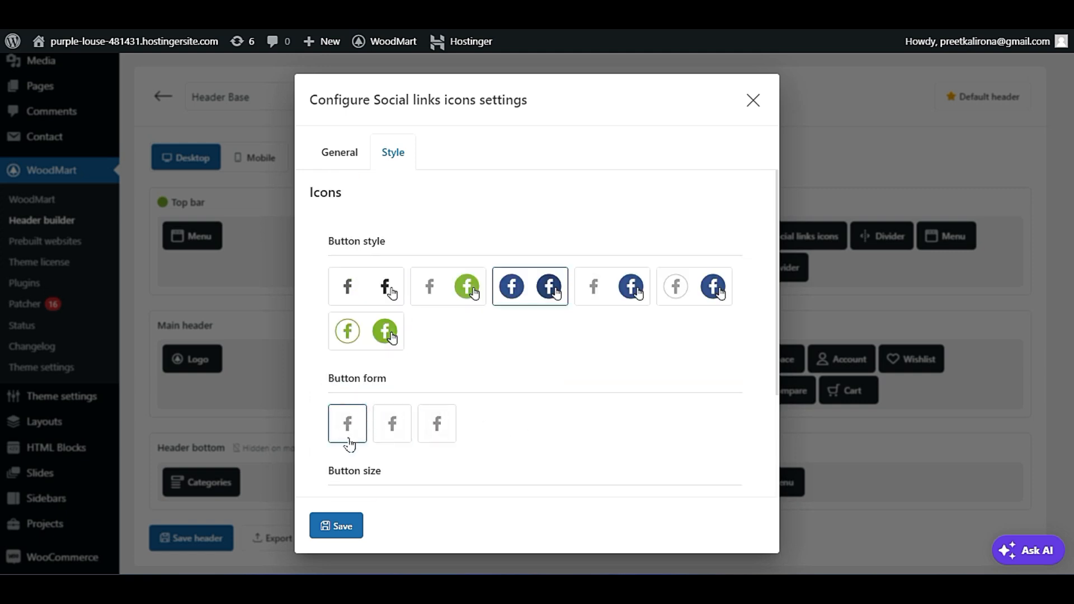
Choose the fourth button style, a grey icon with a blue hover circle, and save the icons settings and the header.
scroll(352, 427, "down", 2)
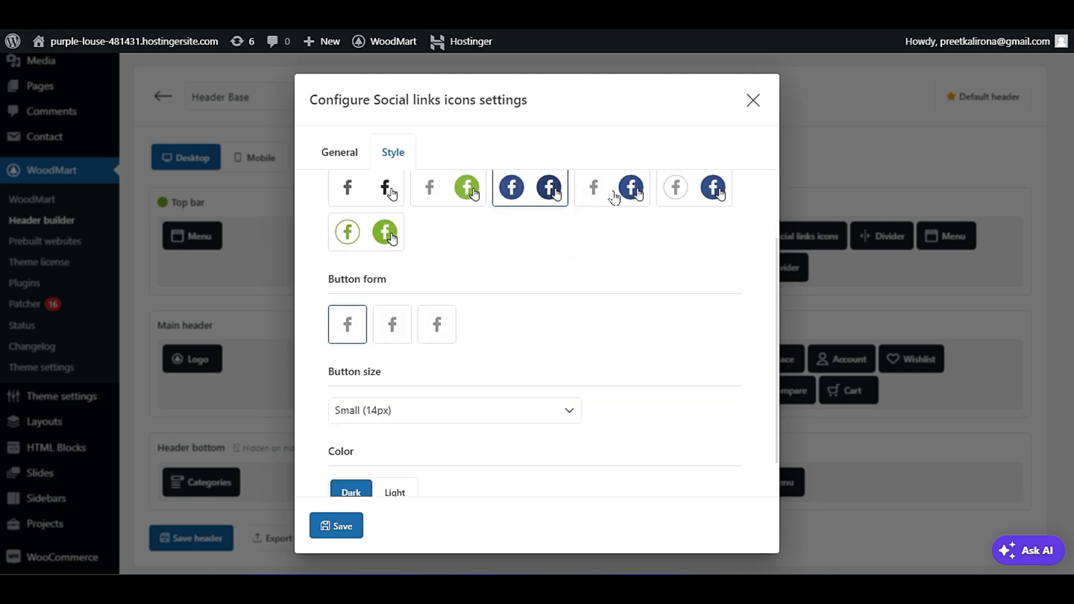
left_click(613, 190)
scroll(398, 384, "down", 1)
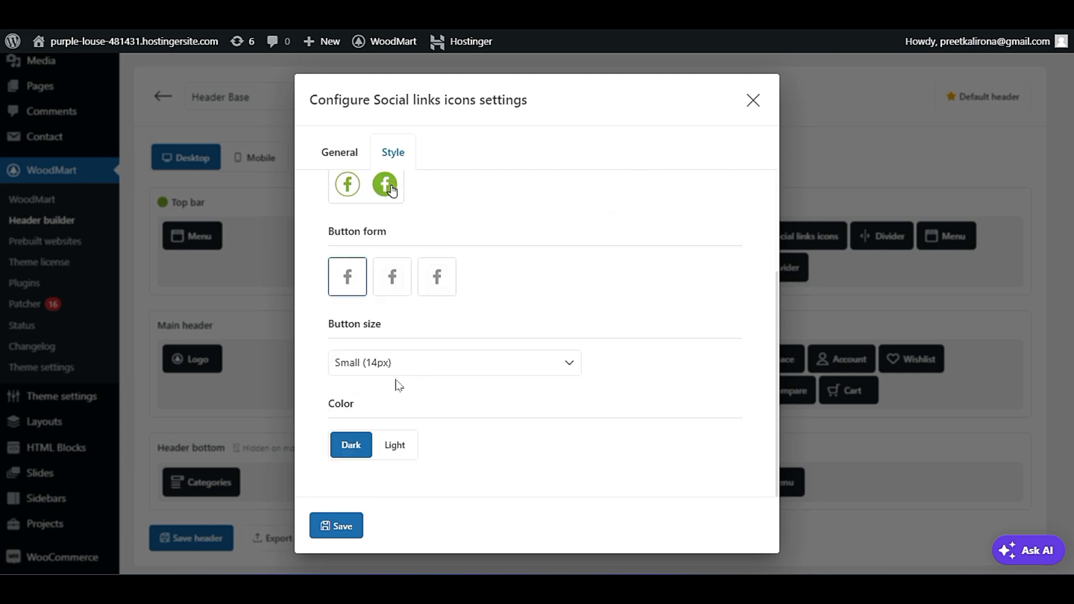
left_click(351, 527)
left_click(211, 539)
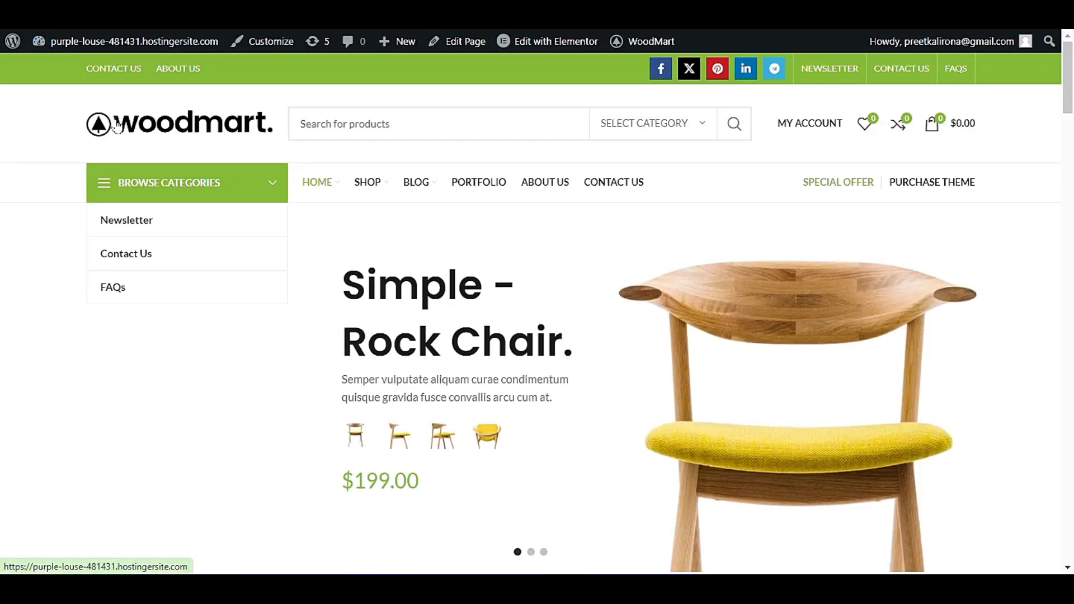
left_click(115, 124)
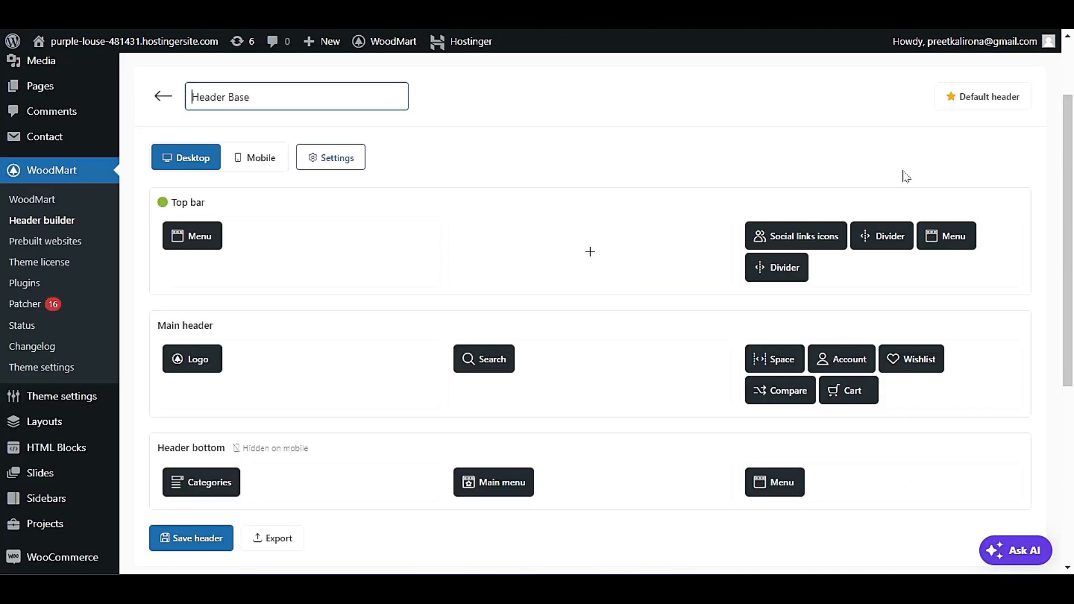
Delete the Menu and both Divider elements beside the Social links icons in the top bar.
left_click(966, 210)
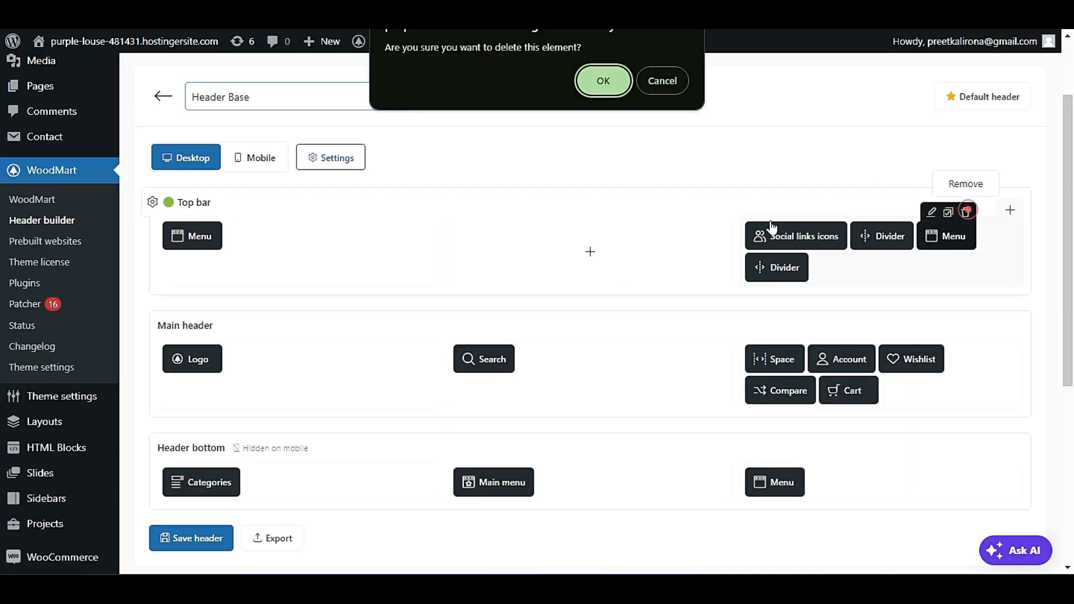
left_click(606, 83)
left_click(969, 212)
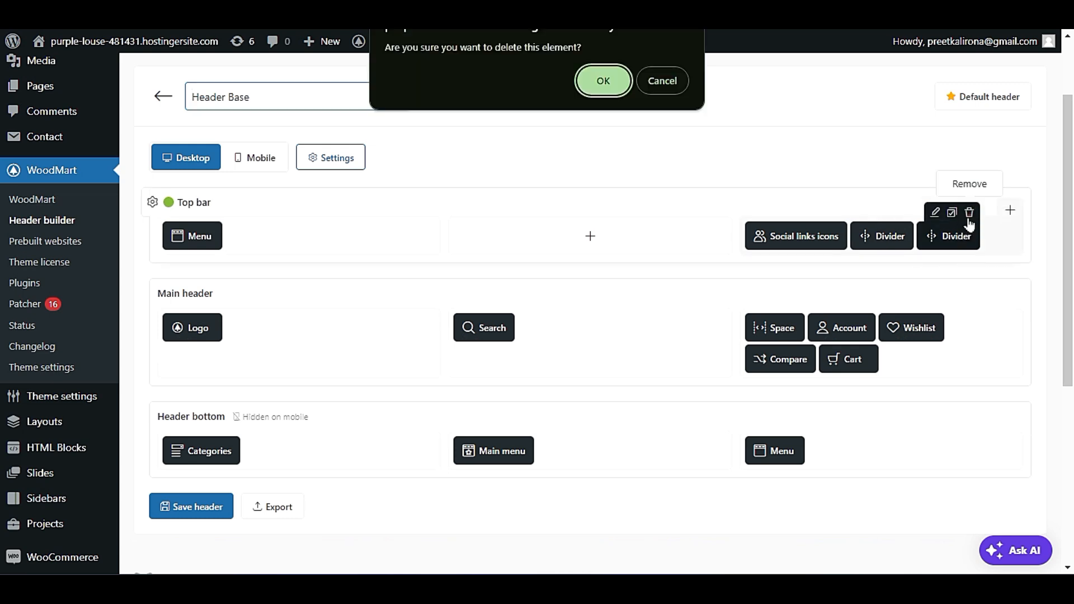
left_click(604, 81)
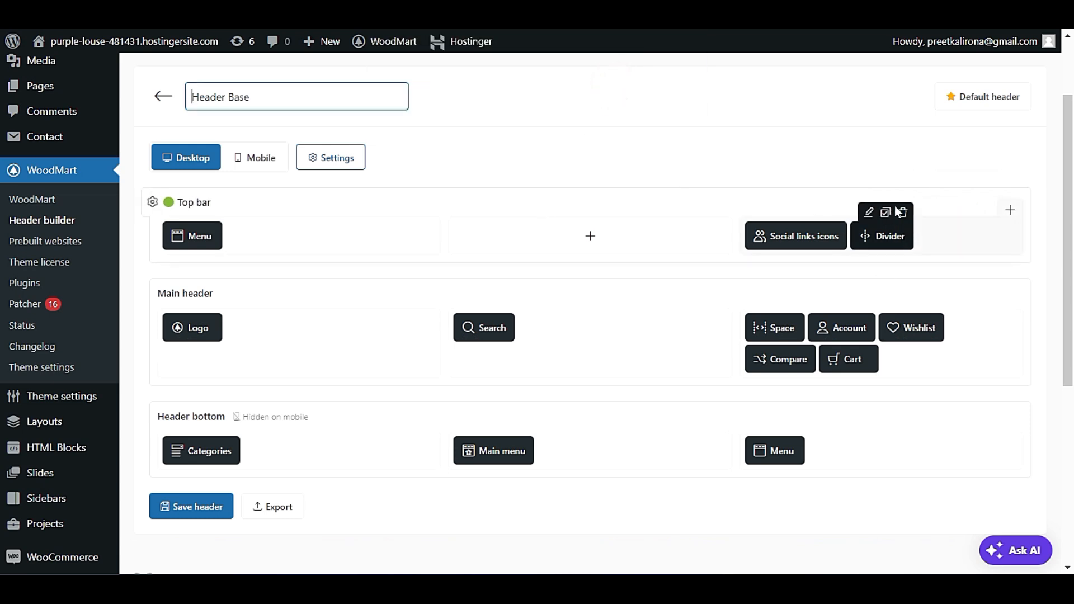
left_click(903, 213)
left_click(615, 83)
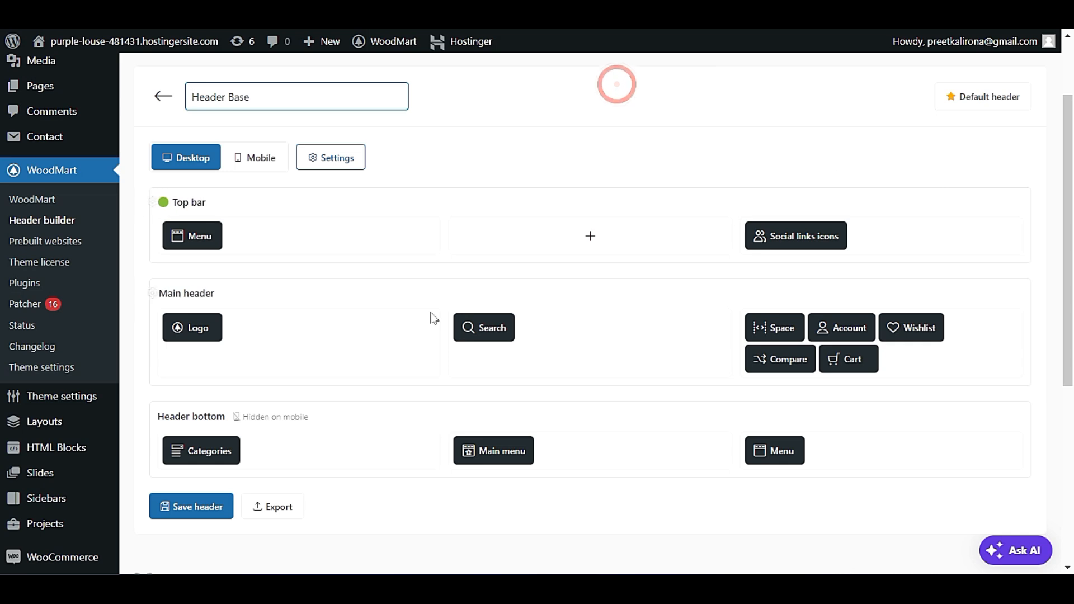
Save the header and refresh the site's homepage to check the top bar.
left_click(185, 501)
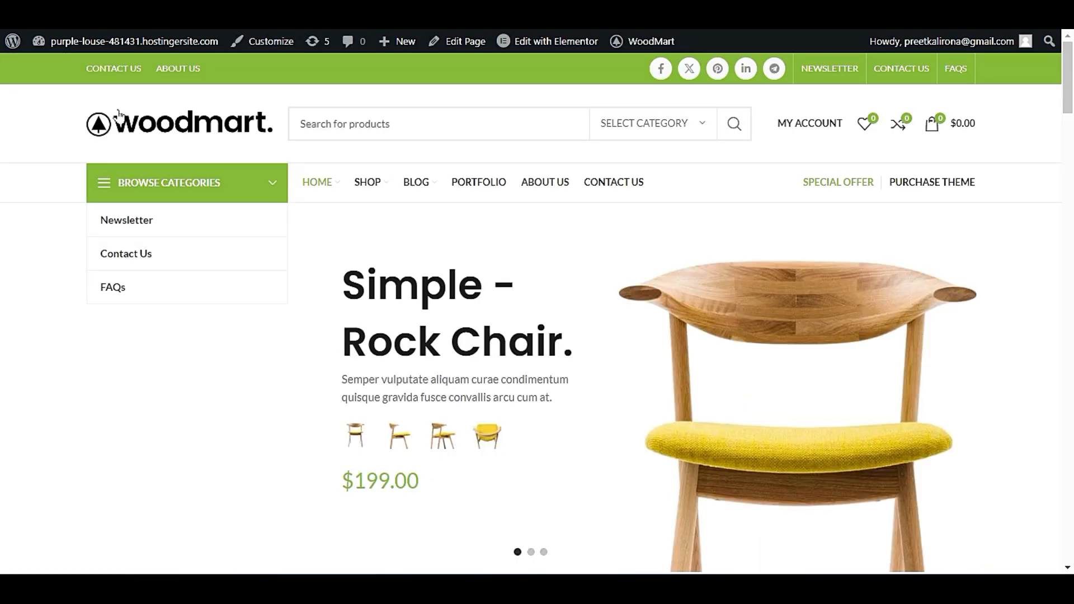
left_click(134, 130)
left_click(109, 126)
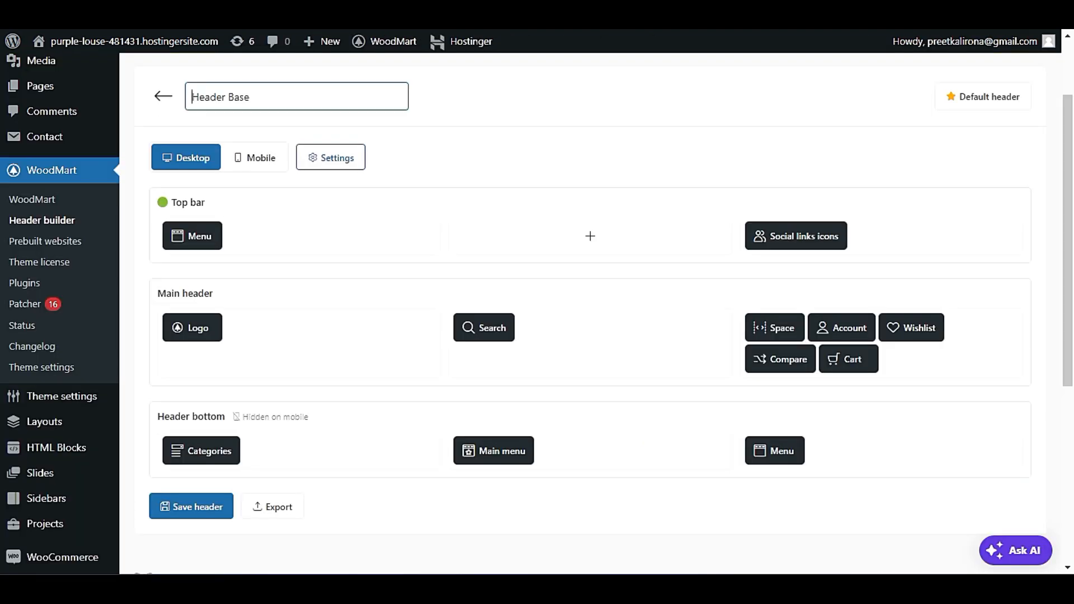
Replace the Main header's logo image with the LEMA logo from the media library.
scroll(254, 259, "down", 2)
mouse_move(197, 231)
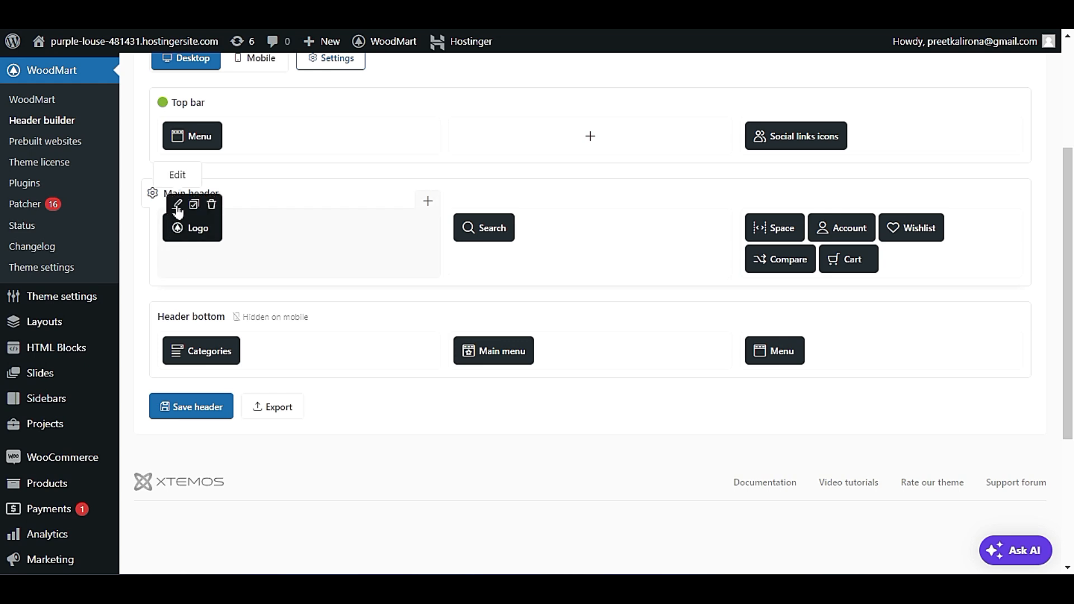
left_click(176, 204)
left_click(344, 246)
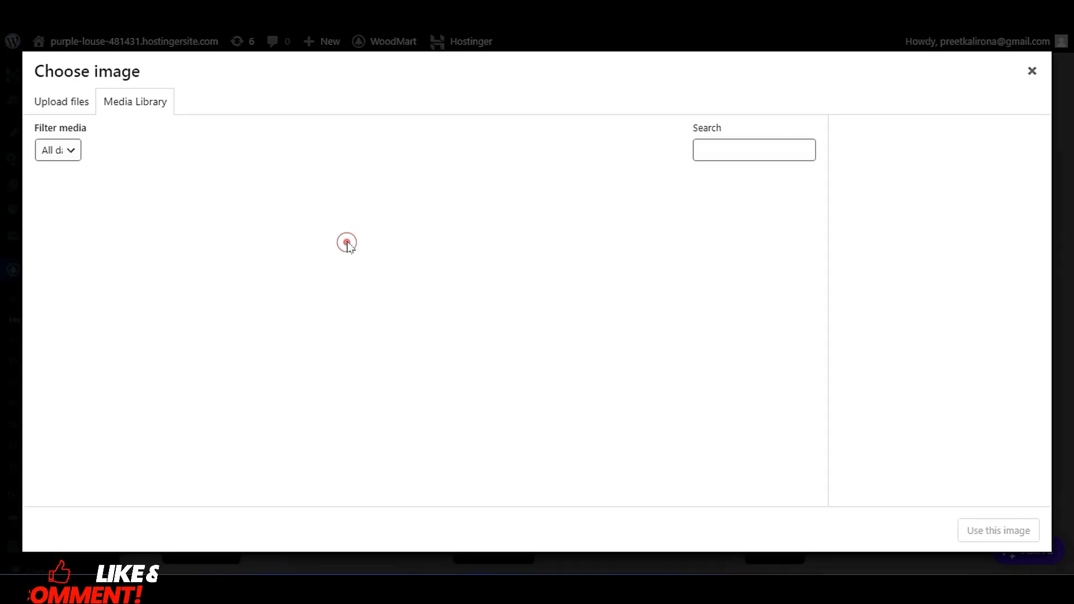
scroll(356, 291, "down", 5)
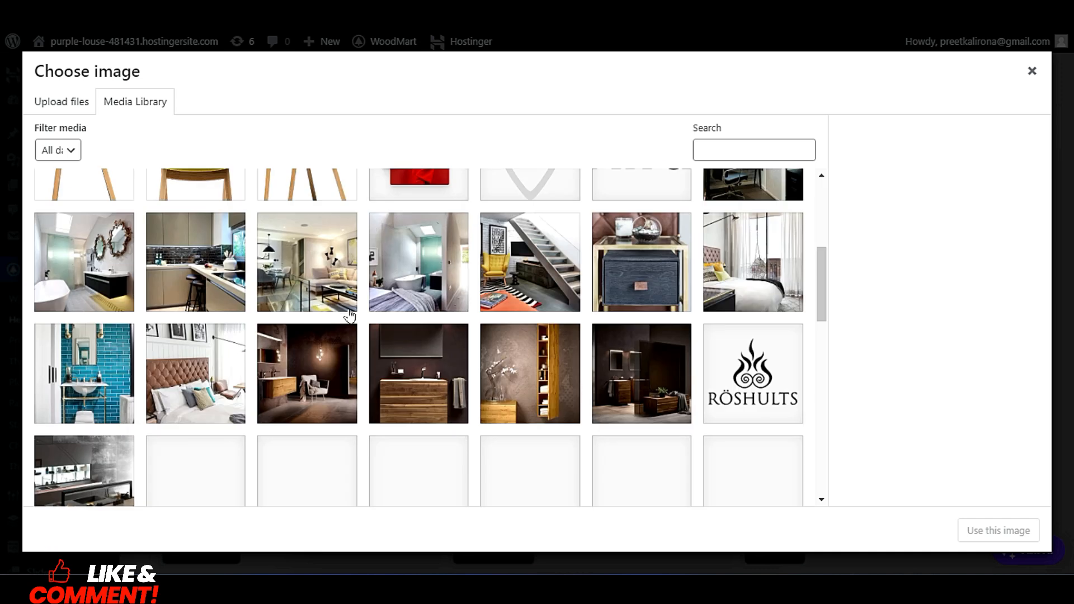
scroll(453, 371, "down", 4)
scroll(453, 371, "up", 1)
scroll(451, 377, "down", 3)
left_click(525, 336)
left_click(1027, 529)
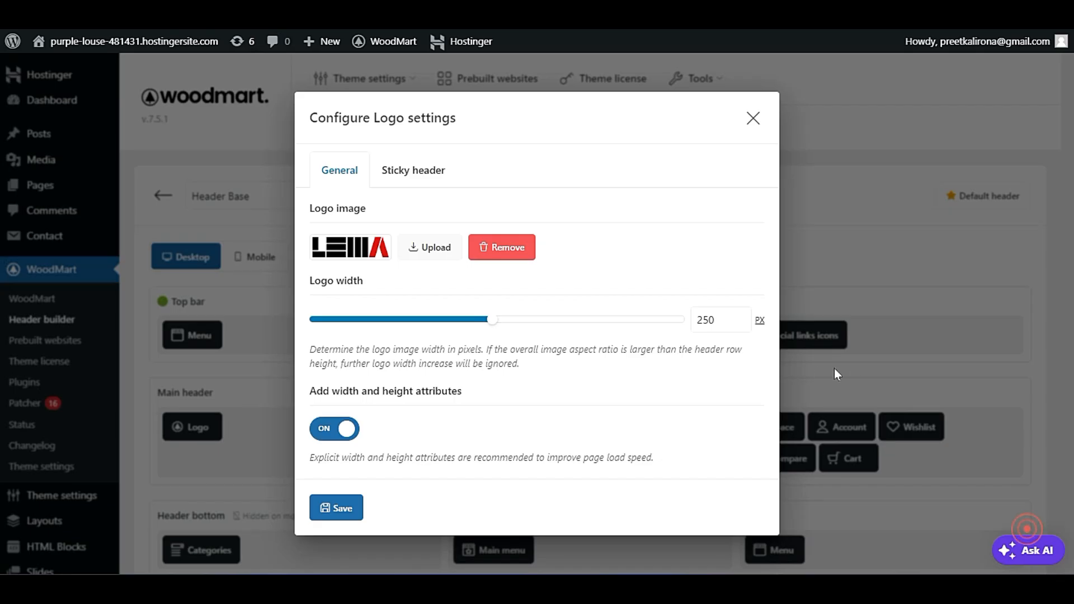
Save the Logo settings and the Header Base layout.
left_click(338, 508)
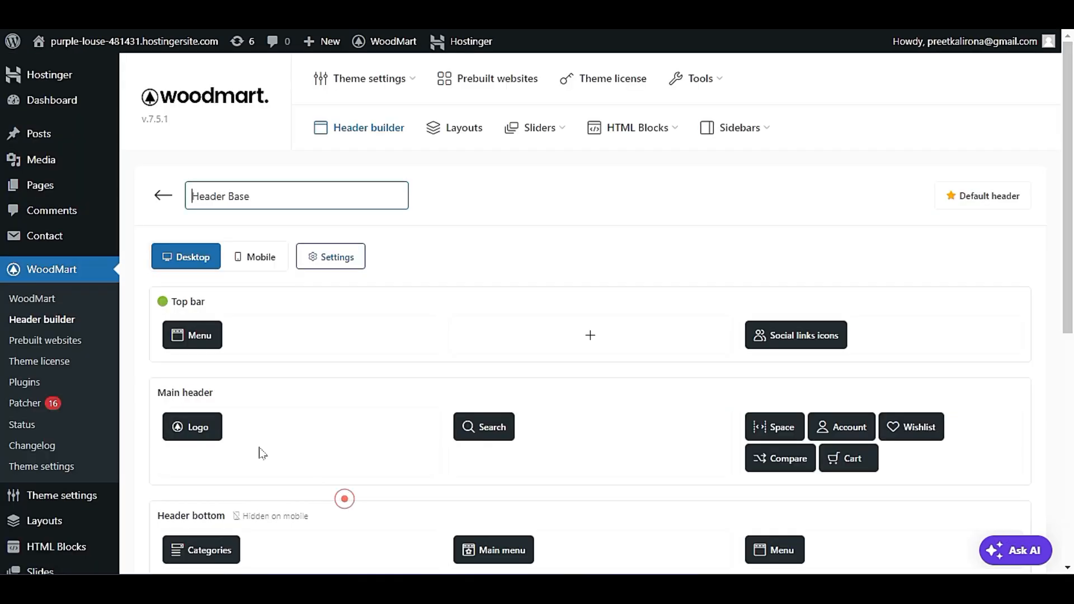
scroll(259, 451, "down", 4)
left_click(188, 408)
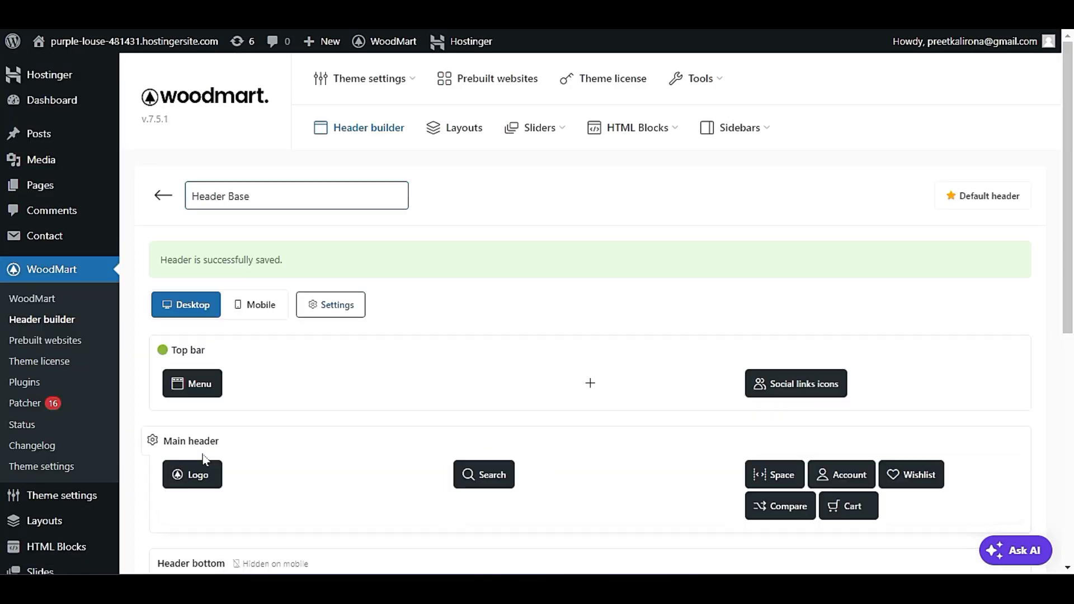
Reopen the Main header's Logo settings and view the Sticky header options.
scroll(204, 459, "down", 2)
mouse_move(192, 372)
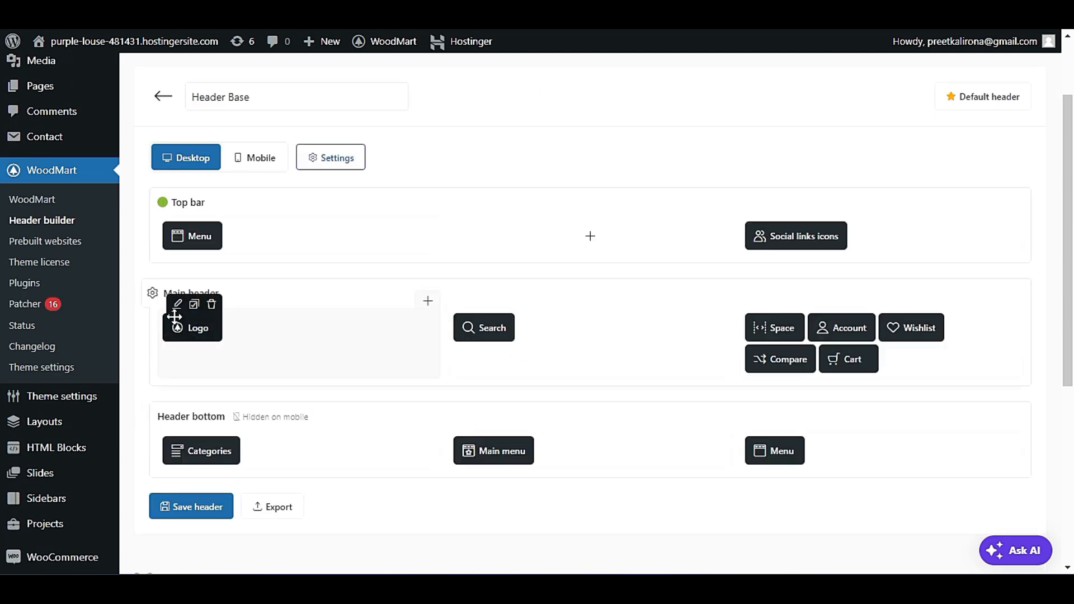
left_click(178, 306)
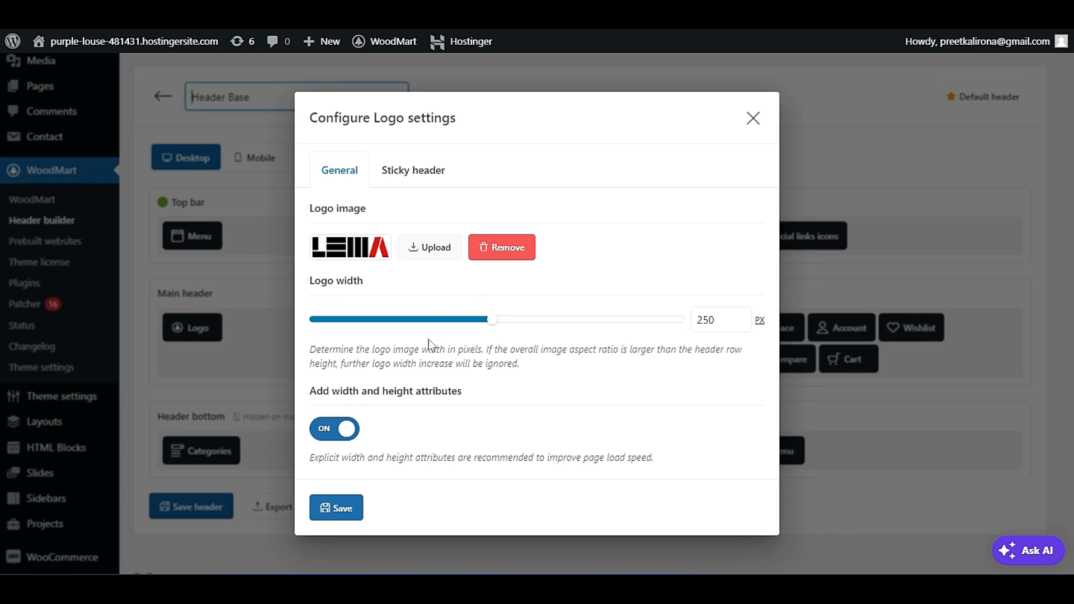
left_click(407, 171)
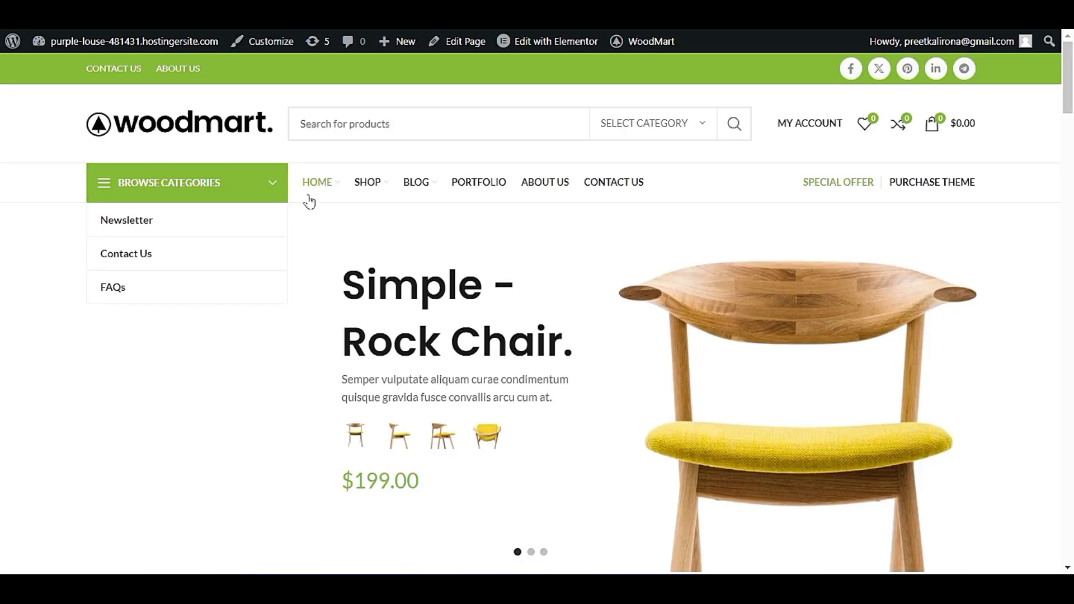
Examine how the logo appears in the sticky and regular headers on the site's homepage.
scroll(307, 202, "down", 8)
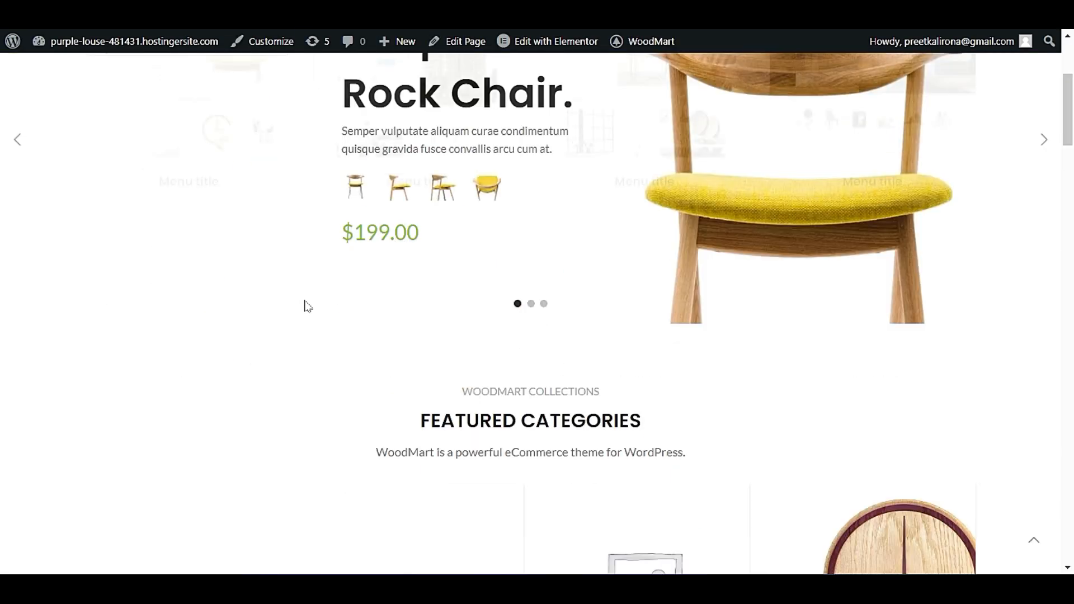
scroll(39, 363, "up", 6)
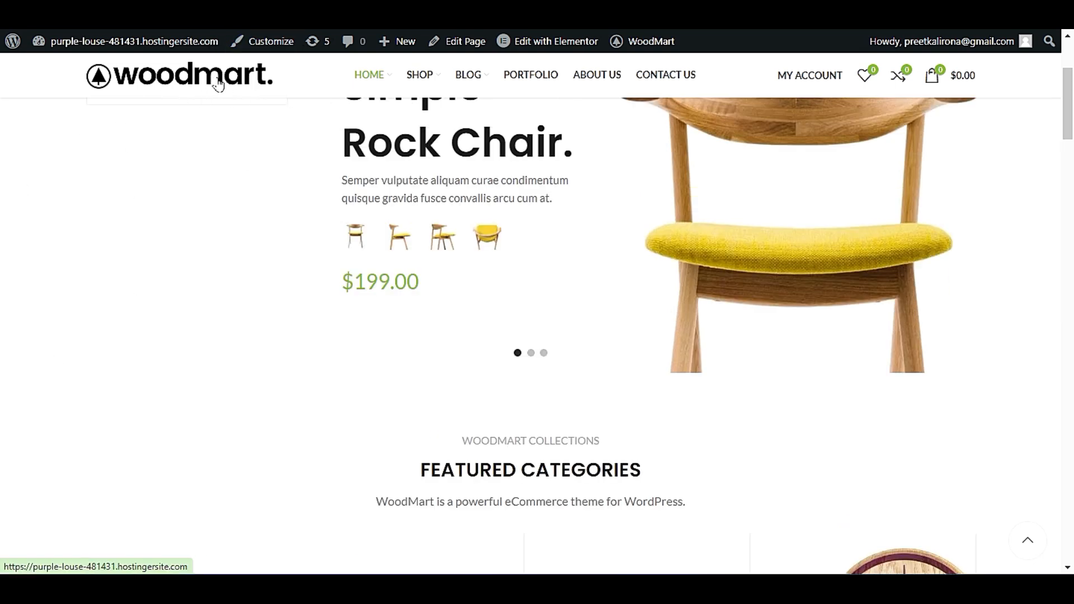
scroll(148, 303, "up", 5)
scroll(162, 358, "down", 7)
scroll(170, 372, "up", 5)
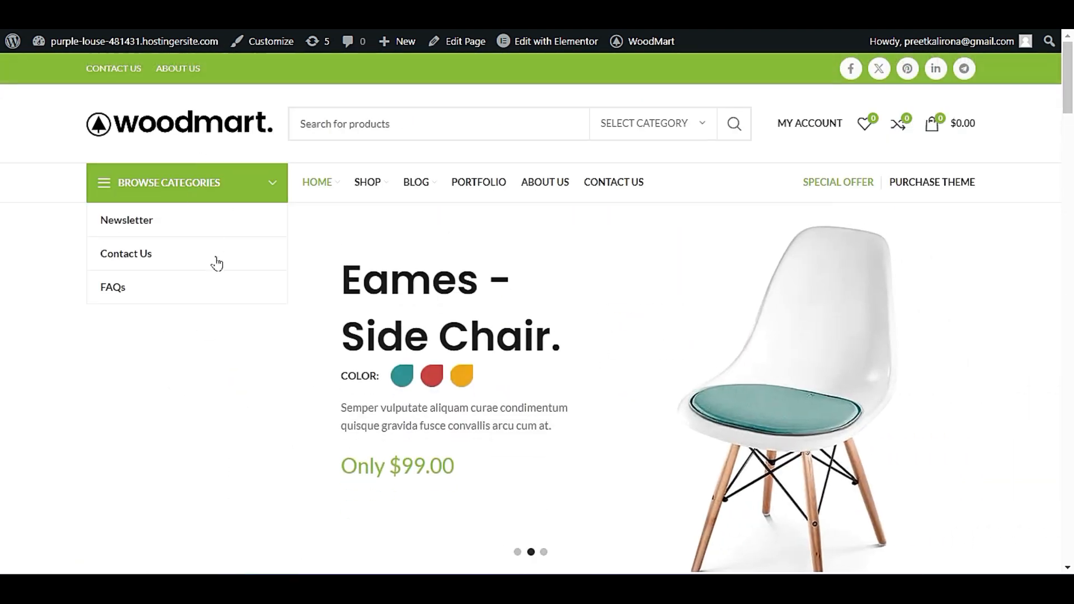
Save the Logo element's sticky header settings, keeping the regular logo, and save the Header Base layout.
scroll(217, 263, "down", 3)
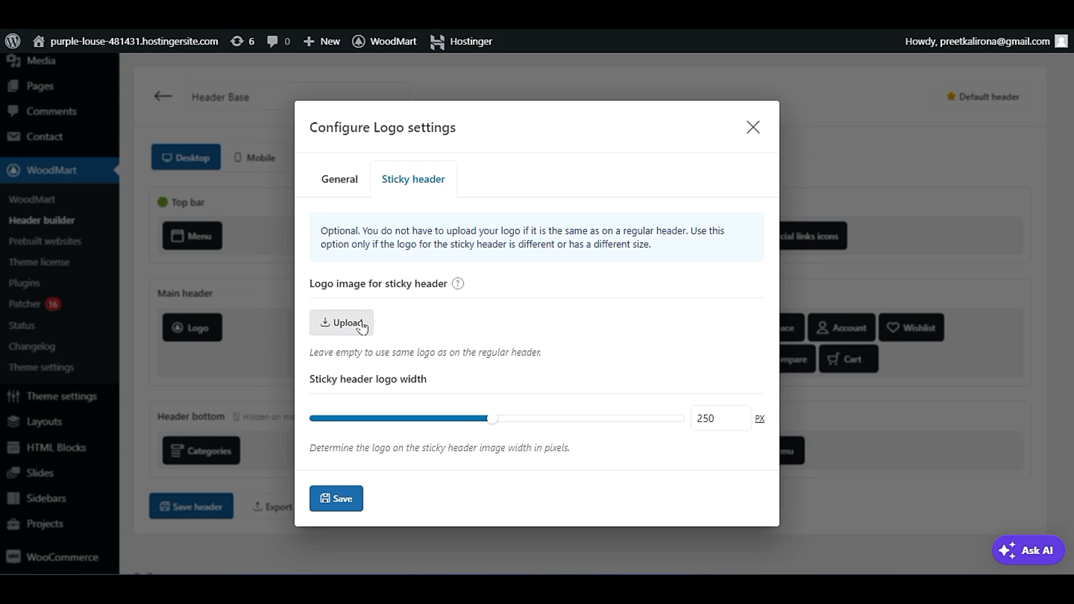
left_click(343, 497)
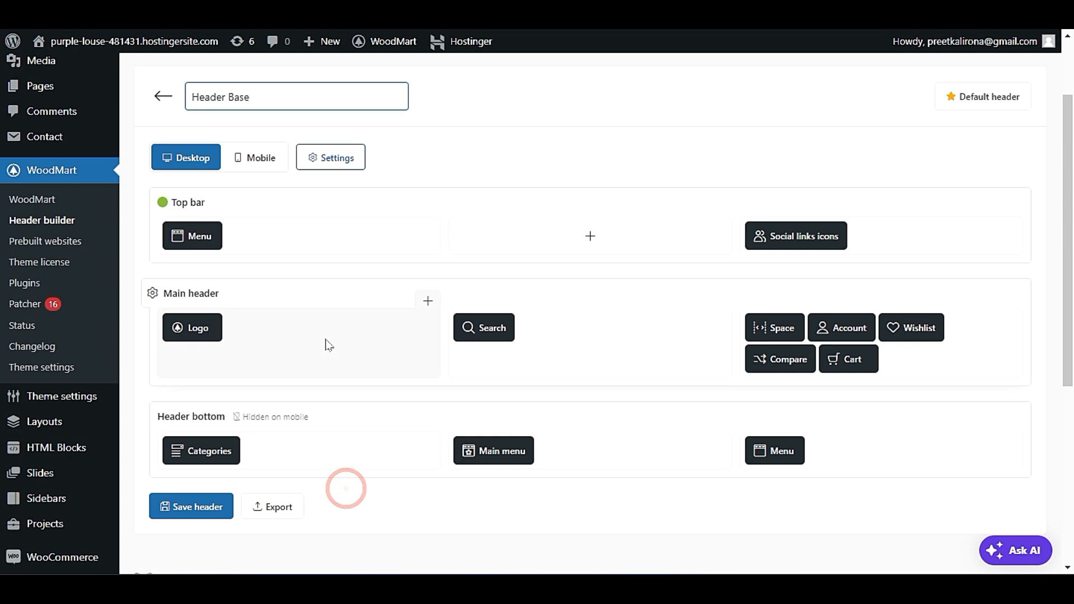
left_click(224, 506)
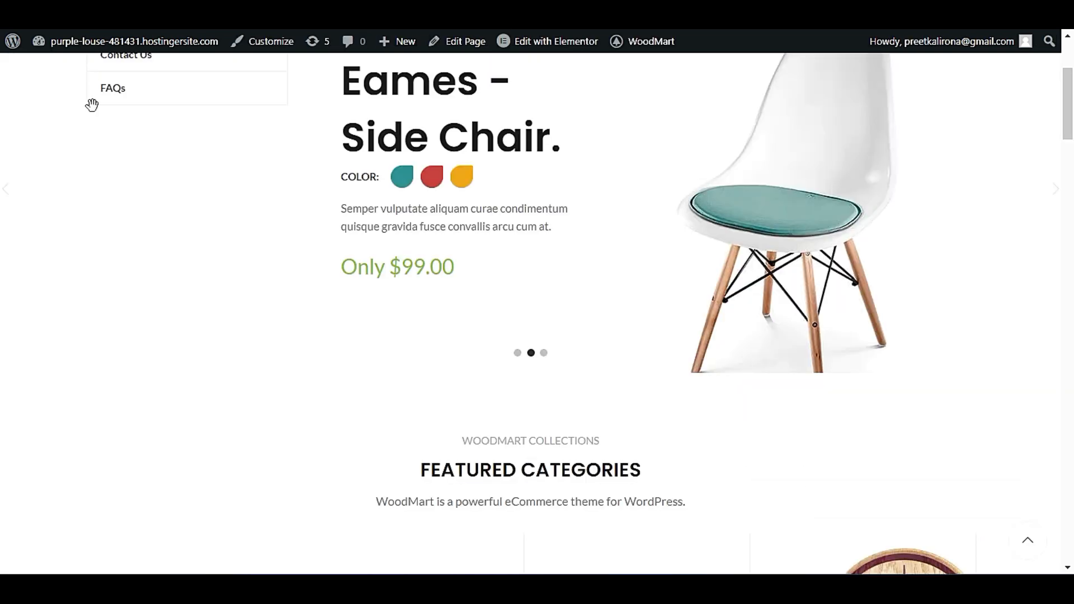
Reload the site's homepage through its header logo to check the updated logo and view the My Account options.
scroll(18, 239, "up", 4)
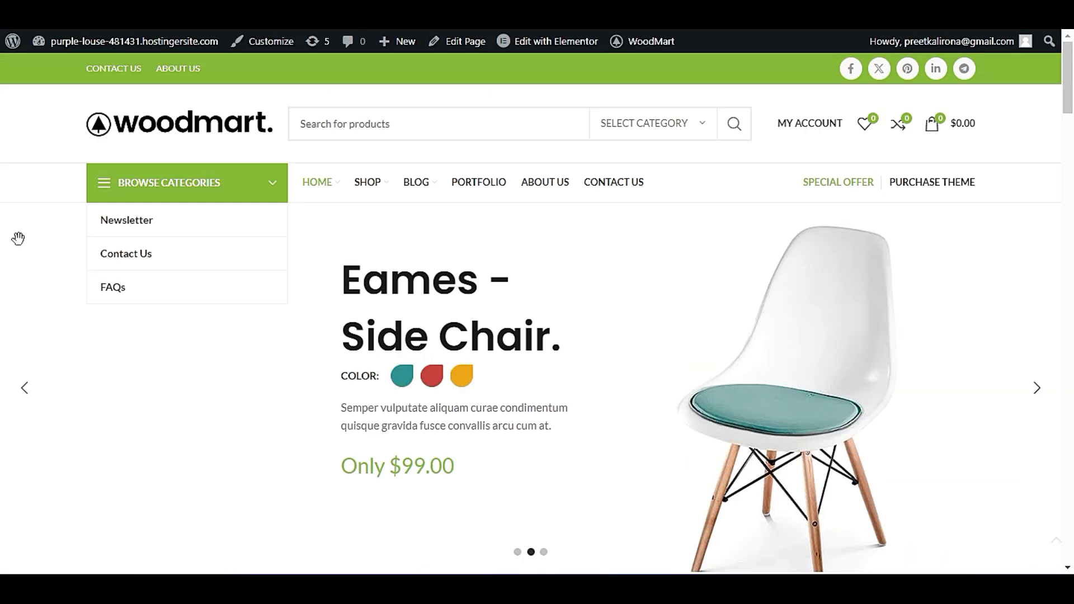
left_click(152, 121)
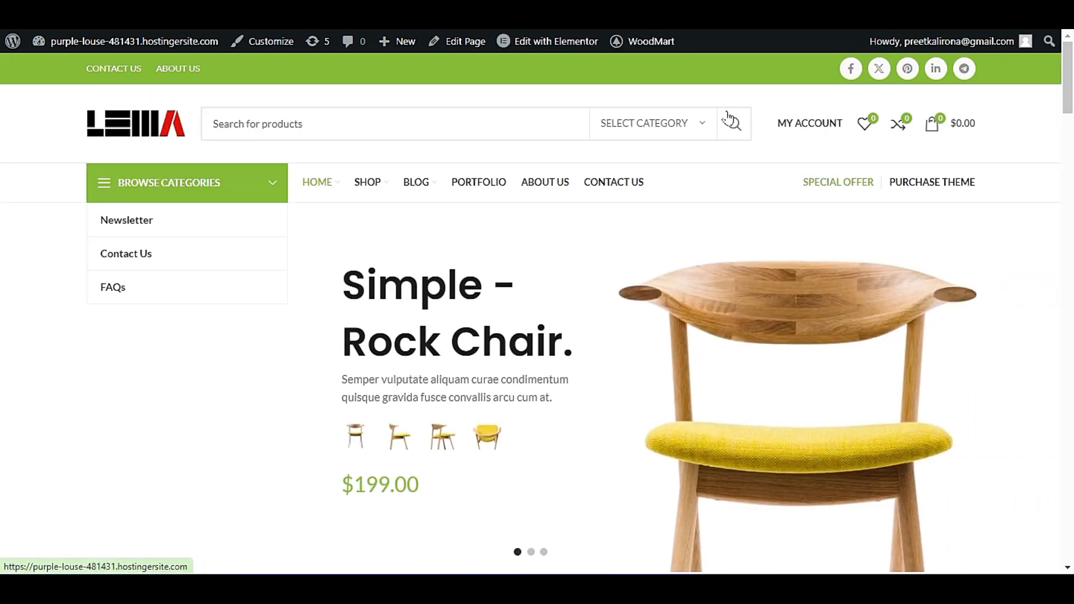
mouse_move(810, 120)
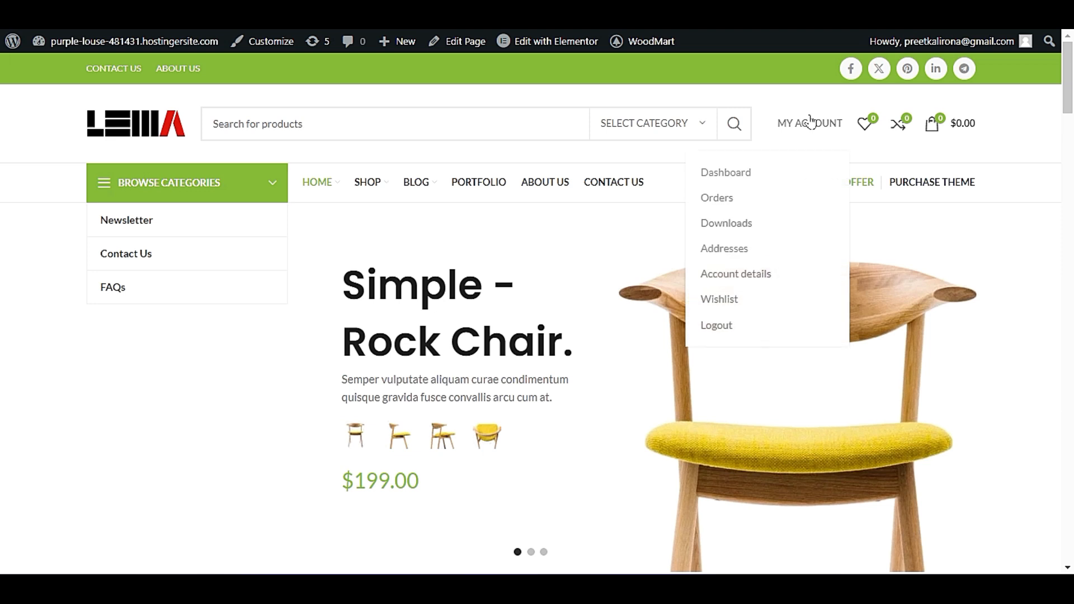
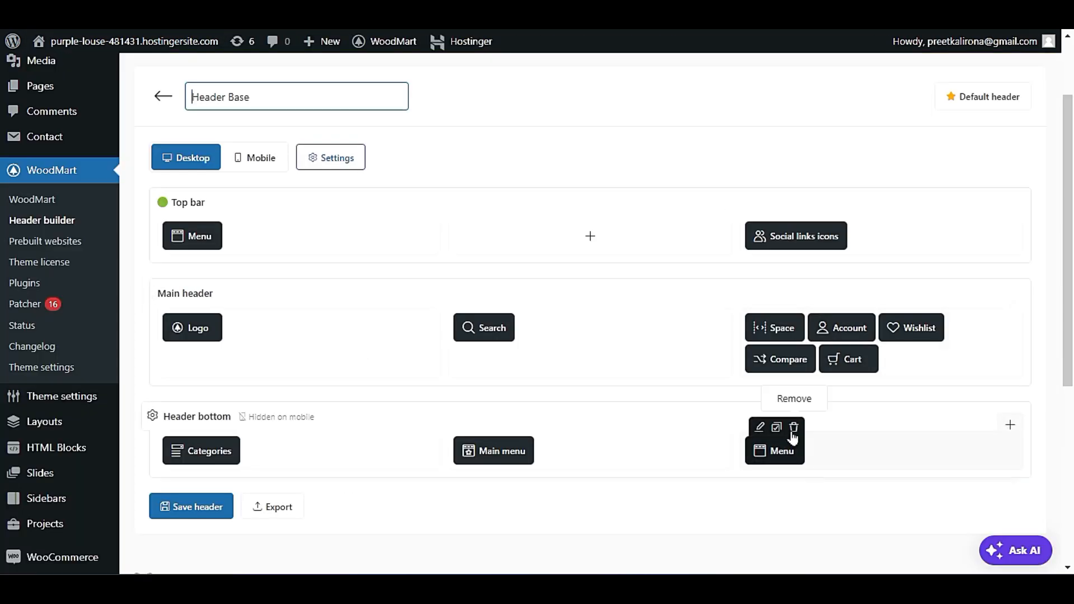
Delete the Menu element beside the main menu in the Header bottom row and save the header.
left_click(792, 429)
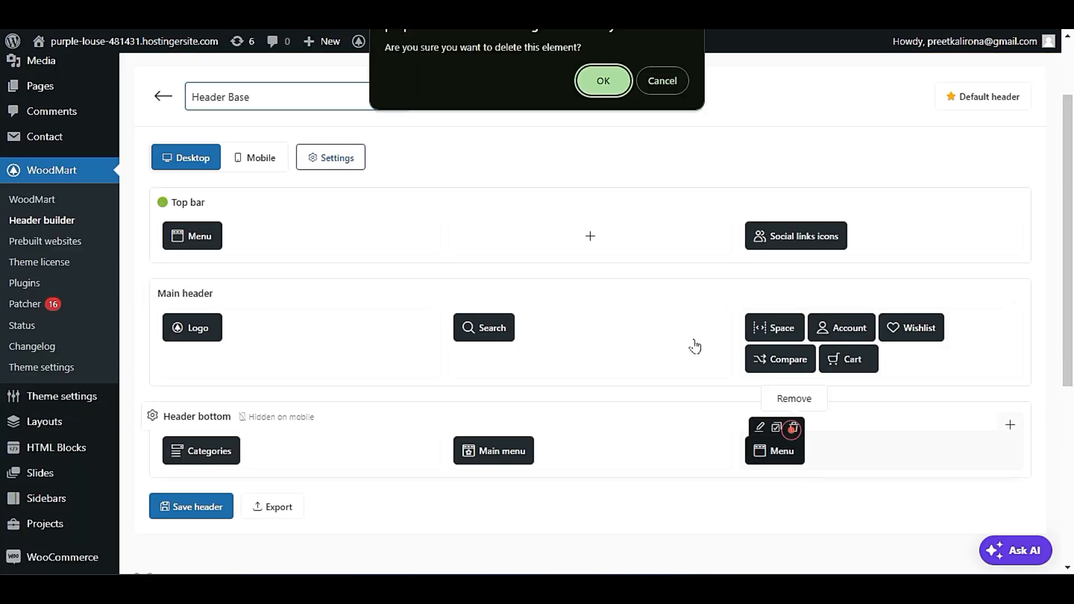
left_click(582, 76)
left_click(169, 499)
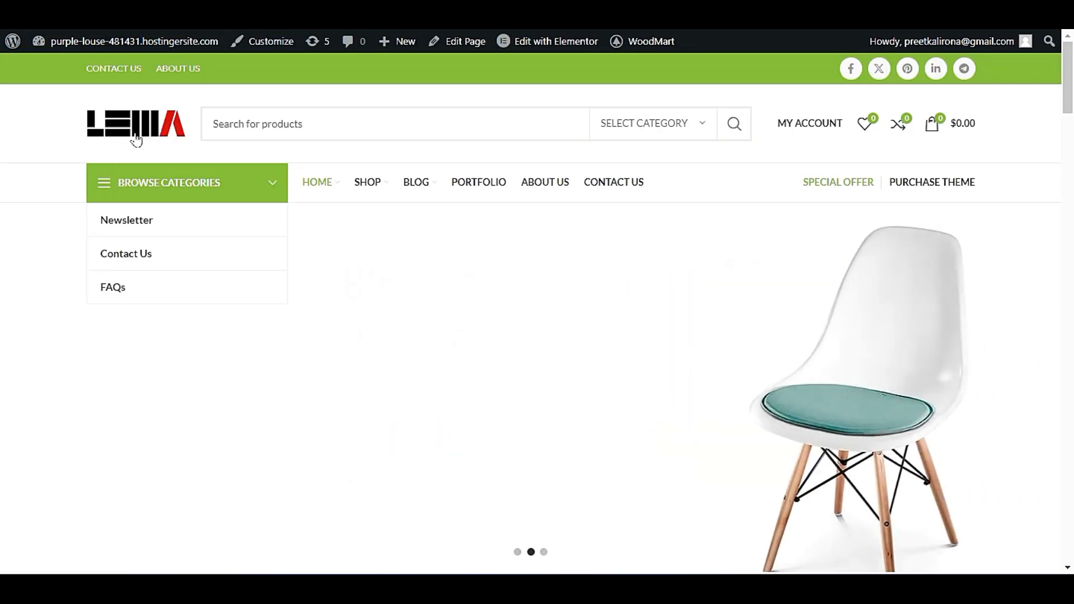
Reload the site's homepage through its logo and examine both the regular header and the sticky header.
left_click(136, 140)
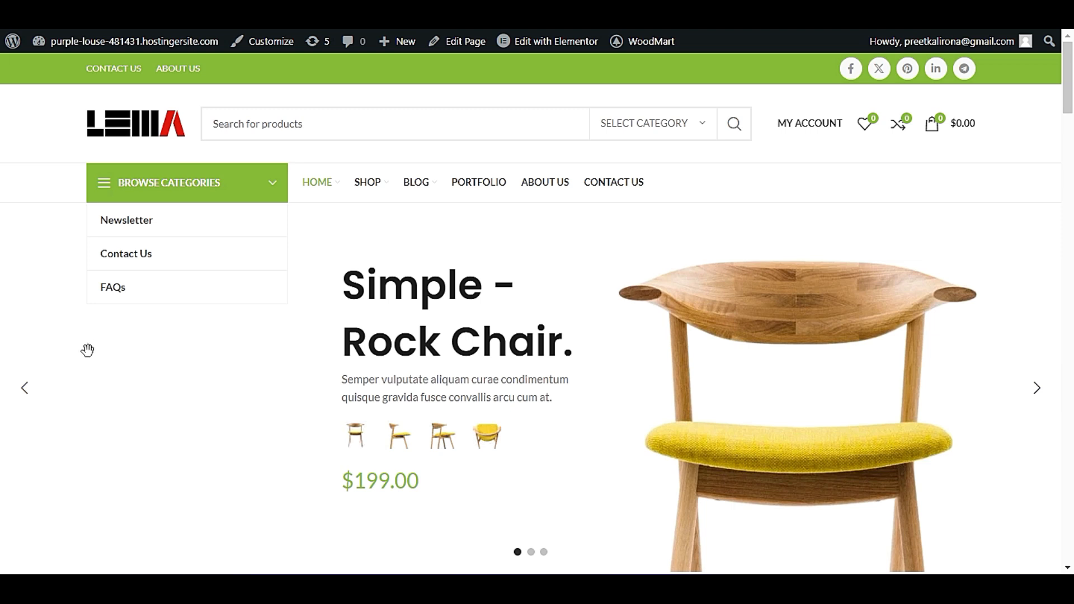
scroll(87, 358, "down", 5)
scroll(86, 355, "up", 2)
scroll(87, 361, "down", 1)
scroll(84, 365, "down", 3)
scroll(79, 367, "up", 3)
scroll(80, 367, "down", 2)
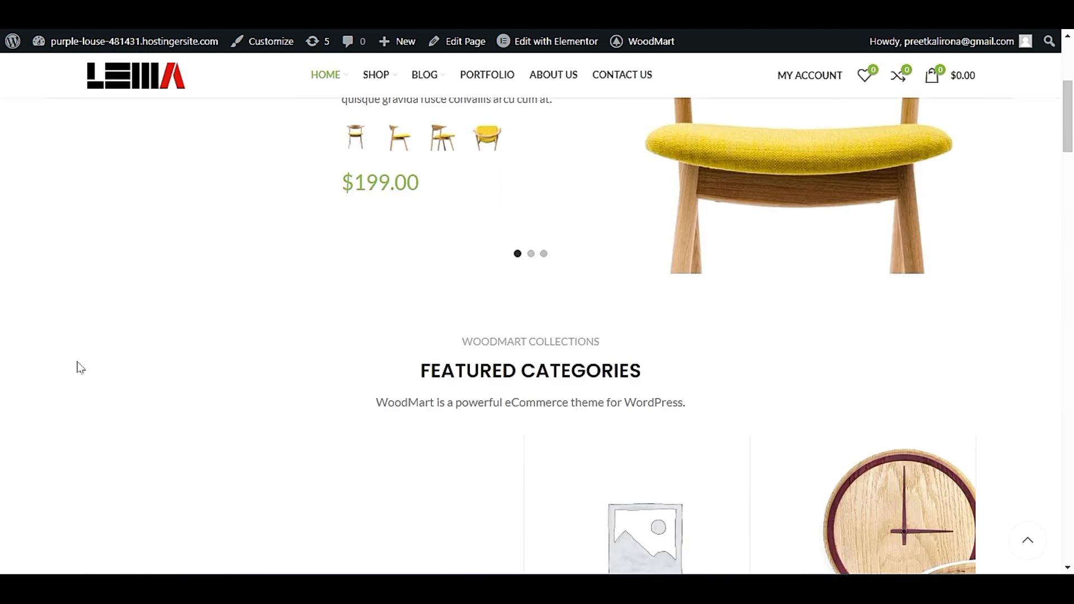
scroll(78, 367, "down", 11)
scroll(76, 370, "up", 13)
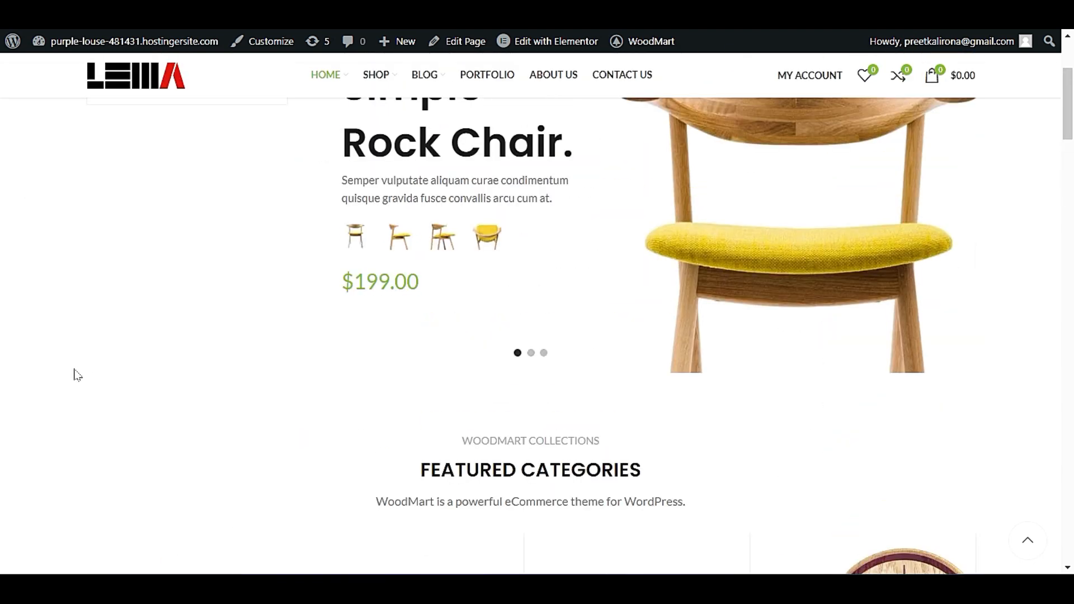
scroll(81, 378, "up", 4)
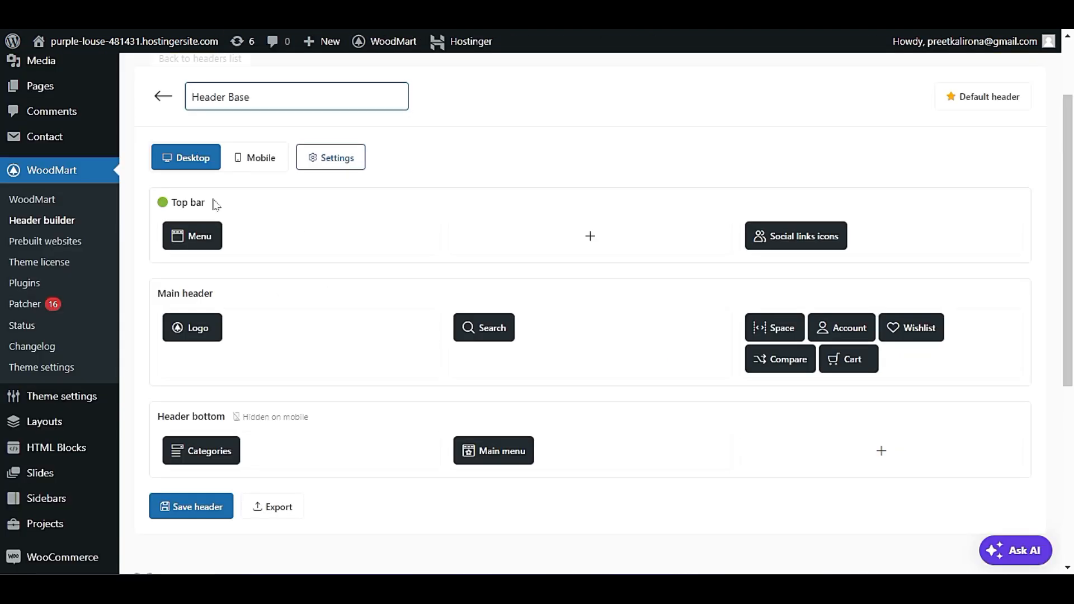
Open the theme's General layout settings and view the available site width options.
mouse_move(101, 399)
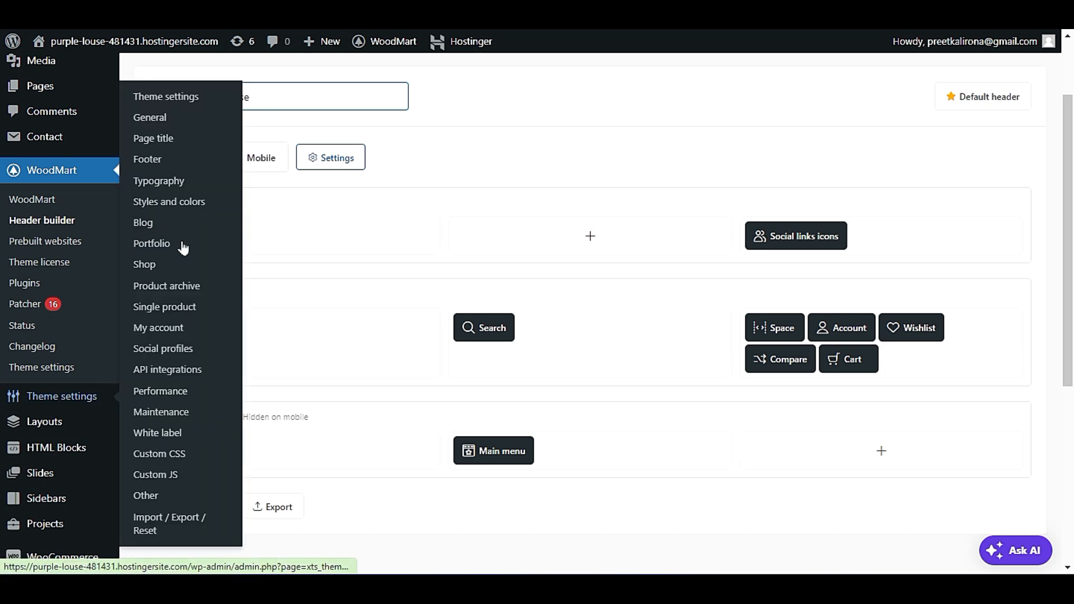
left_click(159, 115)
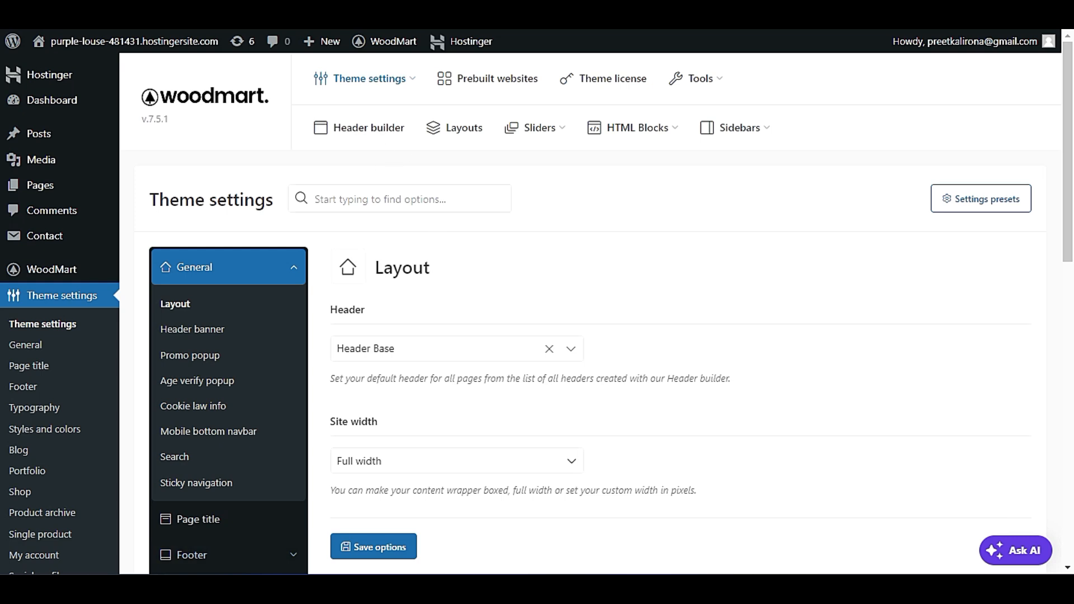
scroll(559, 335, "down", 2)
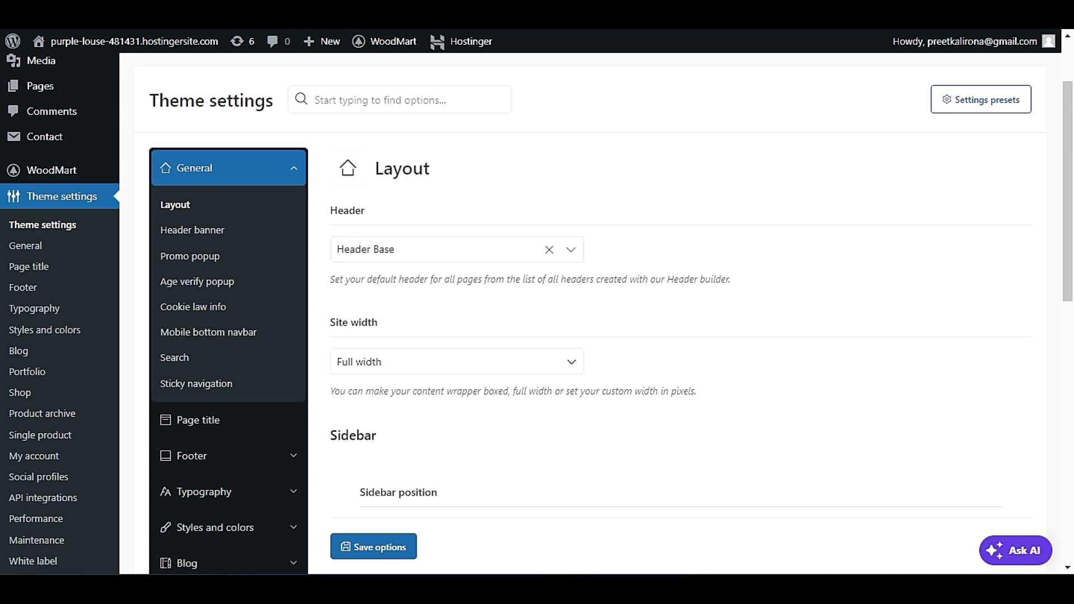
left_click(401, 368)
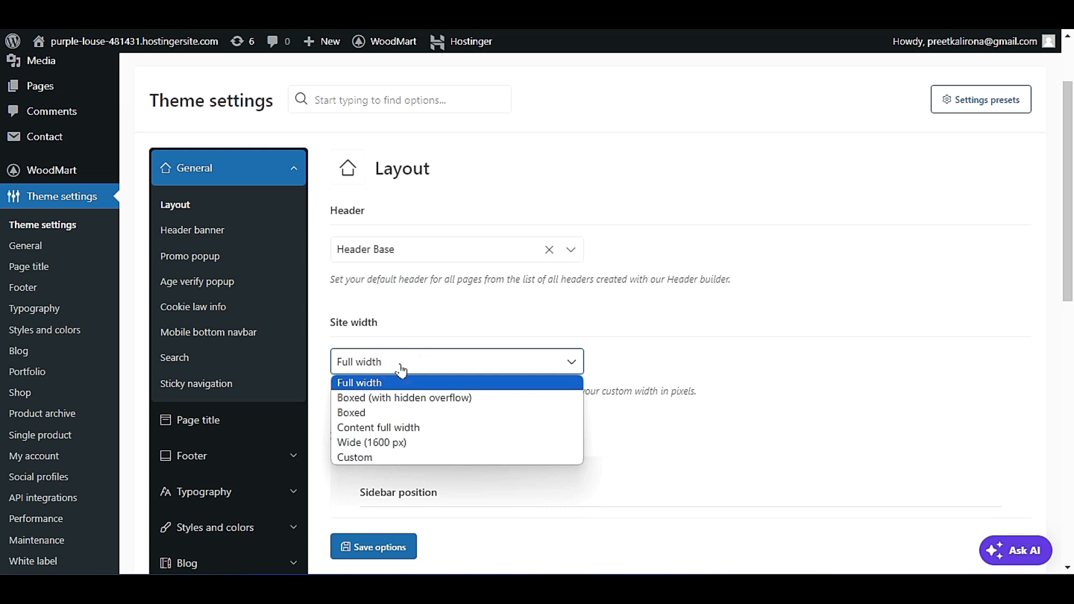
left_click(272, 40)
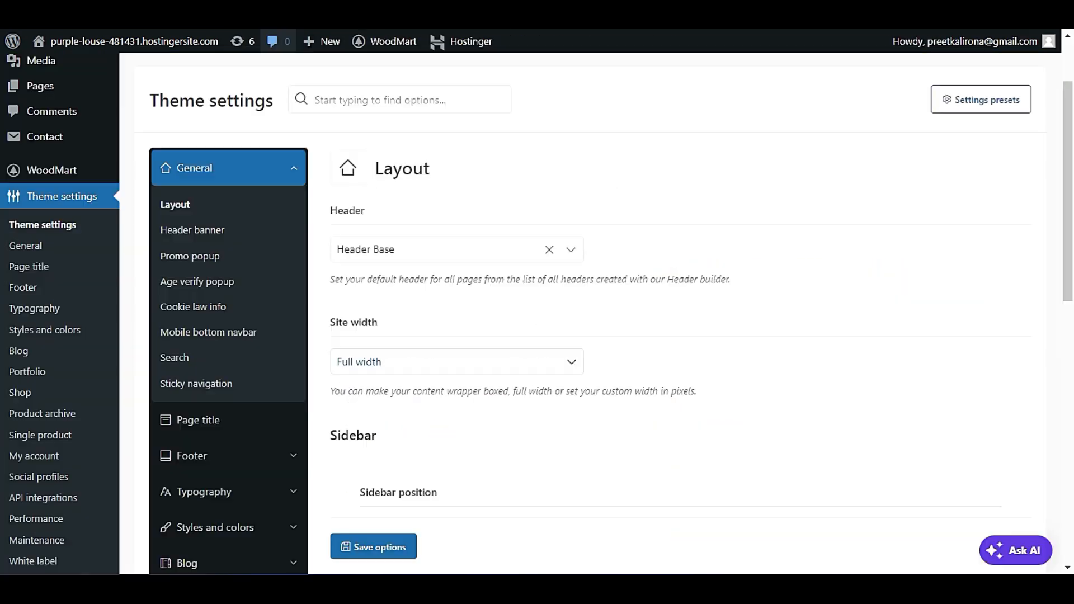
Set the site width to Boxed and save the layout settings.
left_click(422, 363)
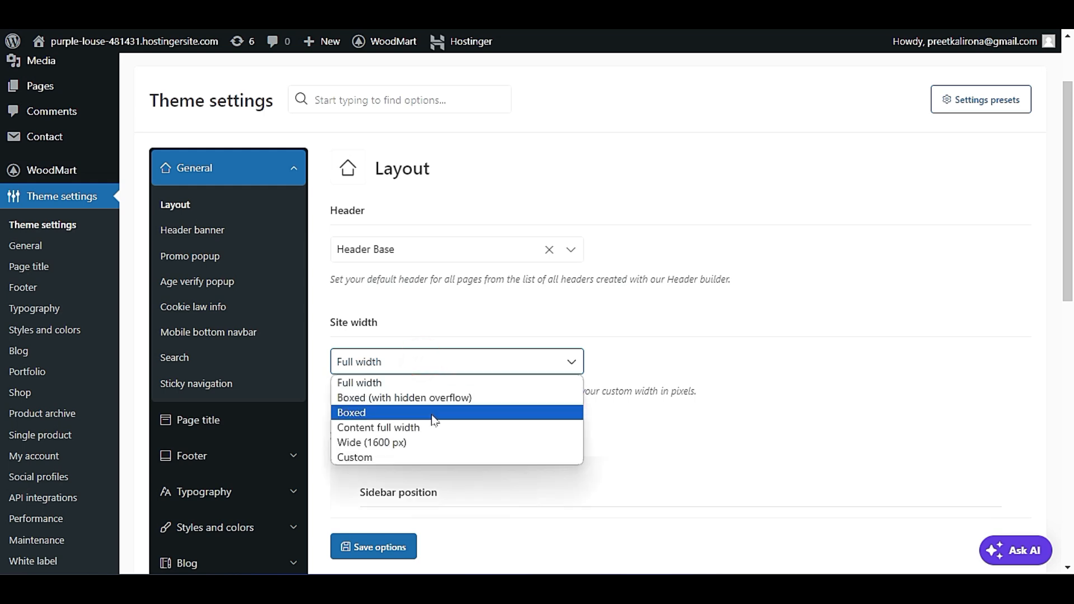
left_click(436, 413)
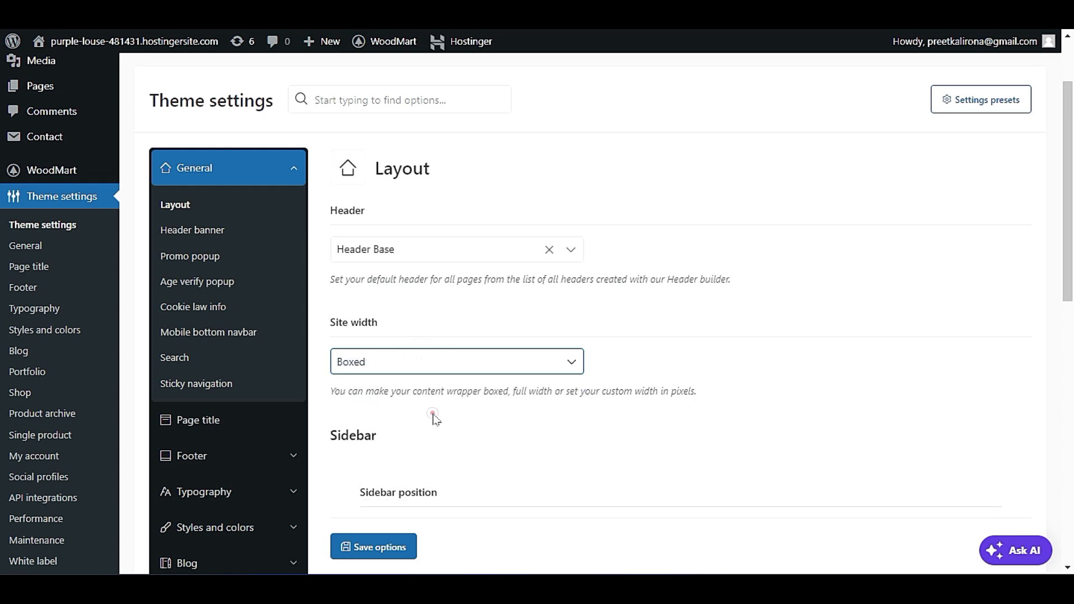
left_click(381, 546)
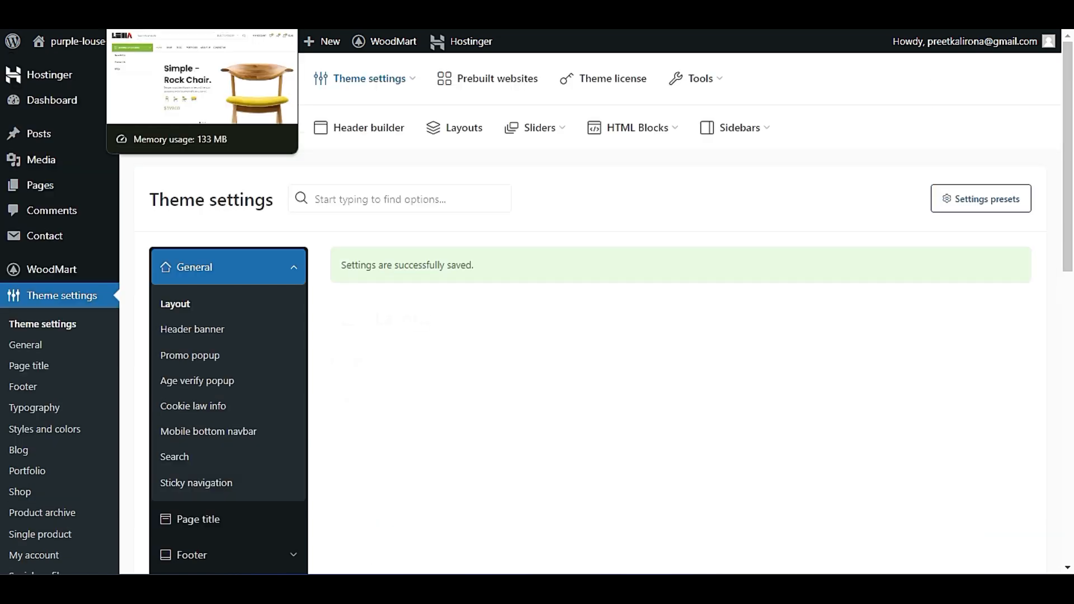
Reload the site's homepage and check how the boxed layout looks at both page edges.
left_click(135, 14)
left_click(102, 120)
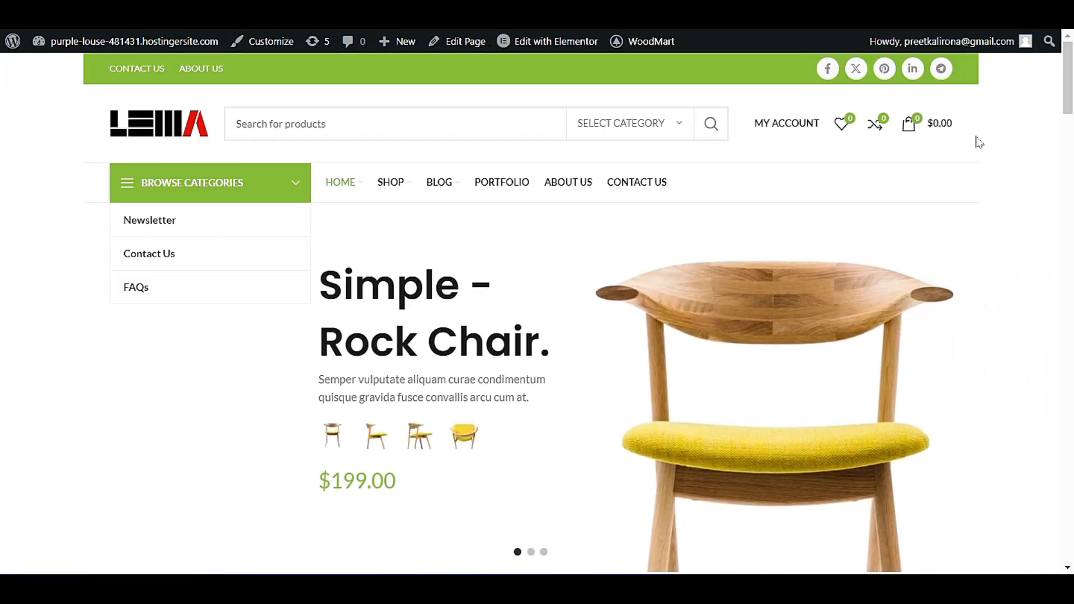
triple_click(76, 143)
left_click(74, 145)
left_click(81, 155)
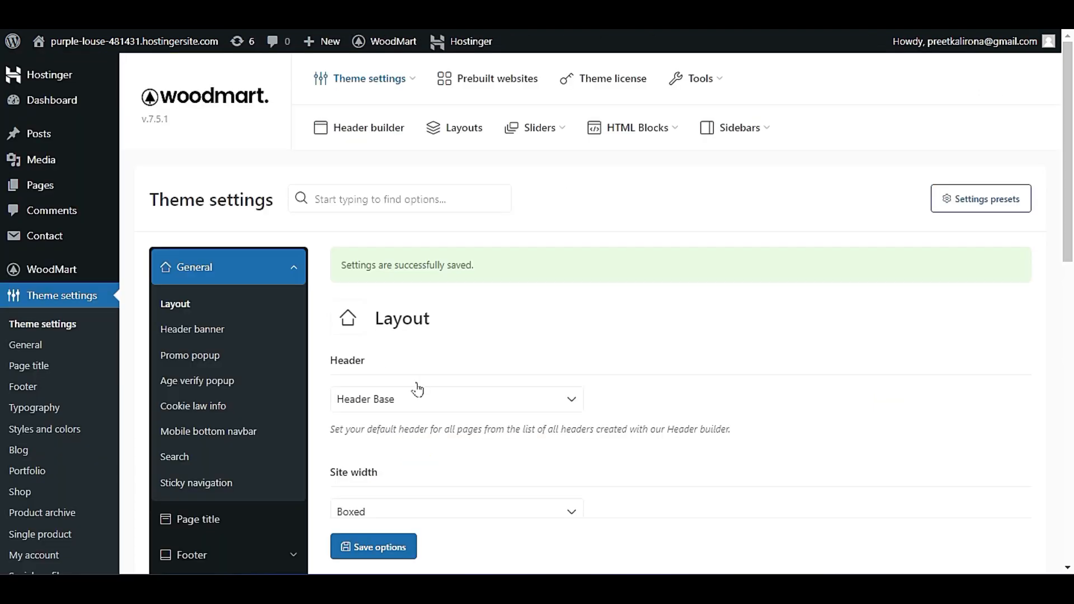
Set the site width to Full width, review the sidebar options, and save the layout settings.
left_click(424, 511)
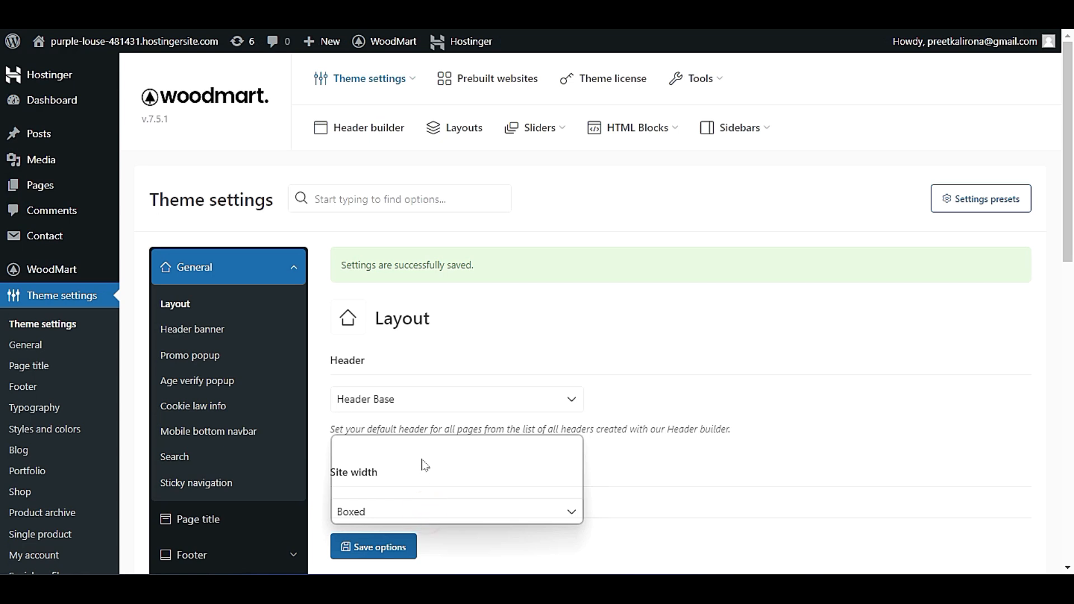
left_click(431, 415)
scroll(434, 457, "down", 3)
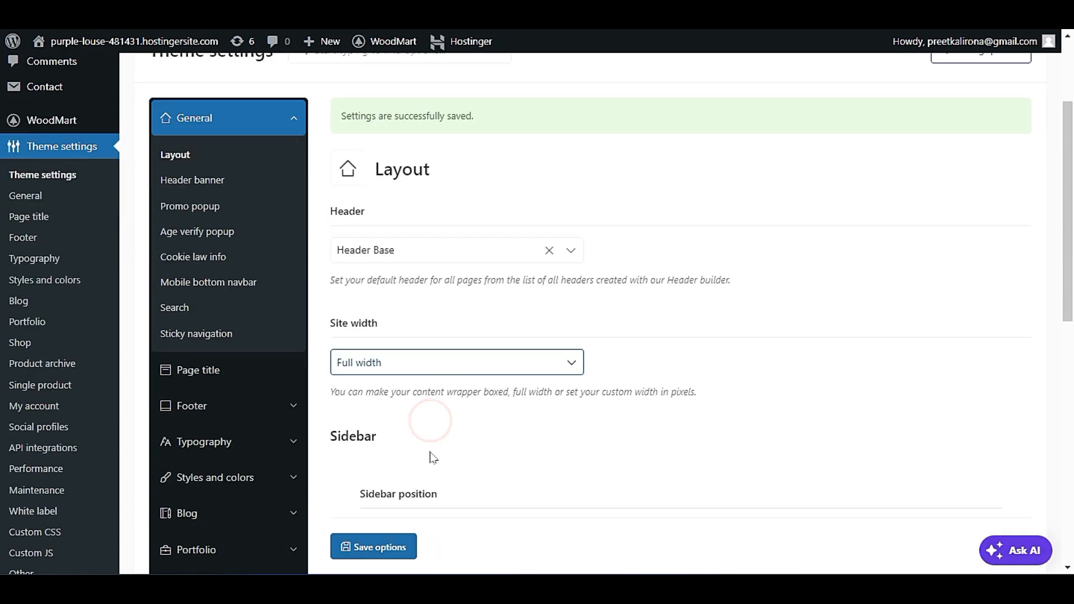
scroll(434, 458, "down", 3)
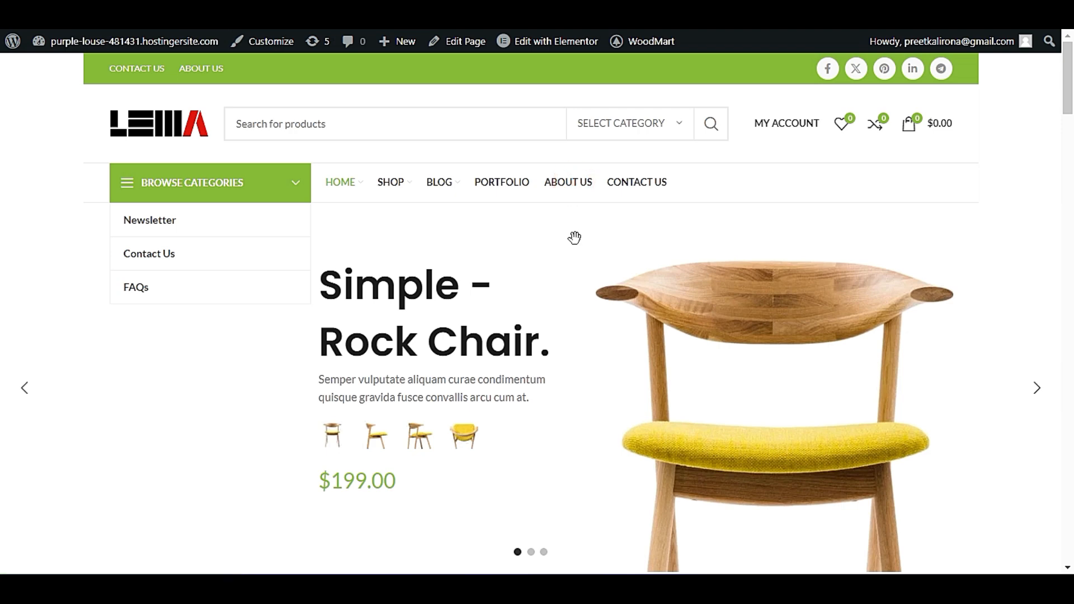
scroll(559, 280, "down", 10)
scroll(530, 347, "down", 5)
scroll(494, 408, "up", 15)
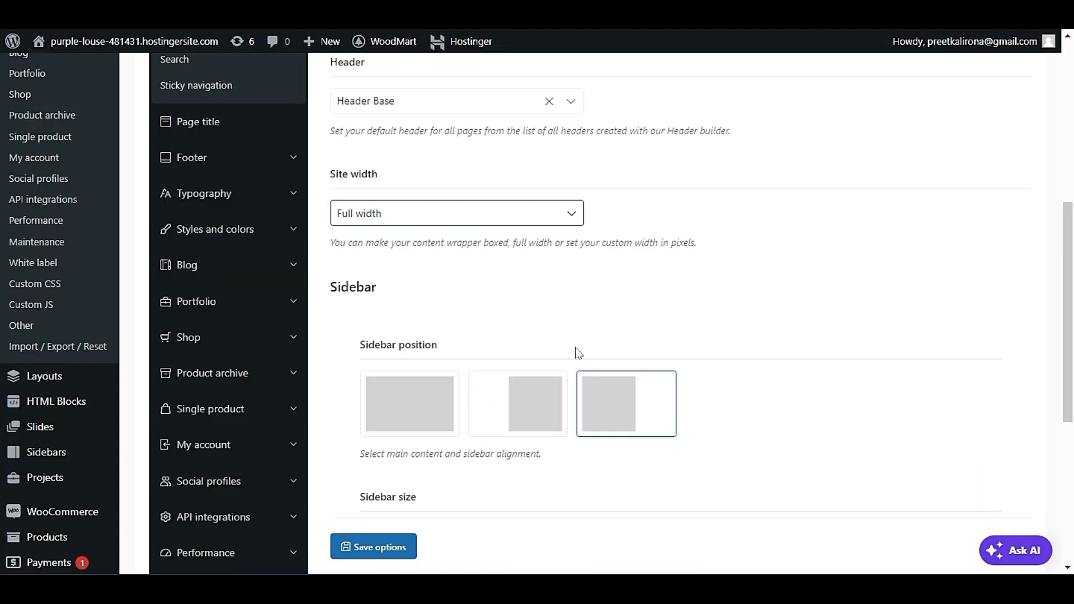
scroll(598, 328, "down", 4)
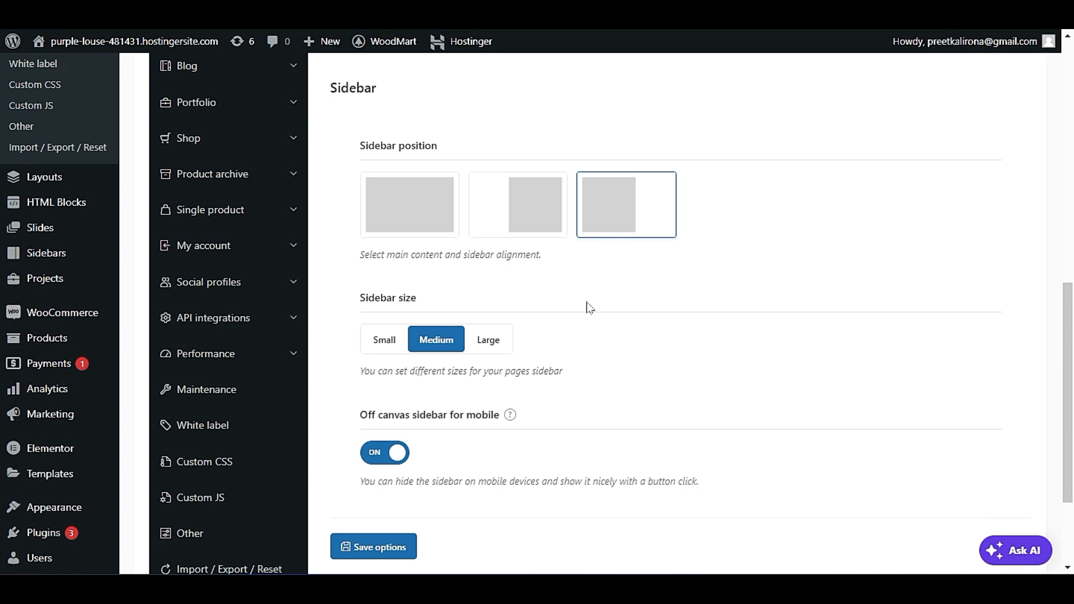
scroll(589, 308, "down", 3)
left_click(376, 436)
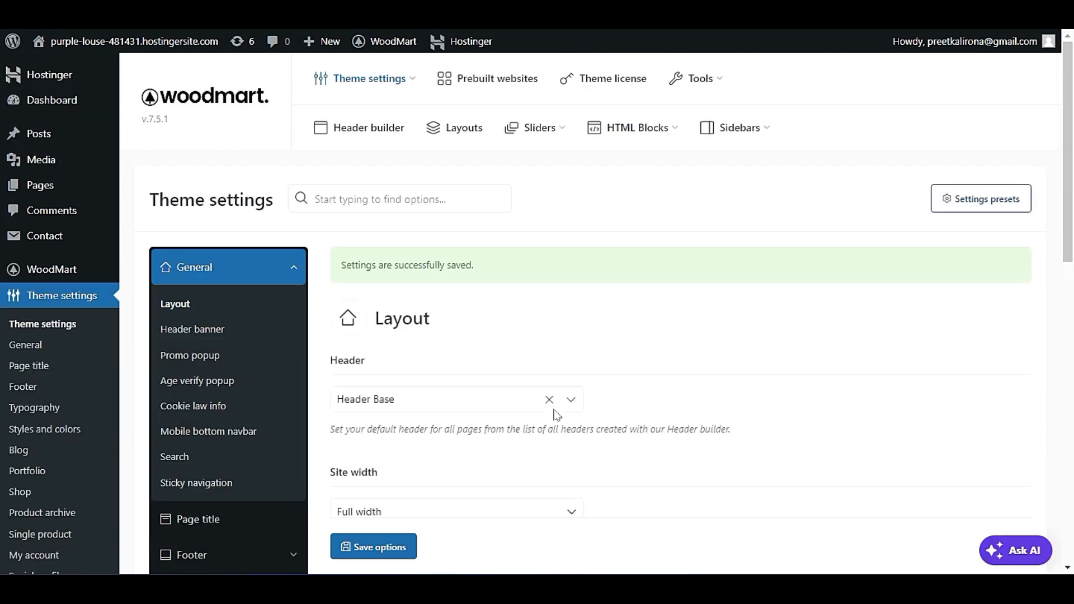
Open the Header banner settings and turn the header banner on, leaving the banner link empty.
scroll(579, 402, "down", 3)
left_click(204, 182)
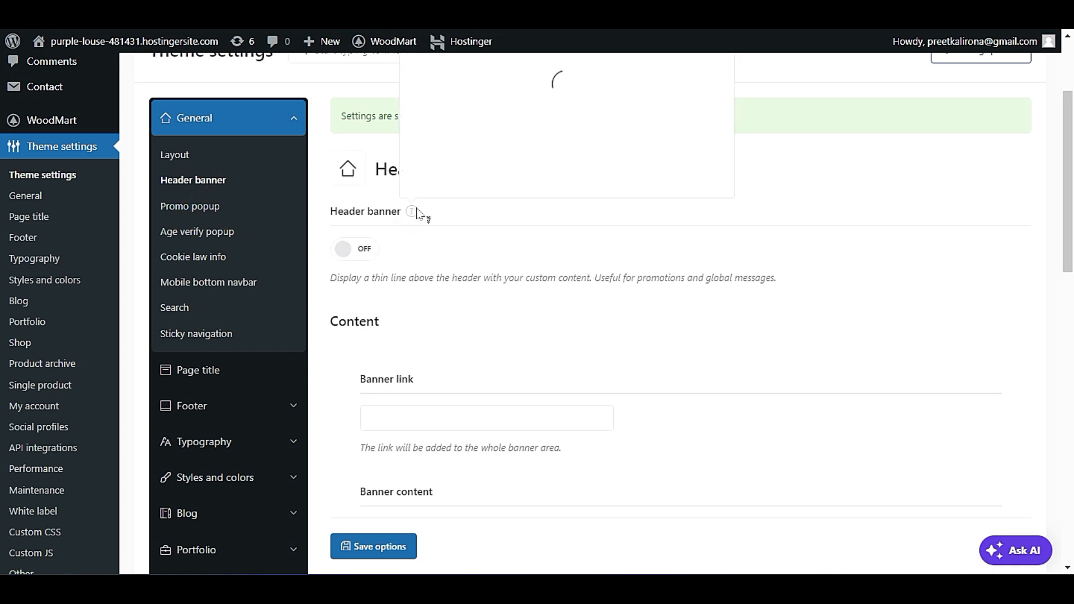
left_click(355, 250)
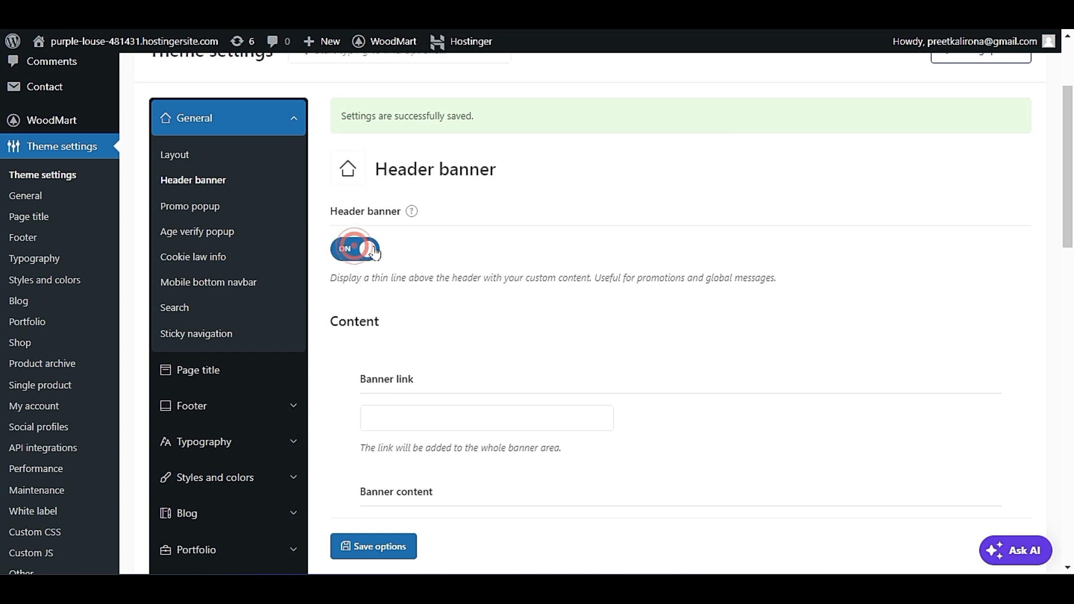
scroll(526, 288, "down", 2)
left_click(498, 322)
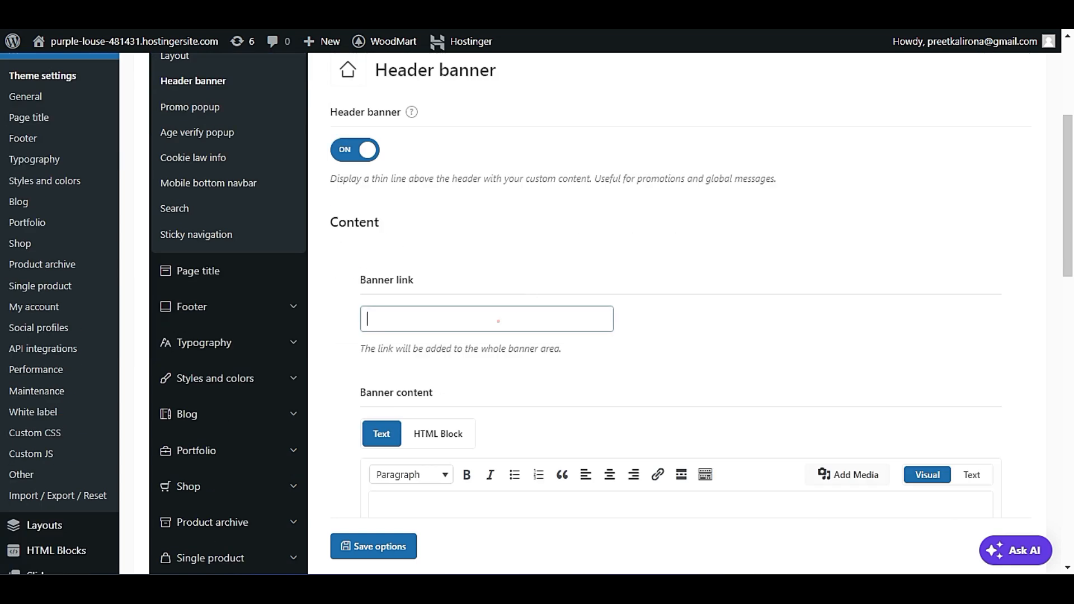
Enter "Free Shipping USA" as the header banner's text content and save the options.
scroll(526, 230, "down", 1)
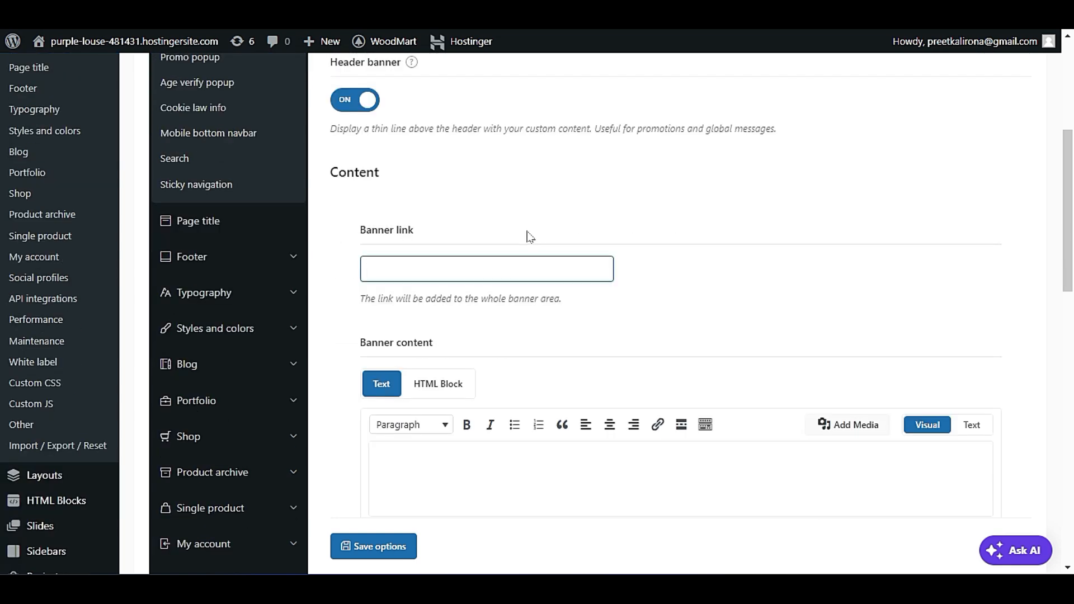
scroll(457, 259, "down", 2)
left_click(507, 382)
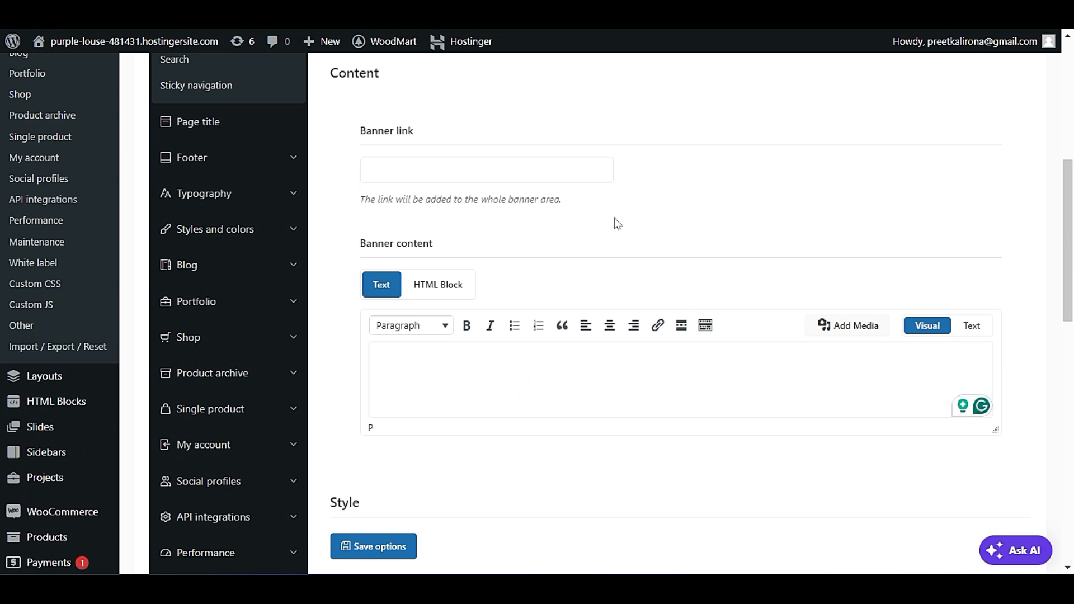
type("Free ")
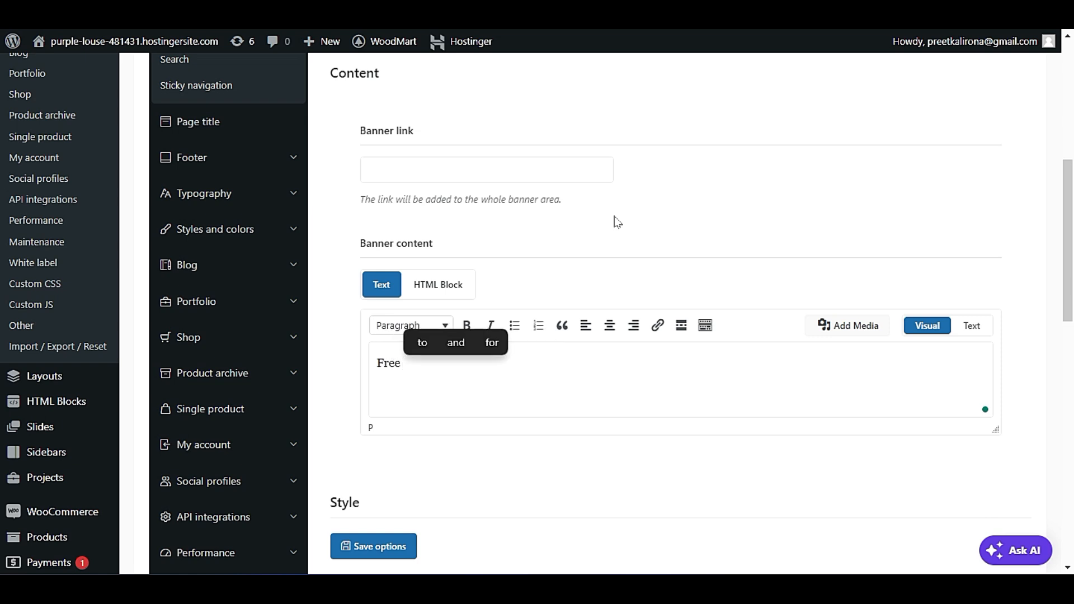
type("Shipping Over")
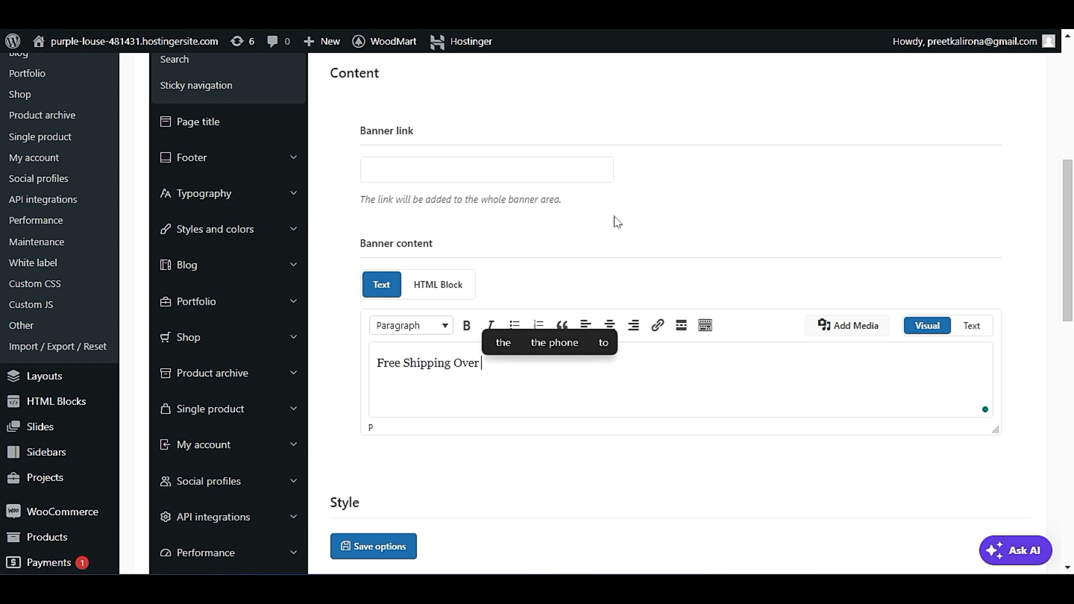
key("BackSpace")
key("BackSpace")
key("BackSpace")
key("BackSpace")
type("USA")
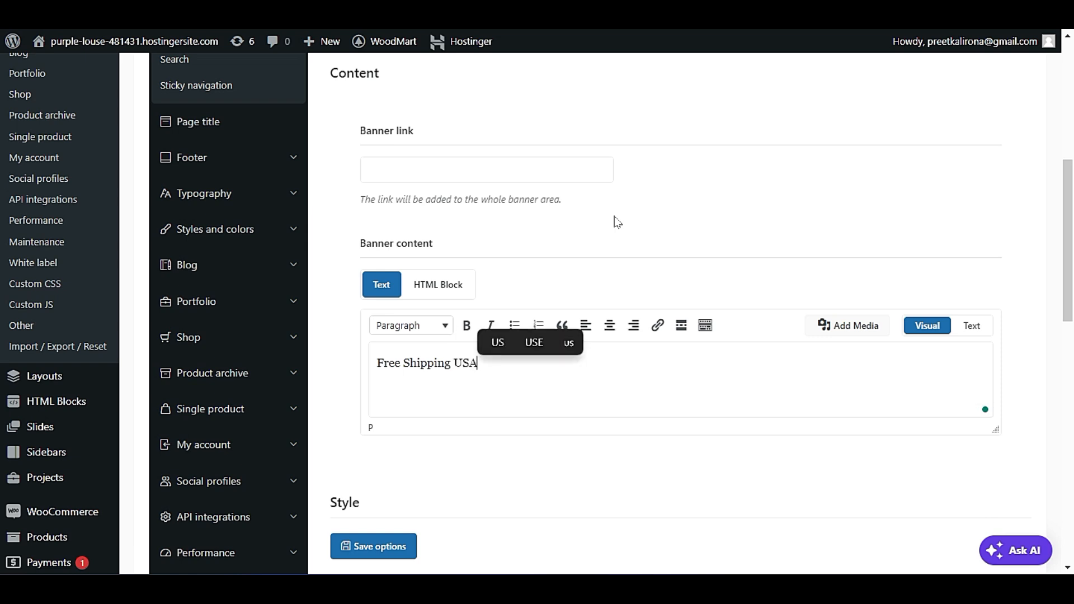
scroll(540, 414, "down", 3)
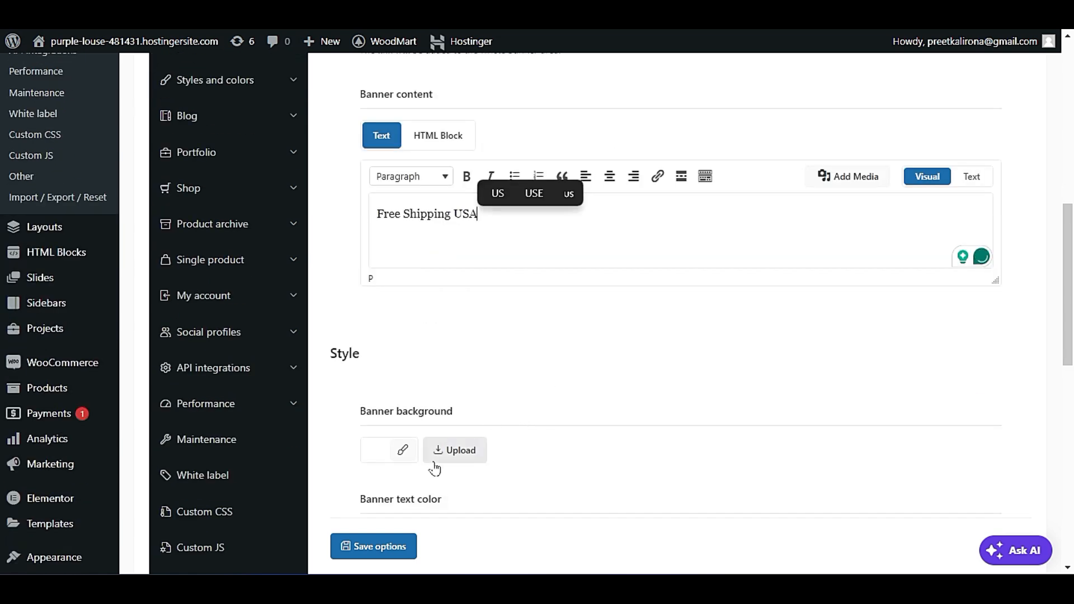
left_click(350, 547)
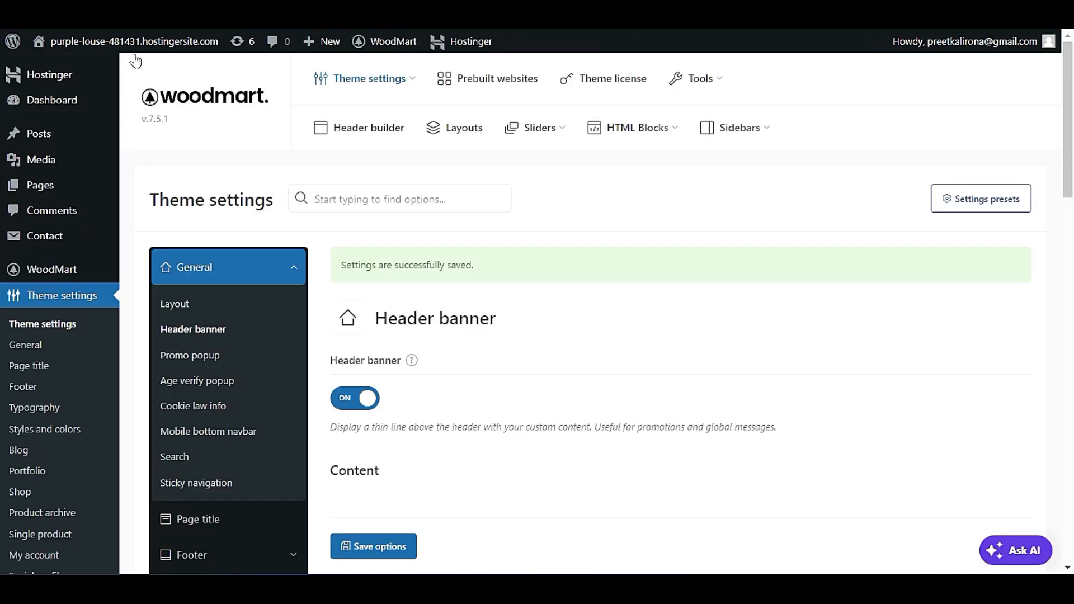
Set the header banner's background color to the dark shade rgb(35,35,35).
scroll(504, 336, "down", 10)
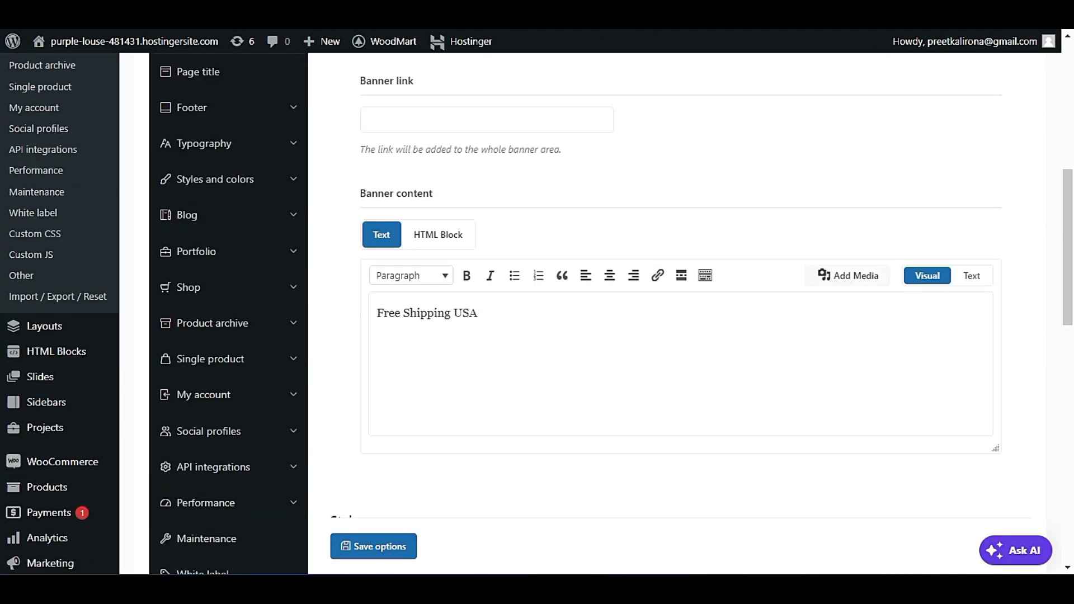
scroll(494, 386, "down", 2)
left_click(385, 318)
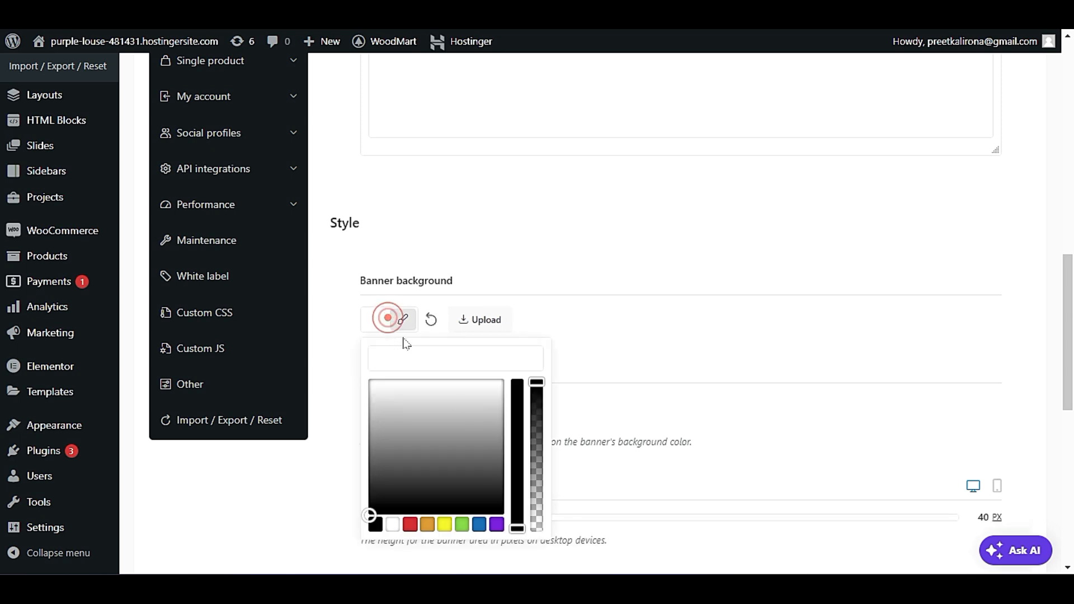
left_click_drag(393, 490, 367, 497)
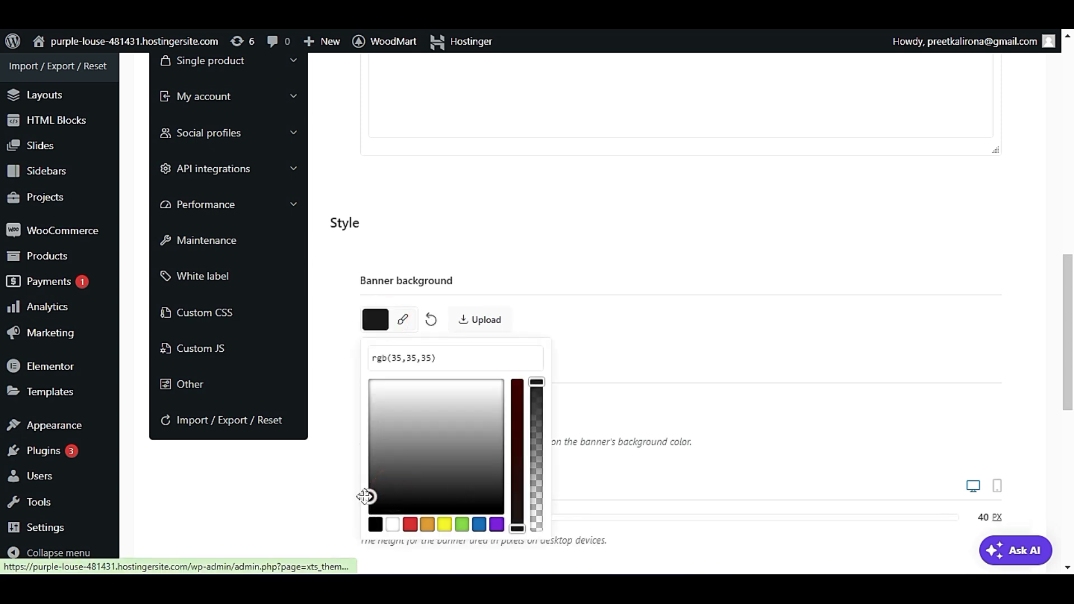
left_click(348, 488)
Set the banner text color to Dark, review the close button and version settings, and save the options.
scroll(349, 491, "down", 4)
left_click(393, 211)
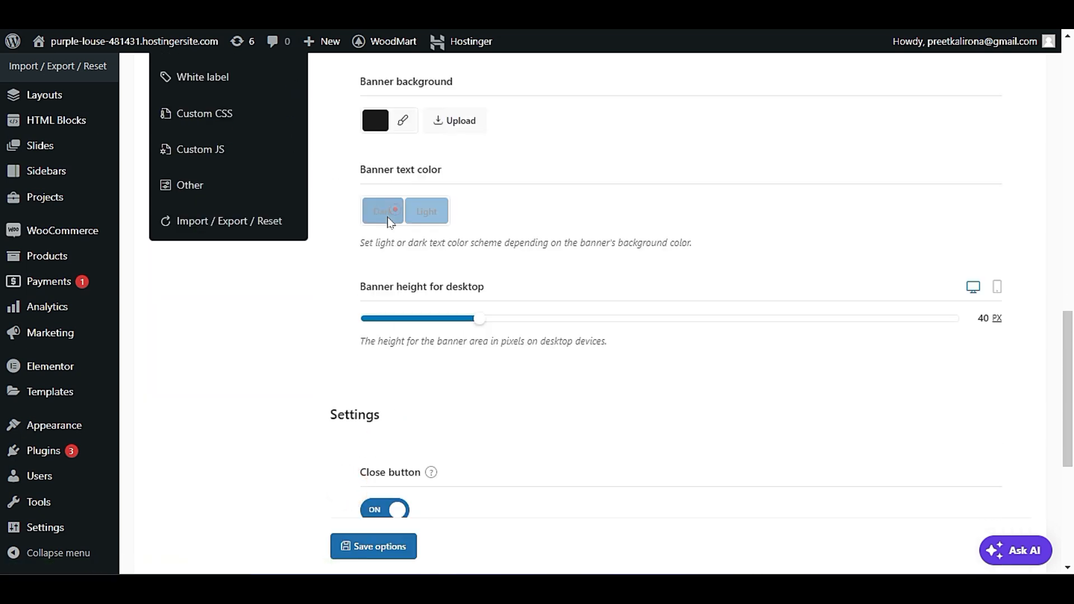
scroll(307, 411, "down", 3)
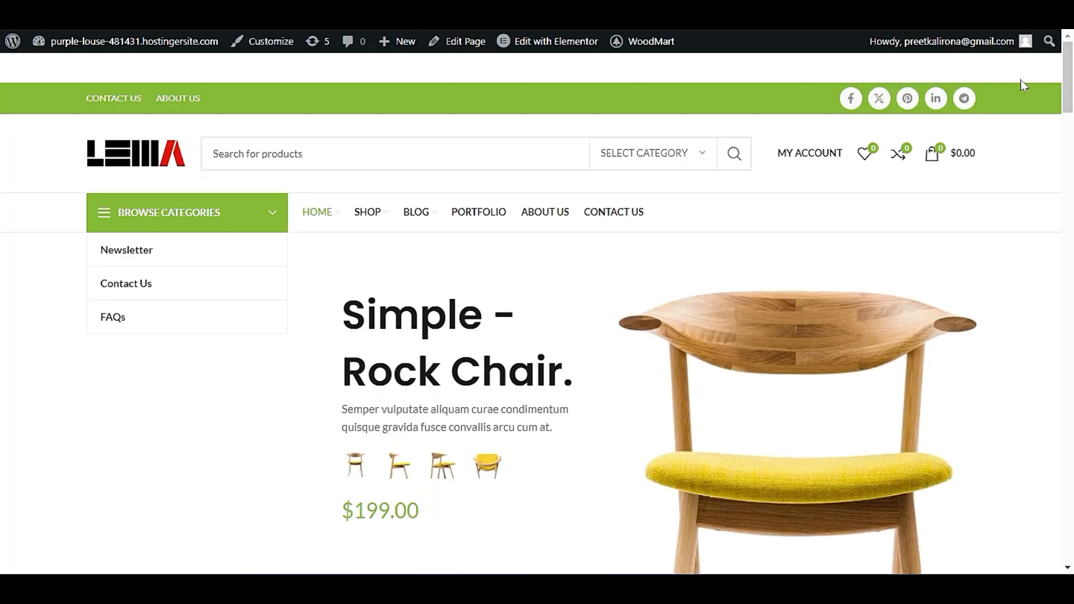
scroll(1019, 96, "down", 1)
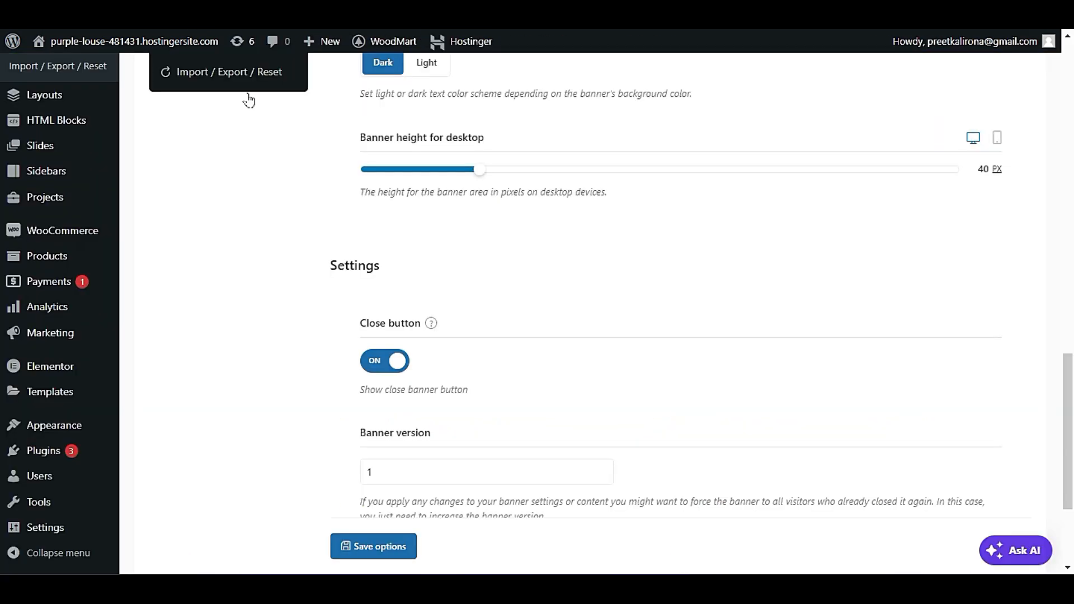
scroll(364, 425, "down", 3)
left_click(366, 463)
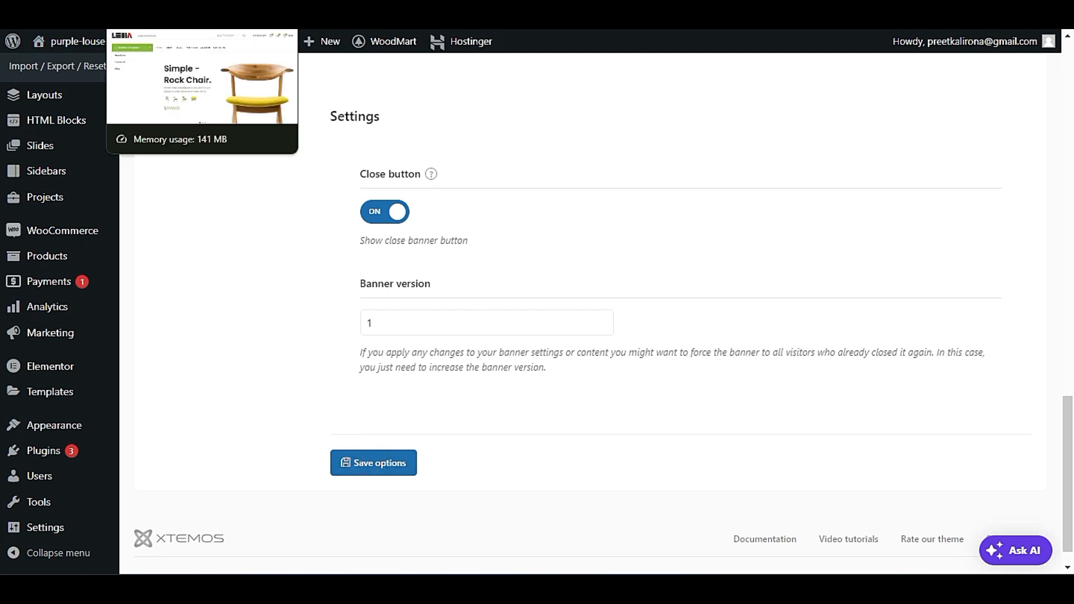
Reload the site's homepage and check whether the header banner shows above the header.
left_click(130, 13)
left_click(103, 130)
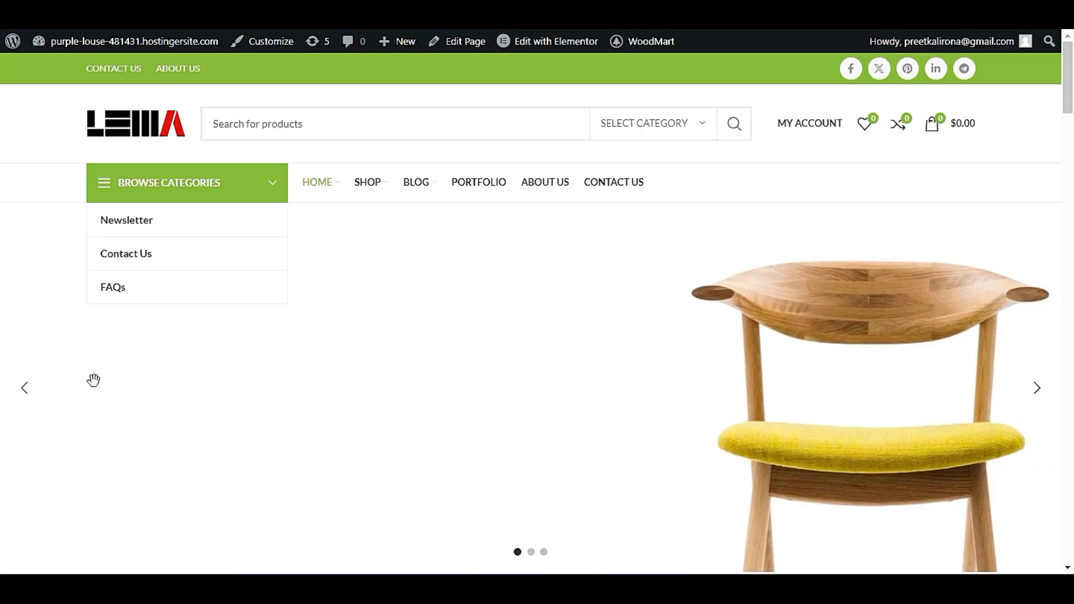
scroll(262, 366, "down", 3)
scroll(263, 377, "up", 3)
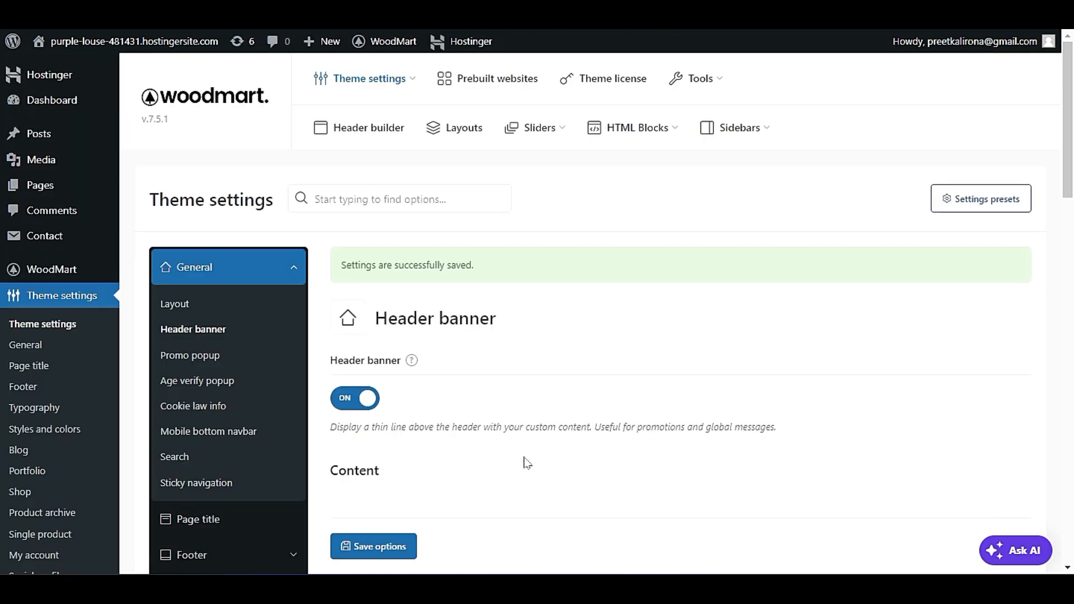
Review the header banner's text and style settings, set the banner text color to Light, and save the options.
scroll(526, 463, "down", 7)
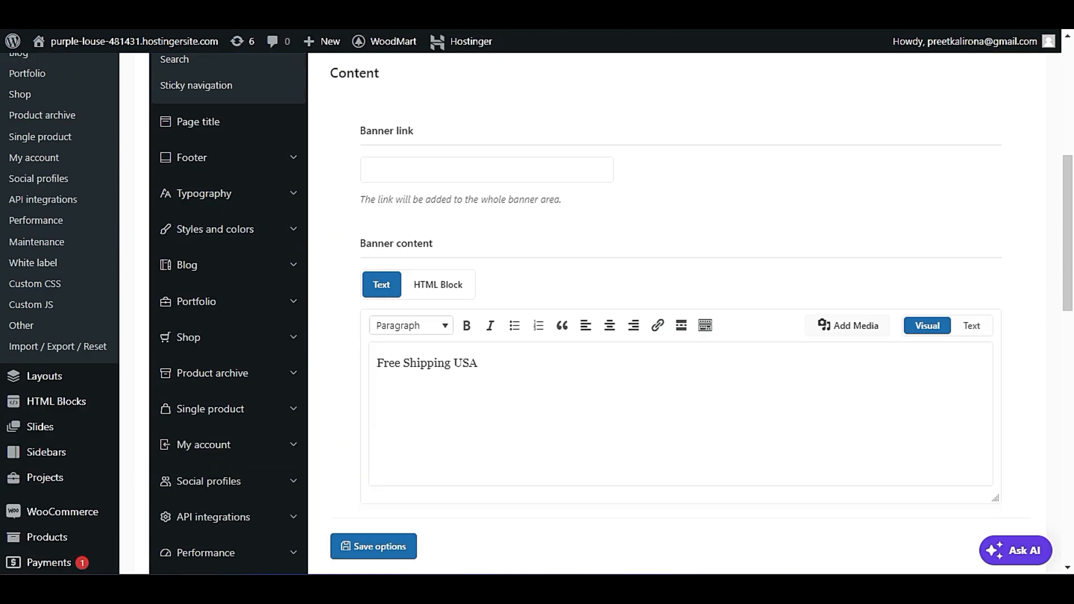
left_click(546, 358)
scroll(542, 422, "down", 5)
scroll(541, 422, "up", 1)
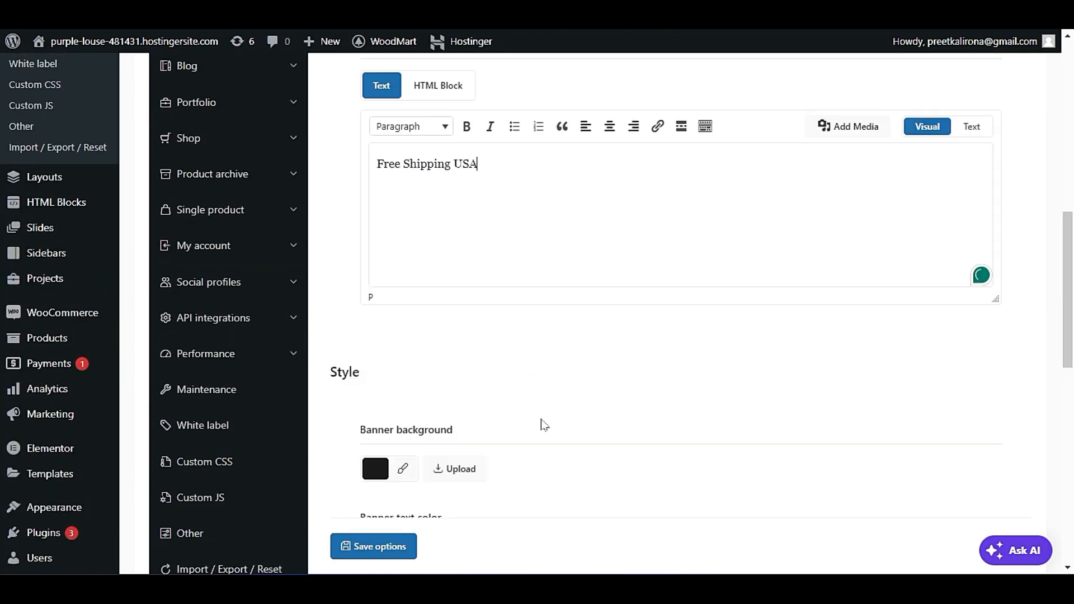
scroll(538, 428, "down", 4)
scroll(517, 442, "up", 4)
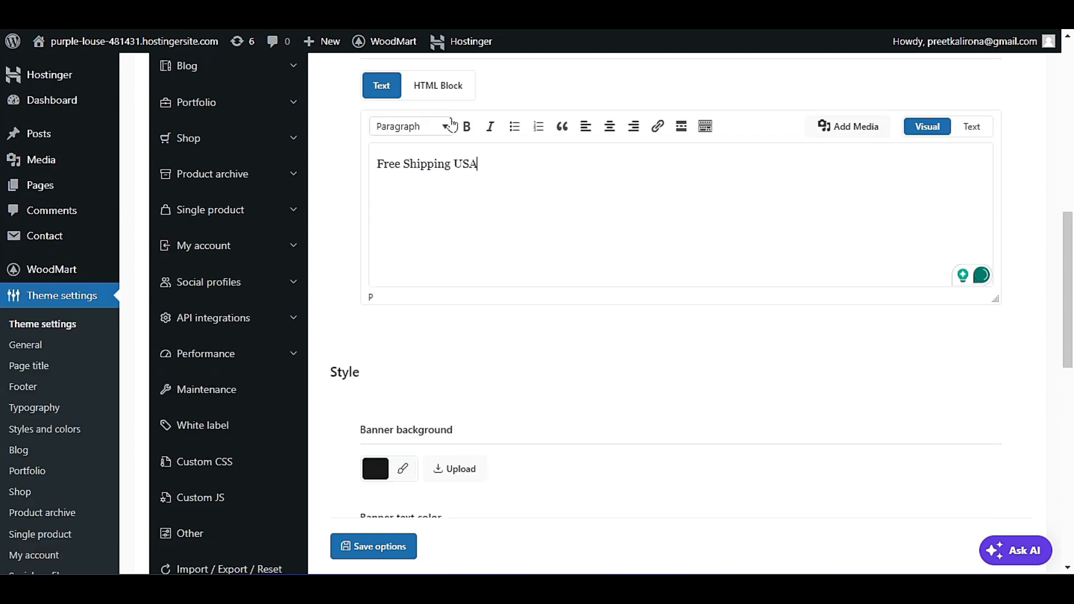
scroll(507, 367, "down", 3)
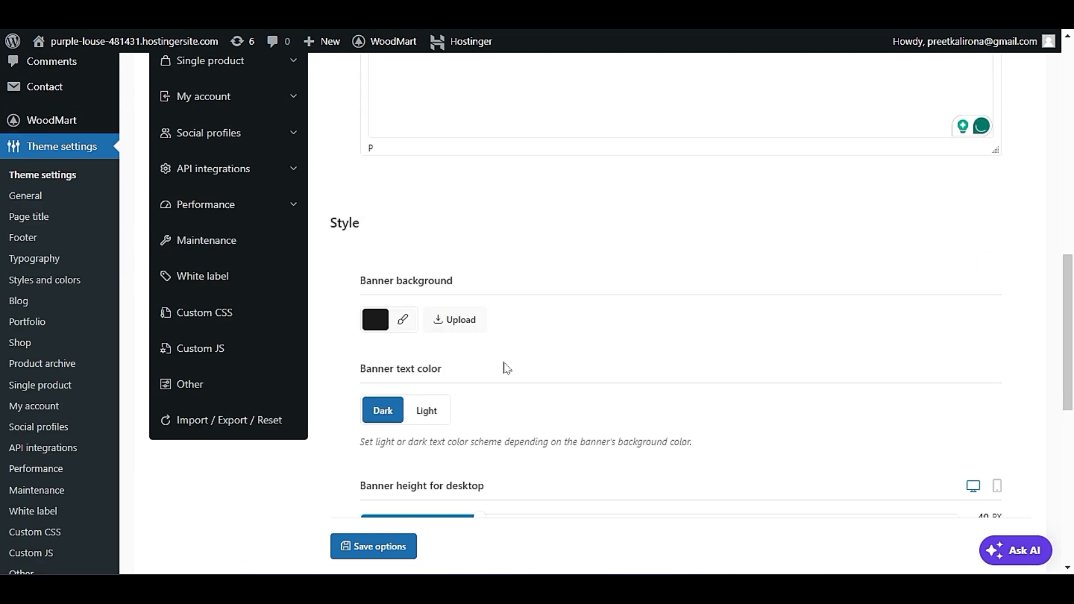
scroll(507, 367, "down", 2)
left_click(417, 315)
scroll(375, 425, "down", 4)
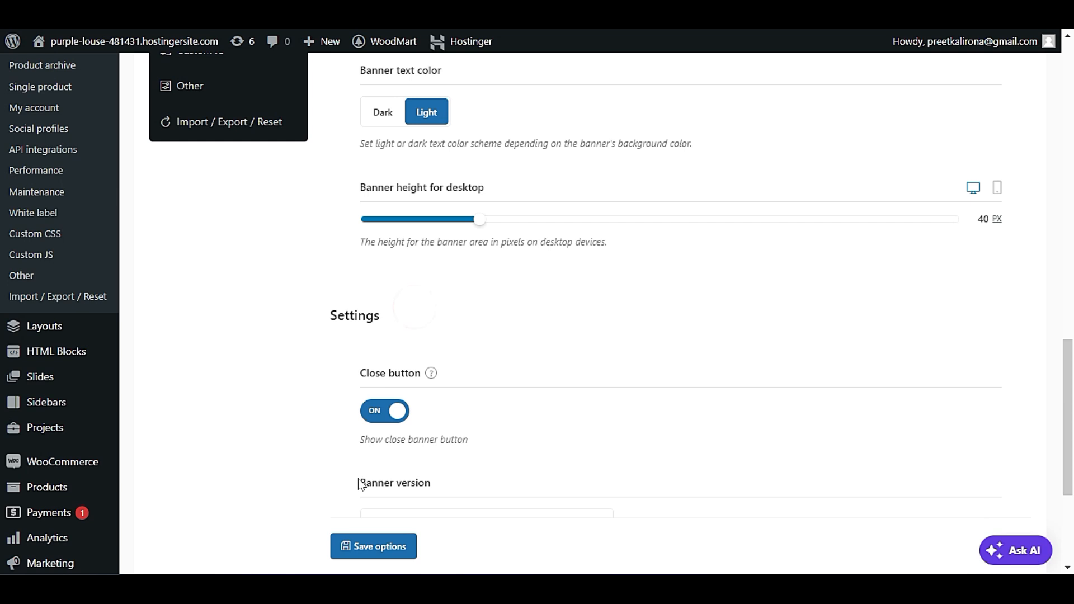
left_click(364, 540)
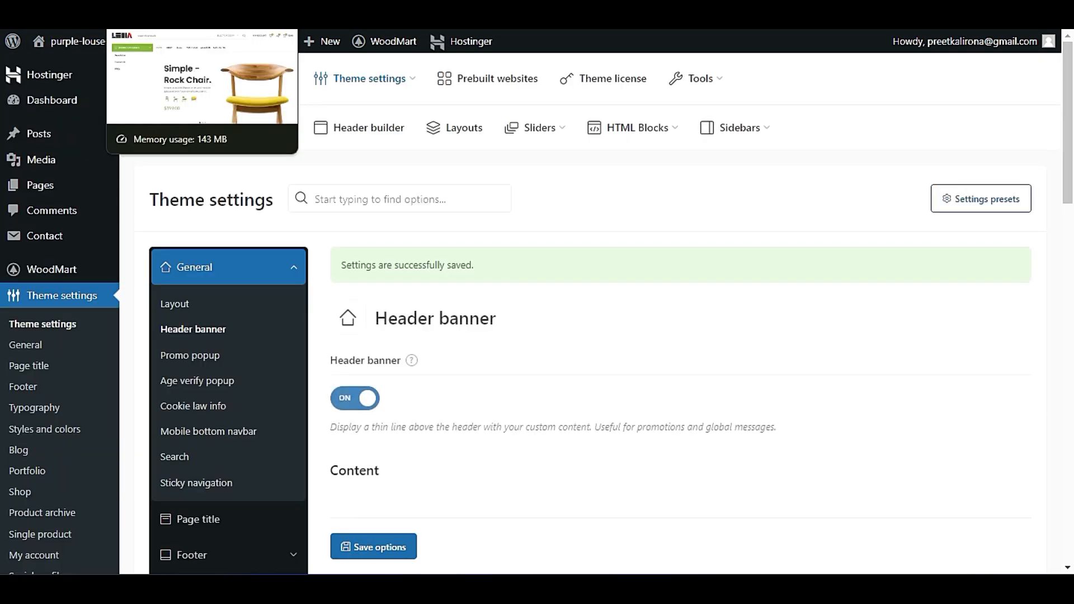
Reload the homepage and check the top of the page for the light-text header banner.
left_click(151, 16)
left_click(89, 123)
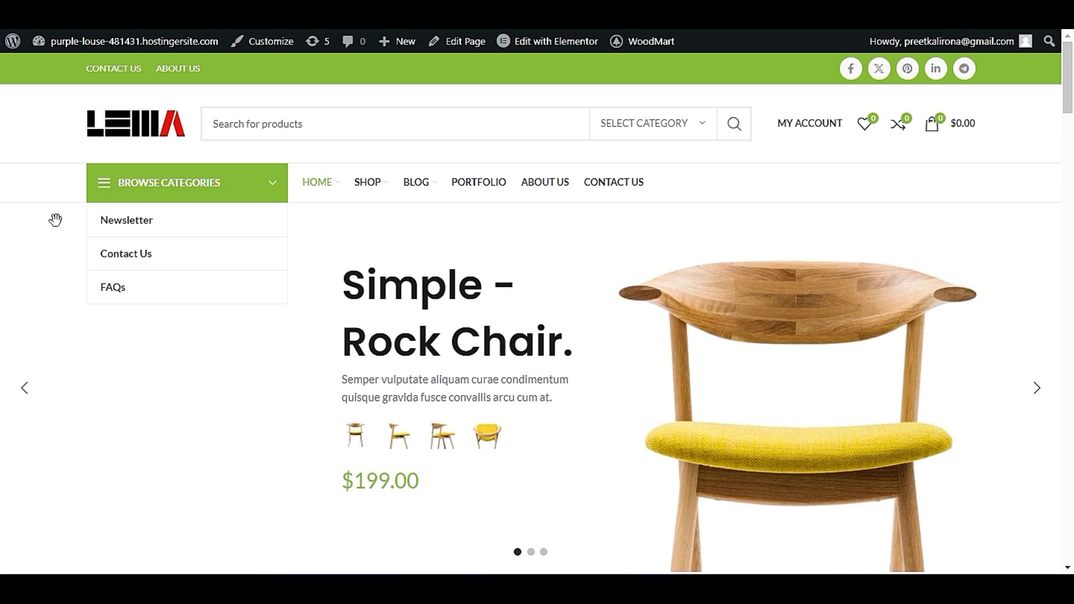
scroll(338, 495, "down", 5)
scroll(335, 487, "up", 5)
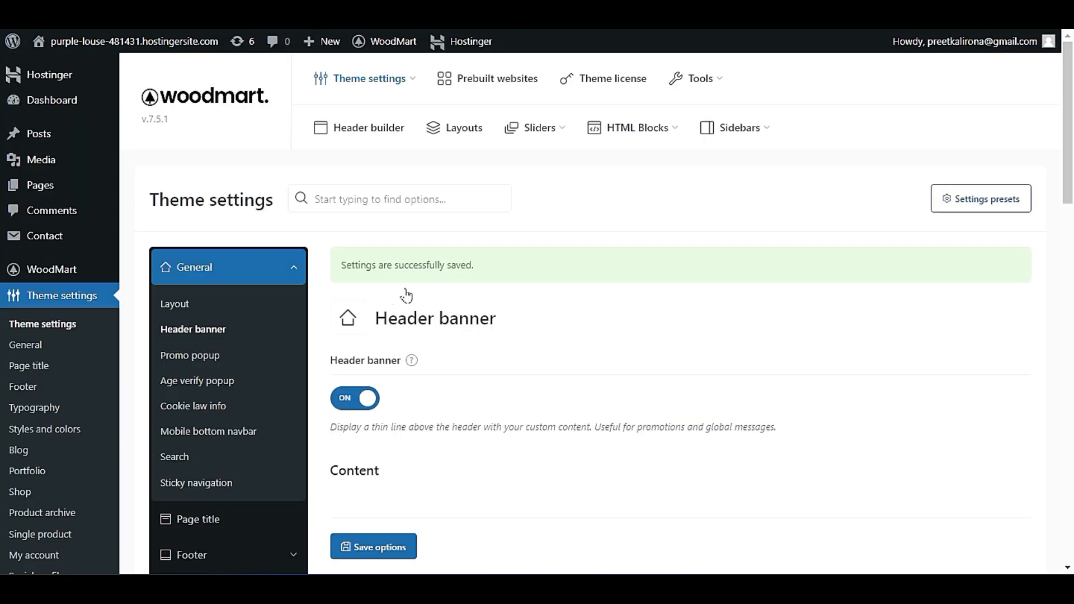
Recheck the header banner settings, turn the header banner off, and save the options.
scroll(738, 310, "down", 12)
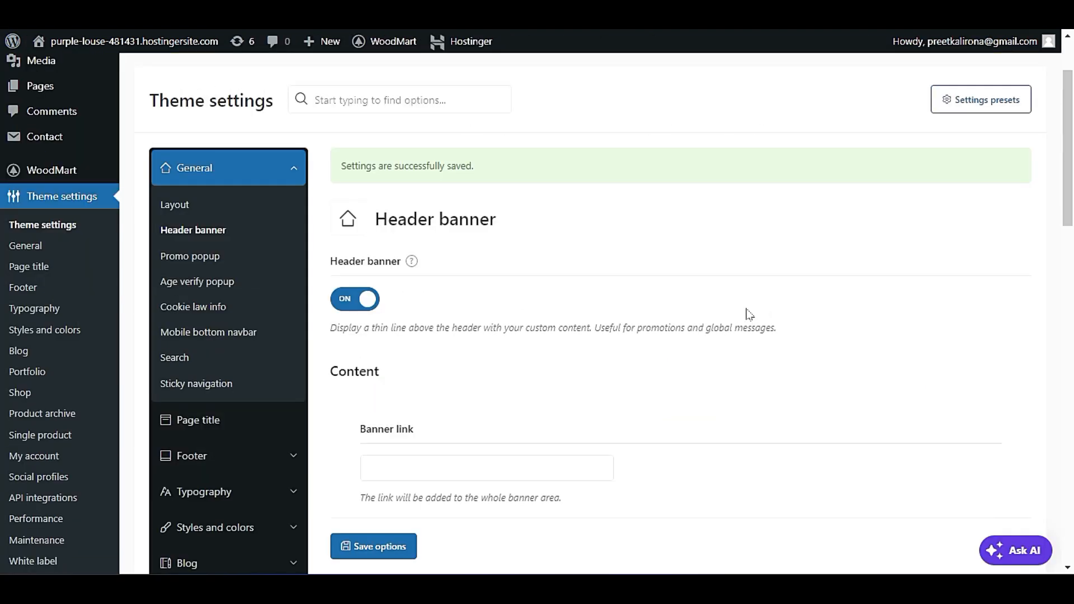
scroll(708, 367, "down", 8)
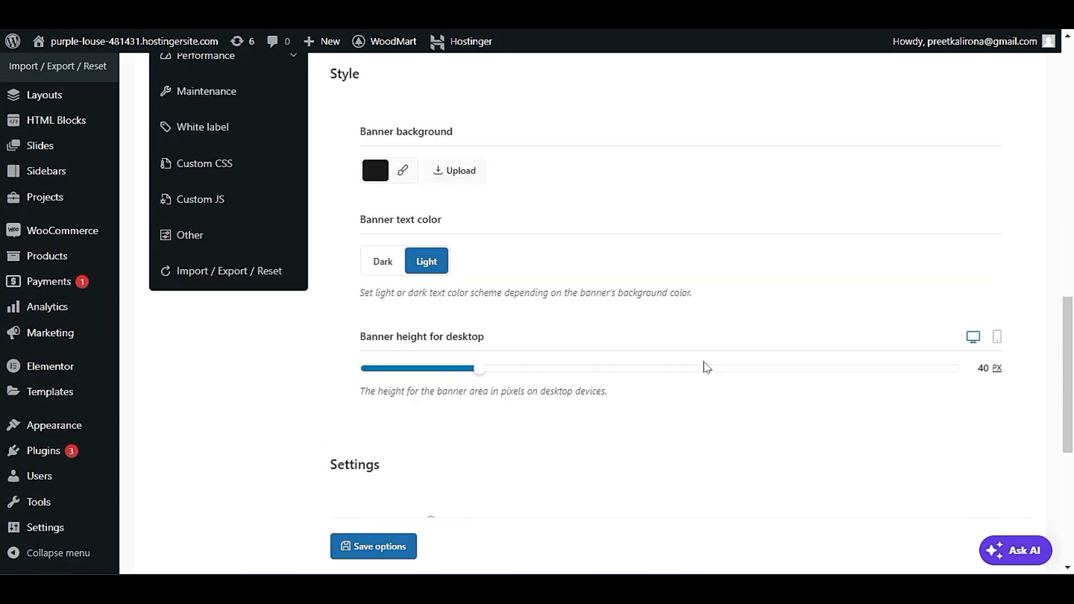
scroll(705, 376, "up", 5)
scroll(709, 397, "down", 11)
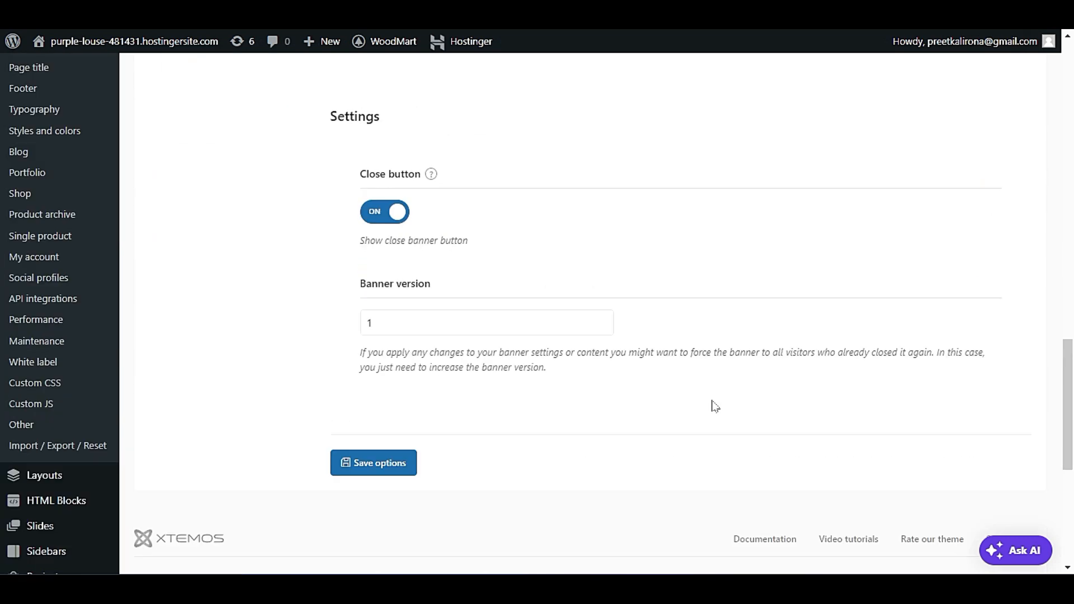
scroll(715, 408, "up", 10)
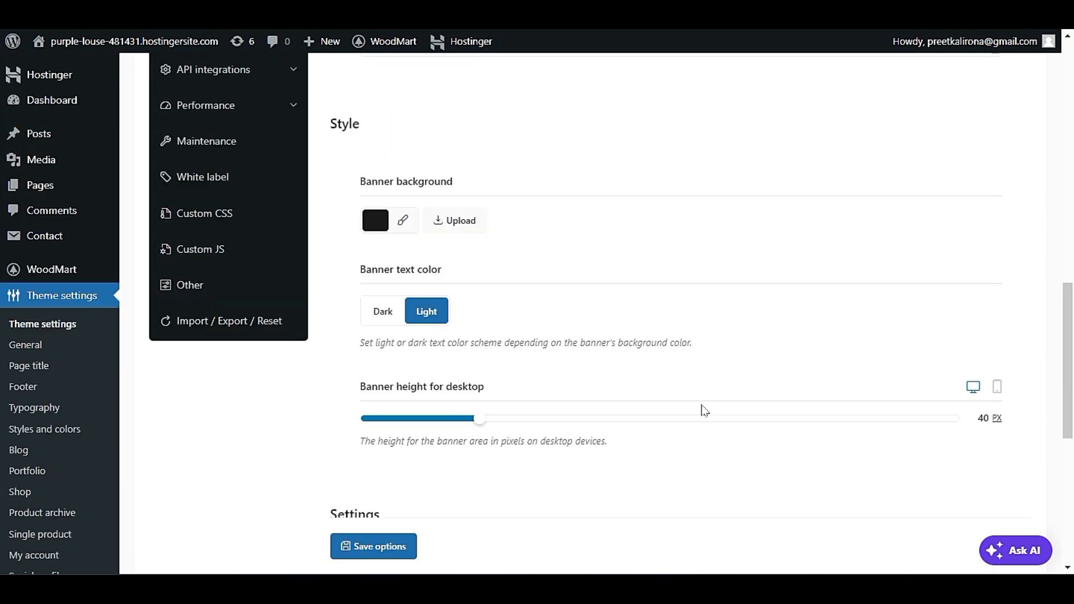
scroll(702, 388, "up", 4)
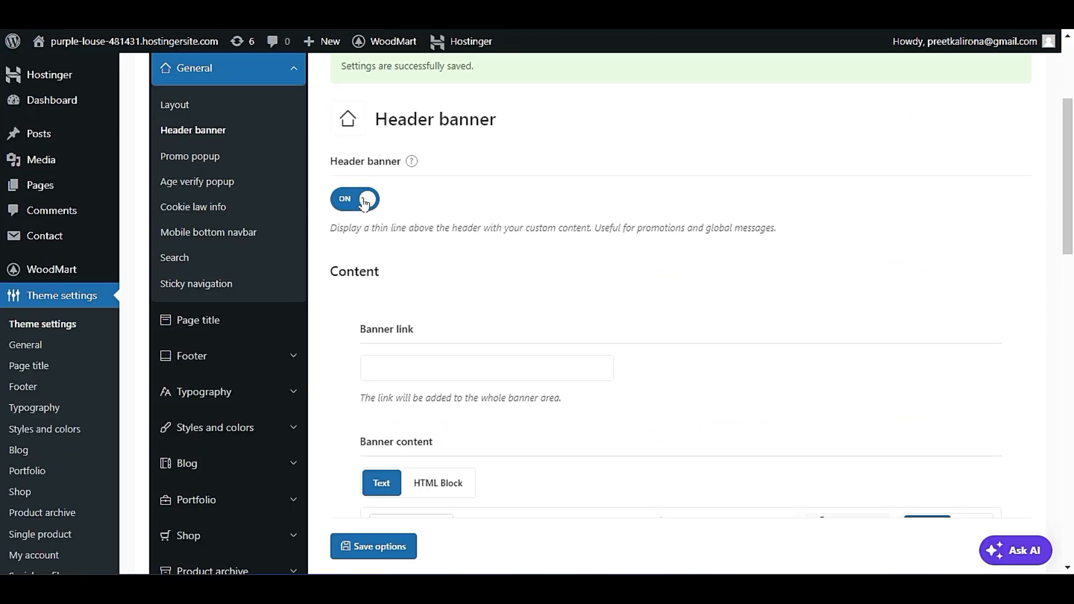
left_click(359, 197)
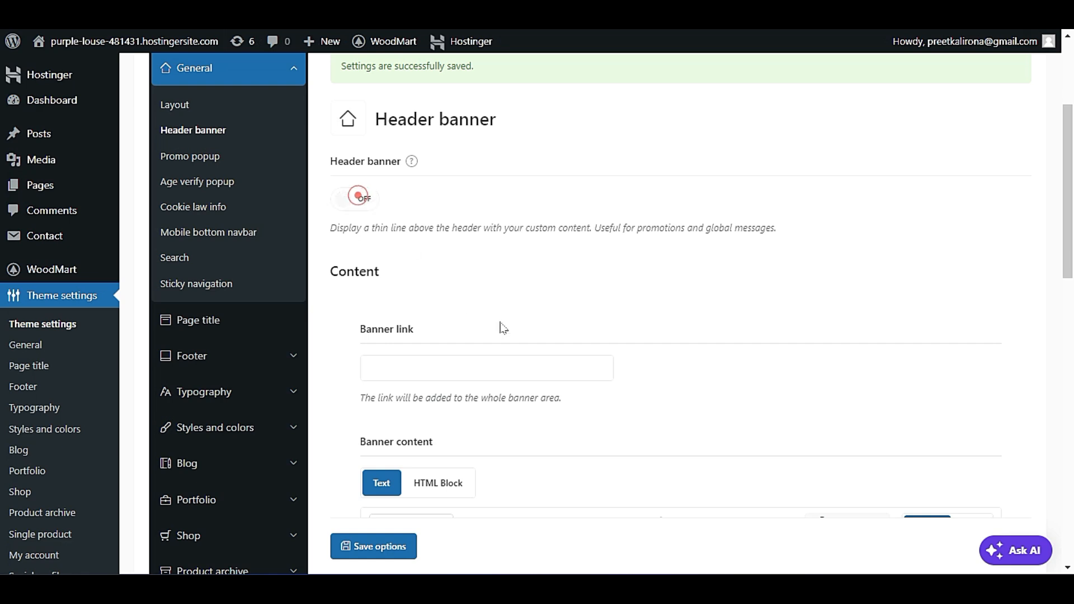
scroll(497, 336, "down", 2)
scroll(497, 337, "down", 2)
left_click(376, 547)
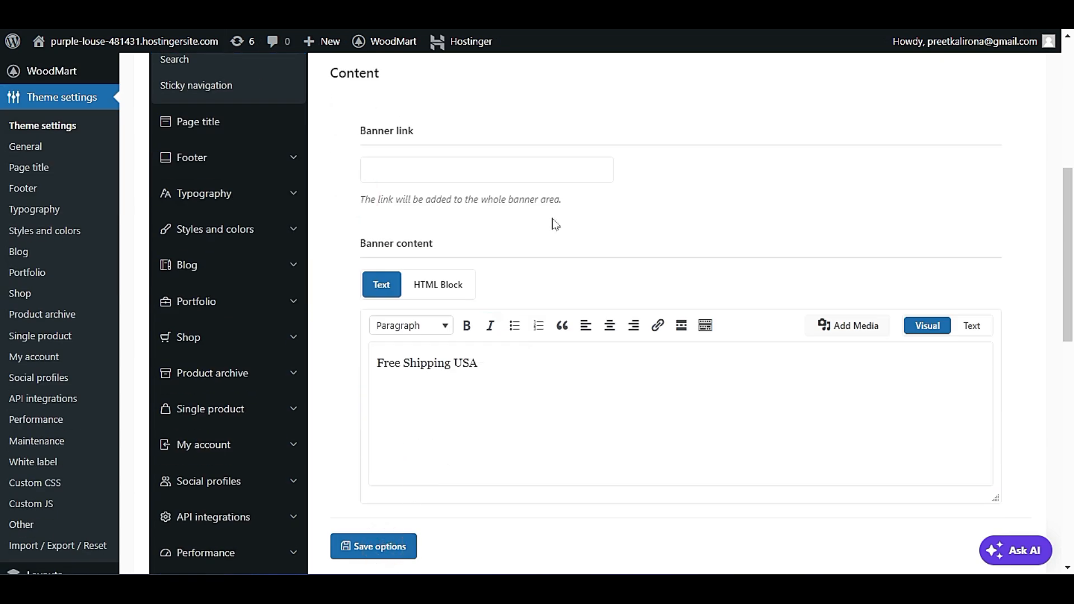
Open the Promo popup settings and browse the site's homepage to check for the promo popup.
scroll(555, 225, "down", 3)
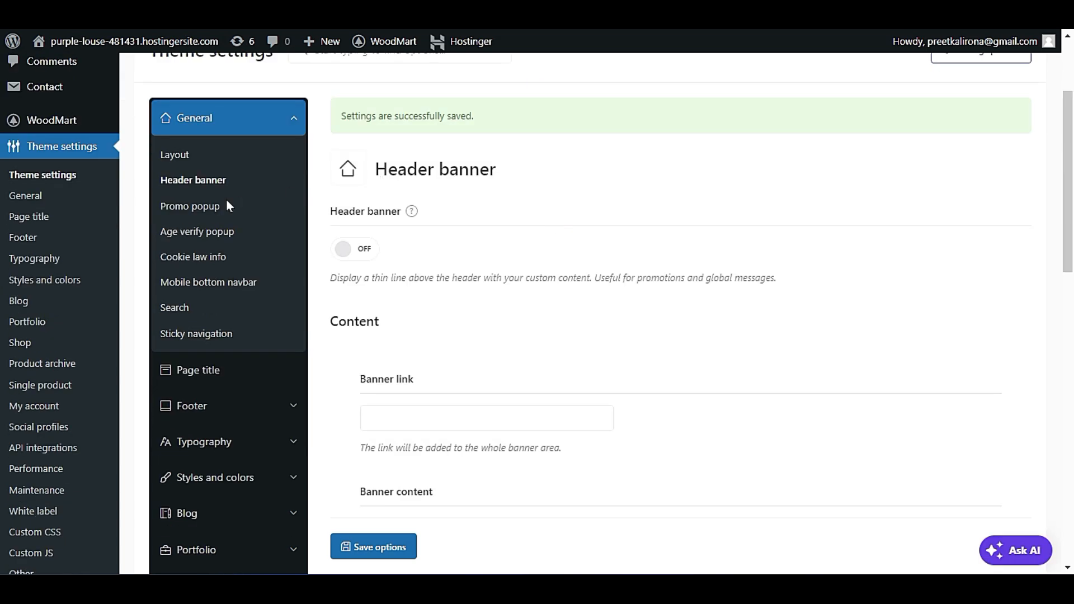
left_click(197, 207)
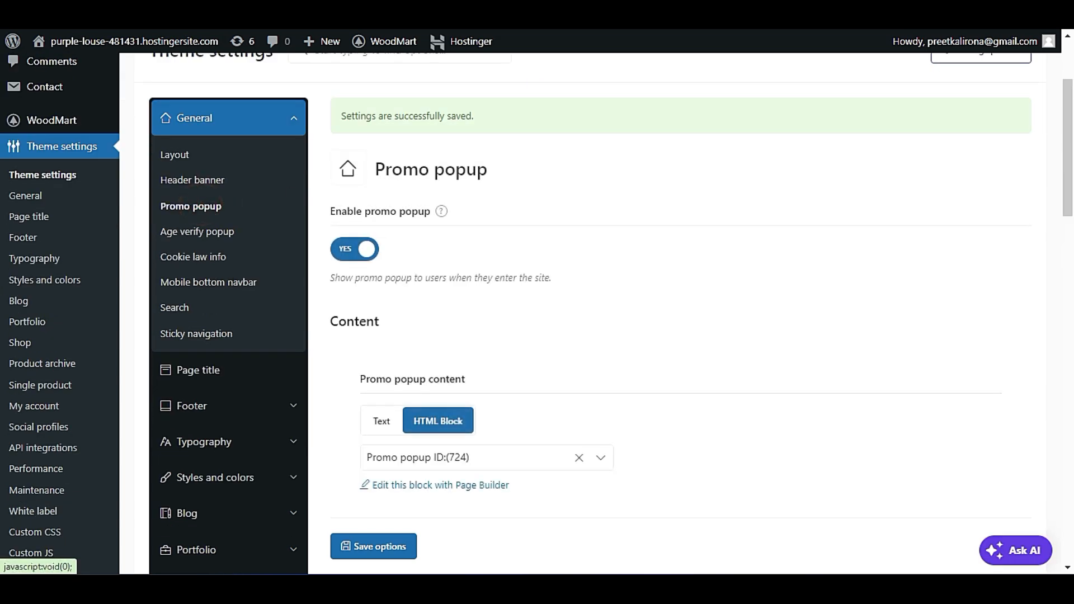
left_click(112, 41)
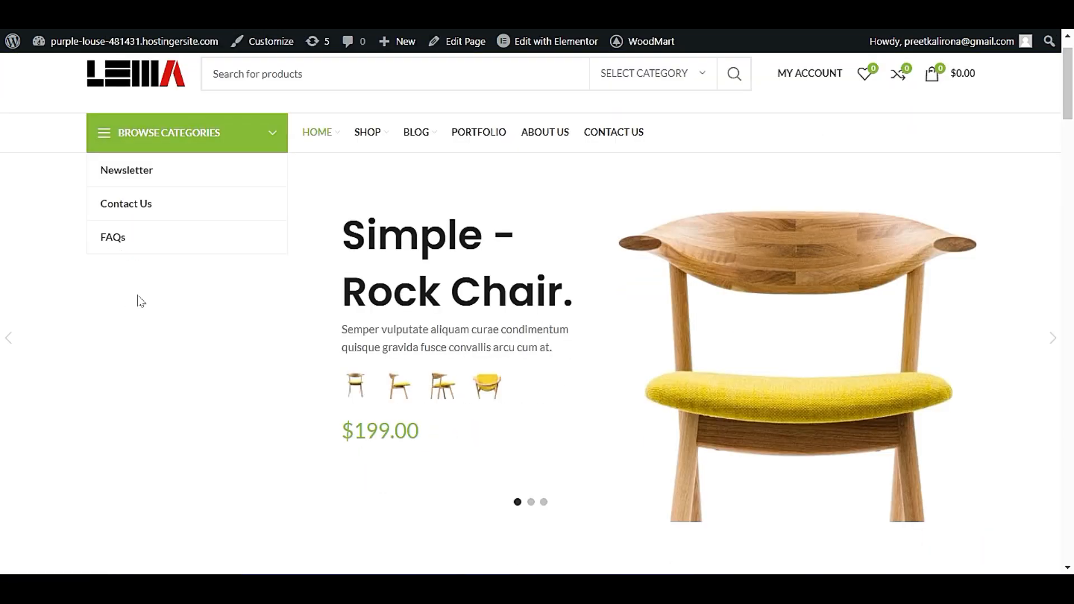
scroll(141, 301, "down", 15)
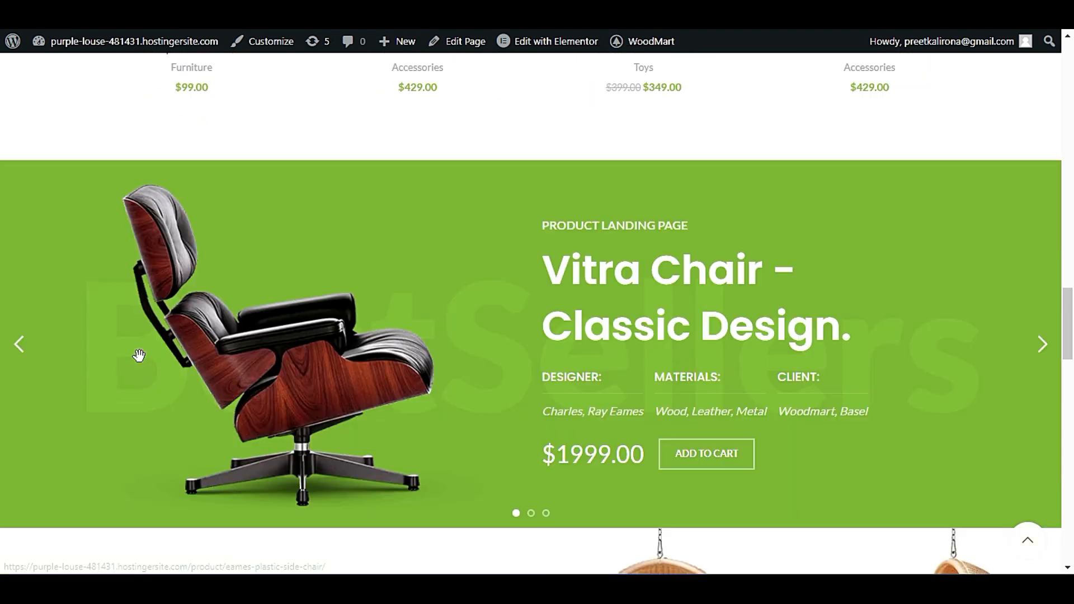
scroll(138, 355, "up", 10)
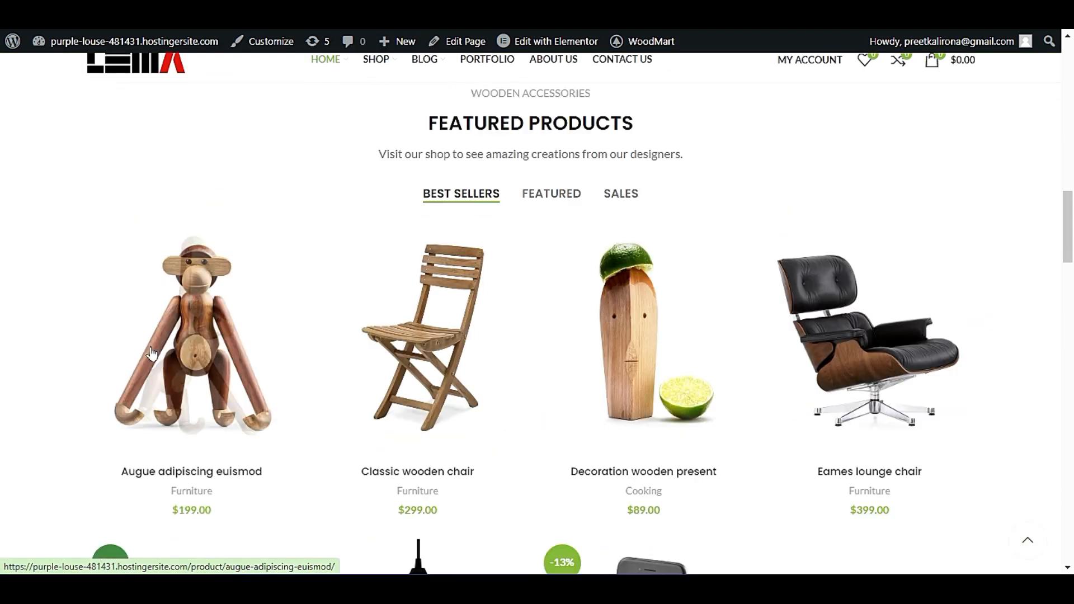
scroll(151, 352, "down", 15)
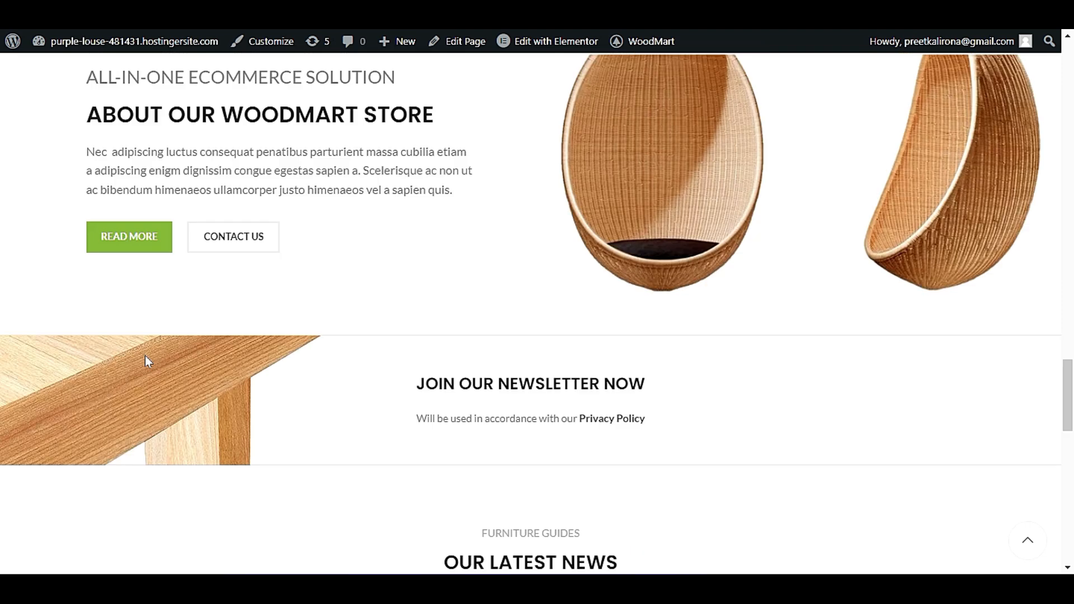
scroll(145, 358, "up", 3)
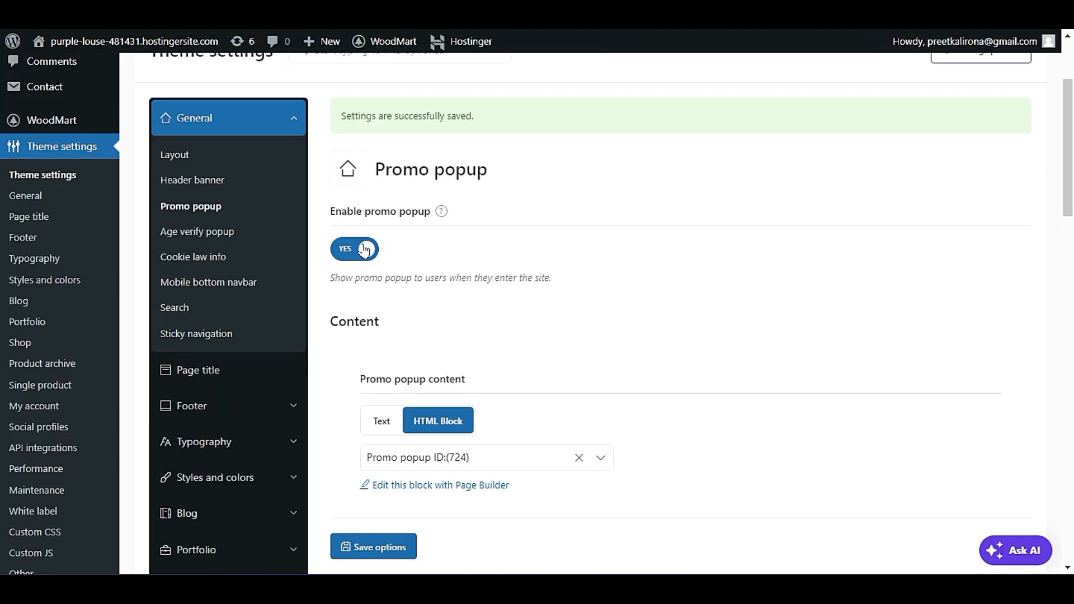
Review the promo popup's content and style settings, and open its HTML block for editing with the page builder.
scroll(425, 254, "down", 3)
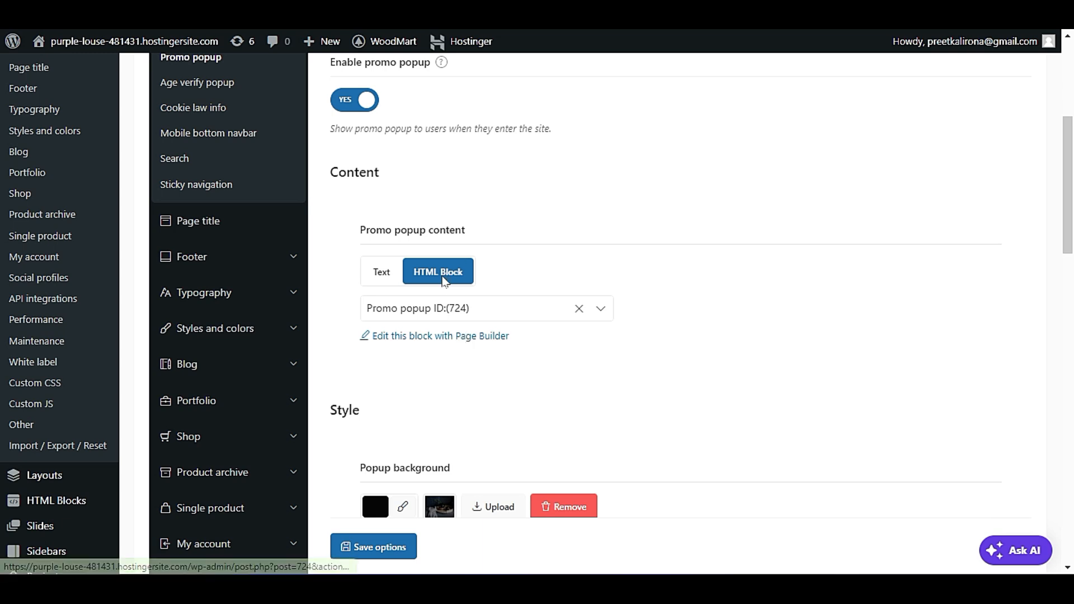
scroll(490, 367, "down", 1)
scroll(493, 364, "down", 1)
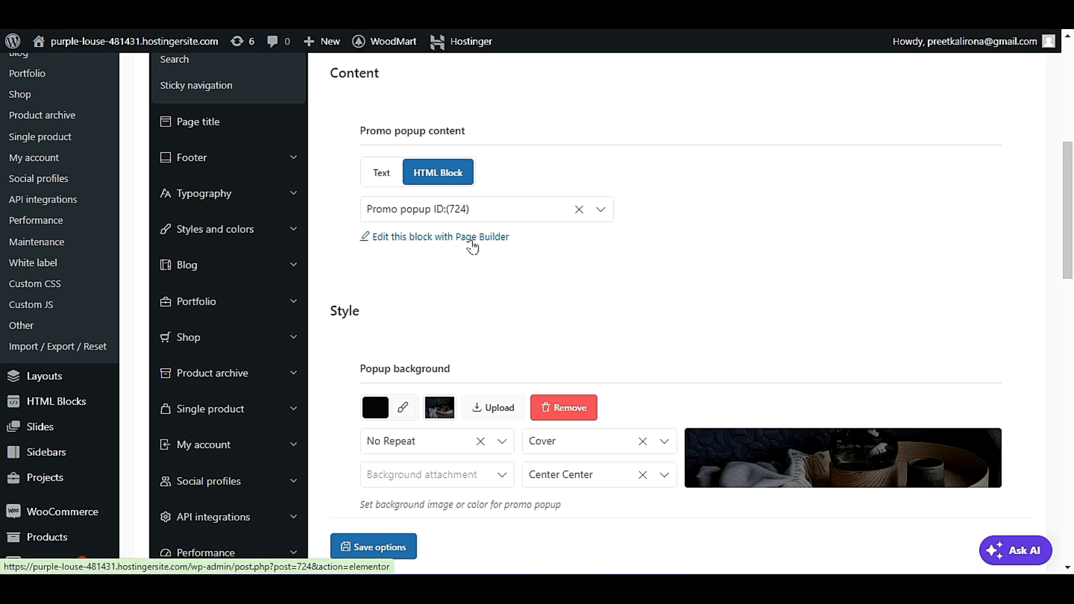
scroll(472, 247, "down", 2)
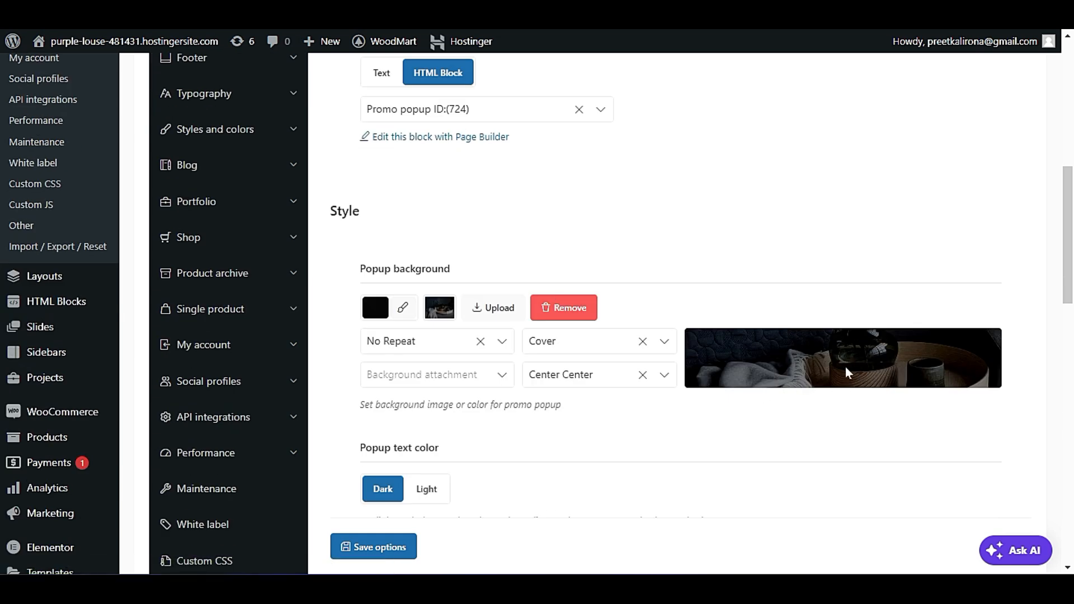
scroll(846, 369, "up", 3)
left_click(441, 288)
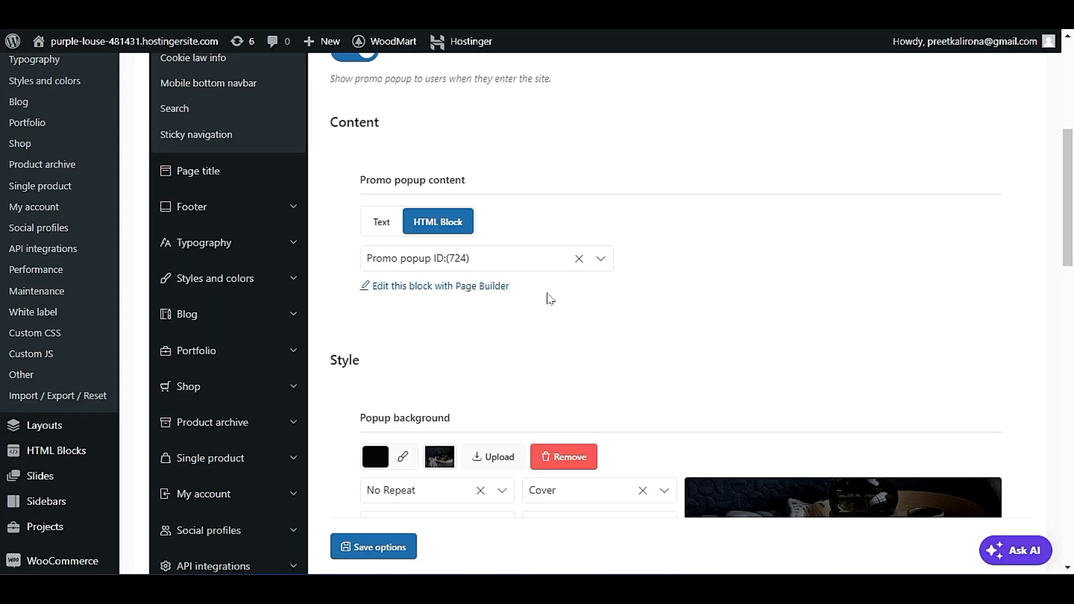
left_click(470, 287)
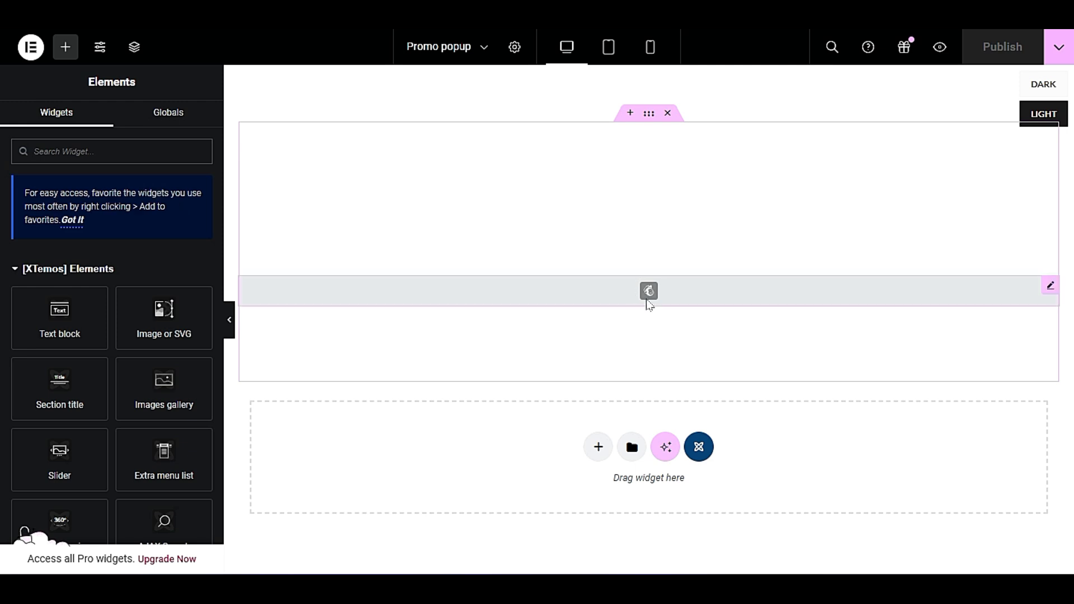
Select the Mailchimp element in the Promo popup layout and examine its form selection setting.
left_click(648, 302)
left_click(98, 236)
left_click(101, 259)
left_click(113, 239)
double_click(122, 82)
triple_click(122, 82)
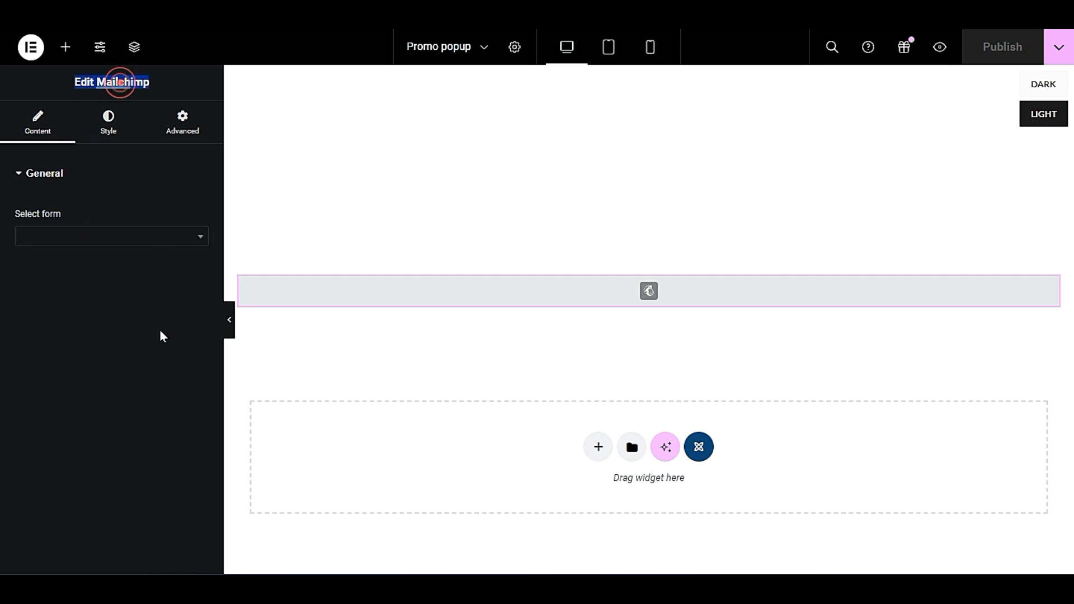
Switch the promo popup content to Text, enter "SALE SALE", and save the options.
left_click(528, 297)
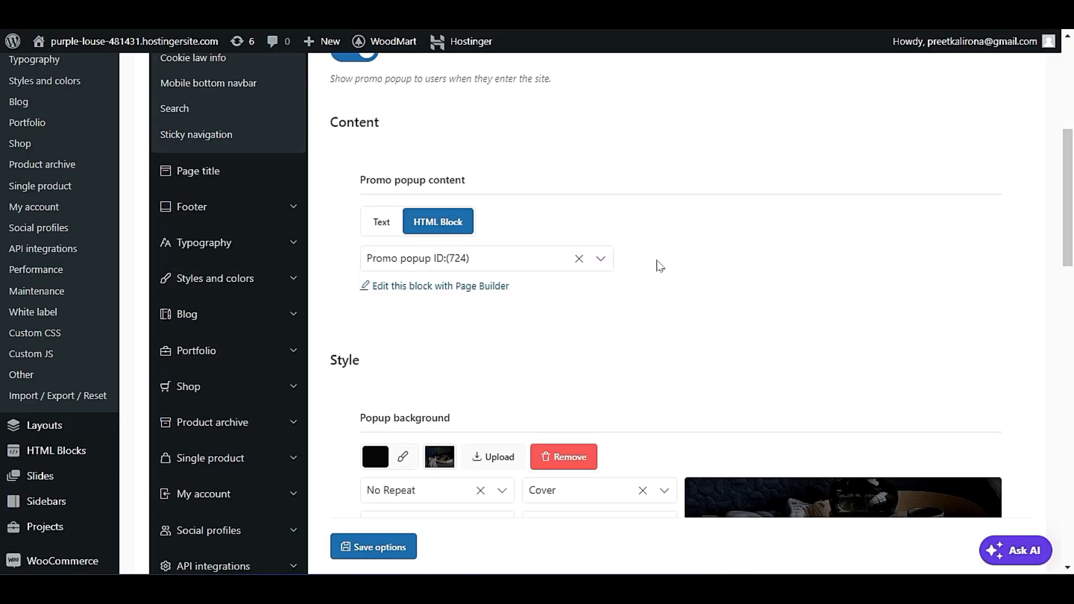
scroll(664, 312, "down", 5)
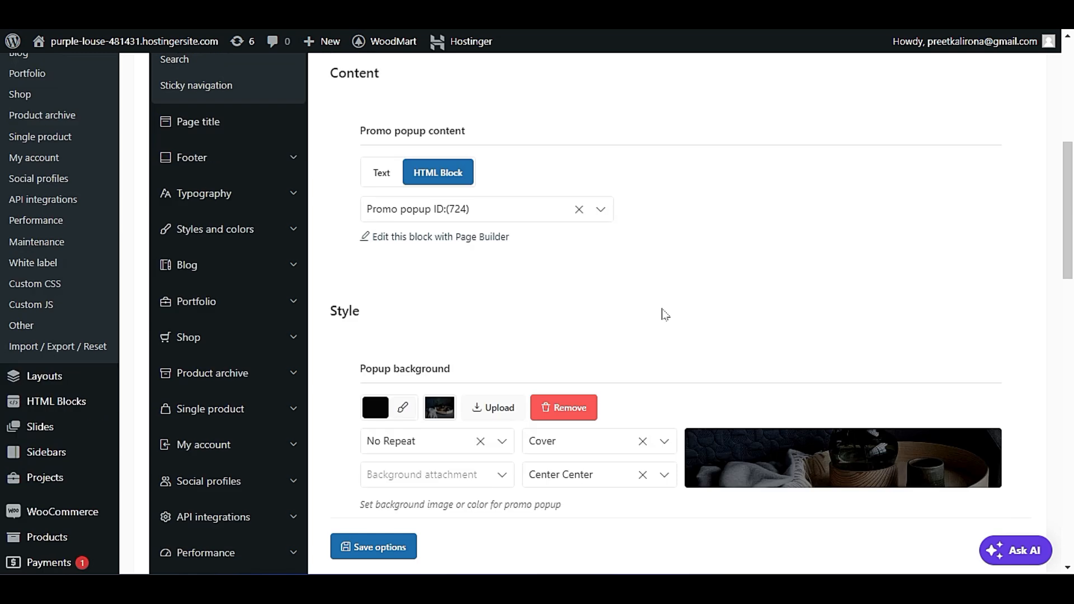
scroll(664, 312, "up", 4)
left_click(379, 172)
left_click(421, 239)
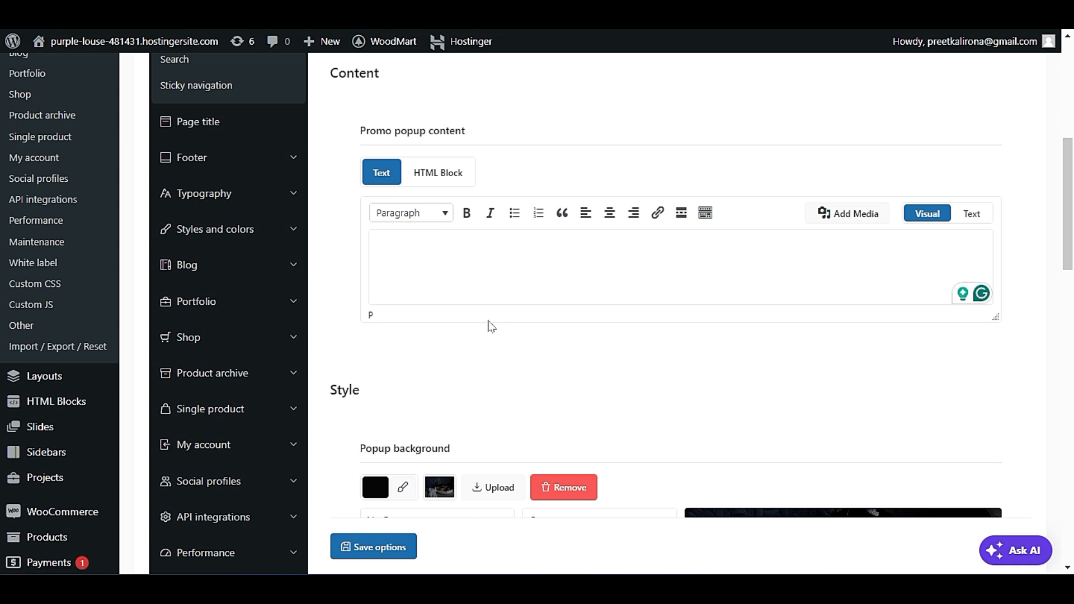
type("sAL")
key("BackSpace")
key("BackSpace")
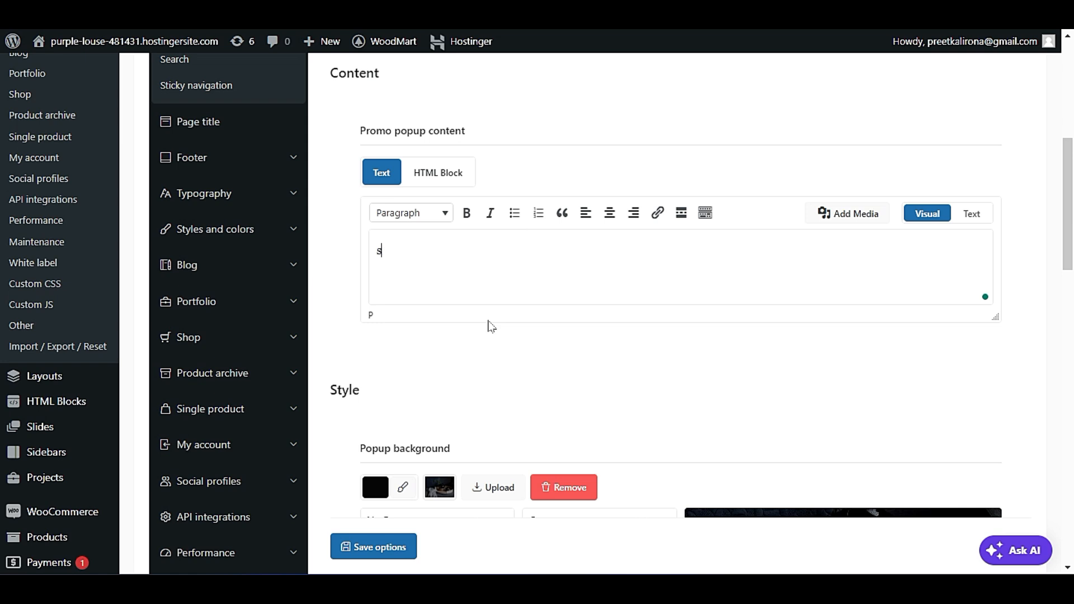
type("ALE SALE")
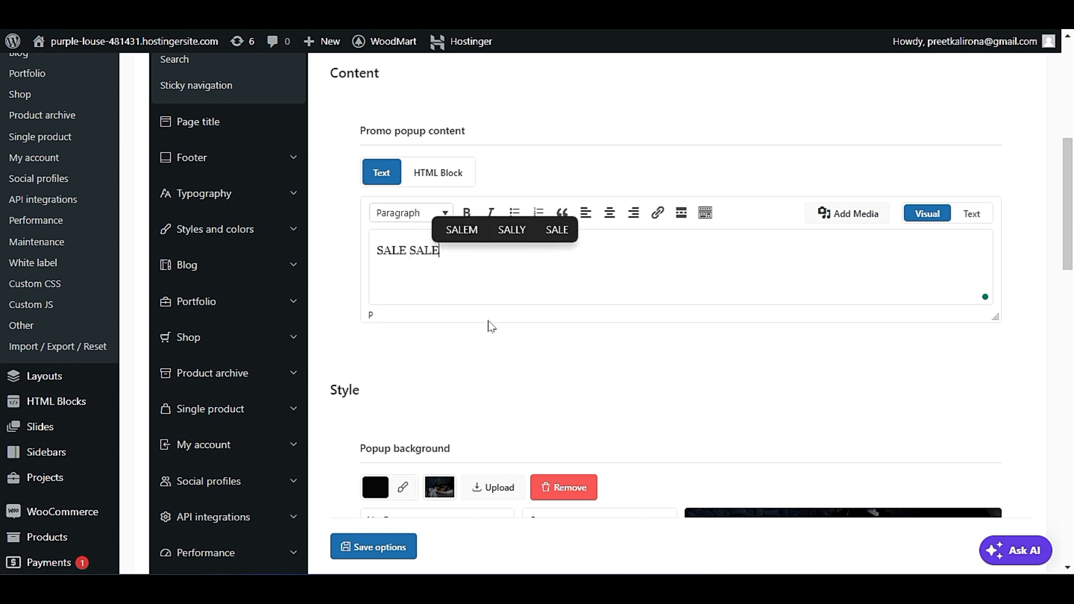
left_click(362, 546)
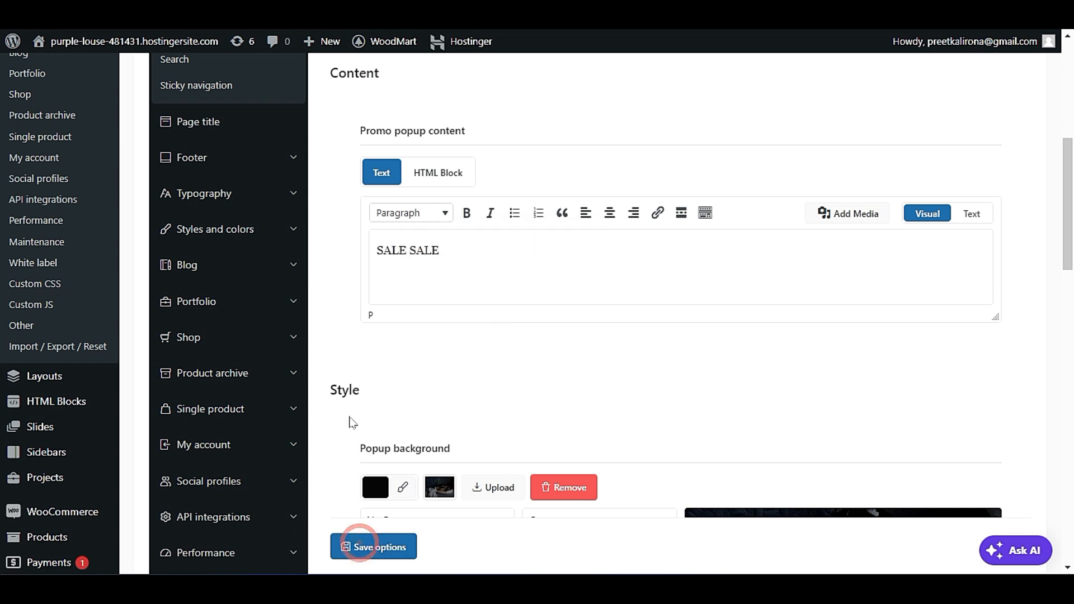
Browse the site's homepage from the hero slider through featured products and latest news to check for the promo popup.
scroll(353, 421, "down", 8)
scroll(351, 420, "down", 4)
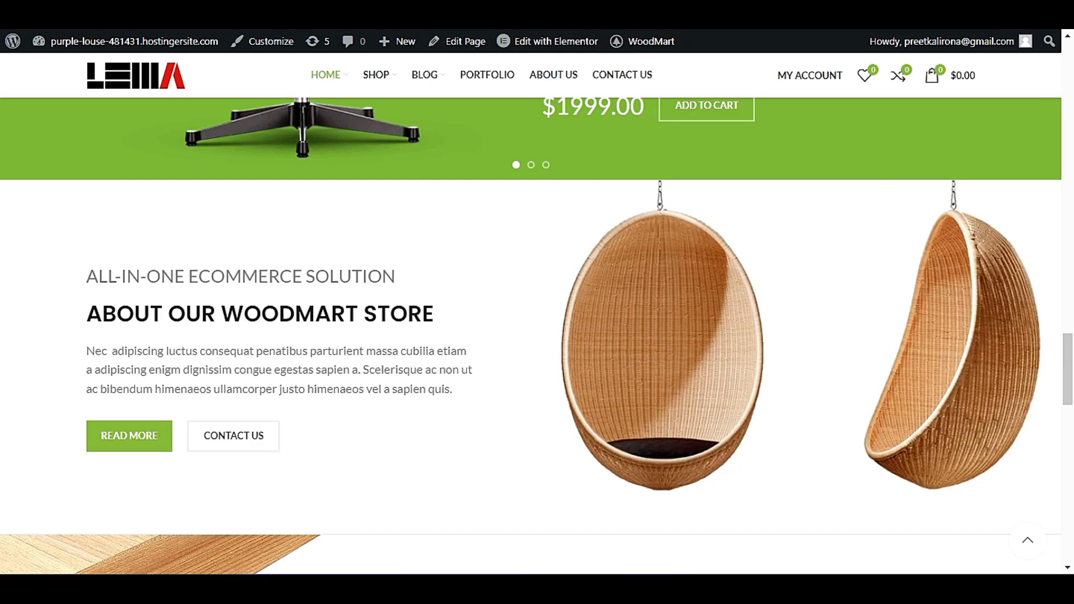
left_click(134, 74)
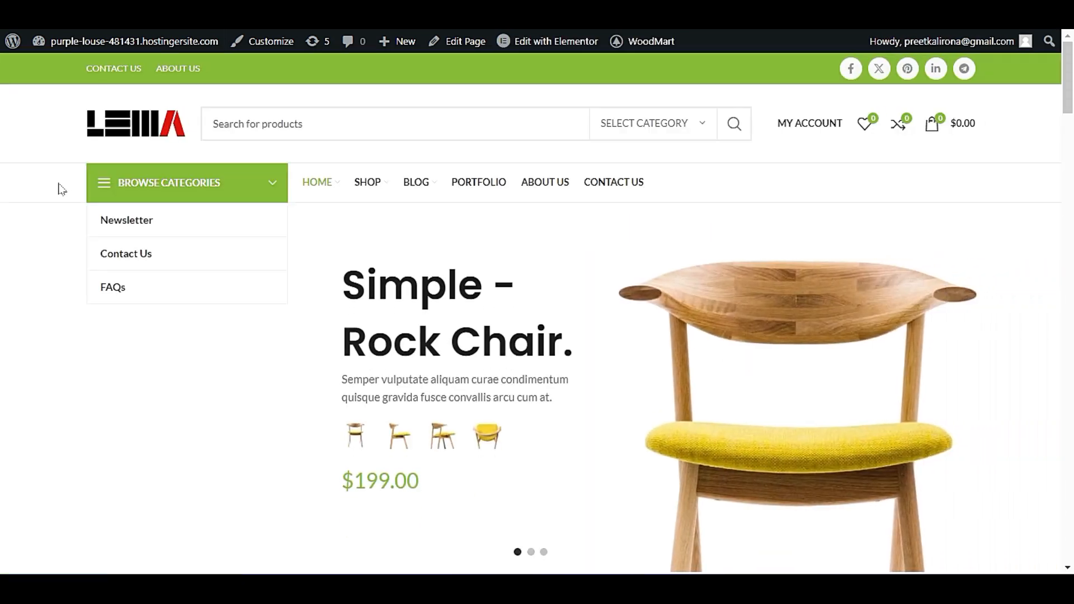
scroll(61, 189, "down", 9)
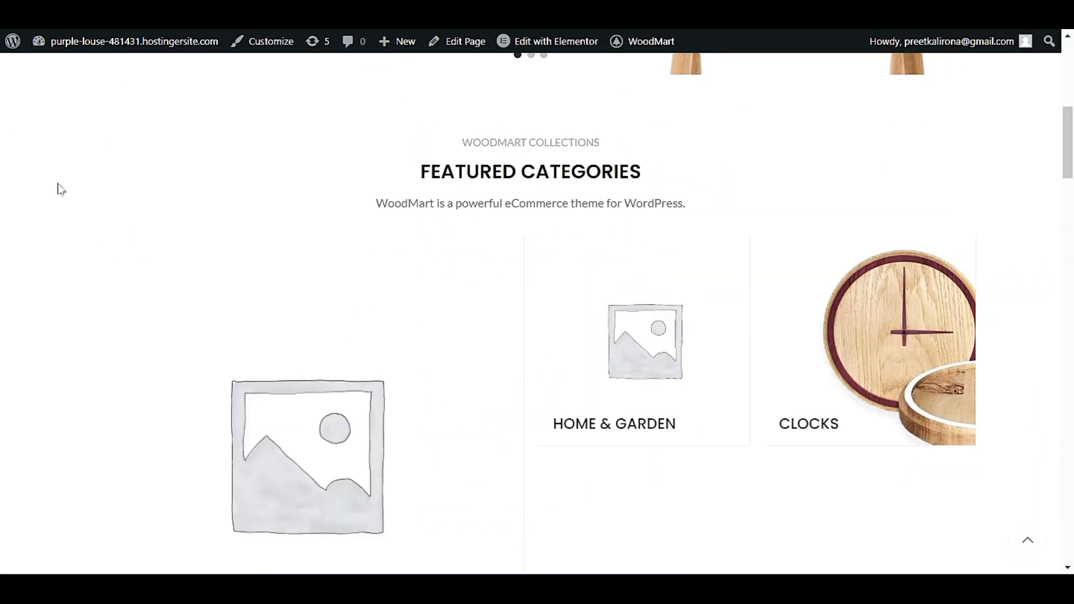
scroll(62, 188, "down", 18)
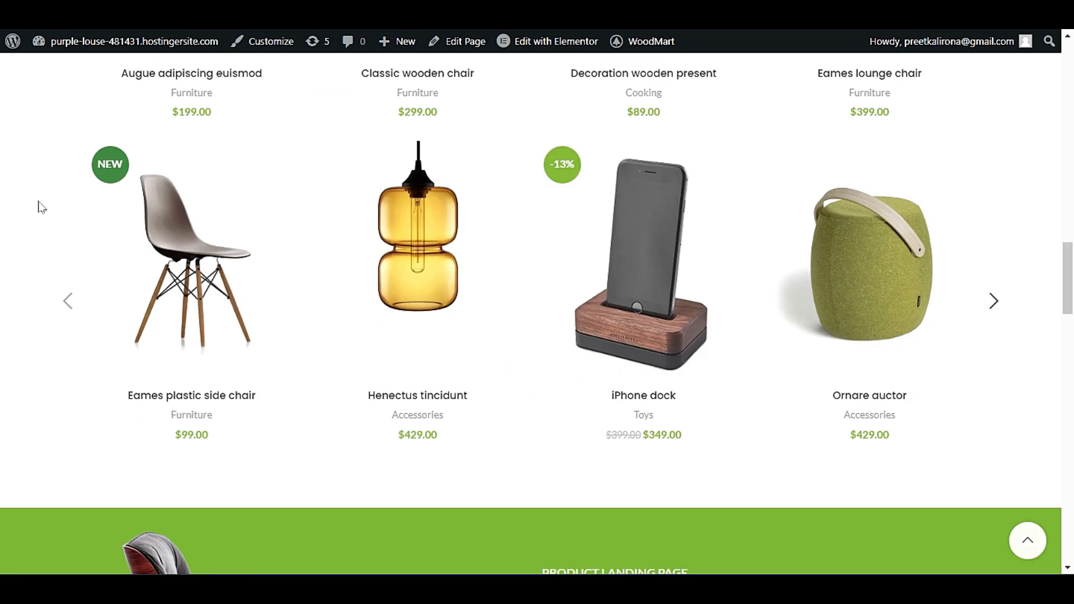
scroll(34, 211, "down", 14)
scroll(45, 197, "up", 14)
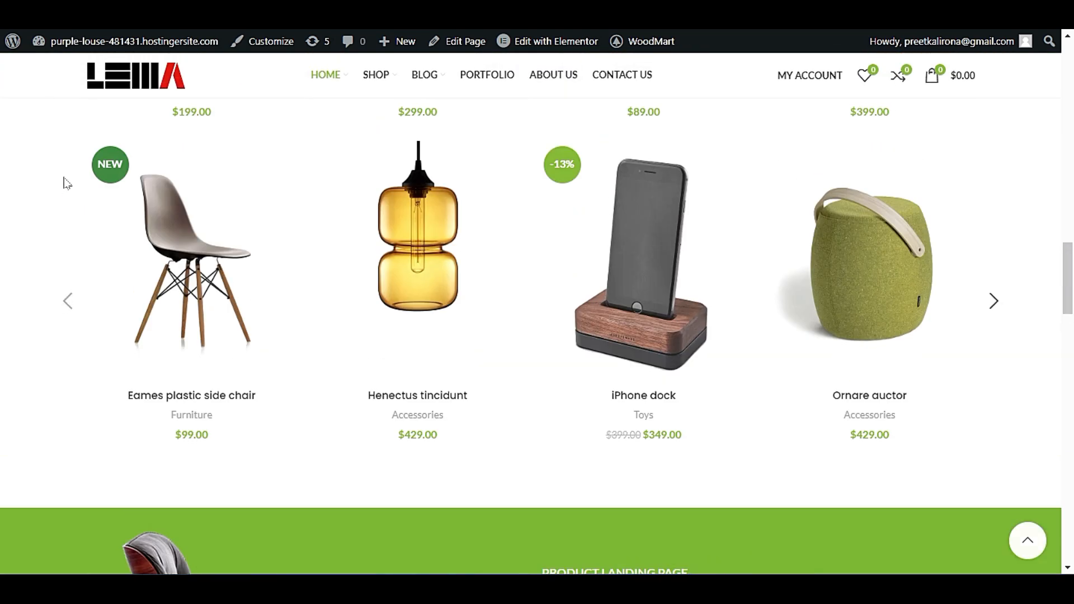
scroll(66, 183, "up", 20)
scroll(38, 160, "down", 7)
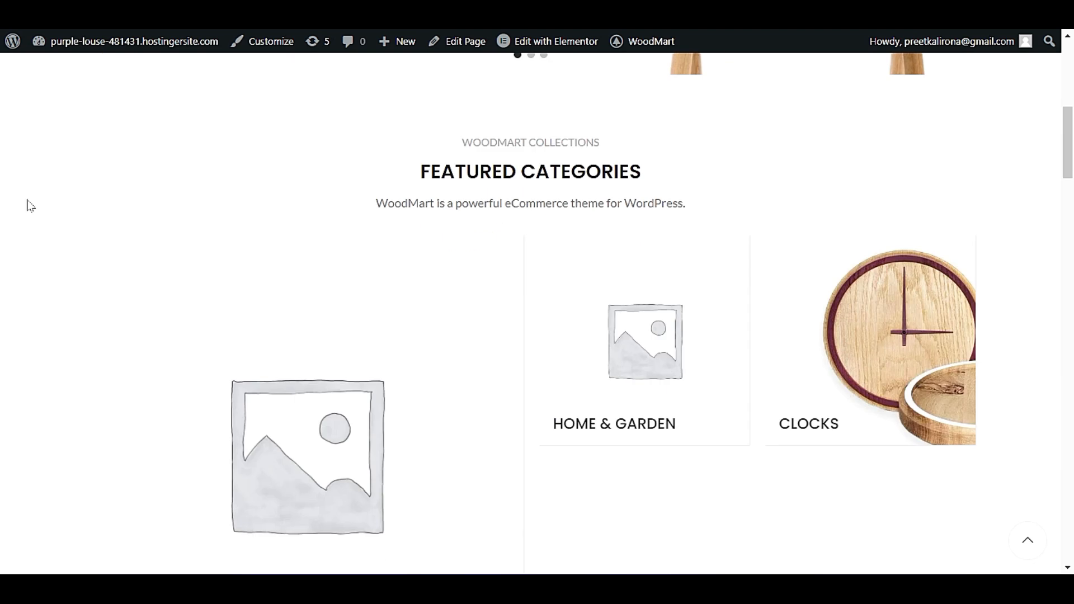
scroll(28, 184, "down", 20)
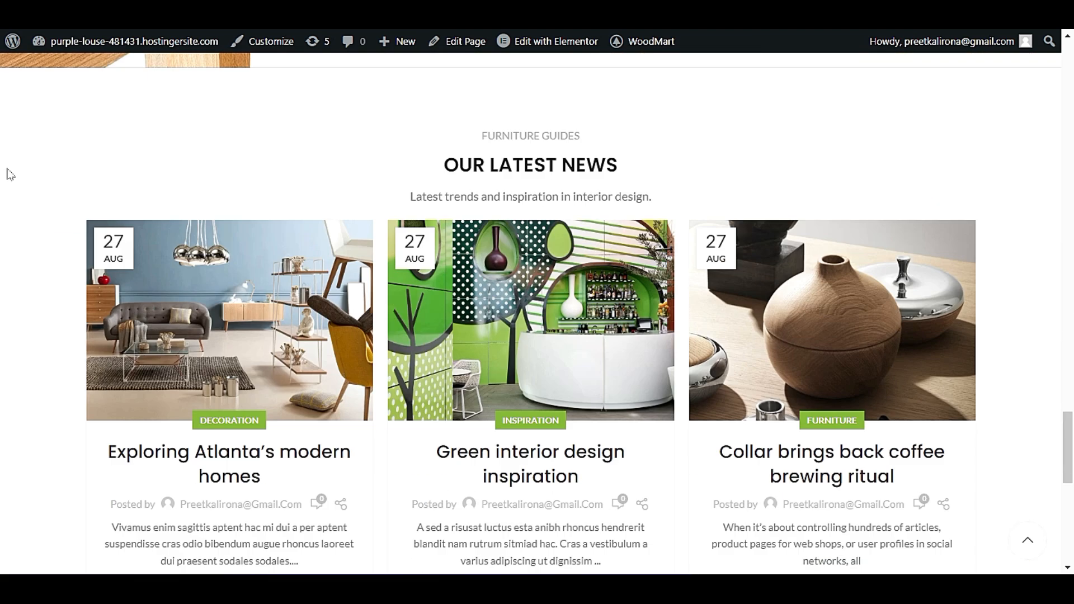
scroll(10, 174, "down", 8)
scroll(5, 185, "up", 12)
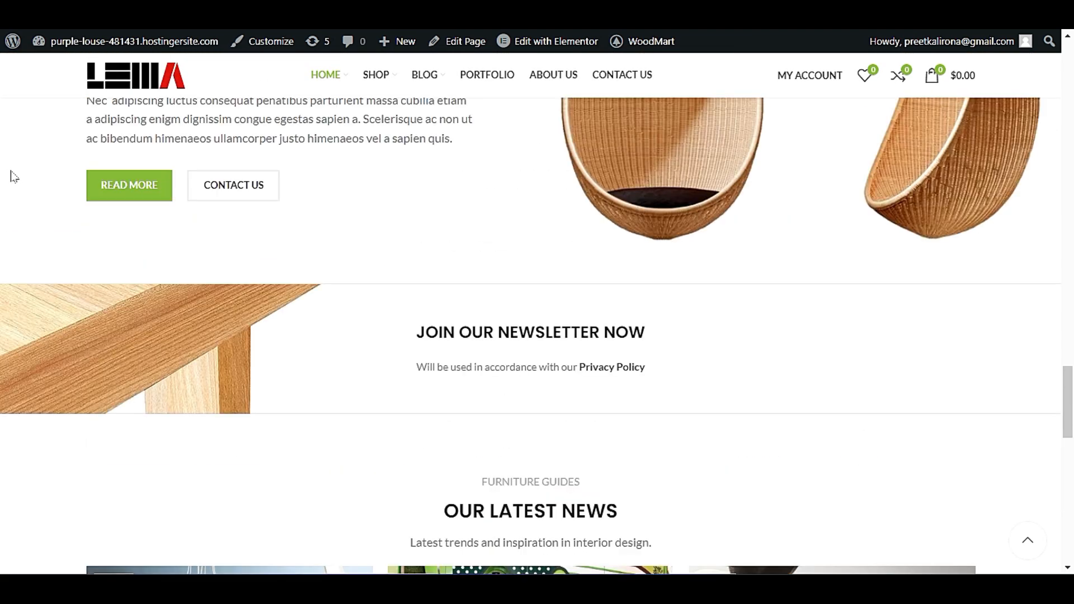
scroll(14, 177, "up", 10)
mouse_move(421, 80)
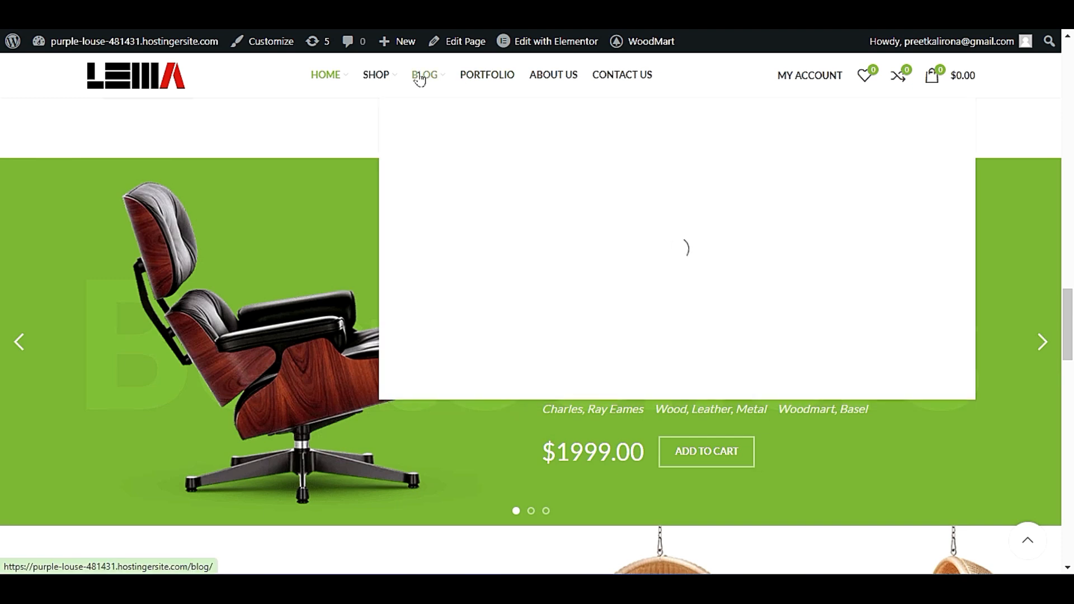
scroll(158, 168, "down", 5)
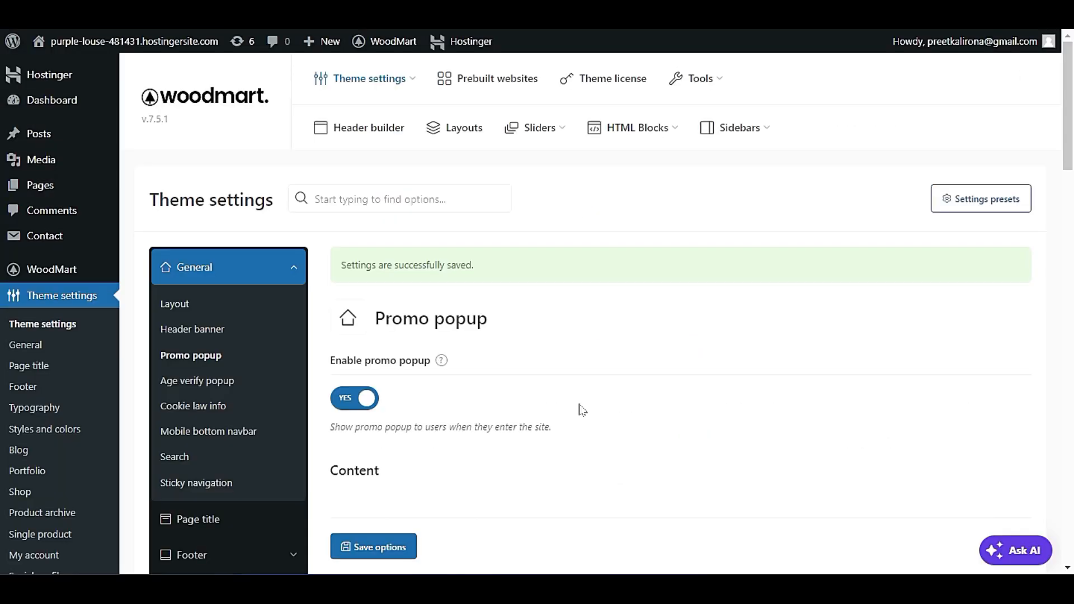
Review the promo popup's background, text color, width and padding options, and set the popup to show after user scroll.
scroll(582, 410, "down", 15)
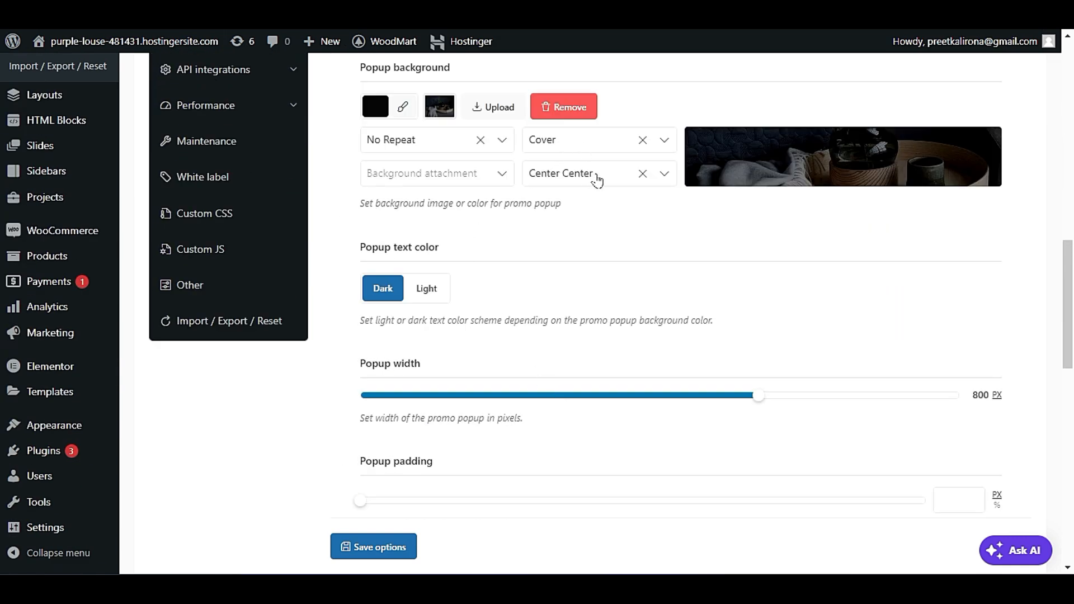
scroll(547, 268, "down", 4)
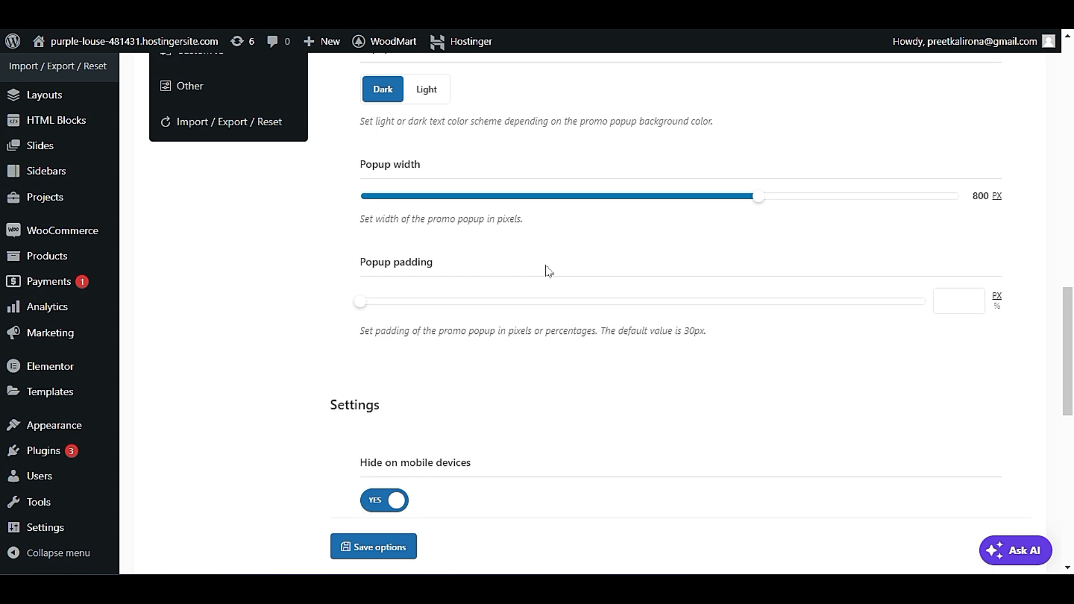
scroll(568, 249, "down", 6)
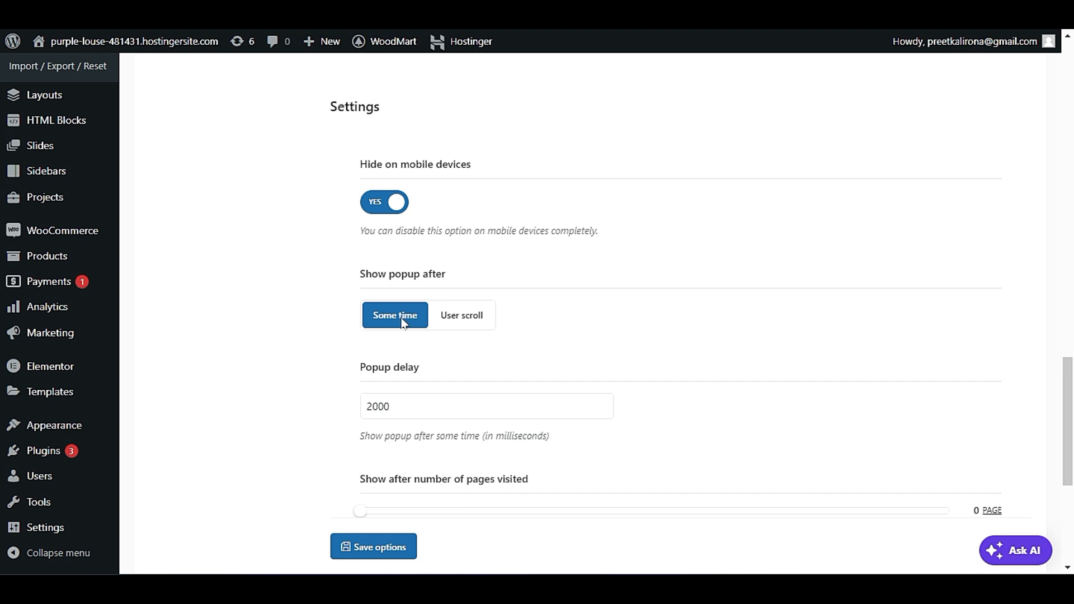
left_click(458, 320)
scroll(509, 367, "down", 3)
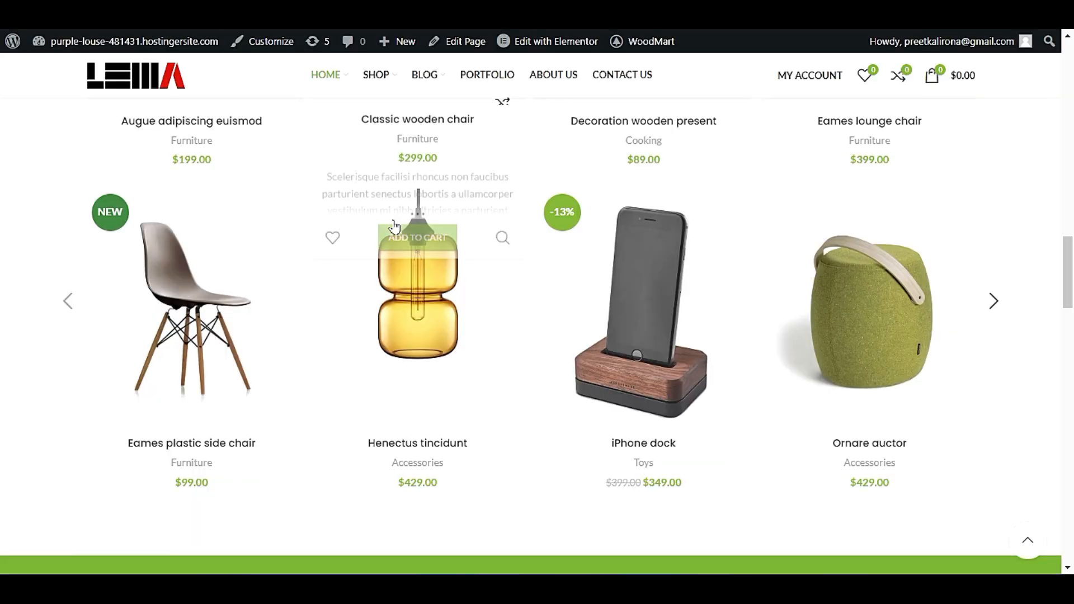
scroll(127, 330, "up", 10)
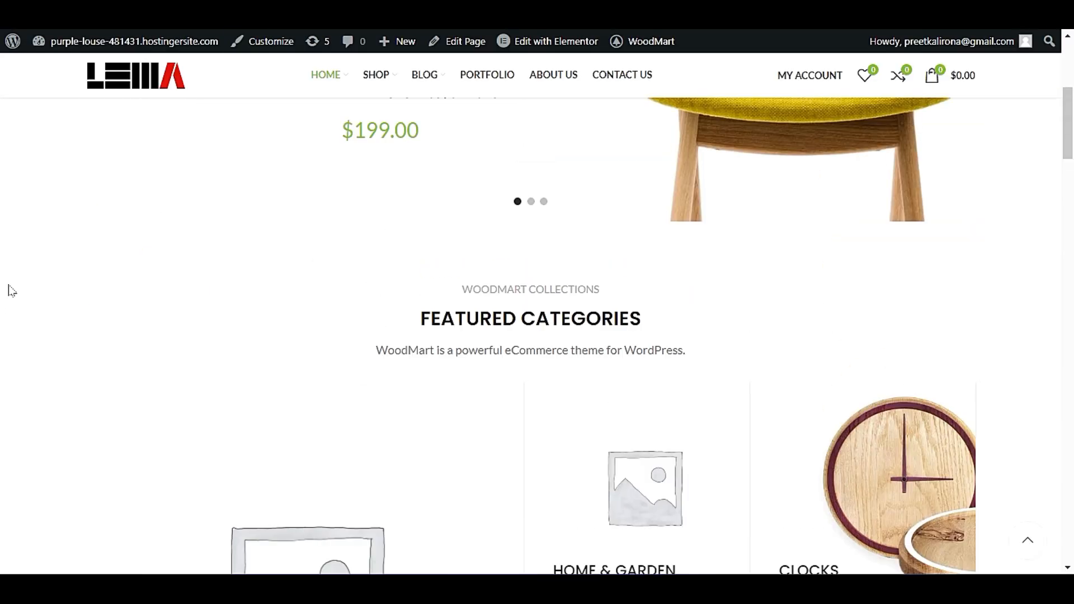
scroll(13, 290, "down", 10)
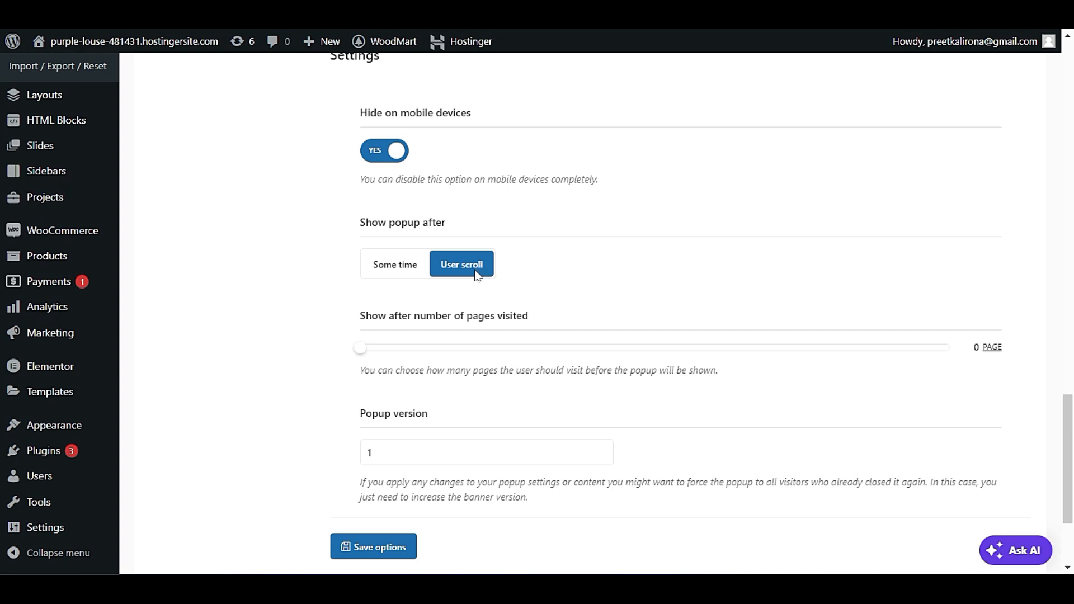
Set the promo popup to show after some time and select the popup delay value.
left_click(386, 270)
left_click(397, 258)
double_click(396, 258)
left_click(534, 285)
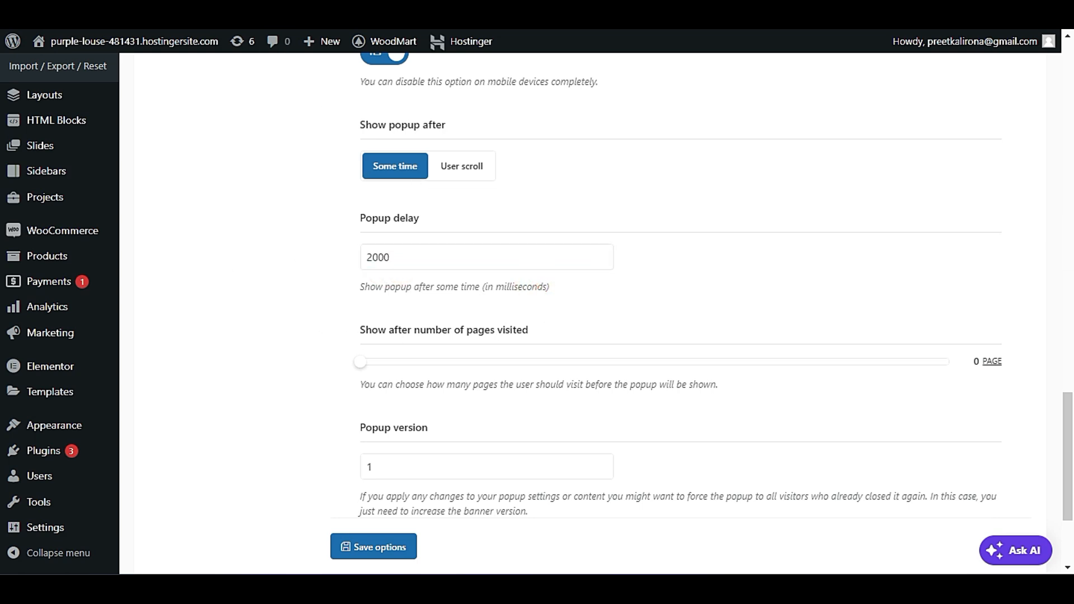
double_click(419, 257)
left_click(326, 312)
double_click(440, 257)
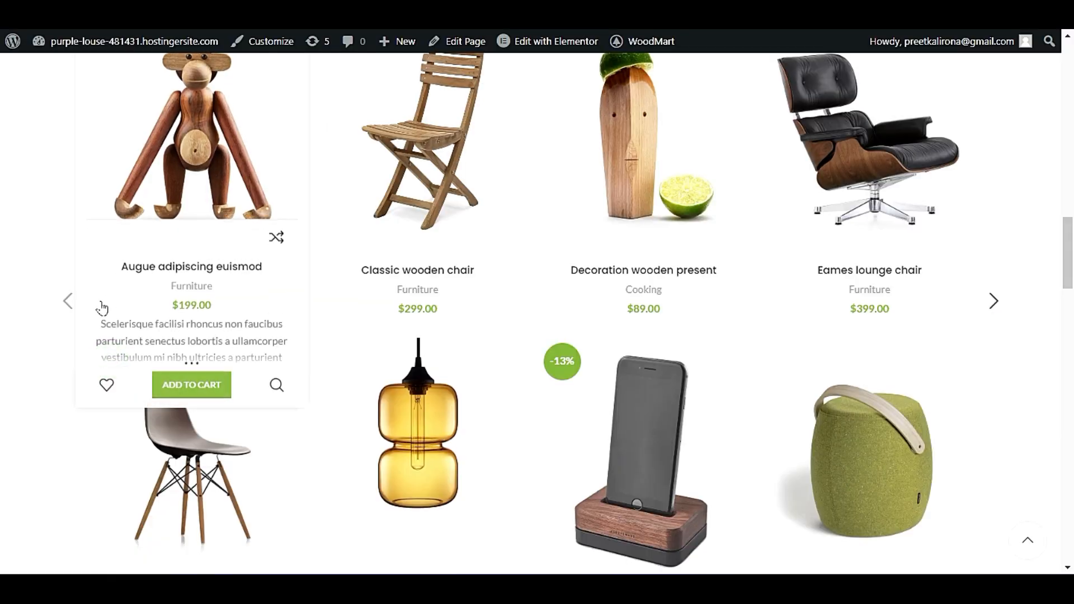
Browse the homepage down to the footer and back up to check the promo popup's timing.
scroll(84, 305, "up", 10)
scroll(85, 332, "down", 5)
scroll(85, 332, "down", 10)
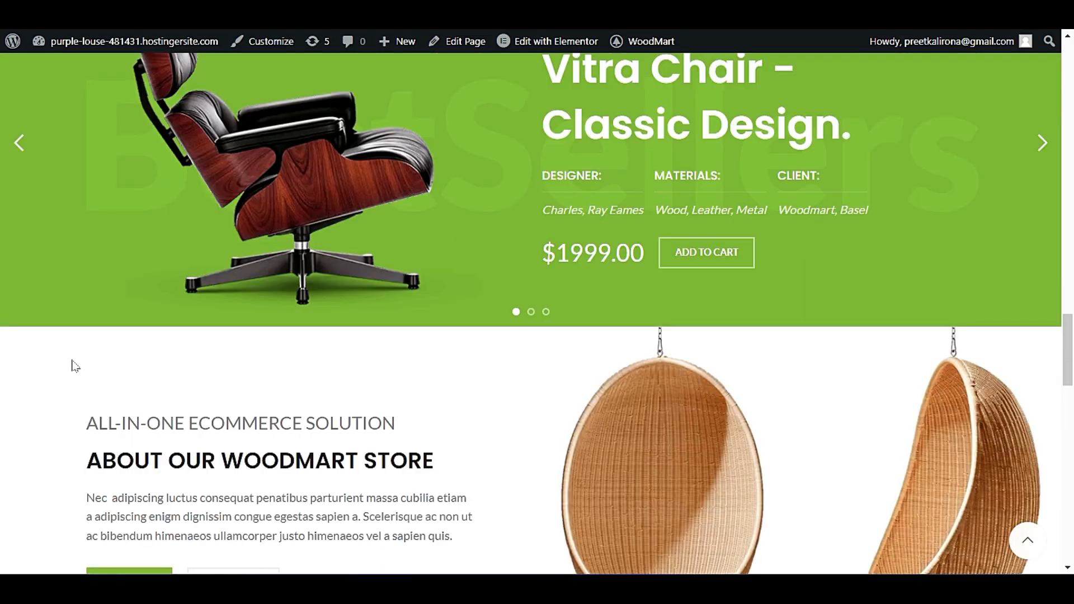
scroll(76, 366, "down", 15)
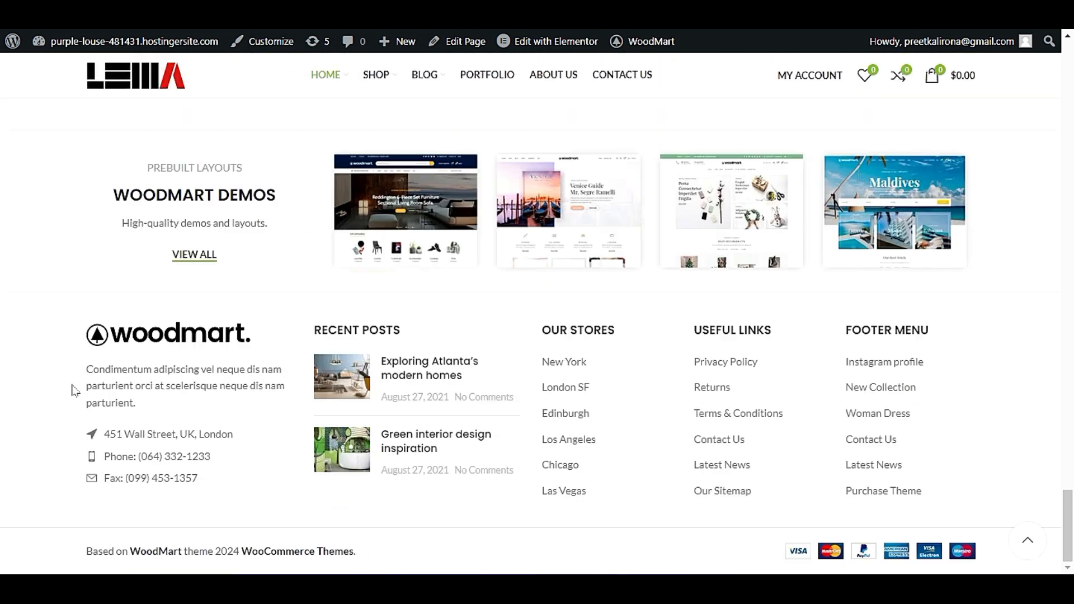
scroll(75, 390, "up", 15)
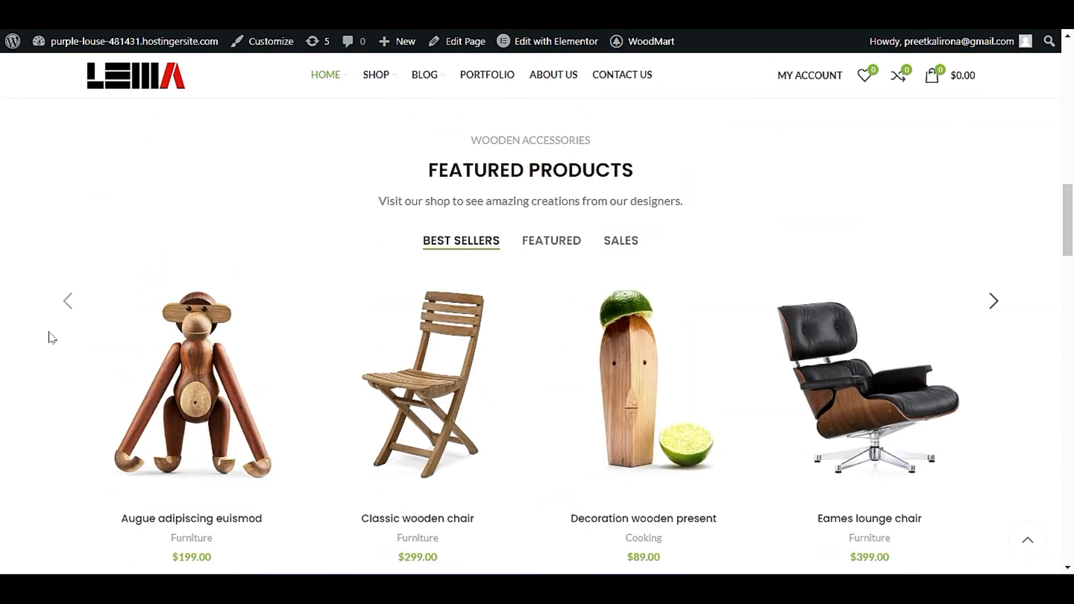
scroll(52, 336, "up", 10)
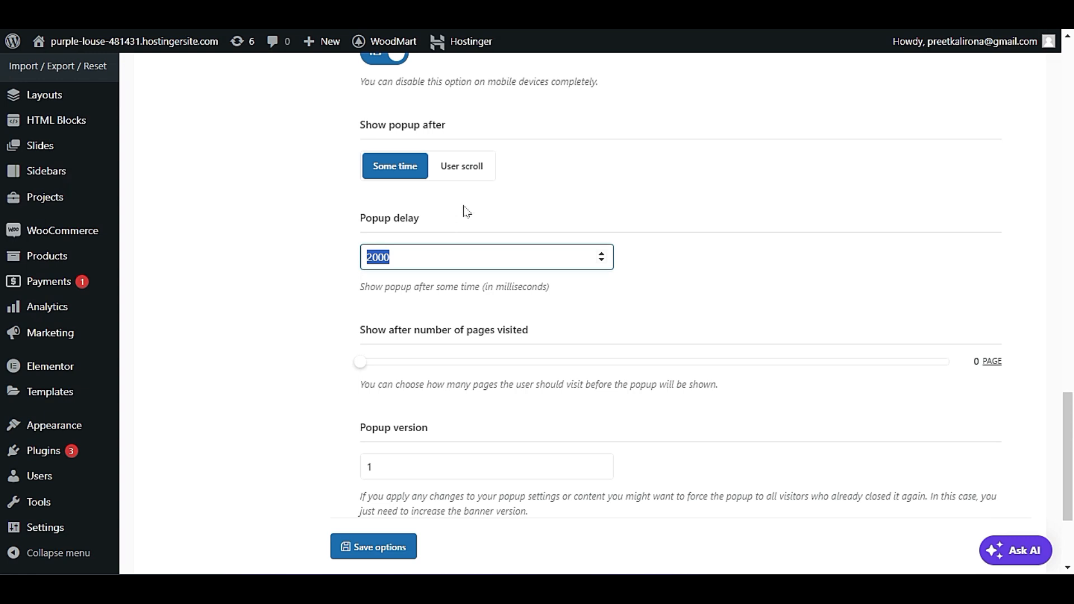
Switch the promo popup trigger back to user scroll and review the number of pages visited and popup version settings.
left_click(462, 162)
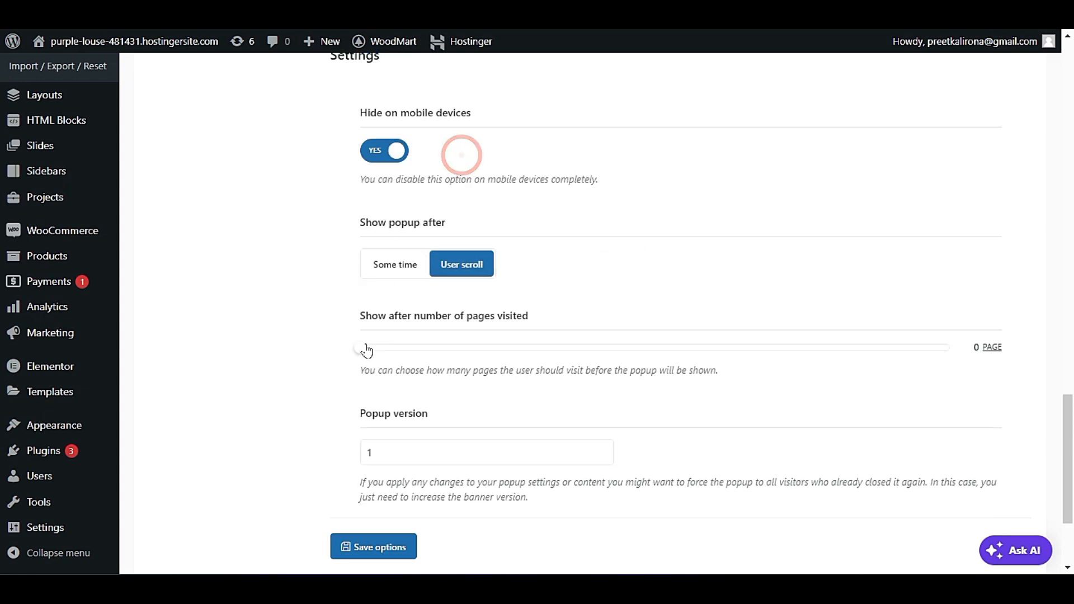
scroll(353, 358, "down", 3)
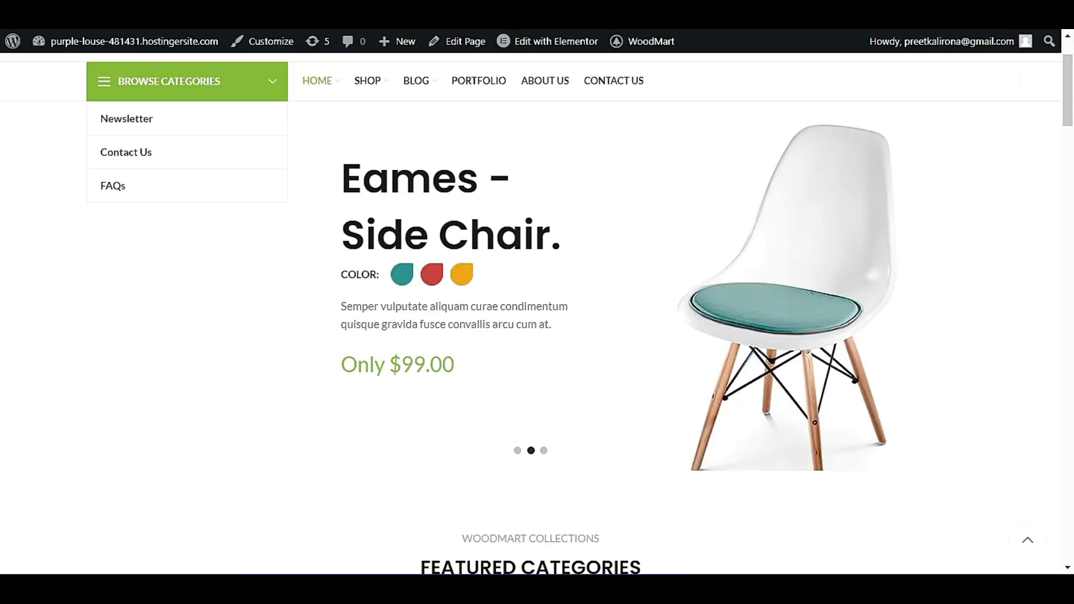
scroll(577, 263, "up", 2)
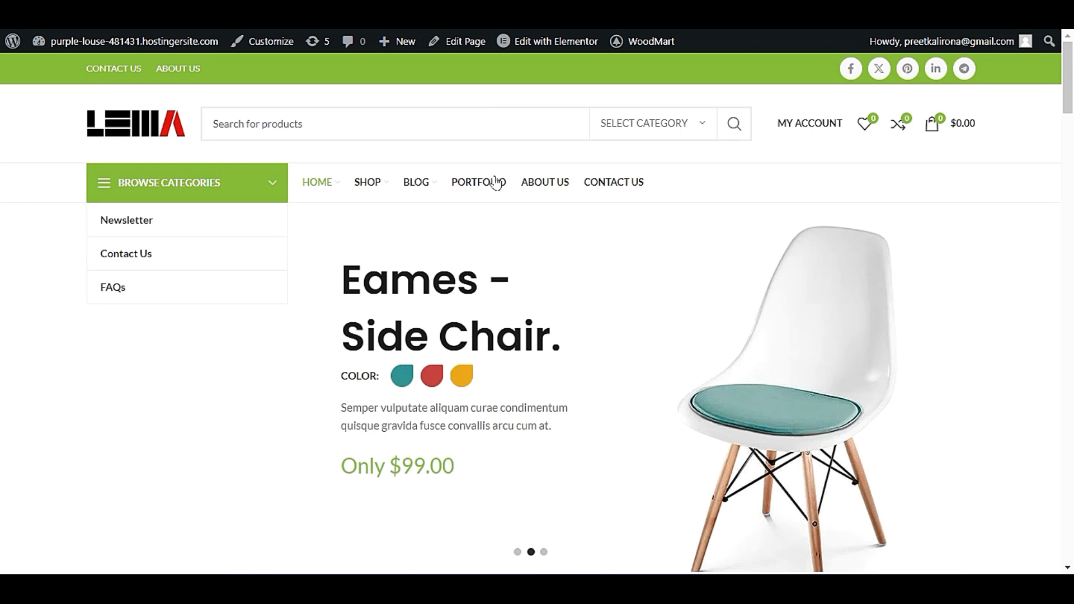
Open the site's About Us page, look through its content, and reload the page through its navigation link.
left_click(552, 183)
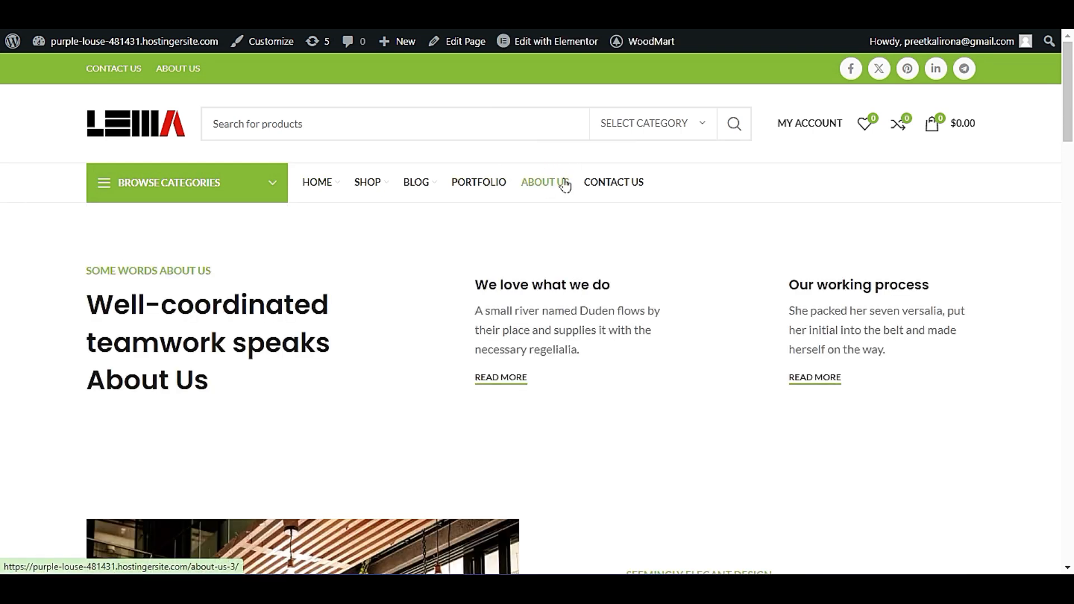
scroll(669, 330, "down", 5)
scroll(677, 370, "down", 5)
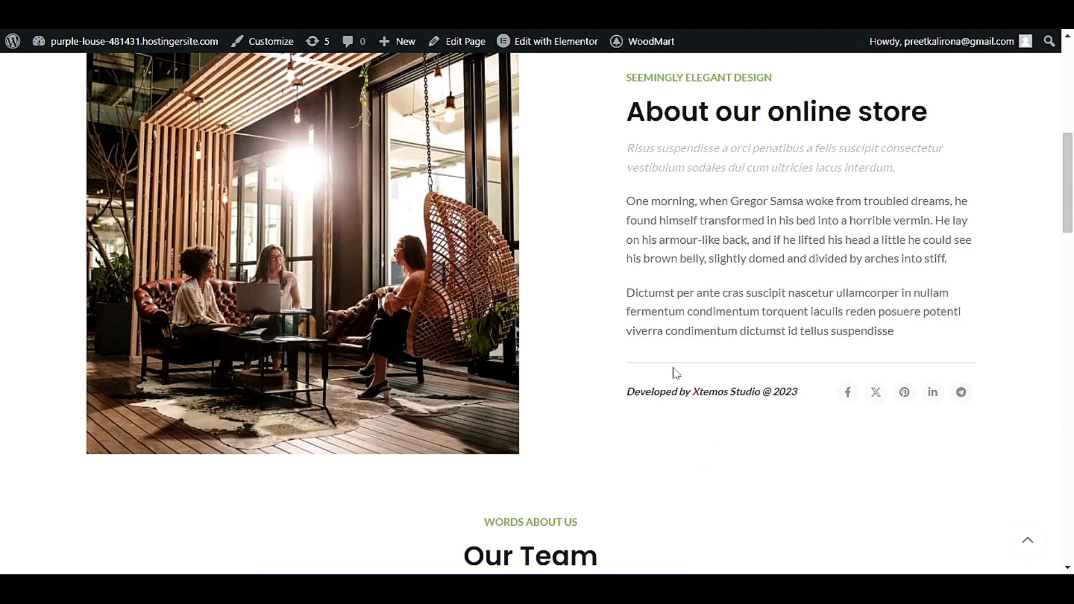
scroll(573, 398, "up", 10)
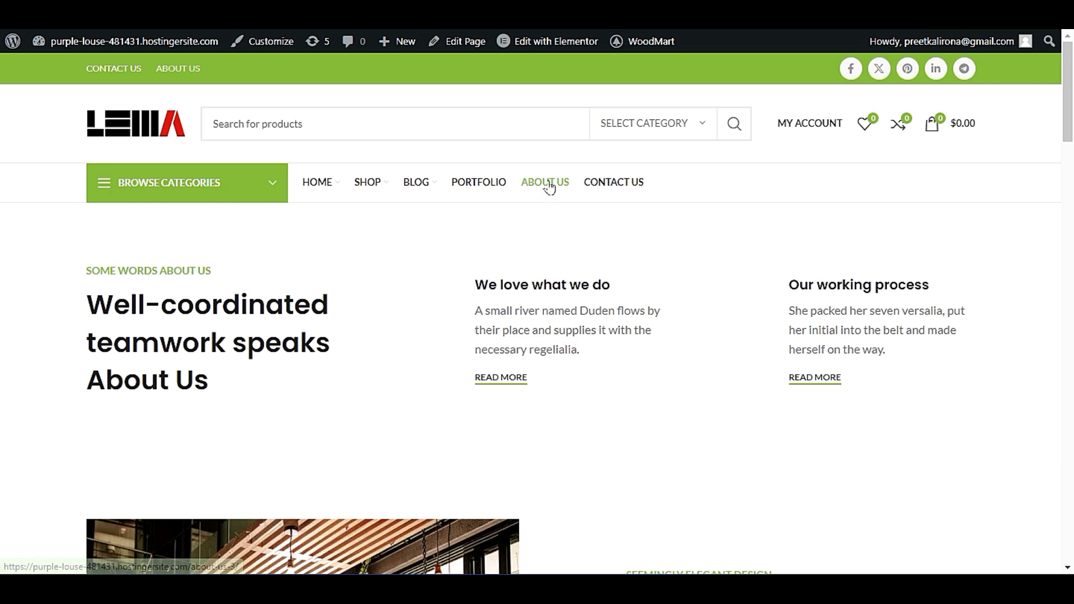
left_click(547, 182)
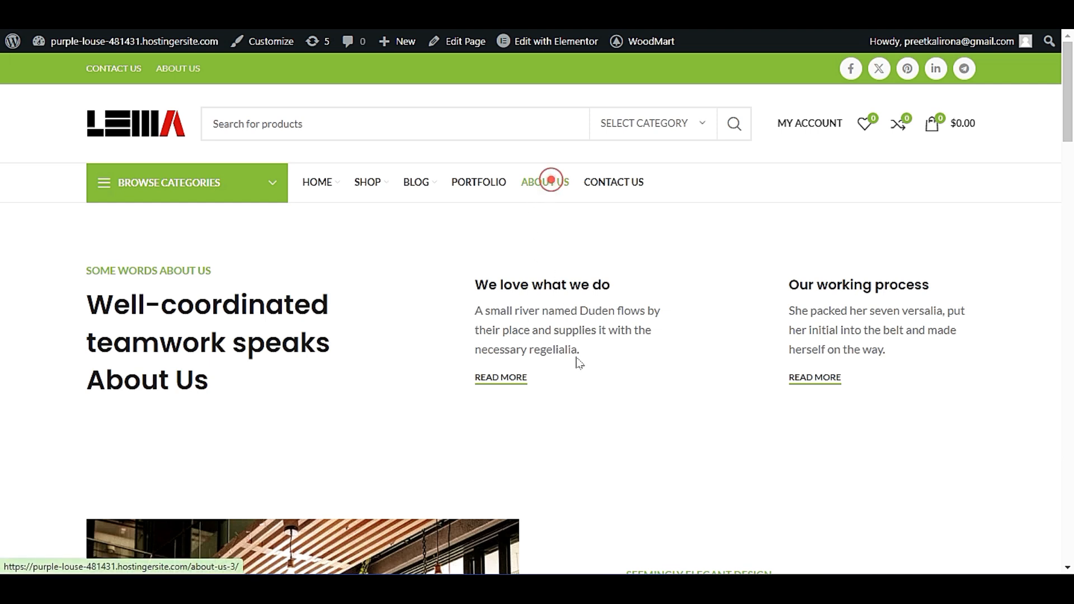
Review the promo popup's pages visited, mobile and style settings, and save the theme options with the user scroll trigger.
scroll(578, 307, "down", 18)
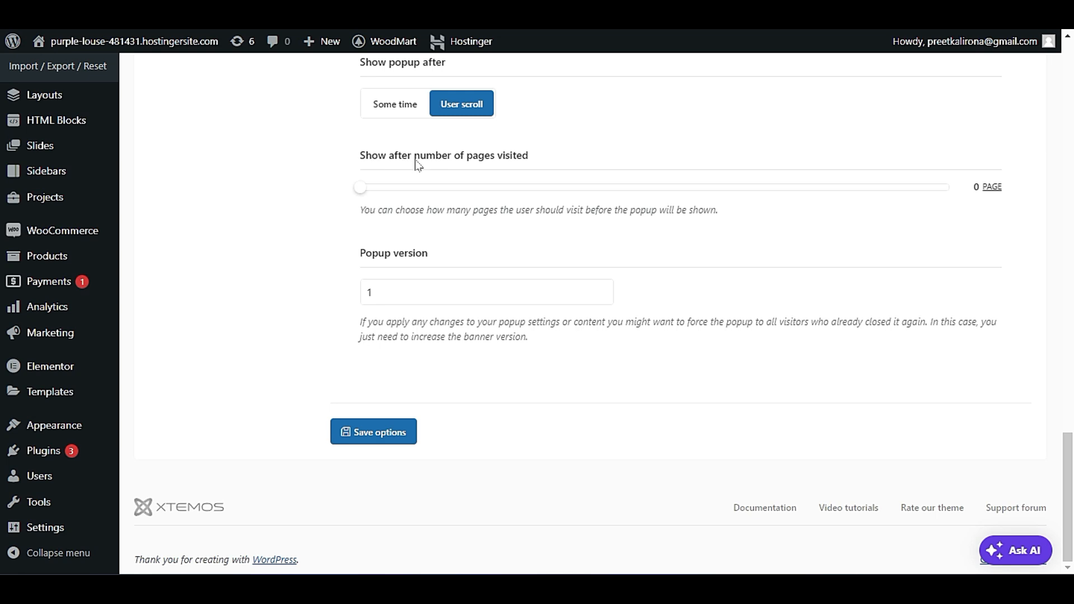
left_click_drag(361, 188, 297, 218)
left_click_drag(415, 211, 461, 212)
left_click(989, 190)
scroll(405, 329, "up", 4)
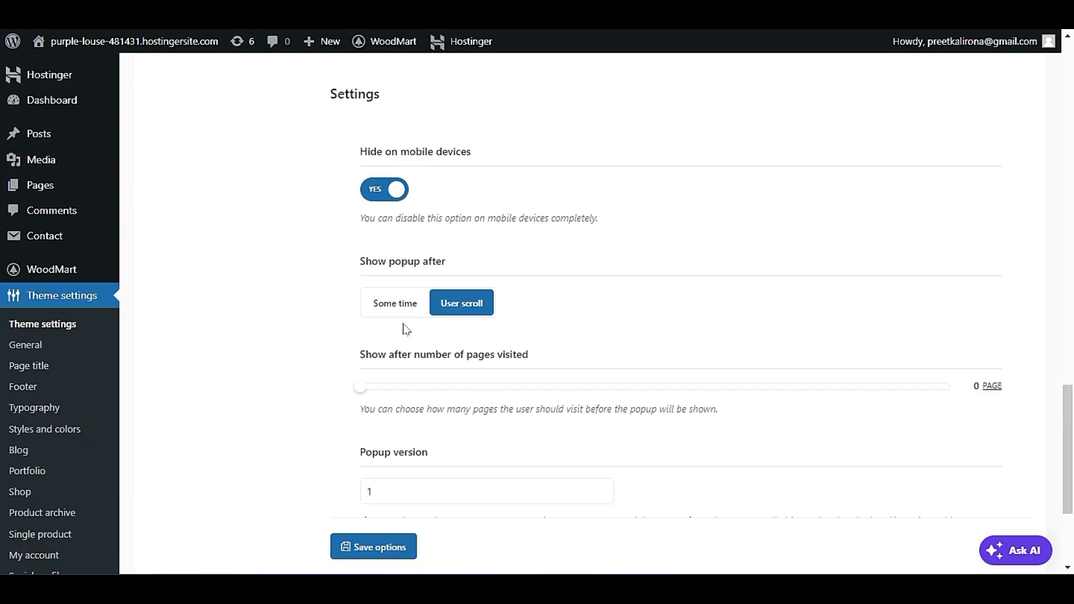
scroll(406, 336, "down", 3)
scroll(406, 339, "up", 3)
scroll(389, 198, "up", 4)
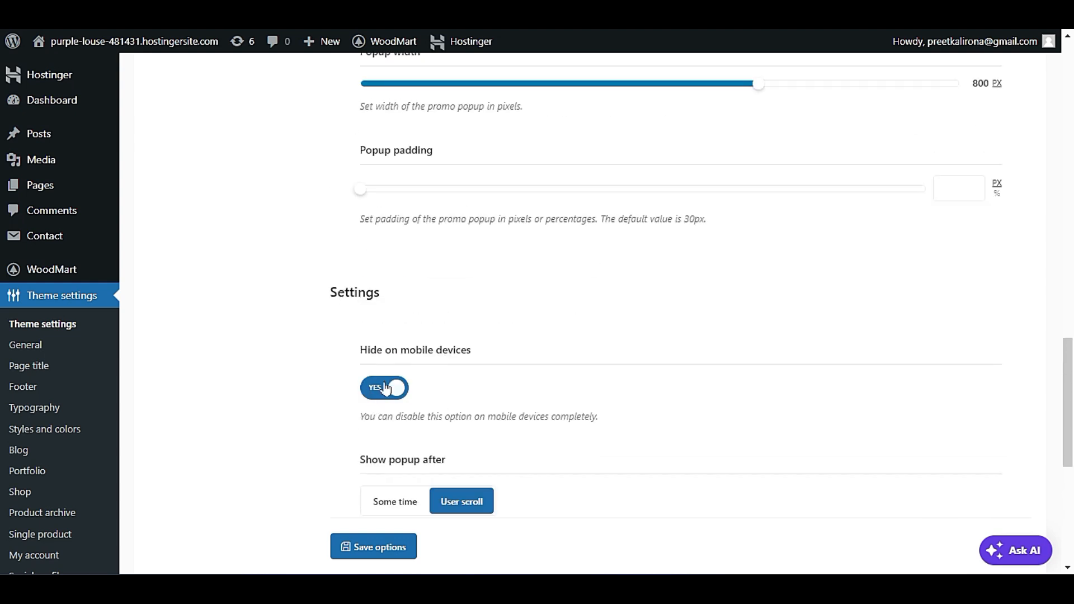
scroll(410, 317, "down", 3)
scroll(369, 417, "up", 12)
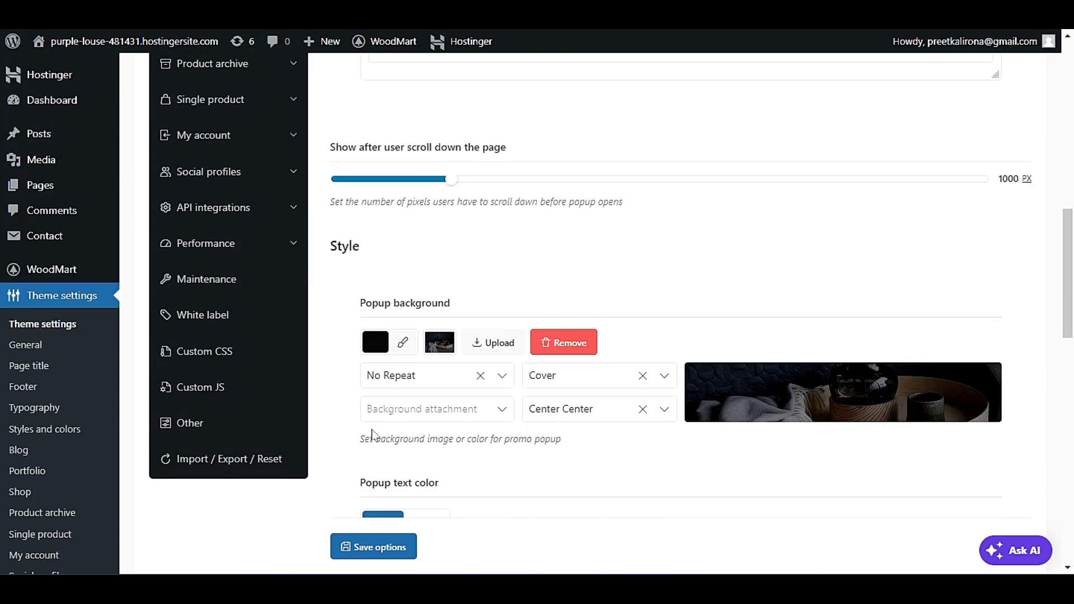
scroll(373, 435, "down", 15)
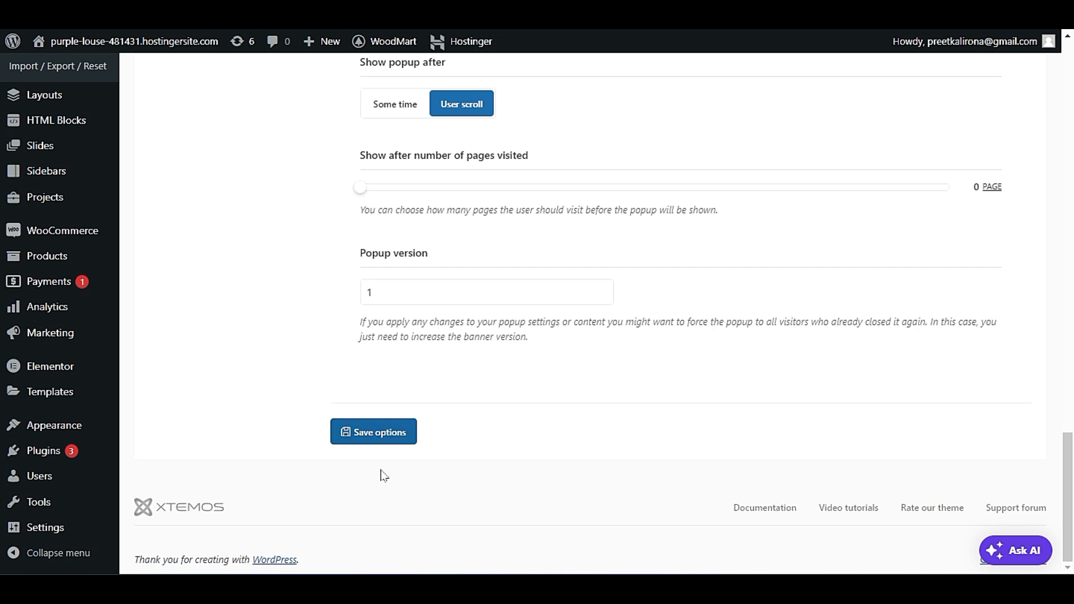
left_click(393, 433)
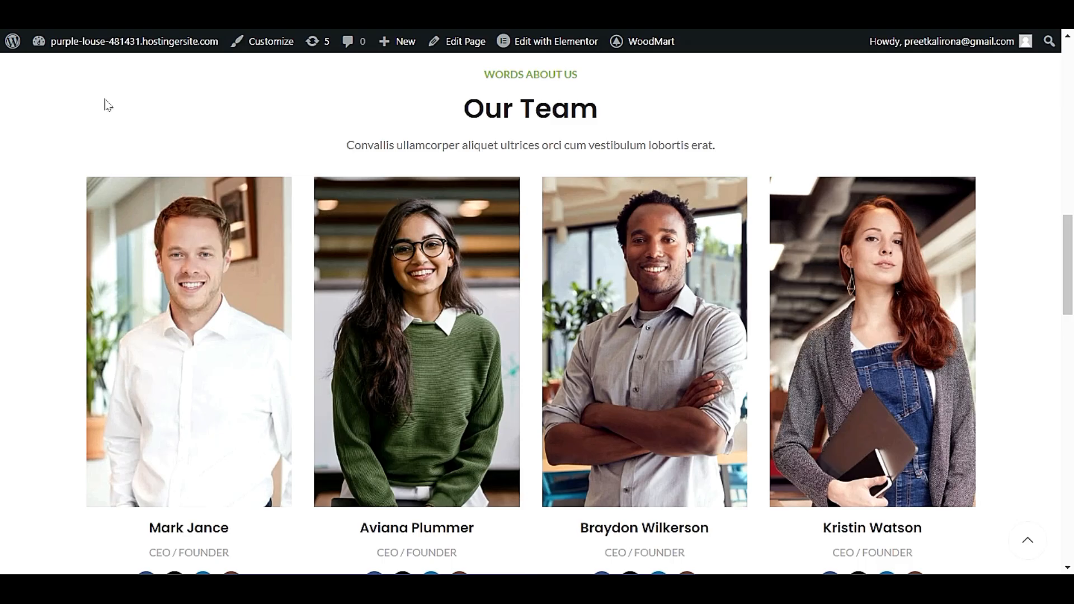
right_click(108, 105)
left_click(139, 156)
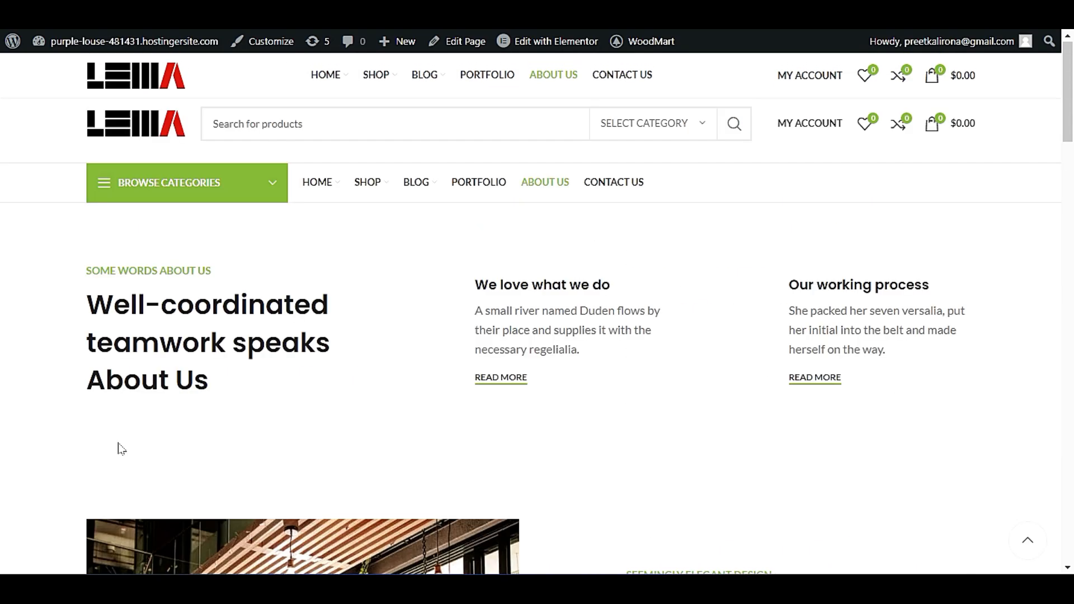
Browse the site's About Us page down to the footer and back up to check for the promo popup.
scroll(113, 113, "down", 8)
scroll(58, 379, "up", 8)
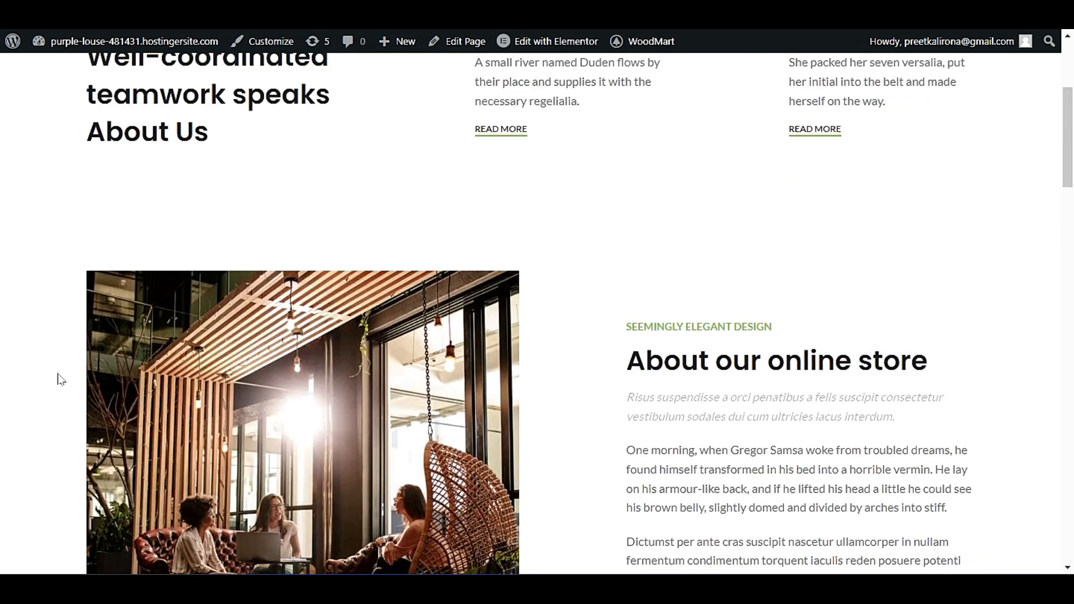
scroll(57, 385, "down", 5)
scroll(60, 384, "down", 18)
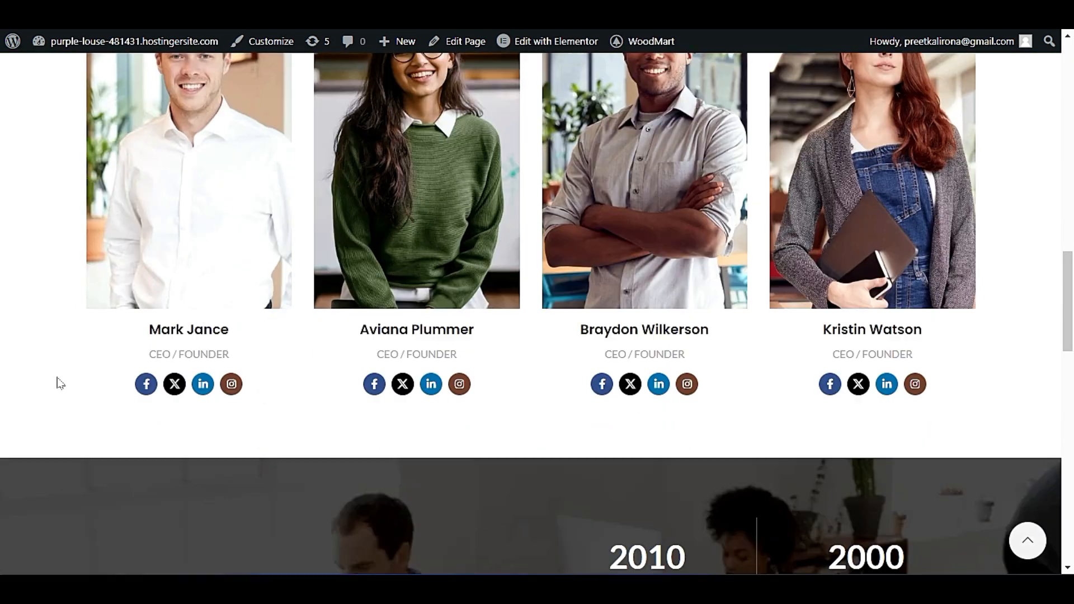
scroll(77, 396, "down", 10)
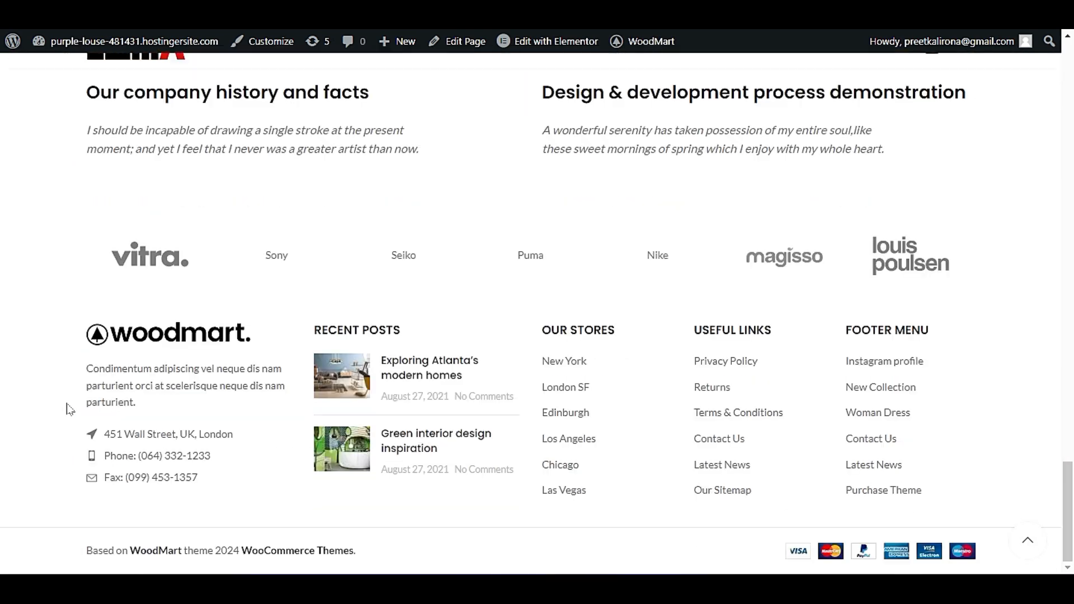
scroll(70, 408, "up", 10)
scroll(67, 414, "up", 4)
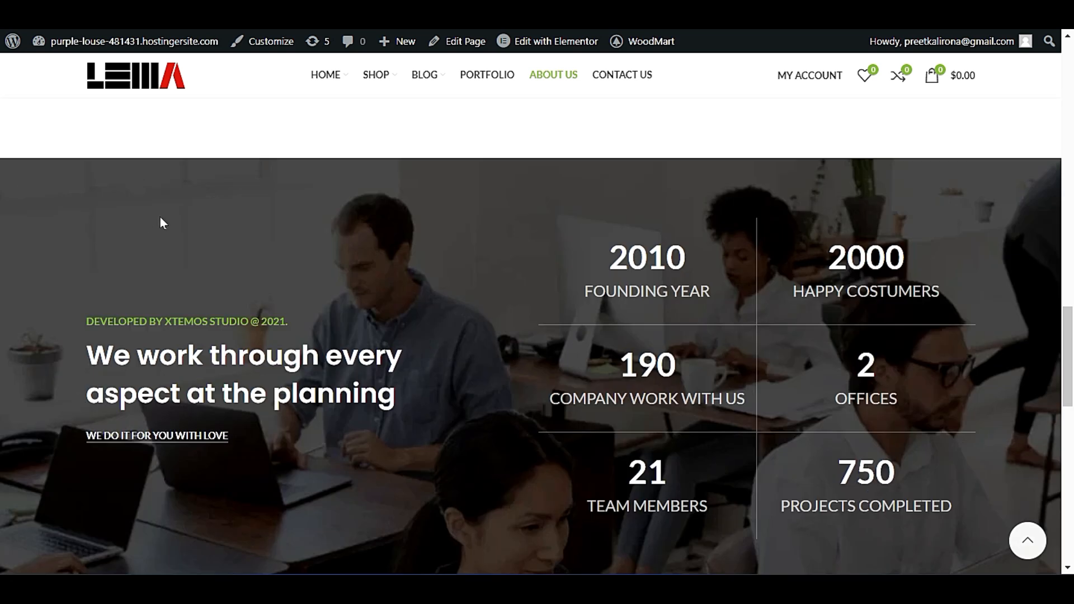
Open the site's homepage and browse through its sections to check whether the promo popup appears on scroll.
left_click(140, 75)
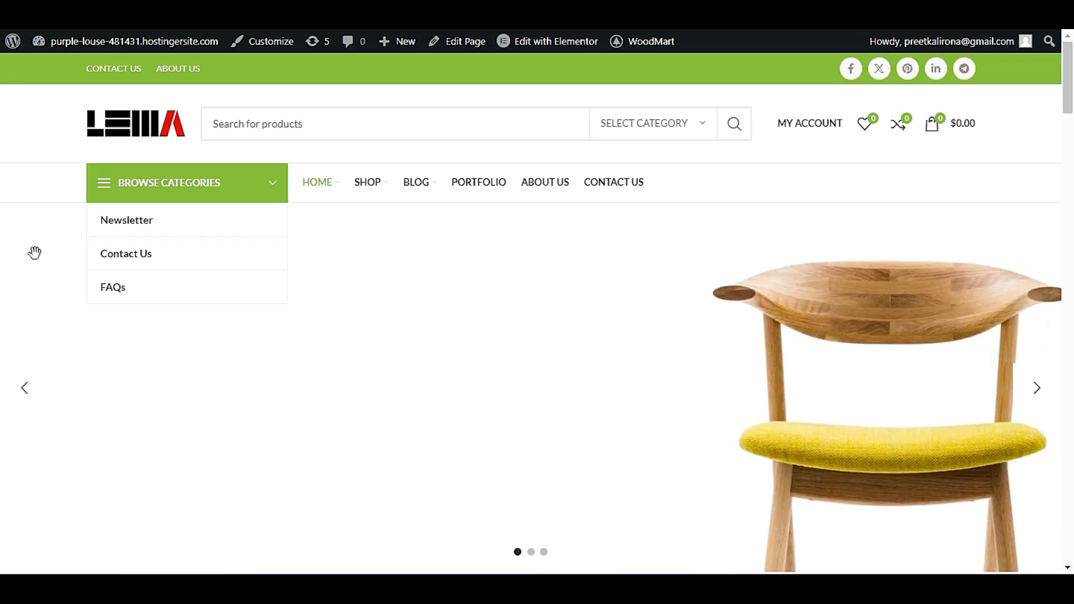
scroll(35, 248, "down", 7)
scroll(36, 269, "down", 3)
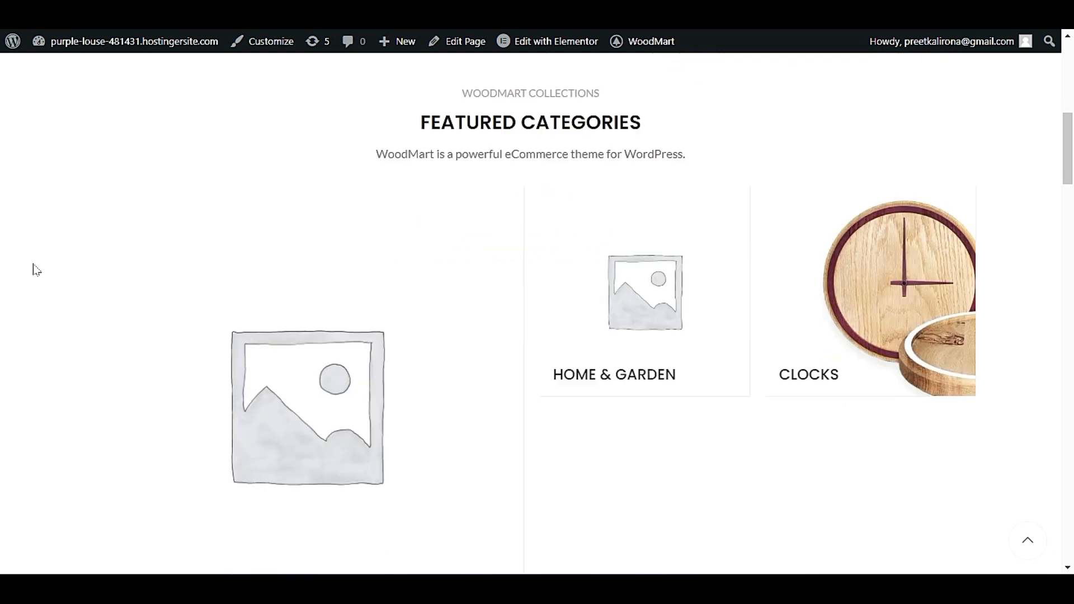
scroll(37, 263, "down", 12)
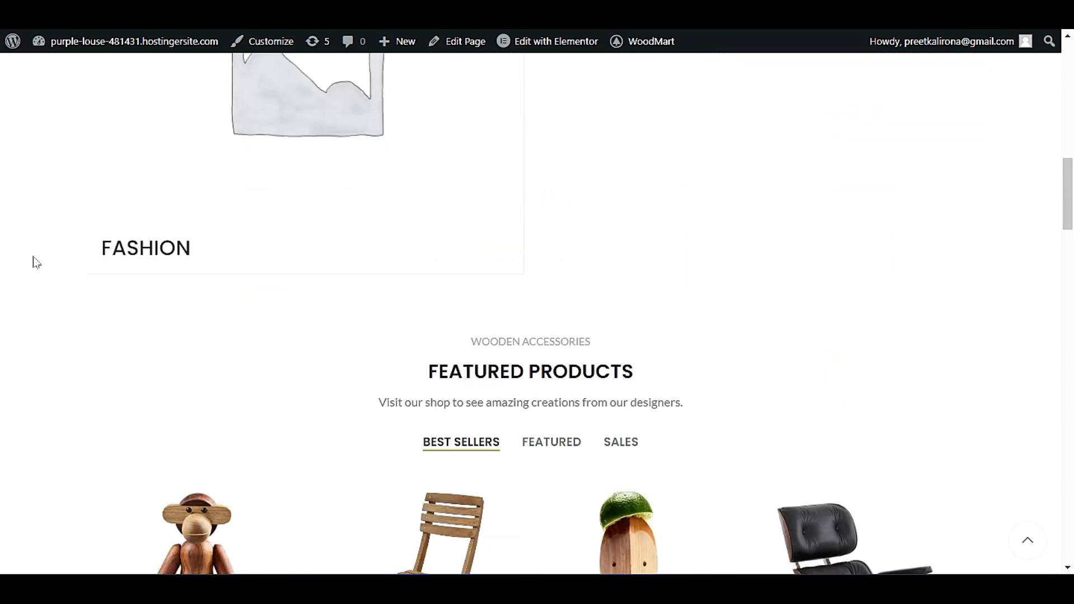
scroll(42, 263, "down", 16)
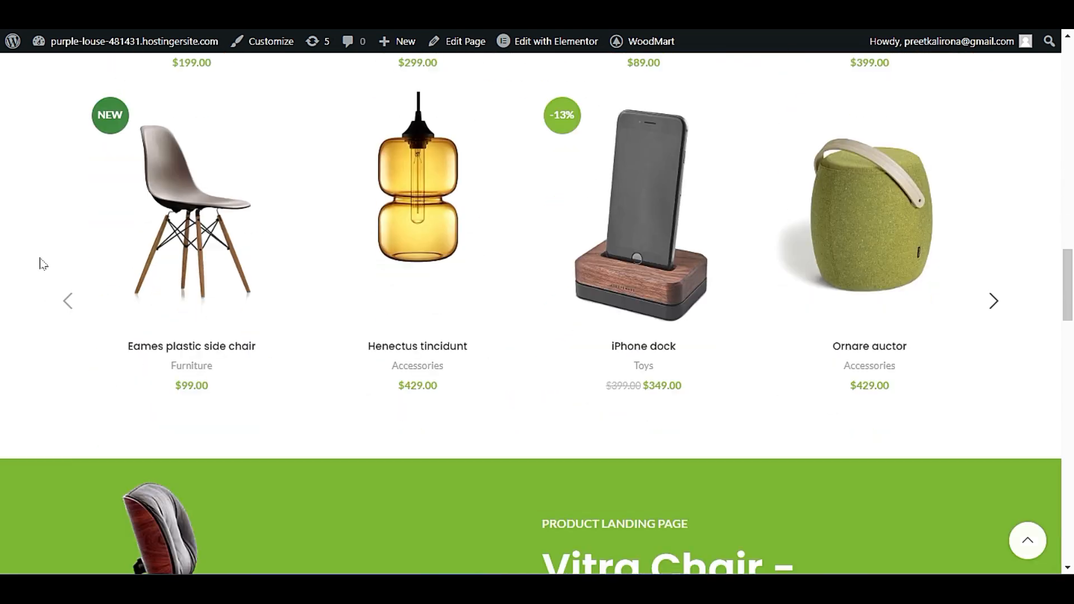
scroll(40, 263, "down", 18)
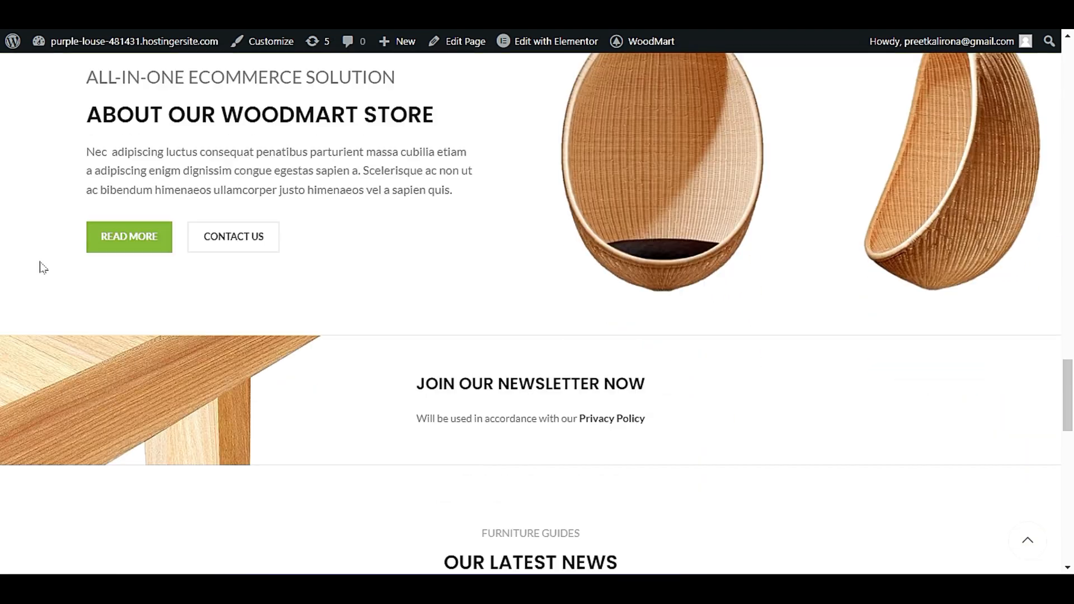
scroll(40, 270, "down", 6)
scroll(41, 270, "up", 18)
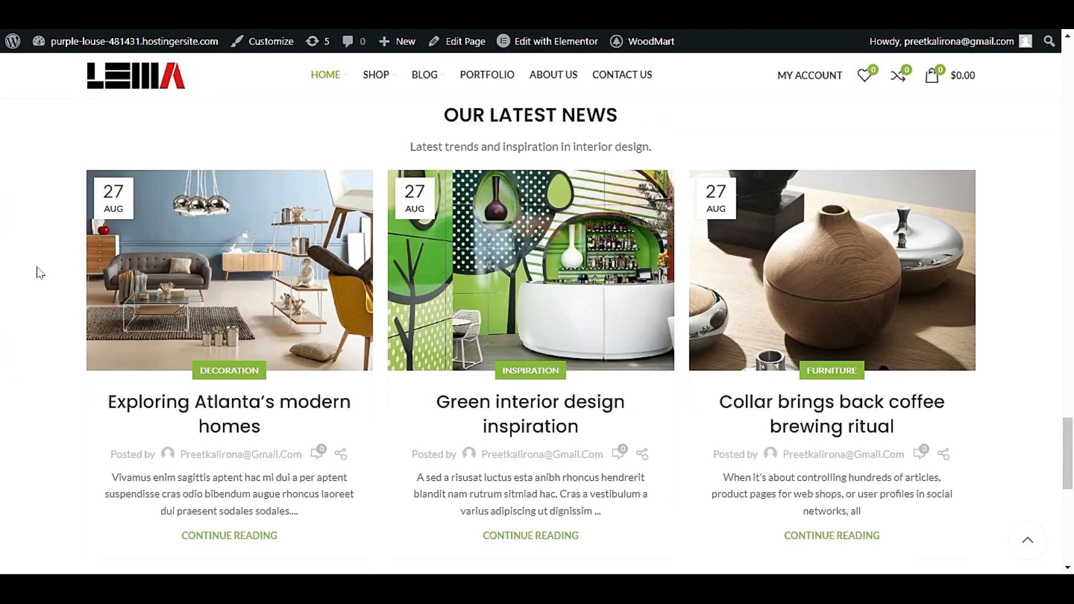
scroll(39, 267, "up", 12)
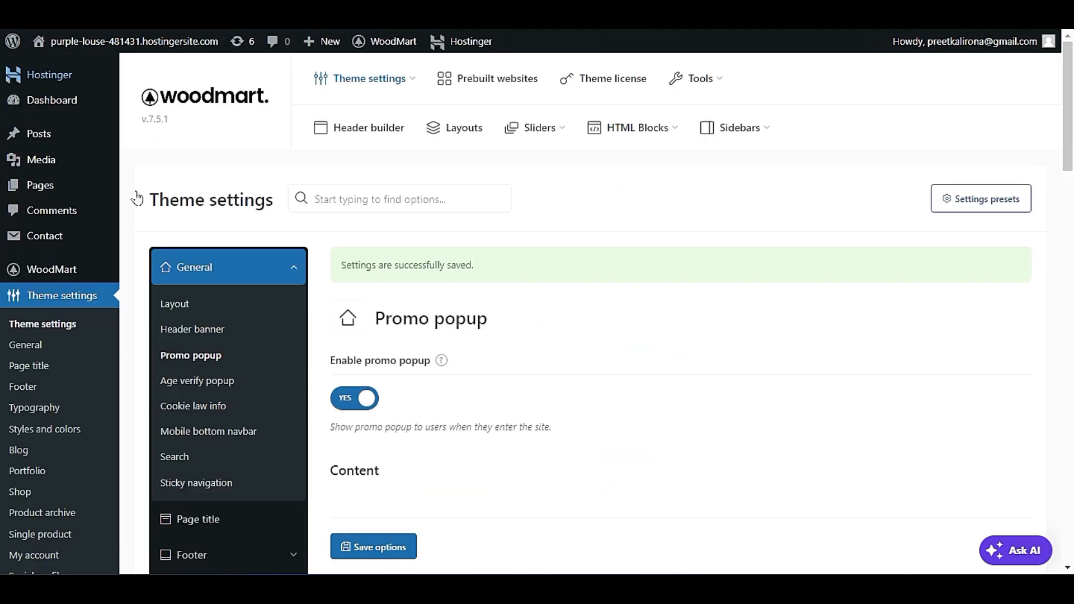
scroll(298, 351, "down", 12)
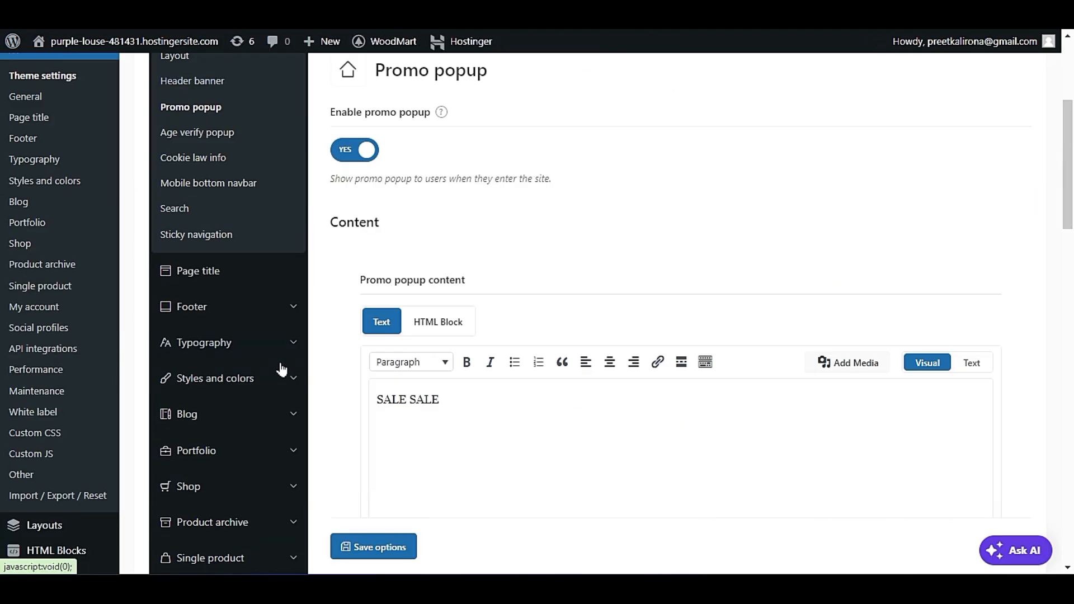
Set the promo popup's text color to Light in the theme settings and save the options.
scroll(400, 411, "down", 4)
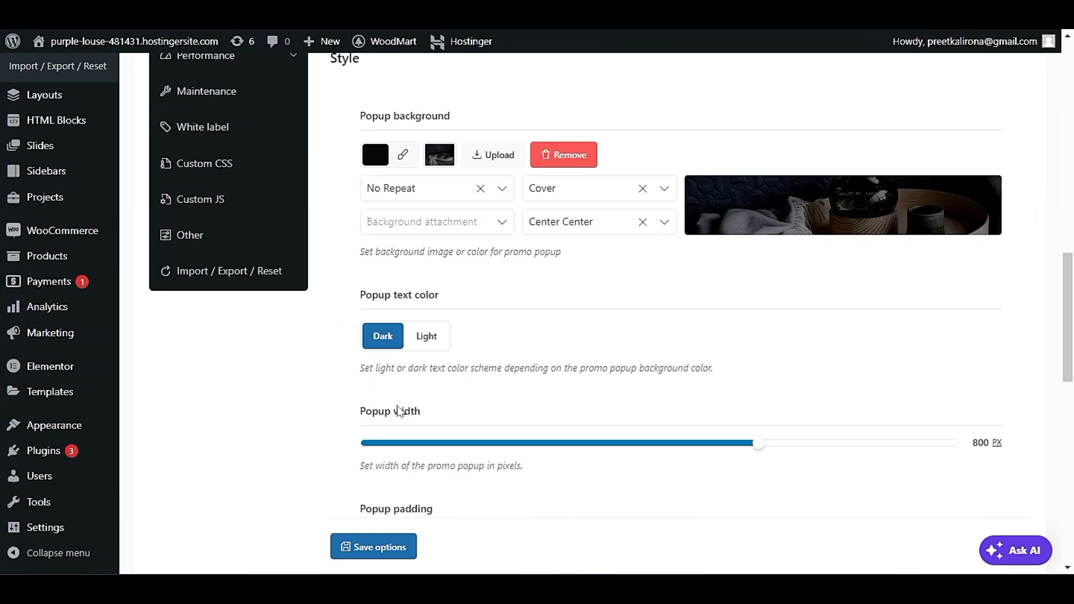
scroll(401, 411, "down", 3)
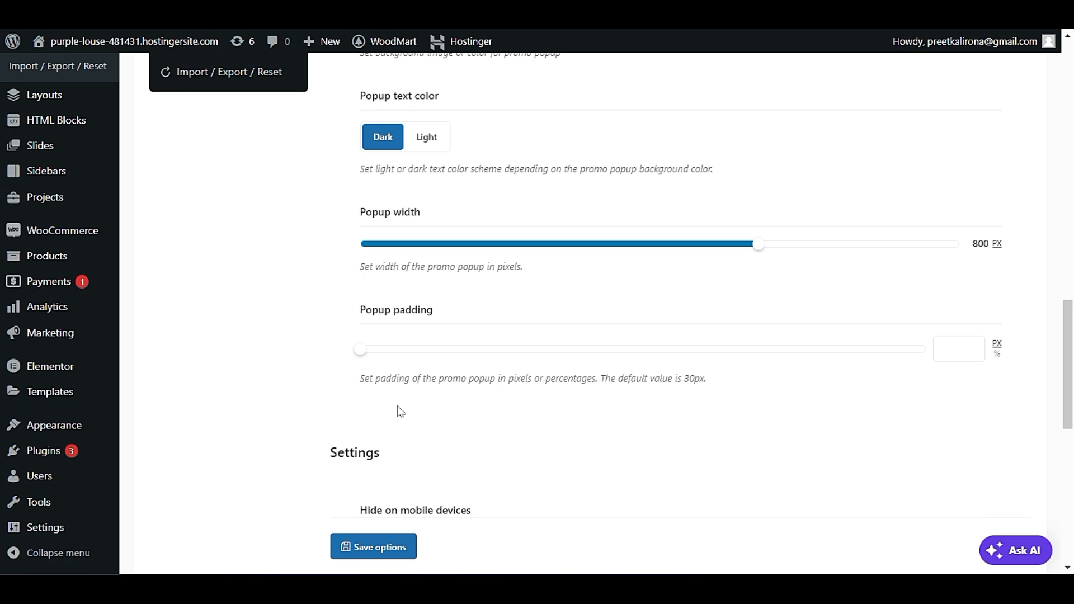
scroll(401, 411, "down", 7)
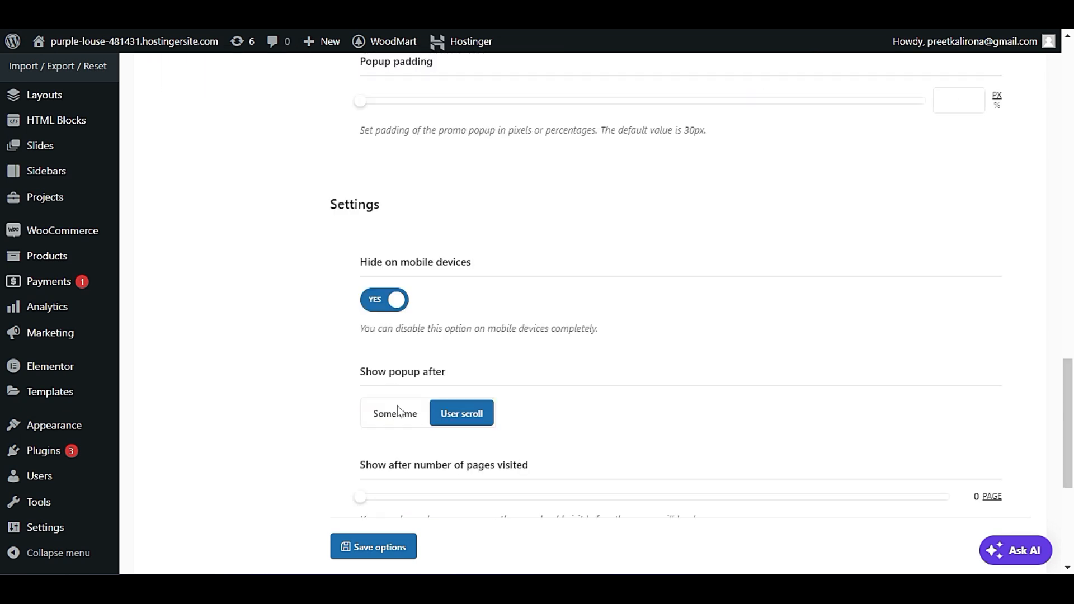
scroll(399, 412, "up", 3)
scroll(398, 412, "up", 5)
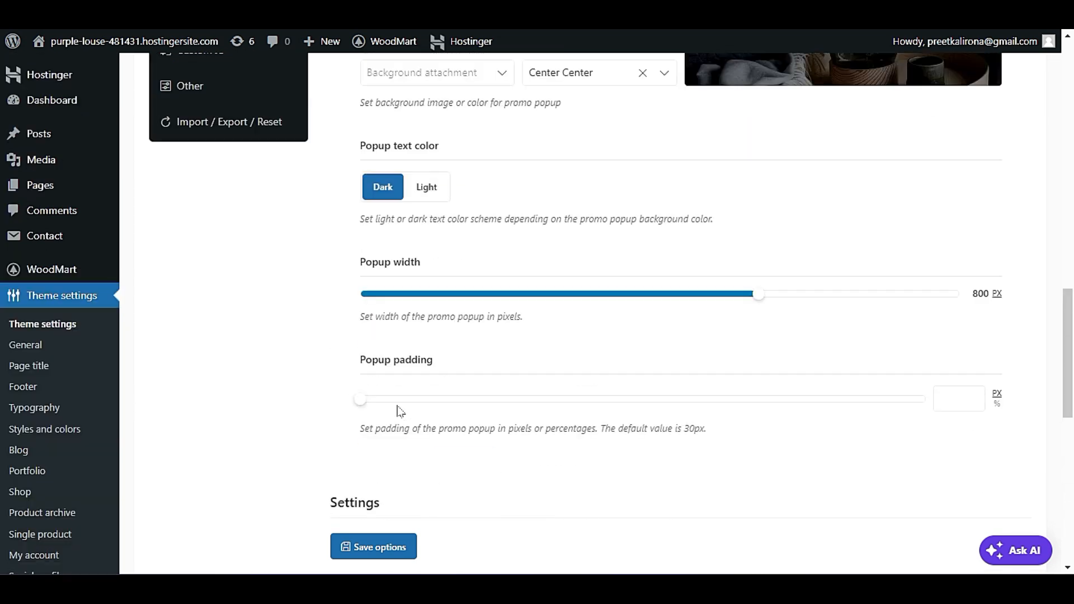
left_click(423, 192)
scroll(386, 358, "down", 9)
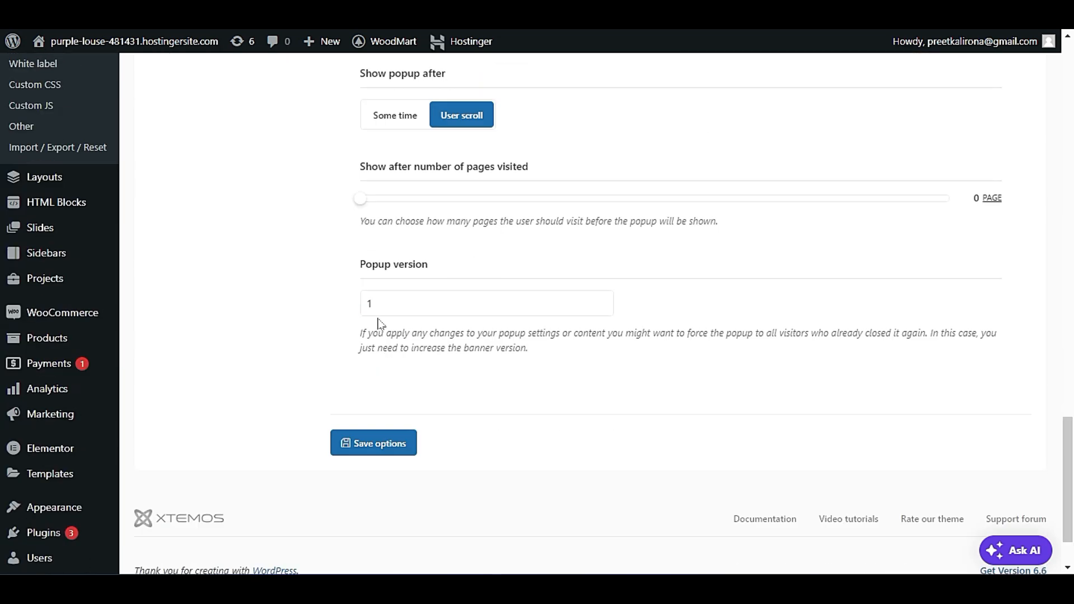
left_click(382, 443)
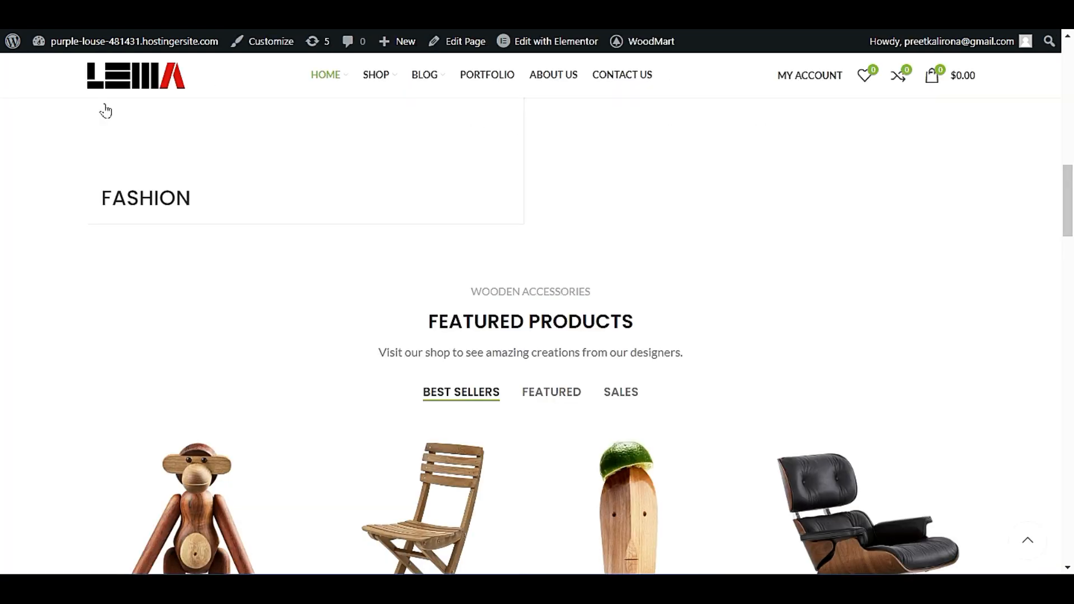
Reload the homepage through the site logo and browse down to the latest news and brands to check the promo popup.
scroll(41, 302, "down", 4)
scroll(41, 302, "up", 8)
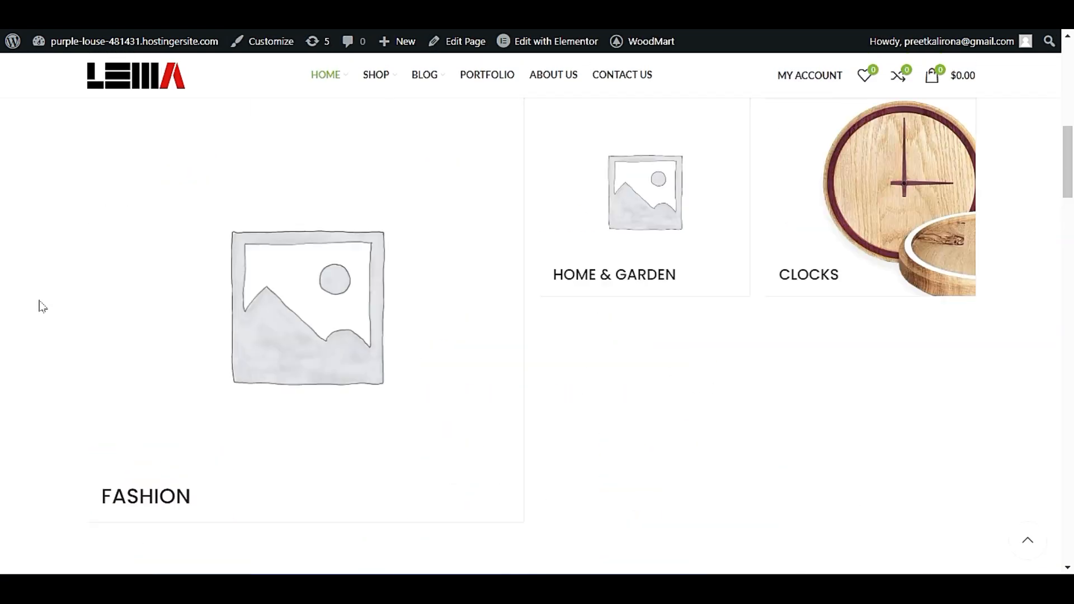
left_click(110, 86)
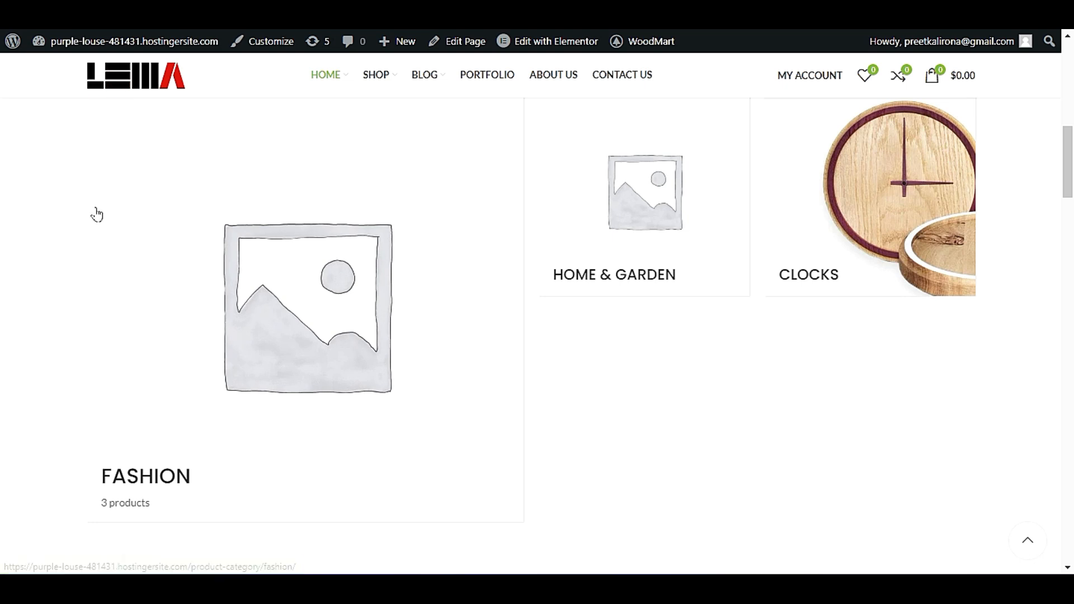
scroll(43, 359, "down", 3)
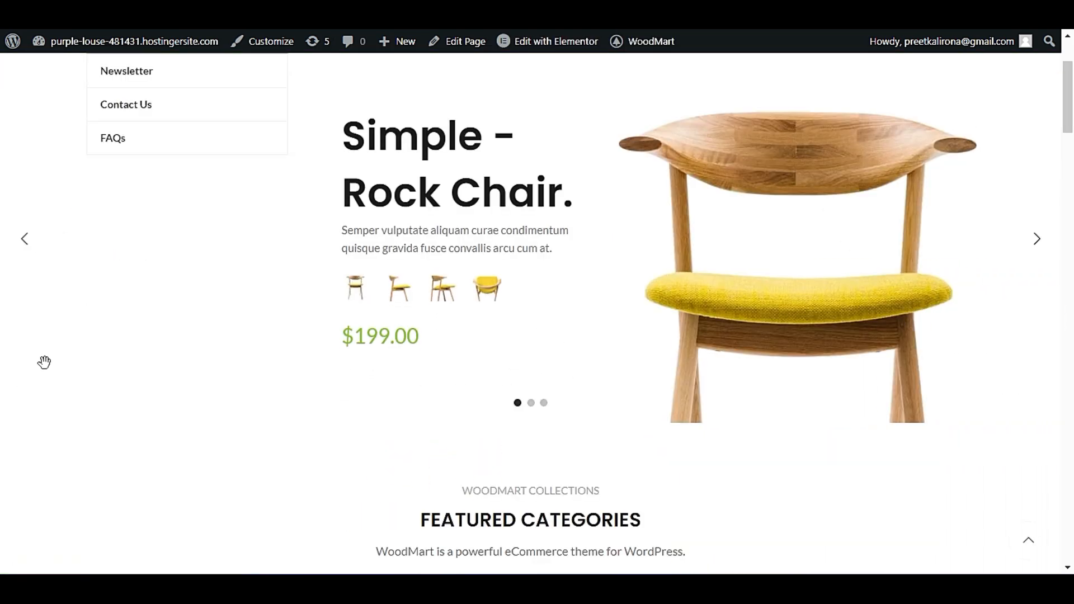
scroll(98, 362, "down", 8)
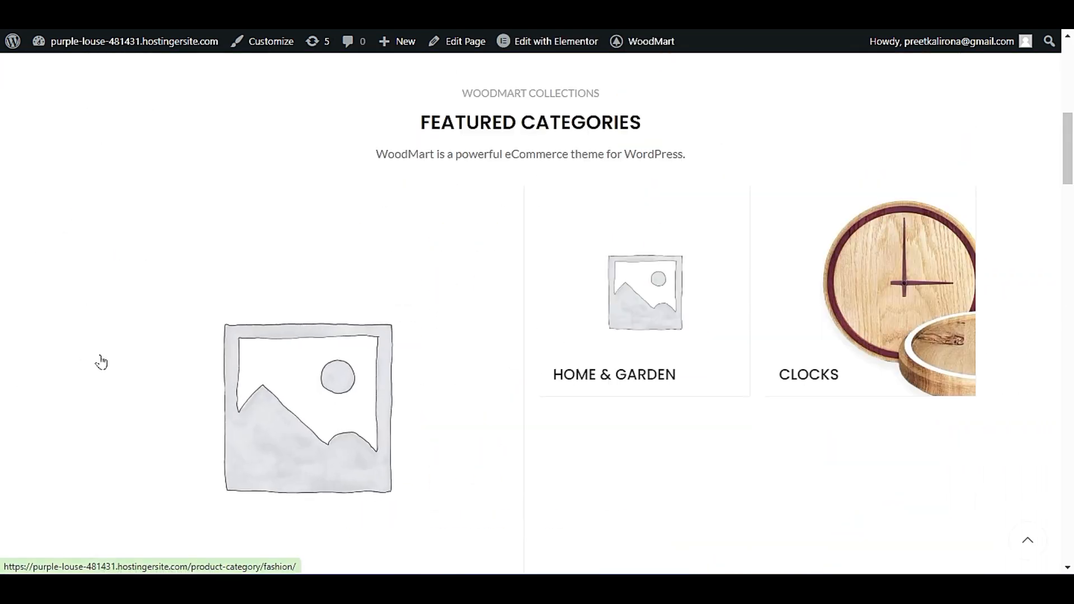
scroll(113, 347, "down", 10)
scroll(65, 360, "down", 20)
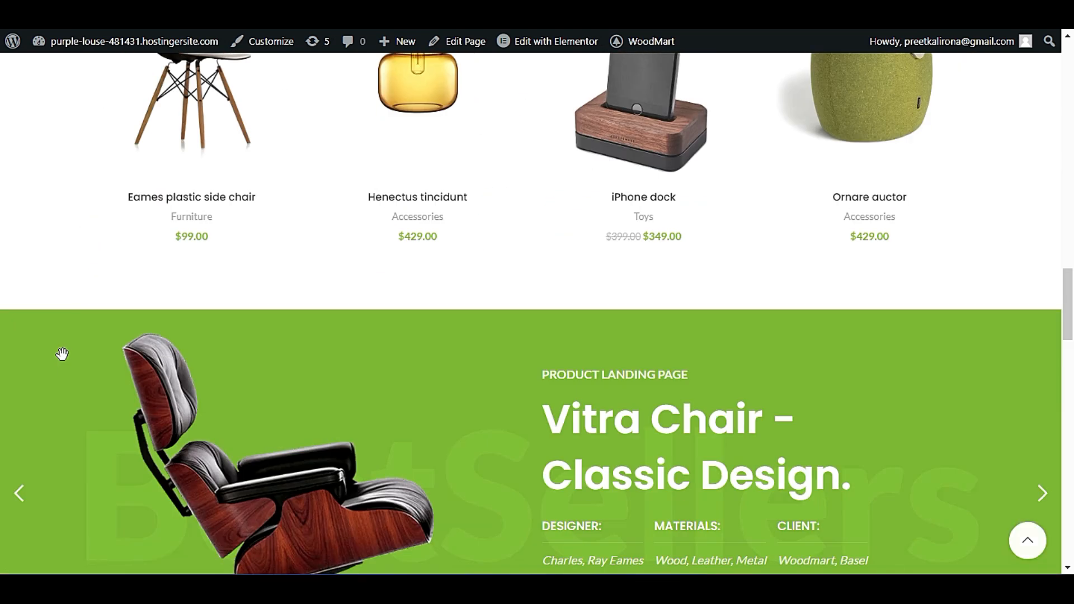
scroll(62, 333, "down", 10)
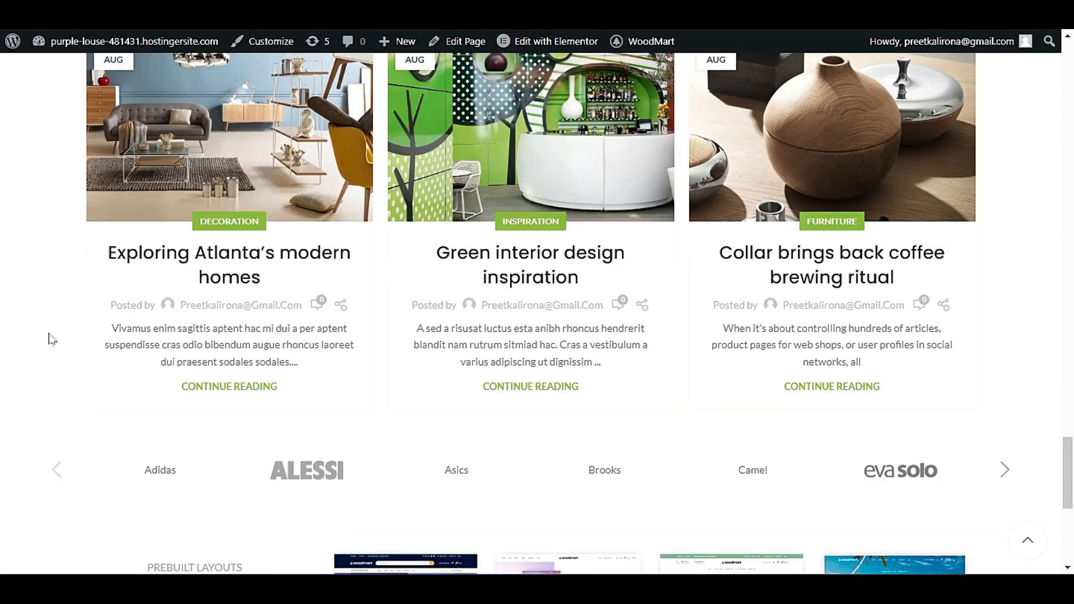
scroll(39, 338, "up", 15)
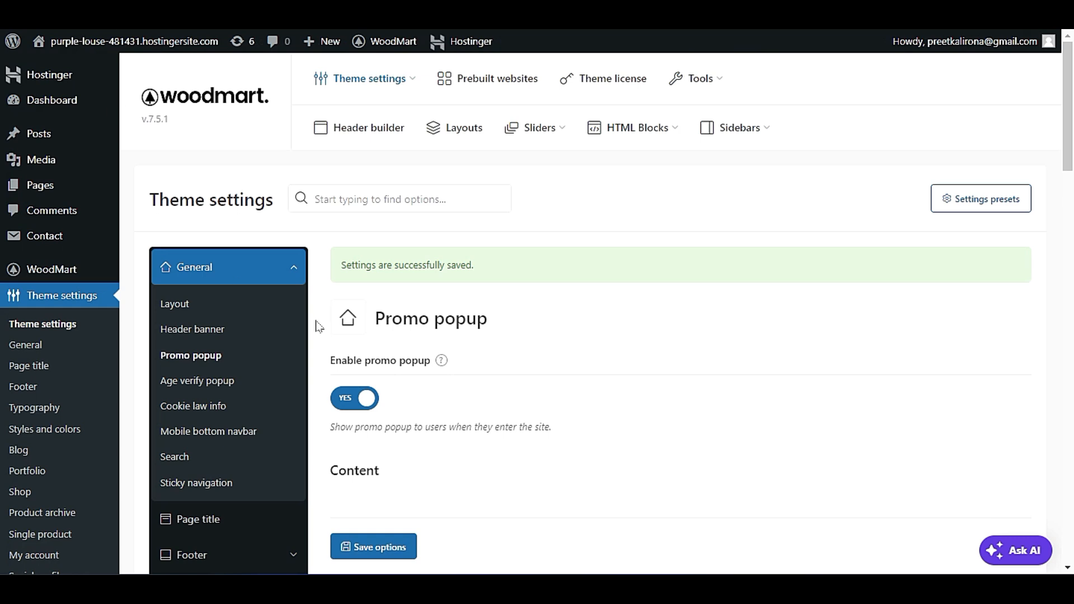
Open the Age verify popup settings and review the enable option and popup message.
scroll(313, 322, "down", 1)
left_click(234, 329)
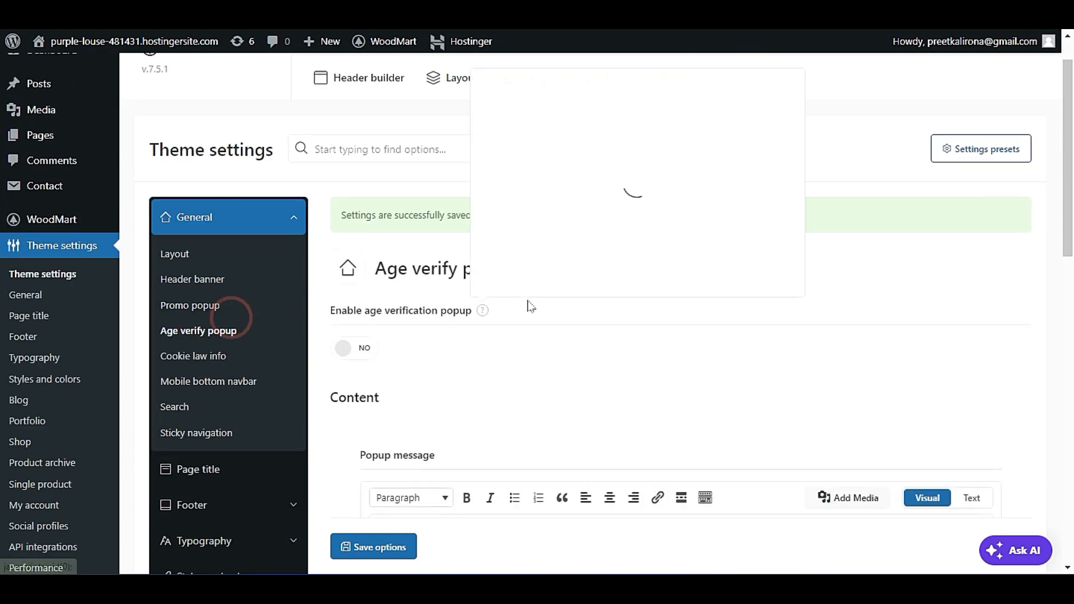
scroll(884, 349, "down", 3)
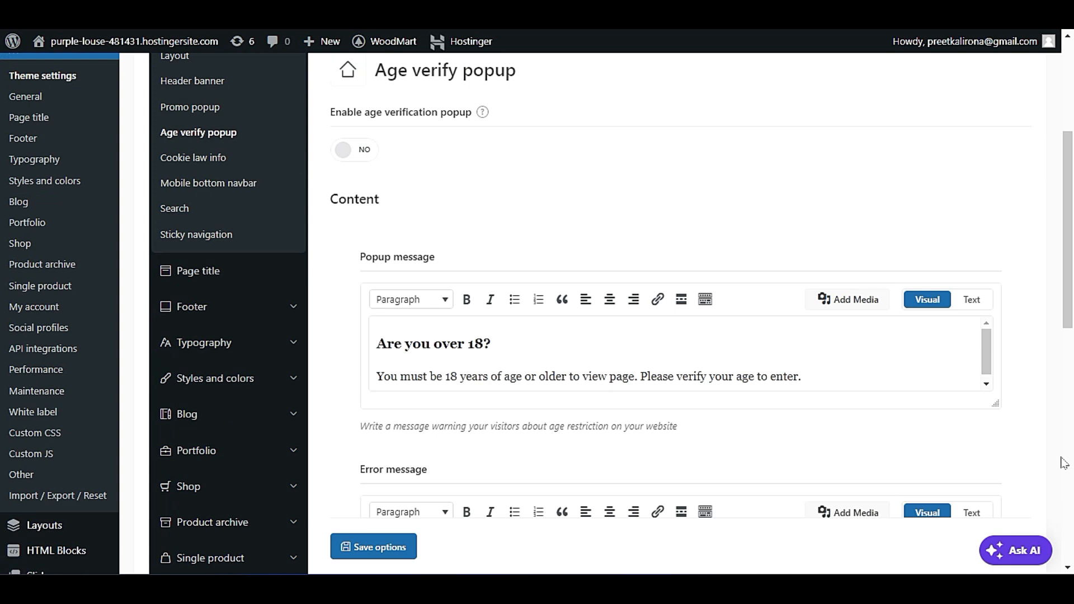
scroll(1001, 539, "up", 4)
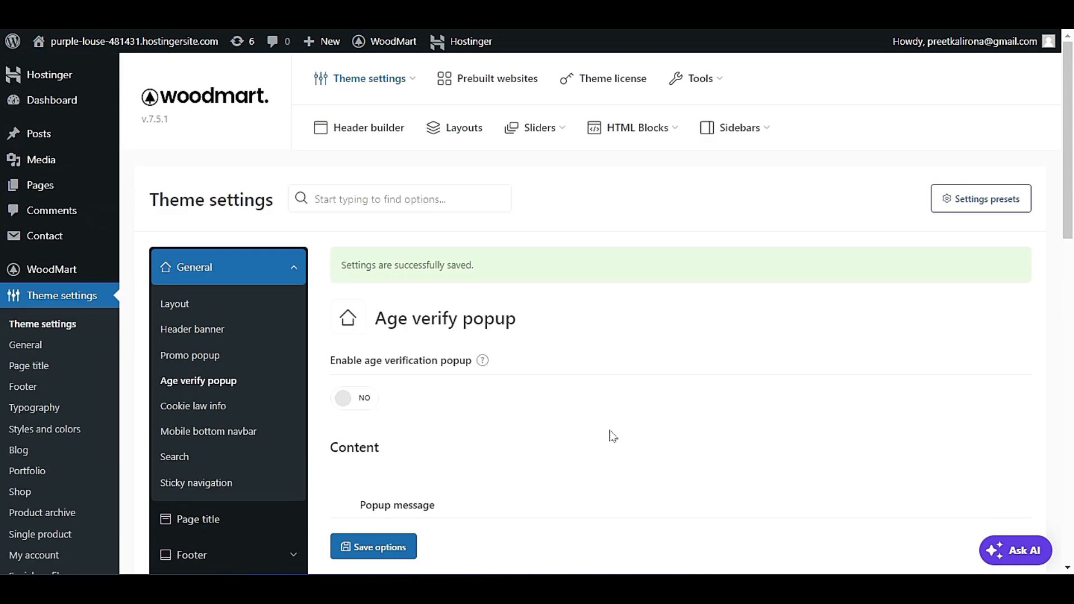
Enable Show cookies info in the Cookie law info settings and save the options.
scroll(534, 315, "down", 3)
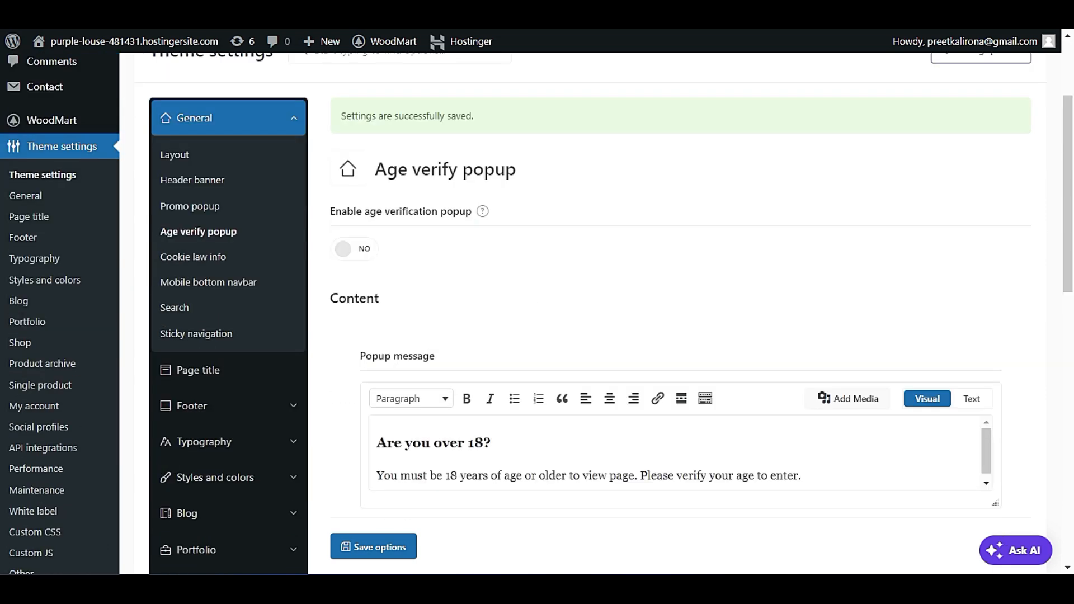
left_click(191, 257)
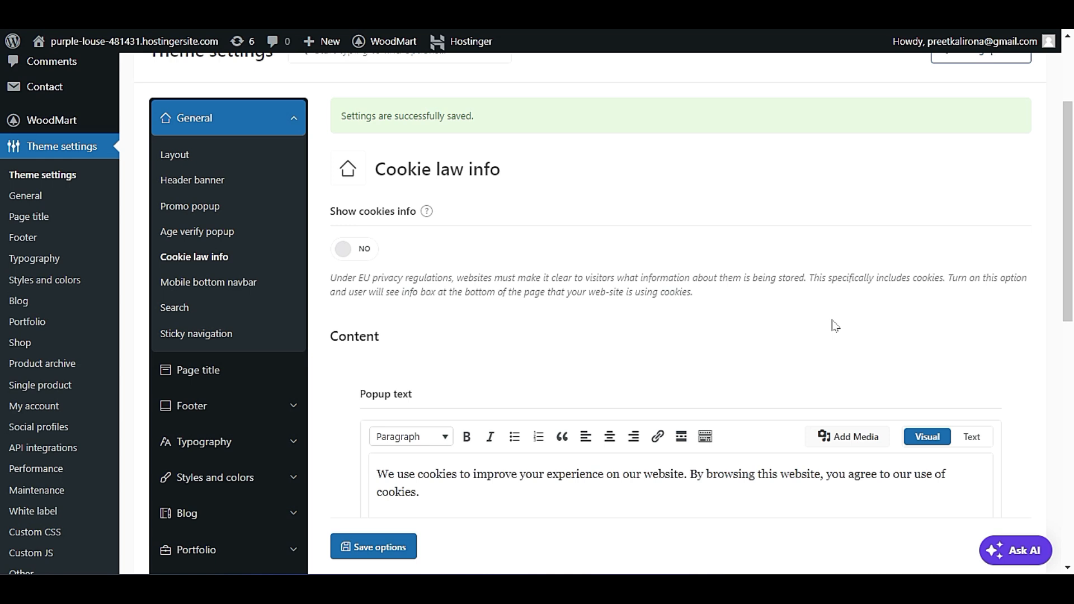
scroll(835, 326, "down", 3)
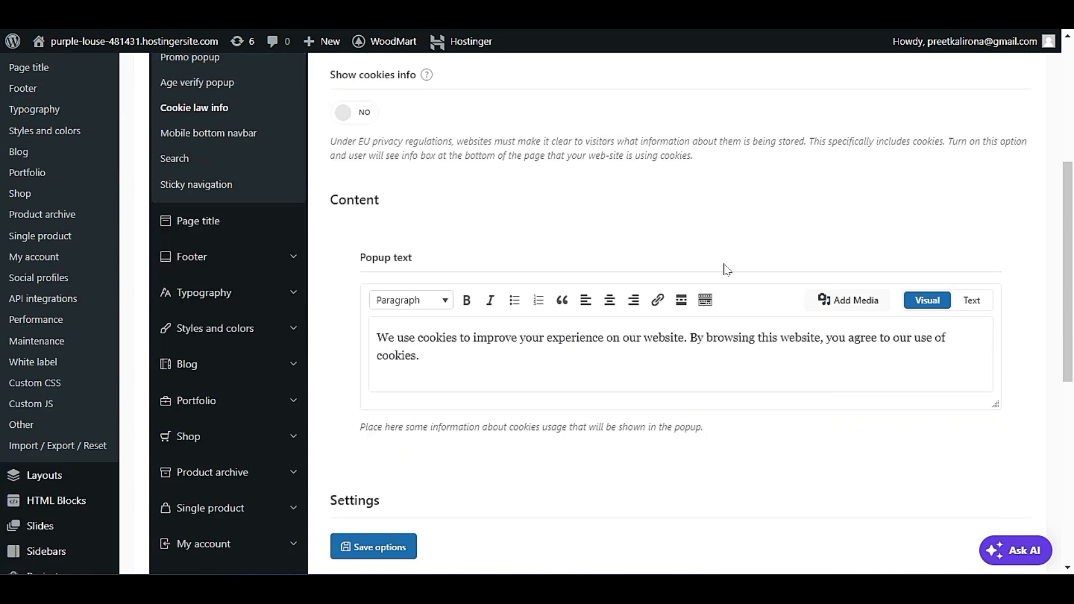
scroll(762, 494, "up", 5)
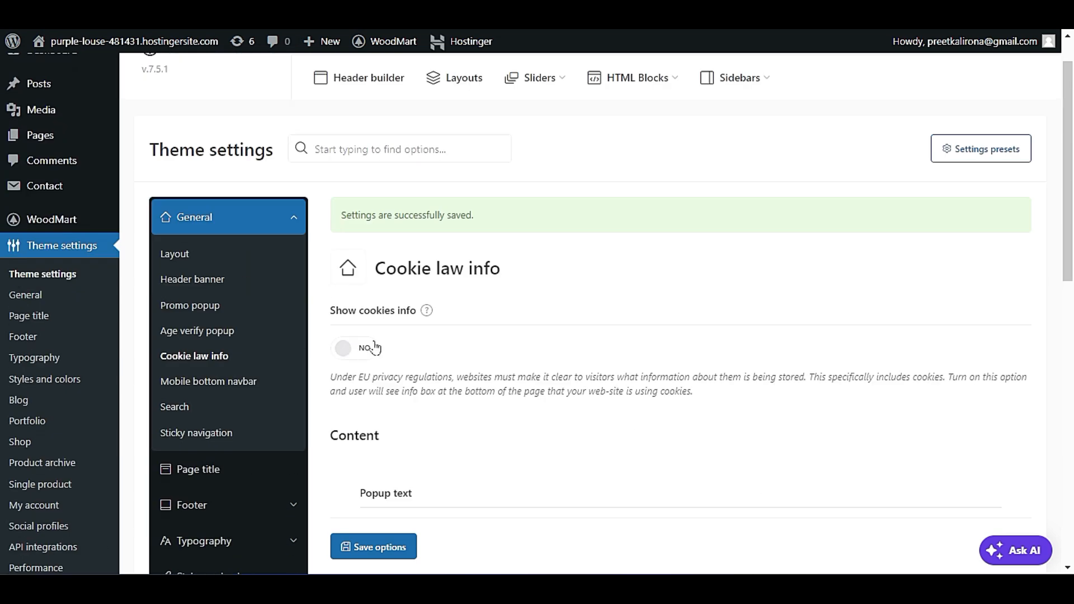
left_click(356, 352)
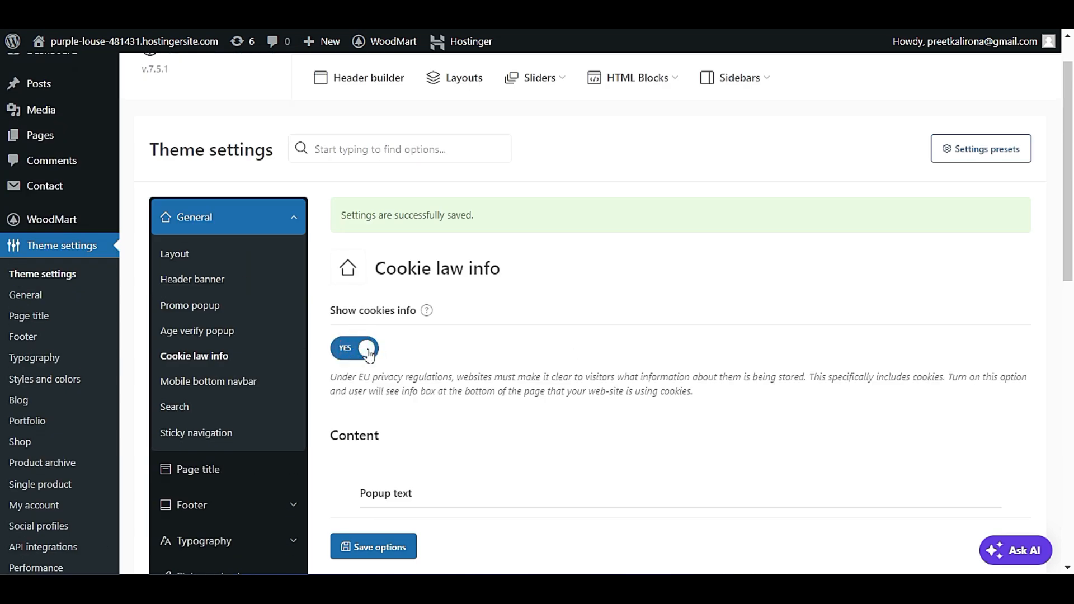
left_click(391, 546)
Reload the site's homepage, browse down through the products to check the cookie notice, and accept it.
left_click(121, 118)
left_click(135, 87)
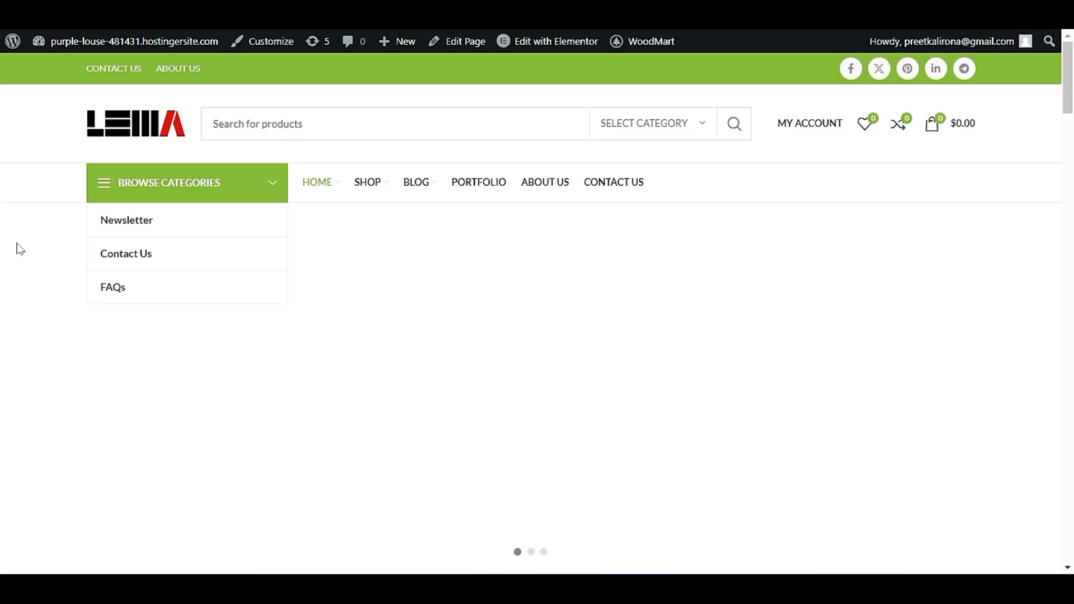
scroll(25, 251, "down", 15)
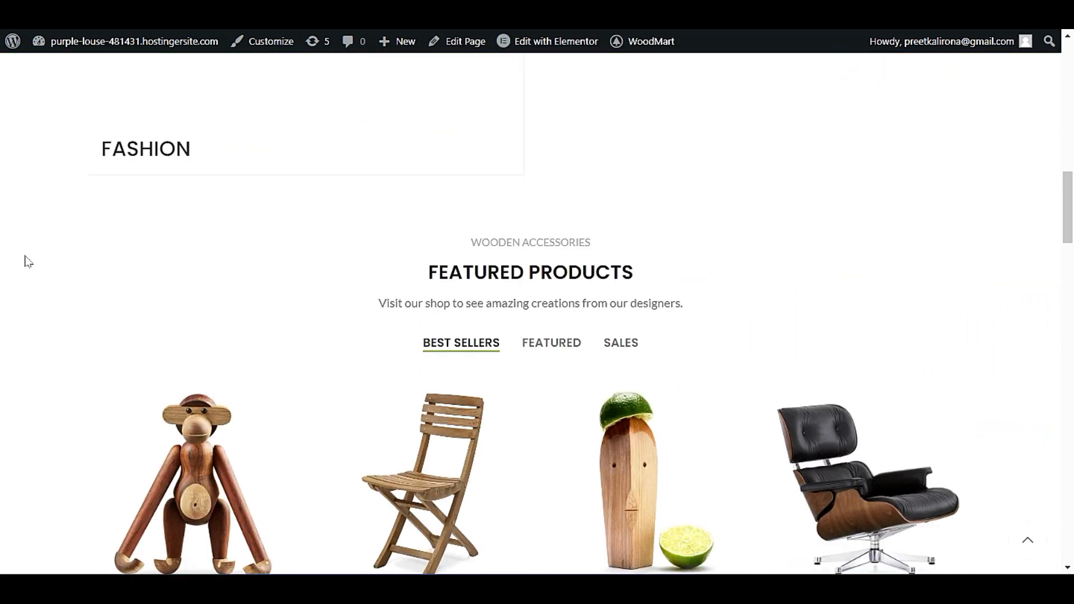
scroll(28, 261, "down", 10)
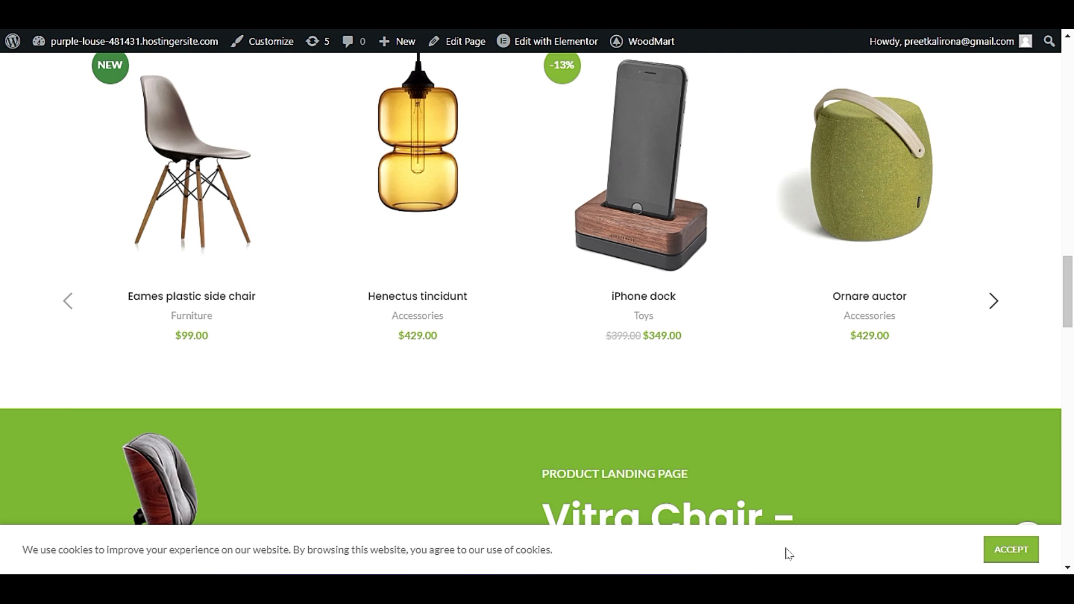
left_click(1012, 549)
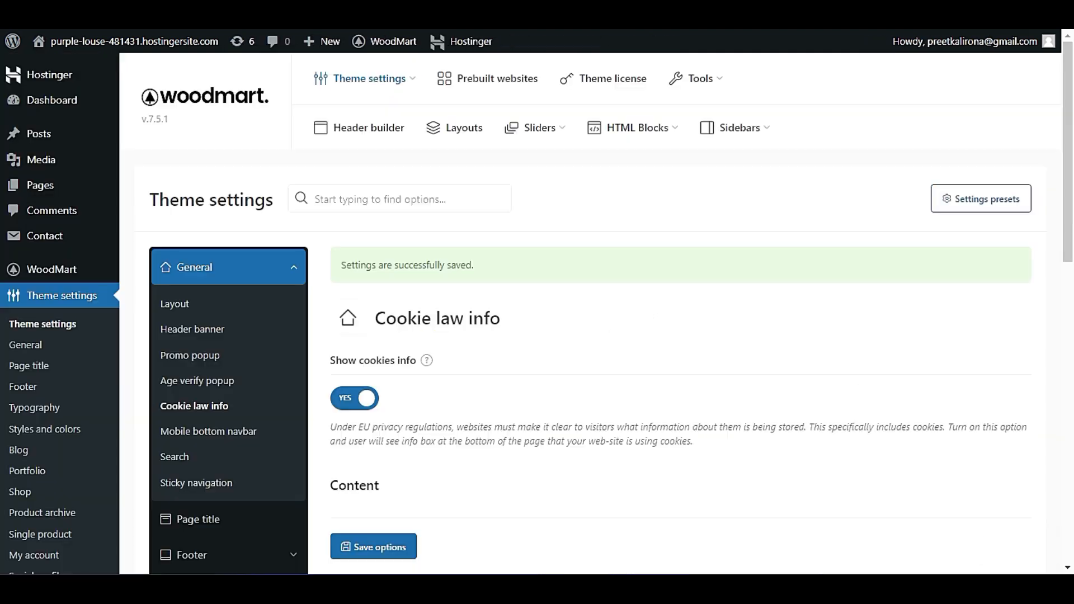
Turn off Show cookies info in the Cookie law info settings and save the options.
left_click(343, 401)
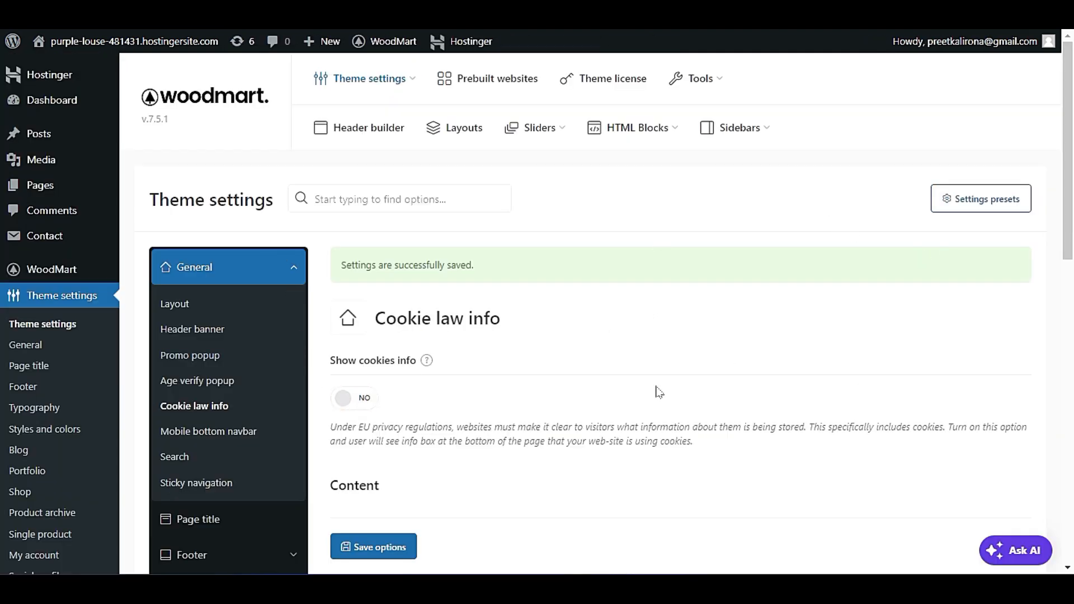
left_click(402, 545)
scroll(447, 383, "down", 3)
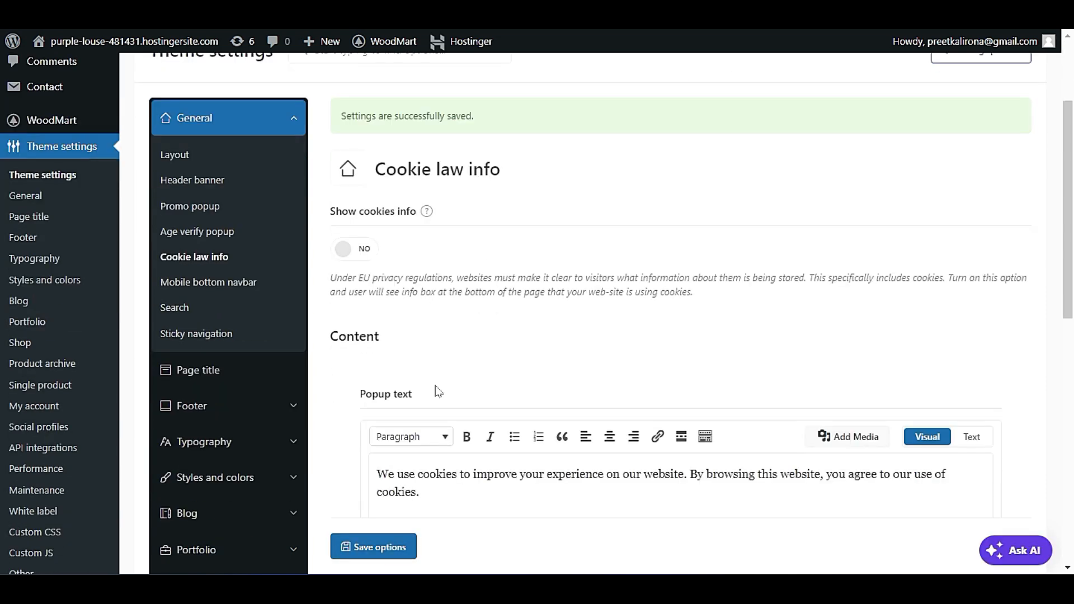
Open the Mobile bottom navbar settings and bring up the homepage in Elementor's mobile preview.
left_click(196, 282)
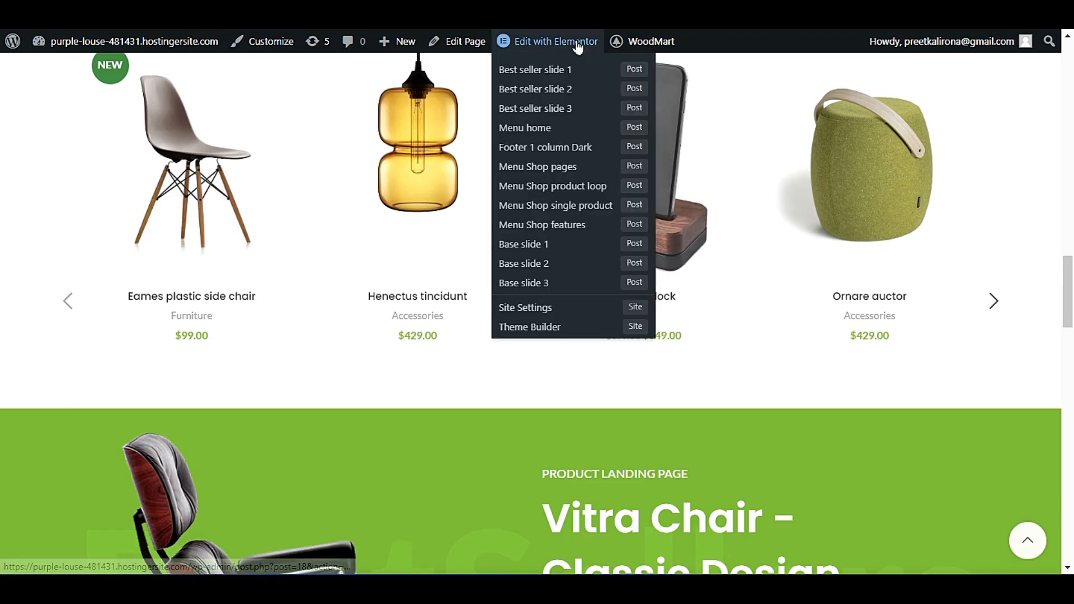
left_click(578, 47)
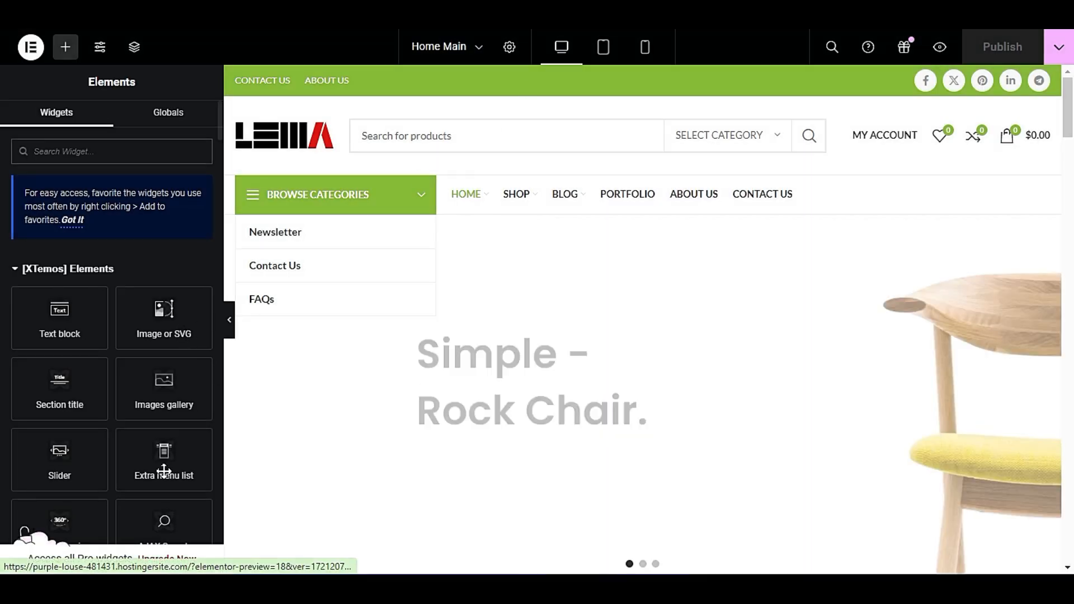
left_click(647, 53)
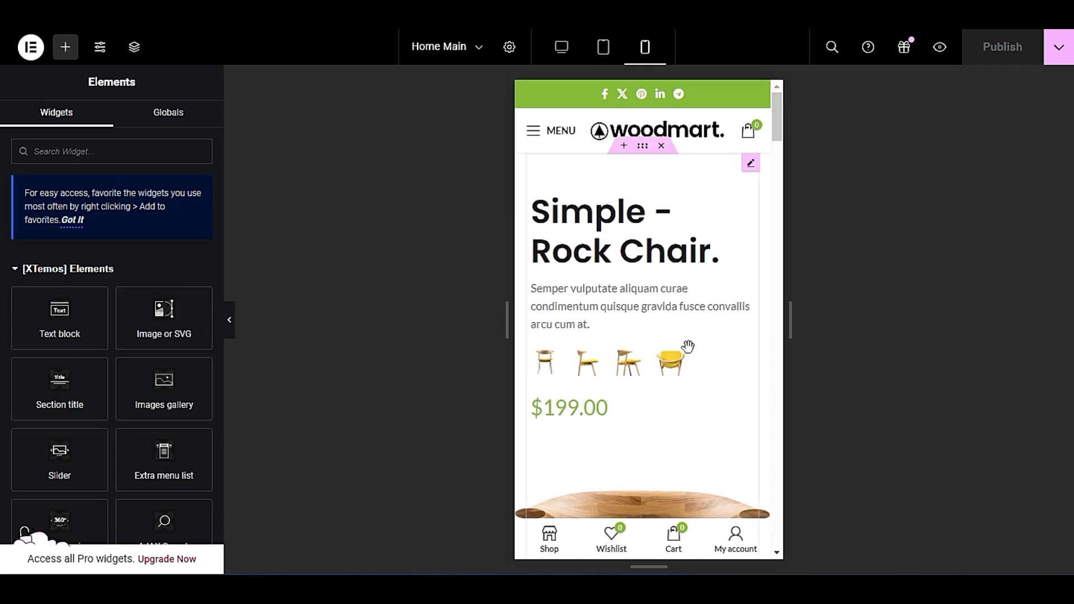
Review the sticky navbar, navbar labels and button selection options in the Mobile bottom navbar settings.
scroll(679, 348, "down", 10)
scroll(666, 360, "up", 4)
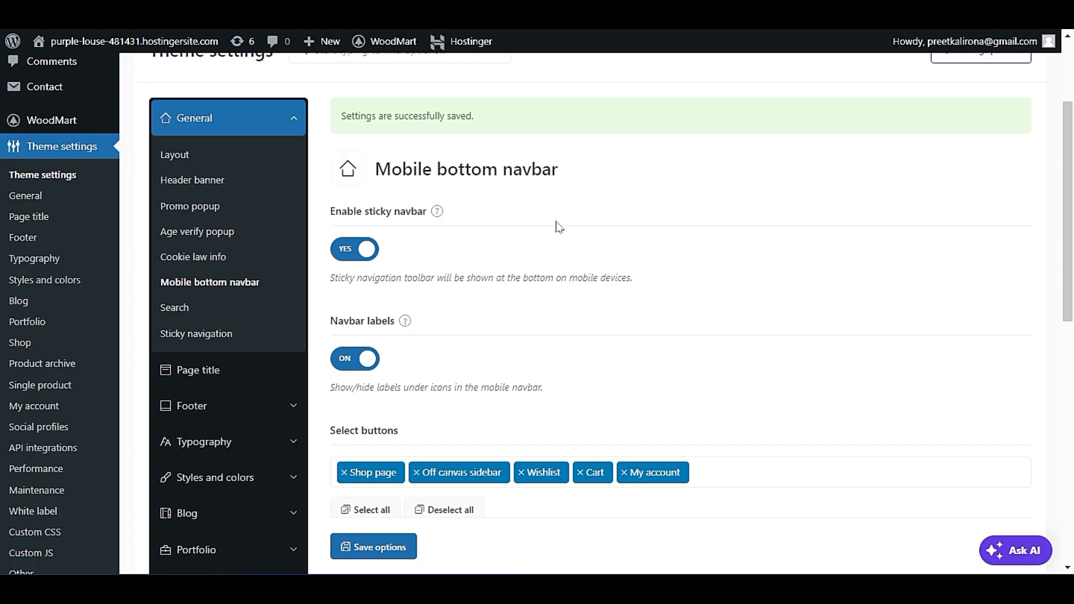
scroll(558, 227, "down", 3)
scroll(666, 327, "down", 2)
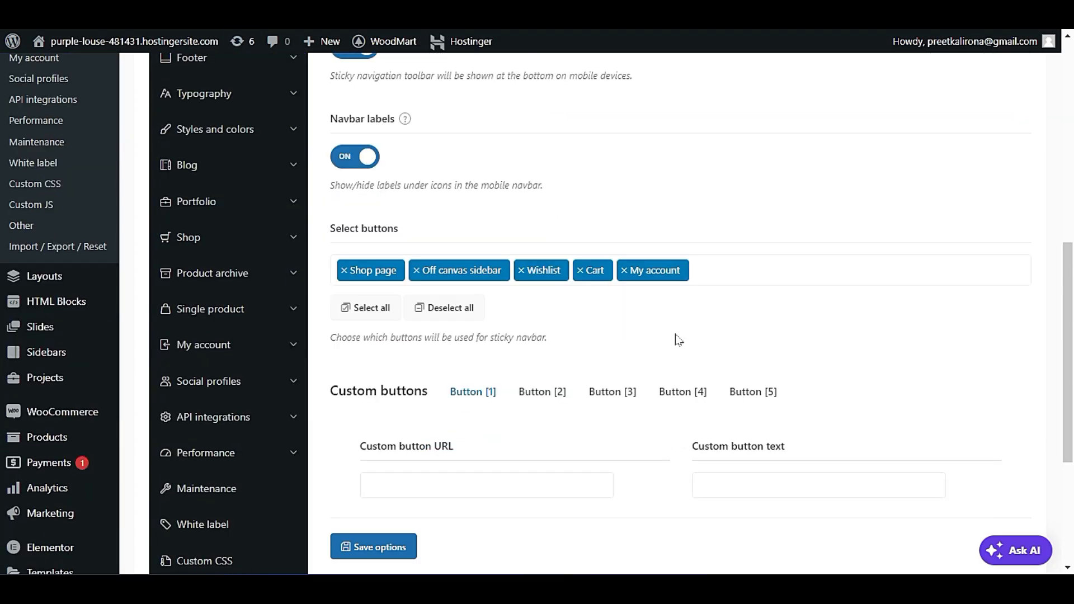
Close the off-canvas menu in the mobile preview and browse the page to check the bottom navbar.
scroll(679, 340, "up", 2)
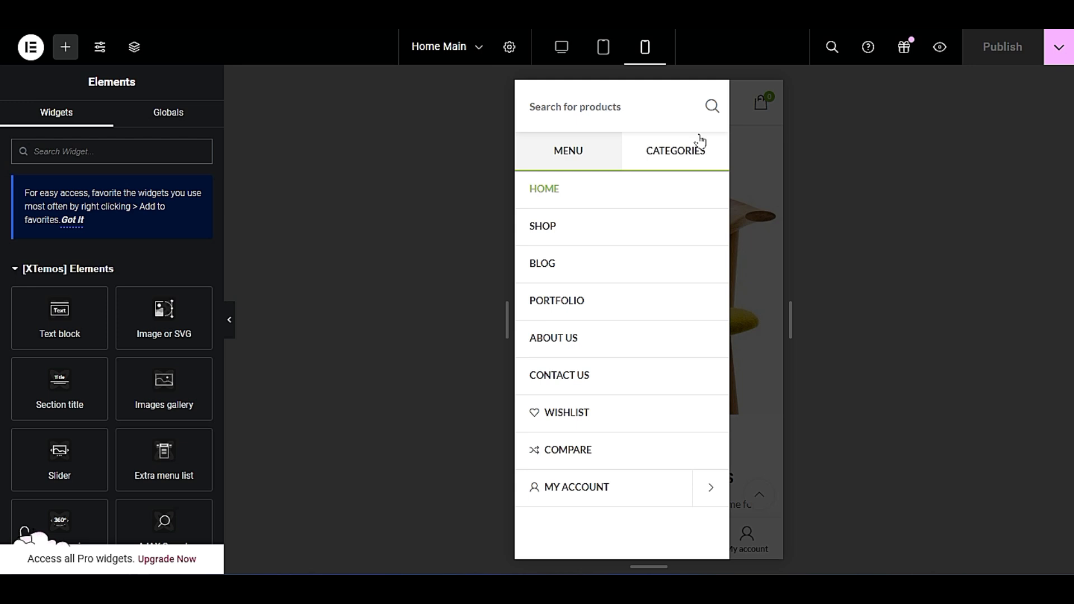
left_click(747, 213)
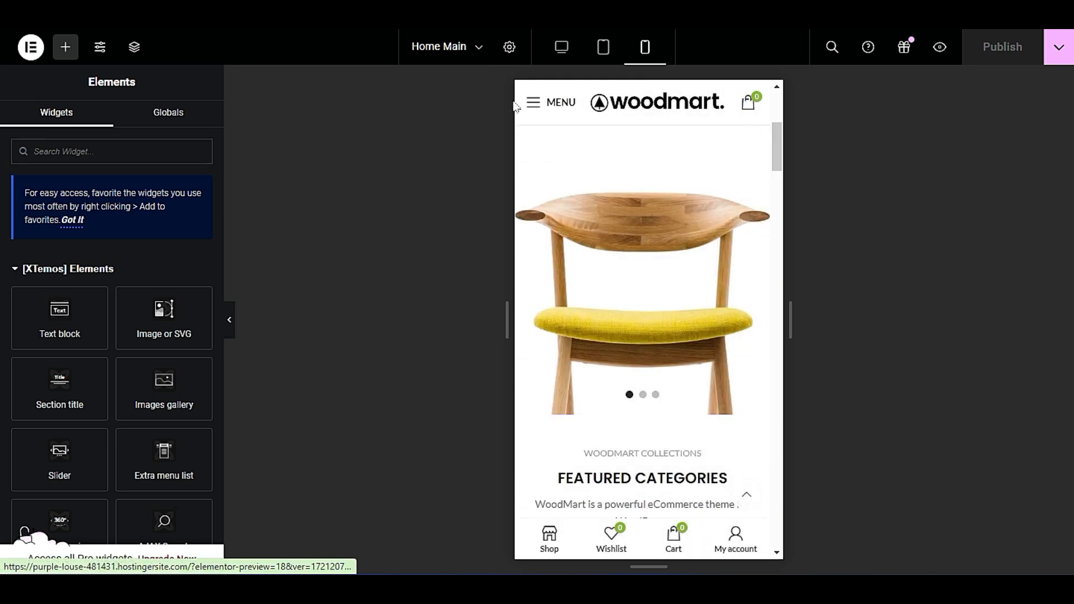
left_click_drag(780, 158, 668, 360)
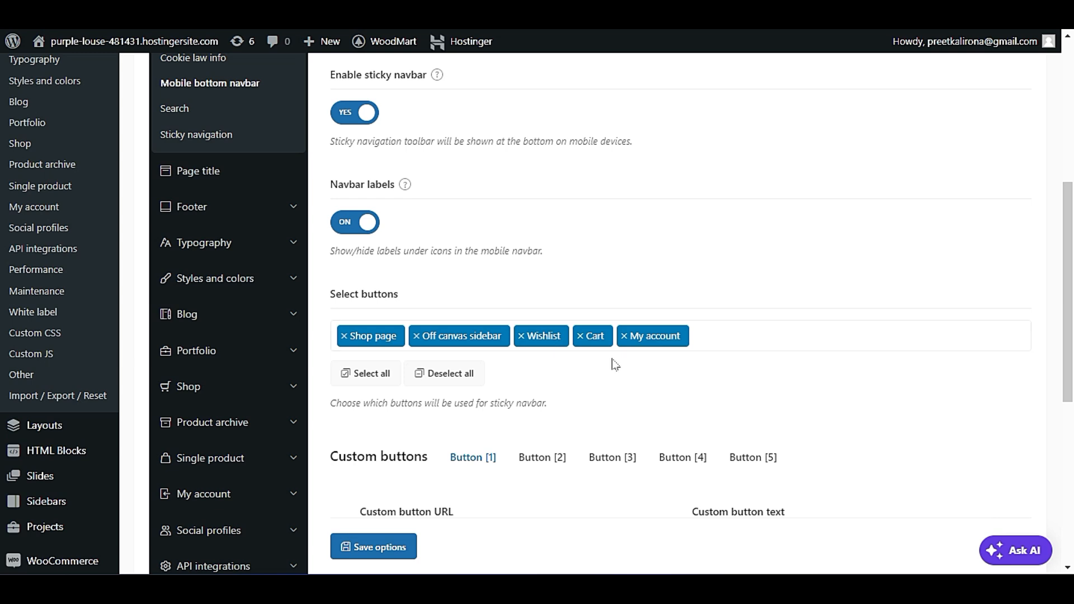
Examine the custom button URL, text and icon fields and compare them with the navbar buttons in the mobile preview.
scroll(615, 365, "down", 2)
scroll(597, 356, "down", 3)
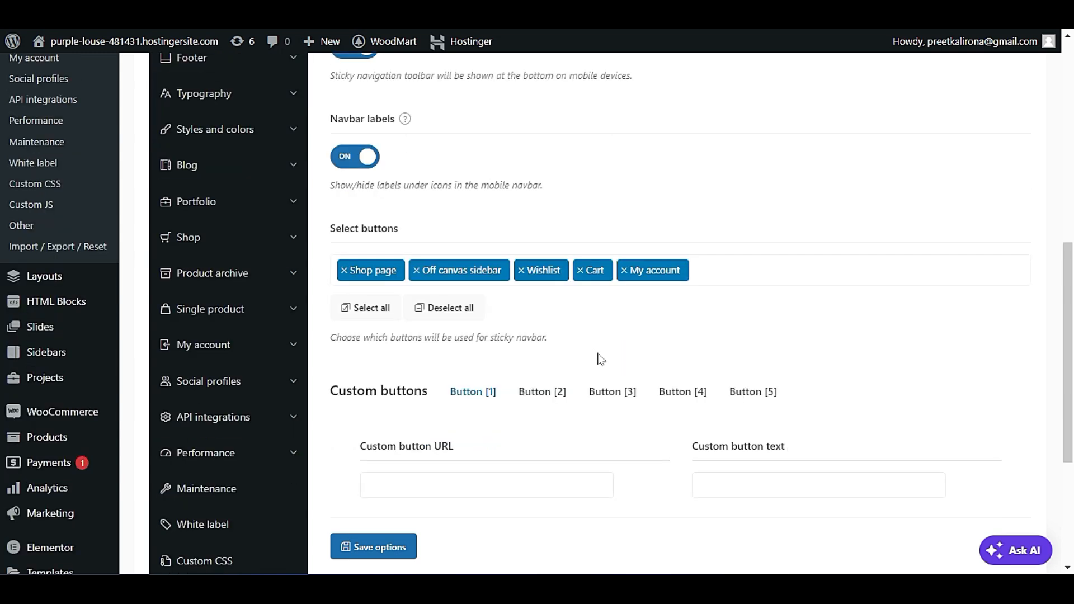
left_click(470, 431)
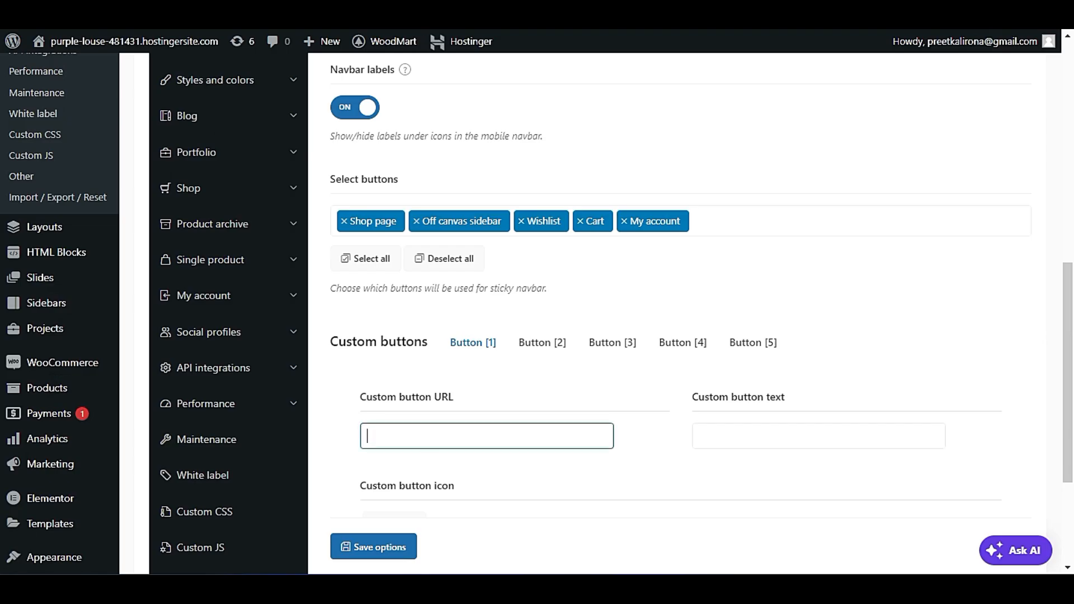
left_click(440, 439)
scroll(536, 432, "down", 3)
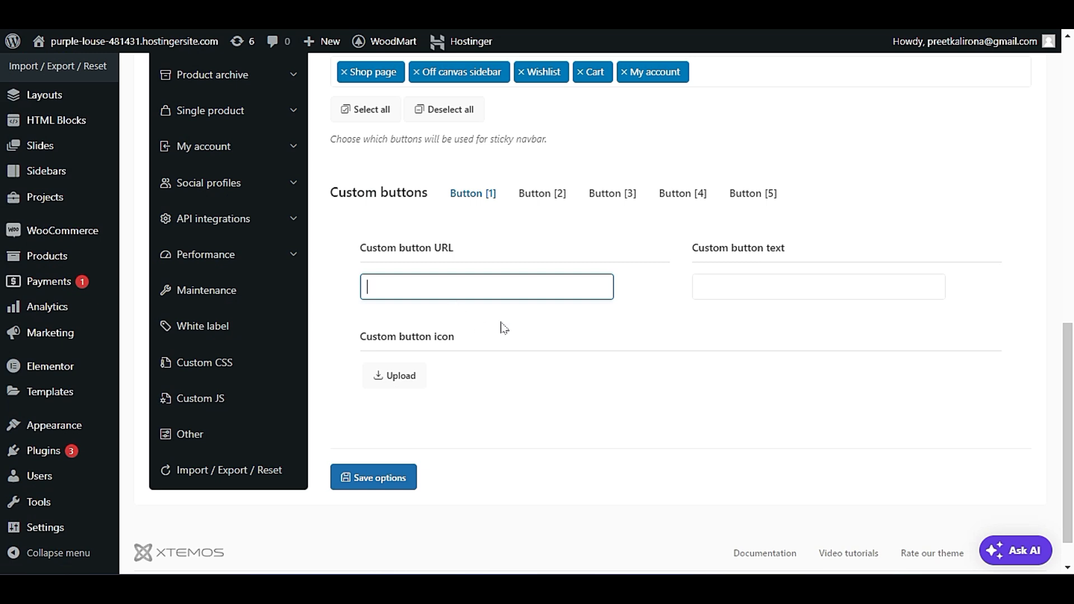
scroll(520, 435, "up", 7)
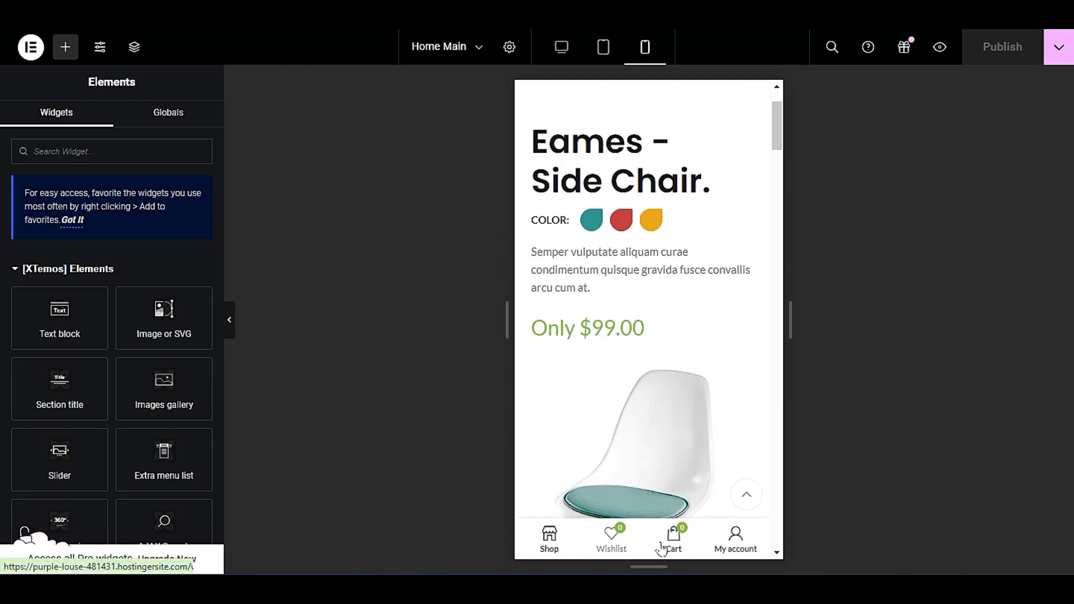
left_click(740, 541)
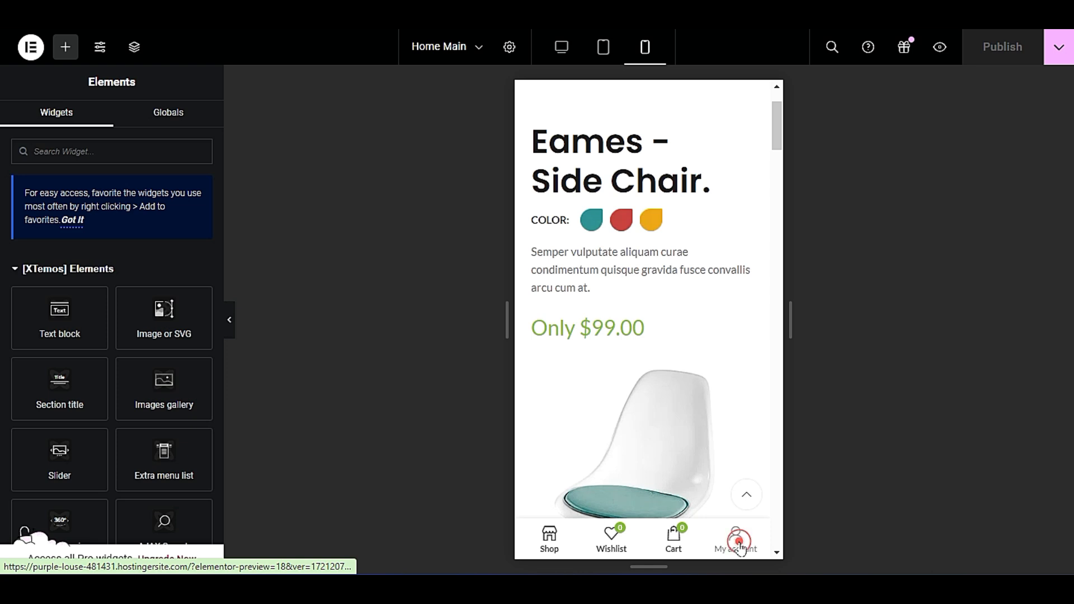
left_click(545, 551)
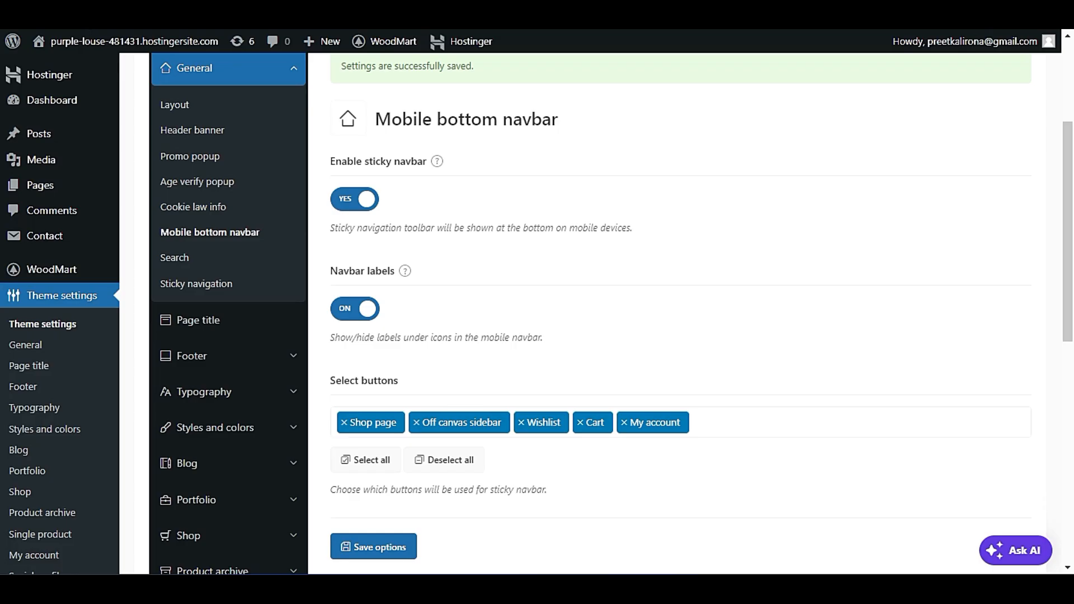
Open the Search settings and enable Use Relevanssi for AJAX search.
left_click(180, 260)
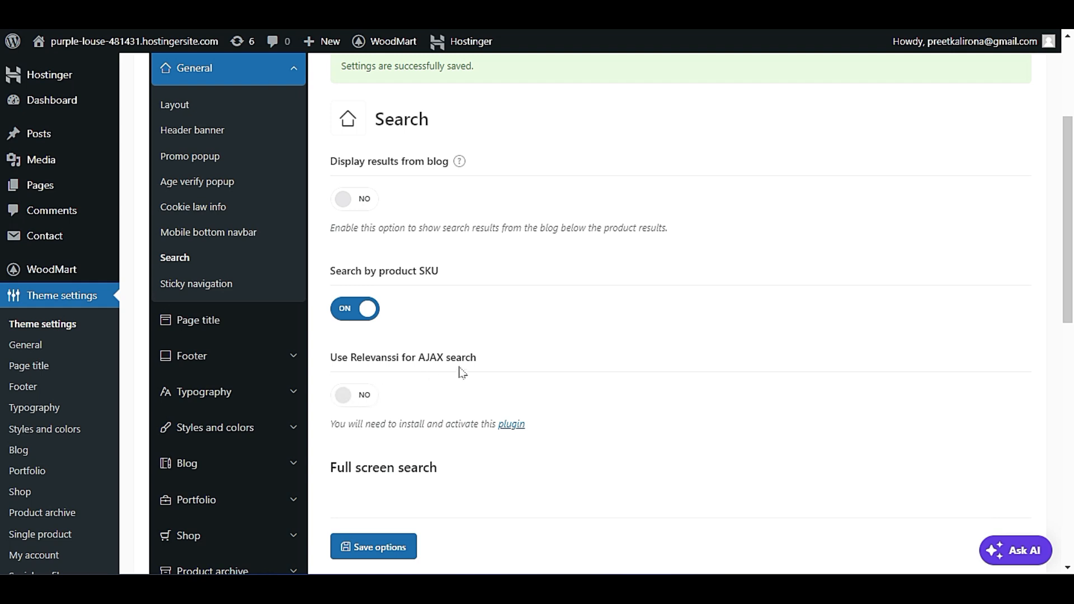
left_click(360, 395)
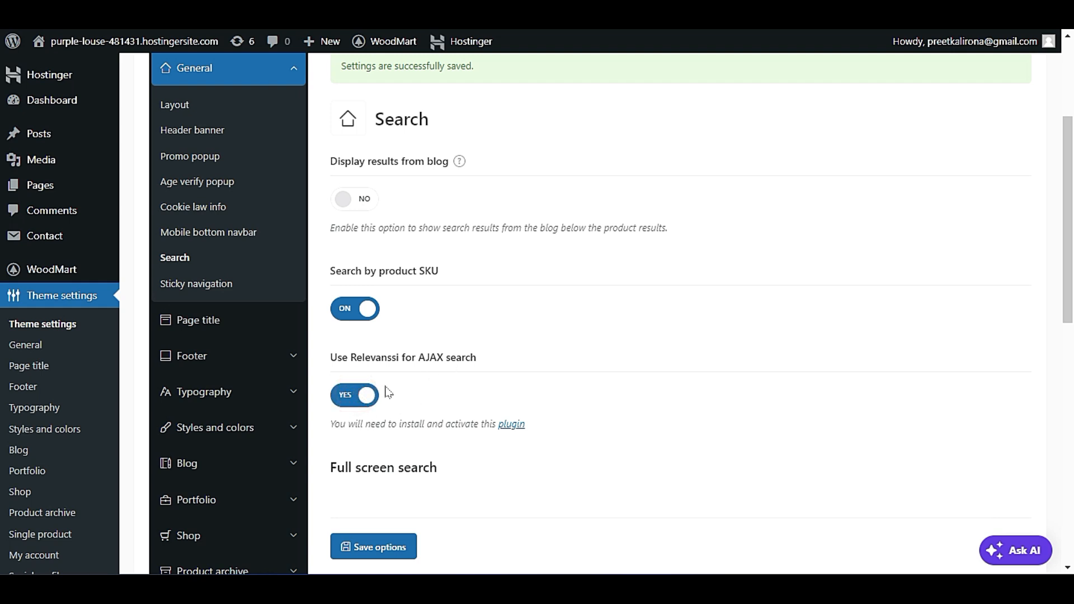
scroll(390, 400, "down", 1)
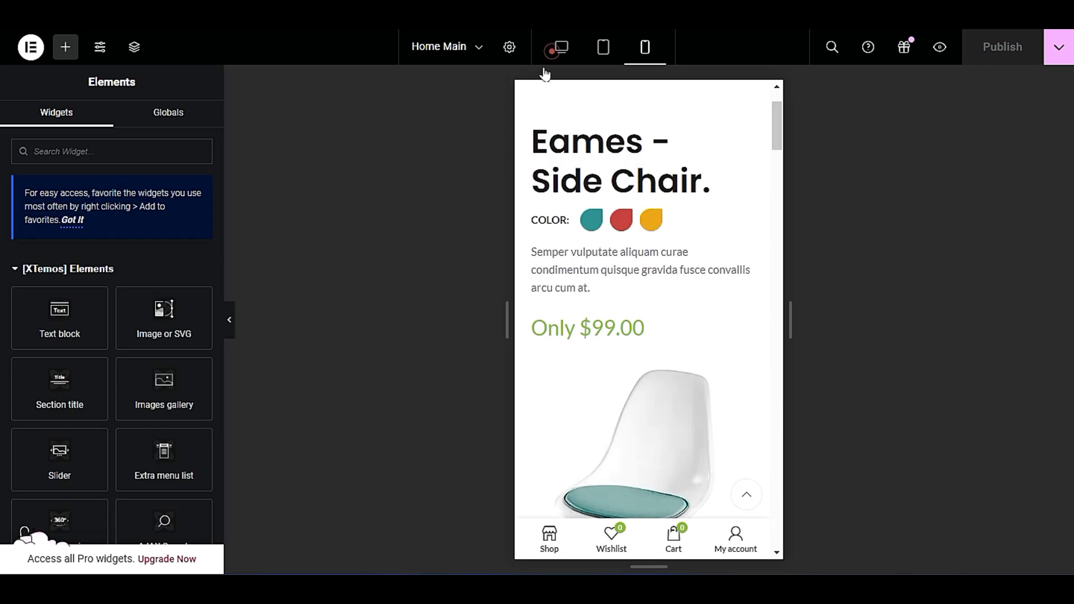
Switch the Elementor preview to desktop view and search the products for "SEA".
left_click(560, 47)
mouse_move(565, 194)
scroll(575, 311, "up", 2)
left_click(455, 140)
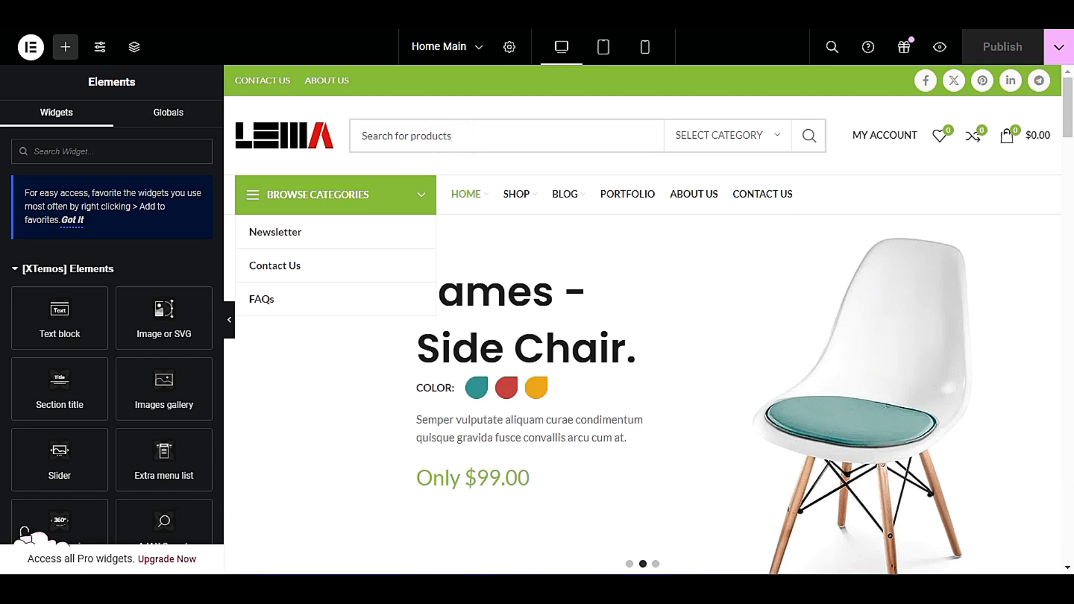
type("SEA")
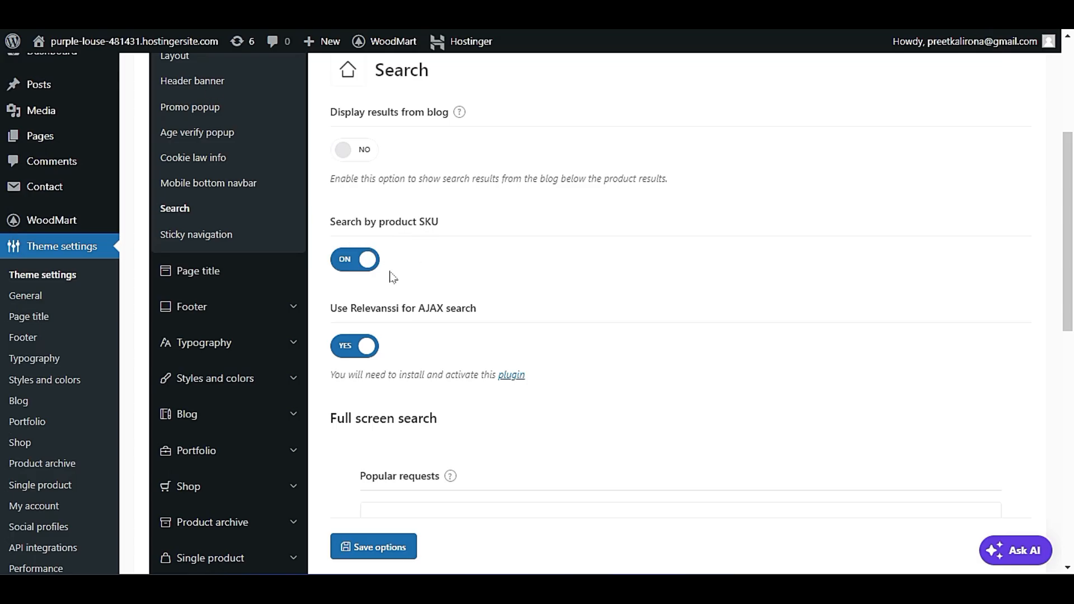
Turn off Use Relevanssi for AJAX search and review the full screen search's Popular requests field.
left_click(358, 347)
scroll(391, 320, "down", 3)
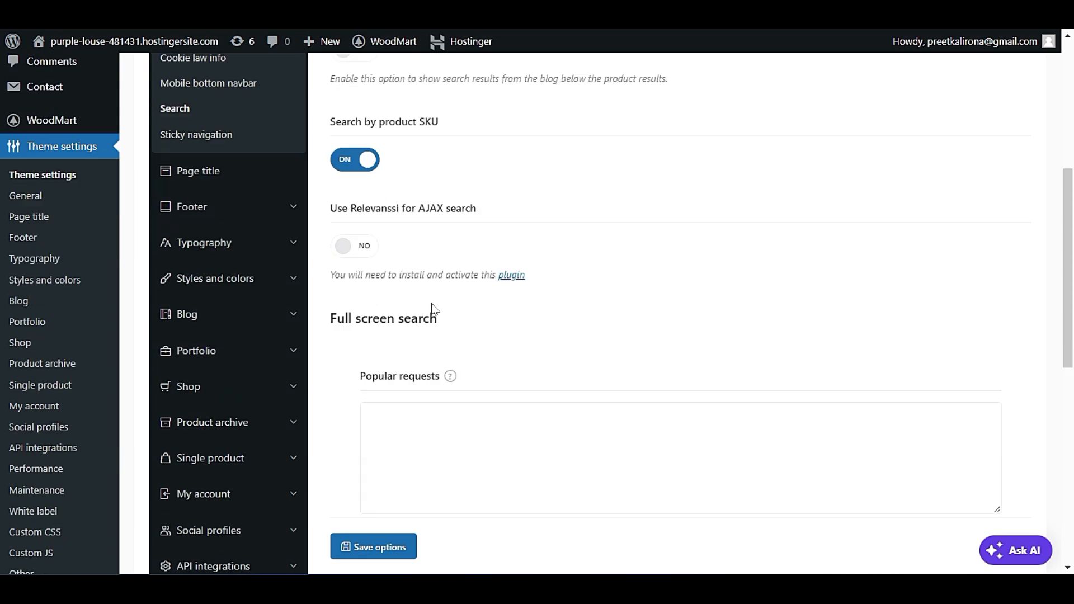
scroll(386, 241, "down", 2)
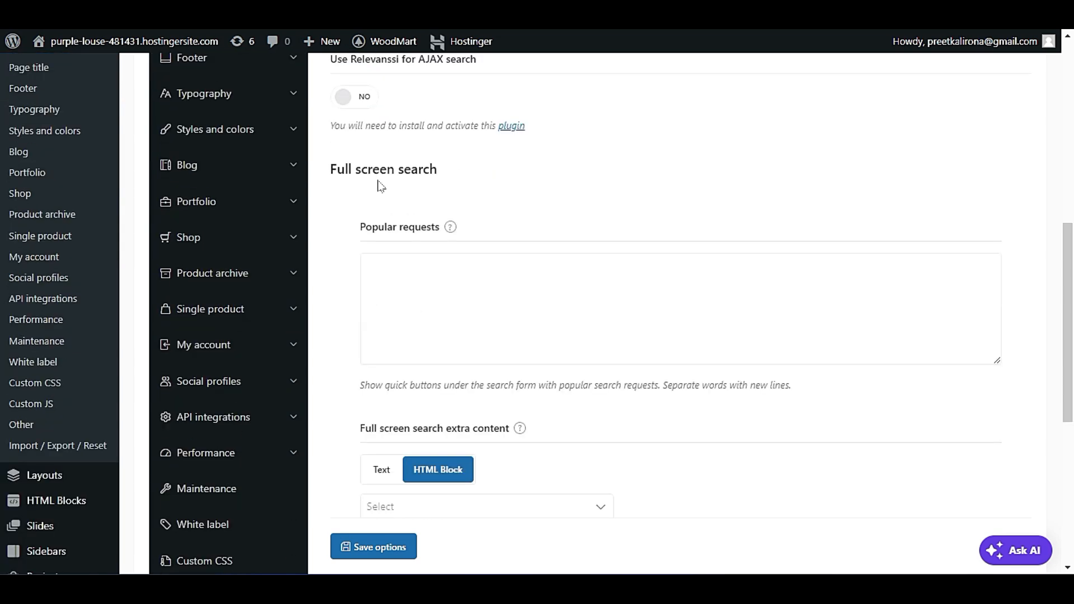
left_click(397, 278)
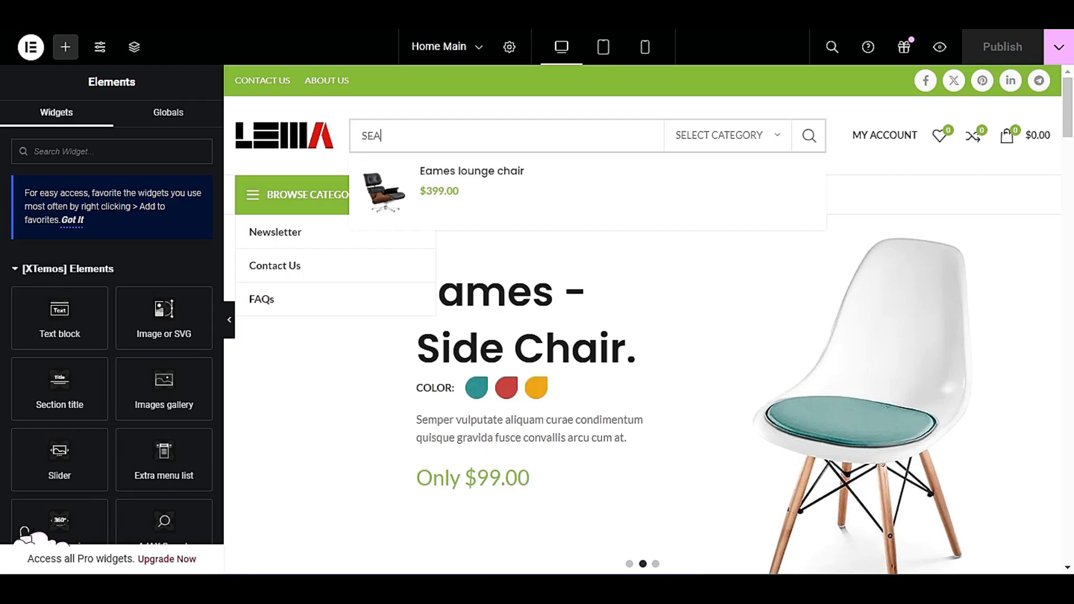
Clear the search term from the product search field in the desktop preview.
left_click(393, 139)
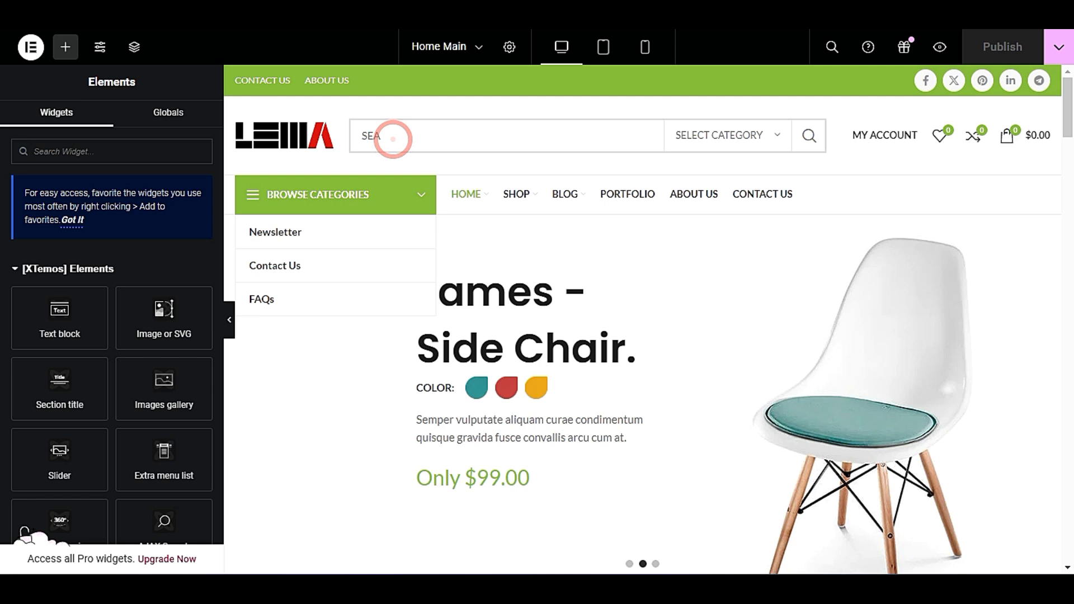
key("BackSpace")
key("BackSpace")
left_click(390, 138)
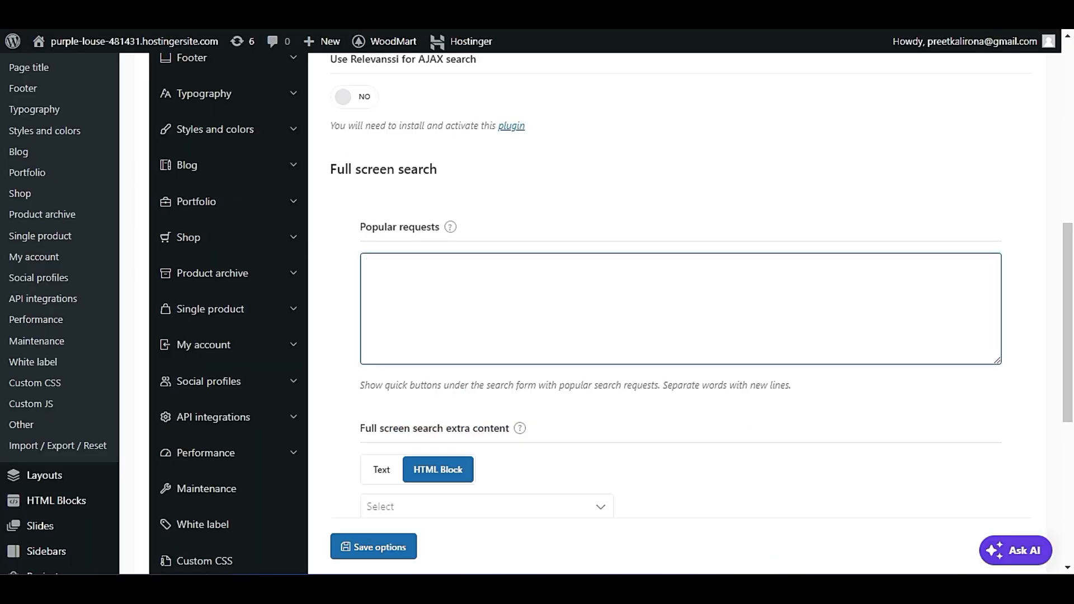
Enter WATCHES and SPORTS on separate lines as the full screen search's popular requests and save the options.
left_click(422, 270)
type("WATCHES")
key("Return")
type("SPORTS")
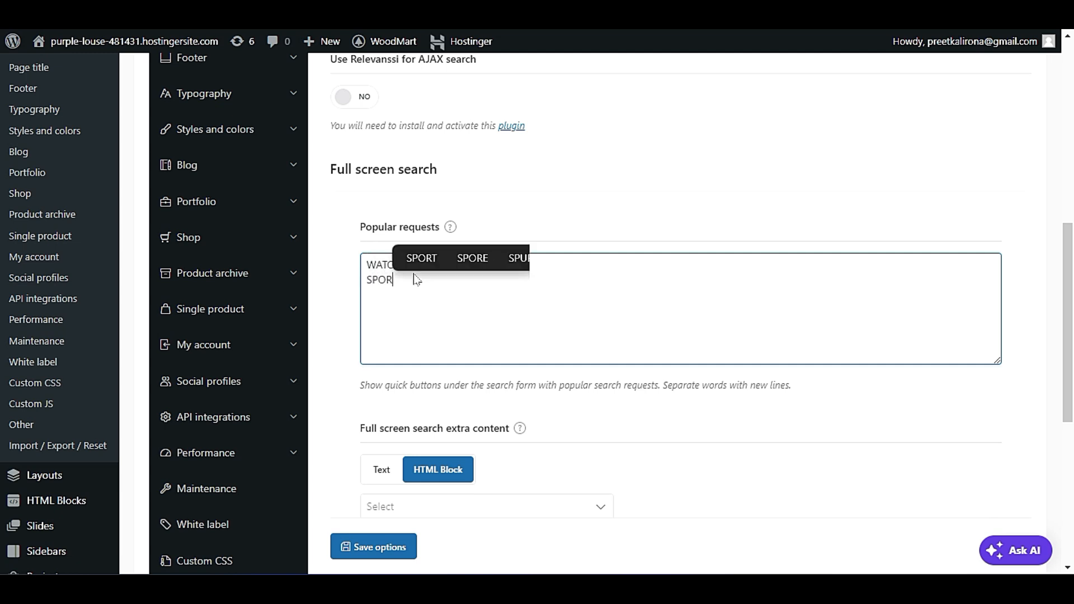
left_click(399, 446)
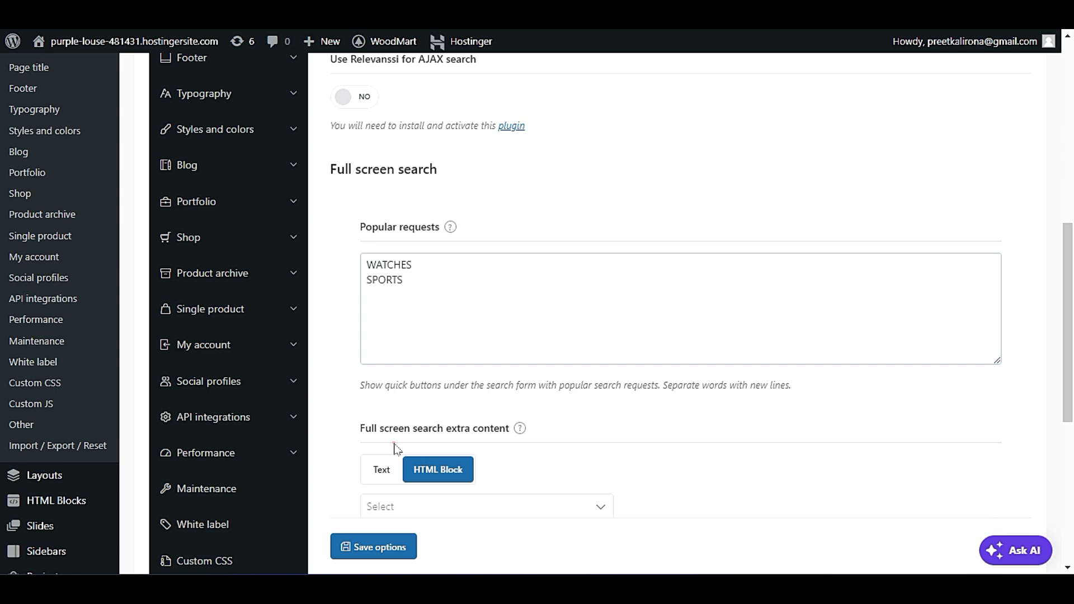
scroll(348, 399, "down", 5)
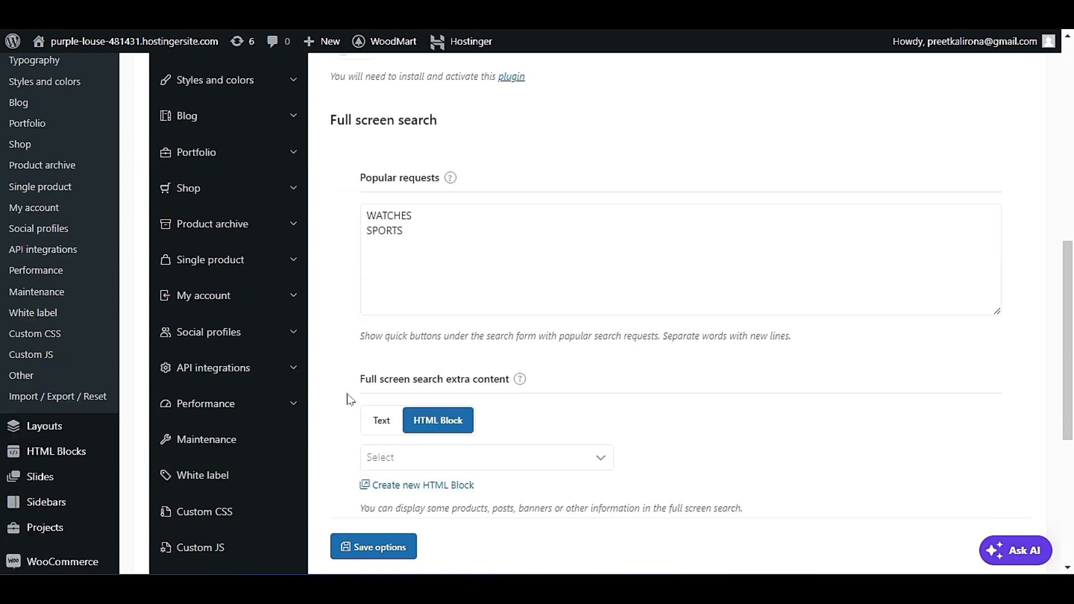
left_click(384, 459)
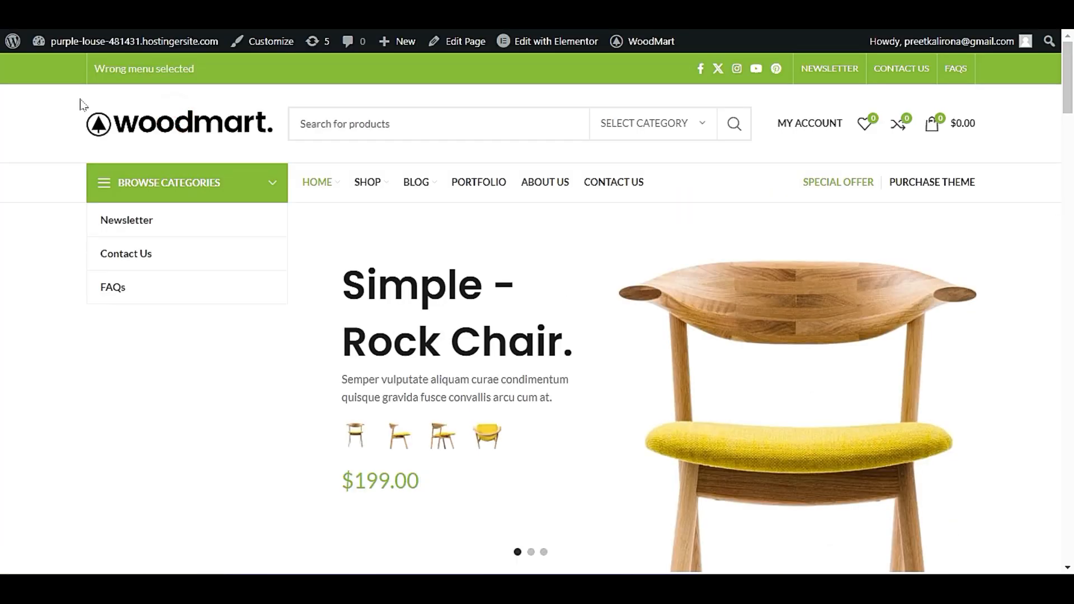
Search the products on the live storefront for "SEA" and open the search bar's category list.
left_click(311, 129)
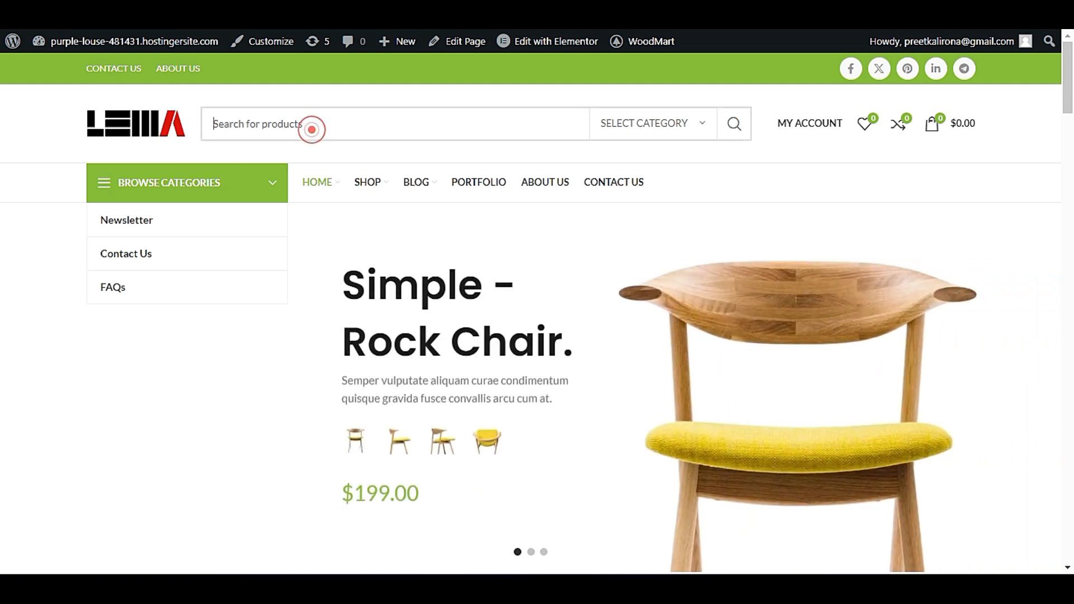
left_click(347, 128)
type("S")
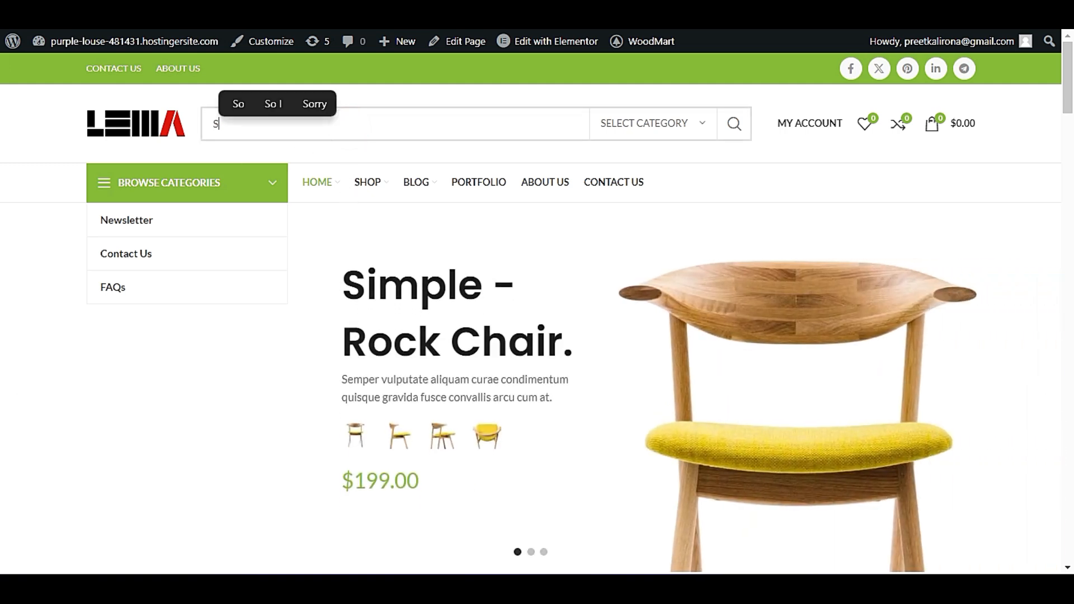
type("EA")
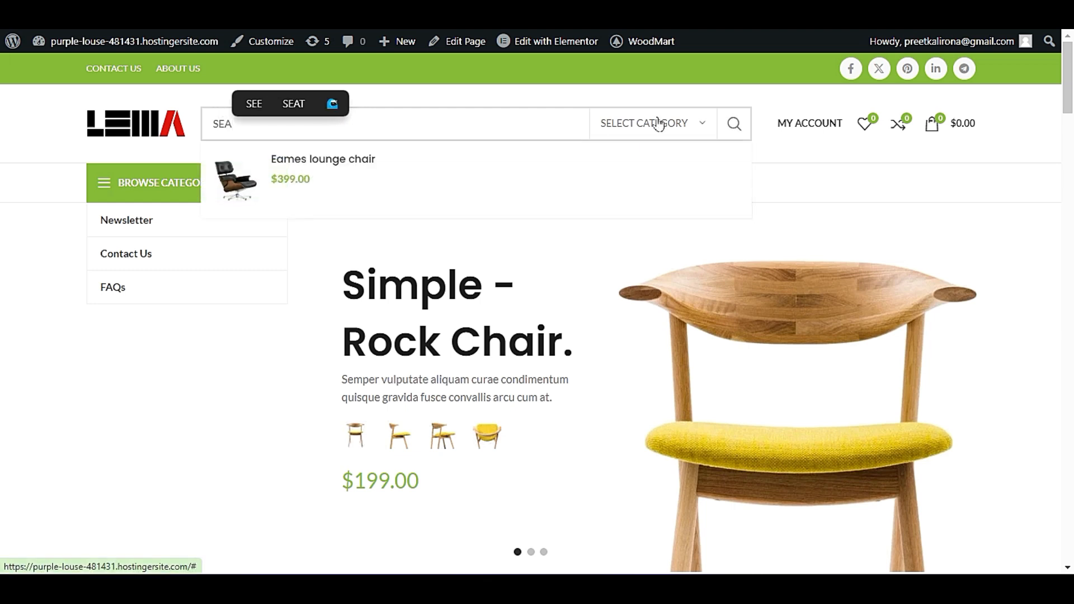
left_click(659, 124)
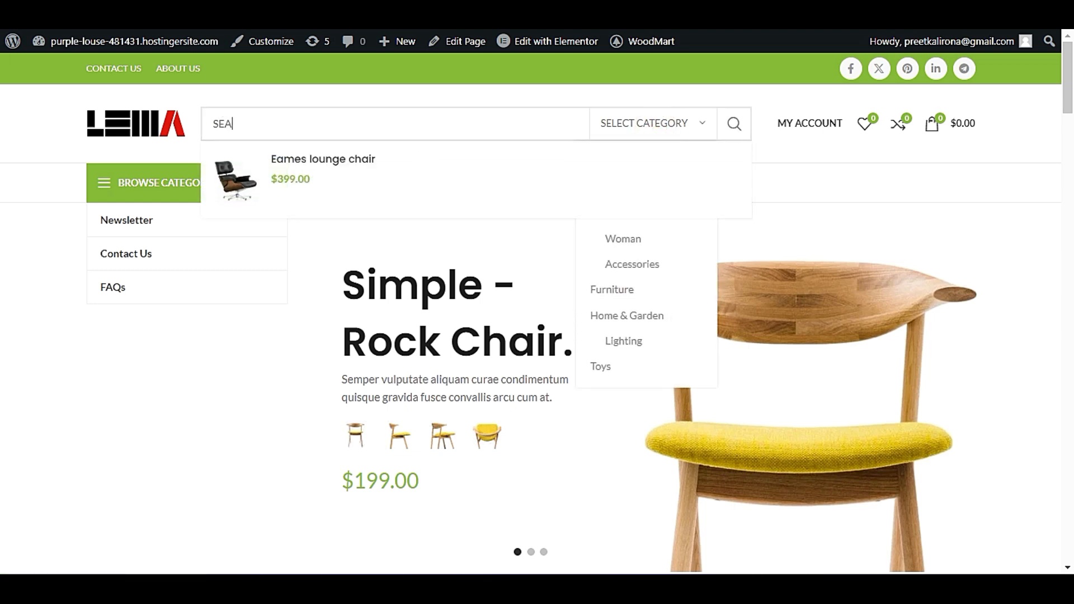
Clear the search term from the storefront's product search field and place the cursor in the empty field.
left_click(424, 126)
key("BackSpace")
key("BackSpace")
key("BackSpace")
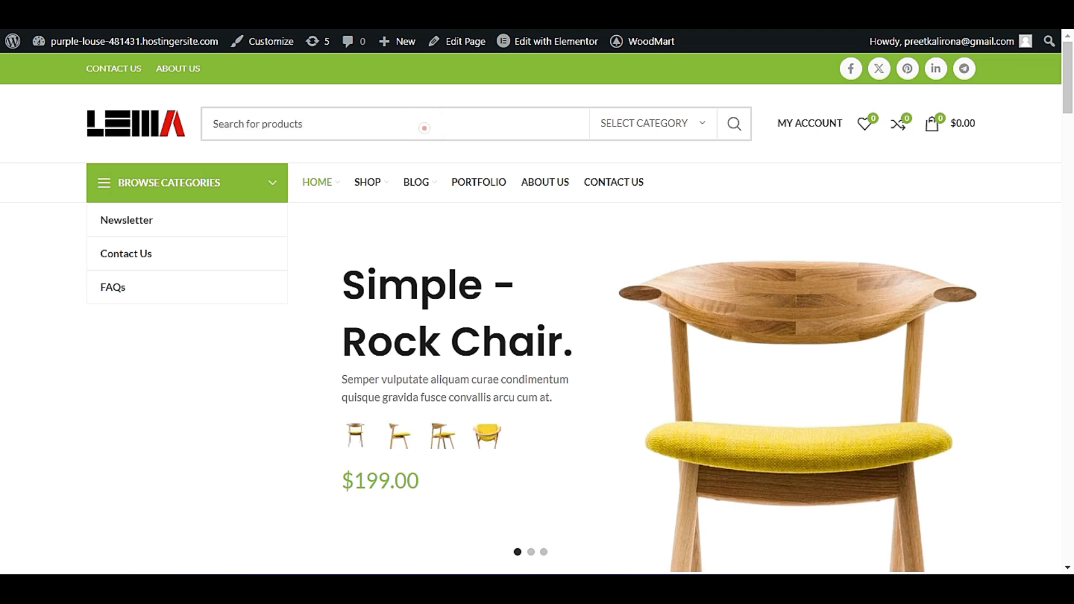
left_click(424, 129)
left_click(314, 123)
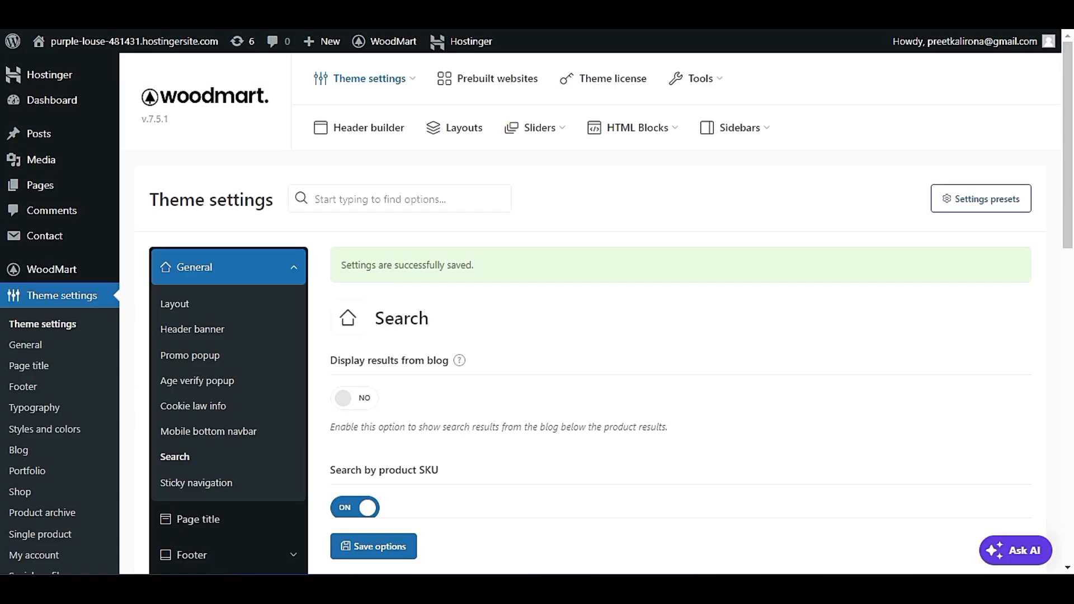
Review the Search settings down to the Popular requests field and its description about quick buttons.
scroll(403, 311, "down", 5)
scroll(403, 312, "up", 2)
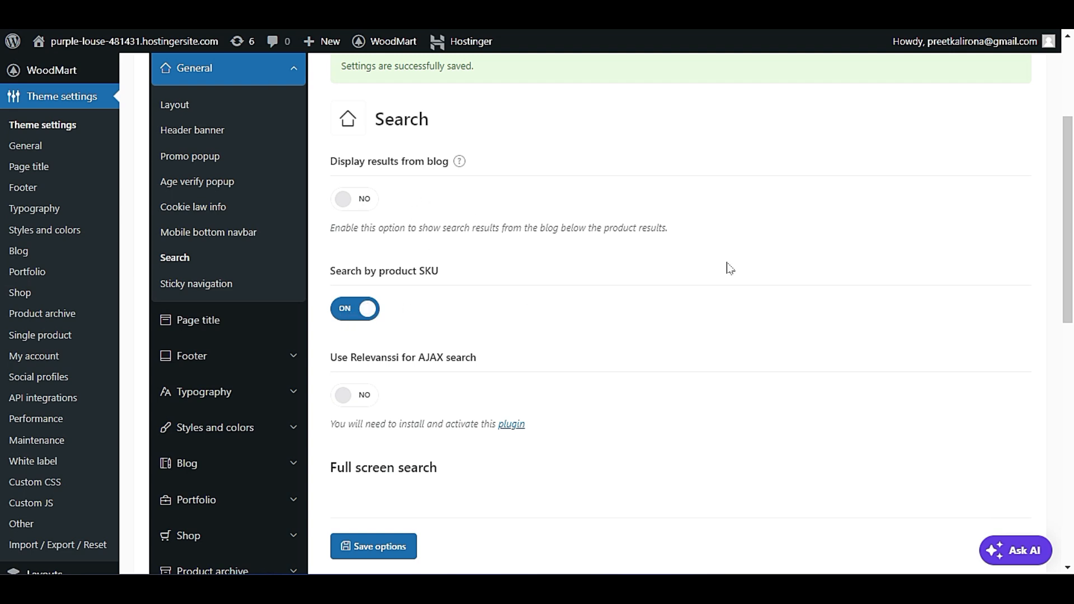
scroll(676, 266, "down", 5)
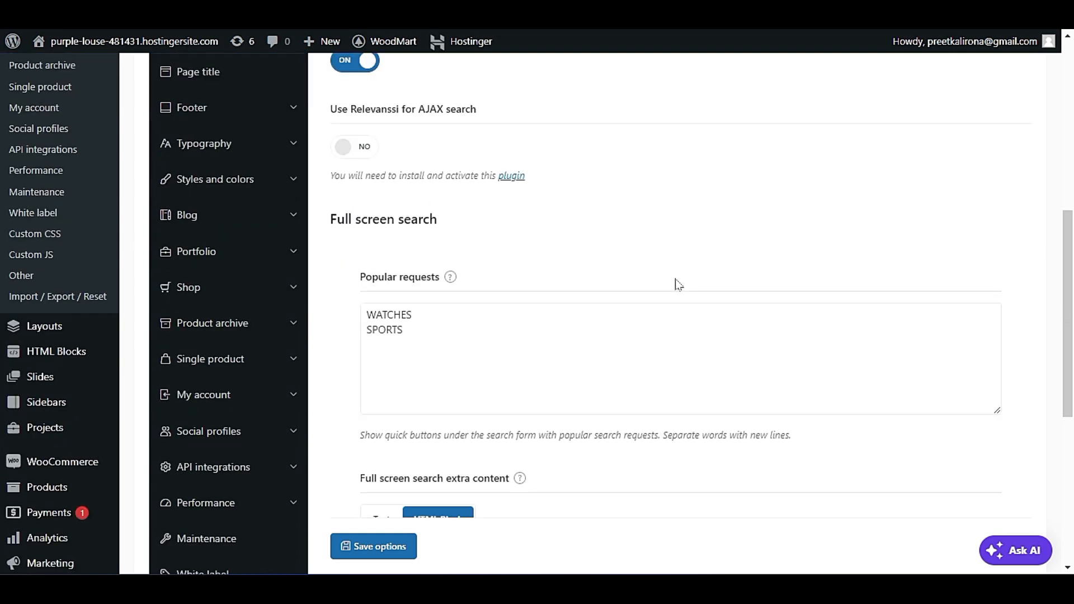
scroll(674, 276, "down", 2)
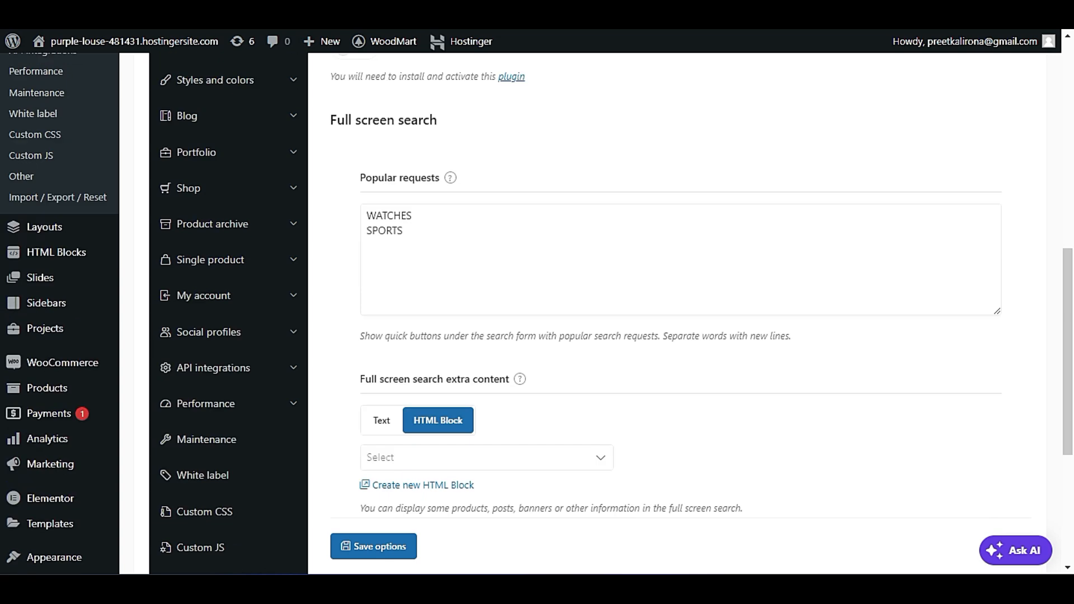
left_click_drag(383, 336, 589, 336)
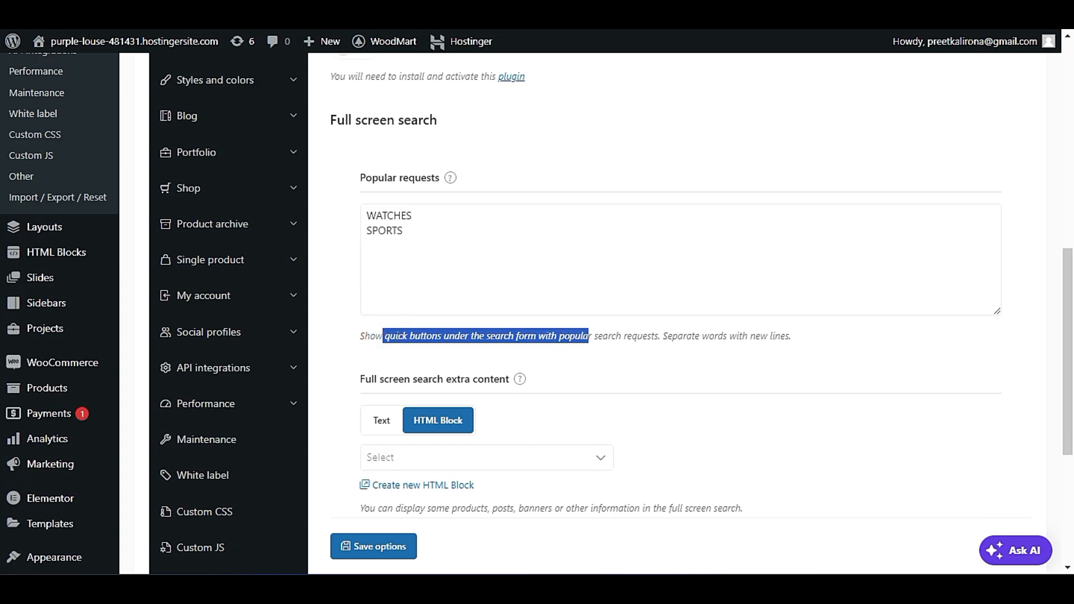
left_click(622, 337)
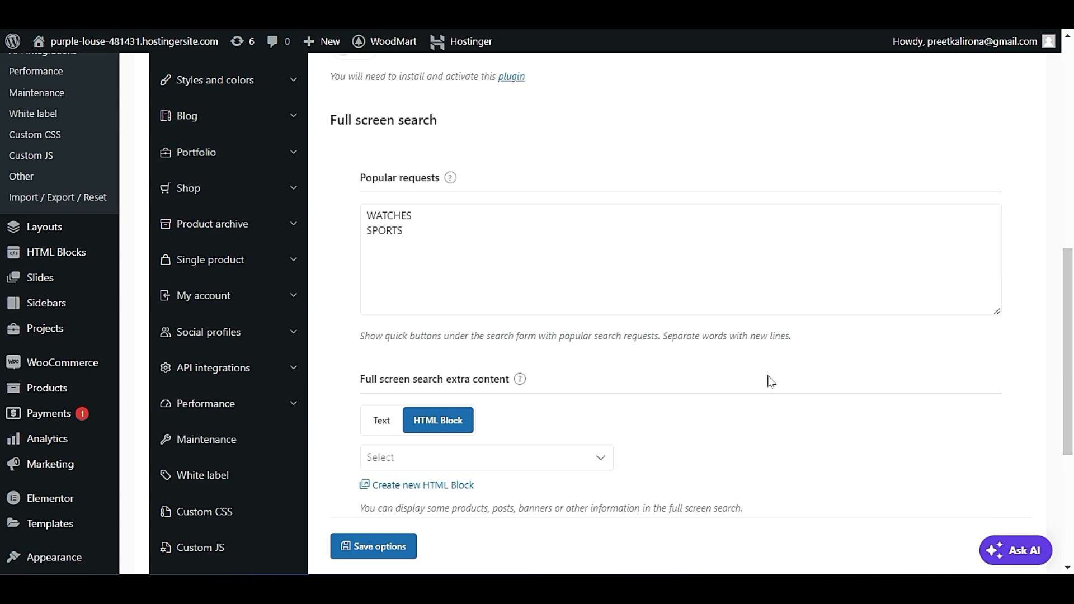
left_click(447, 217)
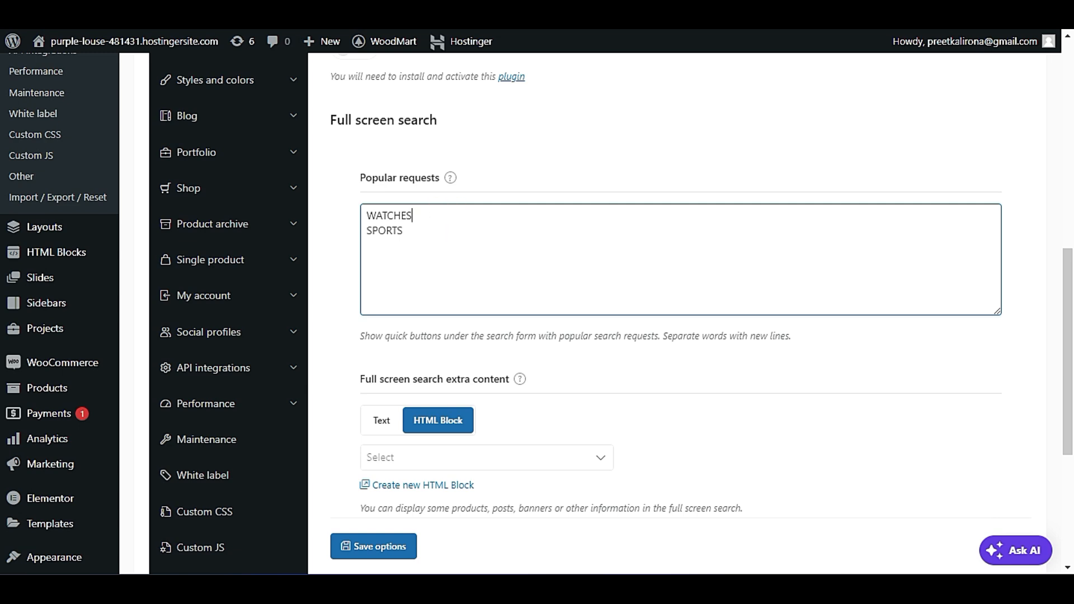
left_click_drag(388, 336, 608, 337)
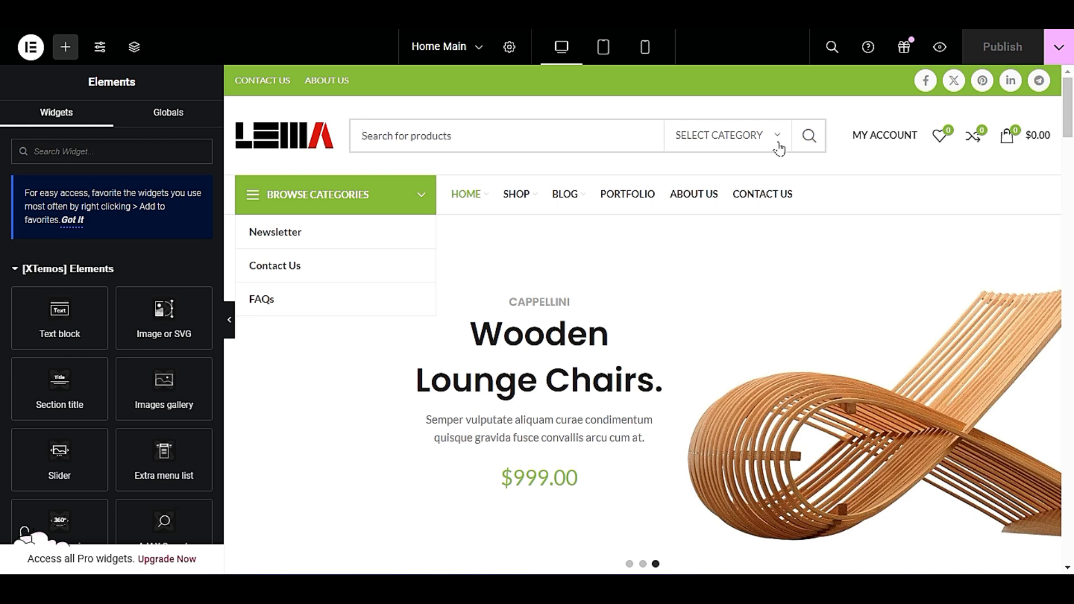
Check the header search in the Elementor preview by opening its category list and submitting an empty product search.
left_click(777, 144)
left_click(777, 144)
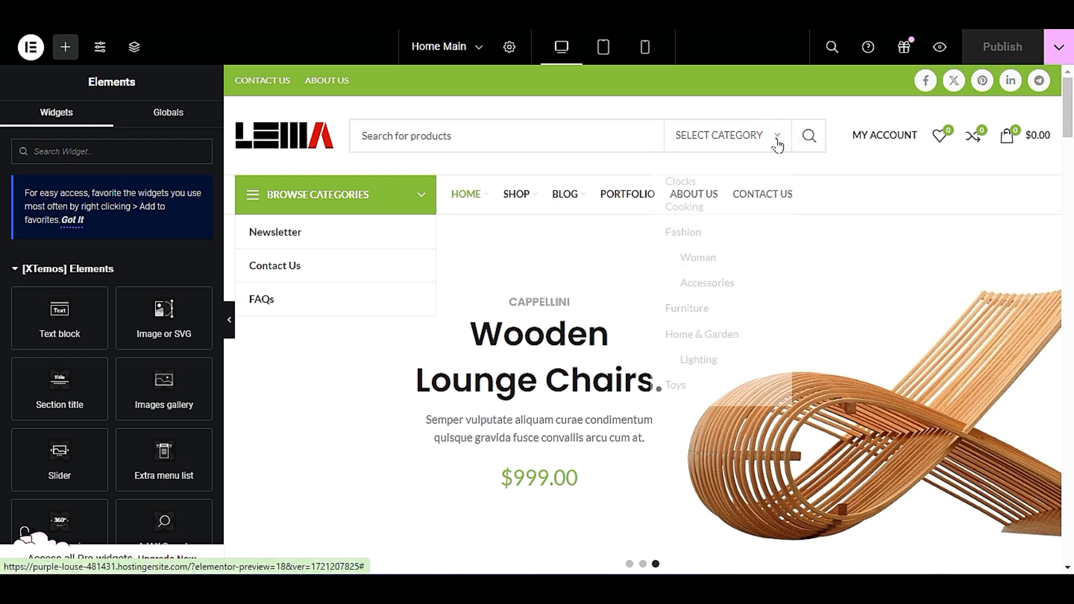
left_click(777, 142)
left_click(816, 144)
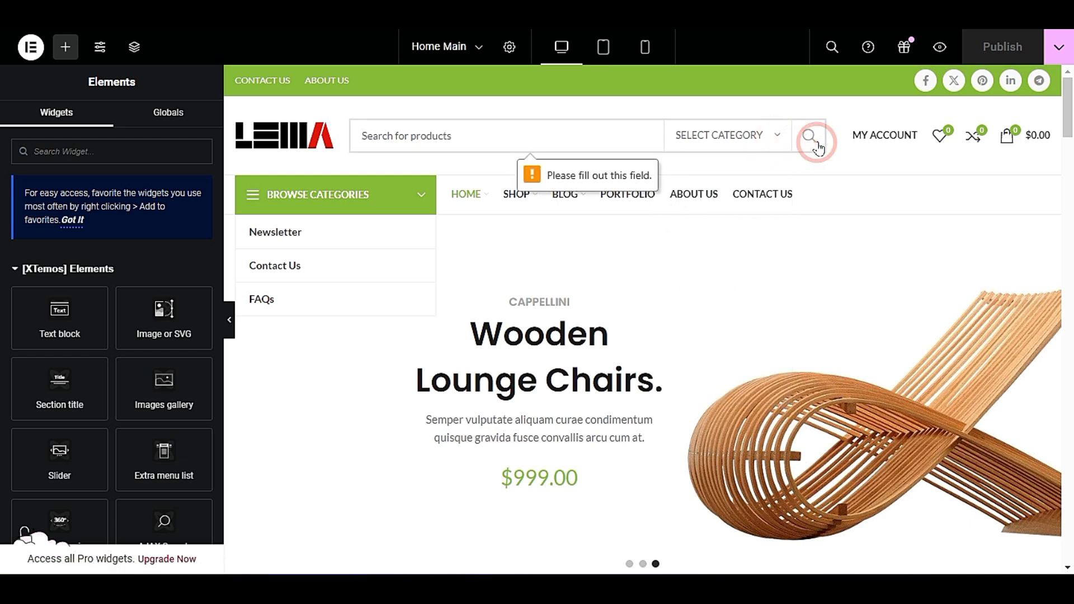
left_click(480, 135)
mouse_move(487, 192)
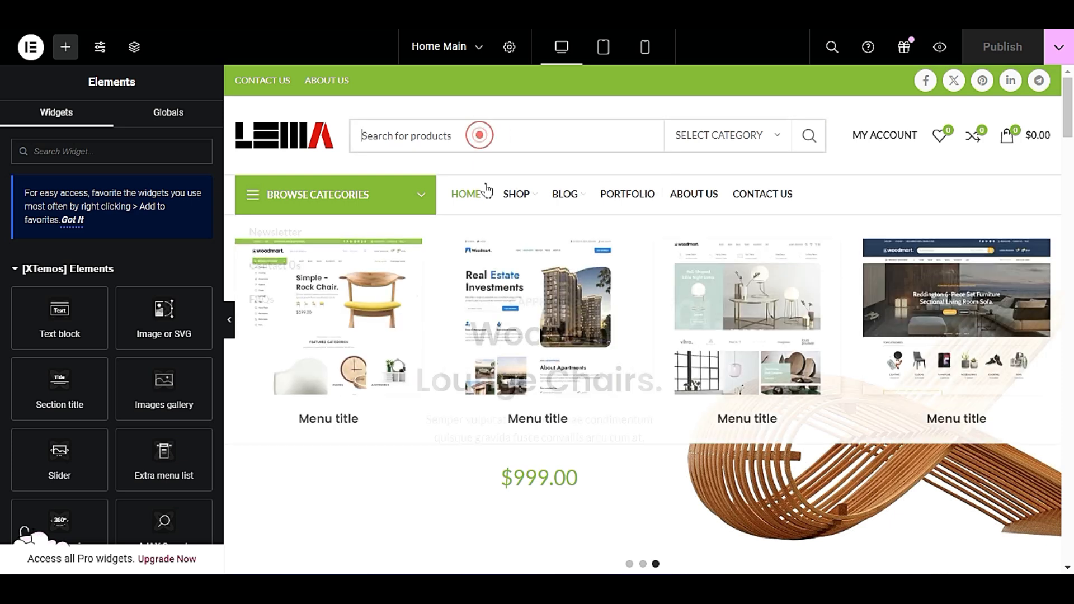
left_click(487, 163)
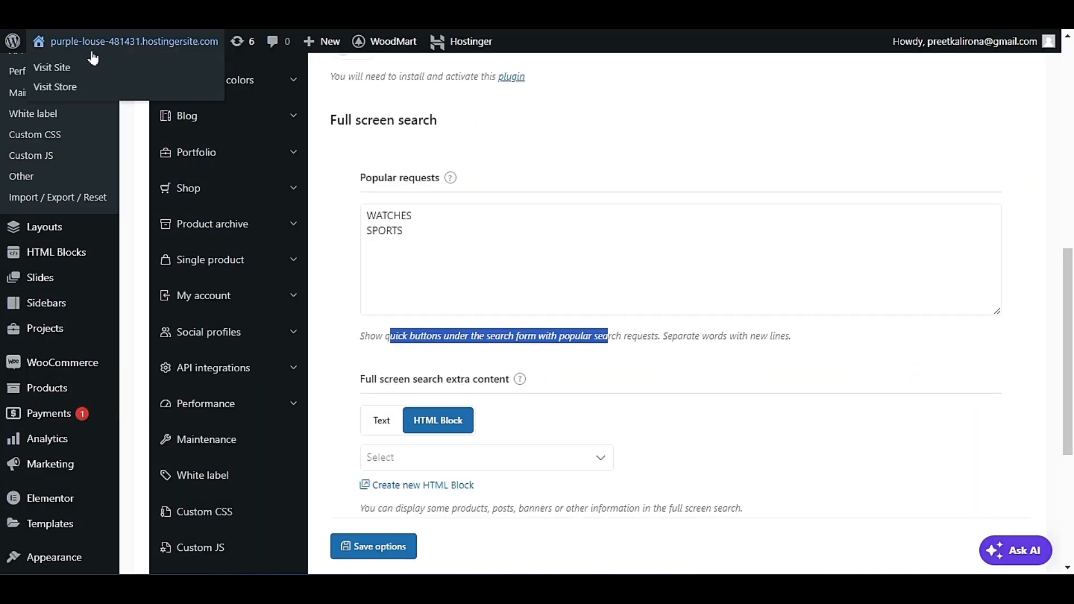
Visit the live site from the dashboard and activate its product search field to check for popular requests.
right_click(121, 75)
left_click(132, 88)
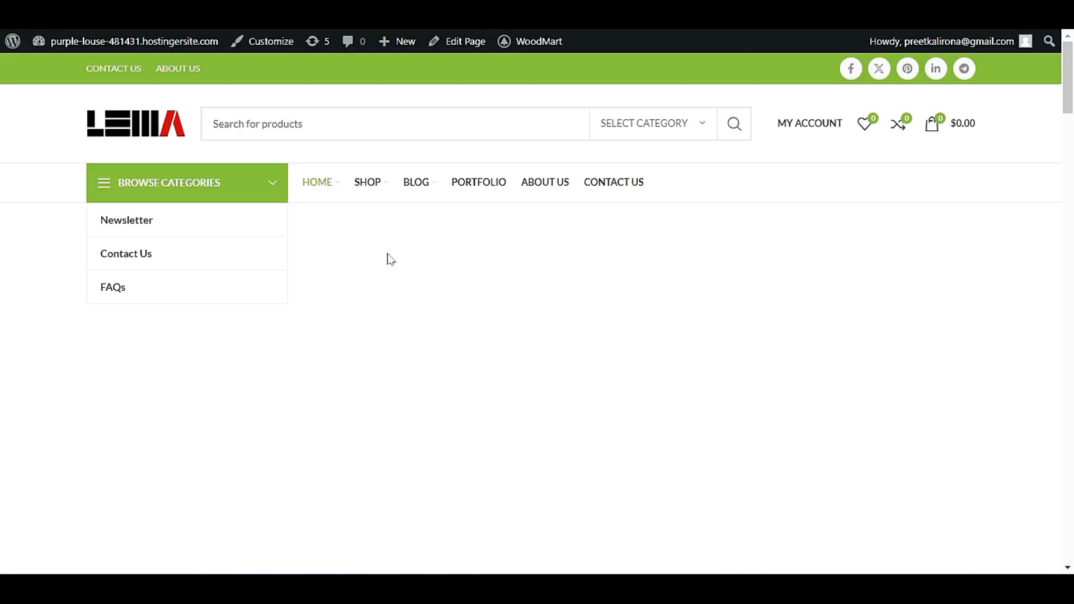
left_click(401, 123)
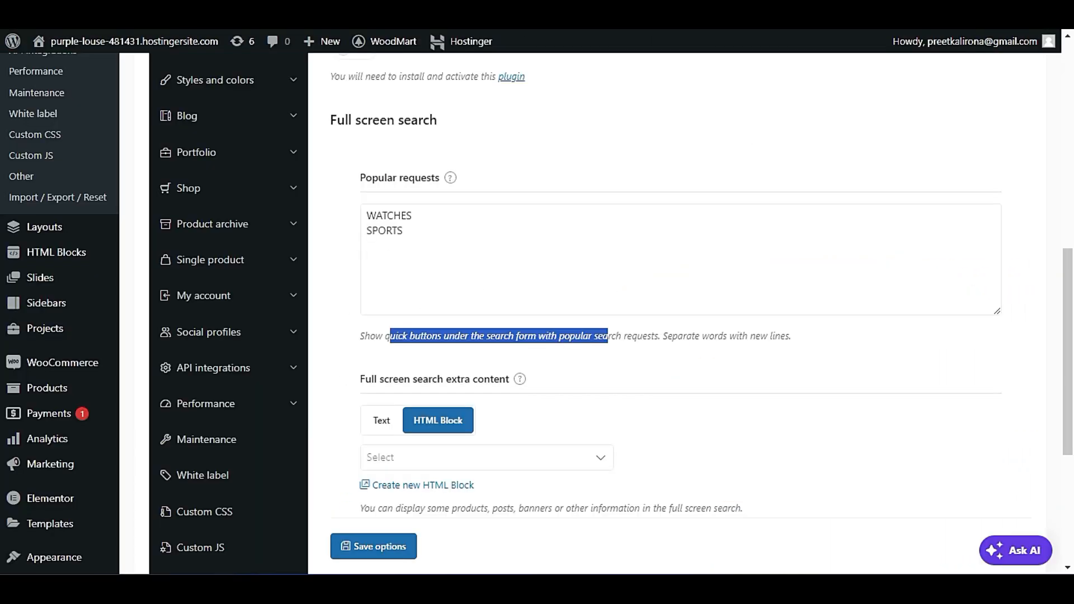
Look through the HTML blocks available for the full screen search extra content without choosing one.
left_click(582, 414)
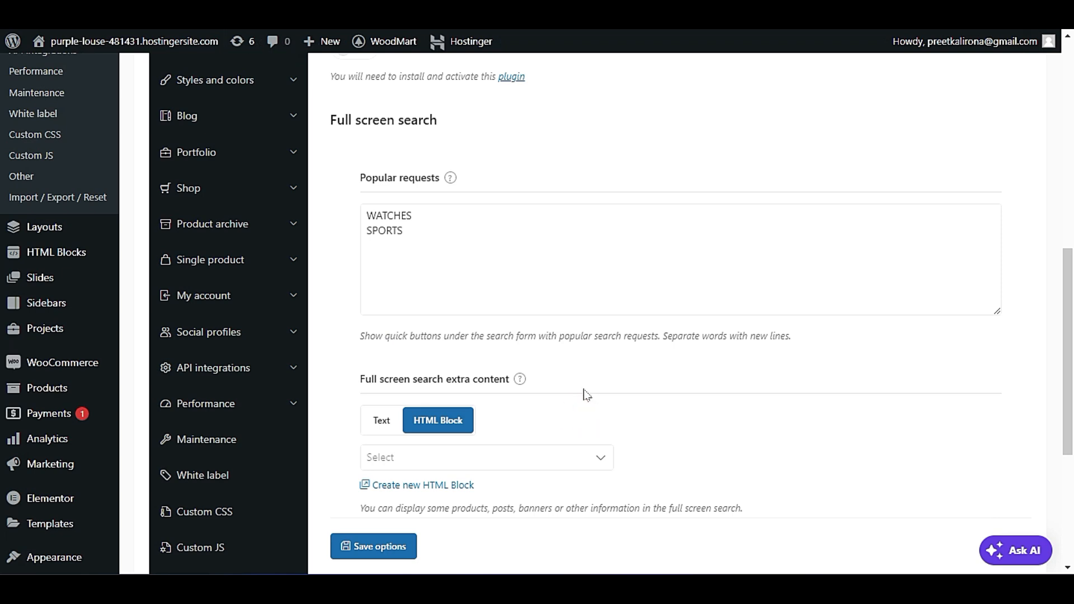
scroll(583, 395, "down", 3)
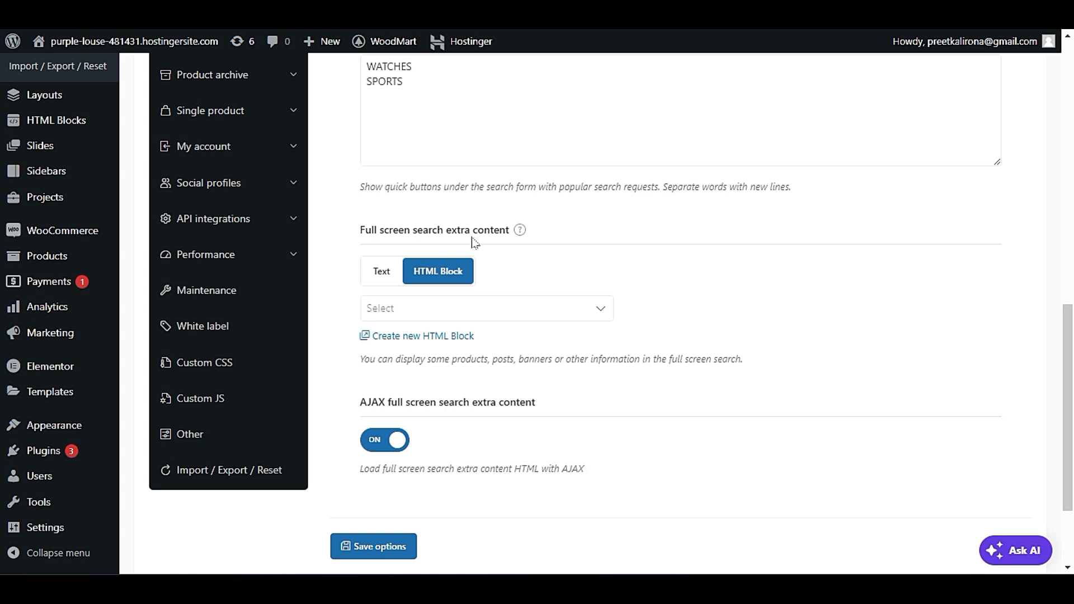
left_click(488, 312)
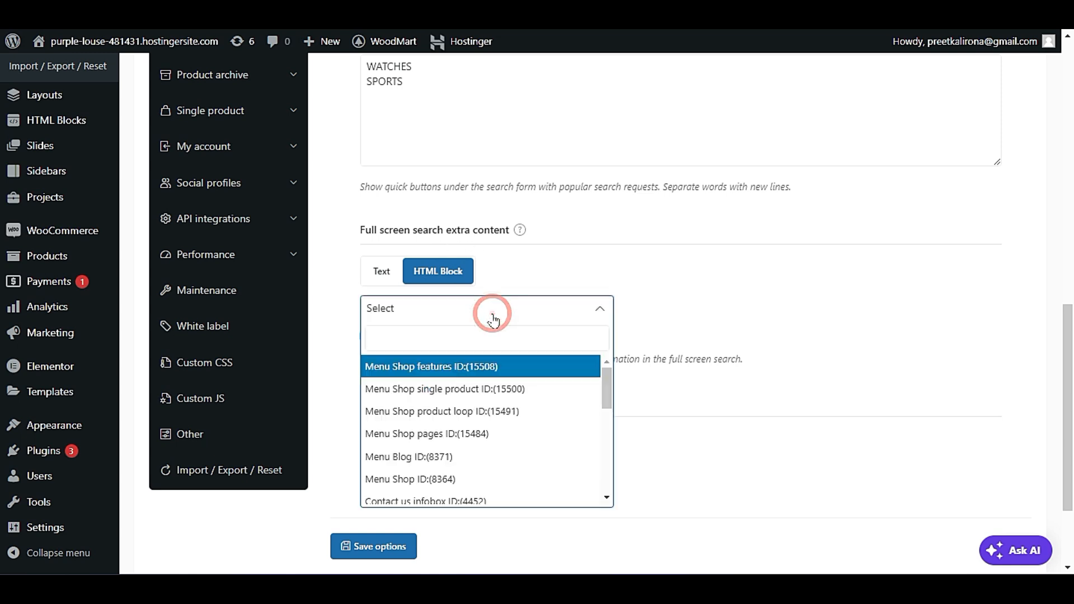
left_click(687, 297)
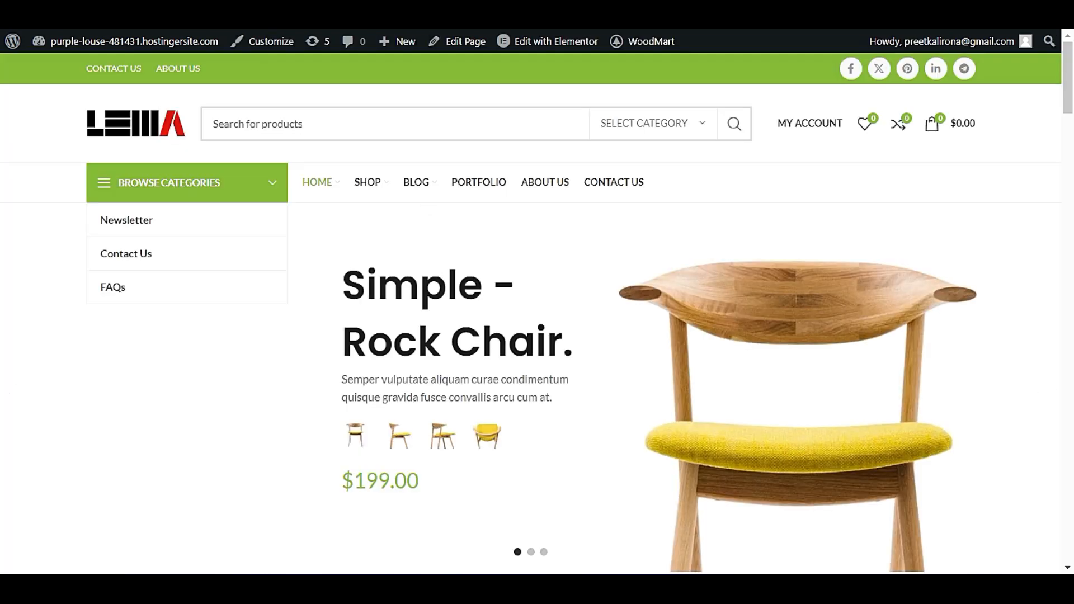
Return to the live storefront and search its products for "SEA" again.
left_click(307, 129)
left_click(305, 122)
type("SEA")
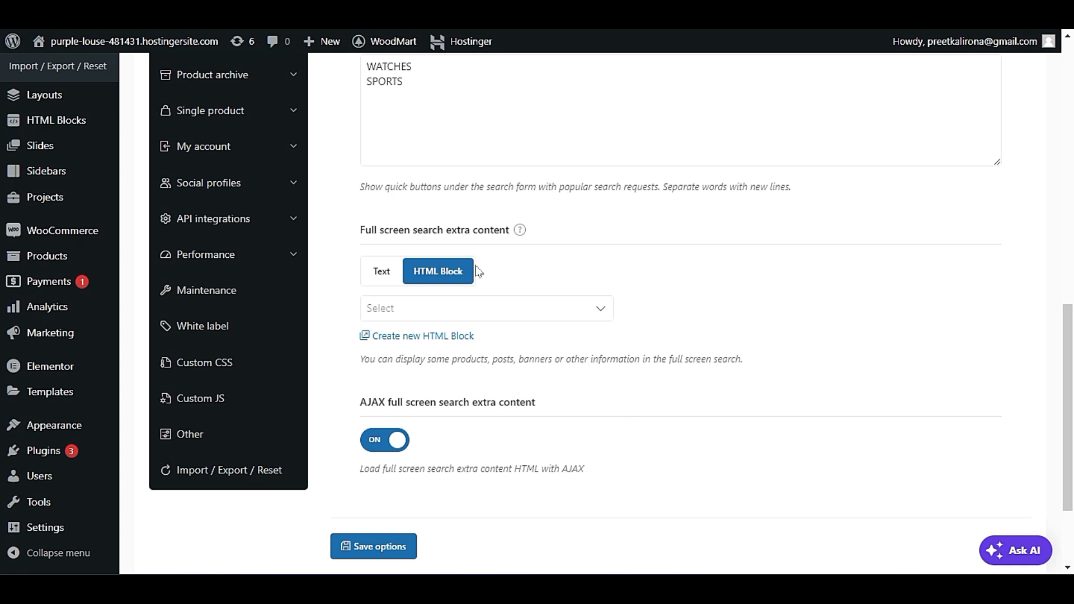
Recheck the HTML Block choices for the extra content and view the AJAX full screen search option.
left_click(480, 315)
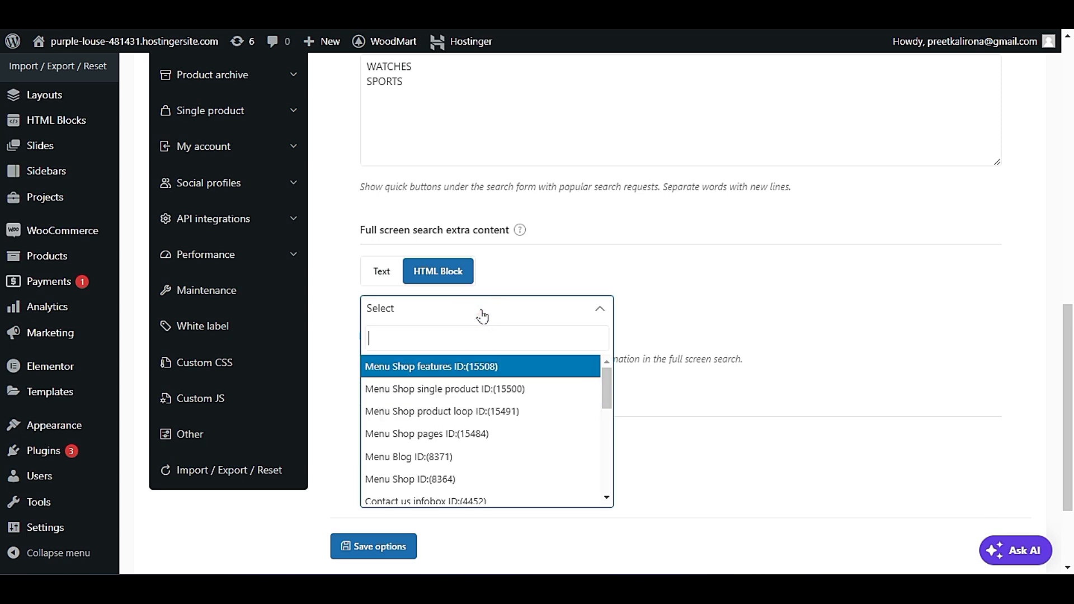
left_click(773, 288)
scroll(657, 425, "down", 1)
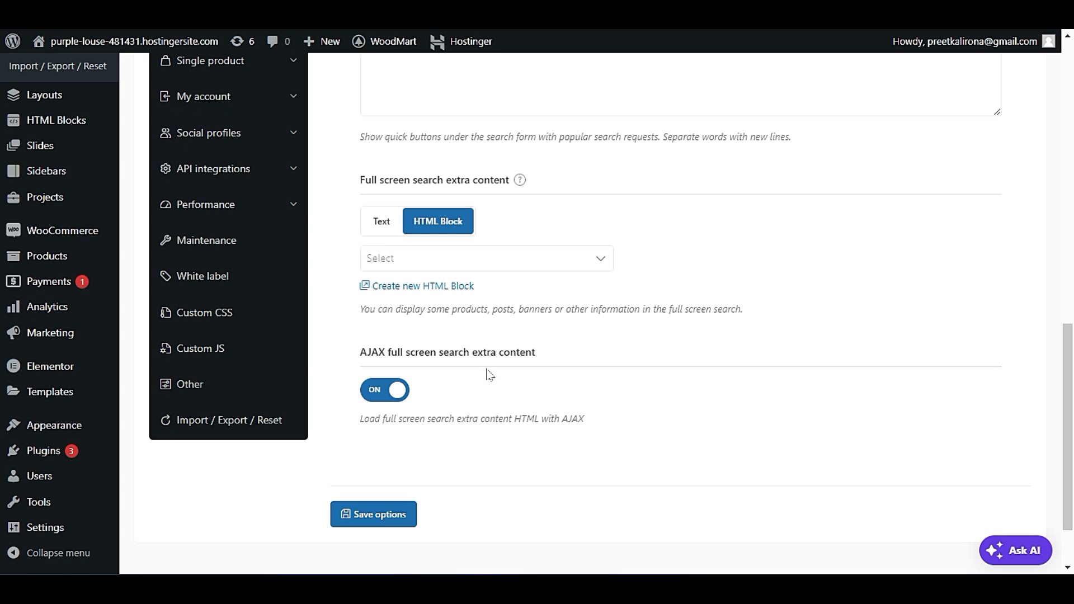
Open the Sticky navigation settings in the General section of the theme settings.
scroll(464, 401, "up", 3)
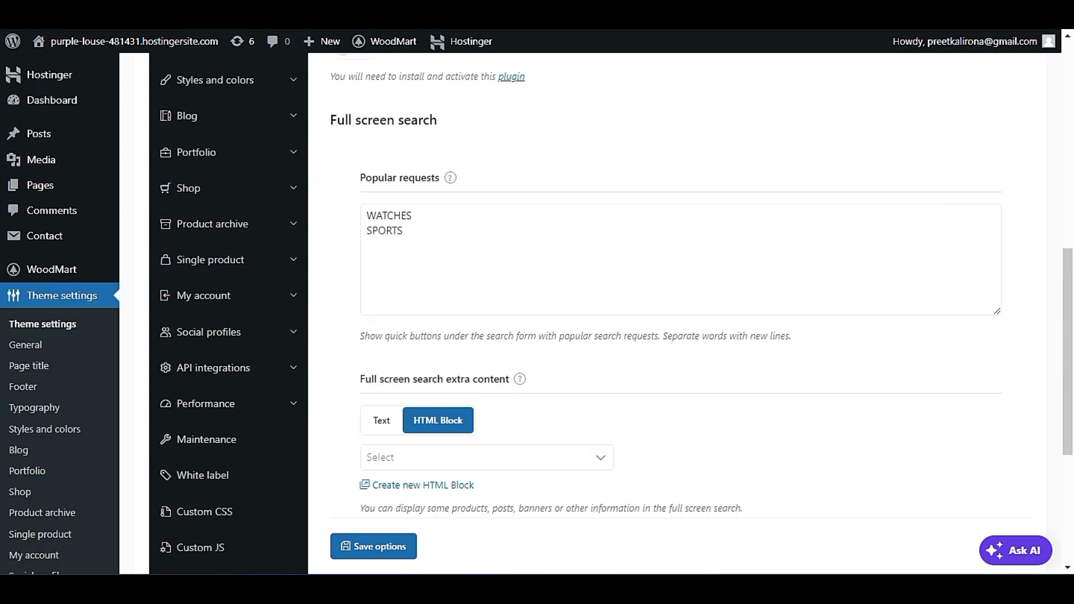
scroll(439, 374, "up", 6)
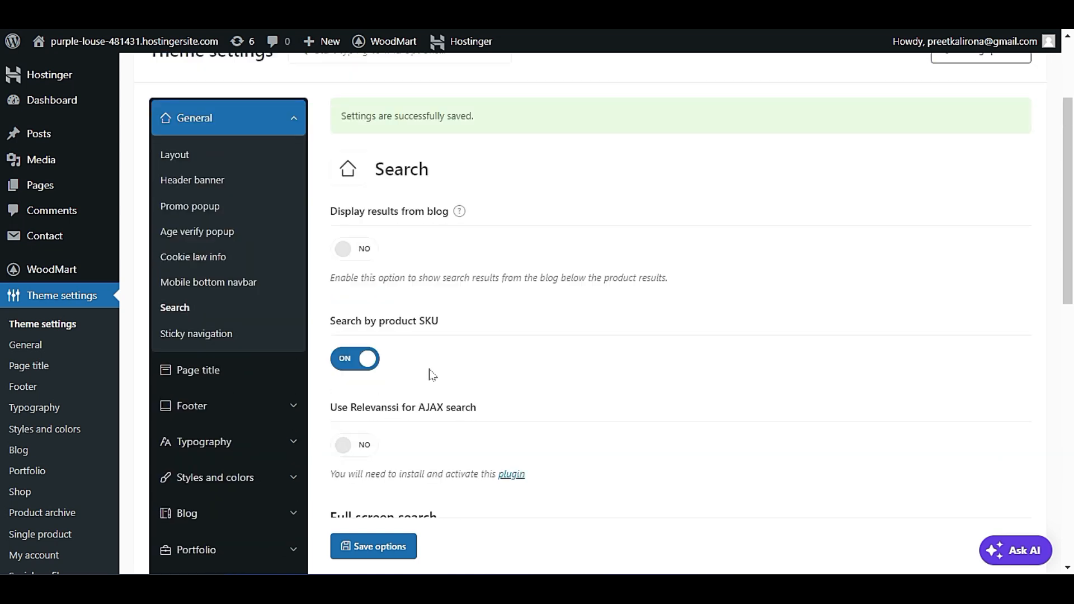
scroll(414, 369, "down", 1)
scroll(414, 369, "up", 2)
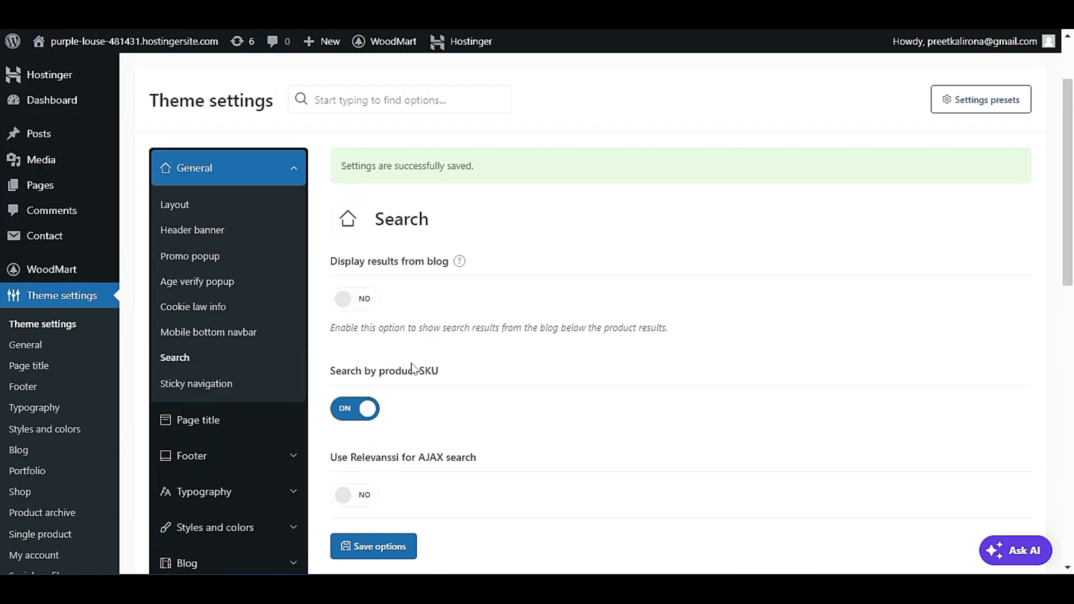
left_click(203, 386)
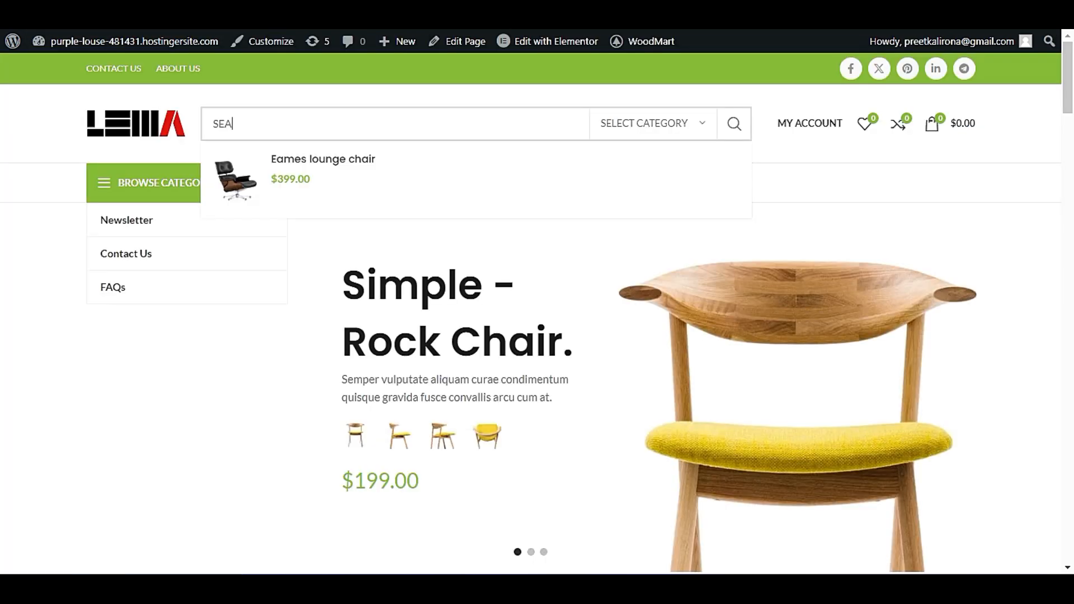
Examine the Sticky navigation settings and the storefront home page from its header to the featured categories.
scroll(161, 352, "down", 10)
scroll(82, 411, "up", 4)
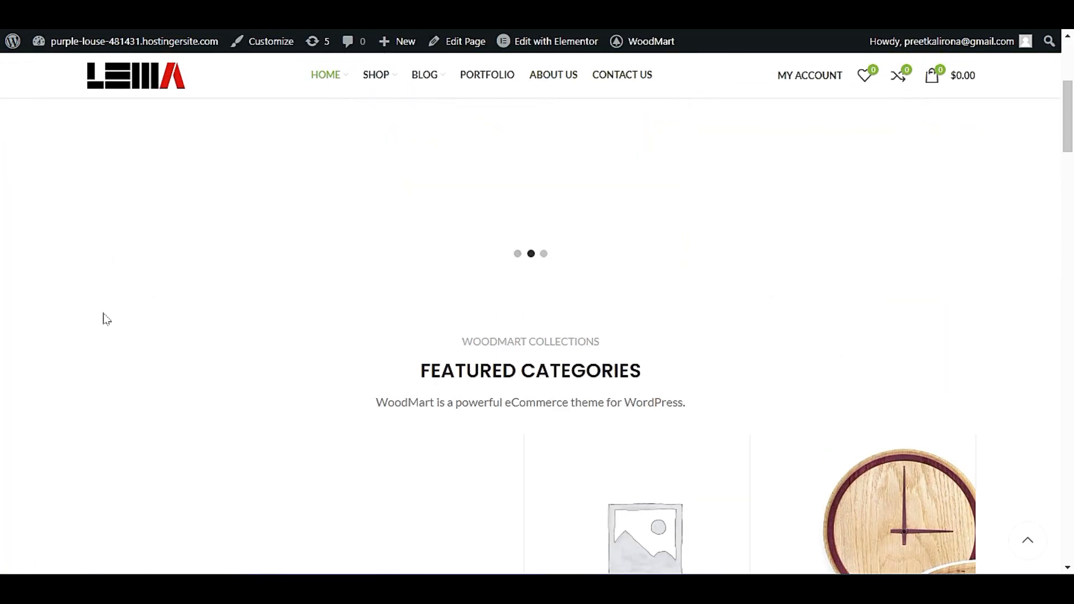
scroll(89, 346, "up", 2)
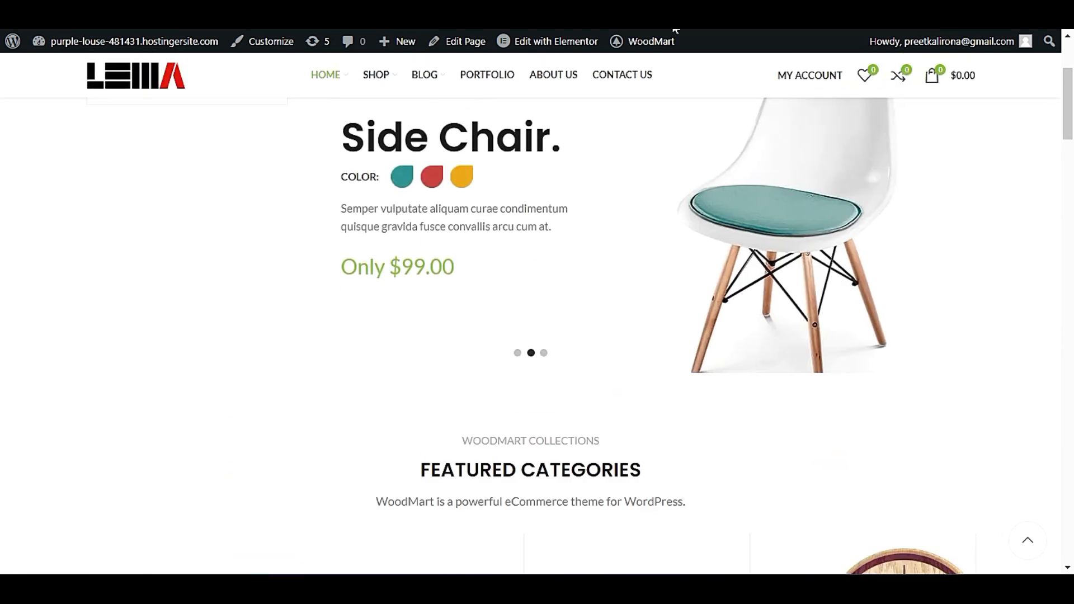
scroll(115, 379, "up", 3)
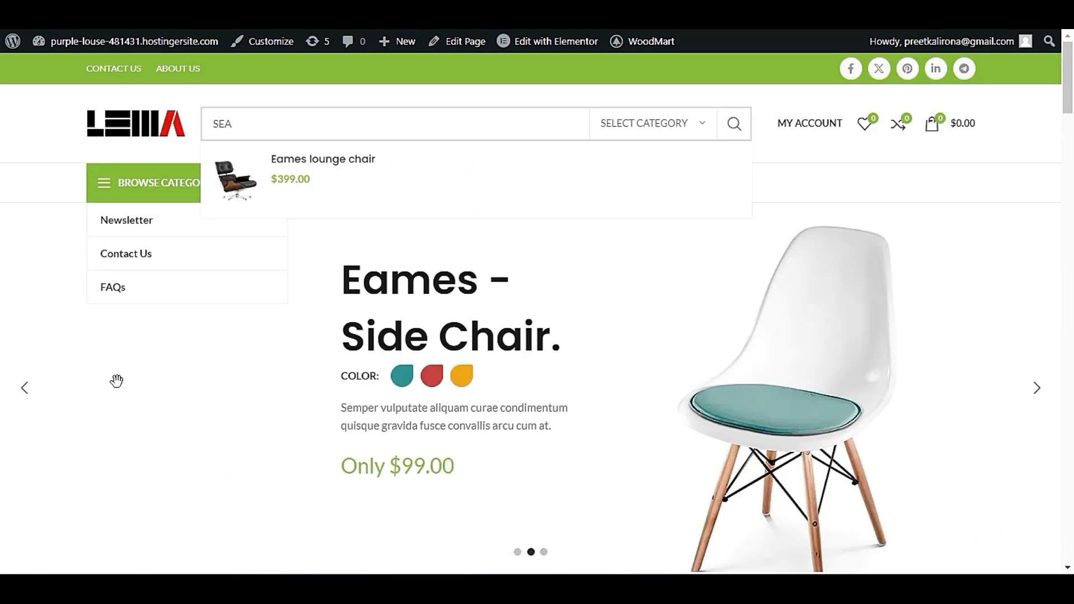
scroll(118, 386, "down", 5)
scroll(117, 386, "up", 1)
scroll(120, 389, "down", 4)
scroll(120, 389, "up", 5)
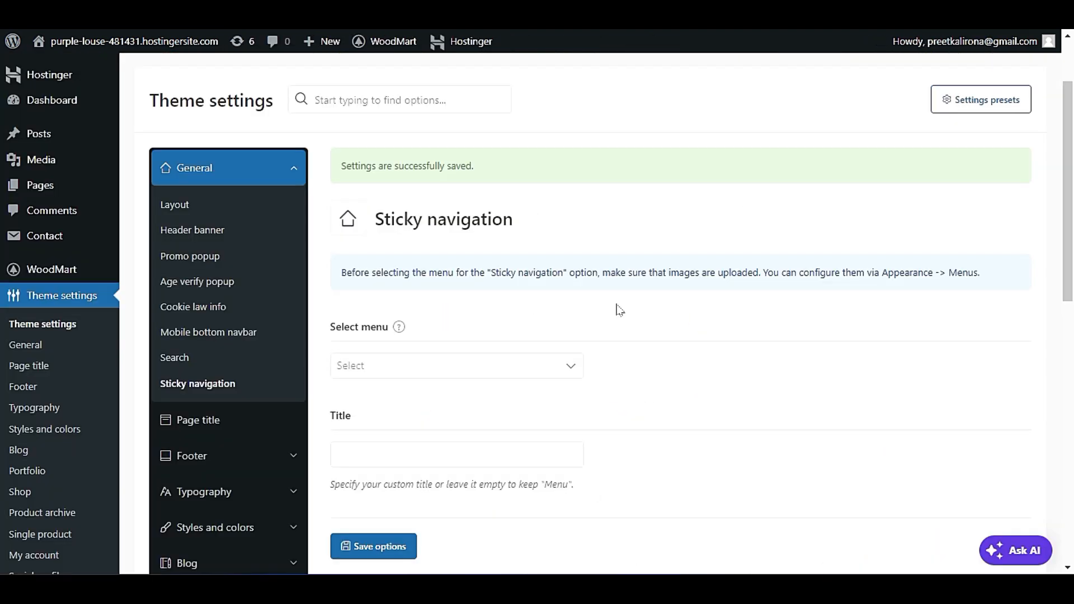
scroll(593, 314, "down", 3)
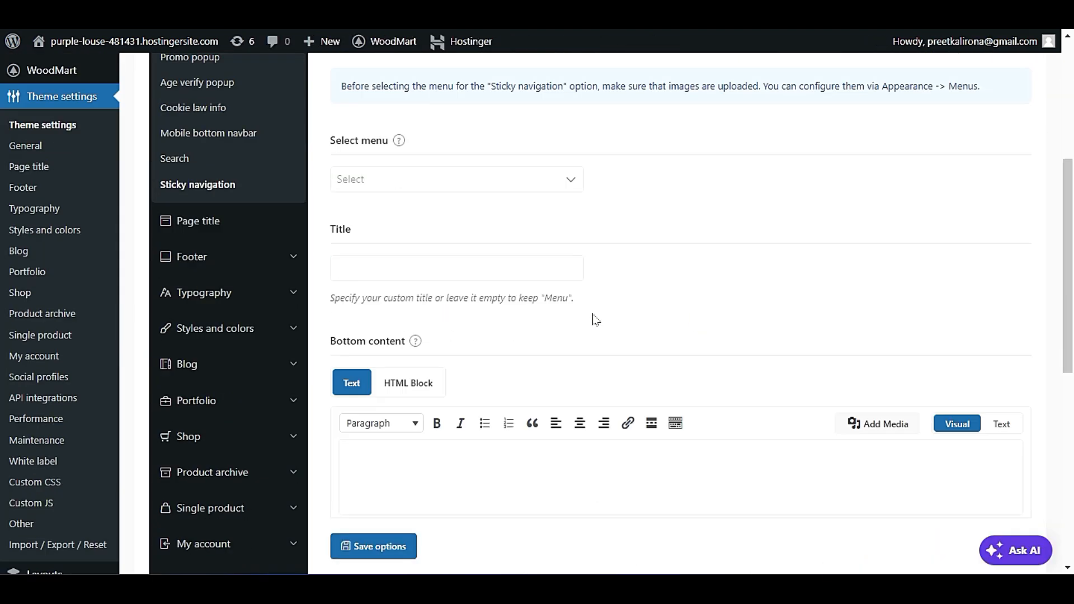
Look through the menus available for the sticky navigation without choosing one, and view its title and bottom content options.
left_click(431, 177)
scroll(496, 321, "down", 3)
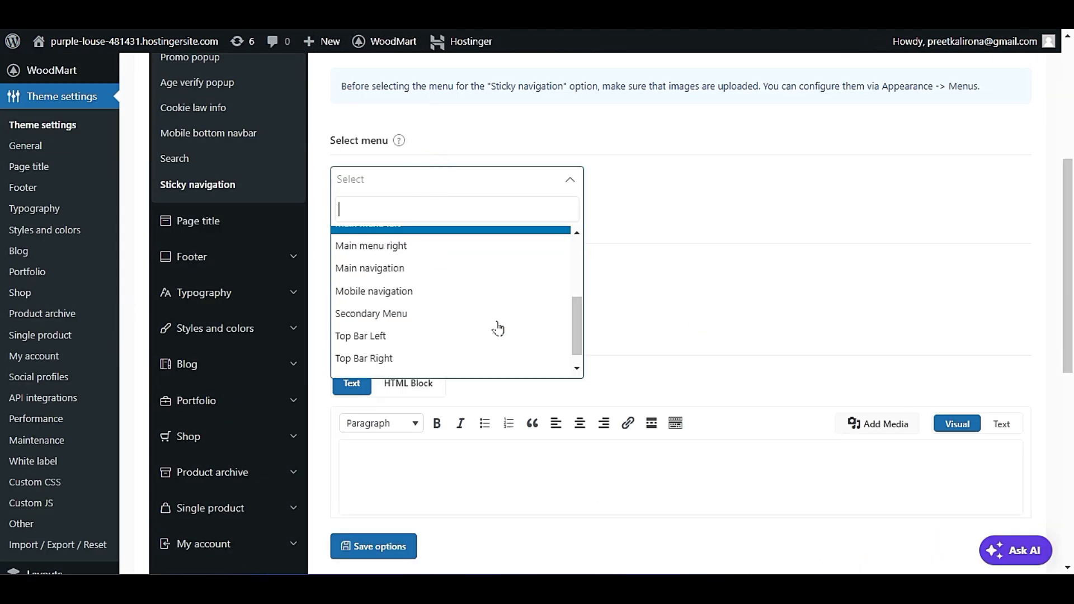
scroll(492, 324, "up", 1)
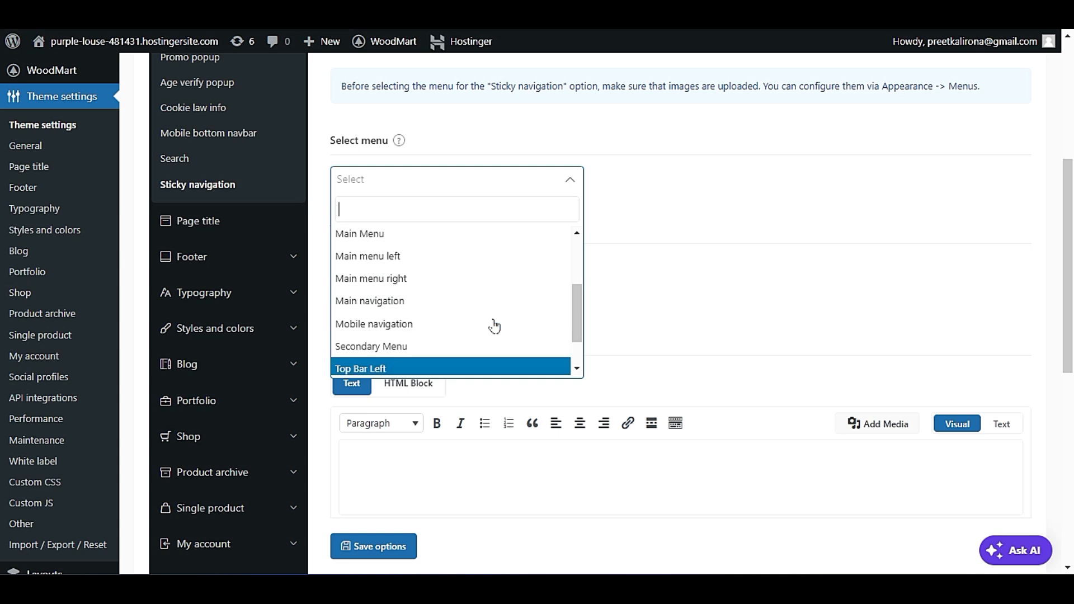
left_click(765, 211)
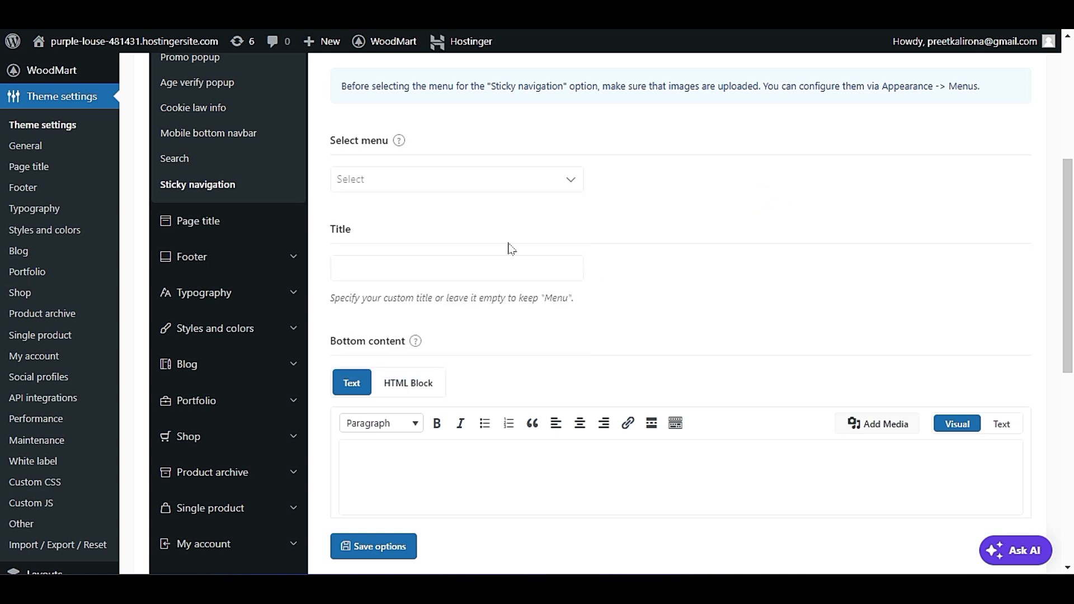
left_click(519, 266)
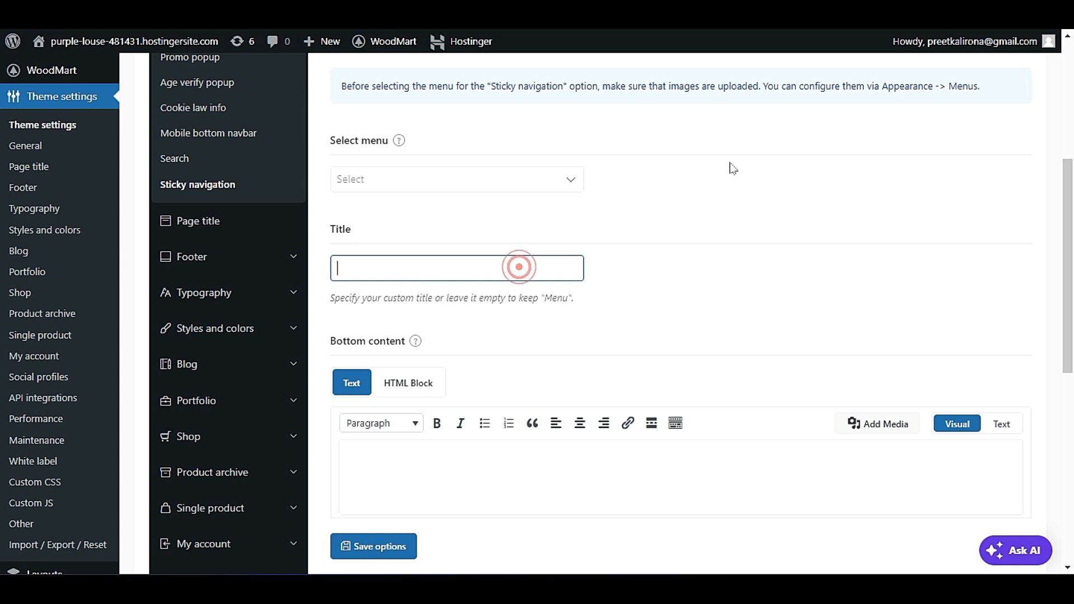
scroll(627, 254, "down", 5)
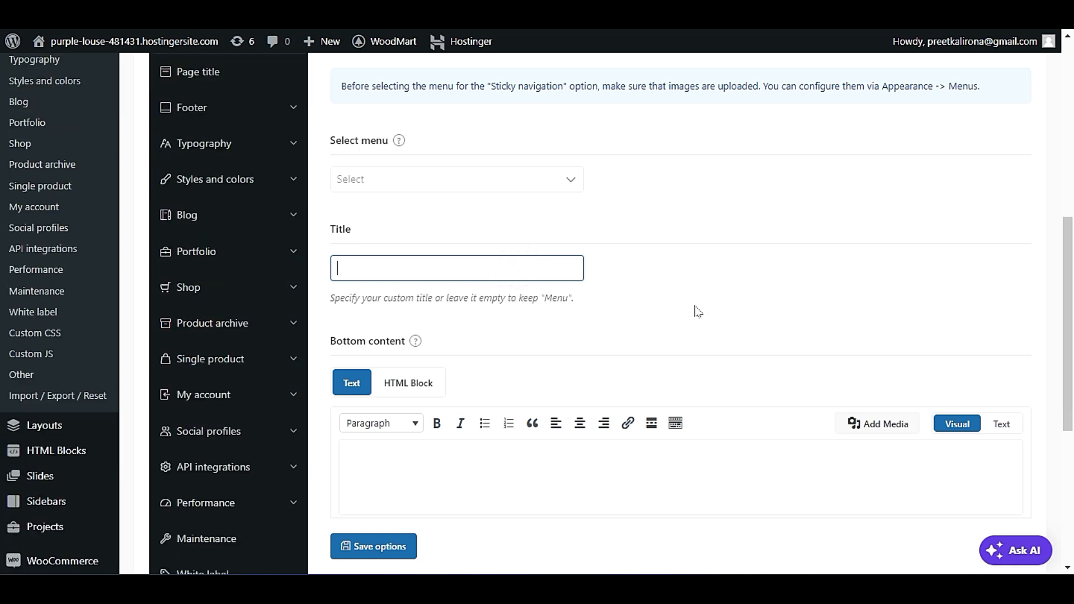
scroll(516, 405, "up", 5)
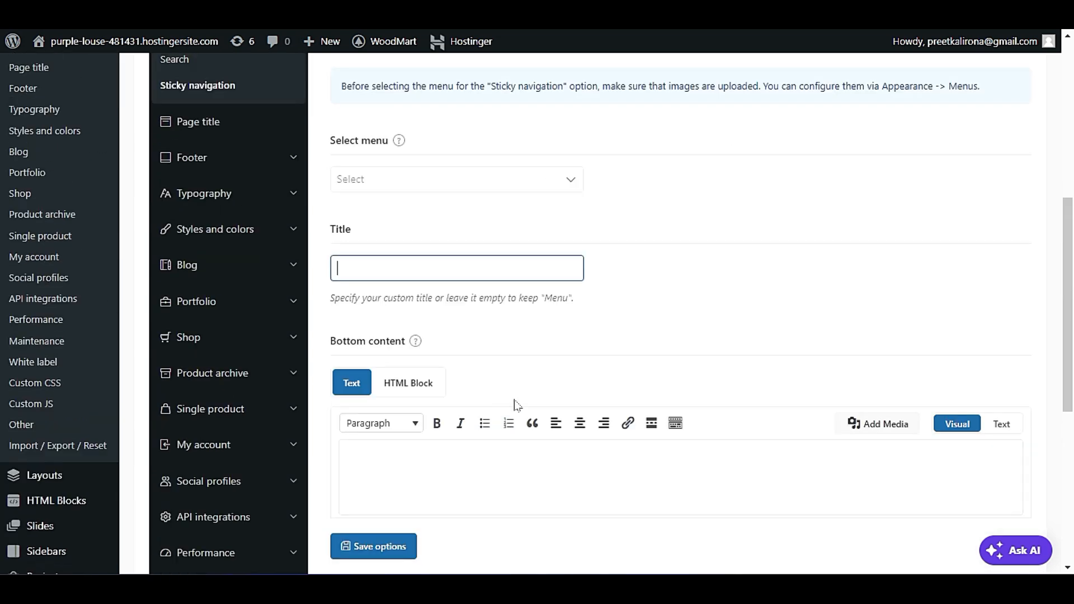
Open the Page title settings and view the page title design and size options.
left_click(217, 378)
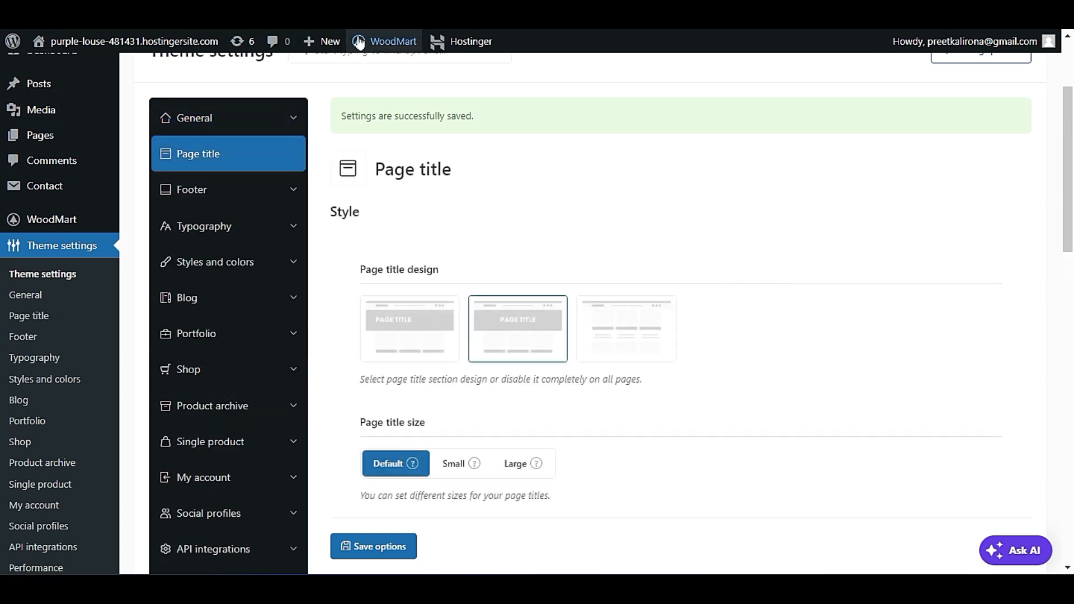
mouse_move(135, 41)
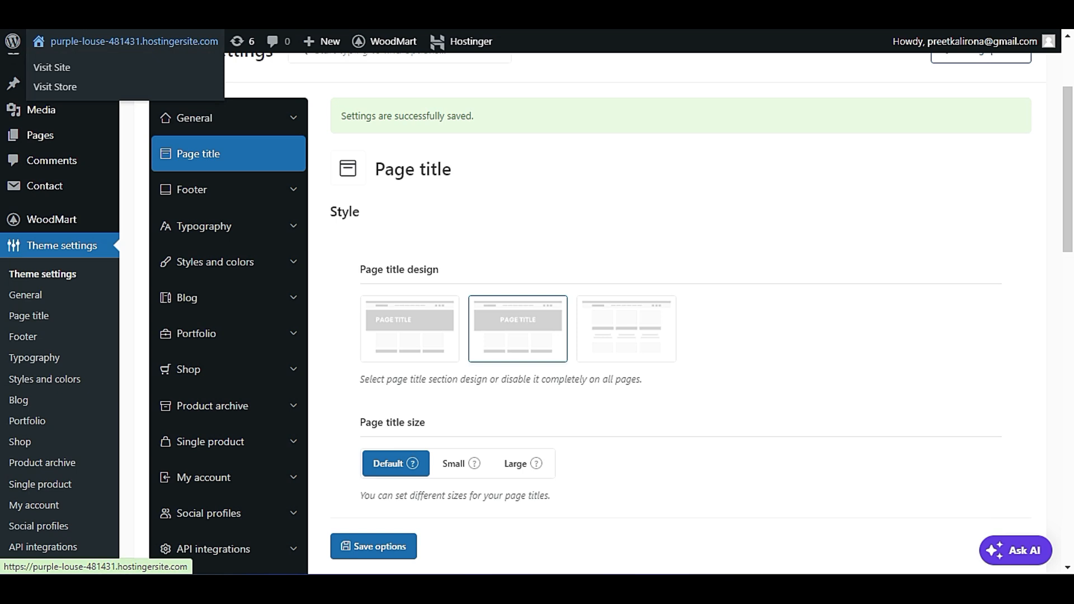
scroll(790, 252, "up", 3)
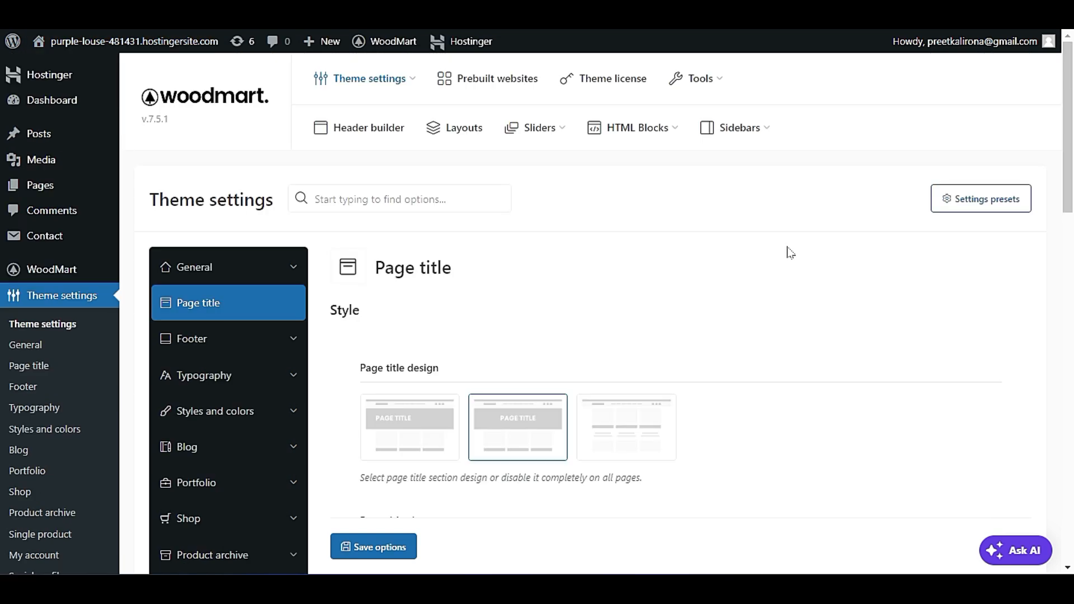
scroll(790, 252, "down", 2)
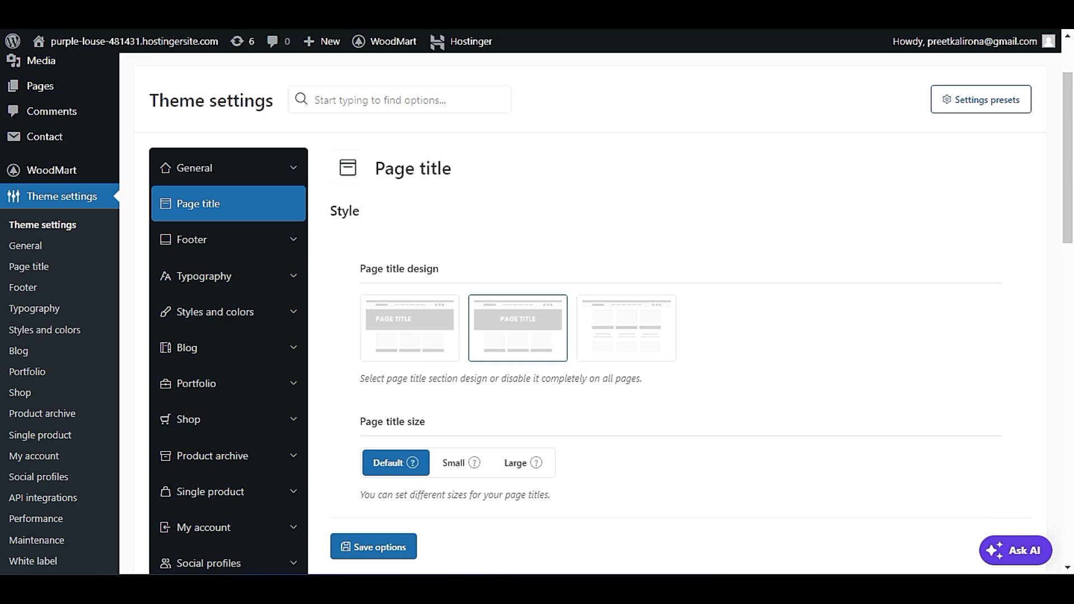
Browse the storefront's About Us, Contact Us and Portfolio pages to check how their page titles are displayed.
left_click(162, 16)
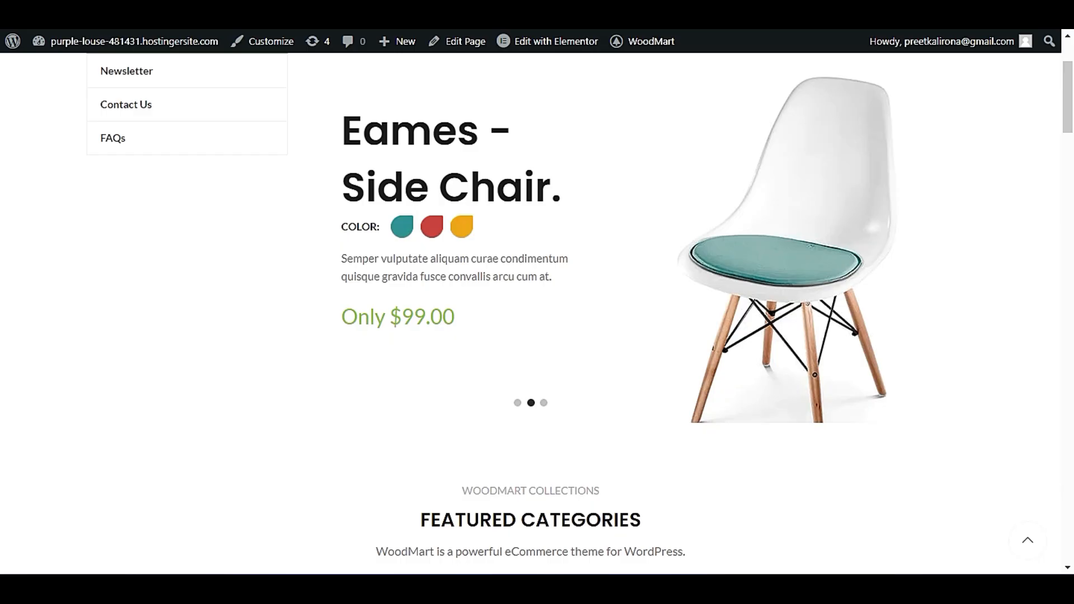
scroll(668, 319, "up", 3)
left_click(554, 185)
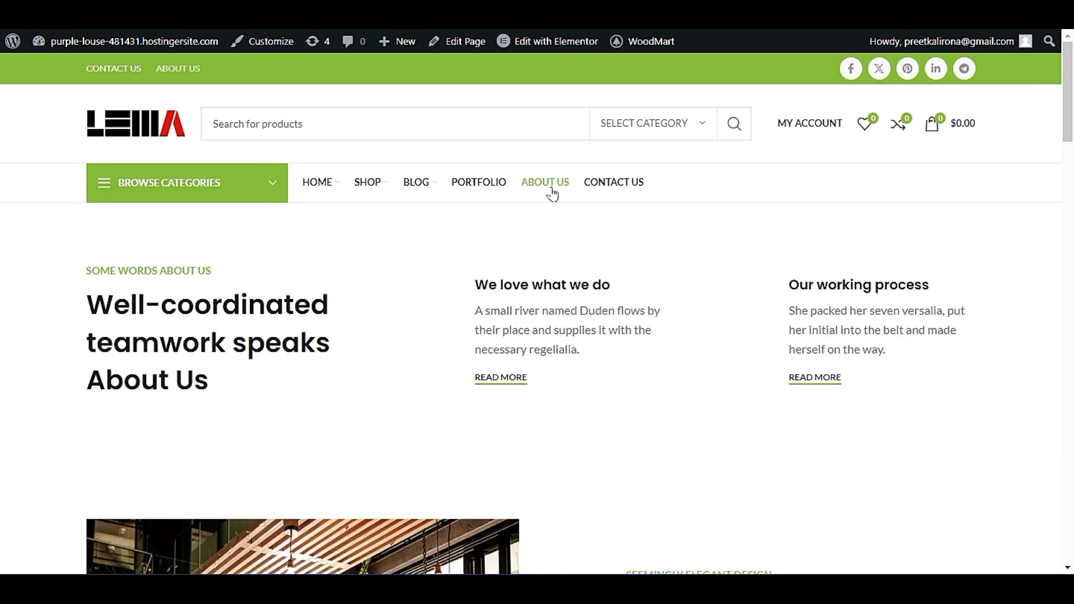
left_click(600, 184)
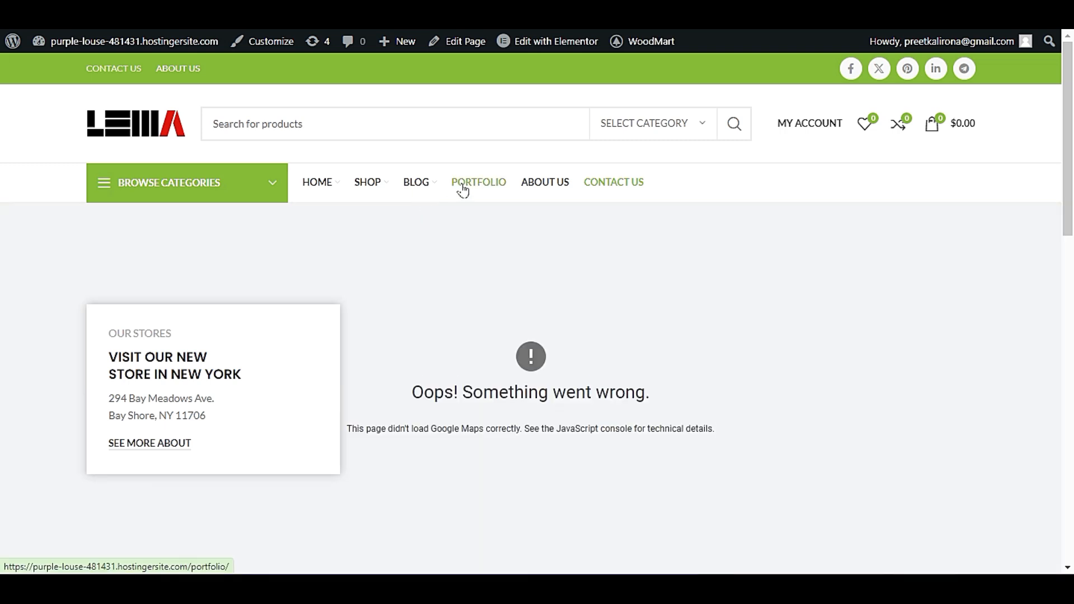
left_click(463, 187)
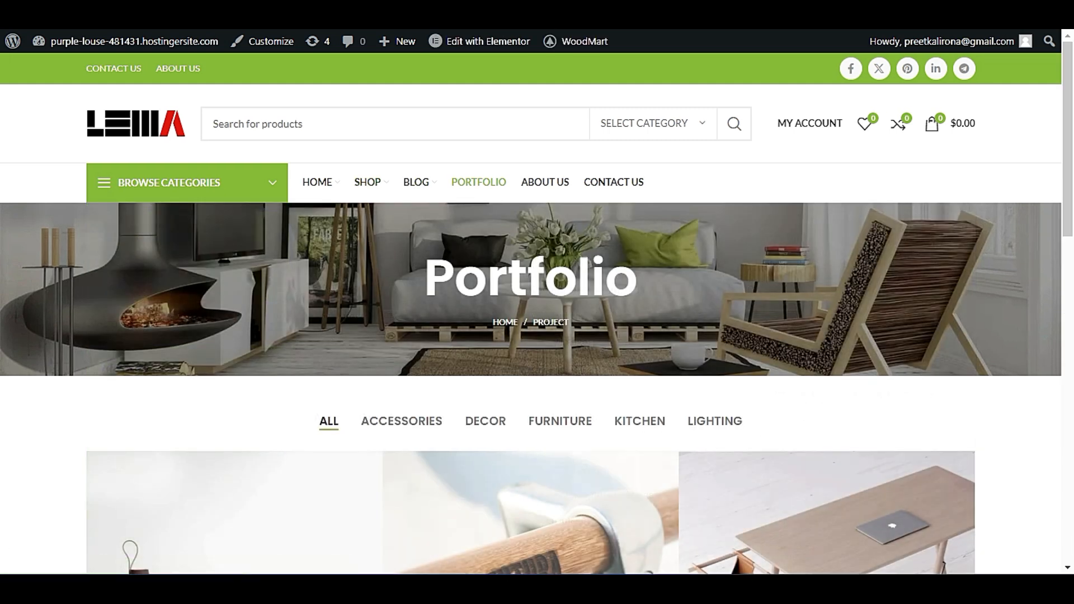
left_click_drag(425, 280, 638, 280)
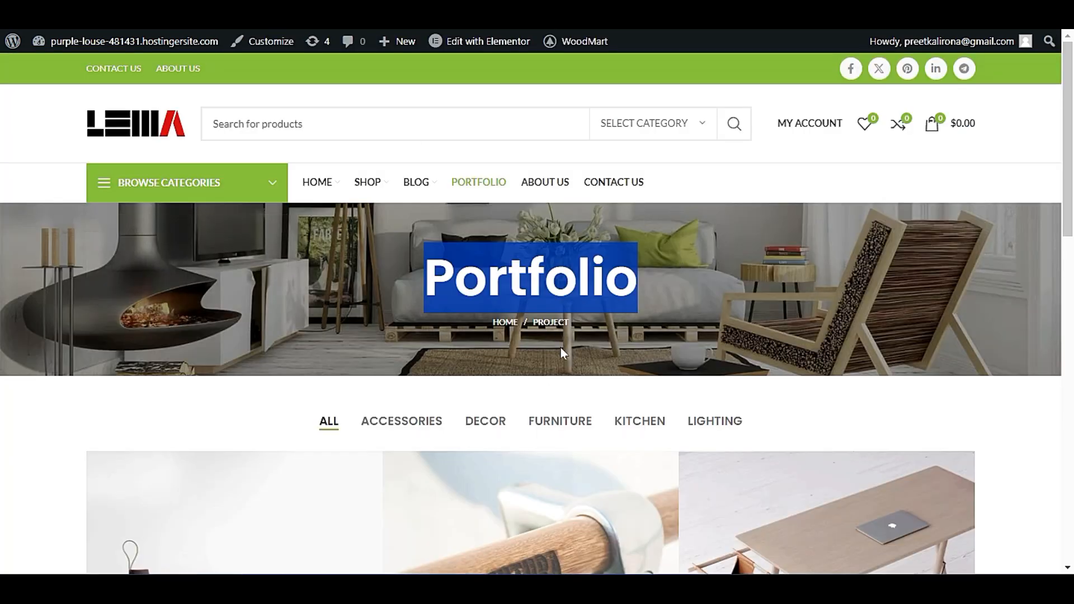
scroll(392, 325, "down", 2)
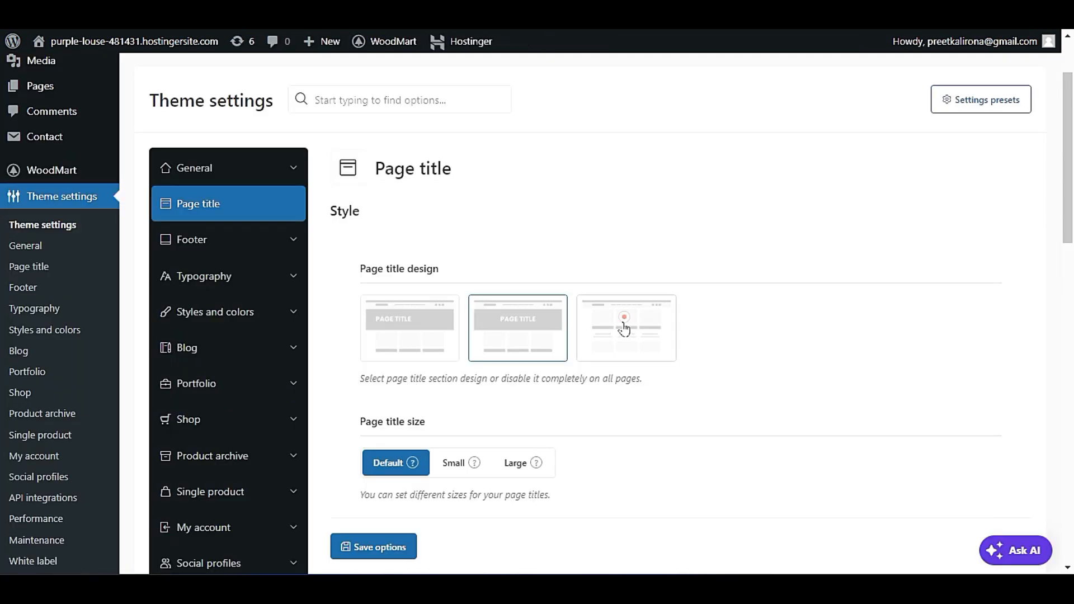
Disable the page title design for all pages, save the options and reload the storefront's Portfolio page.
left_click(621, 321)
left_click(411, 545)
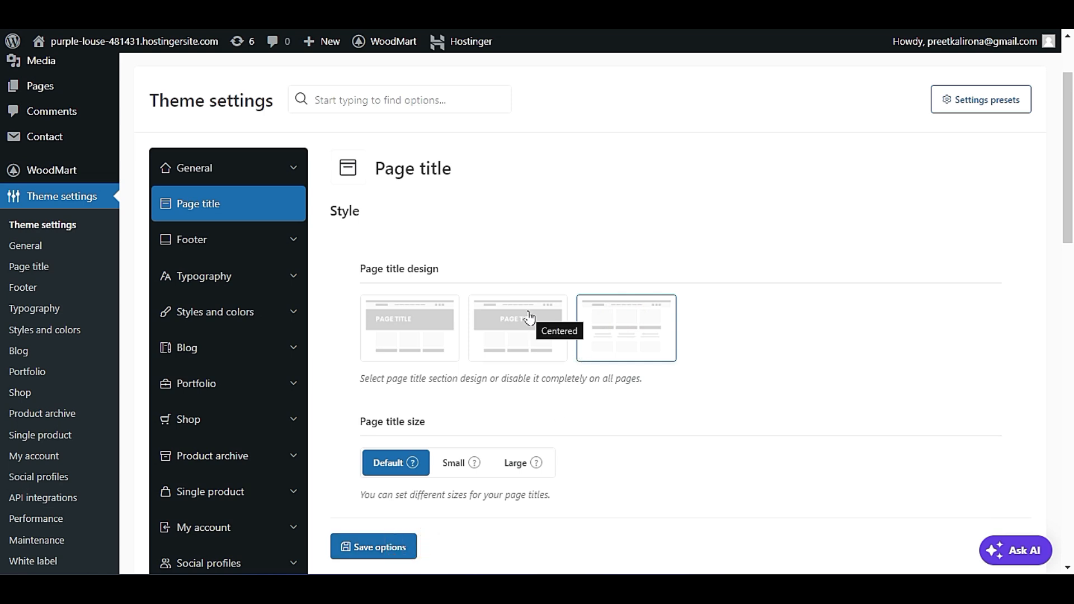
left_click(384, 547)
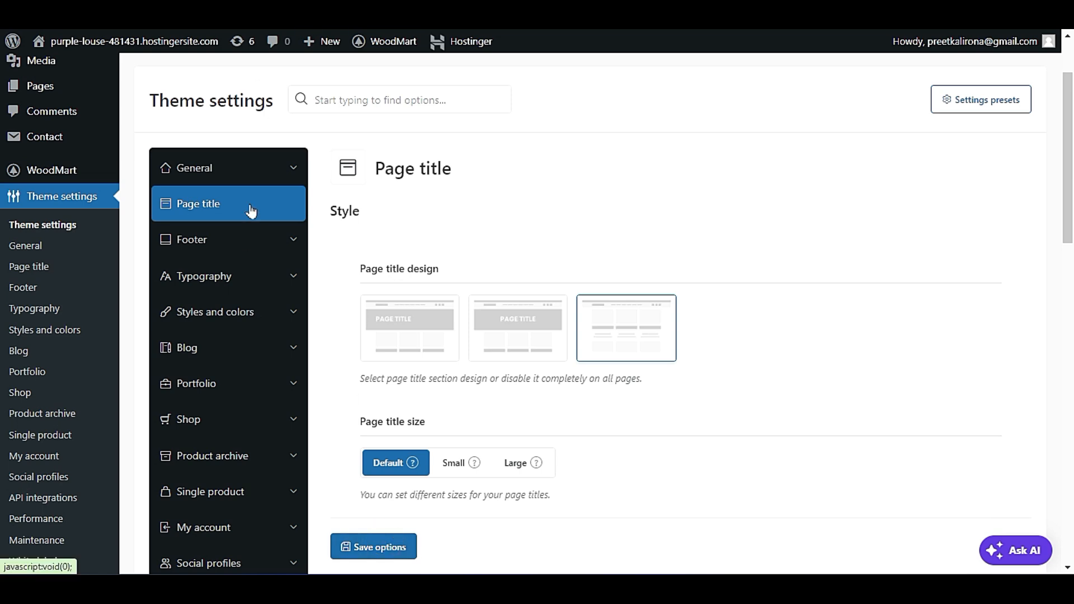
scroll(251, 213, "down", 1)
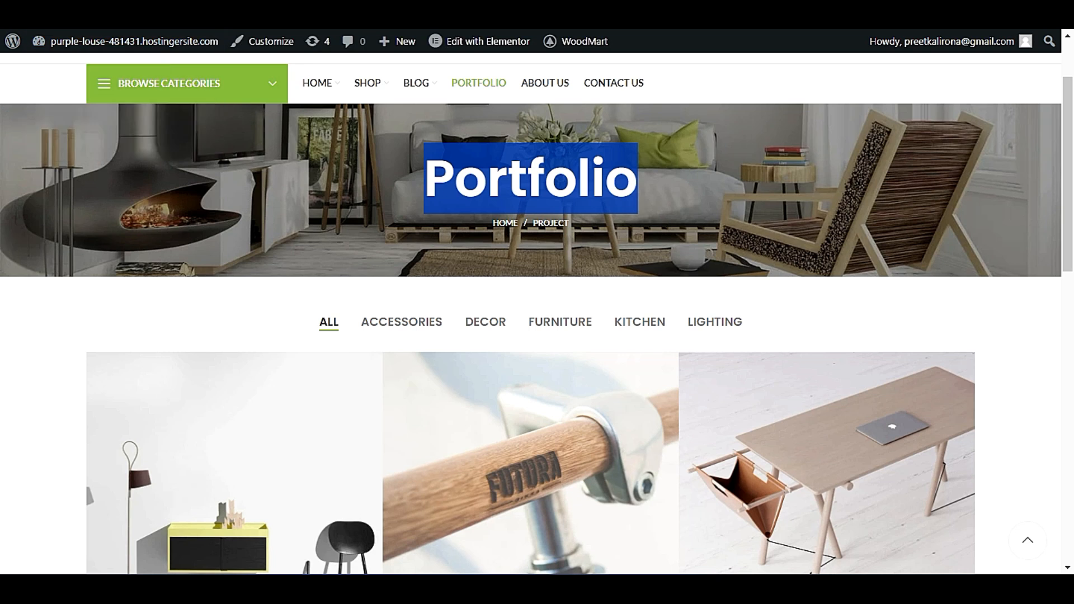
key("F5")
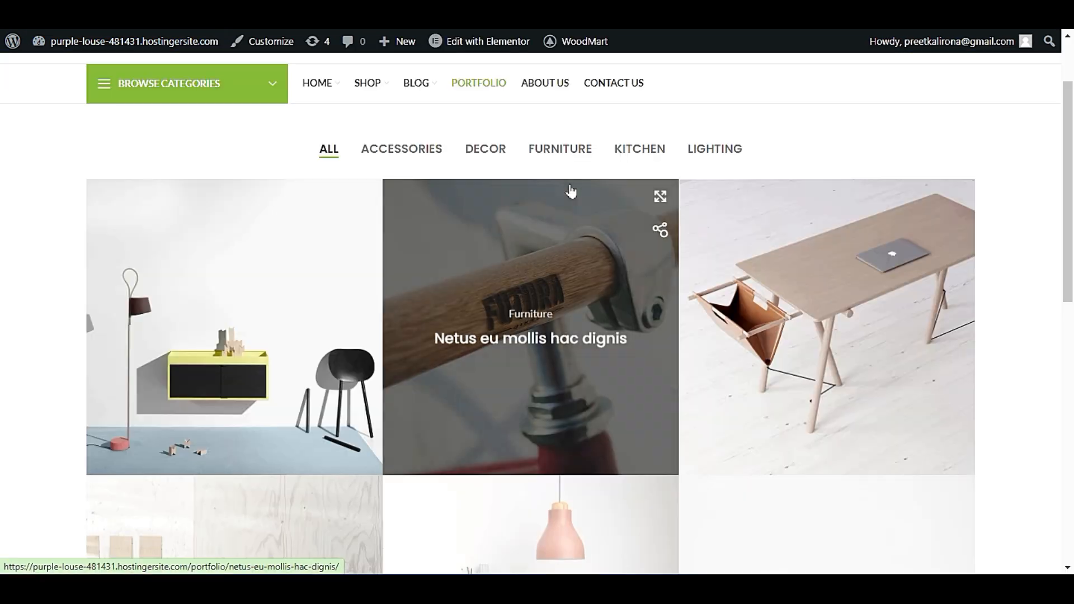
scroll(644, 414, "up", 2)
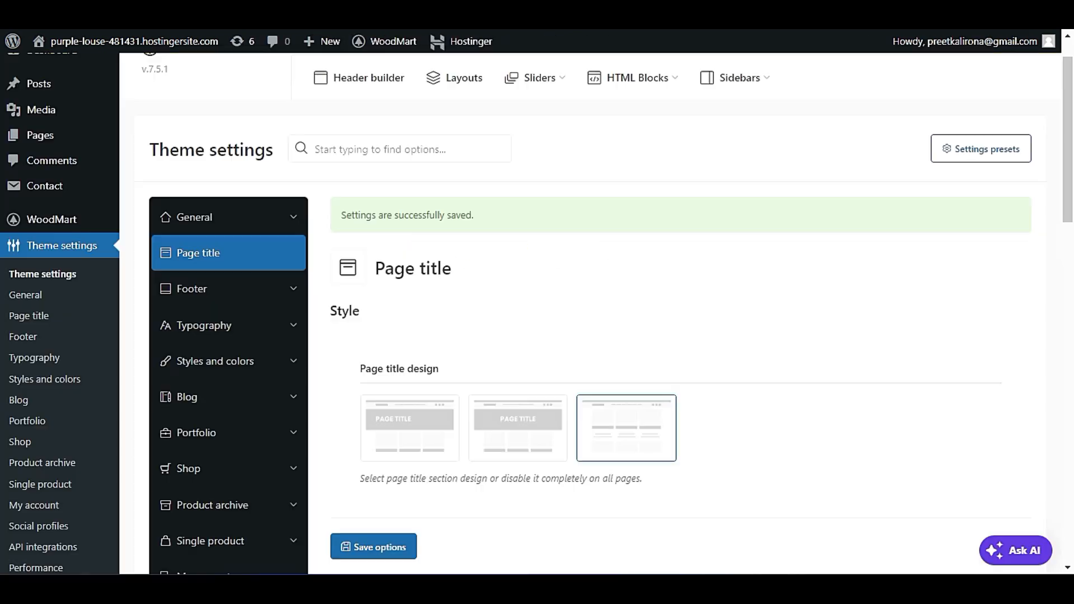
Set the page title design to Centered and the page title size to Small, and save the options.
left_click(480, 417)
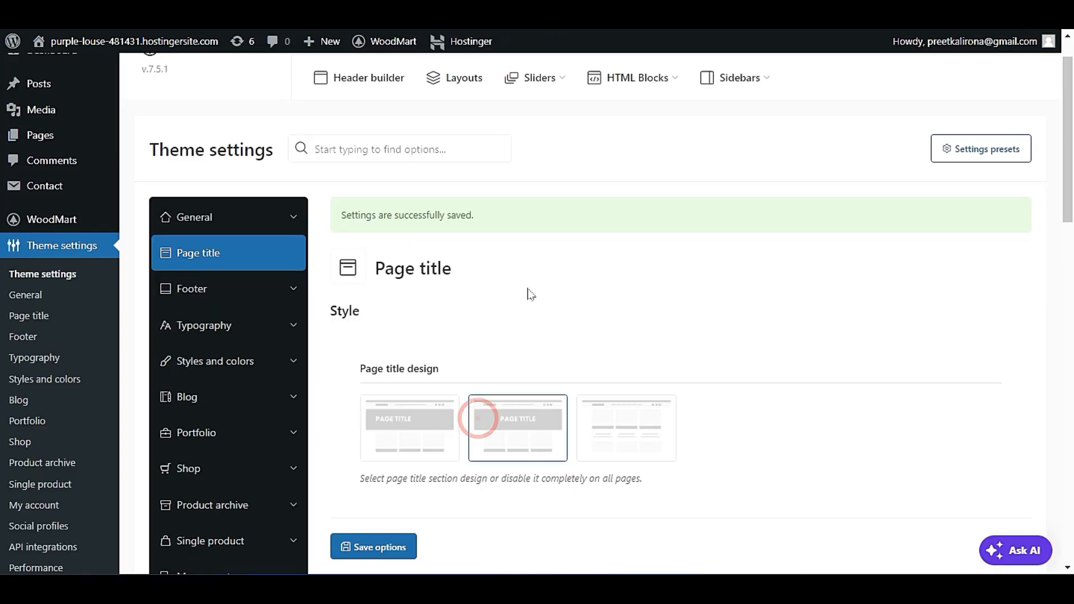
scroll(524, 326, "down", 2)
scroll(523, 326, "down", 4)
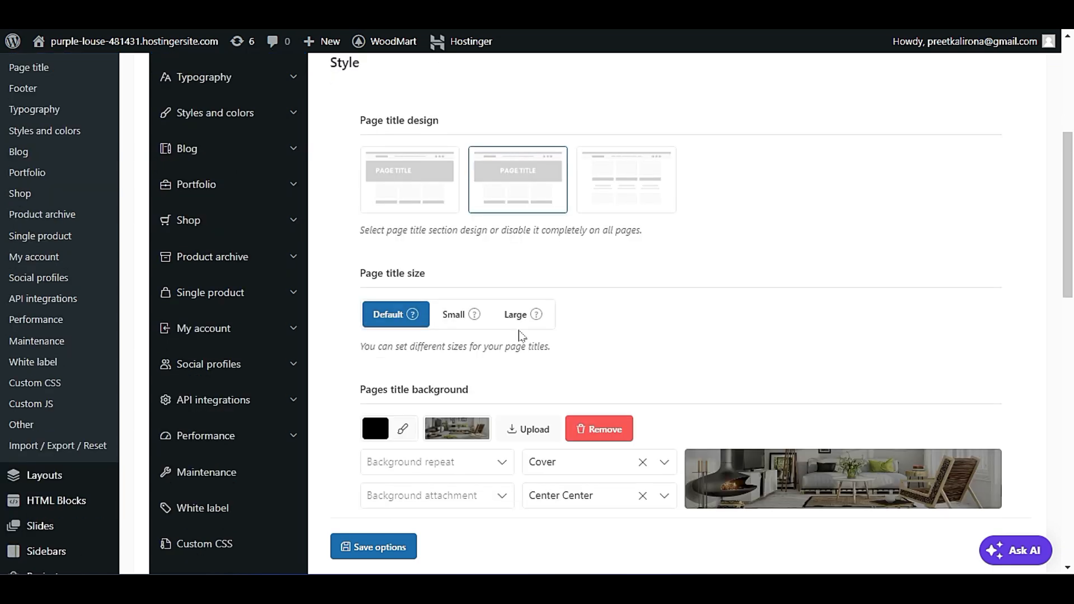
left_click(521, 272)
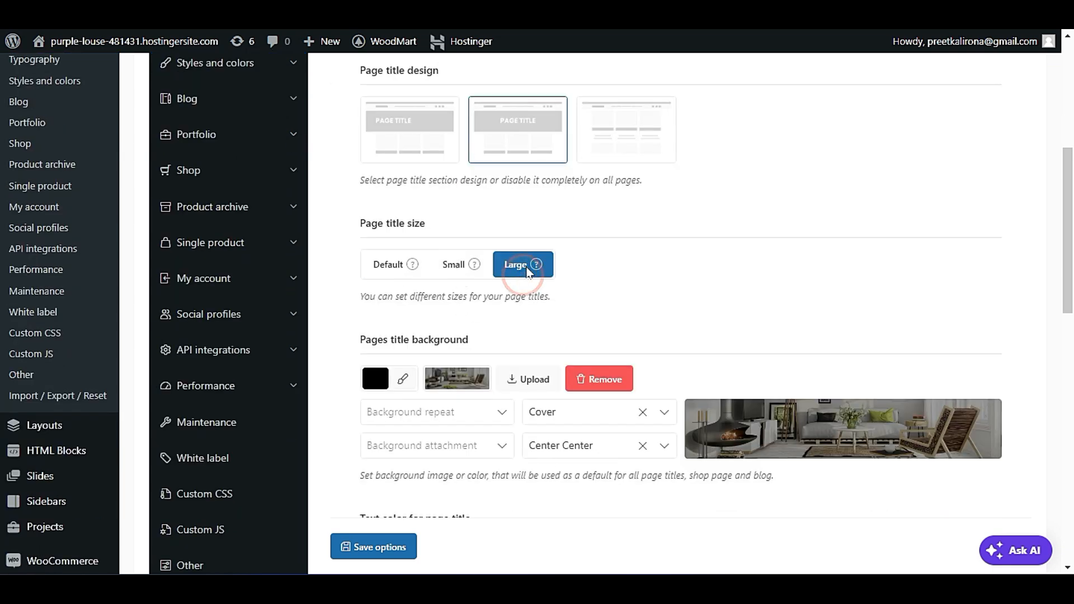
left_click(456, 264)
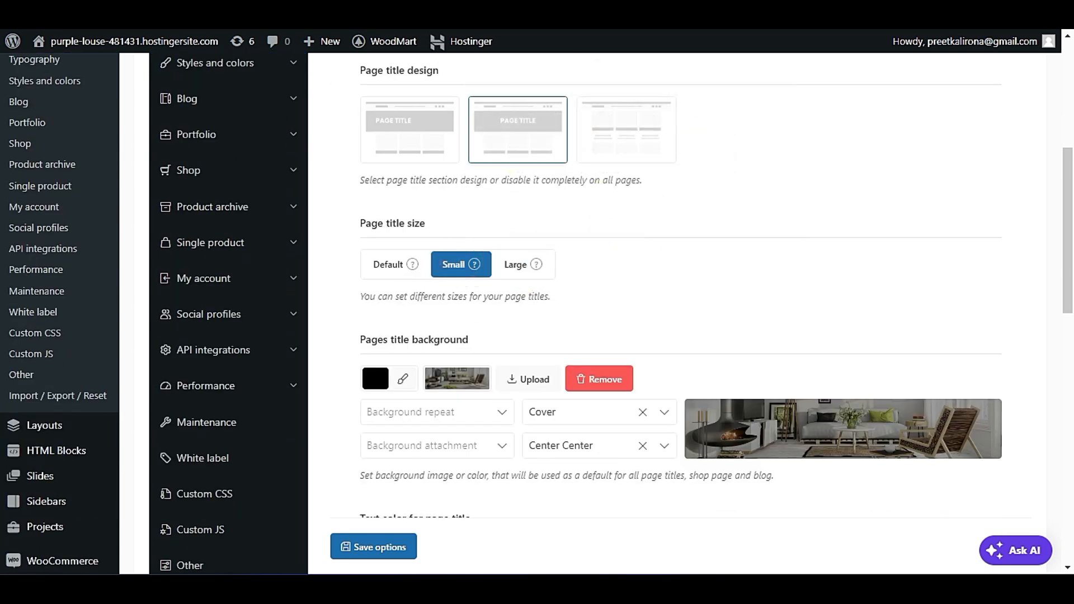
scroll(459, 266, "down", 2)
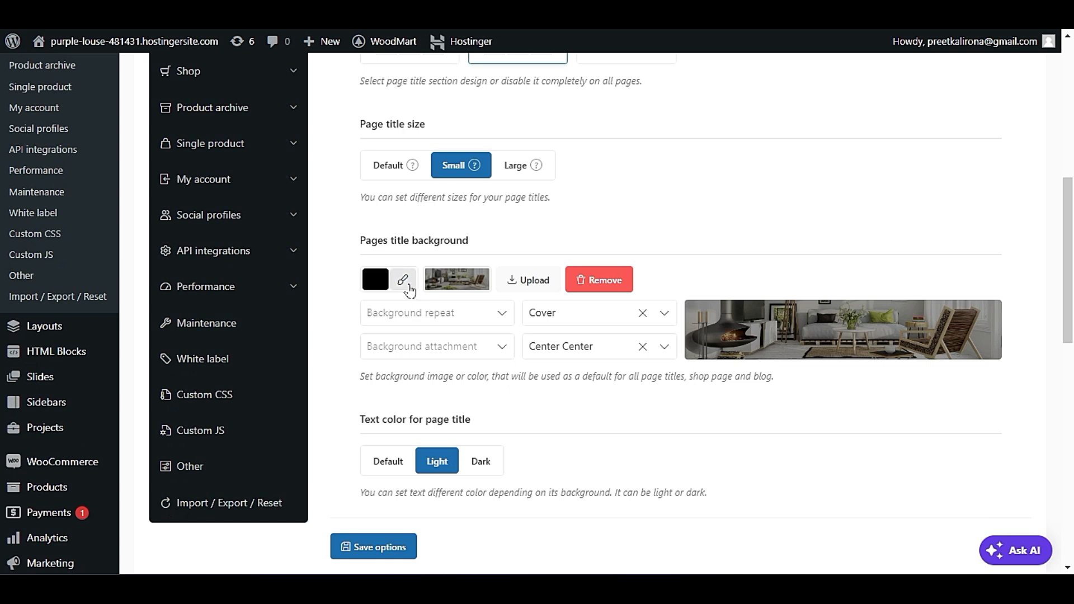
left_click(376, 547)
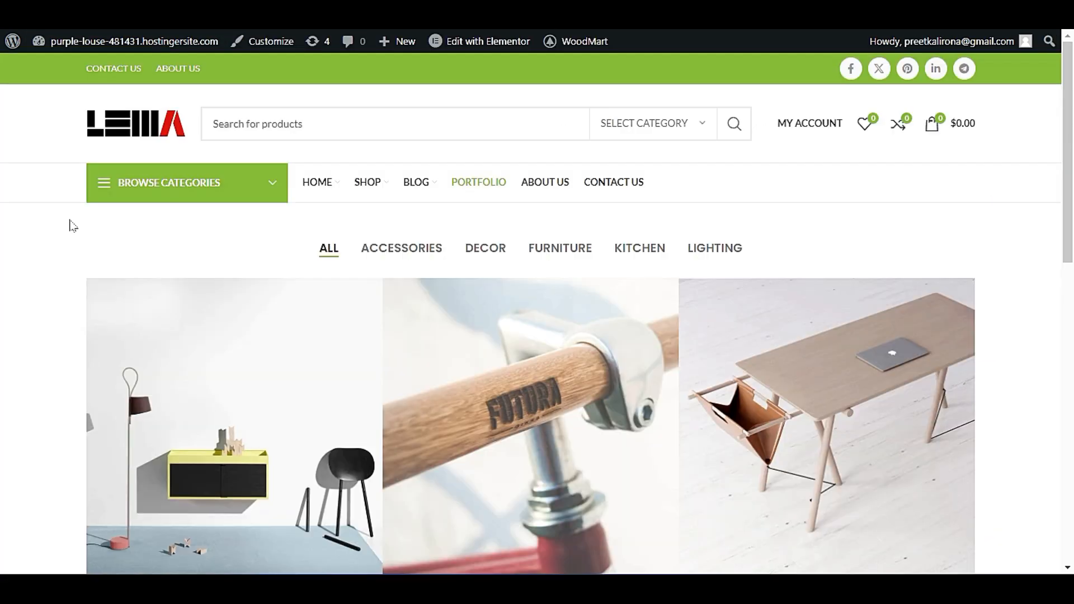
Reload the storefront's Portfolio page to check its title, and review the page title background and text color settings.
key("F5")
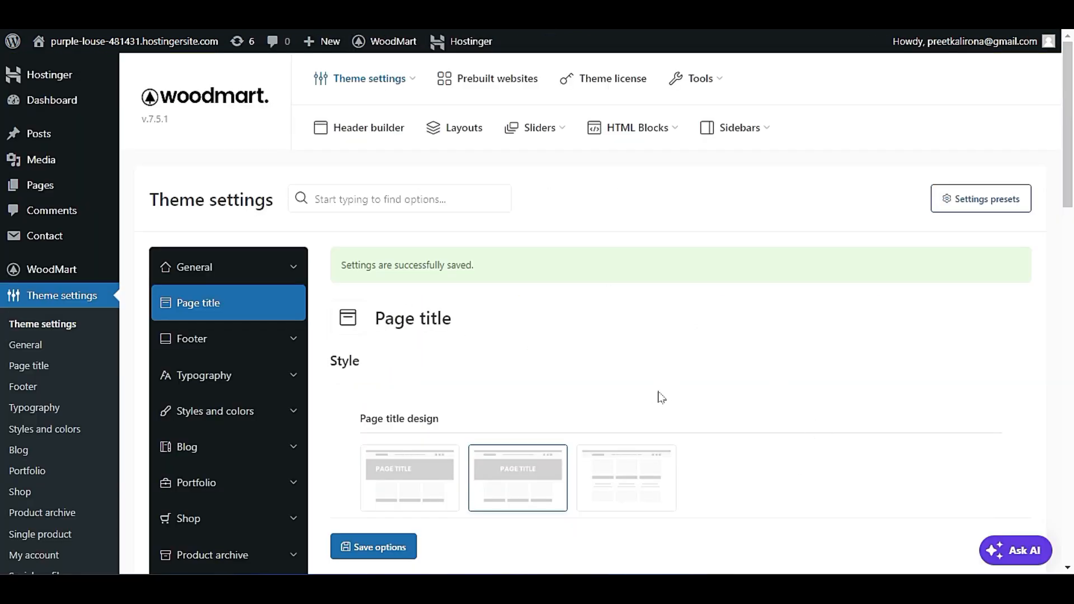
scroll(660, 392, "down", 7)
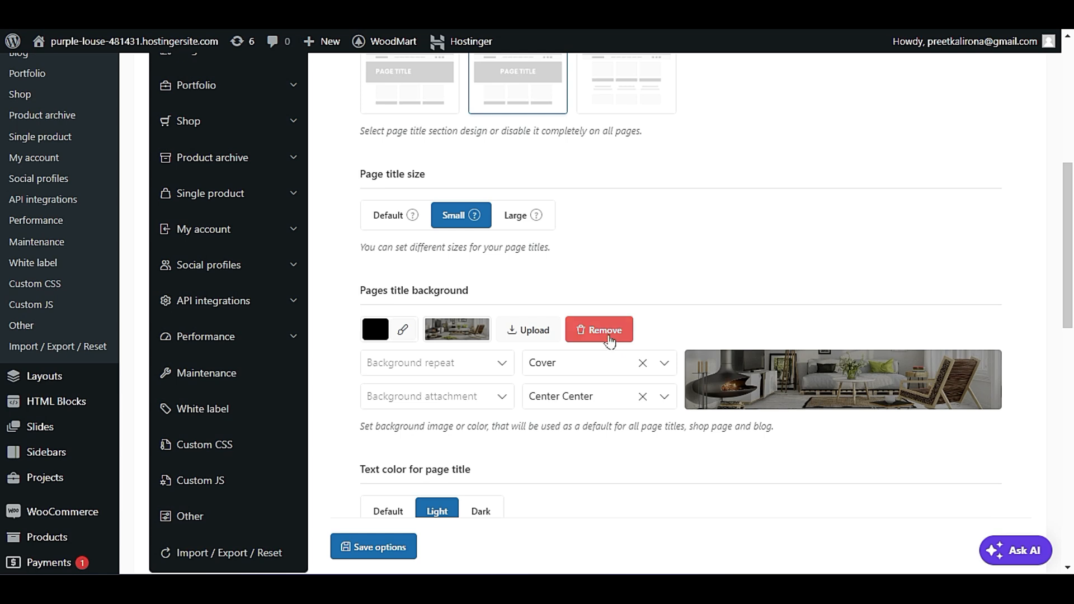
scroll(563, 435, "down", 3)
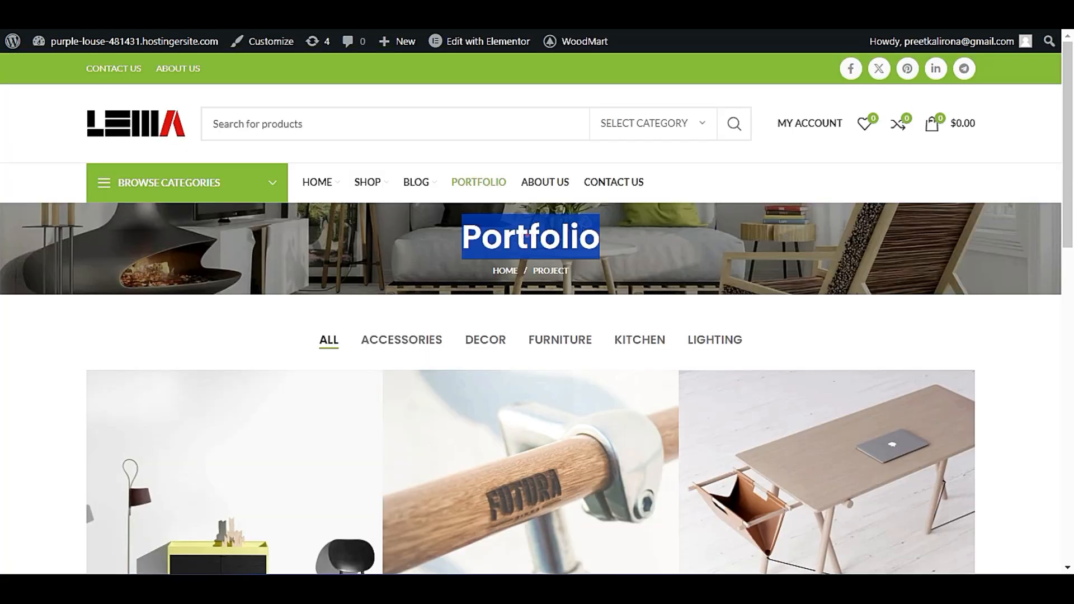
Review the page title's SEO settings, including the title tag choices, breadcrumbs and Yoast breadcrumb options, keeping the tag at Default.
double_click(527, 236)
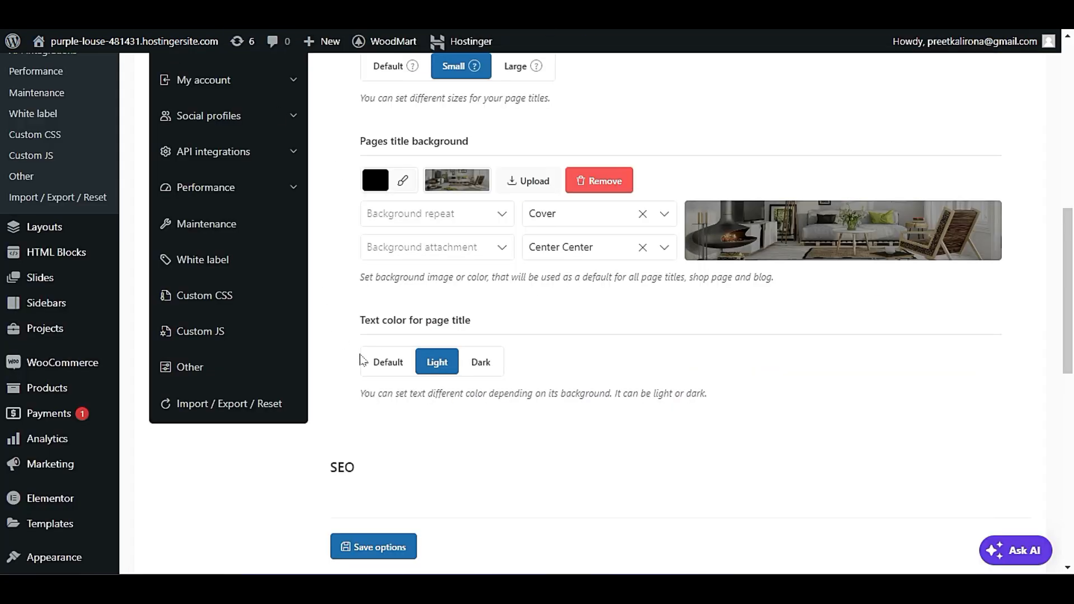
scroll(448, 422, "down", 4)
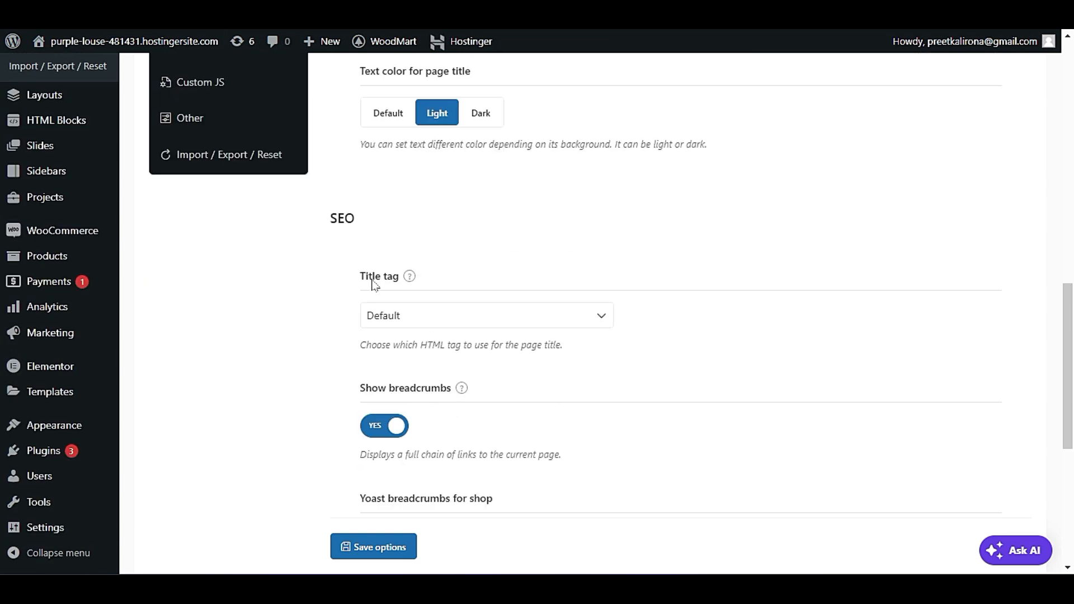
left_click(448, 326)
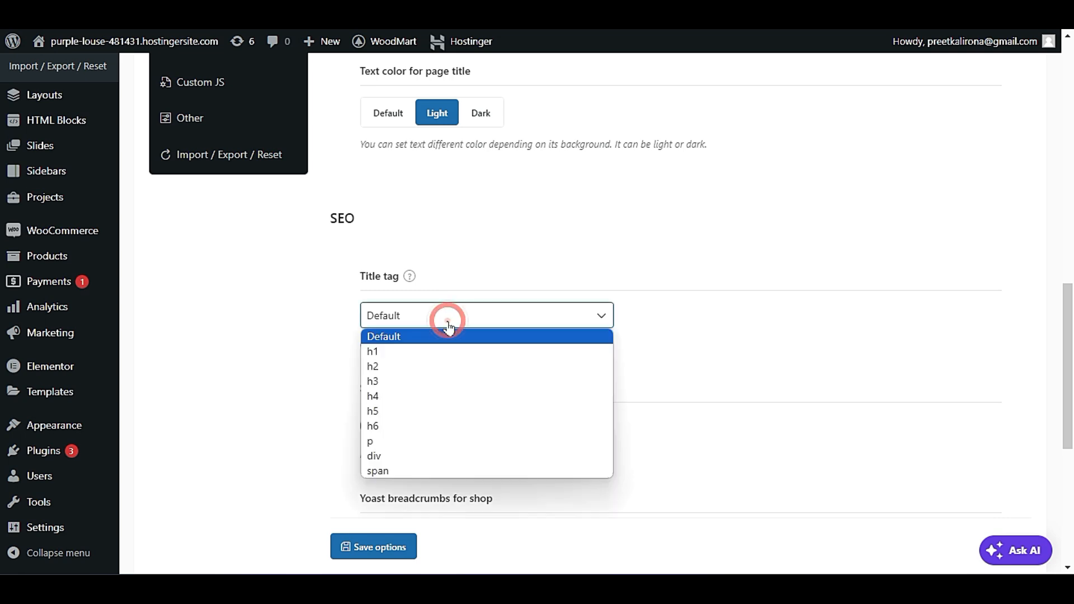
left_click(446, 314)
left_click(414, 317)
left_click(420, 353)
left_click(441, 323)
left_click(442, 335)
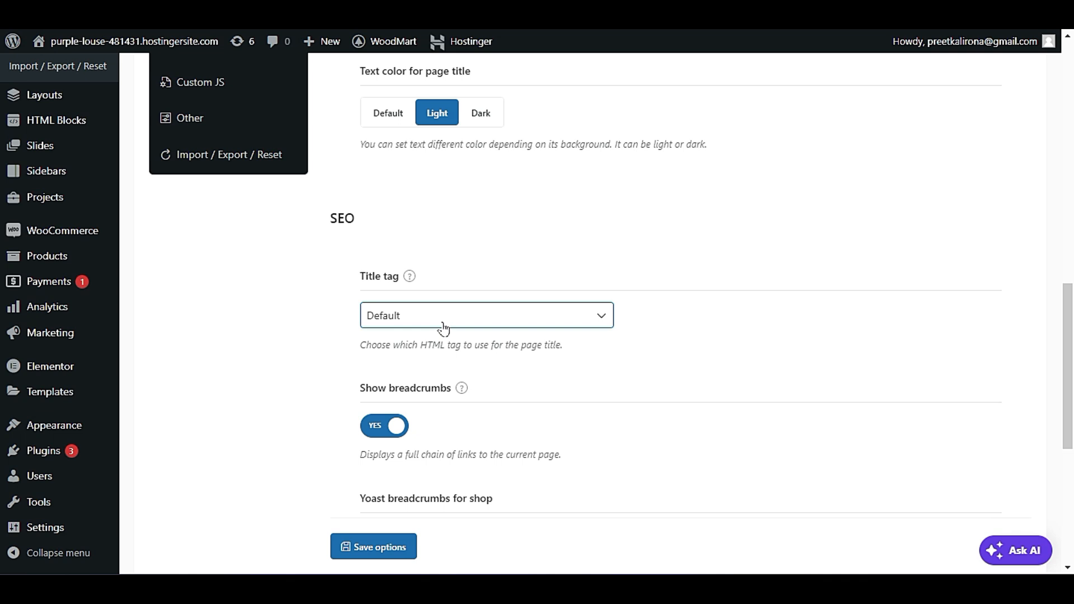
scroll(443, 328, "down", 5)
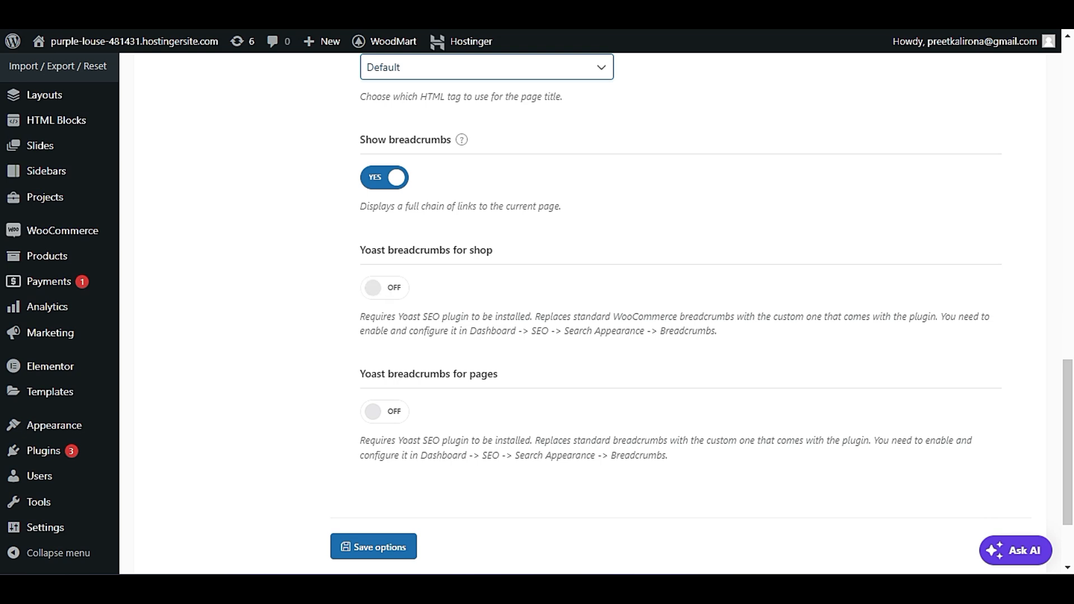
scroll(582, 313, "down", 1)
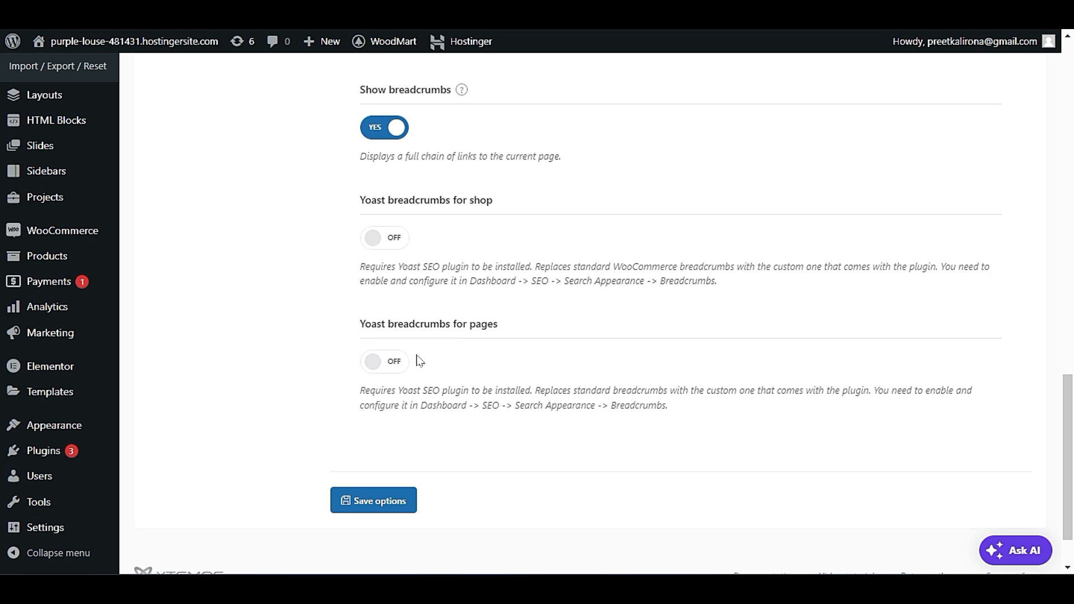
scroll(372, 361, "up", 2)
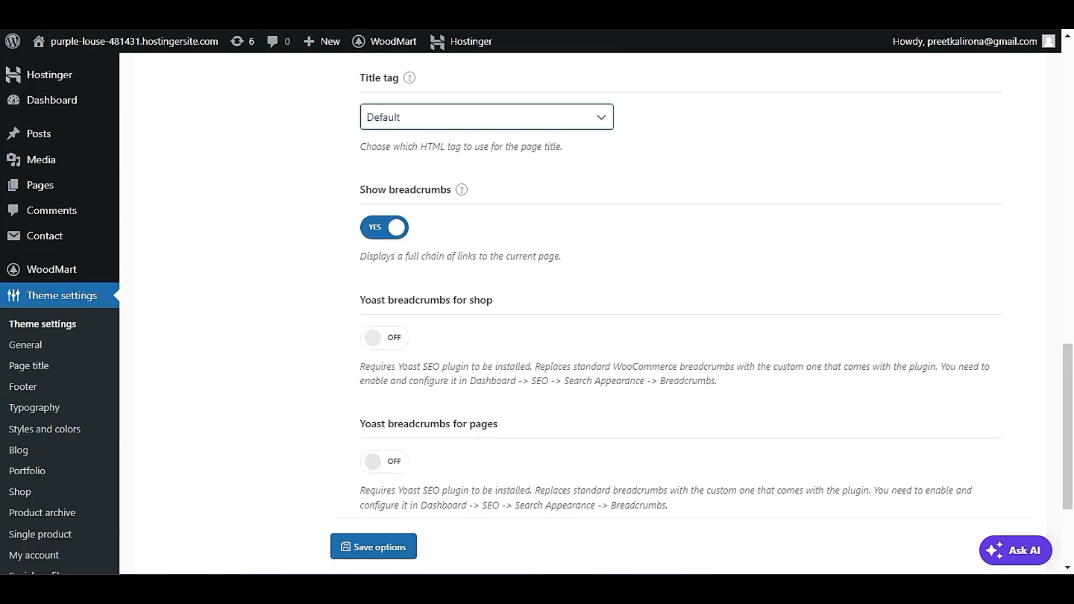
scroll(367, 374, "up", 10)
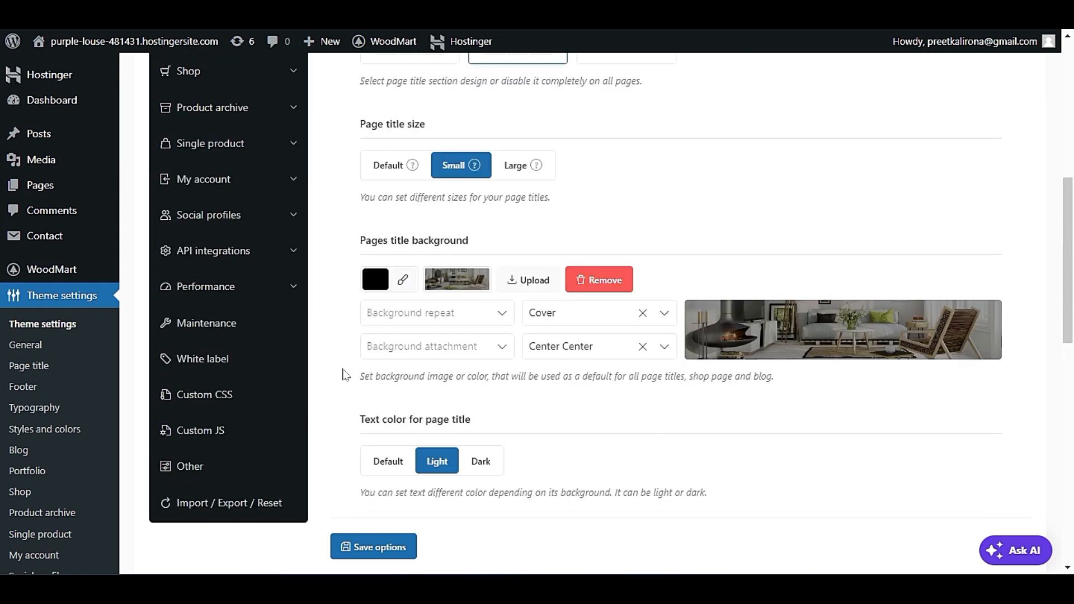
scroll(344, 375, "up", 5)
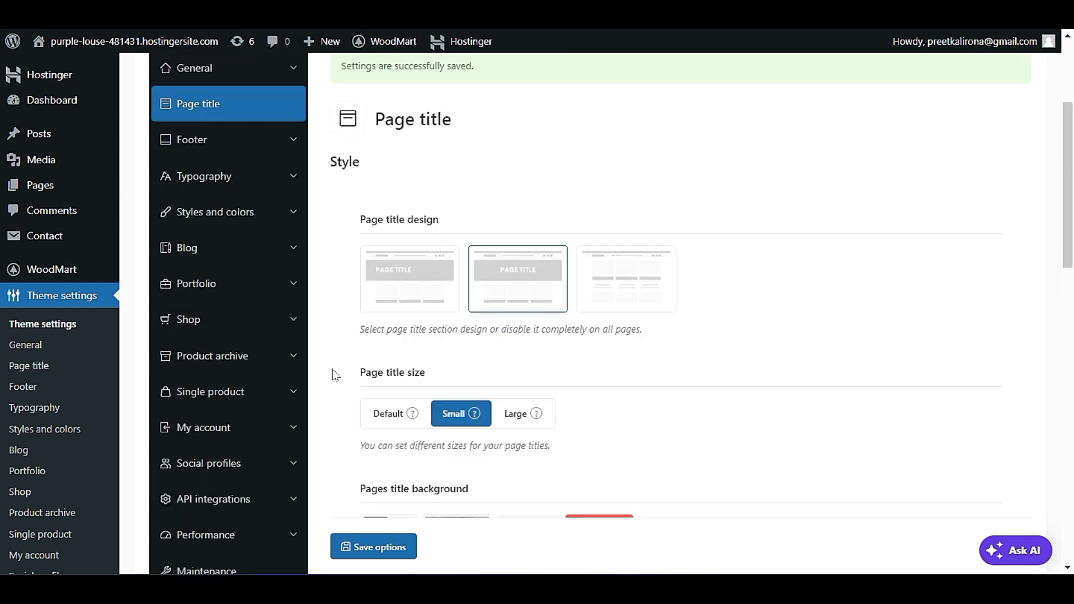
Open the theme's Footer settings and compare the footer content layouts with the storefront's Portfolio page footer.
left_click(245, 137)
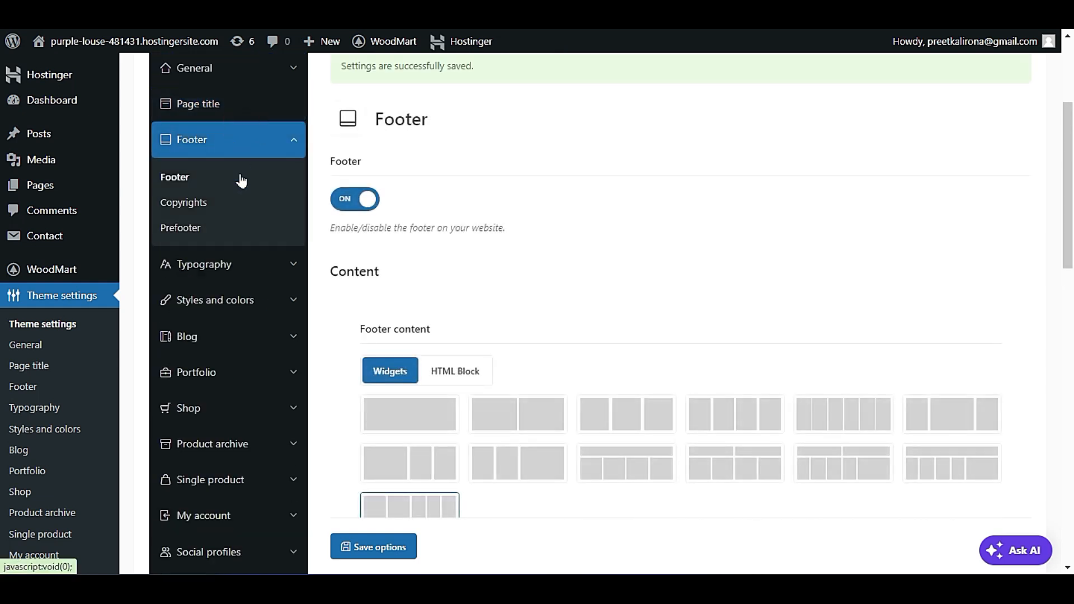
scroll(767, 294, "down", 2)
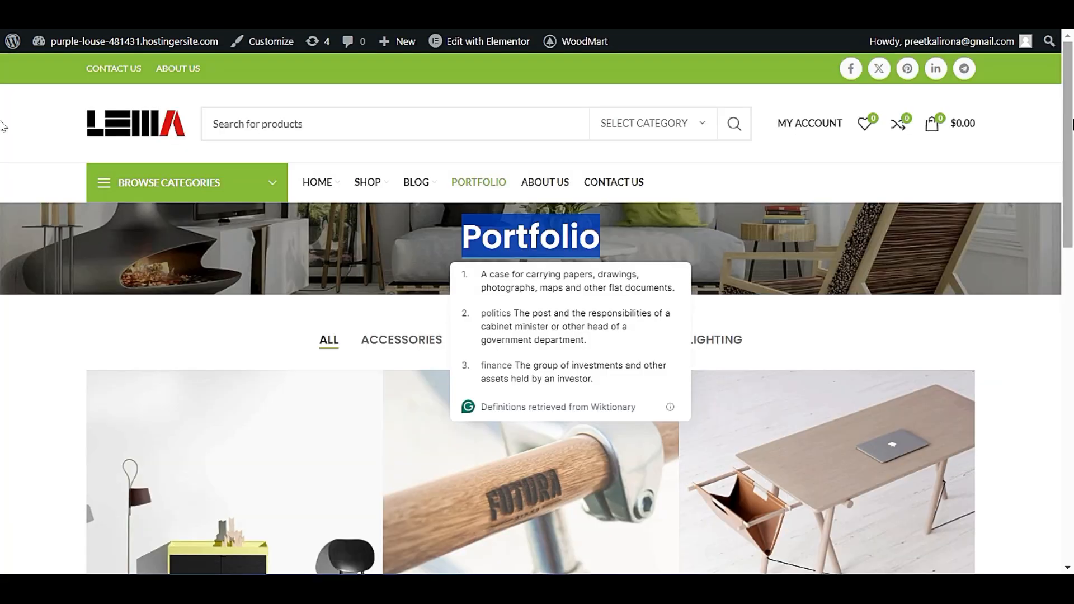
scroll(370, 334, "down", 10)
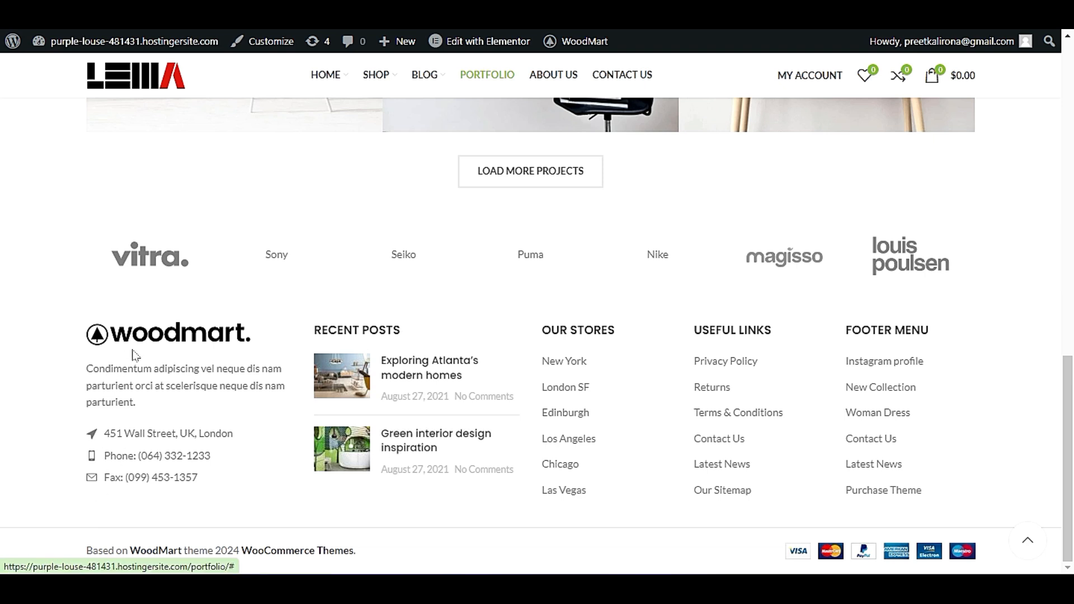
triple_click(134, 386)
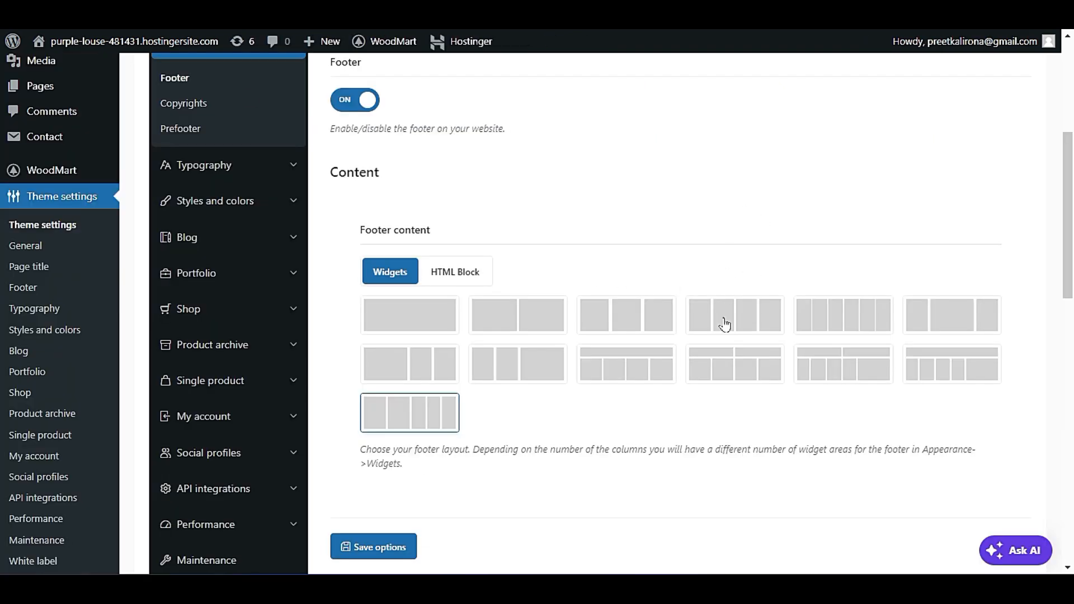
Try the four-column, Six Columns and two-row footer widget layouts, and return to the original five-column layout.
left_click(726, 320)
left_click(828, 319)
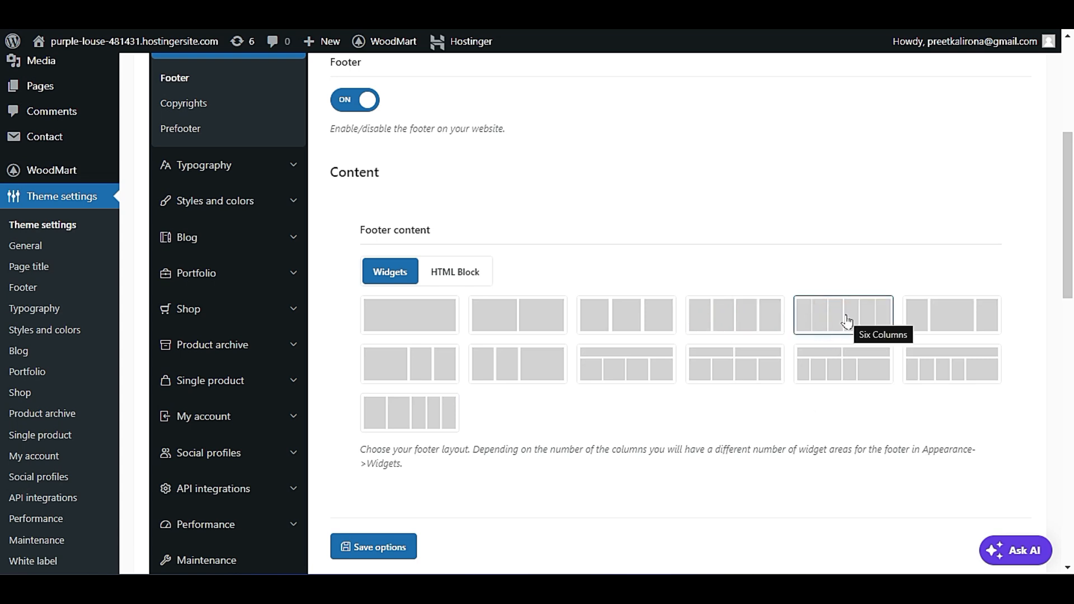
left_click(838, 373)
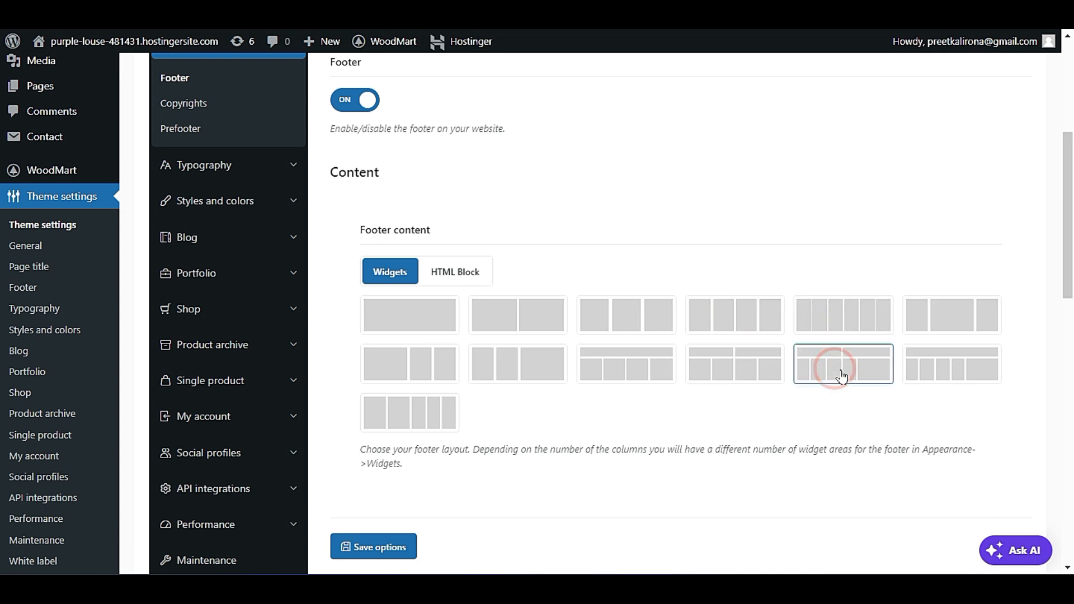
left_click(390, 414)
Review the footer's style settings, including the background color picker, image upload and text color, down to the sticky footer option.
scroll(632, 428, "down", 3)
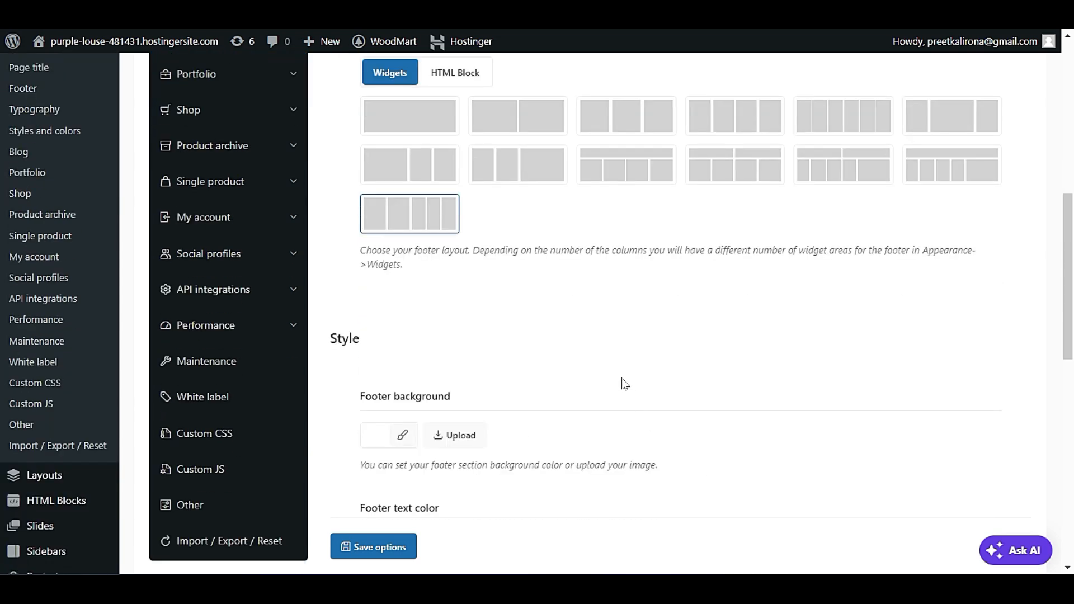
scroll(621, 384, "up", 2)
scroll(619, 380, "down", 3)
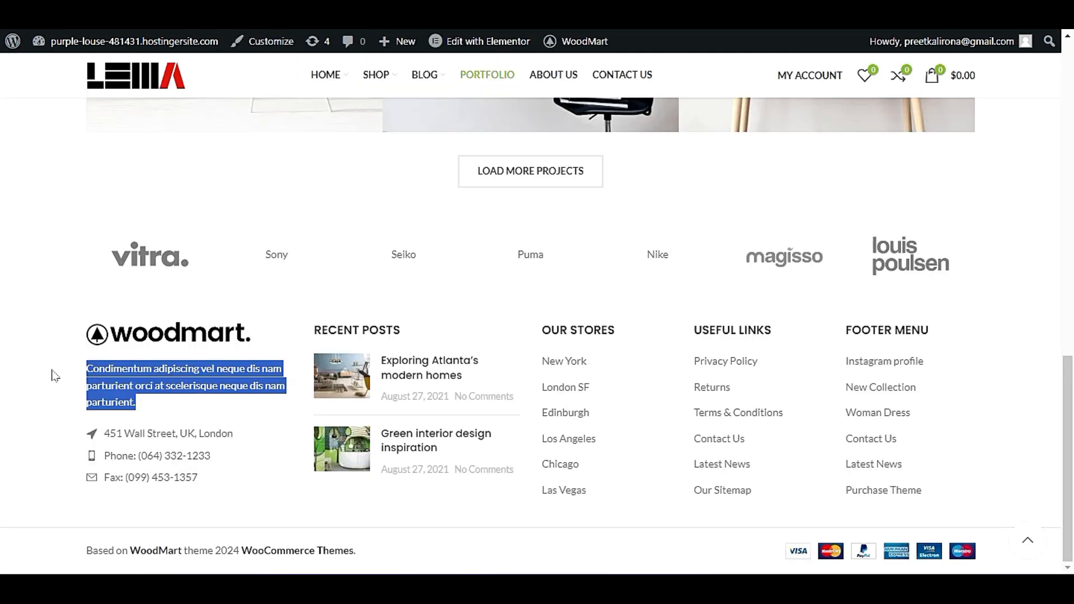
left_click(51, 370)
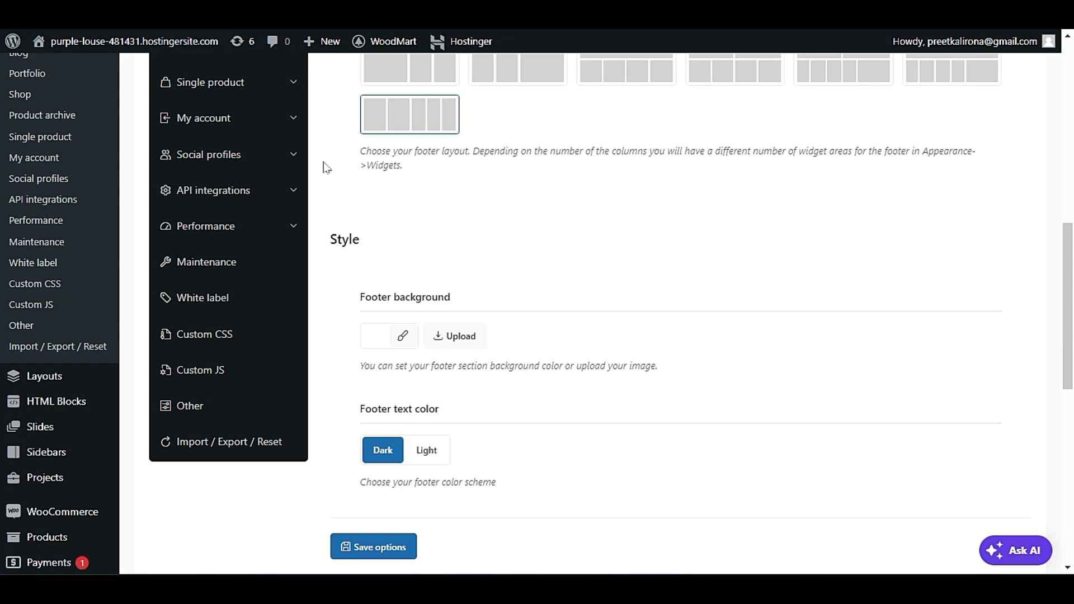
left_click(403, 337)
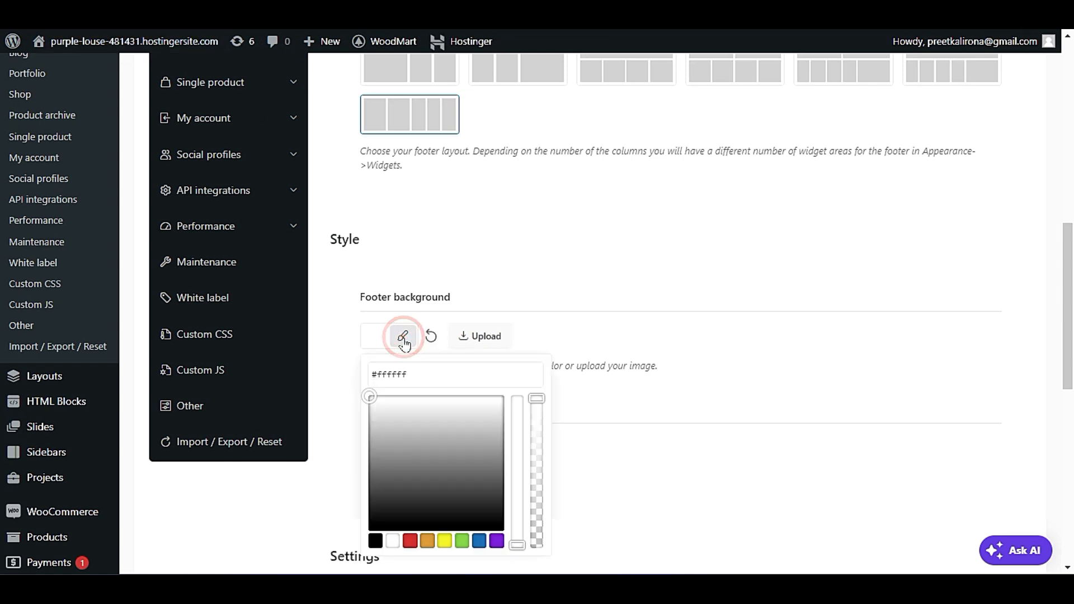
left_click(546, 335)
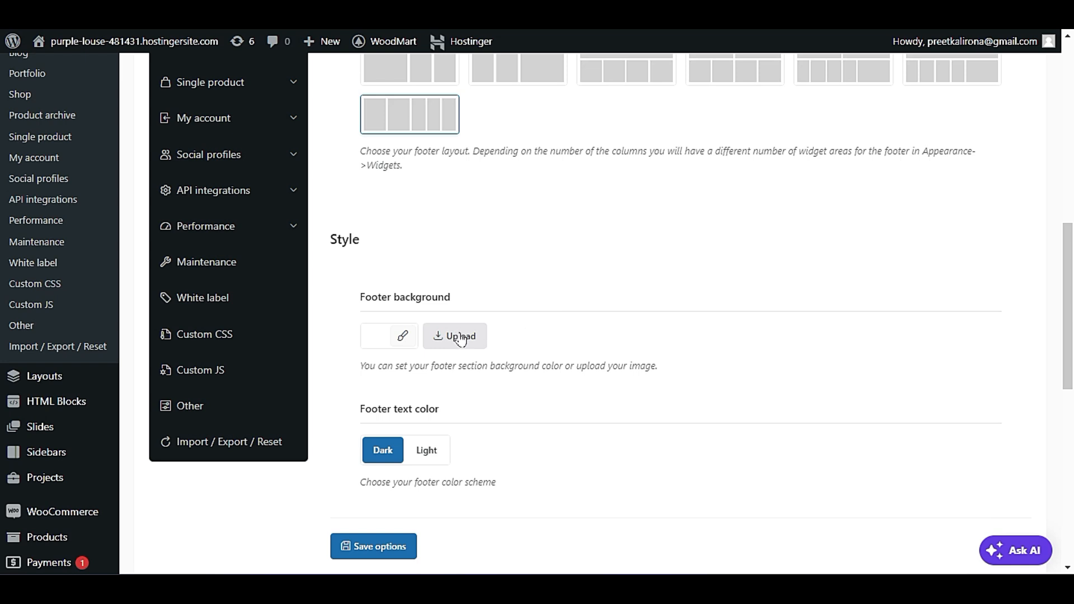
scroll(517, 404, "down", 3)
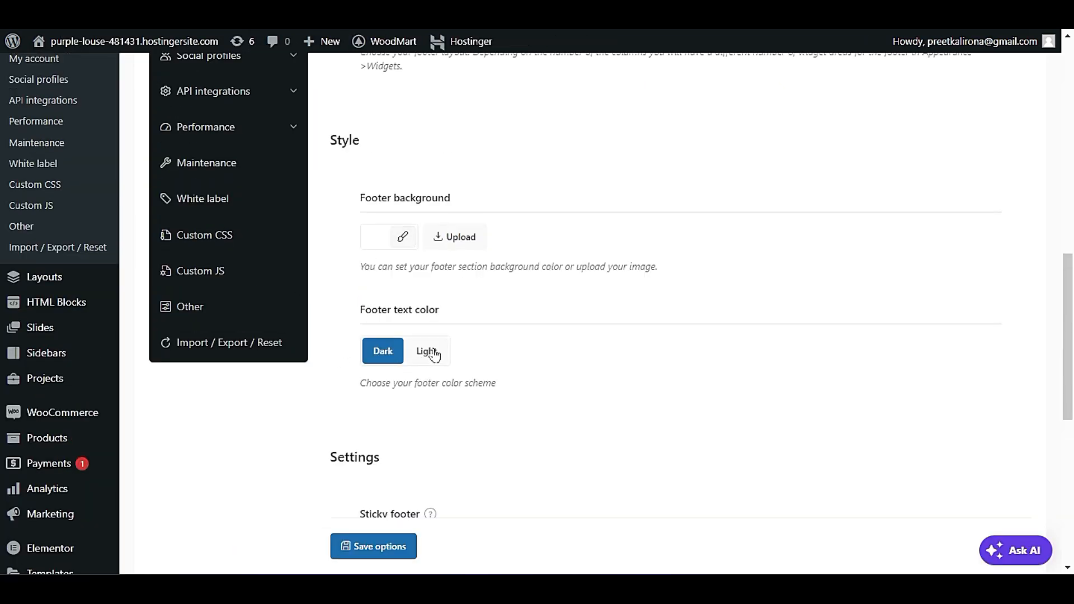
scroll(430, 355, "down", 3)
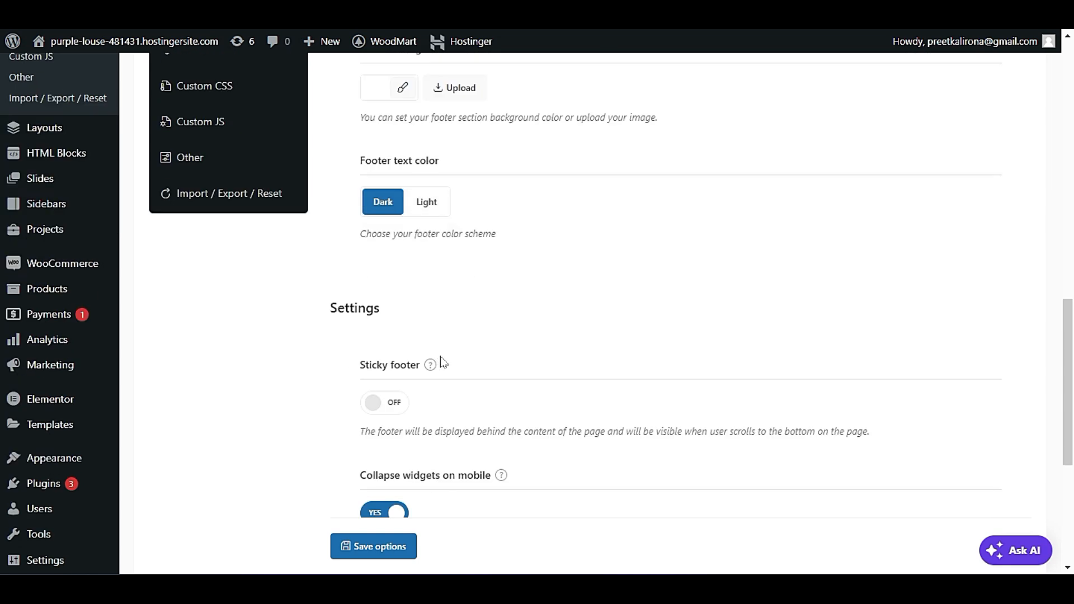
Check the storefront's footer against the sticky footer, mobile widget and scroll-to-top settings, and save the footer options.
scroll(441, 361, "down", 3)
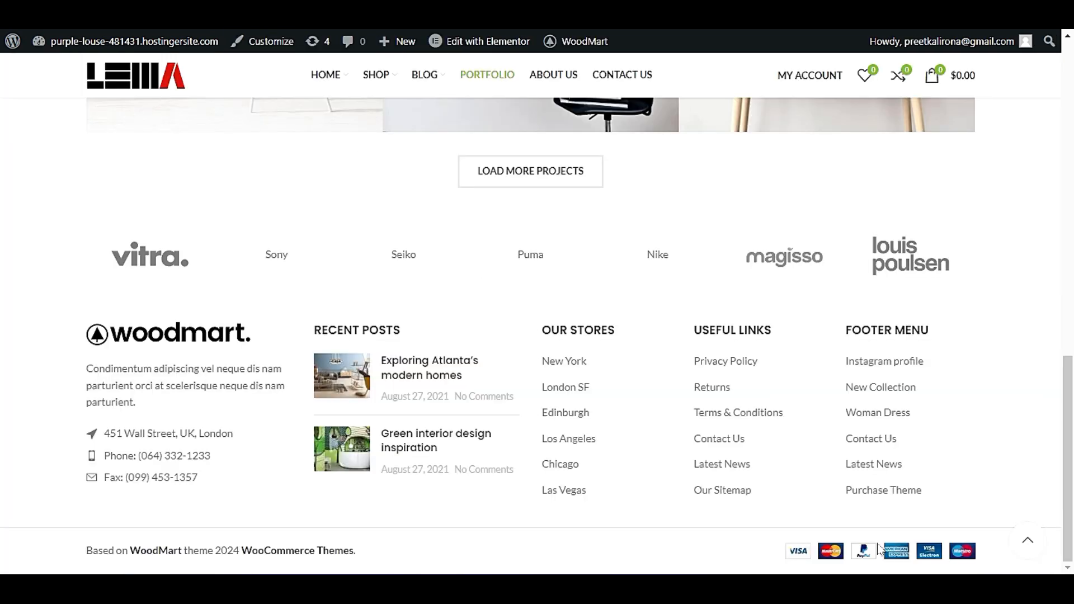
scroll(499, 227, "up", 5)
scroll(506, 234, "down", 5)
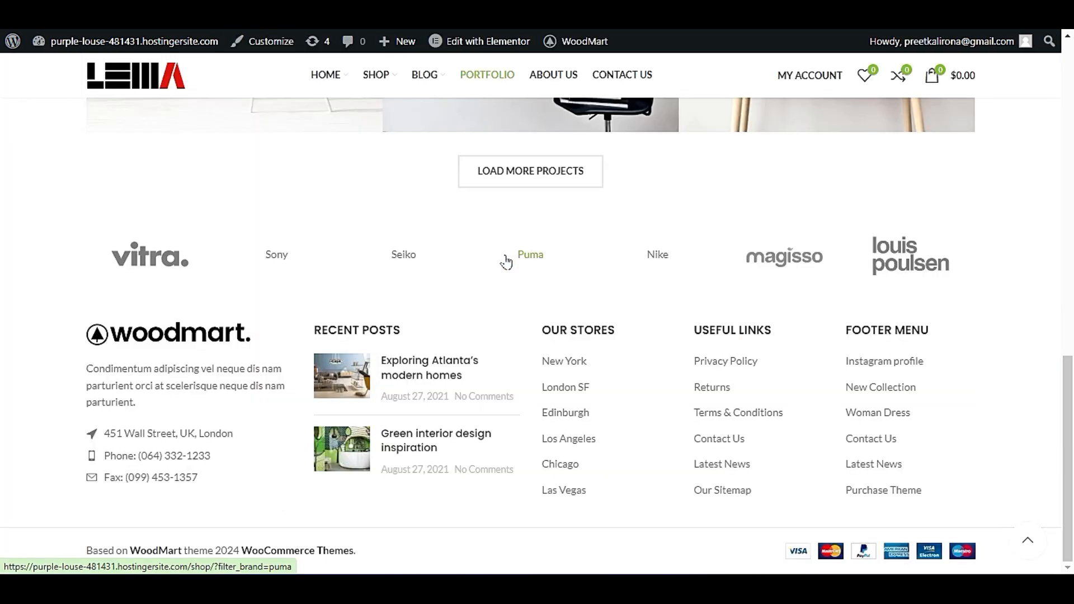
scroll(506, 261, "up", 2)
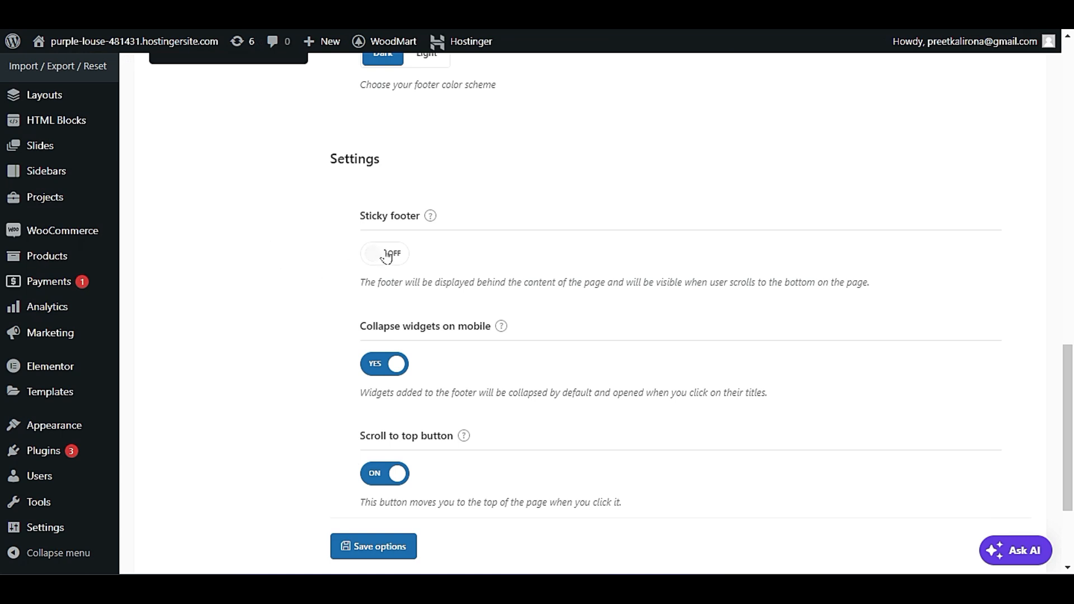
scroll(314, 366, "down", 3)
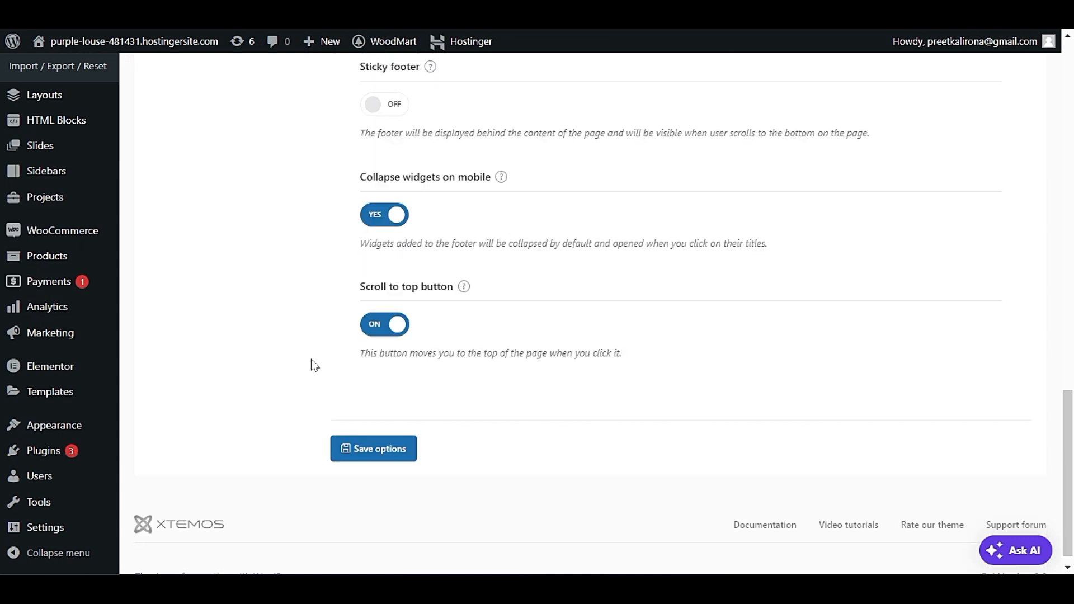
left_click(350, 447)
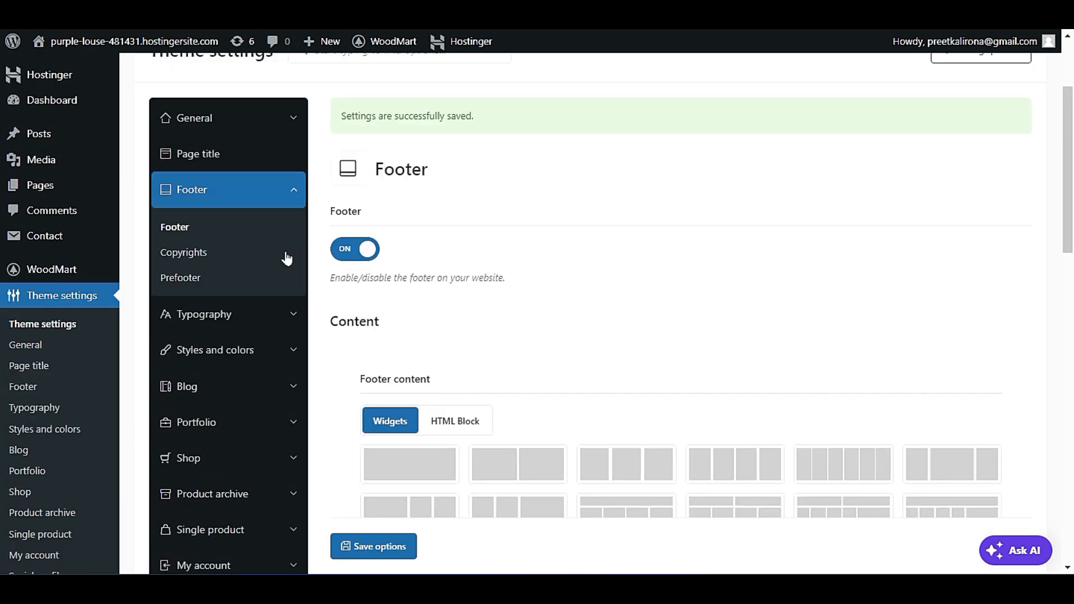
Locate the copyright line at the end of the storefront's footer and open the footer's Copyrights settings.
left_click(197, 253)
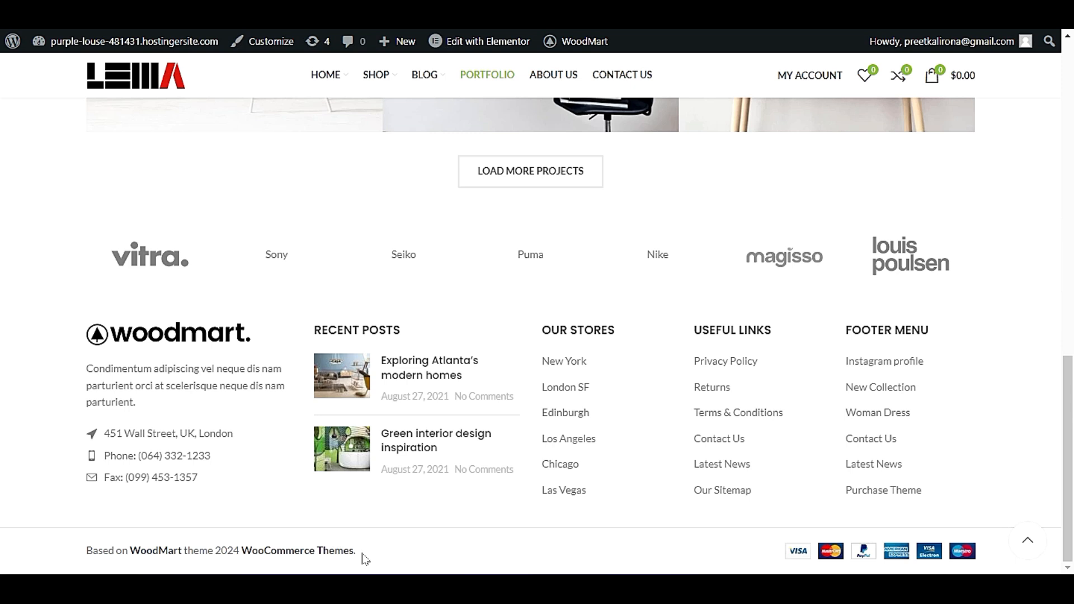
left_click_drag(366, 552, 85, 552)
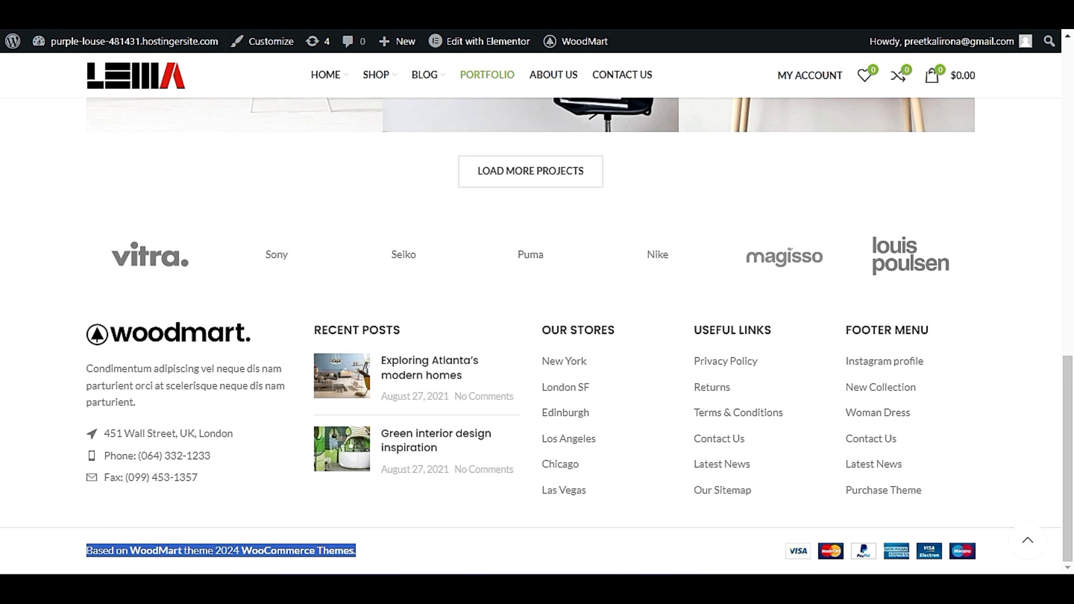
left_click(121, 30)
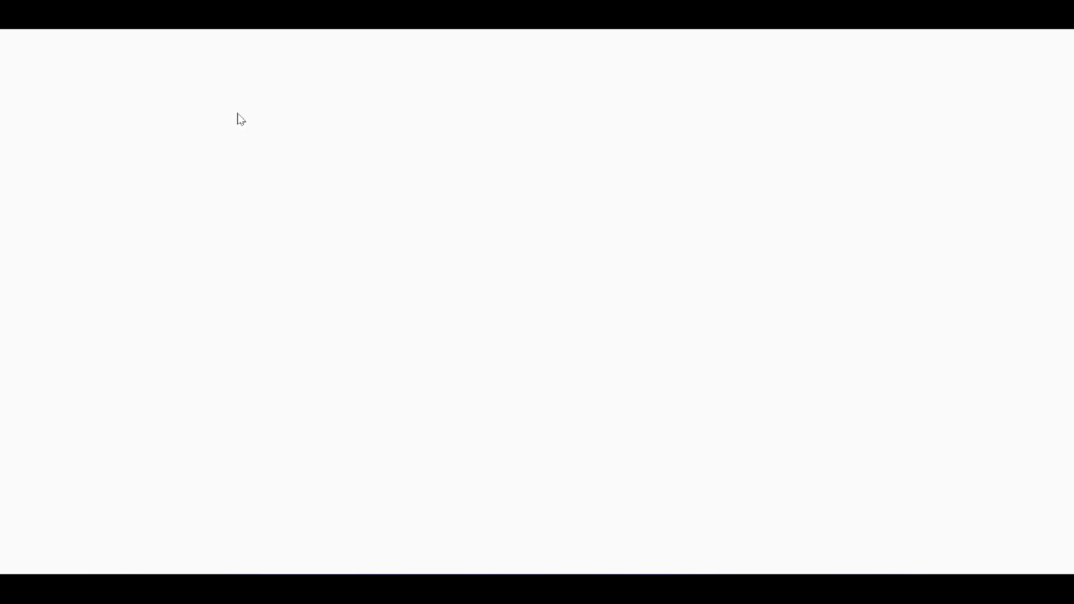
scroll(224, 263, "down", 2)
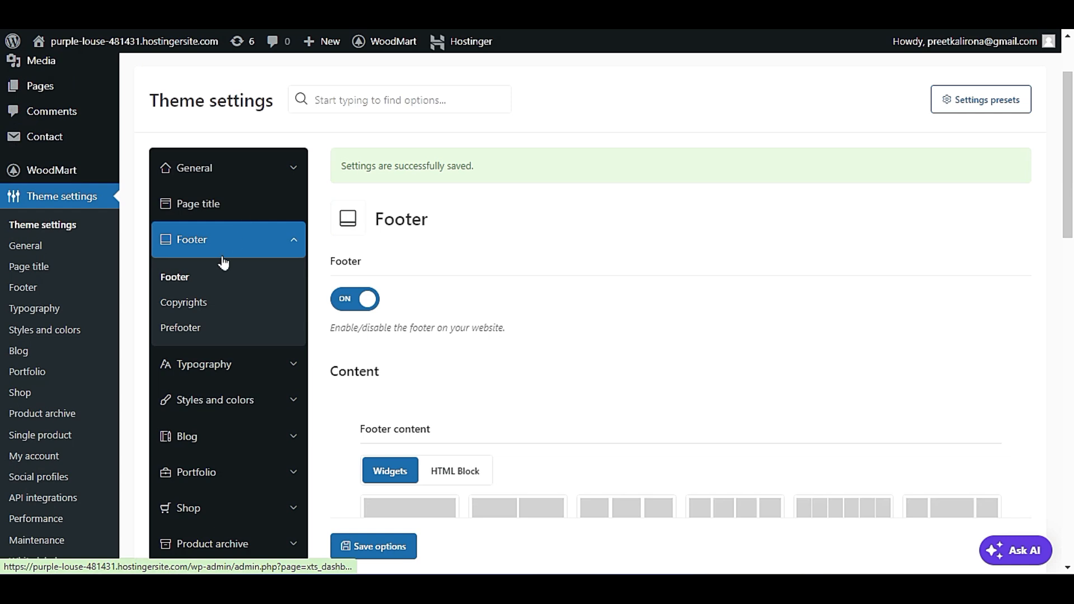
left_click(190, 304)
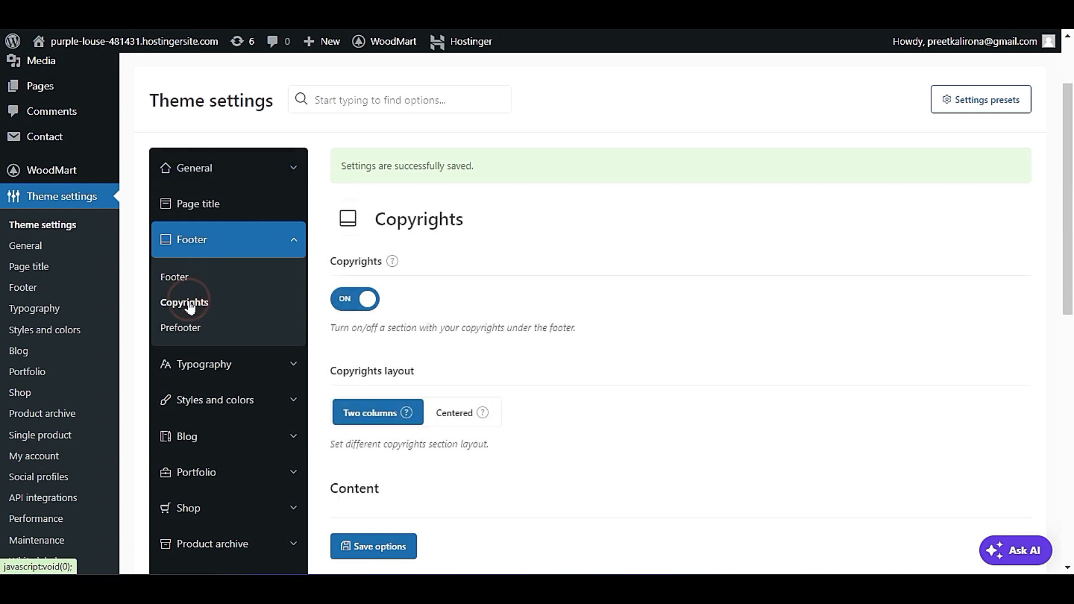
Examine the copyrights text and the text next to copyrights, and compare them with the storefront's footer.
scroll(462, 300, "down", 4)
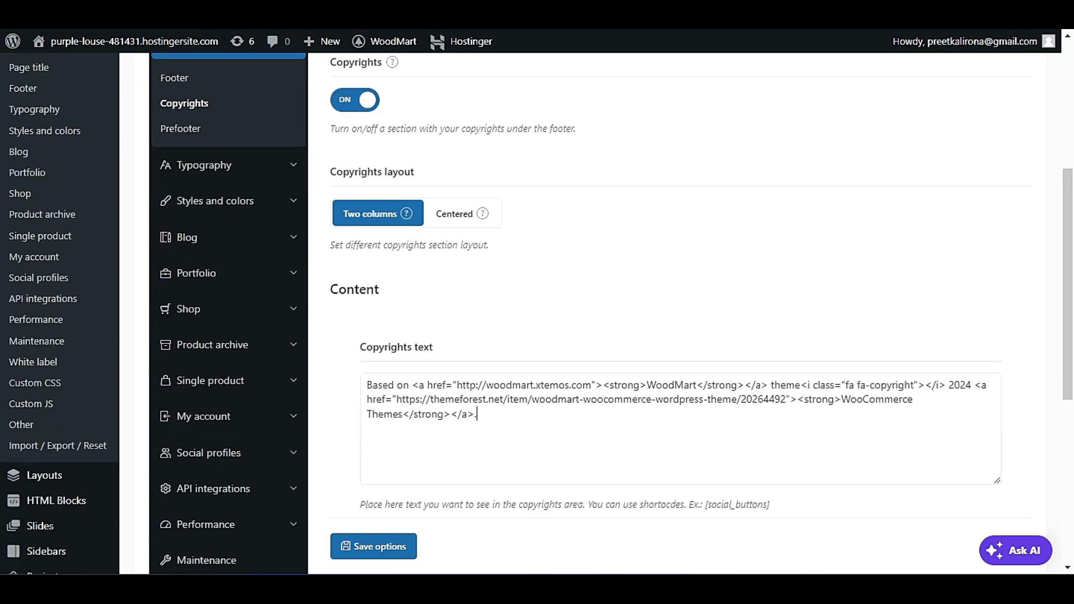
triple_click(487, 417)
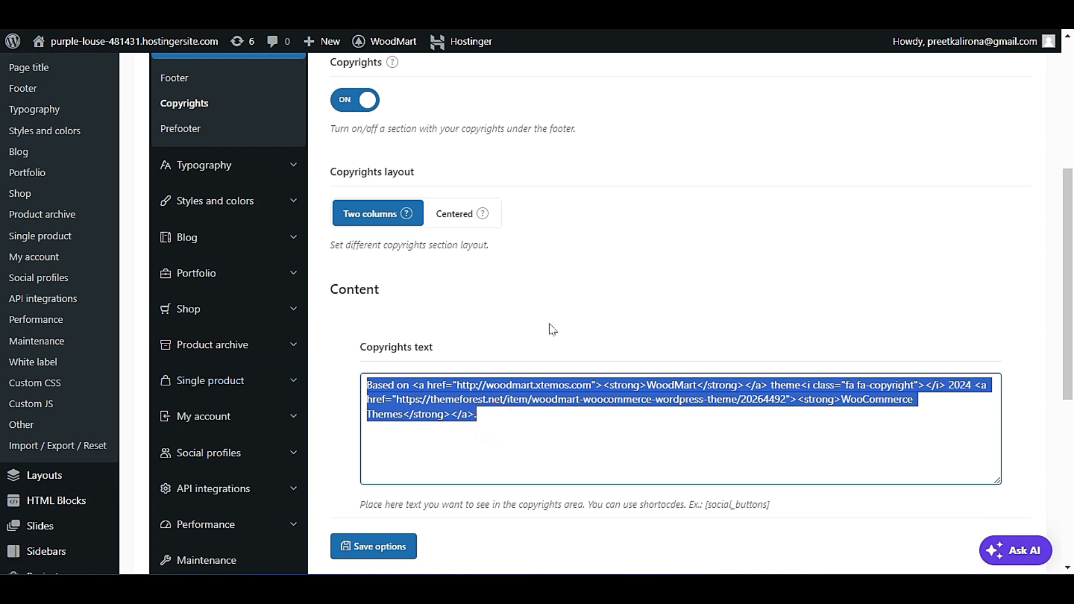
scroll(553, 330, "down", 2)
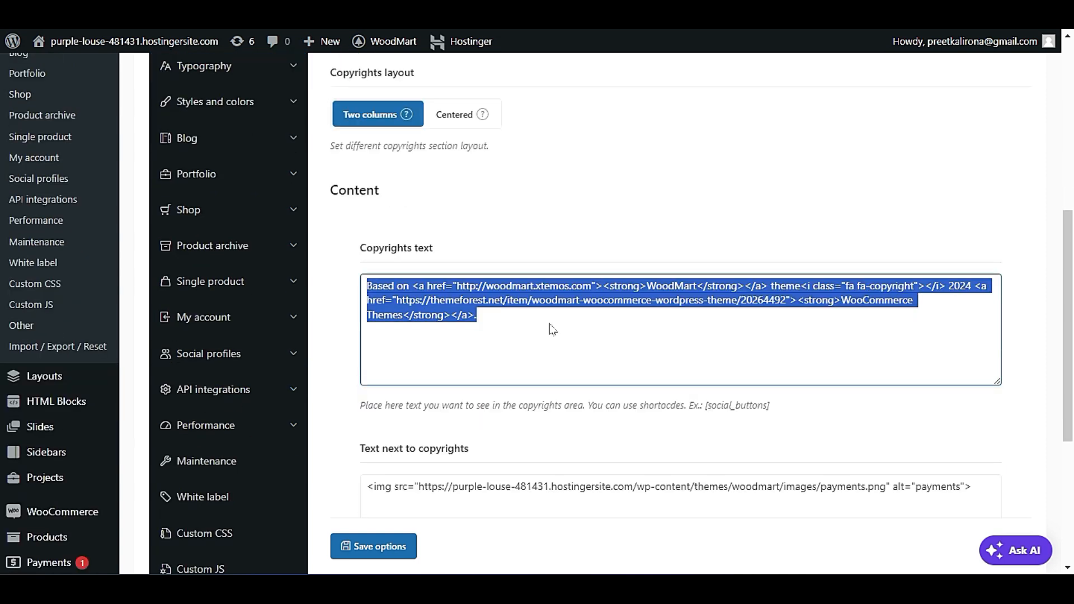
scroll(553, 330, "up", 1)
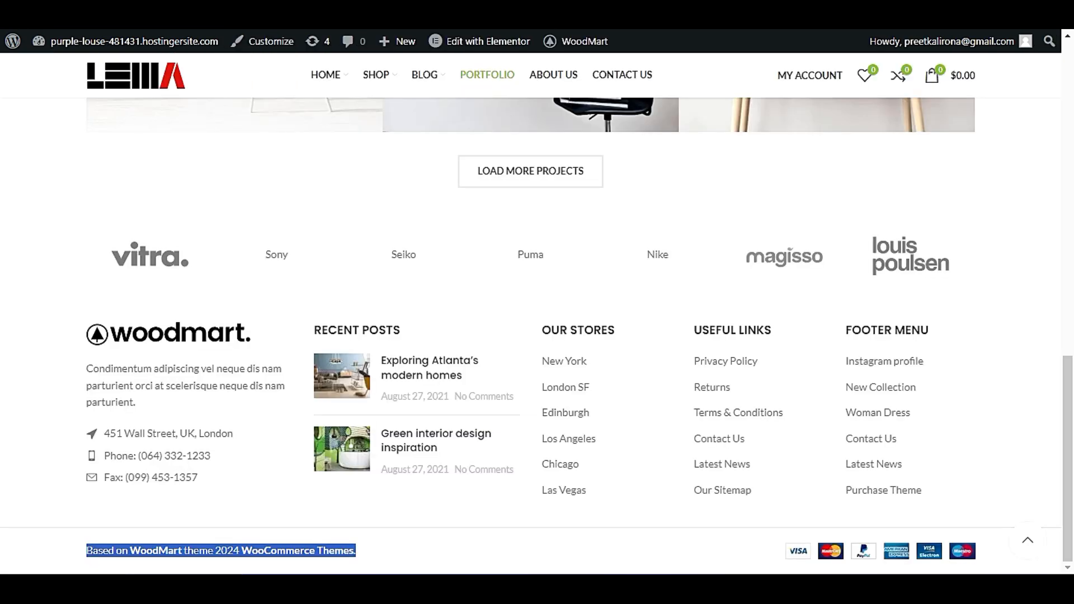
Check the payments image code in the text next to copyrights against the storefront's footer, and save the copyrights options.
left_click(576, 553)
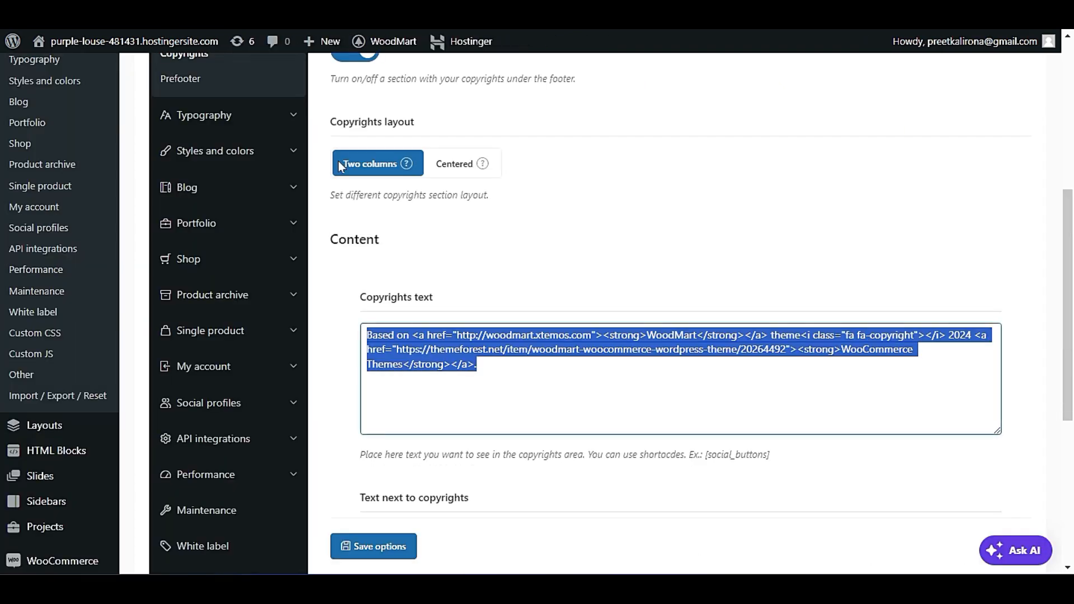
scroll(513, 484, "down", 4)
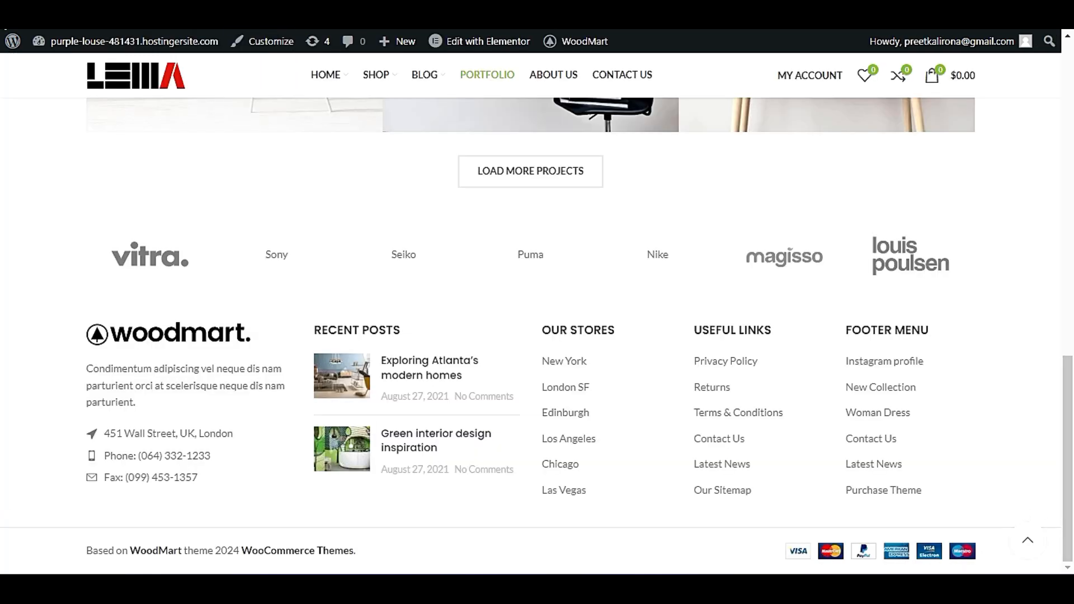
key("ctrl+a")
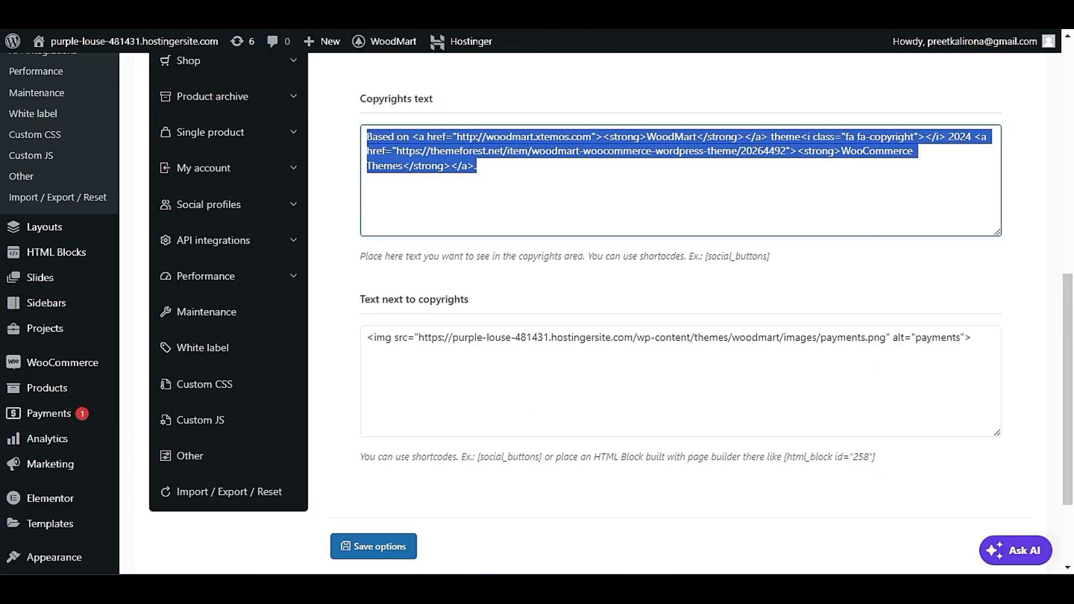
triple_click(611, 338)
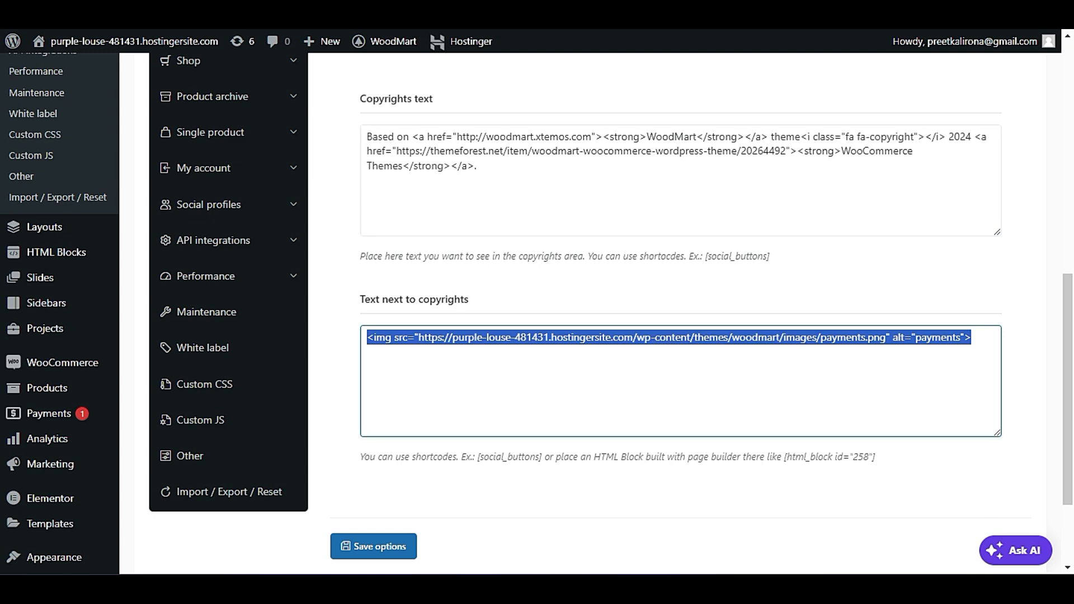
left_click(589, 474)
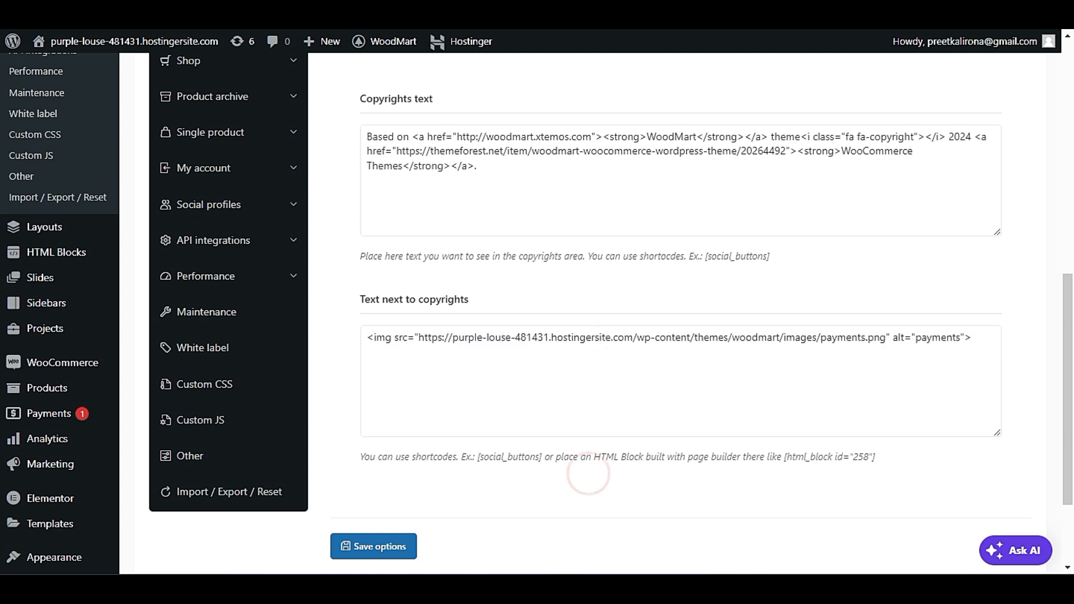
scroll(492, 468, "down", 2)
left_click(360, 454)
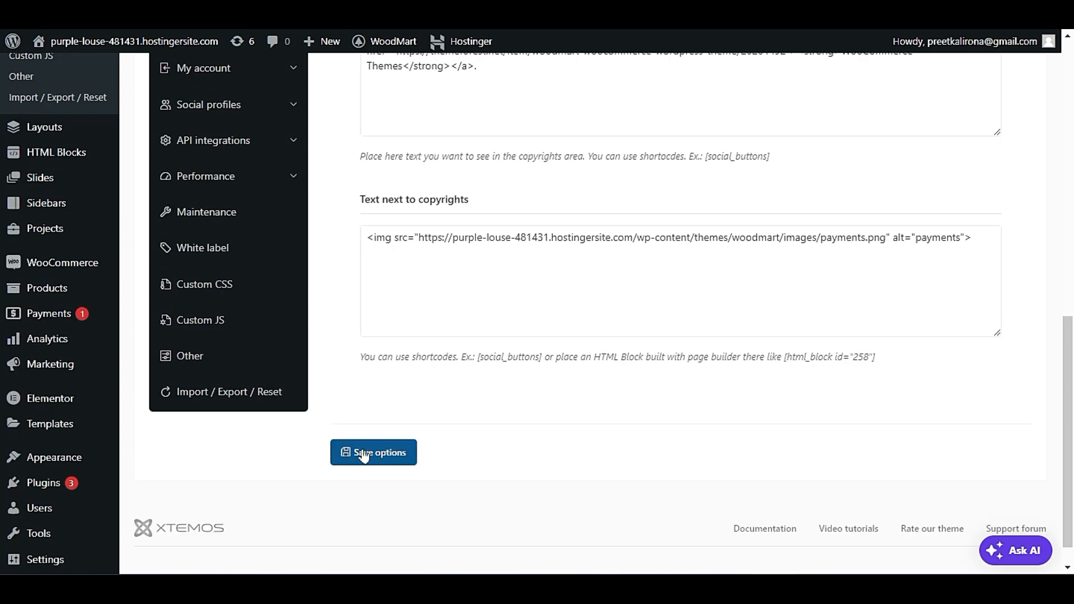
Open the footer's Prefooter settings and compare them with the brand row above the storefront's footer.
scroll(365, 458, "up", 1)
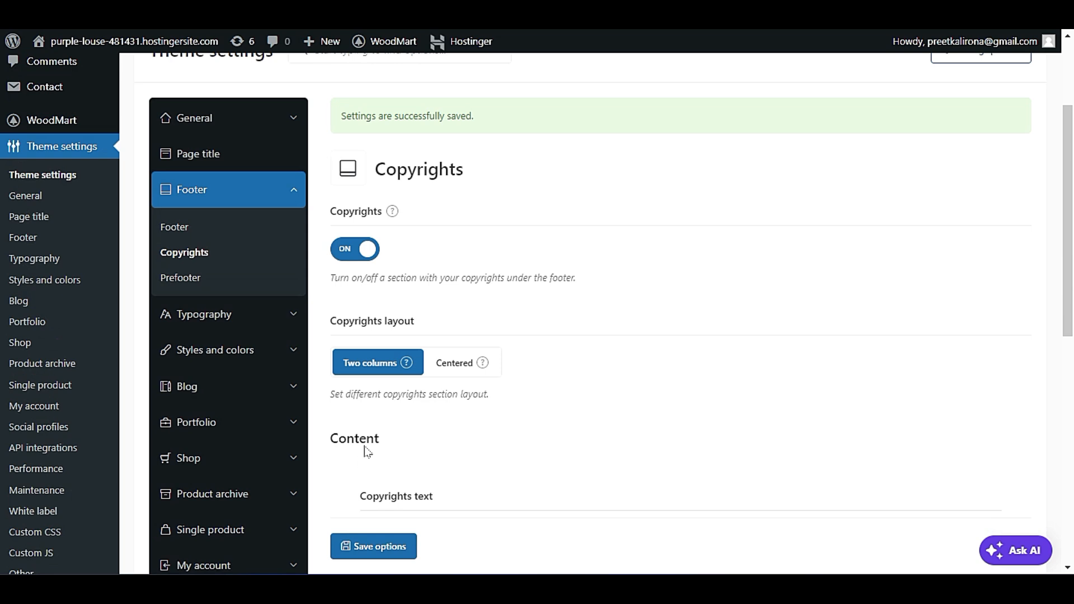
left_click(193, 275)
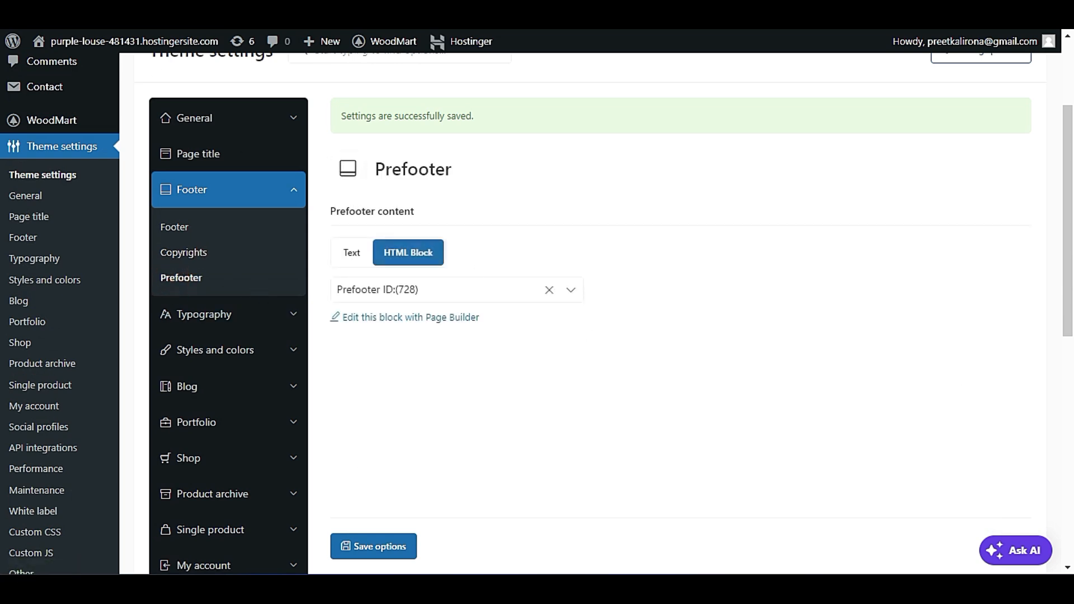
left_click(195, 12)
scroll(307, 471, "up", 2)
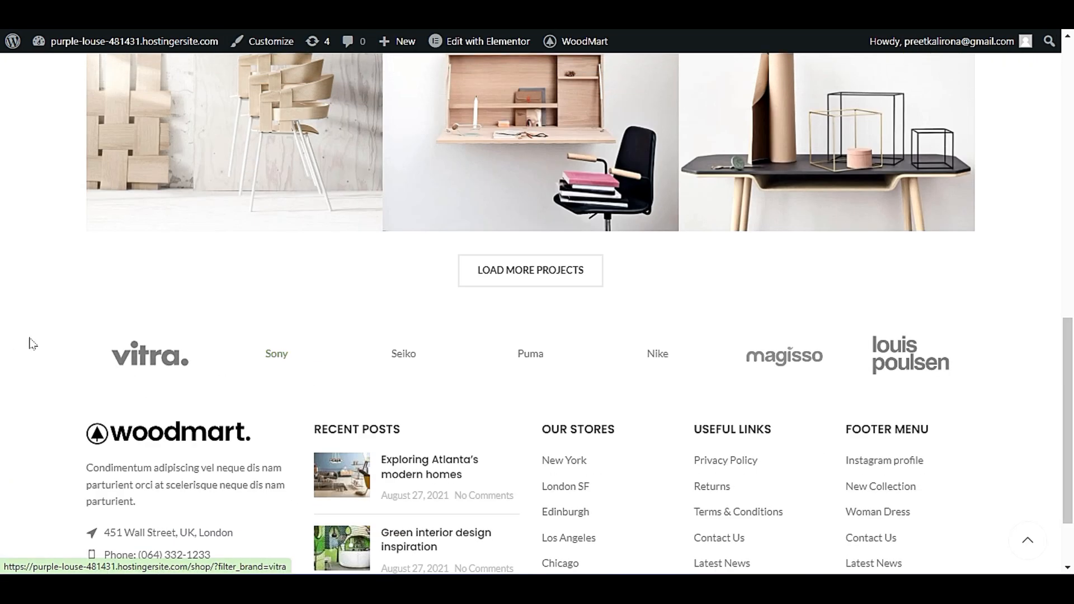
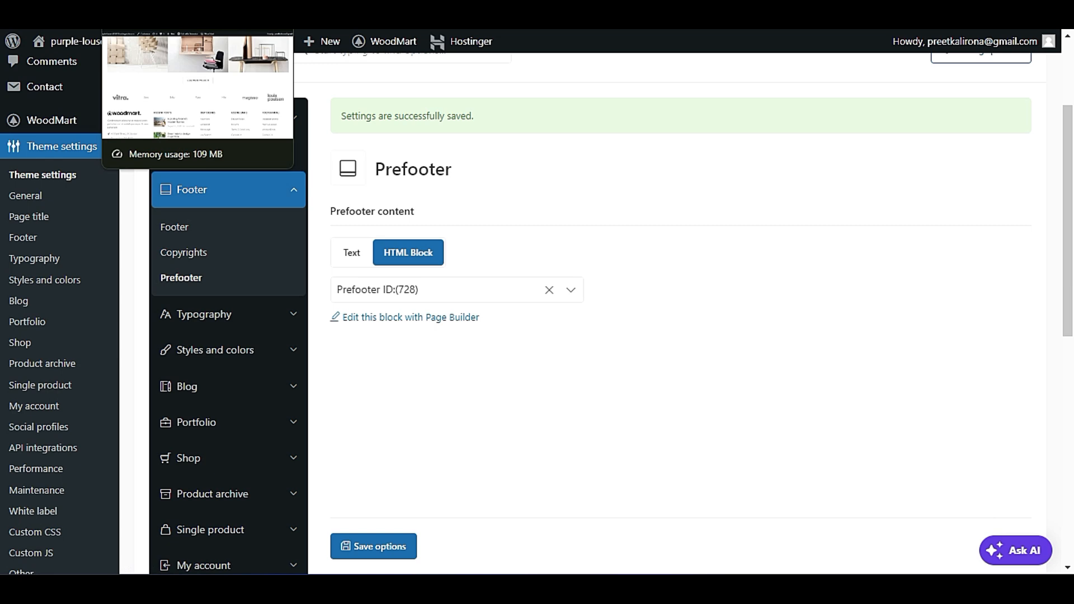
Examine the storefront's Portfolio page, from its page title to the brand row above the footer.
left_click(151, 8)
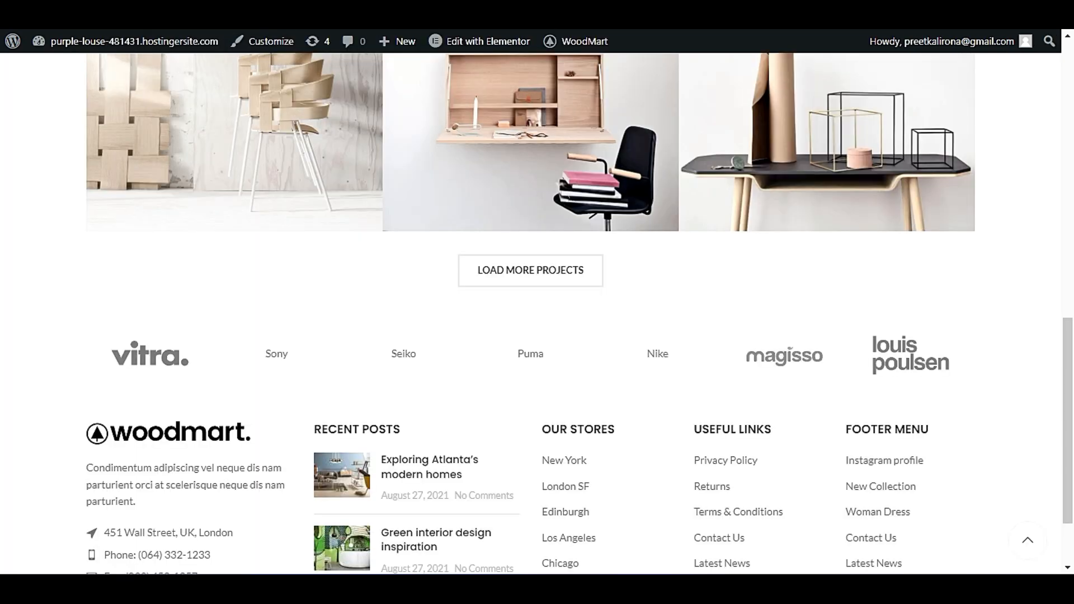
scroll(222, 232, "up", 15)
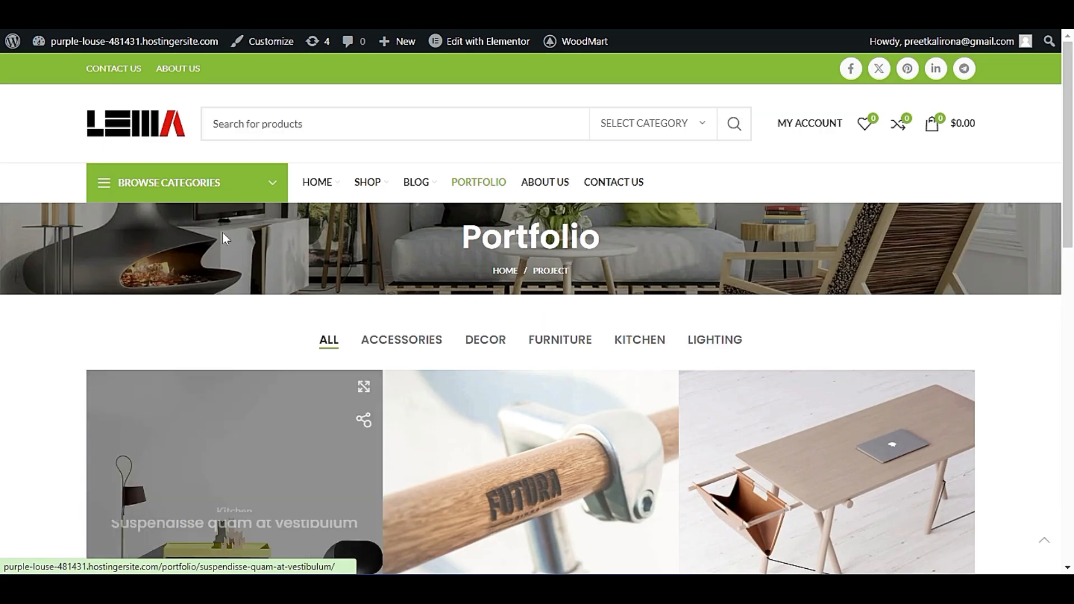
scroll(139, 272, "down", 3)
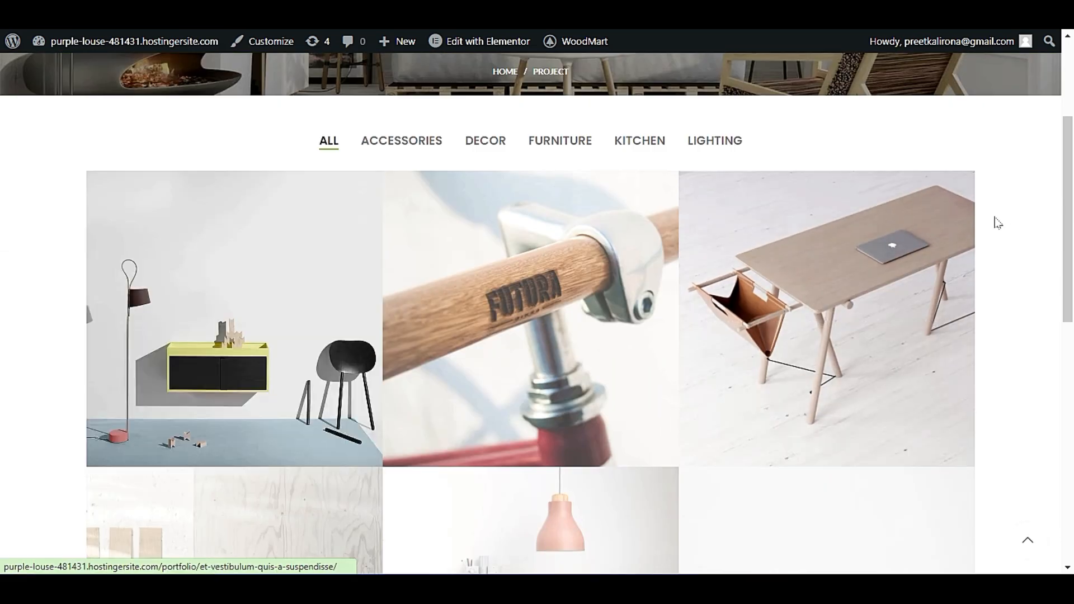
scroll(996, 220, "down", 4)
scroll(23, 324, "down", 4)
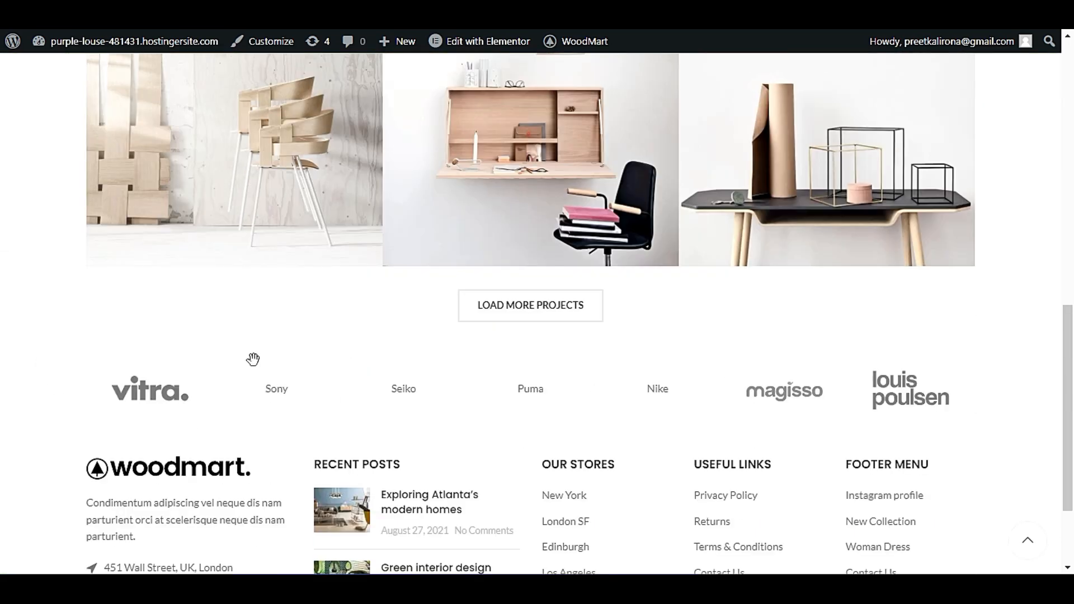
scroll(36, 285, "up", 12)
scroll(40, 295, "down", 8)
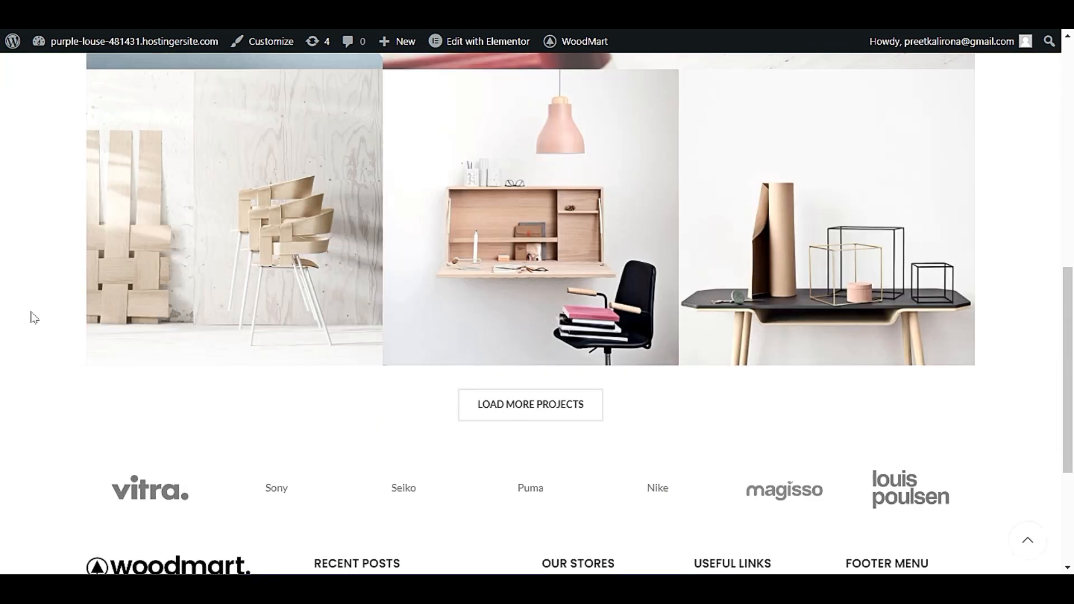
scroll(33, 318, "down", 3)
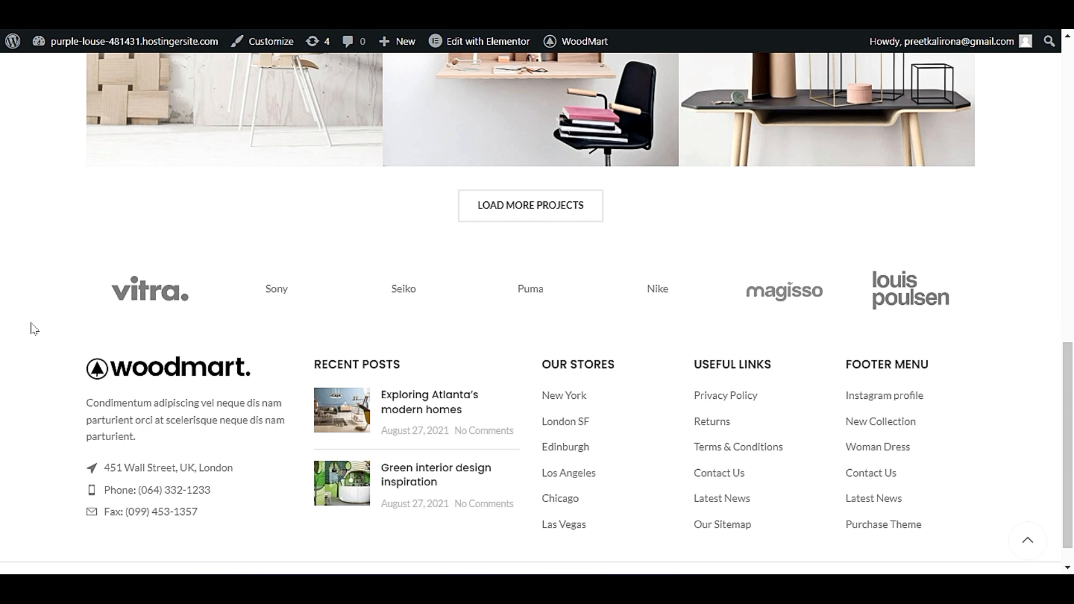
scroll(34, 329, "up", 15)
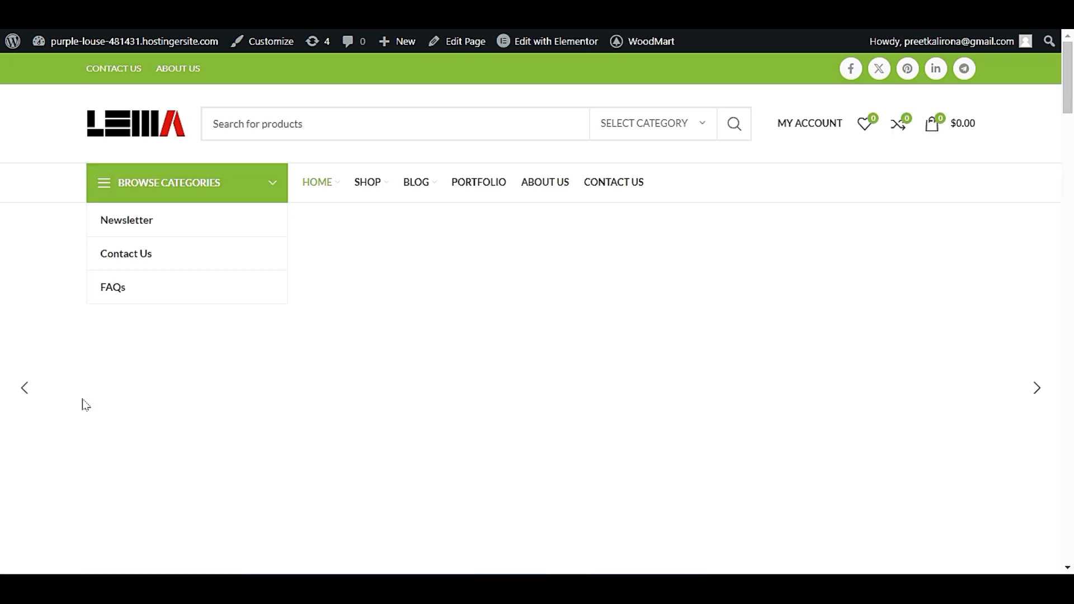
Examine the storefront home page's featured categories, products and best sellers banner, and the Elementor edit options for its blocks.
scroll(84, 391, "down", 4)
scroll(83, 380, "down", 3)
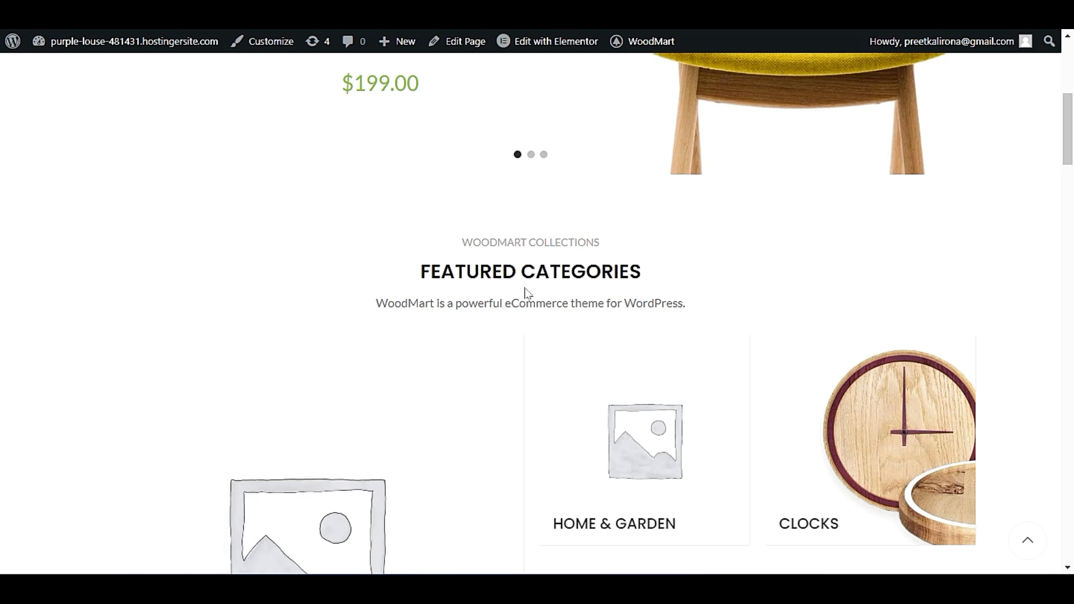
mouse_move(553, 49)
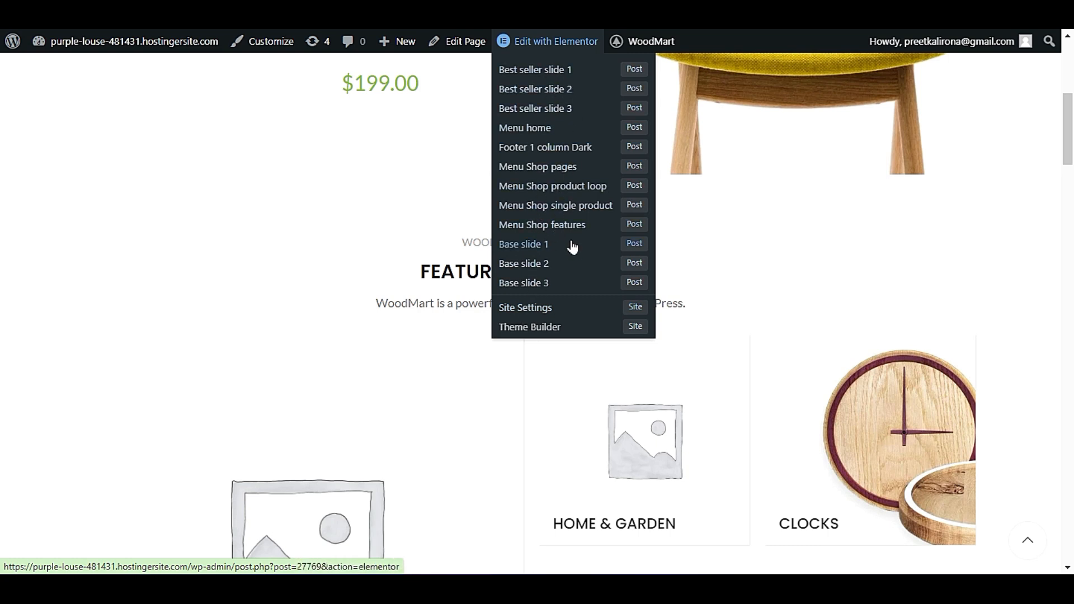
scroll(354, 265, "down", 4)
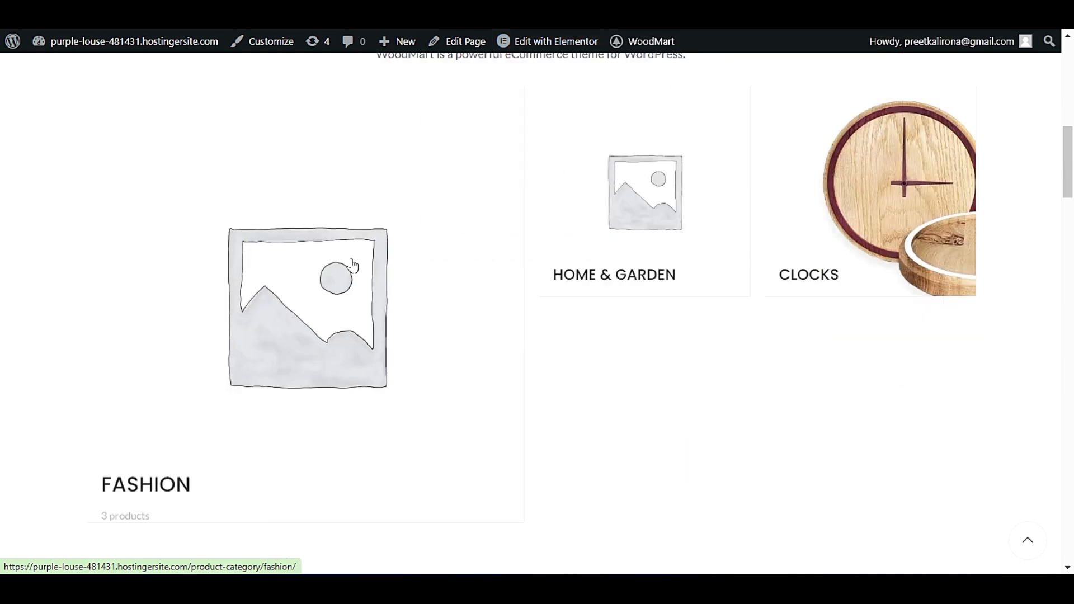
scroll(307, 288, "down", 4)
scroll(311, 289, "down", 10)
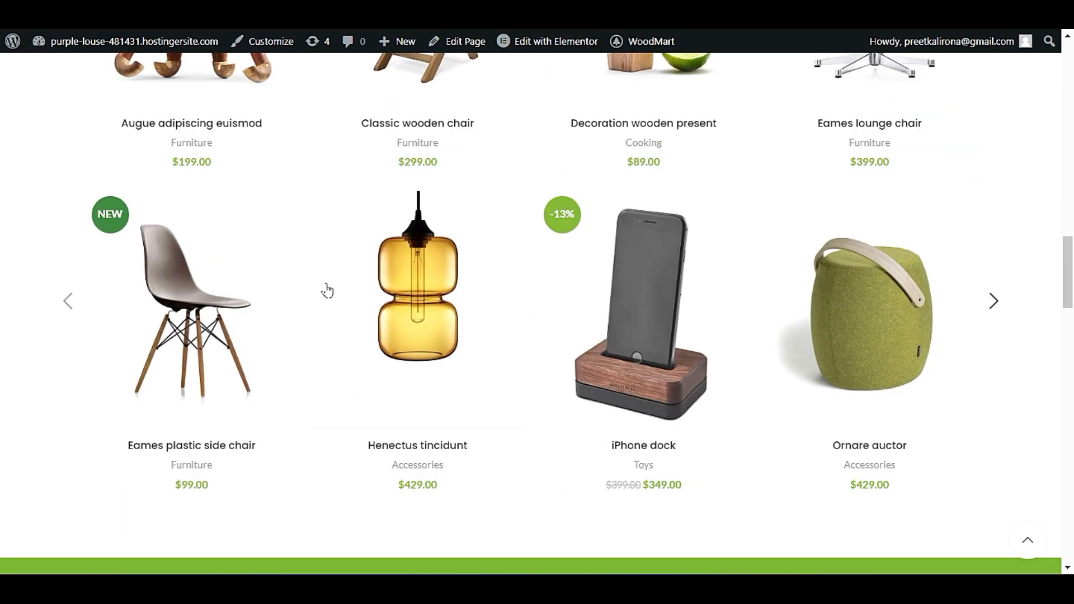
scroll(328, 290, "down", 5)
scroll(329, 253, "down", 3)
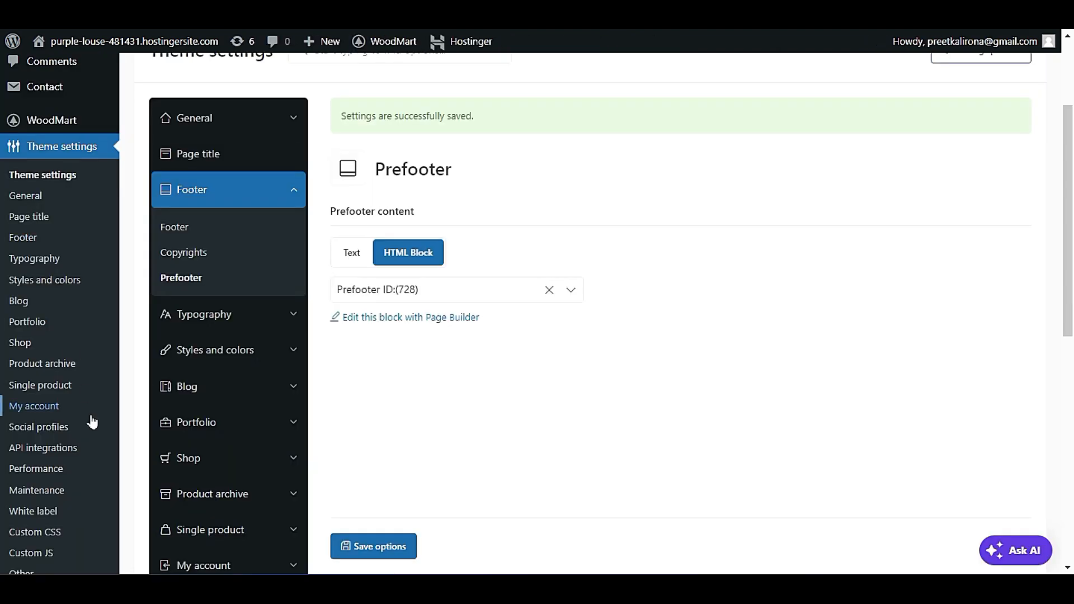
Return to the WordPress admin, open the list of all HTML blocks and look through its entries.
scroll(92, 422, "down", 7)
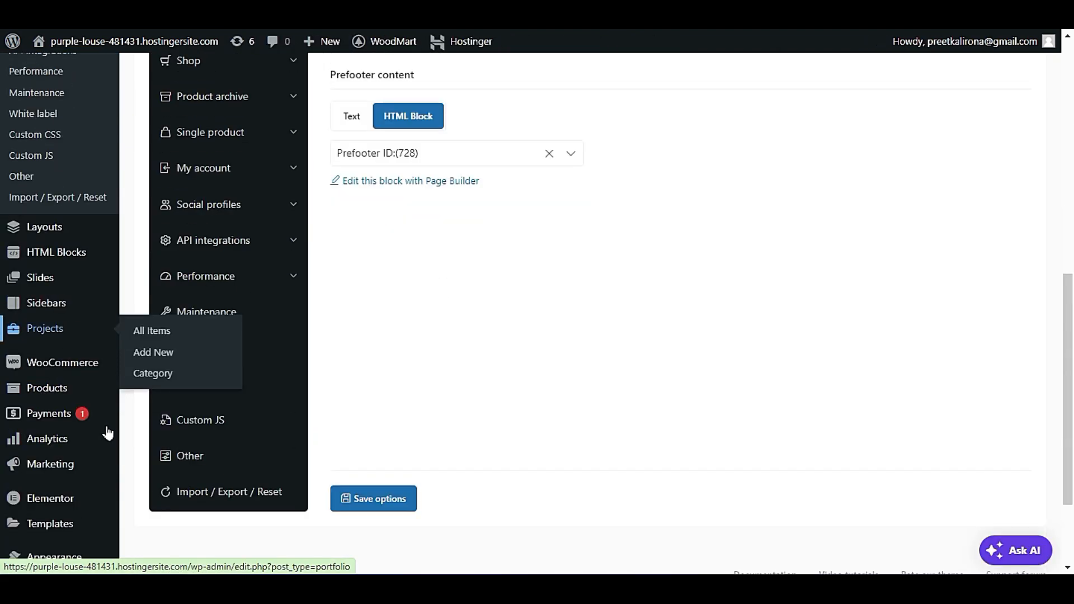
mouse_move(71, 253)
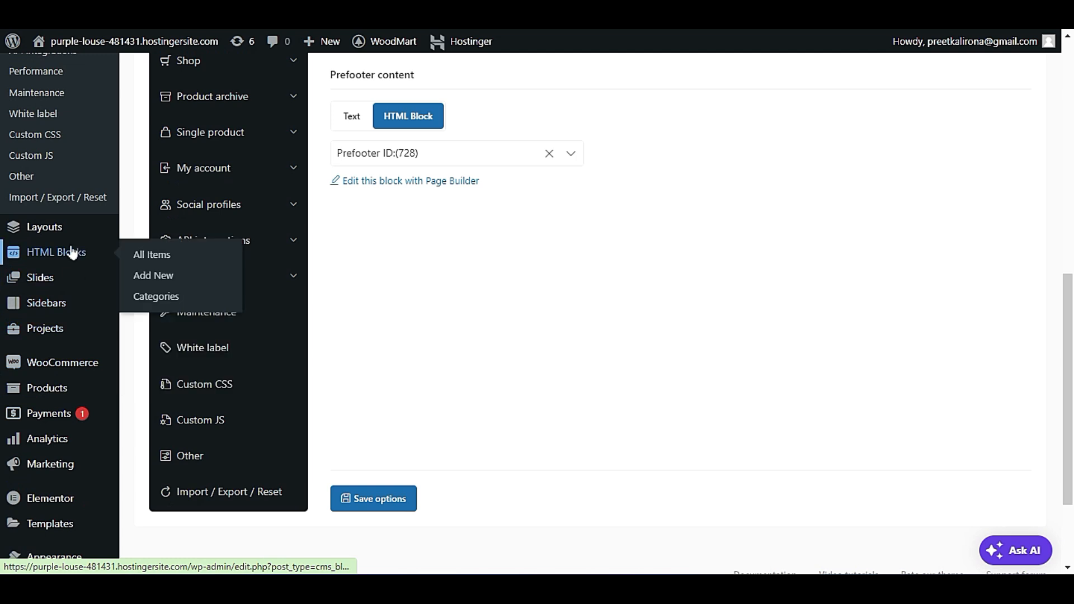
left_click(171, 263)
scroll(409, 180, "down", 3)
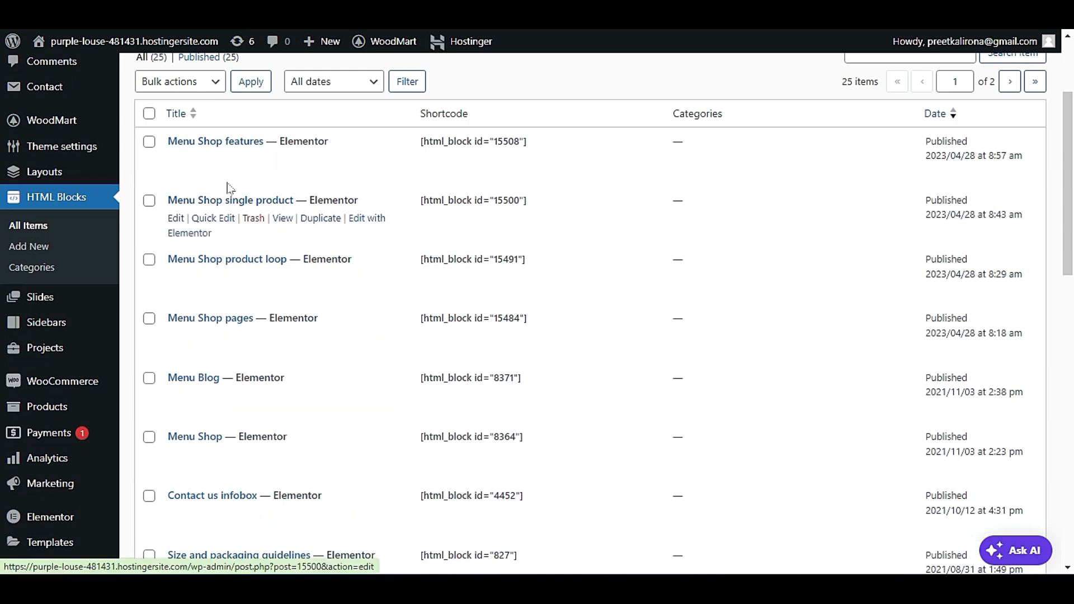
scroll(371, 347, "down", 4)
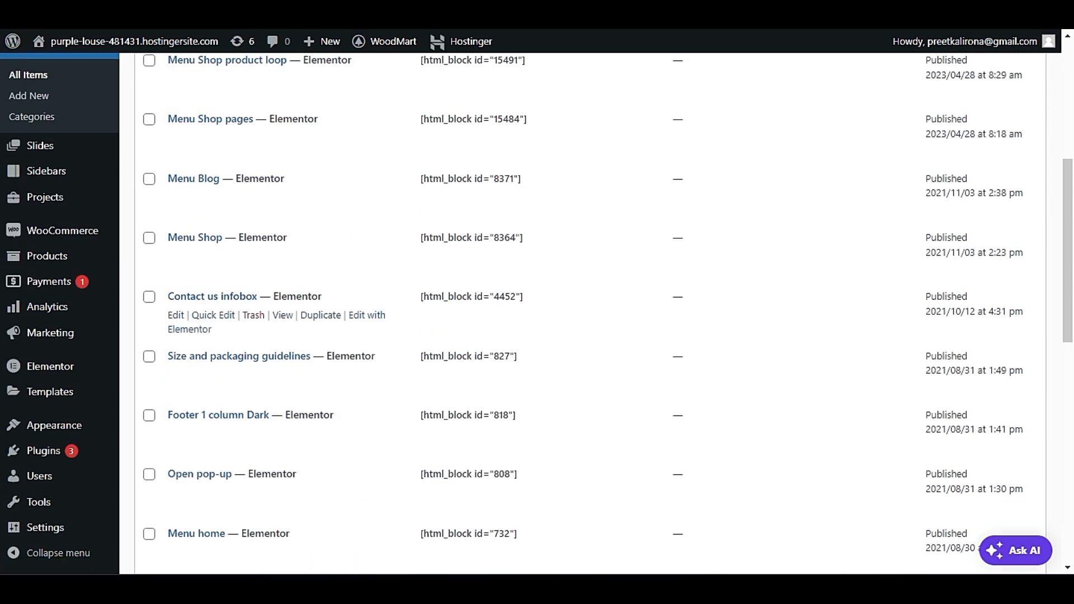
scroll(378, 332, "down", 1)
scroll(379, 335, "down", 3)
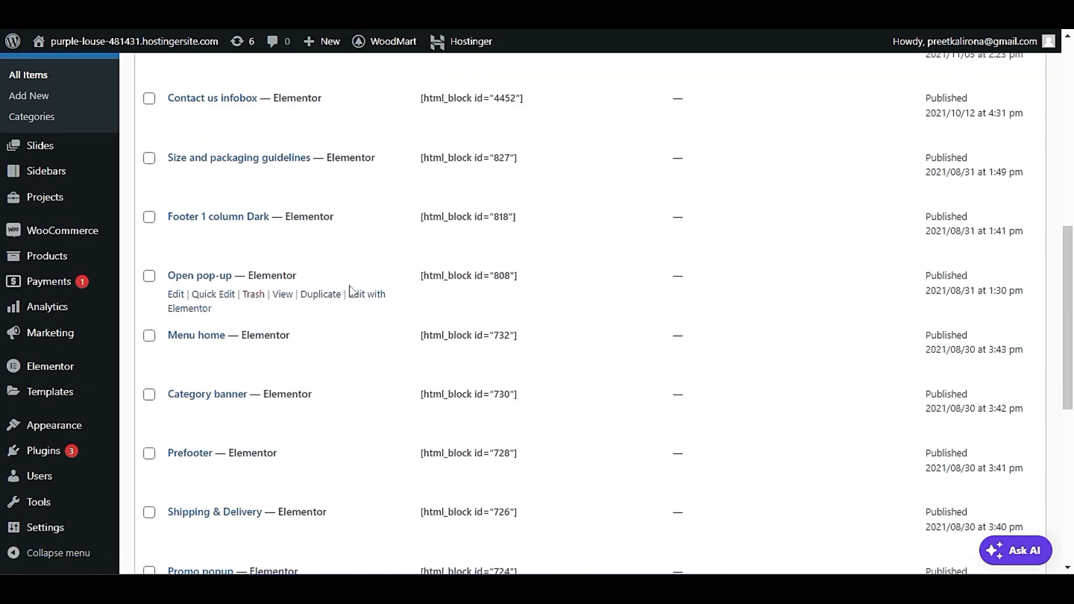
scroll(352, 291, "down", 4)
scroll(353, 300, "down", 5)
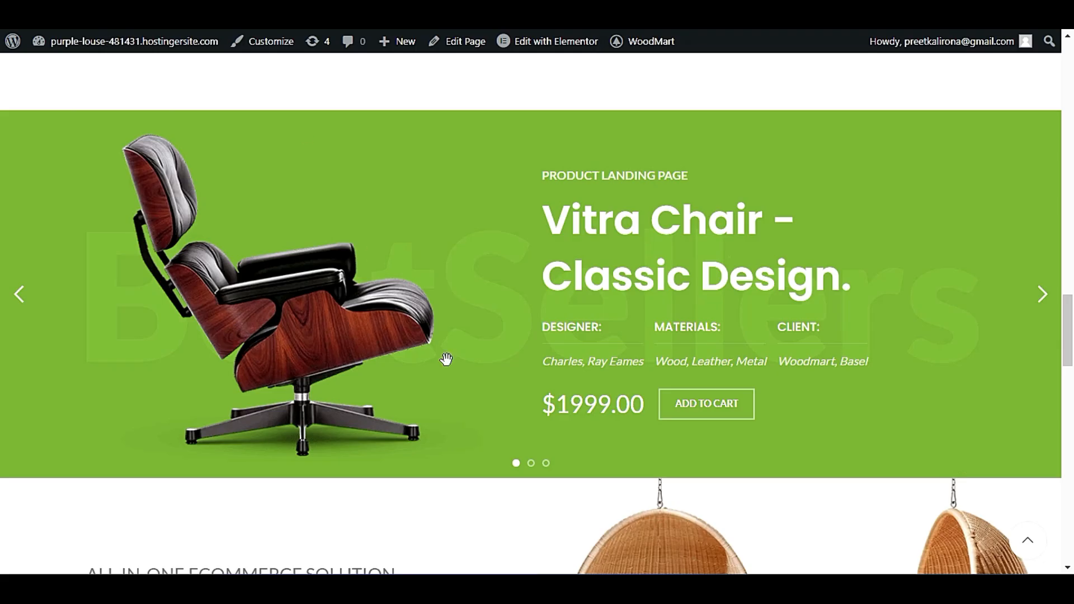
Check the lower part of the storefront's home page and open the Prefooter HTML block in Elementor.
scroll(468, 415, "up", 4)
scroll(470, 422, "down", 18)
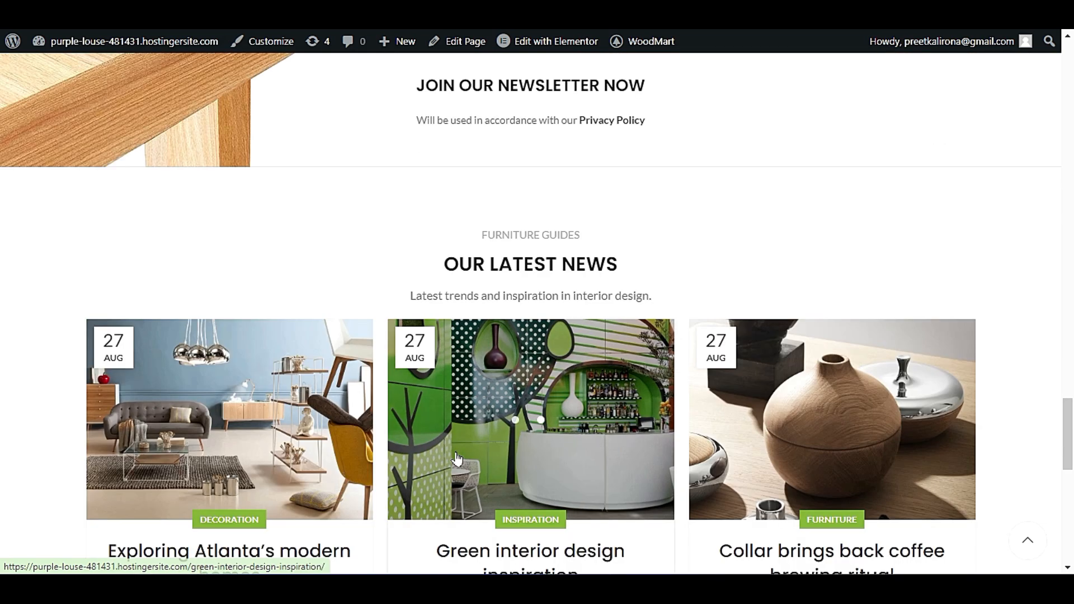
scroll(457, 459, "down", 9)
scroll(477, 296, "down", 2)
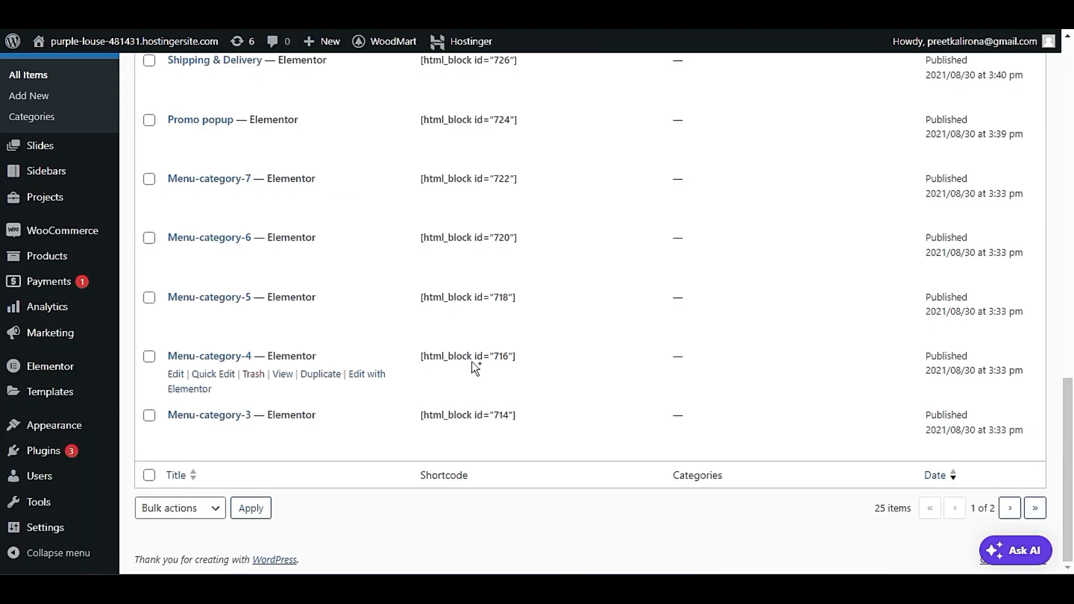
scroll(448, 414, "up", 5)
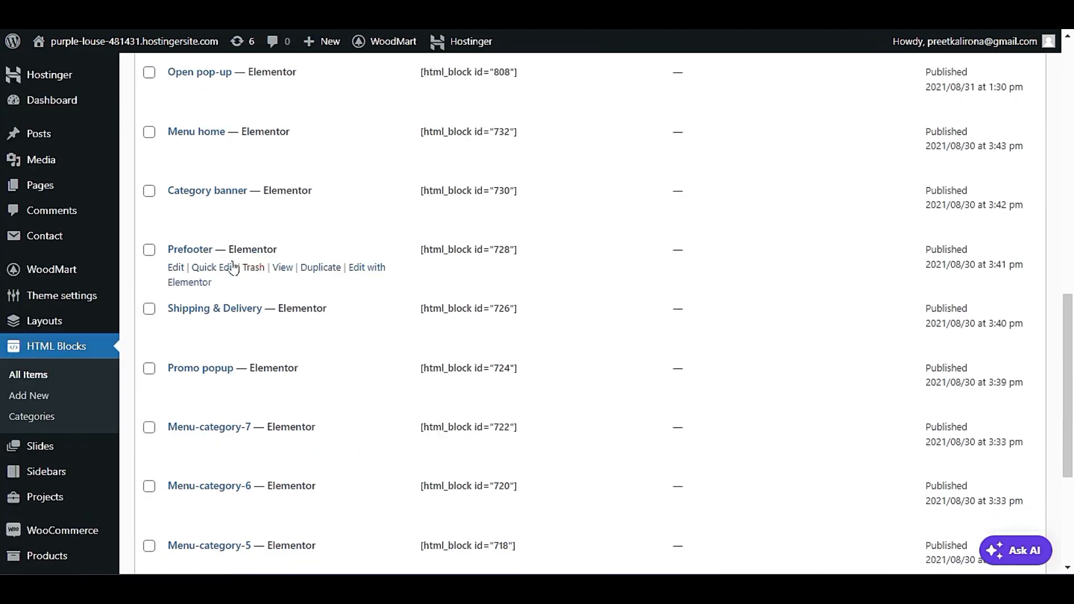
left_click(364, 265)
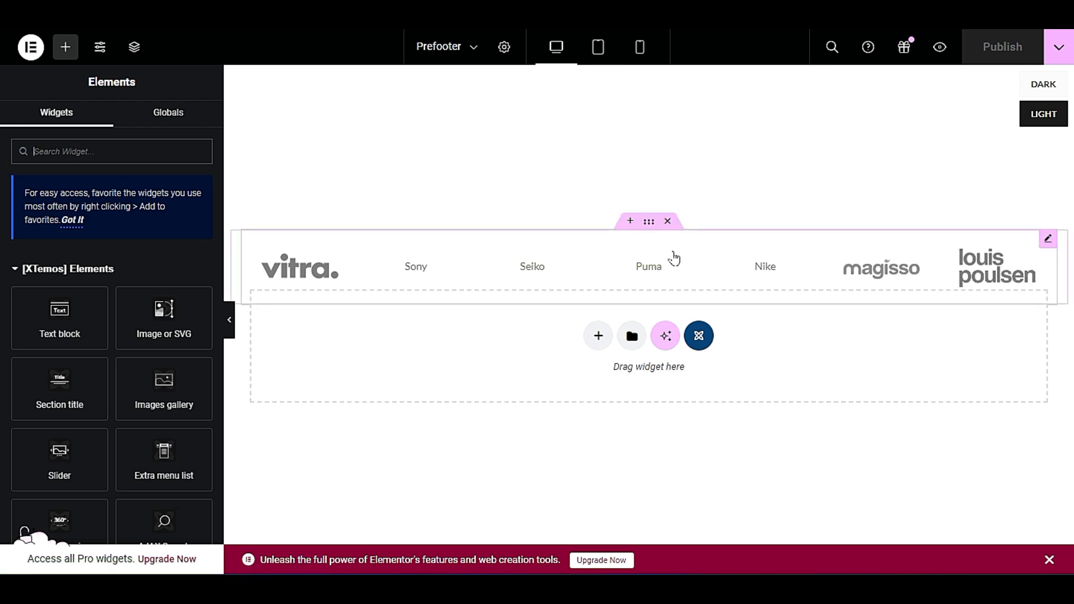
Open the XTemos template library for the empty section below the brand row and browse the Banners templates.
left_click(696, 338)
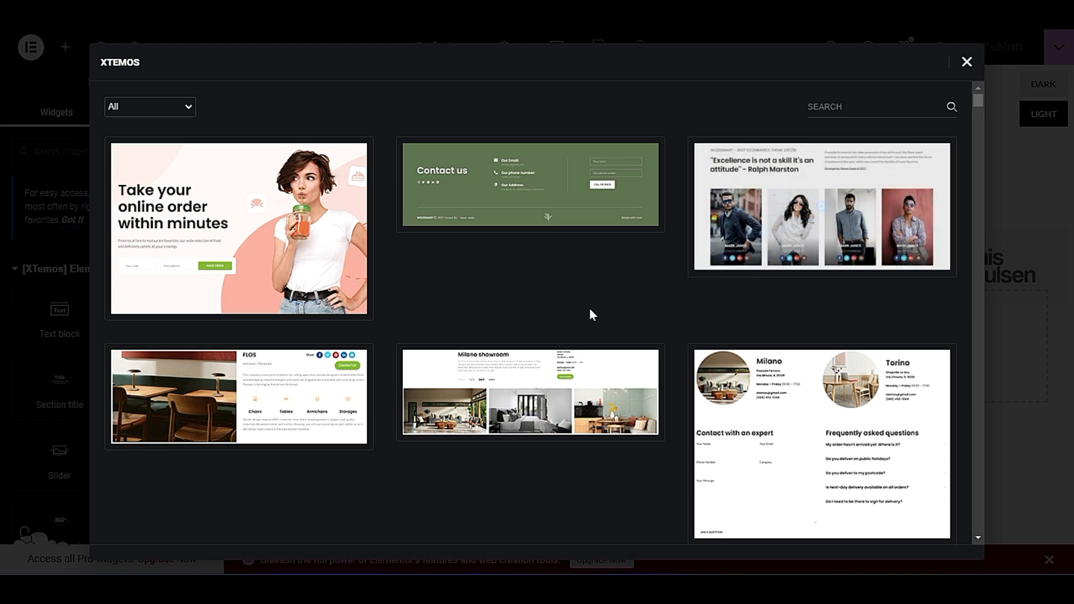
scroll(279, 133, "down", 5)
scroll(227, 243, "up", 5)
left_click(157, 104)
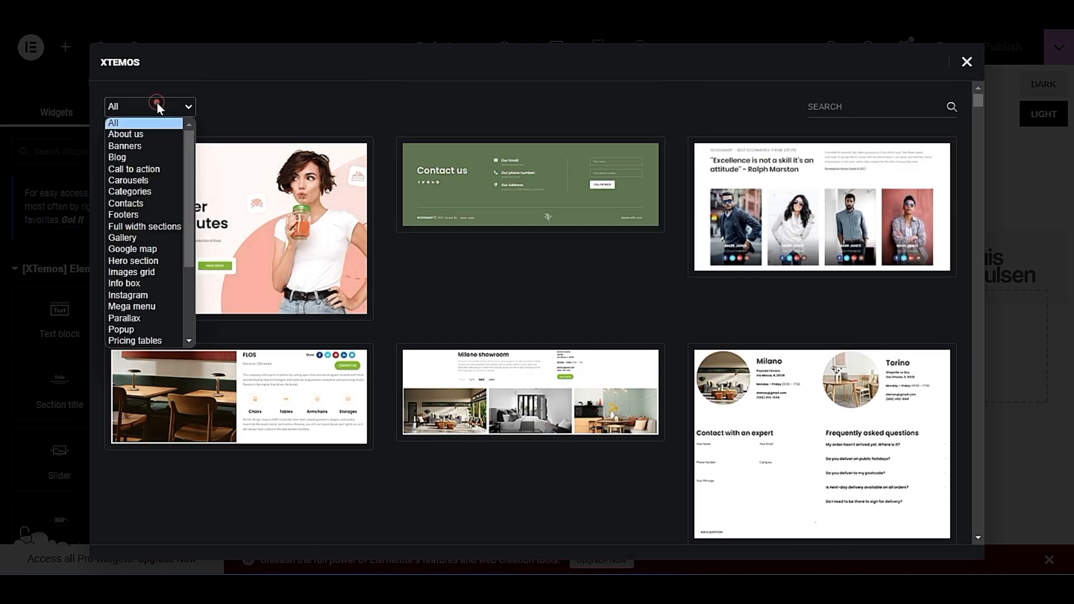
left_click(149, 146)
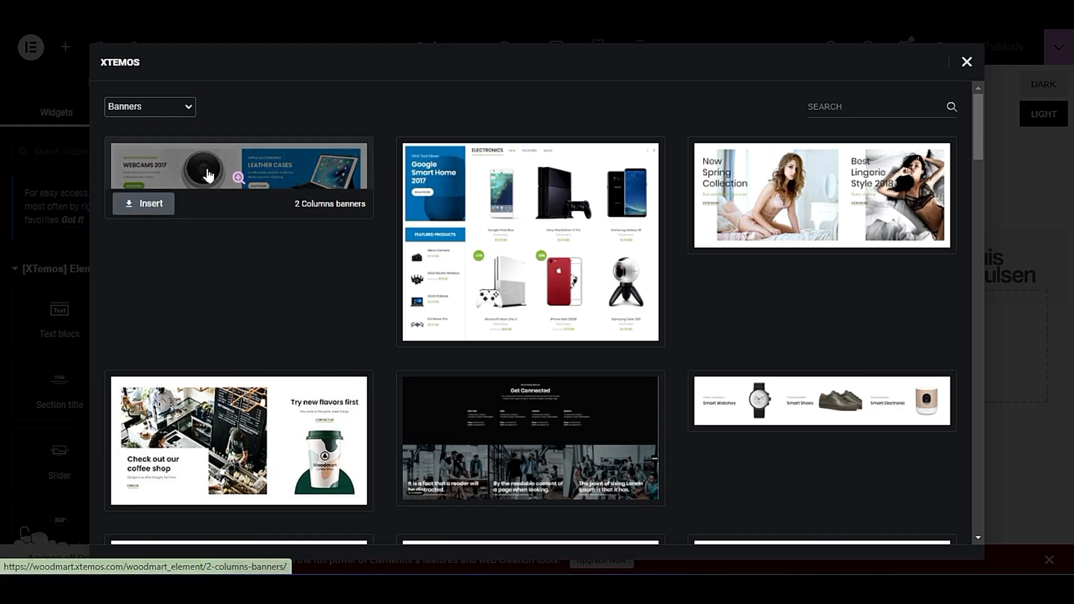
left_click(180, 100)
left_click(260, 117)
Browse the Hero section and Info box categories of the XTemos template library.
left_click(166, 108)
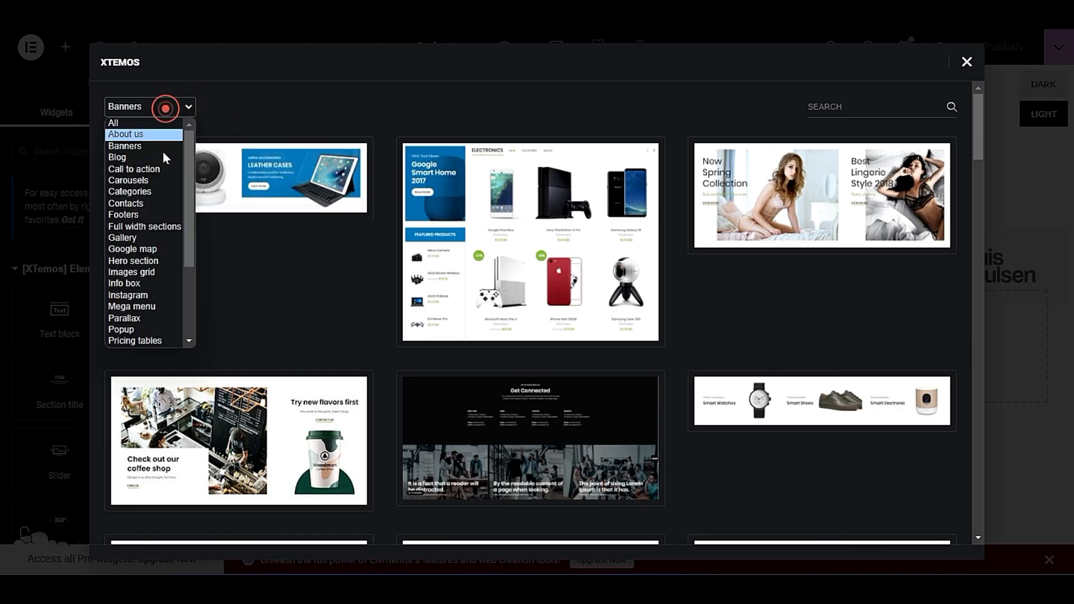
left_click(155, 261)
left_click(148, 112)
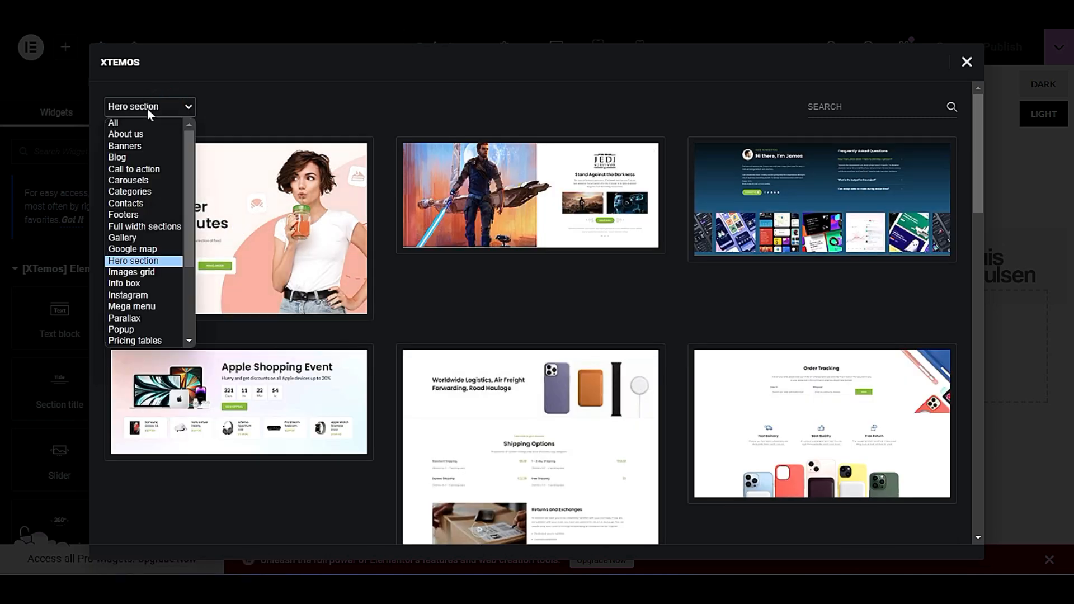
scroll(176, 241, "down", 3)
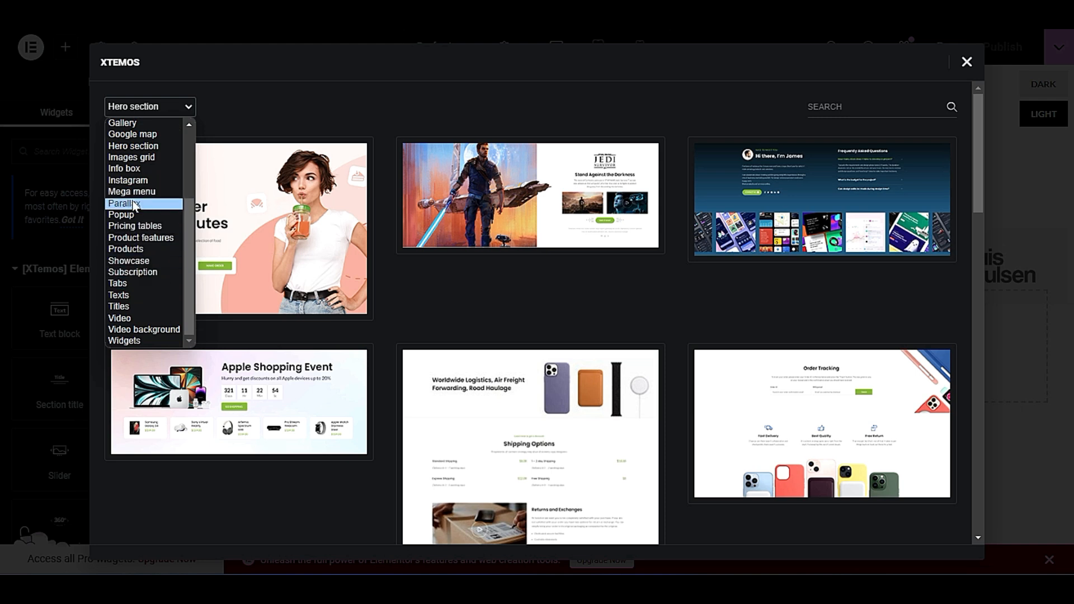
left_click(140, 168)
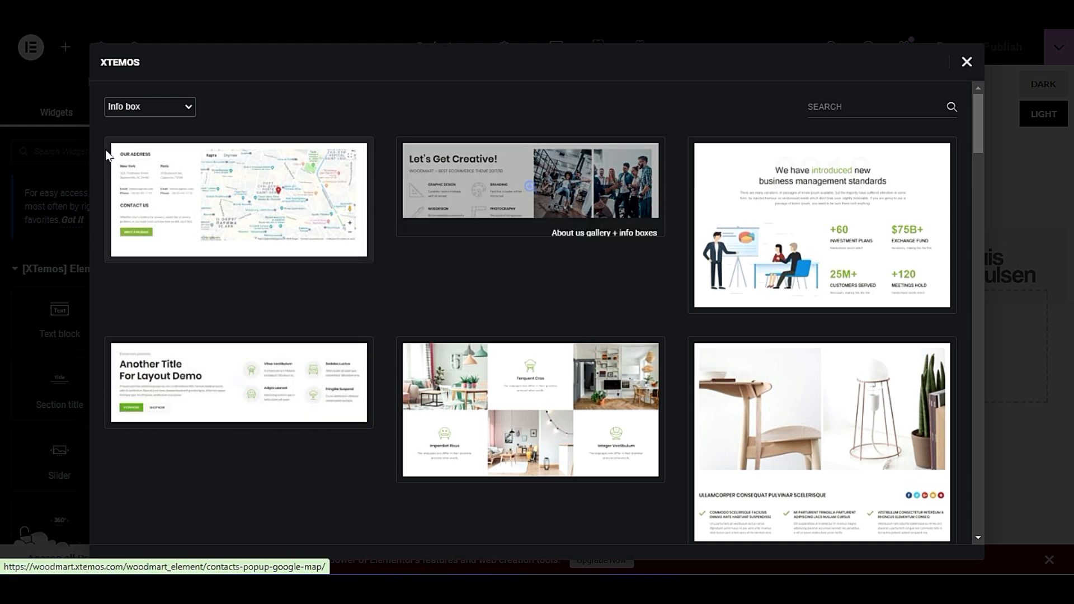
Filter the templates to Call to action and insert the Sale call to action template into the prefooter.
left_click(149, 106)
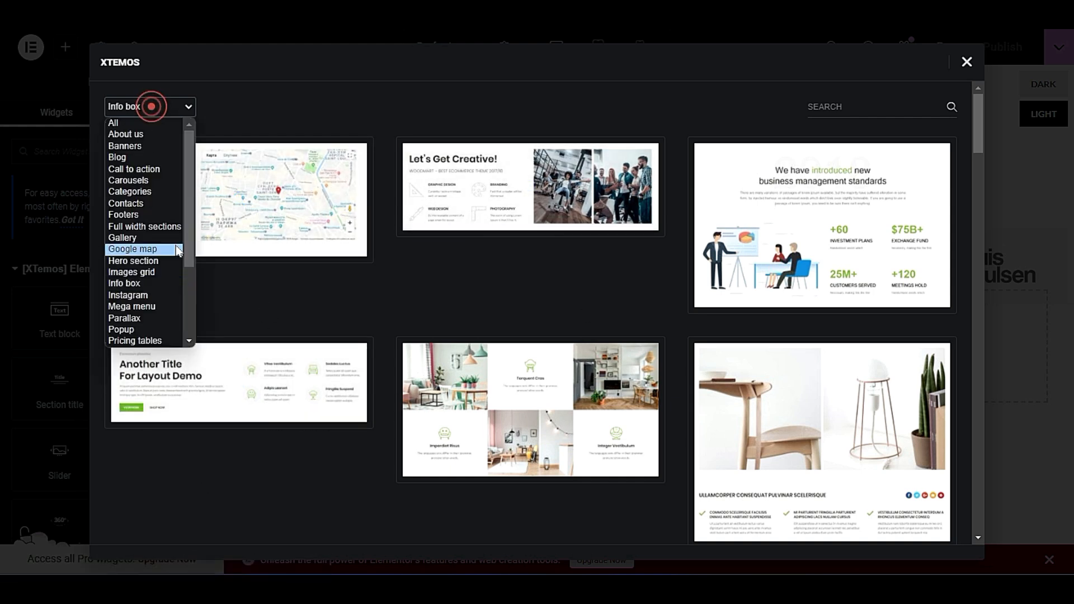
left_click(150, 169)
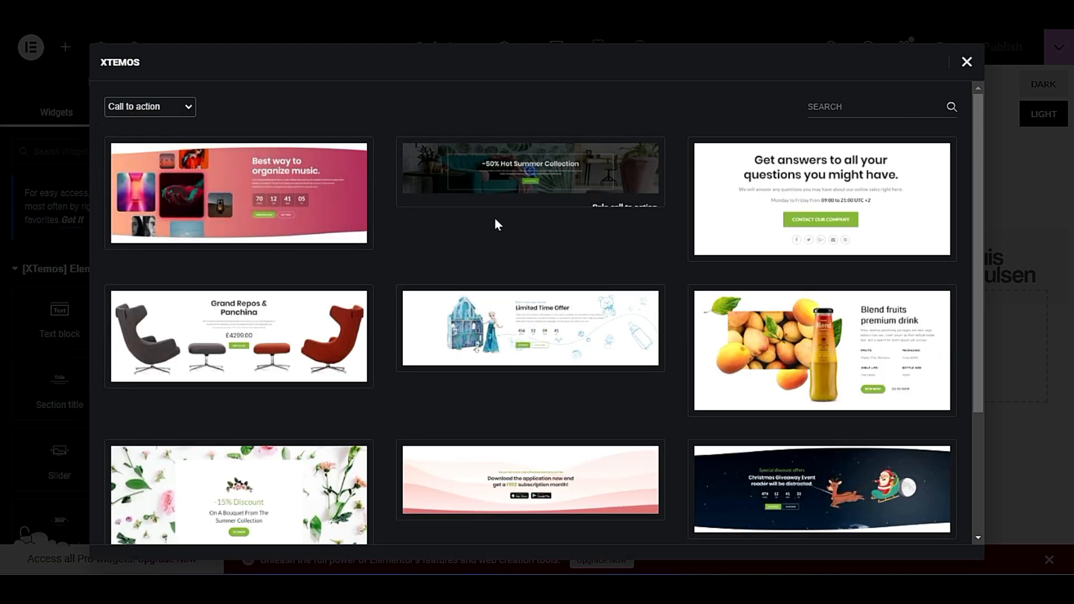
mouse_move(563, 168)
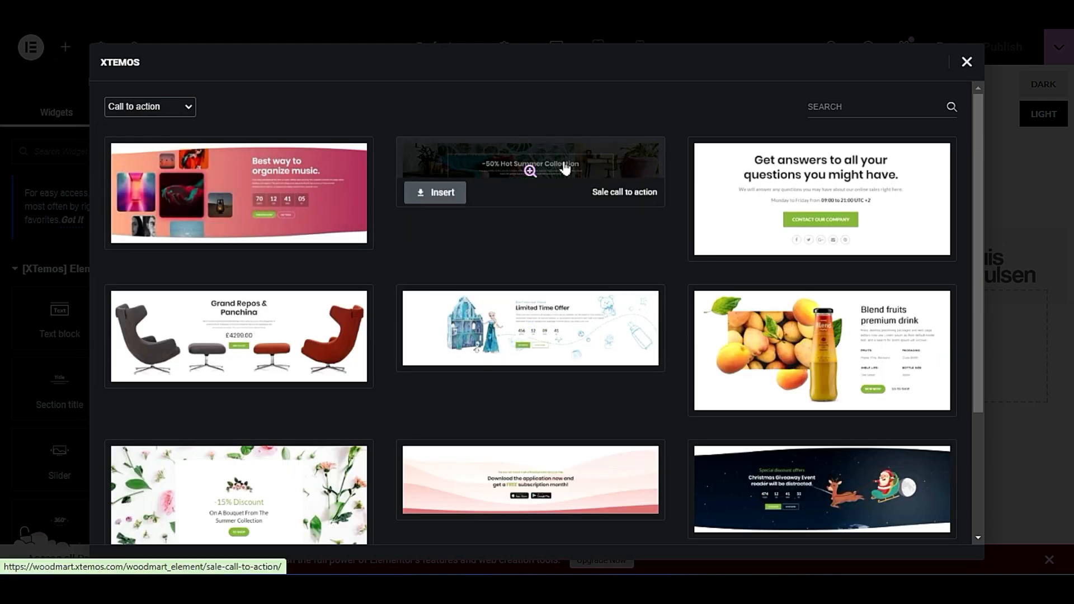
left_click(442, 192)
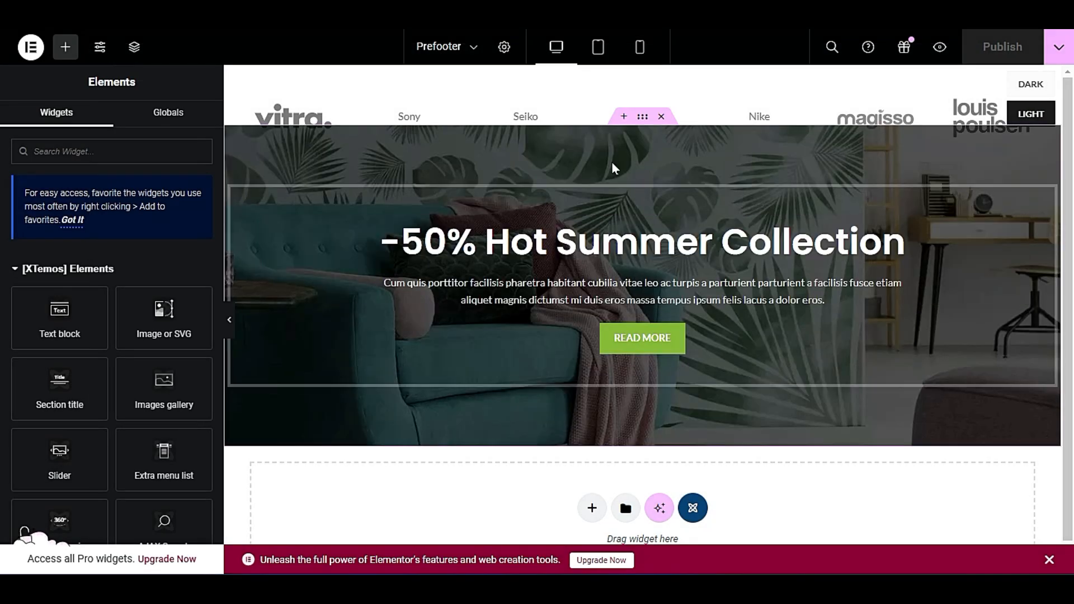
Delete the original brand row section from the prefooter block and publish the block.
left_click(661, 90)
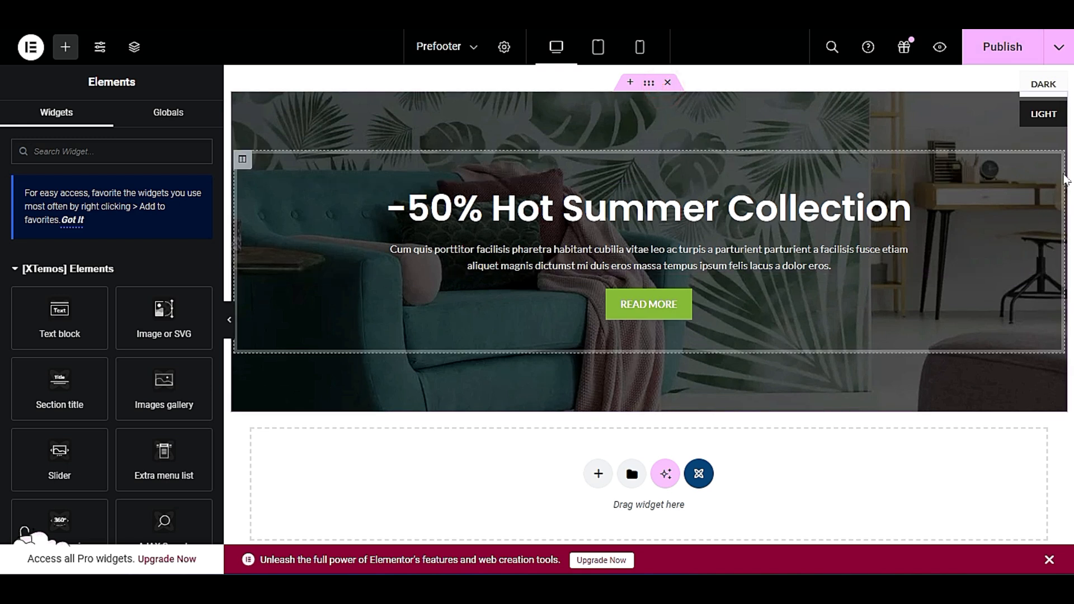
left_click(998, 46)
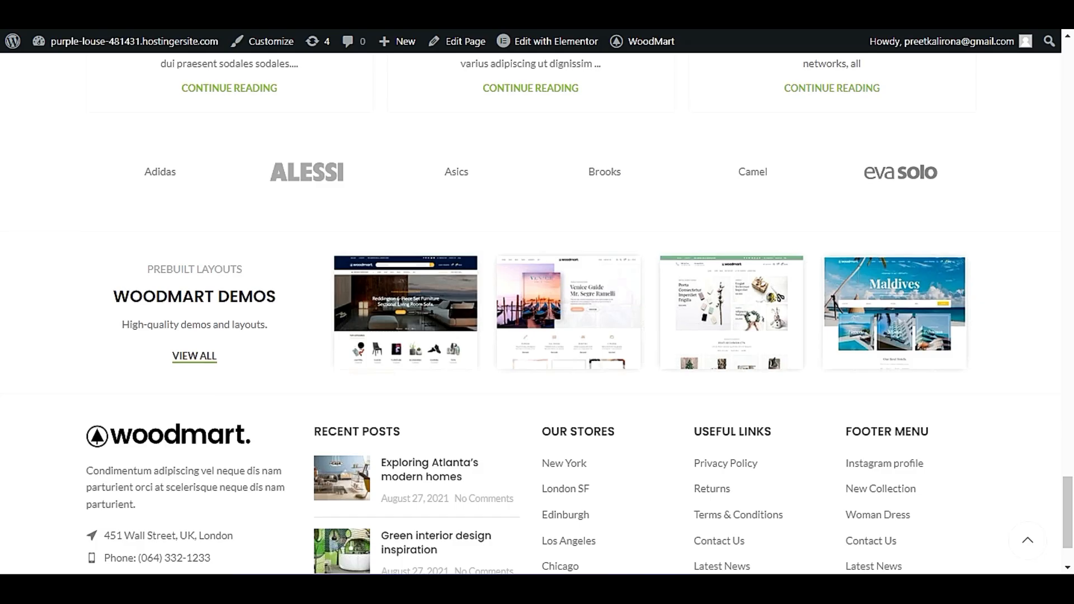
Load the live home page again and examine its sections down to the area above the footer.
right_click(110, 182)
left_click(38, 239)
right_click(38, 240)
left_click(66, 294)
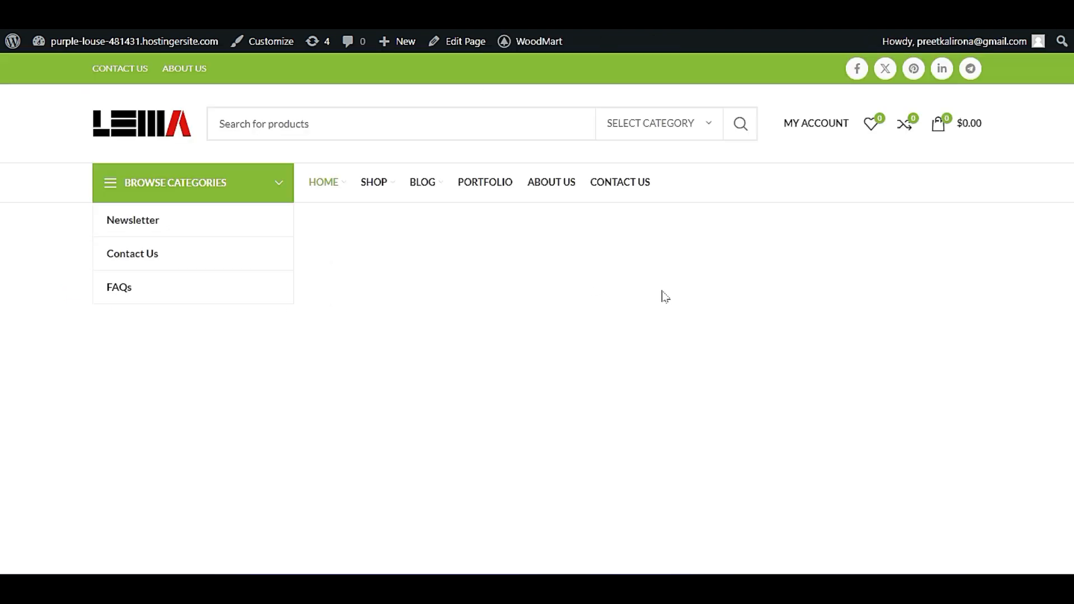
scroll(479, 351, "up", 10)
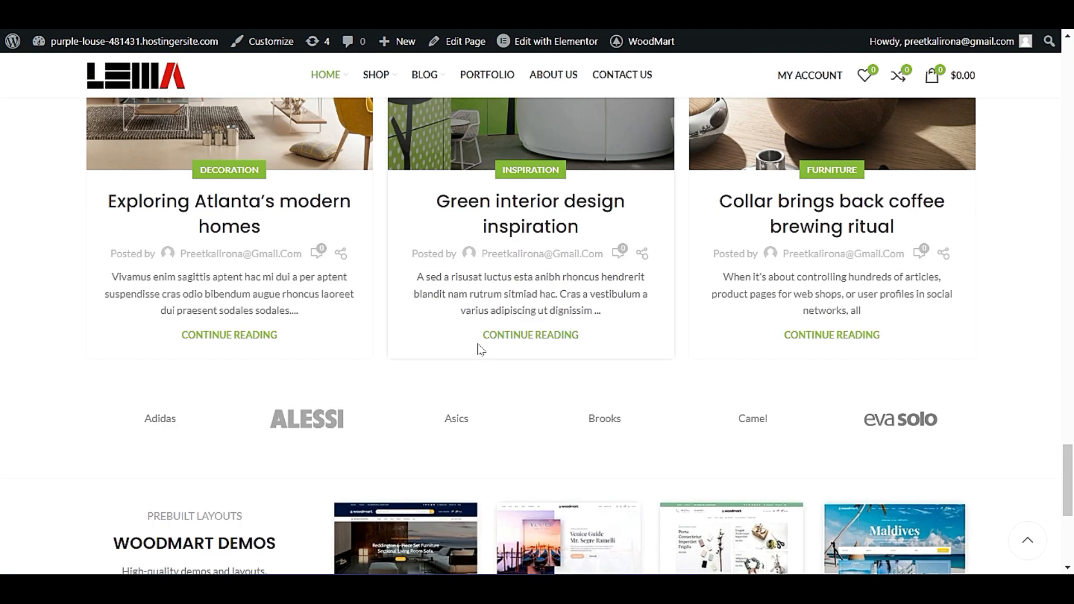
left_click(150, 66)
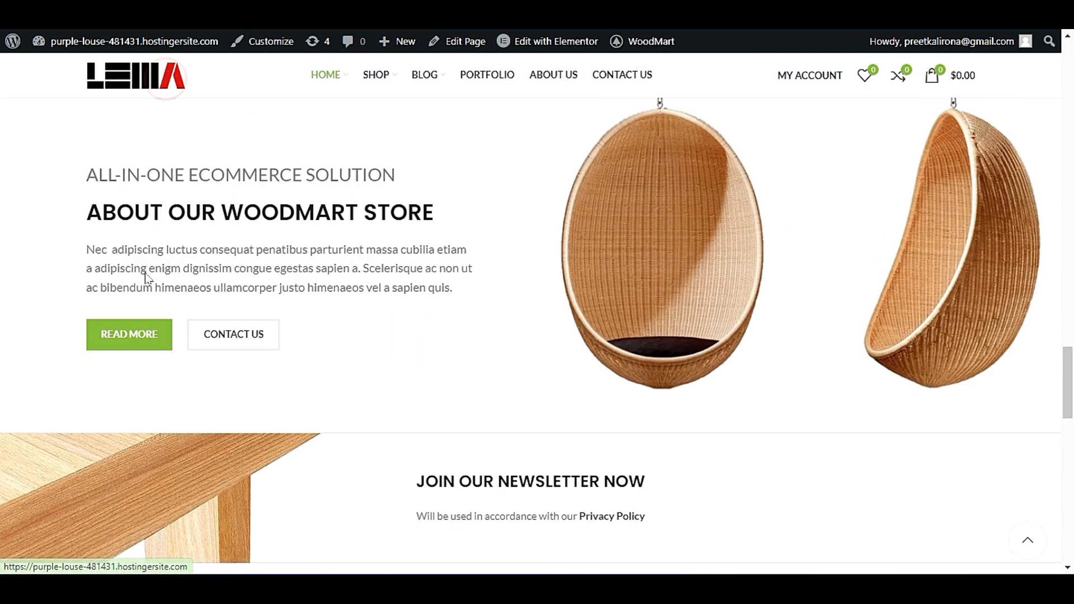
scroll(5, 297, "down", 4)
scroll(1, 305, "down", 15)
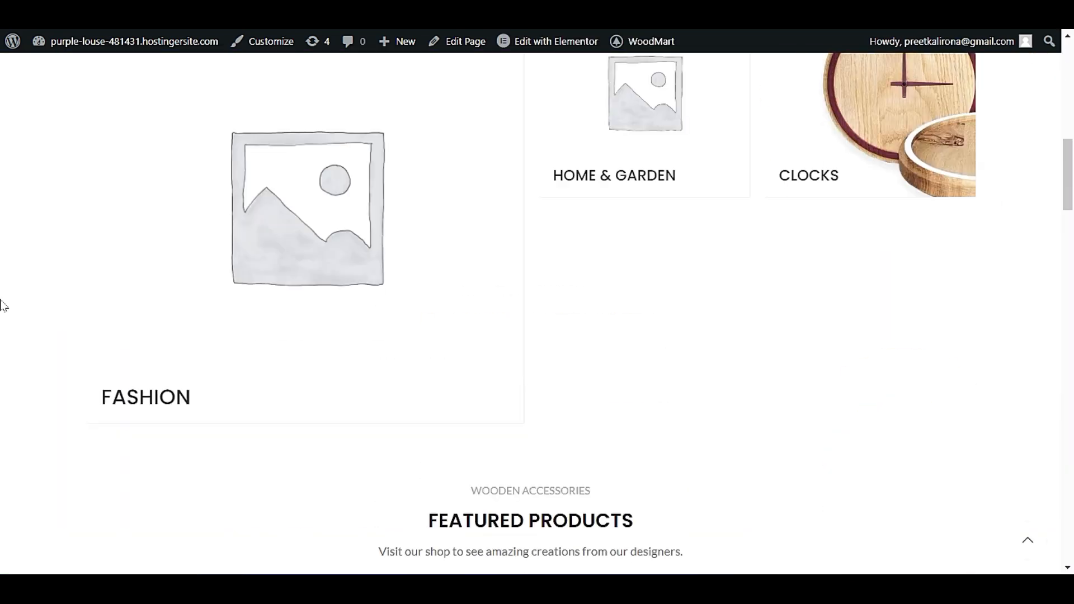
scroll(1, 317, "down", 10)
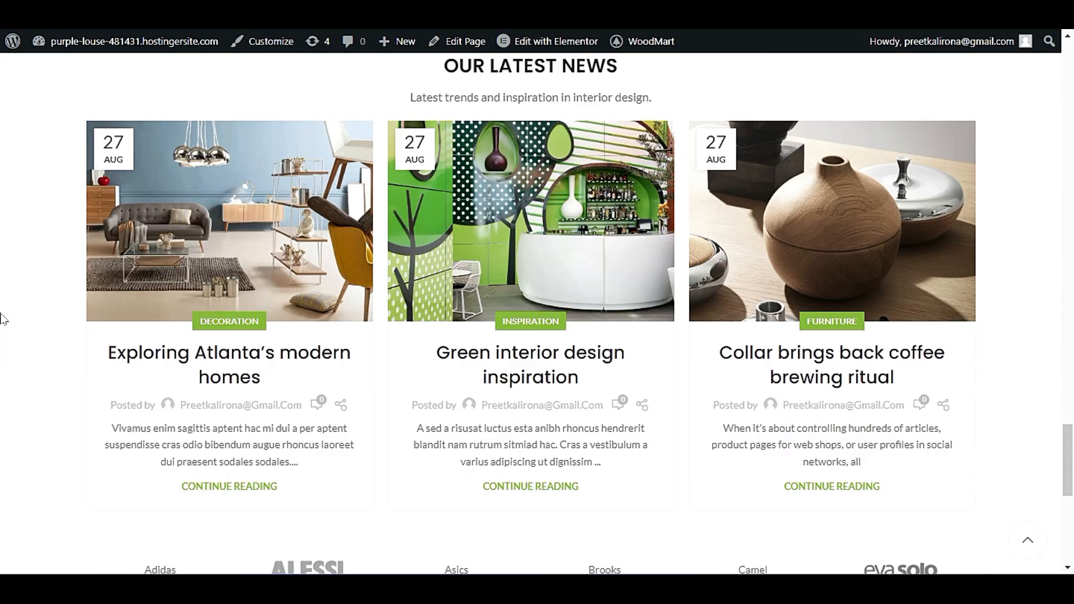
scroll(2, 315, "up", 3)
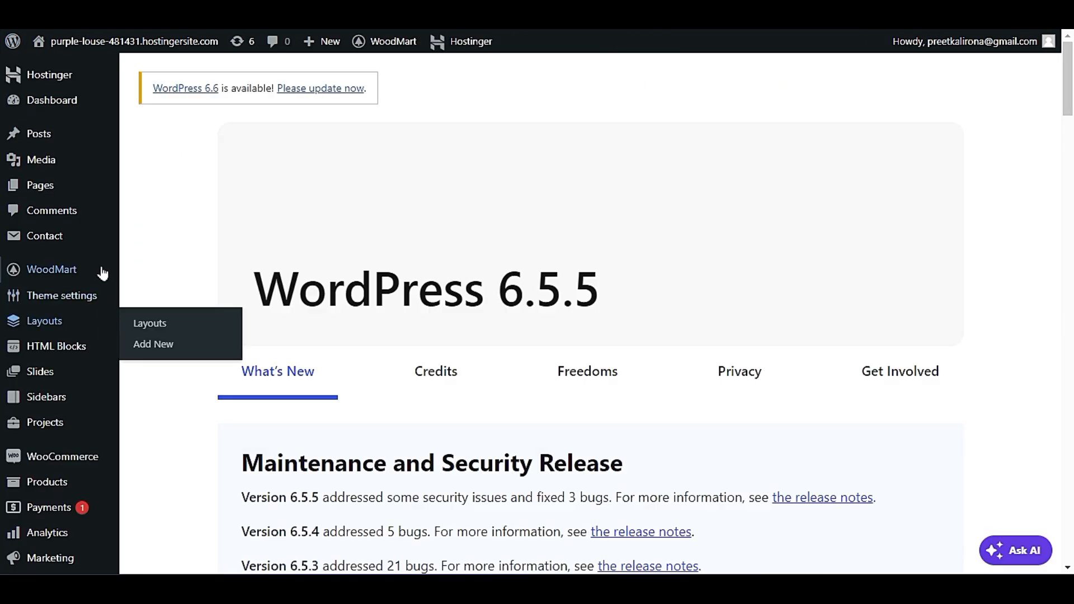
Open the Basic typography page of the theme settings and view the font families available for the text font.
mouse_move(122, 280)
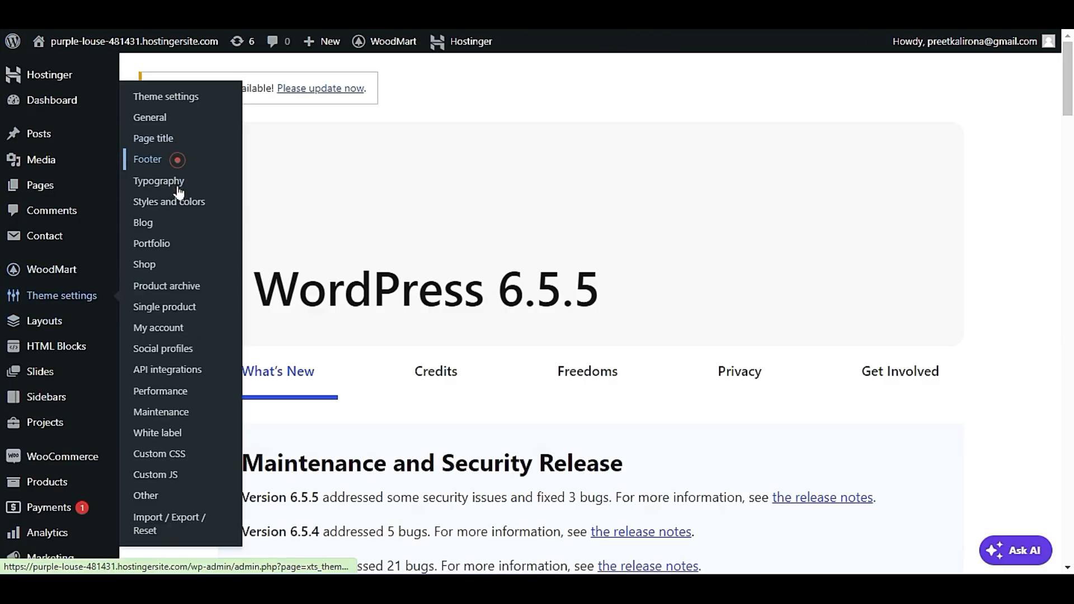
left_click(178, 159)
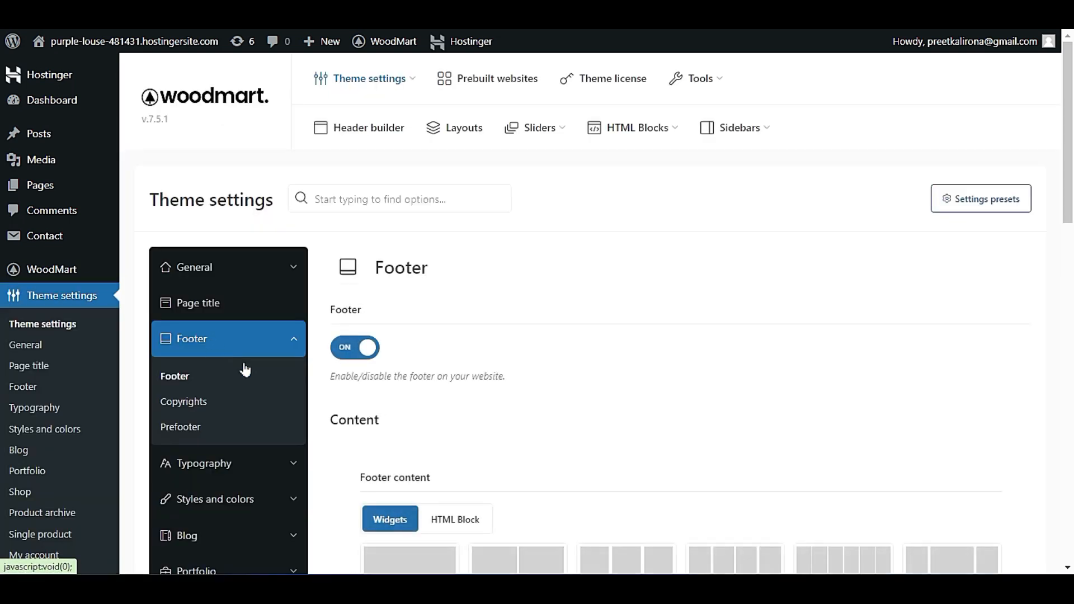
scroll(213, 285, "down", 3)
left_click(222, 221)
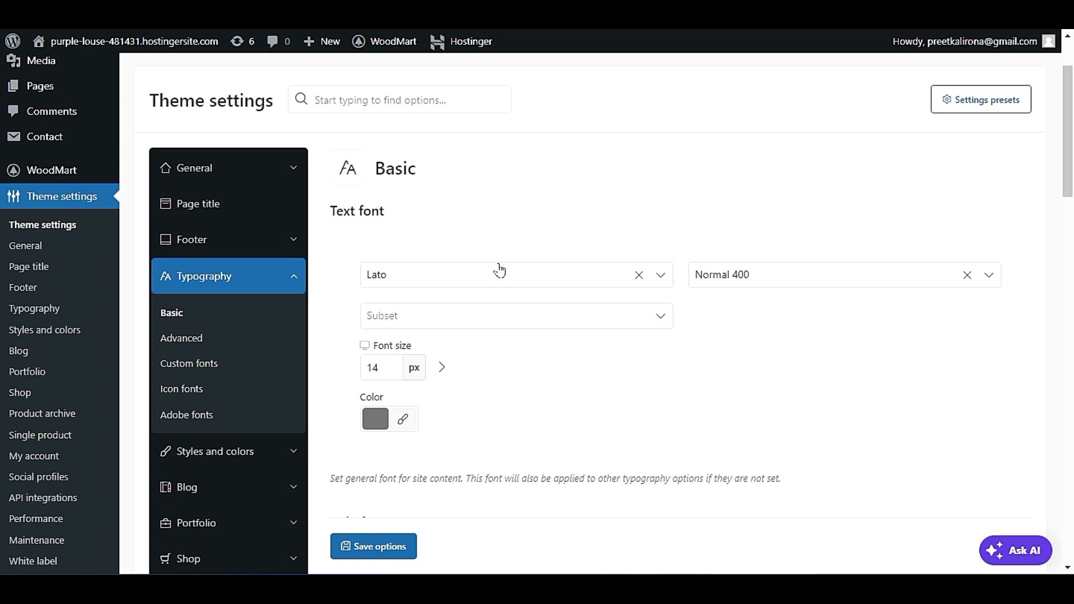
left_click(499, 270)
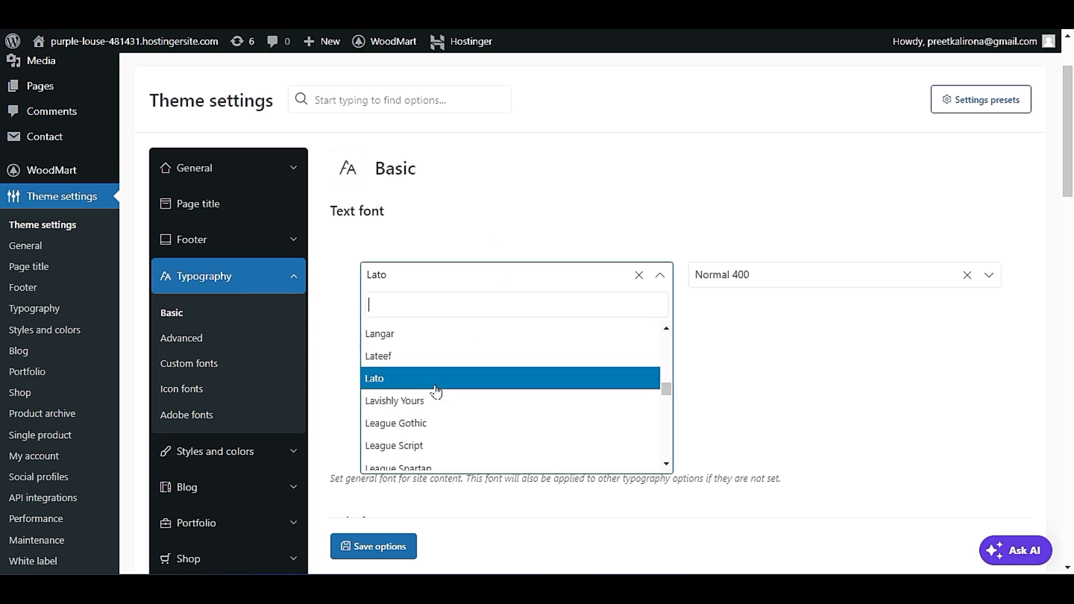
left_click(482, 218)
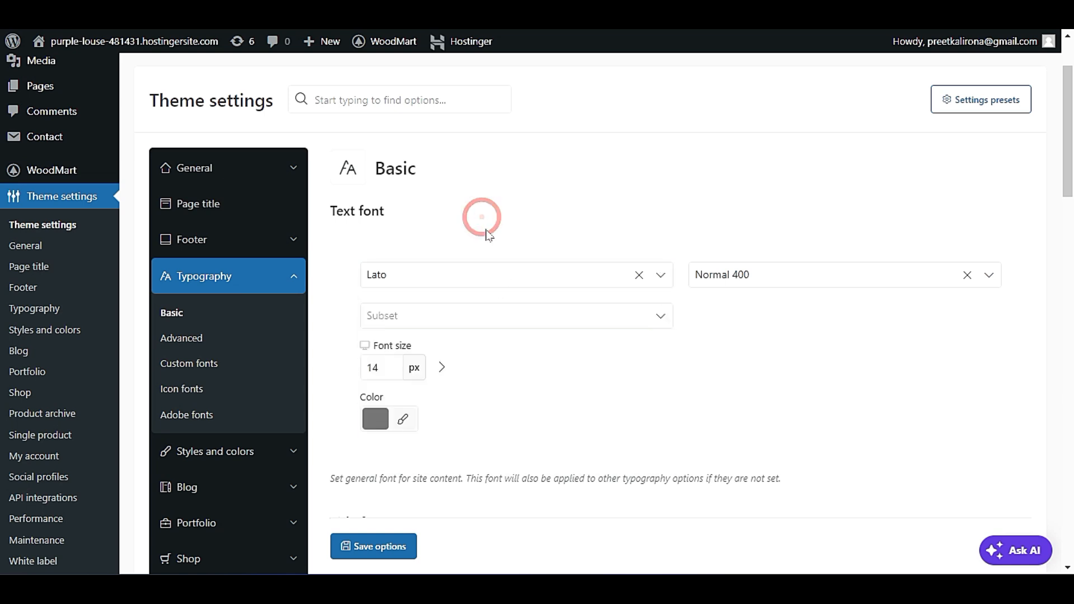
Review the Basic typography options from the text font size through the title, entities names, secondary, widget titles and header fonts.
scroll(486, 235, "down", 2)
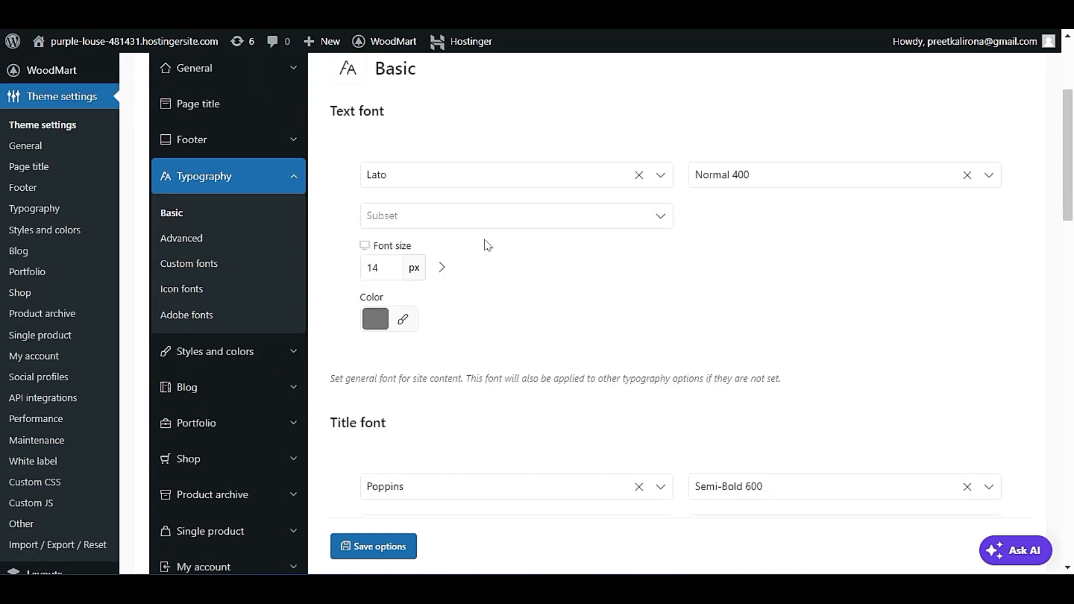
double_click(374, 267)
left_click(349, 286)
scroll(348, 290, "down", 3)
scroll(350, 283, "up", 3)
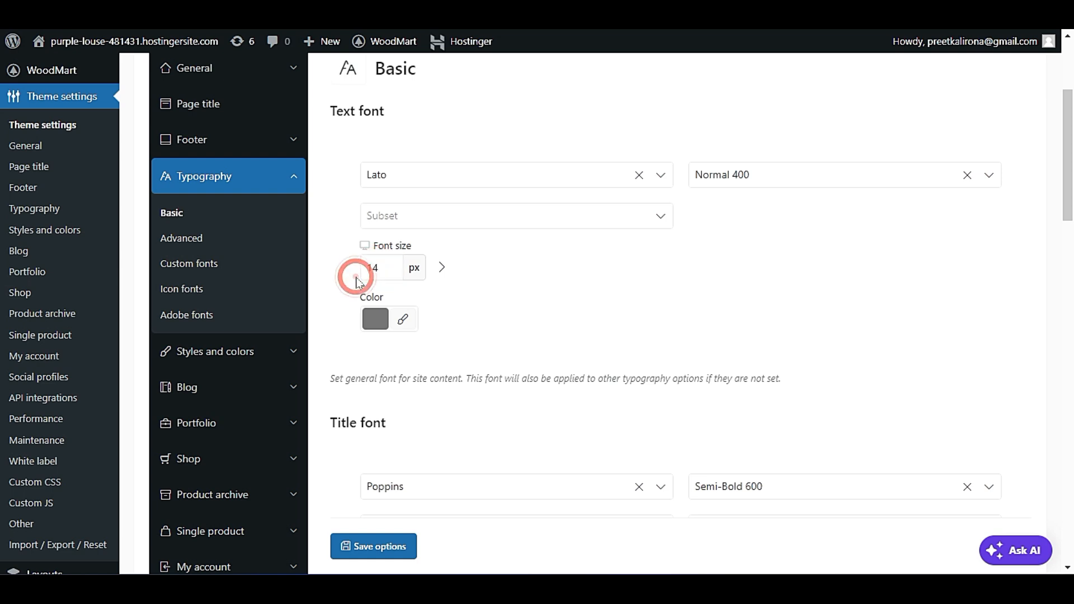
scroll(353, 282, "down", 2)
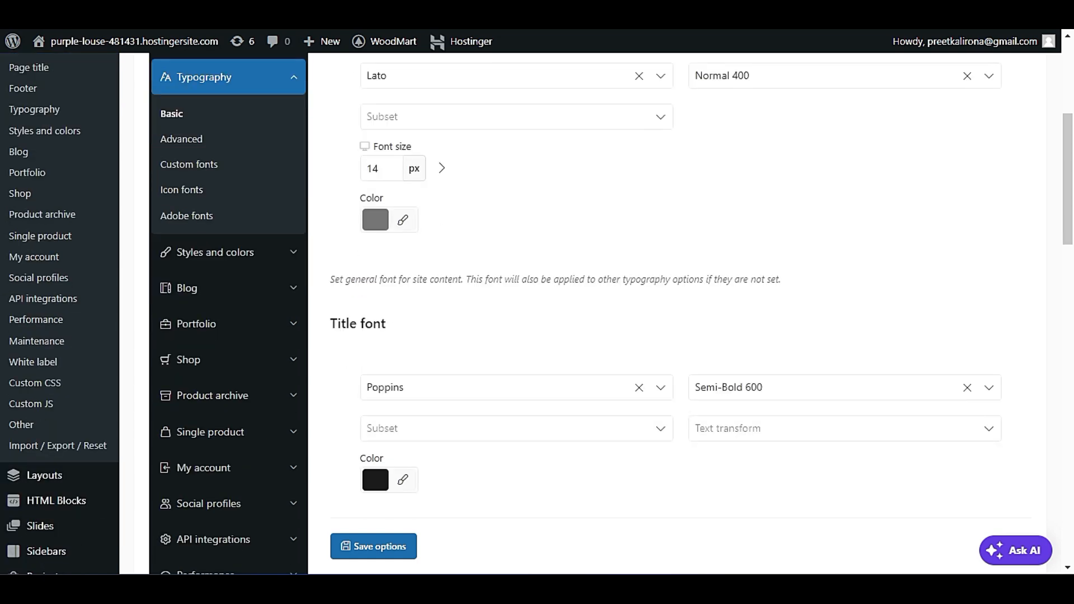
scroll(400, 239, "down", 2)
scroll(401, 239, "down", 5)
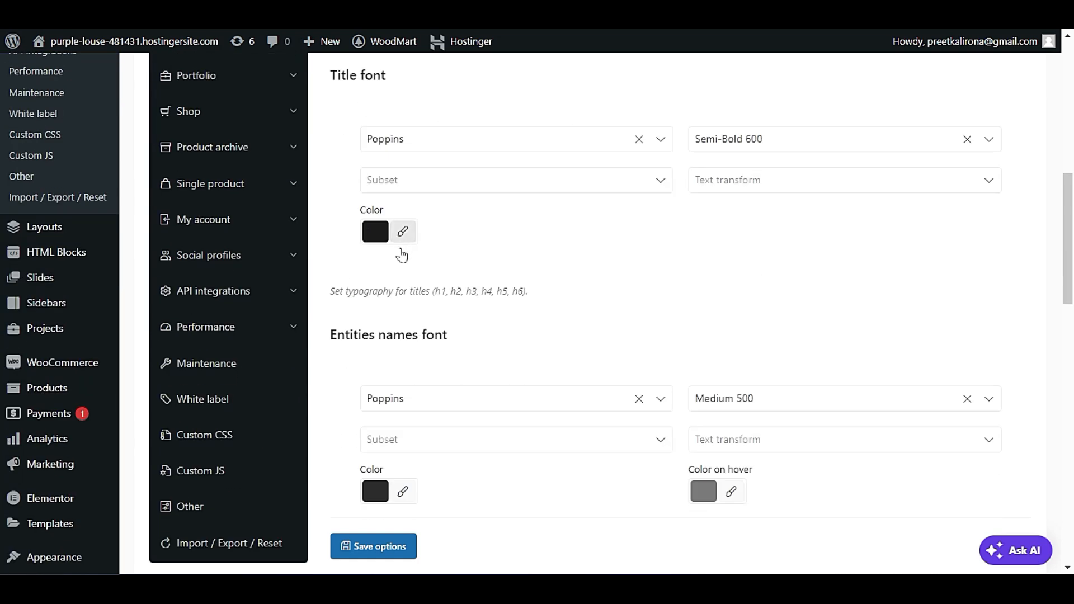
scroll(440, 263, "down", 4)
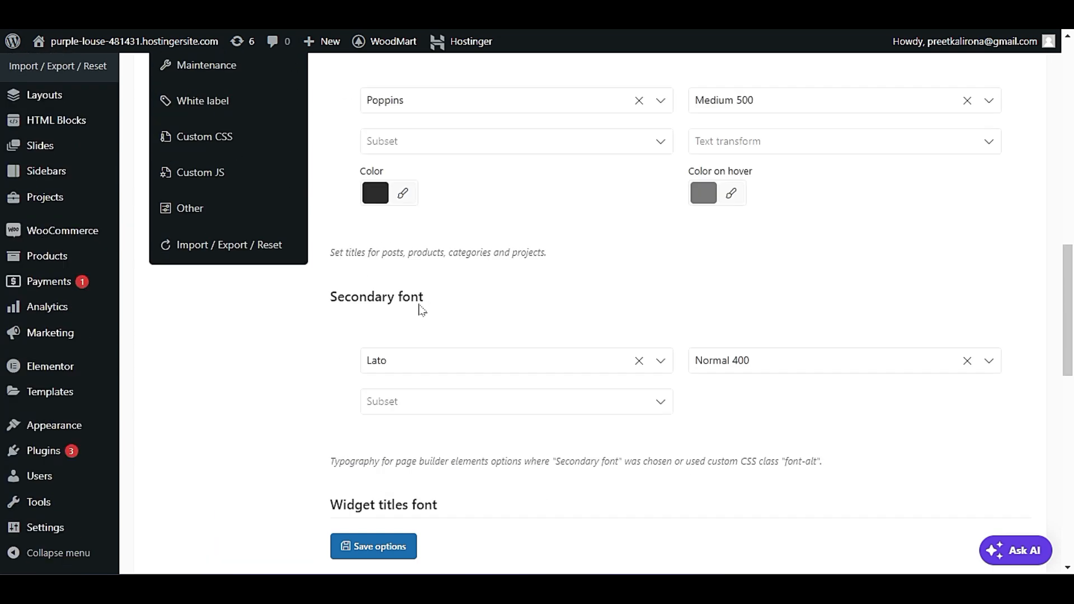
scroll(436, 307, "down", 5)
scroll(438, 307, "down", 5)
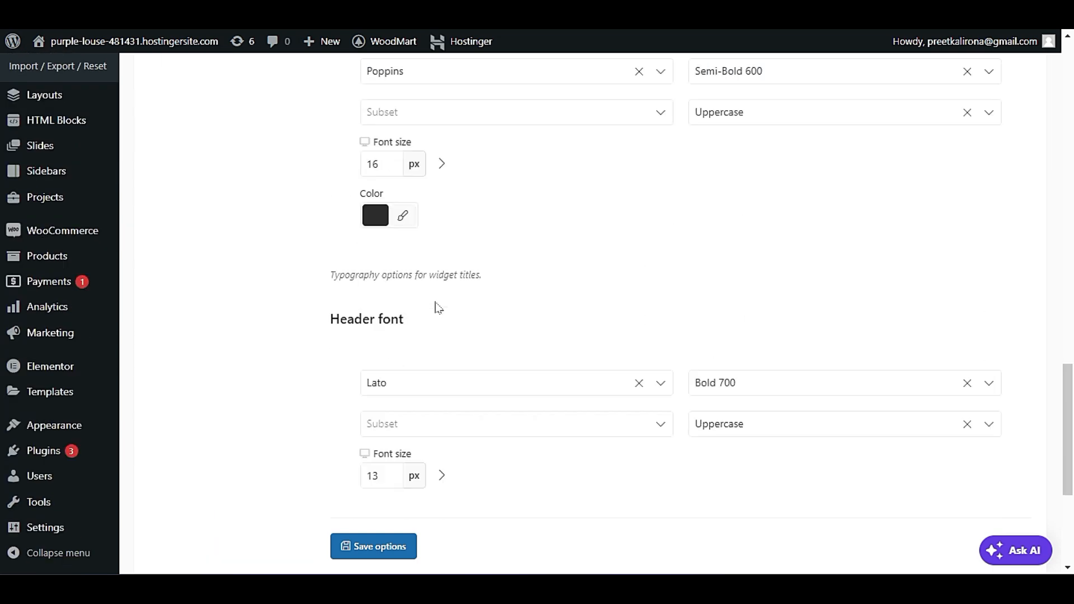
scroll(438, 307, "down", 3)
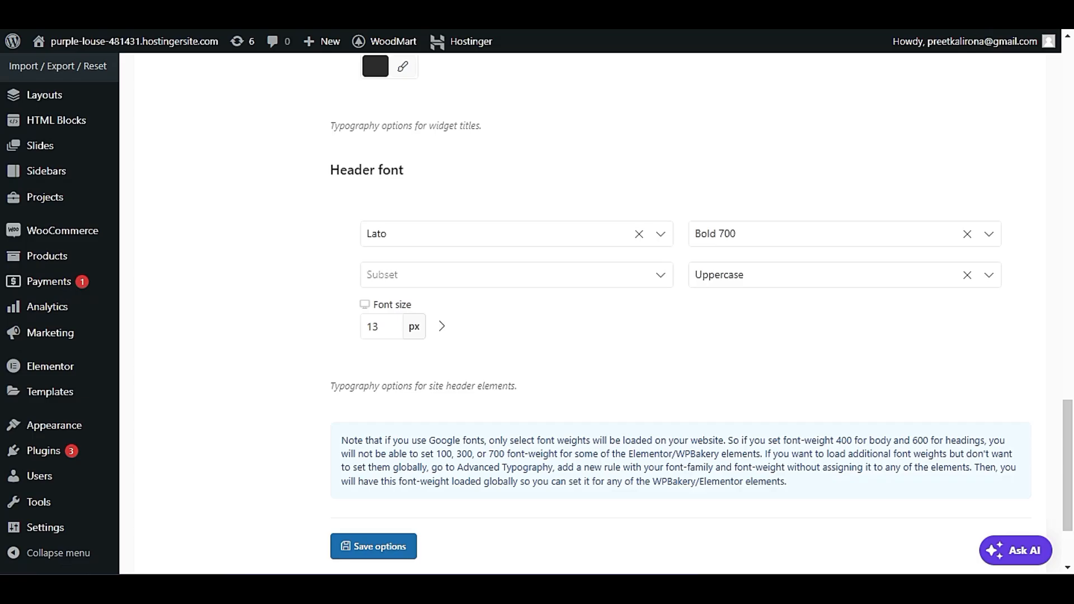
Look over the Home Main page in the Elementor editor, and return to the Basic typography settings.
scroll(284, 279, "down", 2)
scroll(272, 361, "up", 10)
scroll(274, 366, "up", 10)
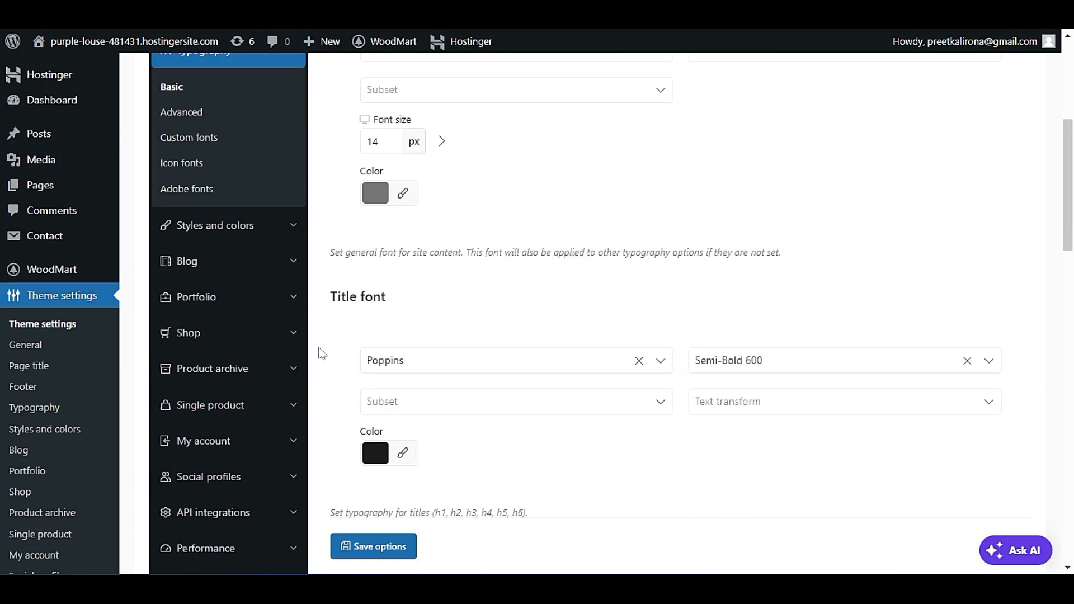
View the family and weight choices of the text font, leaving its current selection in place.
scroll(322, 353, "up", 3)
left_click(426, 248)
left_click(480, 202)
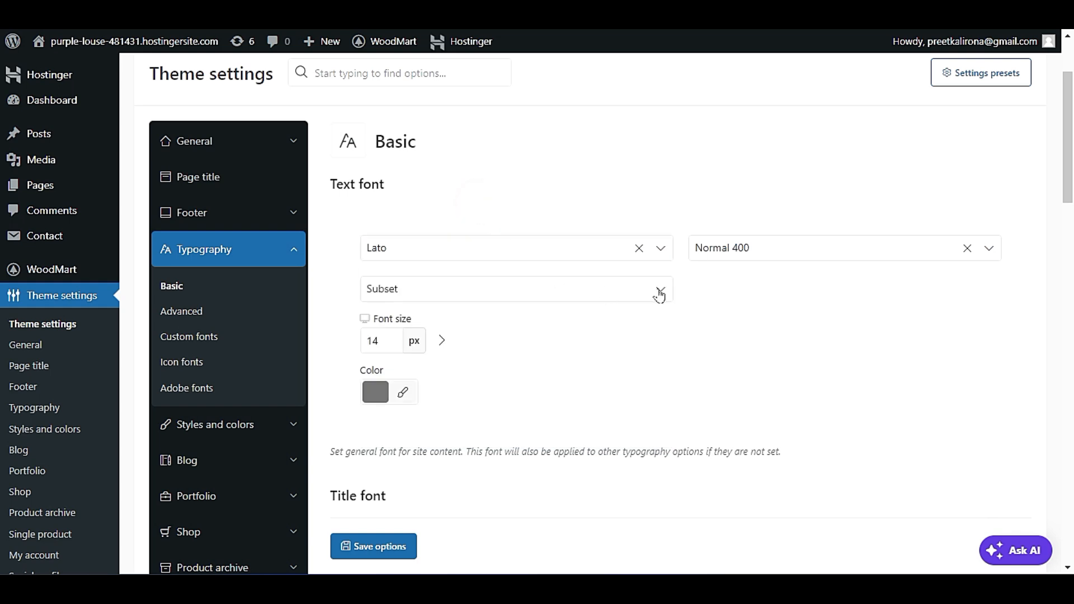
left_click(792, 253)
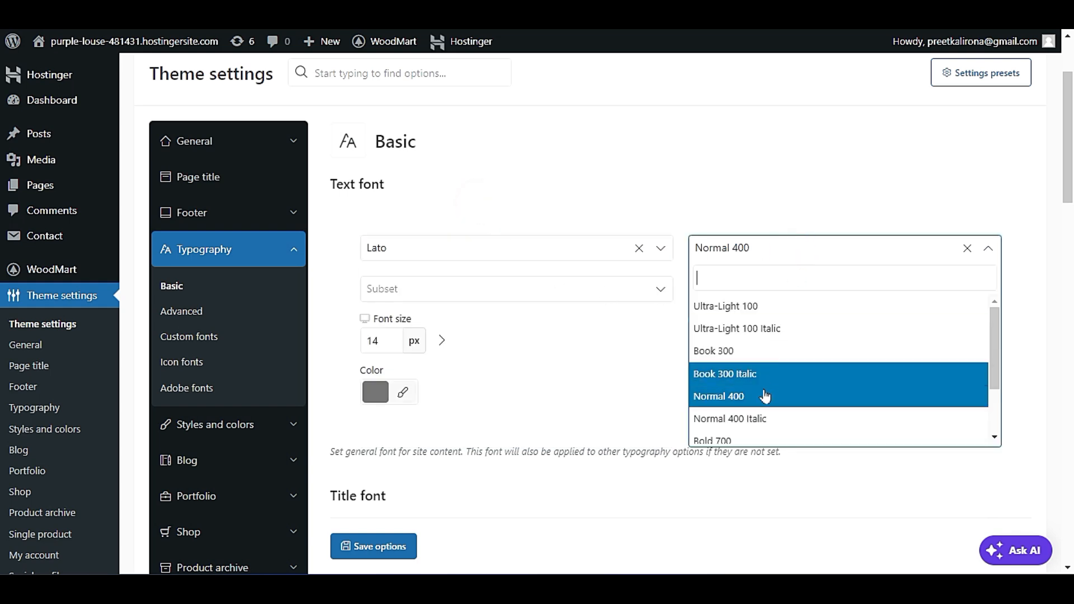
left_click(781, 215)
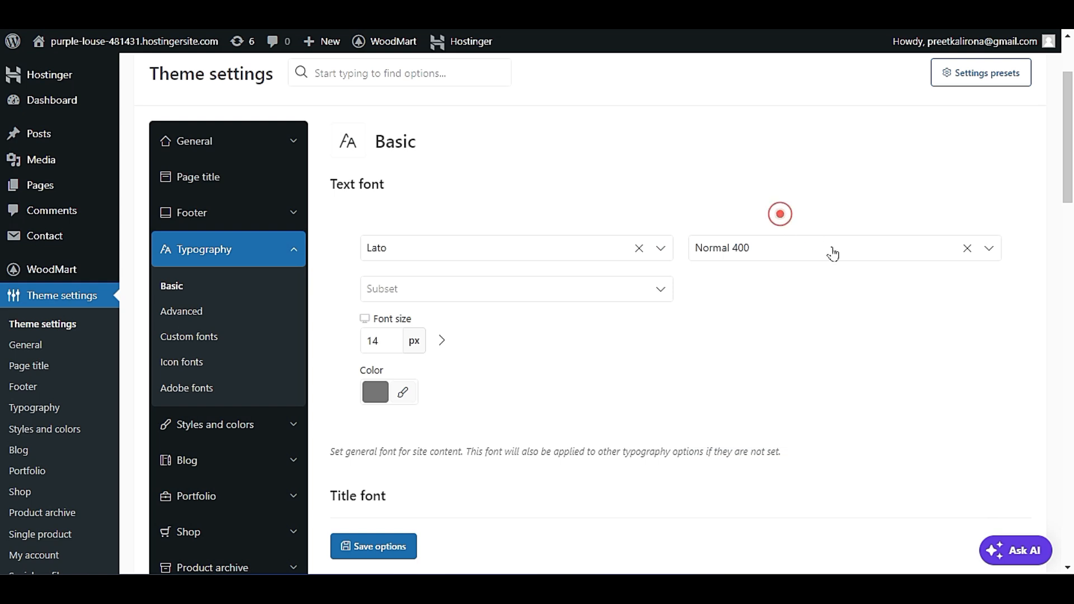
scroll(832, 317, "down", 3)
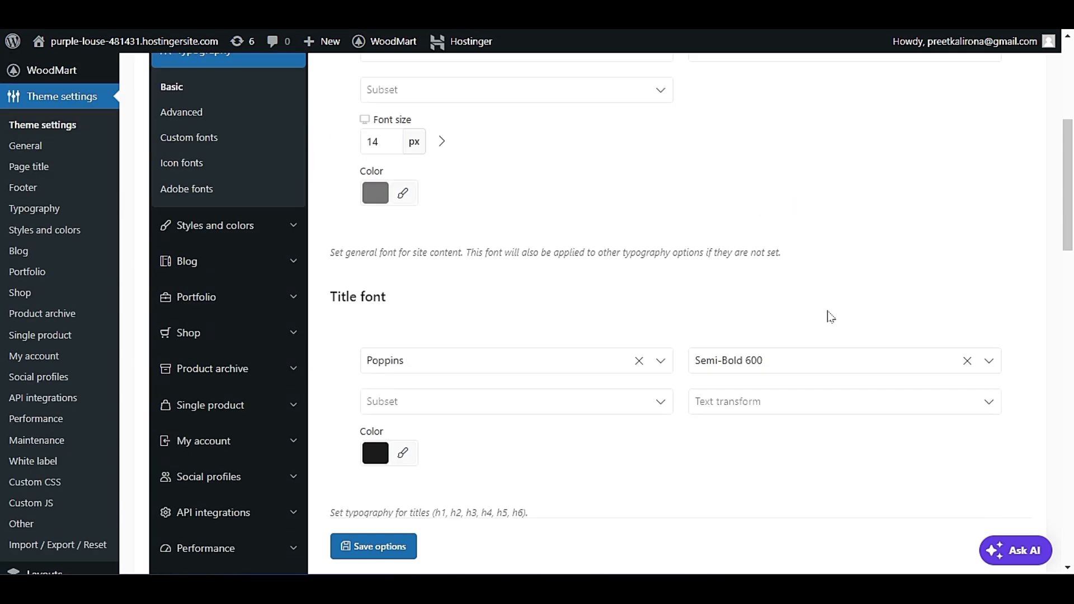
scroll(830, 320, "up", 1)
scroll(831, 321, "up", 2)
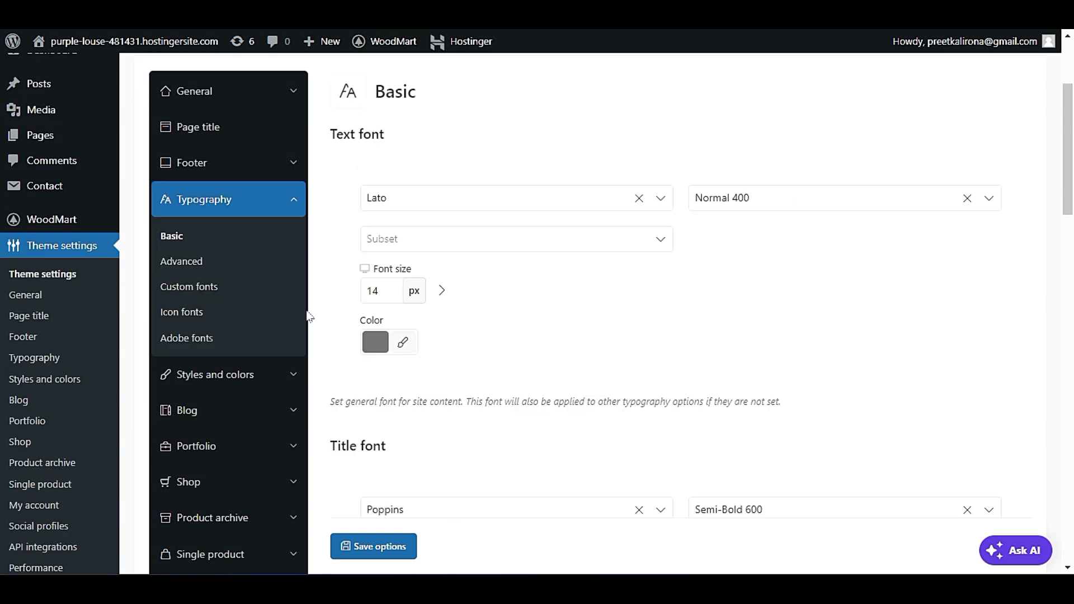
Open the Advanced typography settings and review the rule for the single product title.
left_click(202, 261)
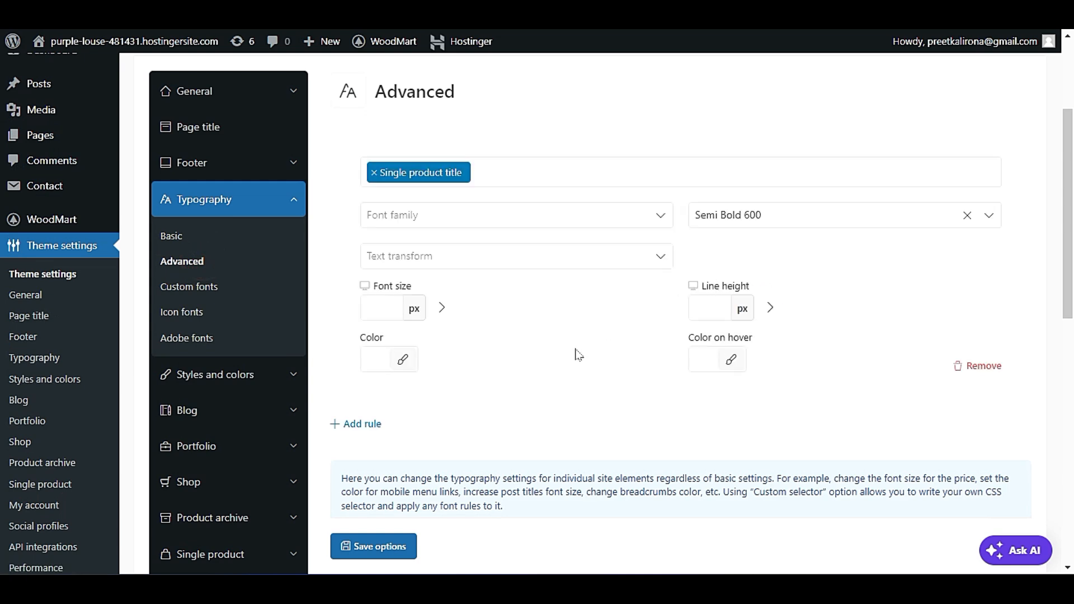
scroll(528, 369, "down", 3)
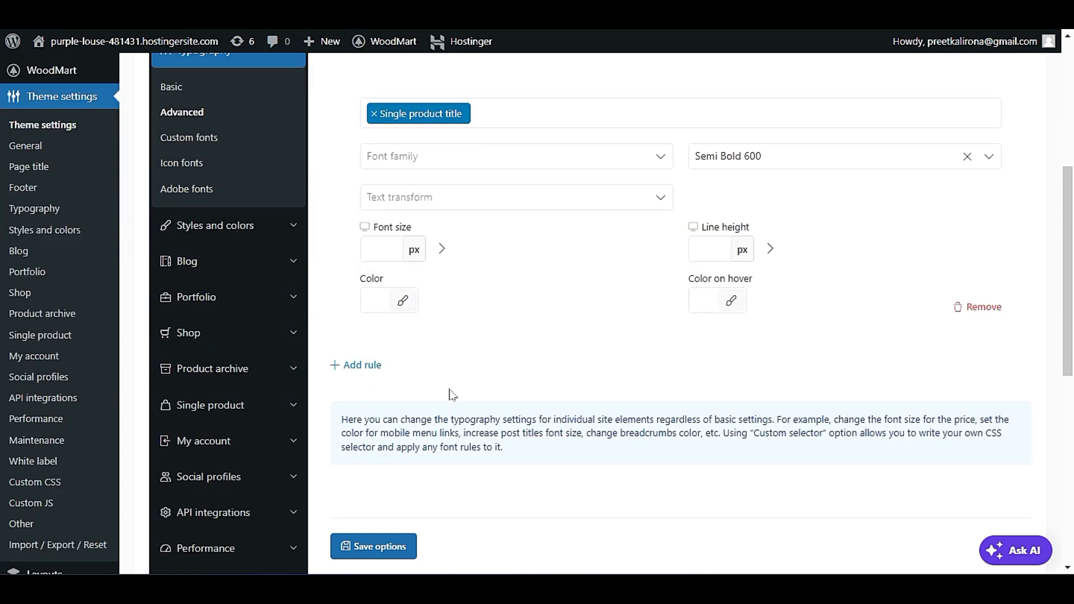
scroll(451, 392, "up", 2)
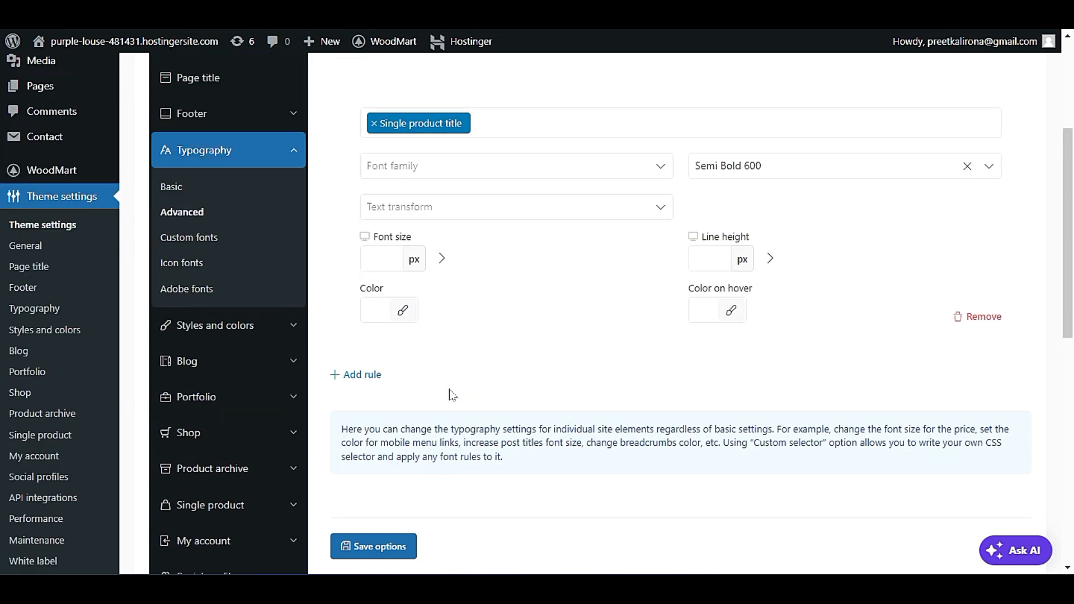
Open the Custom fonts settings and examine the font name and .woff upload fields.
left_click(193, 237)
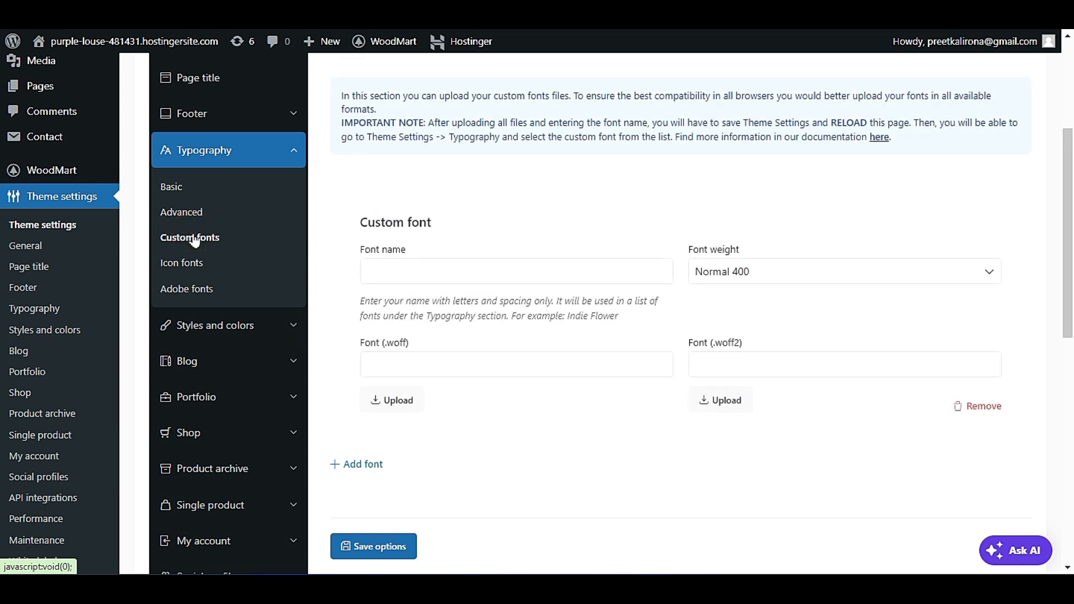
scroll(395, 348, "down", 1)
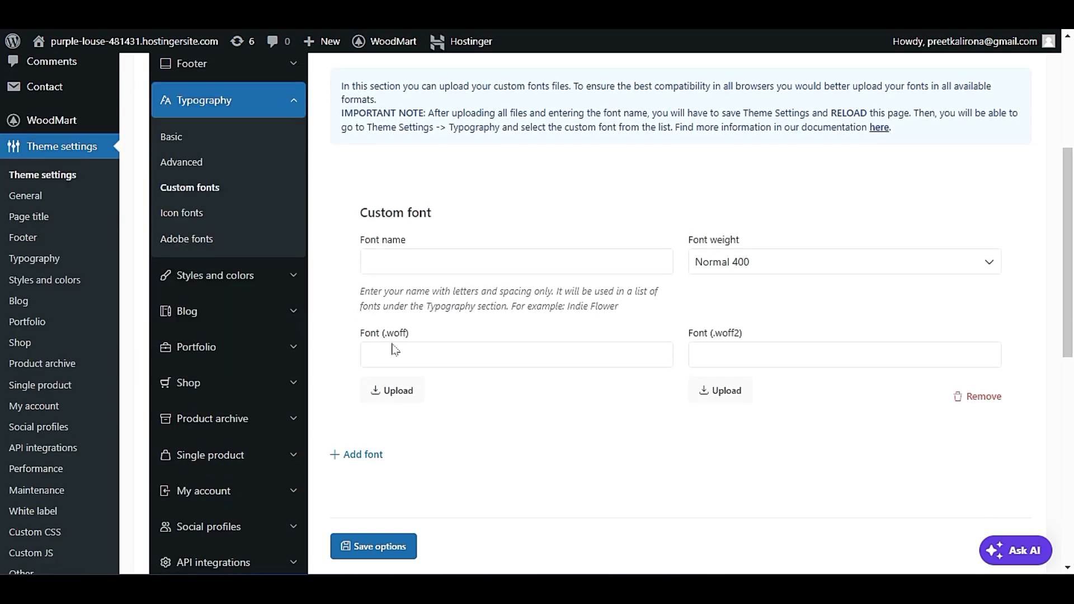
left_click_drag(411, 334, 362, 340)
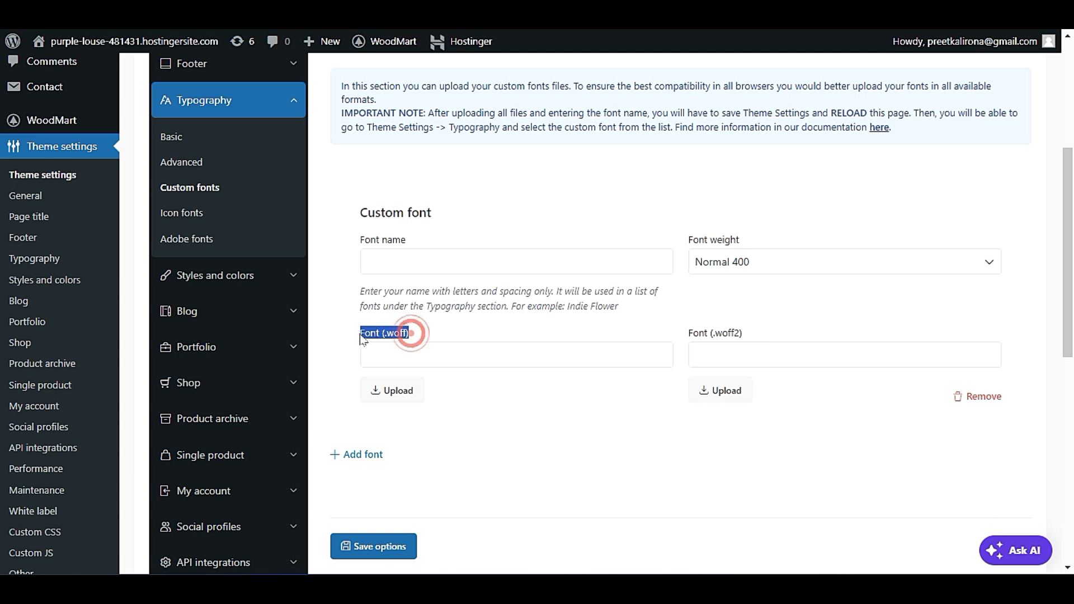
left_click(432, 419)
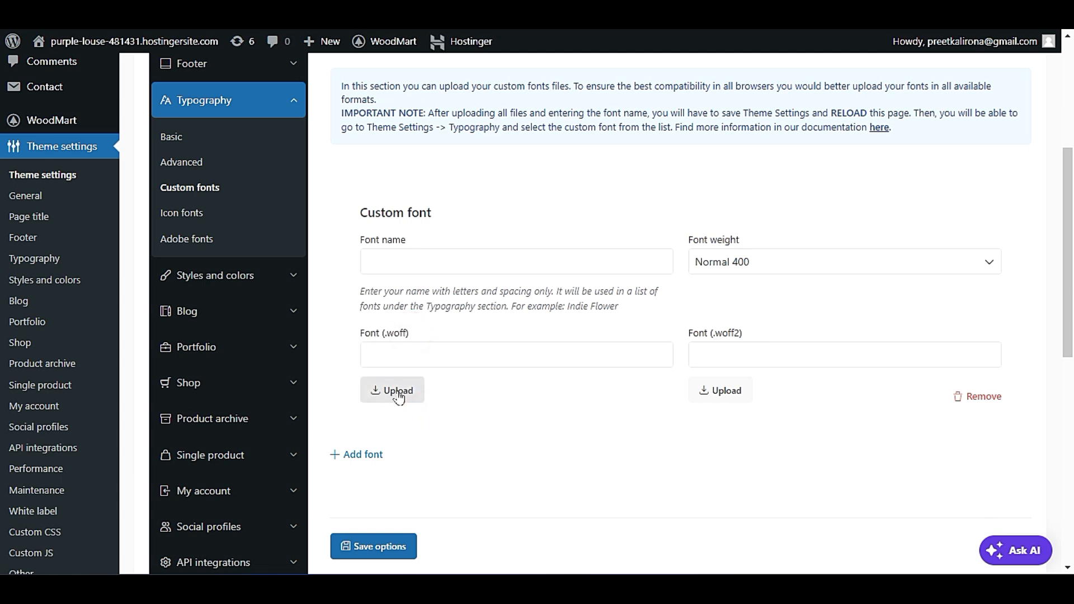
left_click(451, 255)
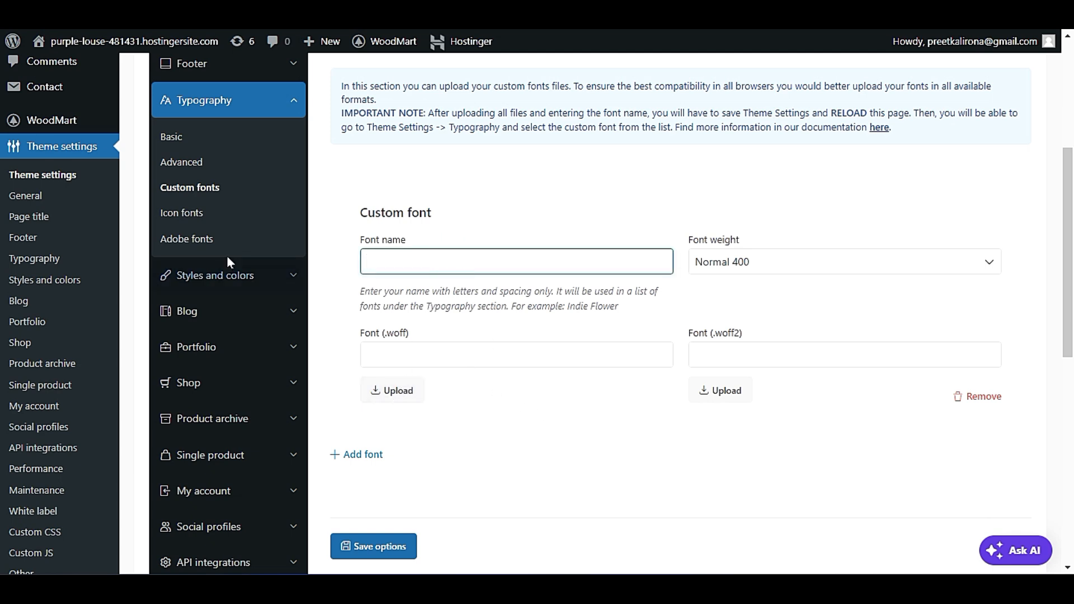
Open the Icon fonts settings and set the icon design to Icon font 2.
left_click(192, 216)
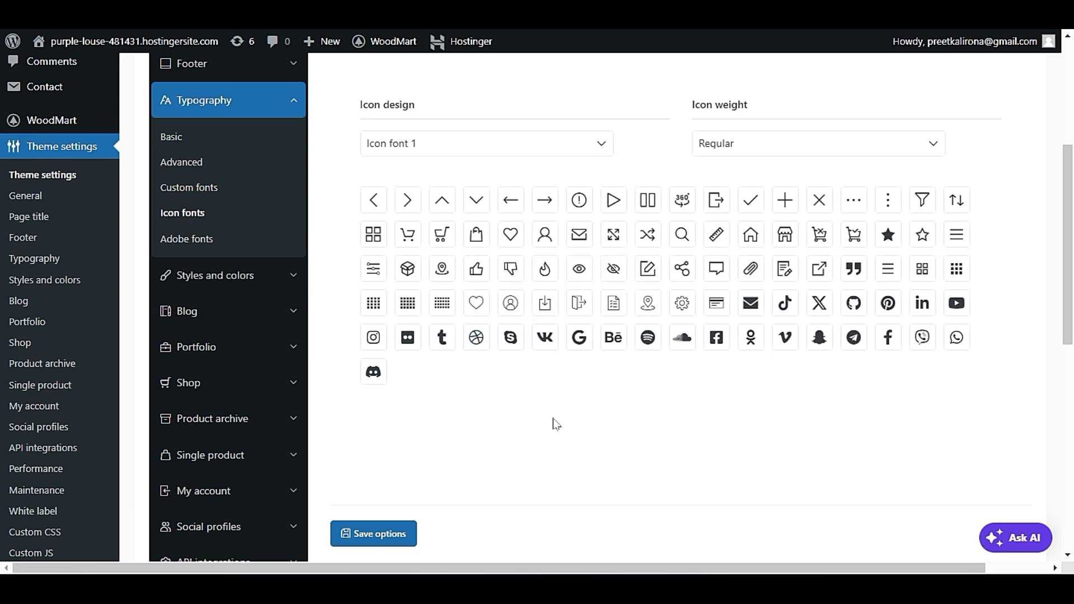
scroll(553, 425, "up", 2)
left_click(435, 202)
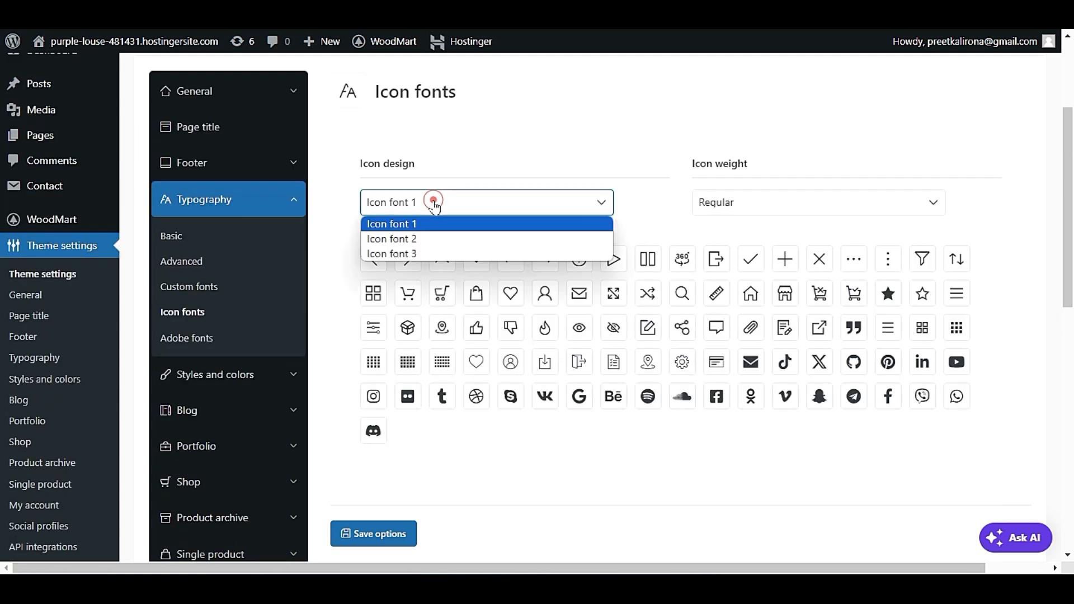
left_click(452, 238)
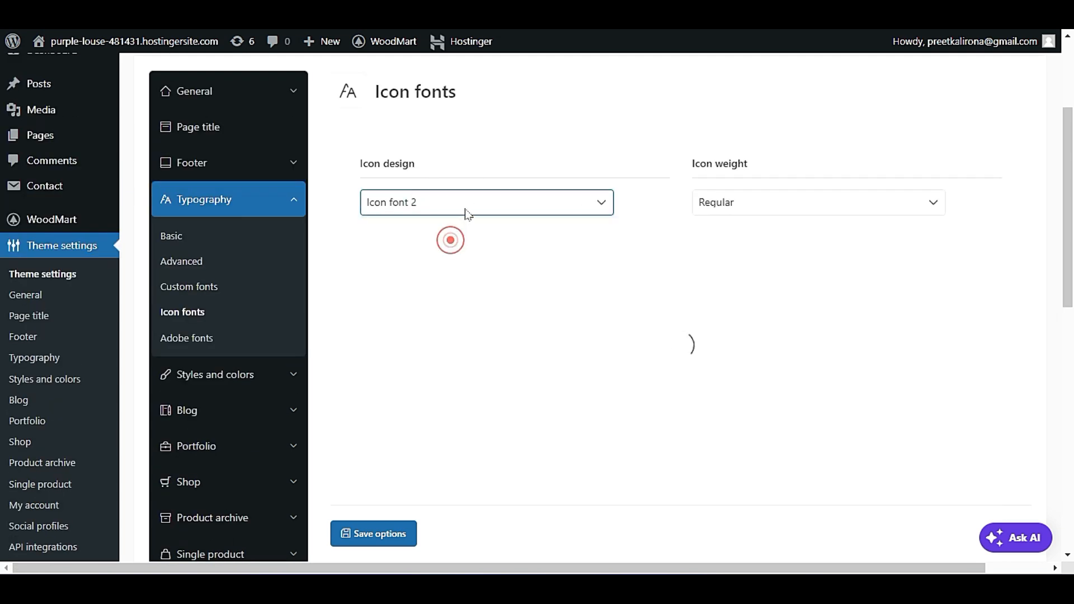
Set the icon design to Icon font 3 in the Icon fonts settings.
left_click(467, 210)
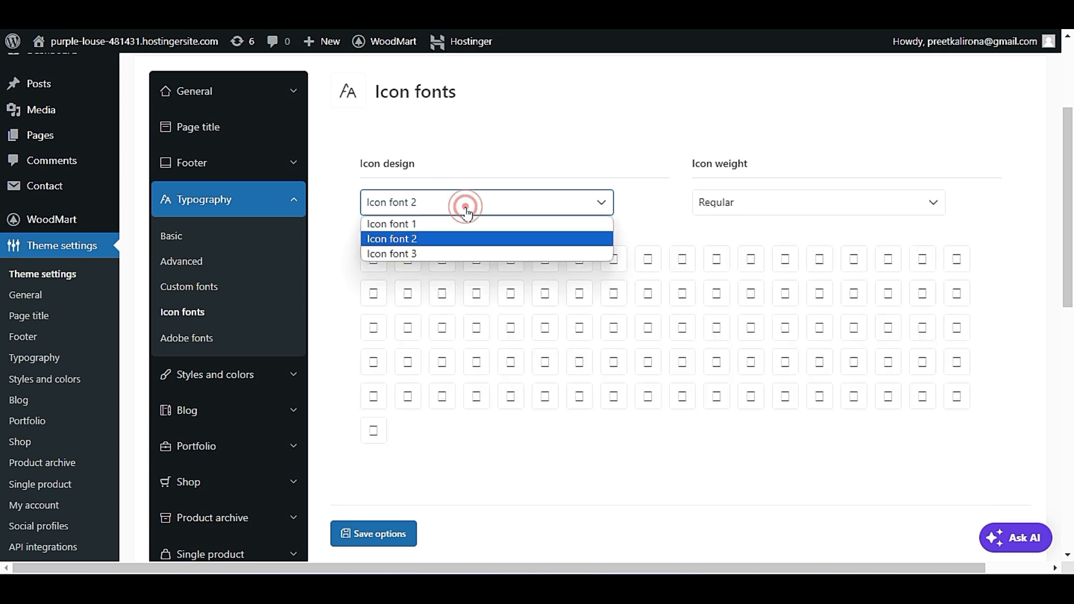
left_click(466, 208)
left_click(467, 211)
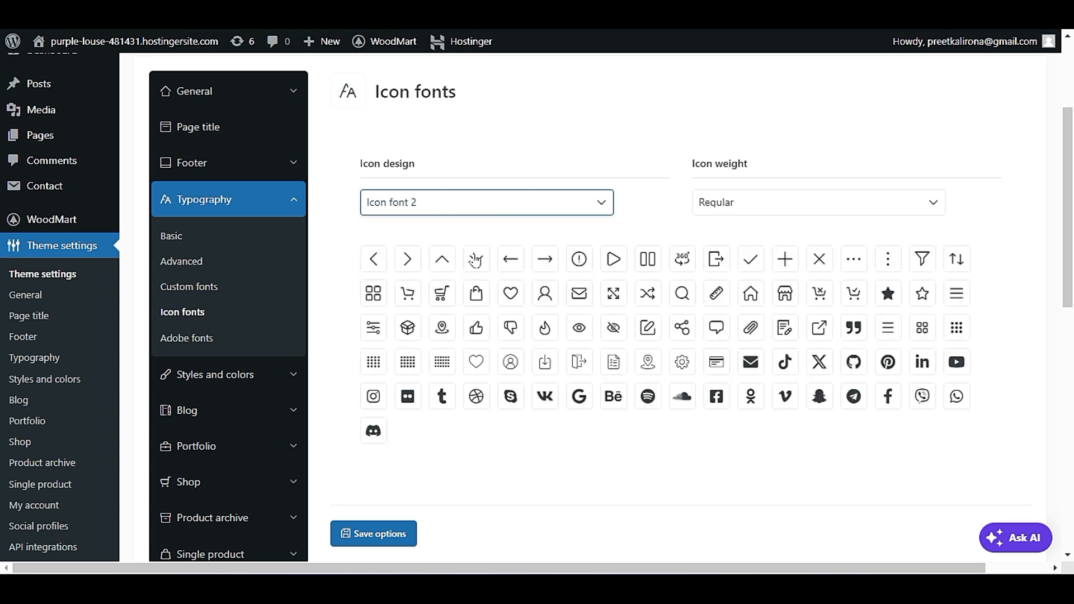
left_click(472, 254)
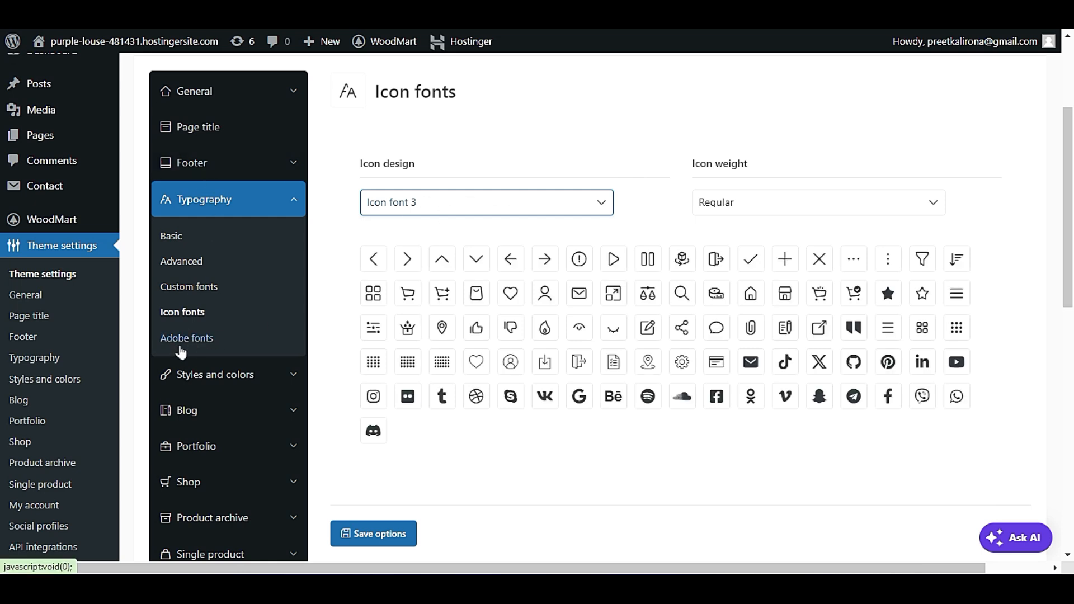
Open the Adobe fonts settings and review the Adobe project IDs and font face fields.
left_click(180, 348)
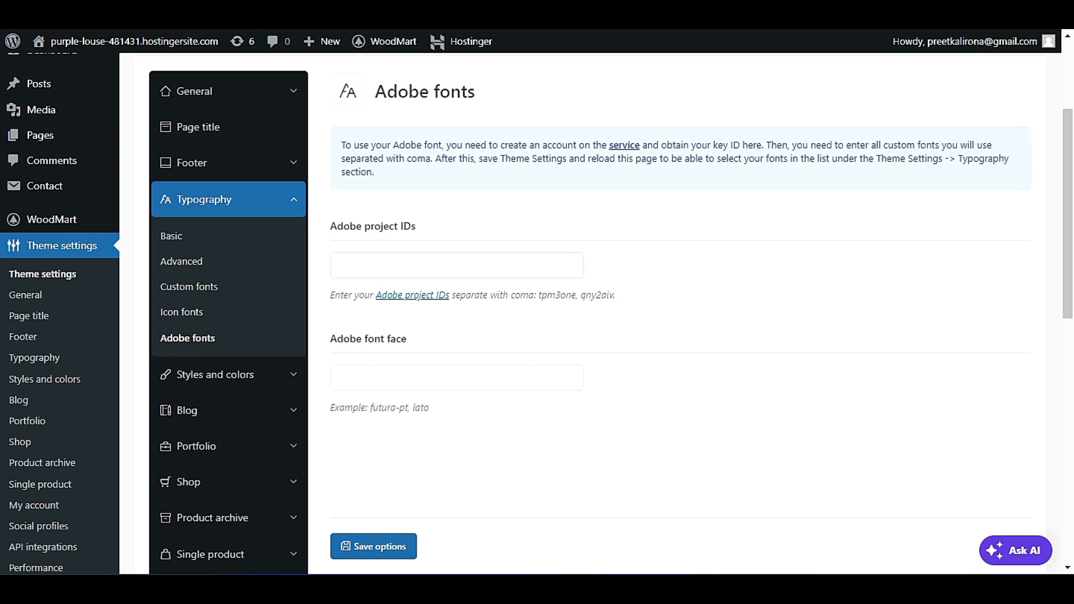
scroll(625, 336, "down", 2)
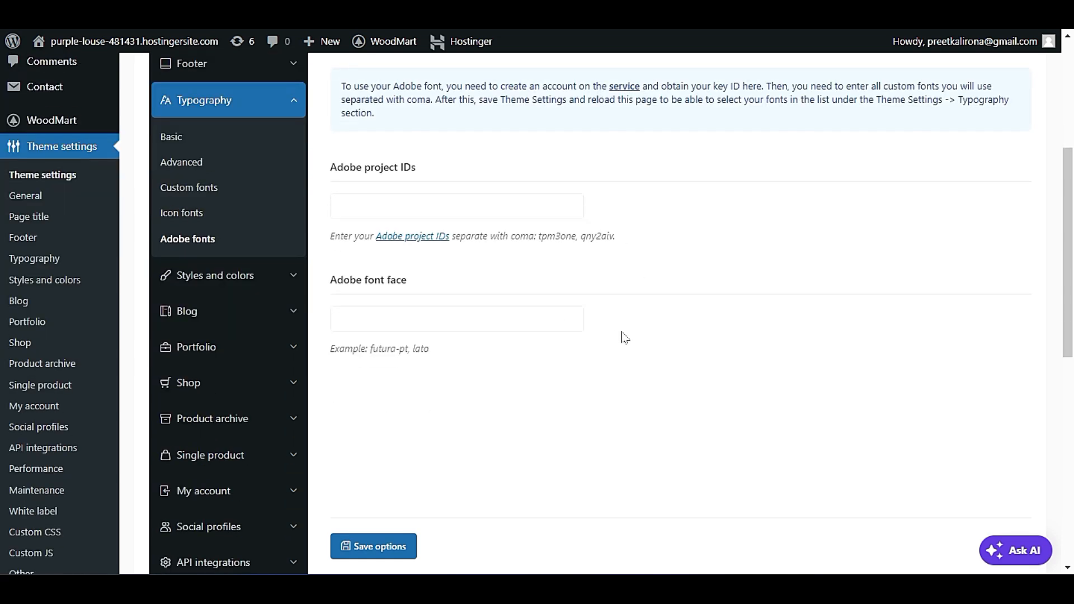
scroll(625, 338, "up", 2)
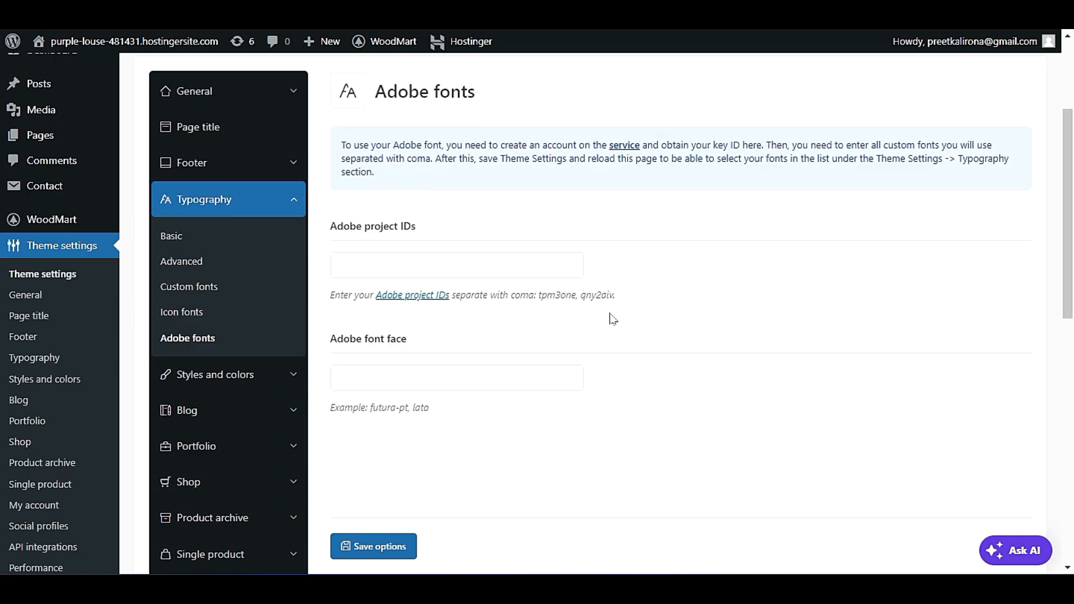
Turn on the Dark theme in the Styles and colors settings and save the options.
left_click(227, 375)
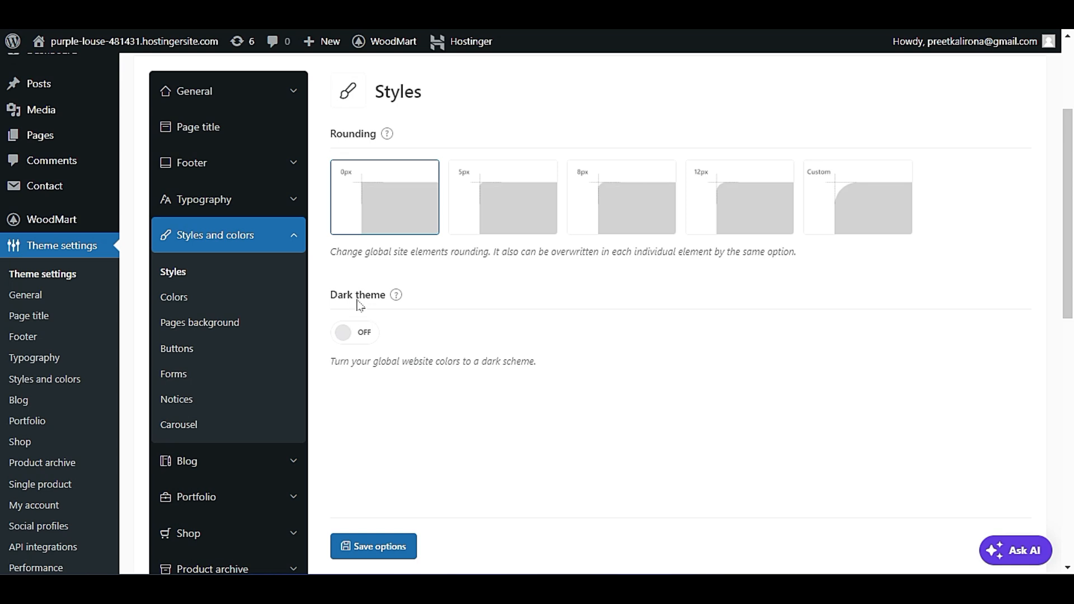
left_click(350, 348)
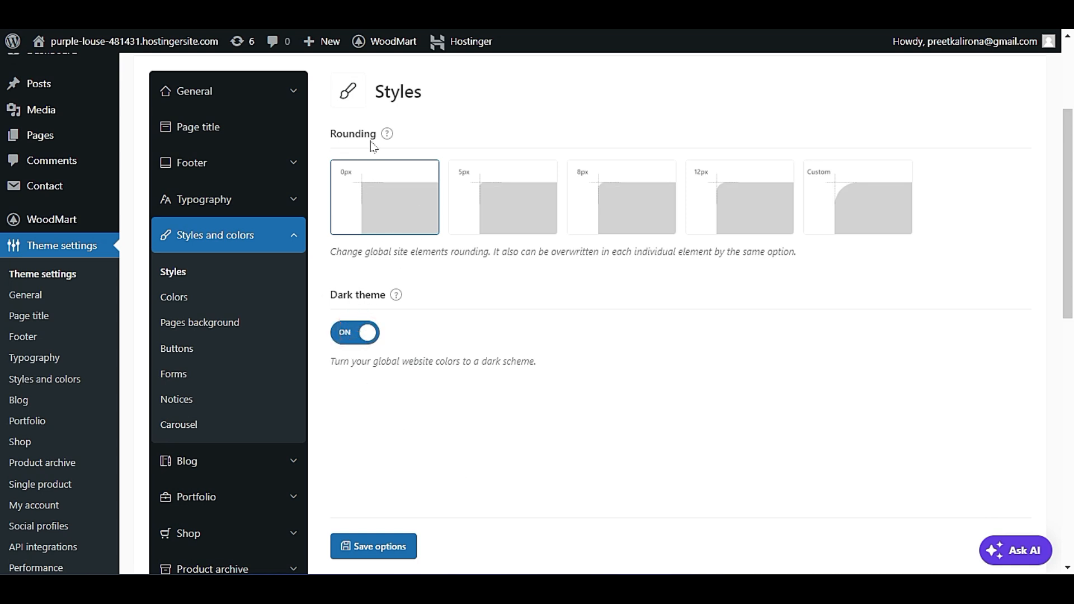
left_click(380, 552)
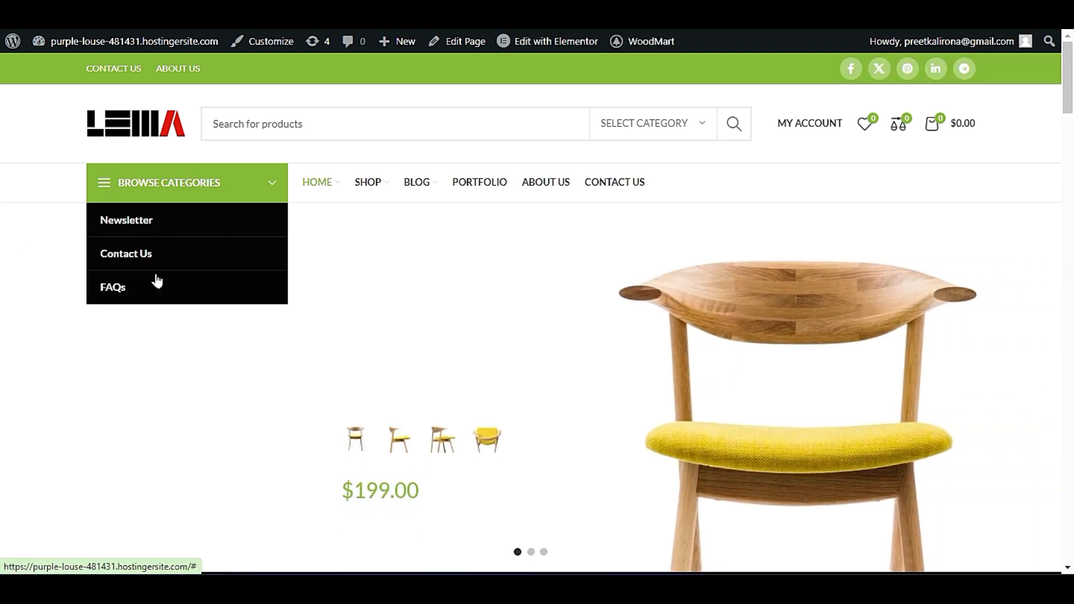
Examine the live homepage from the banner to the footer to see how the dark scheme affects each section.
scroll(136, 326, "down", 5)
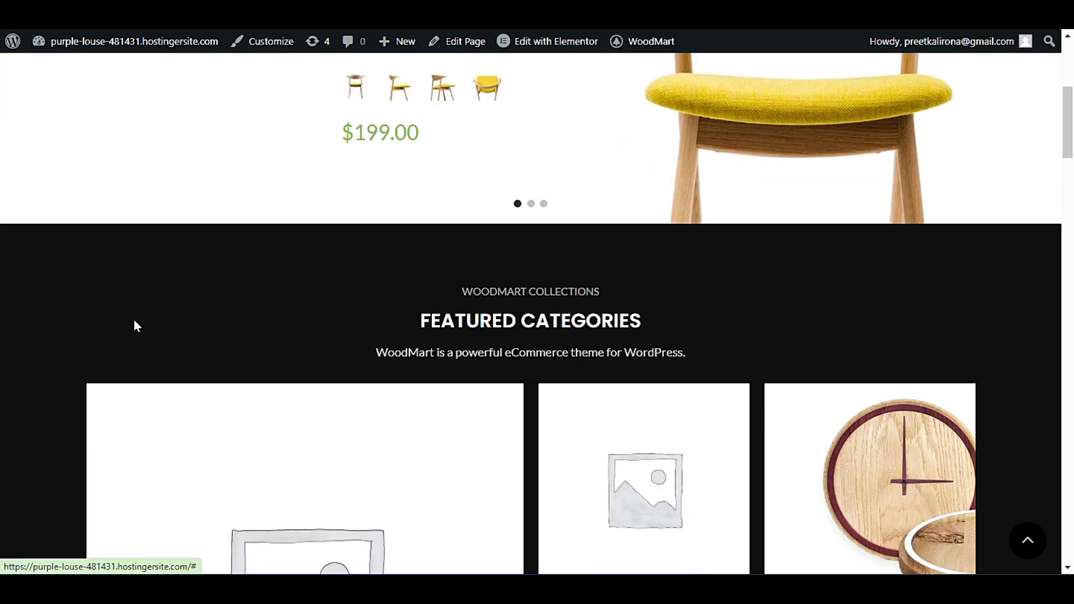
scroll(131, 330, "down", 3)
scroll(462, 280, "up", 2)
scroll(546, 361, "down", 8)
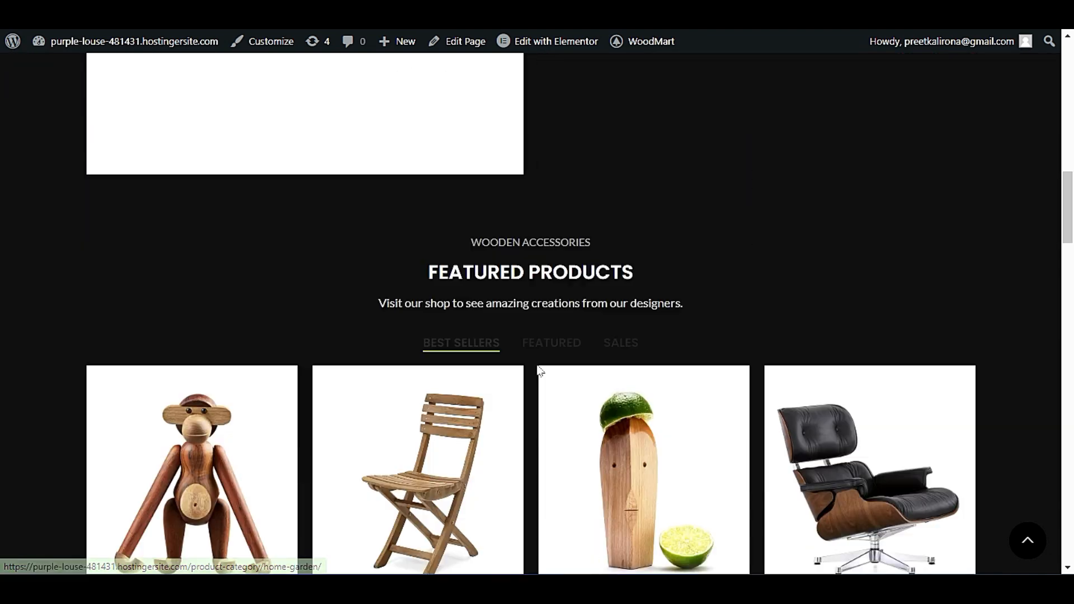
scroll(540, 371, "down", 9)
scroll(532, 371, "up", 1)
scroll(523, 369, "down", 5)
scroll(513, 368, "down", 4)
scroll(546, 341, "up", 15)
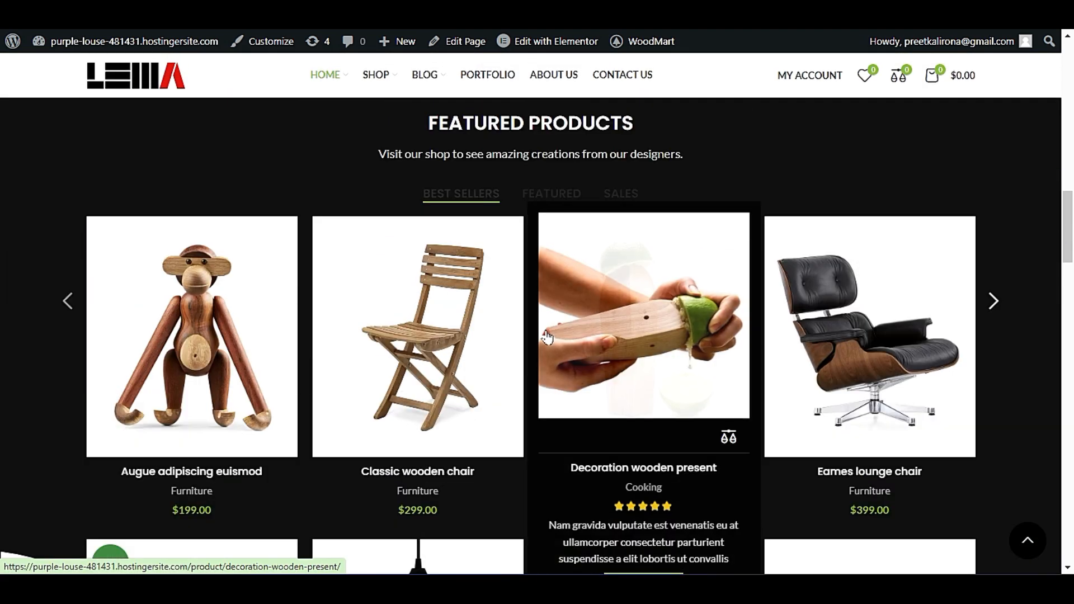
scroll(750, 436, "up", 10)
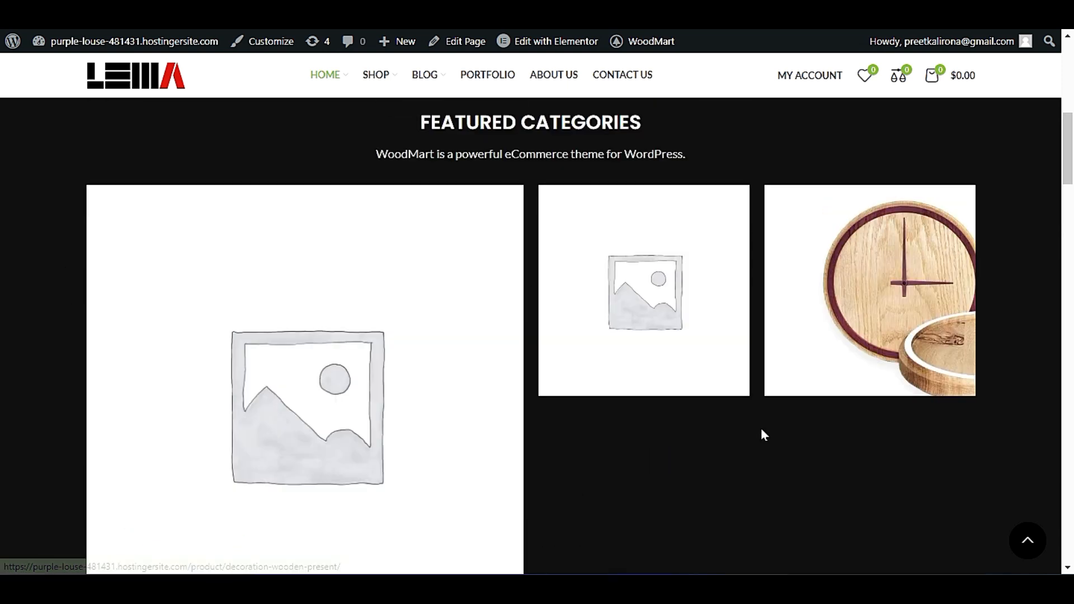
scroll(761, 431, "up", 10)
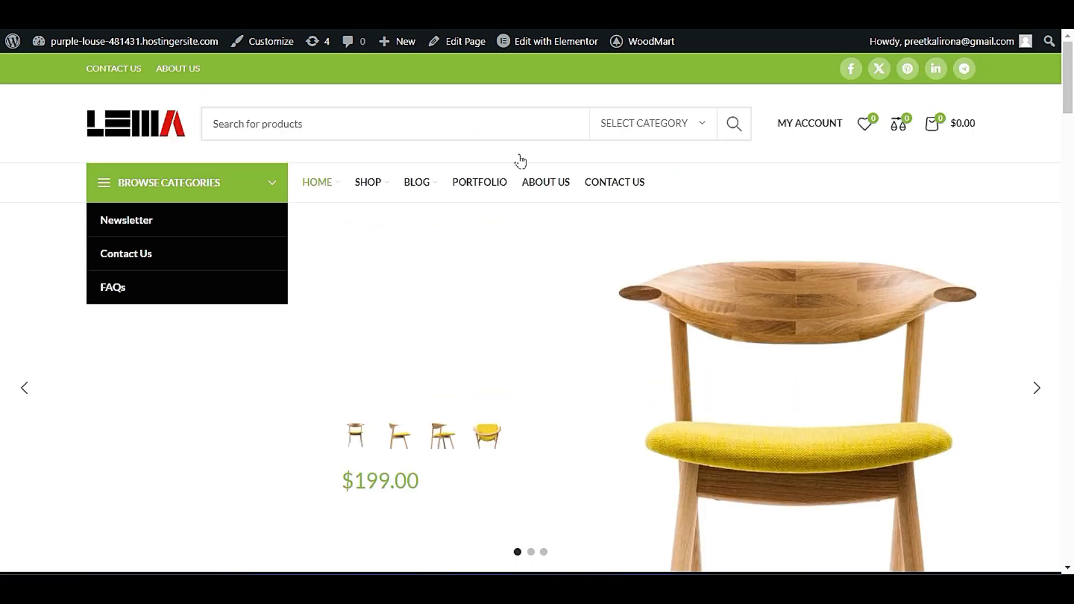
scroll(515, 211, "down", 5)
scroll(509, 322, "down", 15)
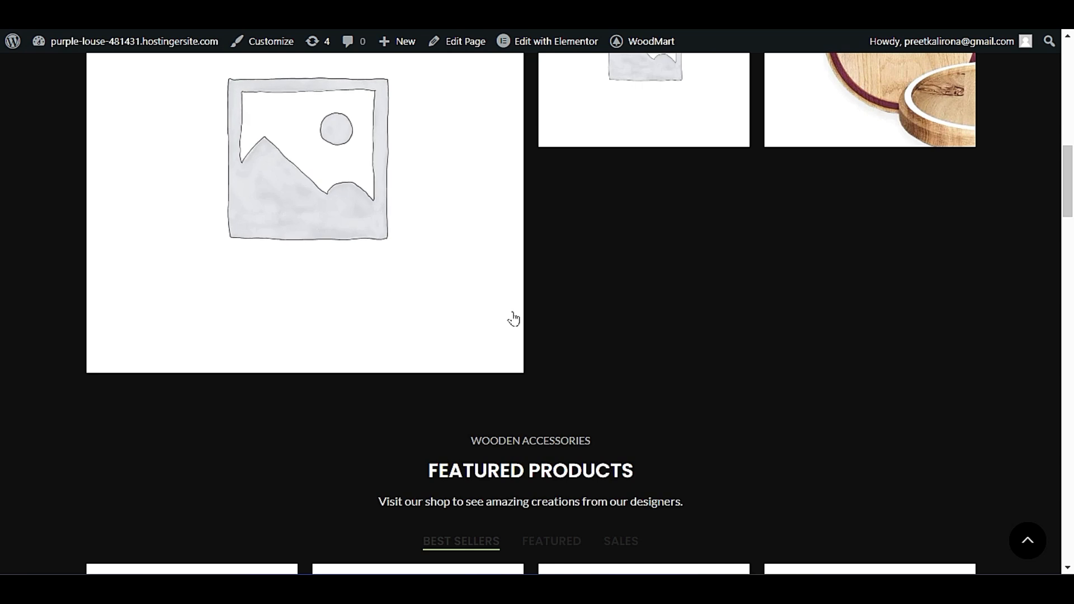
scroll(504, 326, "down", 3)
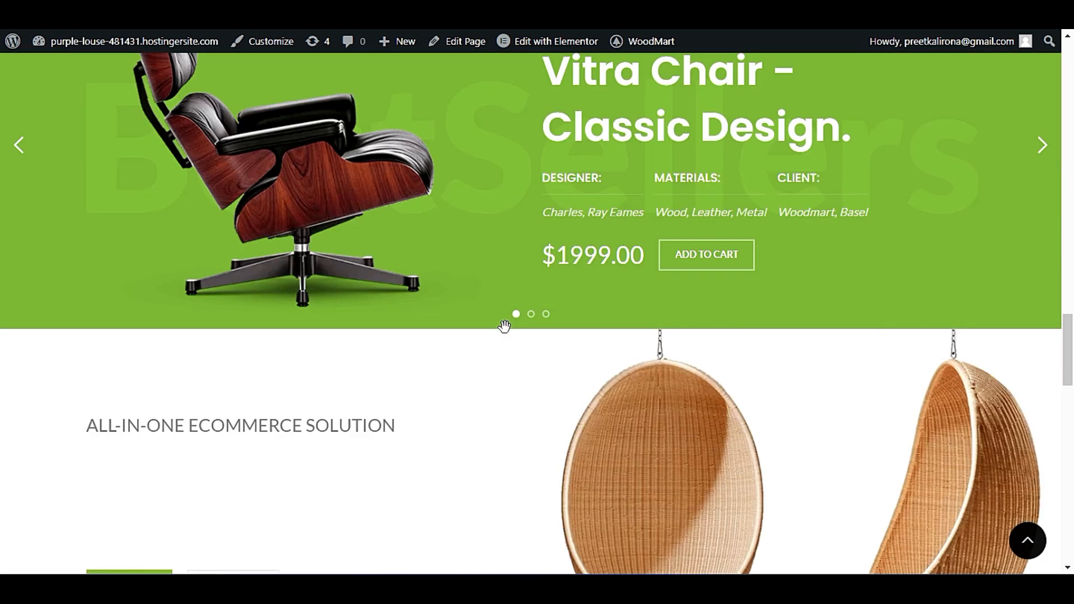
scroll(503, 323, "up", 3)
scroll(422, 354, "down", 12)
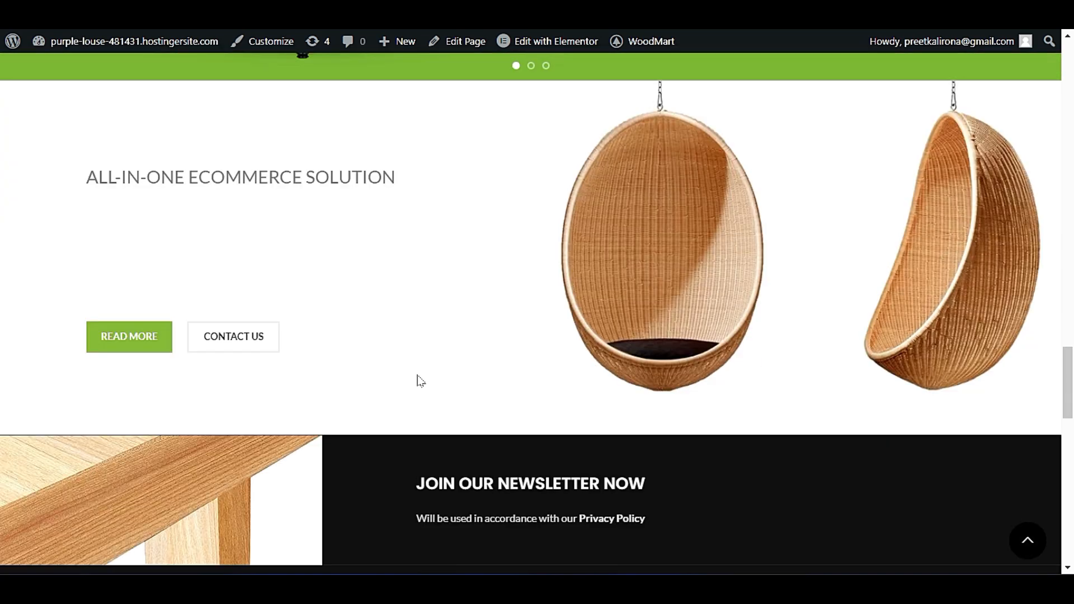
scroll(416, 386, "down", 5)
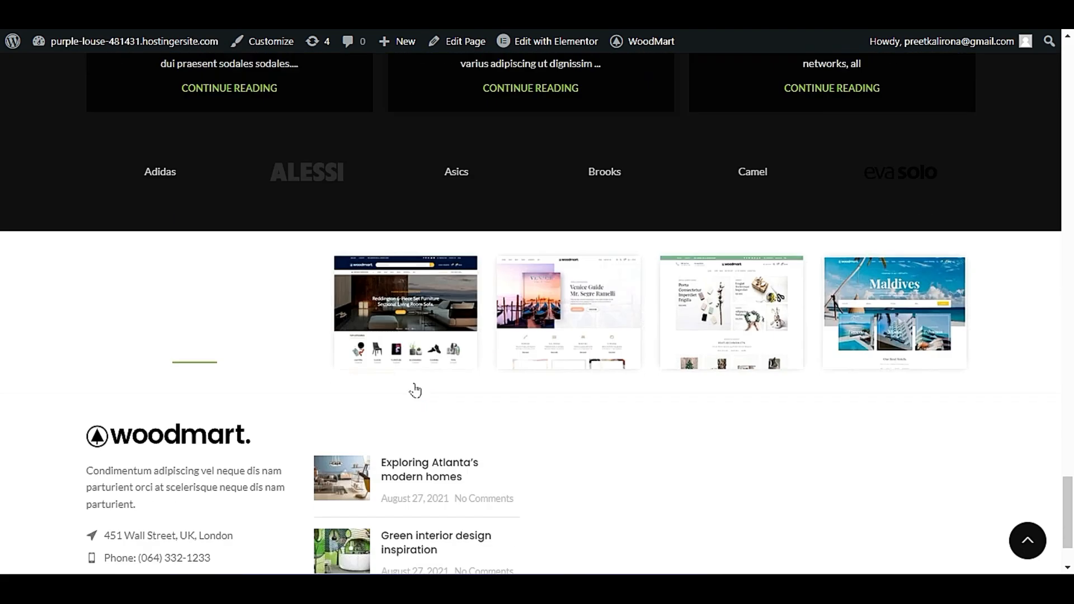
scroll(419, 370, "up", 15)
scroll(423, 364, "up", 5)
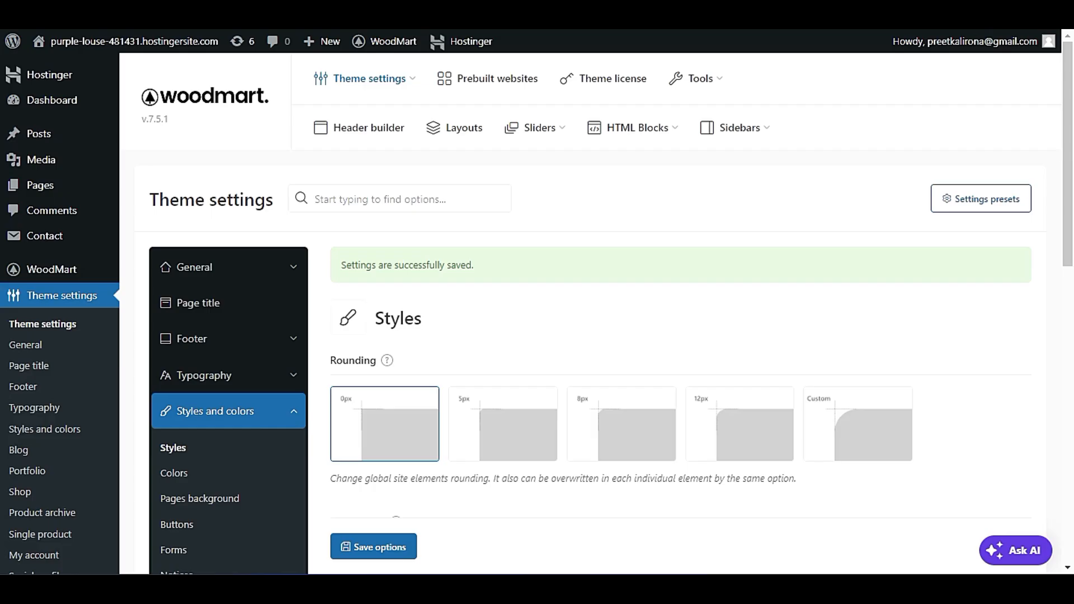
Turn off the Dark theme in the Styles settings and save the options.
scroll(443, 252, "down", 3)
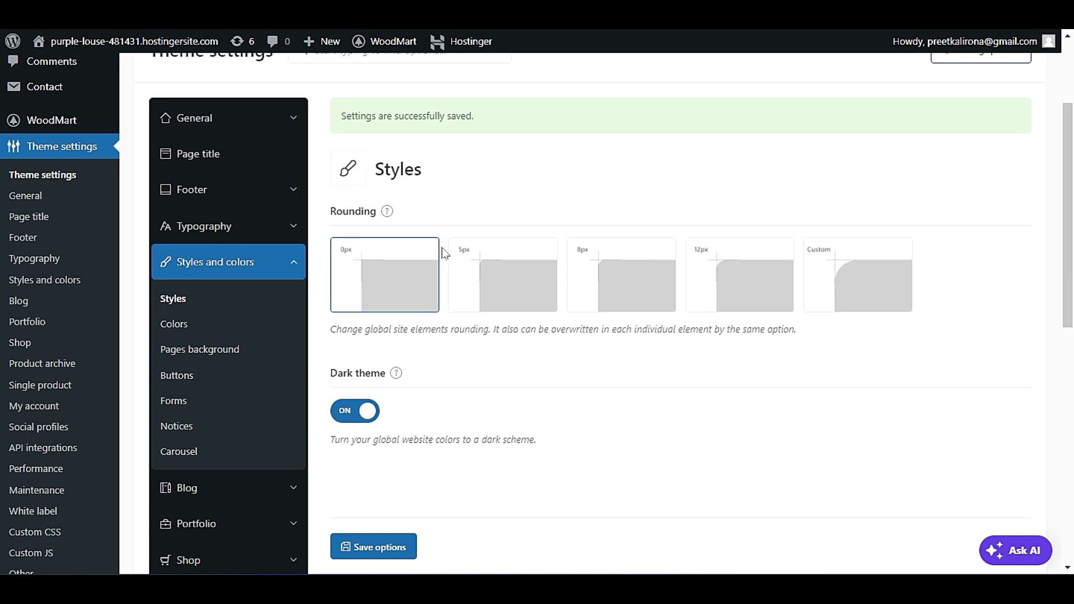
left_click(366, 412)
left_click(391, 548)
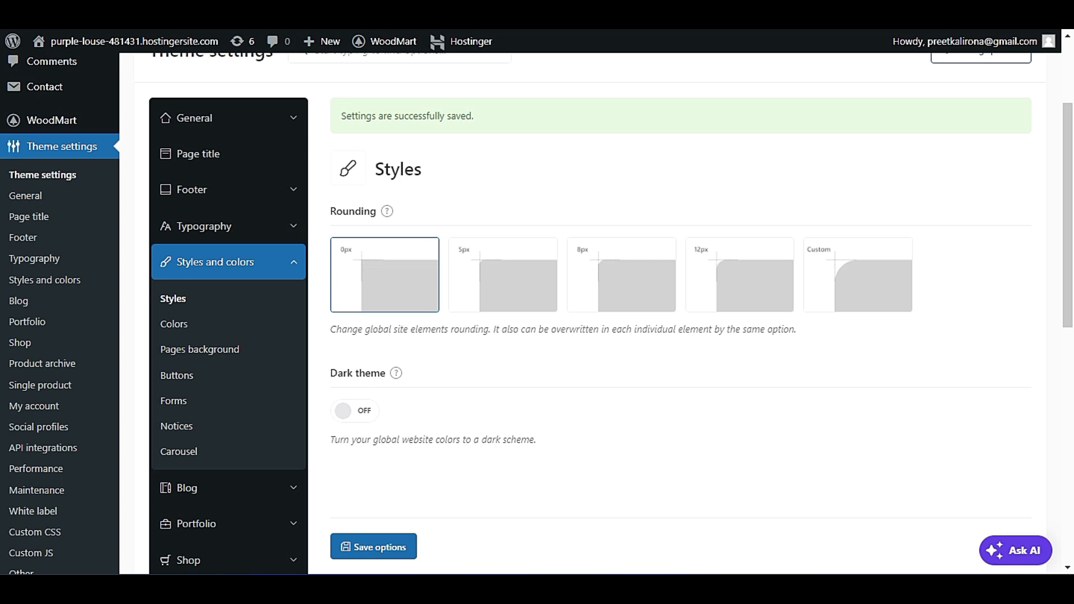
Open the Colors settings and check on the live homepage where the theme colors are applied.
scroll(530, 341, "down", 5)
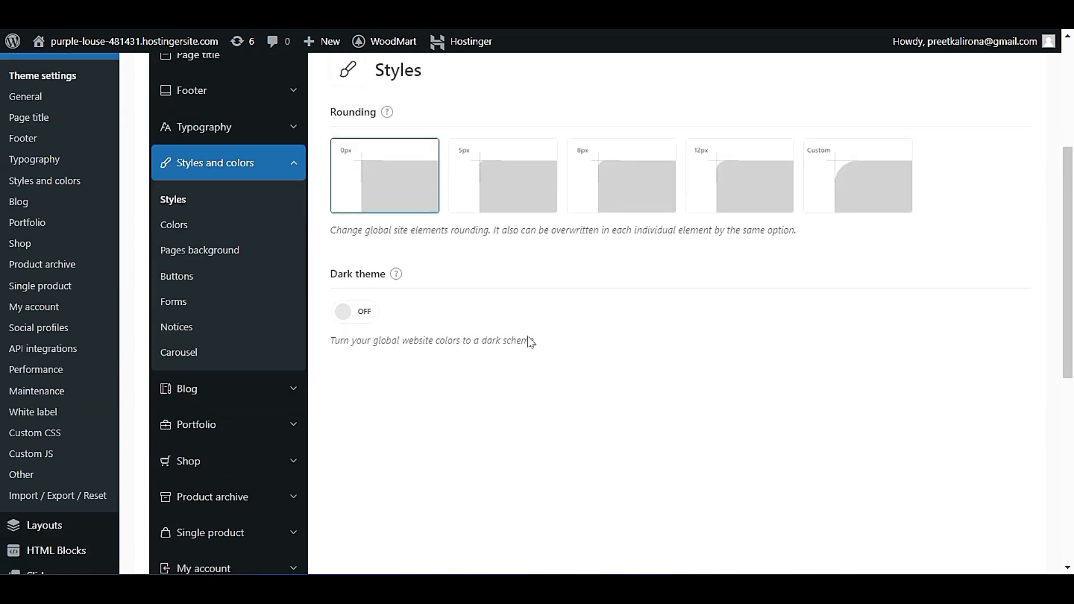
left_click(168, 230)
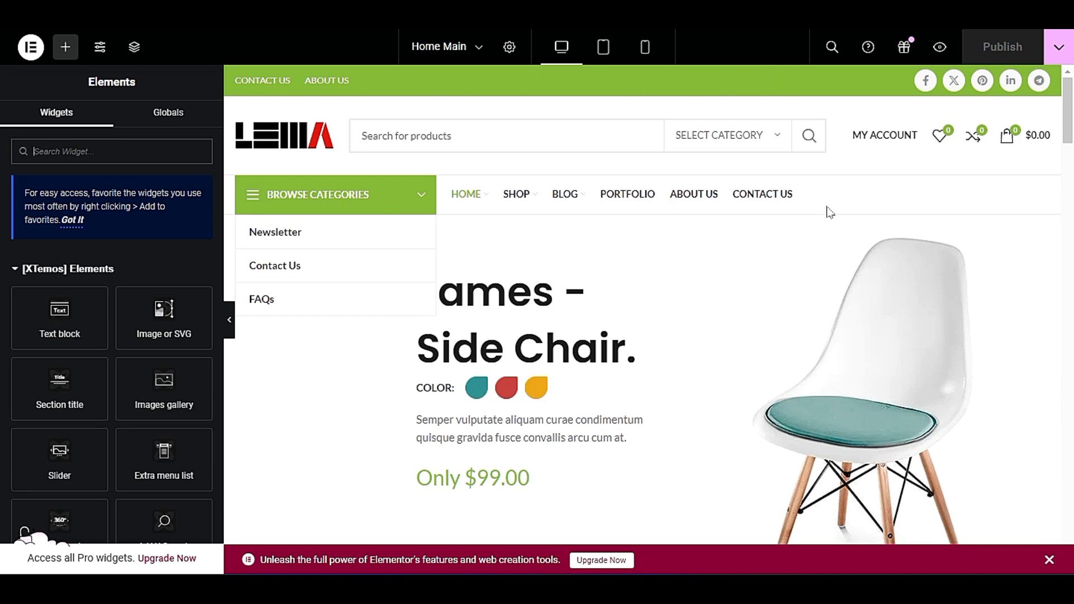
scroll(829, 212, "down", 10)
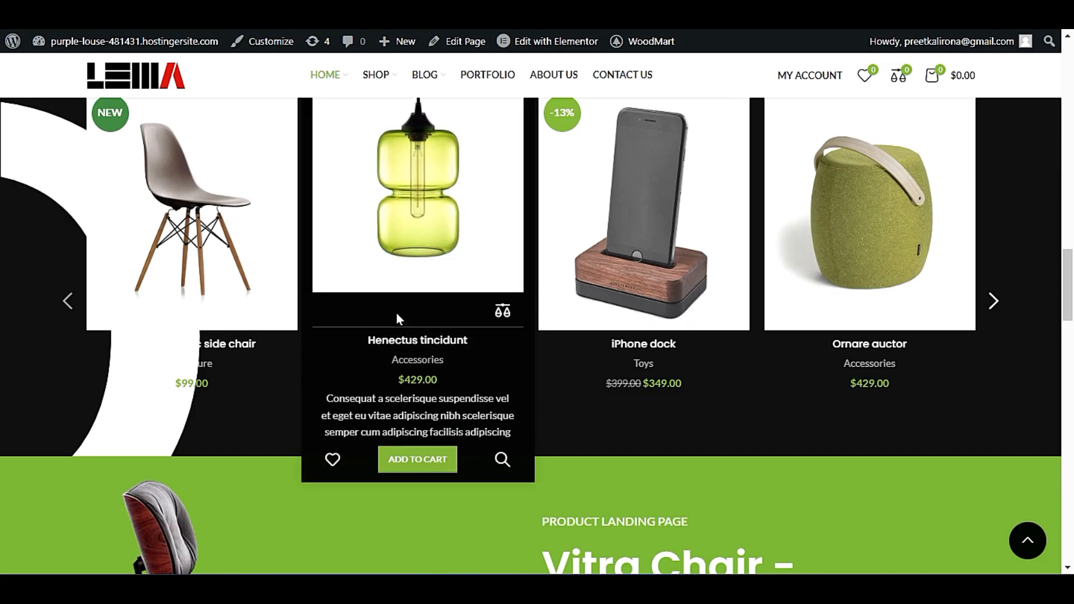
scroll(397, 313, "down", 5)
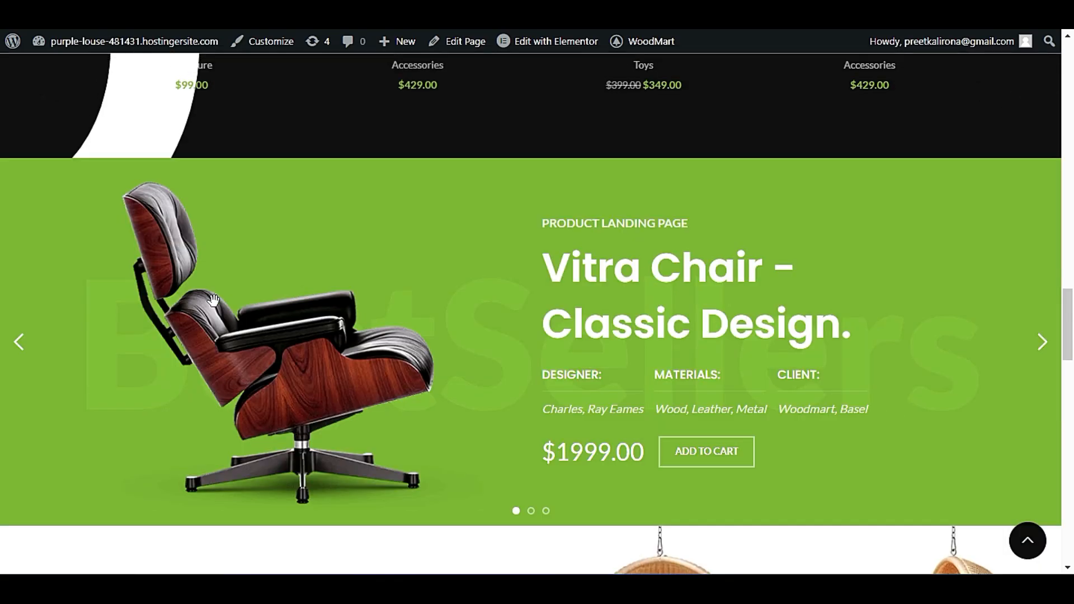
scroll(839, 292, "down", 10)
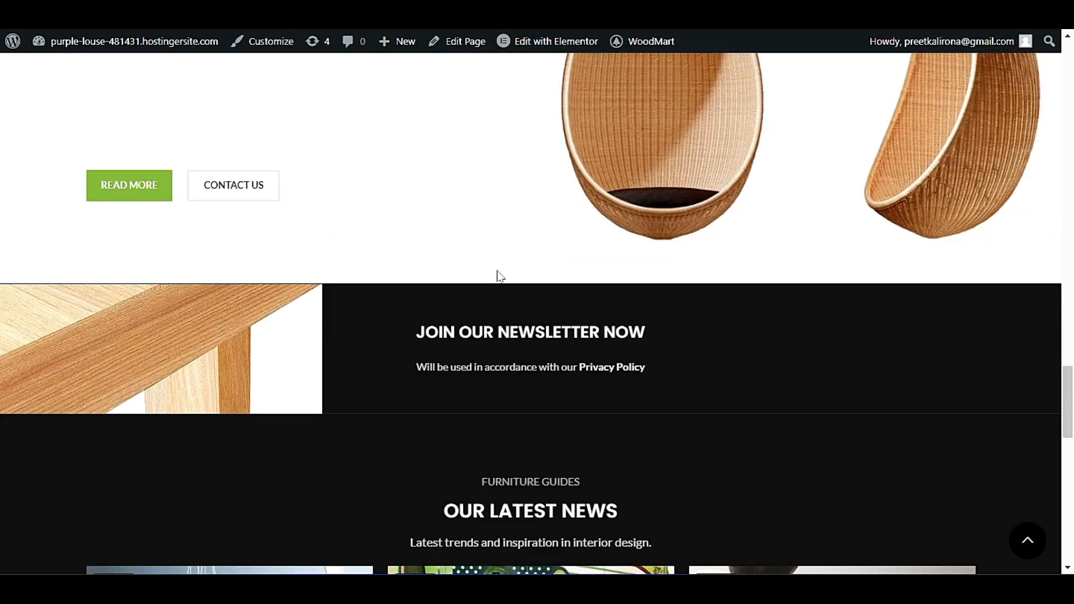
scroll(499, 275, "down", 10)
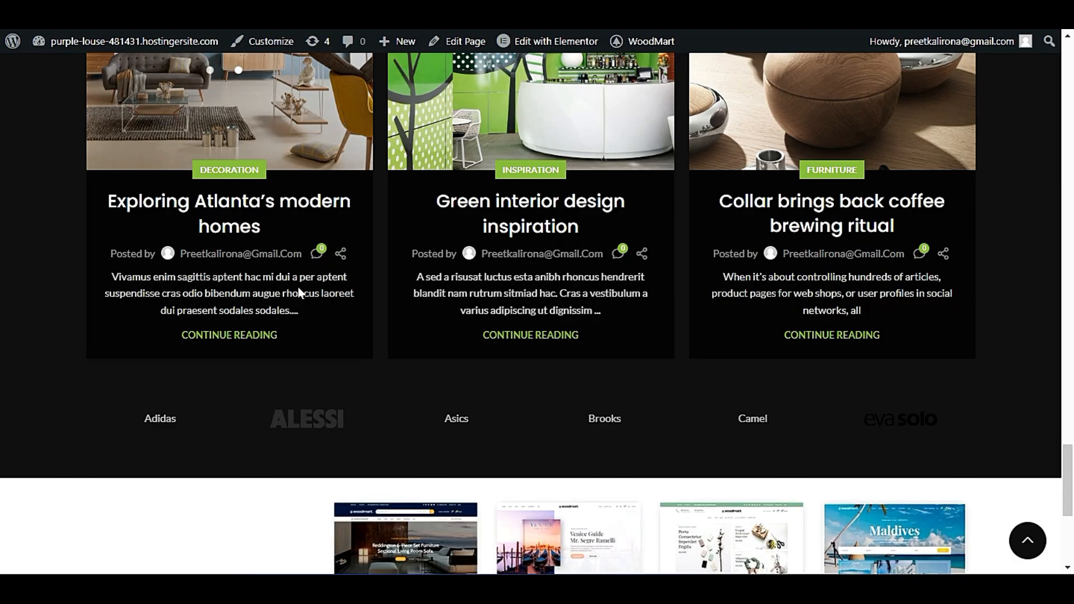
scroll(292, 312, "down", 5)
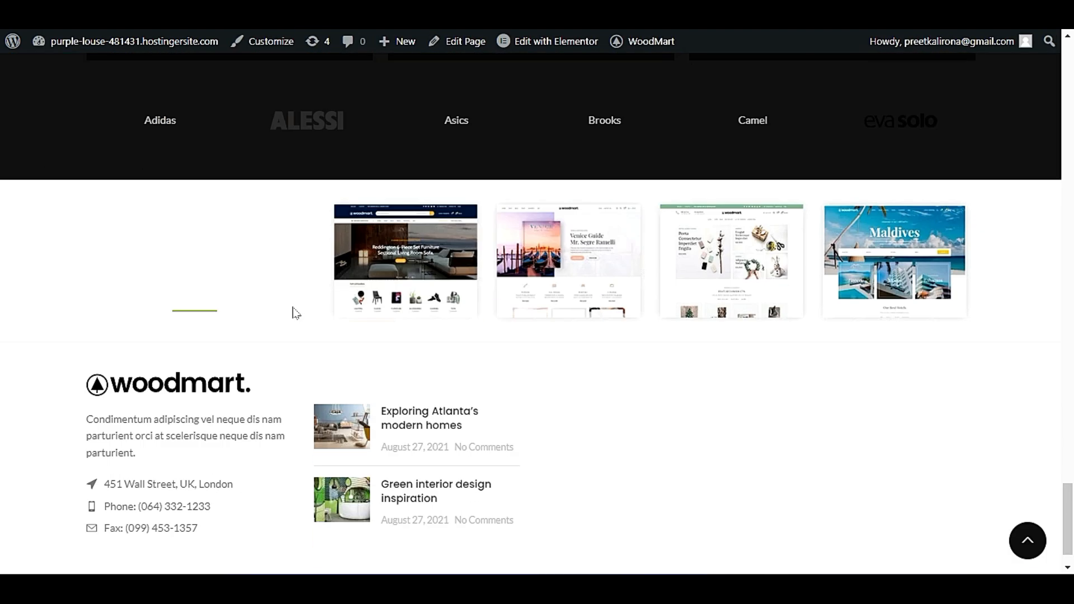
scroll(291, 311, "up", 5)
scroll(291, 312, "up", 15)
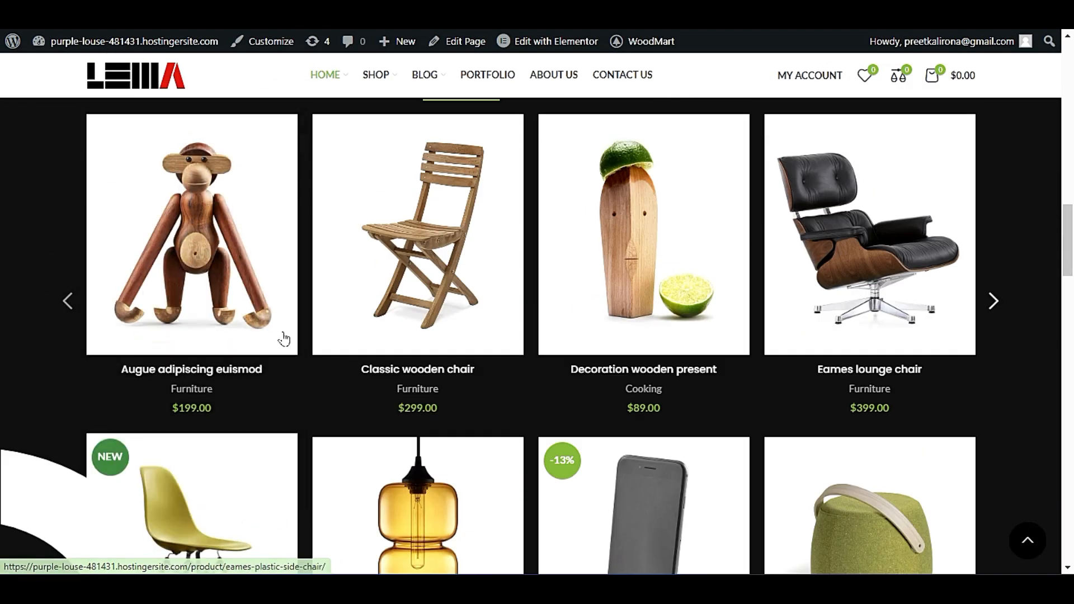
scroll(281, 343, "down", 5)
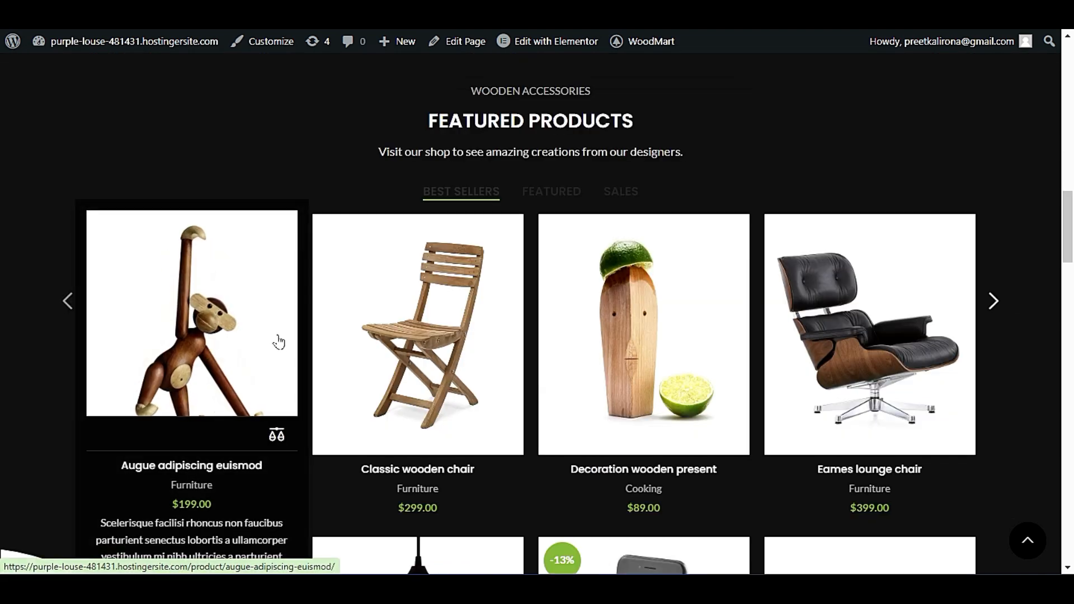
scroll(277, 340, "up", 11)
scroll(276, 340, "up", 8)
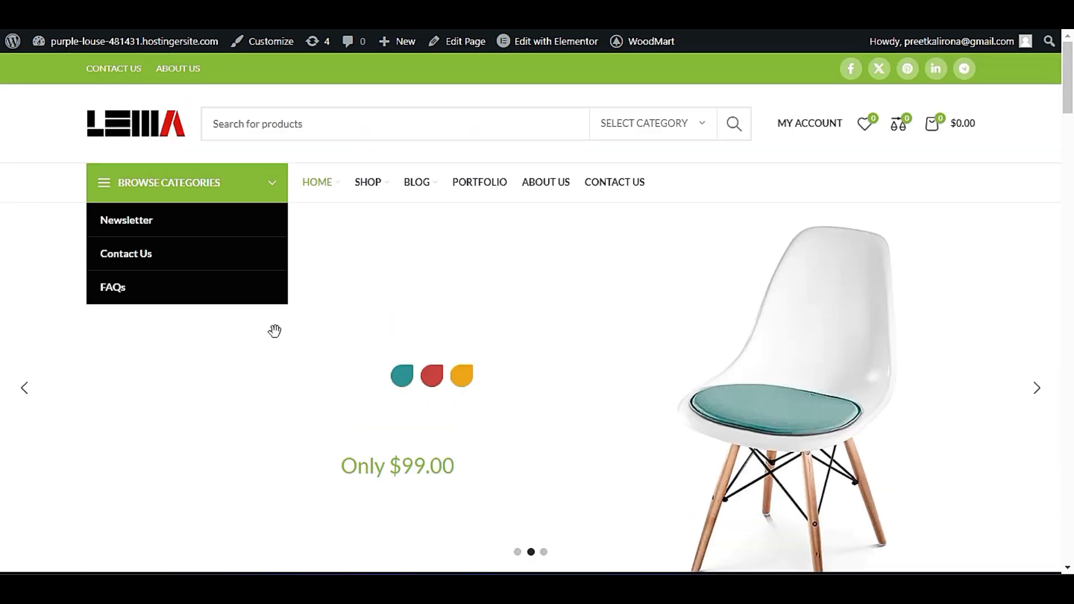
scroll(274, 330, "down", 12)
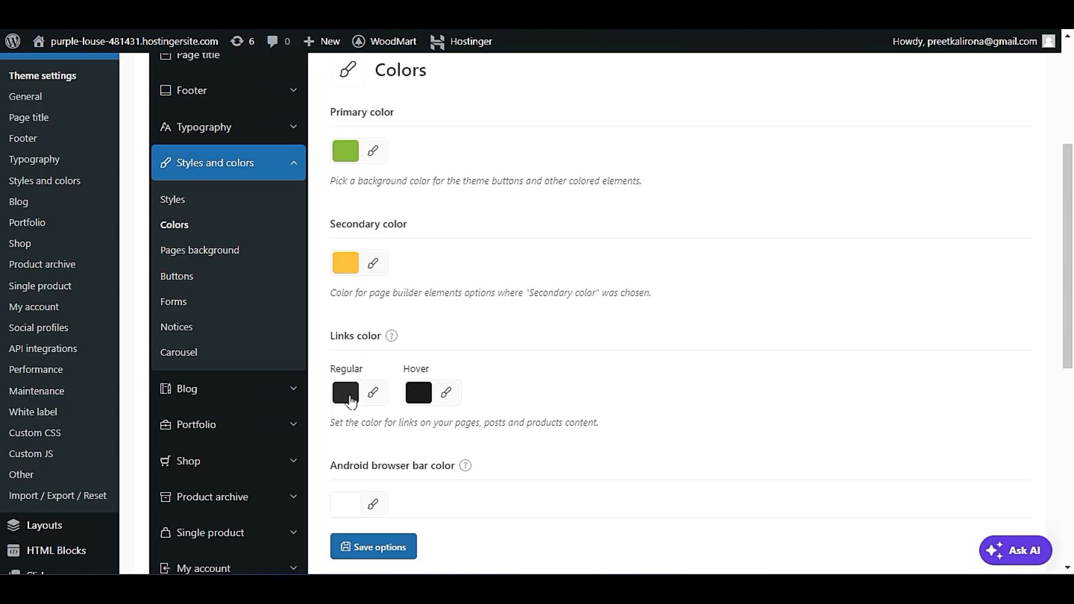
Review the primary, secondary, links and Android browser bar color options in the Colors settings.
scroll(515, 378, "down", 4)
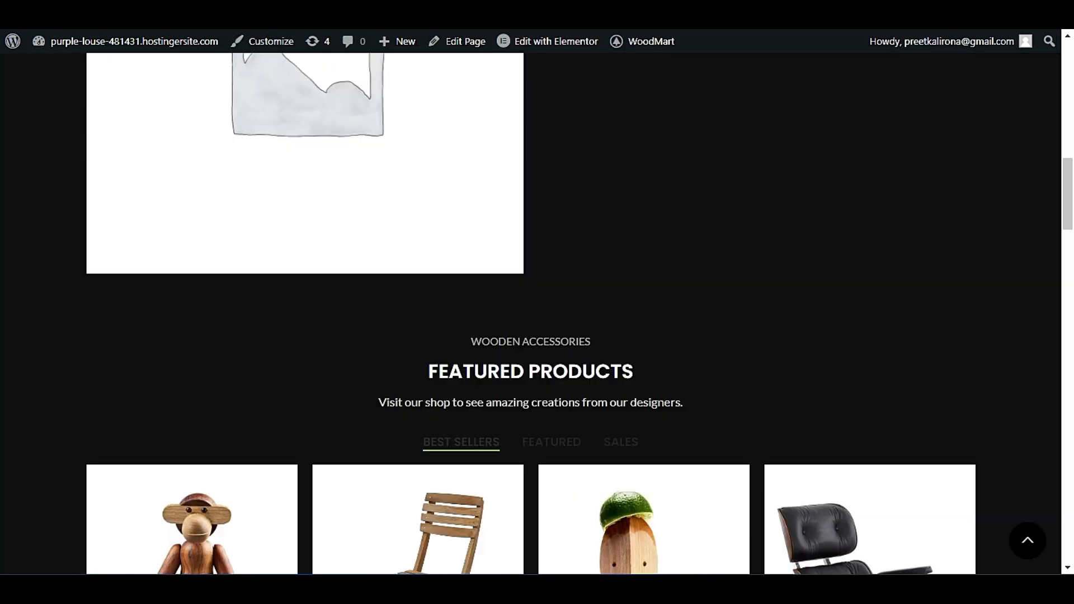
scroll(435, 307, "up", 10)
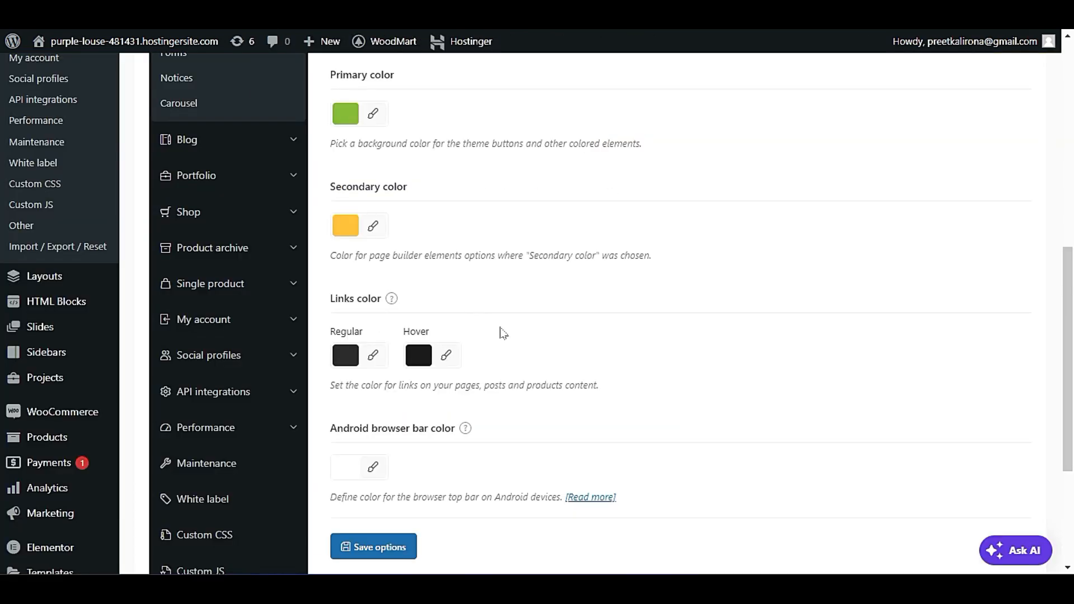
scroll(504, 333, "down", 2)
scroll(502, 333, "up", 6)
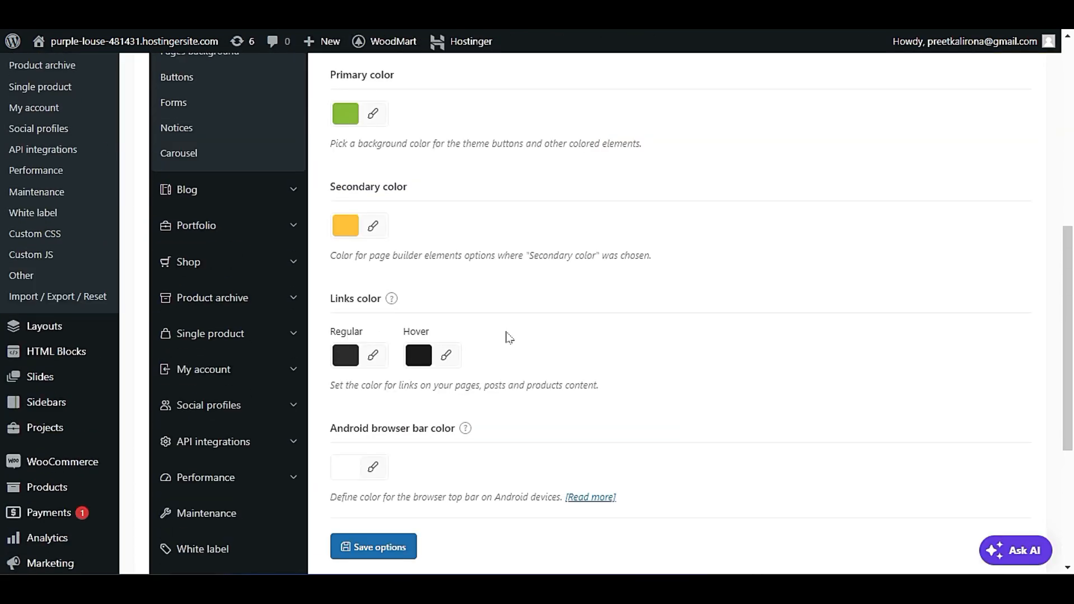
Open the Pages background settings and check the page background on the live Portfolio page.
left_click(204, 253)
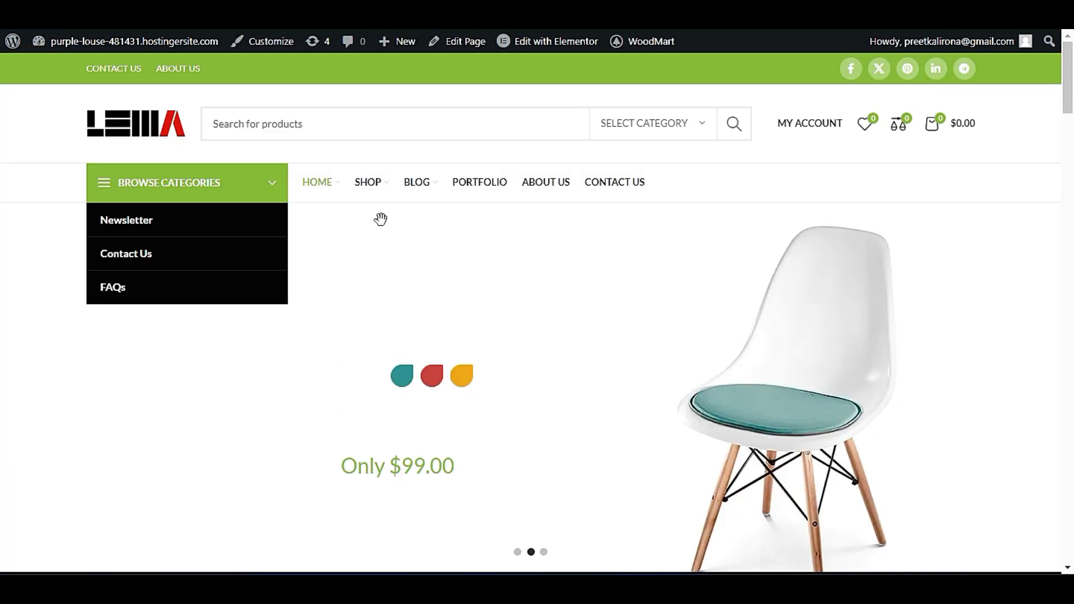
left_click(482, 182)
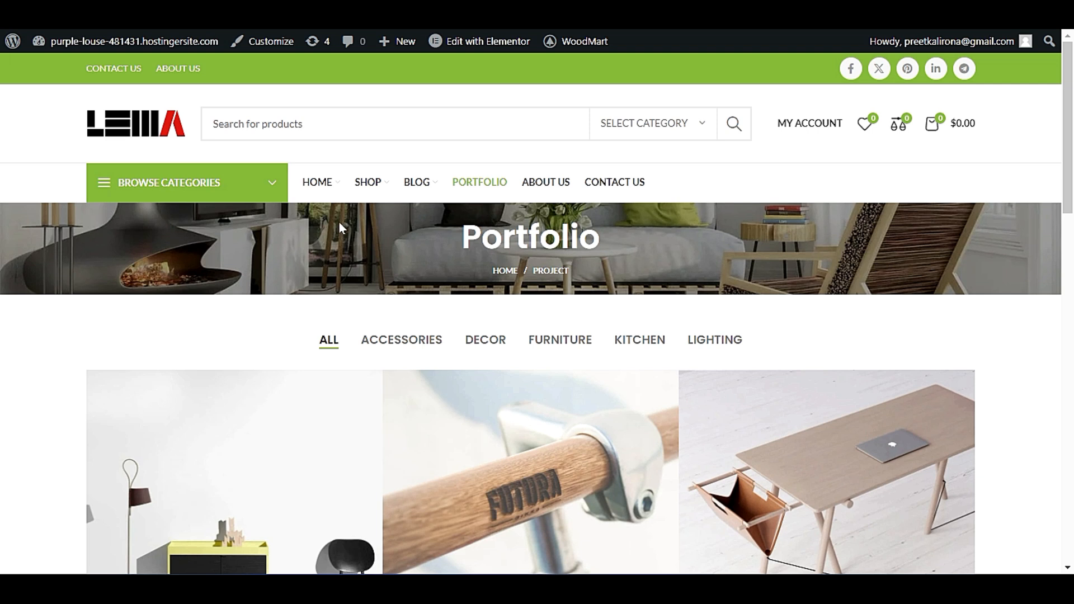
scroll(3, 358, "down", 15)
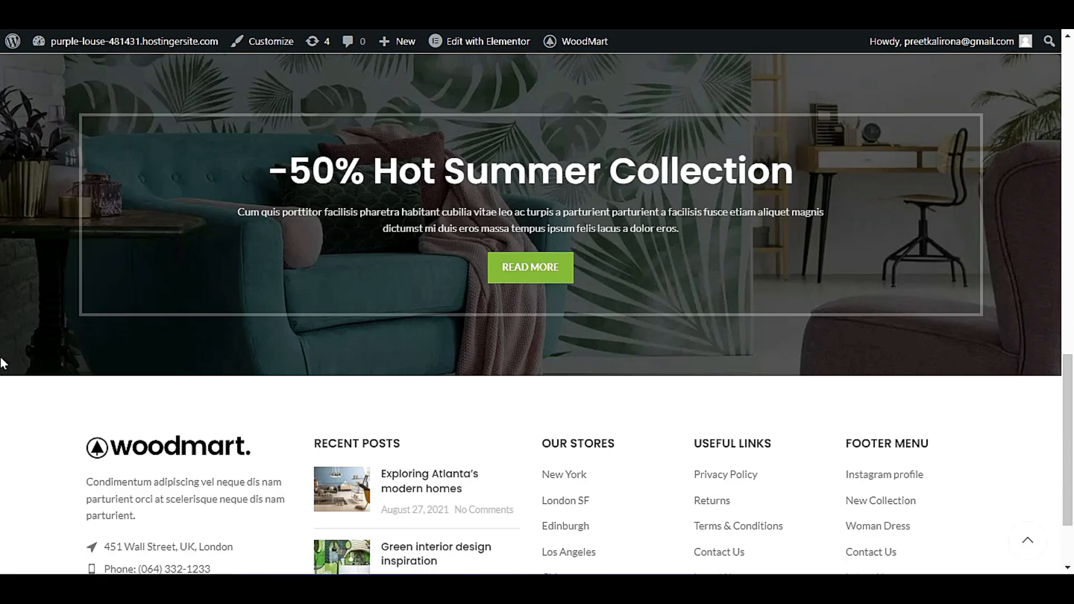
scroll(2, 374, "up", 10)
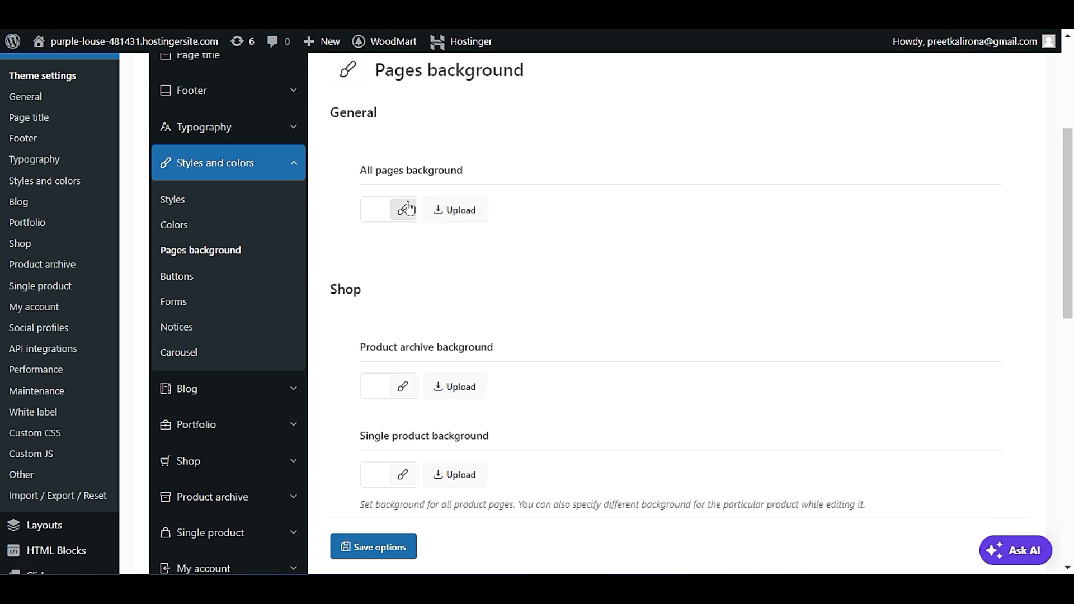
scroll(434, 240, "down", 1)
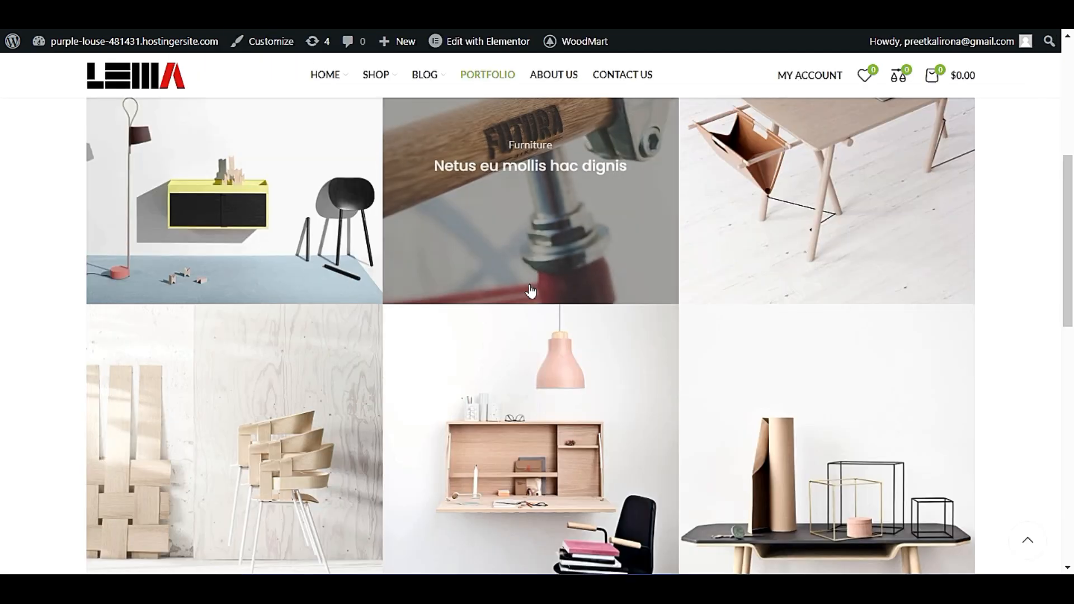
mouse_move(375, 88)
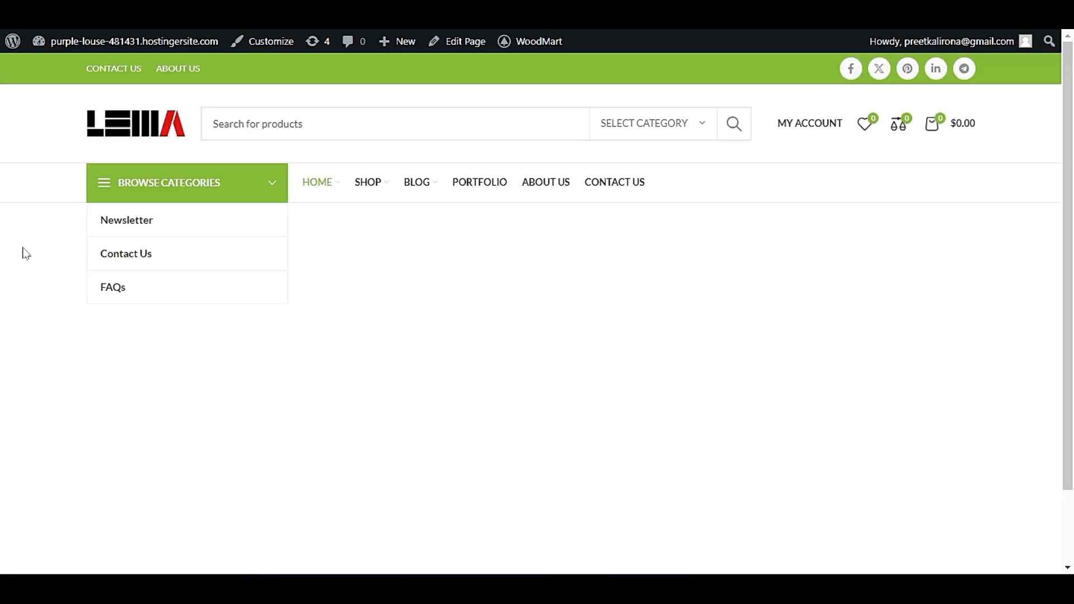
scroll(25, 252, "down", 10)
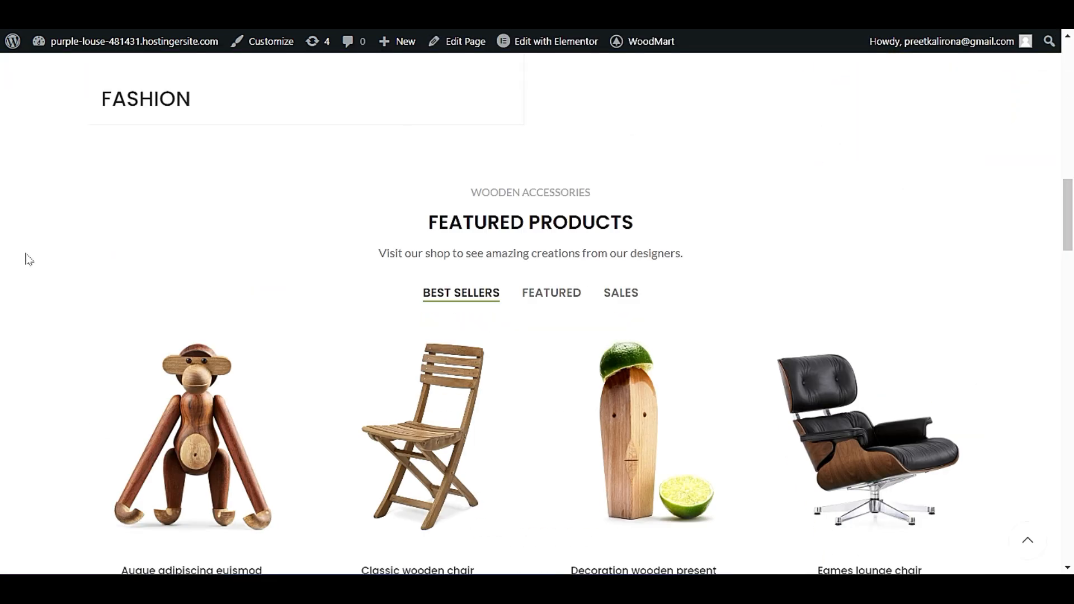
Open the Classic wooden chair product from the homepage's featured products and examine its page background down to the description.
scroll(28, 258, "down", 2)
left_click(401, 307)
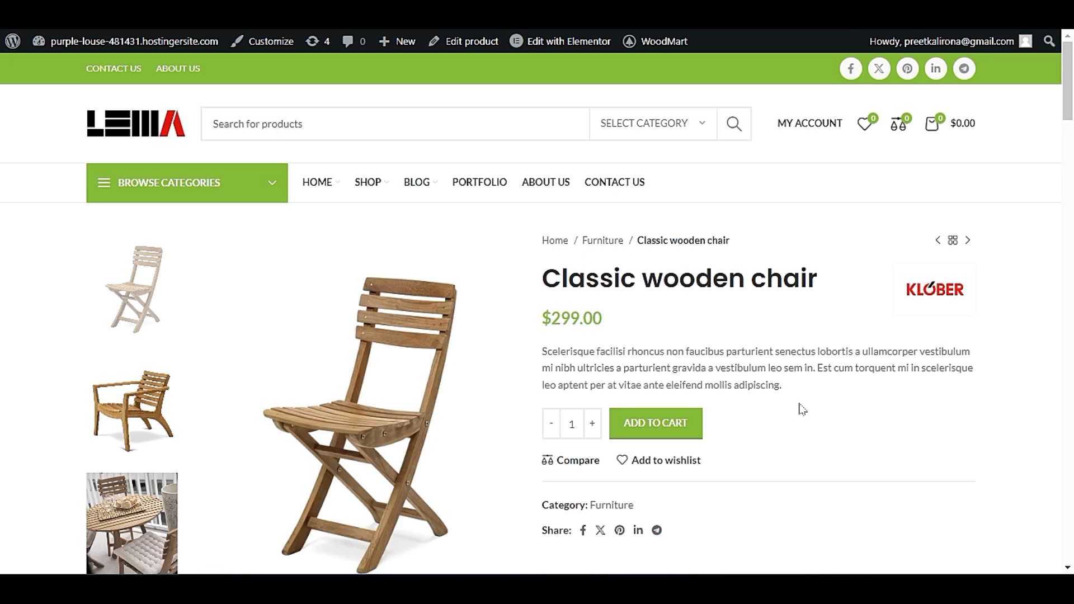
scroll(802, 412, "down", 3)
scroll(758, 336, "up", 3)
scroll(860, 388, "down", 3)
scroll(895, 255, "down", 4)
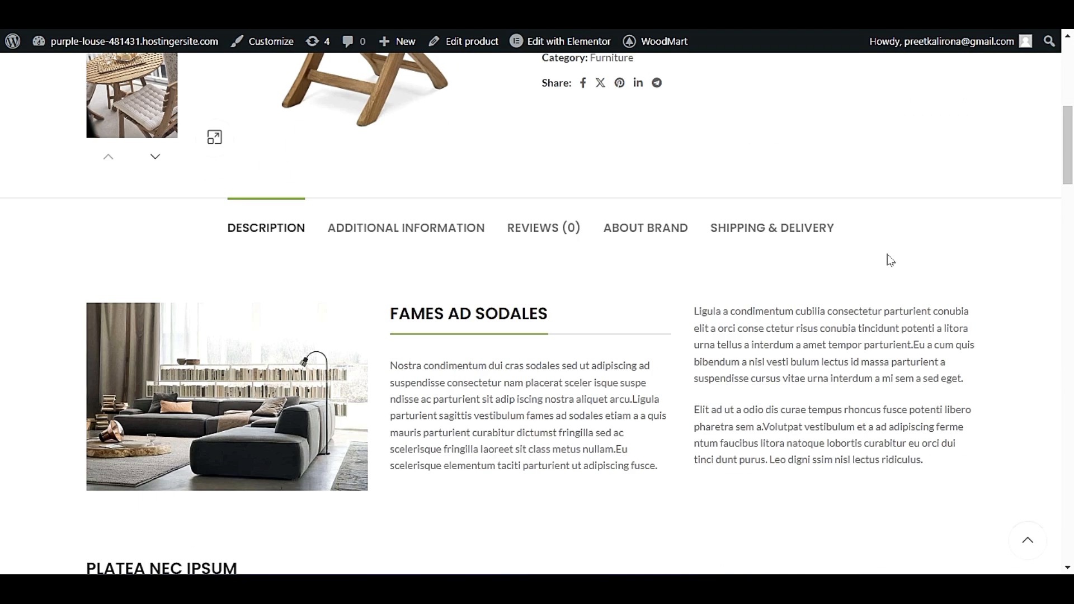
scroll(888, 256, "up", 6)
scroll(887, 270, "down", 7)
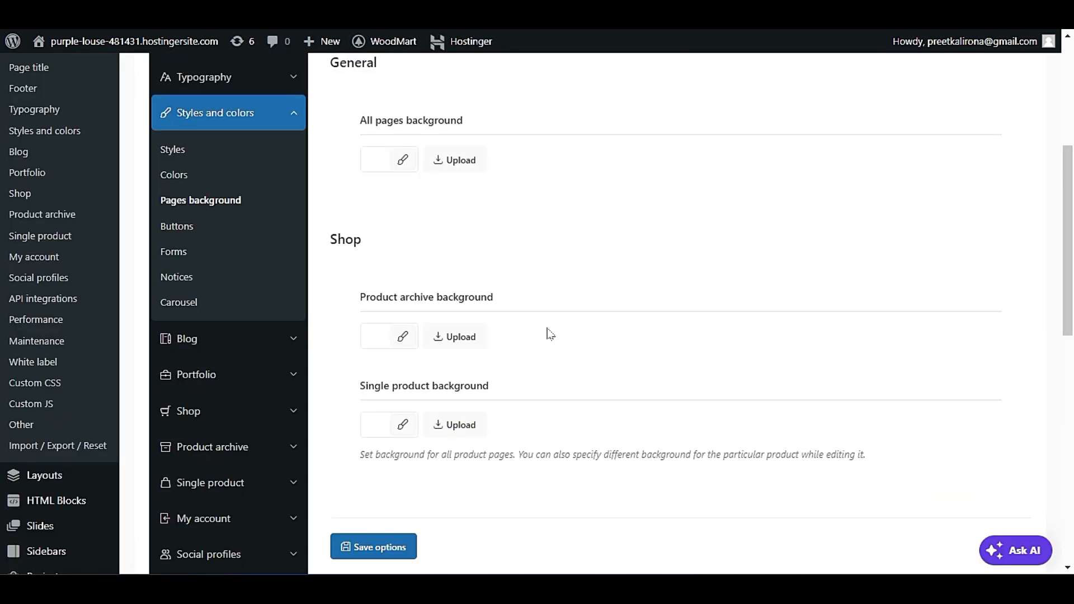
Set the Single product background in the Shop section to the red preset color and save the options.
scroll(494, 325, "down", 2)
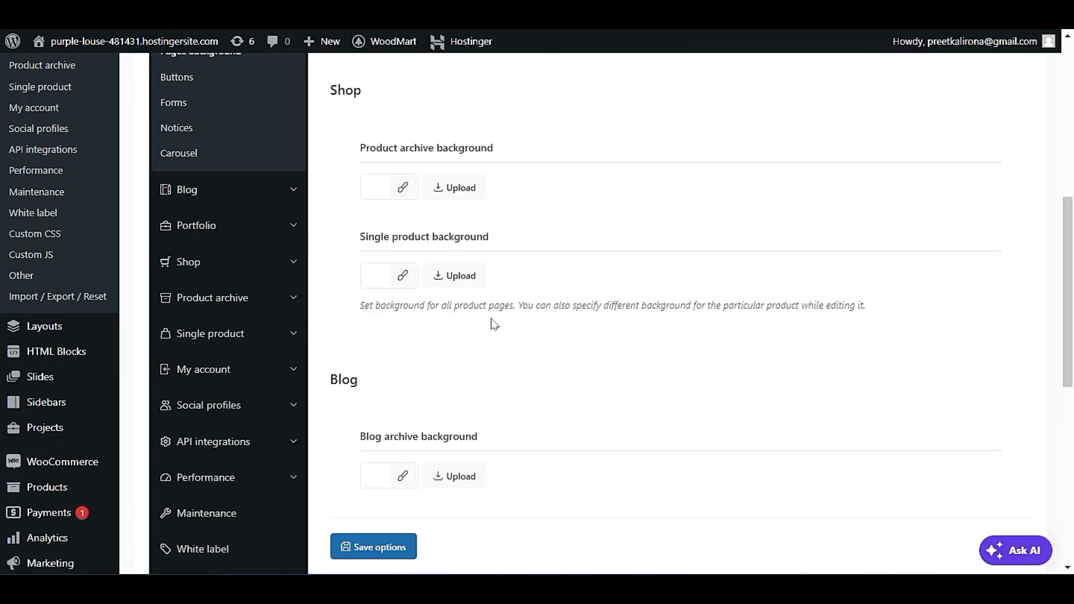
left_click(403, 276)
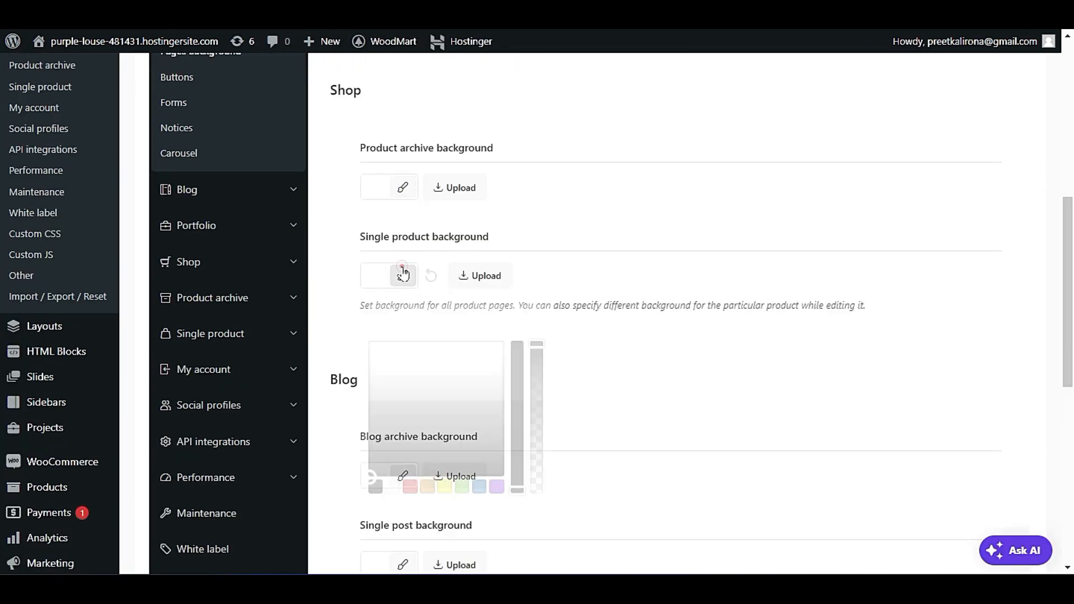
left_click_drag(387, 401, 371, 437)
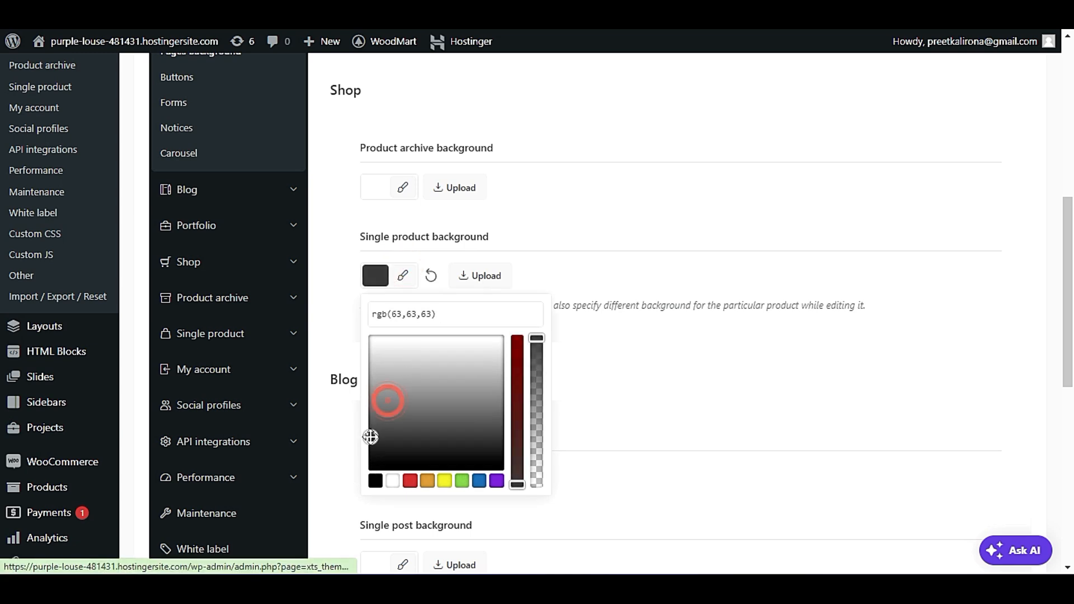
left_click(410, 482)
left_click(626, 303)
left_click(398, 548)
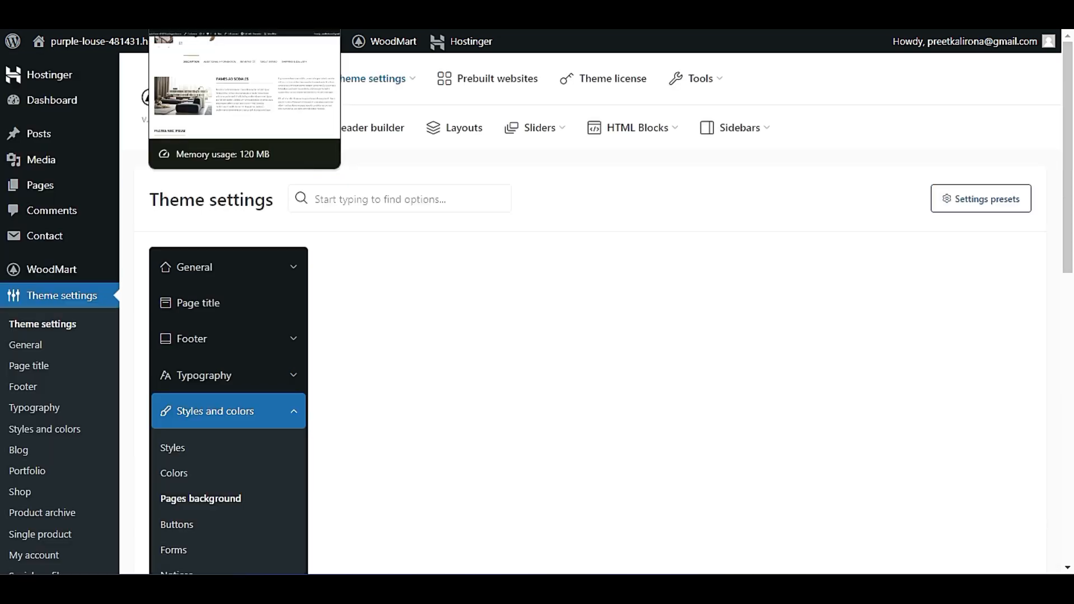
Examine the live Classic wooden chair page to see where the new single product background is applied.
left_click(196, 11)
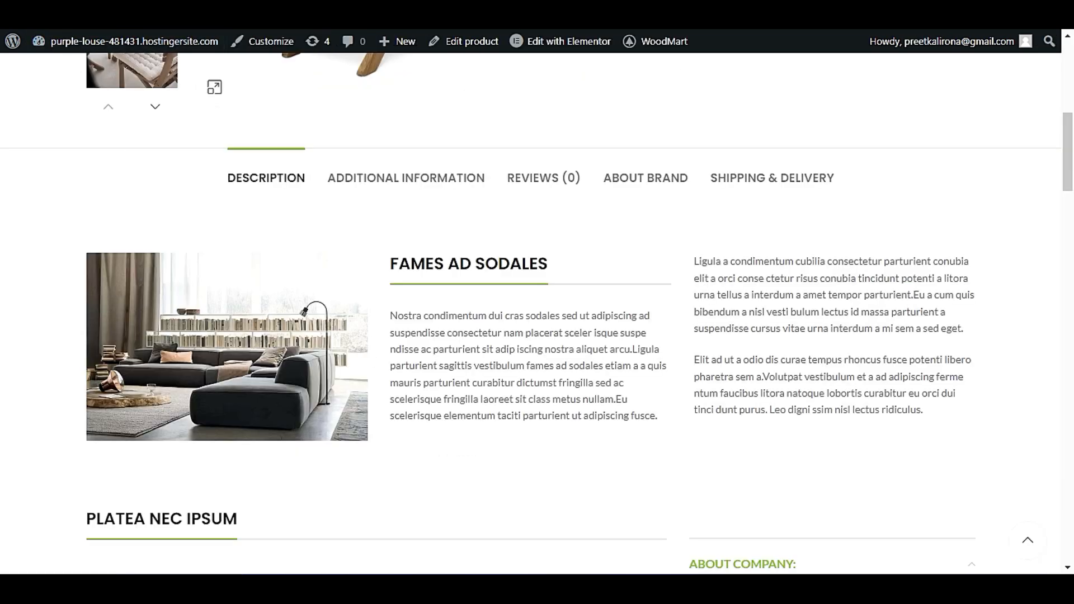
scroll(2, 312, "up", 10)
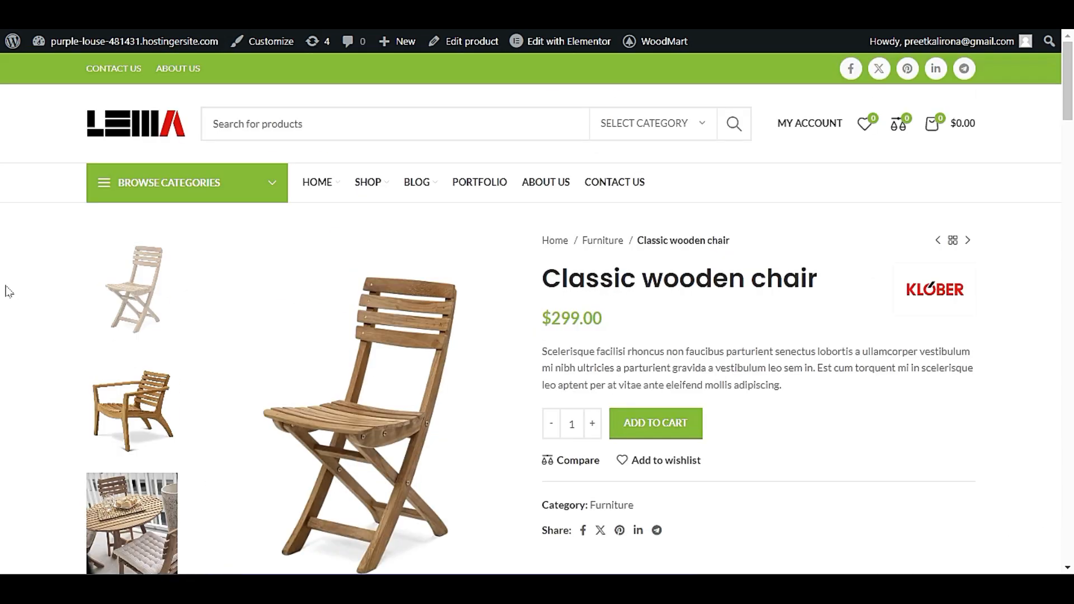
scroll(58, 289, "down", 5)
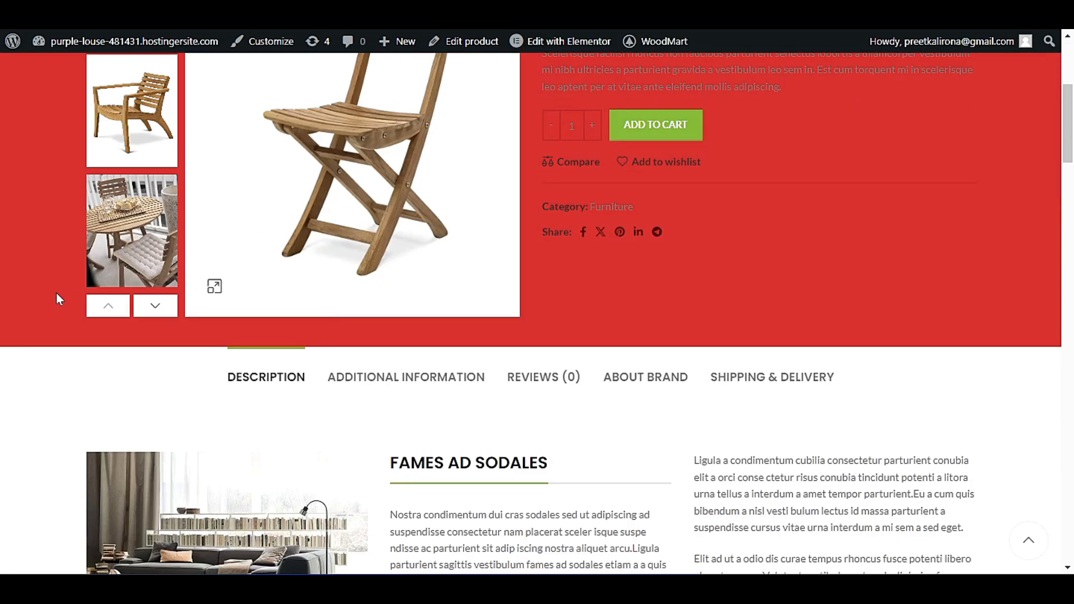
scroll(56, 294, "up", 5)
scroll(55, 300, "down", 1)
scroll(55, 302, "down", 5)
scroll(46, 304, "up", 5)
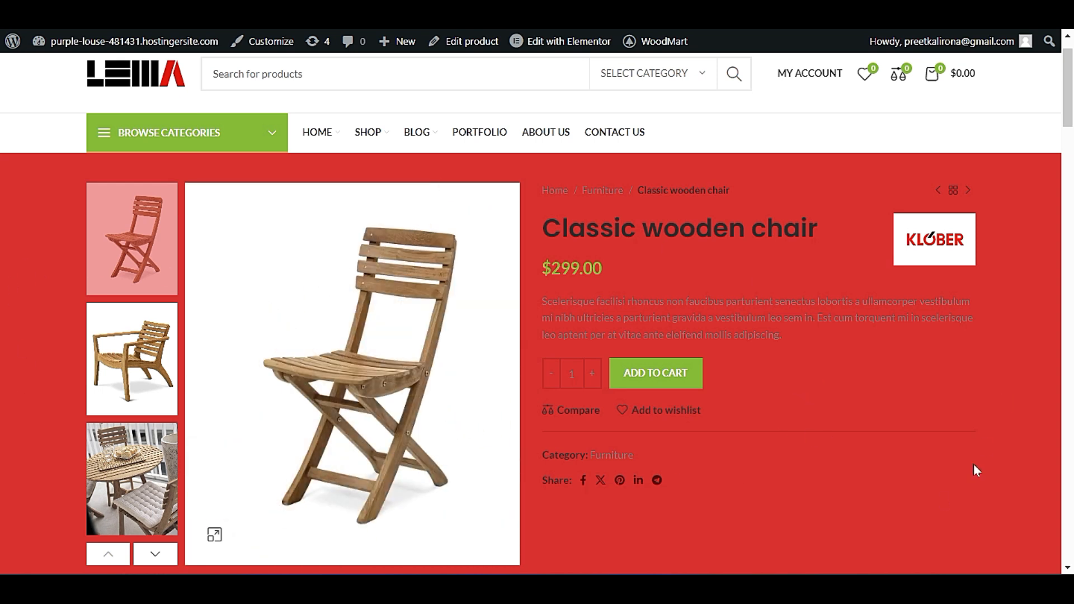
scroll(879, 380, "down", 15)
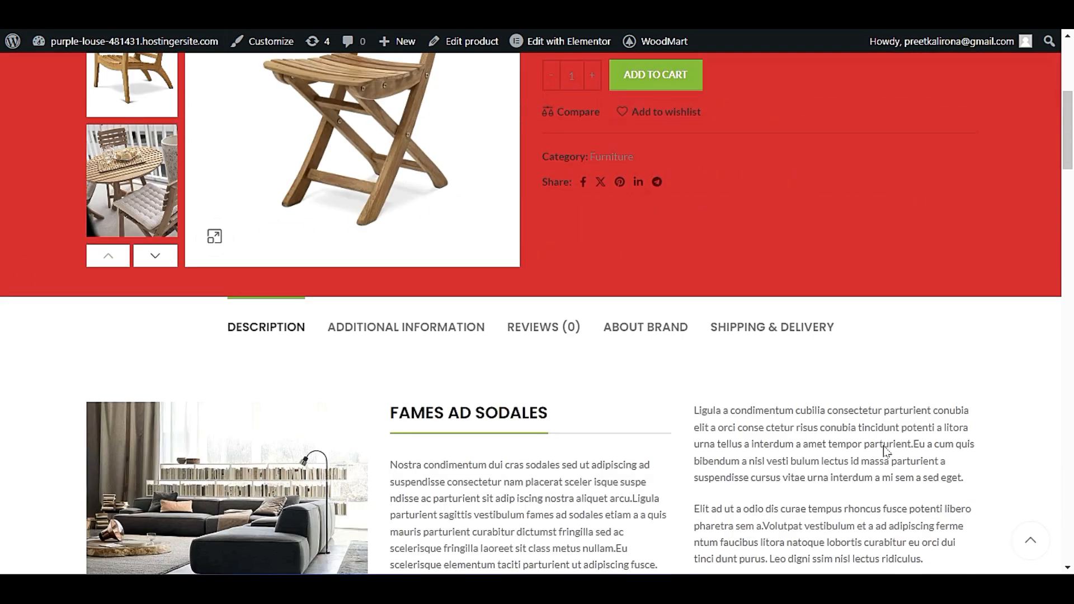
scroll(858, 396, "up", 8)
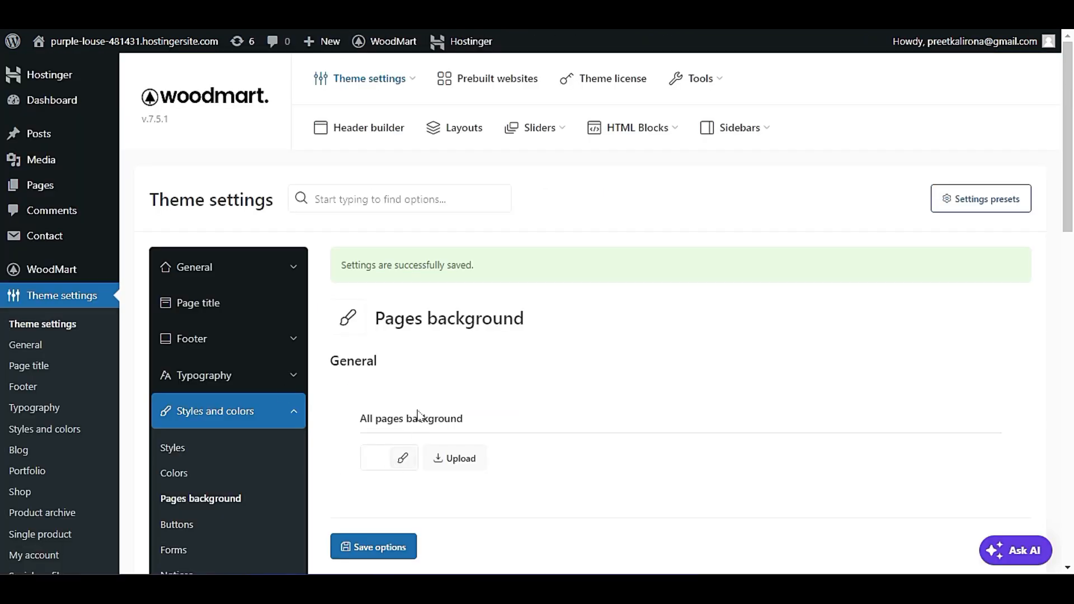
Reset the Single product background color to its default and save the options.
scroll(554, 369, "down", 8)
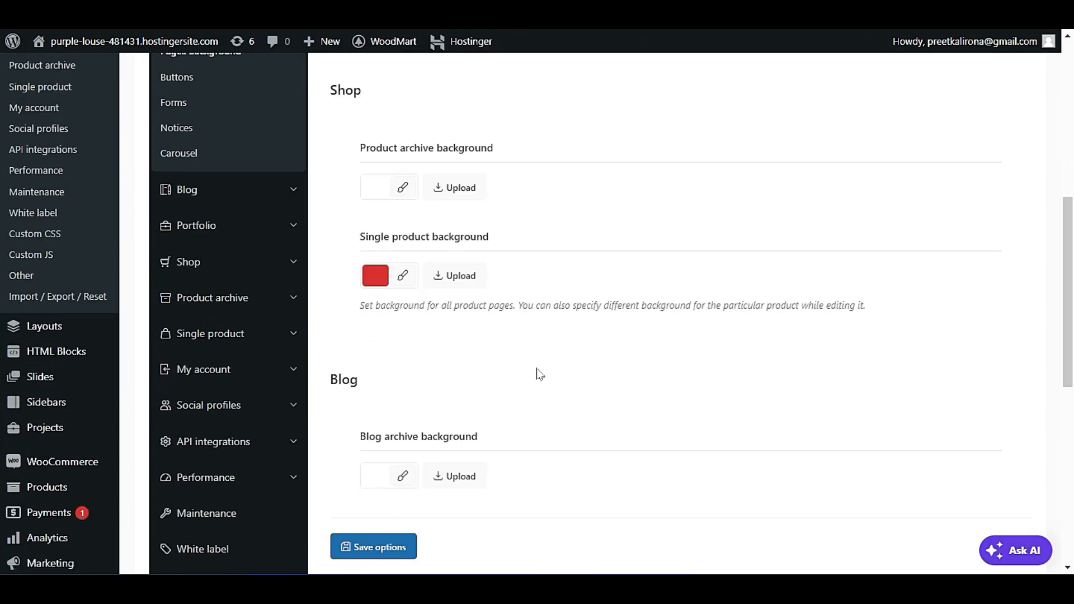
left_click(376, 276)
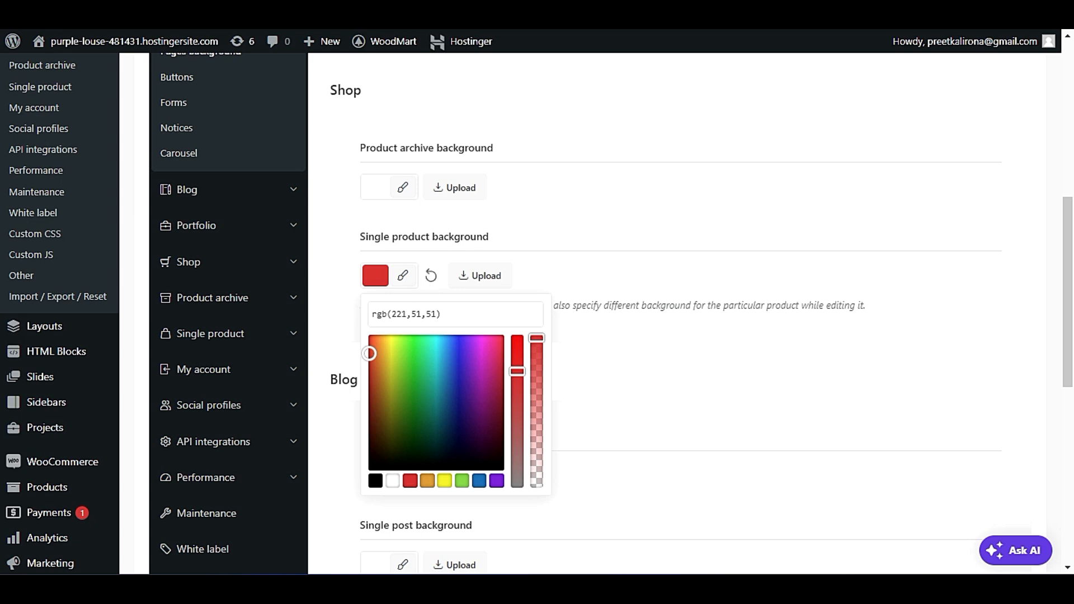
left_click(430, 276)
left_click(578, 269)
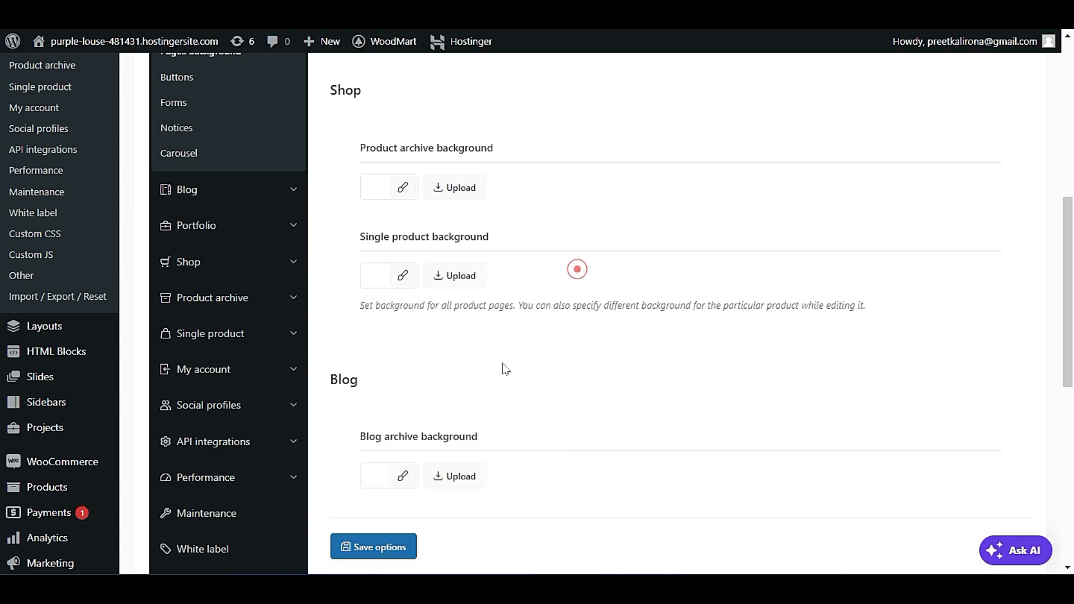
left_click(392, 546)
Review the remaining shop, blog and portfolio background options in the Pages background settings.
scroll(672, 414, "down", 6)
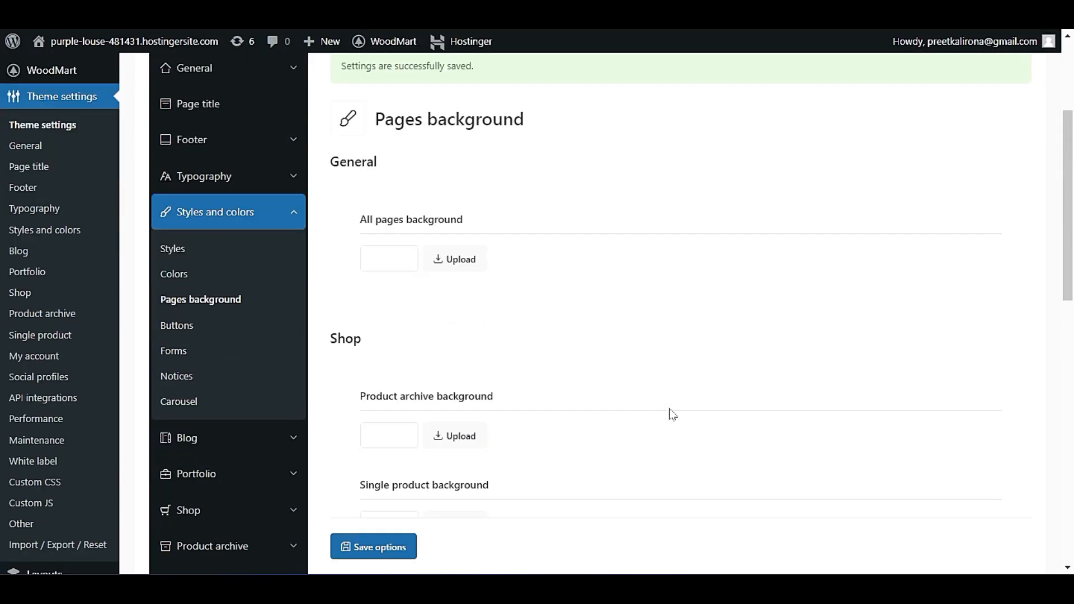
scroll(673, 413, "down", 9)
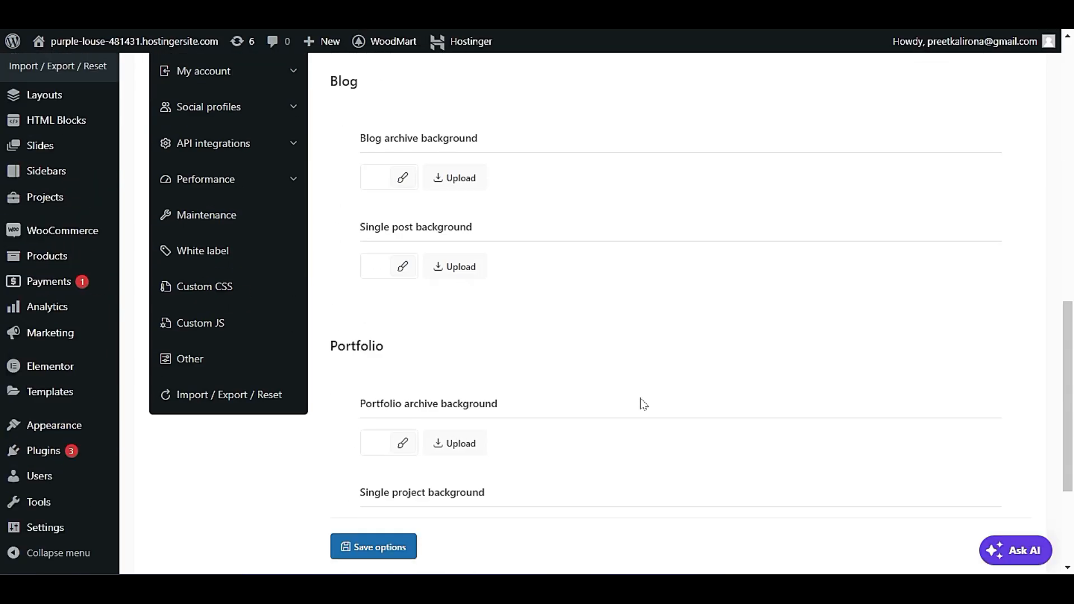
scroll(744, 347, "up", 10)
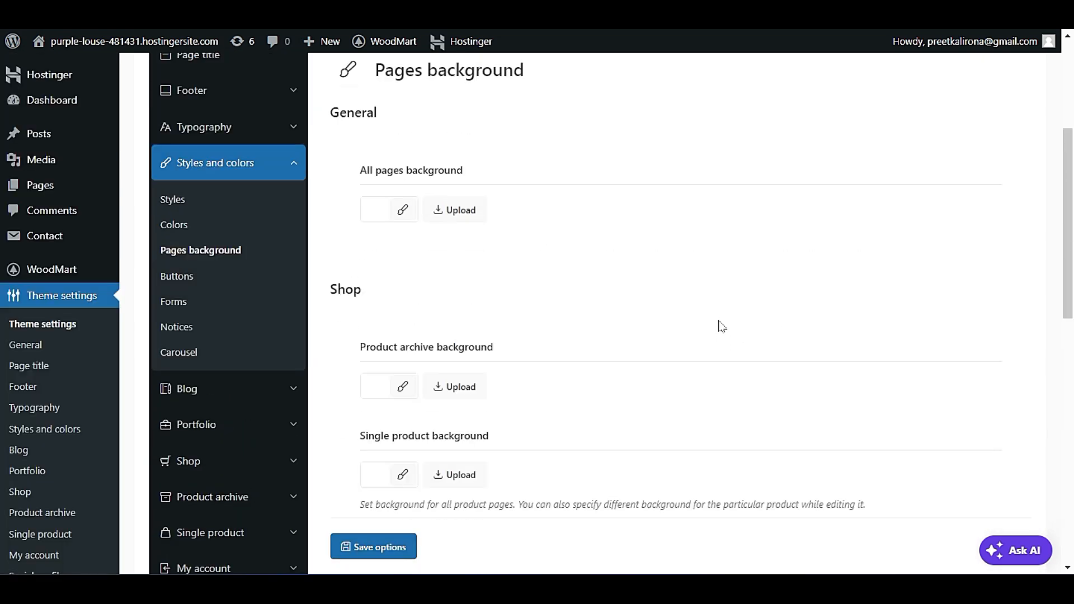
Set the default buttons style to 3D Button in the Buttons settings and save the options.
left_click(175, 276)
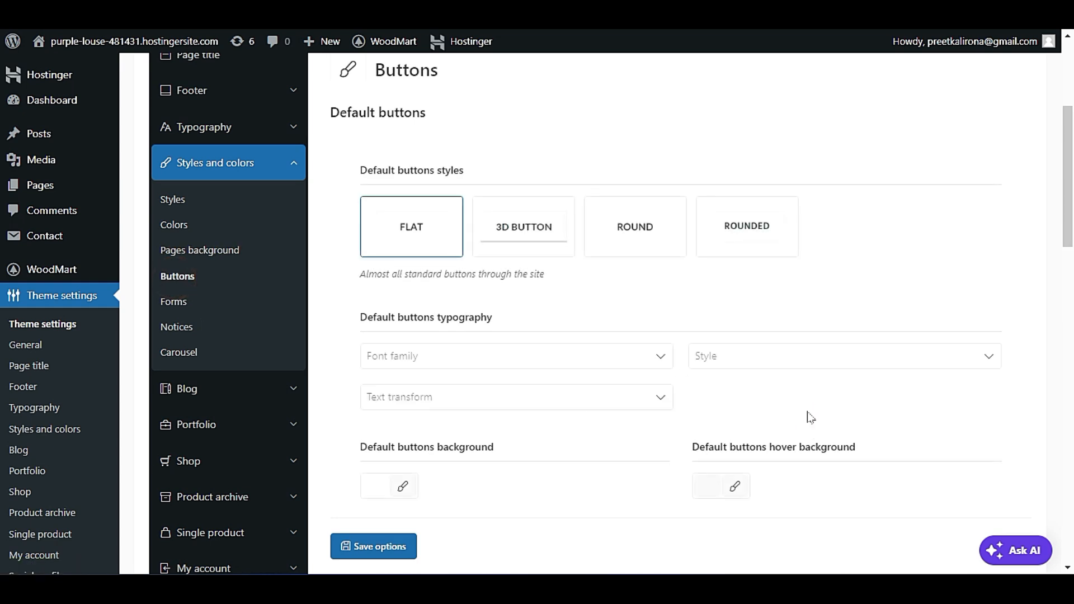
left_click(519, 252)
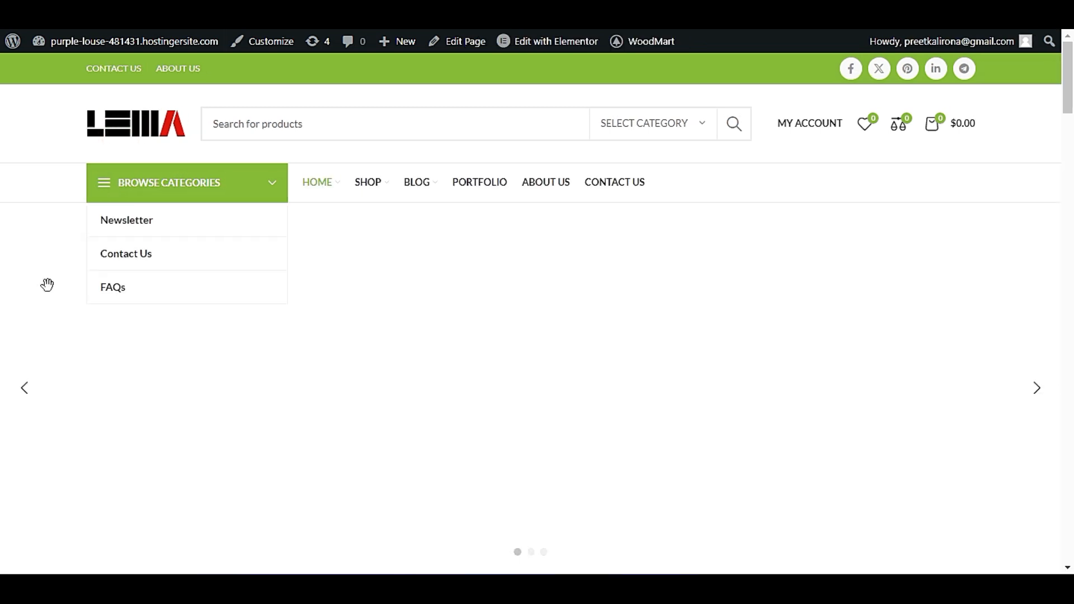
scroll(48, 314, "down", 10)
scroll(49, 325, "down", 15)
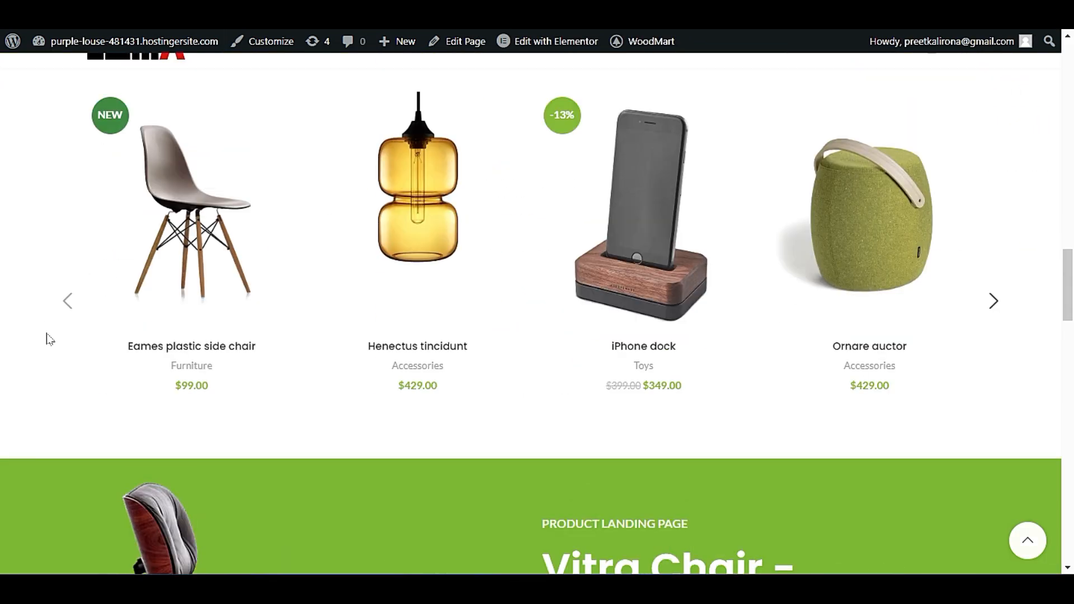
scroll(48, 339, "up", 2)
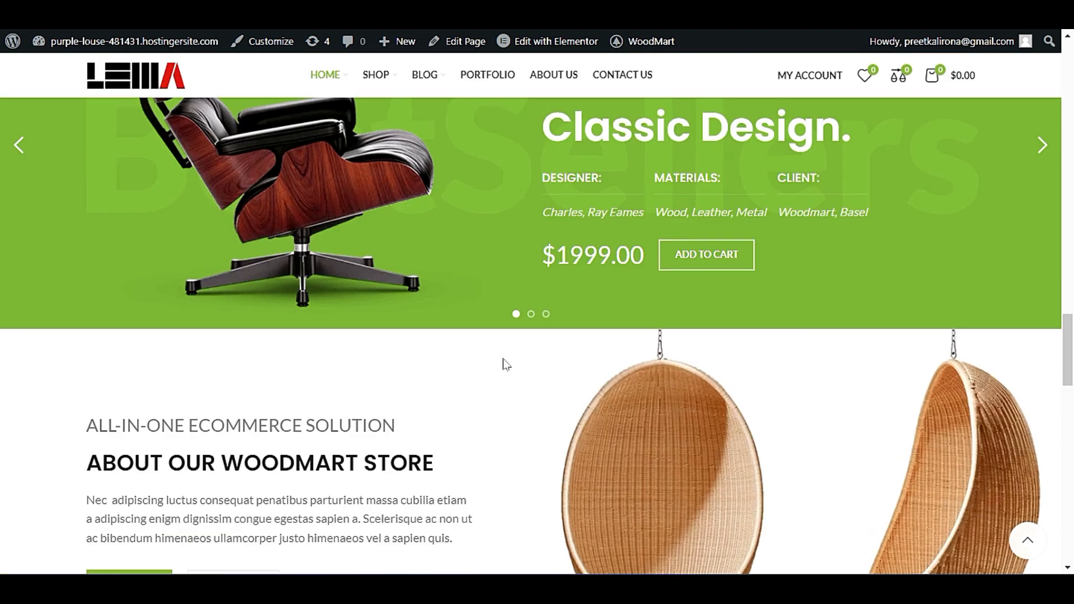
scroll(132, 307, "down", 4)
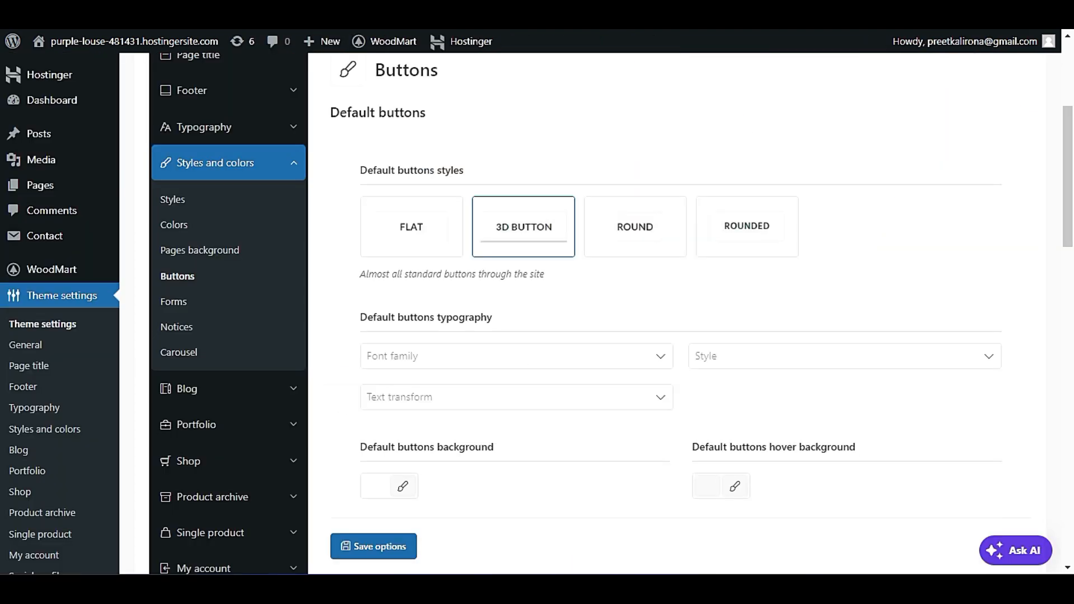
scroll(498, 279, "down", 4)
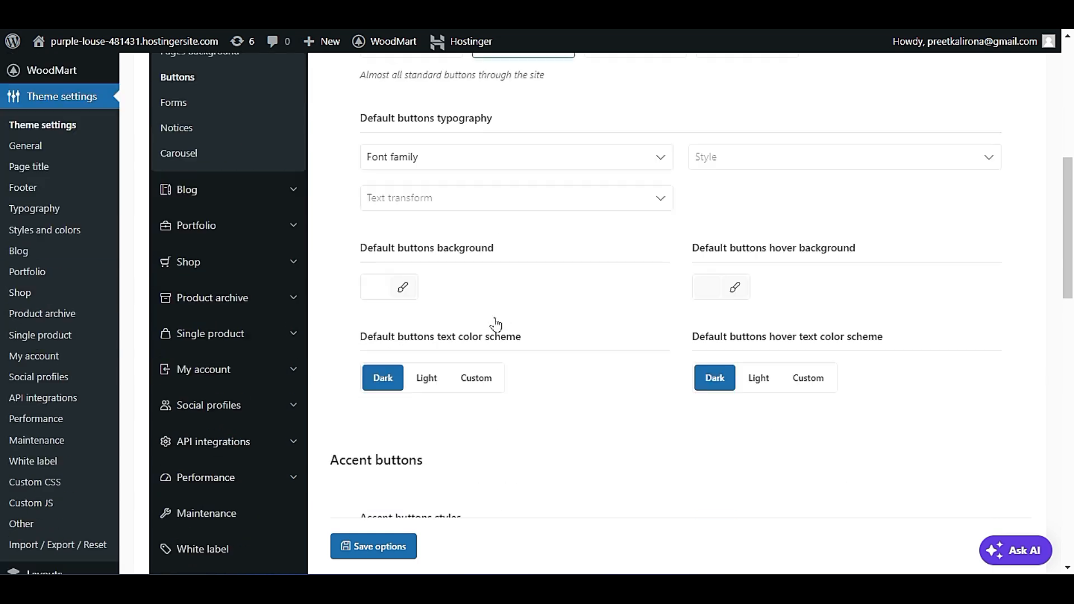
left_click(380, 547)
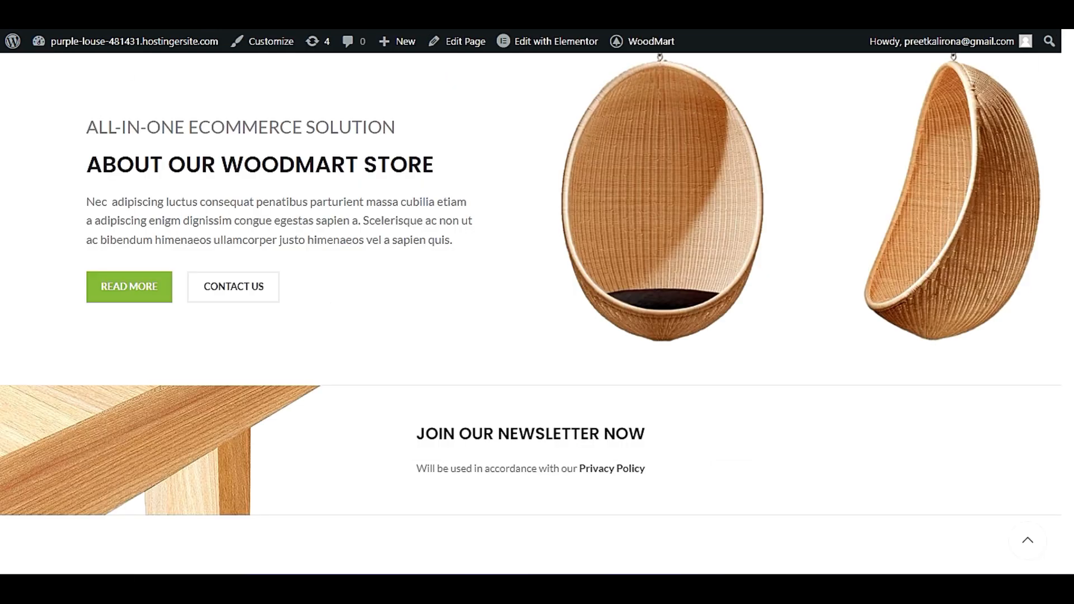
Reload the live homepage and inspect its Read More, Contact Us and Add to Cart buttons.
right_click(62, 104)
left_click(107, 156)
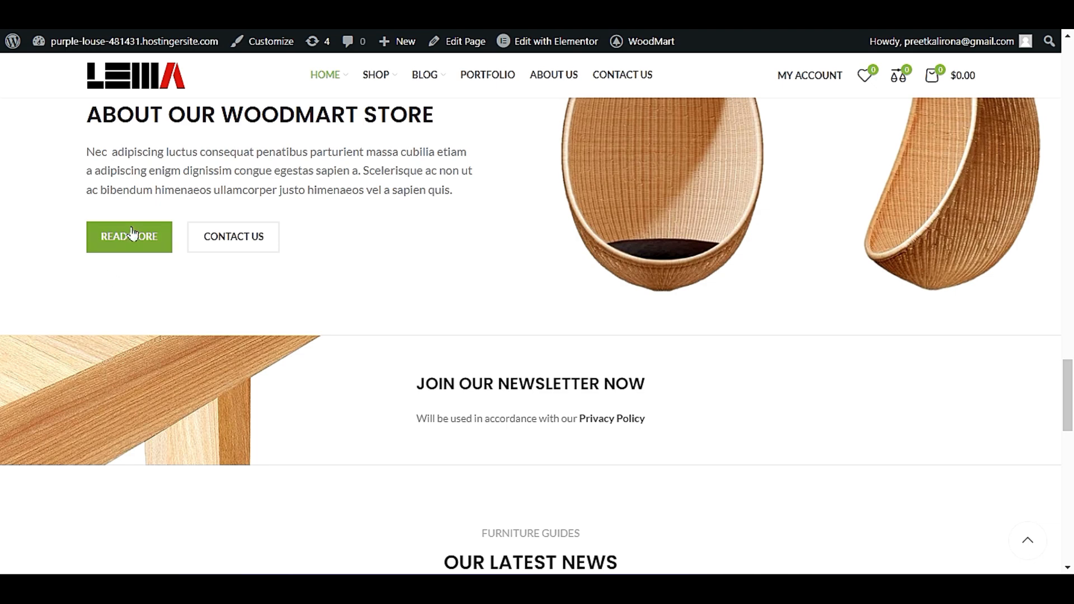
scroll(146, 235, "up", 10)
scroll(173, 269, "up", 5)
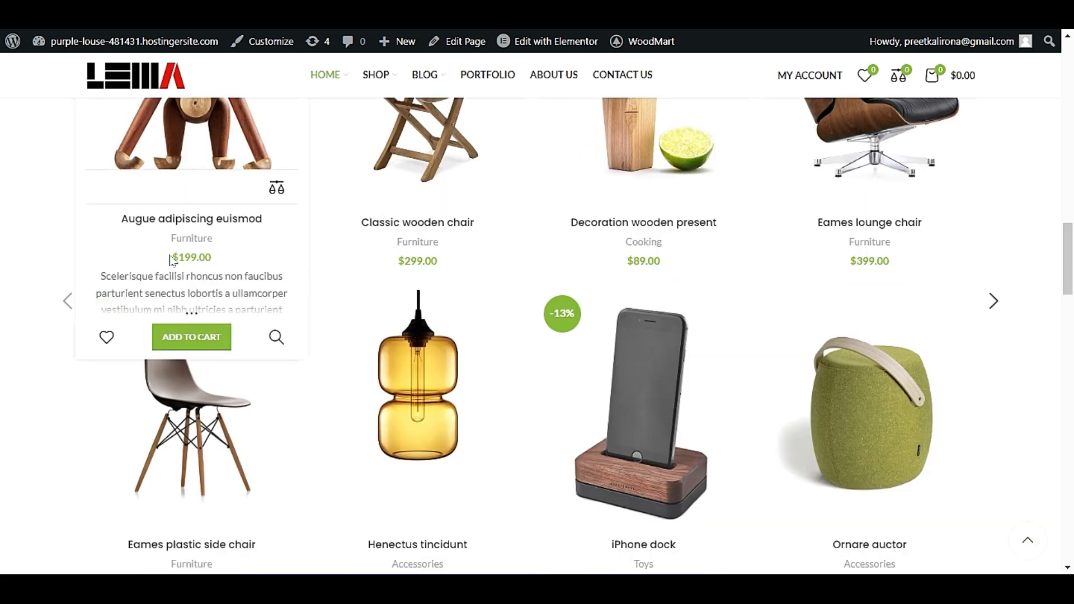
Inspect the product cards and the Augue adipiscing euismod Add to Cart button on the live homepage.
scroll(174, 263, "down", 10)
scroll(175, 256, "up", 8)
scroll(180, 264, "up", 10)
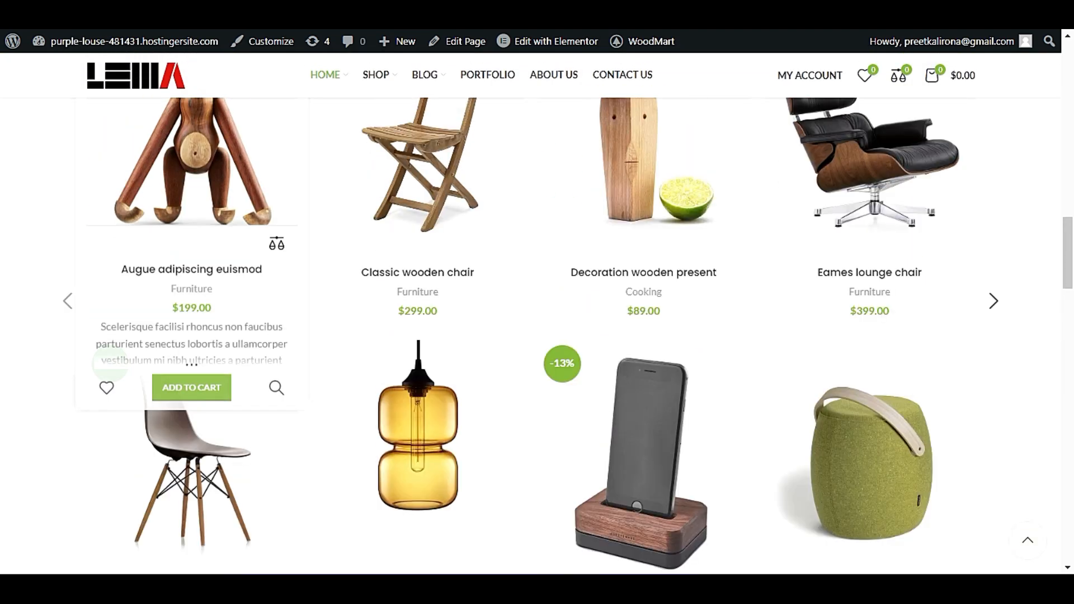
scroll(181, 268, "down", 6)
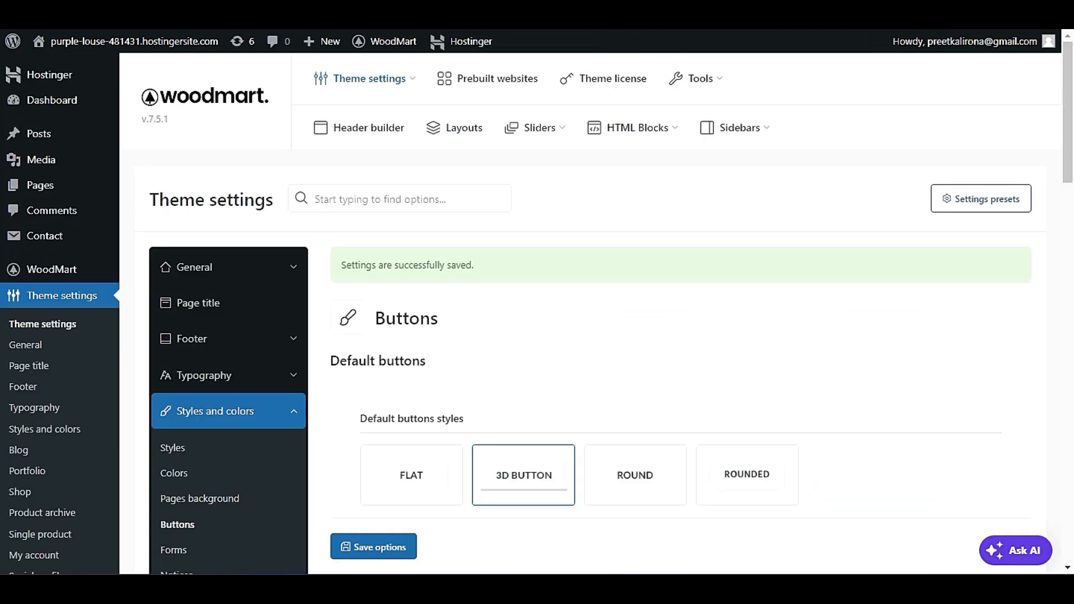
scroll(406, 271, "down", 5)
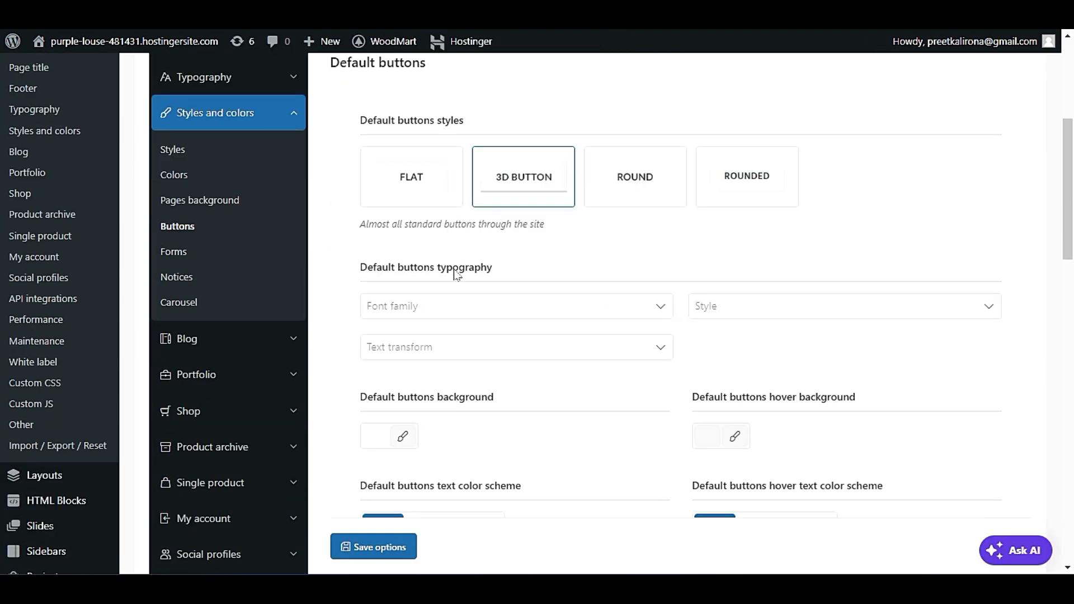
Set the default buttons style to Round and look at the default buttons typography options.
left_click(638, 177)
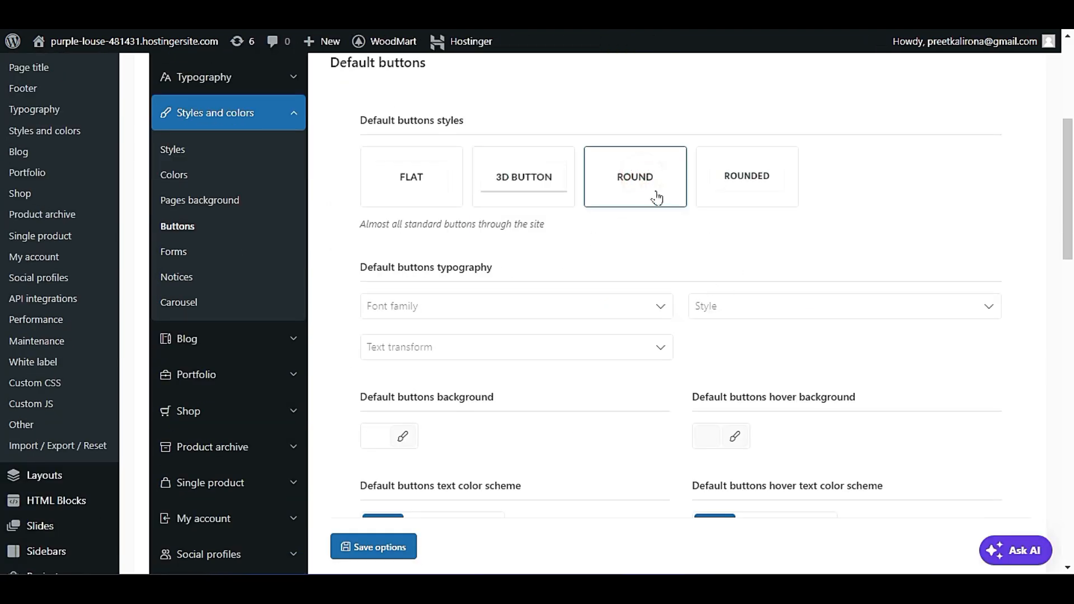
scroll(652, 252, "down", 3)
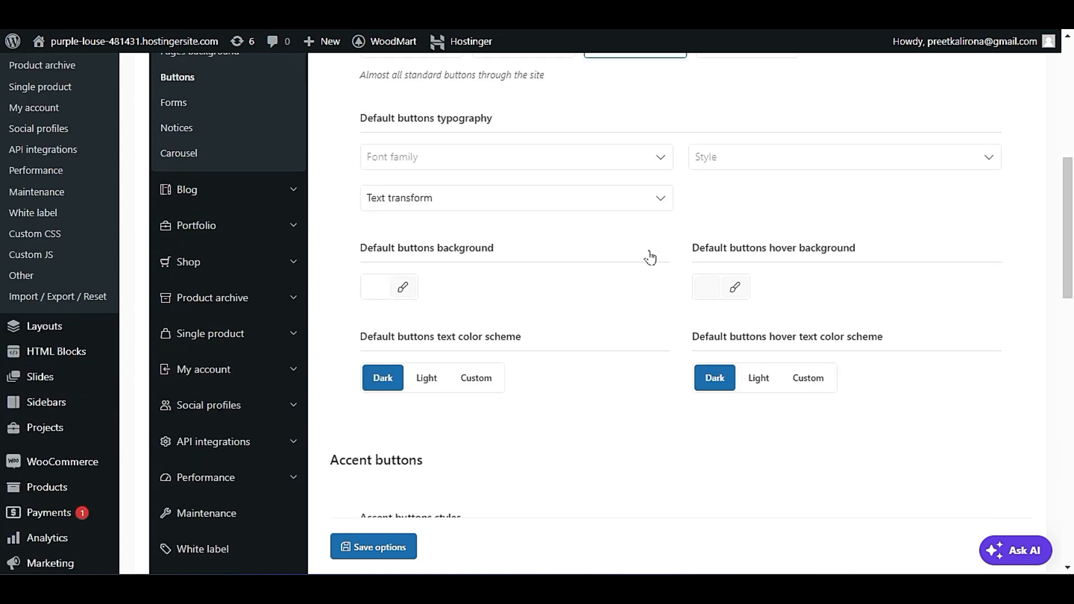
left_click(447, 159)
left_click(448, 159)
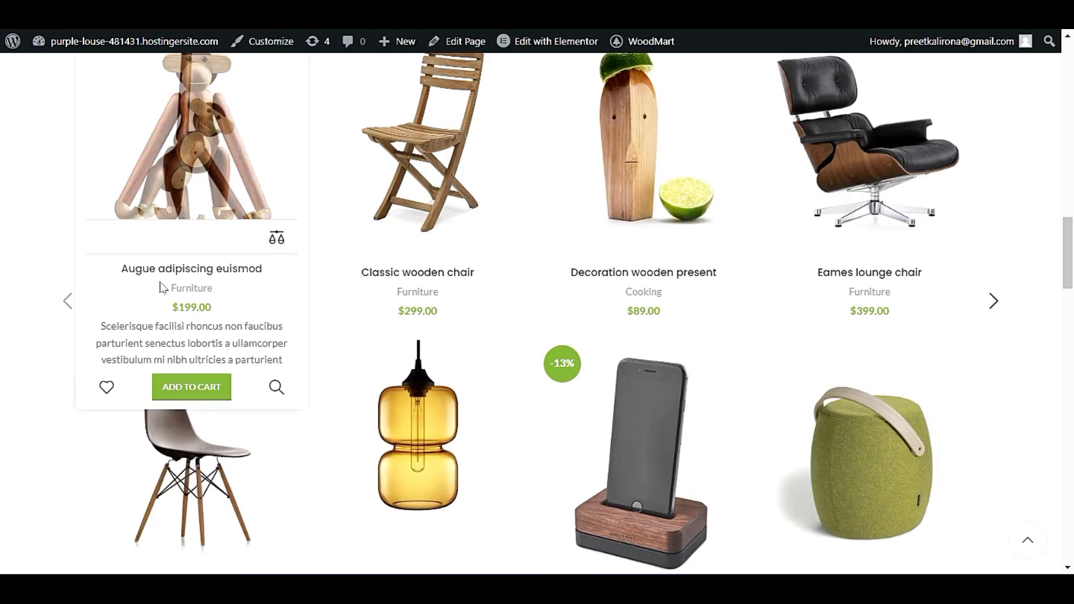
Compare the homepage's Read More and Contact Us buttons with the default and accent button options in the Buttons settings.
scroll(202, 296, "down", 5)
scroll(203, 296, "down", 10)
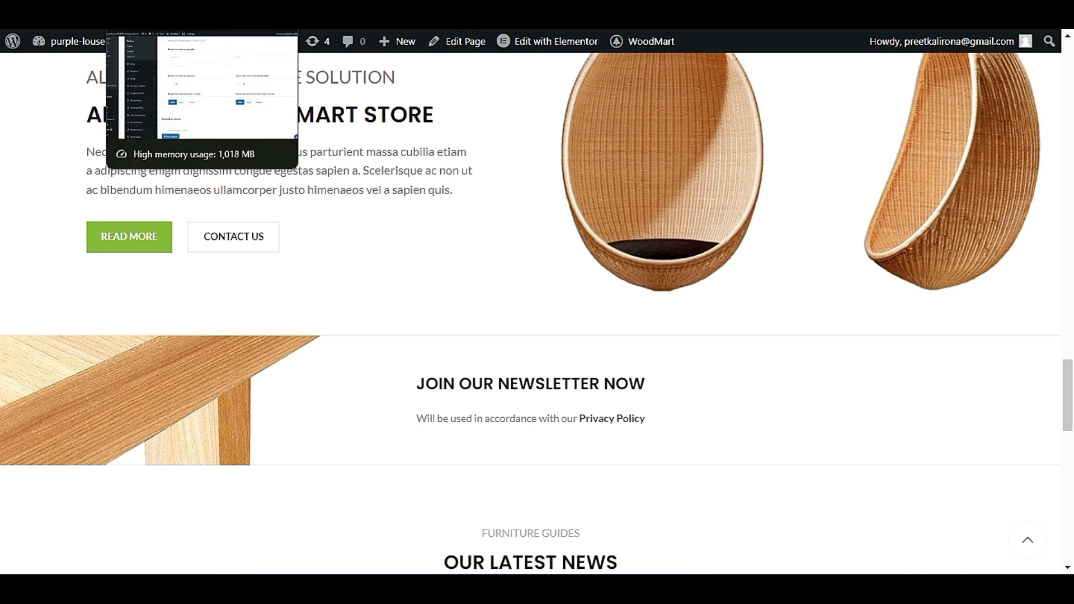
left_click(163, 6)
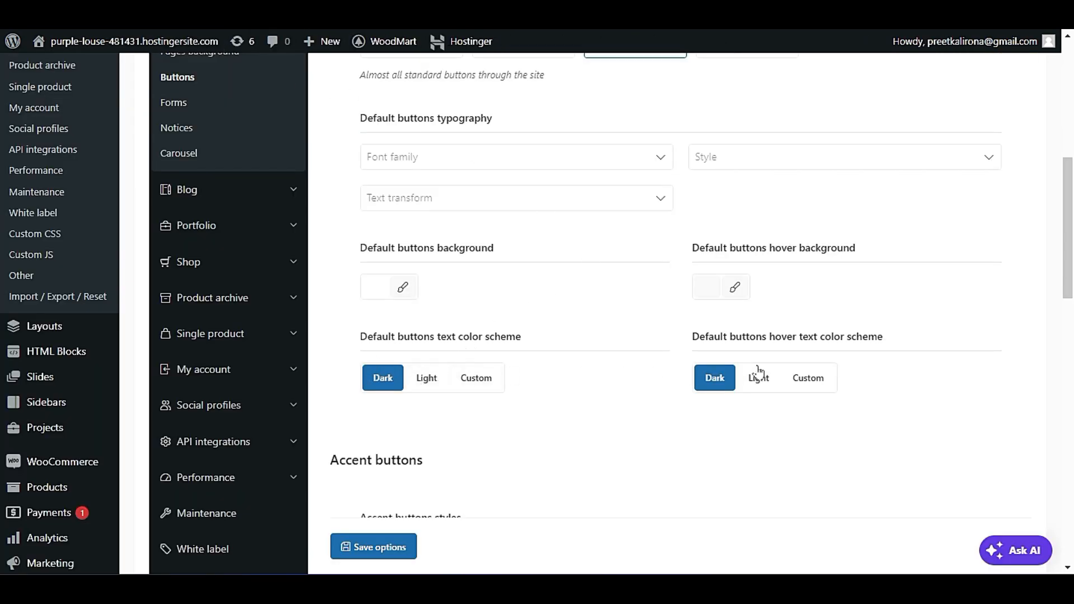
scroll(602, 413, "down", 2)
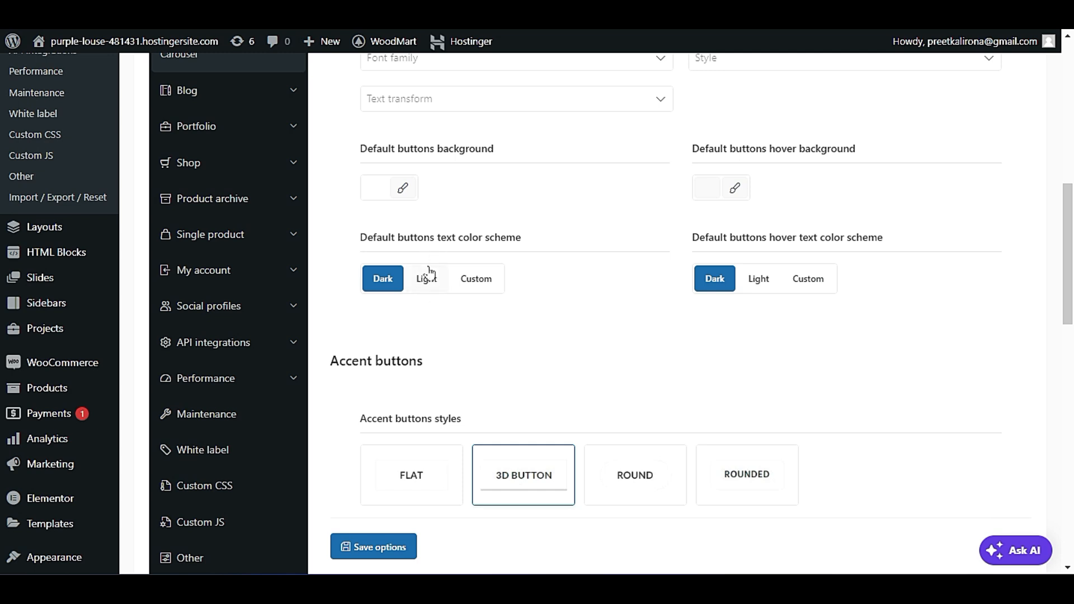
scroll(510, 305, "down", 4)
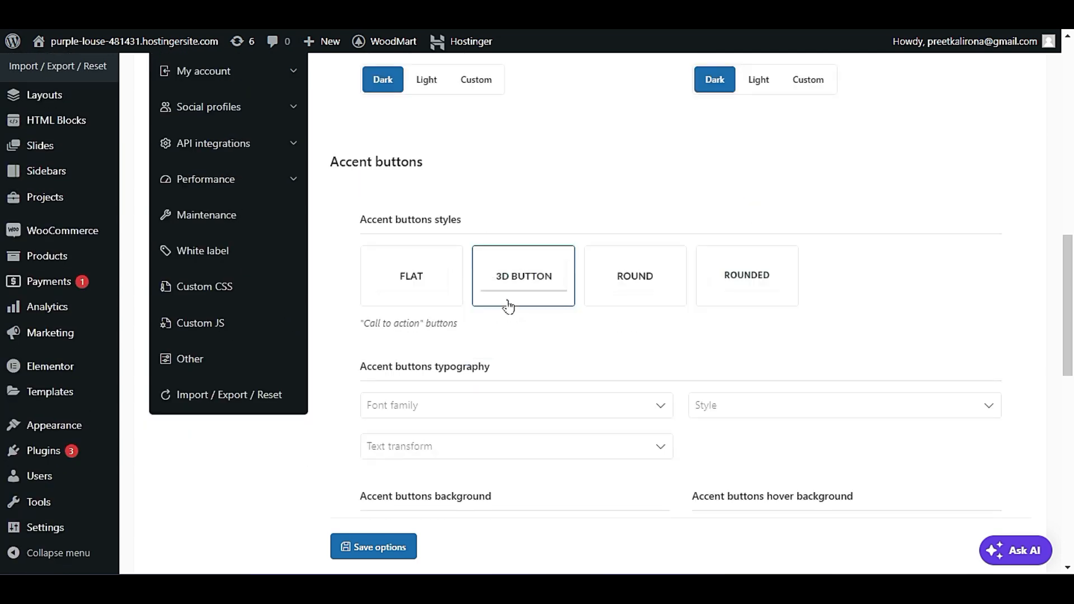
scroll(584, 285, "down", 8)
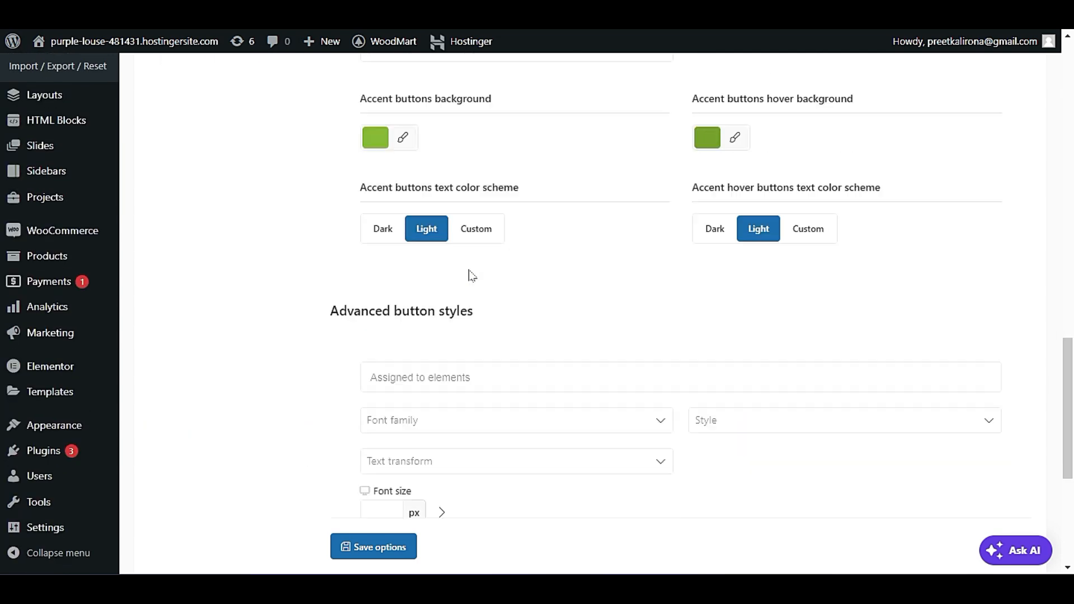
scroll(472, 275, "up", 2)
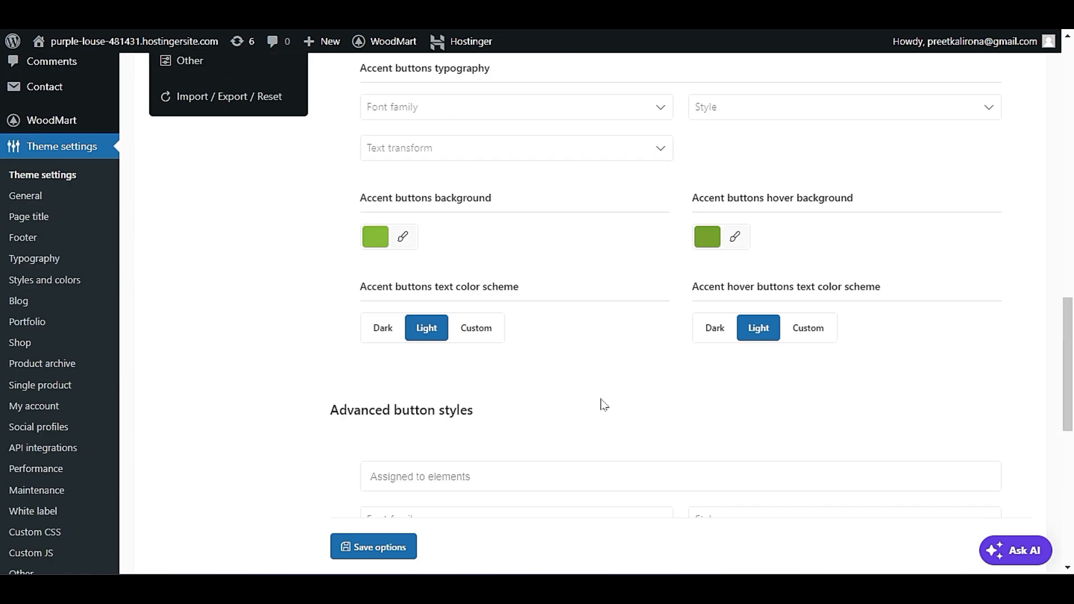
scroll(599, 406, "up", 5)
scroll(314, 402, "down", 5)
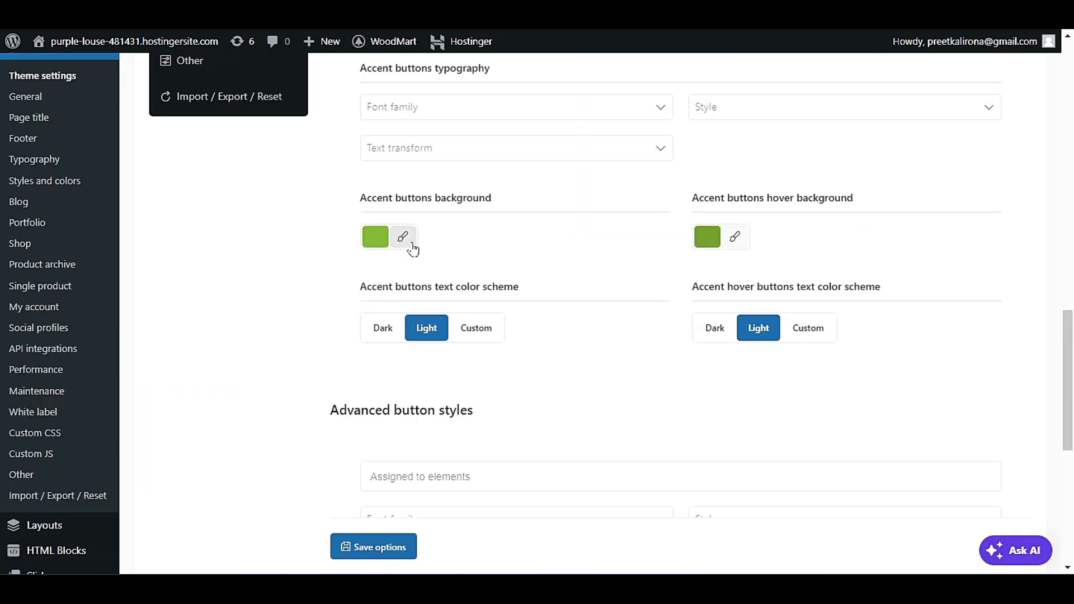
Set the accent buttons background to red, rgb(221,51,51), and save the options.
left_click(403, 236)
left_click(411, 442)
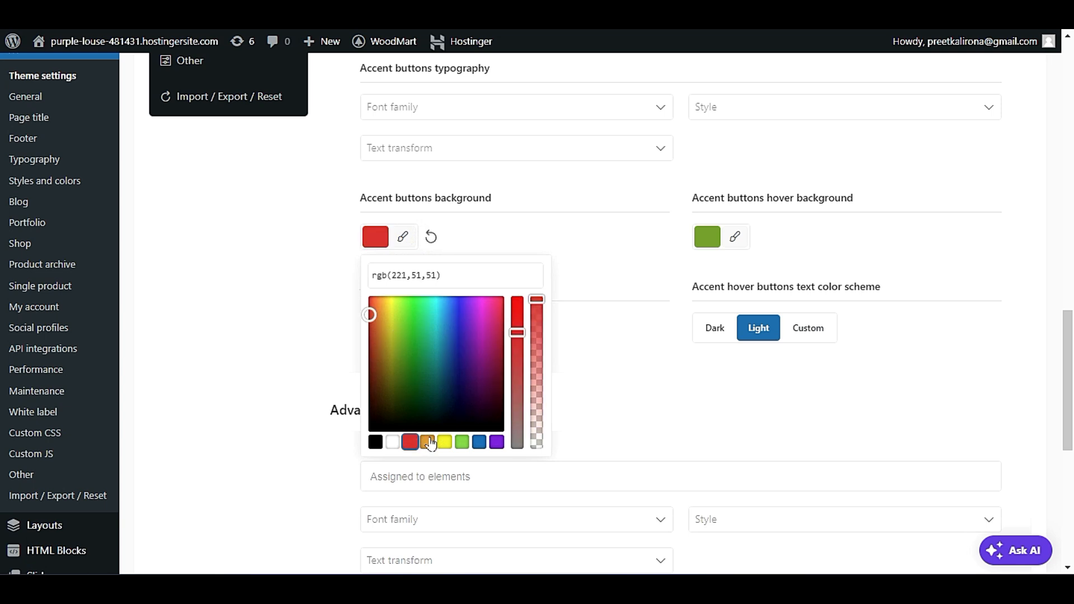
left_click(592, 267)
left_click(750, 224)
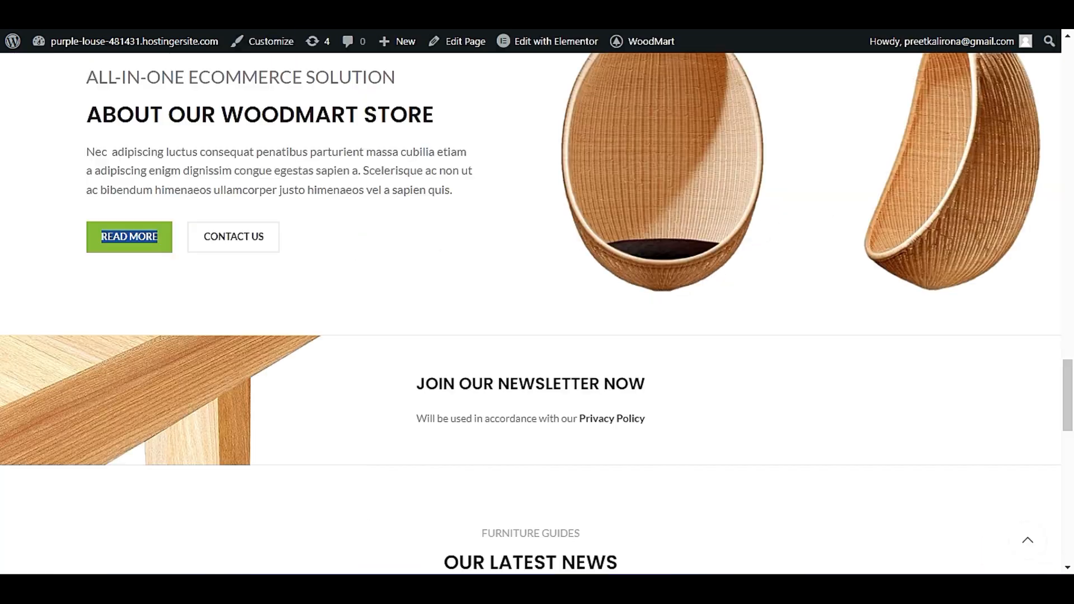
triple_click(117, 238)
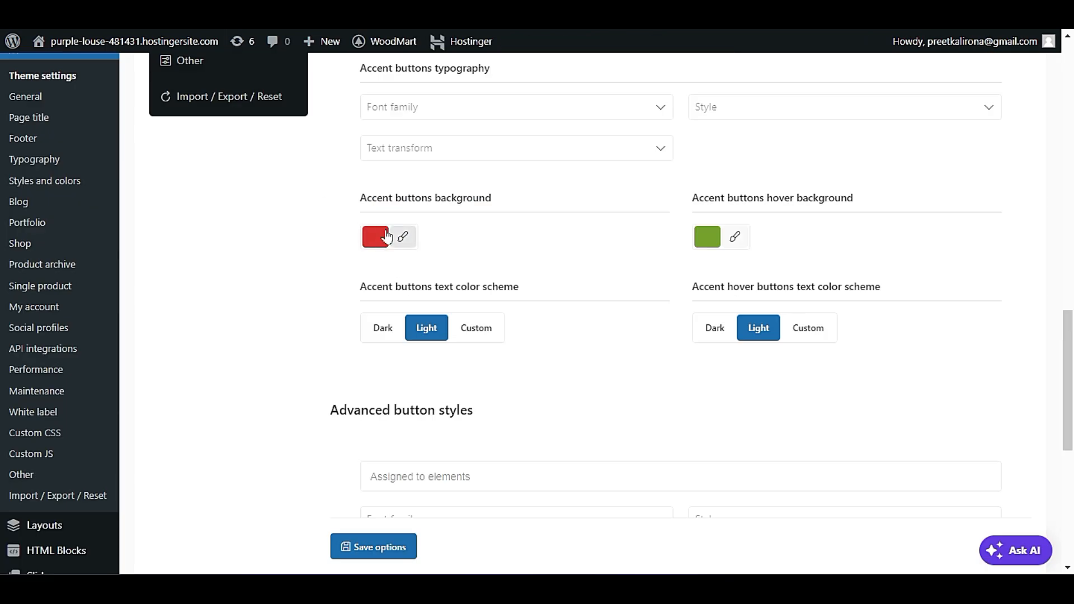
left_click(377, 544)
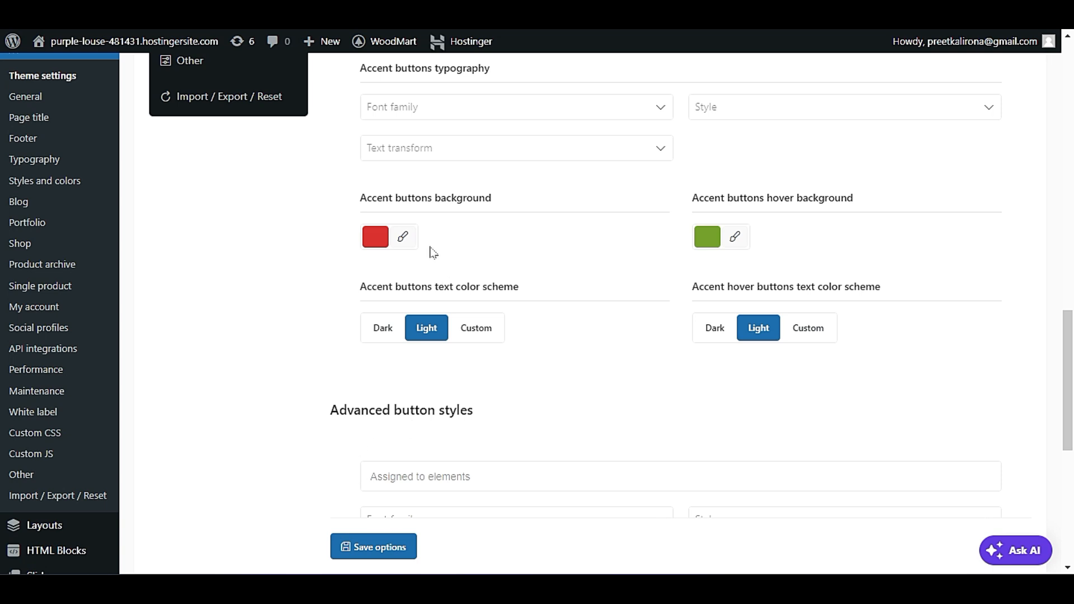
Check the button appearance on the live homepage and browse the Shop page's products.
scroll(454, 346, "down", 15)
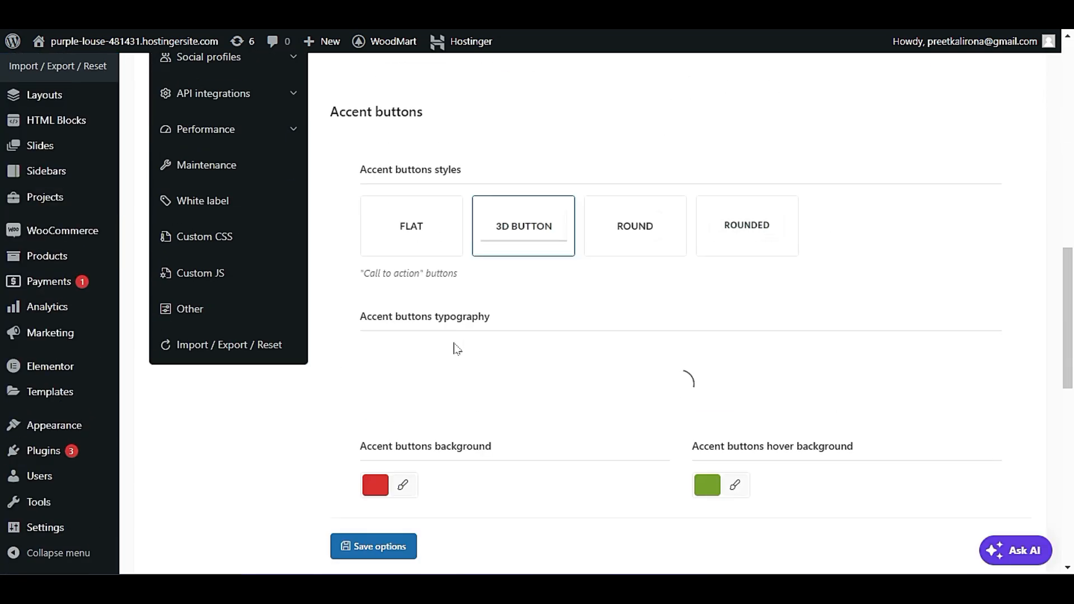
scroll(458, 348, "down", 4)
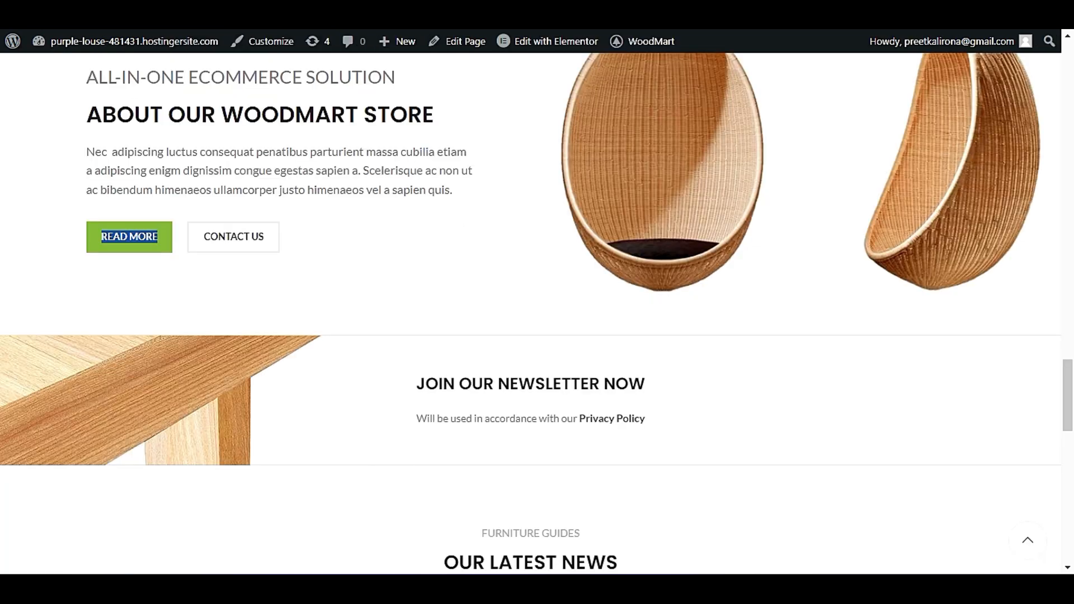
left_click(59, 232)
scroll(84, 400, "up", 10)
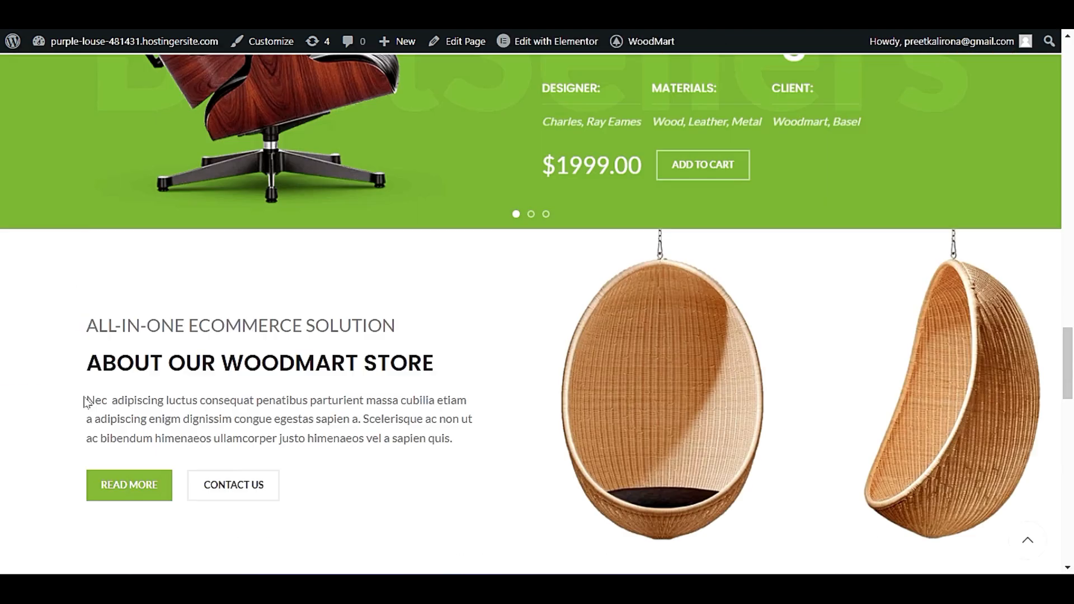
scroll(91, 401, "up", 20)
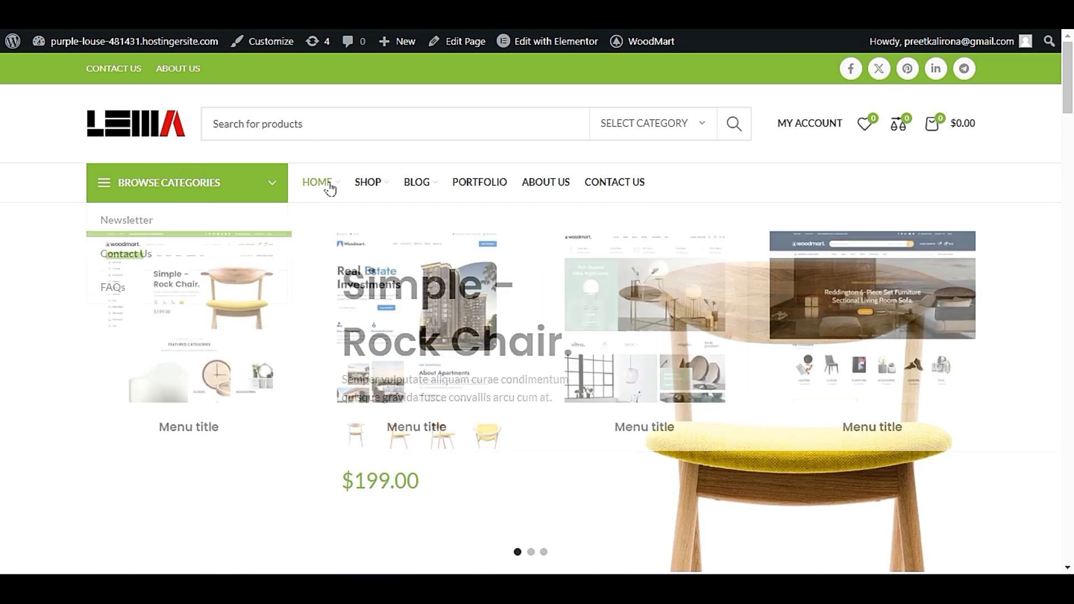
mouse_move(367, 187)
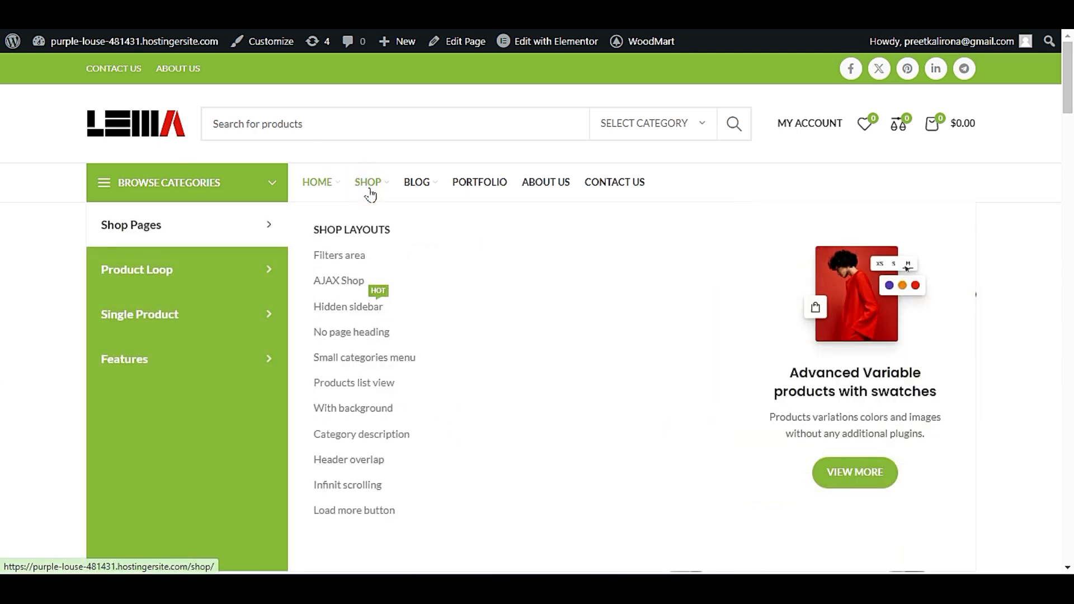
left_click(369, 194)
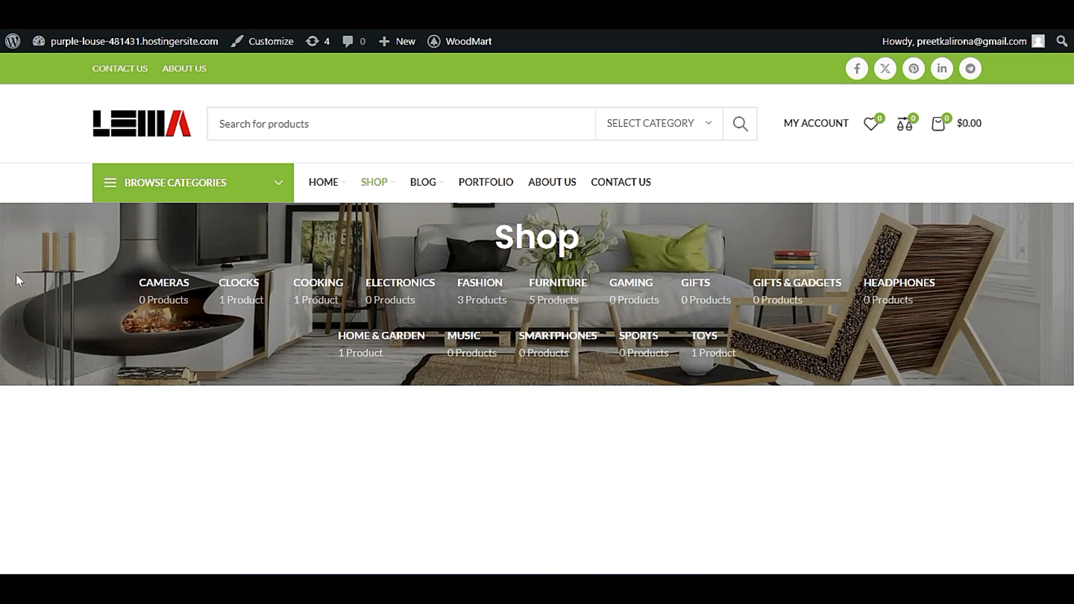
scroll(28, 267, "down", 10)
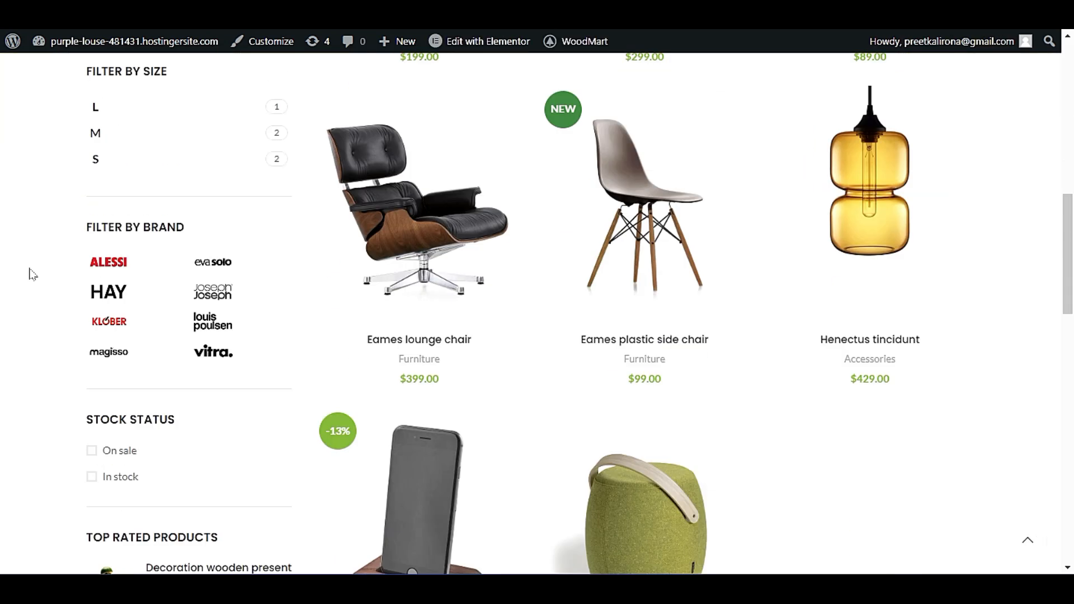
scroll(29, 278, "down", 20)
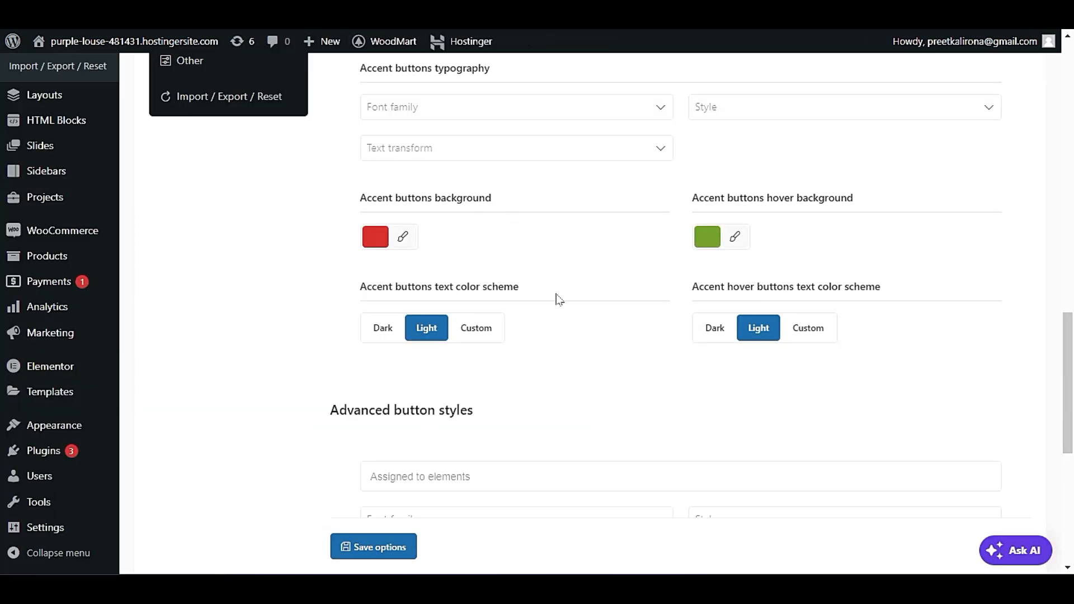
Review the Advanced button styles options, including the assigned elements, font, color and background settings.
scroll(424, 250, "down", 7)
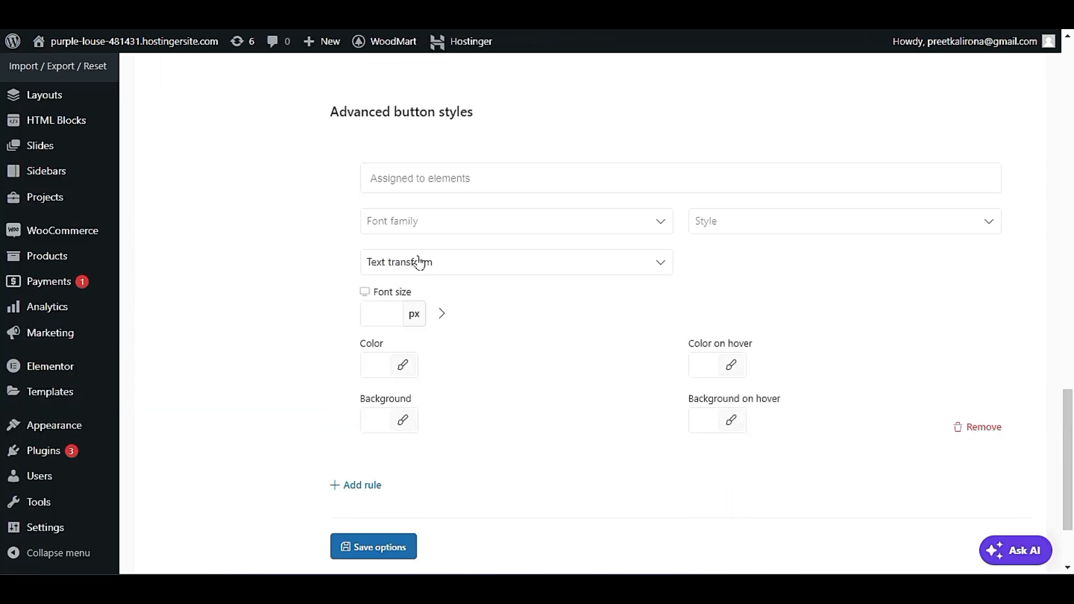
scroll(408, 279, "up", 5)
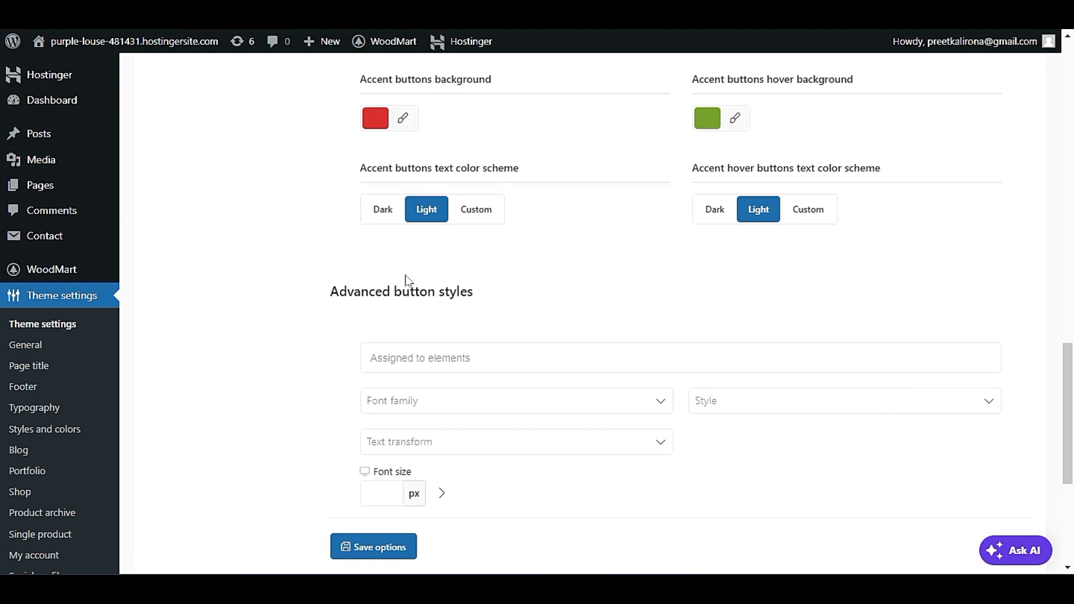
scroll(408, 280, "down", 4)
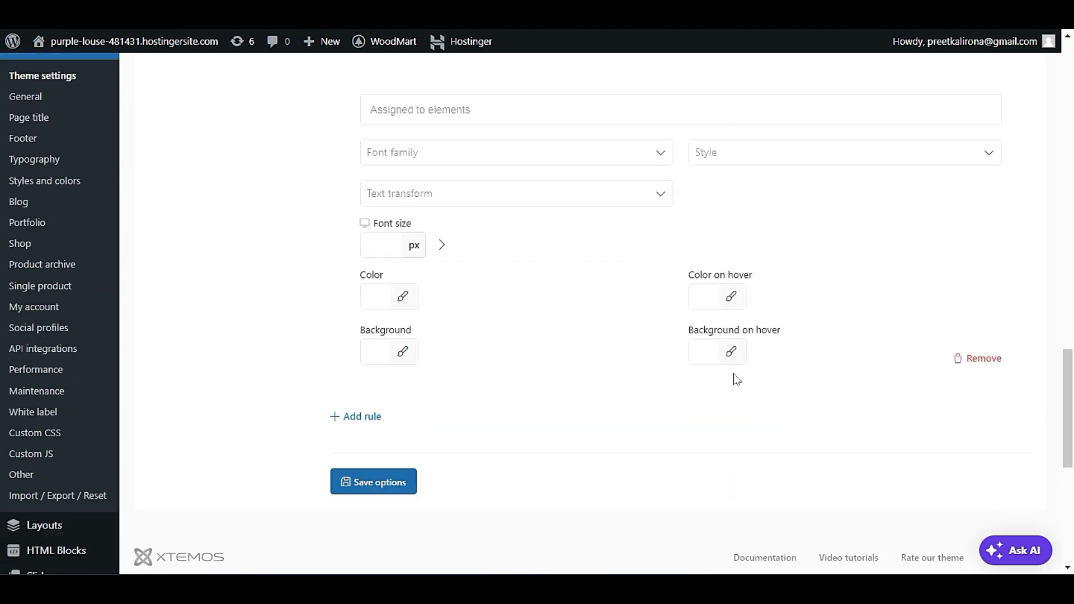
scroll(688, 408, "up", 20)
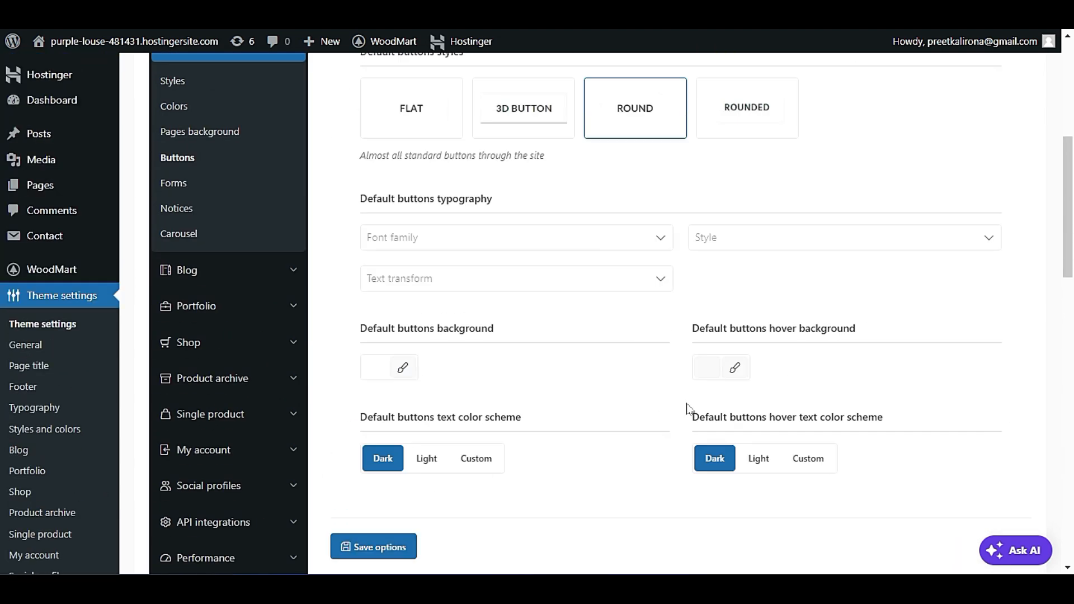
scroll(687, 408, "up", 4)
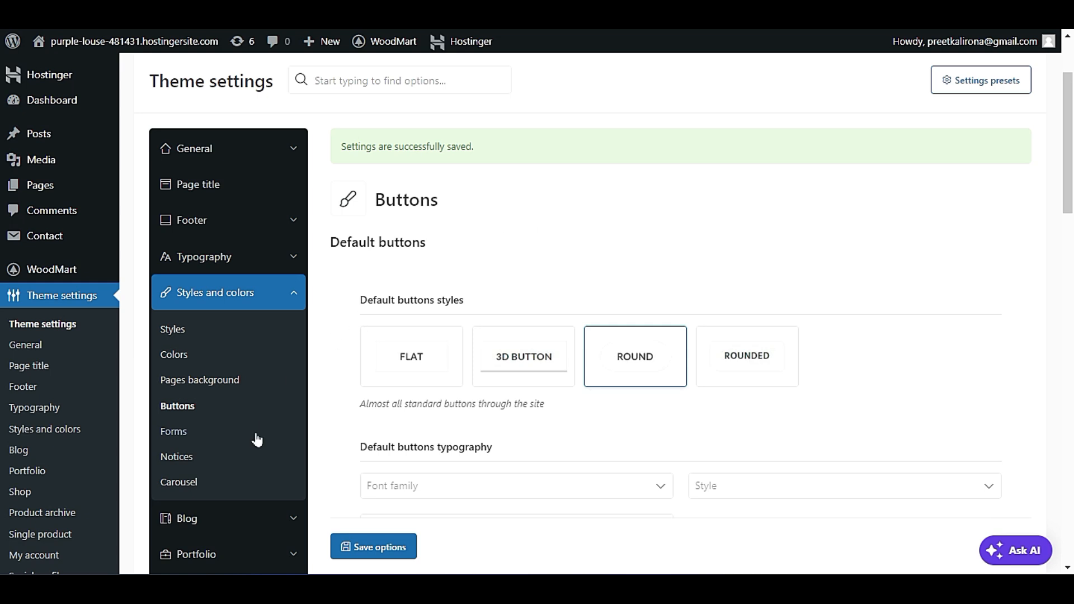
Open the Forms settings and compare the field style, border width and color options with the live Contact Us page's form.
left_click(175, 438)
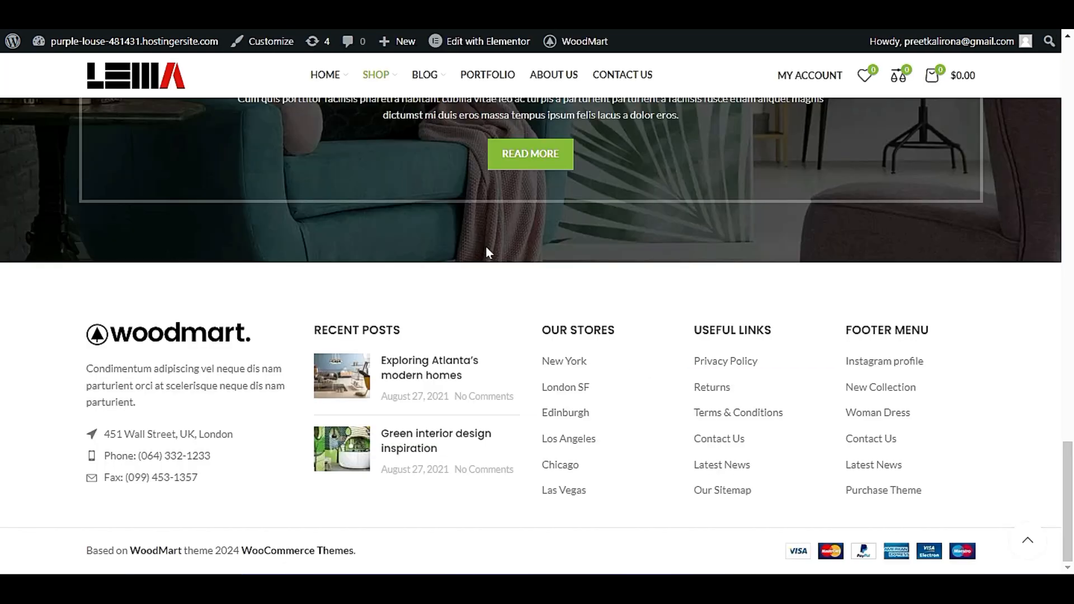
scroll(487, 260, "up", 5)
left_click(627, 74)
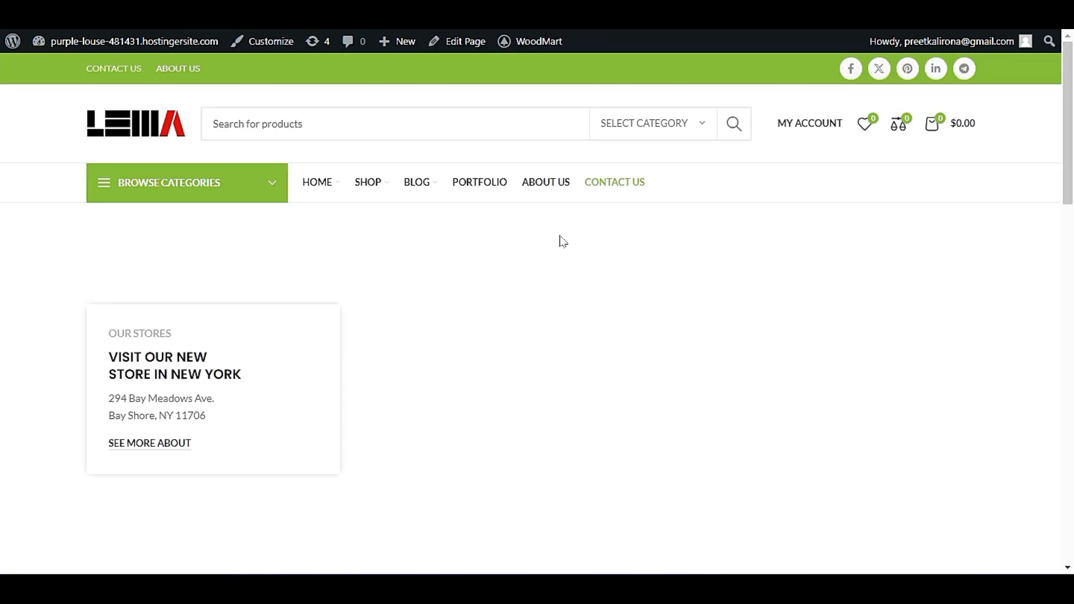
scroll(526, 329, "down", 8)
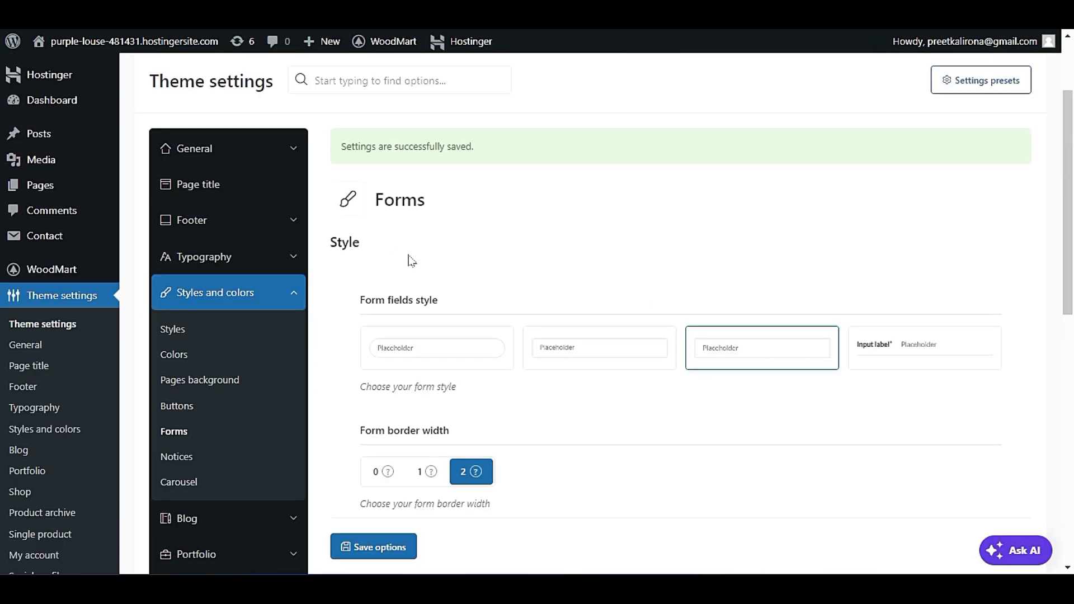
scroll(411, 259, "down", 3)
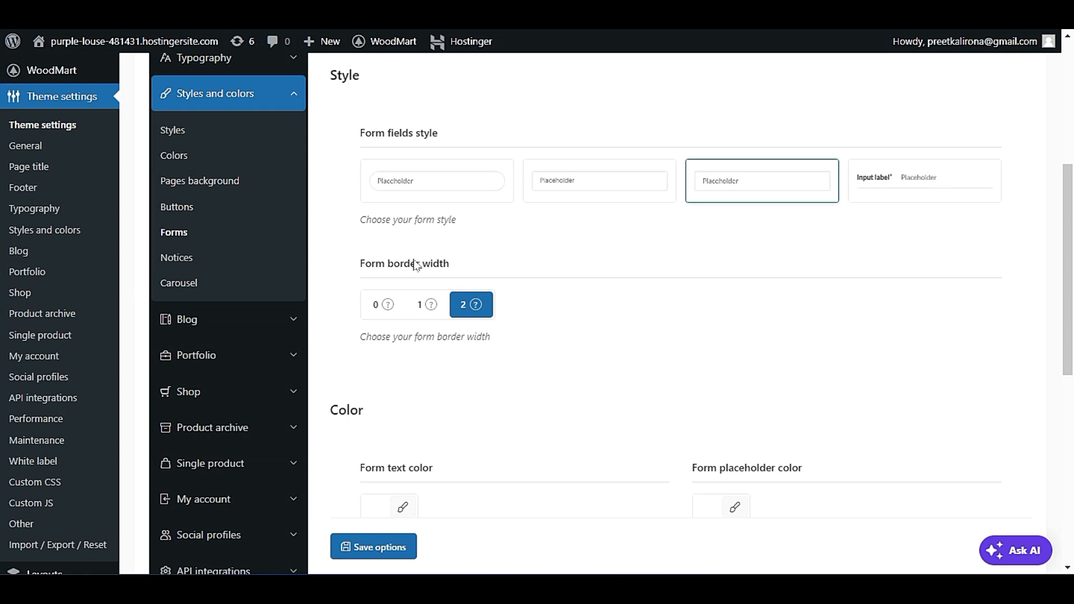
scroll(569, 326, "down", 2)
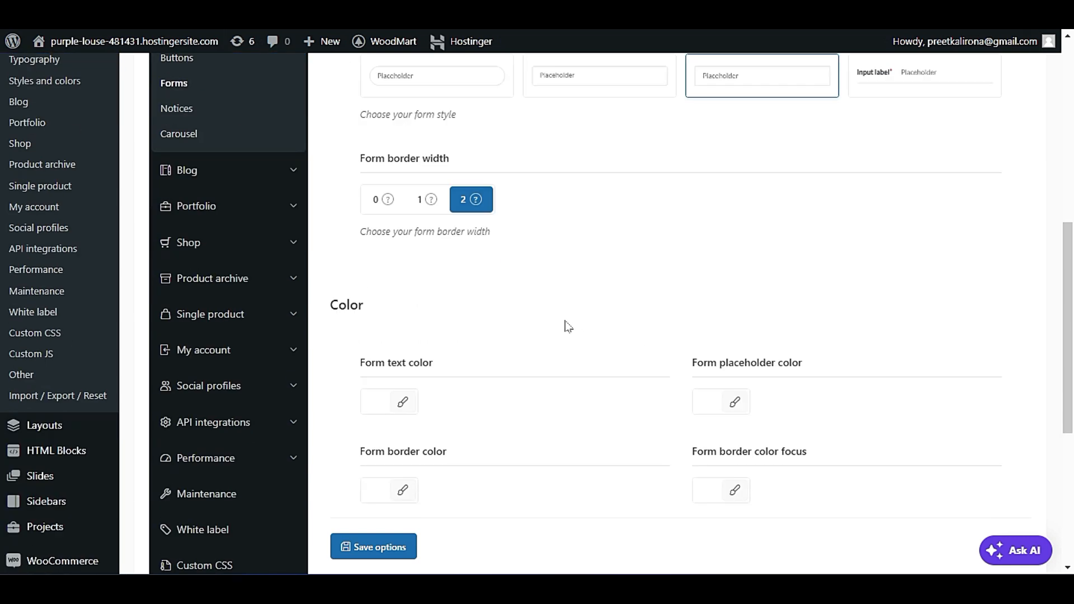
Open the Notices settings and return the live site from the Contact Us page to the homepage.
scroll(568, 326, "down", 5)
scroll(566, 325, "up", 7)
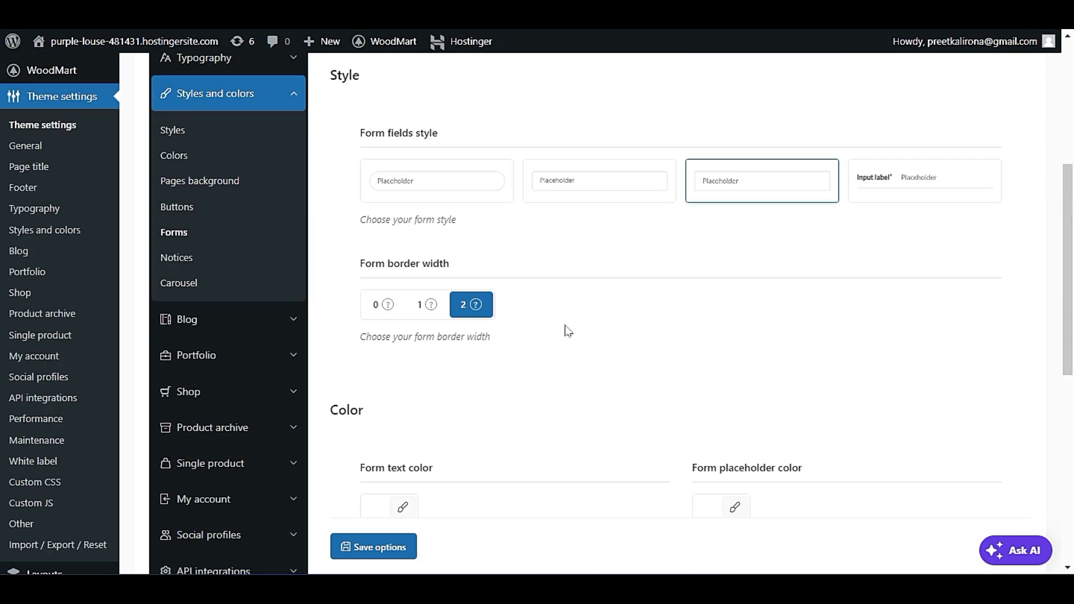
scroll(568, 331, "up", 1)
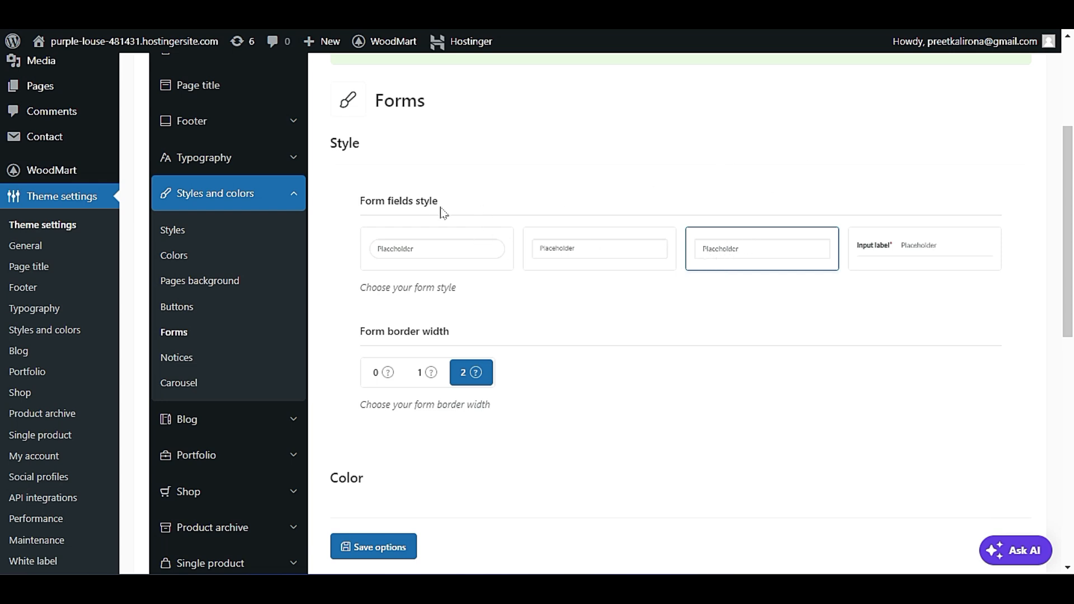
left_click(175, 359)
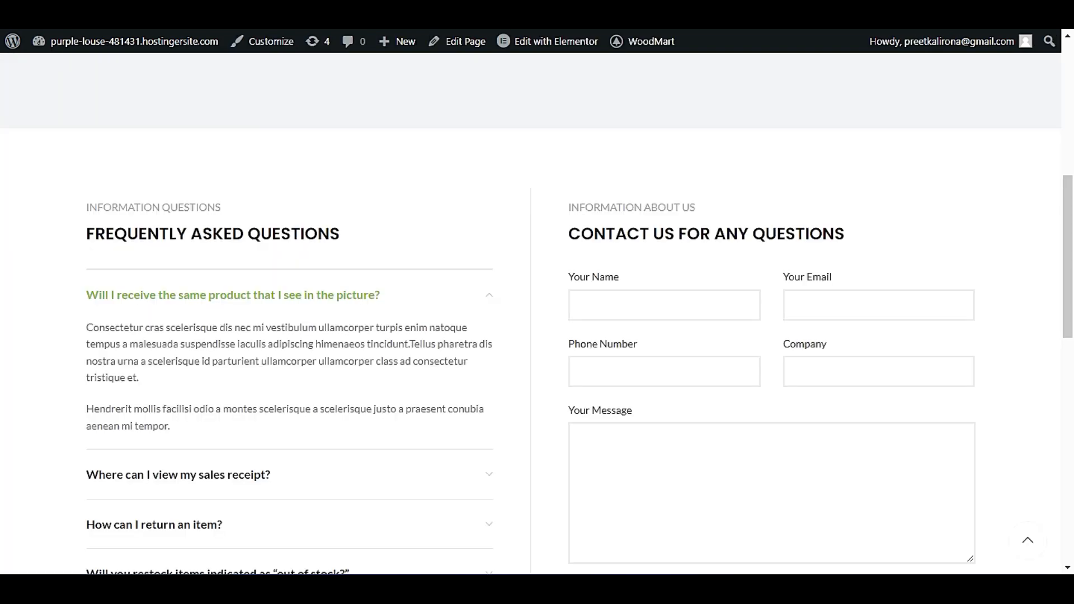
scroll(653, 407, "up", 8)
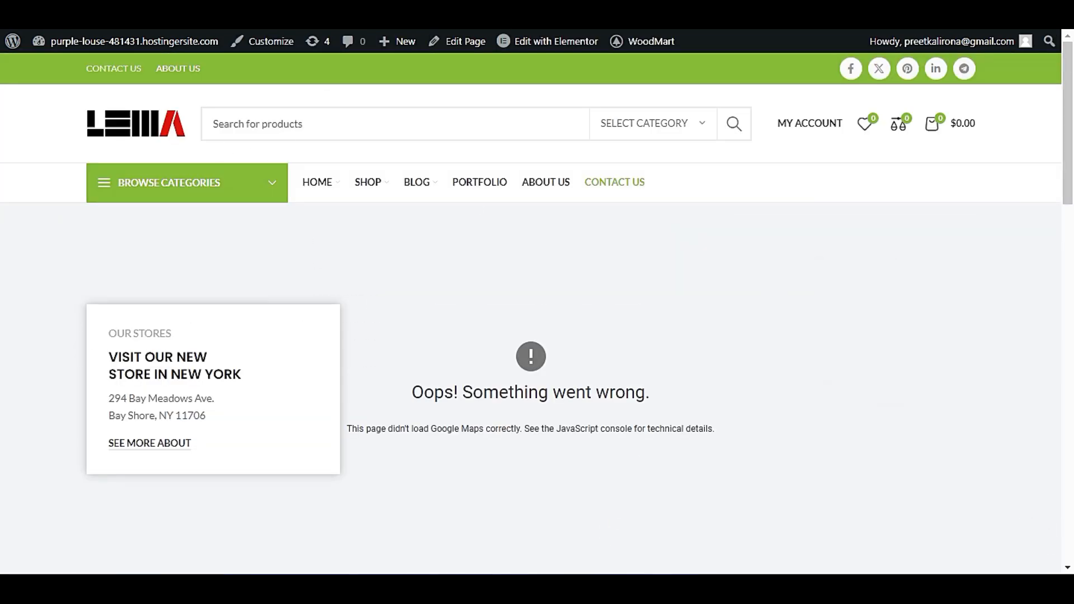
left_click(144, 126)
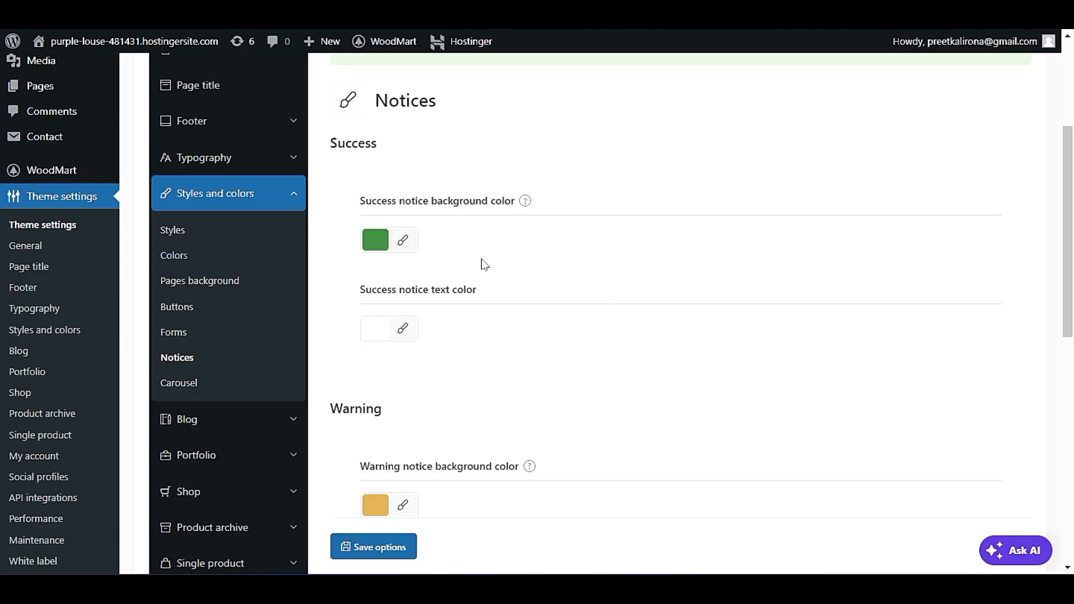
Review the background and text color options for the success and warning notices.
scroll(484, 264, "down", 4)
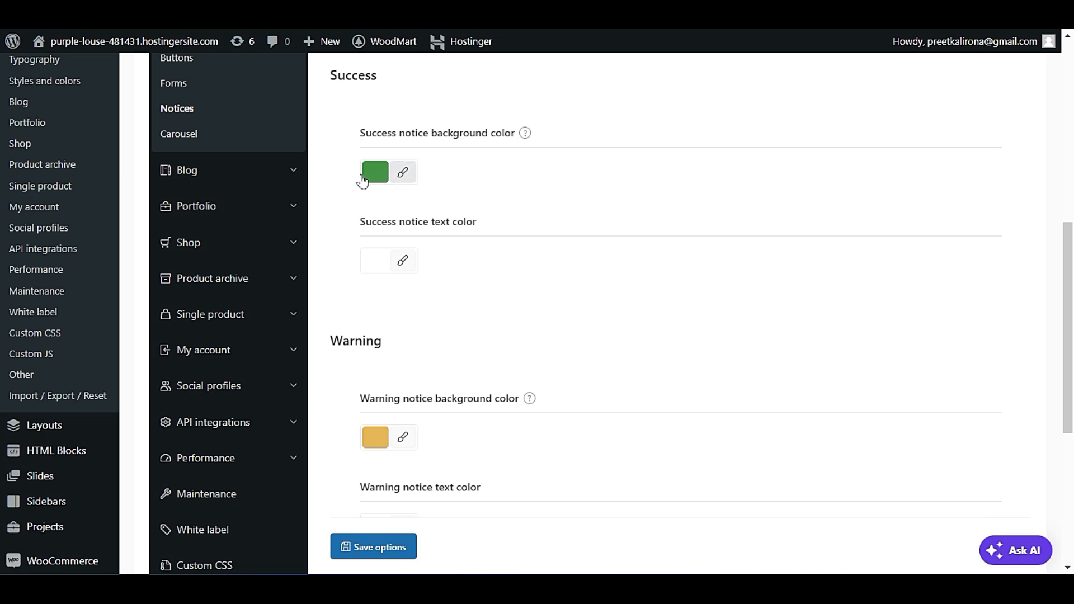
scroll(469, 290, "up", 4)
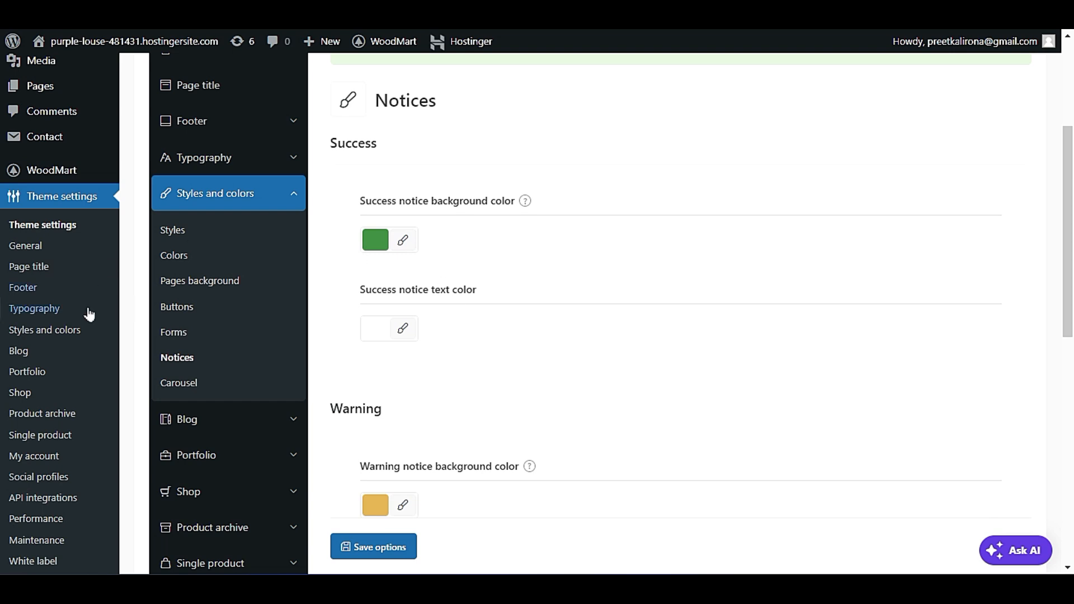
scroll(739, 313, "down", 2)
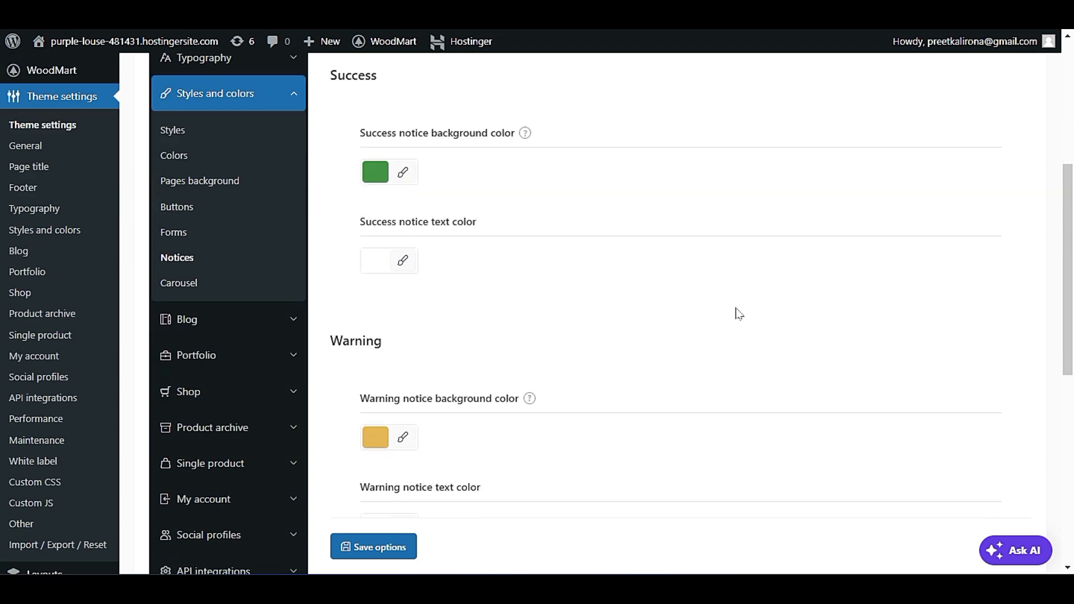
scroll(672, 317, "down", 2)
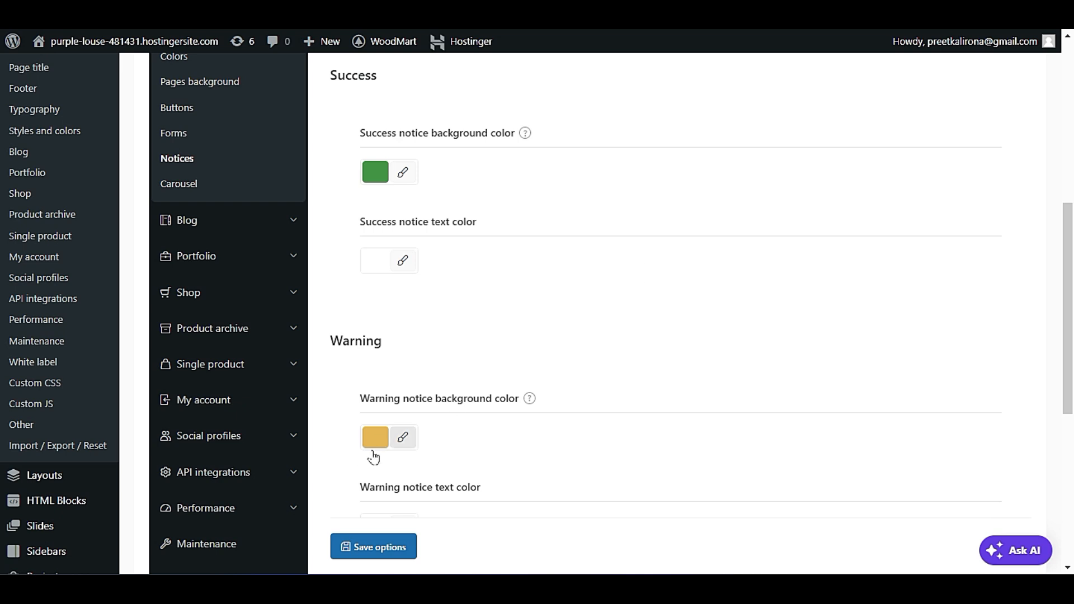
scroll(374, 458, "up", 2)
scroll(374, 458, "up", 1)
Open the Carousel settings and try the arrows of the slider on the live homepage.
left_click(175, 335)
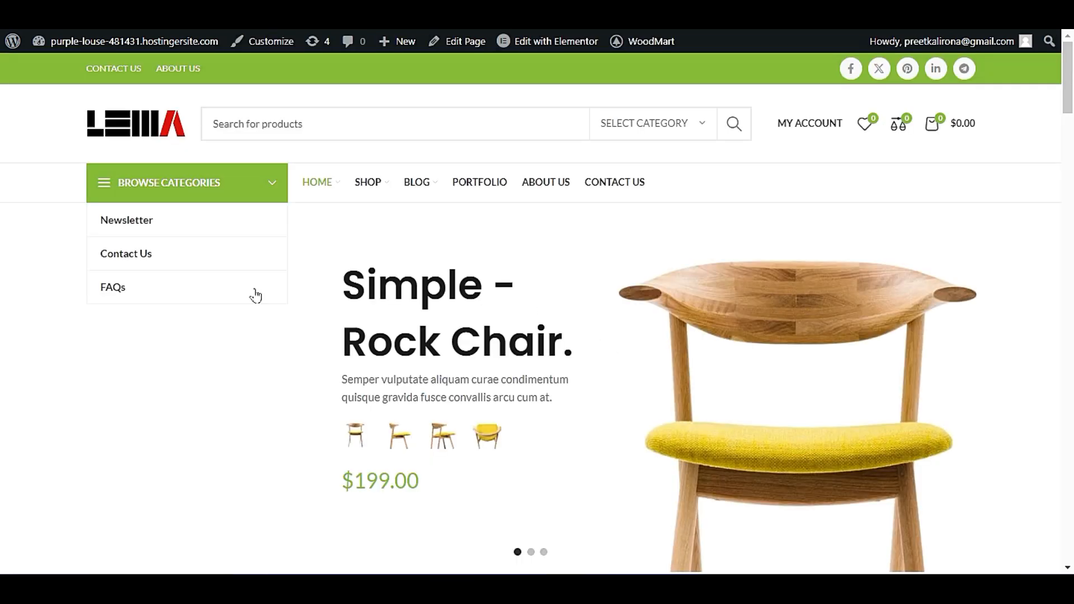
scroll(470, 328, "down", 4)
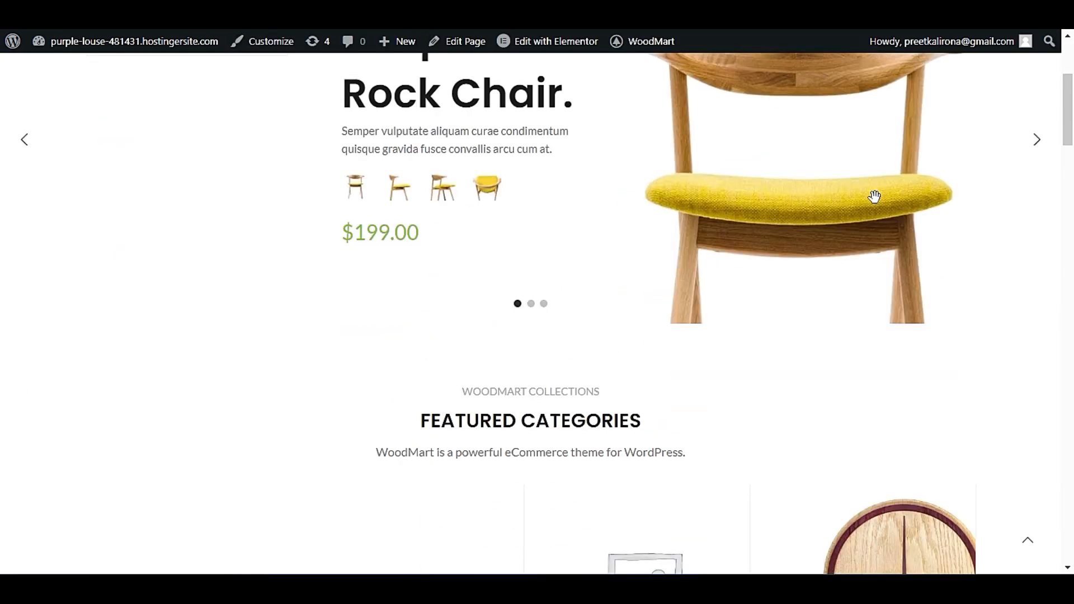
scroll(935, 355, "up", 3)
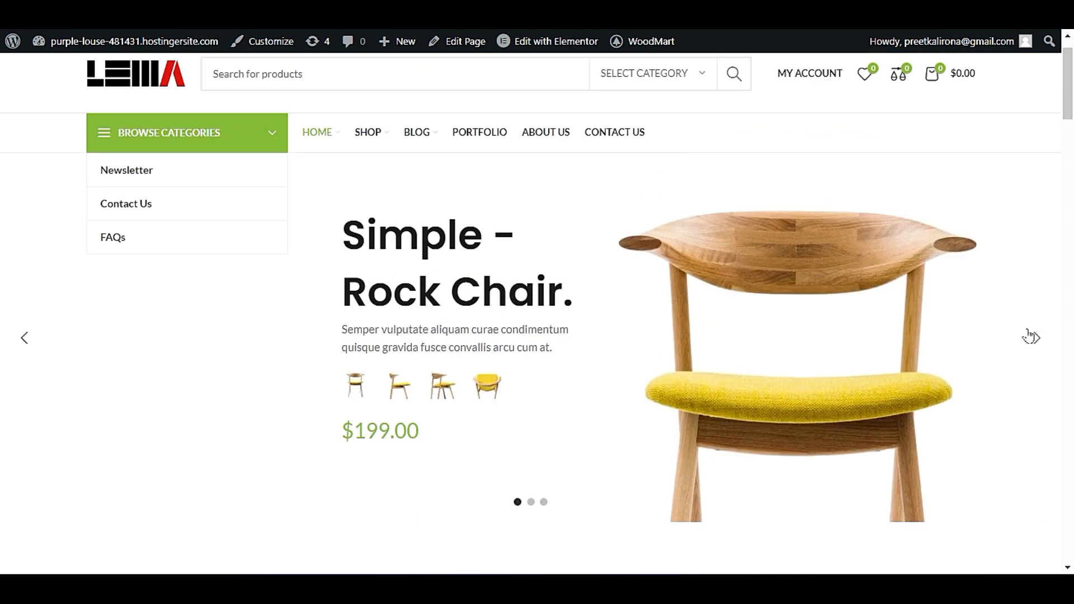
left_click(1038, 340)
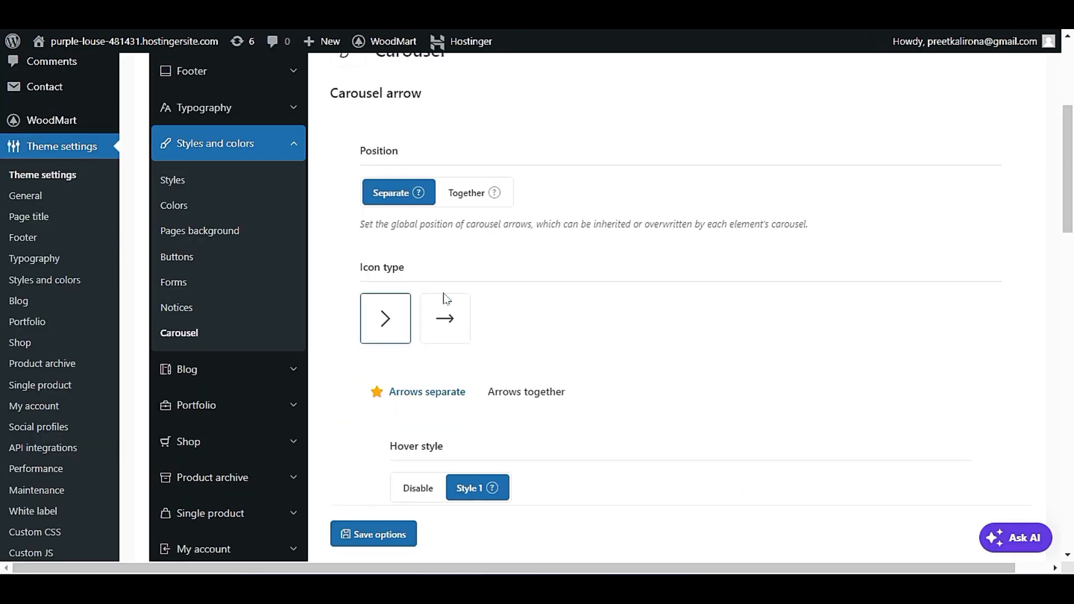
Set the carousel arrow icon type to the long arrow with a shaft.
scroll(570, 325, "down", 2)
left_click(432, 202)
scroll(648, 247, "down", 2)
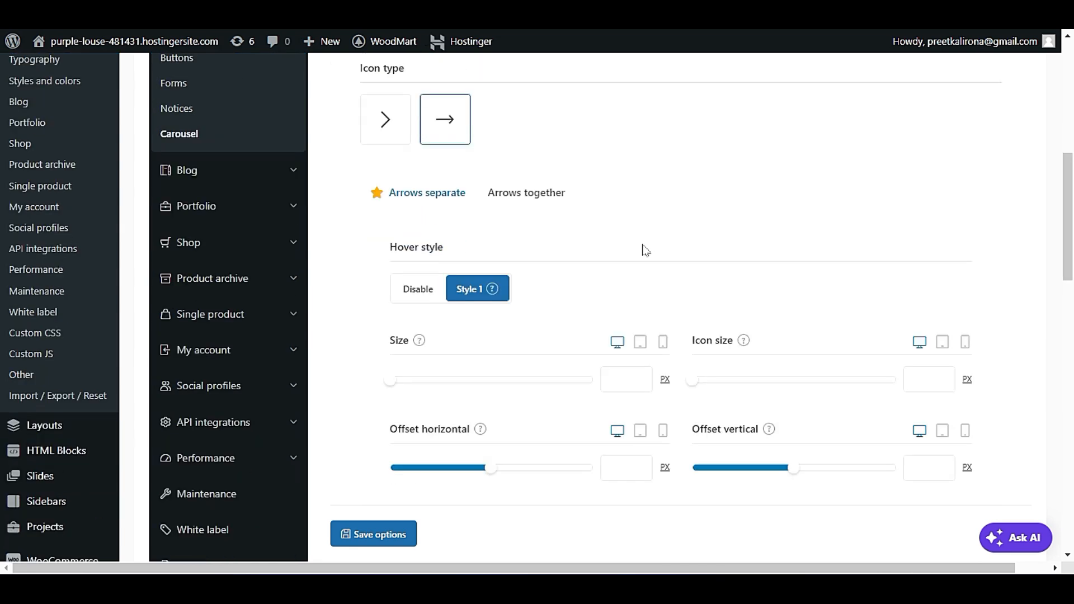
Review the separate arrows' hover style, size, offset and color options and advance the live homepage slider.
scroll(469, 304, "down", 2)
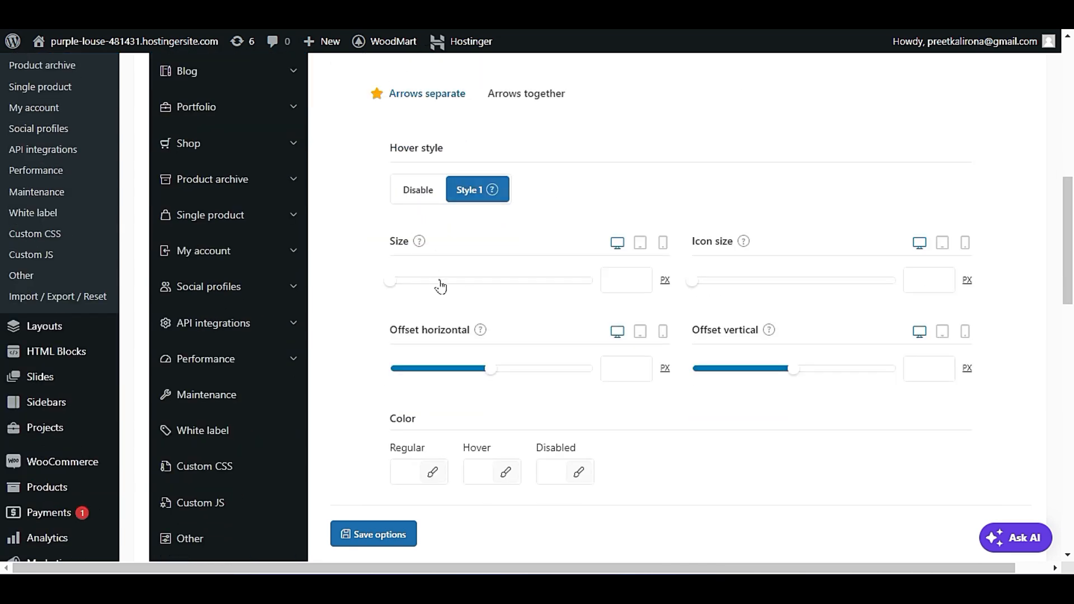
scroll(438, 284, "down", 1)
scroll(443, 291, "down", 2)
scroll(446, 302, "down", 2)
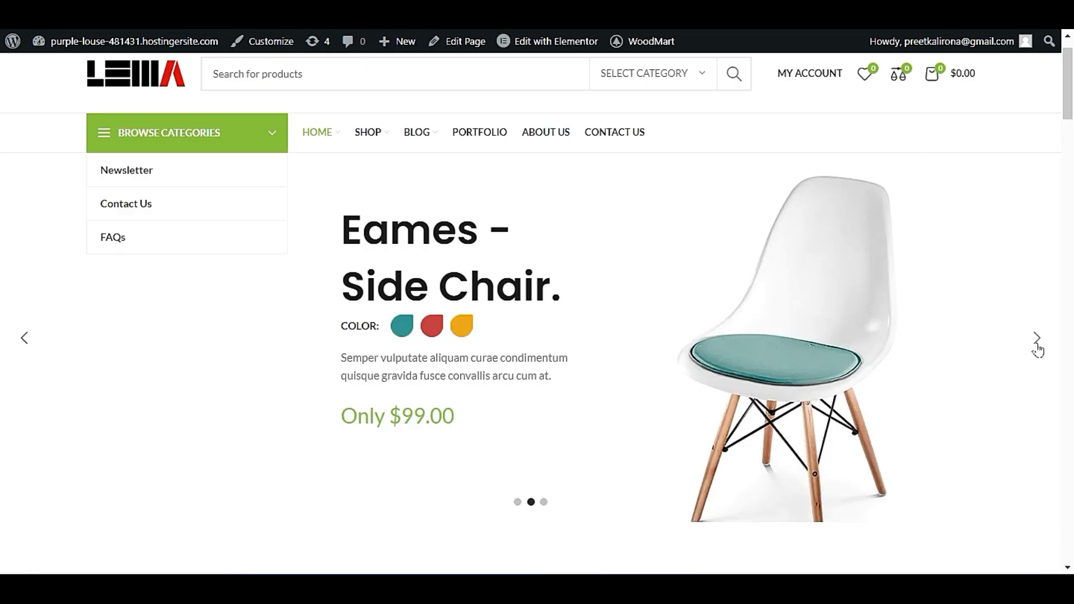
left_click(1036, 335)
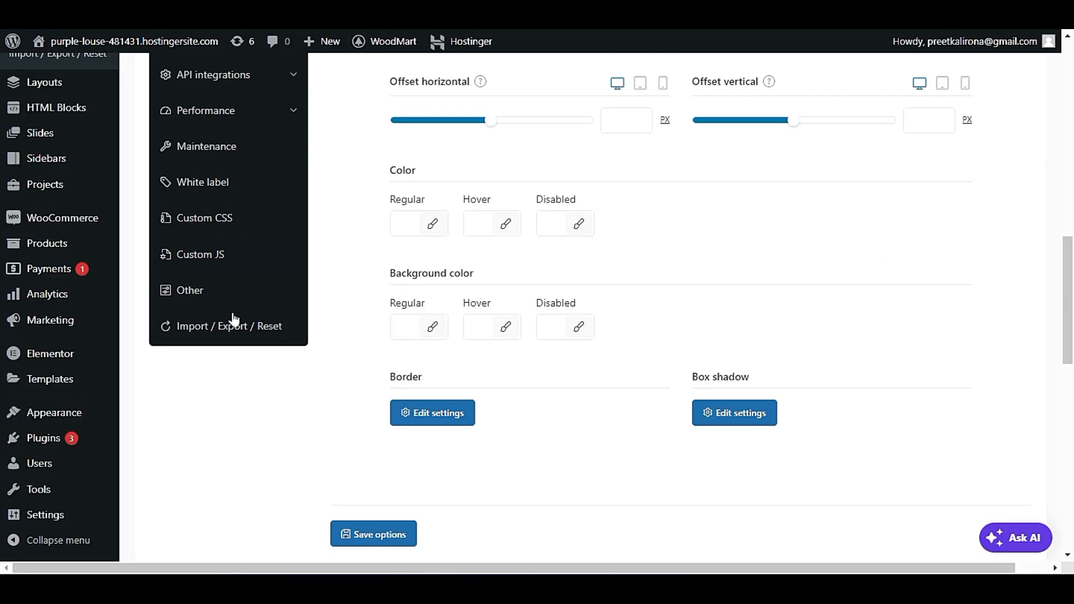
scroll(234, 319, "up", 8)
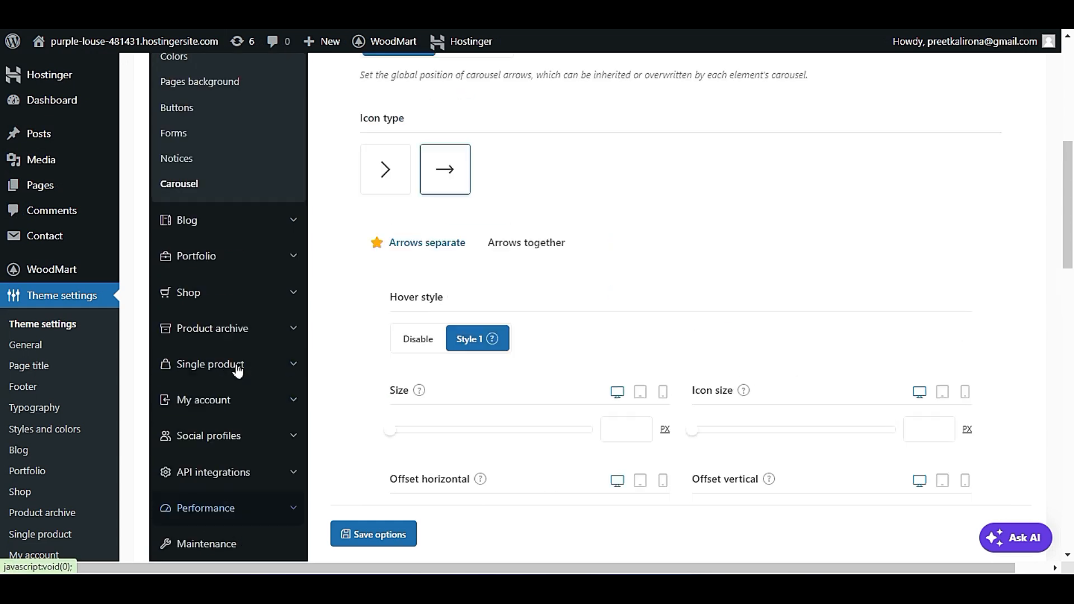
Open the Blog settings and view the "Green interior design inspiration" post from the live Blog page.
left_click(224, 324)
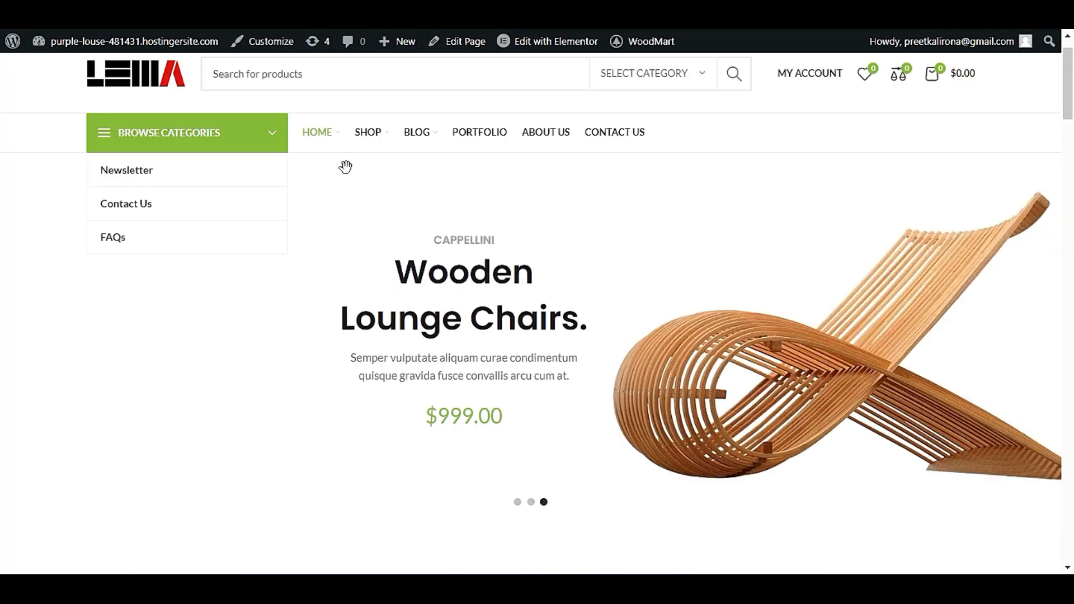
left_click(424, 142)
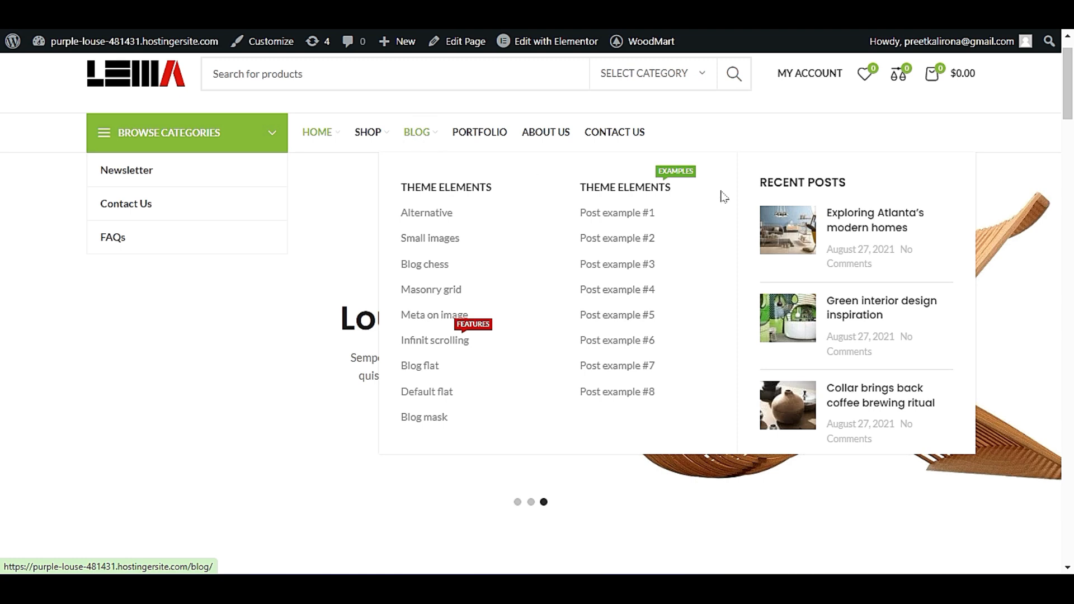
scroll(580, 340, "down", 3)
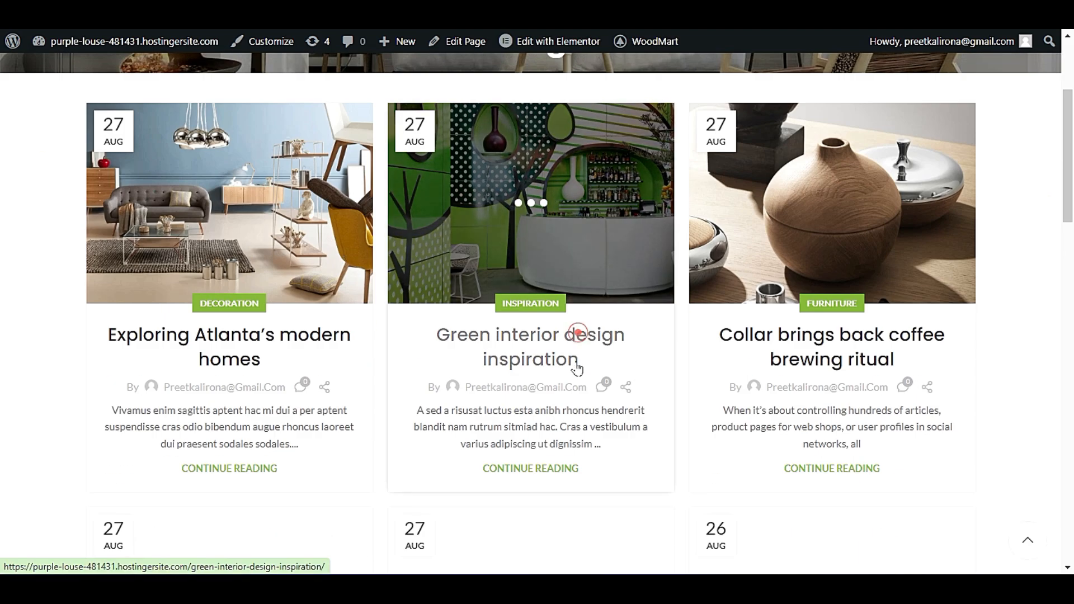
left_click(576, 337)
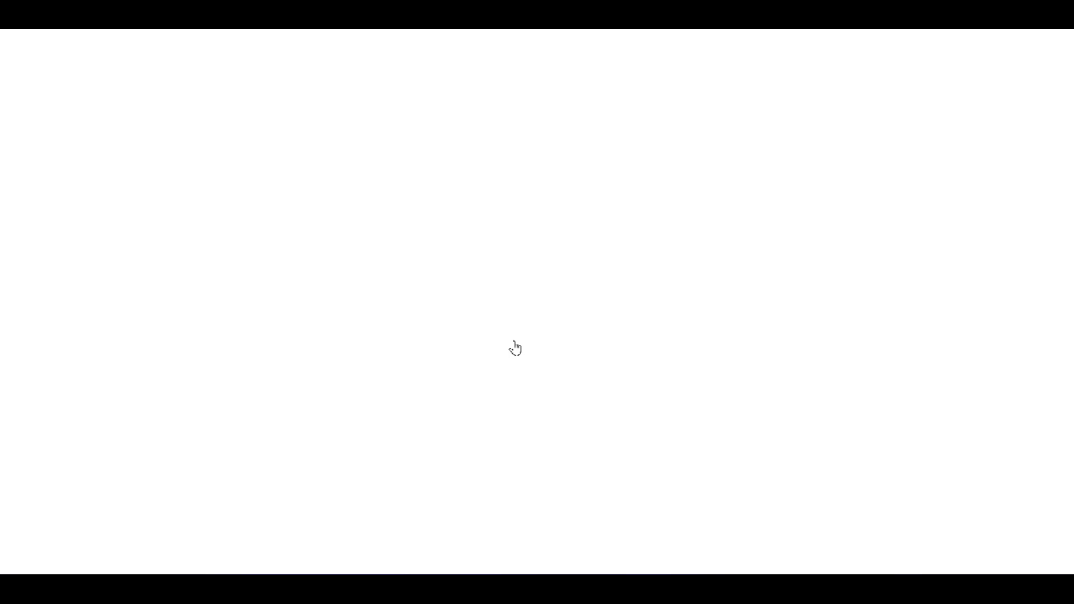
scroll(512, 352, "down", 6)
scroll(508, 364, "up", 3)
scroll(508, 363, "up", 1)
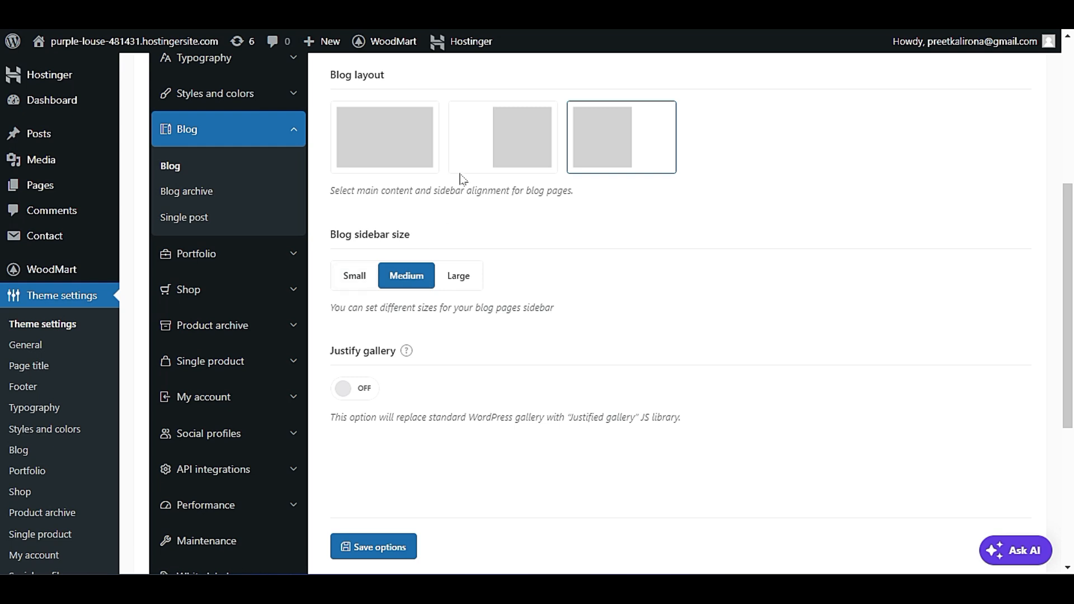
Compare the Blog layout and sidebar size options with the sidebar on the live blog post.
scroll(515, 270, "up", 1)
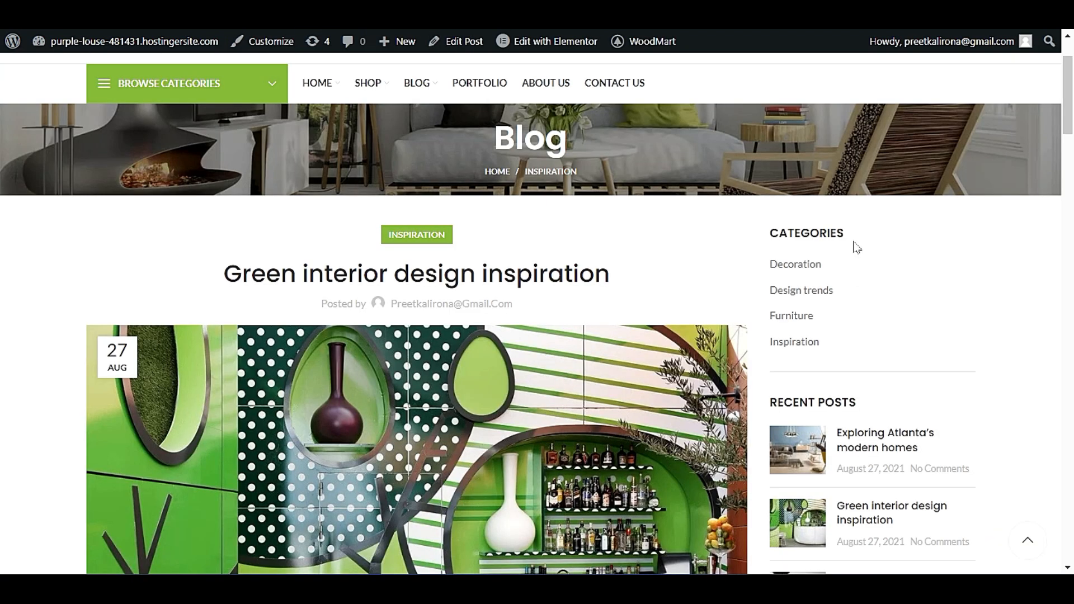
left_click_drag(828, 212, 856, 403)
scroll(828, 213, "down", 12)
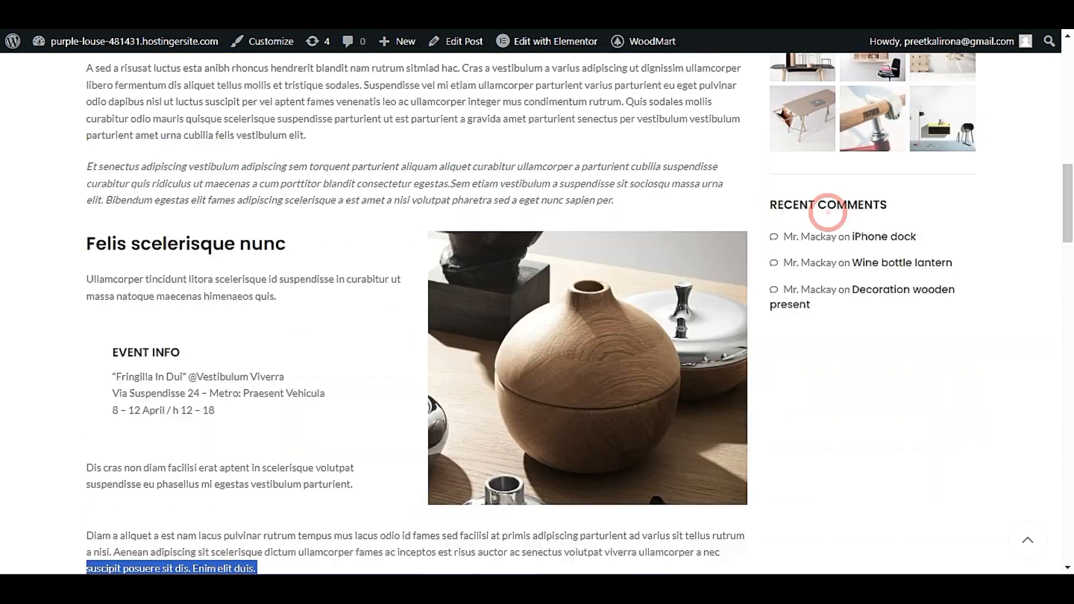
left_click(924, 236)
scroll(924, 236, "up", 2)
scroll(905, 463, "up", 2)
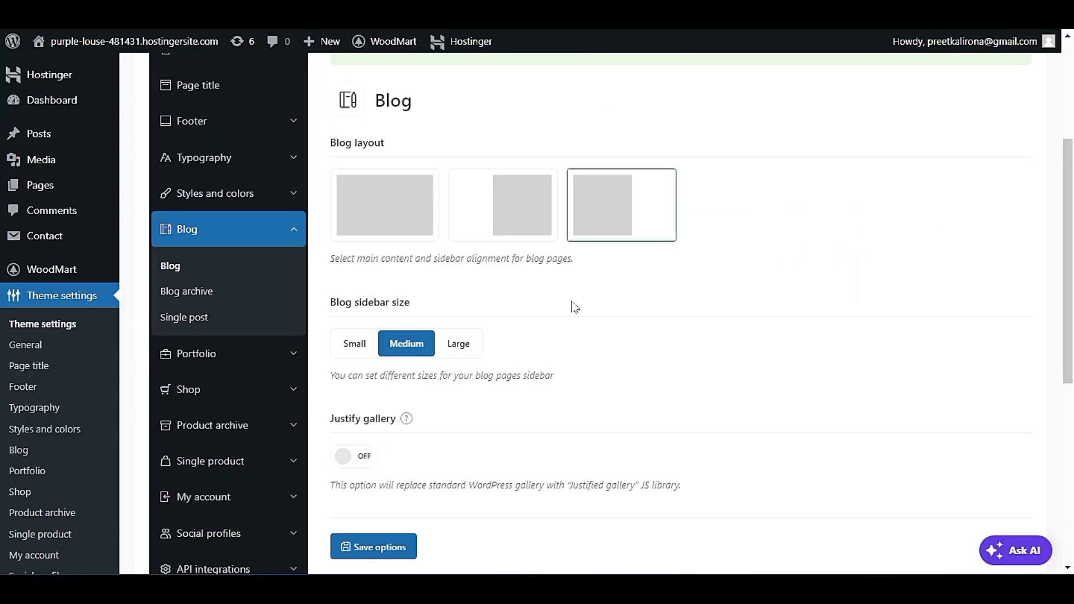
scroll(575, 307, "down", 3)
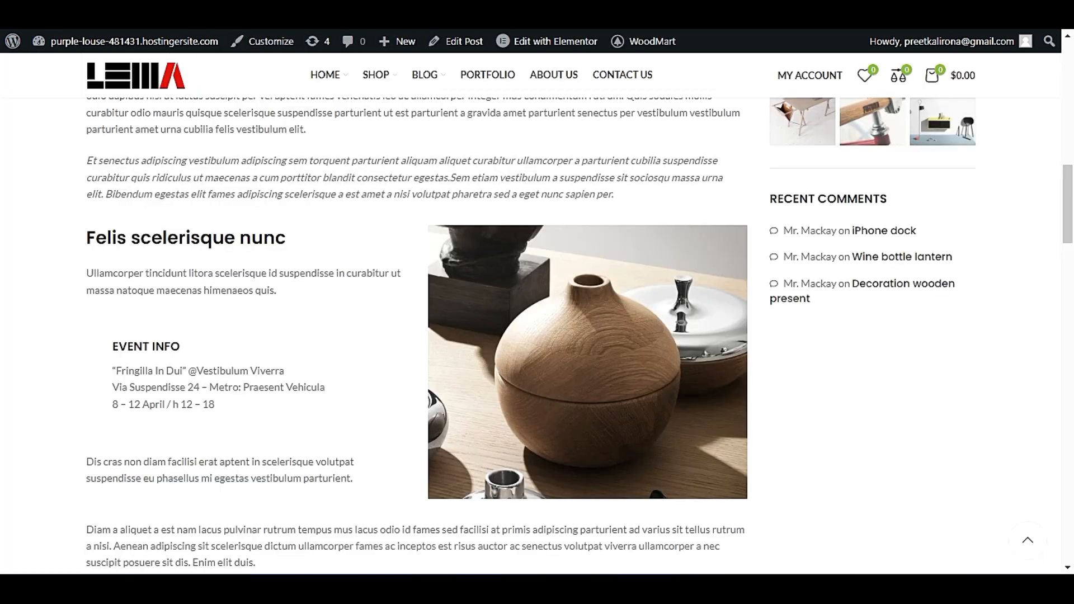
scroll(392, 305, "up", 5)
scroll(391, 305, "up", 5)
scroll(425, 266, "down", 1)
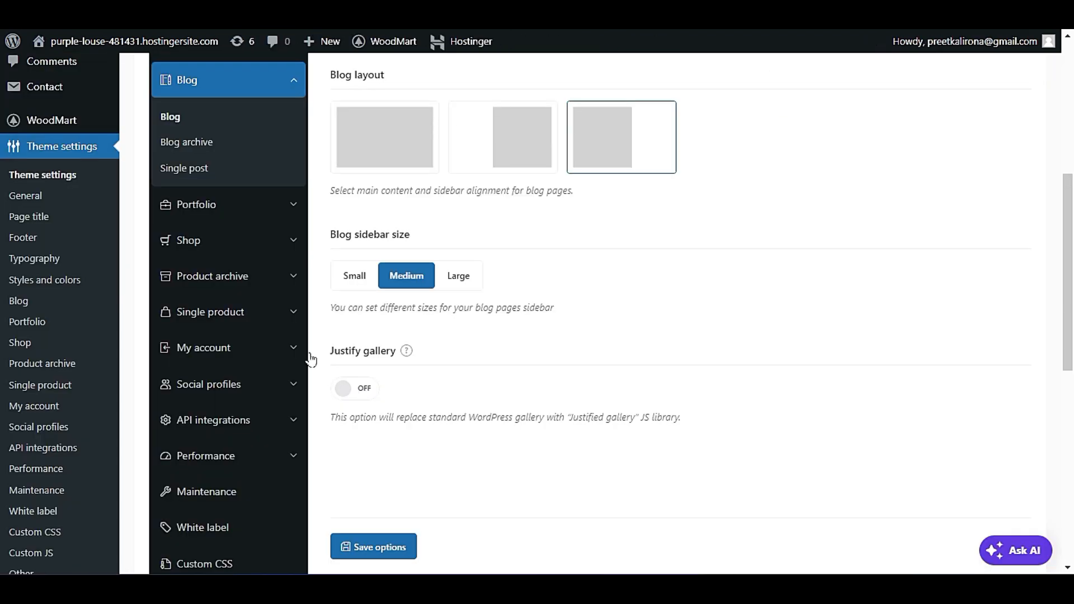
Try toggling the Justify gallery option and save the blog options.
left_click(351, 385)
left_click(349, 383)
left_click(410, 543)
Open the blog's Single post settings and examine the current design of the live post.
scroll(470, 338, "down", 3)
left_click(201, 339)
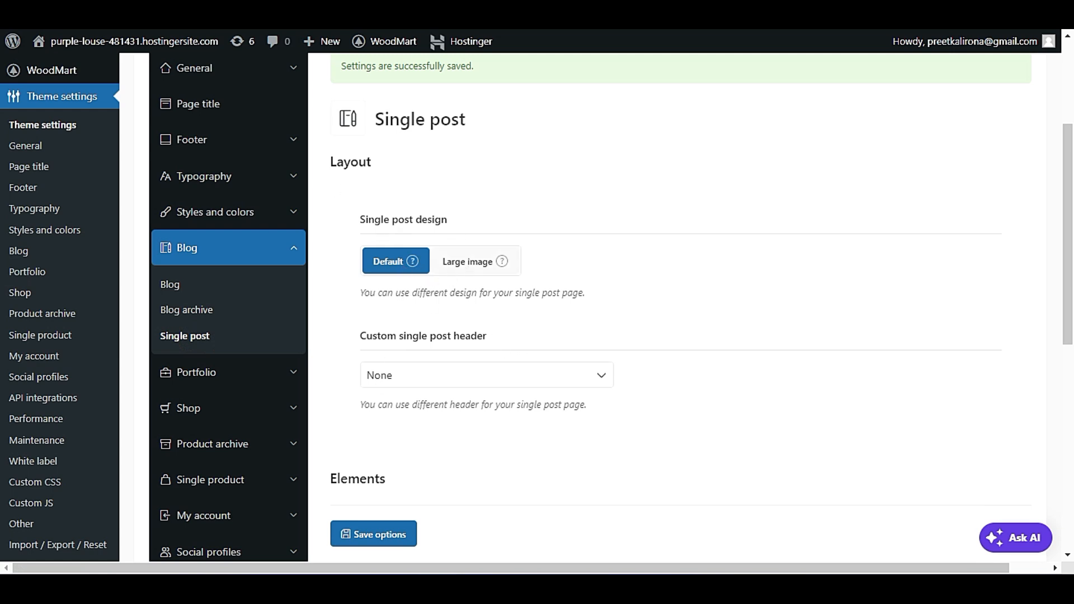
key("ctrl+Tab")
scroll(216, 226, "down", 3)
scroll(182, 297, "up", 3)
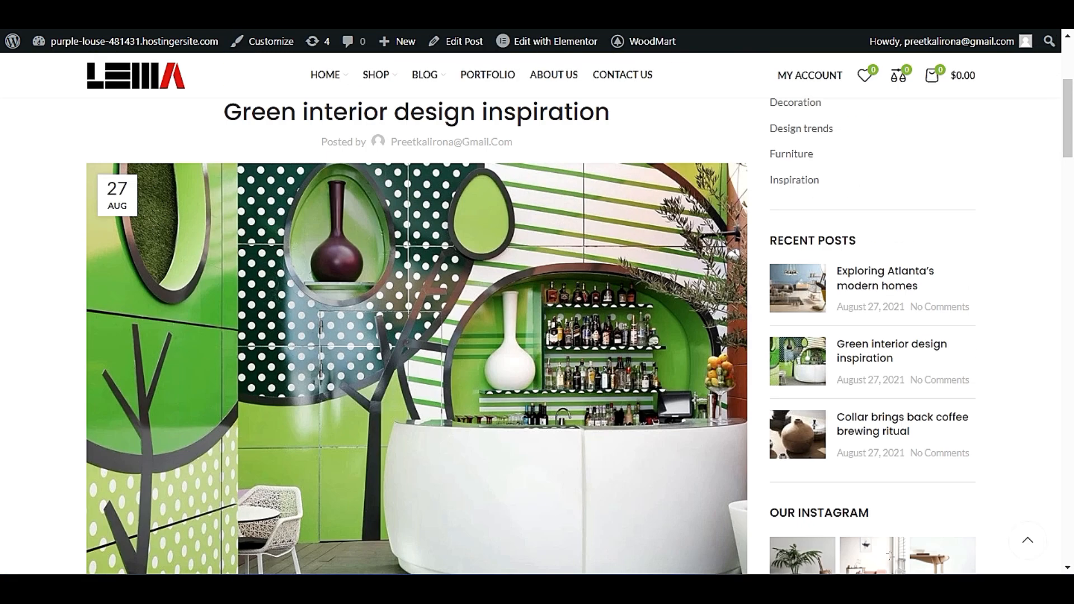
Set the single post design to Large image and compare it with the image on the live post.
key("ctrl+Tab")
left_click(473, 261)
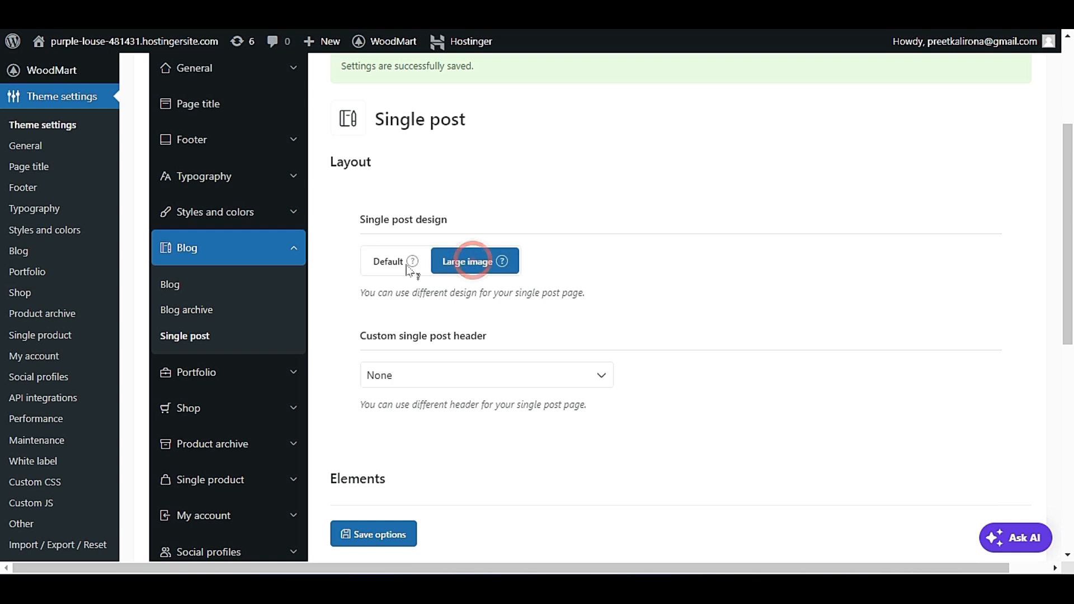
key("ctrl+Tab")
scroll(540, 132, "down", 3)
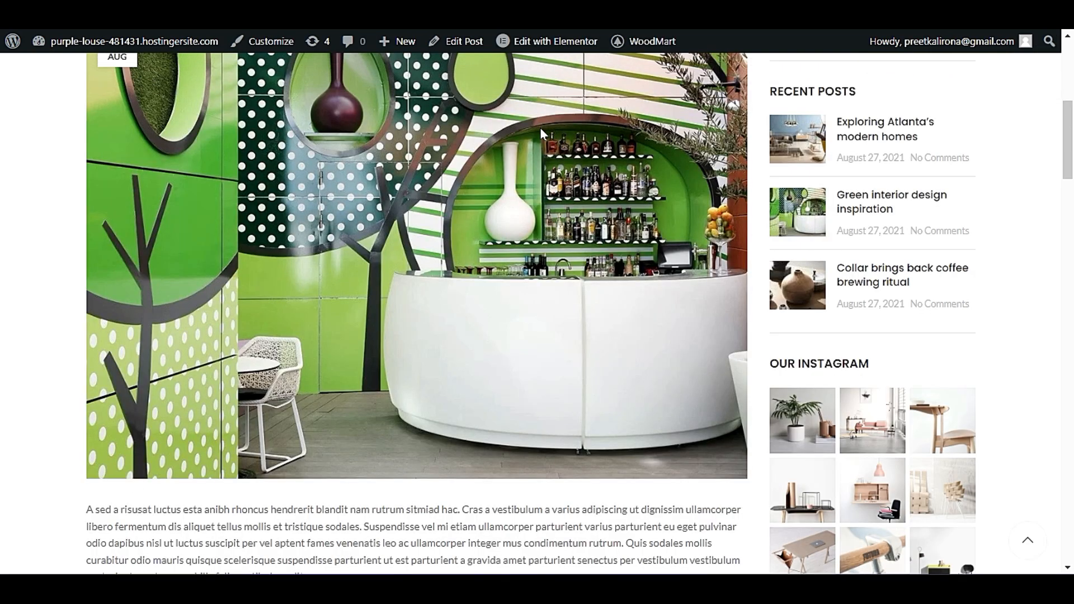
key("ctrl+Tab")
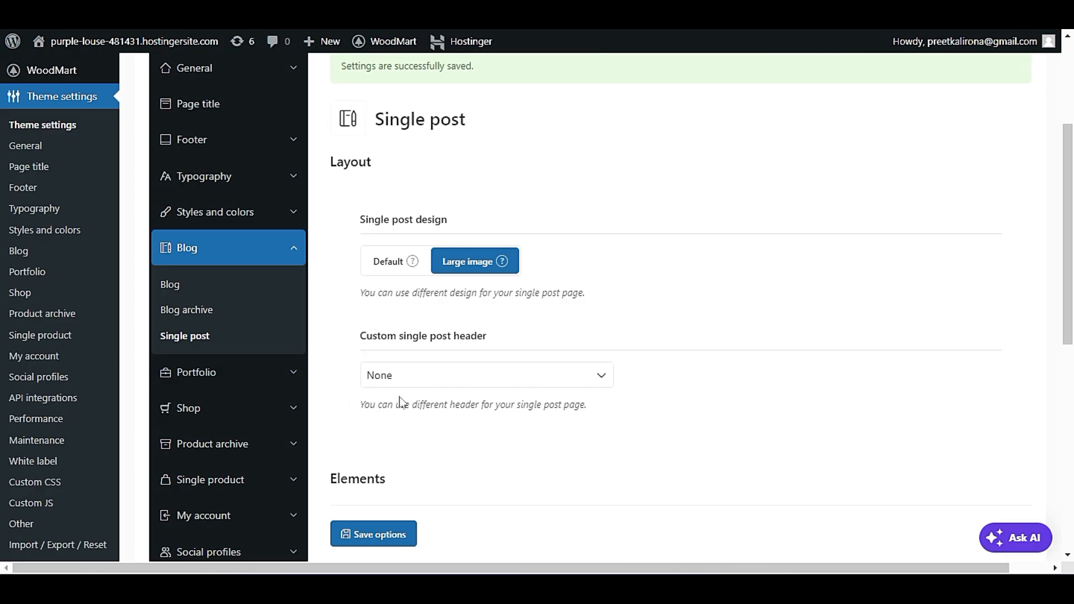
Examine the Custom single post header choices and compare them with the header on the live blog post.
scroll(400, 401, "down", 2)
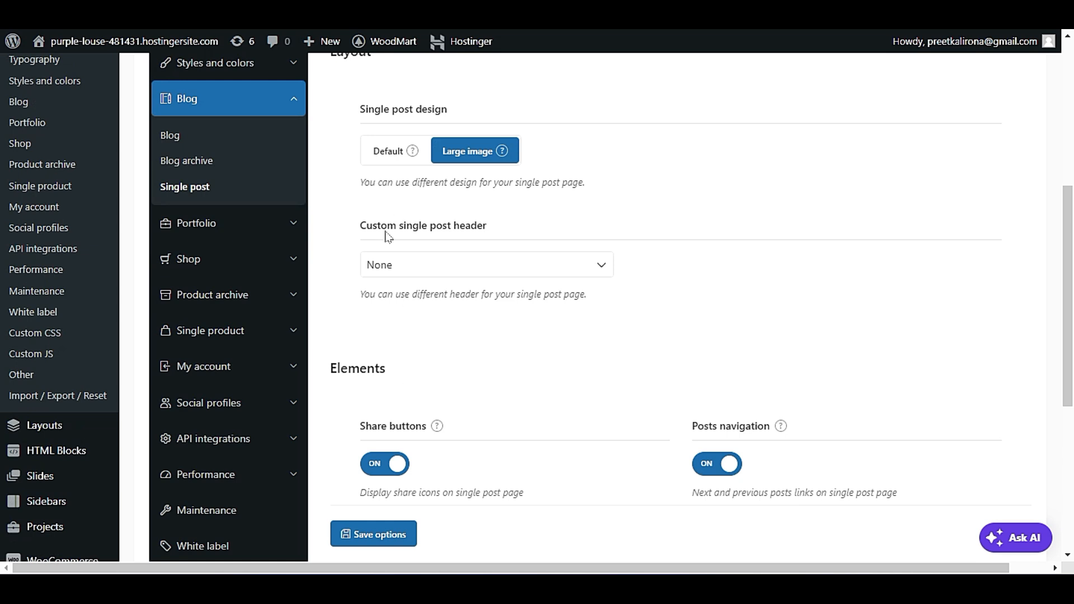
left_click(473, 278)
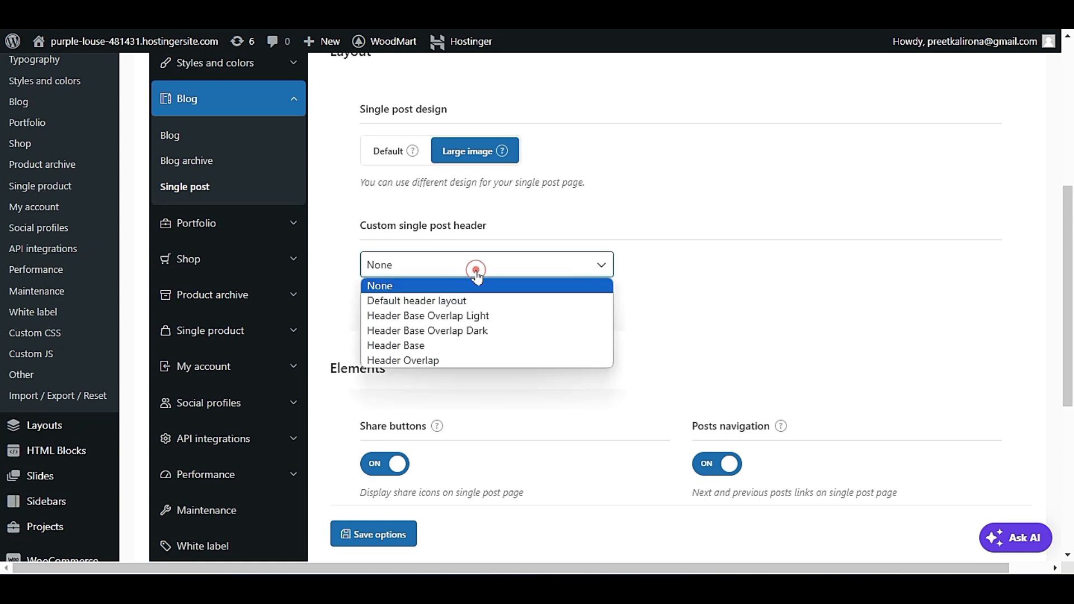
left_click(421, 230)
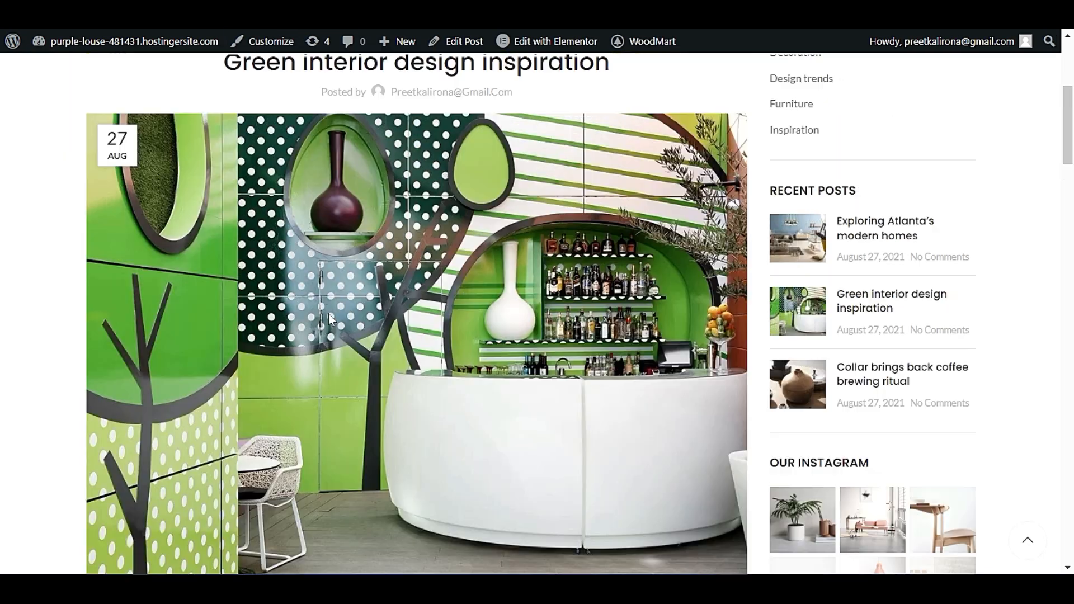
scroll(313, 314, "up", 3)
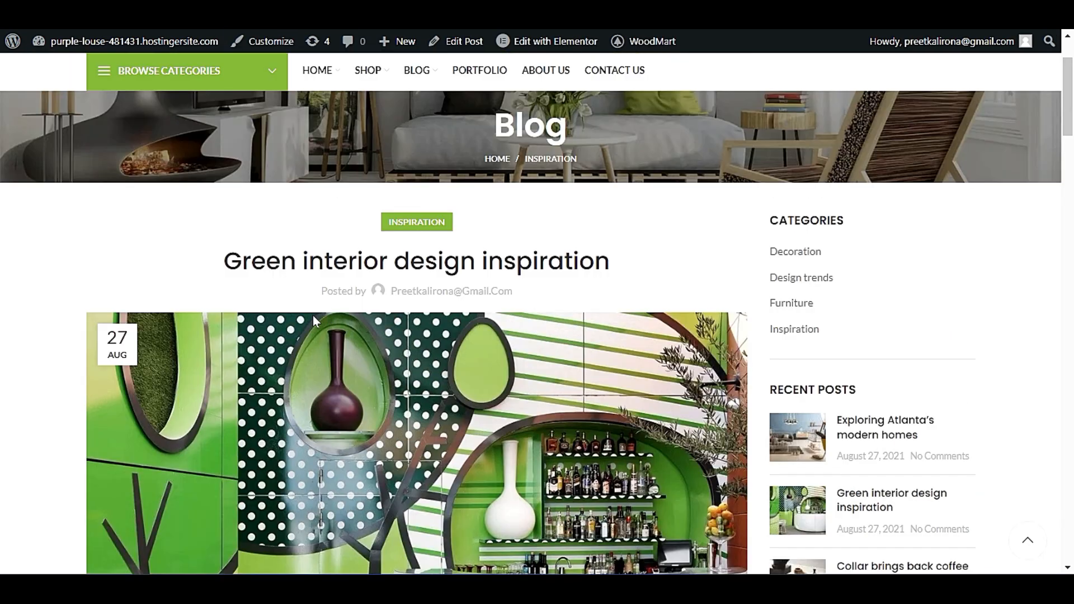
scroll(503, 270, "up", 2)
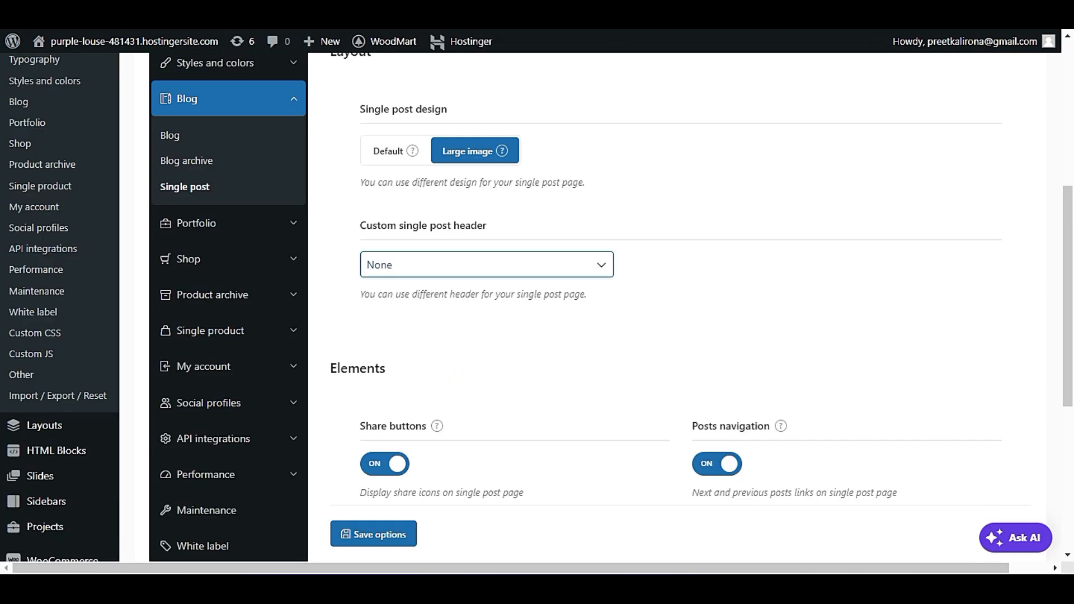
Compare the Share buttons, Posts navigation, Author bio and Related posts options with the matching elements on the live post.
scroll(518, 338, "down", 3)
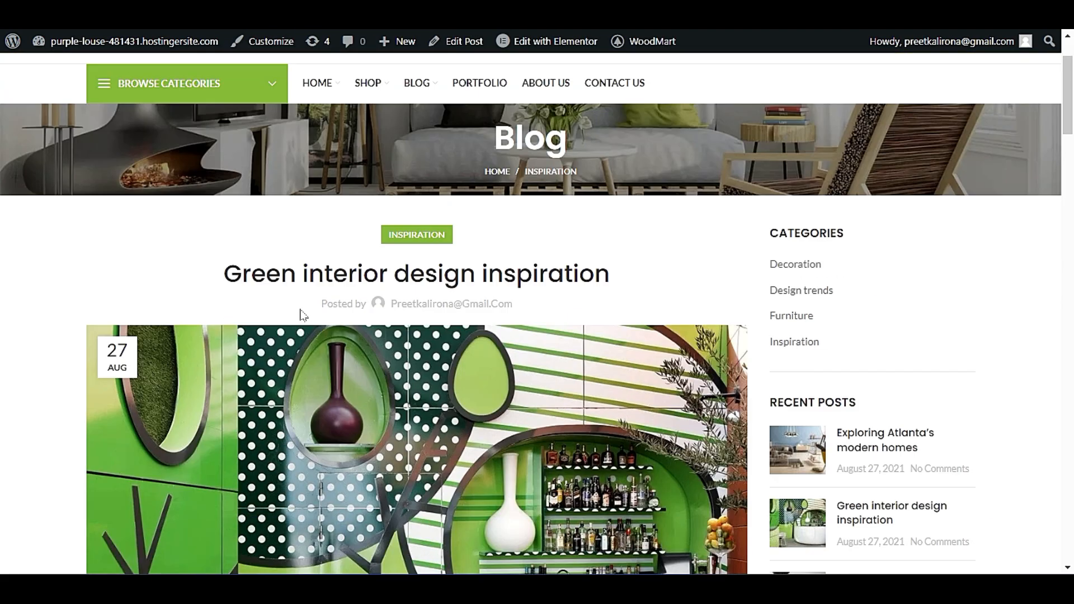
scroll(417, 347, "down", 20)
scroll(79, 412, "down", 8)
scroll(172, 412, "up", 3)
scroll(335, 336, "down", 3)
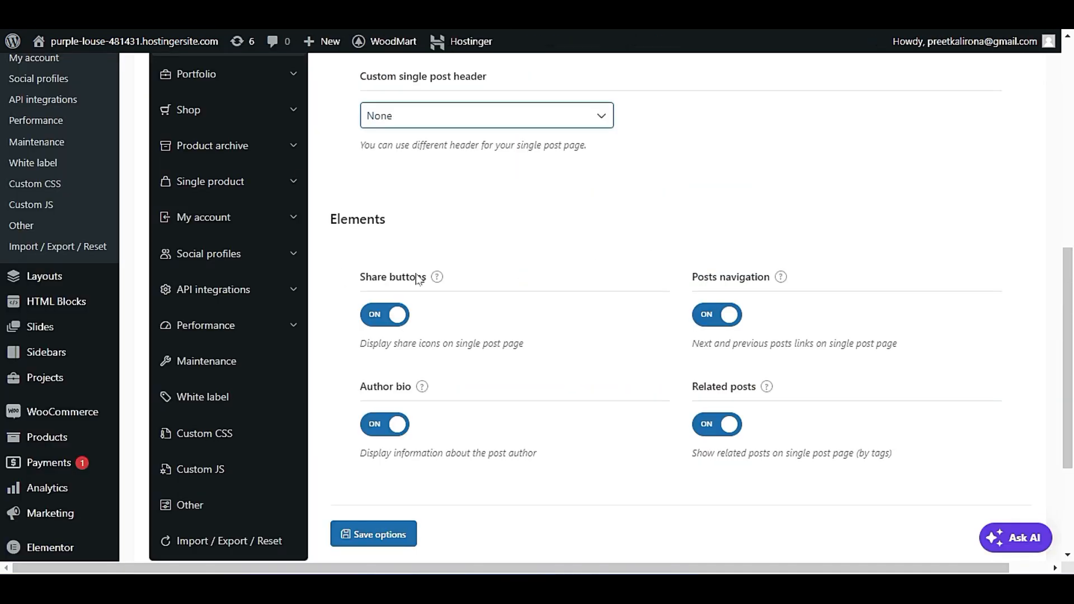
scroll(461, 343, "down", 2)
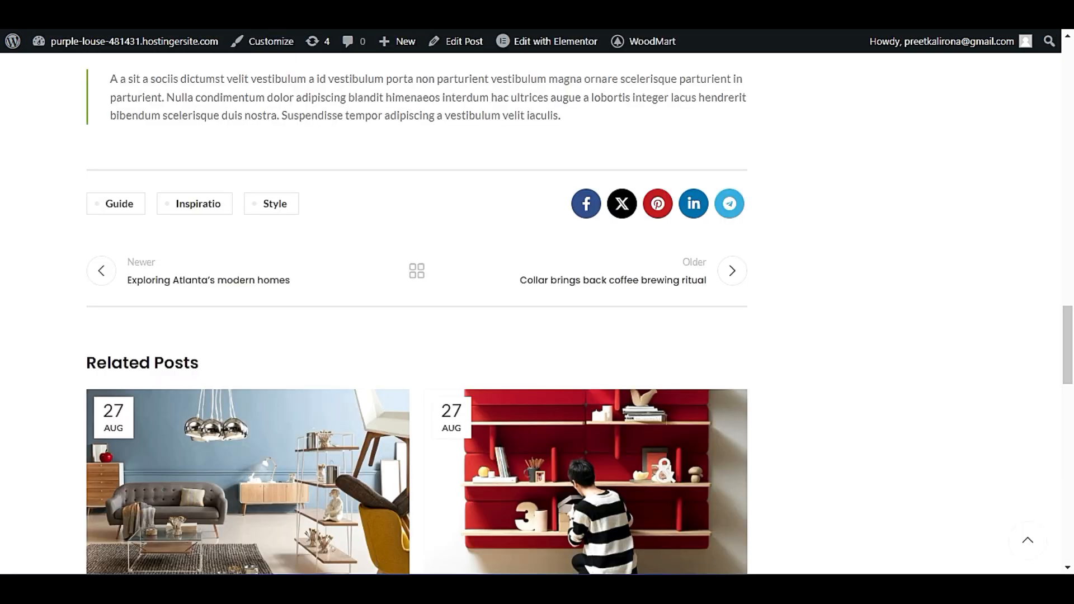
scroll(112, 314, "down", 2)
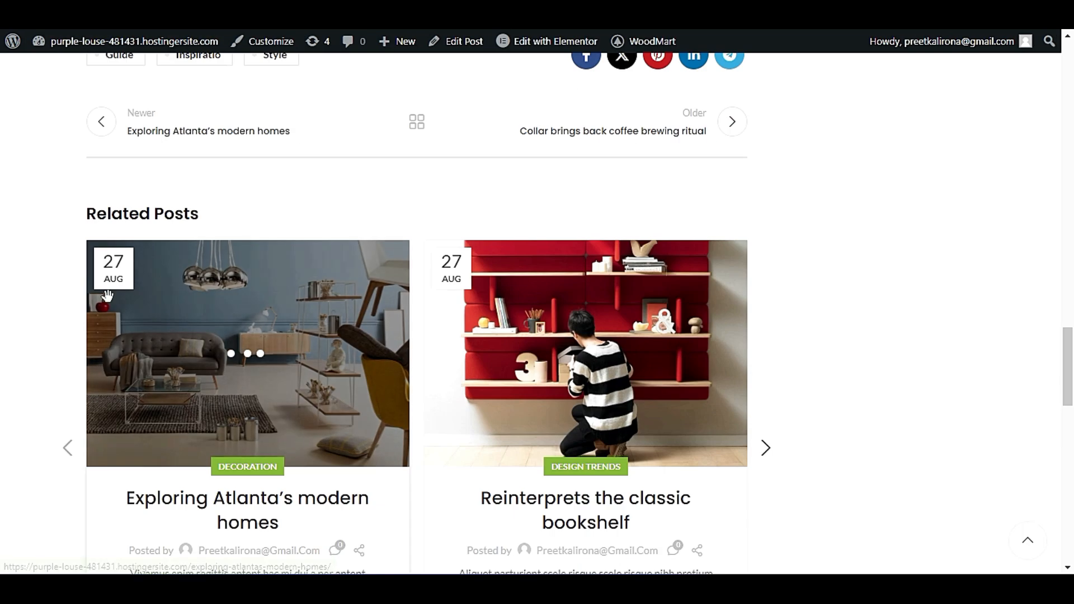
scroll(492, 473, "down", 5)
scroll(454, 461, "down", 3)
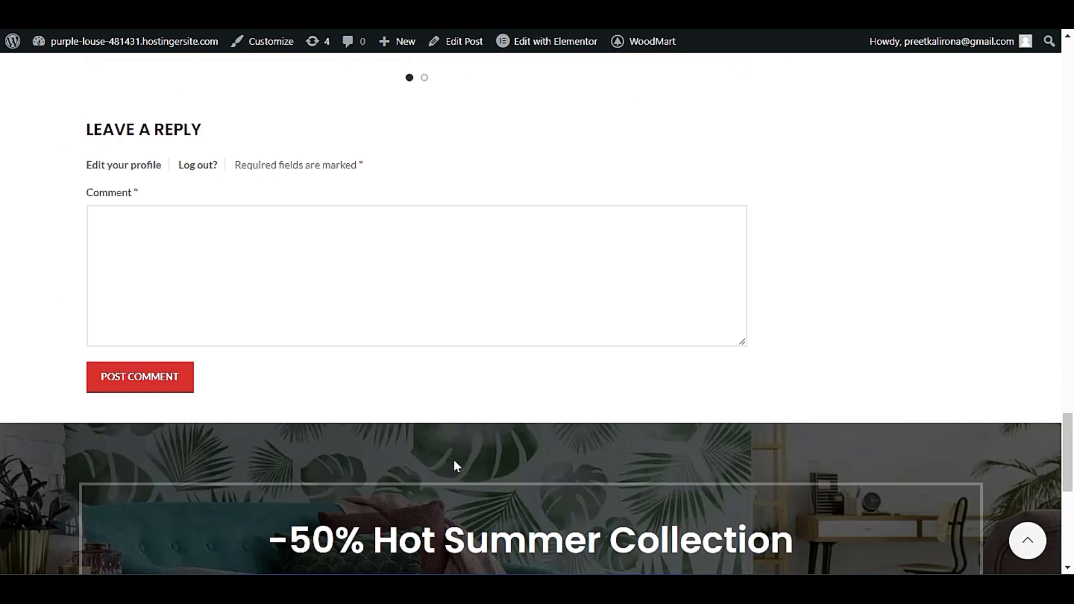
scroll(413, 501, "up", 15)
scroll(409, 515, "up", 12)
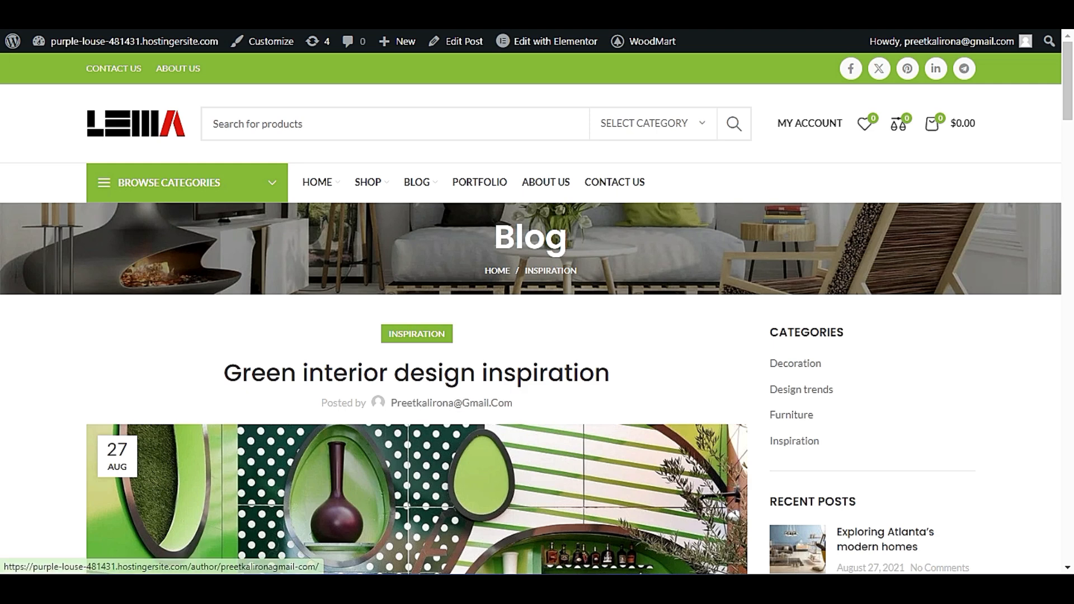
scroll(366, 464, "down", 8)
scroll(363, 464, "down", 10)
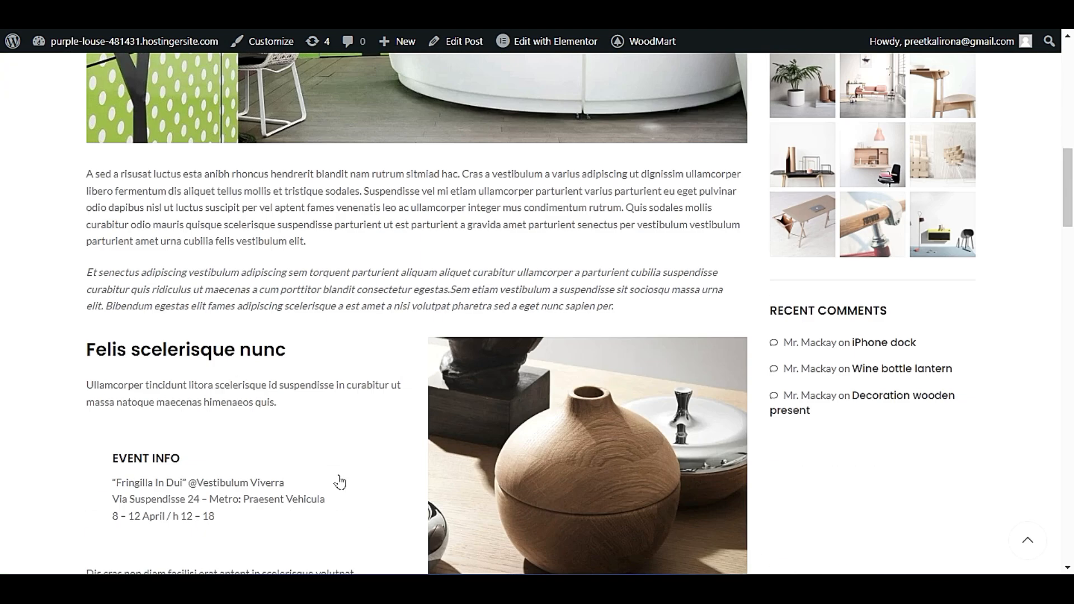
left_click(56, 8)
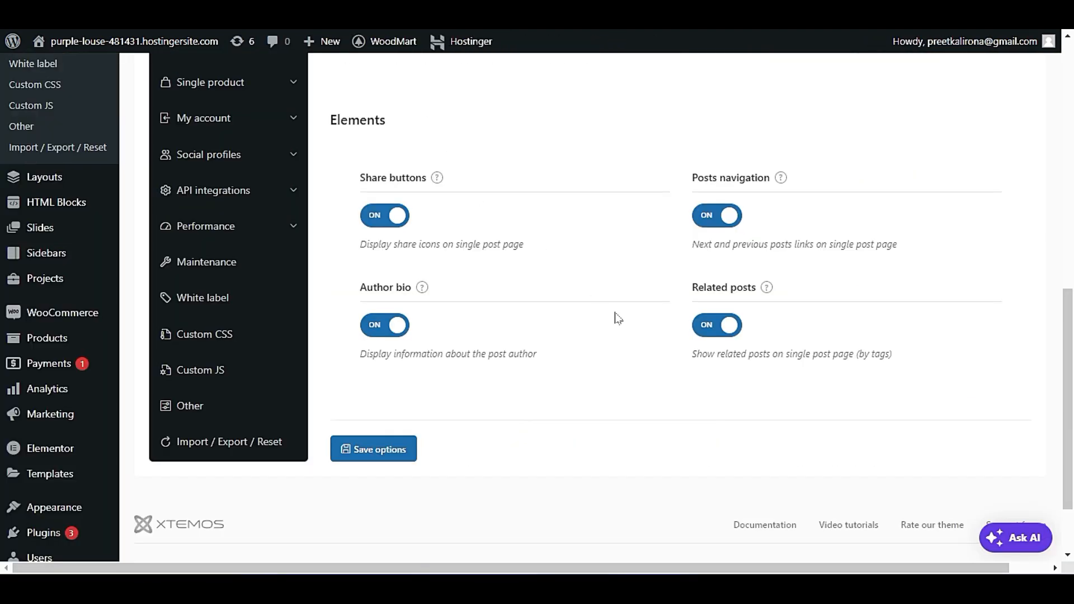
Open the Portfolio settings and try switching the portfolio off and back on.
scroll(408, 419, "up", 7)
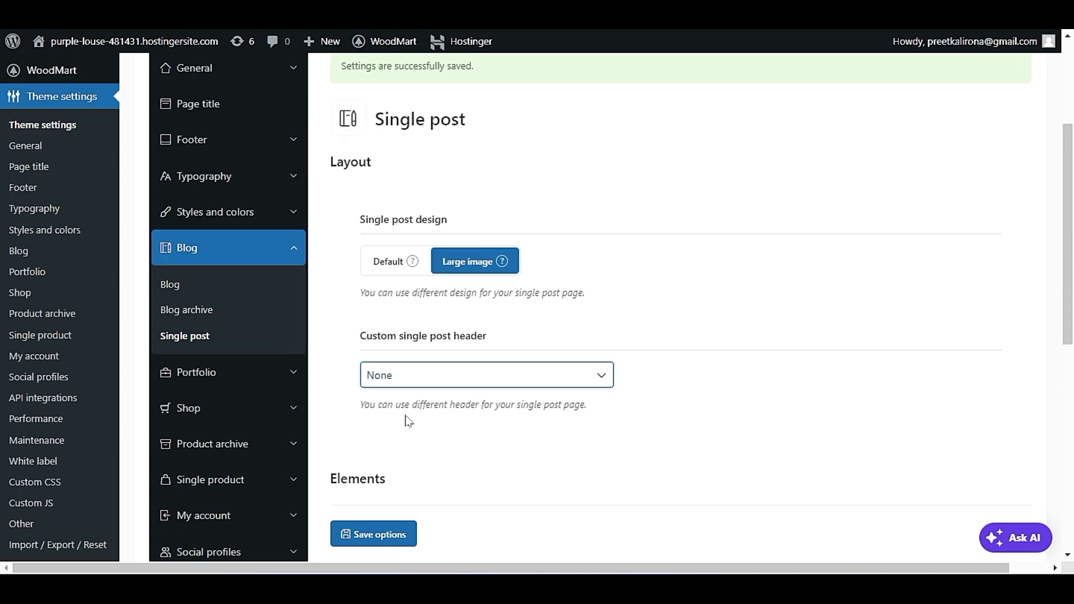
left_click(245, 373)
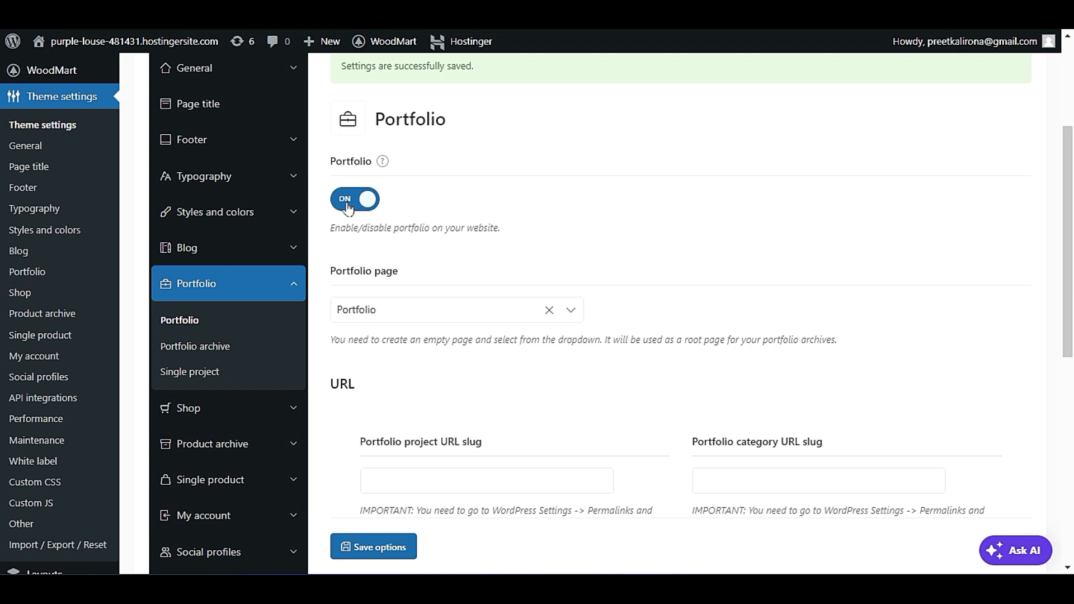
left_click(351, 209)
left_click(369, 200)
left_click_drag(375, 119, 496, 126)
left_click(495, 186)
Examine the Portfolio page choices and the project and category URL slug fields.
scroll(506, 267, "down", 3)
scroll(506, 267, "down", 1)
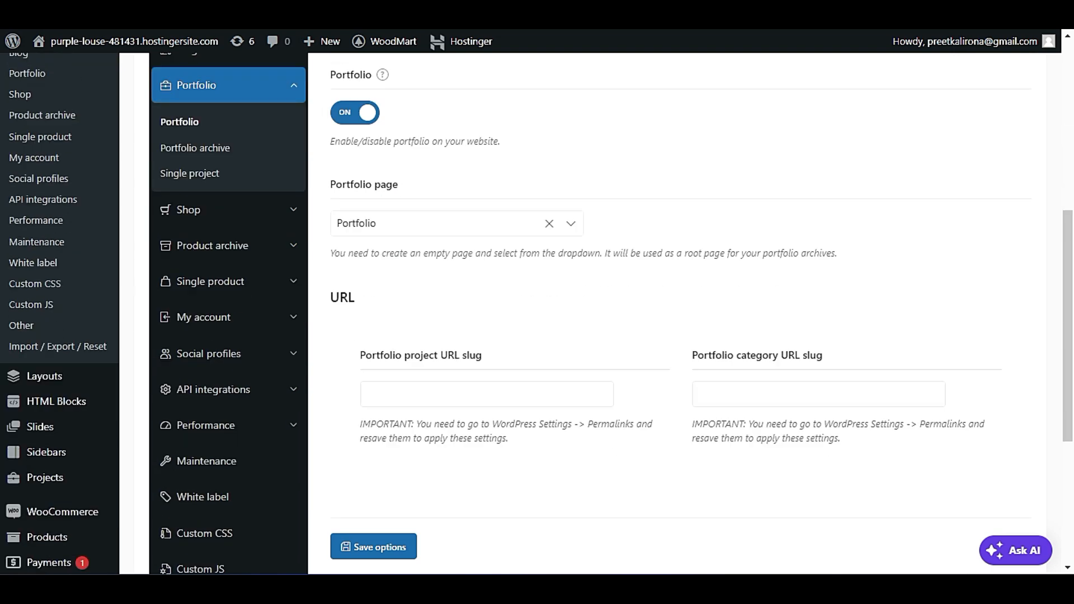
left_click(419, 223)
left_click(648, 197)
scroll(646, 215, "down", 2)
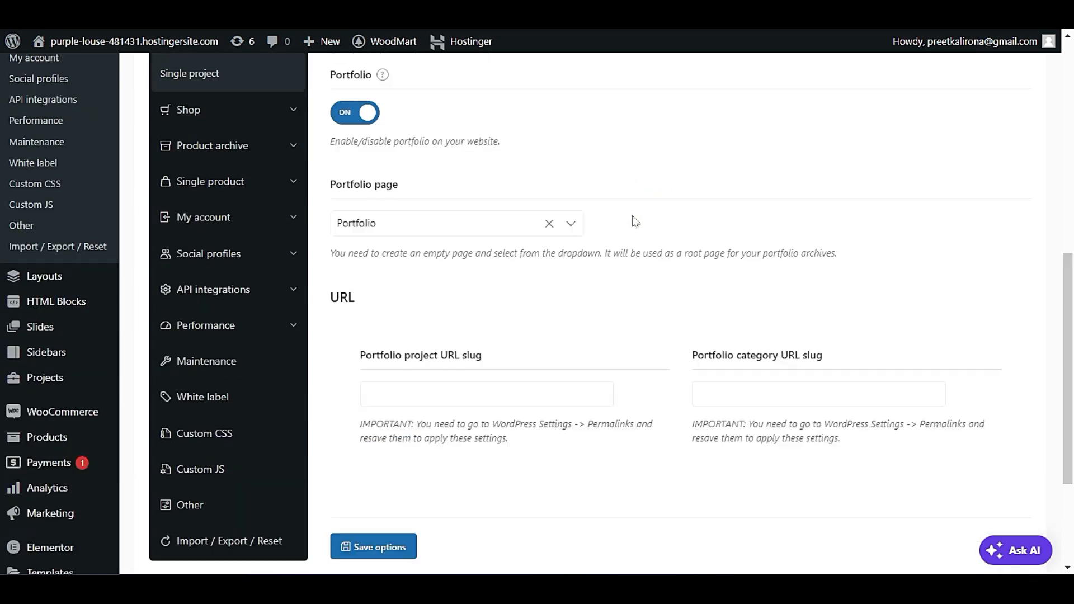
scroll(638, 220, "up", 5)
scroll(168, 219, "down", 3)
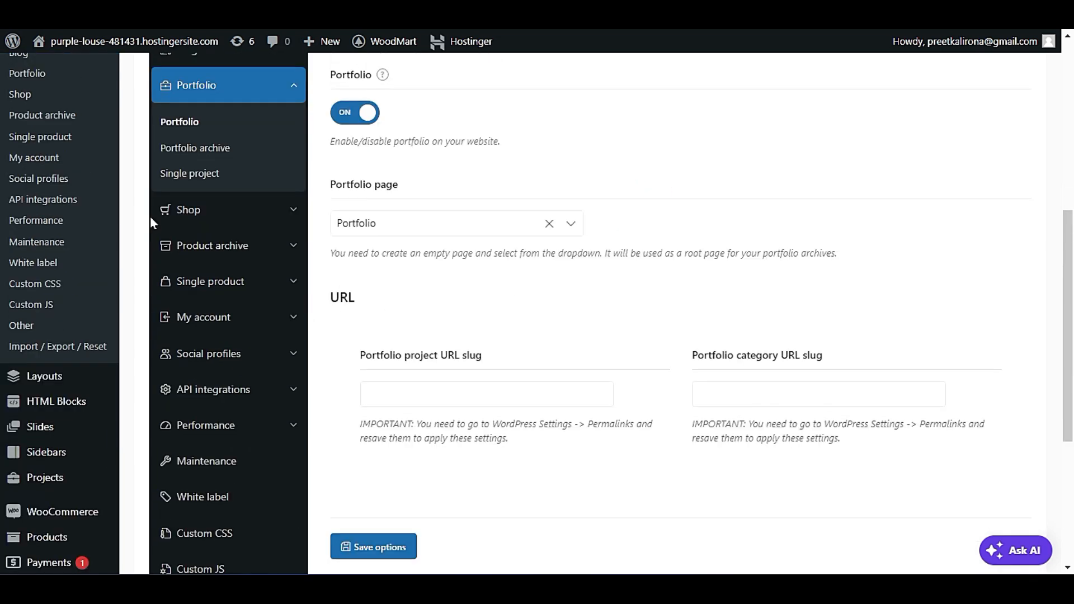
Open the Shop settings and review the Action after add to cart options of the shopping cart widget.
left_click(174, 211)
scroll(584, 382, "up", 4)
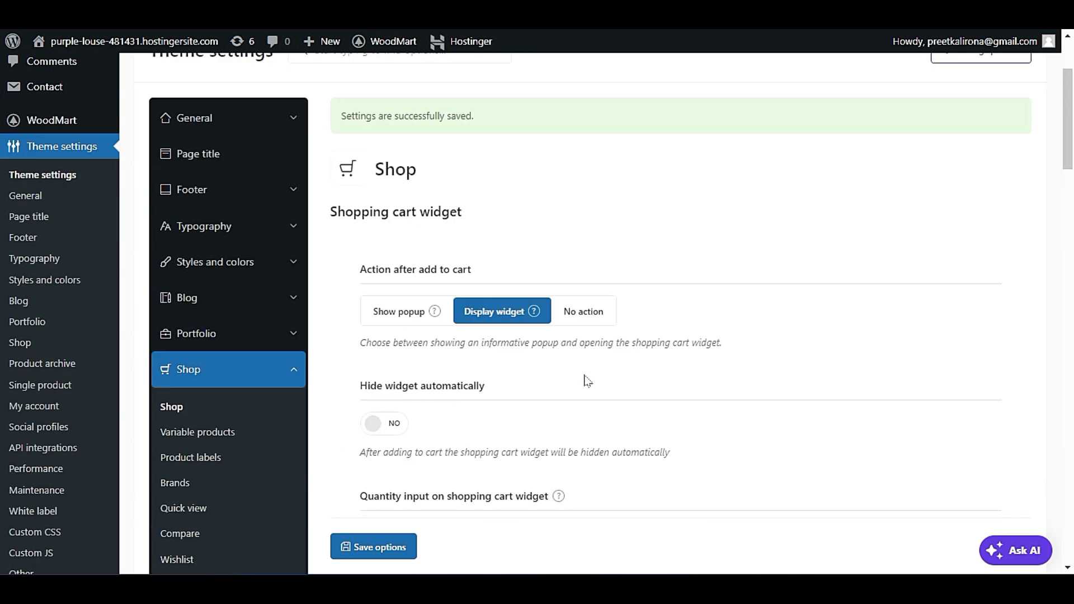
scroll(588, 382, "down", 1)
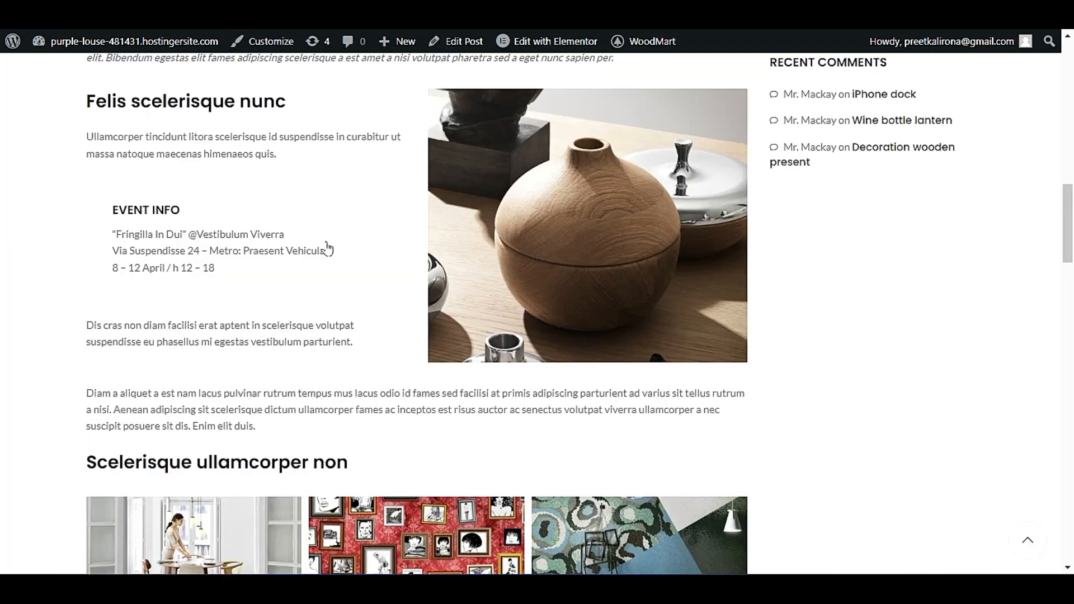
Add the Classic wooden chair from the live home page's featured products to the cart to test the add-to-cart action.
scroll(149, 72, "down", 10)
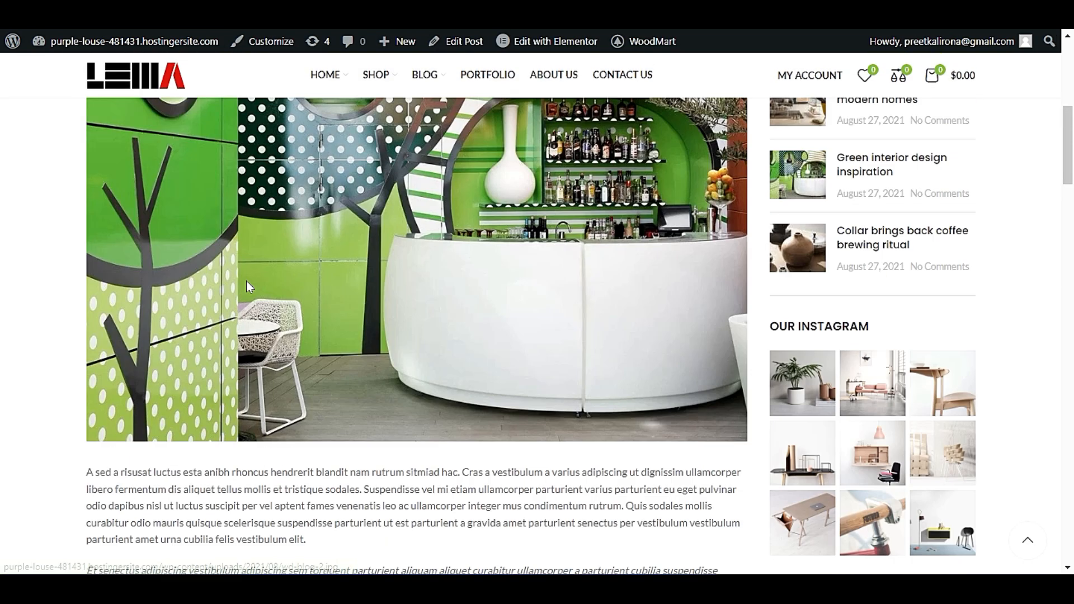
scroll(148, 72, "up", 1)
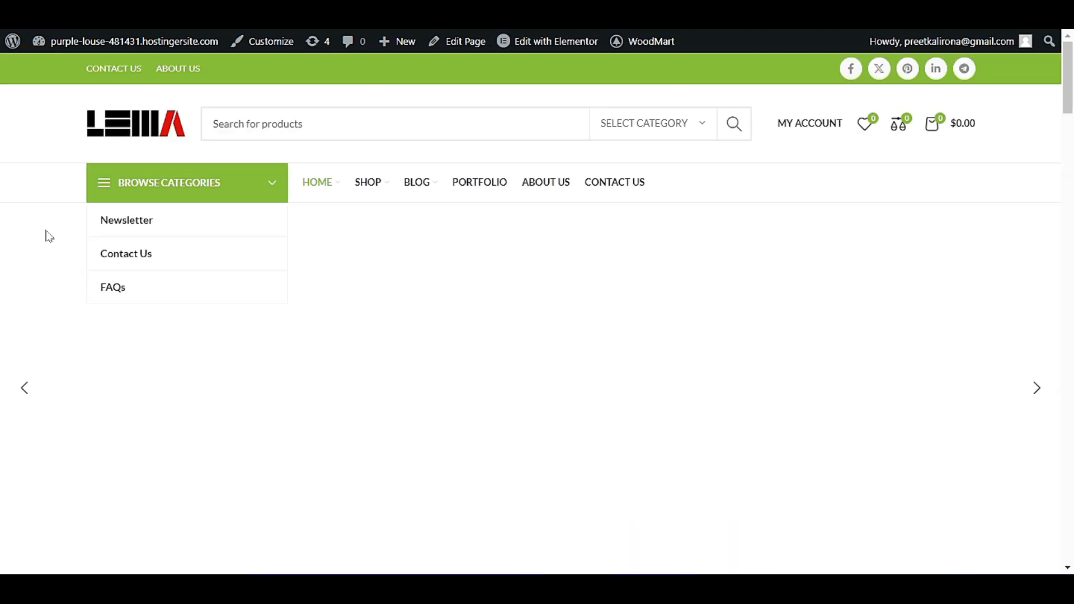
scroll(44, 238, "down", 15)
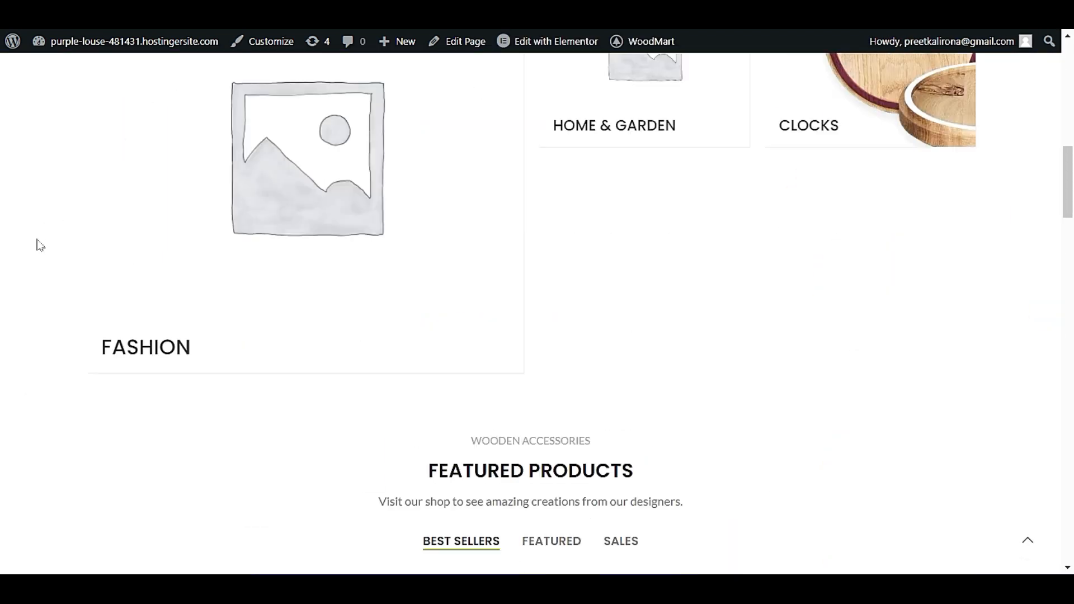
scroll(39, 245, "down", 3)
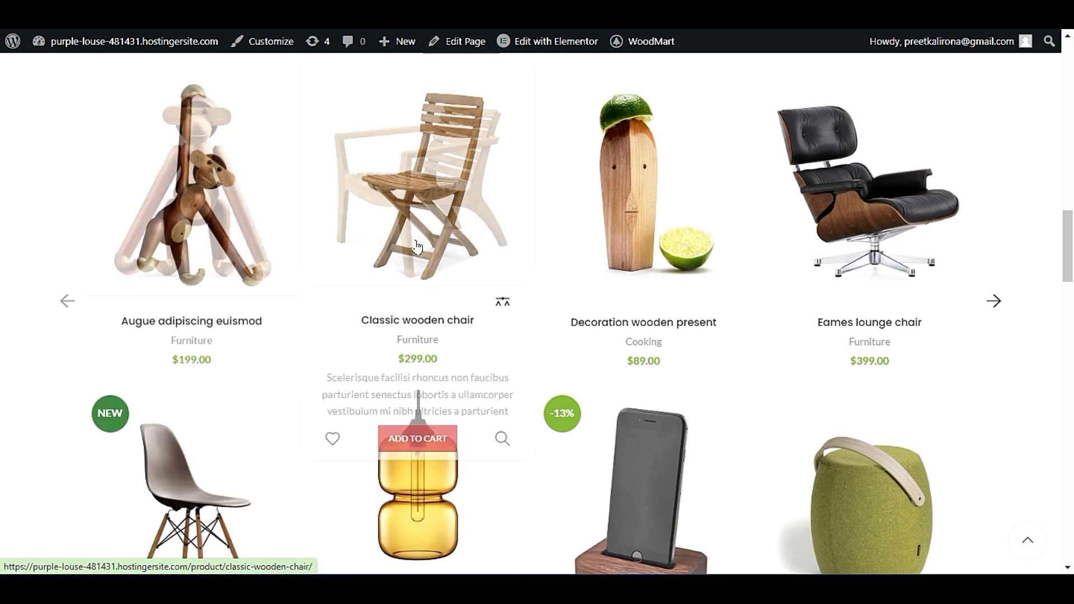
scroll(370, 244, "down", 2)
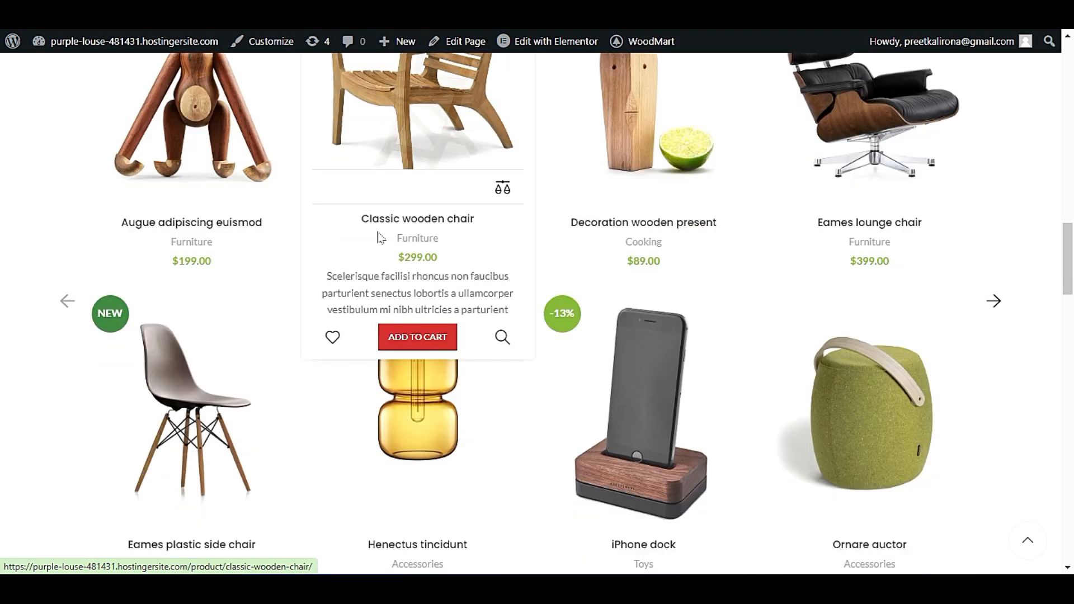
left_click(423, 345)
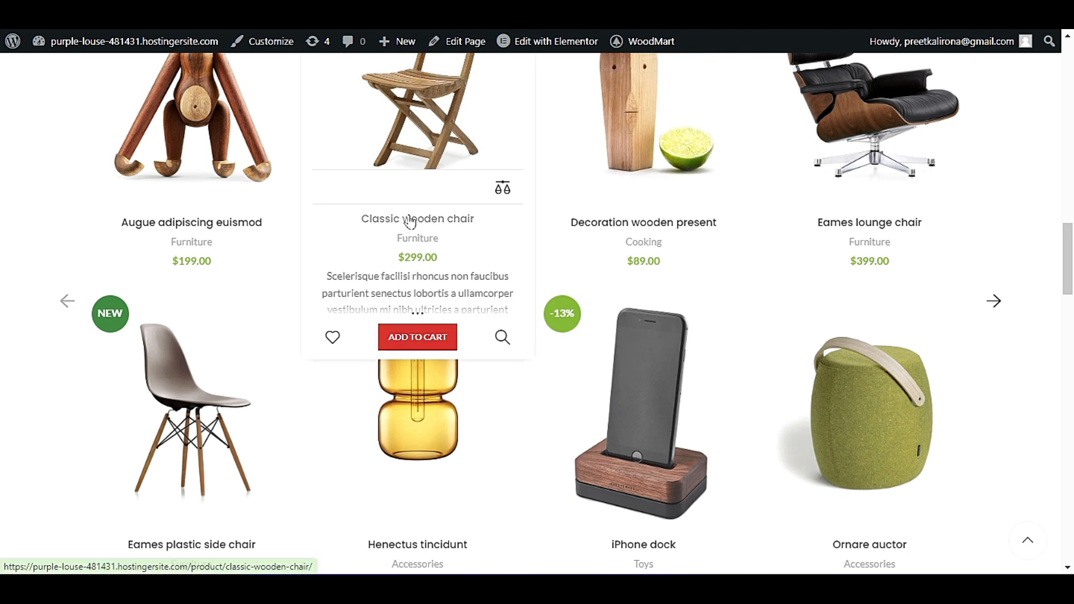
left_click(414, 336)
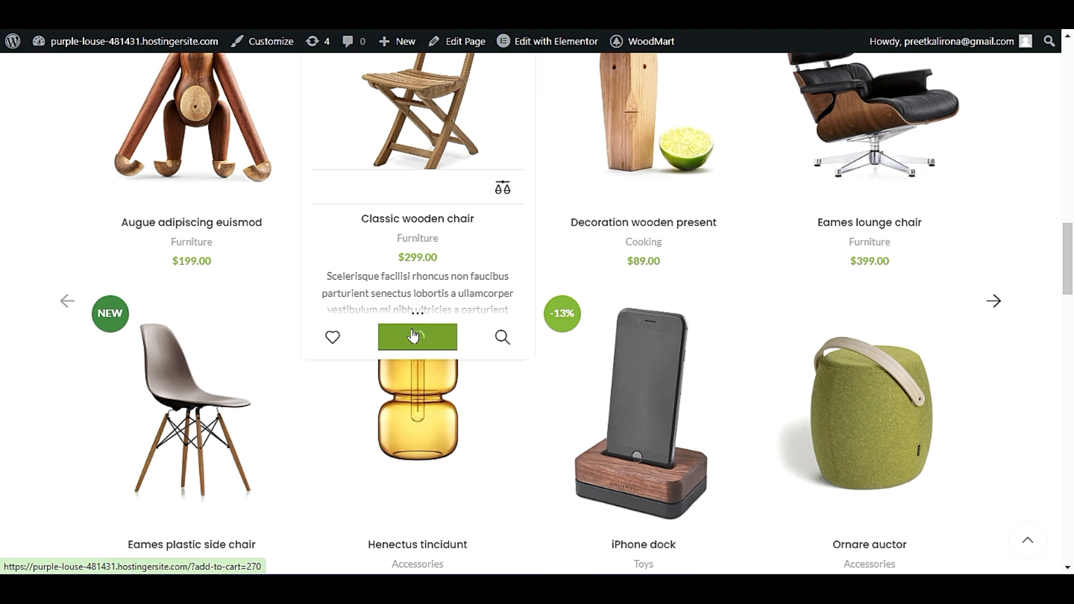
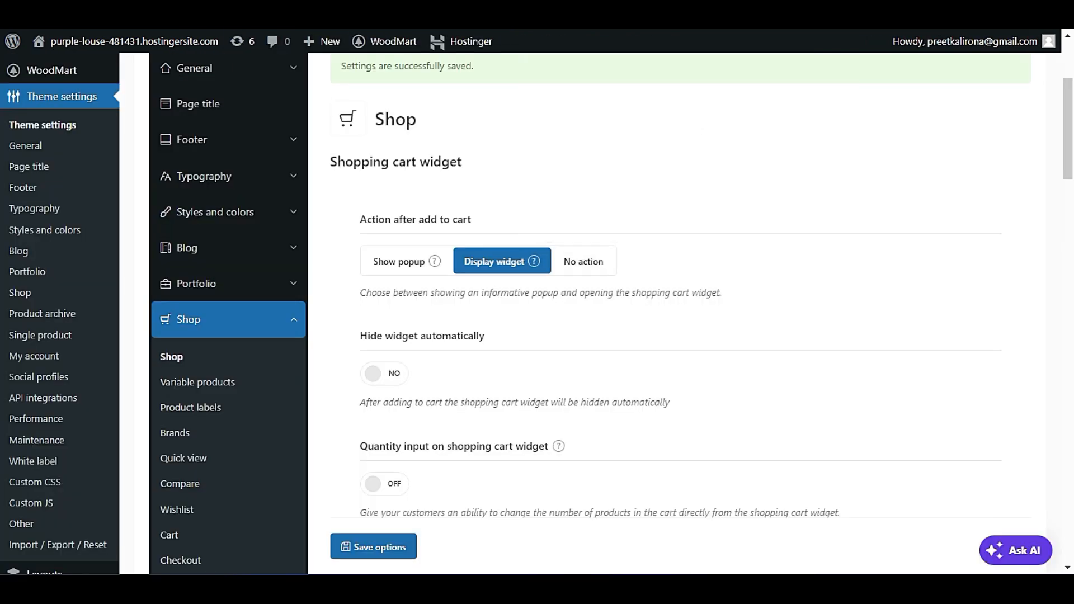
Add the Decoration wooden present from the live home page's featured products to the cart, and return to the Shop settings.
left_click(105, 11)
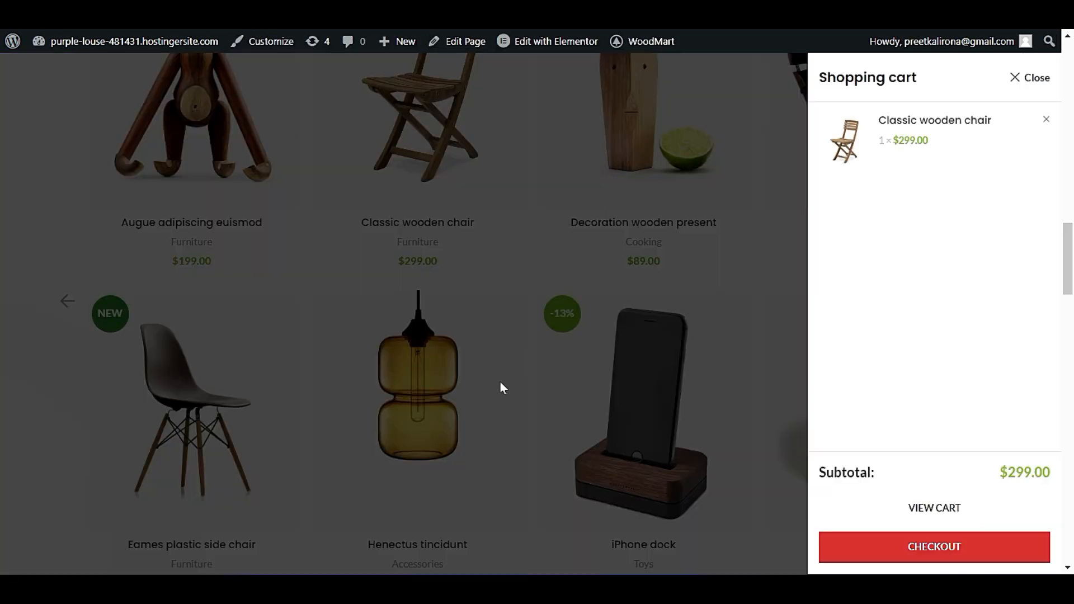
left_click(580, 326)
scroll(559, 363, "up", 10)
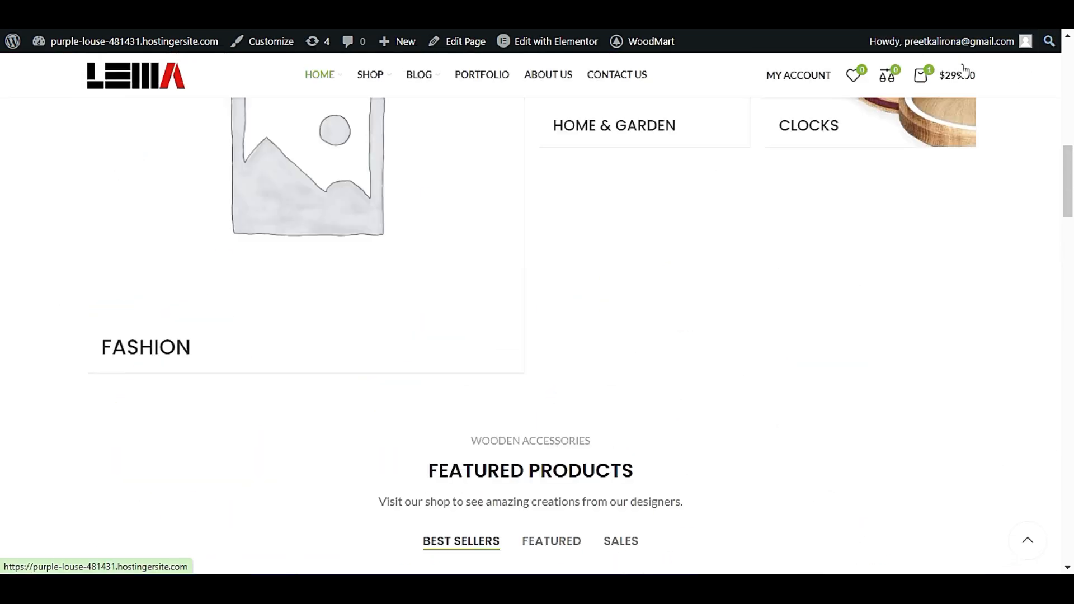
scroll(655, 257, "down", 8)
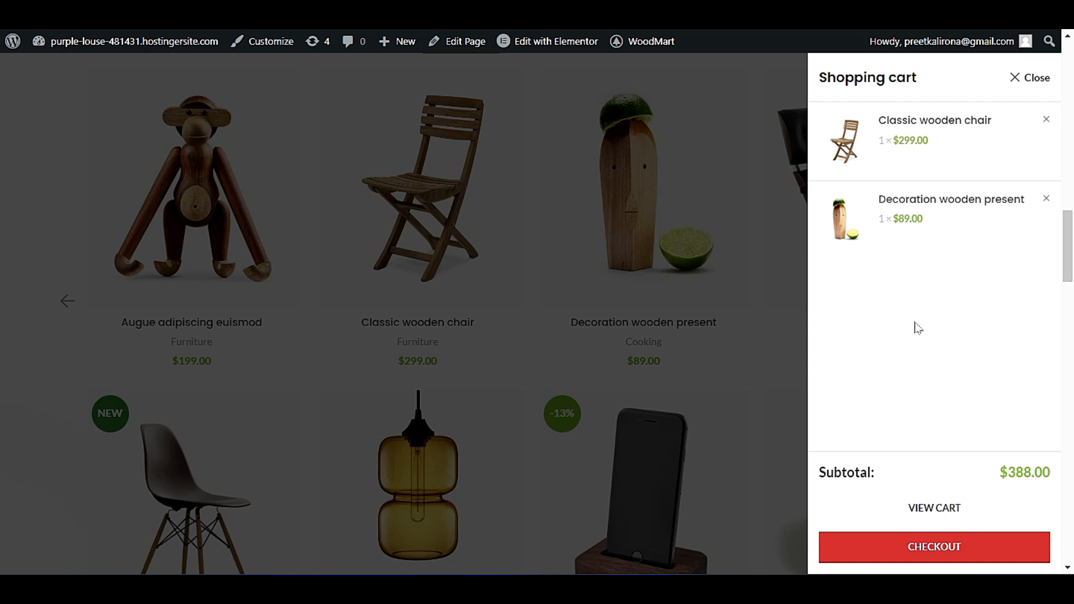
left_click(162, 11)
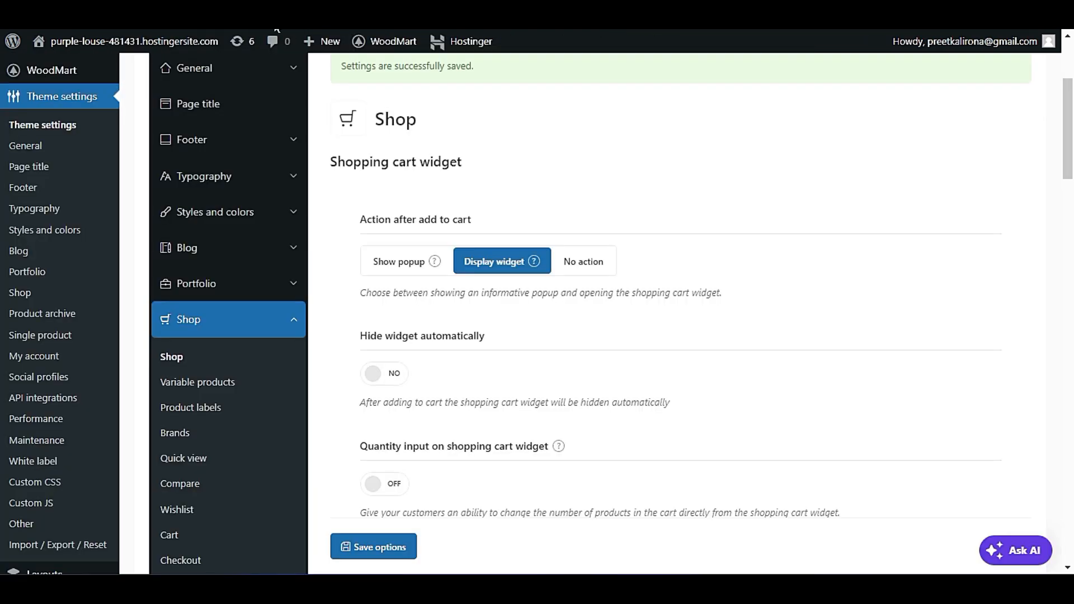
Examine the Shop settings for cart quantity input, SKU display, catalog mode and size guides.
scroll(454, 384, "down", 3)
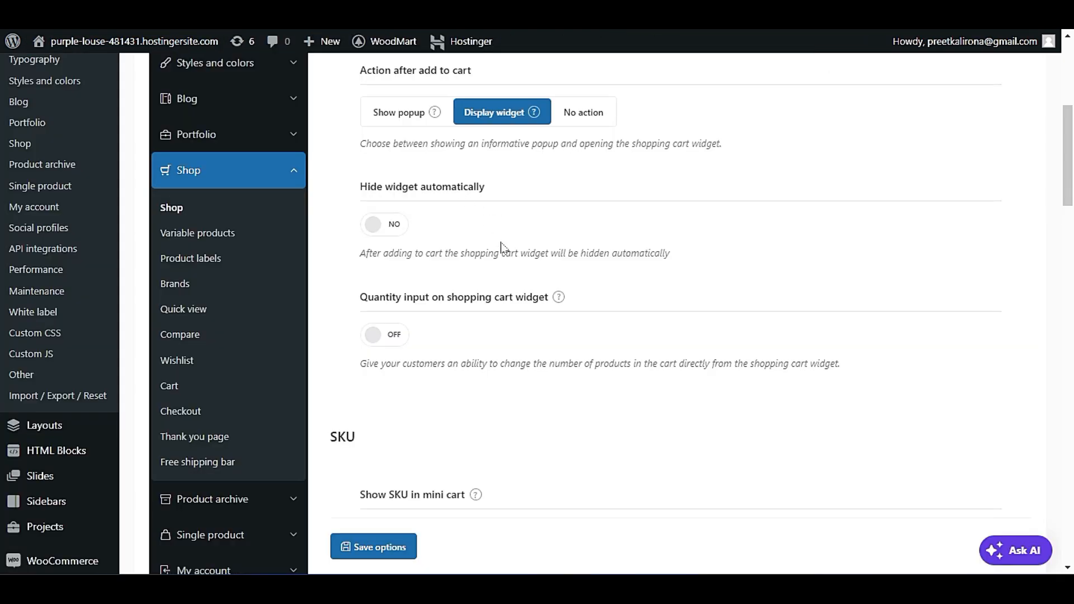
scroll(412, 400, "down", 2)
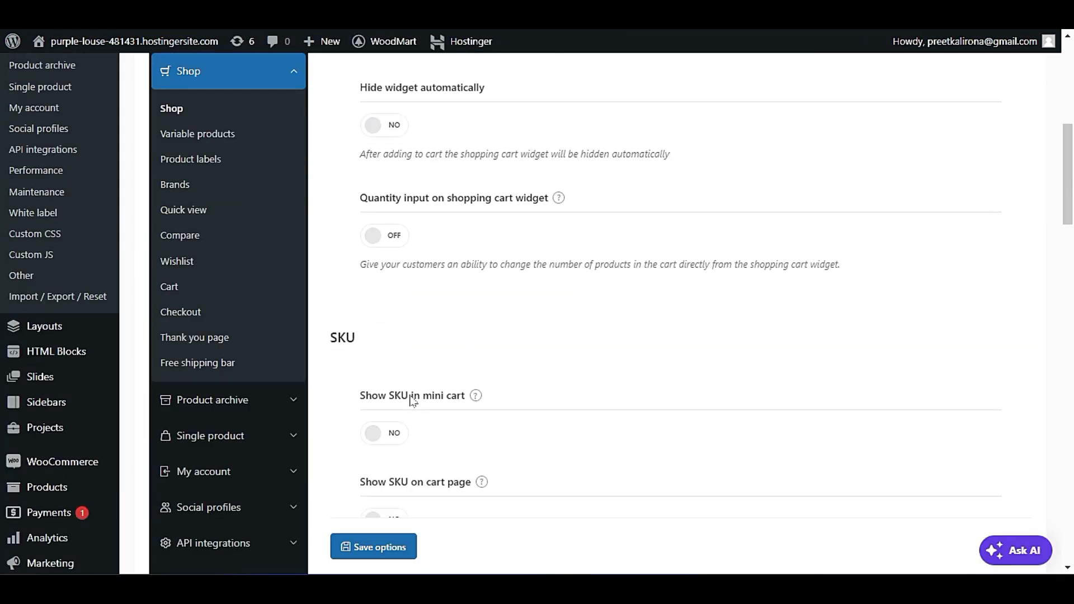
scroll(412, 401, "down", 3)
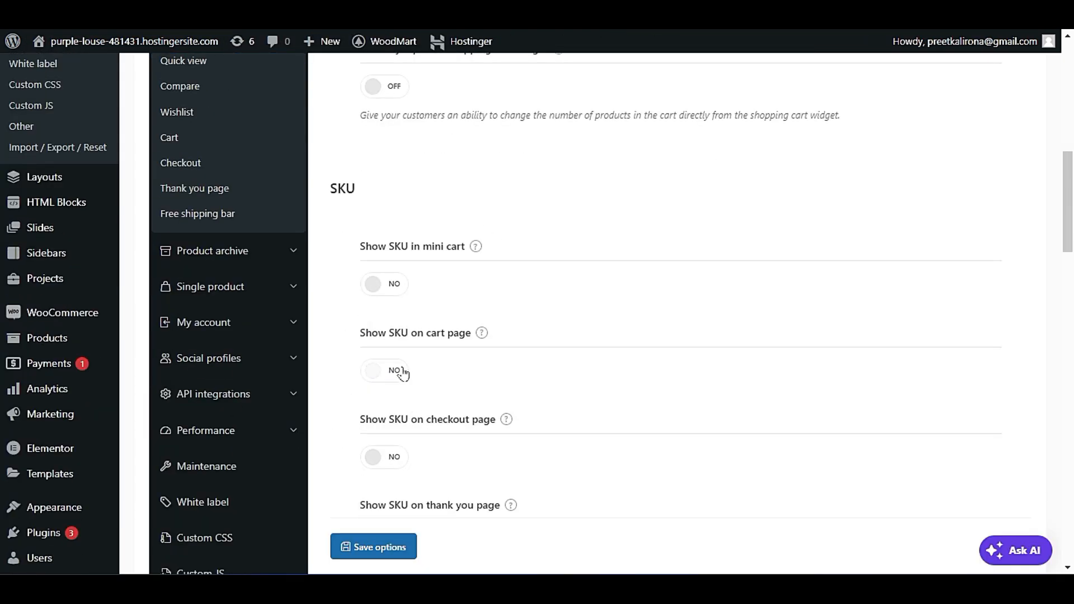
scroll(403, 374, "down", 2)
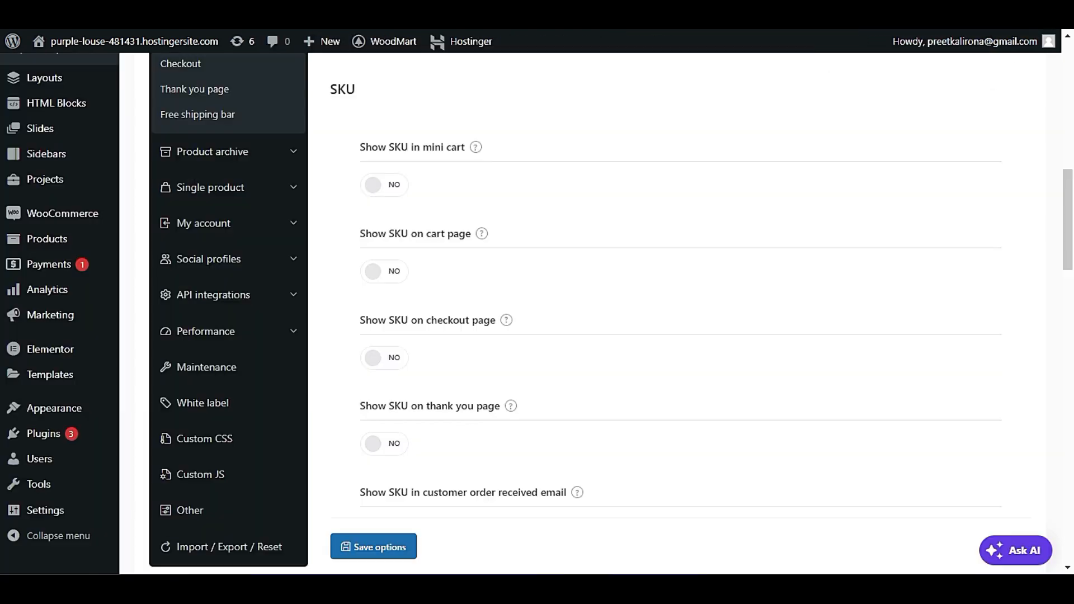
scroll(540, 297, "down", 8)
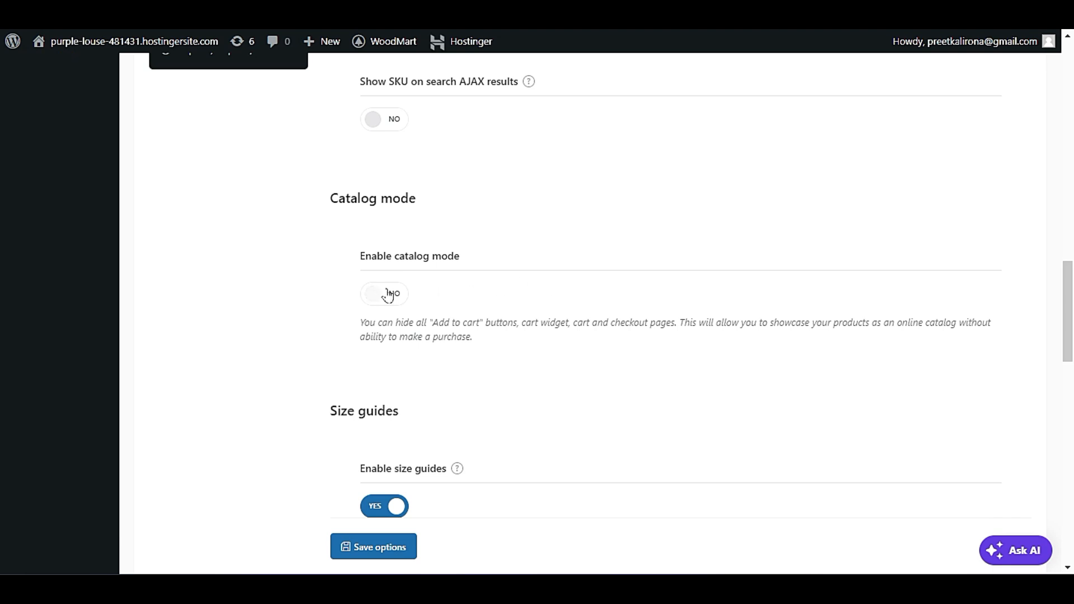
scroll(434, 384, "down", 3)
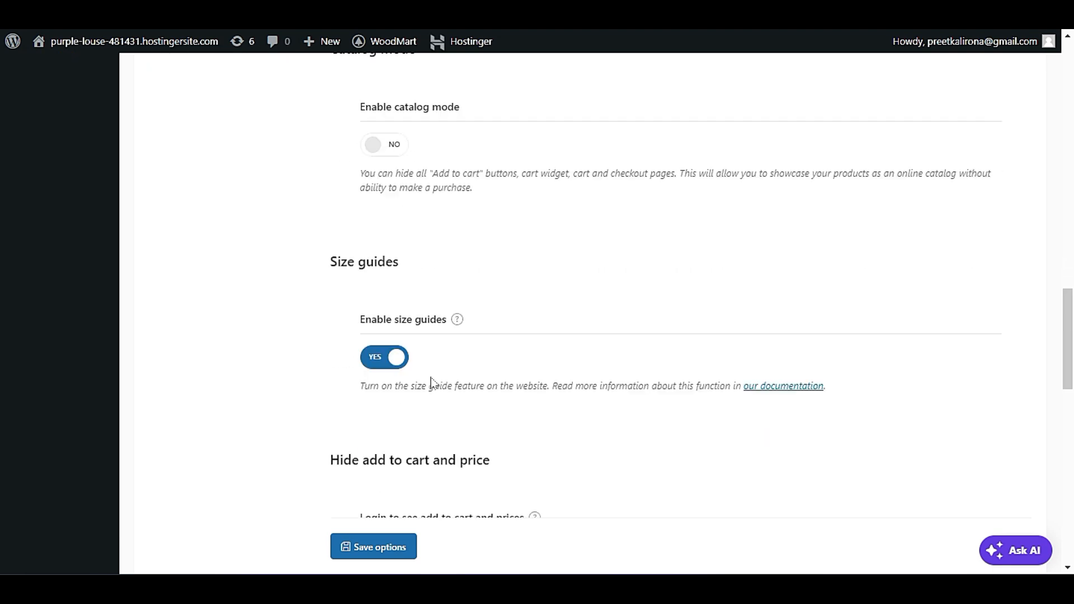
scroll(429, 381, "down", 2)
scroll(432, 258, "down", 2)
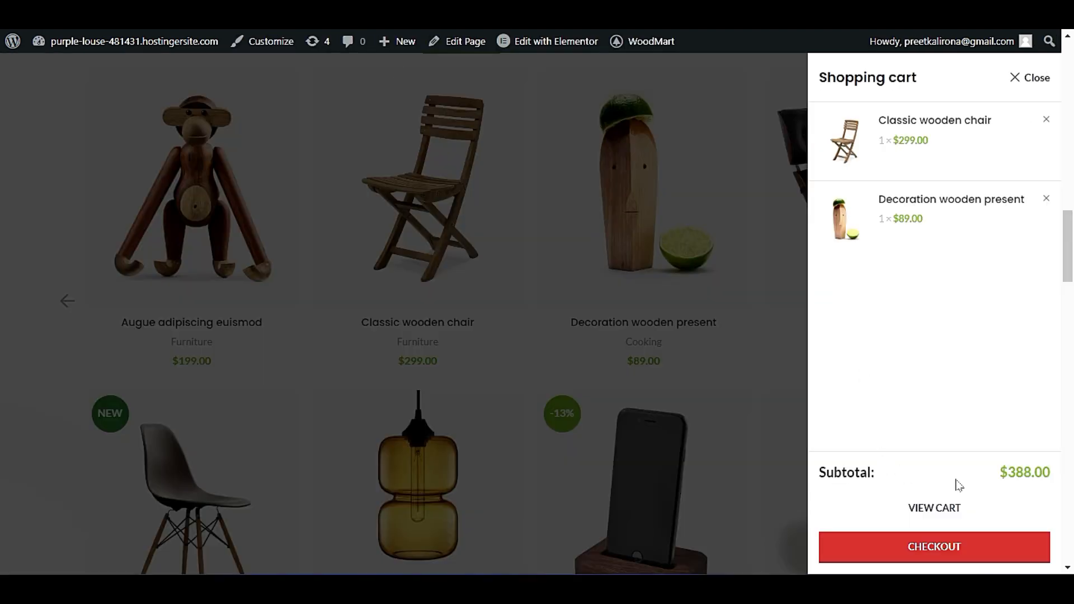
Inspect the live cart's subtotal and read the description of the Login to see add to cart and prices setting.
left_click_drag(956, 485, 960, 519)
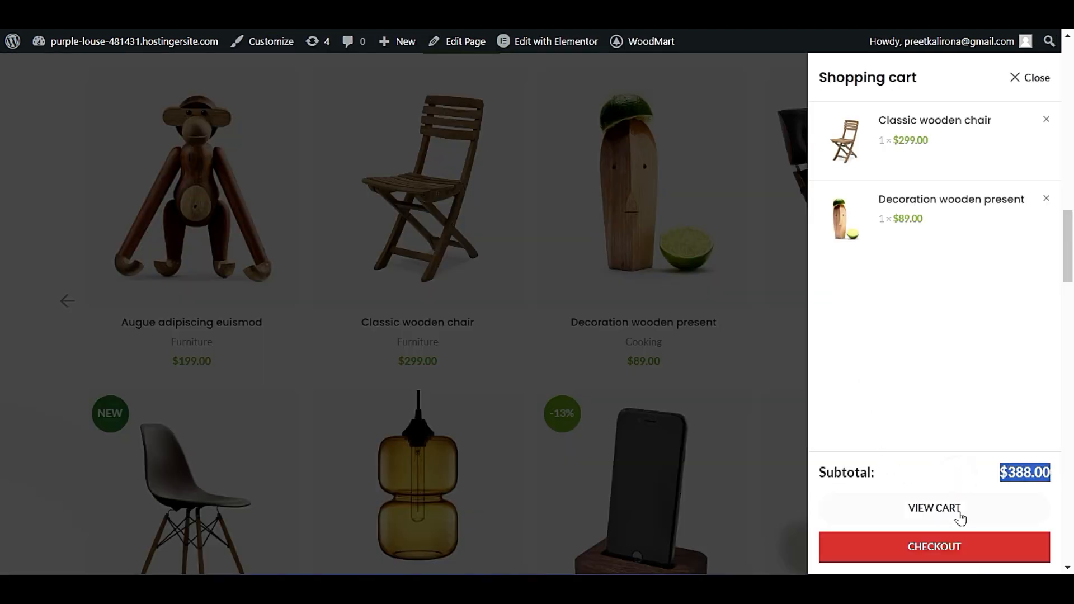
left_click(902, 479)
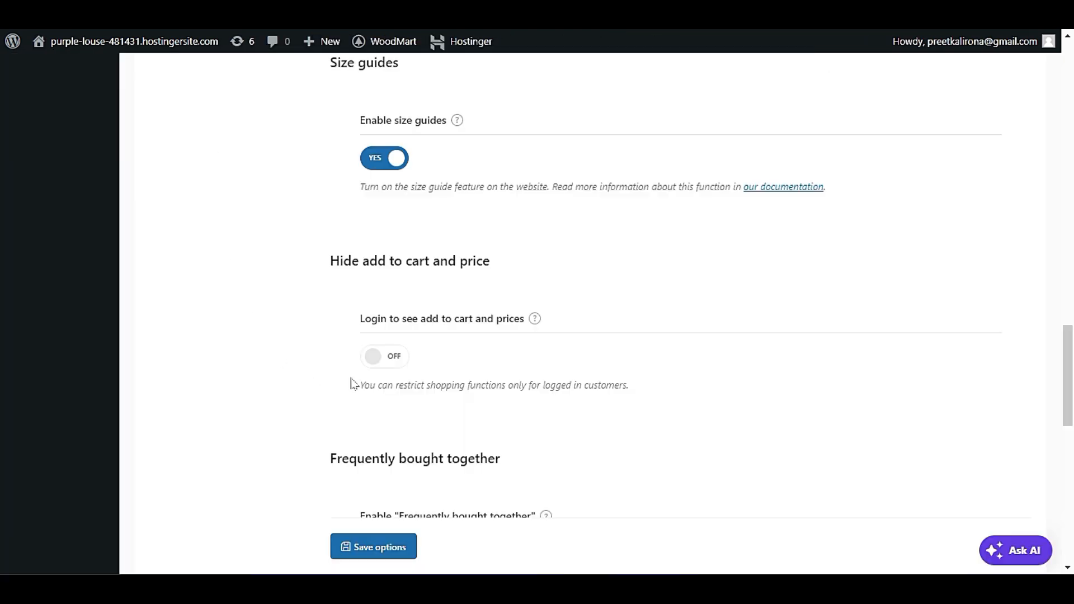
scroll(353, 385, "down", 2)
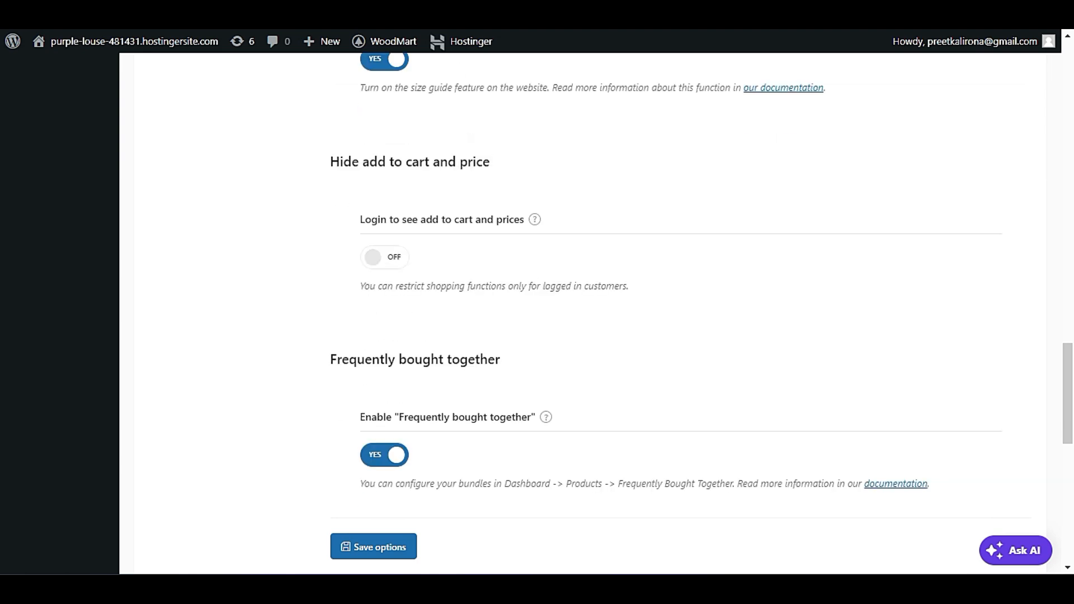
triple_click(423, 285)
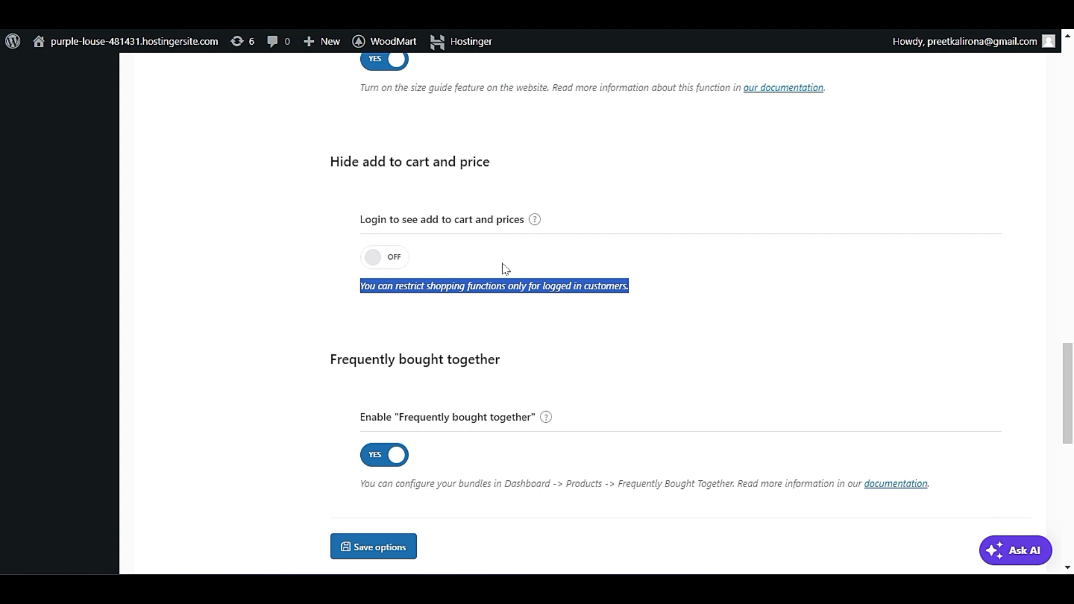
scroll(554, 295, "up", 2)
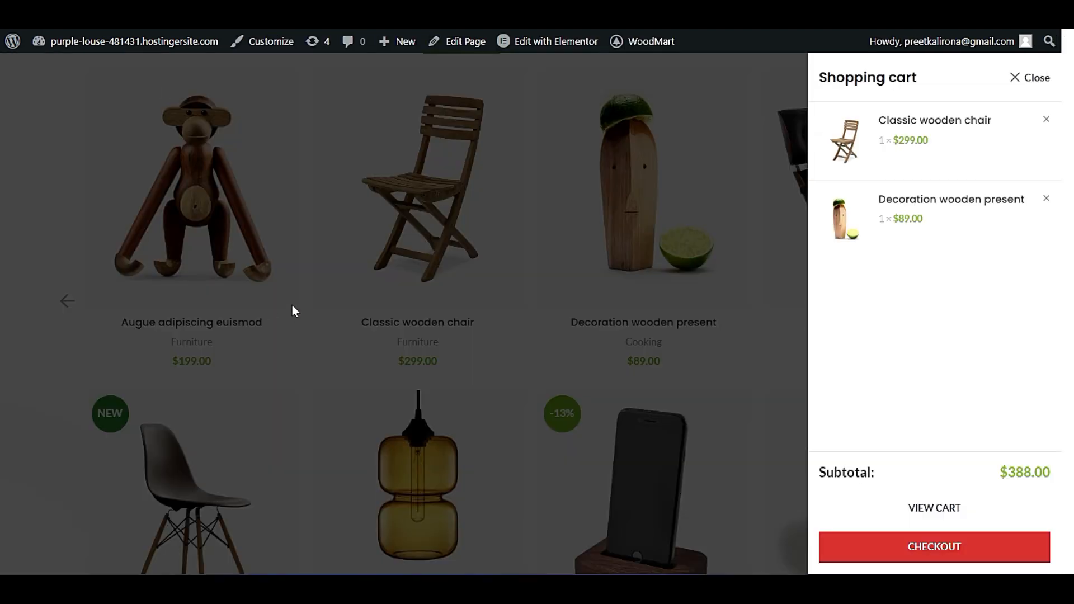
Close the live page's cart widget and turn on Login to see add to cart and prices in the Shop settings.
left_click(293, 307)
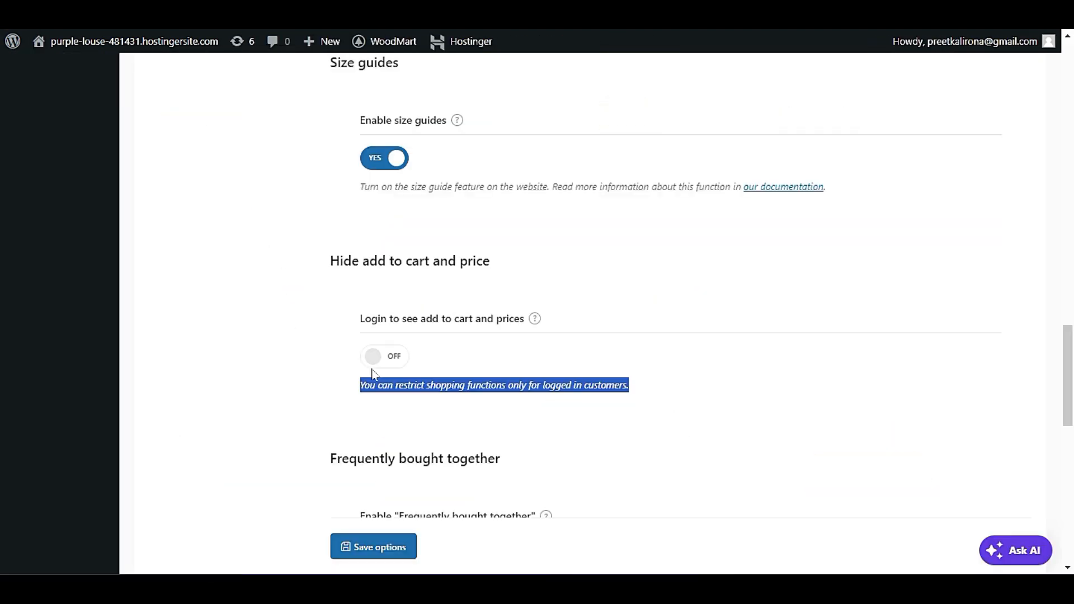
left_click(374, 361)
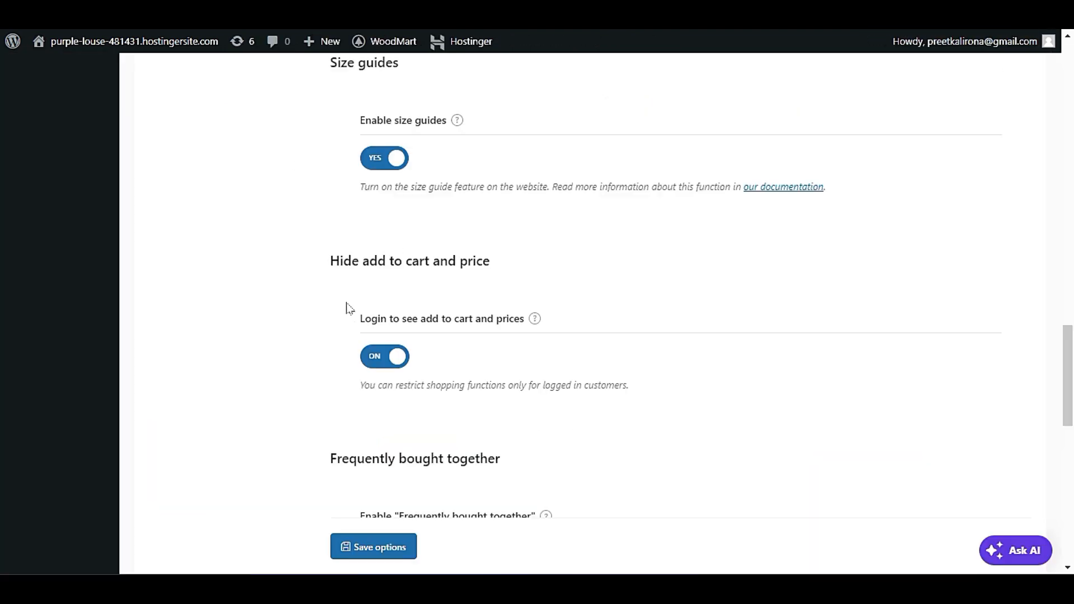
scroll(347, 307, "down", 3)
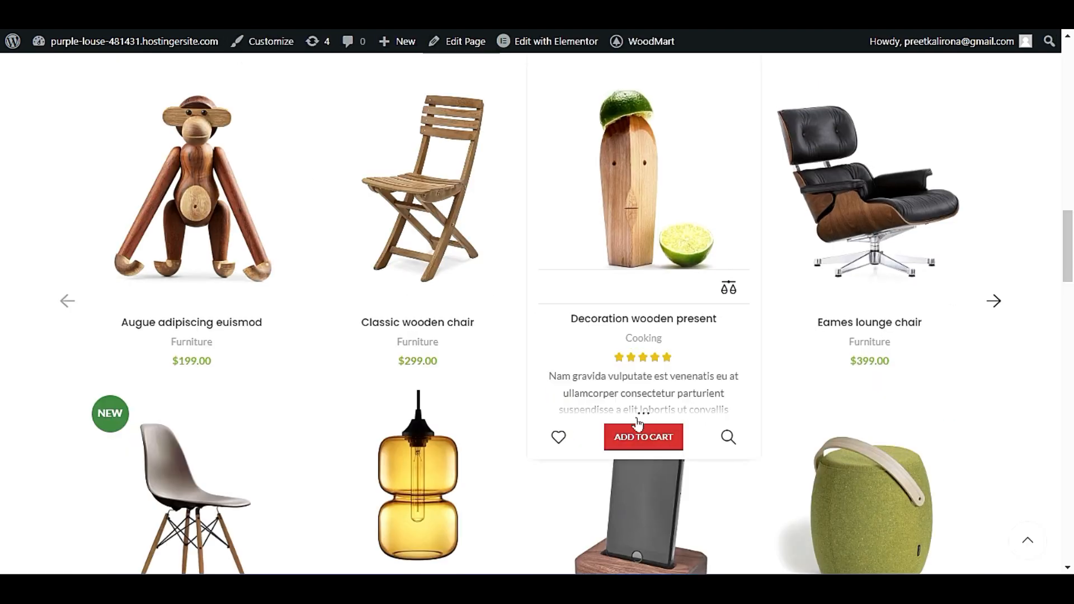
Add another Decoration wooden present to the cart on the live home page and try opening the cart and checkout.
left_click(641, 432)
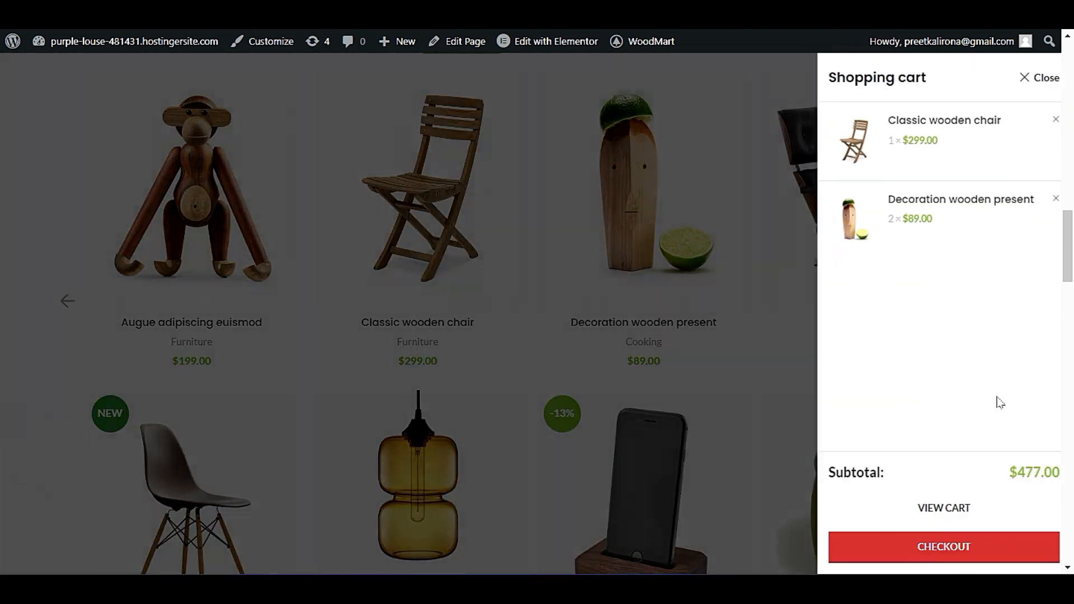
left_click(952, 506)
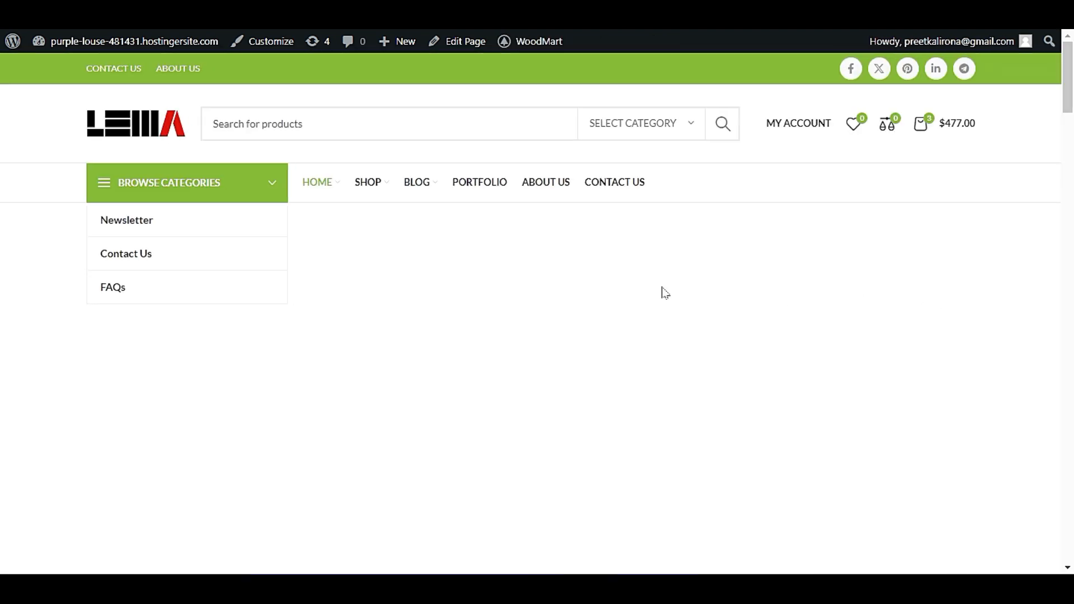
scroll(164, 363, "down", 15)
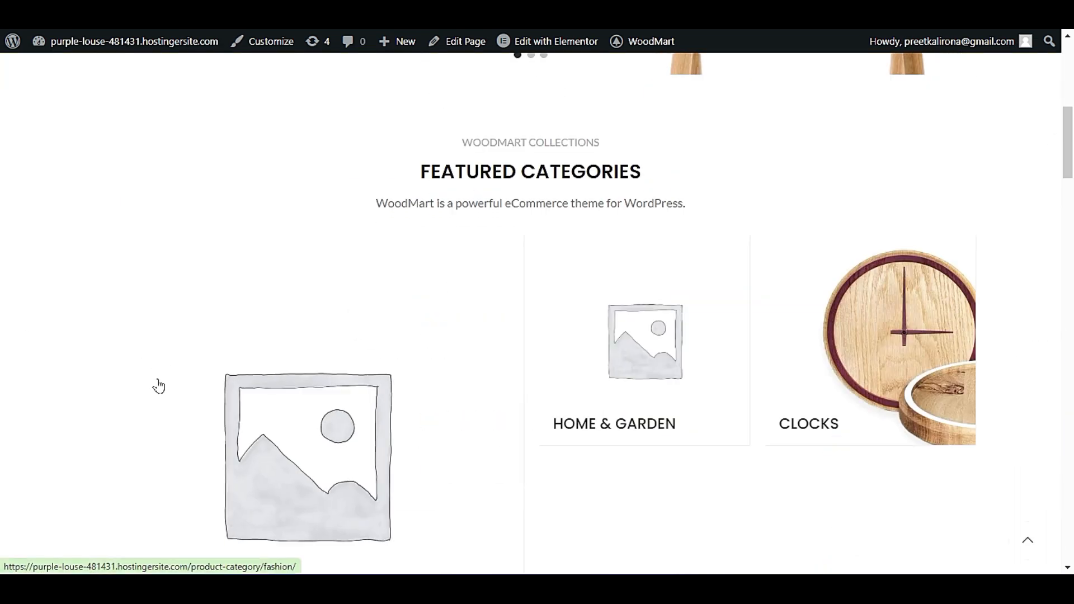
scroll(162, 396, "up", 10)
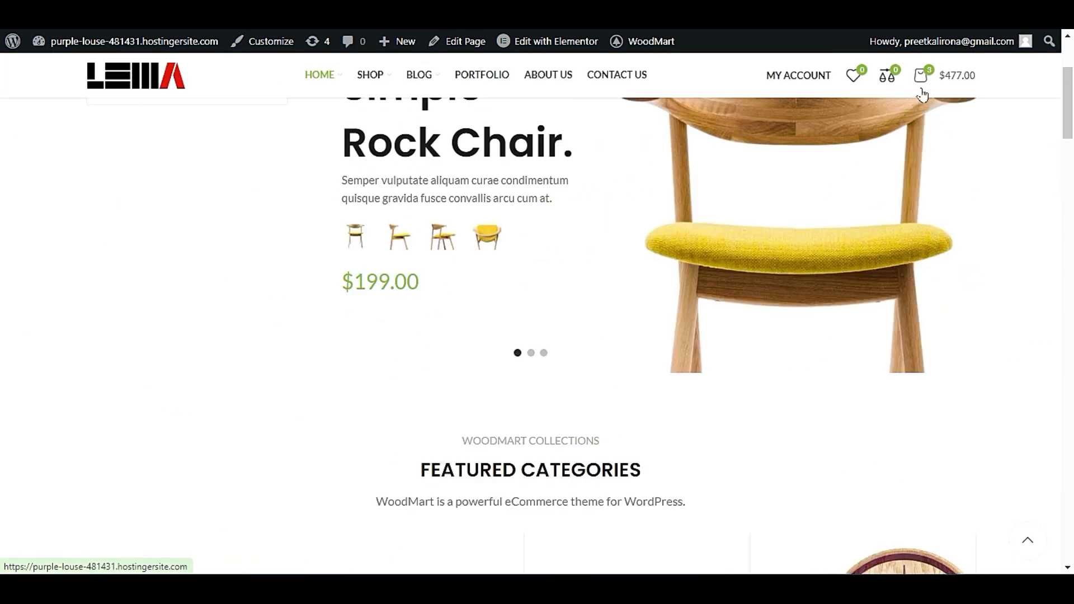
left_click(922, 75)
left_click(922, 551)
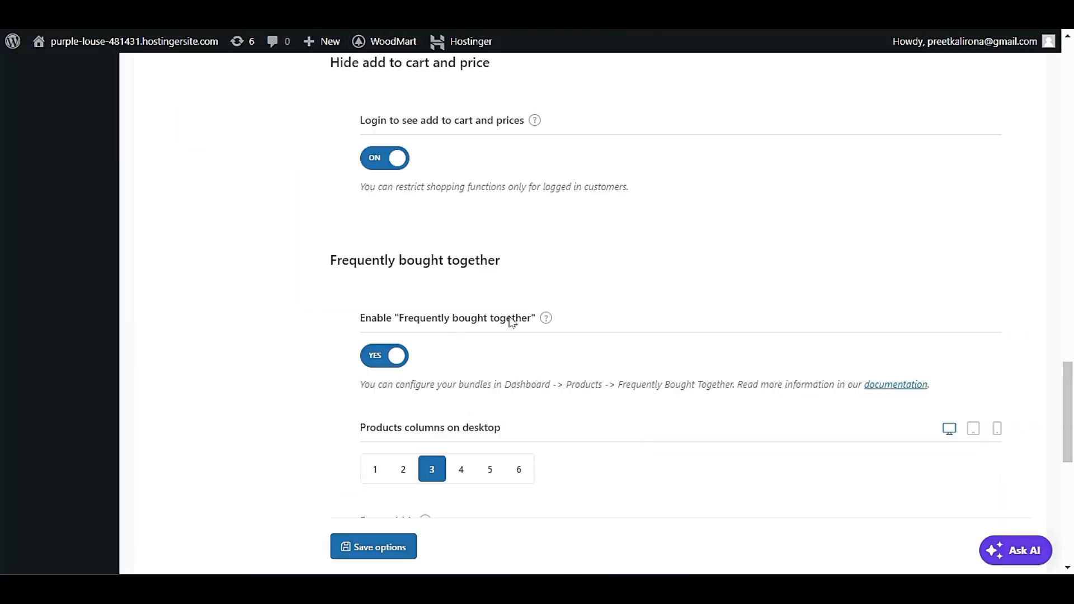
Examine the Frequently bought together options, including product columns and form width, and look over the Shop subsections.
scroll(499, 341, "down", 2)
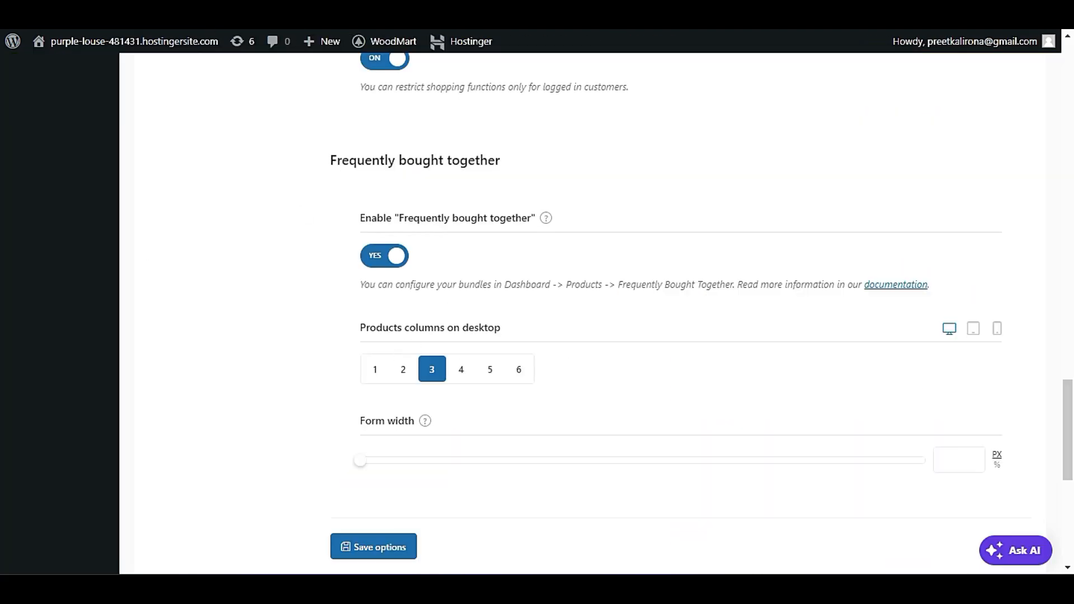
scroll(398, 391, "down", 2)
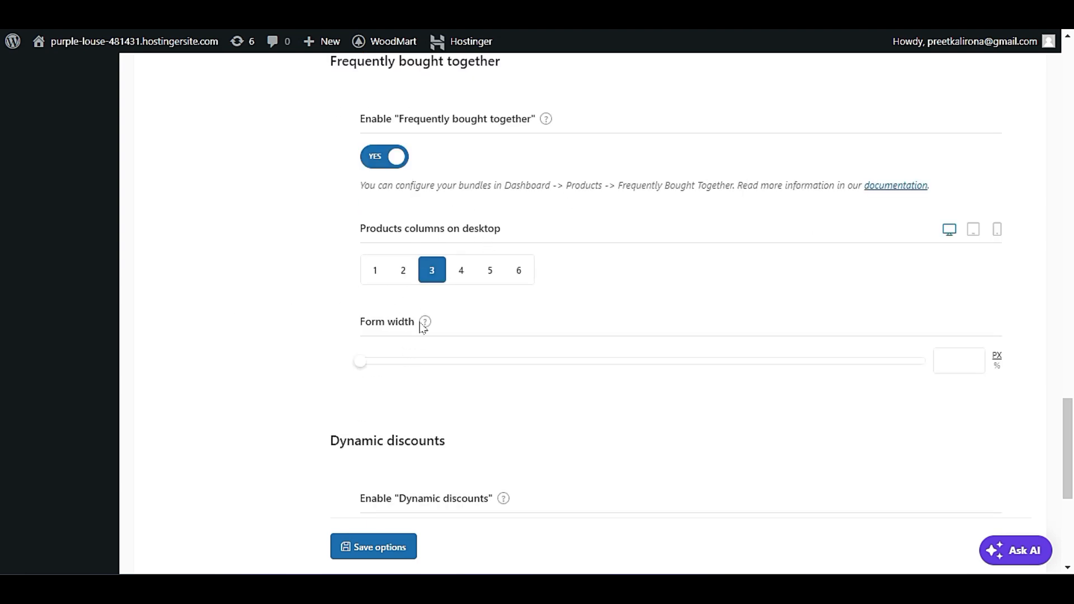
scroll(393, 324, "up", 4)
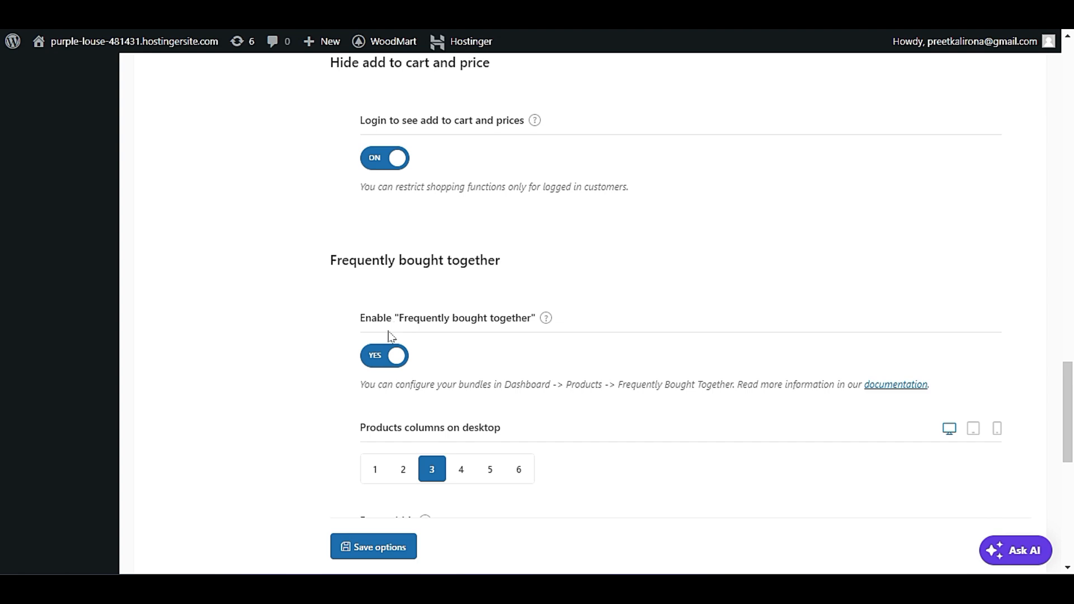
scroll(390, 336, "down", 4)
scroll(384, 341, "up", 15)
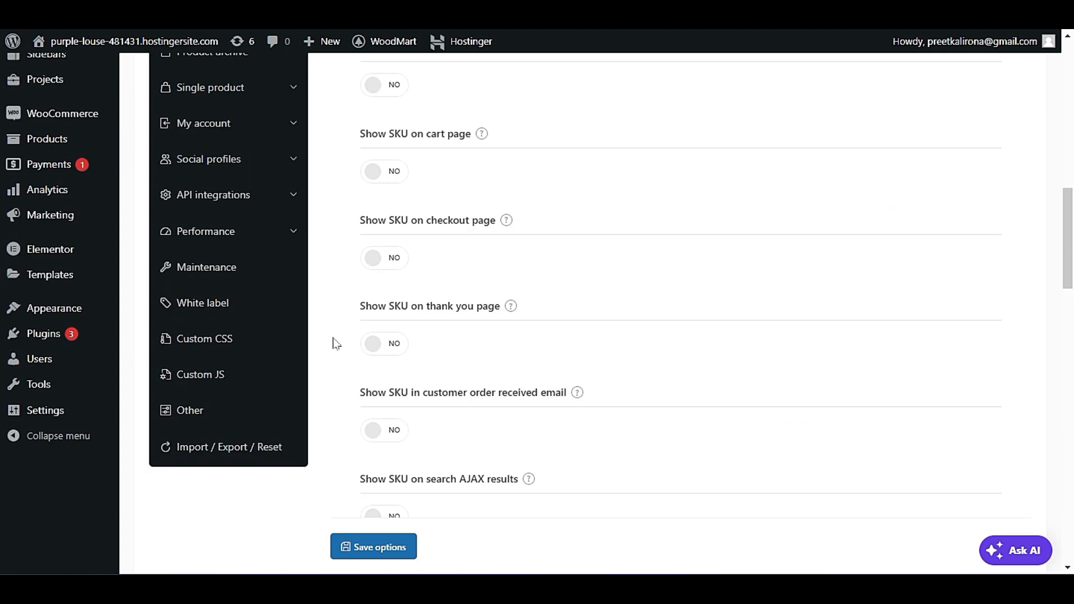
scroll(336, 343, "up", 7)
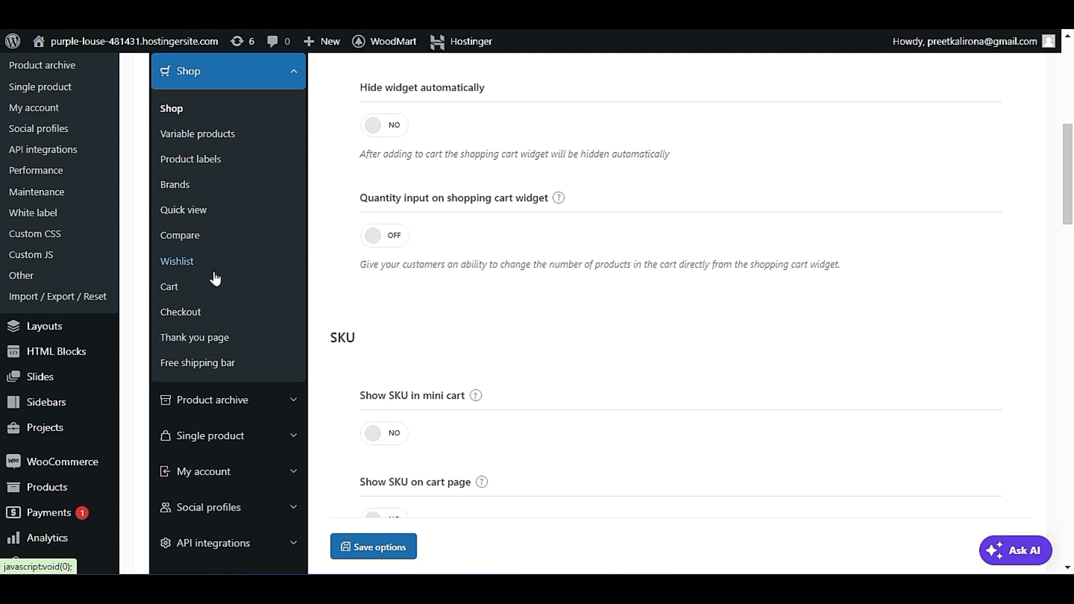
mouse_move(101, 461)
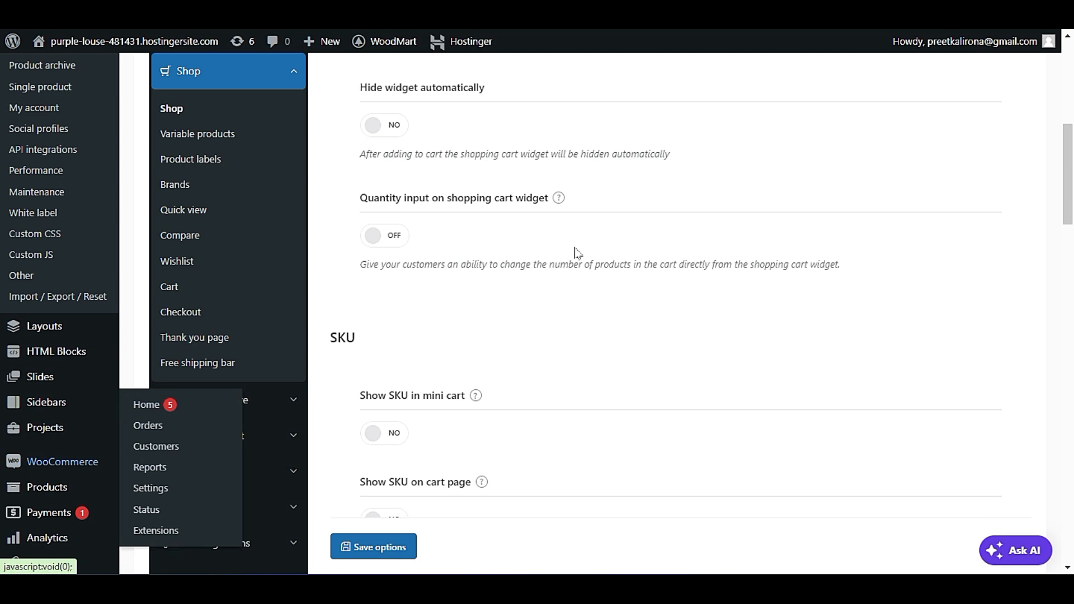
Open the Product archive settings and review the AJAX, breadcrumbs and category description position options.
scroll(240, 307, "down", 2)
left_click(240, 301)
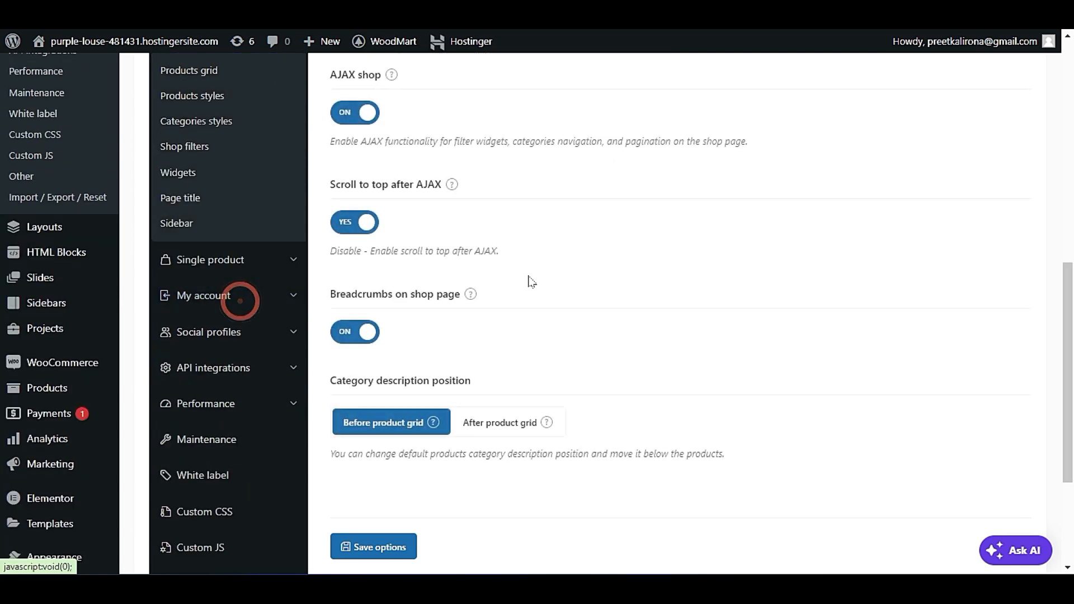
scroll(546, 283, "up", 9)
scroll(619, 245, "down", 3)
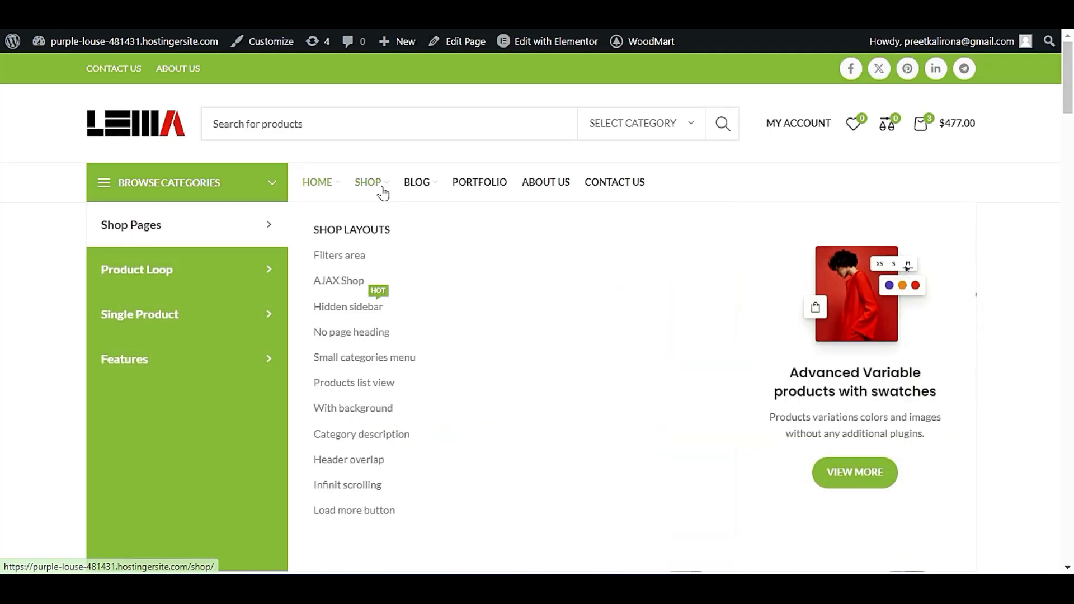
Open the live site's Shop page and examine its category header, breadcrumbs, filters and product grid.
left_click(381, 187)
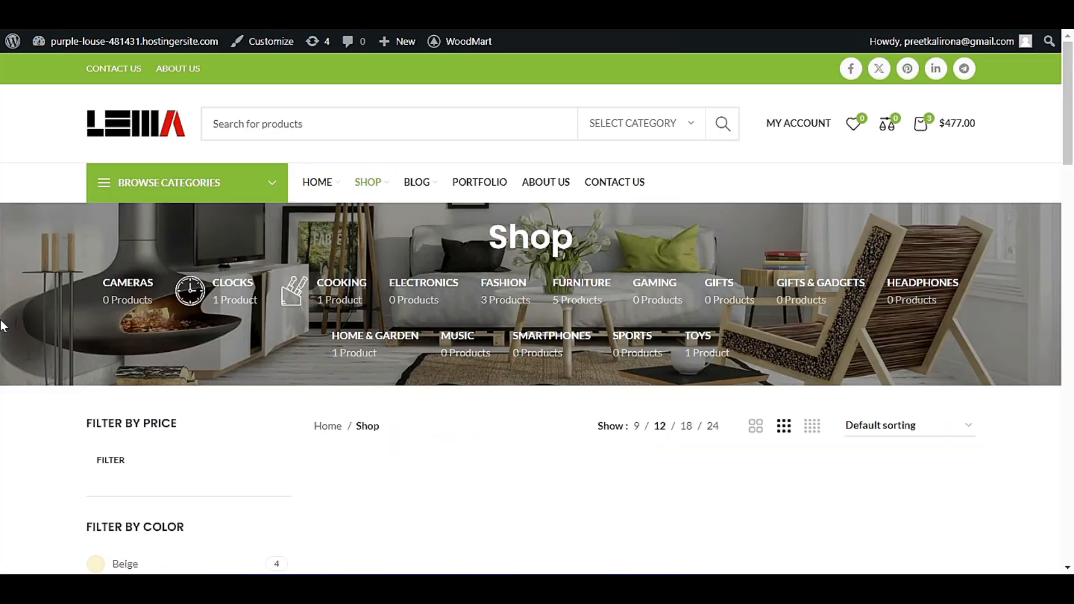
scroll(3, 327, "down", 2)
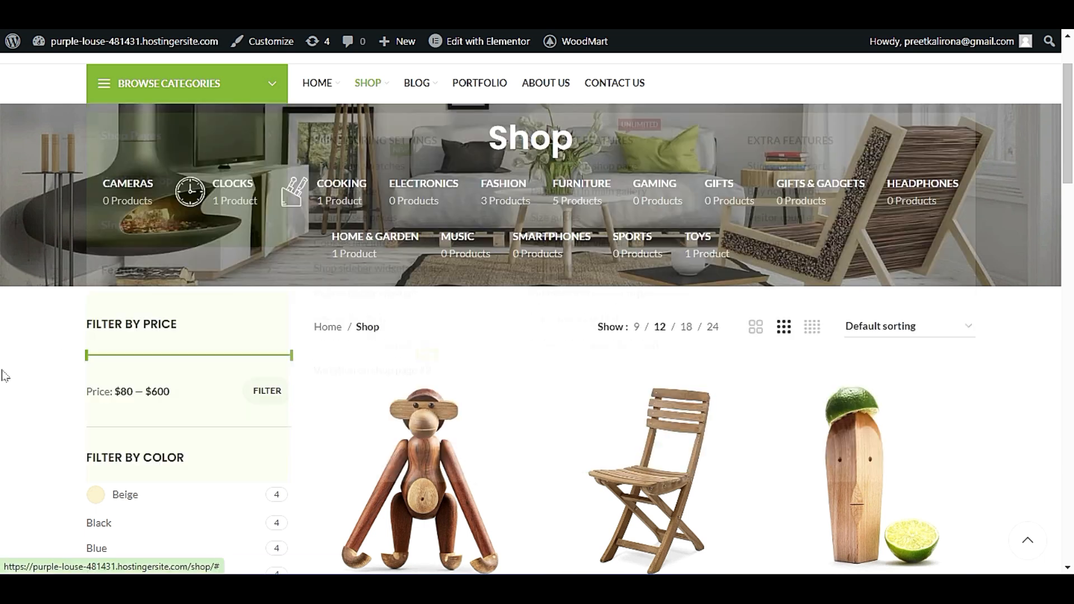
scroll(13, 327, "down", 5)
scroll(10, 372, "up", 7)
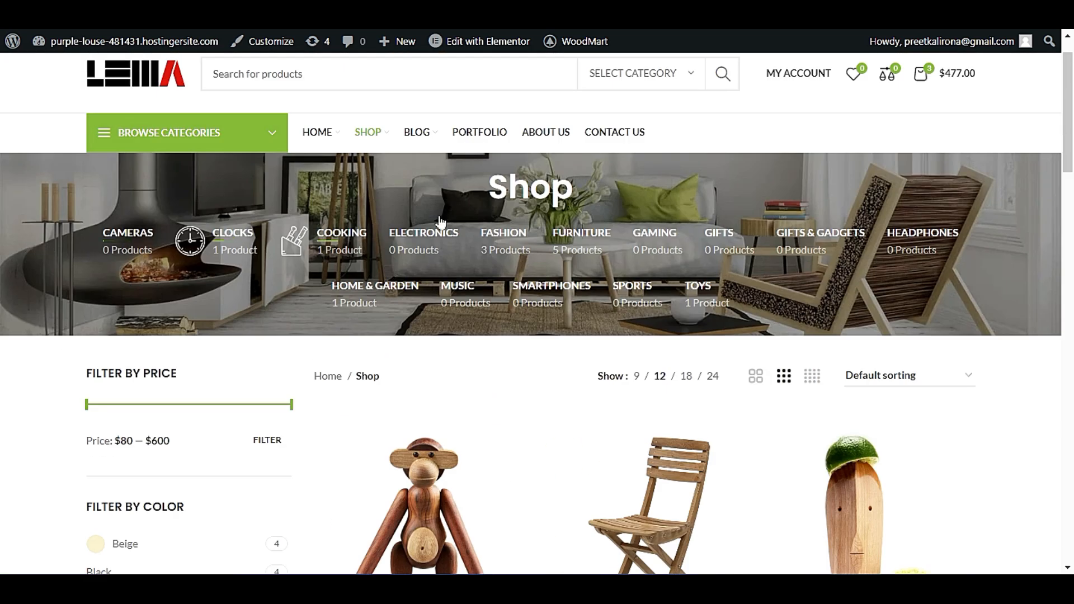
Return to the Product archive settings and open the Products grid options.
scroll(366, 245, "down", 3)
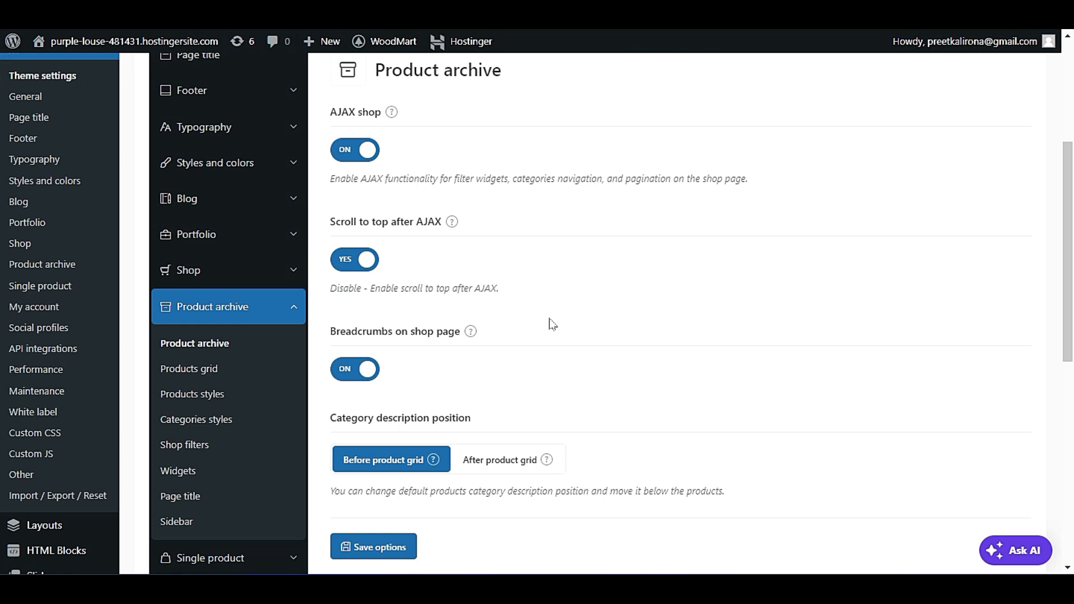
scroll(552, 325, "down", 5)
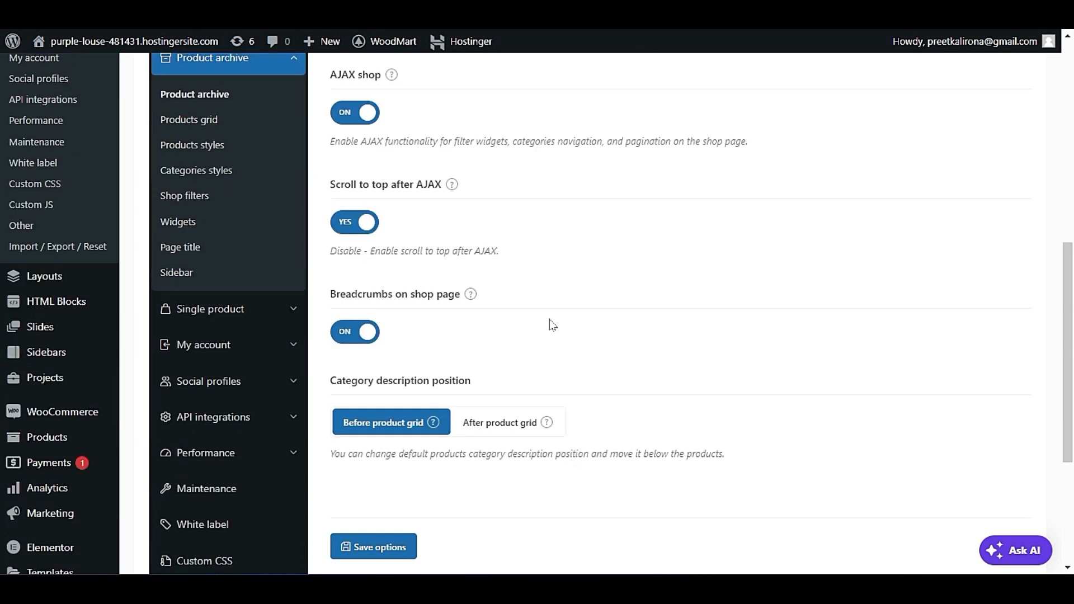
scroll(553, 325, "up", 2)
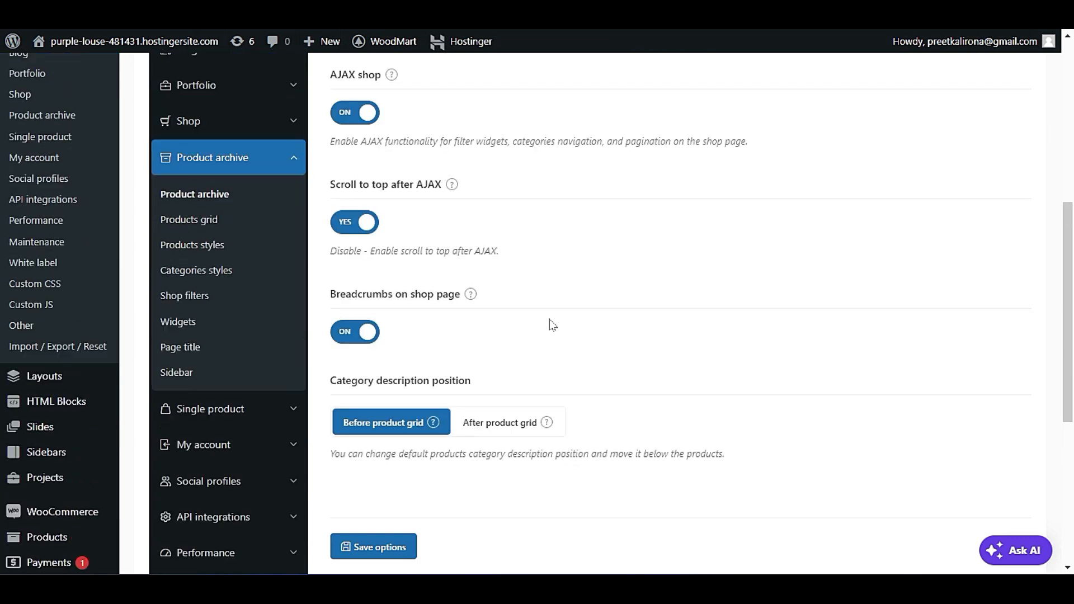
left_click(215, 222)
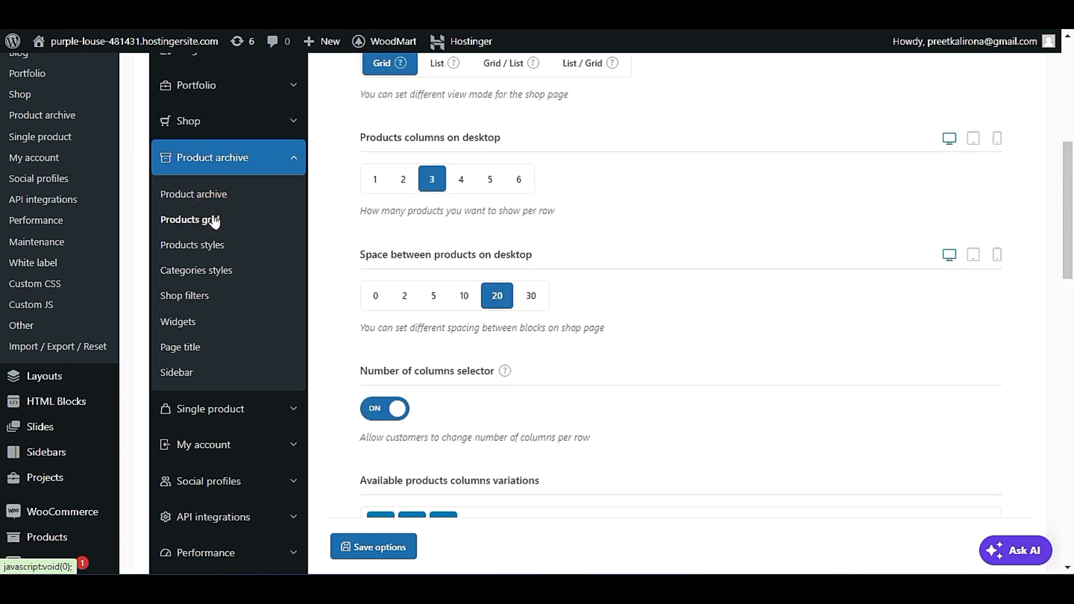
Examine the shop view, products columns, spacing and column selector options, comparing them with the product grid on the live Shop page.
scroll(431, 299, "up", 3)
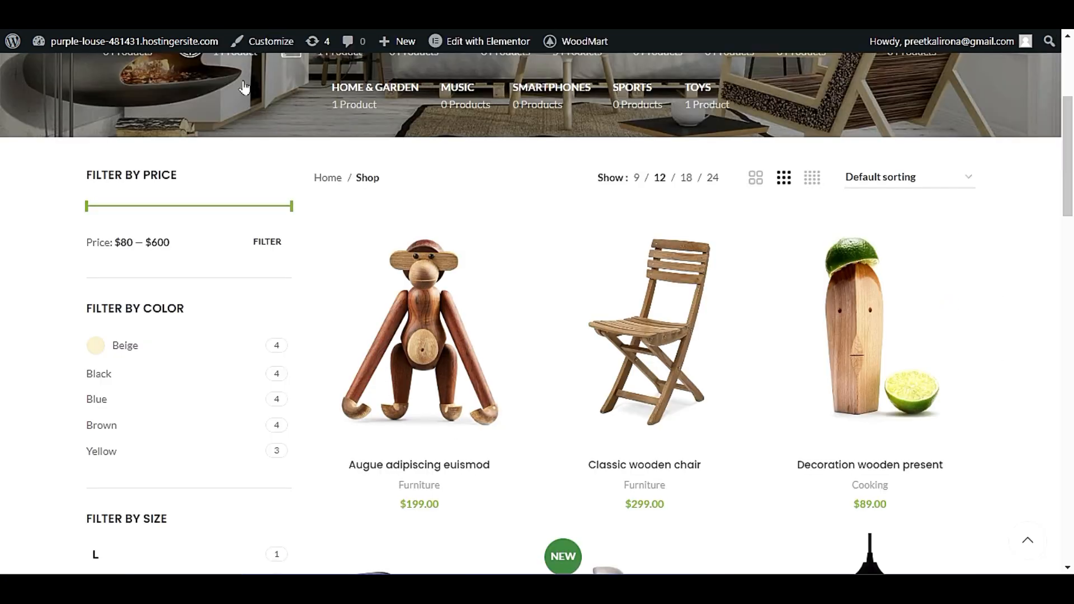
scroll(812, 276, "down", 2)
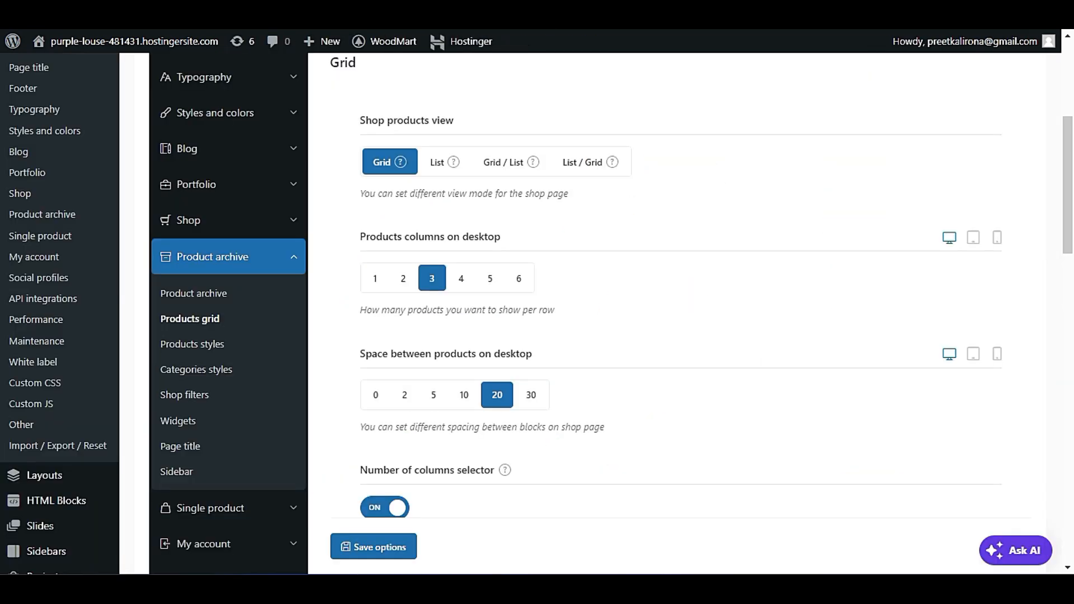
scroll(591, 348, "down", 2)
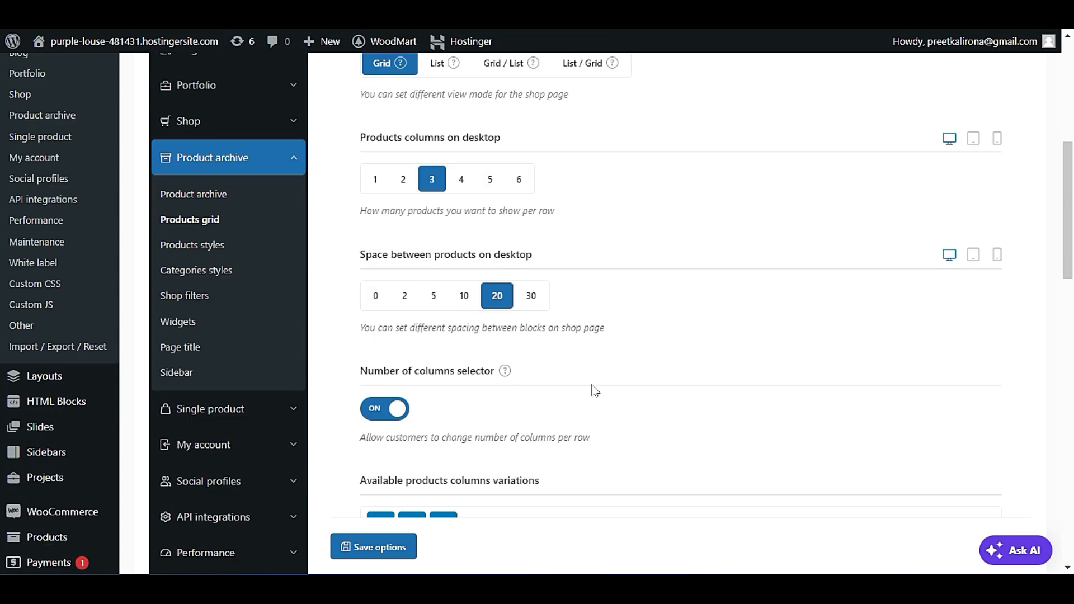
scroll(586, 390, "down", 3)
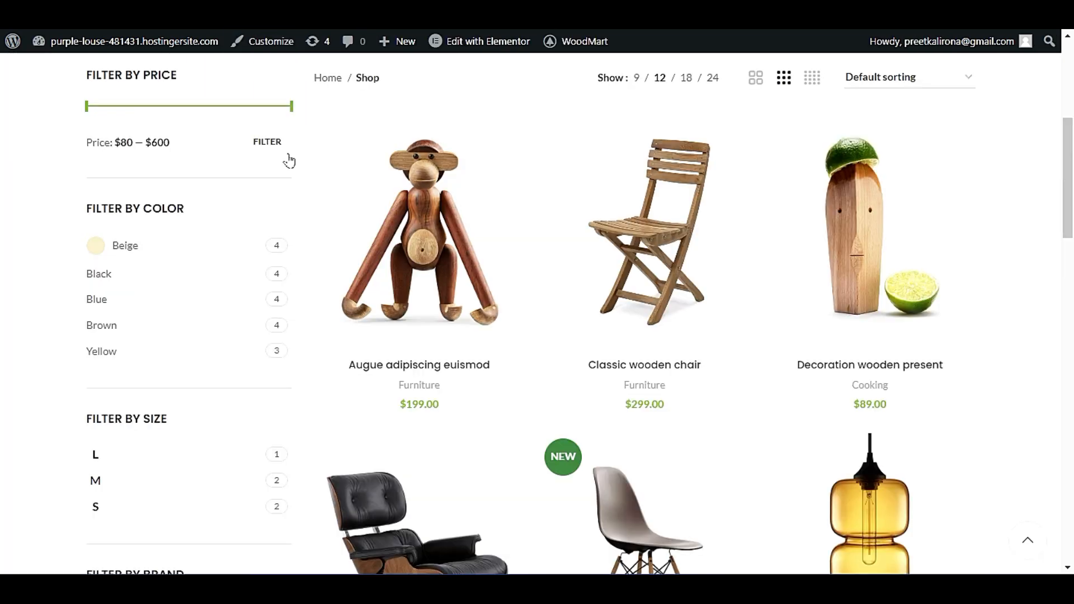
scroll(287, 308, "down", 15)
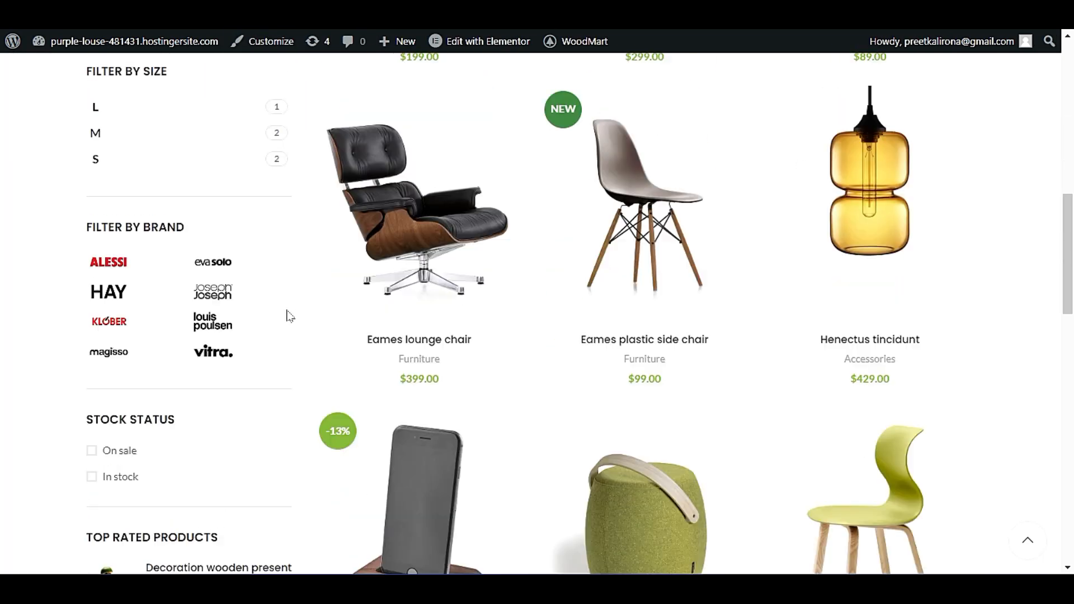
scroll(289, 330, "up", 15)
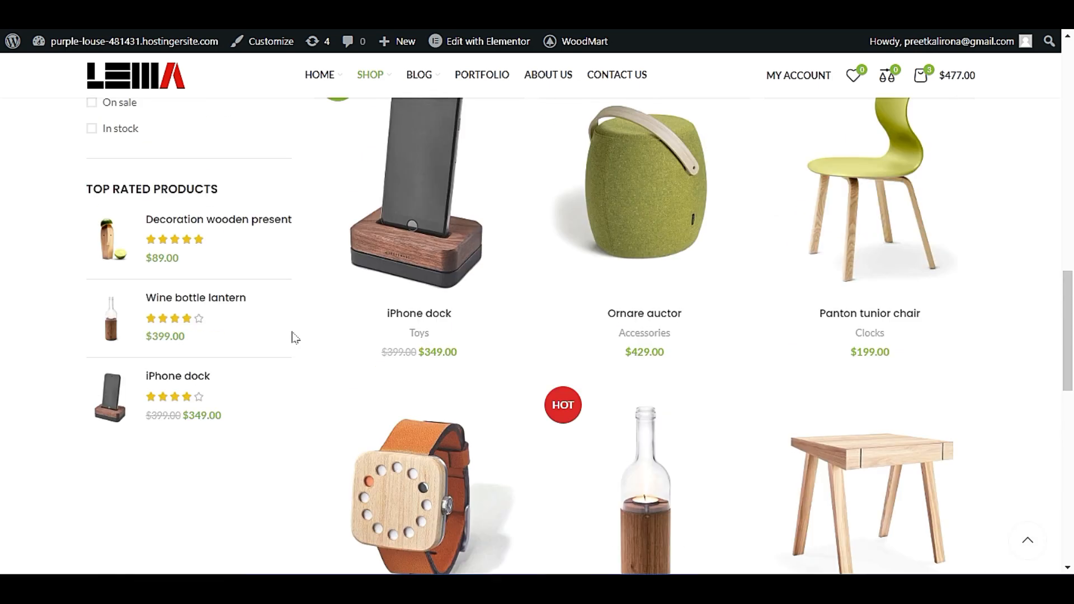
scroll(291, 319, "down", 4)
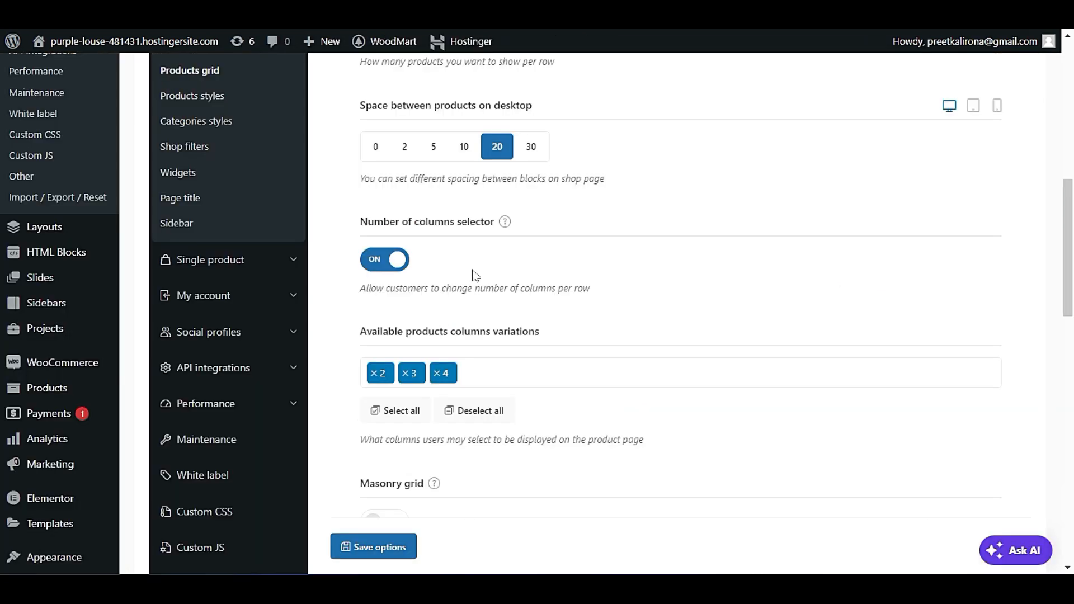
scroll(522, 376, "down", 3)
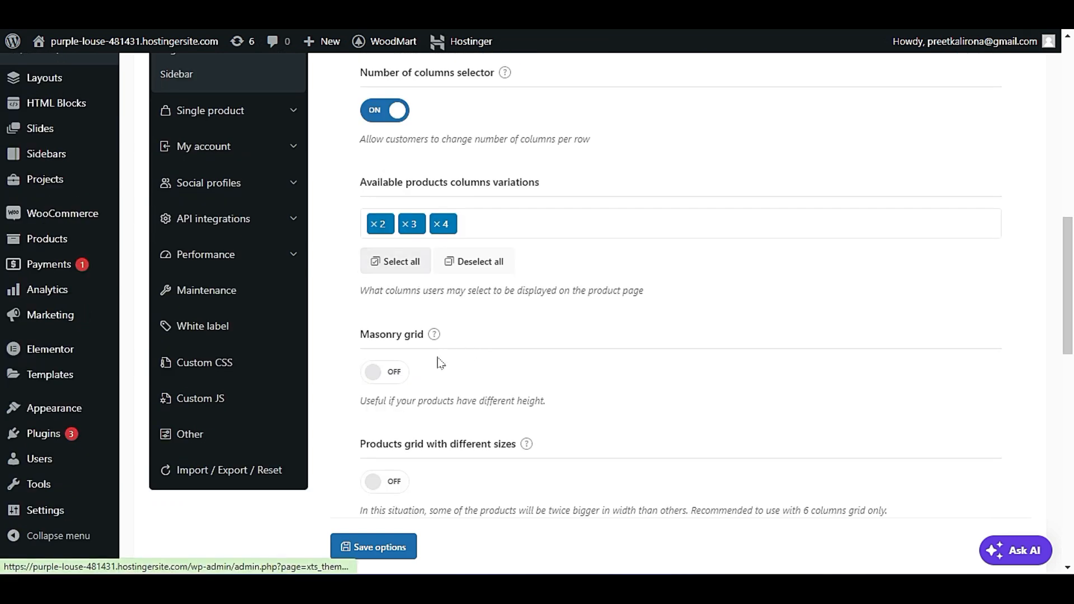
Toggle the Masonry grid option on and back off while checking the product grid on the live Shop page.
scroll(441, 364, "down", 2)
left_click(389, 274)
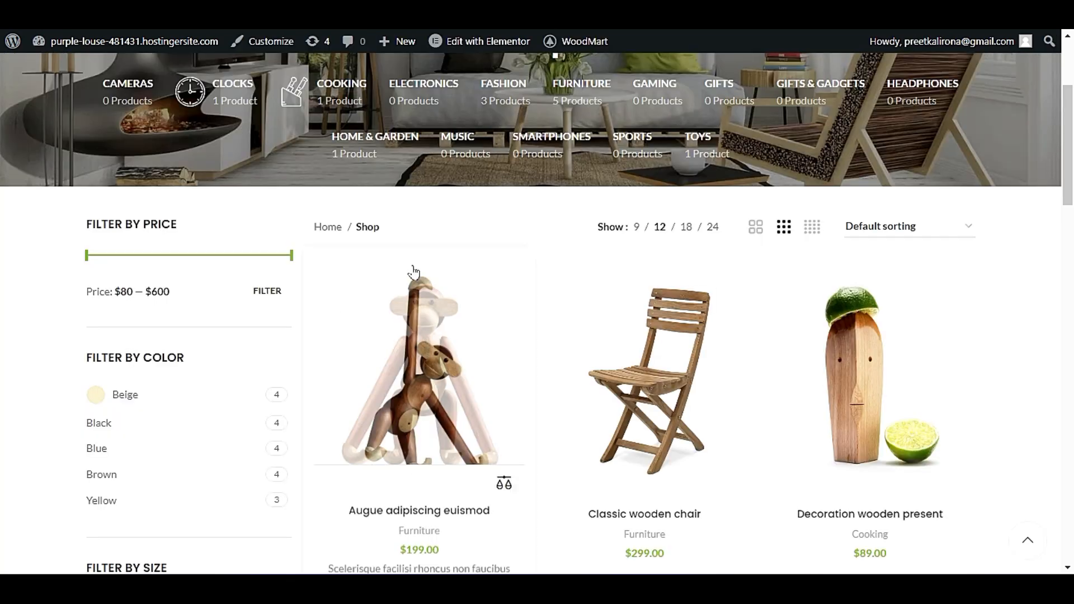
scroll(408, 280, "down", 3)
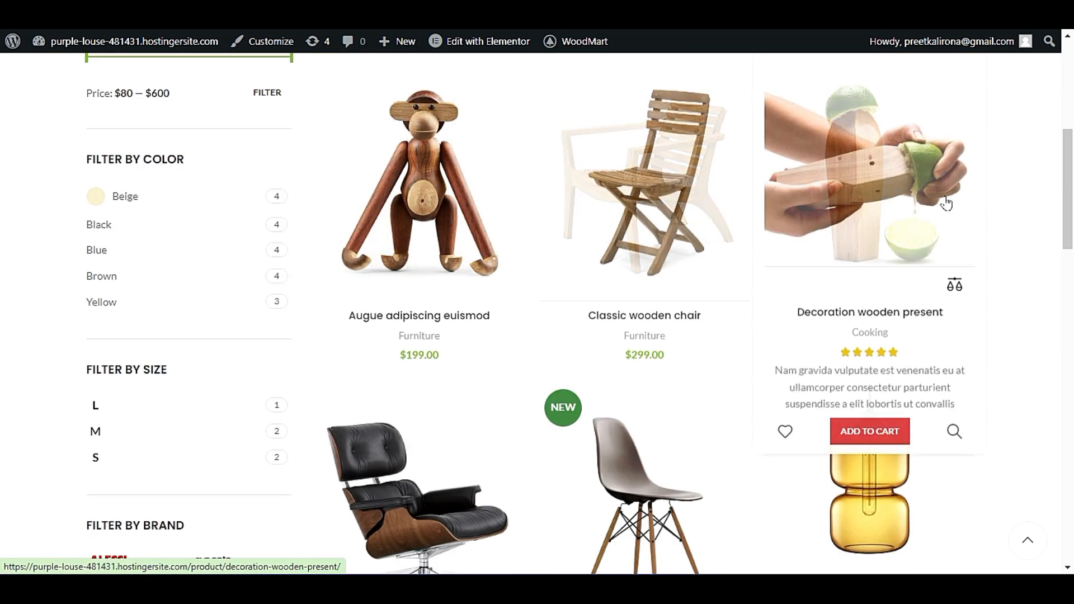
scroll(951, 268, "down", 3)
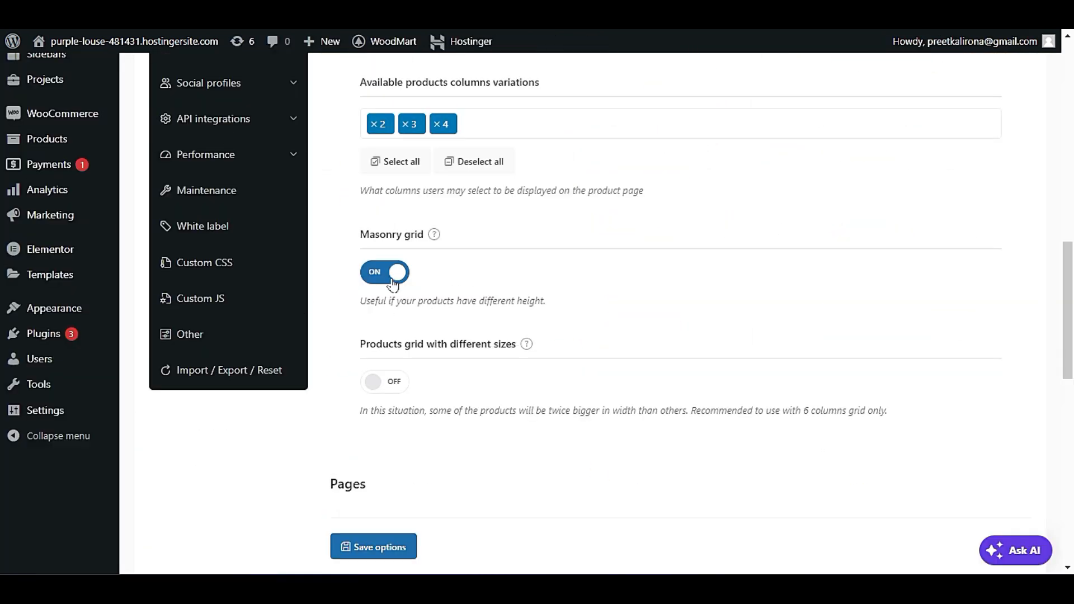
left_click(393, 283)
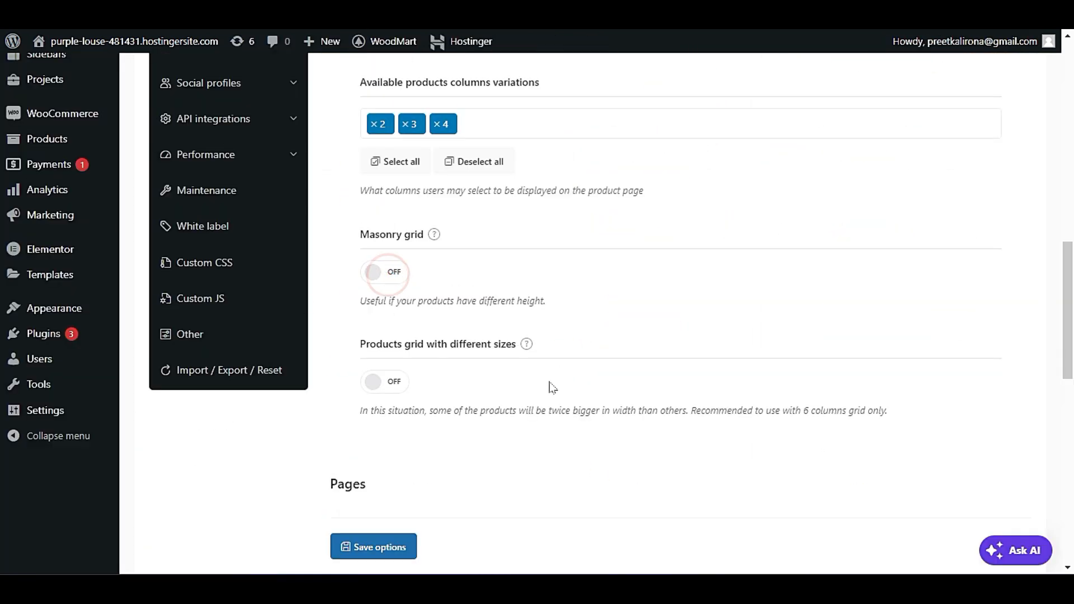
Review the different-sizes grid and Products per page options, and look through all product rows on the live Shop page.
scroll(546, 382, "down", 4)
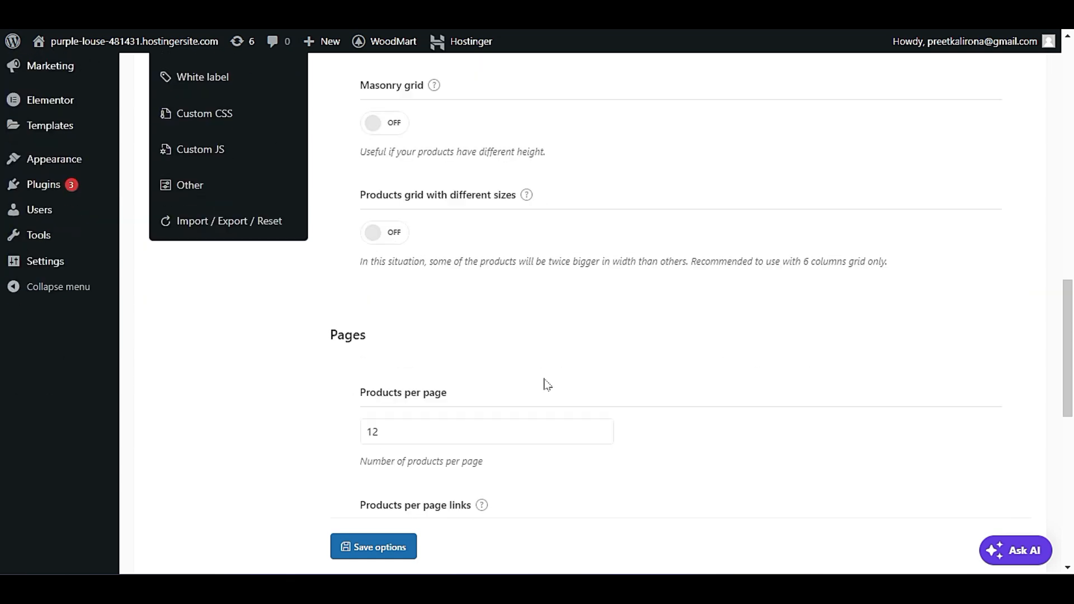
scroll(547, 384, "up", 1)
scroll(447, 364, "up", 1)
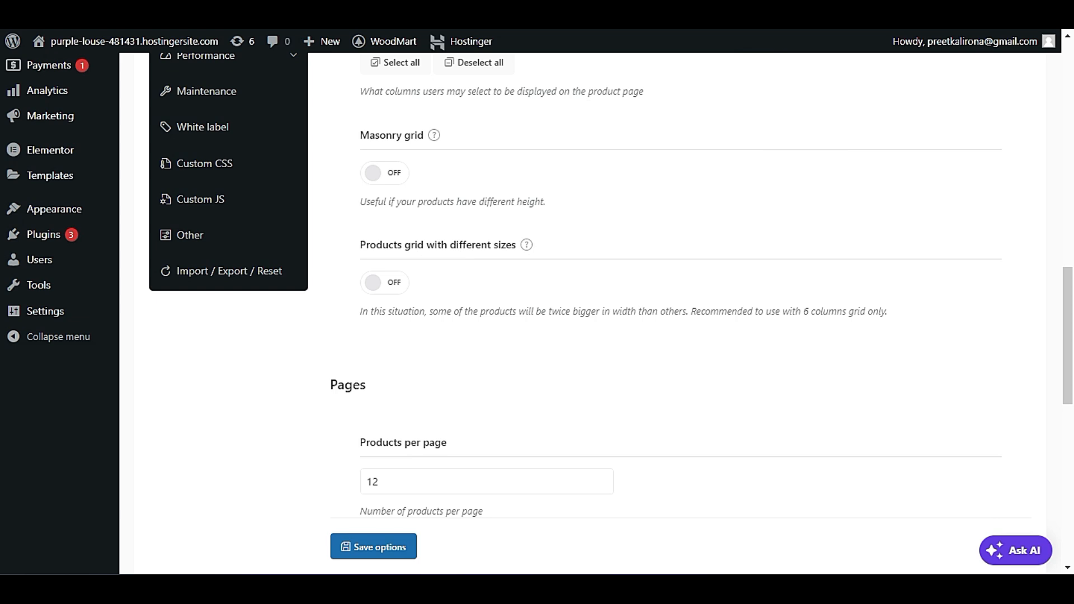
scroll(506, 348, "down", 3)
scroll(506, 352, "down", 2)
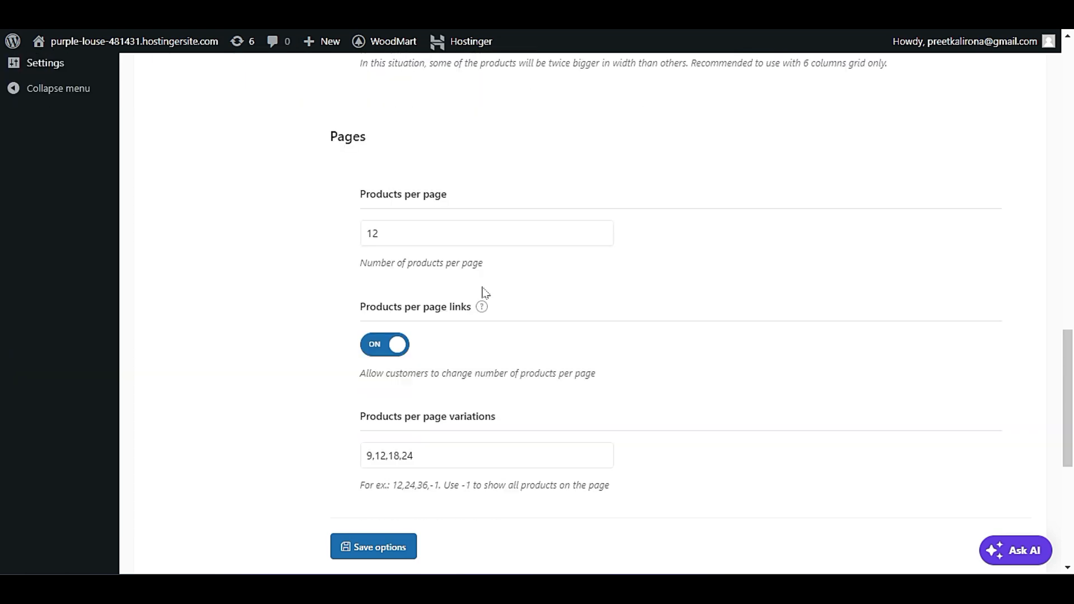
left_click(224, 13)
scroll(482, 307, "down", 3)
scroll(491, 351, "up", 11)
scroll(490, 351, "down", 4)
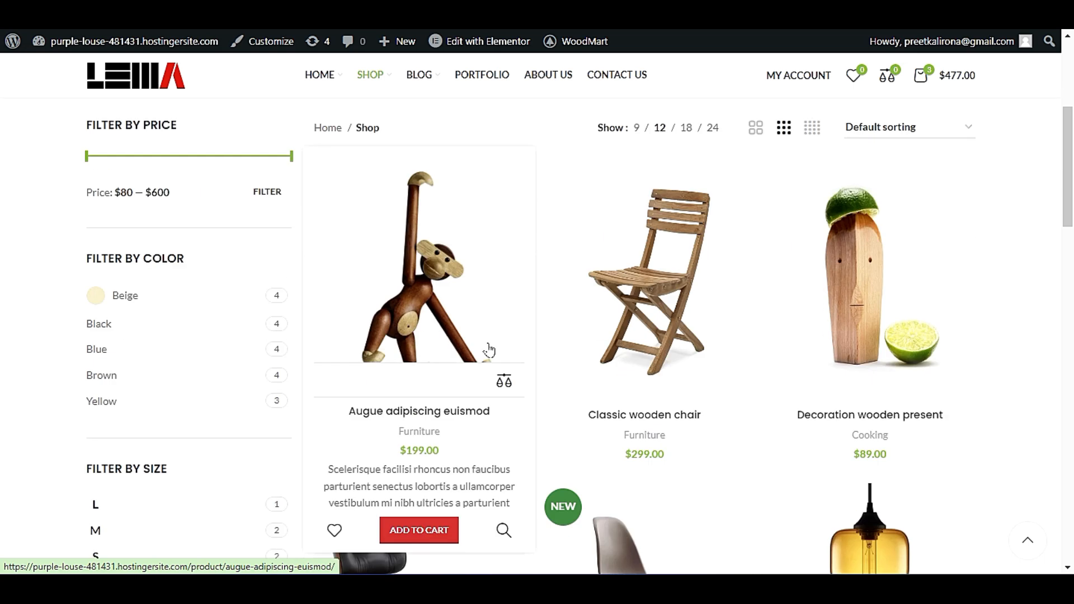
scroll(1005, 334, "down", 18)
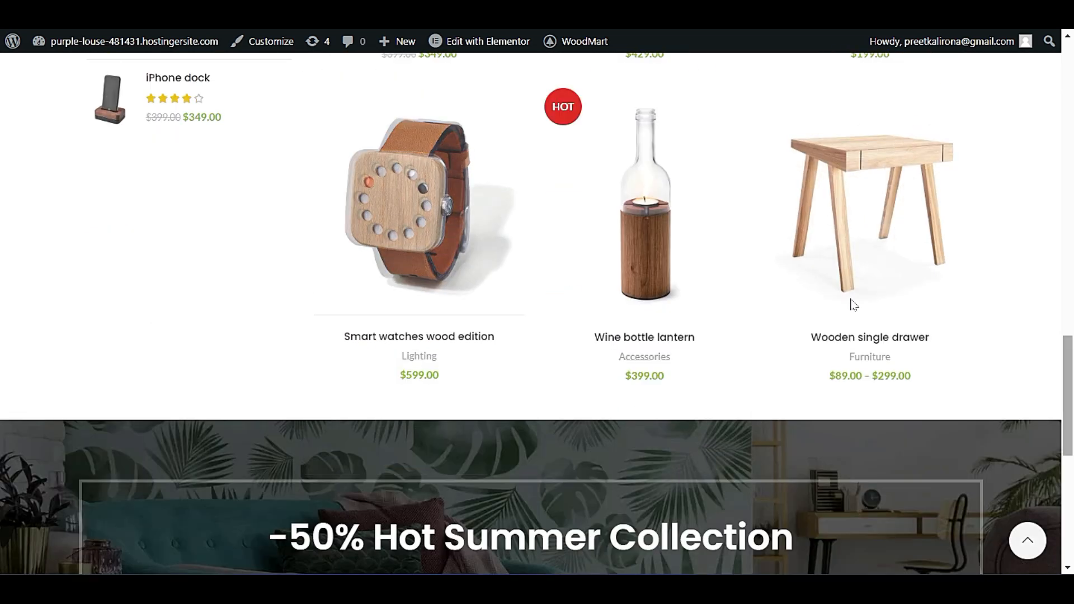
Inspect the Products per page field and preview the help image for the Products per page links option.
left_click(112, 12)
double_click(390, 223)
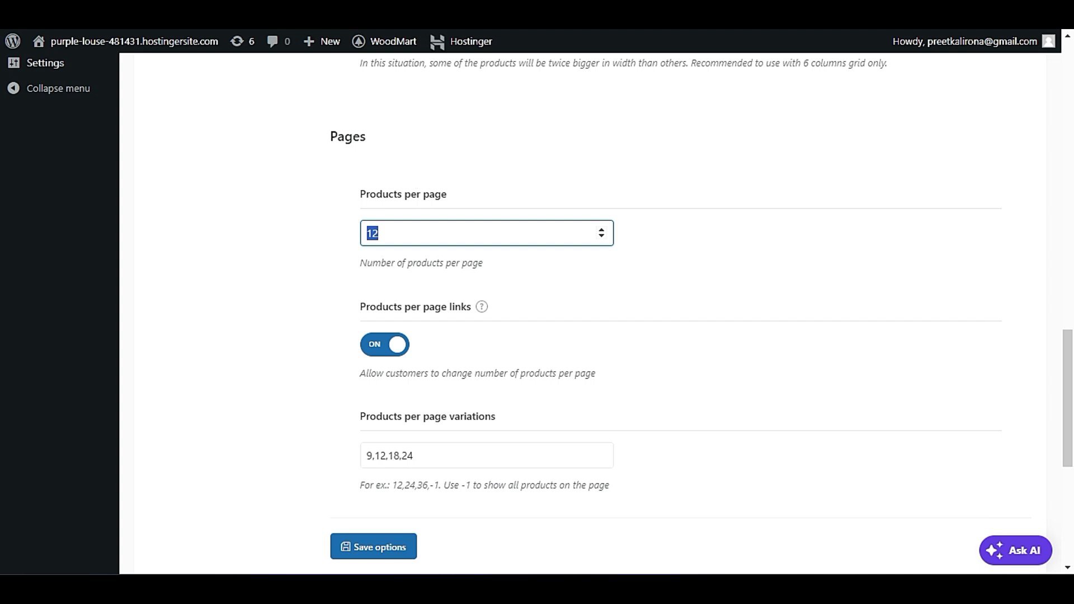
left_click(372, 283)
scroll(343, 278, "down", 3)
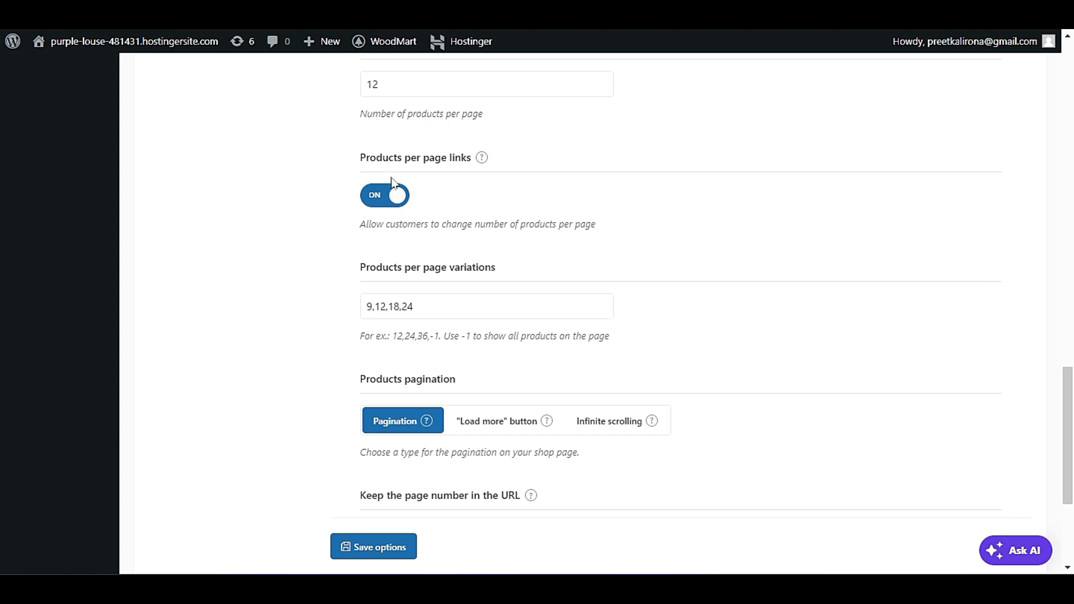
mouse_move(481, 161)
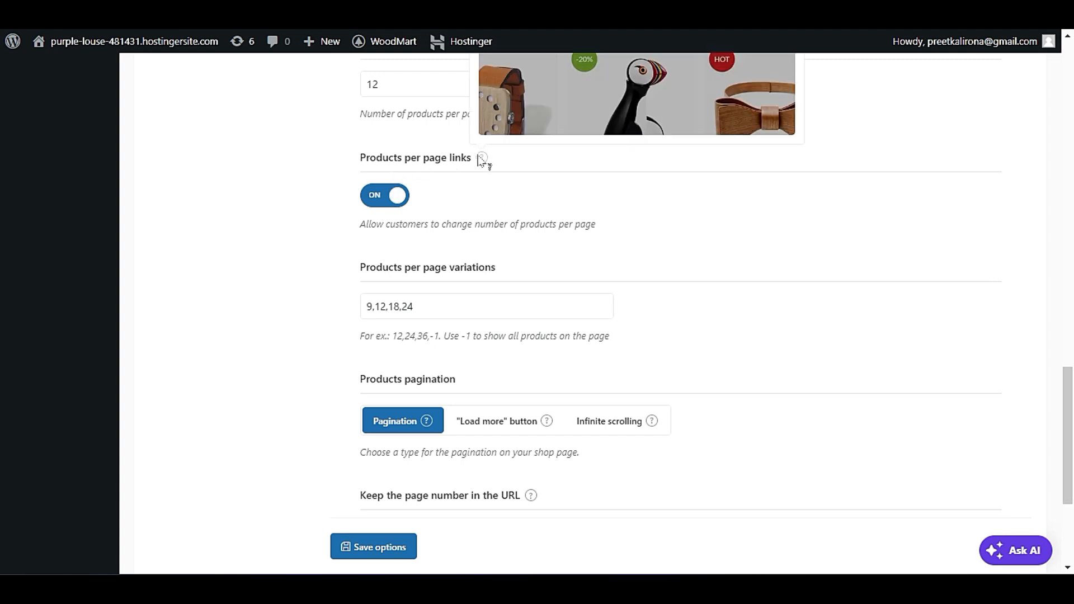
scroll(478, 212, "up", 2)
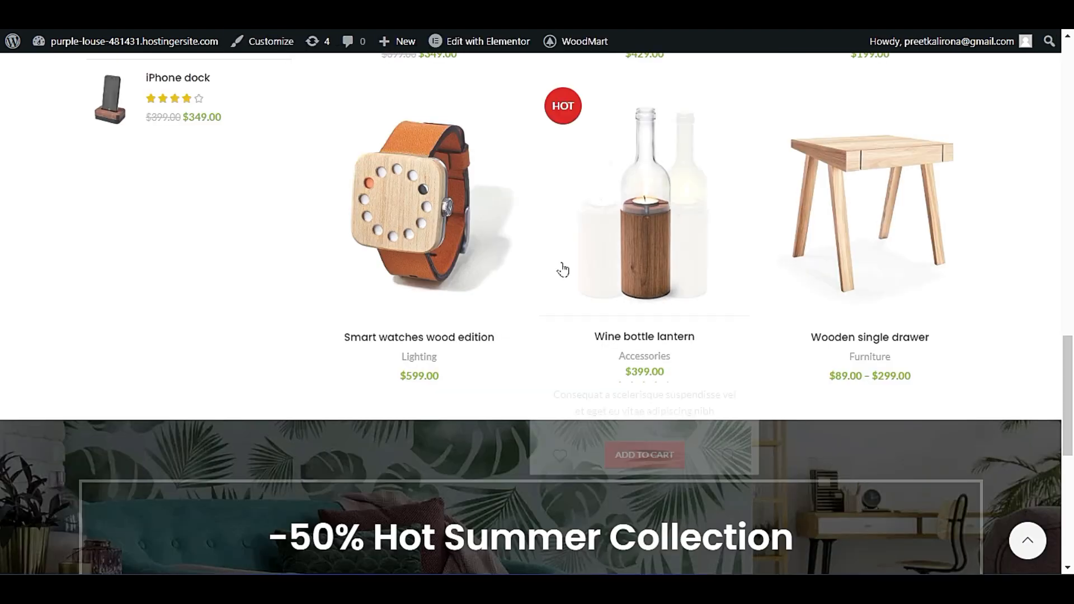
Examine the products-per-page links above the product grid on the live Shop page.
scroll(577, 271, "up", 15)
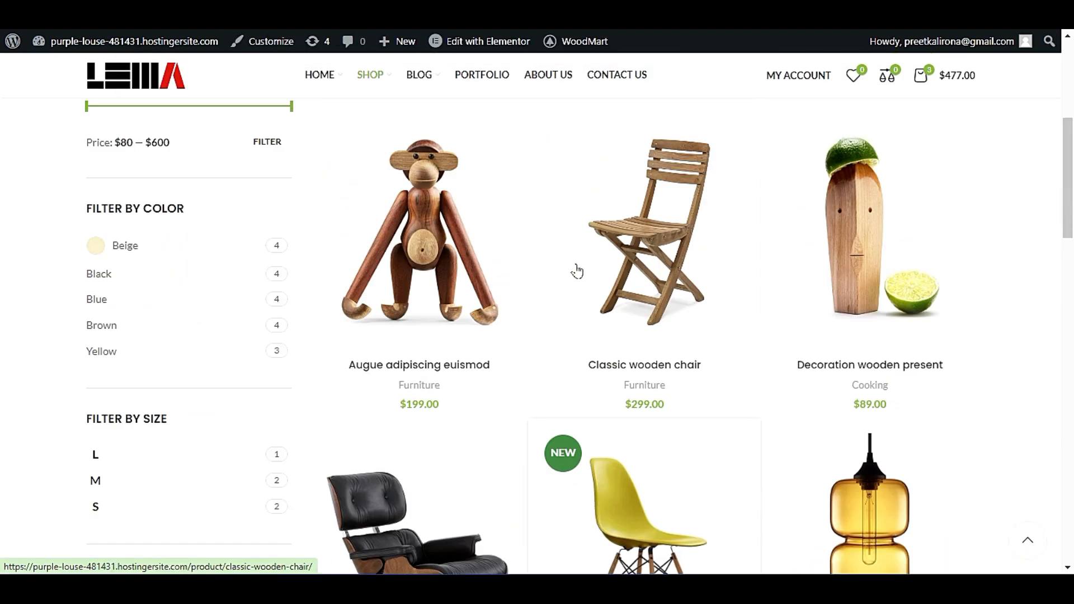
scroll(576, 272, "up", 5)
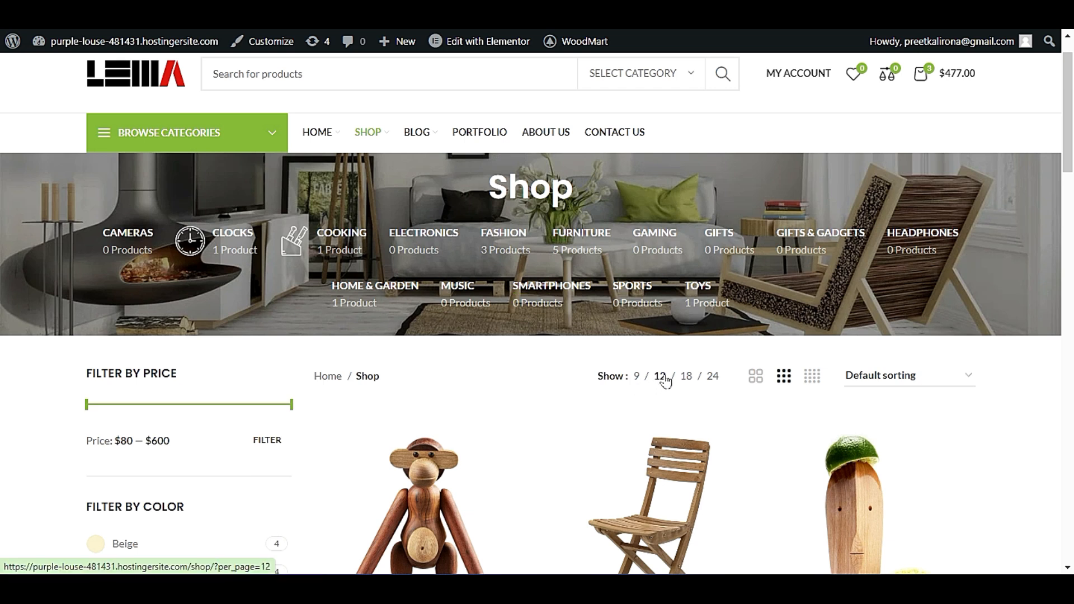
scroll(664, 382, "down", 2)
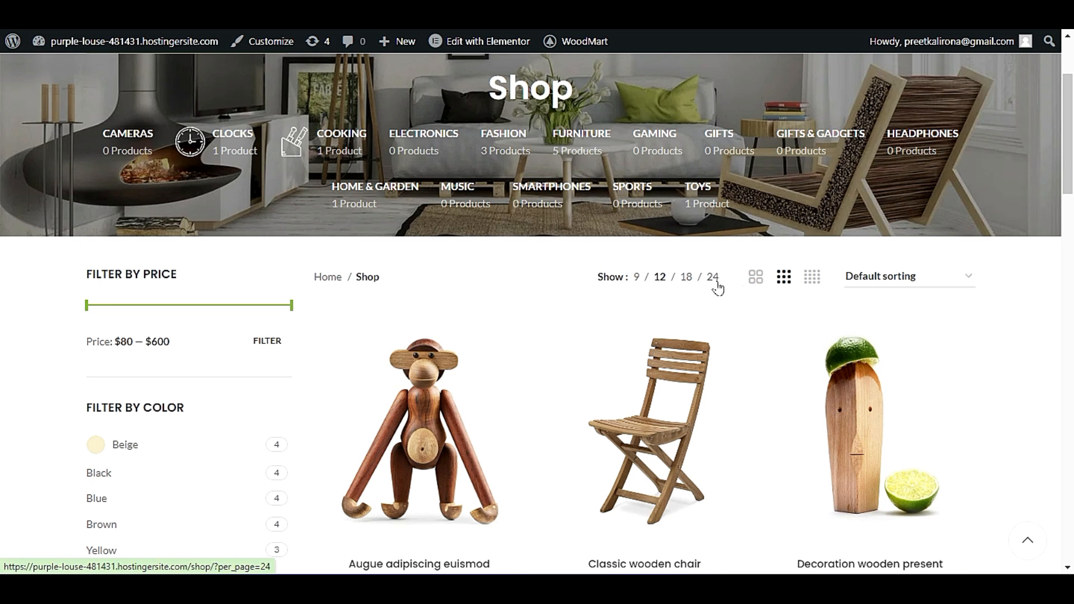
scroll(717, 285, "down", 6)
scroll(687, 305, "up", 7)
scroll(715, 324, "down", 6)
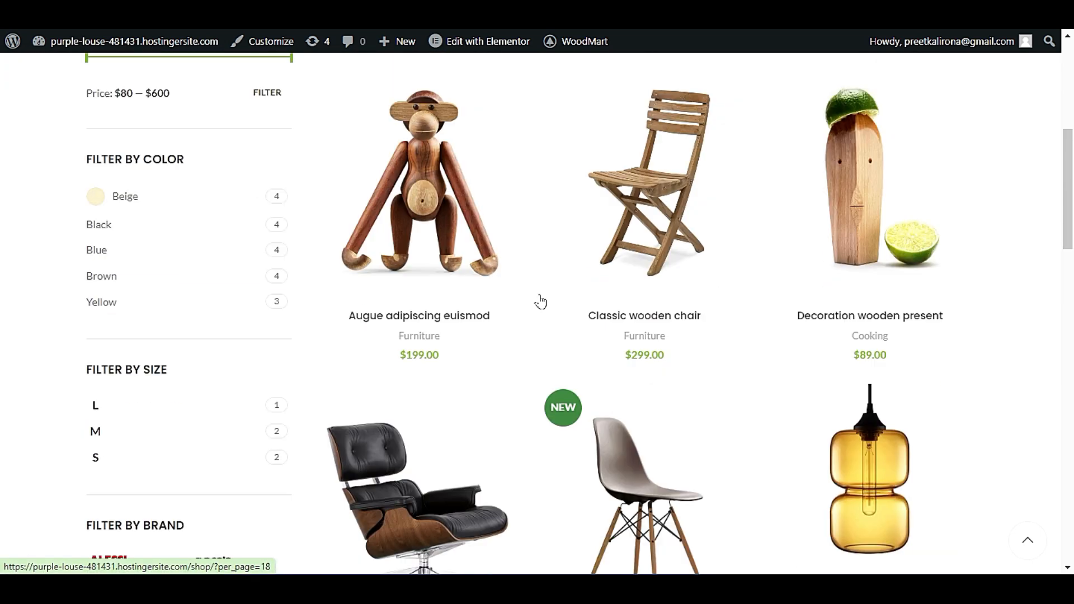
scroll(559, 315, "up", 4)
scroll(717, 200, "up", 5)
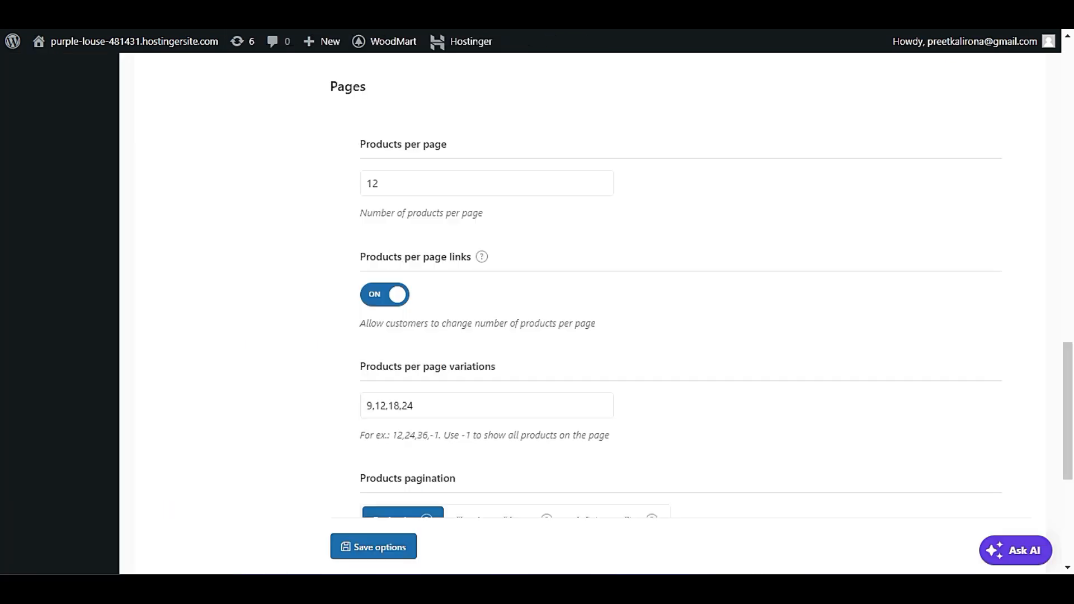
Review the Products per page variations and set the Products pagination to the "Load more" button.
left_click(439, 403)
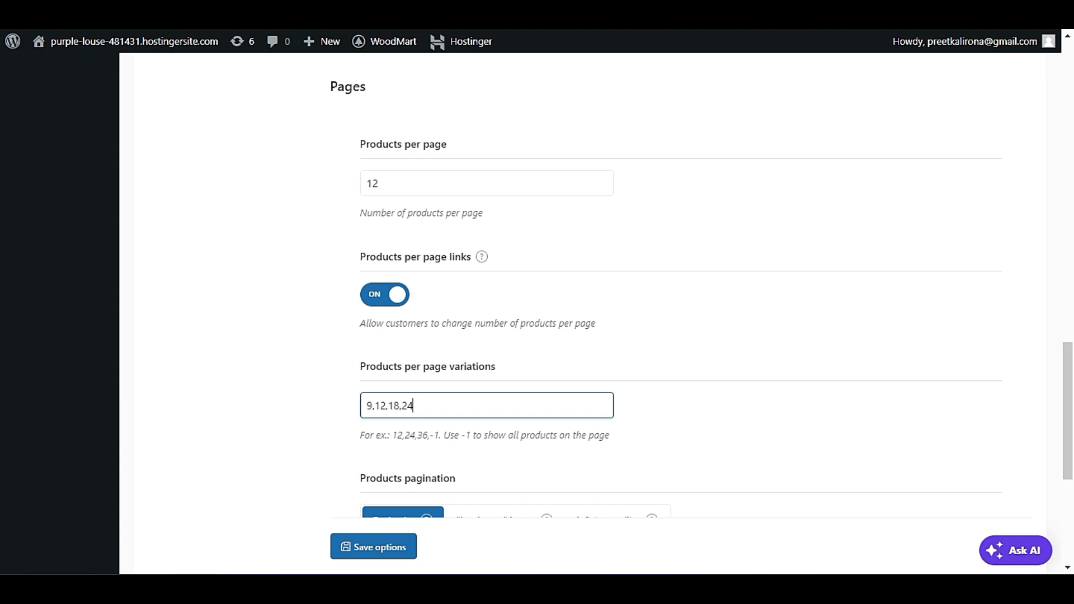
scroll(269, 436, "down", 3)
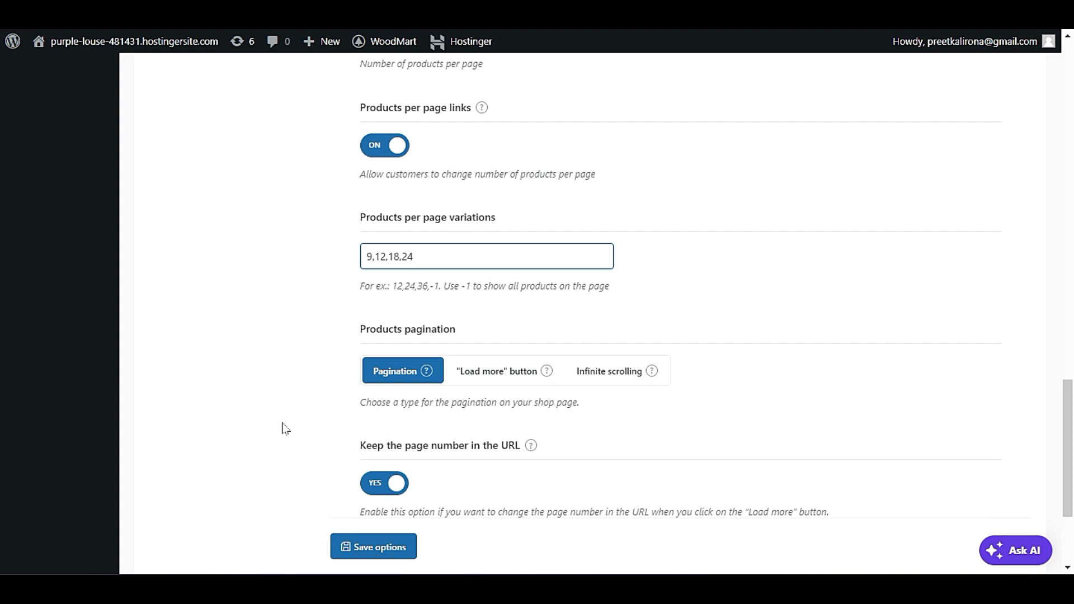
scroll(283, 426, "down", 1)
scroll(286, 427, "down", 1)
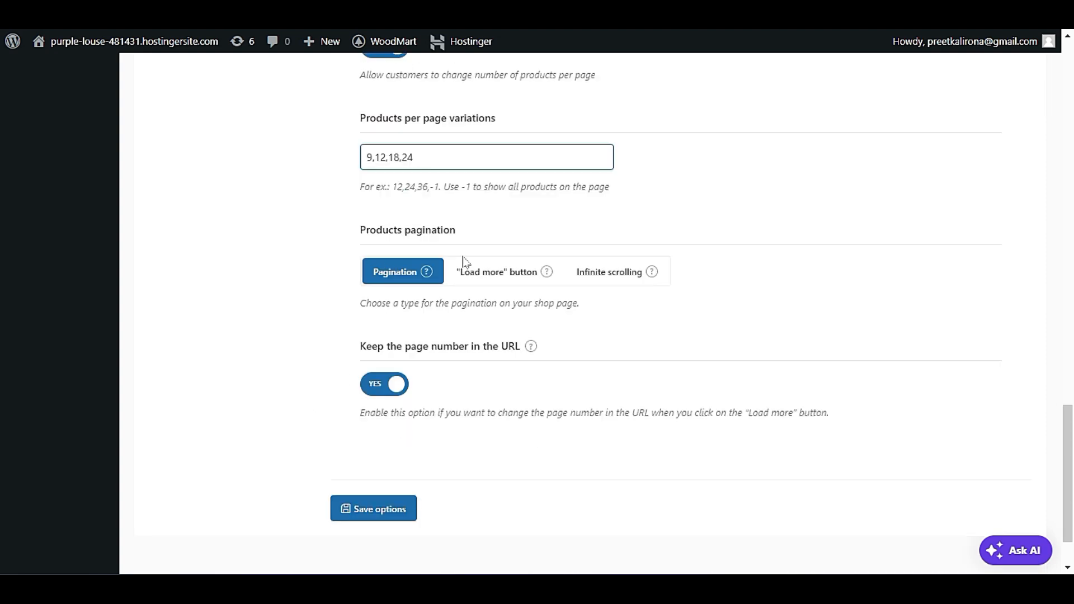
left_click(492, 275)
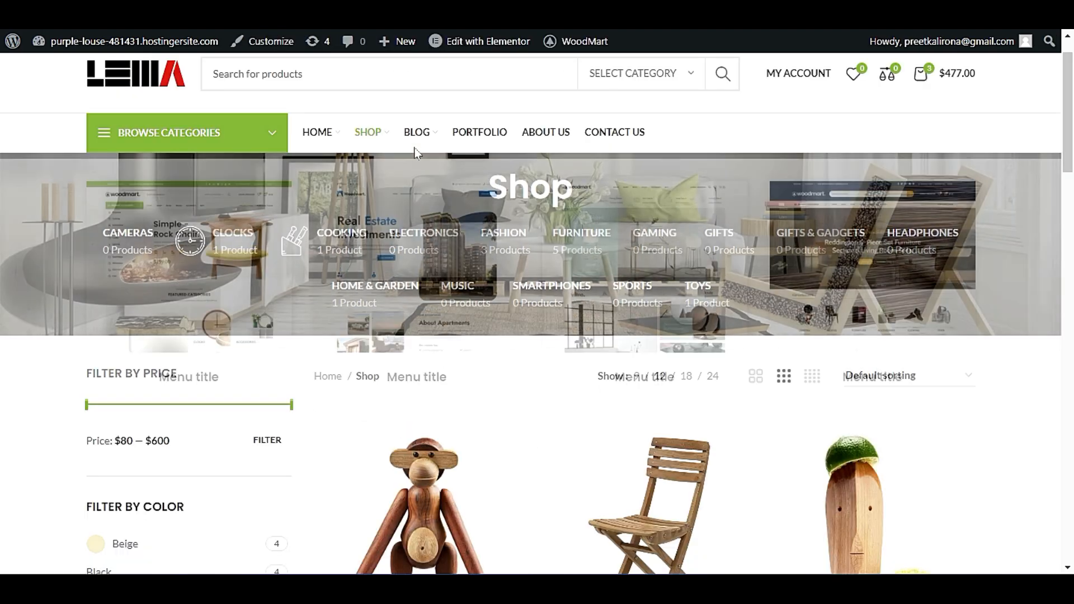
scroll(442, 392, "down", 20)
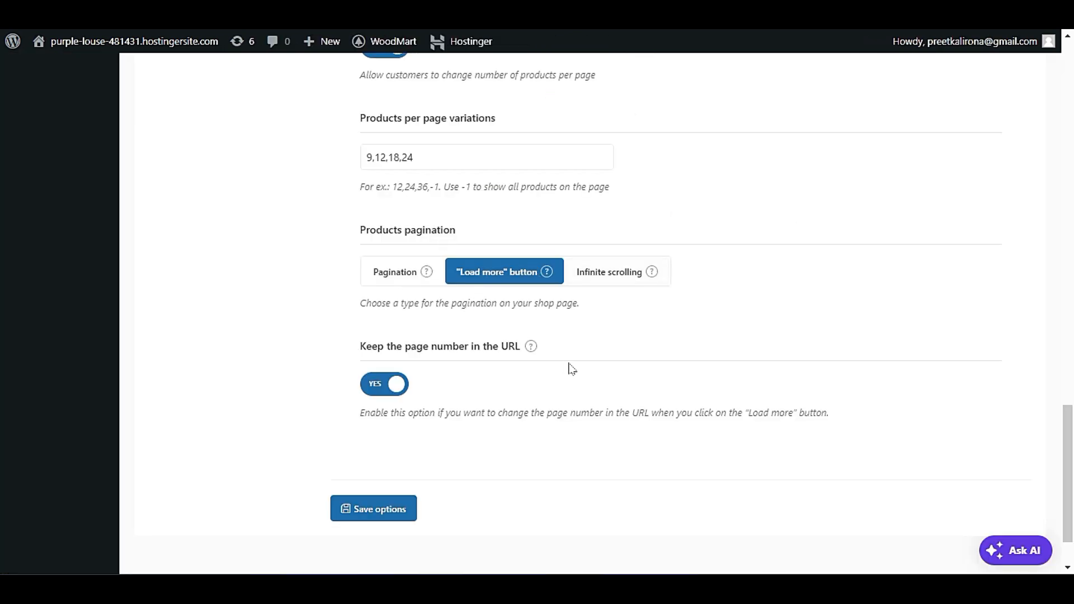
Set the Products pagination to Infinite scrolling, check the product rows on the live Shop page, and save the theme options.
left_click(606, 273)
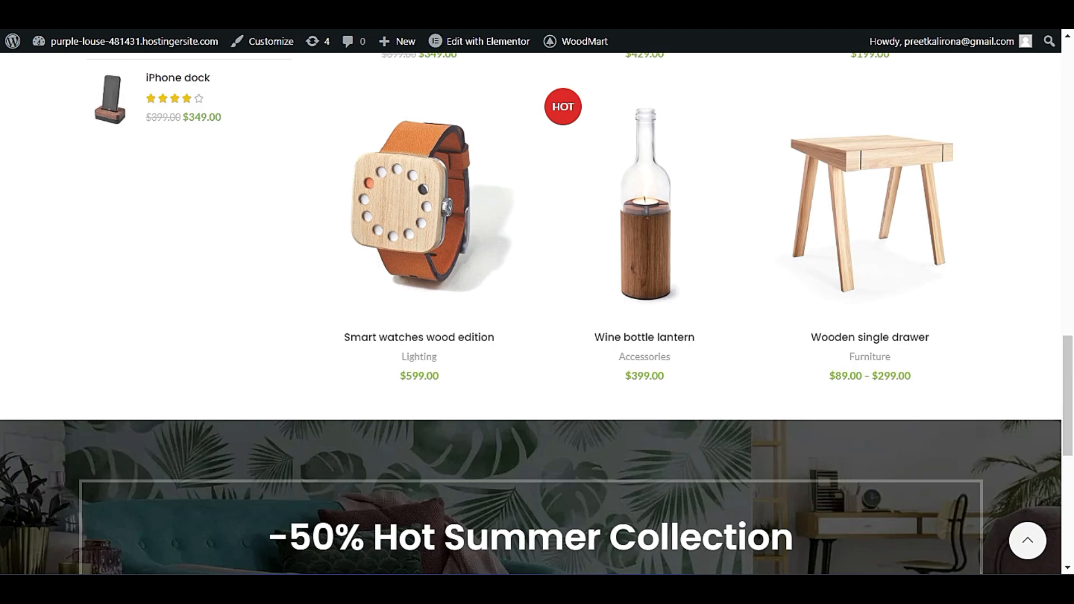
scroll(420, 376, "up", 5)
scroll(353, 372, "up", 5)
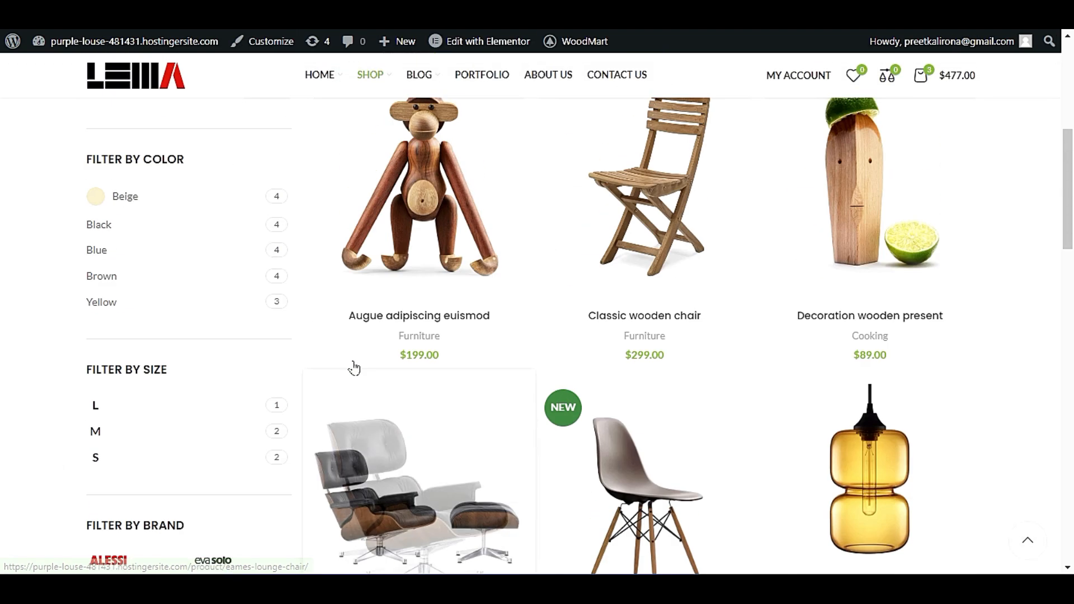
scroll(338, 307, "down", 15)
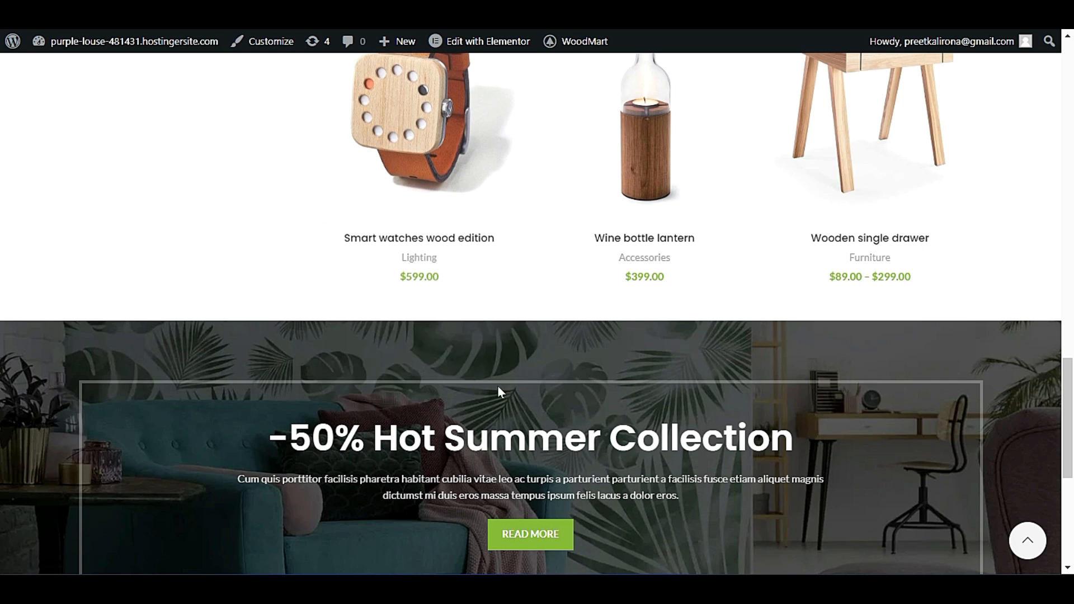
scroll(894, 328, "down", 5)
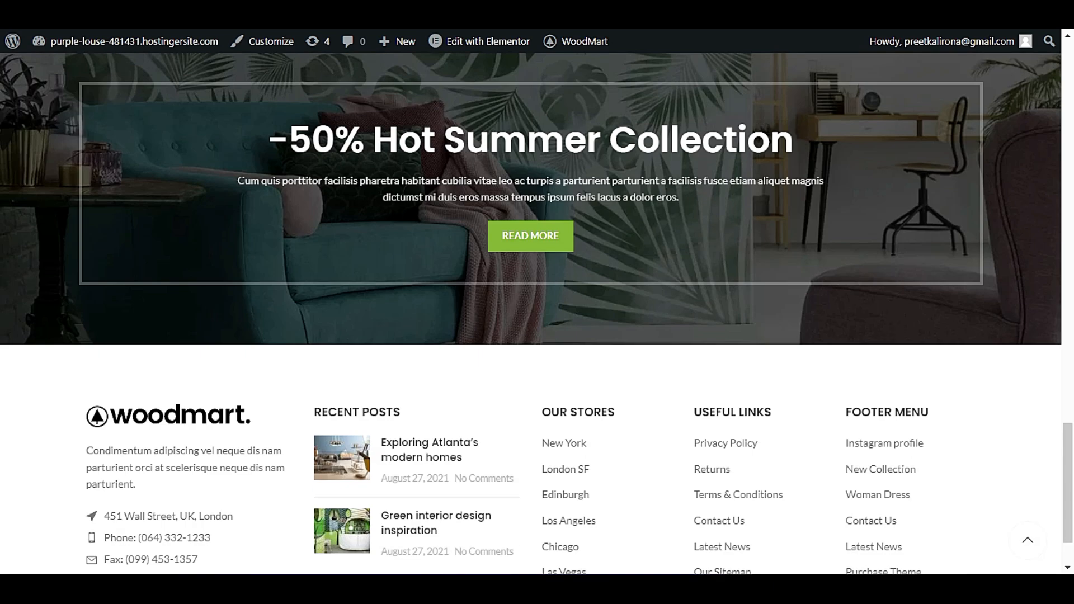
scroll(895, 328, "up", 5)
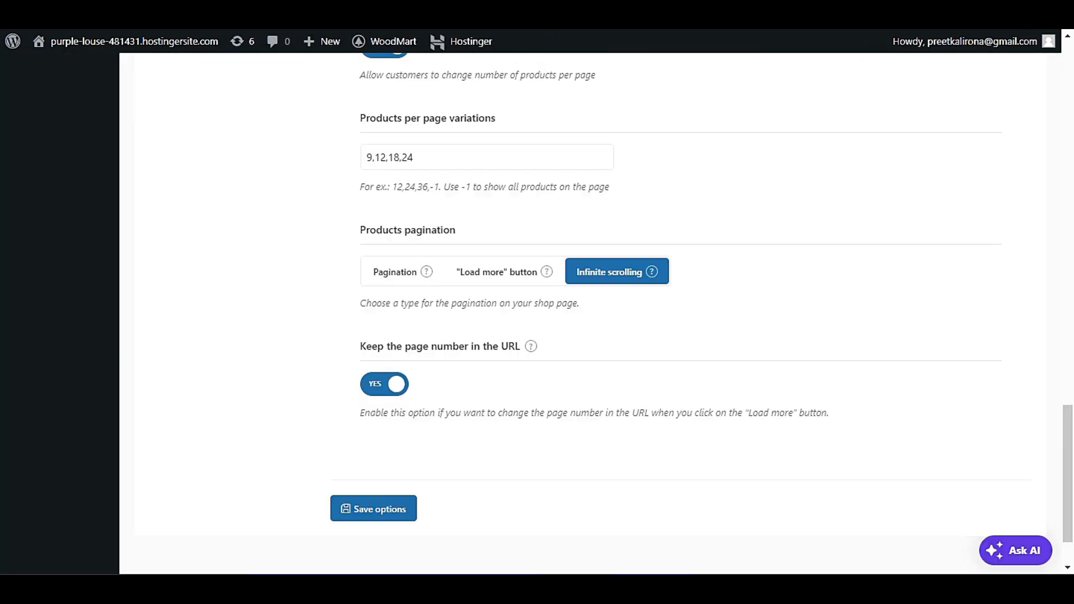
left_click(369, 505)
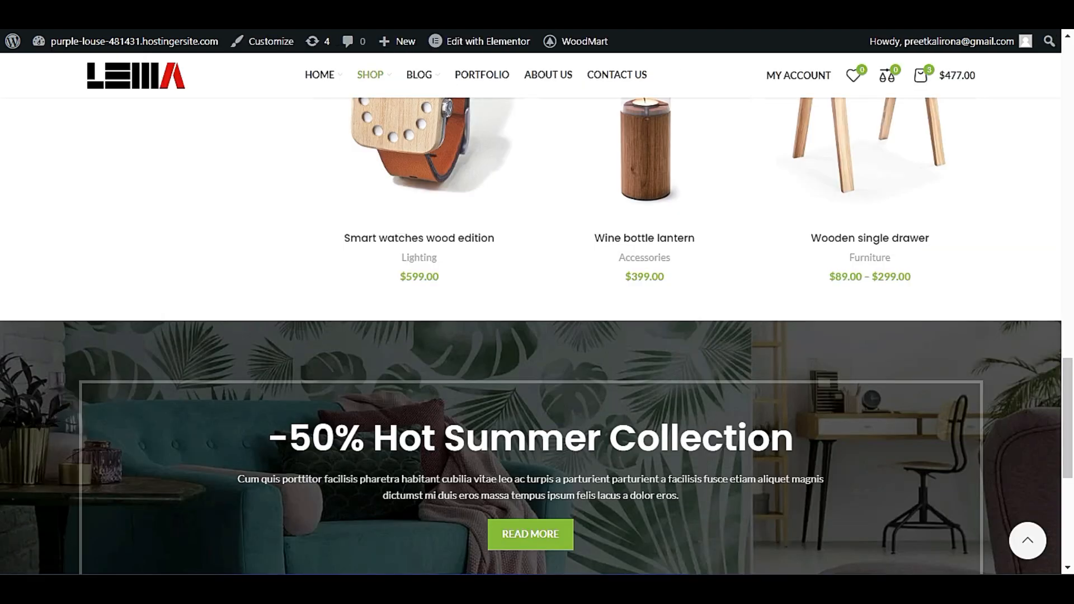
Look through the live Shop page from its header to the footer to check the infinite scrolling of products.
scroll(10, 273, "up", 15)
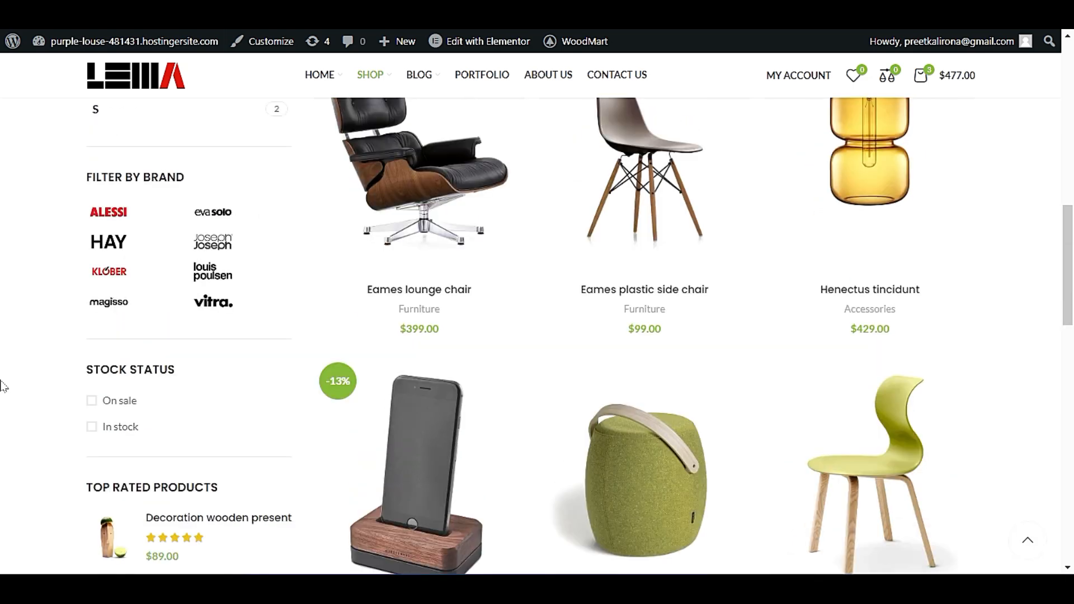
scroll(3, 373, "down", 15)
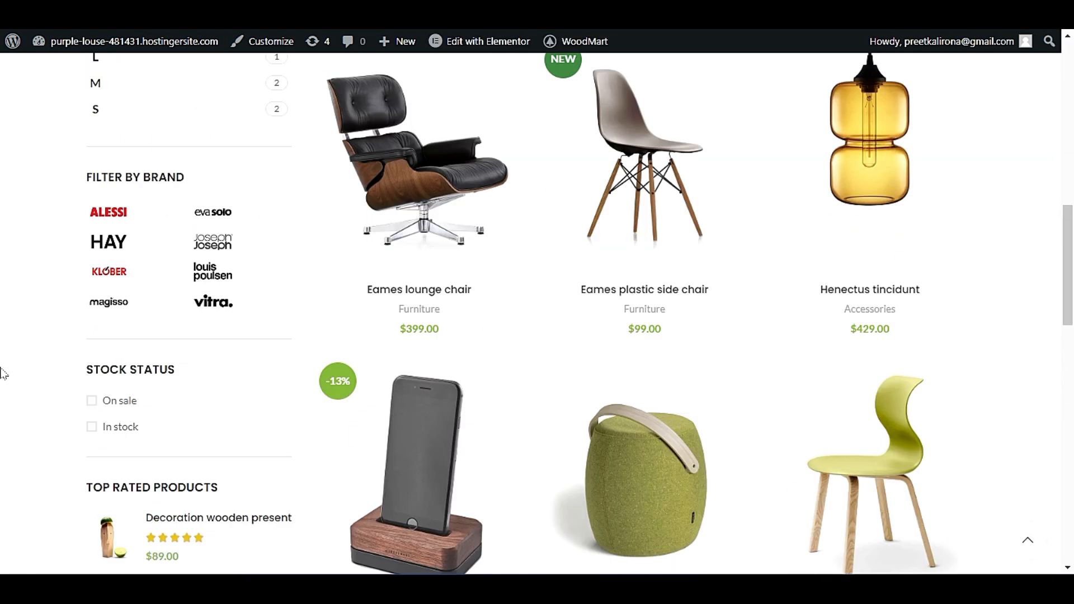
scroll(17, 334, "down", 4)
scroll(10, 336, "up", 10)
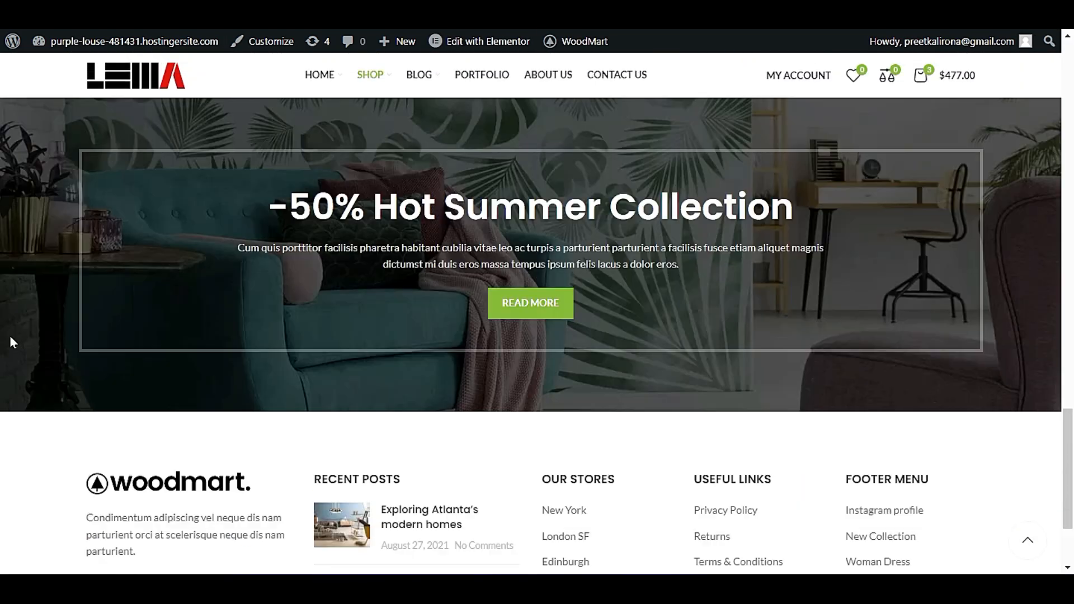
scroll(3, 379, "up", 4)
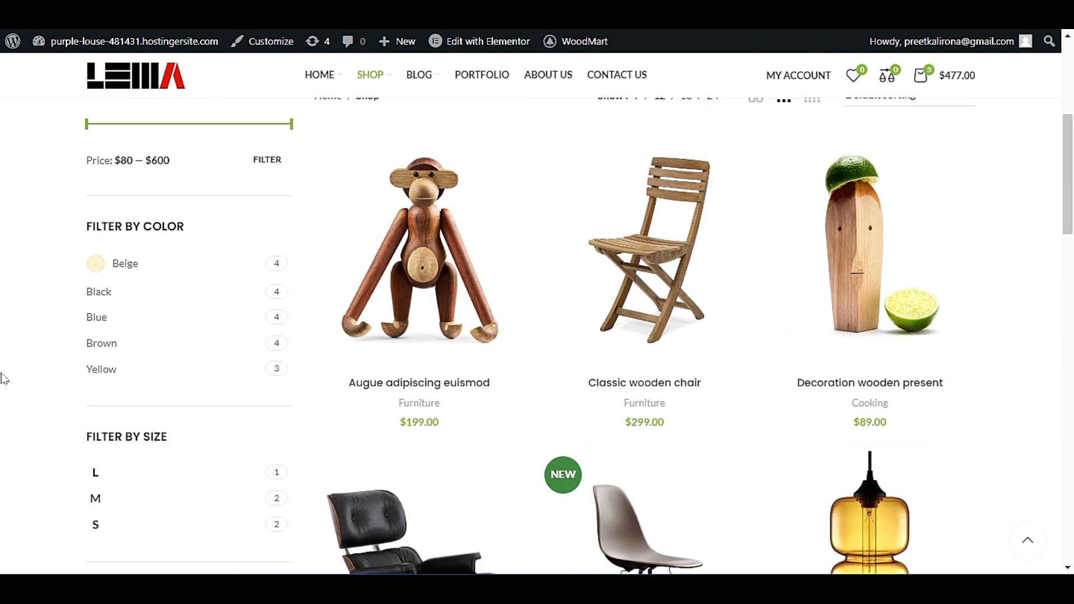
scroll(3, 379, "up", 5)
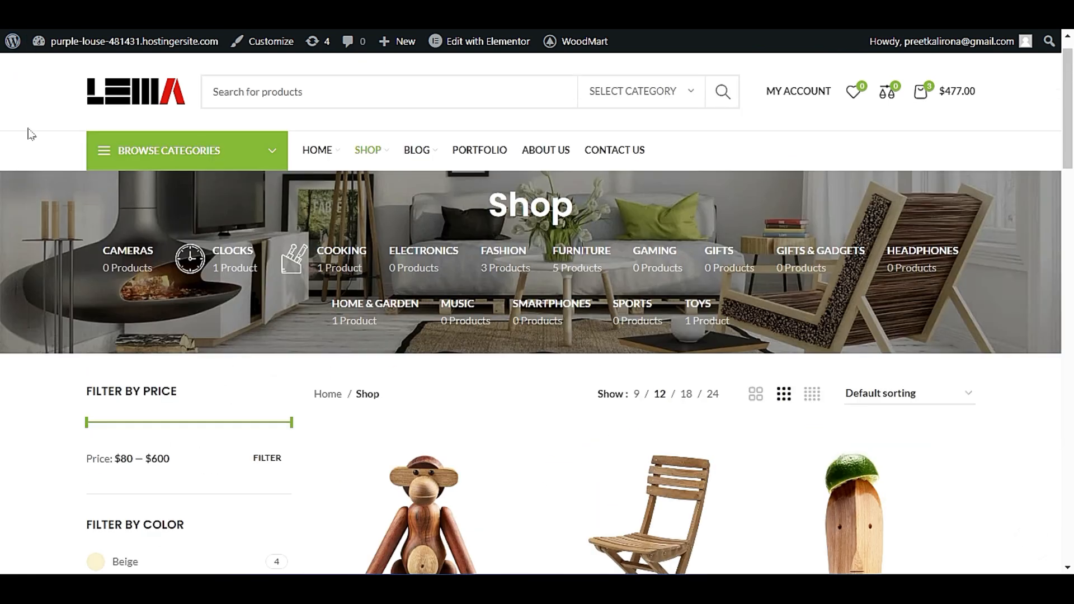
scroll(31, 134, "down", 4)
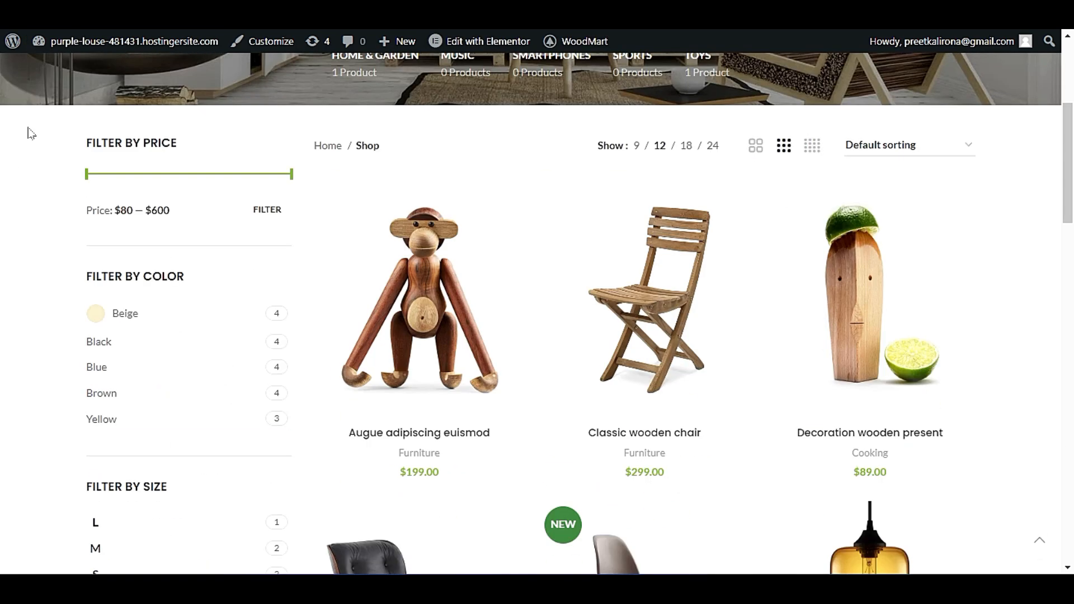
scroll(84, 213, "down", 8)
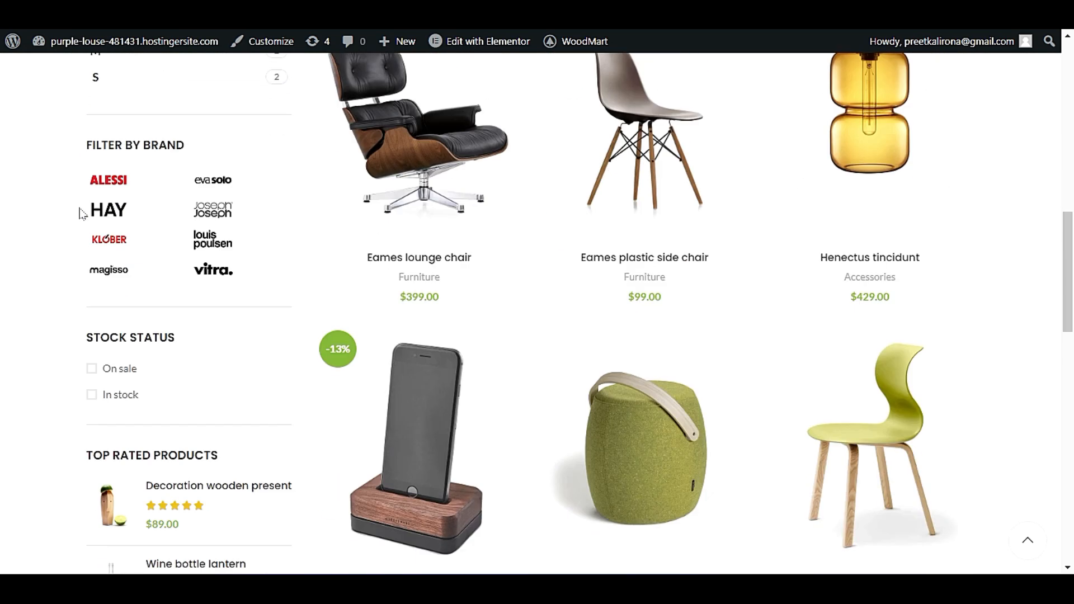
scroll(80, 213, "down", 9)
scroll(56, 216, "up", 14)
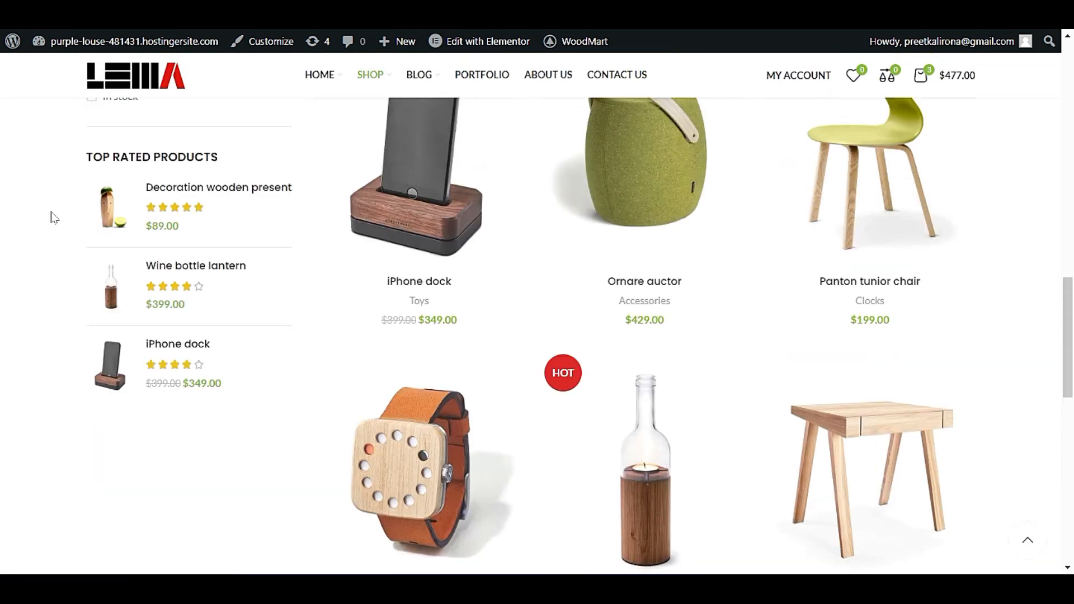
scroll(54, 215, "down", 6)
scroll(54, 215, "down", 9)
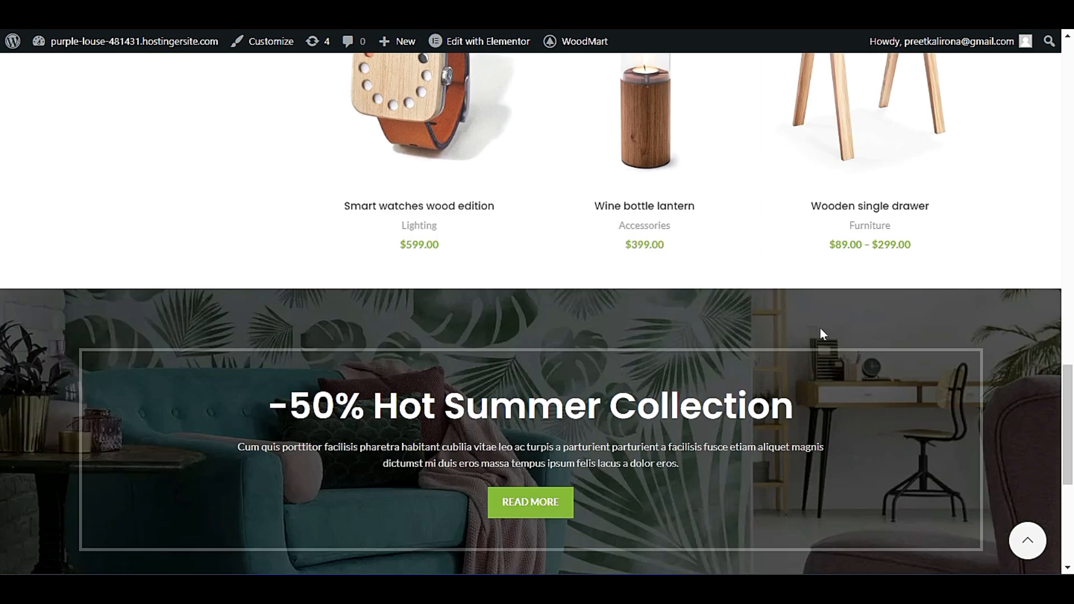
scroll(820, 328, "down", 3)
scroll(554, 499, "up", 6)
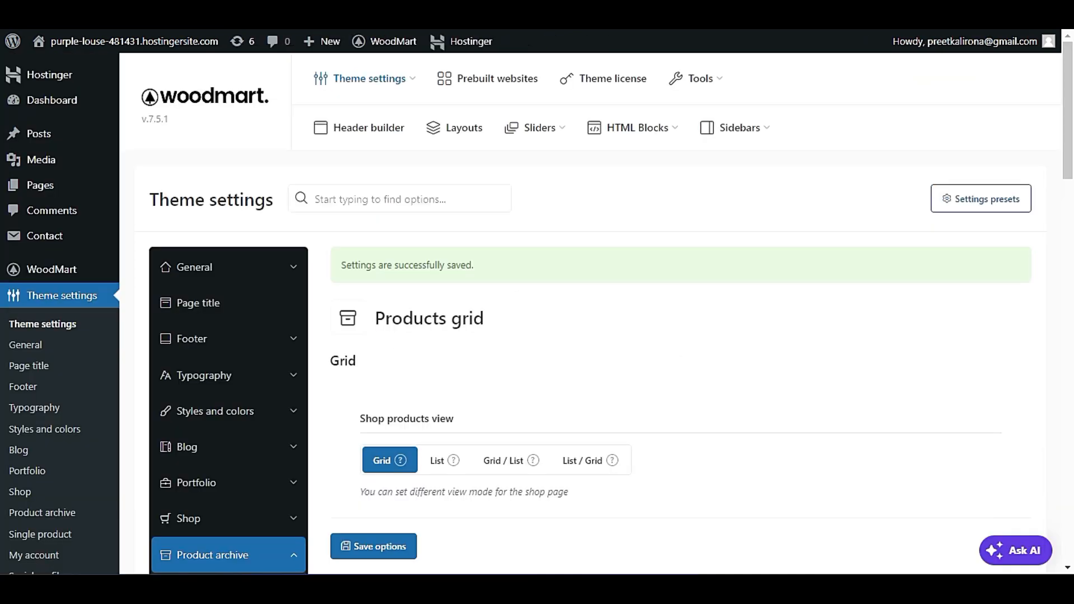
Review the saved Products grid options and compare them with the product rows on the live Shop page.
scroll(579, 365, "down", 4)
scroll(602, 398, "down", 14)
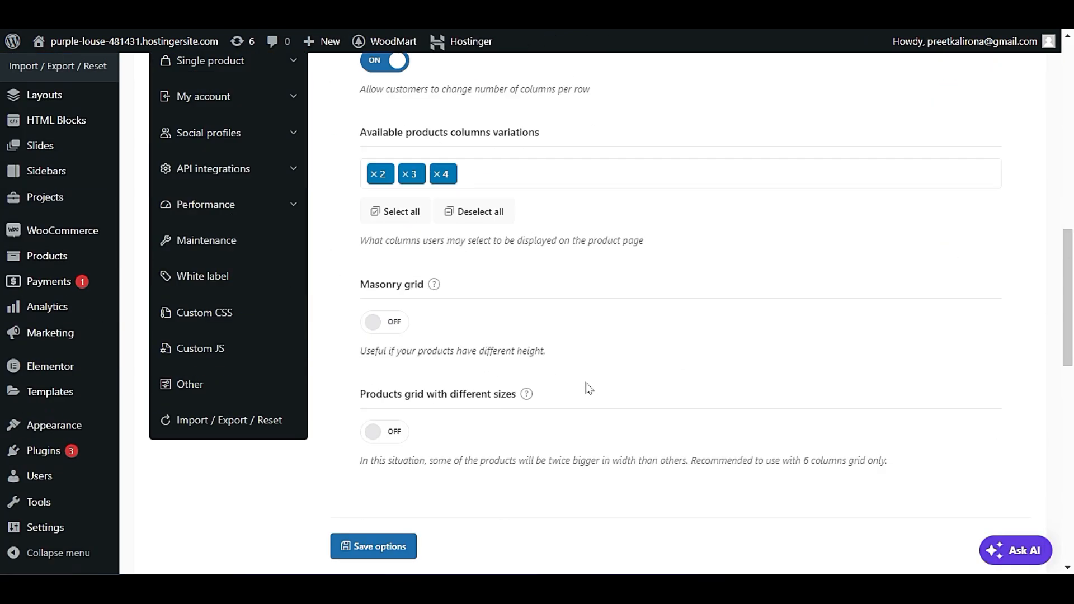
scroll(583, 401, "down", 6)
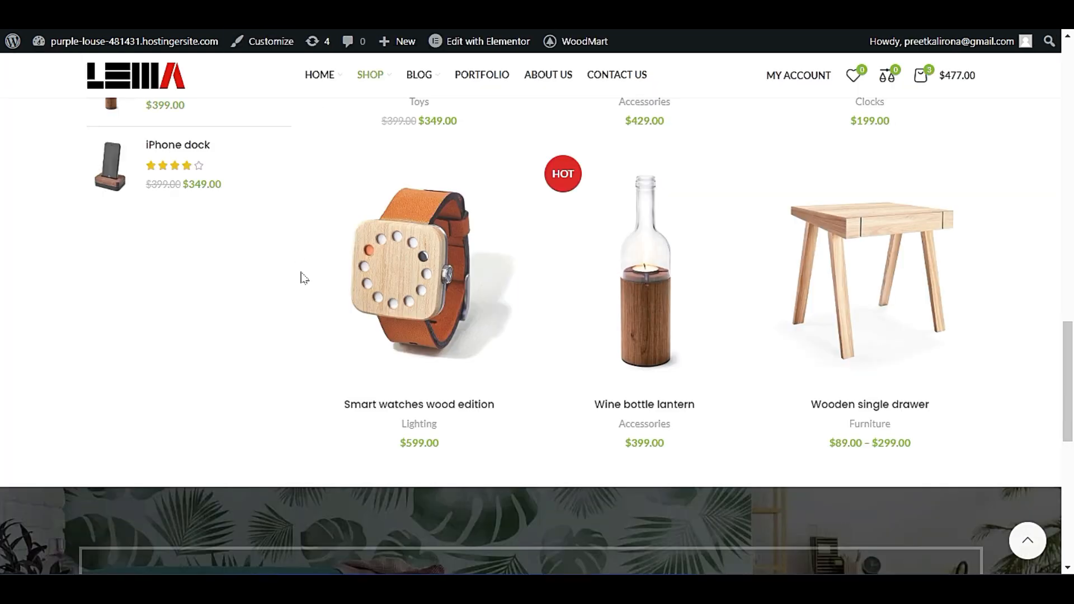
scroll(305, 336, "up", 4)
scroll(296, 339, "down", 5)
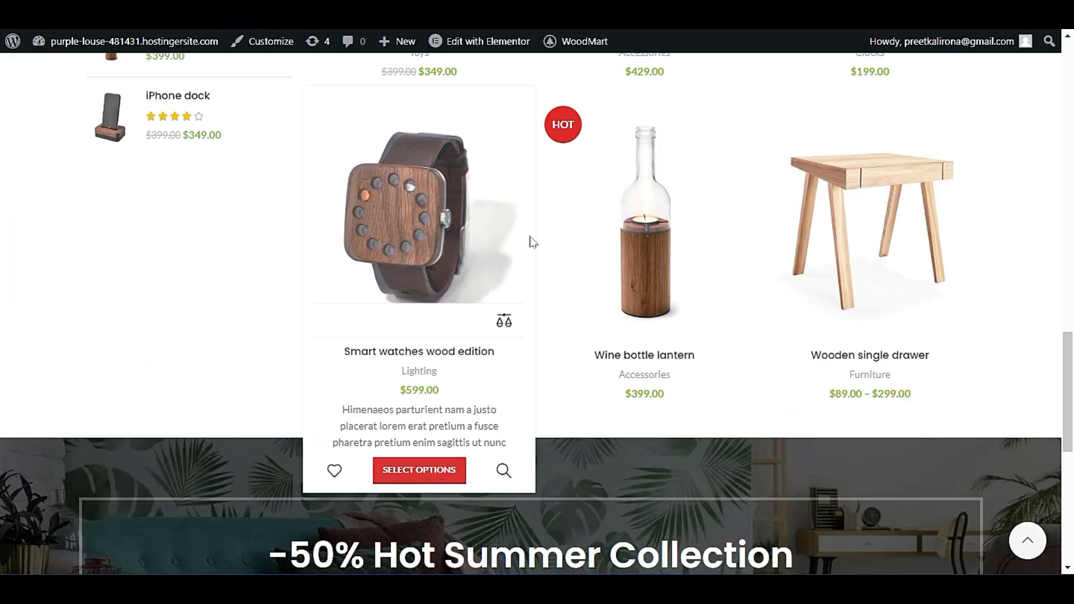
scroll(259, 396, "up", 1)
scroll(266, 389, "up", 4)
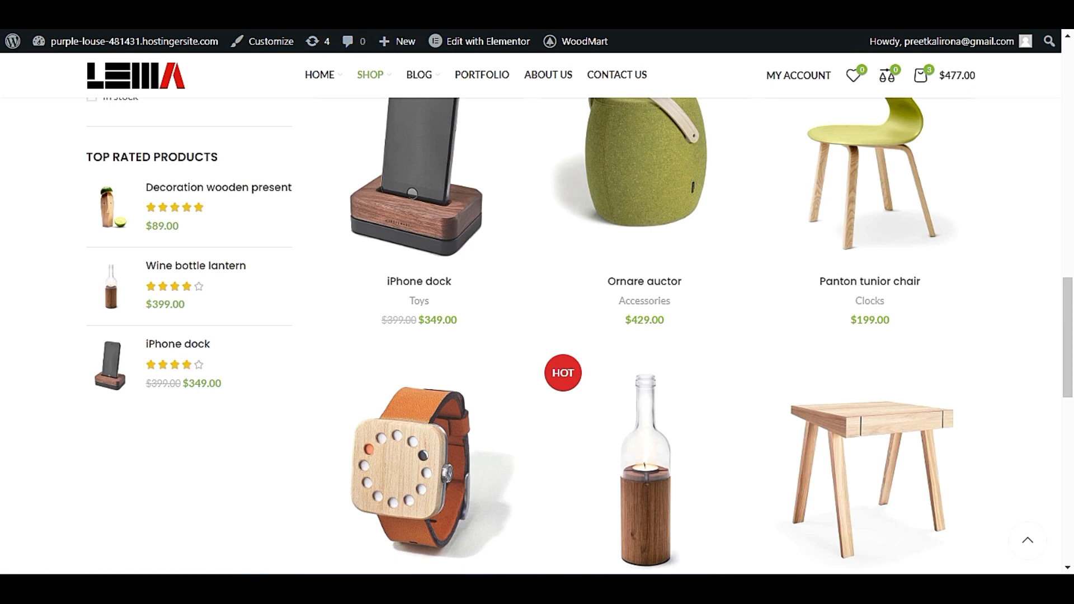
scroll(329, 354, "down", 3)
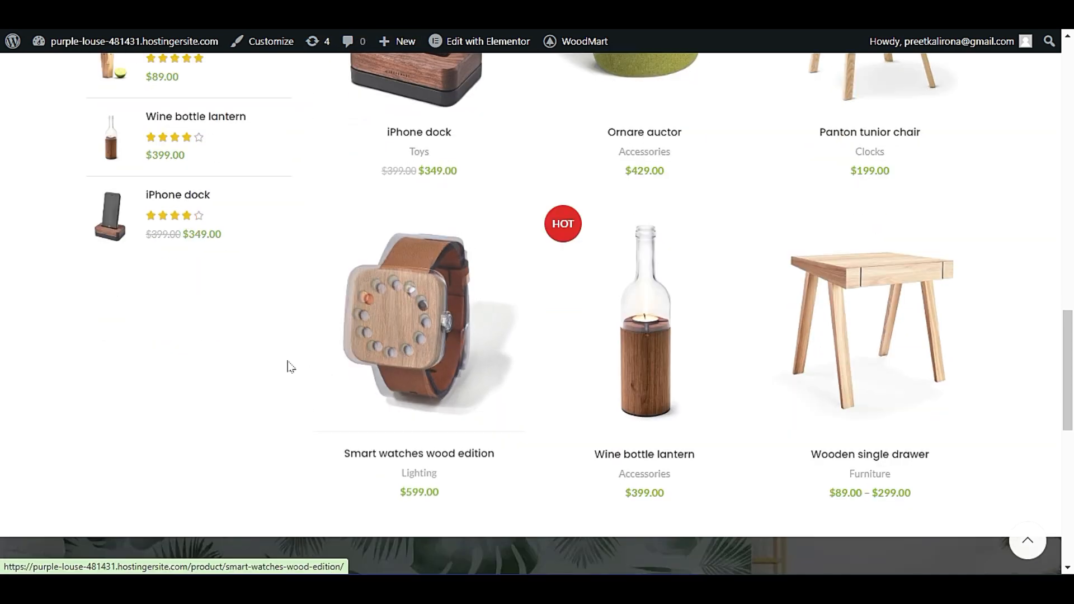
scroll(290, 366, "up", 15)
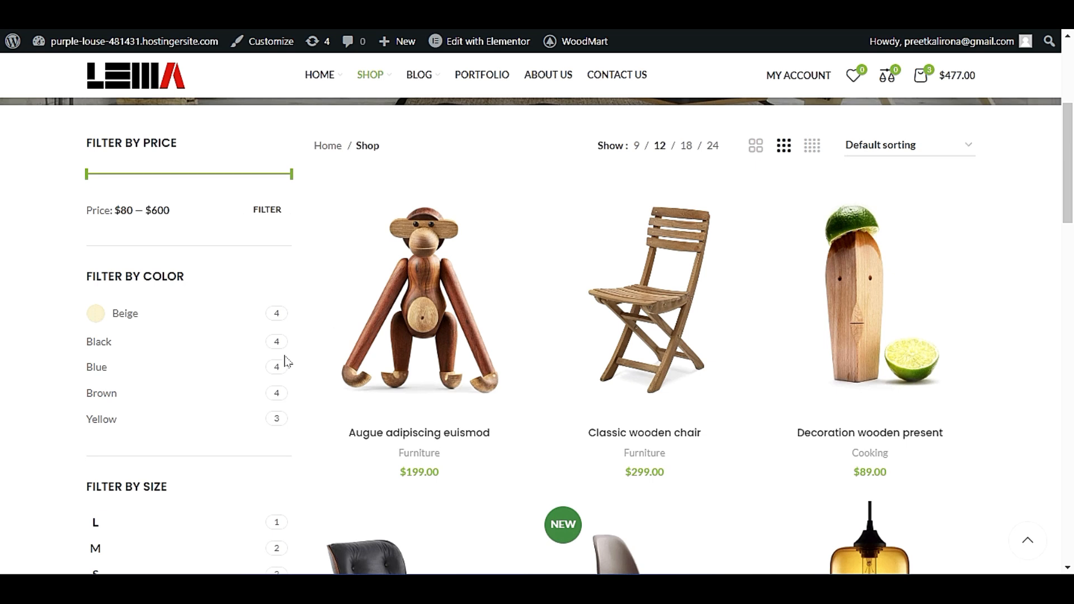
scroll(432, 276, "down", 12)
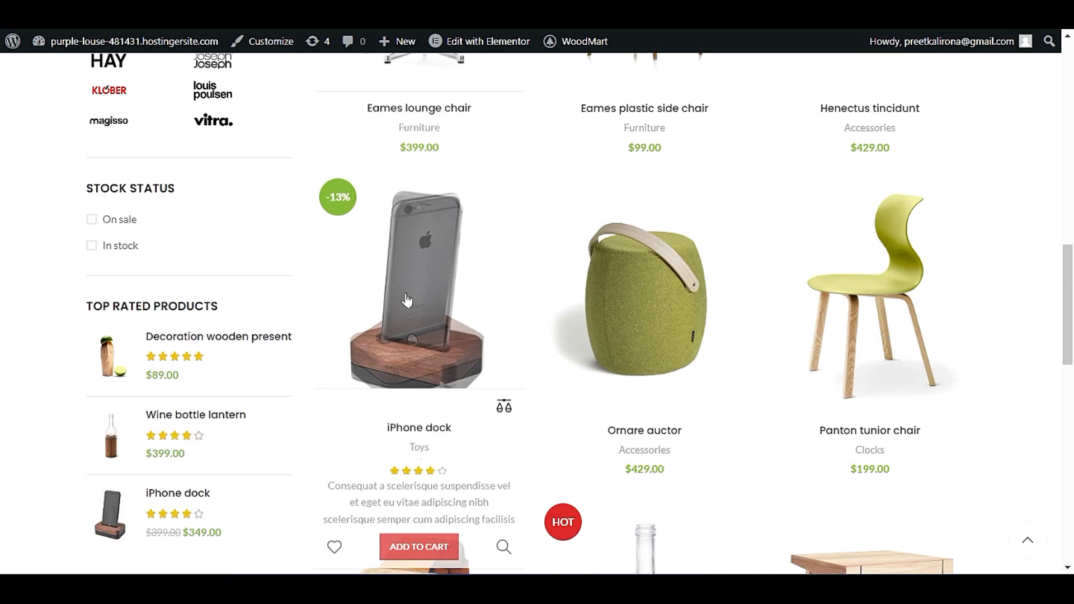
scroll(407, 300, "down", 9)
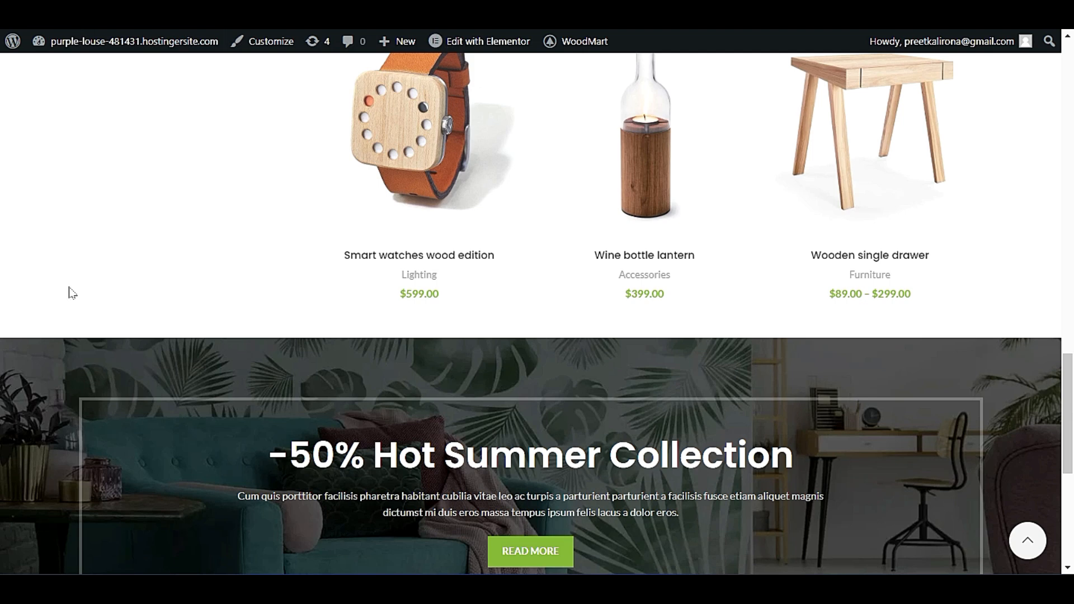
Reload the live Shop page and recheck where its product grid ends.
key("F5")
scroll(63, 288, "down", 3)
scroll(63, 287, "up", 6)
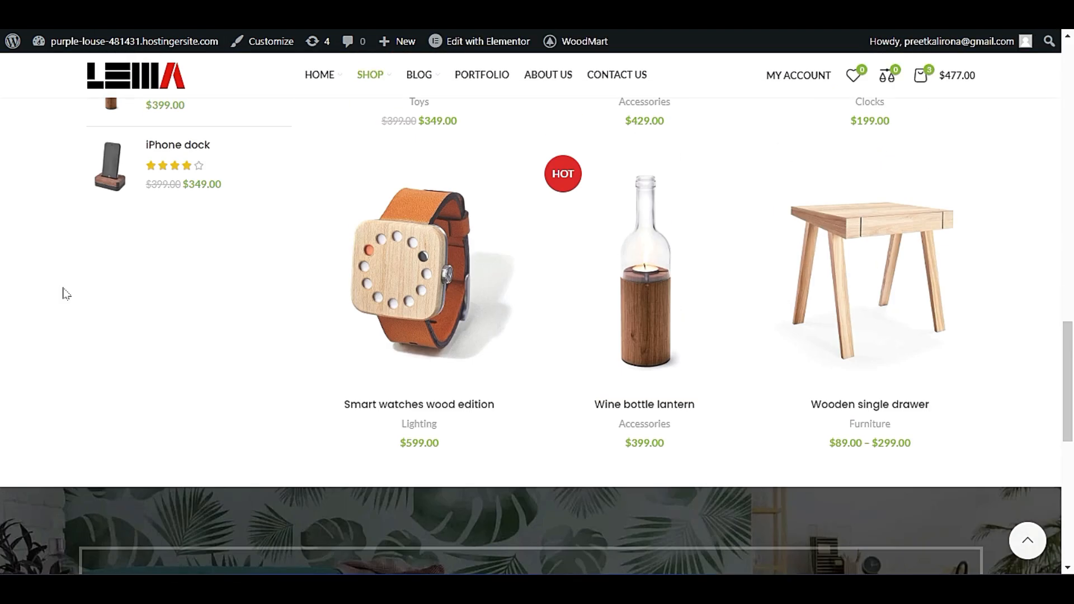
scroll(63, 294, "up", 15)
scroll(56, 300, "down", 6)
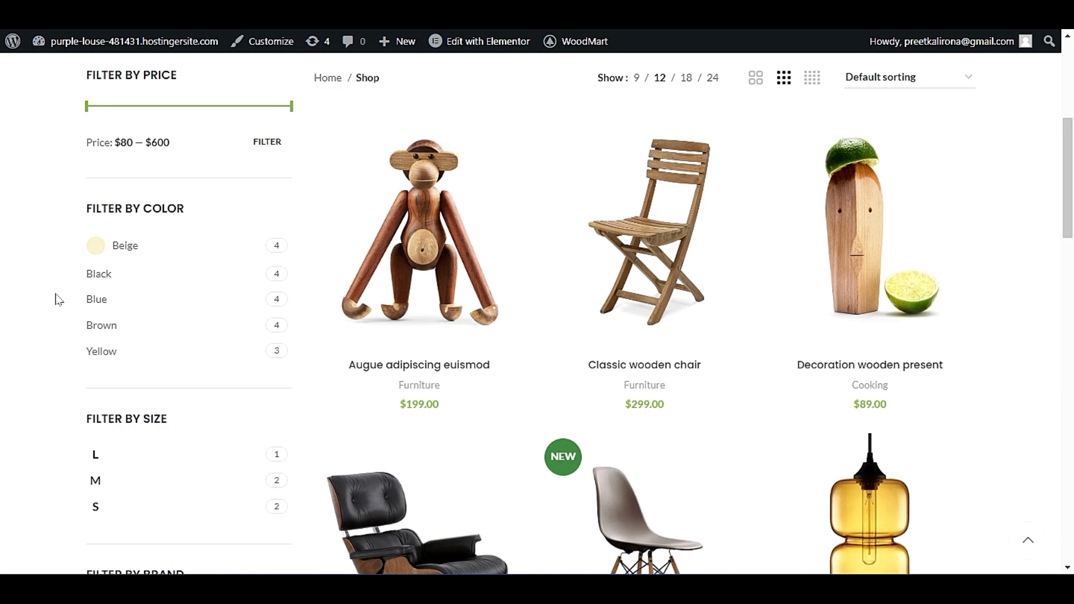
Show 9 products per page on the live Shop page and load more products below the grid.
left_click(636, 77)
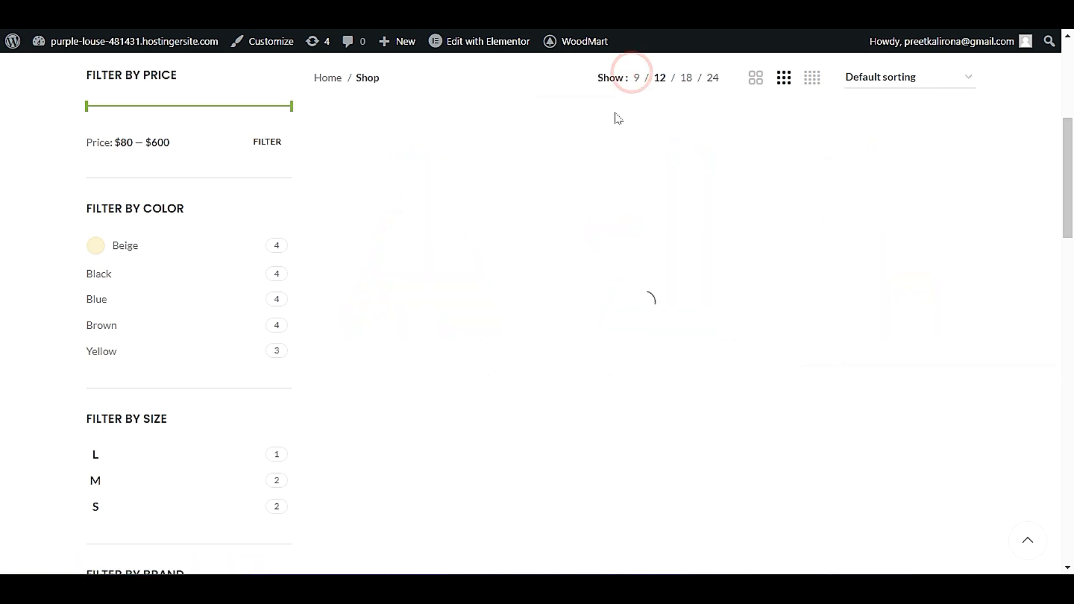
scroll(1024, 288, "down", 15)
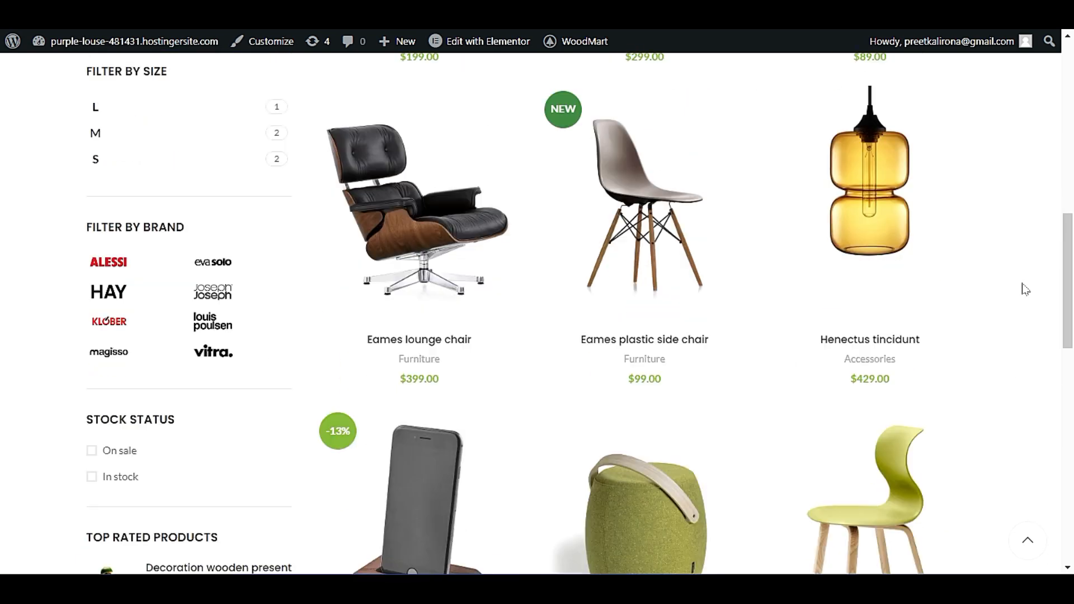
scroll(1021, 293, "up", 3)
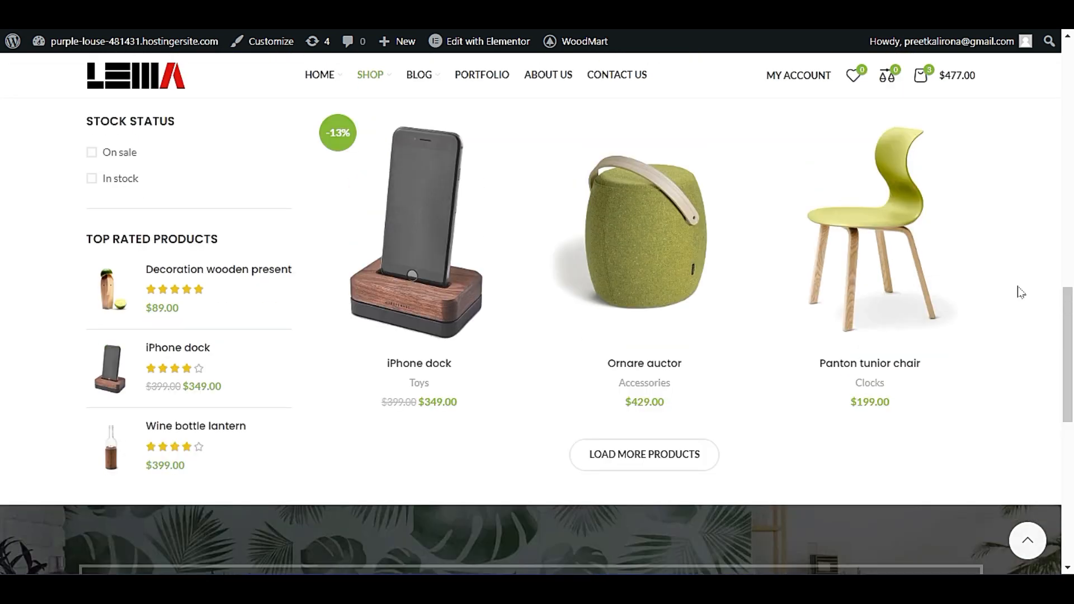
scroll(1017, 295, "down", 2)
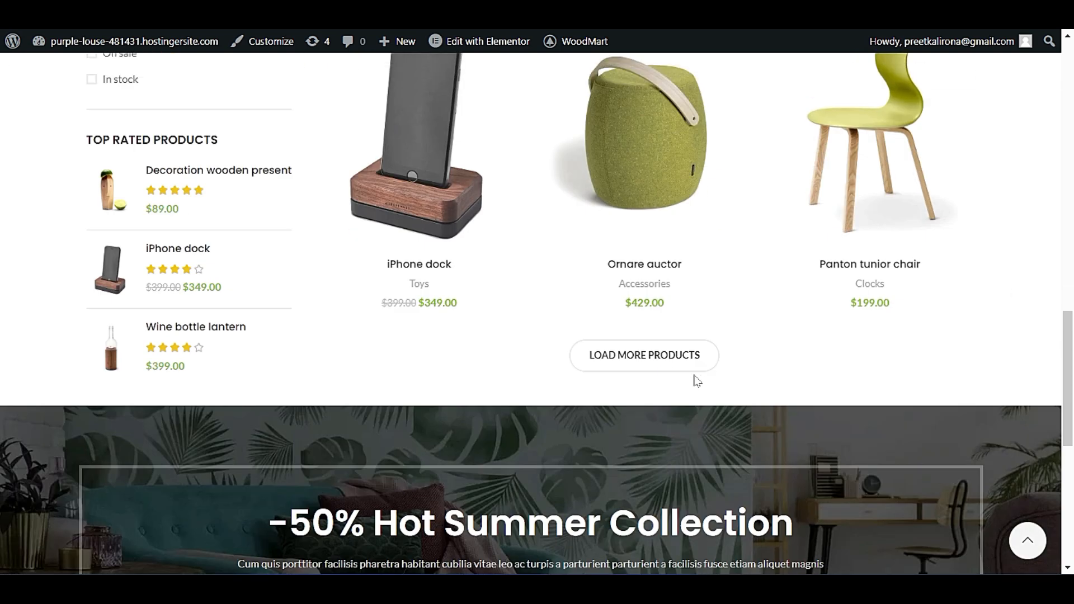
left_click(661, 372)
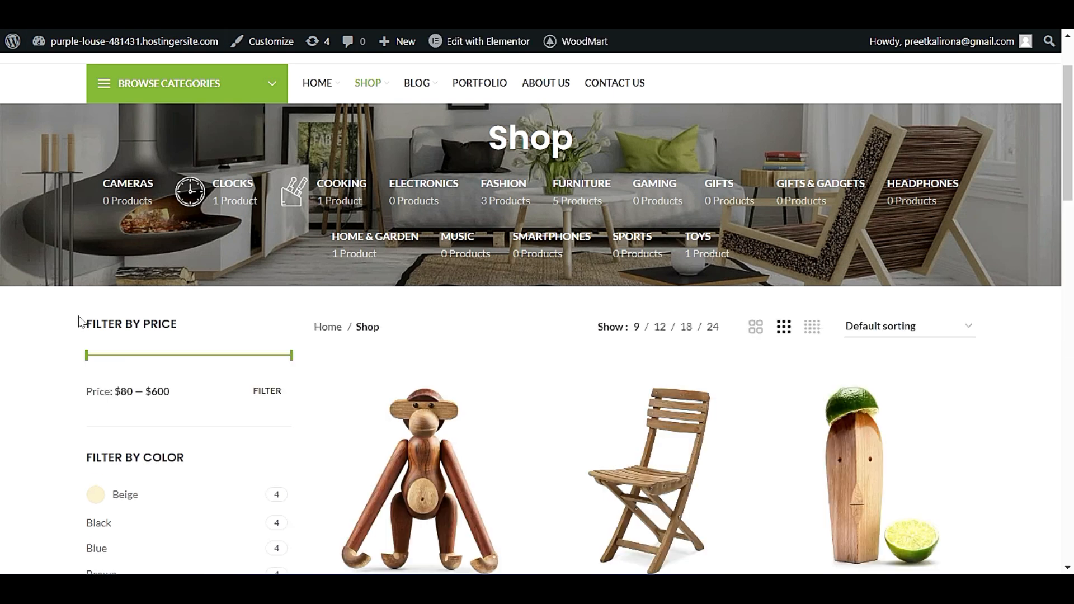
Examine how further products load in the Shop page's 9-per-page listing, from the first row to the last.
scroll(82, 317, "down", 15)
scroll(82, 319, "down", 3)
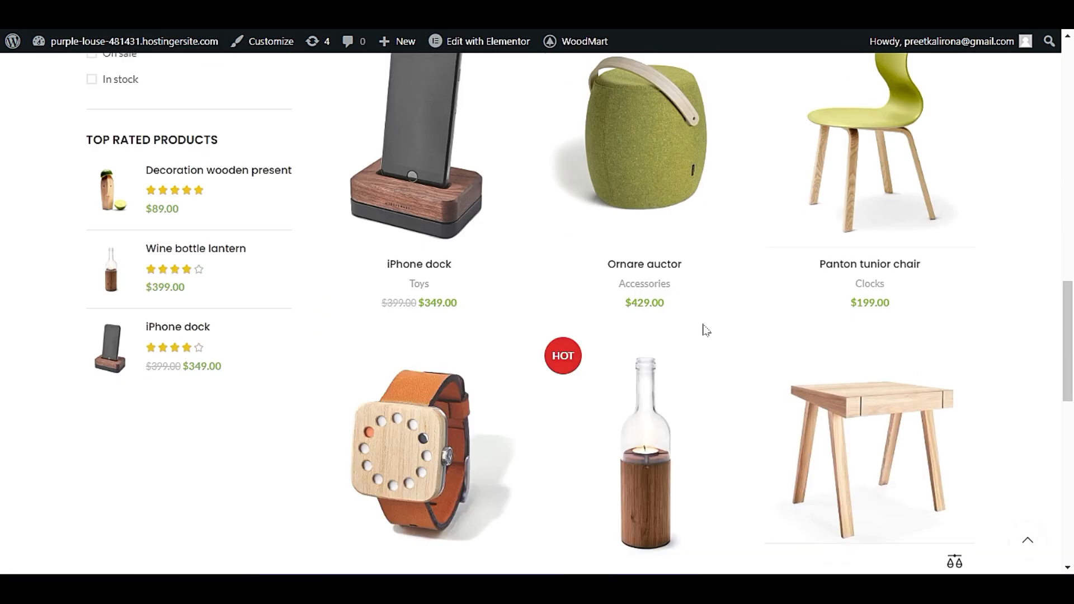
scroll(385, 395, "down", 6)
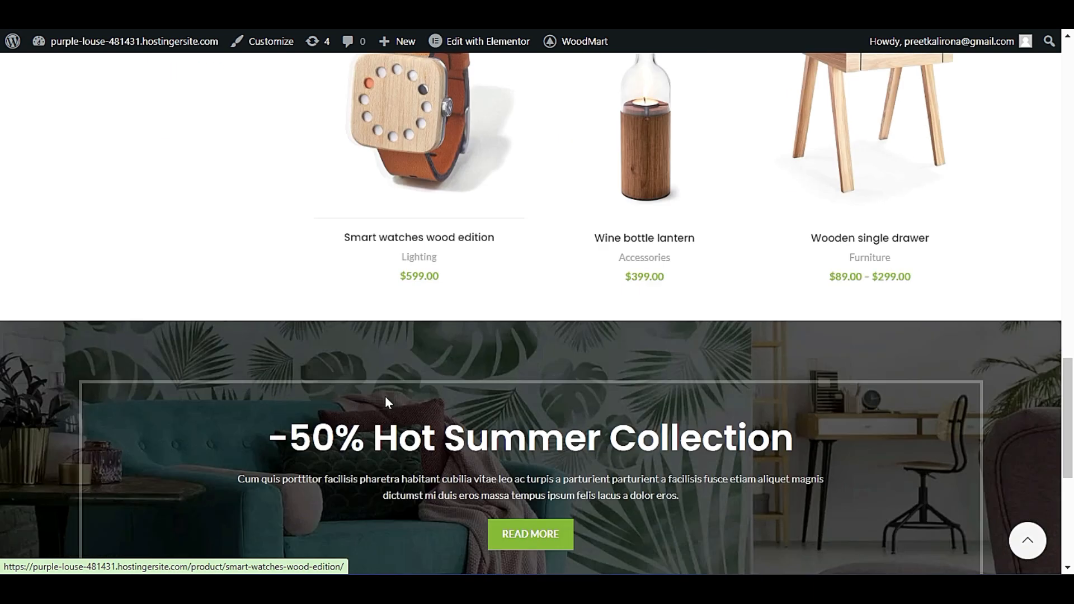
scroll(612, 355, "up", 6)
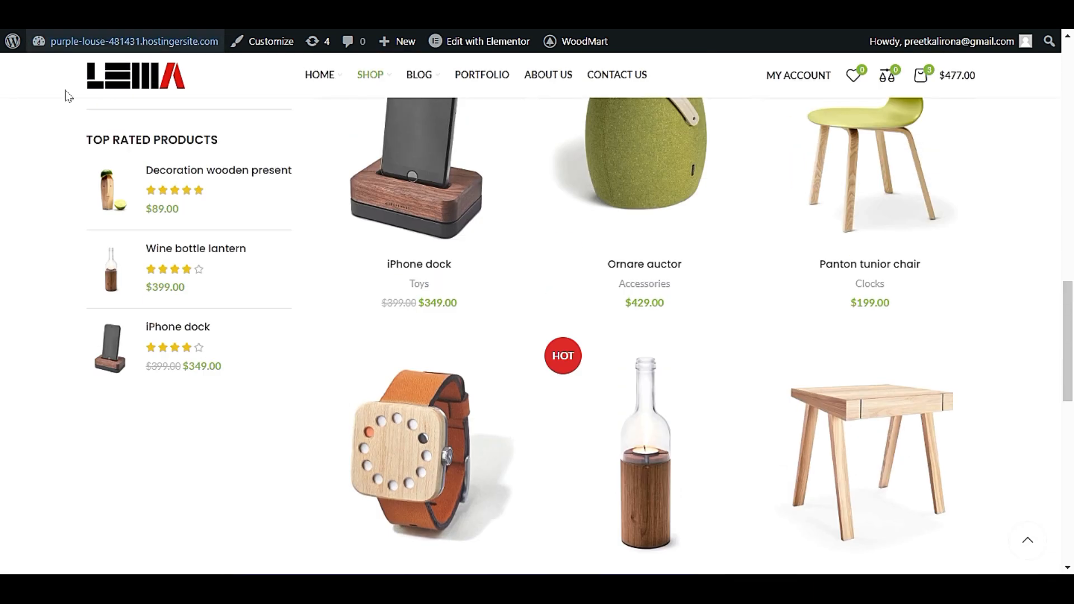
scroll(65, 96, "up", 6)
scroll(39, 291, "up", 11)
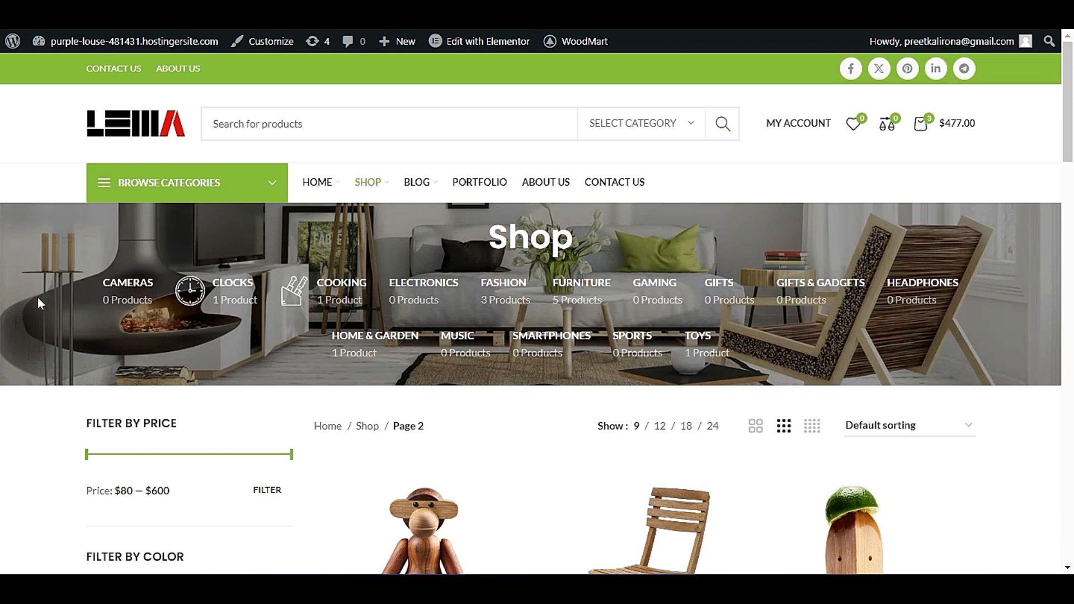
Examine the product rows and the sorting options on page 2 of the live Shop listing.
scroll(35, 299, "down", 2)
scroll(34, 305, "down", 6)
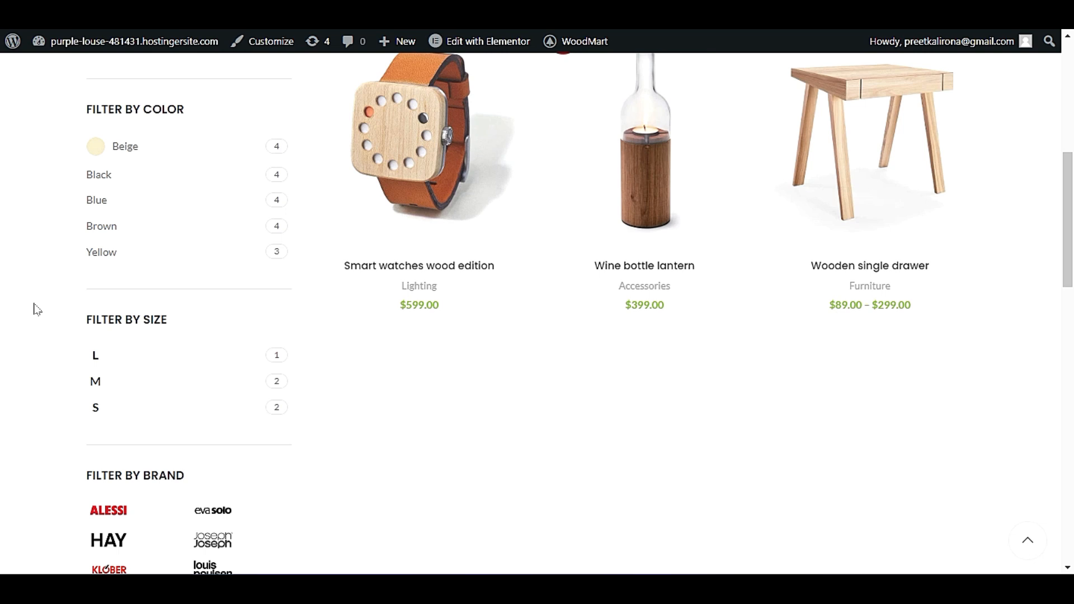
scroll(37, 309, "down", 4)
scroll(34, 308, "down", 10)
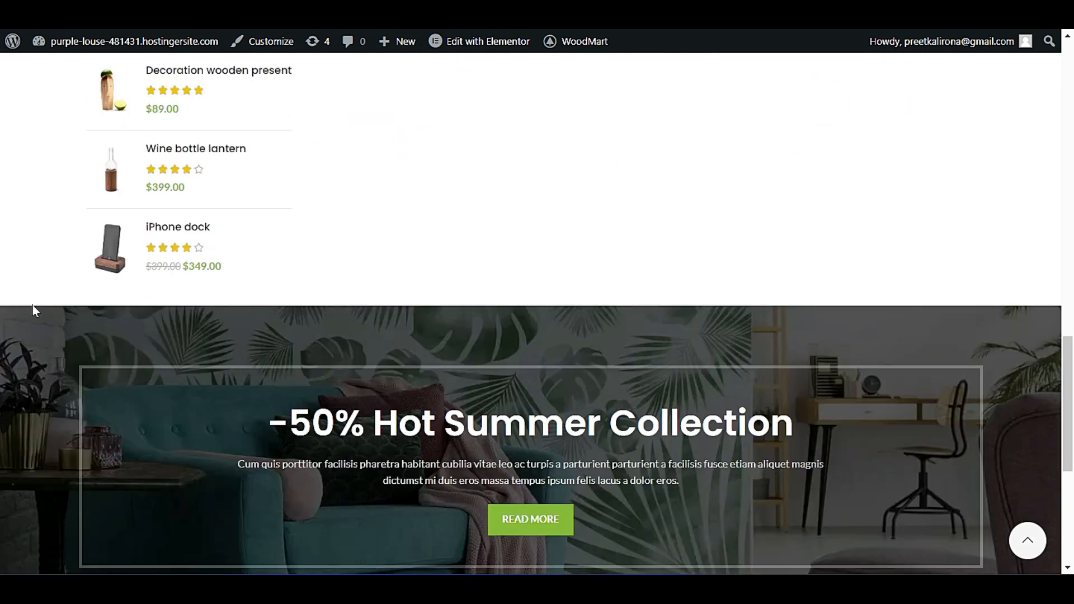
scroll(32, 308, "up", 11)
scroll(33, 307, "up", 10)
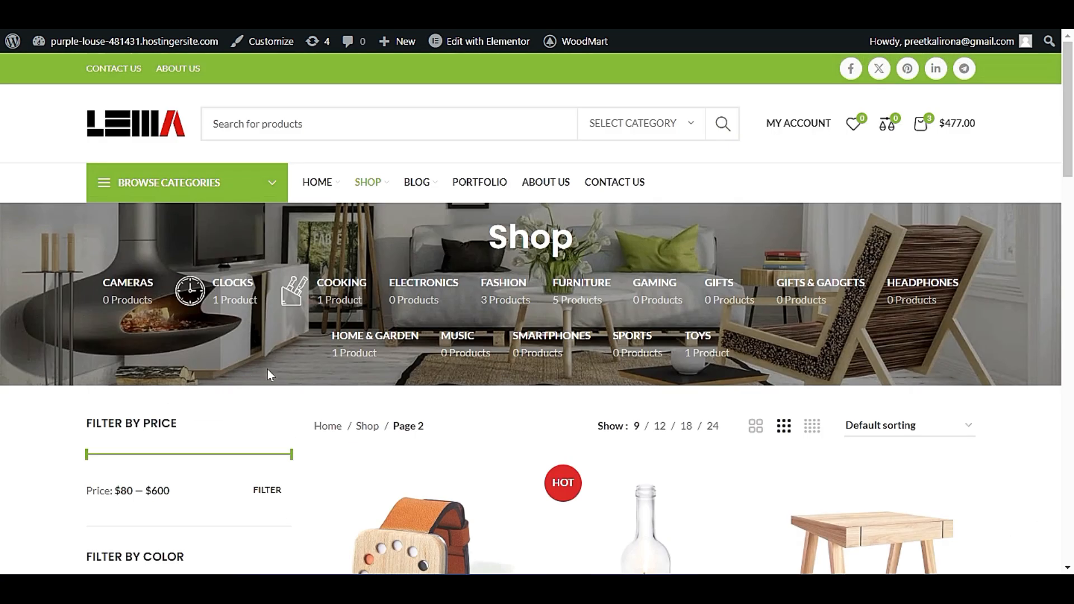
scroll(267, 371, "down", 3)
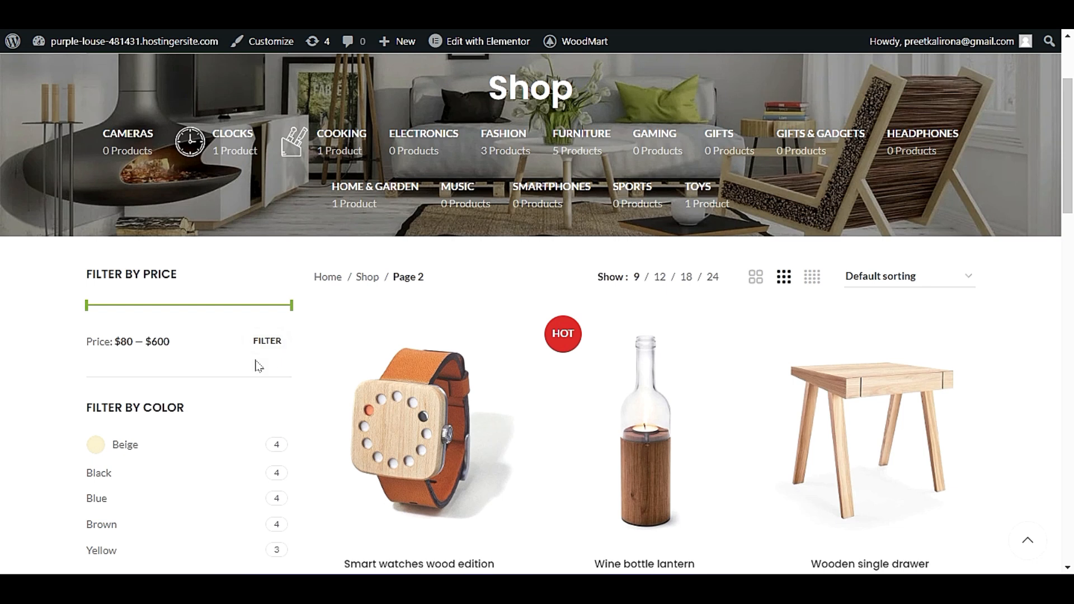
scroll(263, 367, "down", 10)
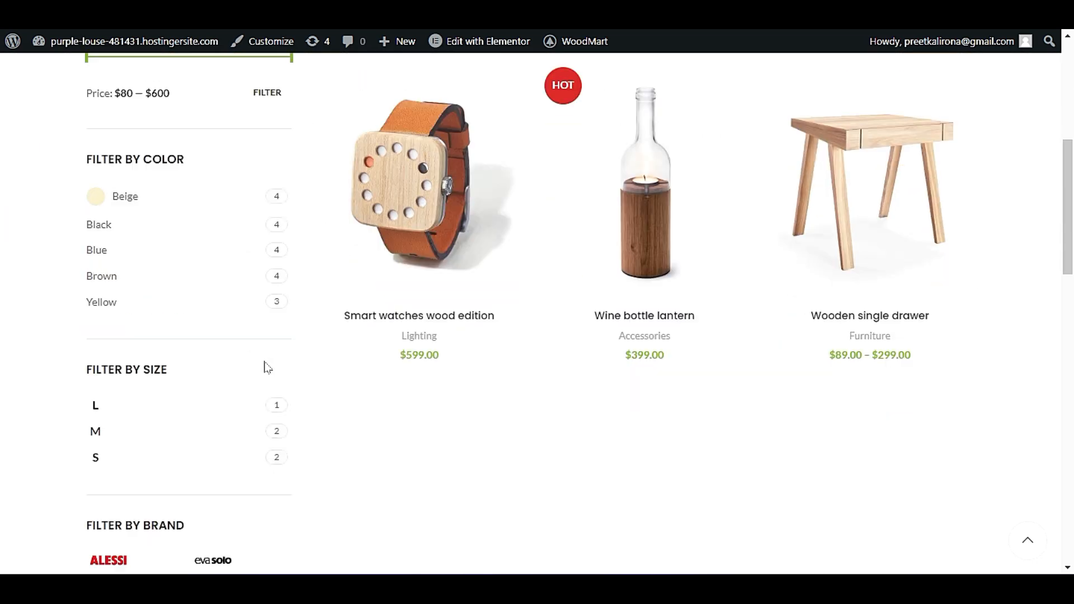
scroll(262, 370, "up", 8)
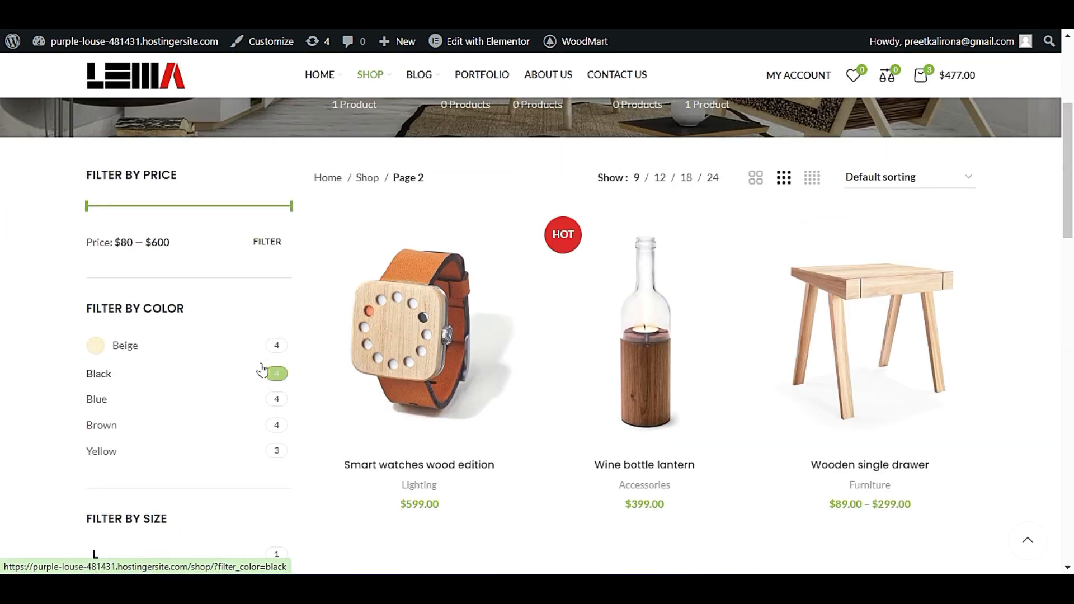
left_click(891, 181)
left_click(890, 181)
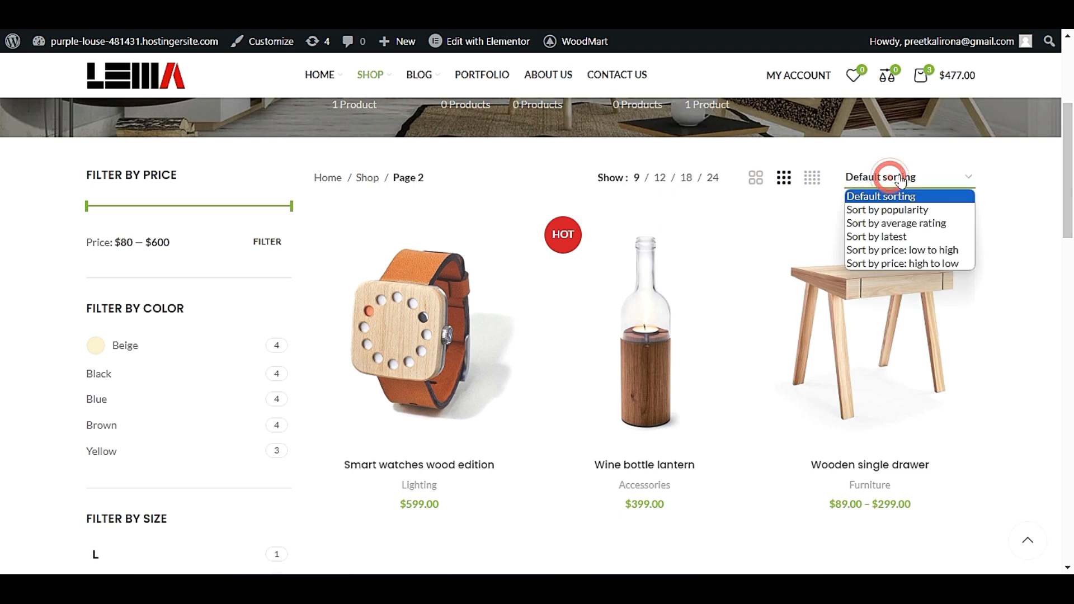
Reopen the Shop's first page and check how its product rows load down to the end of the grid.
left_click(366, 179)
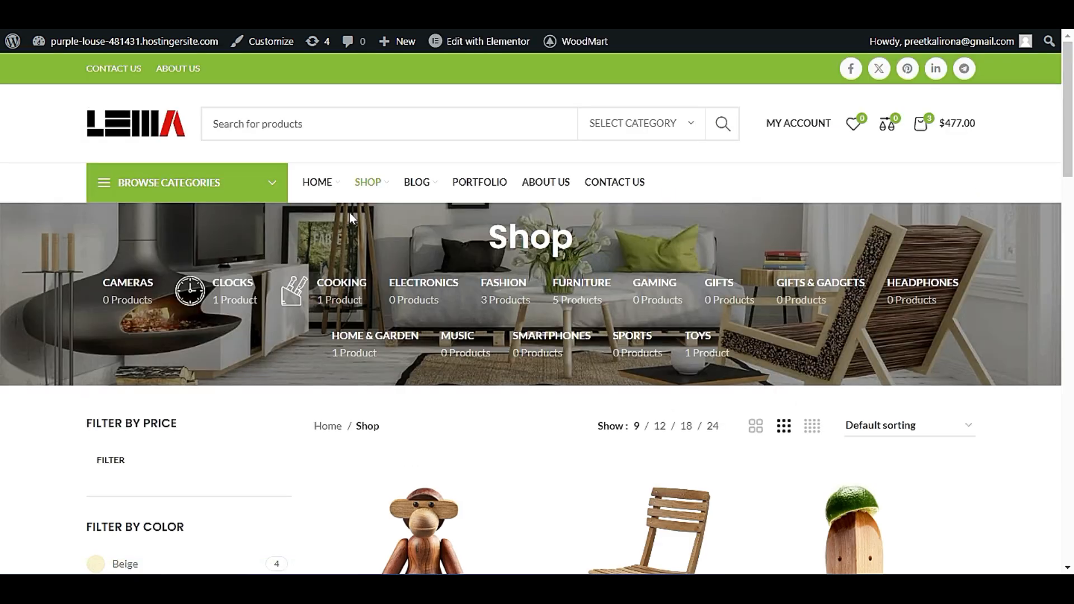
scroll(349, 224, "down", 8)
scroll(342, 415, "down", 10)
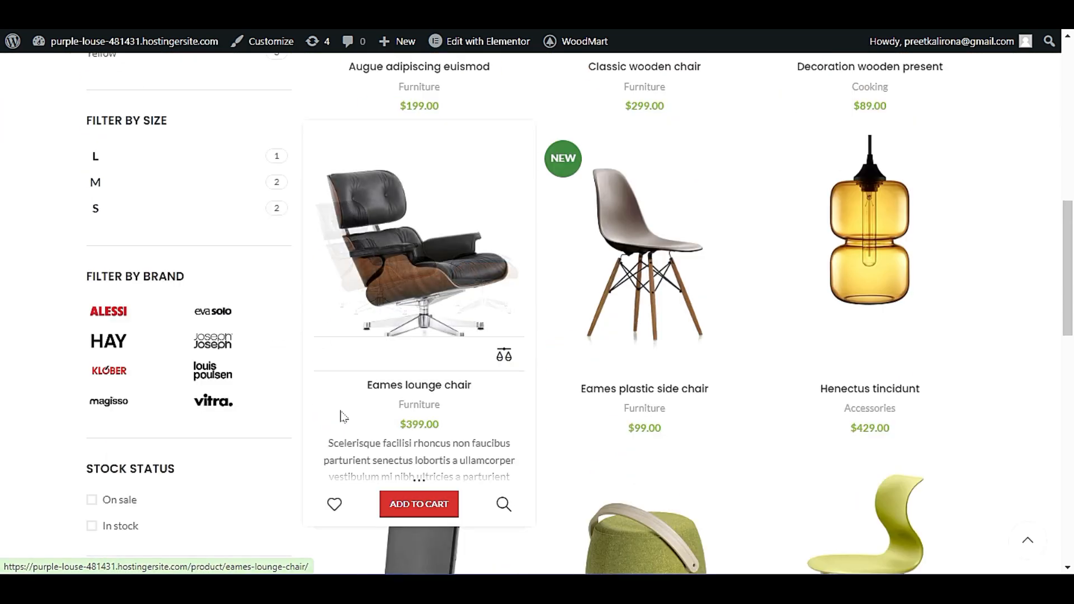
scroll(537, 434, "down", 4)
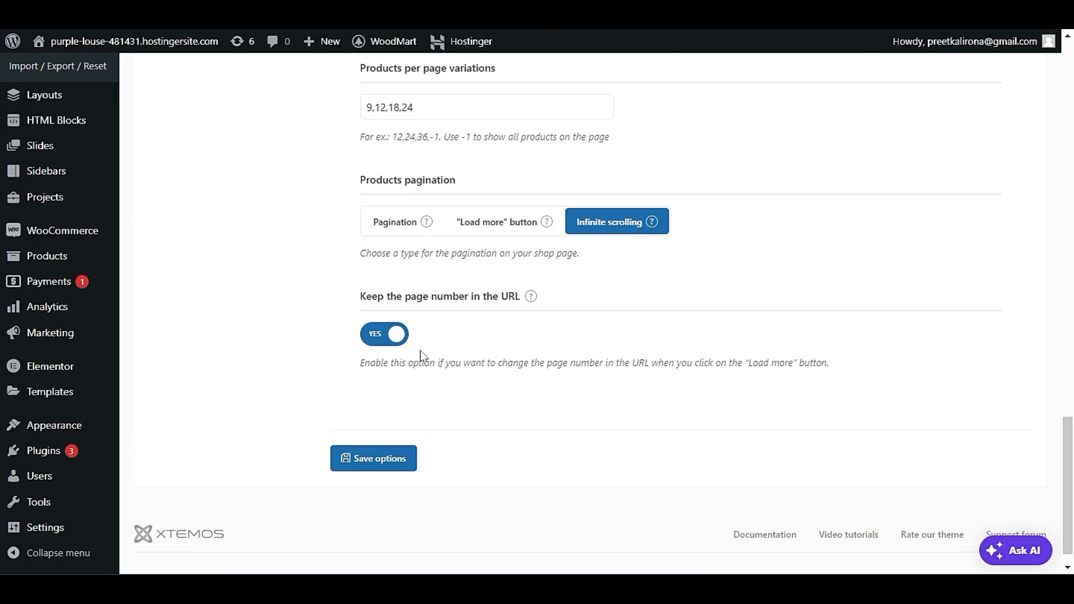
scroll(424, 356, "up", 15)
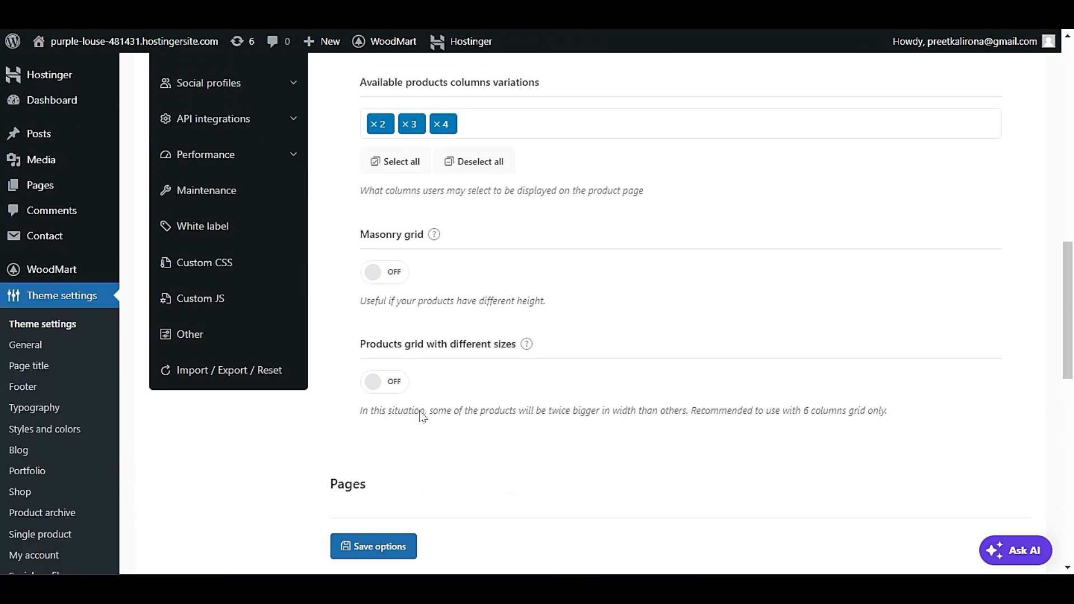
Open the Products styles settings and compare the selected product hover effect with the product cards on the live Shop page.
left_click(193, 394)
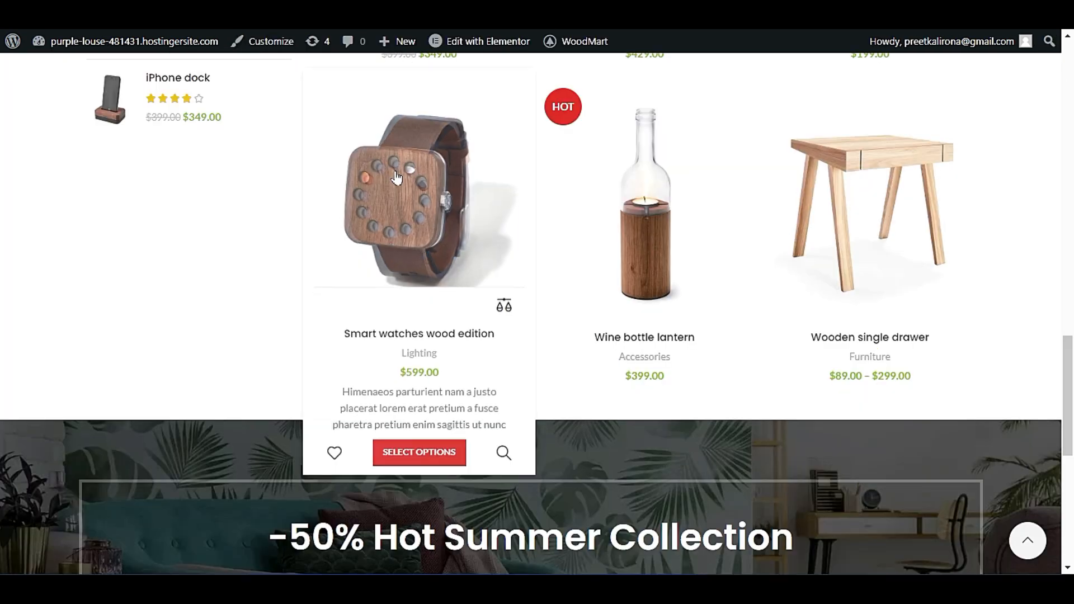
mouse_move(646, 235)
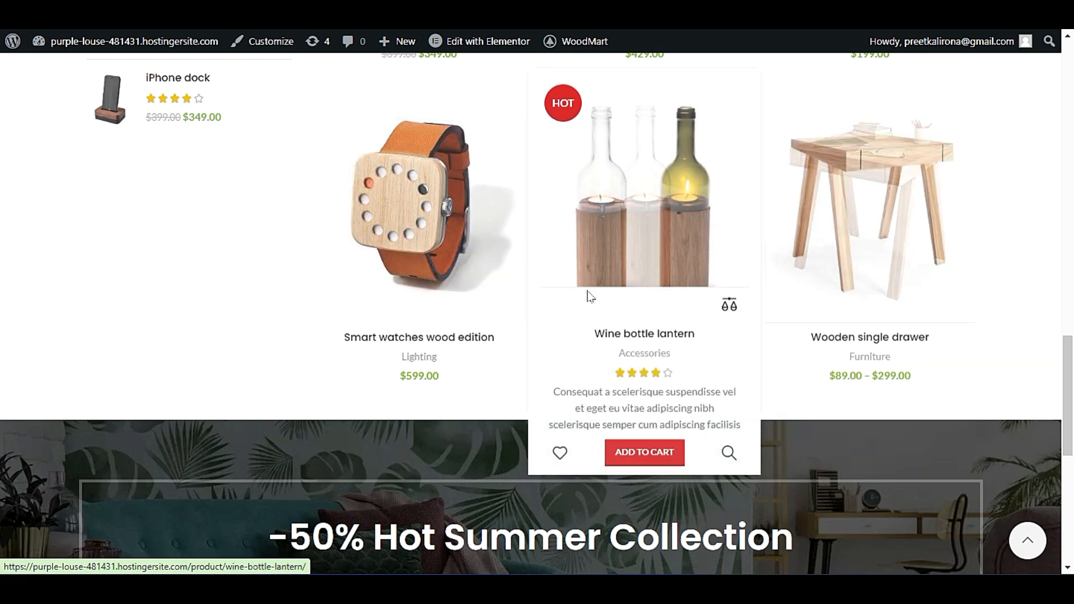
scroll(615, 314, "up", 5)
scroll(748, 350, "up", 10)
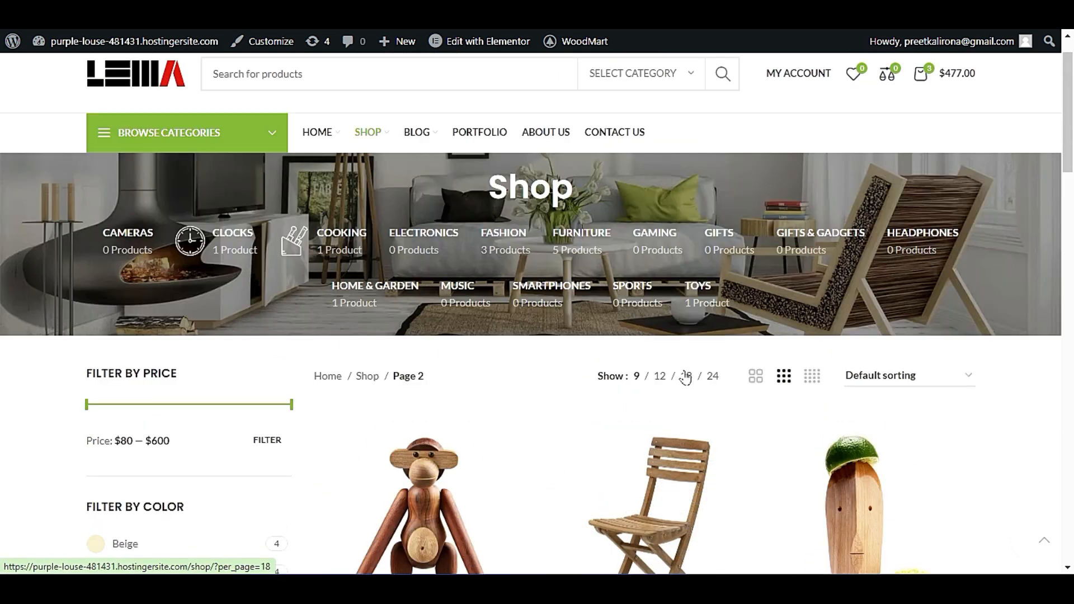
mouse_move(359, 199)
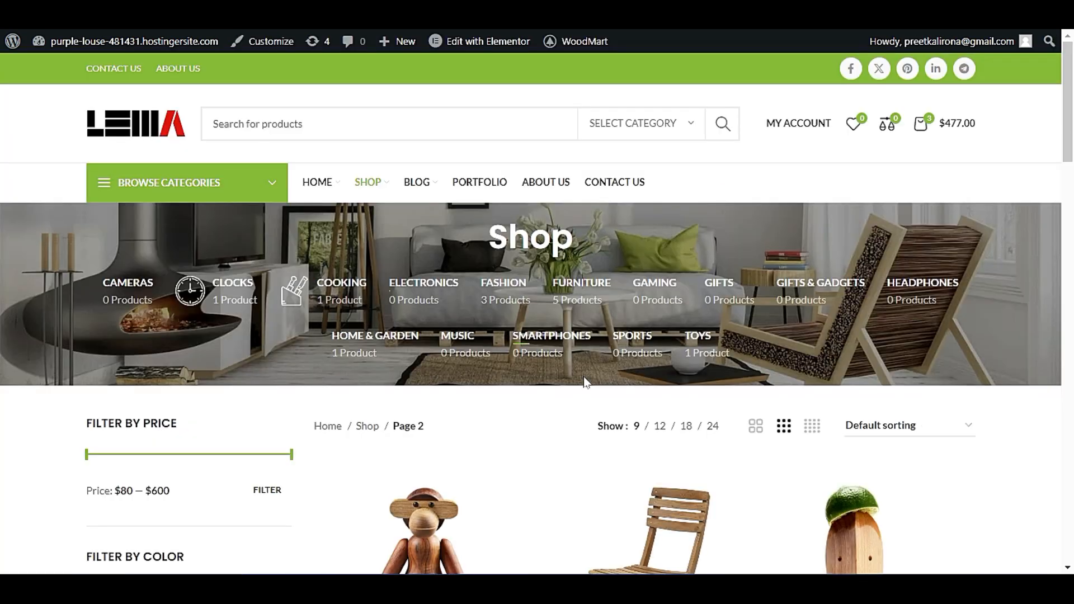
scroll(504, 357, "down", 8)
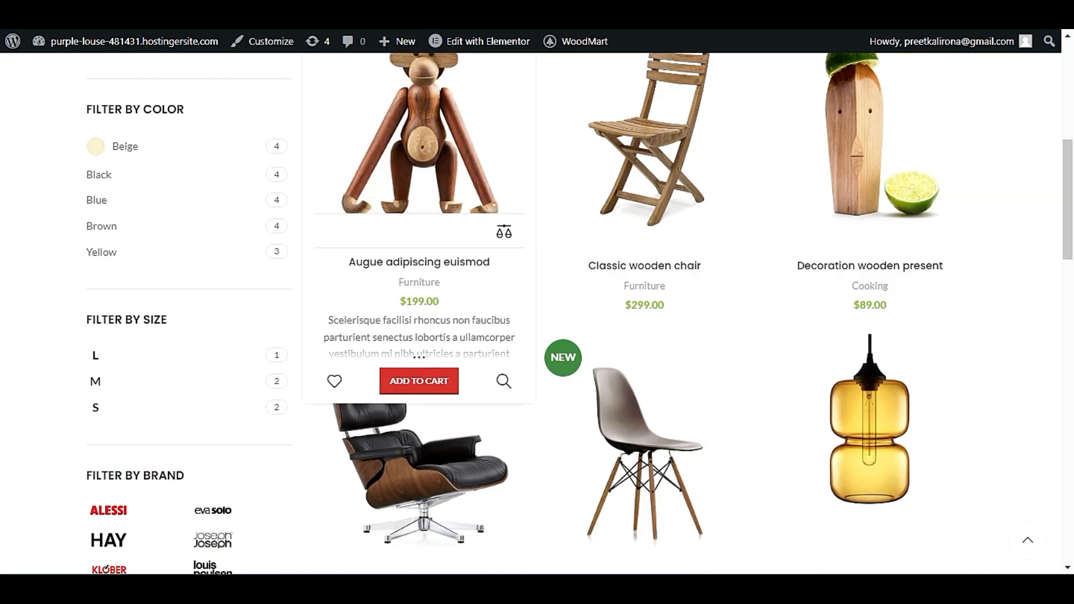
triple_click(319, 321)
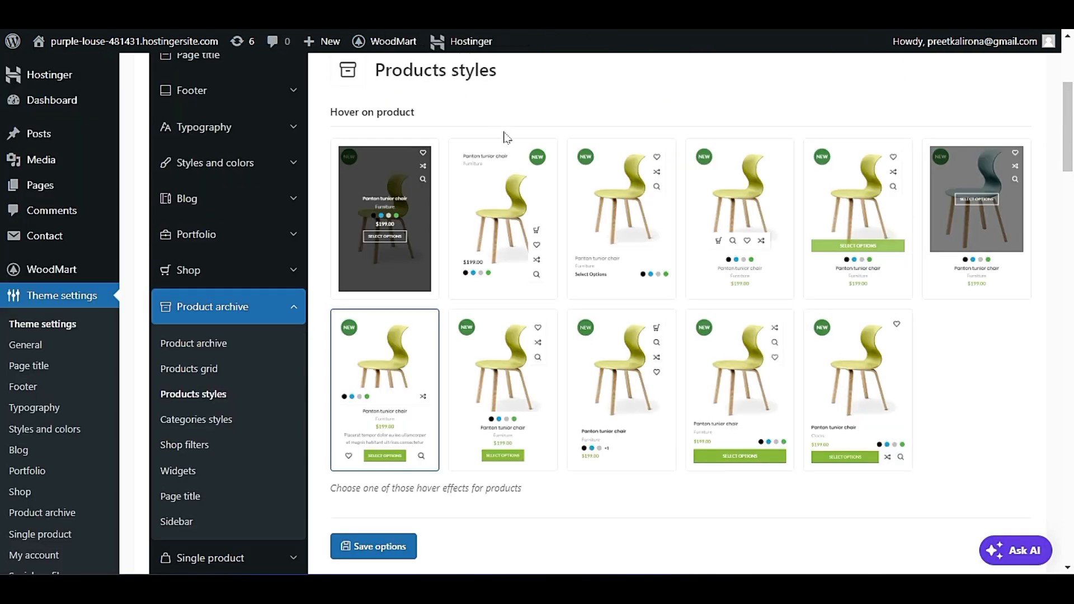
Set the product hover effect to the design with a row of action icons beneath the product image, and save the options.
left_click(488, 212)
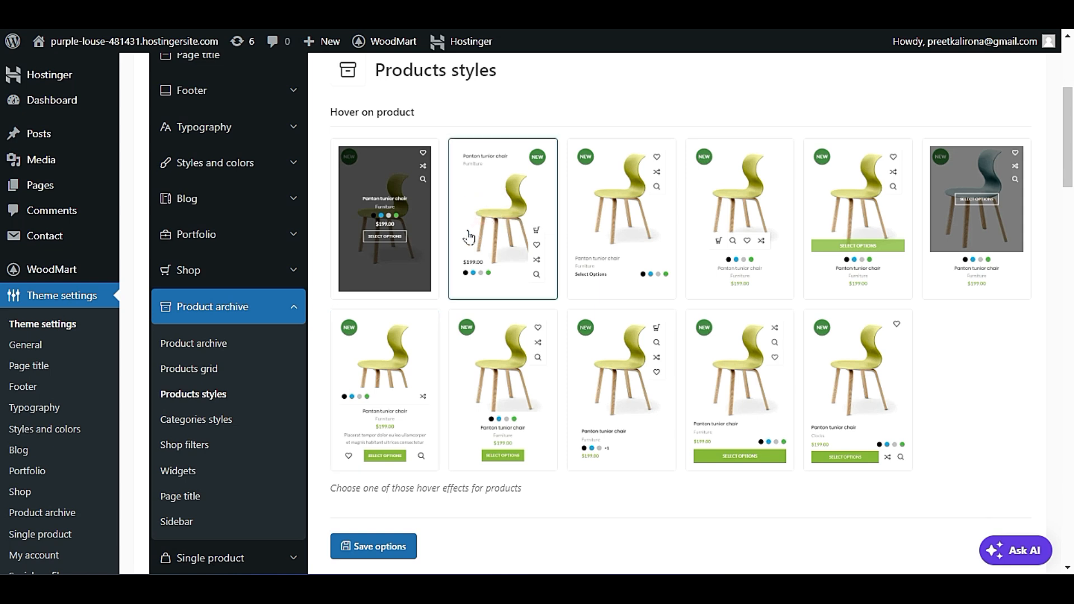
left_click(709, 223)
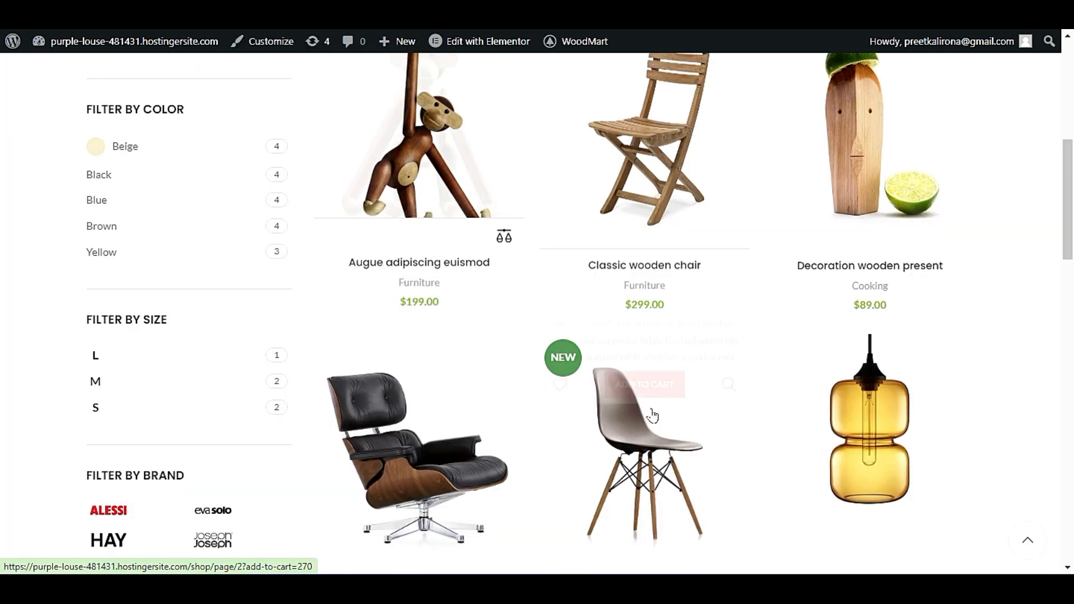
scroll(670, 310, "down", 2)
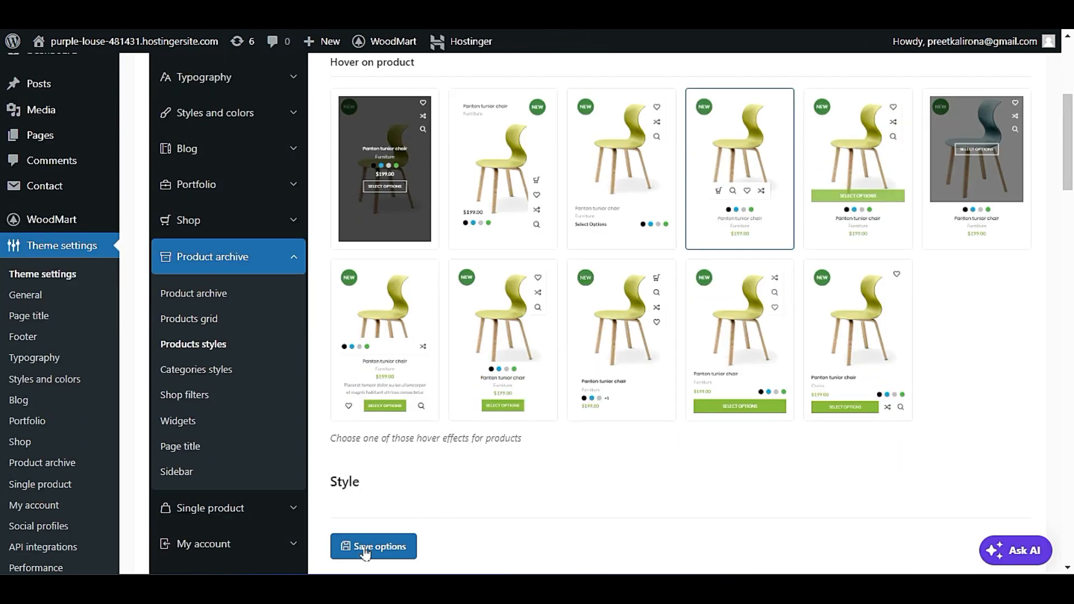
scroll(457, 455, "down", 5)
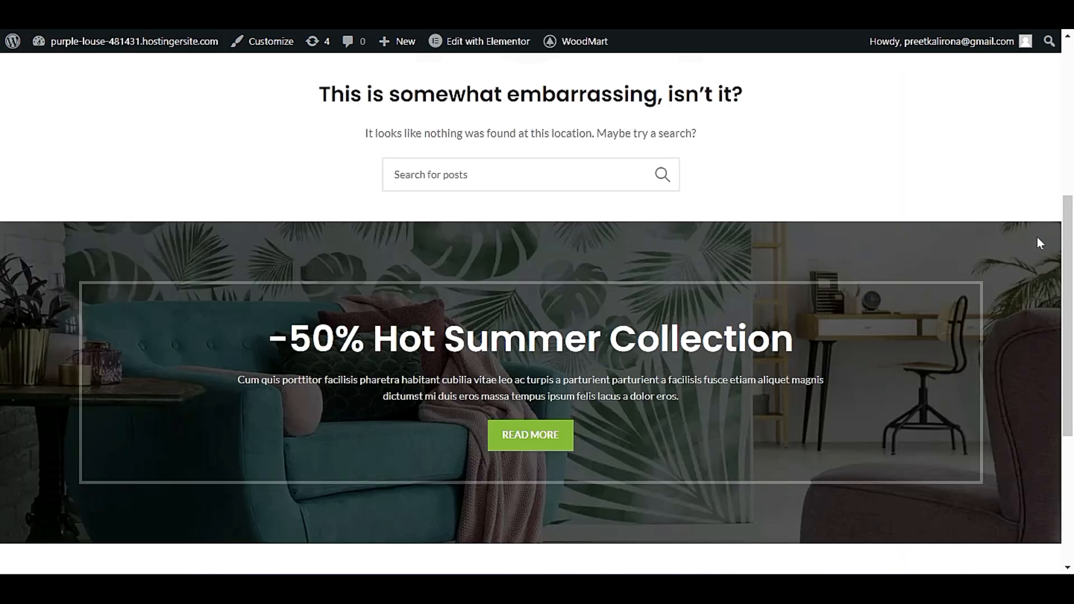
Reload the live Shop page from the site navigation and check the new hover effect on its product cards.
scroll(1037, 236, "down", 2)
scroll(940, 384, "up", 7)
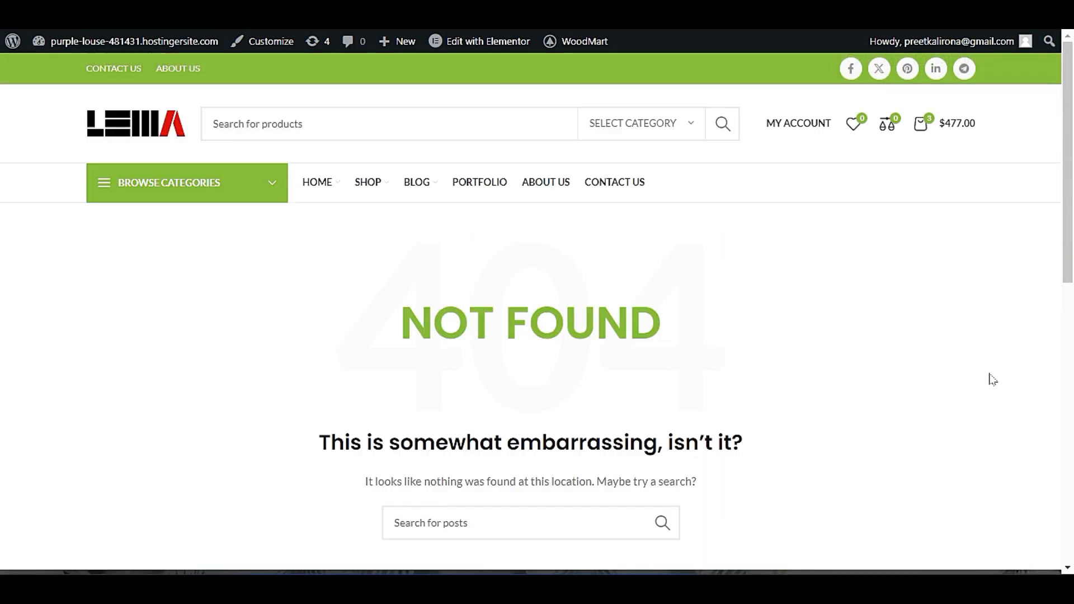
left_click(366, 184)
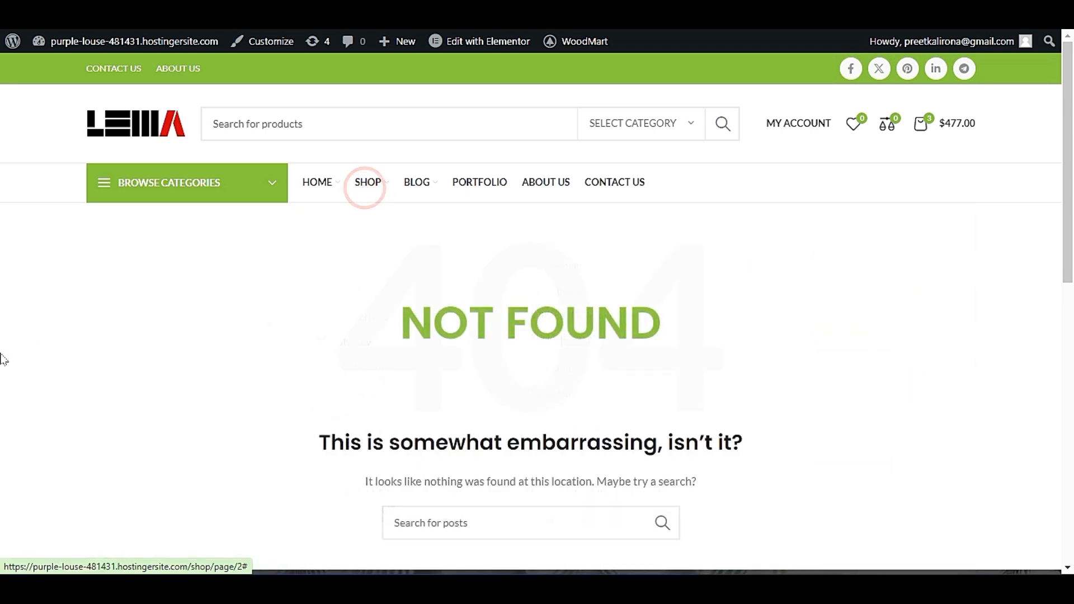
scroll(3, 359, "down", 5)
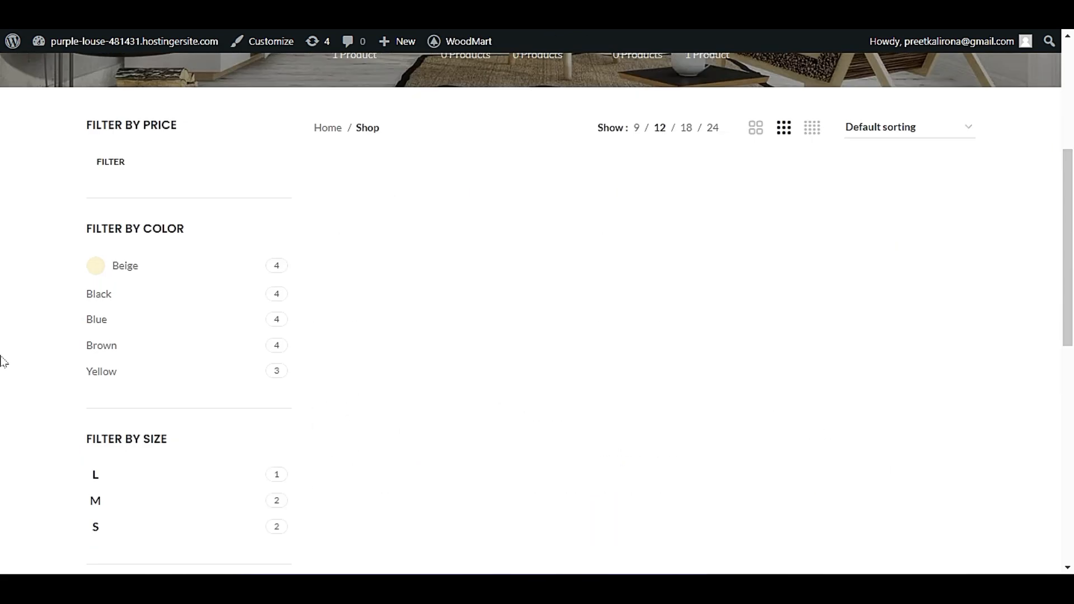
mouse_move(412, 341)
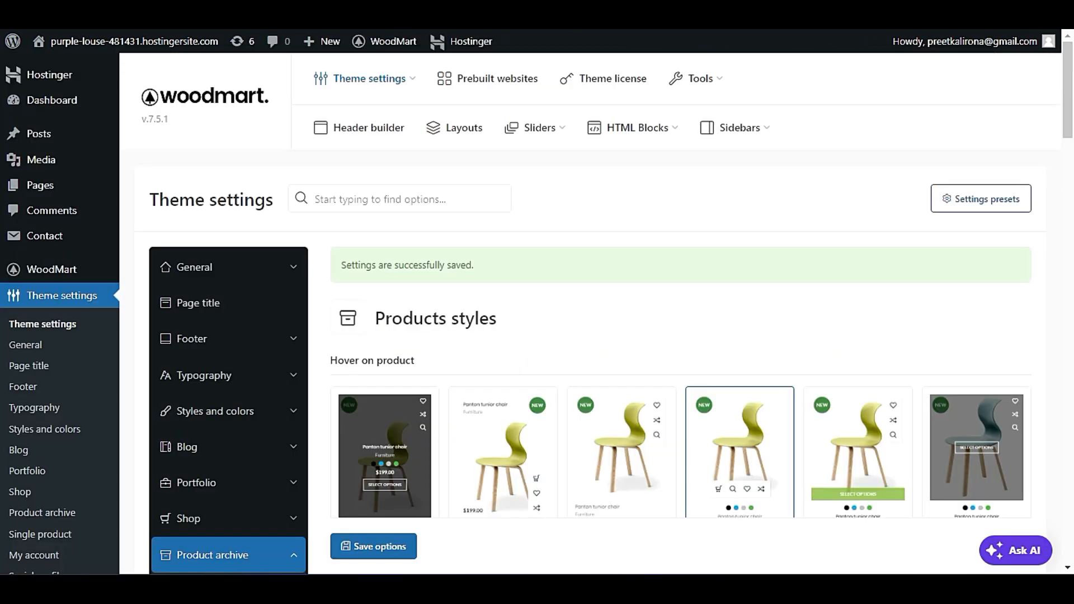
scroll(677, 240, "down", 4)
scroll(675, 249, "up", 2)
scroll(671, 257, "down", 4)
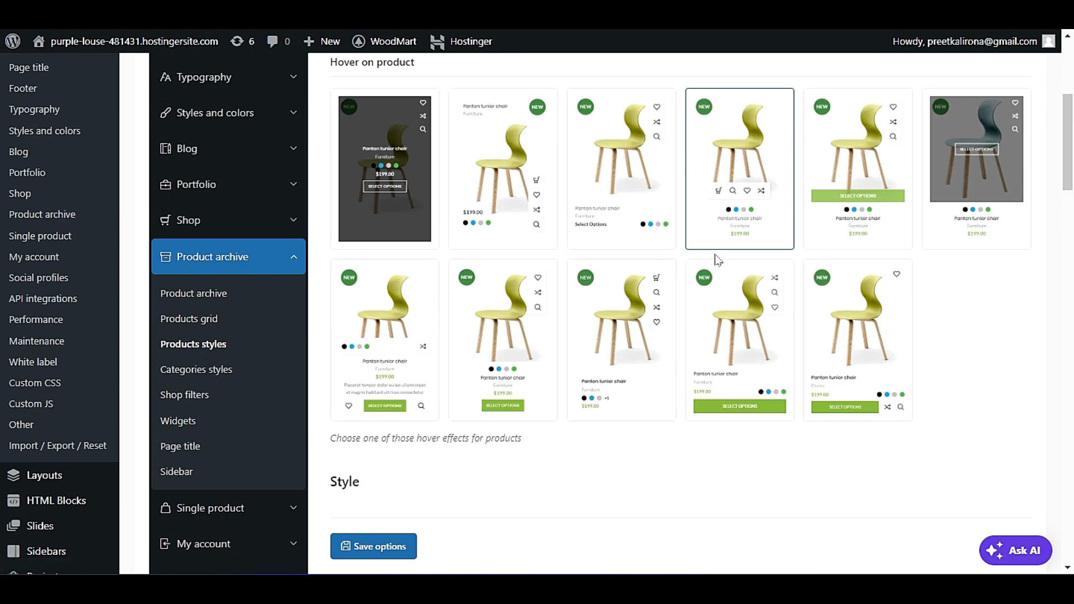
Open the Categories styles settings and review the Featured Categories section on the live home page.
left_click(220, 370)
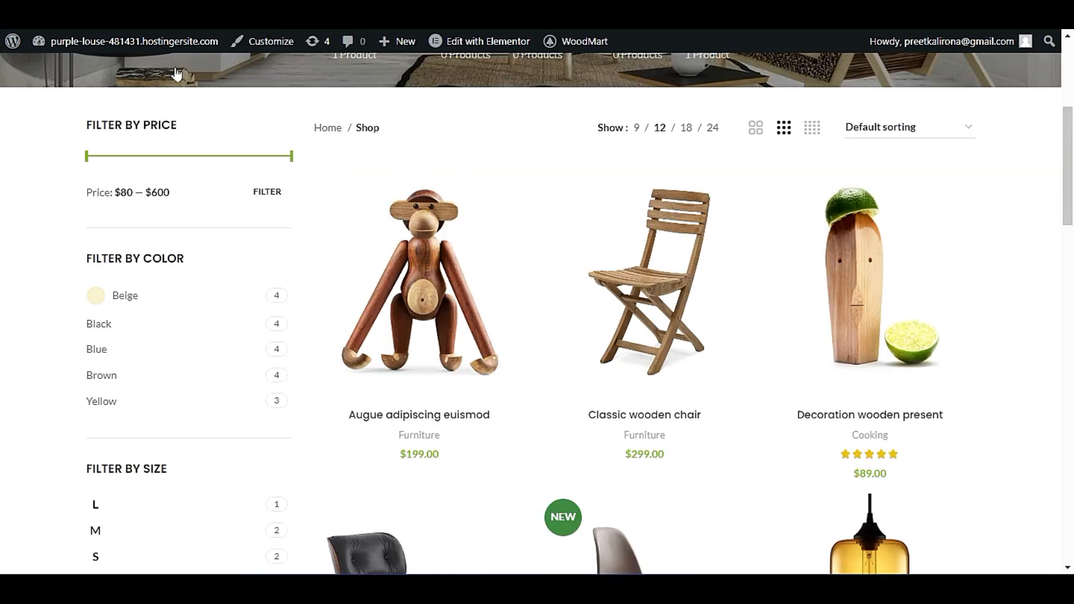
scroll(74, 306, "up", 5)
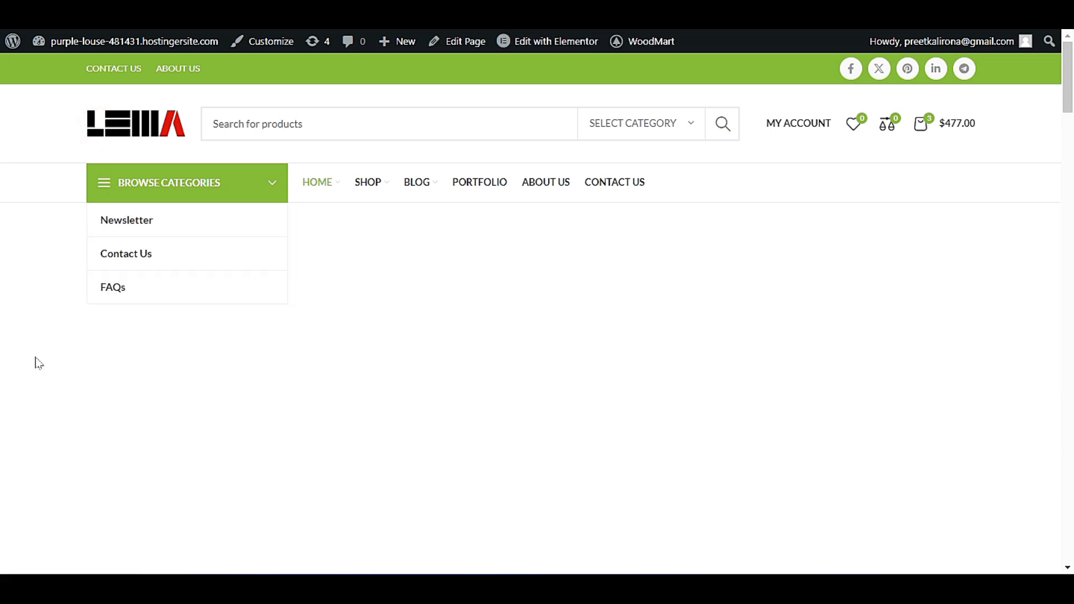
scroll(33, 360, "down", 6)
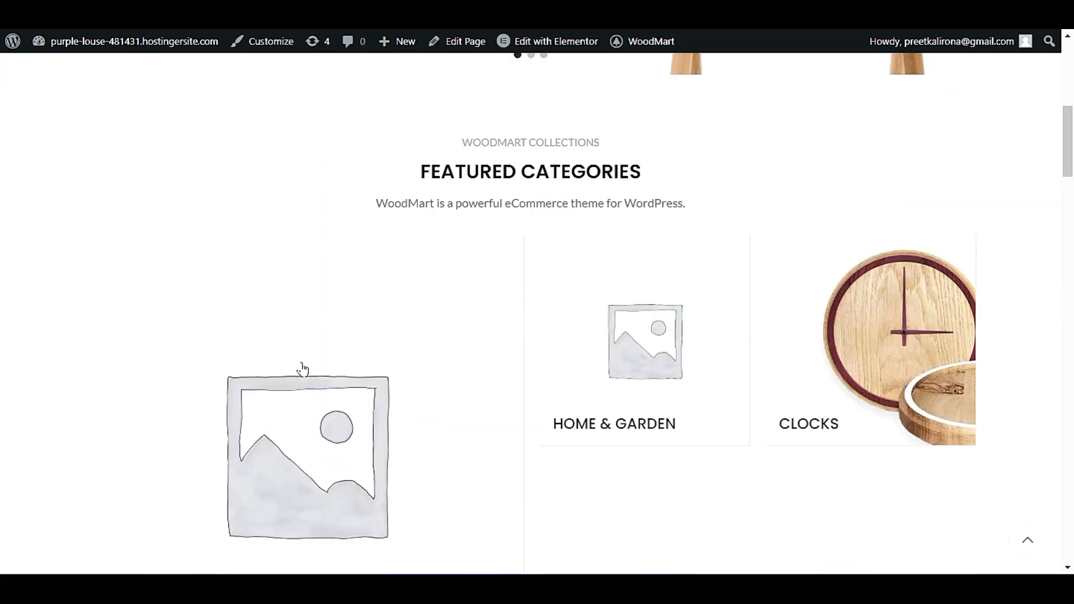
scroll(302, 369, "down", 3)
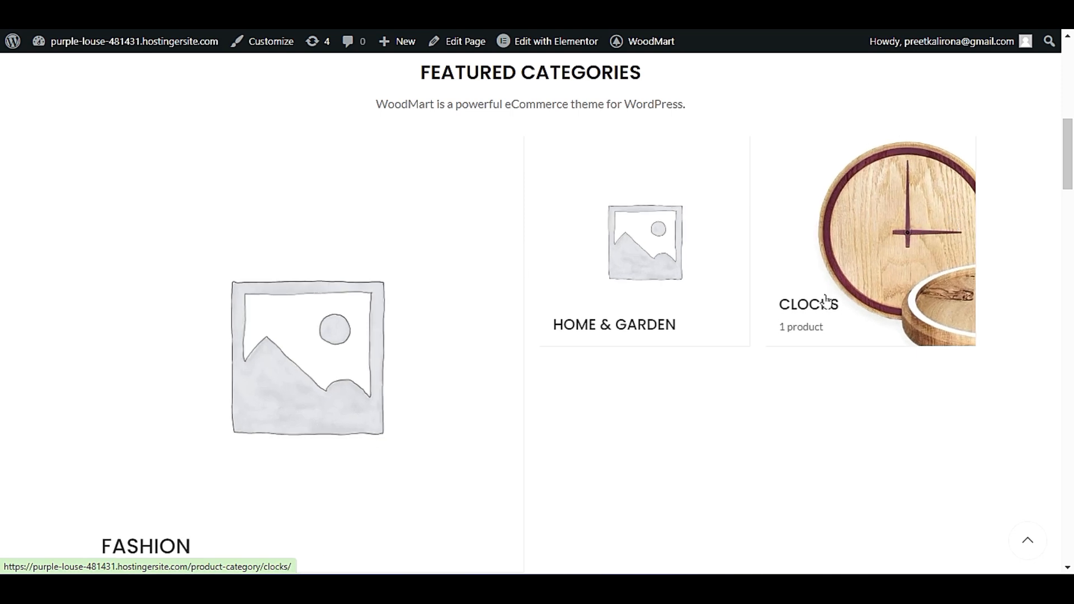
scroll(302, 304, "down", 2)
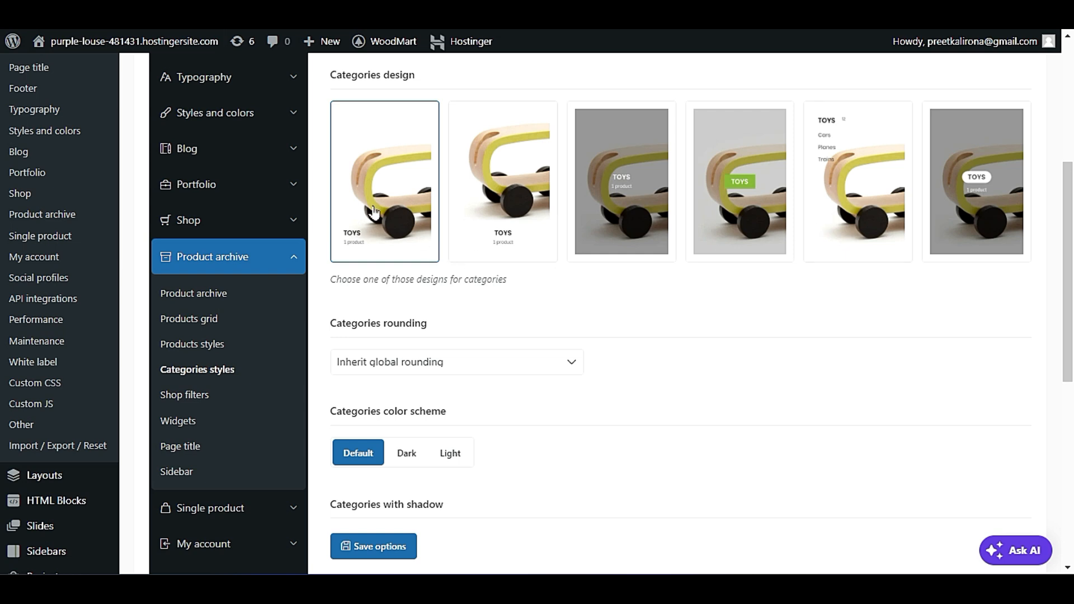
Set the Categories design to Replace title and save the options.
scroll(540, 328, "down", 5)
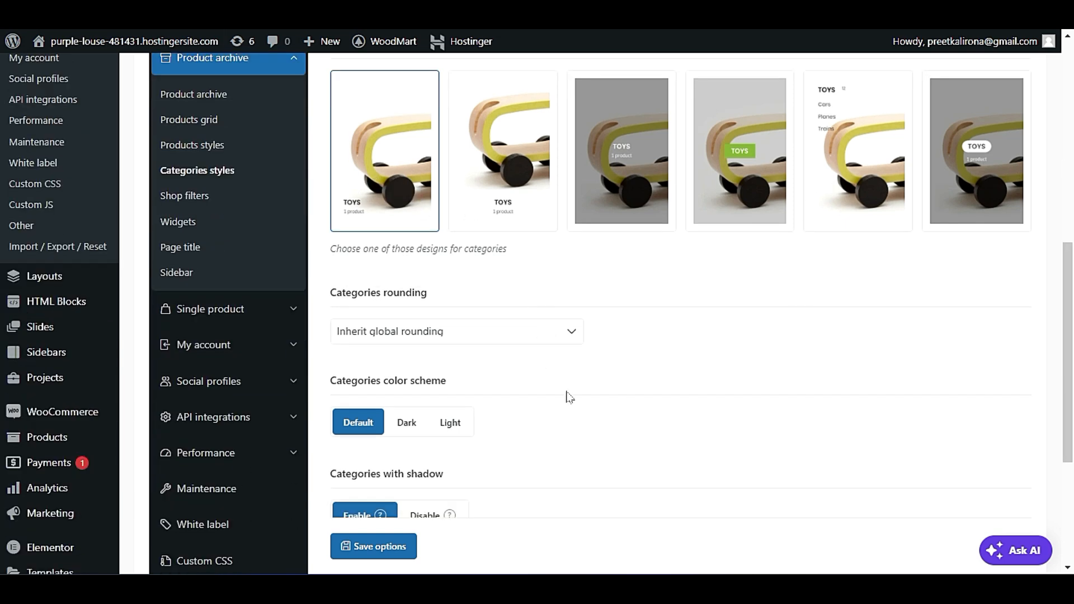
scroll(578, 417, "up", 4)
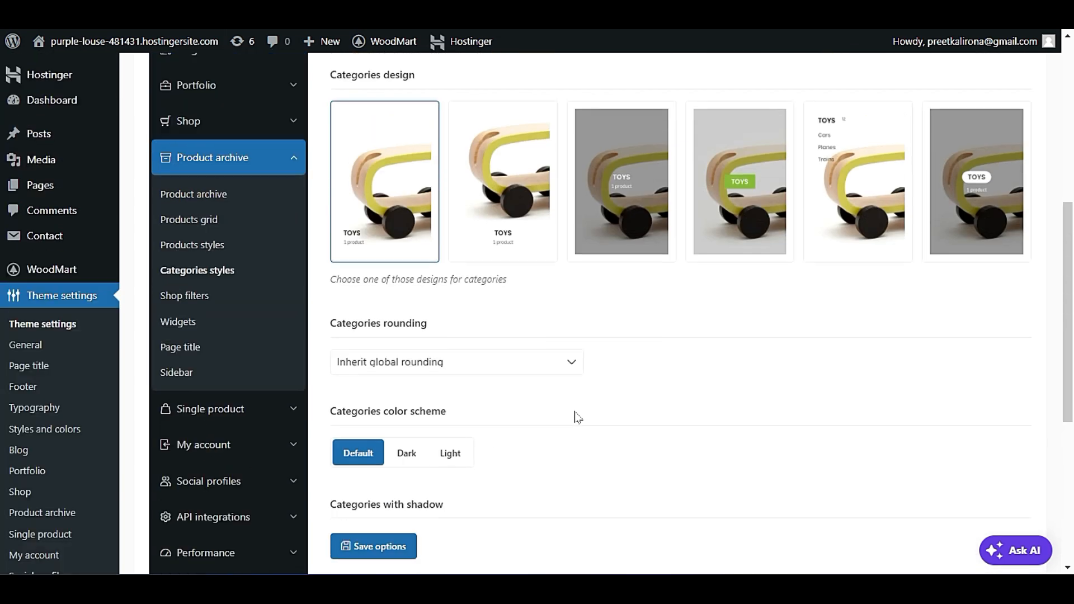
left_click(724, 234)
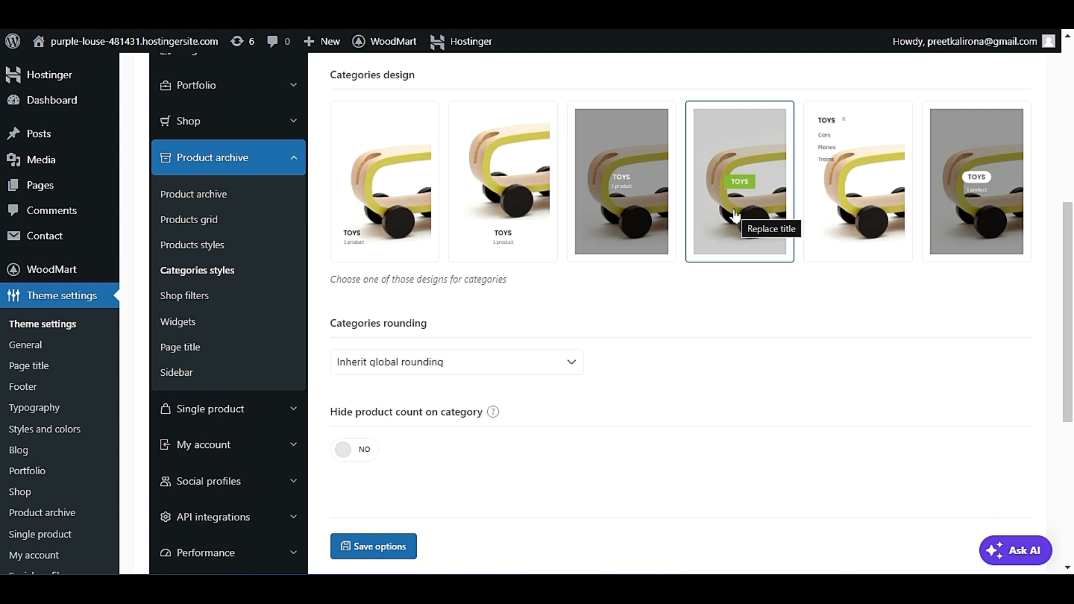
left_click(376, 538)
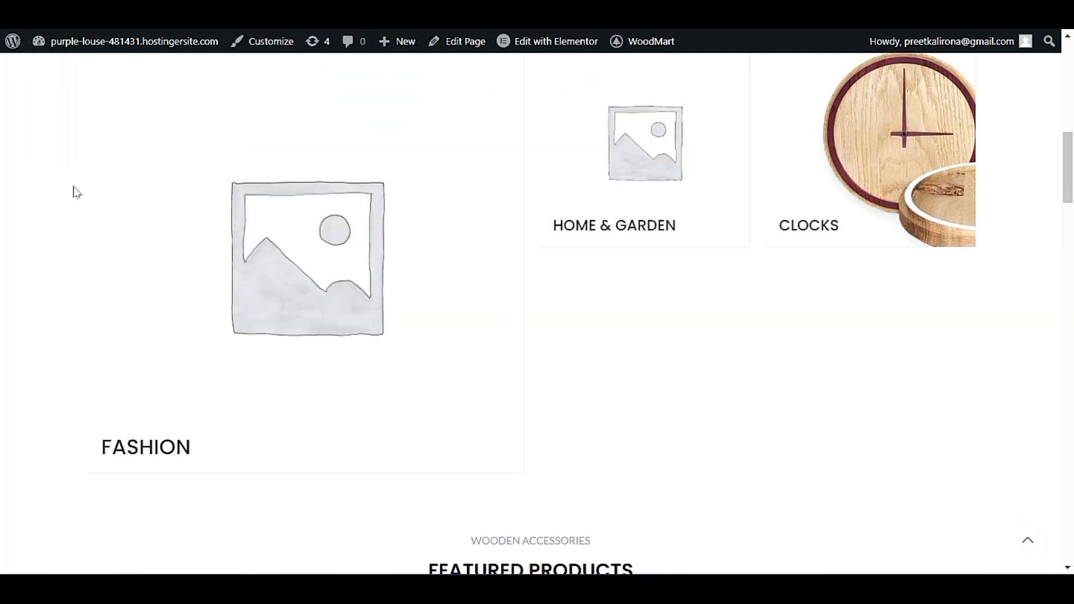
Reload the live home page and check the new category design in the Featured Categories section.
key("F5")
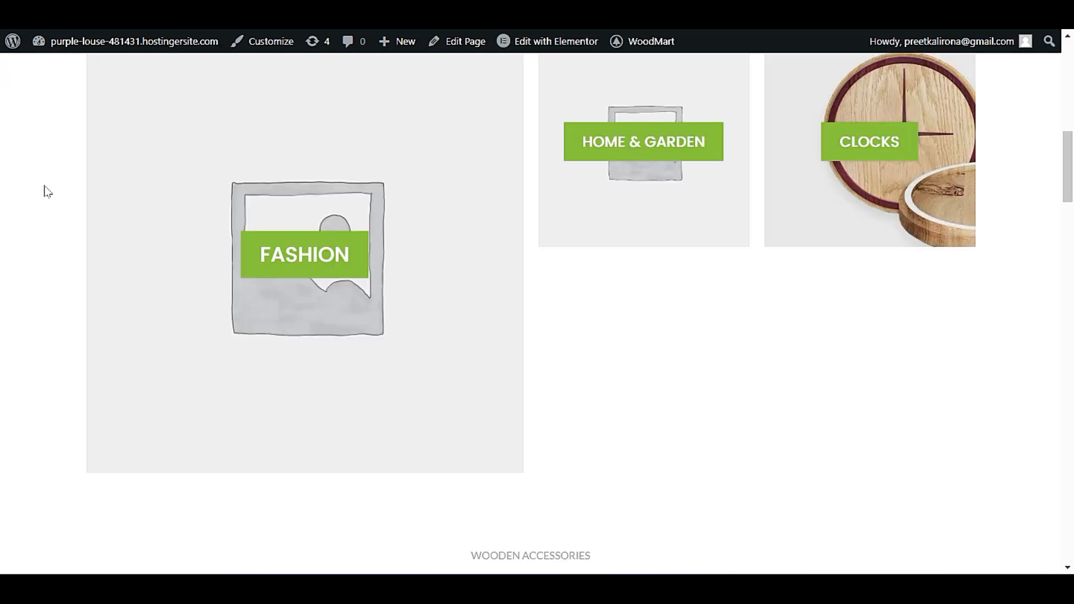
scroll(51, 218, "up", 2)
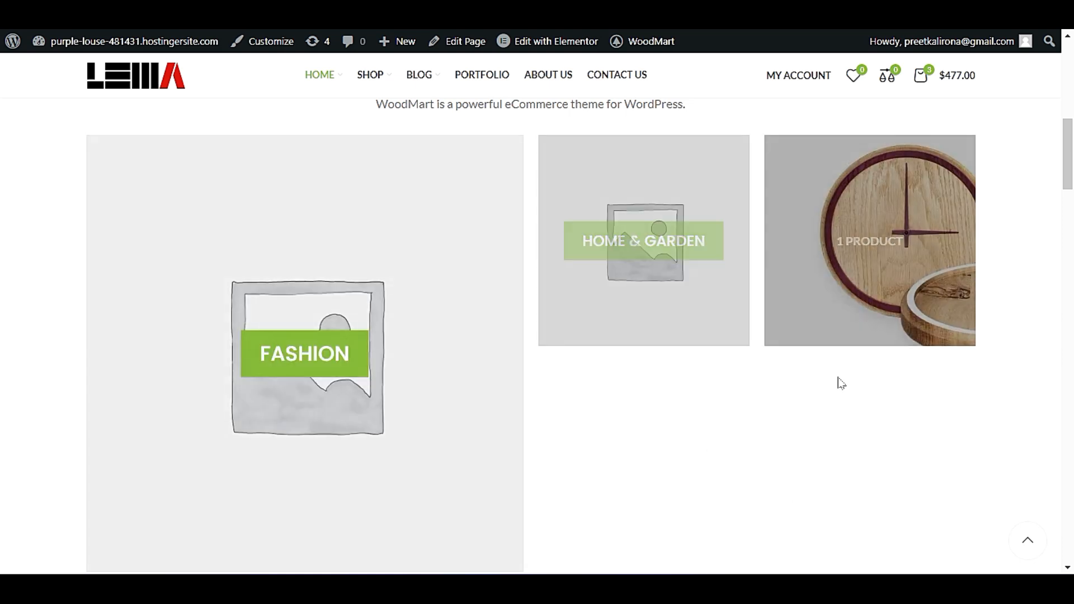
scroll(701, 456, "up", 1)
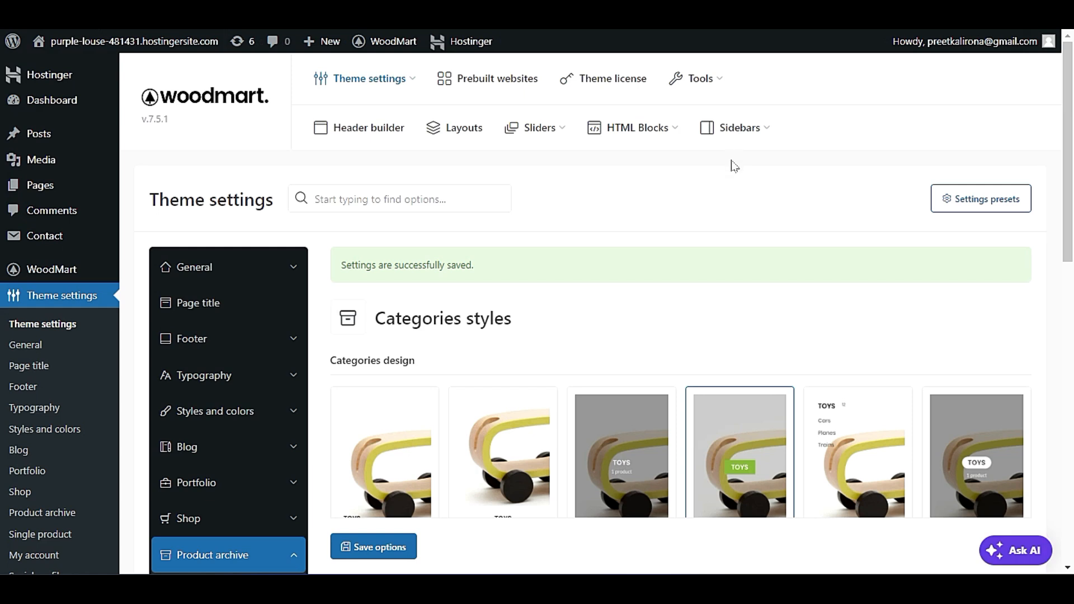
Change the Categories design to the darkened image with a white pill-shaped title and the product count beneath it.
scroll(740, 185, "down", 3)
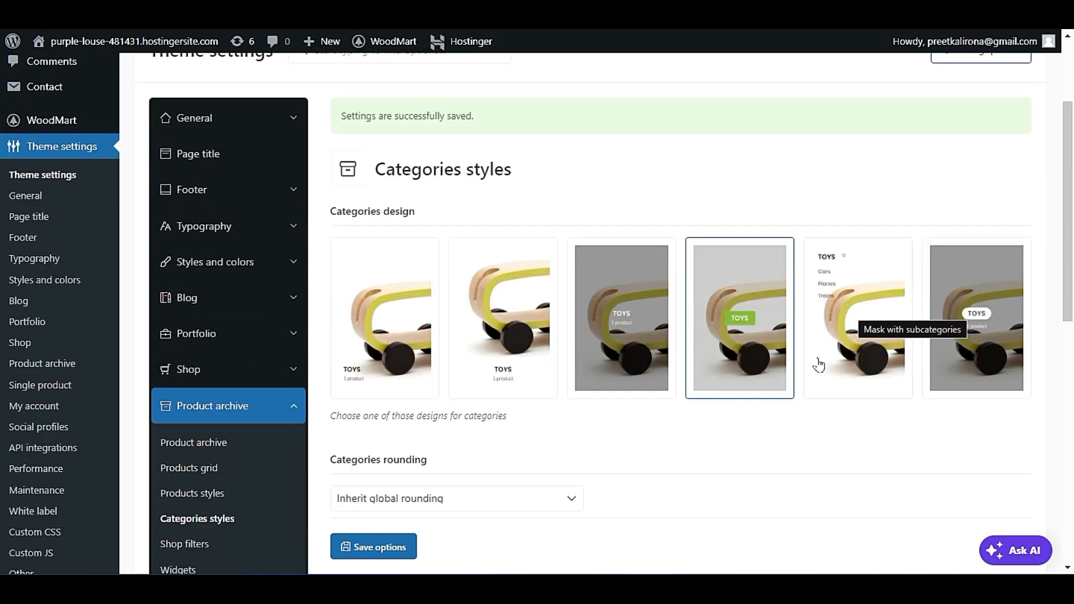
left_click(511, 364)
left_click(642, 352)
left_click(936, 341)
scroll(893, 375, "down", 3)
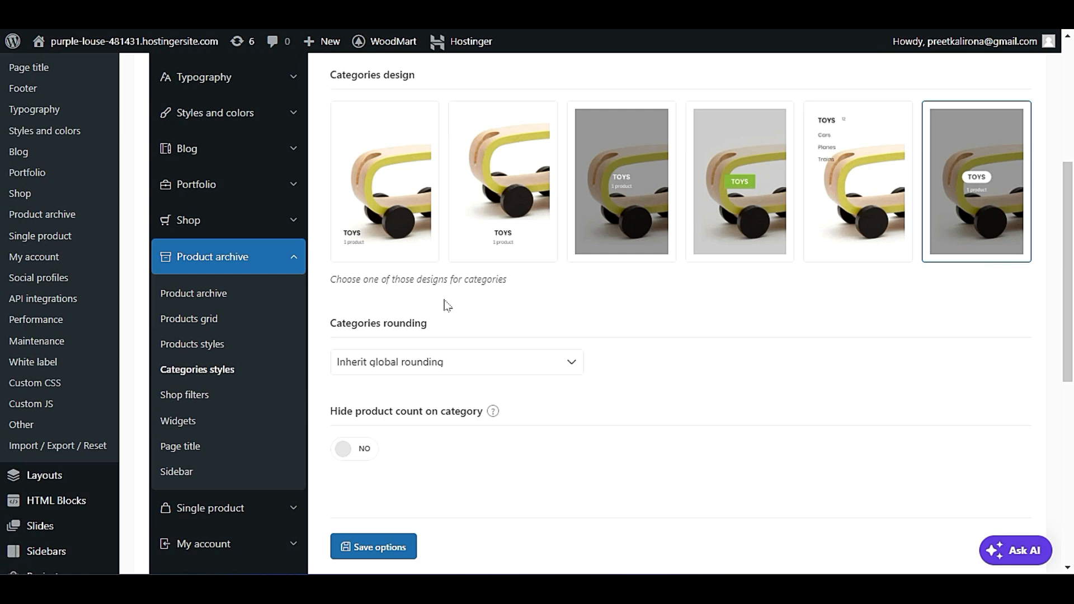
scroll(618, 388, "down", 5)
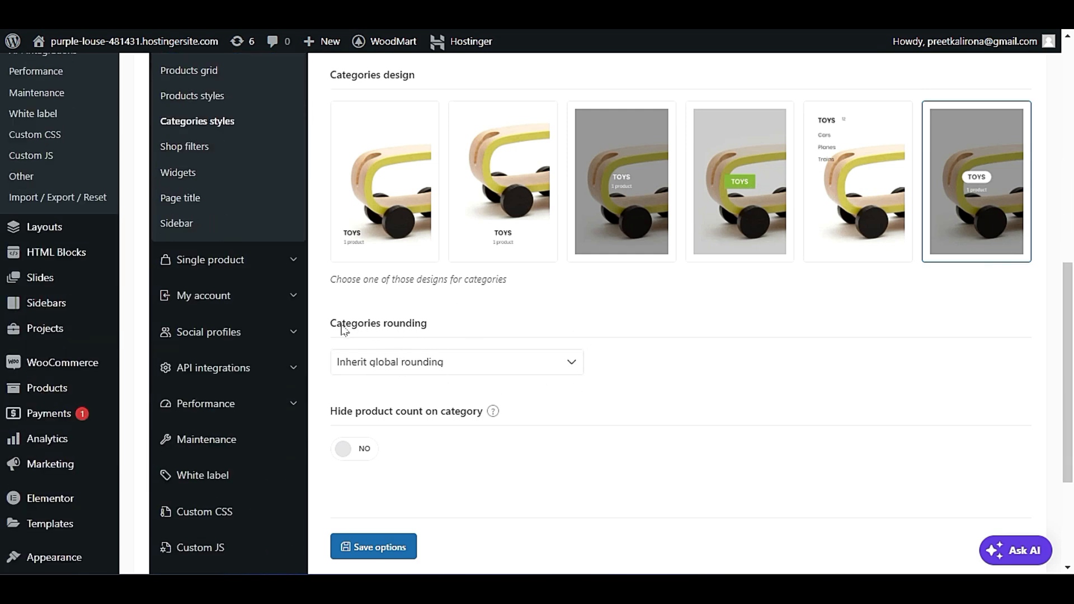
Look through the available Categories rounding values without choosing a different one.
left_click(456, 364)
left_click(507, 323)
left_click(485, 366)
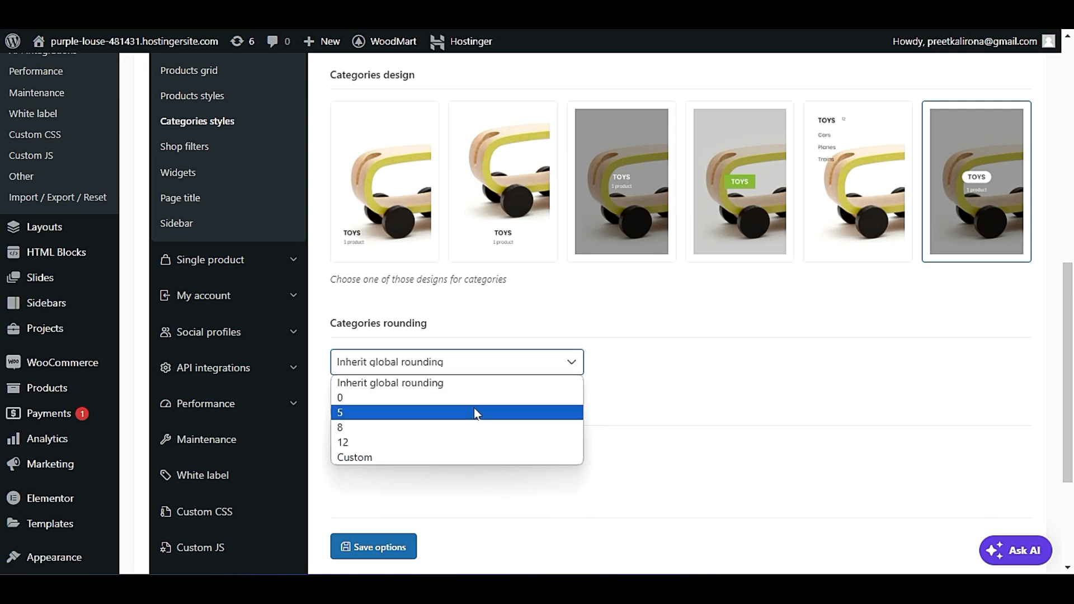
left_click(528, 313)
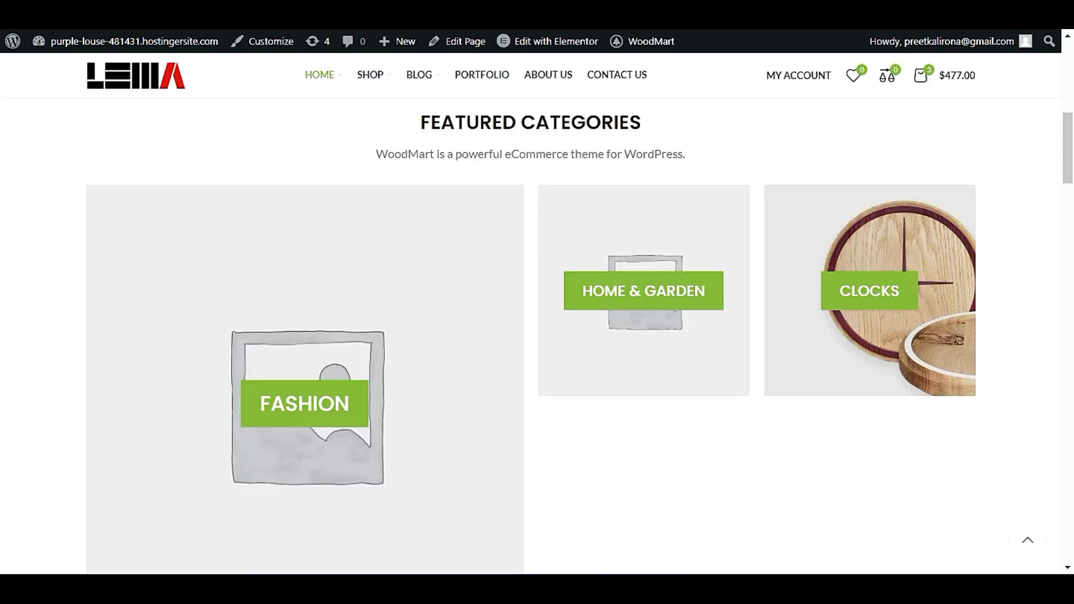
Check the product counts on the live home page's Featured Categories and enable Hide product count on category.
scroll(628, 311, "down", 2)
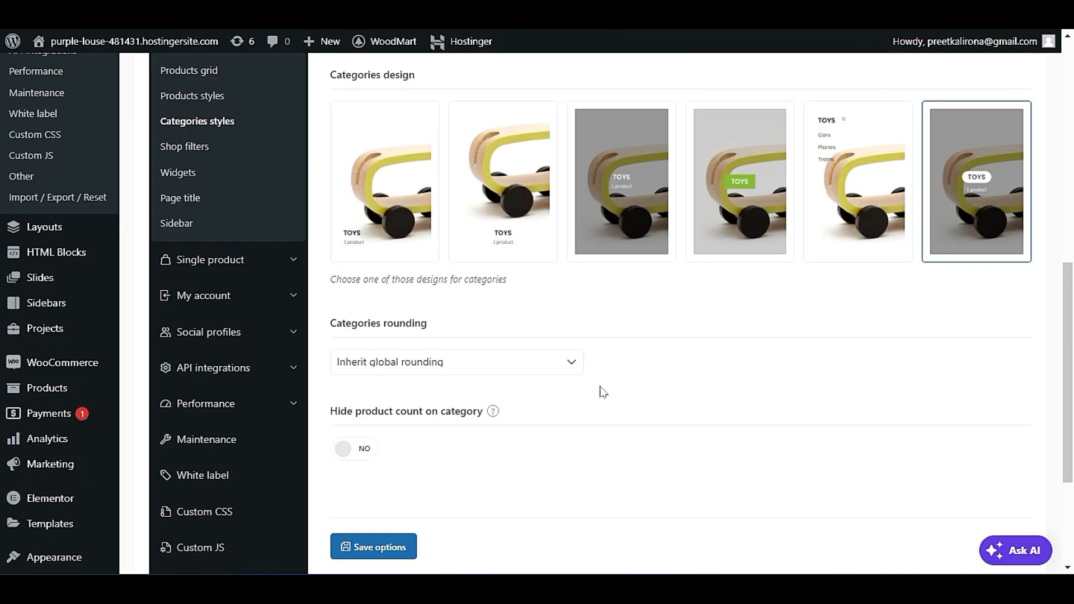
scroll(601, 391, "down", 1)
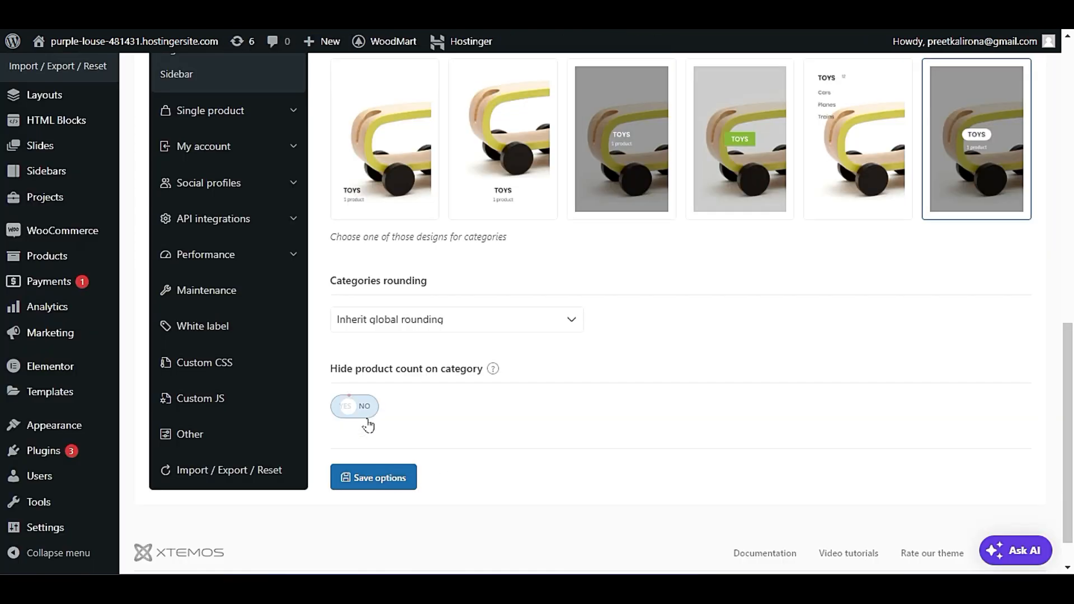
left_click(368, 419)
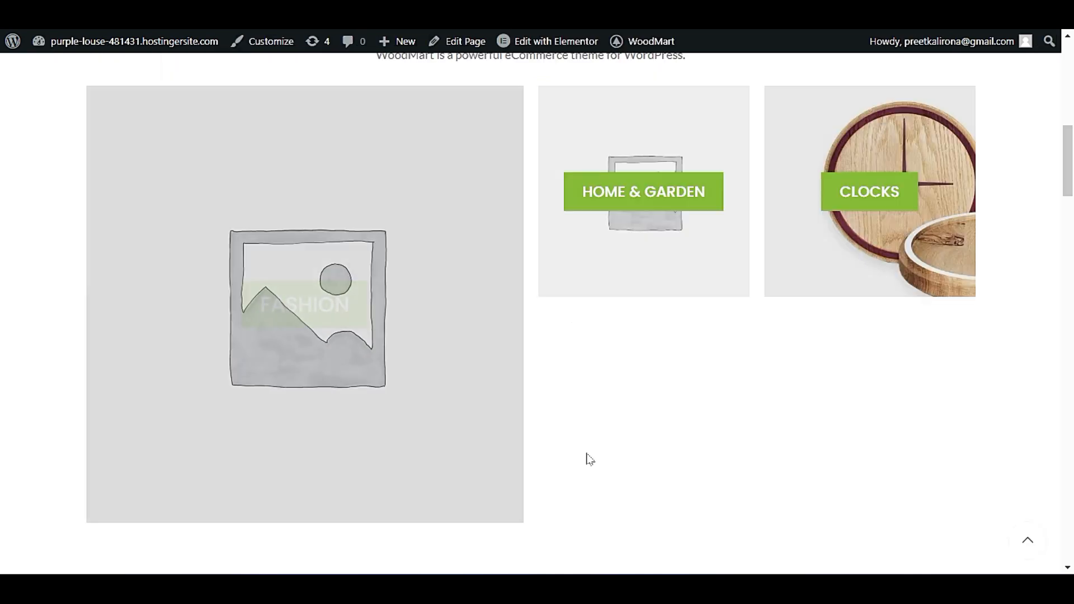
scroll(641, 489, "up", 3)
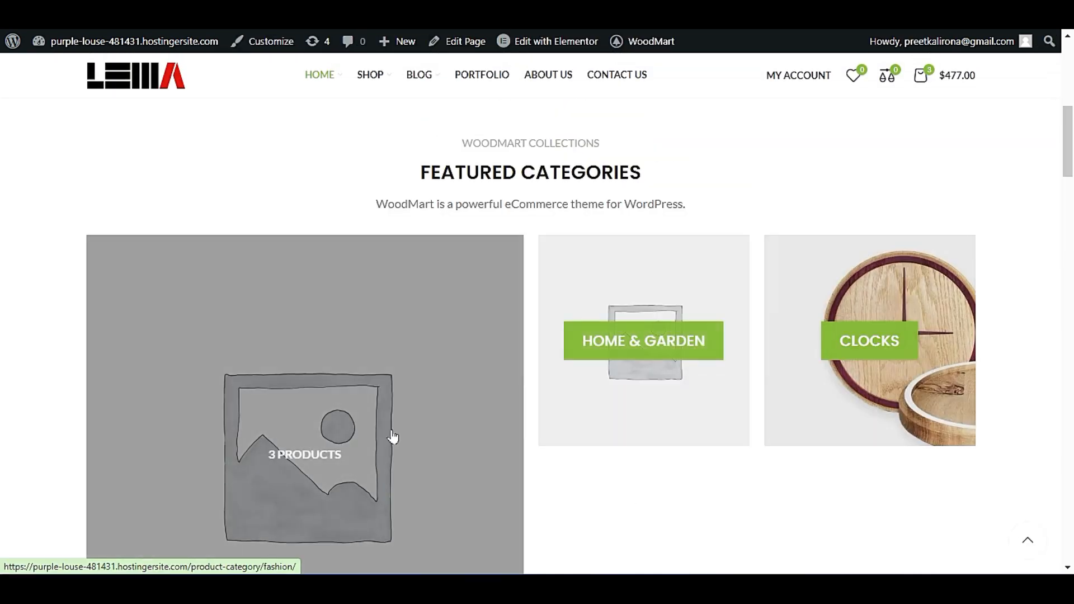
scroll(393, 437, "down", 3)
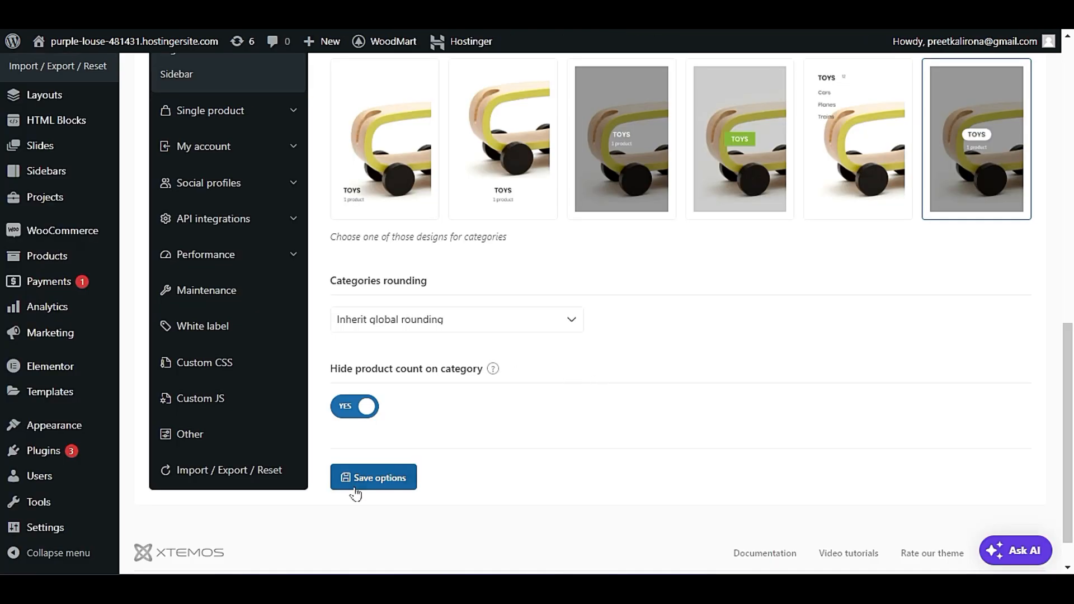
scroll(499, 498, "up", 1)
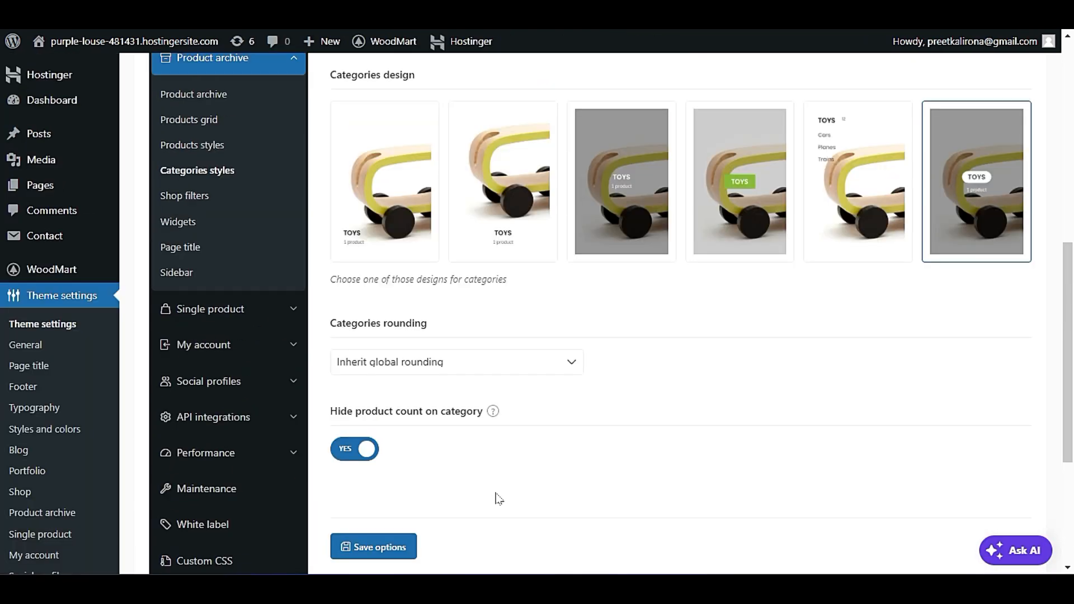
Open the Shop filters settings and look over the sections of the live home page.
left_click(200, 197)
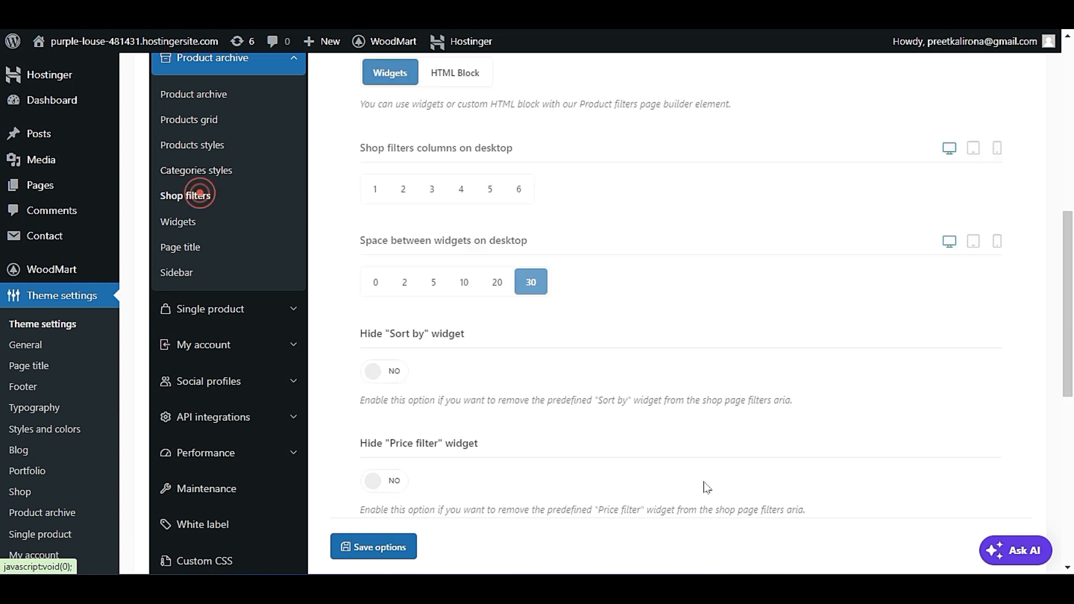
scroll(702, 488, "up", 3)
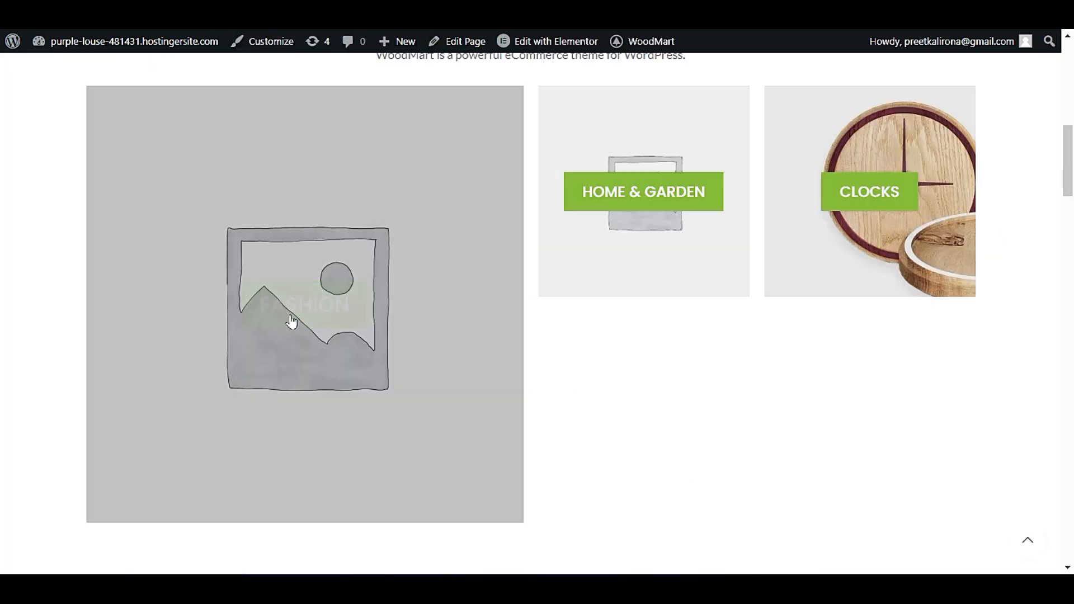
scroll(287, 319, "down", 5)
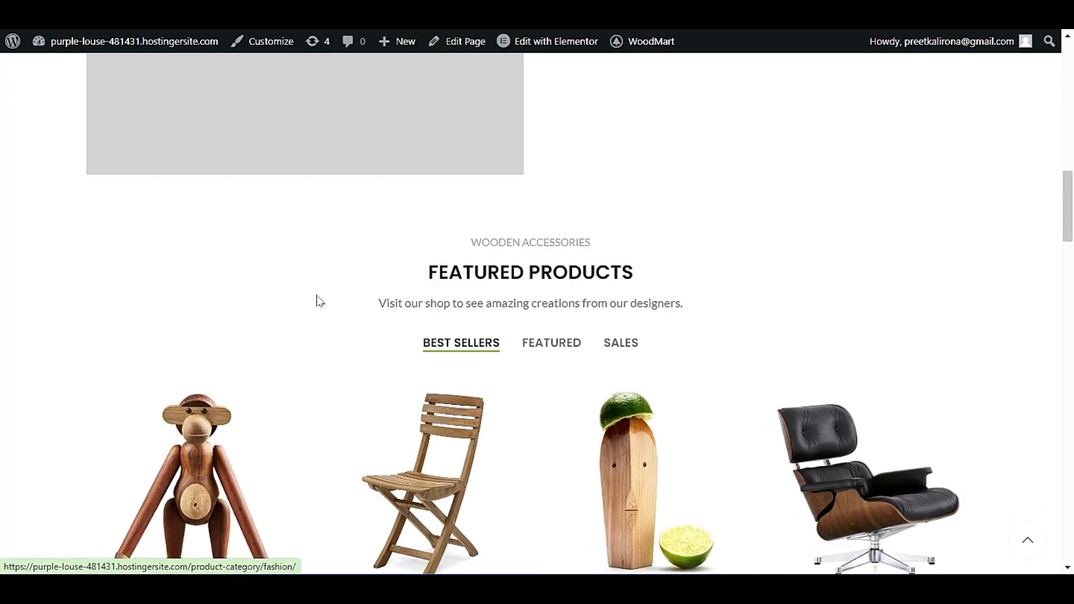
scroll(319, 302, "down", 4)
scroll(314, 301, "down", 20)
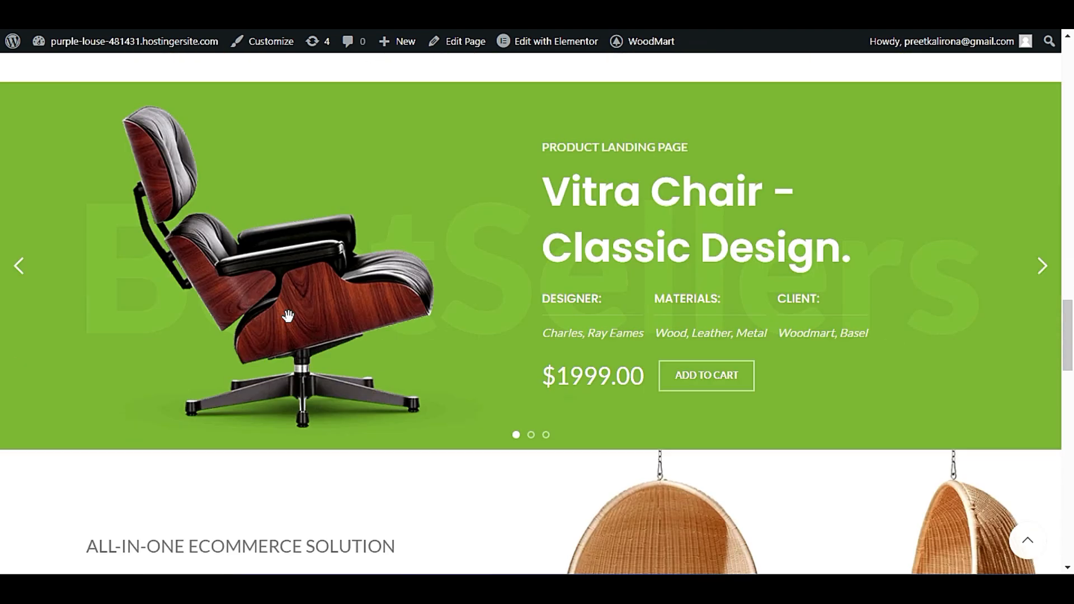
scroll(283, 325, "down", 4)
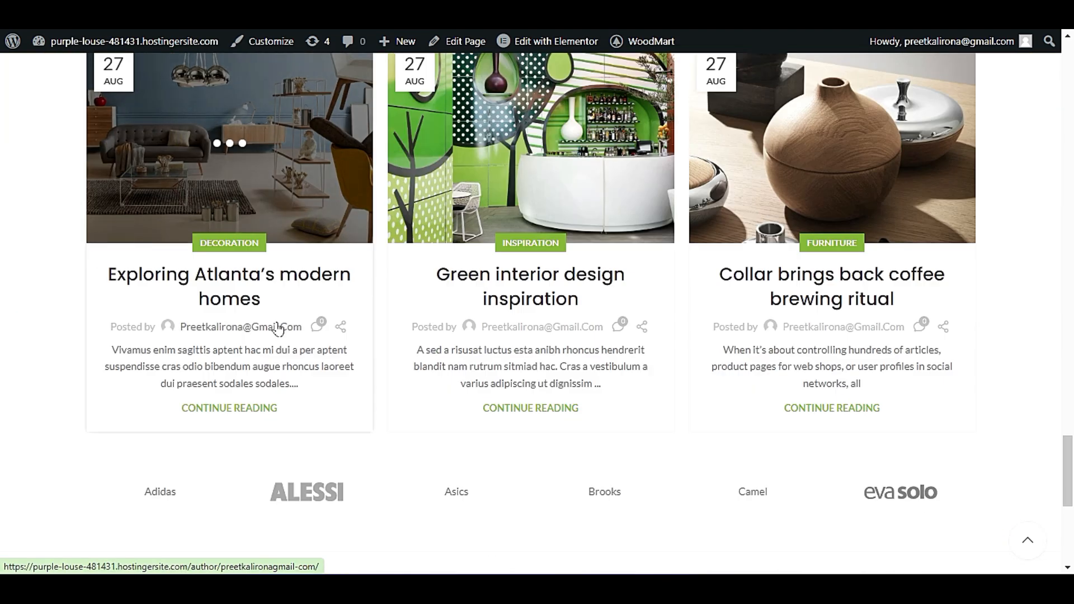
scroll(283, 326, "down", 4)
left_click_drag(1072, 508, 1073, 221)
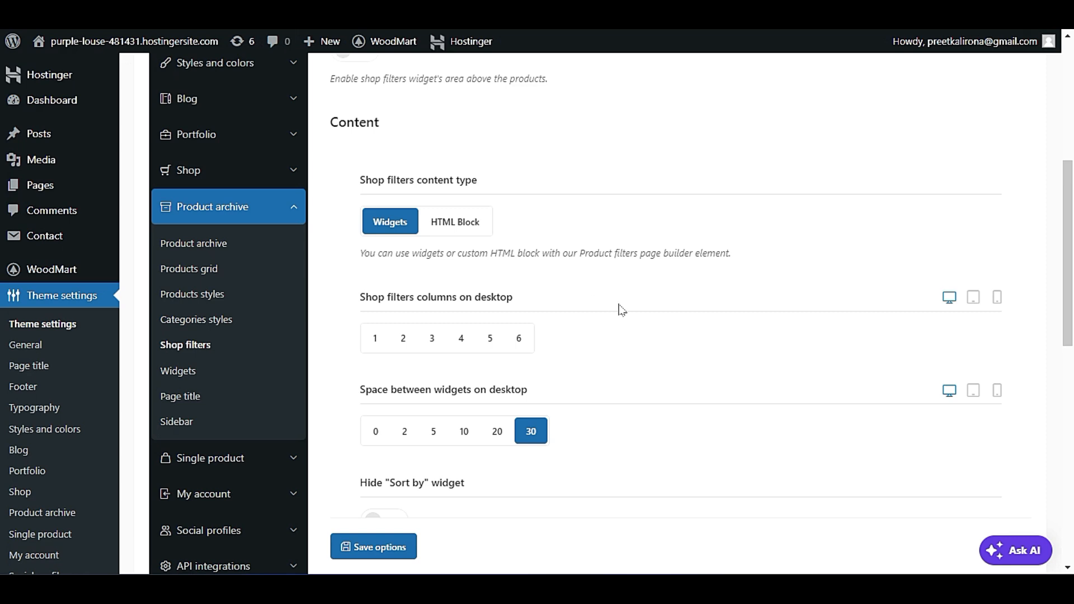
Review the Shop filters options for hiding the Sort by and Price filter widgets and keeping the filters area always opened.
scroll(621, 311, "down", 3)
scroll(609, 315, "down", 2)
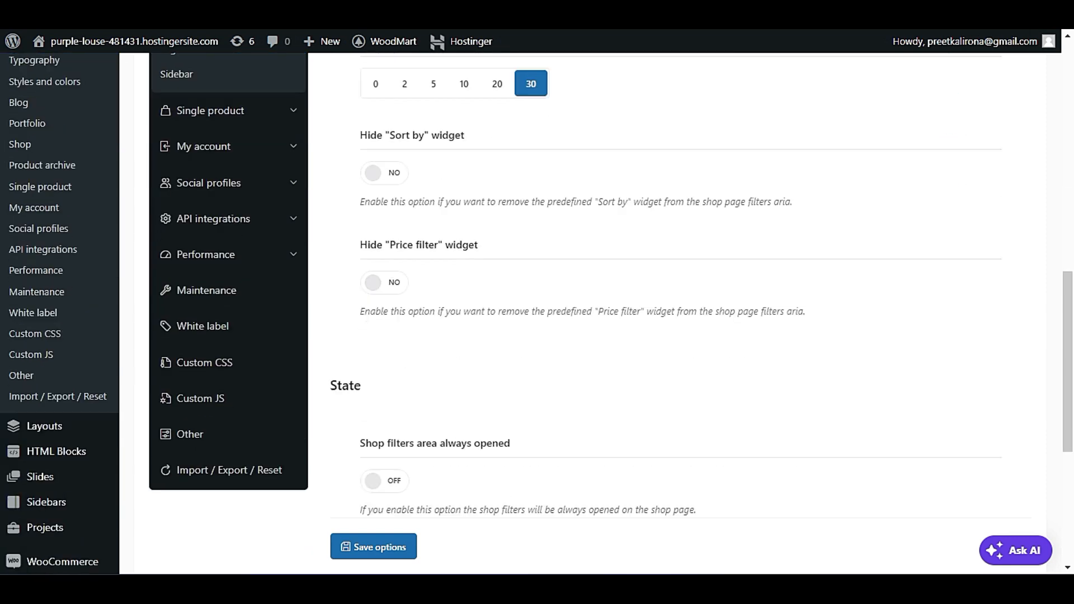
scroll(608, 315, "down", 2)
scroll(594, 318, "down", 1)
scroll(594, 318, "up", 15)
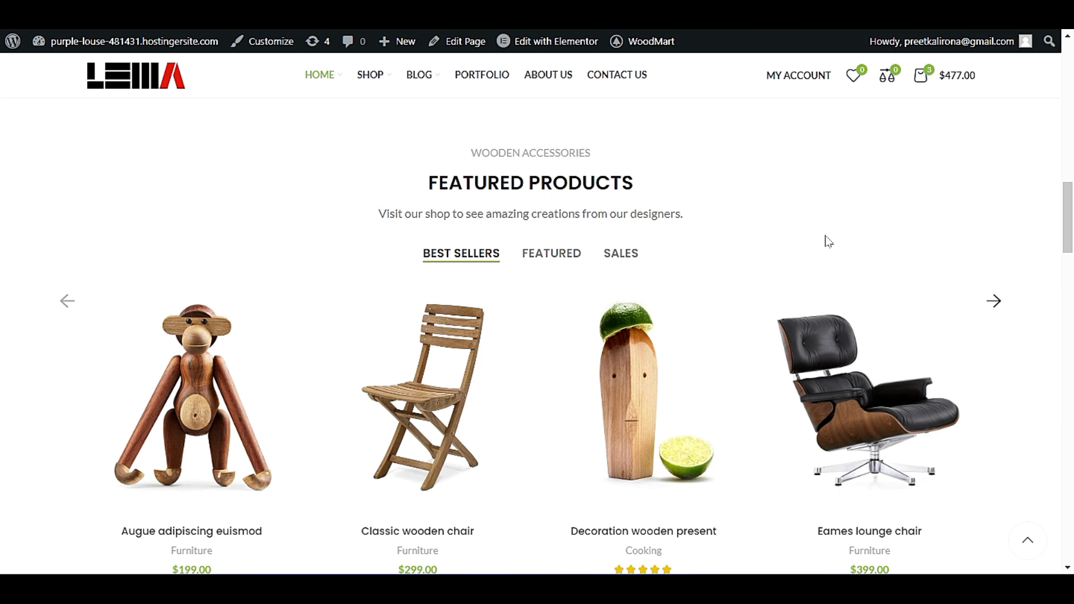
Go from the live home page to the Shop page and examine its Filter by price widget.
scroll(235, 258, "down", 2)
scroll(618, 358, "down", 3)
scroll(515, 318, "up", 1)
mouse_move(373, 80)
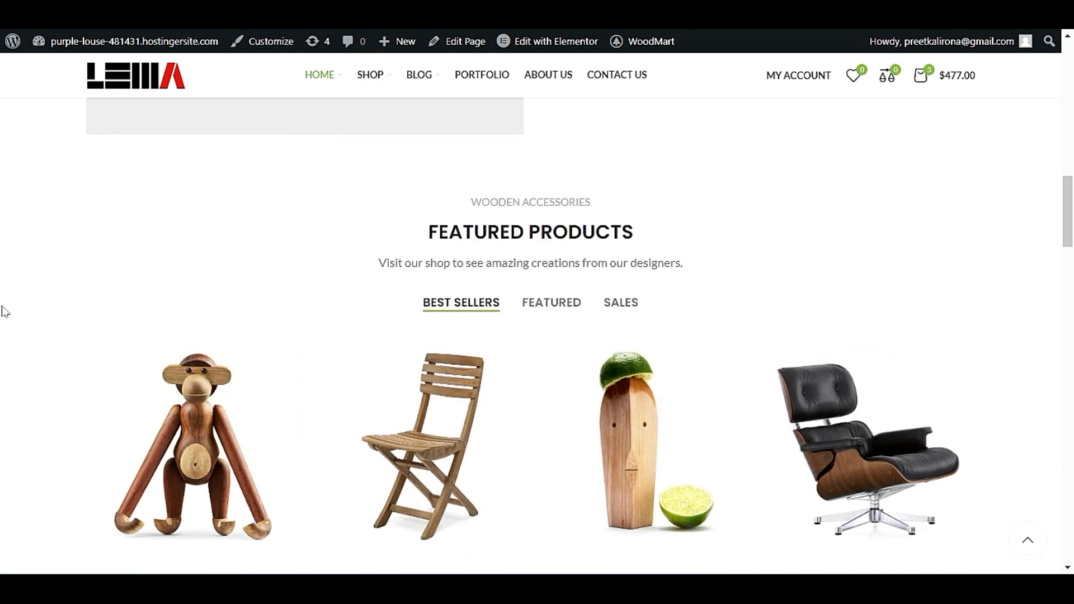
scroll(2, 307, "down", 4)
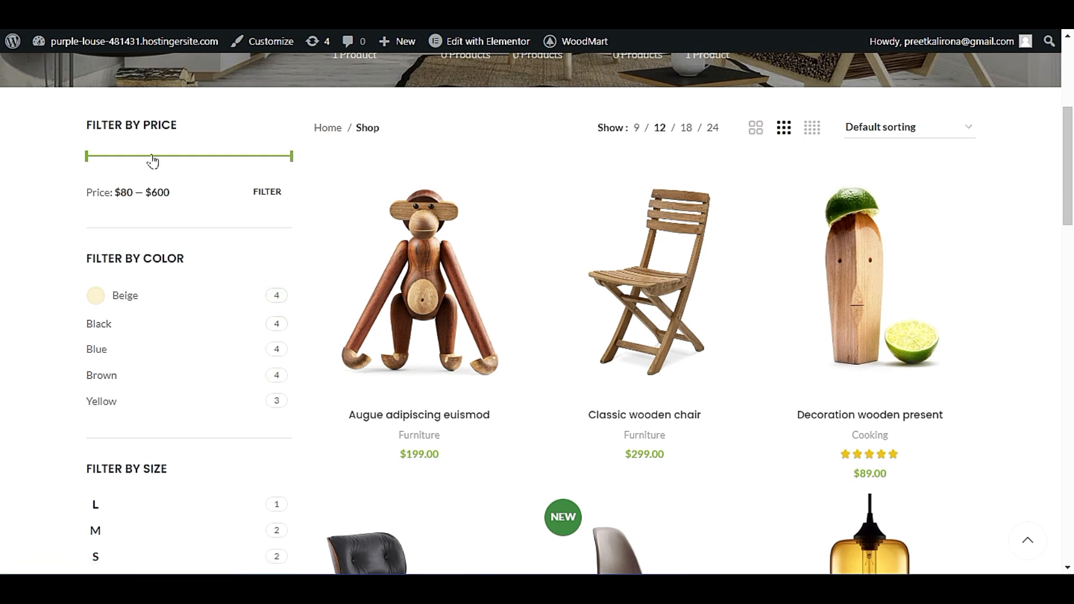
Review the Shop filters switch and its content type, desktop columns and widget spacing settings.
scroll(250, 351, "up", 3)
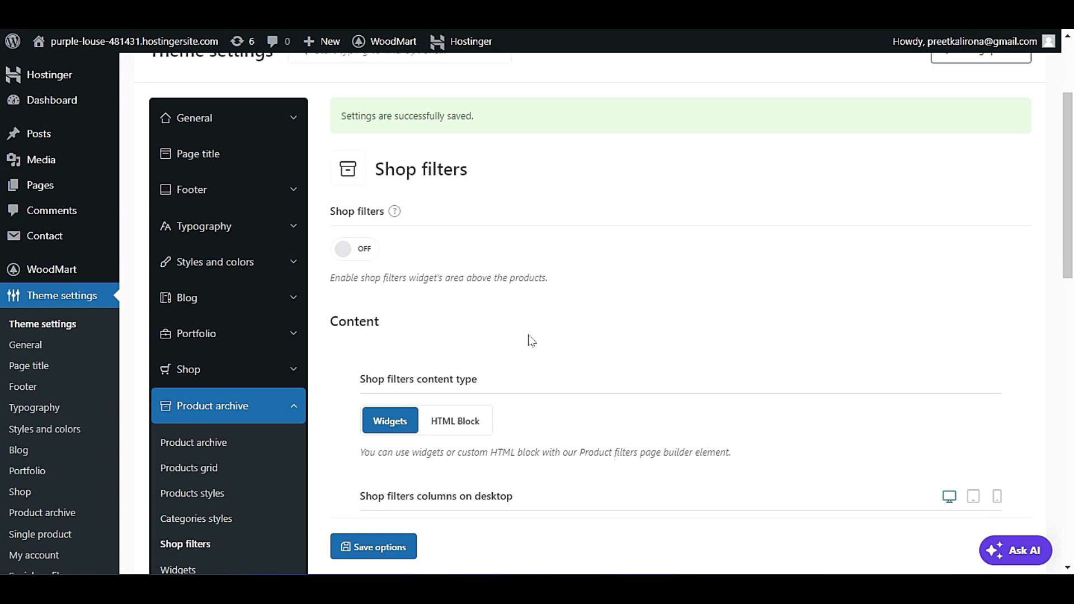
scroll(532, 340, "down", 4)
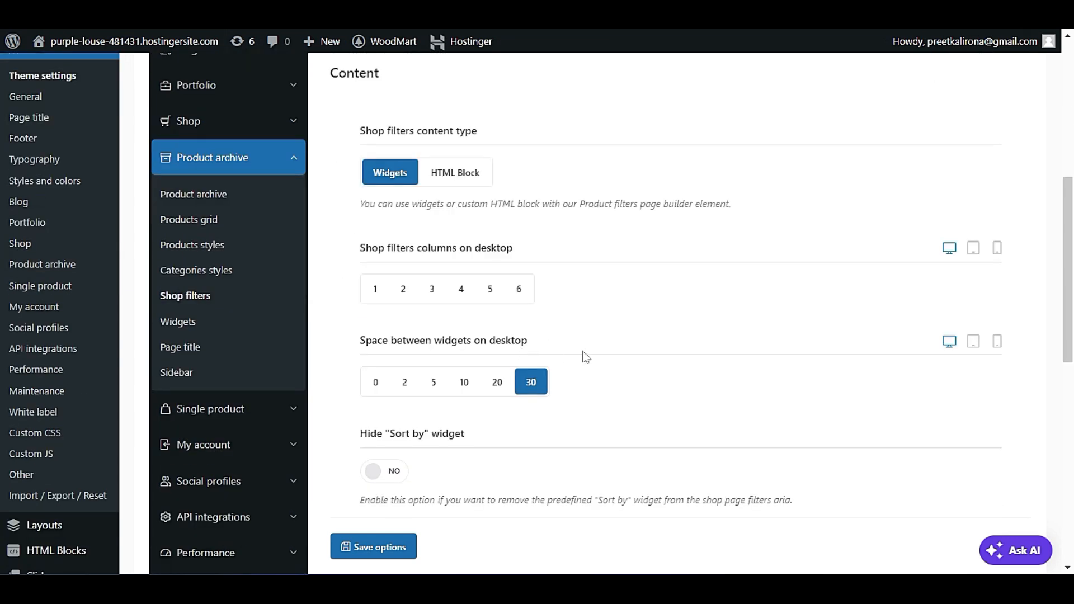
scroll(592, 351, "down", 3)
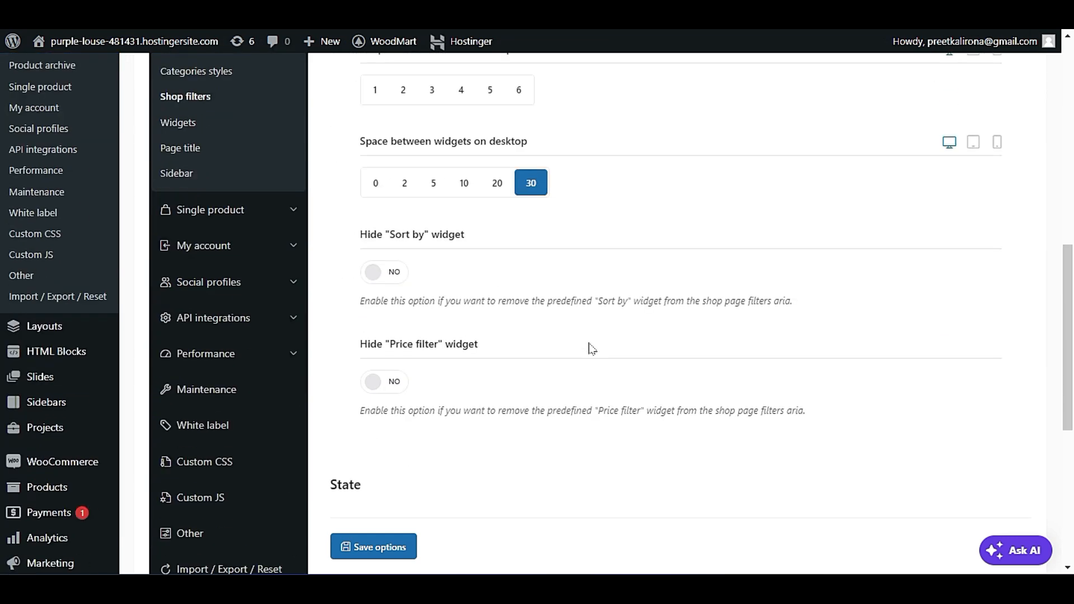
scroll(592, 349, "up", 4)
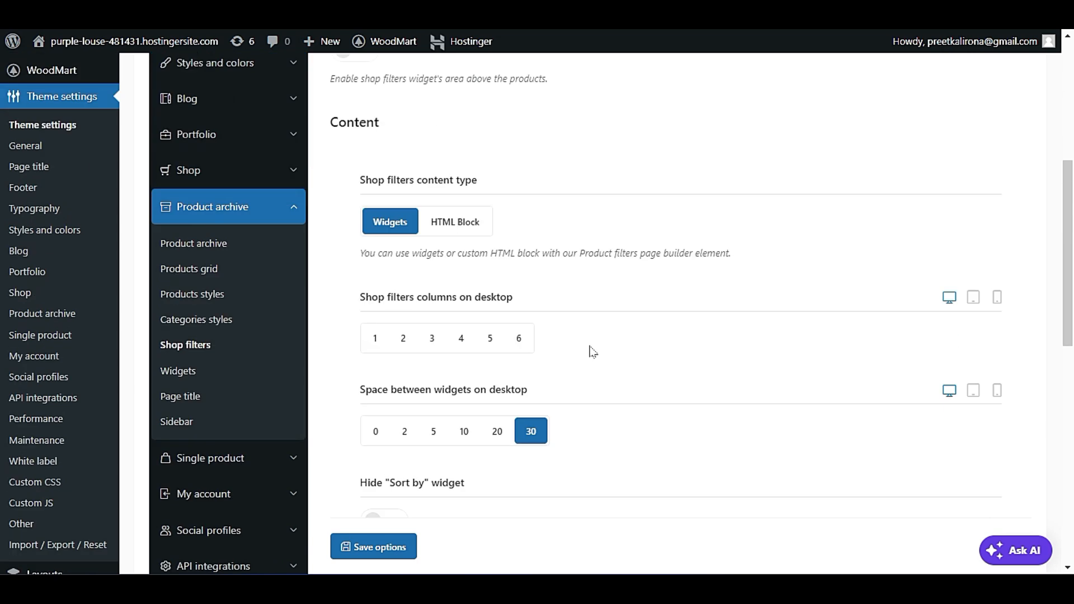
scroll(594, 351, "down", 2)
scroll(593, 351, "up", 4)
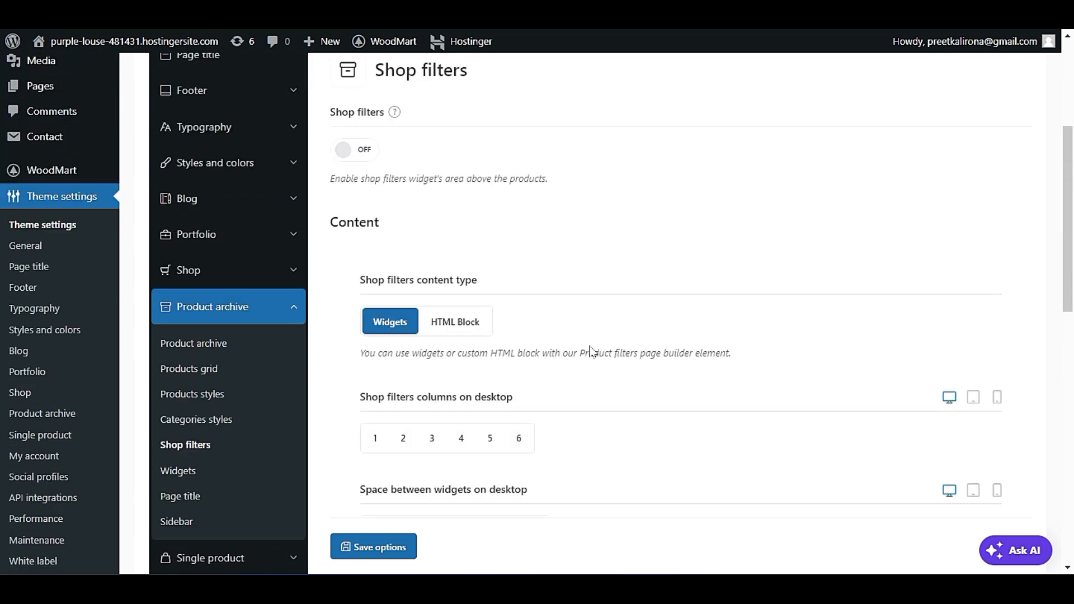
Examine the price, color, size, brand and stock status filters in the live Shop page's sidebar.
scroll(592, 351, "down", 2)
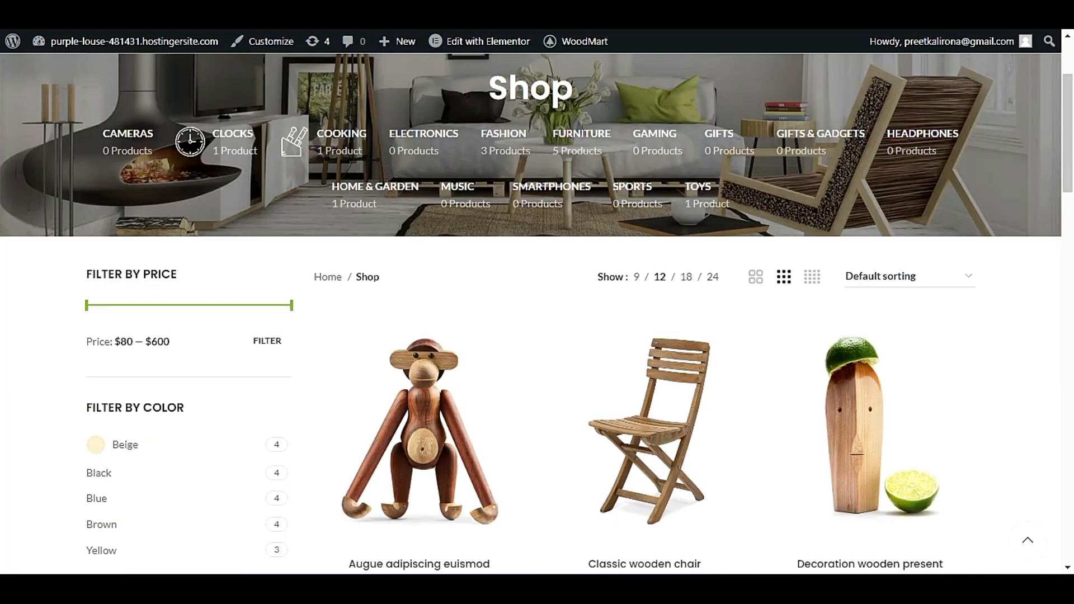
scroll(177, 264, "down", 3)
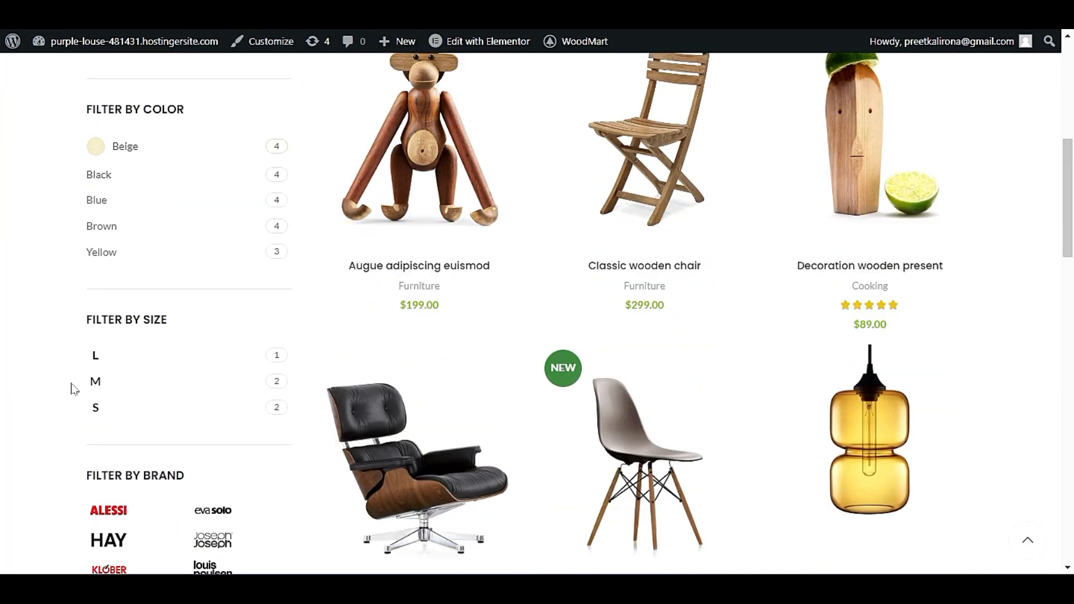
scroll(72, 384, "down", 2)
scroll(132, 408, "up", 4)
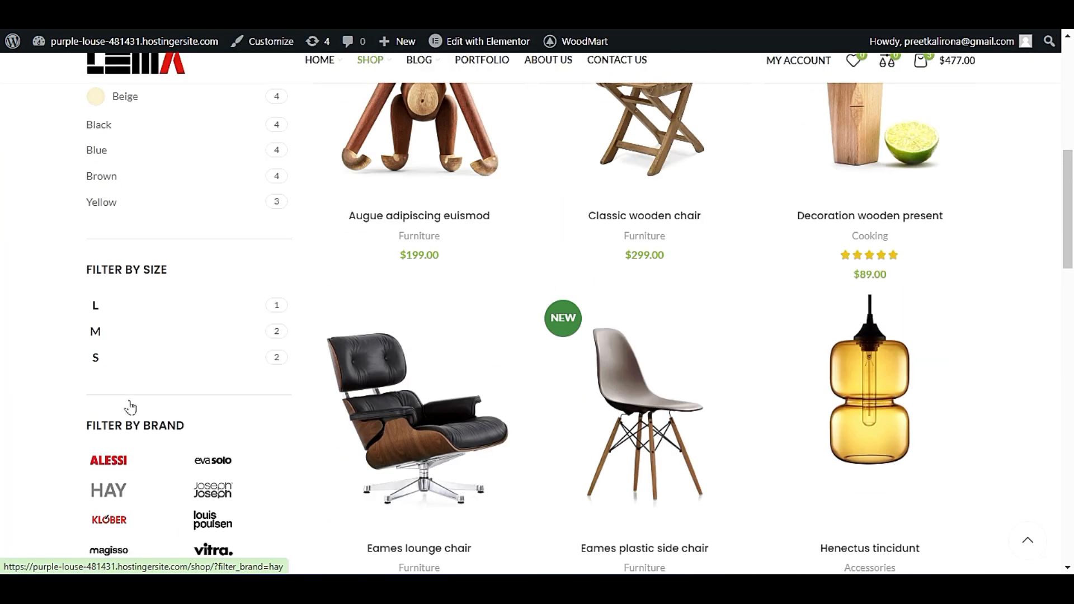
scroll(140, 363, "down", 5)
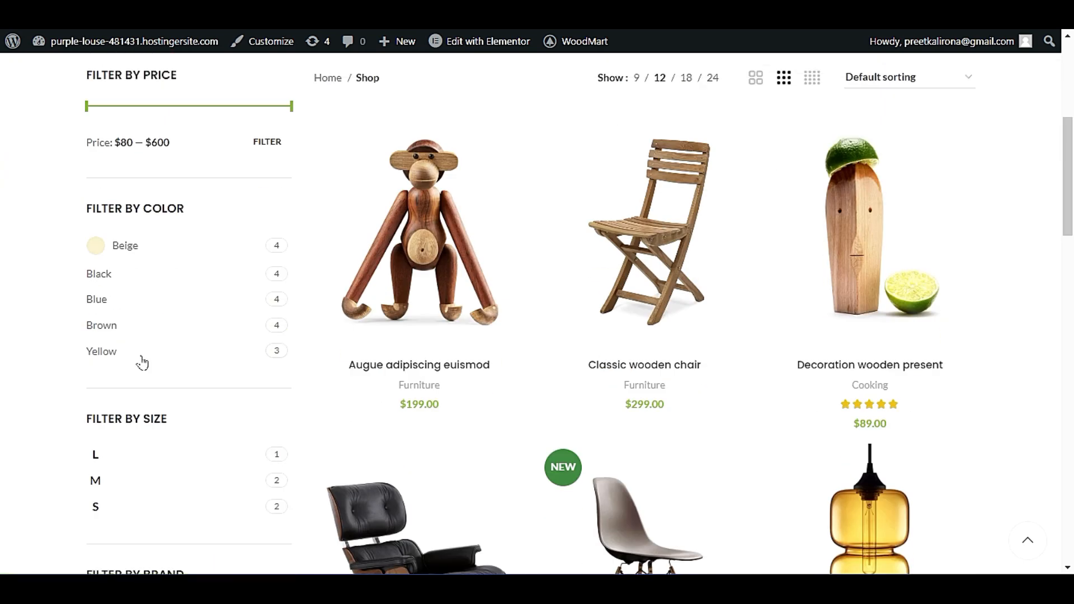
scroll(167, 263, "down", 4)
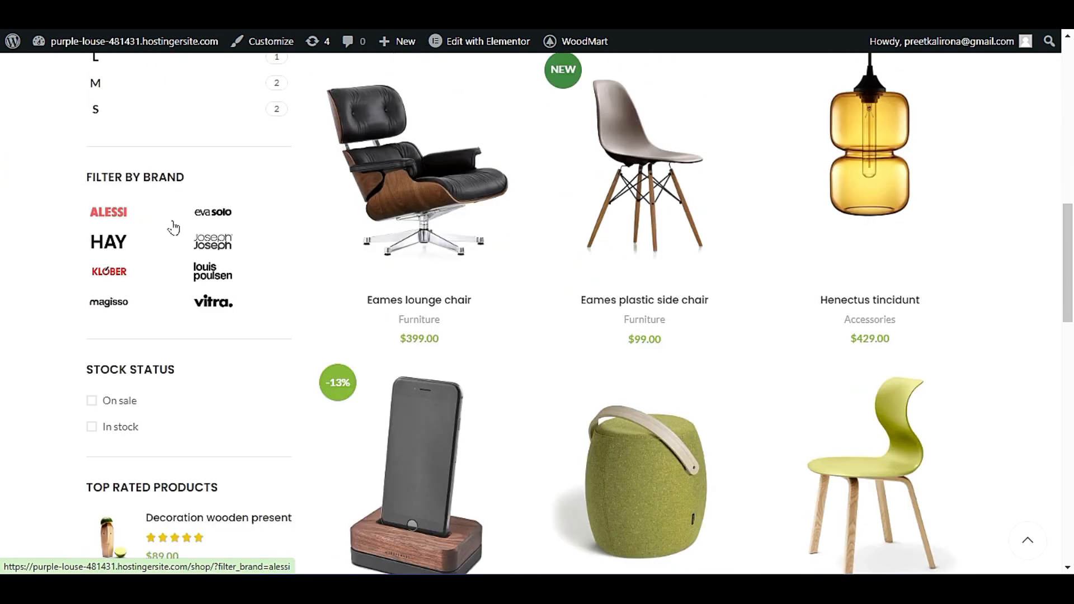
scroll(154, 436, "down", 3)
scroll(143, 439, "up", 10)
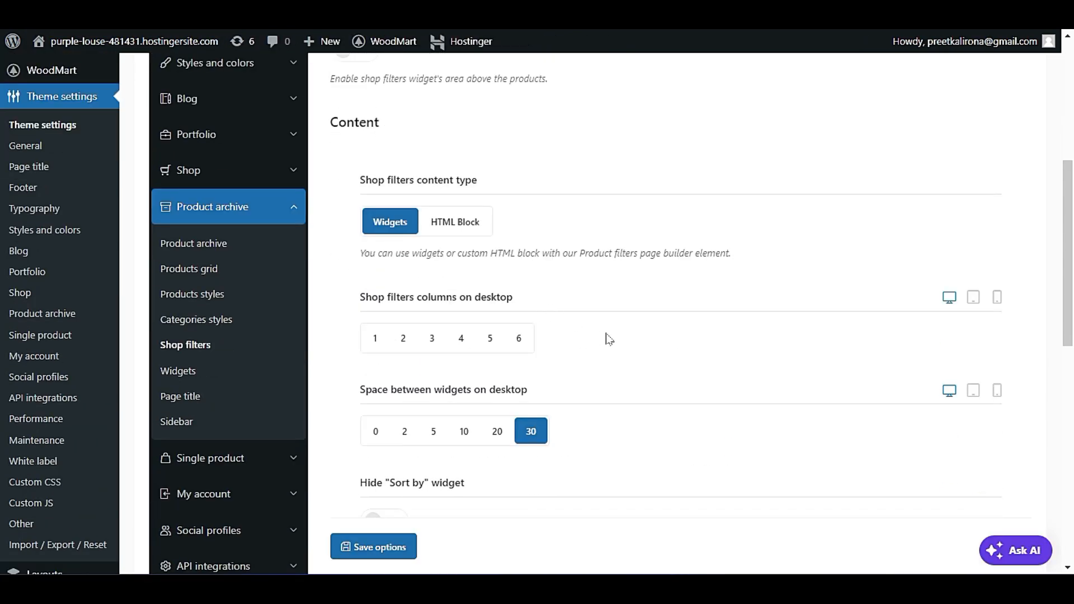
Compare the options for hiding the Sort by and Price filter widgets with the sorting and price filters on the live Shop page.
scroll(610, 339, "down", 3)
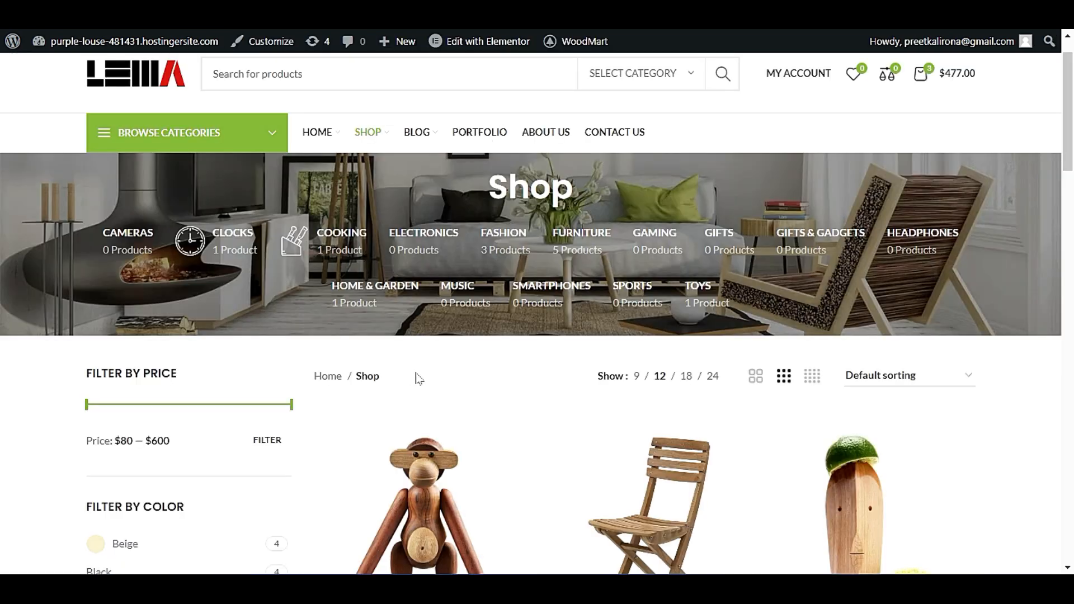
scroll(415, 376, "down", 3)
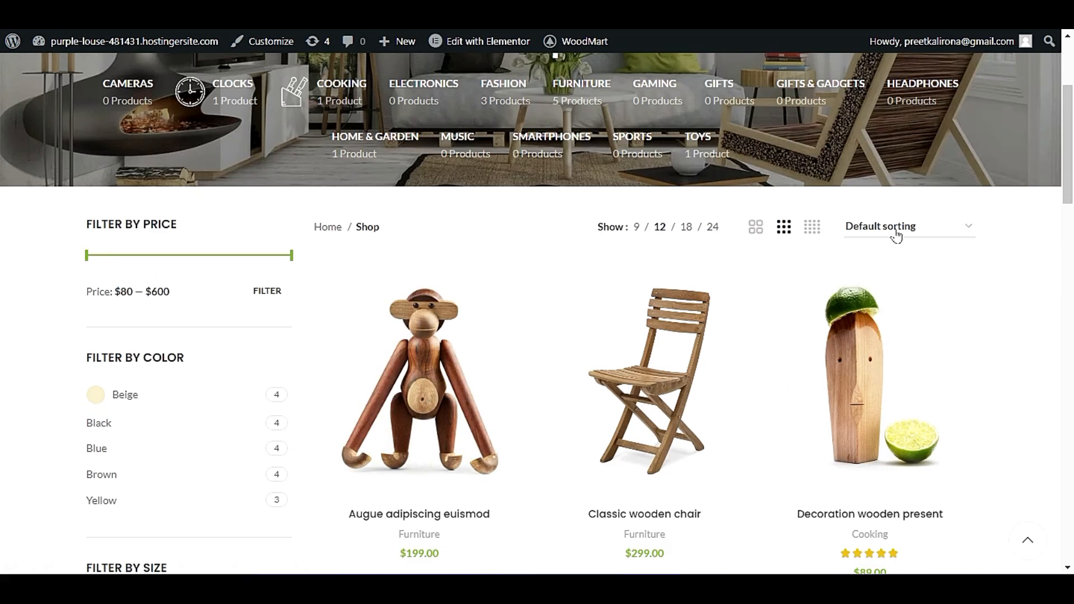
left_click(895, 235)
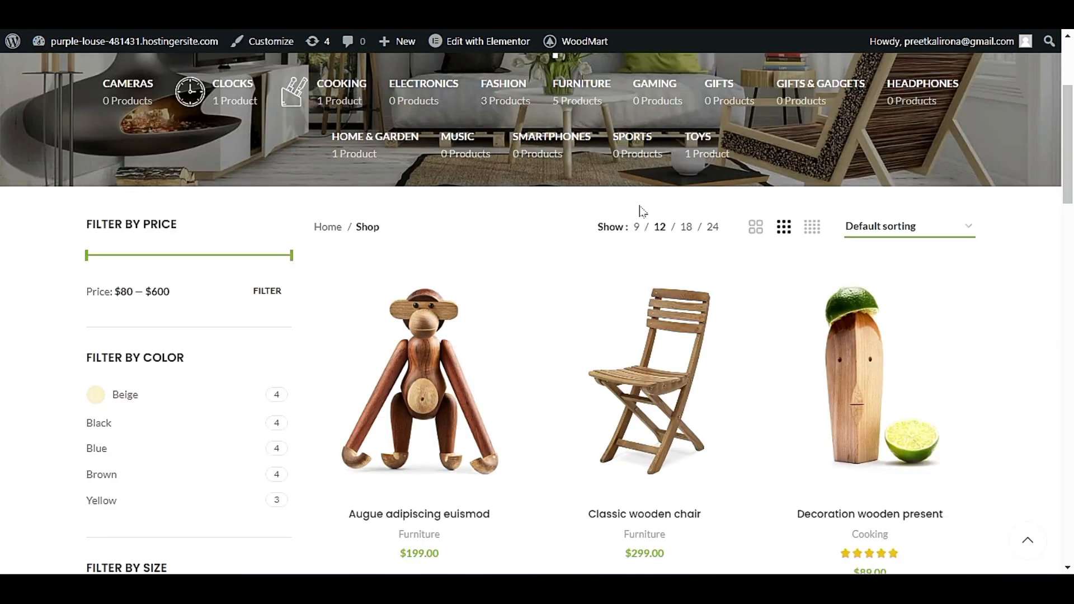
scroll(288, 264, "down", 2)
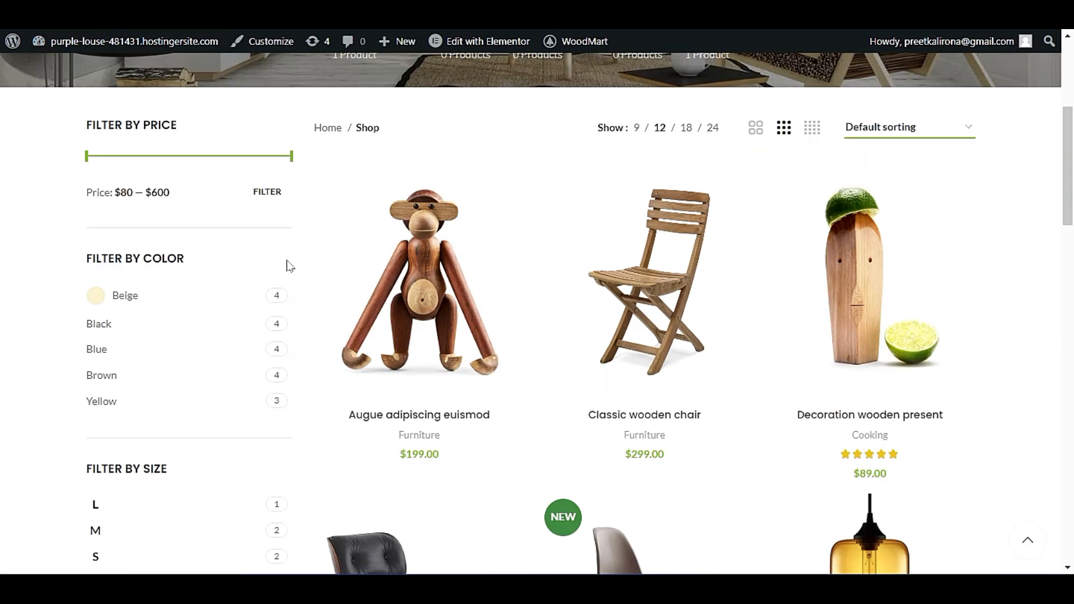
scroll(288, 263, "up", 2)
left_click_drag(78, 232, 193, 229)
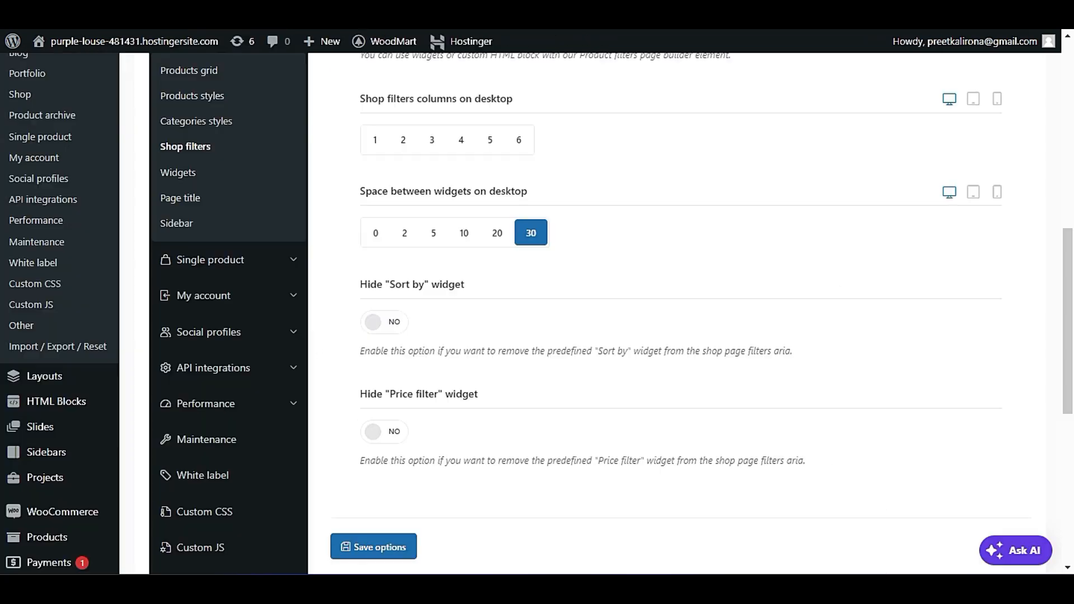
scroll(414, 278, "down", 1)
scroll(400, 271, "up", 2)
scroll(408, 275, "down", 4)
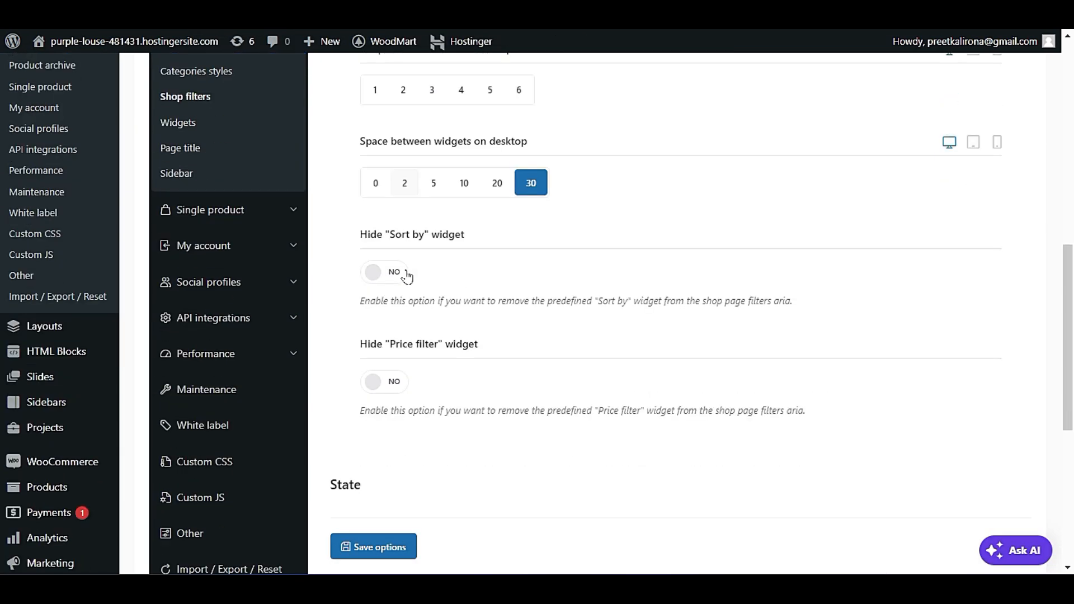
Set the shop filters columns on desktop to 1 and check the tablet, mobile and desktop spacing between widgets.
scroll(553, 368, "up", 4)
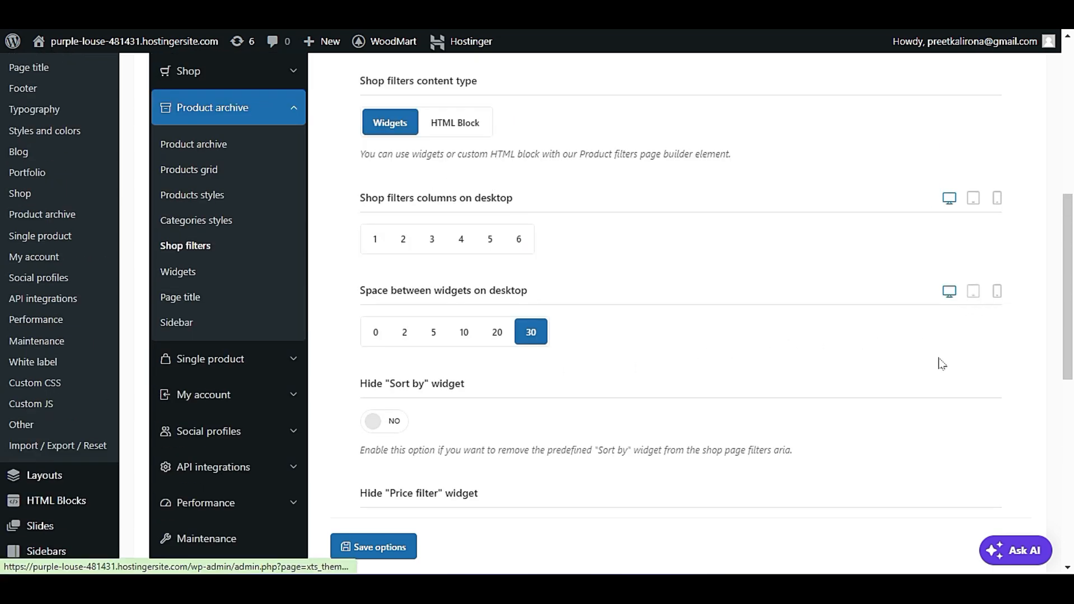
left_click(974, 293)
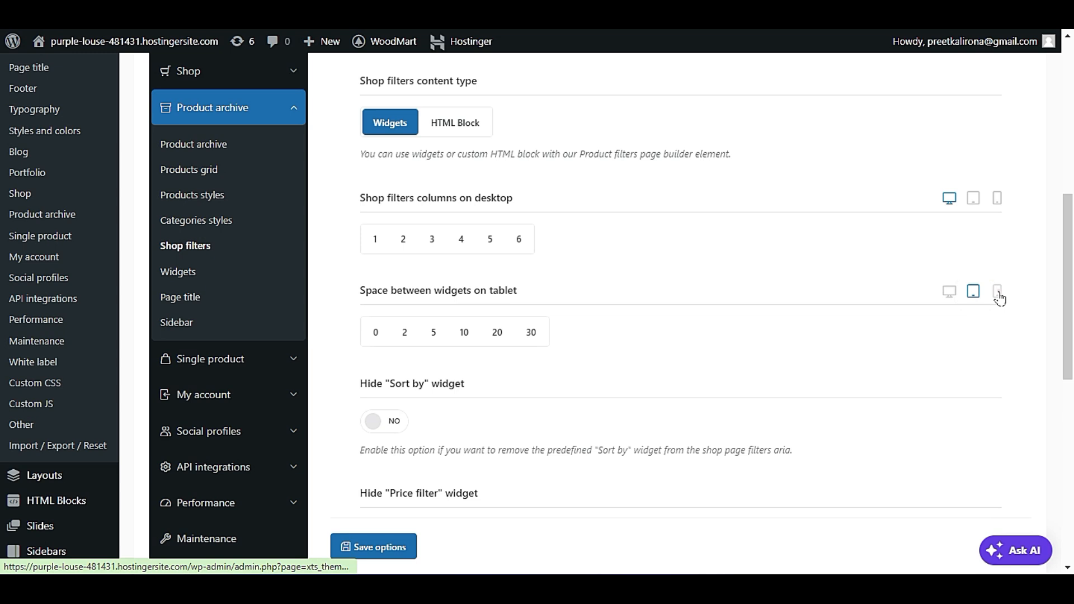
left_click(999, 293)
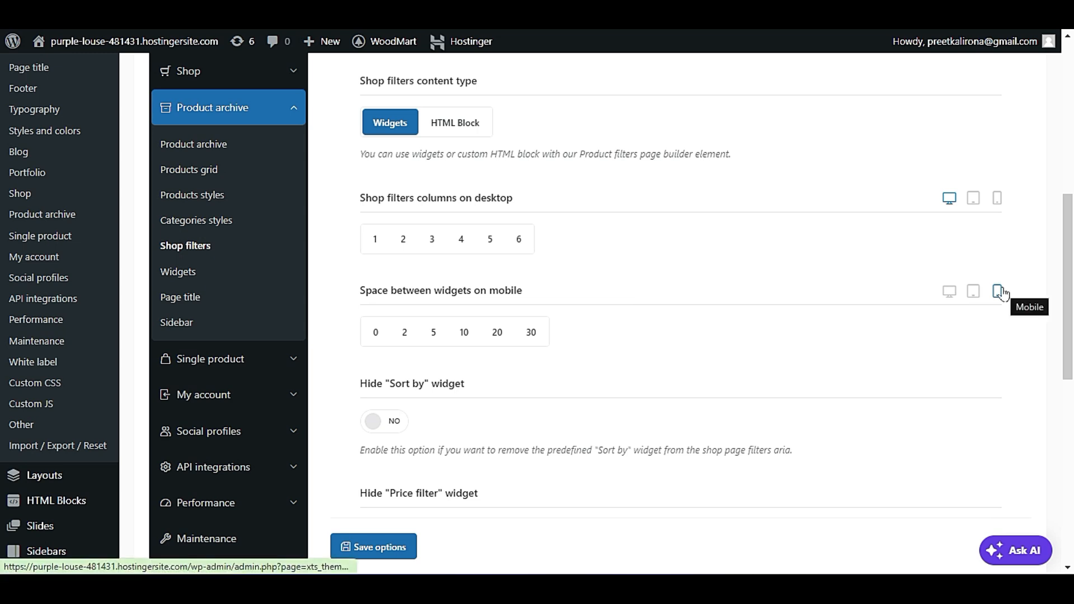
left_click(398, 239)
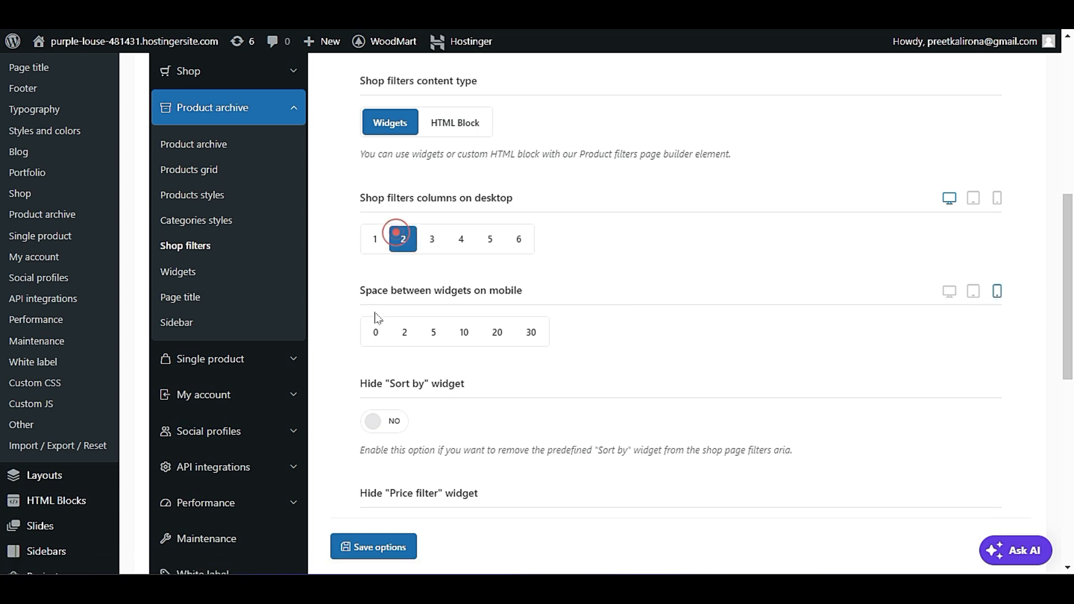
left_click(375, 243)
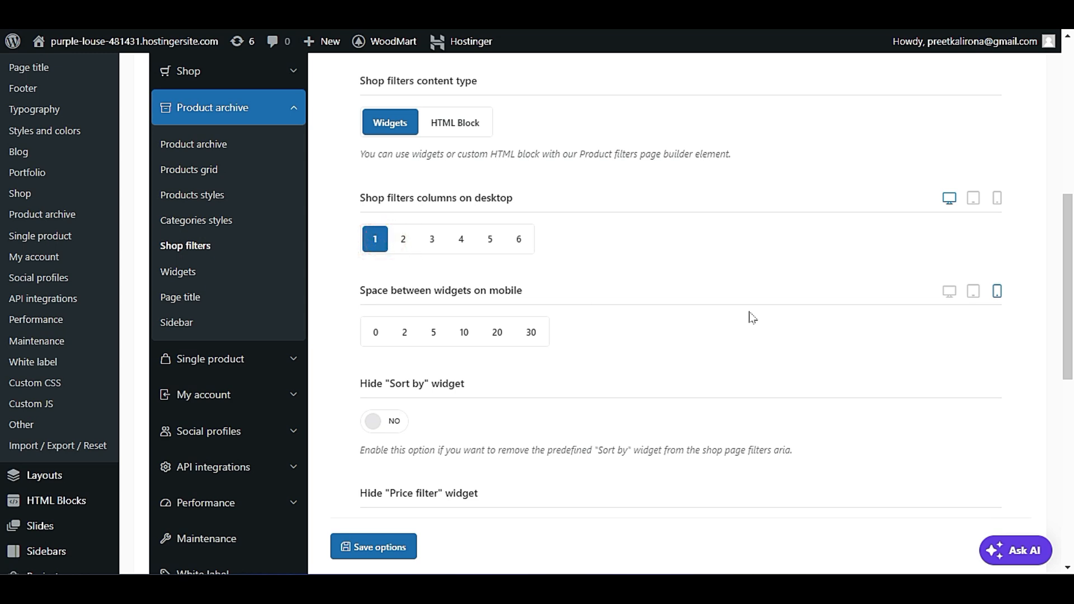
left_click(950, 291)
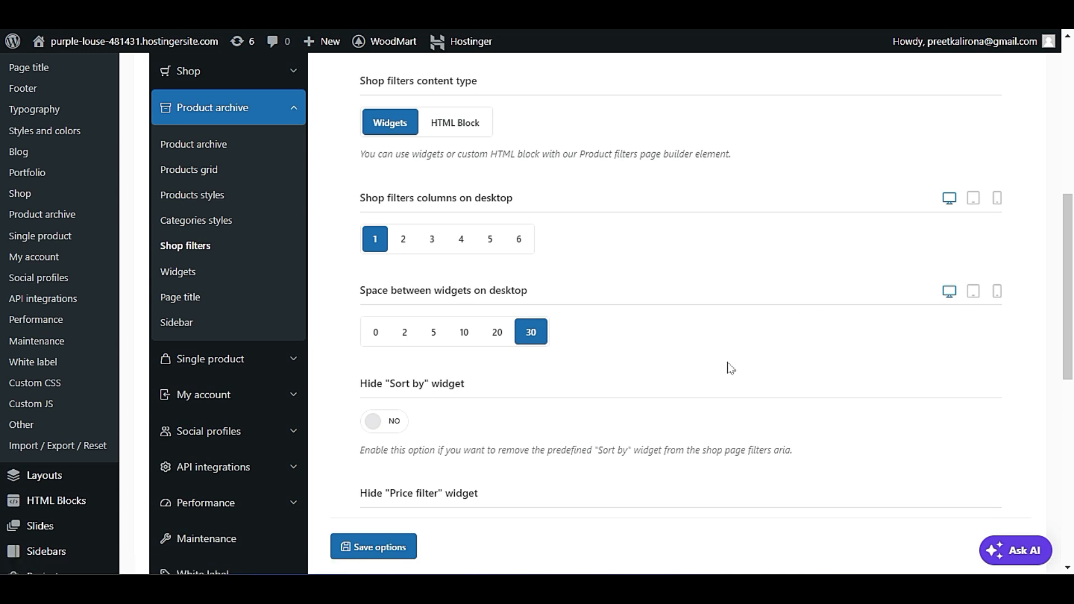
scroll(506, 361, "up", 2)
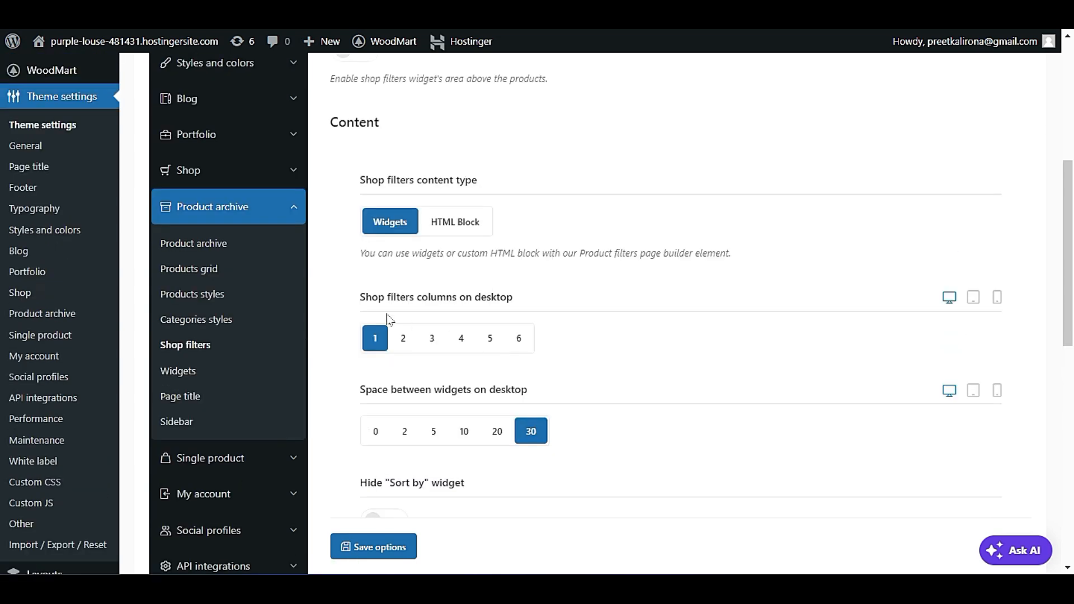
Open the product archive's Page title settings and compare the Shop title option with the heading on the live Shop page.
left_click(202, 373)
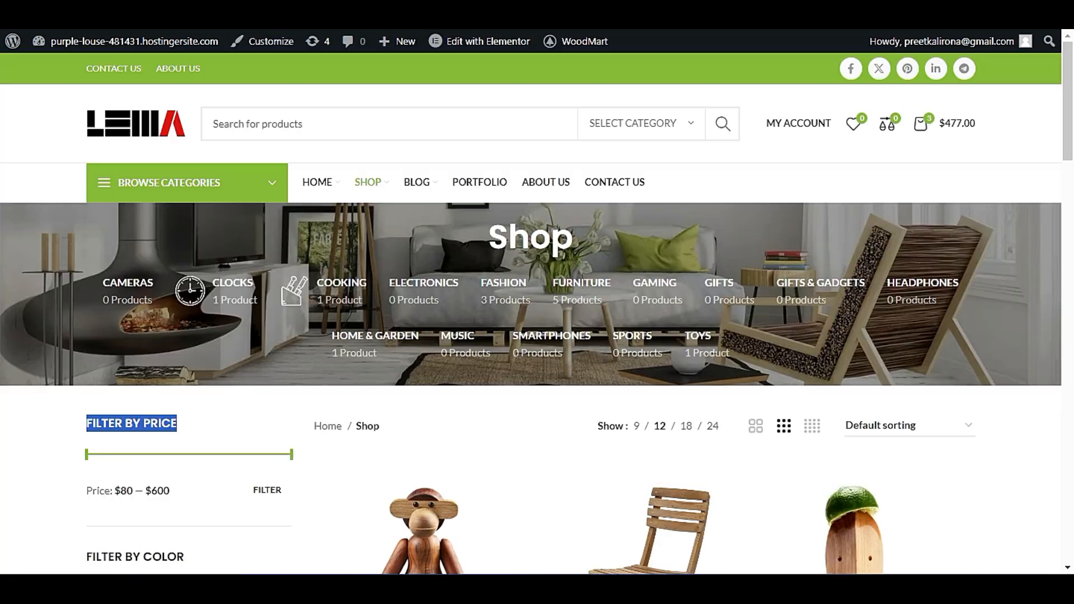
mouse_move(502, 302)
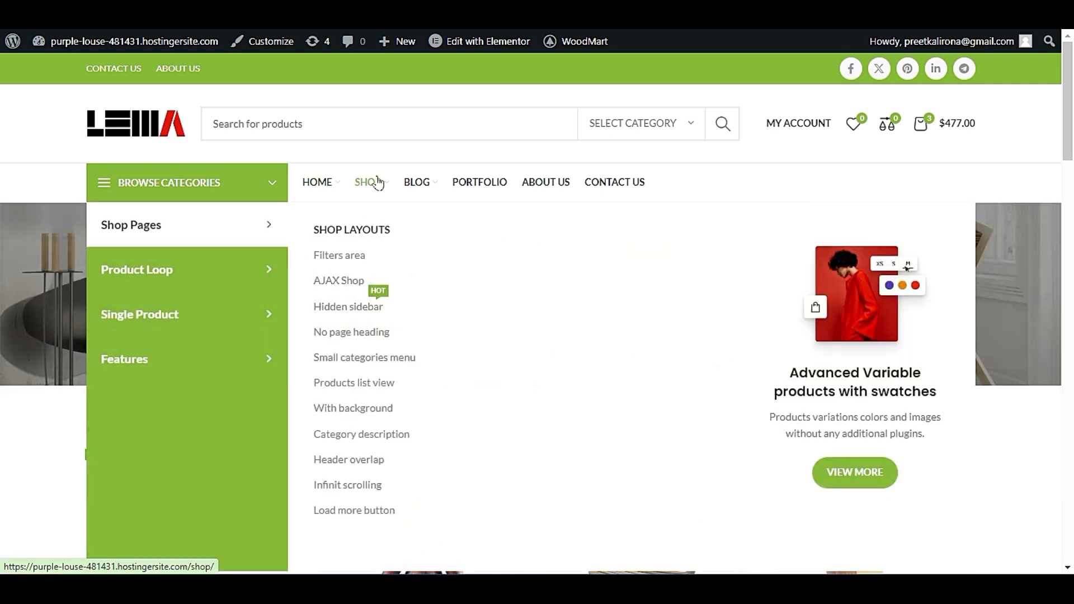
key("F5")
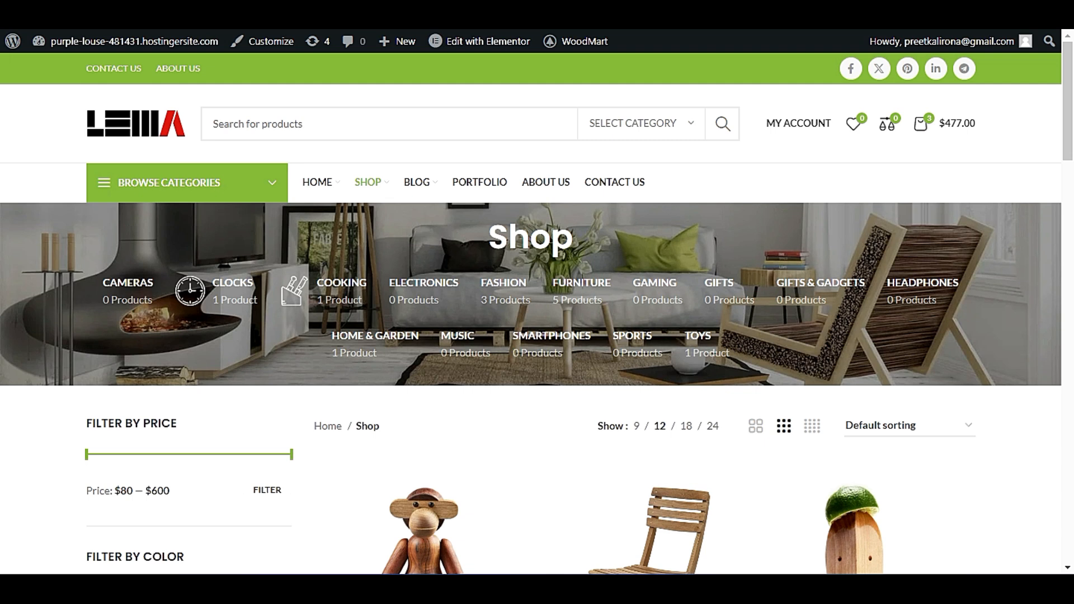
double_click(502, 239)
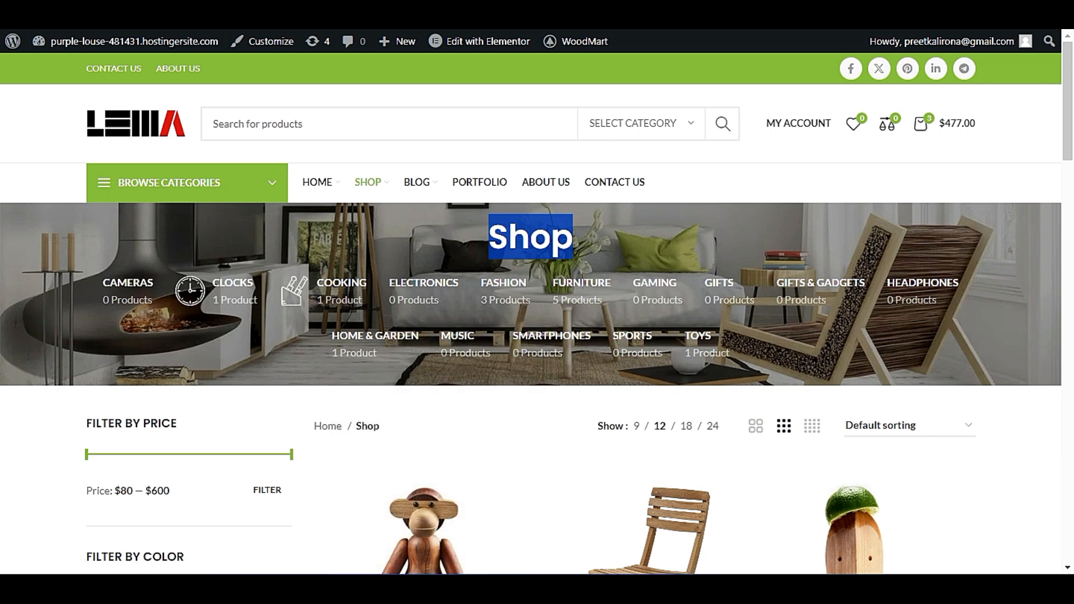
left_click(258, 12)
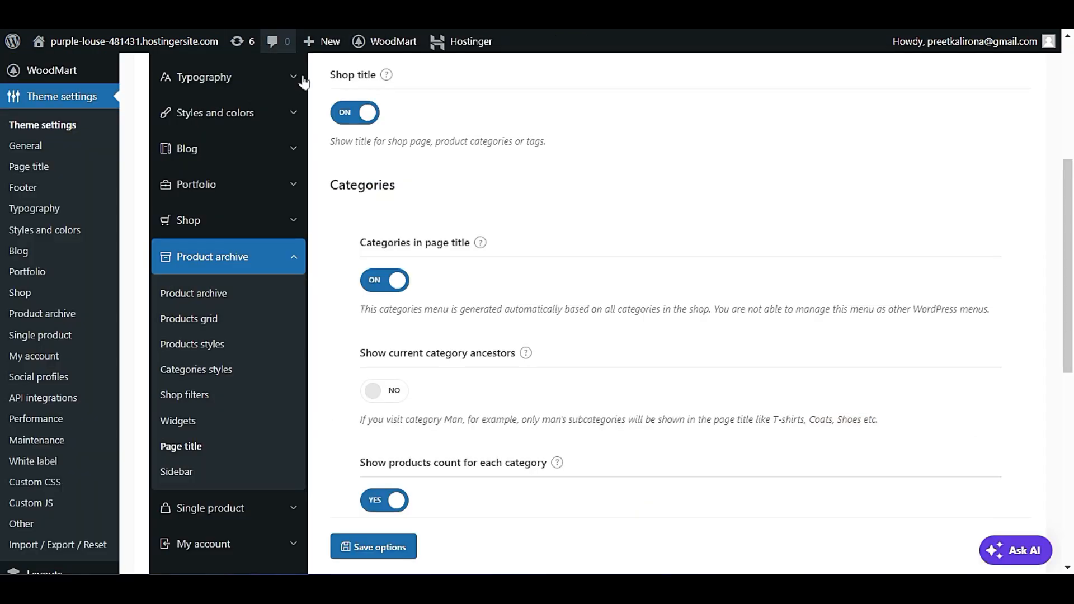
scroll(426, 358, "up", 3)
scroll(429, 361, "down", 3)
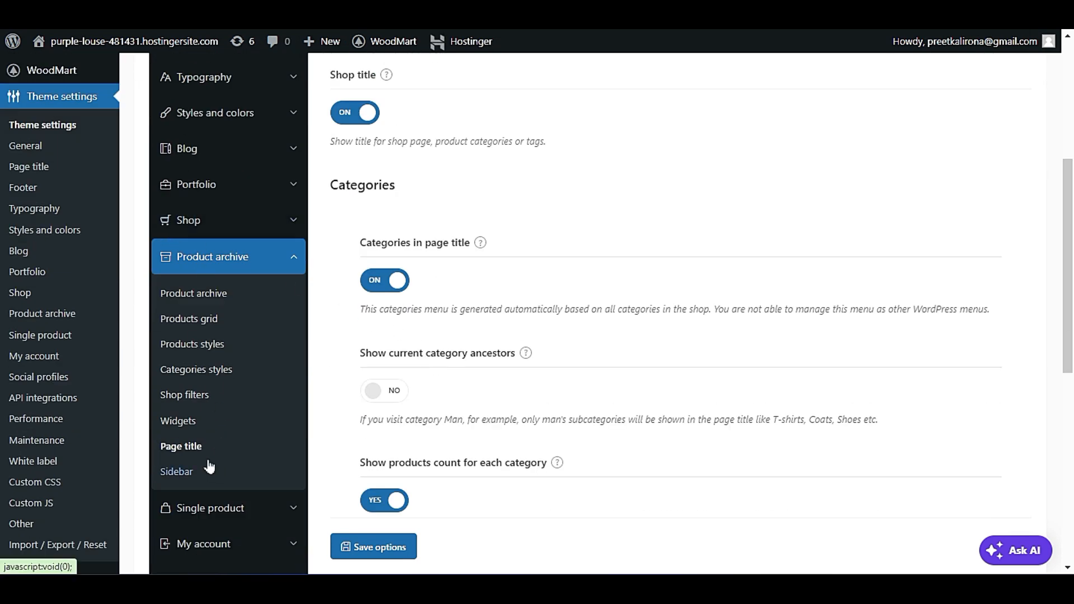
scroll(633, 314, "up", 3)
scroll(633, 315, "down", 3)
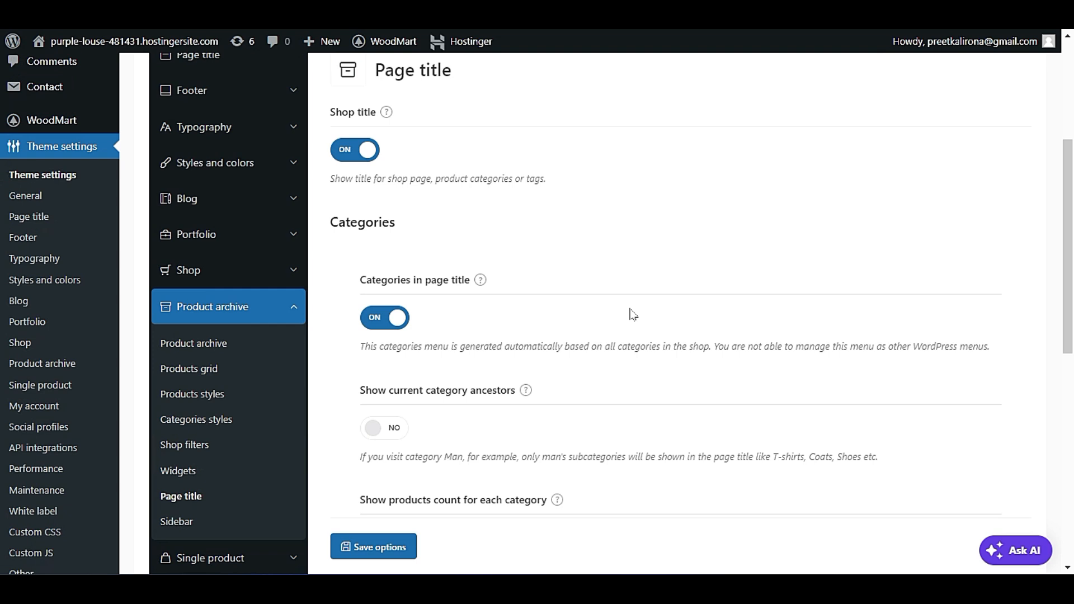
Review the page title's category options, including product counts, empty categories, exclusions and mobile layout, against the live Shop page.
left_click(394, 283)
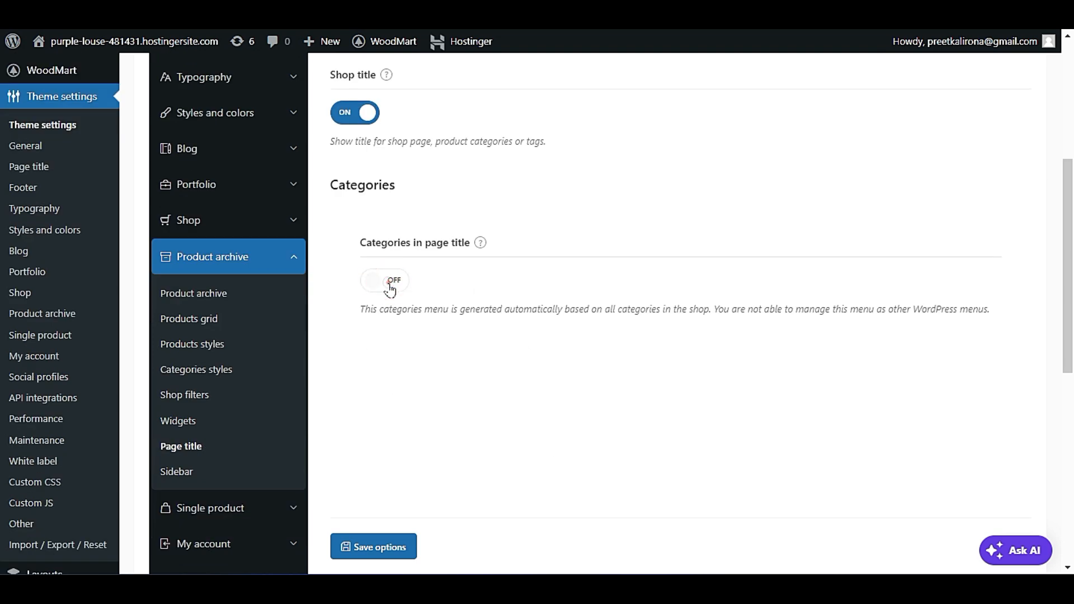
left_click(390, 287)
scroll(392, 291, "down", 2)
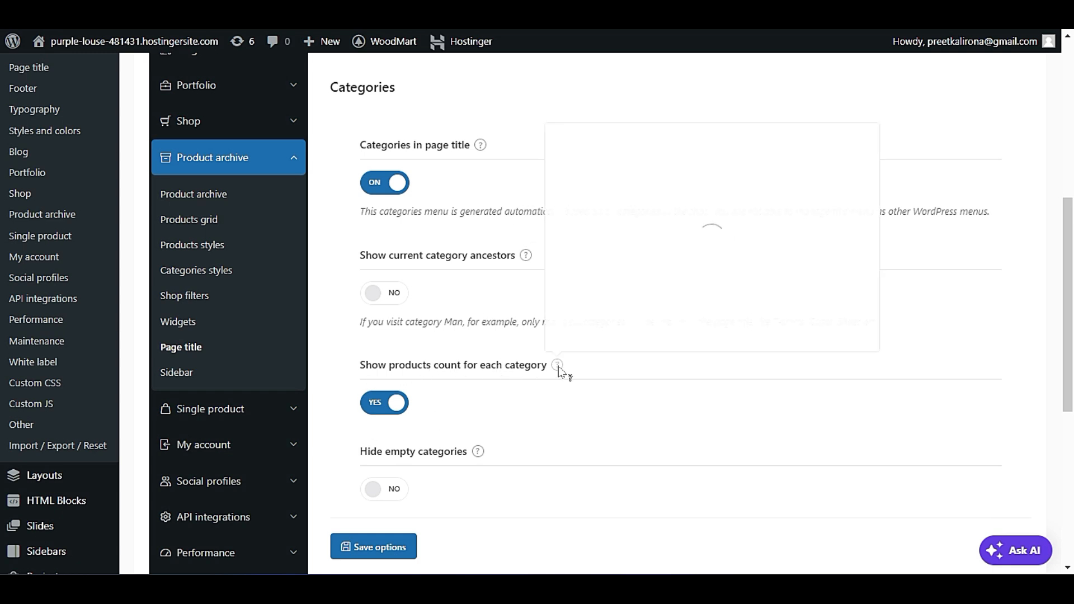
scroll(457, 371, "down", 2)
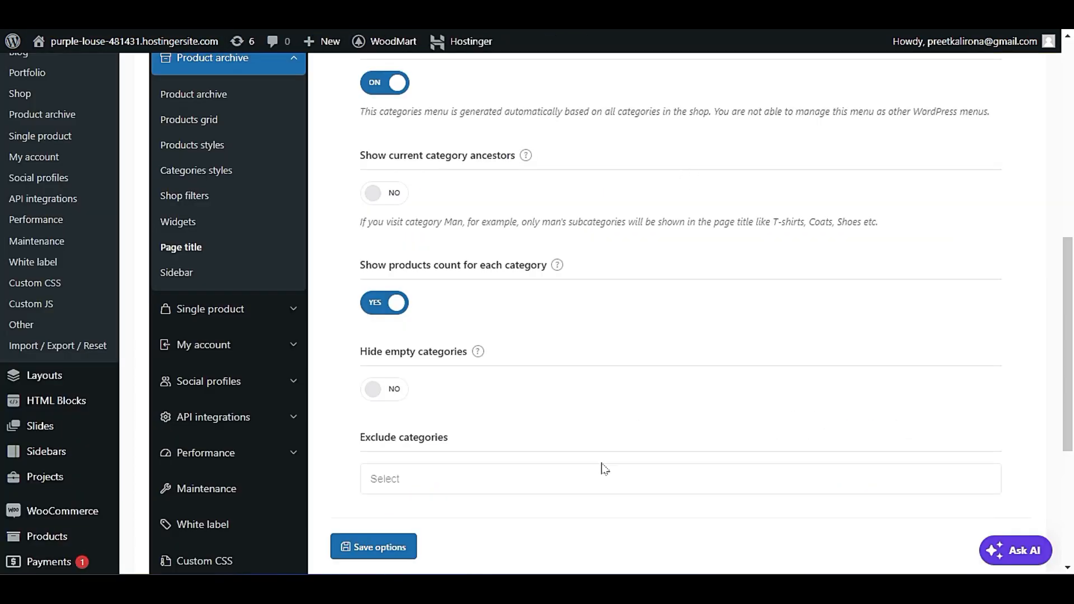
scroll(604, 469, "down", 2)
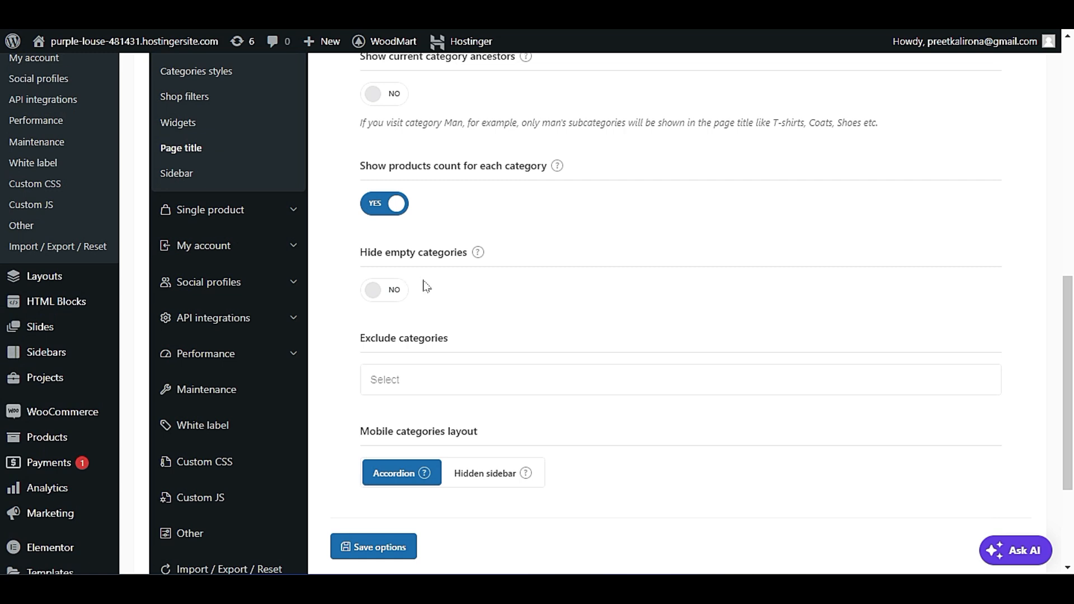
scroll(426, 285, "down", 1)
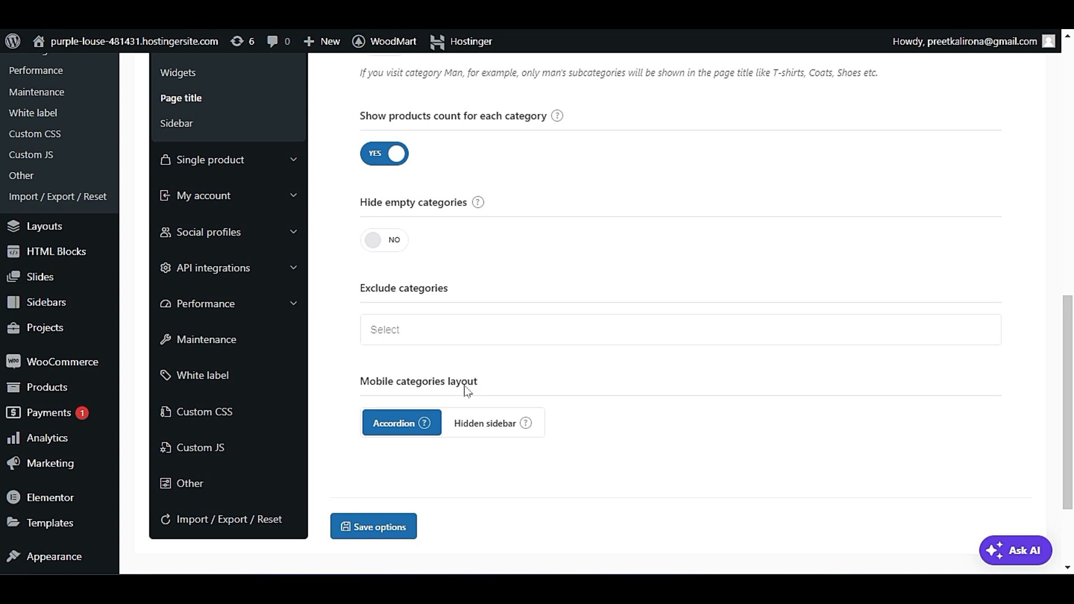
scroll(467, 390, "up", 7)
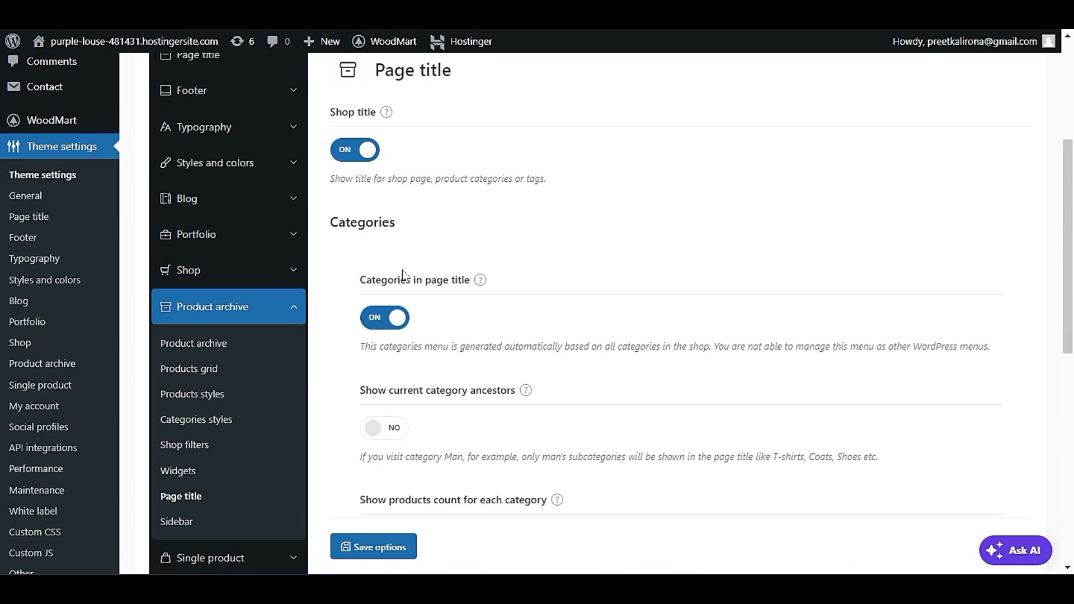
Turn off Categories in page title and save the theme options, keeping Shop title on.
left_click(392, 317)
key("ctrl+s")
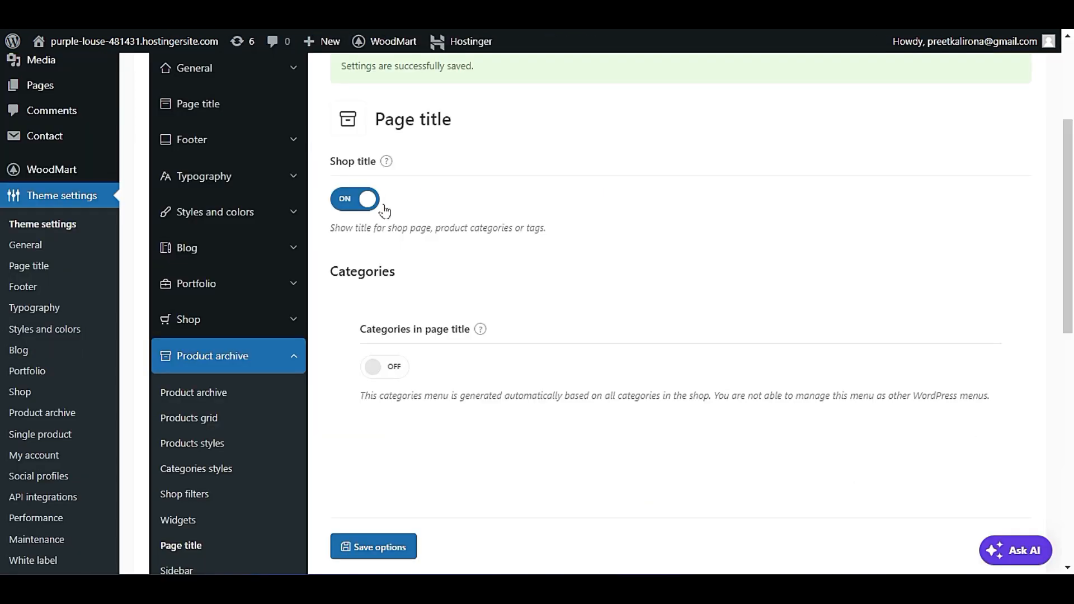
left_click(354, 200)
left_click(354, 200)
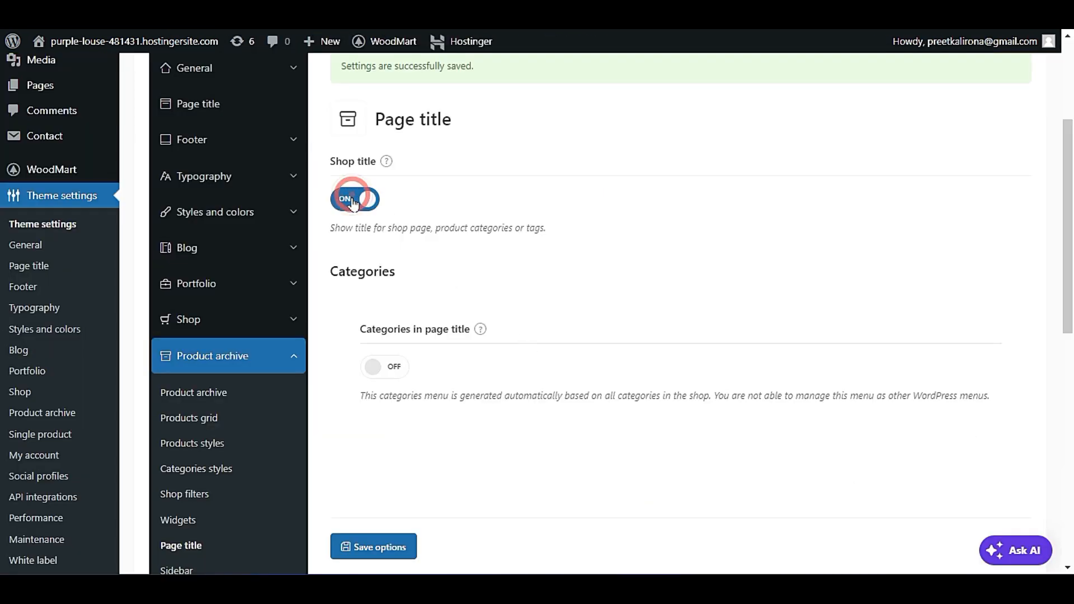
Open the product archive's Sidebar settings and compare the shop layout choices with the live Shop page's sidebar.
scroll(279, 336, "down", 2)
left_click(199, 473)
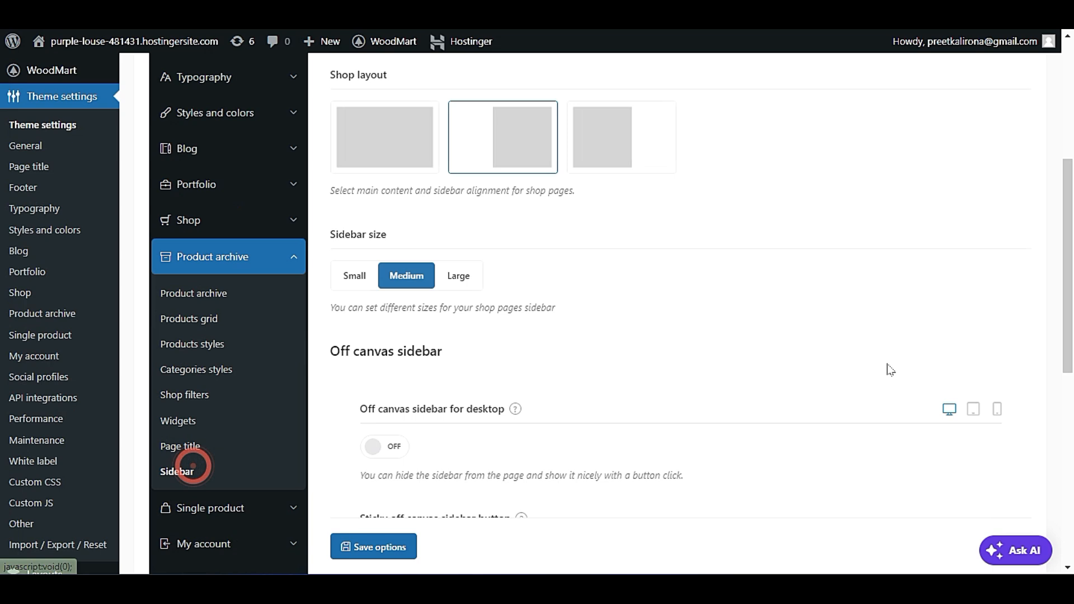
scroll(905, 405, "up", 1)
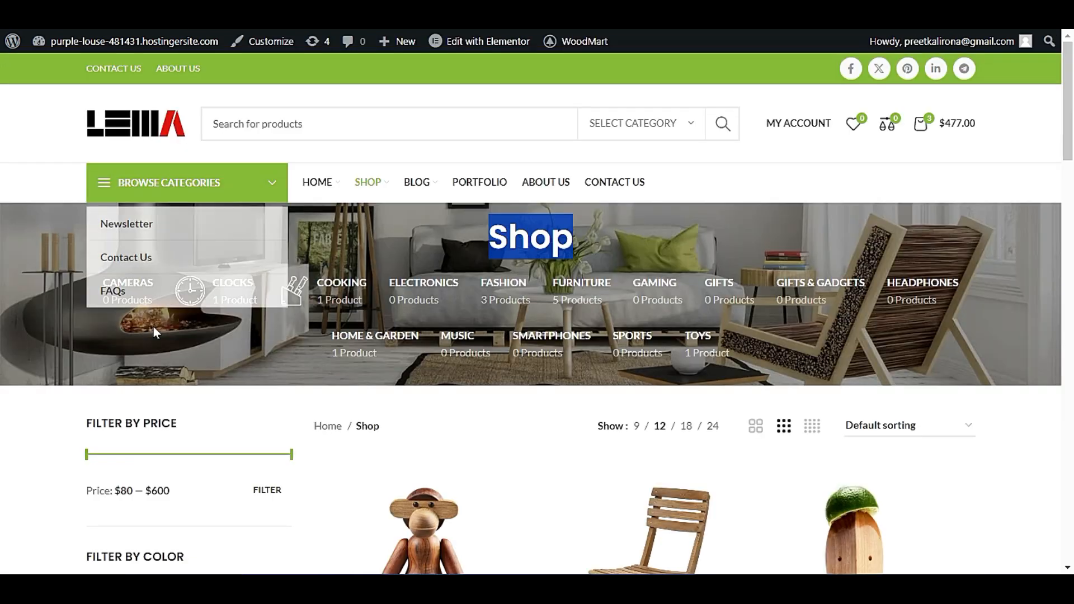
scroll(119, 445, "down", 5)
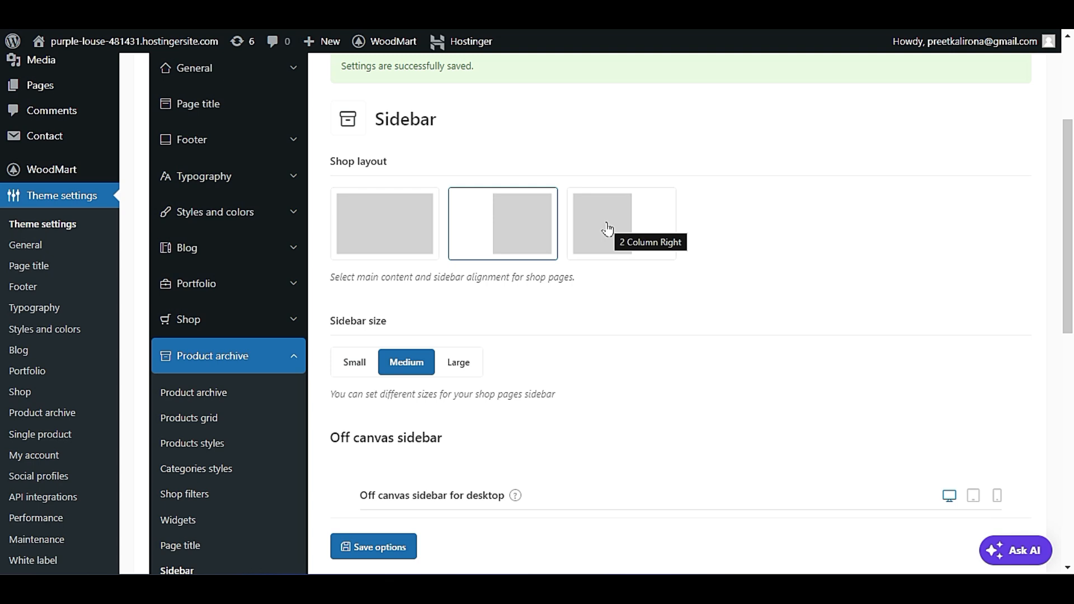
scroll(618, 301, "down", 1)
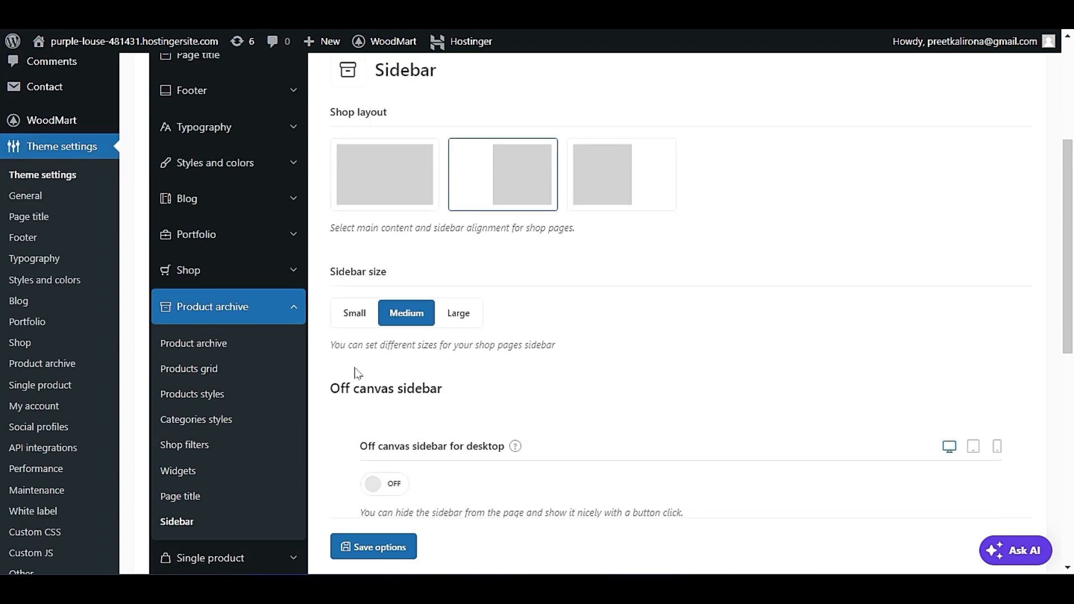
Set the shop sidebar size to Small and review the off canvas sidebar and sticky button options.
left_click(354, 313)
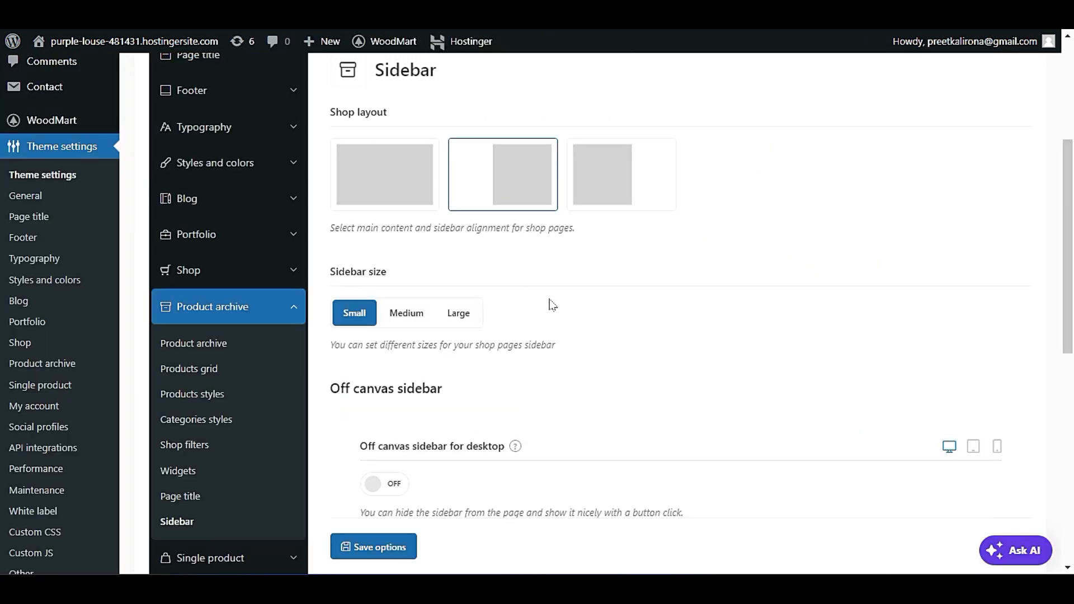
scroll(604, 329, "down", 1)
scroll(513, 391, "down", 1)
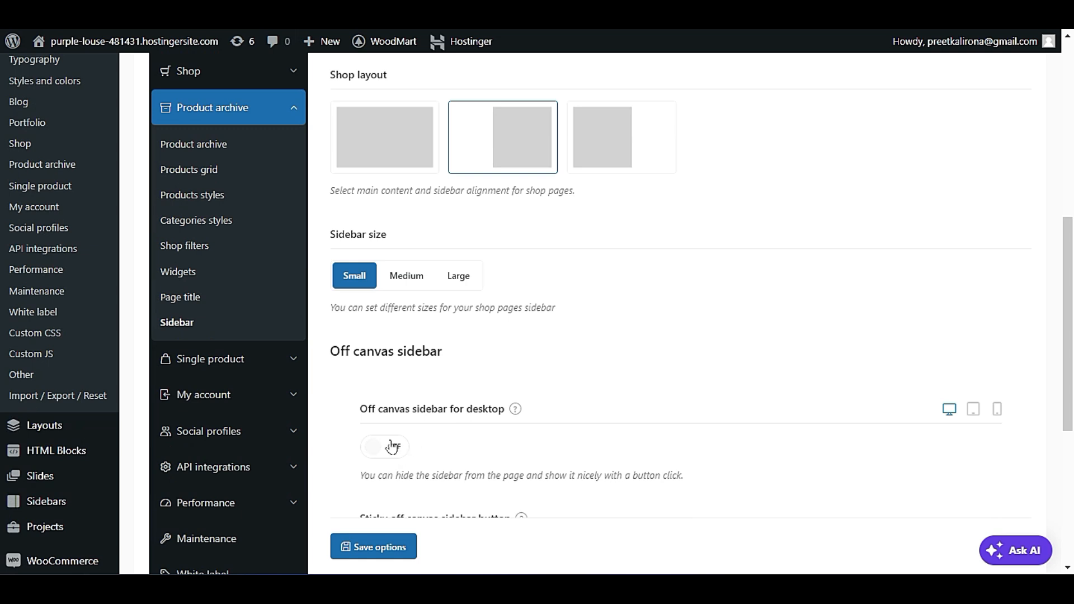
scroll(421, 444, "down", 3)
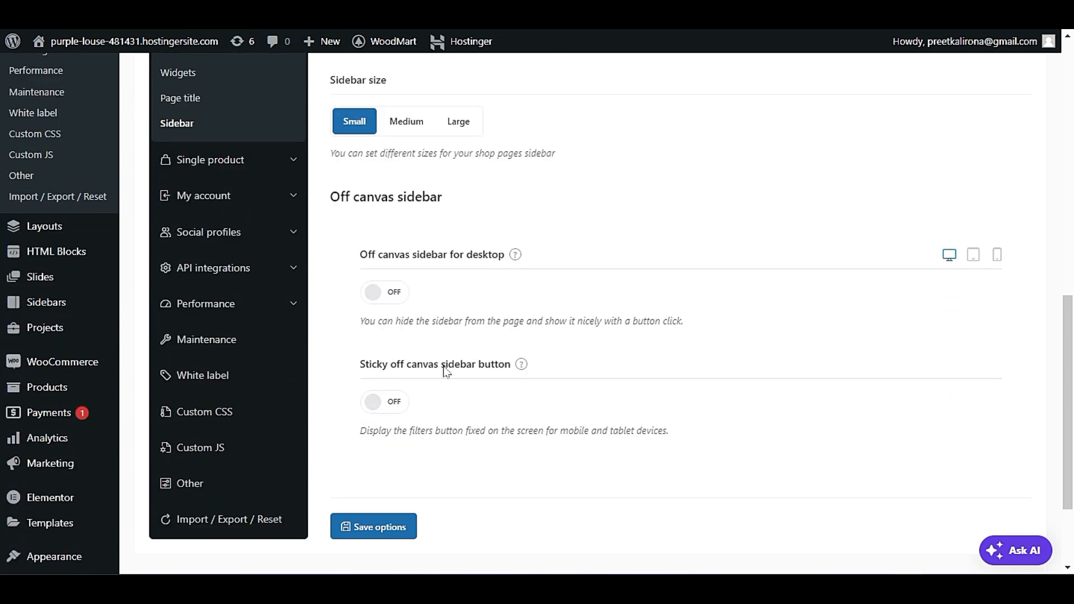
Review the off canvas sidebar options, including the mobile setting, alongside the shop layout and sidebar size.
scroll(548, 412, "up", 1)
scroll(540, 420, "up", 2)
scroll(539, 422, "down", 2)
scroll(537, 425, "down", 1)
scroll(715, 343, "up", 3)
scroll(803, 343, "down", 3)
left_click(997, 259)
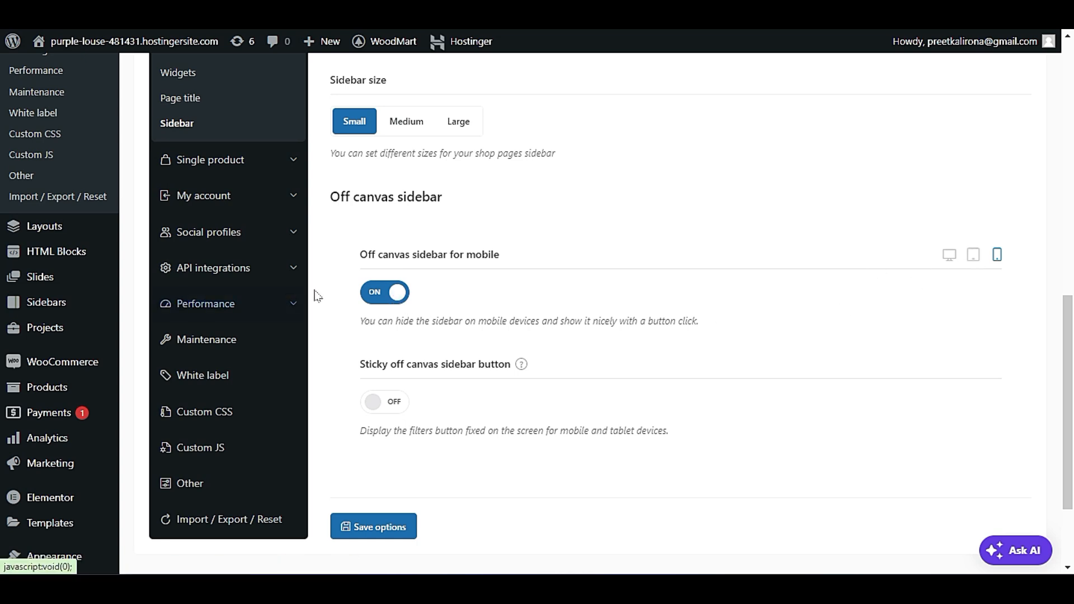
scroll(592, 377, "up", 3)
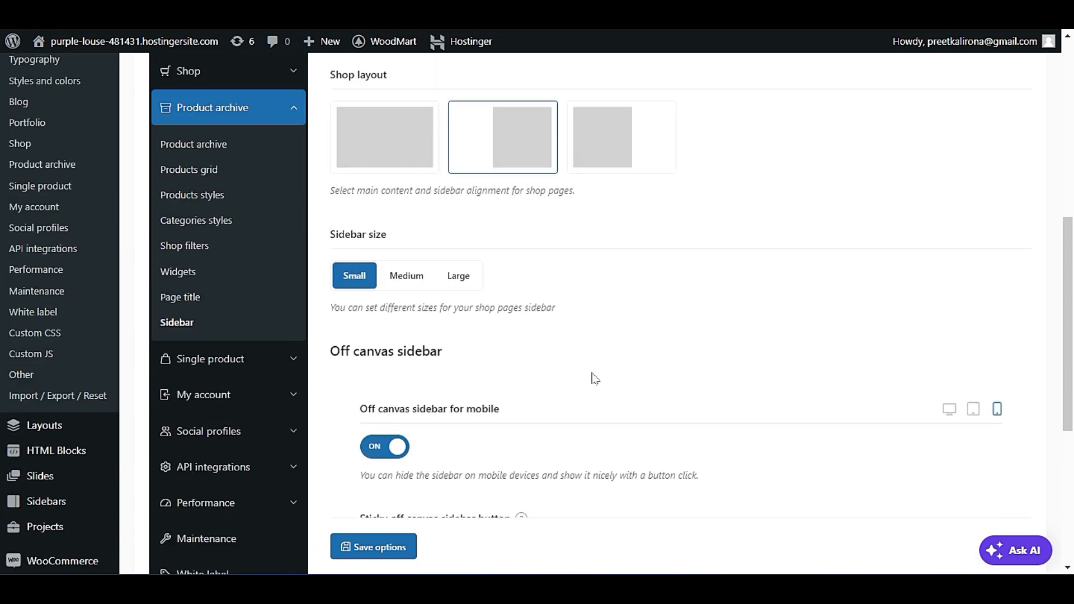
scroll(540, 371, "down", 3)
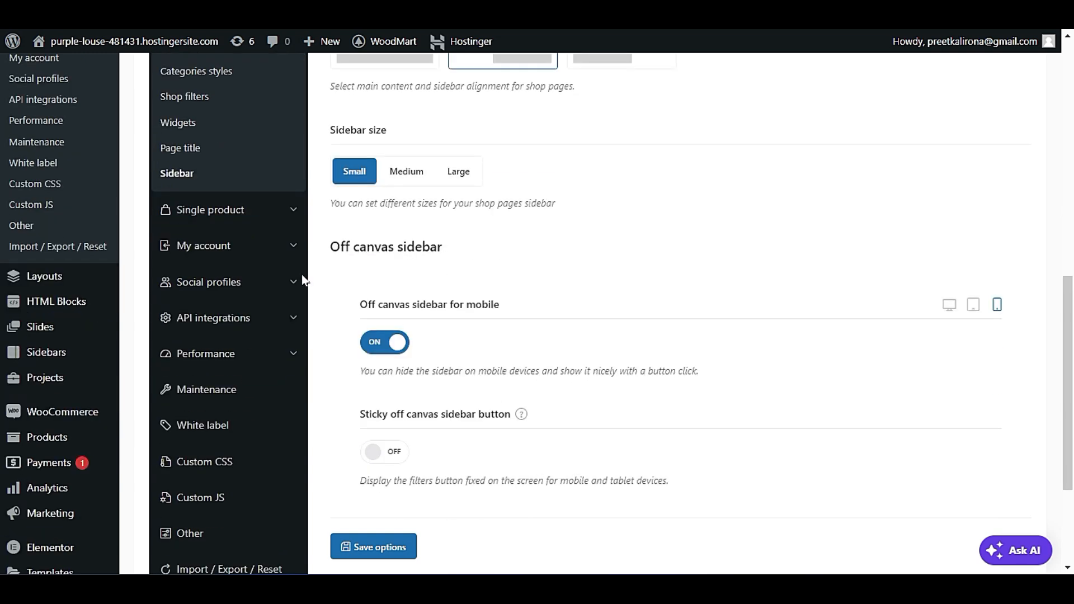
Open the Single product settings and inspect the title area of the Augue adipiscing euismod product page in the live shop.
left_click(244, 220)
scroll(700, 422, "up", 2)
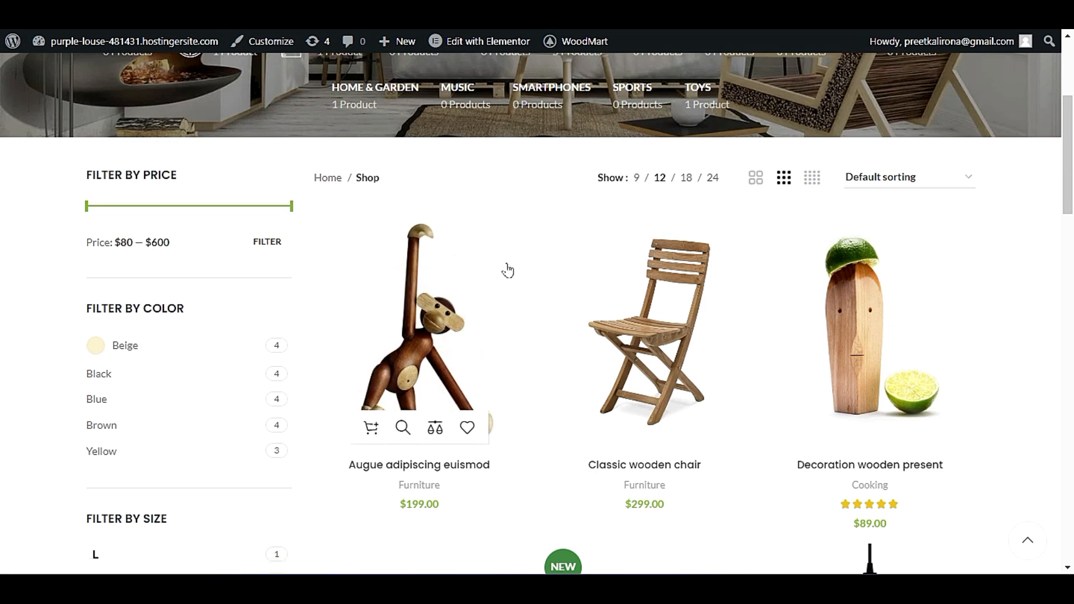
left_click(507, 271)
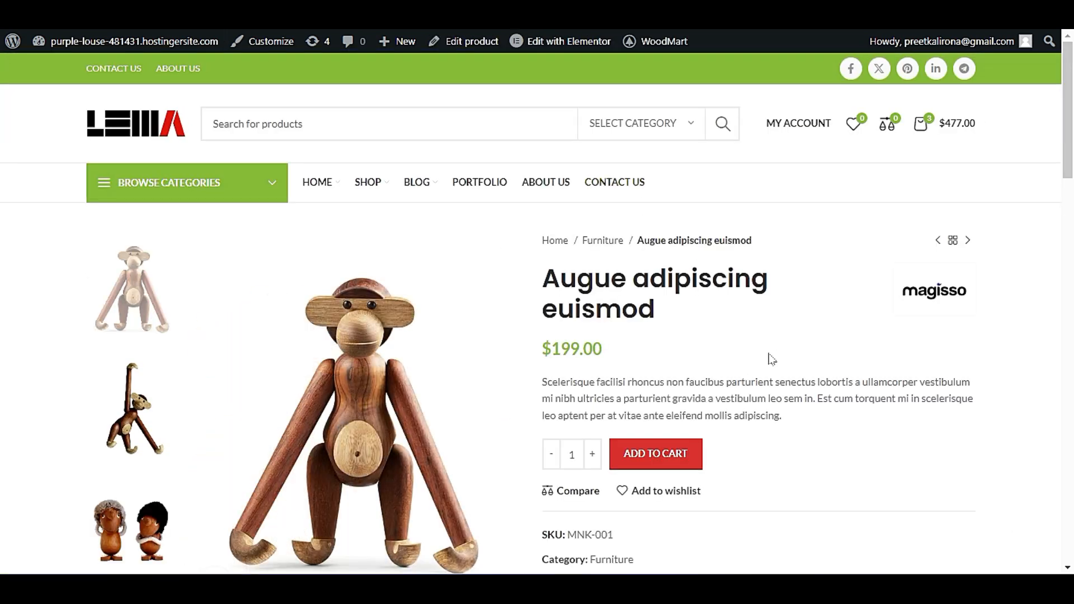
scroll(800, 351, "down", 1)
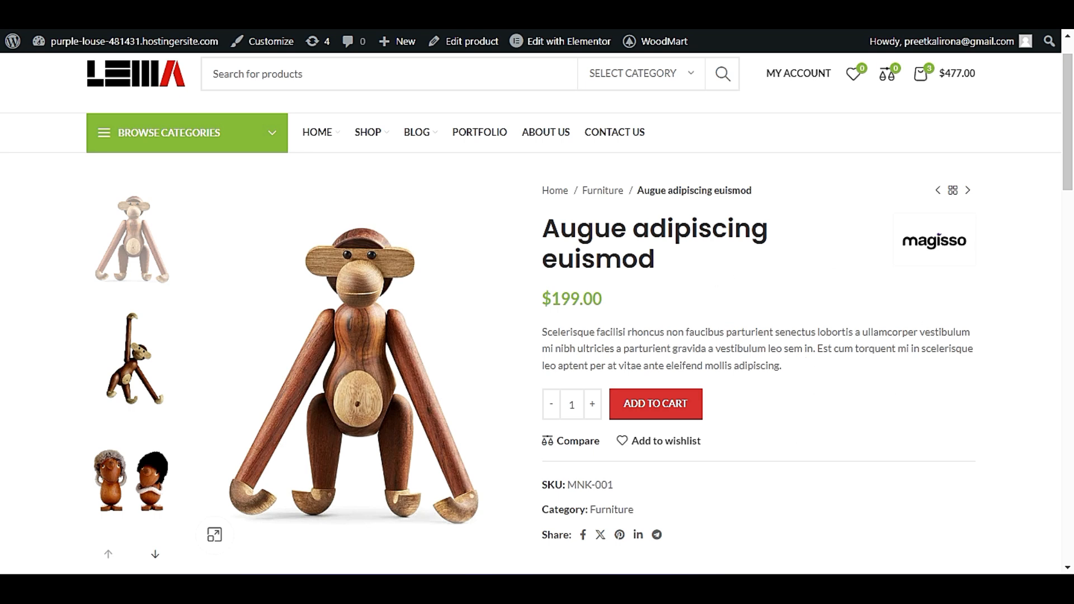
left_click_drag(545, 228, 679, 259)
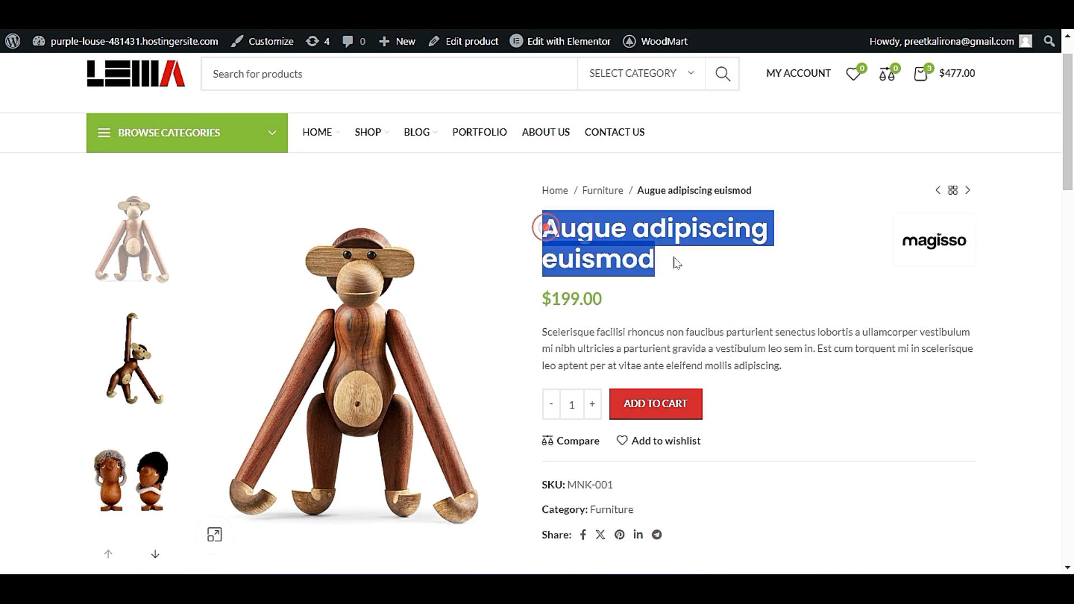
left_click(681, 264)
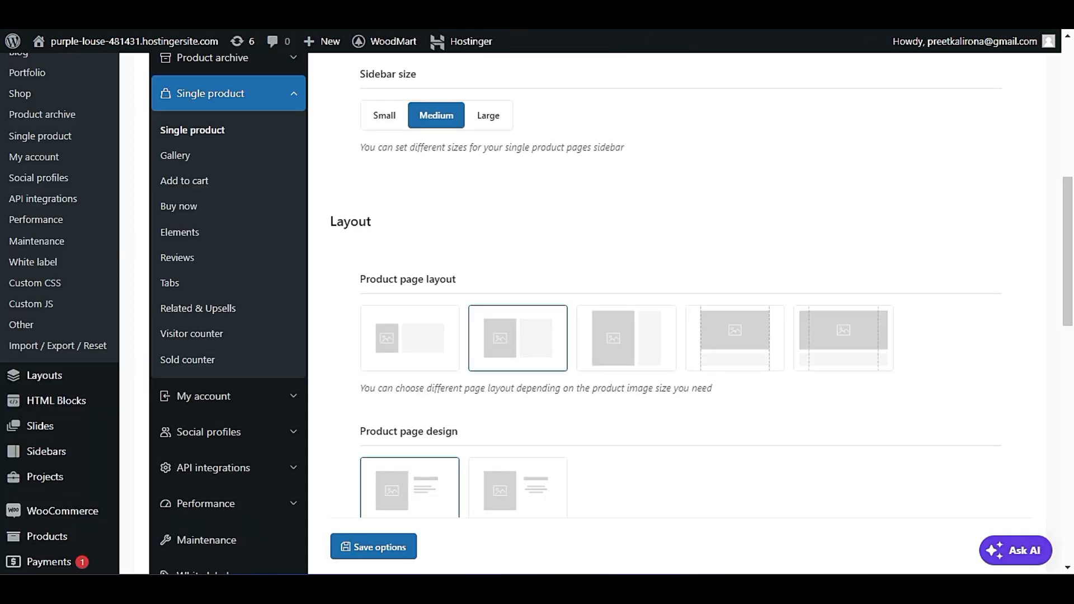
Compare the single product sidebar layout and size options with the live product page.
scroll(479, 238, "up", 3)
scroll(532, 333, "up", 4)
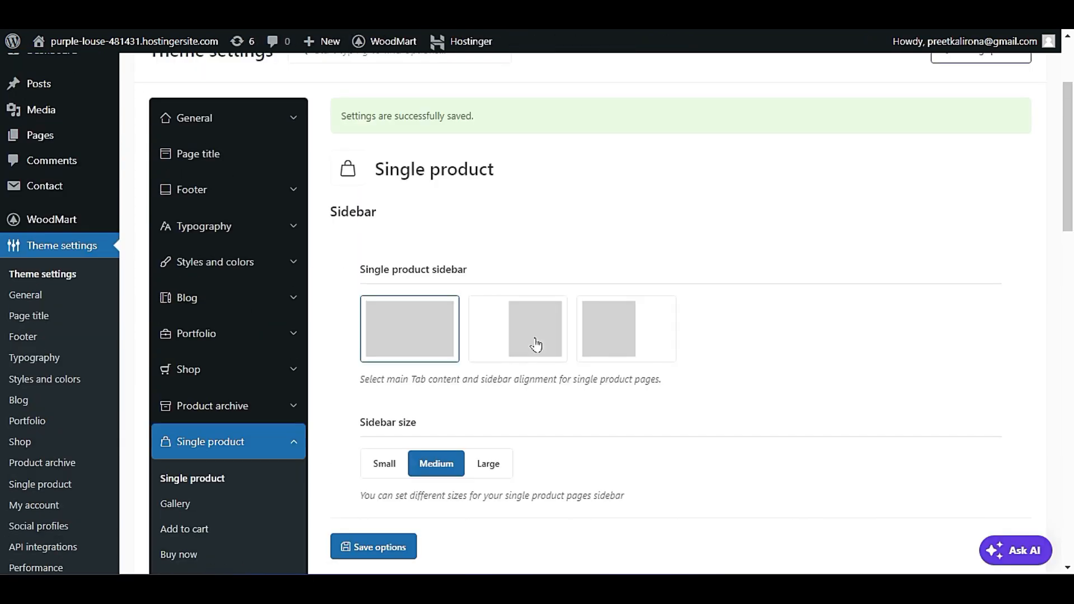
scroll(535, 343, "down", 2)
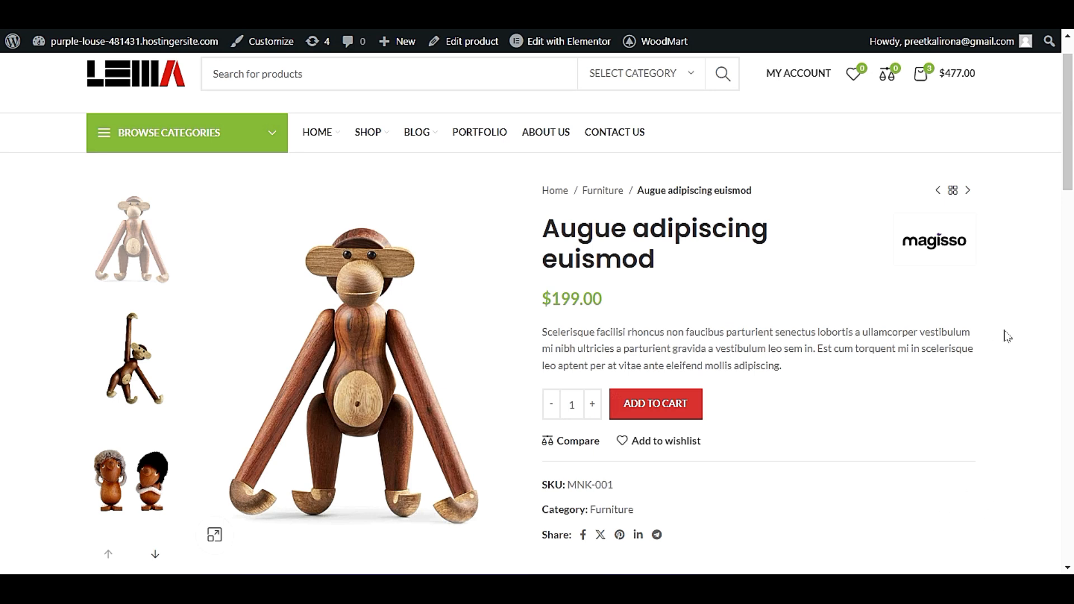
scroll(669, 333, "down", 10)
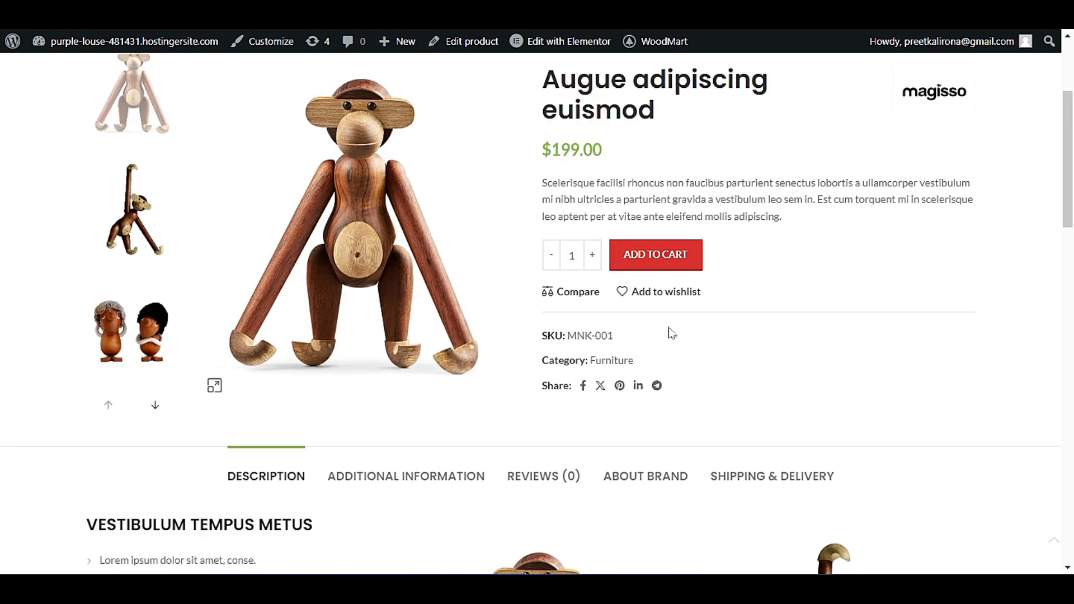
scroll(631, 359, "up", 10)
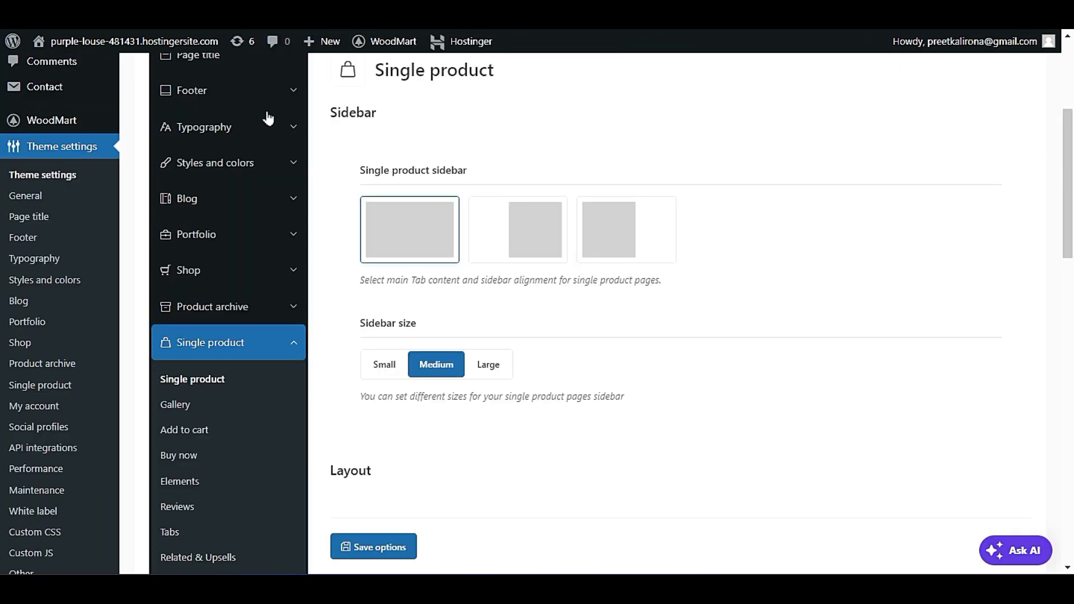
scroll(268, 118, "down", 3)
scroll(523, 392, "down", 3)
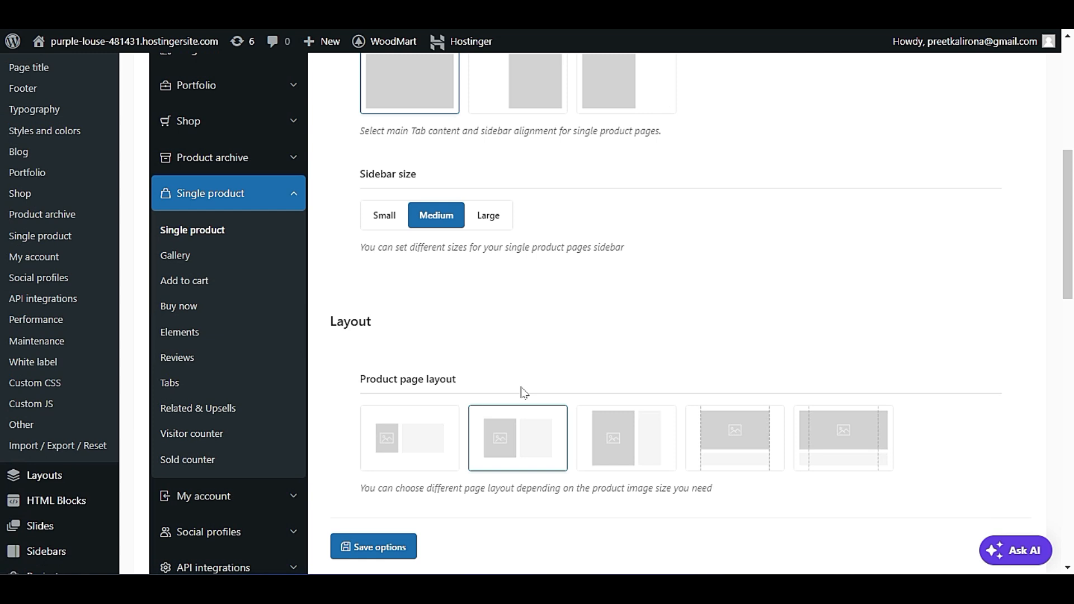
scroll(523, 392, "up", 3)
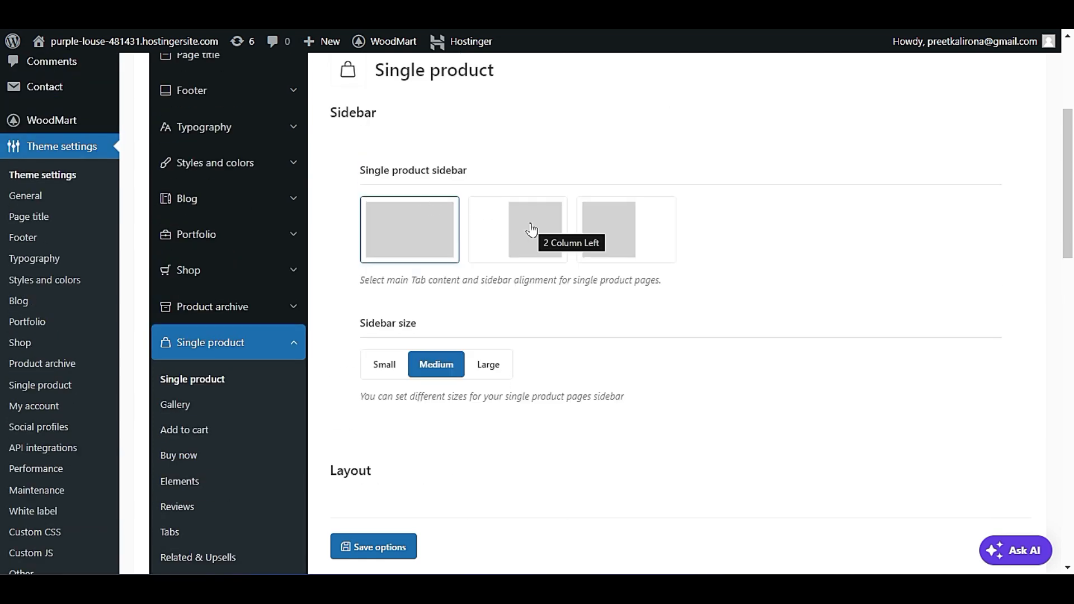
scroll(620, 316, "down", 1)
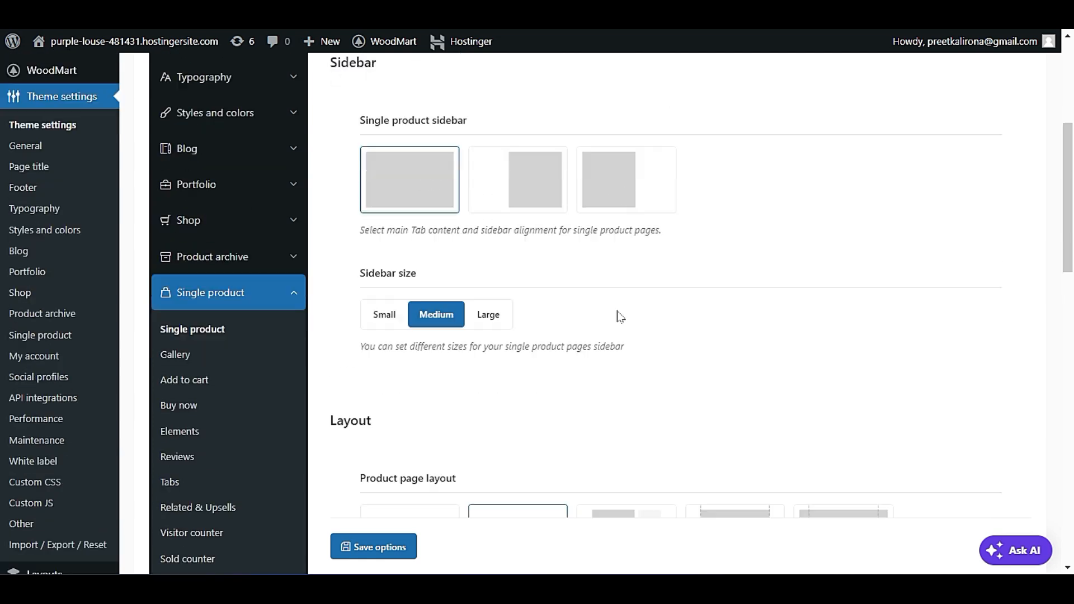
Examine the product page layout and design choices against the image, summary and description arrangement on the live product page.
scroll(620, 316, "down", 5)
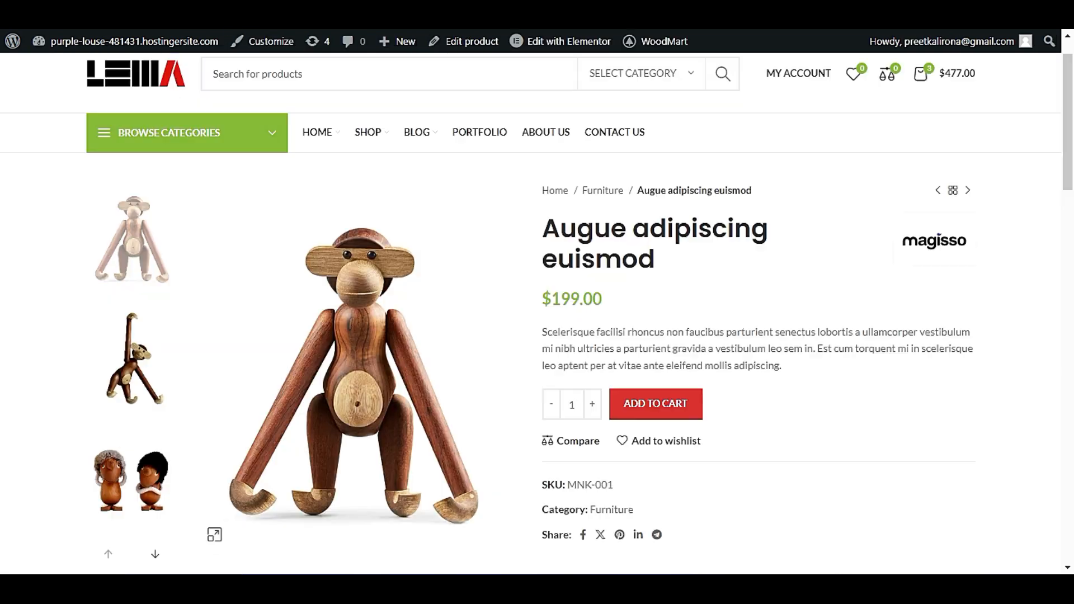
scroll(250, 263, "down", 2)
scroll(251, 264, "down", 1)
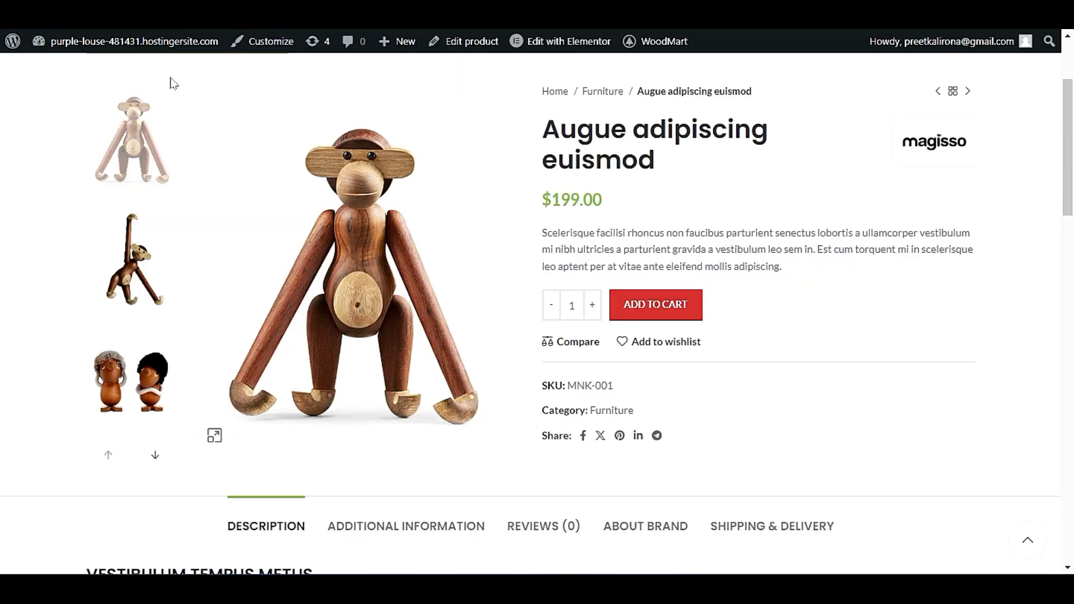
scroll(168, 79, "up", 3)
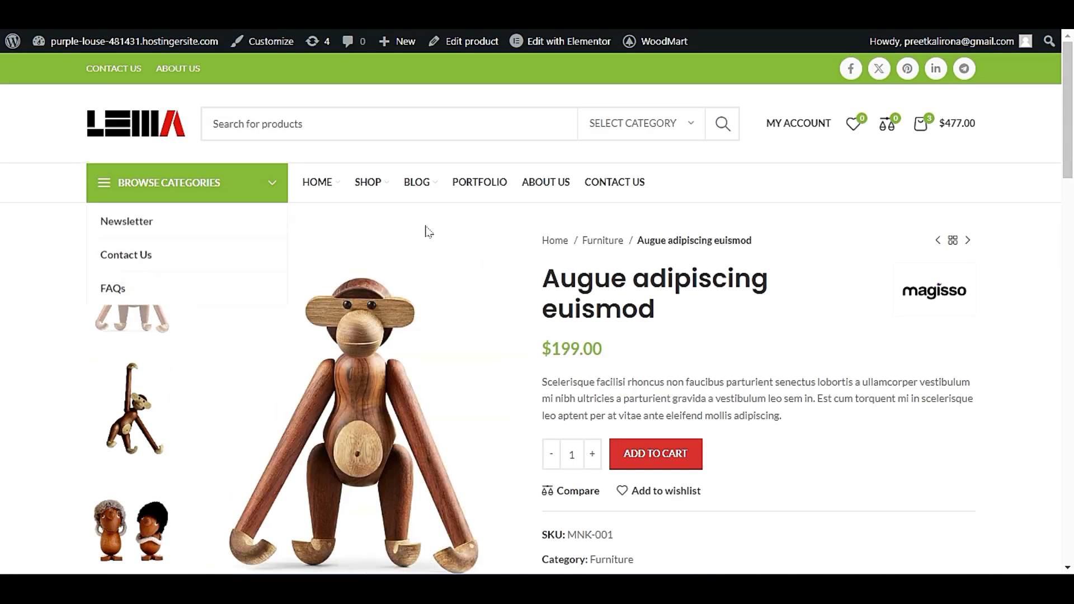
scroll(17, 303, "down", 3)
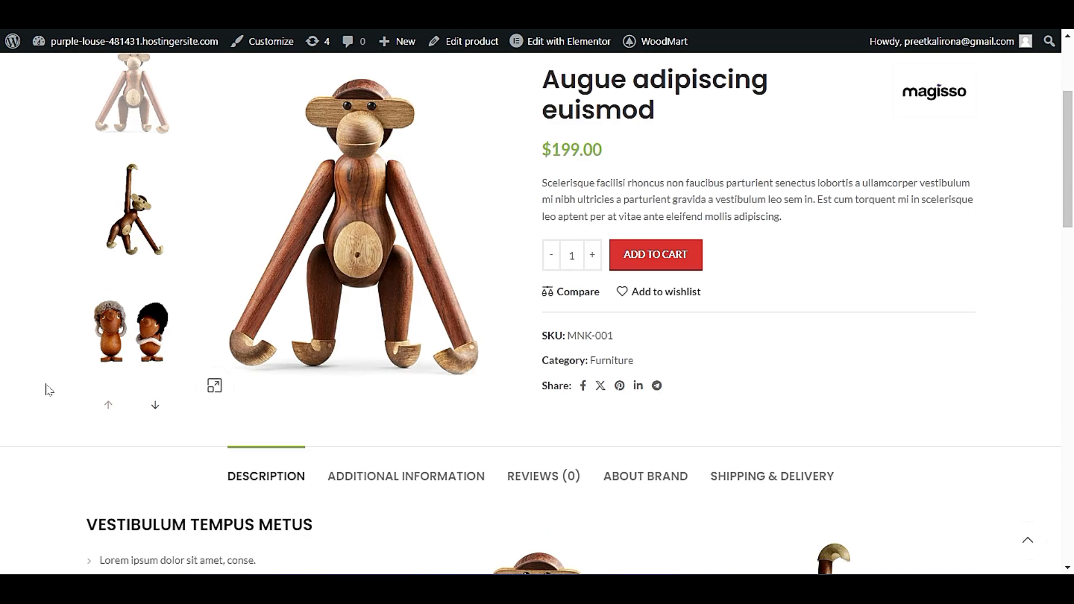
scroll(48, 390, "down", 3)
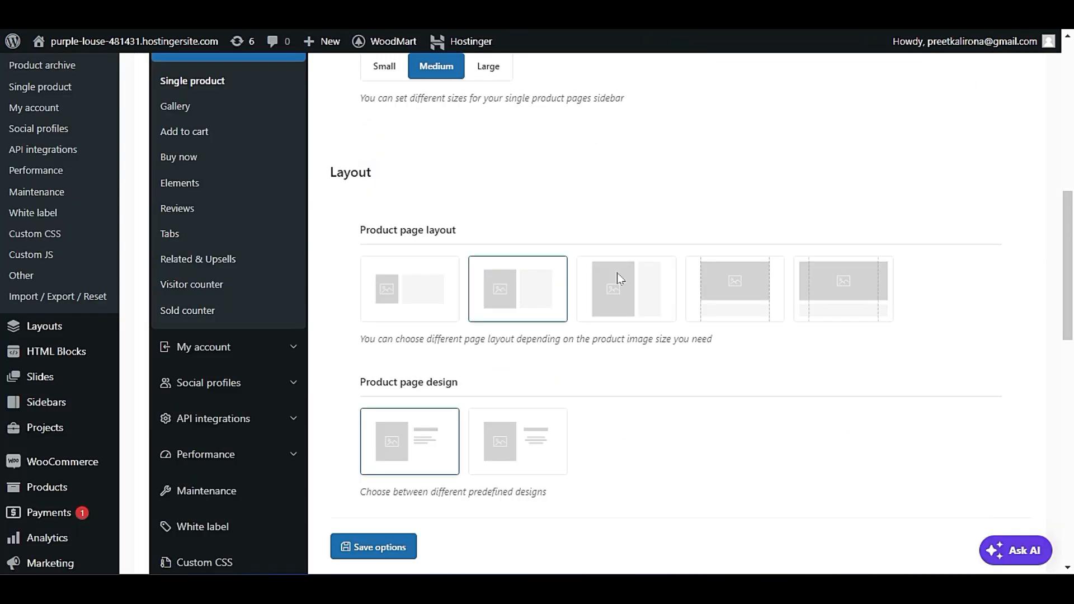
Set the product page layout to Full width (container) and save the theme options.
left_click(811, 291)
left_click(763, 296)
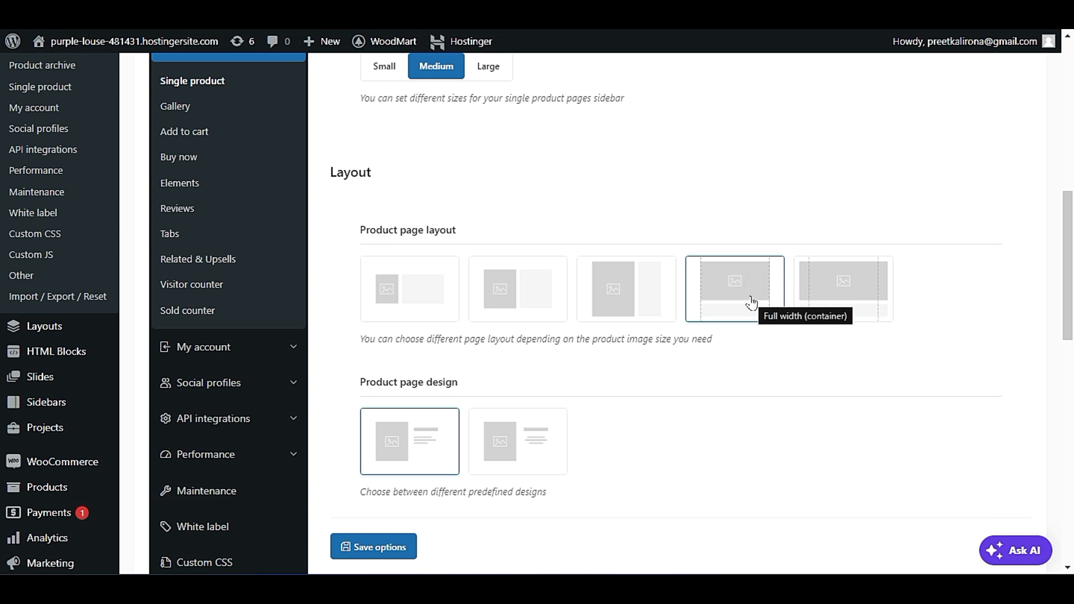
left_click(397, 549)
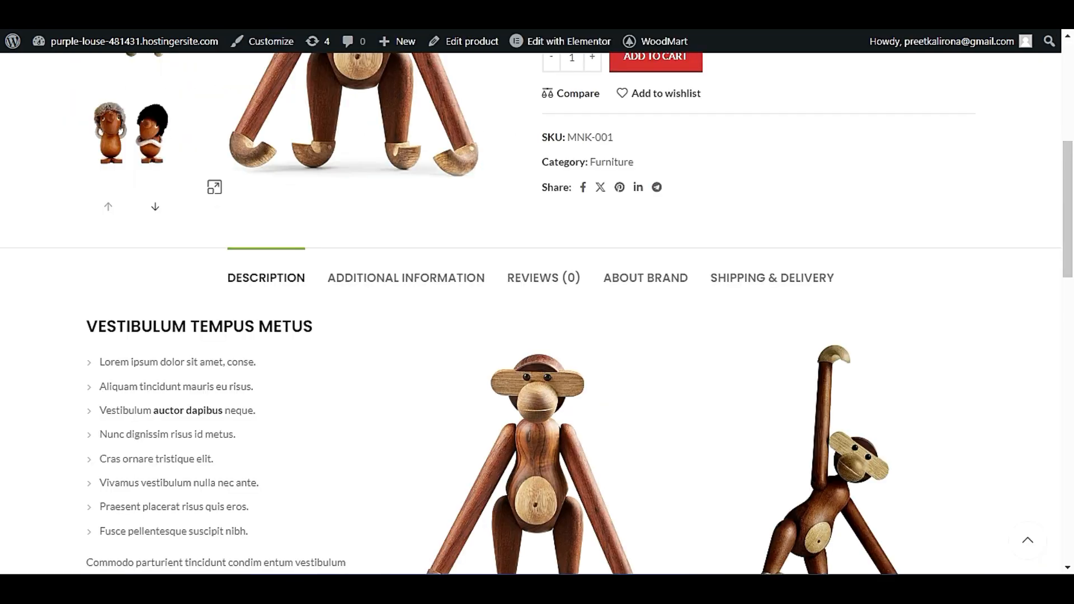
Check the live product page's gallery and summary arrangement with the Full width (container) layout.
scroll(3, 392, "up", 7)
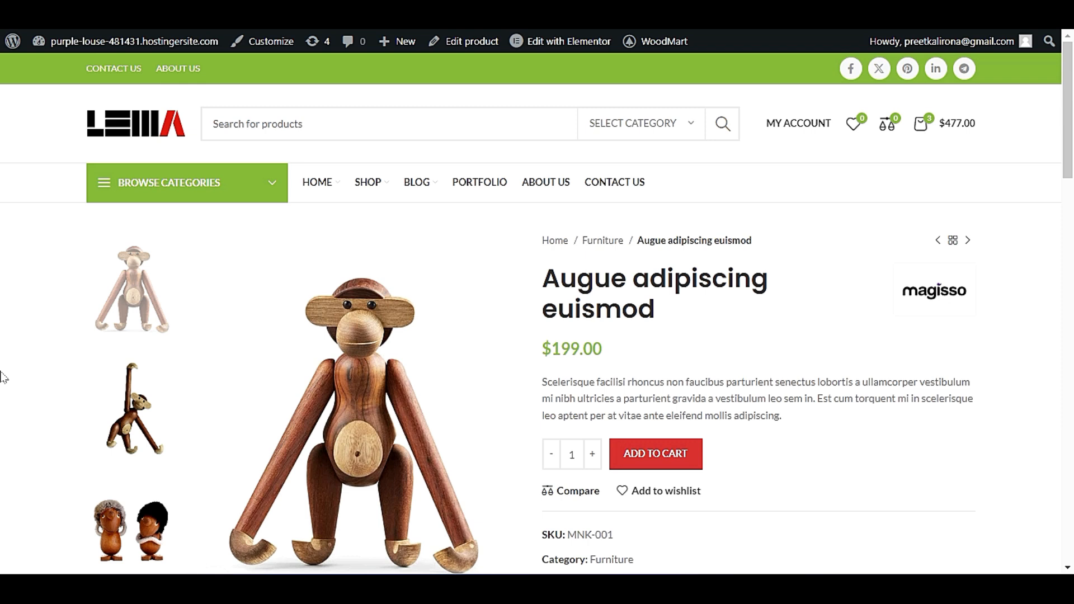
scroll(6, 372, "down", 5)
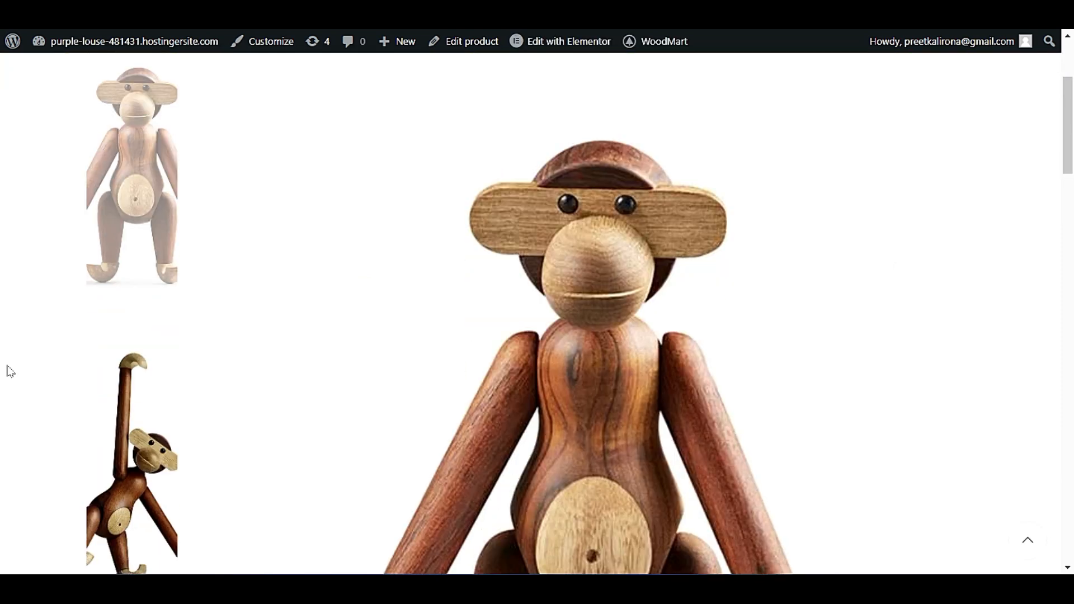
scroll(530, 409, "down", 6)
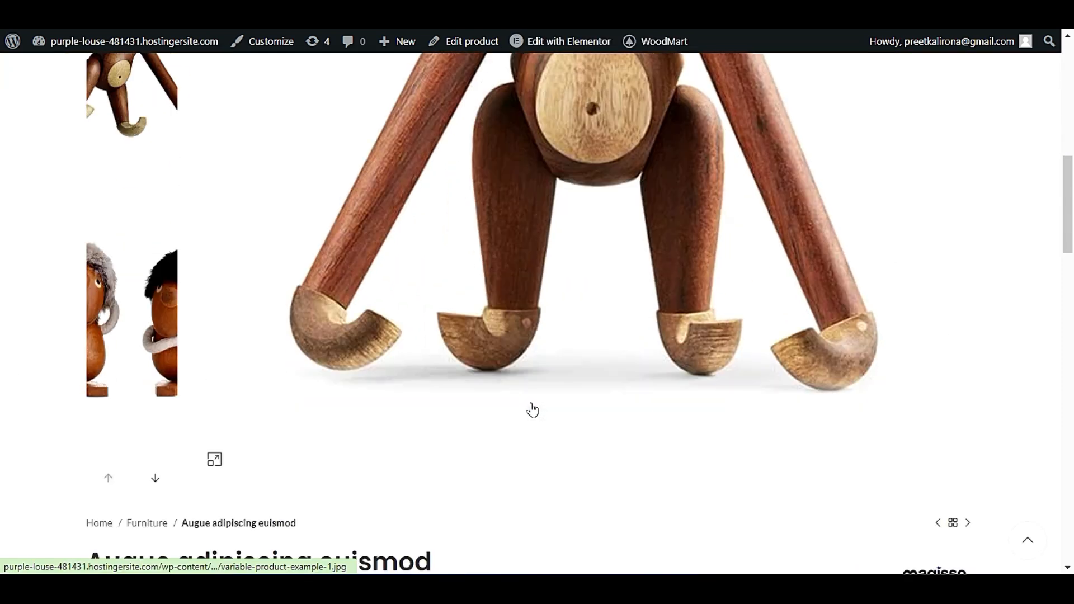
scroll(456, 300, "down", 3)
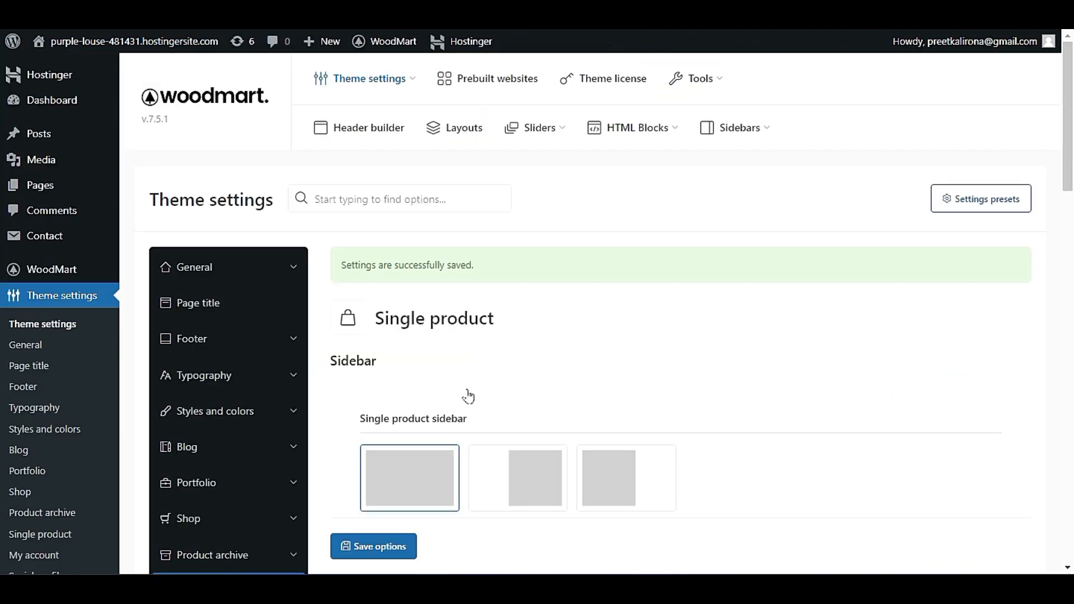
scroll(473, 397, "down", 6)
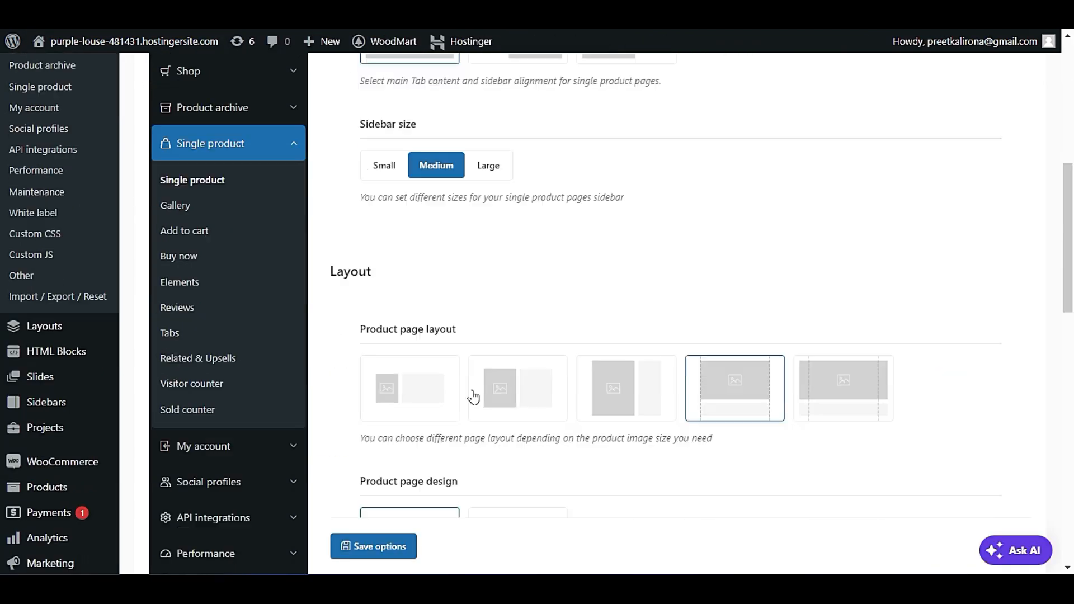
Switch the product page layout back to the second option, with image and summary side by side, and review the design choices.
scroll(473, 397, "down", 2)
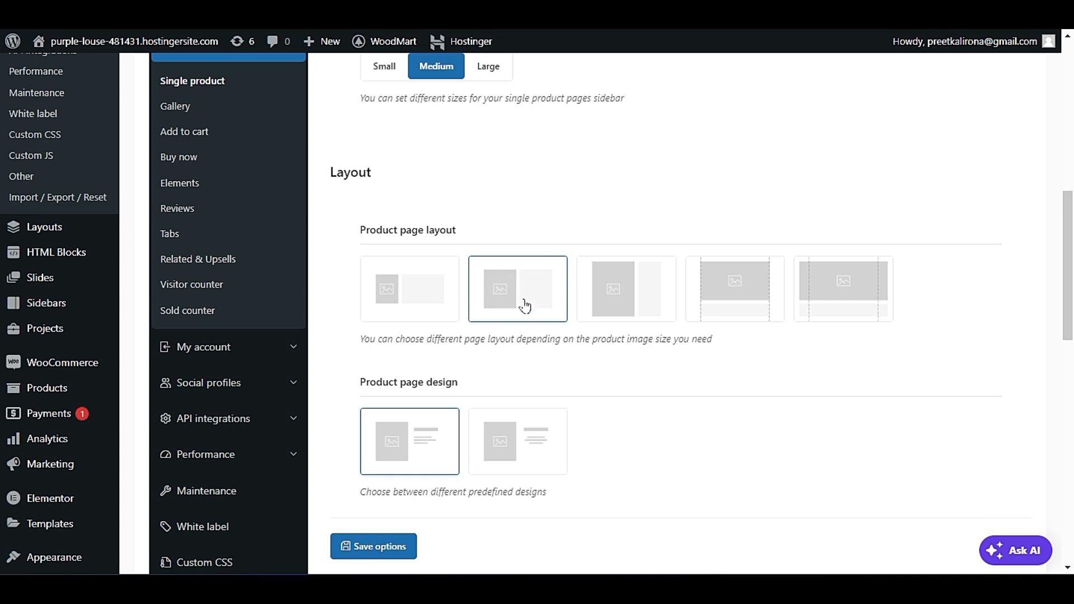
scroll(537, 316, "down", 2)
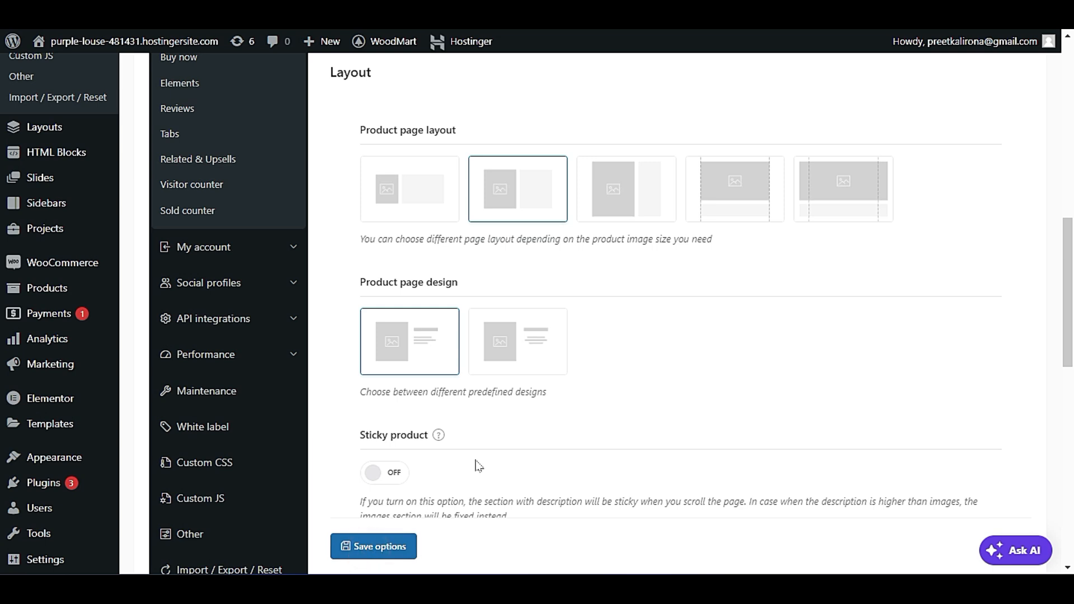
scroll(475, 464, "down", 9)
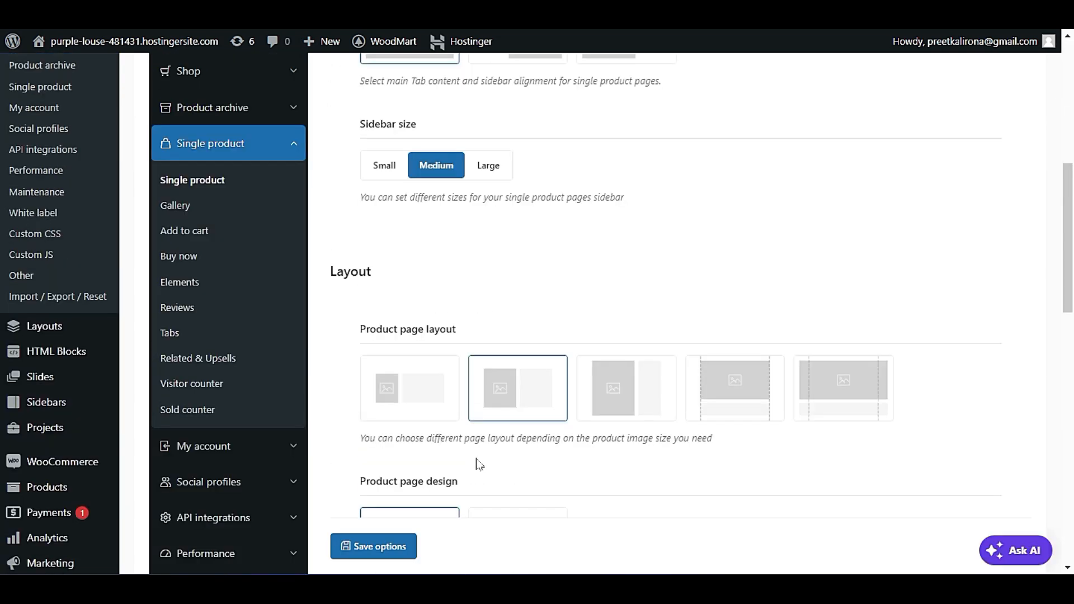
Check how the live product page scrolls through its description and related products, and turn on Sticky product in the single product settings.
scroll(478, 464, "down", 3)
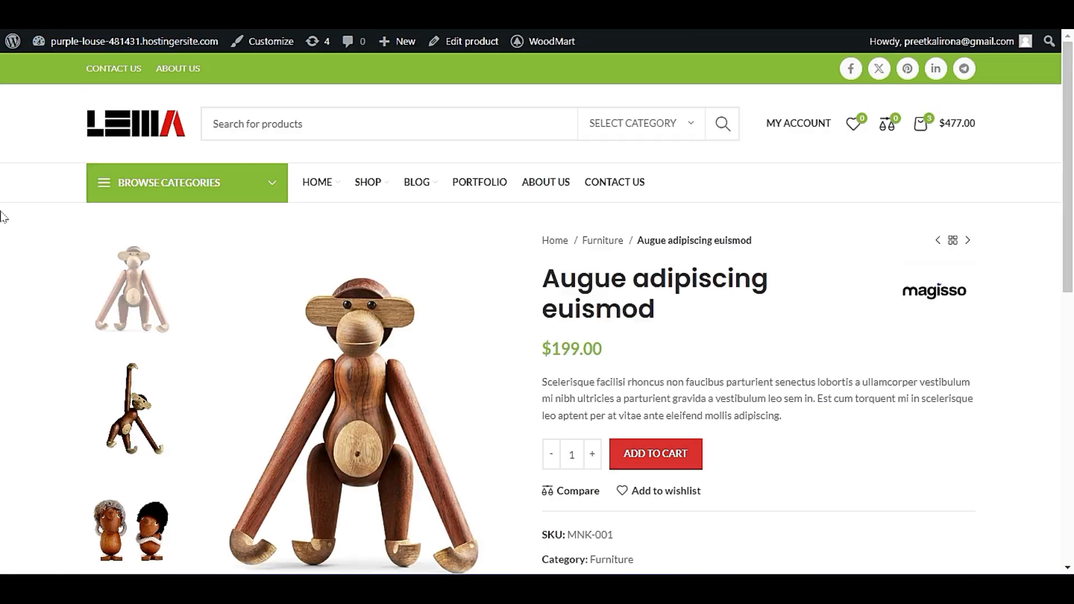
scroll(2, 217, "down", 10)
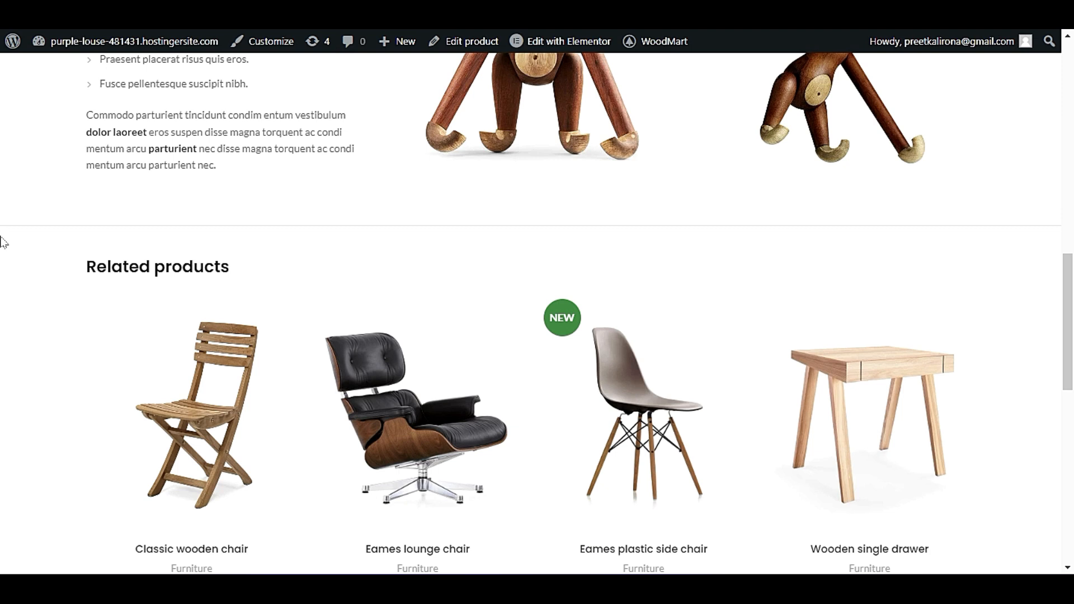
scroll(2, 242, "up", 7)
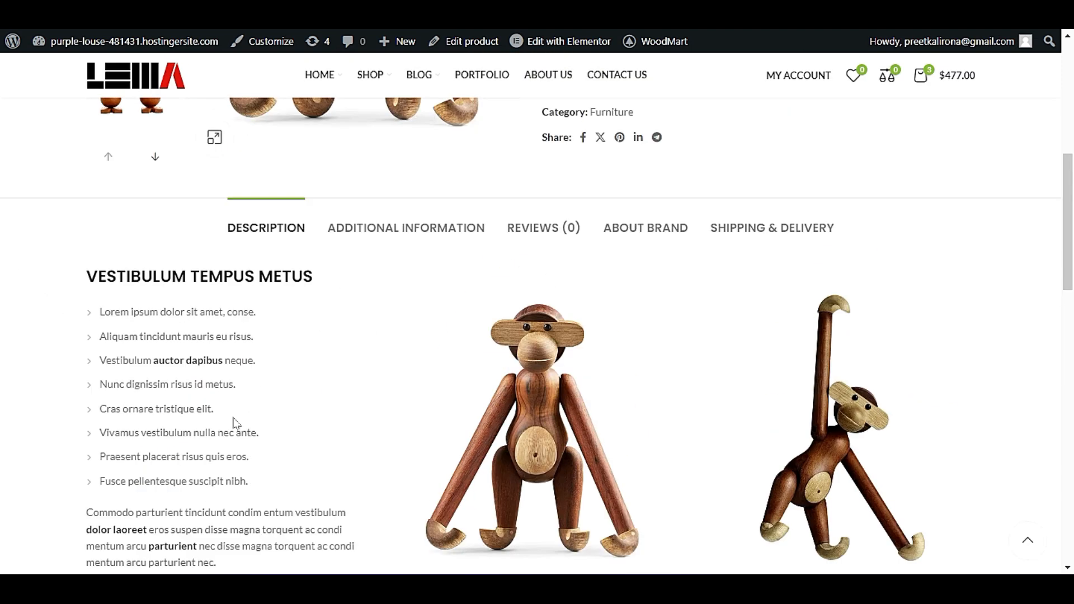
scroll(99, 338, "down", 9)
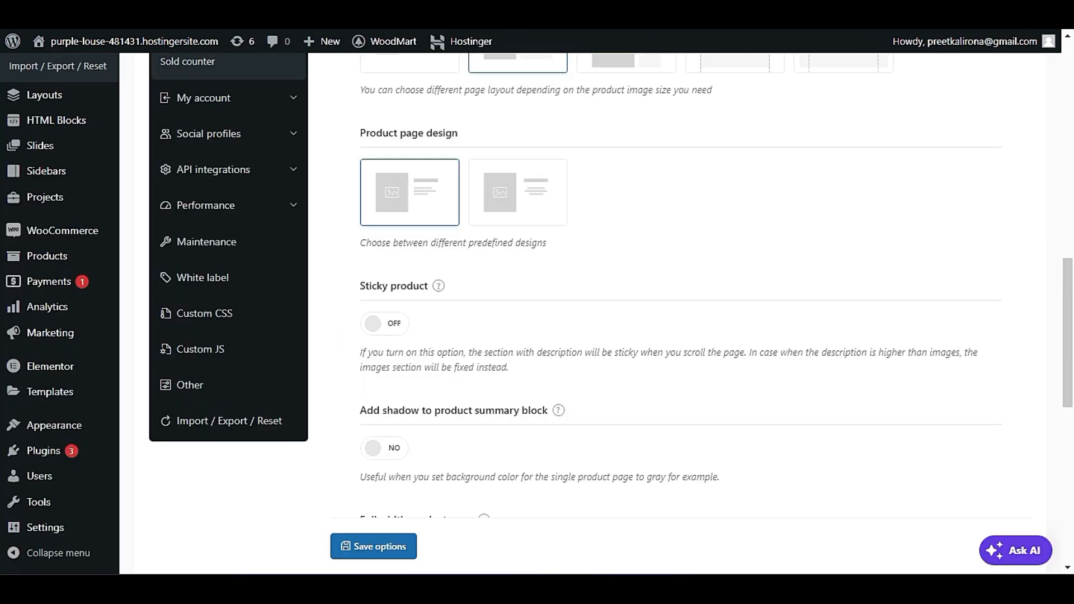
left_click(386, 327)
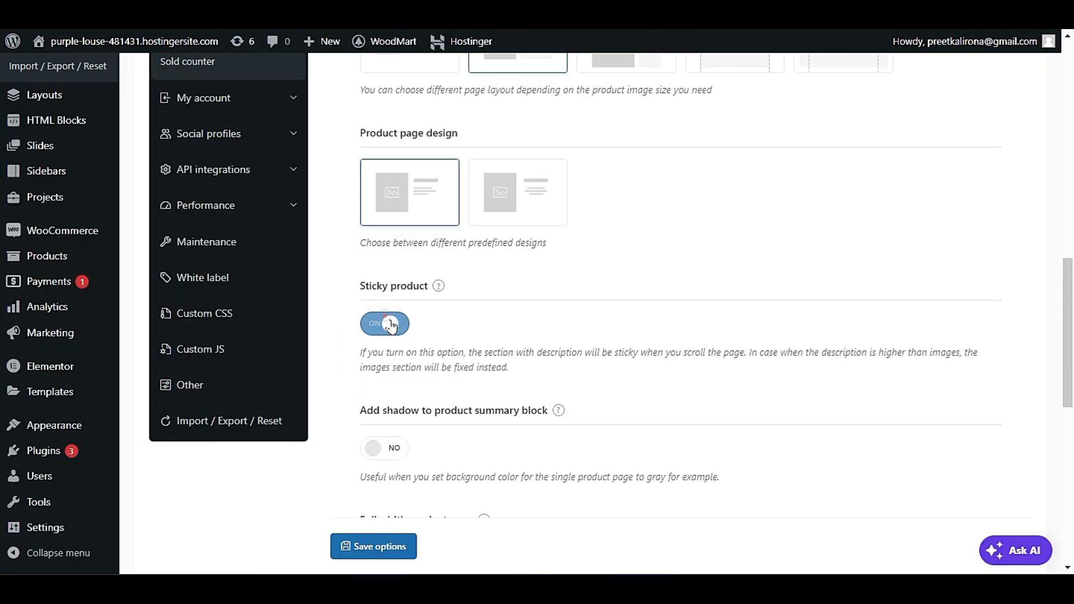
Save the theme options with Sticky product turned on for single product pages.
left_click(398, 446)
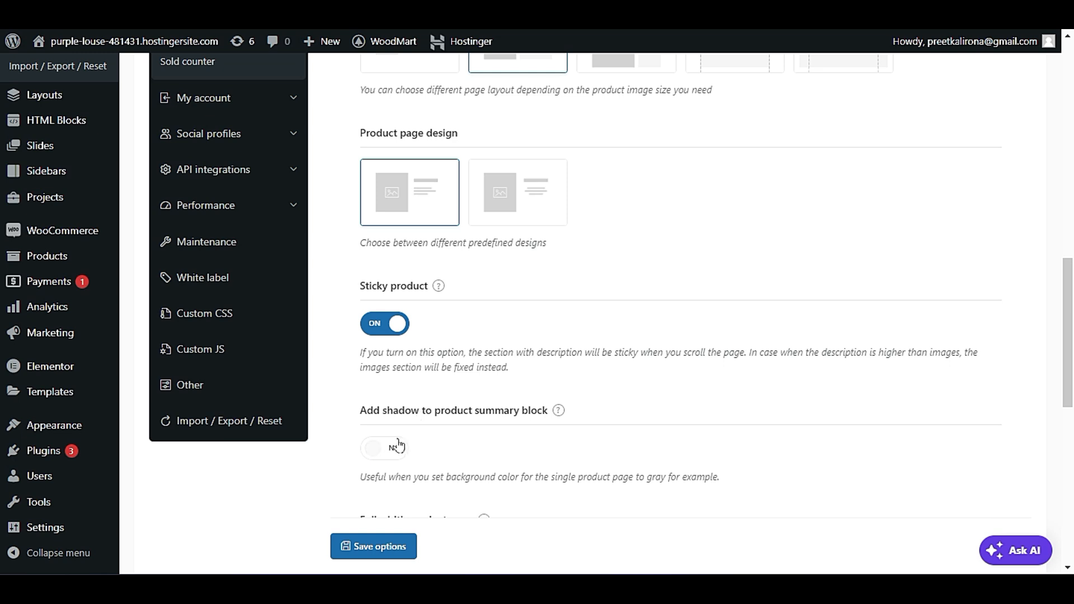
left_click(395, 547)
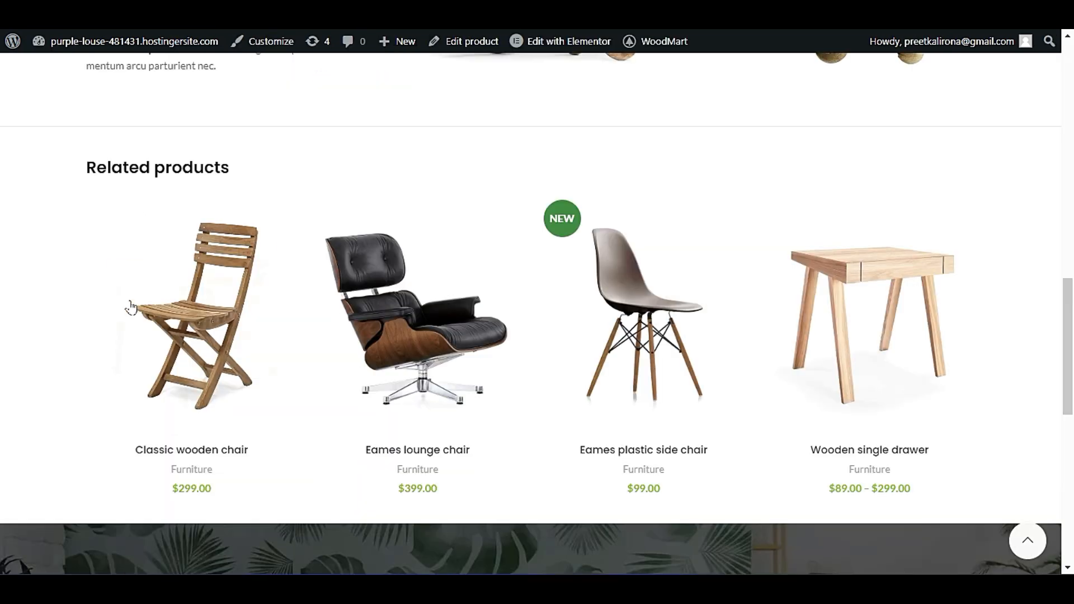
Check how the live product page's gallery, summary, description and related products scroll with Sticky product enabled.
scroll(125, 310, "up", 10)
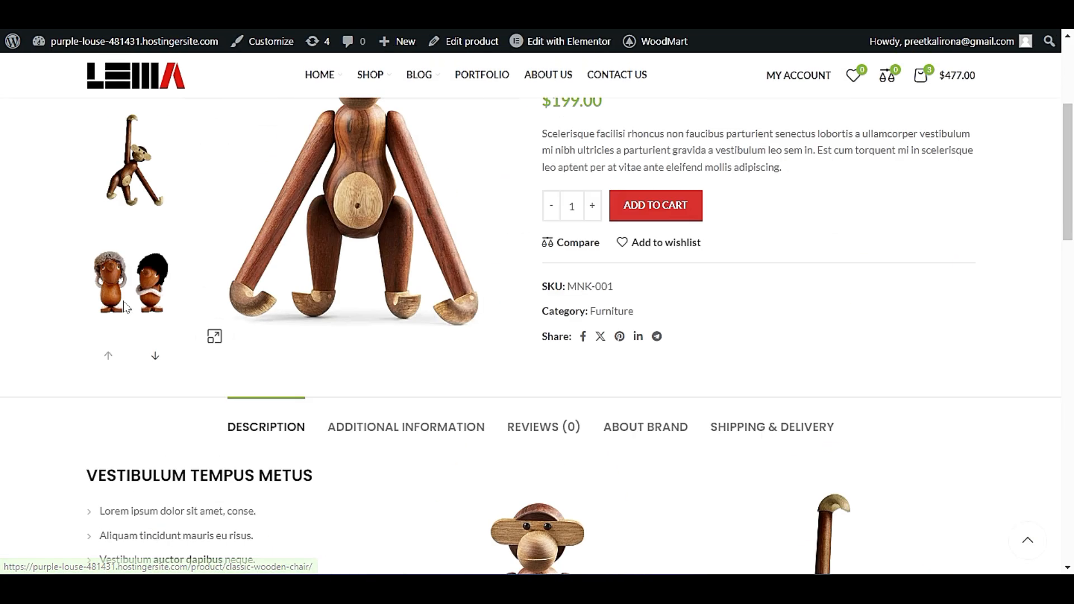
scroll(112, 280, "down", 3)
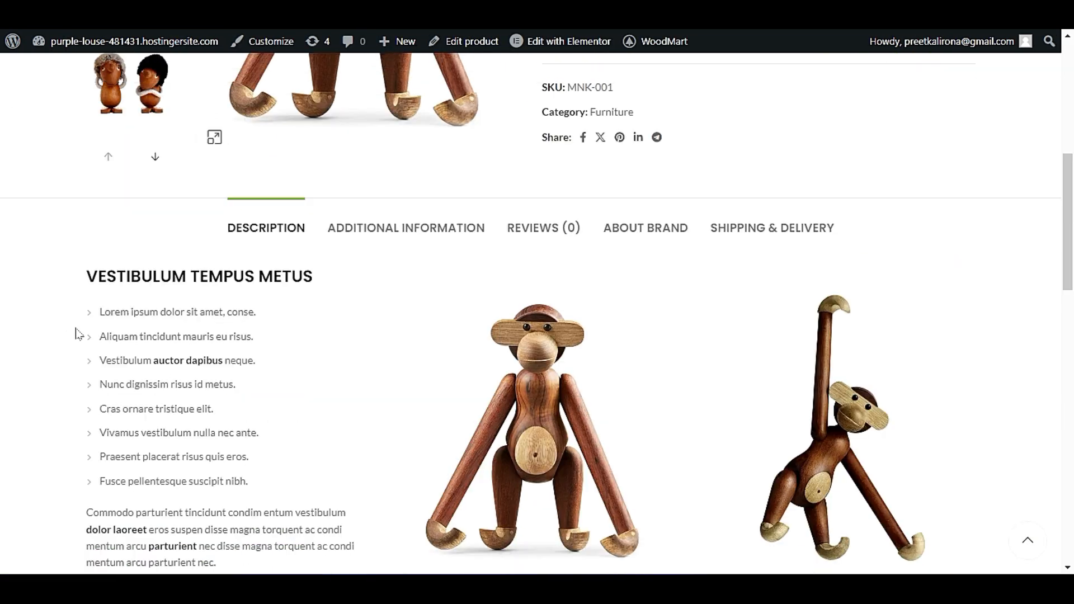
scroll(482, 281, "down", 2)
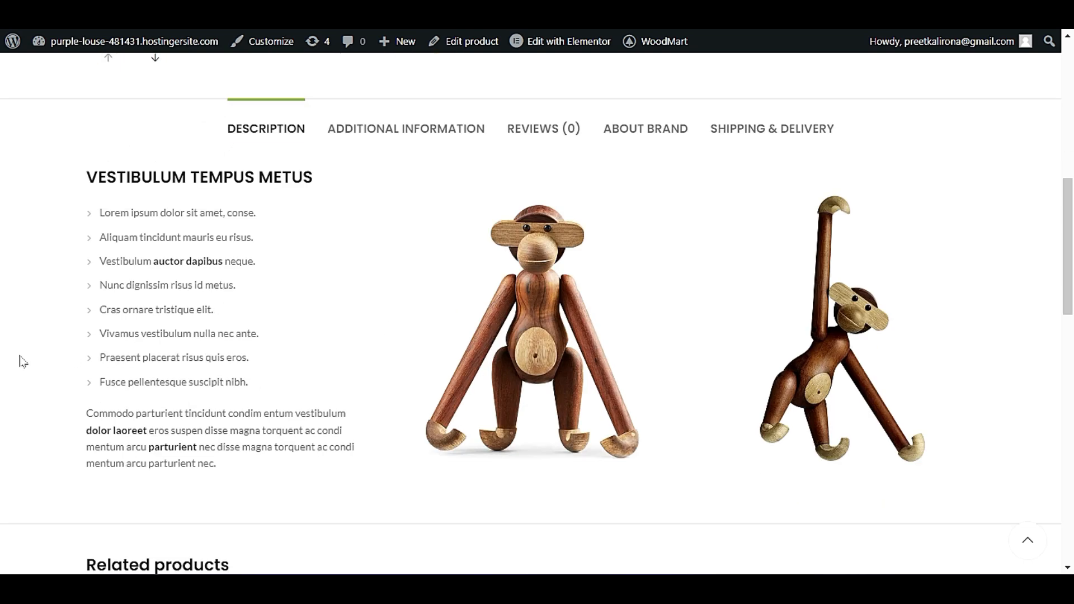
scroll(22, 361, "down", 10)
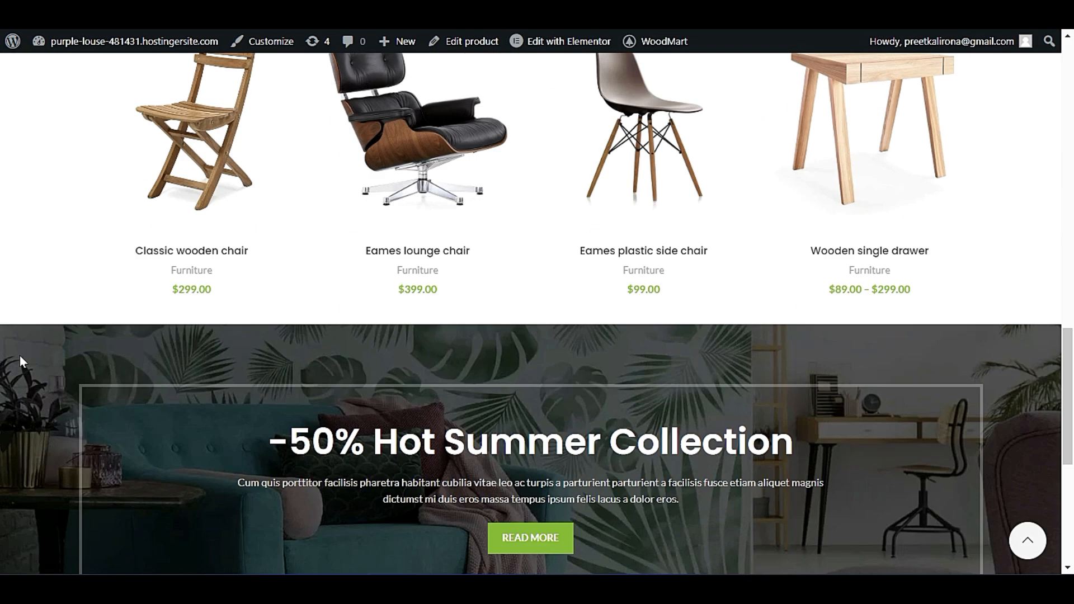
scroll(20, 361, "up", 12)
scroll(20, 362, "down", 5)
scroll(20, 362, "up", 6)
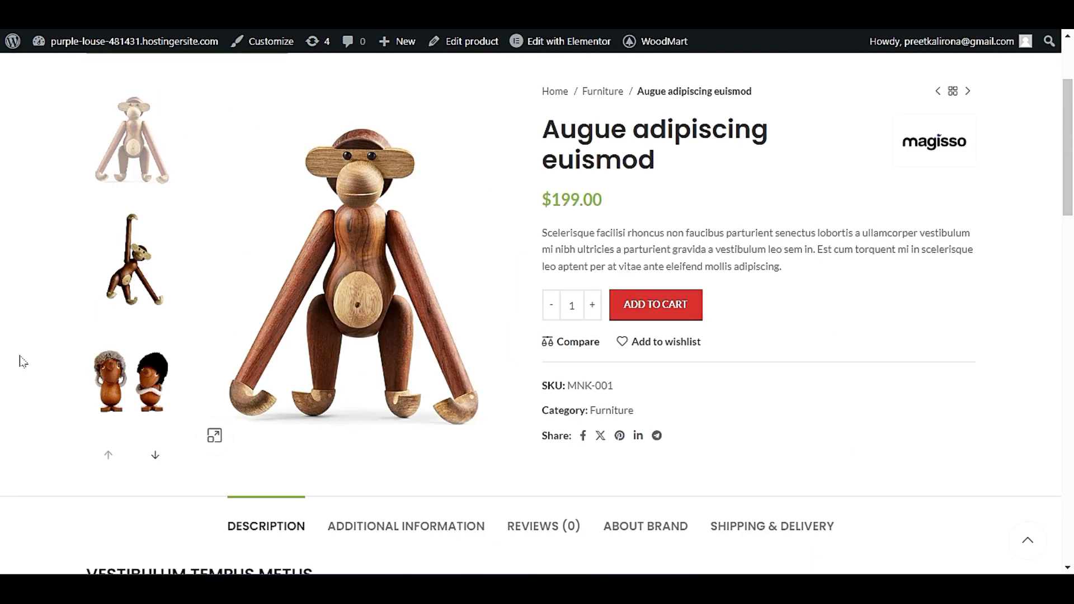
scroll(22, 362, "up", 3)
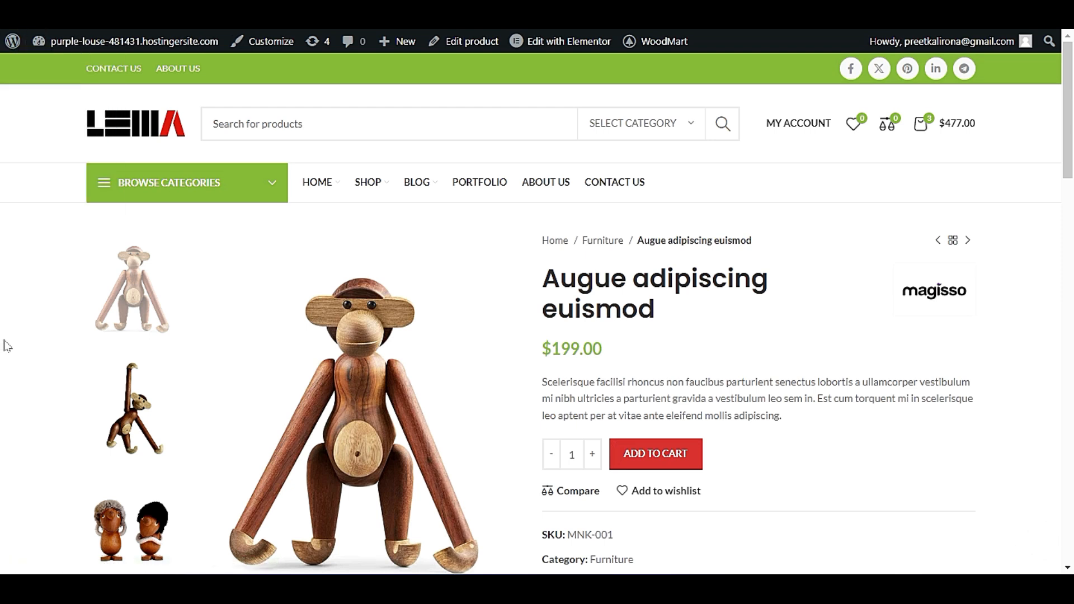
scroll(8, 344, "down", 18)
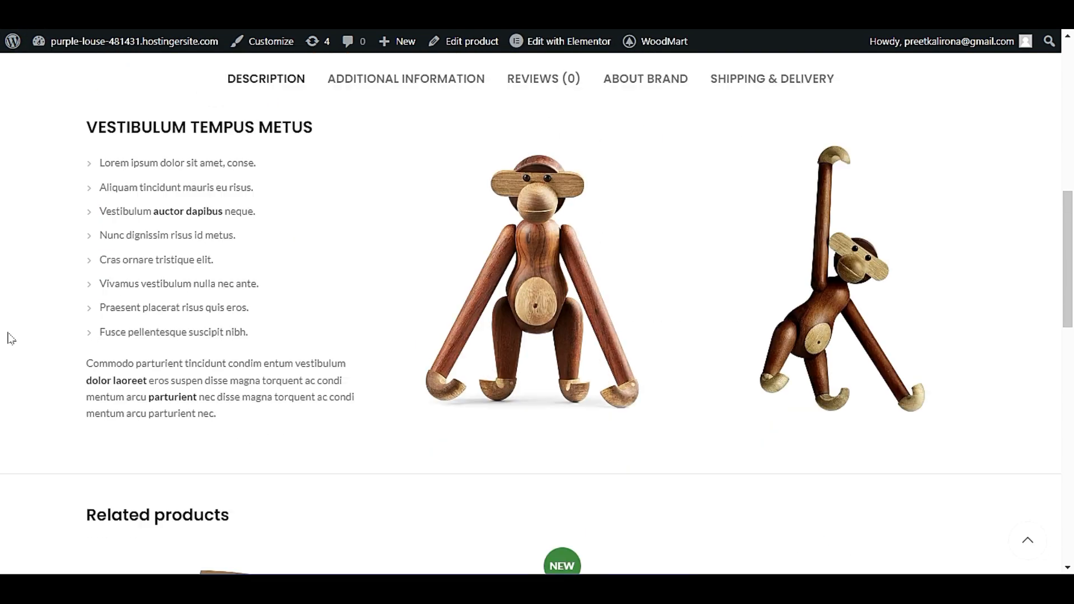
scroll(8, 341, "up", 8)
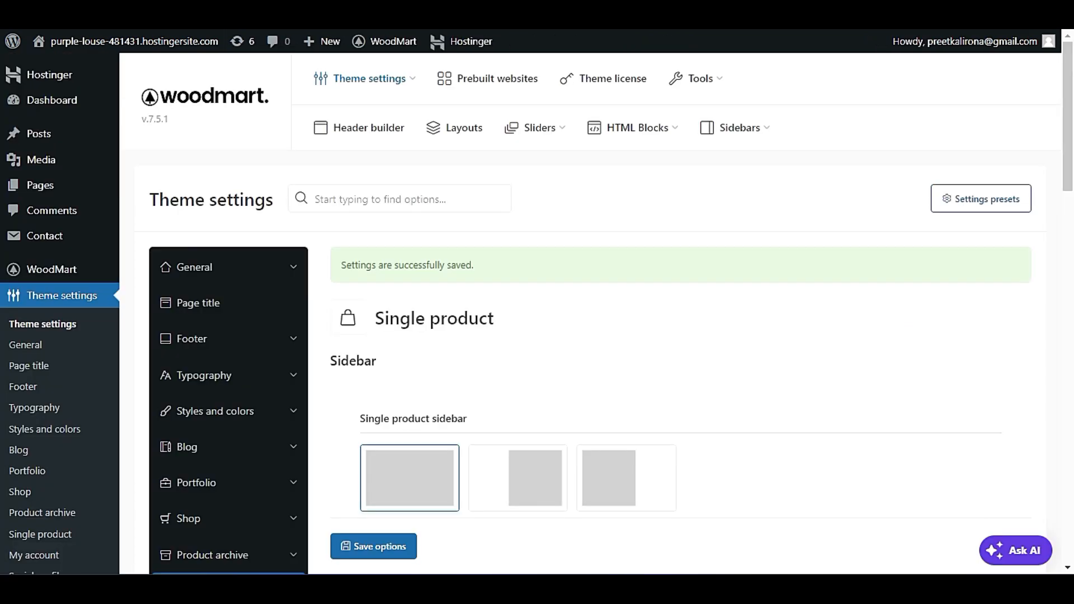
scroll(549, 362, "down", 15)
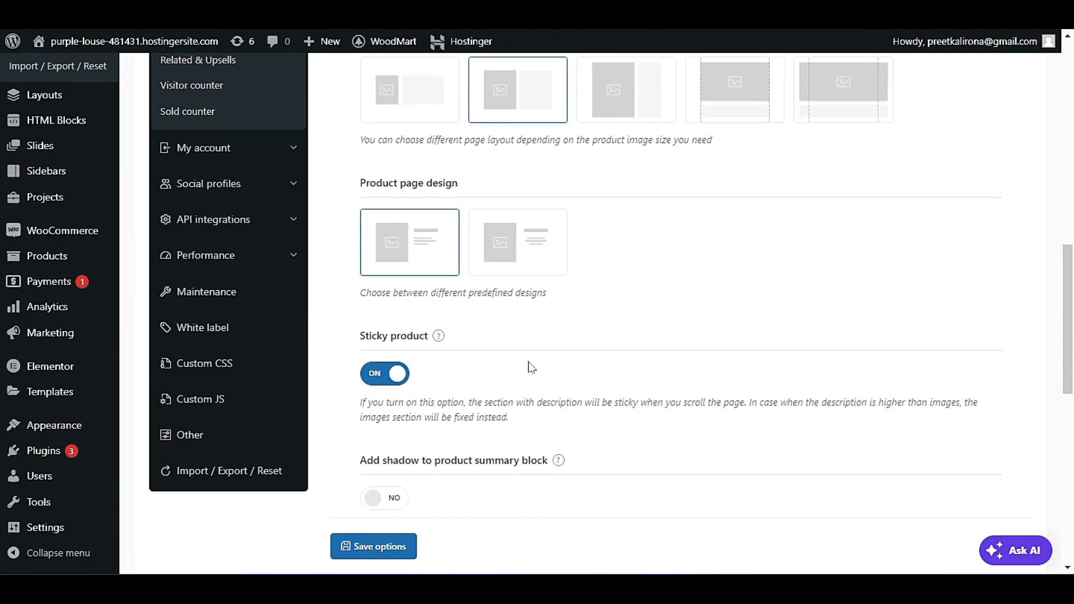
Turn off Sticky product and turn on Add shadow to product summary block, consulting the option's example image and the live product page.
left_click(383, 175)
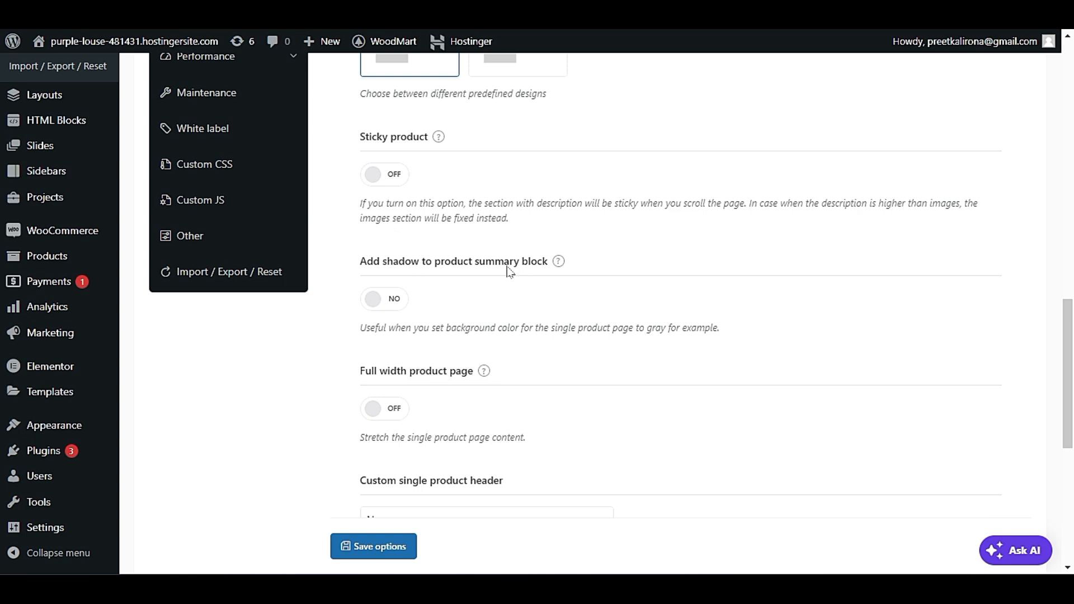
mouse_move(559, 263)
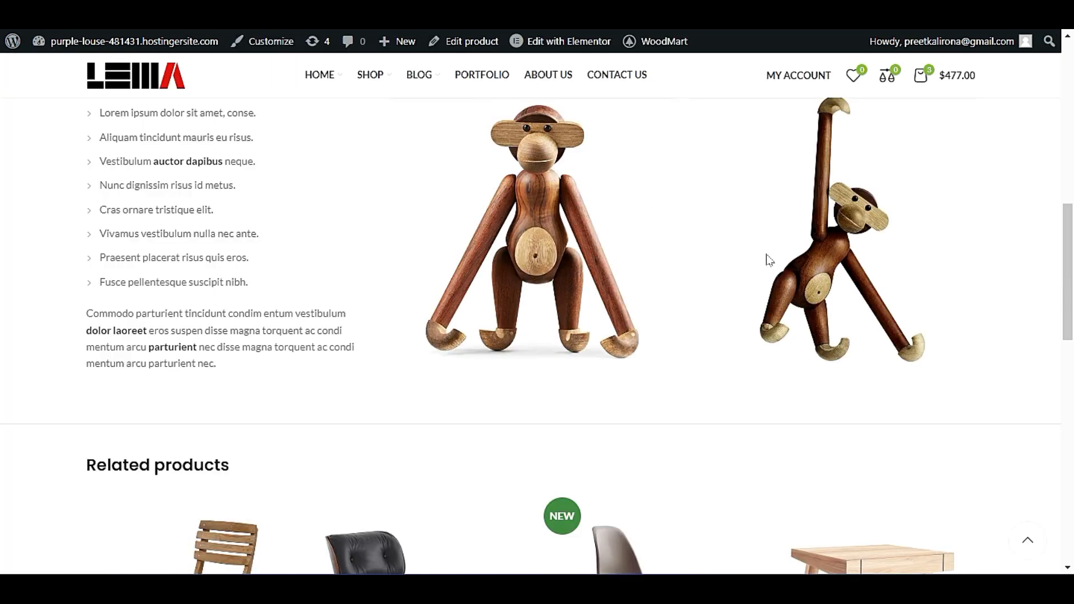
scroll(772, 307, "up", 5)
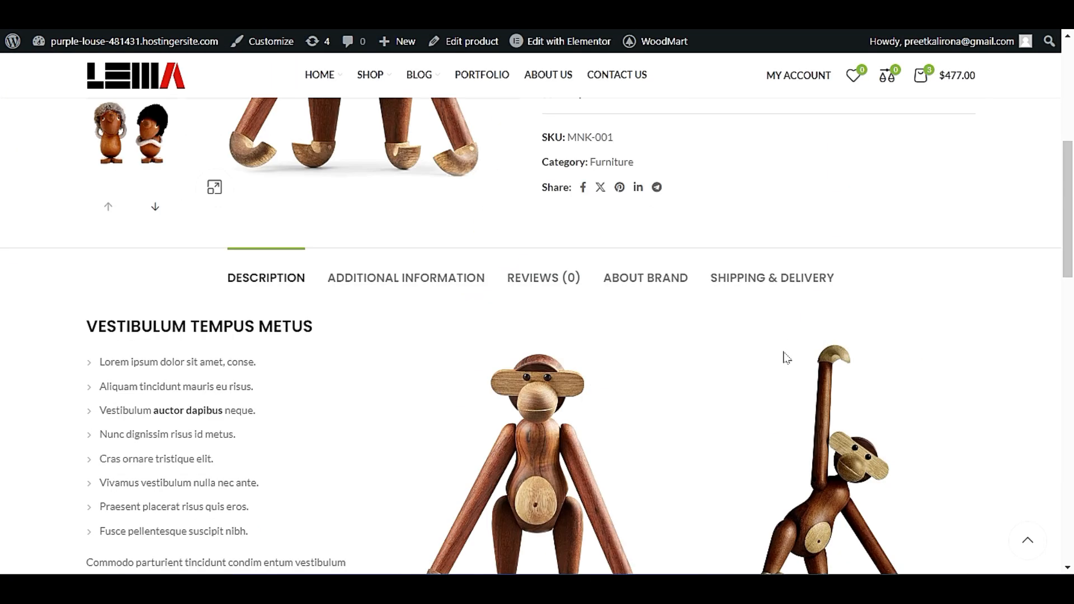
scroll(786, 358, "up", 7)
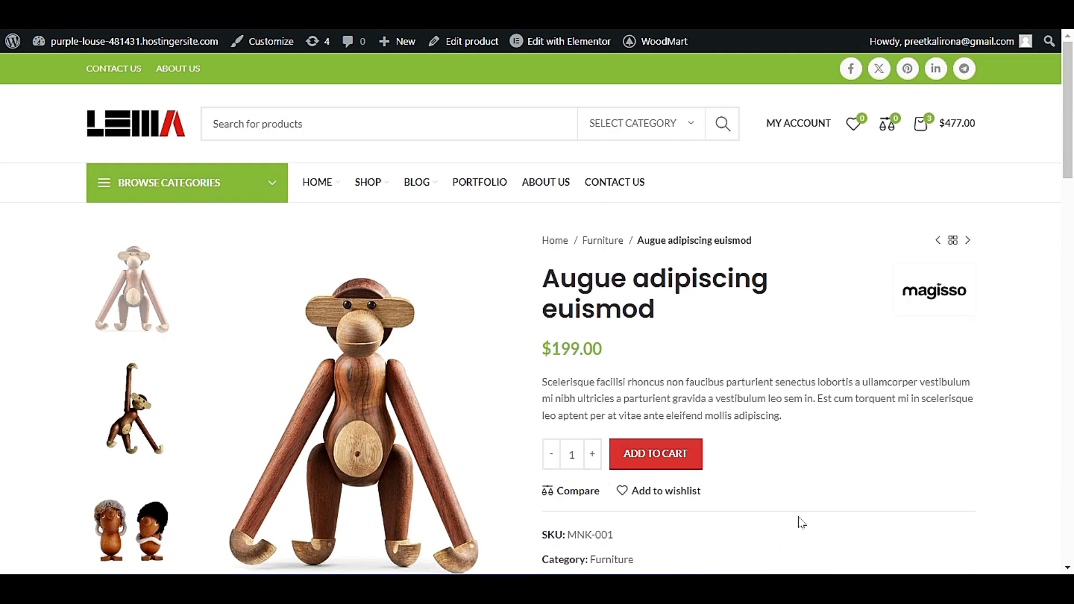
scroll(747, 431, "down", 3)
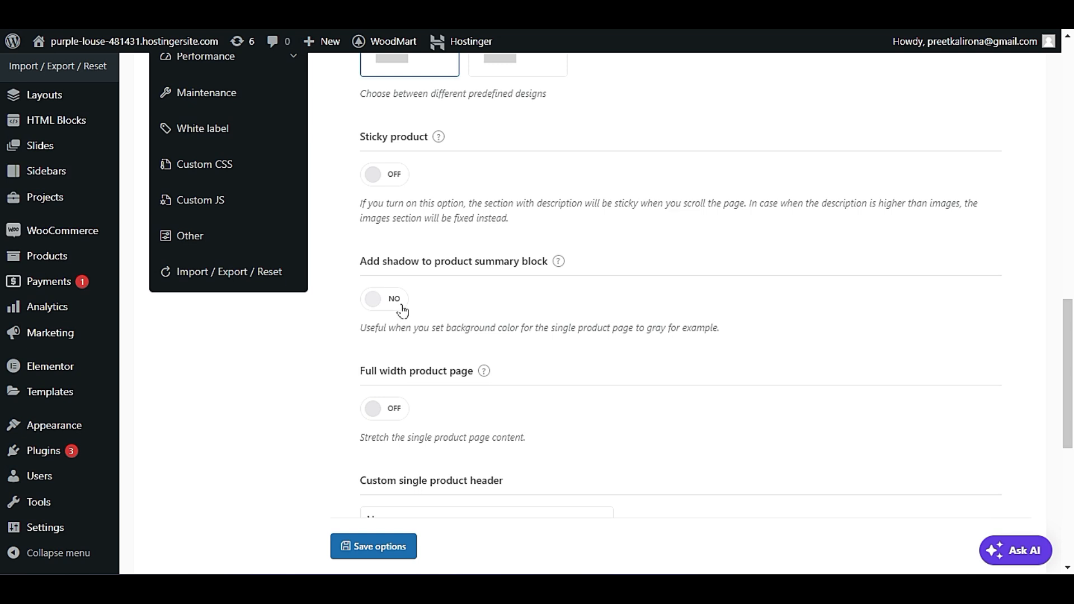
left_click(383, 307)
left_click(381, 410)
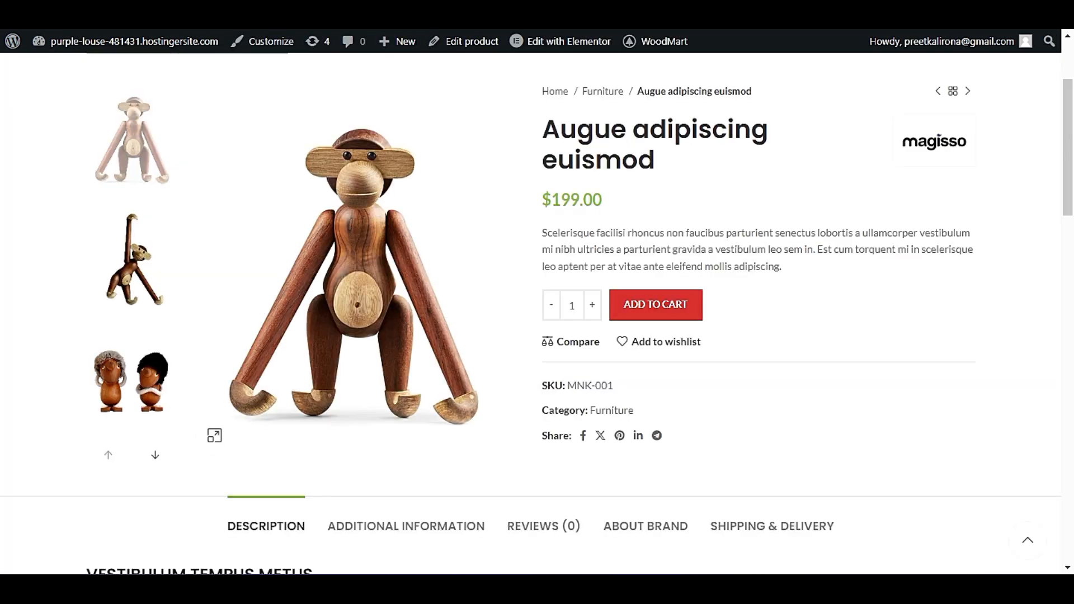
Examine how wide the description, related products, sale banner and footer sections stretch on the live product page.
scroll(115, 484, "down", 5)
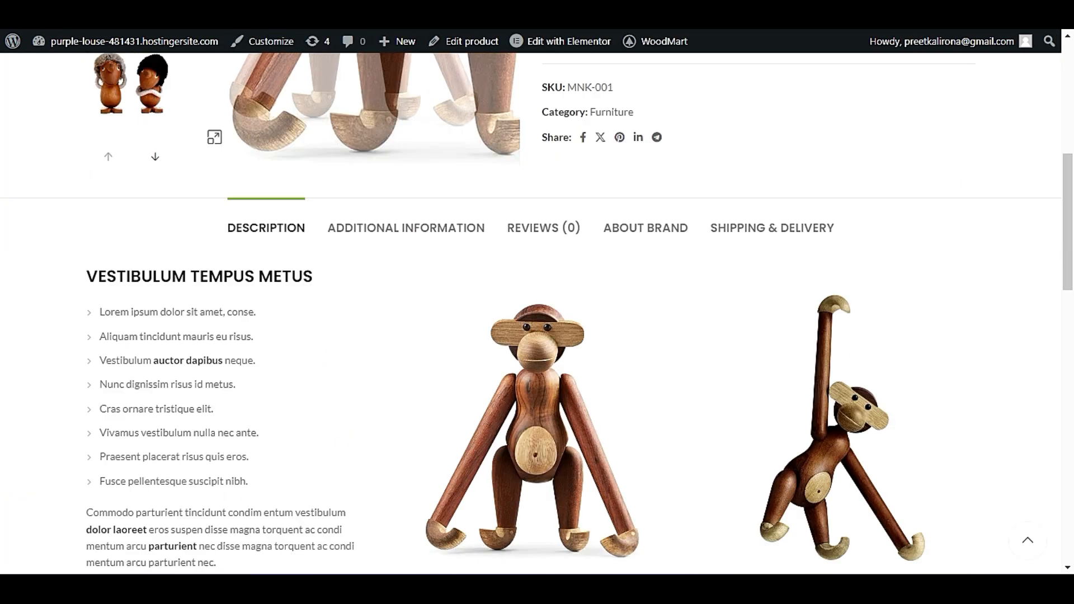
scroll(991, 305, "down", 8)
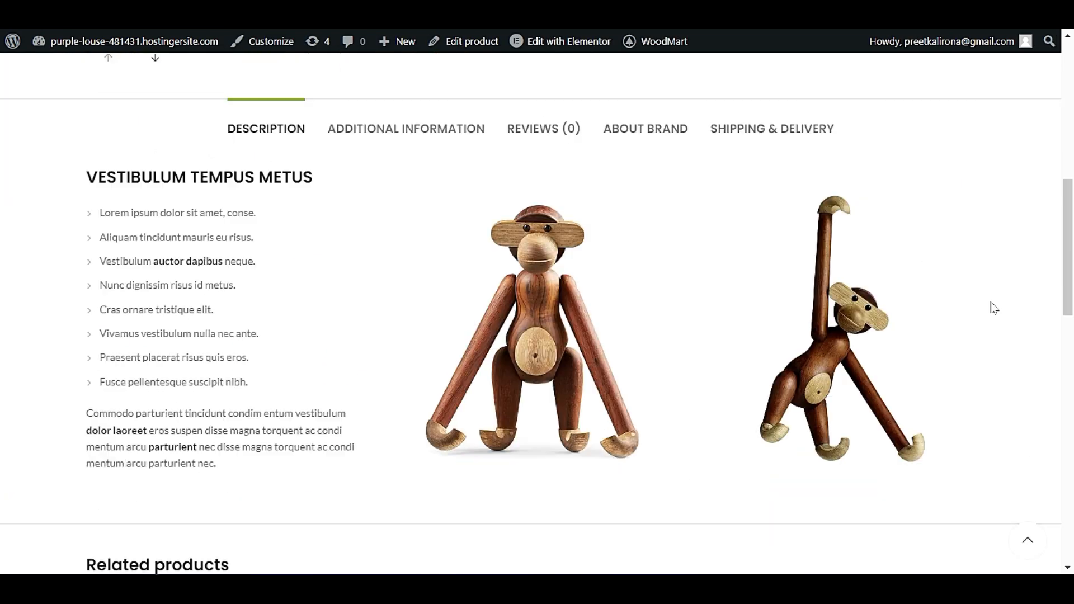
scroll(937, 343, "up", 5)
scroll(924, 355, "up", 4)
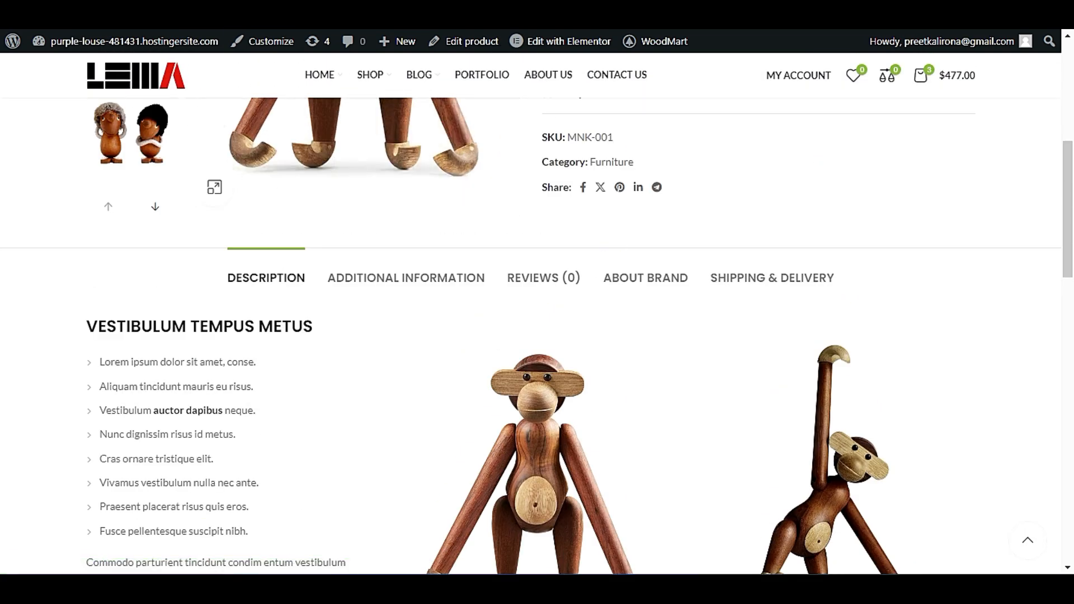
scroll(68, 223, "down", 15)
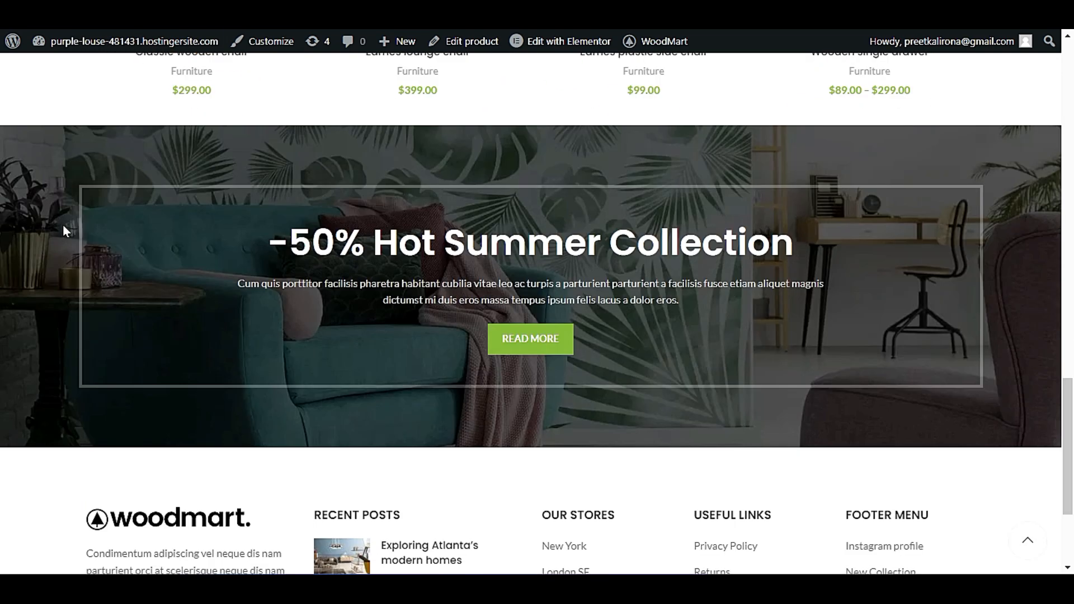
scroll(675, 302, "up", 5)
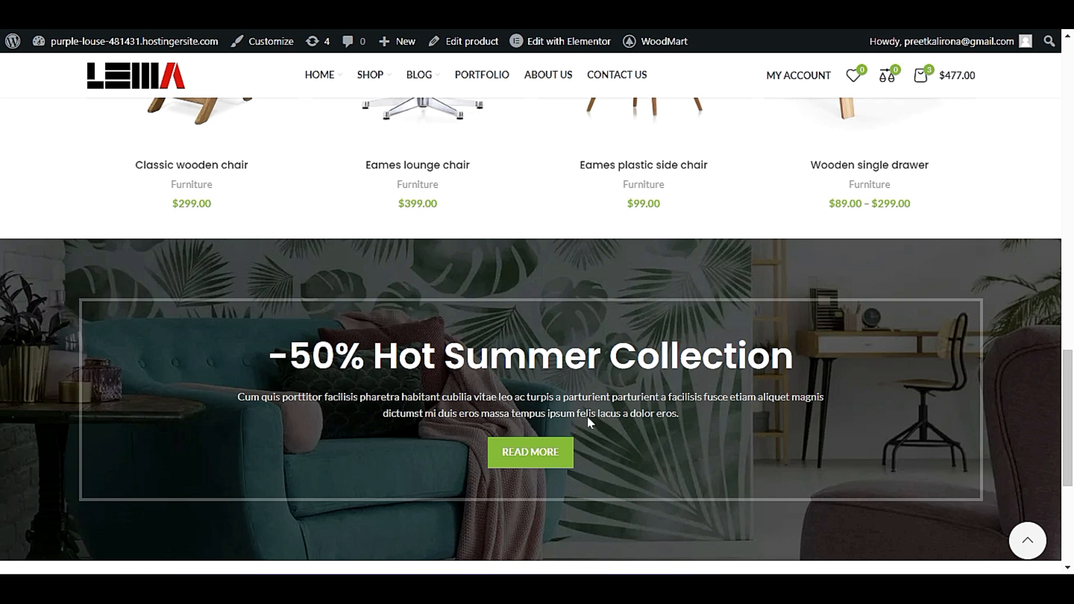
scroll(539, 374, "down", 2)
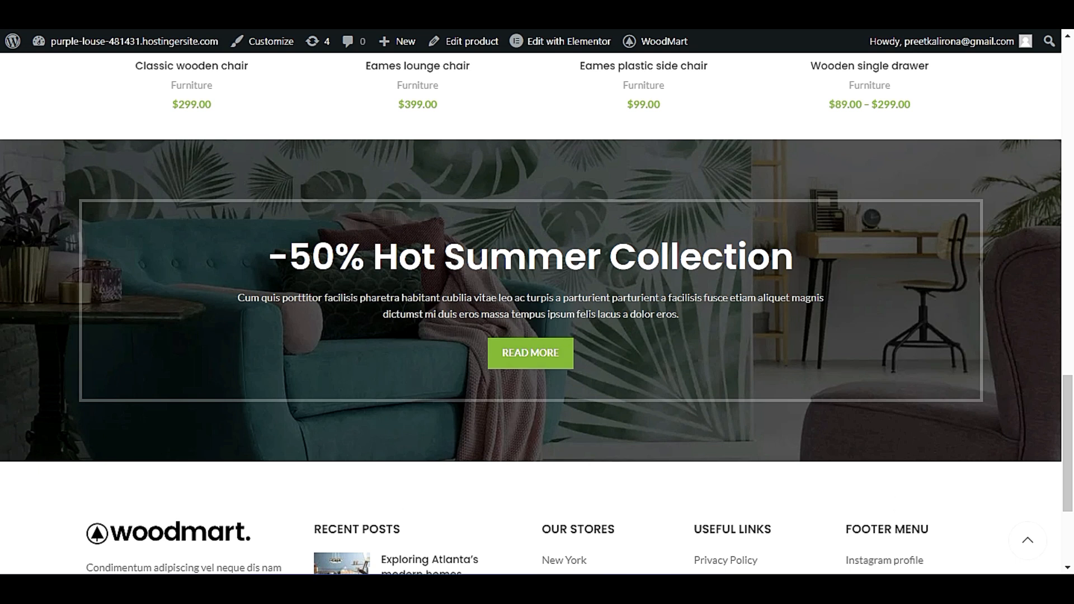
scroll(367, 352, "up", 6)
scroll(365, 354, "down", 5)
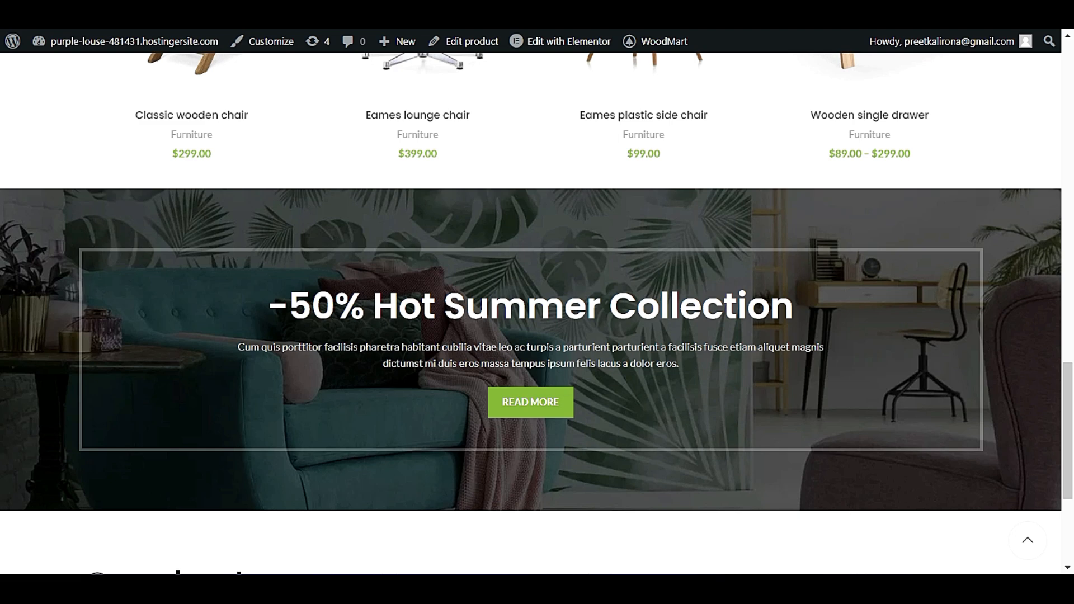
scroll(632, 418, "up", 15)
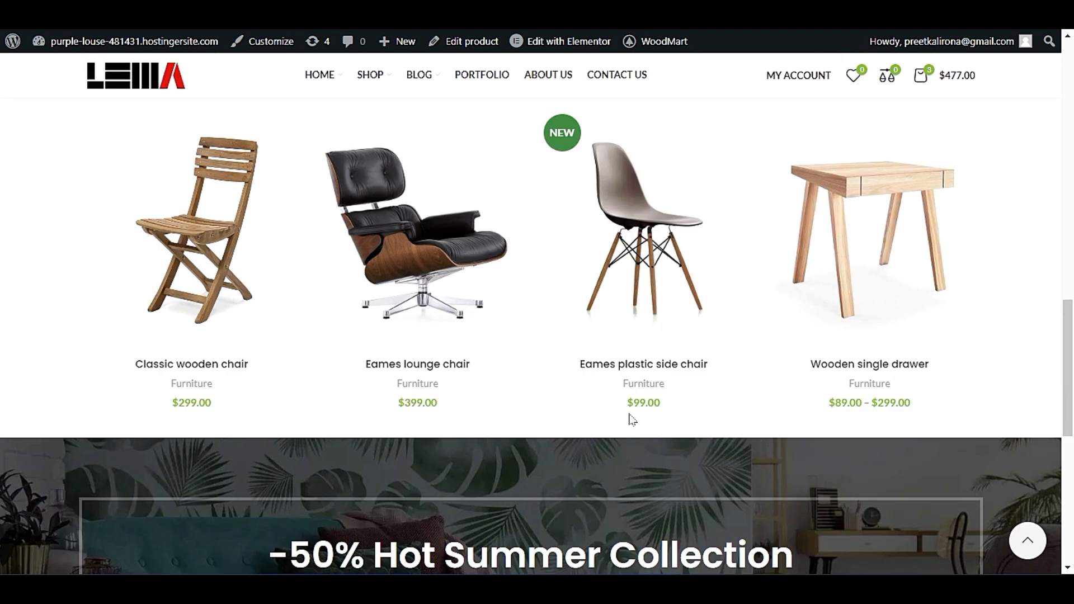
scroll(632, 419, "down", 20)
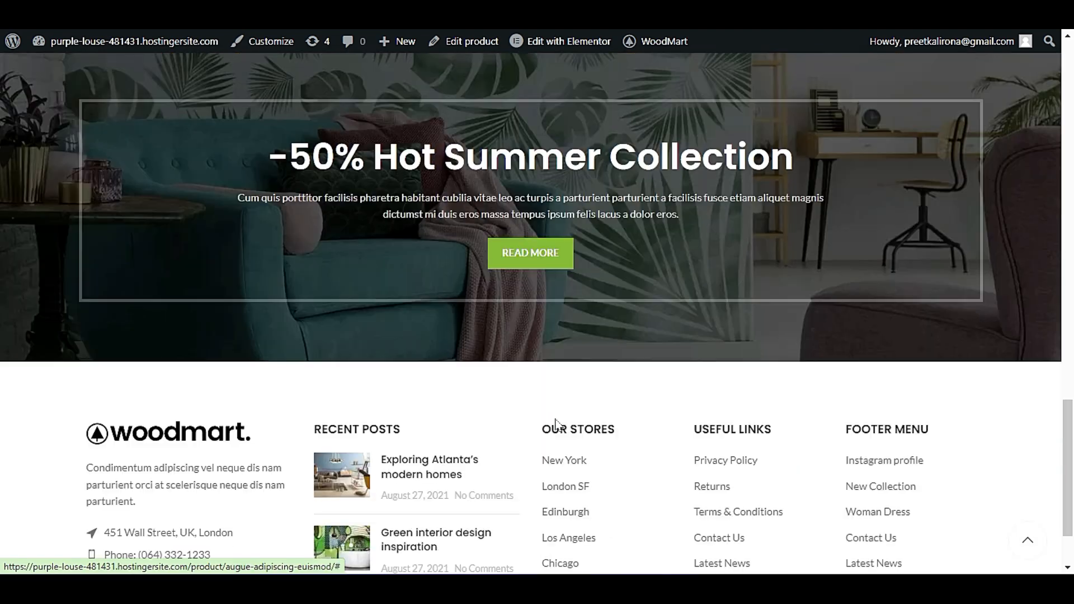
scroll(595, 270, "up", 3)
scroll(539, 323, "down", 3)
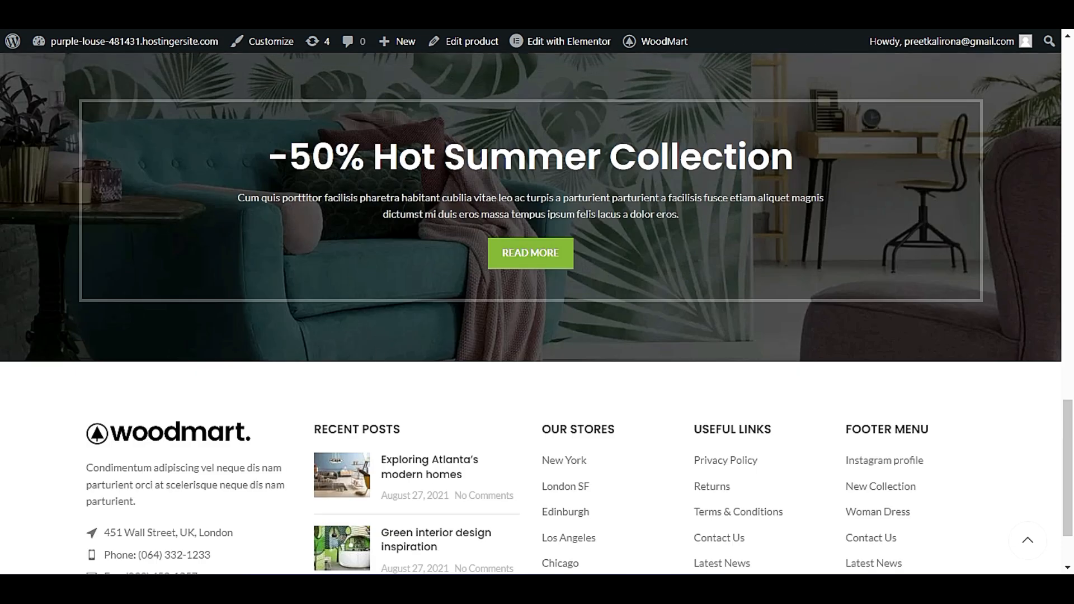
scroll(516, 312, "up", 20)
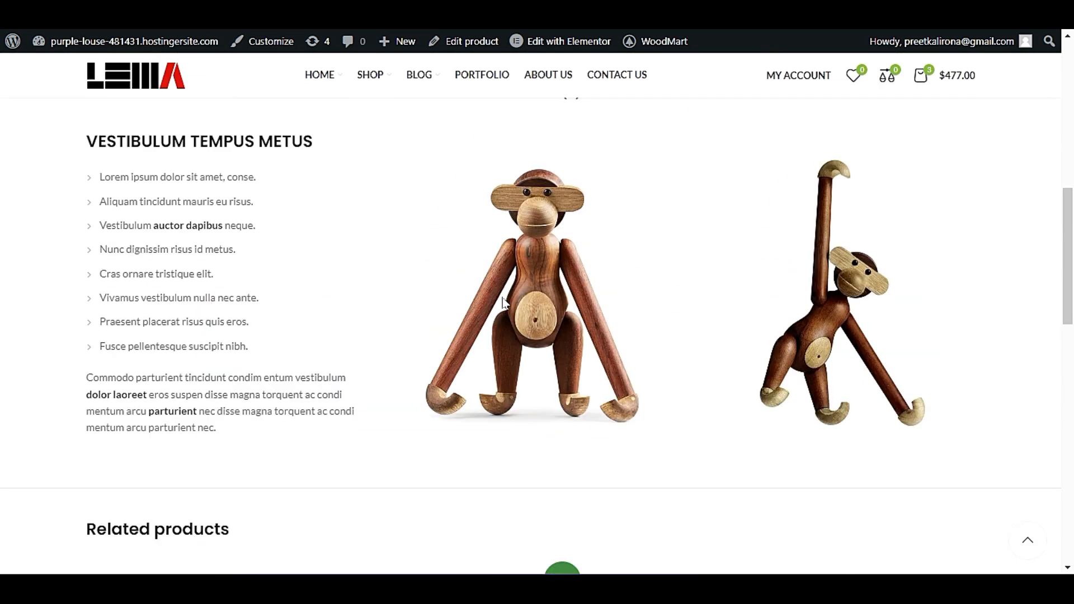
scroll(552, 319, "down", 11)
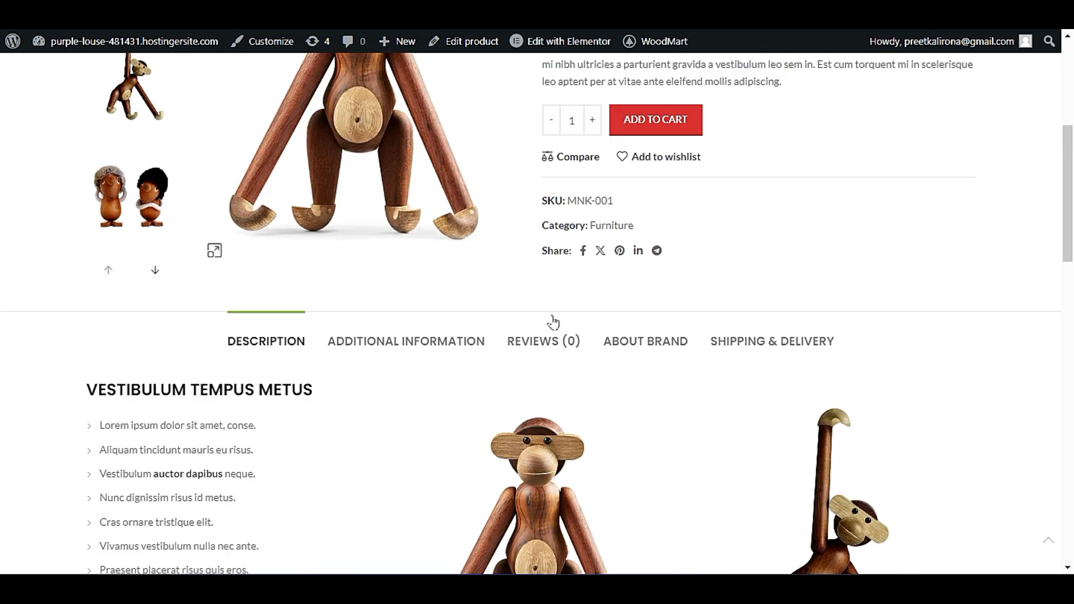
scroll(552, 316, "up", 7)
scroll(553, 319, "down", 12)
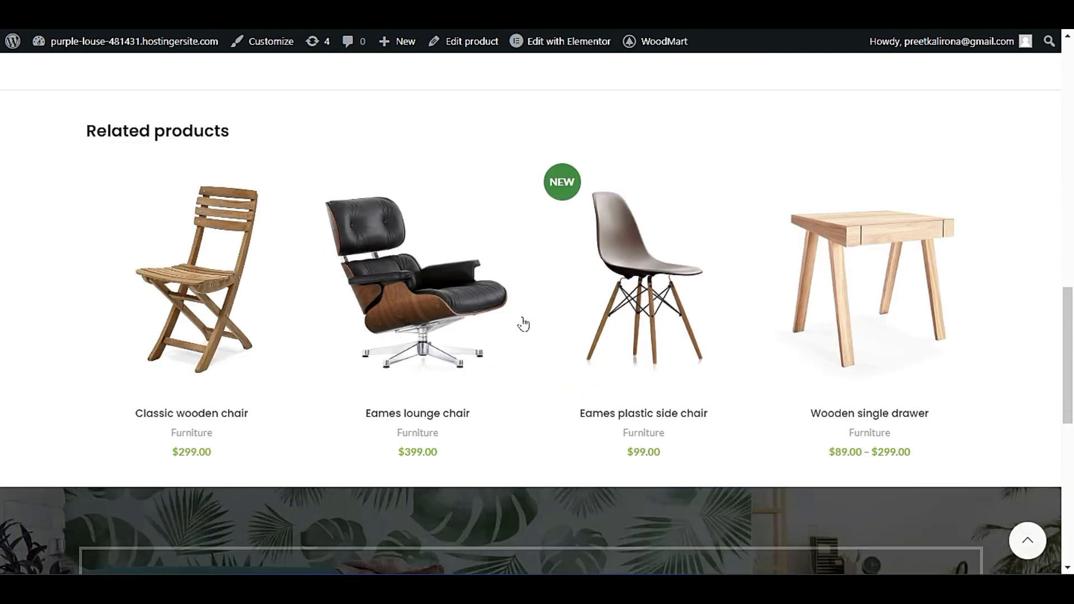
scroll(257, 352, "up", 13)
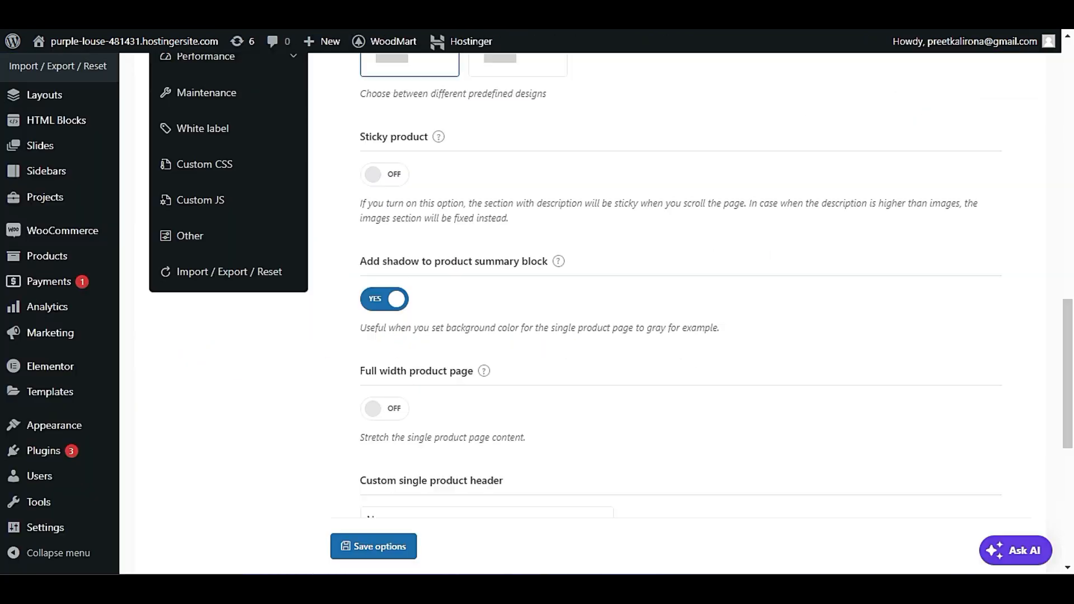
Review the Custom single product header setting and inspect the header currently used on the live product page.
scroll(566, 403, "down", 4)
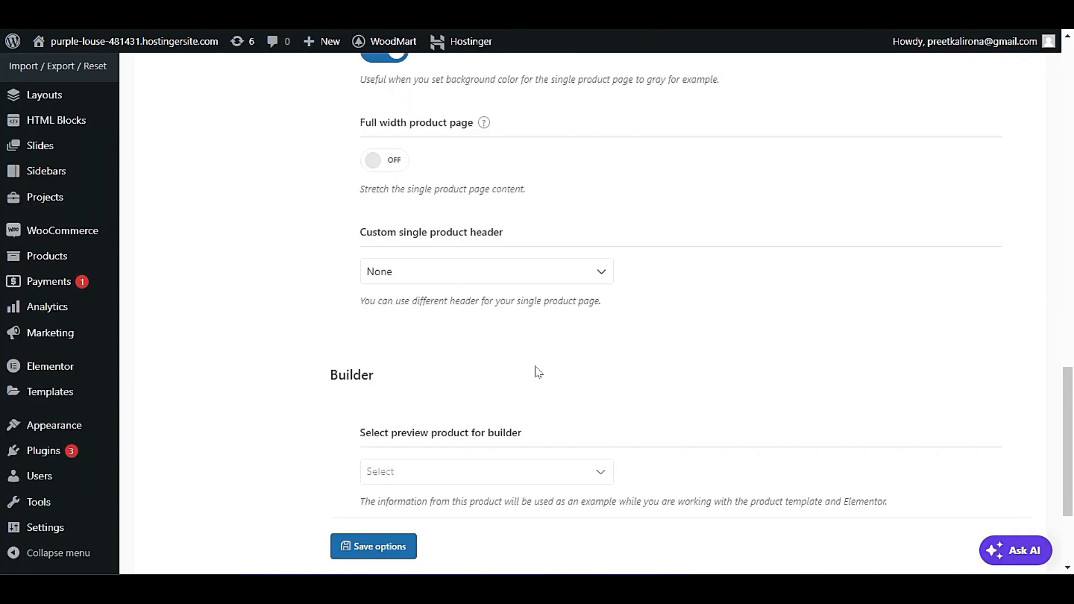
left_click(495, 267)
left_click(494, 266)
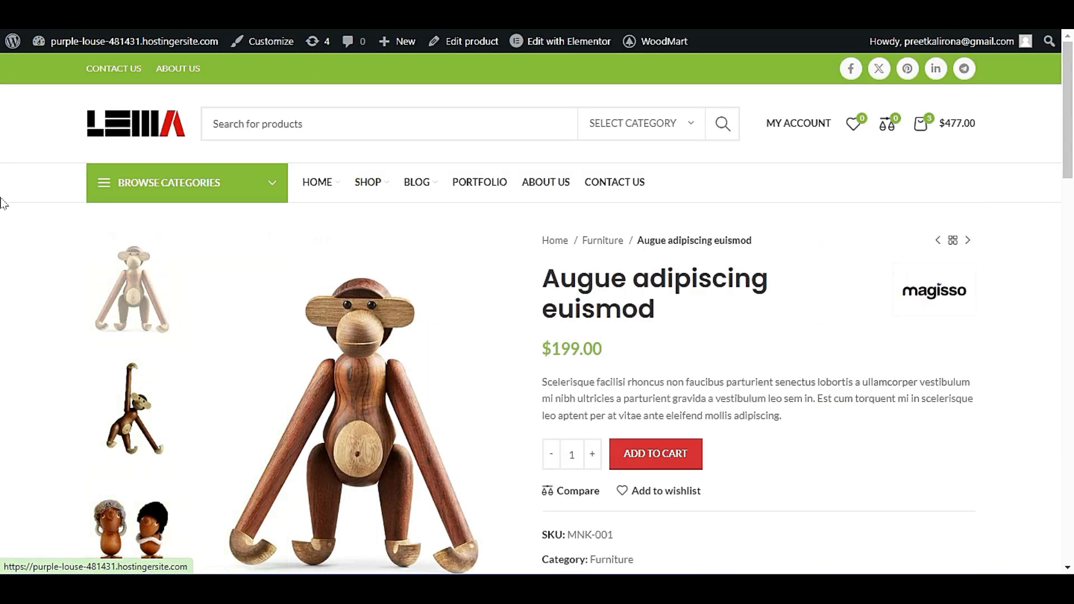
scroll(12, 246, "down", 5)
scroll(790, 385, "up", 5)
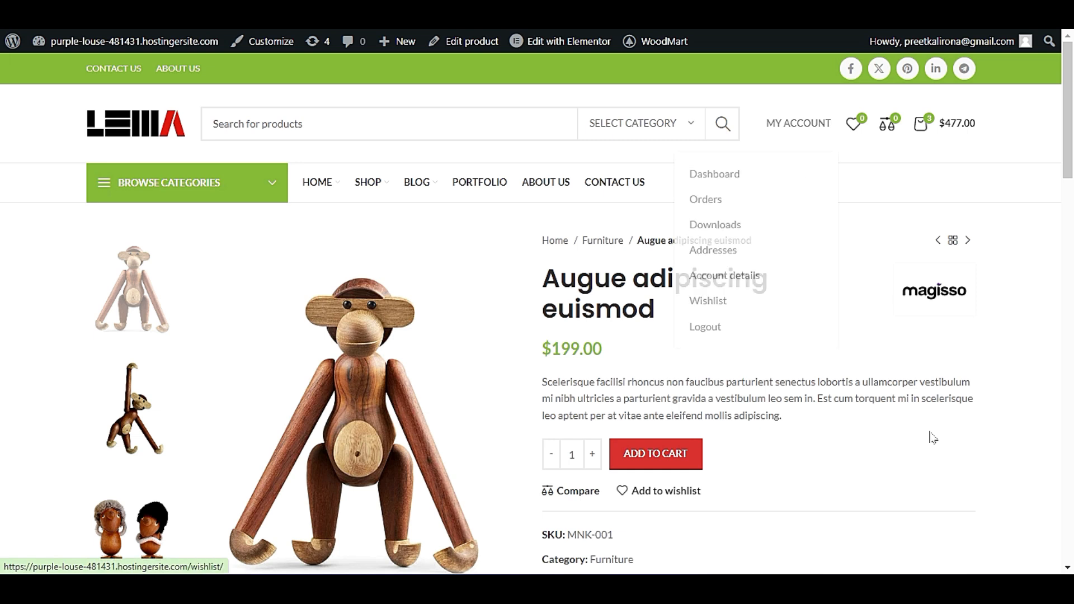
mouse_move(797, 136)
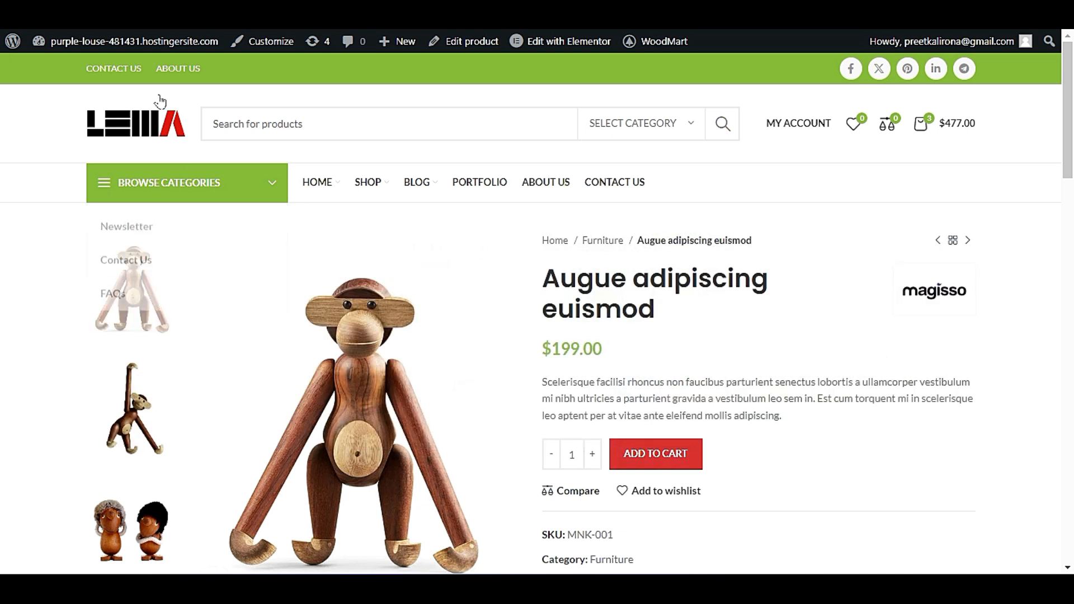
left_click(168, 12)
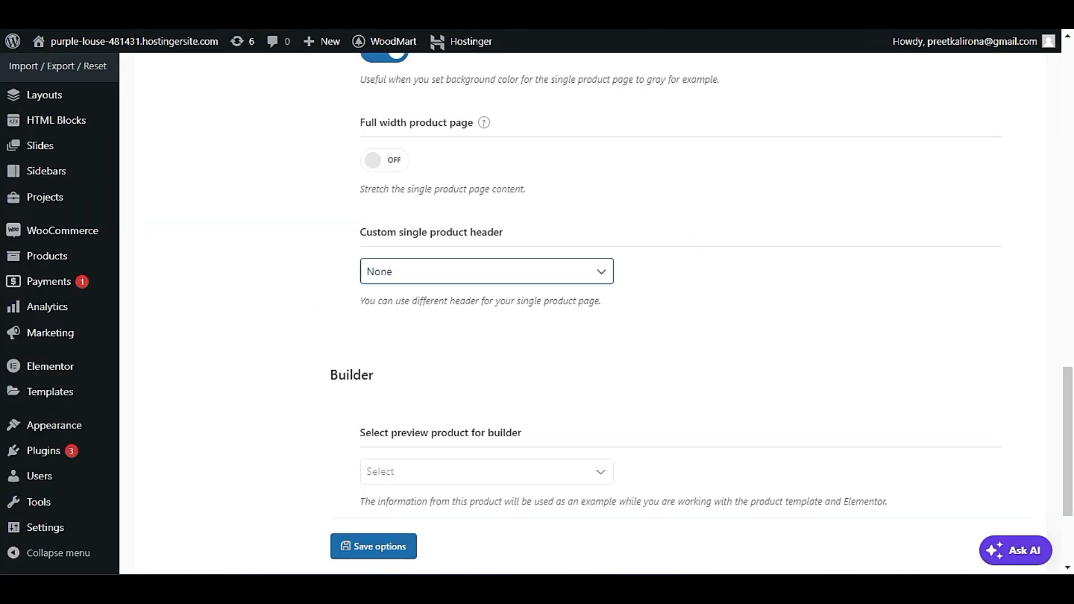
key("ctrl+Tab")
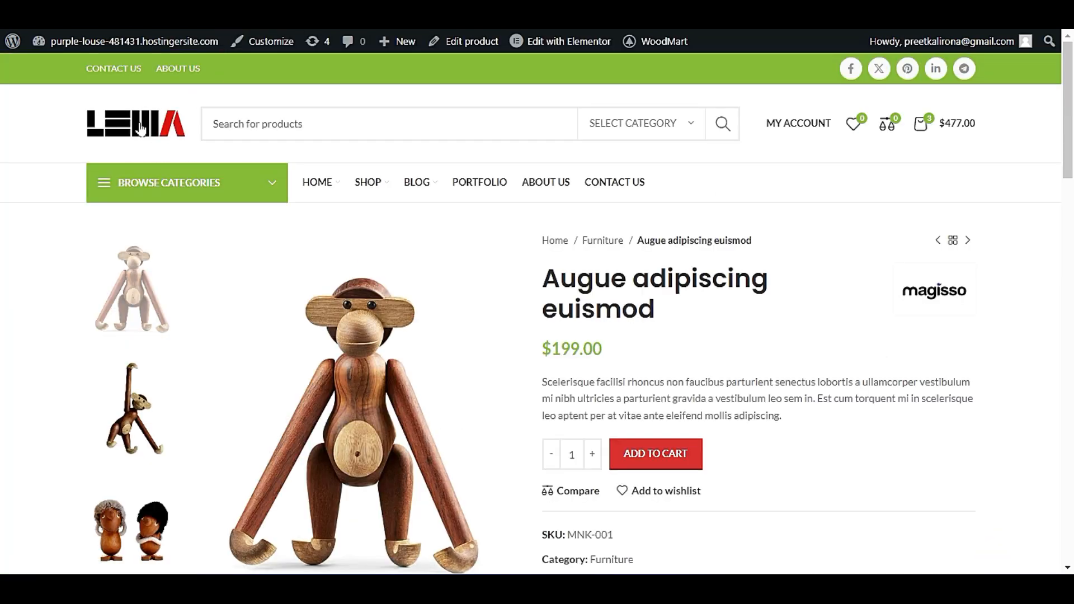
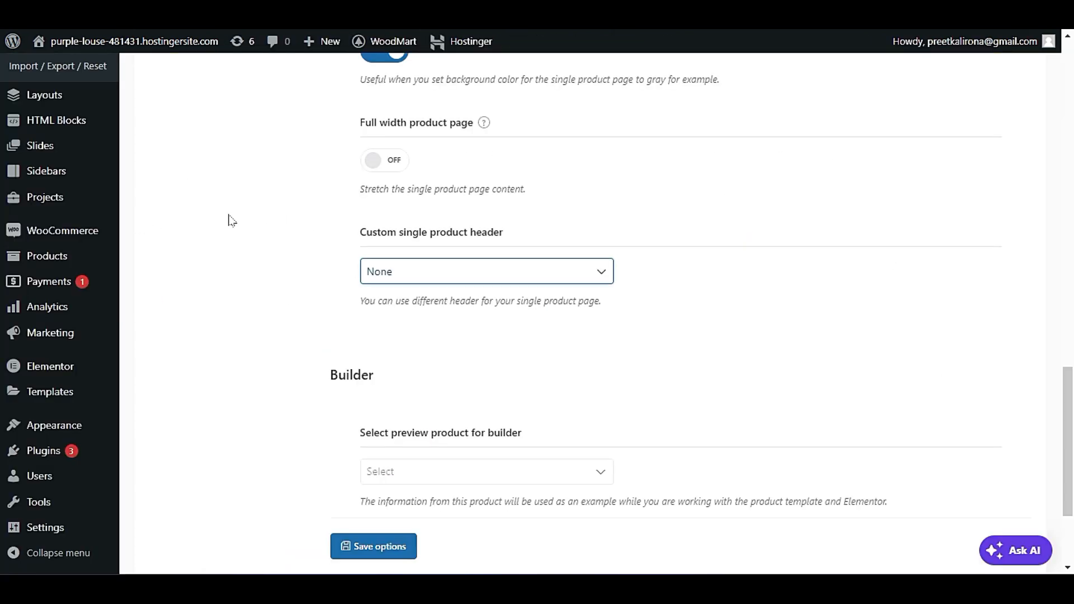
Check the preview product choices for the builder in the single product settings without picking one.
scroll(252, 229, "down", 3)
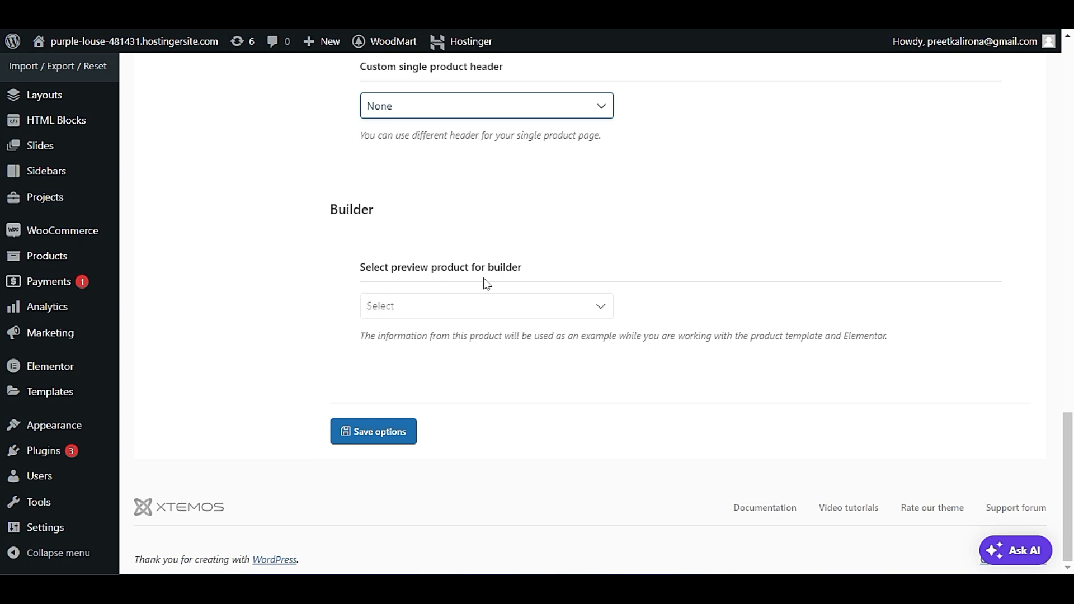
left_click(493, 307)
left_click(540, 266)
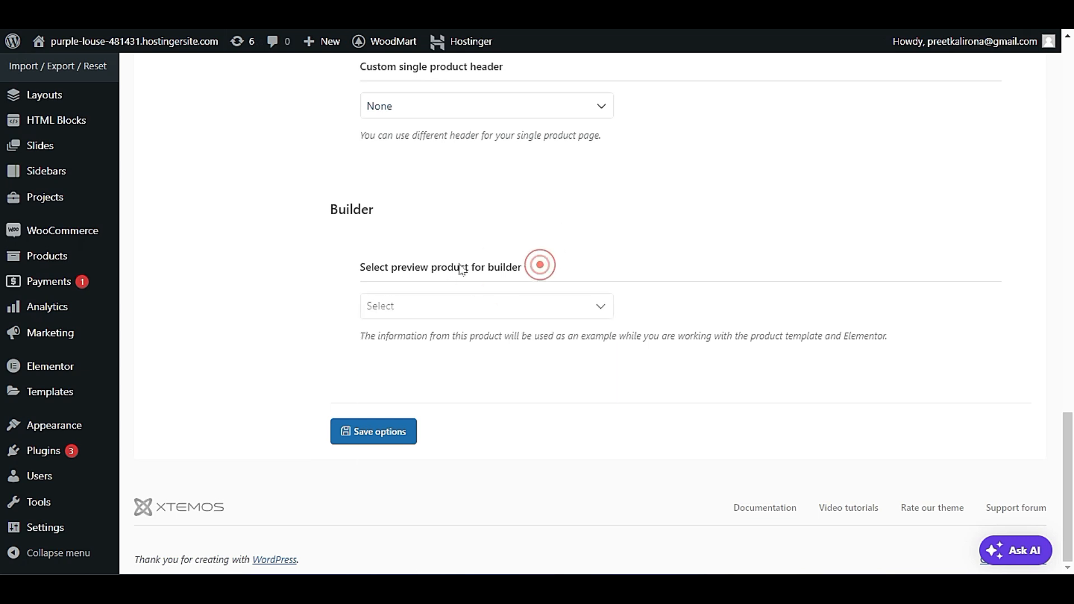
left_click(421, 309)
left_click(529, 241)
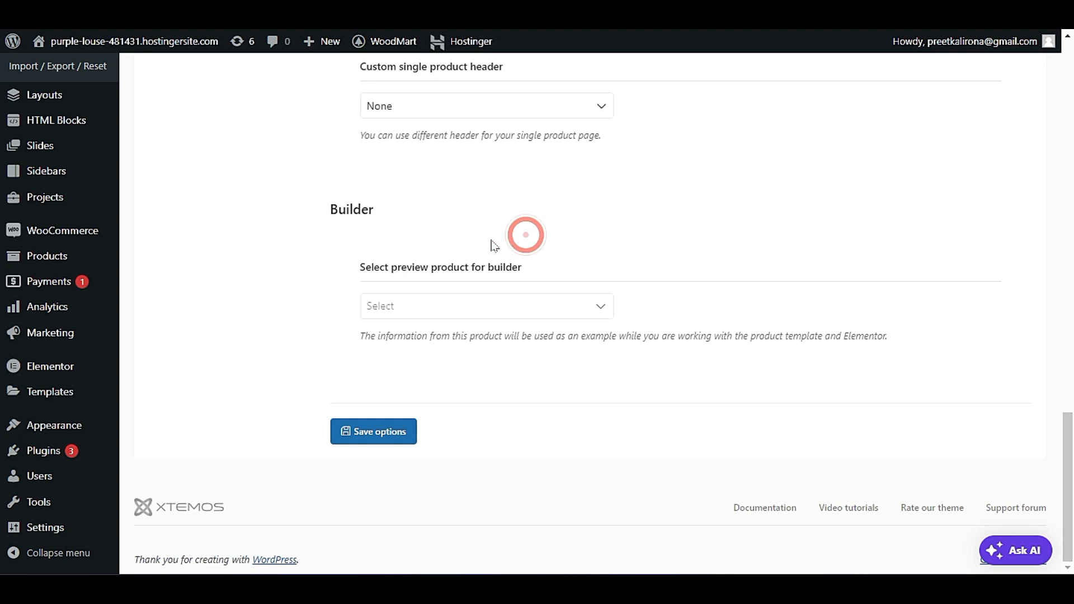
Open the Gallery section of the single product theme settings.
scroll(545, 380, "up", 7)
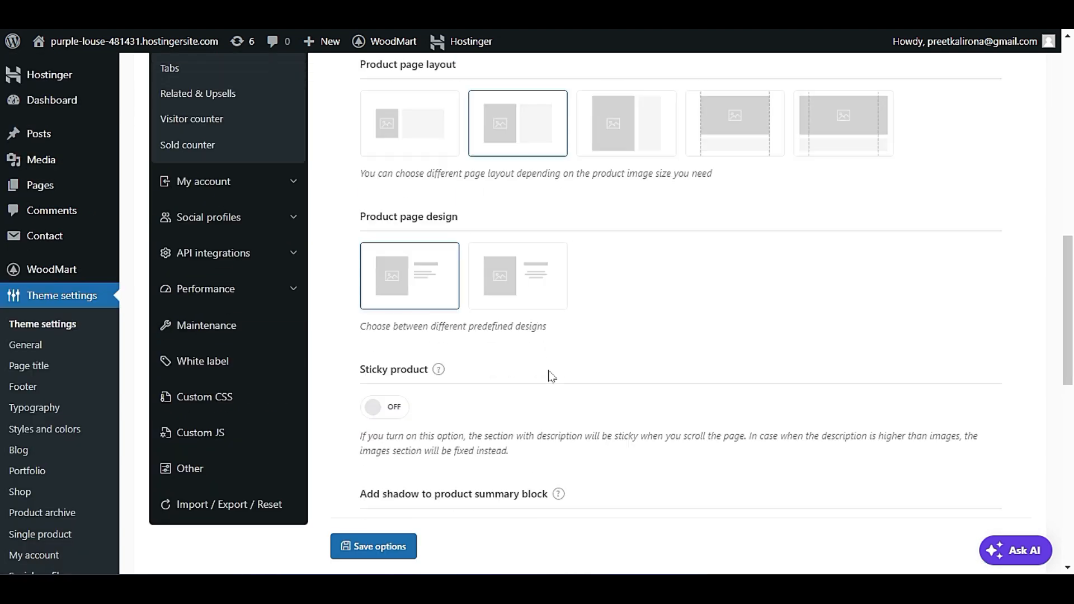
scroll(551, 376, "up", 5)
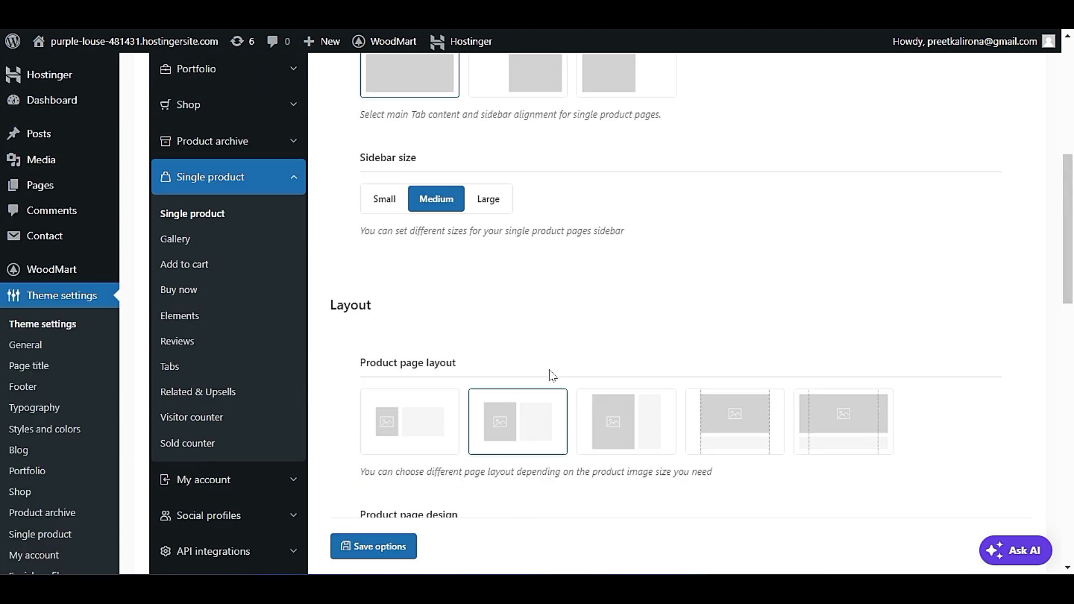
scroll(573, 376, "down", 7)
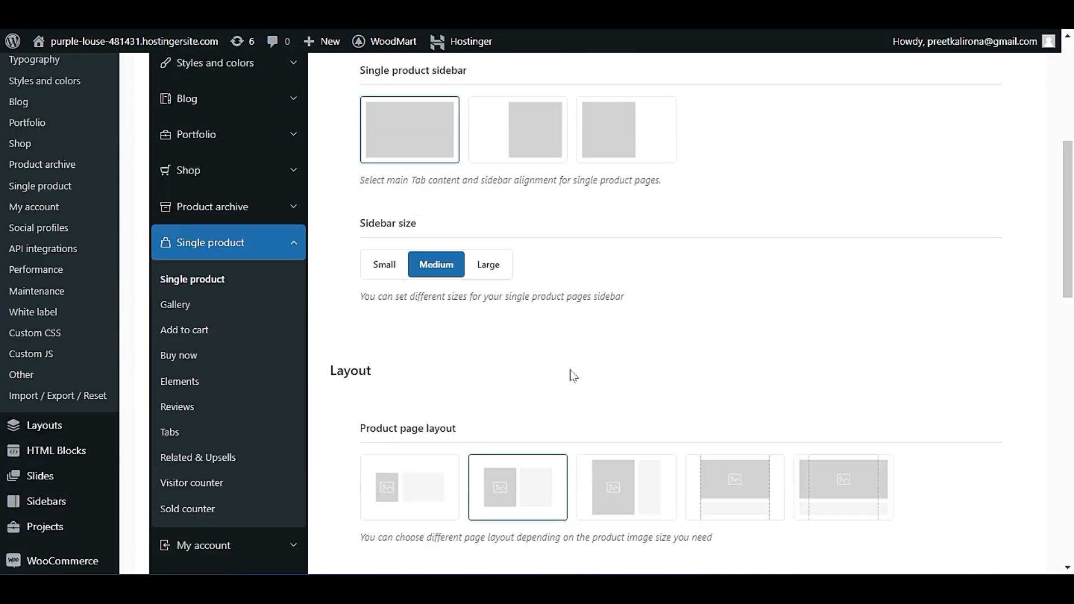
scroll(576, 367, "up", 1)
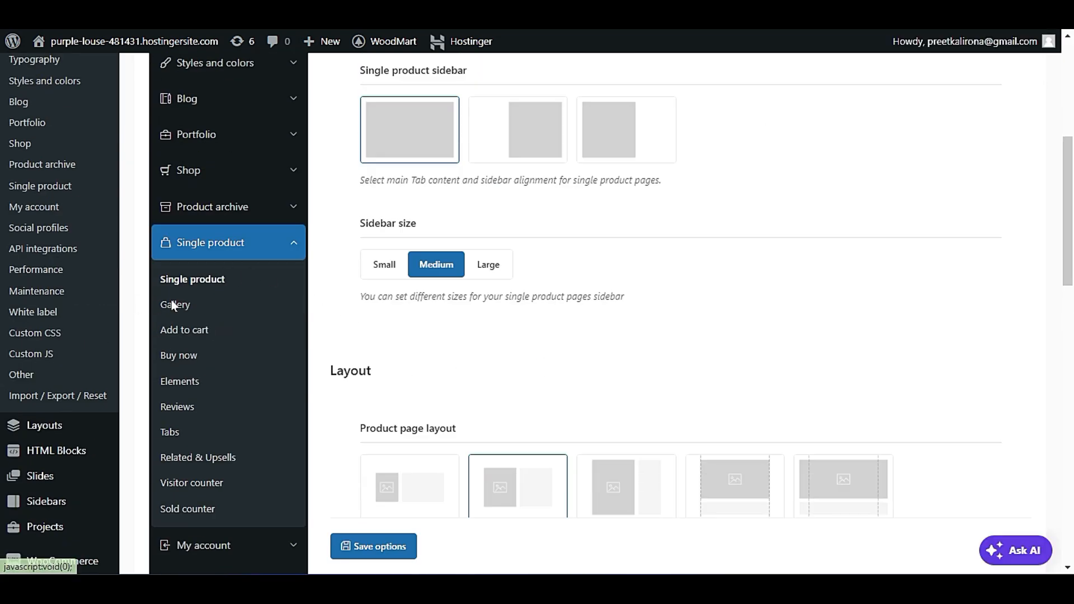
left_click(180, 308)
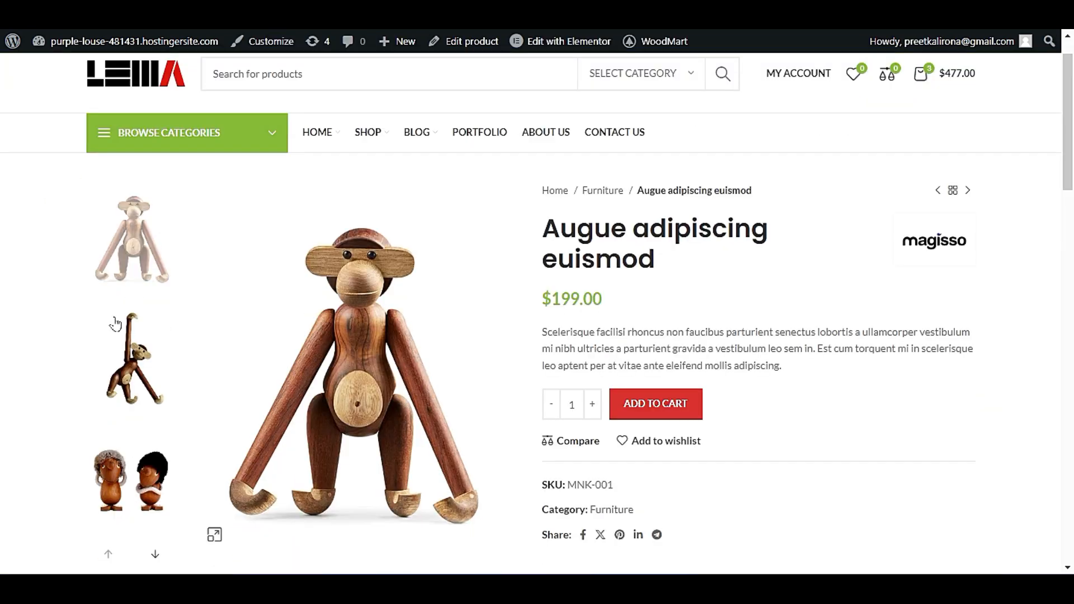
Check the gallery thumbnails on the product page, choose the two-by-two grid gallery layout and set the desktop gallery gap to 0 px.
left_click(145, 268)
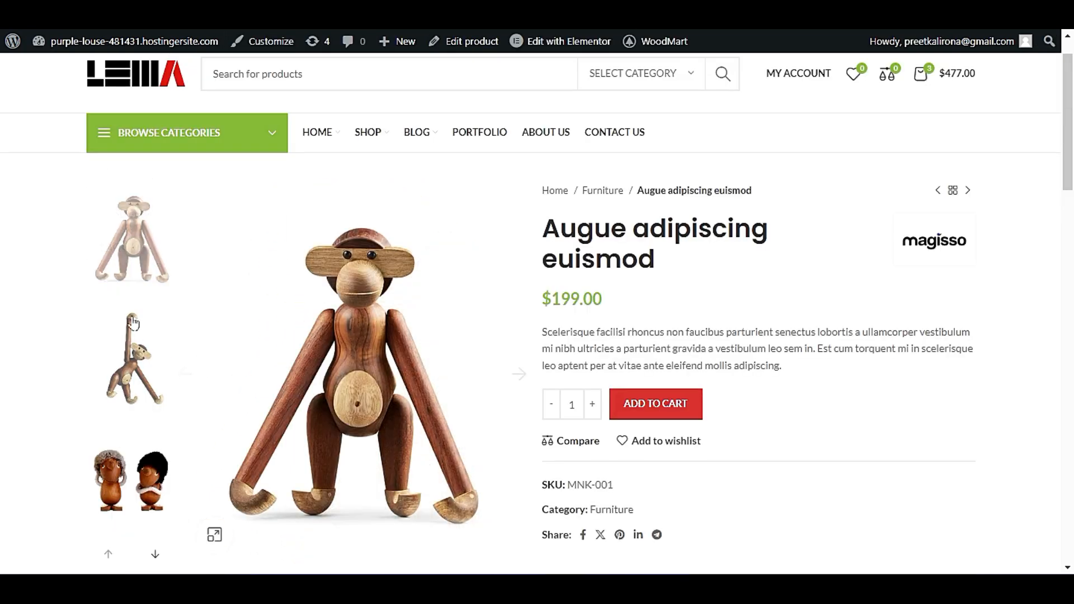
scroll(107, 458, "down", 2)
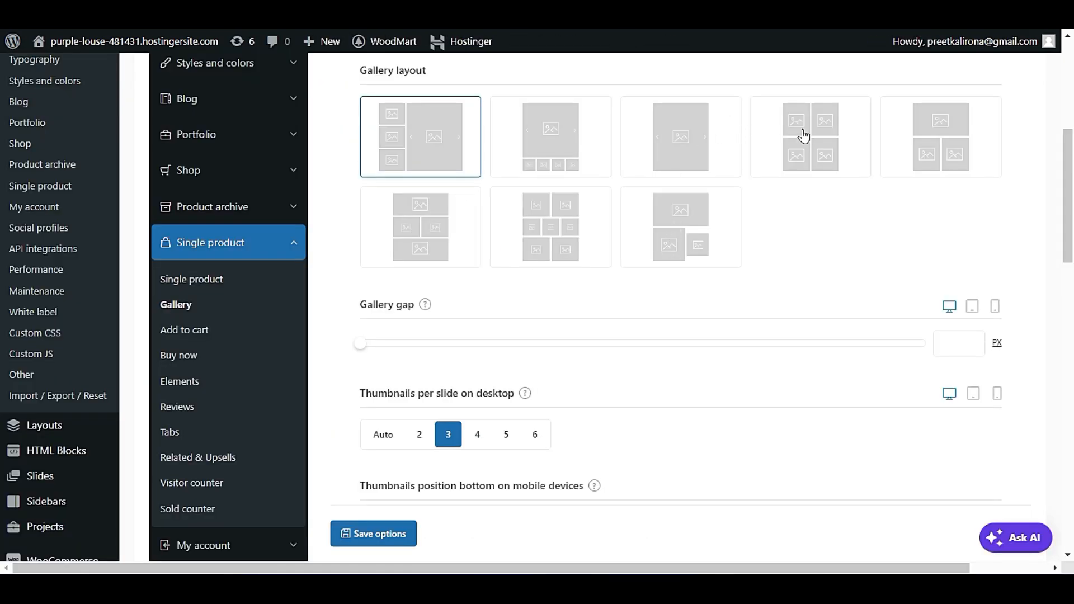
left_click(804, 137)
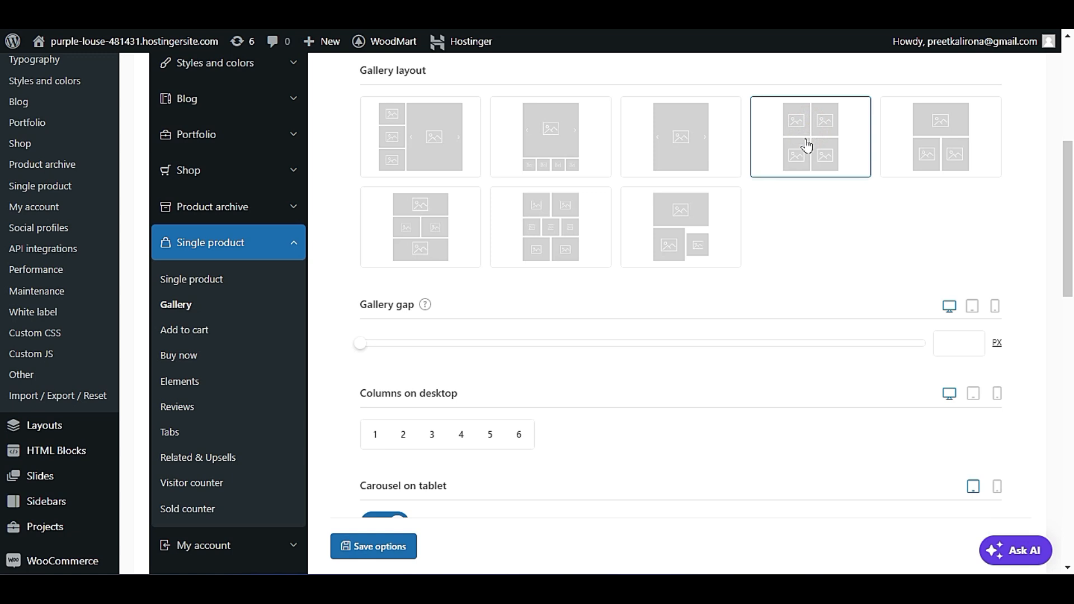
mouse_move(366, 351)
left_mouse_down()
mouse_move(403, 348)
mouse_move(360, 352)
left_mouse_up()
scroll(692, 274, "down", 3)
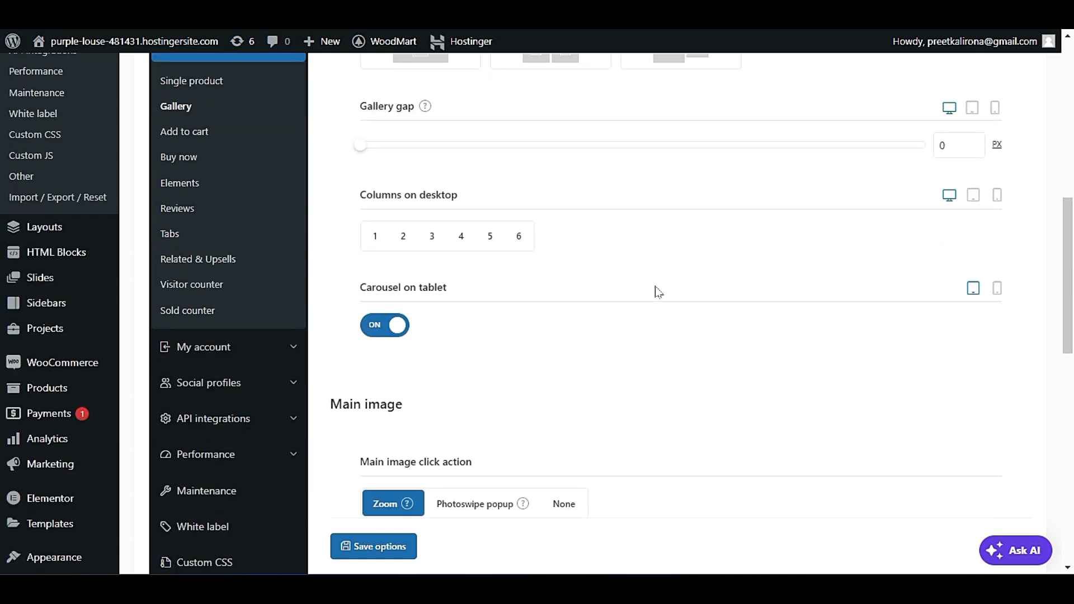
Show the gallery gap's mobile setting and examine the product gallery in the Customizer's mobile preview.
scroll(659, 292, "up", 3)
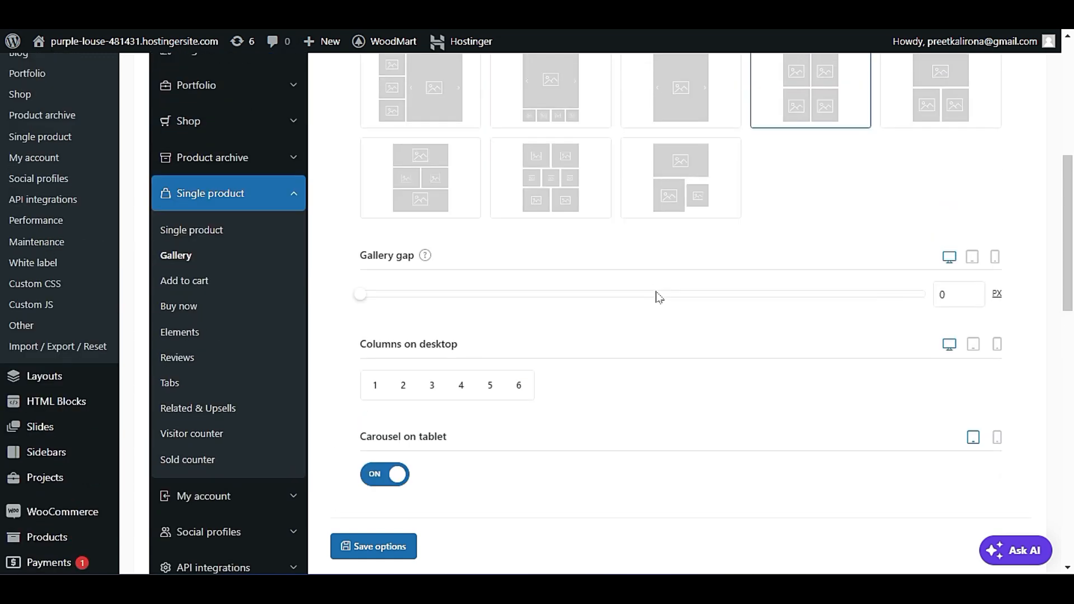
left_click(995, 306)
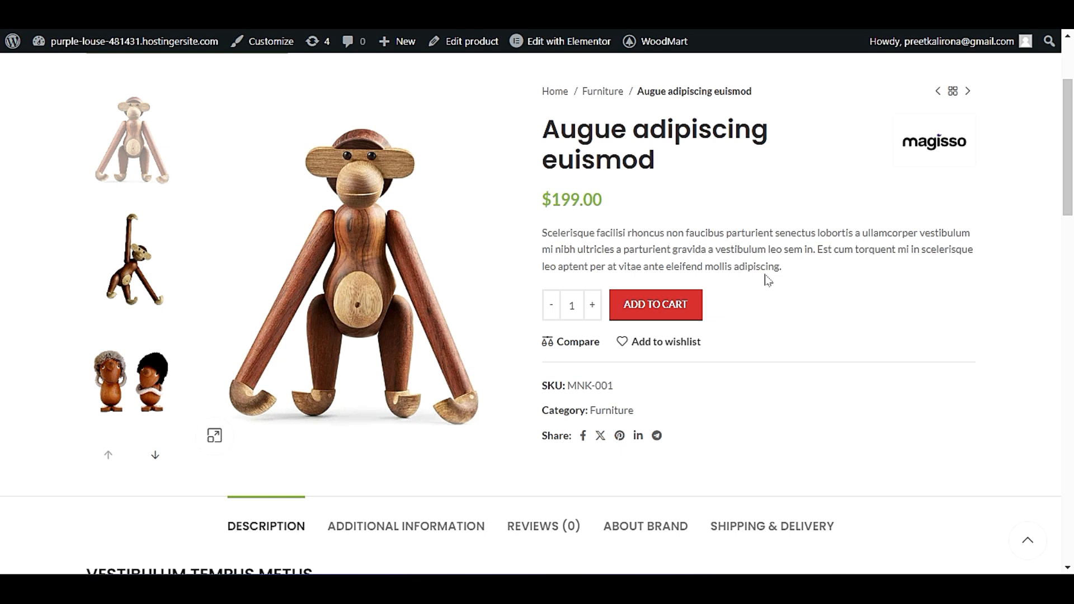
left_click(264, 42)
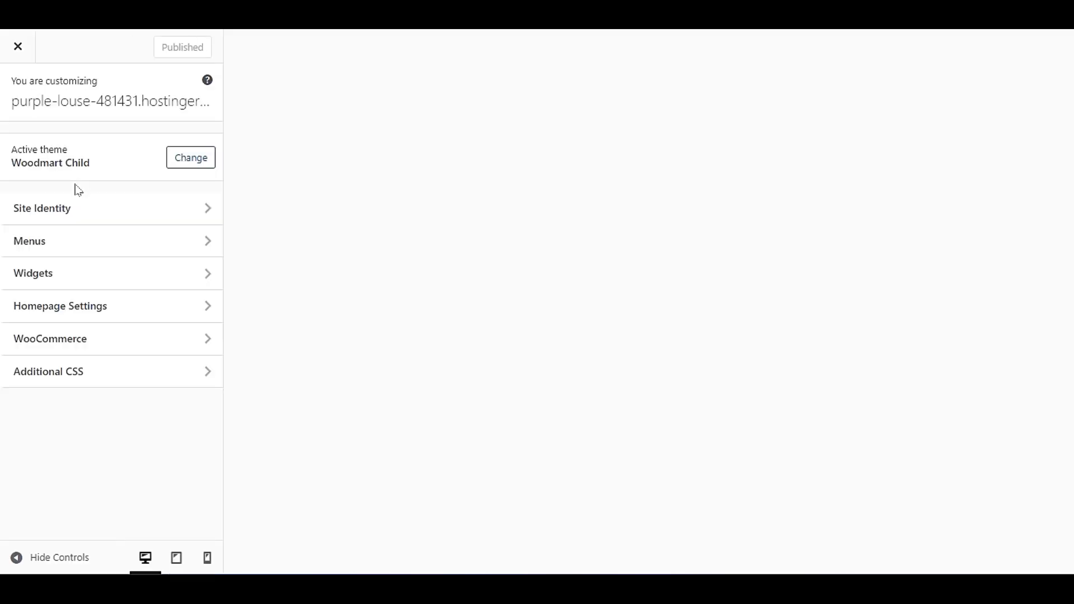
left_click(205, 559)
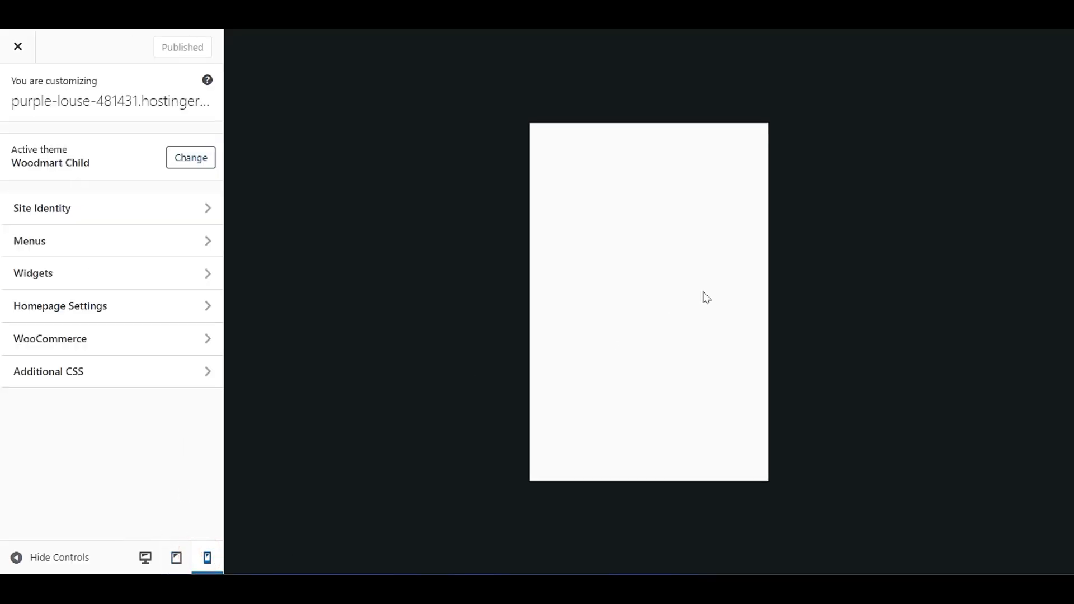
scroll(705, 277, "down", 2)
scroll(704, 271, "up", 2)
scroll(703, 270, "down", 2)
scroll(719, 268, "down", 2)
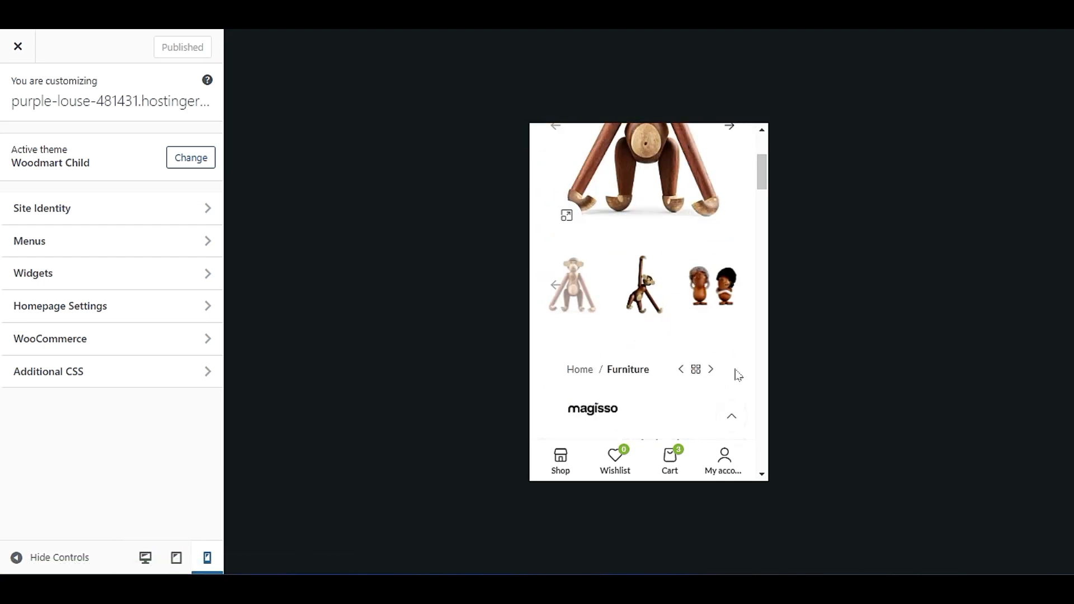
scroll(739, 364, "up", 4)
scroll(630, 364, "down", 2)
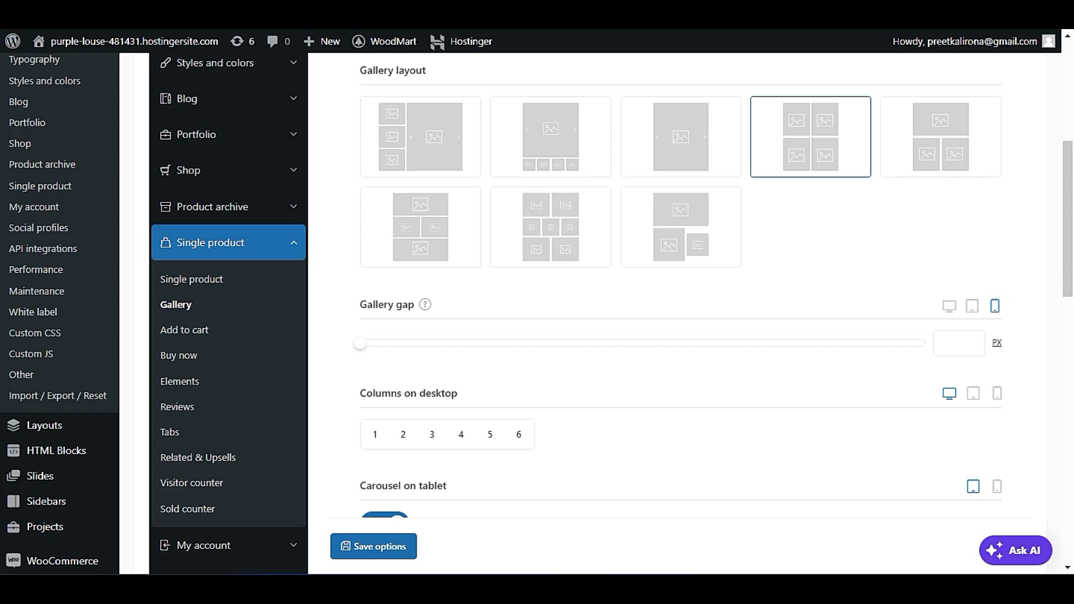
Show the mobile settings for the gallery columns and the carousel.
scroll(622, 293, "down", 3)
left_click(997, 295)
left_click(998, 386)
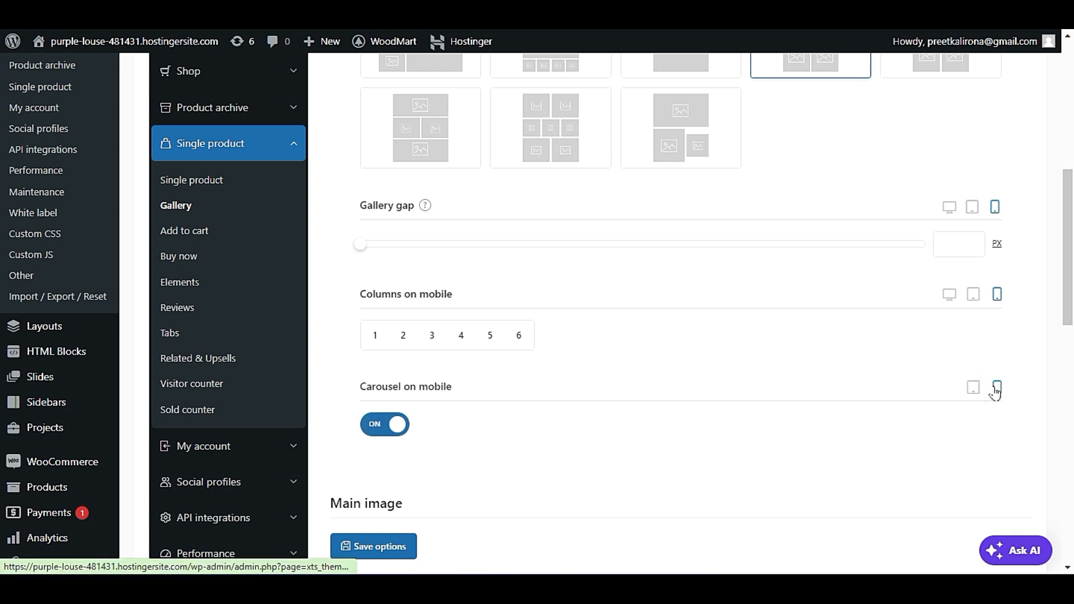
scroll(692, 387, "up", 3)
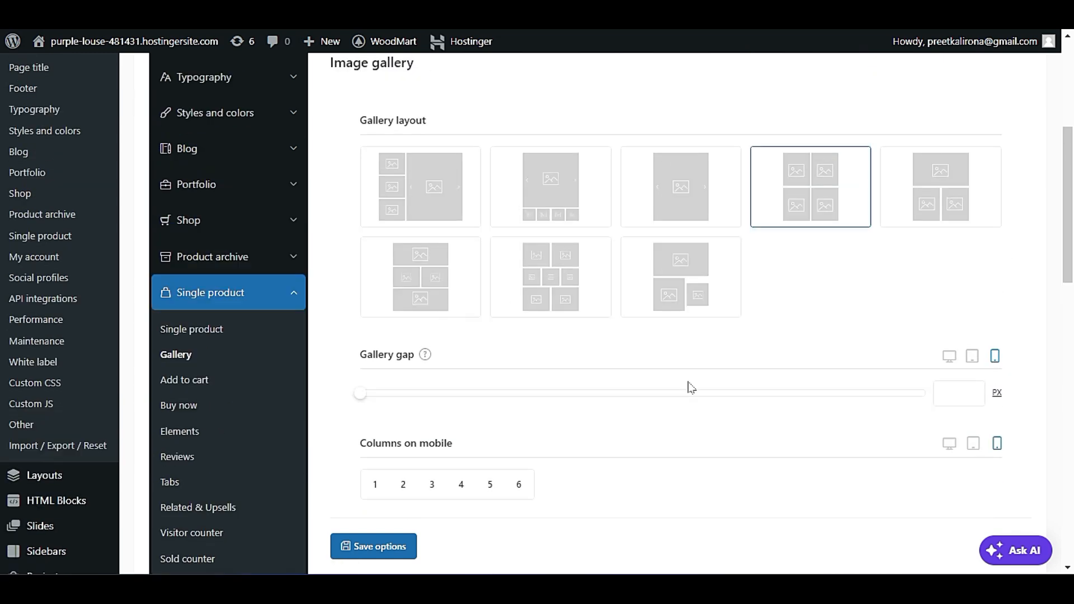
Examine the main image and thumbnail row of the product gallery in the mobile preview again.
scroll(770, 136, "down", 2)
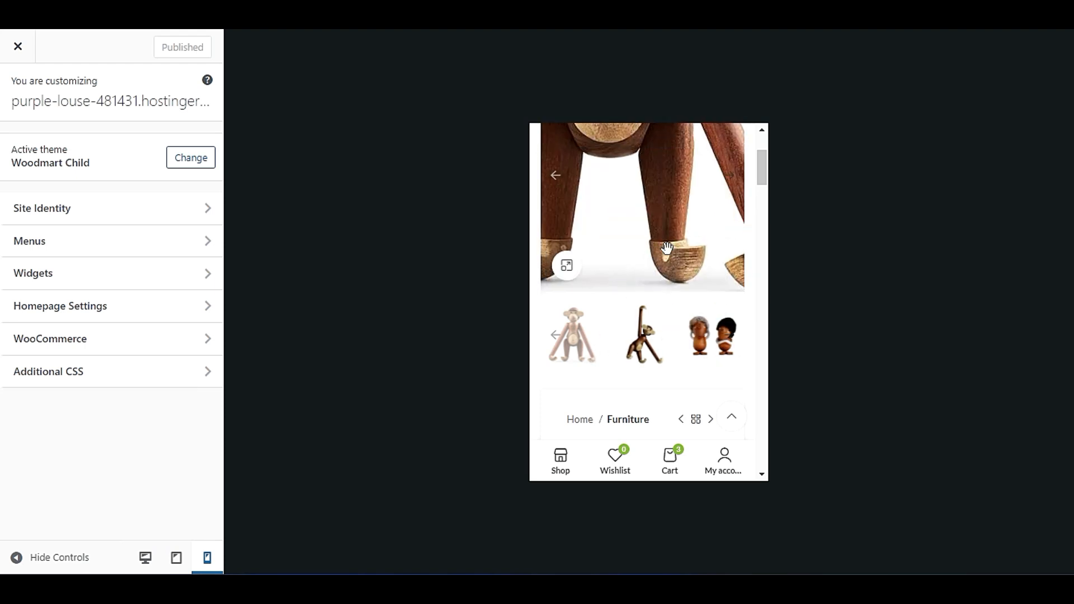
scroll(667, 248, "up", 3)
scroll(672, 273, "down", 5)
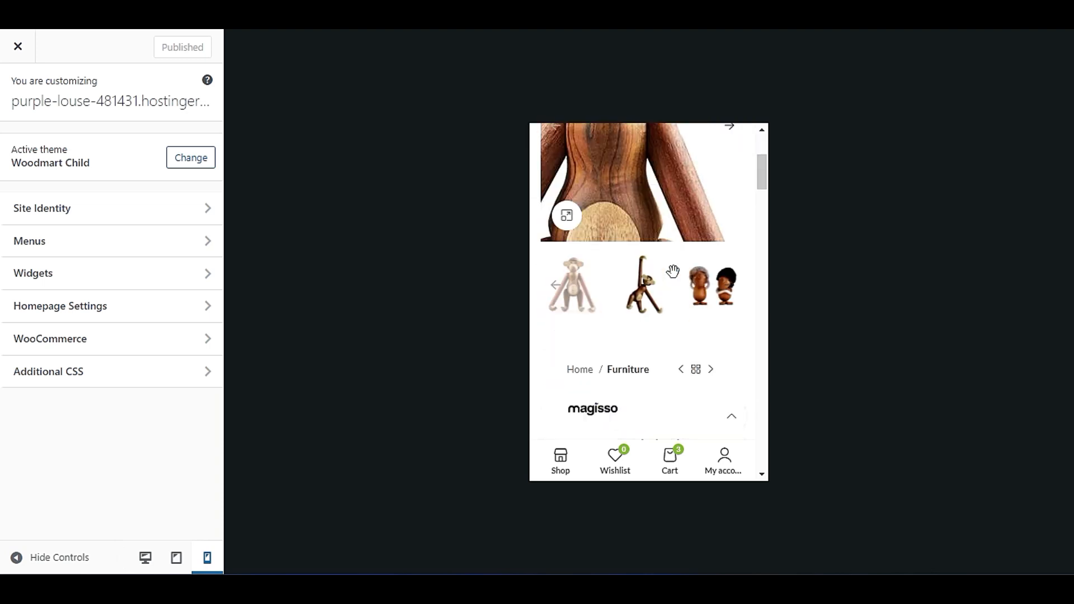
scroll(675, 280, "up", 5)
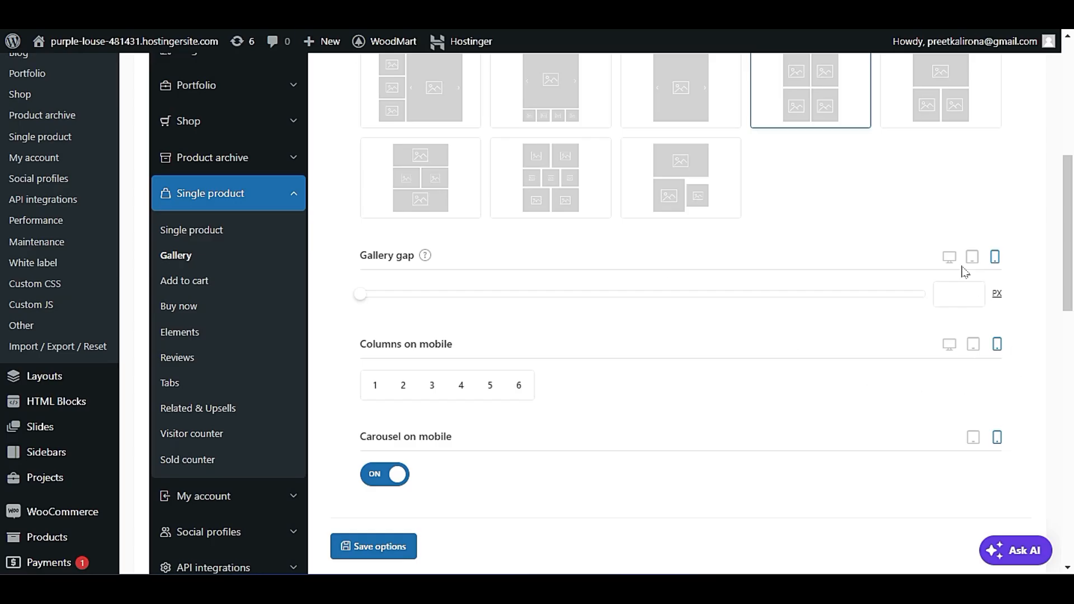
Return the gallery gap and columns settings to desktop and the carousel setting to tablet.
left_click(950, 257)
left_click(950, 344)
left_click(972, 437)
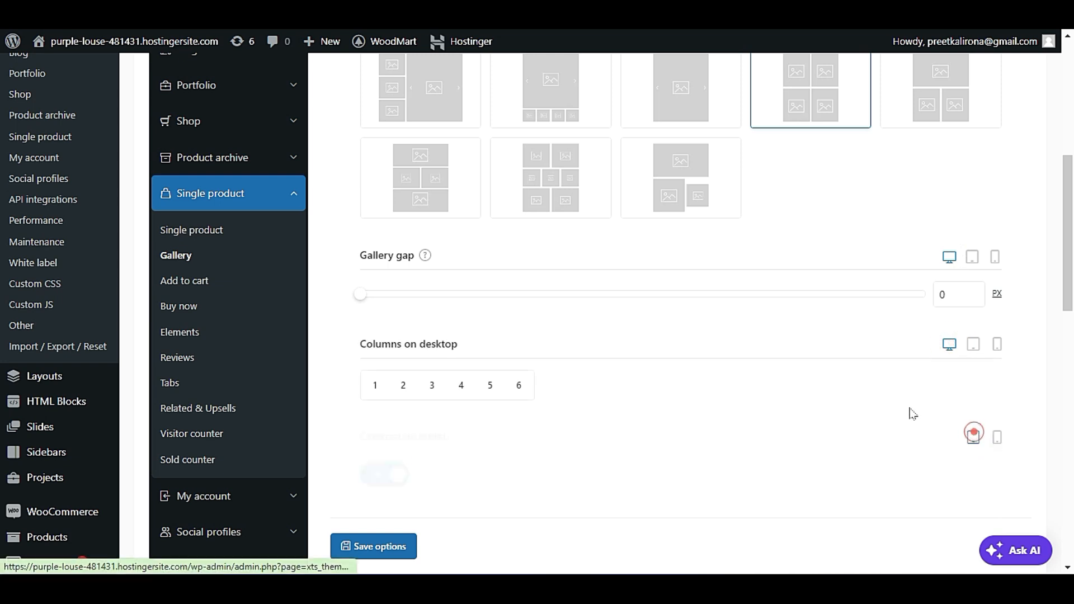
Review the main image click action options and return the Customizer preview to desktop, checking the image zoom on the product page.
scroll(727, 280, "down", 6)
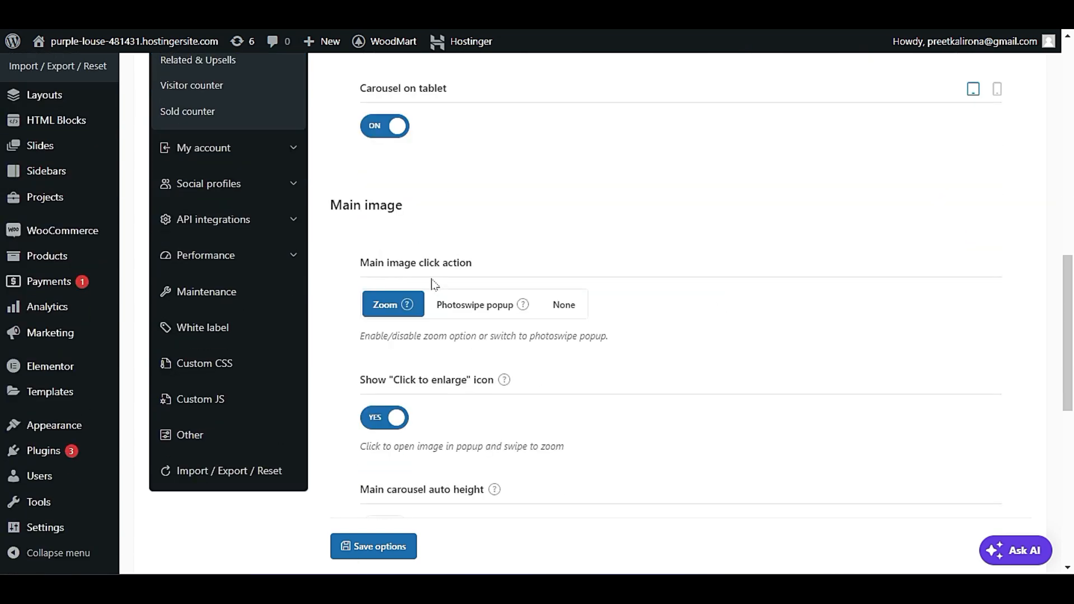
mouse_move(406, 308)
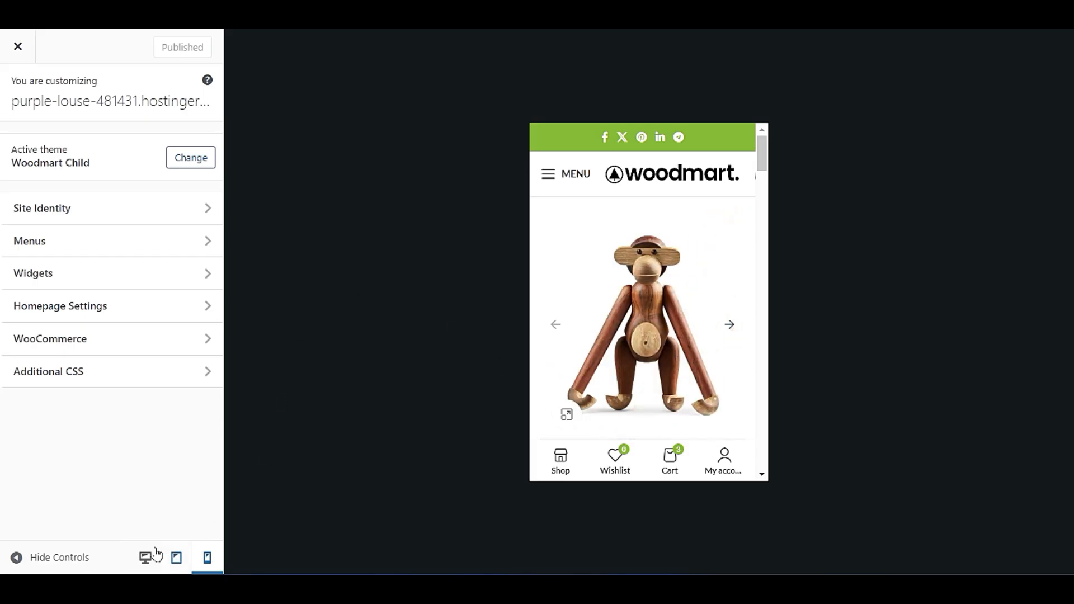
left_click(146, 557)
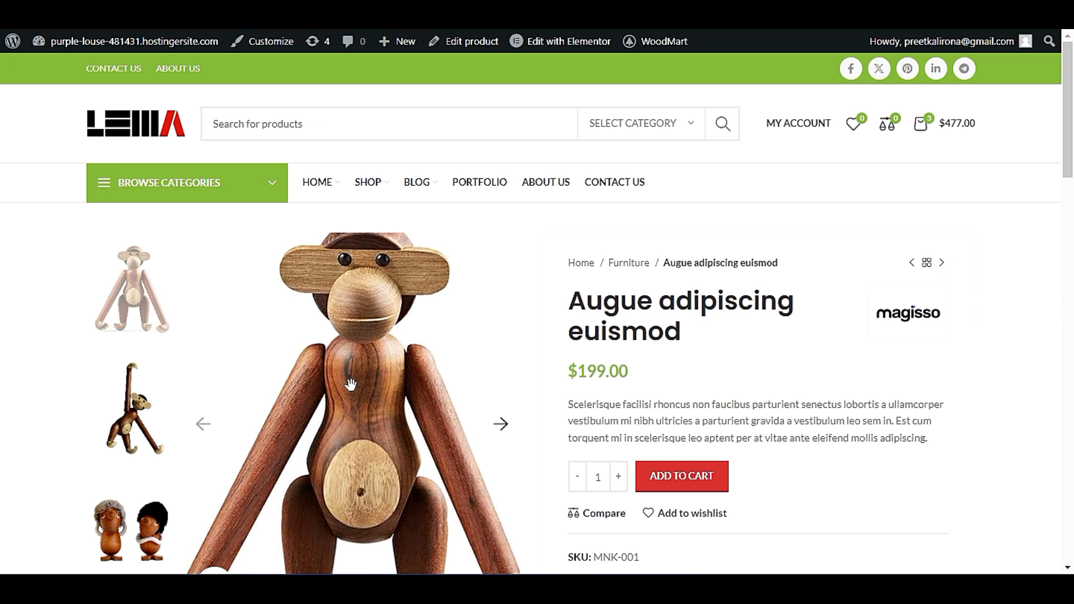
scroll(371, 385, "down", 2)
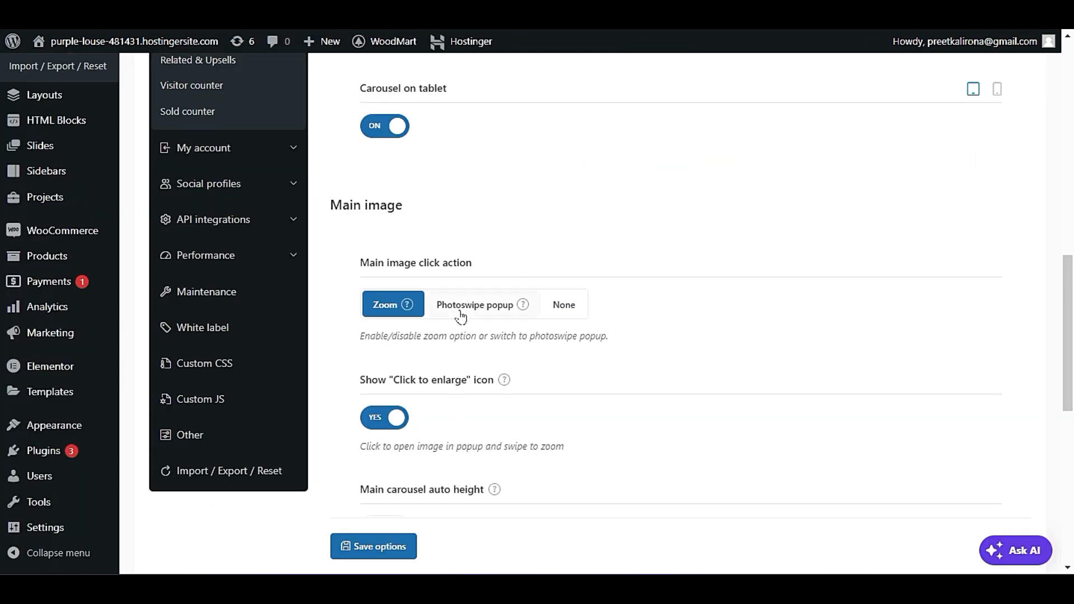
Enlarge the main product image in its popup and close the popup again.
scroll(463, 406, "down", 2)
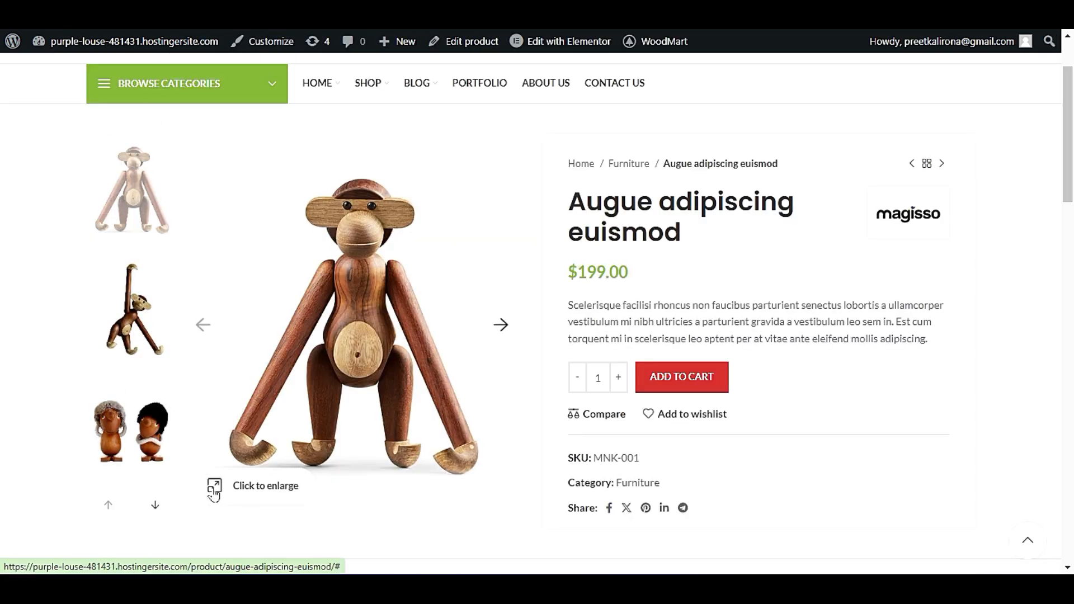
scroll(214, 495, "down", 2)
left_click(216, 387)
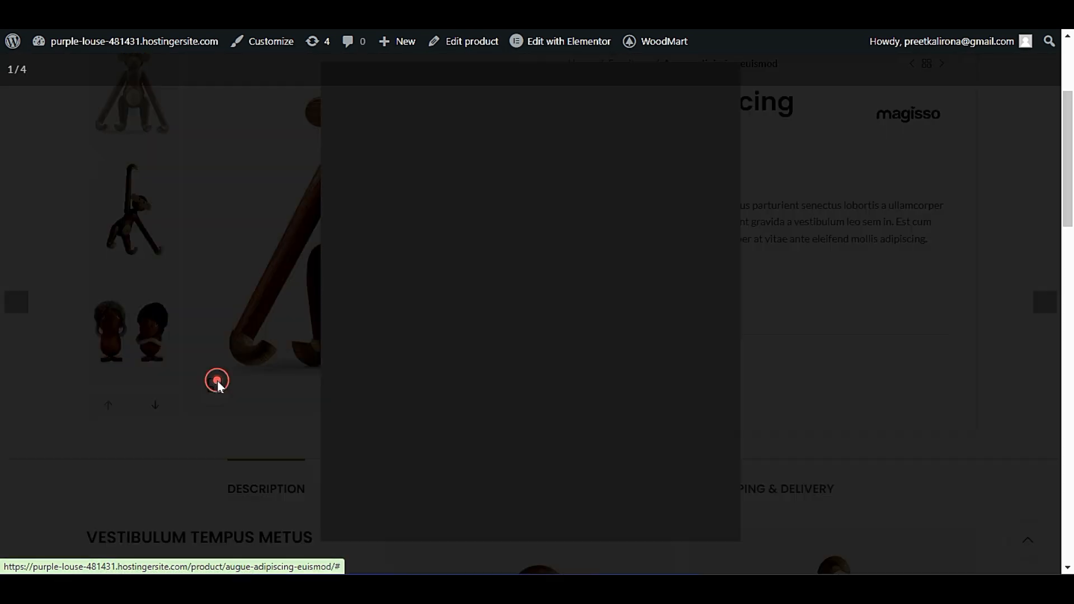
left_click(260, 179)
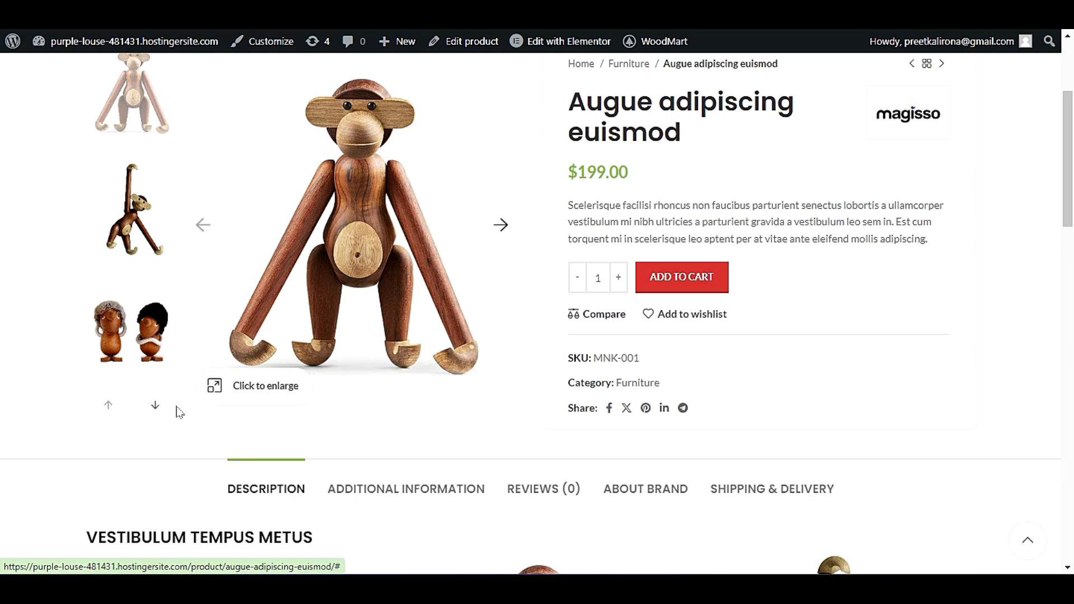
Page back and forth through the product gallery's thumbnails to check their navigation.
left_click(154, 409)
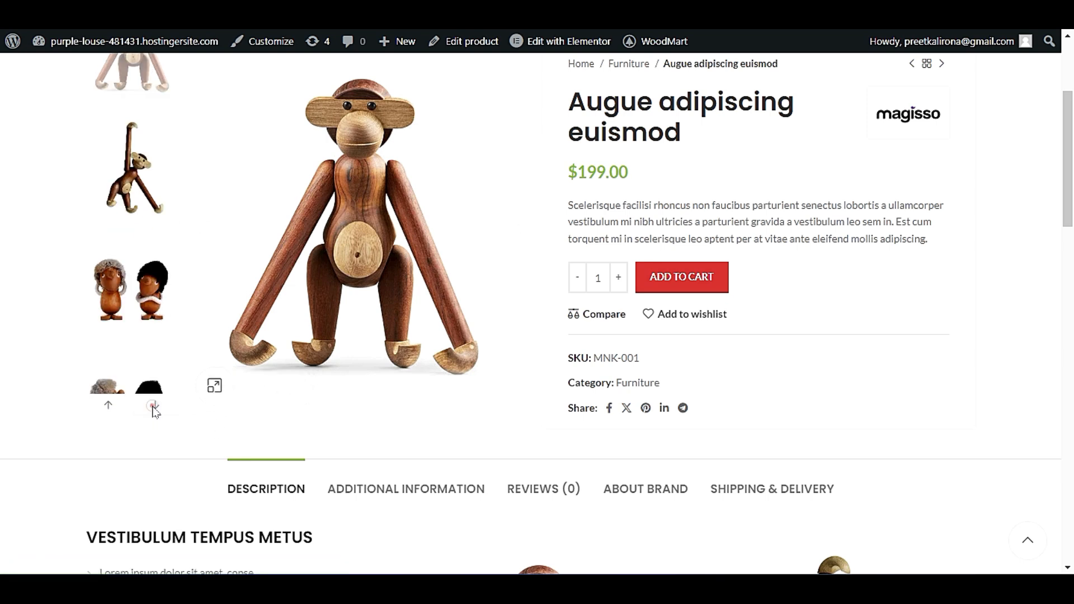
left_click(109, 406)
left_click(157, 409)
left_click(108, 407)
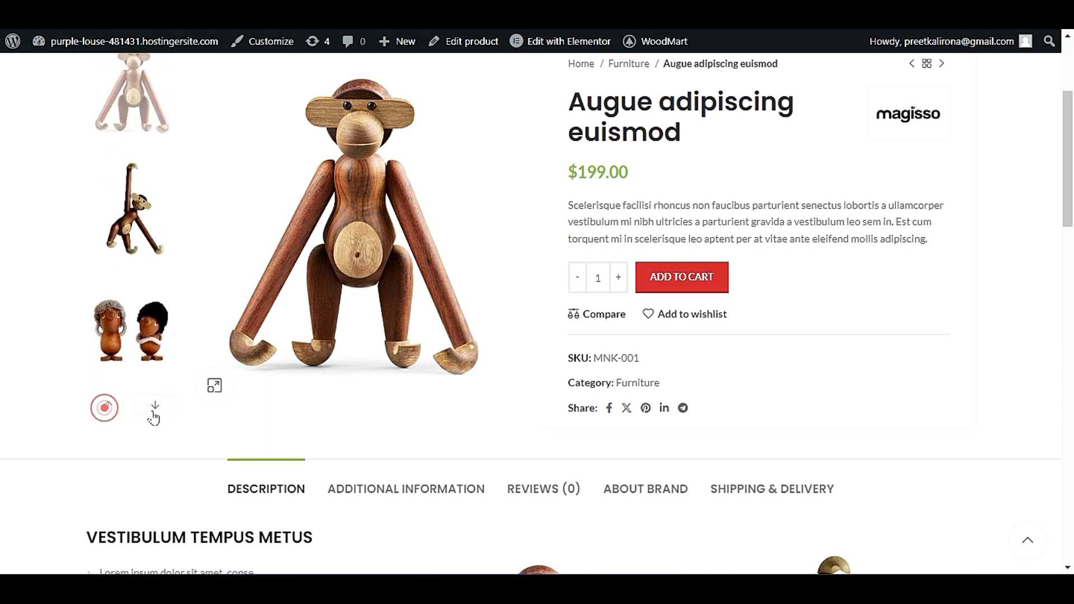
left_click(157, 407)
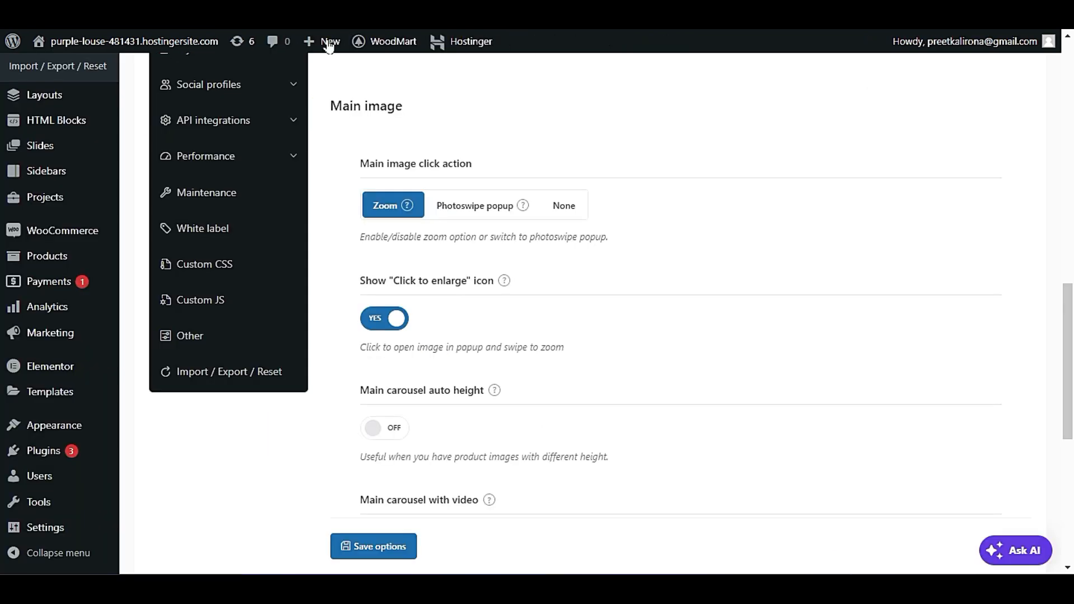
Examine the main carousel options for auto height, video and pagination and compare them with the product page gallery.
scroll(519, 316, "down", 3)
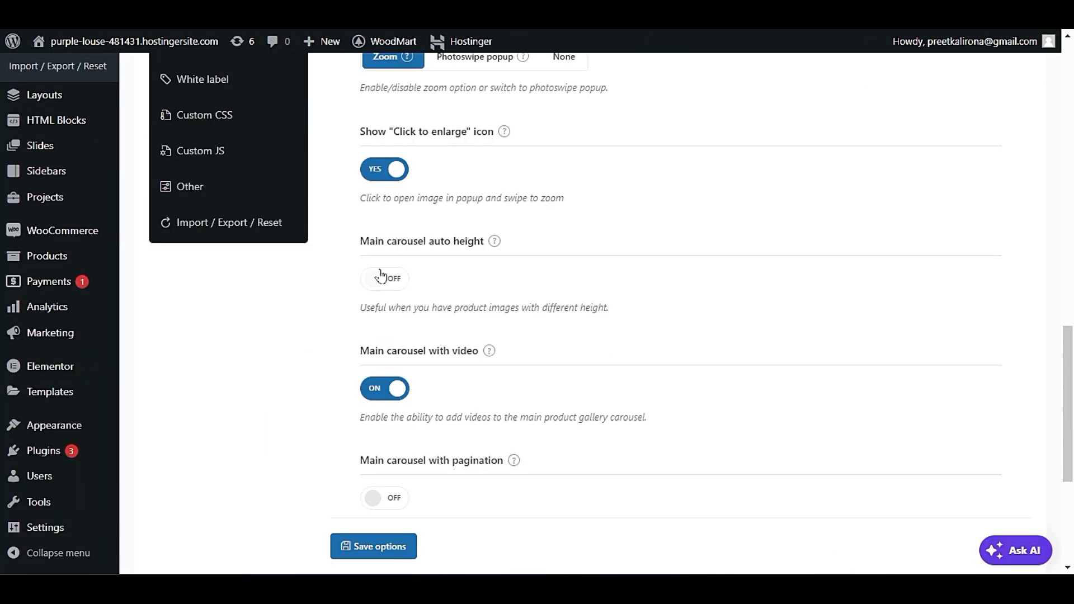
scroll(552, 279, "down", 3)
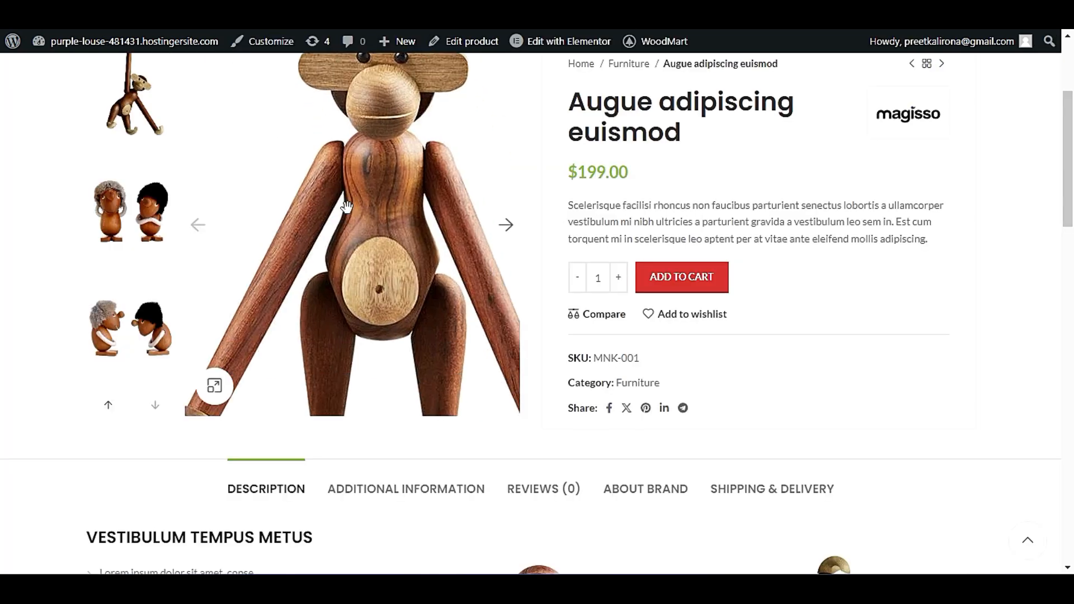
scroll(443, 382, "up", 4)
scroll(517, 397, "down", 2)
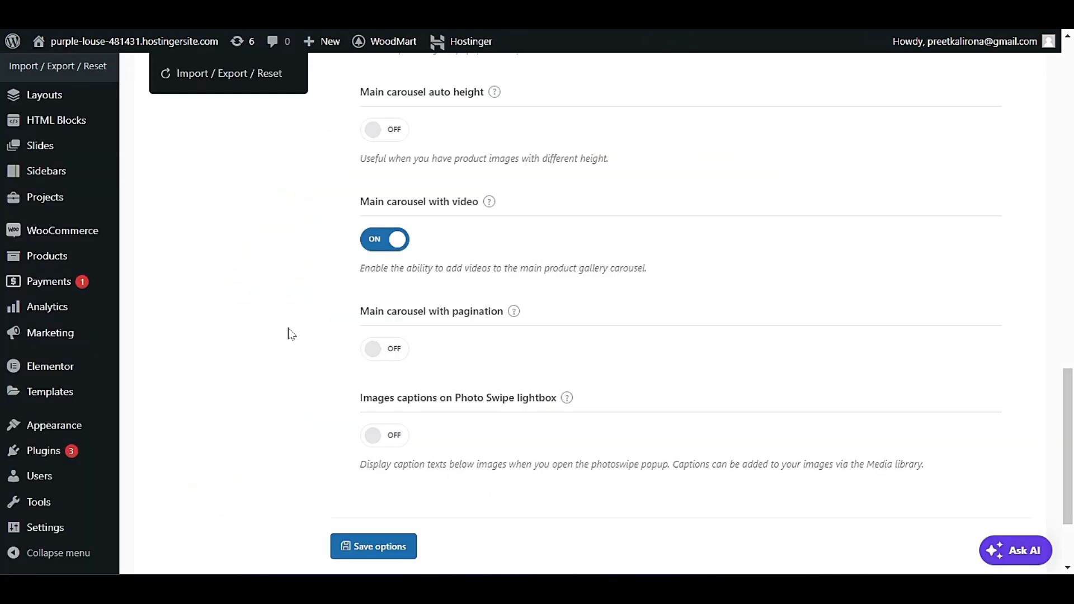
Save the single product gallery options.
scroll(291, 339, "down", 3)
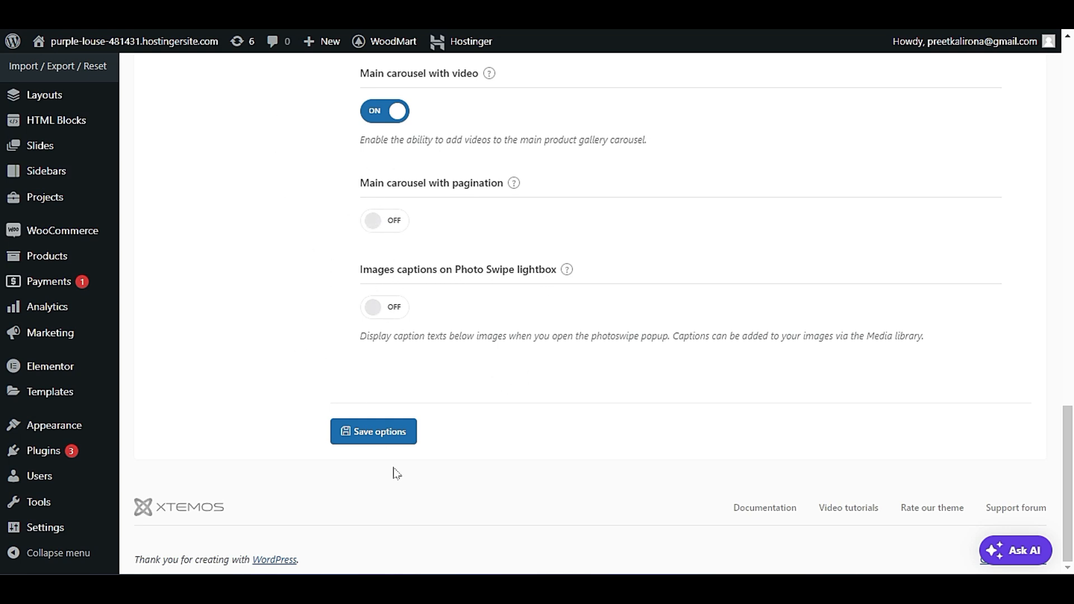
left_click(383, 434)
Examine the single product Add to cart settings, including AJAX, sticky add to cart and the content editors before and after the button.
scroll(541, 372, "down", 4)
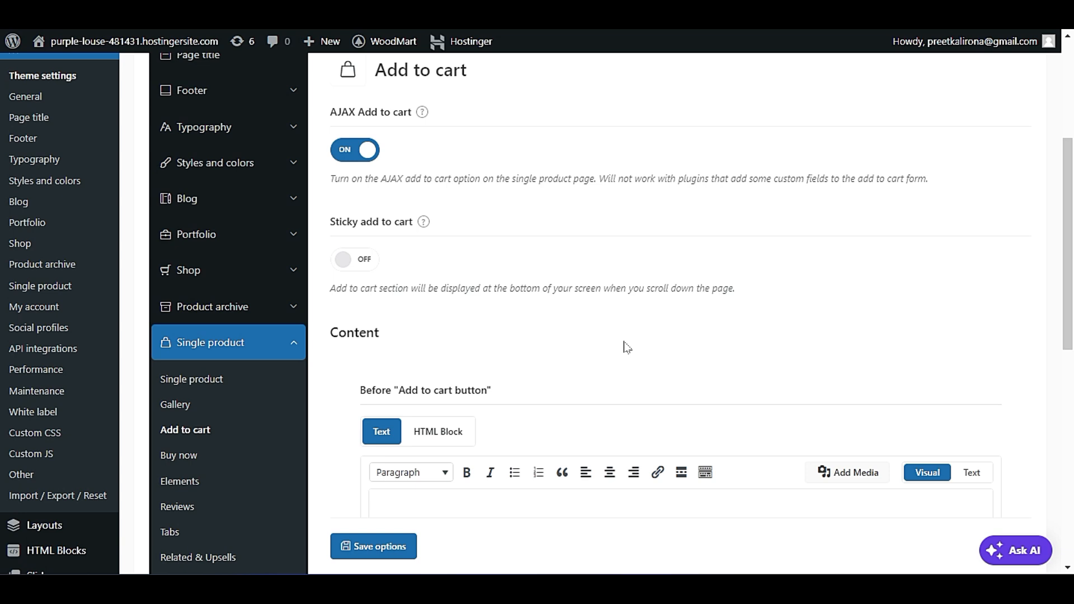
scroll(634, 346, "down", 5)
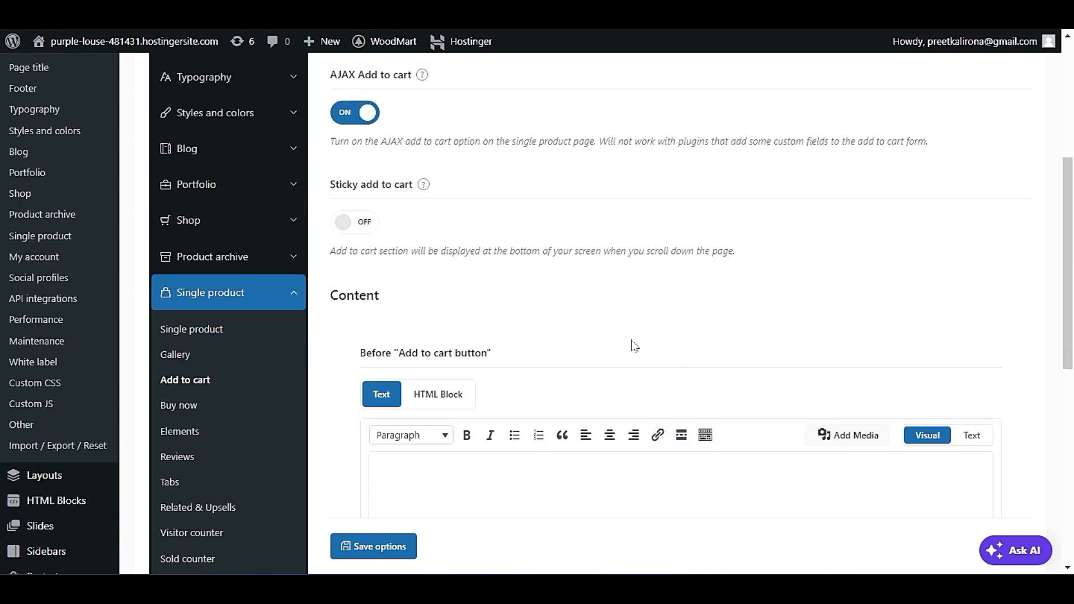
scroll(635, 324, "down", 1)
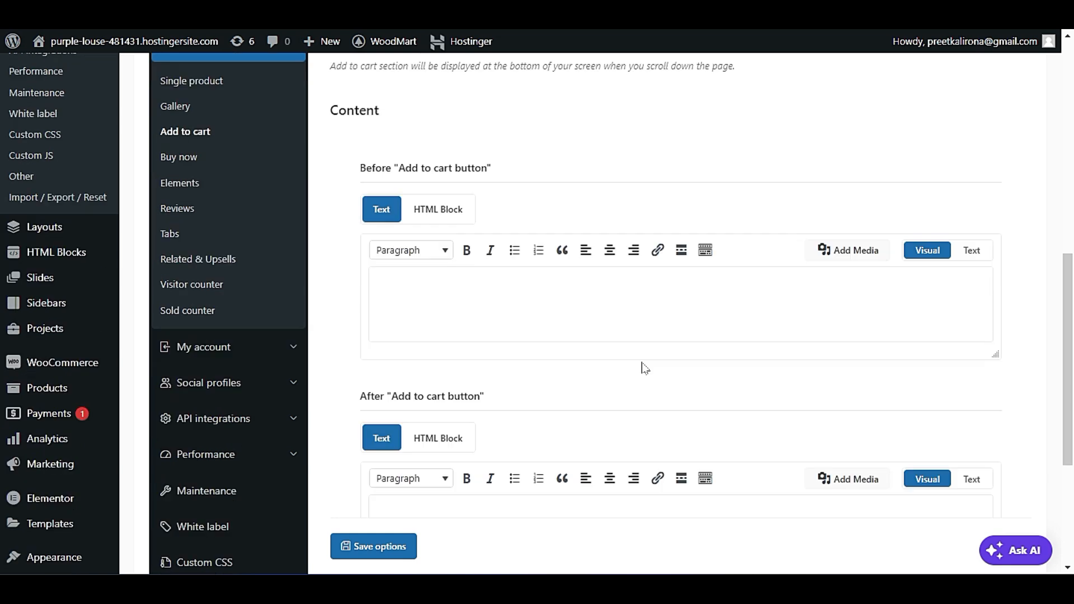
left_click(556, 299)
scroll(542, 405, "down", 4)
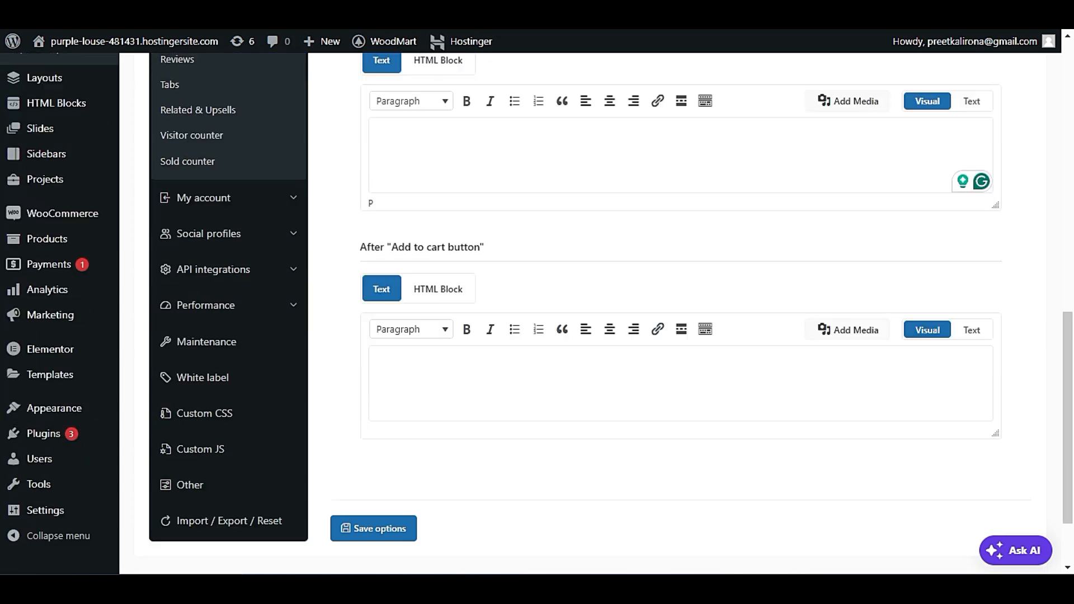
left_click(554, 338)
left_click(556, 196)
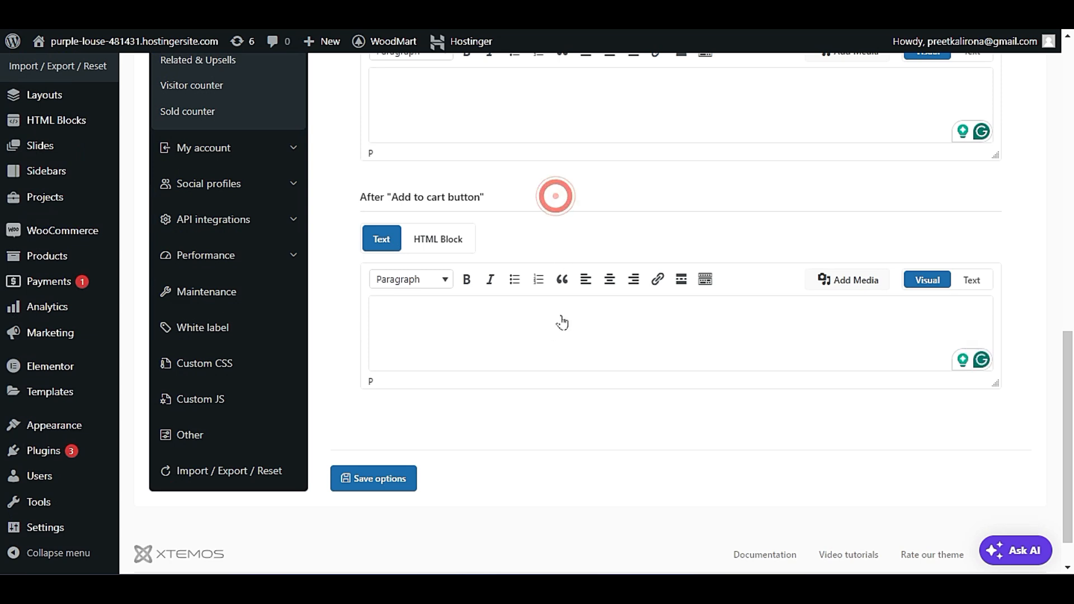
scroll(561, 319, "up", 7)
scroll(602, 417, "up", 2)
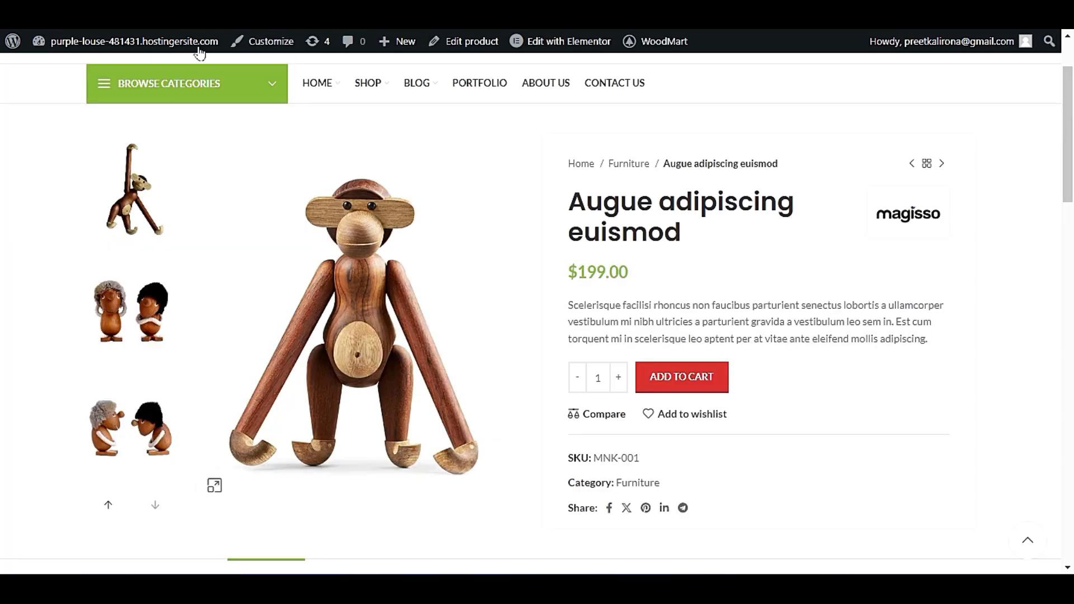
Review the live product page from the add to cart area down to the description to check add to cart behaviour while scrolling.
scroll(235, 305, "down", 7)
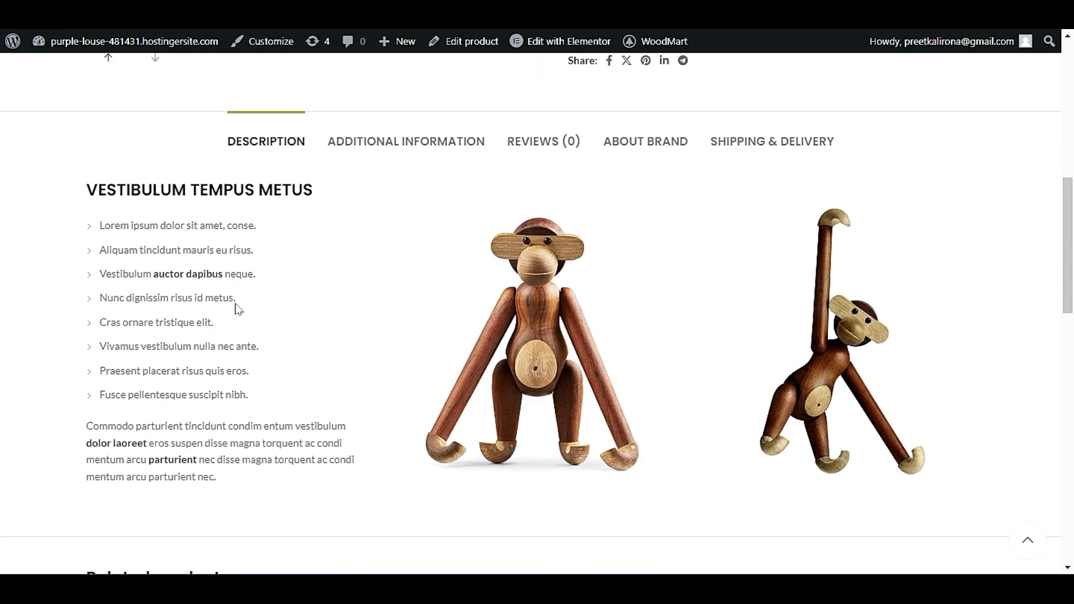
scroll(235, 305, "up", 3)
scroll(847, 288, "up", 3)
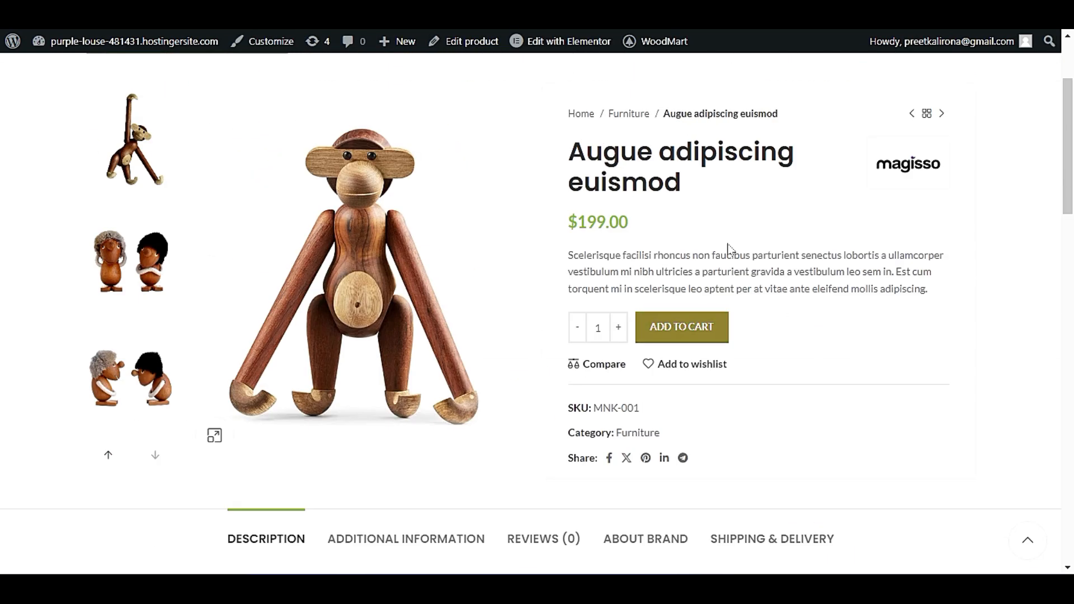
scroll(563, 313, "down", 7)
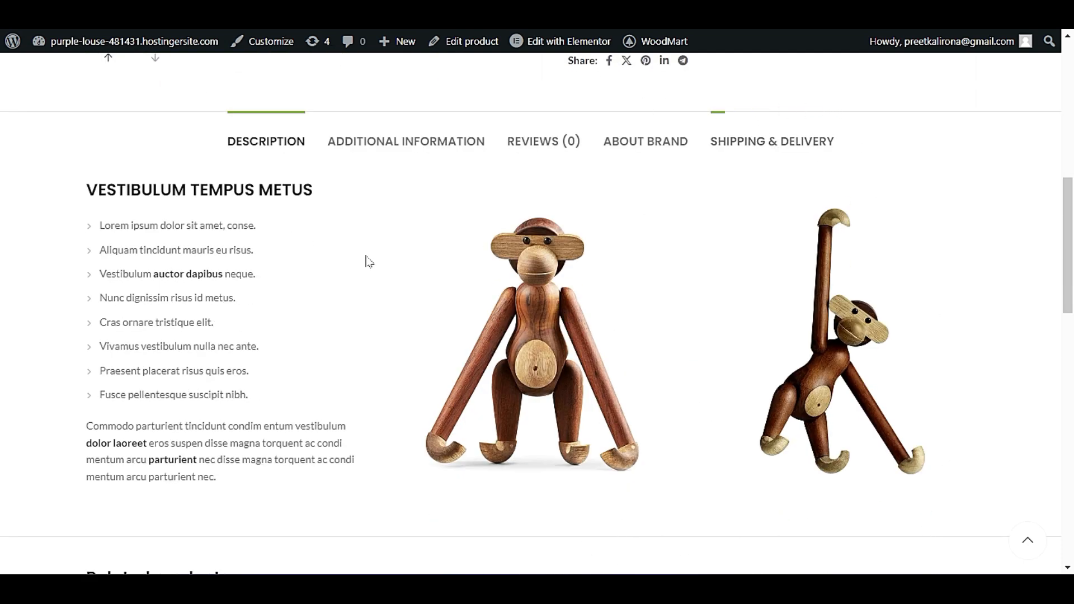
scroll(274, 277, "down", 6)
scroll(271, 277, "up", 14)
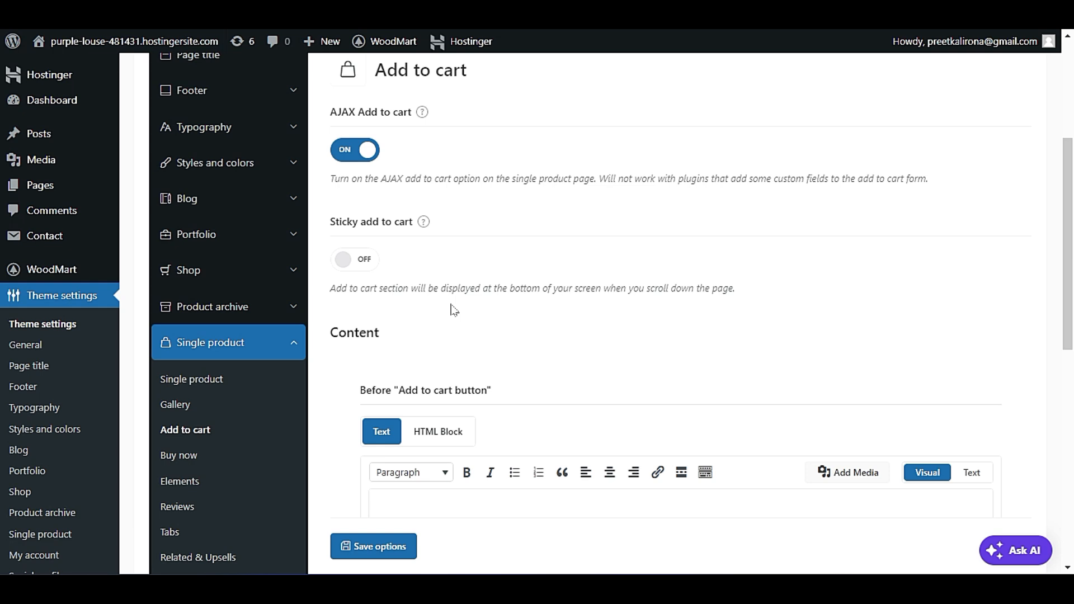
Turn on the Buy now button in the single product settings and save, and switch the button back off.
scroll(208, 413, "down", 1)
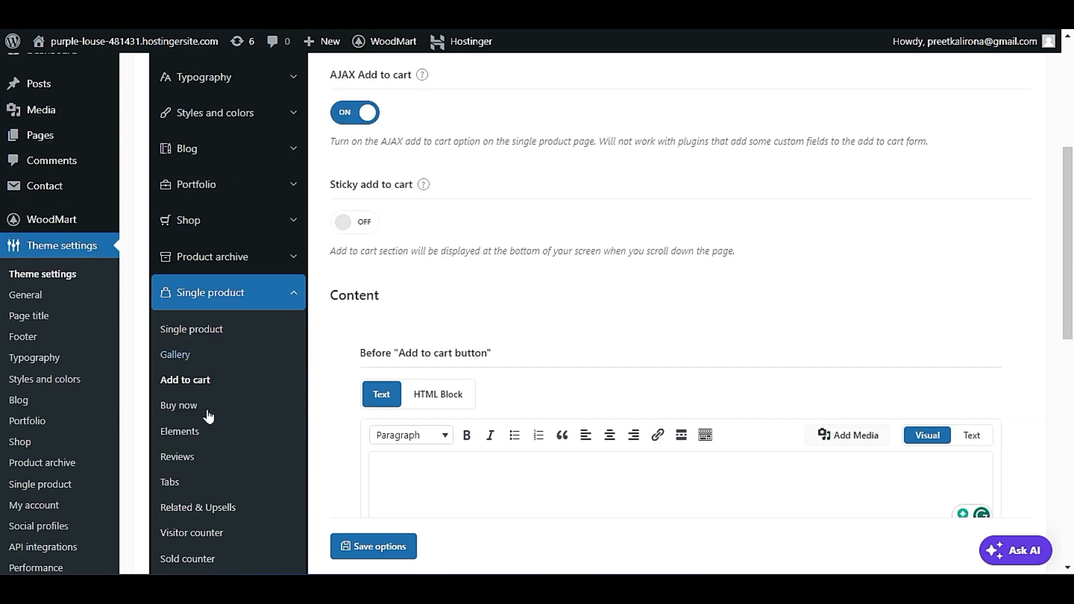
left_click(177, 405)
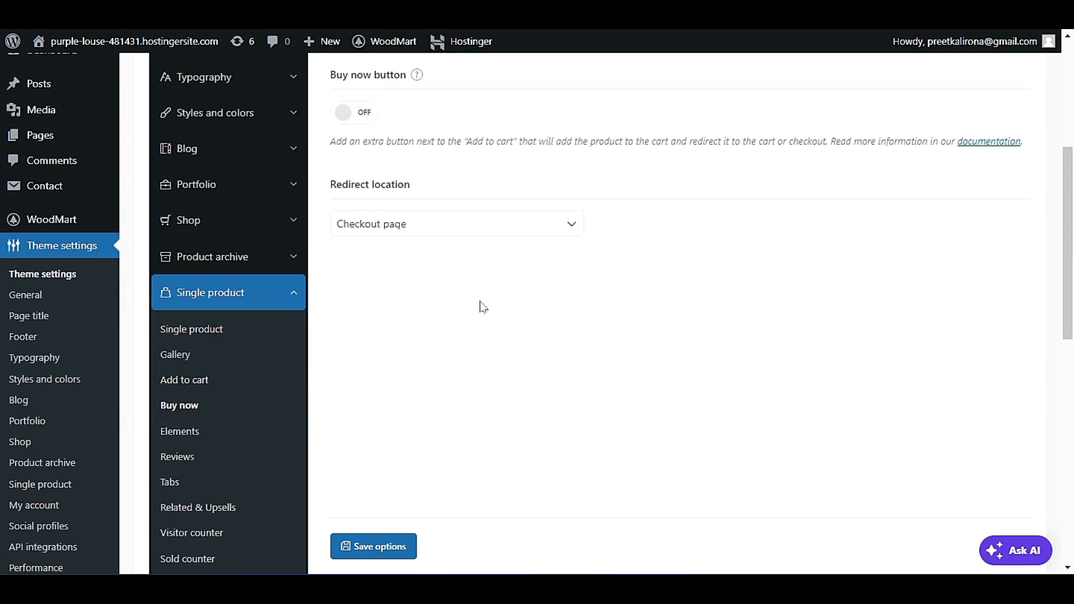
scroll(438, 309, "up", 1)
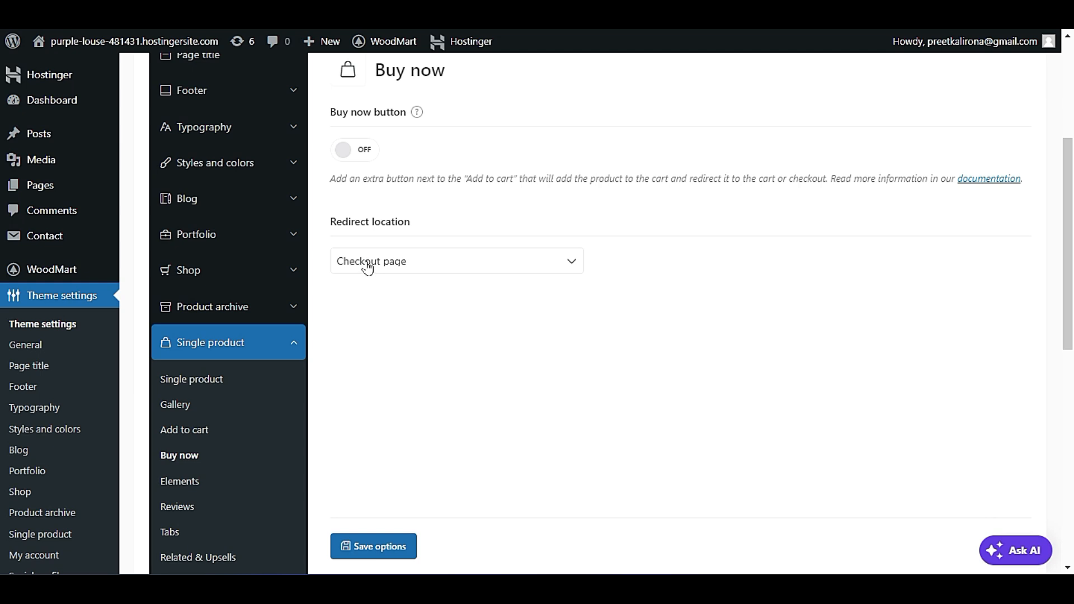
left_click(357, 152)
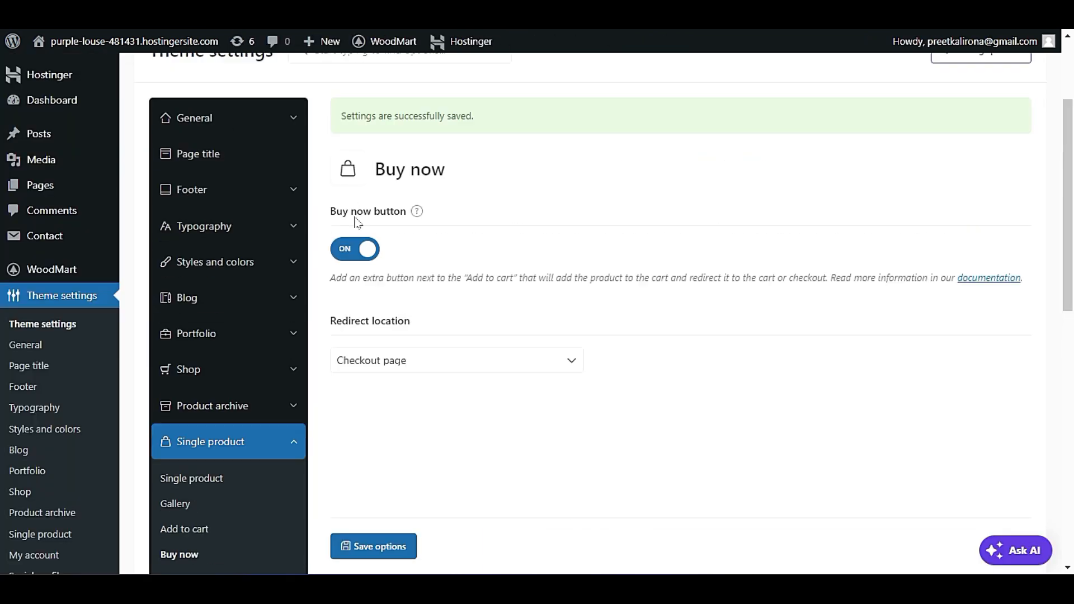
left_click(363, 247)
scroll(453, 436, "down", 3)
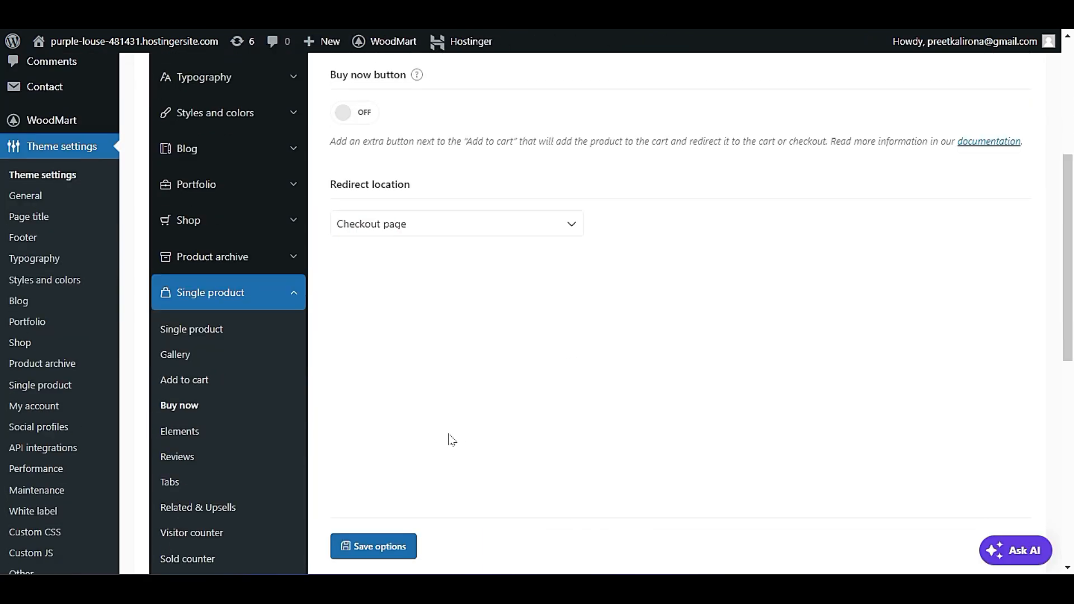
Review the breadcrumb options in the single product Elements settings and locate the breadcrumb trail on the live product page.
left_click(179, 385)
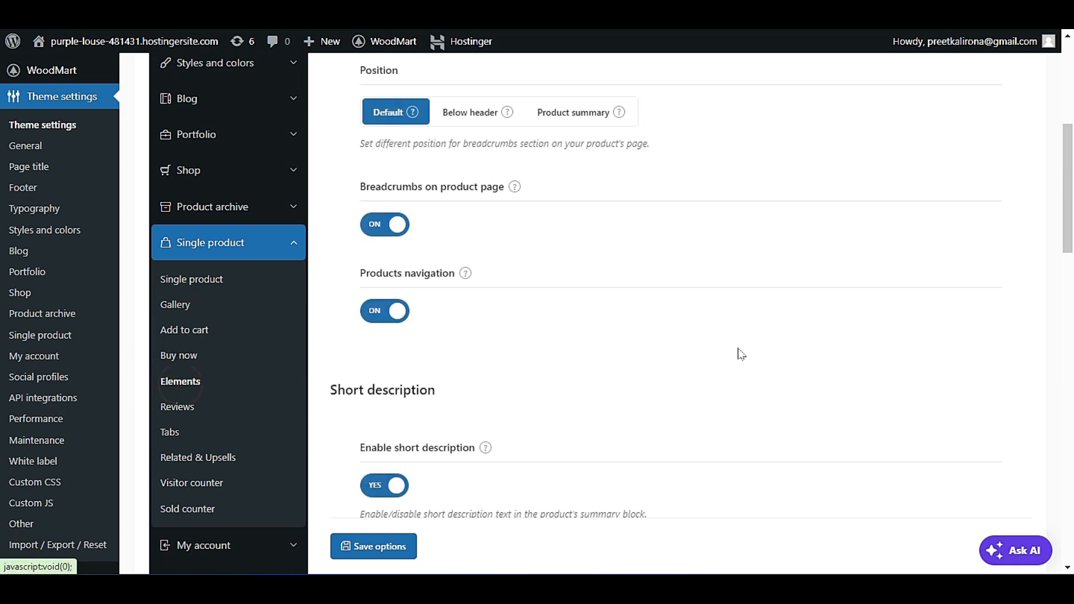
scroll(735, 358, "up", 1)
scroll(737, 360, "up", 1)
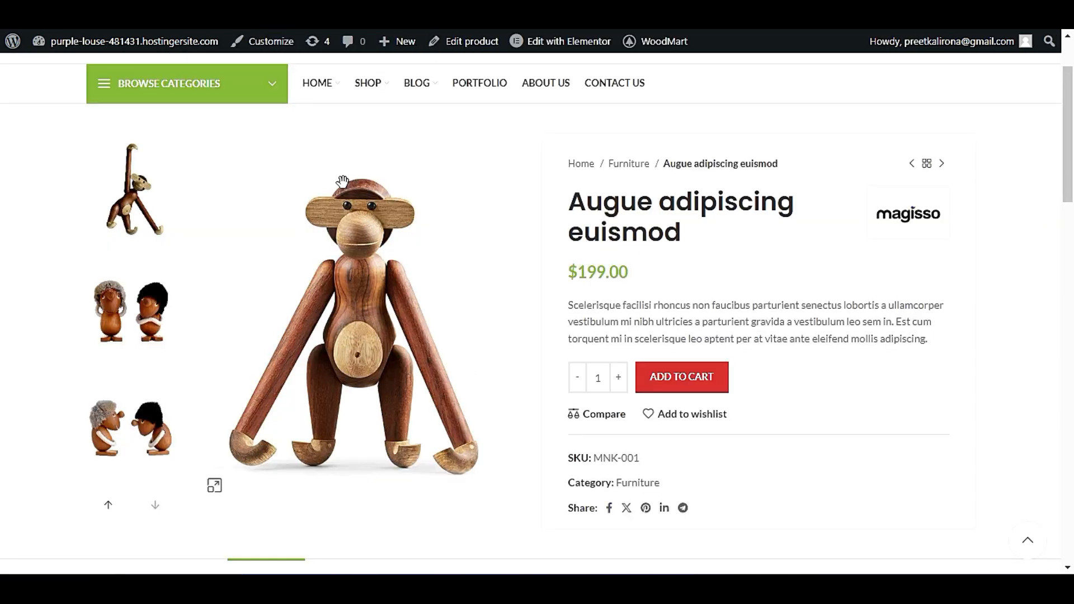
scroll(500, 325, "up", 2)
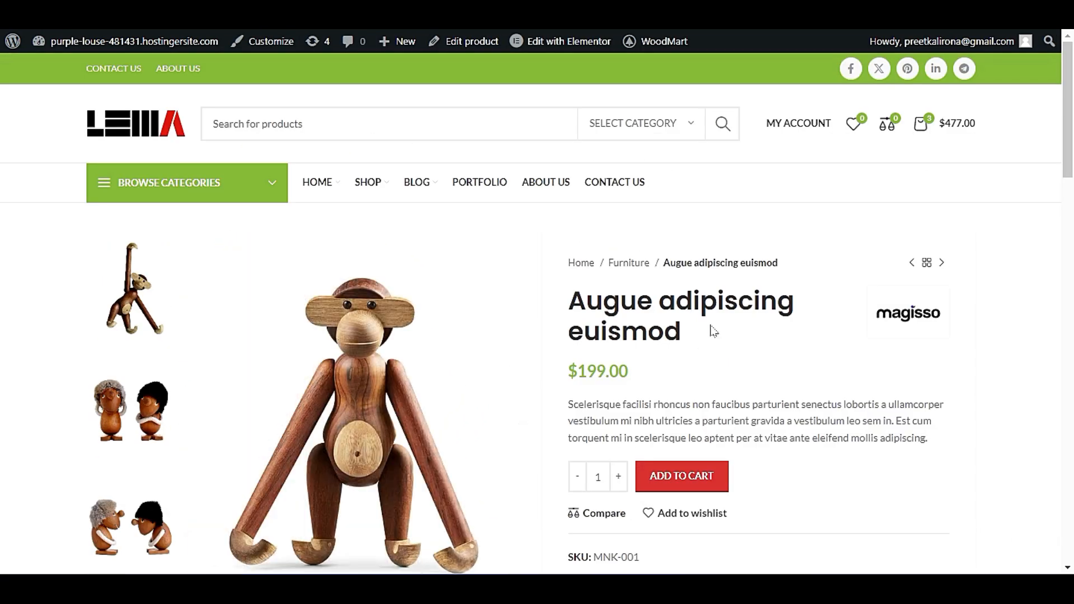
left_click_drag(802, 272, 570, 262)
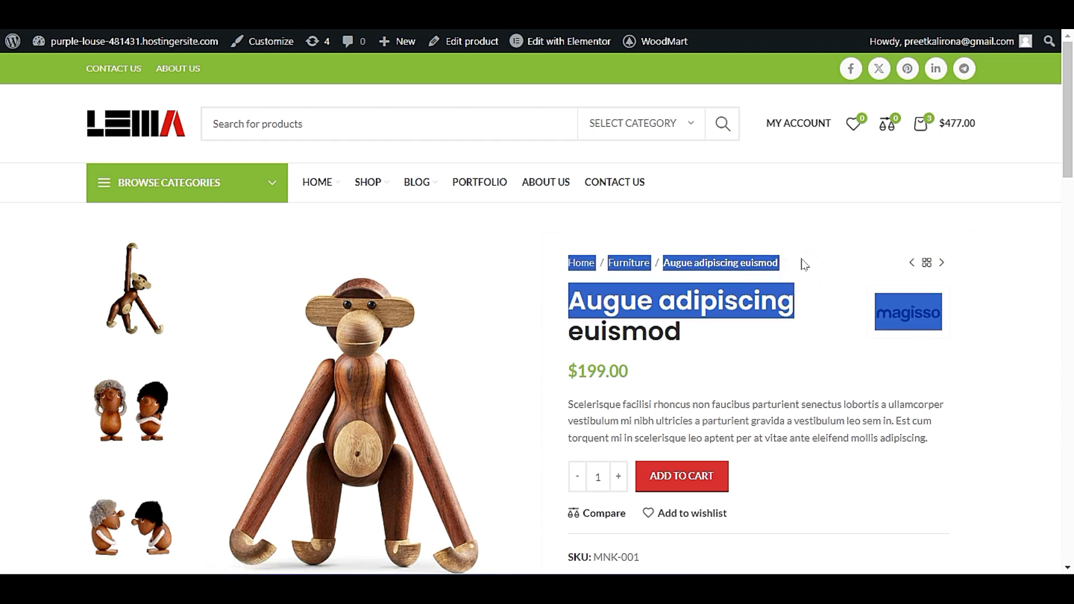
left_click(801, 258)
left_click_drag(801, 263, 576, 262)
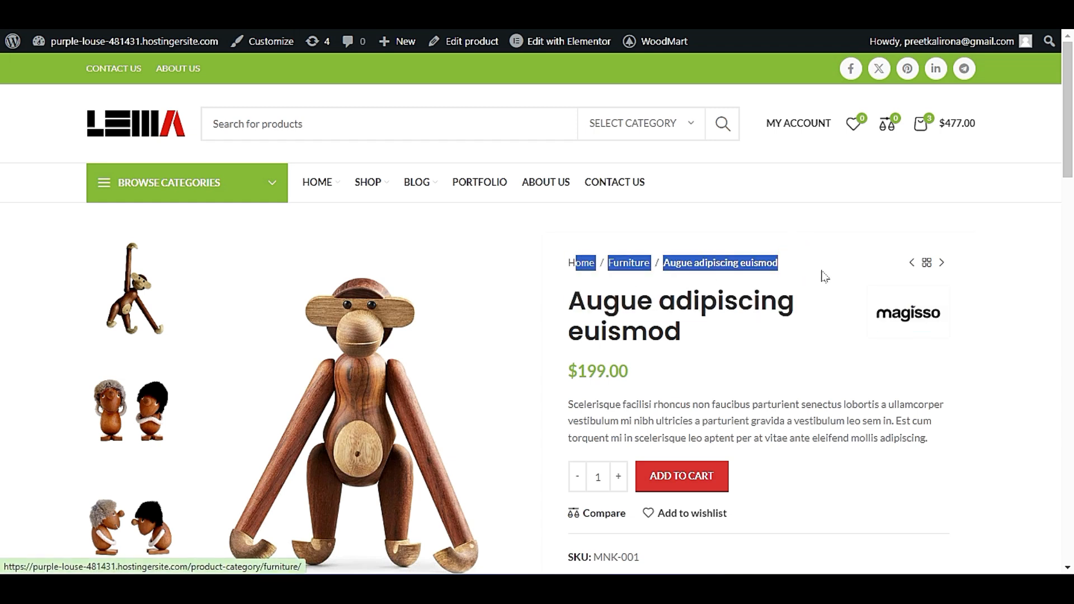
Test the products navigation on the live page by going to the next product and back to the previous one.
mouse_move(939, 265)
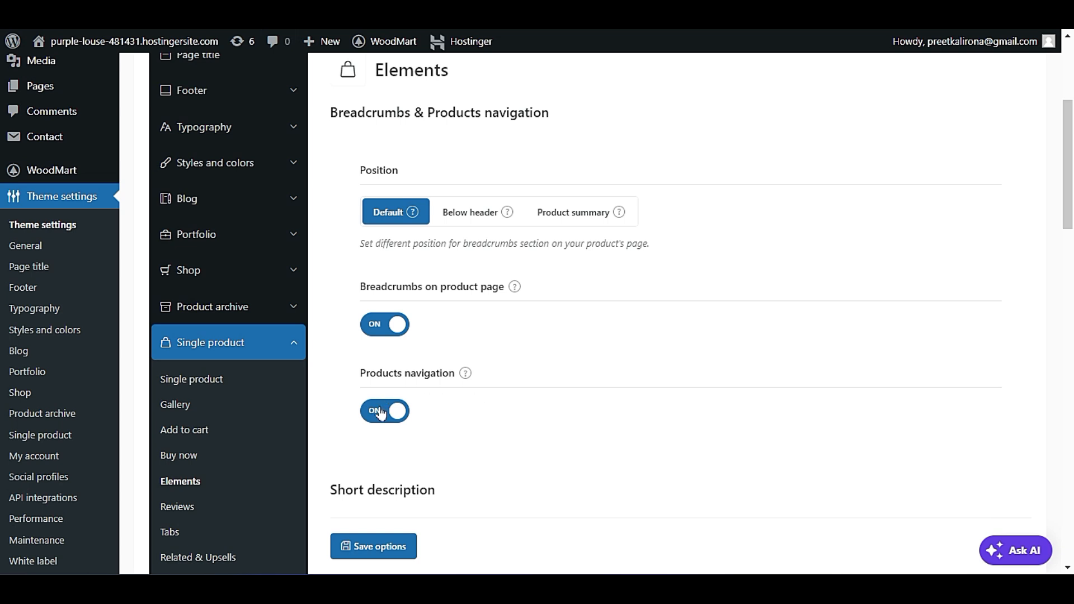
mouse_move(466, 375)
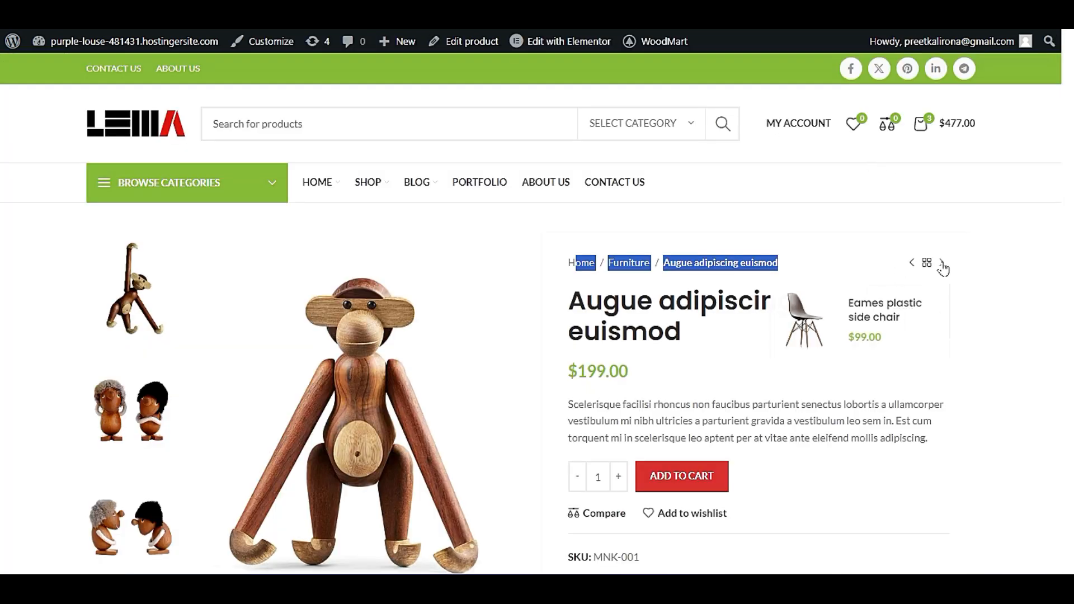
left_click(944, 263)
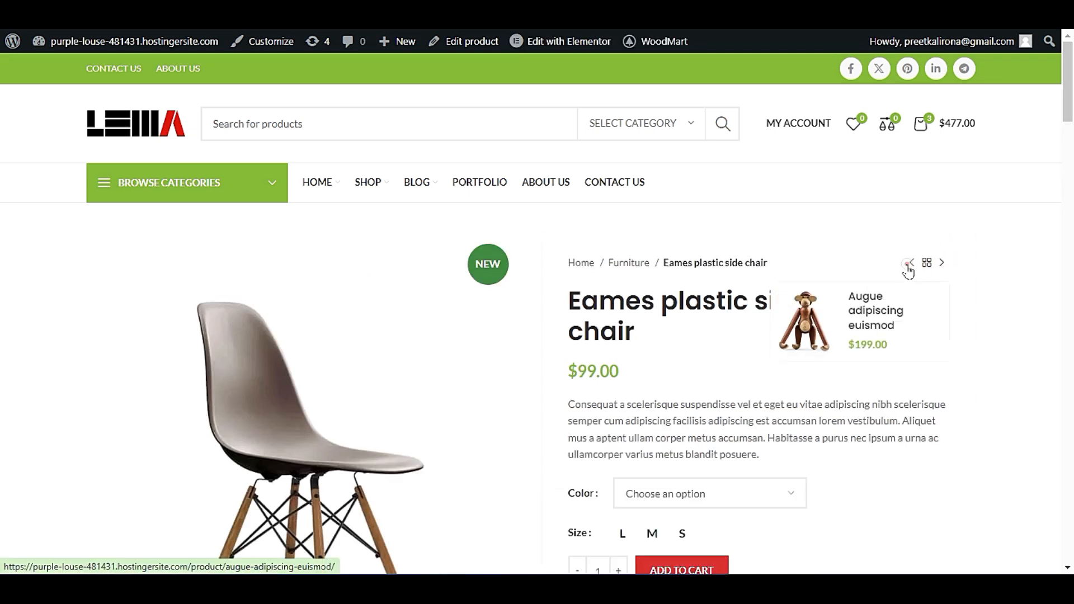
left_click(911, 263)
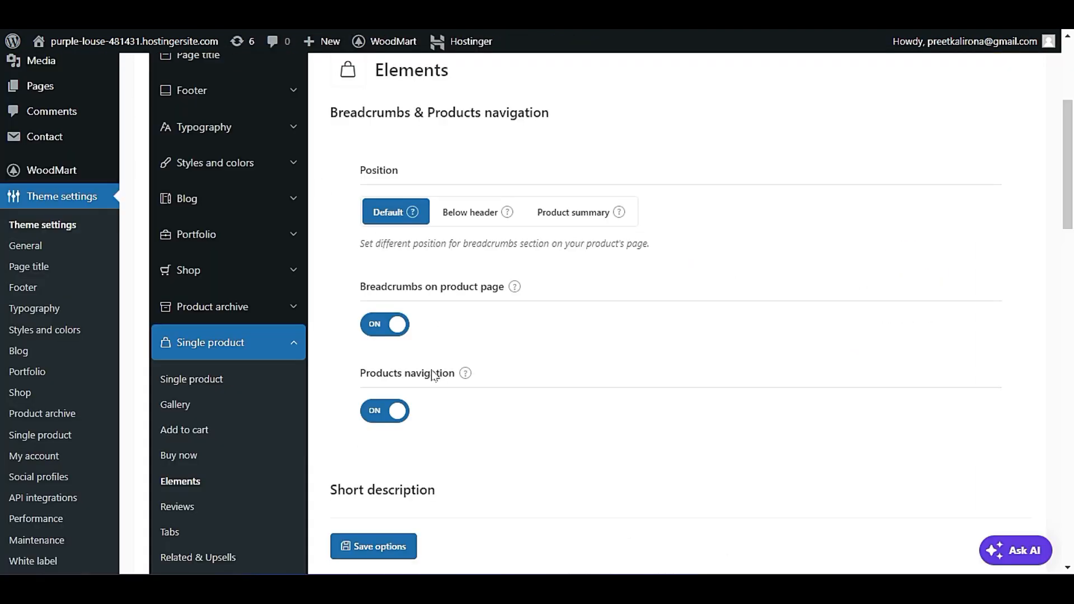
Examine the short description options in the Elements settings and identify the short description text on the product page.
scroll(431, 380, "down", 1)
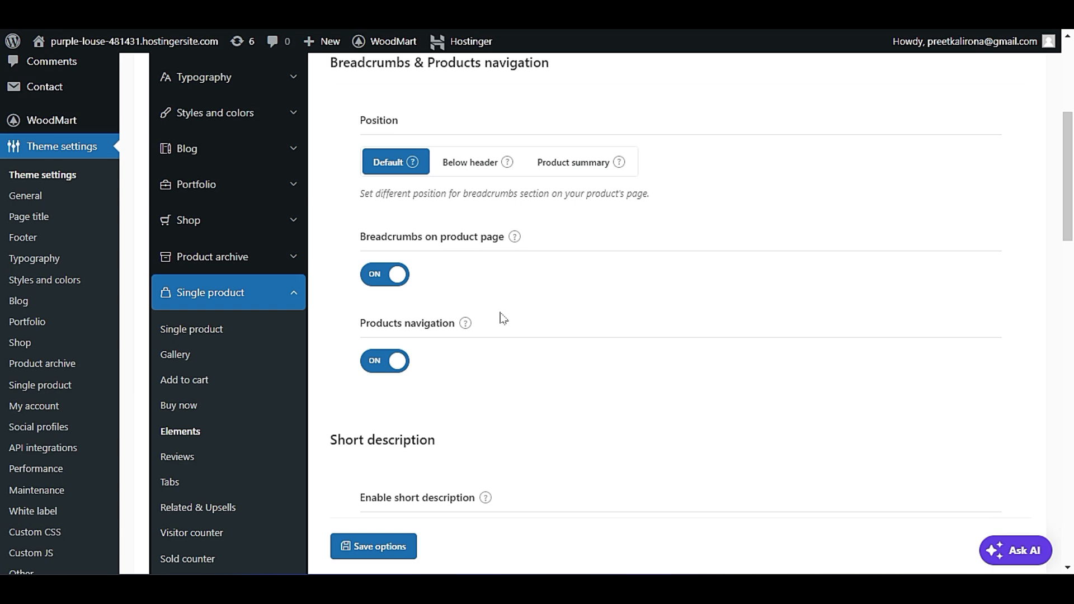
scroll(502, 318, "down", 4)
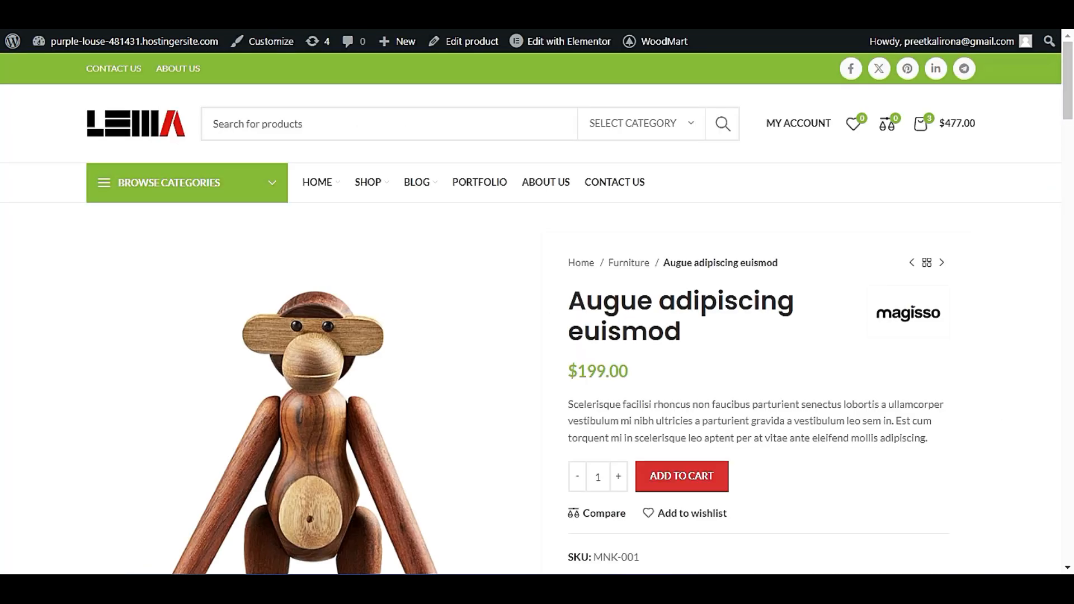
scroll(903, 358, "down", 2)
left_click_drag(928, 339, 575, 304)
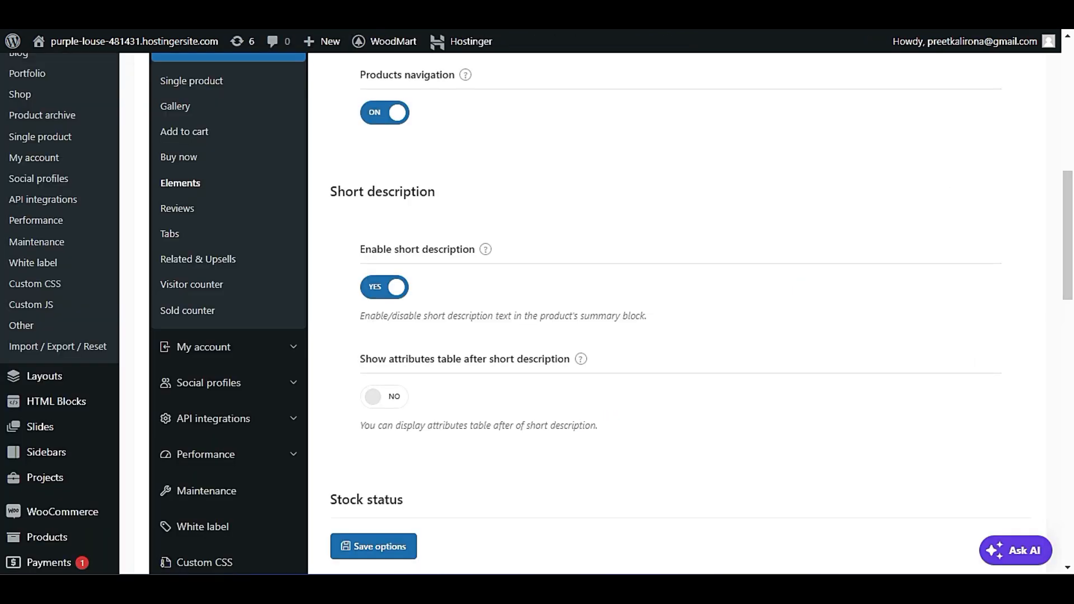
scroll(414, 245, "down", 2)
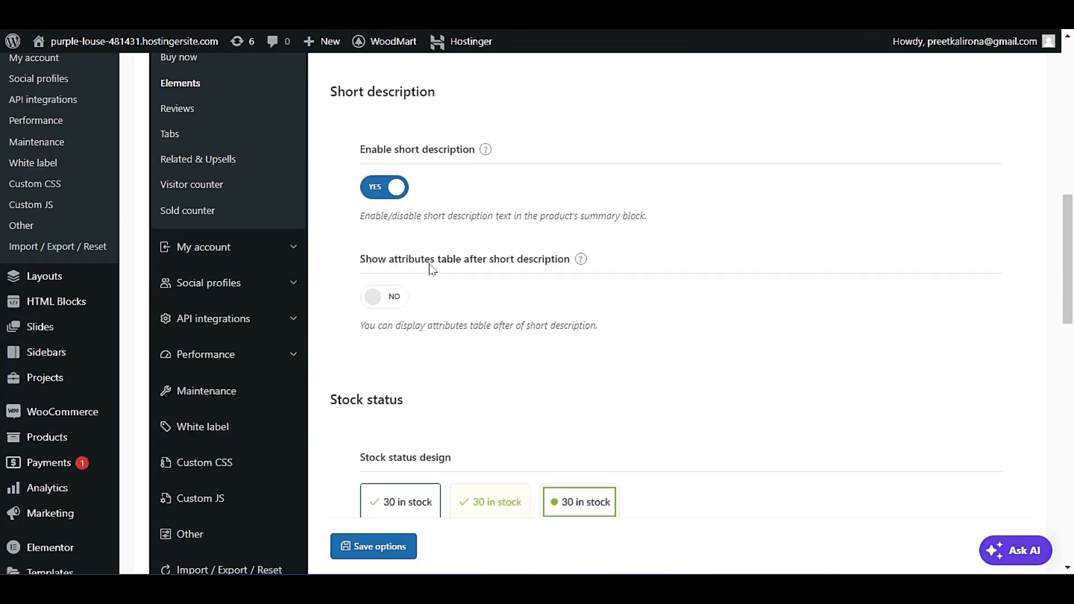
Enable the attributes table after the short description and check the area below the description on the live product page.
left_click(396, 304)
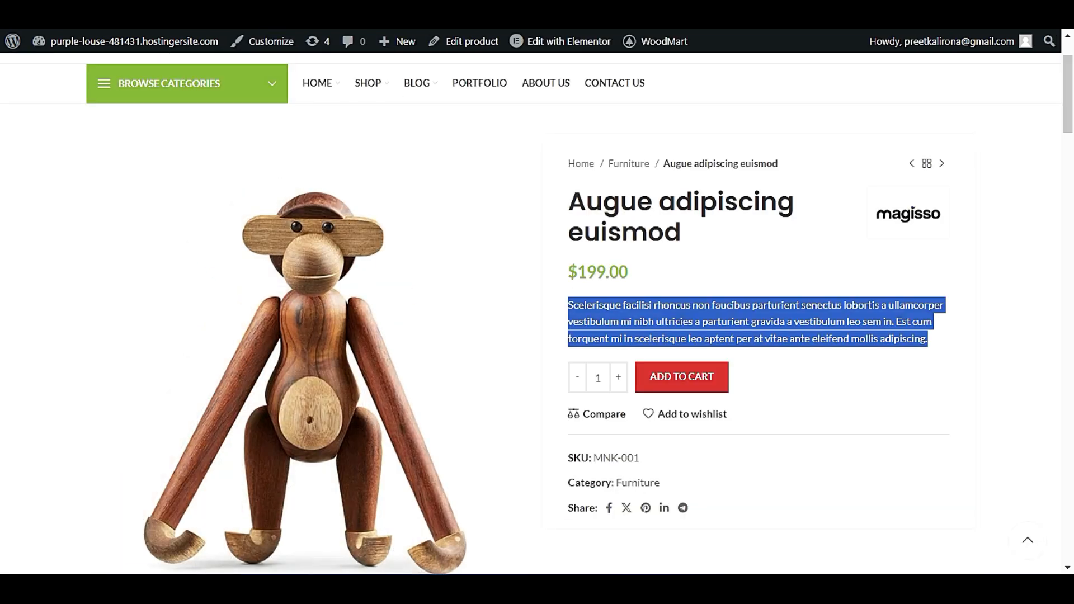
left_click(794, 327)
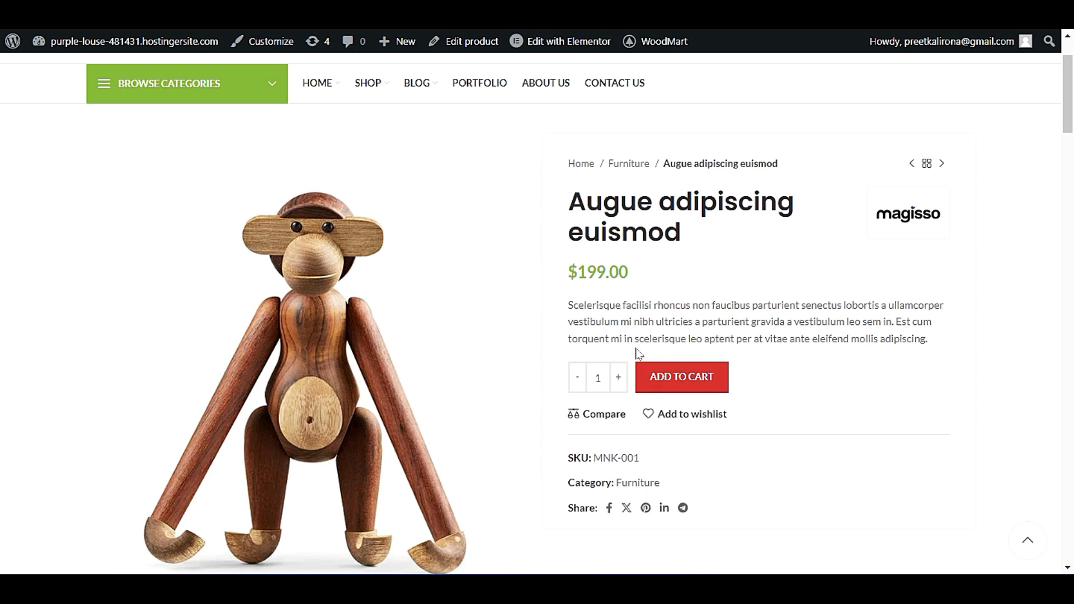
left_click(656, 347)
left_click(783, 357)
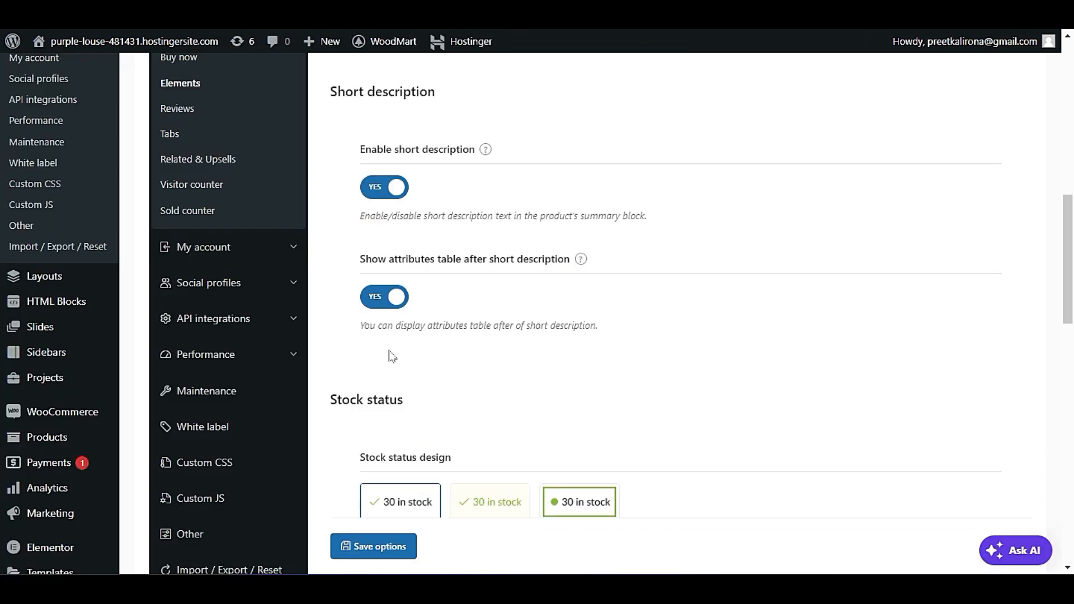
scroll(440, 425, "down", 3)
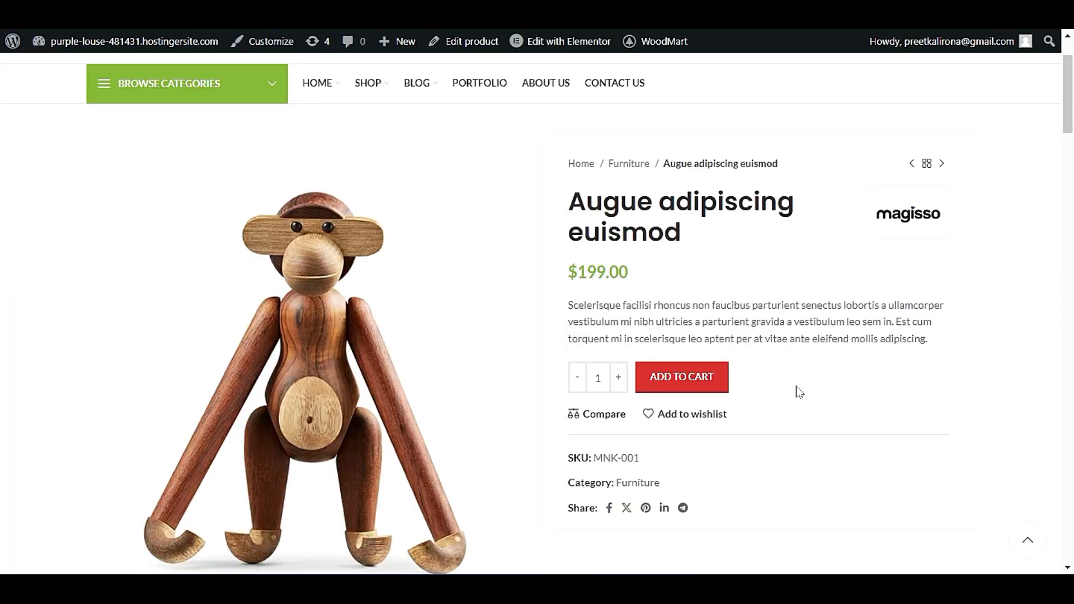
scroll(798, 395, "down", 1)
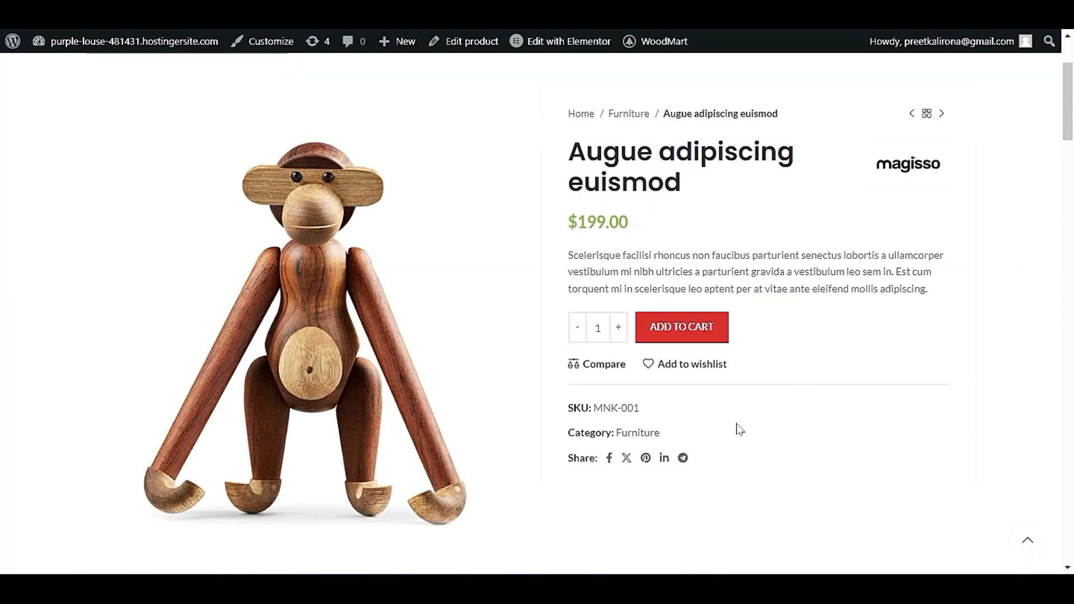
scroll(740, 430, "up", 1)
left_click_drag(770, 343, 716, 351)
left_click(767, 395)
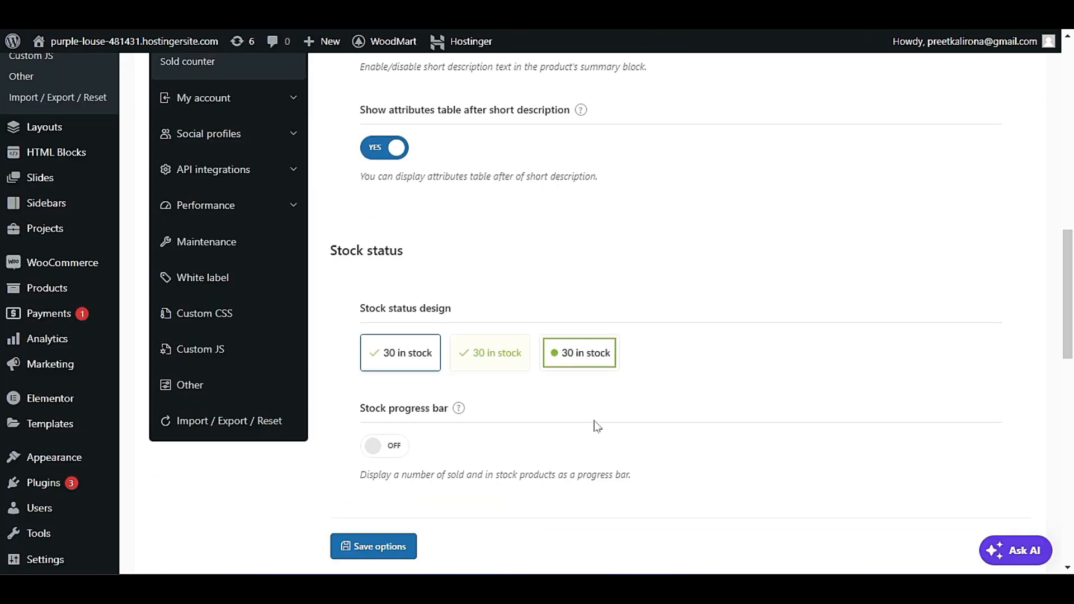
Try the stock progress bar option and turn on the countdown timer in the single product Elements settings.
scroll(597, 428, "down", 2)
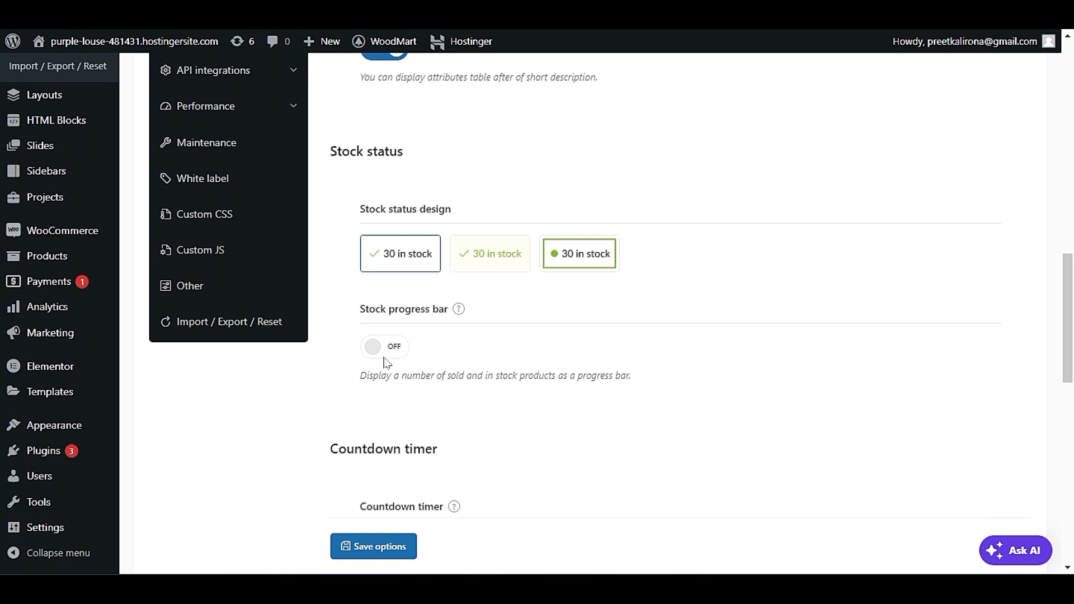
left_click(391, 348)
scroll(377, 384, "down", 3)
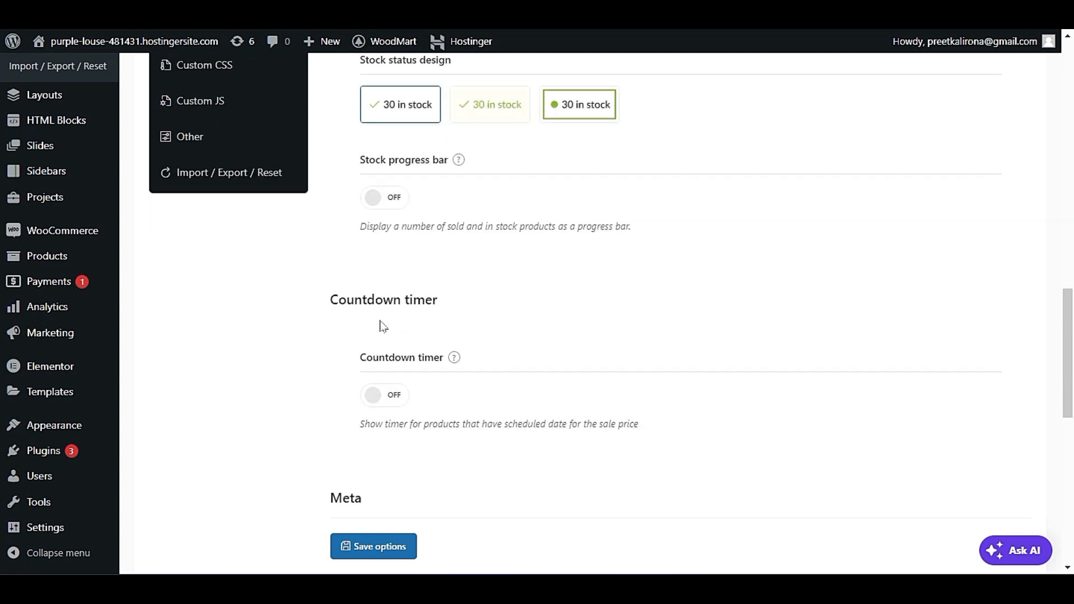
left_click(391, 397)
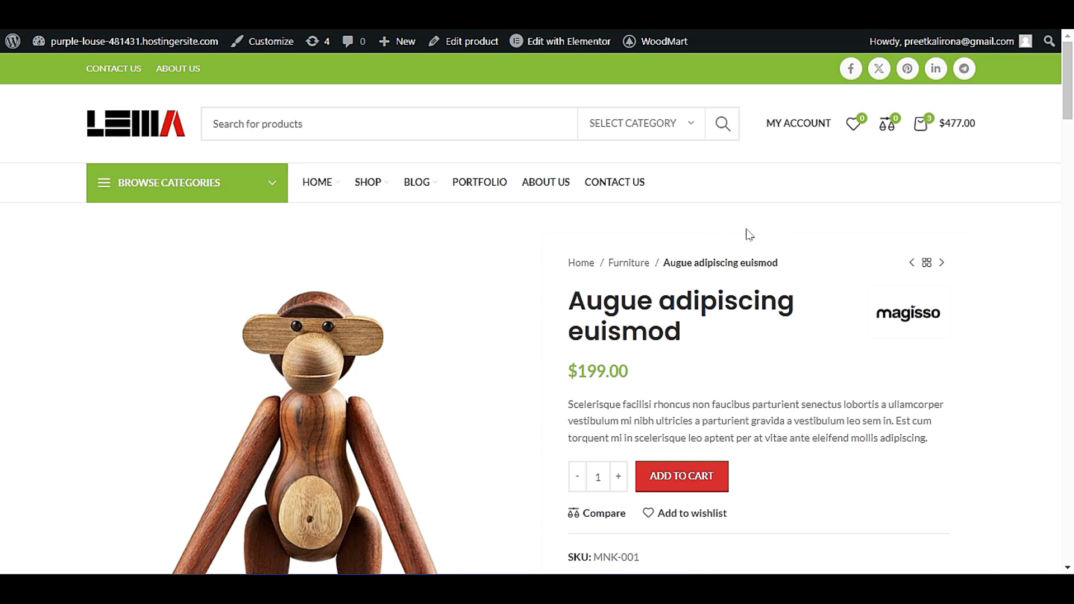
Check the countdown timer options against the product page and save the single product Elements settings.
scroll(892, 435, "down", 3)
scroll(881, 436, "up", 3)
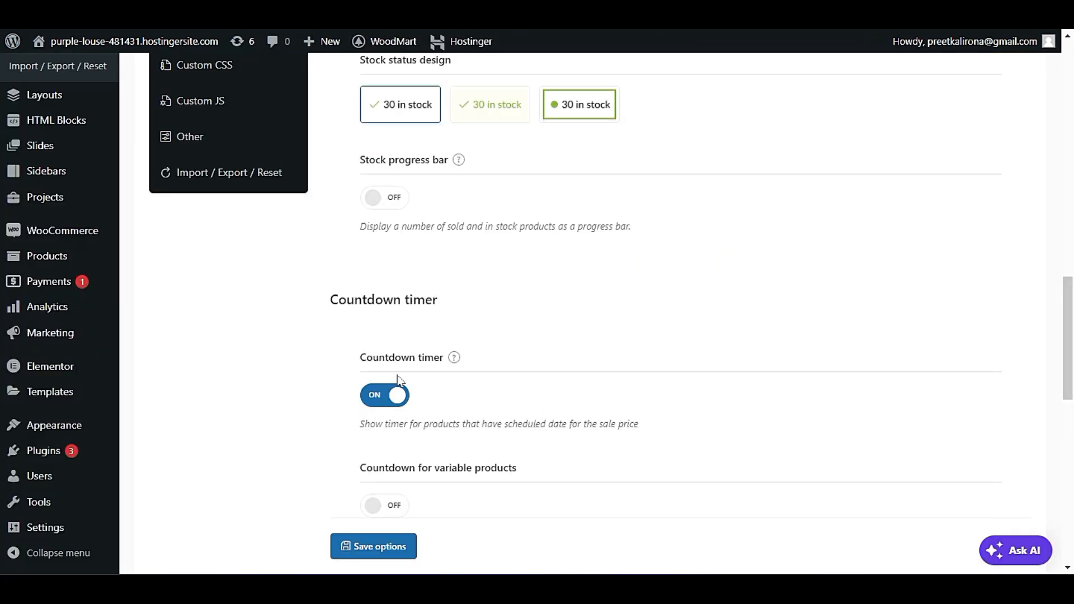
scroll(436, 349, "down", 3)
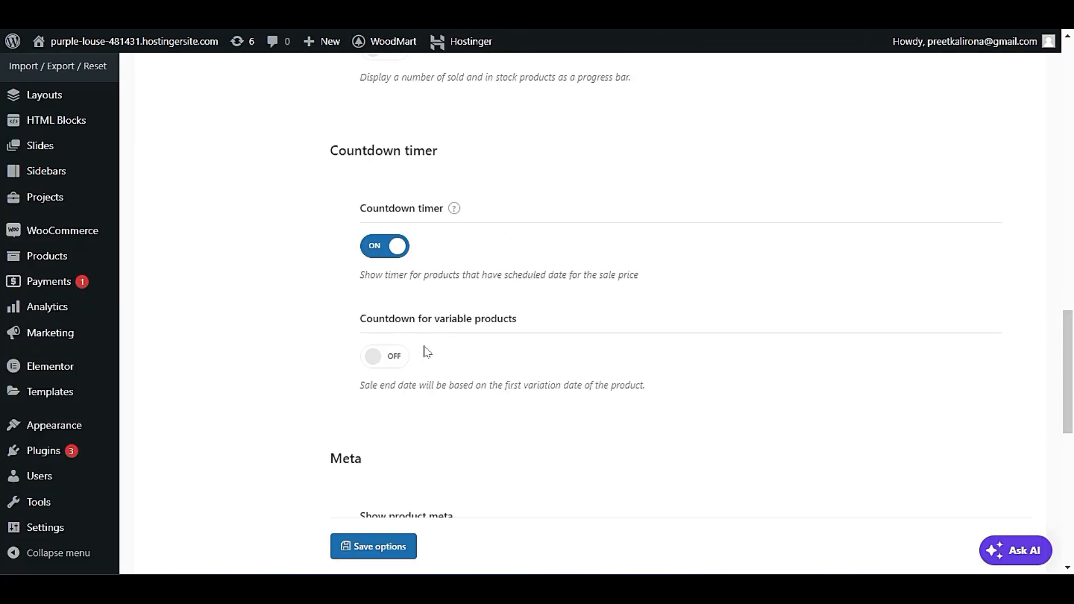
left_click(367, 546)
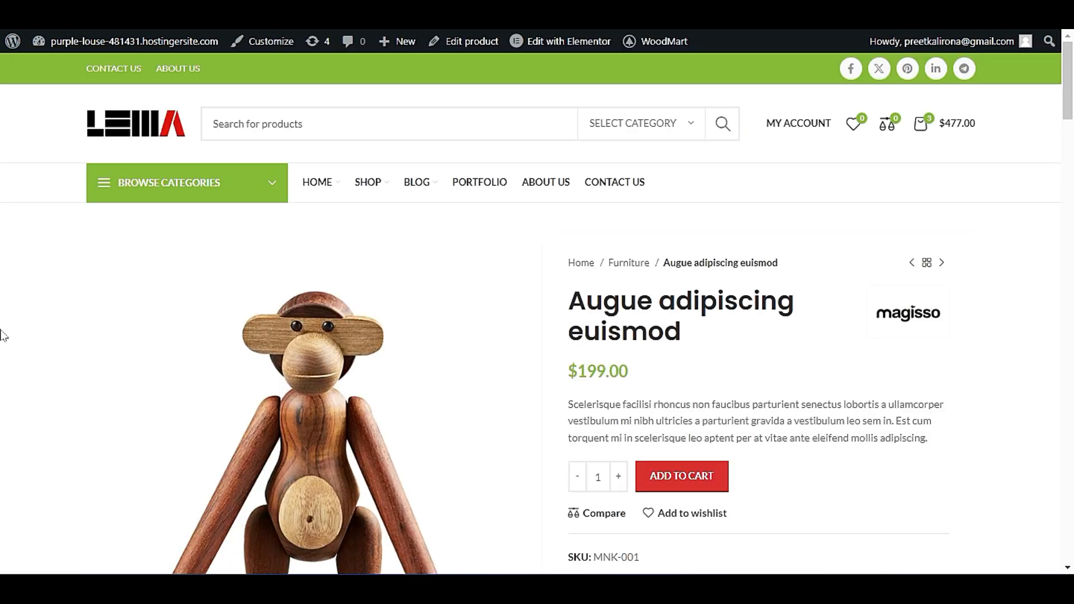
Reload the live product page and examine the attributes table and the rest of the product summary.
key("F5")
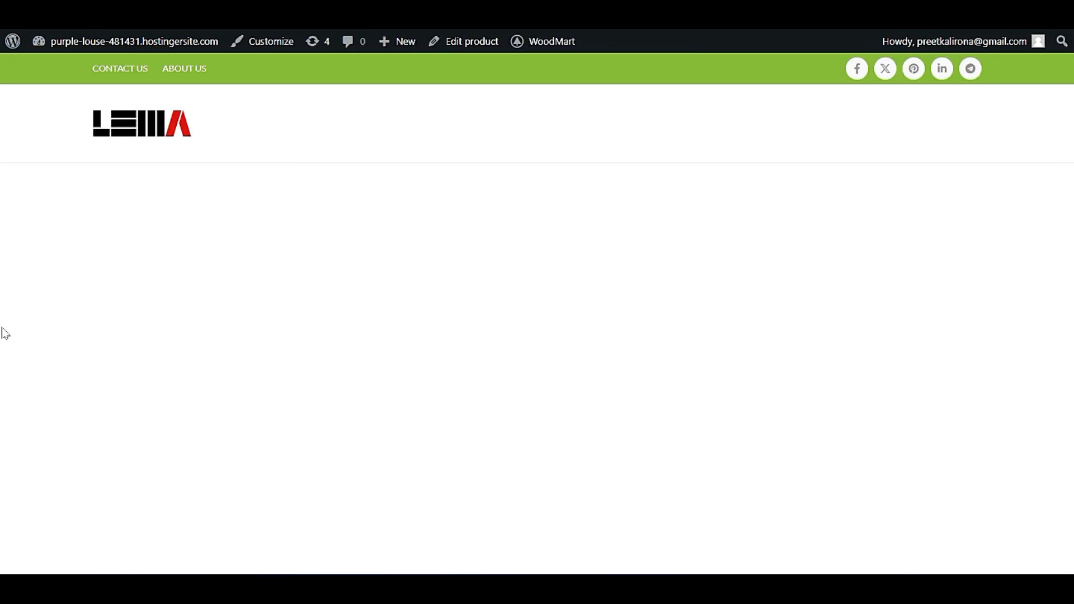
scroll(6, 334, "down", 3)
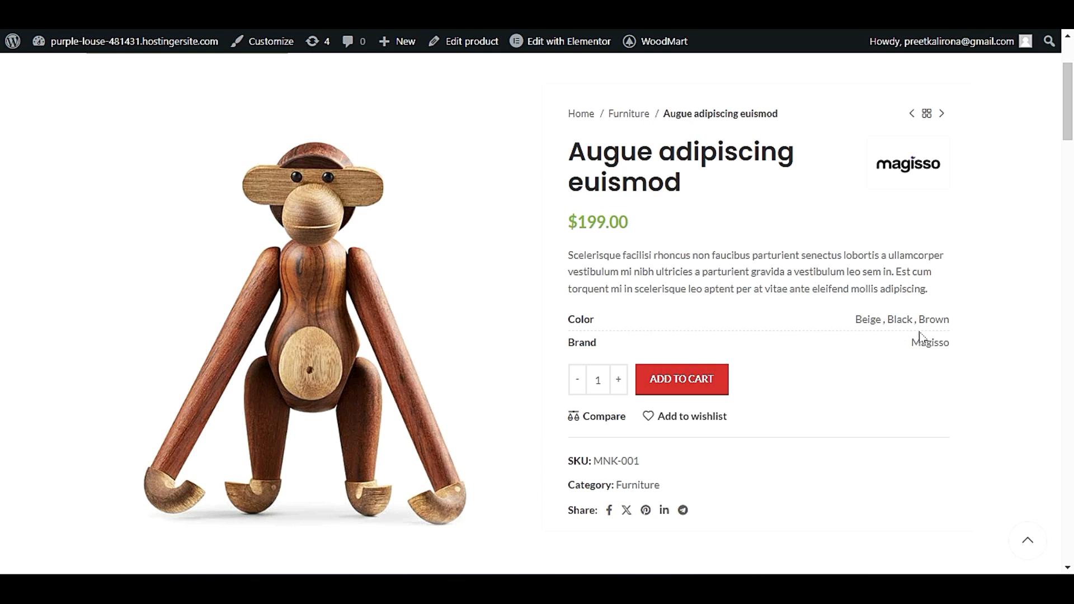
scroll(921, 338, "down", 8)
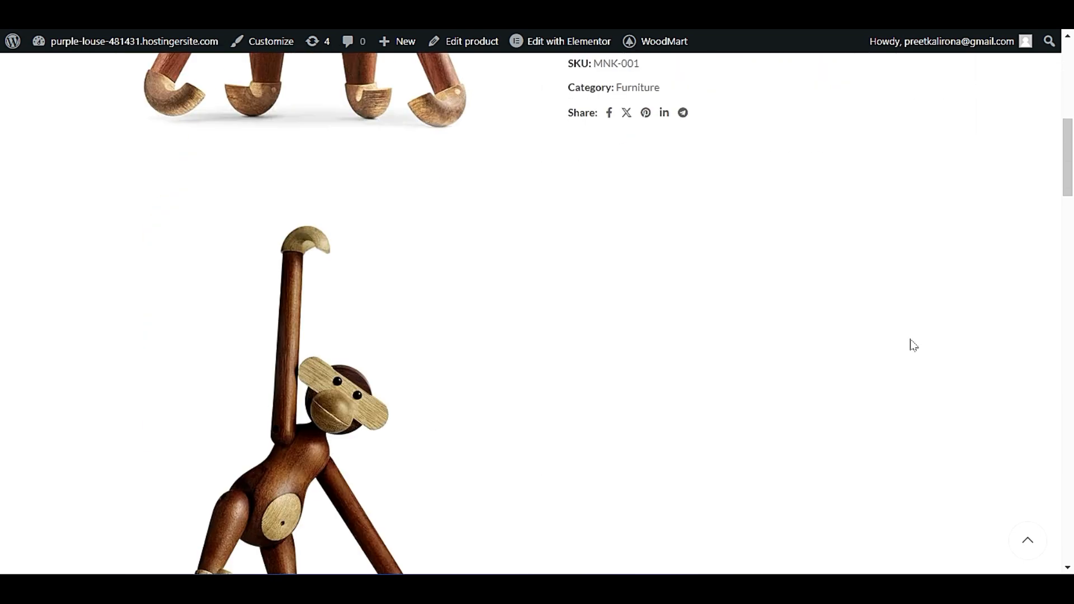
scroll(912, 344, "down", 20)
scroll(702, 439, "up", 20)
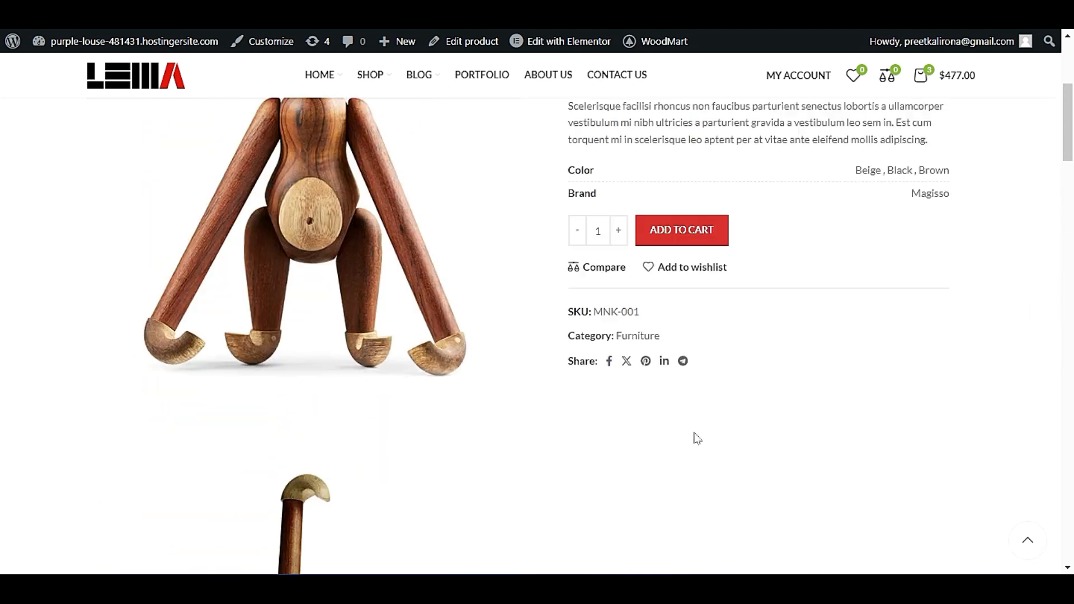
scroll(698, 438, "up", 1)
scroll(462, 357, "up", 4)
scroll(520, 462, "down", 3)
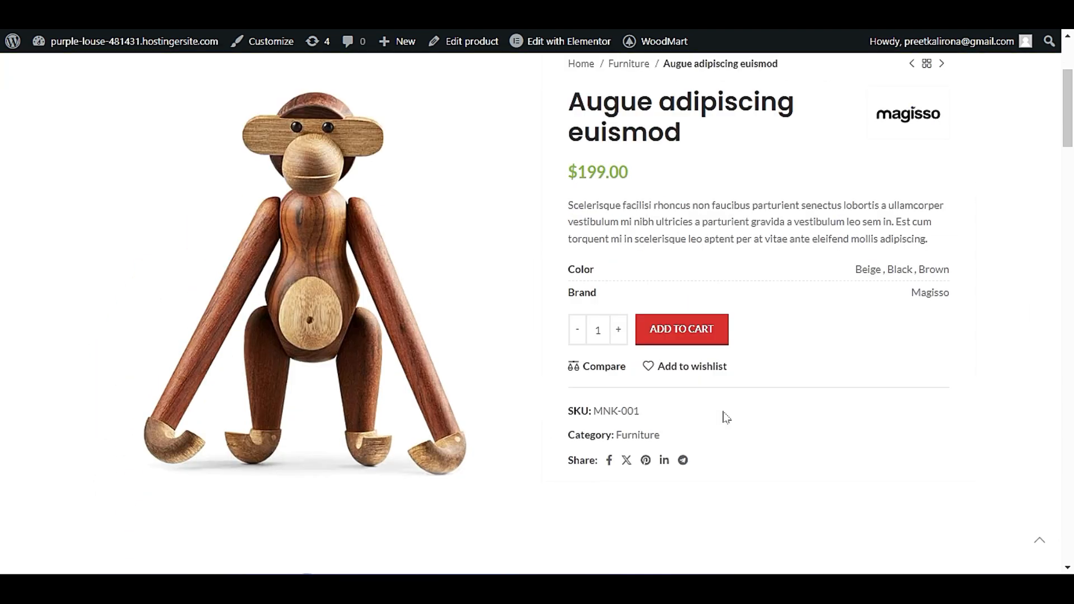
scroll(865, 345, "up", 2)
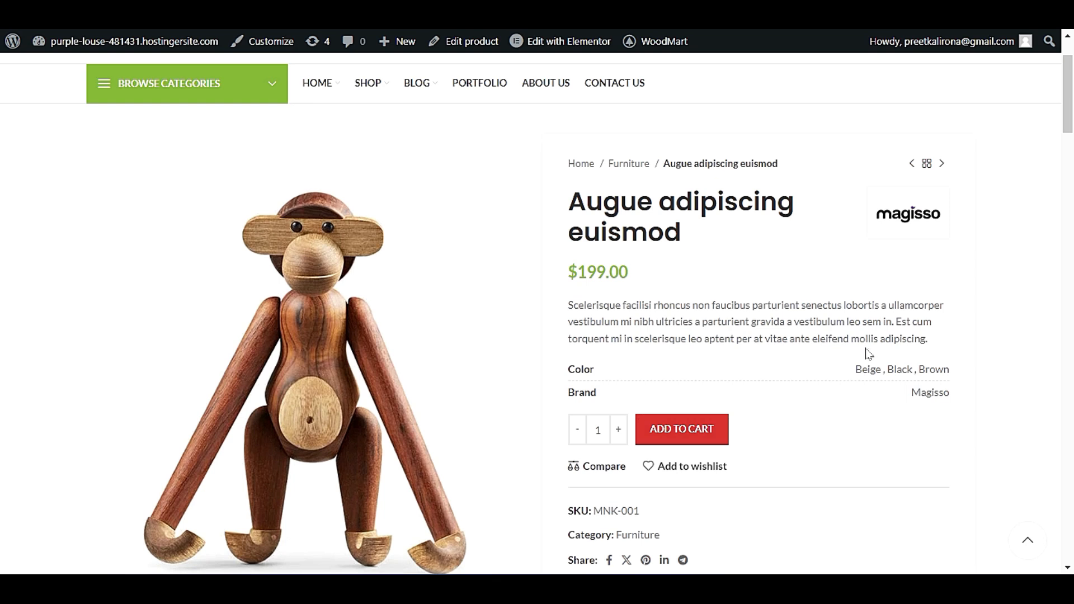
scroll(140, 135, "up", 2)
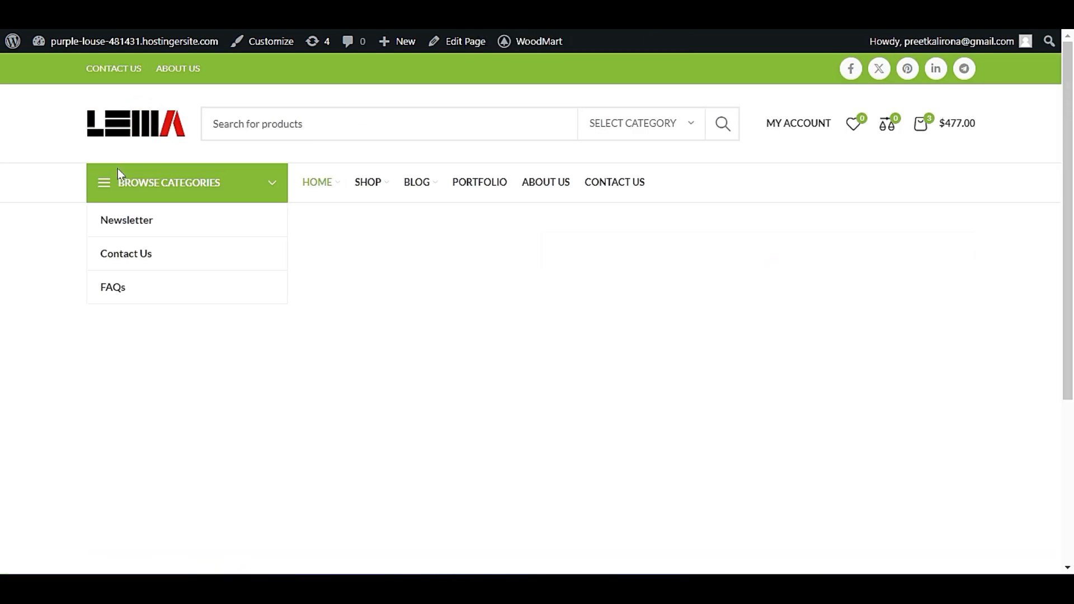
Open the discounted iPhone dock product from the home page and check its summary for a countdown timer.
scroll(67, 352, "down", 7)
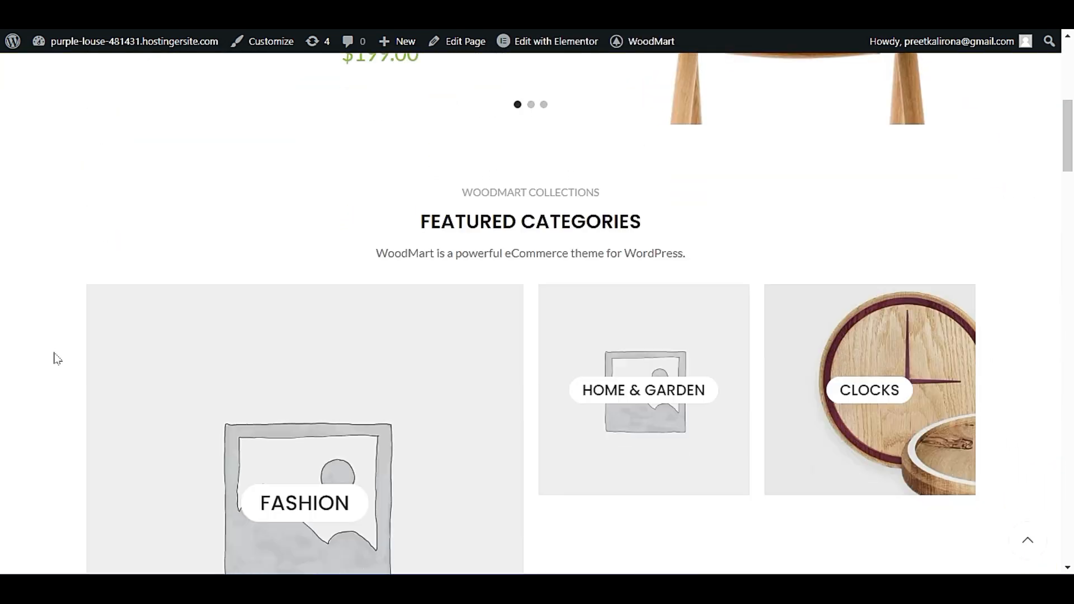
scroll(55, 359, "down", 15)
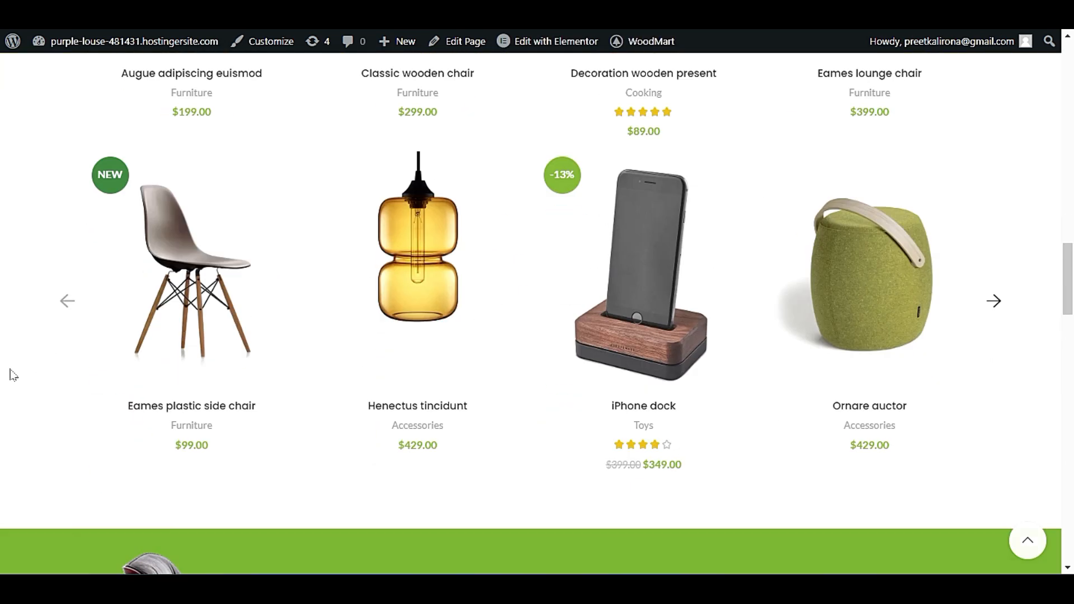
scroll(9, 375, "up", 4)
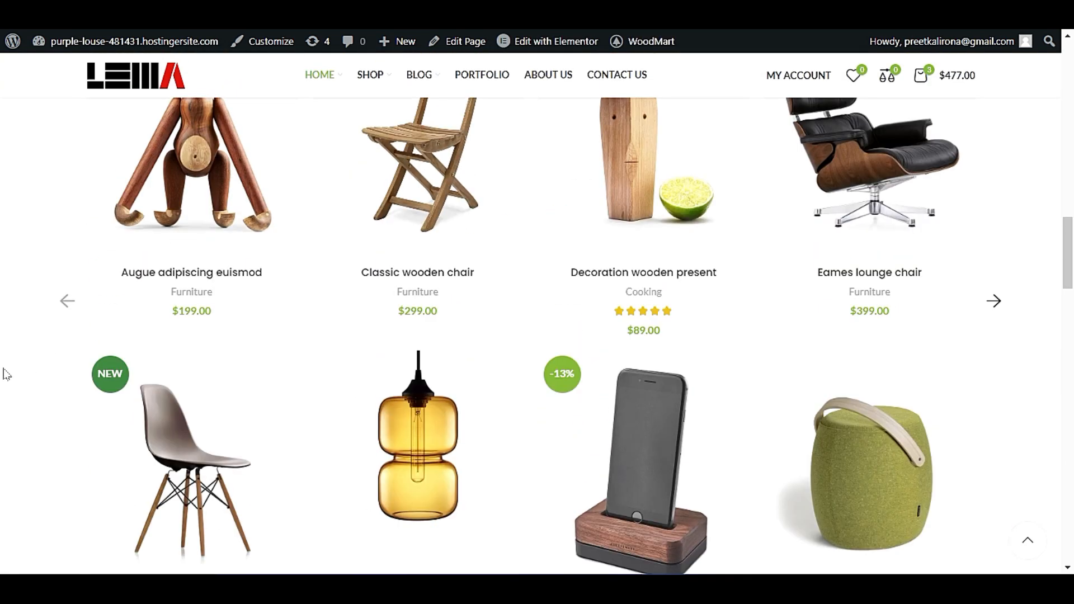
left_click(580, 423)
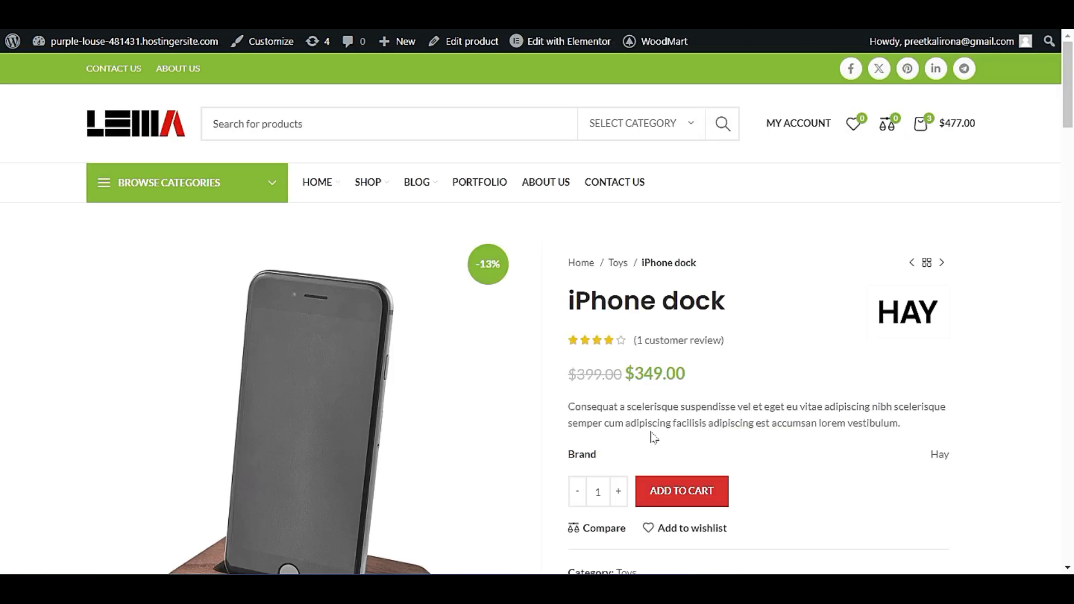
scroll(651, 438, "down", 5)
scroll(650, 439, "up", 5)
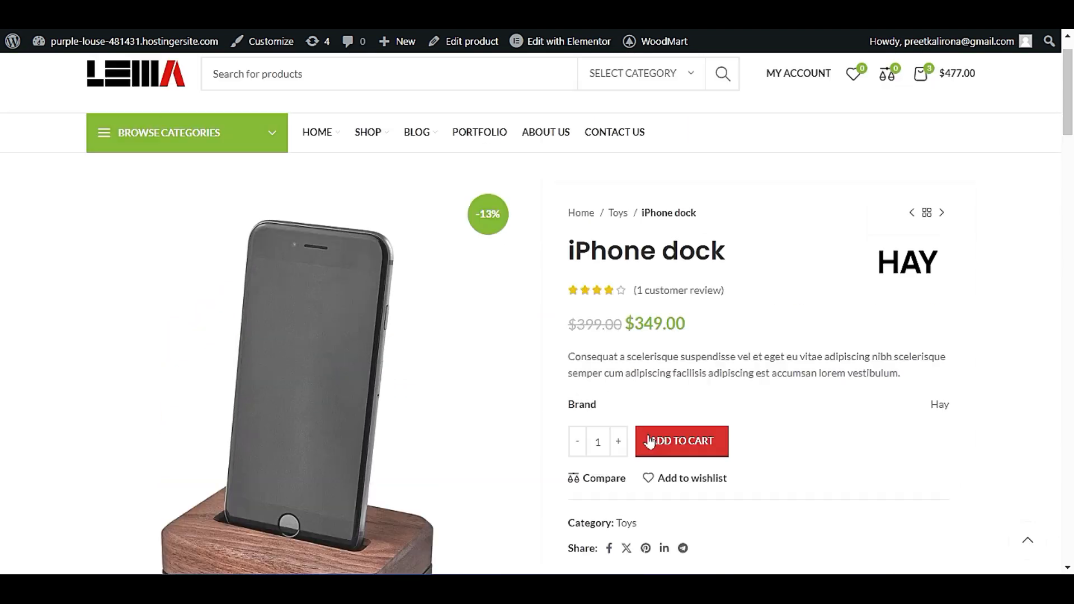
scroll(763, 438, "down", 5)
scroll(762, 438, "up", 5)
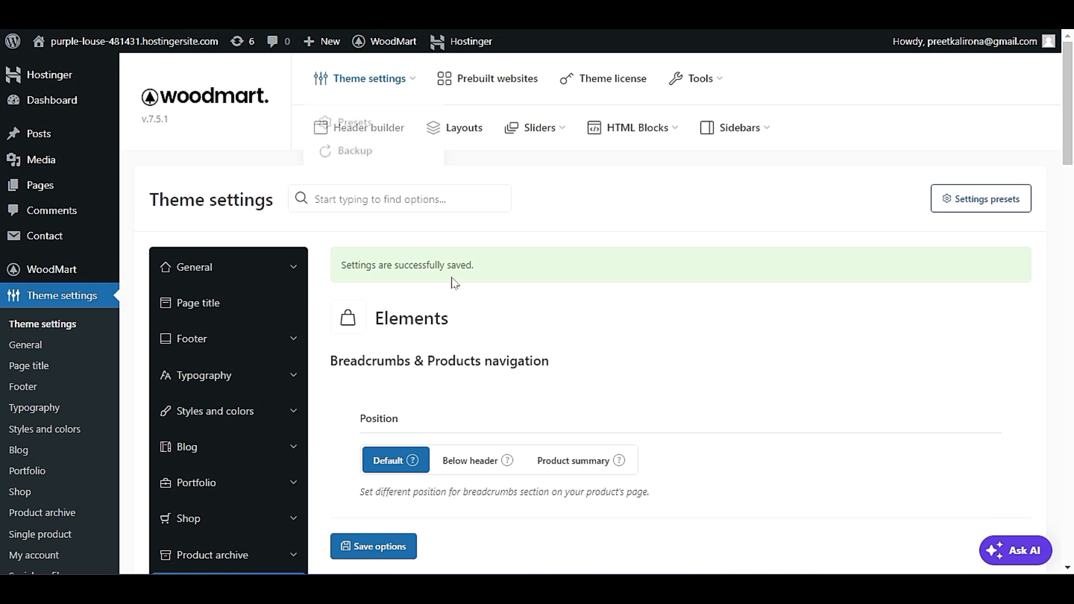
Examine the product meta placement options in the Elements settings and identify the category and share lines on the iPhone dock page.
scroll(483, 418, "down", 5)
scroll(483, 417, "down", 2)
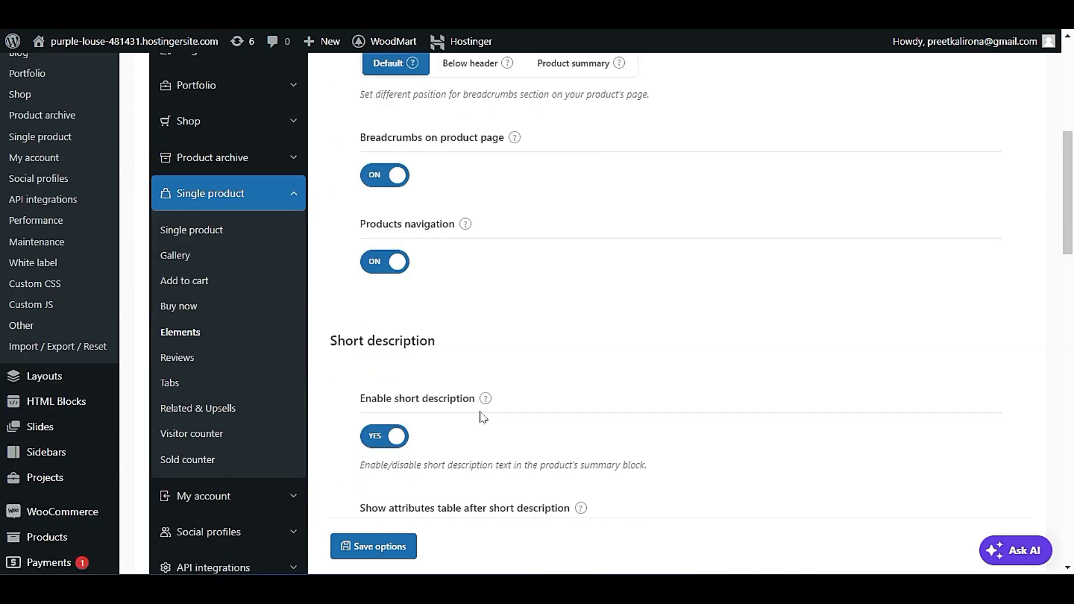
scroll(483, 417, "down", 3)
scroll(483, 417, "down", 13)
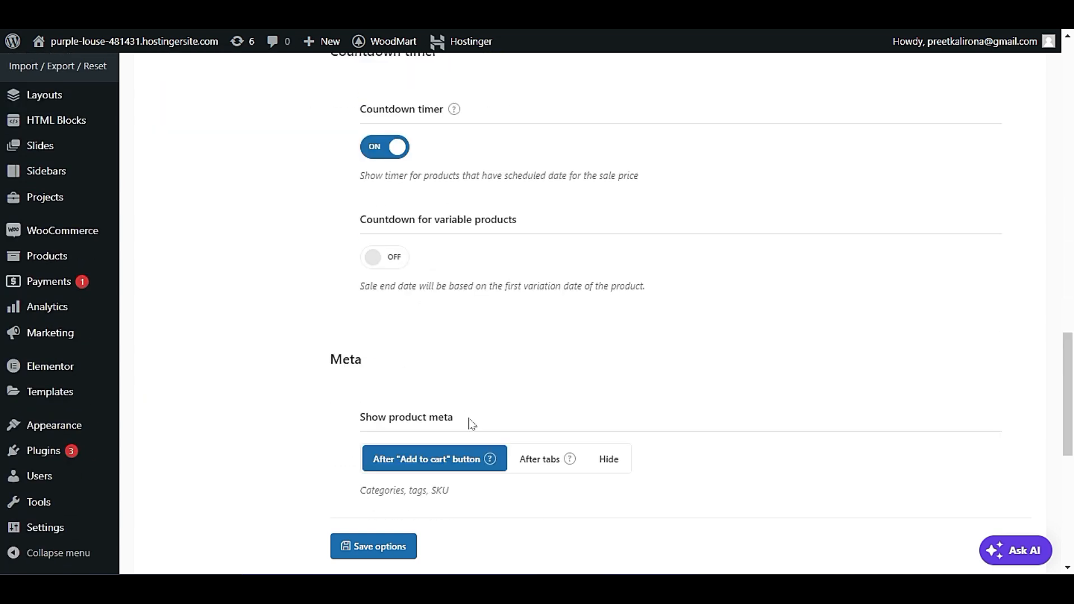
scroll(471, 423, "down", 2)
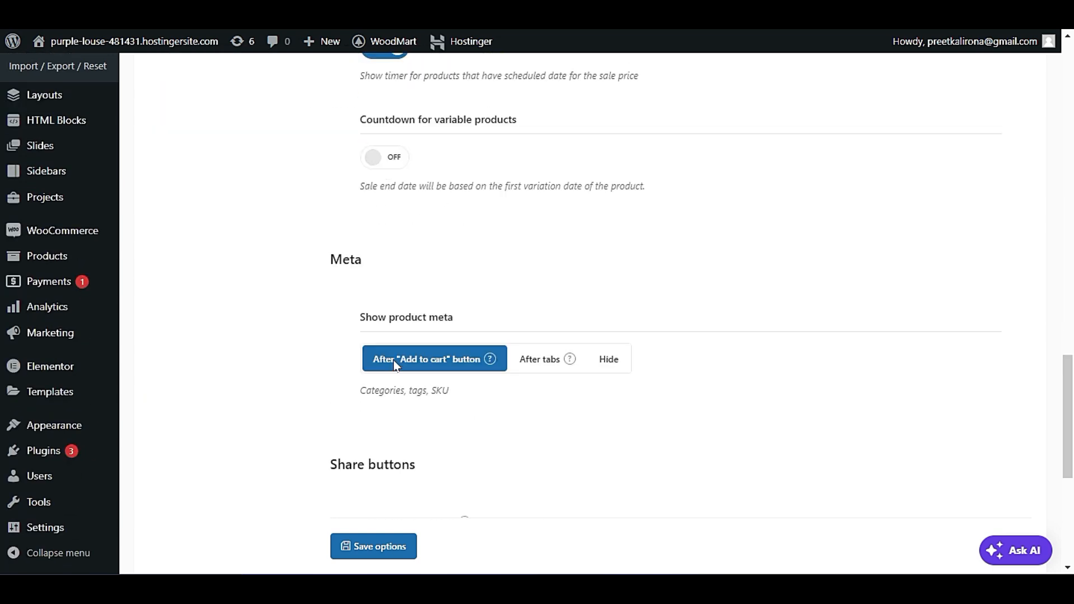
scroll(462, 443, "down", 3)
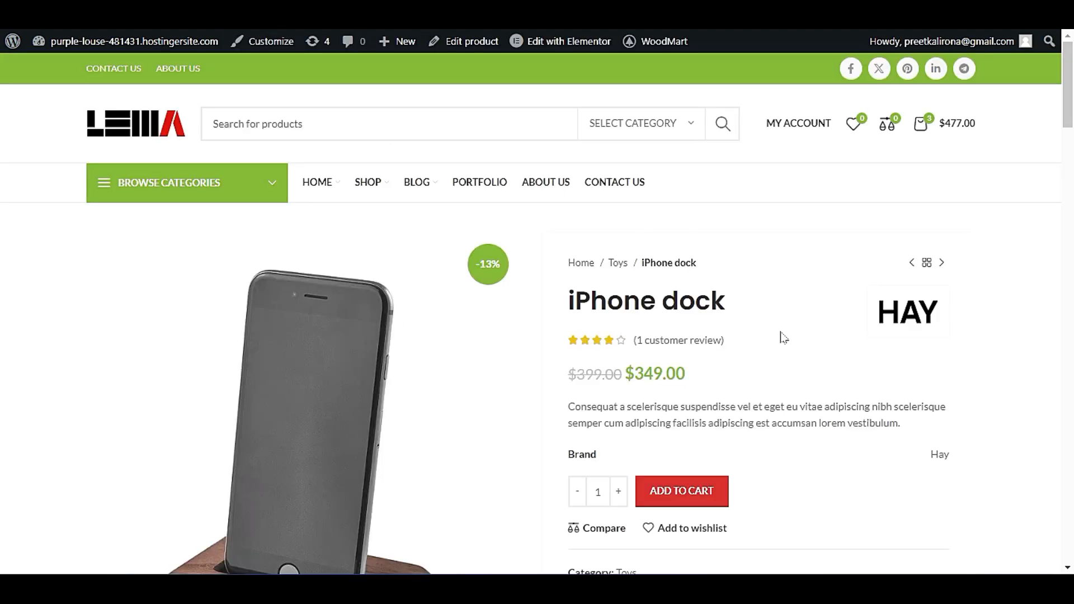
scroll(784, 455, "down", 3)
left_click_drag(727, 454, 570, 421)
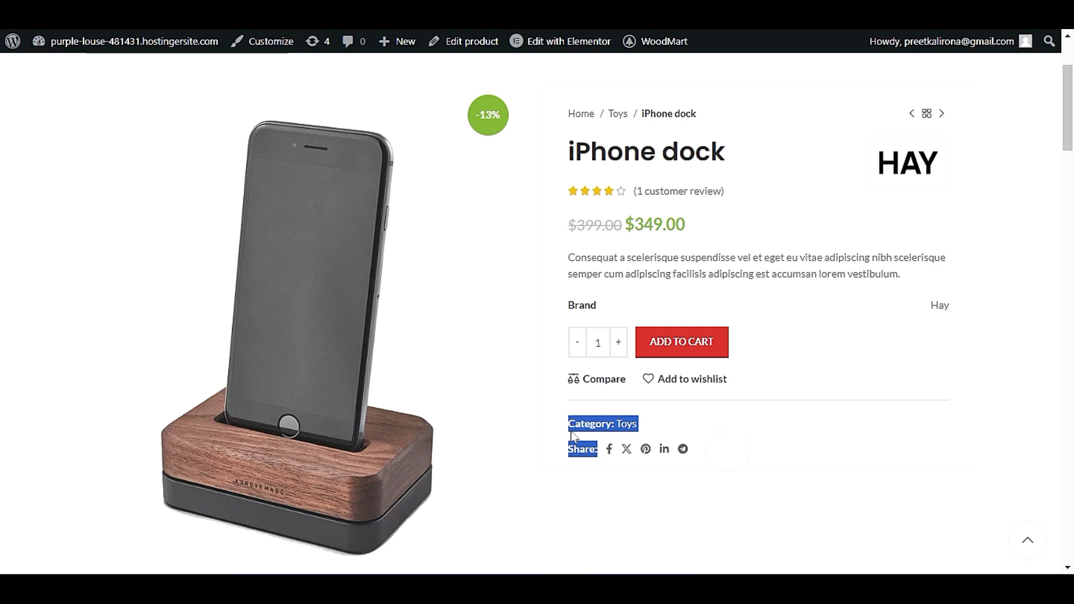
left_click(579, 424)
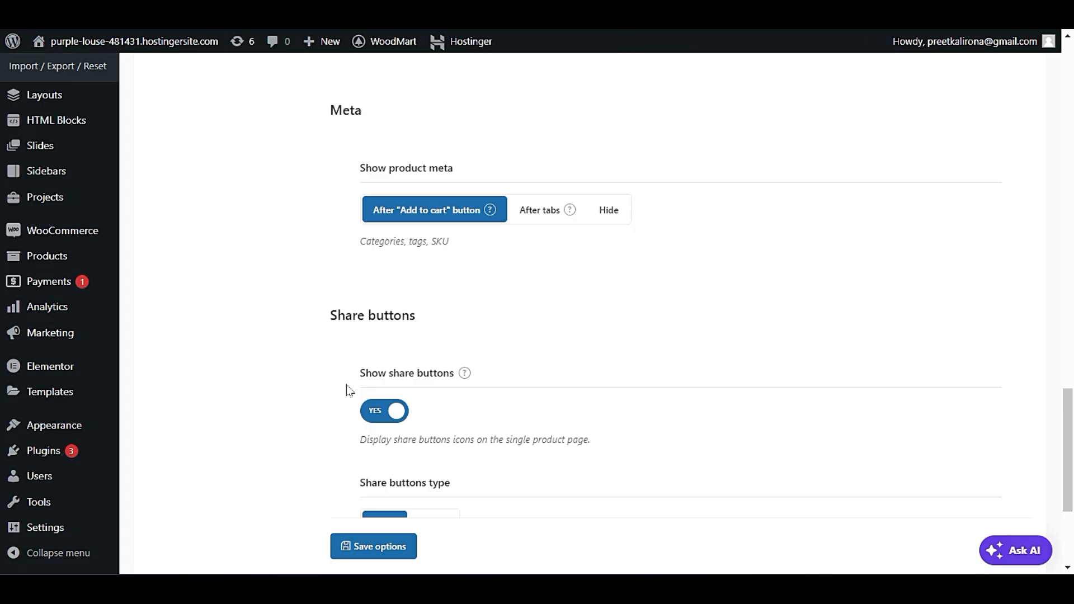
Review the share buttons options, save the Elements settings and open the single product Reviews settings.
scroll(348, 390, "down", 3)
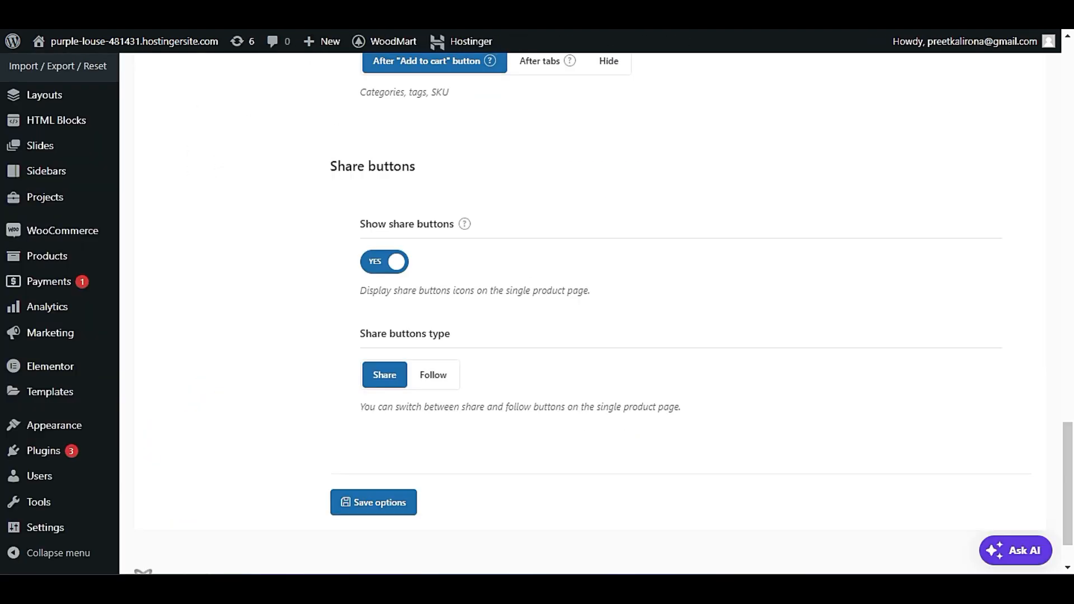
left_click(386, 507)
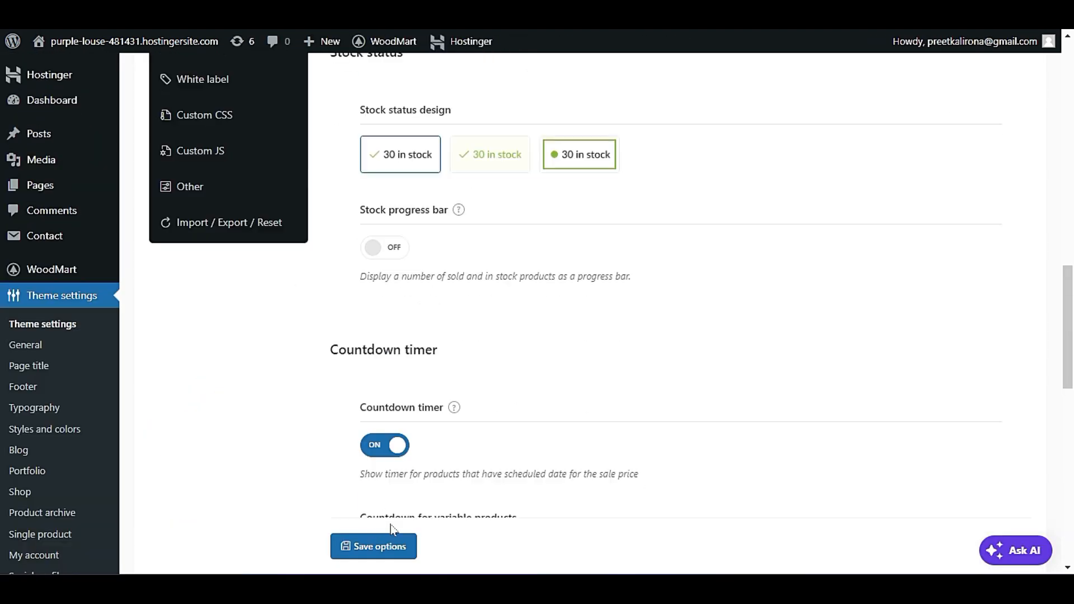
scroll(372, 524, "up", 5)
left_click(180, 307)
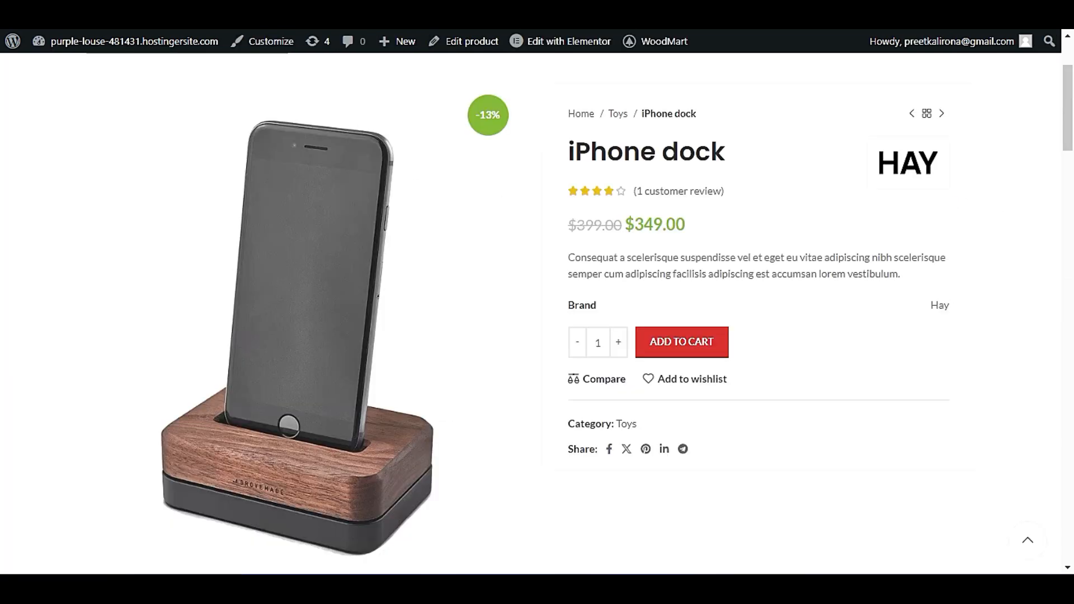
Look through the Description, Reviews, About Brand and Shipping & Delivery sections on the iPhone dock page.
scroll(452, 423, "down", 20)
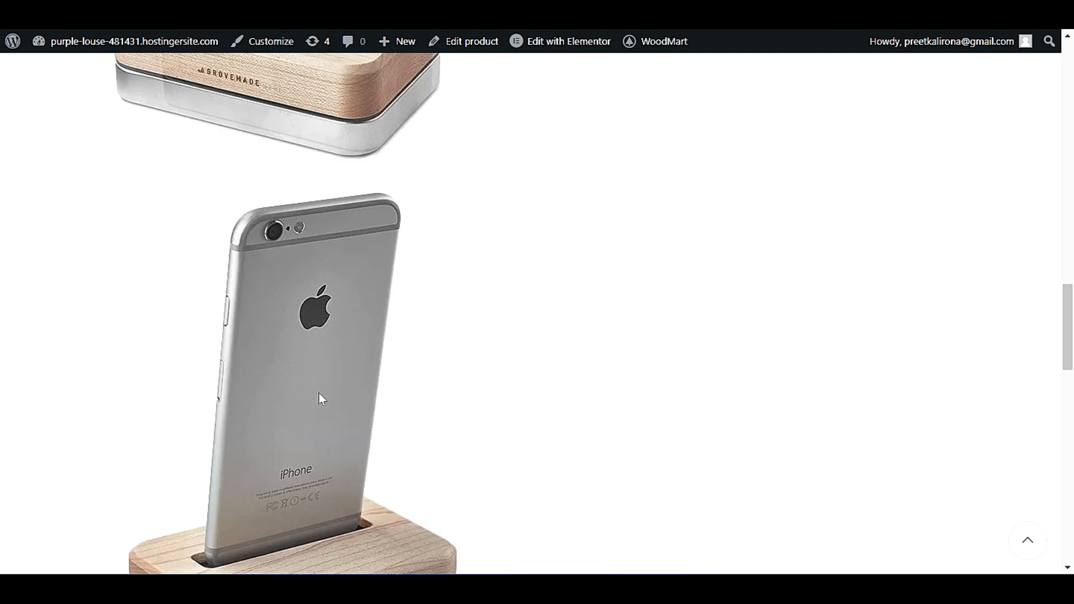
scroll(171, 436, "down", 10)
scroll(103, 463, "up", 10)
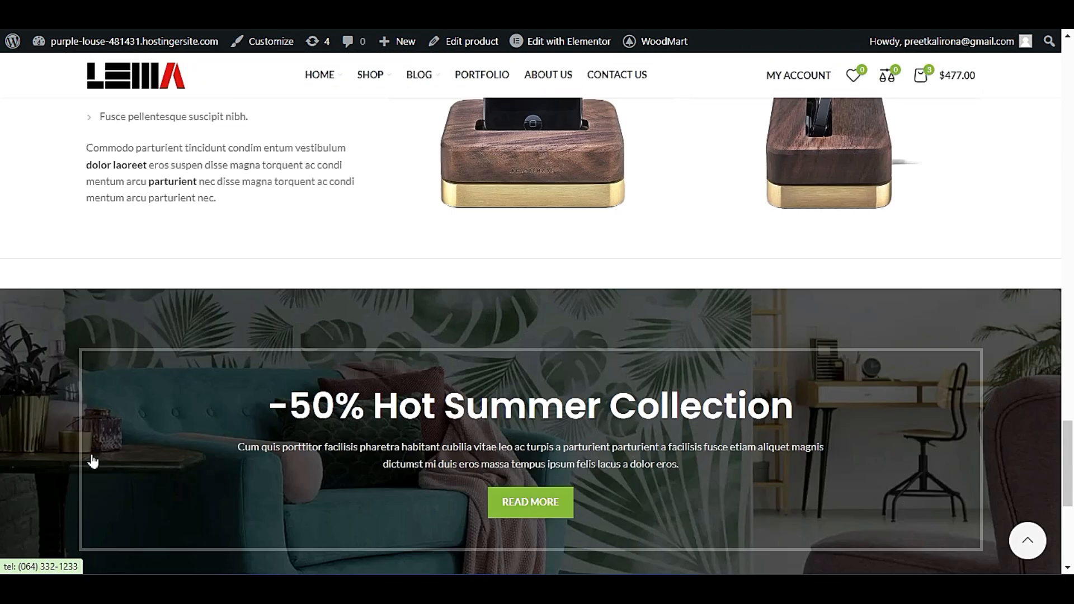
scroll(85, 464, "up", 2)
scroll(81, 468, "down", 6)
scroll(223, 467, "up", 4)
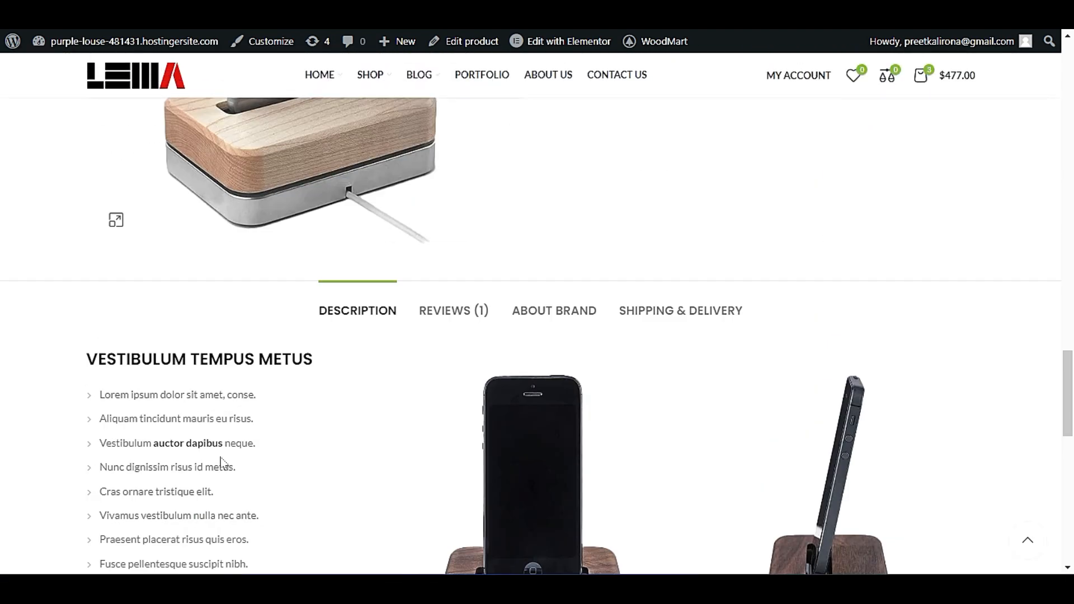
left_click(476, 309)
scroll(383, 392, "down", 2)
left_click(327, 207)
left_click(435, 211)
left_click(566, 211)
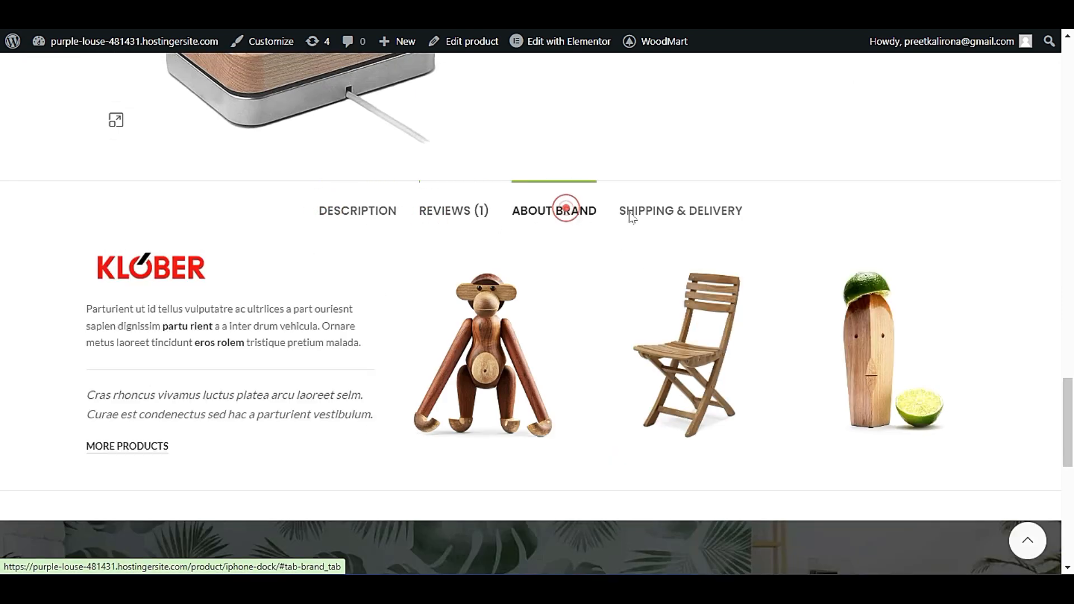
left_click(660, 212)
left_click(475, 211)
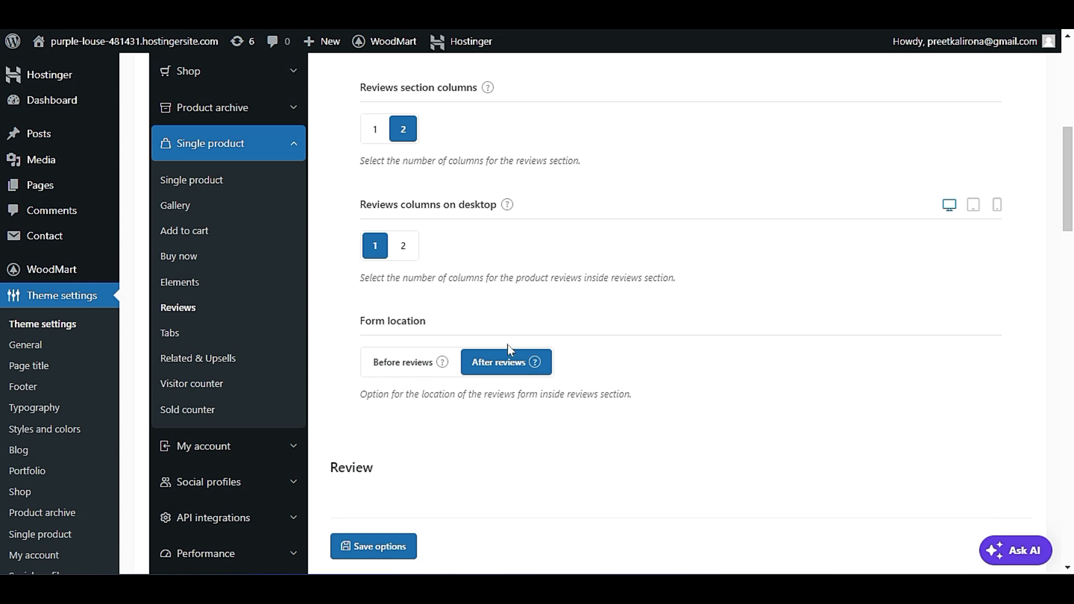
Examine the review form location, review style and pros and cons options in the Reviews settings.
scroll(470, 408, "down", 3)
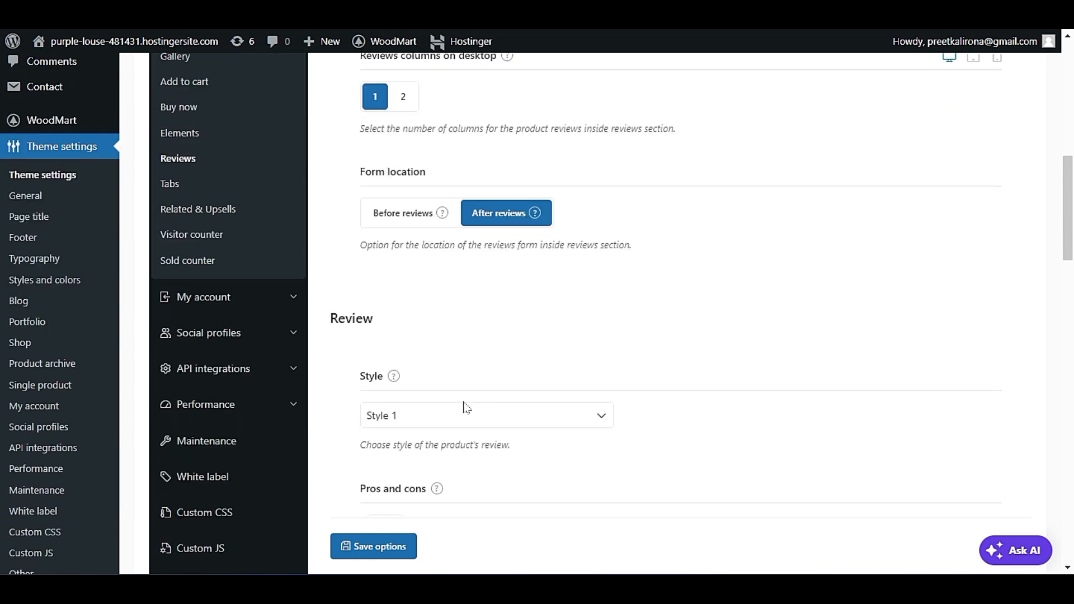
scroll(465, 408, "down", 2)
left_click(439, 319)
left_click(444, 322)
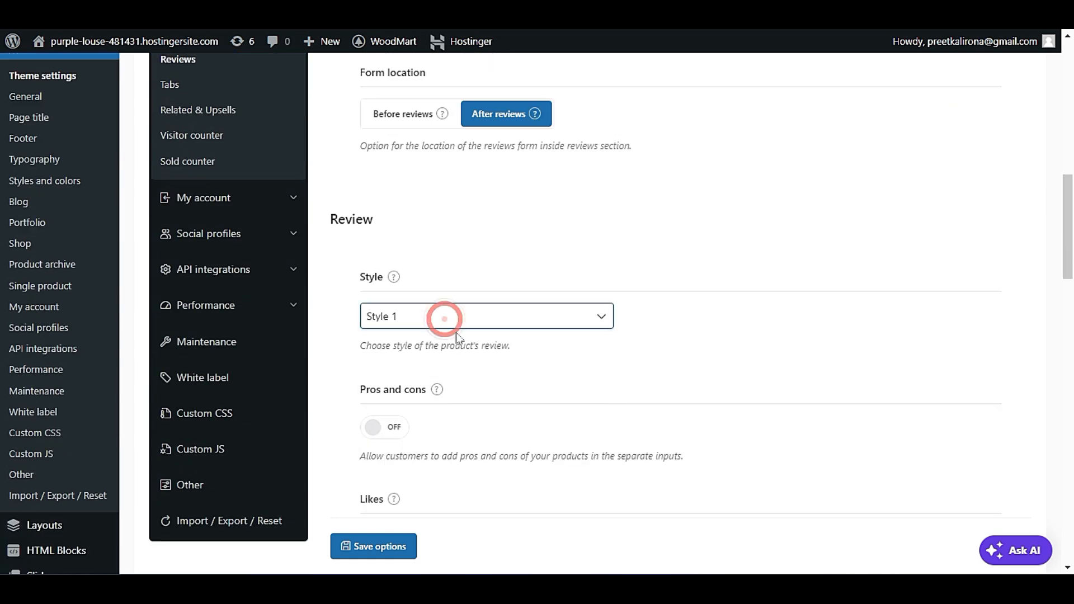
scroll(472, 418, "down", 3)
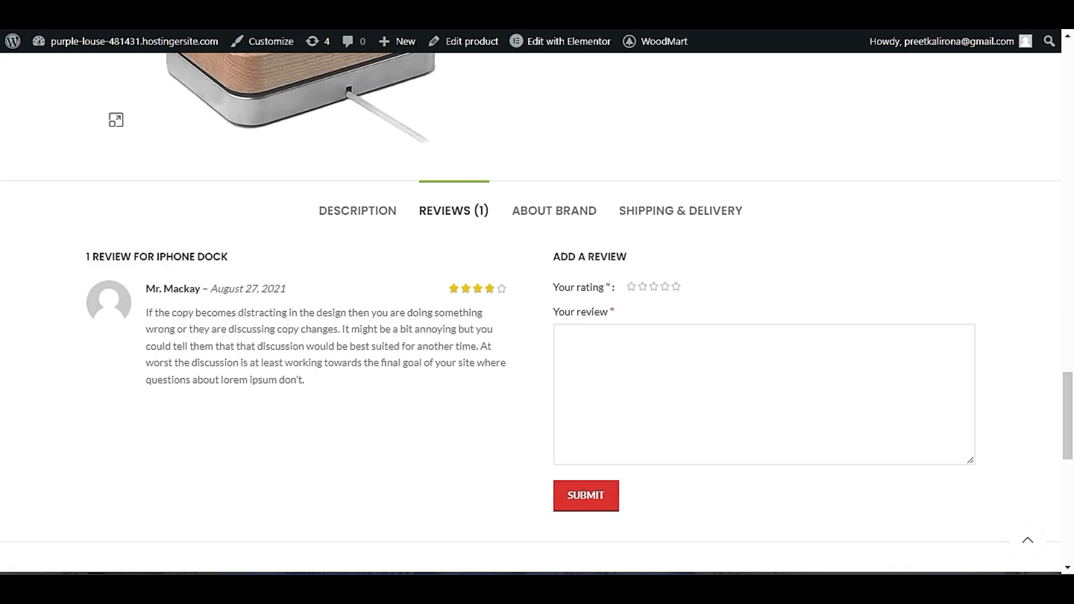
Compare the live Reviews section of the iPhone dock with the Likes, "Verified owner" badge and Sorting options in the Reviews settings.
left_click(550, 210)
left_click(456, 218)
left_click(456, 219)
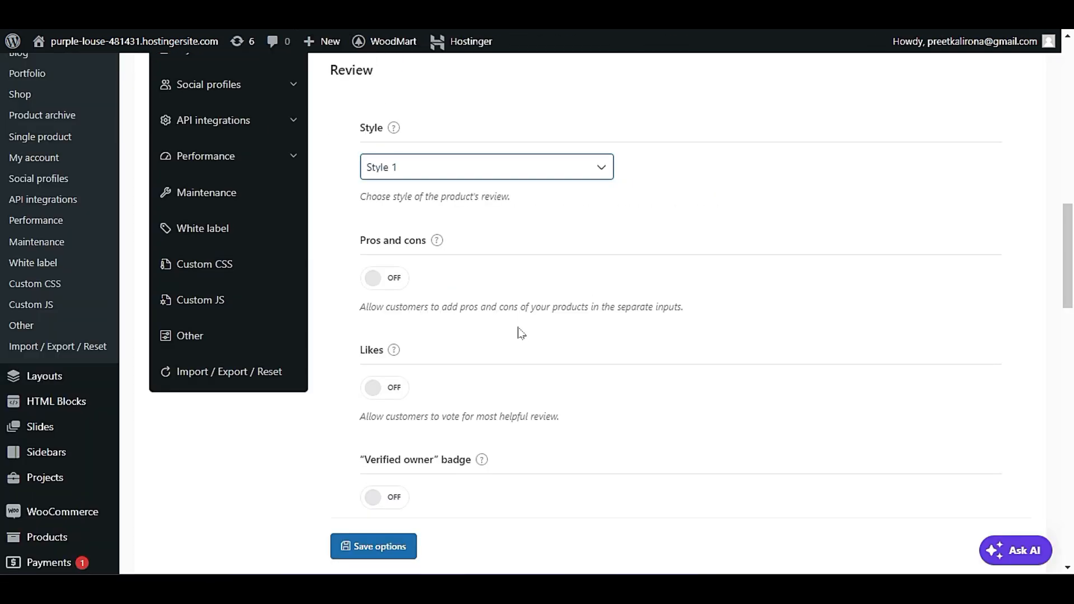
scroll(520, 333, "down", 3)
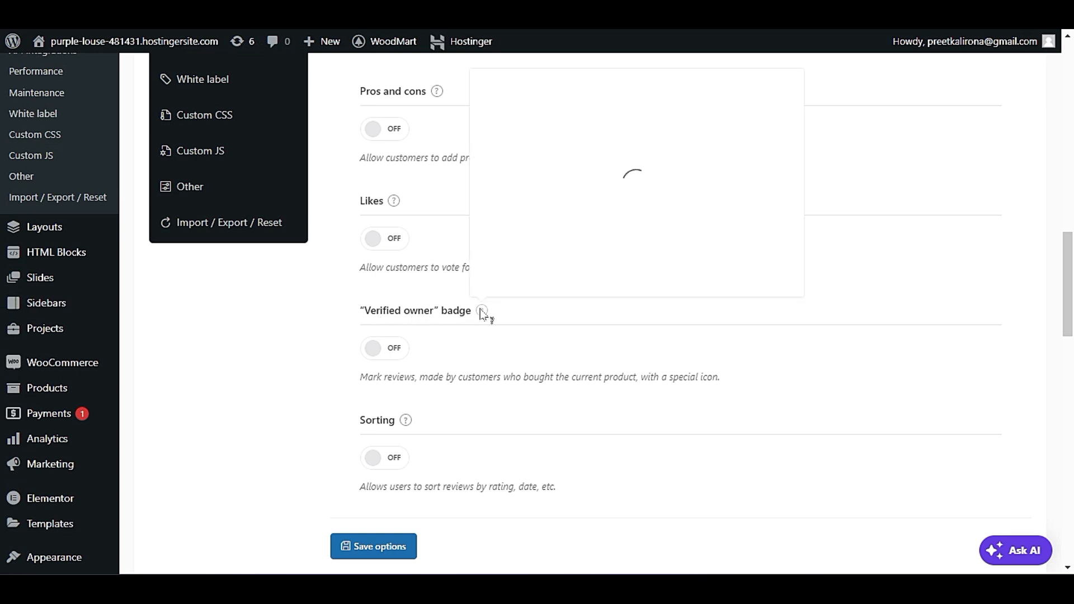
Examine the help previews for the "Verified owner" badge and Sorting options in the Reviews settings.
mouse_move(481, 312)
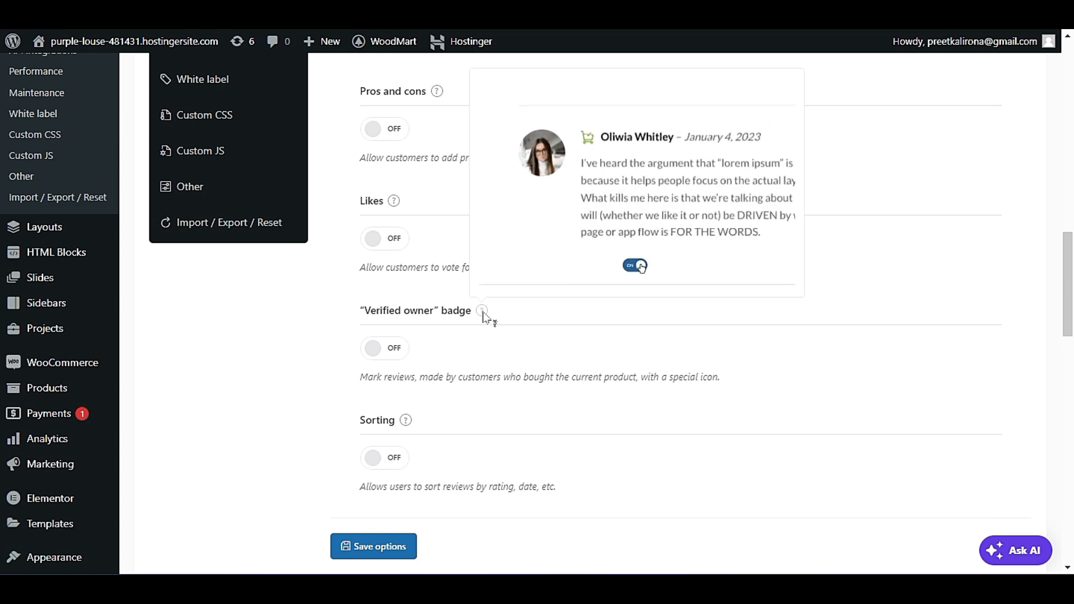
scroll(483, 316, "down", 3)
mouse_move(407, 274)
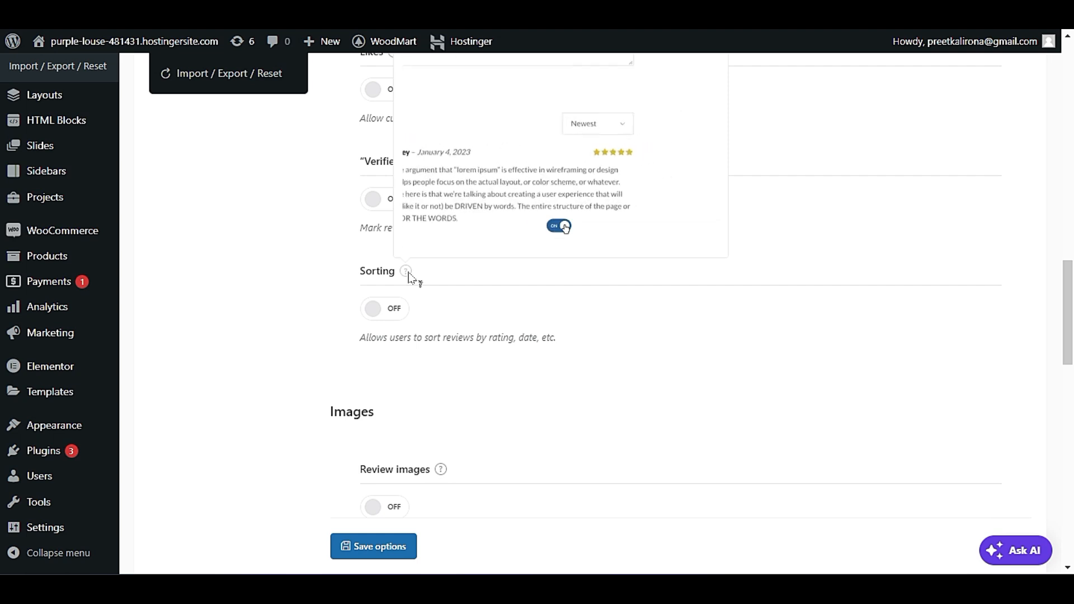
scroll(409, 275, "down", 3)
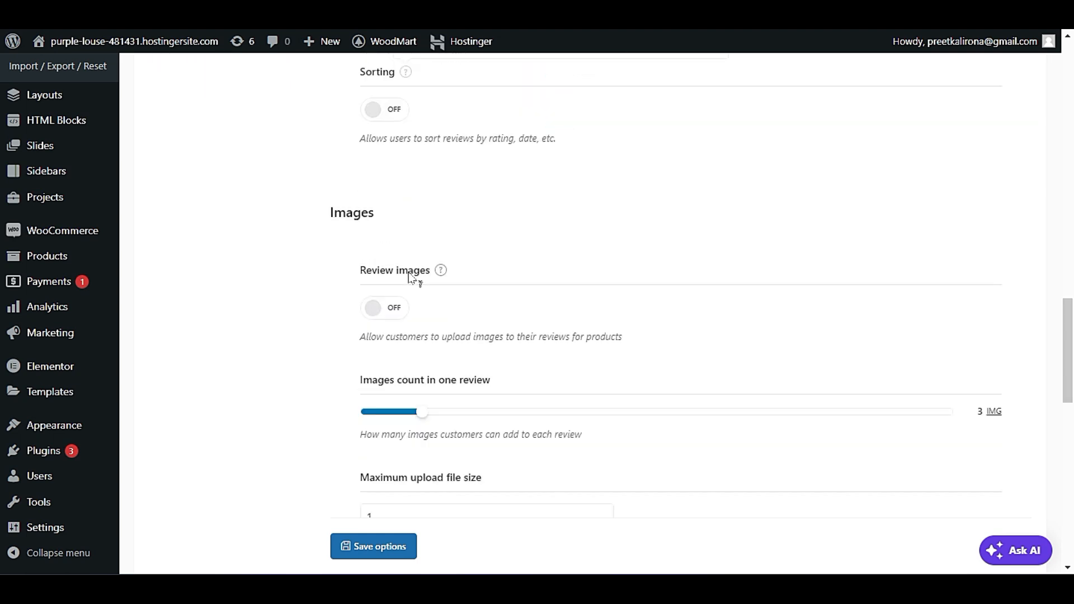
Turn on Review images so customers can upload images to their product reviews.
left_click(390, 306)
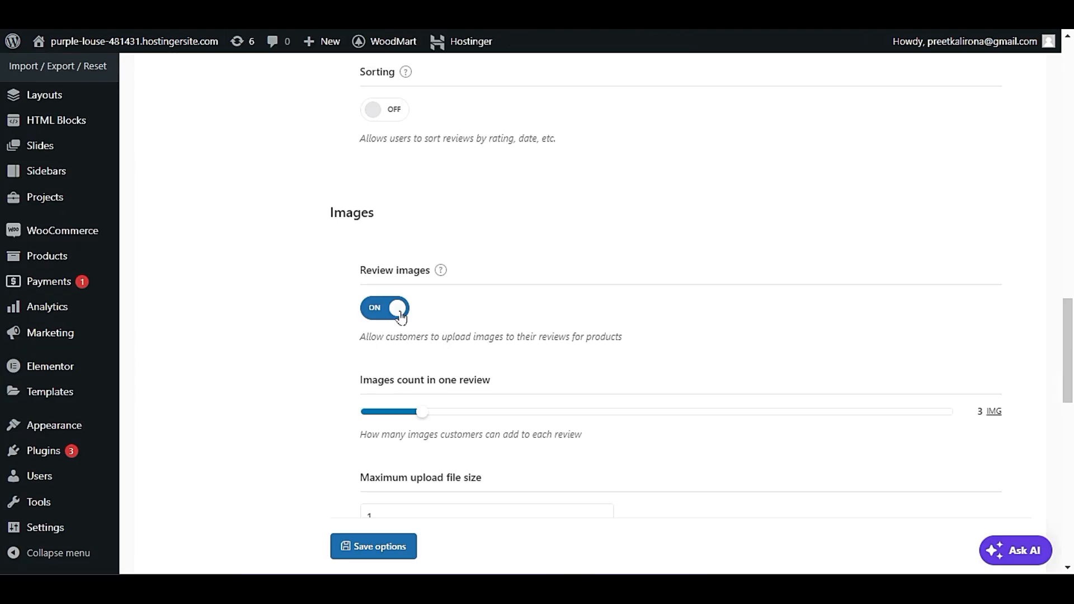
left_click(399, 311)
left_click(383, 309)
scroll(498, 310, "down", 2)
scroll(500, 315, "down", 1)
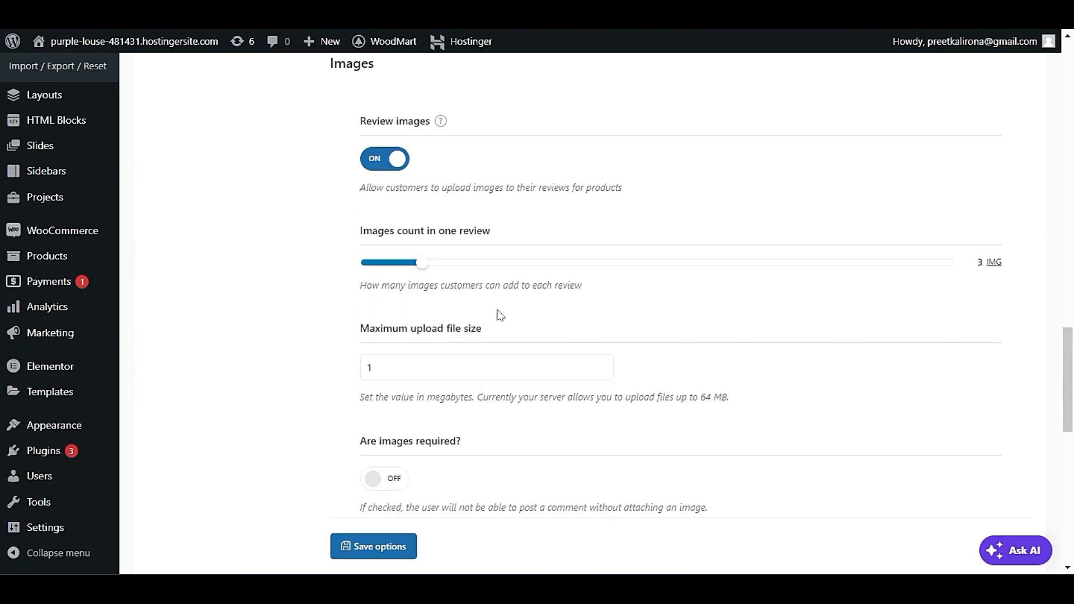
Examine the maximum upload file size and required images options for review images.
scroll(500, 315, "down", 2)
left_click(395, 271)
left_click(357, 308)
left_click(398, 266)
left_click(372, 290)
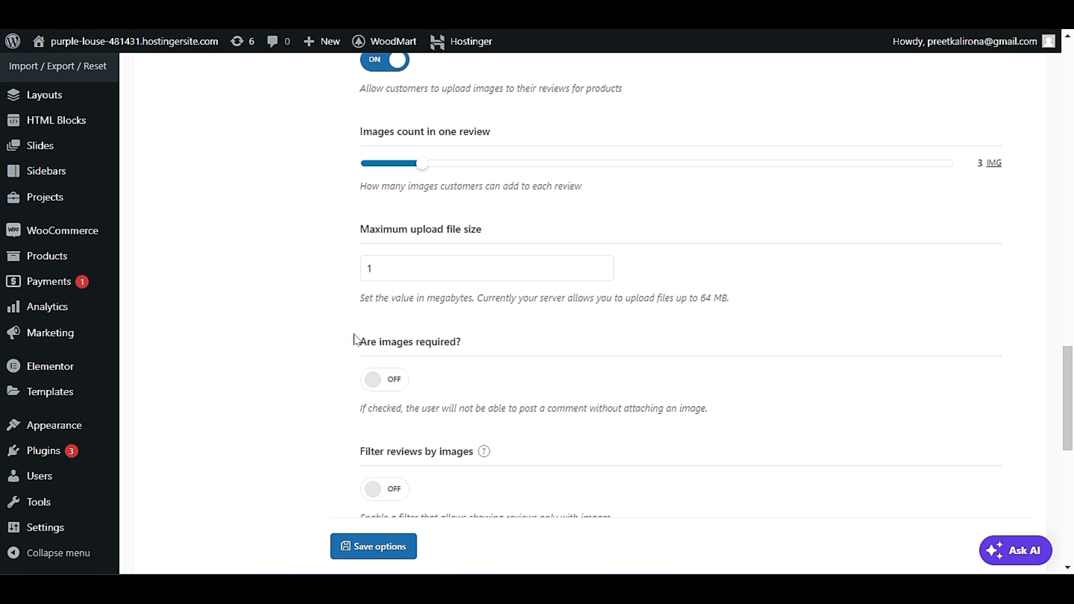
scroll(356, 340, "down", 1)
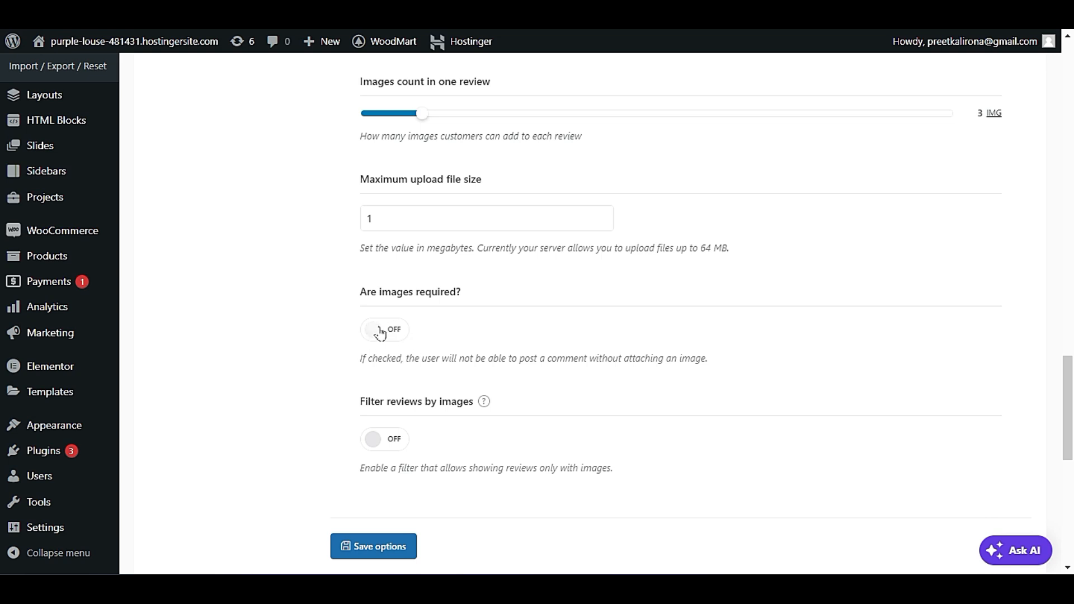
Examine the Rating summary option with its help preview and the Rating by criteria option.
scroll(373, 360, "down", 7)
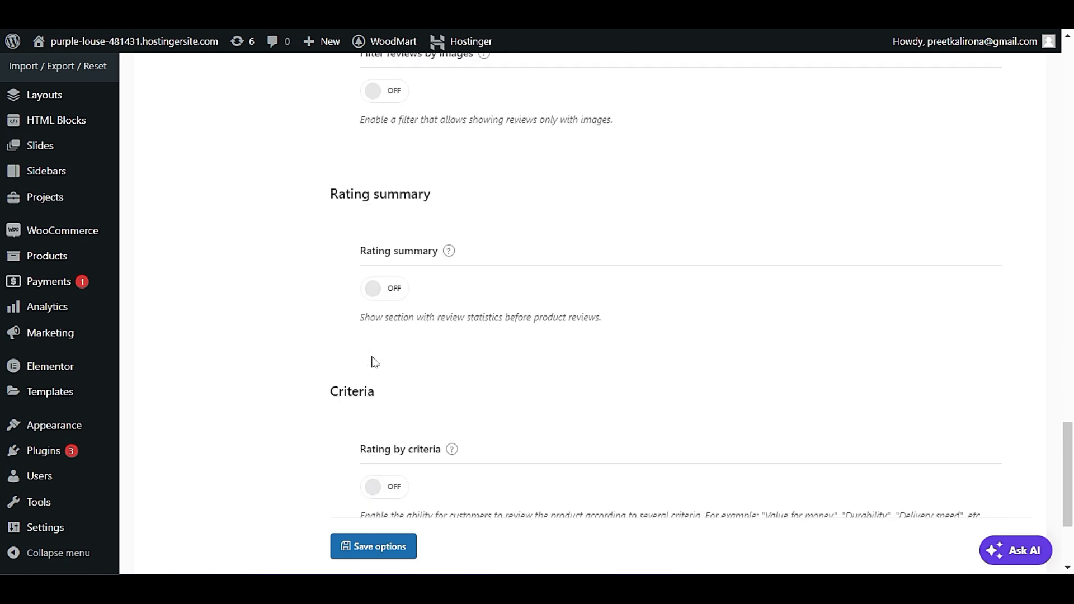
mouse_move(449, 252)
scroll(448, 399, "up", 2)
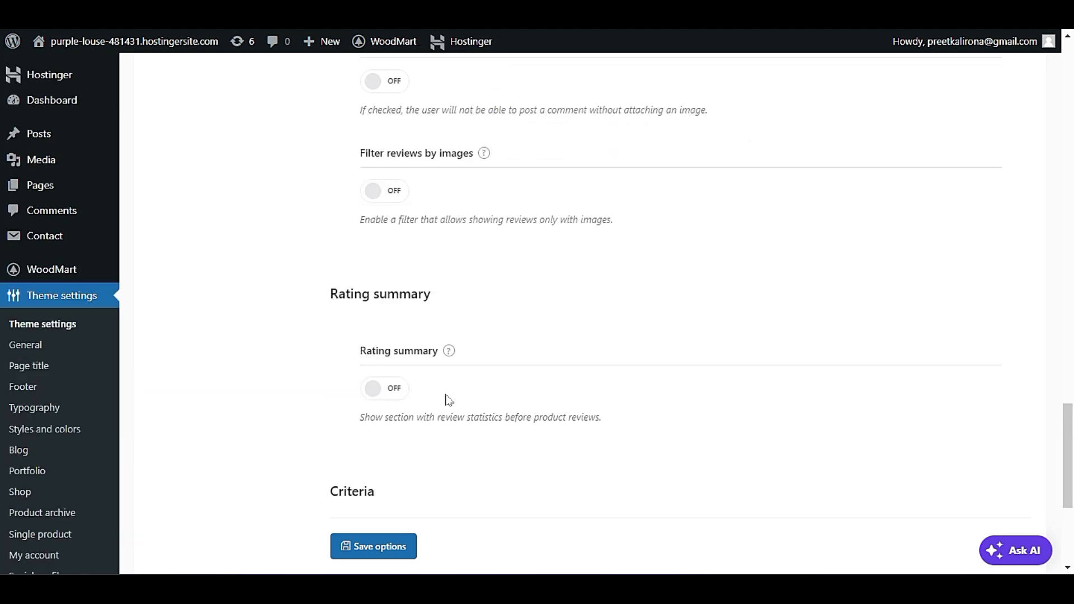
mouse_move(452, 357)
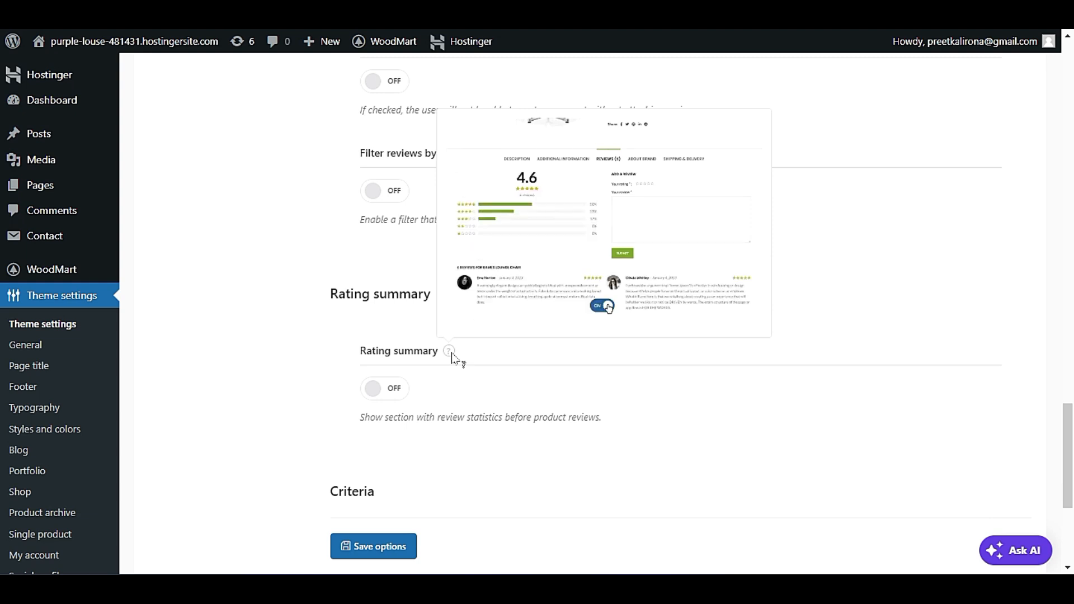
scroll(458, 449, "down", 3)
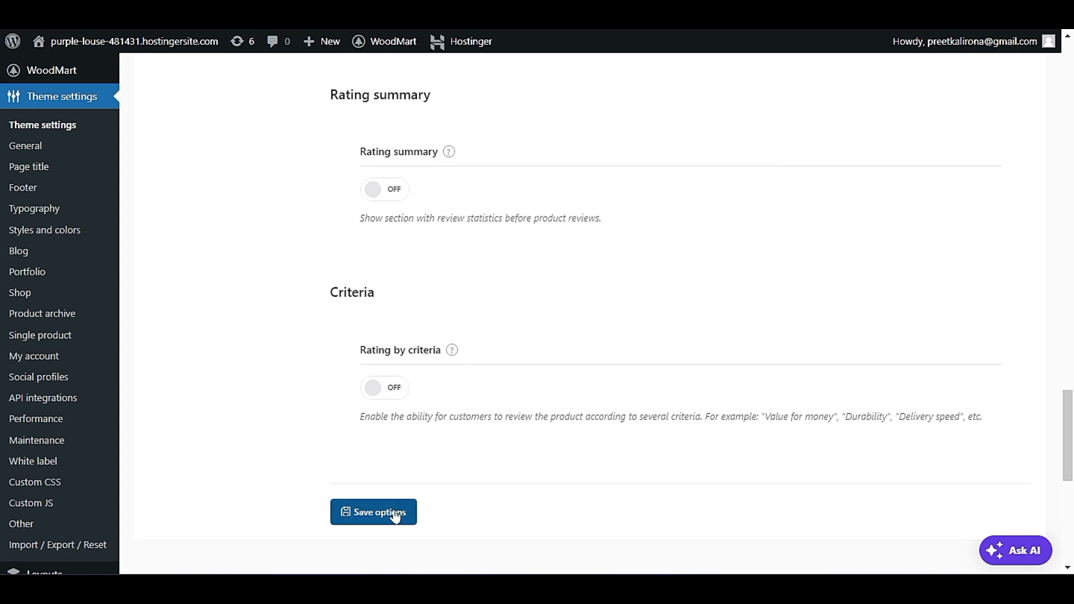
Open the single product Tabs settings and examine the preview for hiding tabs headings.
scroll(391, 503, "up", 20)
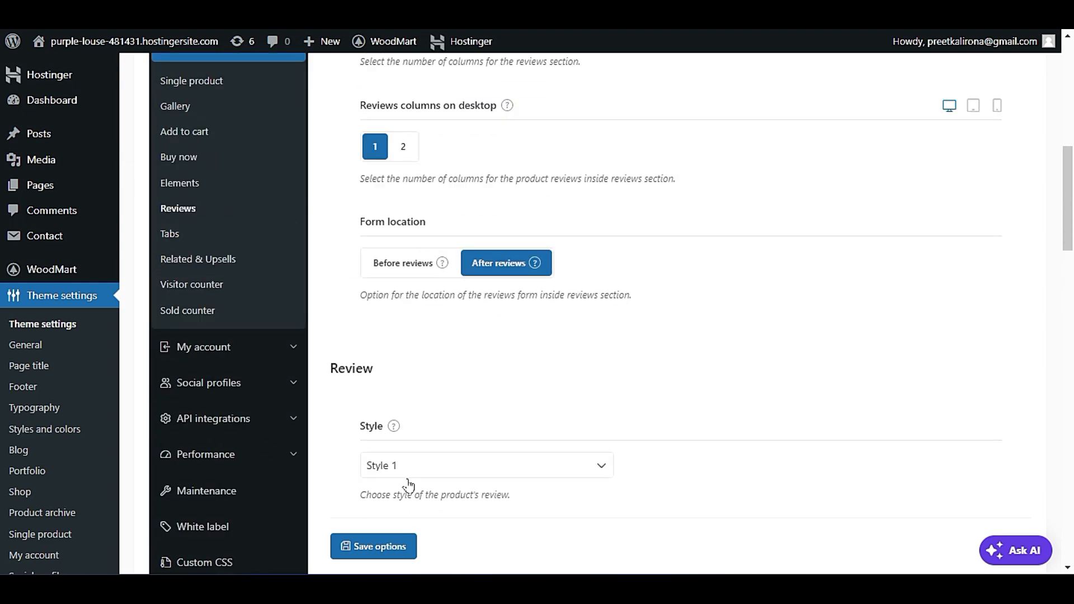
left_click(180, 234)
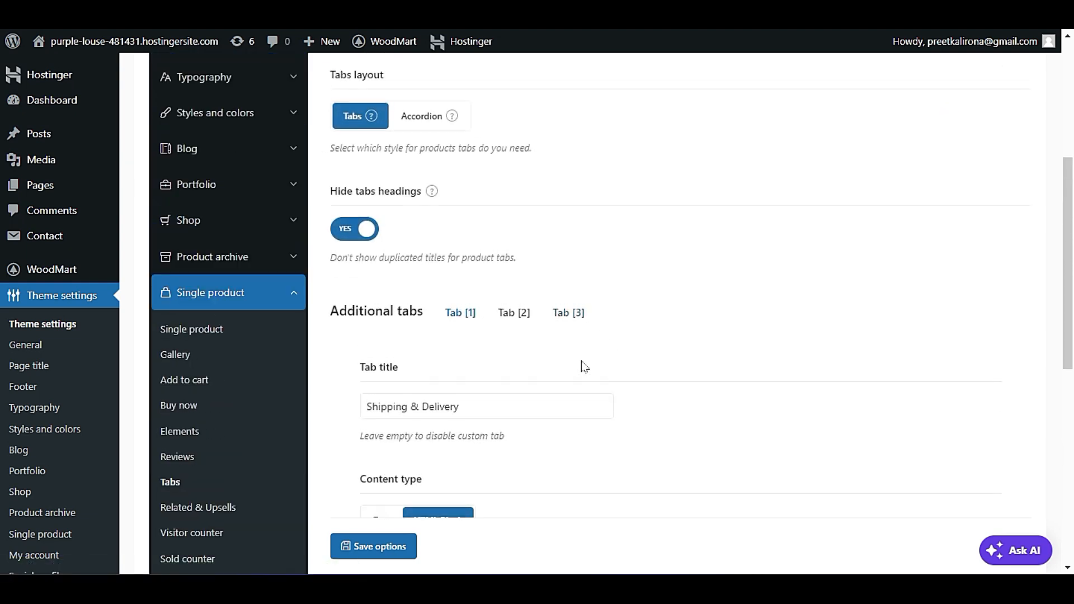
mouse_move(431, 197)
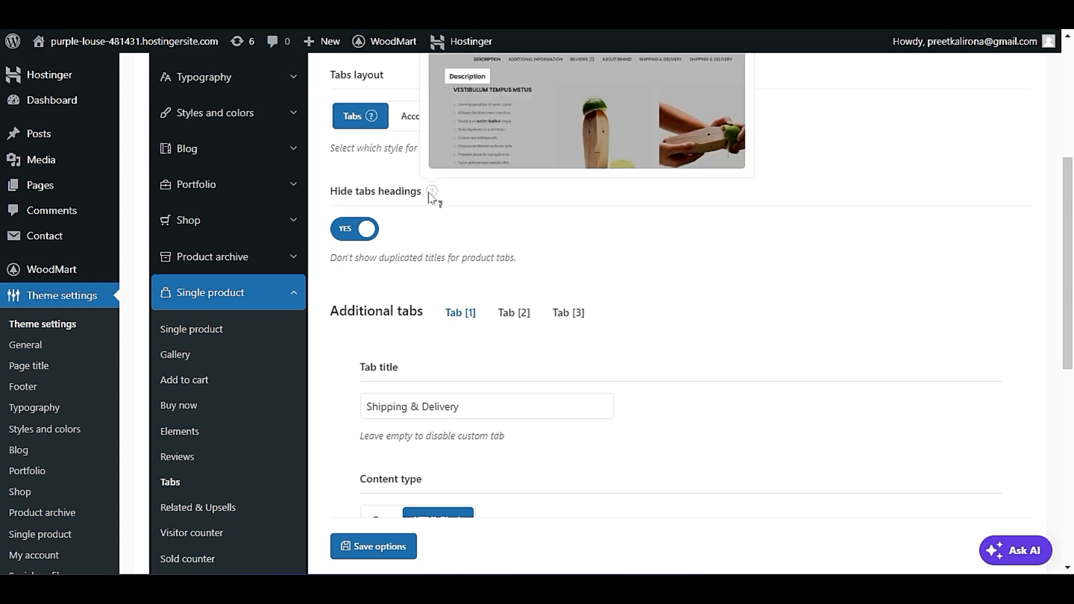
scroll(432, 197, "up", 1)
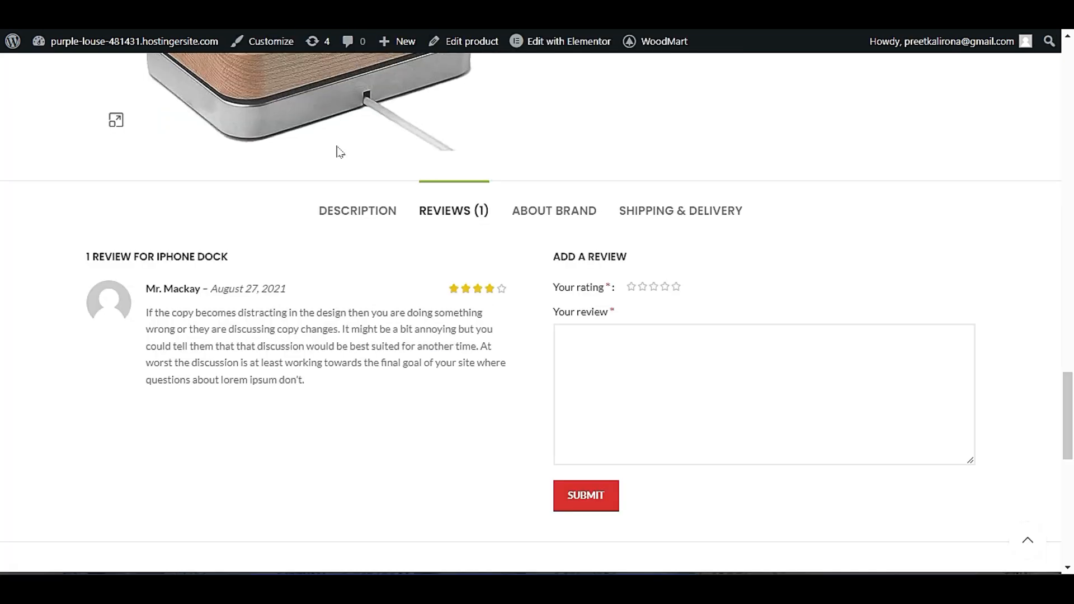
Look through the Description, Reviews, About Brand and Shipping & Delivery tabs on the live iPhone dock page.
left_click(333, 210)
left_click(451, 211)
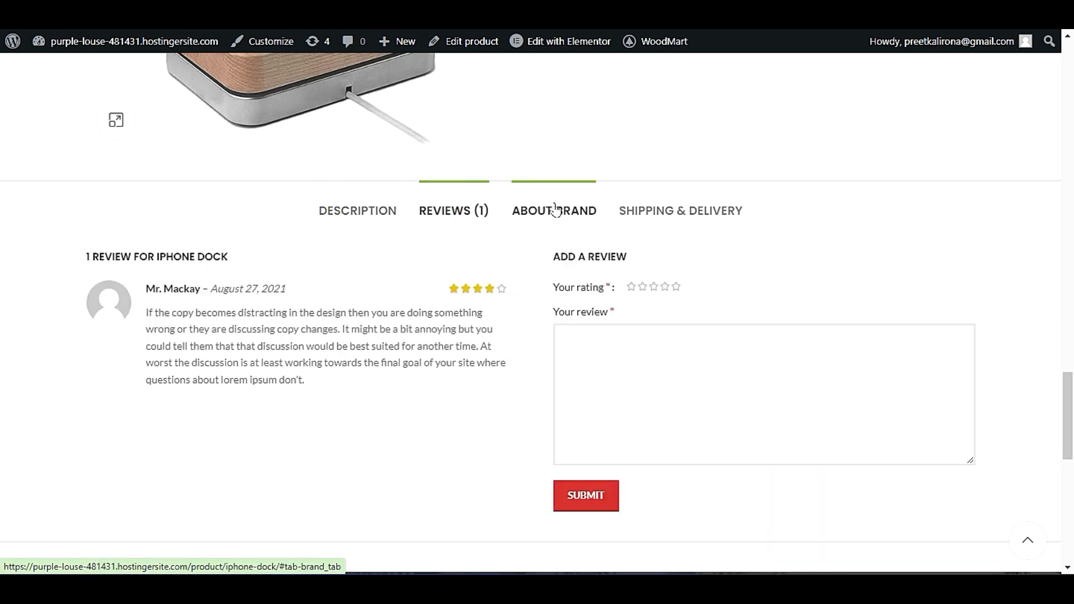
left_click(555, 208)
left_click(679, 223)
left_click(352, 211)
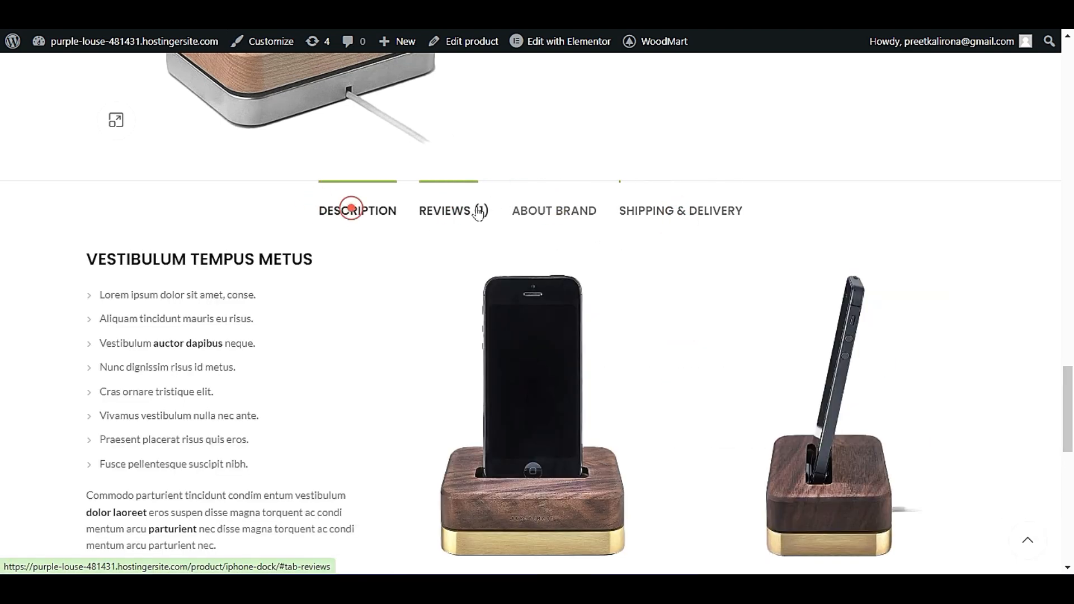
left_click(588, 216)
left_click(671, 208)
scroll(588, 259, "up", 4)
scroll(588, 259, "down", 4)
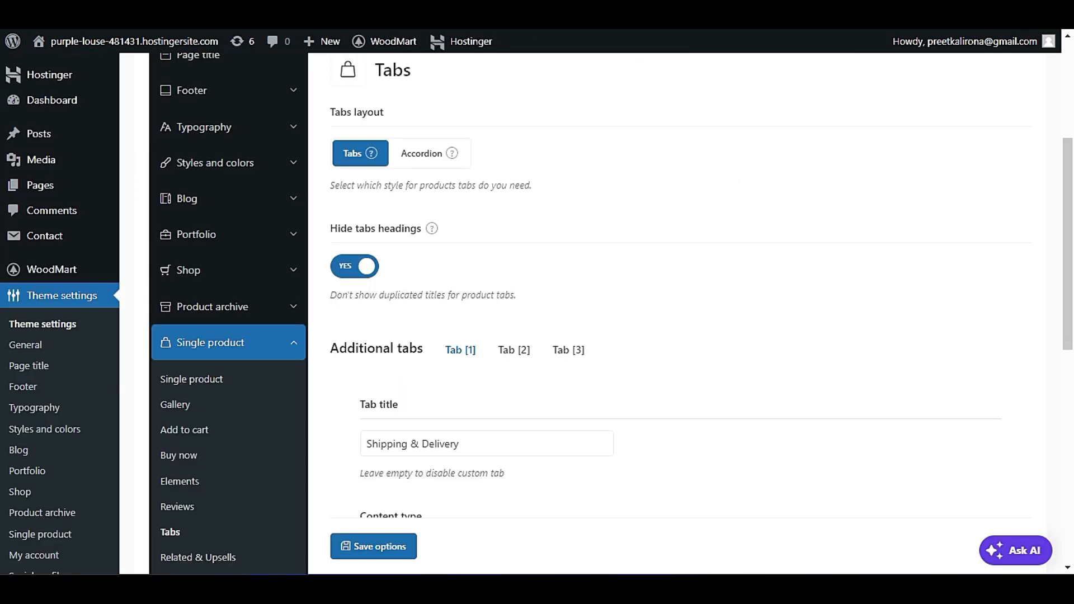
Examine the title and content type settings of additional tabs 1, 2 and 3.
scroll(482, 302, "down", 3)
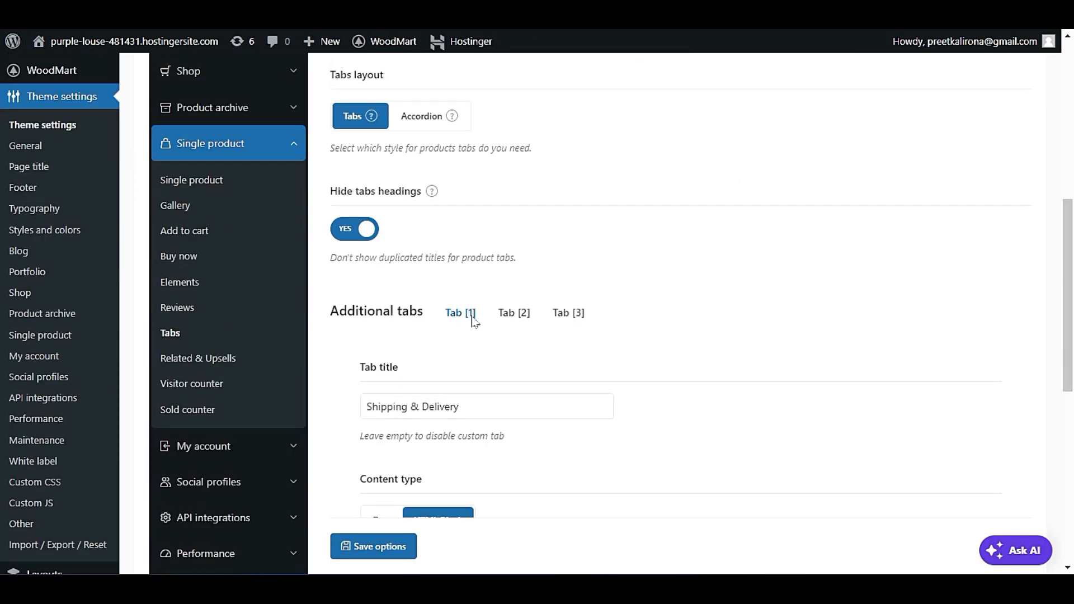
left_click(517, 313)
left_click(570, 315)
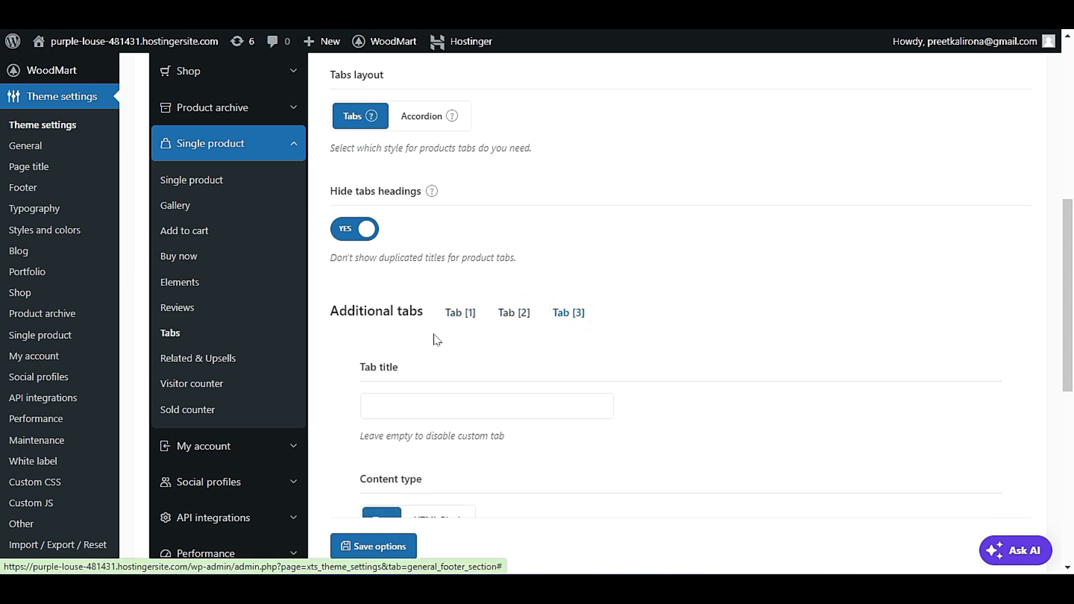
left_click(462, 311)
scroll(582, 282, "down", 2)
scroll(595, 401, "down", 2)
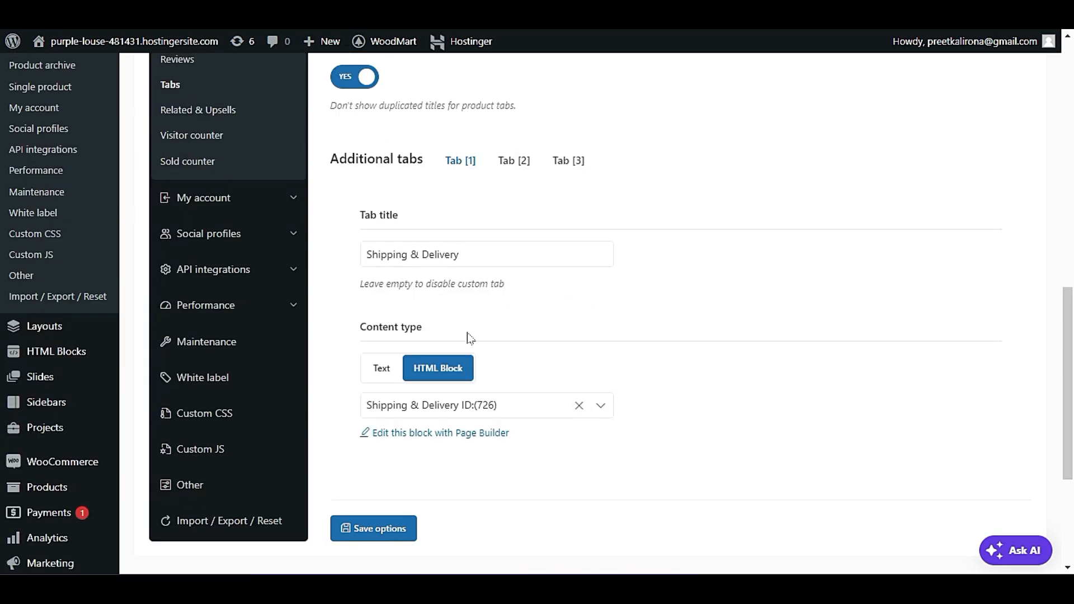
left_click(520, 160)
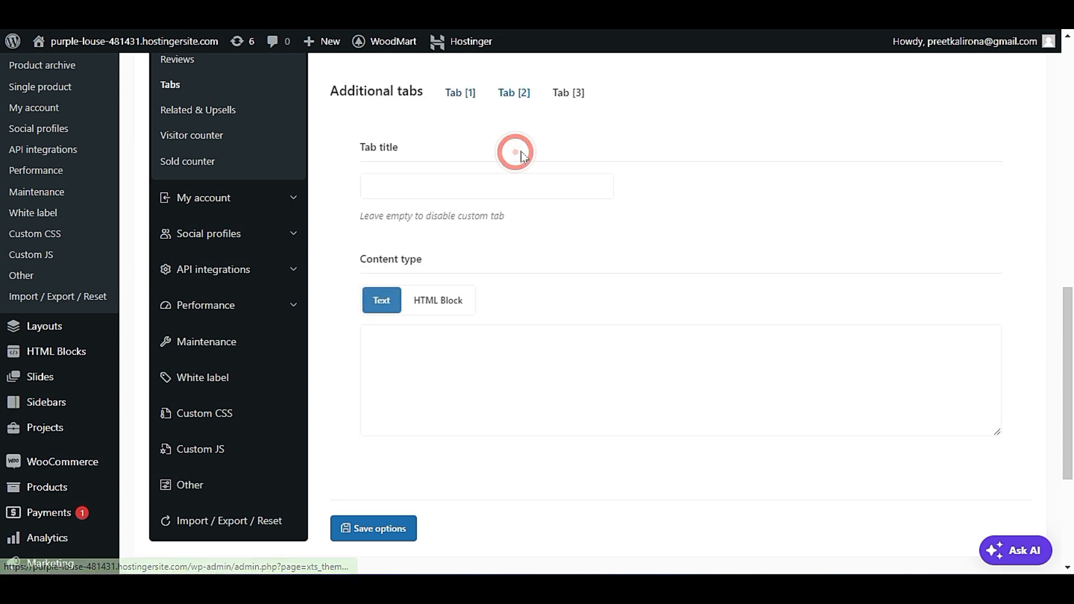
left_click(448, 189)
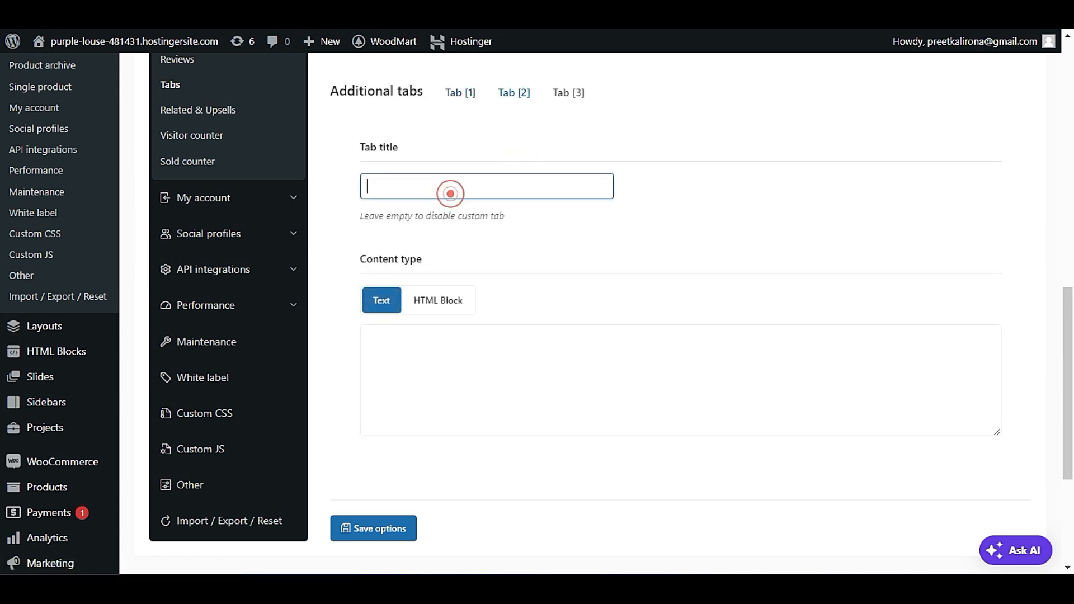
left_click(554, 94)
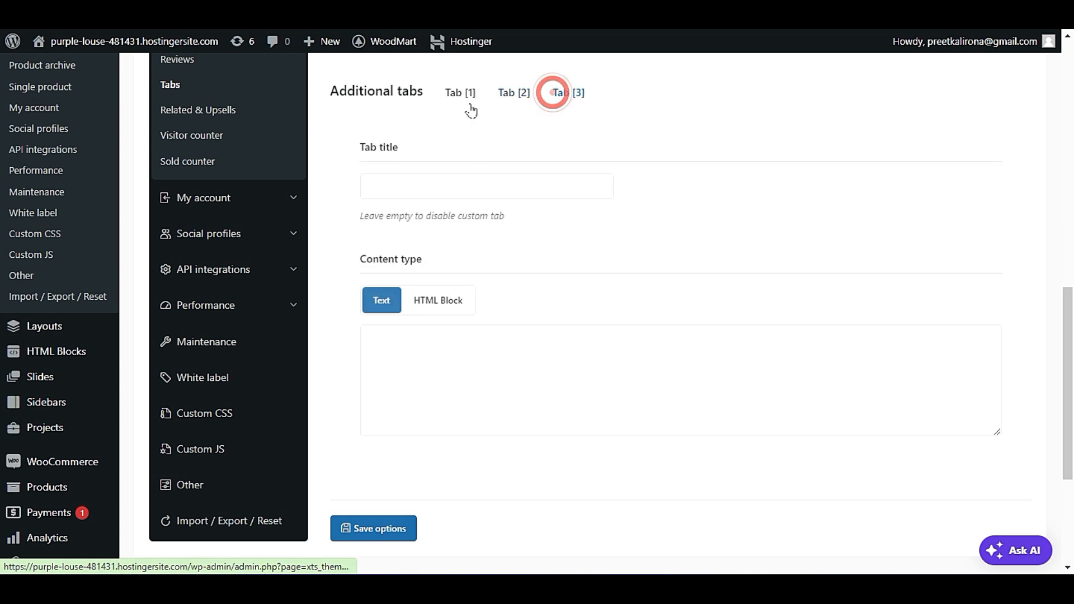
left_click(457, 95)
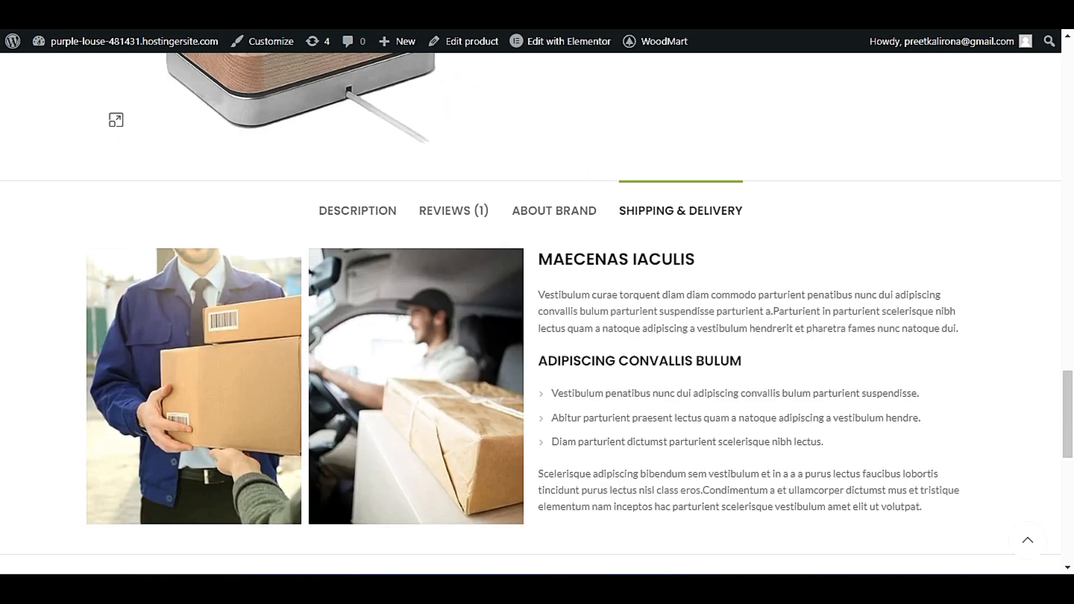
Compare the live iPhone dock page's Shipping & Delivery tab with the HTML Block settings of additional tab 1.
scroll(213, 329, "down", 10)
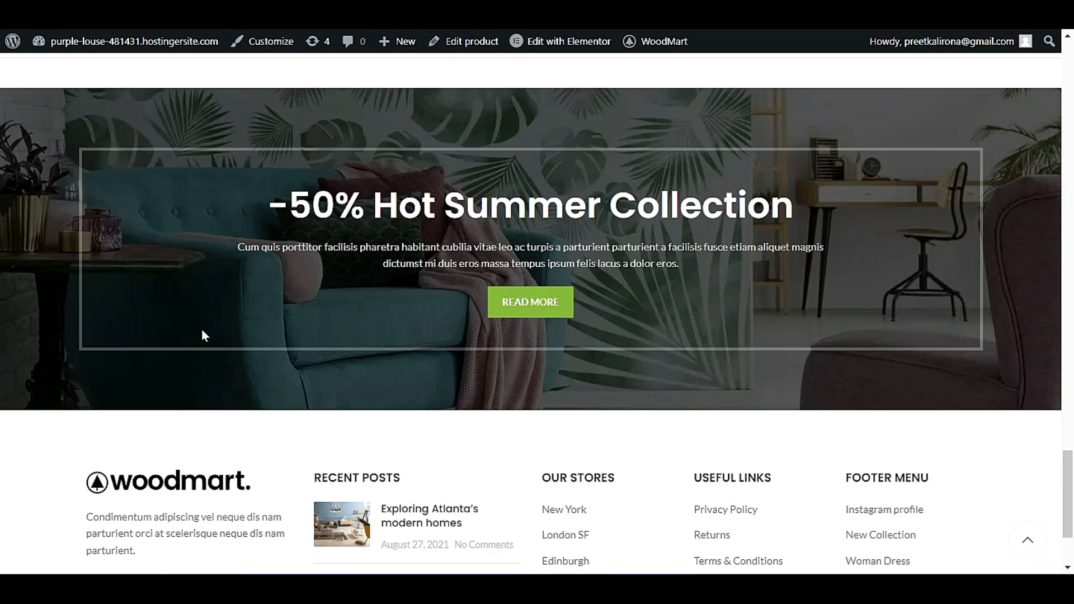
scroll(201, 342, "up", 5)
scroll(200, 349, "up", 3)
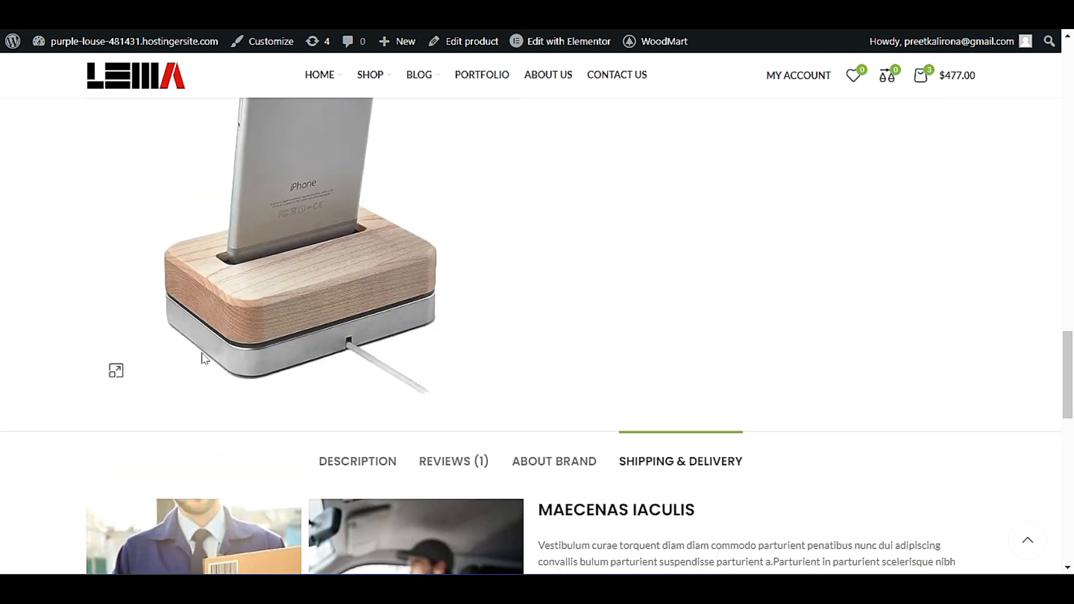
scroll(199, 348, "down", 4)
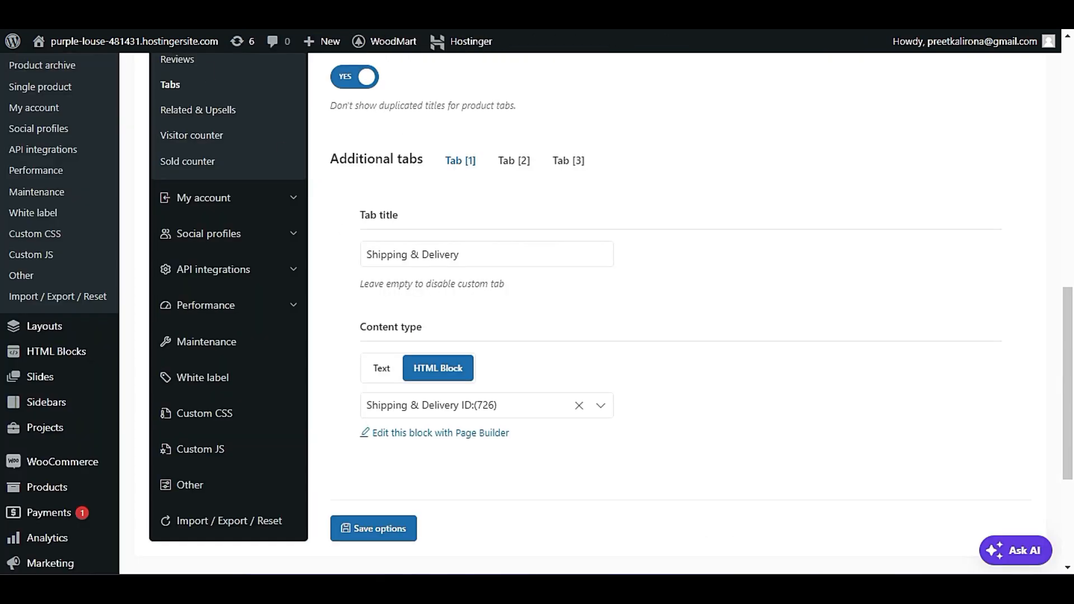
scroll(587, 313, "down", 2)
scroll(428, 336, "up", 5)
scroll(431, 347, "down", 5)
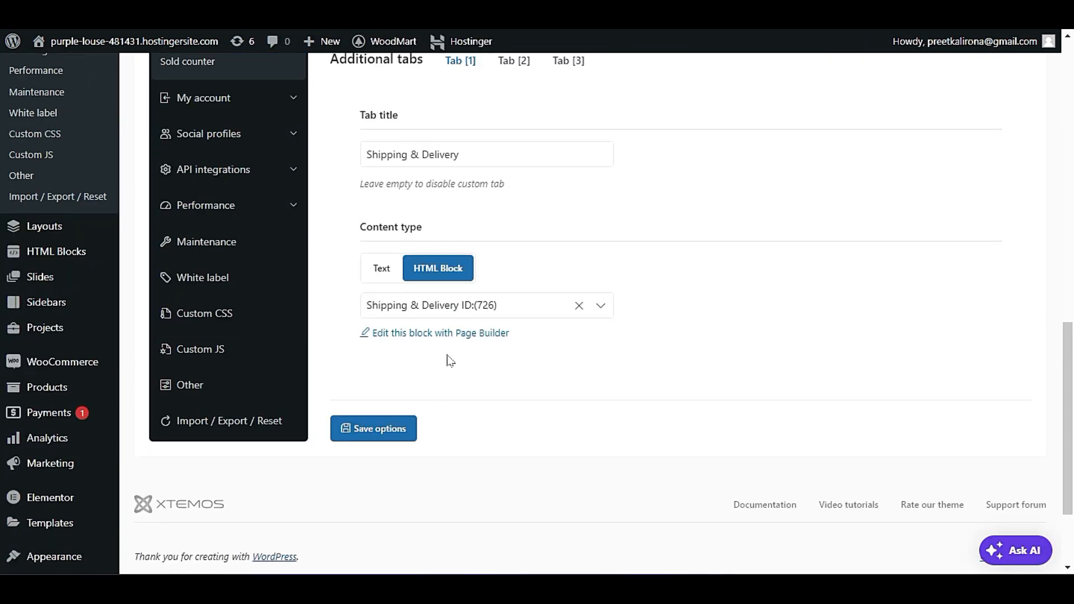
scroll(441, 285, "up", 2)
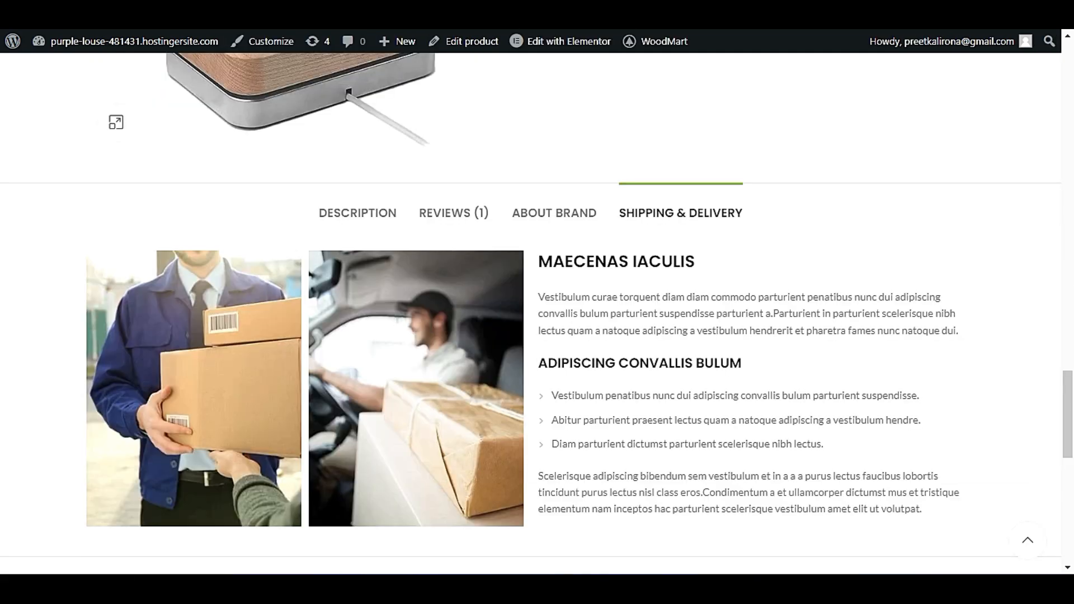
Read through the images and text of the Shipping & Delivery section on the iPhone dock page.
left_click(660, 193)
scroll(677, 316, "down", 1)
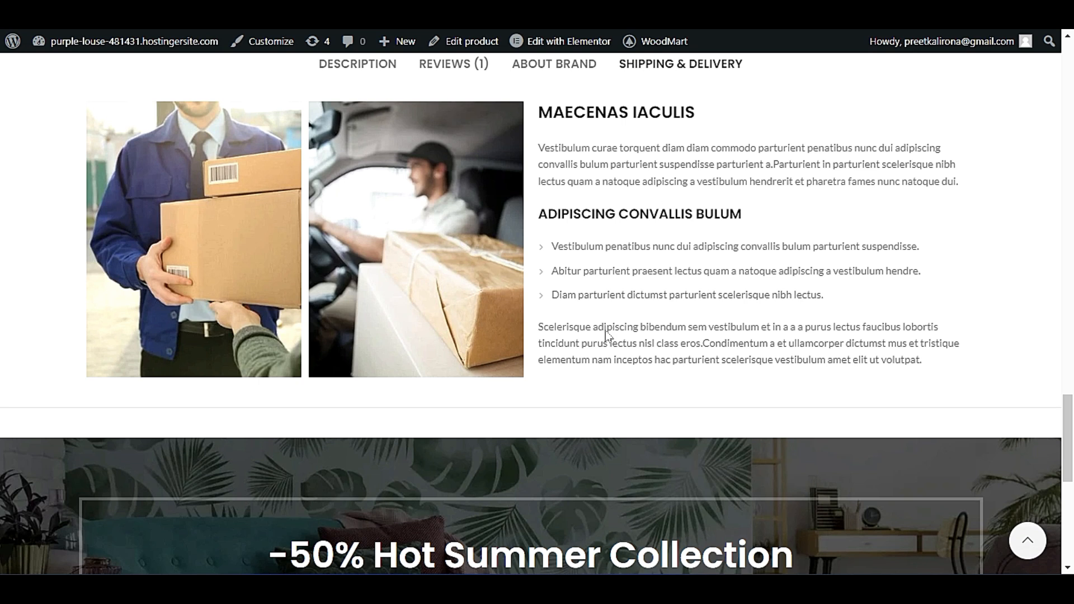
scroll(607, 335, "up", 3)
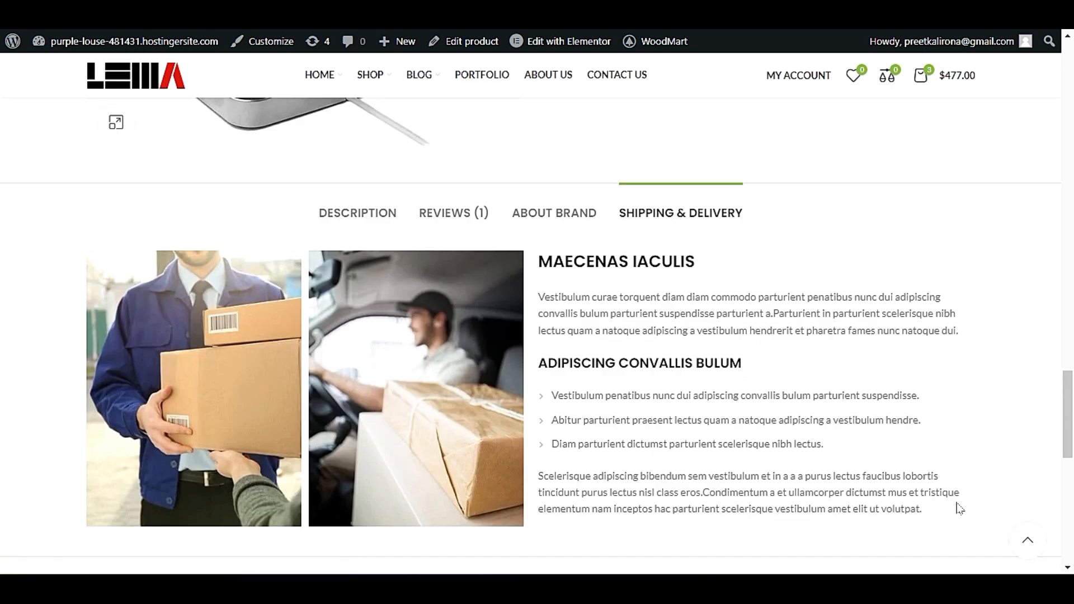
triple_click(945, 508)
left_click(666, 414)
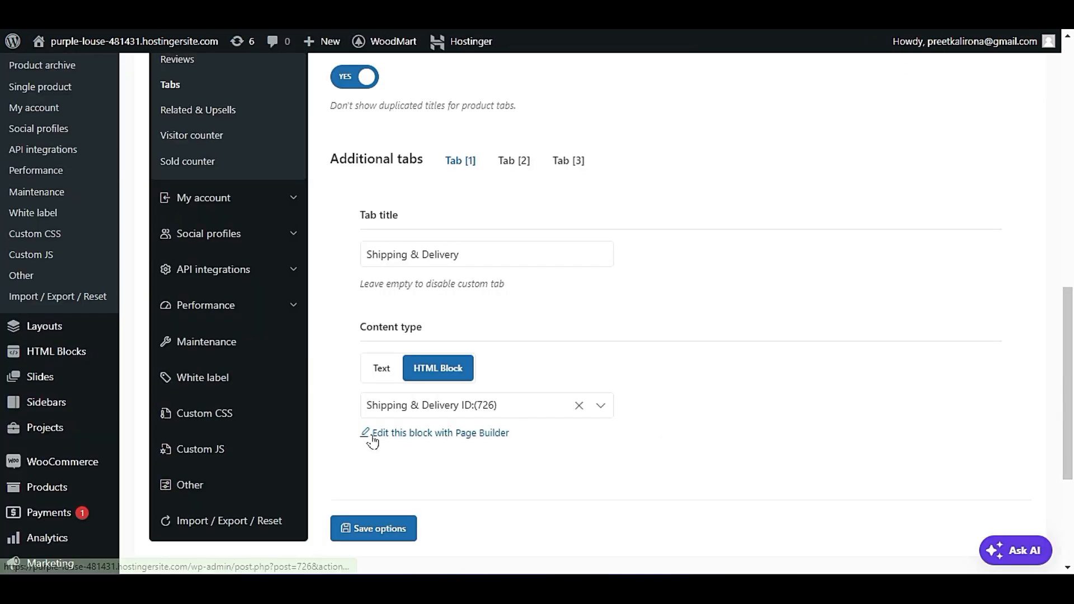
Open the Shipping & Delivery HTML block in the page builder and display its images gallery settings.
left_click(448, 434)
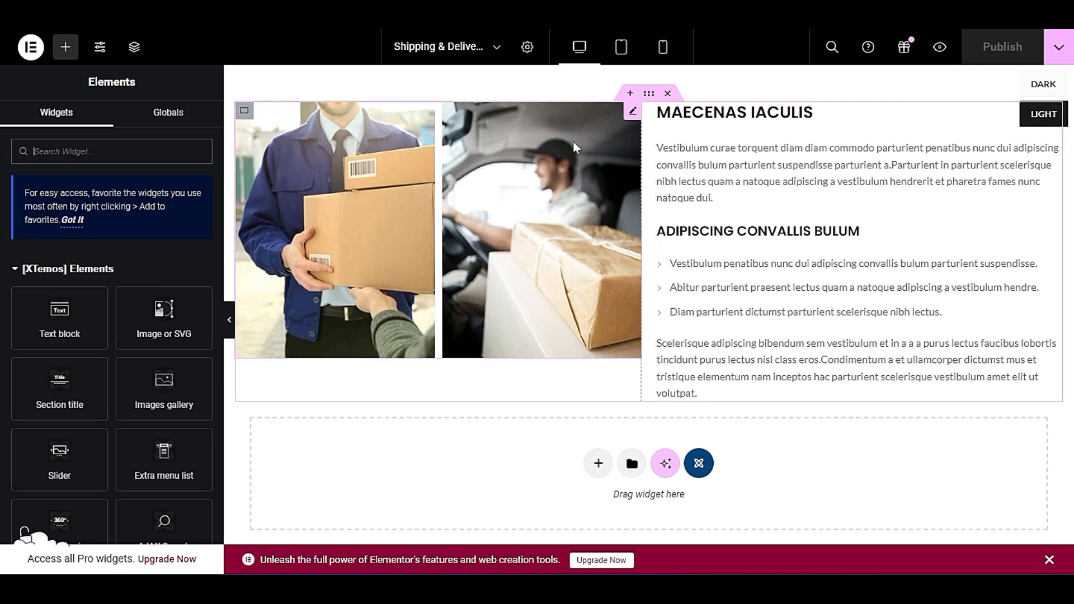
right_click(468, 142)
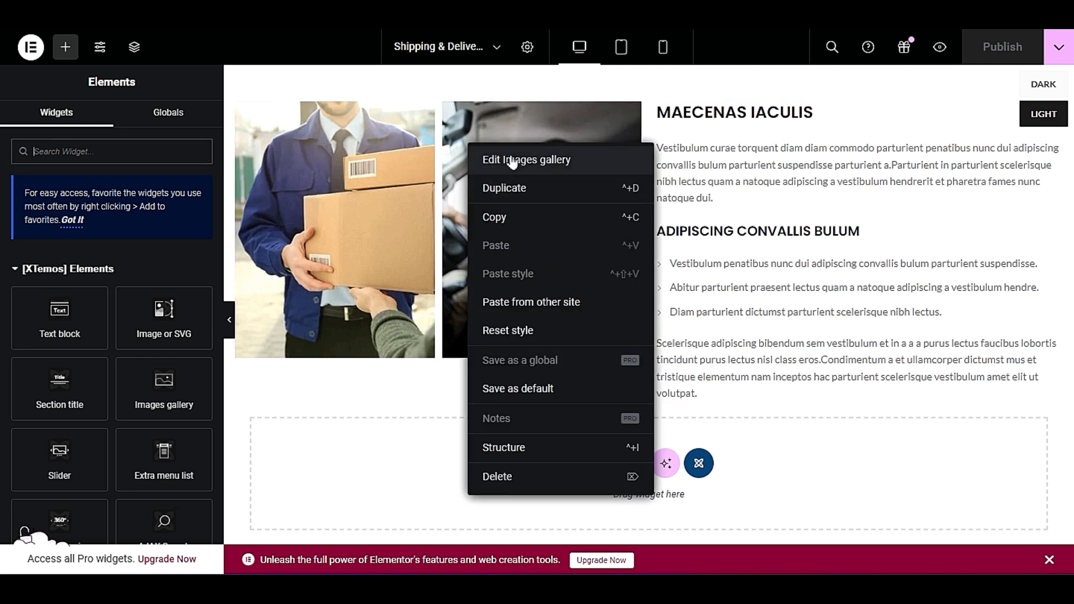
left_click(540, 161)
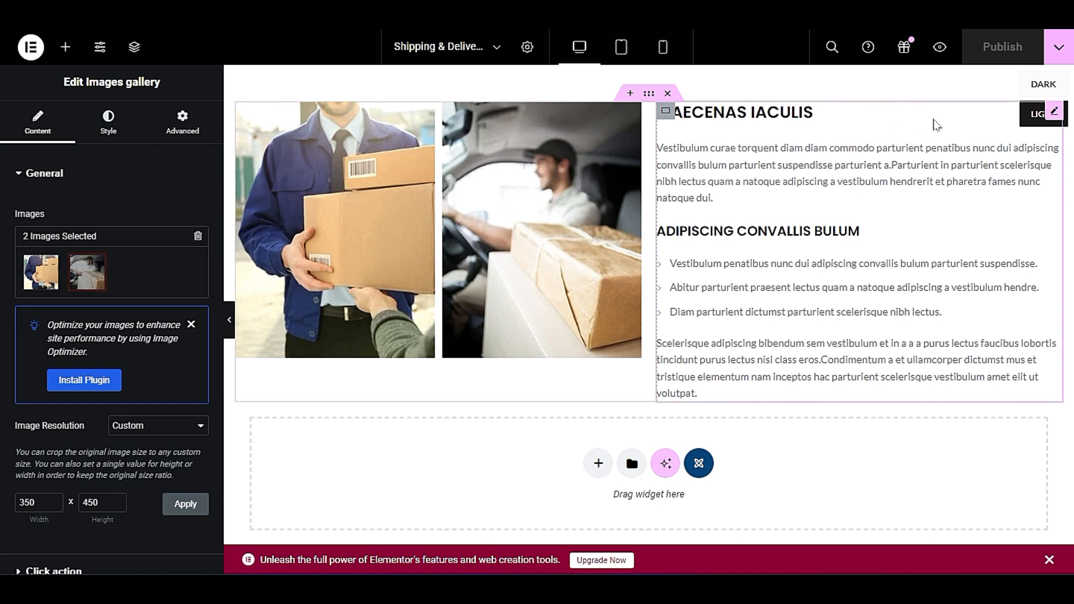
Open the Shipping & Delivery text block for editing and look through its content settings.
right_click(777, 182)
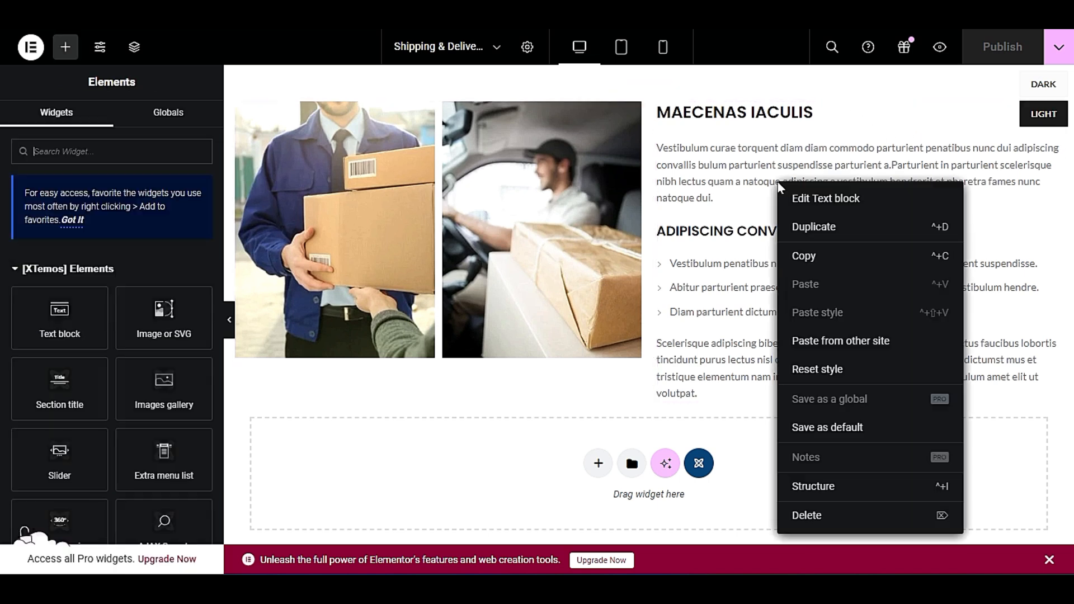
left_click(852, 200)
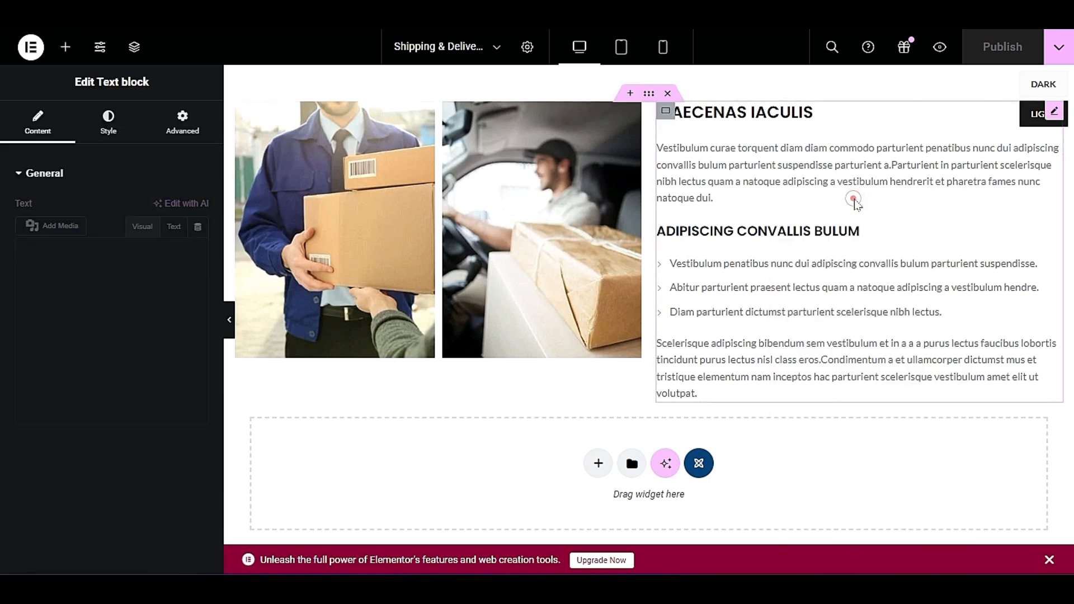
left_click(110, 443)
scroll(110, 443, "down", 3)
scroll(112, 391, "down", 5)
scroll(112, 392, "up", 6)
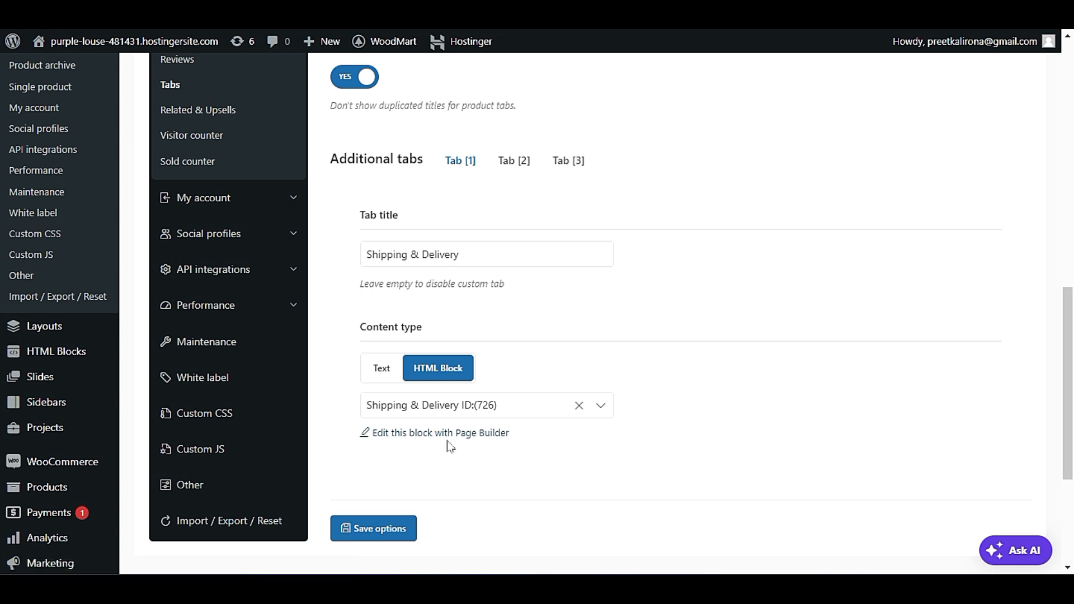
Open the Related & Upsells settings and look over the area around the tabs on the live iPhone dock page.
scroll(530, 370, "up", 3)
scroll(530, 369, "up", 4)
scroll(530, 369, "down", 3)
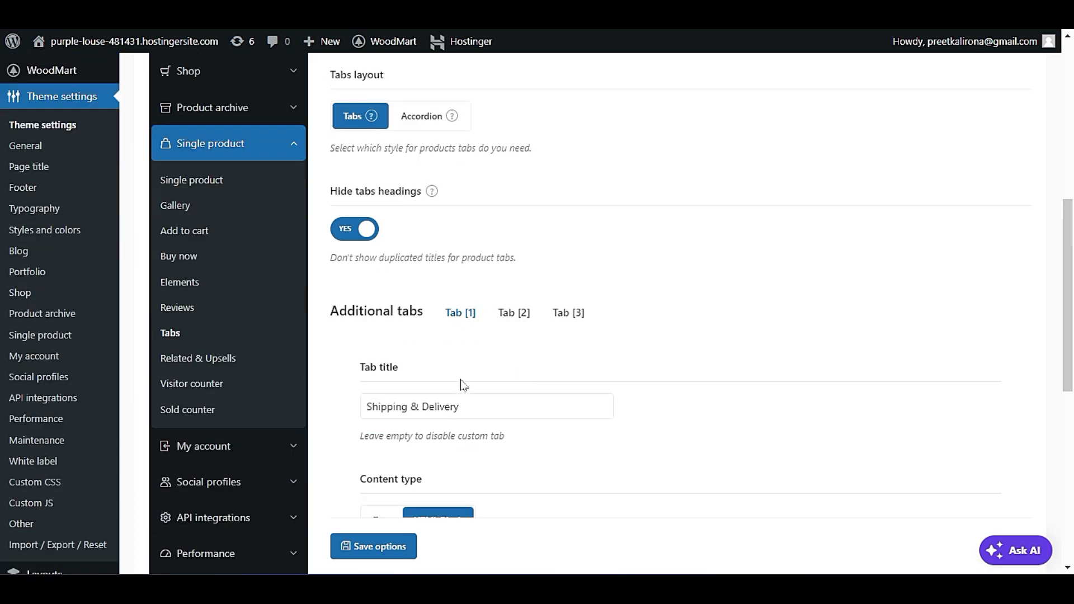
left_click(207, 356)
scroll(207, 357, "up", 3)
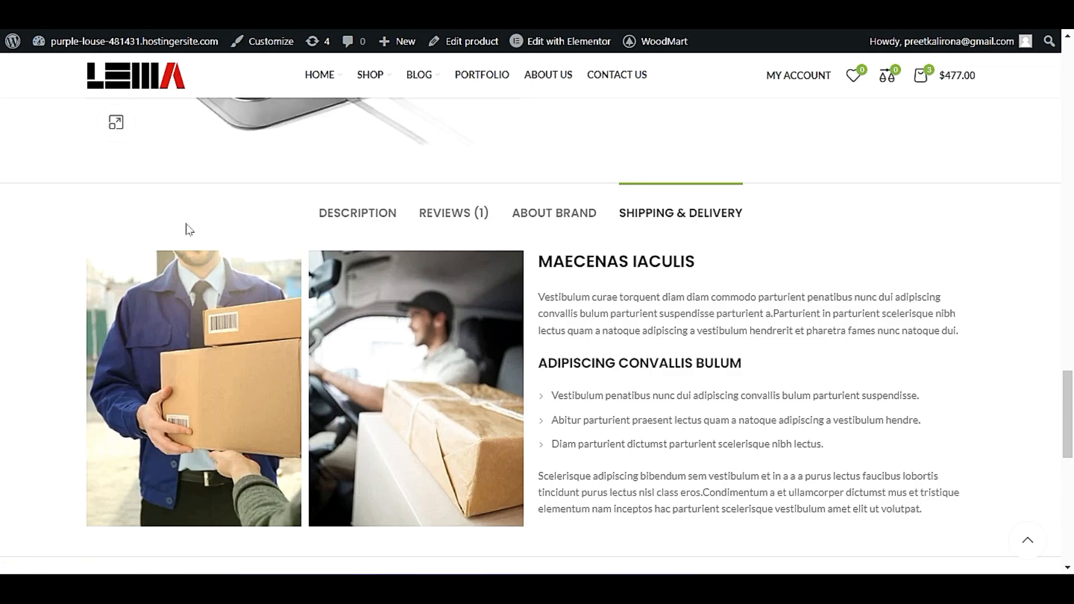
scroll(158, 266, "down", 10)
scroll(149, 288, "up", 6)
scroll(148, 285, "up", 5)
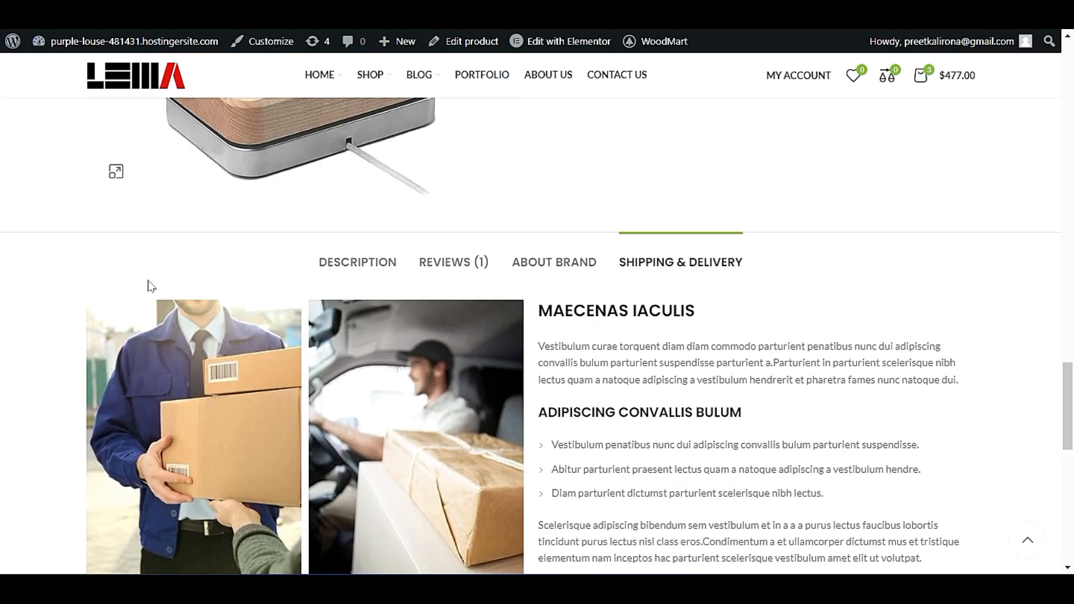
scroll(168, 291, "down", 5)
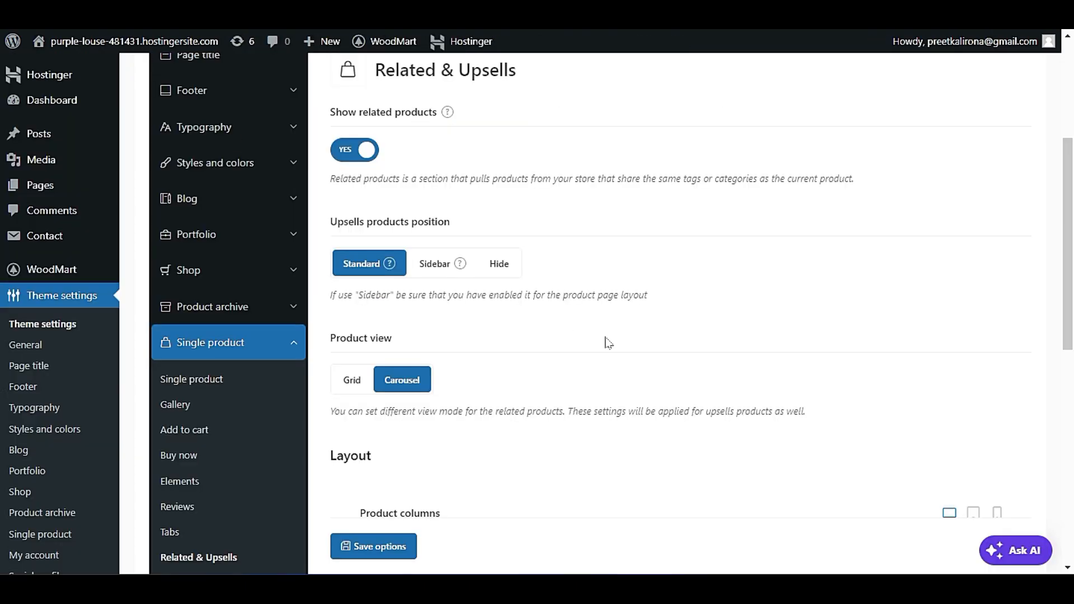
Examine the related products, upsells position, product view, product columns and product count options.
scroll(602, 341, "down", 2)
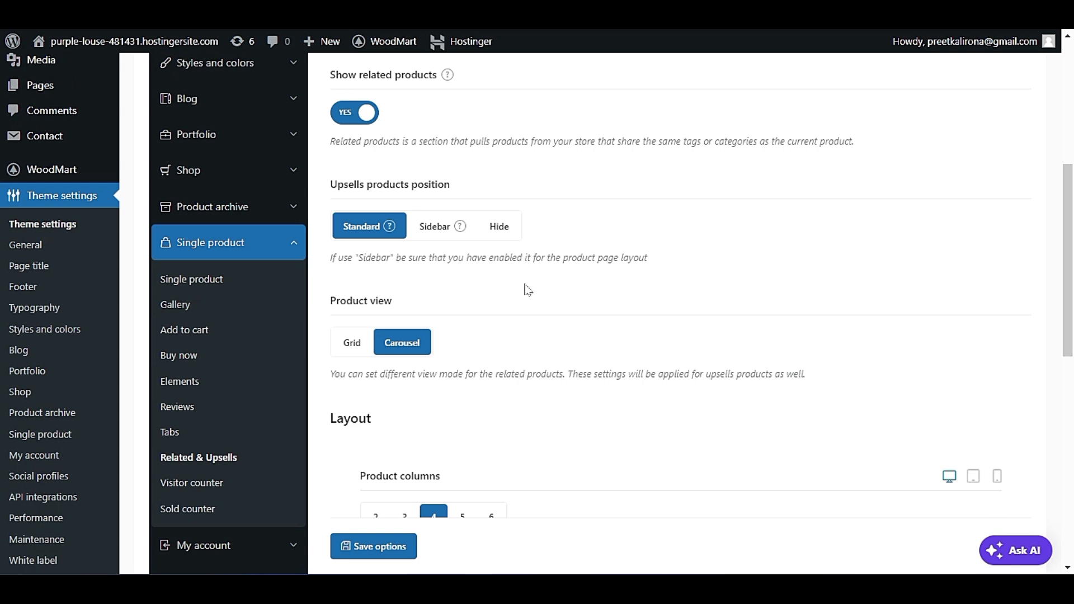
scroll(527, 290, "down", 2)
scroll(488, 420, "down", 2)
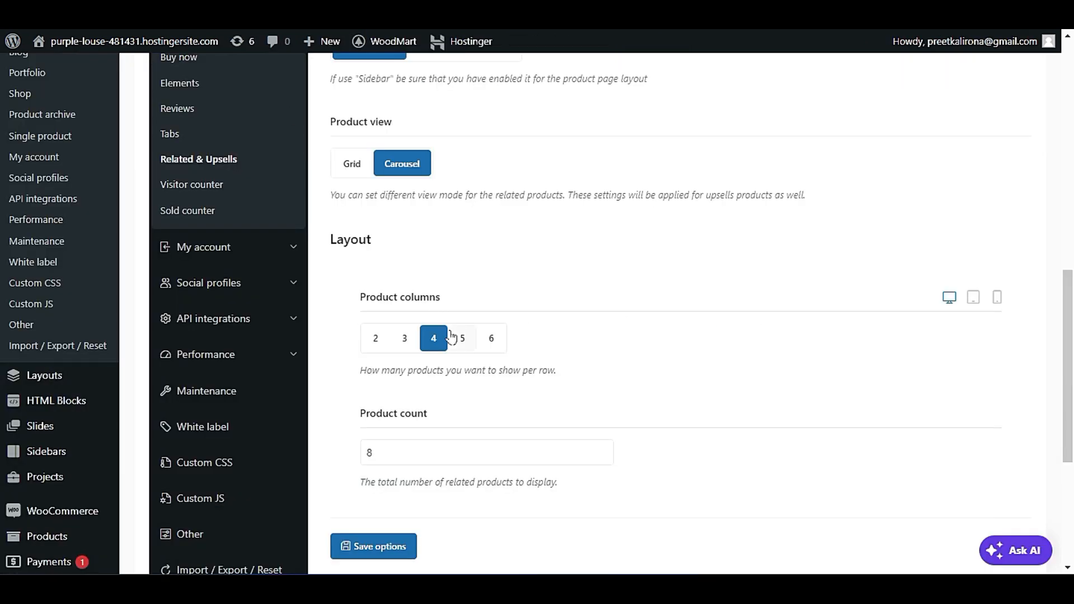
scroll(428, 237, "up", 3)
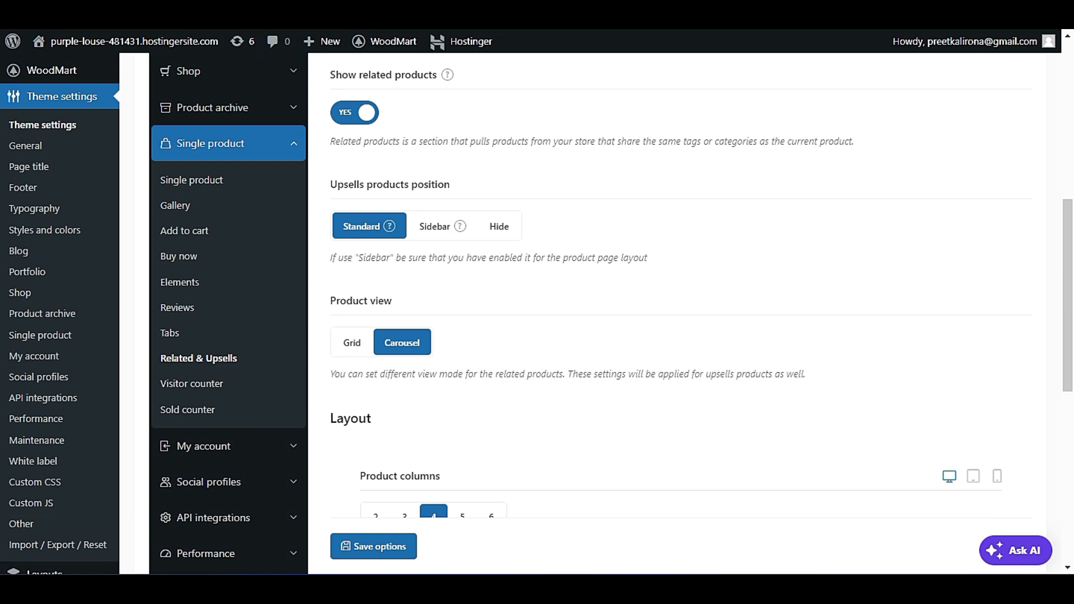
scroll(537, 313, "down", 4)
scroll(537, 313, "up", 4)
scroll(474, 348, "down", 3)
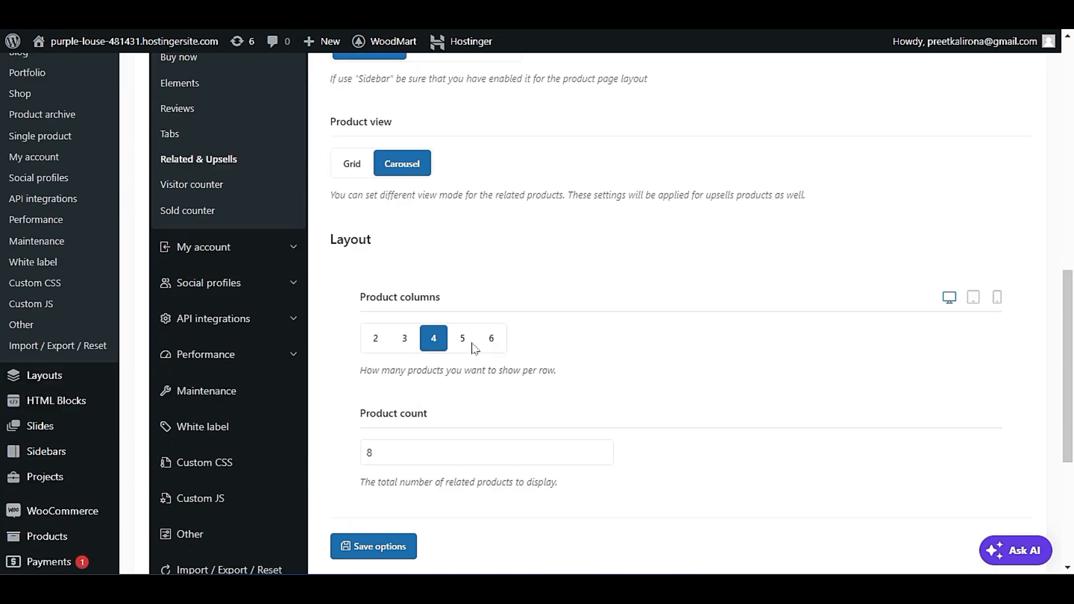
scroll(474, 348, "down", 3)
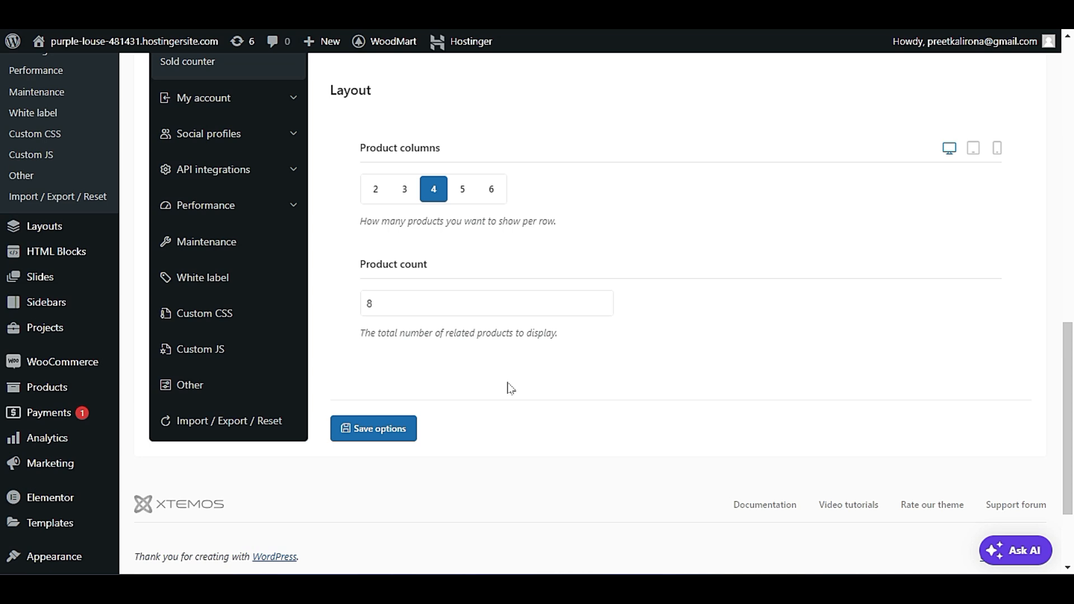
scroll(629, 252, "up", 6)
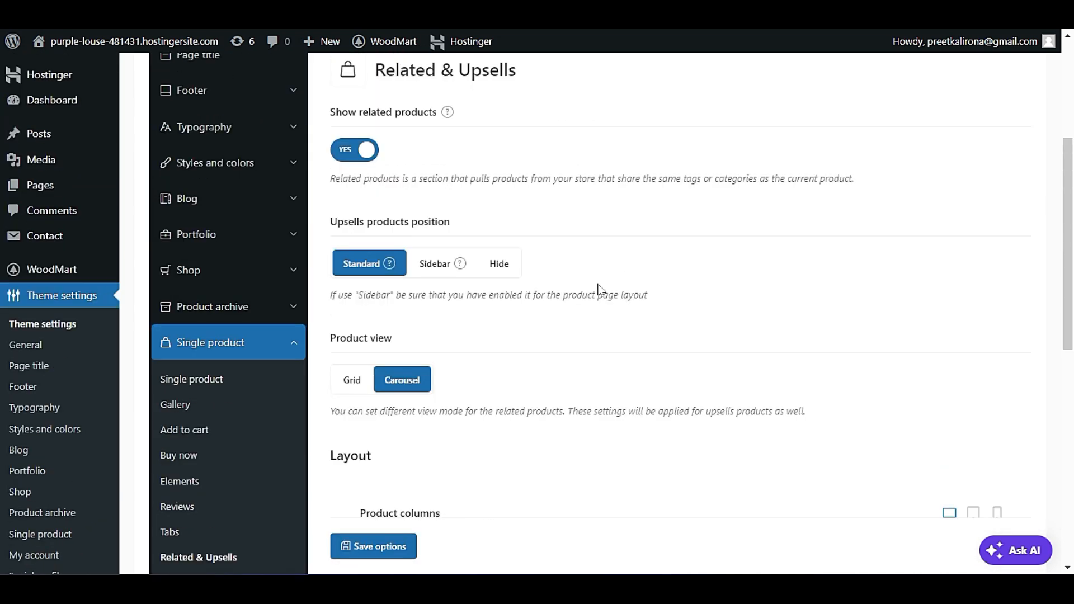
View the example image for showing related products and review the remaining Related & Upsells options.
mouse_move(448, 114)
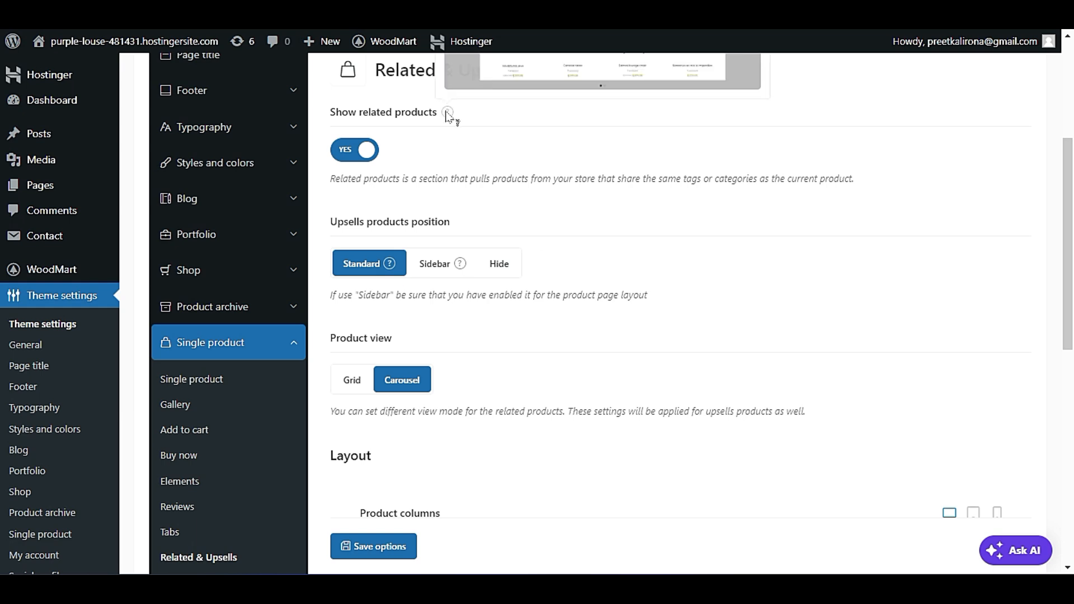
scroll(448, 114, "up", 4)
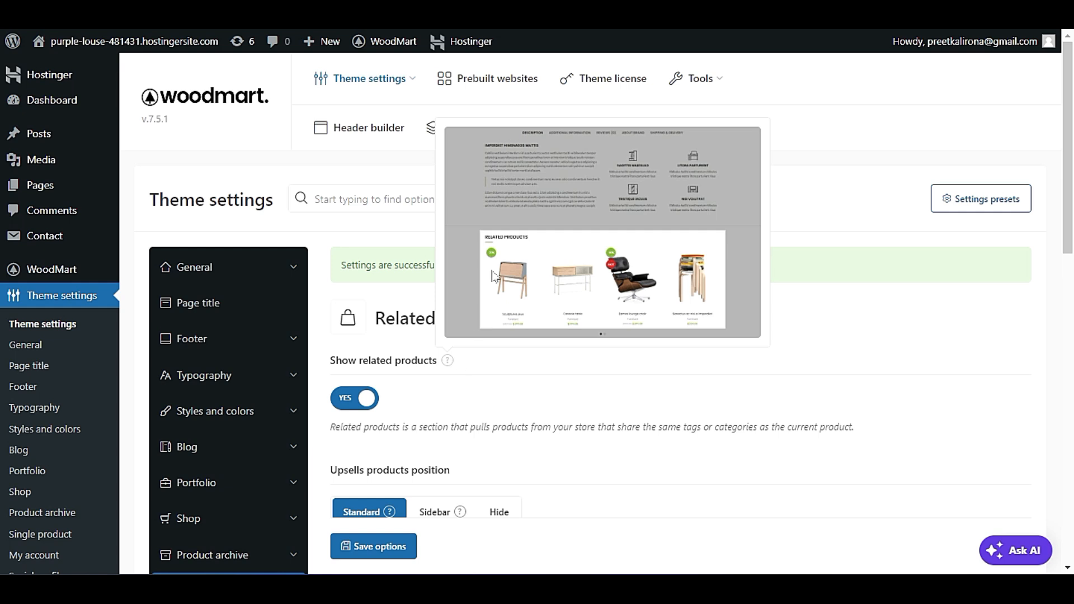
scroll(546, 391, "down", 5)
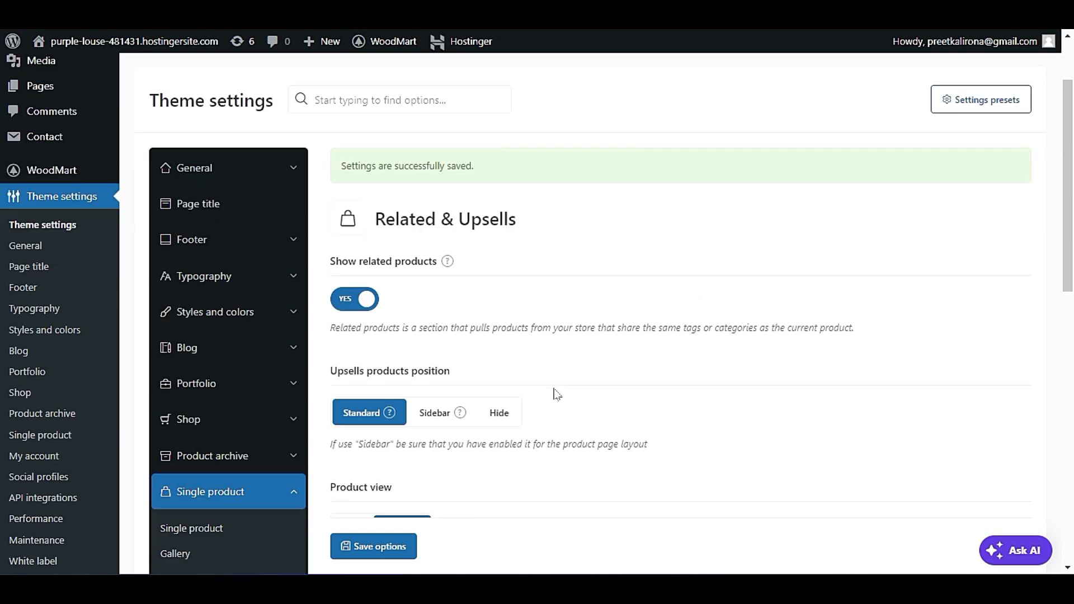
scroll(537, 392, "up", 3)
scroll(535, 393, "down", 5)
scroll(532, 395, "down", 2)
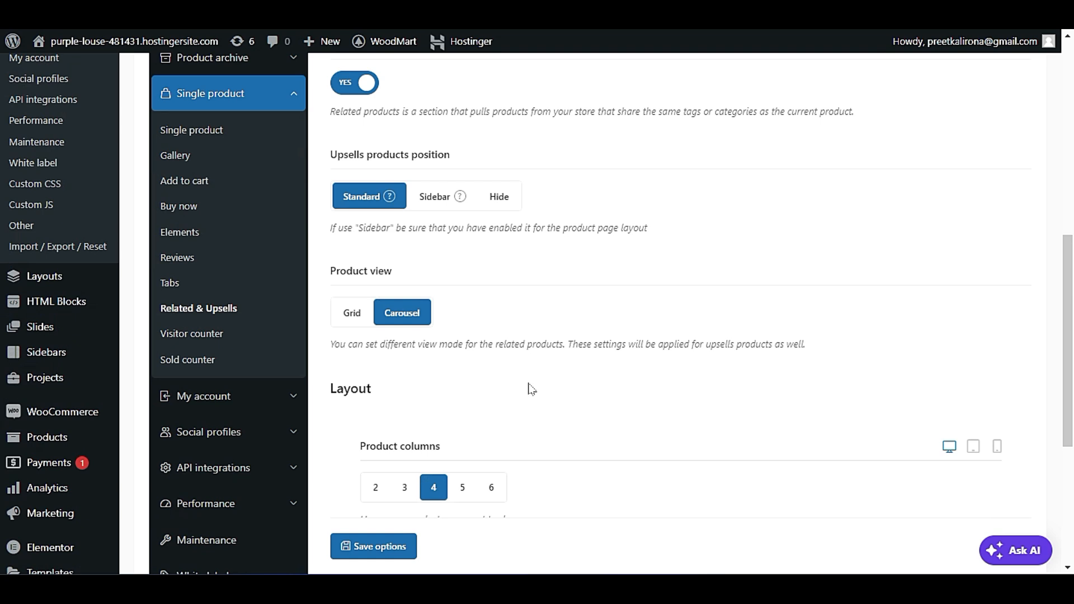
Open the Visitor counter settings and view the example image of the counter.
left_click(219, 330)
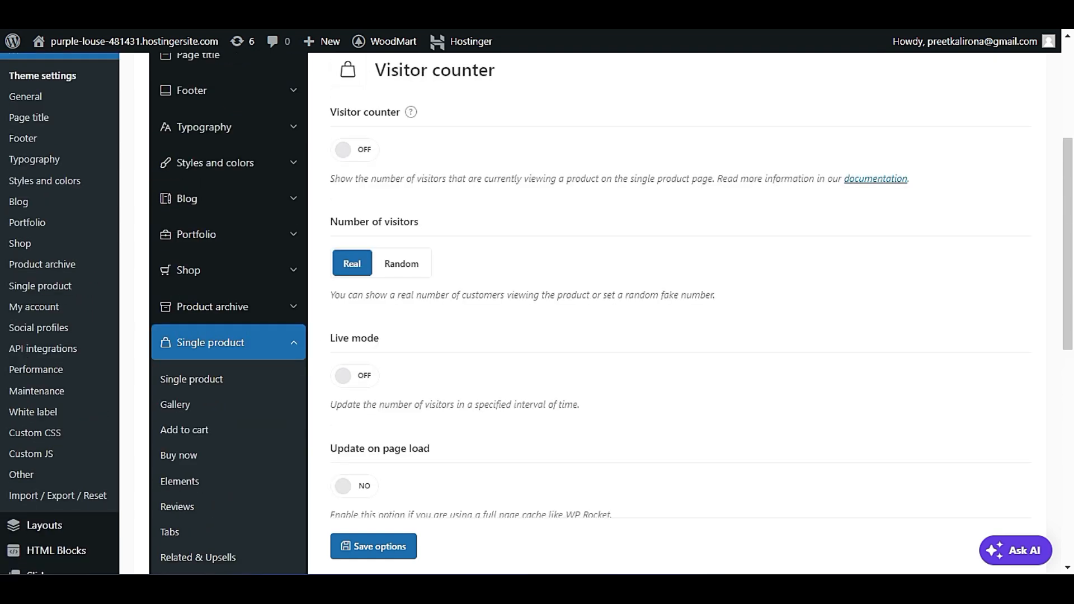
mouse_move(414, 163)
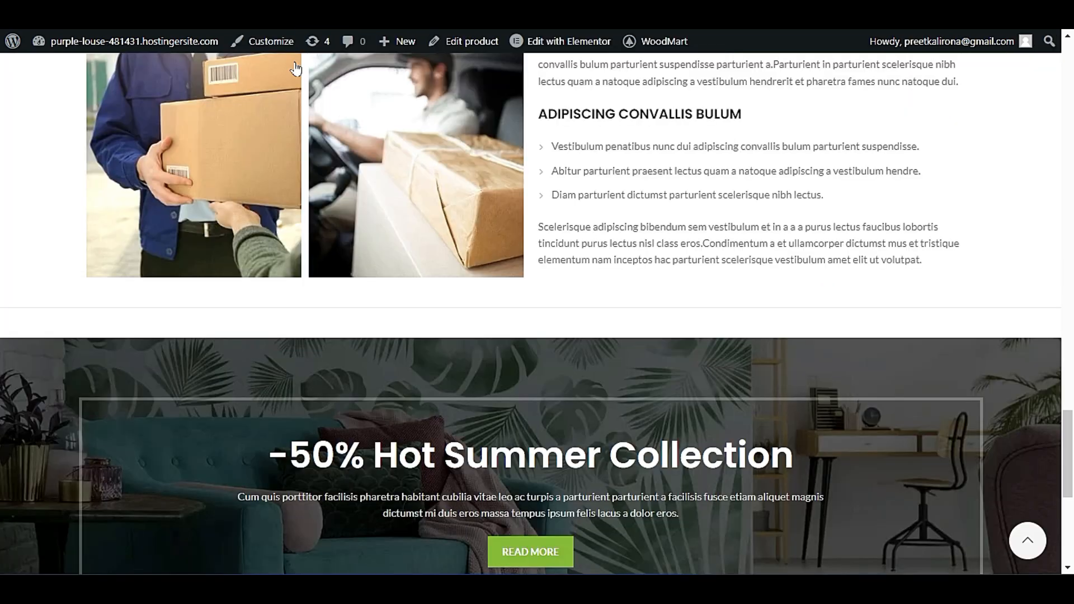
scroll(537, 313, "up", 5)
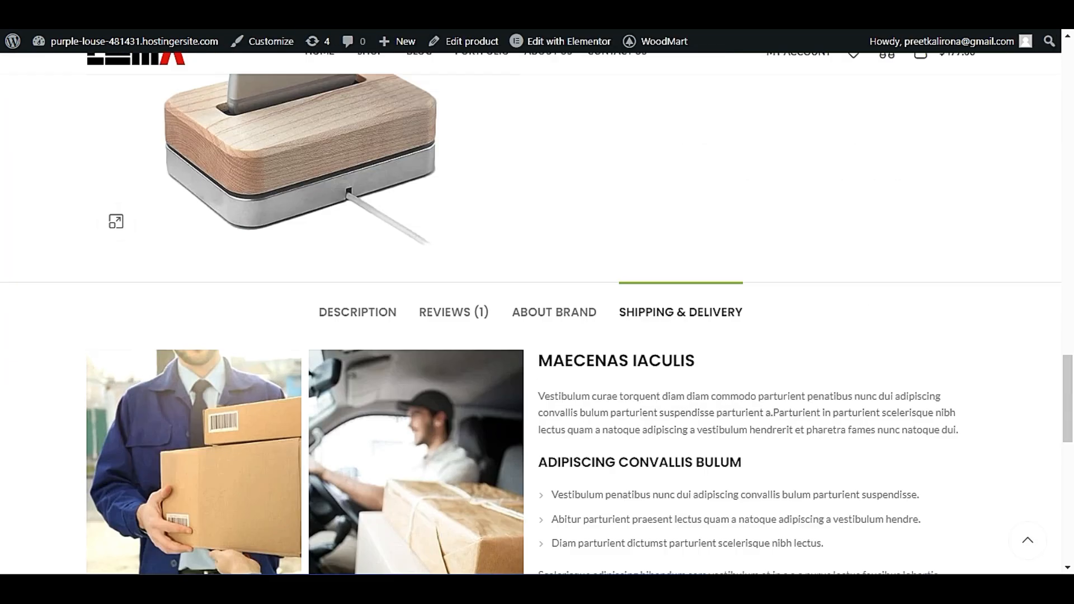
Check the product summary on the live iPhone dock page for where a visitor counter would appear.
scroll(600, 367, "up", 15)
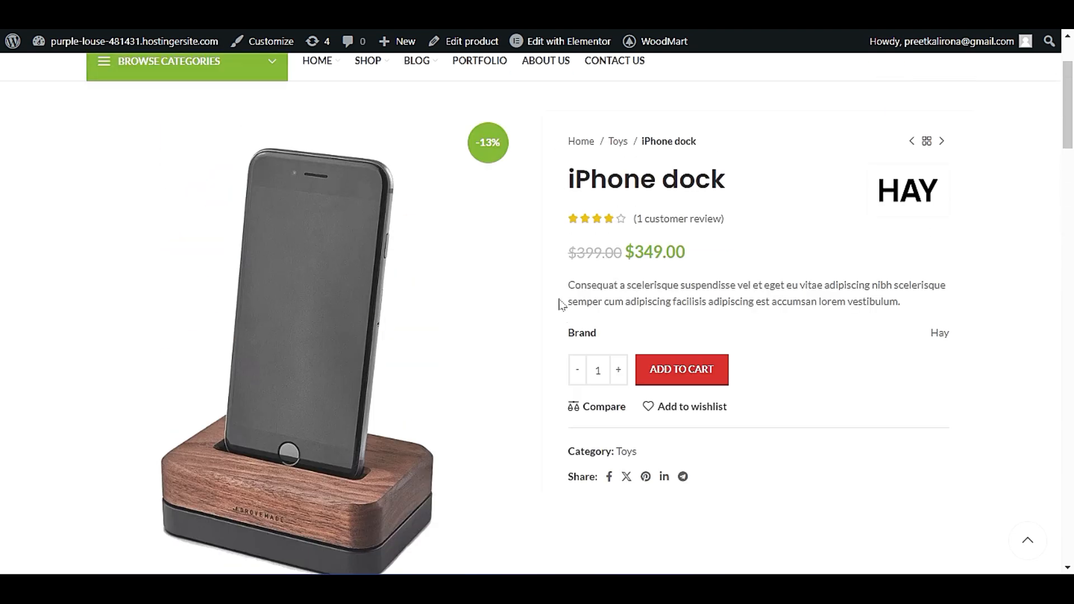
left_click_drag(773, 317, 614, 318)
left_click(614, 318)
scroll(801, 320, "down", 1)
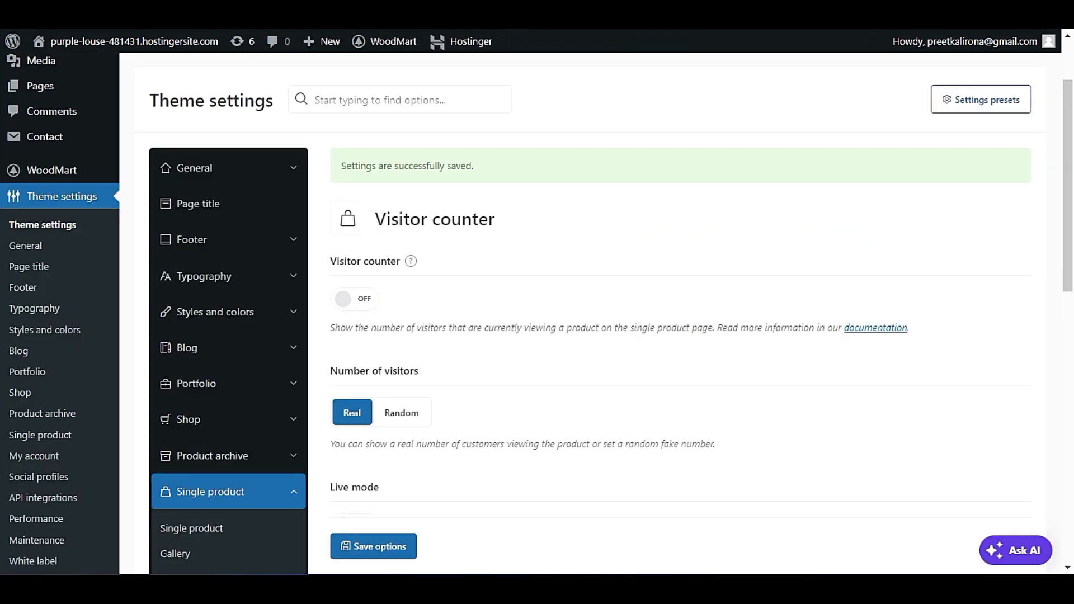
scroll(431, 175, "down", 3)
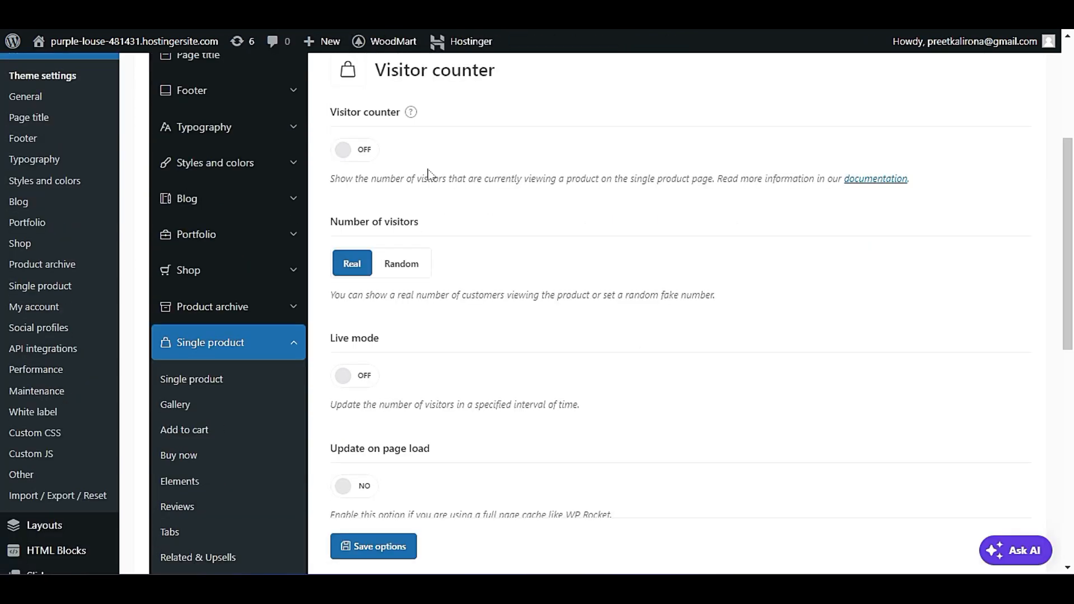
Turn on the visitor counter and set the number of visitors to Random, keeping the 10 to 20 range.
scroll(426, 177, "down", 2)
scroll(428, 179, "up", 2)
left_click(362, 148)
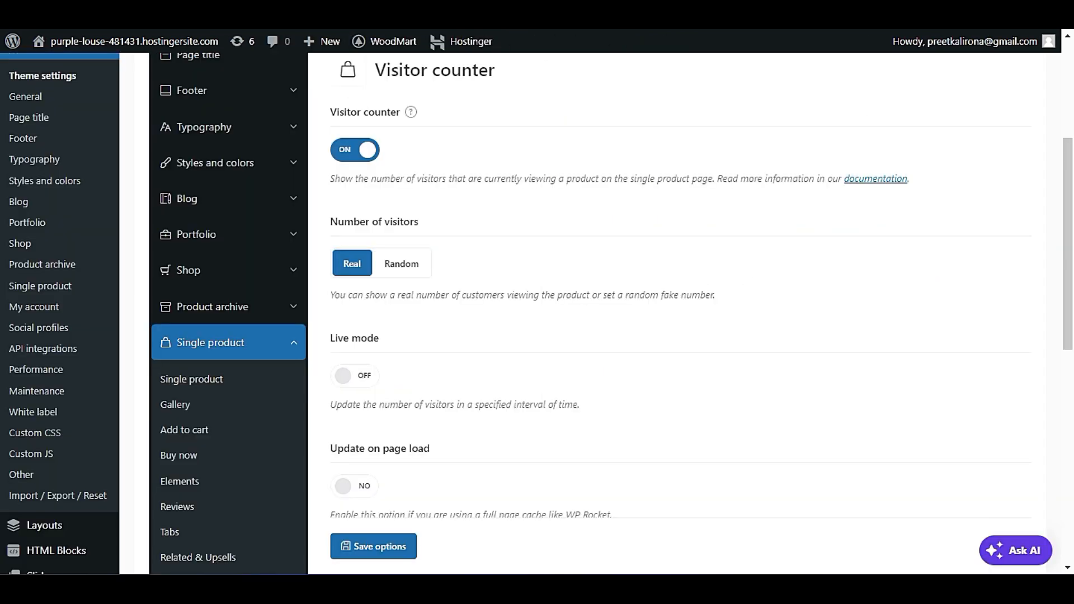
left_click(407, 263)
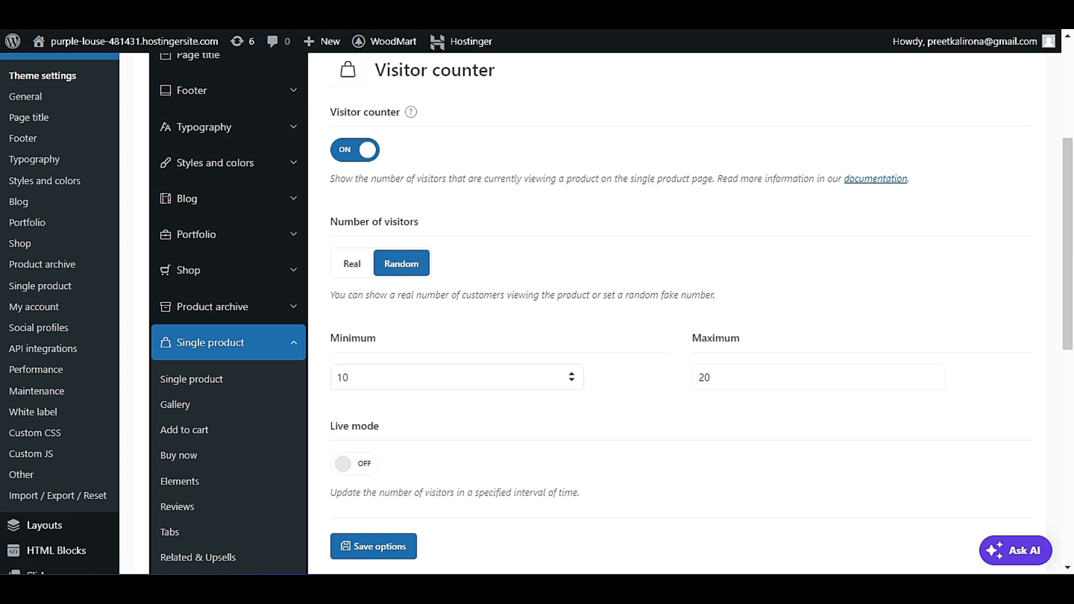
double_click(381, 376)
double_click(717, 376)
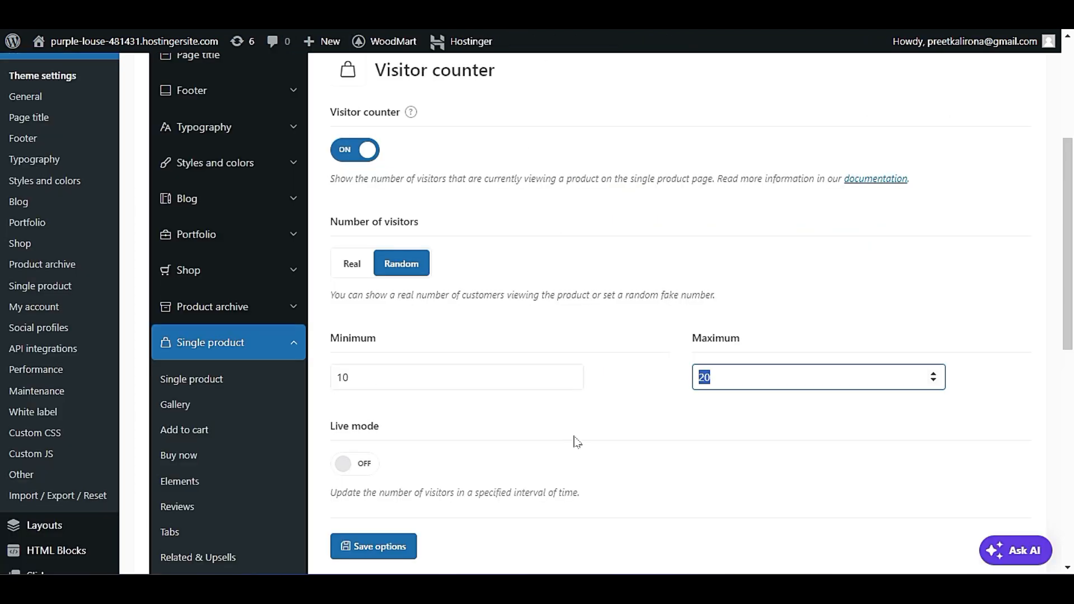
Try the visitor counter's live mode and switch it back off.
scroll(577, 442, "down", 3)
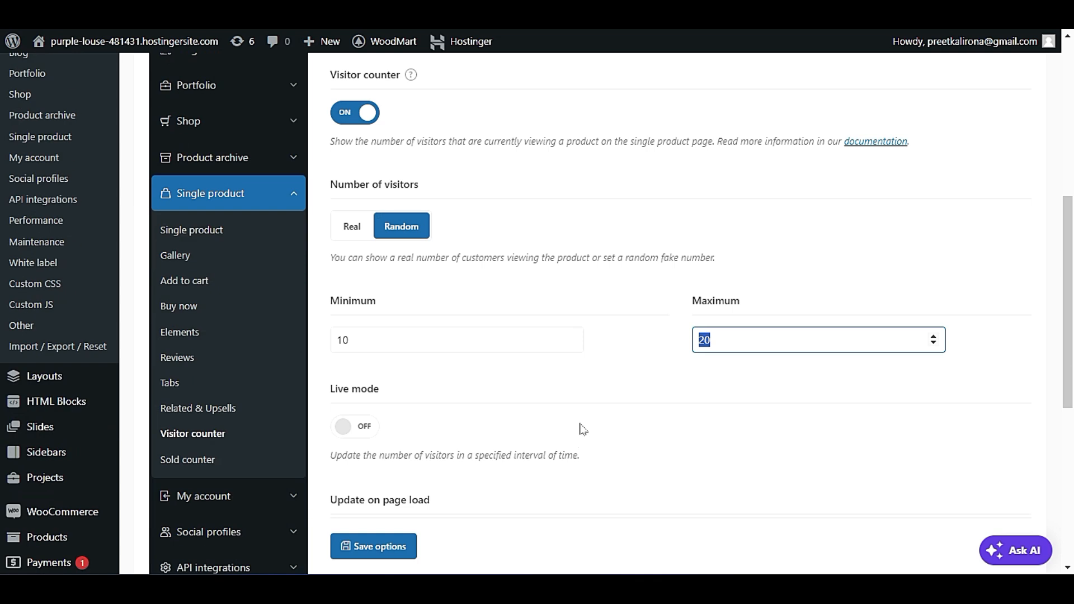
left_click(350, 427)
scroll(523, 407, "down", 2)
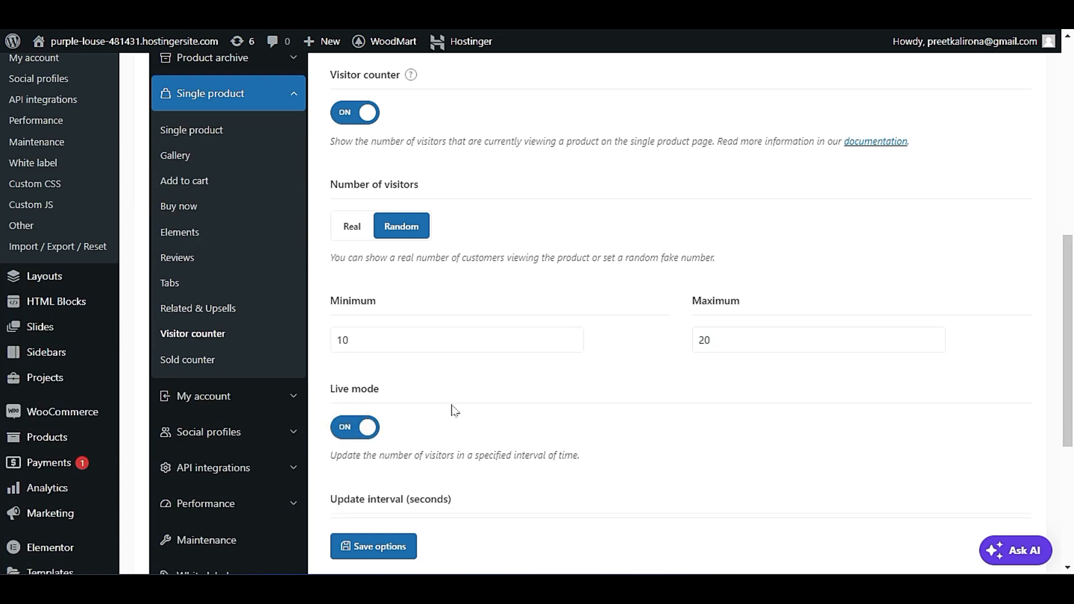
left_click(368, 419)
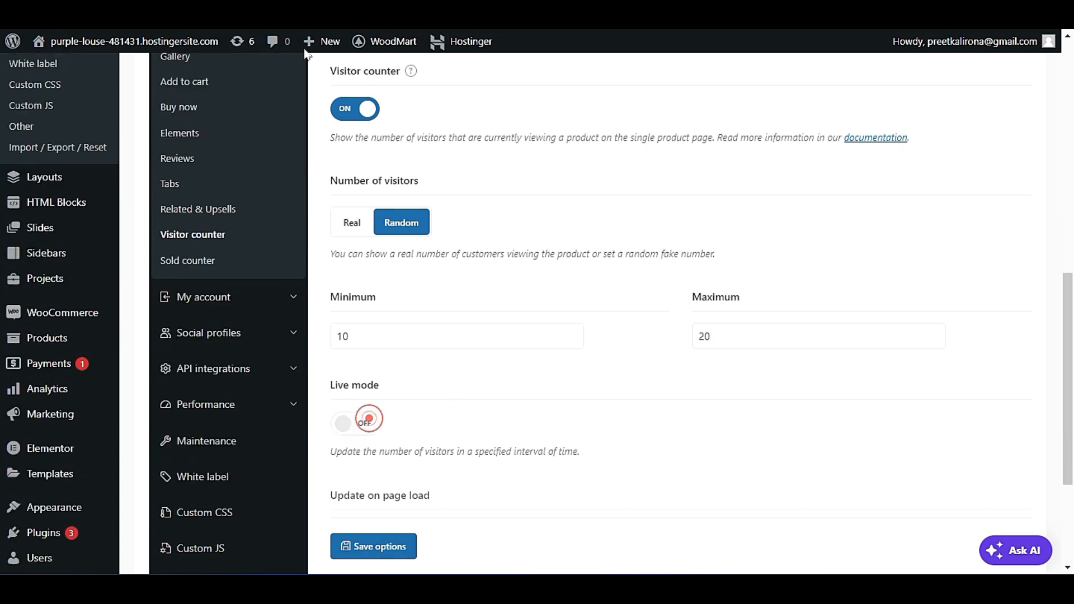
scroll(503, 514, "up", 1)
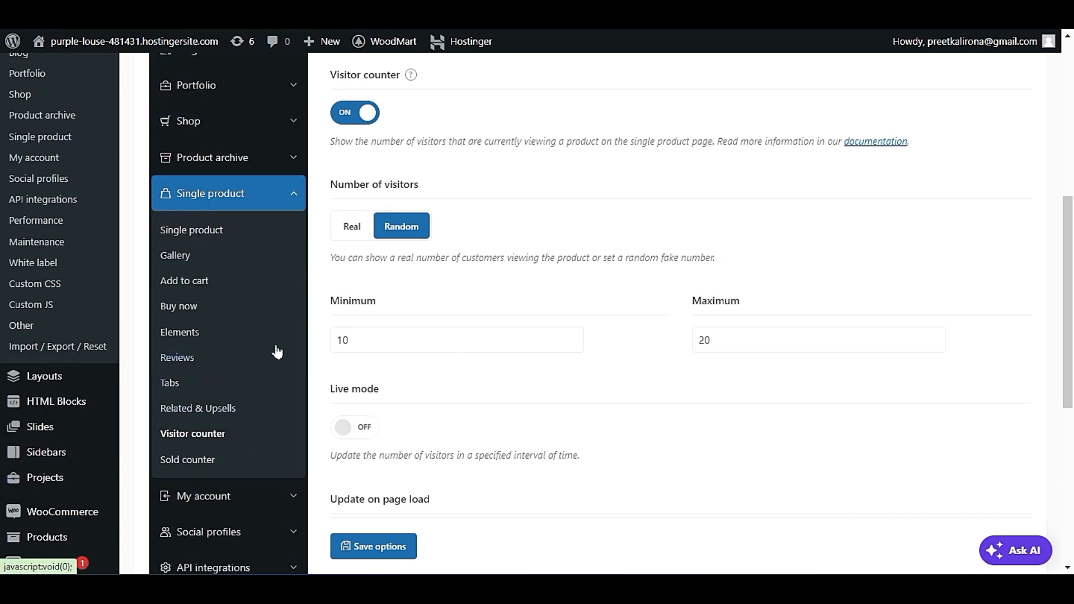
Open the Sold counter settings and view the example image of the counter.
left_click(192, 470)
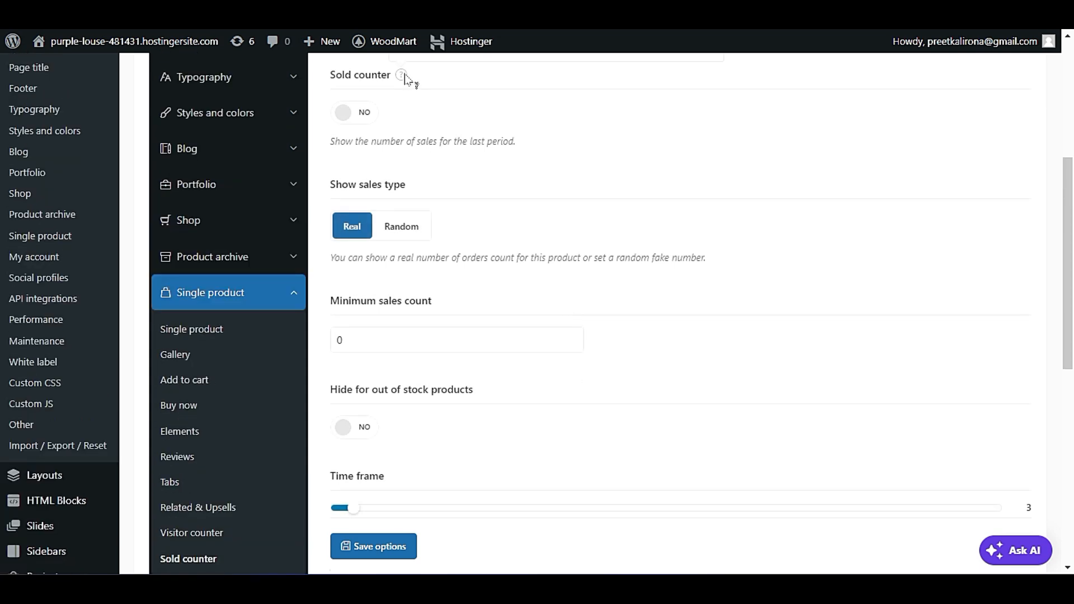
scroll(502, 402, "up", 3)
mouse_move(402, 265)
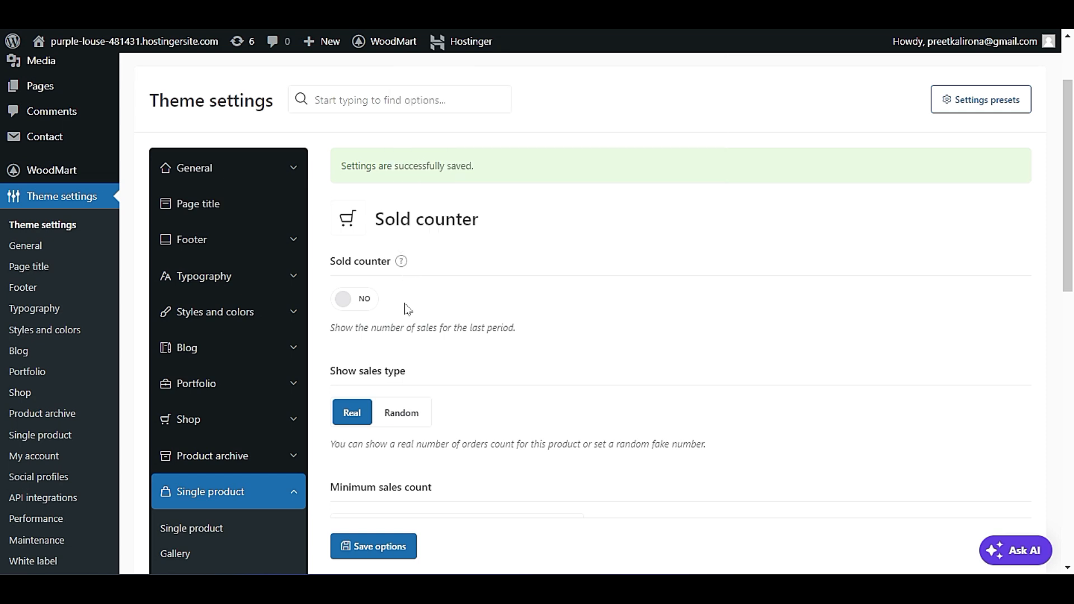
Keep the sold counter's sales type at Real after trying Random, and turn on hiding it for out of stock products.
scroll(402, 396, "down", 1)
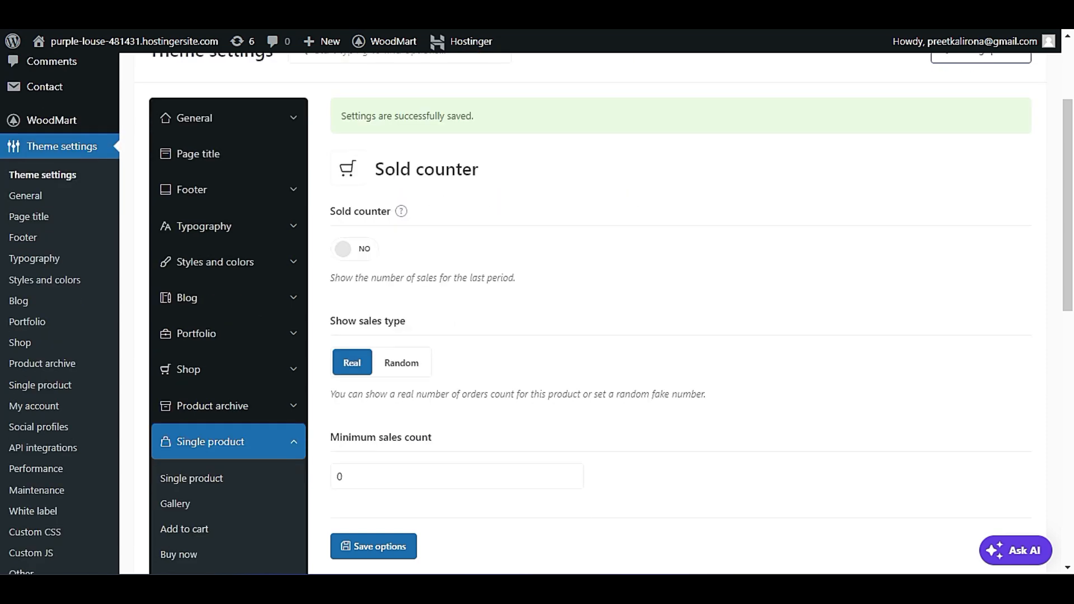
scroll(538, 313, "down", 2)
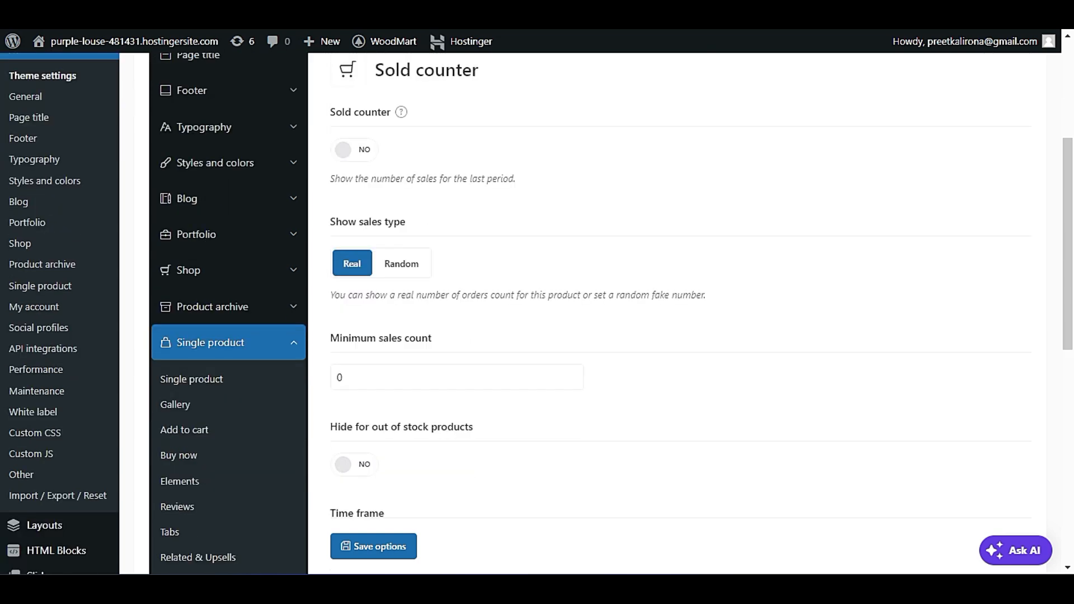
left_click(401, 264)
left_click(352, 264)
scroll(352, 264, "down", 1)
scroll(382, 407, "down", 1)
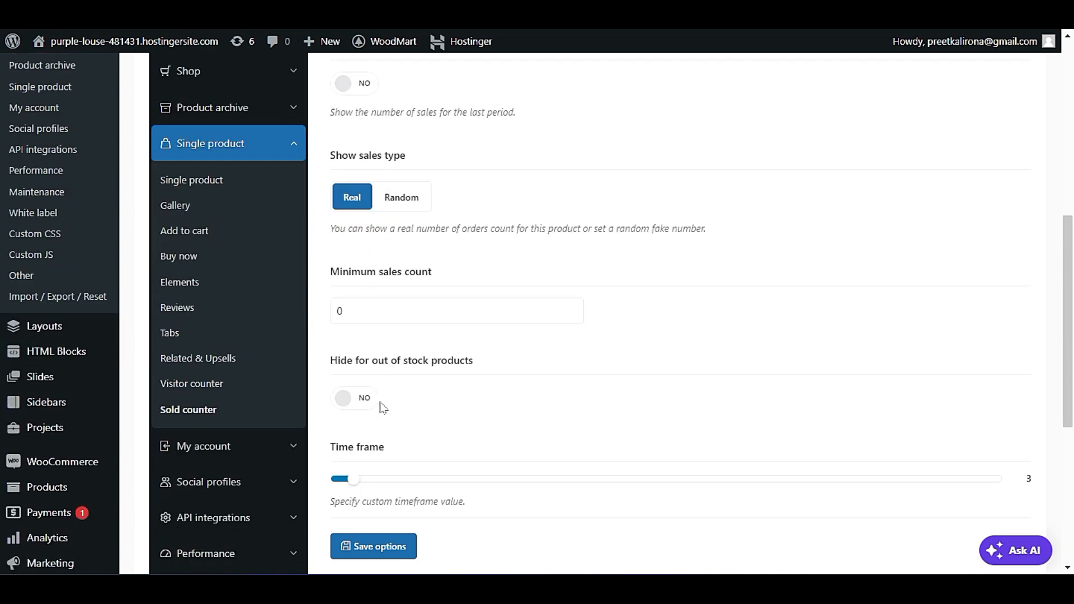
left_click(348, 397)
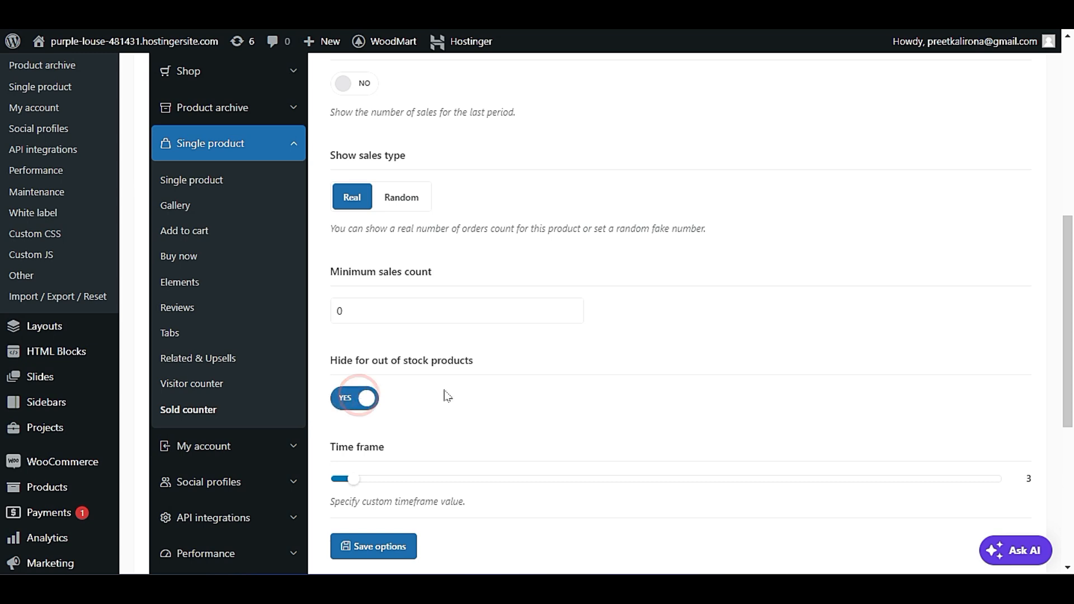
Review the sold counter's time frame and cache lifespan options, keeping the time period on Minutes.
scroll(442, 395, "down", 2)
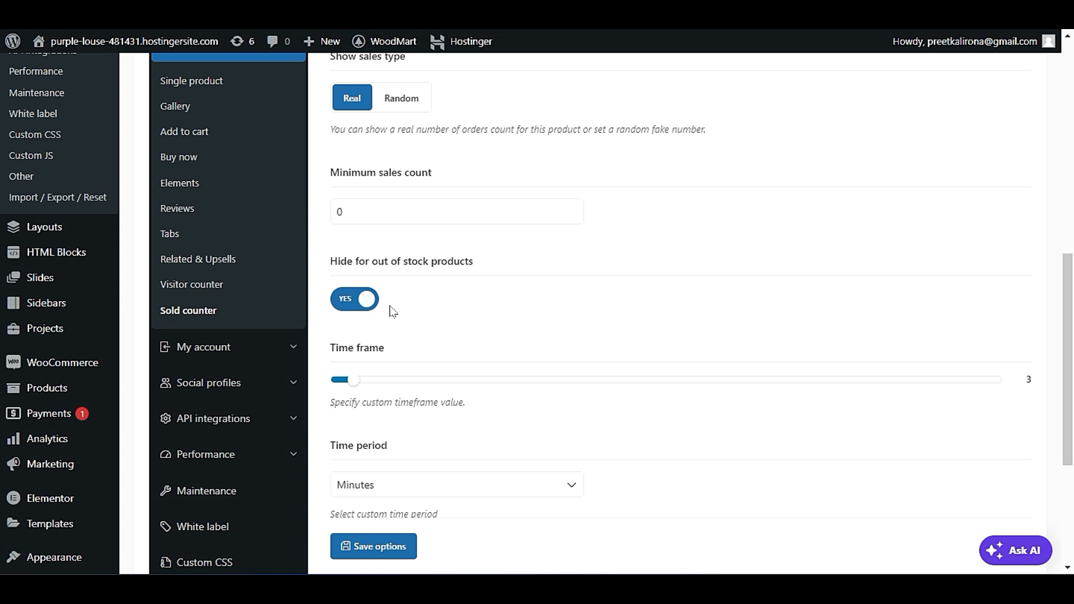
scroll(416, 337, "down", 1)
scroll(438, 359, "down", 2)
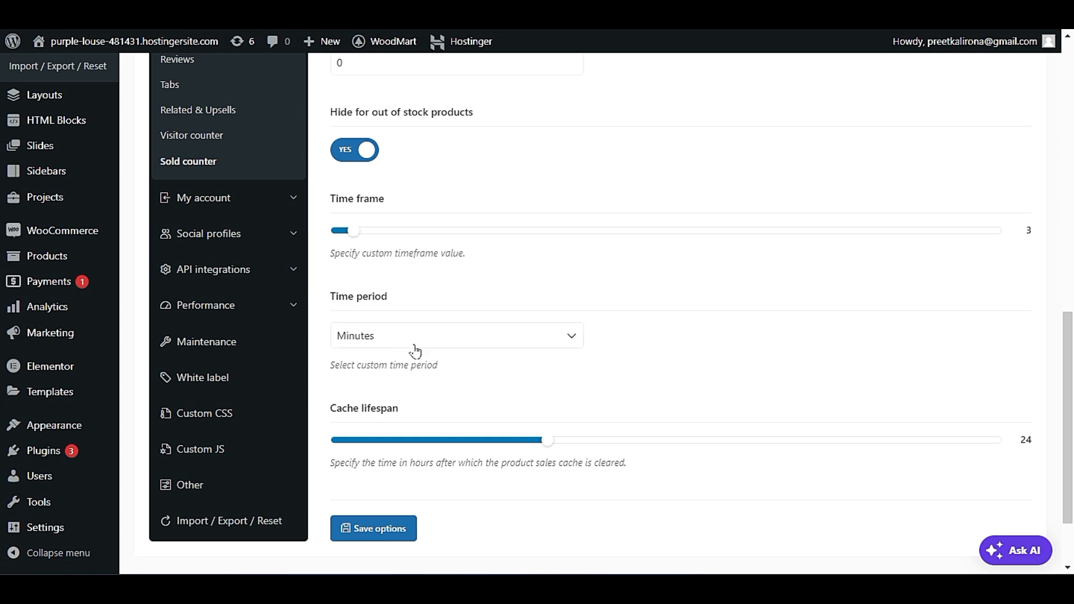
left_click(412, 344)
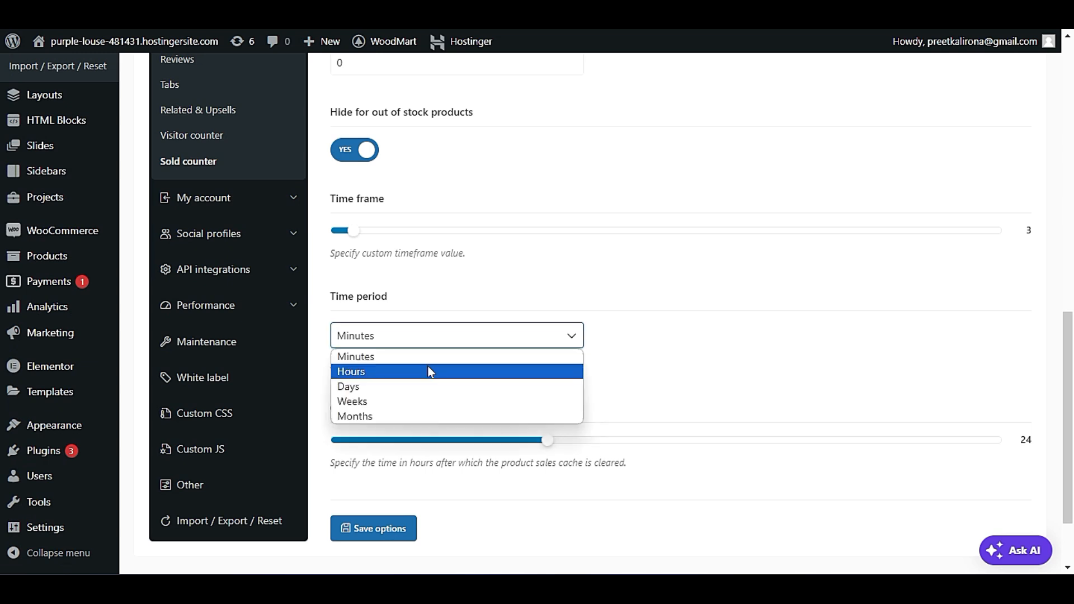
left_click(440, 357)
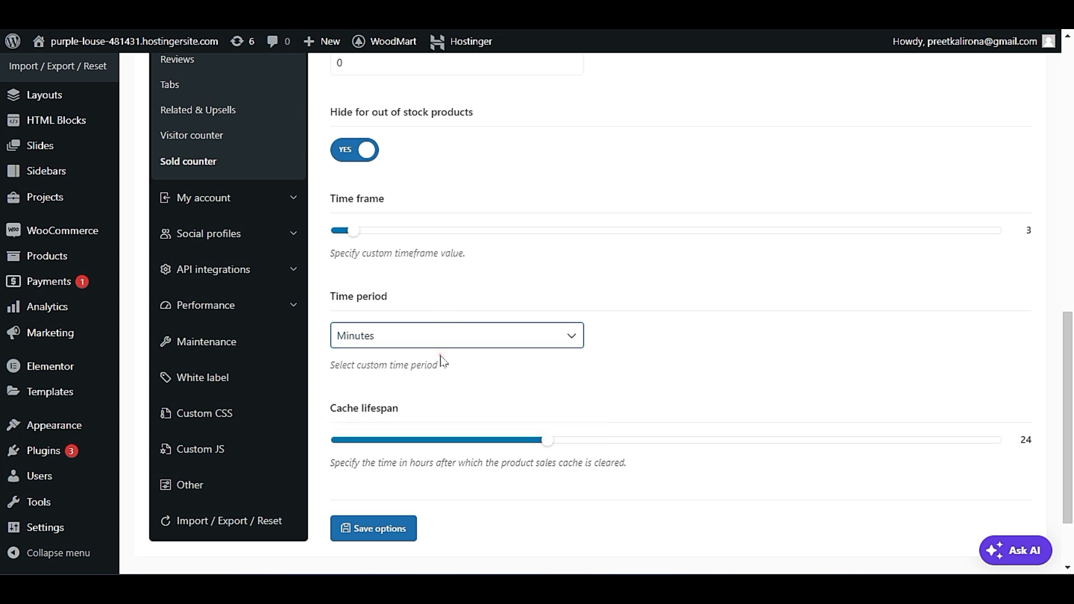
scroll(434, 316, "down", 2)
scroll(435, 317, "up", 5)
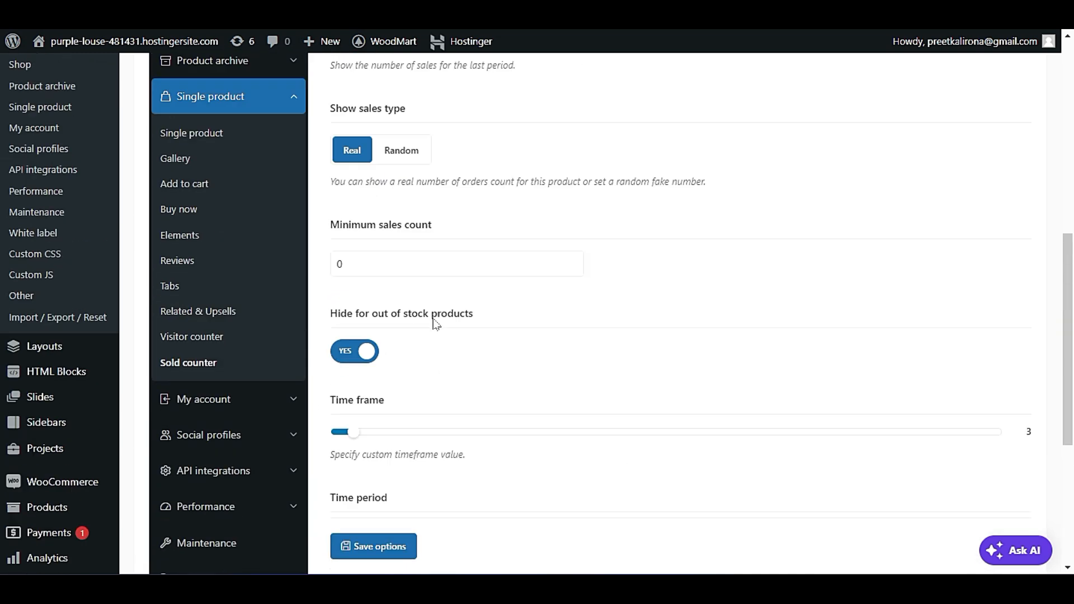
scroll(446, 340, "down", 4)
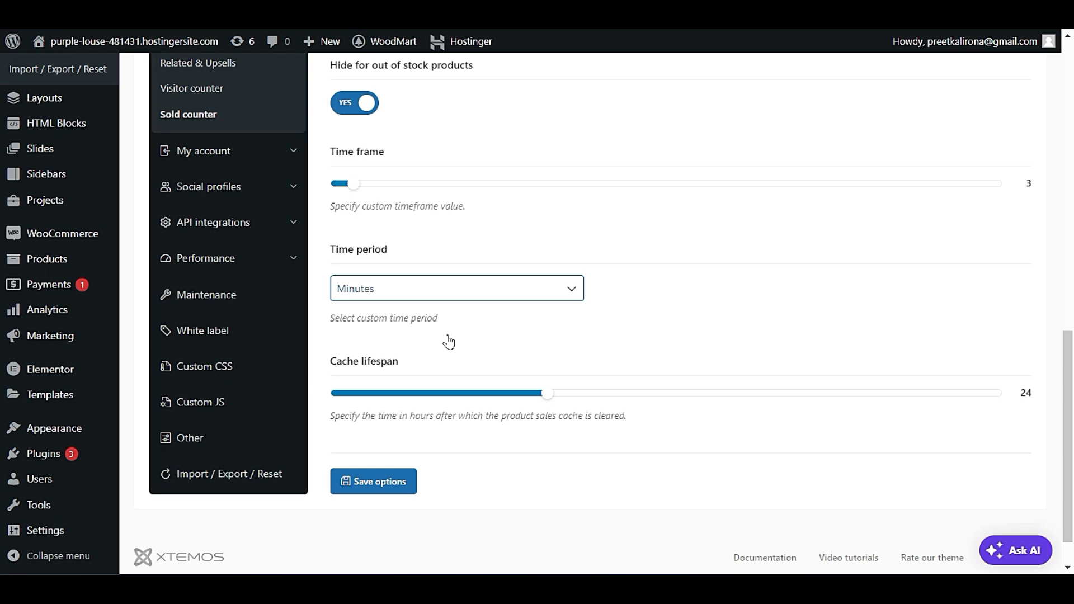
Open the Login / Register settings of My account and check the account link on the live iPhone dock page.
scroll(448, 340, "up", 1)
left_click(235, 210)
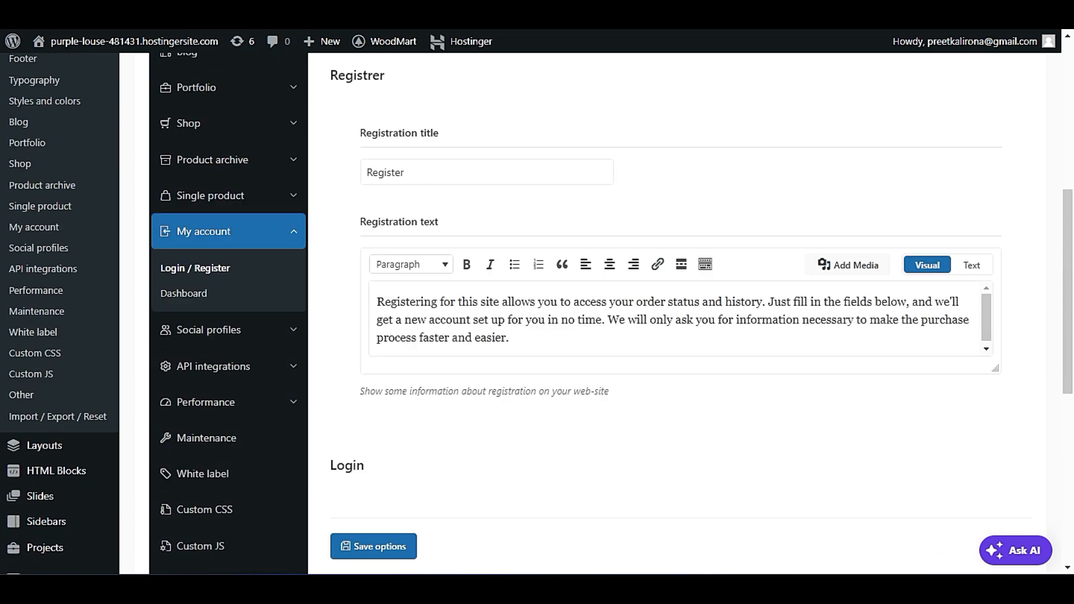
scroll(568, 434, "up", 3)
left_click(446, 314)
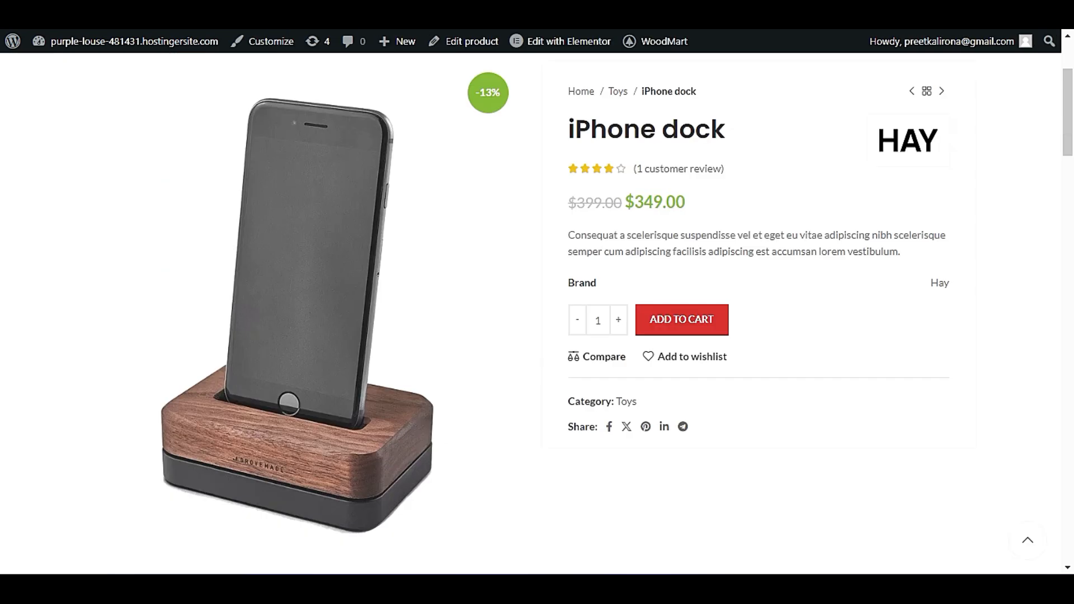
scroll(867, 378, "up", 3)
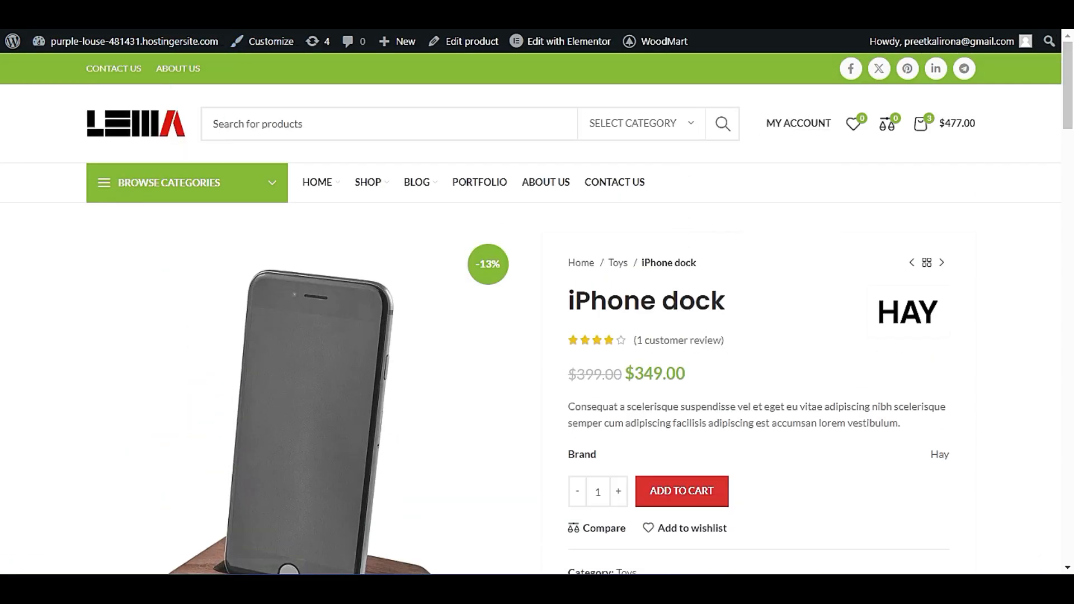
mouse_move(794, 119)
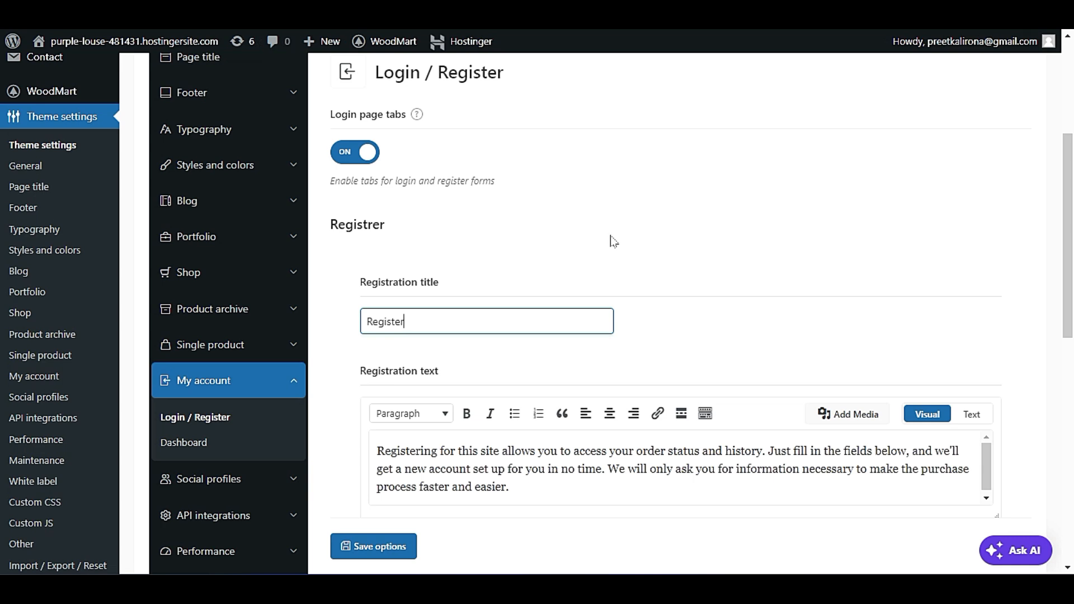
Examine the registration title and the registration text in the Login / Register settings.
scroll(613, 242, "down", 2)
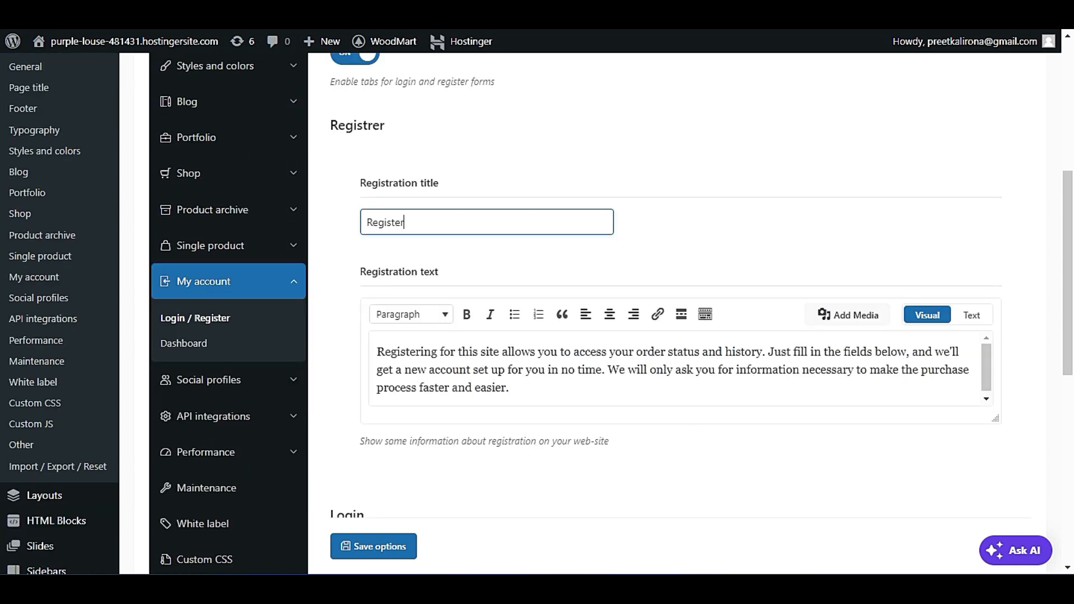
scroll(766, 448, "down", 1)
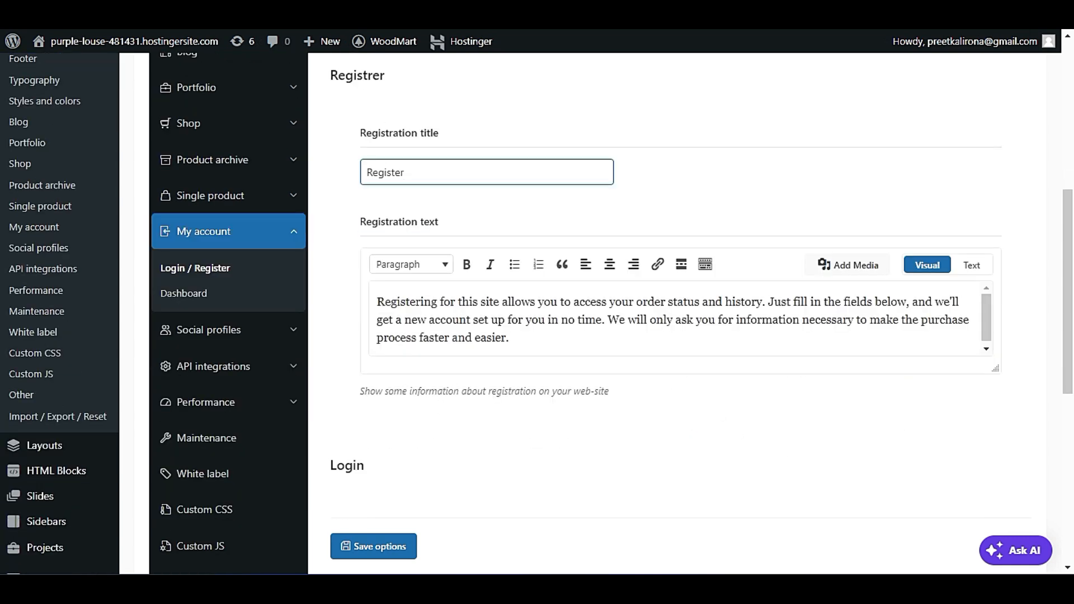
triple_click(516, 340)
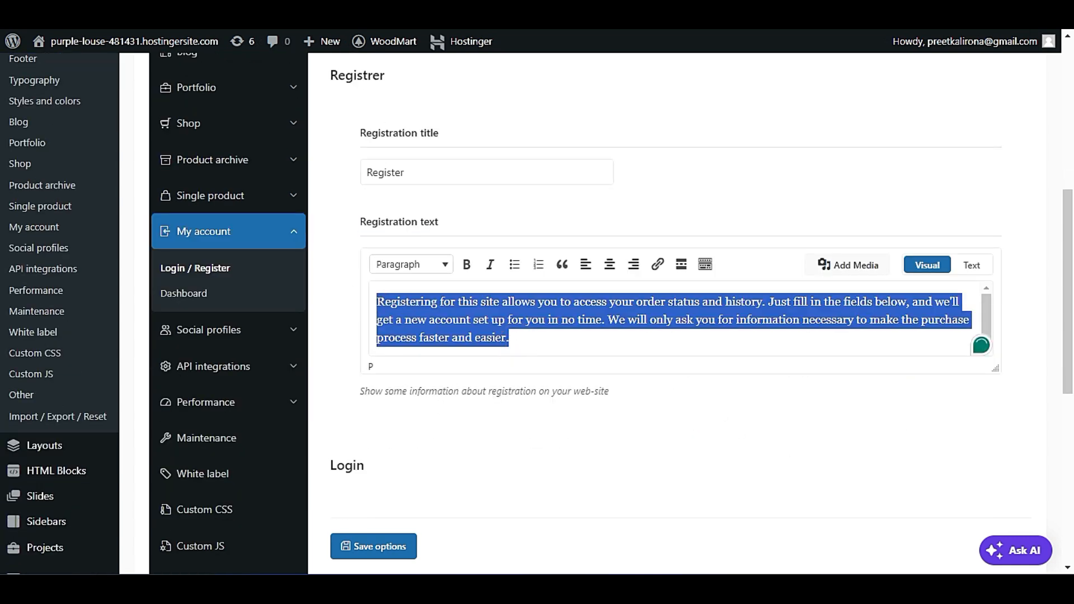
left_click(412, 328)
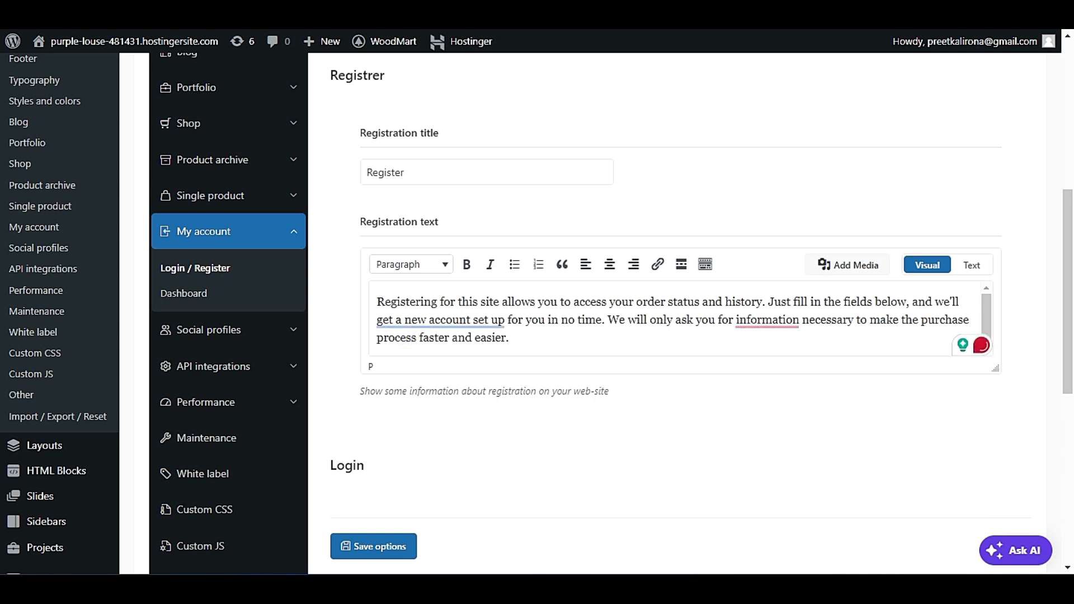
mouse_move(767, 321)
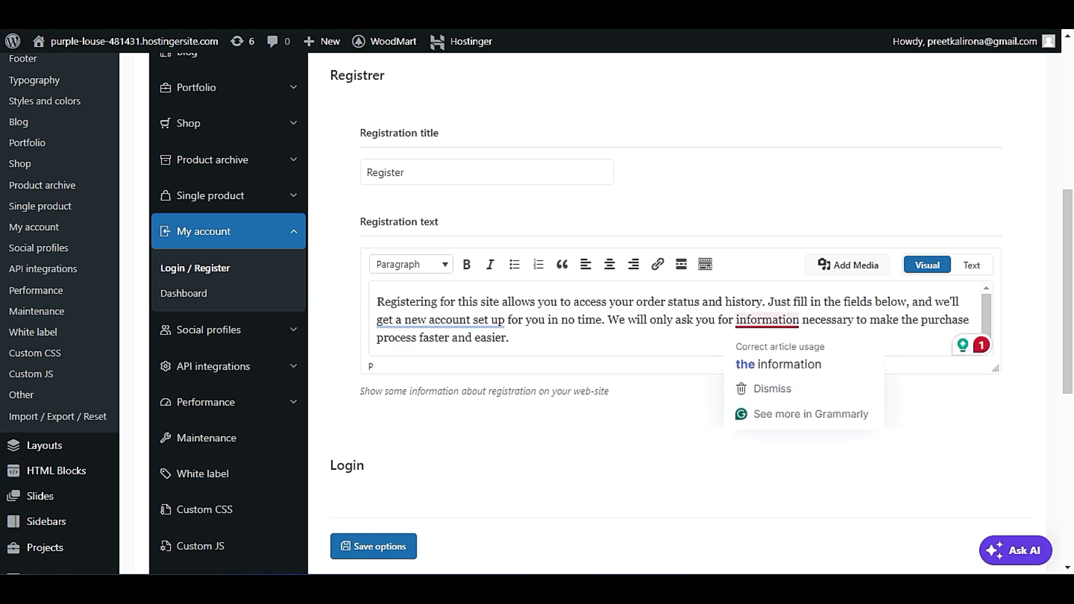
left_click(474, 321)
left_click(681, 321)
left_click(592, 340)
triple_click(592, 341)
left_click(543, 409)
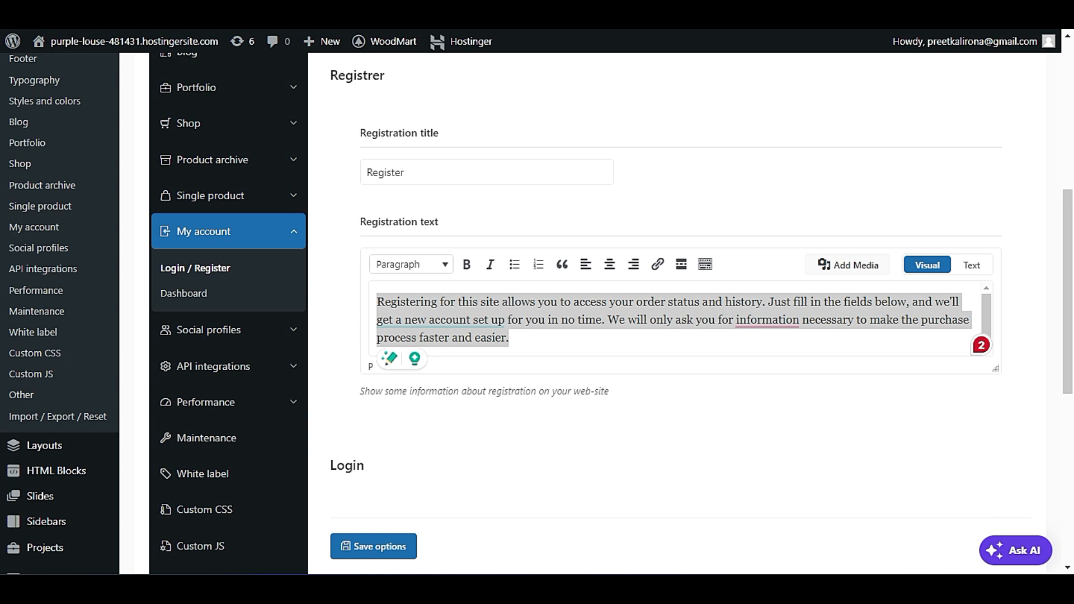
Open the store's home page in a logged-out browser window and check its sign-in panel and account creation link.
left_click(1059, 29)
left_click(968, 52)
key("Return")
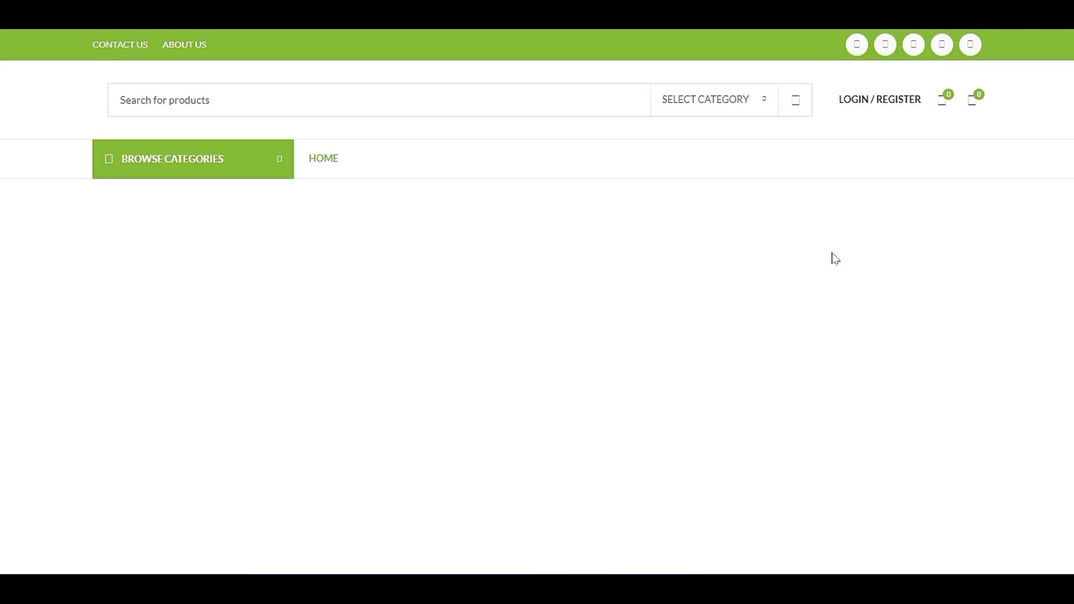
left_click(875, 99)
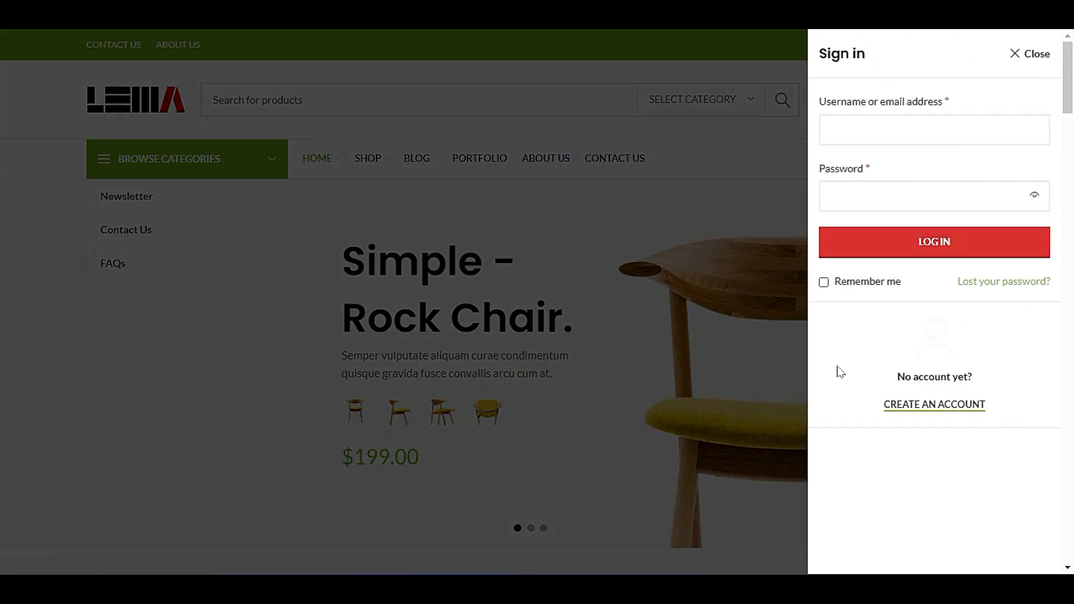
left_click(910, 405)
scroll(475, 361, "down", 1)
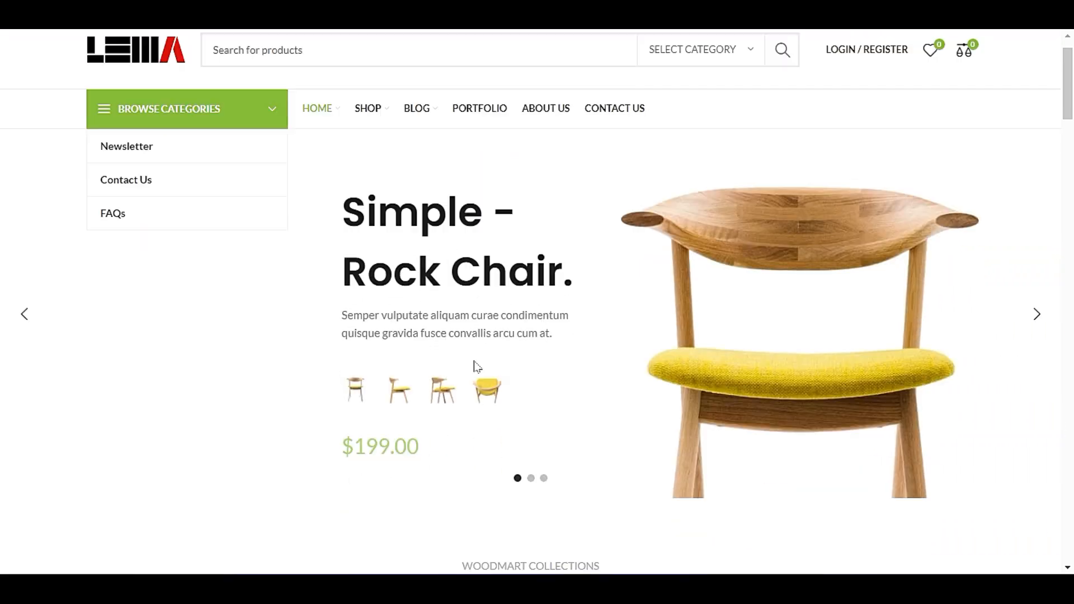
scroll(477, 367, "down", 8)
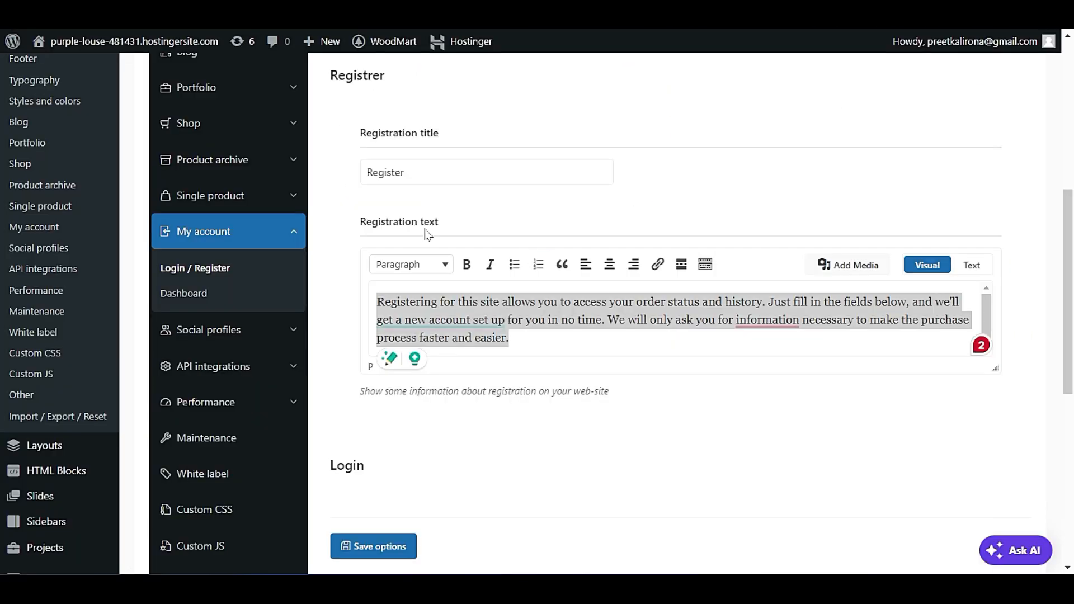
Return to the Login / Register settings and look over the login title and login text fields.
left_click(455, 205)
scroll(479, 481, "up", 2)
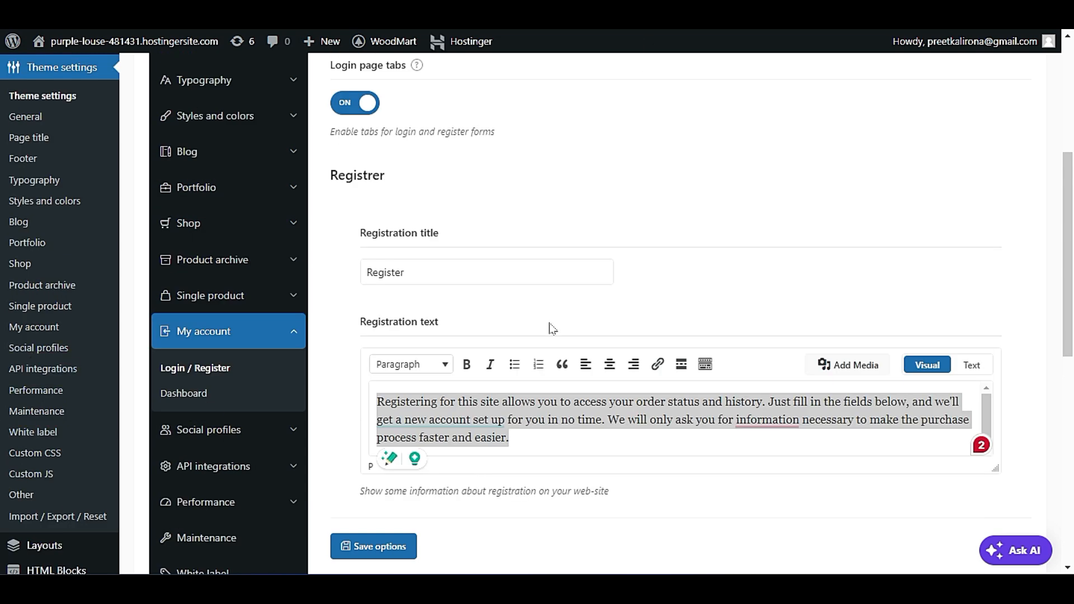
scroll(534, 313, "down", 7)
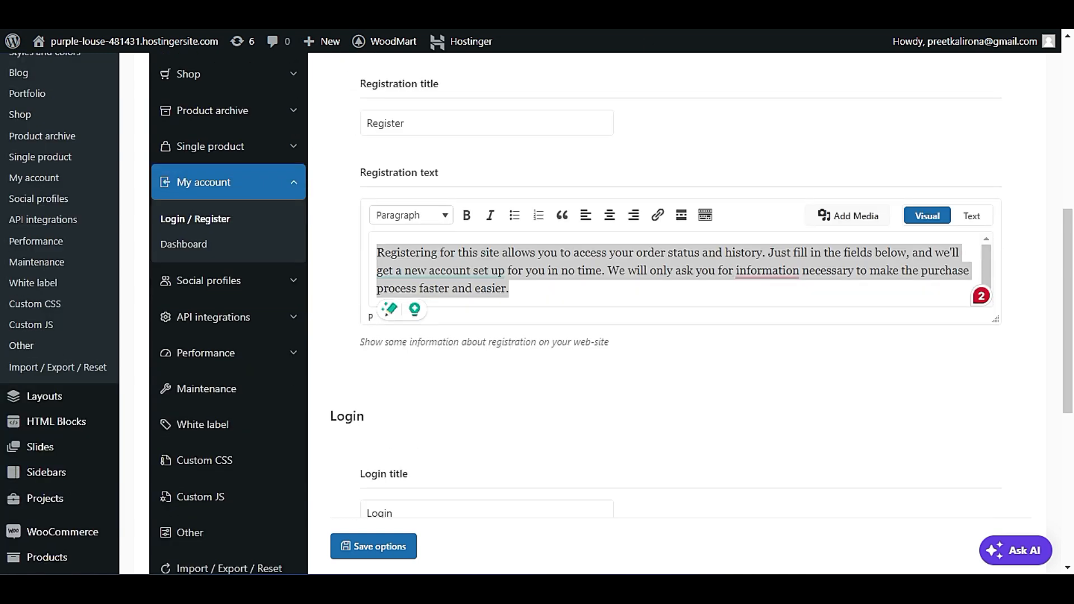
left_click(511, 438)
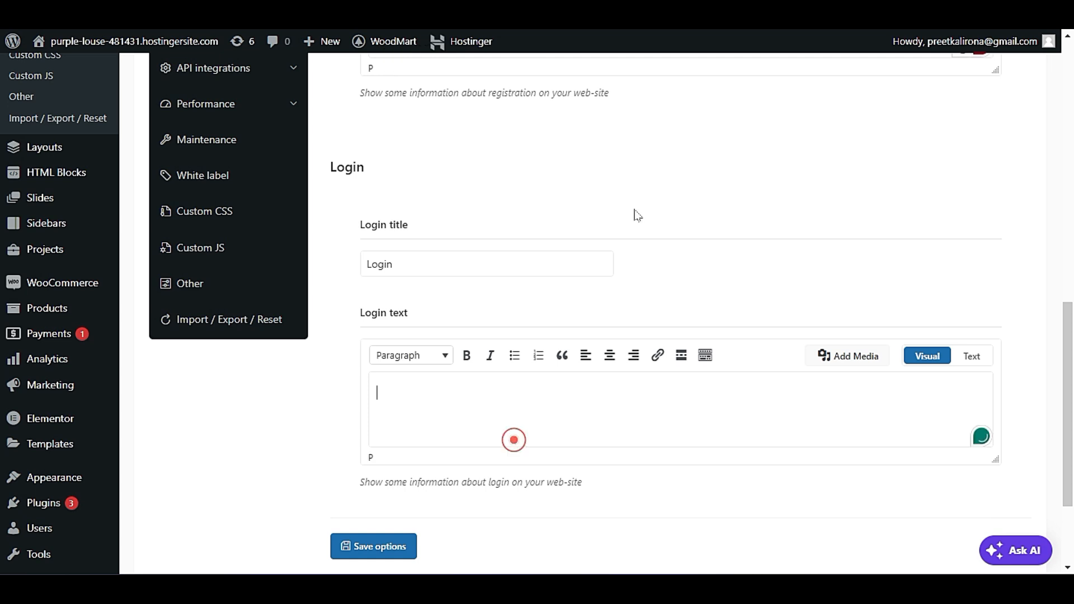
scroll(630, 247, "up", 7)
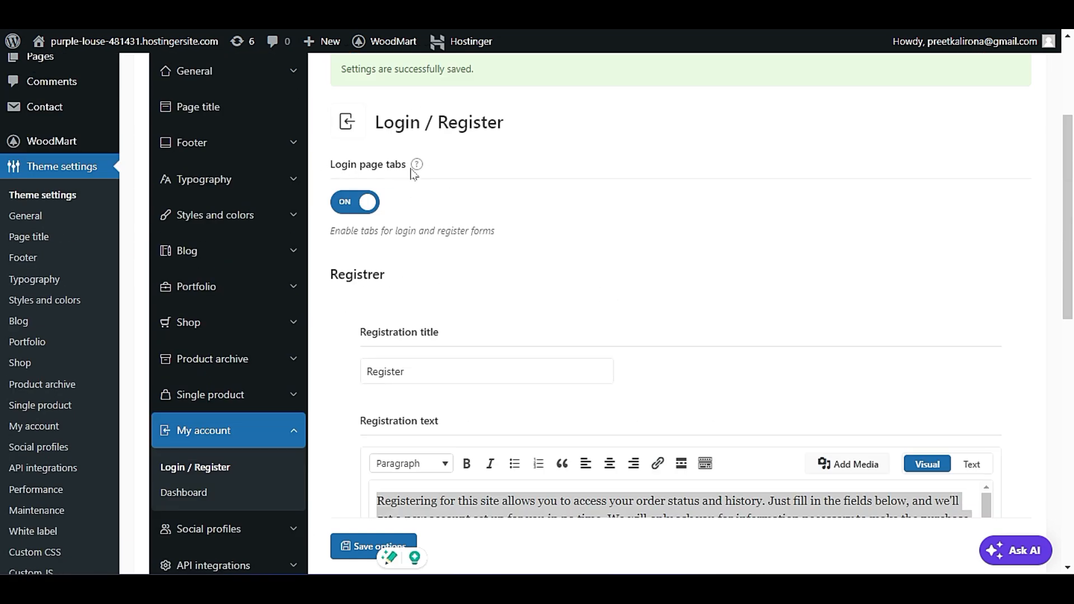
View the example image for Login page tabs and compare it with the registration text.
scroll(427, 168, "up", 4)
mouse_move(419, 366)
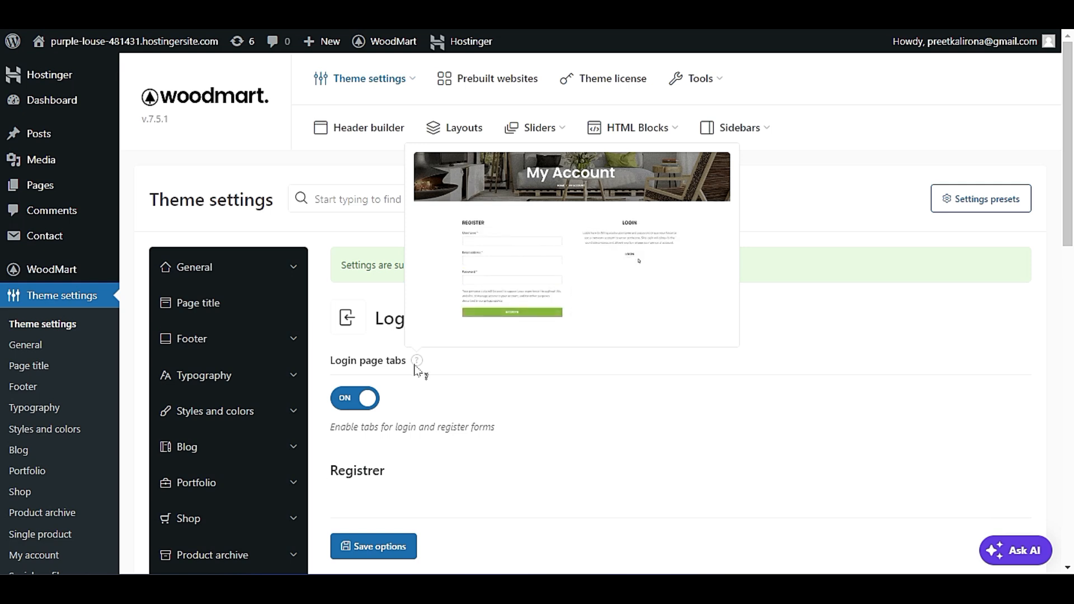
scroll(560, 420, "down", 5)
left_click(573, 476)
left_click(568, 476)
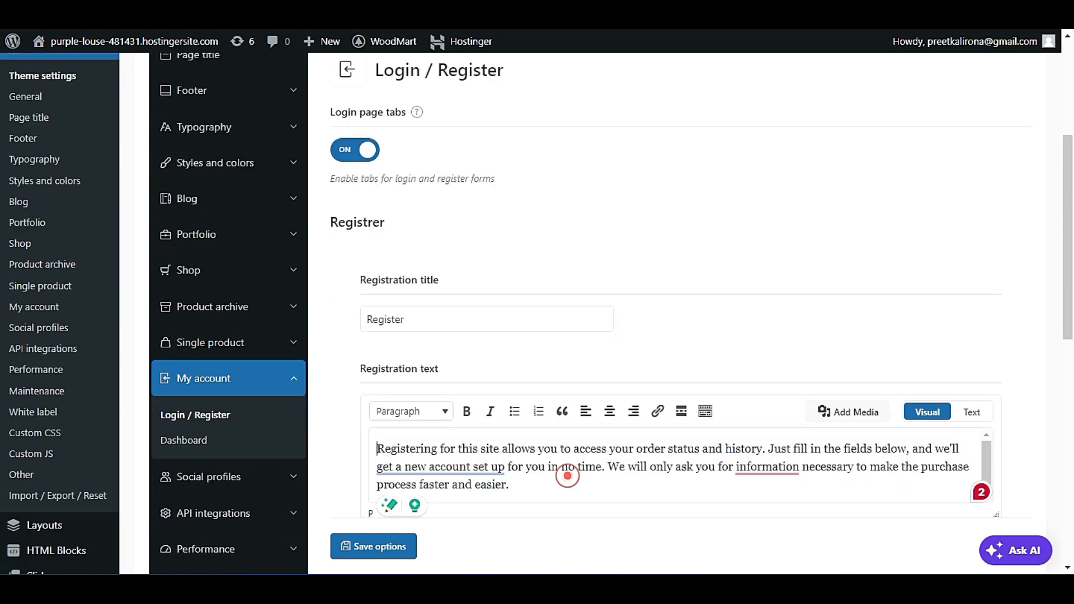
scroll(568, 318, "up", 2)
scroll(571, 317, "up", 2)
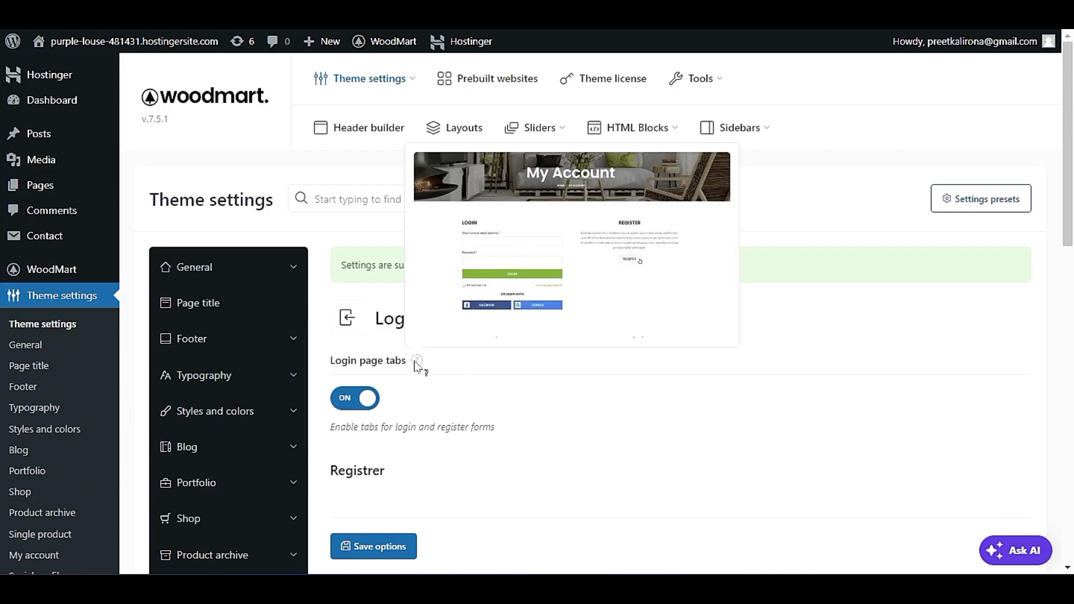
scroll(452, 388, "down", 4)
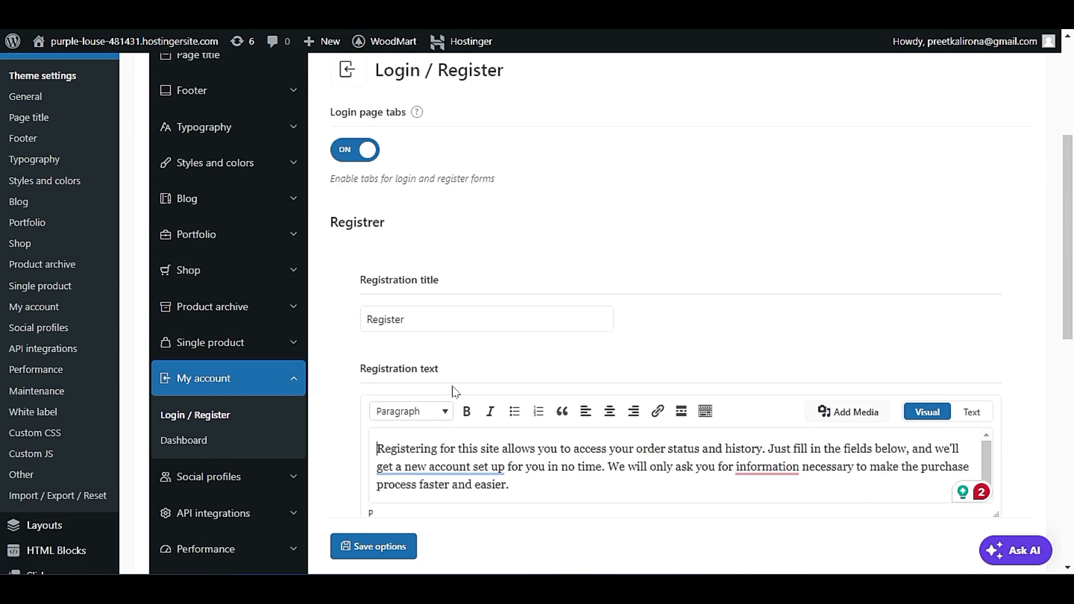
Open the My account Dashboard settings and view the example image of the dashboard icons menu.
left_click(184, 339)
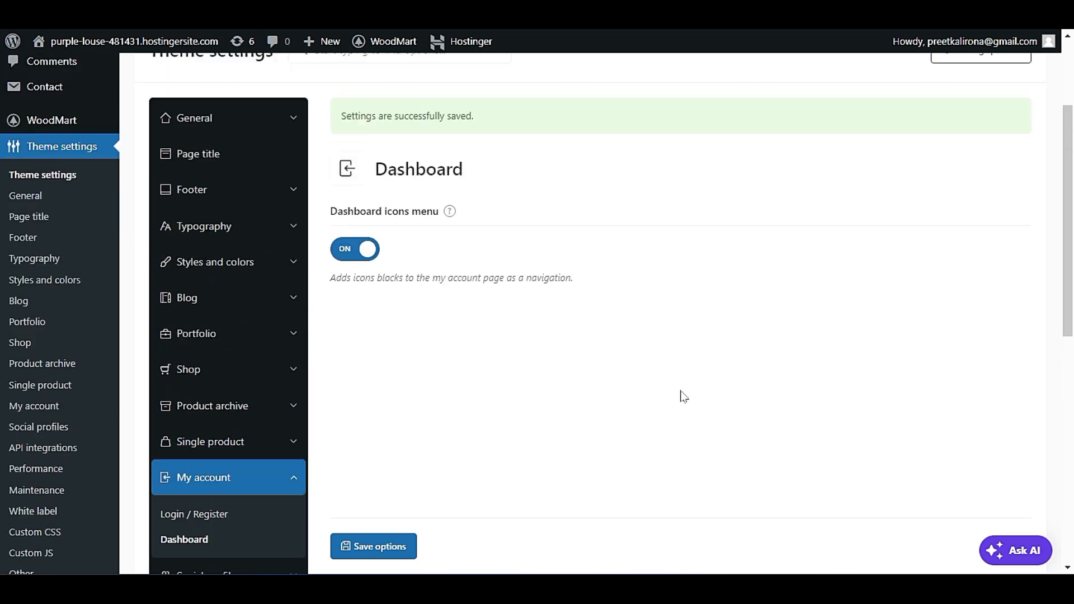
mouse_move(448, 216)
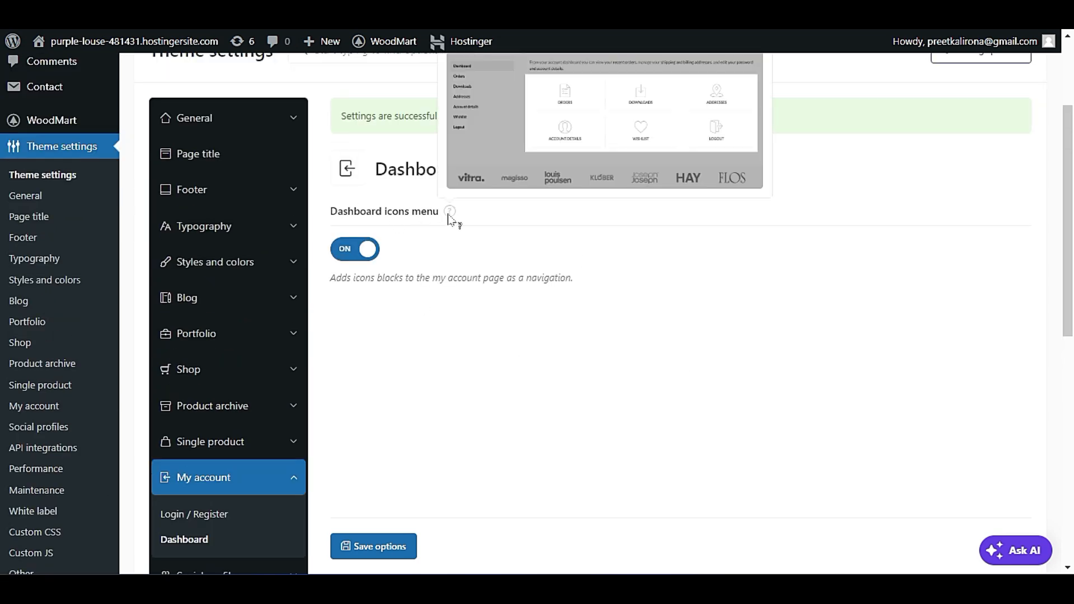
scroll(451, 218, "up", 3)
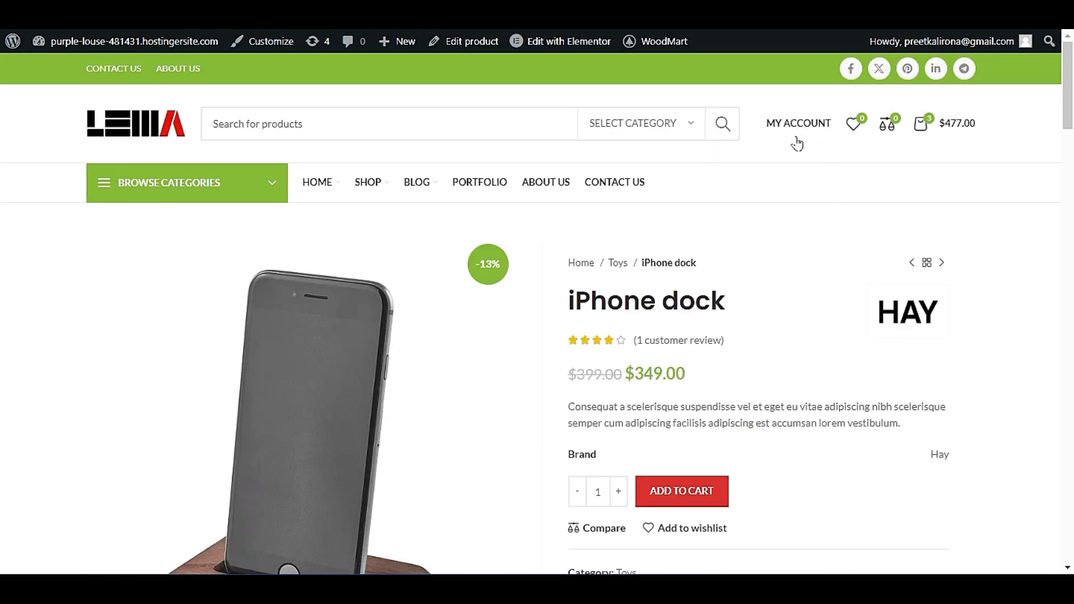
Check the My Account menu on the live product page and return to the theme's Dashboard settings.
mouse_move(796, 135)
left_click(743, 172)
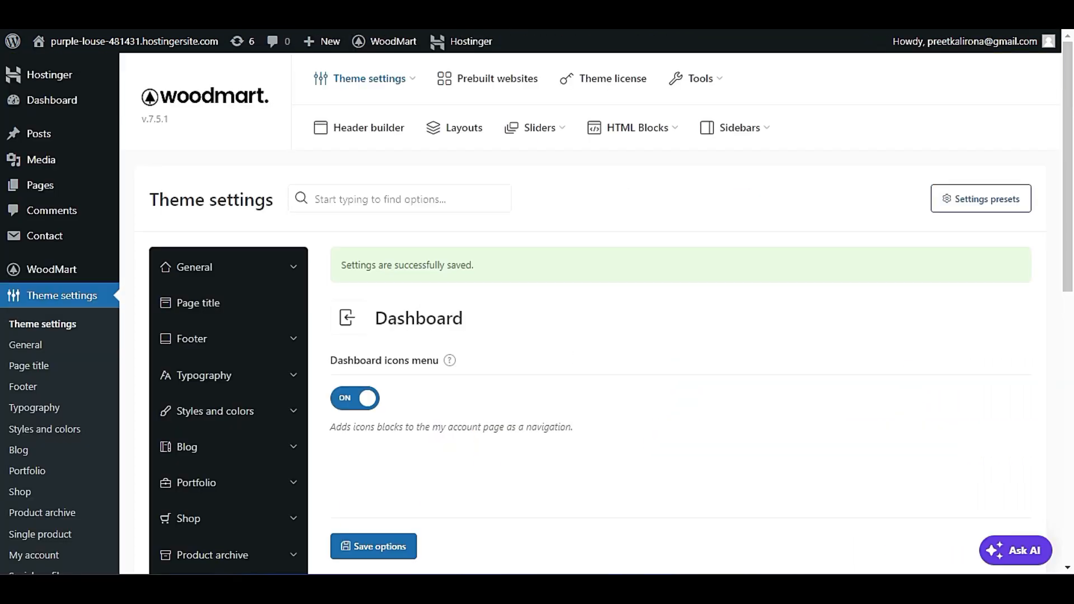
right_click(145, 328)
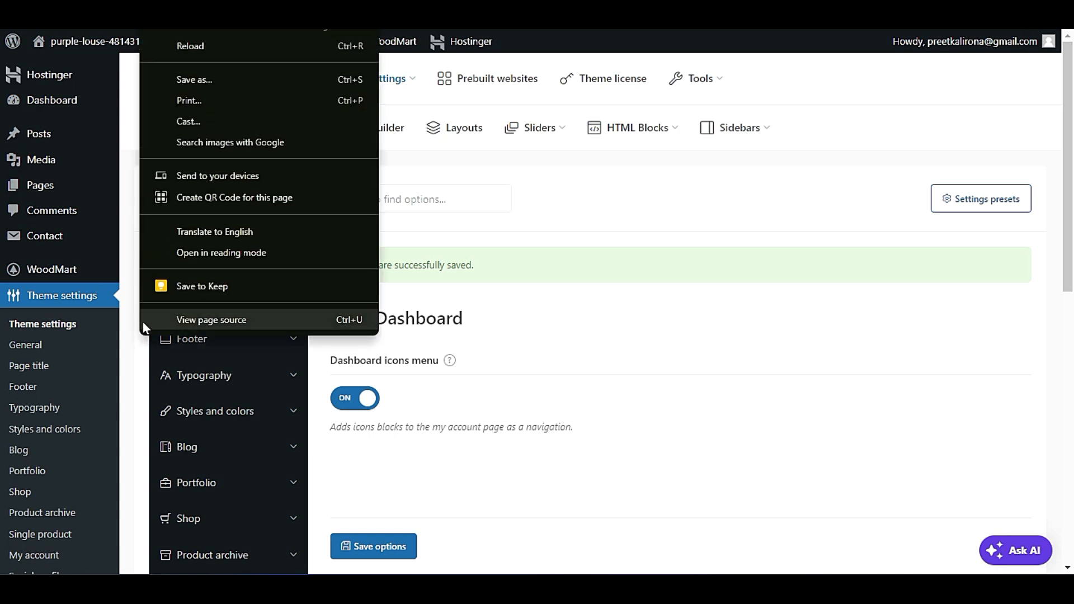
left_click(511, 156)
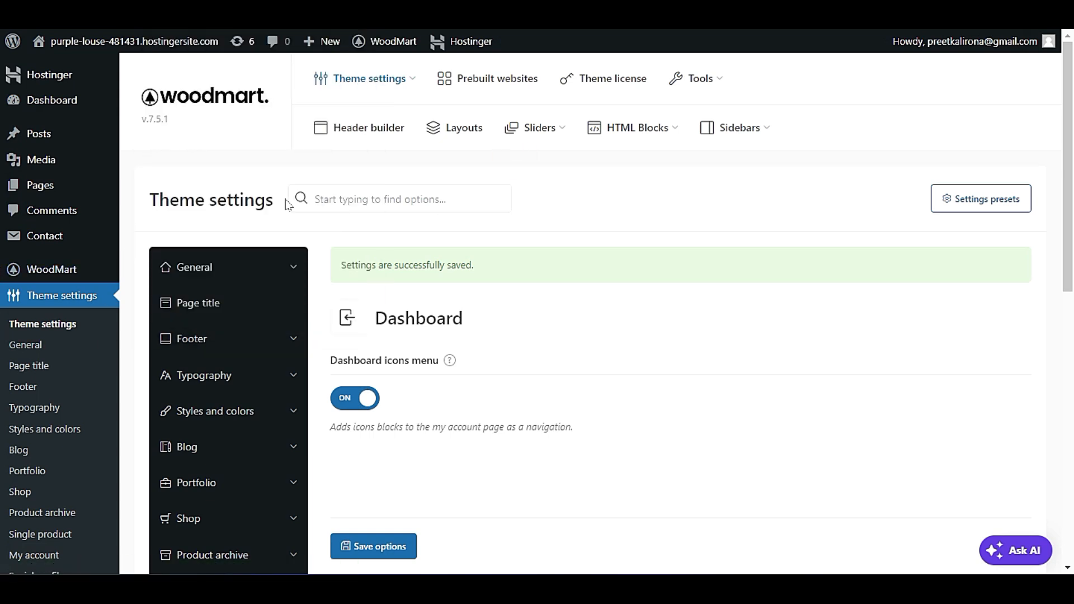
Look over the WooCommerce admin options and review the Dashboard icons menu setting again.
scroll(141, 246, "down", 5)
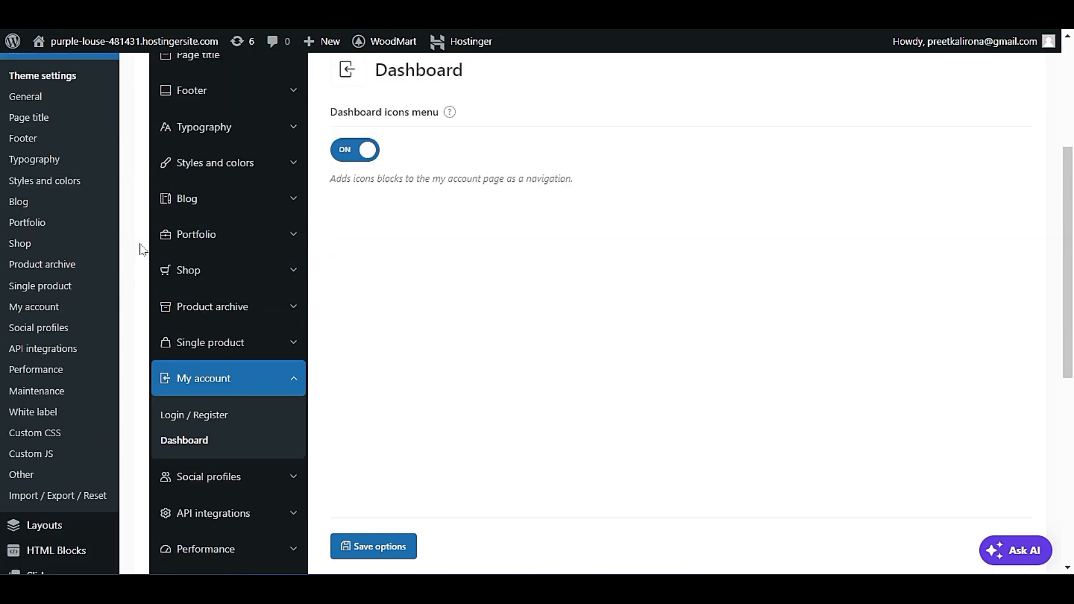
mouse_move(98, 433)
mouse_move(92, 414)
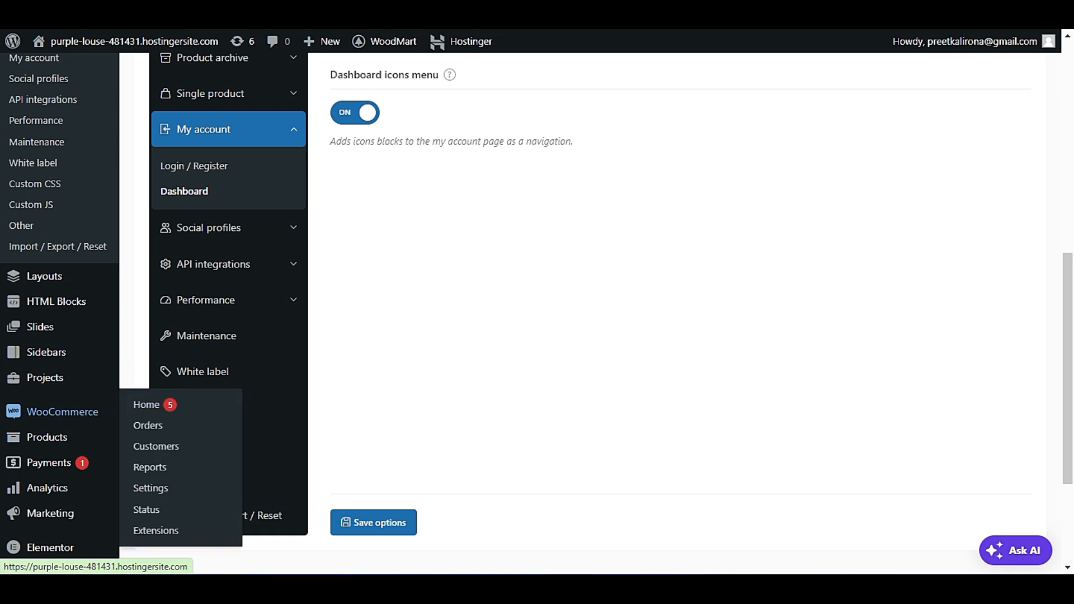
key("ctrl+Tab")
key("ctrl+Tab")
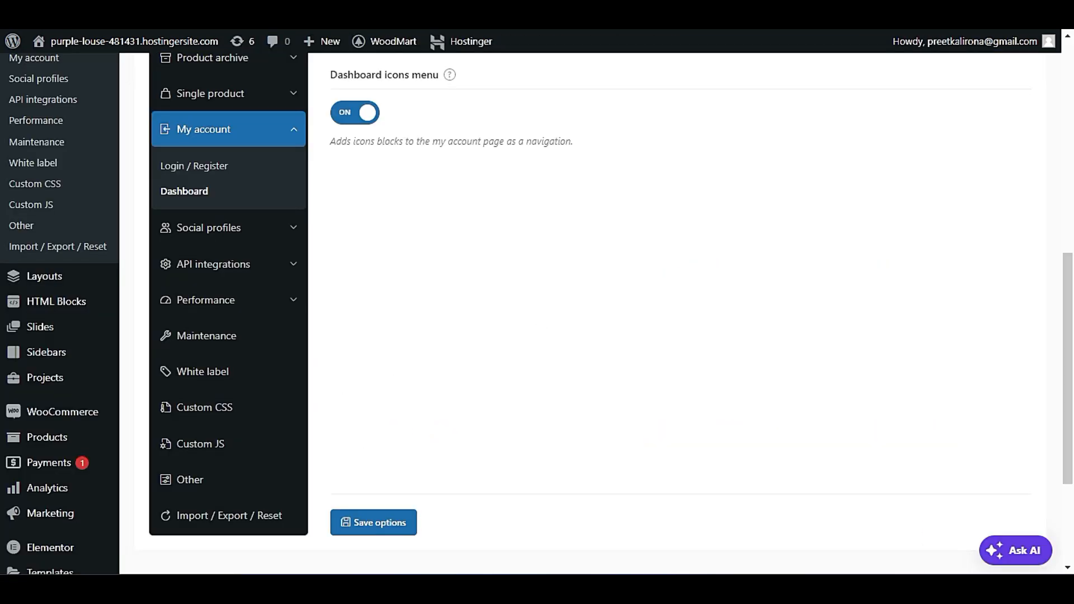
scroll(405, 300, "up", 9)
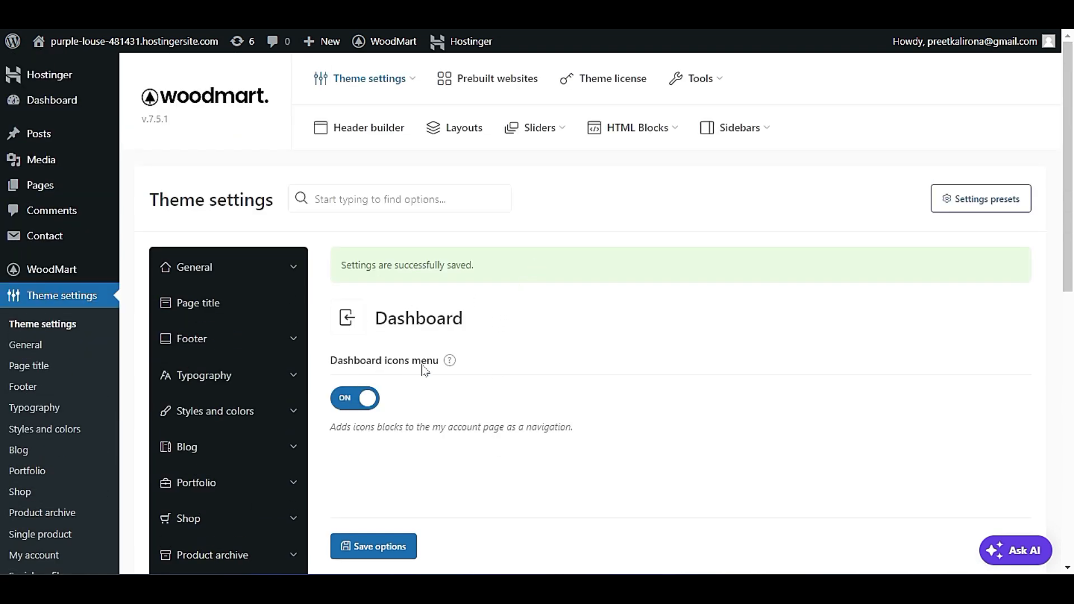
mouse_move(450, 362)
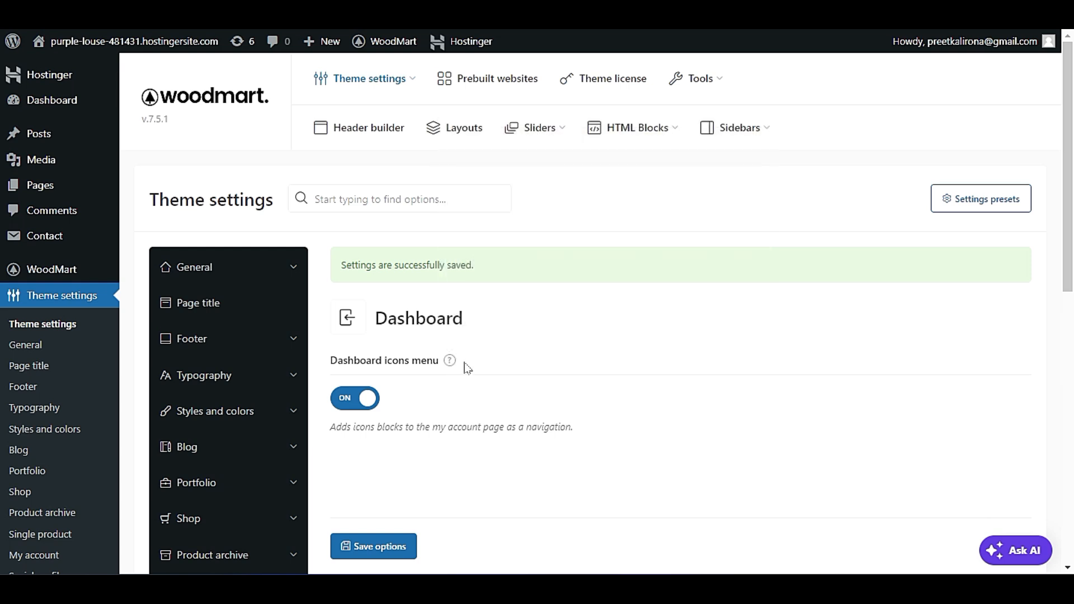
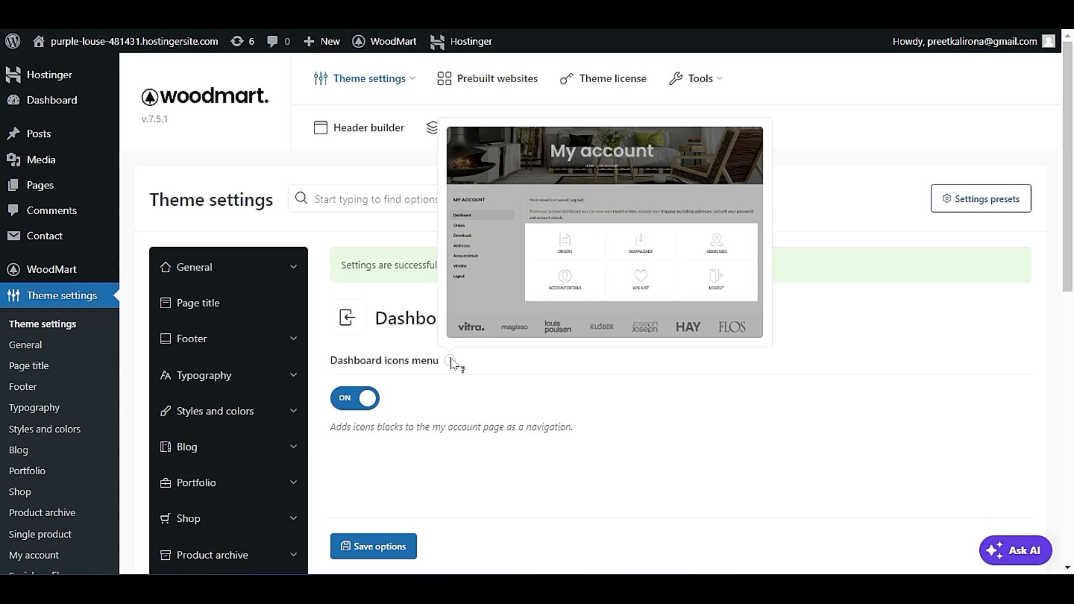
Open the Social profiles settings and look at the Sticky social links option.
scroll(425, 396, "down", 2)
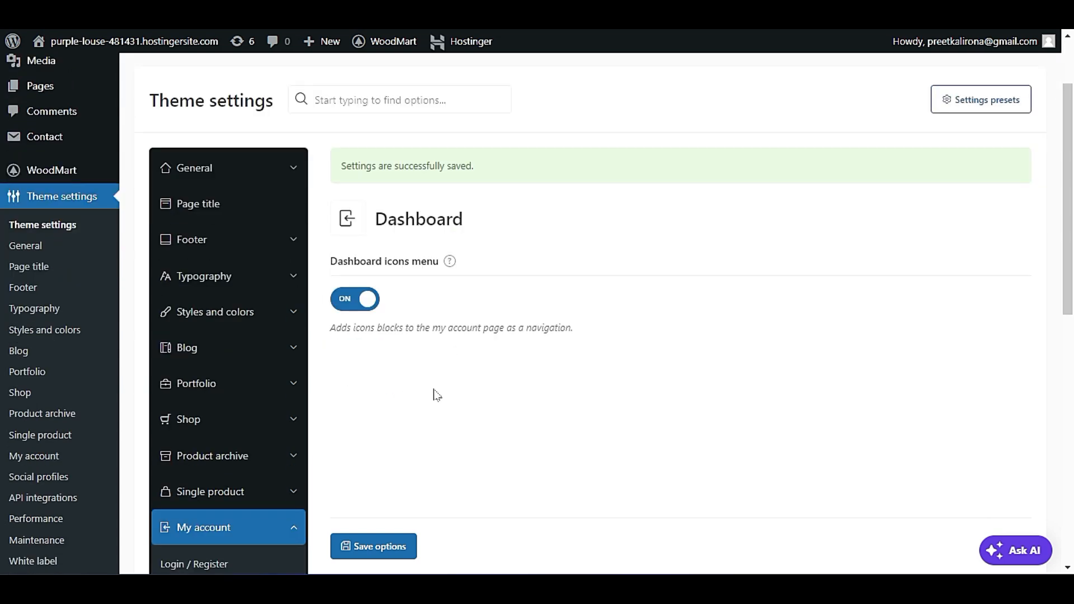
scroll(487, 319, "down", 2)
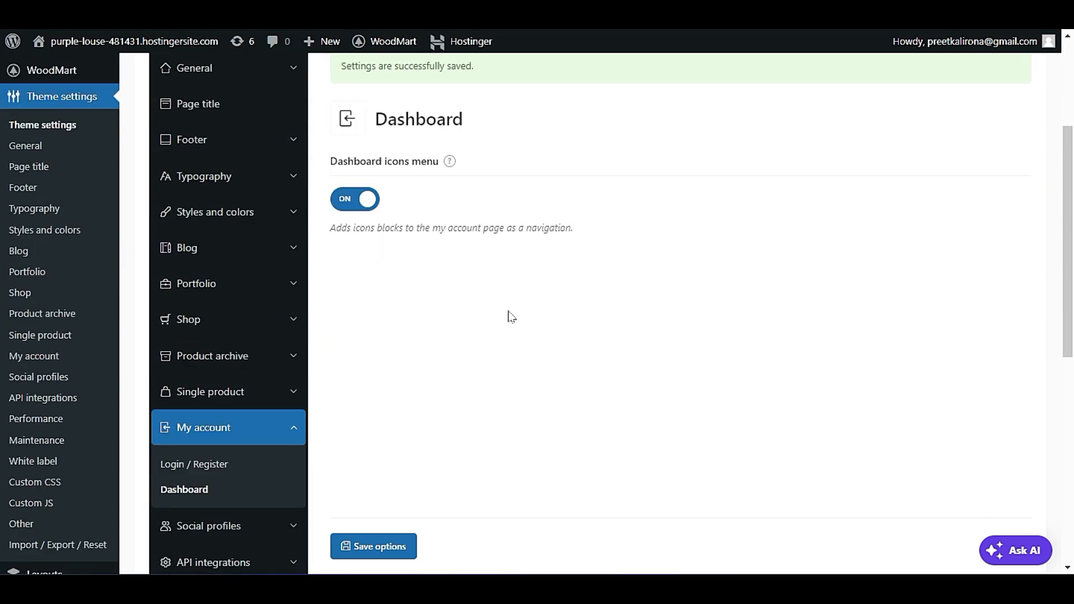
scroll(511, 316, "down", 2)
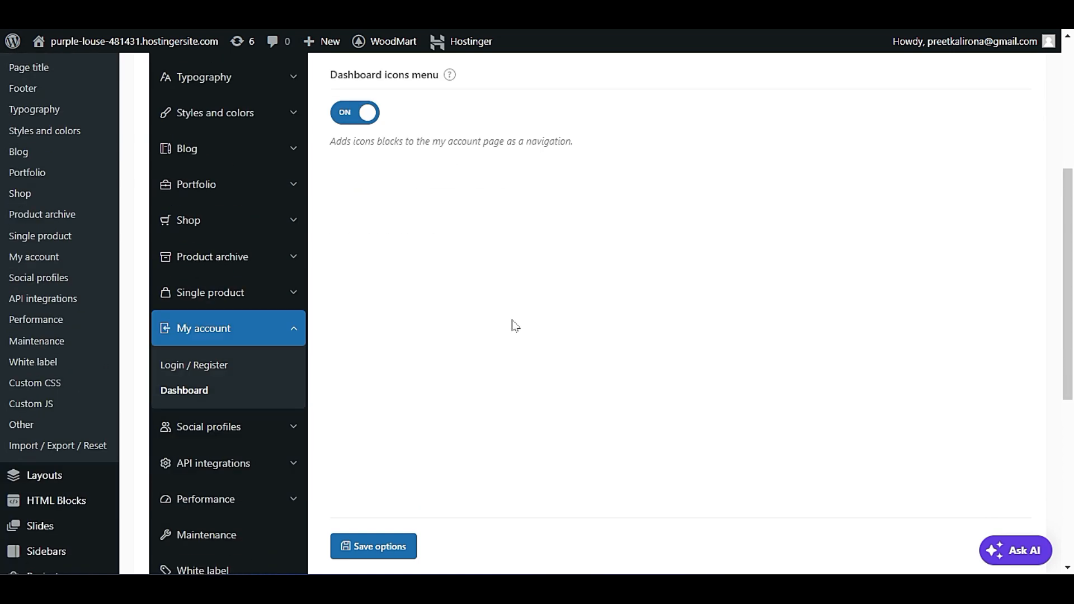
scroll(515, 326, "down", 1)
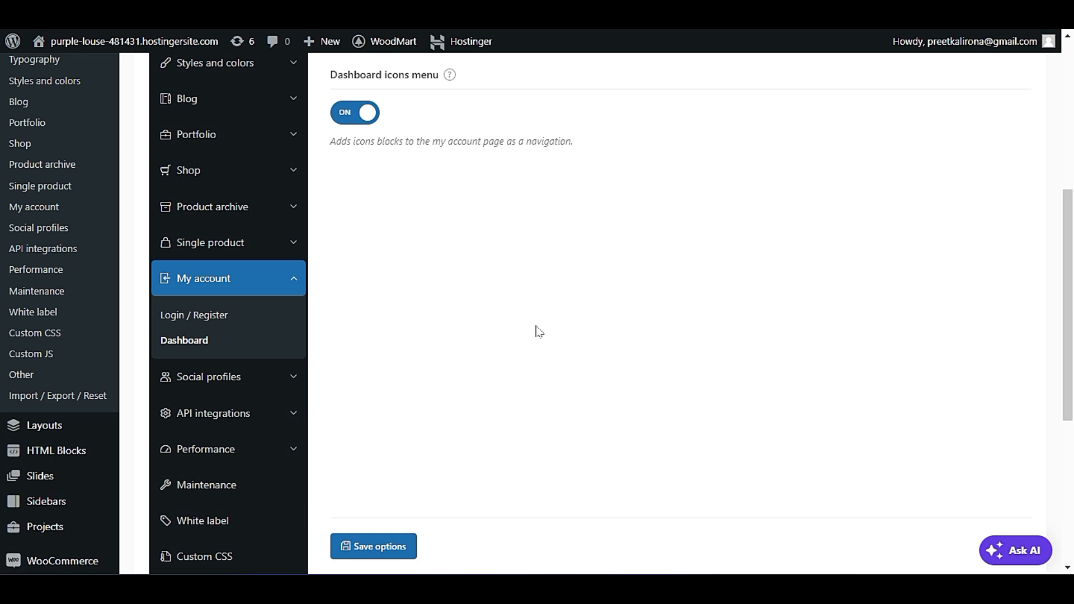
scroll(542, 334, "down", 3)
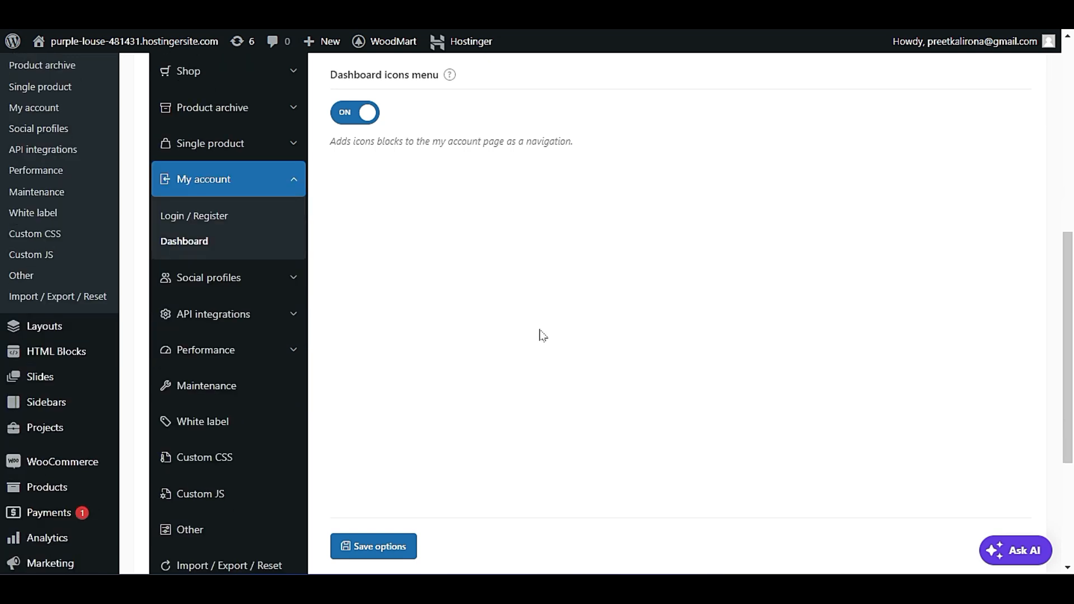
left_click(201, 226)
scroll(599, 330, "up", 3)
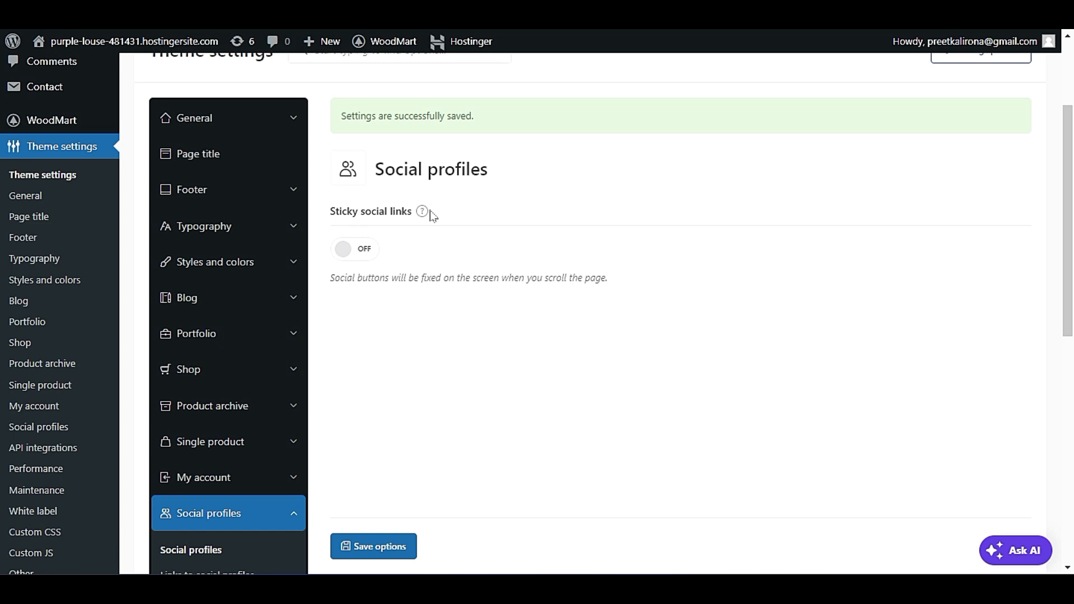
mouse_move(429, 213)
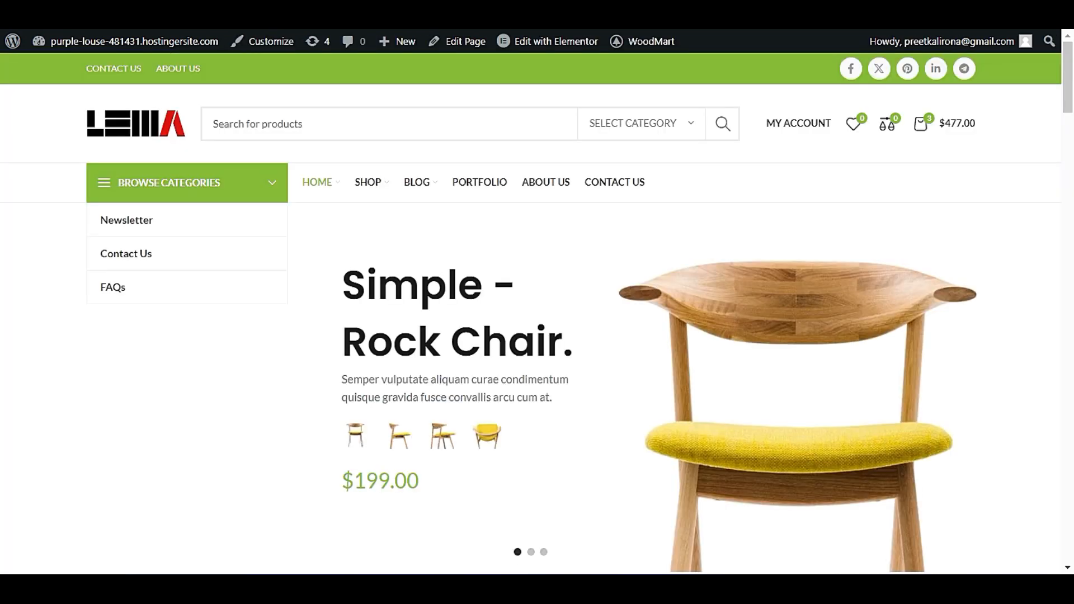
Examine the live home page and the Decoration wooden present product page for social share links.
scroll(486, 282, "down", 20)
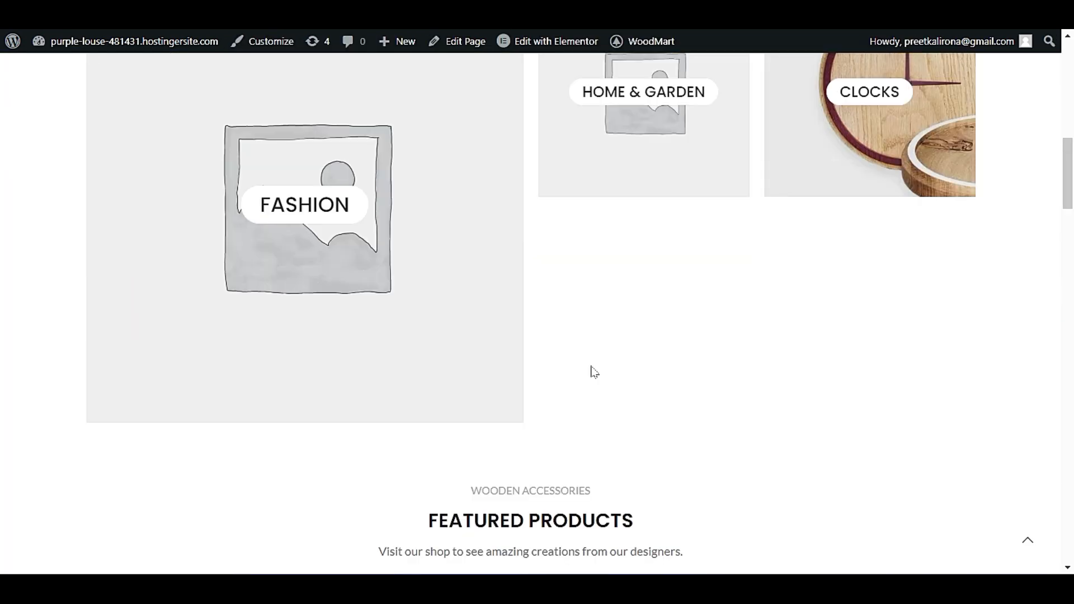
scroll(599, 345, "down", 2)
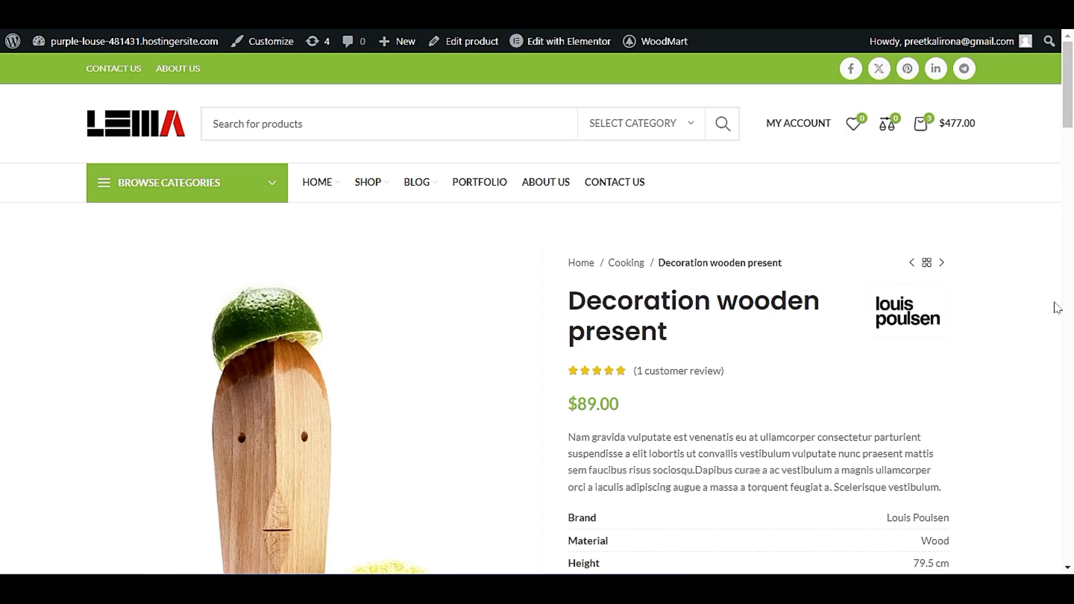
scroll(1058, 302, "down", 10)
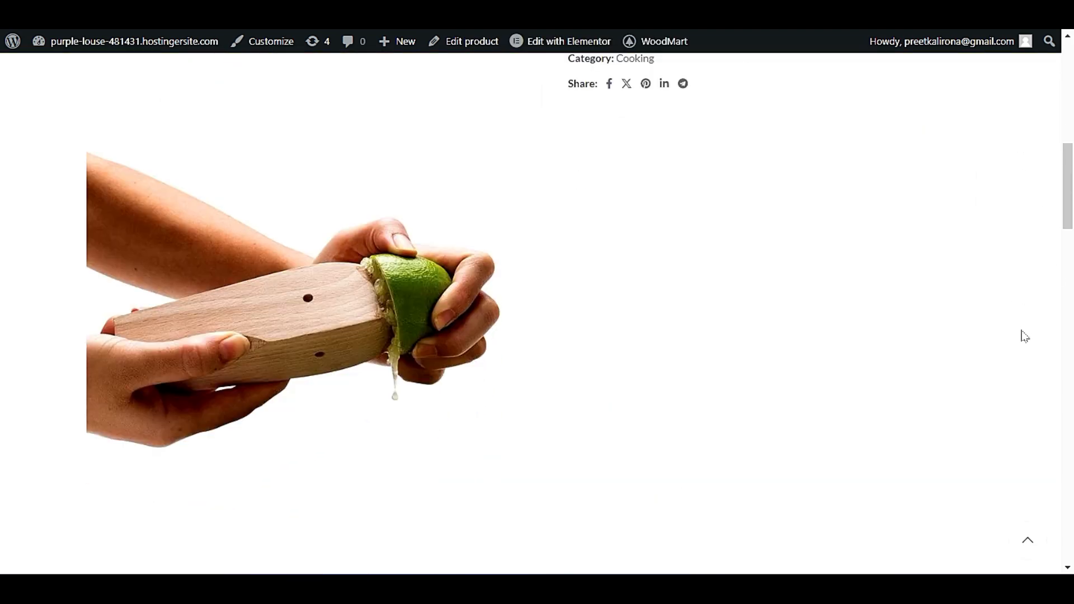
scroll(1025, 335, "up", 1)
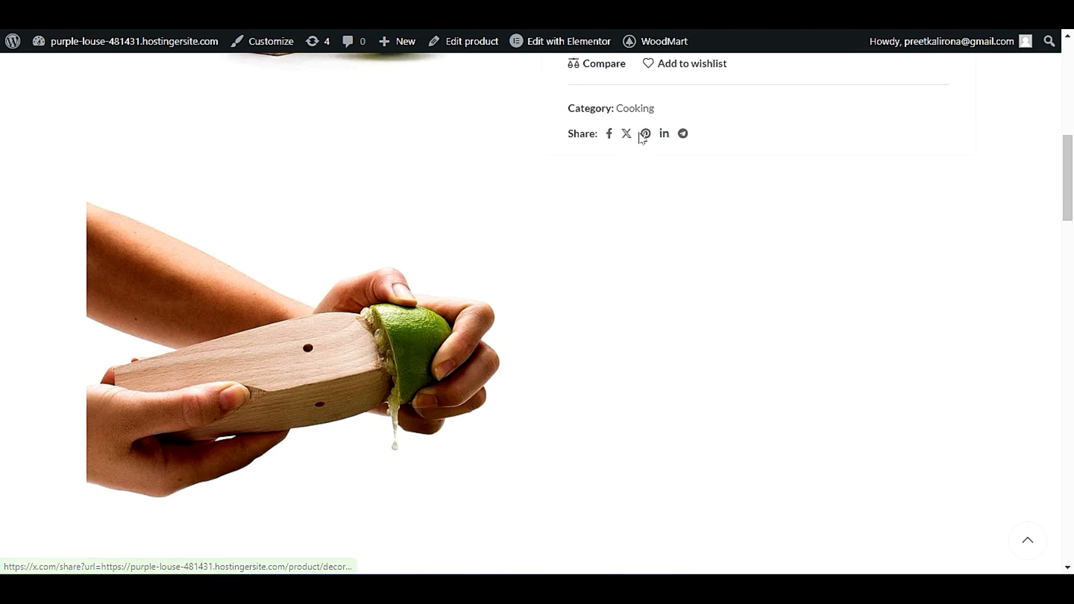
scroll(632, 343, "up", 4)
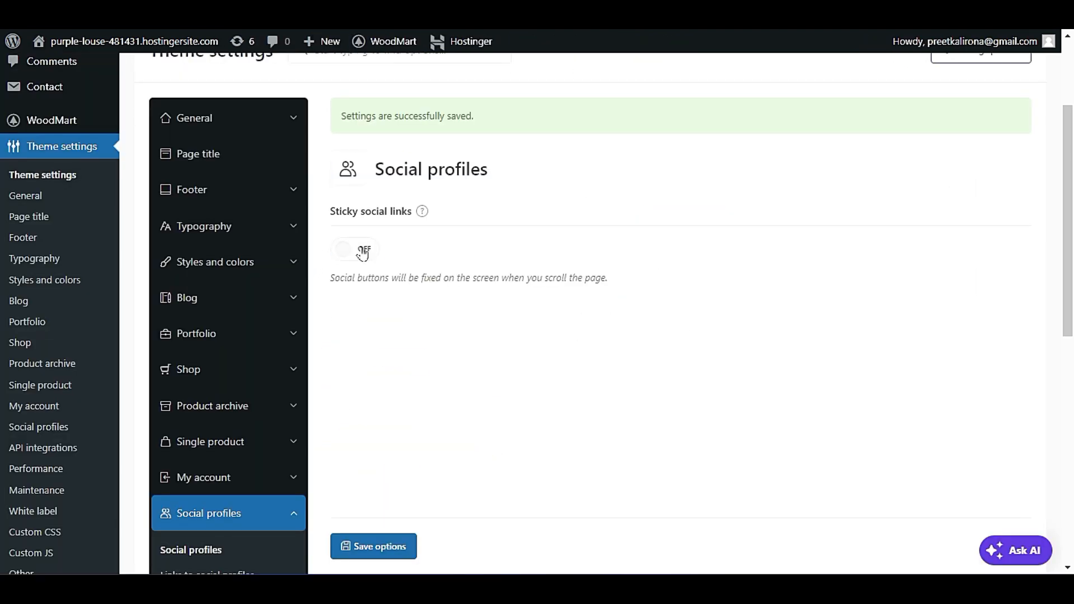
Turn on Sticky social links and view the option's example image.
left_click(361, 248)
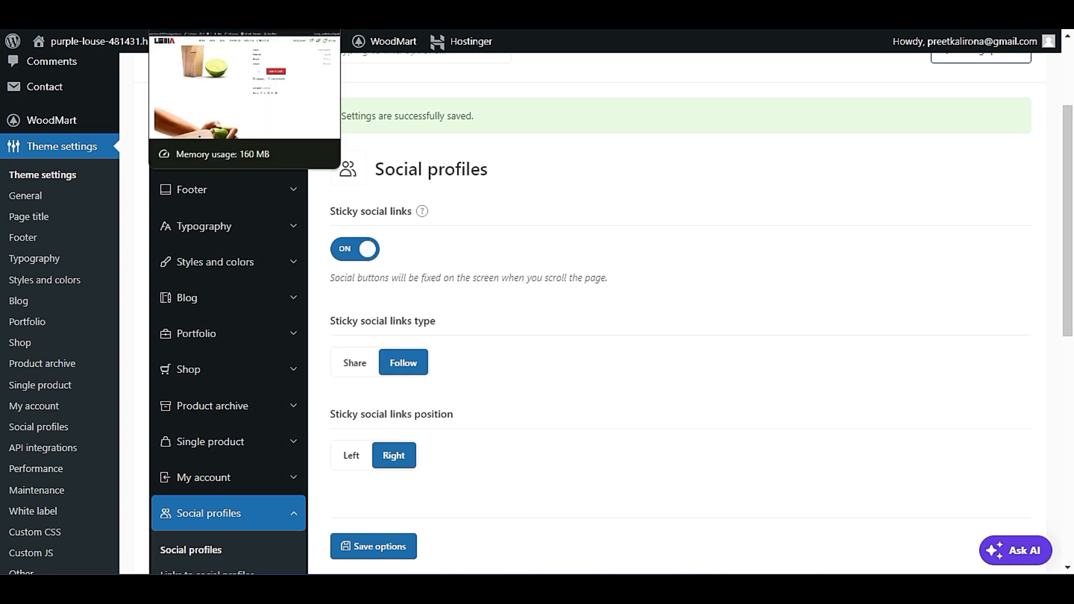
scroll(541, 478, "up", 3)
mouse_move(424, 363)
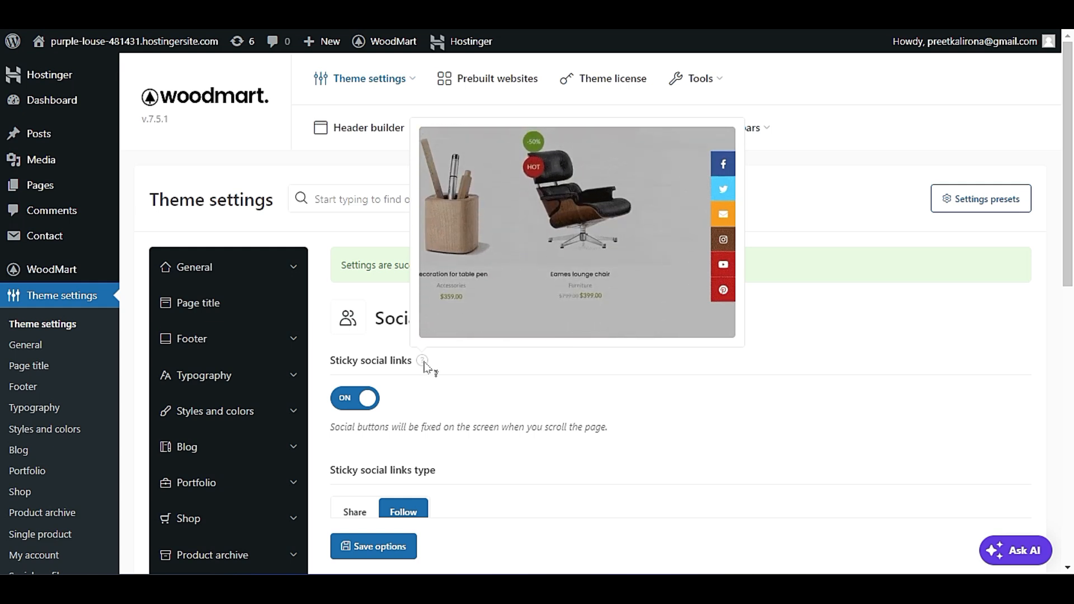
scroll(367, 404, "down", 3)
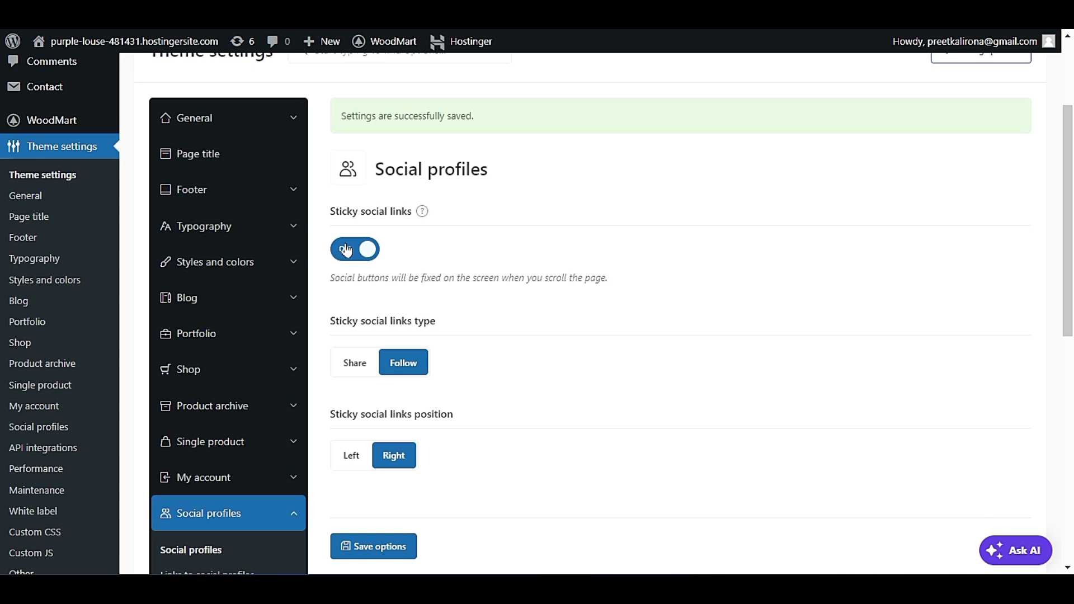
mouse_move(425, 211)
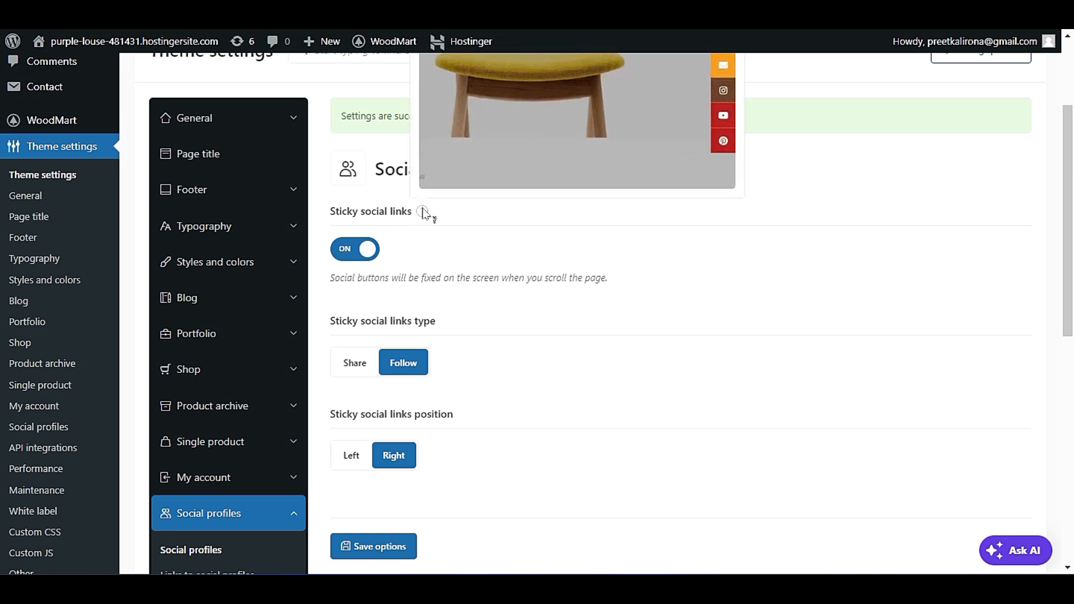
scroll(464, 247, "down", 3)
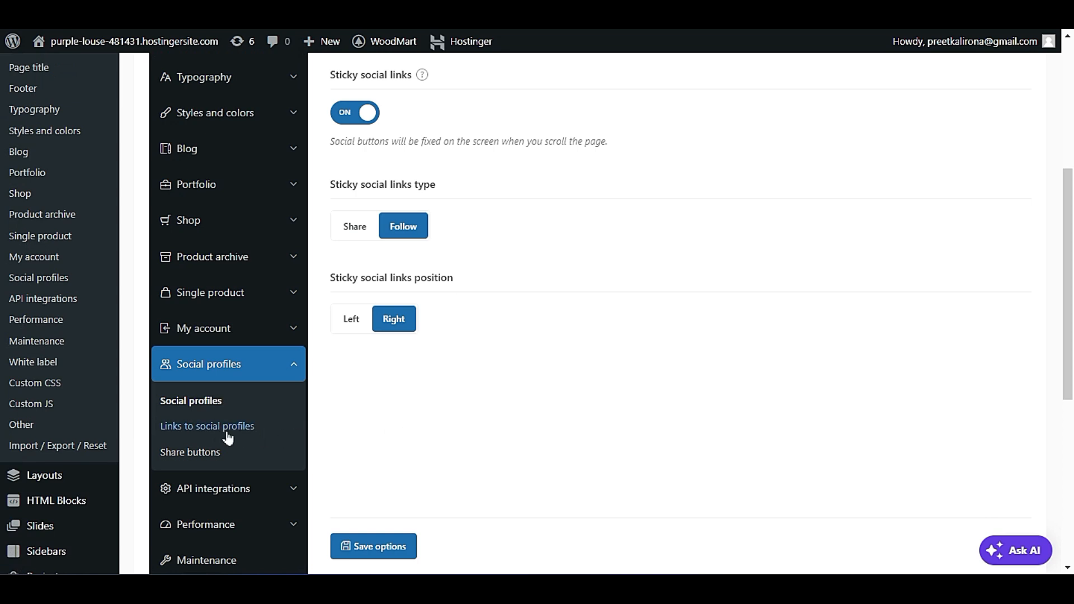
Open the Links to social profiles settings and compare them with the share icons on the live product page.
left_click(210, 428)
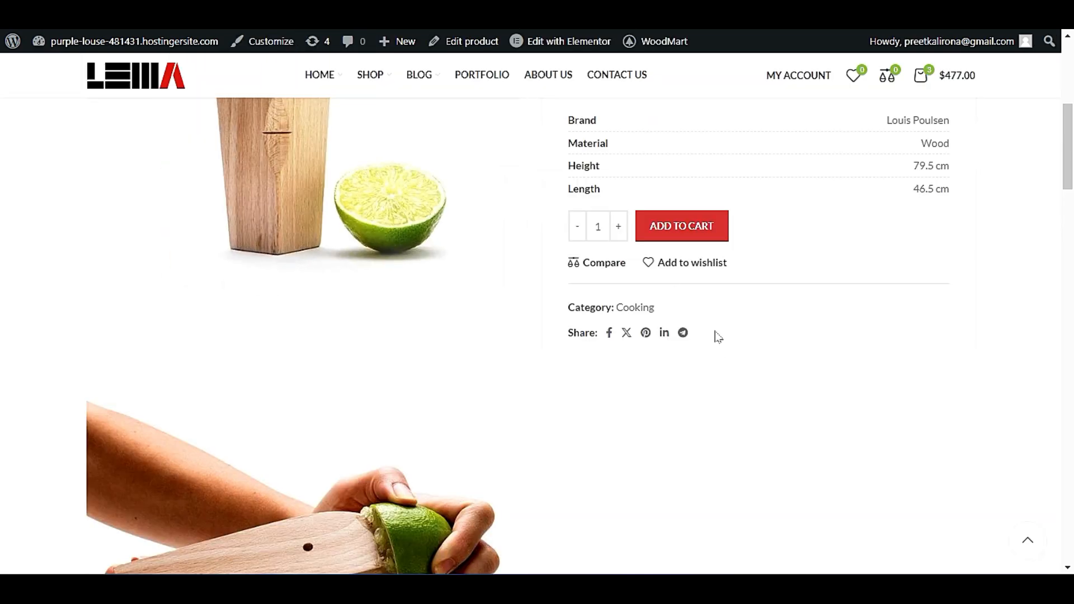
left_click(714, 331)
left_click(692, 346)
scroll(702, 359, "up", 1)
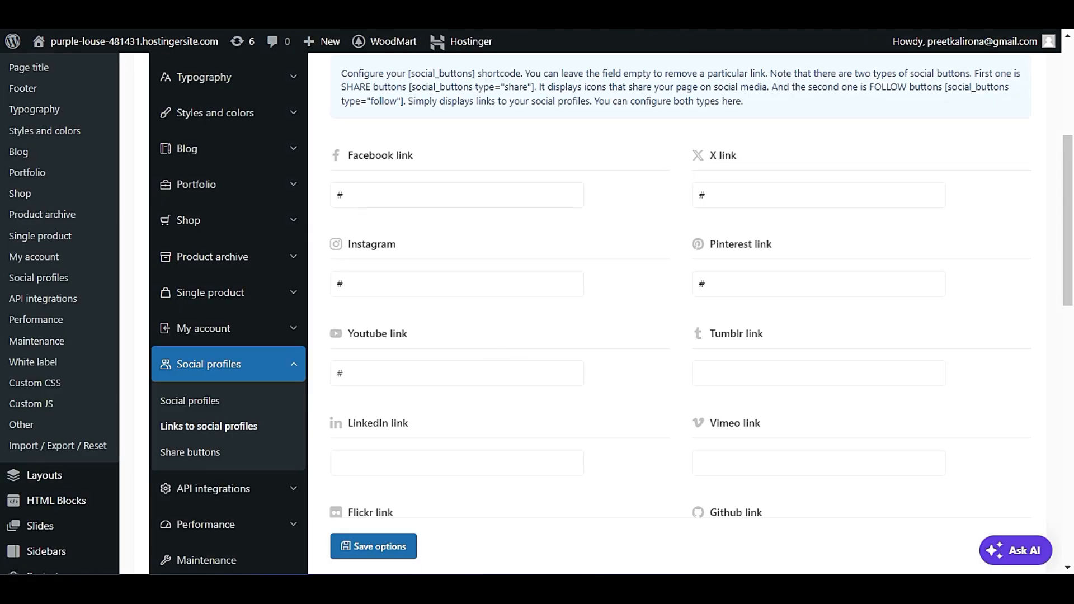
Clear the Pinterest link in the social profile links.
double_click(376, 195)
double_click(717, 200)
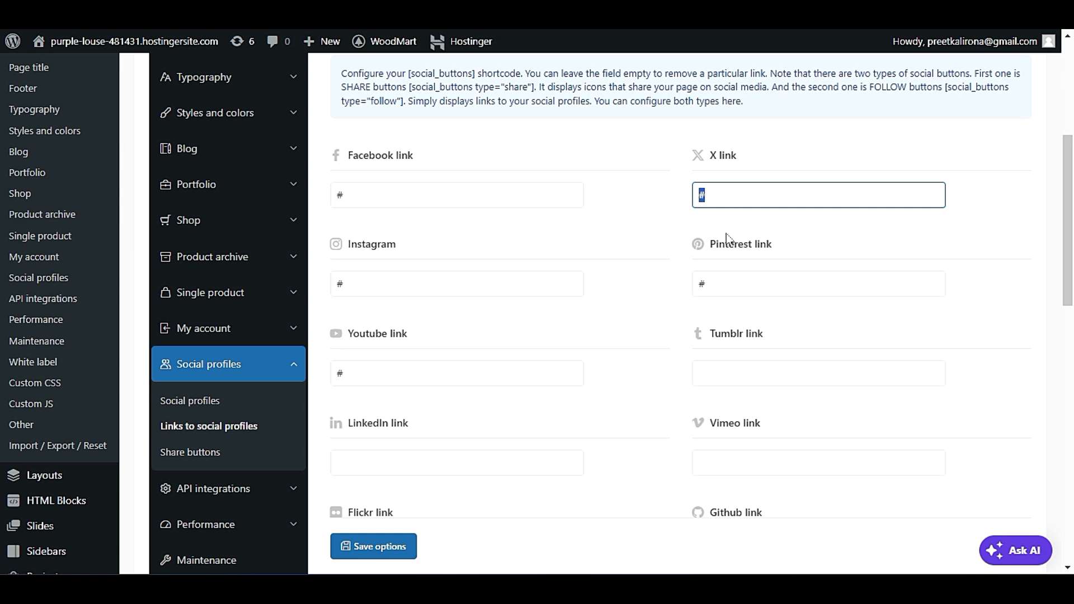
double_click(719, 281)
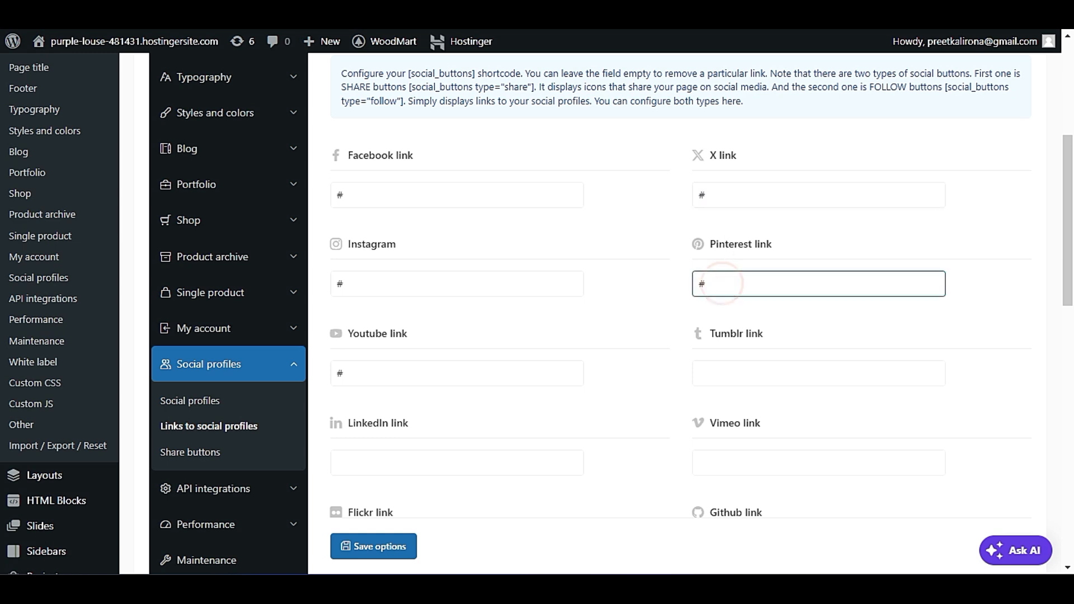
key("BackSpace")
left_click(668, 289)
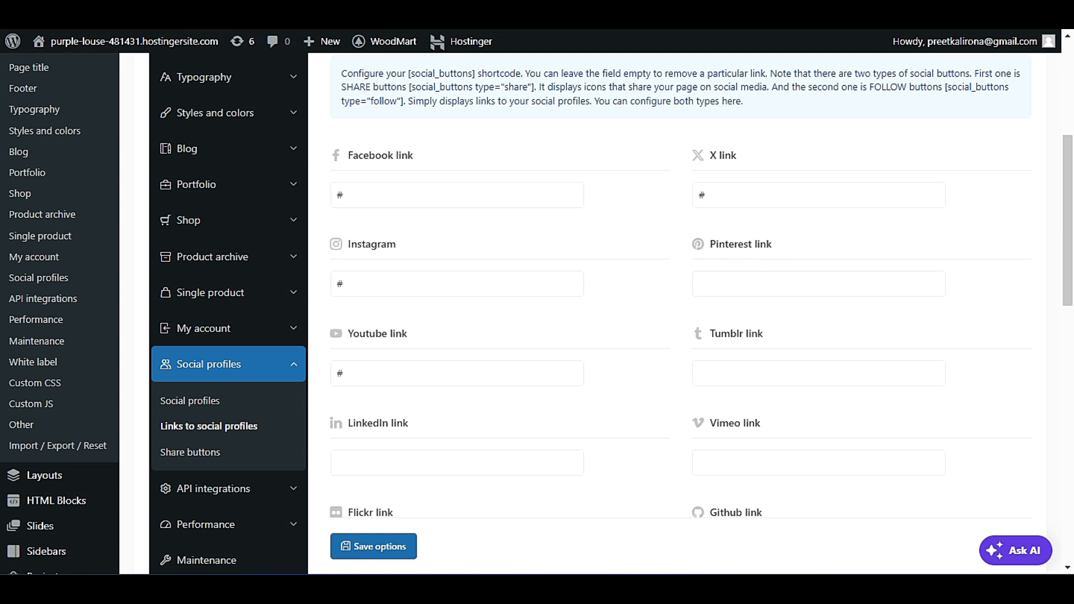
Clear the Youtube link in the social profile links.
left_click(367, 372)
double_click(356, 373)
double_click(357, 373)
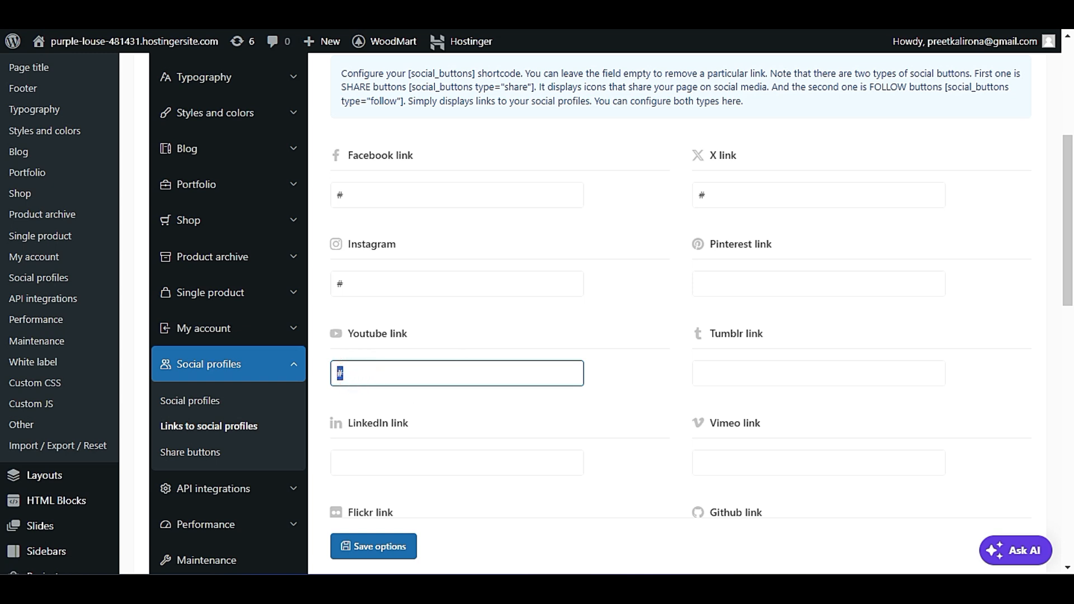
left_click(360, 372)
double_click(360, 372)
left_click_drag(428, 336, 360, 337)
left_click(444, 351)
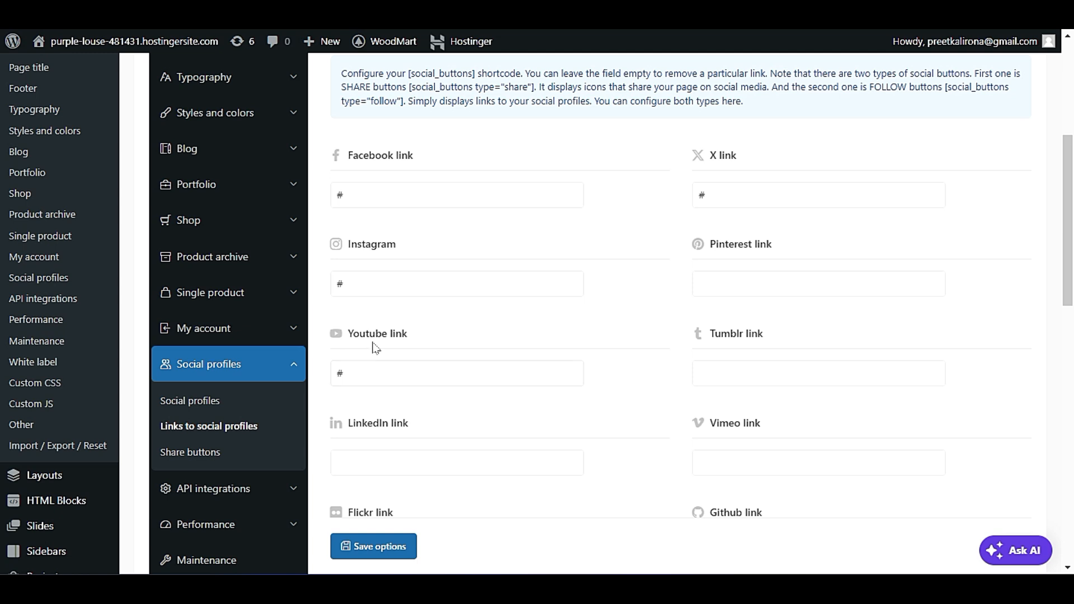
left_click(361, 376)
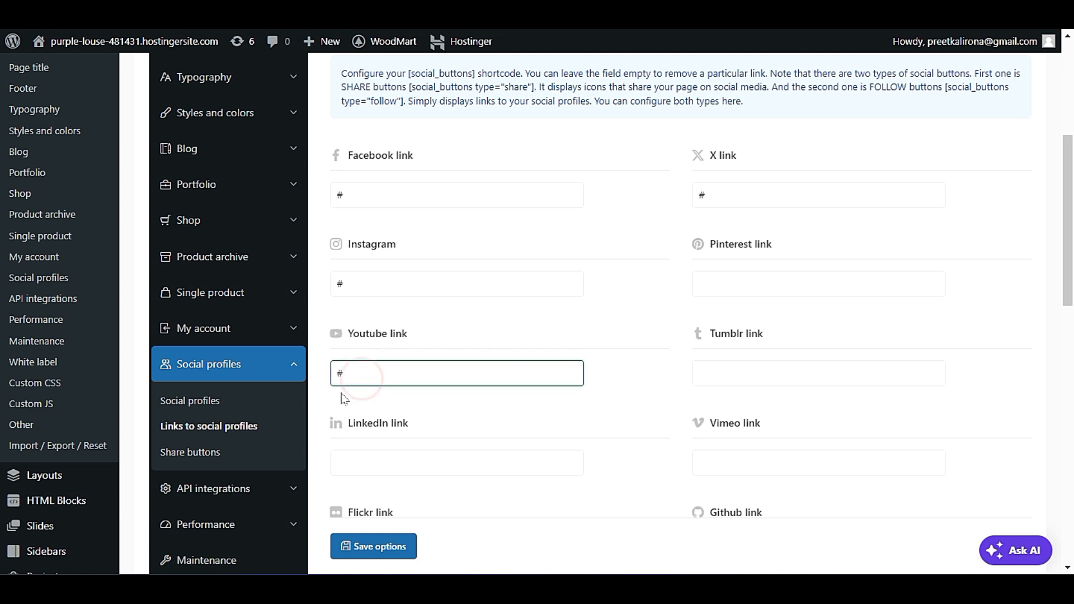
left_click(597, 334)
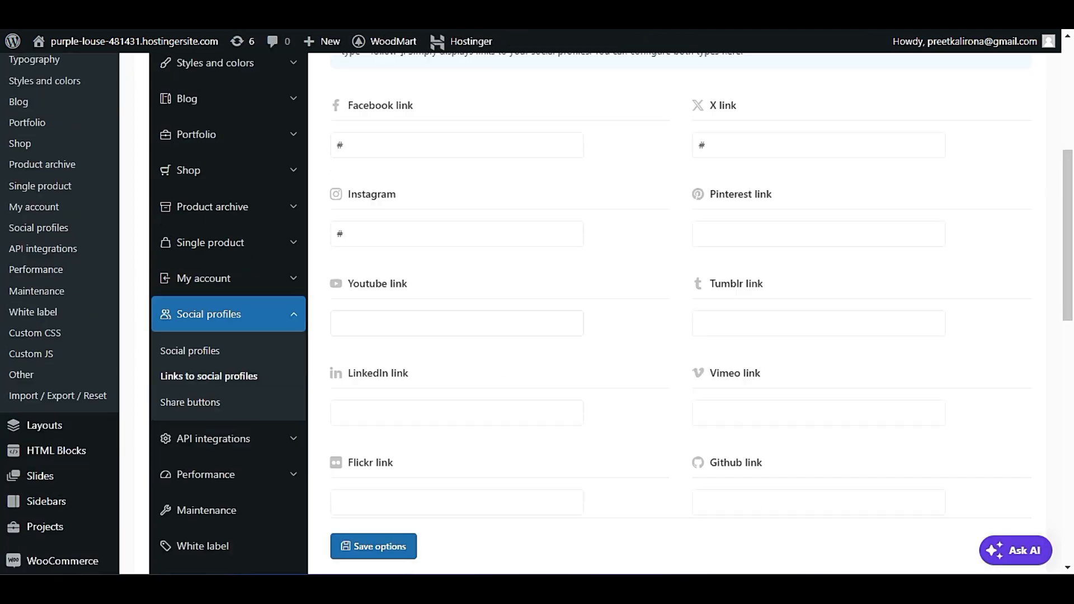
Open the Share buttons settings and review the sharing switches for each social network.
scroll(537, 380, "down", 3)
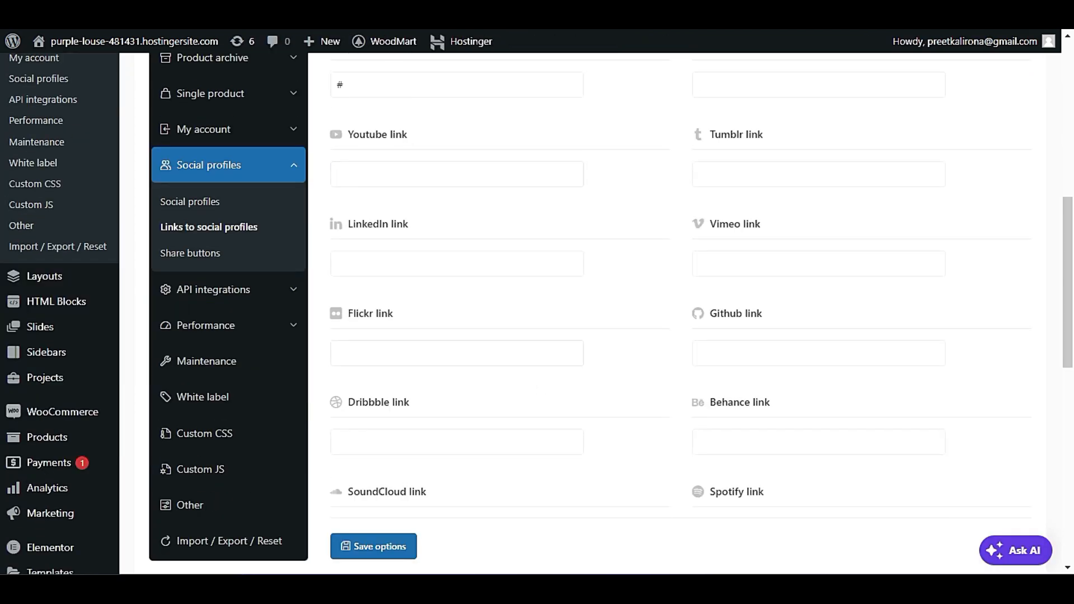
left_click(178, 253)
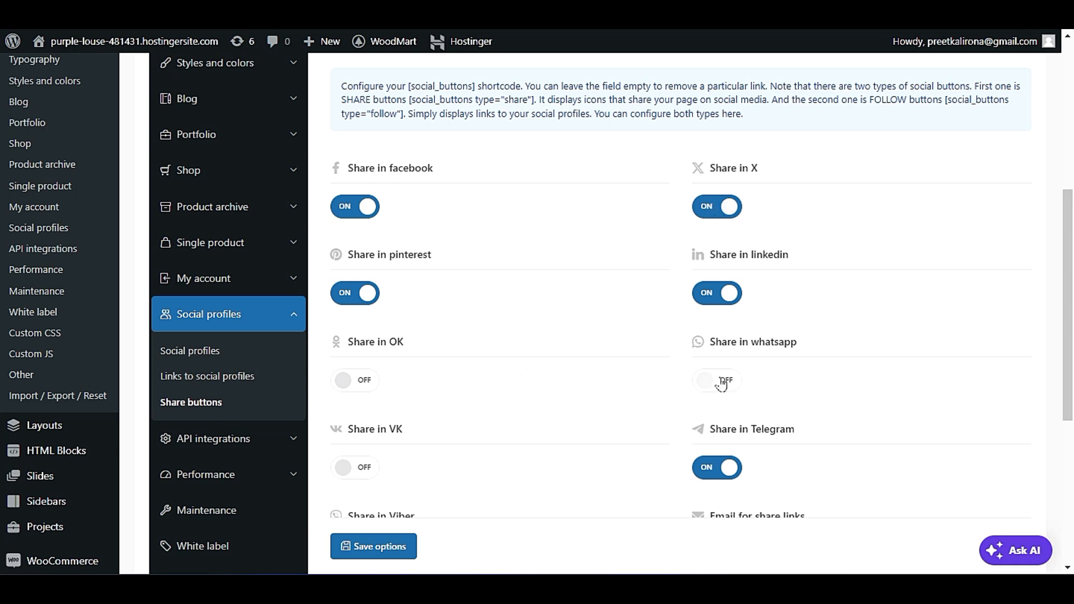
scroll(722, 385, "down", 2)
scroll(711, 417, "down", 1)
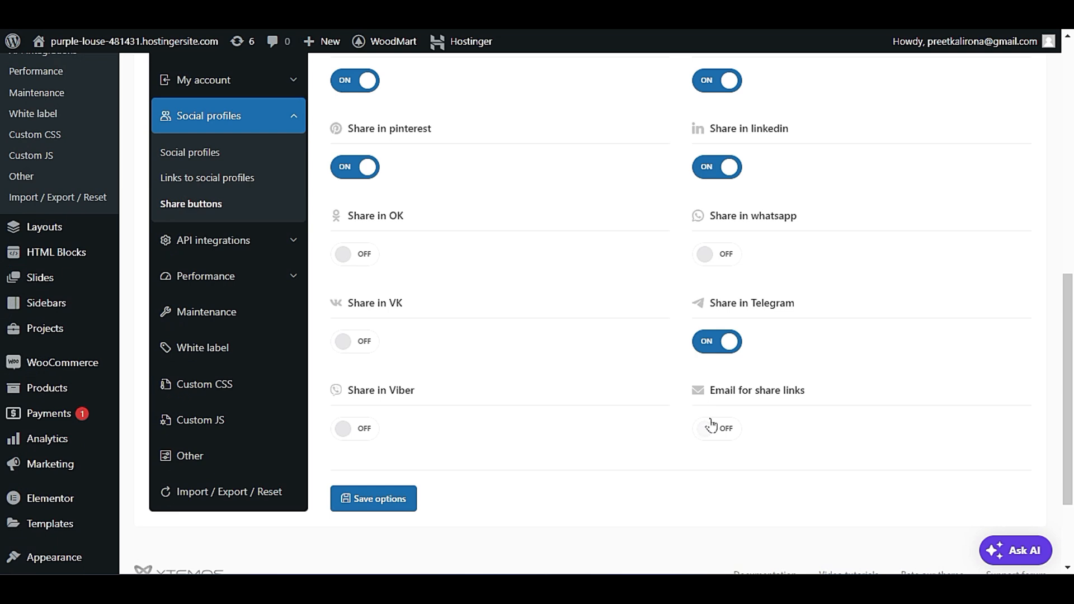
scroll(703, 425, "up", 4)
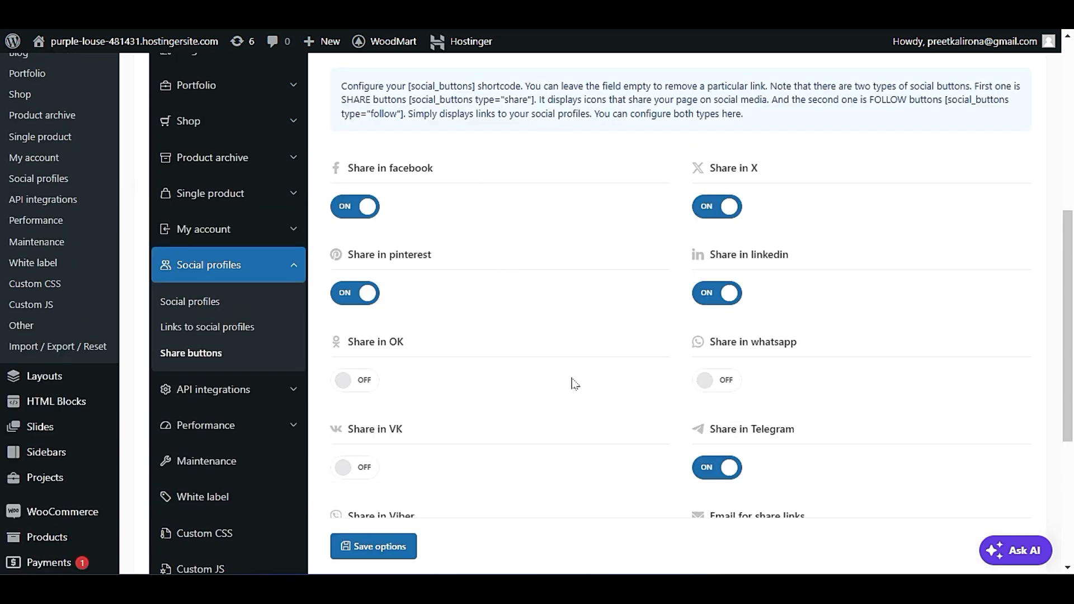
scroll(575, 386, "down", 3)
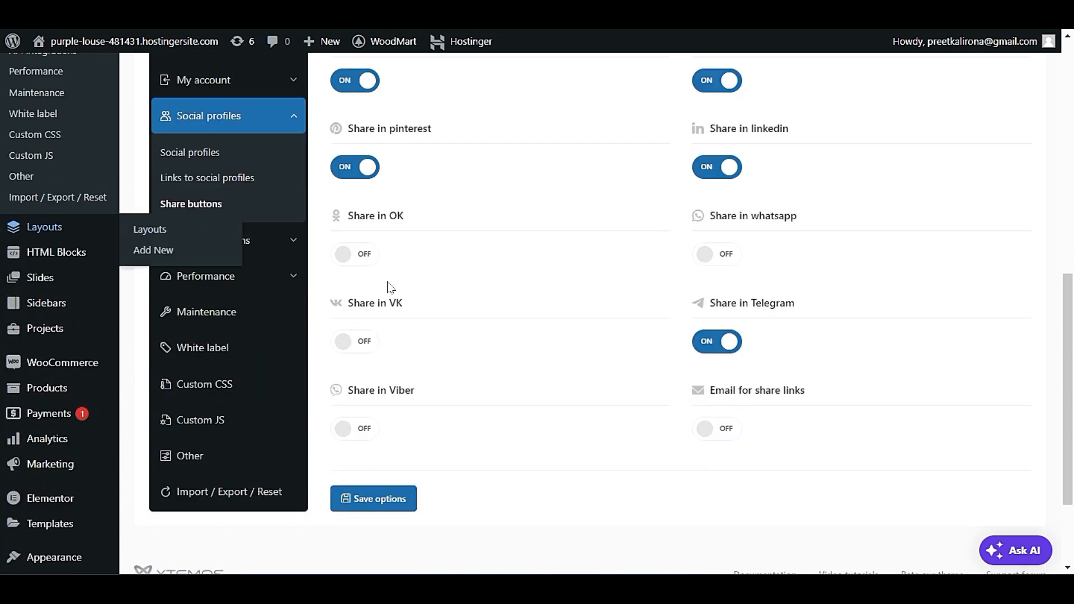
Open the API integrations settings and review the Instagram API options.
left_click(260, 250)
scroll(670, 515, "up", 4)
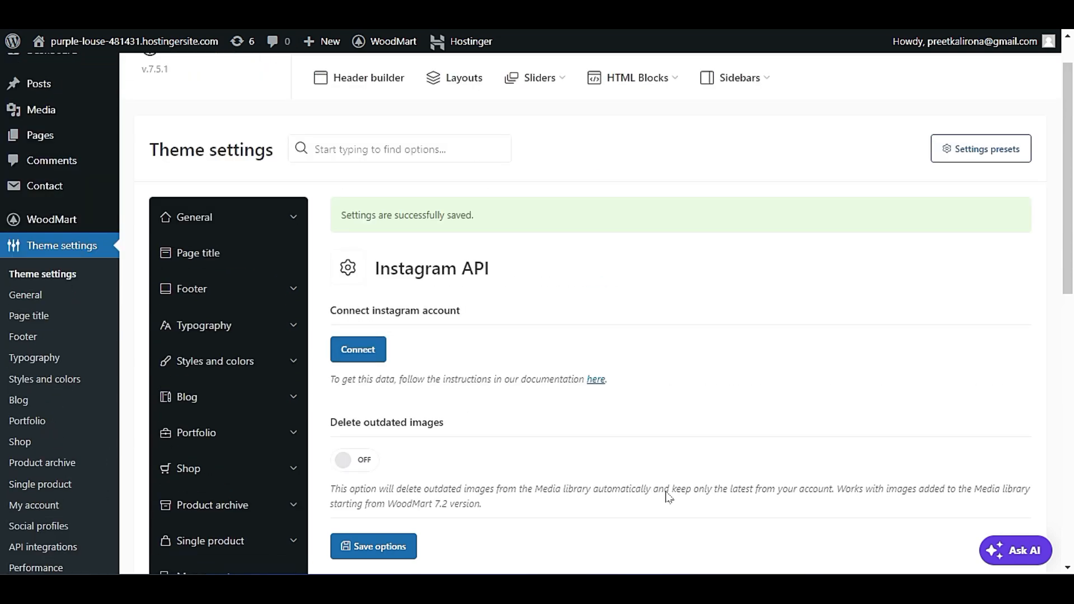
scroll(664, 496, "down", 2)
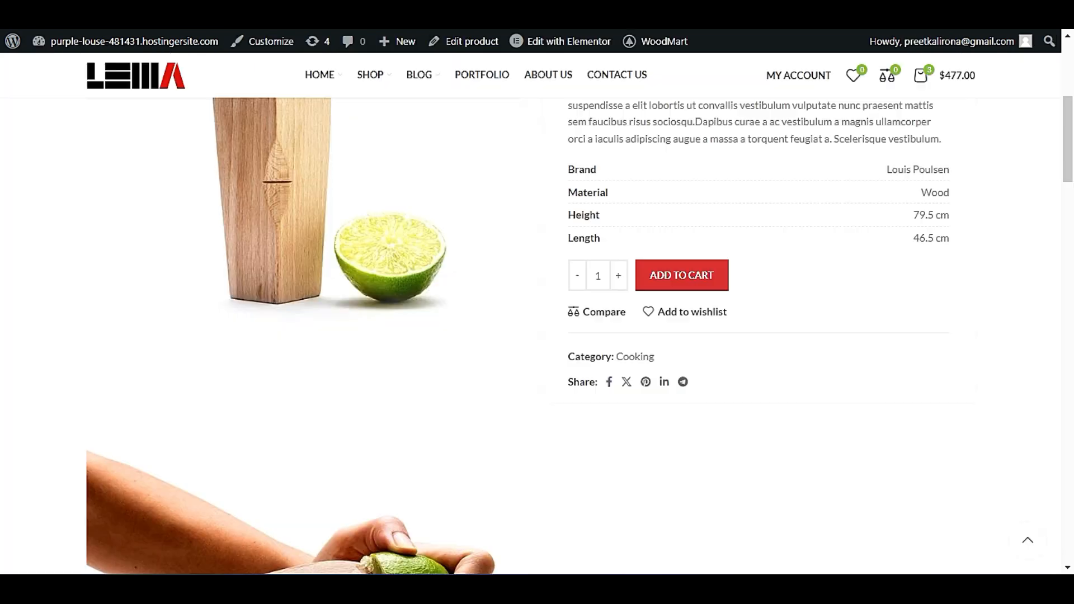
Open the live store's home page and look through its product and news sections.
scroll(137, 177, "down", 5)
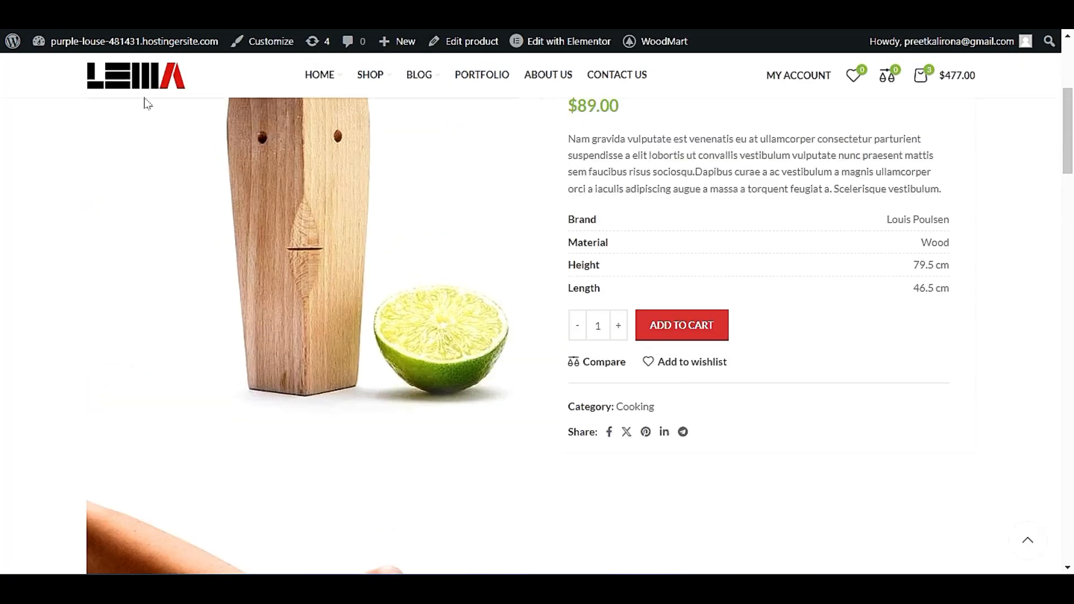
left_click(145, 78)
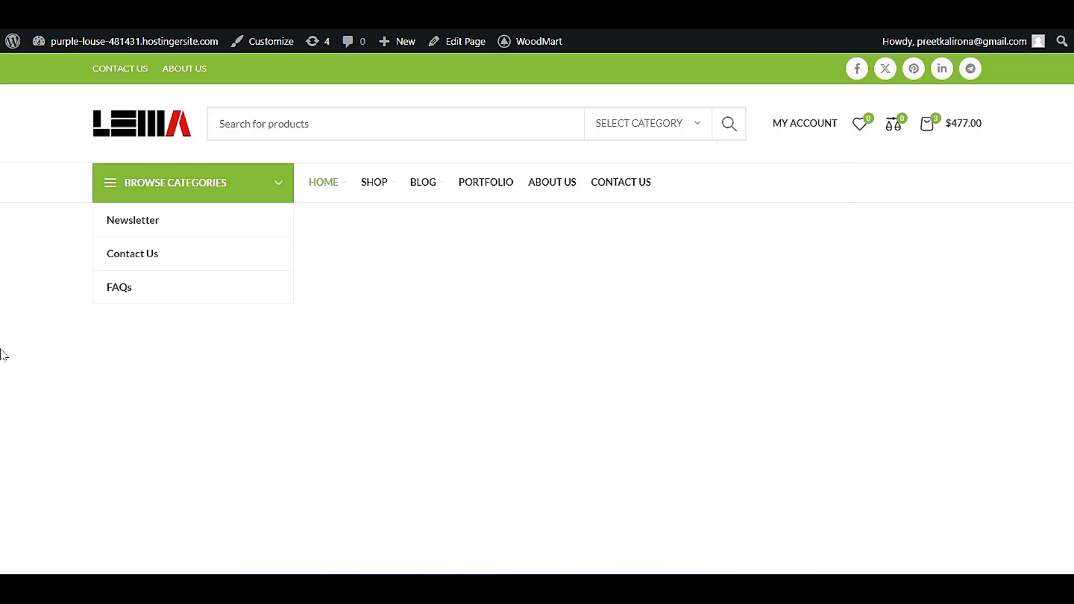
scroll(3, 357, "down", 20)
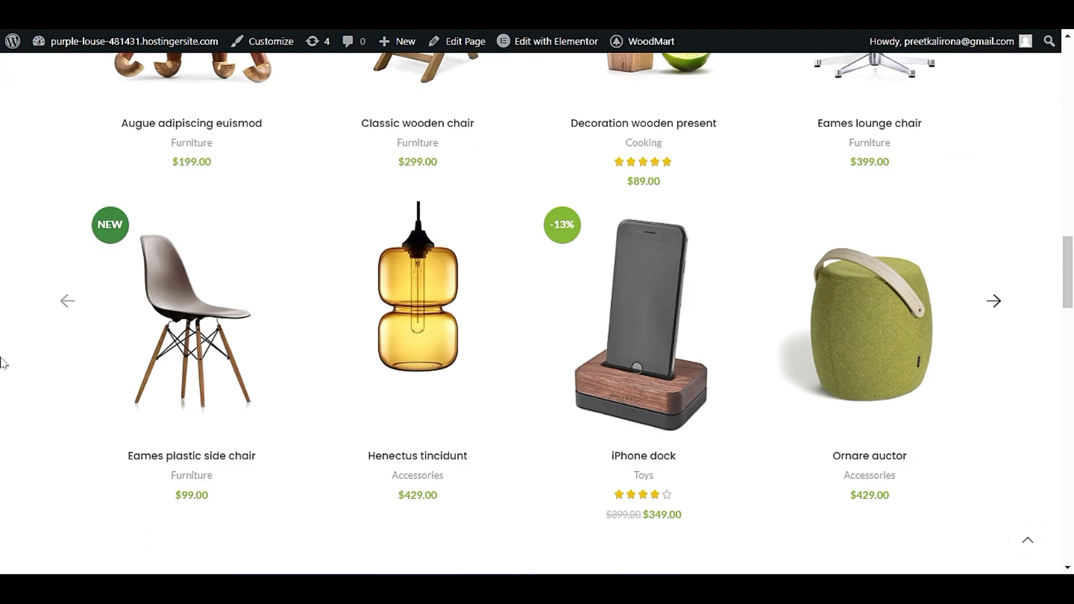
scroll(3, 372, "down", 10)
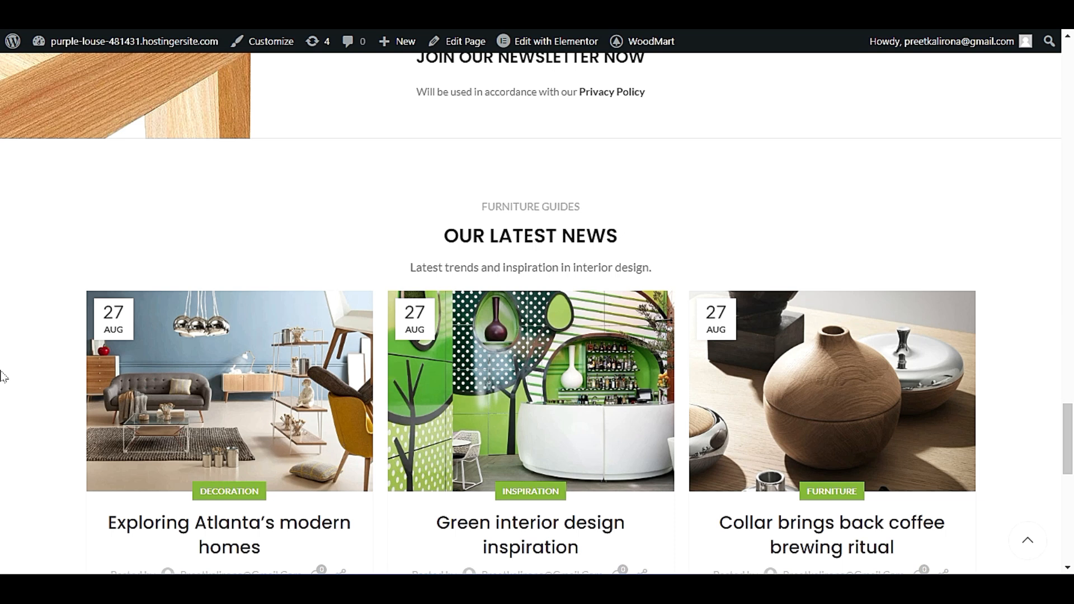
scroll(465, 233, "up", 3)
scroll(406, 334, "down", 10)
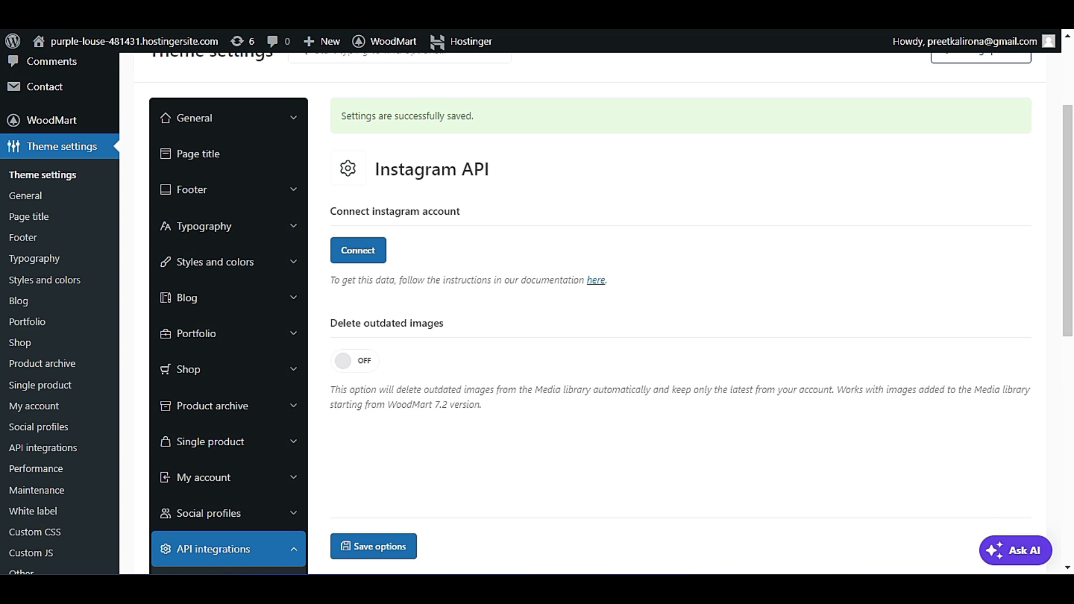
Read the Instagram API documentation note and open the Google map API settings.
triple_click(551, 281)
left_click(633, 284)
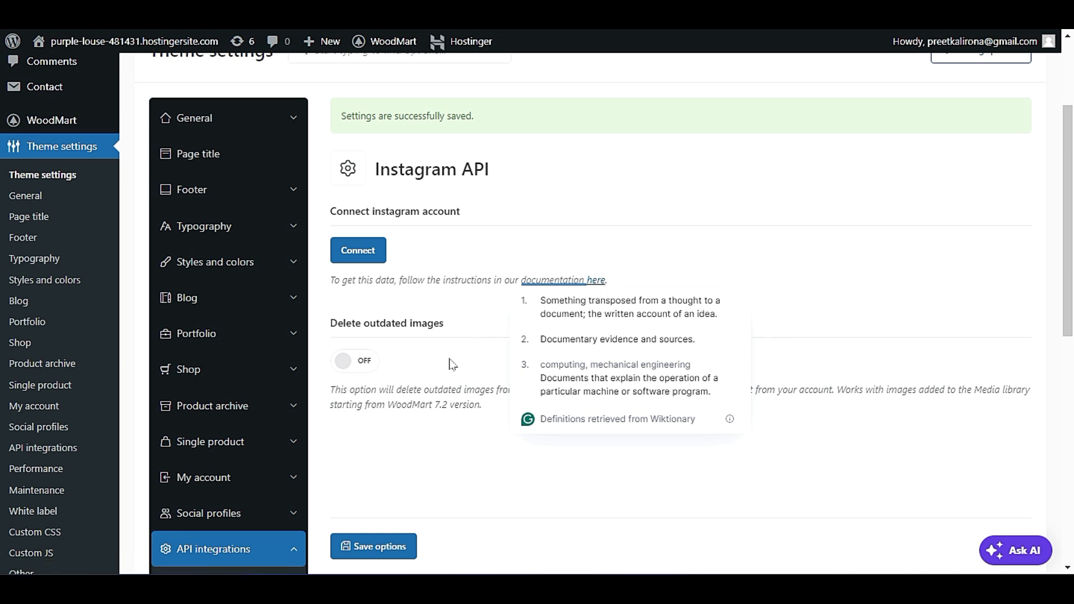
scroll(451, 369, "down", 2)
scroll(452, 382, "down", 2)
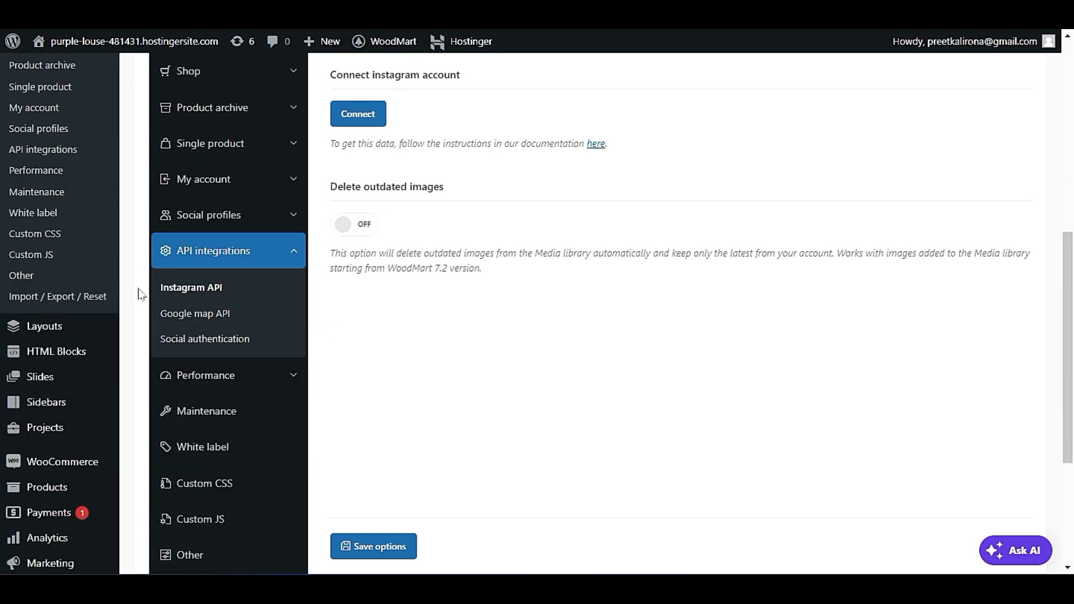
left_click(193, 316)
scroll(500, 394, "up", 3)
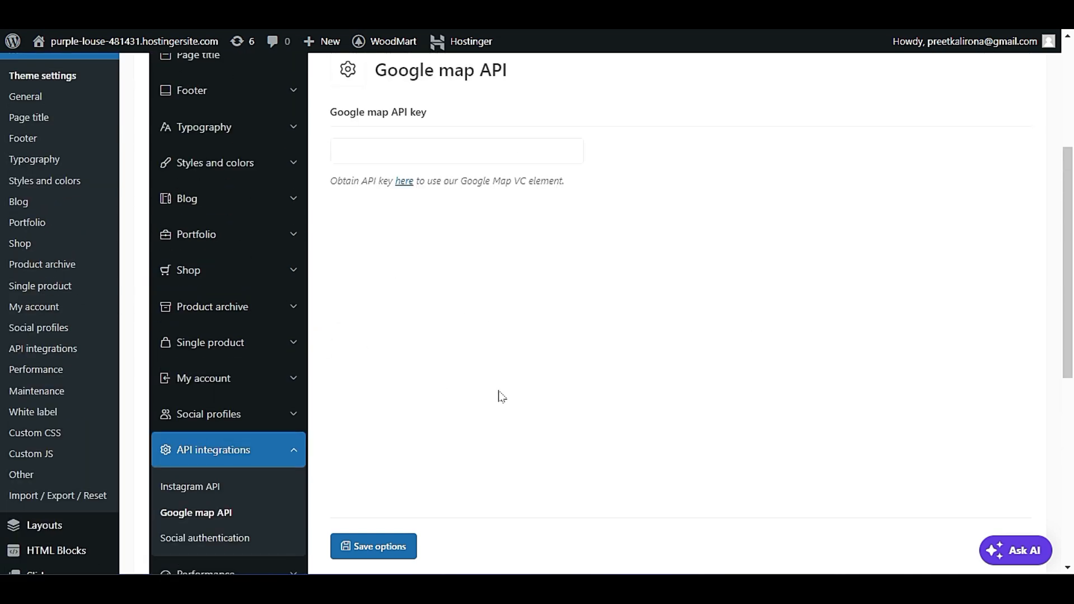
Open the live store's Contact Us page and check its map section.
scroll(501, 396, "up", 1)
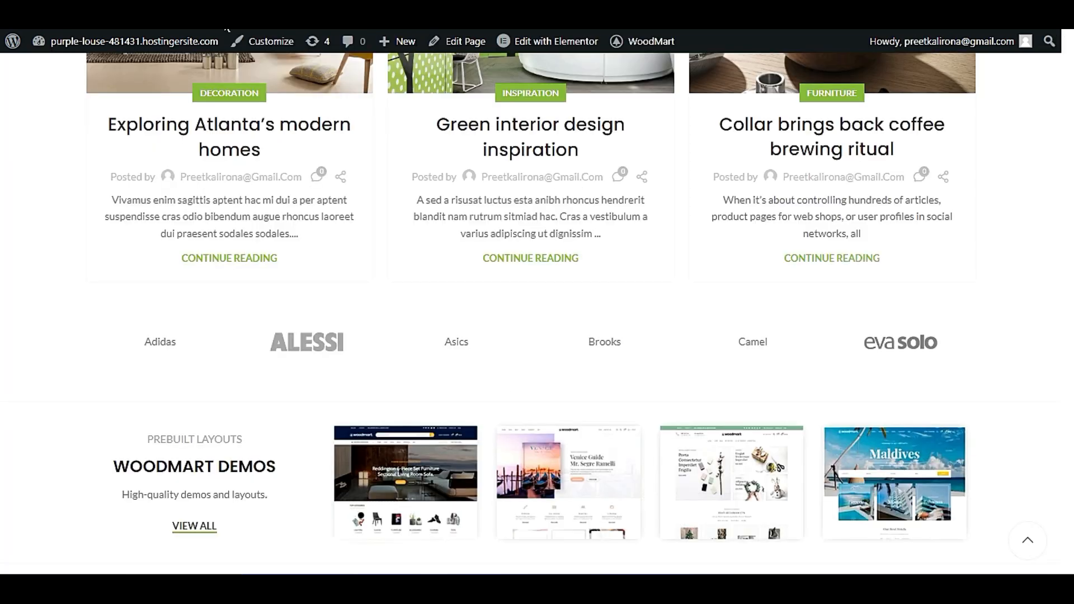
left_click_drag(1069, 473, 1068, 67)
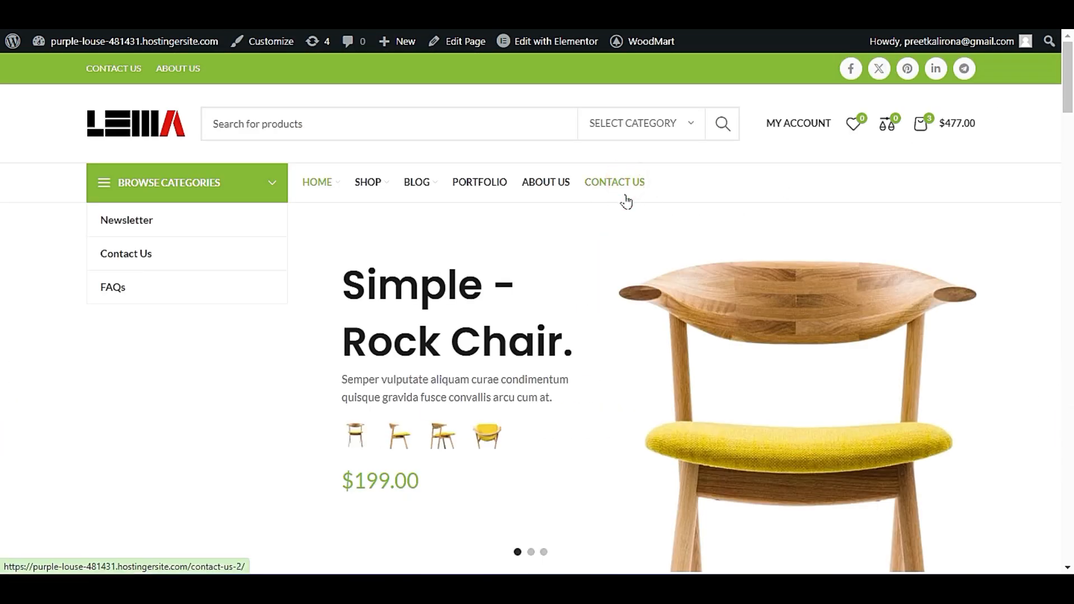
scroll(109, 272, "down", 3)
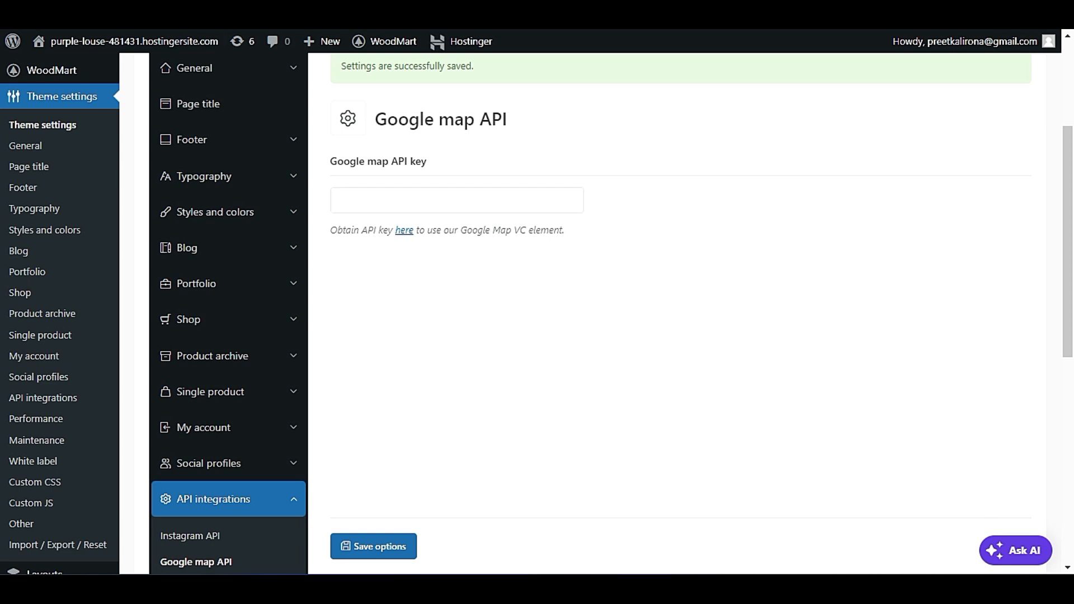
Review the Google map API key field and open the linked instructions for obtaining a key.
left_click(361, 200)
left_click(485, 305)
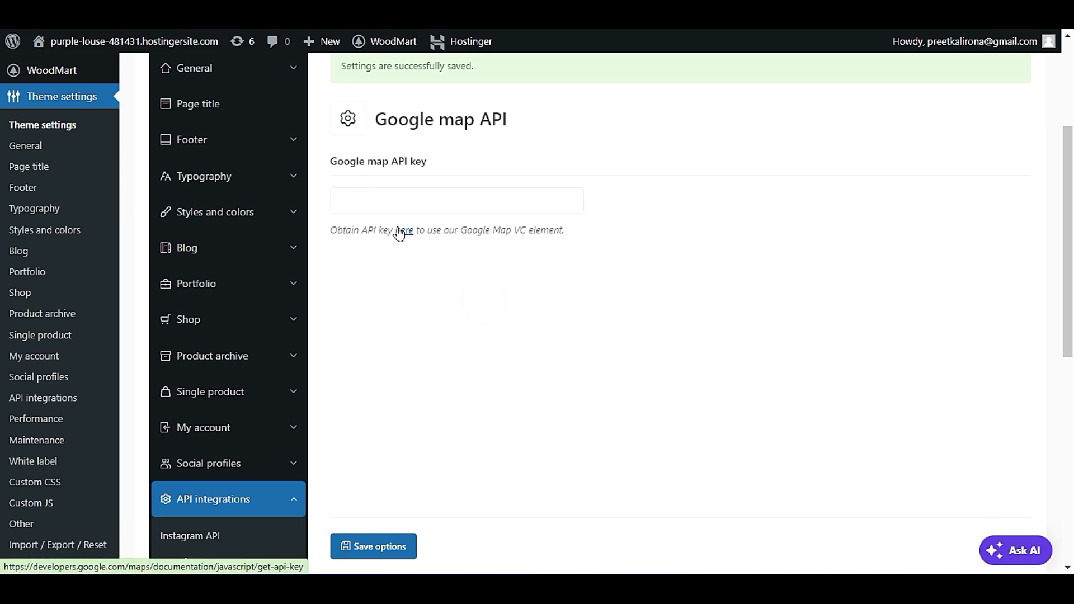
left_click_drag(348, 231, 448, 231)
left_click(453, 260)
left_click(409, 231)
scroll(411, 228, "down", 1)
scroll(464, 346, "down", 3)
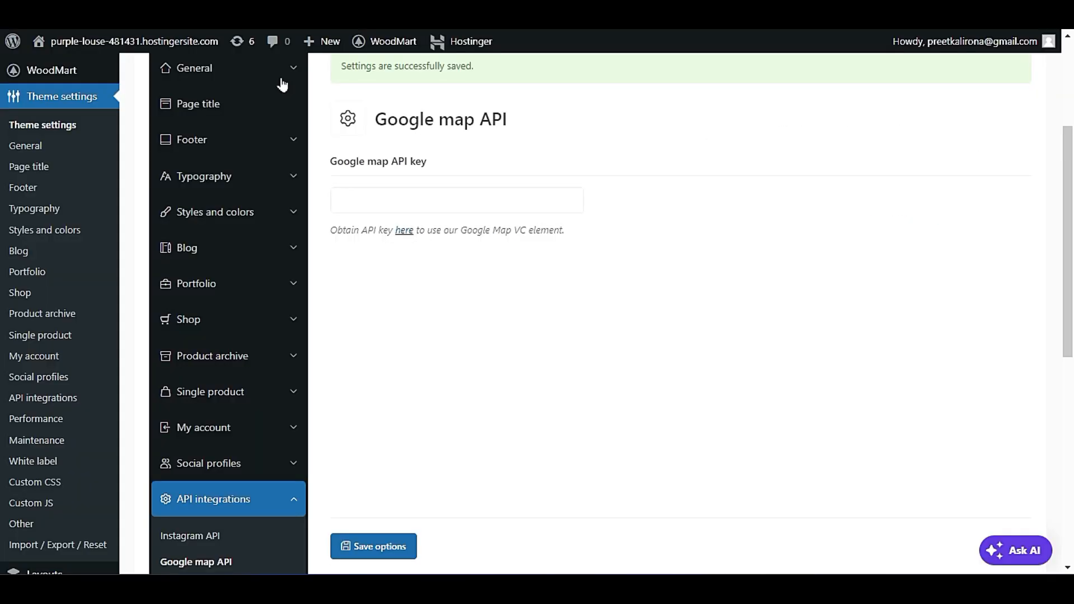
Open the Social authentication settings and review the Facebook and Google login options and the alternative login mechanism.
scroll(420, 273, "down", 4)
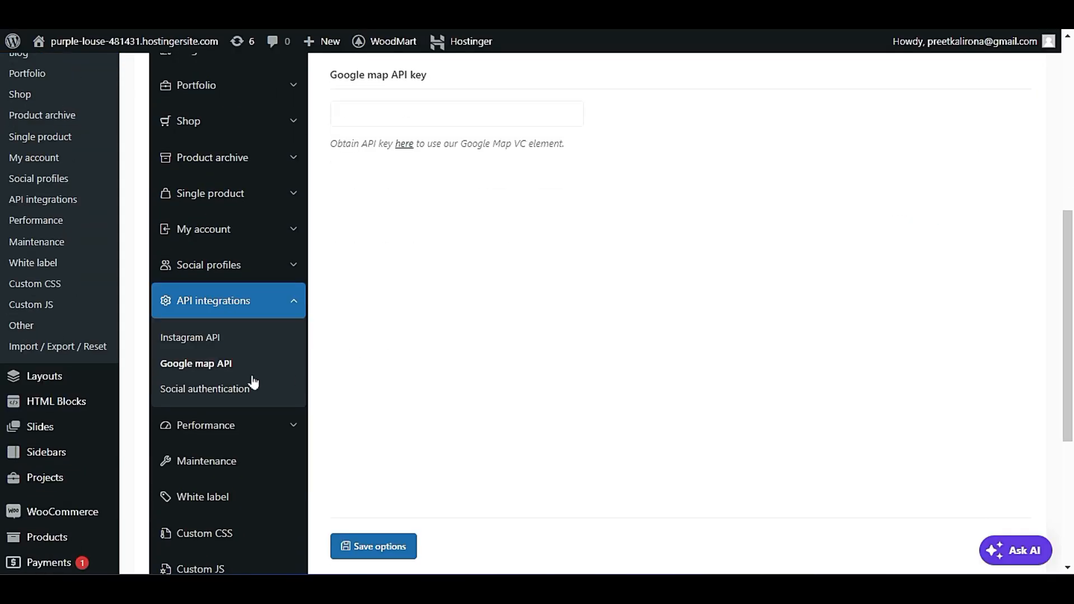
left_click(211, 388)
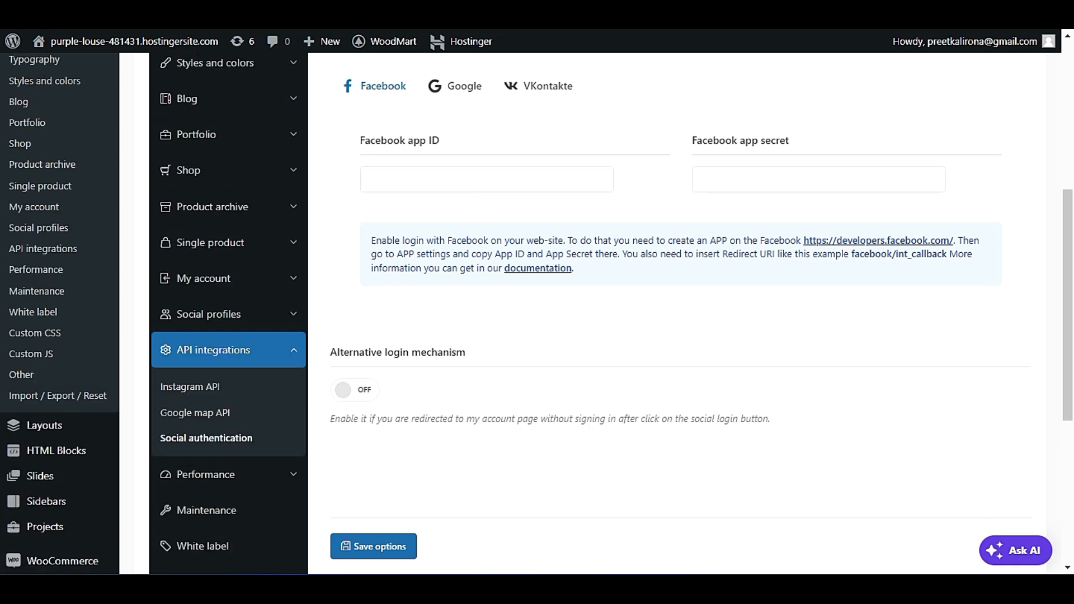
left_click(471, 90)
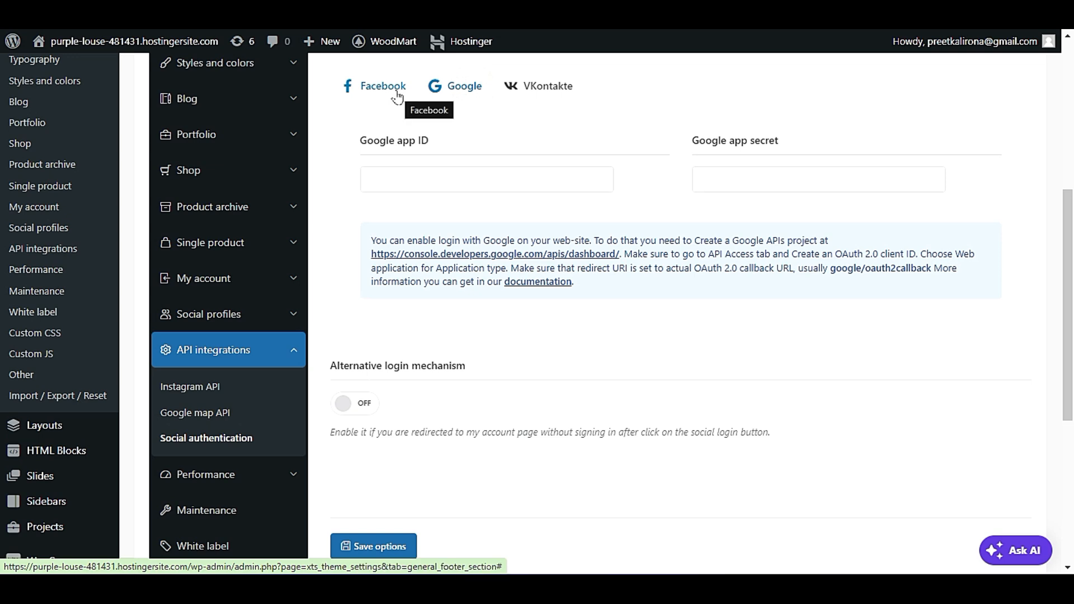
left_click(396, 95)
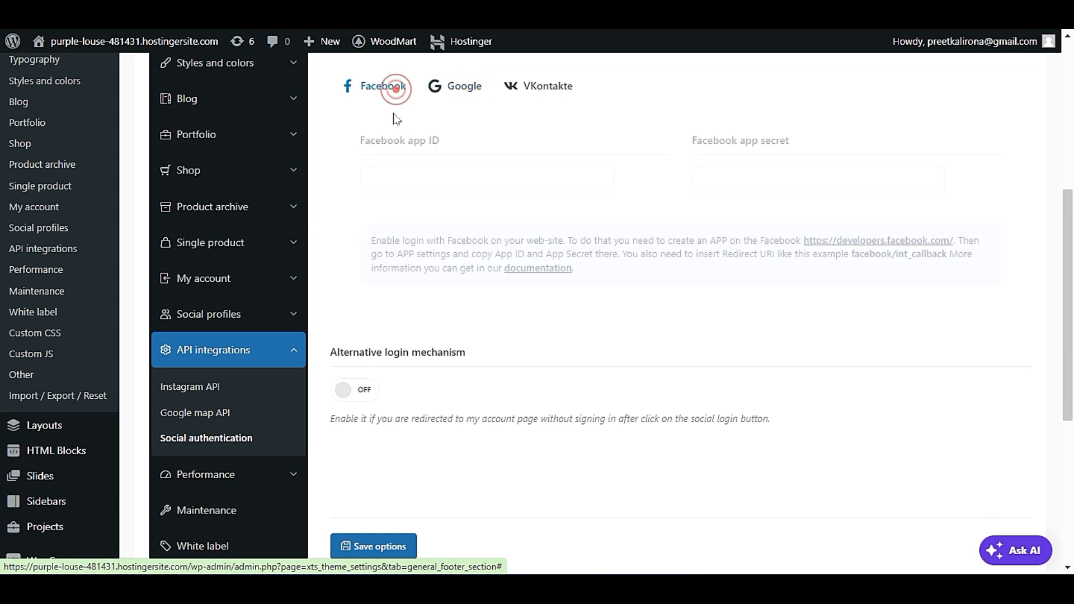
scroll(428, 355, "down", 2)
scroll(428, 355, "down", 3)
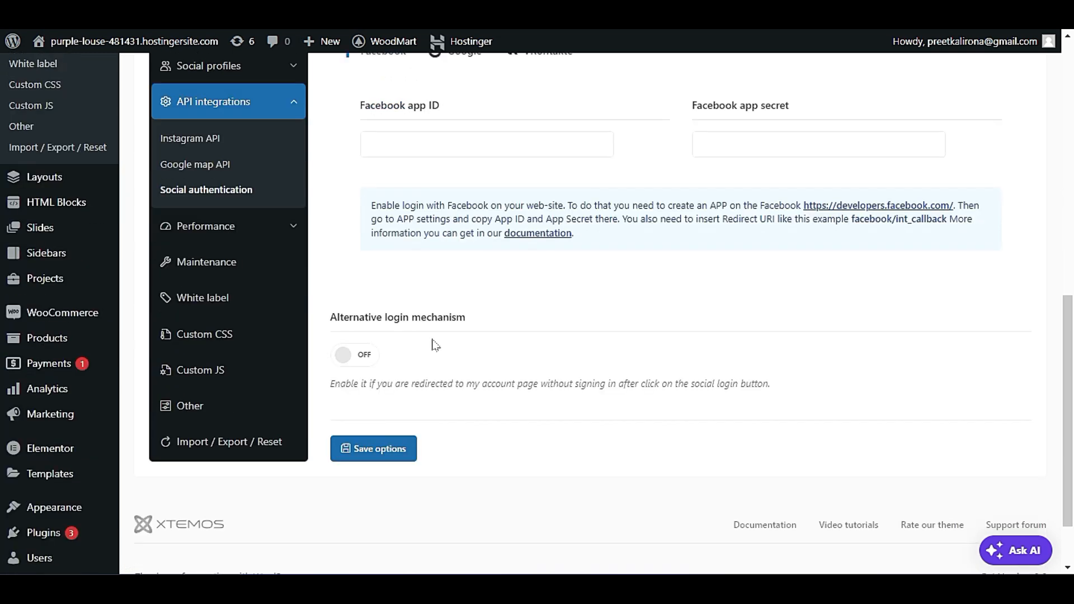
Open the Performance CSS settings and review the Gutenberg and Advanced style loading options.
left_click(246, 227)
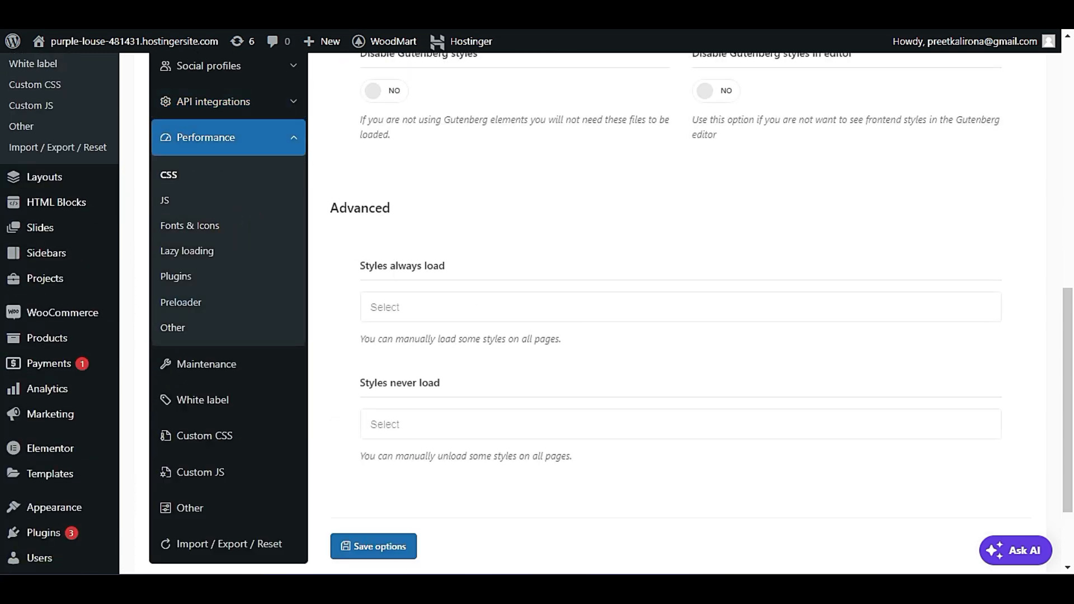
scroll(580, 319, "up", 2)
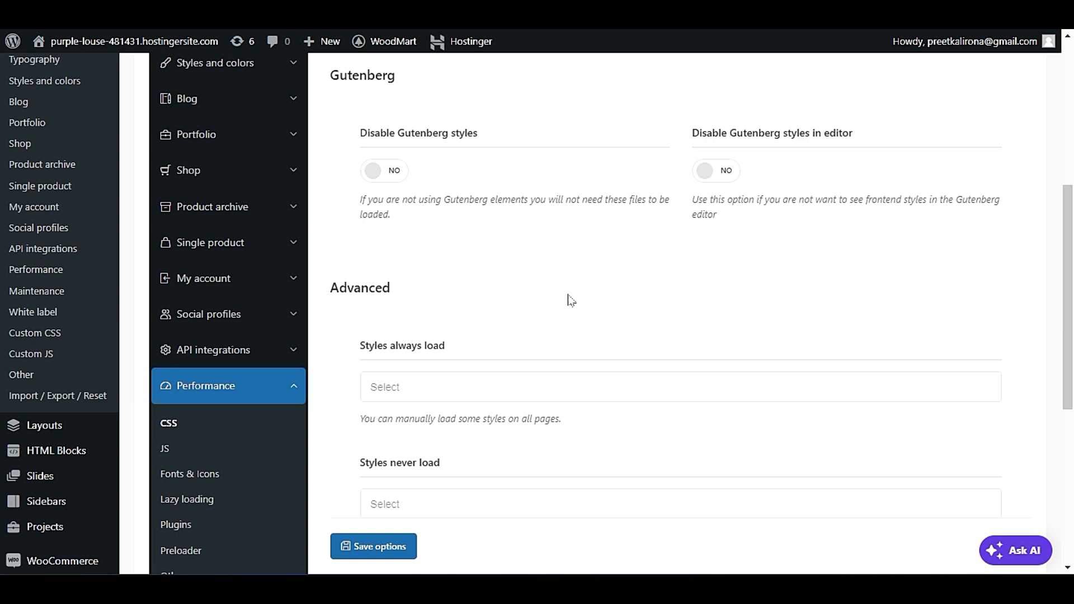
scroll(570, 300, "up", 1)
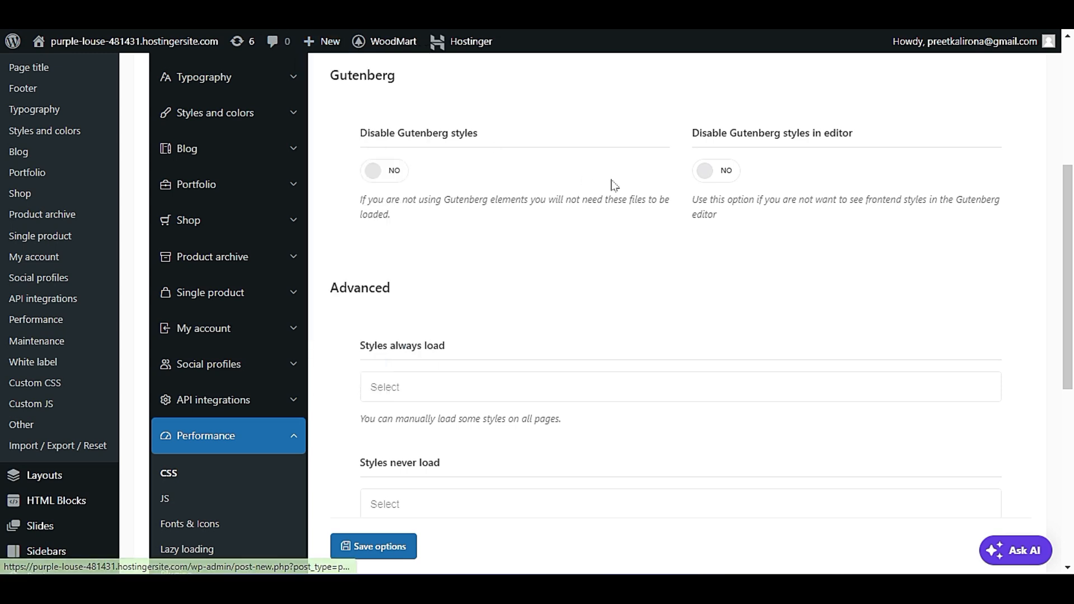
scroll(613, 184, "down", 5)
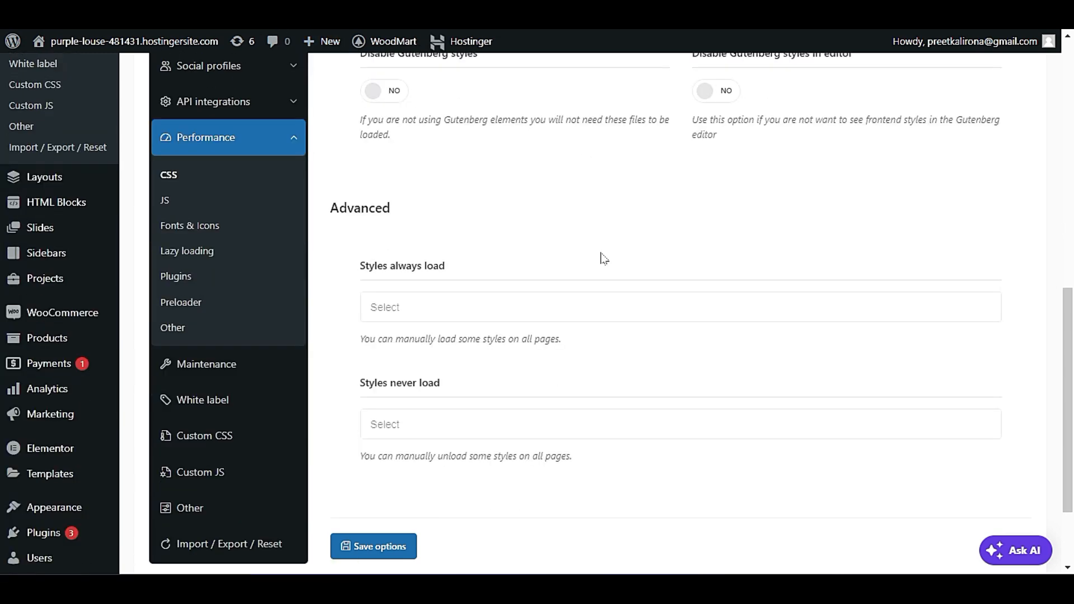
scroll(604, 257, "down", 2)
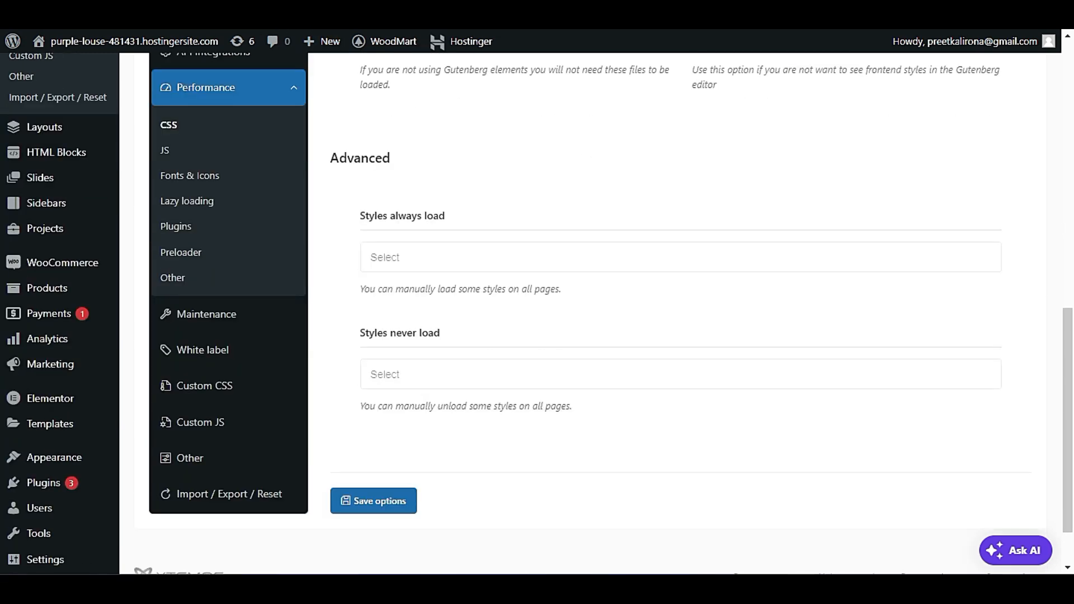
left_click(479, 250)
left_click(480, 239)
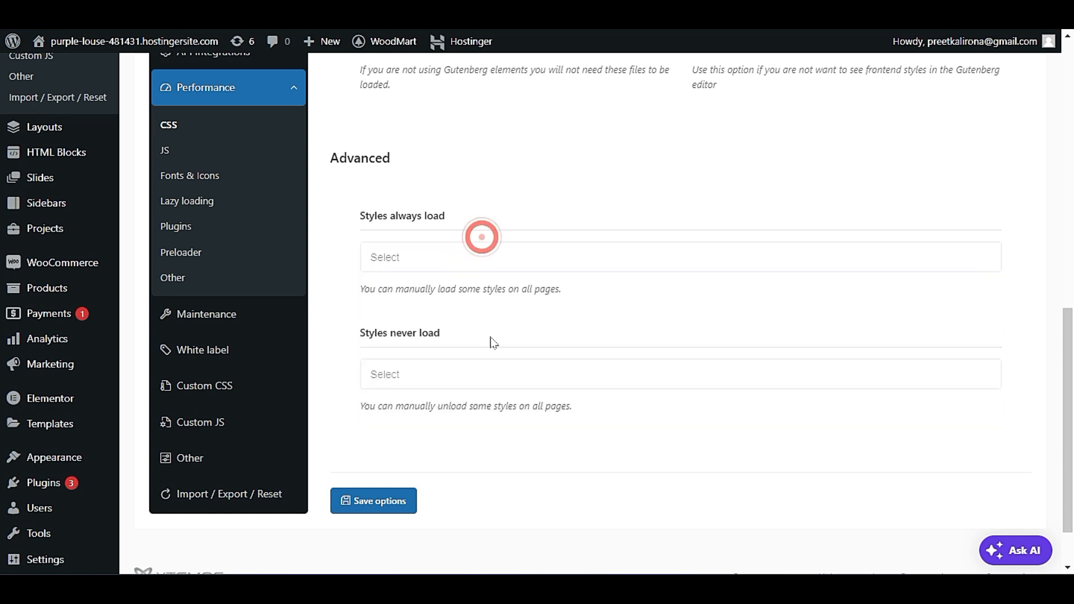
scroll(481, 239, "up", 2)
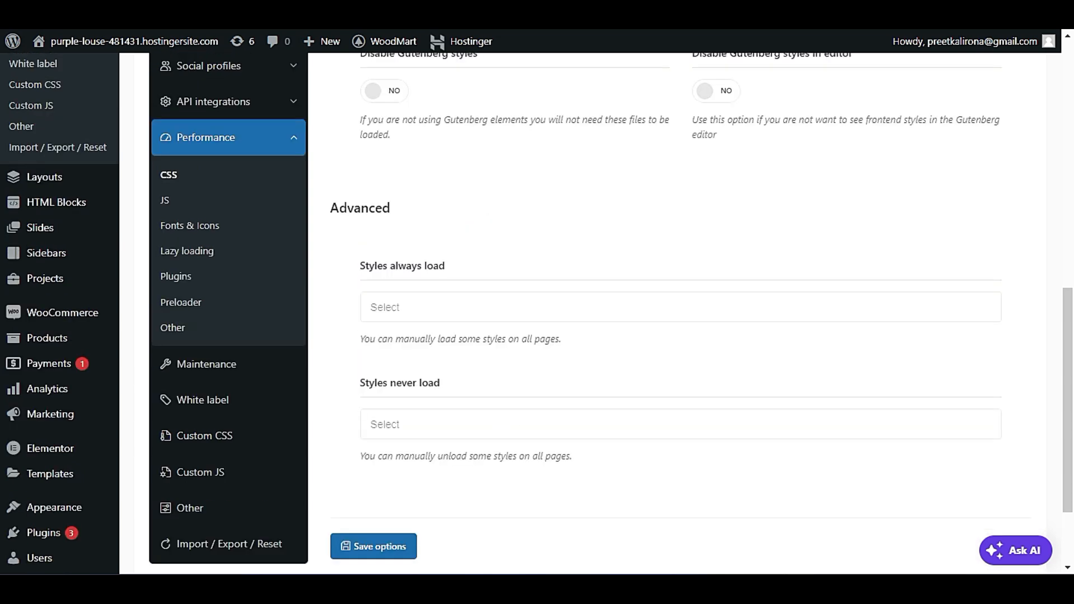
Open the Performance JS settings and turn on Advanced scripts controls.
left_click(162, 200)
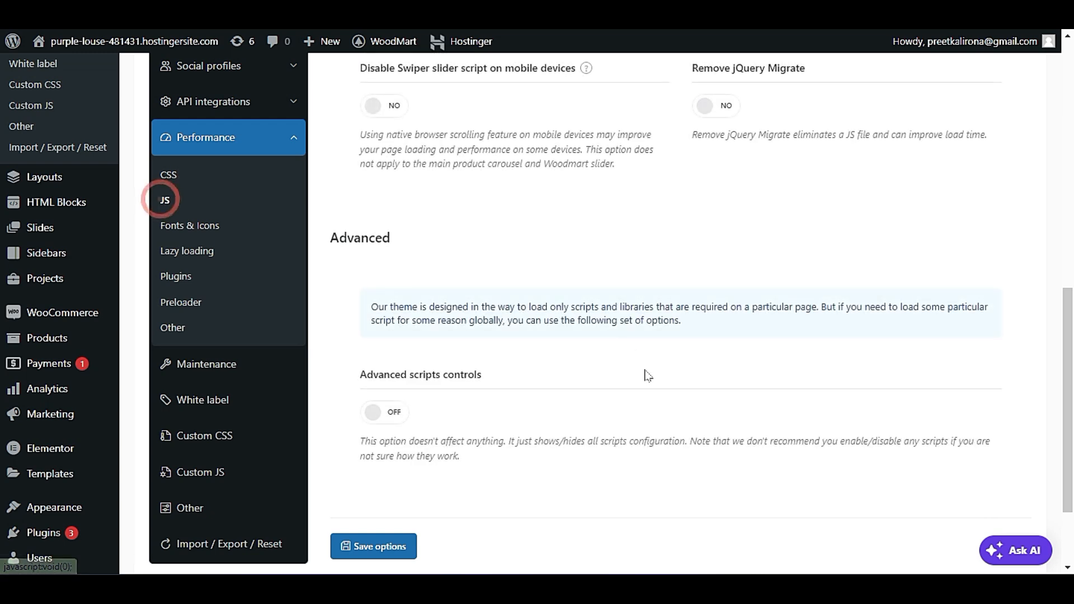
scroll(648, 377, "up", 4)
scroll(649, 376, "down", 3)
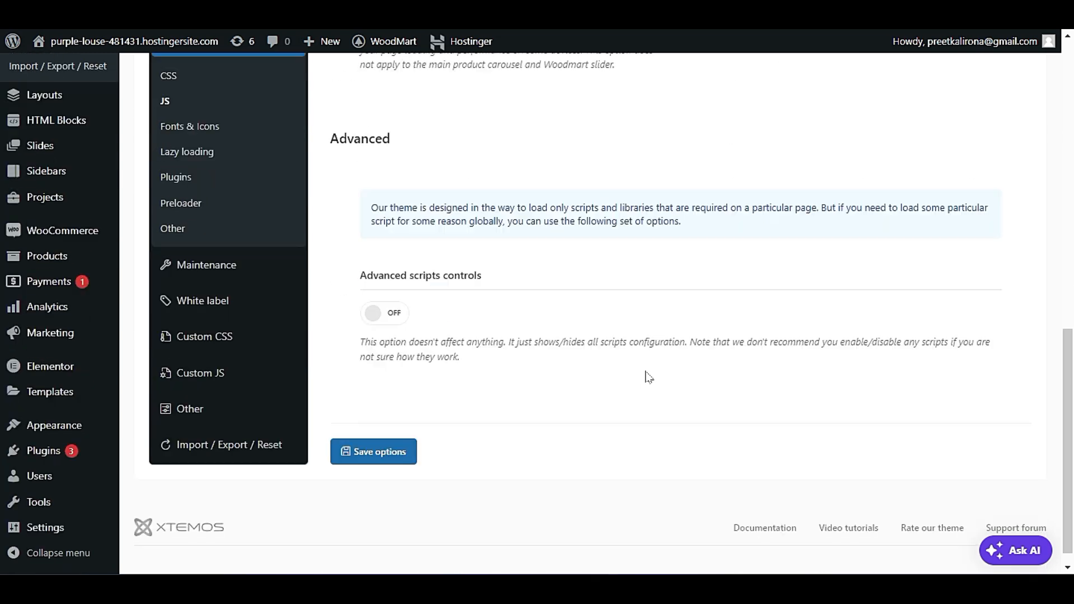
left_click(371, 314)
scroll(391, 311, "down", 4)
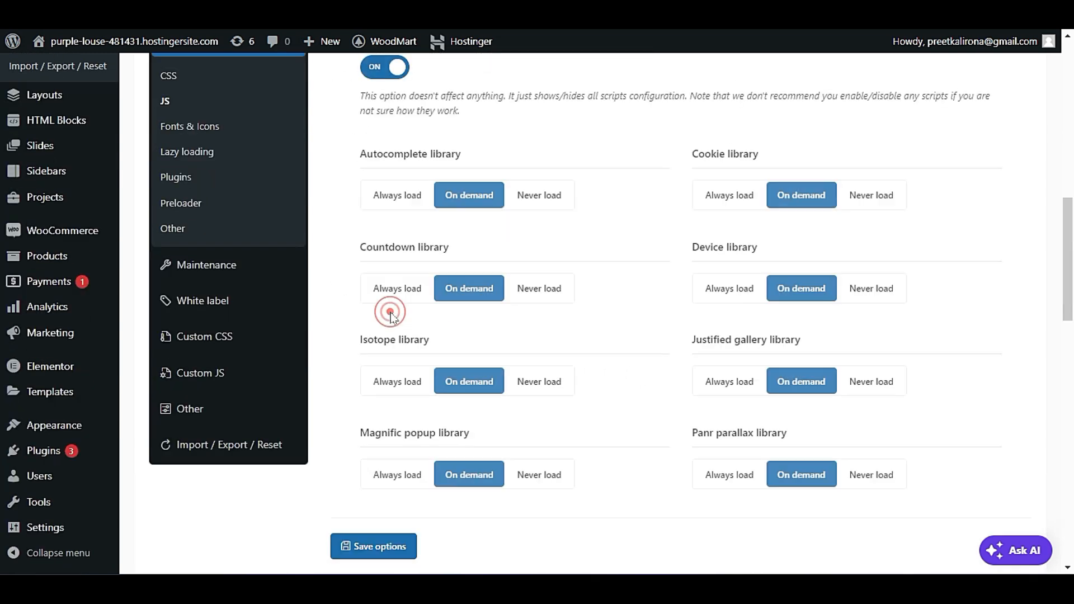
Read the Advanced scripts controls description and review the loading options for each script library.
scroll(655, 367, "up", 3)
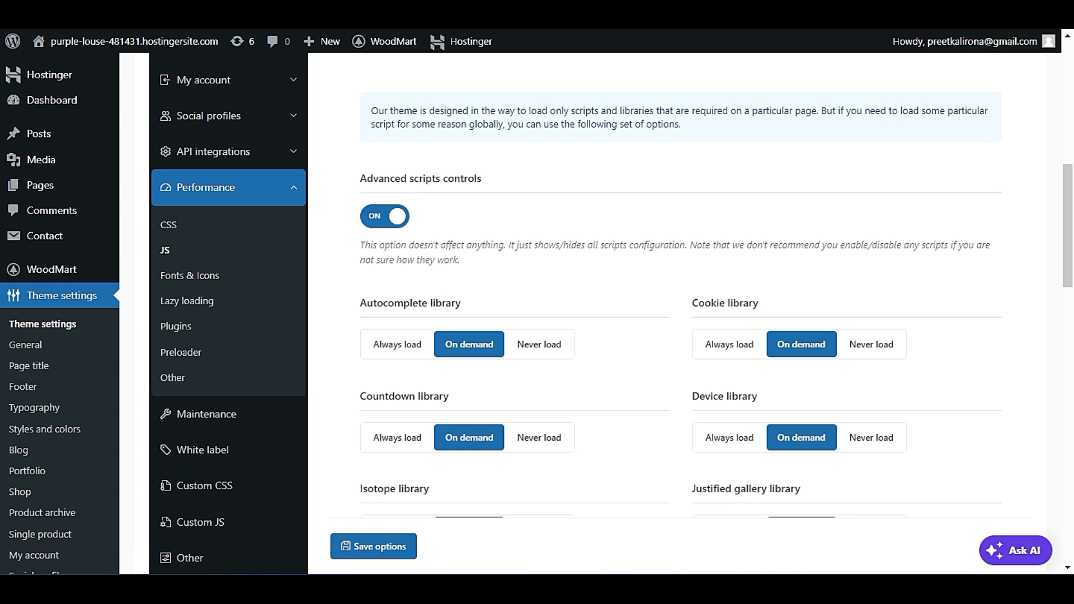
left_click(505, 247)
left_click_drag(508, 245, 685, 245)
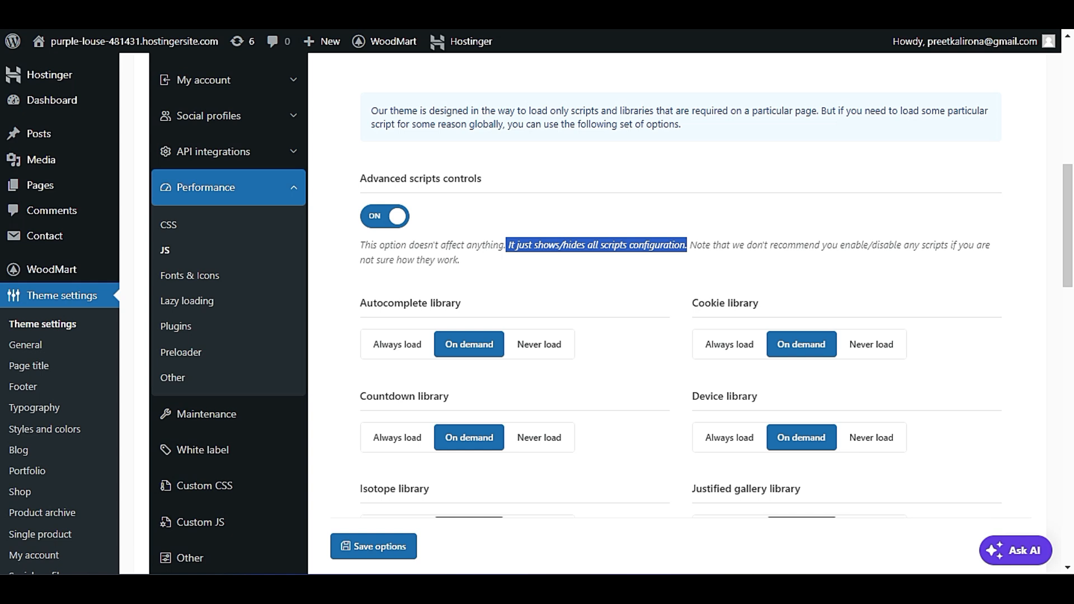
left_click(673, 245)
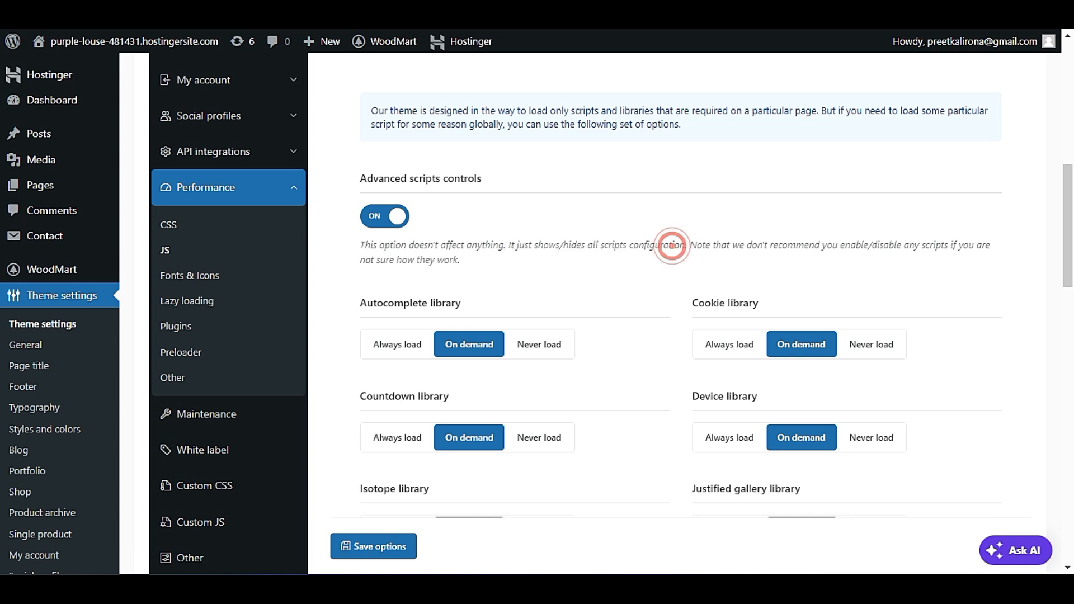
left_click_drag(392, 246, 506, 259)
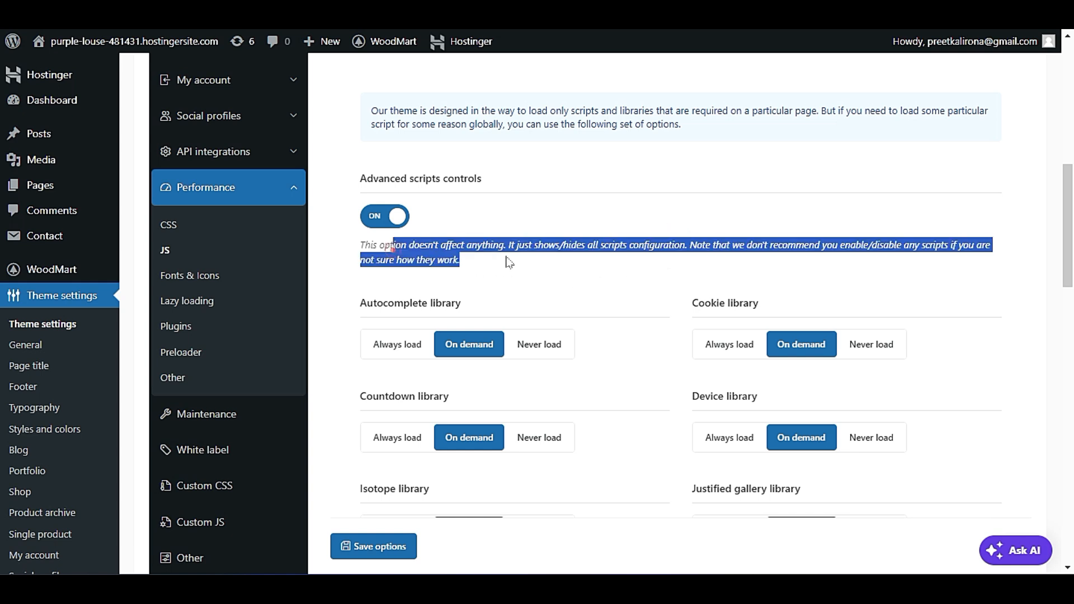
left_click(507, 253)
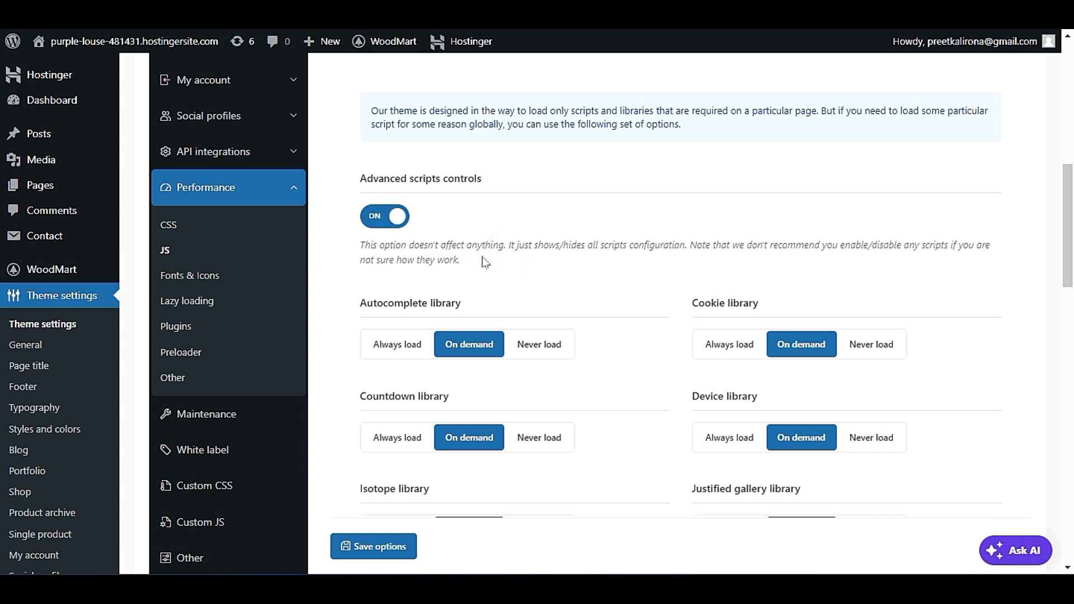
scroll(482, 267, "down", 2)
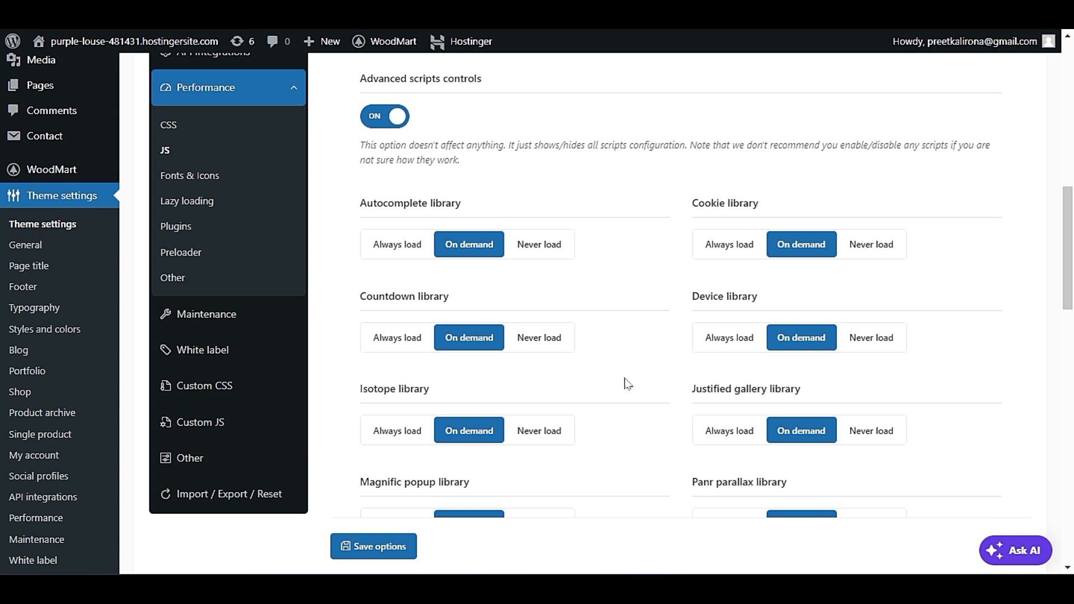
Point out the Countdown library option and check the store's Contact Us and home pages for countdown elements.
left_click_drag(374, 296, 439, 297)
left_click(458, 298)
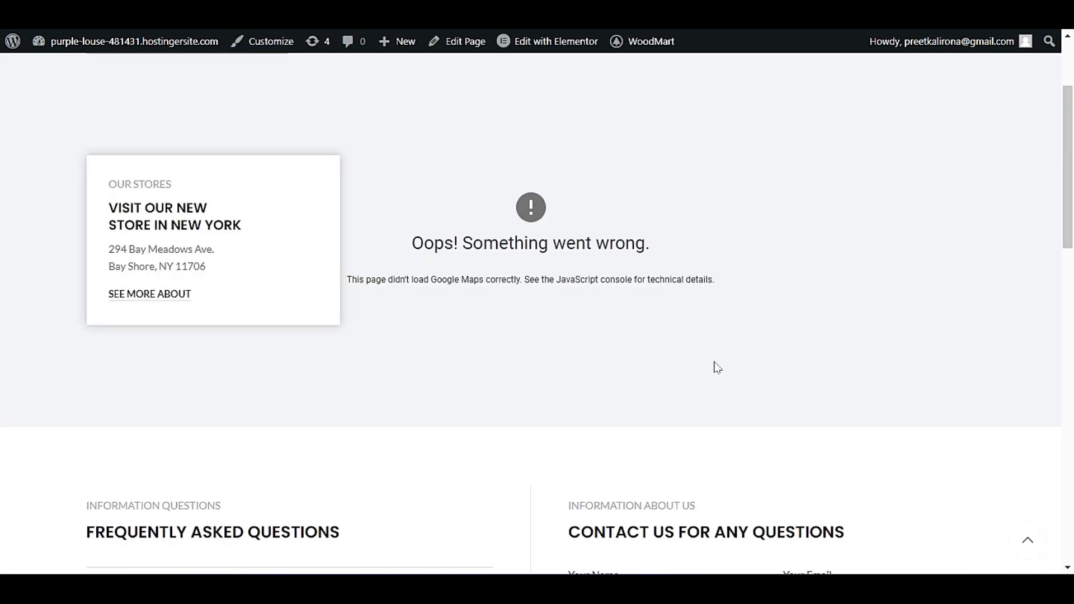
scroll(715, 376, "up", 1)
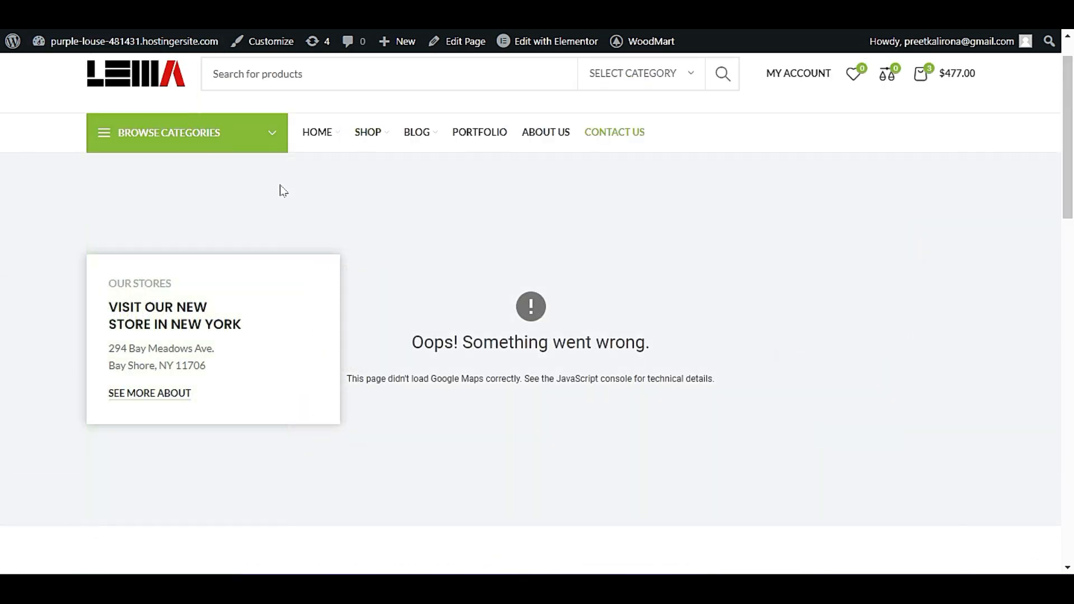
scroll(342, 368, "down", 7)
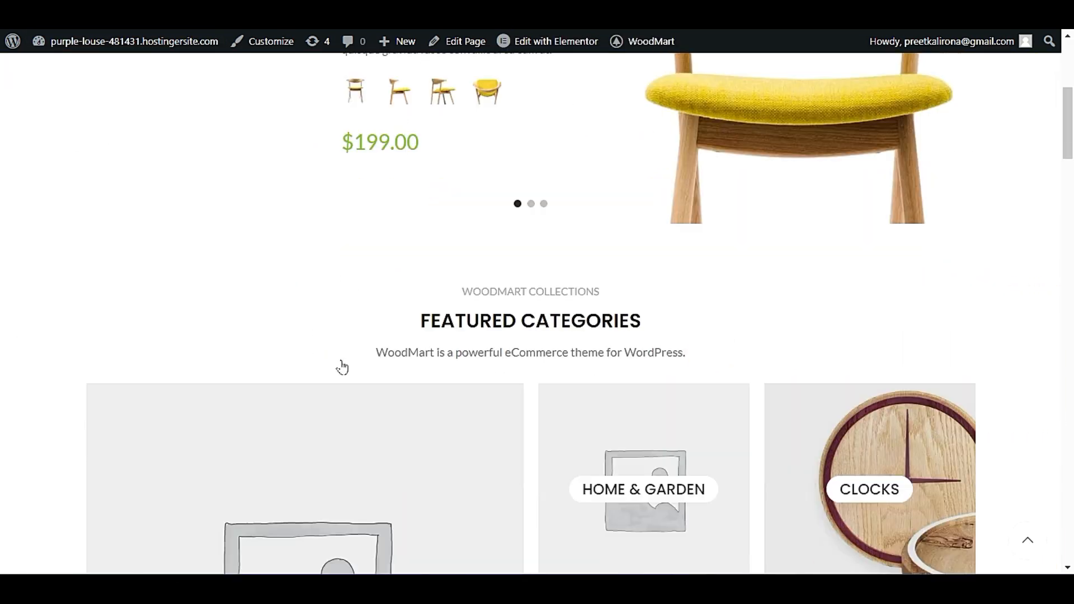
scroll(342, 367, "down", 18)
left_click(663, 117)
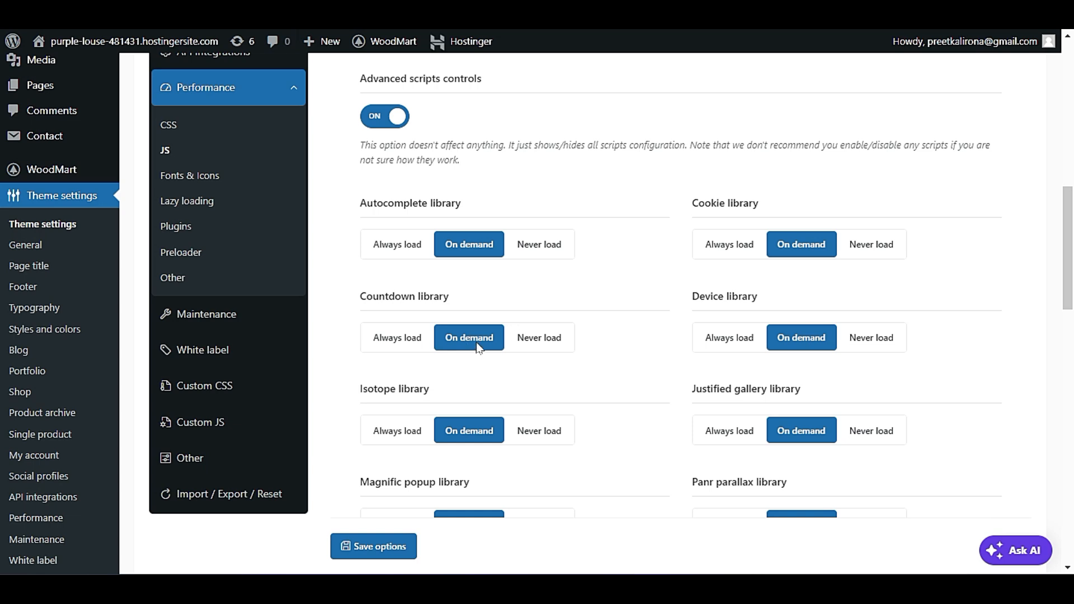
Try the Never load option for the Countdown library and return it to On demand.
scroll(492, 339, "down", 2)
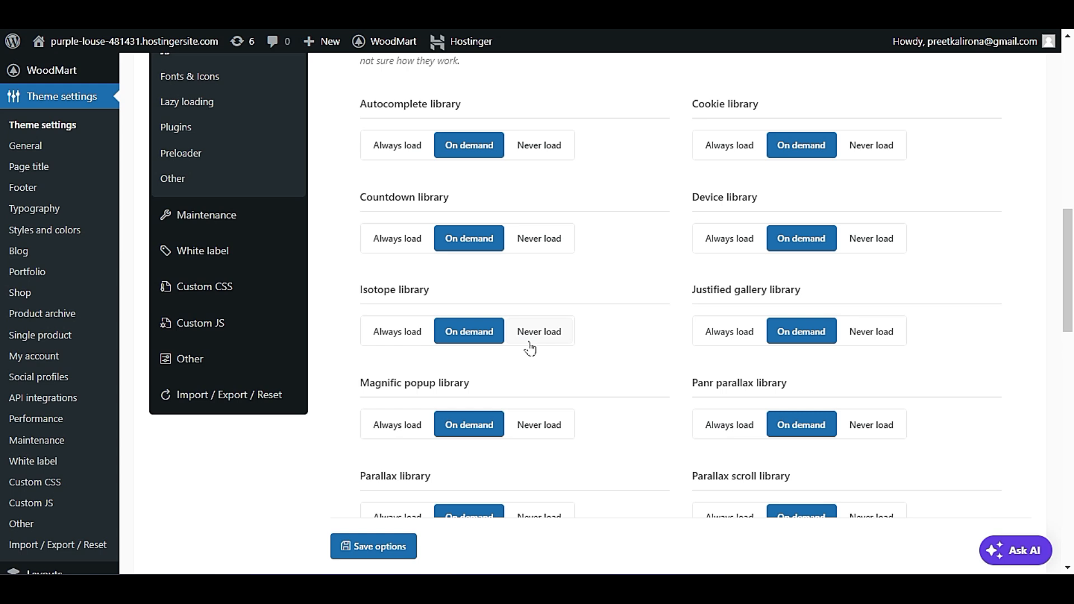
scroll(530, 349, "up", 2)
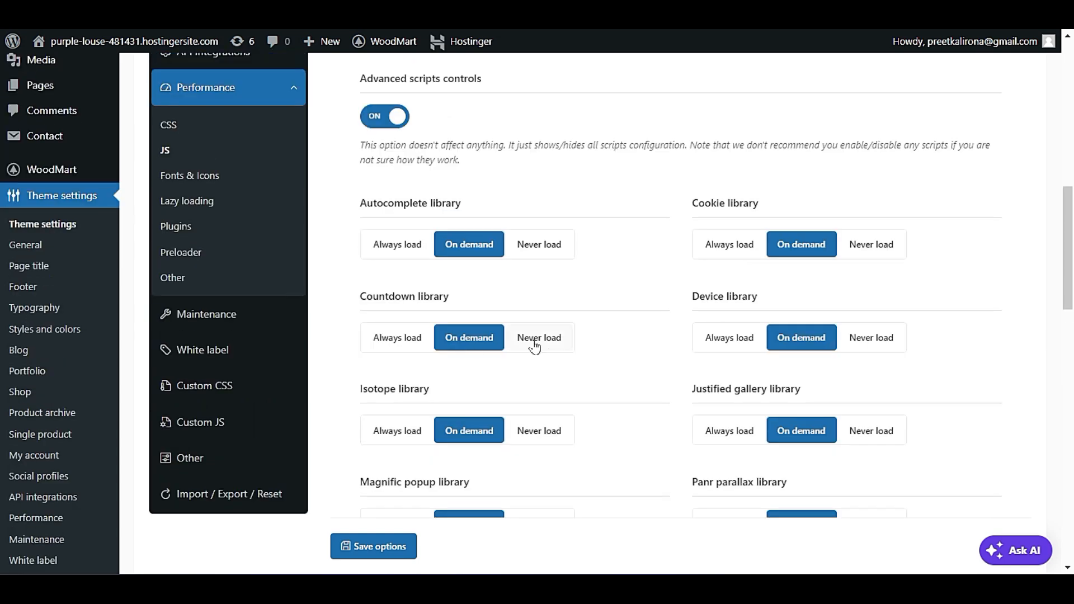
left_click(535, 342)
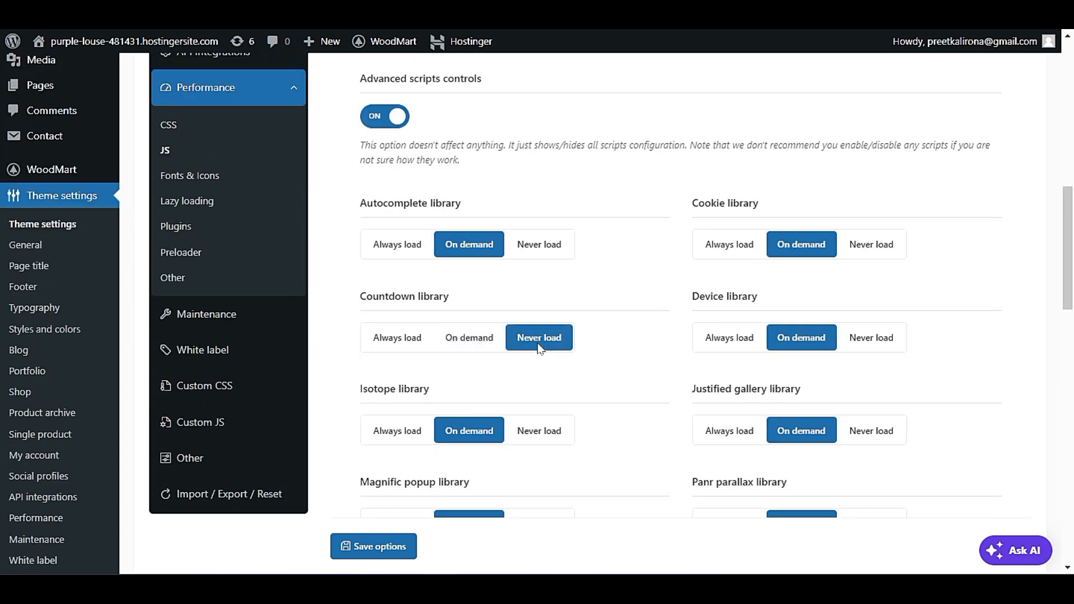
left_click(487, 347)
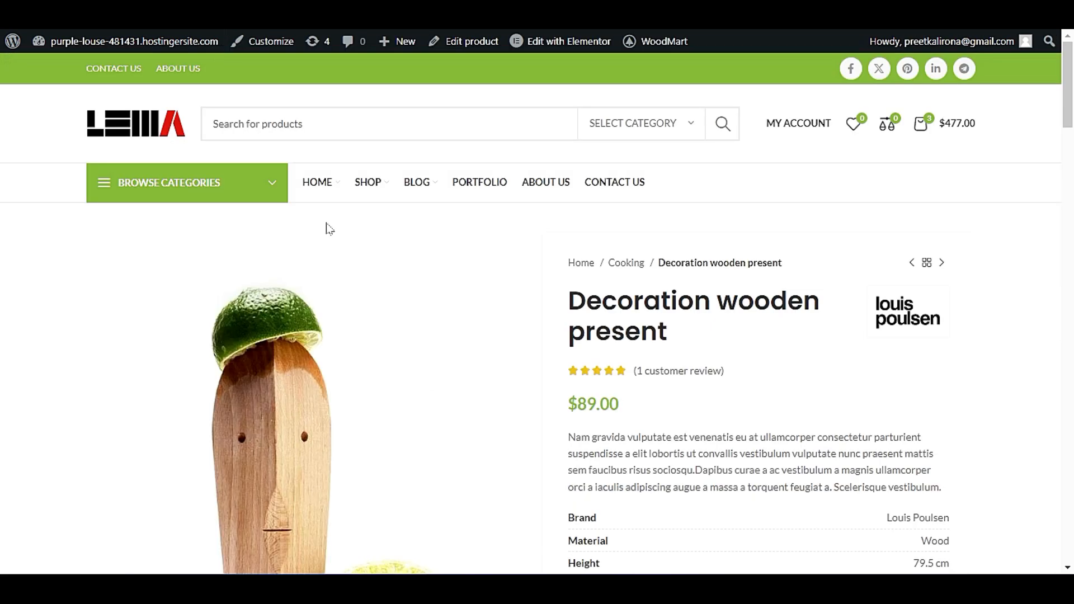
Examine the Decoration wooden present product page, especially the area around the product's category and share links.
scroll(475, 333, "down", 4)
scroll(475, 333, "down", 5)
scroll(549, 367, "up", 4)
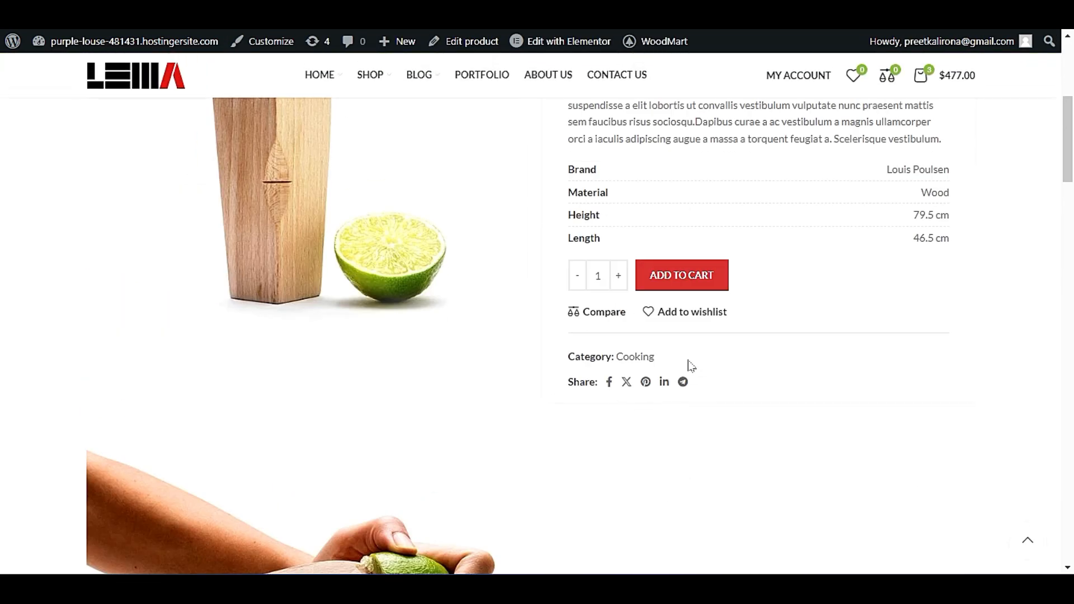
left_click_drag(688, 359, 555, 365)
left_click(603, 355)
left_click_drag(654, 357, 562, 361)
left_click(588, 357)
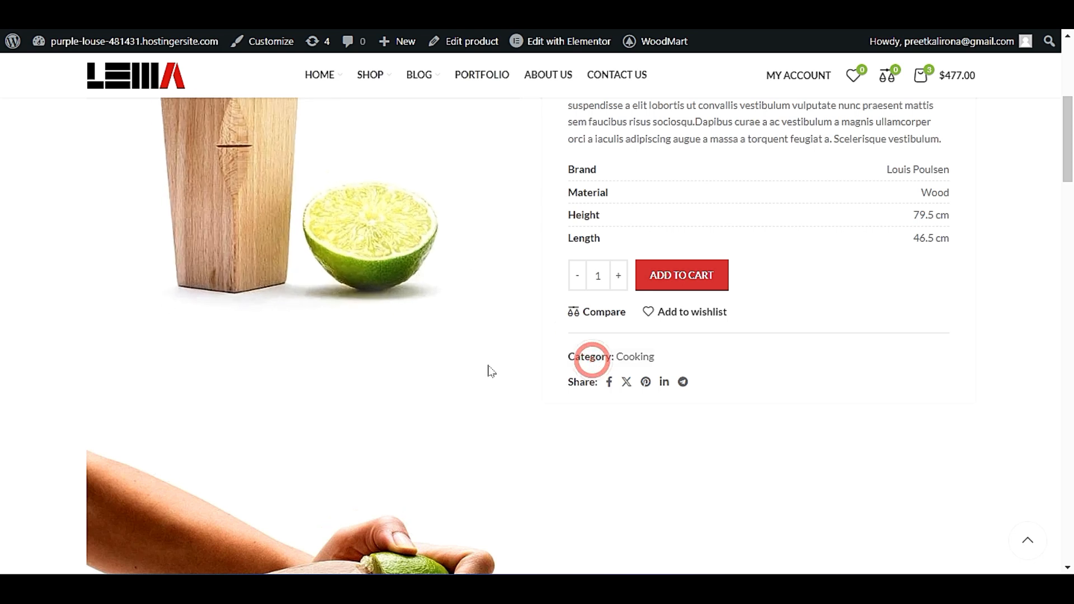
scroll(490, 364, "up", 5)
scroll(492, 361, "down", 5)
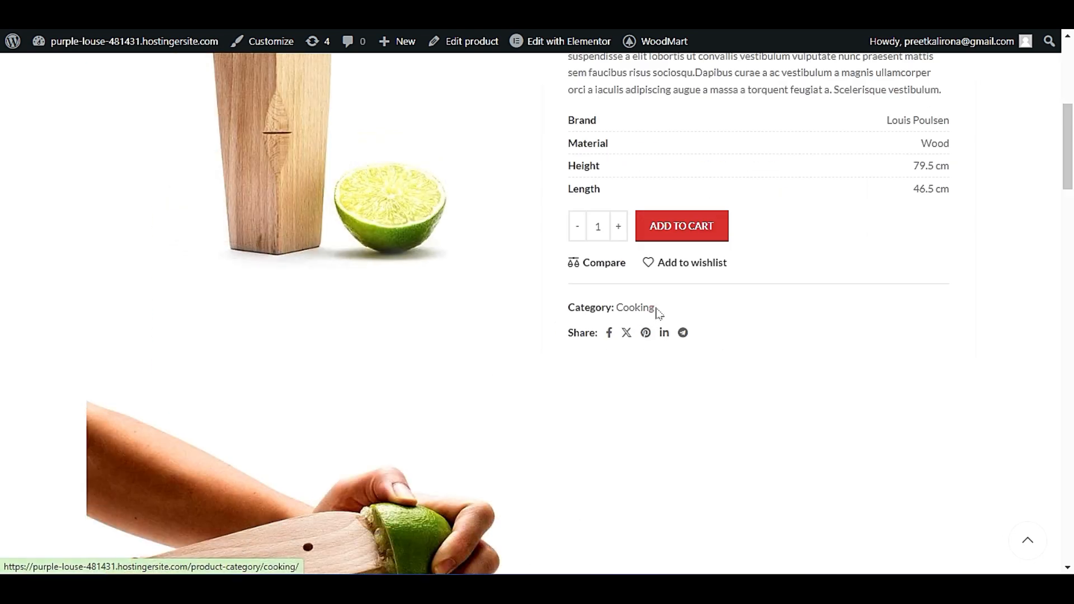
triple_click(671, 308)
left_click(650, 356)
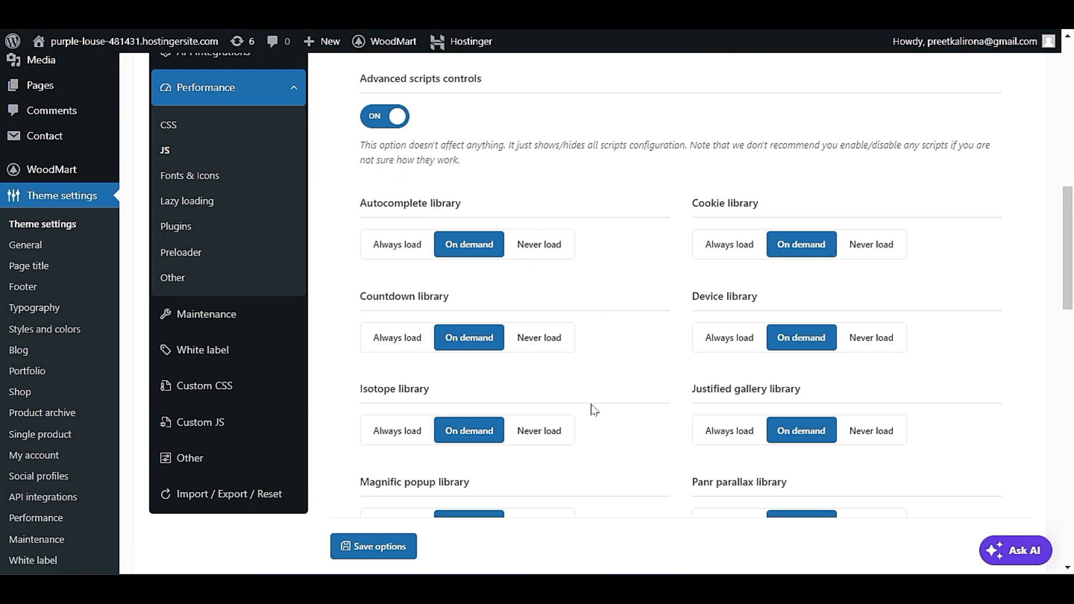
Review the remaining script libraries in the Performance JS settings and turn off Advanced scripts controls.
scroll(594, 410, "down", 3)
scroll(595, 410, "down", 3)
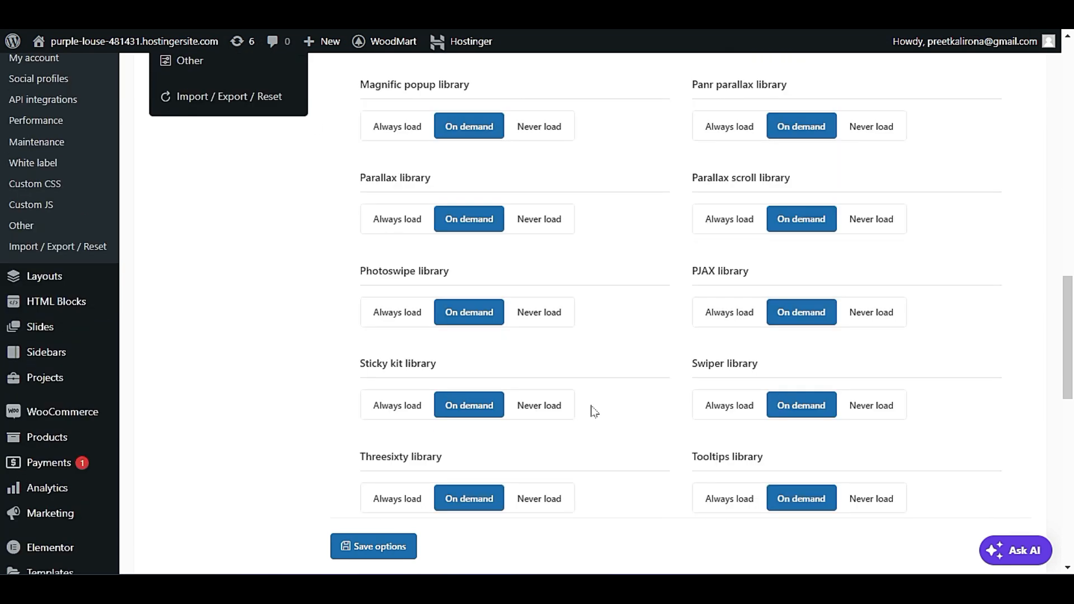
scroll(594, 411, "up", 7)
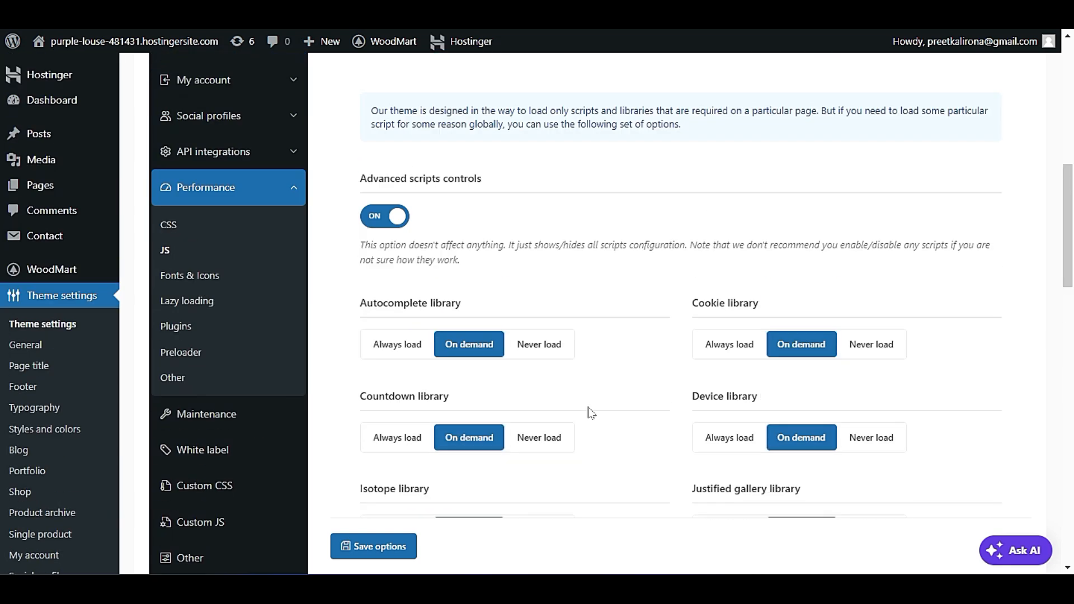
left_click(384, 216)
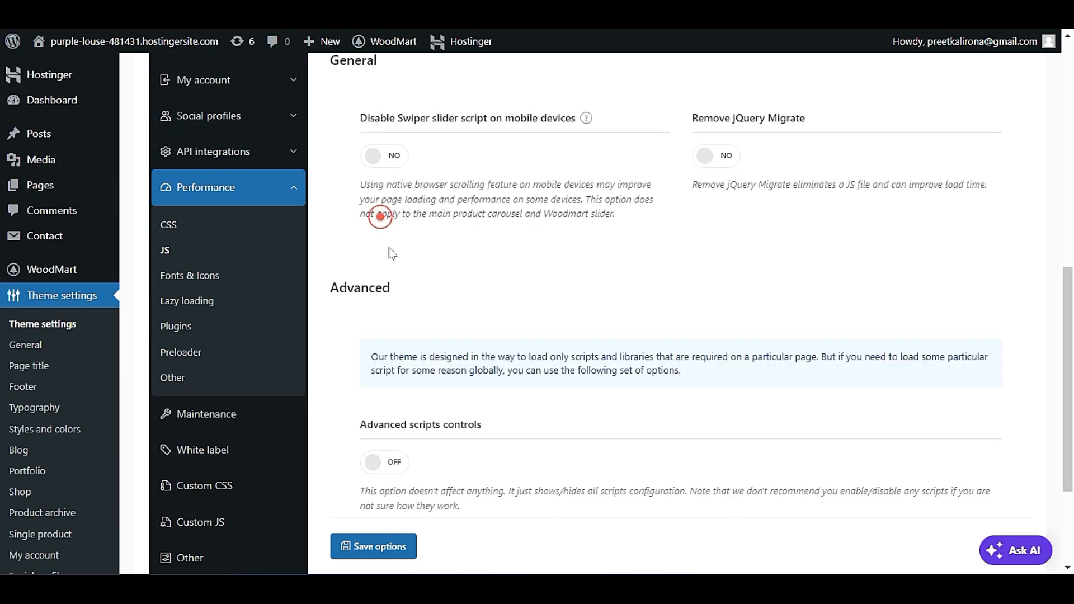
scroll(362, 375, "up", 2)
Open the Performance Fonts & Icons settings and set "font-display" for text fonts to Swap.
left_click(202, 279)
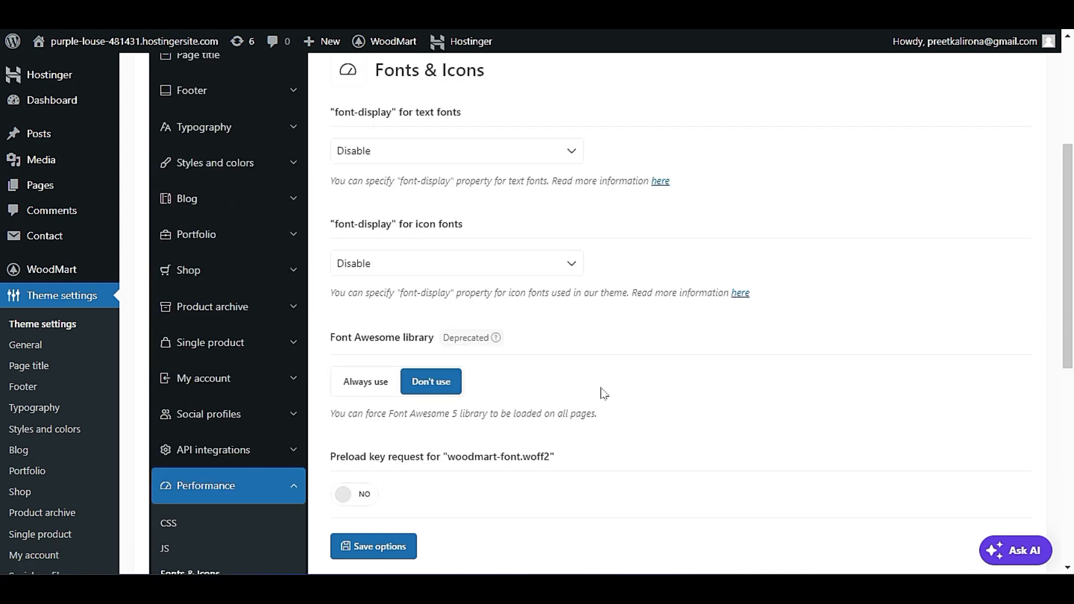
left_click(407, 154)
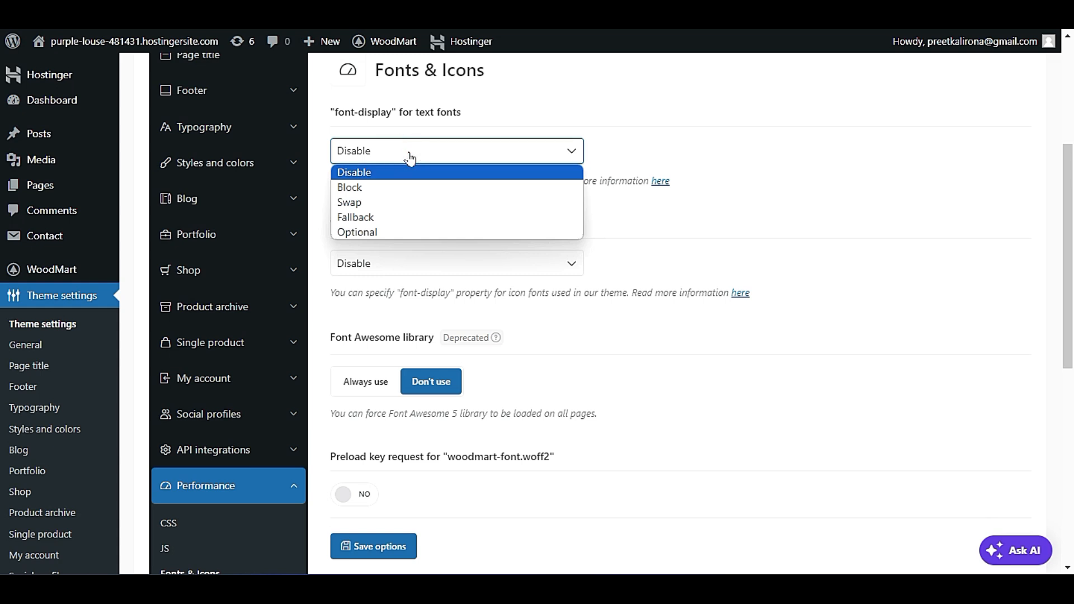
left_click(410, 158)
left_click(410, 158)
left_click(411, 203)
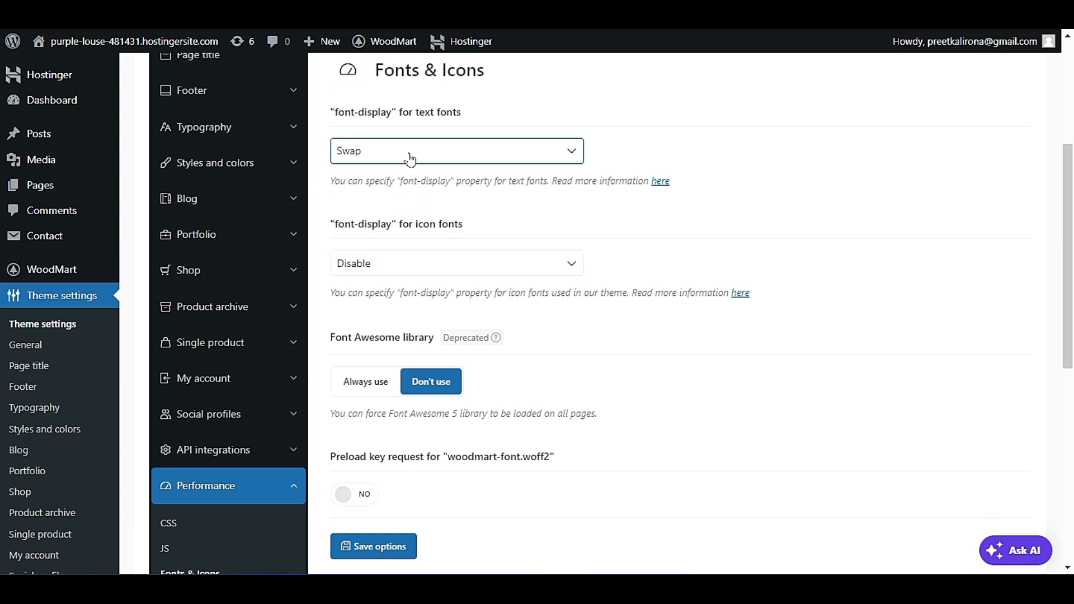
Set "font-display" for icon fonts to Swap and choose Don't use for the Font Awesome library.
left_click(404, 264)
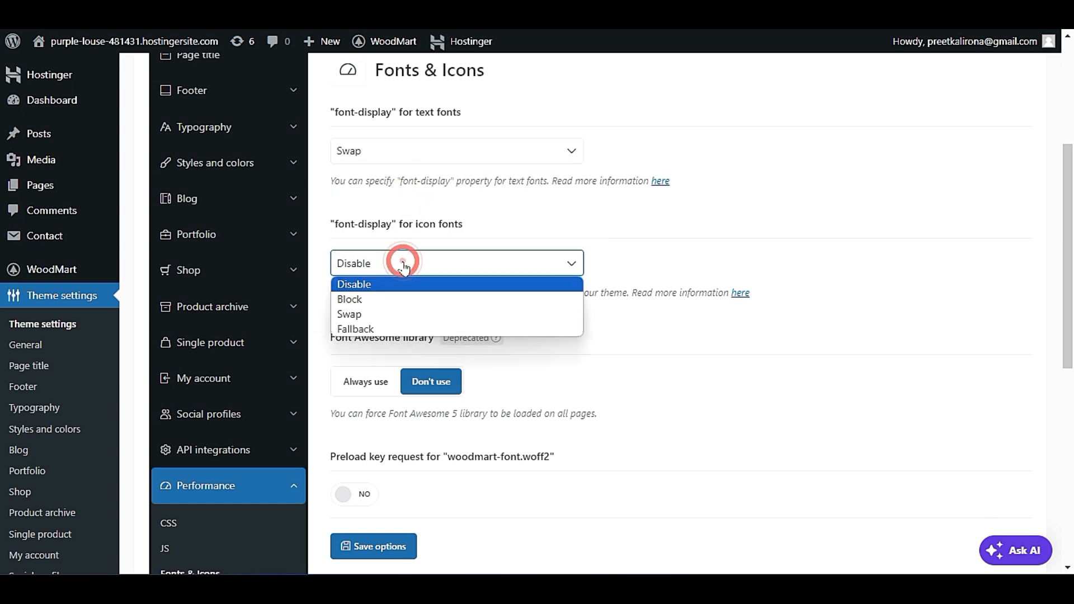
left_click(405, 316)
scroll(402, 313, "down", 3)
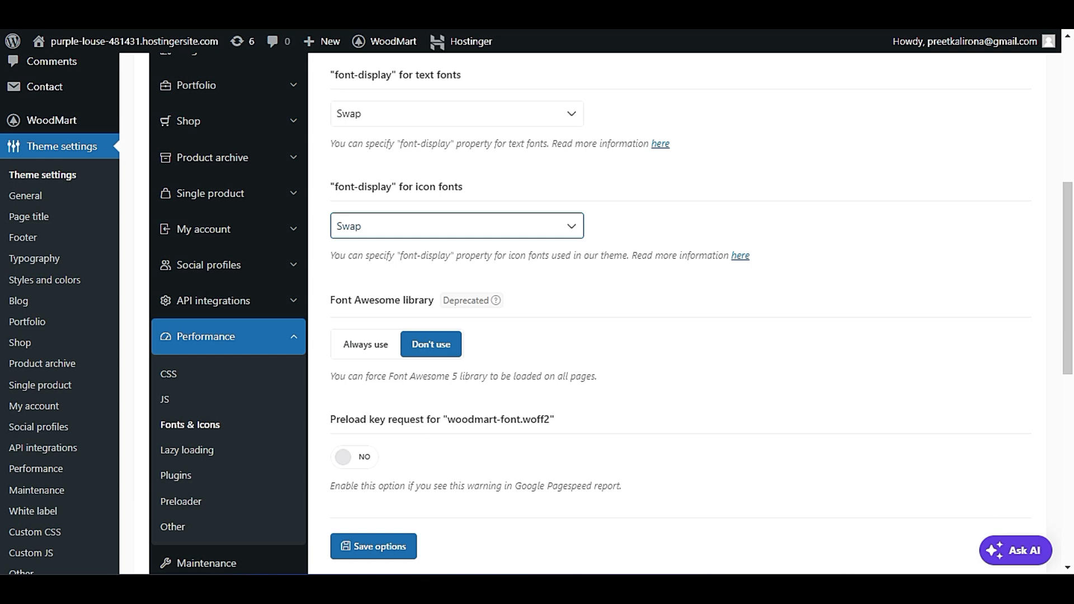
left_click(423, 345)
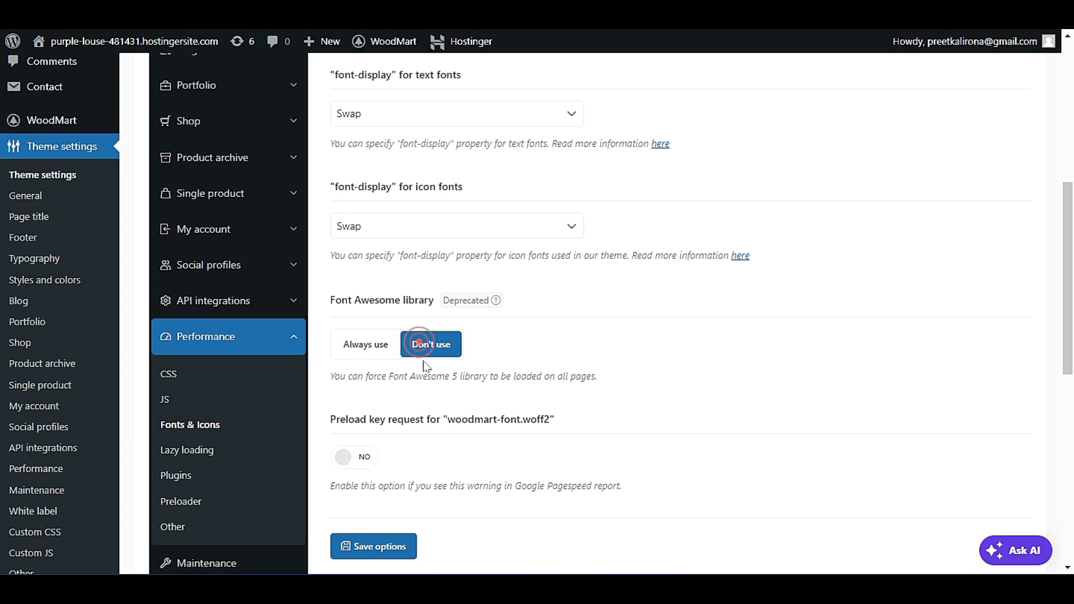
Try the preload key request for "woodmart-font.woff2", turn it back off, and save the Fonts & Icons options.
scroll(427, 394, "down", 2)
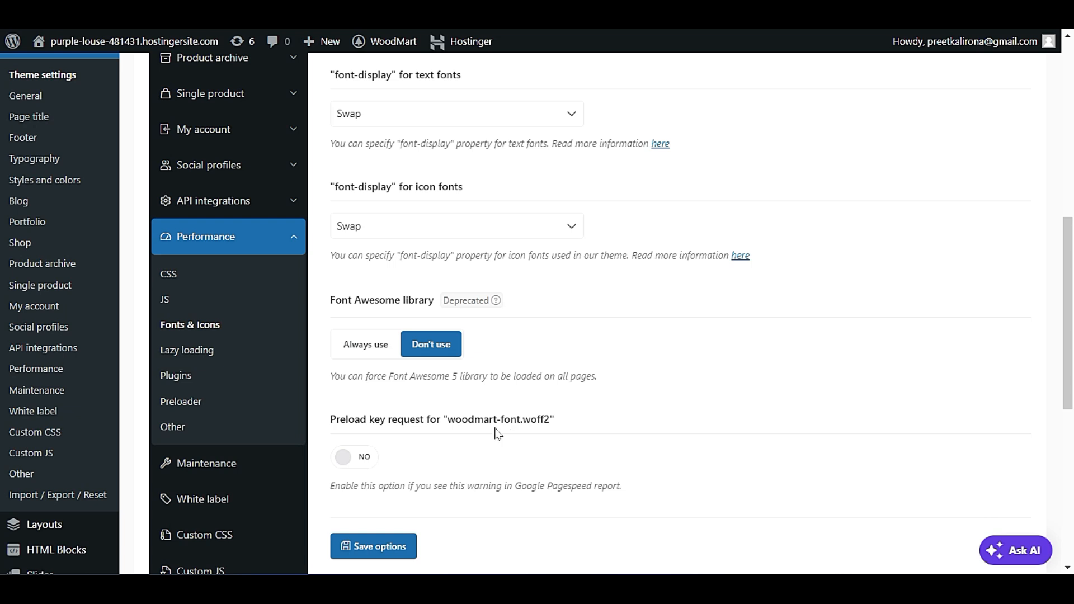
left_click(369, 457)
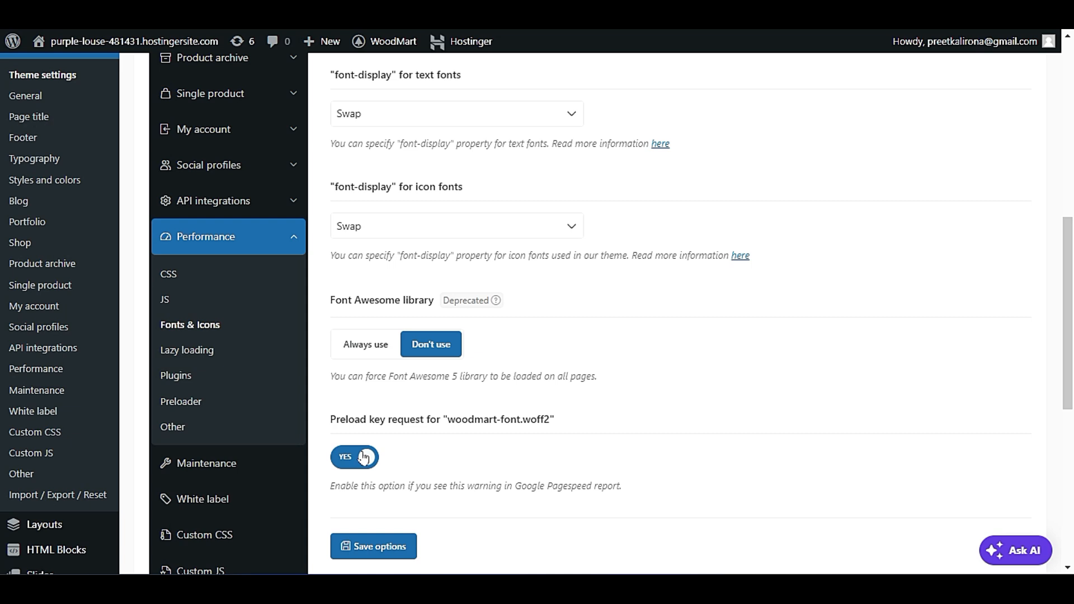
left_click(364, 458)
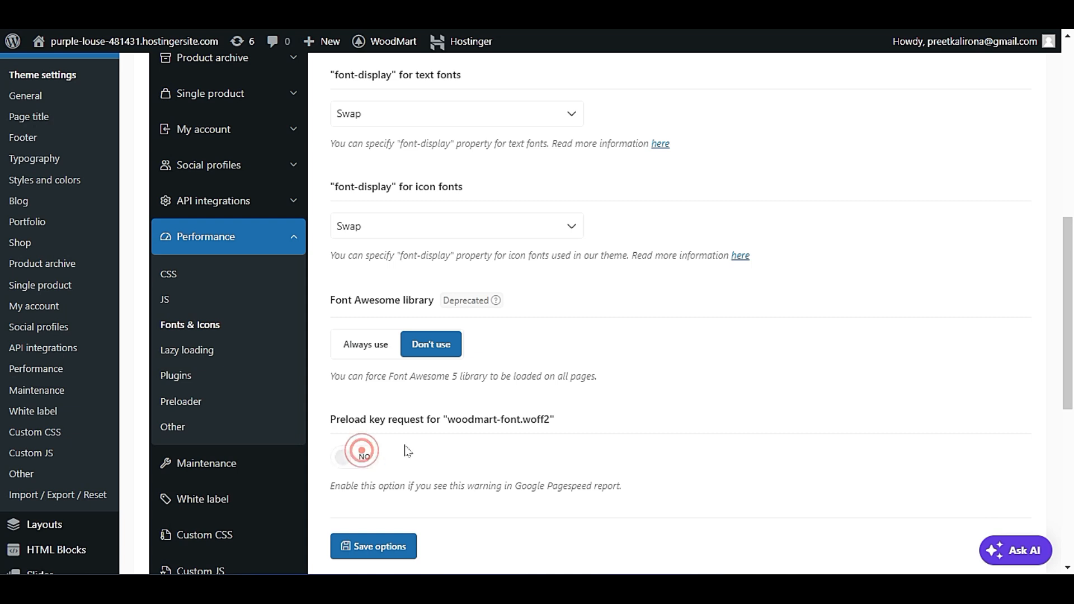
scroll(478, 477, "up", 3)
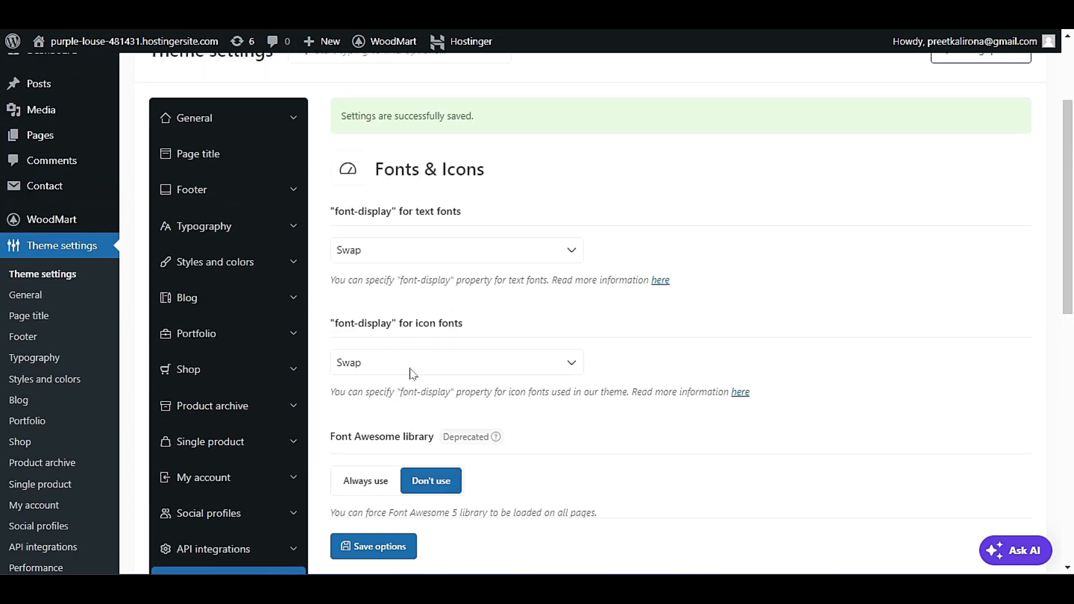
scroll(448, 364, "down", 2)
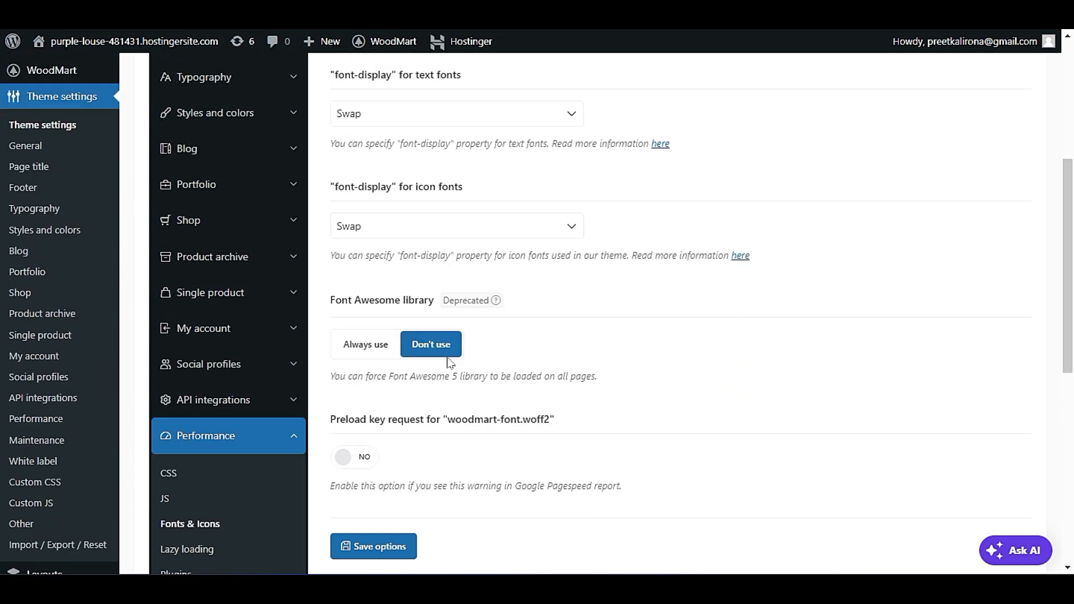
Open the Performance Lazy loading settings and turn on Lazy loading for images.
scroll(361, 333, "down", 4)
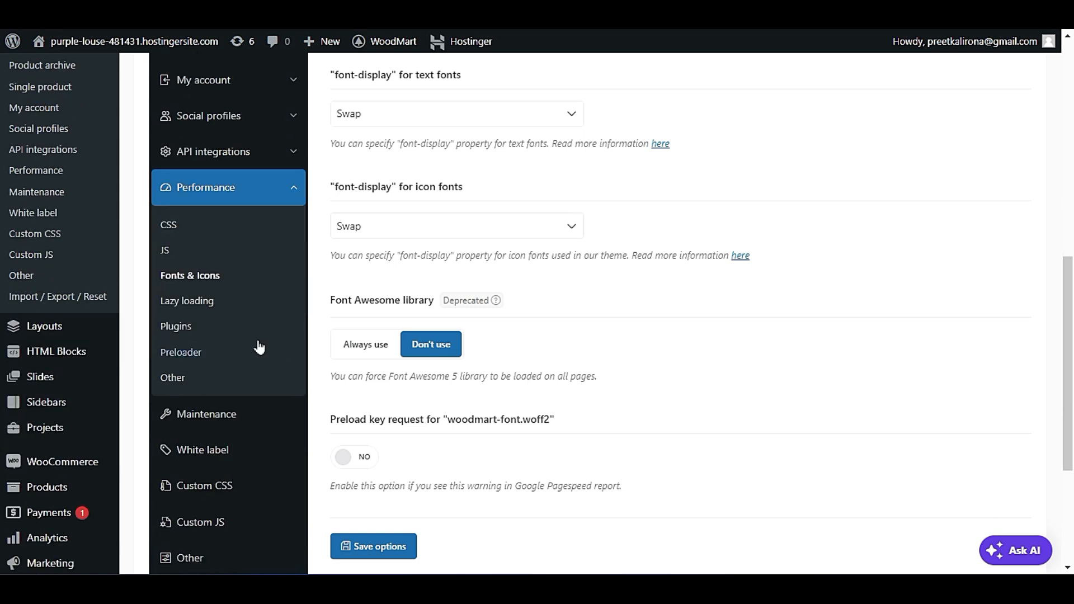
scroll(478, 359, "down", 2)
scroll(476, 360, "up", 2)
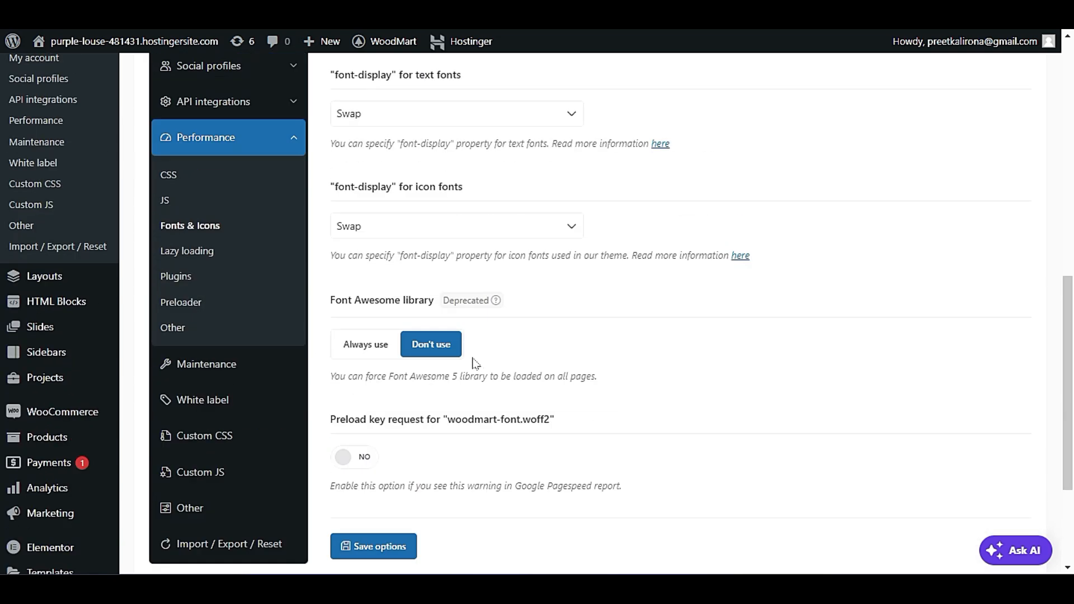
left_click(212, 252)
scroll(780, 414, "up", 1)
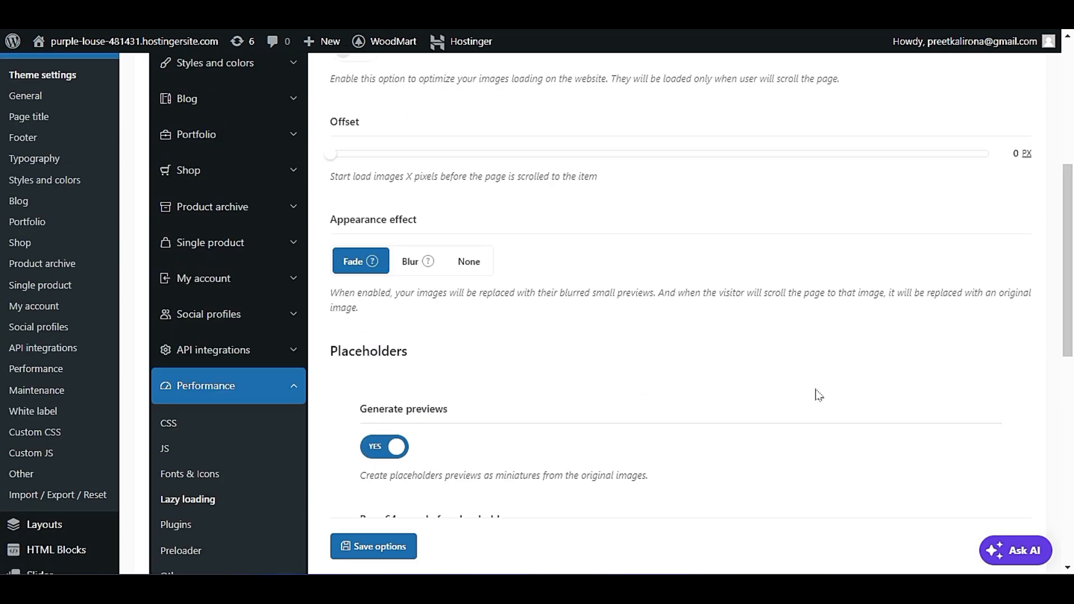
scroll(800, 398, "up", 4)
scroll(817, 393, "up", 3)
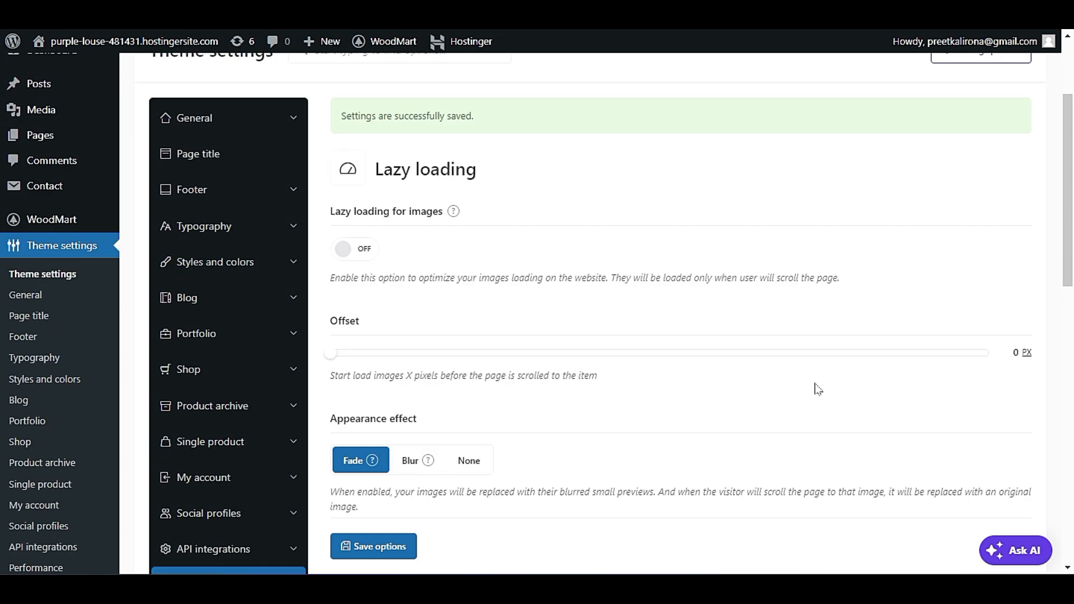
left_click(348, 241)
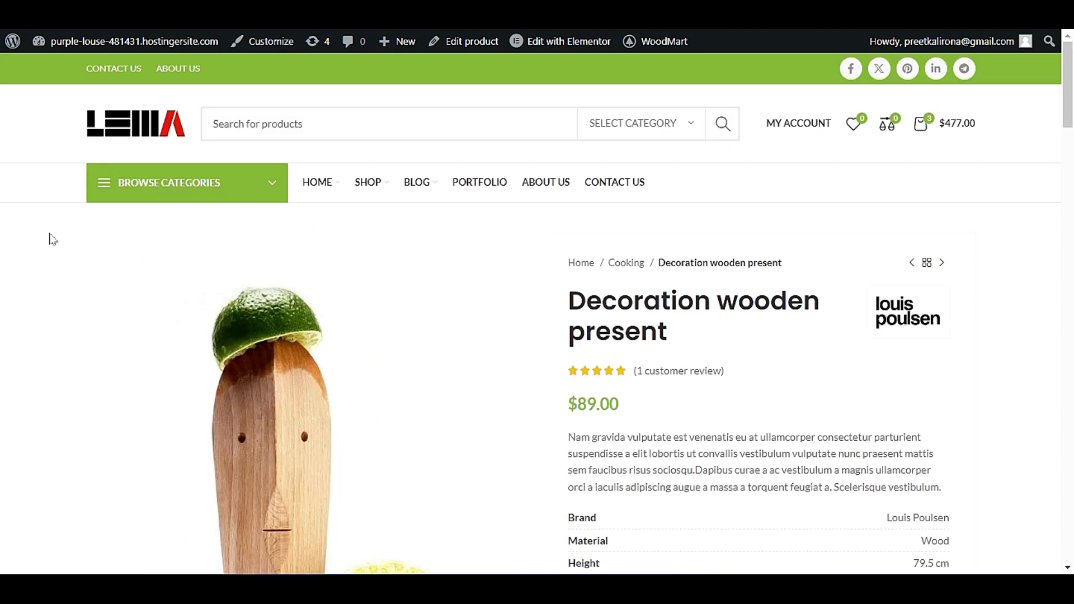
Check how the gallery images load further down the Decoration wooden present product page.
scroll(53, 239, "down", 12)
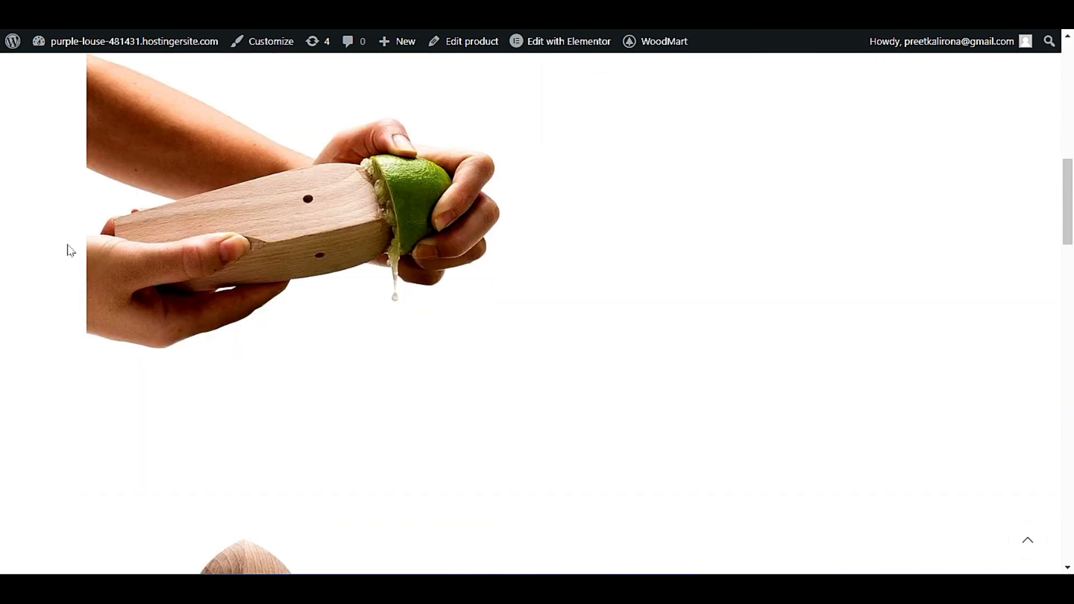
scroll(70, 250, "down", 6)
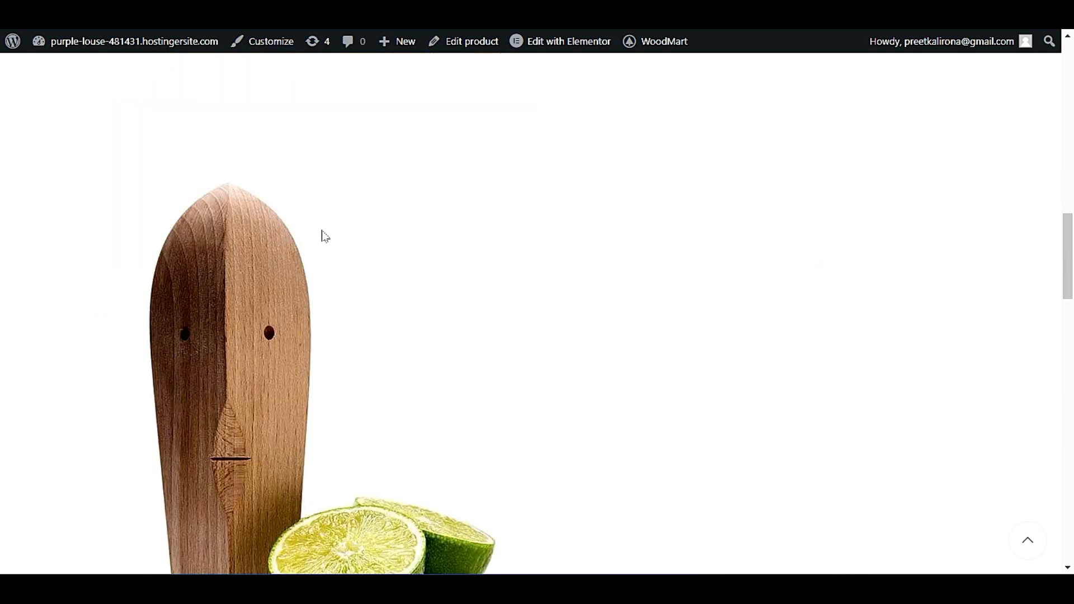
scroll(325, 236, "down", 5)
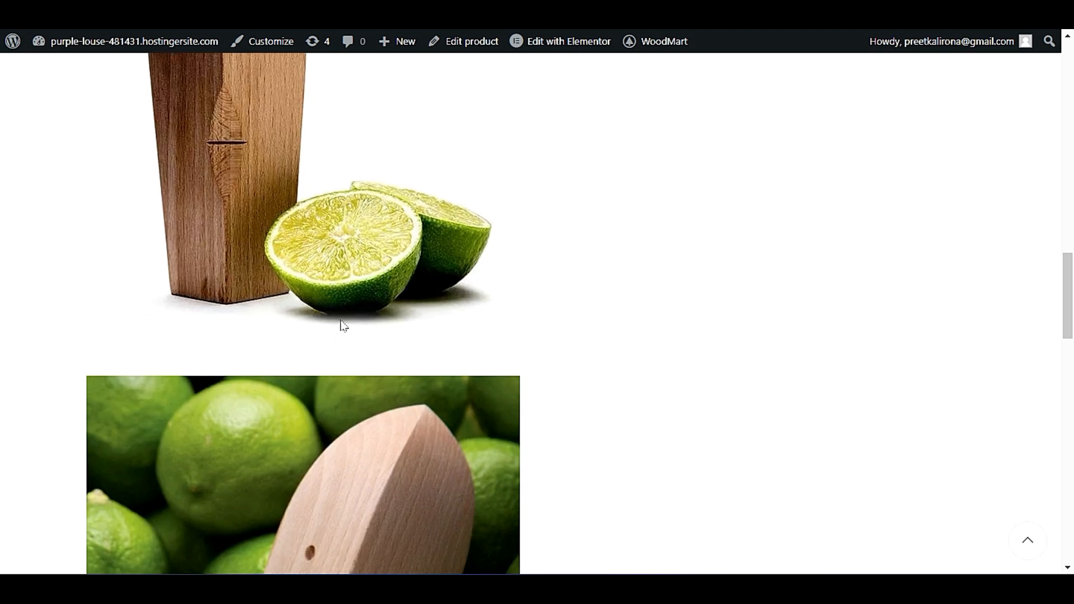
Examine how images load from the product gallery through the description and banner sections to the page's footer.
scroll(345, 333, "down", 8)
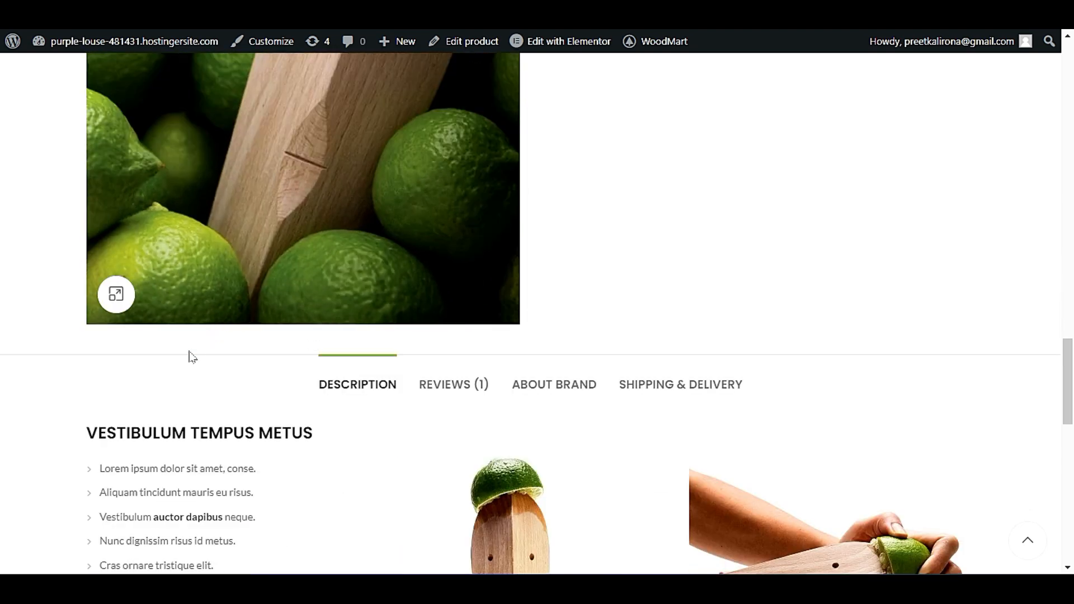
scroll(193, 357, "down", 10)
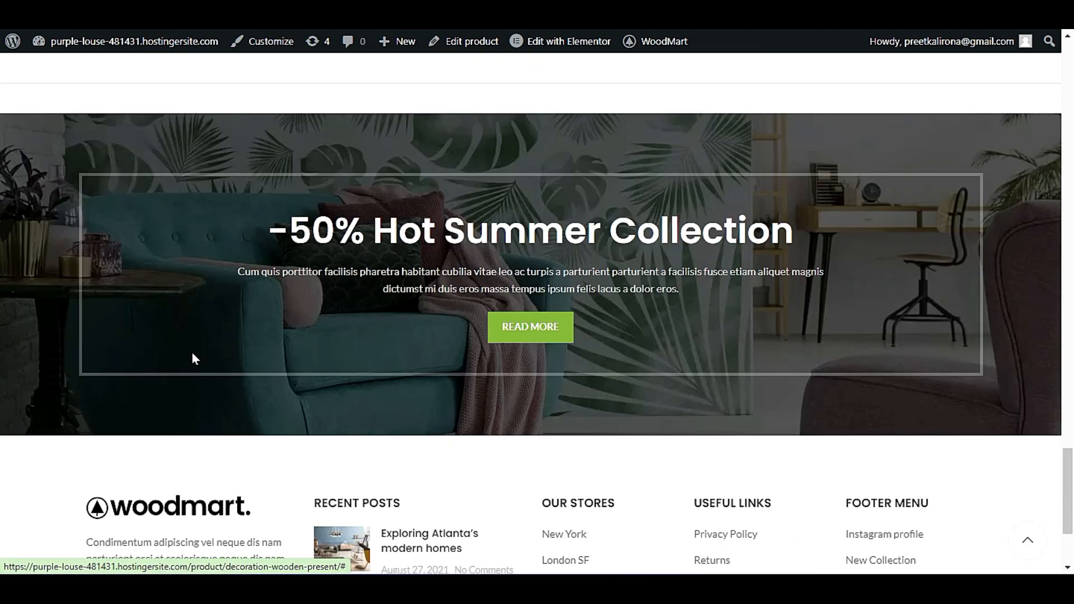
scroll(192, 353, "up", 7)
scroll(192, 354, "down", 5)
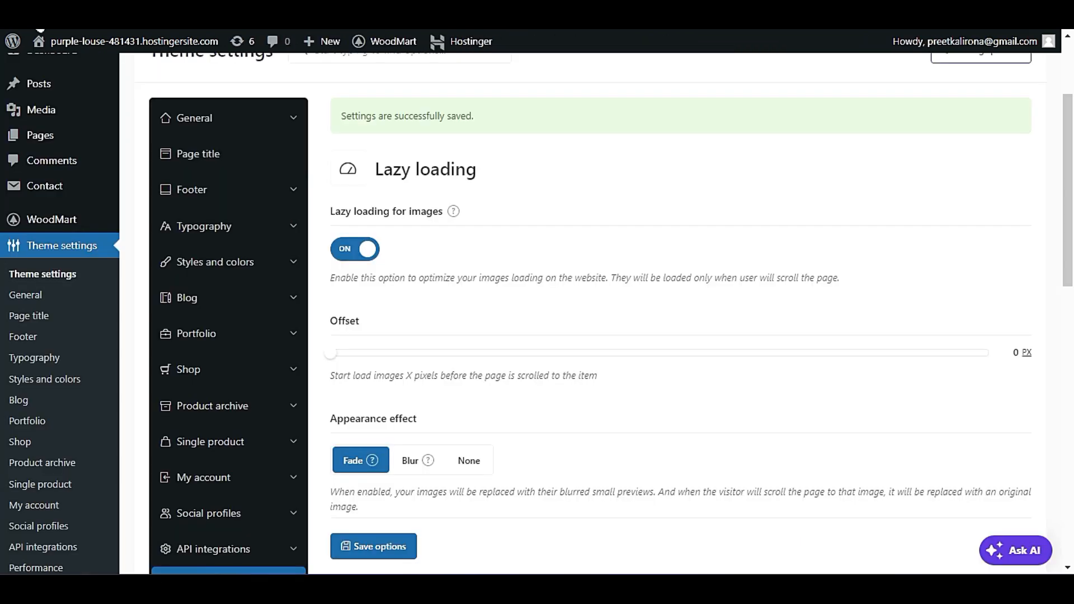
Compare the lazy loading Offset and Appearance effect settings with image loading in the product page's description section.
scroll(498, 214, "down", 3)
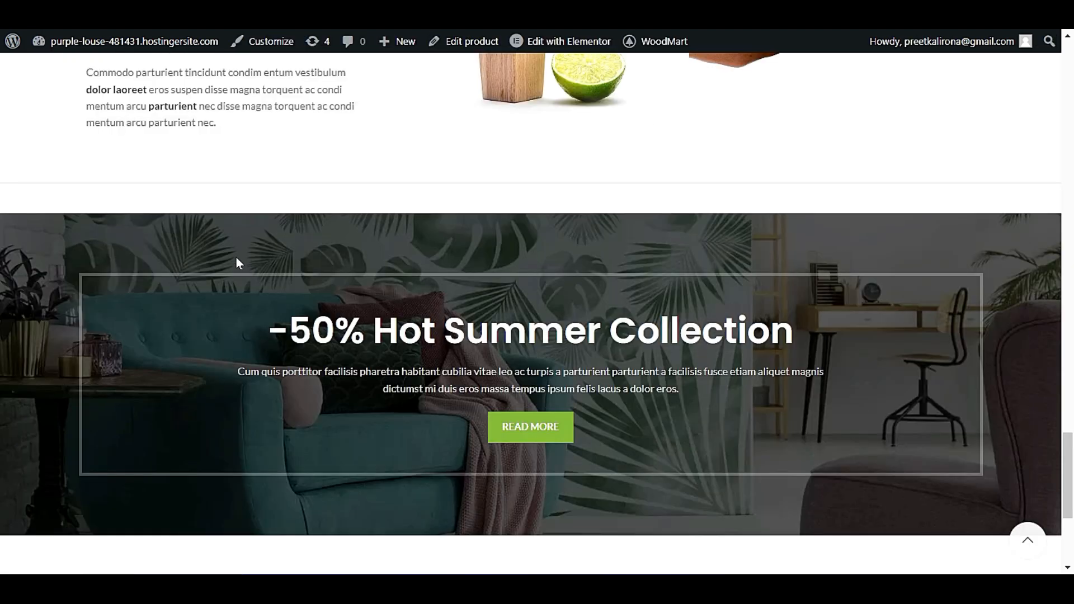
scroll(233, 263, "up", 2)
scroll(229, 263, "down", 2)
scroll(250, 259, "up", 9)
scroll(250, 262, "down", 4)
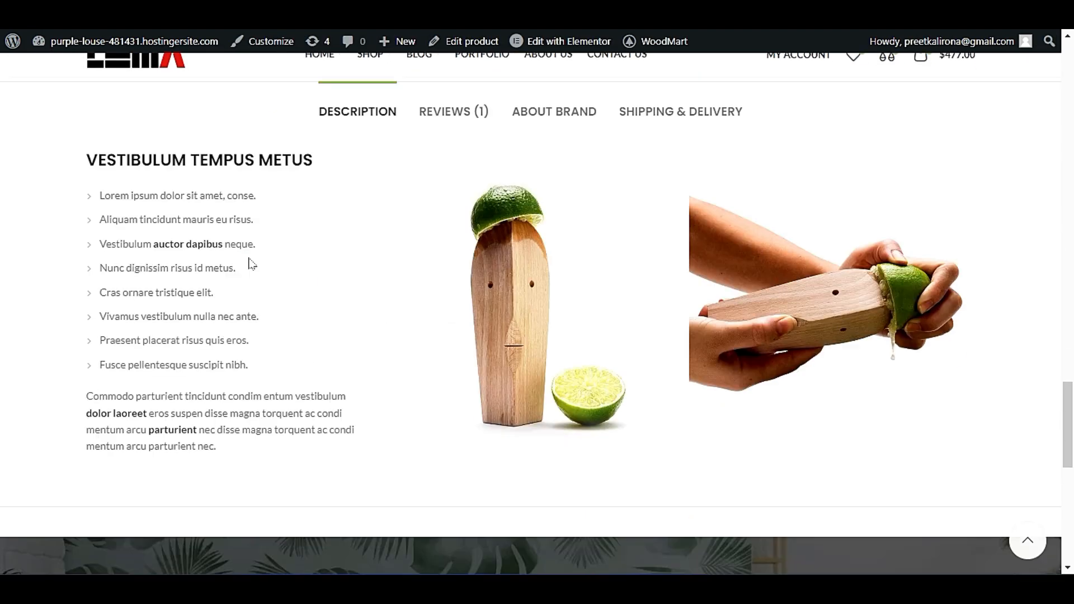
scroll(283, 411, "down", 6)
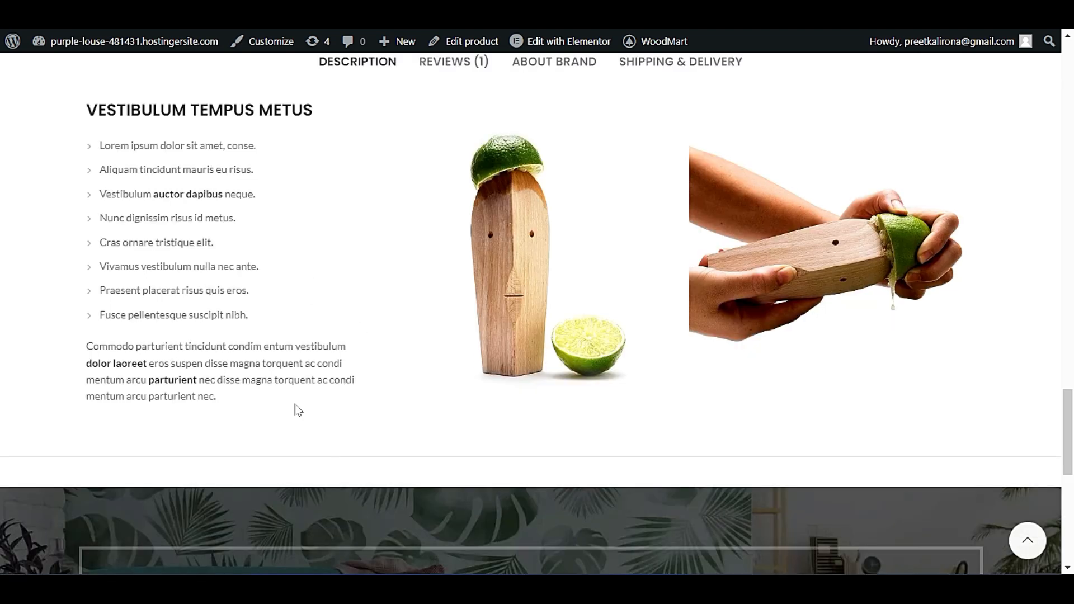
scroll(284, 413, "up", 6)
scroll(86, 285, "down", 7)
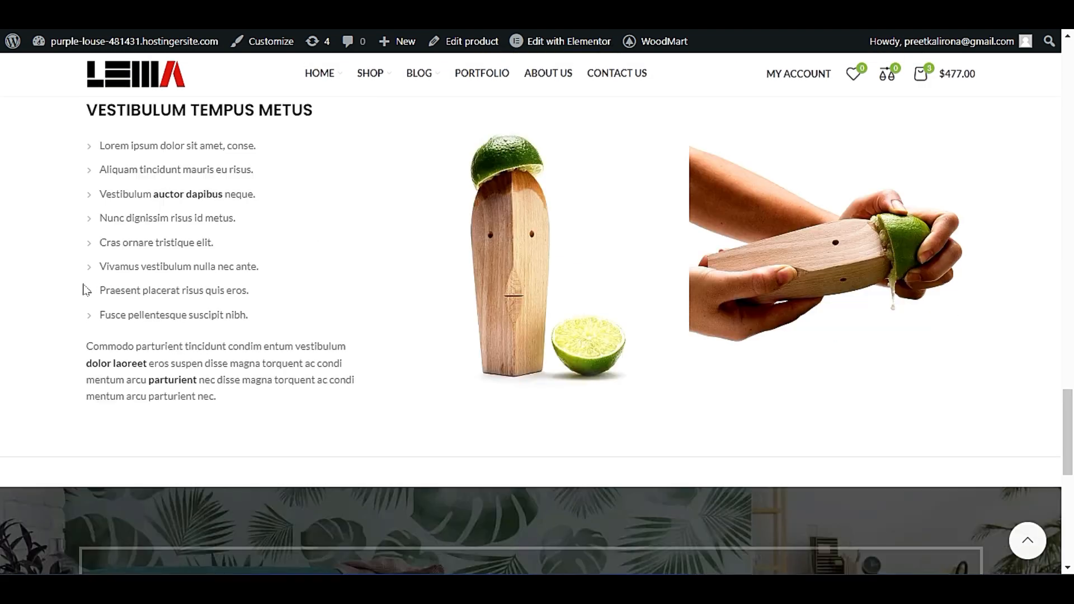
scroll(66, 308, "up", 7)
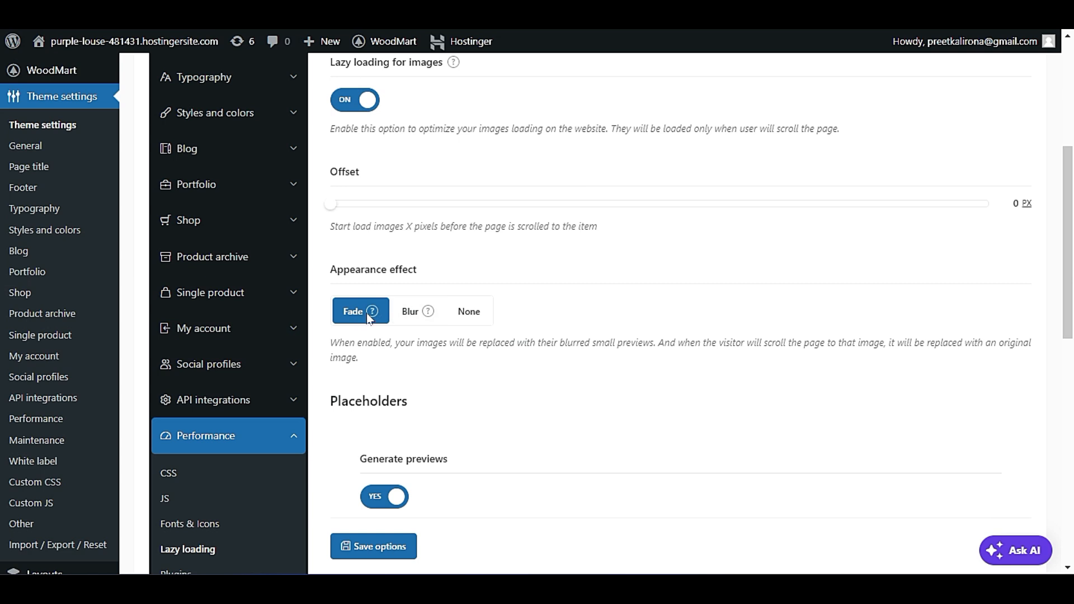
Preview the Fade and Blur appearance effects and review the placeholder and native WordPress lazy loading options.
mouse_move(373, 314)
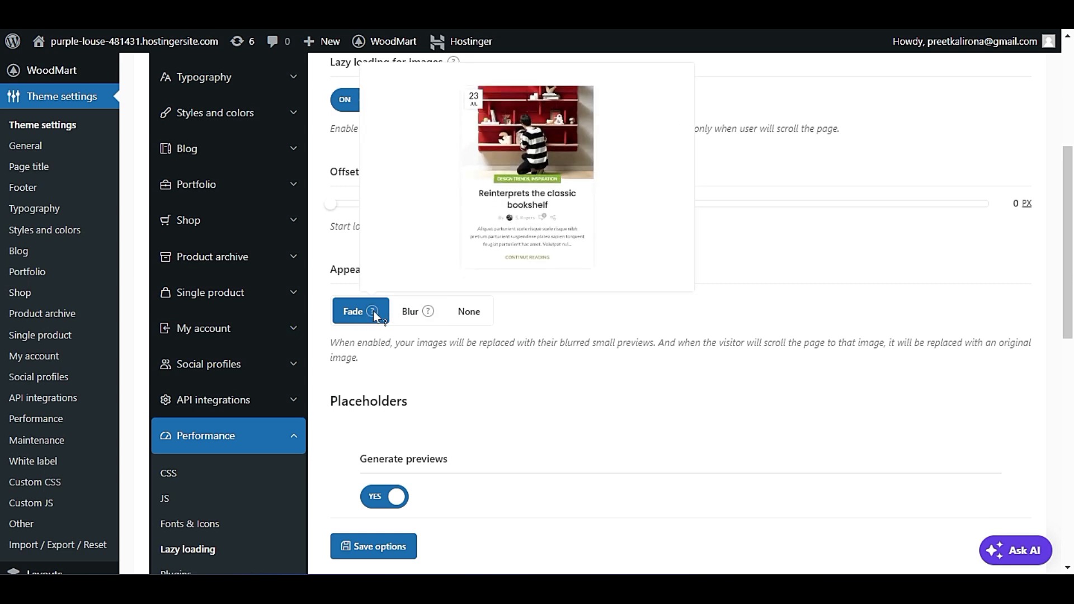
mouse_move(428, 312)
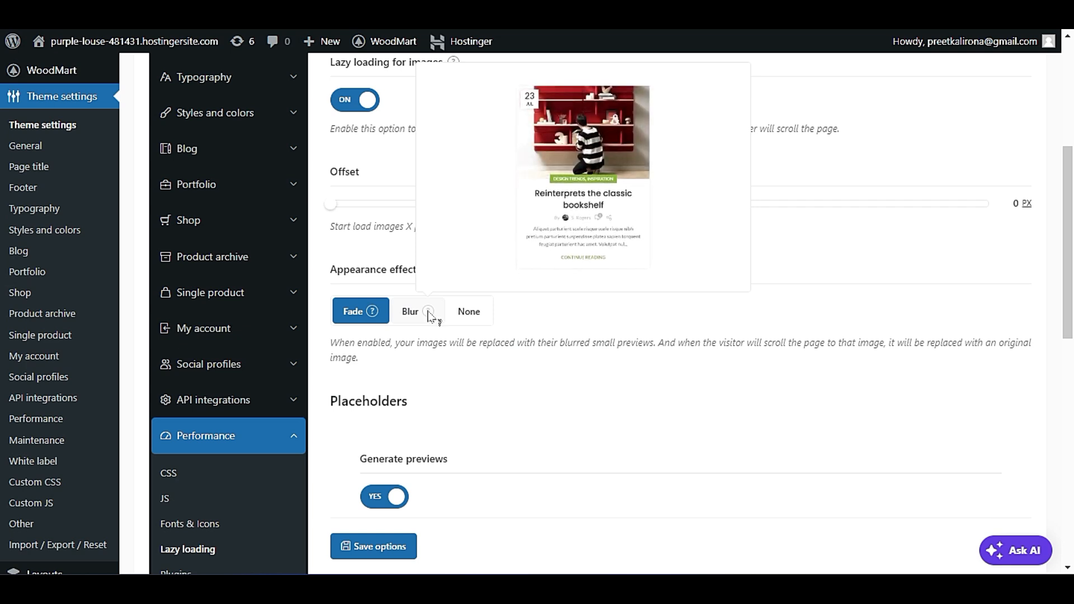
scroll(480, 384, "down", 3)
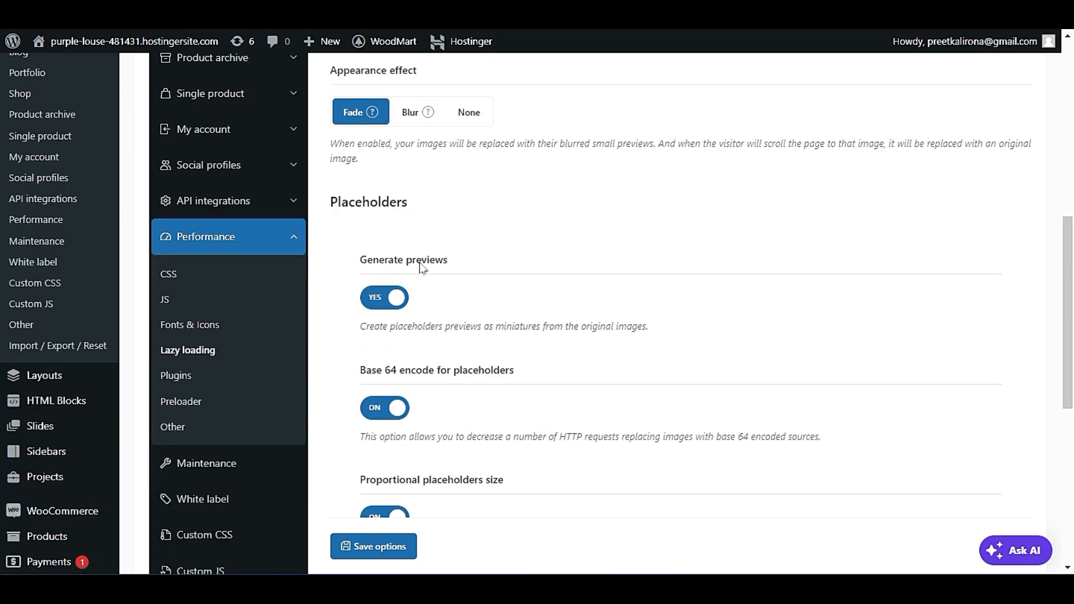
scroll(477, 327, "down", 5)
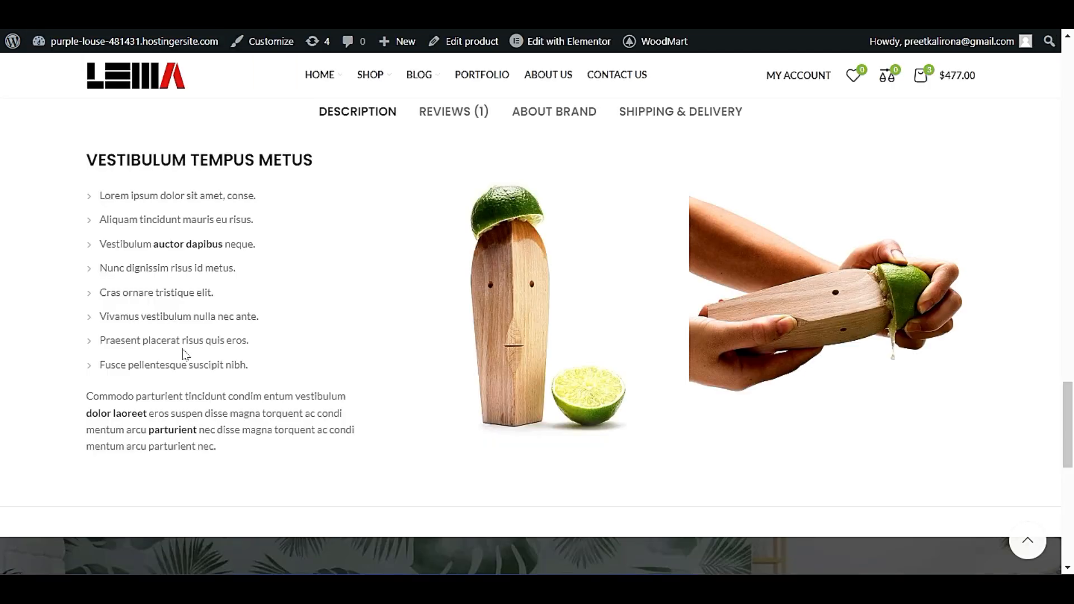
Examine the description and banner images on the product page to relate them to the placeholder settings.
scroll(179, 347, "down", 7)
scroll(168, 341, "up", 6)
scroll(146, 344, "down", 5)
scroll(139, 336, "up", 5)
scroll(142, 207, "down", 4)
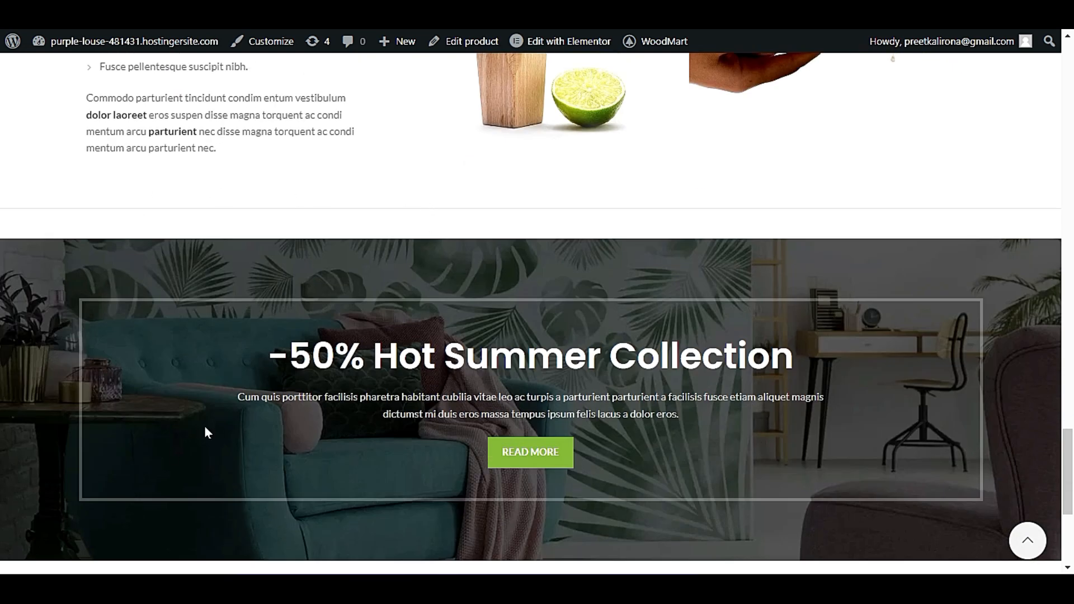
scroll(293, 307, "up", 4)
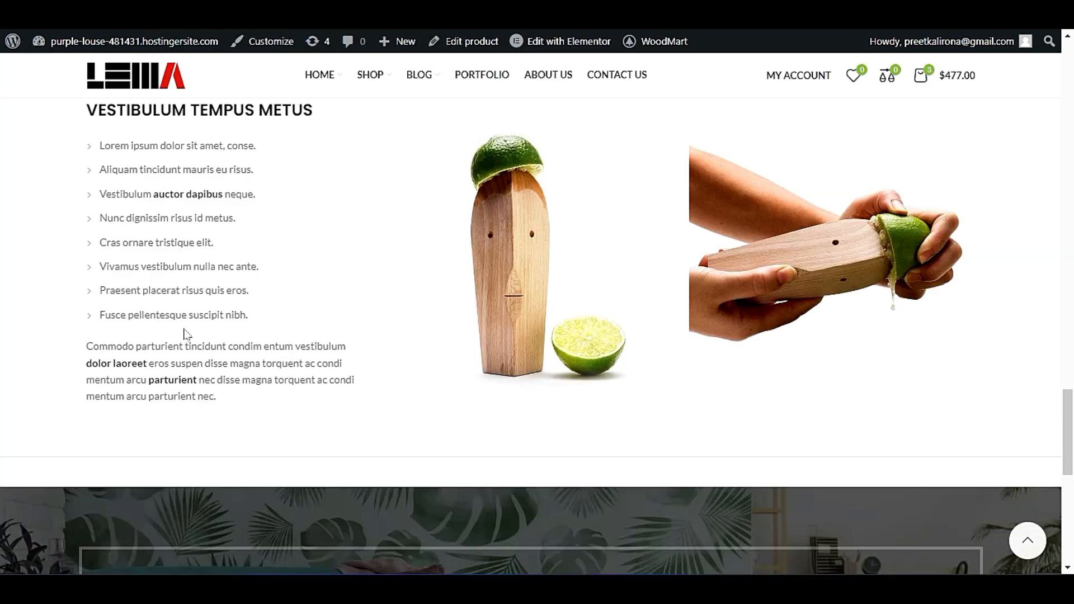
left_click_drag(128, 267, 384, 410)
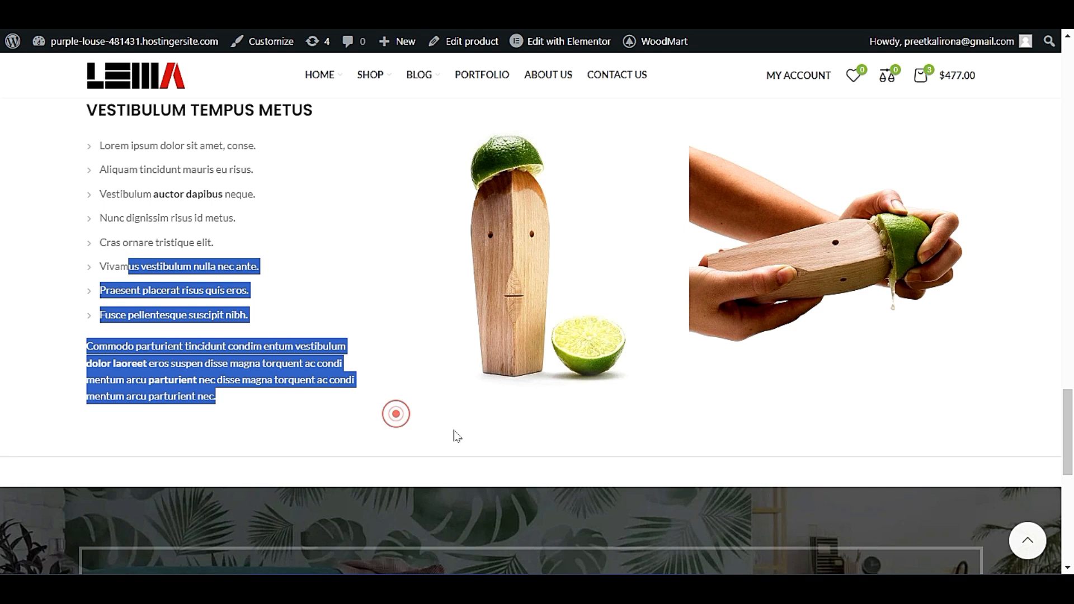
scroll(453, 435, "up", 3)
scroll(472, 348, "down", 3)
left_click(357, 281)
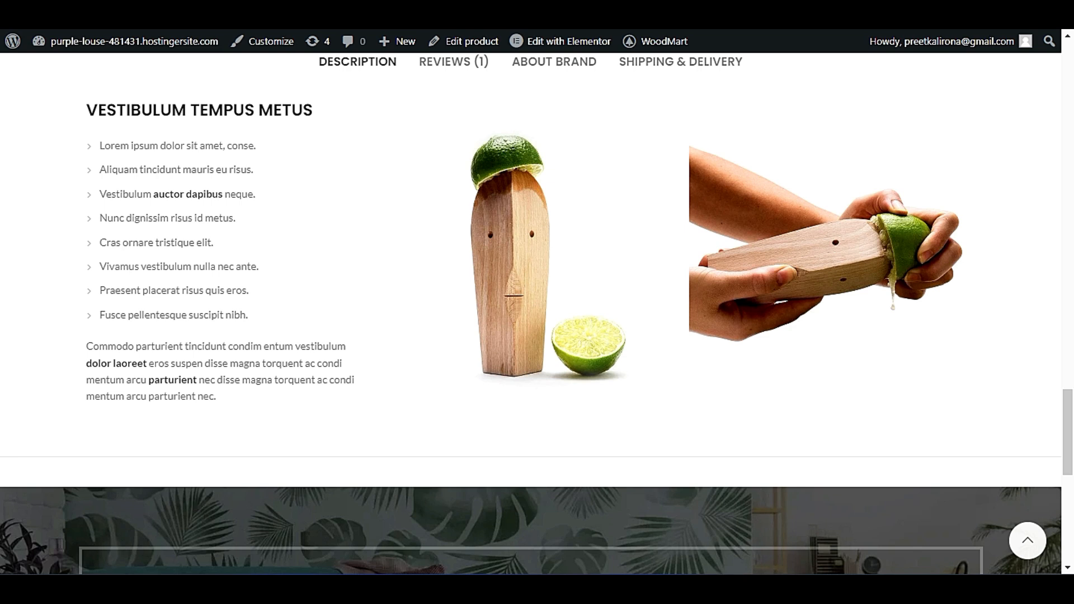
Return to the theme's Lazy loading settings and save the options.
left_click(154, 11)
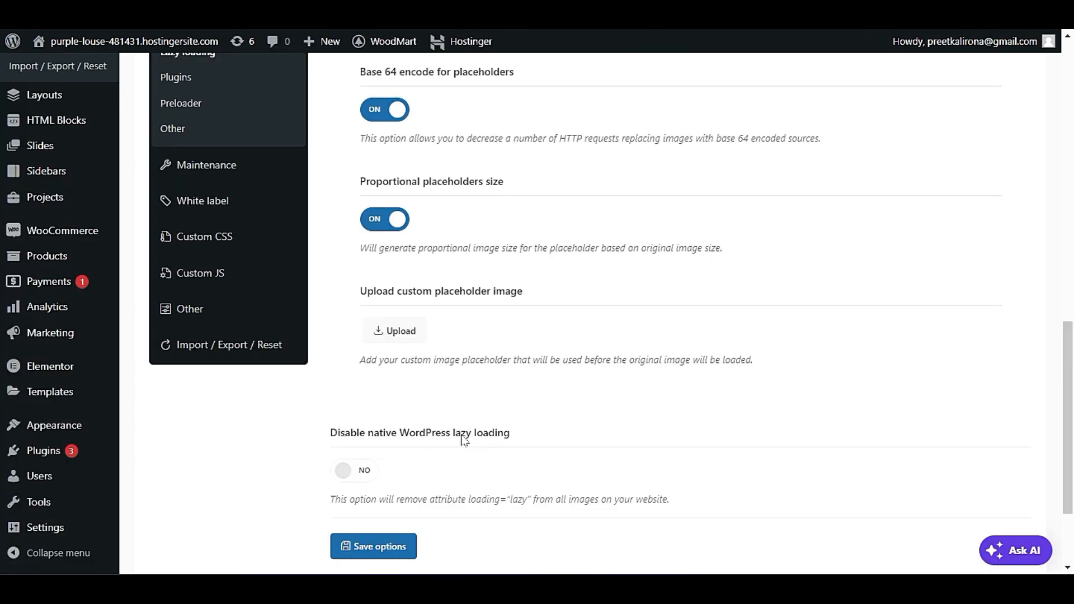
scroll(464, 441, "down", 2)
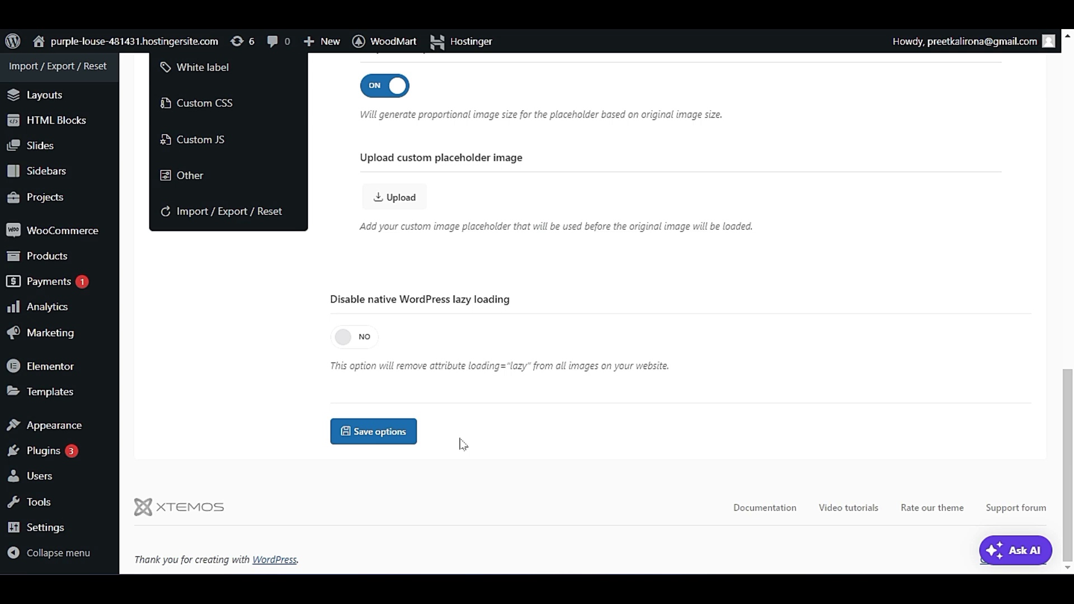
left_click(402, 438)
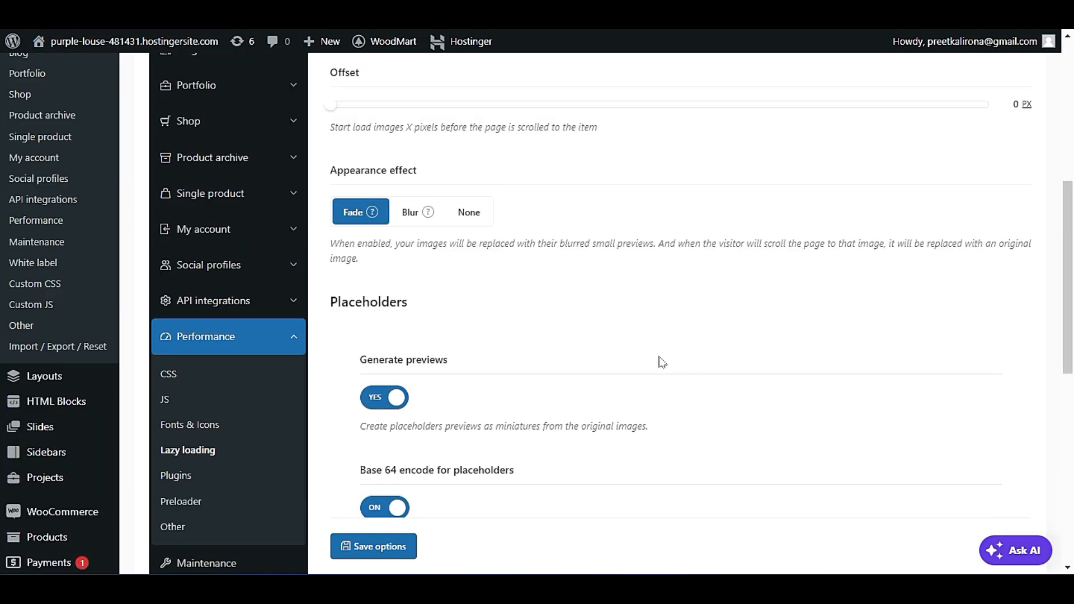
Open the Performance Plugins settings and try WP Rocket delay JS exclusions, turning the option back off.
left_click(176, 477)
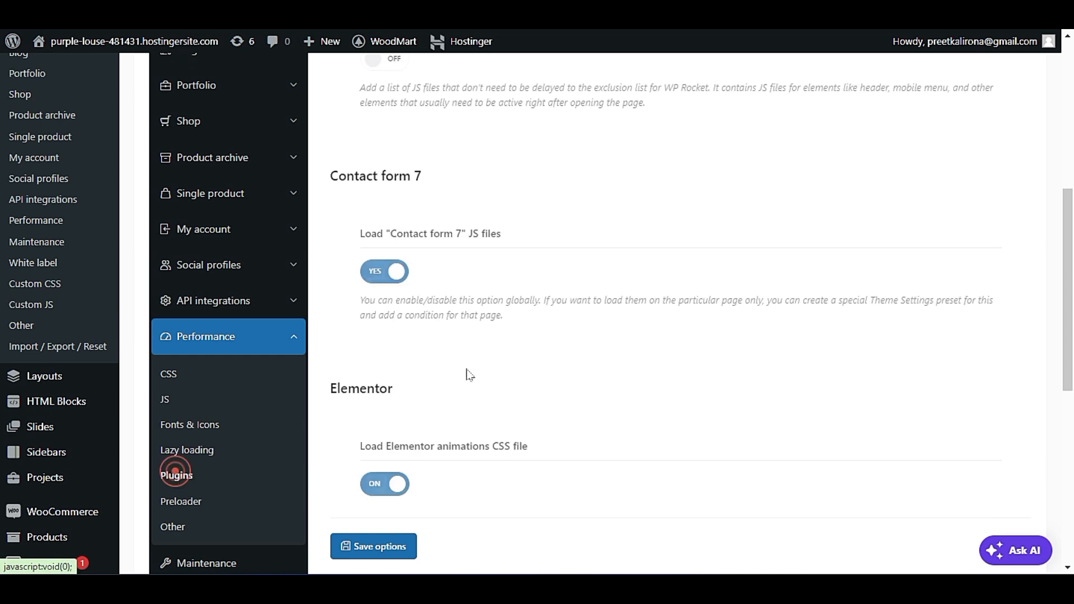
scroll(538, 323, "up", 4)
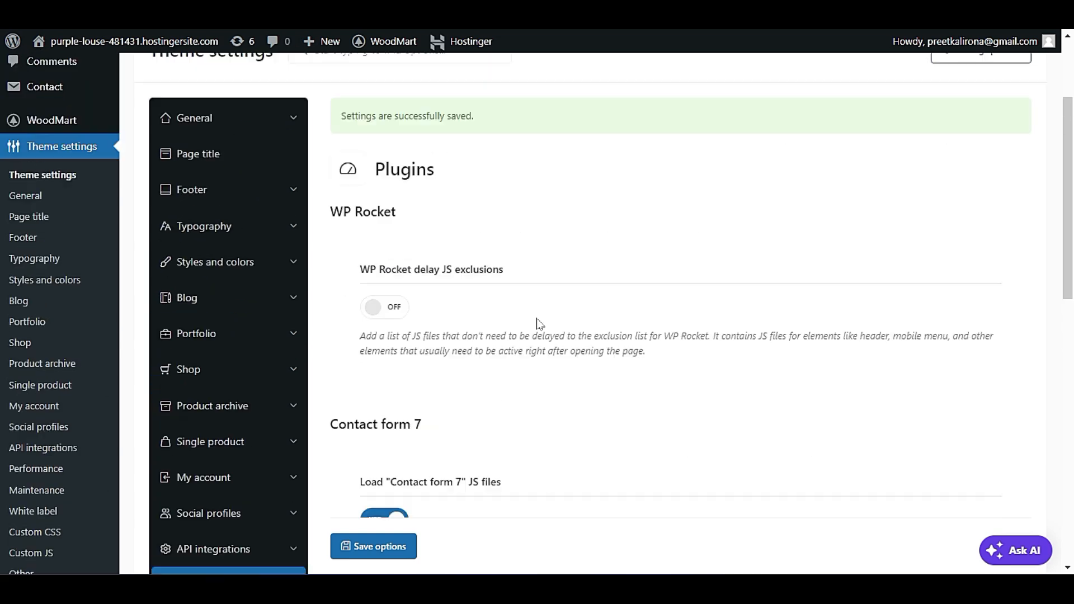
scroll(539, 323, "down", 2)
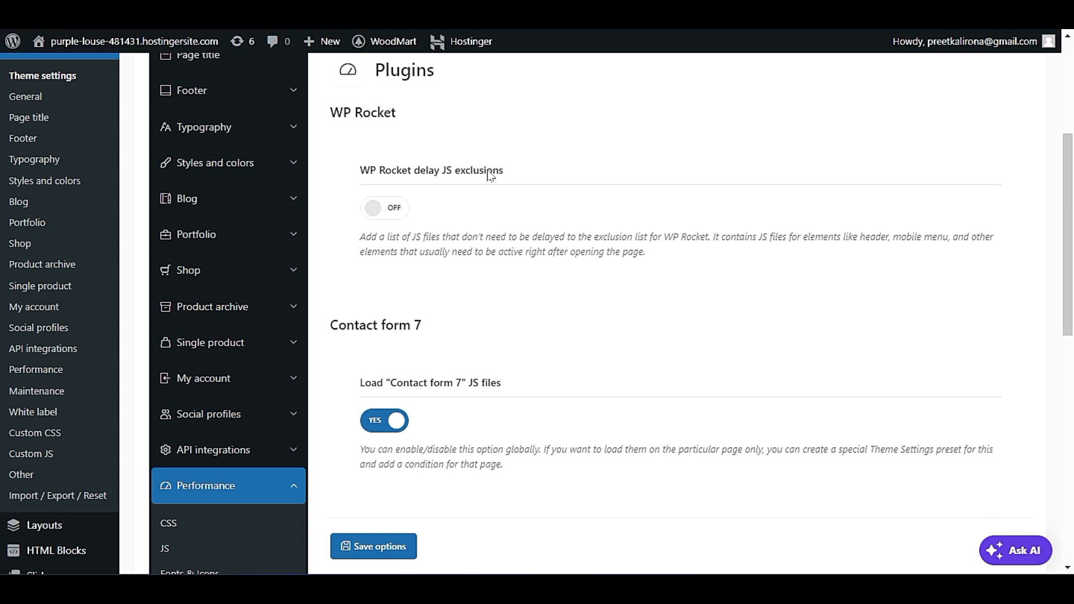
left_click(382, 208)
left_click(385, 209)
Review the Contact form 7 and Elementor file loading options in the Plugins settings.
scroll(460, 342, "down", 3)
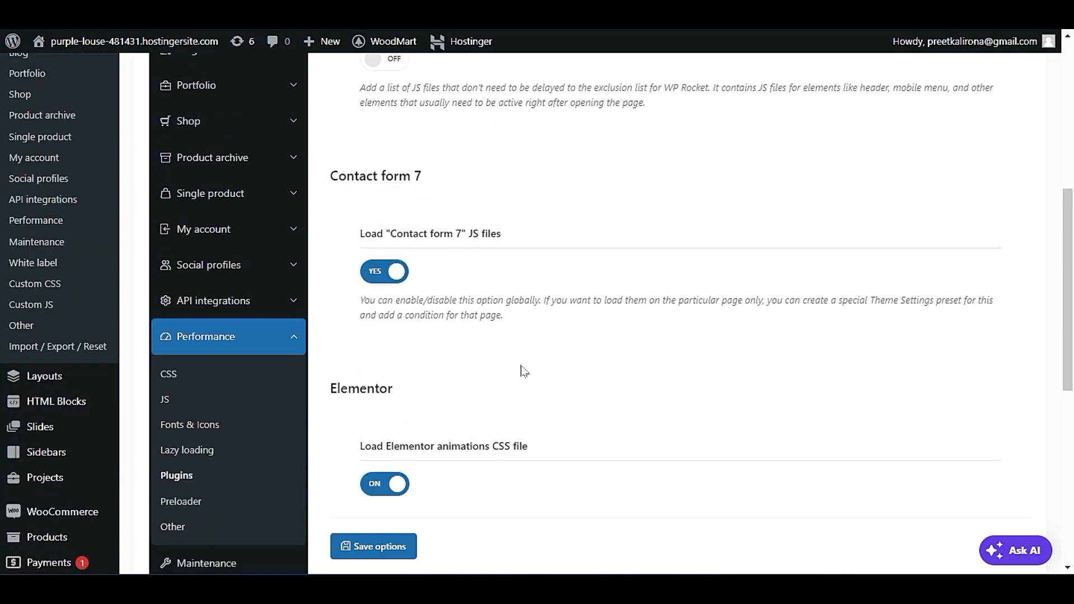
scroll(478, 353, "down", 3)
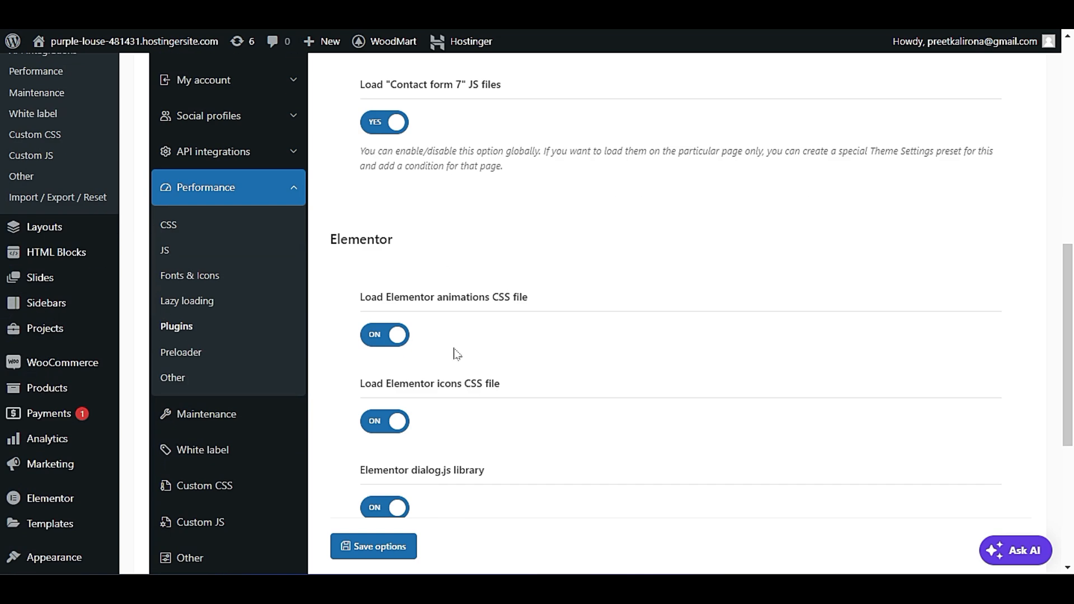
scroll(457, 354, "down", 4)
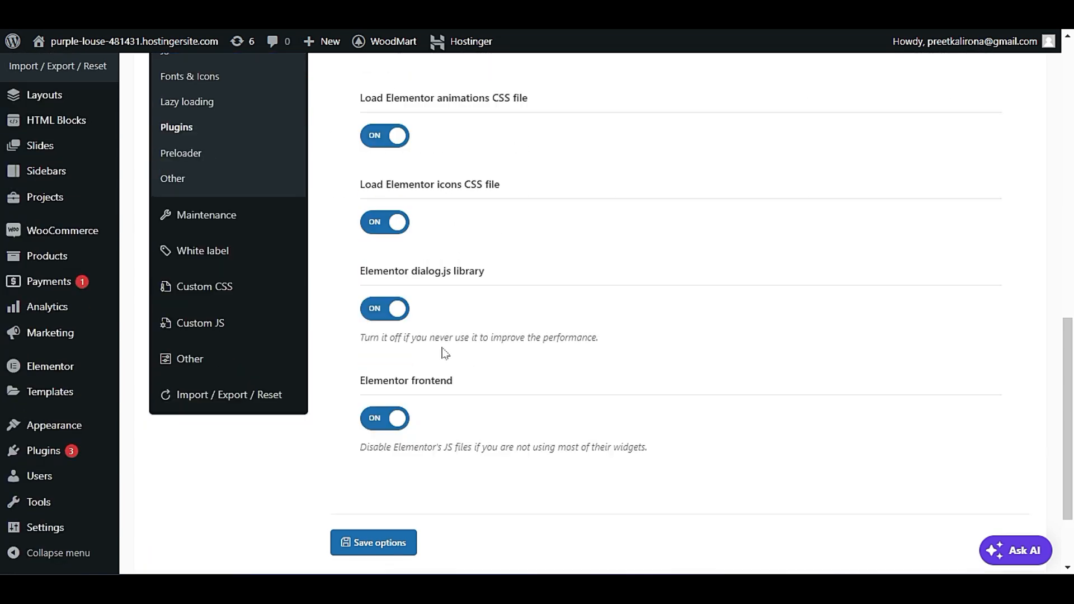
Open the Performance Preloader settings and look over the preloader and custom animated loader options.
scroll(448, 351, "up", 2)
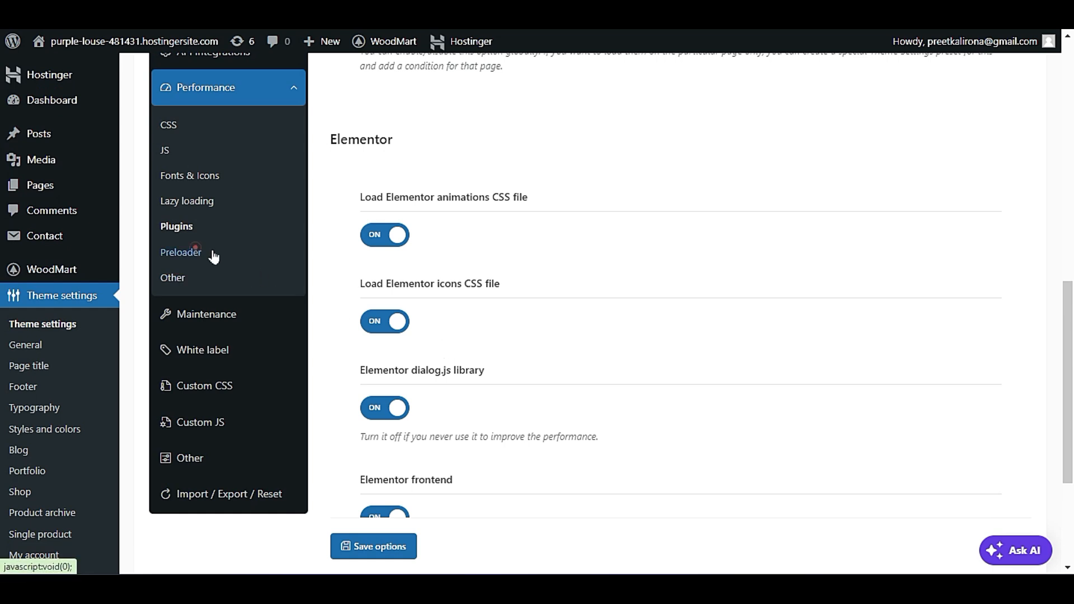
left_click(190, 252)
scroll(718, 334, "up", 7)
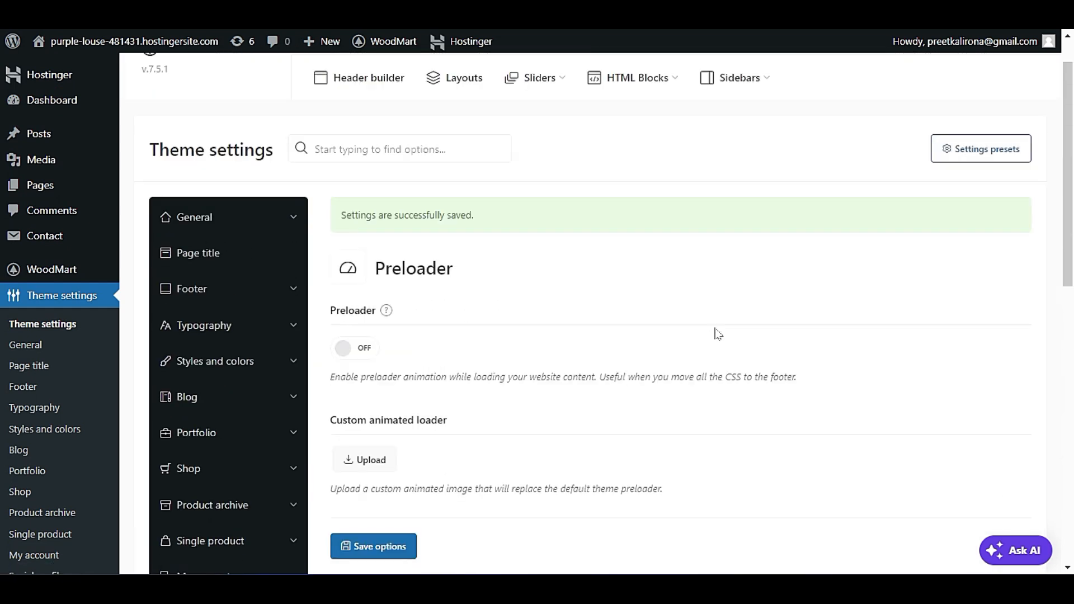
scroll(719, 334, "down", 3)
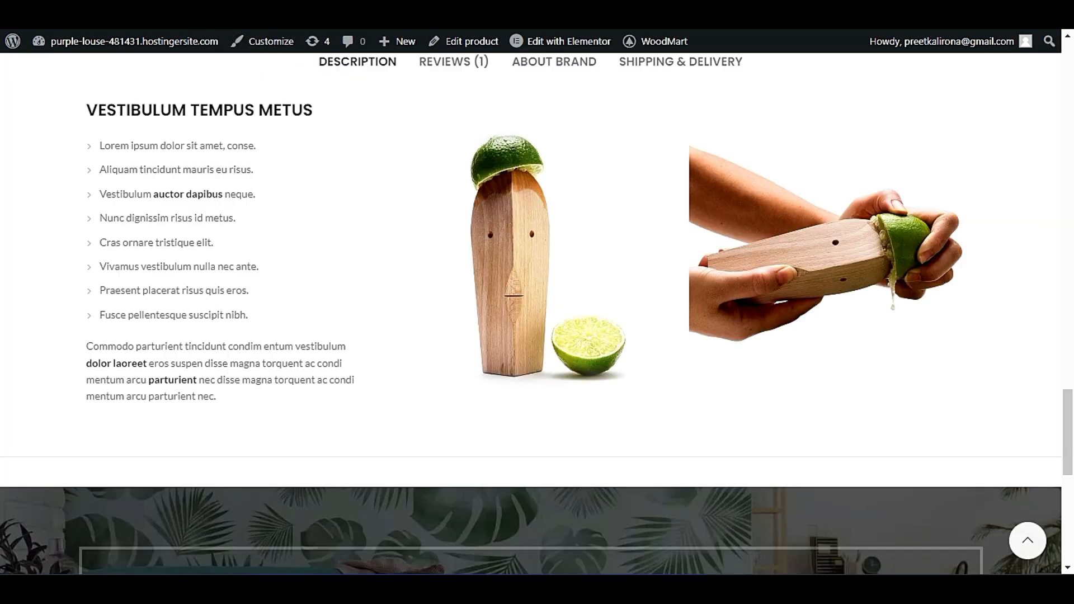
Open the Shop page of the live store from the product page.
scroll(443, 276, "up", 10)
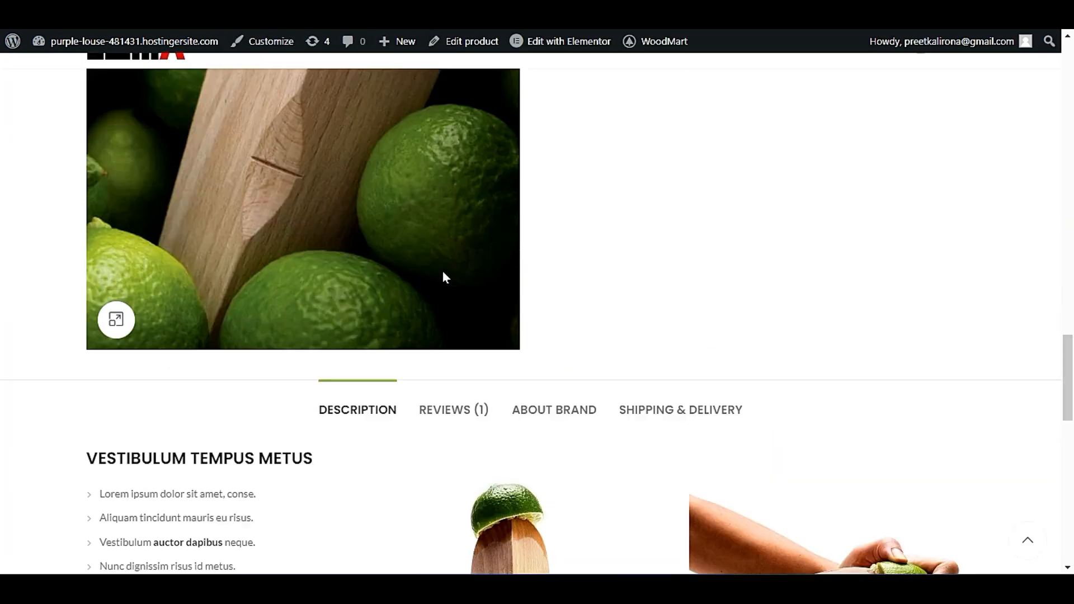
mouse_move(420, 96)
left_click(380, 76)
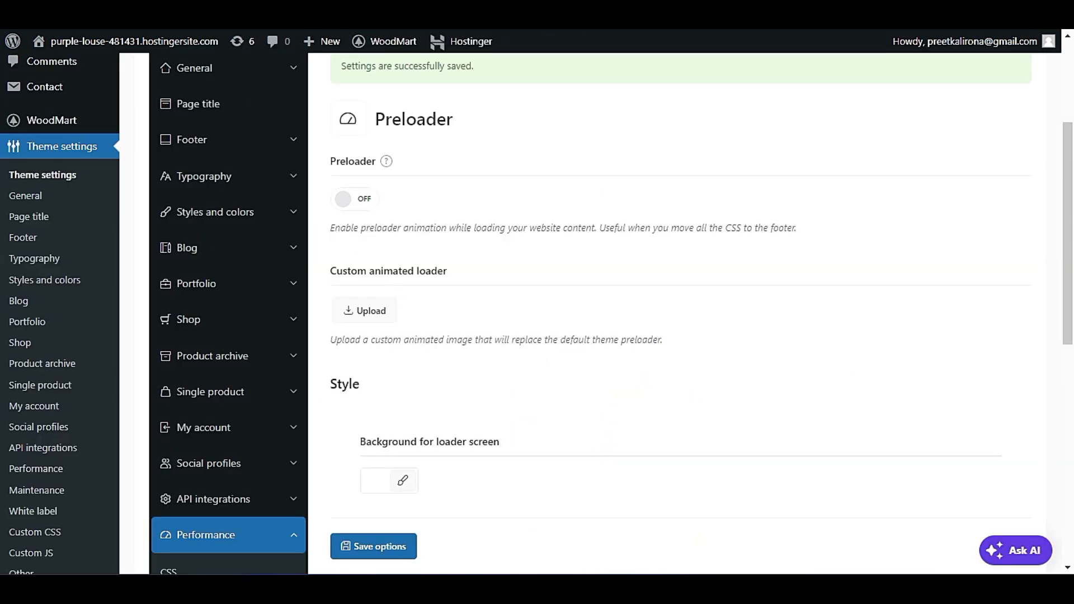
Turn on the Preloader in the theme settings and preview its loading animation.
left_click(364, 196)
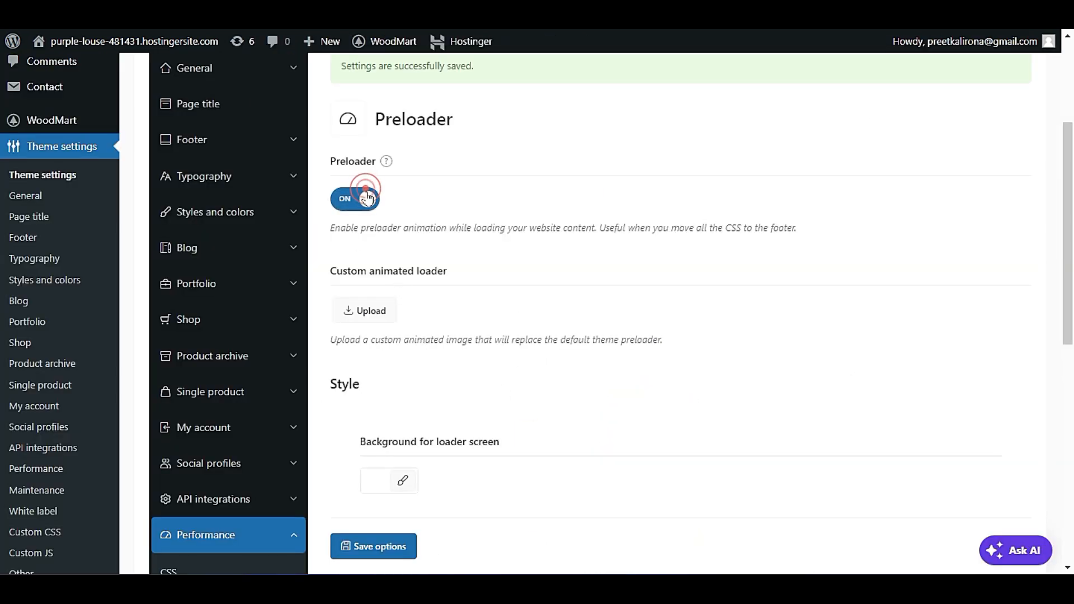
mouse_move(390, 163)
scroll(491, 379, "up", 4)
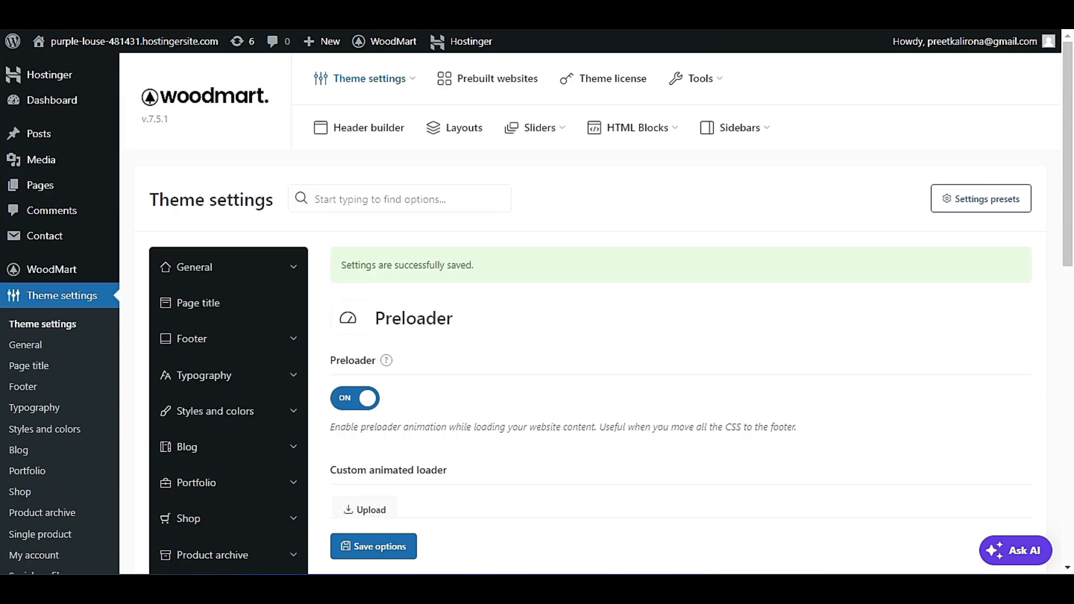
mouse_move(386, 364)
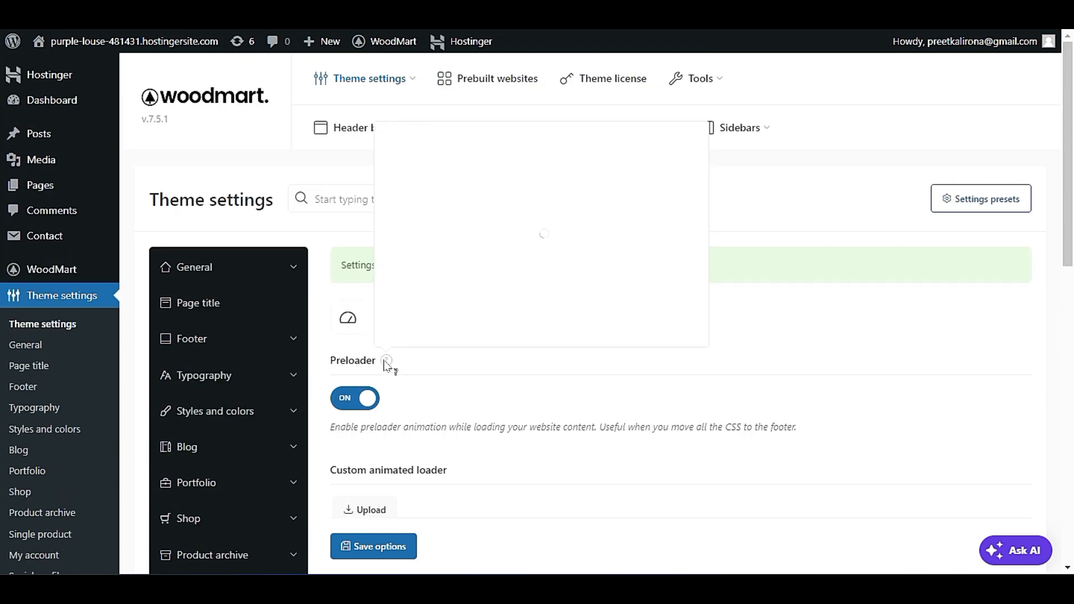
Review the Preloader's style options and check the loading animation on the live store's Shop page.
scroll(598, 417, "down", 5)
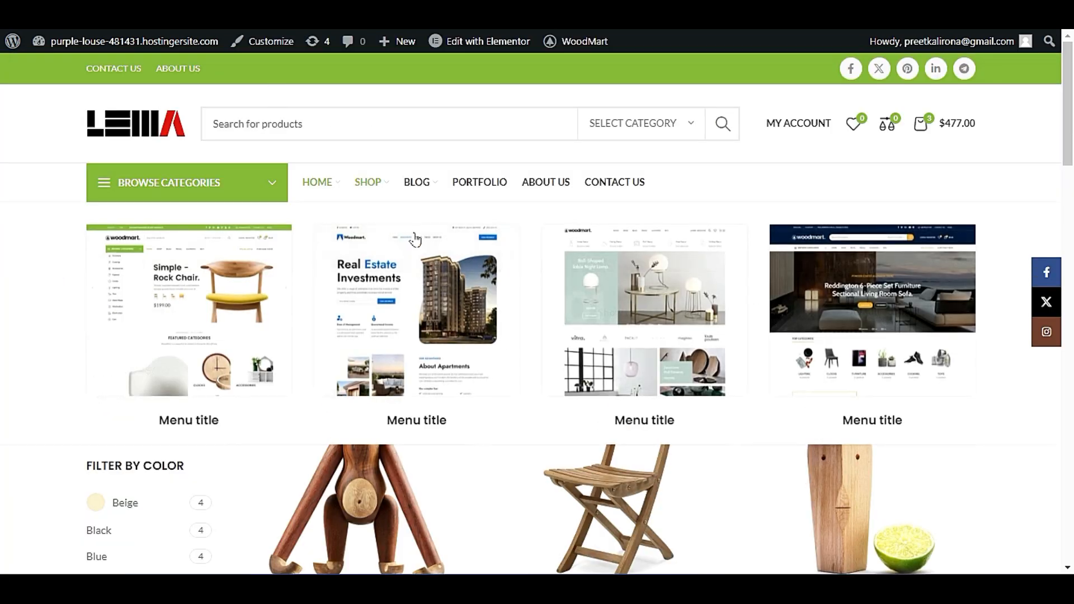
mouse_move(386, 183)
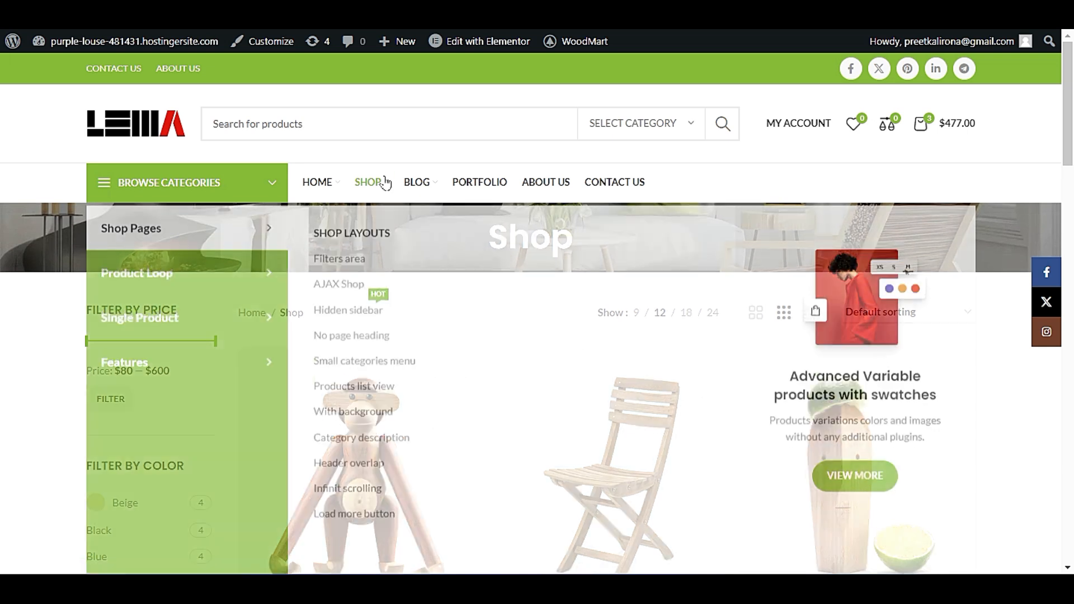
mouse_move(445, 187)
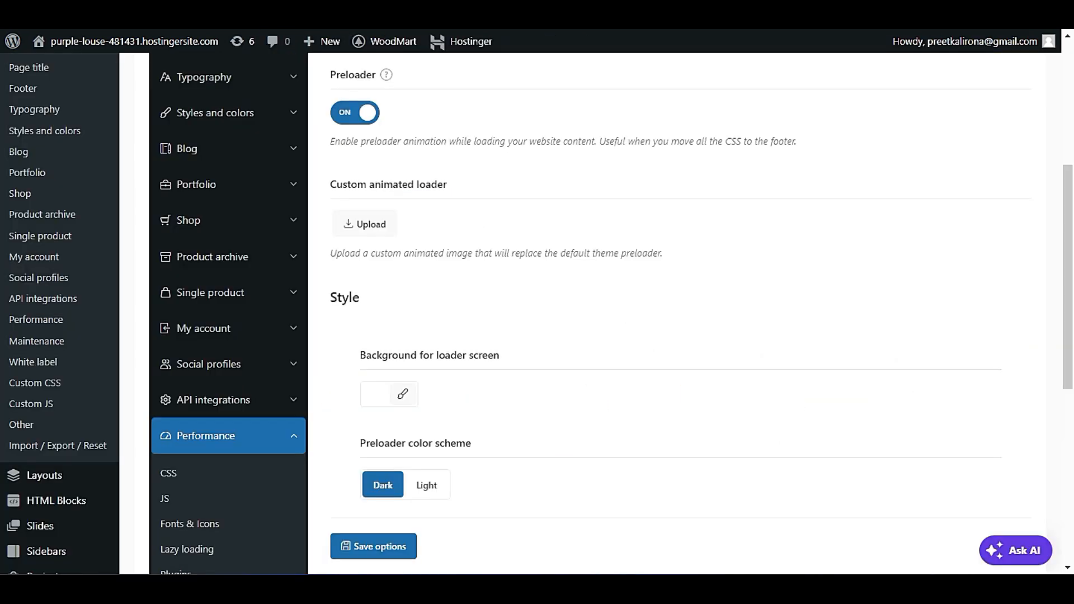
scroll(560, 442, "down", 5)
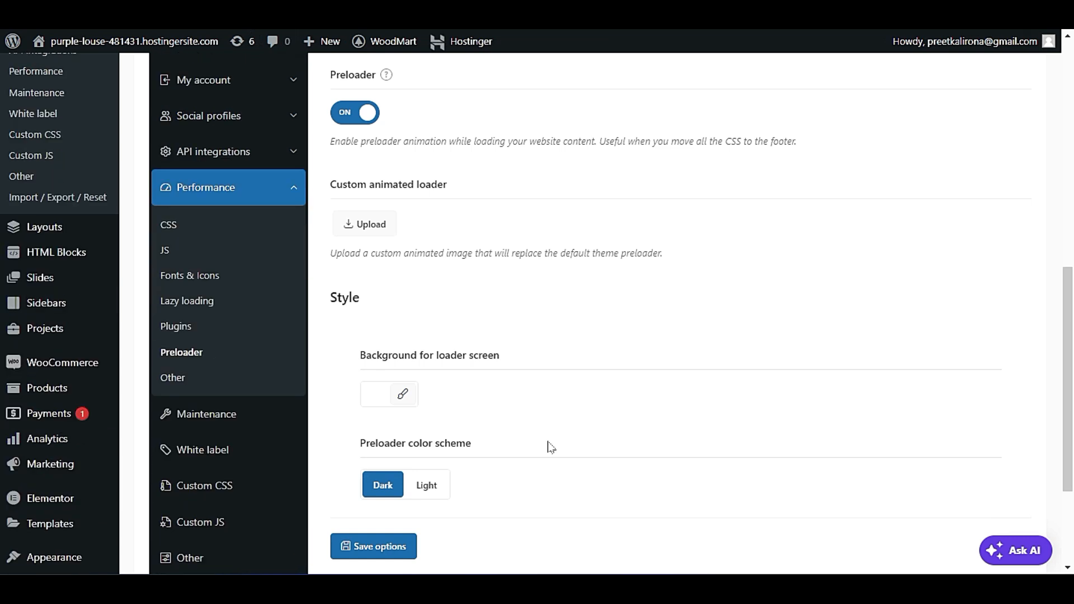
Open the Other section of the Performance settings and turn on Mobile DOM optimization (experimental).
scroll(546, 446, "up", 3)
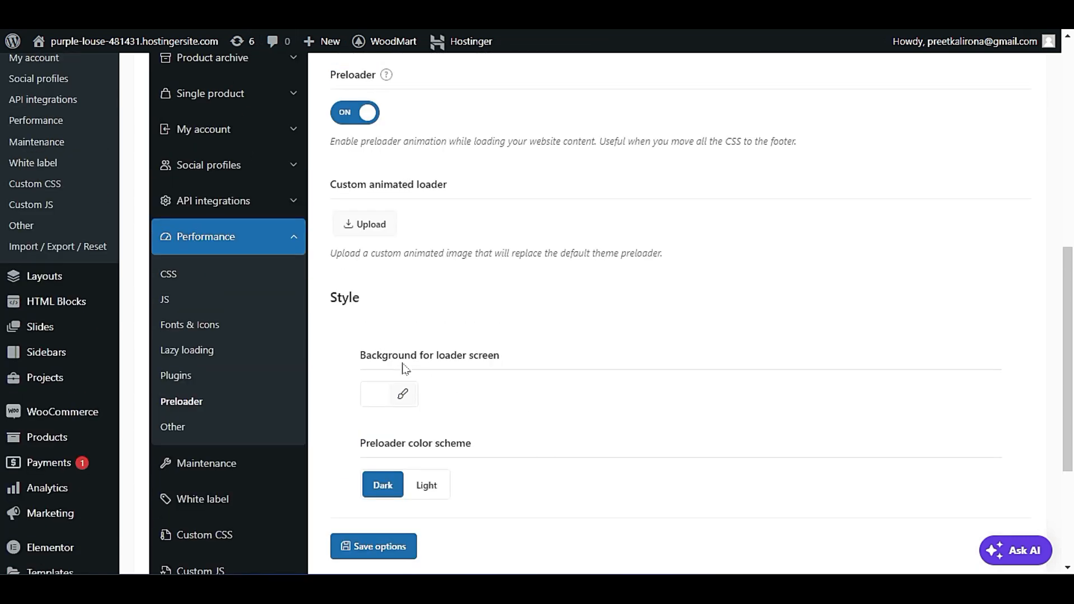
left_click(165, 430)
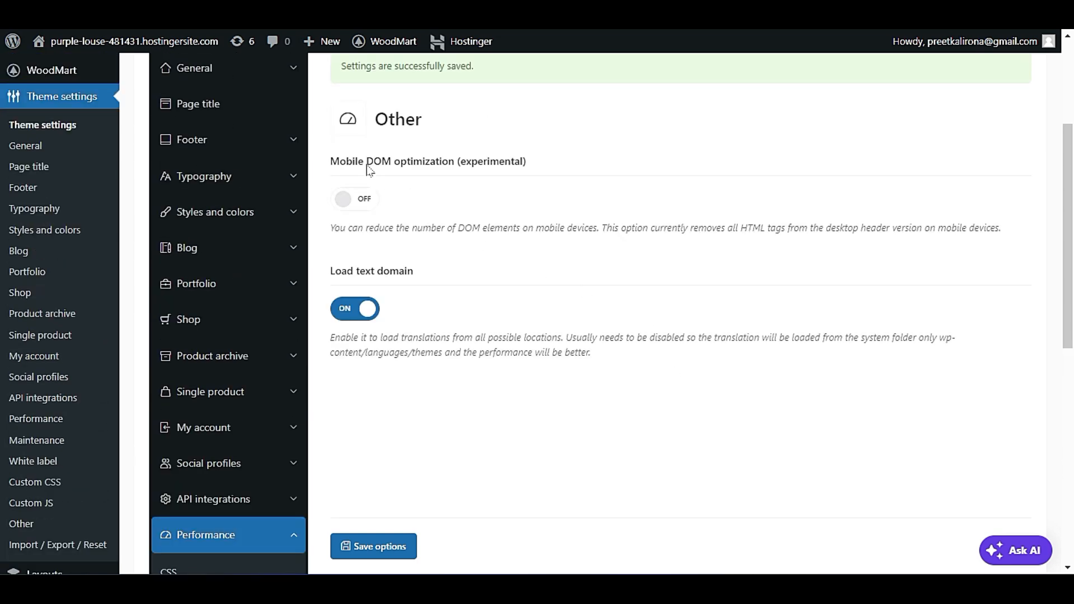
left_click(355, 200)
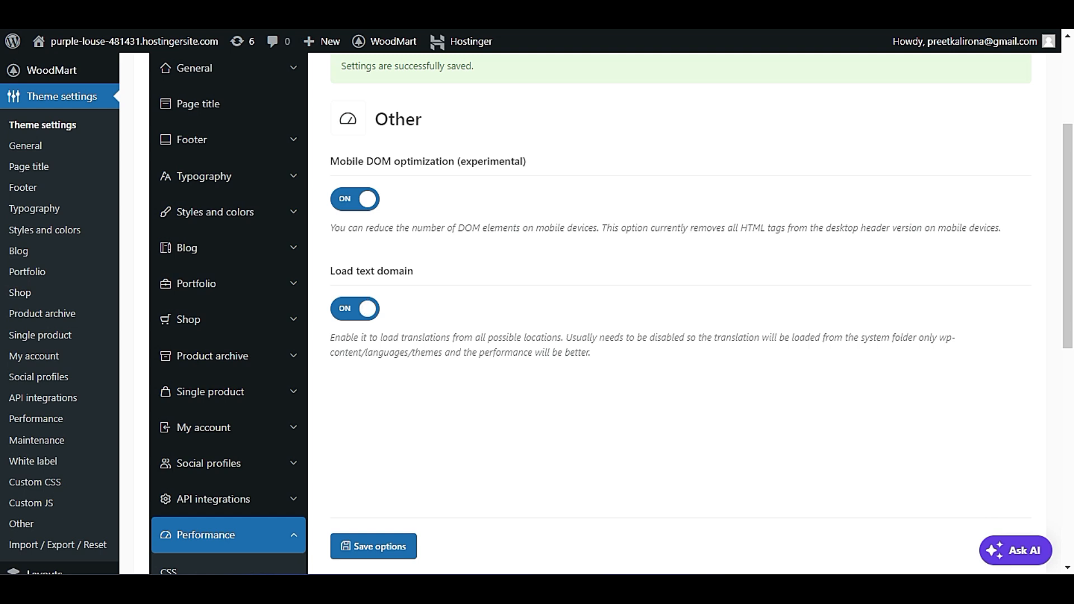
Open the Maintenance theme settings and review the Enable maintenance mode option.
scroll(437, 344, "down", 3)
scroll(408, 311, "down", 2)
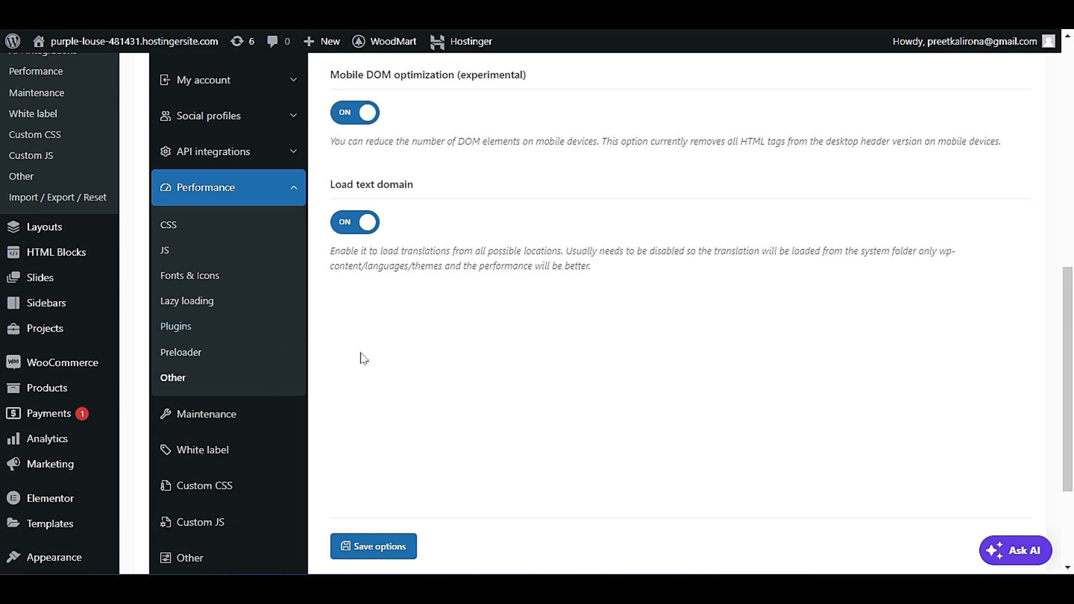
scroll(363, 358, "down", 2)
left_click(237, 320)
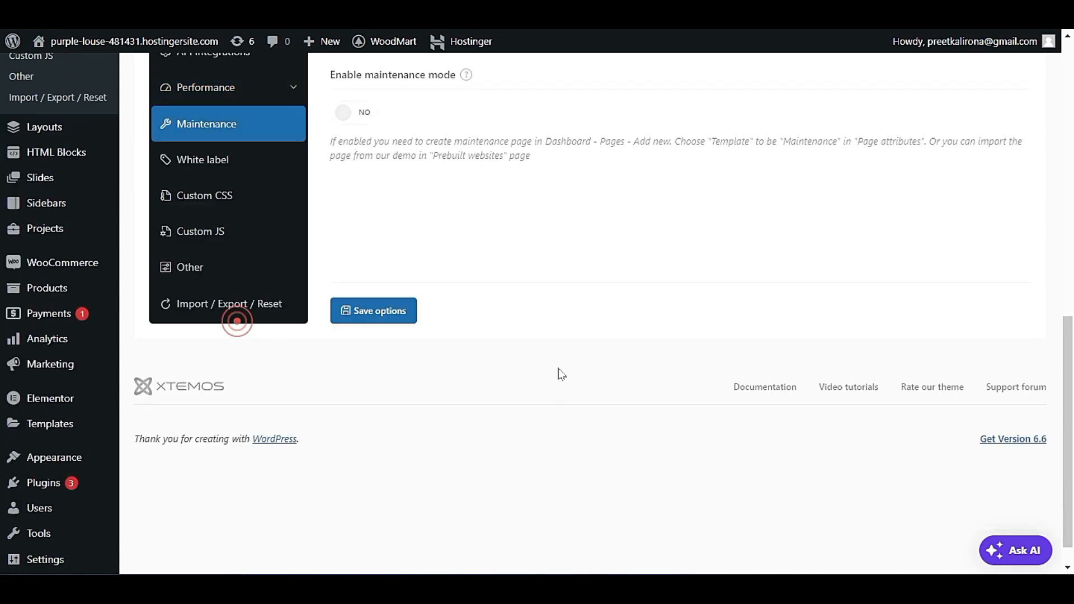
scroll(562, 374, "up", 5)
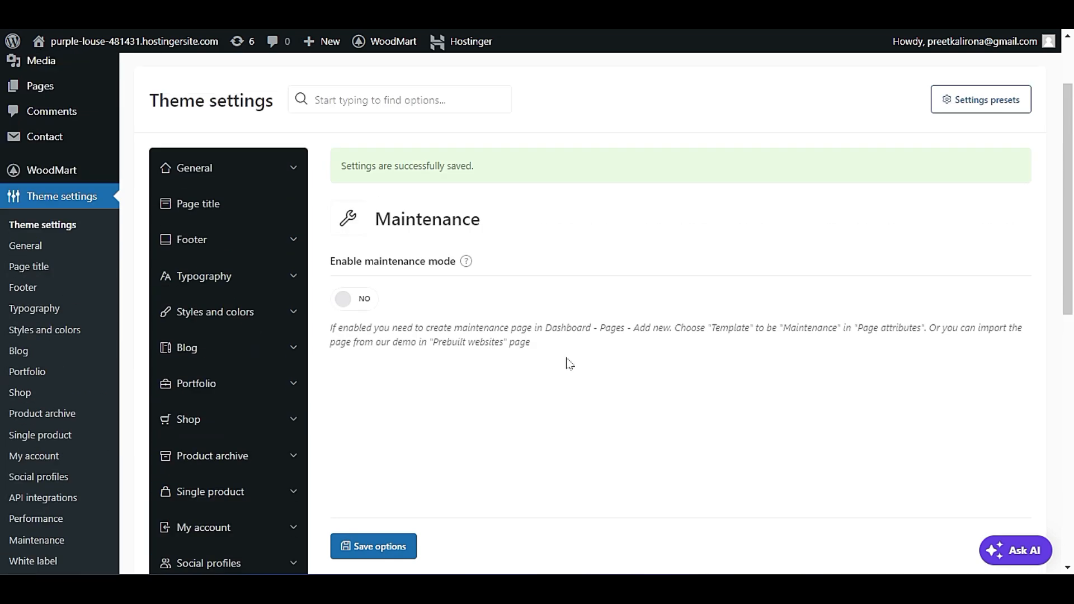
mouse_move(466, 262)
scroll(347, 252, "down", 2)
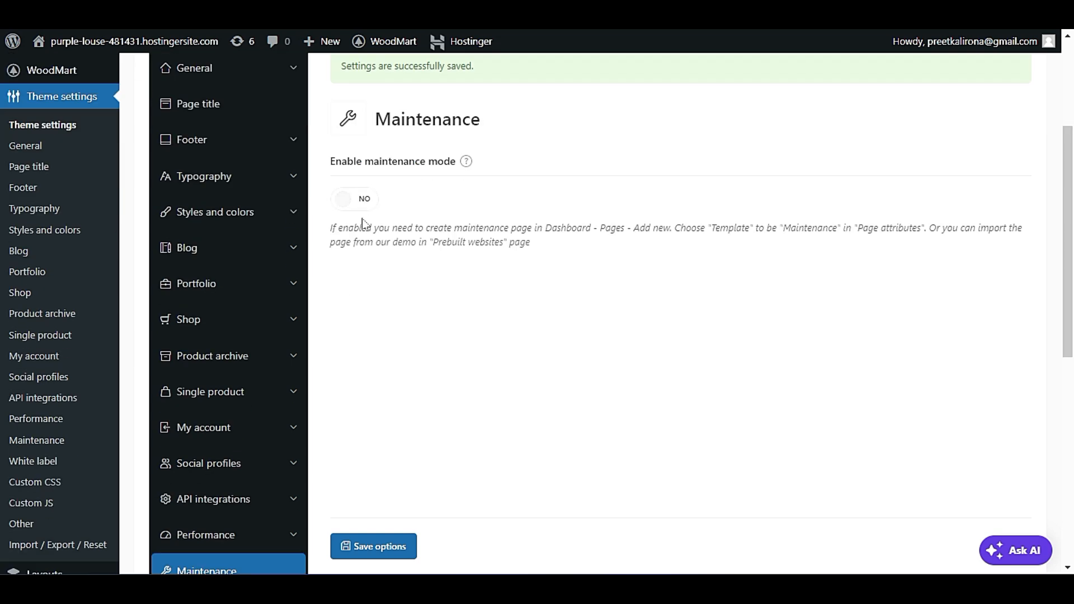
Open the White label theme settings.
scroll(344, 336, "down", 2)
scroll(344, 336, "down", 2)
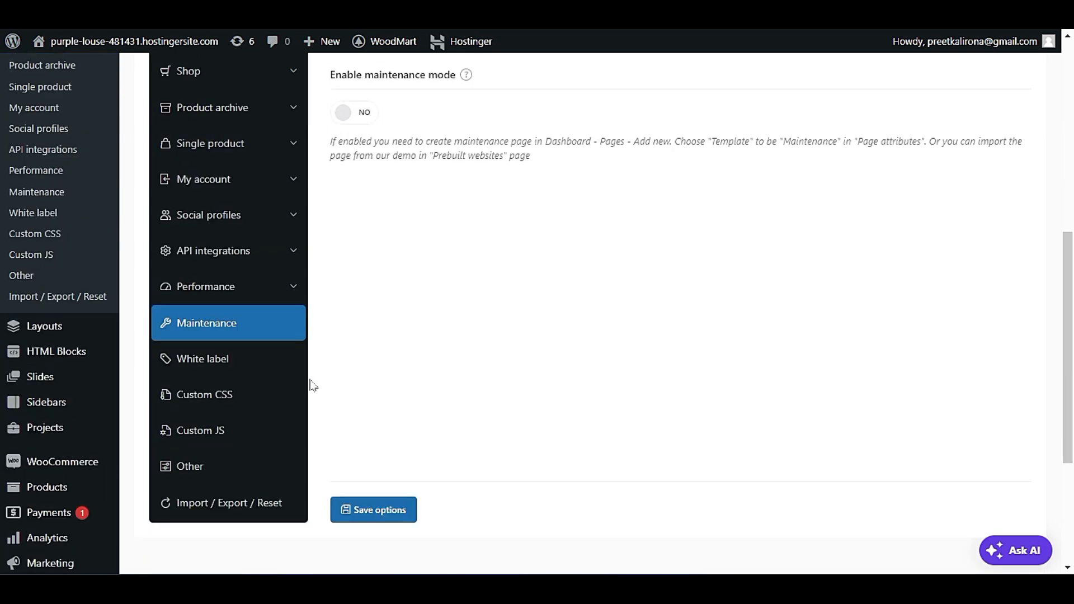
left_click(271, 358)
scroll(475, 380, "up", 4)
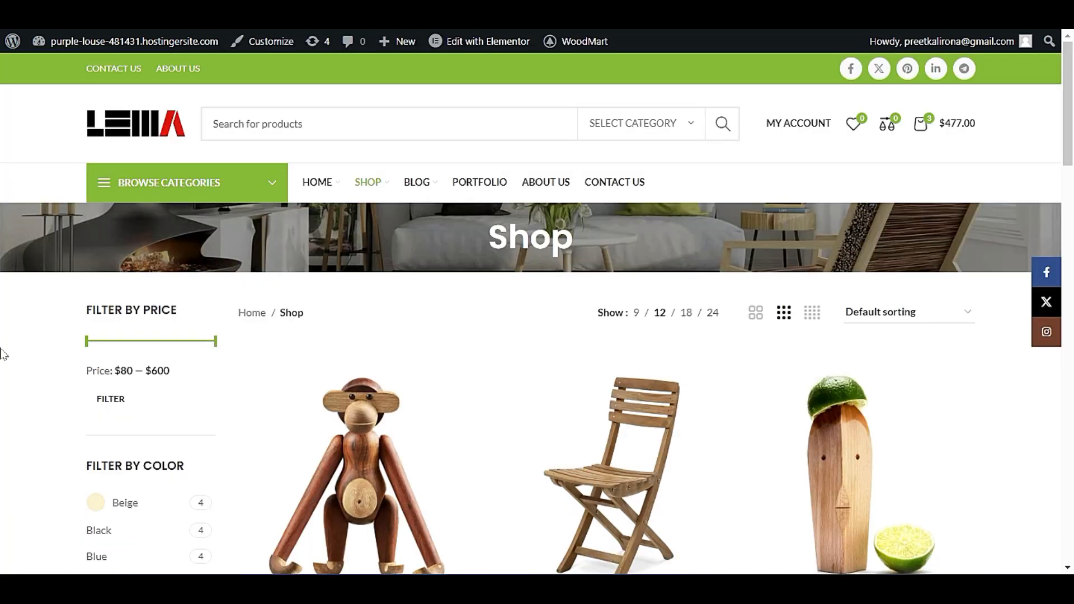
Examine the theme attribution line in the footer of the live store's Shop page.
scroll(2, 364, "down", 15)
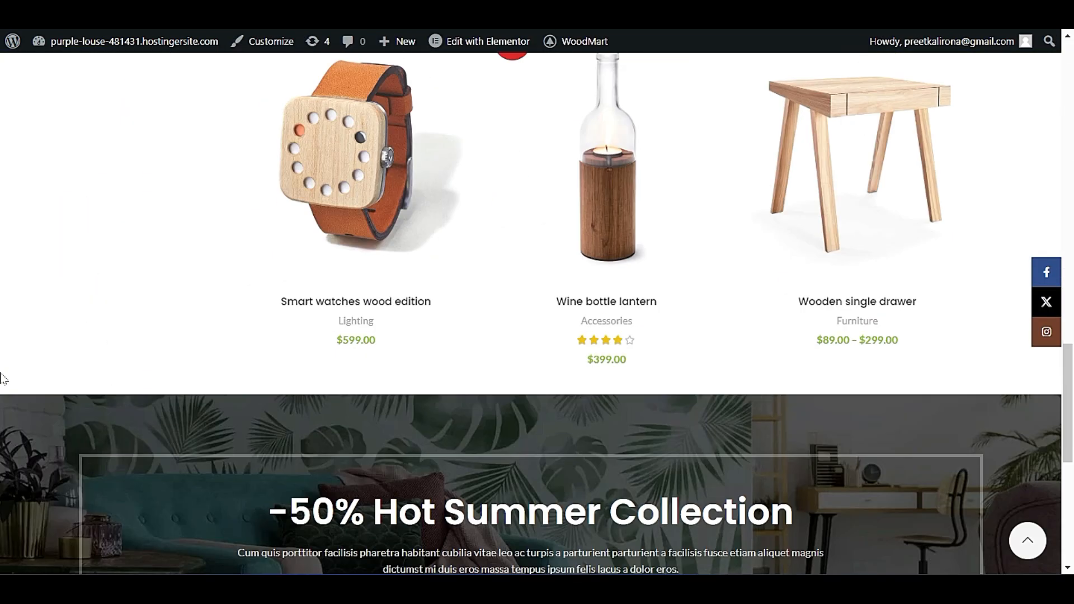
scroll(3, 379, "down", 8)
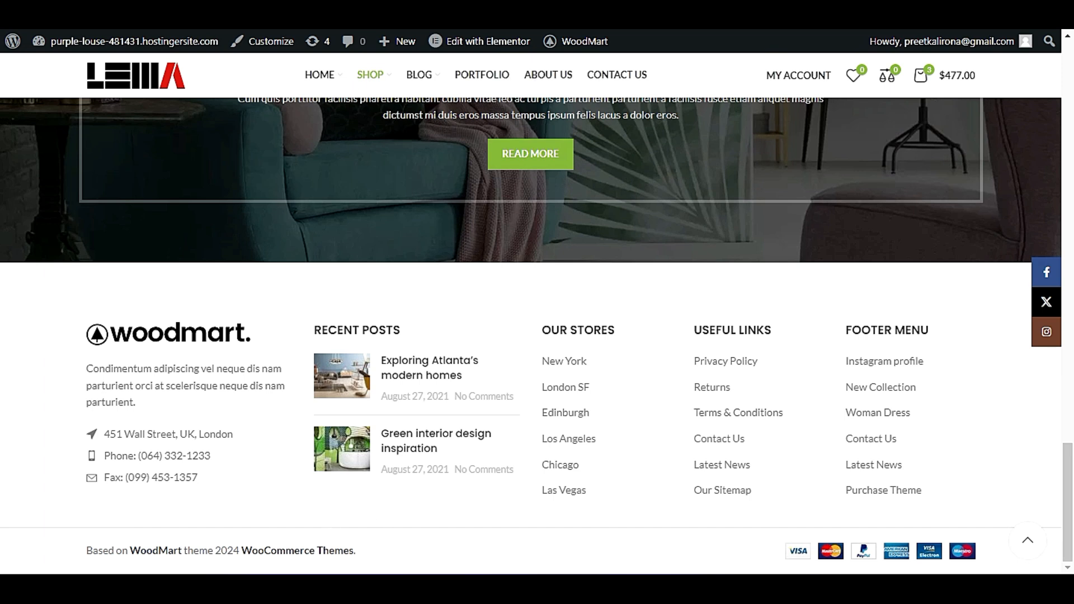
left_click_drag(86, 551, 361, 551)
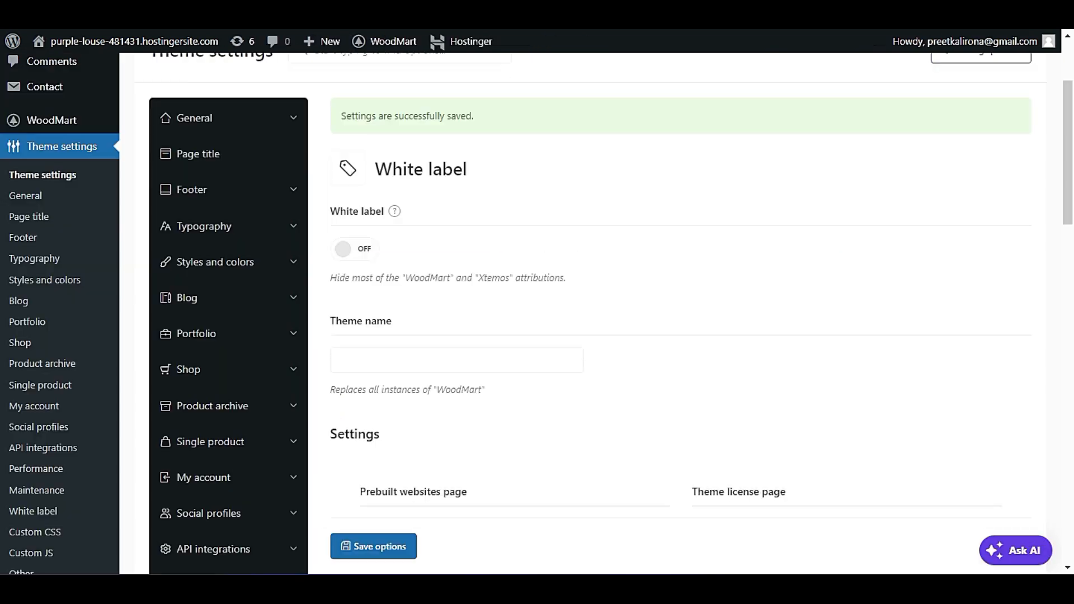
Turn on the White label option and point out the Theme name description.
left_click(361, 249)
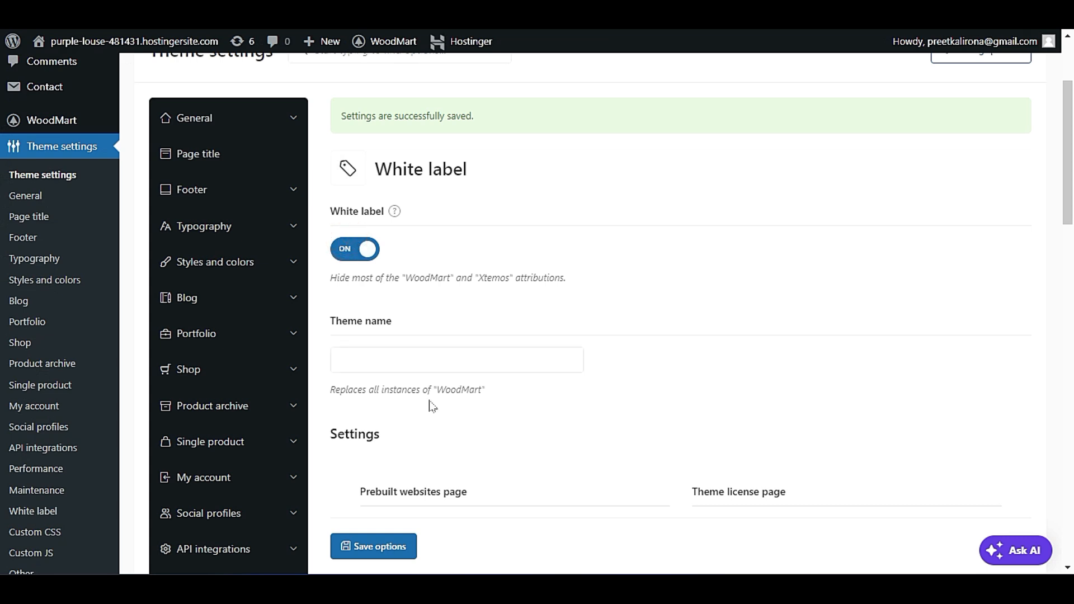
left_click_drag(490, 390, 362, 390)
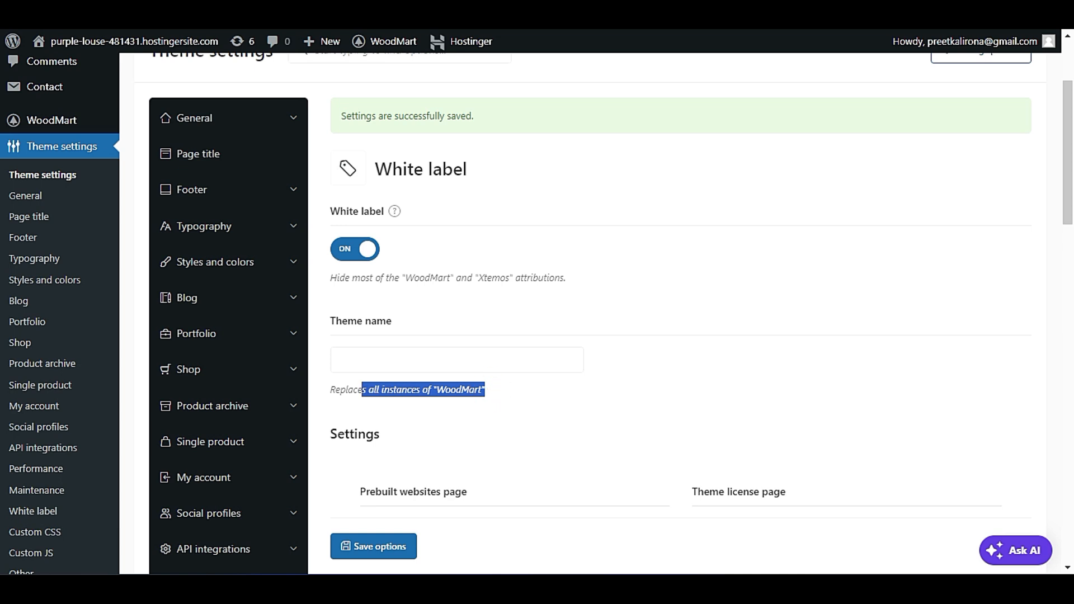
left_click(411, 389)
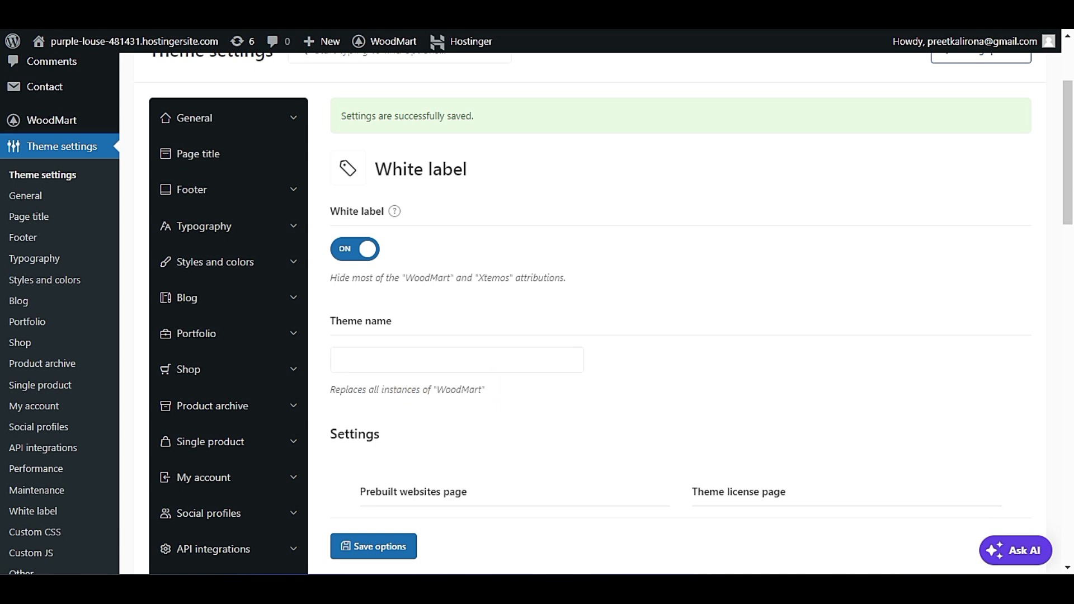
Review the White label visibility options for the prebuilt websites, license and changelog pages, admin bar menu and settings hints.
scroll(525, 383, "down", 3)
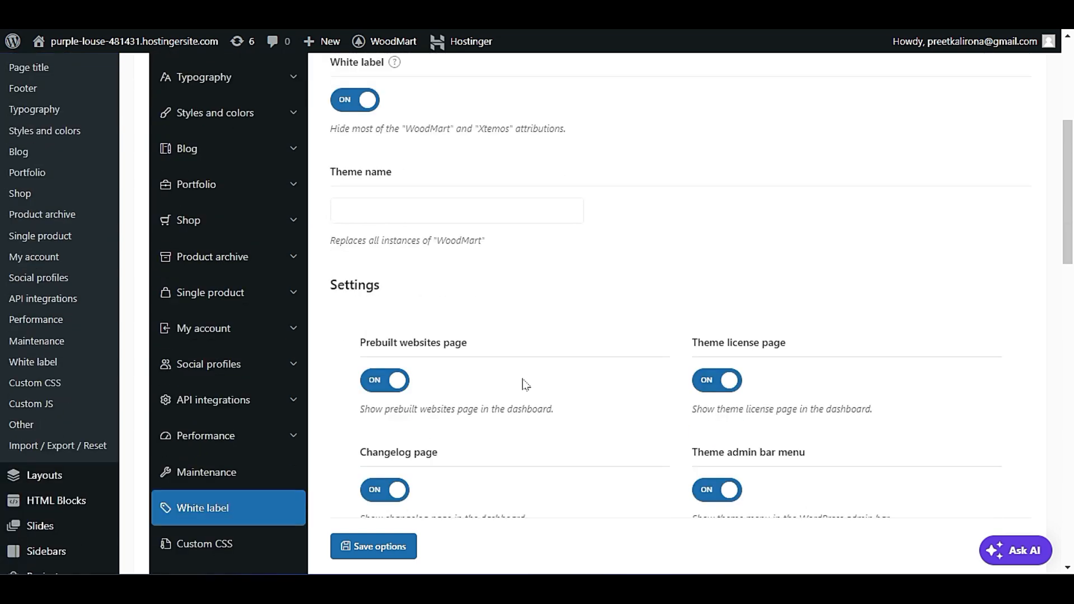
scroll(524, 383, "down", 1)
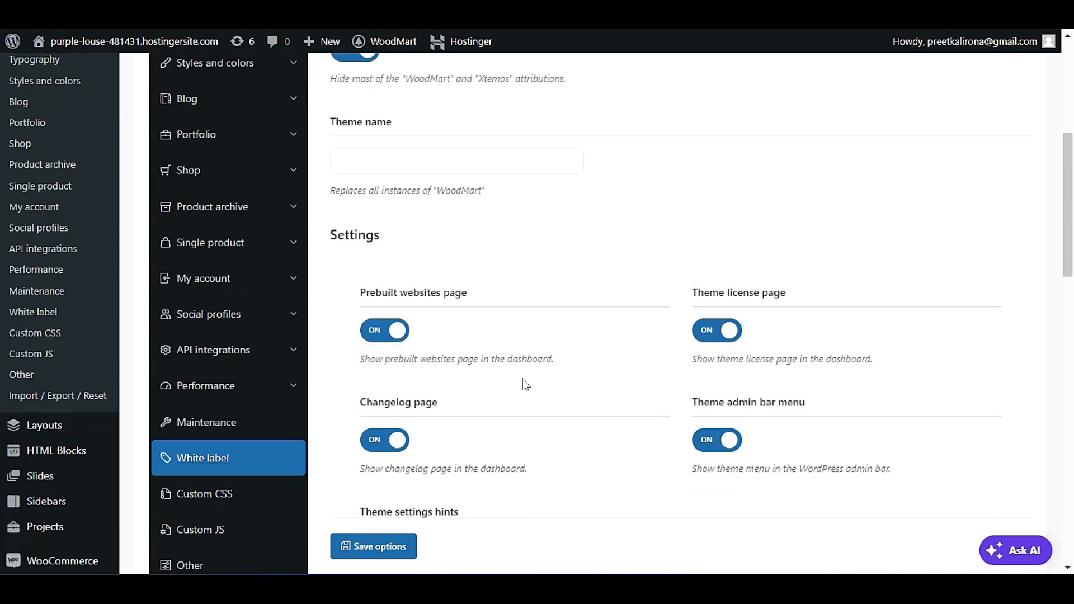
scroll(525, 384, "down", 1)
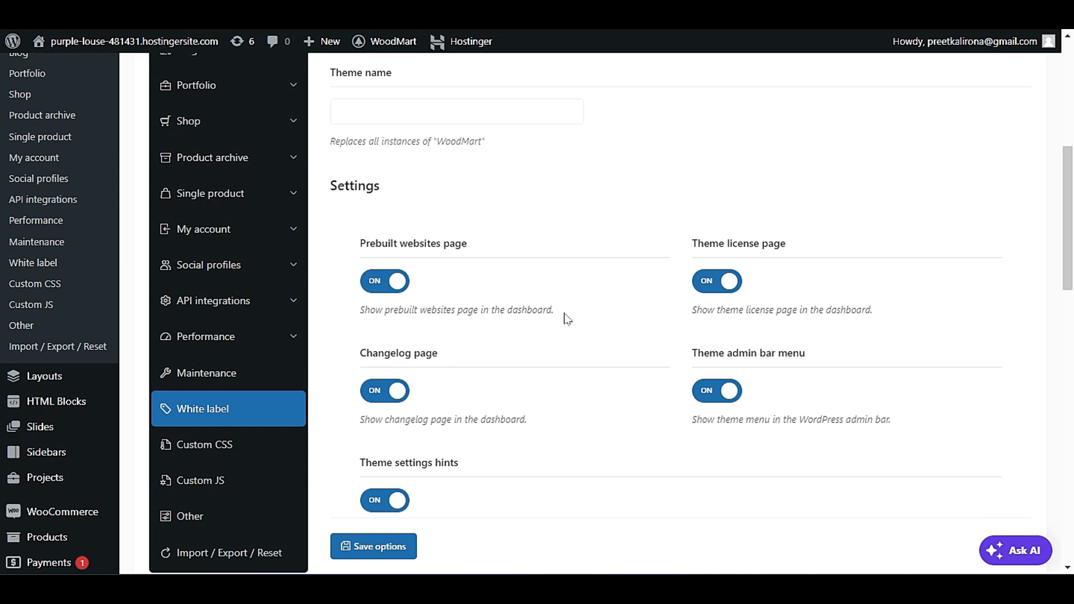
scroll(568, 322, "down", 1)
scroll(565, 330, "up", 3)
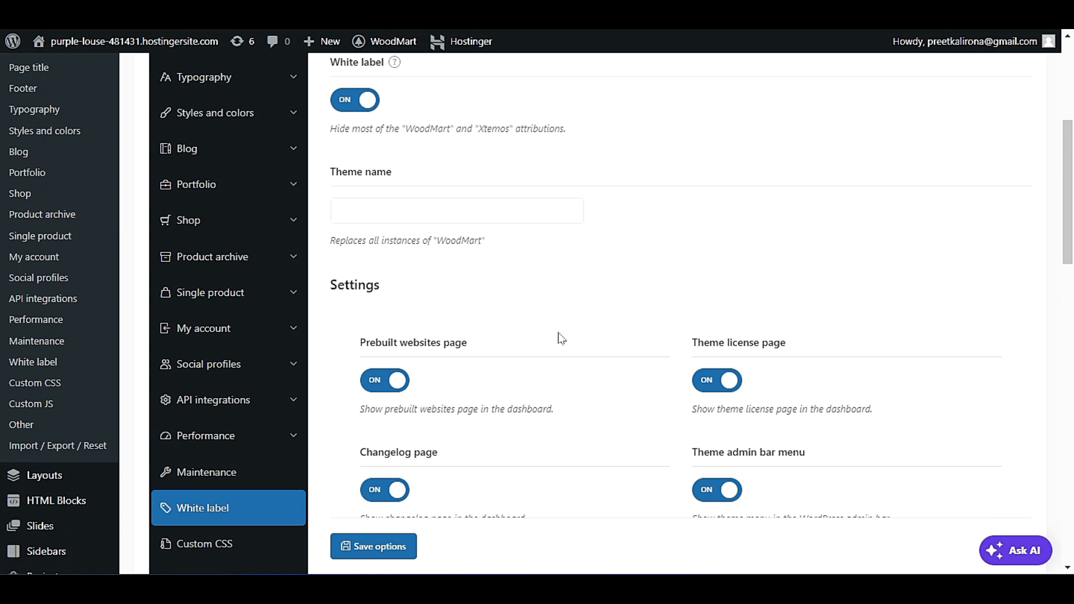
scroll(557, 344, "down", 3)
scroll(546, 352, "down", 4)
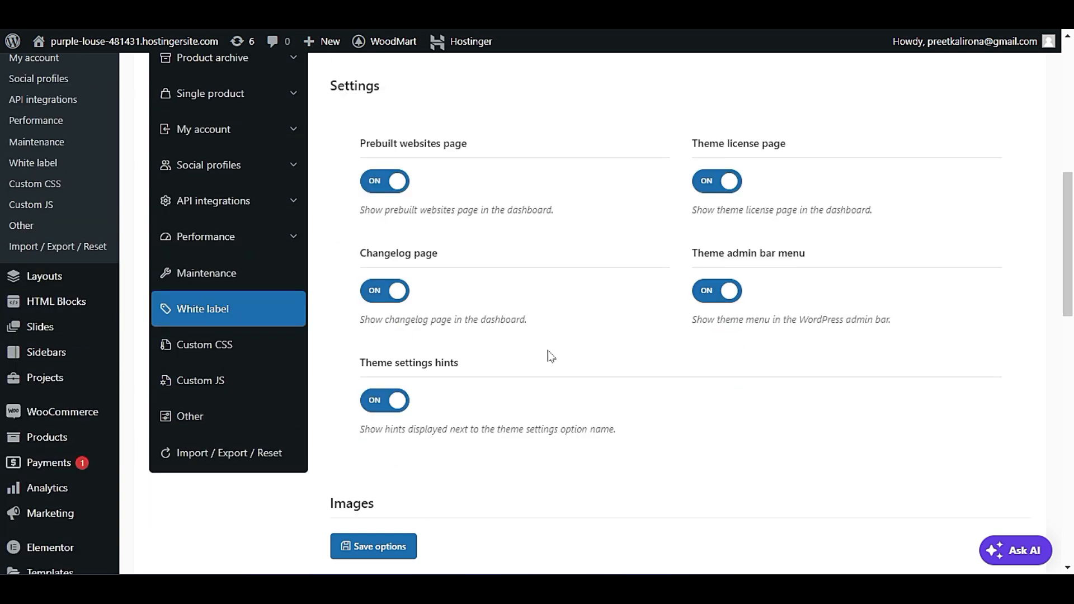
scroll(647, 304, "up", 4)
scroll(649, 326, "down", 3)
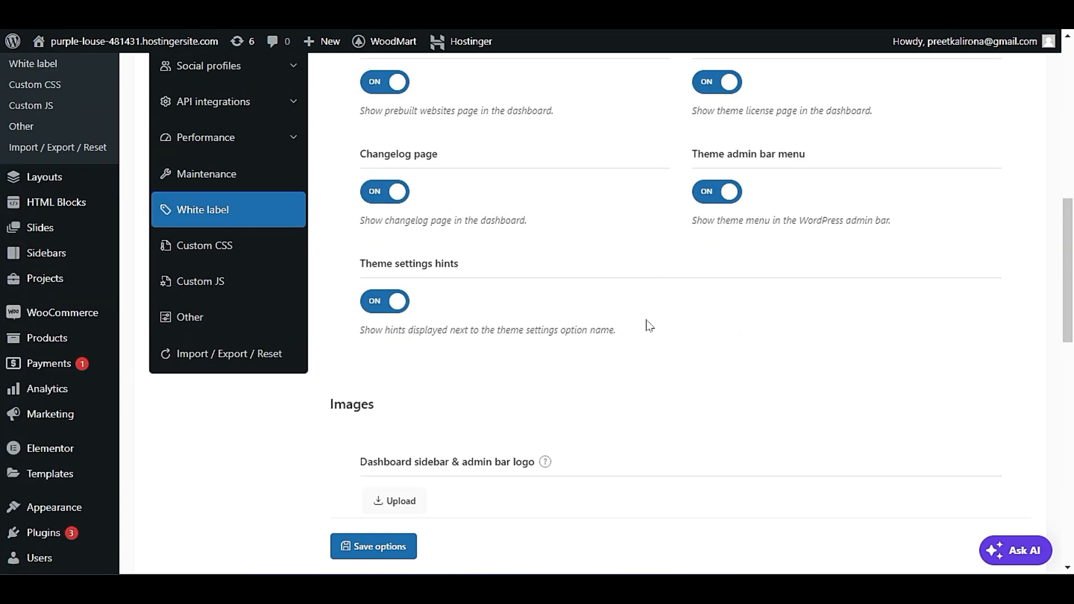
Review the White label image uploads for the dashboard sidebar logo, header logo and appearance screenshot.
scroll(647, 325, "down", 2)
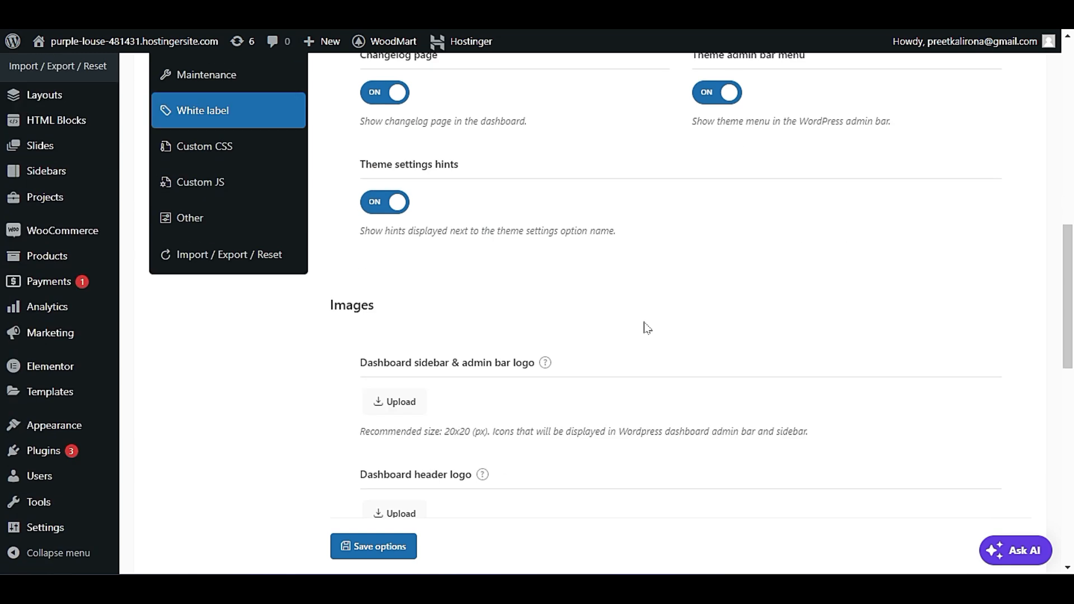
scroll(643, 325, "down", 2)
mouse_move(546, 265)
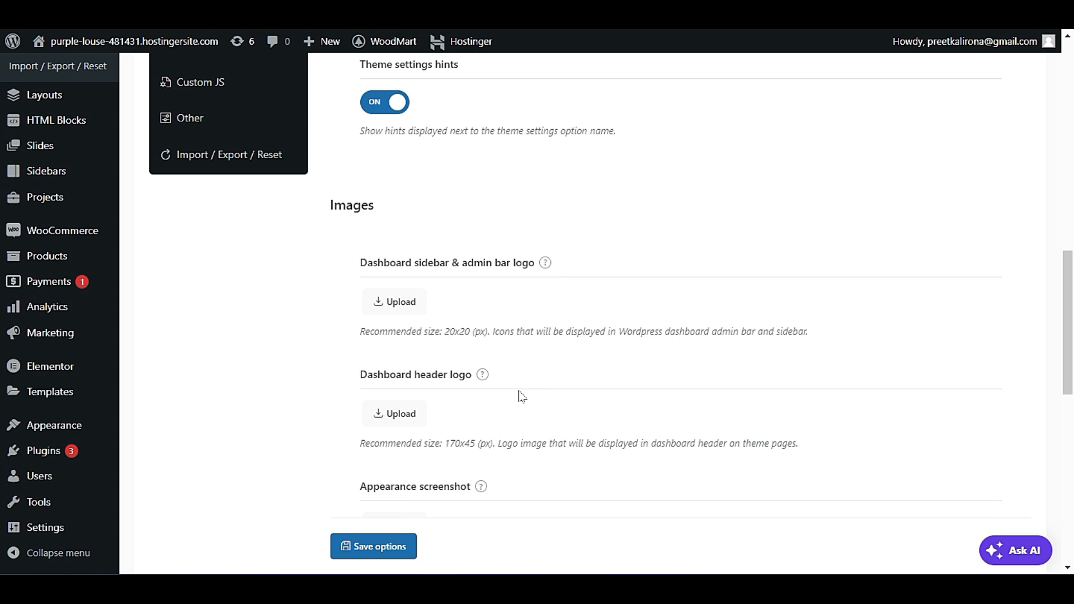
scroll(521, 392, "down", 3)
scroll(519, 395, "down", 4)
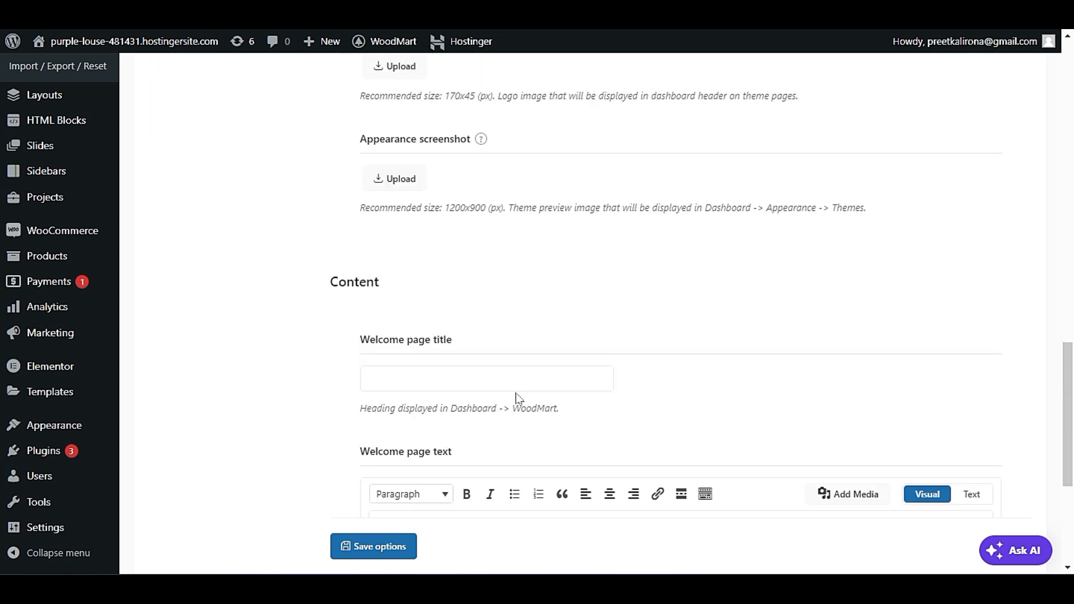
Look over the Welcome page title and Welcome page text fields in the White label content options.
scroll(515, 398, "down", 4)
left_click(470, 182)
left_click(628, 207)
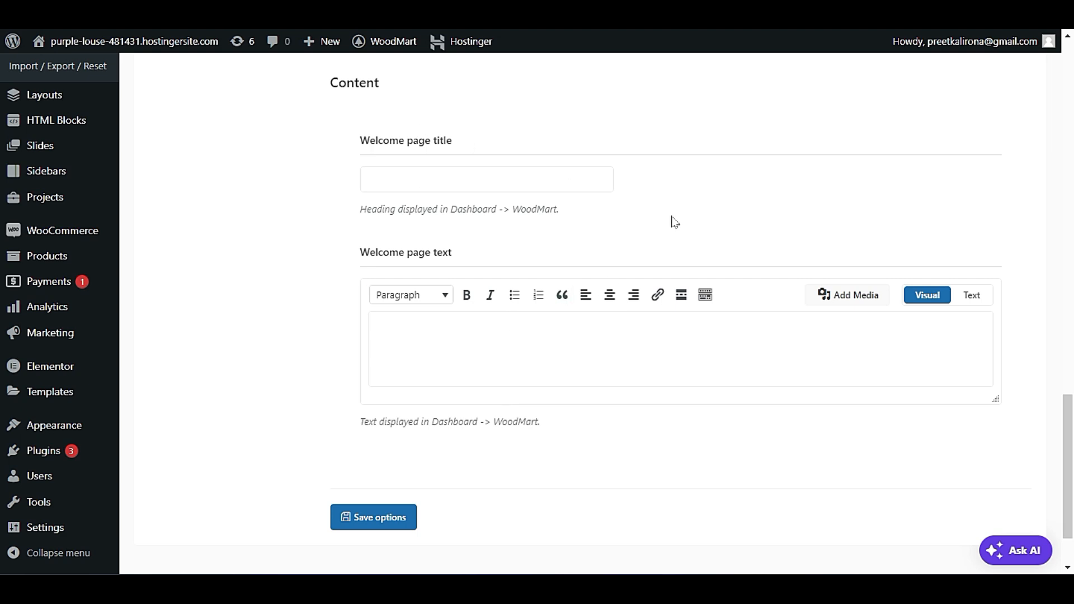
scroll(675, 220, "up", 20)
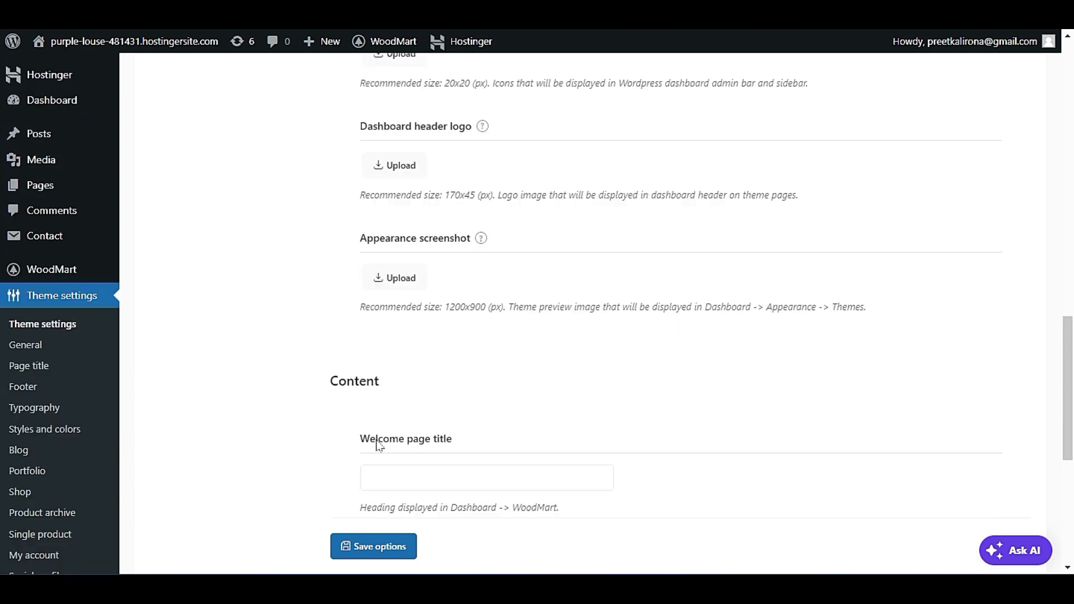
scroll(406, 420, "up", 3)
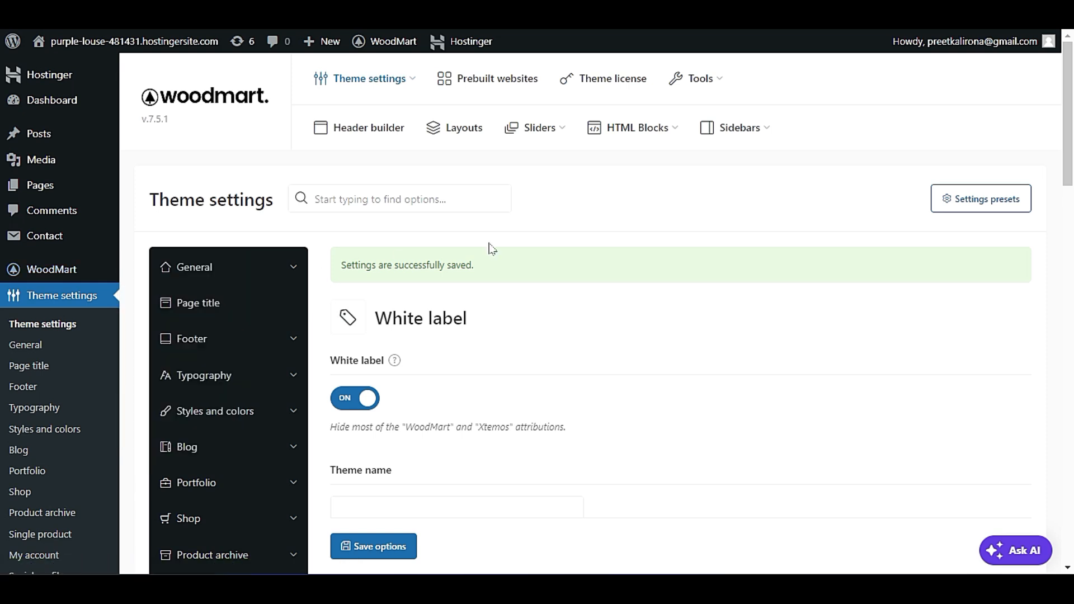
Open the Custom CSS theme settings and look over the global, desktop and tablet code fields.
scroll(481, 268, "down", 5)
scroll(487, 273, "down", 3)
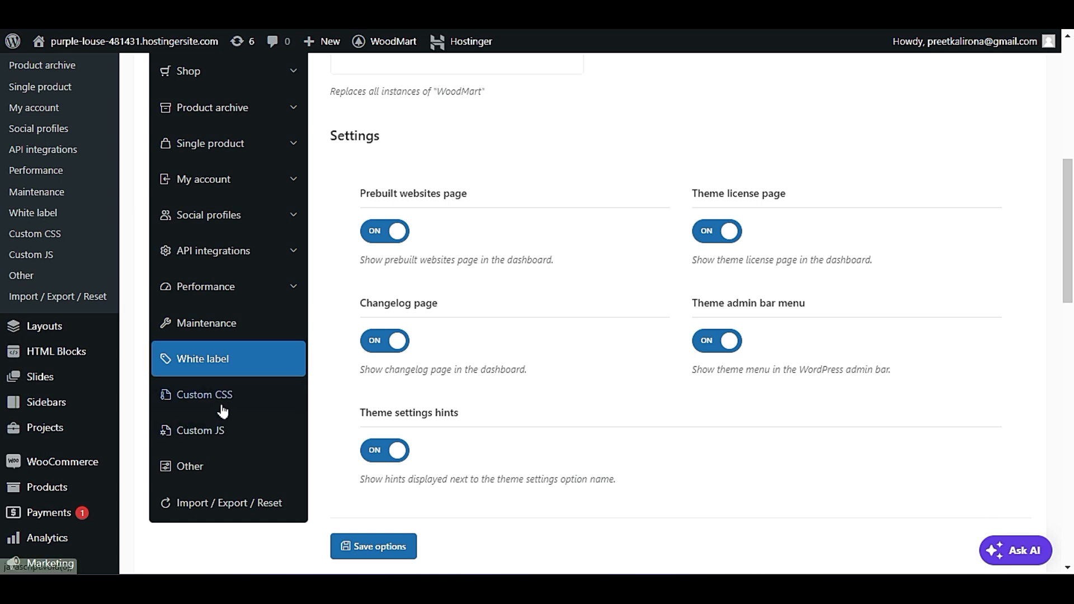
scroll(599, 390, "up", 7)
scroll(590, 396, "down", 4)
scroll(526, 372, "down", 3)
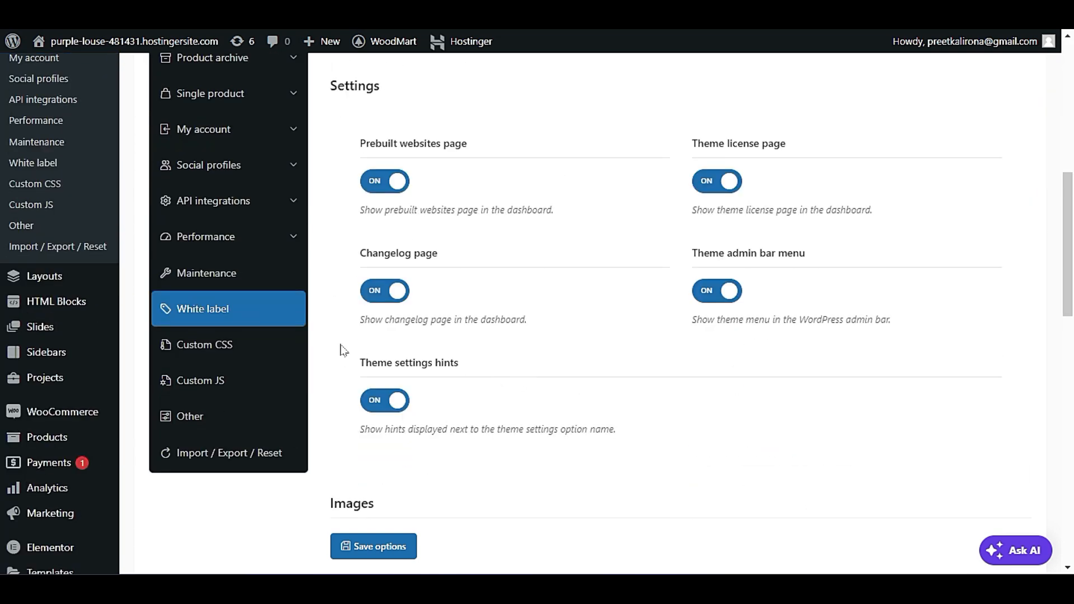
left_click(267, 346)
scroll(439, 374, "up", 5)
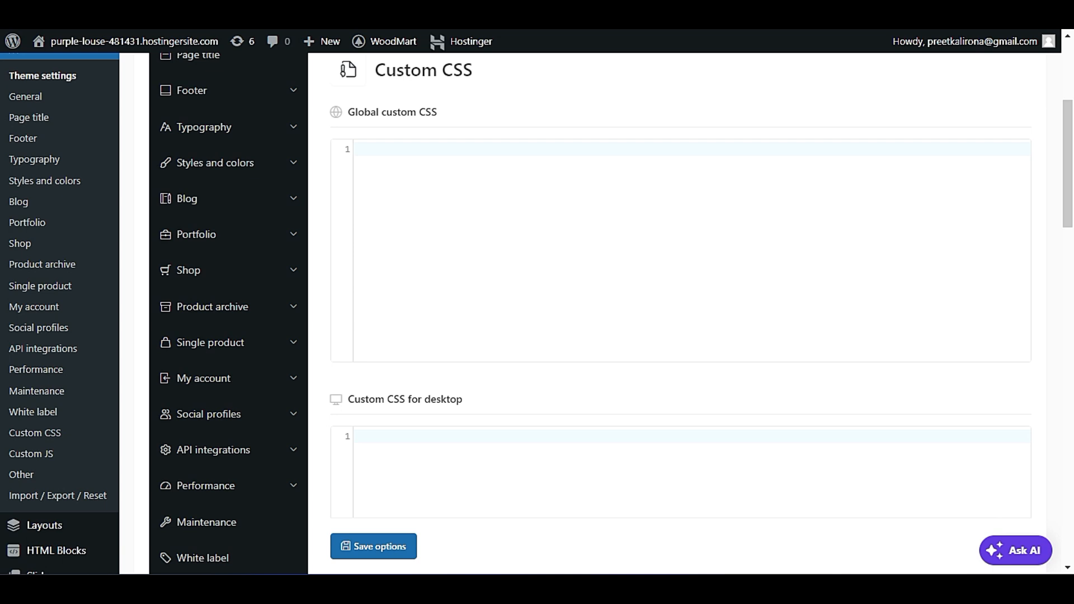
scroll(480, 168, "down", 3)
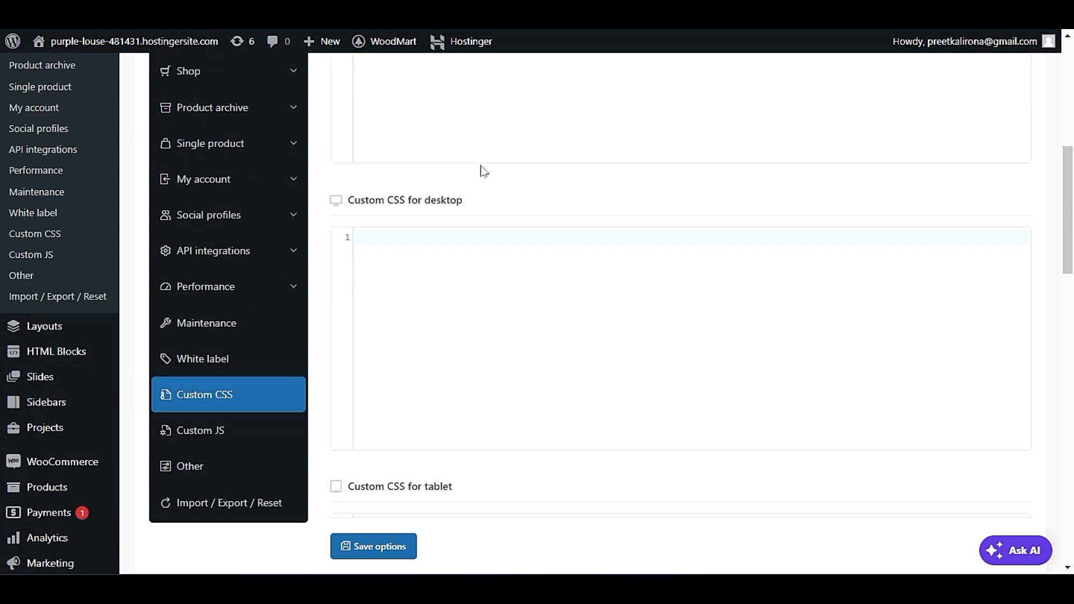
Open the Custom JS theme settings and look over the global and document-ready code fields.
scroll(515, 300, "down", 3)
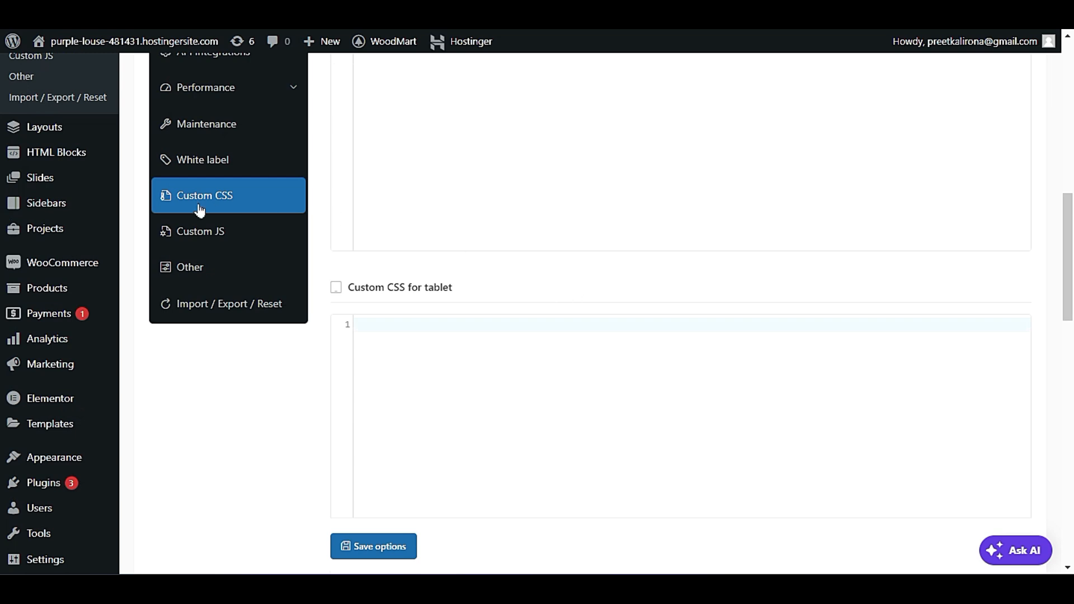
left_click(197, 232)
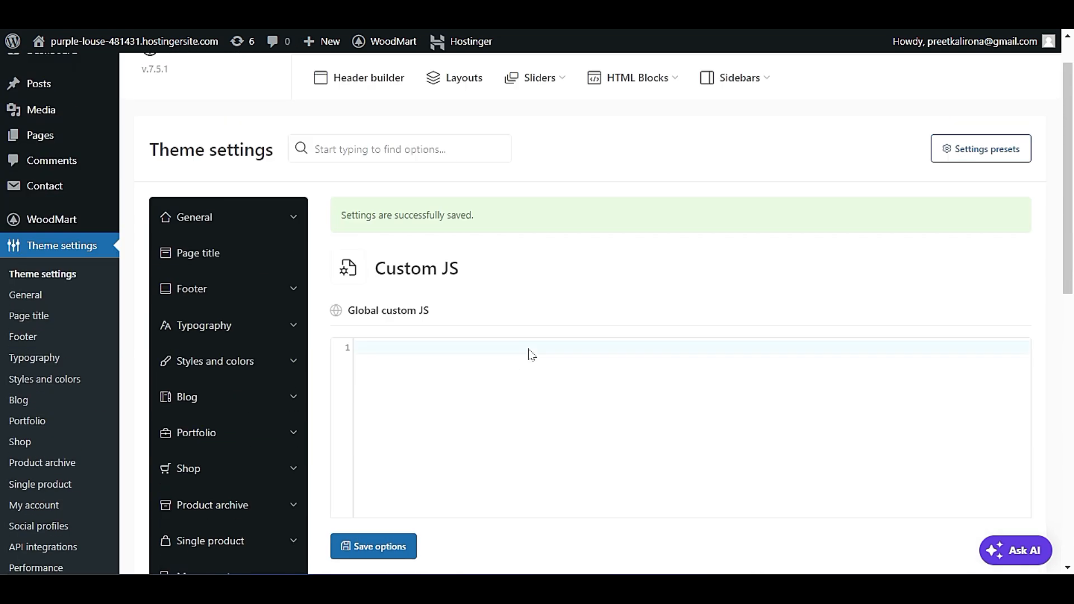
scroll(532, 355, "down", 3)
scroll(532, 356, "down", 4)
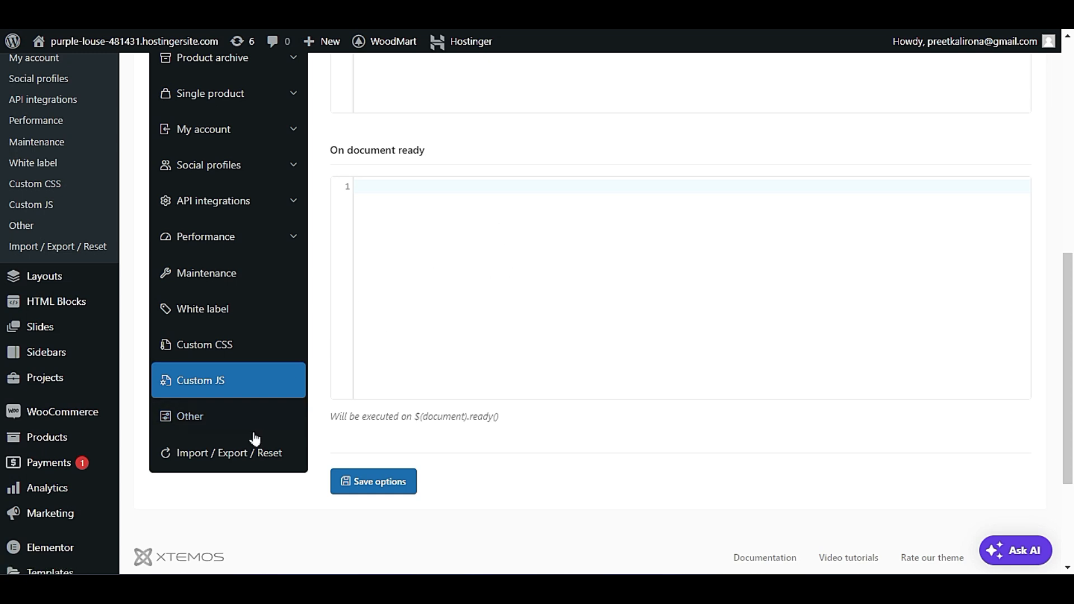
Open the Other theme settings and review the Elementor sections negative margin, sticky notifications and page comments options.
left_click(228, 424)
scroll(683, 440, "up", 5)
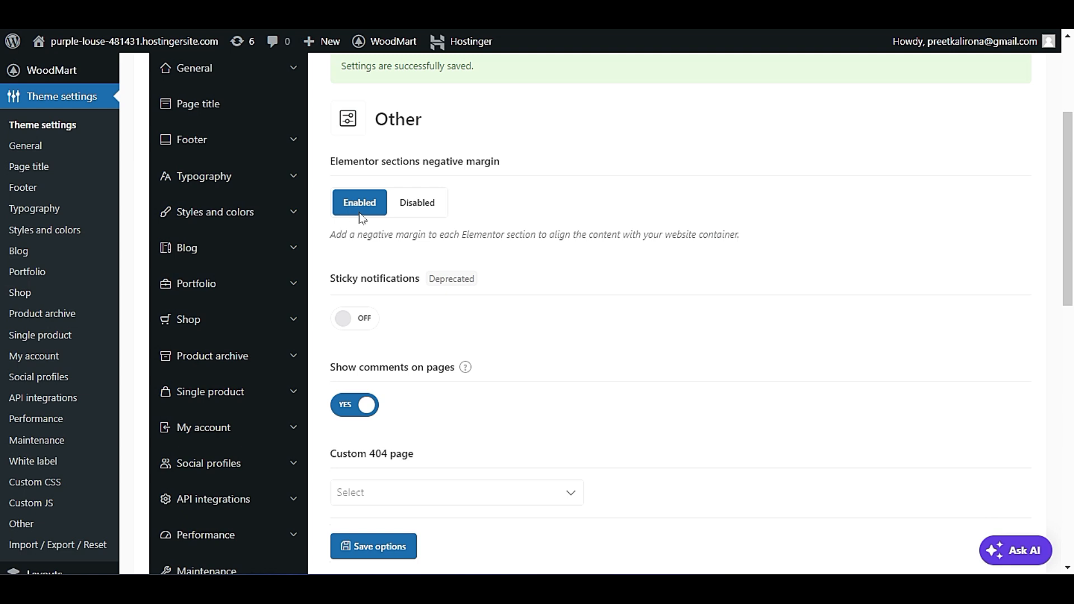
scroll(361, 221, "down", 2)
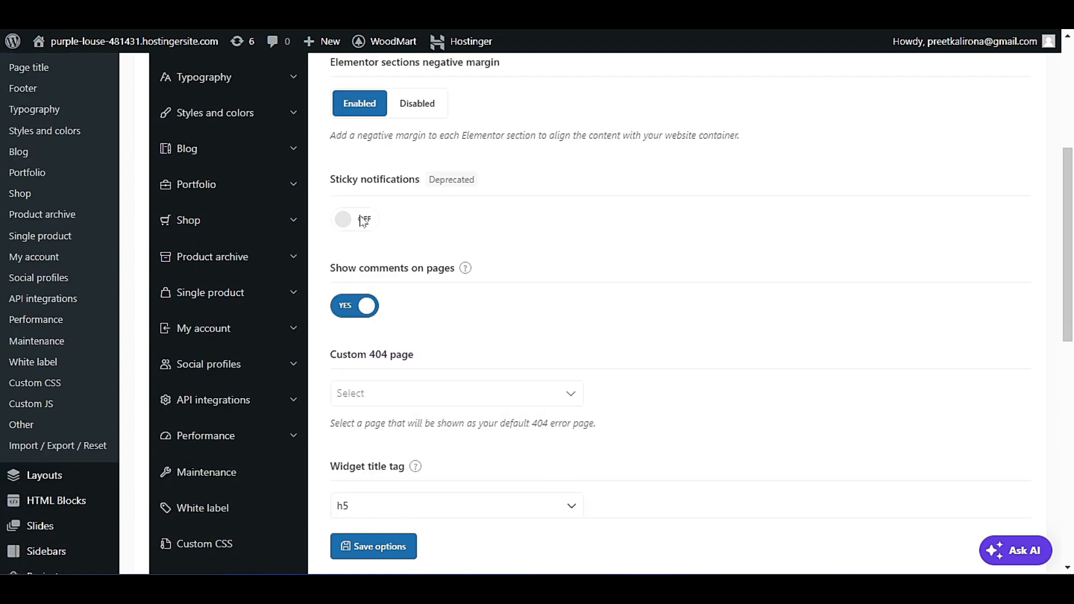
left_click(361, 220)
left_click(361, 220)
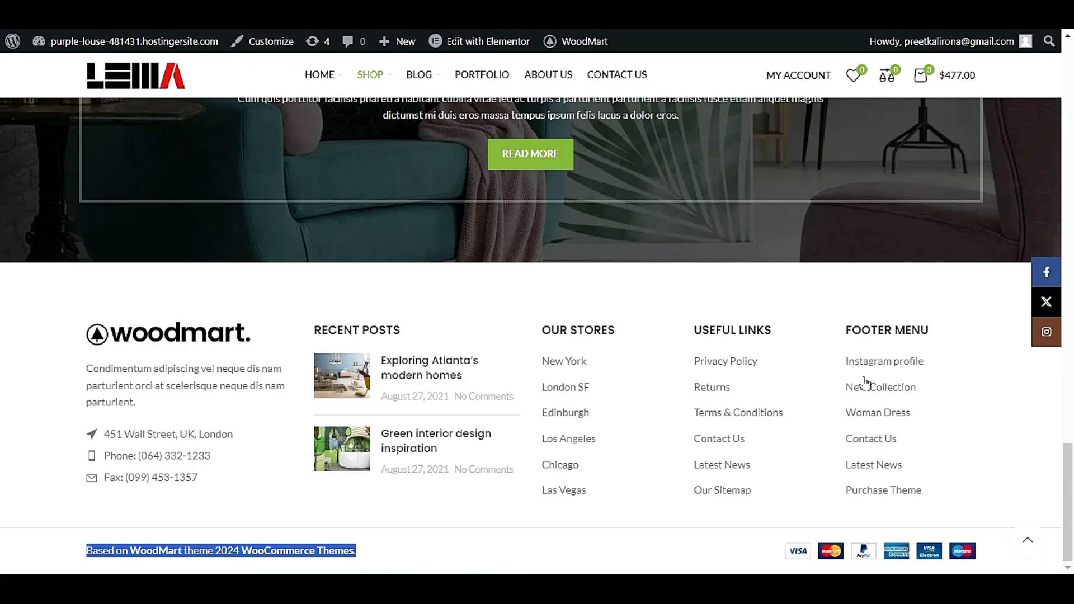
scroll(649, 358, "up", 10)
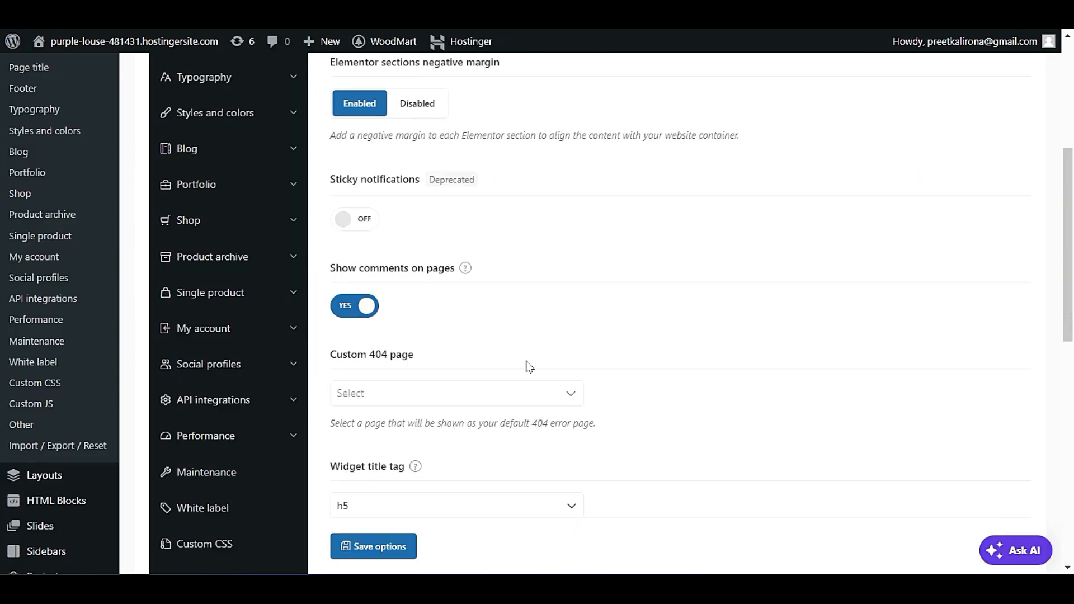
scroll(525, 366, "down", 2)
Look at the Custom 404 page choices and load the nonexistent address "fff" on the live store to view its error page.
left_click(409, 292)
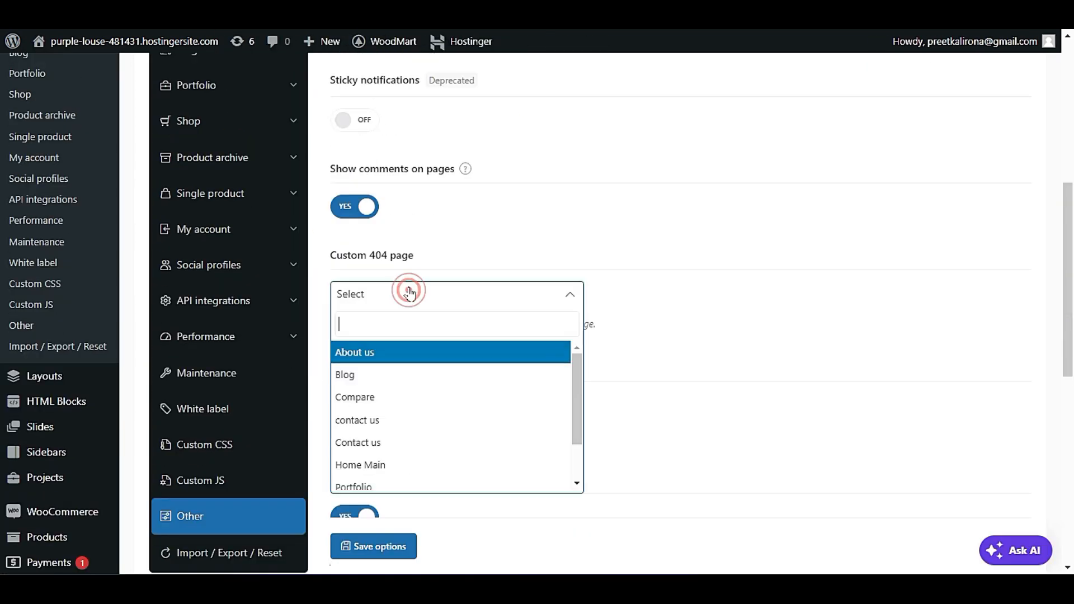
left_click(573, 256)
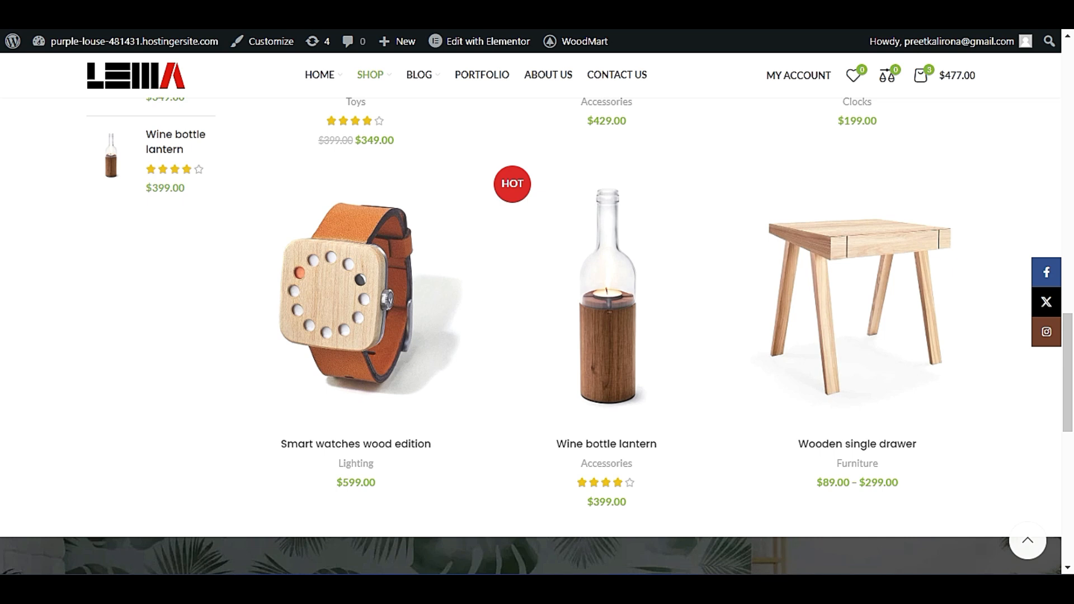
type("fff")
key("Return")
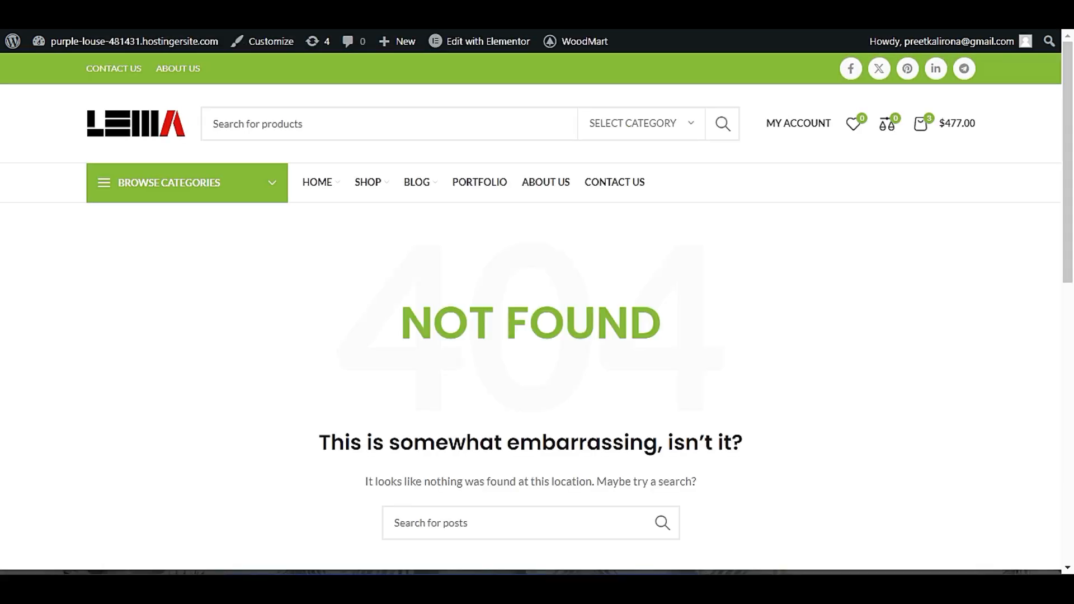
scroll(255, 406, "down", 2)
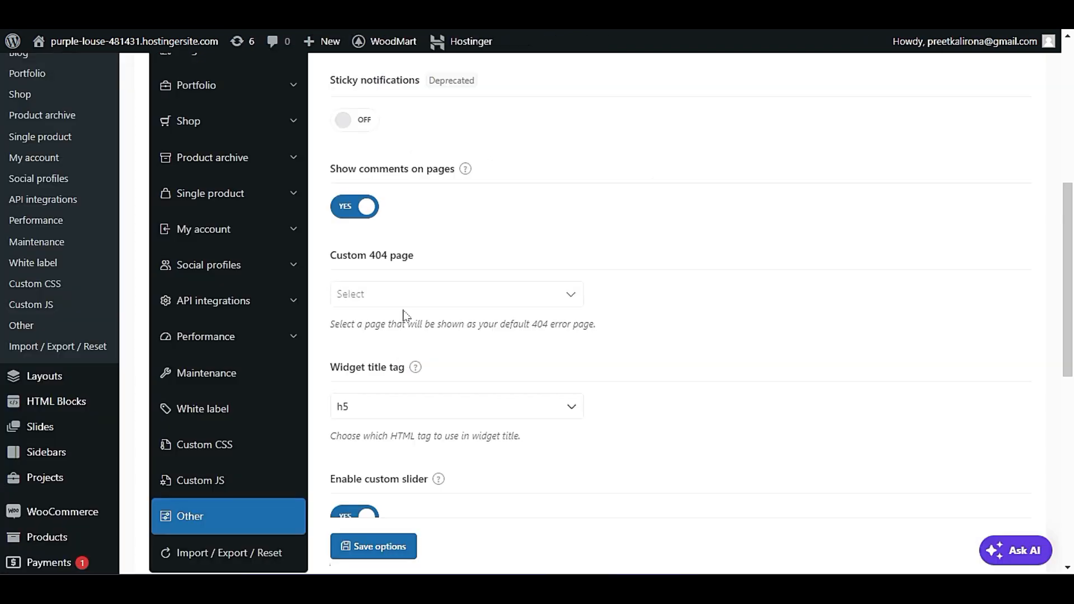
Return to the theme settings and check which pages can serve as the Custom 404 page, without choosing one.
left_click(395, 293)
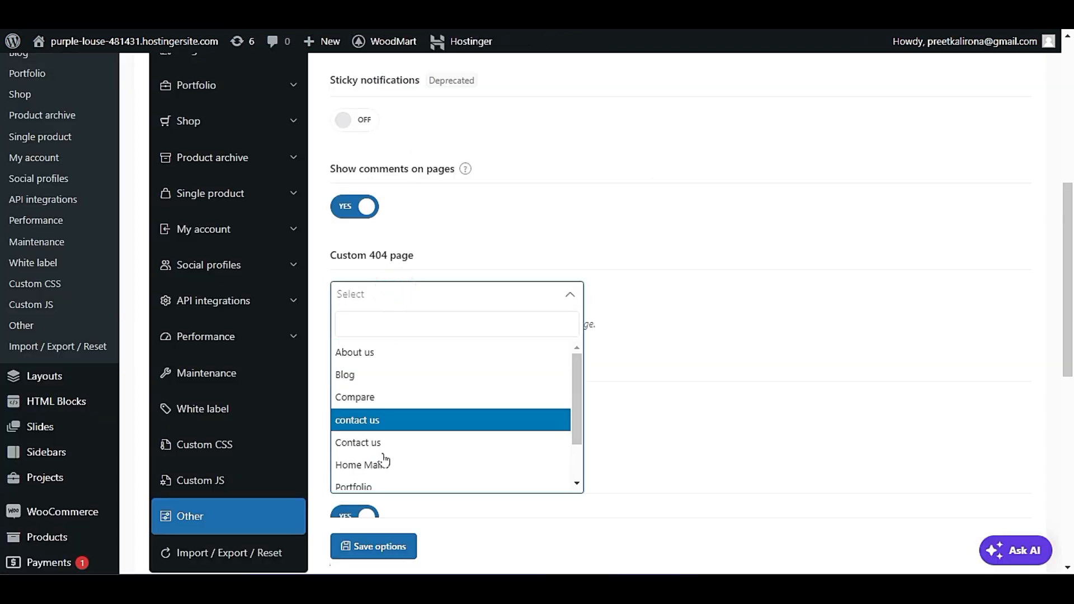
left_click(424, 258)
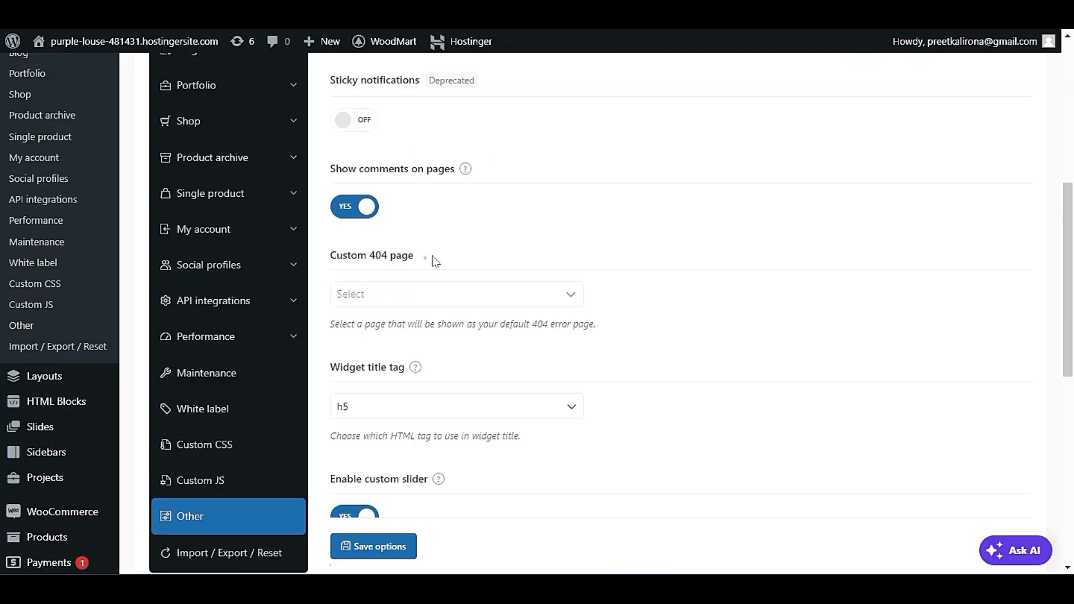
left_click(407, 306)
left_click(710, 360)
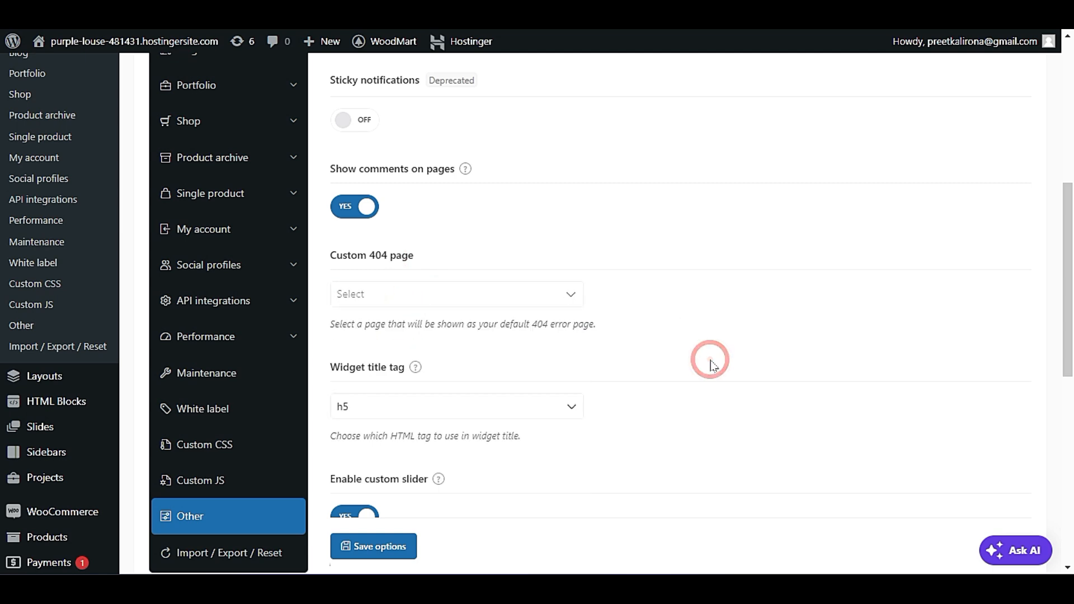
Review the widget title tag, custom slider, SVG upload, Slider Revolution font and viewport tag options.
scroll(711, 364, "down", 3)
scroll(713, 368, "down", 2)
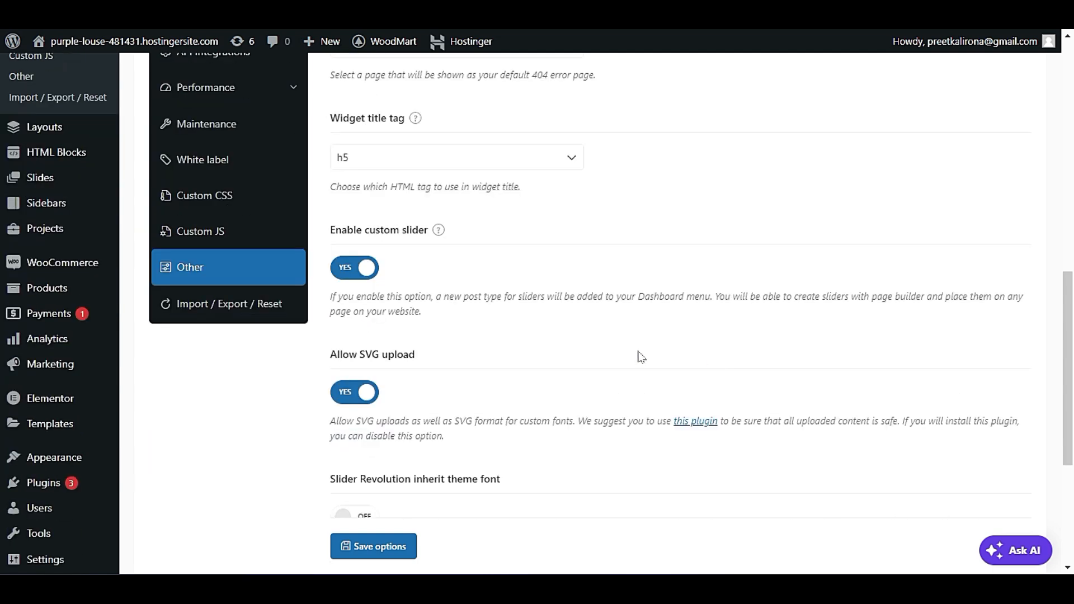
mouse_move(441, 231)
scroll(443, 368, "down", 3)
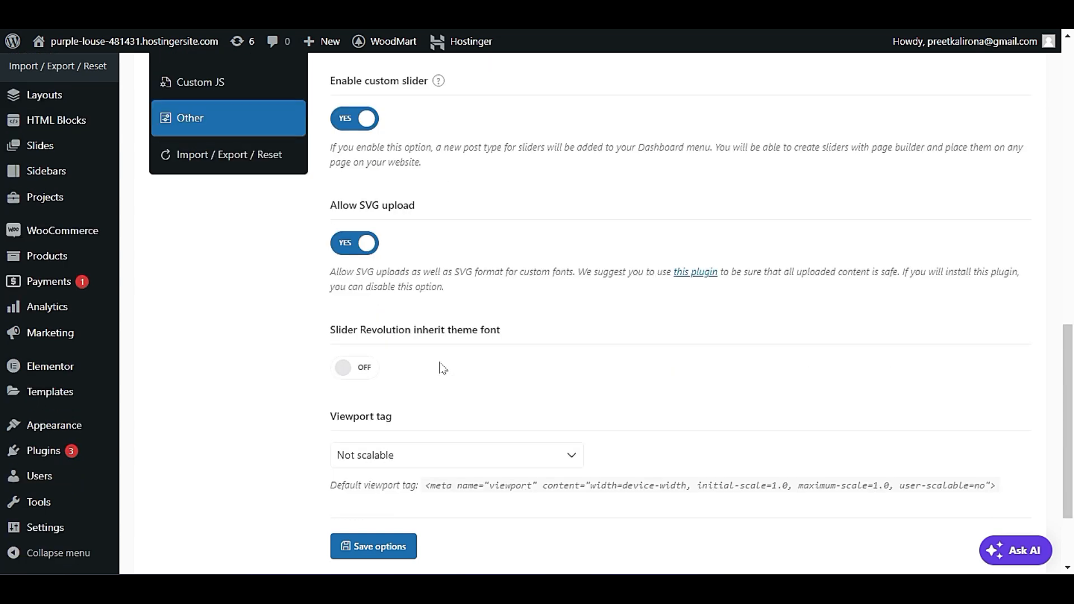
scroll(442, 367, "down", 2)
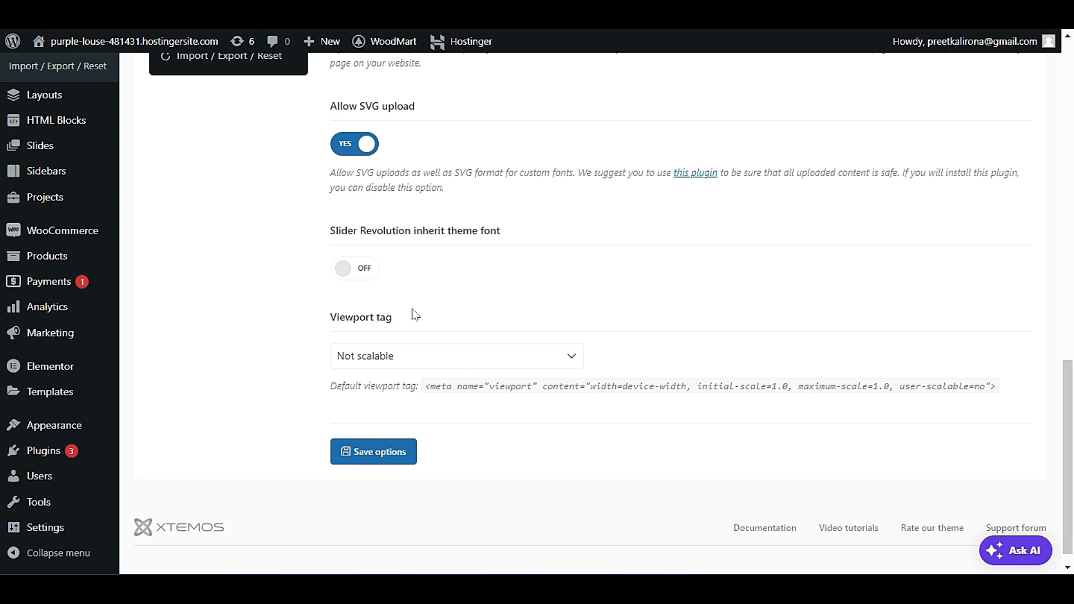
Try out the Slider Revolution inherit theme font switch and the Viewport tag choices, returning the tag to Not scalable.
left_click(372, 278)
left_click(366, 278)
left_click(366, 357)
left_click(388, 393)
left_click(384, 358)
left_click(394, 378)
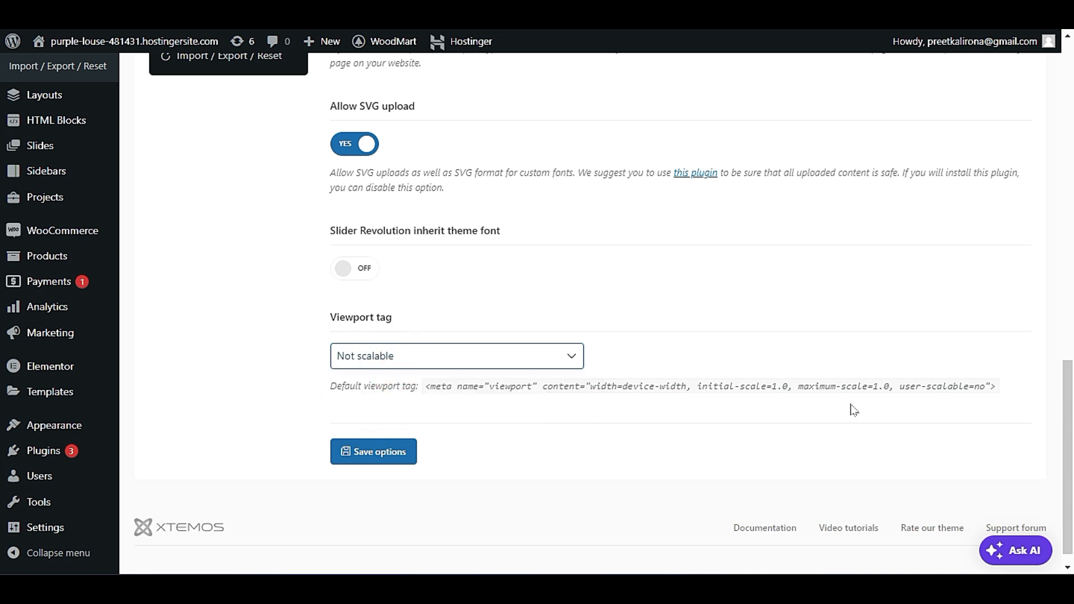
Open the Import / Export / Reset theme settings and look over the import, export and reset options.
scroll(834, 409, "up", 3)
scroll(830, 408, "up", 5)
scroll(831, 408, "down", 3)
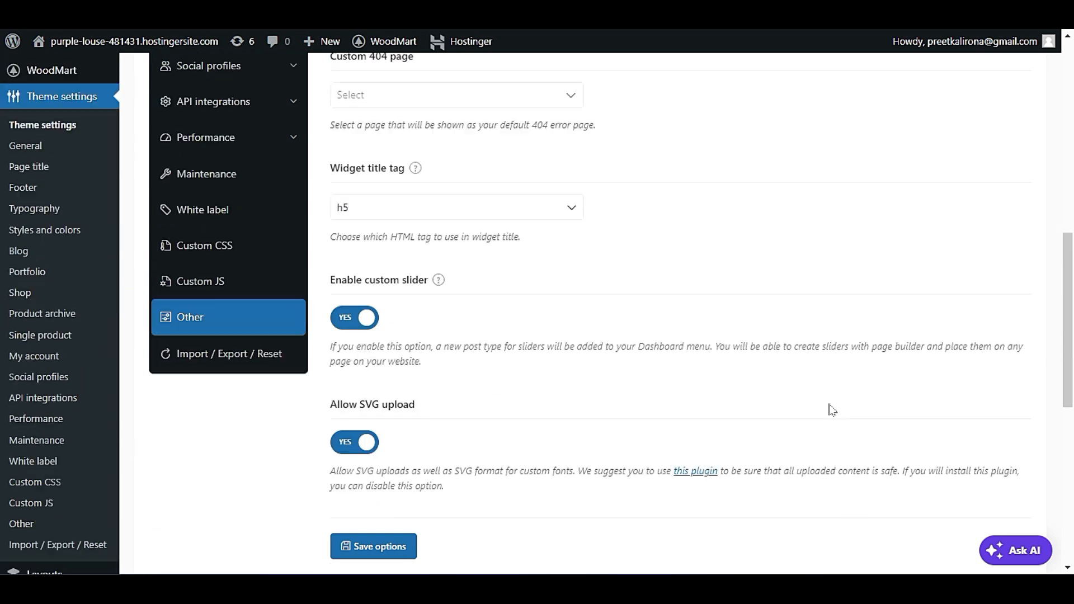
left_click(243, 352)
scroll(694, 407, "up", 6)
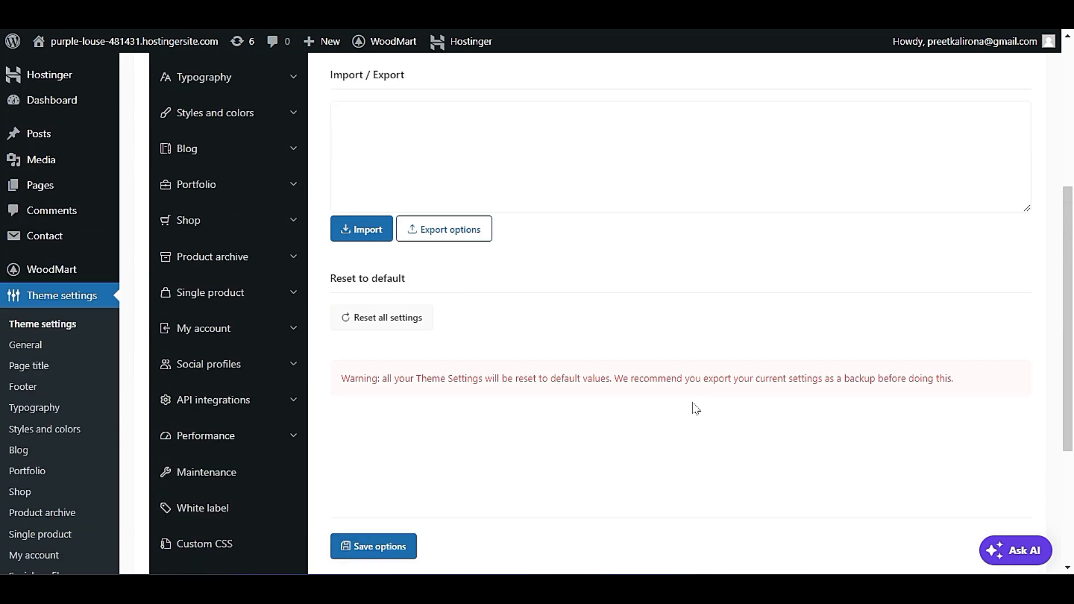
scroll(695, 412, "down", 4)
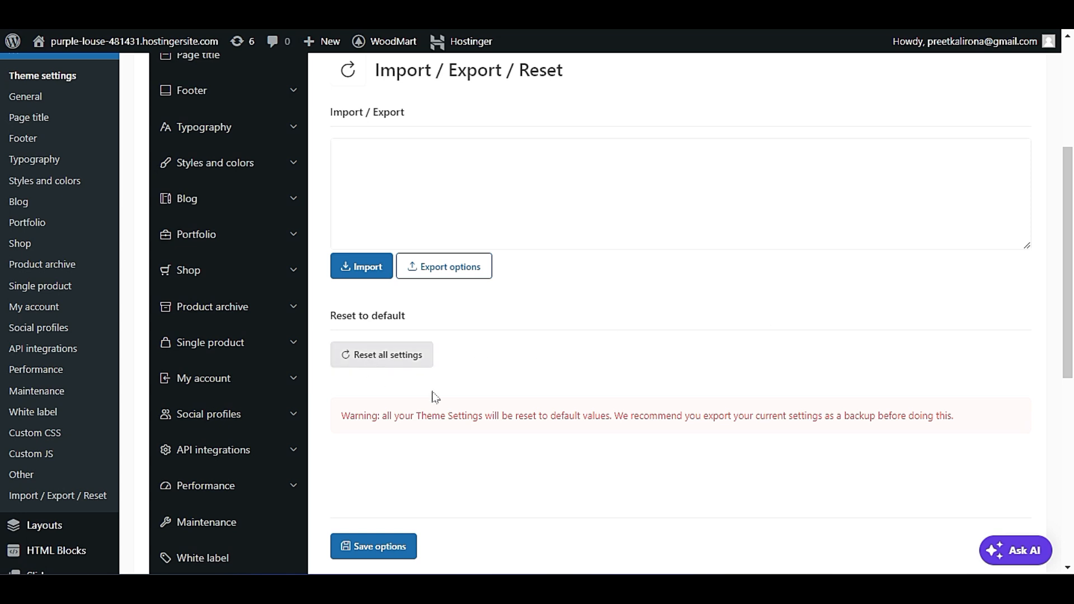
scroll(475, 407, "up", 2)
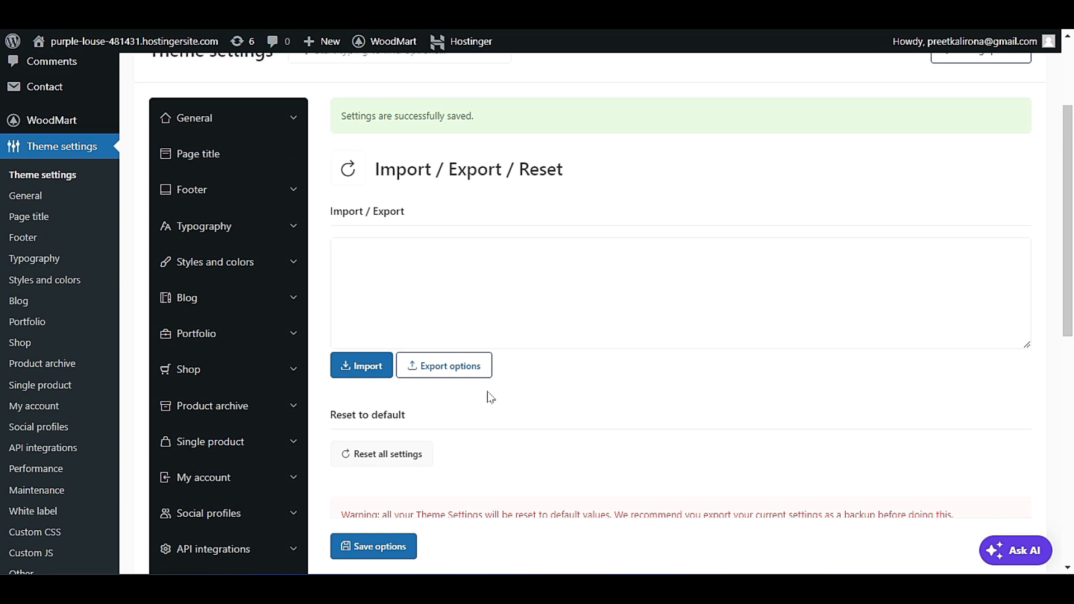
Try to export the theme options as xts_options_backup_18-07-2024.json to the Desktop.
left_click(465, 366)
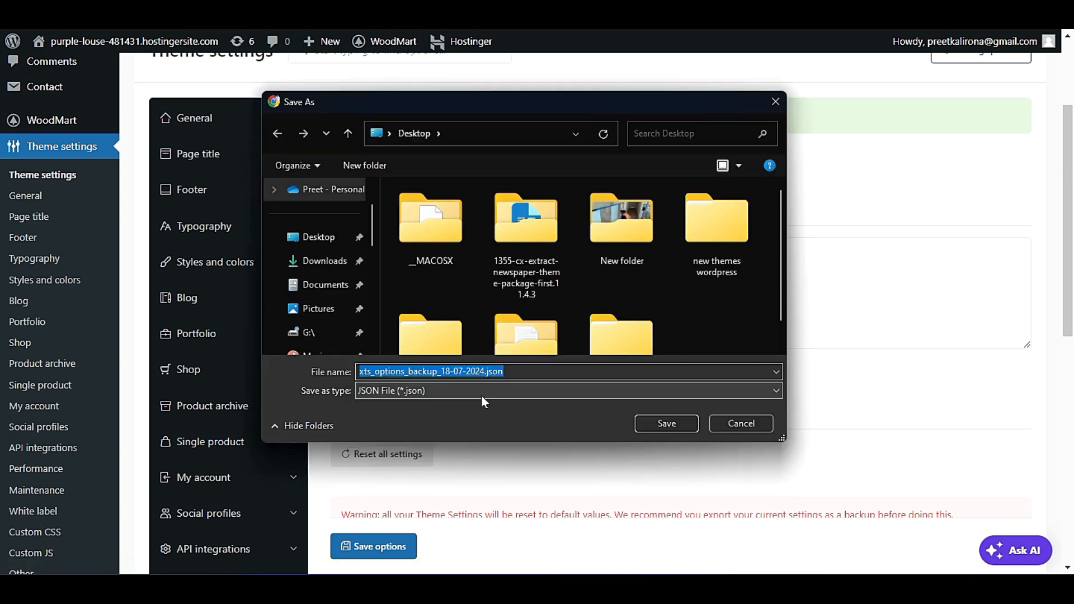
left_click(326, 245)
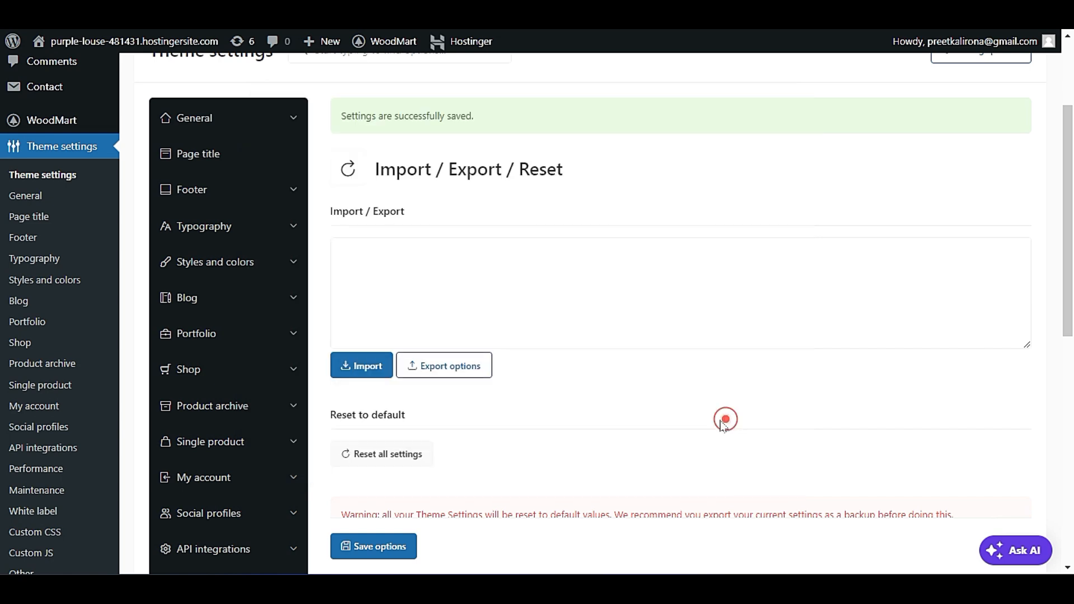
left_click(726, 420)
Run the theme options import with the field left empty and look over the reset to default section.
left_click(375, 365)
scroll(284, 455, "down", 1)
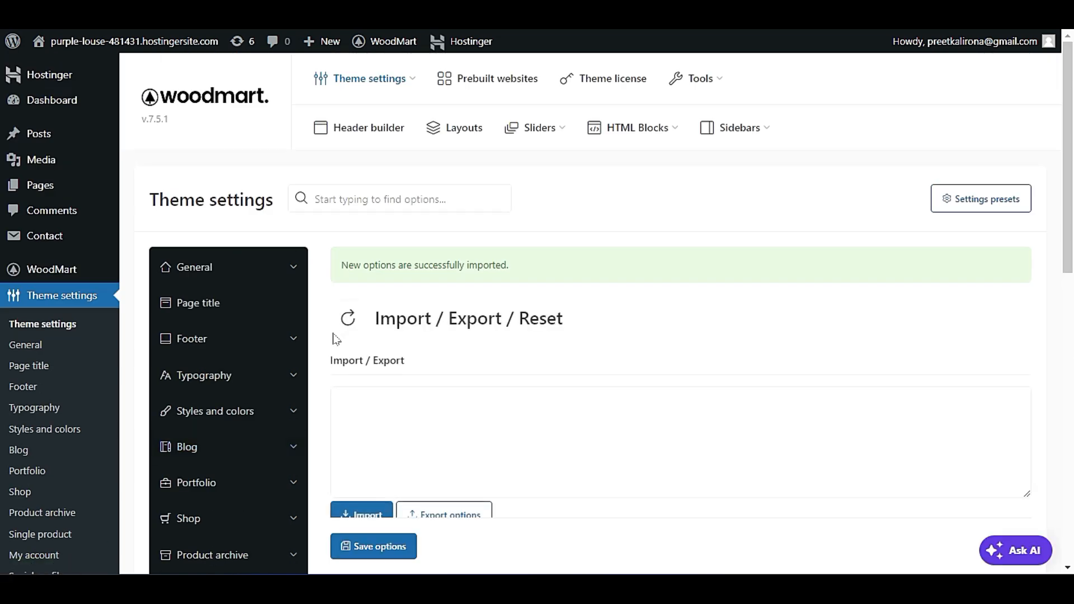
scroll(336, 339, "down", 5)
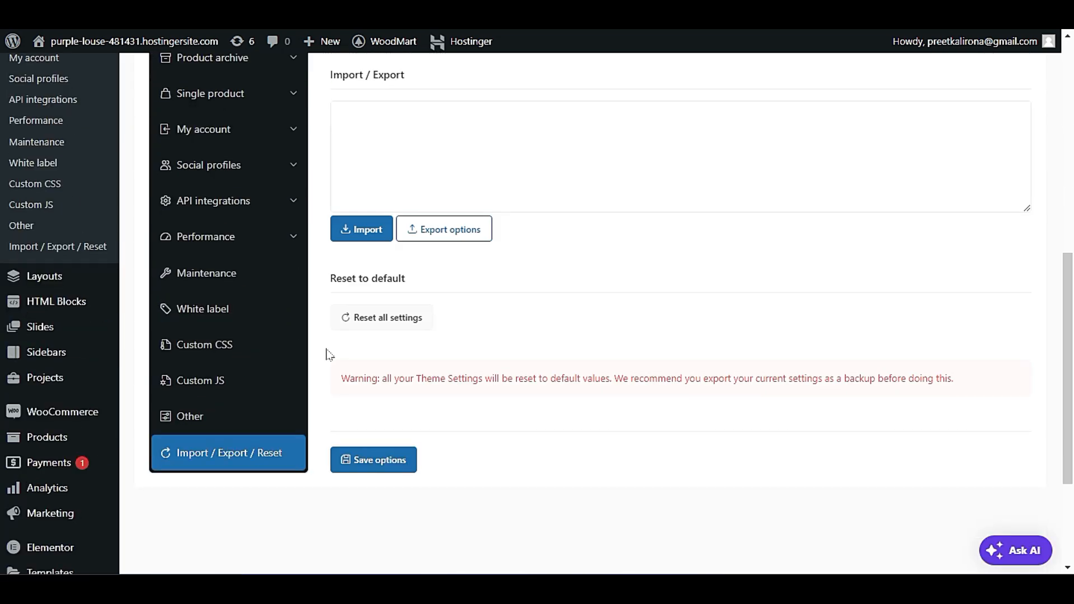
scroll(329, 355, "down", 2)
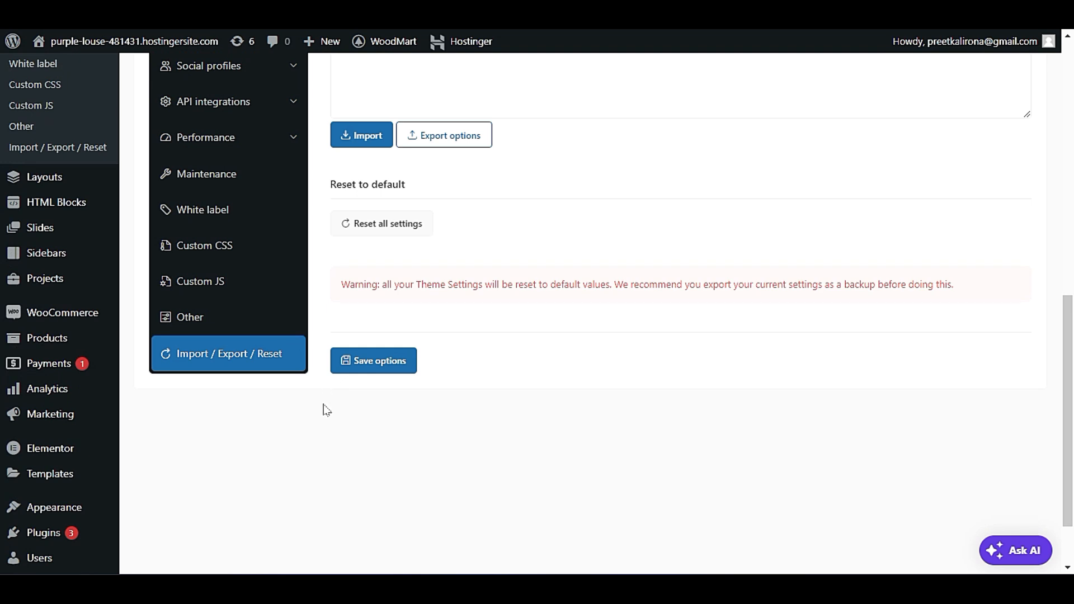
Open the WooCommerce general settings and look over the store address fields and the Country / State choices.
left_click(98, 316)
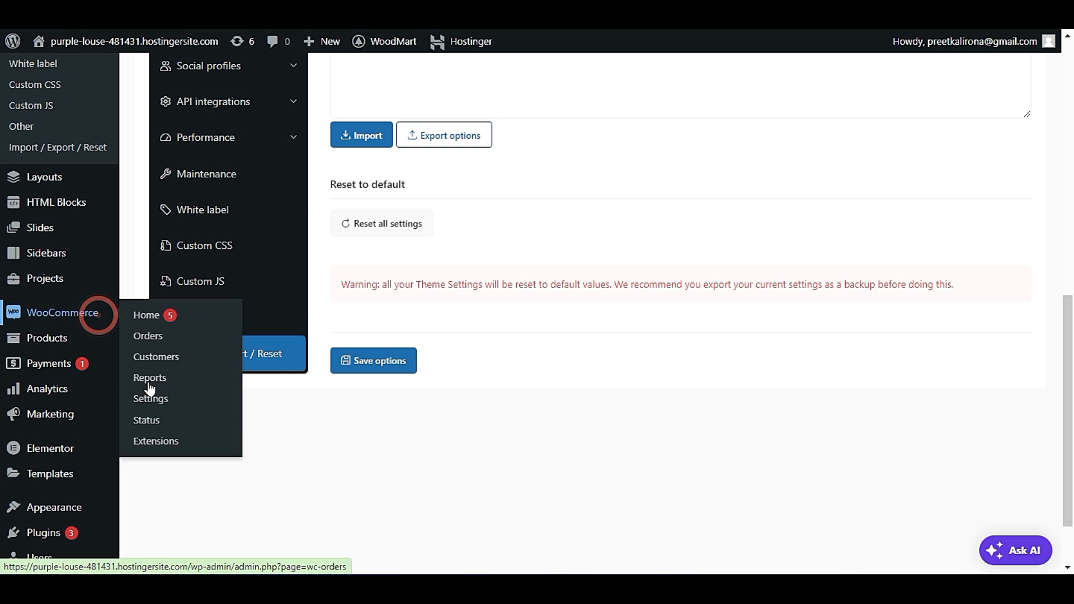
left_click(165, 398)
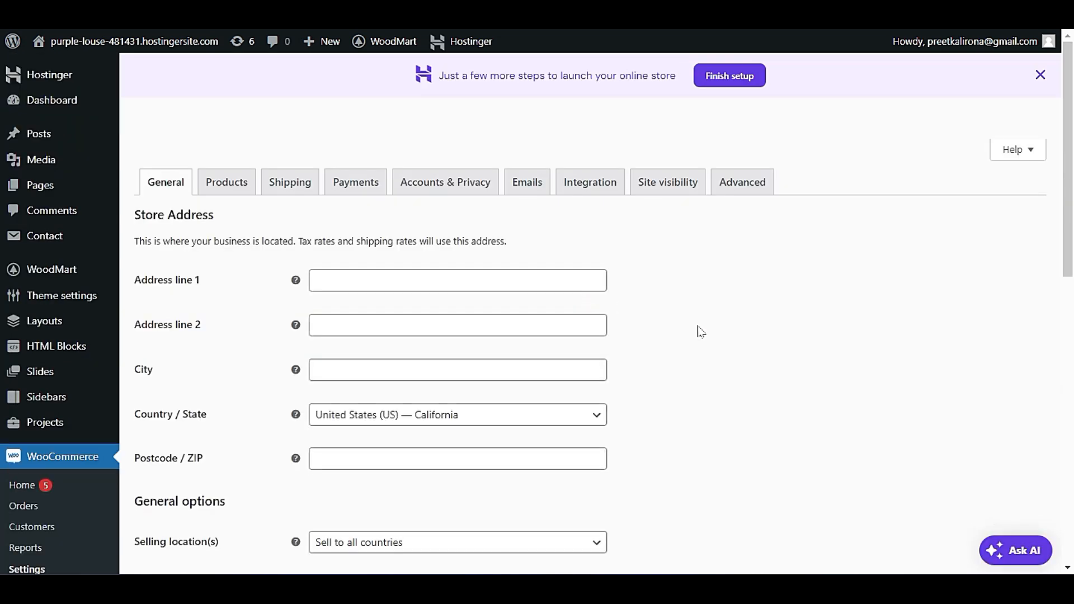
scroll(701, 332, "down", 3)
scroll(701, 334, "up", 1)
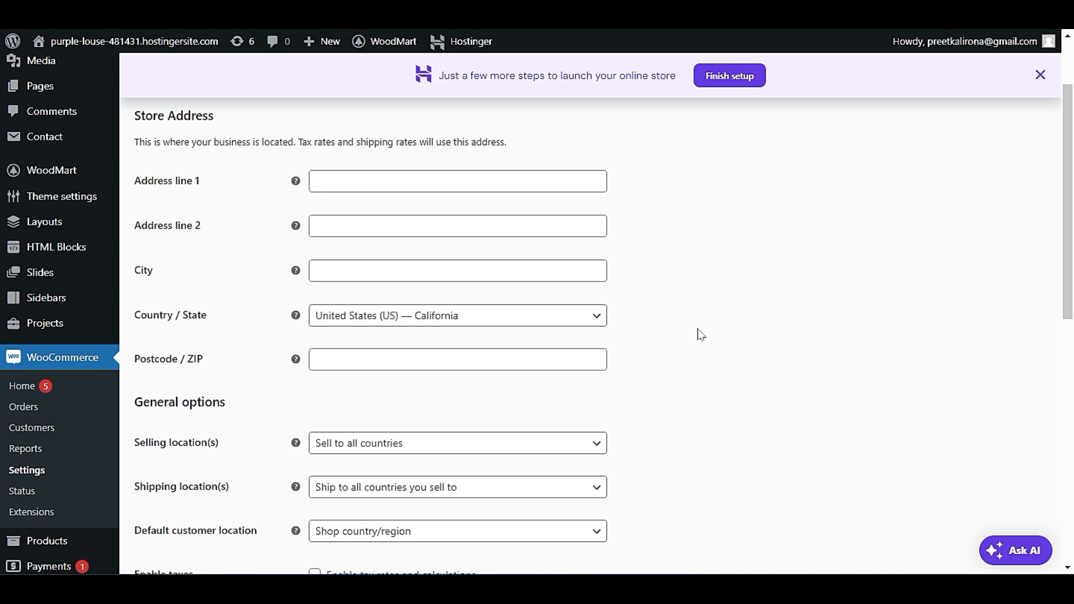
left_click(392, 317)
left_click(393, 316)
Look over the choices for the store's selling locations in the WooCommerce general options.
scroll(310, 392, "down", 2)
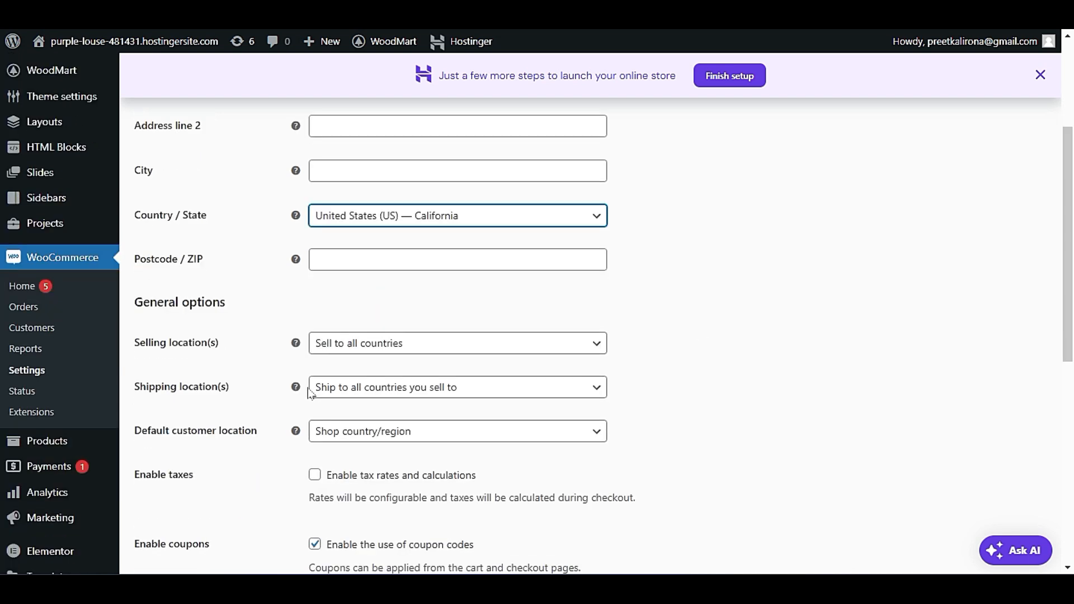
scroll(402, 353, "down", 1)
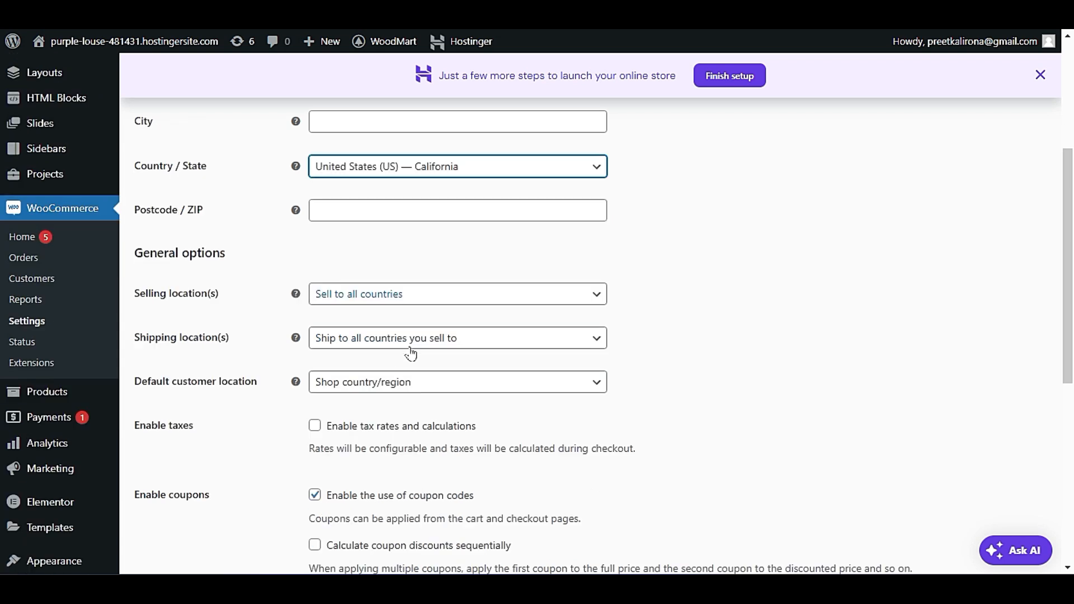
left_click(392, 296)
left_click(392, 297)
left_click(392, 296)
left_click(392, 297)
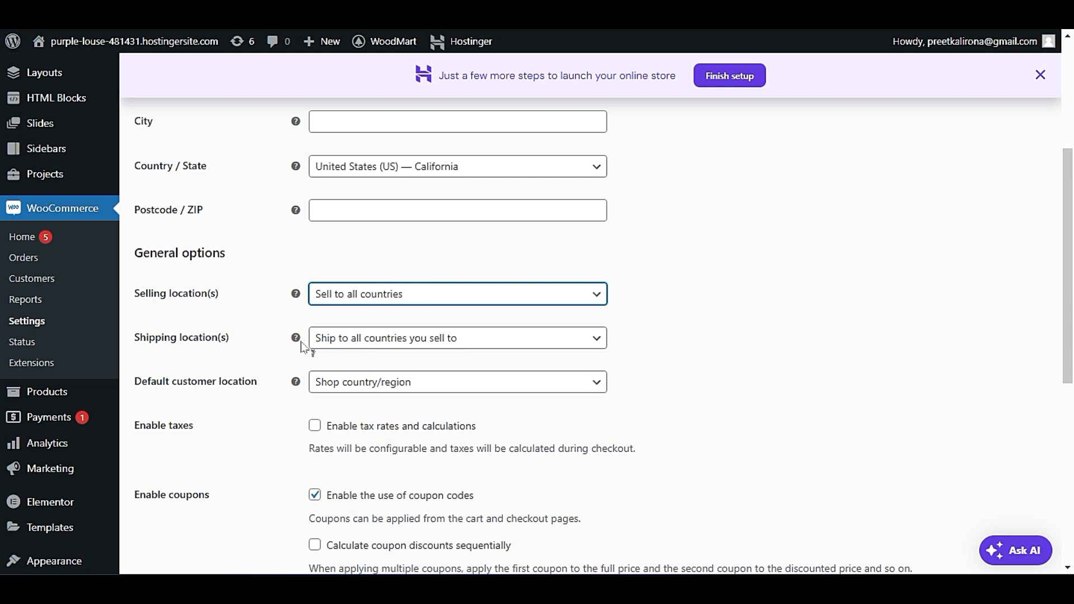
Set the WooCommerce shipping locations to Ship to specific countries only.
left_click(353, 341)
left_click(353, 341)
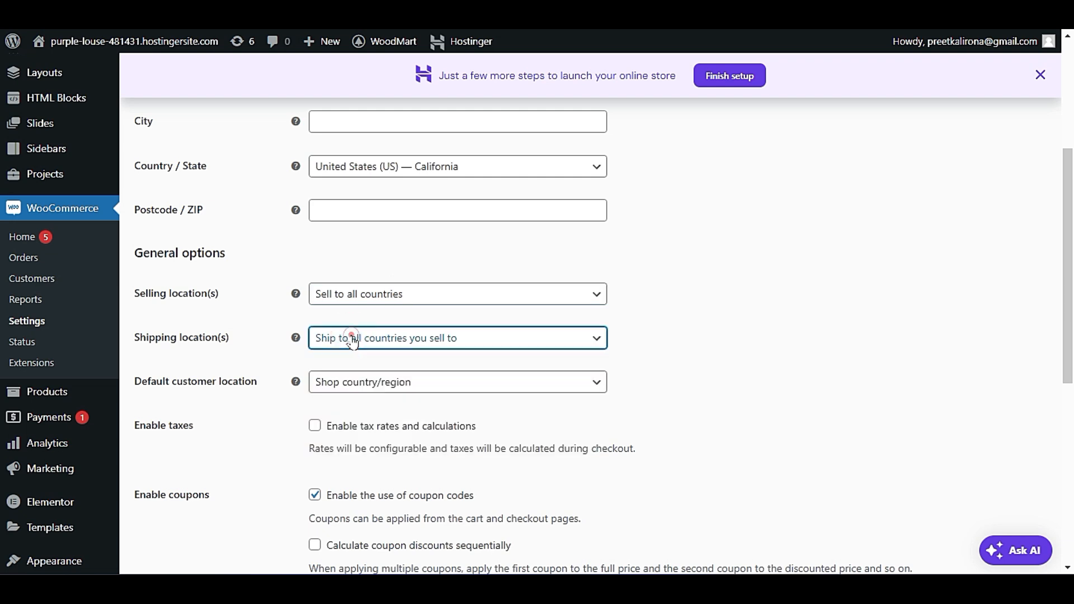
left_click(353, 341)
left_click(390, 384)
left_click(405, 341)
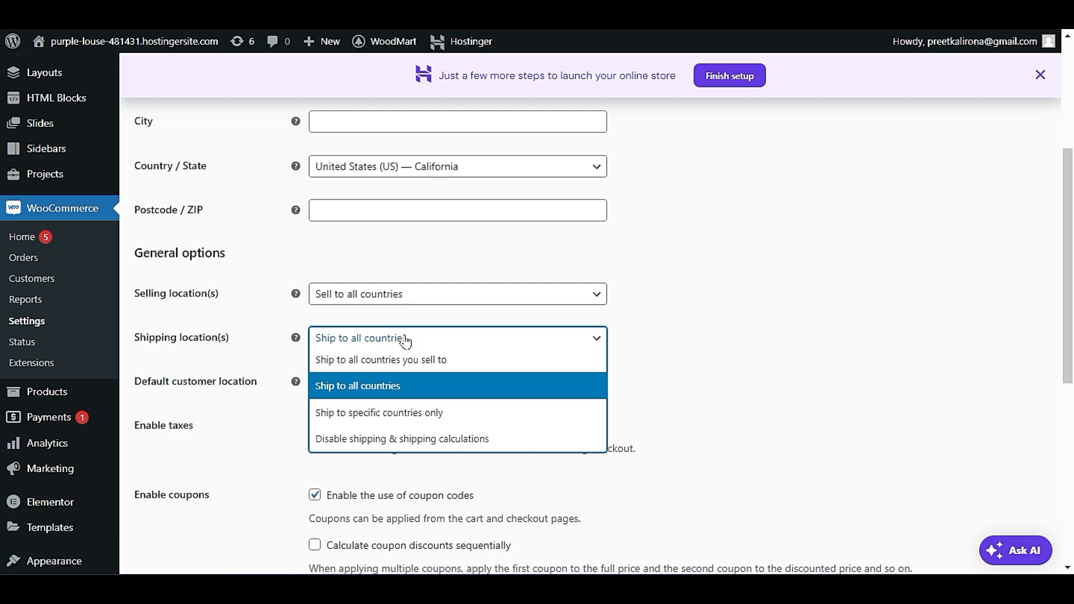
left_click(401, 413)
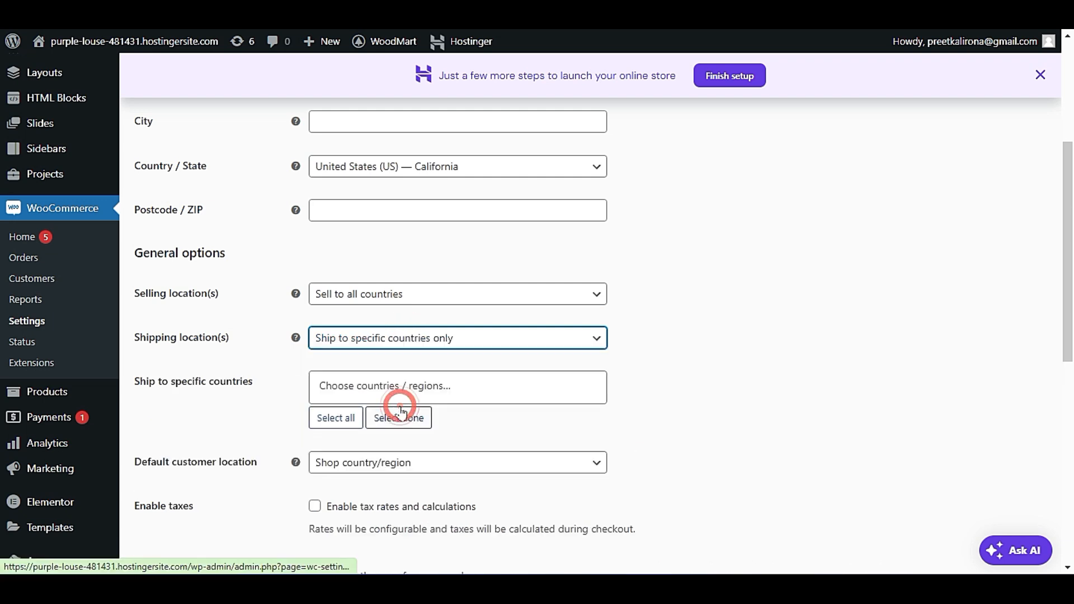
Look over the country choices for Ship to specific countries and the options for the default customer location.
left_click(405, 385)
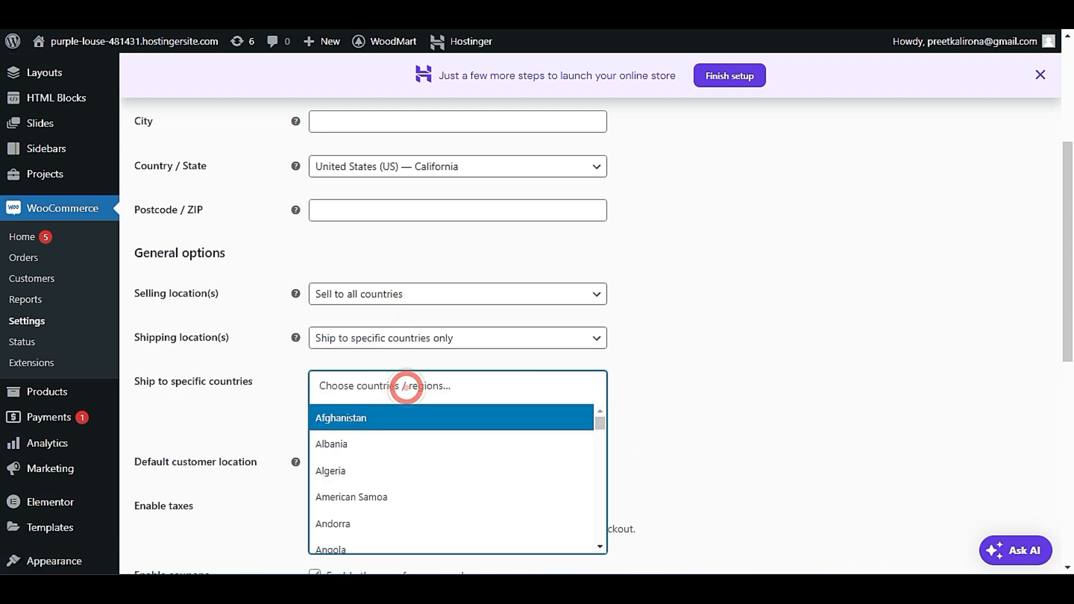
left_click(634, 370)
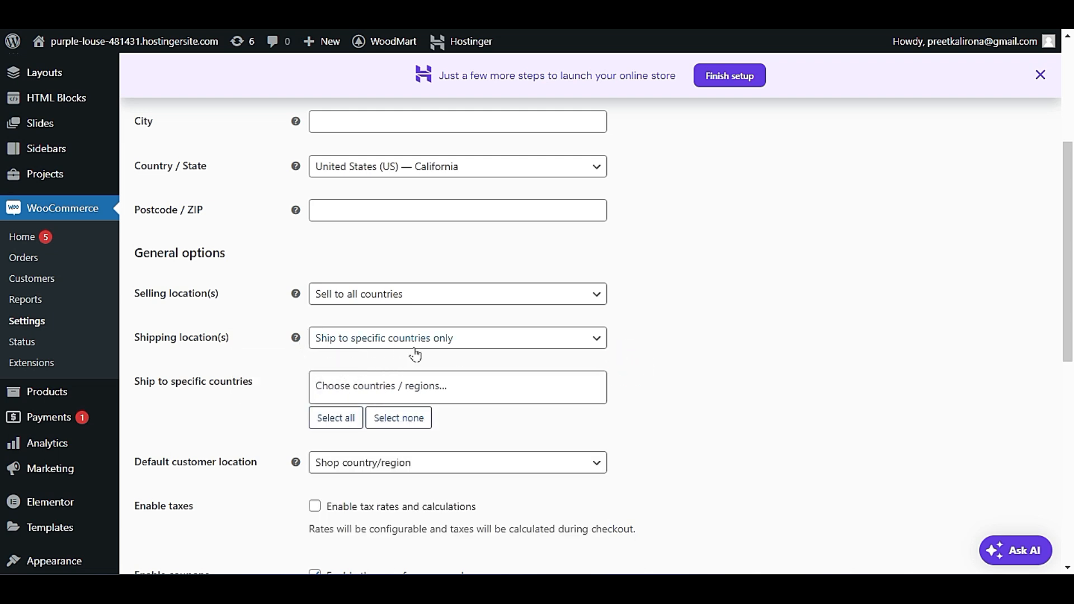
scroll(294, 465, "down", 3)
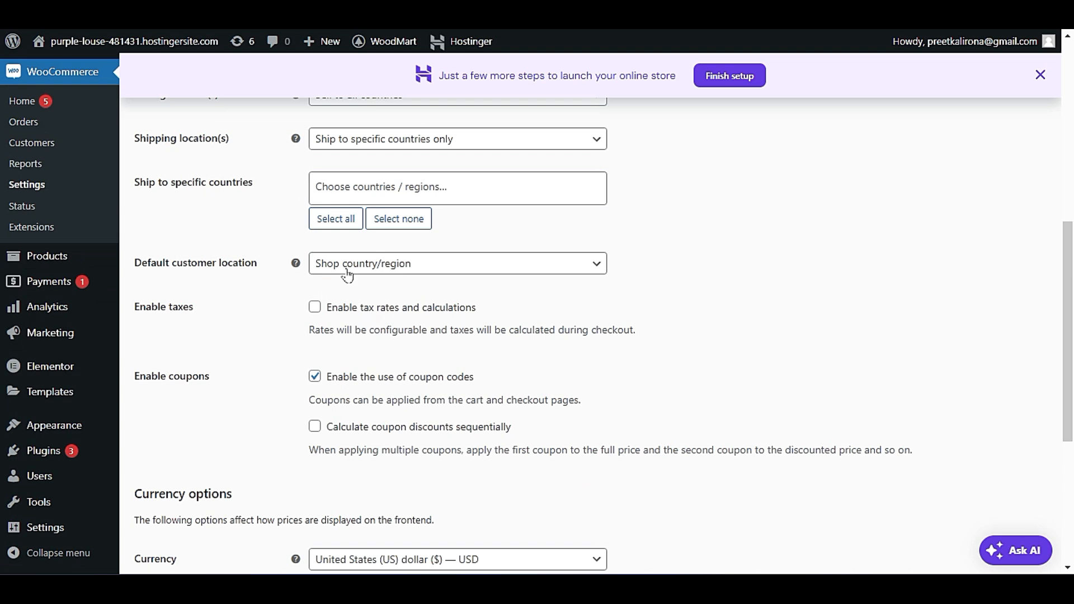
left_click(406, 269)
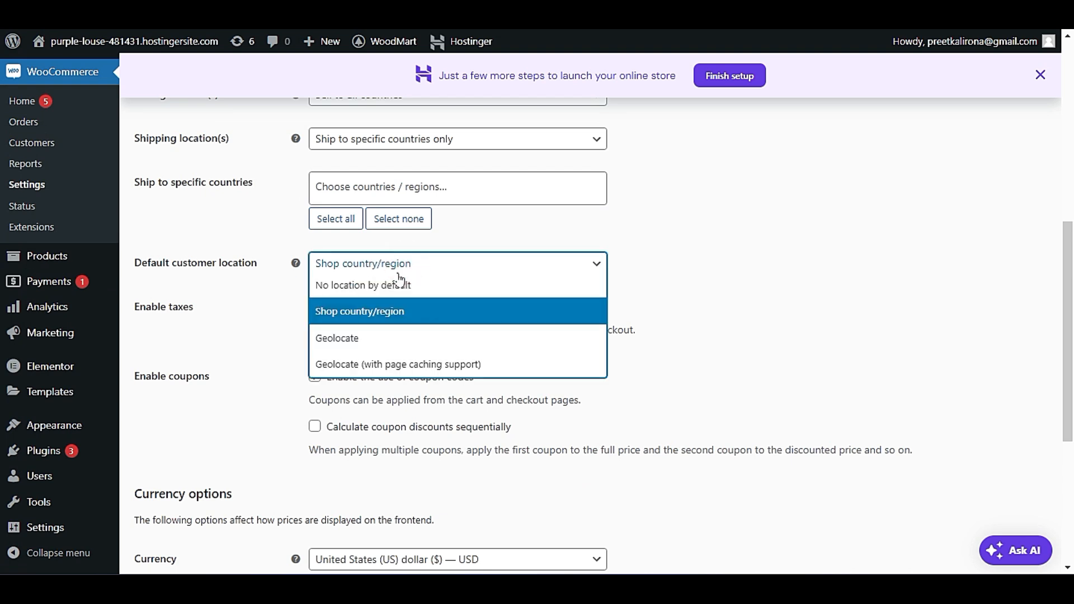
left_click(266, 363)
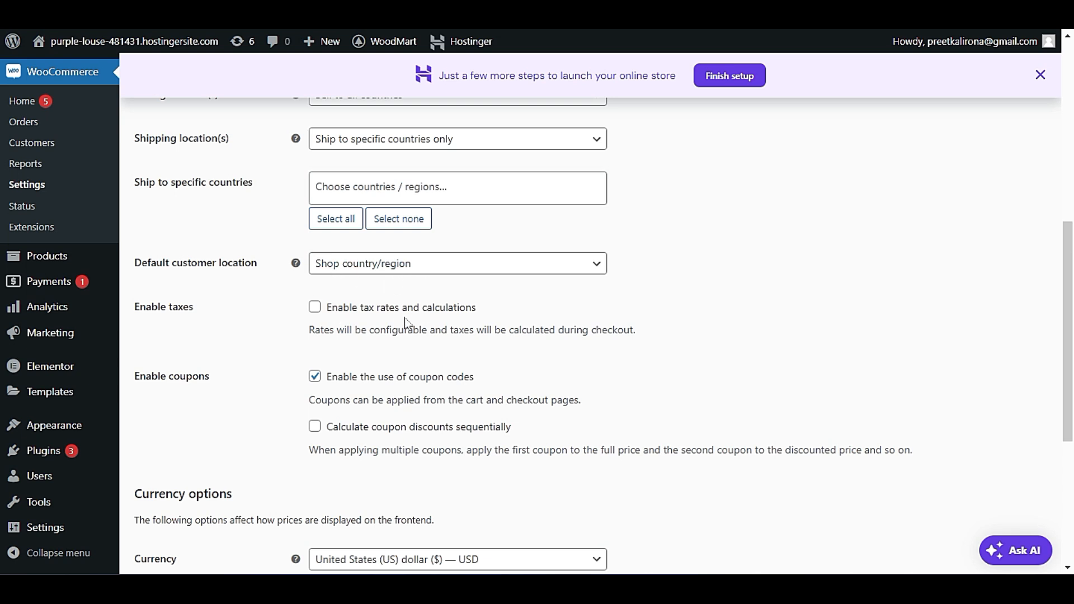
Select Shop country/region as the default customer location and review the alternative options, including the geolocation ones.
scroll(392, 336, "up", 5)
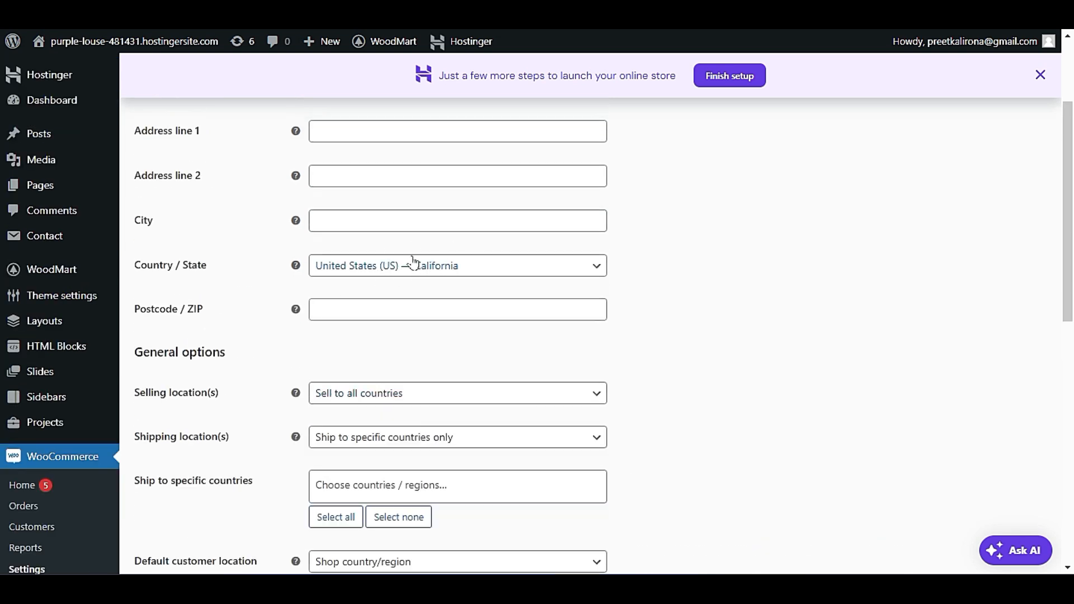
scroll(286, 371, "down", 8)
scroll(288, 372, "up", 1)
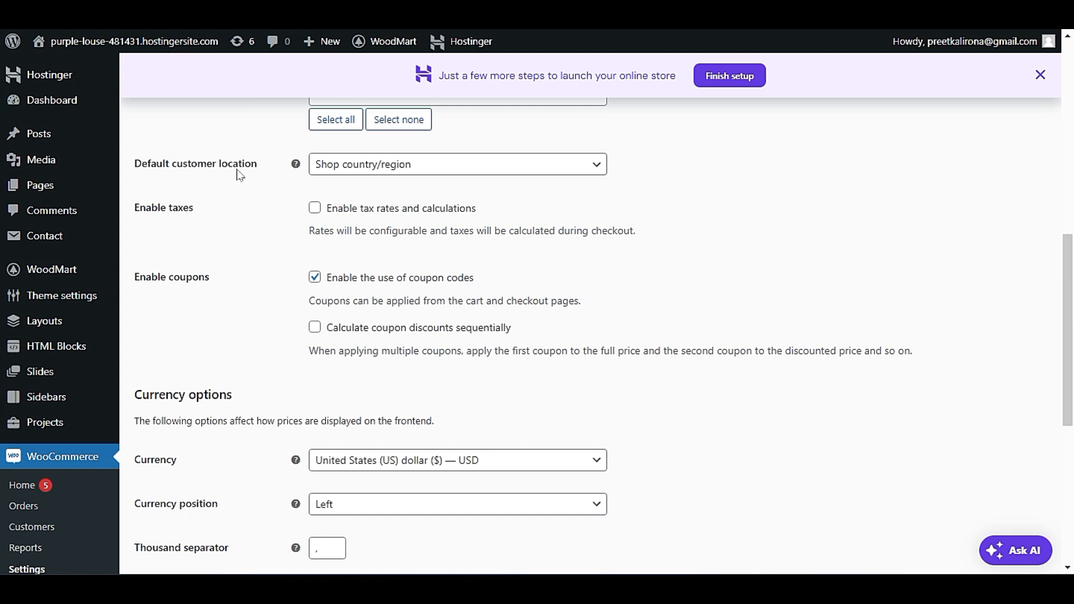
left_click(366, 167)
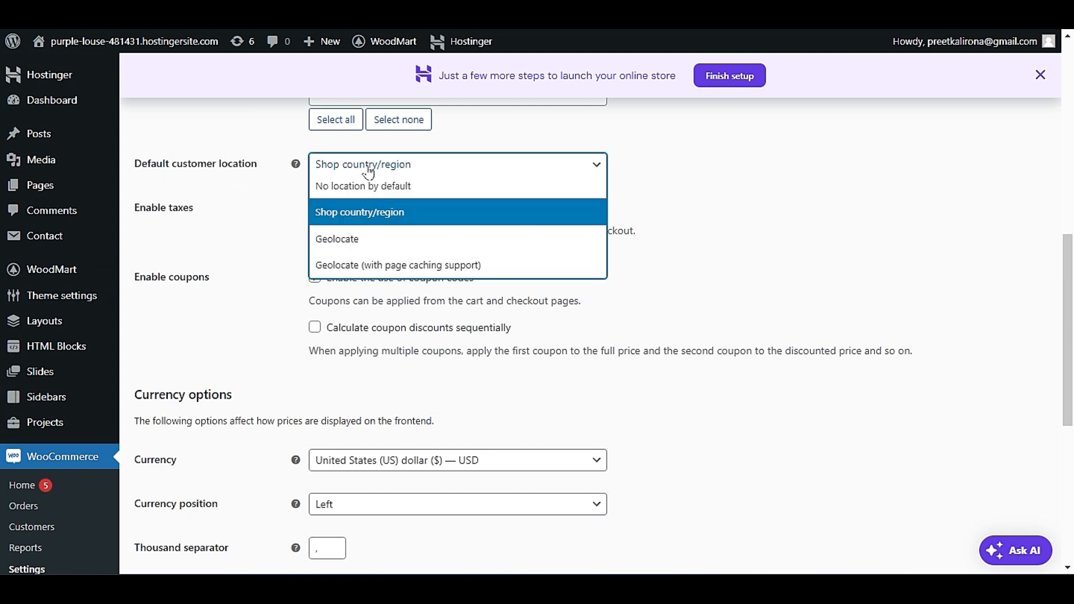
left_click(397, 218)
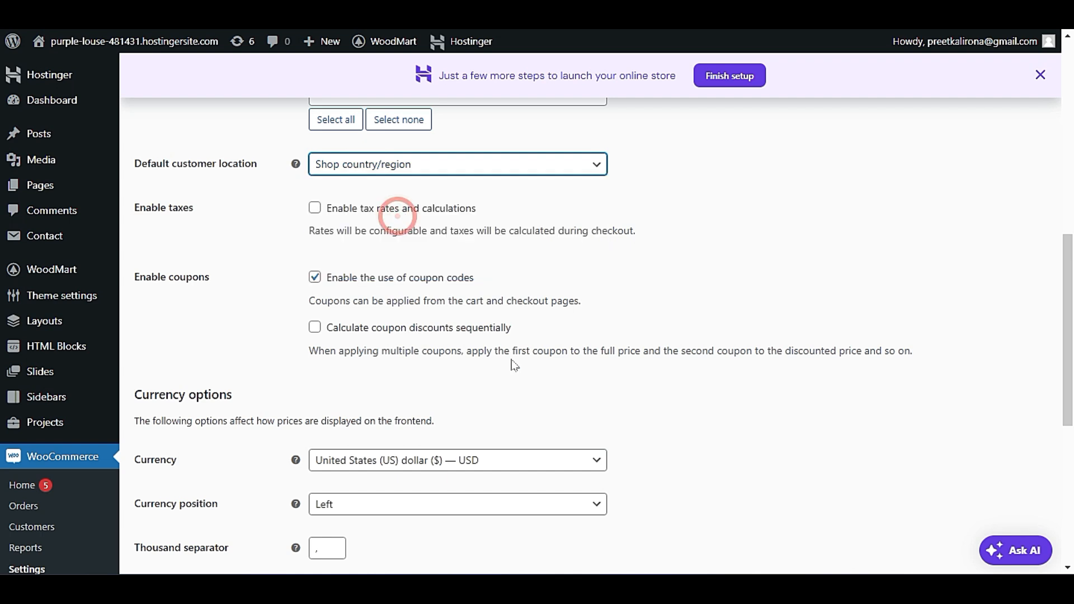
left_click(334, 163)
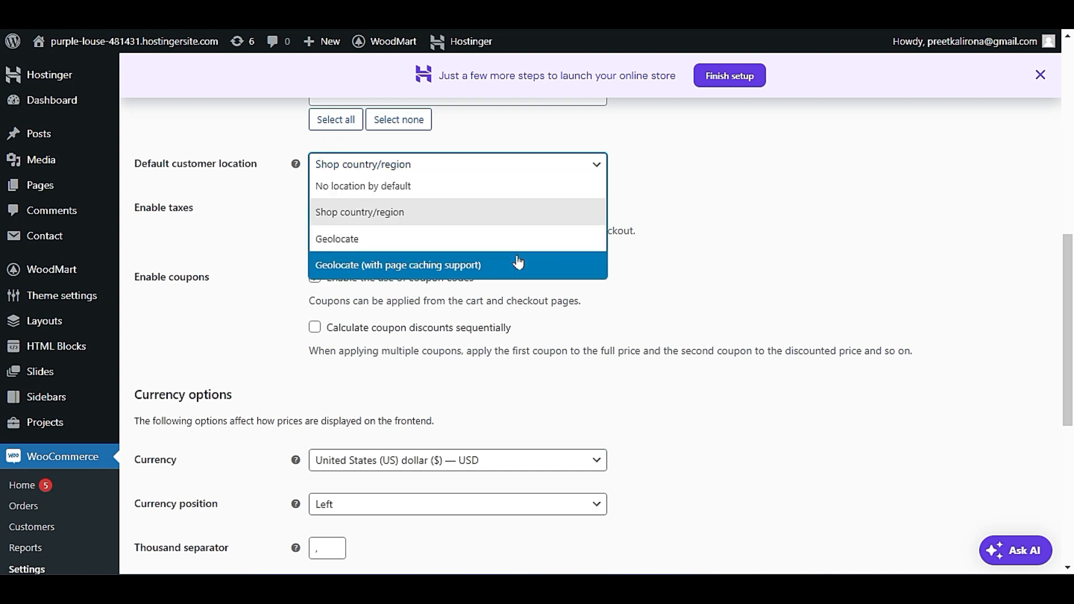
left_click(704, 258)
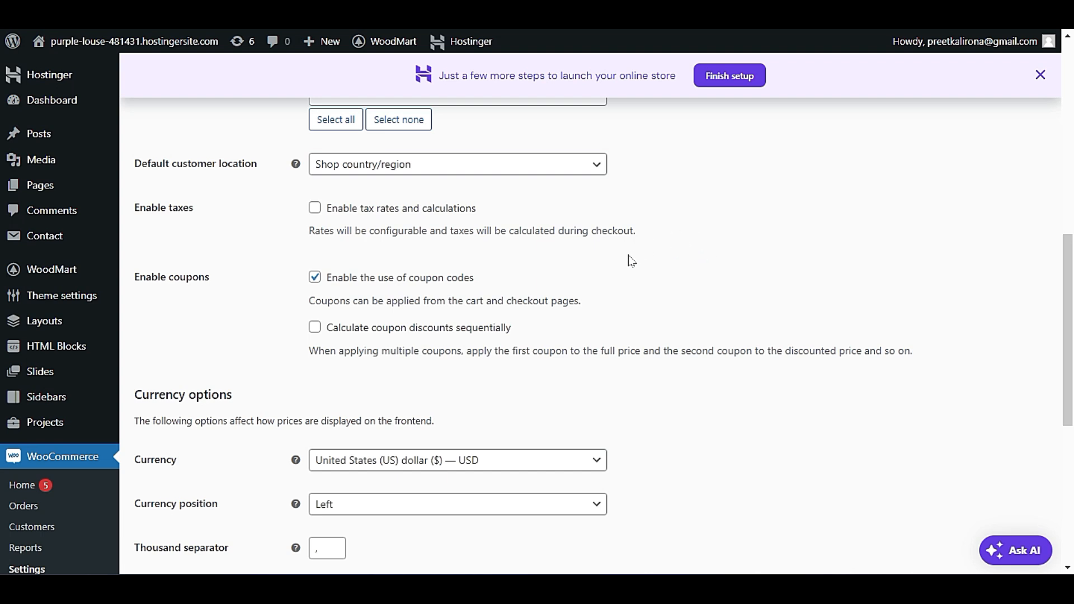
Try enabling tax rates and calculations, and switch the option off again.
left_click(313, 209)
left_click(312, 210)
scroll(314, 213, "down", 1)
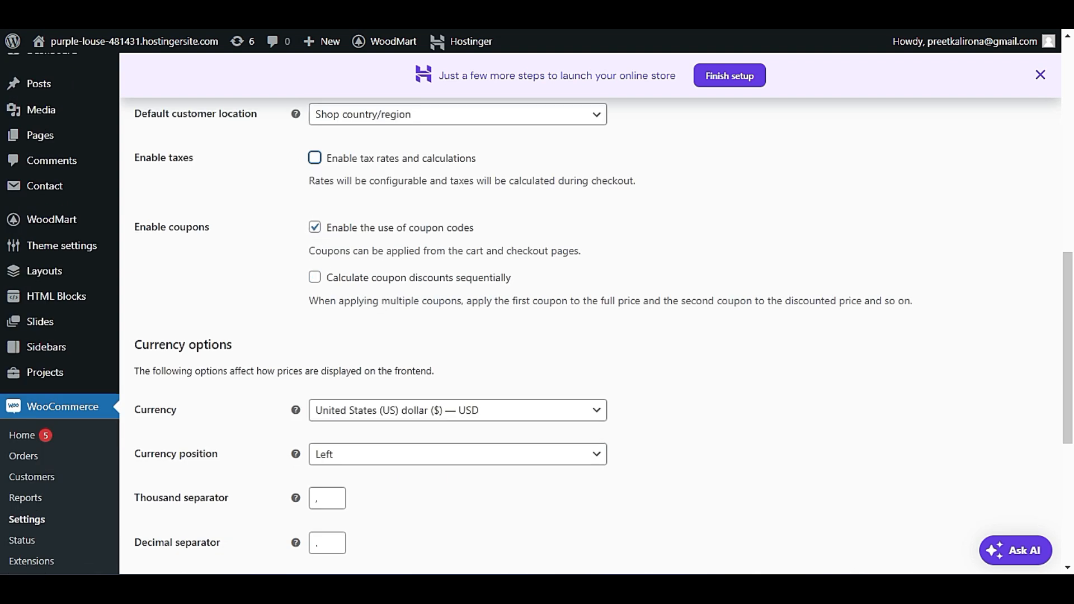
Keep United States (US) dollar ($) — USD as the store currency and save the general settings.
scroll(311, 261, "down", 2)
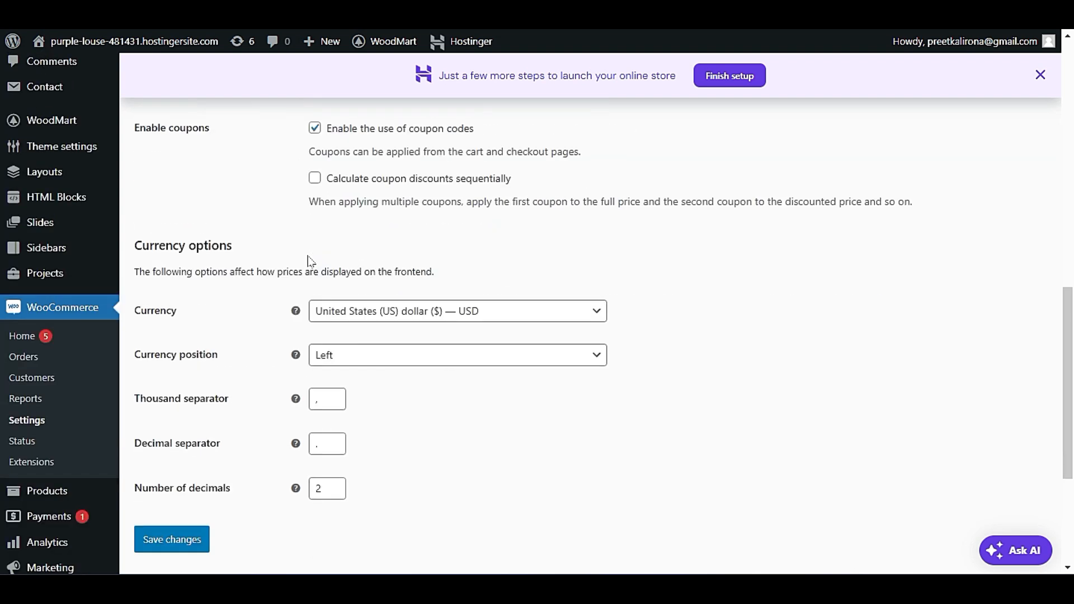
left_click(419, 311)
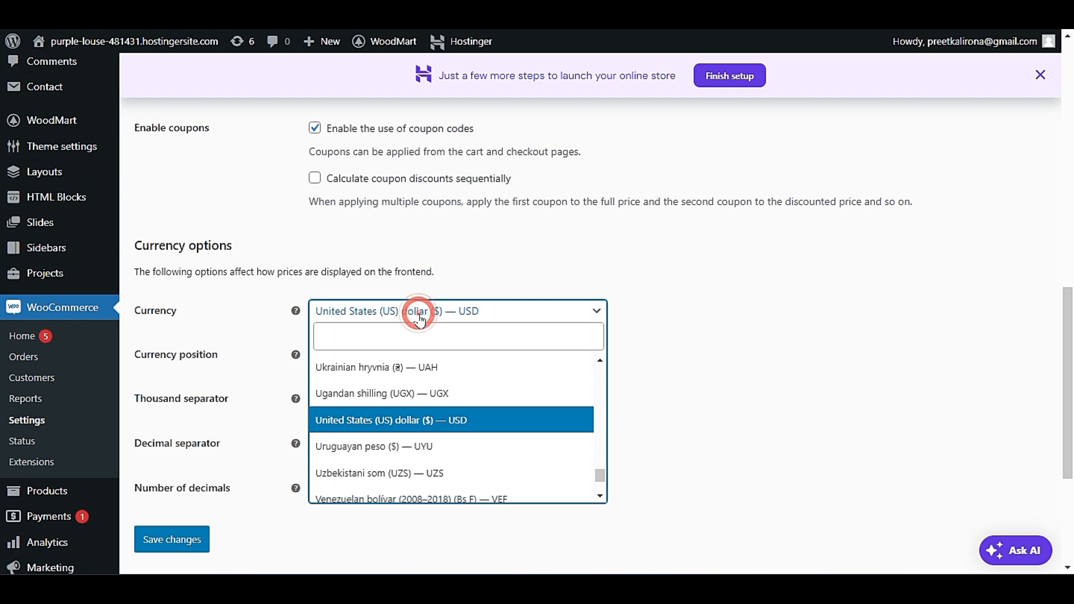
left_click(418, 311)
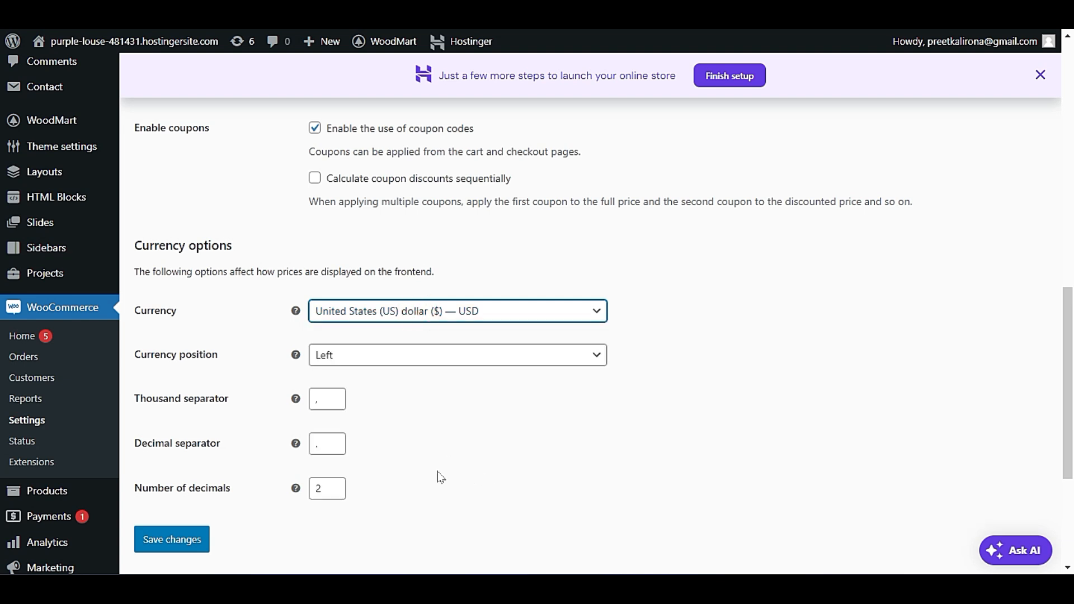
left_click(170, 539)
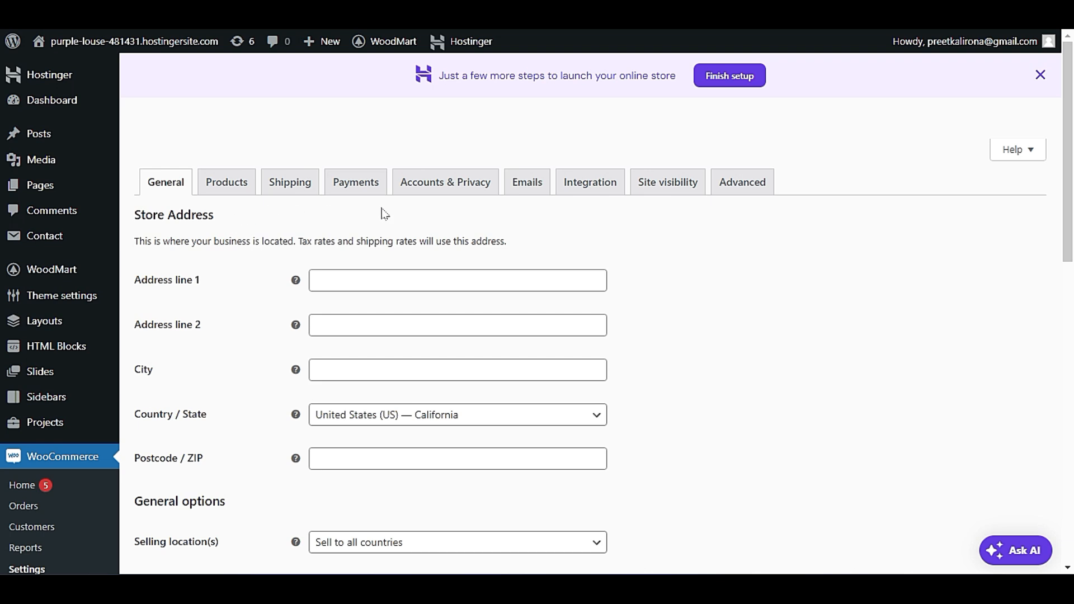
Open the Accounts & Privacy settings and look over the guest checkout, account creation and personal data options.
left_click(486, 184)
left_click(590, 89)
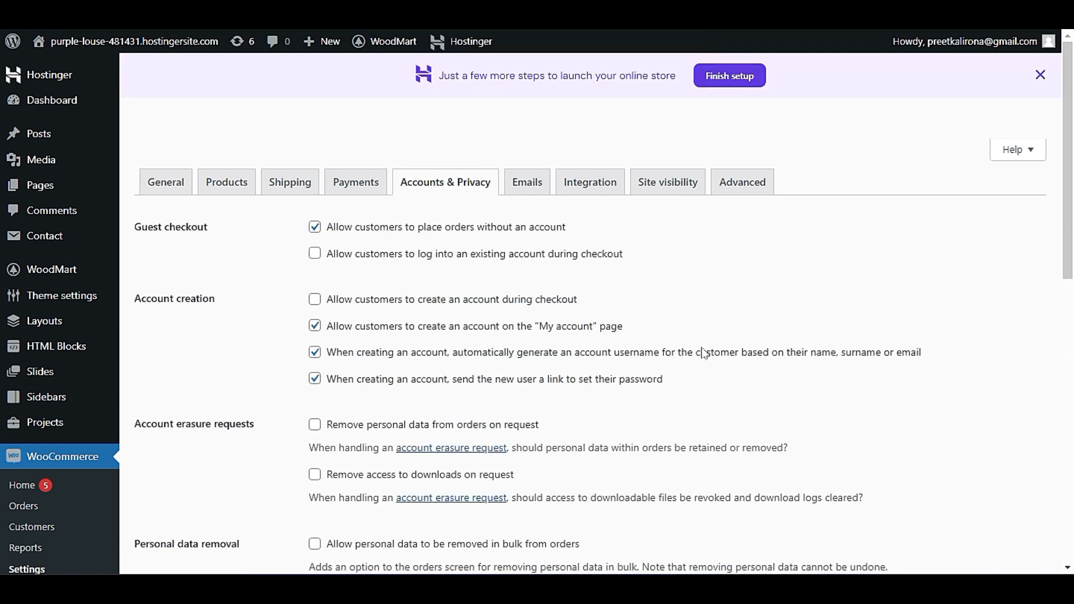
scroll(700, 354, "down", 6)
scroll(696, 360, "up", 6)
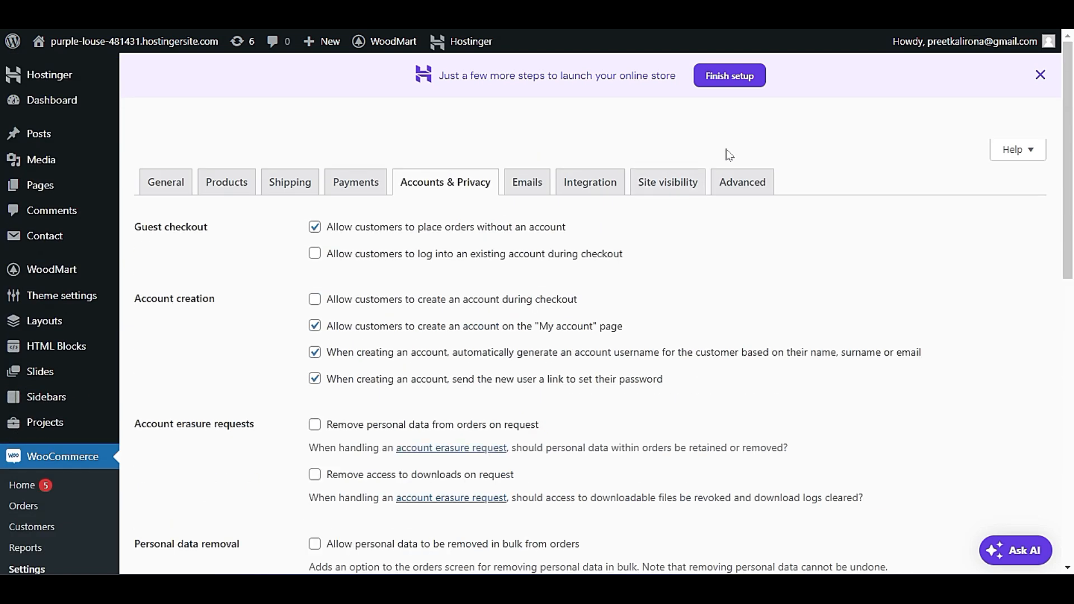
Open the Advanced settings and look over the page setup and checkout endpoint fields.
left_click(742, 181)
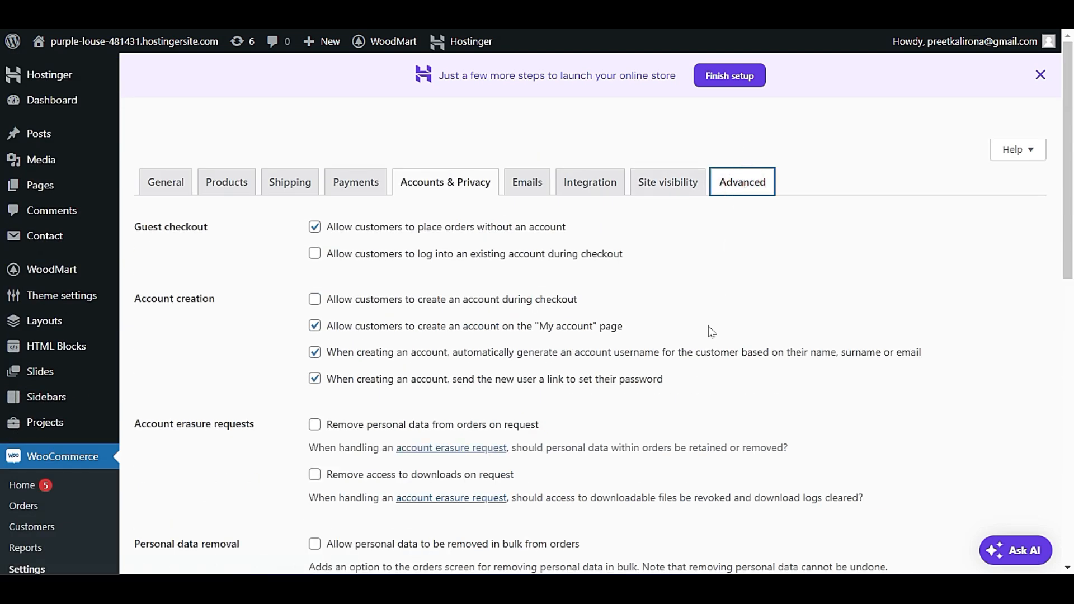
scroll(703, 335, "down", 3)
scroll(707, 339, "up", 2)
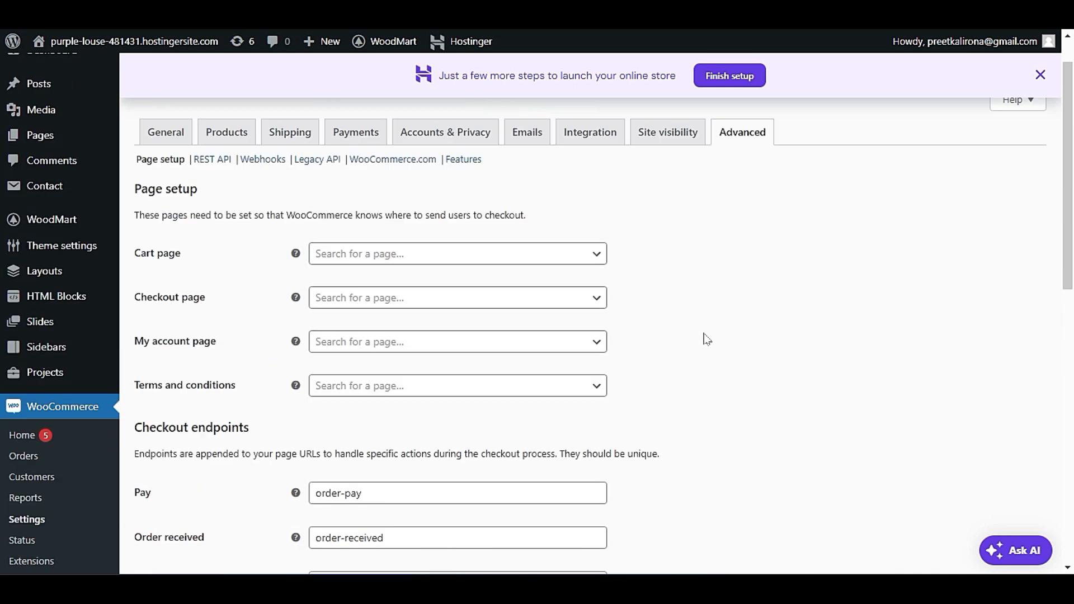
scroll(707, 340, "down", 1)
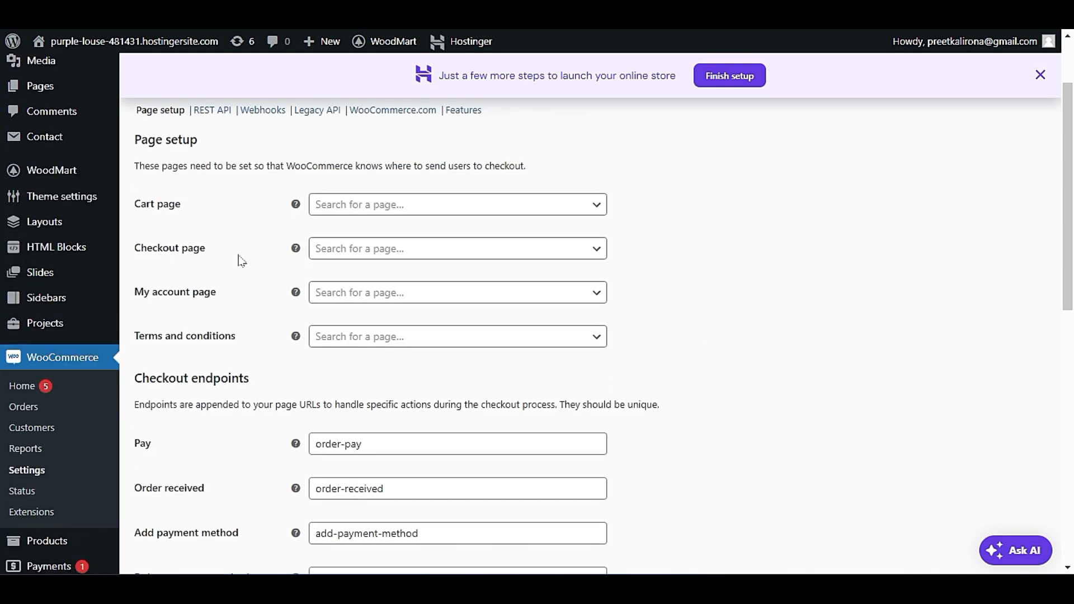
Search for an existing CART page in the Cart page setting and leave the field empty.
left_click(350, 205)
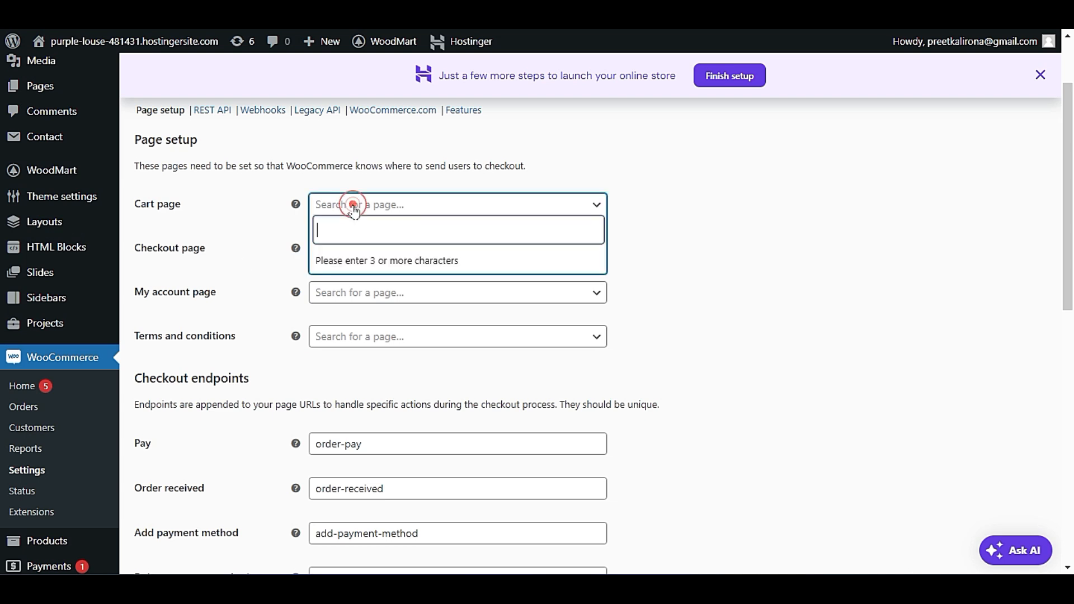
left_click(677, 218)
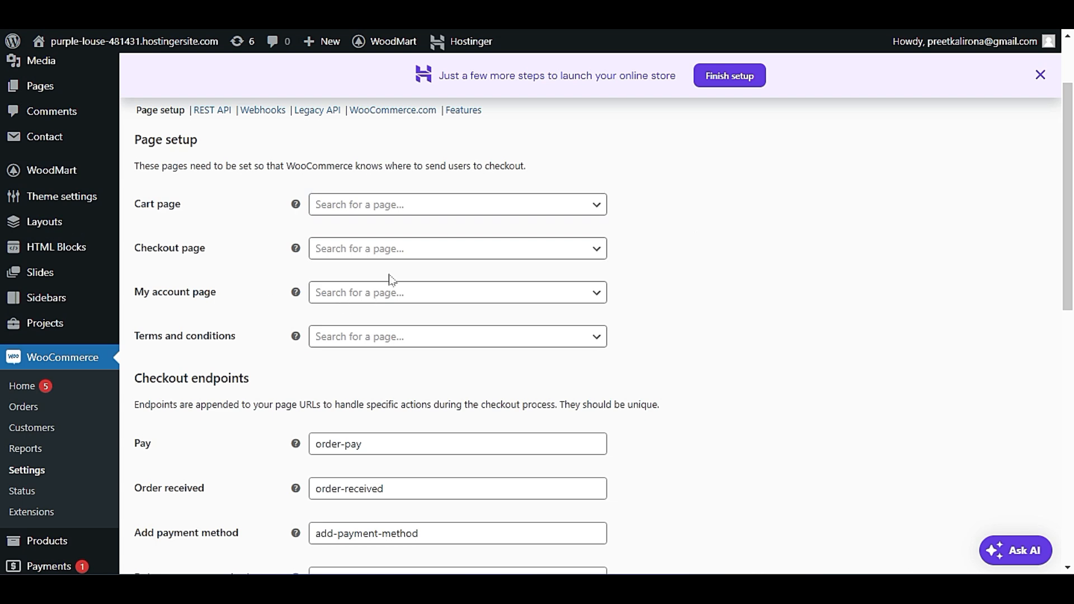
left_click(407, 208)
left_click(420, 232)
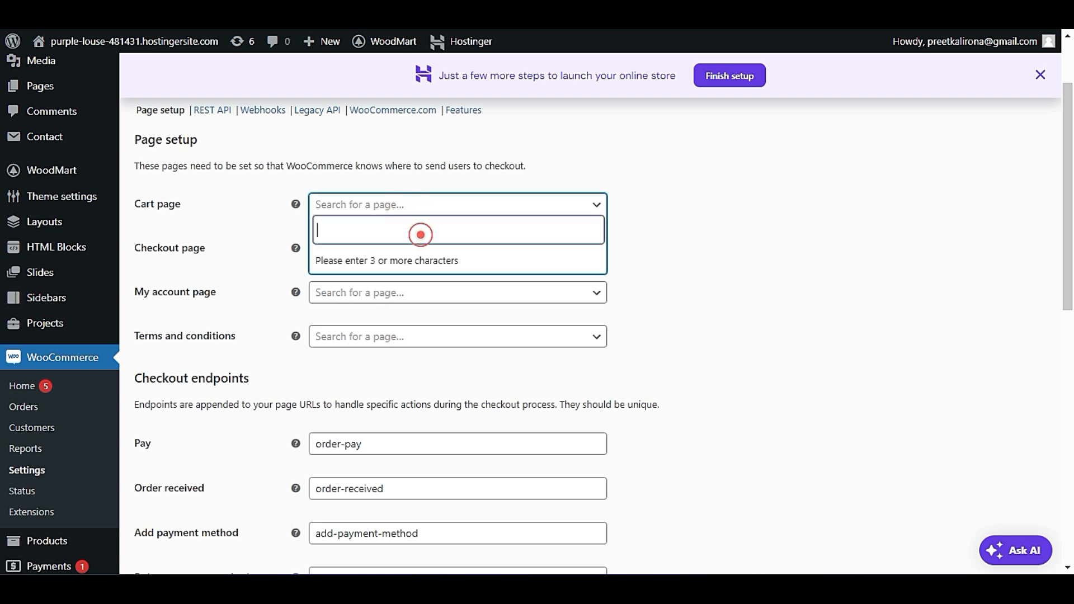
type("CART")
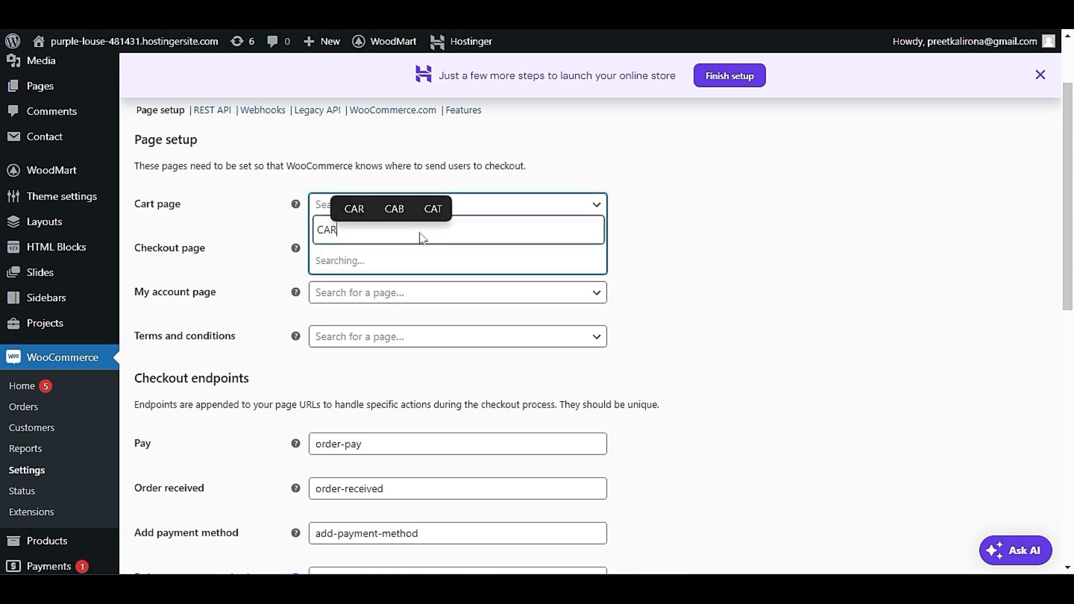
left_click(637, 273)
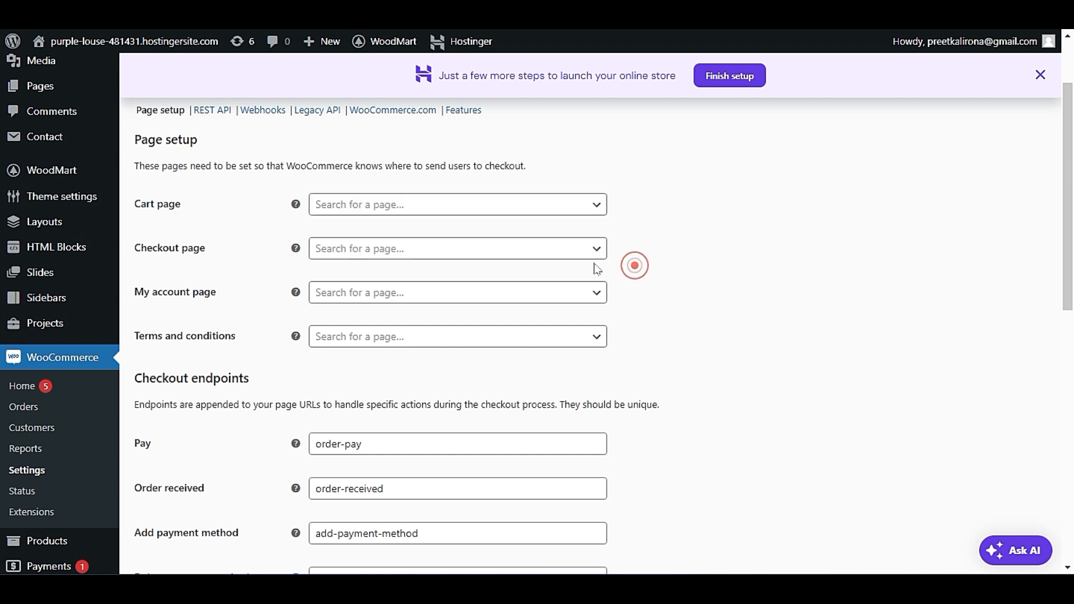
left_click(445, 212)
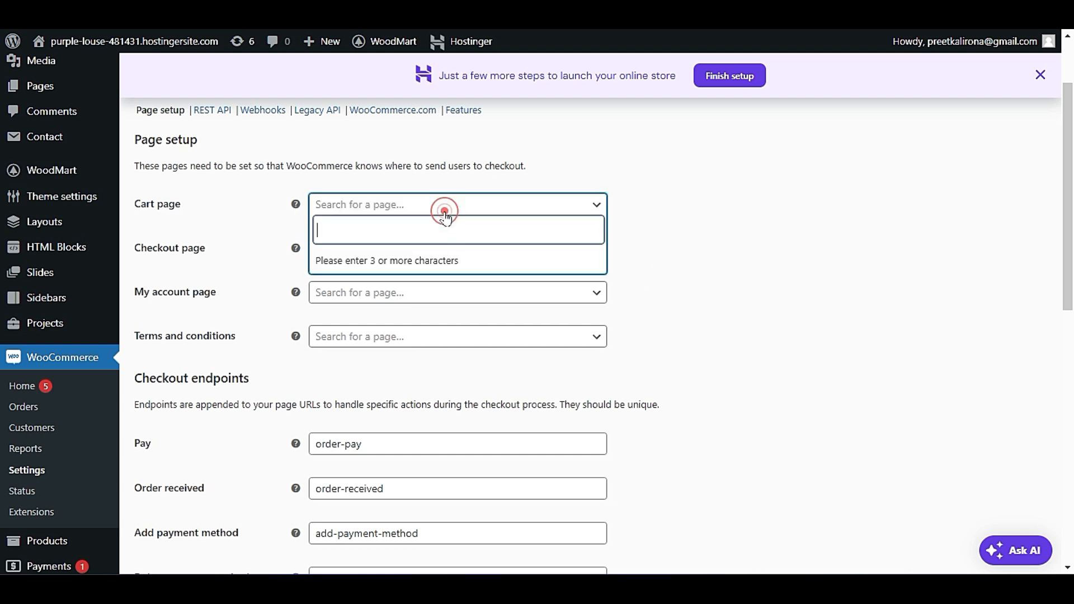
left_click(655, 271)
left_click_drag(233, 201, 156, 220)
left_click(212, 220)
Add a new page in a separate browser tab, title it CART and publish it.
scroll(215, 266, "up", 2)
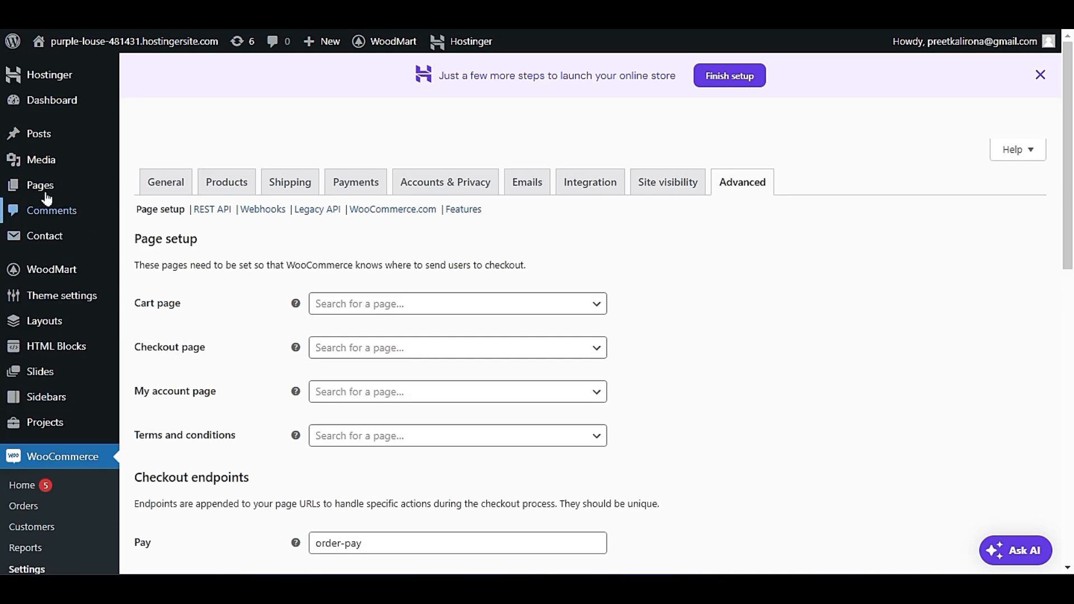
mouse_move(39, 184)
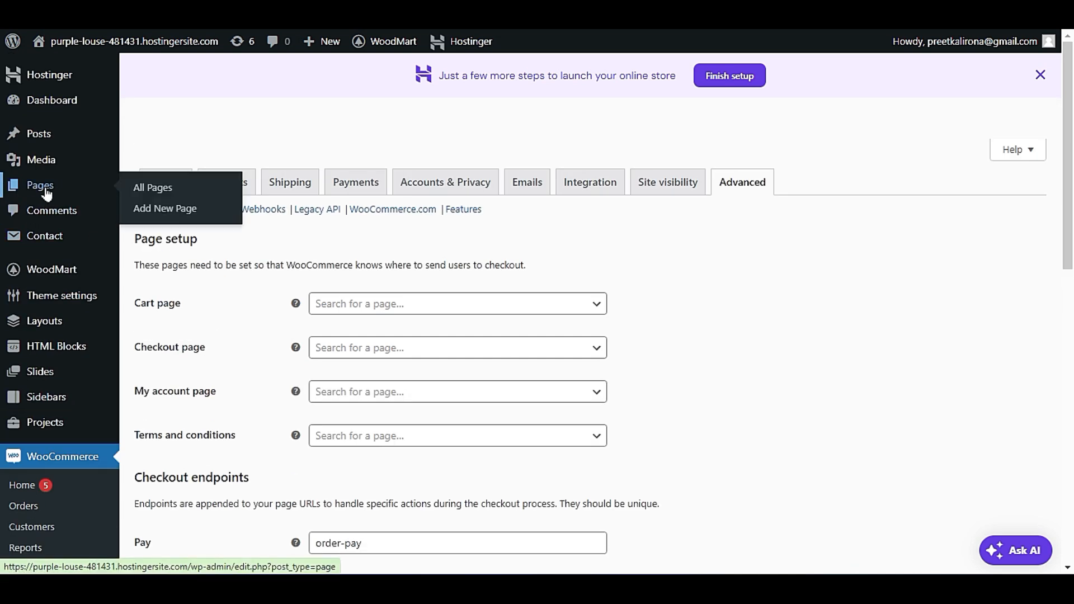
right_click(157, 211)
left_click(180, 224)
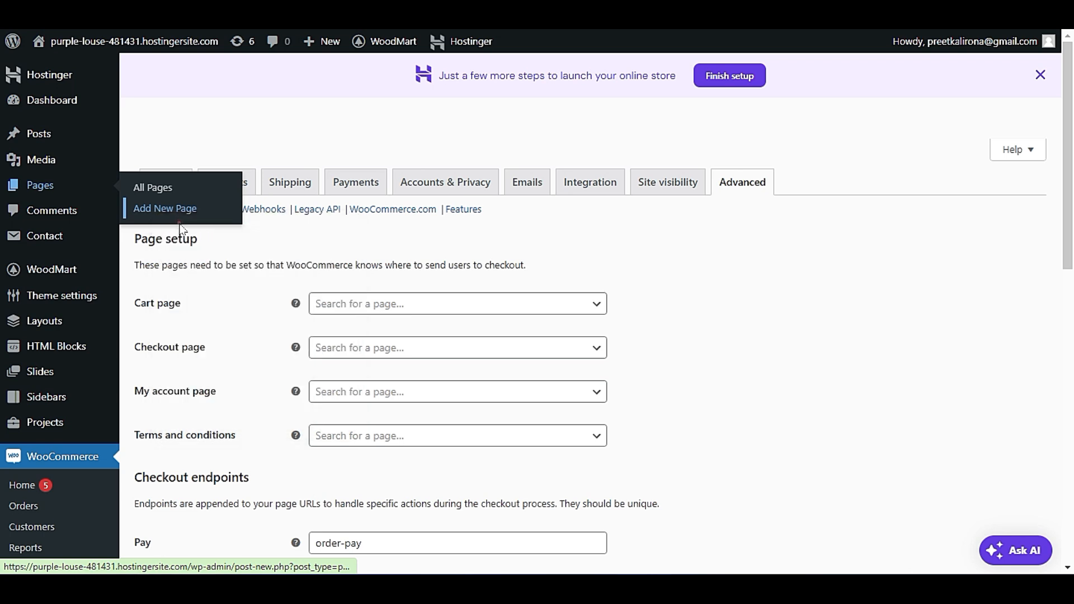
left_click(181, 14)
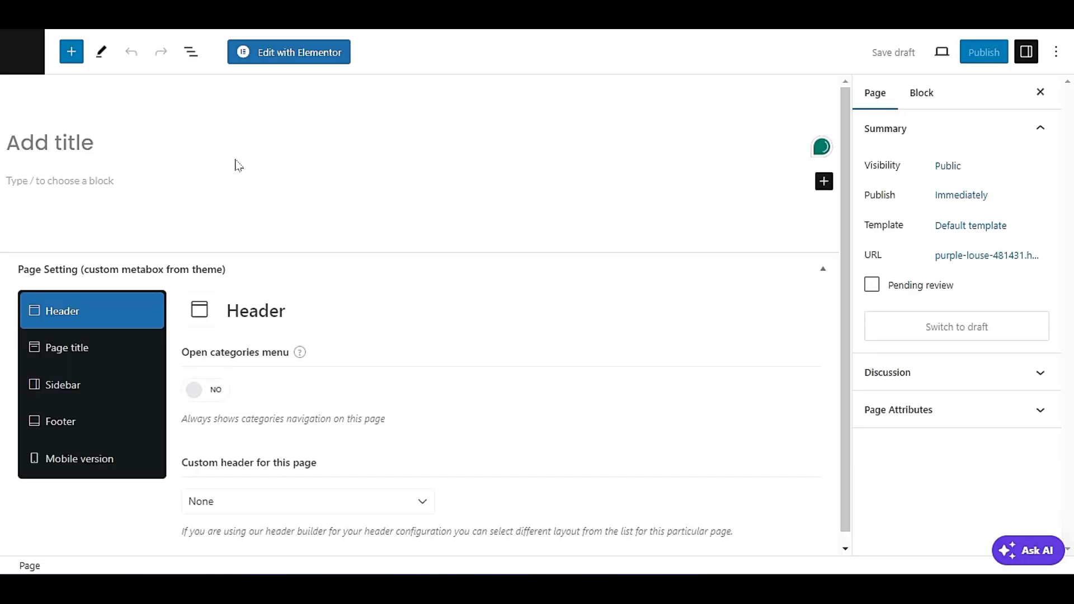
type("CART")
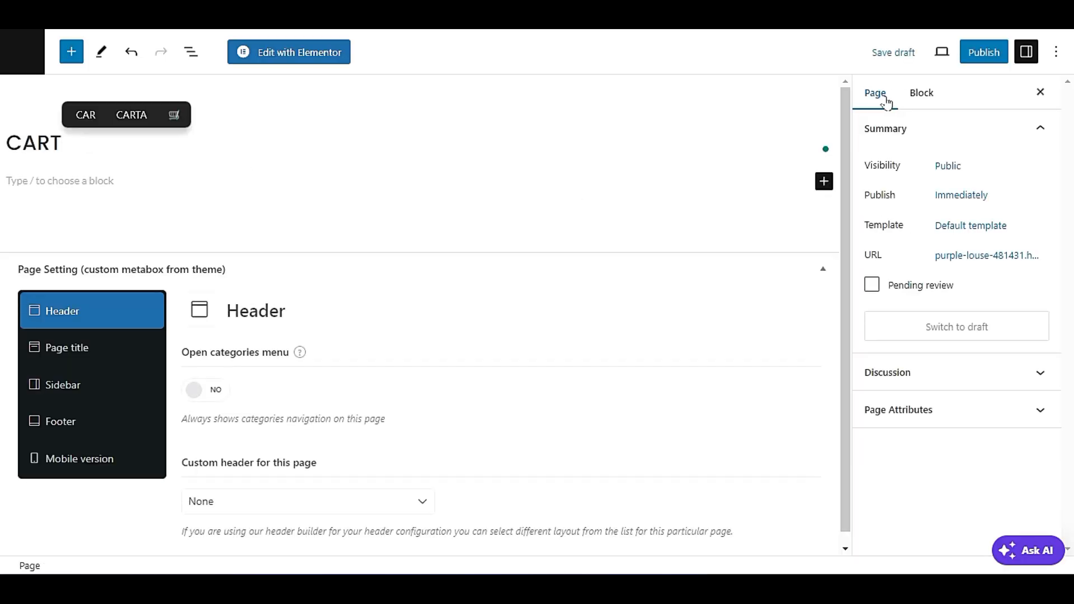
left_click(984, 53)
left_click(921, 52)
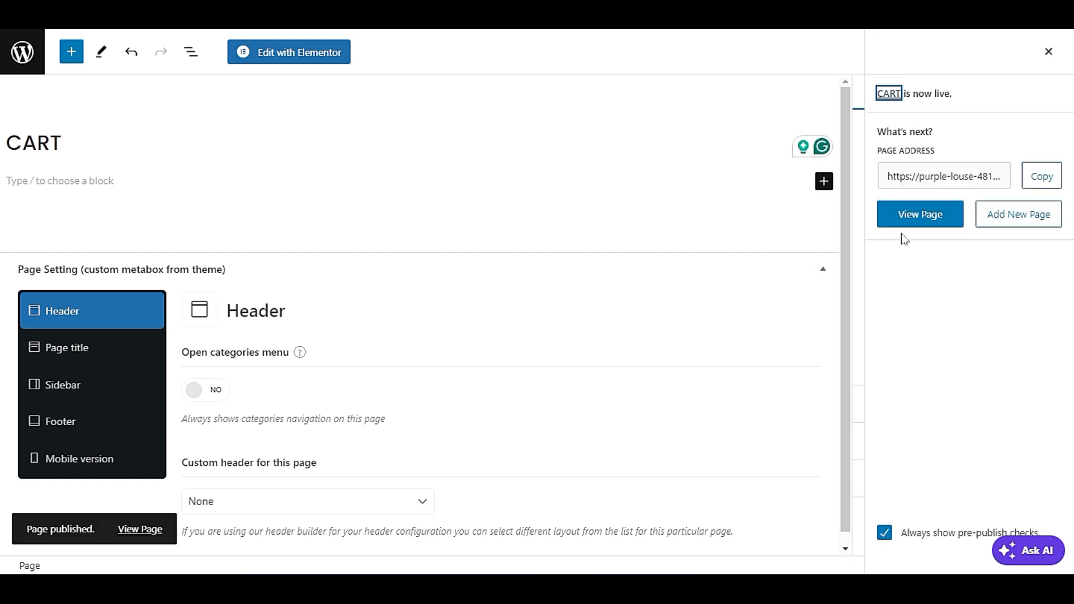
Add another new page, title it ACCOUNT and publish it.
left_click(1010, 214)
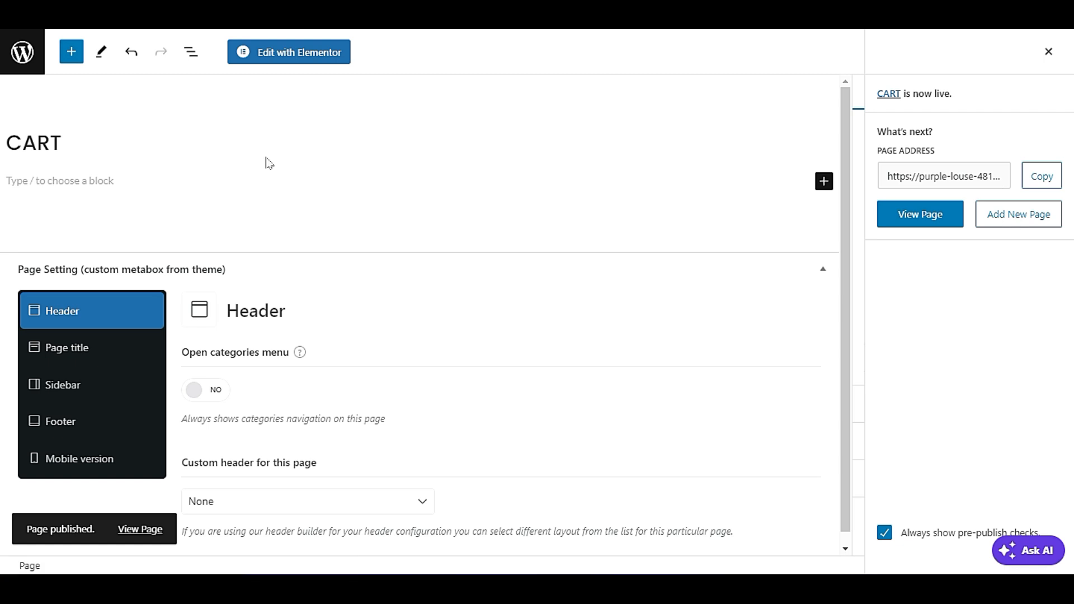
type("ACCIY")
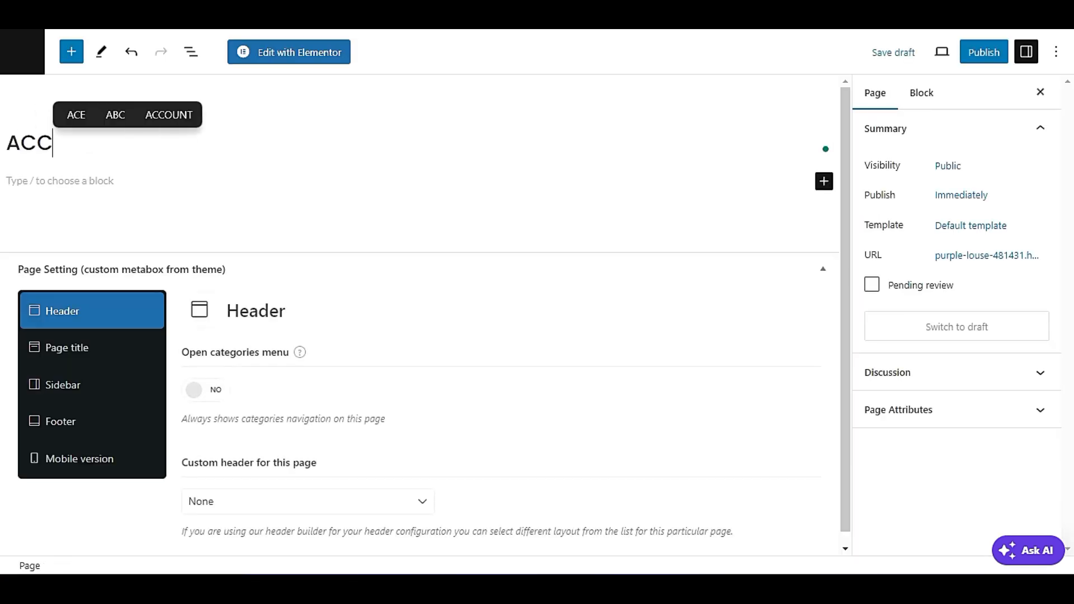
key("BackSpace")
key("BackSpace")
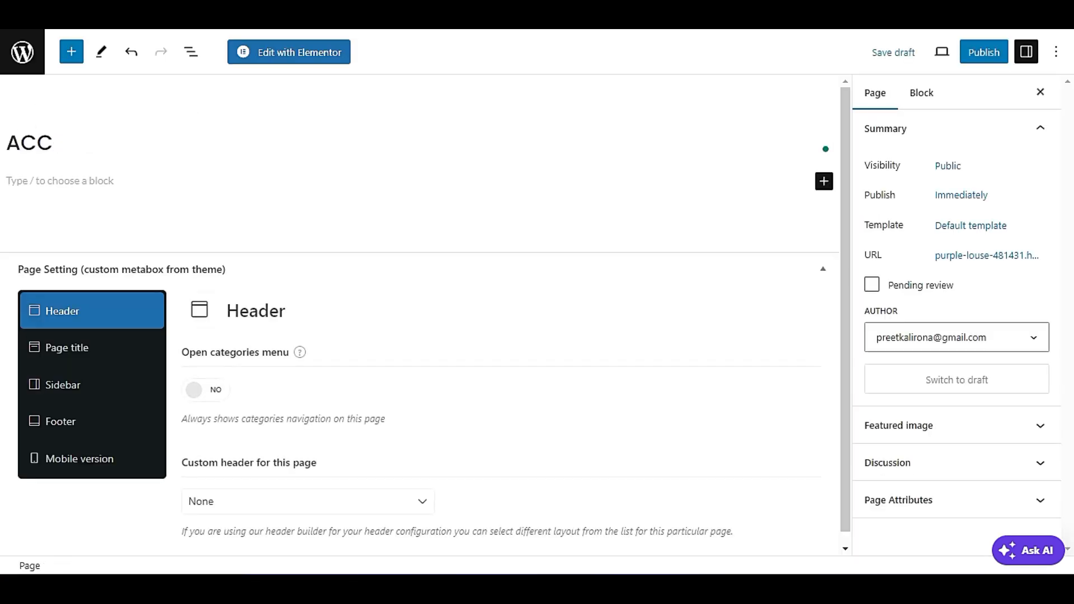
type("OUNT")
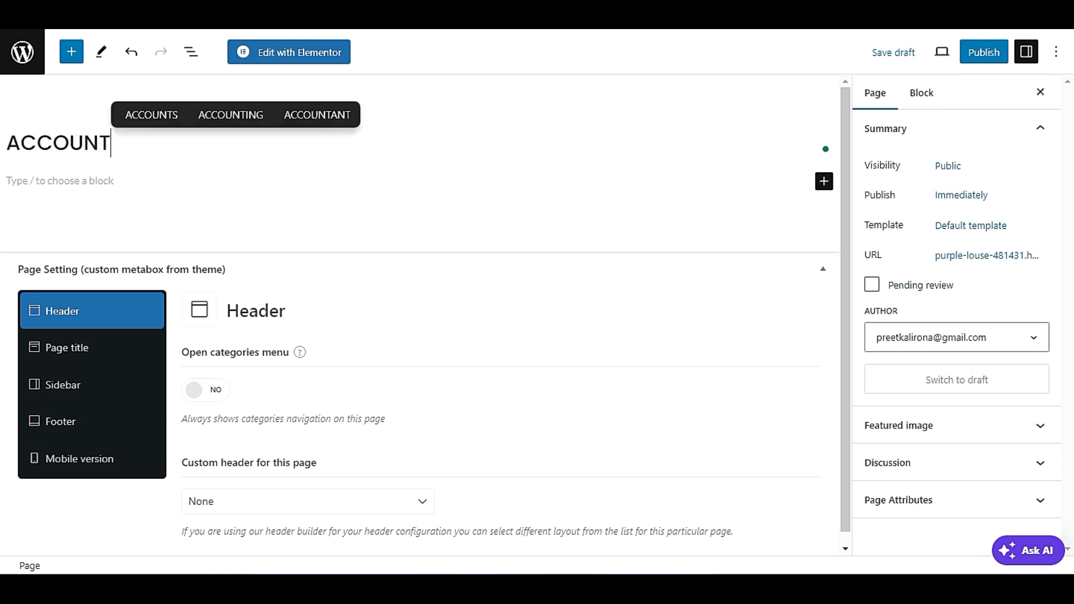
left_click(984, 52)
left_click(919, 52)
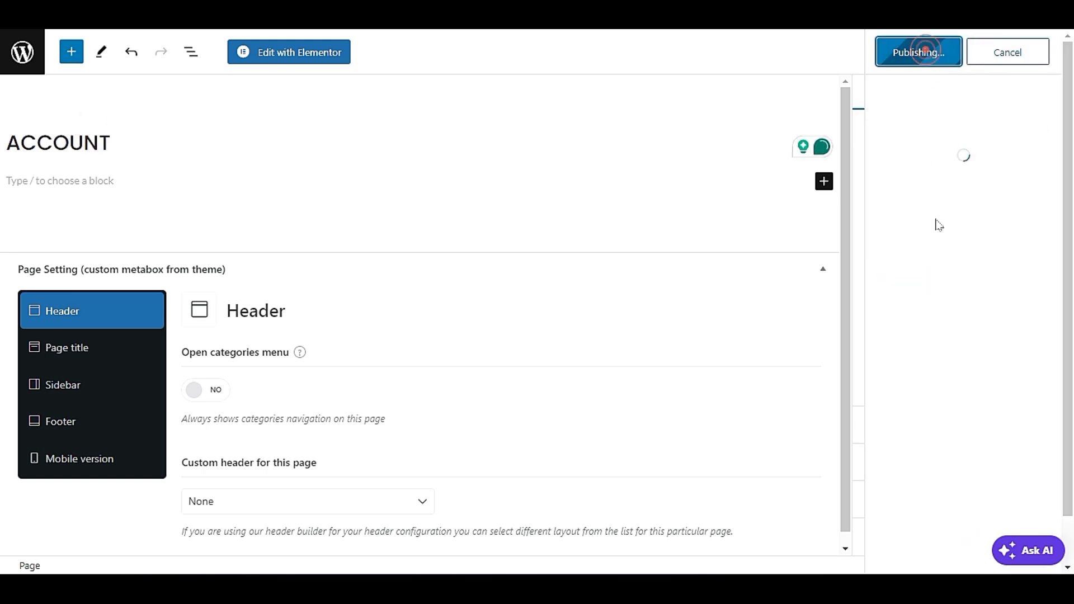
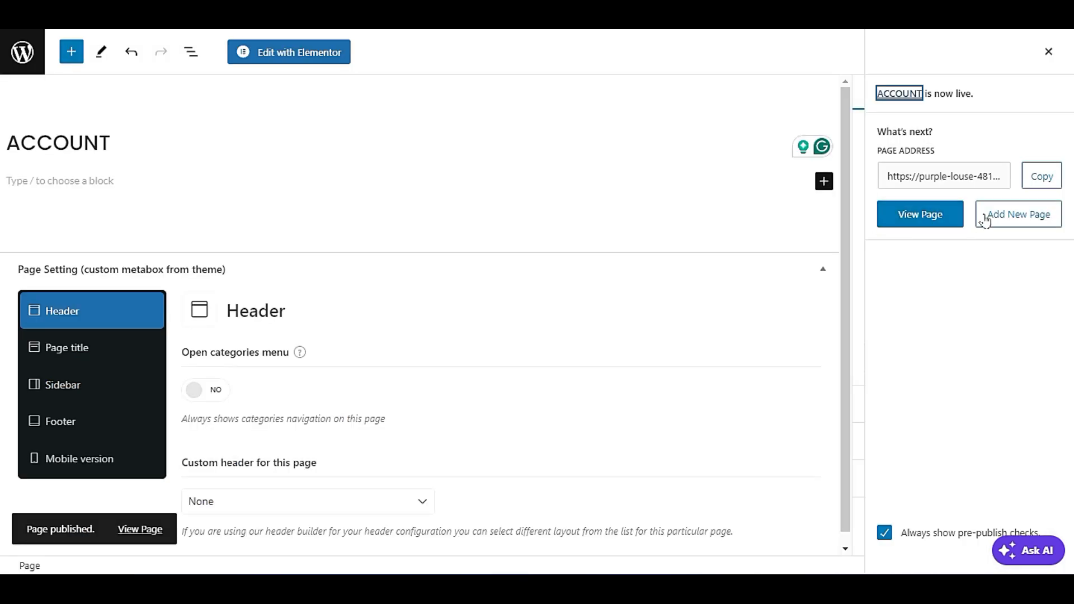
Add another new page, title it CHECKOUT and publish it.
left_click(1017, 214)
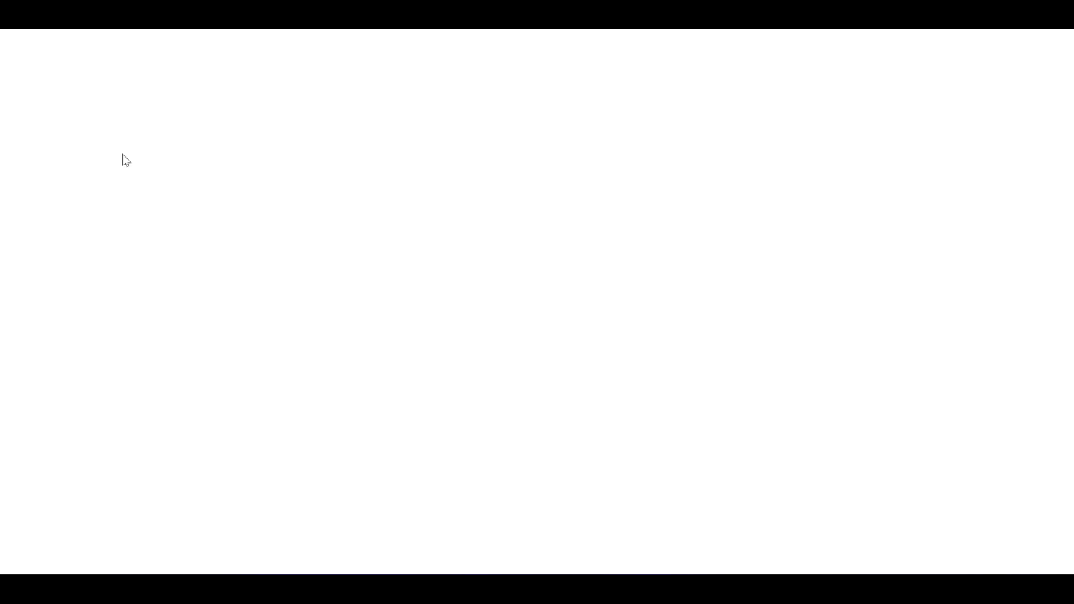
type("A")
key("BackSpace")
type("CHECKOUT")
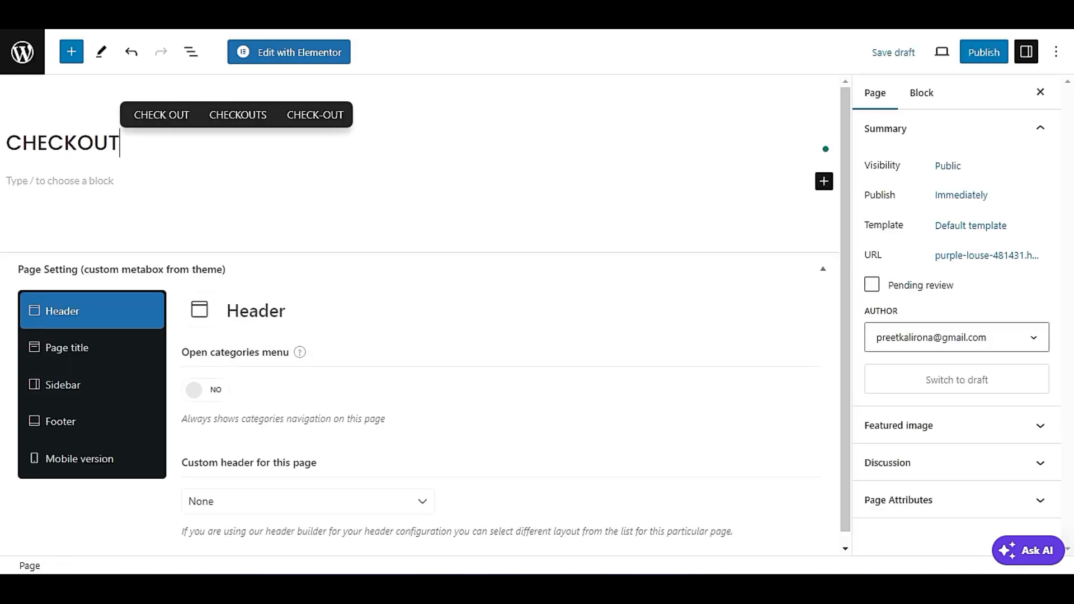
left_click(980, 50)
left_click(906, 54)
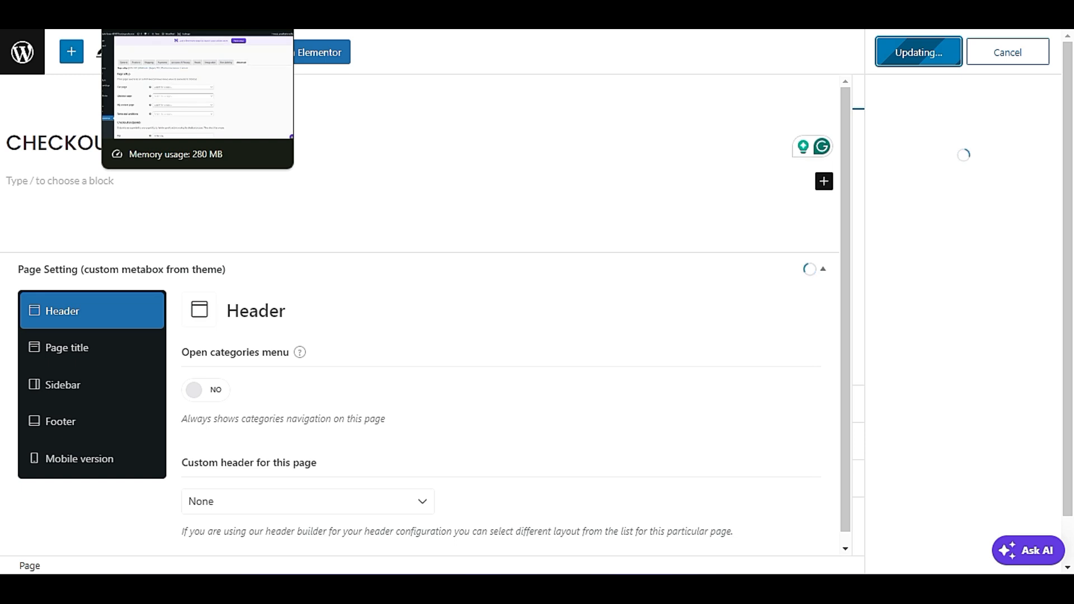
Return to the WooCommerce Advanced settings and set the Cart page to the new CART page.
left_click(151, 17)
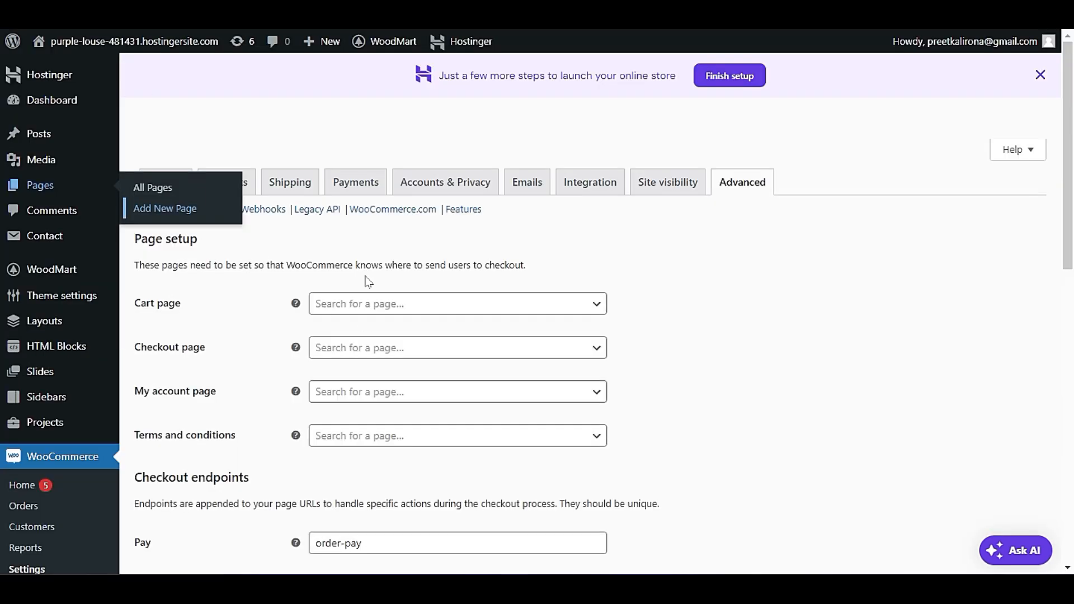
scroll(274, 281, "down", 3)
scroll(281, 312, "up", 3)
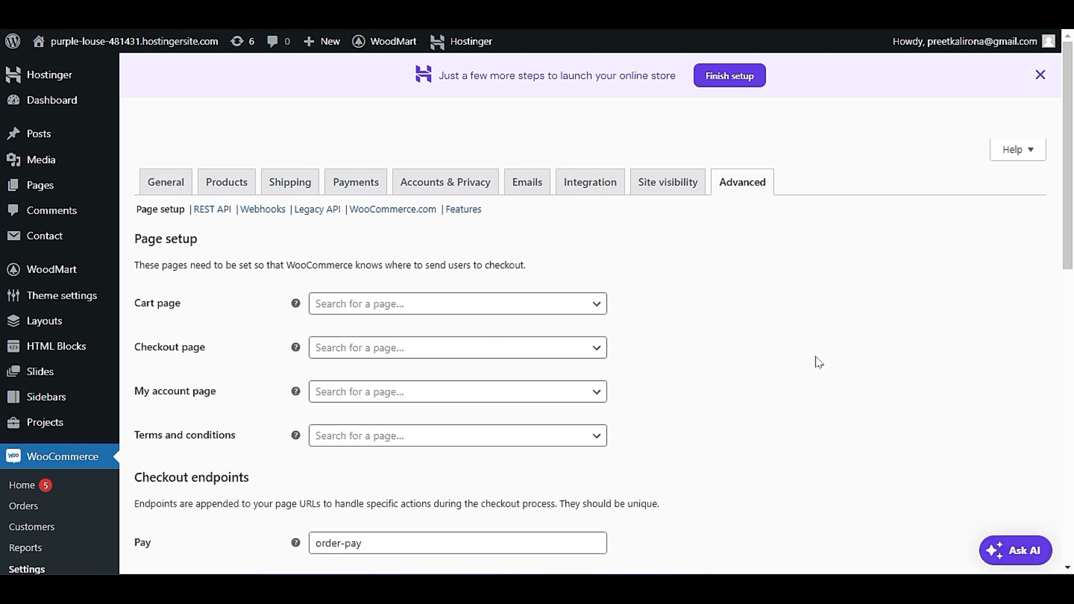
scroll(817, 363, "down", 2)
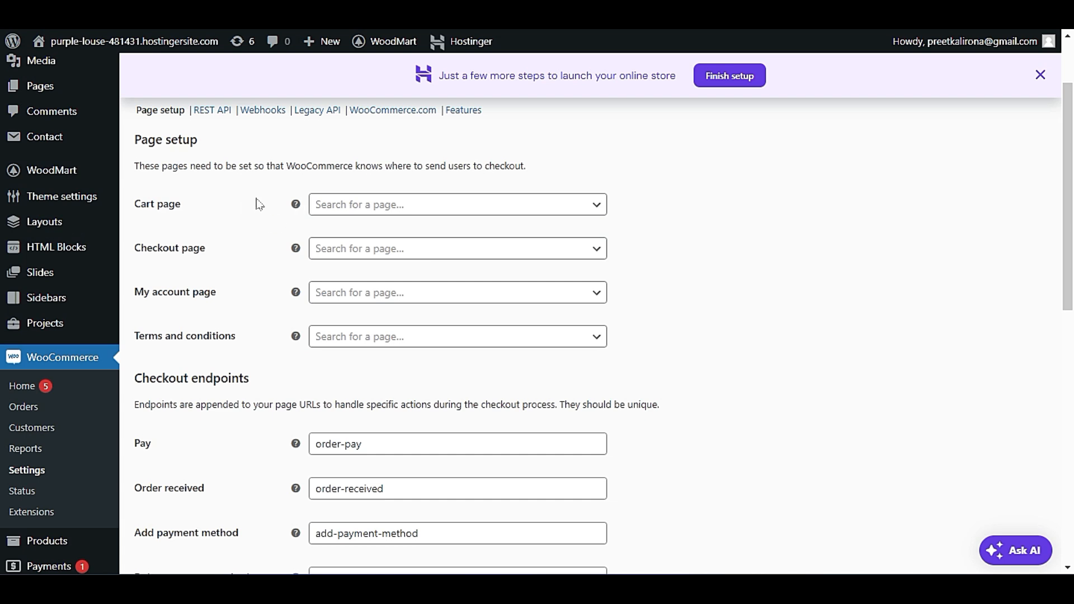
left_click(332, 206)
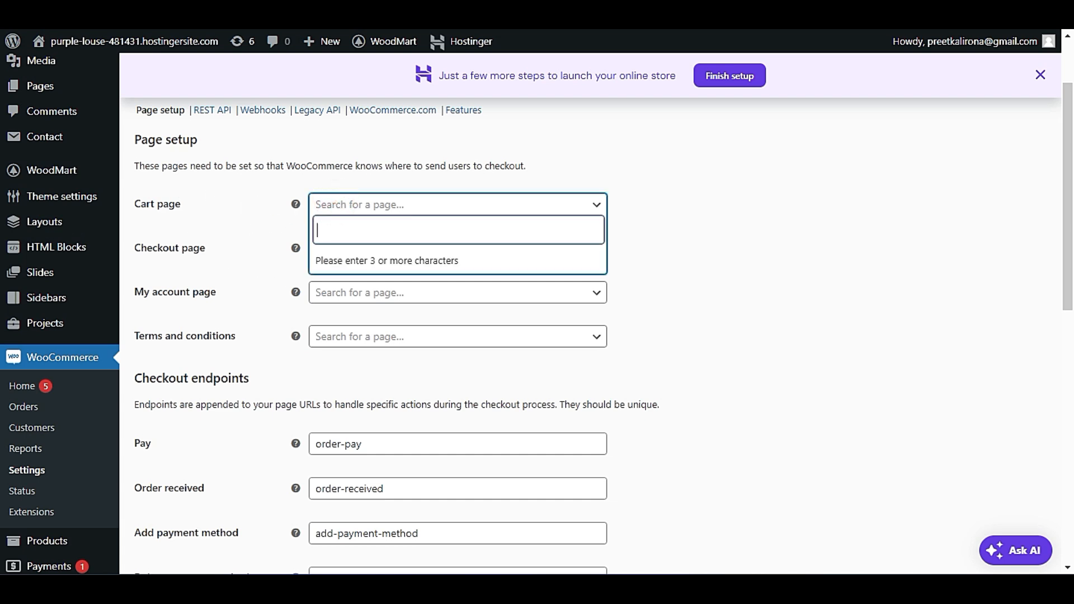
type("car")
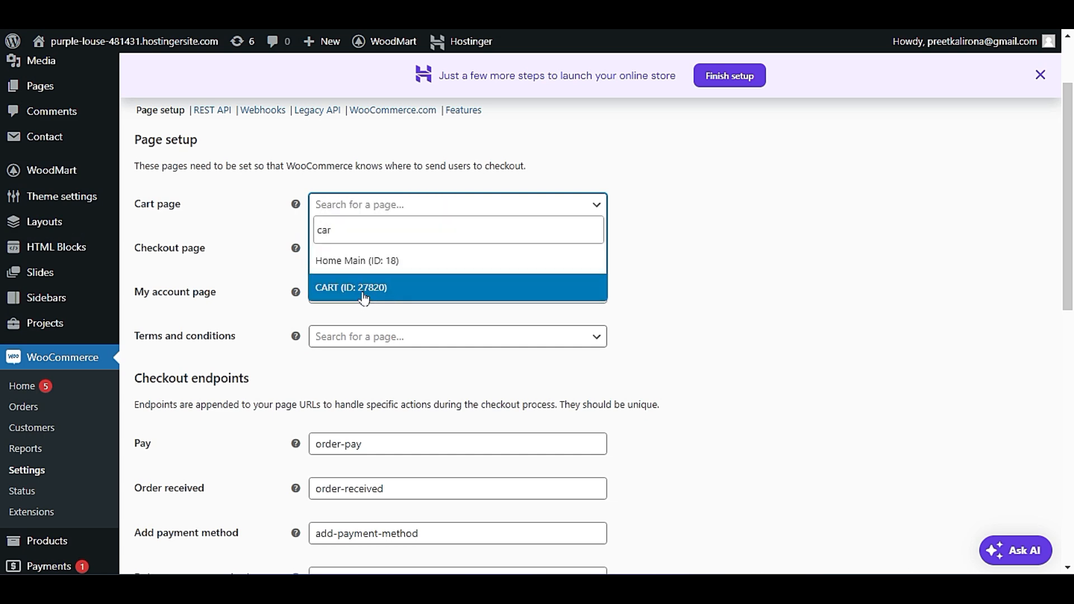
left_click(364, 296)
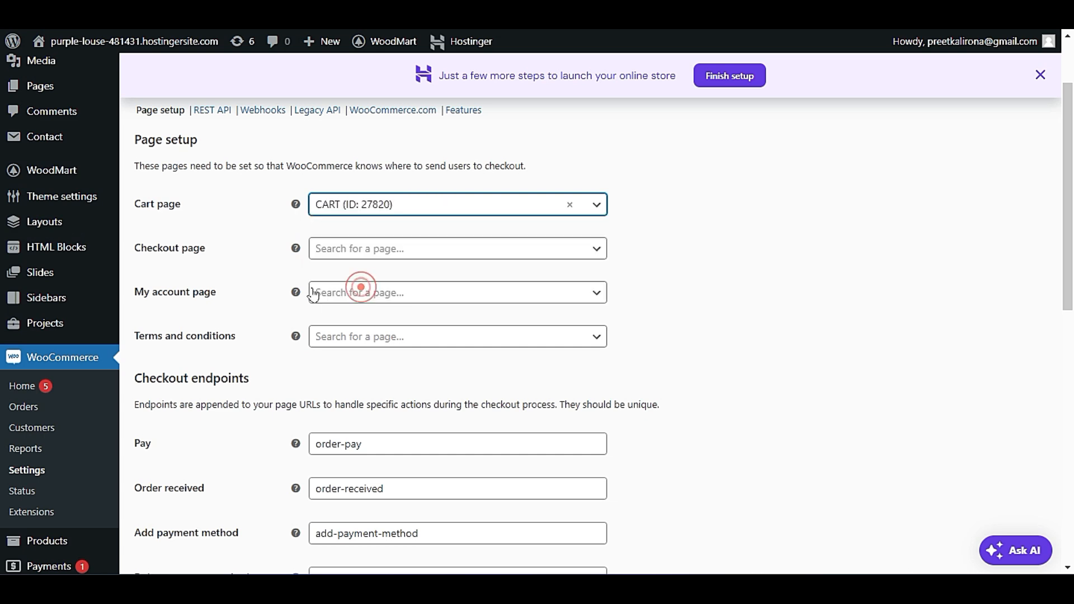
Set the Checkout page to CHECKOUT and the My account page to ACCOUNT.
left_click(367, 252)
type("c")
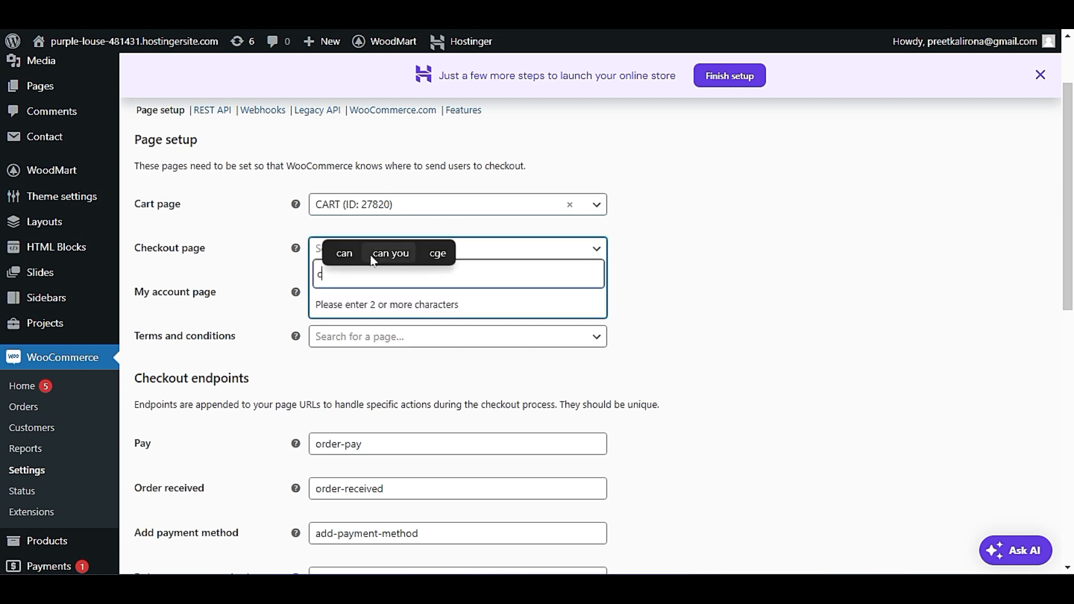
type("he")
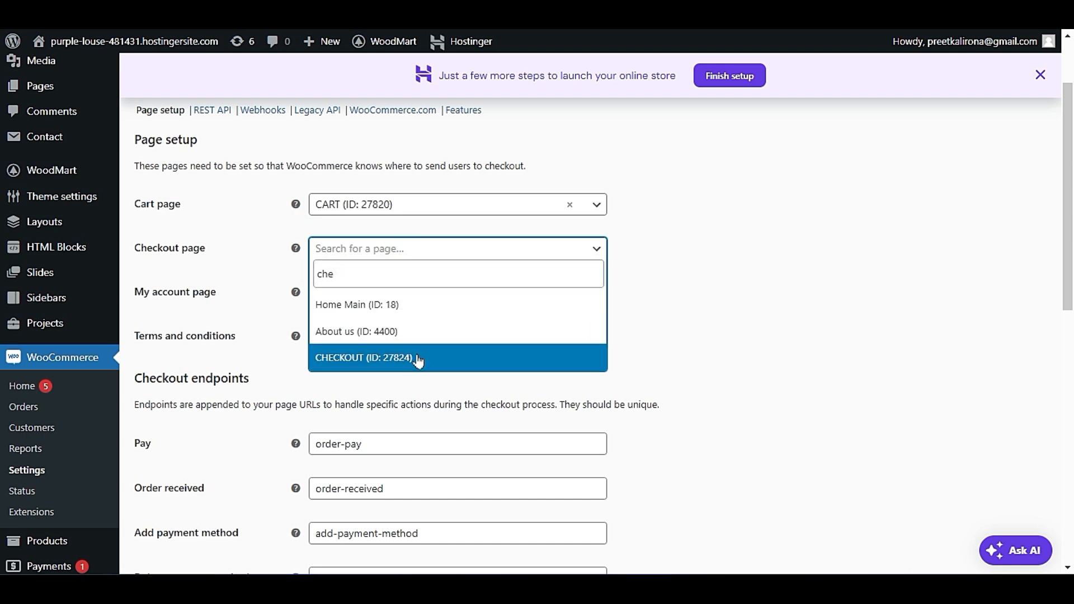
left_click(417, 353)
left_click(360, 292)
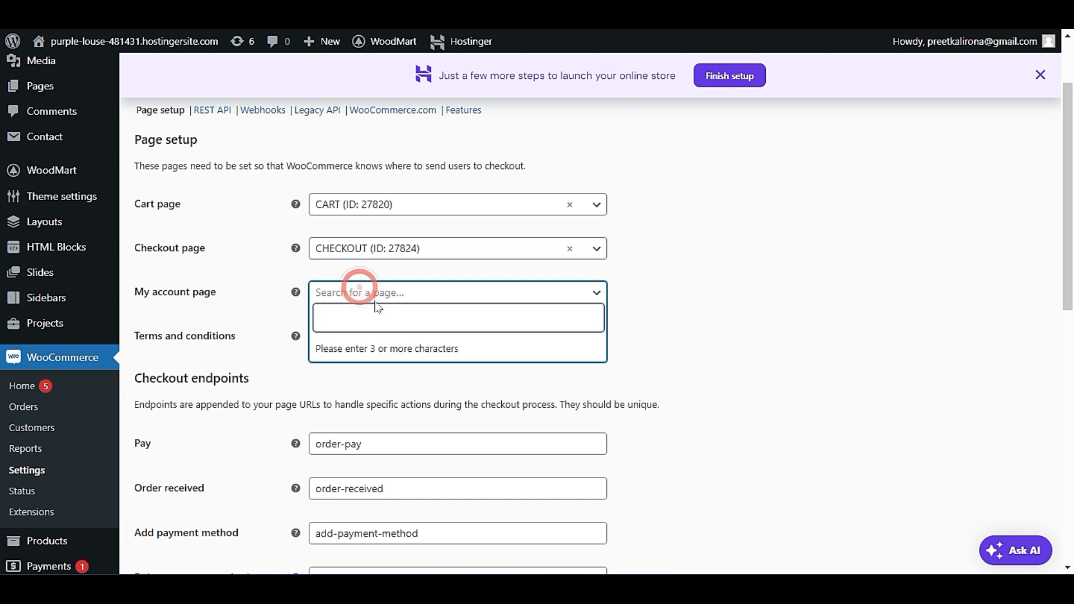
type("acc")
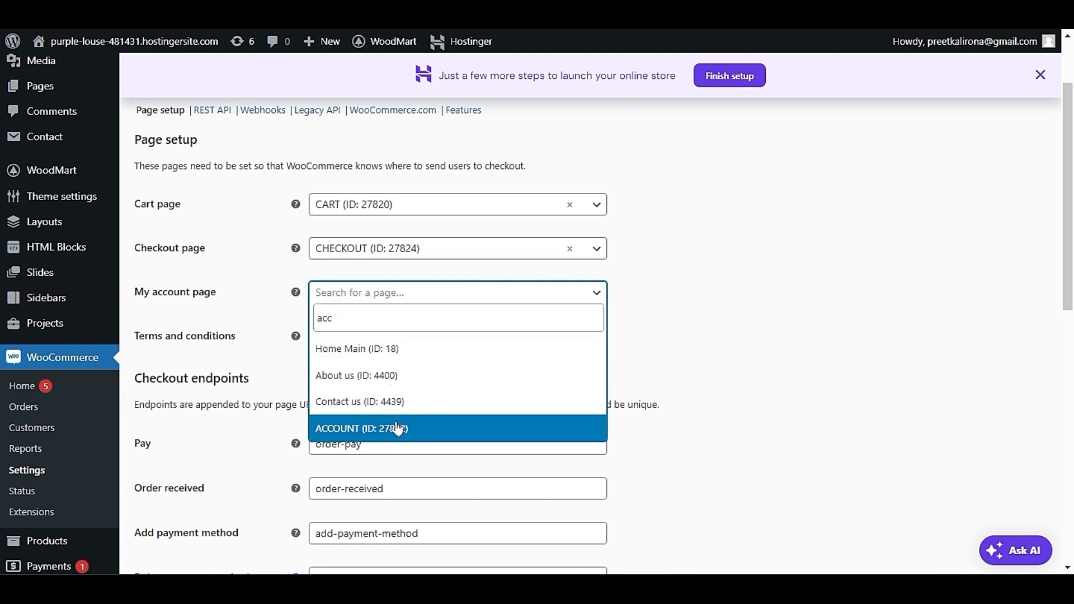
left_click(398, 428)
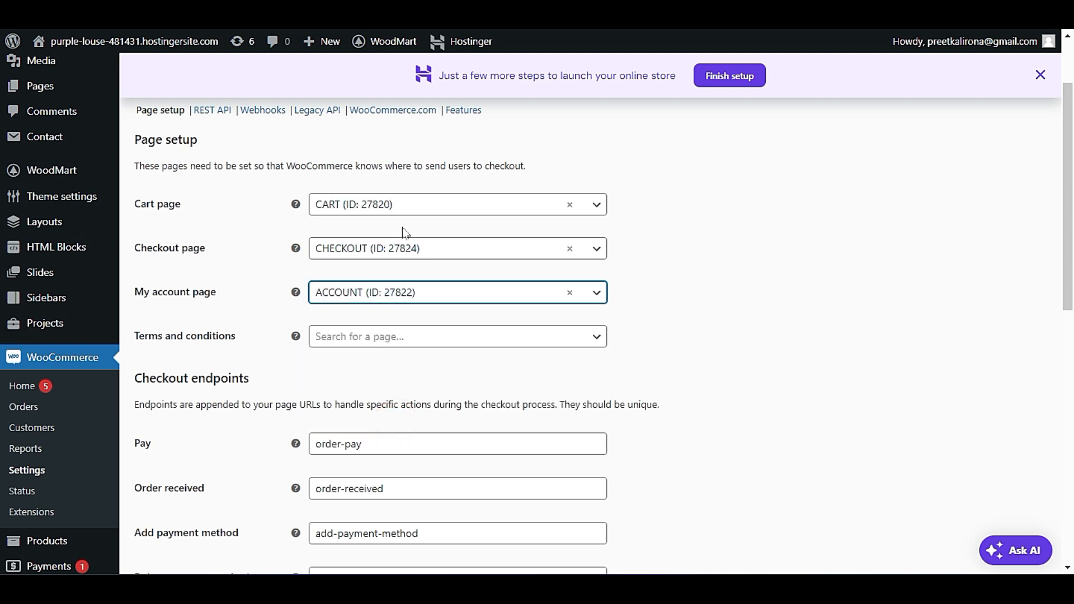
Leave the Terms and conditions page empty and save the Advanced page setup changes.
left_click(363, 337)
left_click(697, 326)
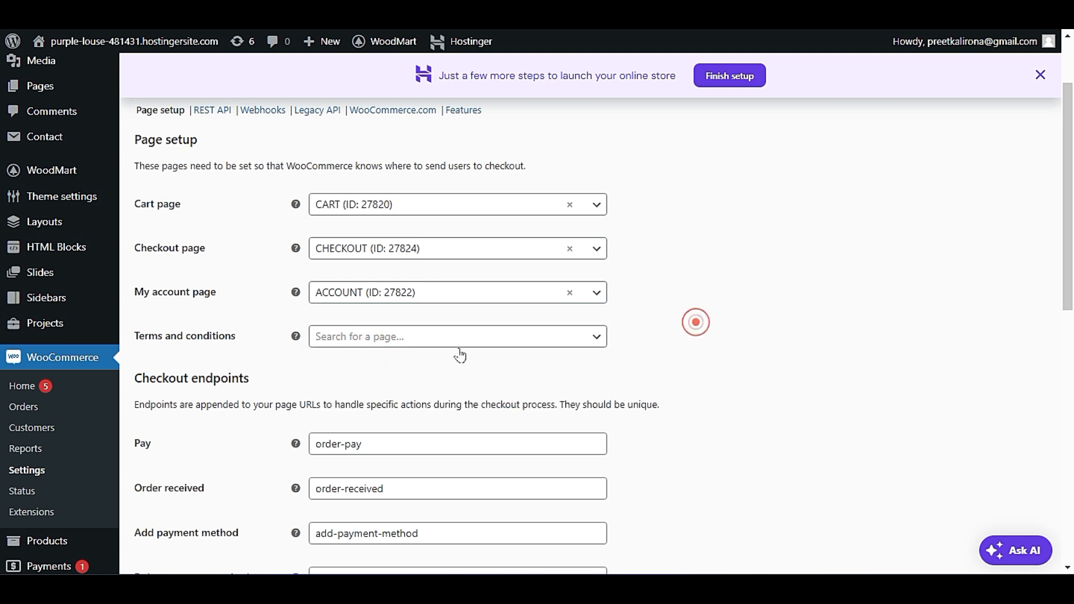
scroll(302, 440, "down", 3)
scroll(301, 442, "down", 6)
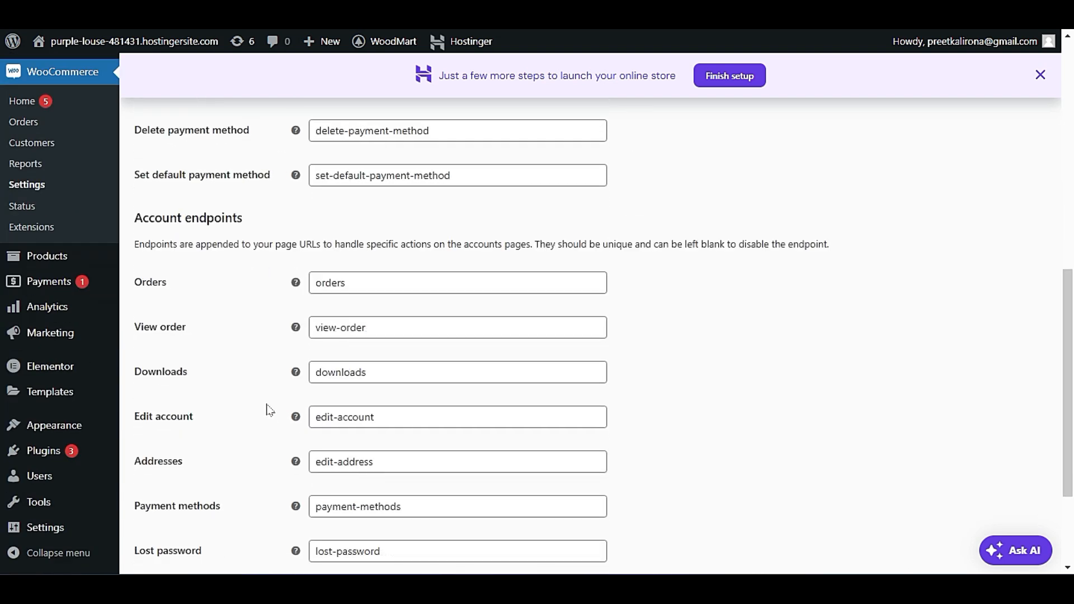
left_click(190, 495)
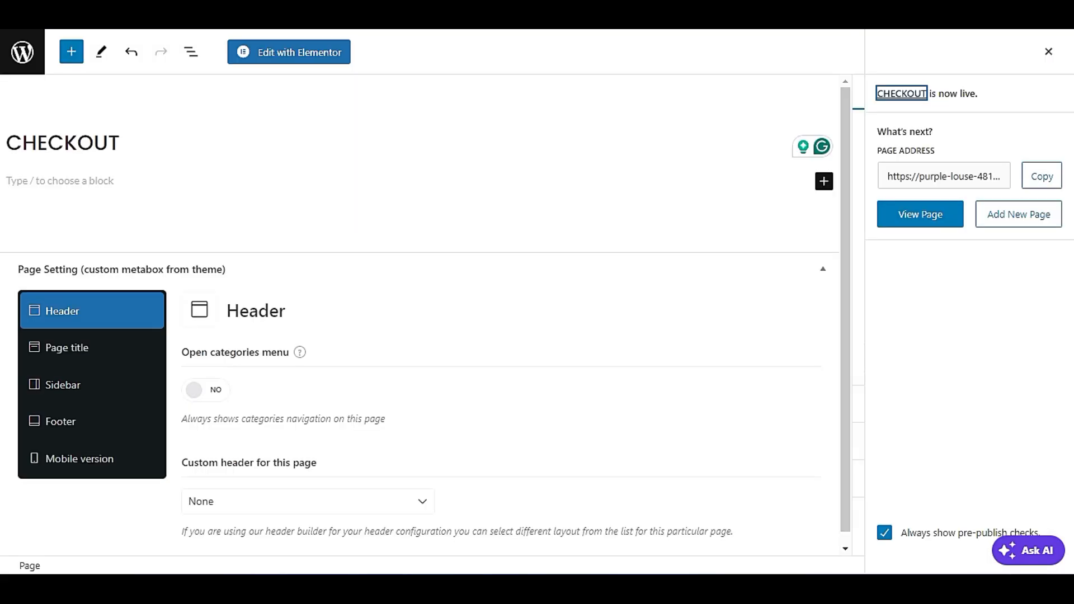
Close the published CHECKOUT page panel and view the My Account page on the storefront.
left_click(1048, 51)
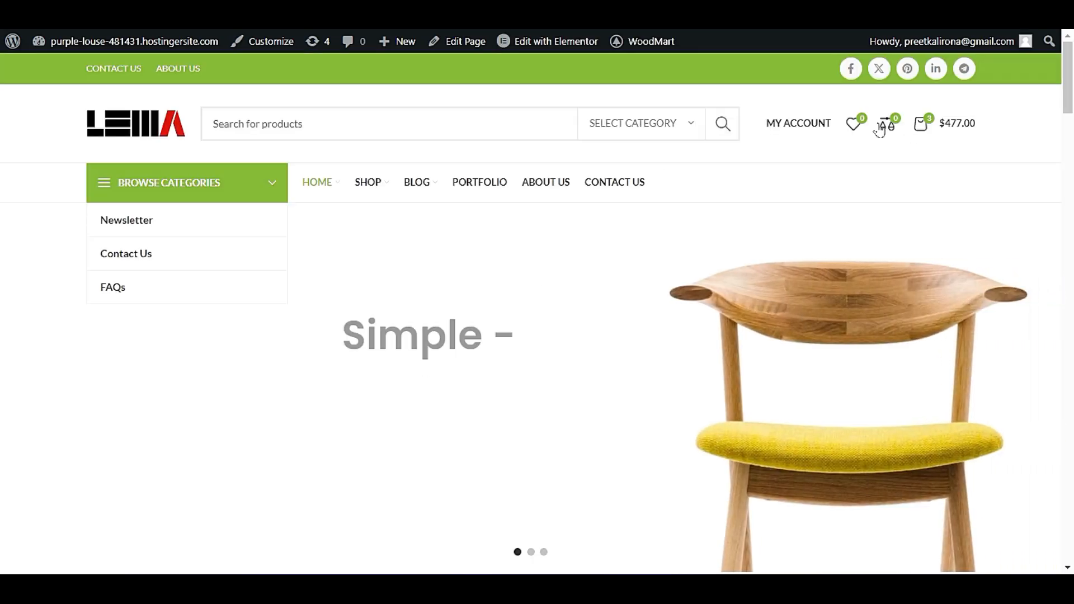
mouse_move(818, 123)
left_click(733, 169)
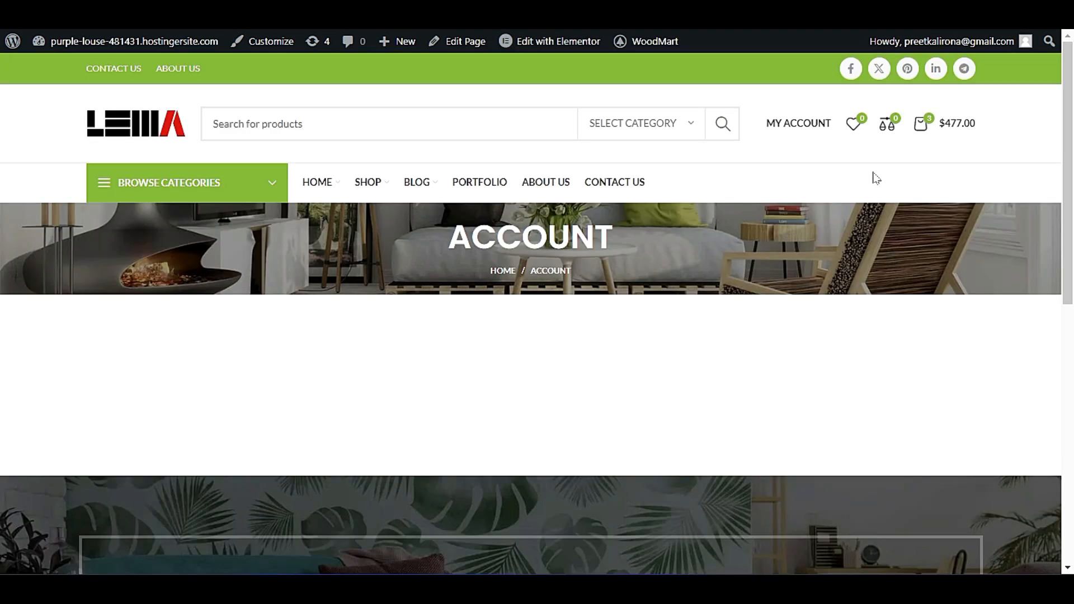
scroll(724, 362, "down", 5)
scroll(724, 362, "up", 5)
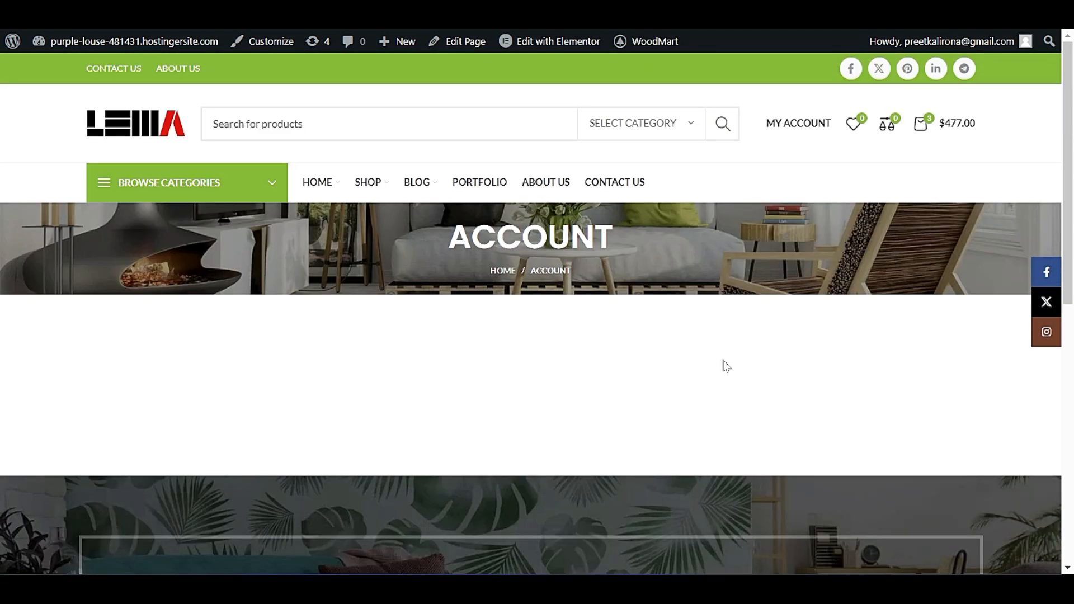
Open the storefront's shopping cart, view the full cart page and look through its content.
left_click(956, 130)
left_click(907, 507)
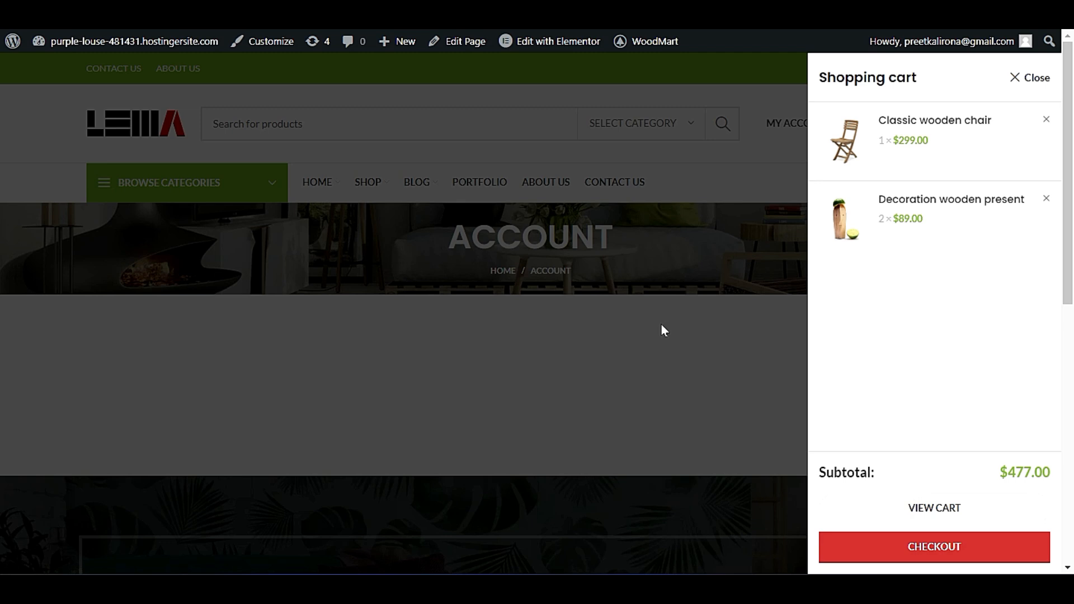
scroll(662, 330, "down", 1)
scroll(660, 330, "down", 5)
scroll(658, 331, "up", 6)
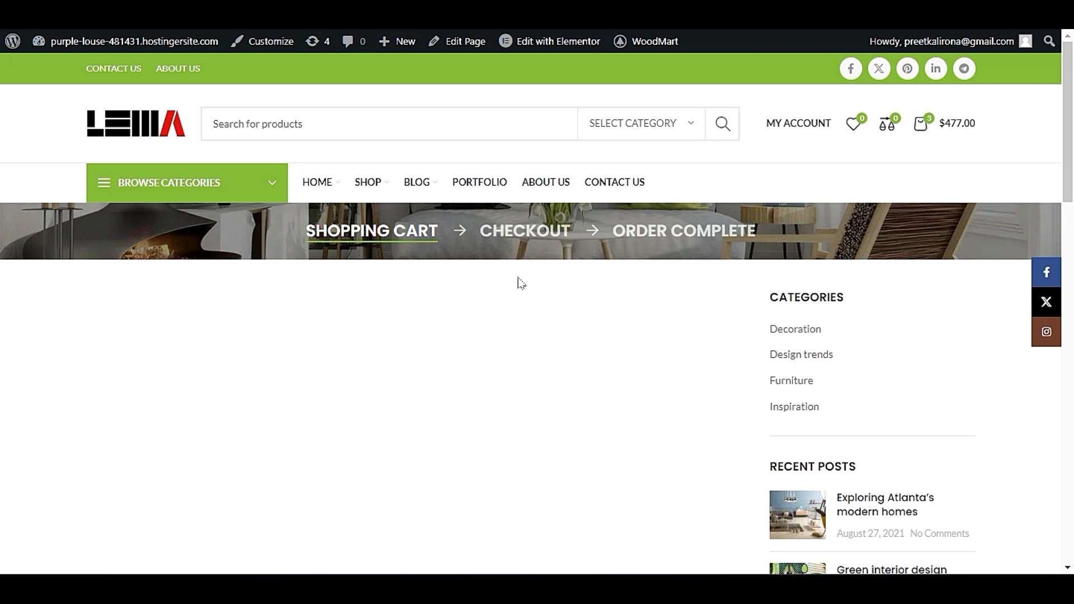
scroll(609, 270, "down", 3)
scroll(606, 327, "up", 3)
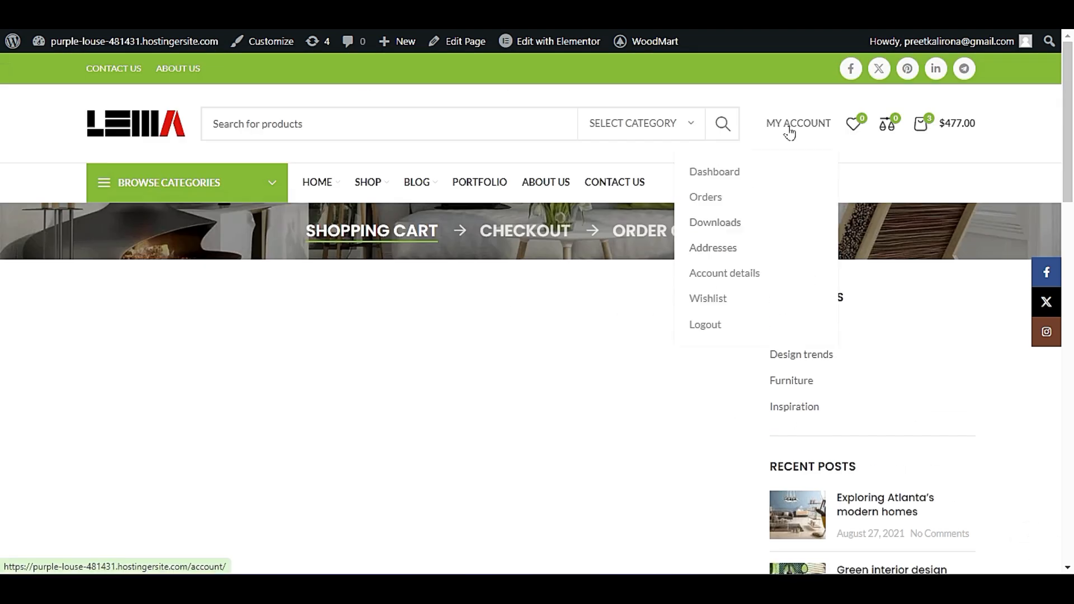
Go back to the Advanced settings and look over the page setup and account endpoint fields.
left_click(150, 117)
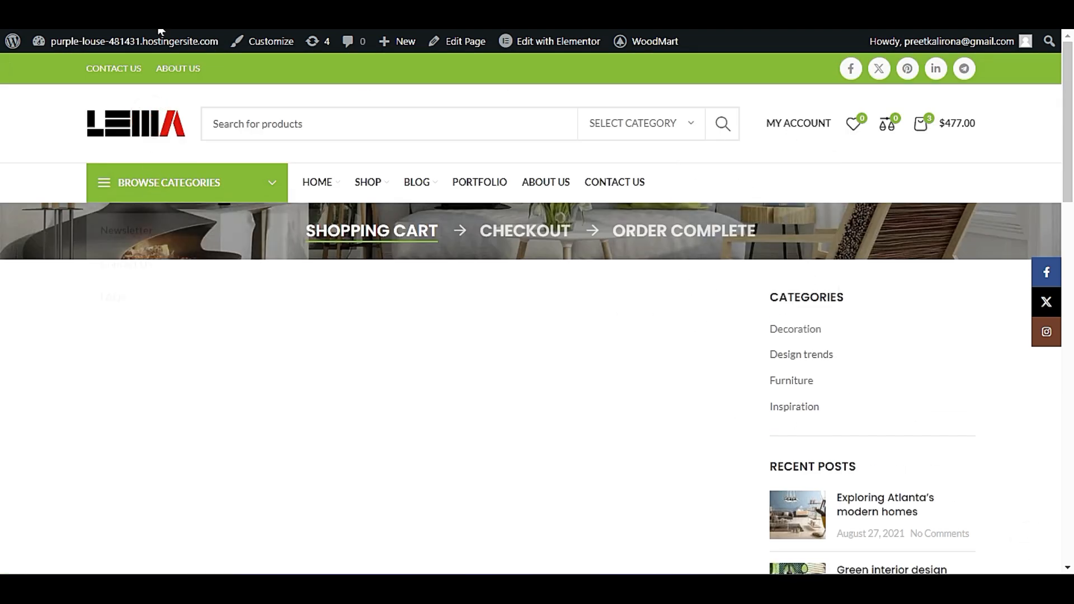
left_click(157, 11)
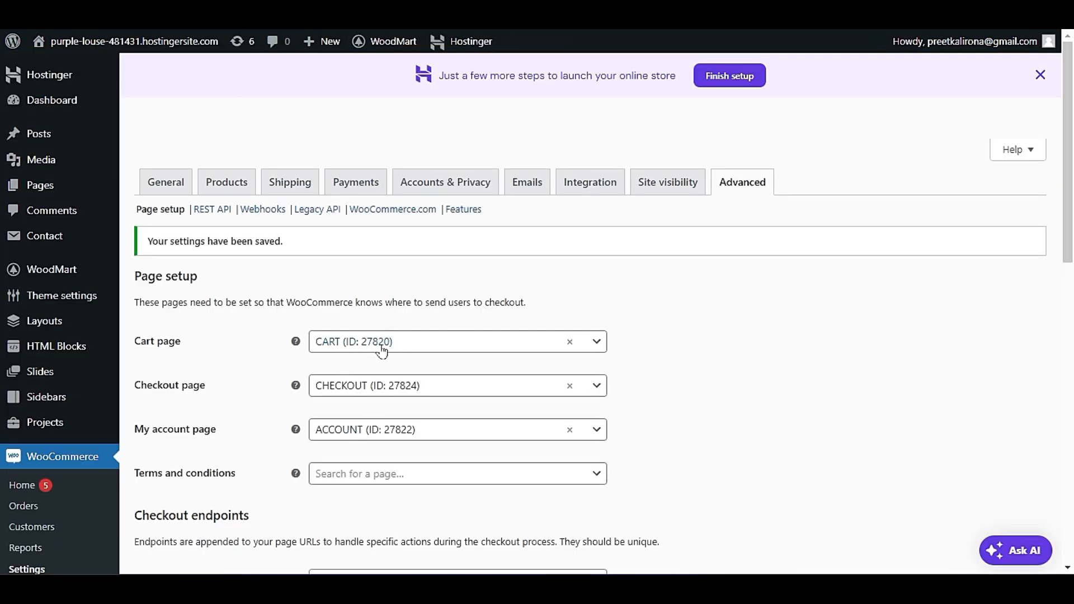
scroll(382, 352, "down", 4)
scroll(235, 456, "down", 8)
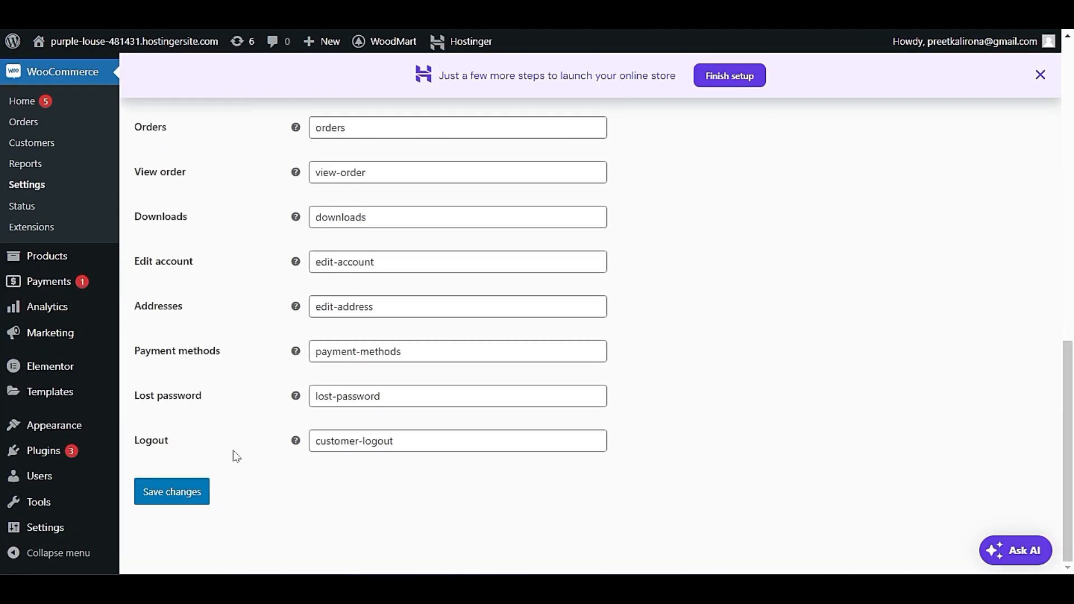
scroll(286, 426, "up", 10)
scroll(263, 426, "up", 2)
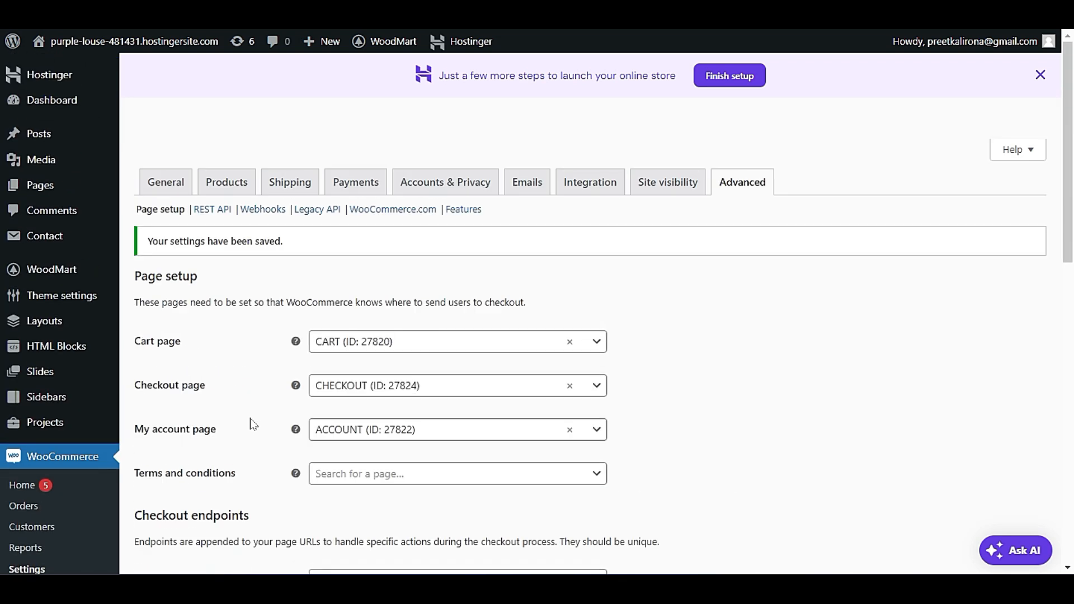
Open the Products settings and examine the shop page, measurement and review options.
left_click(242, 185)
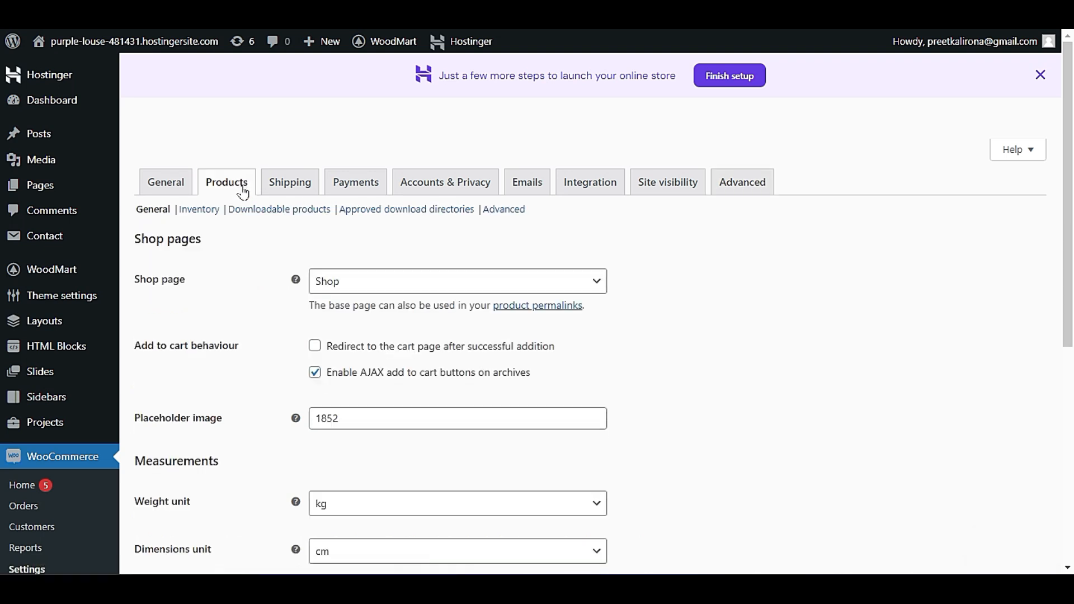
scroll(263, 351, "down", 2)
left_click(351, 180)
left_click(351, 180)
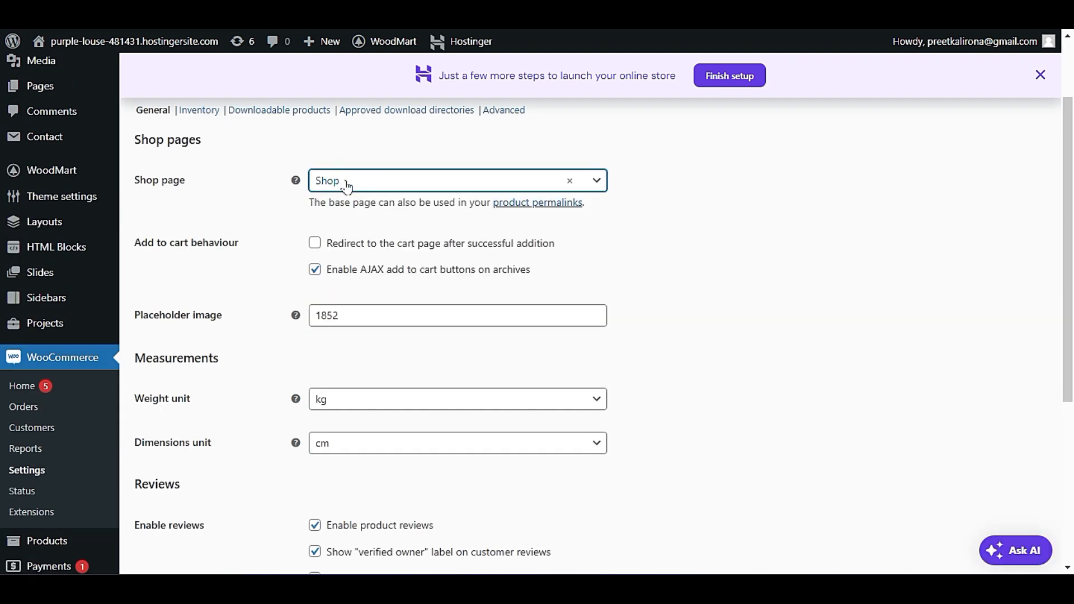
scroll(292, 370, "down", 5)
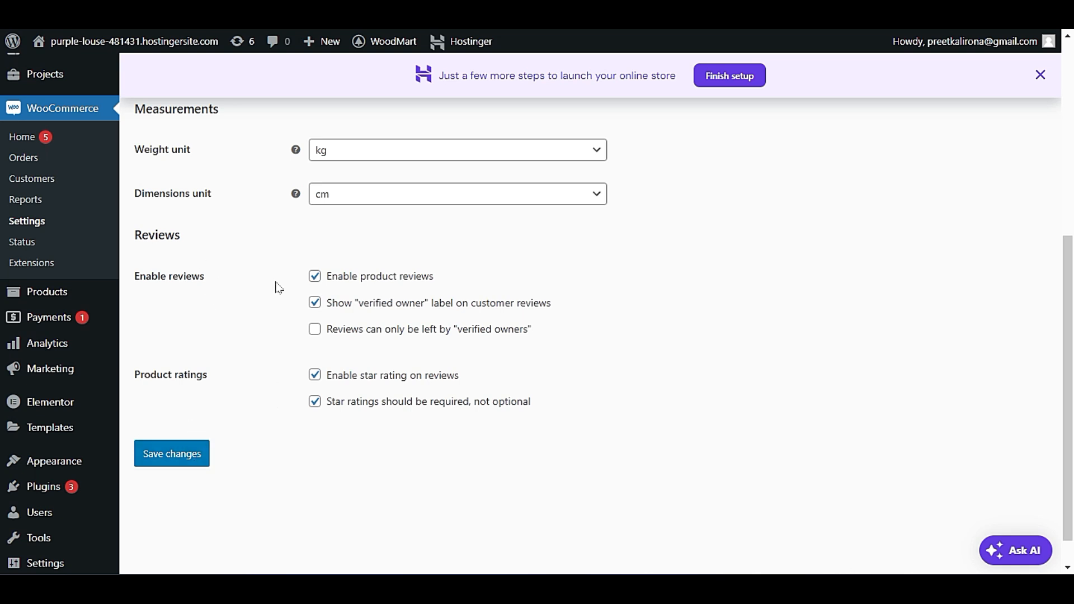
Toggle the Enable product reviews option several times, ending with it turned off.
left_click(314, 277)
left_click(315, 276)
left_click(315, 276)
left_click(315, 277)
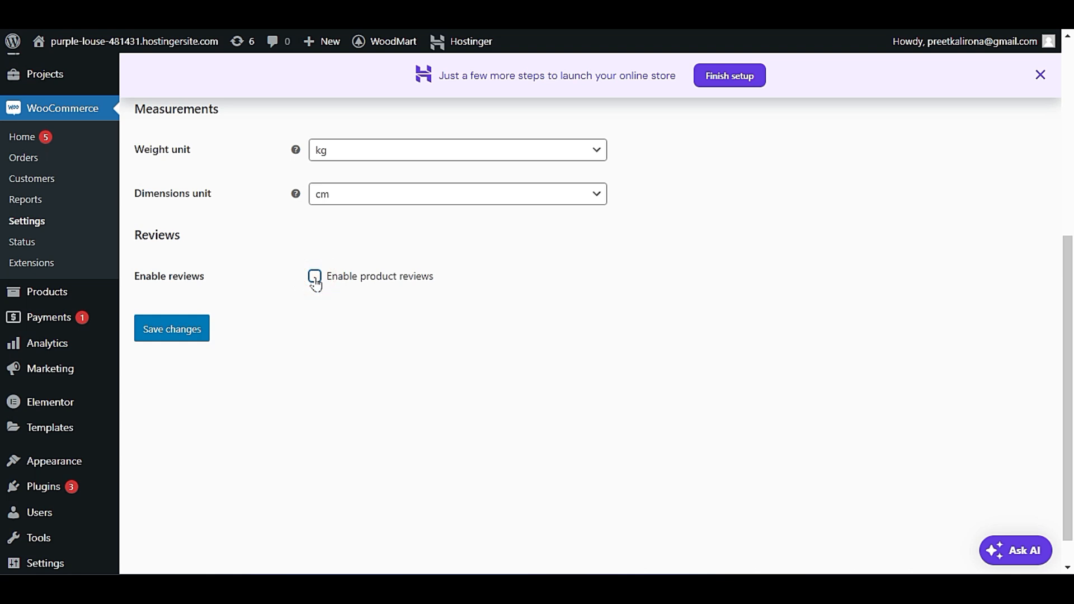
scroll(233, 381, "up", 6)
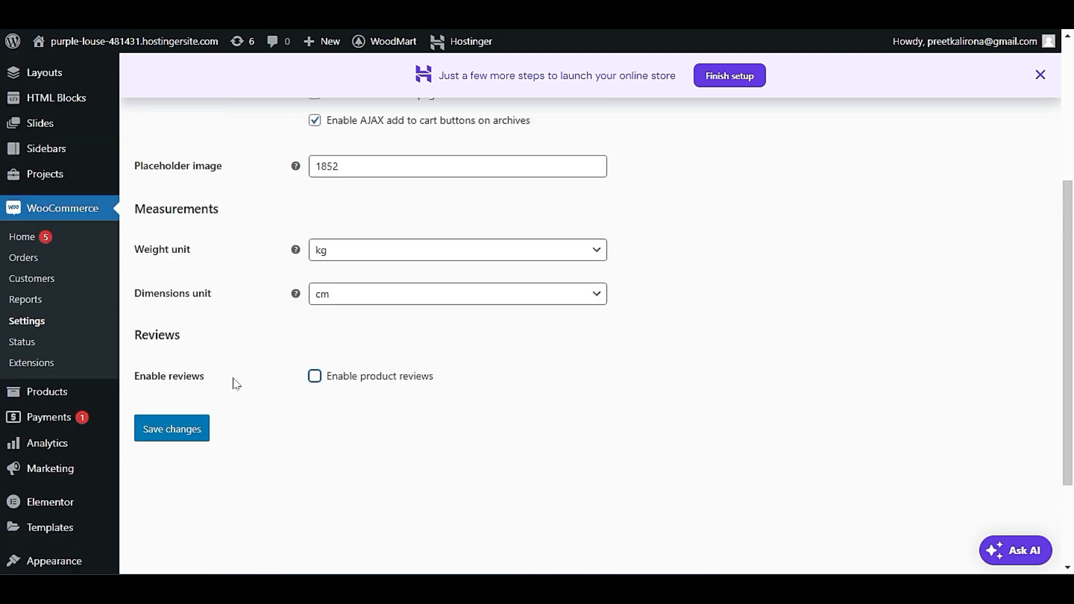
Open the Shipping settings, discarding the unsaved product changes, and look over the shipping zones.
left_click(266, 185)
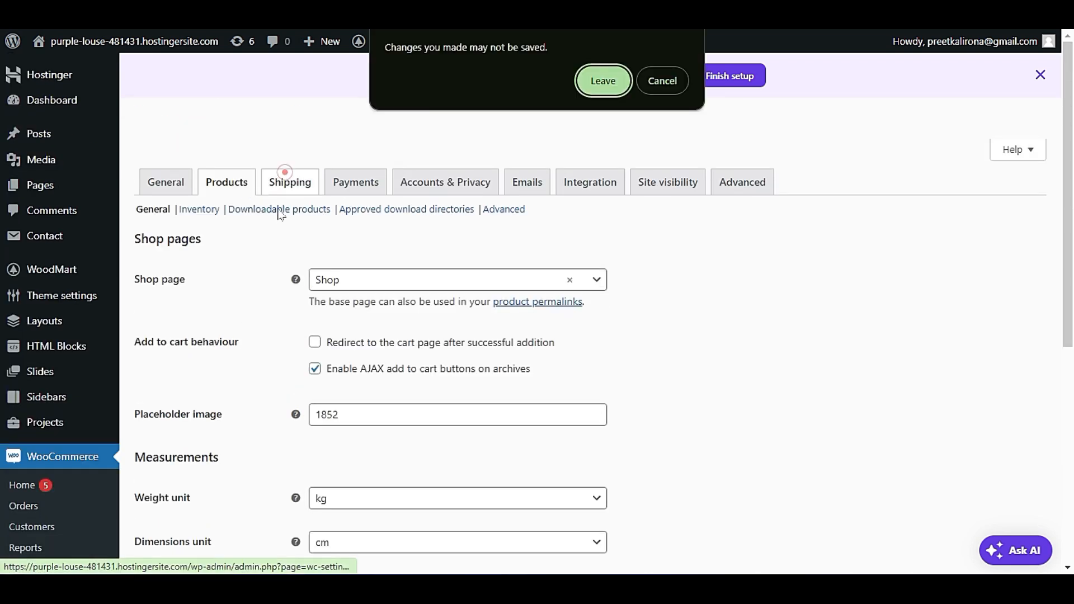
left_click(582, 77)
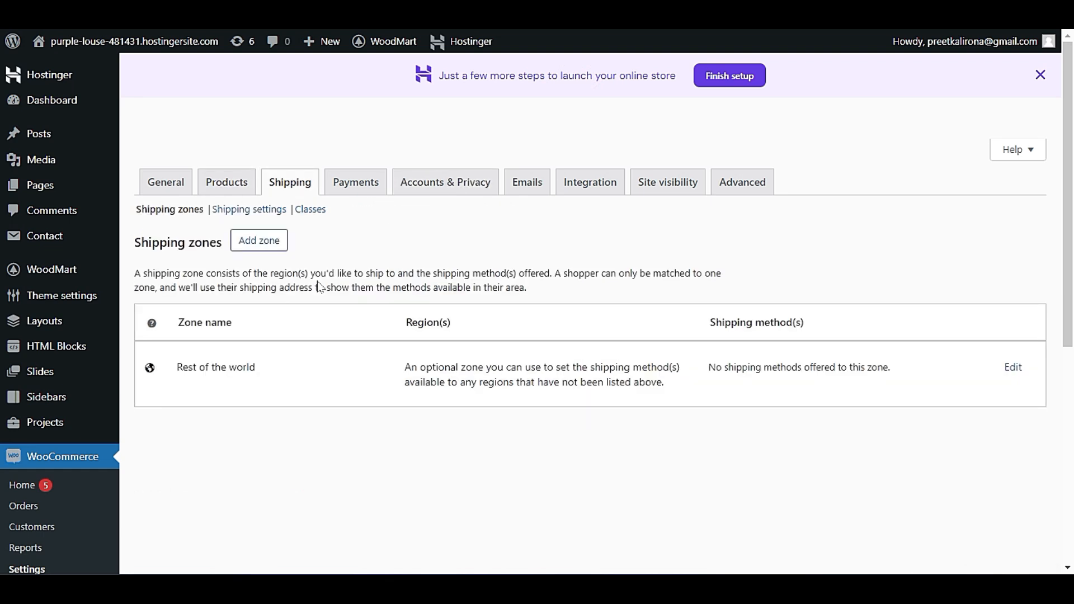
scroll(290, 210, "down", 1)
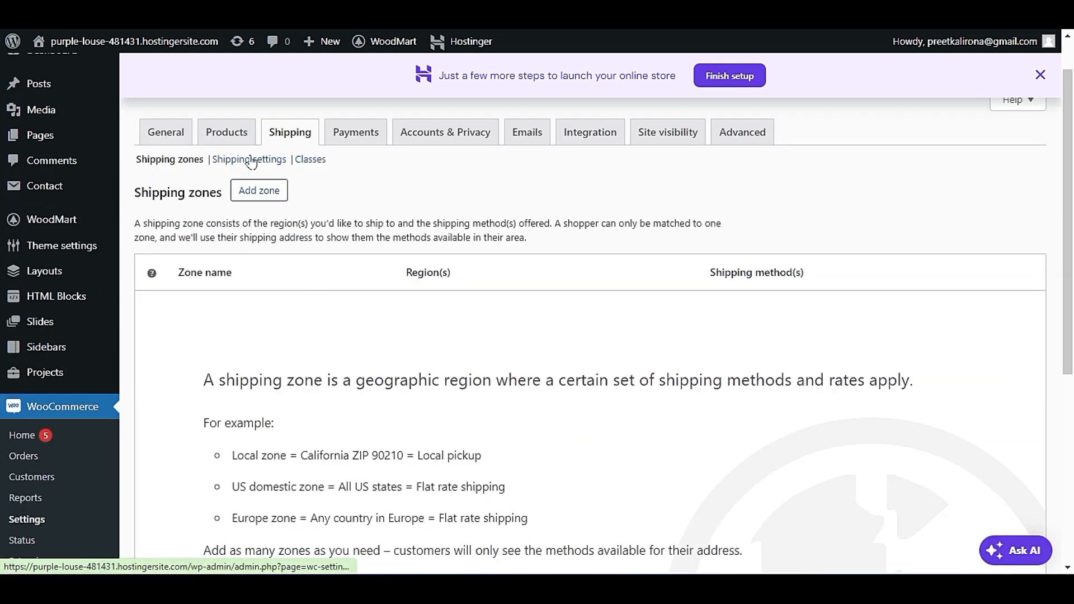
Add a shipping zone and set its zone regions to Asia and Europe.
left_click(249, 194)
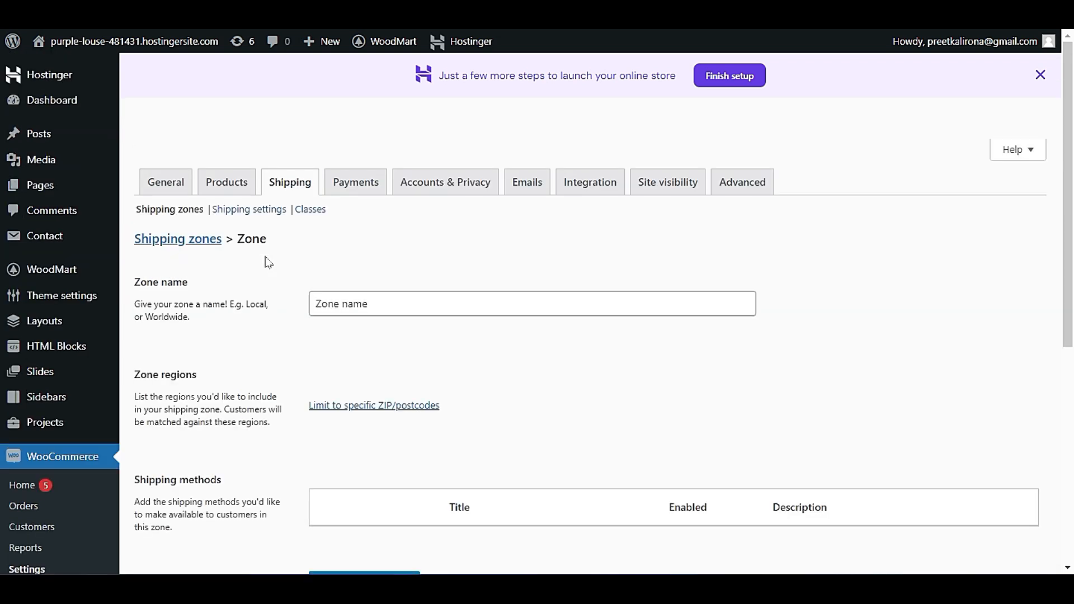
left_click(342, 303)
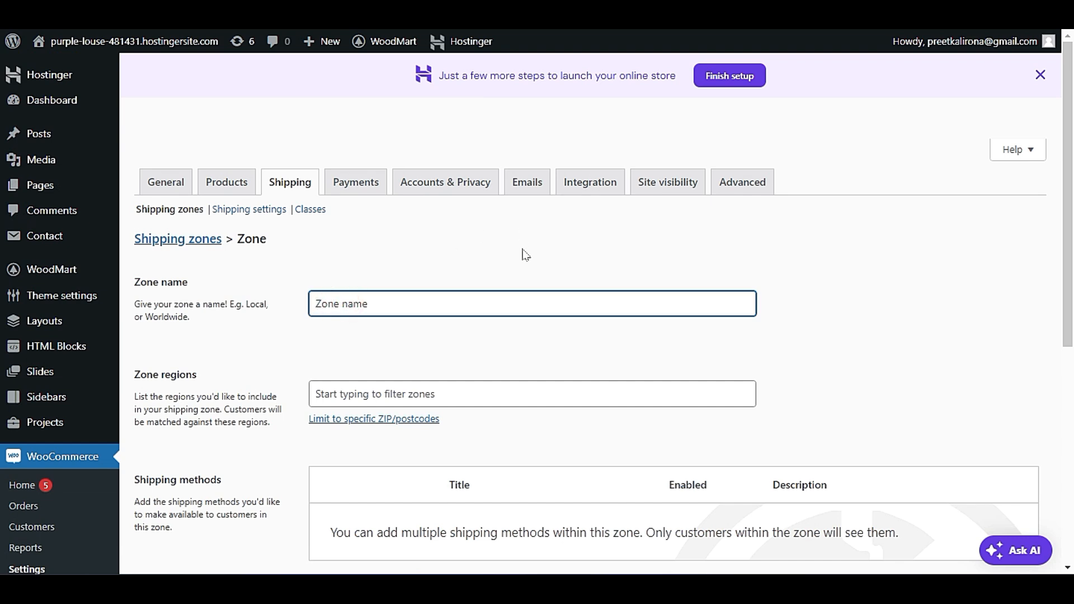
scroll(523, 253, "down", 2)
left_click(364, 293)
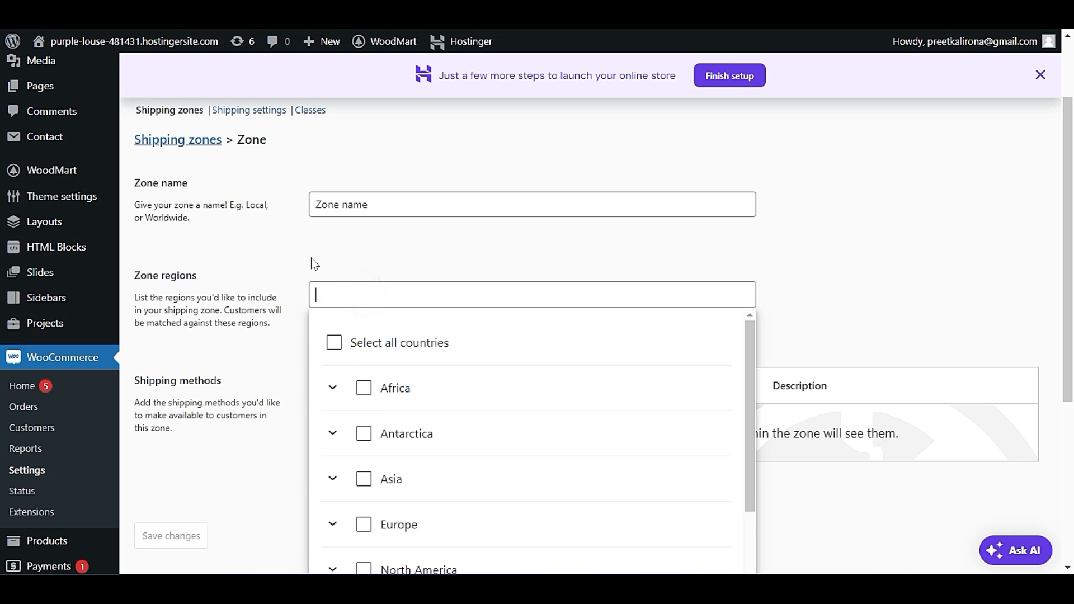
scroll(311, 280, "down", 2)
left_click(363, 385)
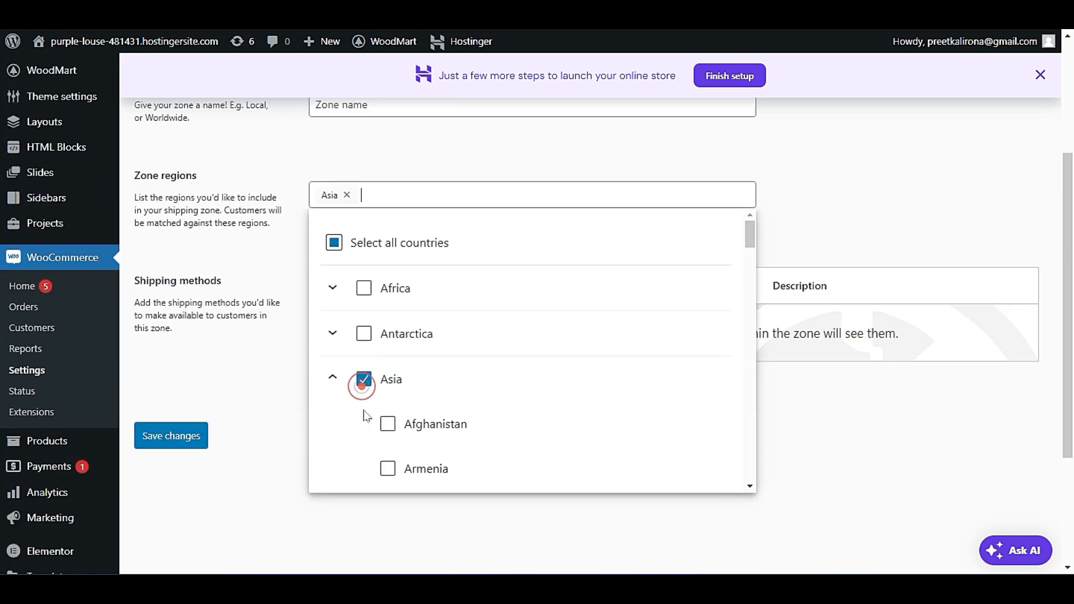
left_click(325, 378)
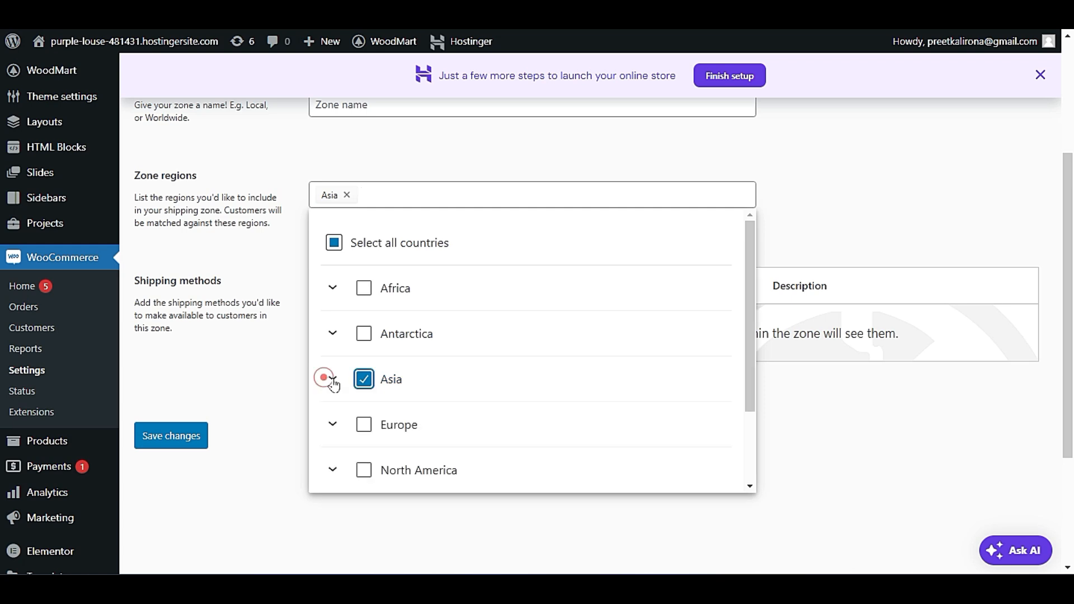
left_click(364, 424)
left_click(333, 375)
left_click(301, 339)
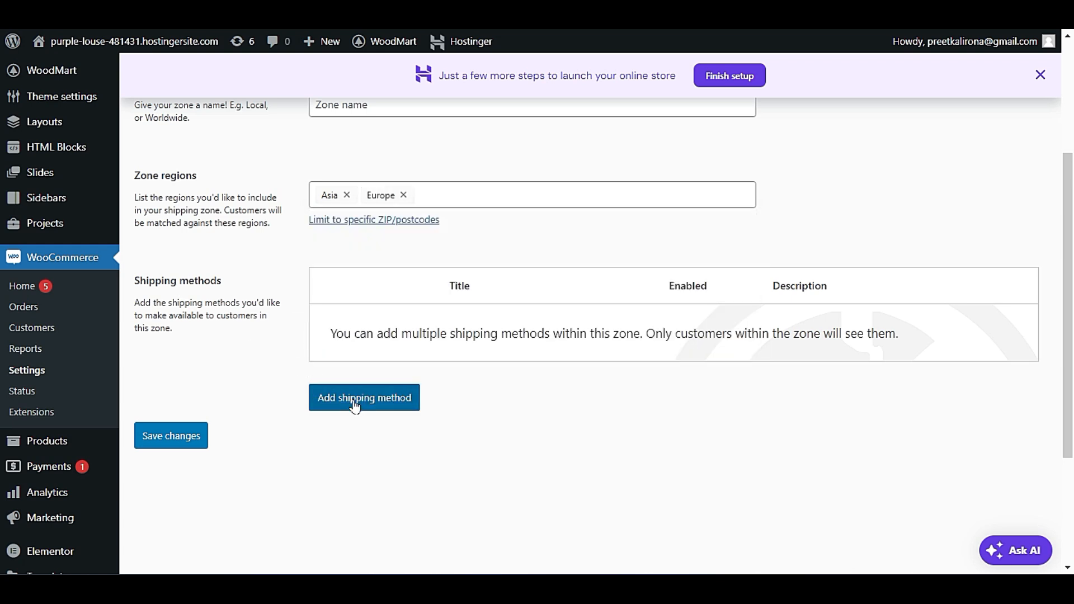
Add a Flat rate shipping method to the zone and continue to its setup.
left_click(401, 398)
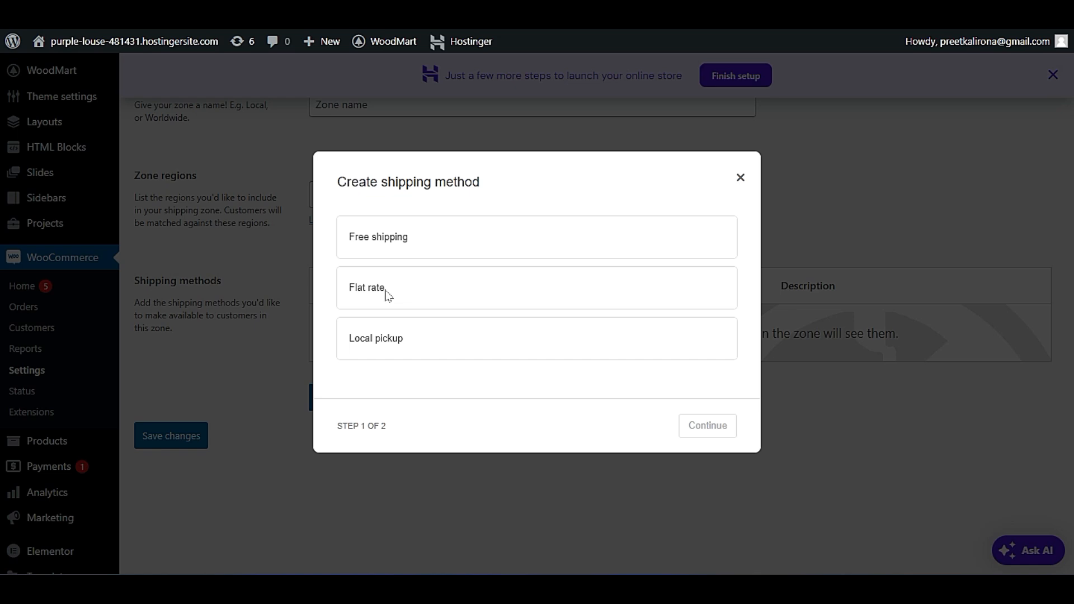
left_click(438, 352)
left_click(565, 271)
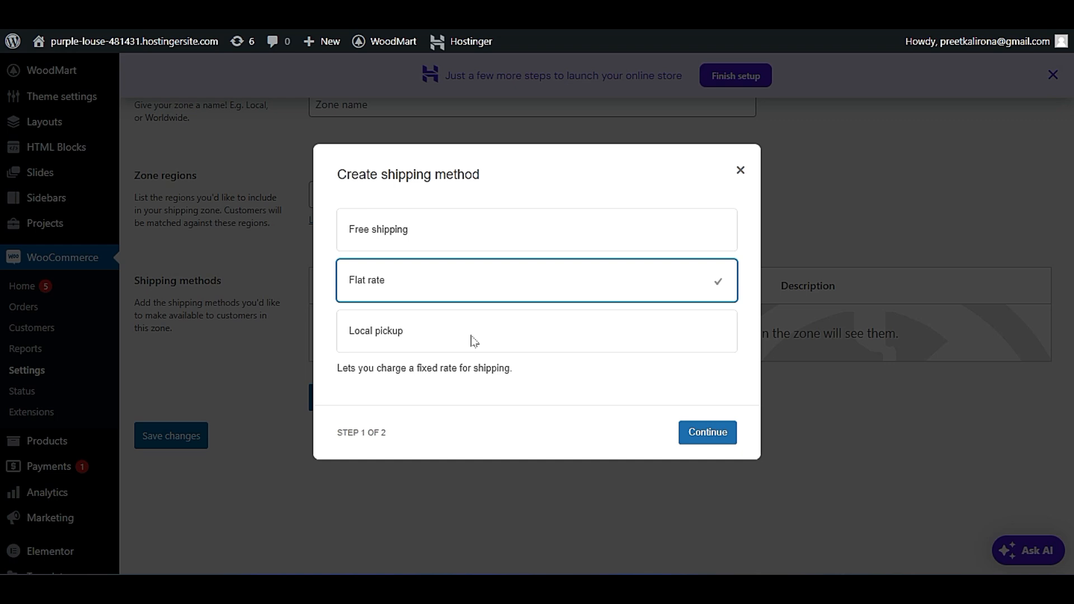
left_click(720, 439)
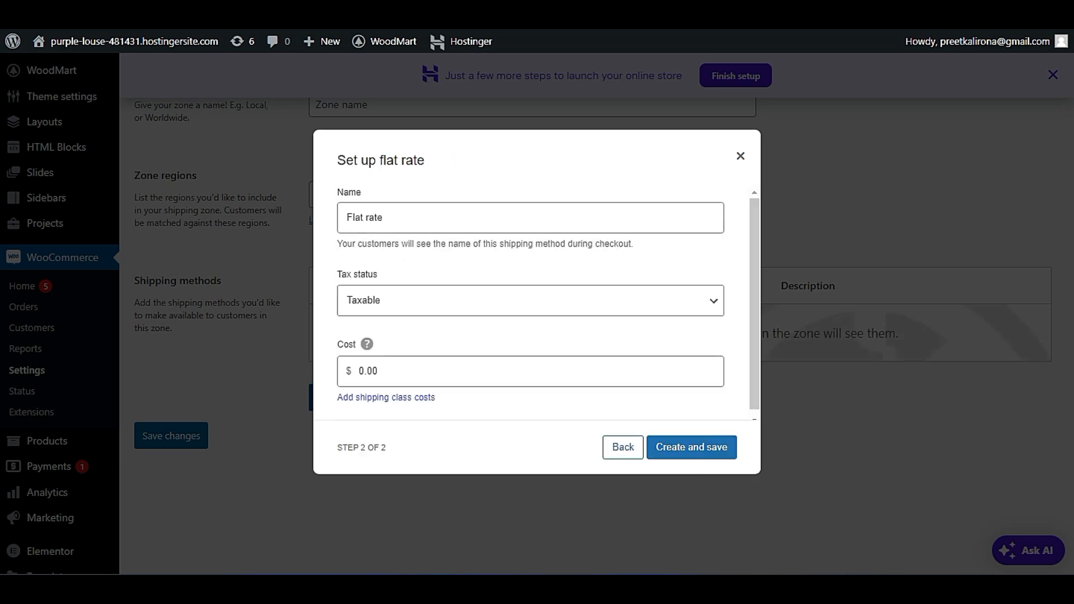
Examine the flat rate's cost and tax status fields and open the shipping class costs page.
double_click(391, 369)
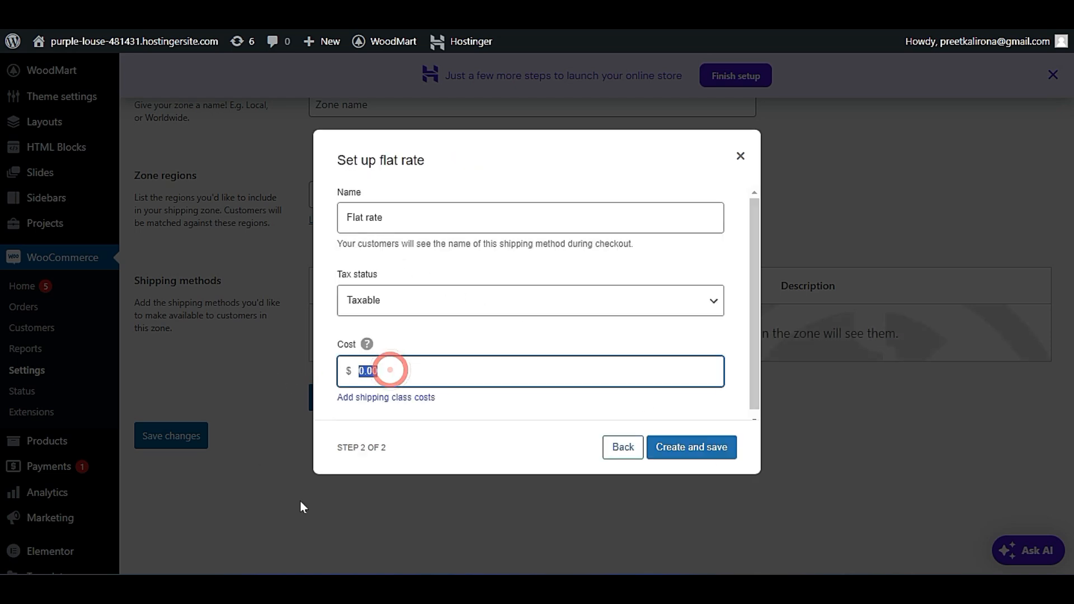
left_click(372, 308)
left_click(385, 309)
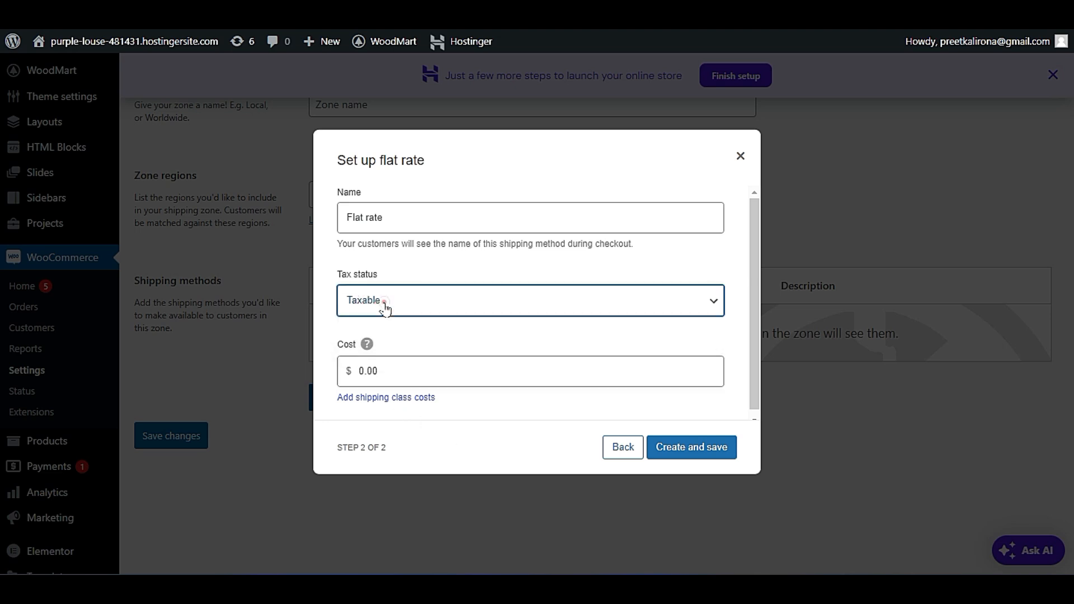
left_click(396, 336)
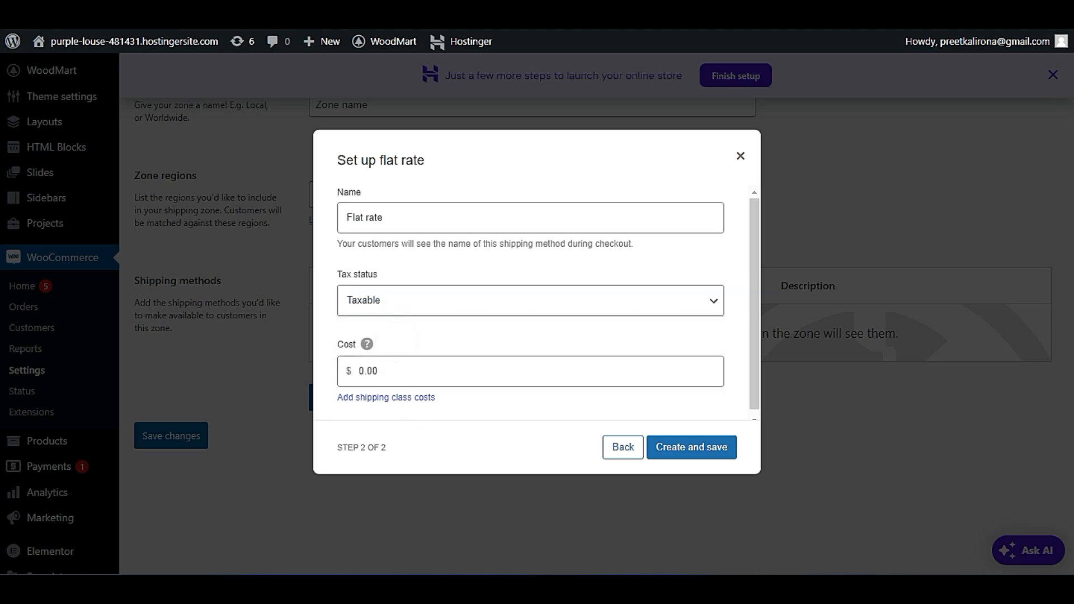
left_click(370, 399)
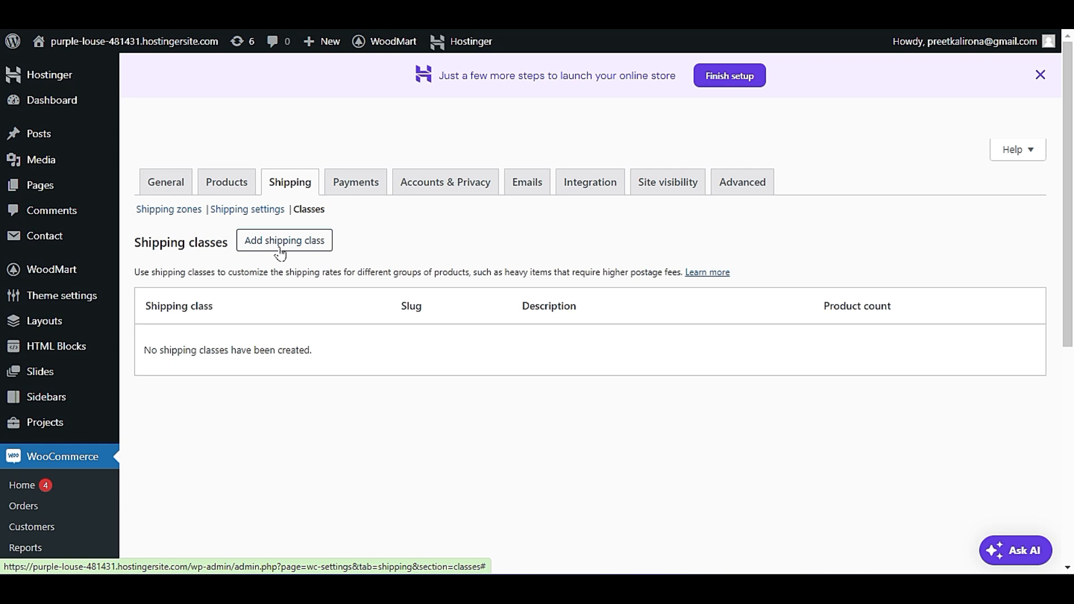
Look over the shipping calculation and destination options, checking them against the storefront's checkout page.
left_click(257, 208)
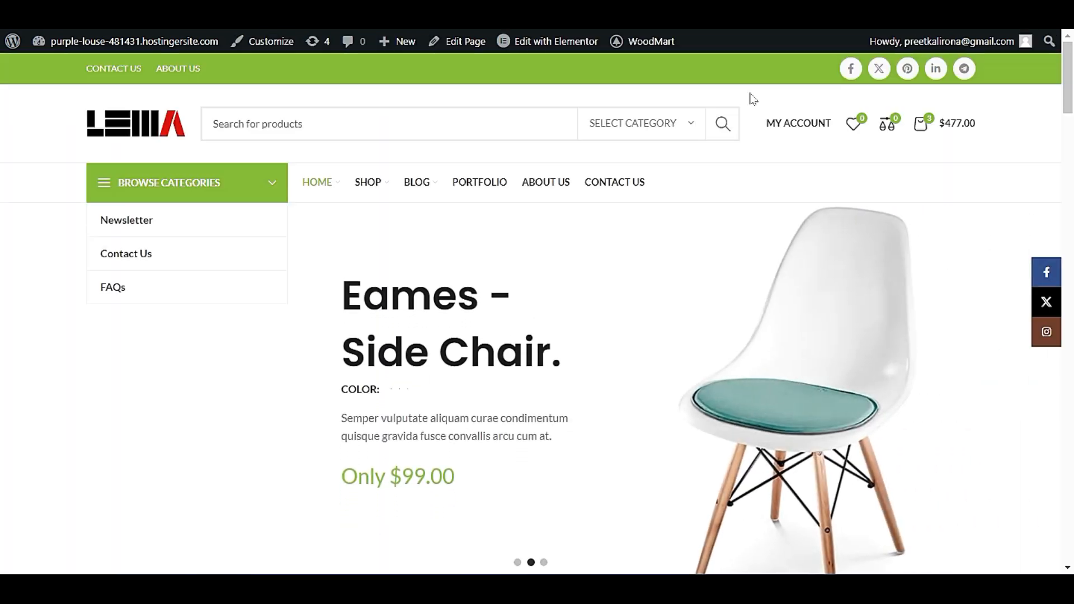
left_click(934, 134)
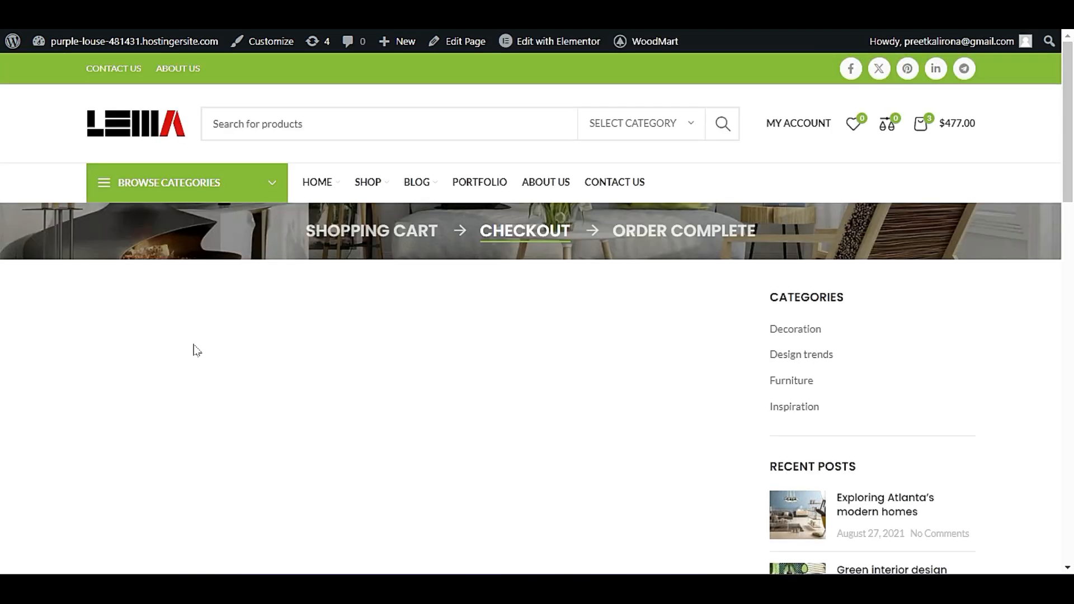
scroll(203, 375, "down", 8)
scroll(204, 374, "up", 6)
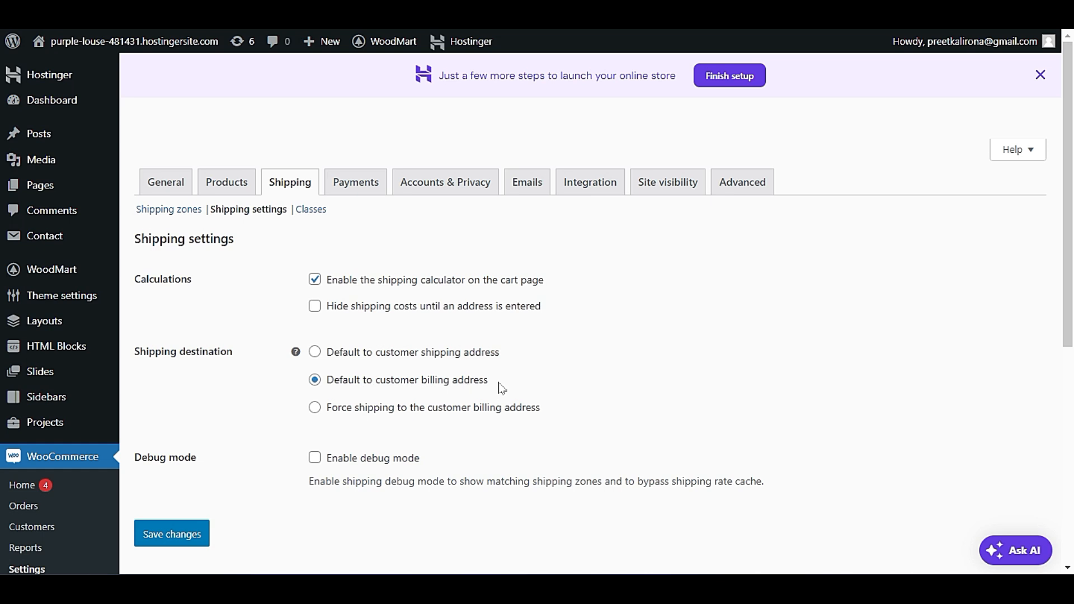
scroll(227, 472, "down", 1)
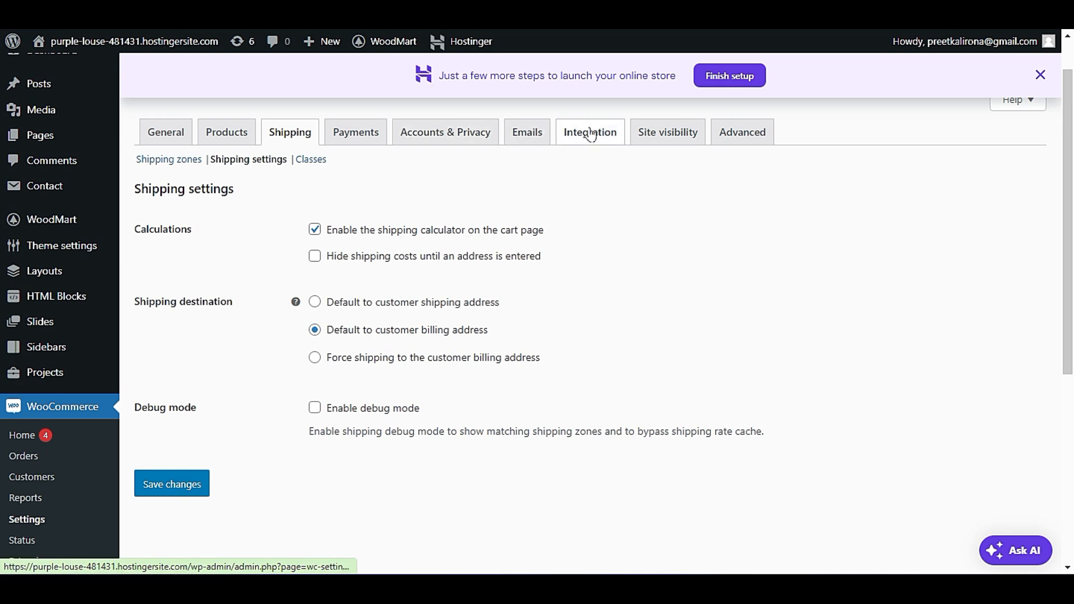
Open the Site visibility settings and select the Live option.
left_click(664, 133)
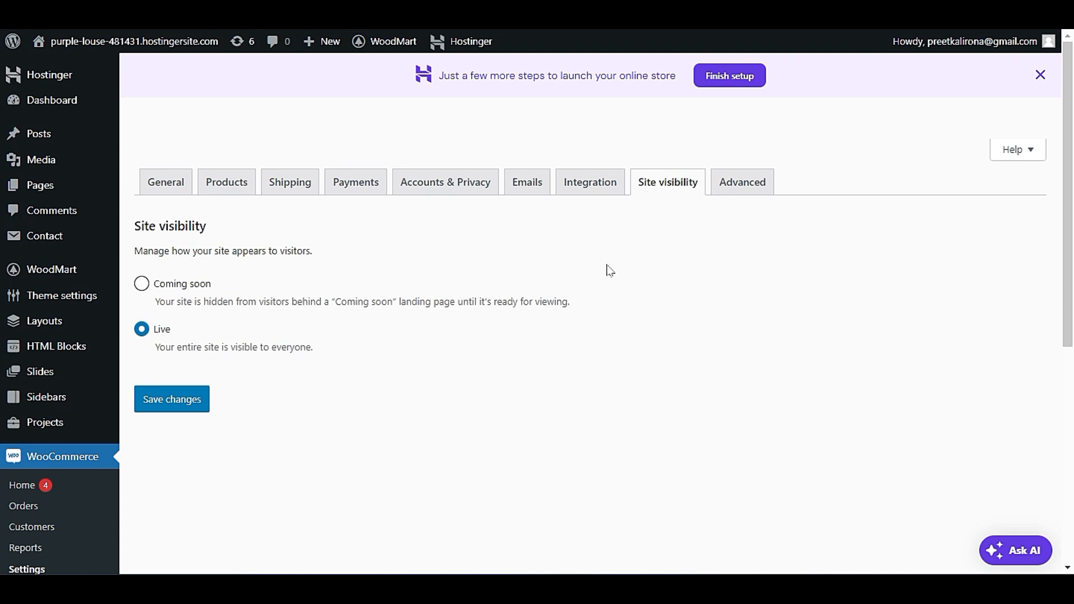
left_click(140, 329)
scroll(258, 491, "down", 3)
scroll(256, 496, "down", 3)
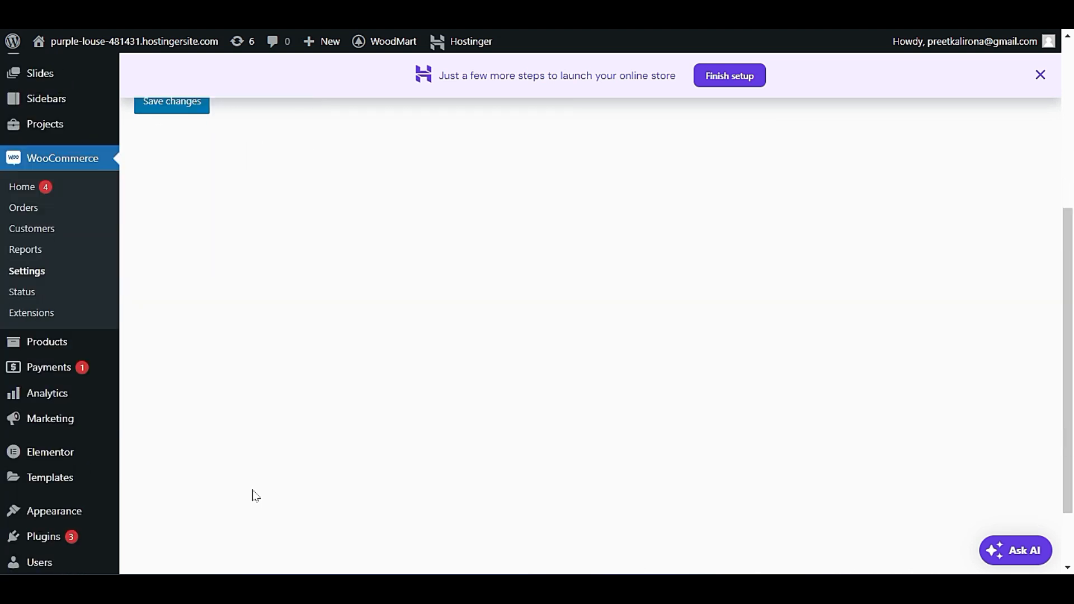
scroll(278, 456, "up", 6)
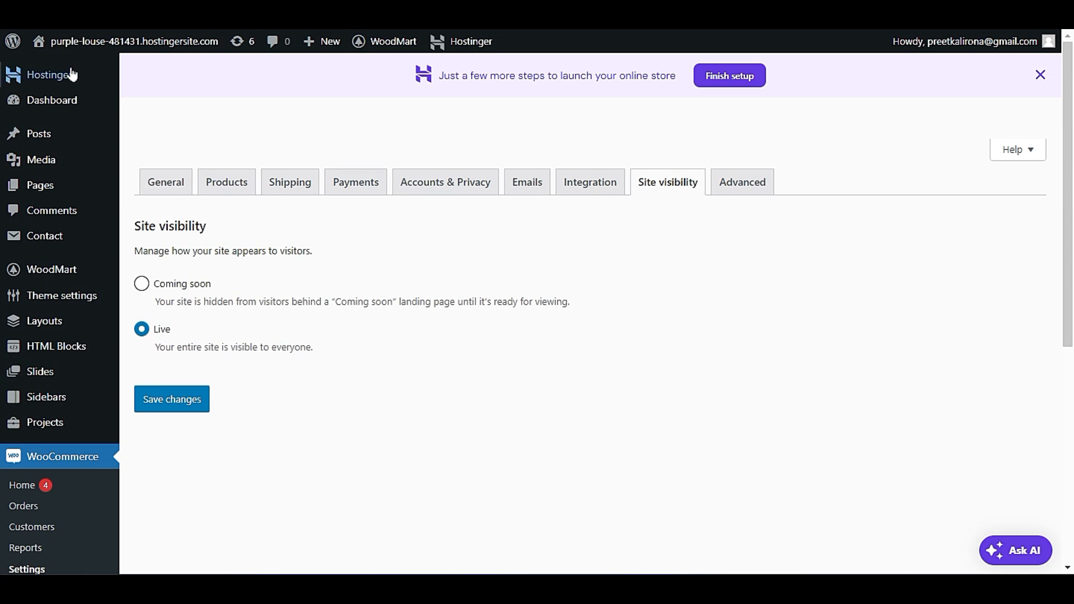
Open the storefront's home page in a new browser tab.
mouse_move(95, 42)
right_click(106, 71)
left_click(153, 88)
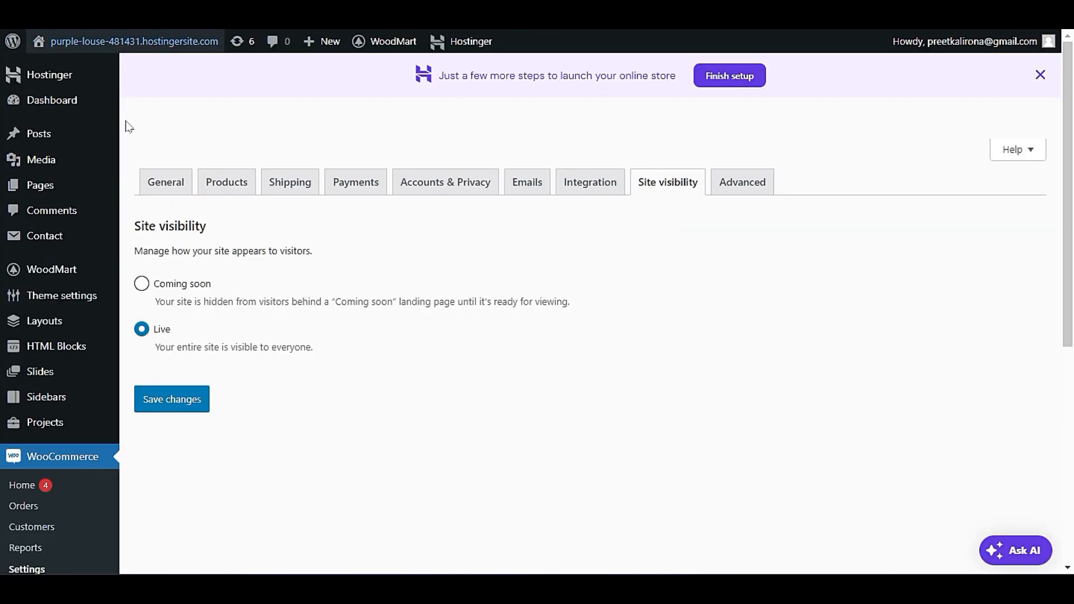
Open the WordPress menu editor and bring up the structure of the Top Navigation menu.
scroll(86, 417, "down", 5)
scroll(89, 415, "down", 2)
mouse_move(89, 427)
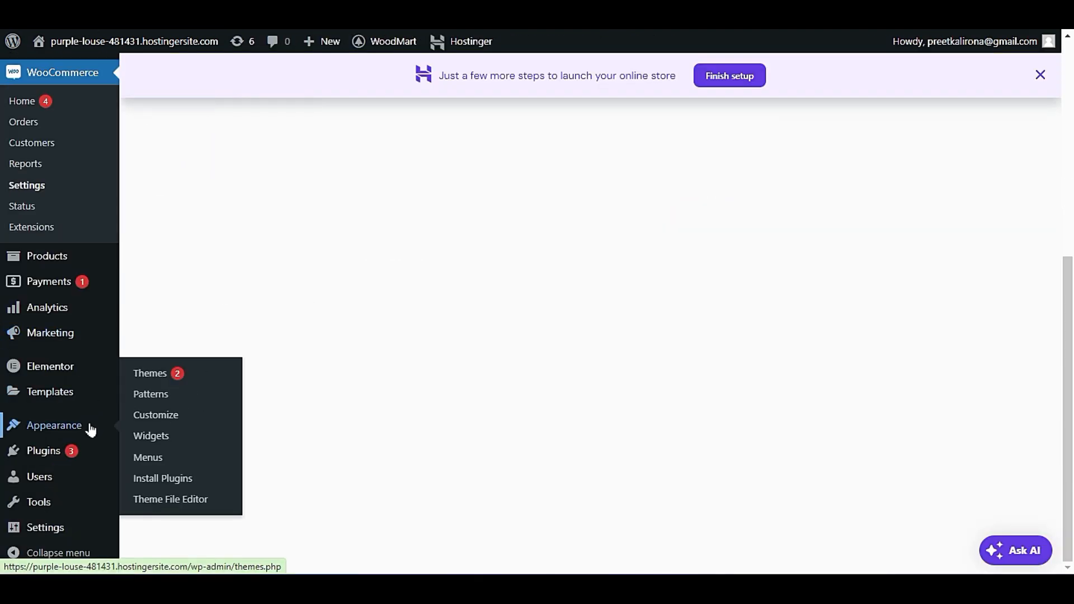
left_click(161, 457)
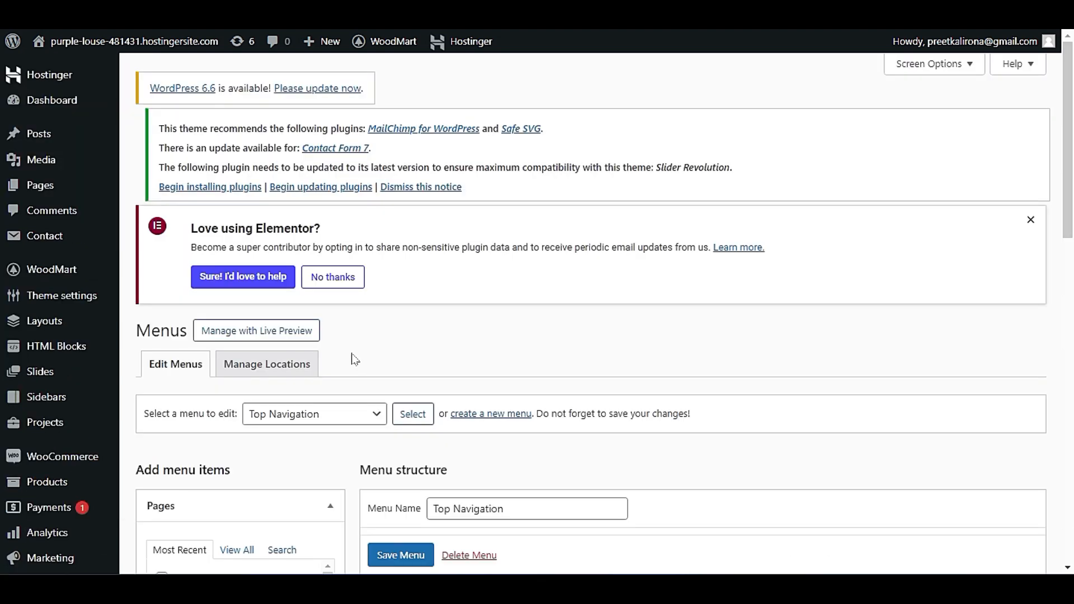
scroll(354, 359, "down", 4)
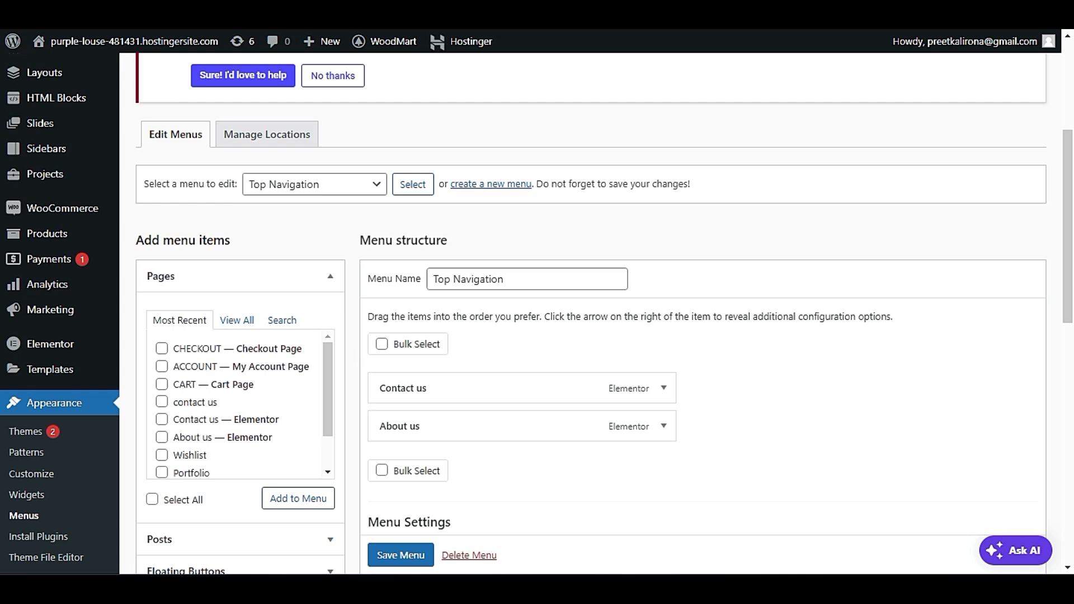
Check the Contact Us and About Us links in the storefront's green top bar.
left_click(135, 40)
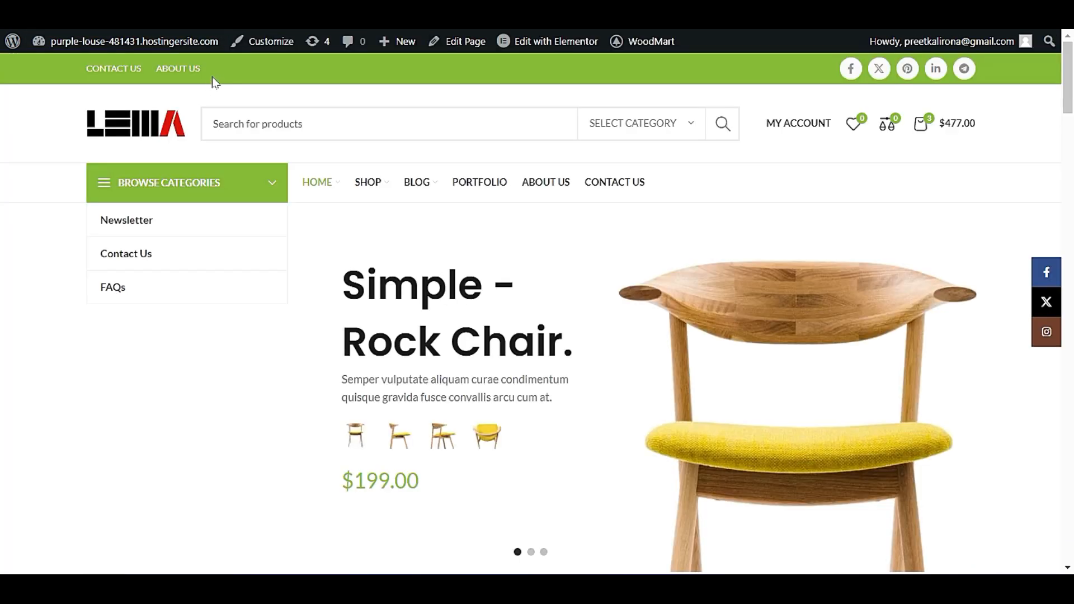
left_click_drag(216, 75, 71, 78)
left_click(95, 89)
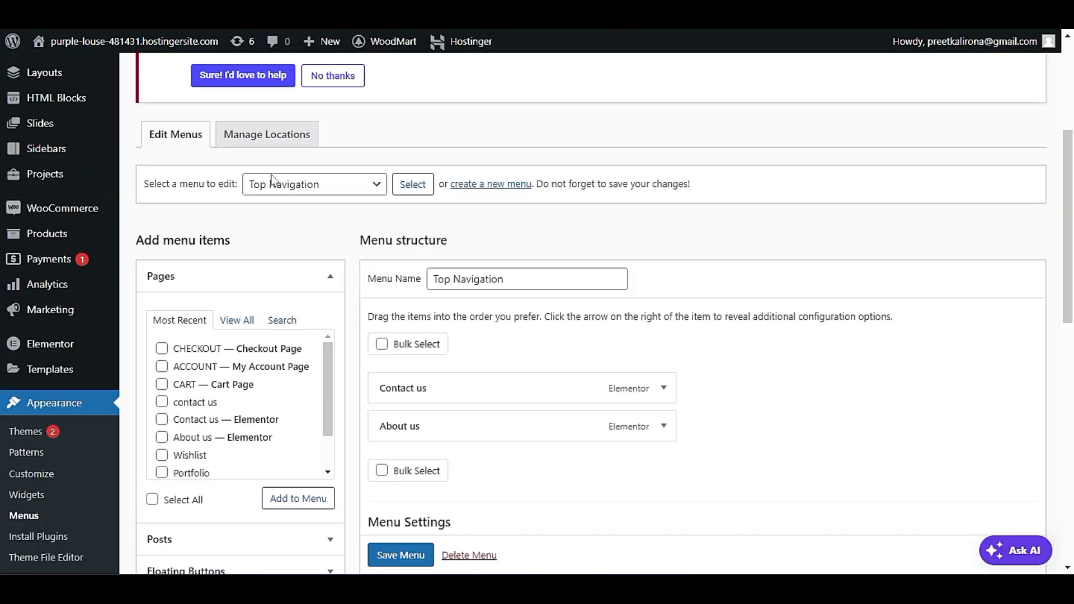
List all pages available for the Top Navigation menu and look through them.
left_click(238, 319)
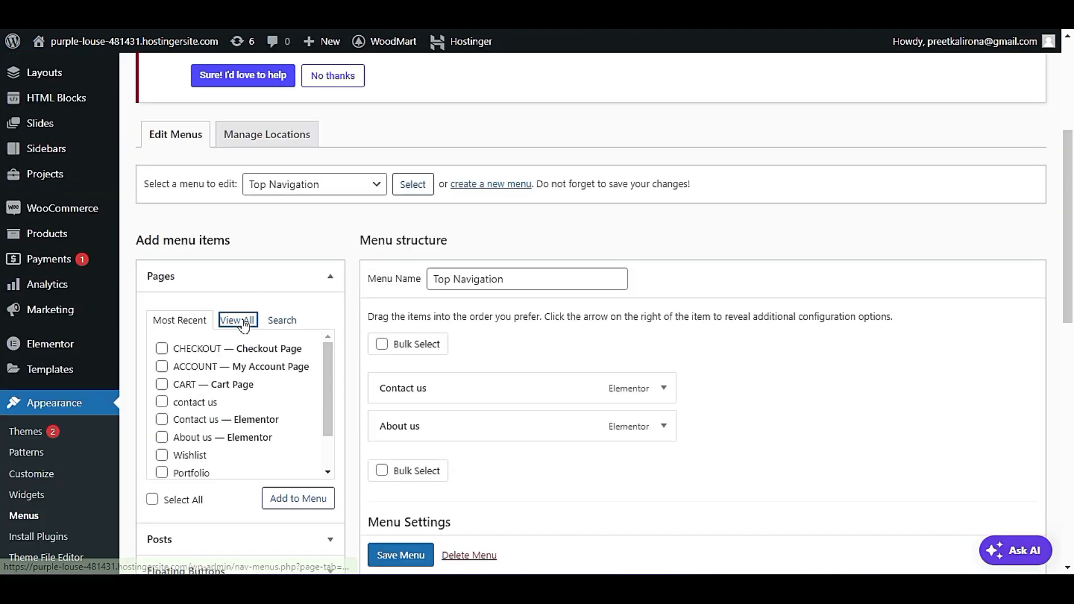
scroll(216, 289, "down", 1)
scroll(216, 289, "down", 1)
scroll(165, 350, "down", 1)
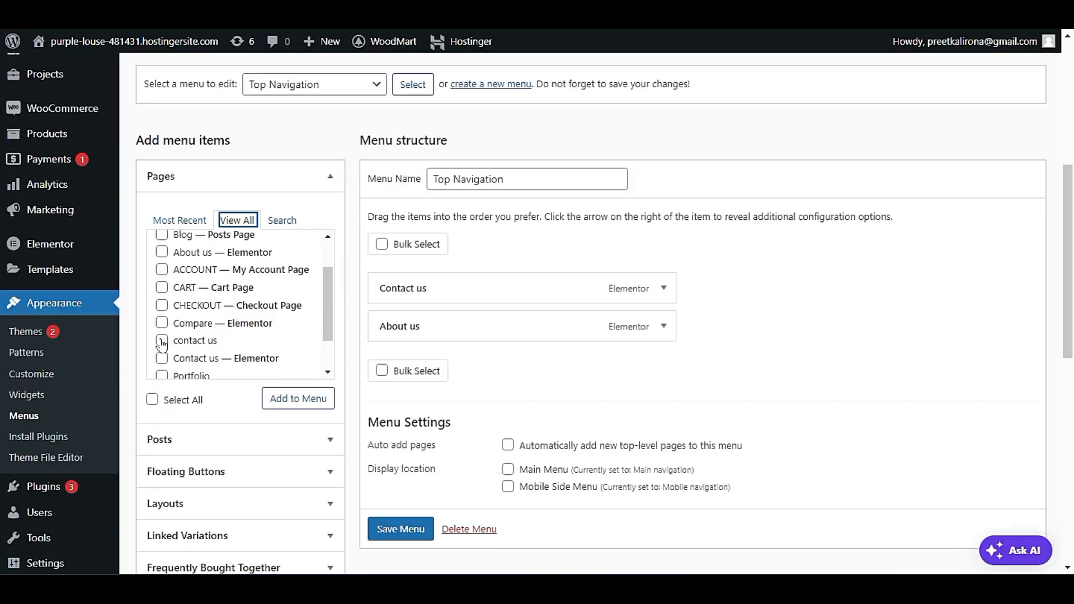
scroll(173, 340, "down", 1)
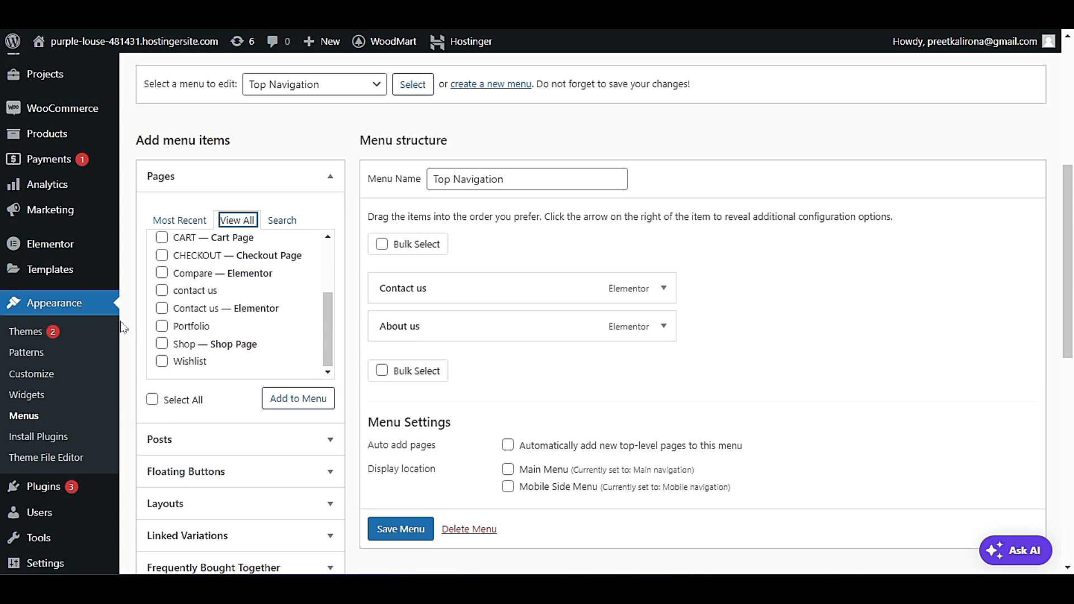
scroll(126, 336, "down", 3)
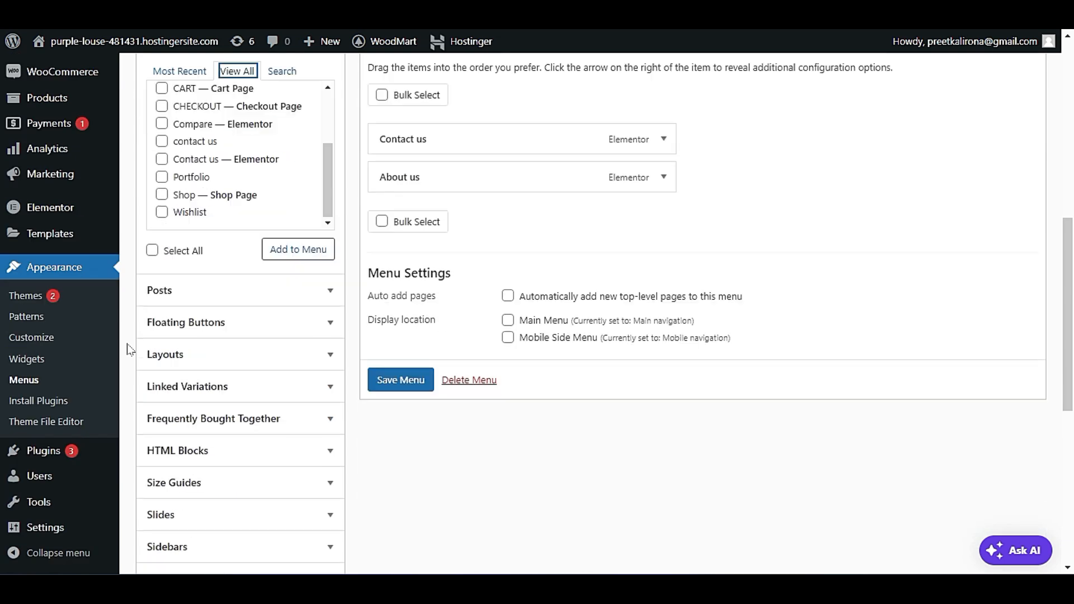
Try to open the site's Privacy settings from the menu editor.
mouse_move(56, 529)
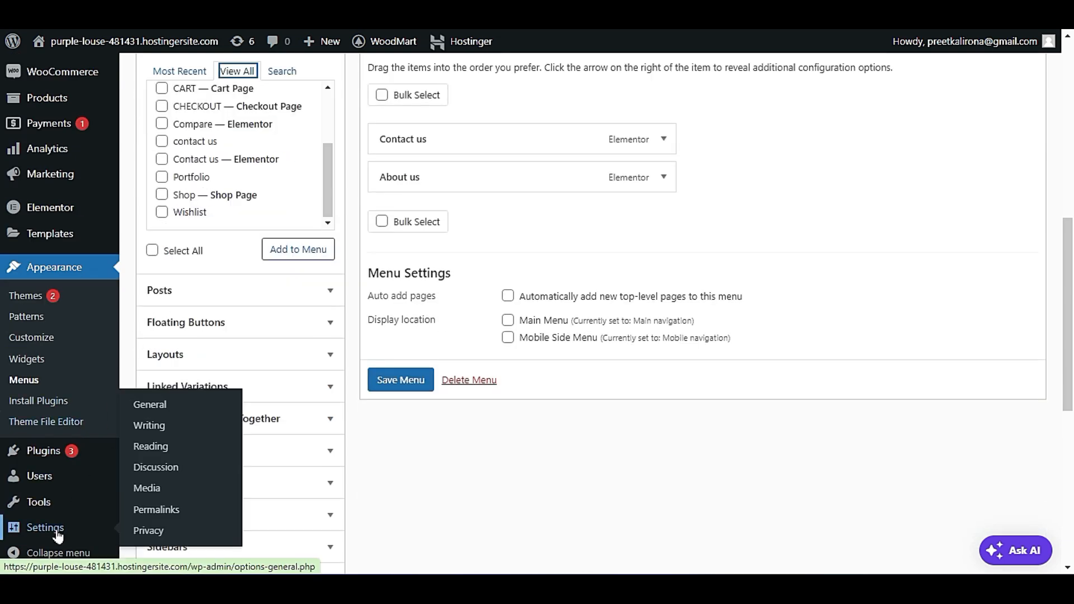
left_click(146, 533)
left_click(605, 80)
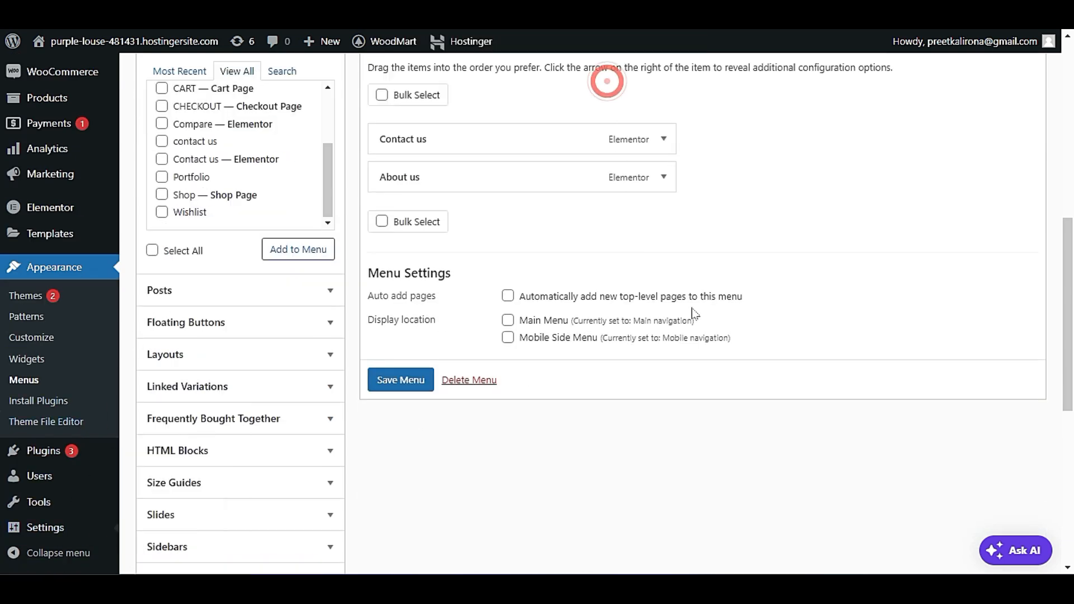
scroll(694, 313, "down", 7)
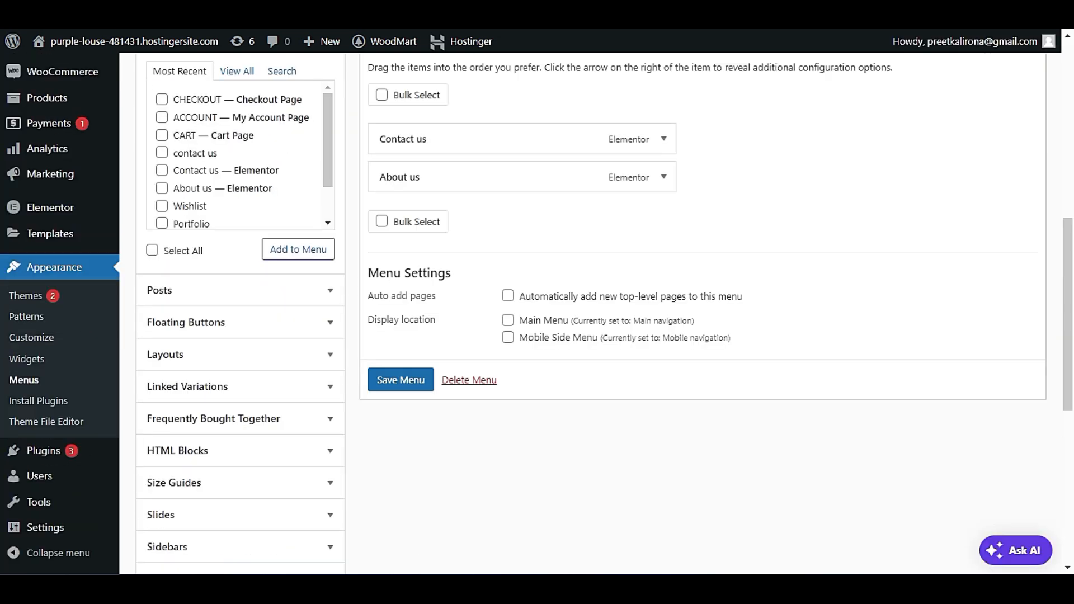
Look through the complete list of pages that can be added to Top Navigation and compare it with the storefront header.
scroll(297, 88, "up", 3)
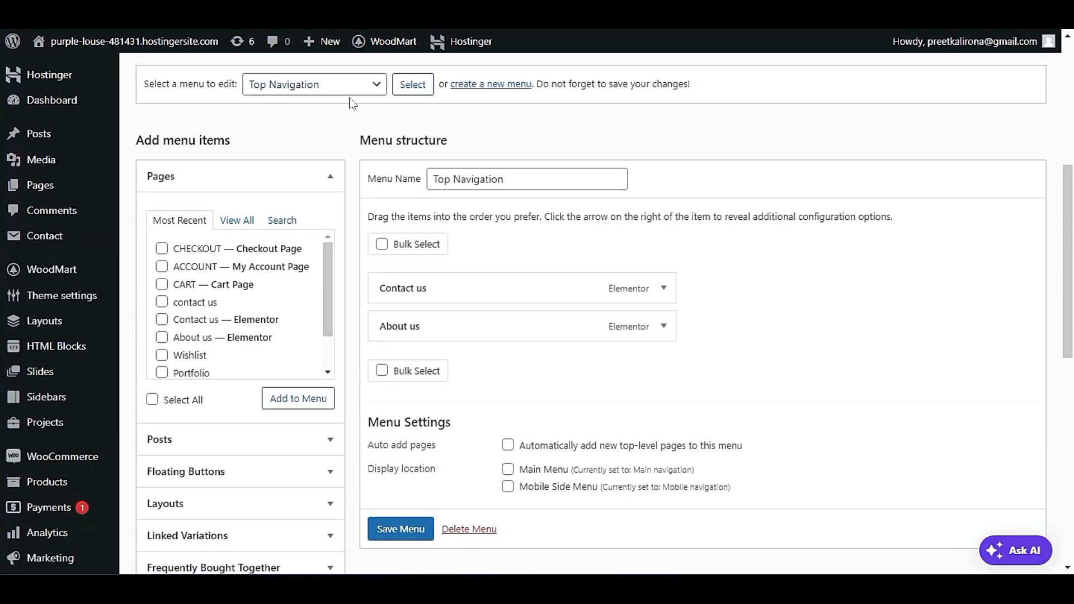
left_click(246, 220)
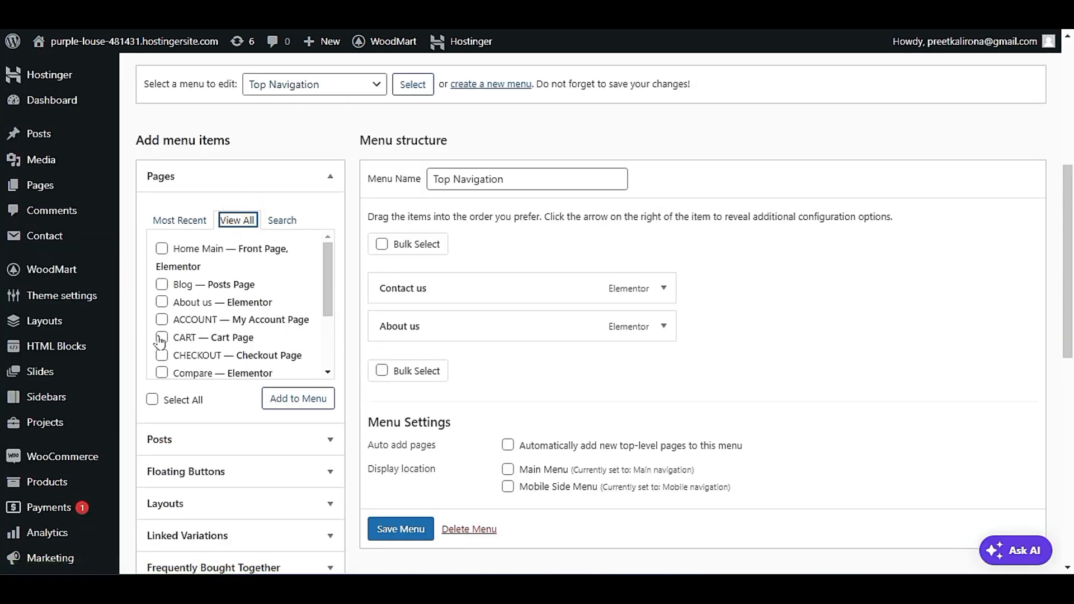
scroll(160, 338, "down", 2)
scroll(160, 347, "down", 1)
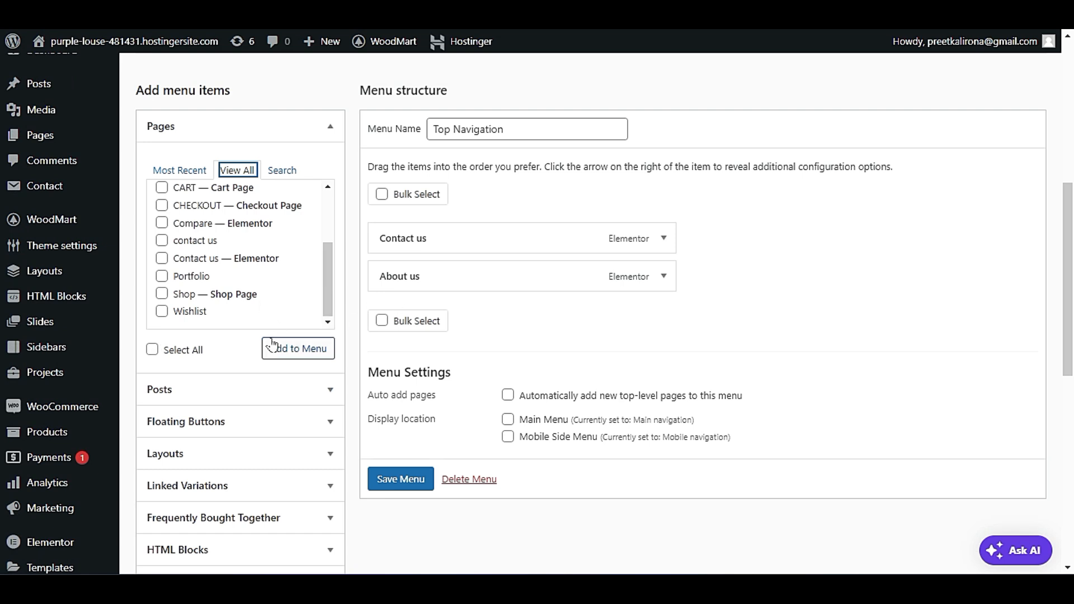
left_click(162, 295)
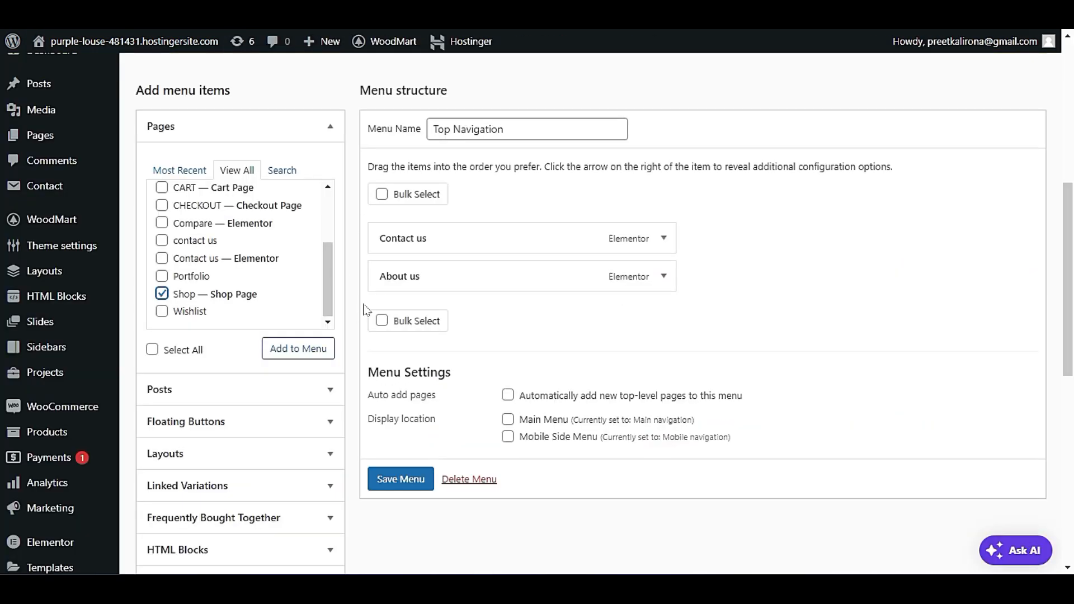
scroll(364, 304, "up", 5)
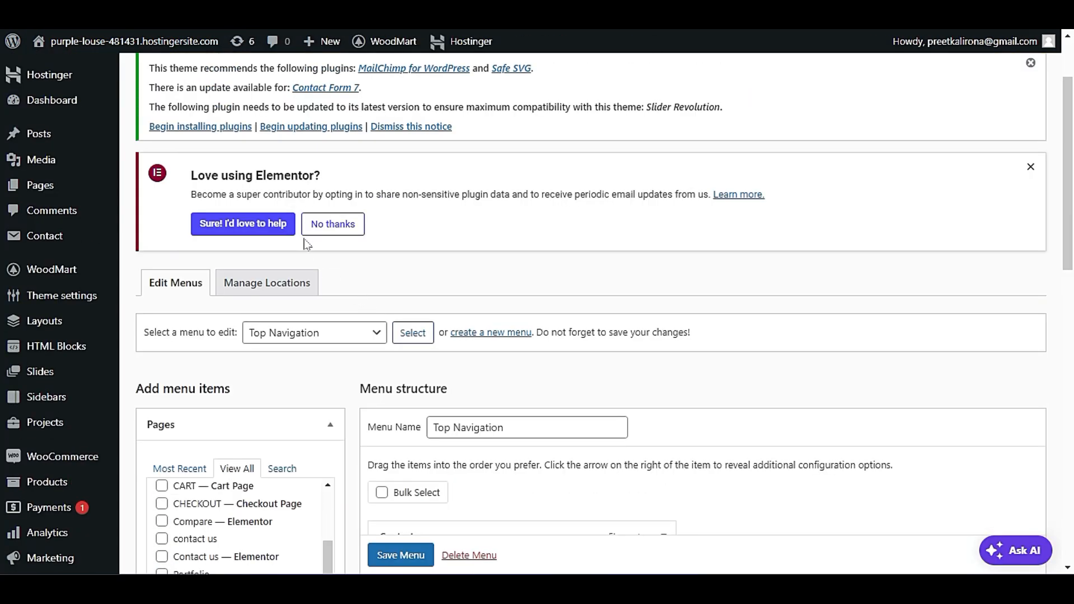
Load the Main Menu in the menu editor, discarding unsaved changes, and compare it with the storefront's header navigation.
left_click(318, 334)
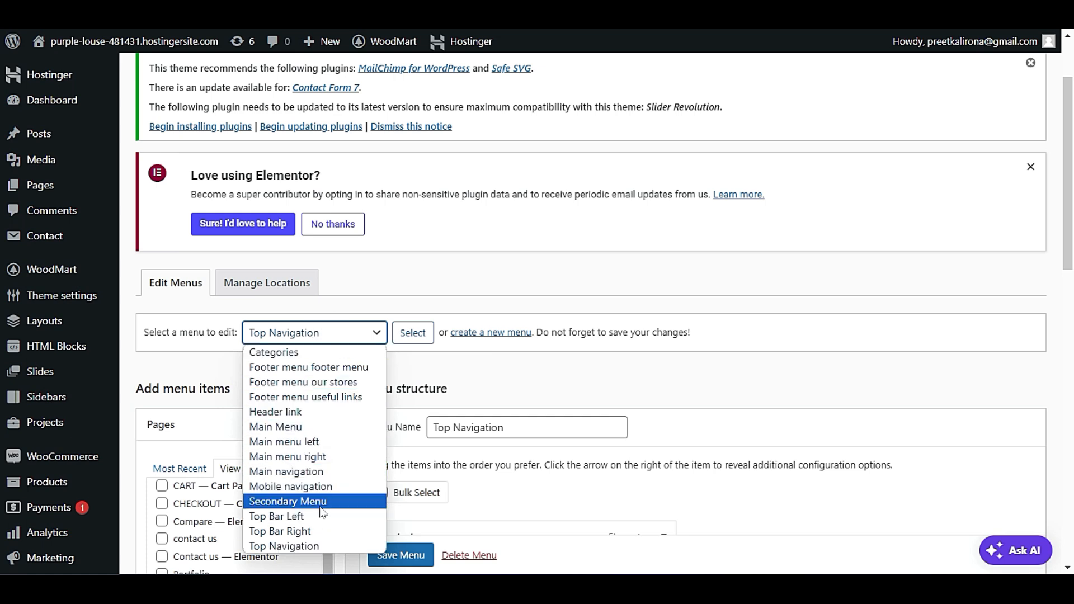
left_click(339, 434)
left_click(413, 333)
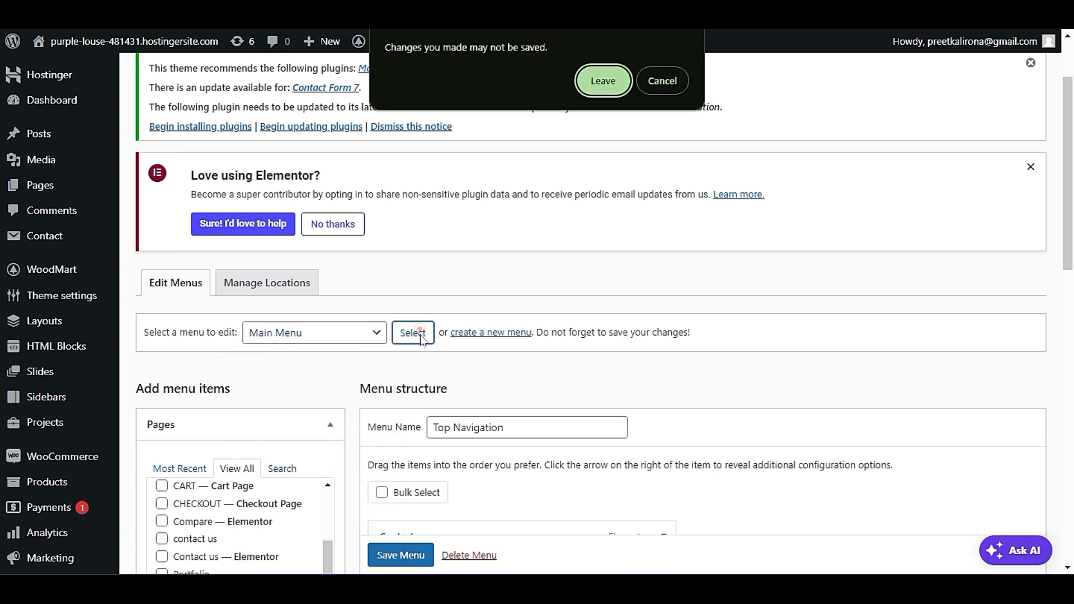
left_click(603, 81)
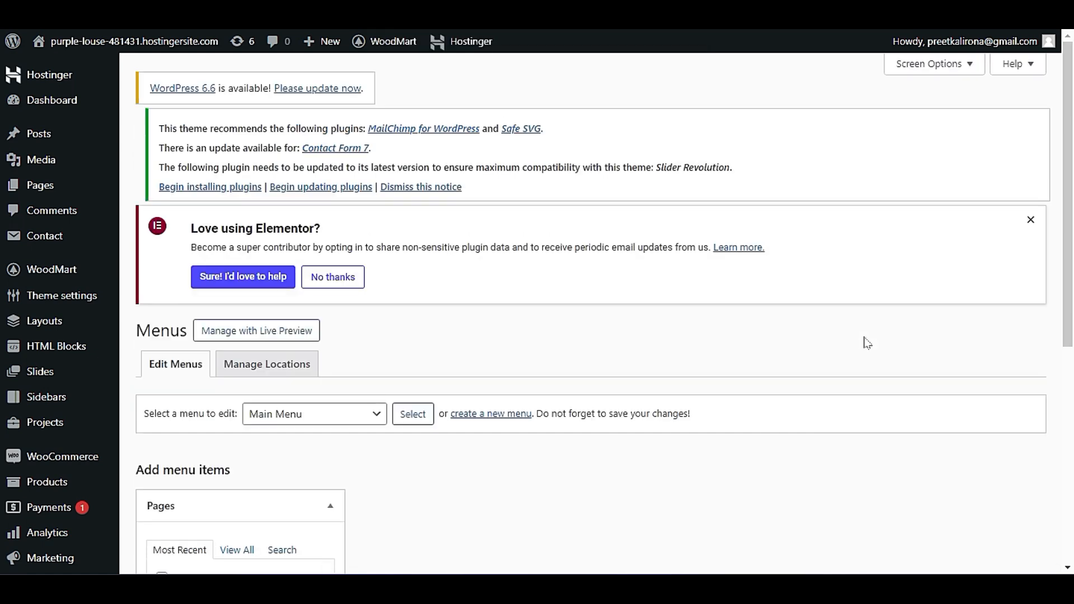
scroll(871, 342, "down", 5)
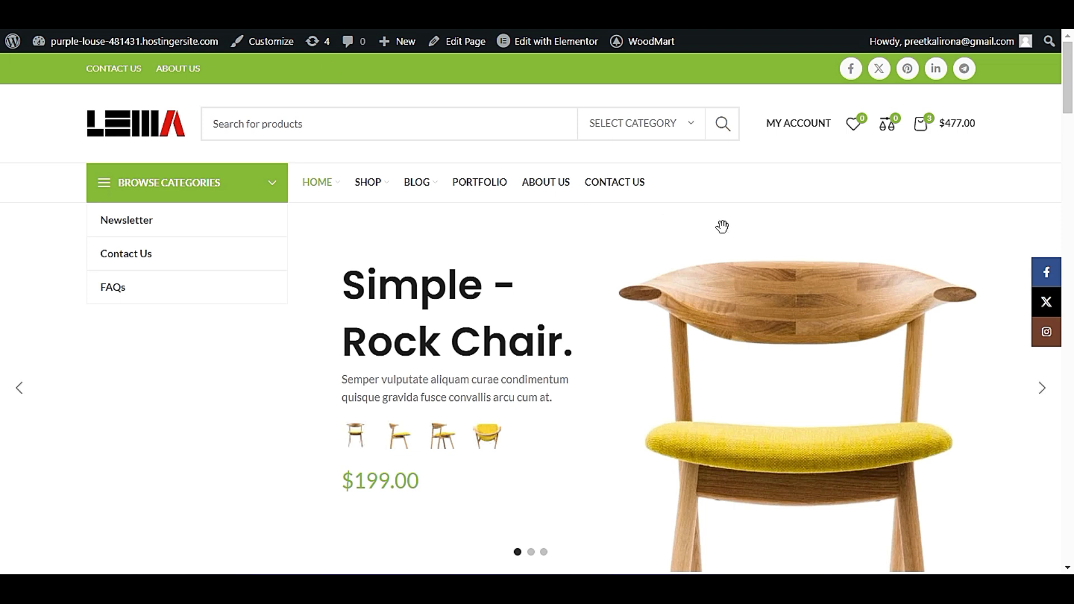
mouse_move(806, 124)
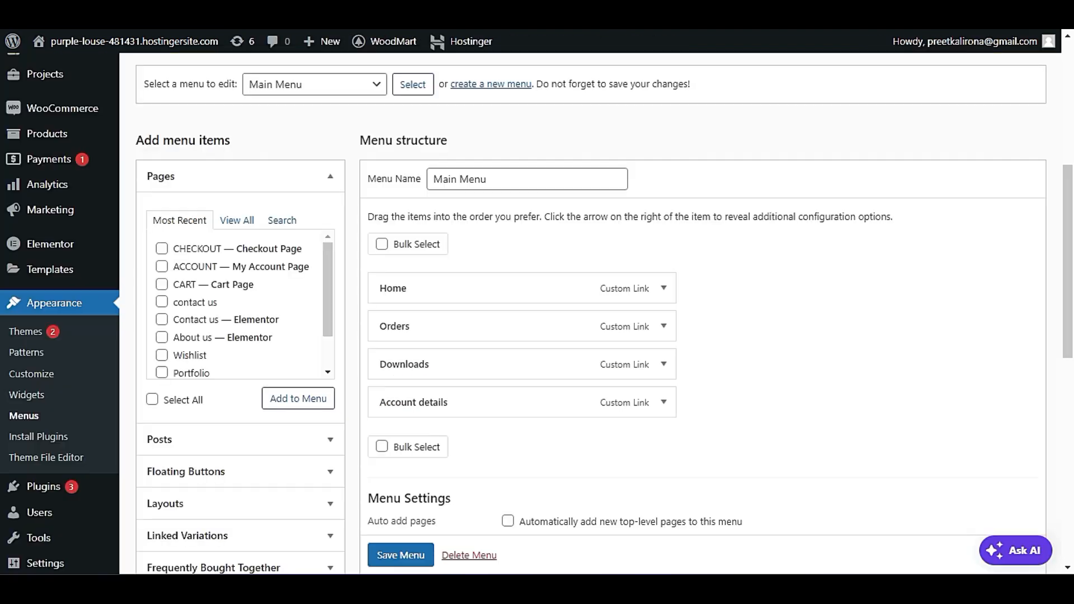
Switch the menu editor to Main menu left, discarding unsaved changes, and review its structure.
left_click(328, 90)
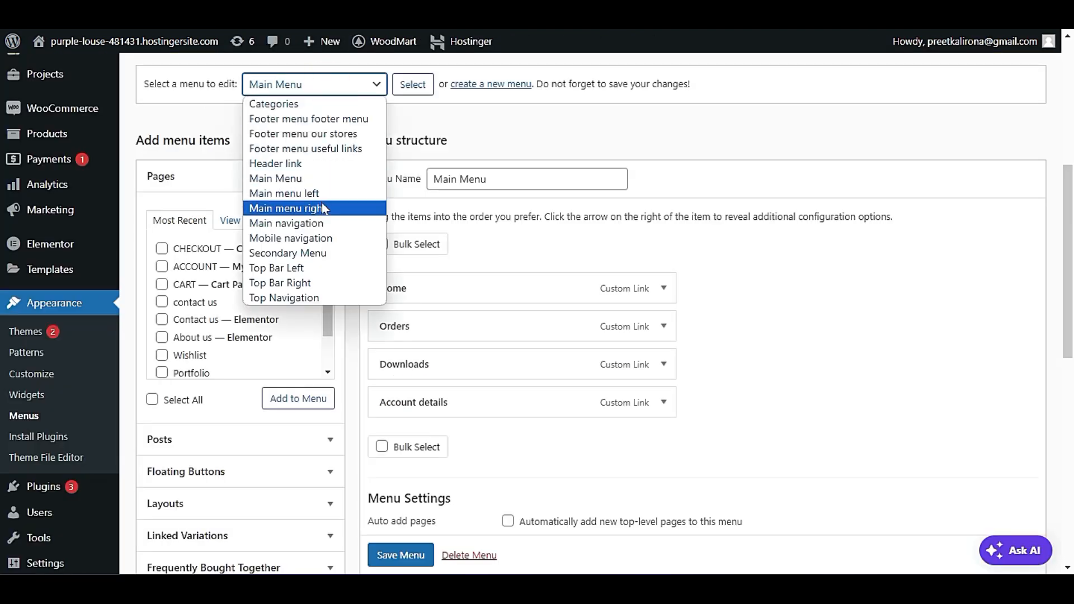
left_click(333, 189)
left_click(408, 85)
left_click(601, 83)
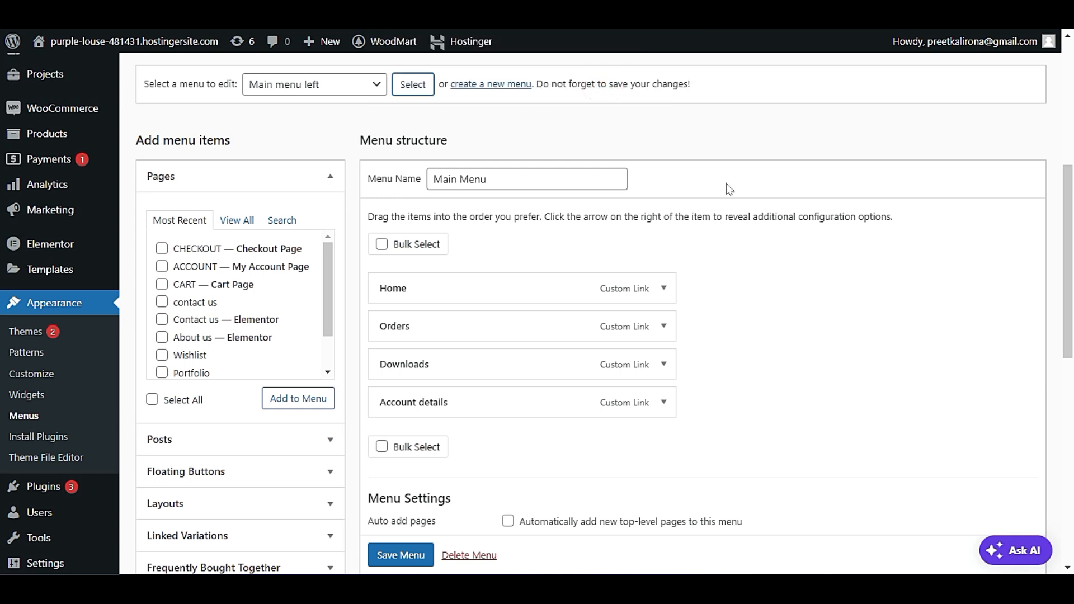
scroll(733, 235, "down", 4)
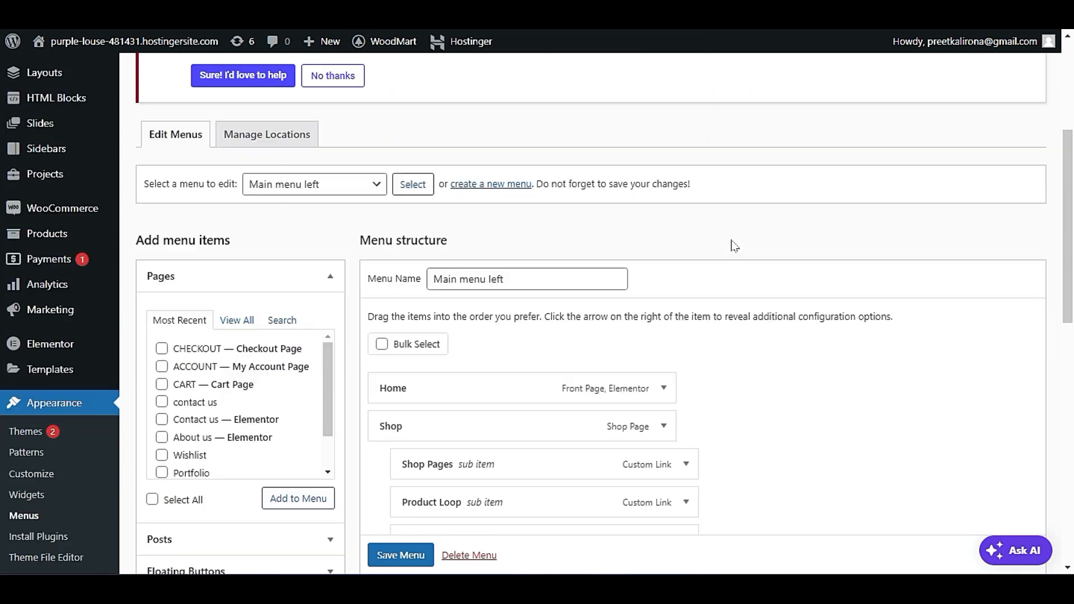
scroll(734, 247, "down", 3)
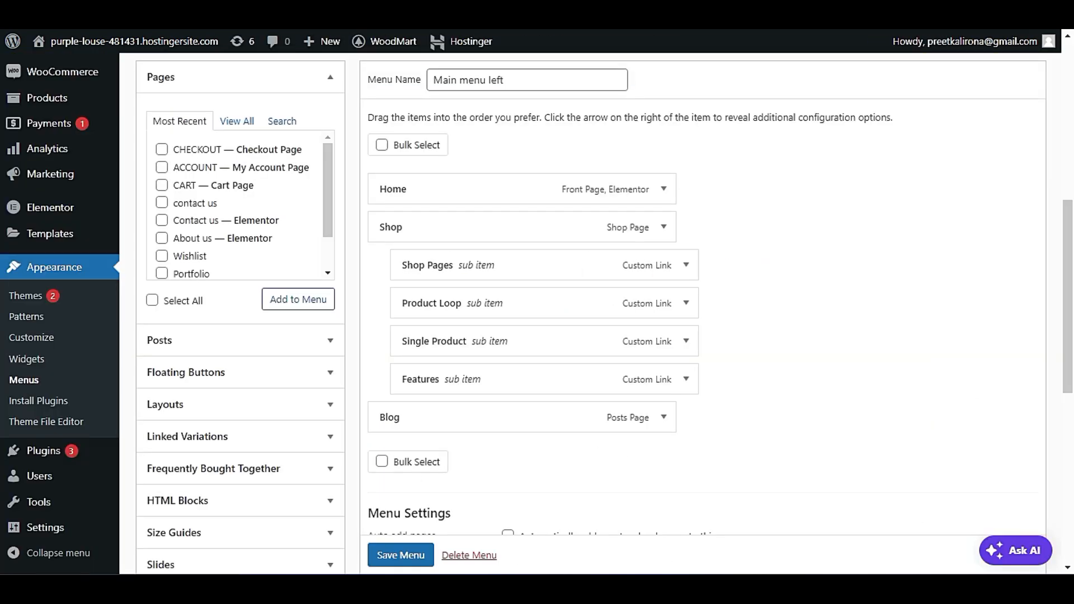
Switch the menu editor to the Secondary Menu, discarding unsaved changes, and examine its structure and settings.
scroll(337, 261, "up", 3)
left_click(312, 139)
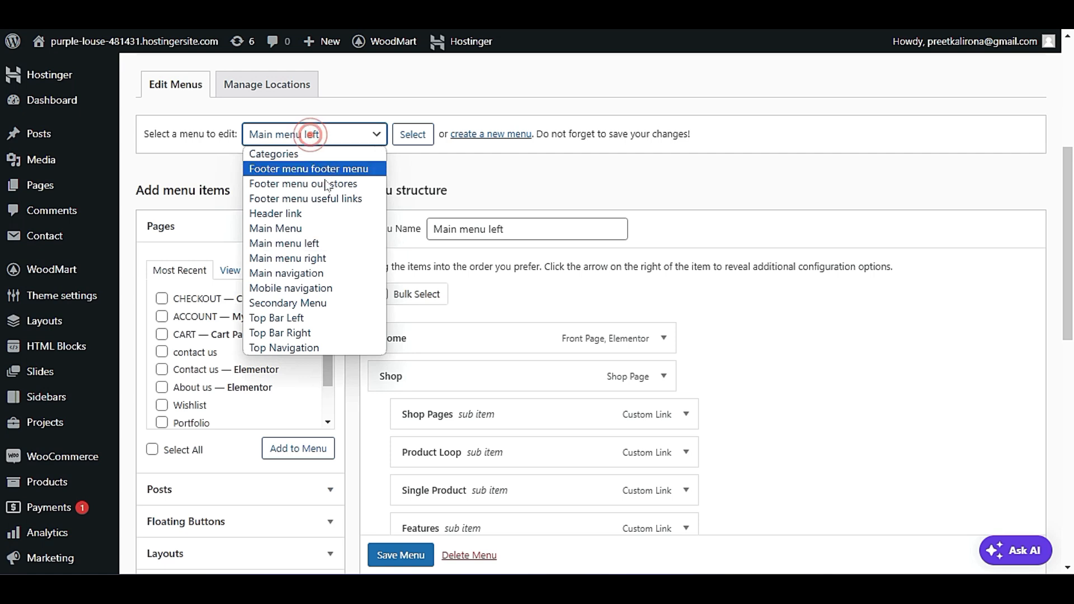
left_click(344, 305)
left_click(420, 132)
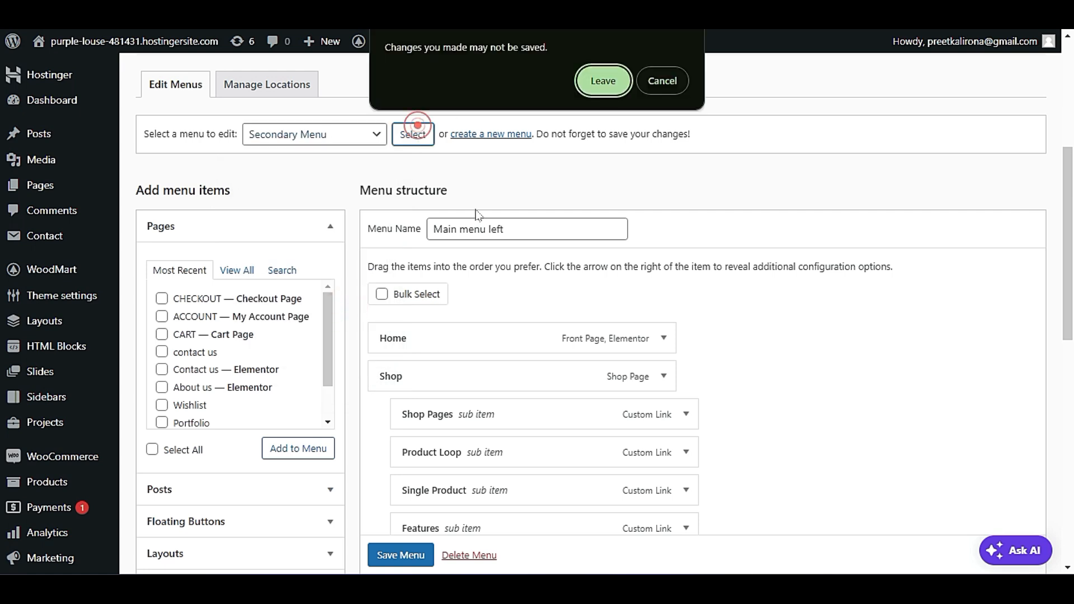
left_click(598, 76)
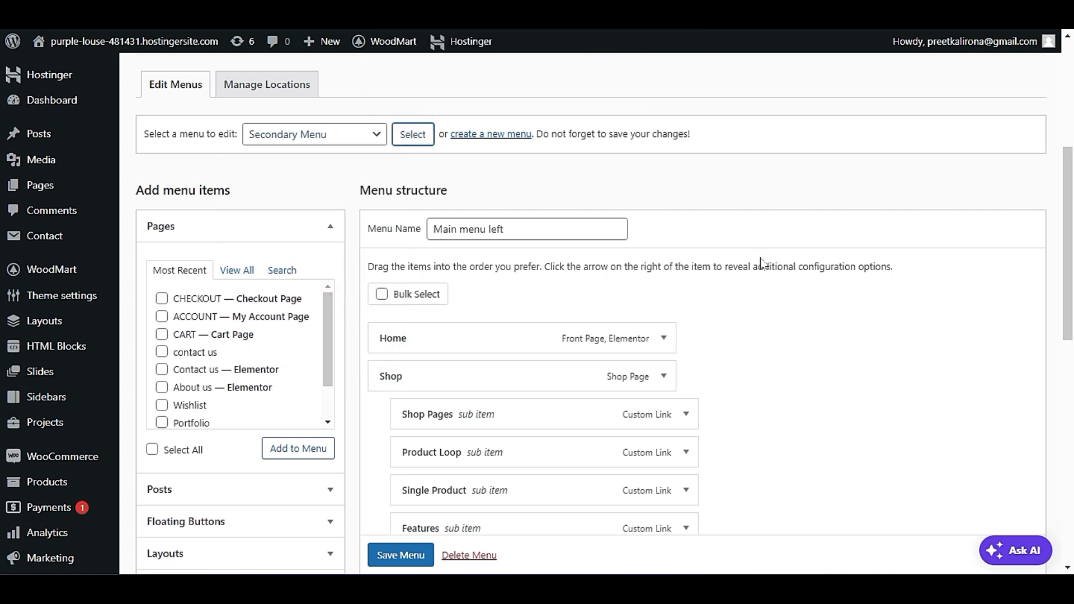
scroll(762, 268, "down", 3)
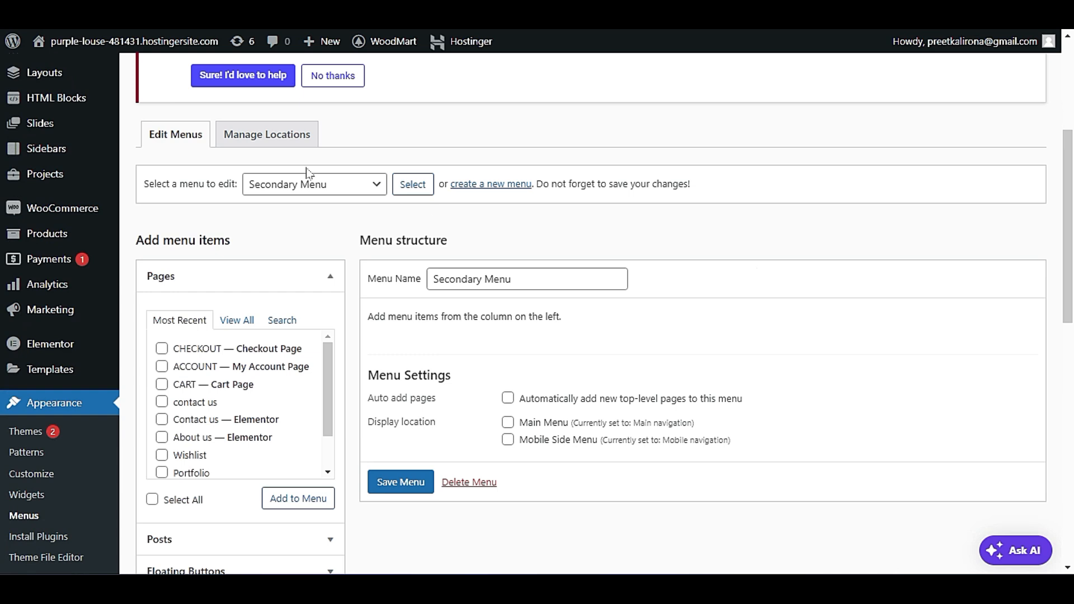
Open the menu location assignments for the theme.
left_click(322, 190)
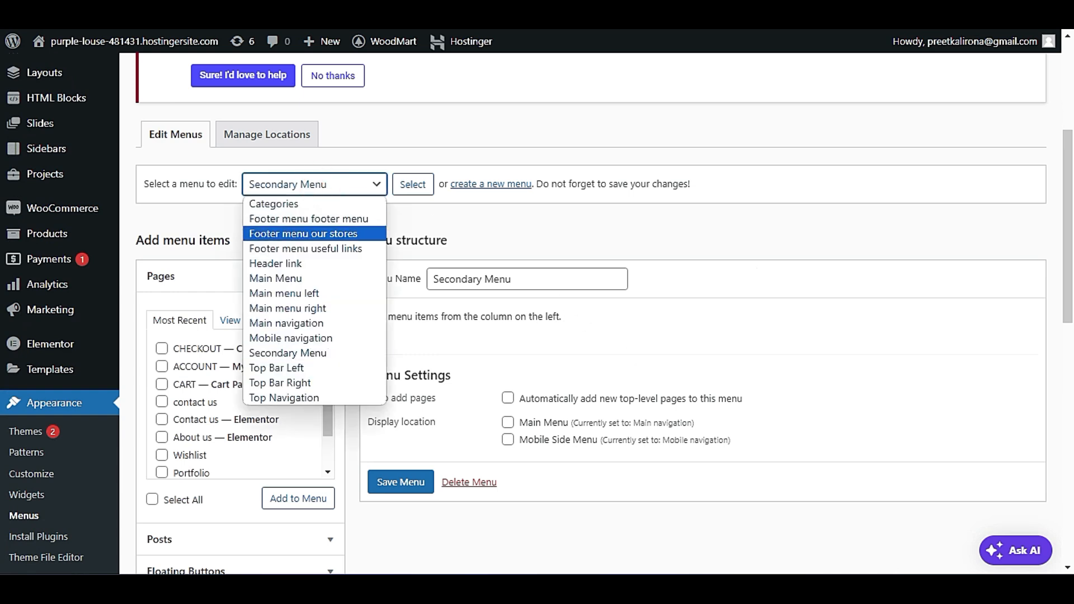
left_click(396, 193)
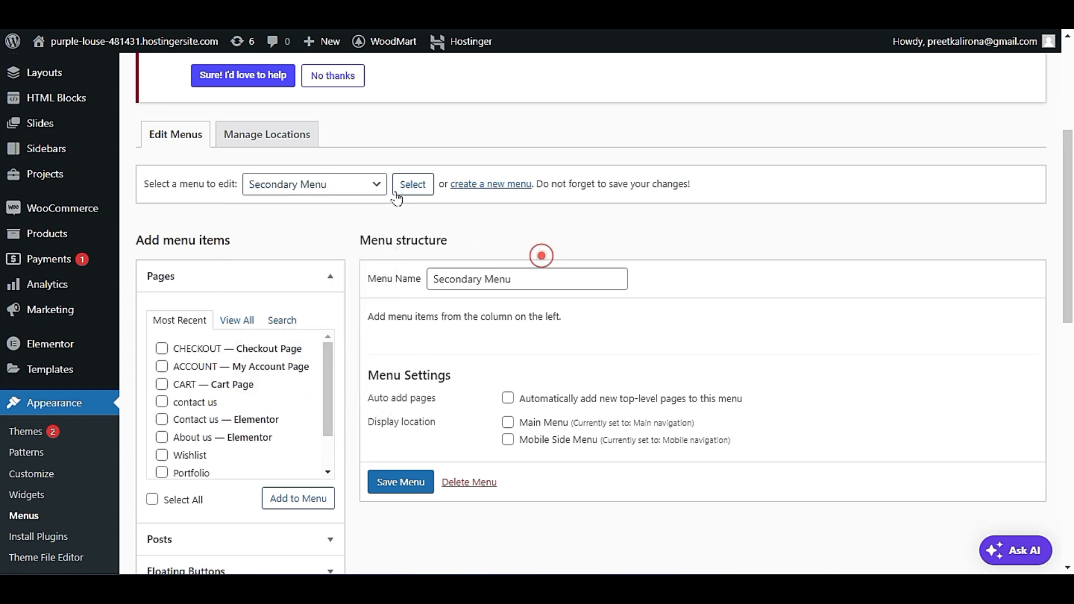
scroll(261, 226, "up", 2)
left_click(273, 230)
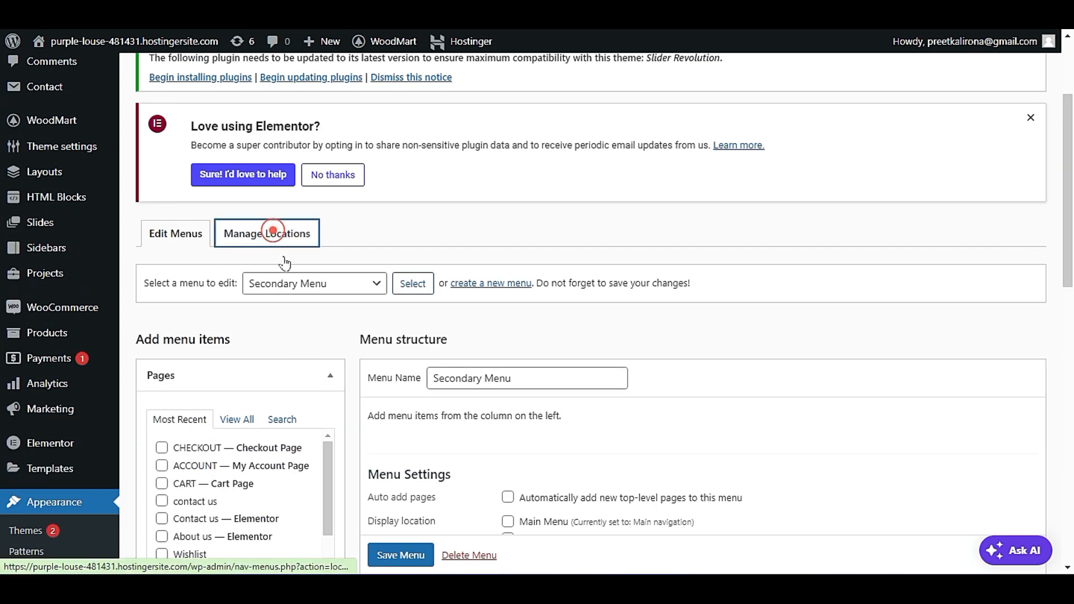
scroll(338, 322, "down", 3)
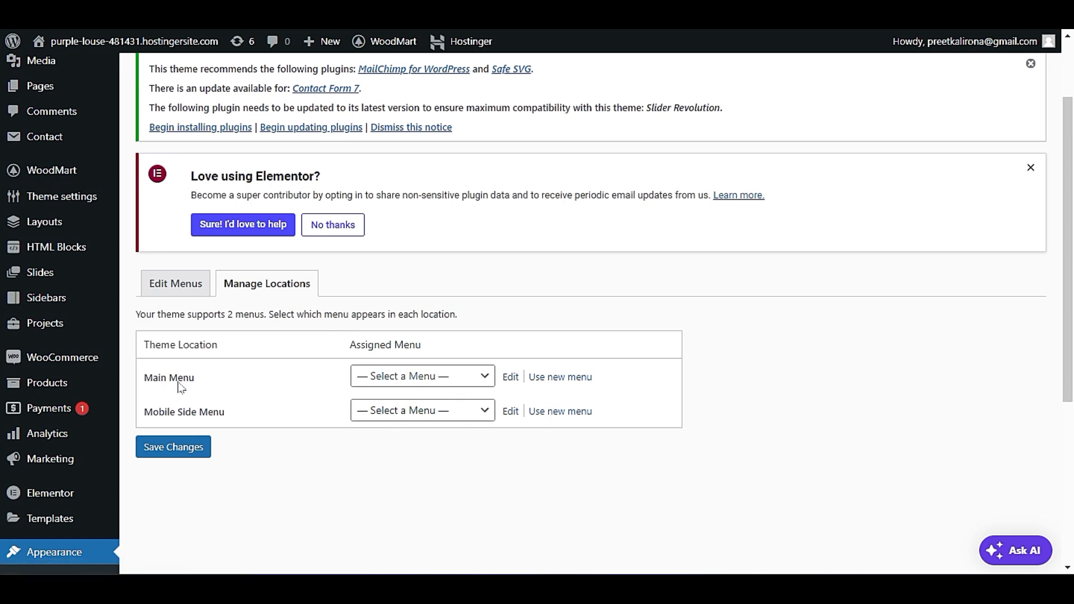
Assign Main Menu to the Main Menu location and Mobile navigation to the Mobile Side Menu location, and save the changes.
left_click(380, 379)
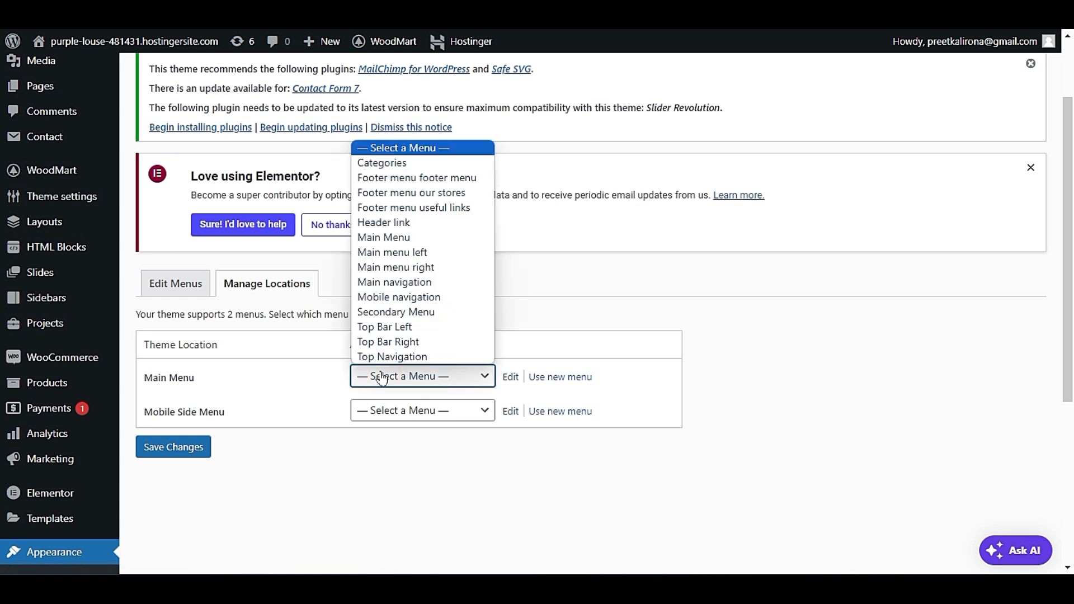
left_click(403, 237)
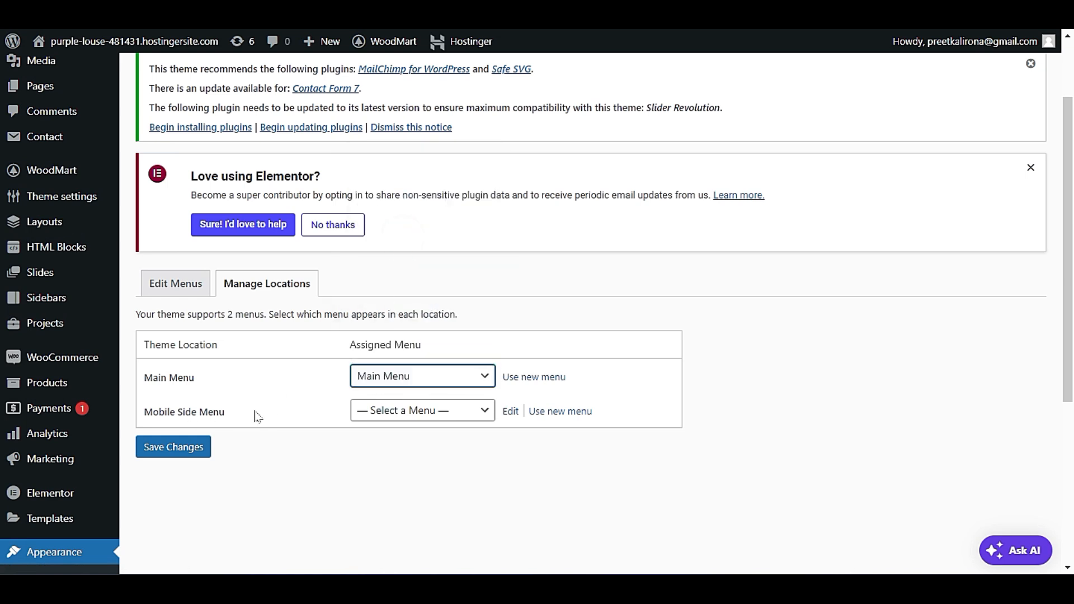
left_click(404, 420)
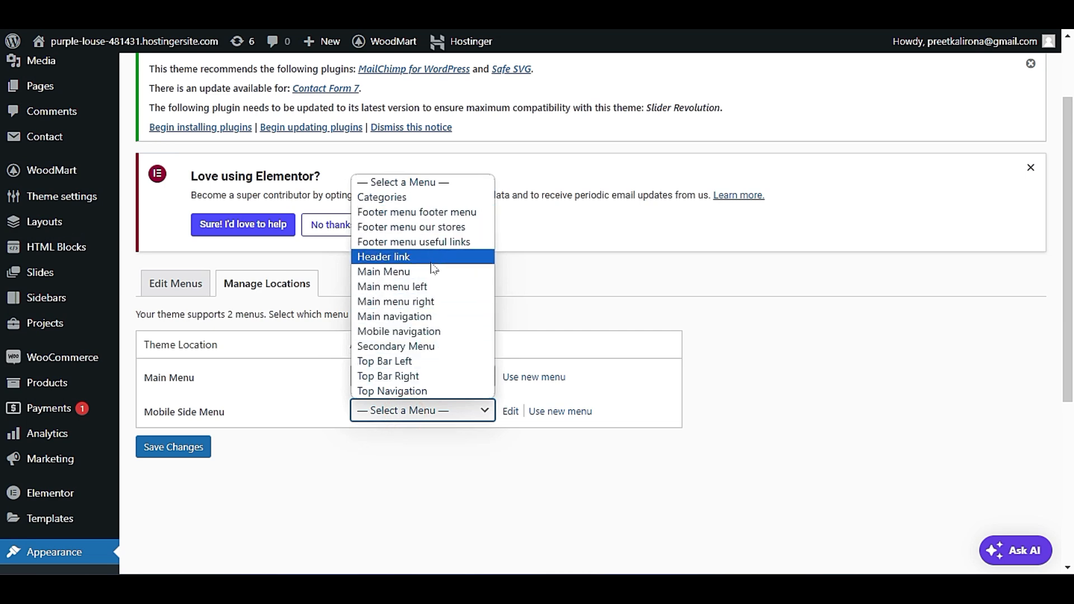
left_click(442, 332)
left_click(190, 447)
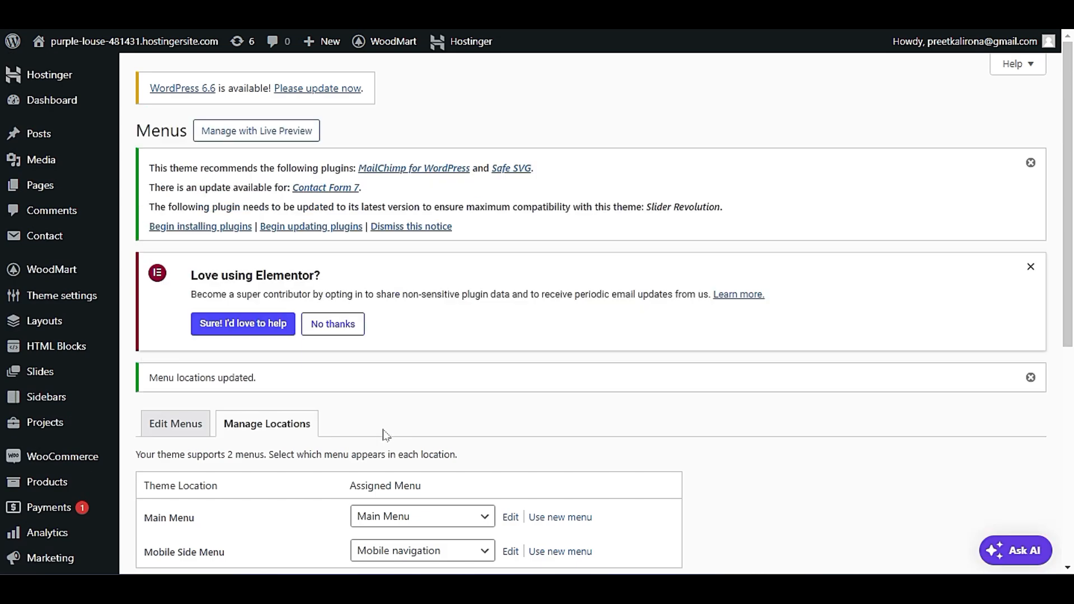
Open the live site in a new browser tab and check the header navigation links.
mouse_move(120, 44)
right_click(89, 68)
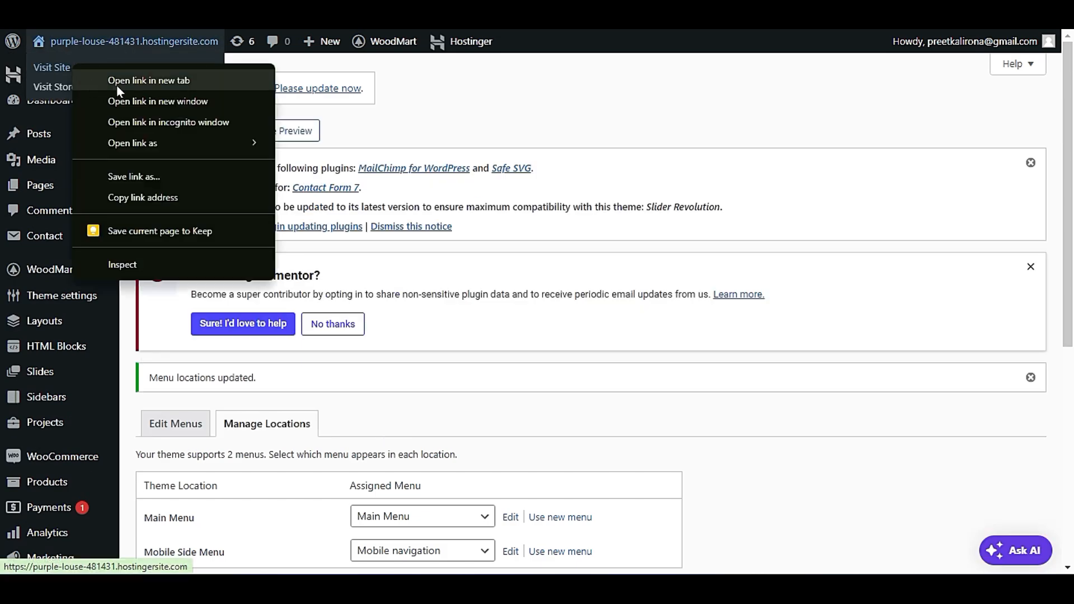
left_click(116, 83)
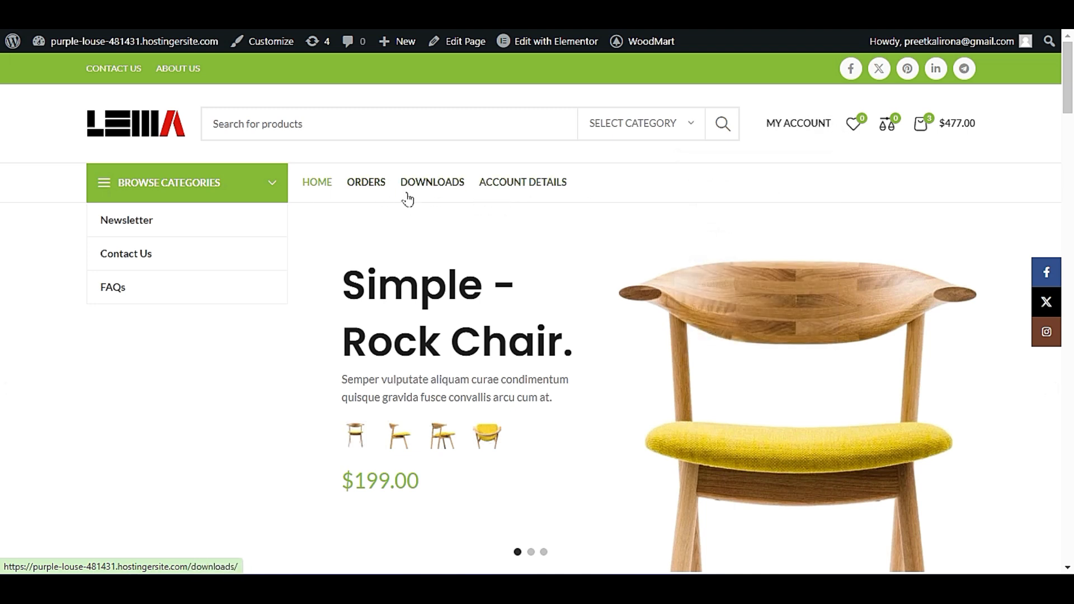
left_click(569, 184)
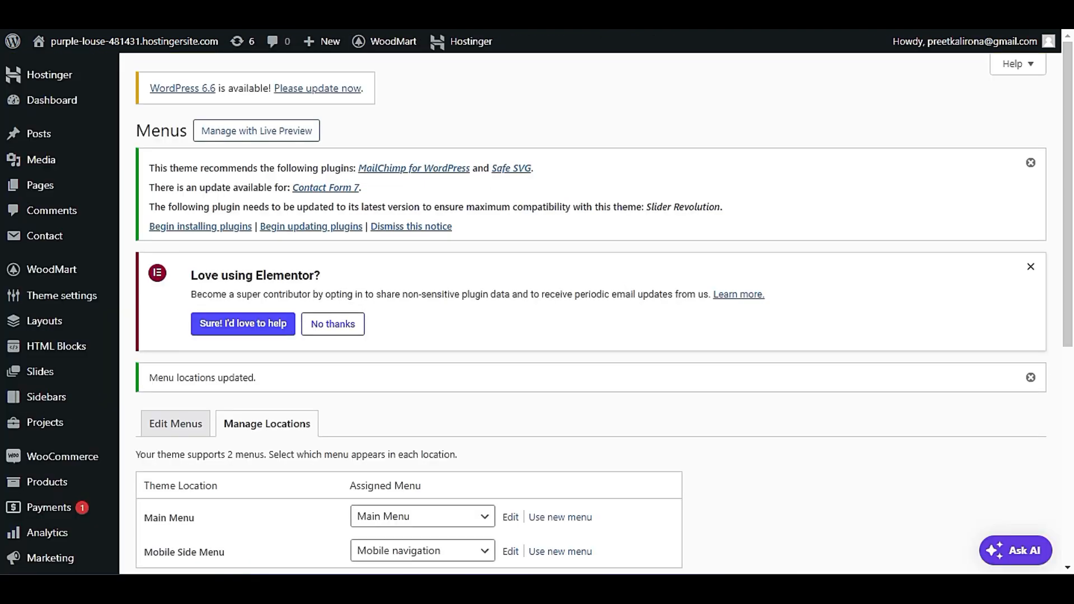
Return to menu editing, load the Main Menu assigned to the Main Menu location, and compare its items with the storefront navigation.
scroll(372, 409, "down", 4)
left_click(186, 184)
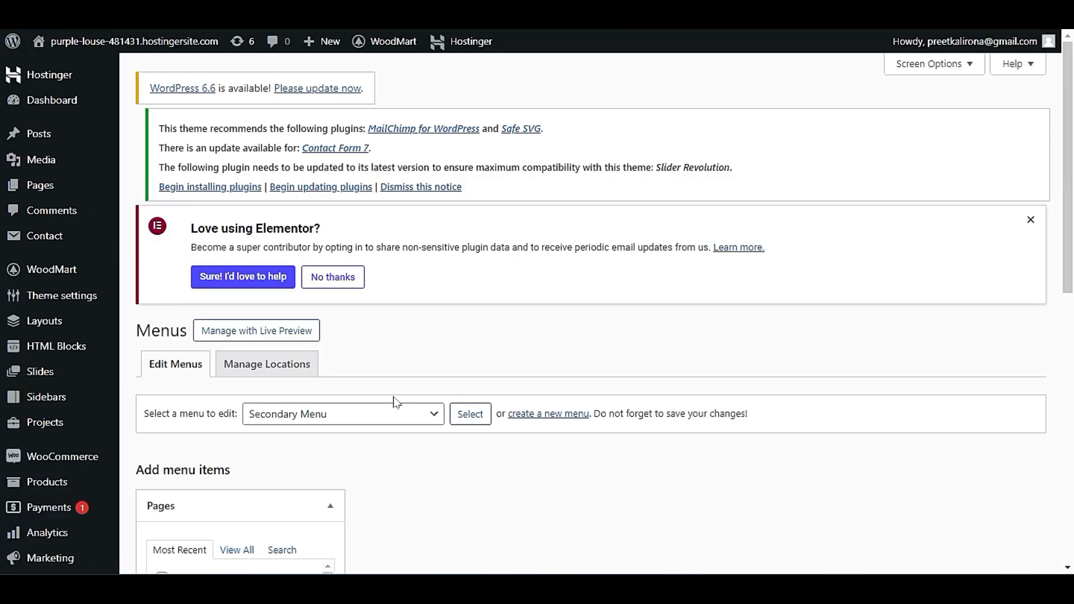
scroll(394, 403, "down", 5)
left_click(323, 134)
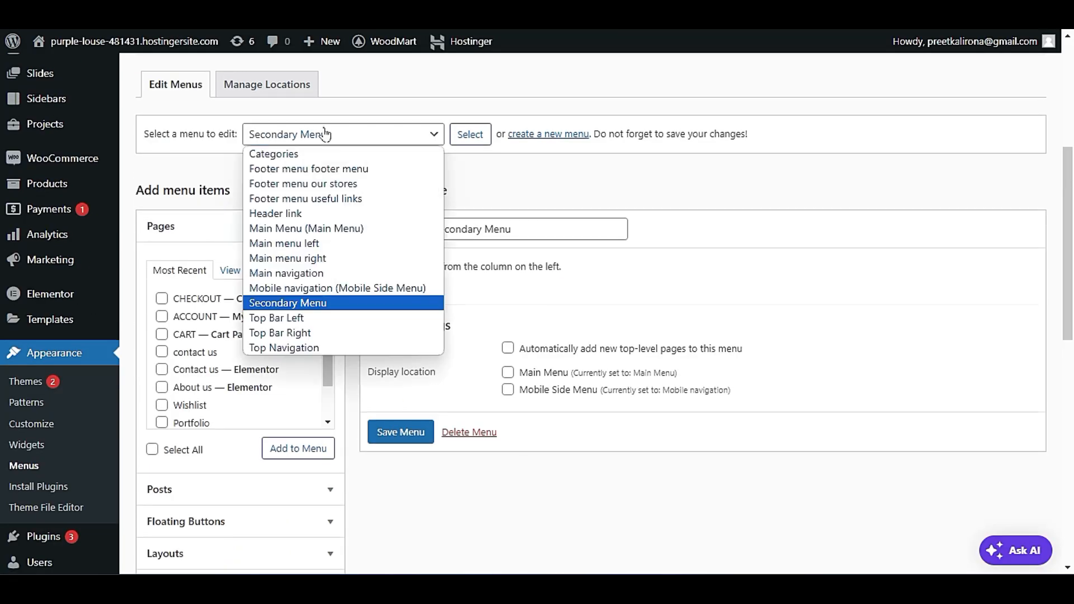
left_click(358, 228)
left_click(471, 135)
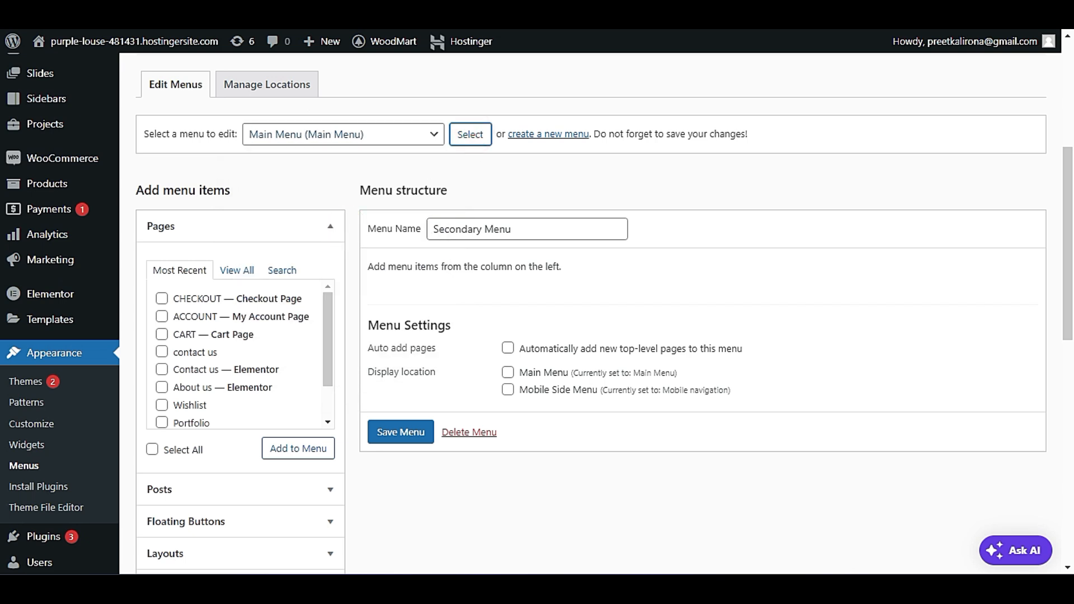
scroll(783, 392, "down", 4)
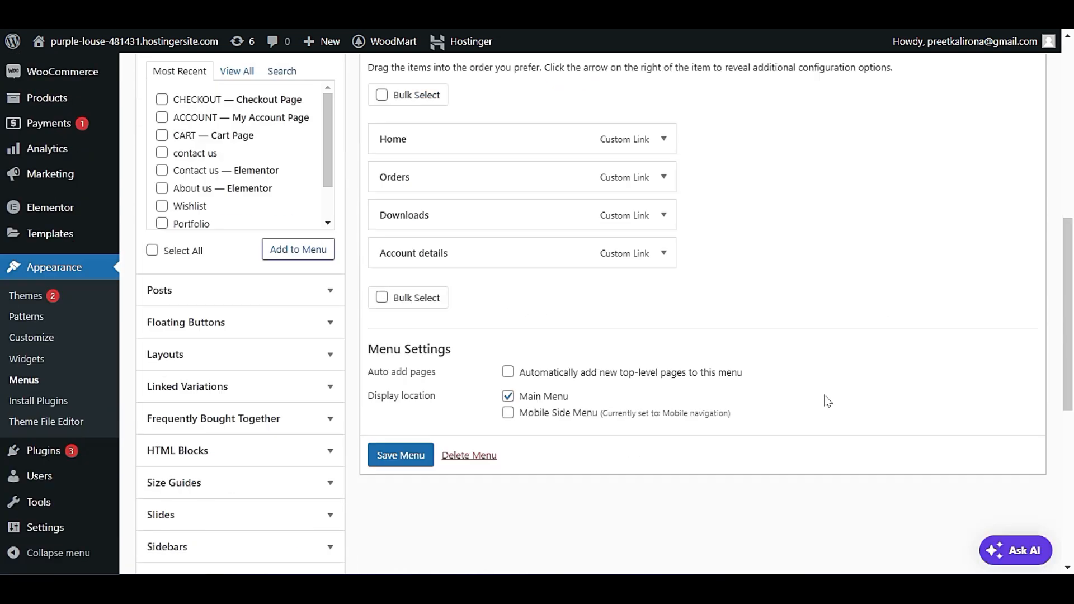
scroll(828, 402, "up", 2)
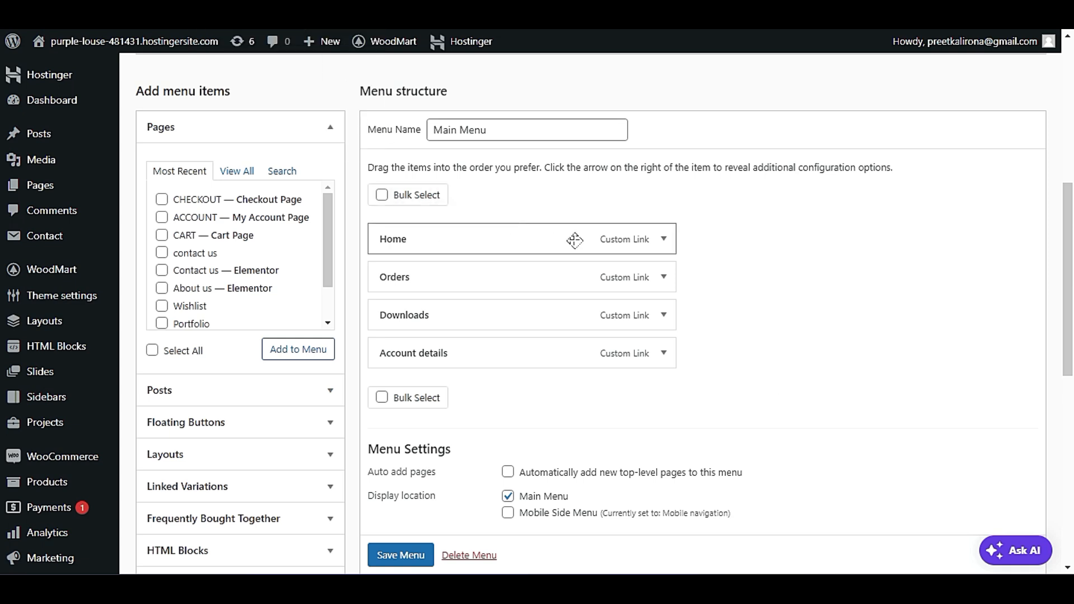
left_click(504, 11)
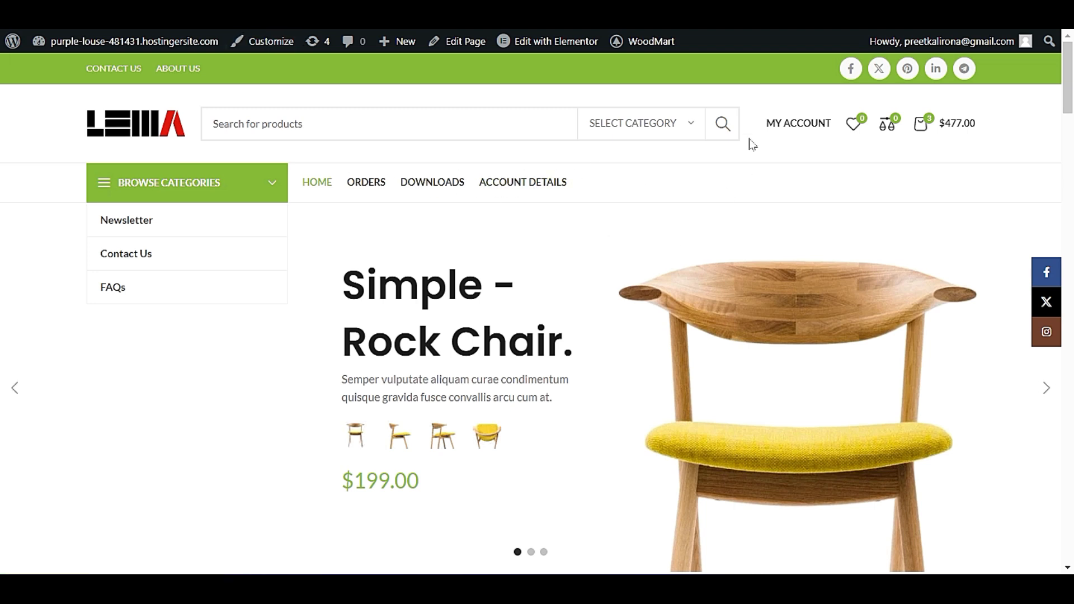
Bulk-remove the Home, Orders, Downloads and Account details items from the Main Menu structure.
mouse_move(789, 124)
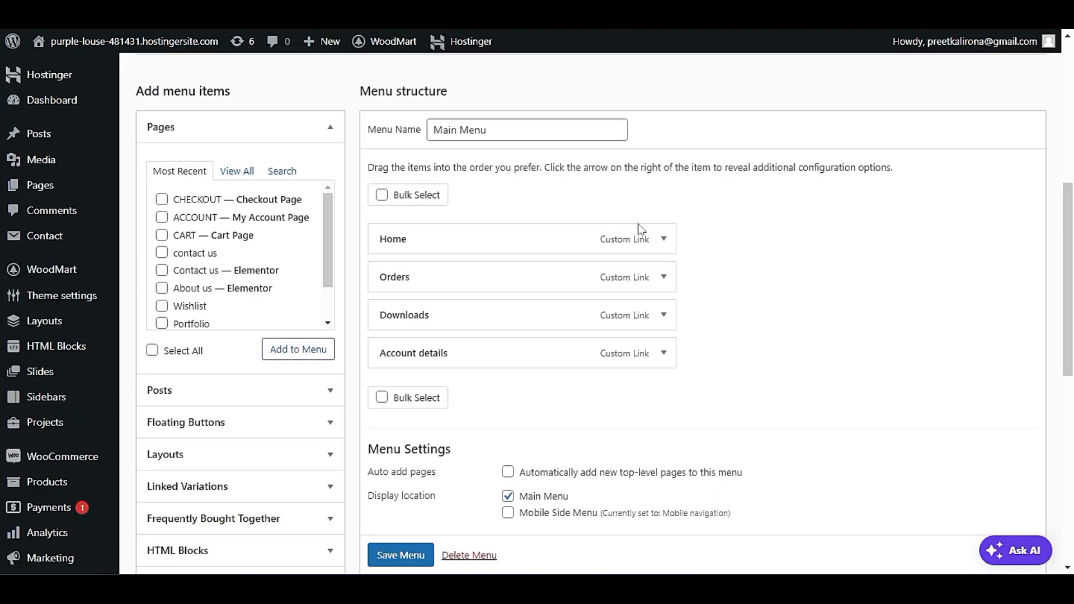
left_click(382, 194)
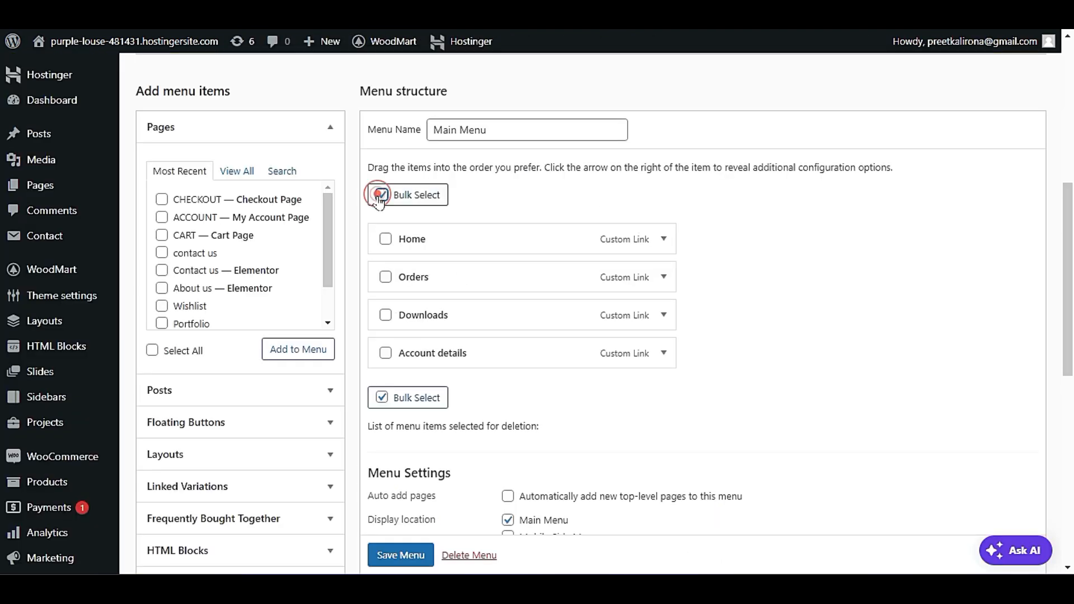
left_click(386, 239)
left_click(386, 277)
left_click(385, 315)
left_click(386, 353)
left_click(491, 397)
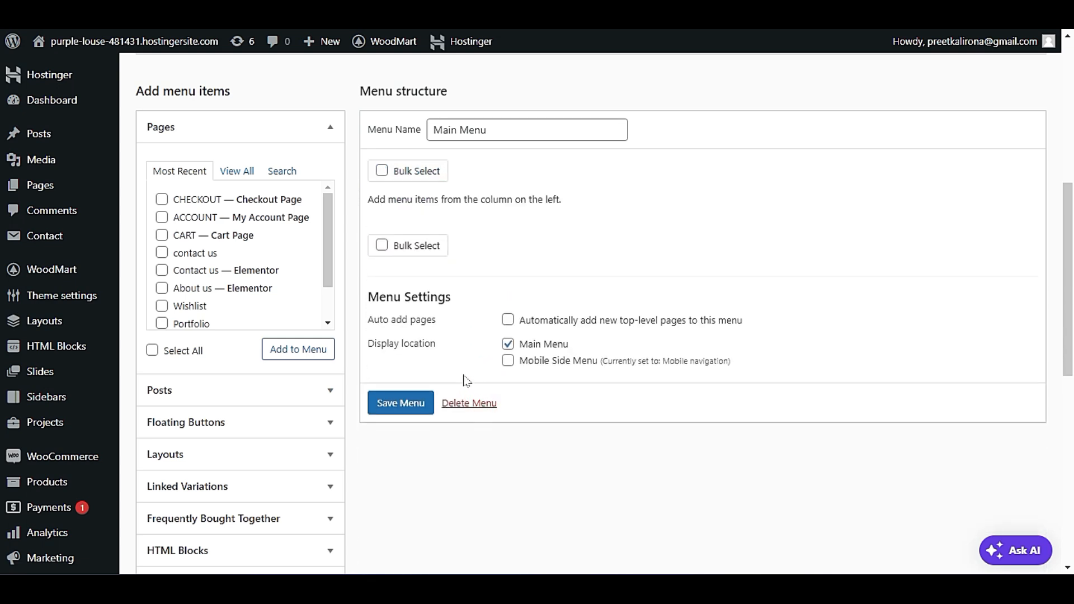
Add the product categories Furniture, Toys, Clocks, Cooking and Accessories to the Main Menu and save it.
scroll(408, 369, "down", 6)
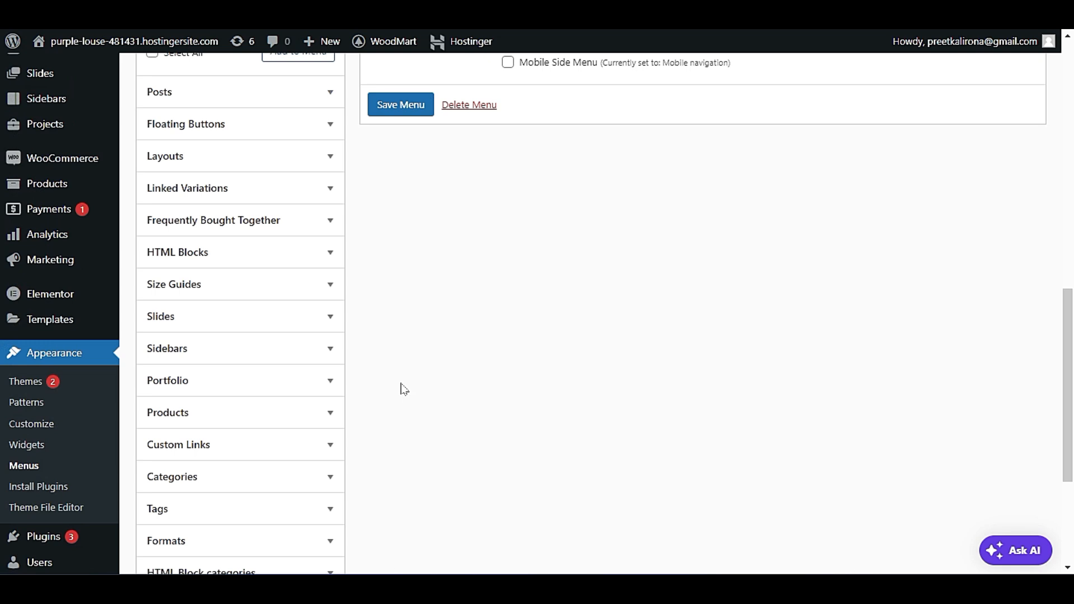
scroll(404, 390, "down", 1)
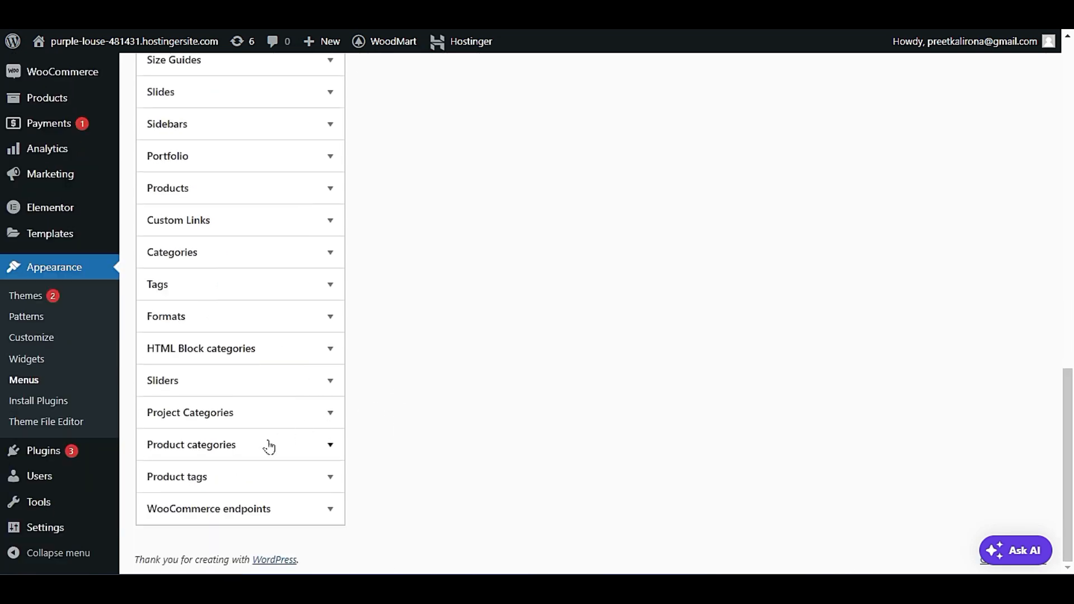
left_click(248, 444)
scroll(449, 324, "down", 3)
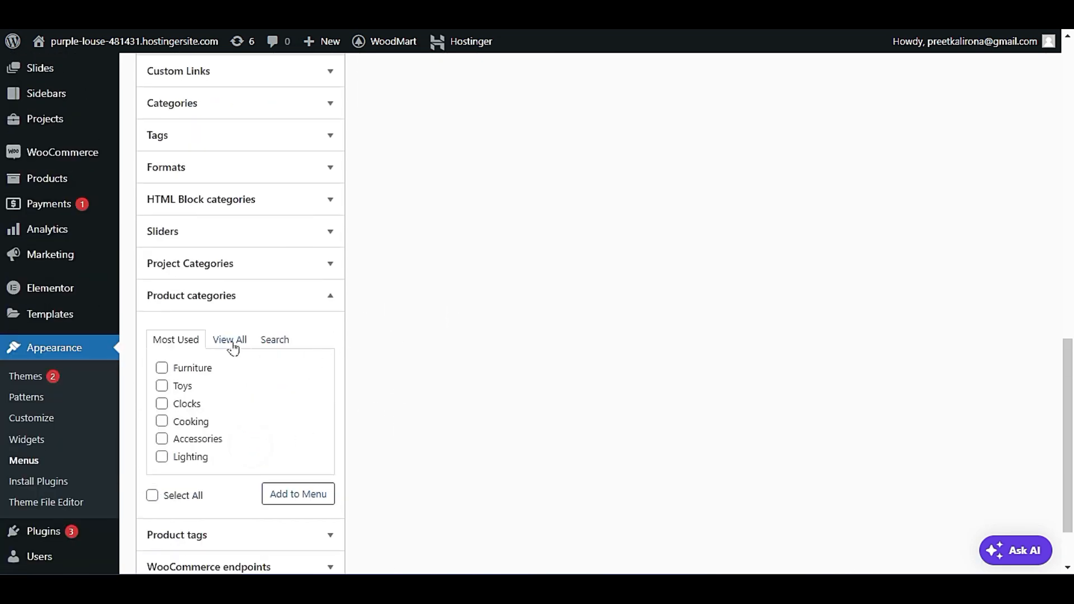
left_click(162, 367)
left_click(162, 385)
left_click(161, 403)
left_click(161, 421)
left_click(162, 438)
left_click(272, 494)
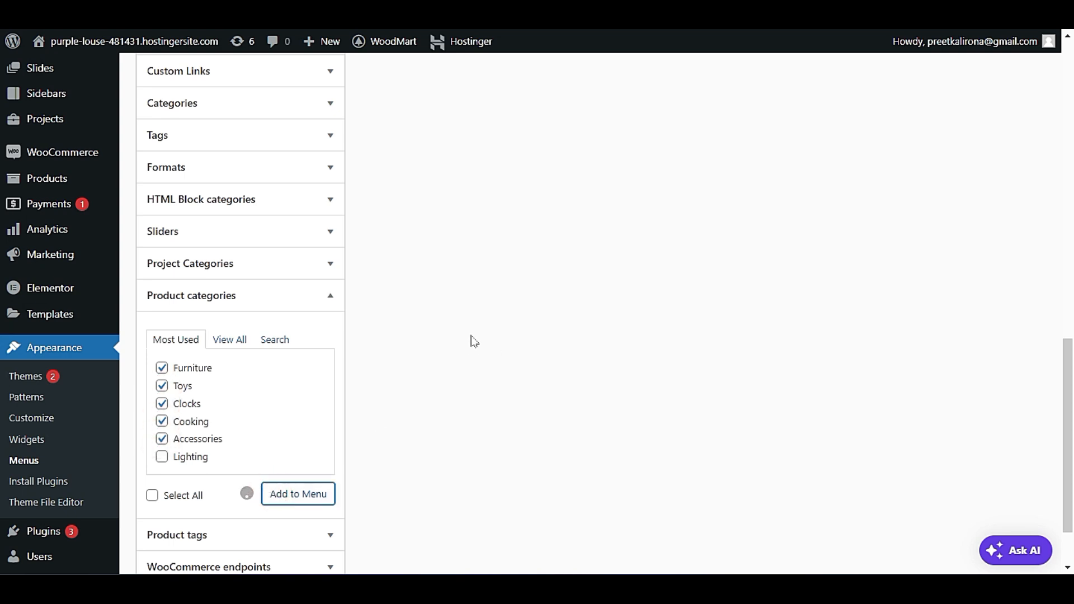
scroll(530, 453, "up", 4)
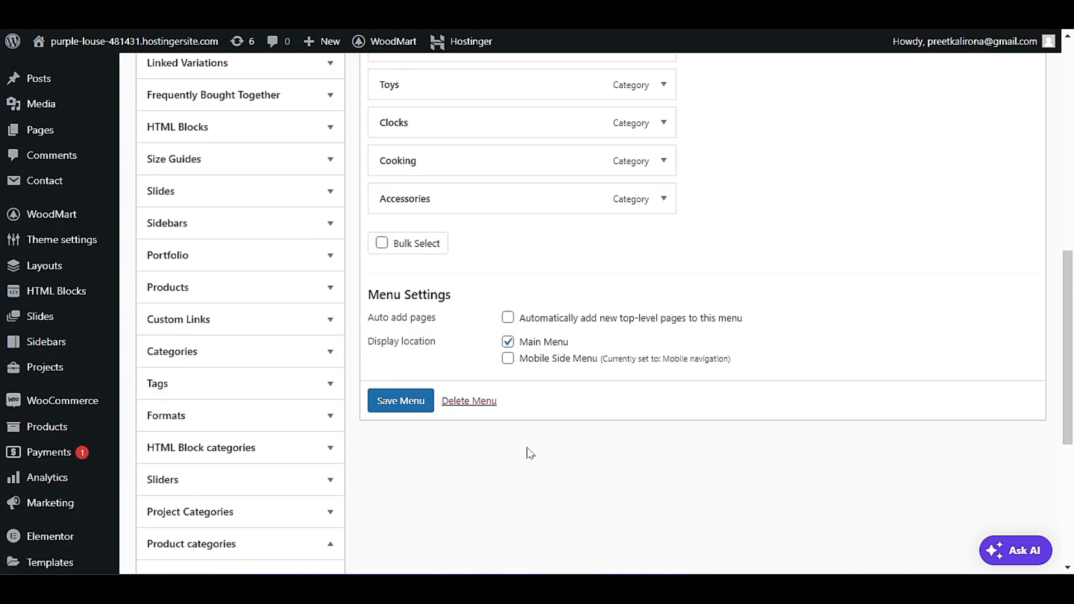
left_click(414, 404)
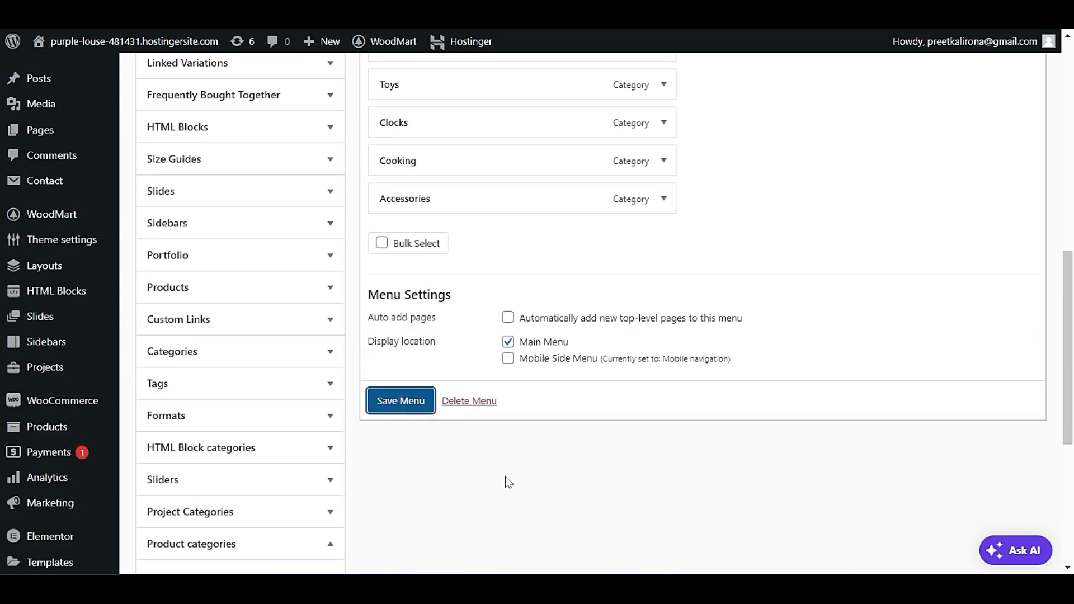
Open the live site in a new browser tab and check the updated header navigation and the Browse Categories menu.
mouse_move(96, 49)
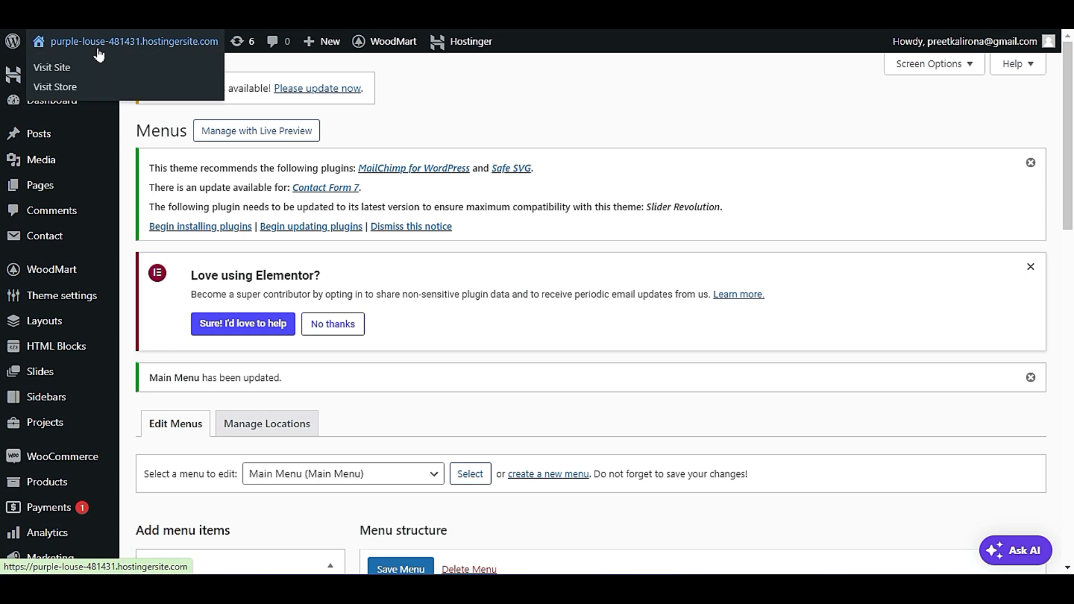
right_click(93, 72)
left_click(129, 86)
key("ctrl+Tab")
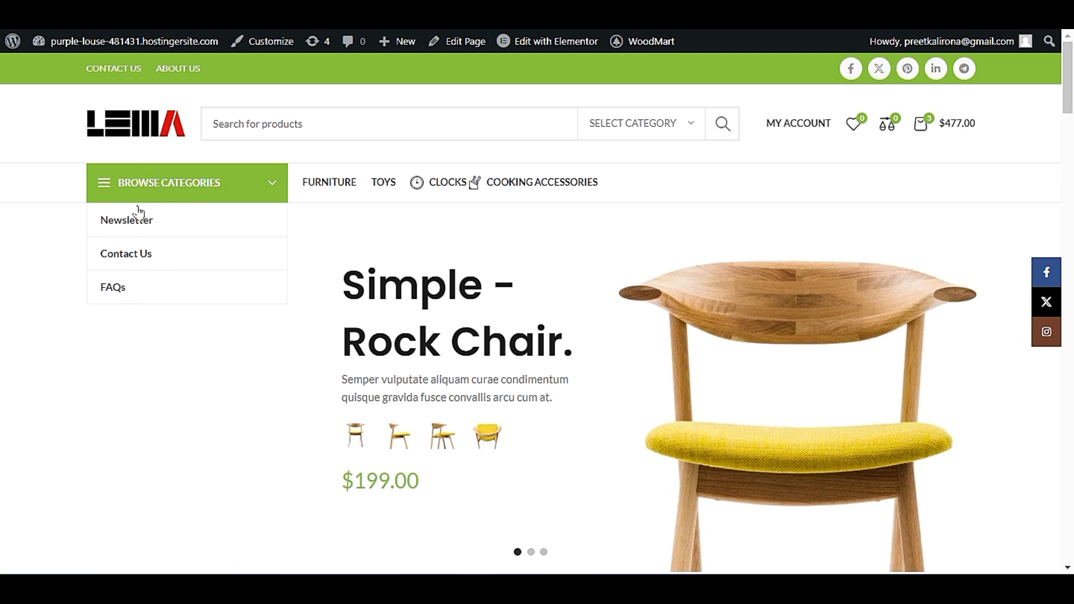
left_click(110, 183)
left_click(264, 179)
left_click(271, 181)
Switch to the earlier storefront tab and open its home page for editing with Elementor.
left_click(241, 8)
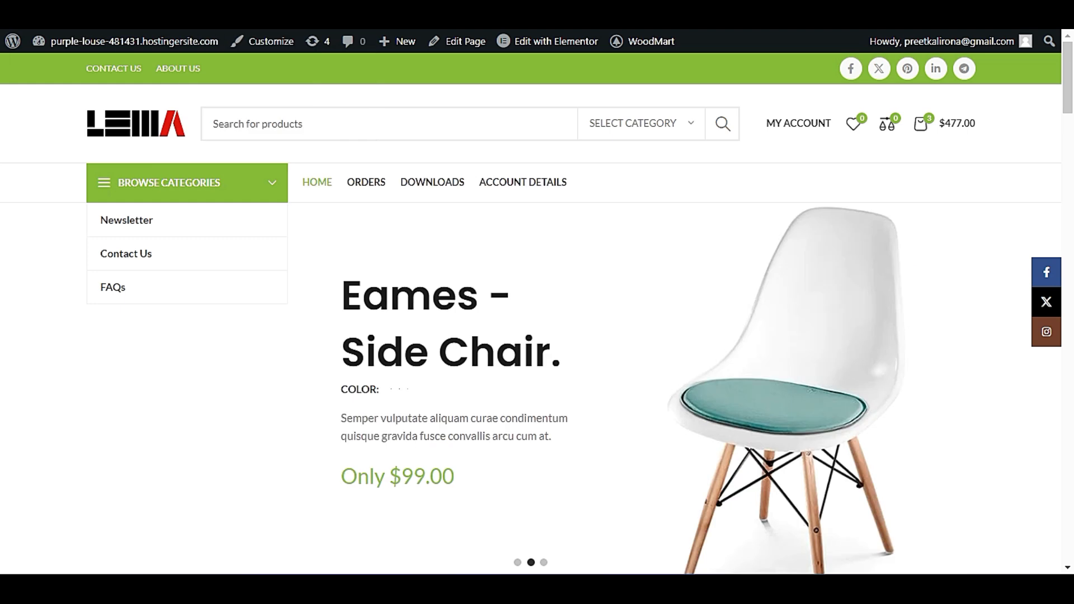
mouse_move(527, 47)
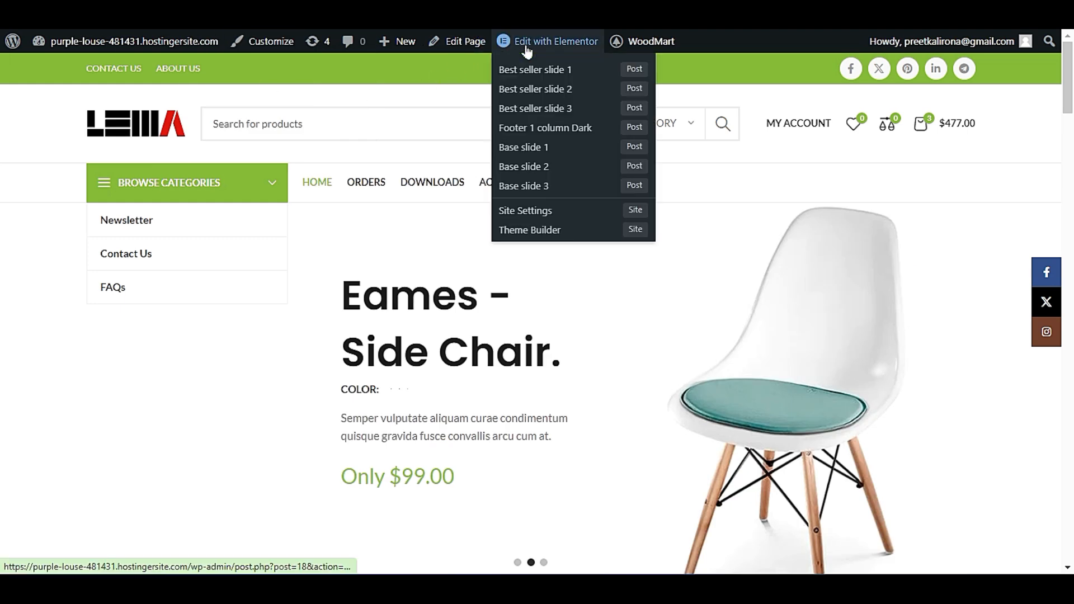
left_click(559, 42)
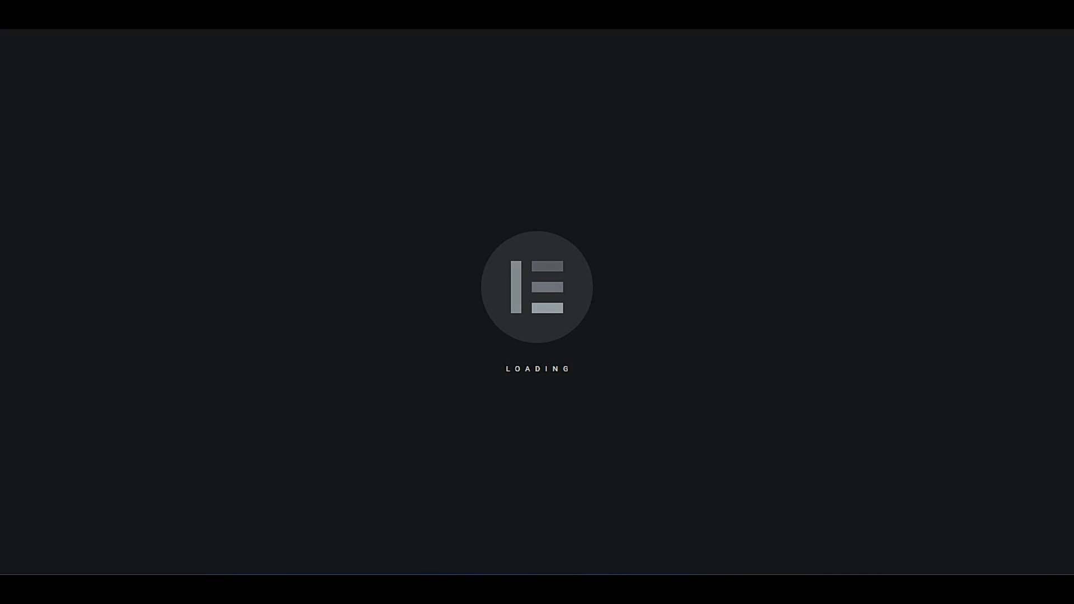
Return to the menu editing tab, look over the Main Menu items, and leave it for the product categories page.
left_click(191, 15)
scroll(531, 291, "down", 3)
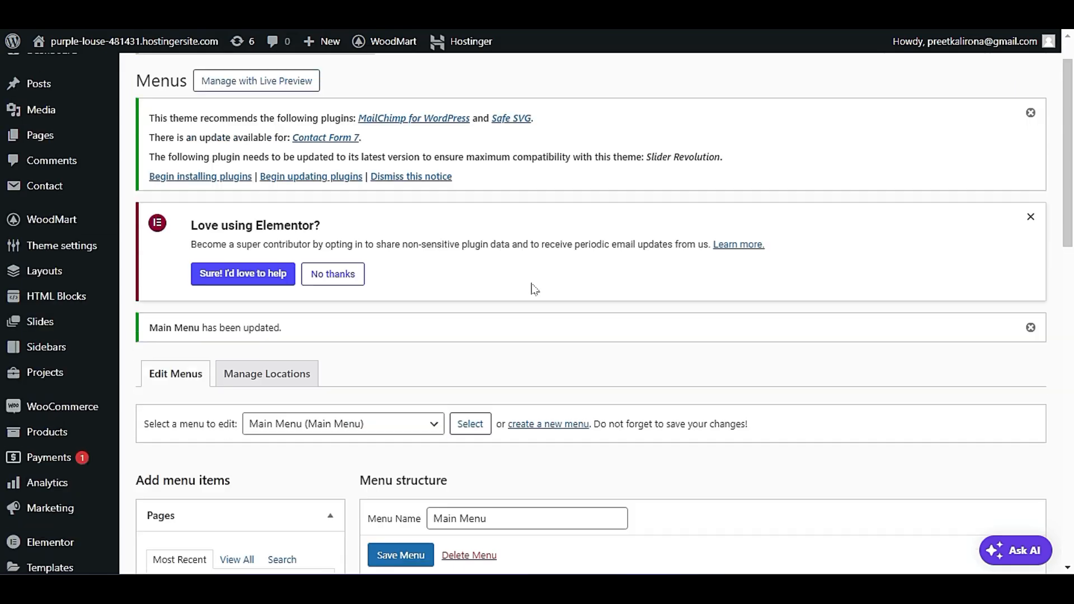
scroll(540, 238, "down", 5)
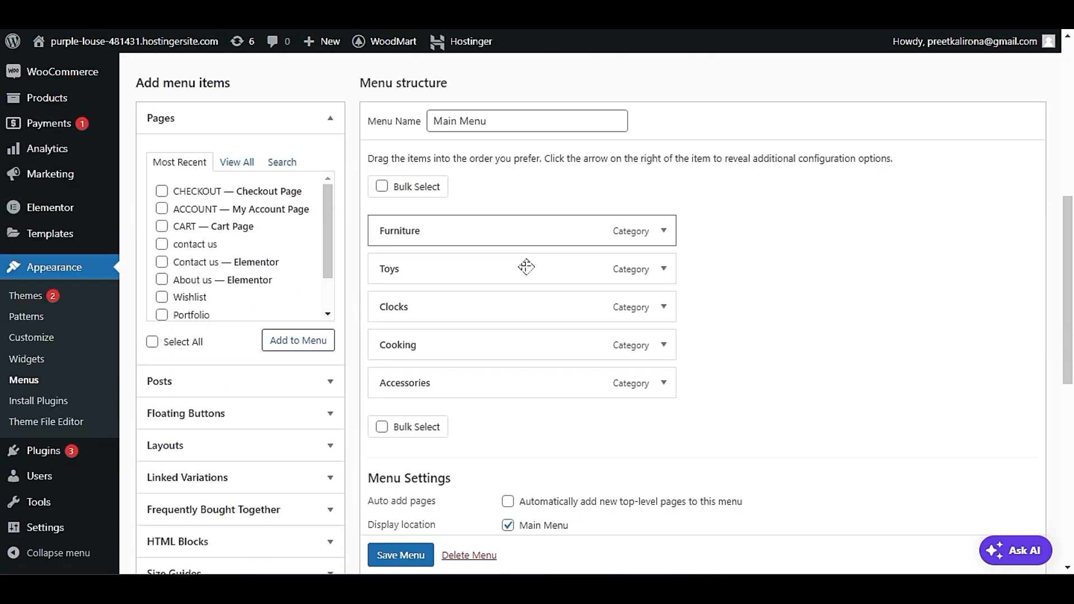
scroll(521, 340, "up", 4)
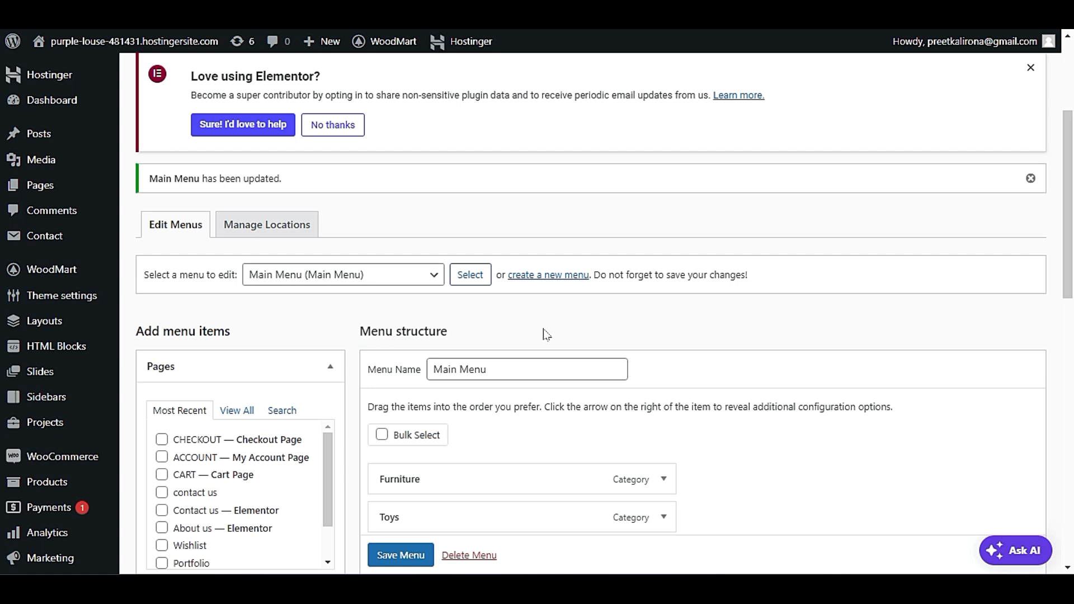
scroll(547, 336, "up", 4)
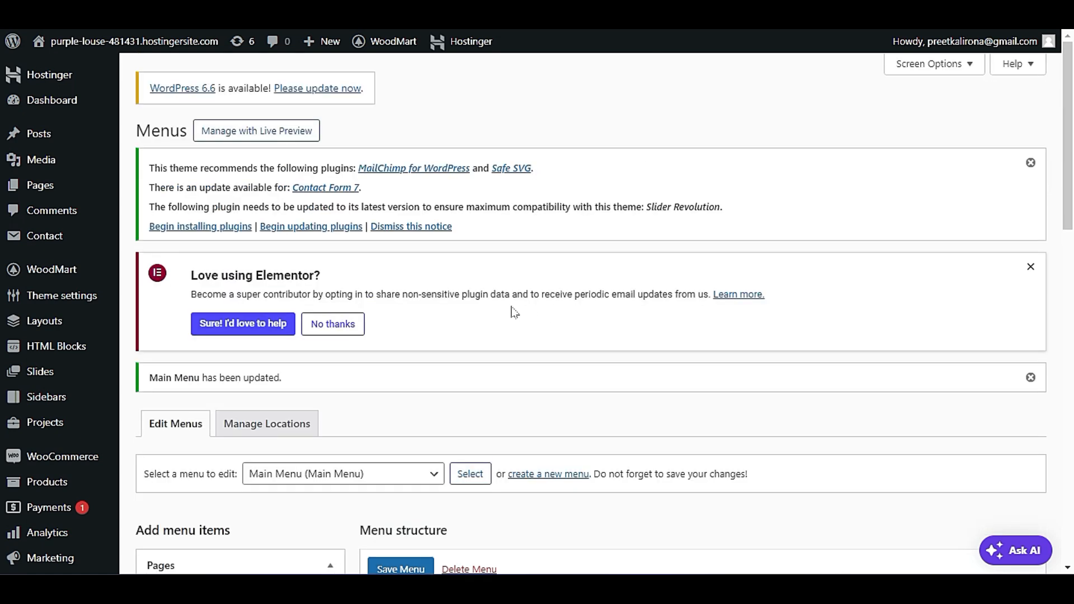
scroll(515, 312, "down", 3)
mouse_move(36, 337)
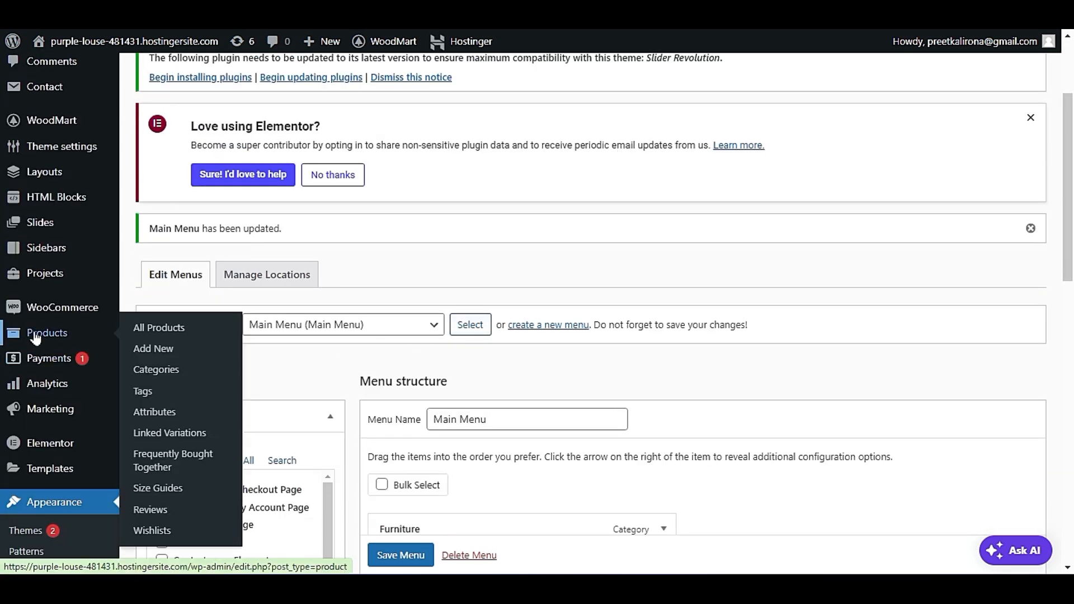
left_click(156, 369)
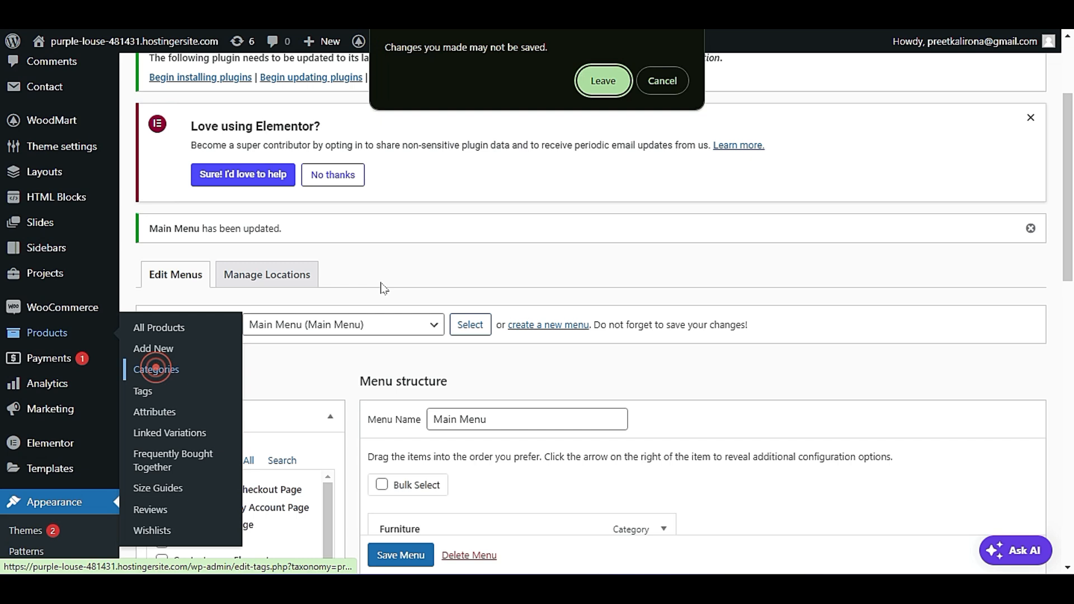
left_click(579, 93)
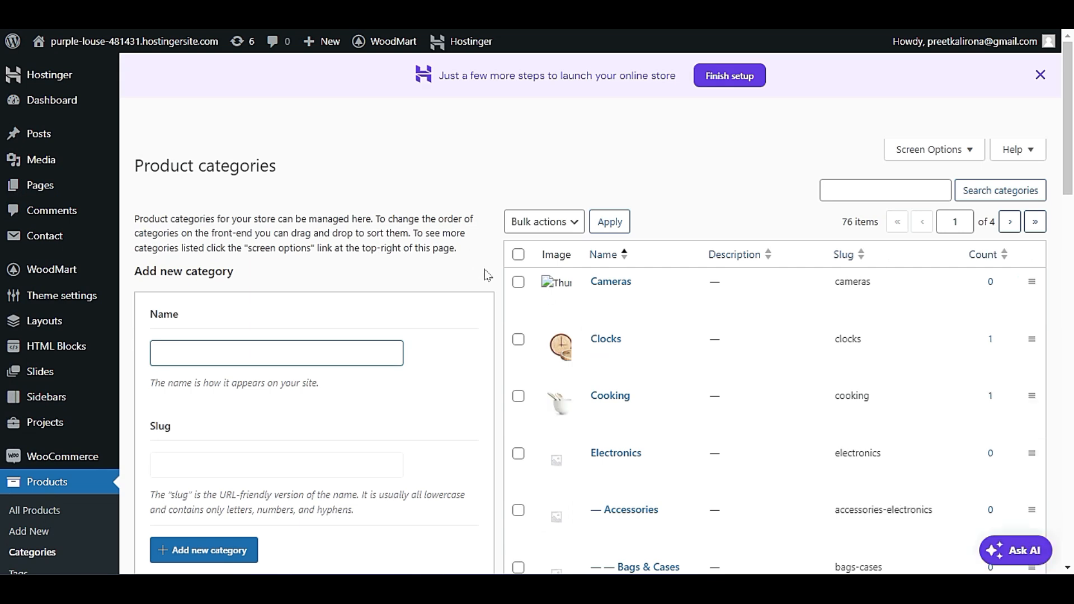
Select all product categories on the first page of the category list.
scroll(485, 274, "down", 3)
scroll(486, 275, "up", 1)
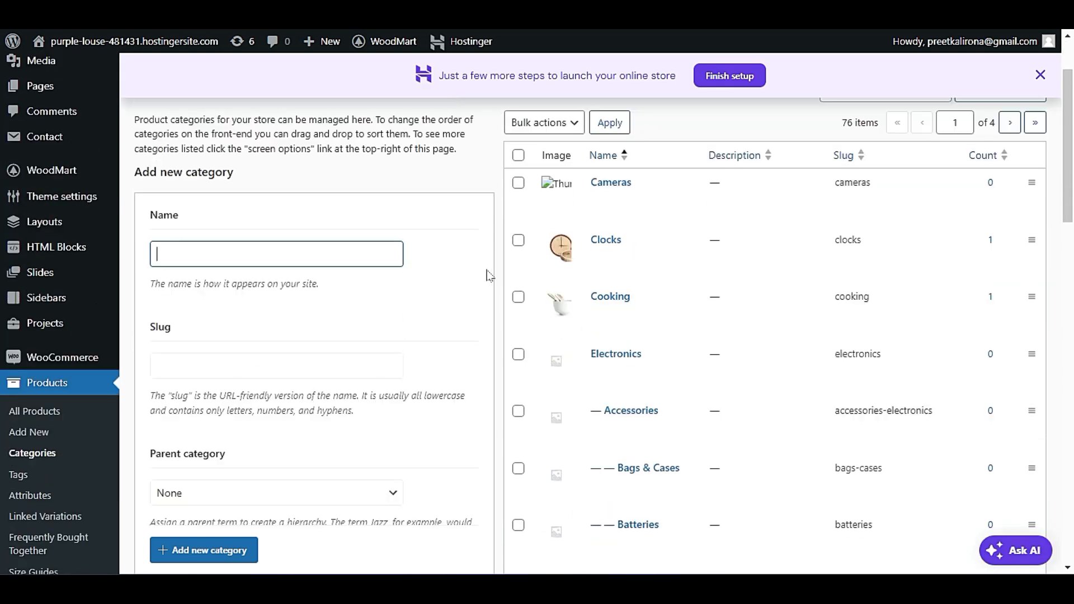
left_click(517, 156)
left_click(518, 156)
left_click(518, 156)
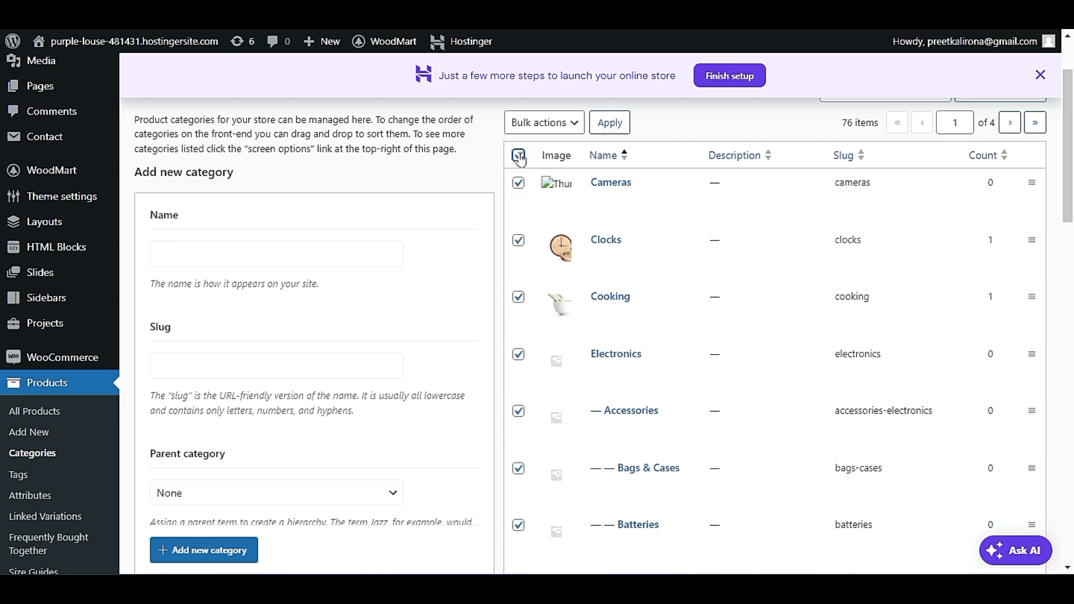
Look through the selected product categories down to the bulk actions at the end of the list.
scroll(624, 402, "down", 4)
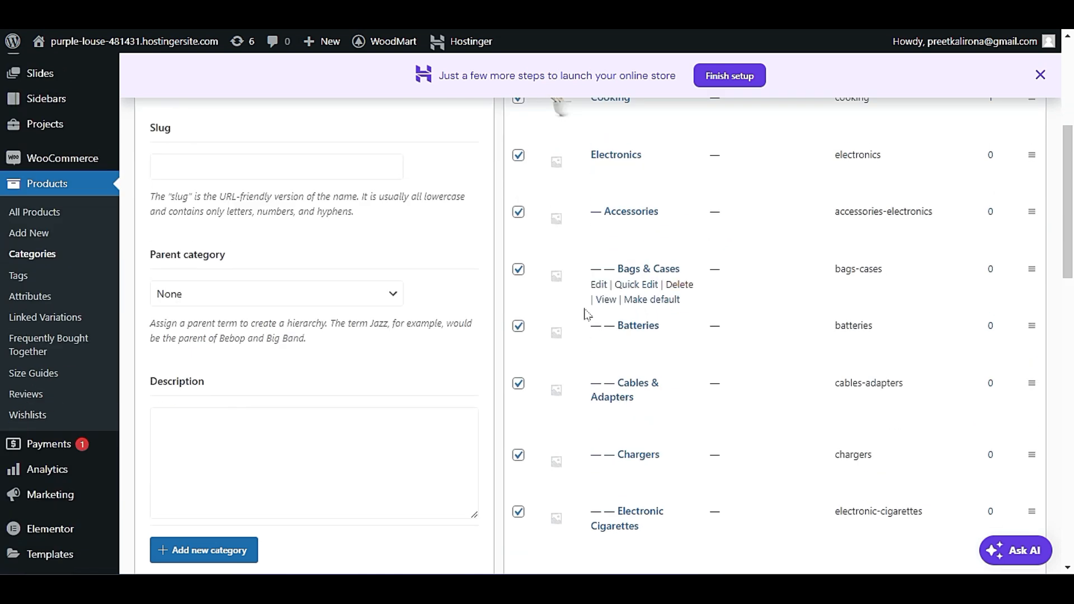
scroll(605, 343, "down", 5)
scroll(607, 360, "up", 5)
scroll(602, 375, "up", 2)
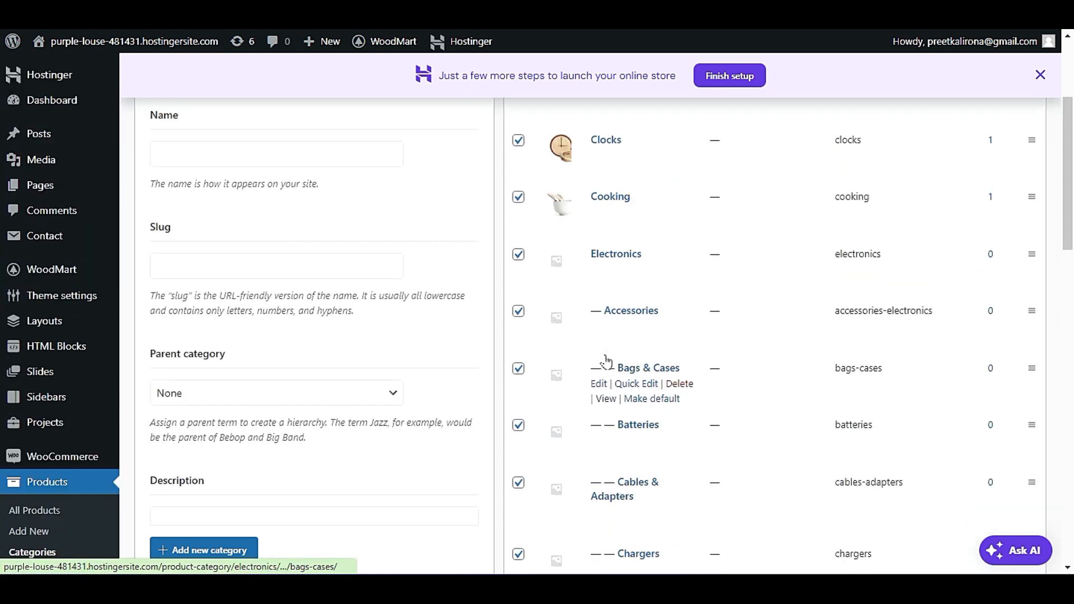
scroll(587, 369, "down", 15)
scroll(577, 370, "down", 4)
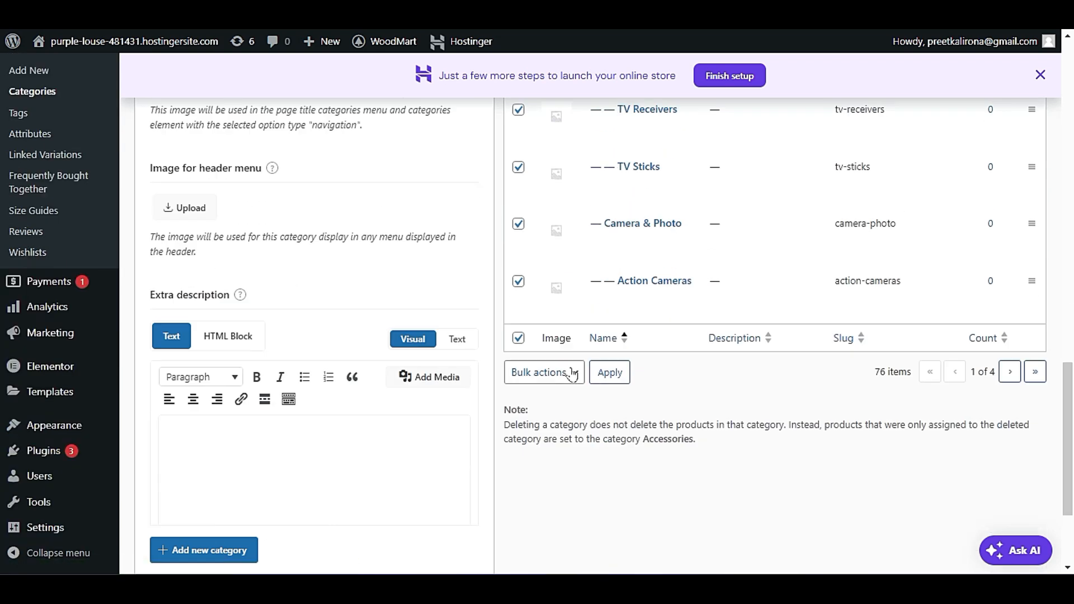
scroll(710, 302, "up", 4)
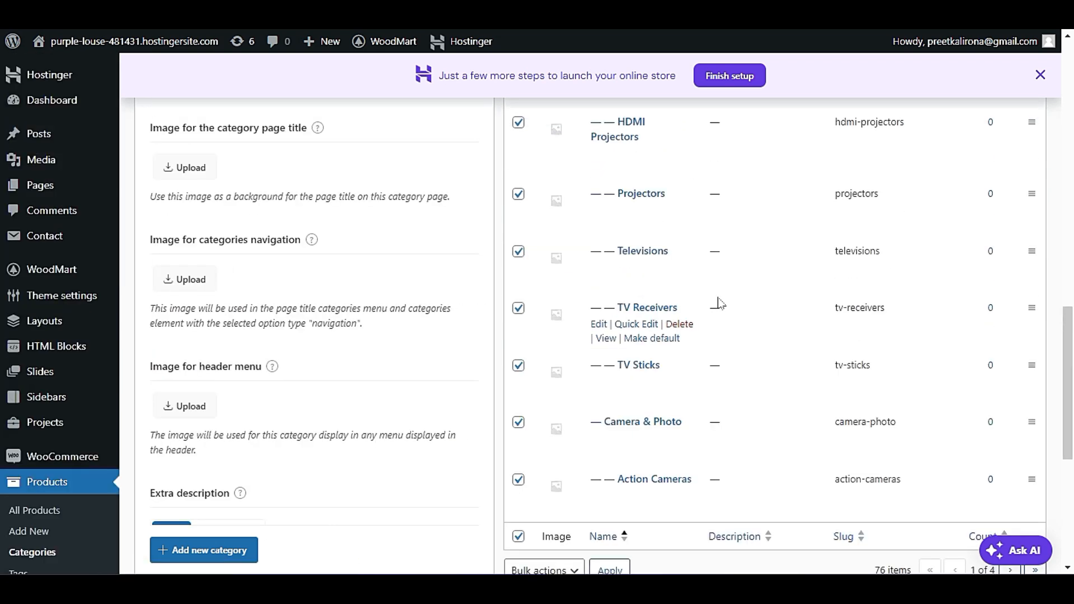
scroll(713, 305, "down", 5)
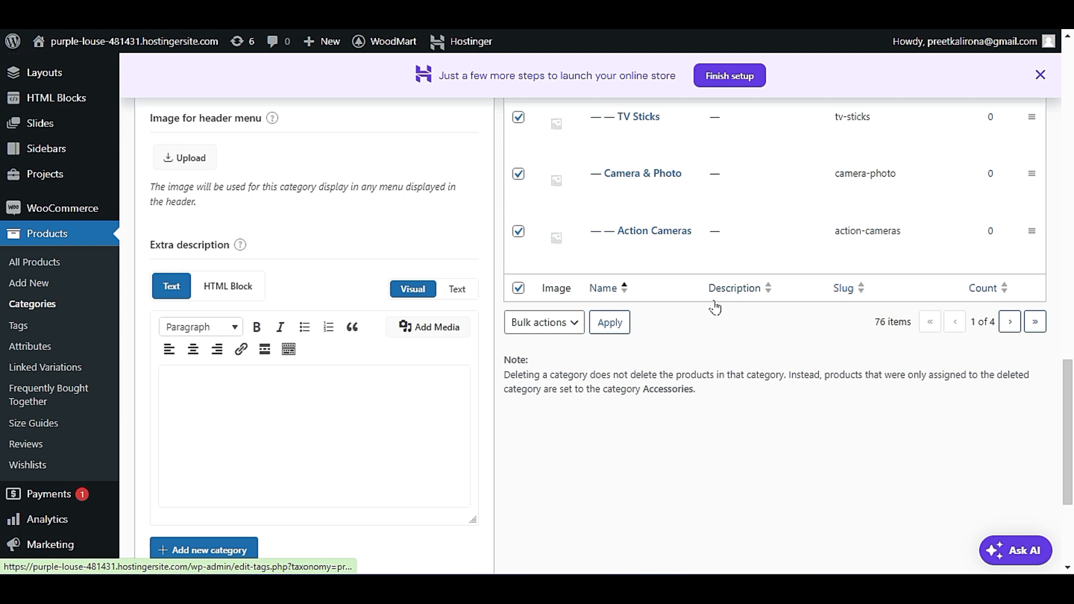
Examine the fields of the new product category form, from name and slug to header menu image and extra description.
scroll(715, 307, "up", 20)
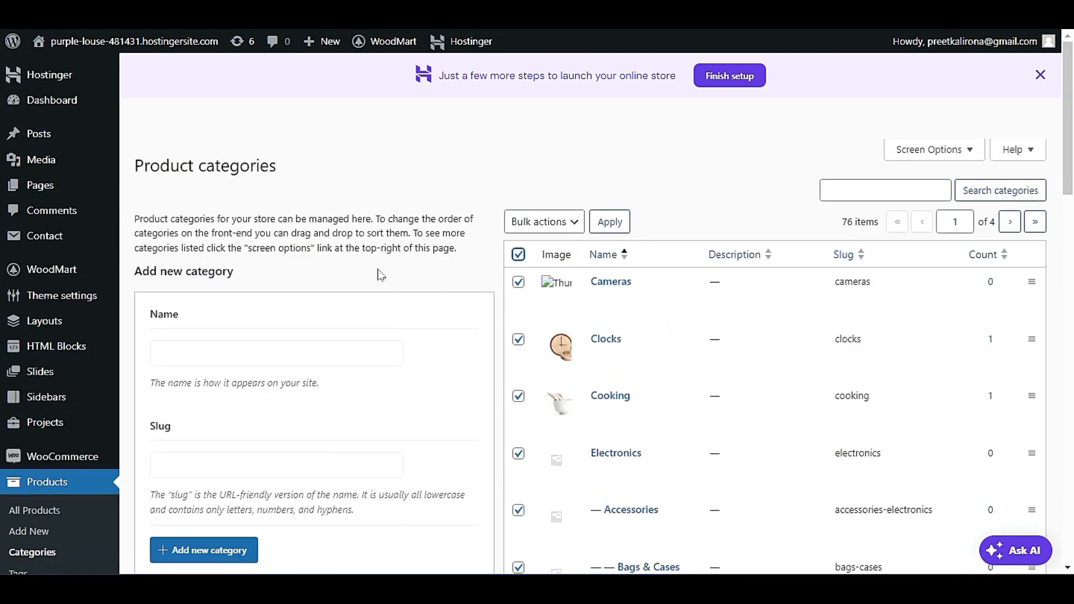
scroll(377, 271, "down", 10)
scroll(382, 365, "down", 8)
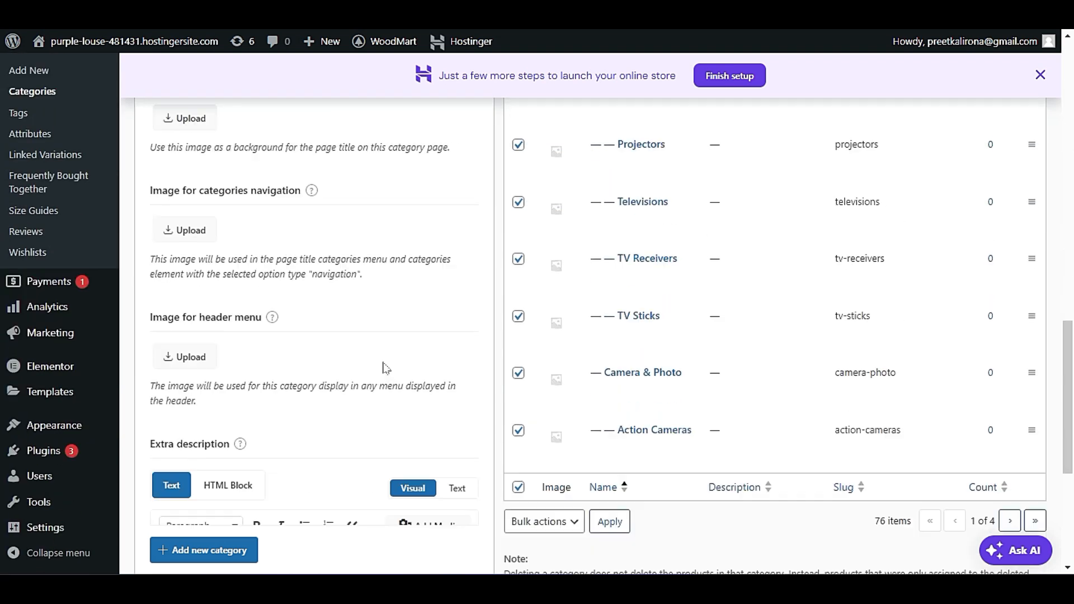
left_click(386, 425)
left_click(407, 436)
left_click(487, 459)
left_click(347, 441)
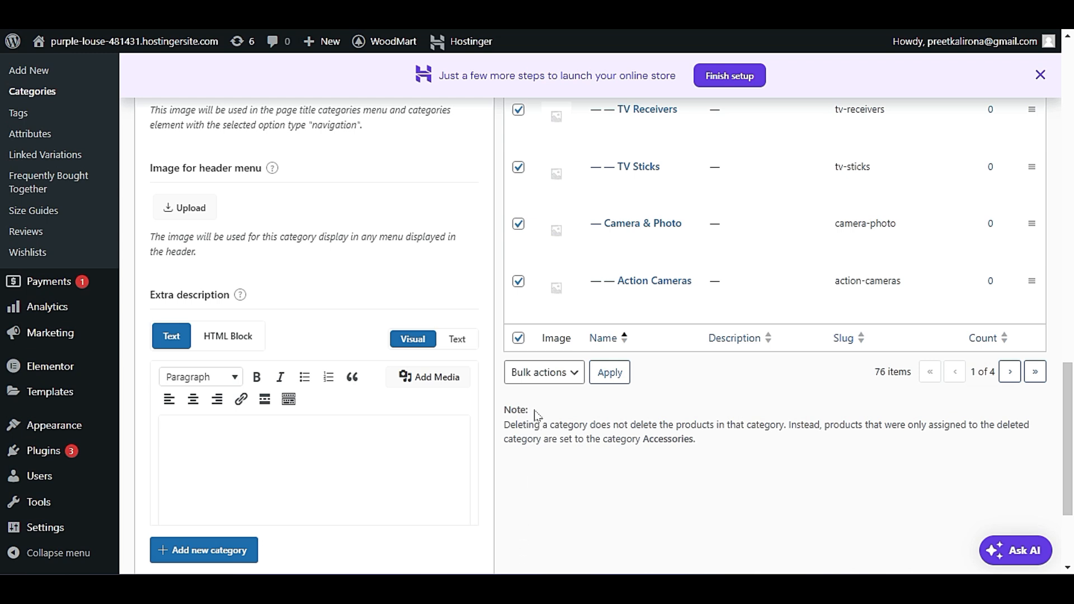
scroll(536, 414, "up", 20)
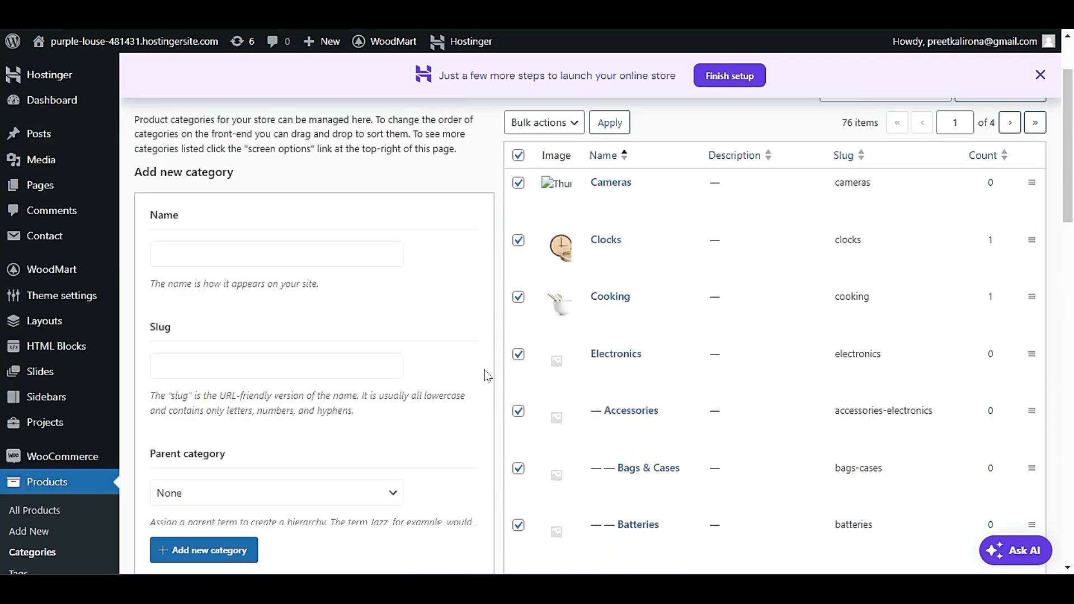
scroll(487, 375, "up", 2)
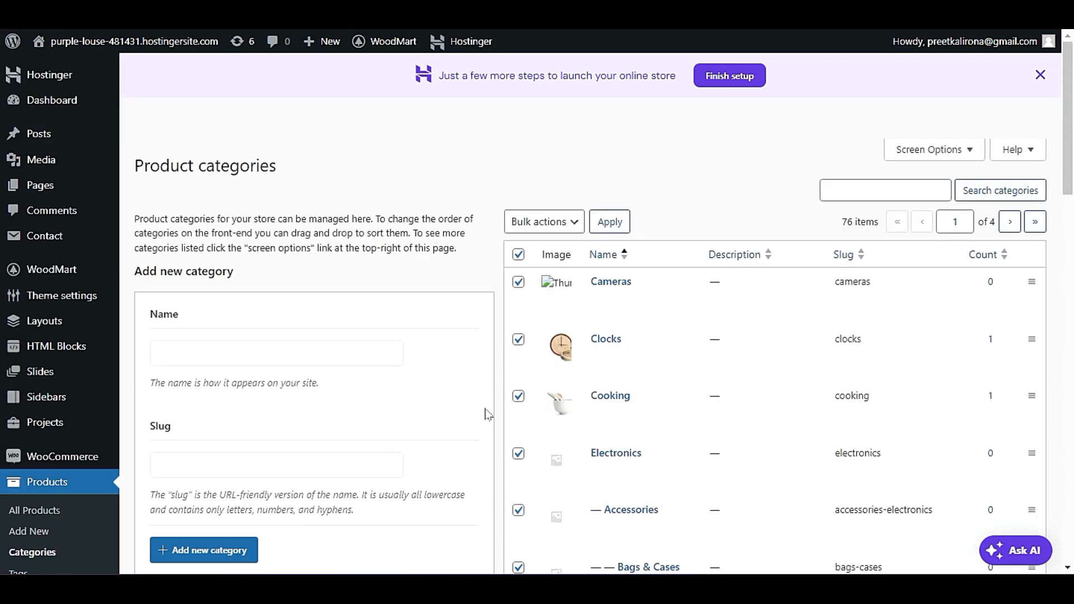
scroll(488, 414, "down", 15)
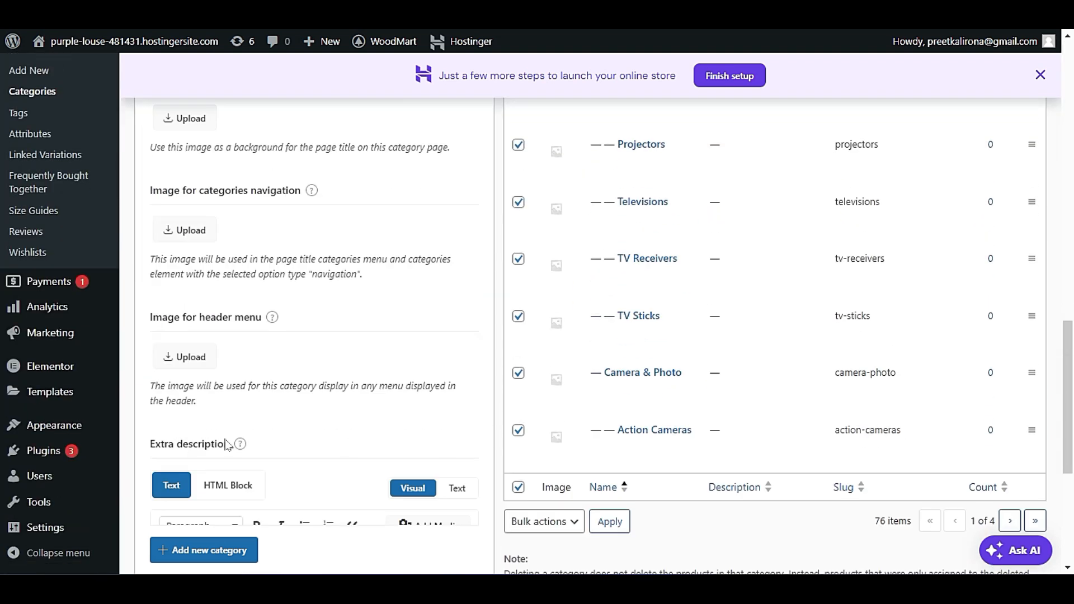
scroll(472, 330, "down", 5)
scroll(472, 331, "up", 18)
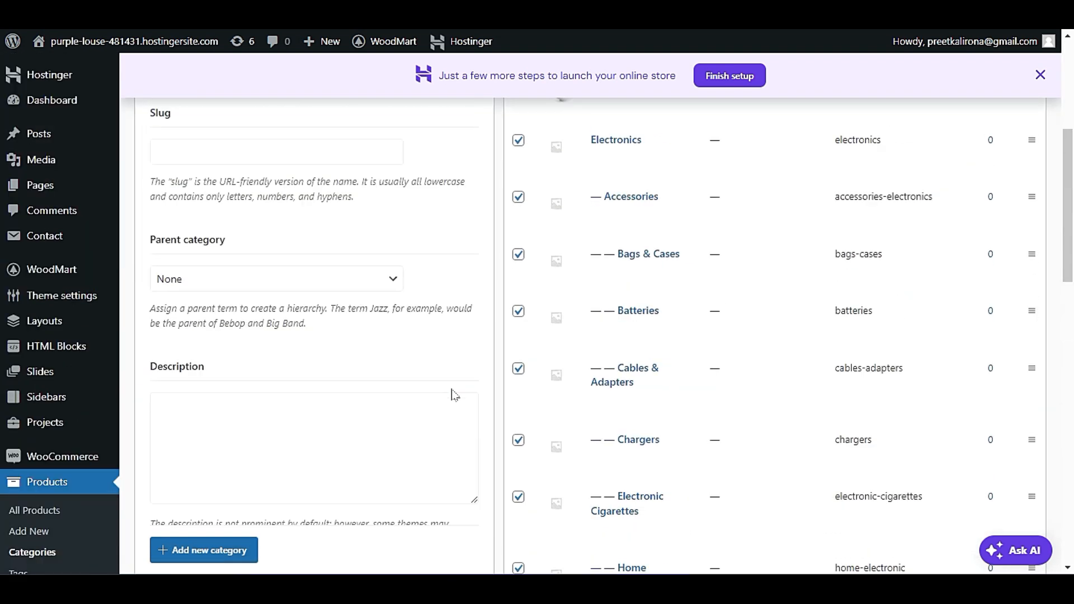
Delete all the selected product categories on the first page with the bulk delete action.
scroll(455, 395, "up", 5)
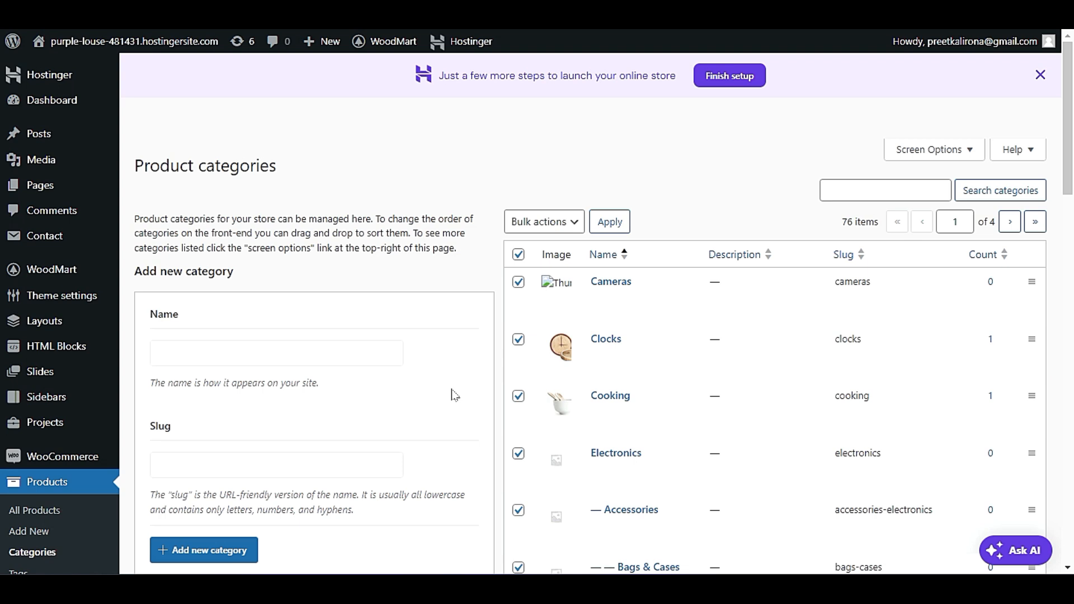
scroll(454, 395, "down", 10)
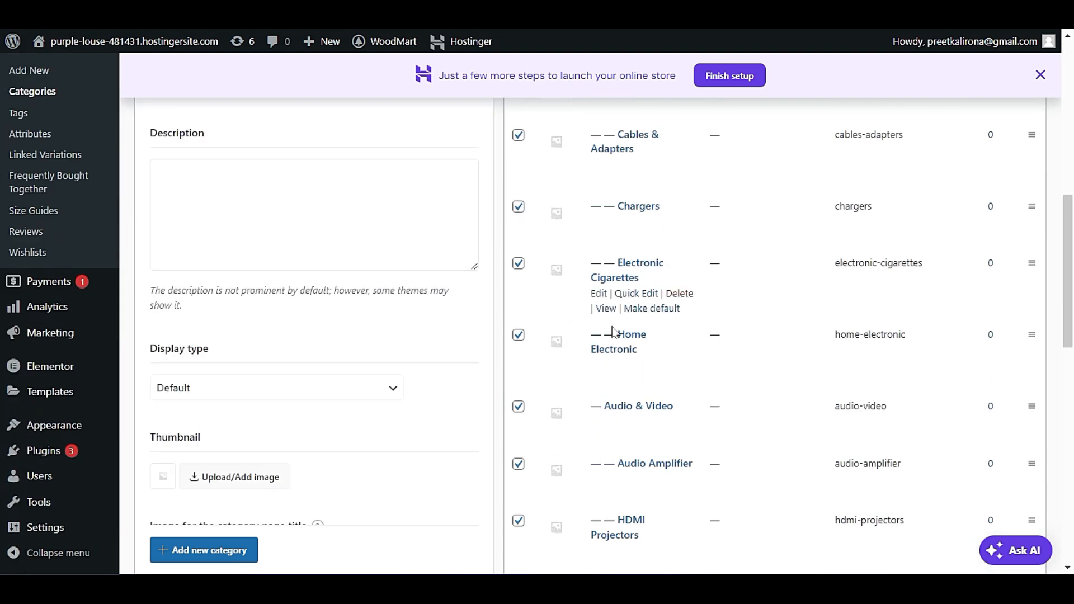
scroll(614, 332, "down", 10)
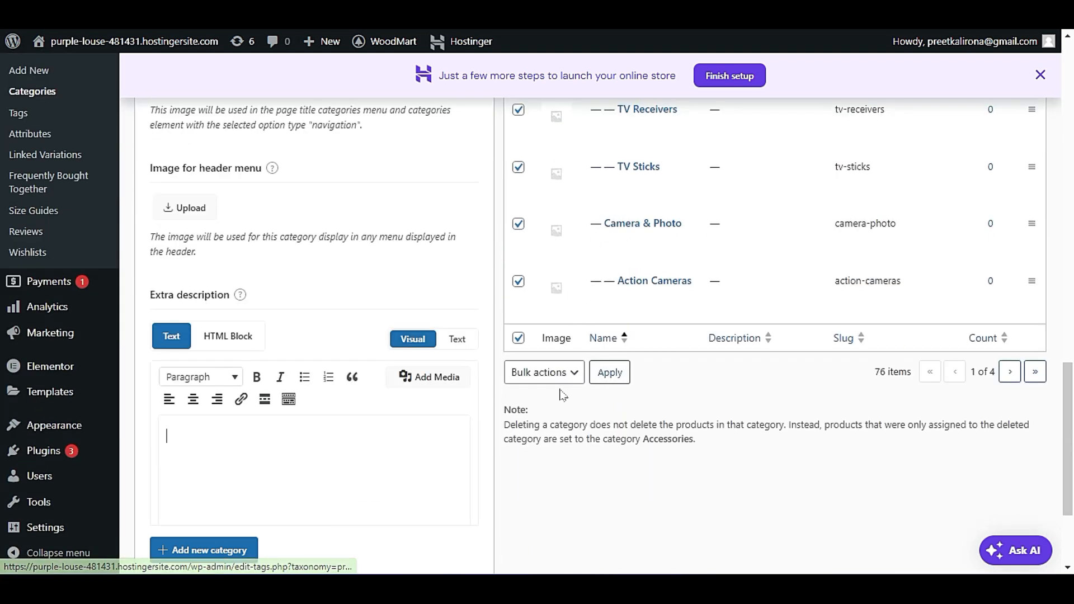
left_click(563, 374)
left_click(560, 406)
left_click(604, 373)
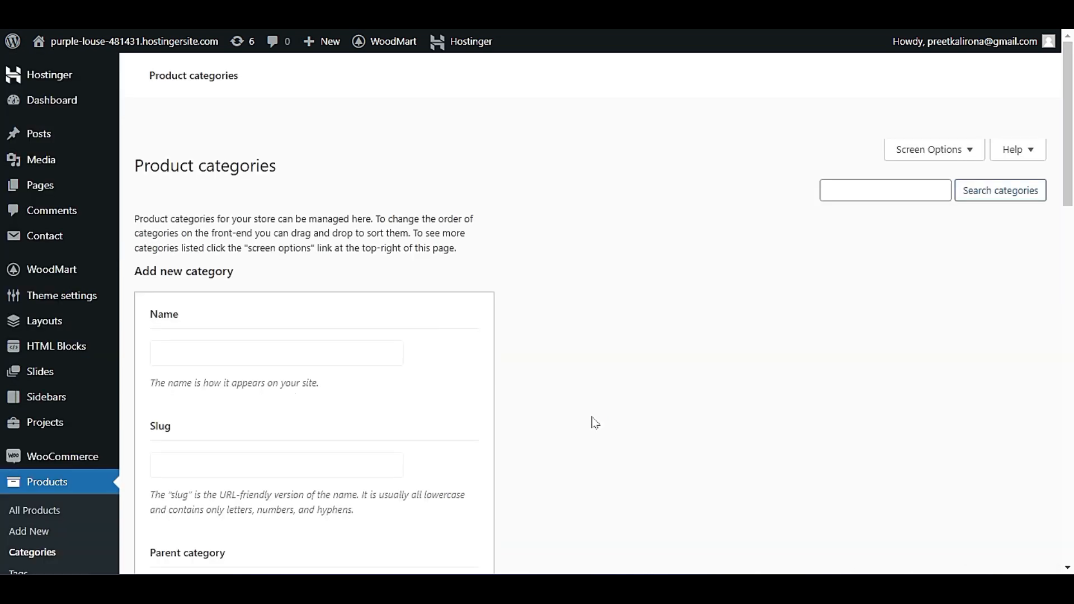
Enter "watches" as both the name and the slug of a new product category.
scroll(392, 344, "down", 3)
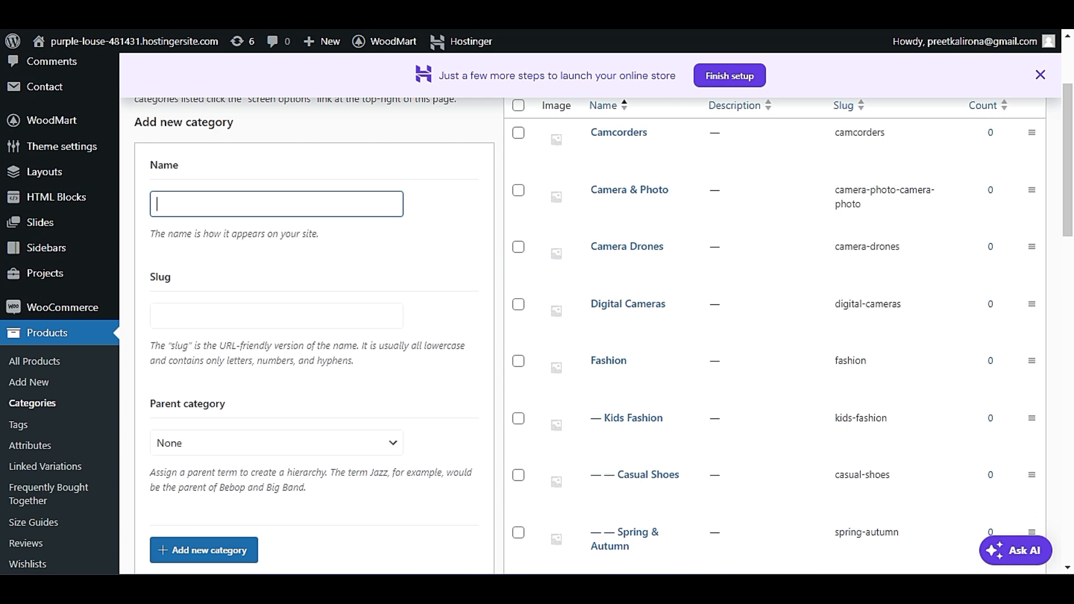
type("watche")
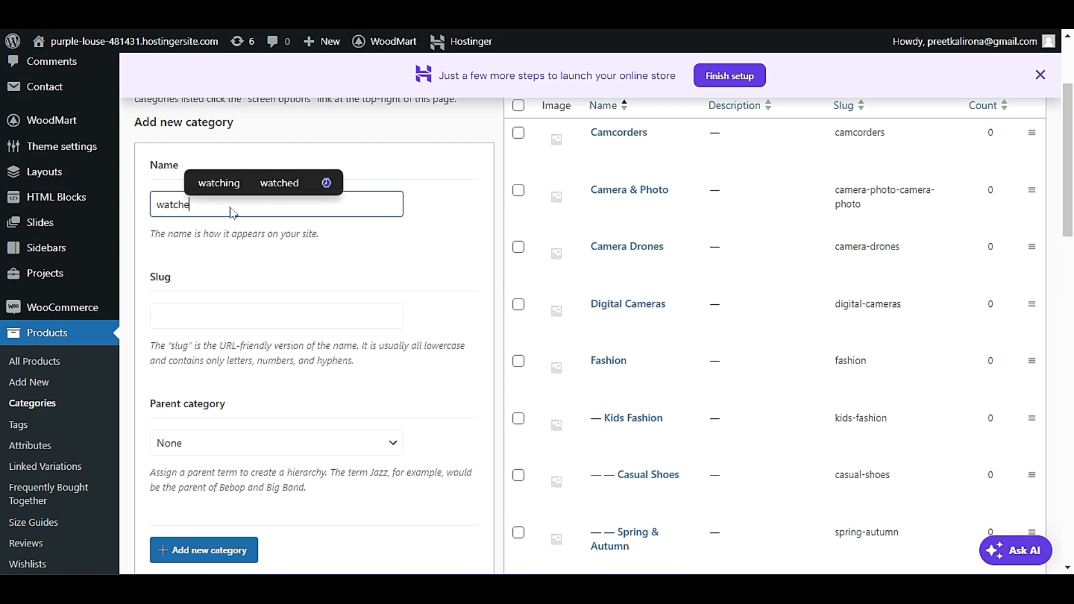
type("s")
double_click(173, 204)
key("ctrl+c")
left_click(200, 253)
scroll(210, 222, "down", 3)
left_click(209, 165)
key("ctrl+v")
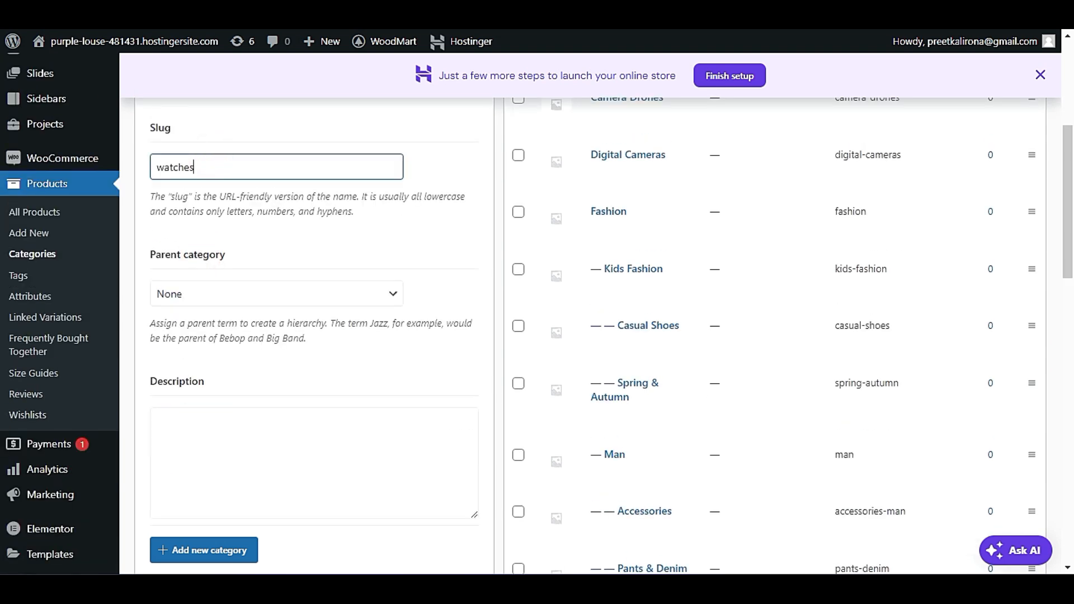
Leave the parent category as None and choose Default as the new category's display type.
scroll(217, 310, "down", 2)
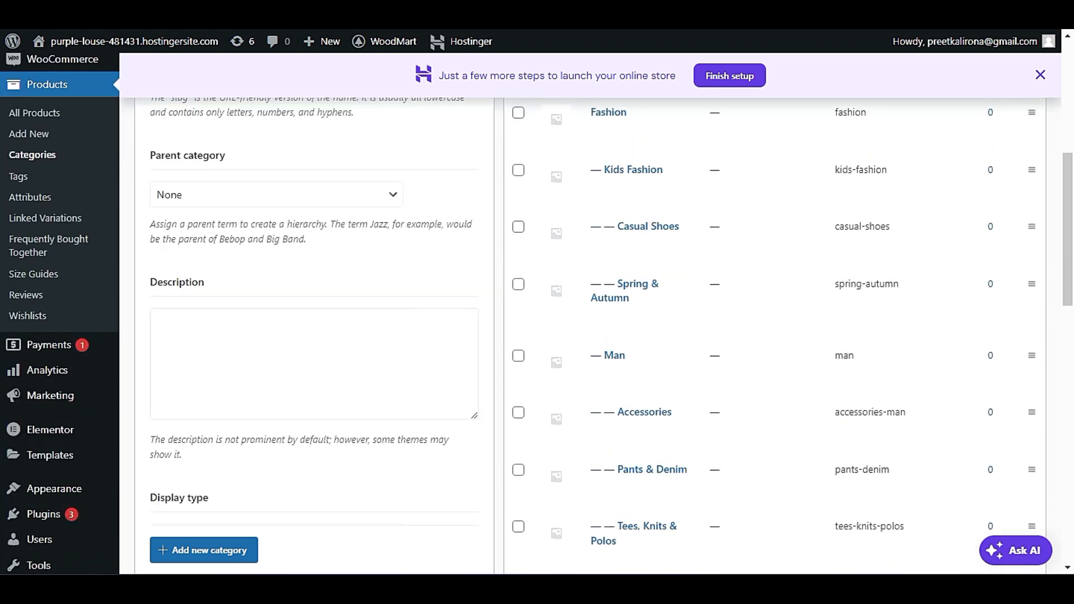
scroll(314, 335, "up", 6)
scroll(384, 376, "down", 6)
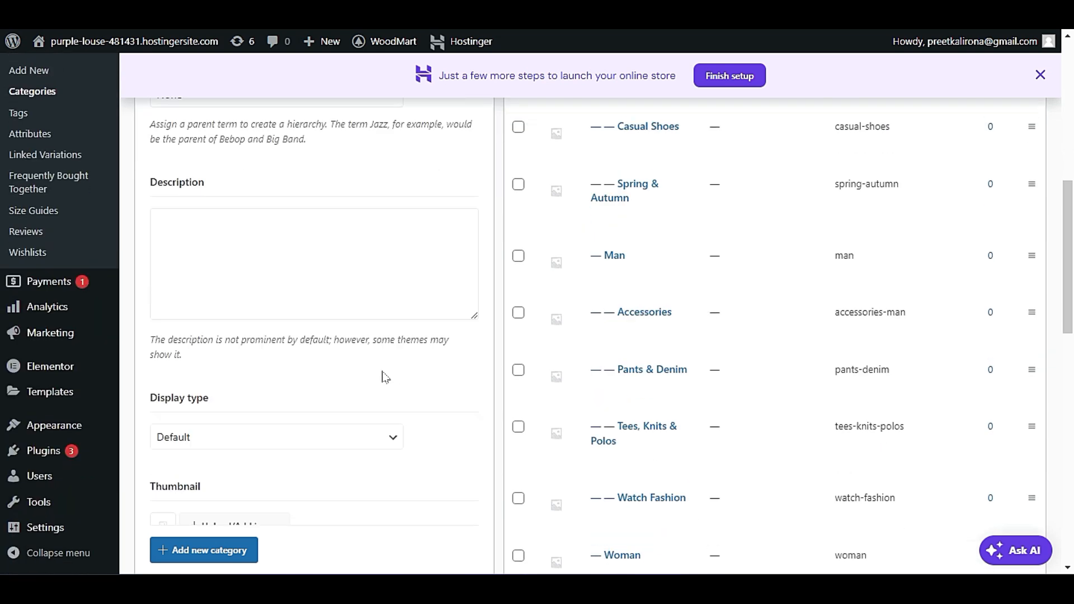
scroll(249, 223, "down", 4)
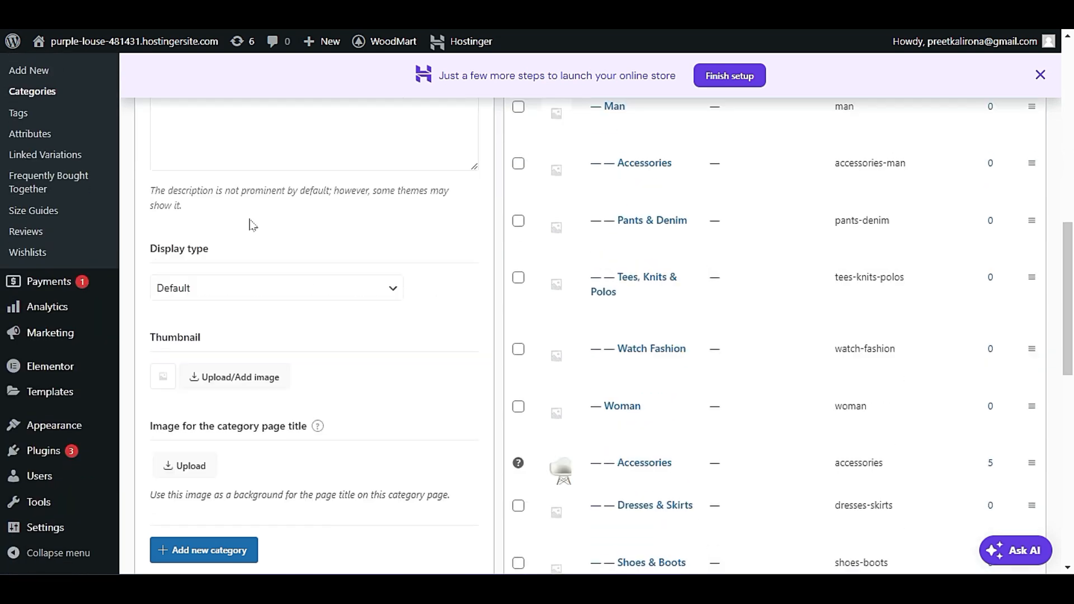
left_click(238, 190)
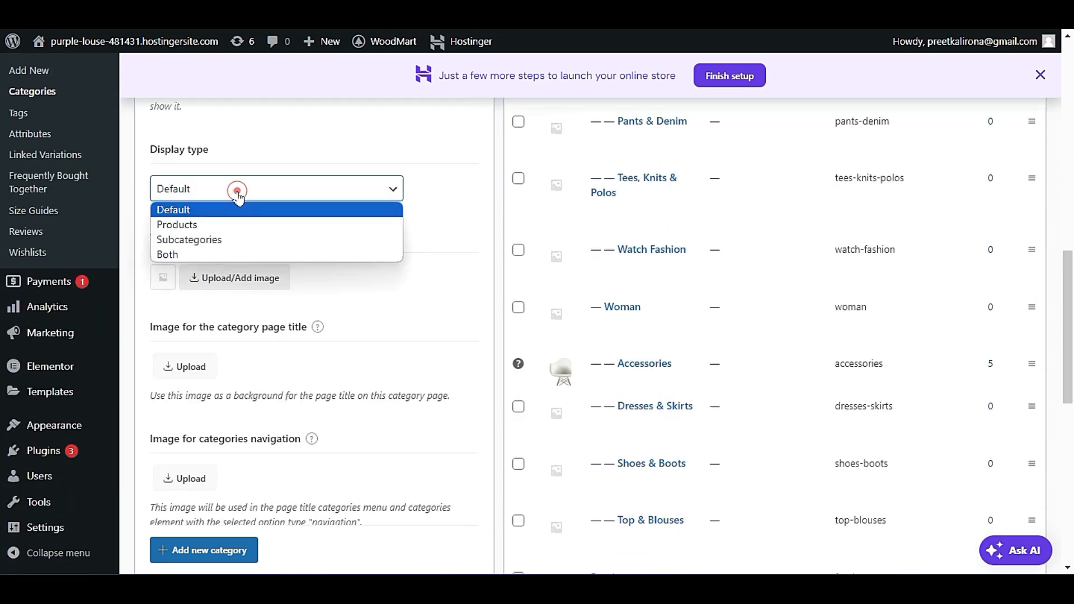
left_click(275, 209)
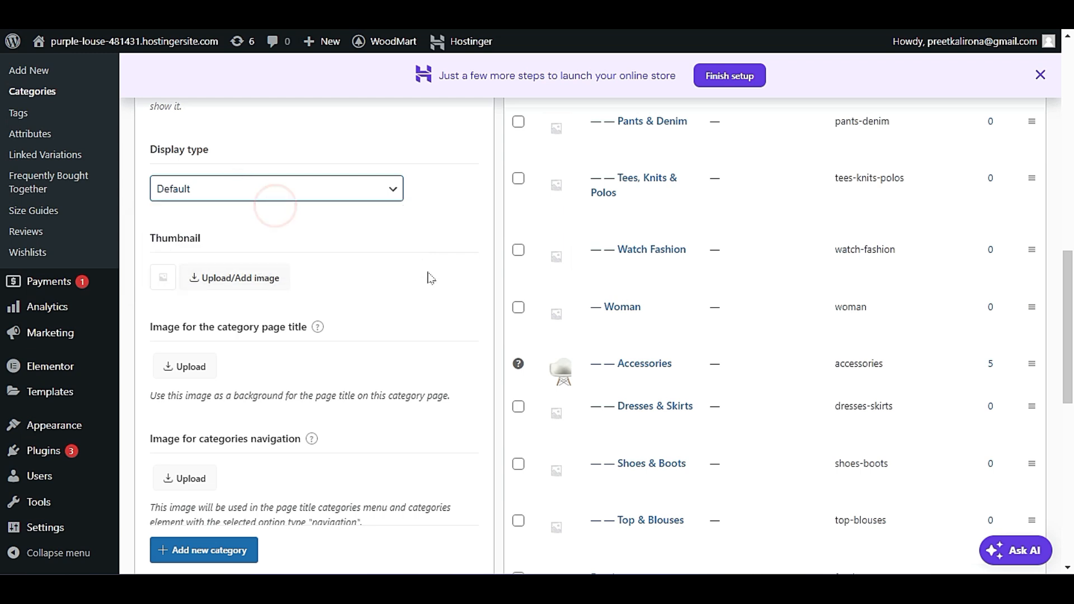
Add the watches category without a thumbnail, header images or an extra description.
scroll(406, 329, "down", 2)
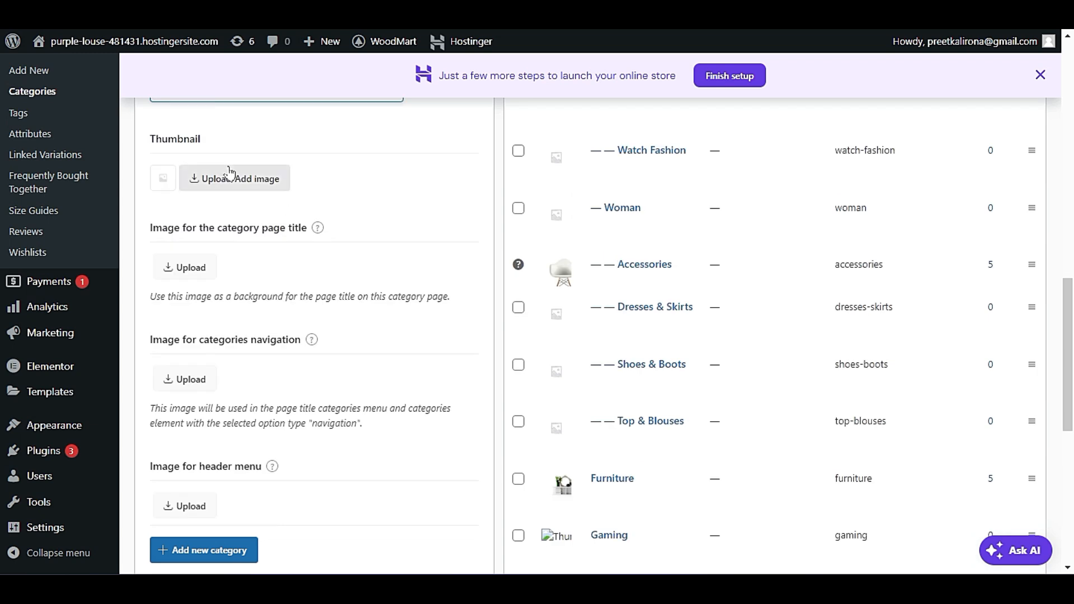
scroll(283, 283, "down", 4)
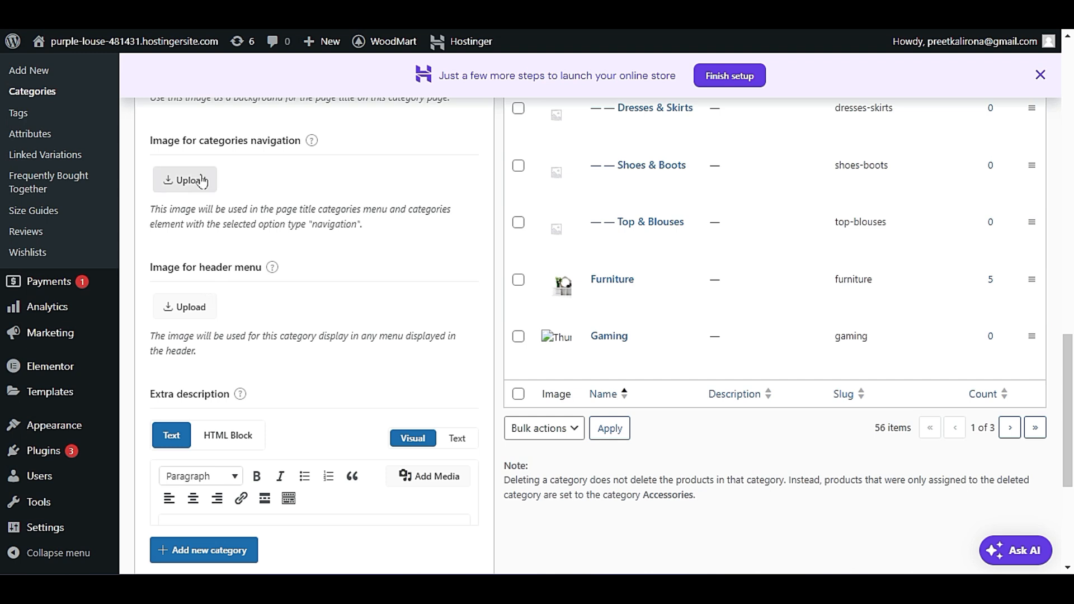
scroll(312, 287, "up", 1)
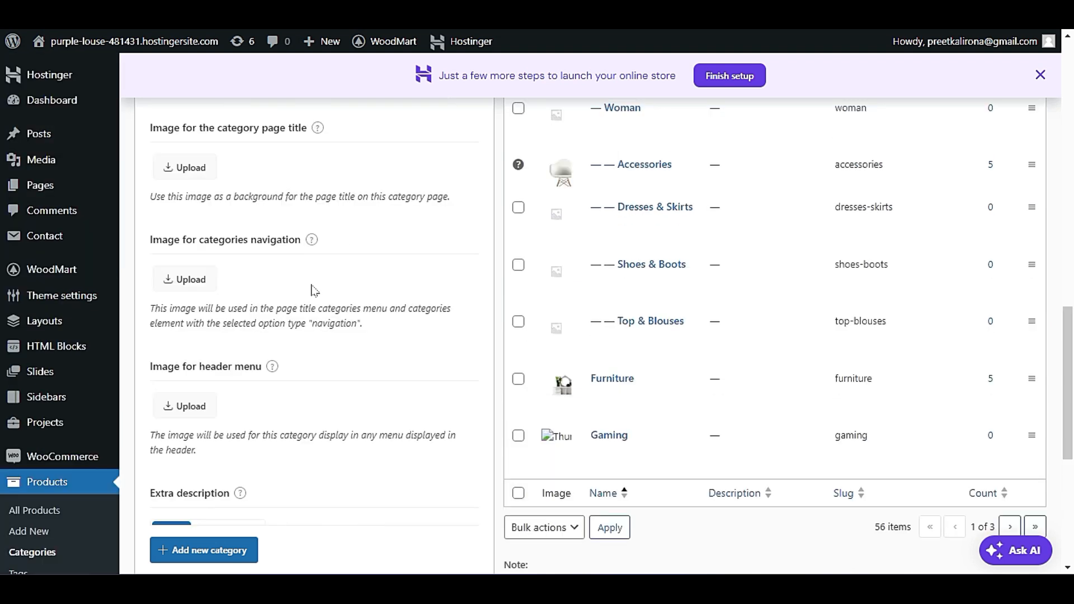
scroll(313, 288, "down", 2)
scroll(318, 295, "down", 3)
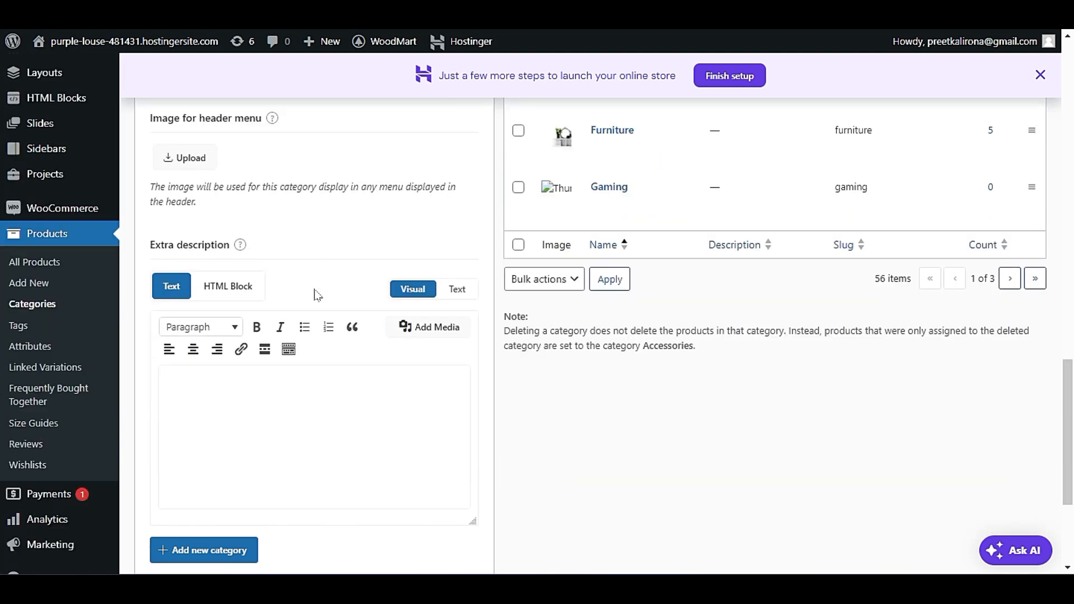
scroll(296, 240, "down", 3)
left_click(240, 413)
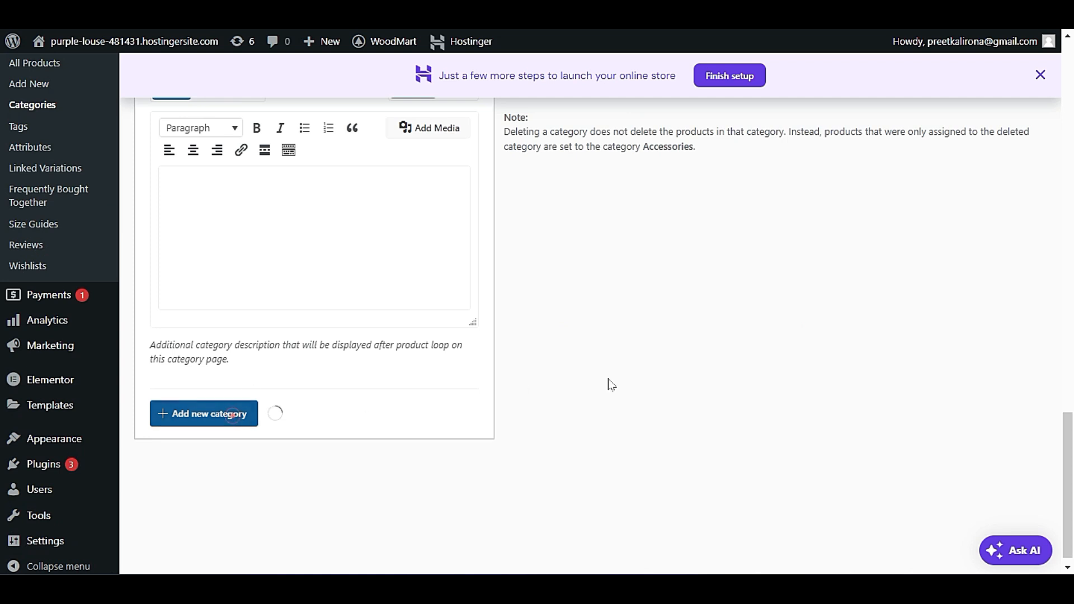
Look through the first page of the product category list after adding the watches category.
scroll(230, 412, "up", 2)
scroll(662, 384, "up", 4)
scroll(468, 388, "up", 5)
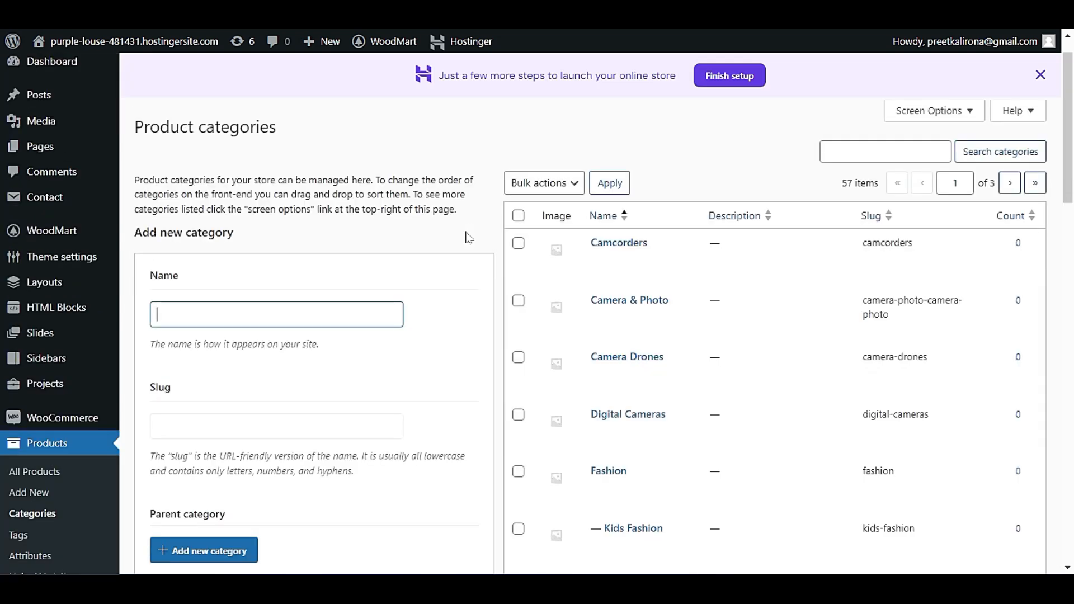
scroll(469, 240, "down", 5)
scroll(513, 343, "down", 13)
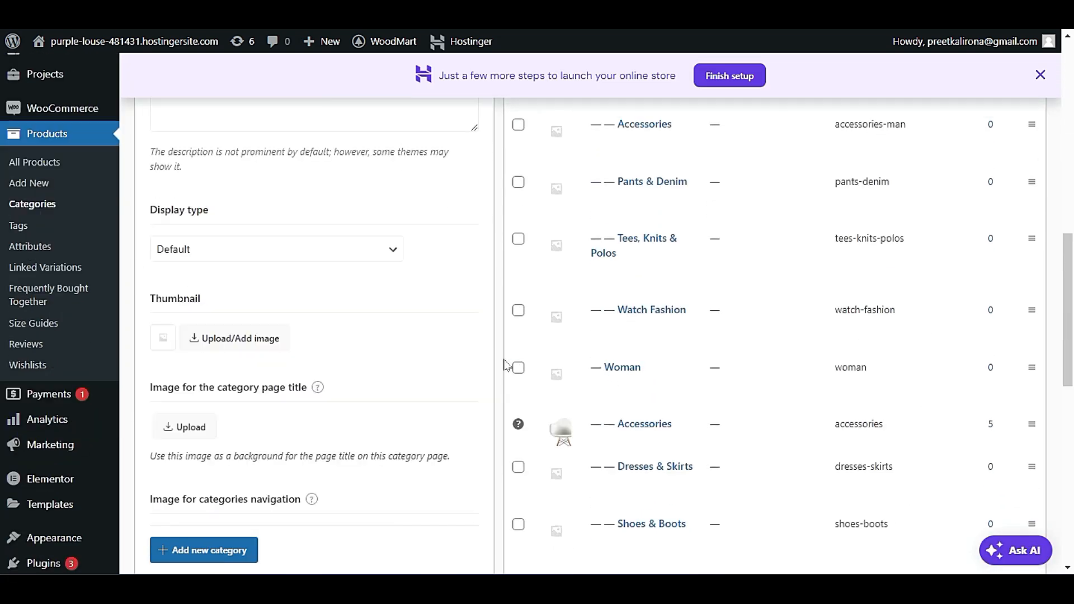
scroll(497, 361, "up", 7)
scroll(498, 361, "up", 10)
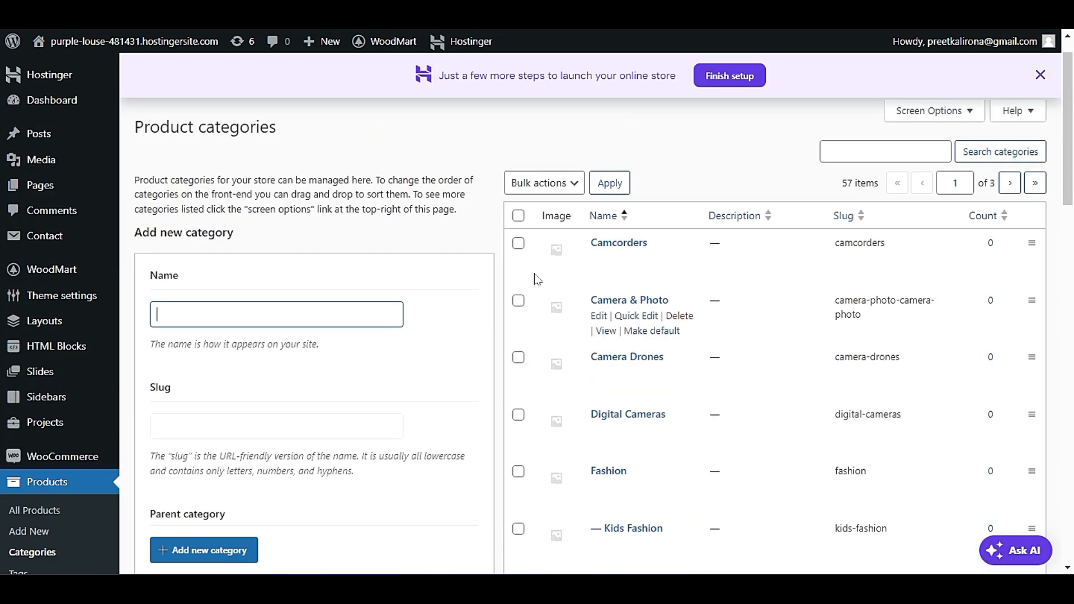
Open the product size guides page and look over the listed guides.
scroll(475, 261, "down", 5)
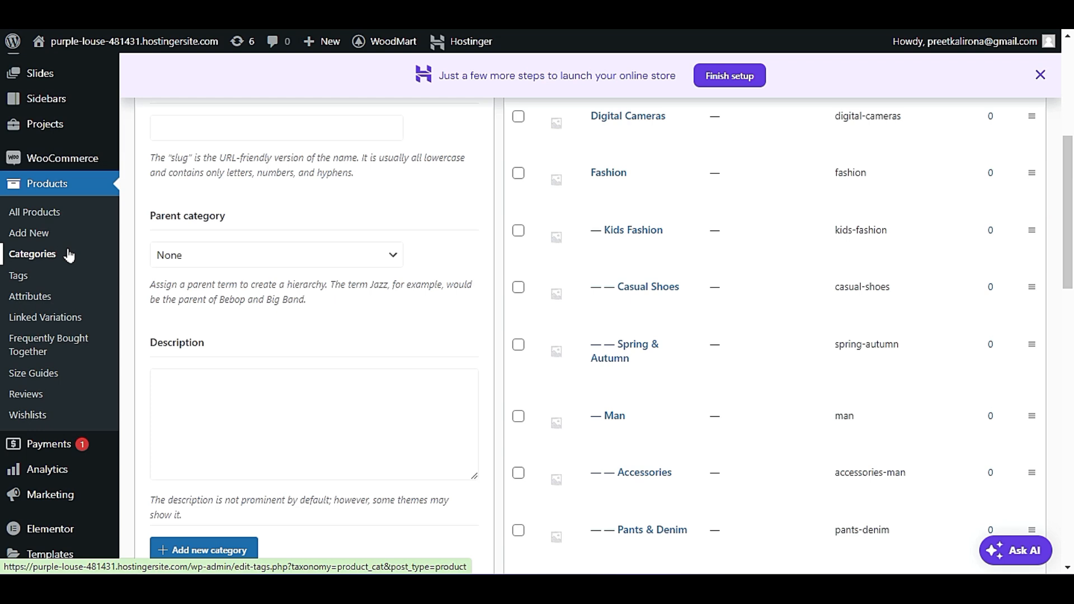
left_click(56, 381)
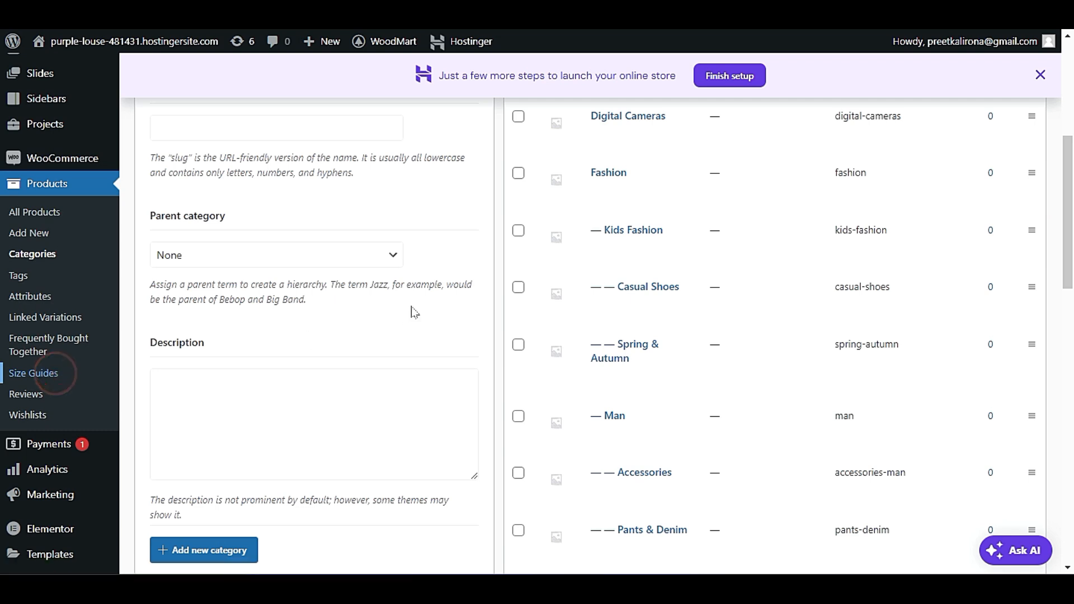
scroll(468, 287, "down", 3)
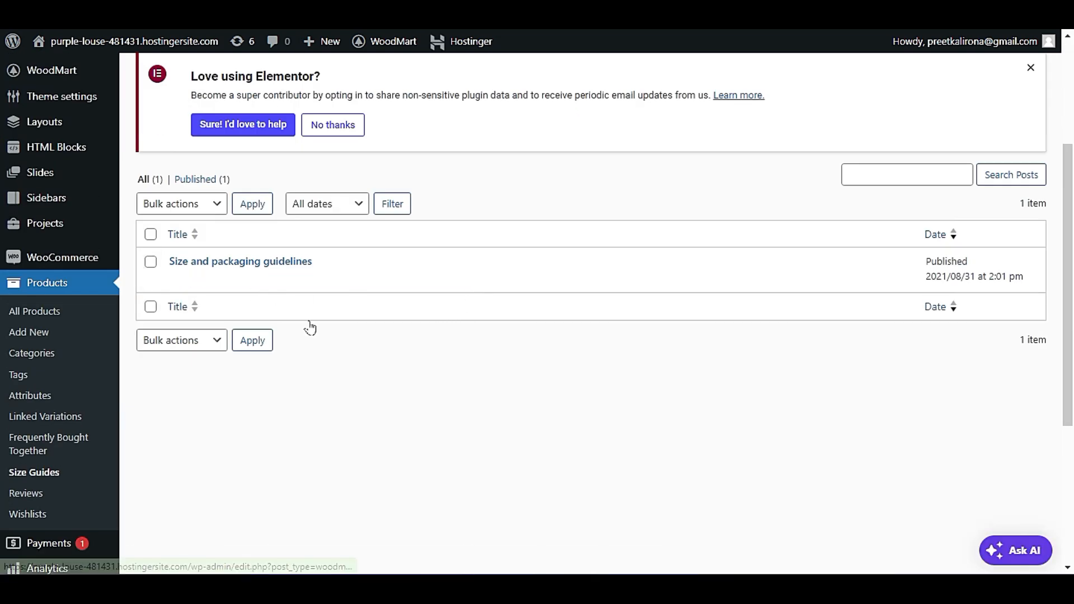
scroll(310, 326, "up", 3)
scroll(255, 469, "down", 2)
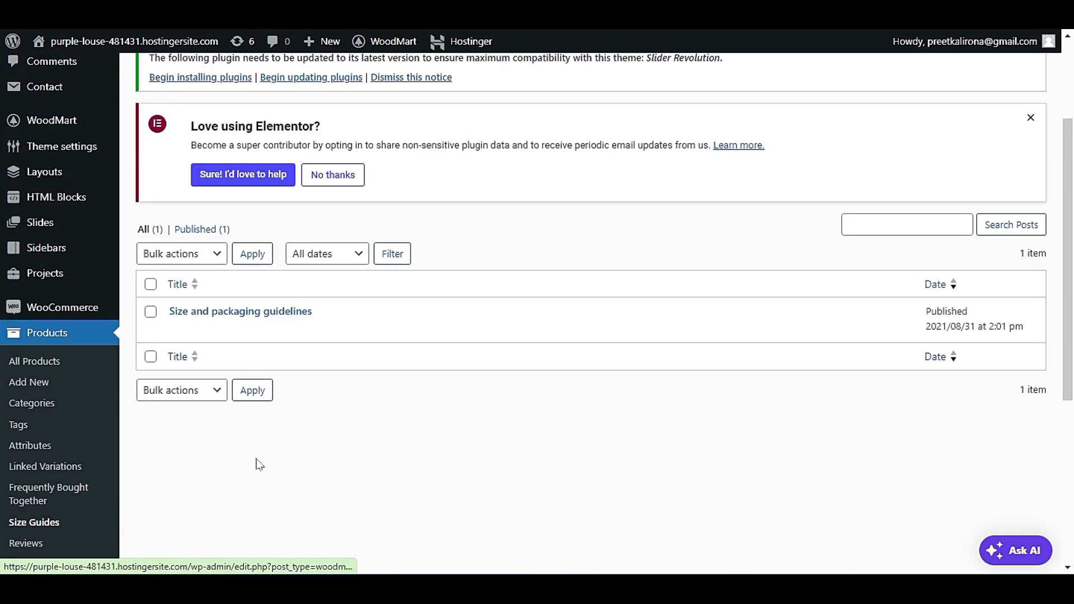
Open the product attributes page and examine the existing attributes, archive option, sort order and swatch style settings.
left_click(54, 451)
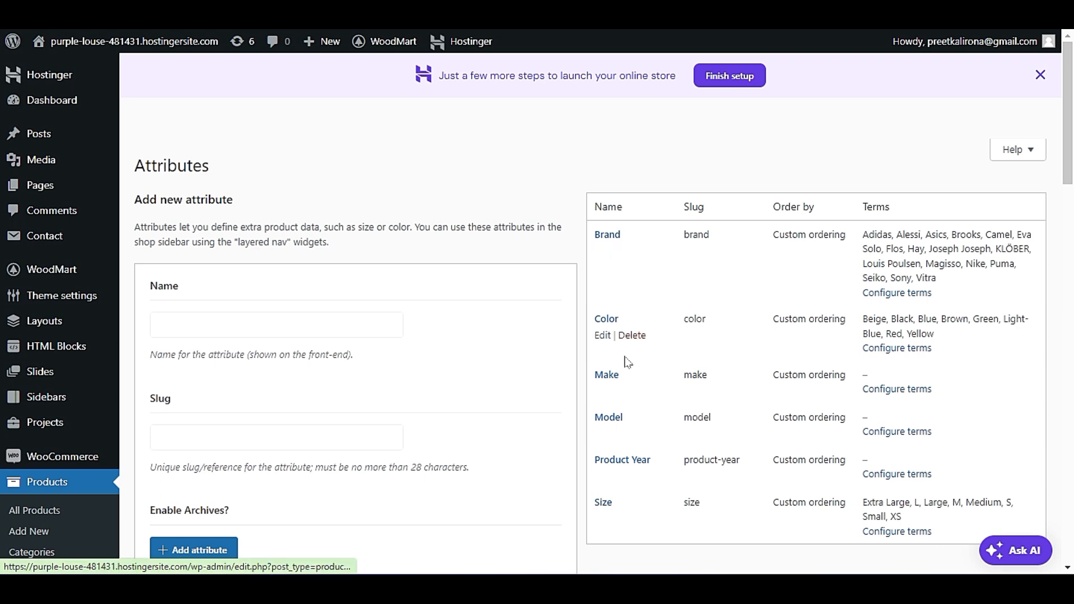
scroll(629, 481, "down", 2)
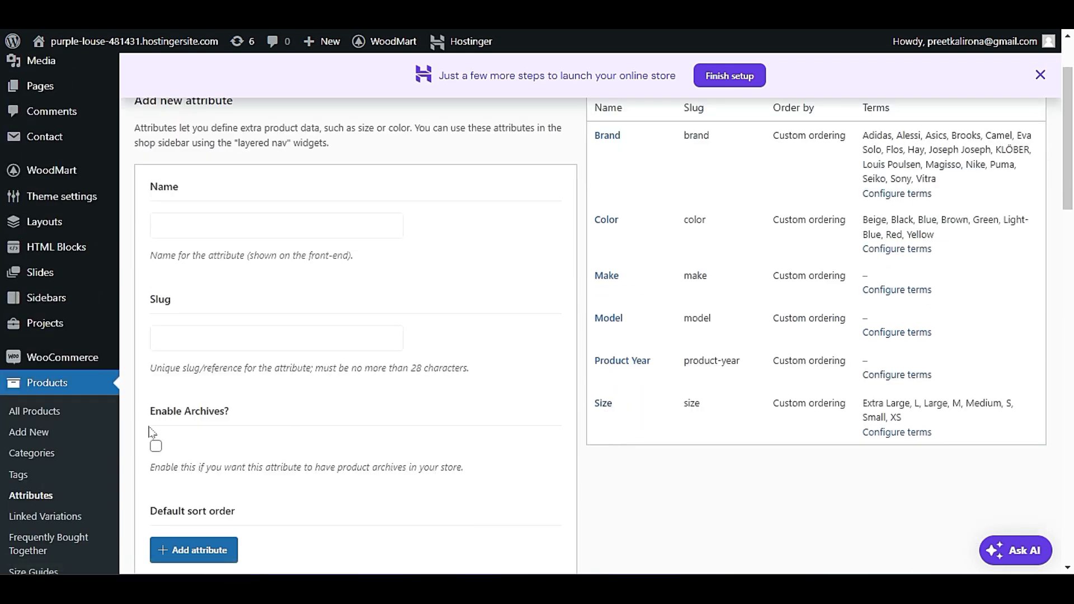
scroll(144, 438, "down", 5)
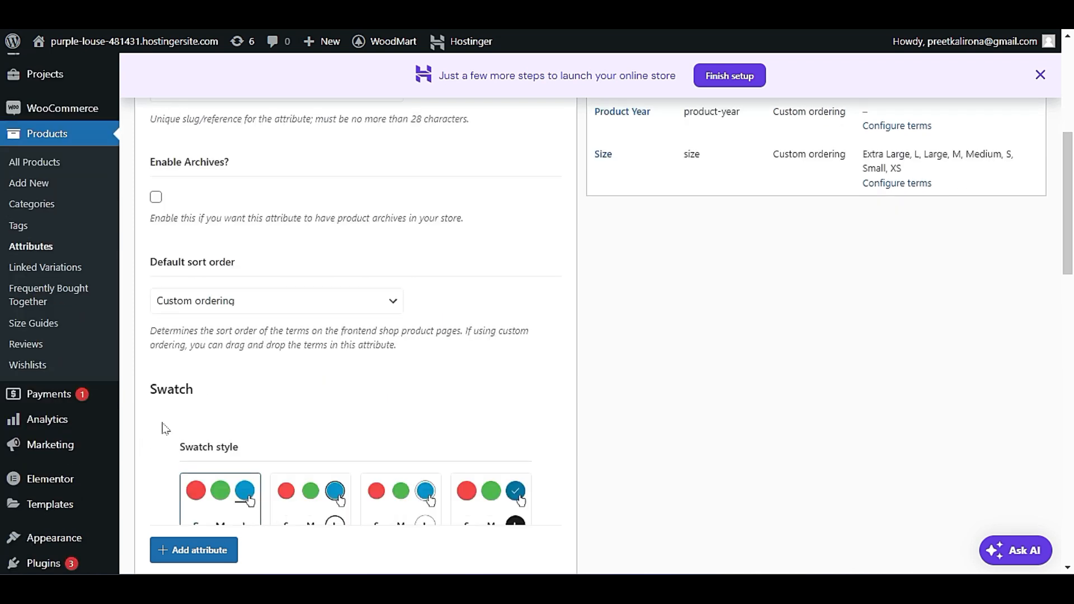
scroll(165, 428, "up", 5)
scroll(166, 429, "down", 5)
scroll(156, 428, "up", 5)
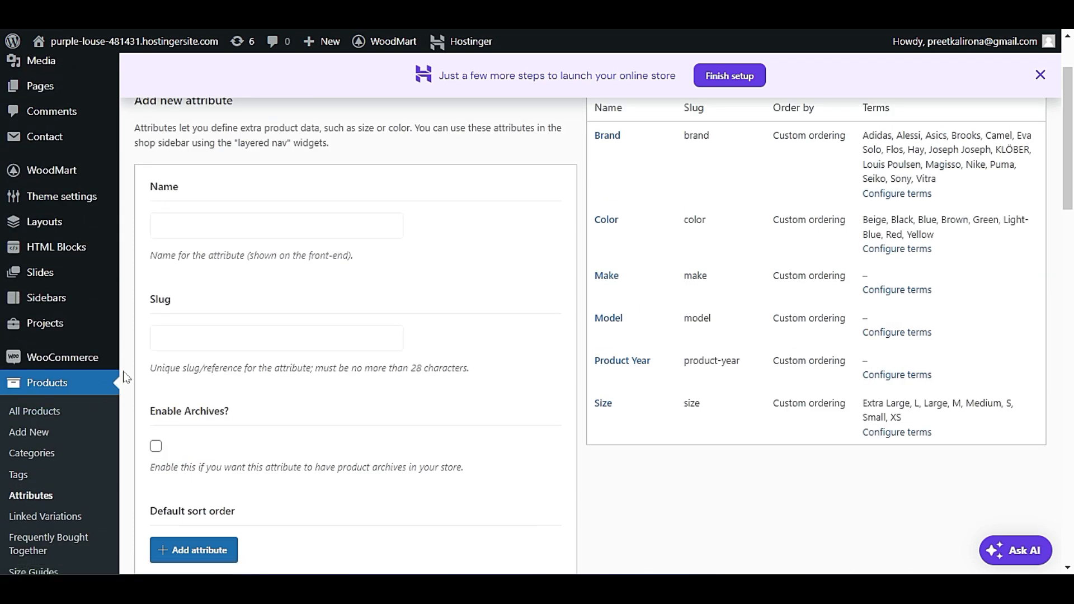
Open the payment settings of WooCommerce and review the payment methods and recommended payment providers.
mouse_move(92, 364)
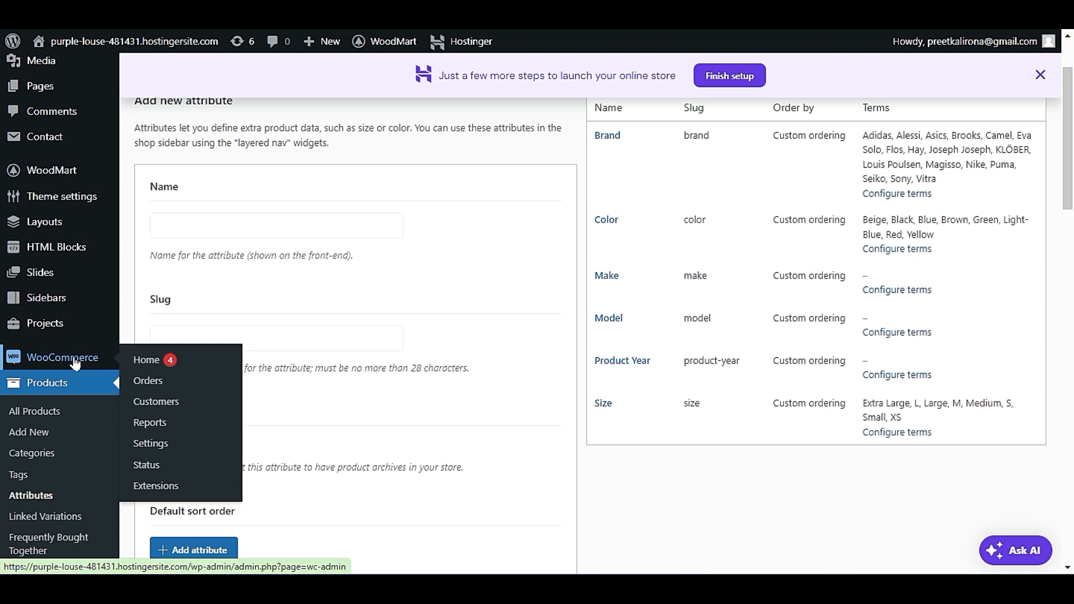
left_click(149, 445)
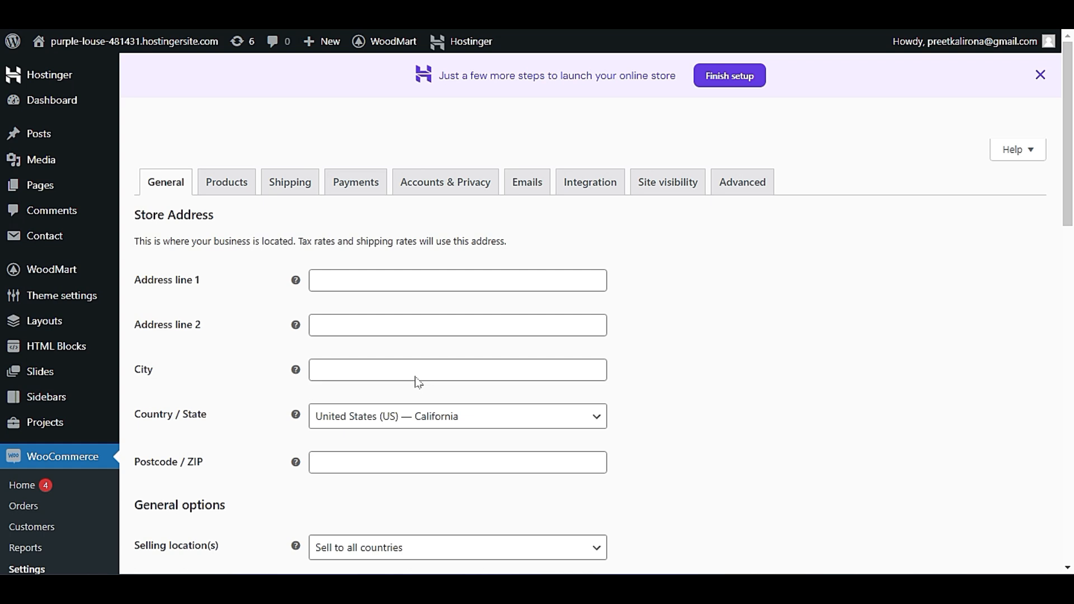
left_click(349, 180)
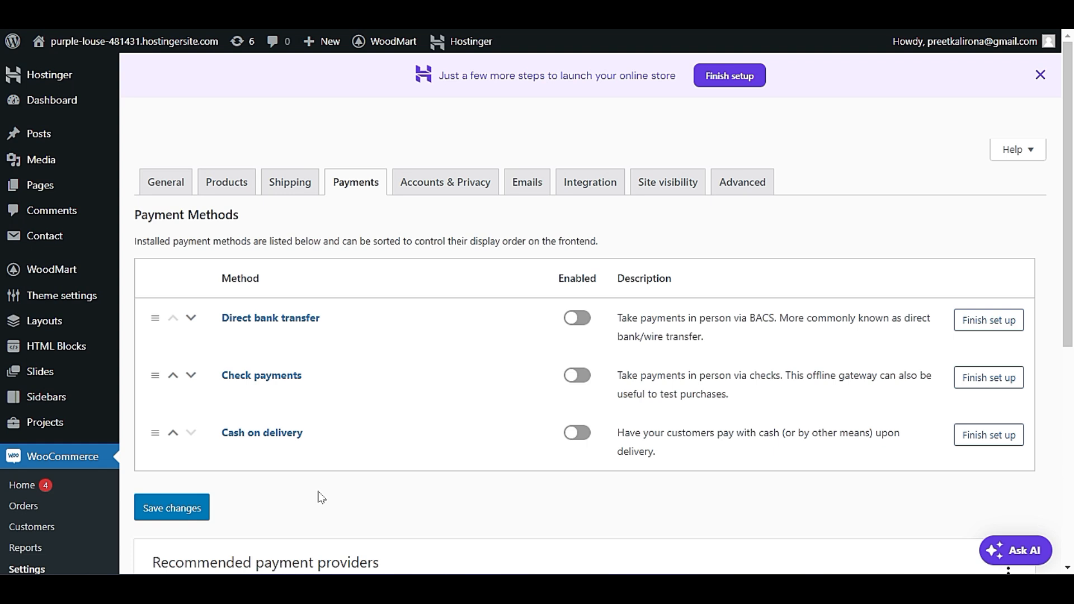
scroll(321, 497, "down", 5)
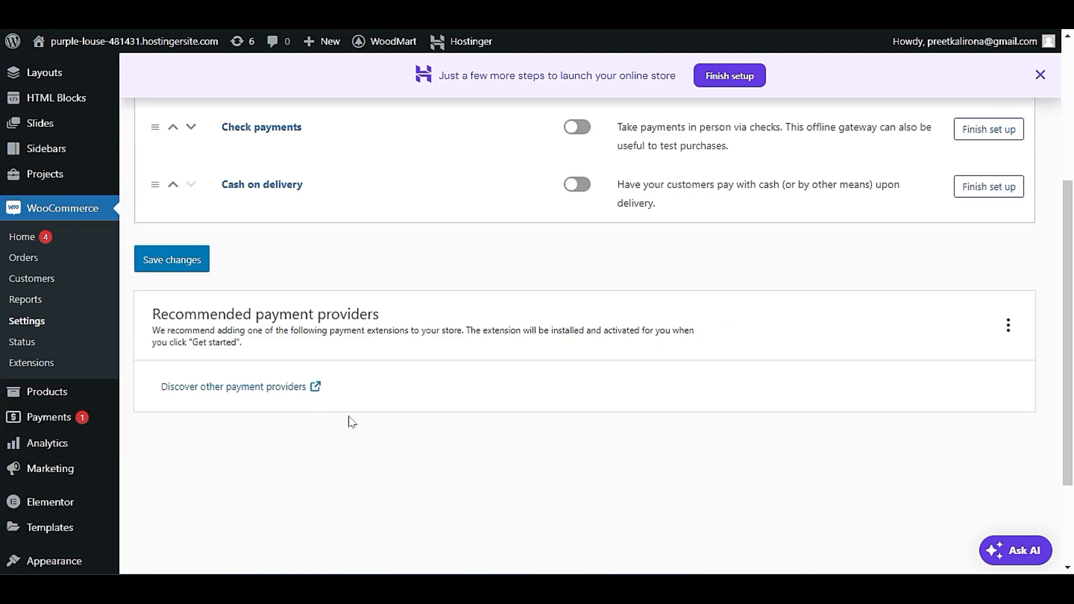
scroll(351, 422, "down", 3)
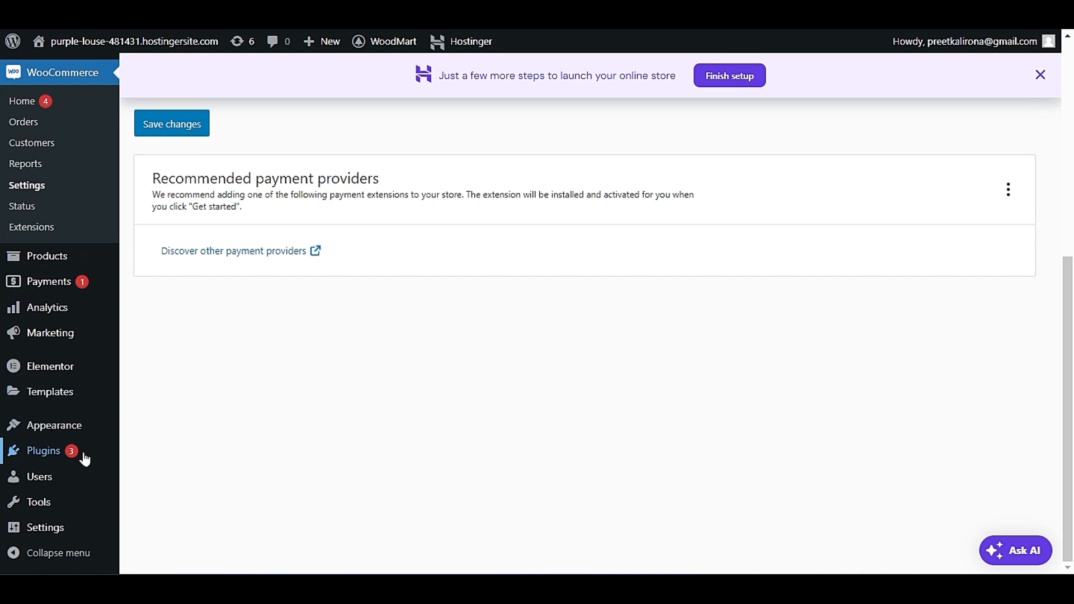
Go to the page for adding plugins and search for "payment".
mouse_move(116, 462)
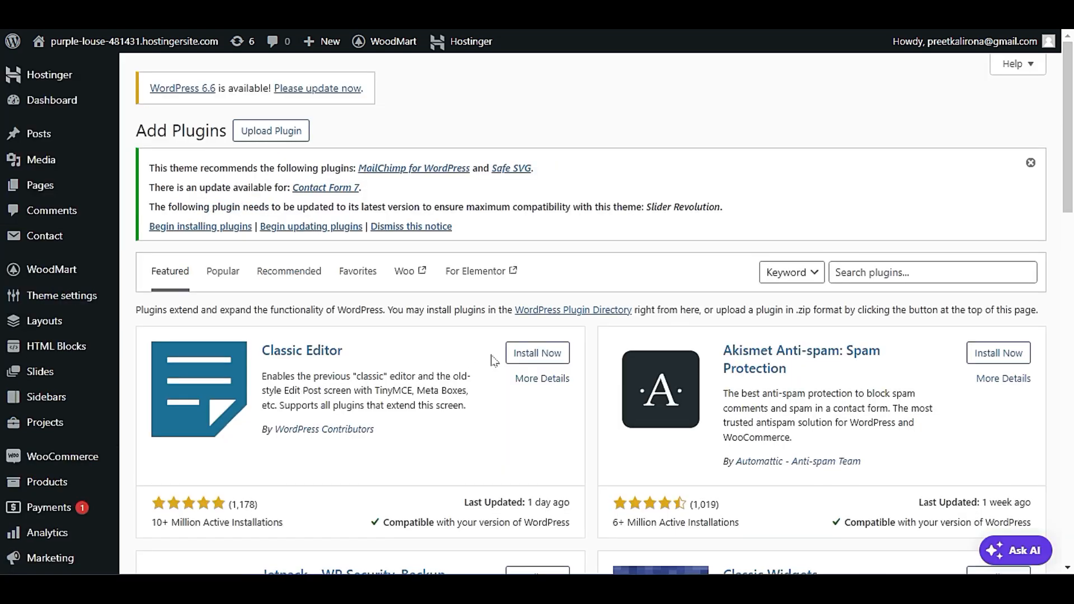
left_click(901, 267)
type("payment")
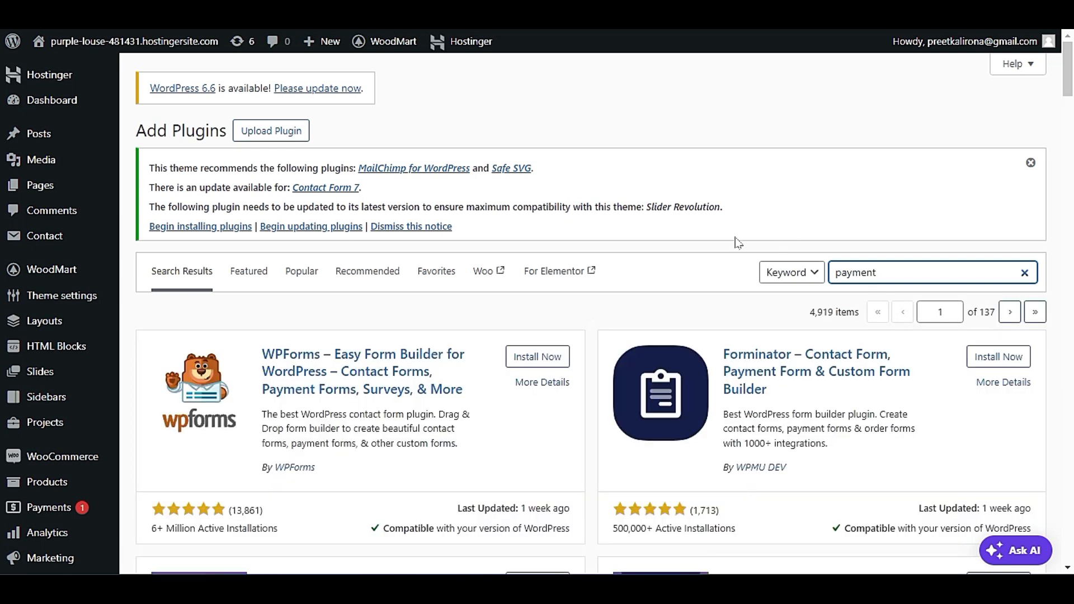
Look through the "payment" plugin results, examining the Stripe, PayPal, WooPayments and other WooCommerce gateway plugins.
scroll(616, 283, "down", 3)
scroll(609, 299, "down", 3)
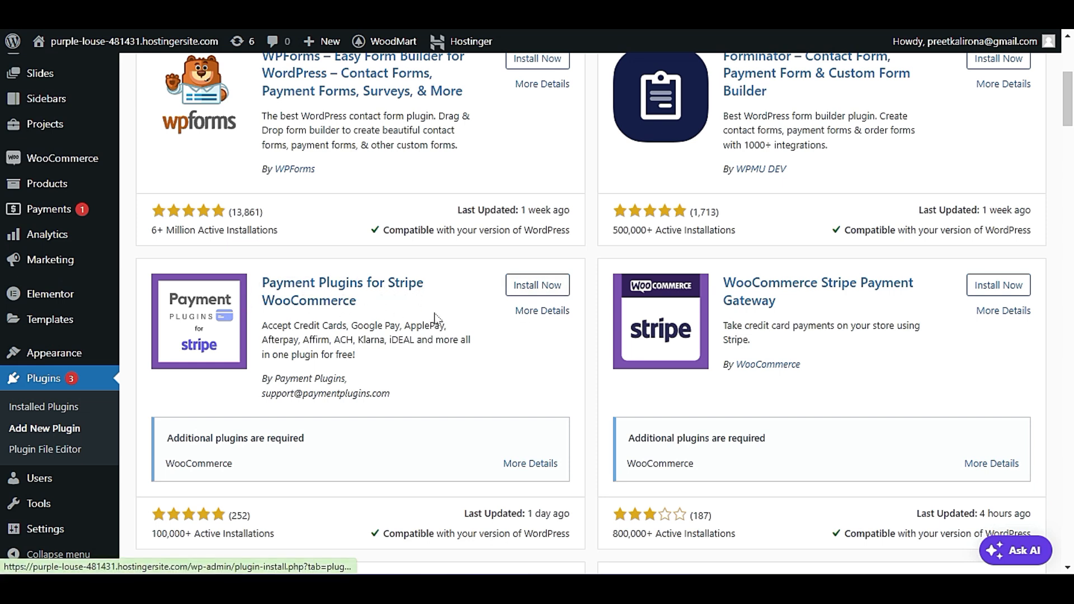
scroll(436, 318, "down", 2)
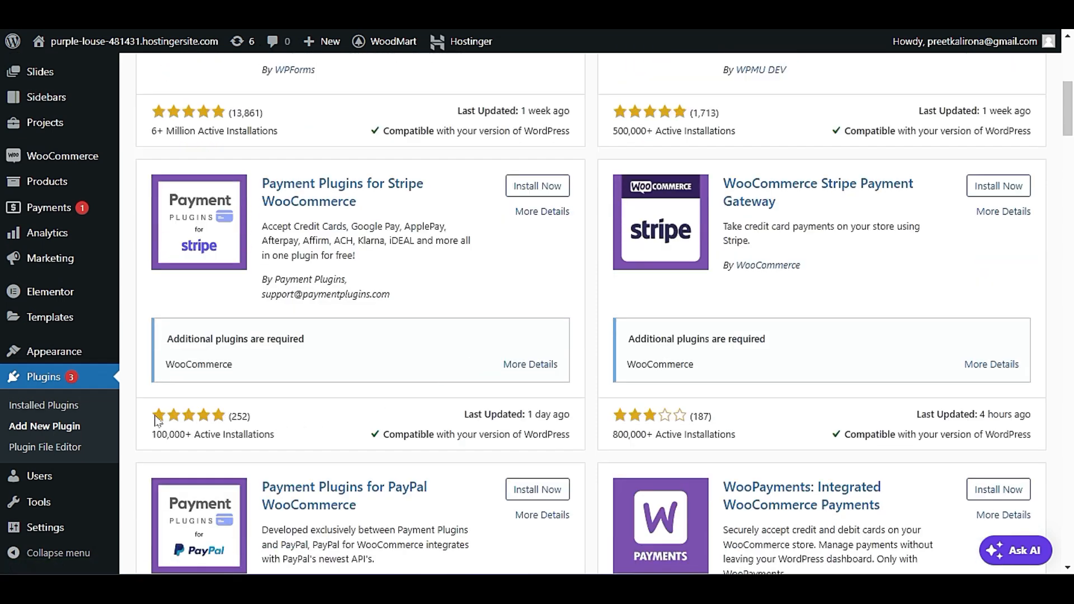
scroll(361, 398, "down", 10)
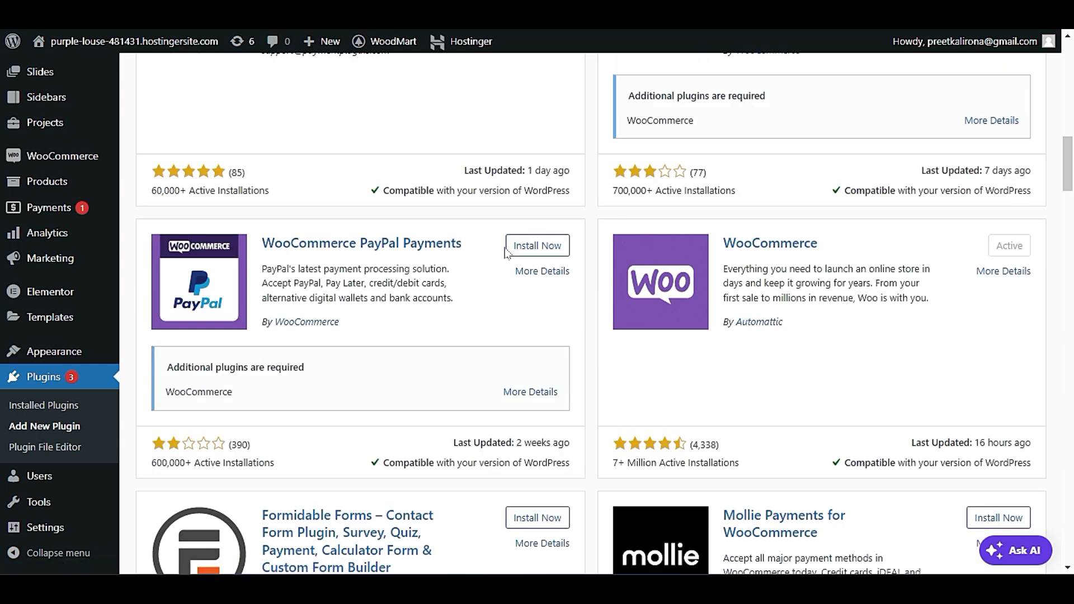
scroll(749, 342, "down", 13)
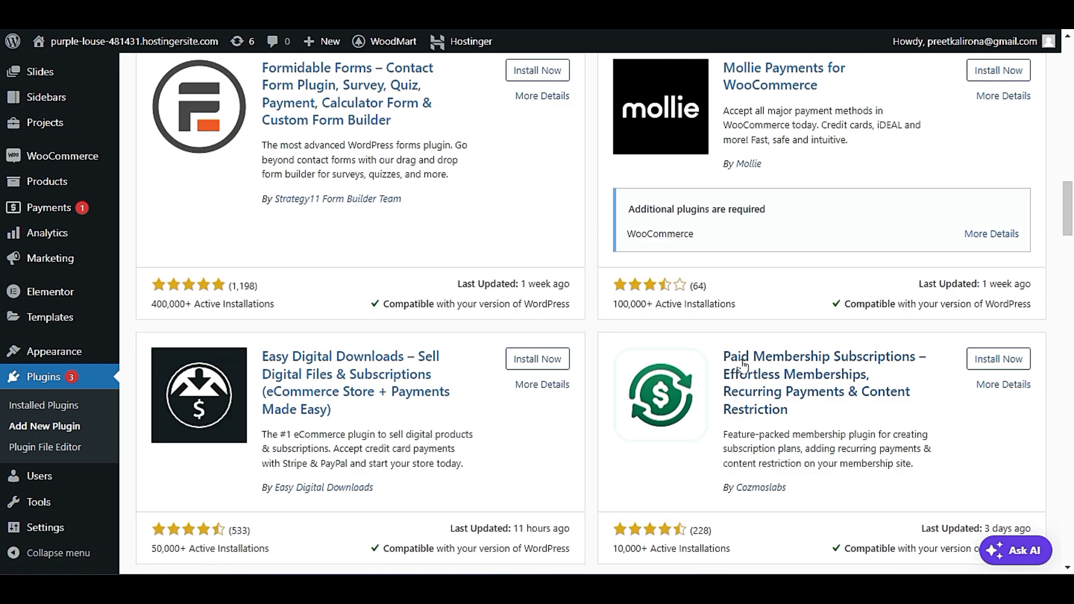
scroll(682, 358, "down", 3)
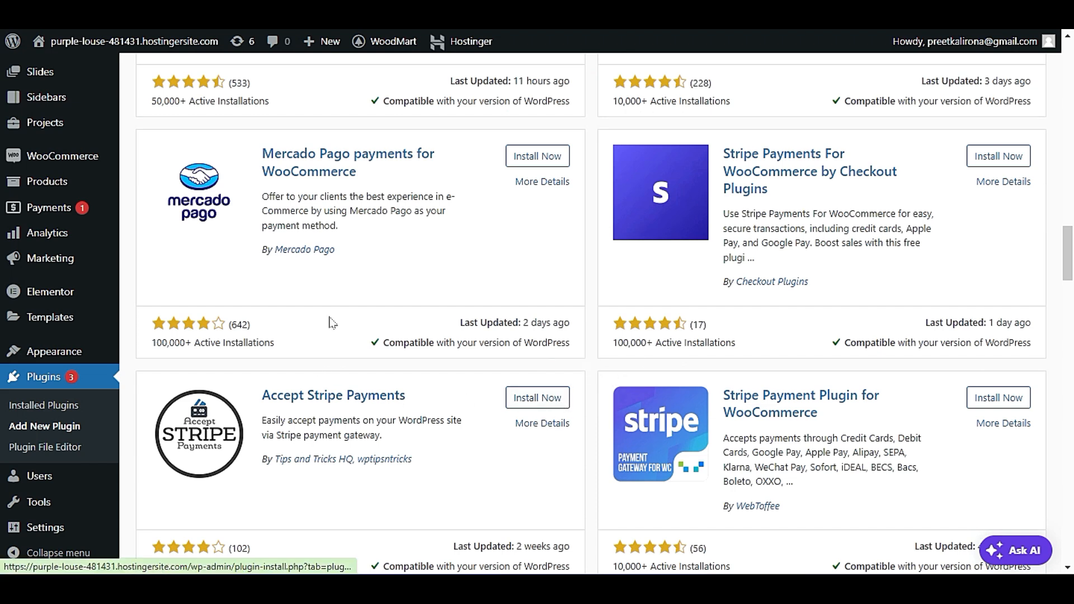
scroll(542, 209, "down", 5)
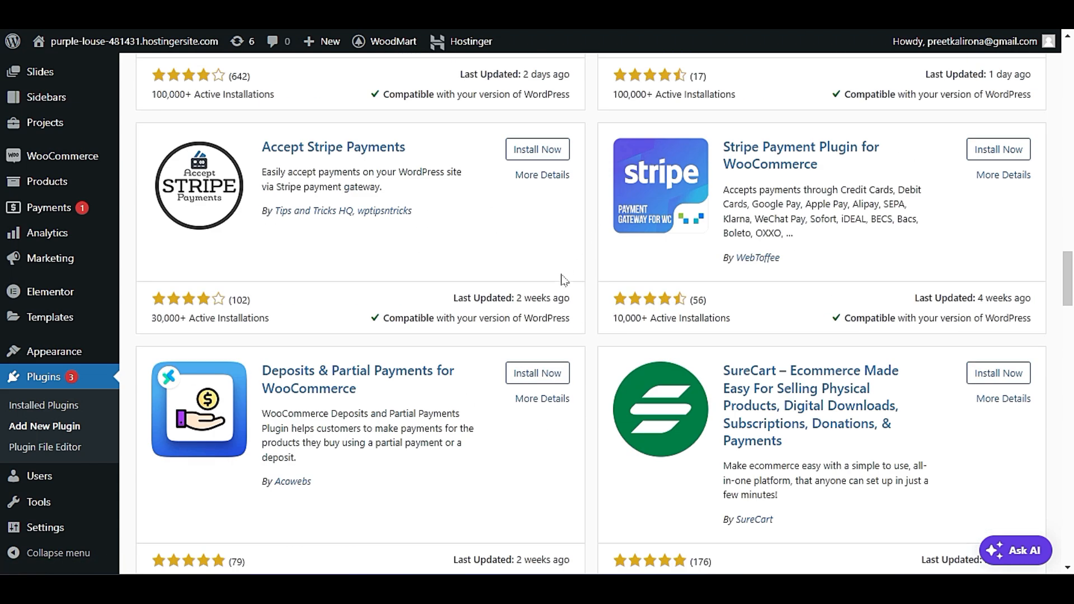
scroll(556, 302, "up", 15)
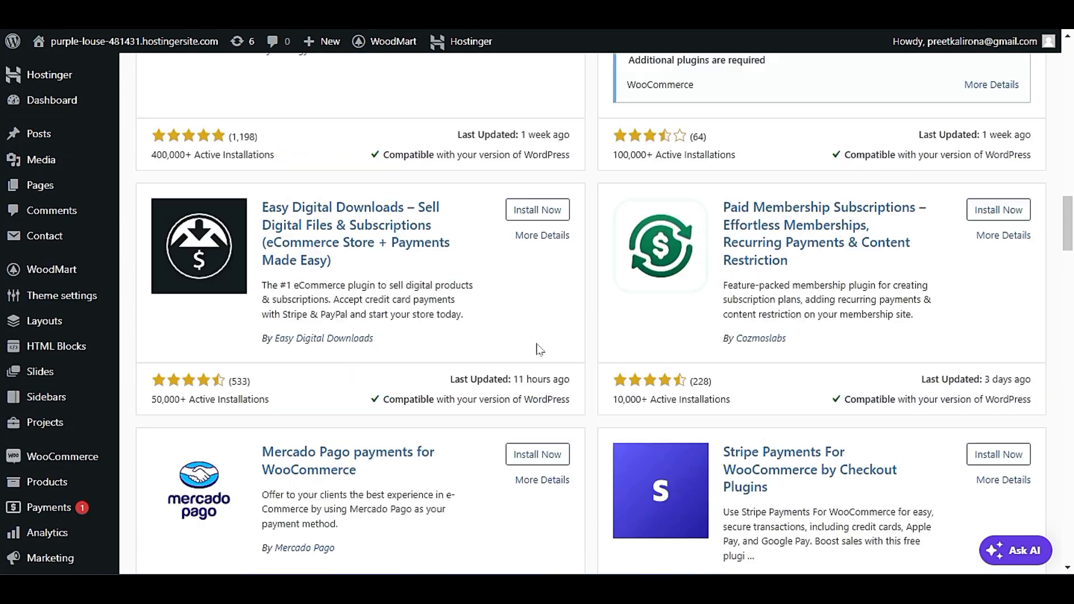
scroll(575, 310, "up", 18)
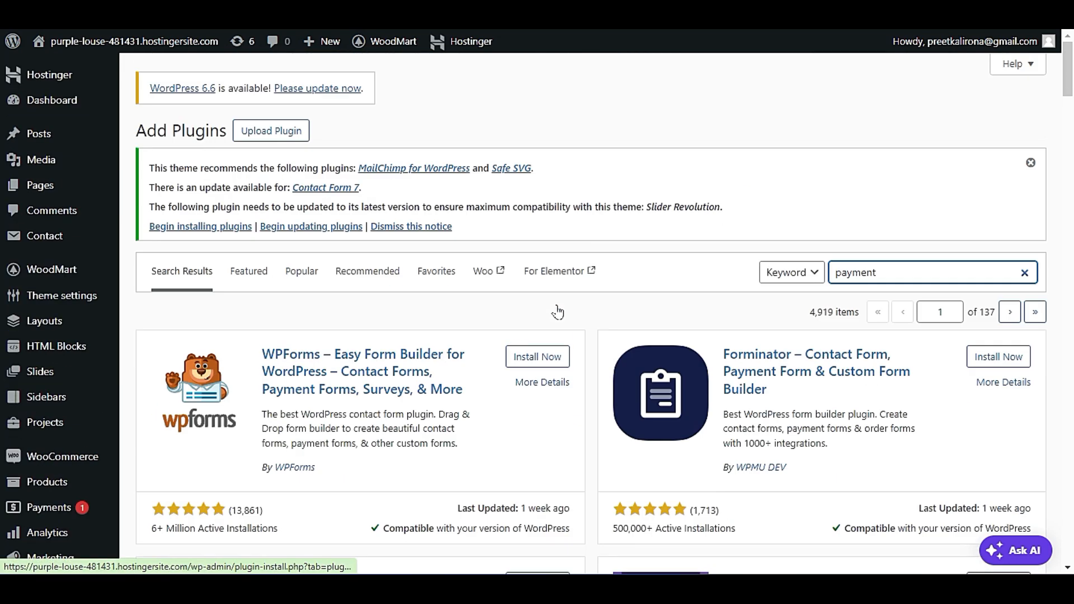
scroll(545, 288, "down", 10)
scroll(936, 239, "up", 4)
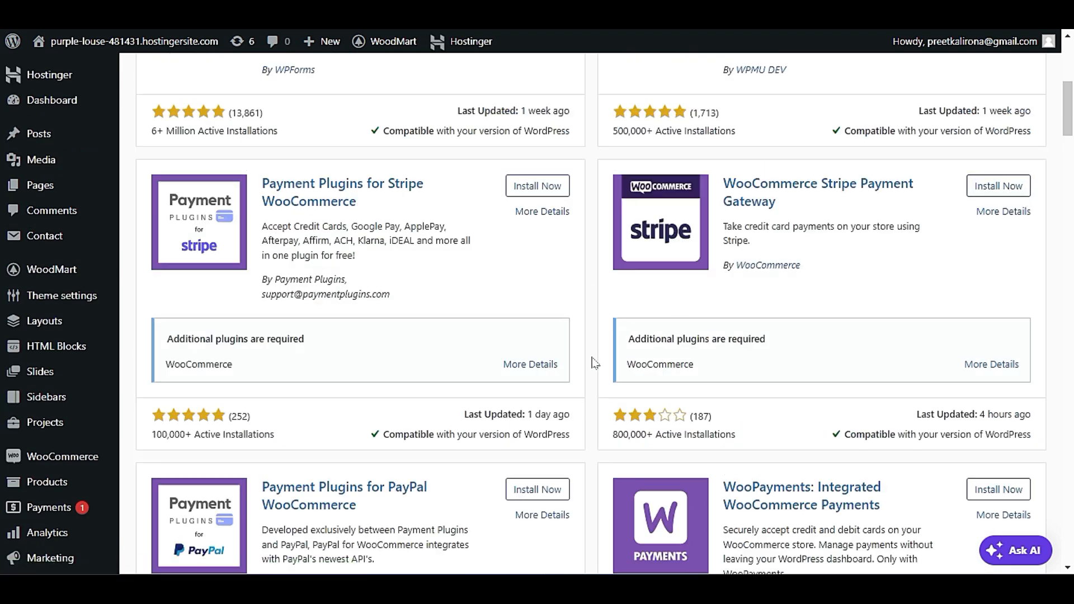
scroll(600, 360, "down", 3)
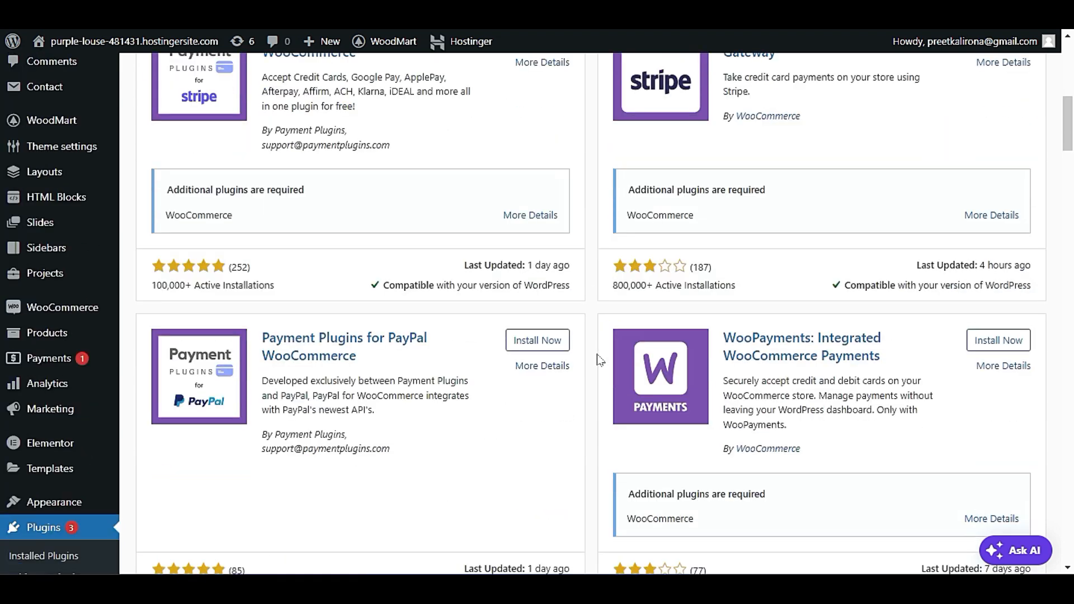
scroll(601, 359, "down", 3)
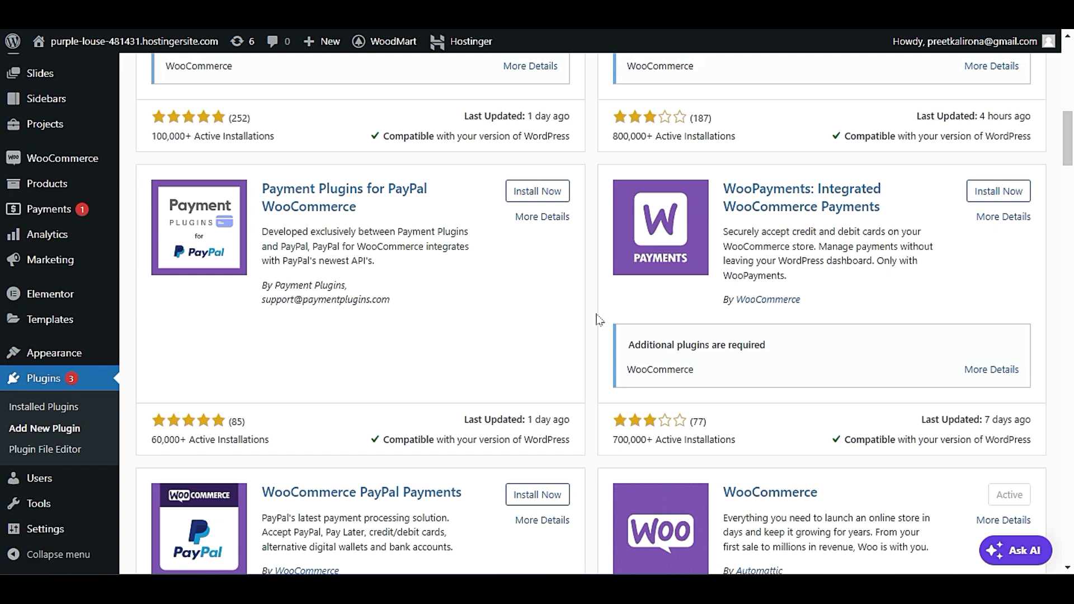
scroll(599, 320, "up", 4)
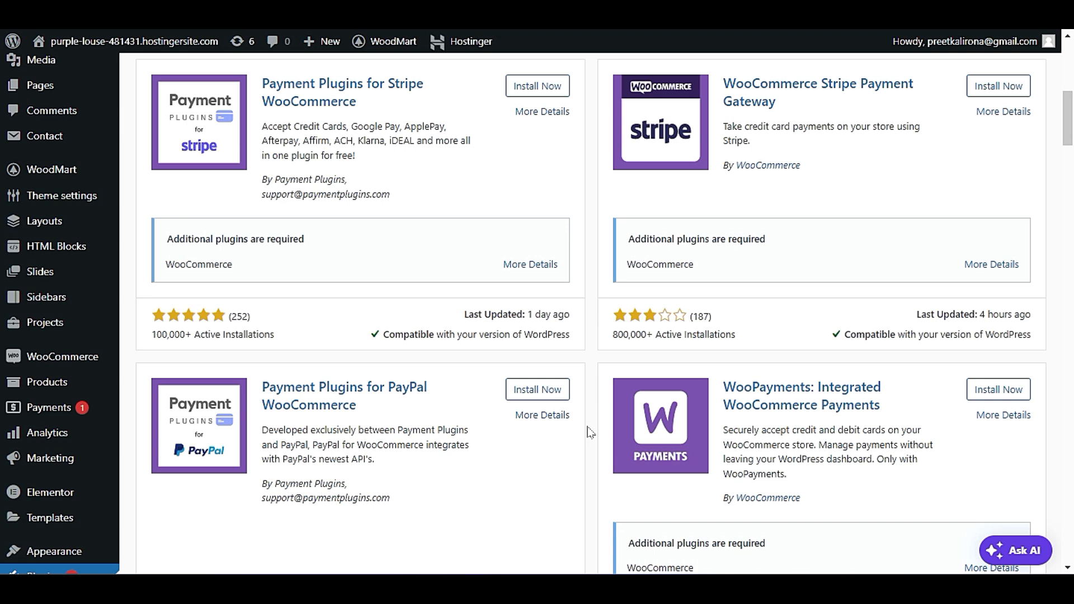
scroll(588, 432, "down", 9)
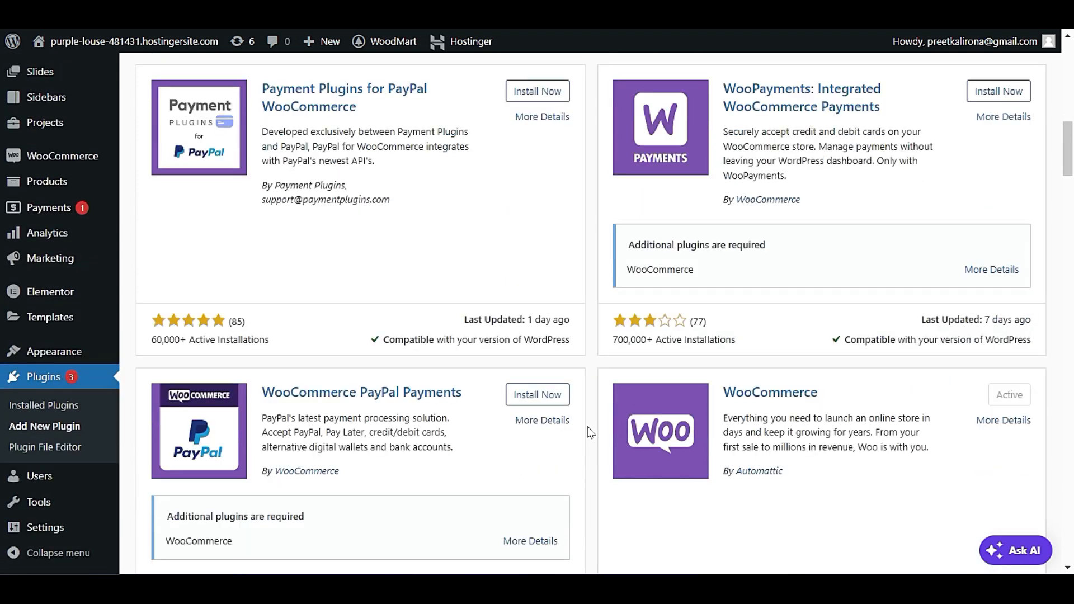
scroll(586, 427, "up", 12)
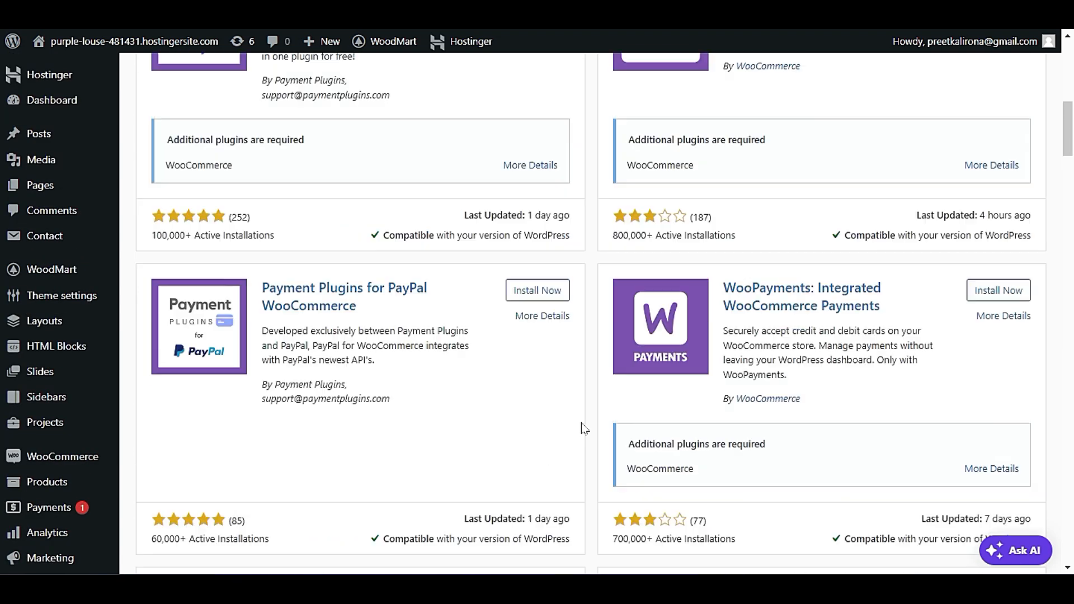
scroll(579, 431, "up", 7)
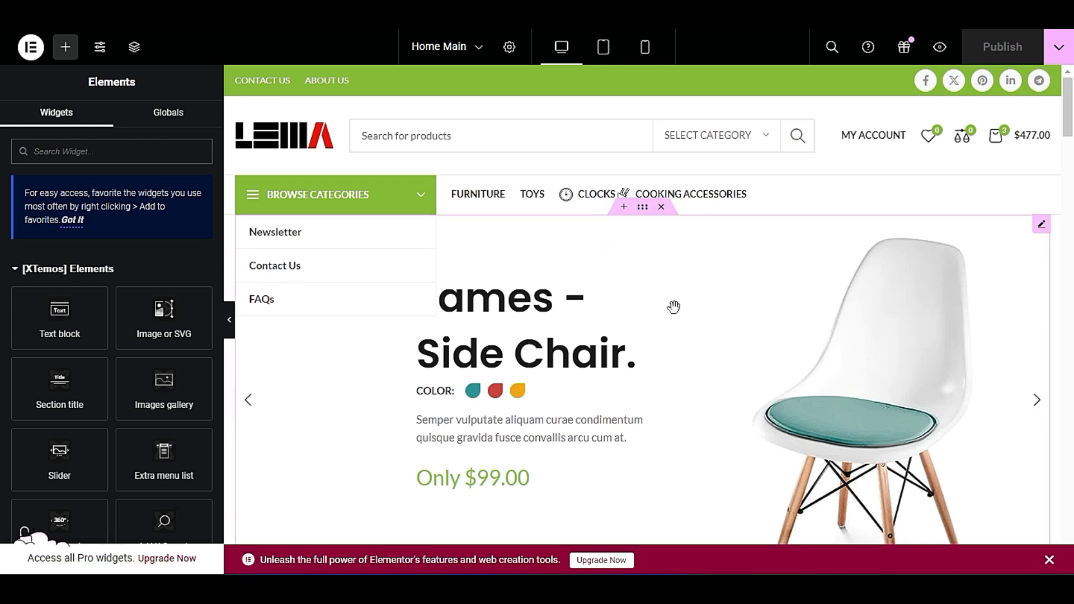
Switch to the Elementor editor of the Home Main page, open the hero slider's settings and check which slider is assigned.
scroll(674, 307, "down", 4)
scroll(674, 307, "up", 3)
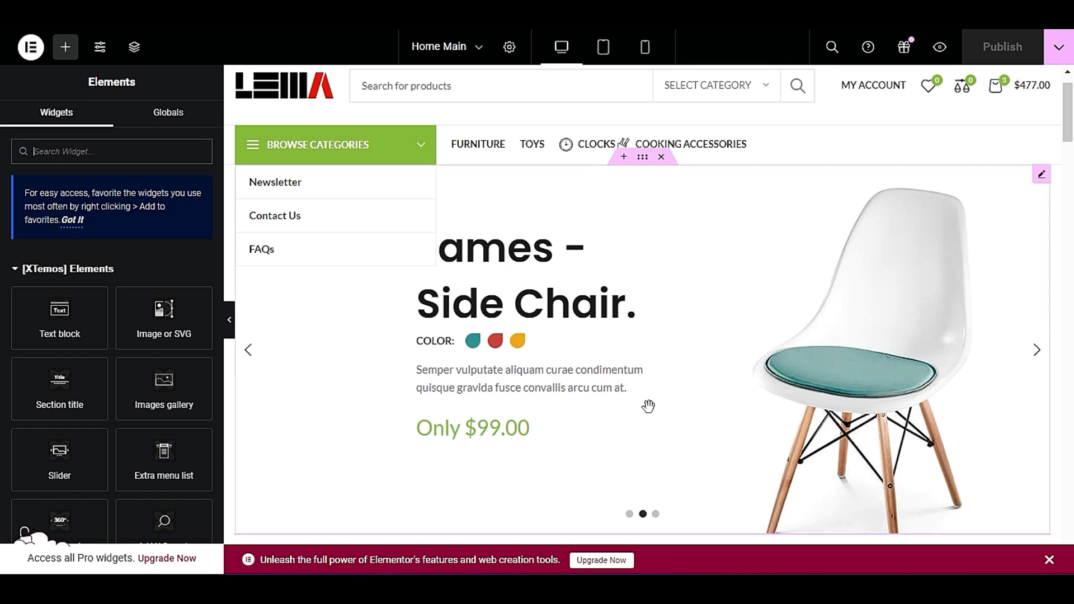
left_click(1042, 177)
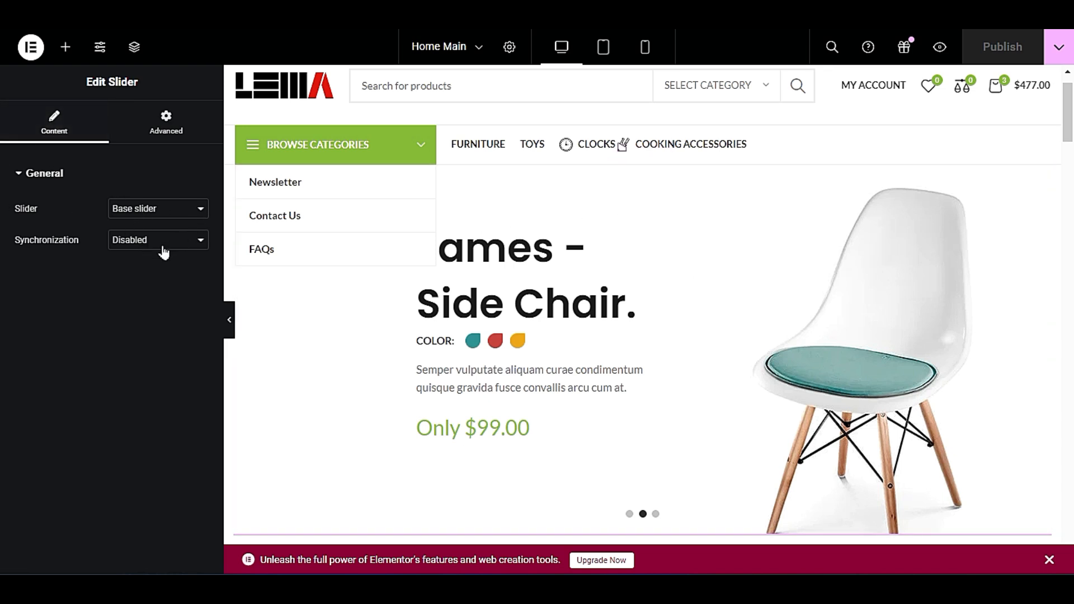
left_click(167, 213)
left_click(166, 211)
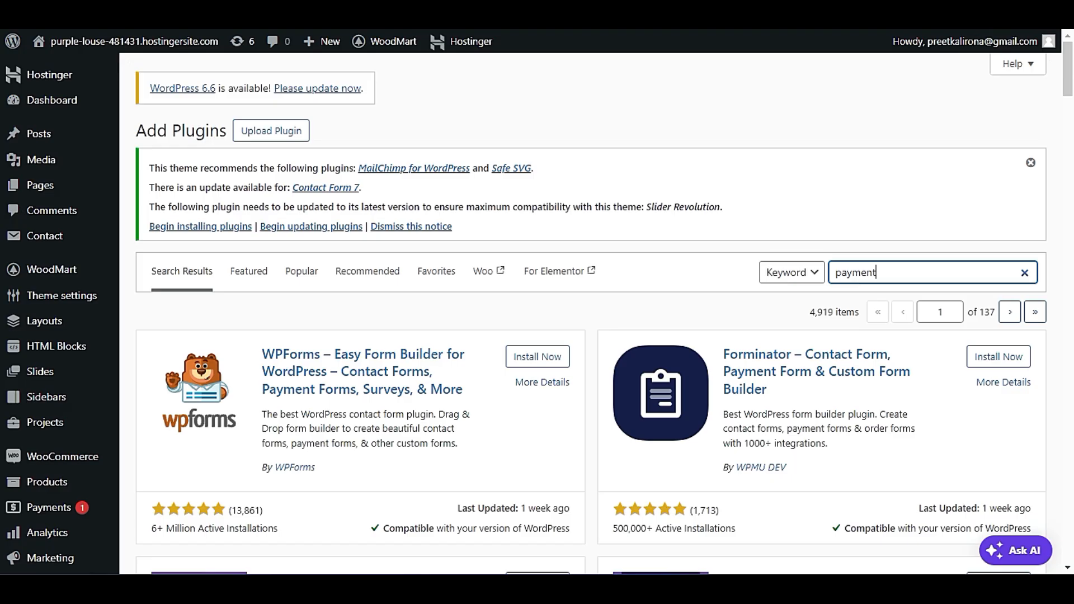
Open the list of all slides in the WordPress dashboard, and go to the Sliders page to view the existing sliders.
mouse_move(37, 378)
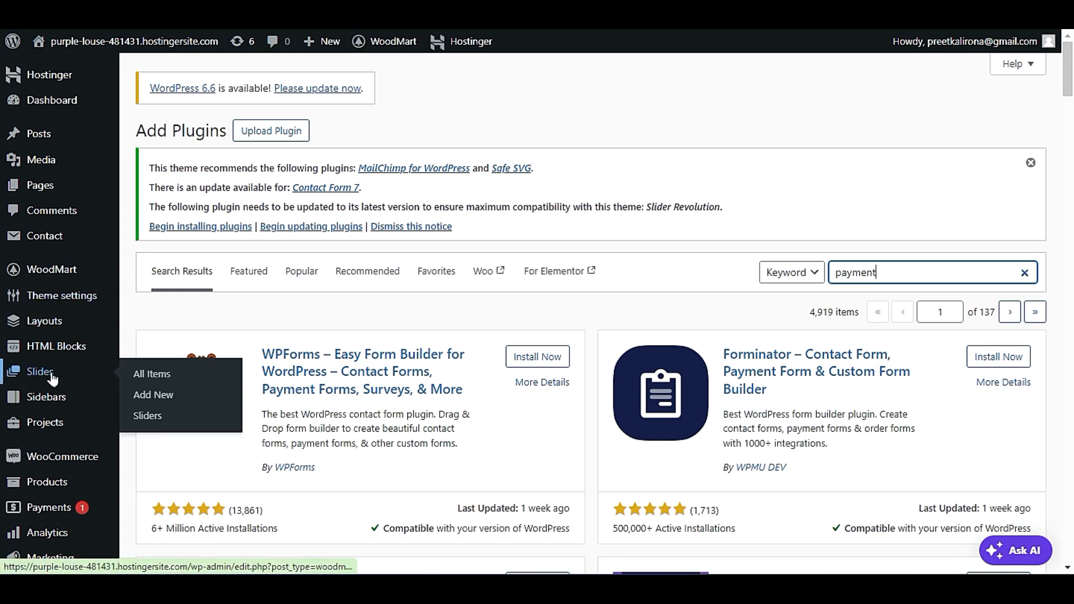
left_click(136, 380)
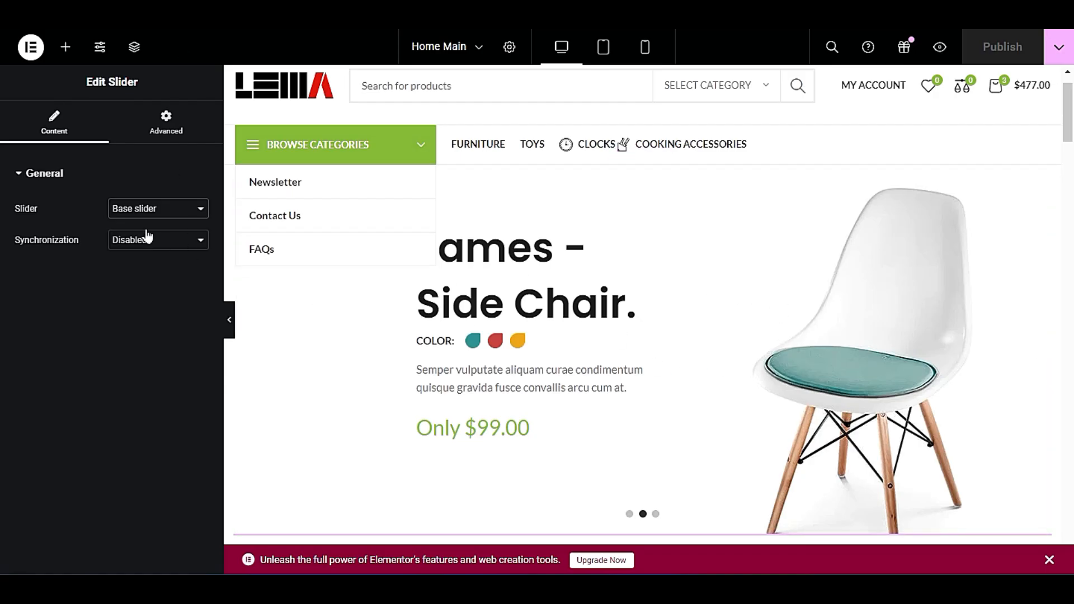
left_click(140, 211)
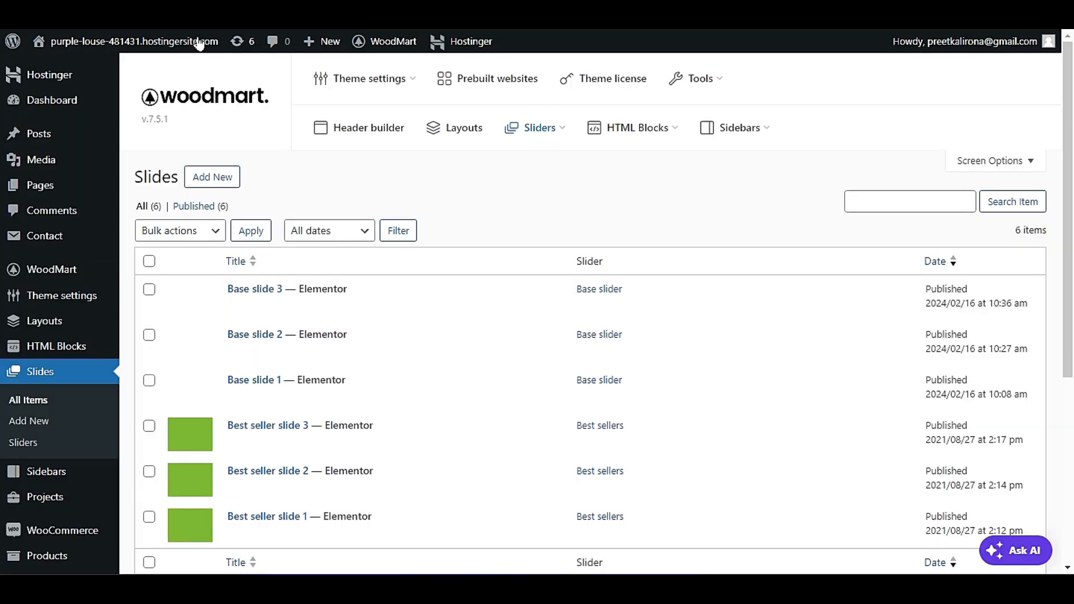
scroll(456, 241, "down", 3)
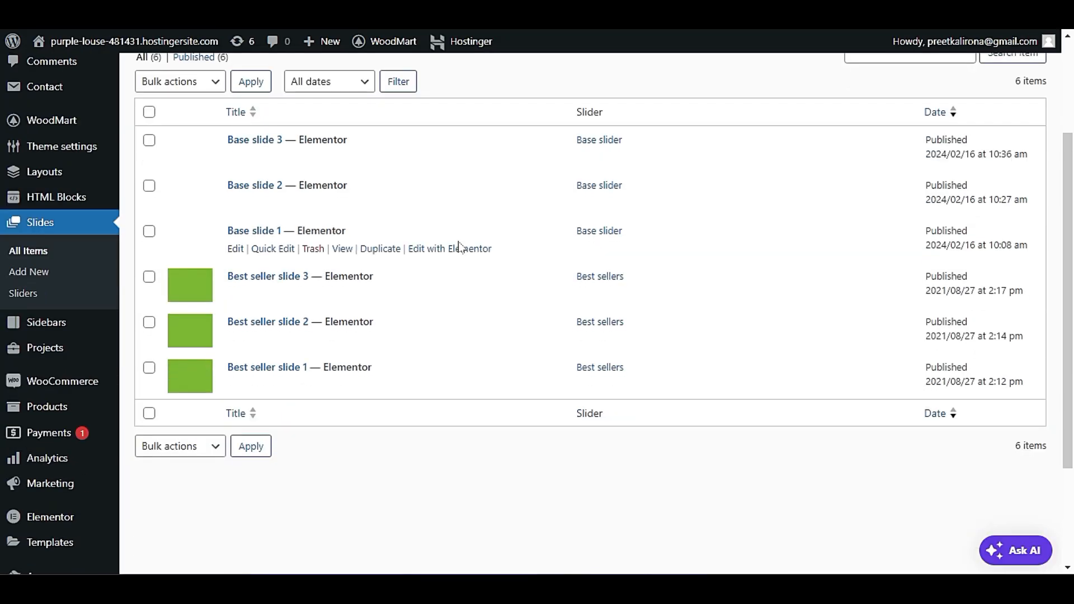
left_click(24, 295)
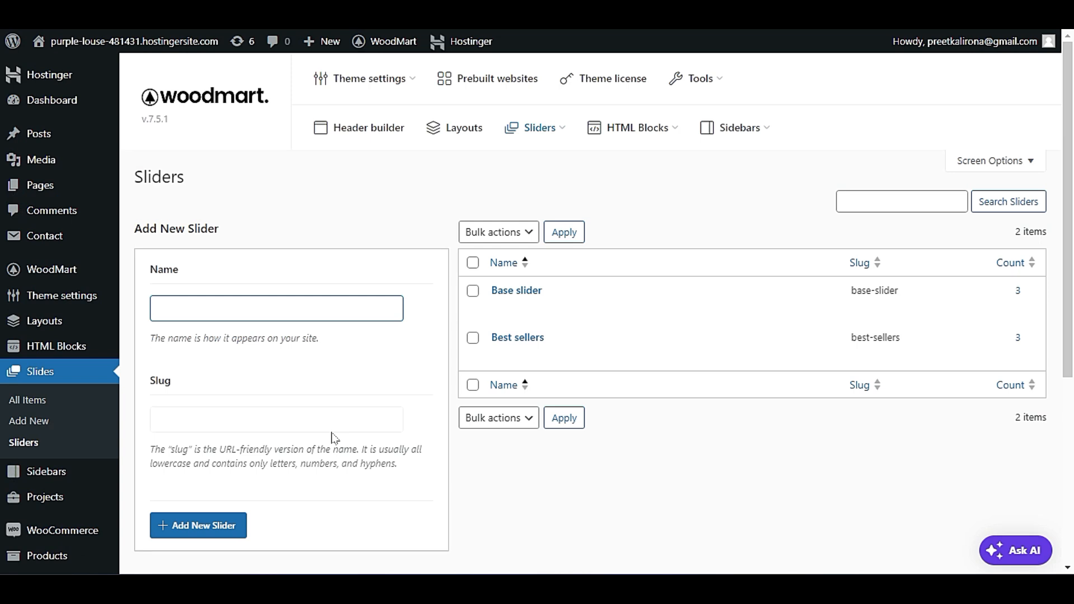
mouse_move(498, 301)
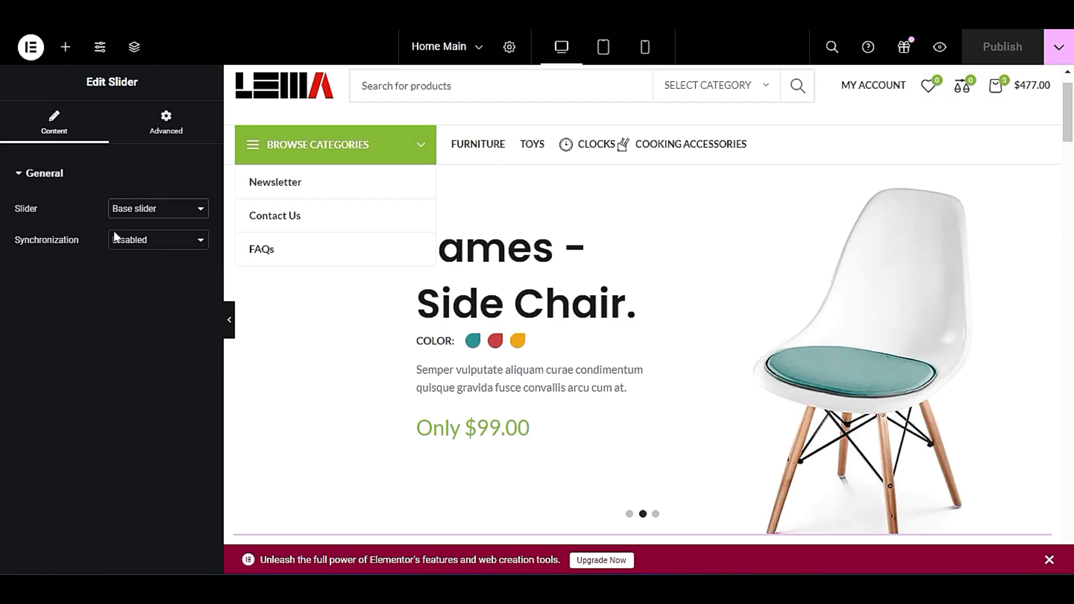
Return to the Home Main editor and check the available Slider choices in the slider widget's settings, keeping Base slider.
left_click(121, 246)
left_click(125, 249)
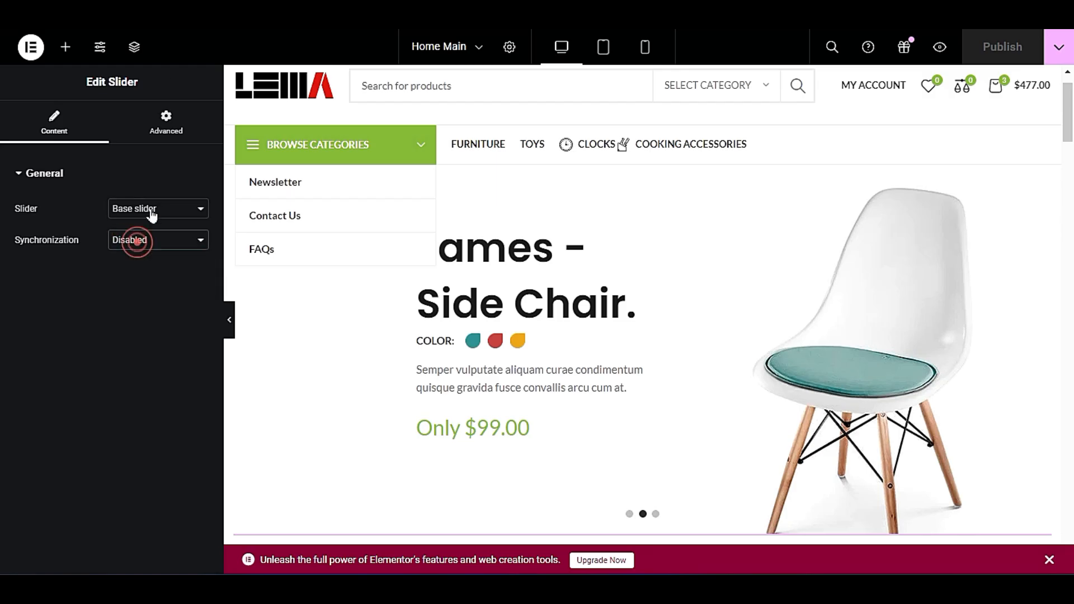
left_click(151, 210)
left_click(151, 210)
left_click(149, 209)
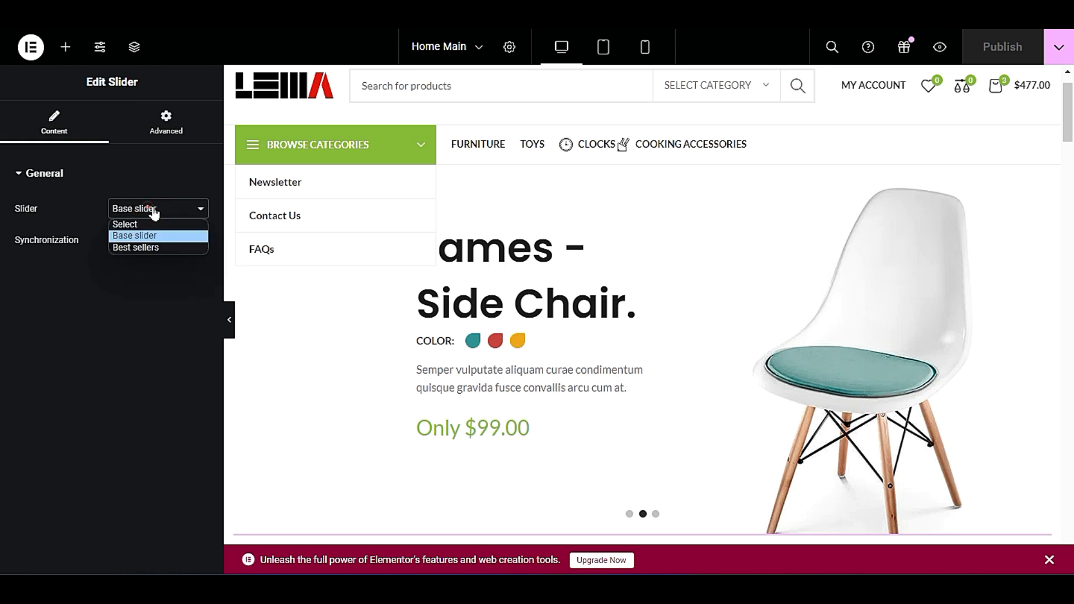
left_click(161, 211)
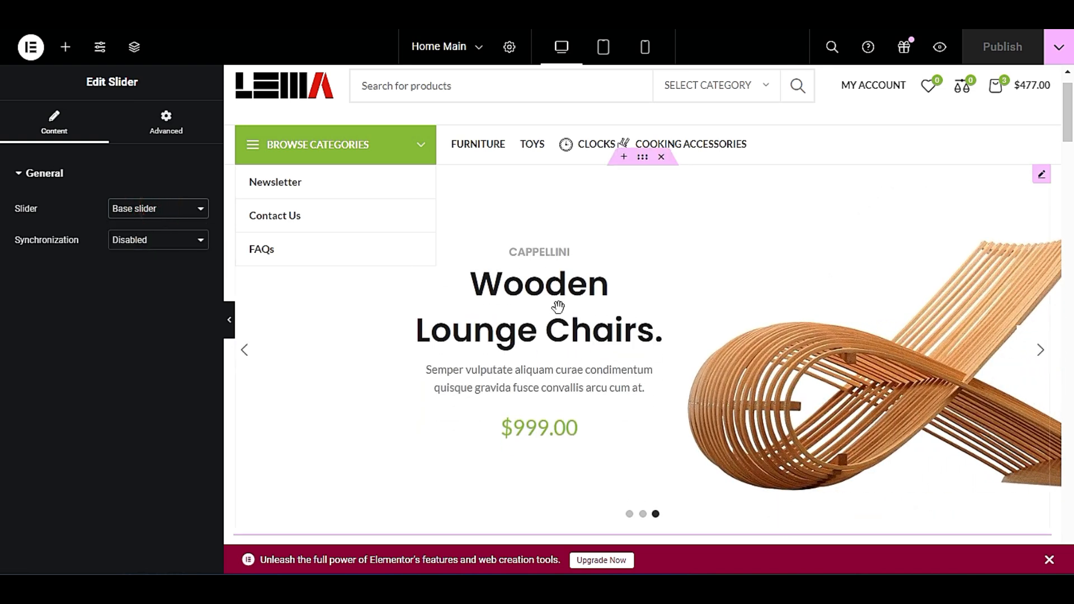
Preview each of the three slides of the hero slider on the Home Main page.
scroll(565, 336, "down", 4)
scroll(567, 335, "down", 3)
scroll(585, 319, "up", 6)
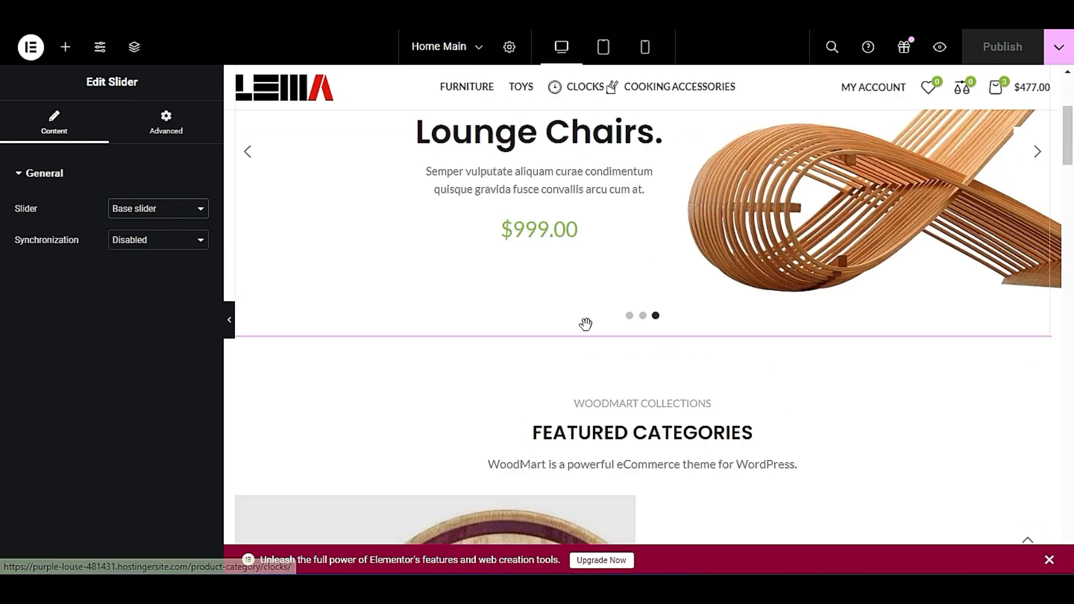
scroll(573, 335, "up", 2)
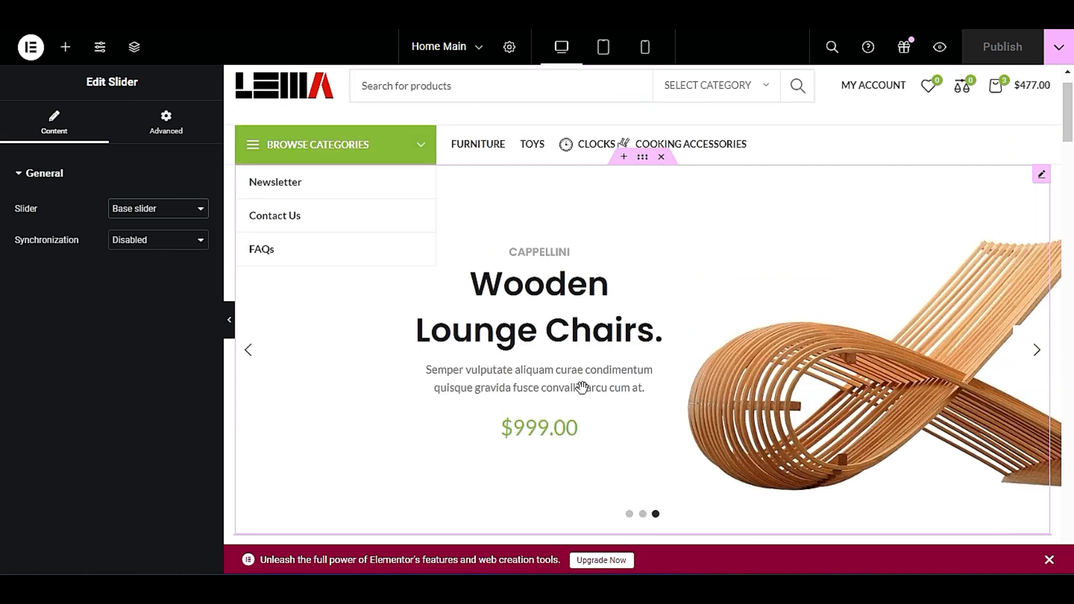
scroll(580, 380, "down", 2)
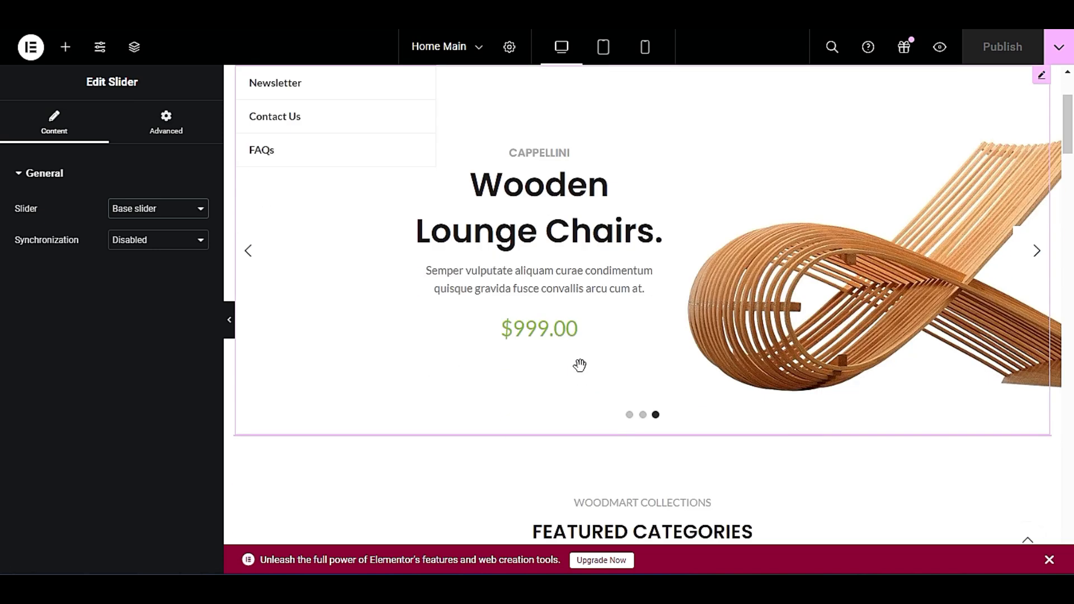
left_click(643, 415)
left_click(630, 415)
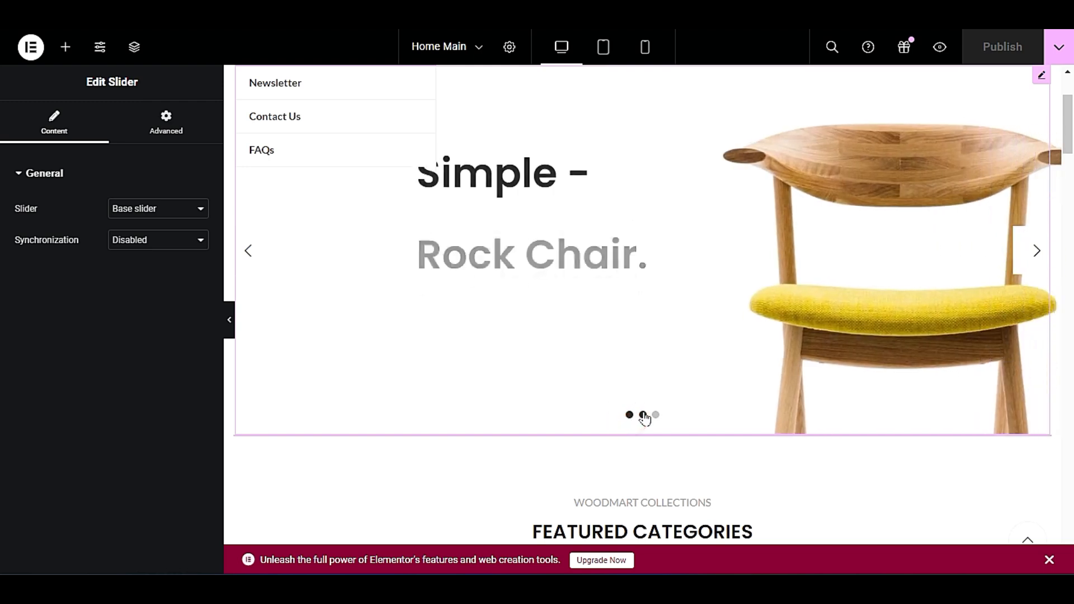
left_click(643, 415)
left_click(656, 415)
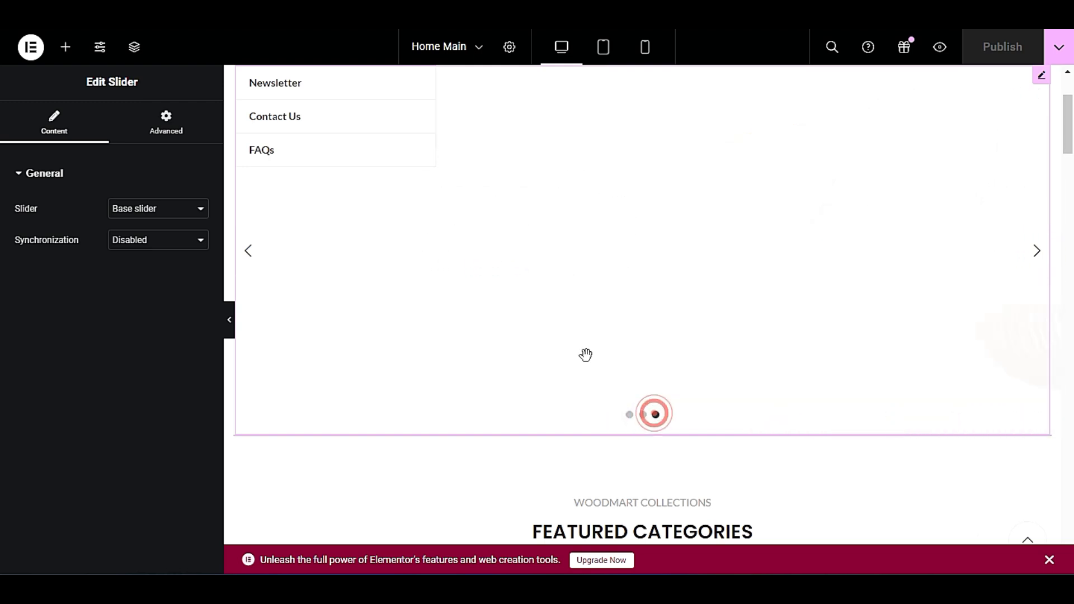
Bring up the hero slider's context options on the Home Main page and choose Edit Slider.
left_click(190, 11)
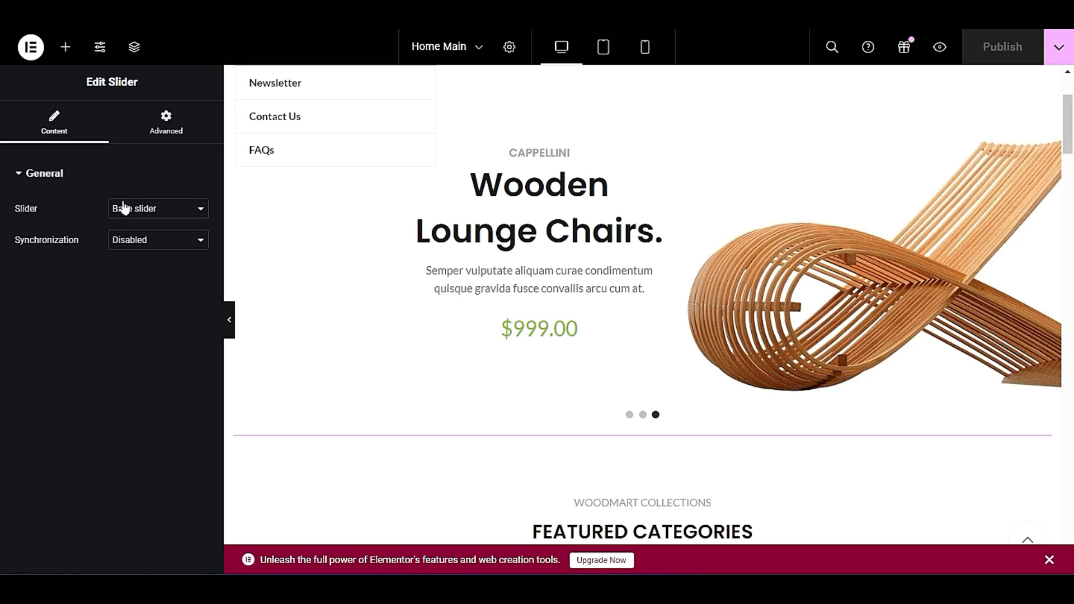
scroll(882, 203, "up", 3)
right_click(765, 321)
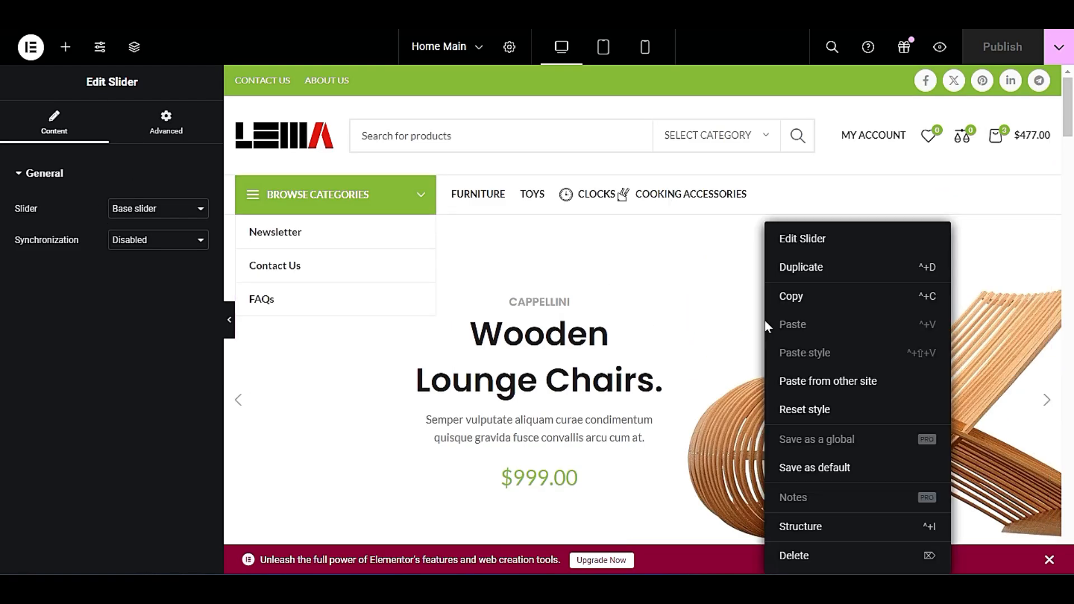
left_click(821, 242)
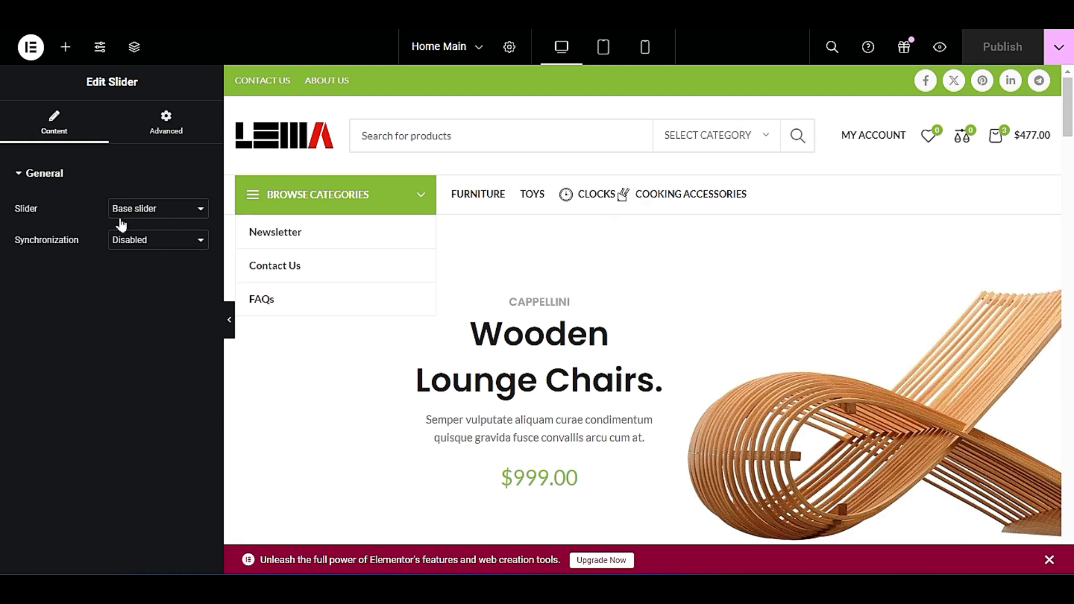
Confirm Base slider in the slider widget's settings, and open the list of slides assigned to Base slider in the WordPress dashboard.
left_click(174, 213)
left_click(149, 233)
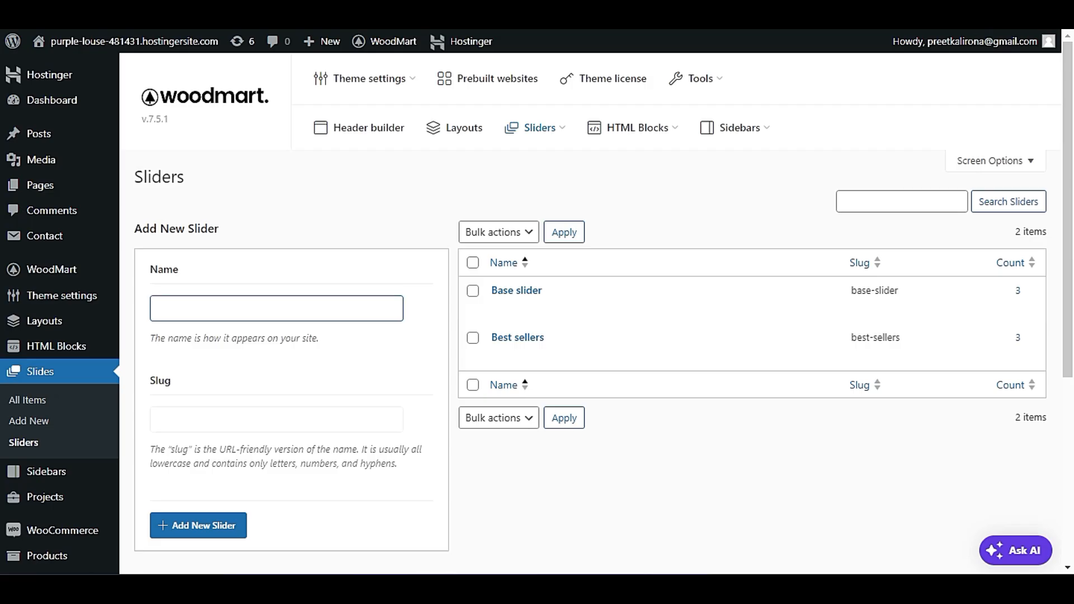
left_click(1020, 297)
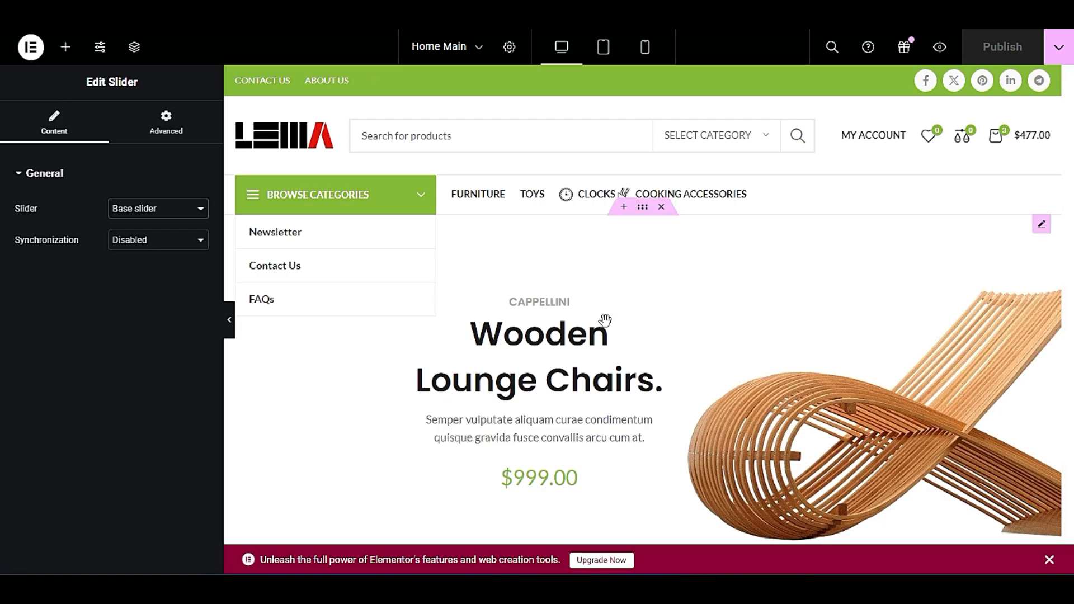
Go through the hero slider's three slides on the Home Main page to match them with the listed slides.
scroll(641, 362, "down", 1)
left_click(629, 416)
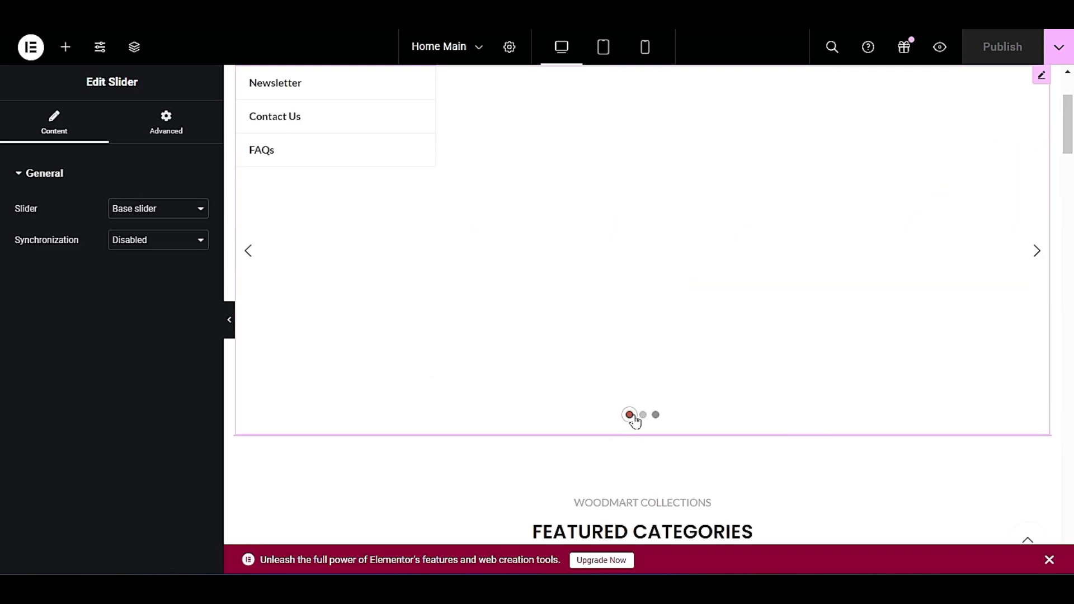
left_click(643, 415)
left_click(656, 415)
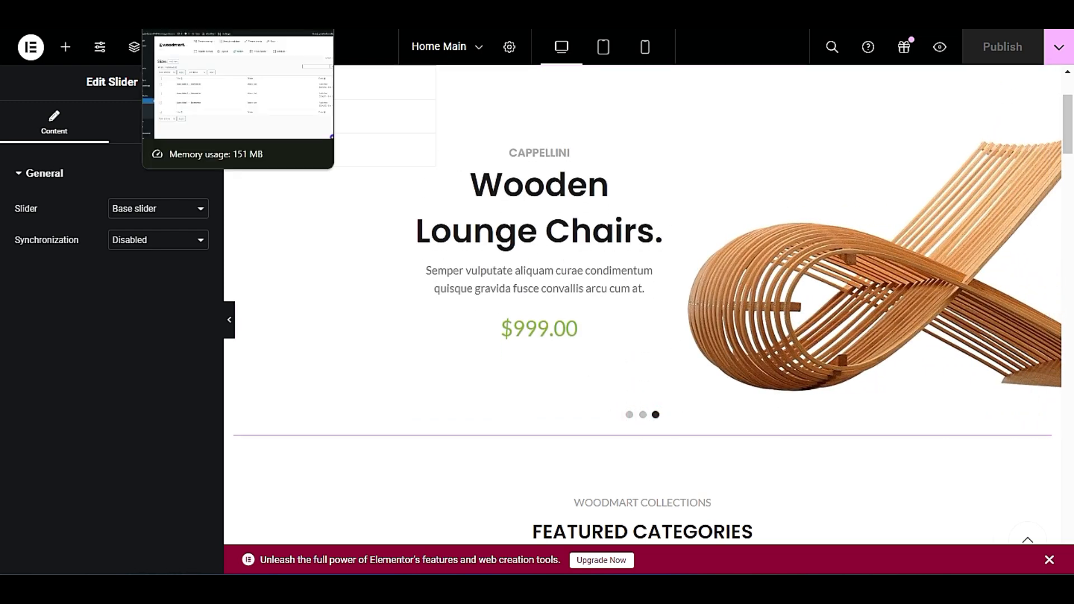
Return to the Base slider's slide list and open Base slide 1 in a new tab with Elementor.
left_click(193, 10)
mouse_move(295, 307)
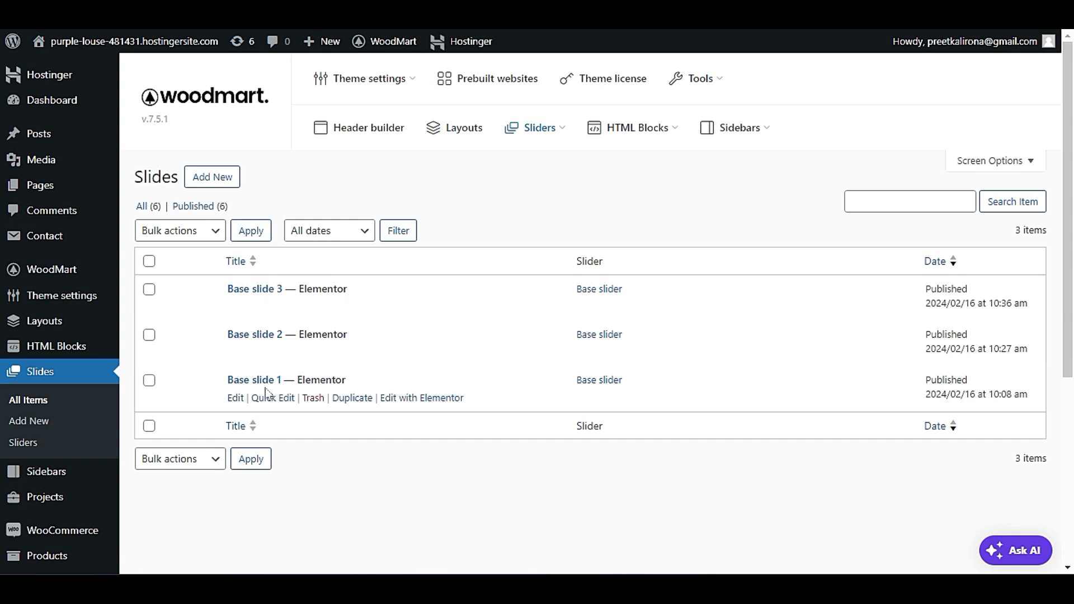
right_click(417, 400)
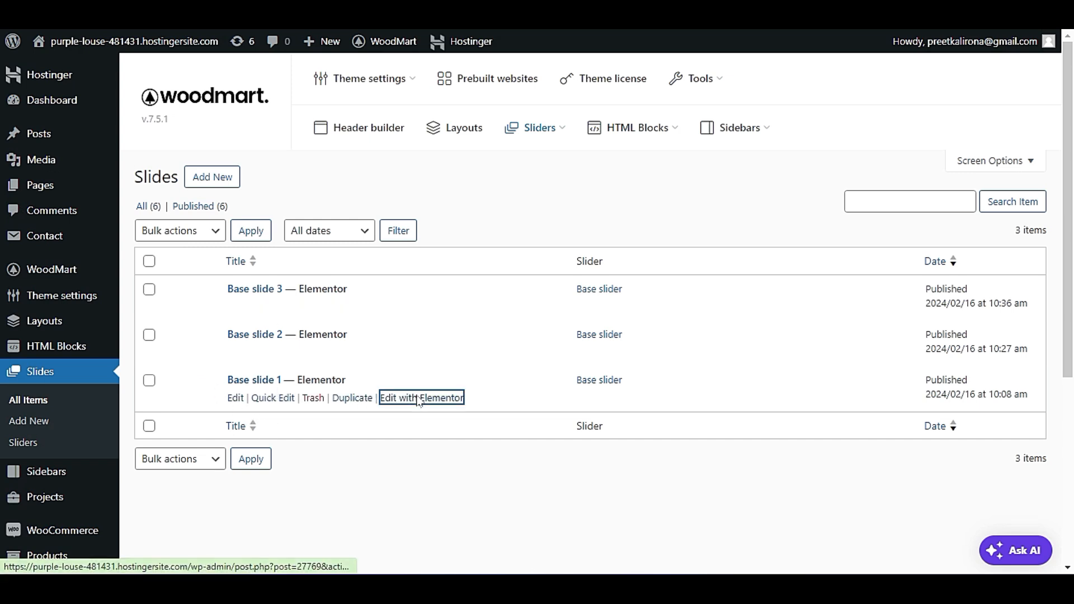
left_click(472, 192)
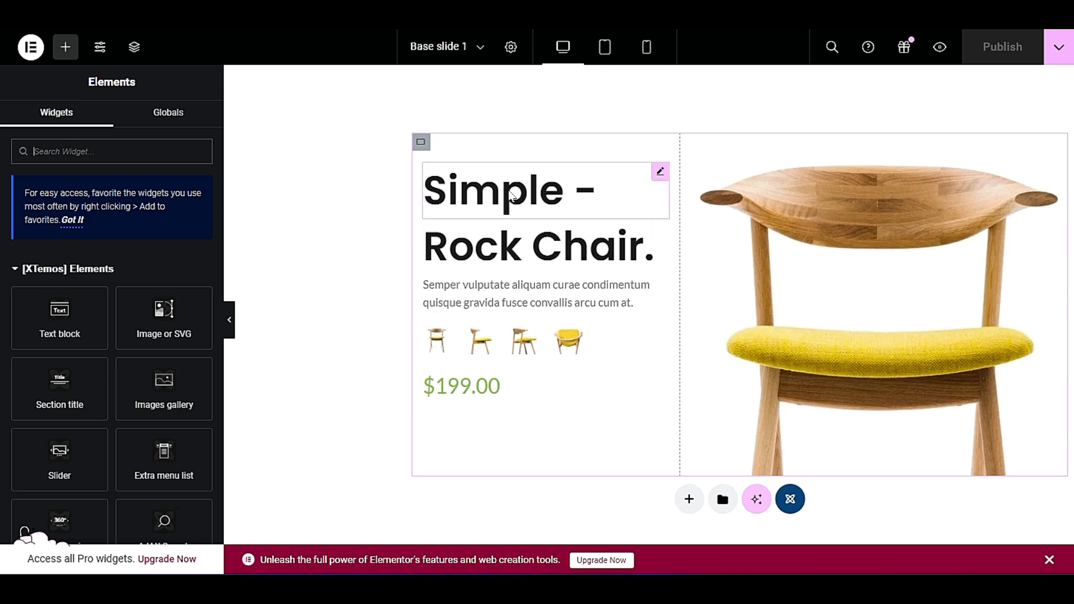
Replace the "Simple -" section title on Base slide 1 with "Sale".
left_click(662, 177)
scroll(96, 355, "down", 2)
scroll(96, 356, "up", 2)
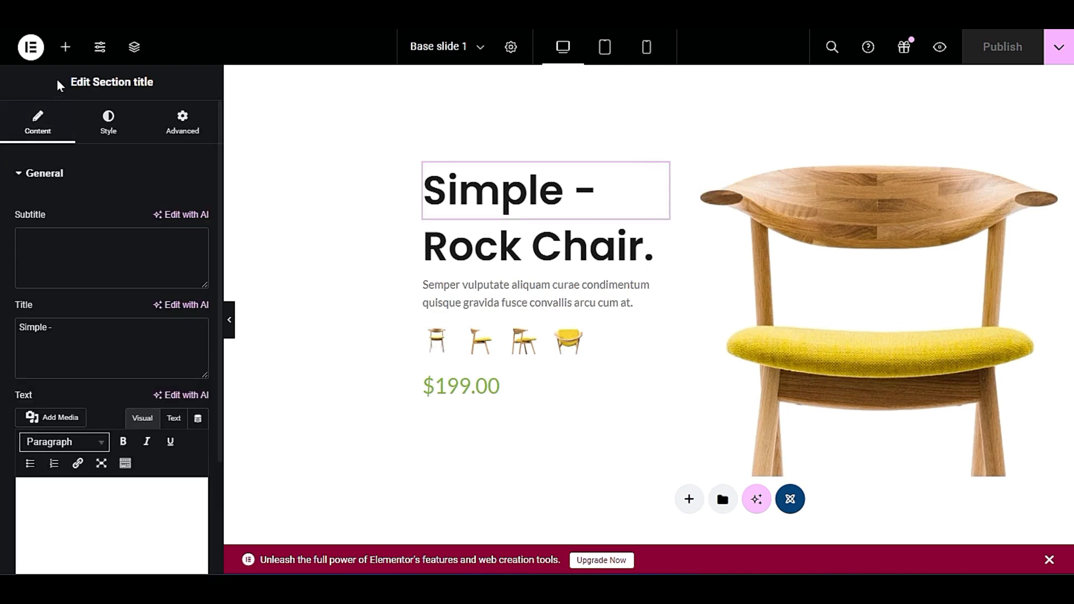
left_click(63, 340)
scroll(62, 340, "down", 1)
triple_click(72, 278)
left_click(92, 290)
left_click_drag(82, 288, 2, 277)
left_click(59, 285)
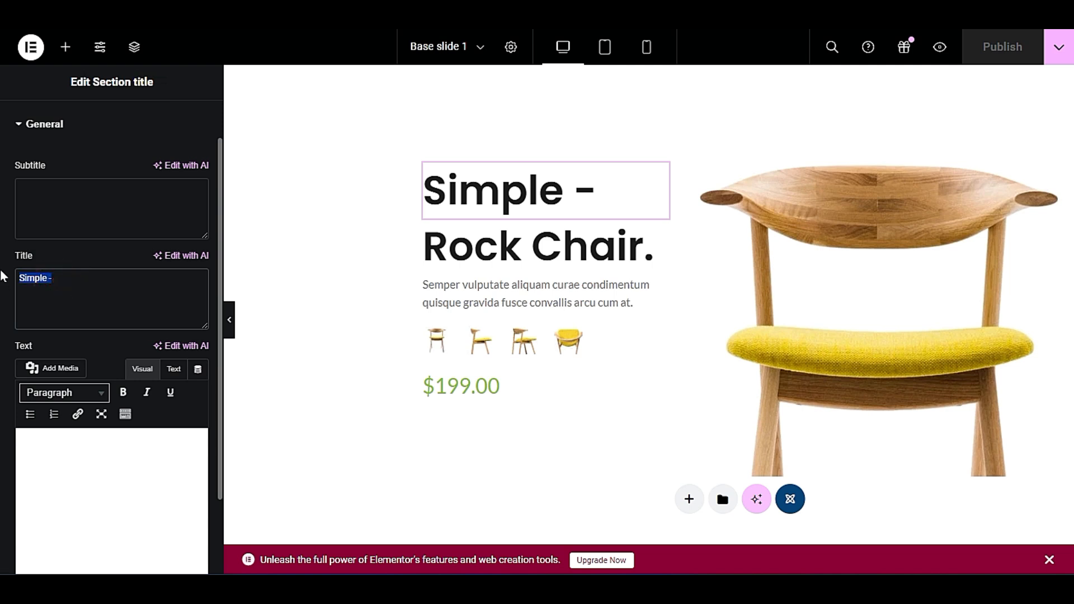
type("Slae")
type("ae")
key("BackSpace")
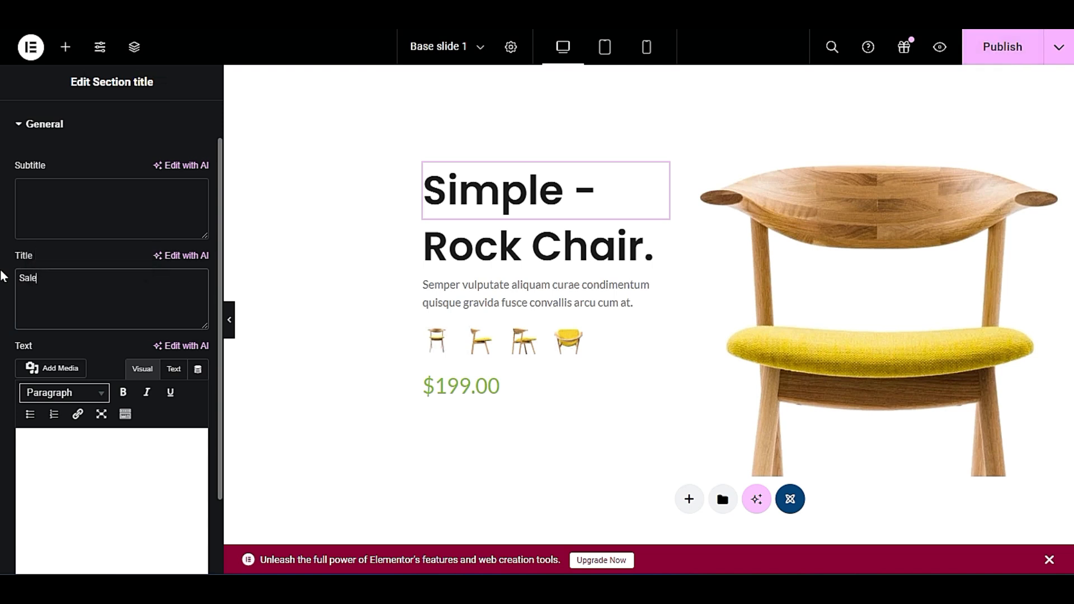
left_click(92, 340)
scroll(93, 340, "down", 2)
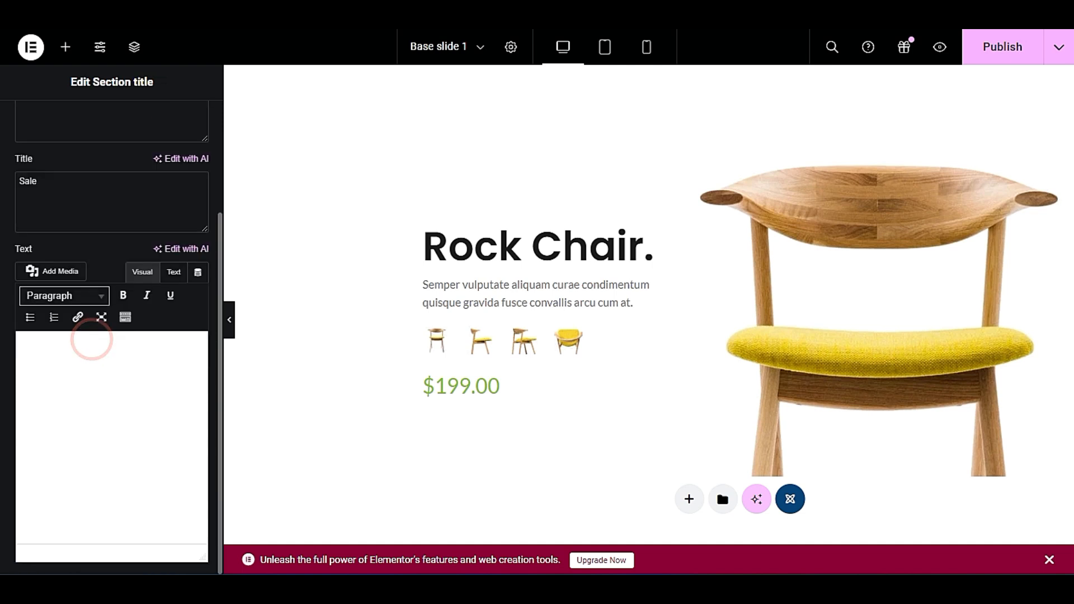
left_click(120, 380)
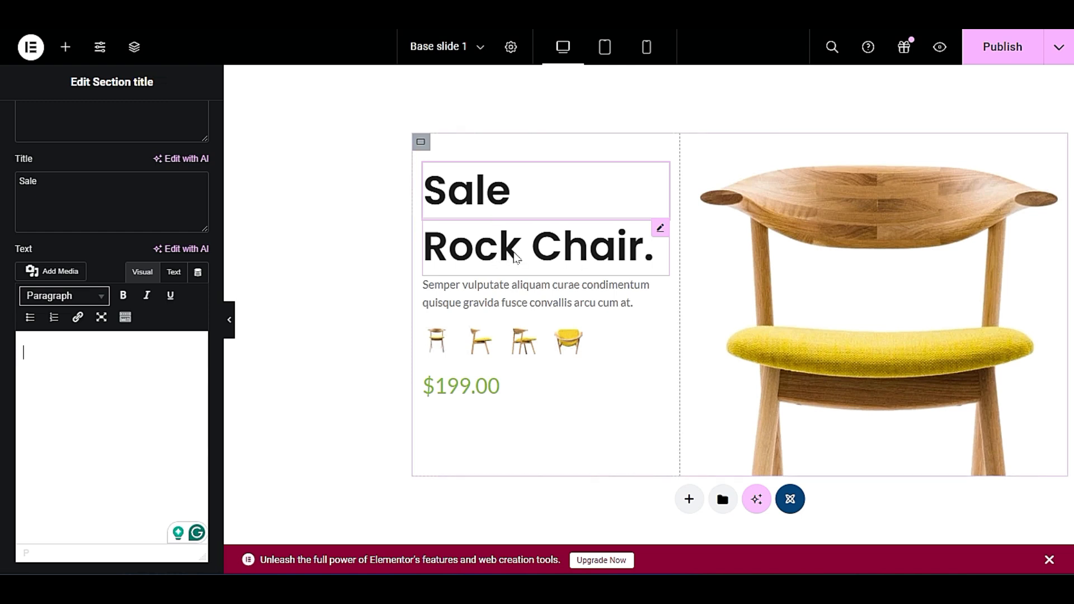
Open the settings of the "Rock Chair." section title and select its title text.
left_click(660, 228)
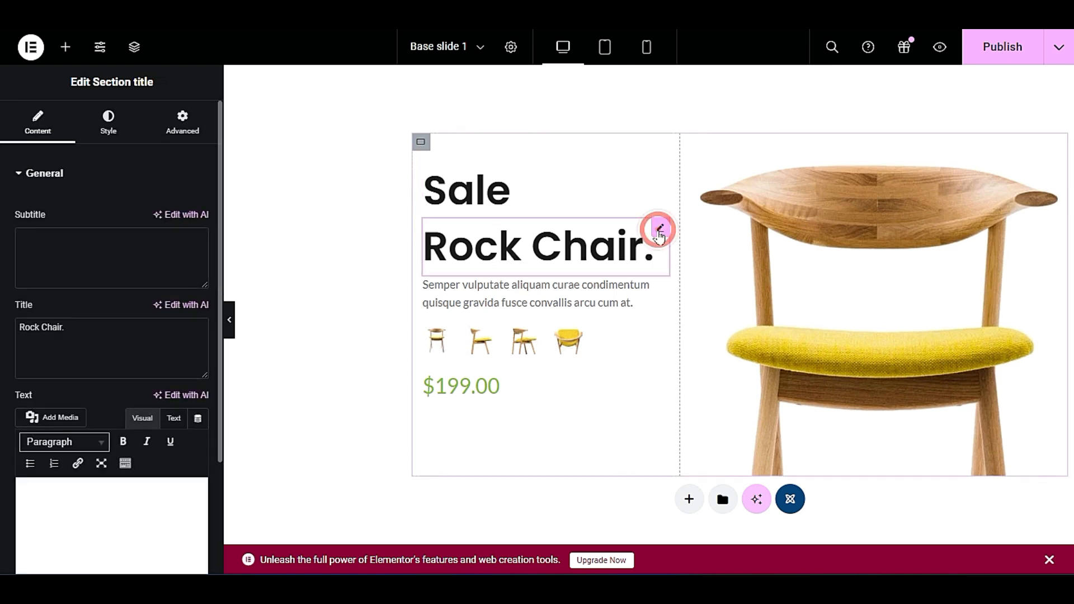
triple_click(86, 328)
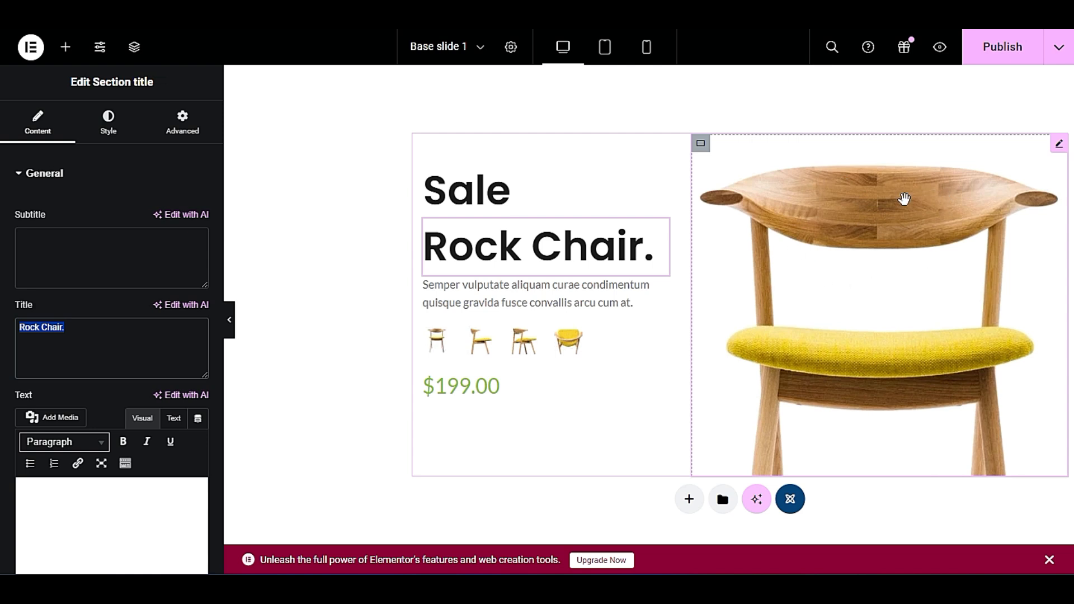
Open the large chair images gallery on Base slide 1 for editing and remove all four chair images from it.
right_click(813, 226)
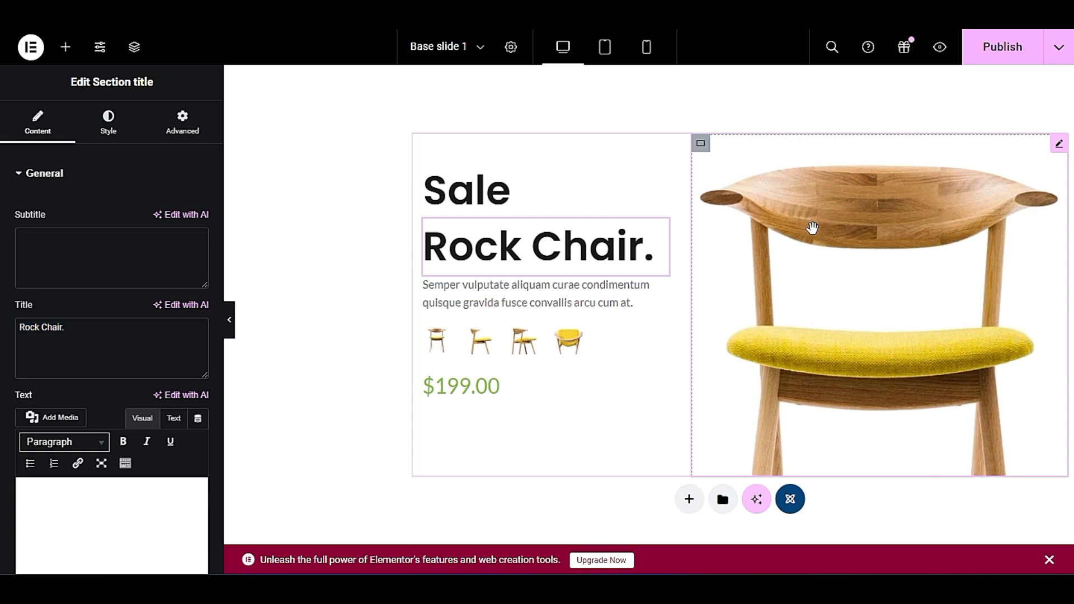
left_click(847, 241)
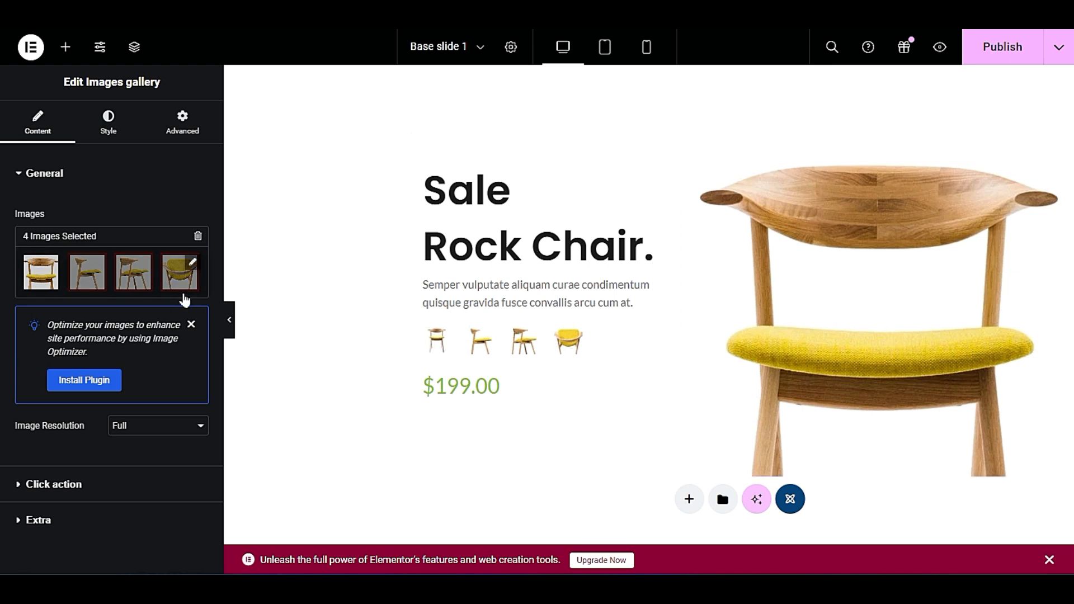
left_click(194, 265)
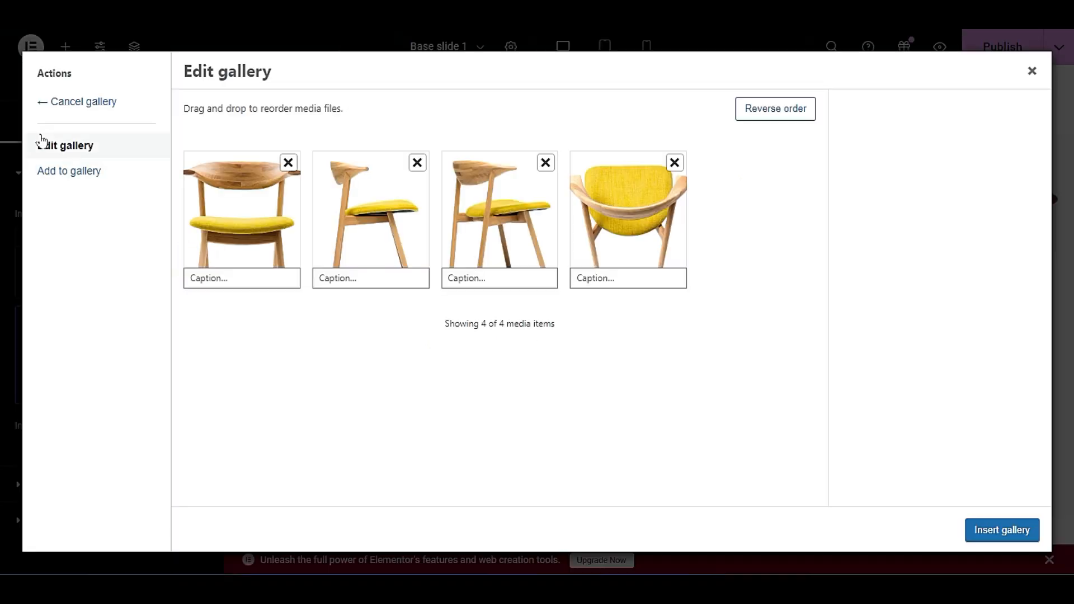
left_click(288, 162)
left_click(290, 164)
left_click(290, 164)
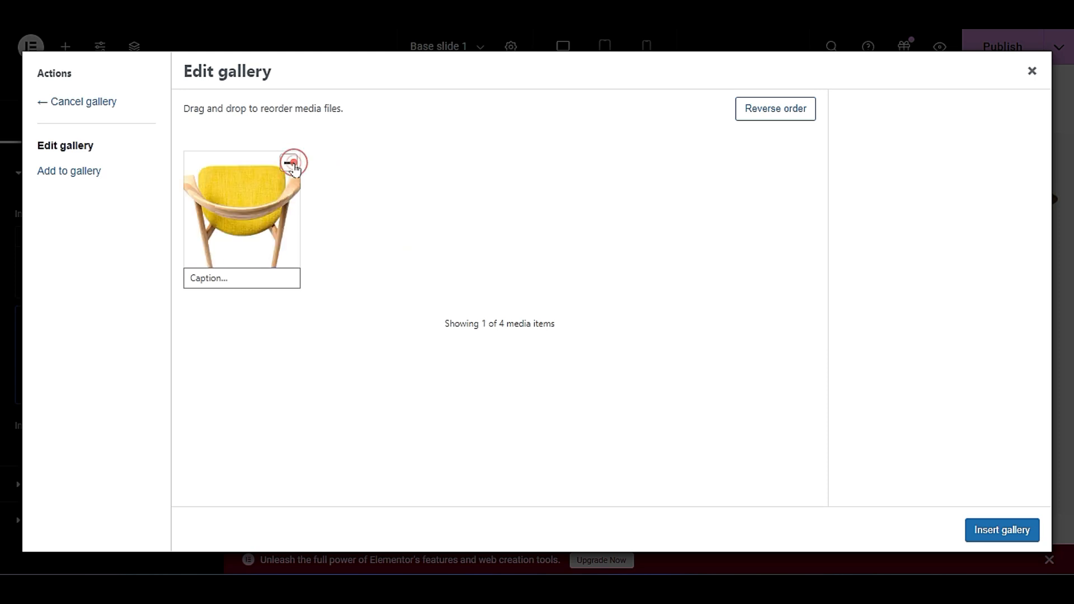
left_click(290, 164)
Add the home office image post-example-2-image-22.jpg from the Media Library to the emptied gallery and insert the gallery into the slide.
left_click(69, 175)
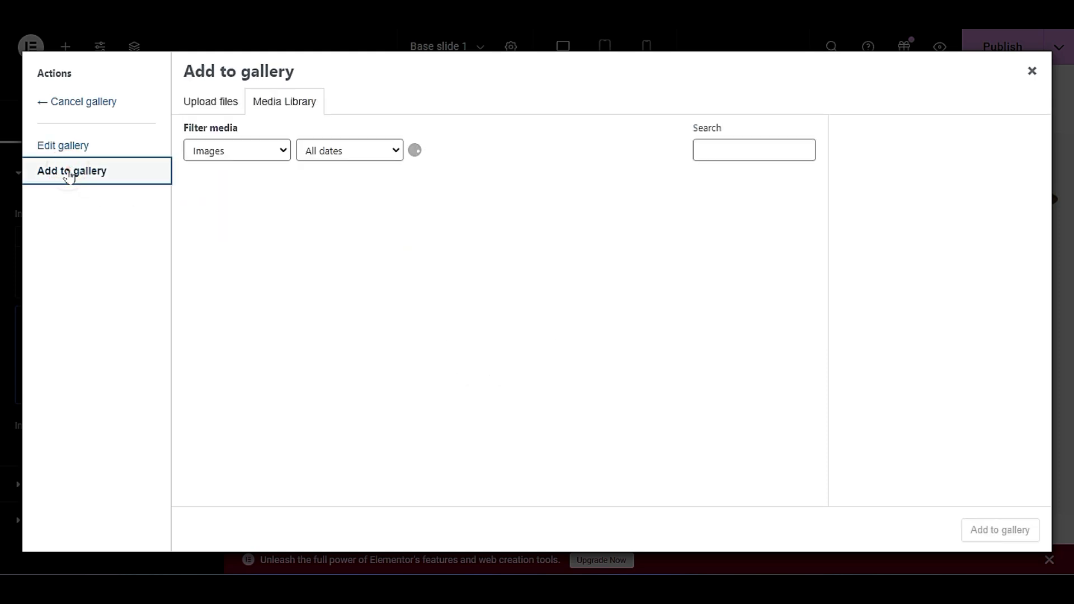
scroll(401, 263, "down", 8)
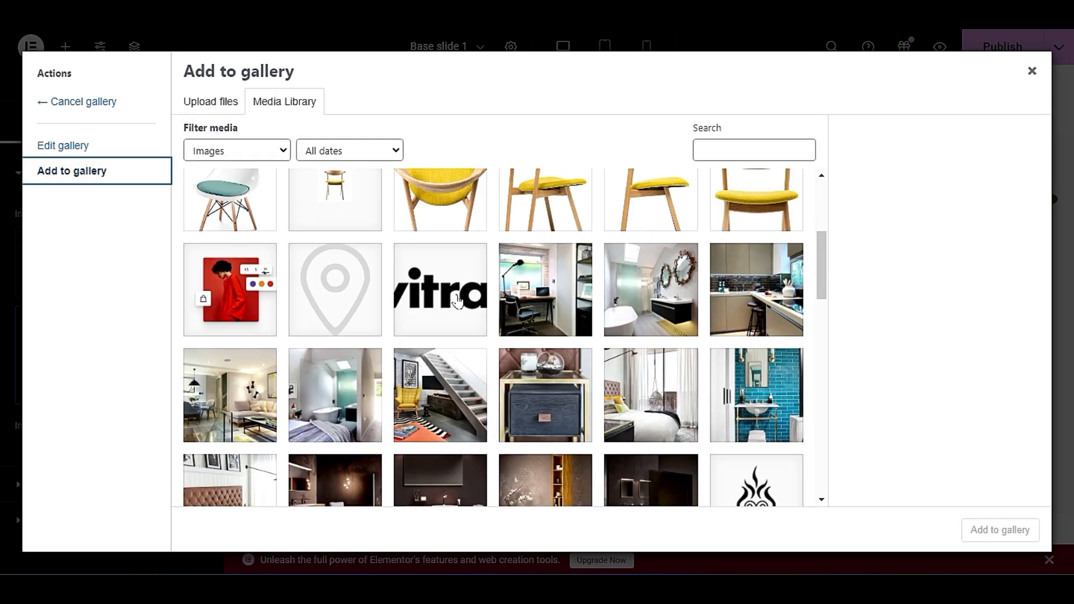
scroll(454, 311, "up", 2)
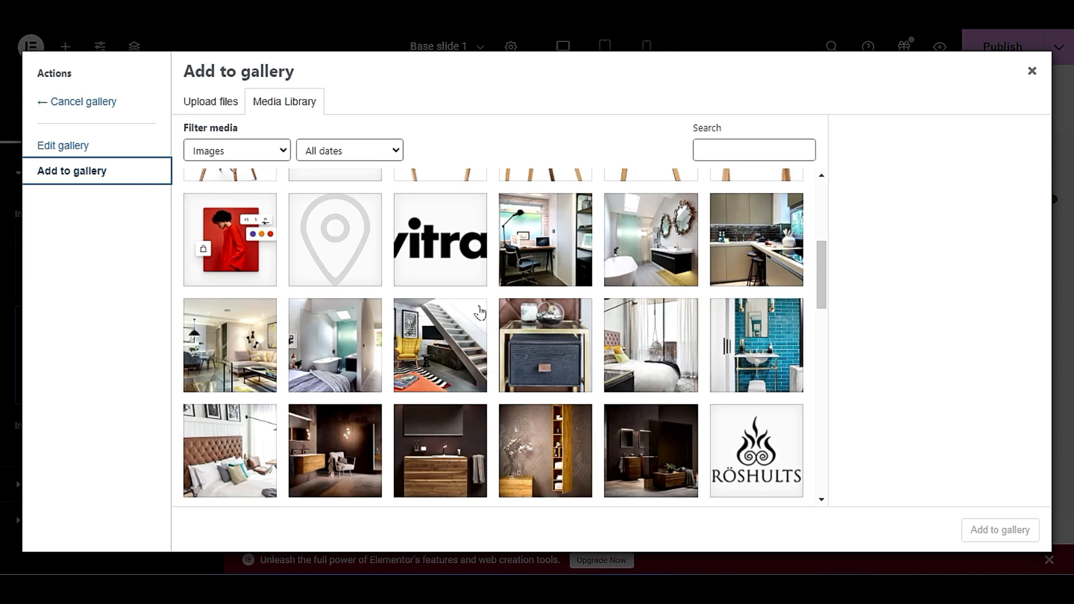
left_click(537, 252)
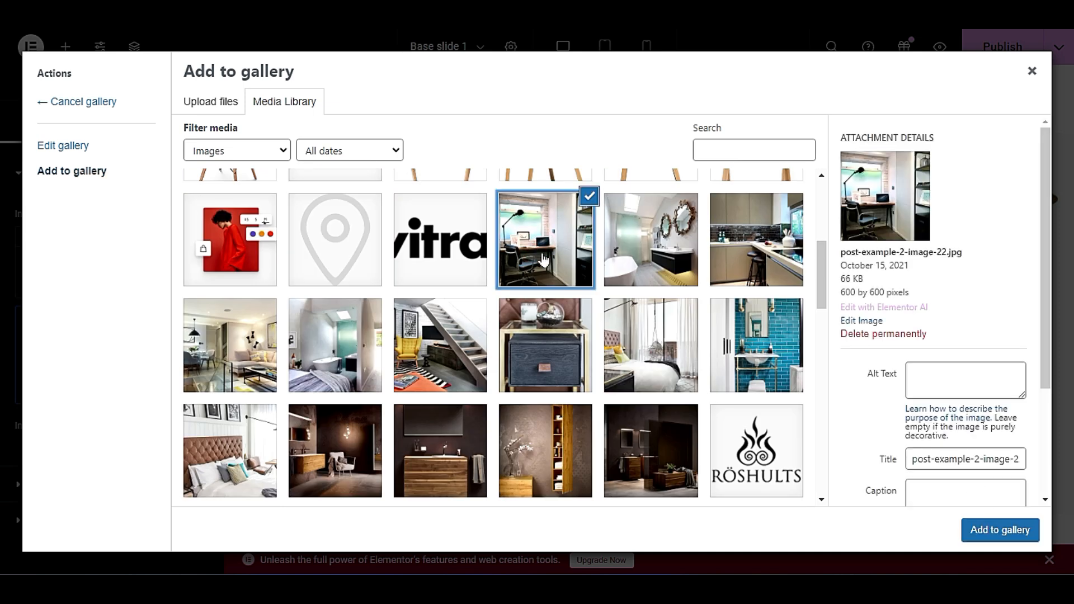
left_click(1015, 530)
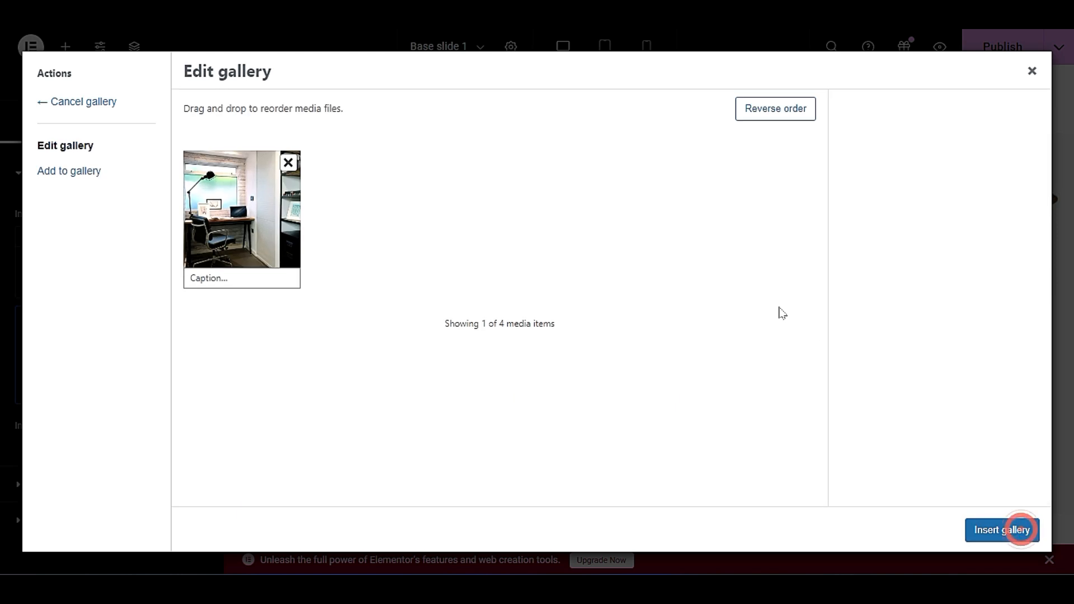
left_click(995, 536)
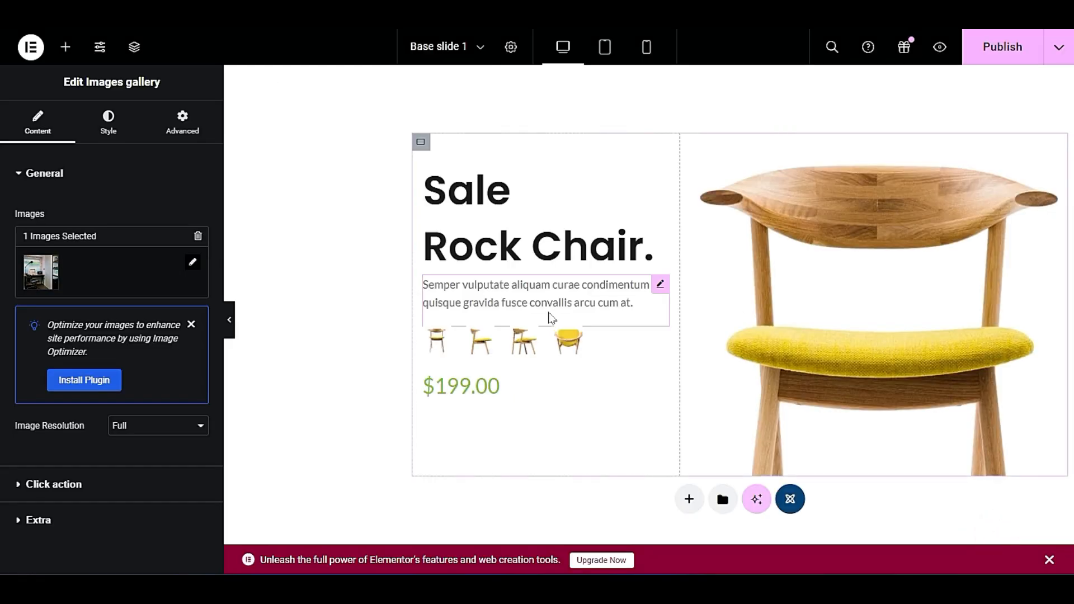
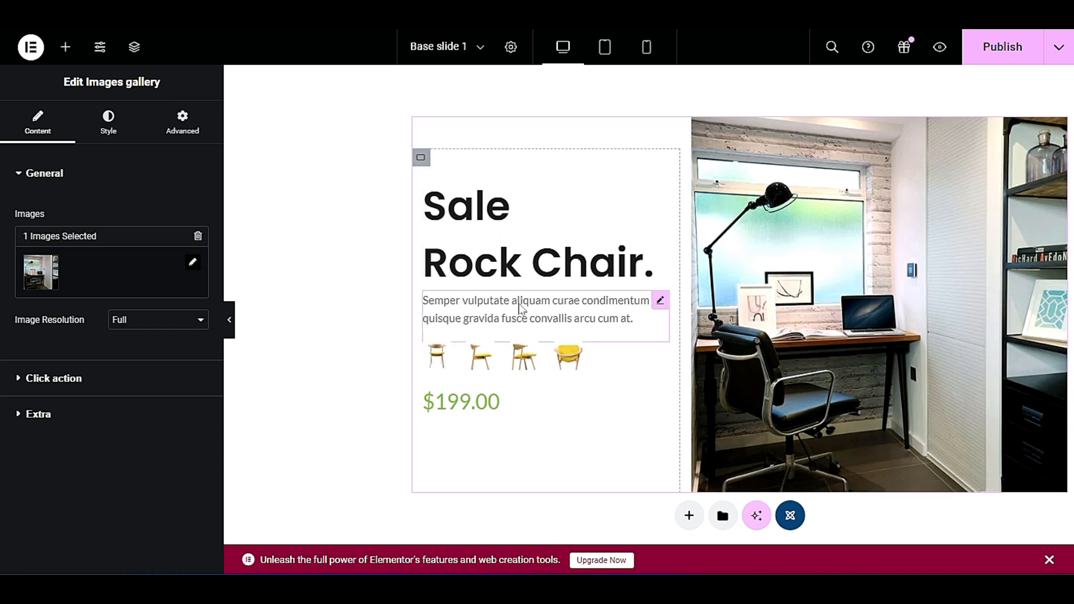
Open the description and $199.00 price text blocks on Base slide 1 and publish the slide.
right_click(592, 311)
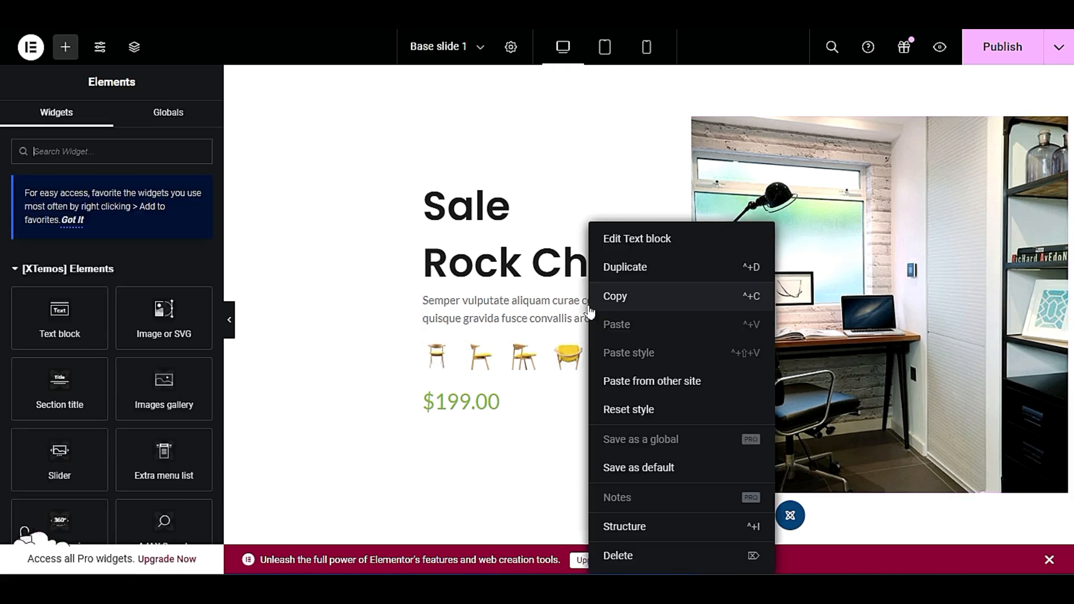
left_click(602, 239)
triple_click(179, 348)
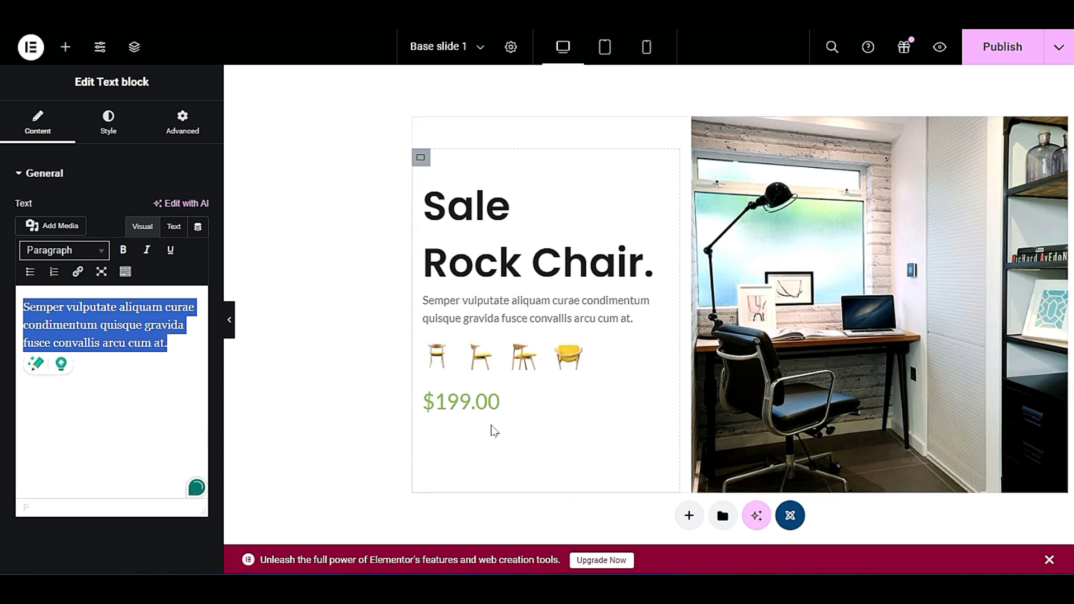
left_click(492, 405)
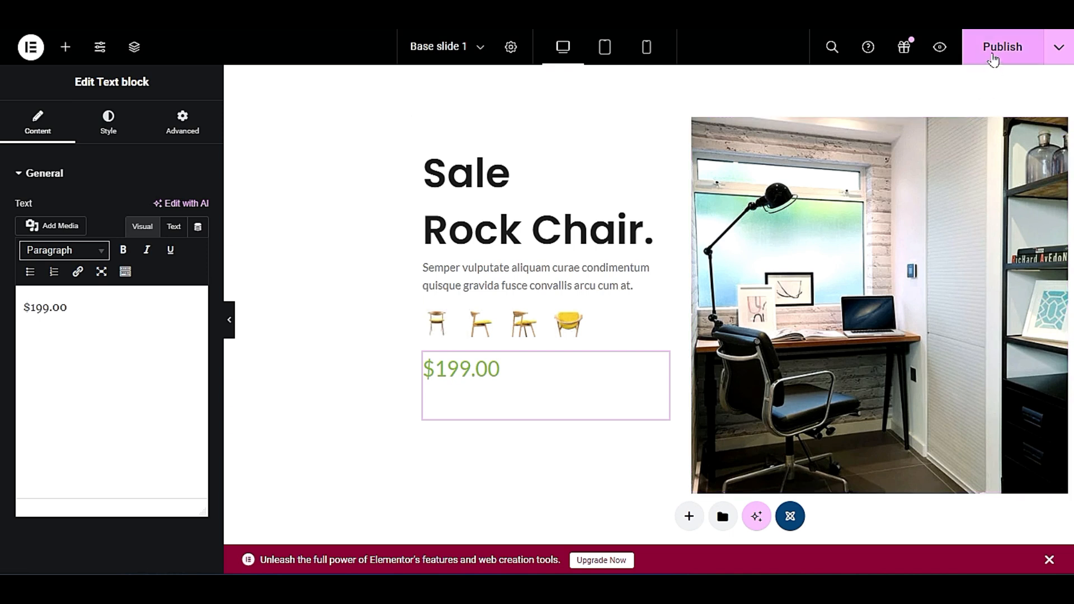
left_click(993, 58)
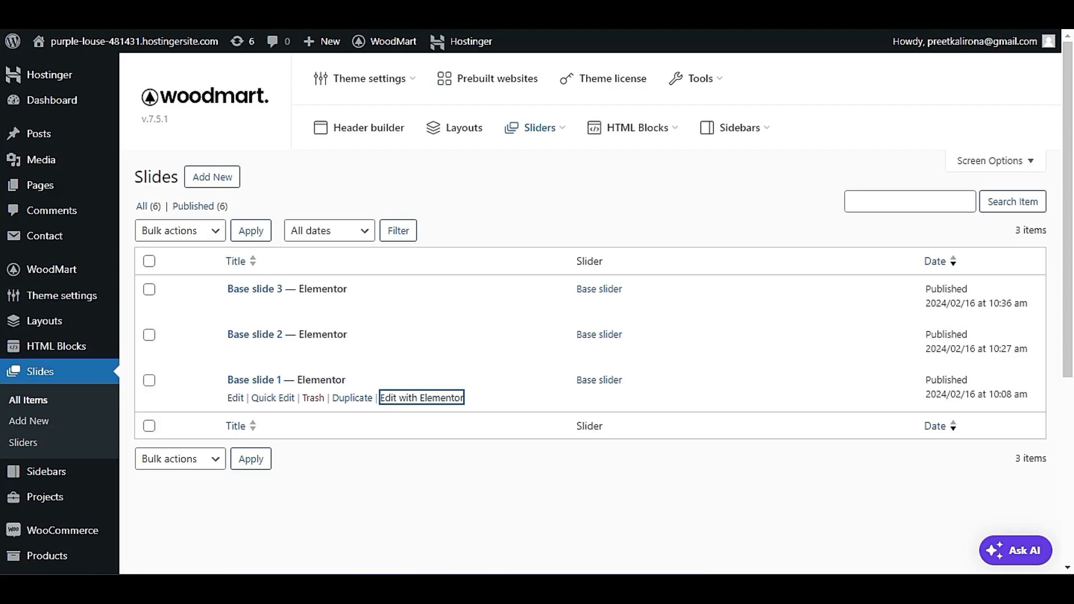
Visit the live site and examine the three slides of the home page slider and the Featured Categories section.
mouse_move(81, 45)
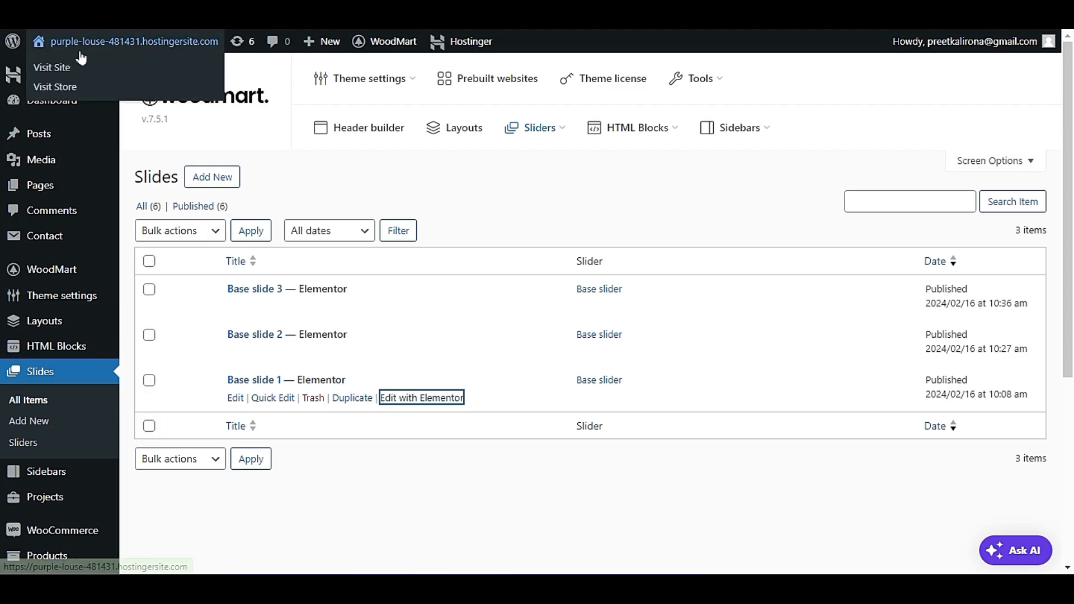
right_click(106, 83)
left_click(118, 93)
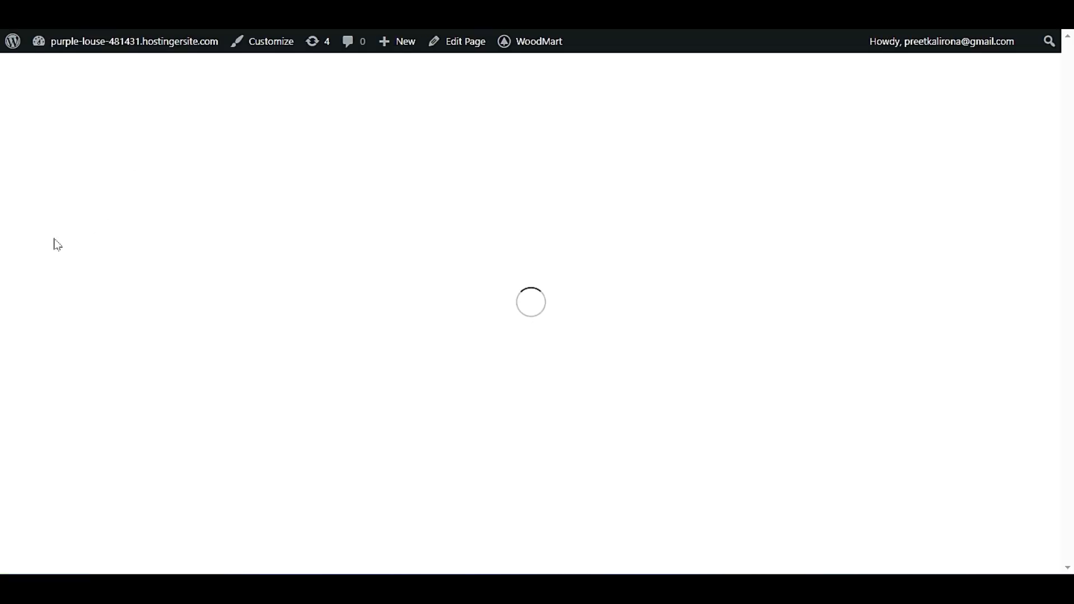
scroll(11, 280, "down", 2)
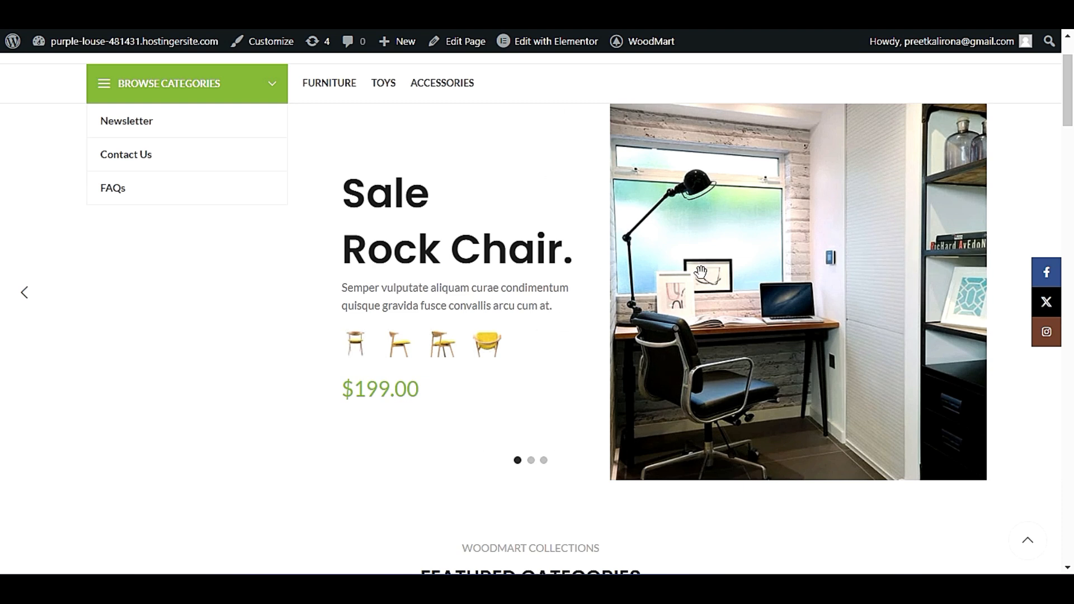
left_click(532, 461)
left_click(543, 462)
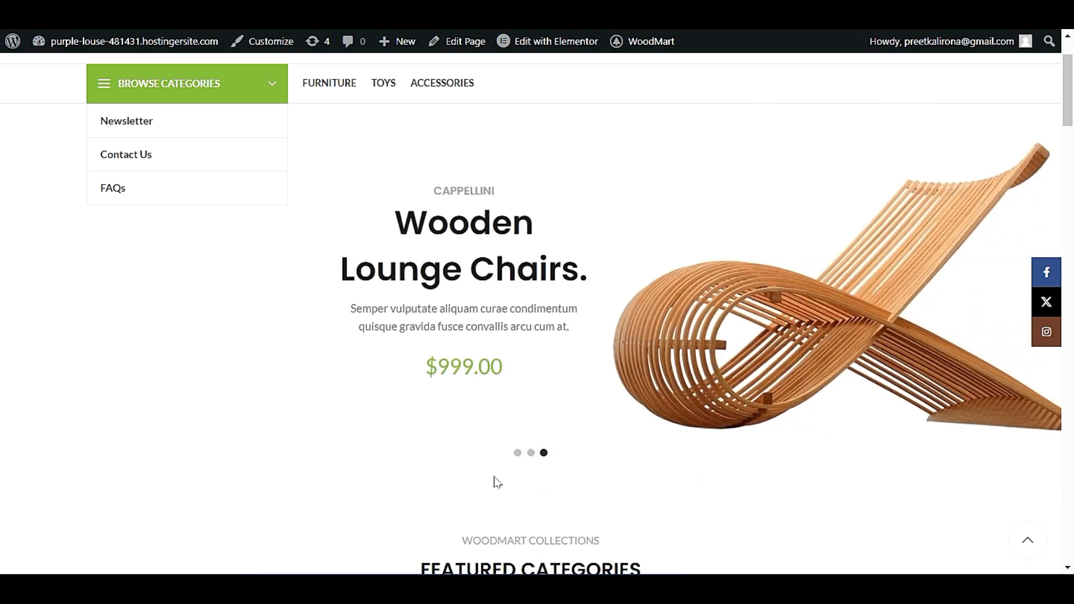
left_click(515, 460)
scroll(277, 355, "down", 4)
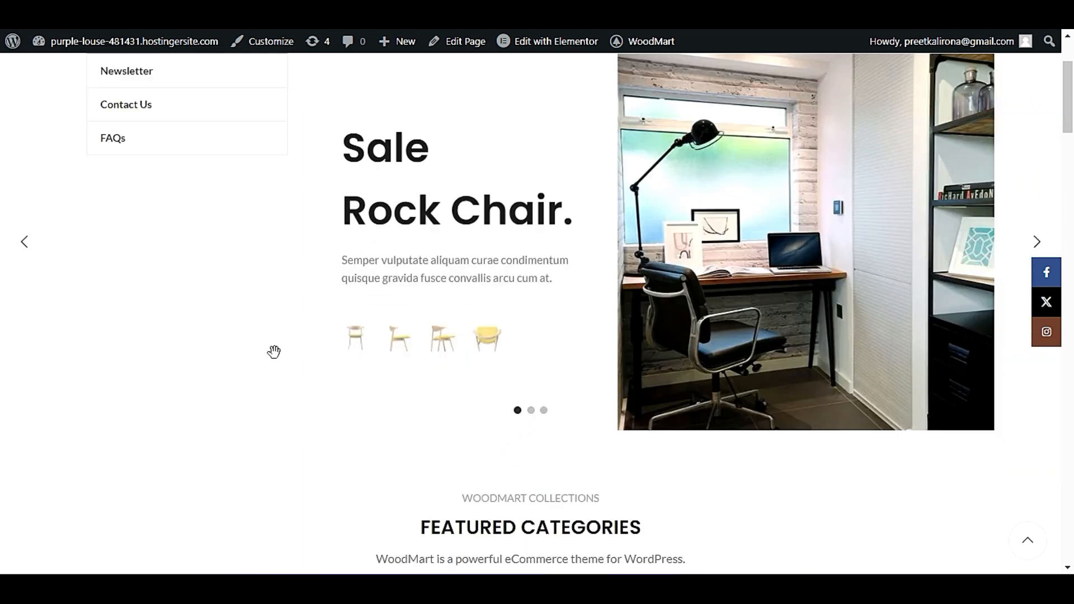
scroll(276, 361, "down", 2)
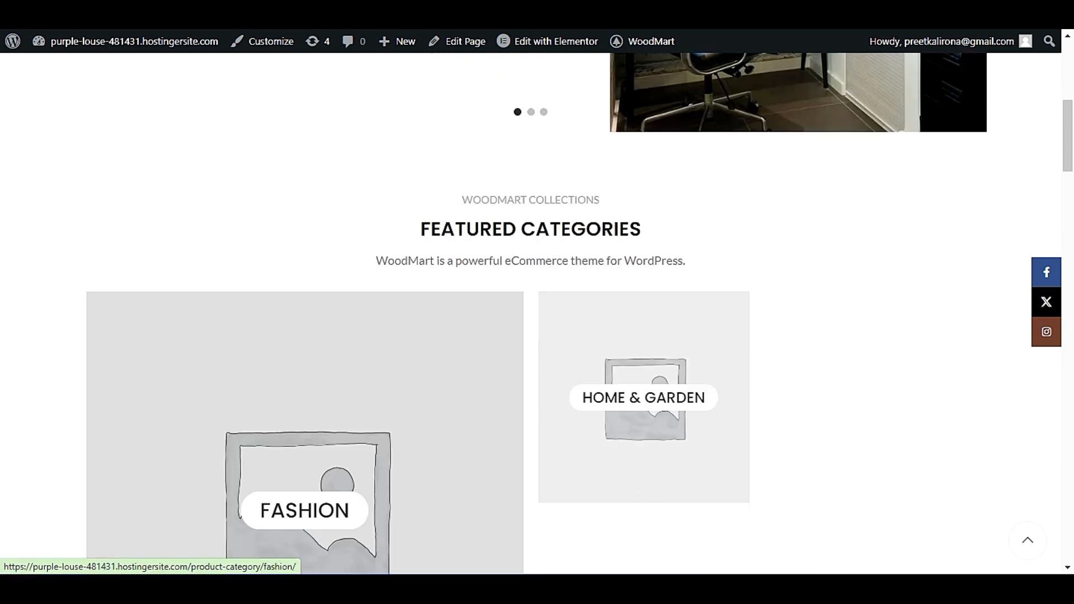
Open the home page in Elementor and open the settings of the "FEATURED CATEGORIES" section title.
mouse_move(541, 48)
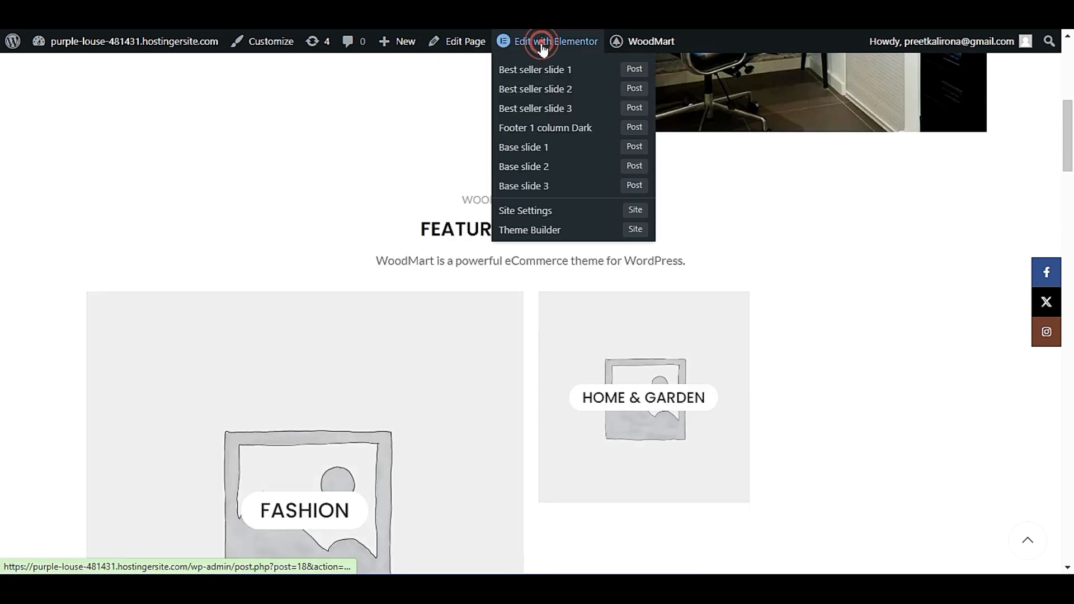
left_click(548, 44)
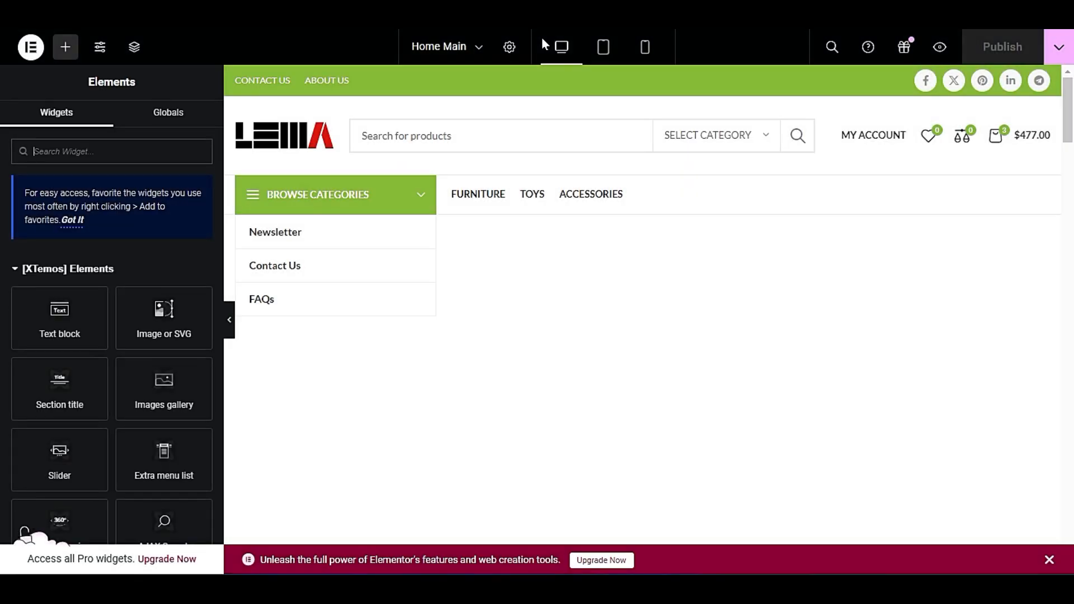
scroll(713, 134, "down", 7)
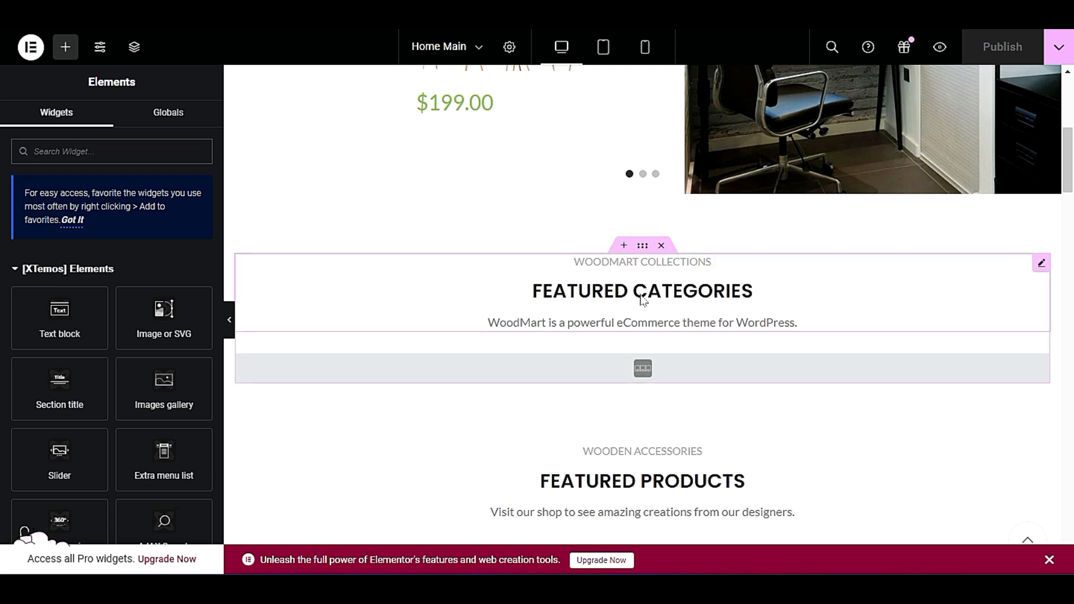
right_click(822, 296)
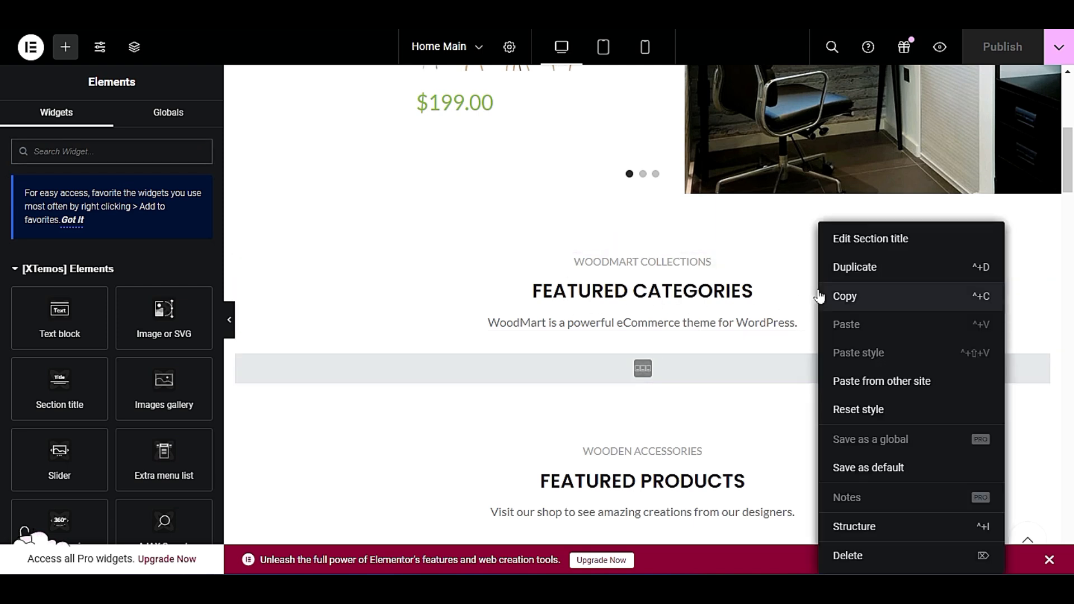
left_click(844, 240)
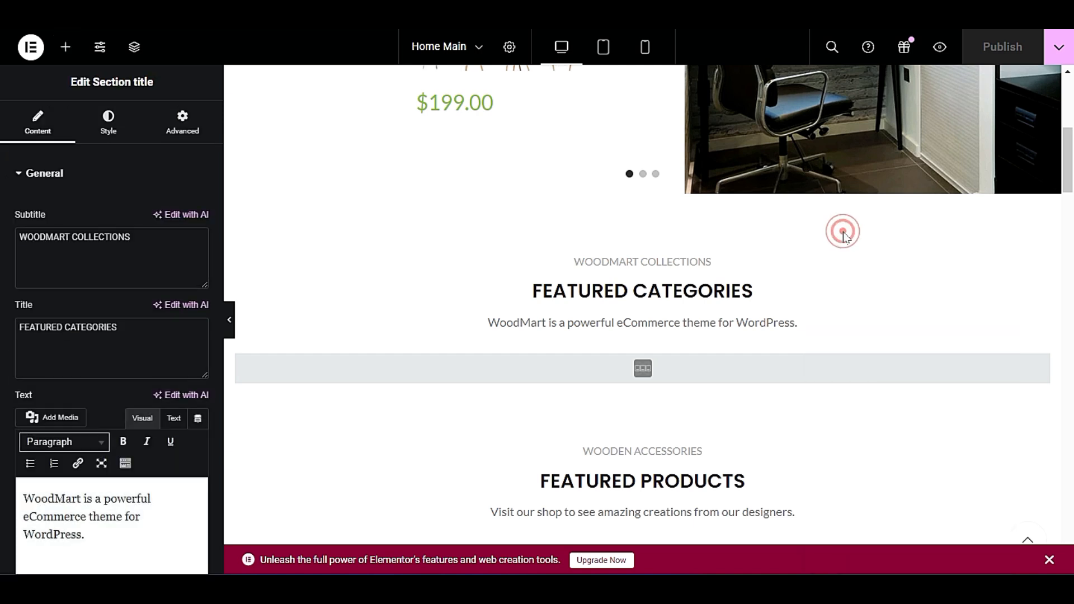
triple_click(149, 238)
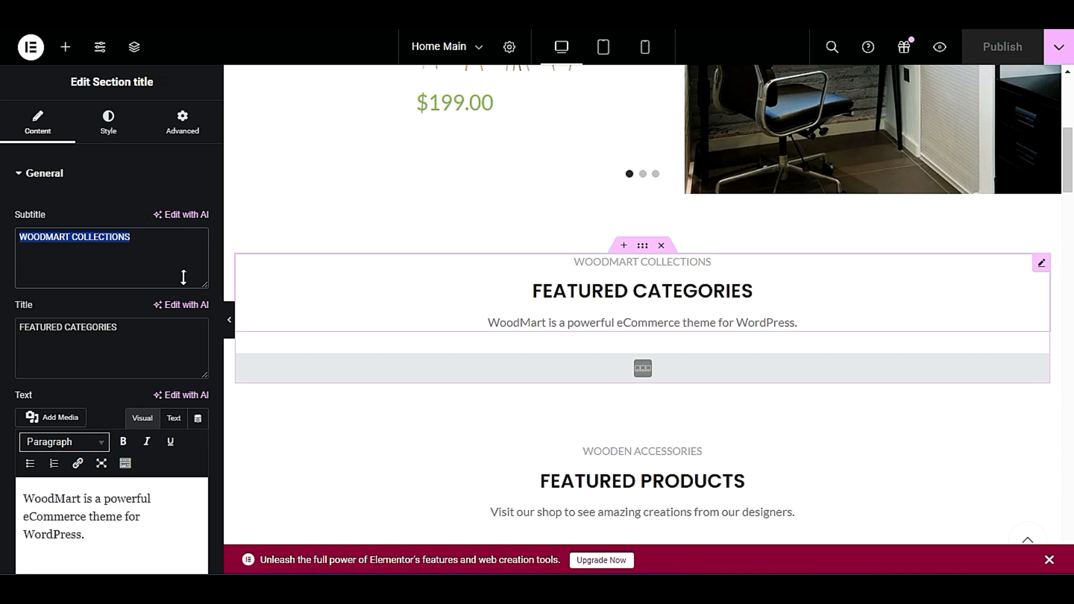
left_click(73, 235)
left_click_drag(144, 237, 10, 255)
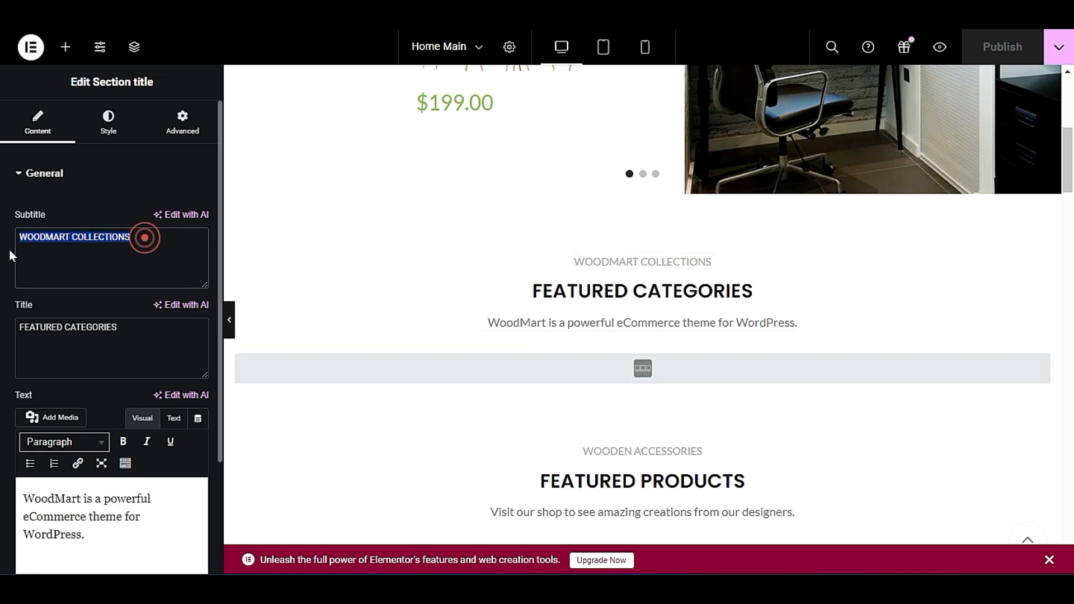
left_click(73, 234)
left_click_drag(69, 238, 5, 246)
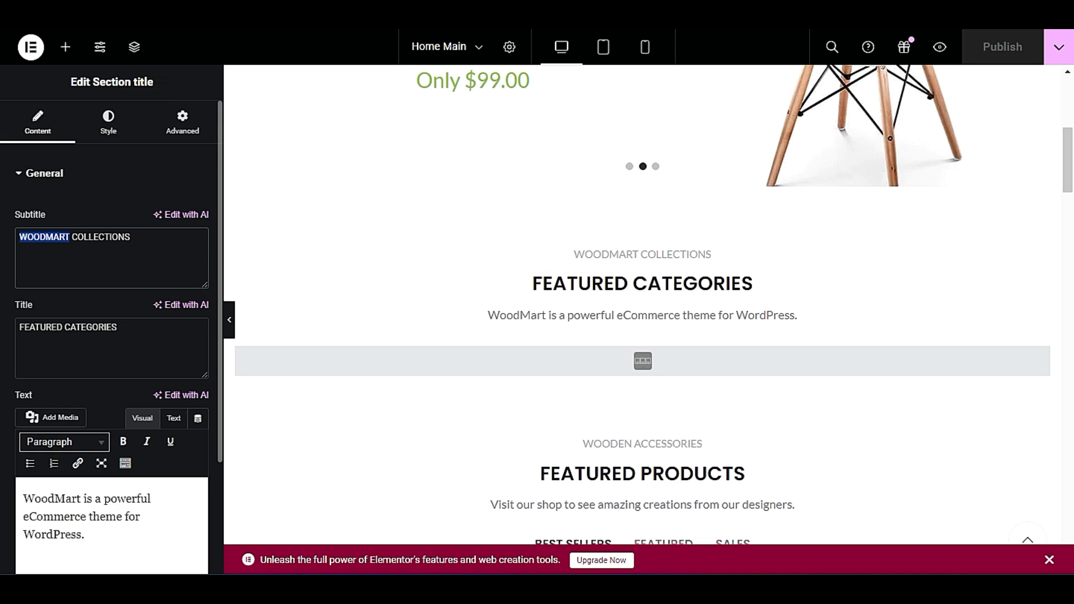
triple_click(143, 242)
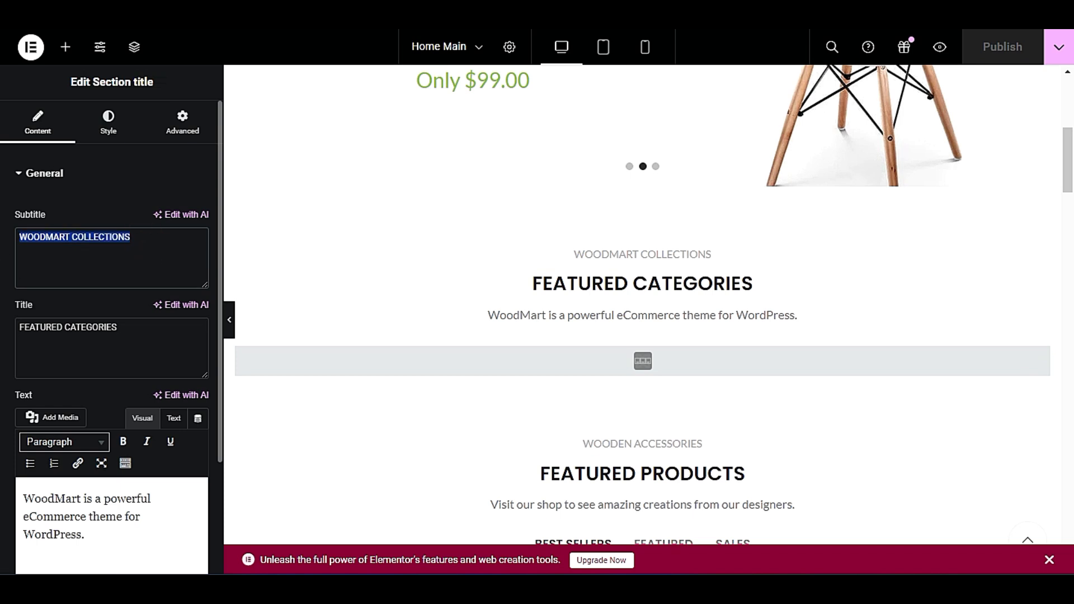
left_click(135, 236)
triple_click(134, 236)
Replace the "FEATURED CATEGORIES" title of the section with "Trending Products".
left_click(147, 335)
triple_click(147, 334)
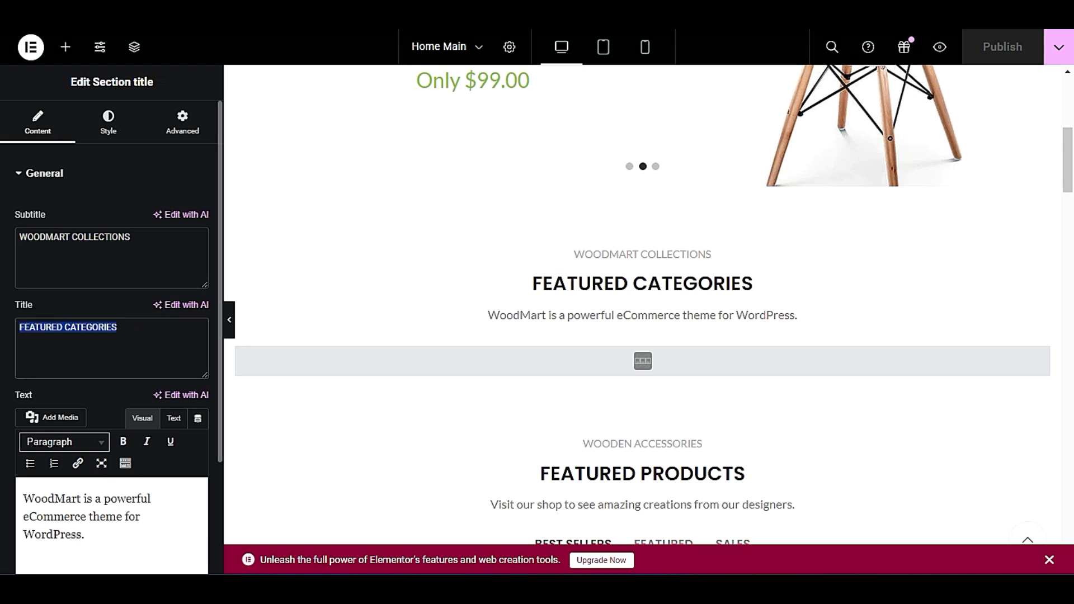
type("Trending Products")
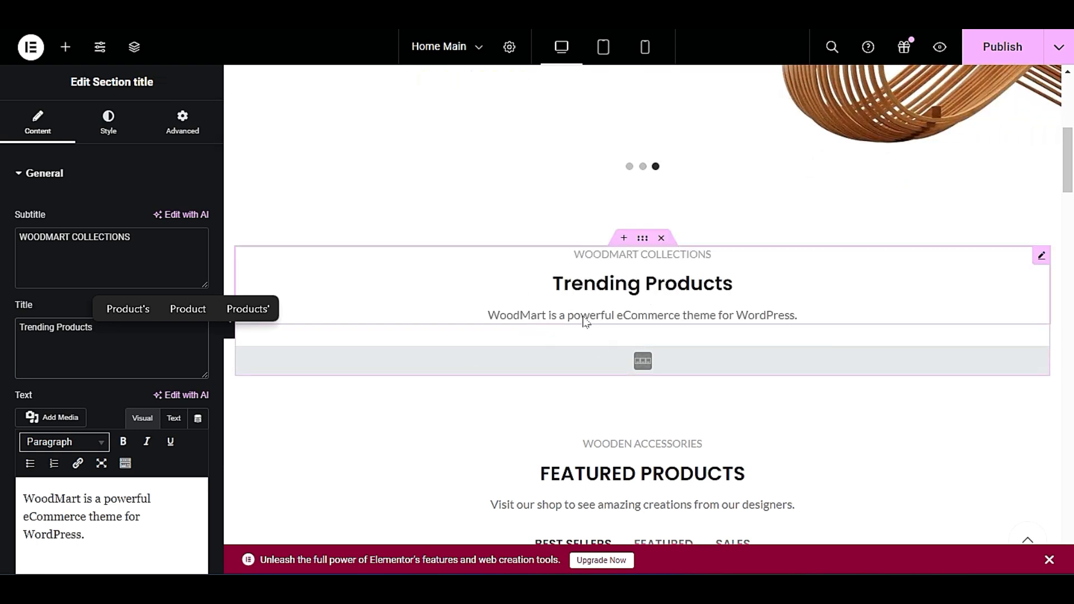
Select the description text of the "Trending Products" section title in its settings.
scroll(128, 399, "down", 1)
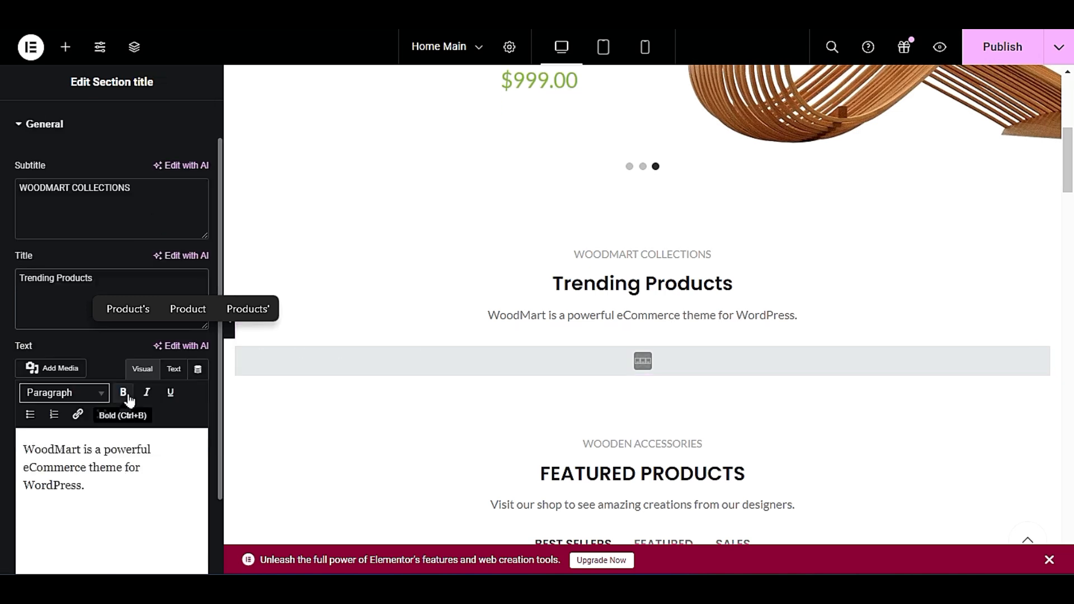
scroll(129, 399, "down", 1)
triple_click(92, 431)
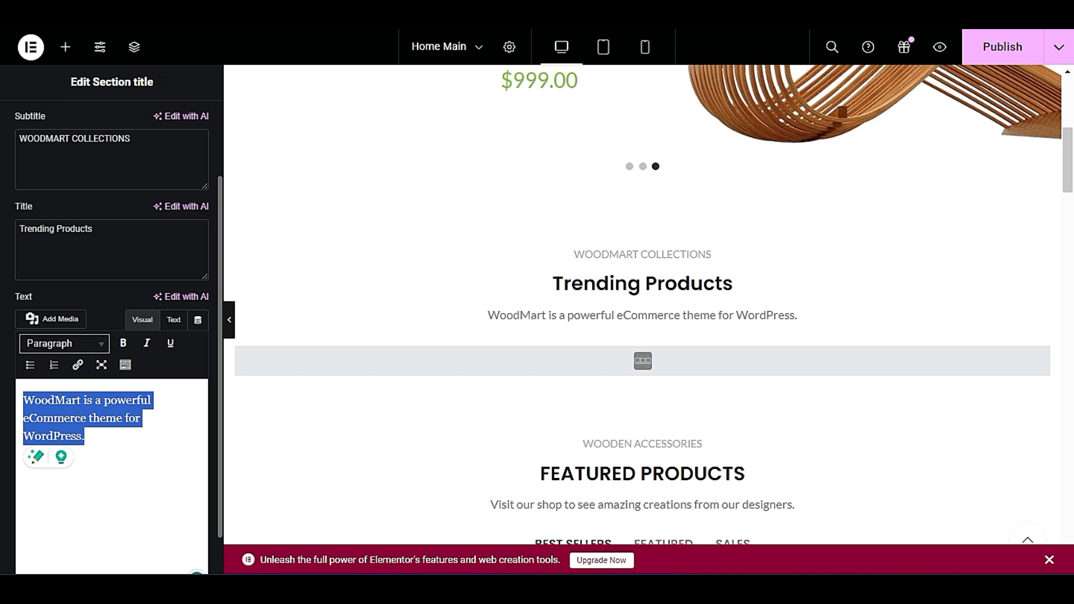
left_click(96, 445)
triple_click(51, 416)
Open the settings of the Product categories element beneath the "Trending Products" title and look over the home page sections.
left_click(740, 374)
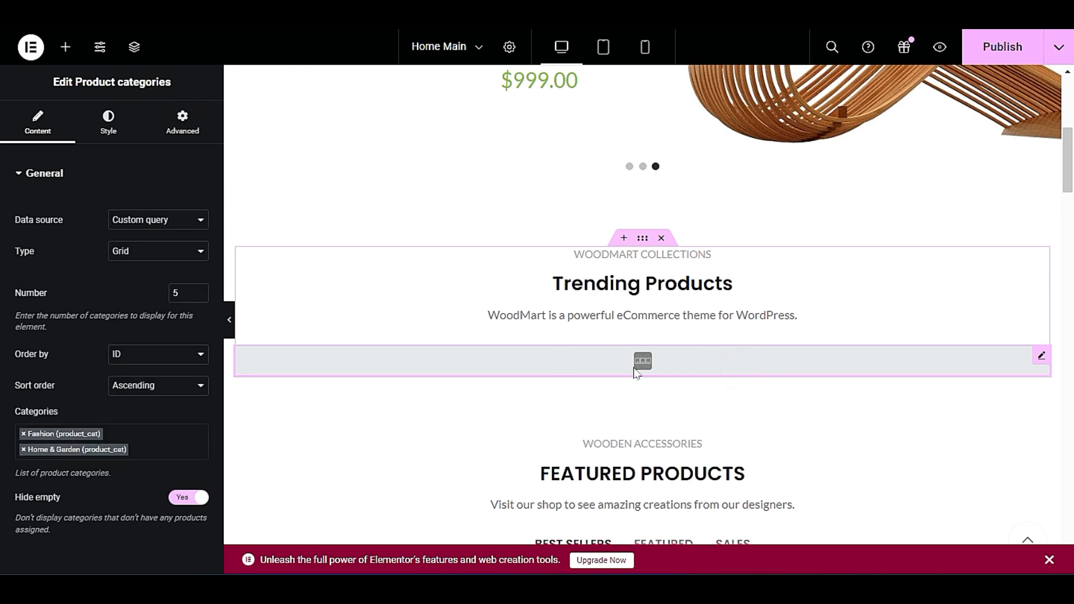
left_click(1042, 356)
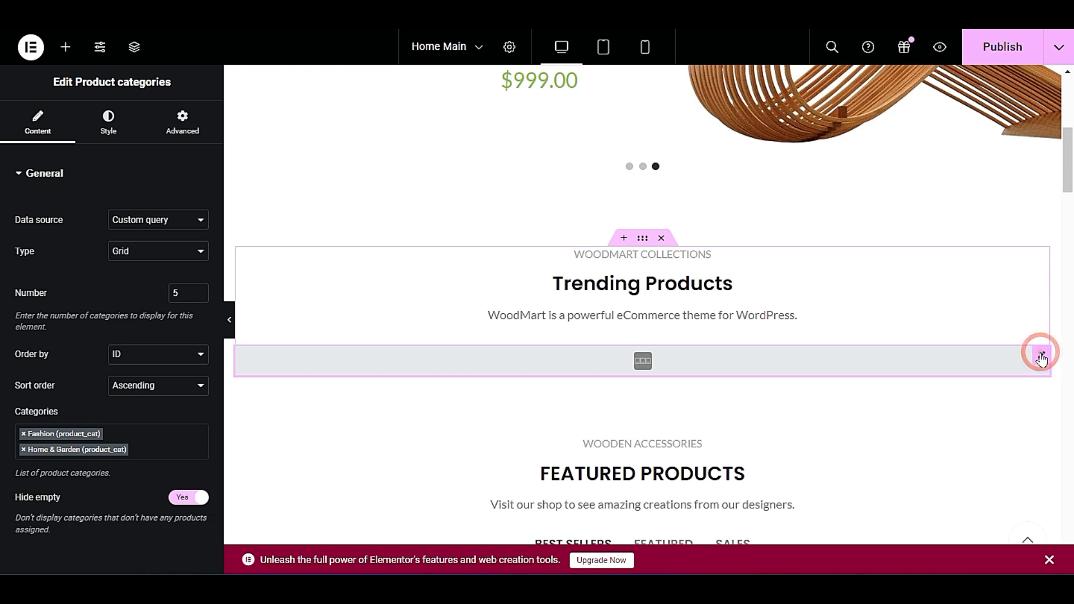
right_click(725, 367)
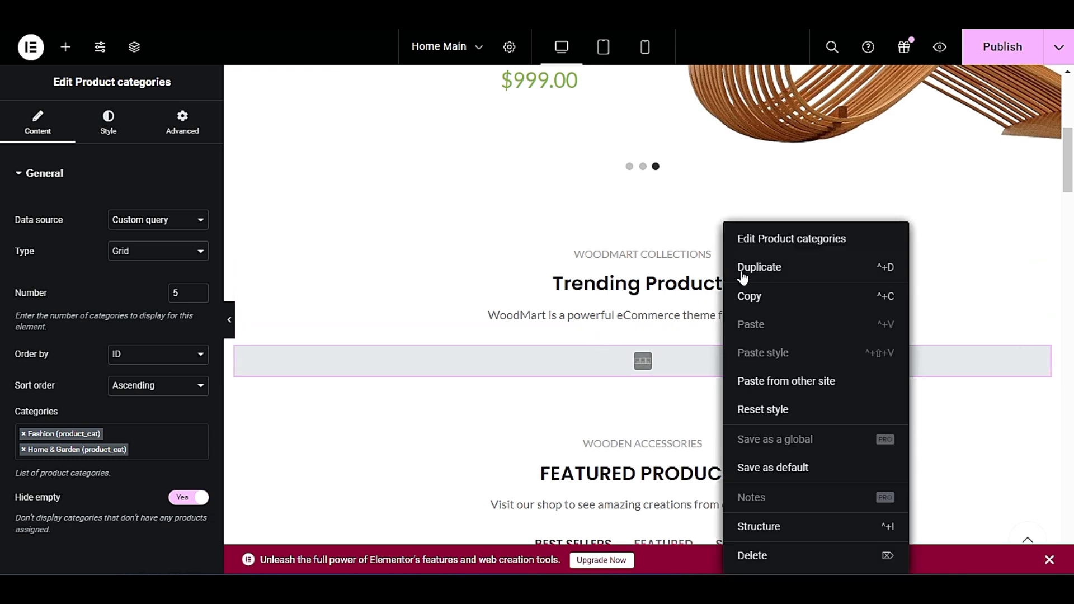
left_click(782, 237)
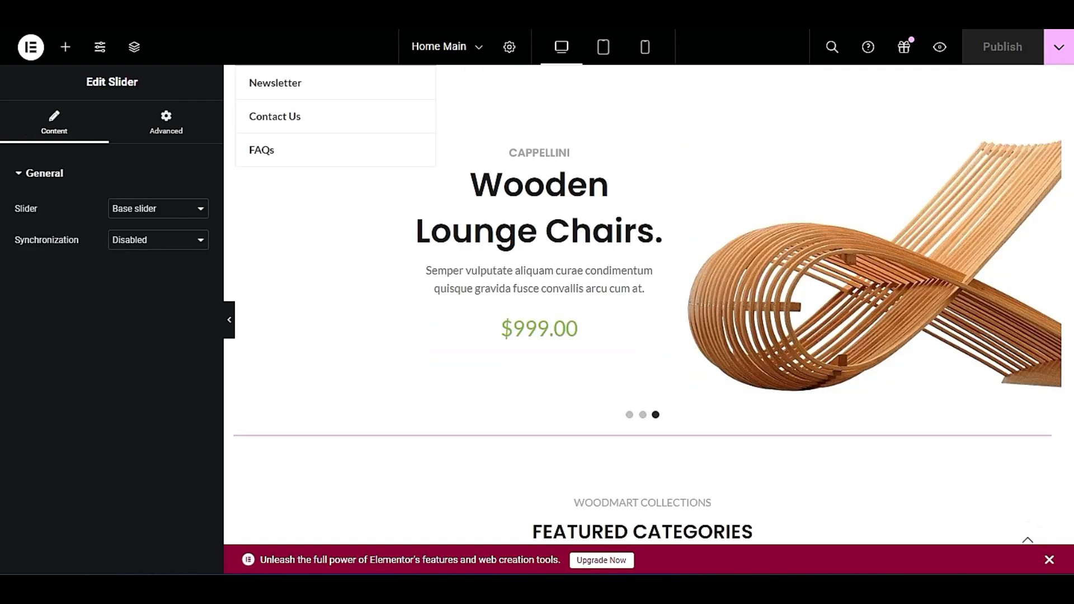
scroll(338, 264, "down", 6)
scroll(338, 307, "down", 3)
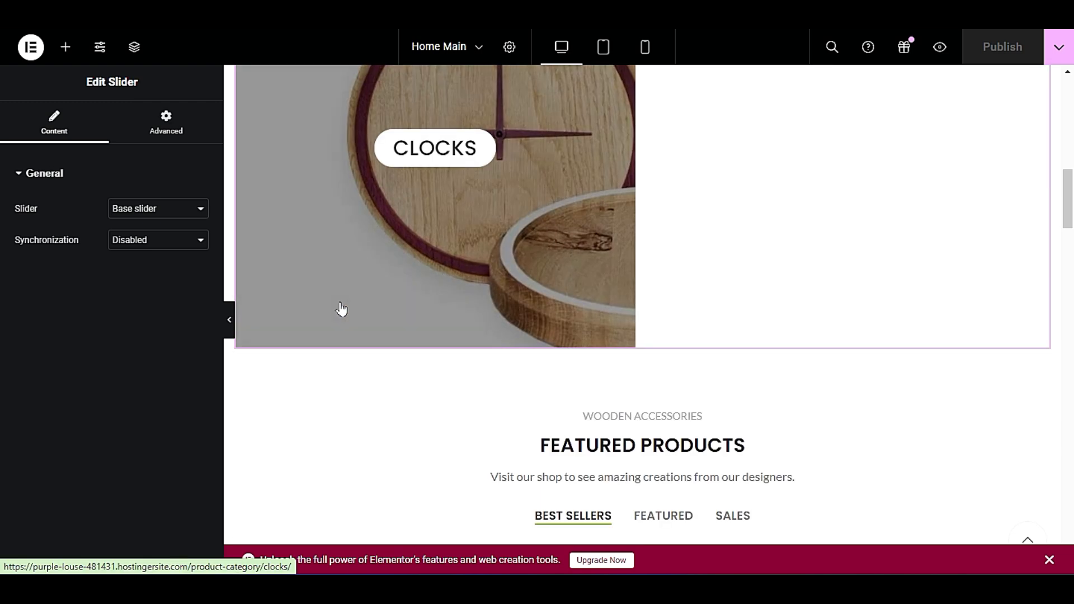
scroll(407, 216, "up", 4)
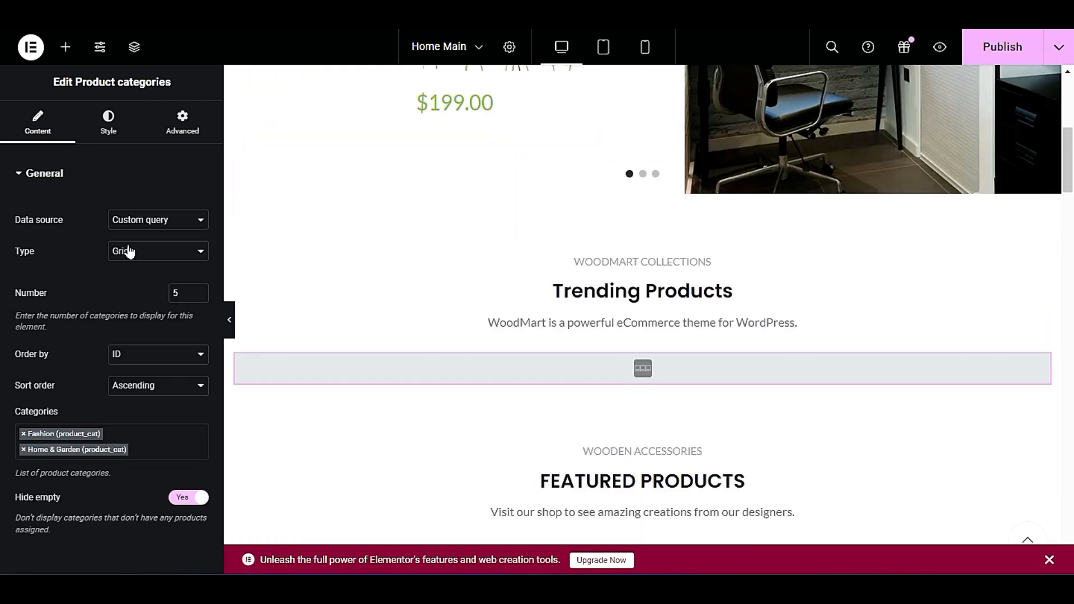
Check the type and number settings of the Product categories element and add the watches category to its category list.
left_click(129, 252)
left_click(181, 256)
double_click(176, 293)
left_click(145, 452)
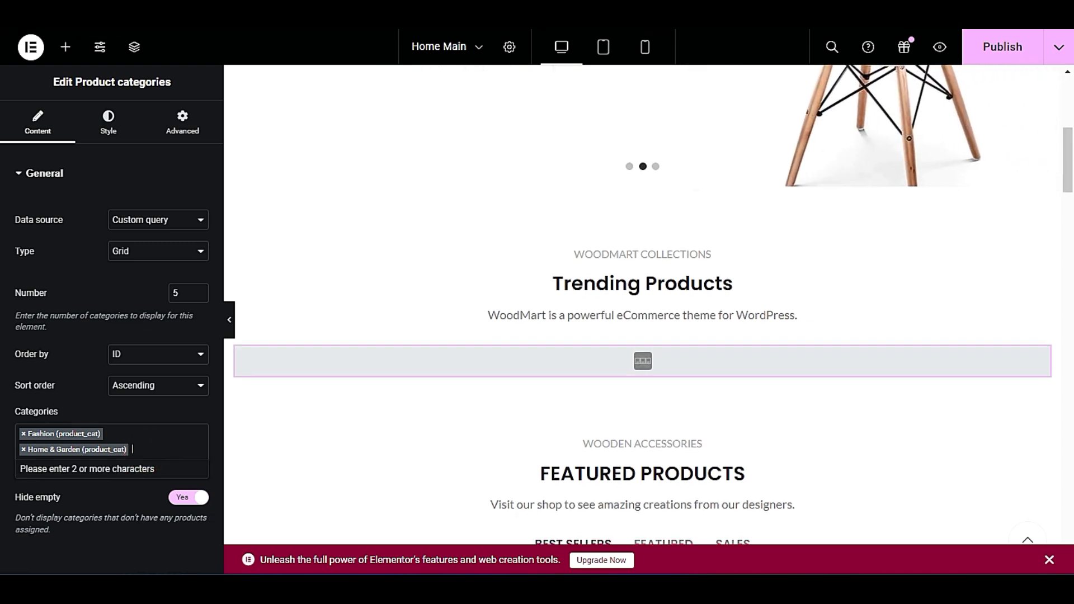
type("wa")
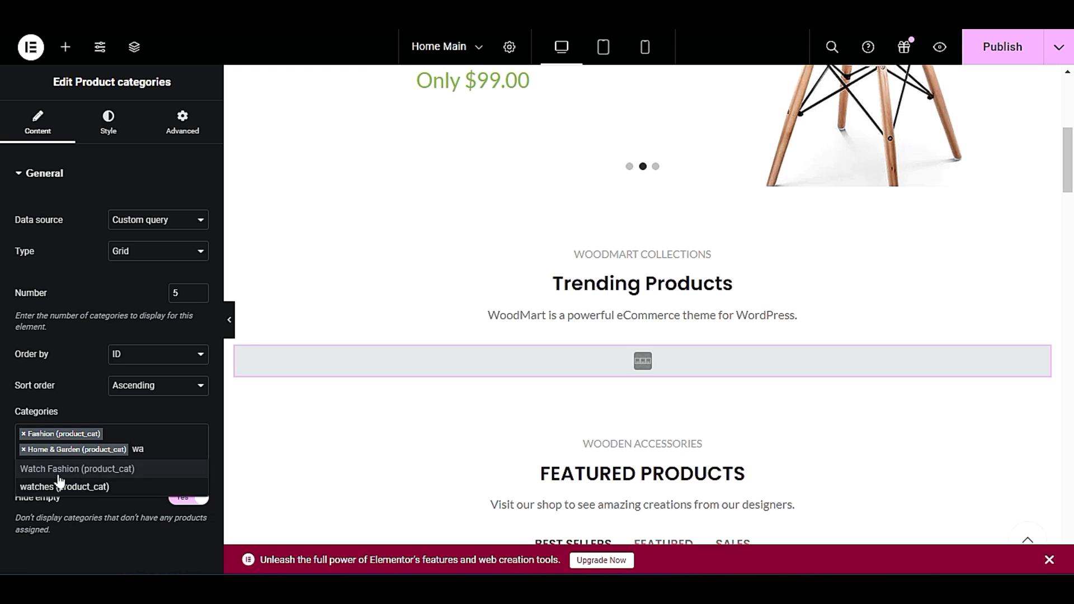
left_click(94, 486)
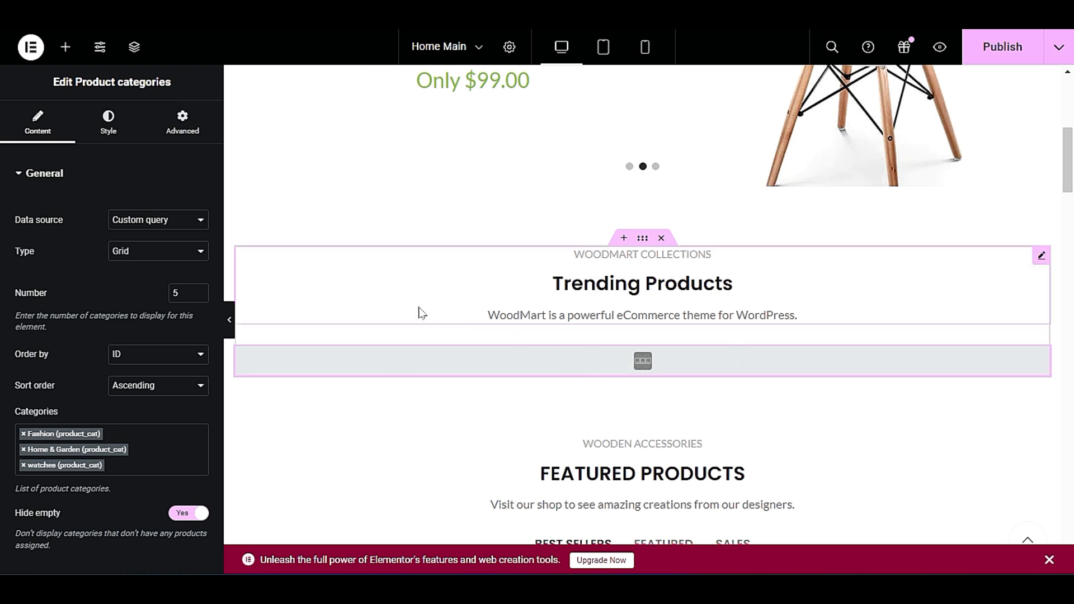
Look over the categories design and image size options in the Product categories element's style settings.
left_click(106, 118)
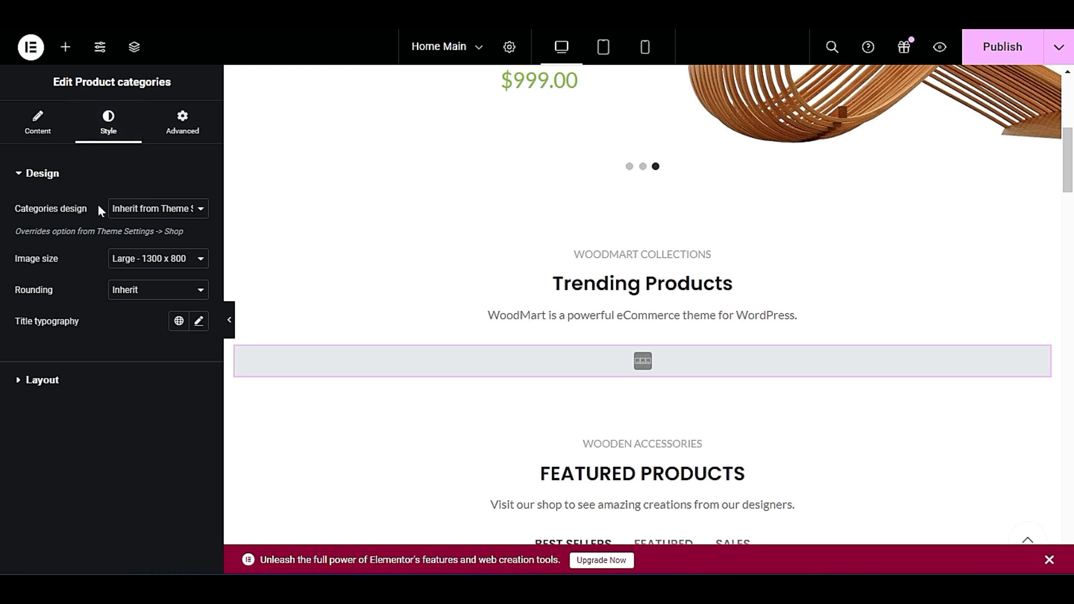
left_click(129, 210)
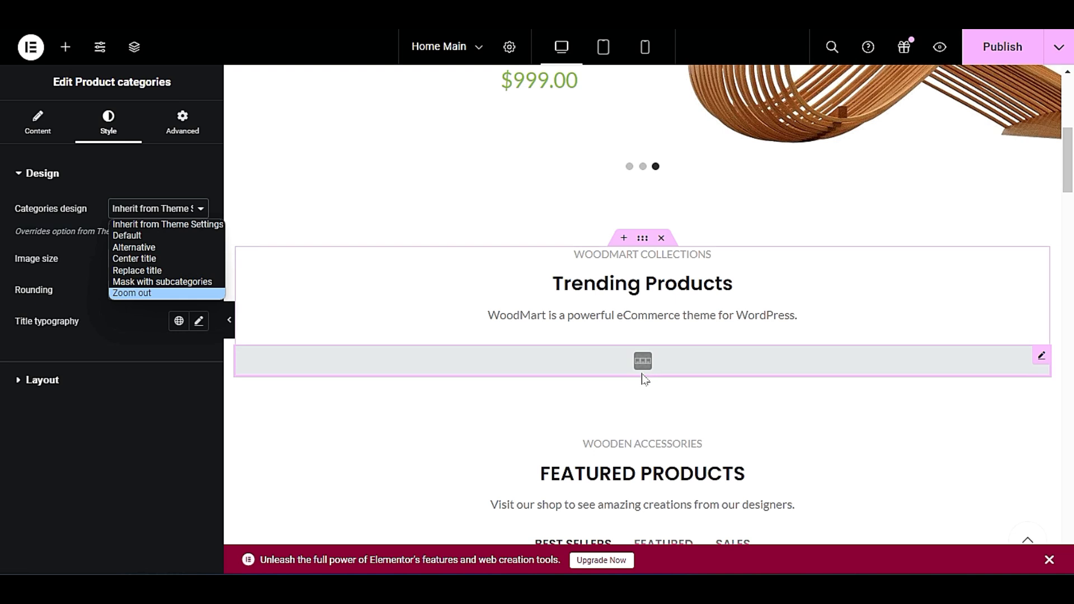
left_click(117, 310)
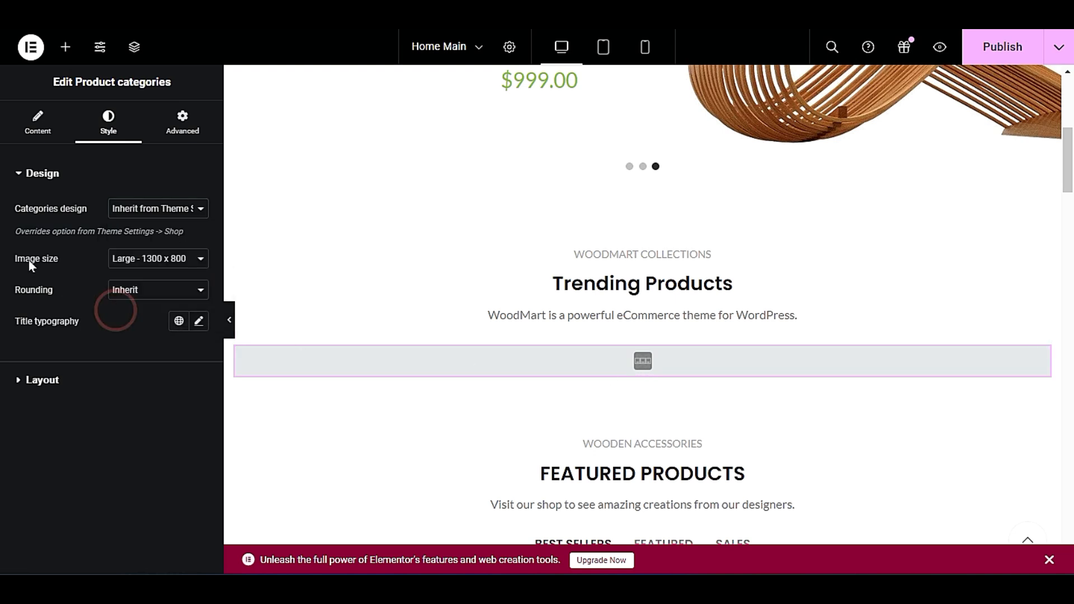
left_click(143, 263)
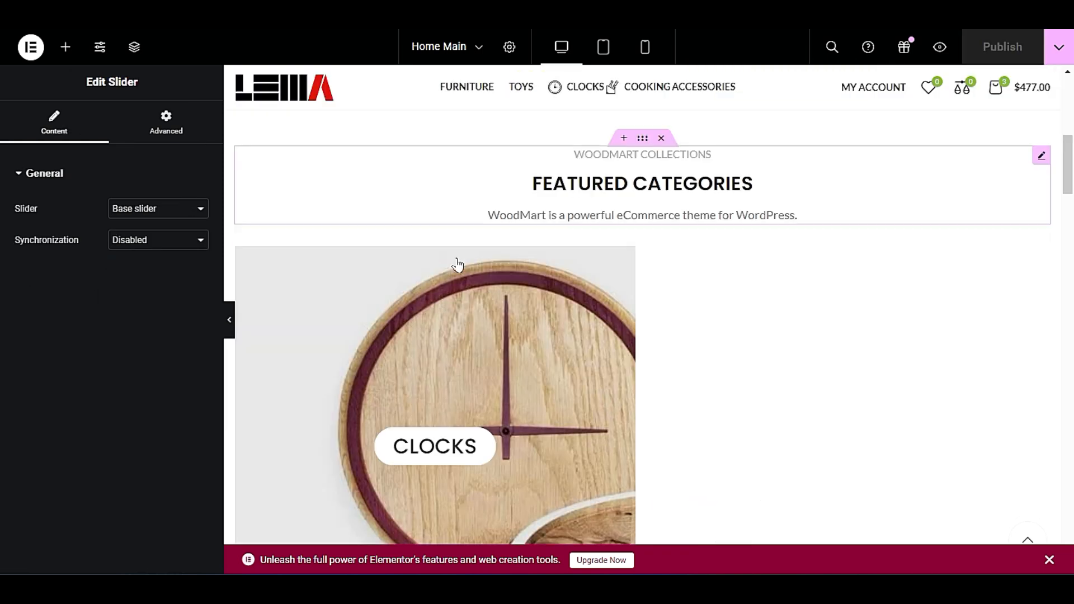
Examine the original "FEATURED CATEGORIES" section and its category image layout on the other copy of the home page.
scroll(456, 263, "down", 5)
scroll(456, 295, "up", 3)
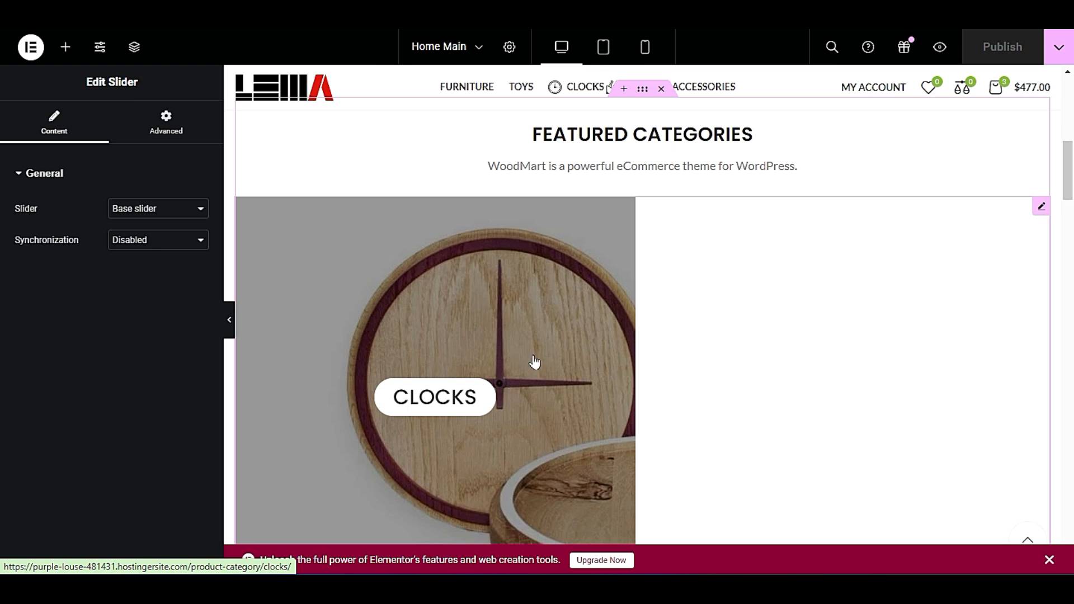
scroll(914, 213, "down", 2)
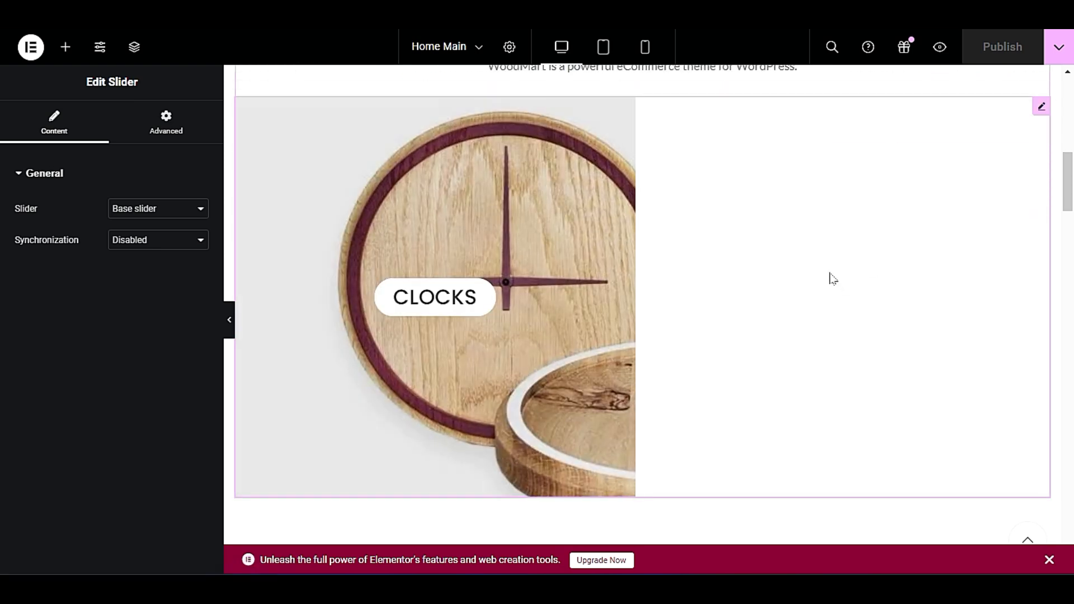
scroll(836, 286, "down", 3)
scroll(839, 294, "up", 2)
scroll(839, 299, "down", 7)
scroll(836, 305, "down", 2)
scroll(838, 305, "up", 10)
scroll(837, 311, "down", 3)
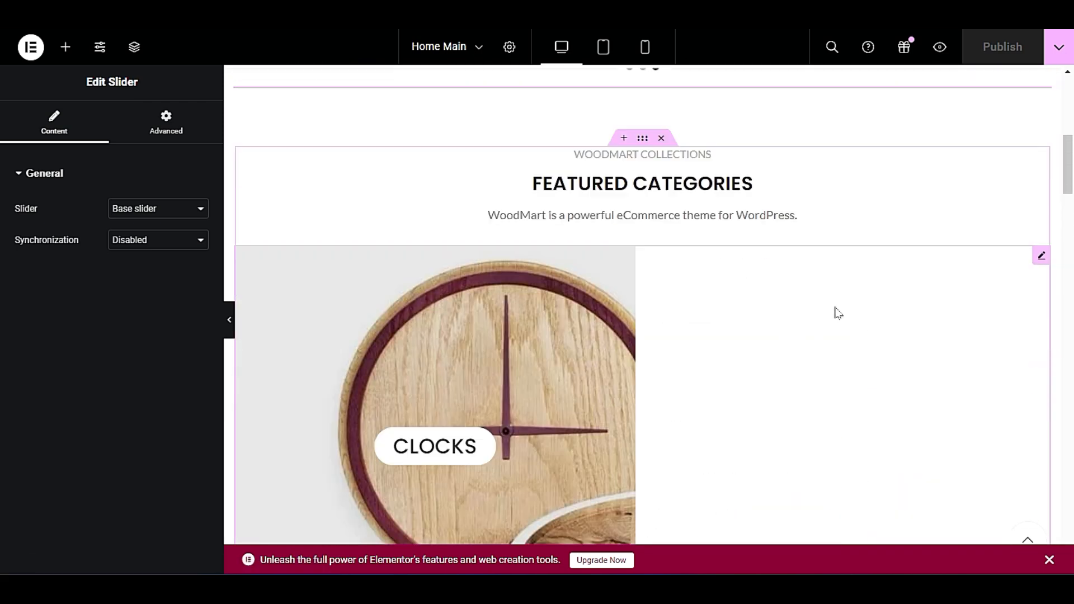
scroll(837, 313, "down", 4)
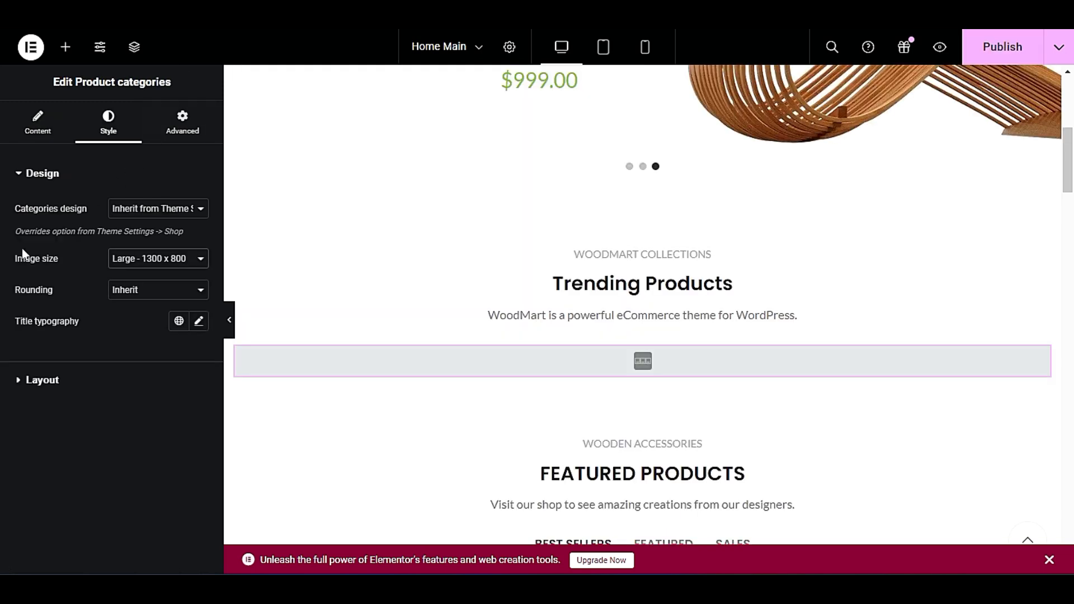
Check the rounding options of the Product categories element and set its layout to Masonry.
left_click(119, 290)
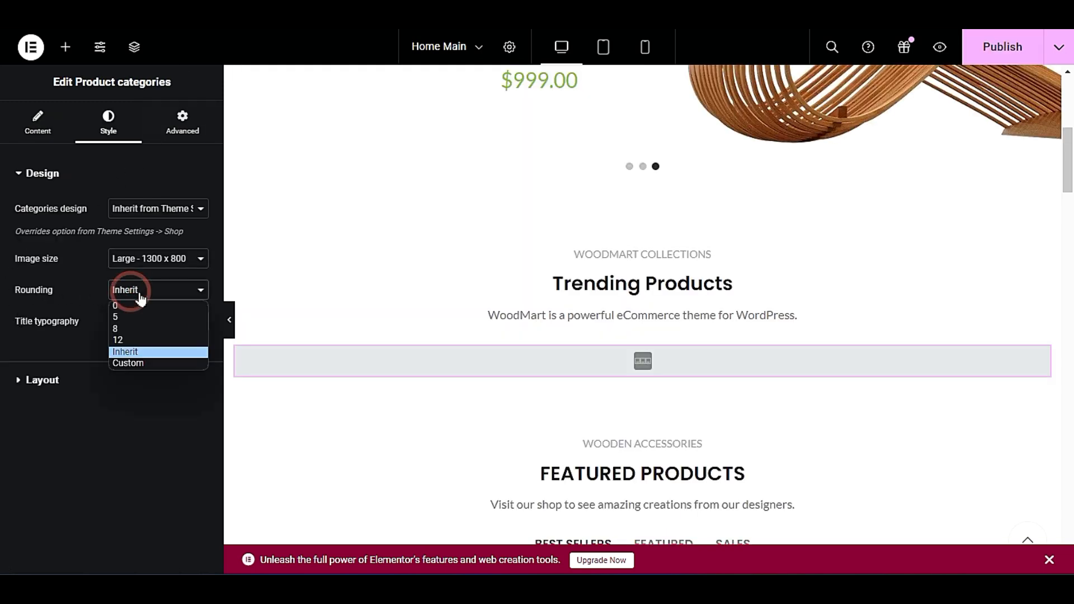
left_click(146, 290)
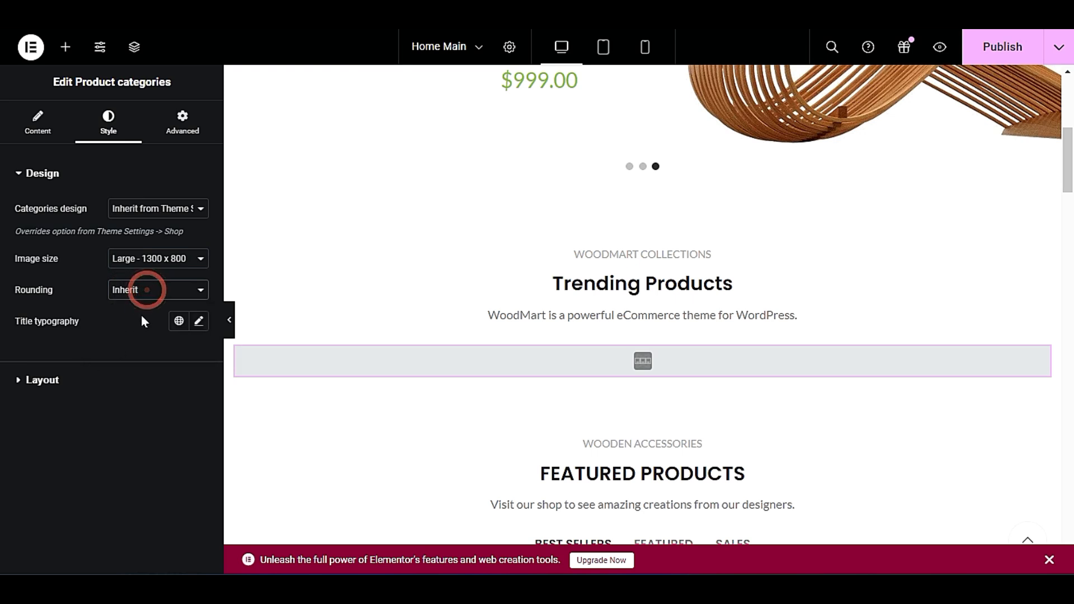
left_click(115, 376)
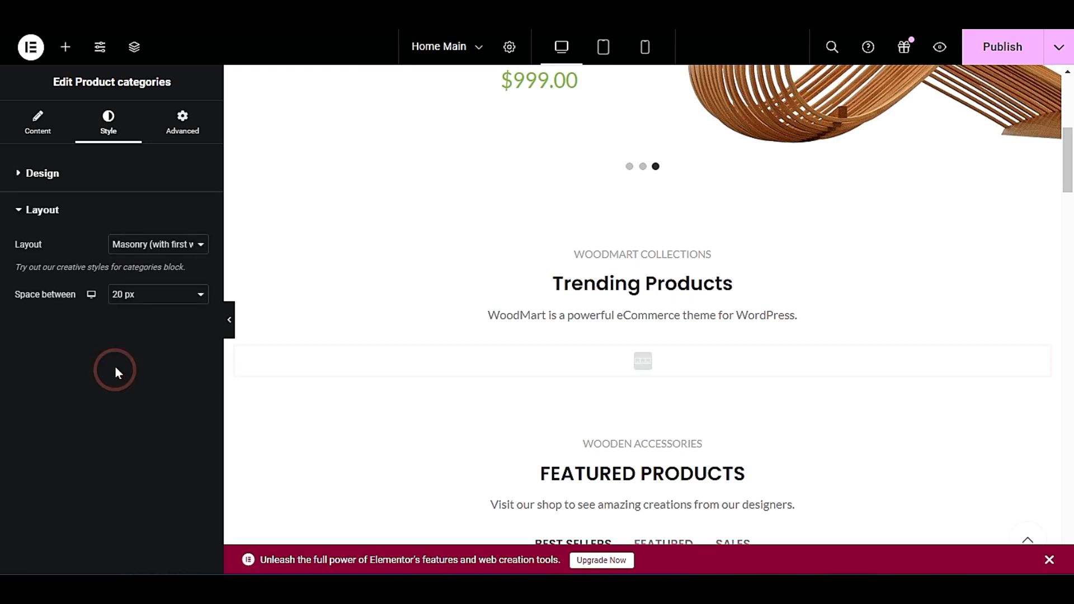
left_click(166, 246)
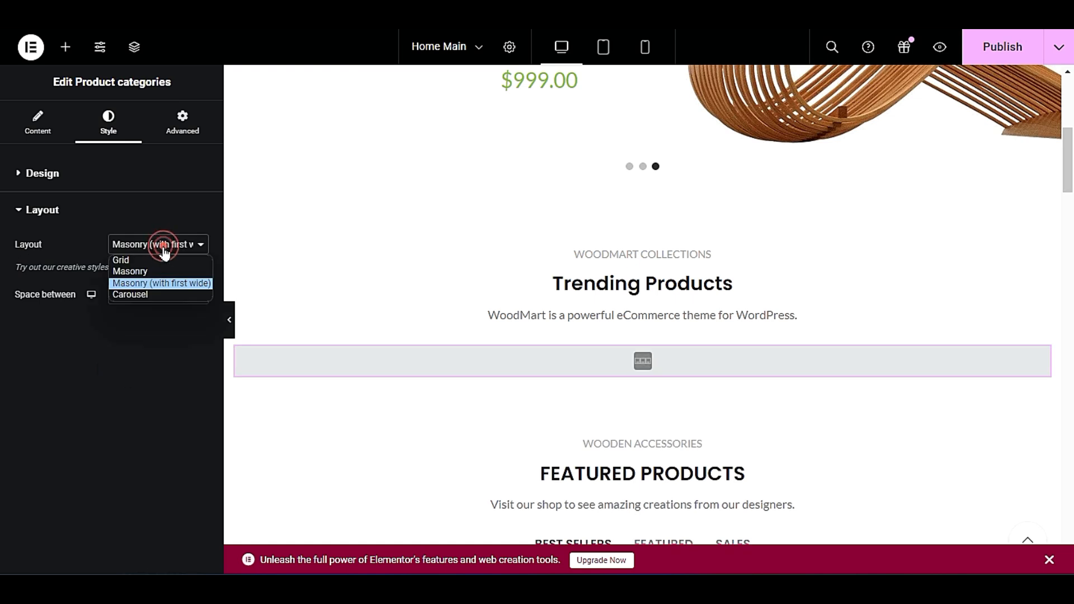
left_click(174, 261)
left_click(175, 248)
left_click(168, 272)
left_click(173, 246)
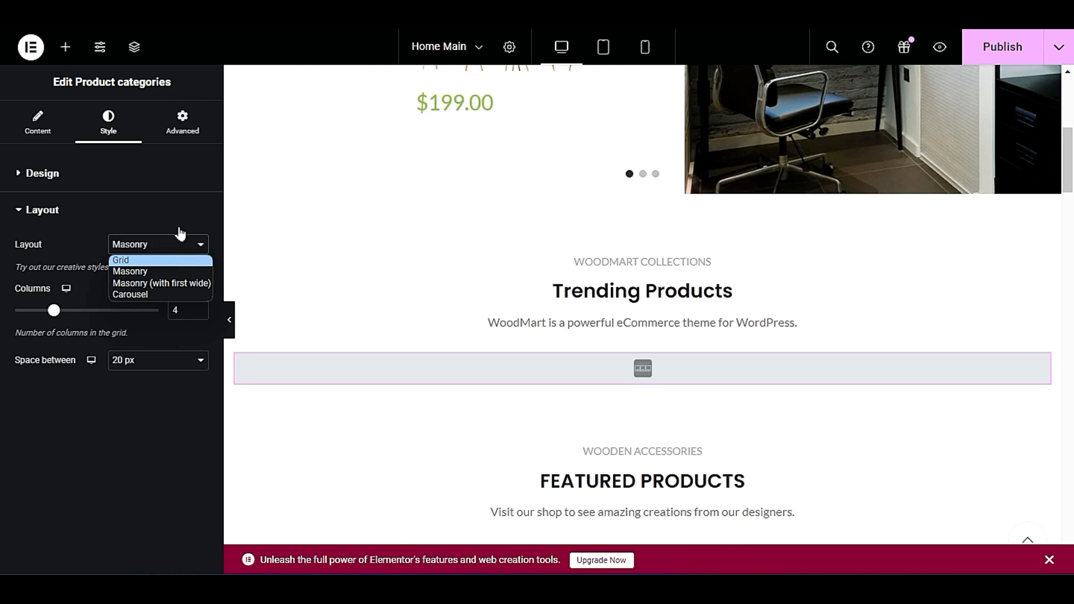
left_click(180, 222)
Recheck the design and layout settings of the Product categories element and publish the Home Main page.
left_click(156, 174)
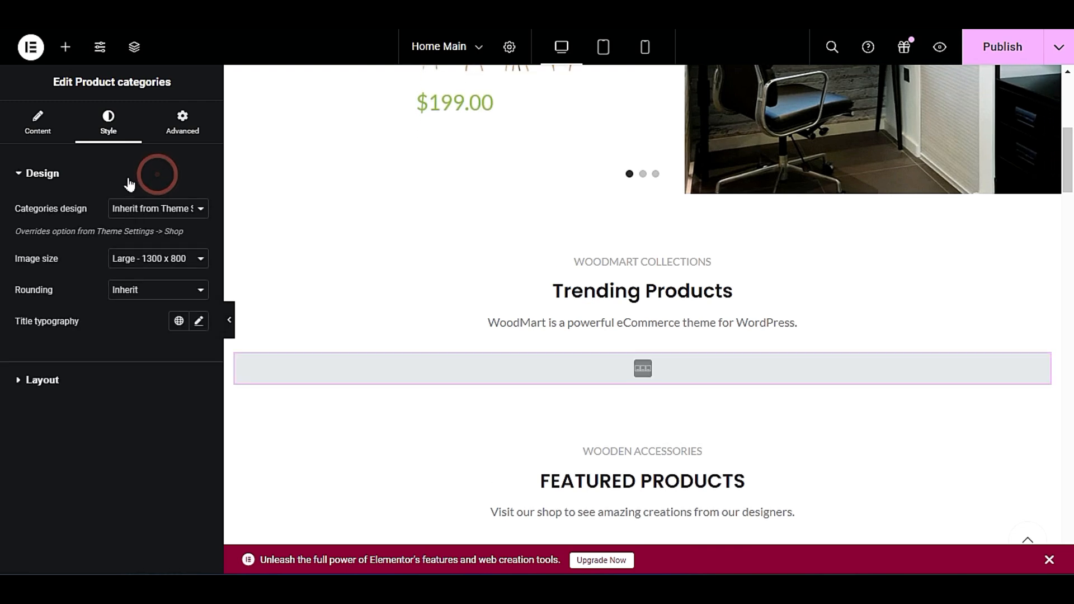
left_click(127, 173)
left_click(98, 226)
left_click(99, 212)
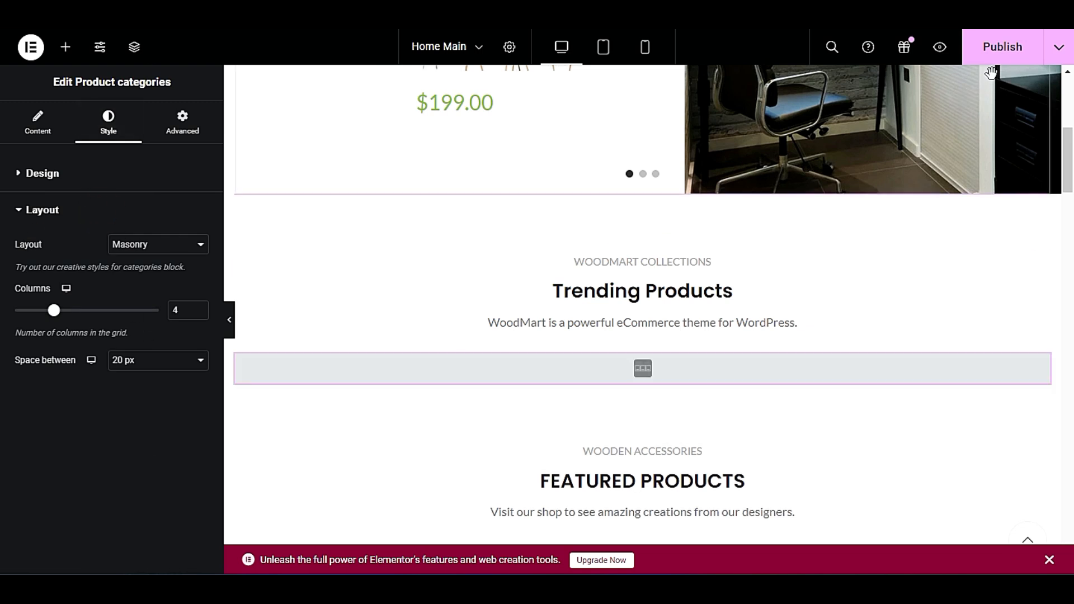
left_click(1003, 47)
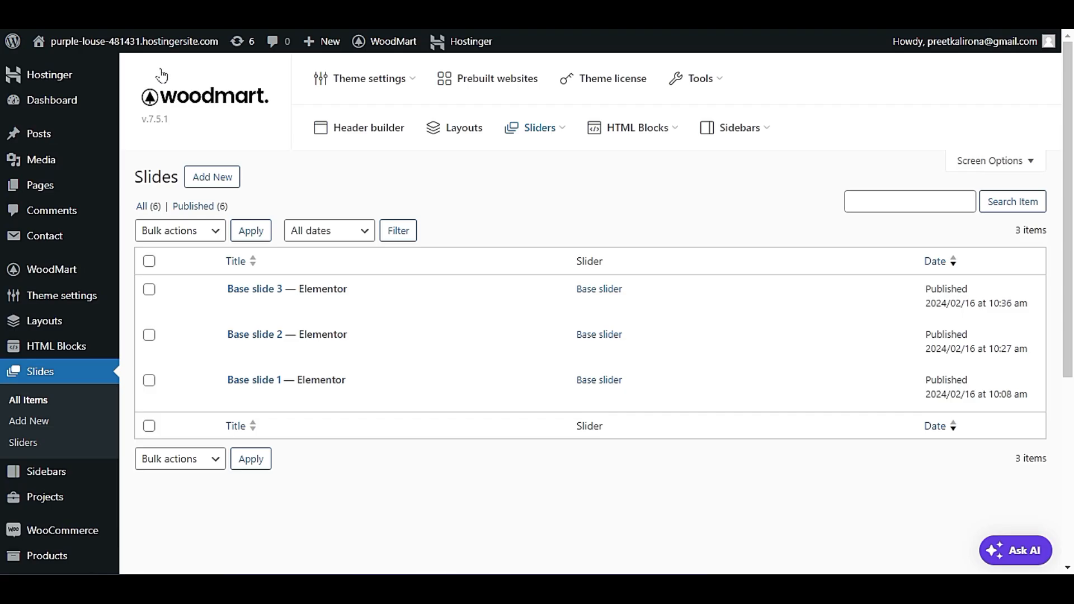
Open the live site in a new browser tab and look over the published home page.
mouse_move(98, 49)
right_click(90, 80)
left_click(130, 87)
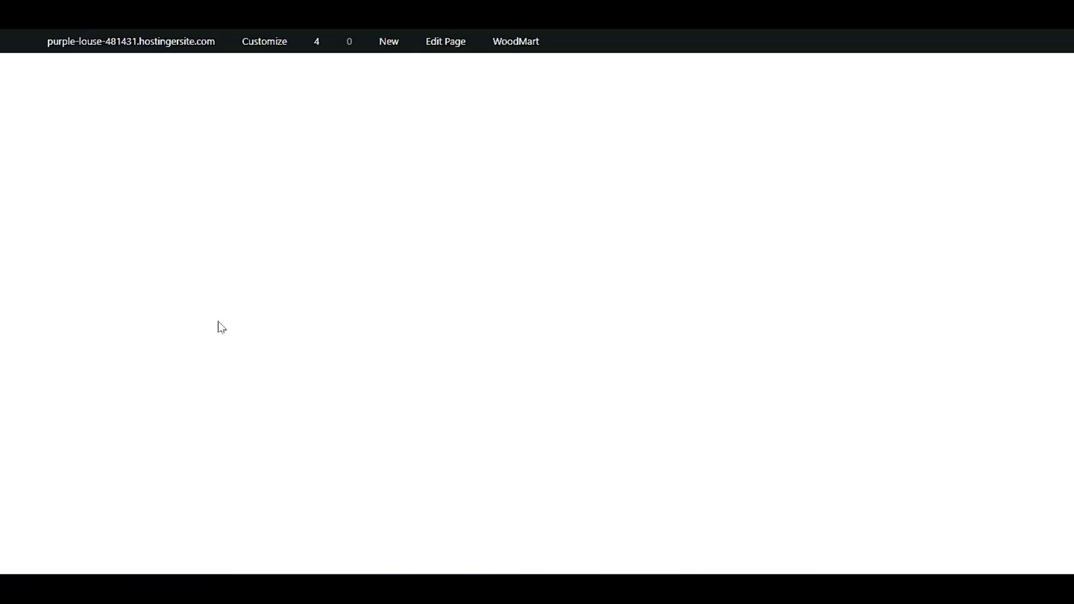
scroll(219, 330, "down", 4)
scroll(219, 334, "down", 3)
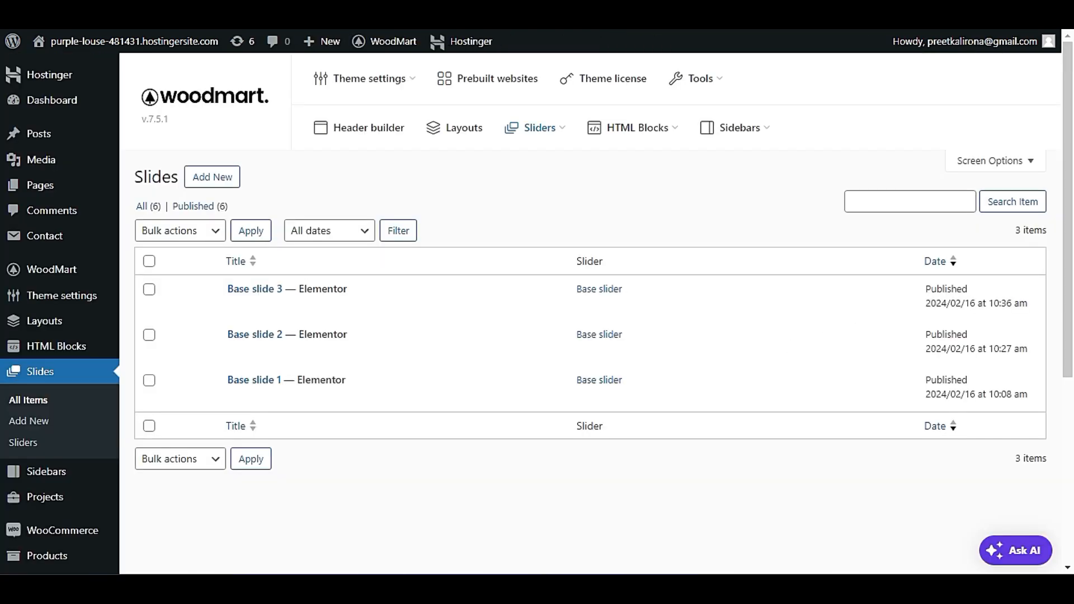
Go from the slides list to the product categories in WordPress and open the Fashion category for editing.
scroll(167, 227, "down", 4)
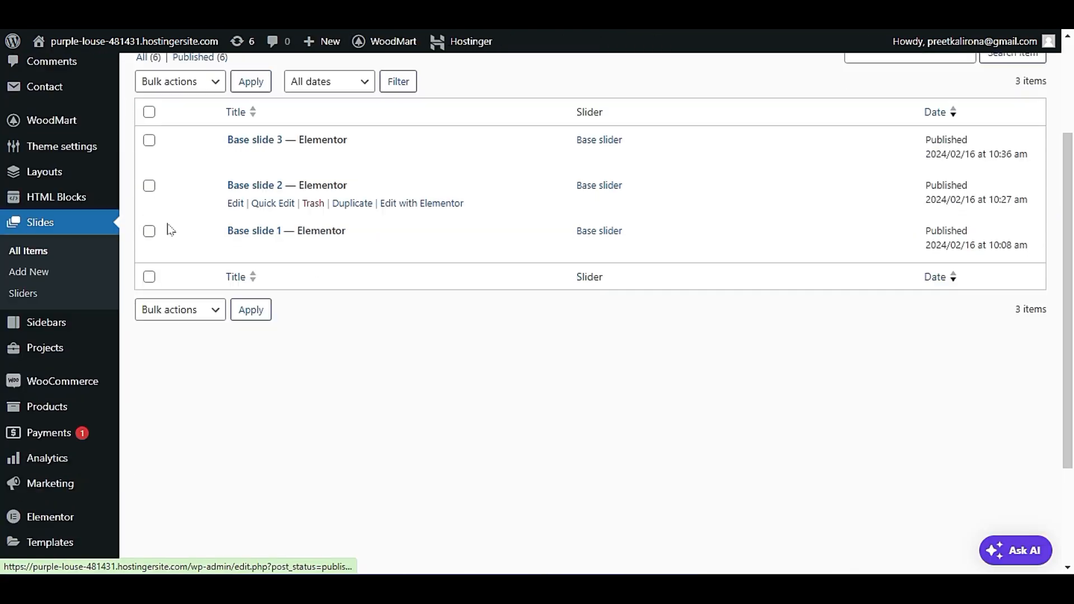
mouse_move(76, 319)
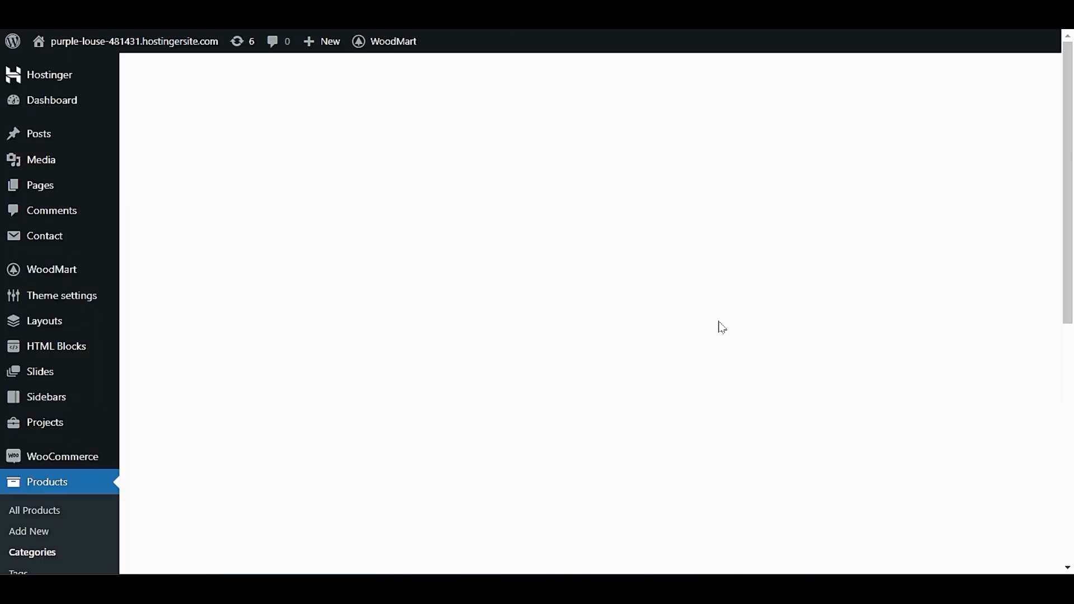
scroll(556, 268, "down", 5)
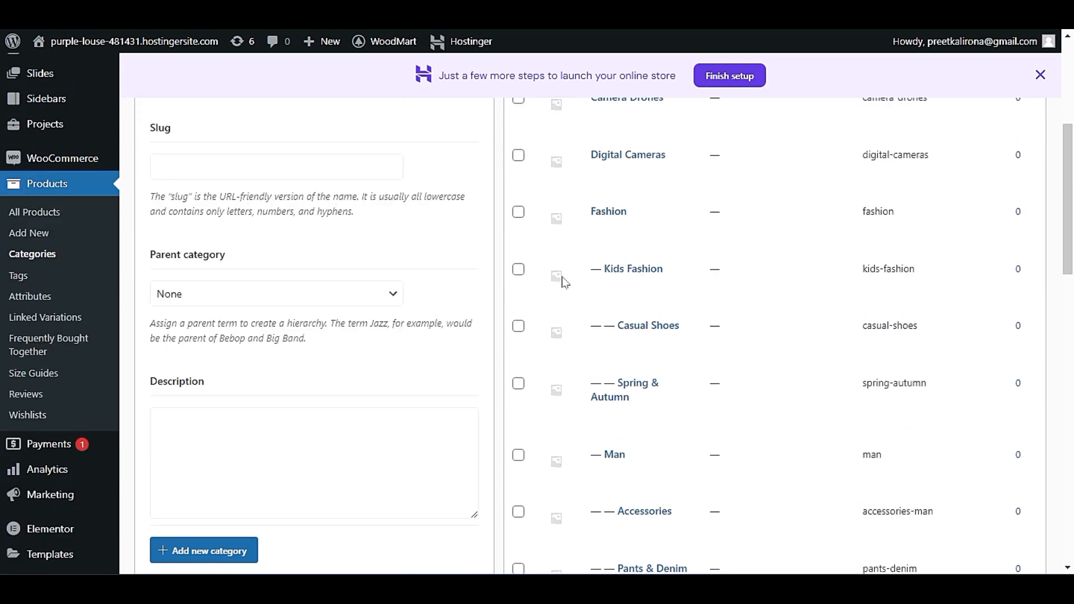
mouse_move(601, 228)
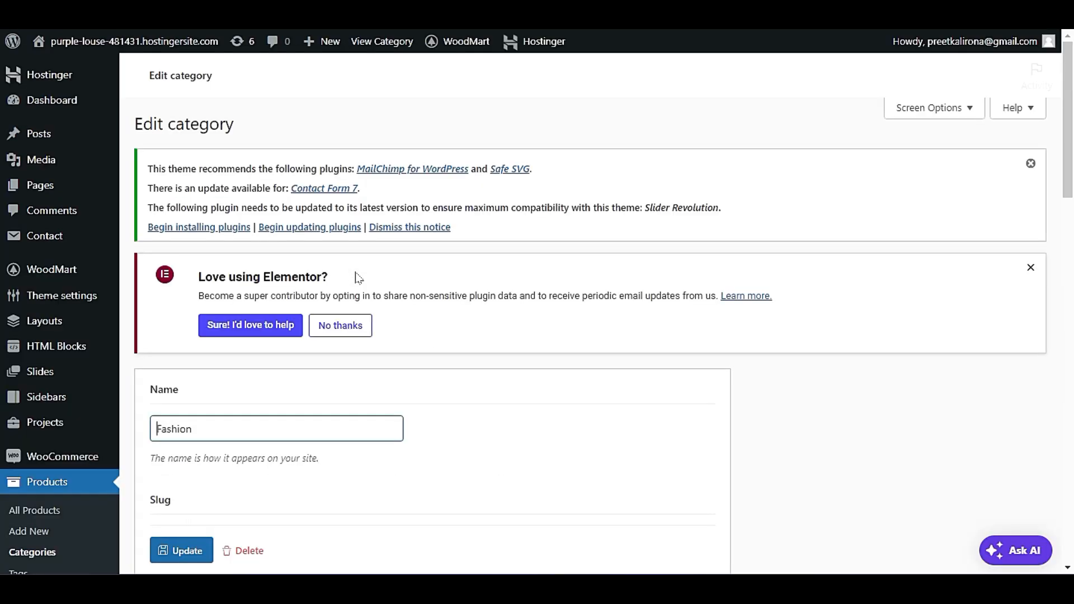
Review the name, slug, thumbnail and other image fields of the Fashion category.
scroll(422, 274, "down", 4)
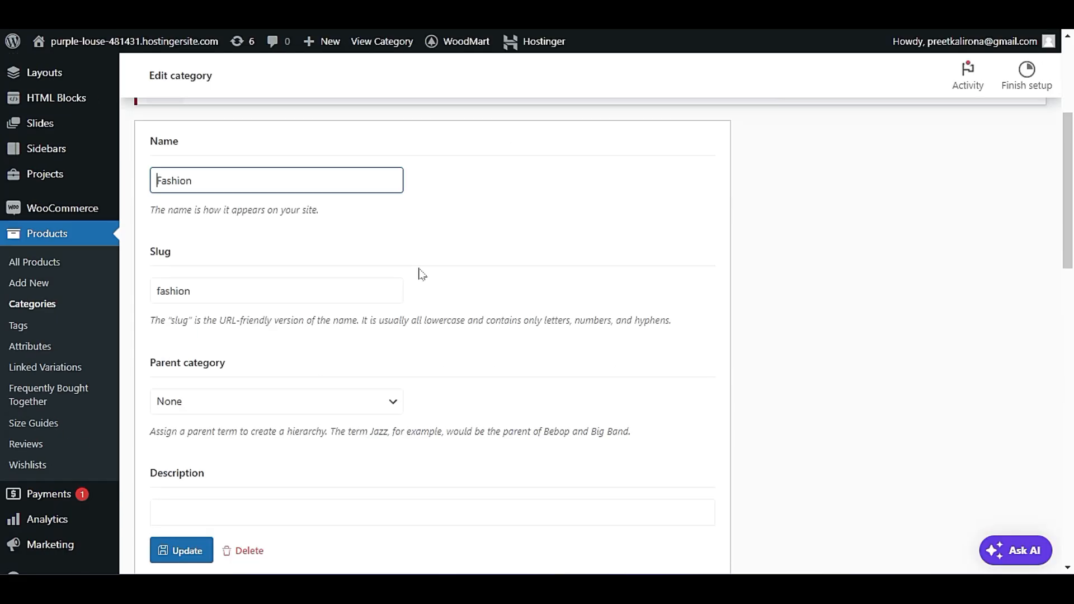
double_click(209, 177)
left_click(235, 211)
scroll(302, 300, "down", 4)
scroll(313, 294, "down", 6)
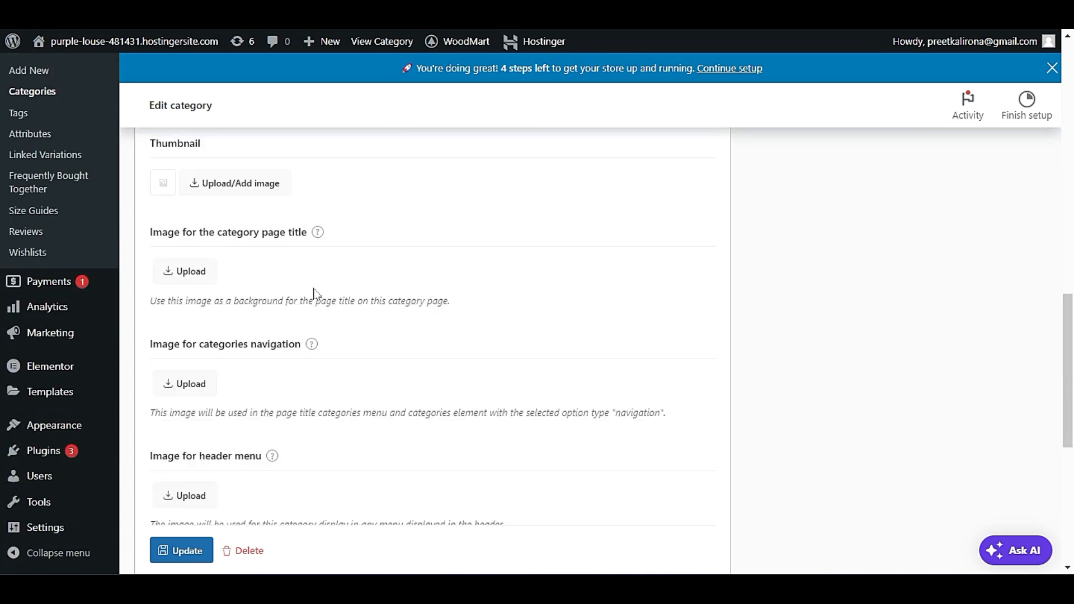
scroll(317, 294, "down", 2)
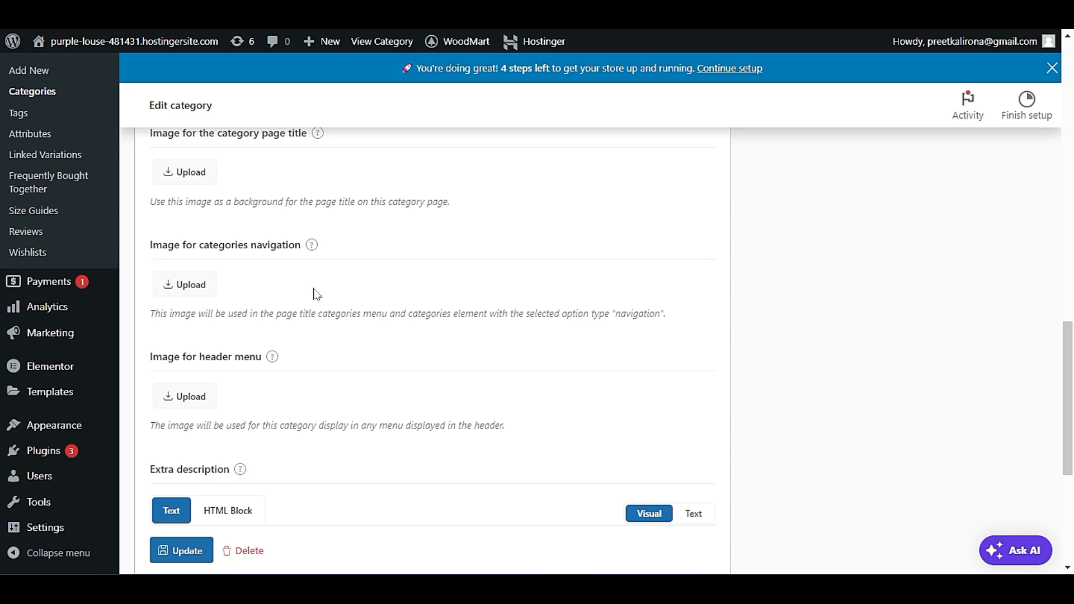
scroll(316, 293, "down", 2)
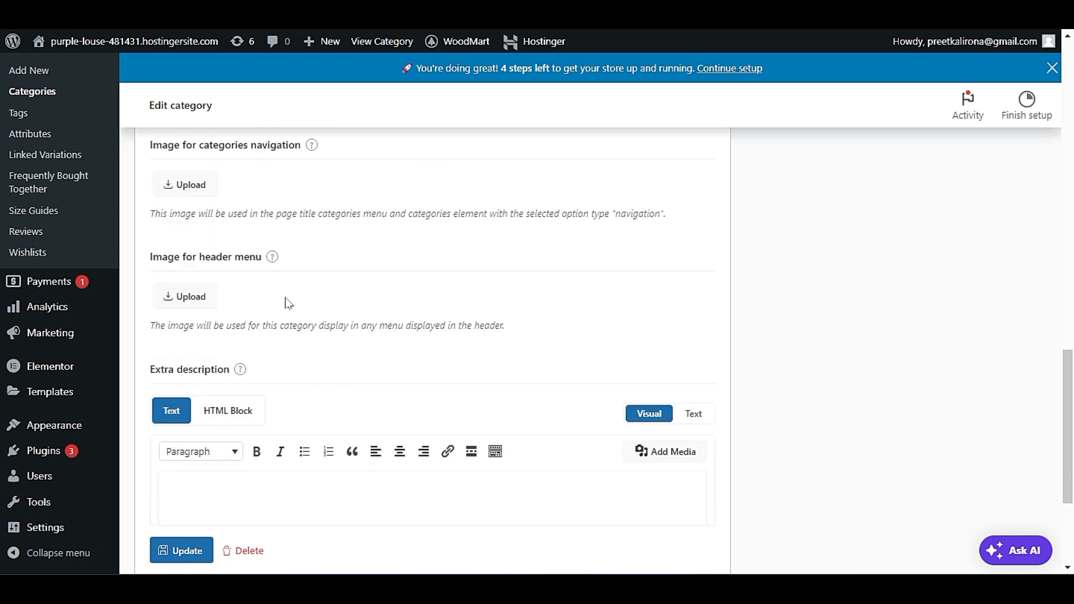
Set the Fashion category's thumbnail to about-us-3-team-member-2.jpg from the media library.
scroll(288, 302, "up", 3)
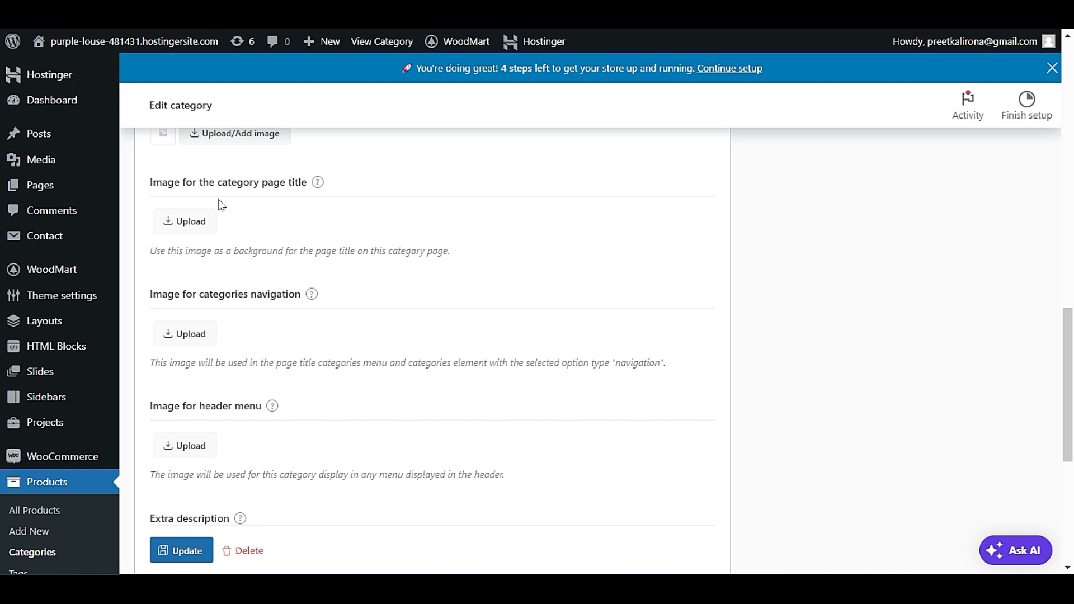
scroll(265, 275, "up", 2)
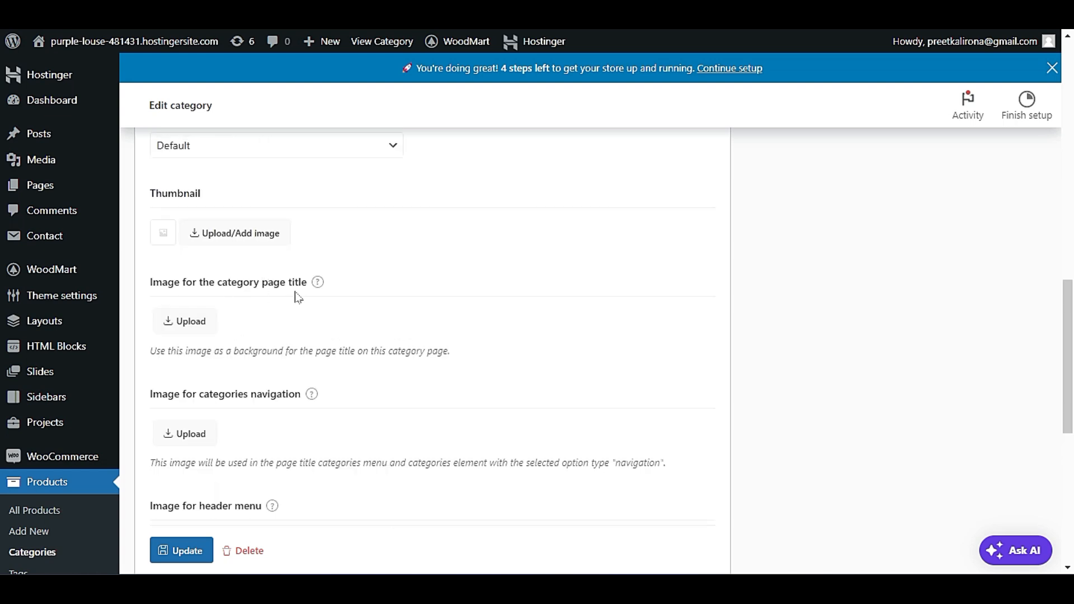
scroll(296, 297, "up", 1)
left_click(223, 285)
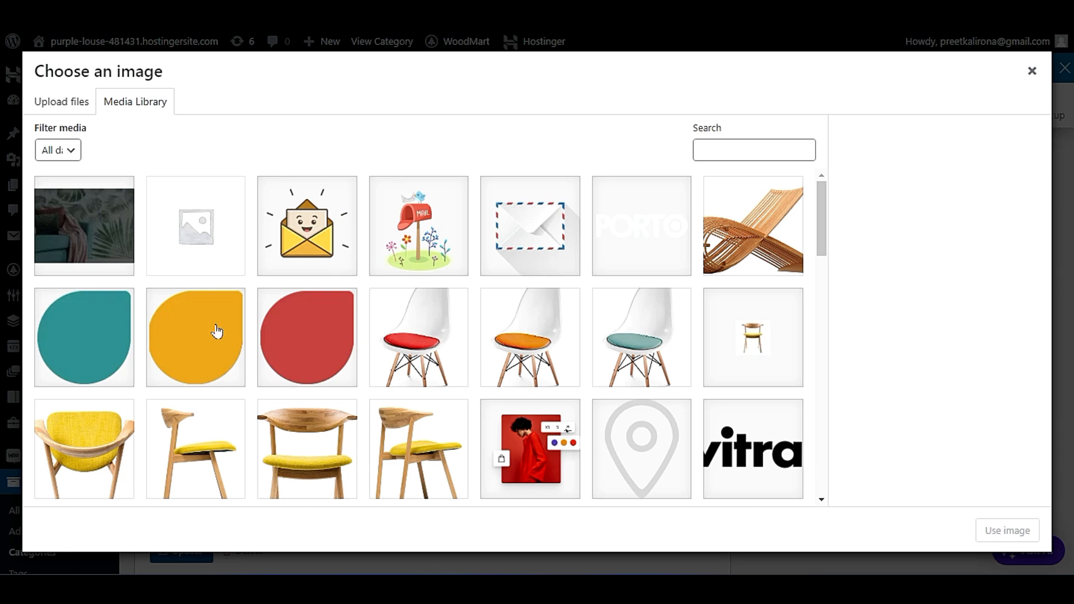
scroll(228, 351, "down", 9)
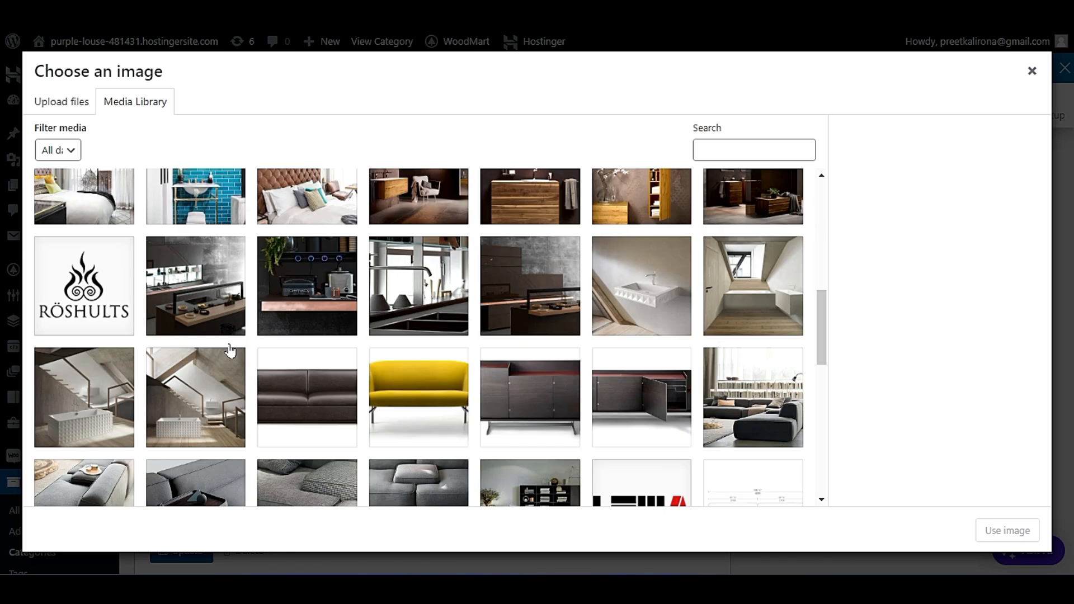
scroll(229, 351, "down", 4)
left_click(506, 472)
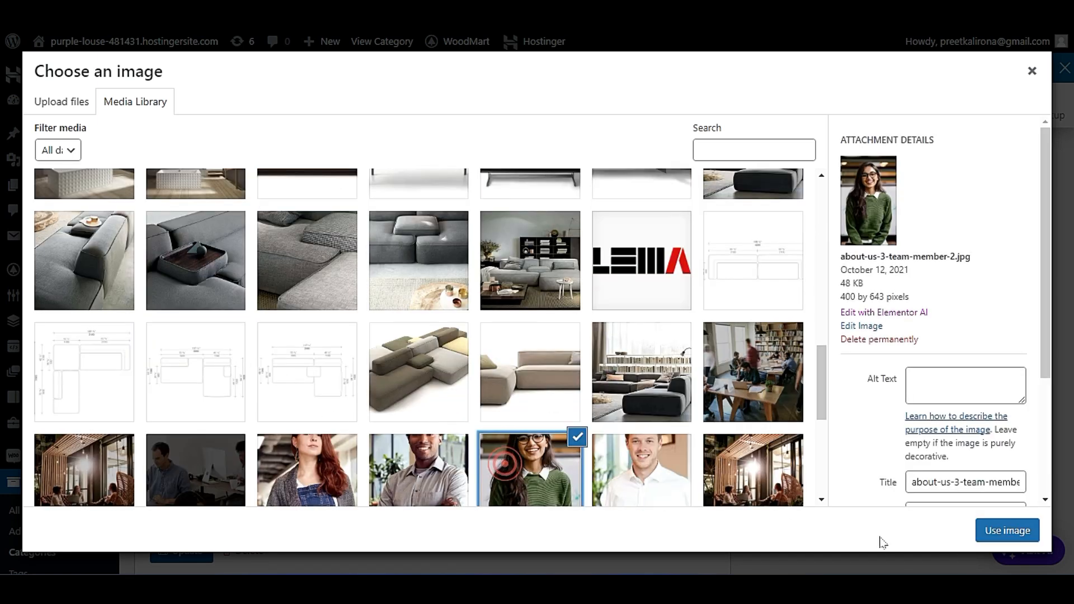
left_click(1005, 532)
Look over the Fashion category's page title, categories navigation and header menu image fields and its extra description.
scroll(310, 320, "down", 1)
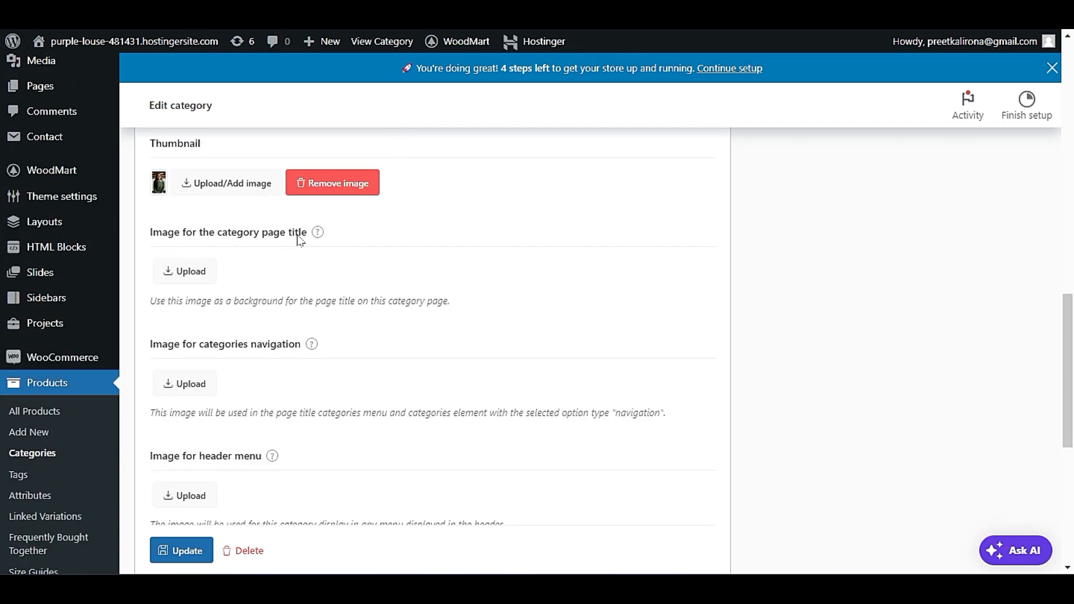
scroll(197, 270, "down", 2)
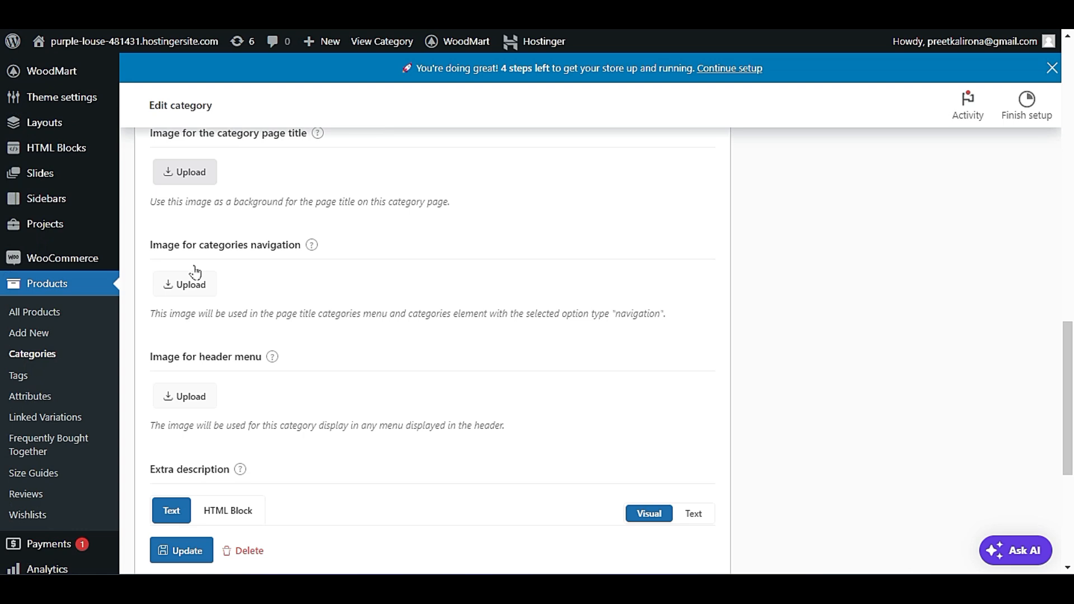
scroll(197, 271, "up", 1)
scroll(197, 270, "down", 1)
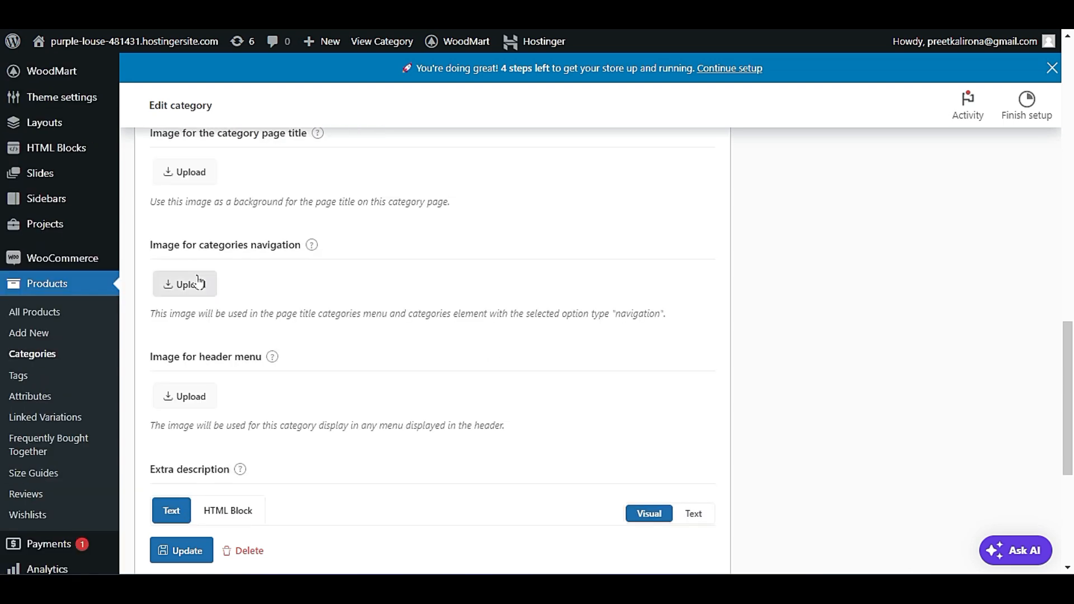
scroll(193, 283, "down", 3)
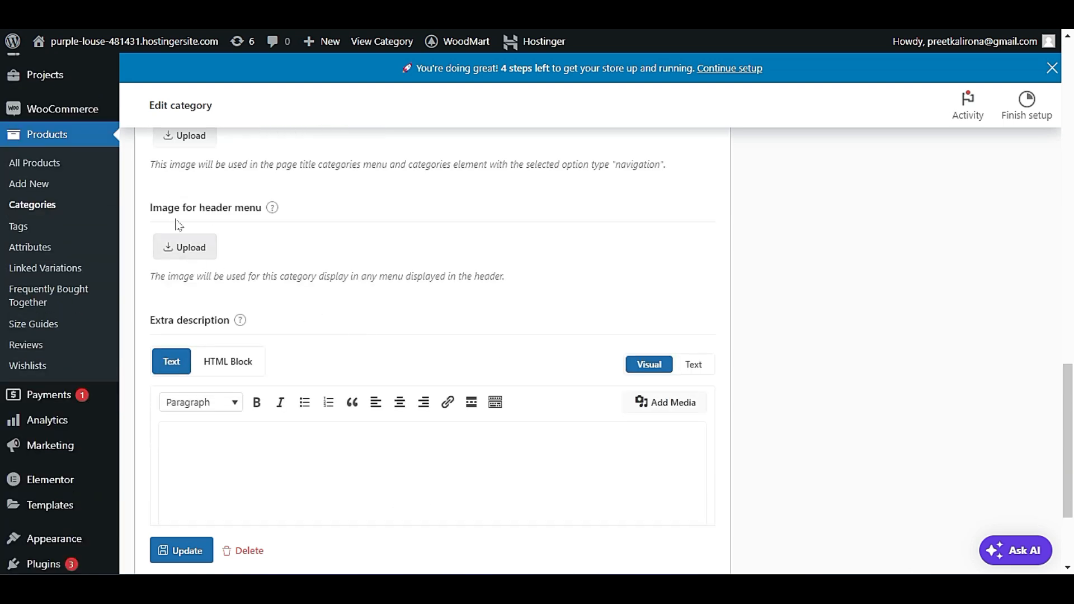
Save the Fashion category's changes and reload the home page to check its thumbnail under Trending Products.
scroll(275, 303, "down", 3)
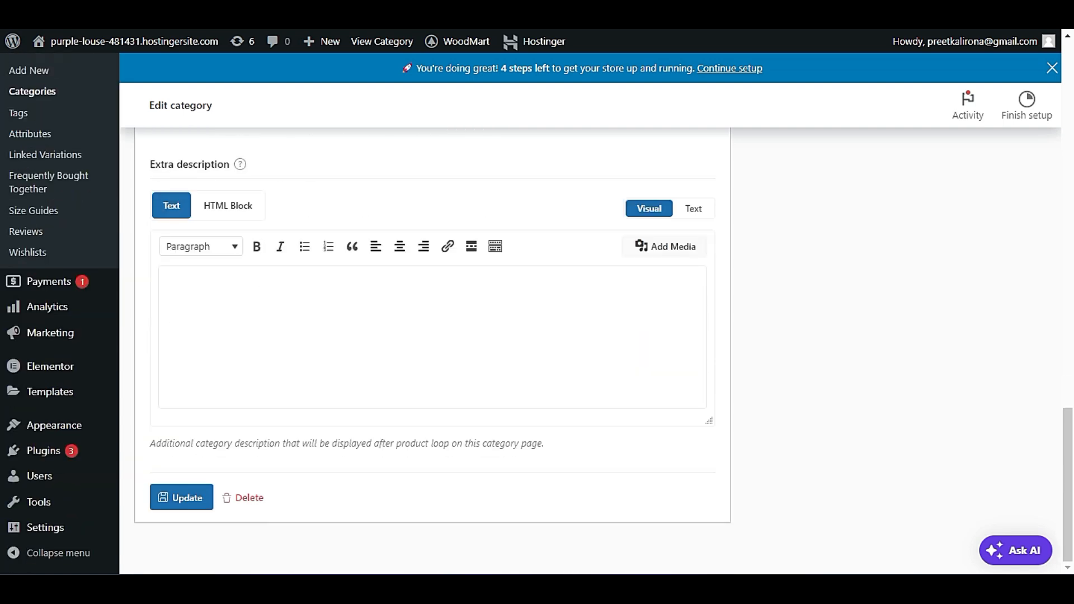
scroll(274, 303, "up", 5)
left_click(181, 554)
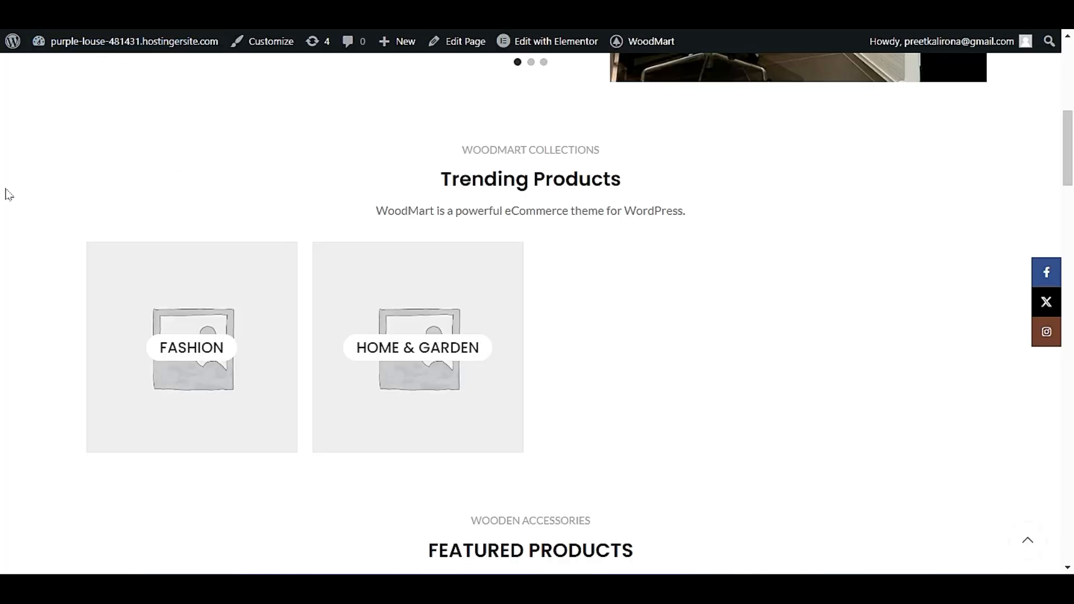
key("F5")
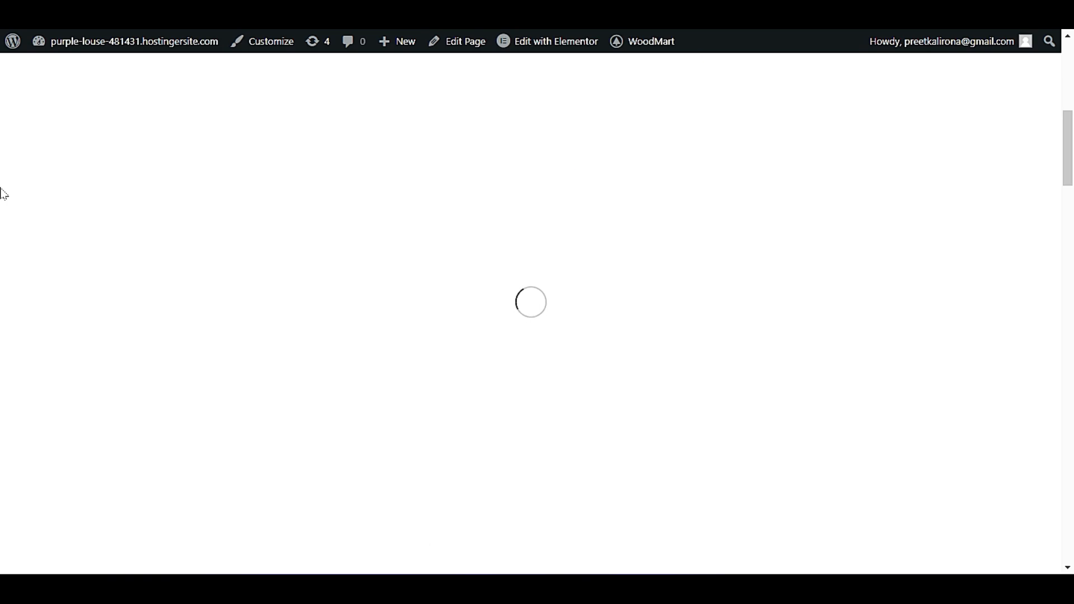
scroll(4, 197, "down", 1)
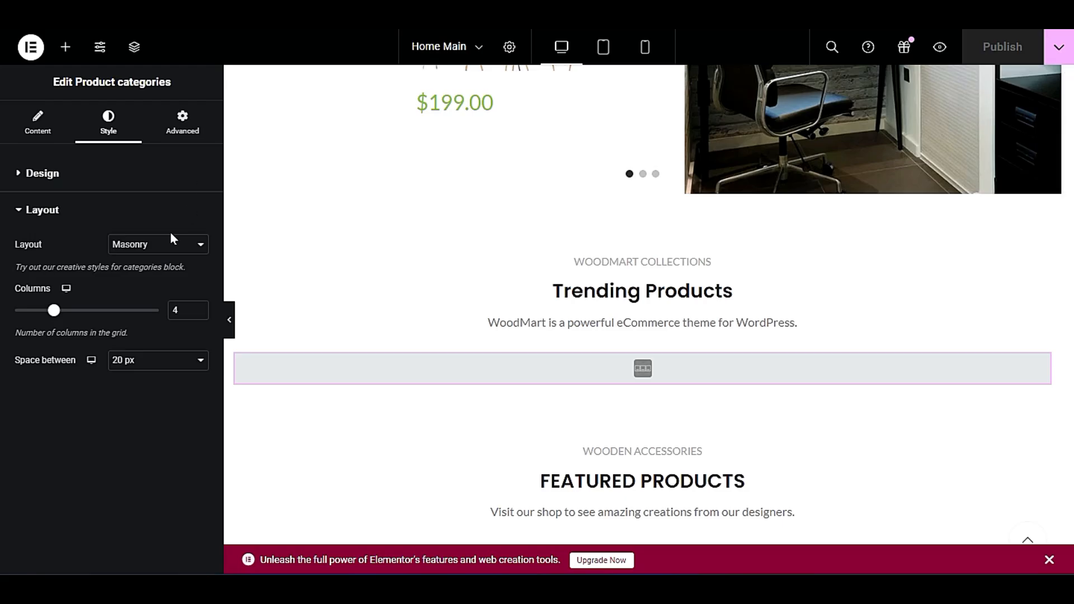
Try the Carousel layout for the Product categories element on the home page.
left_click(170, 244)
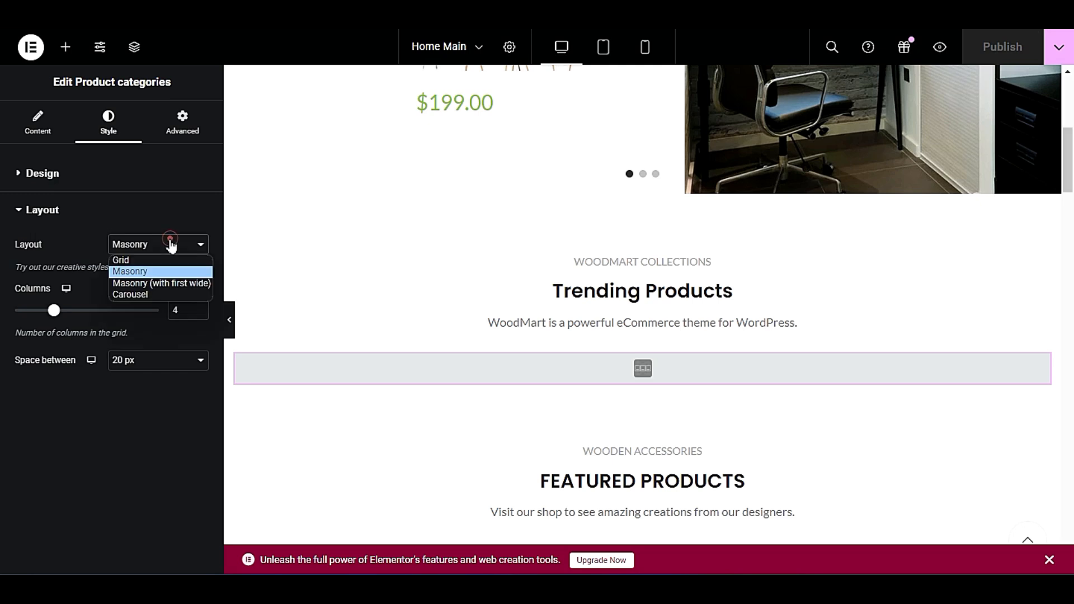
left_click(171, 244)
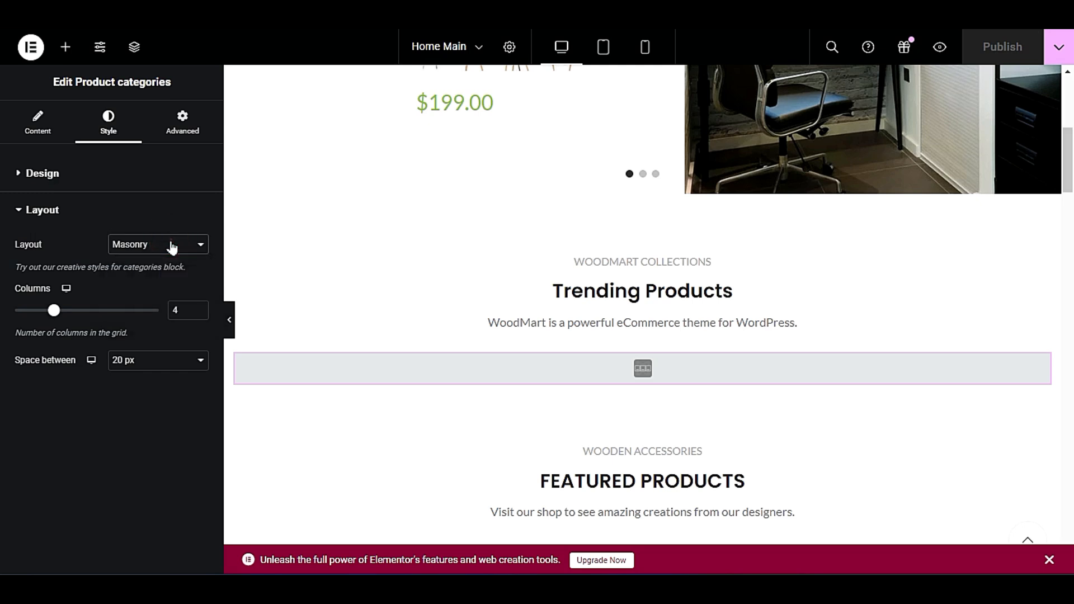
left_click(40, 130)
left_click(118, 127)
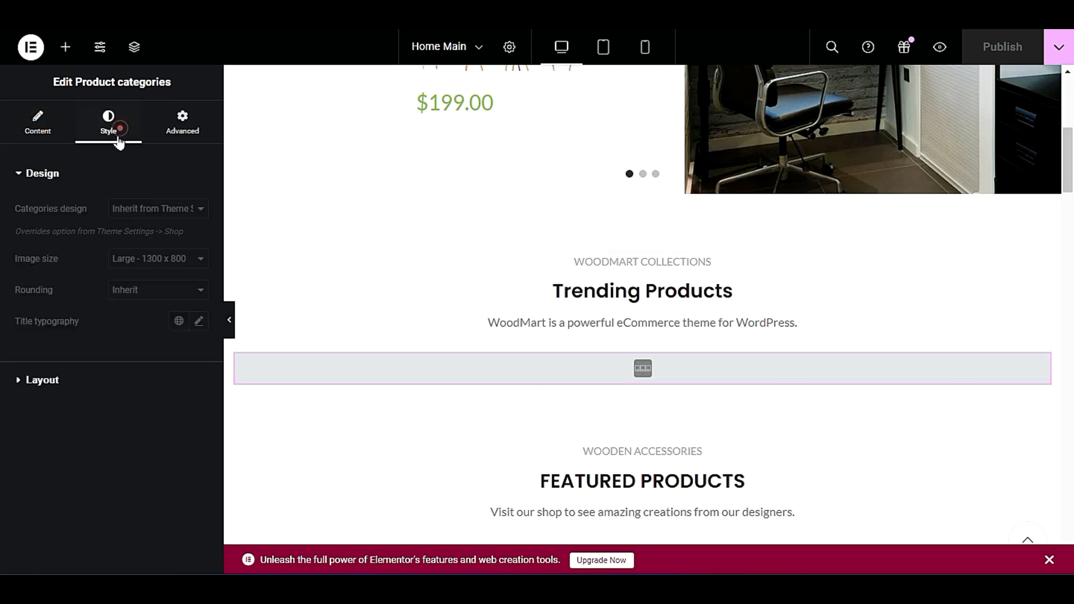
left_click(66, 381)
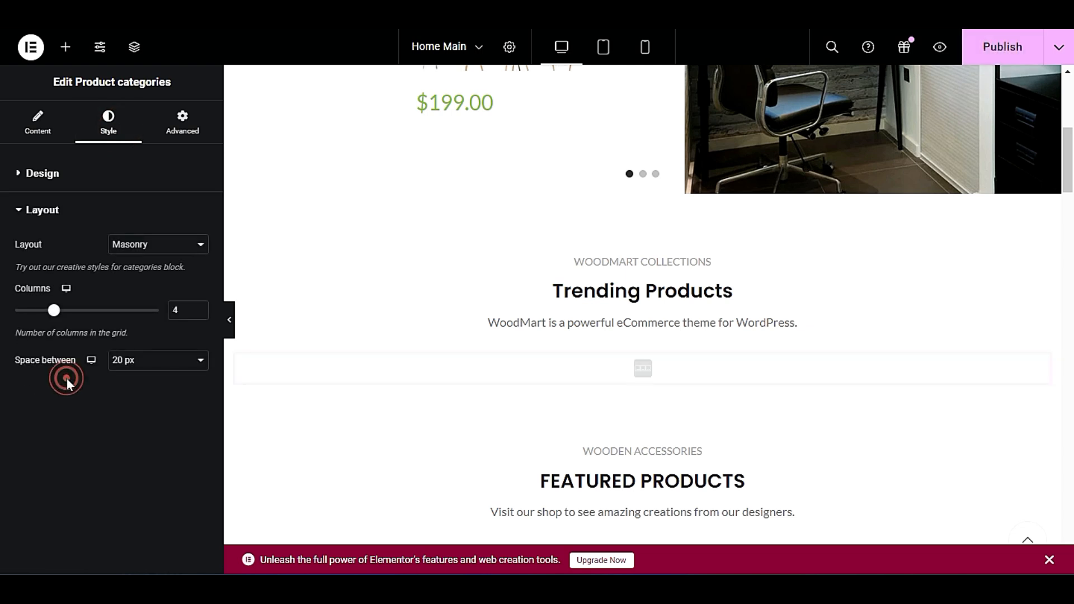
left_click(163, 246)
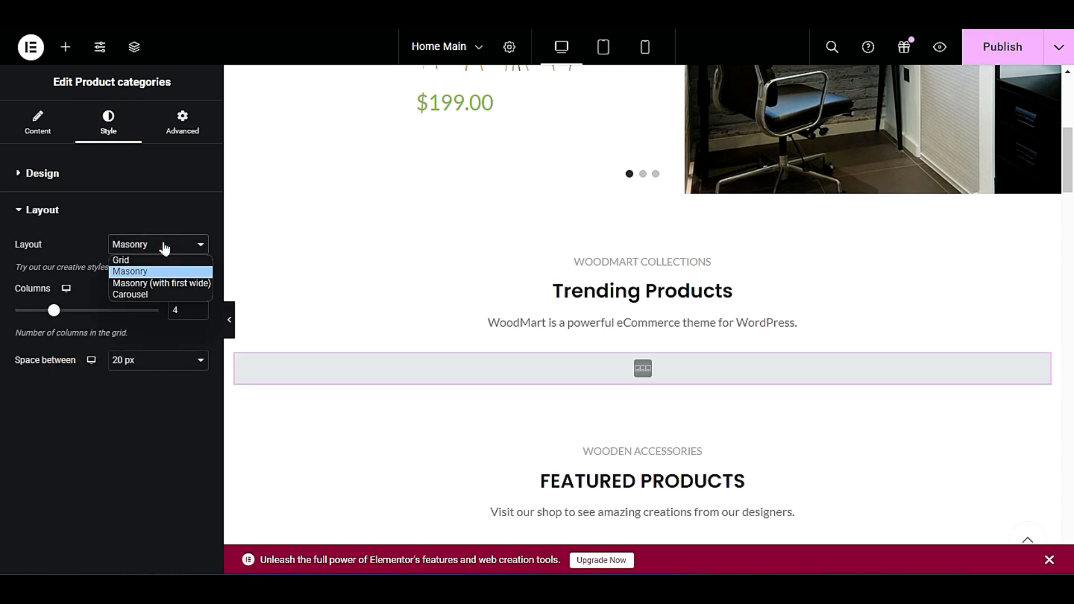
left_click(159, 295)
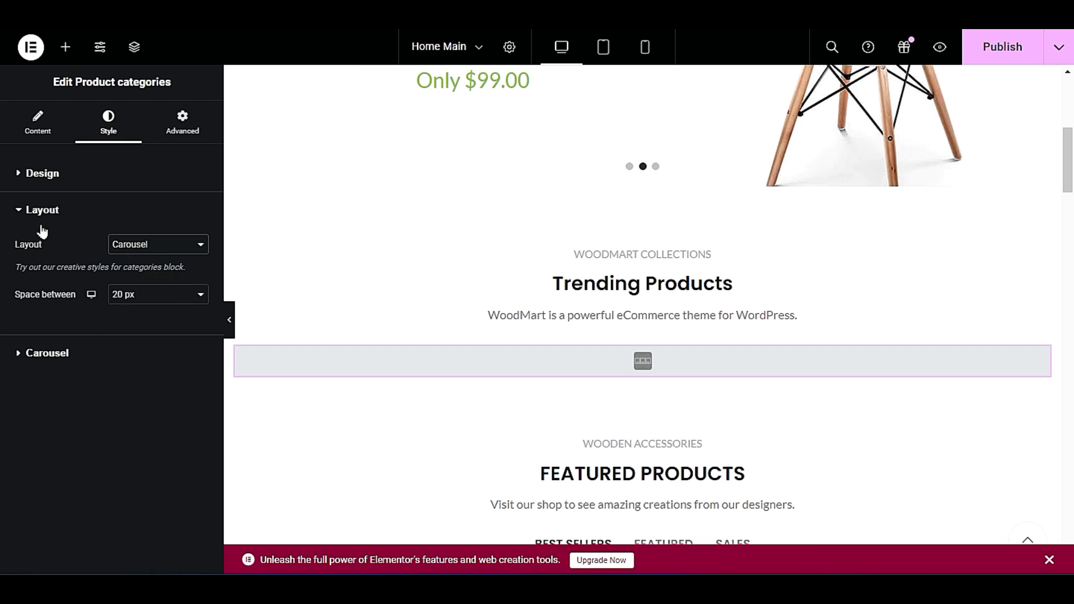
Look through the Product categories carousel settings and publish the page with the Carousel layout.
left_click(27, 356)
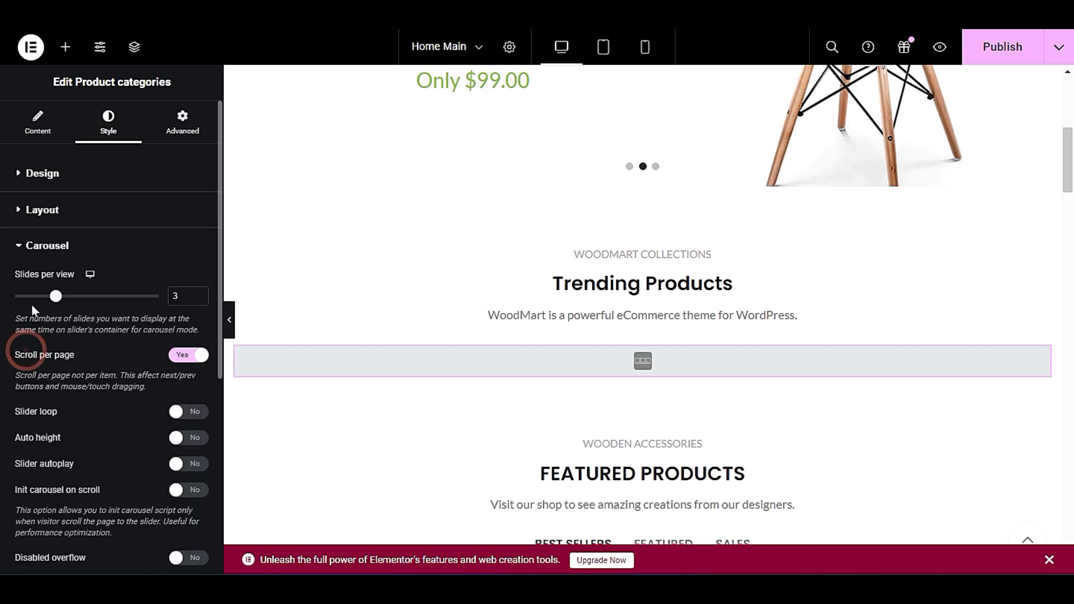
scroll(31, 304, "down", 1)
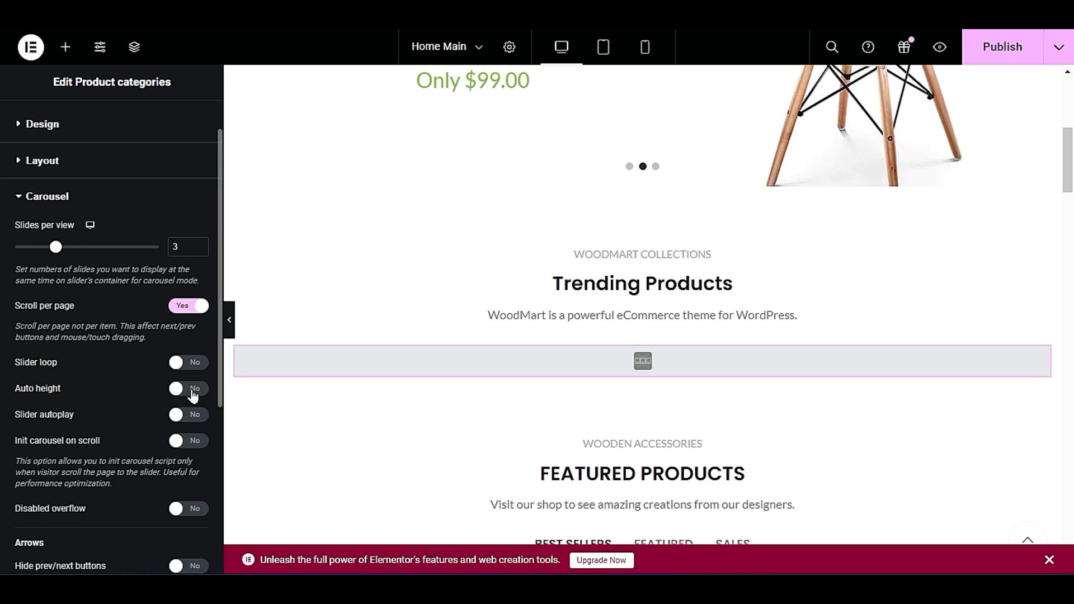
left_click(999, 51)
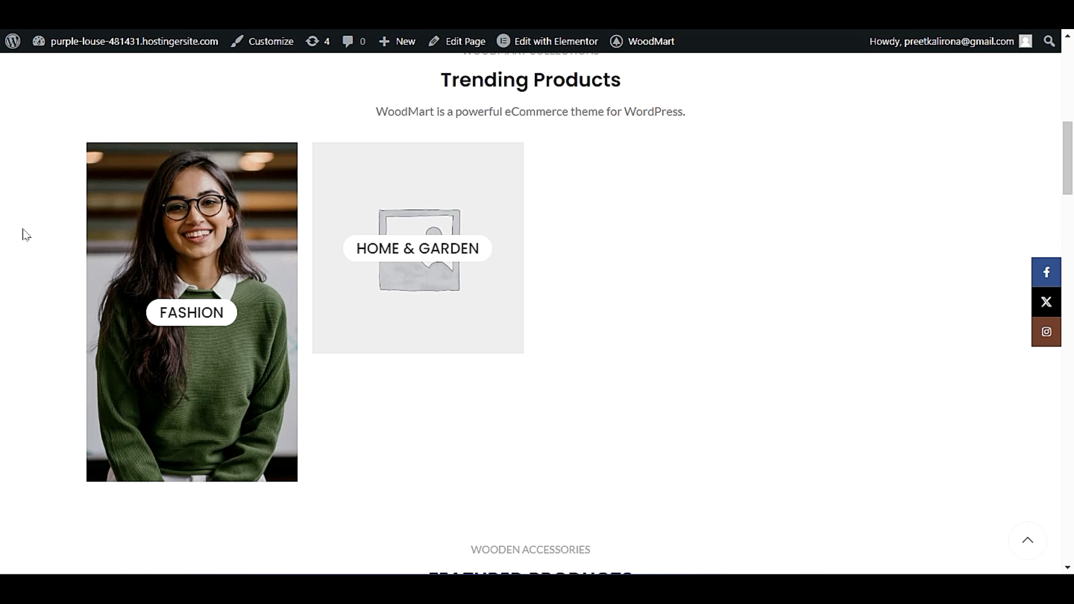
Reload the live home page and inspect how the Trending Products categories appear in the carousel layout.
key("F5")
scroll(24, 237, "up", 2)
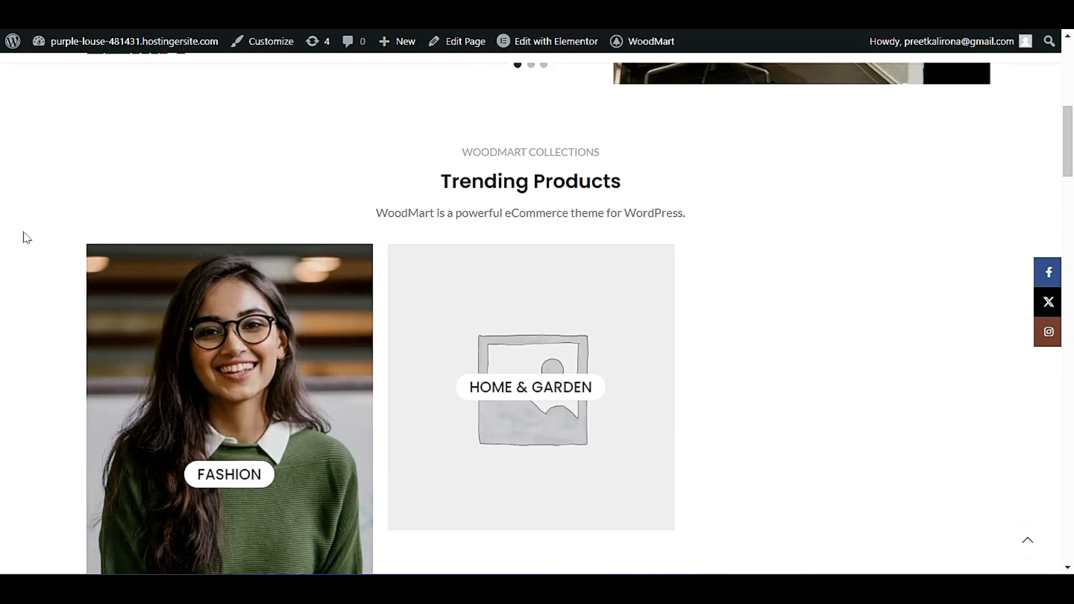
scroll(26, 240, "down", 3)
scroll(28, 243, "up", 1)
scroll(324, 315, "down", 3)
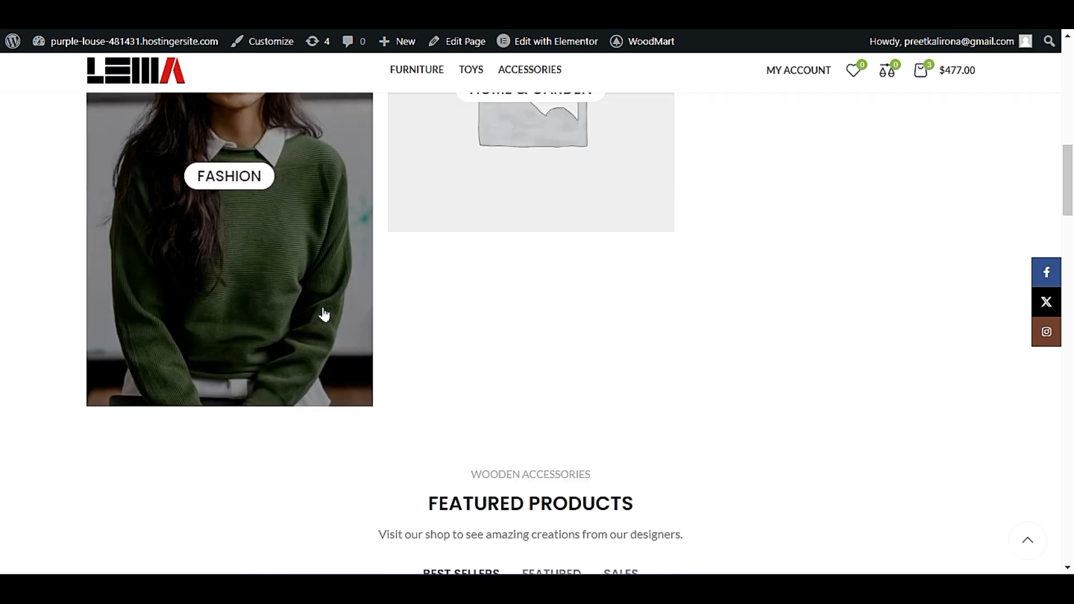
scroll(324, 315, "up", 2)
scroll(324, 315, "up", 1)
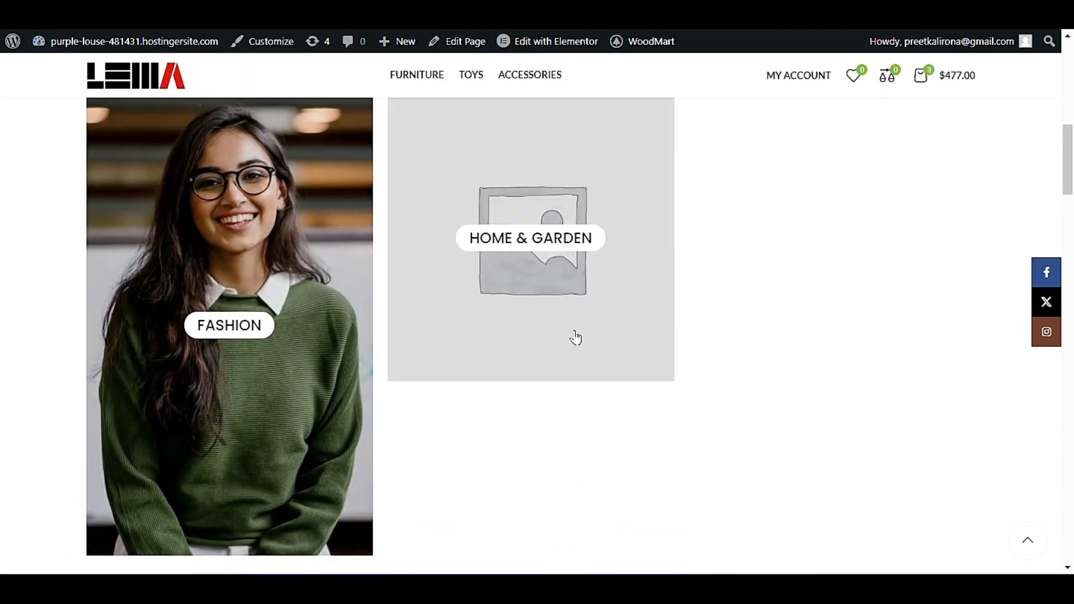
key("F5")
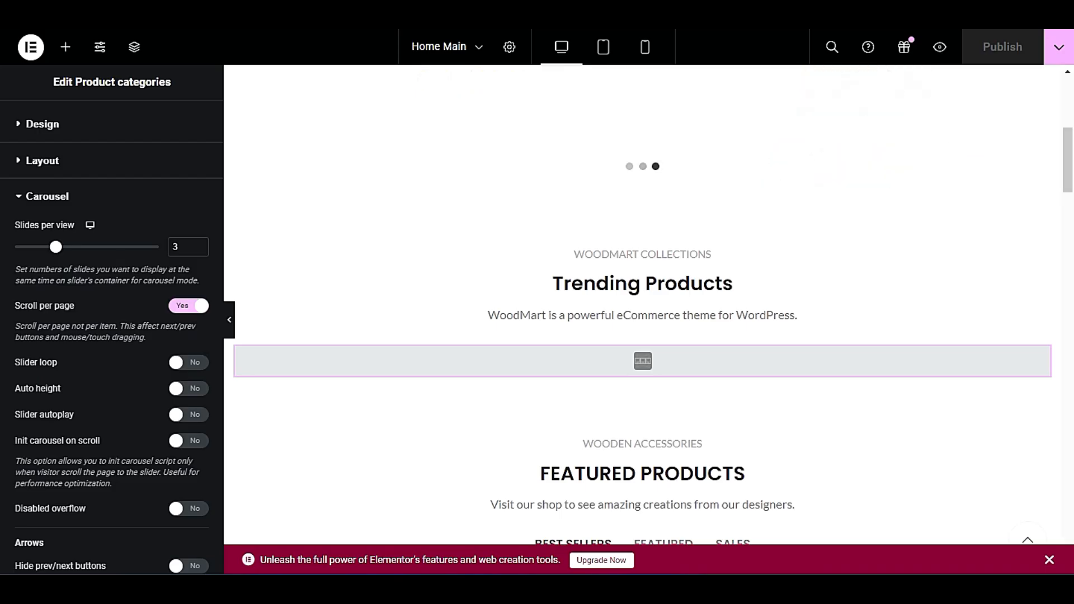
Set the Product categories element's layout to Grid and publish the home page.
left_click(112, 162)
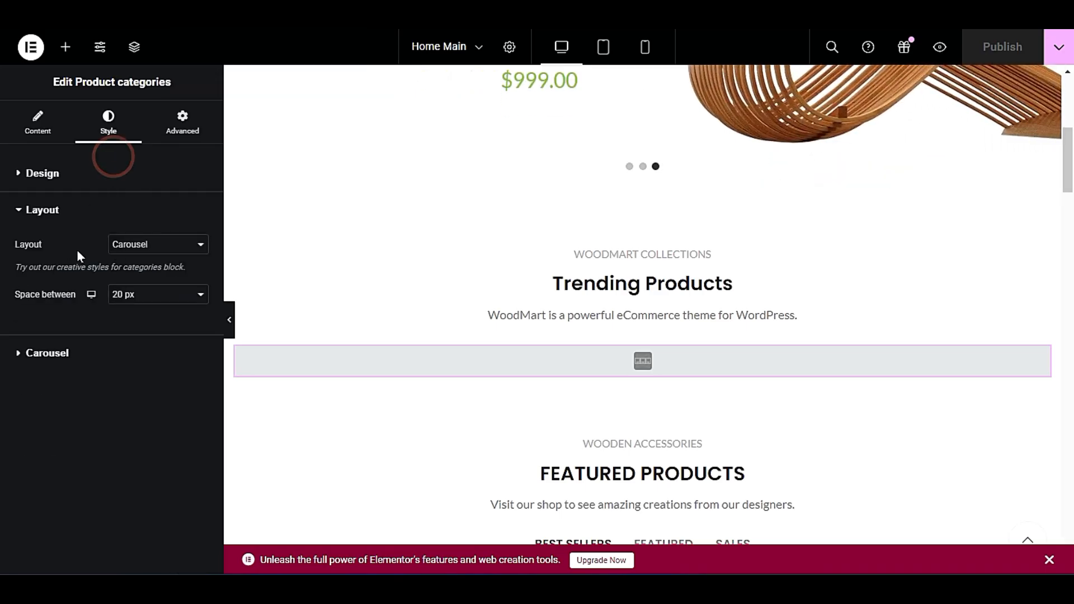
left_click(140, 240)
left_click(171, 261)
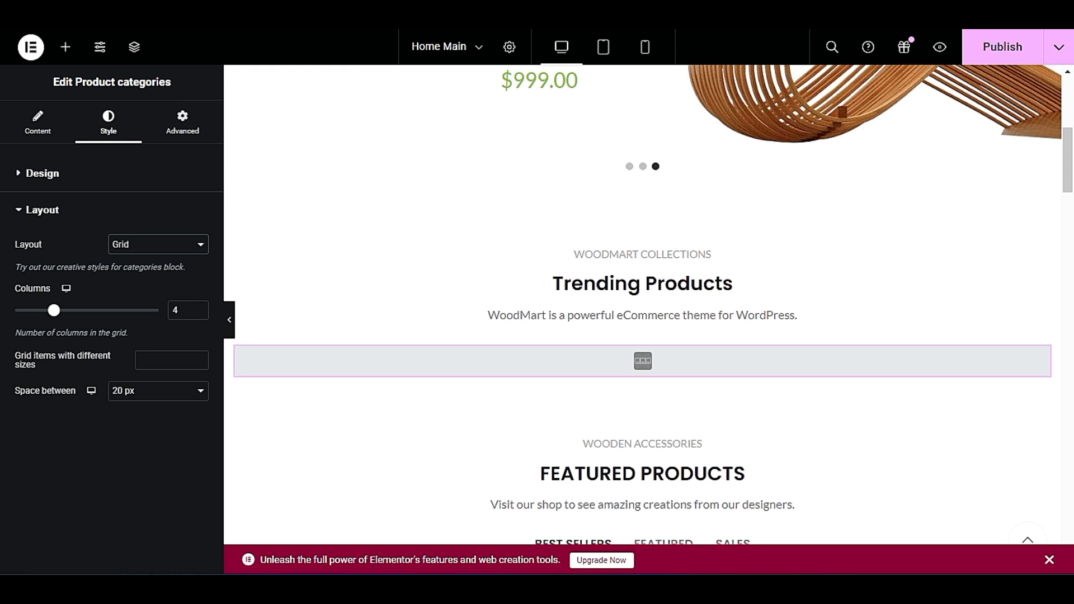
left_click(988, 49)
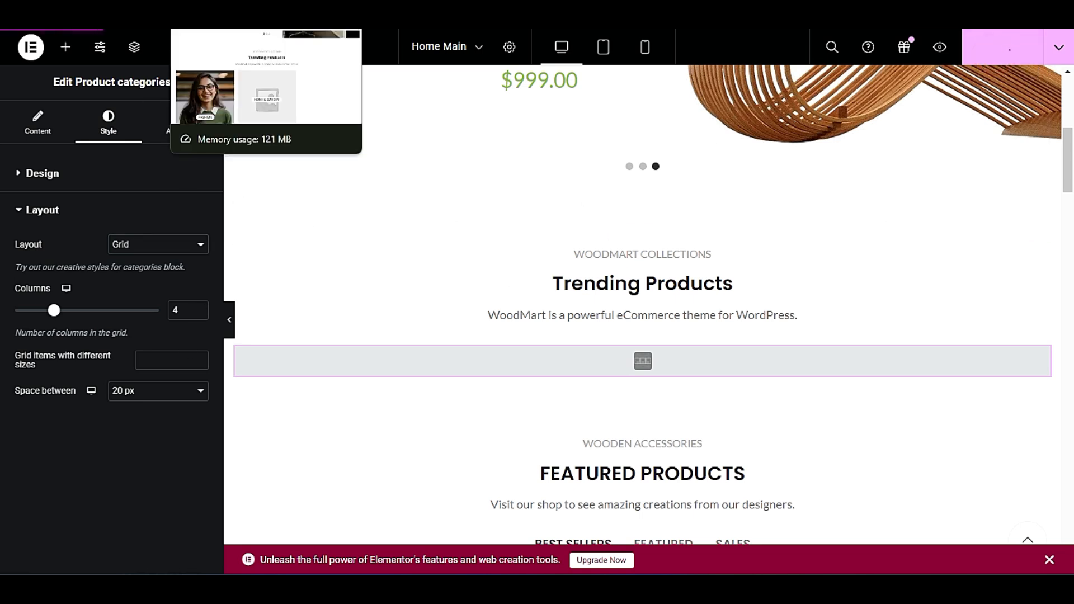
Switch to the live home page and examine the Trending Products categories in the grid layout.
left_click(210, 7)
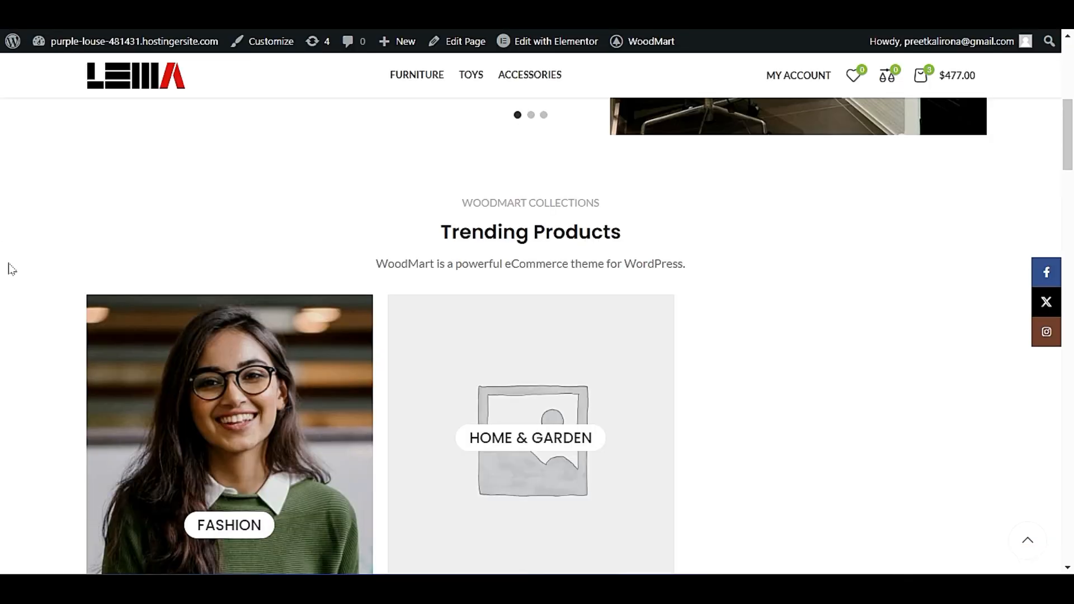
scroll(12, 270, "down", 2)
scroll(17, 268, "down", 5)
scroll(23, 277, "up", 5)
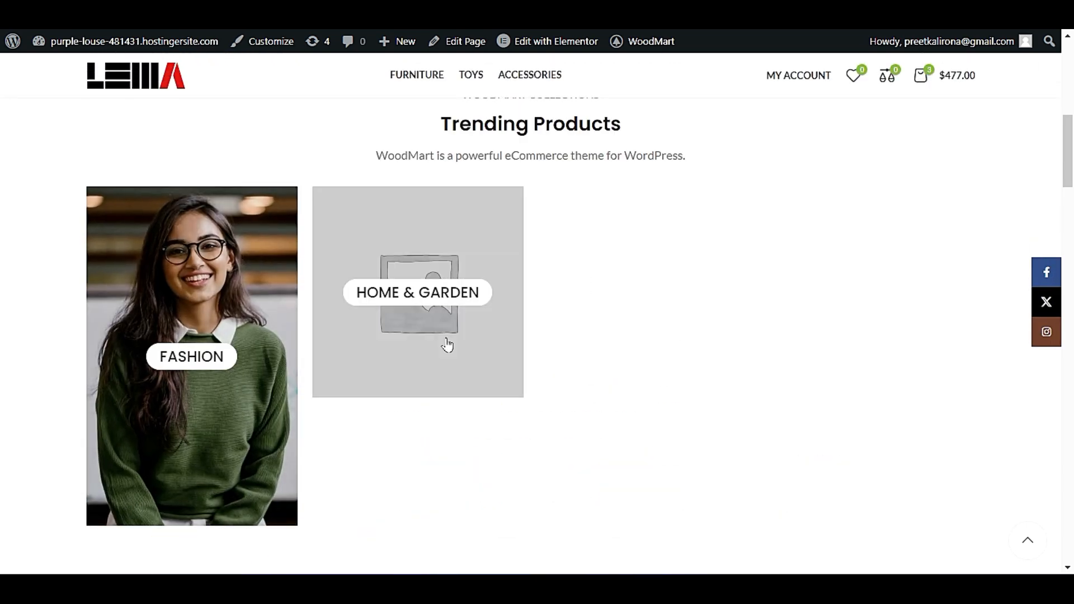
scroll(477, 333, "down", 2)
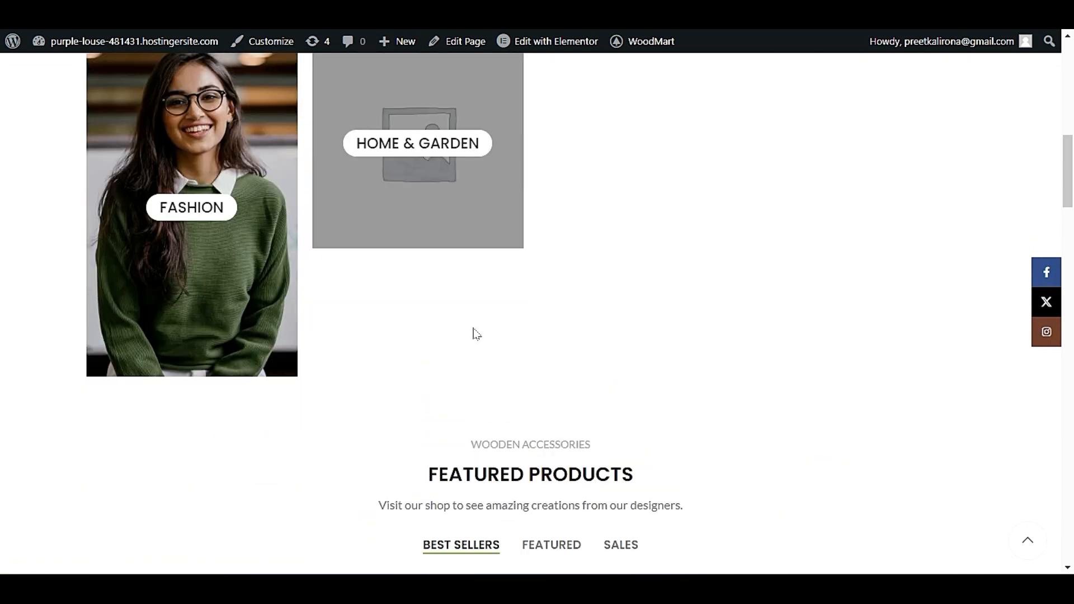
scroll(508, 409, "down", 4)
scroll(508, 409, "up", 6)
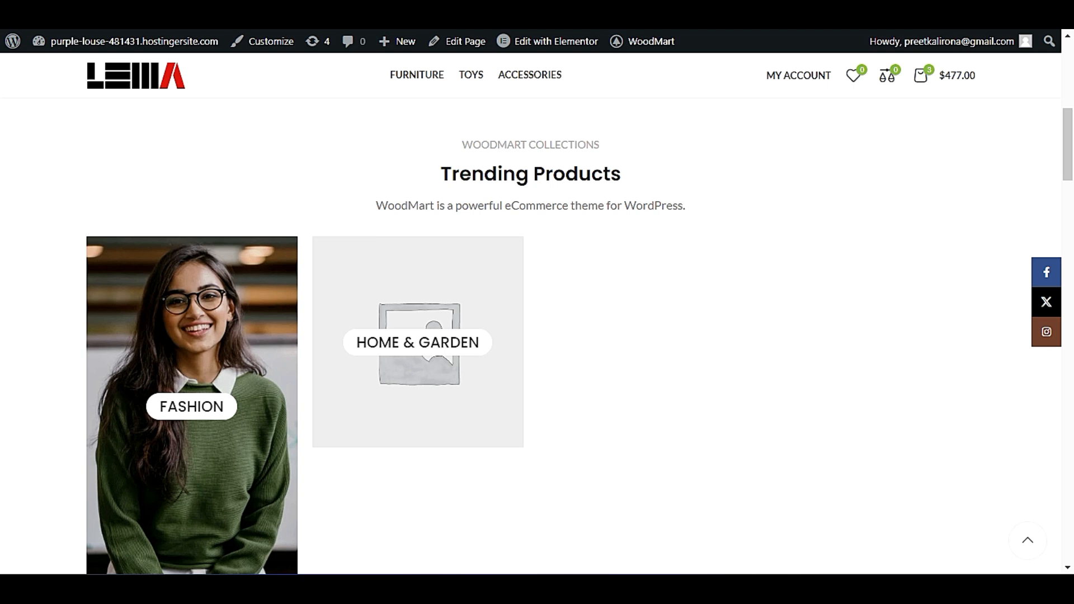
double_click(640, 175)
left_click(661, 174)
double_click(635, 177)
left_click(637, 178)
double_click(670, 178)
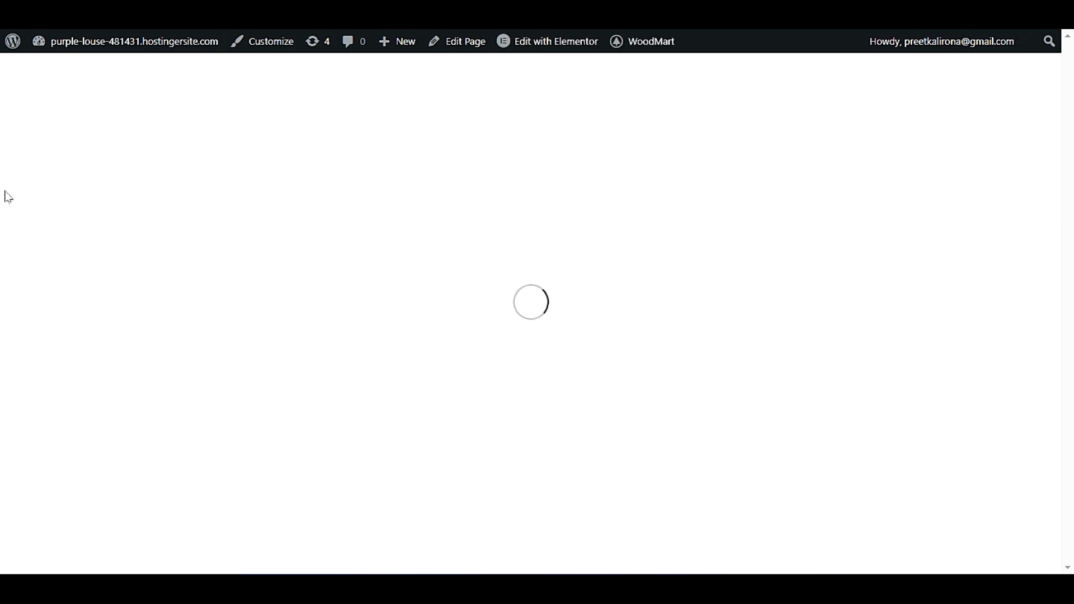
Recheck the size and arrangement of the Fashion and Home & Garden tiles on the reloaded home page.
scroll(9, 201, "up", 3)
scroll(9, 201, "down", 13)
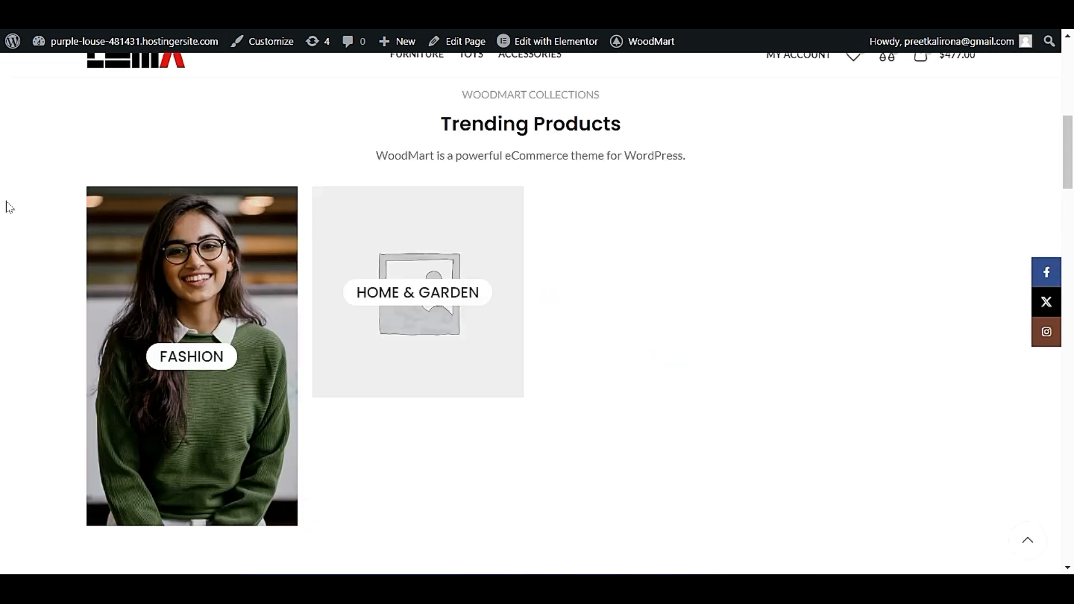
scroll(8, 214, "up", 3)
scroll(10, 216, "up", 10)
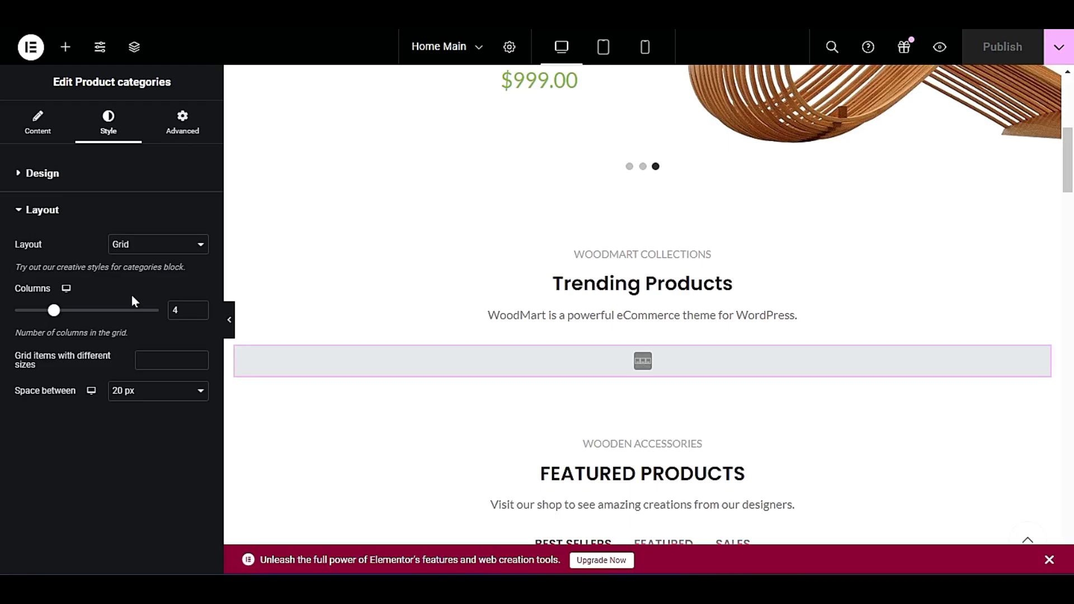
Keep the Product categories layout on Grid and try the Zoom out categories design.
left_click(152, 246)
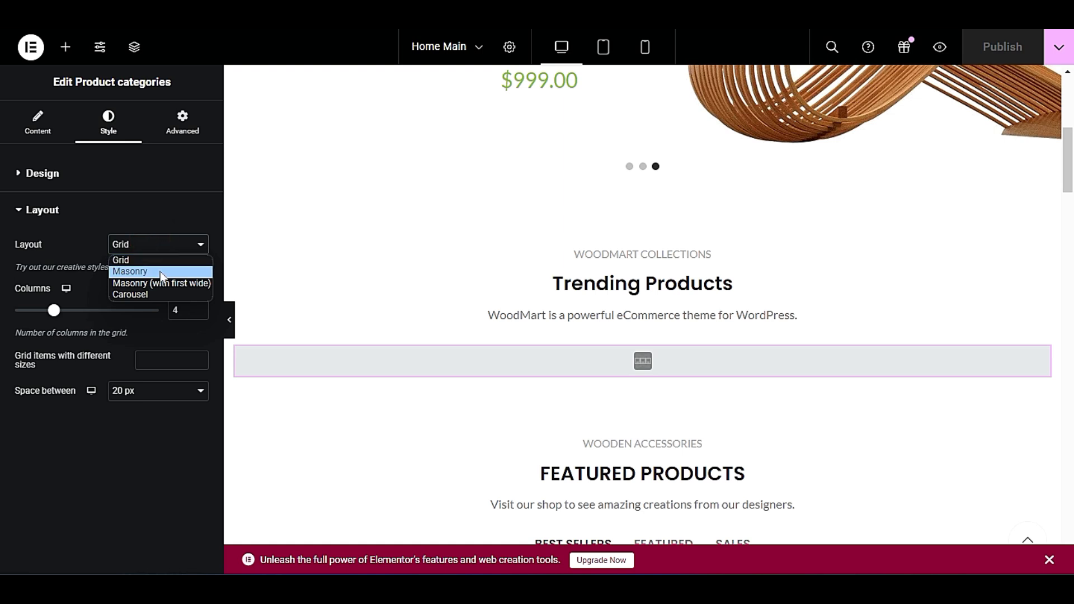
left_click(121, 258)
left_click(125, 175)
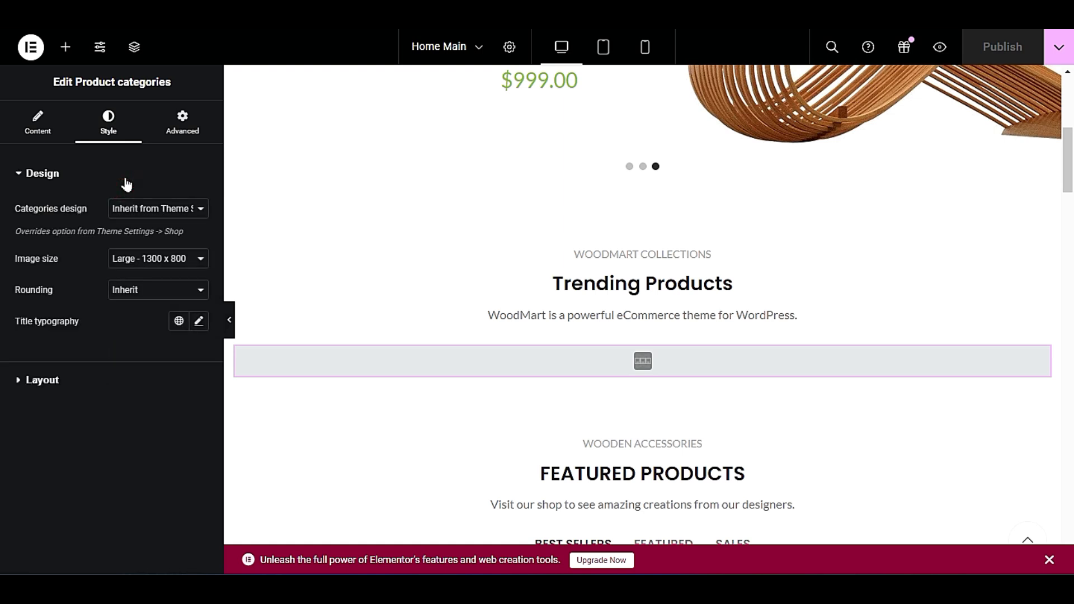
left_click(150, 212)
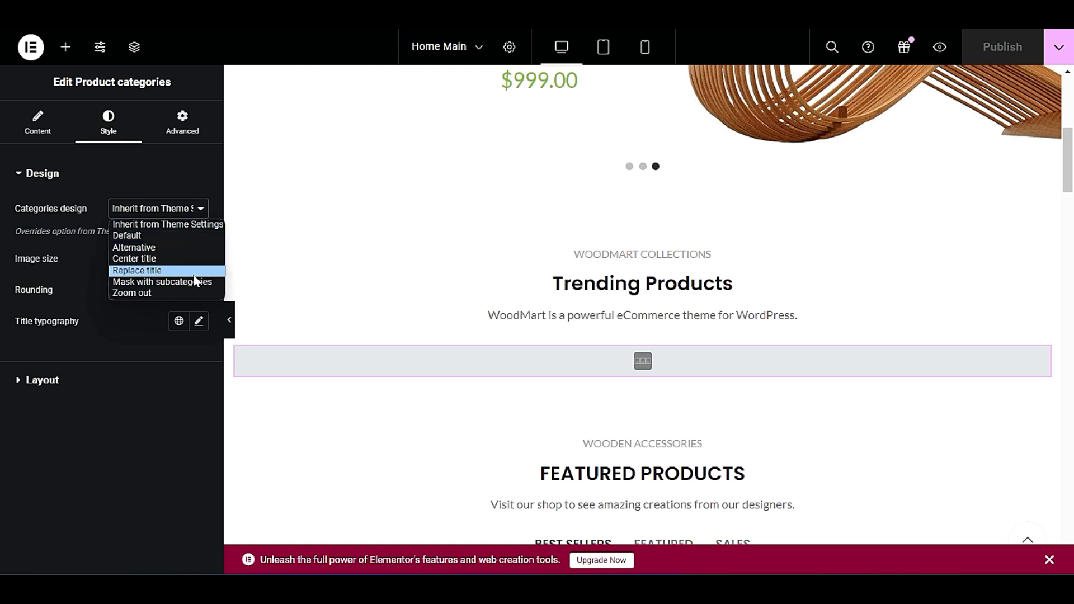
left_click(174, 294)
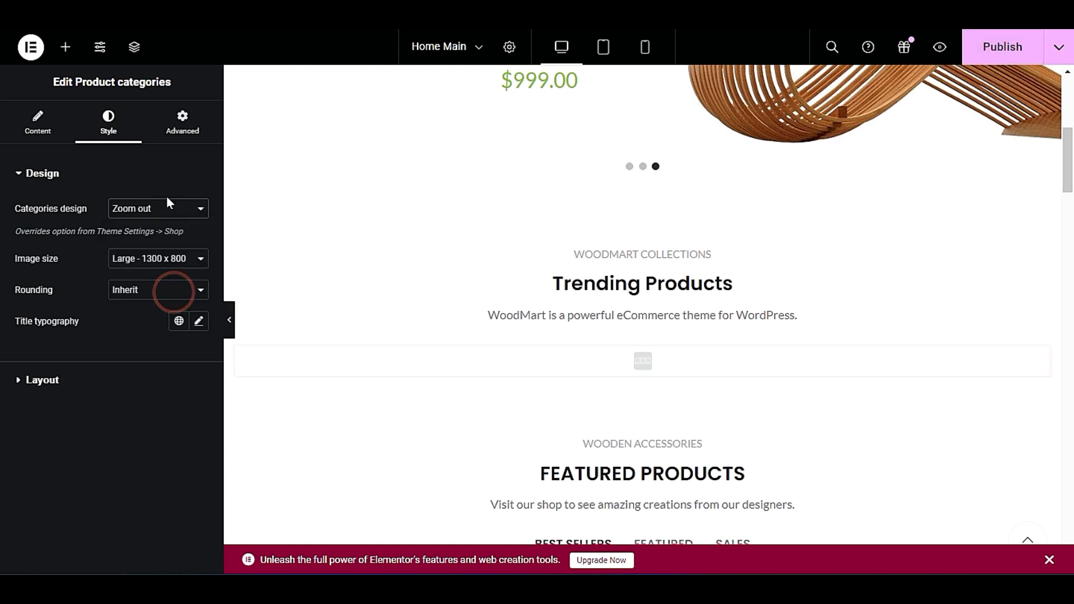
Set the Product categories image size to Medium - 400 x 300 and the categories design to Inherit from Theme Settings.
left_click(173, 259)
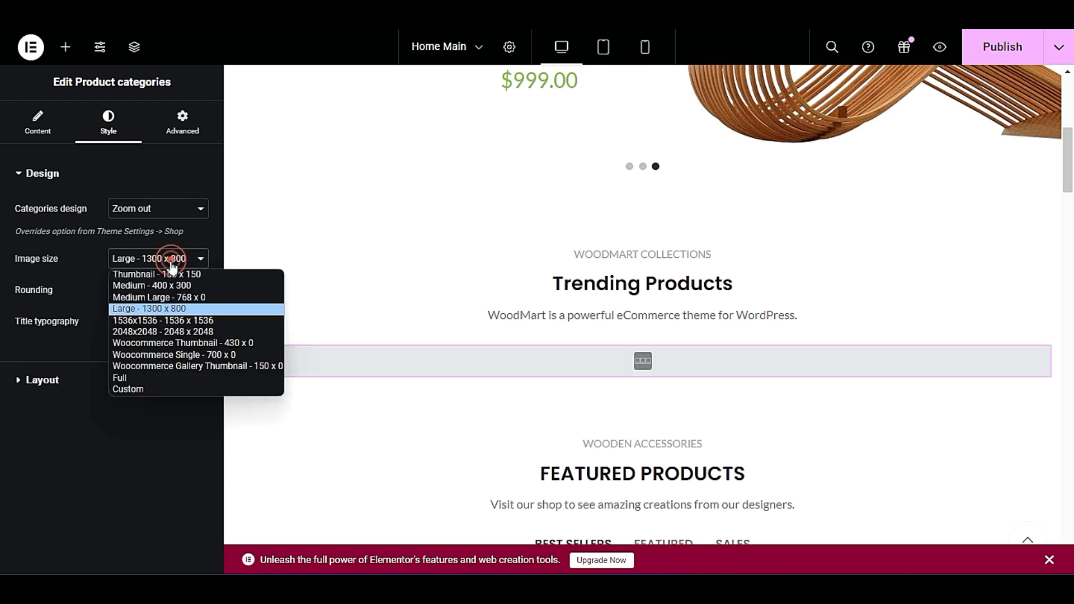
left_click(207, 285)
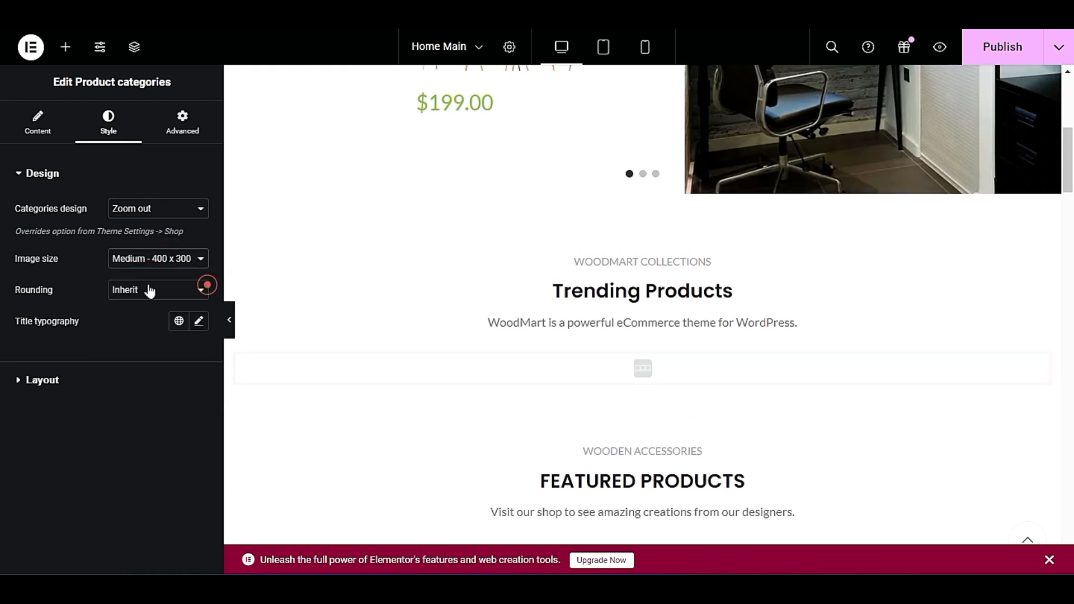
left_click(139, 210)
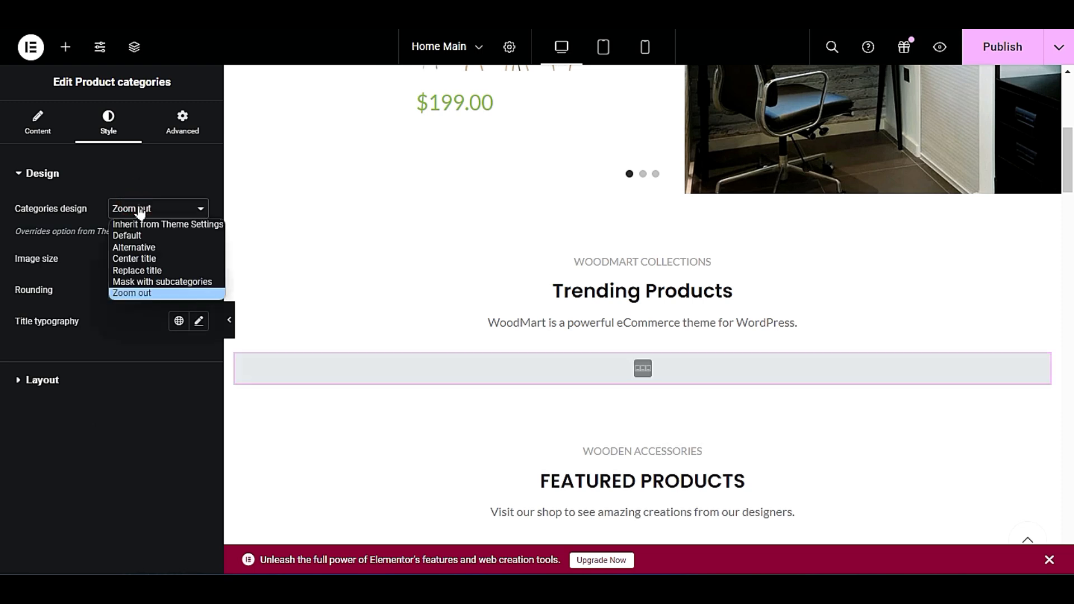
left_click(156, 217)
left_click(160, 211)
left_click(161, 224)
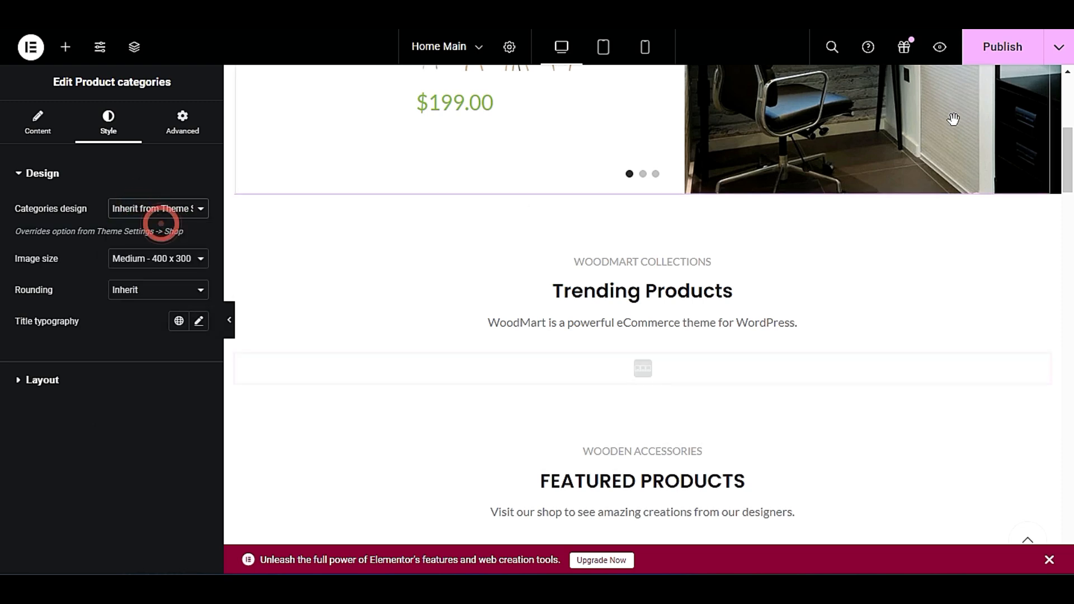
Publish the home page changes and open the live site from the WordPress dashboard in a new browser tab.
left_click(1000, 48)
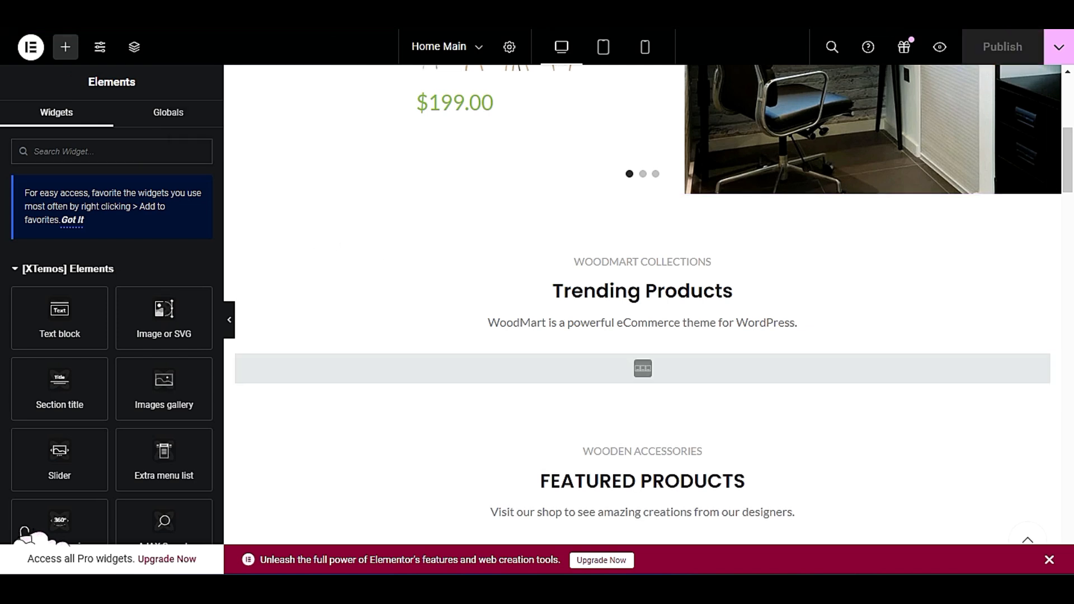
left_click(49, 28)
left_click(89, 27)
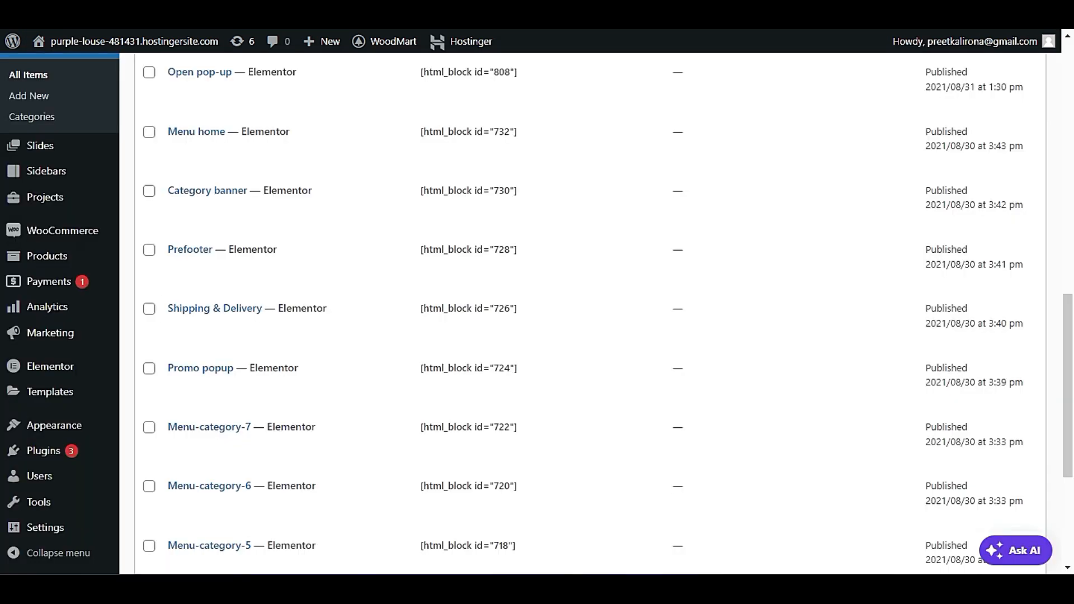
mouse_move(85, 47)
right_click(88, 66)
left_click(116, 73)
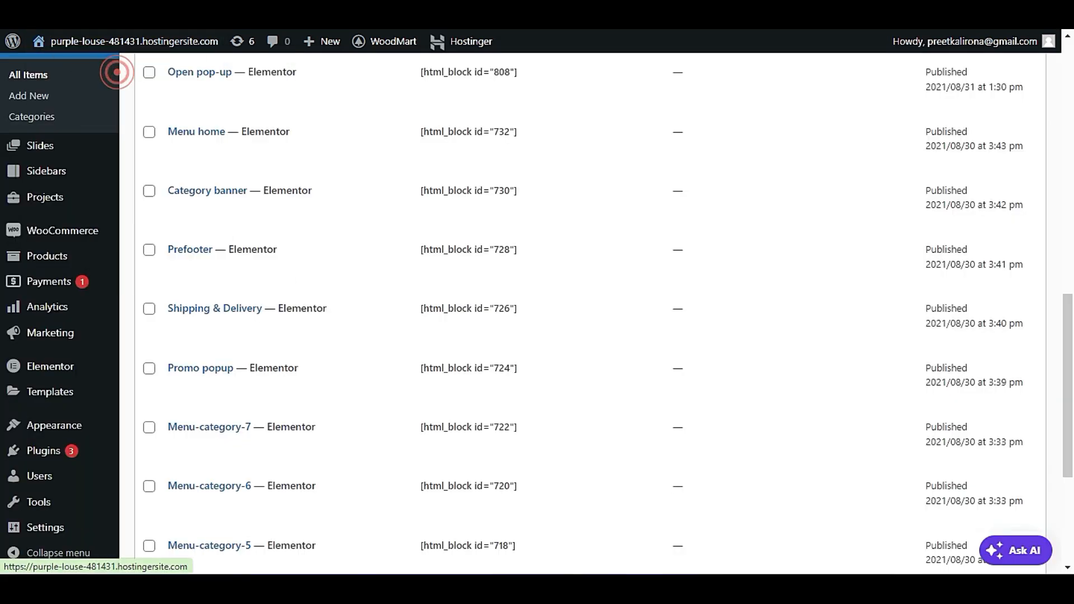
left_click(140, 26)
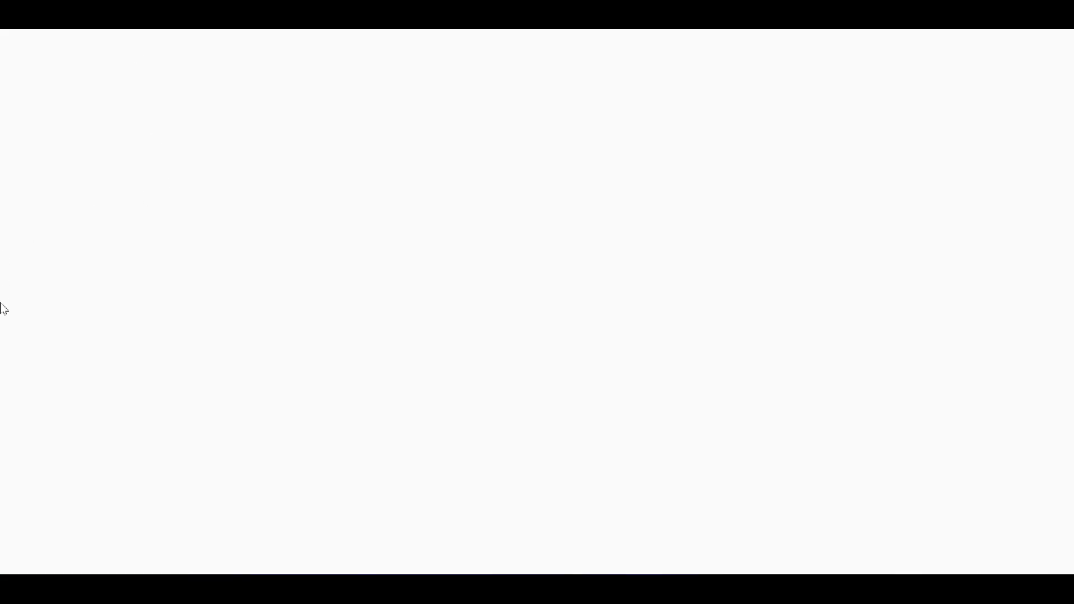
Examine the size and alignment of the Fashion and Home & Garden tiles under Trending Products on the live home page.
scroll(45, 265, "down", 9)
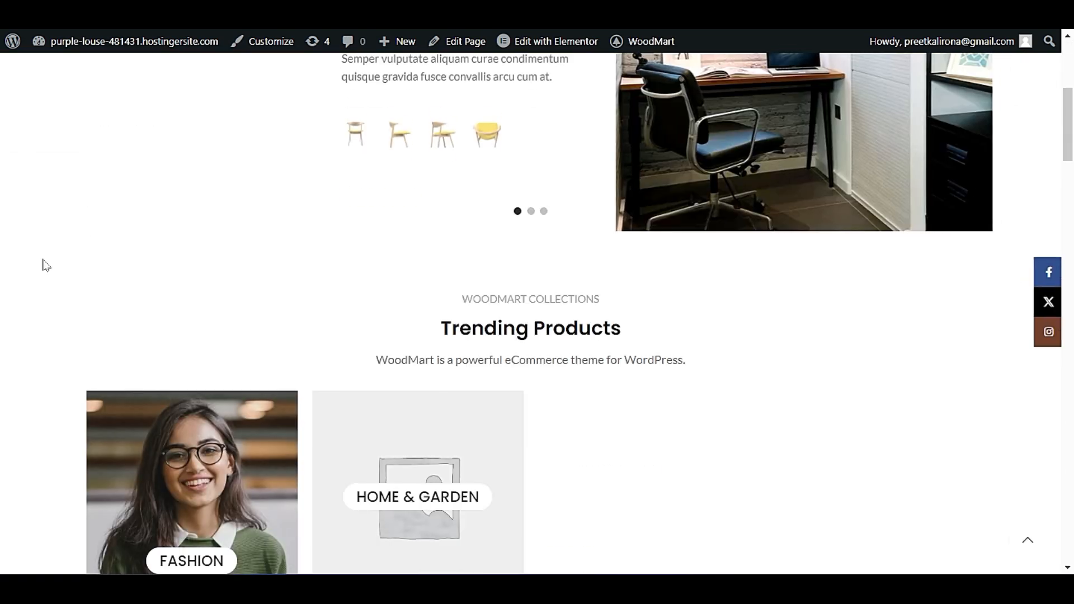
scroll(45, 264, "down", 1)
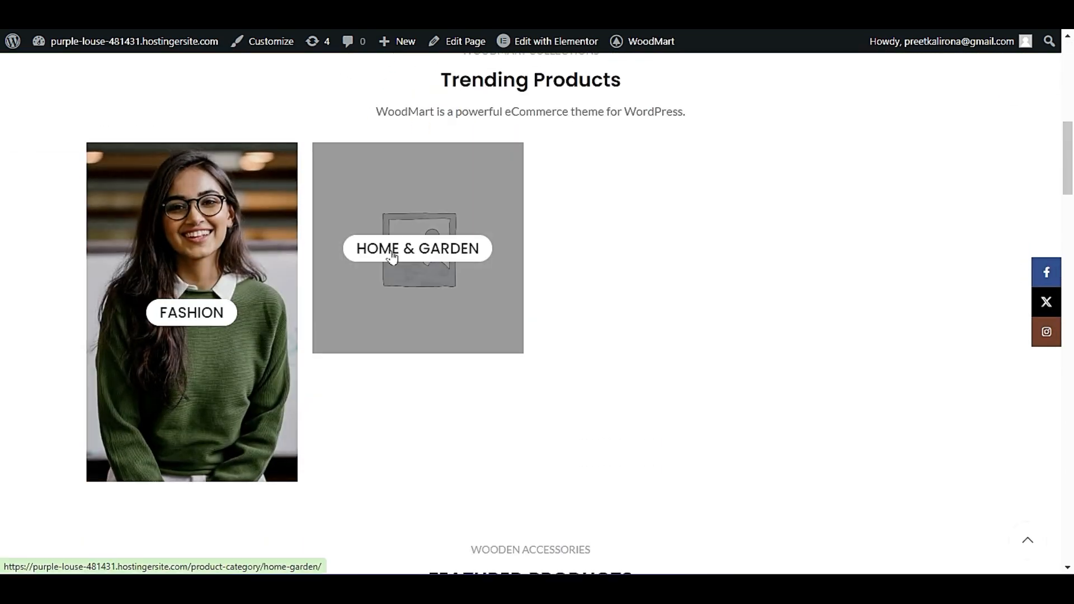
scroll(209, 283, "down", 2)
scroll(221, 290, "up", 5)
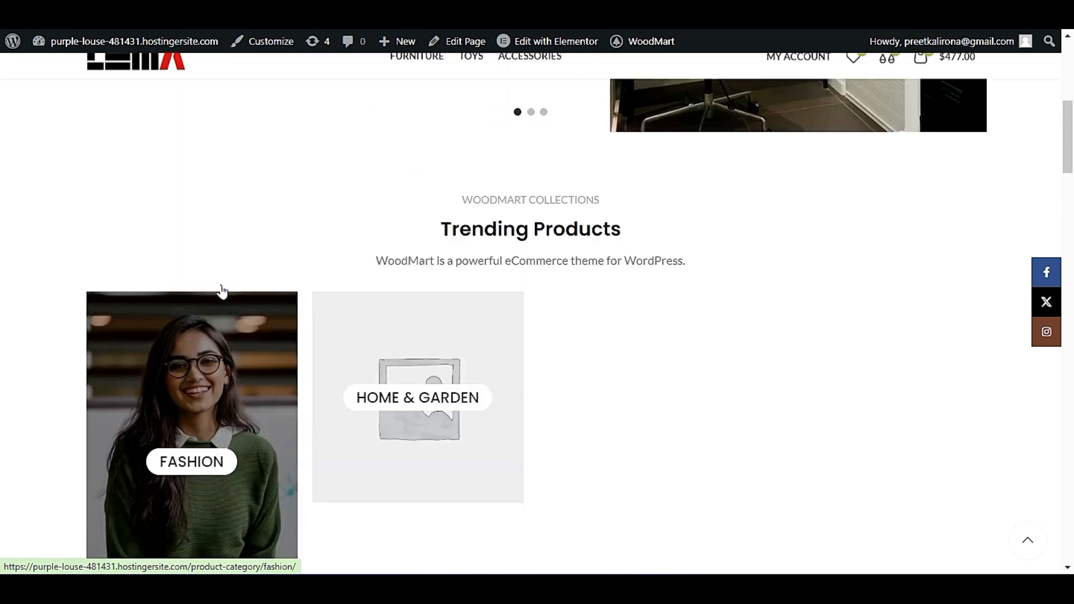
scroll(263, 240, "down", 5)
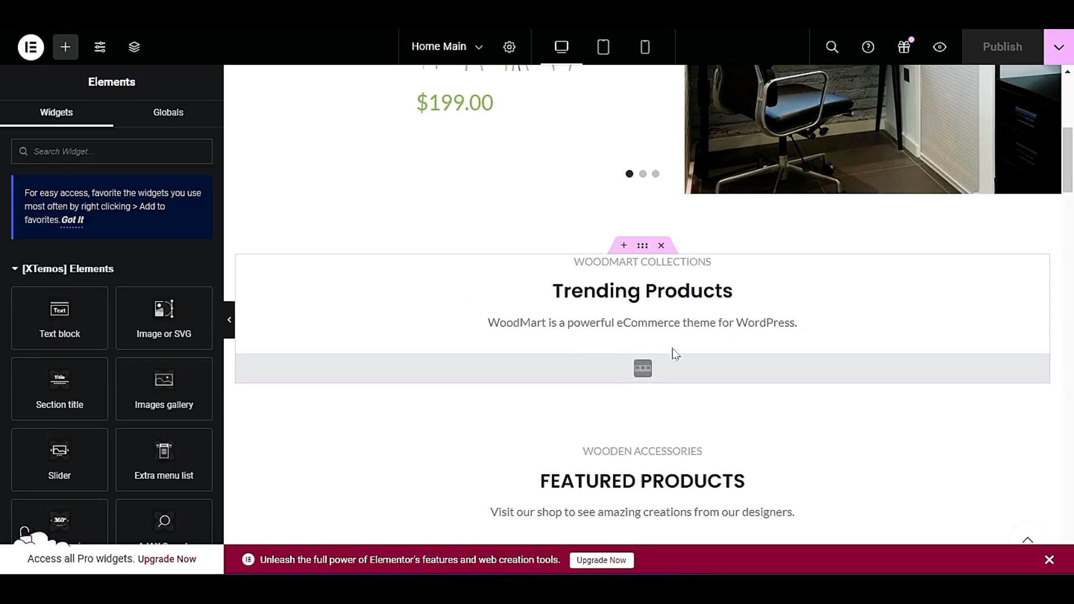
Return to the Elementor editor and review the Product categories element's content, design and title typography settings.
right_click(715, 369)
left_click(733, 228)
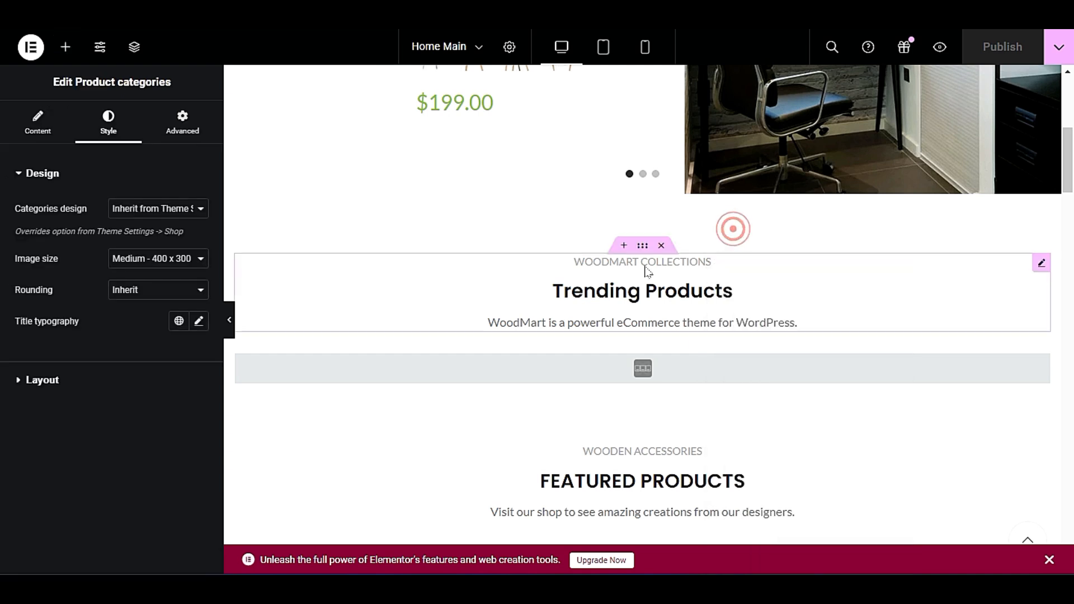
left_click(38, 120)
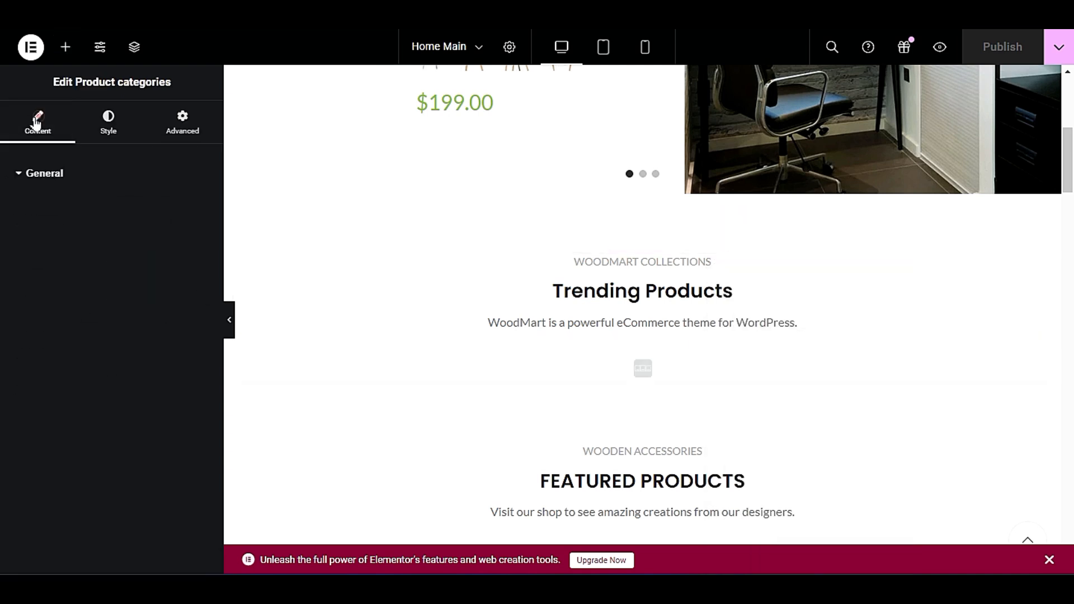
left_click(108, 122)
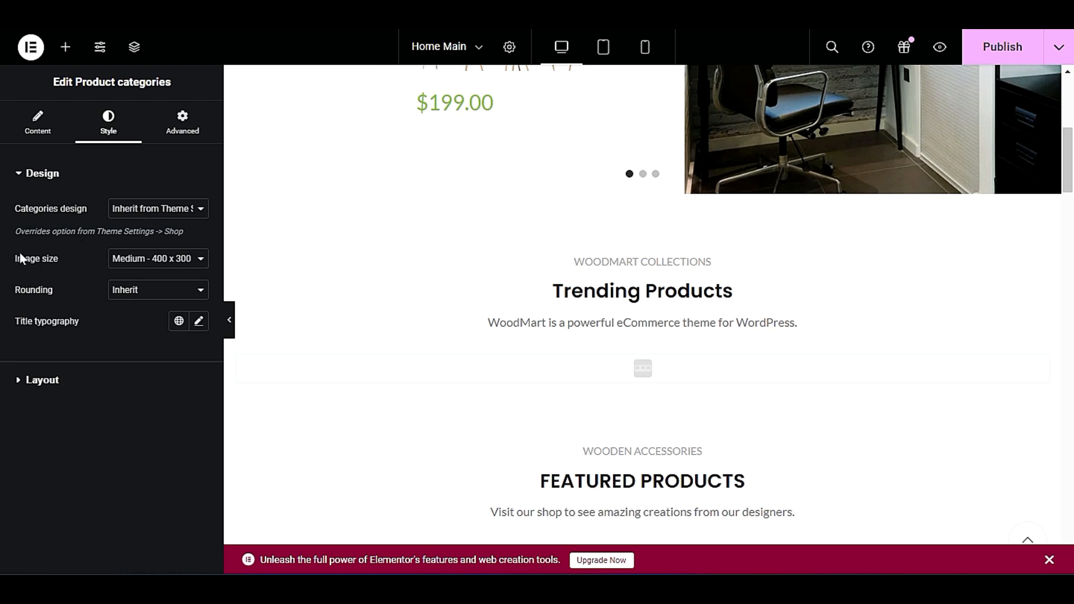
left_click(38, 128)
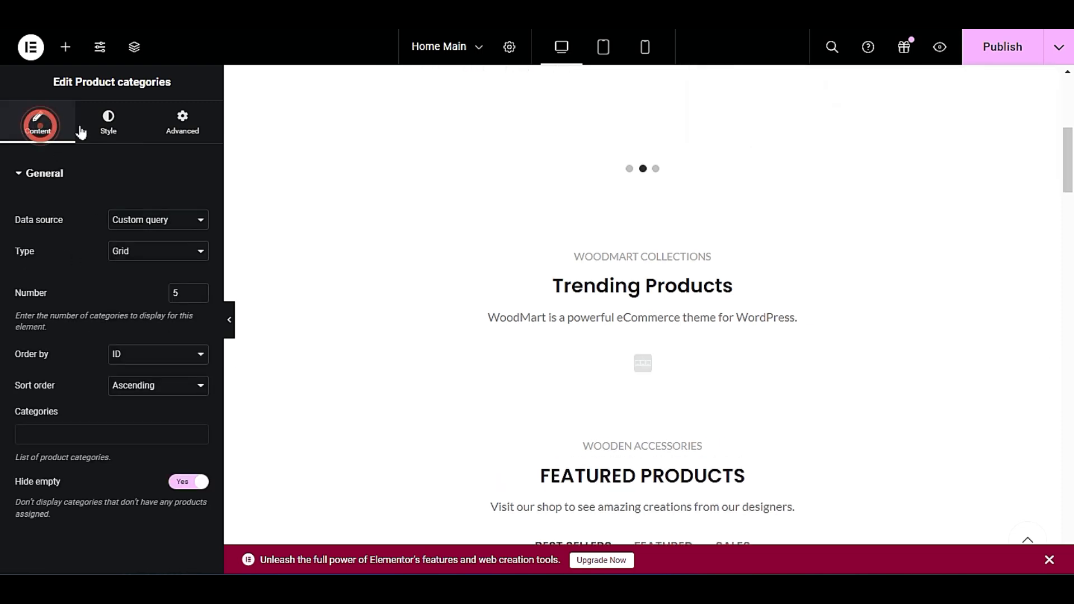
left_click(83, 127)
left_click(198, 322)
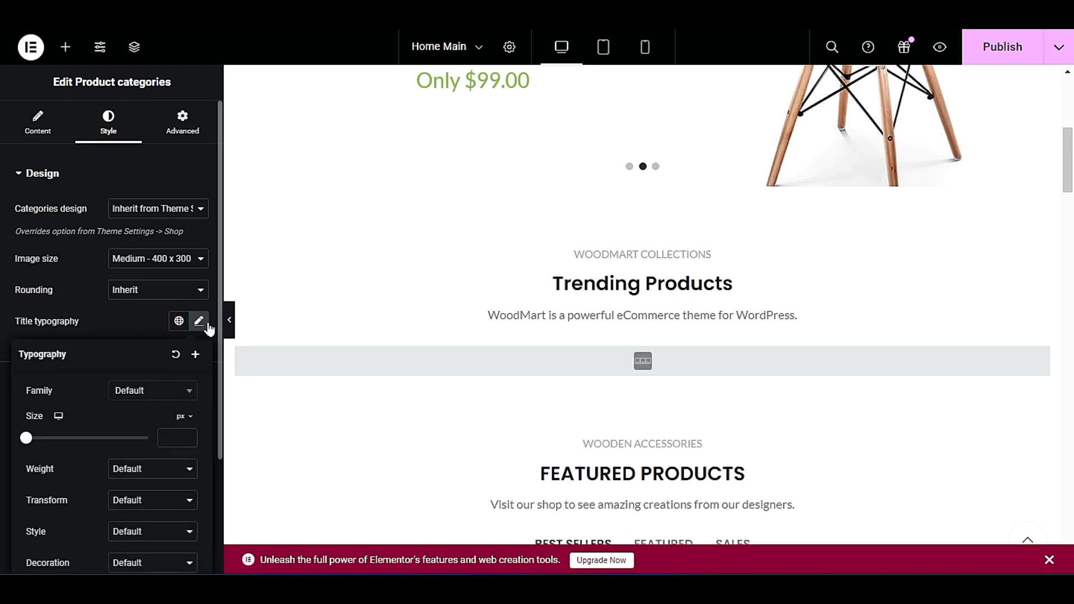
left_click(201, 324)
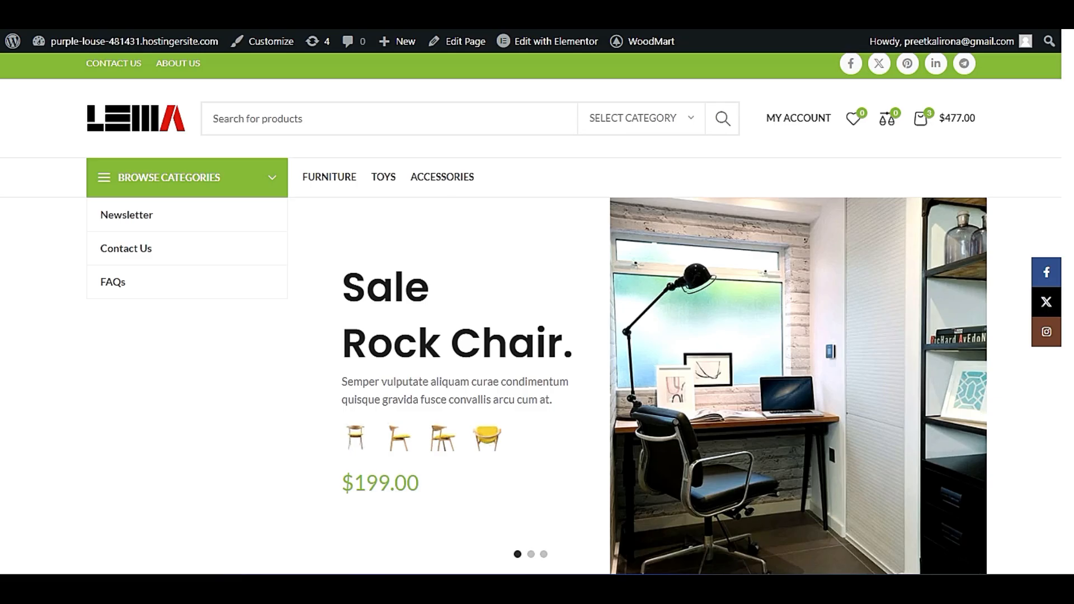
Check the Trending Products tiles on the live home page once more and go back to the Elementor editor.
scroll(173, 242, "down", 9)
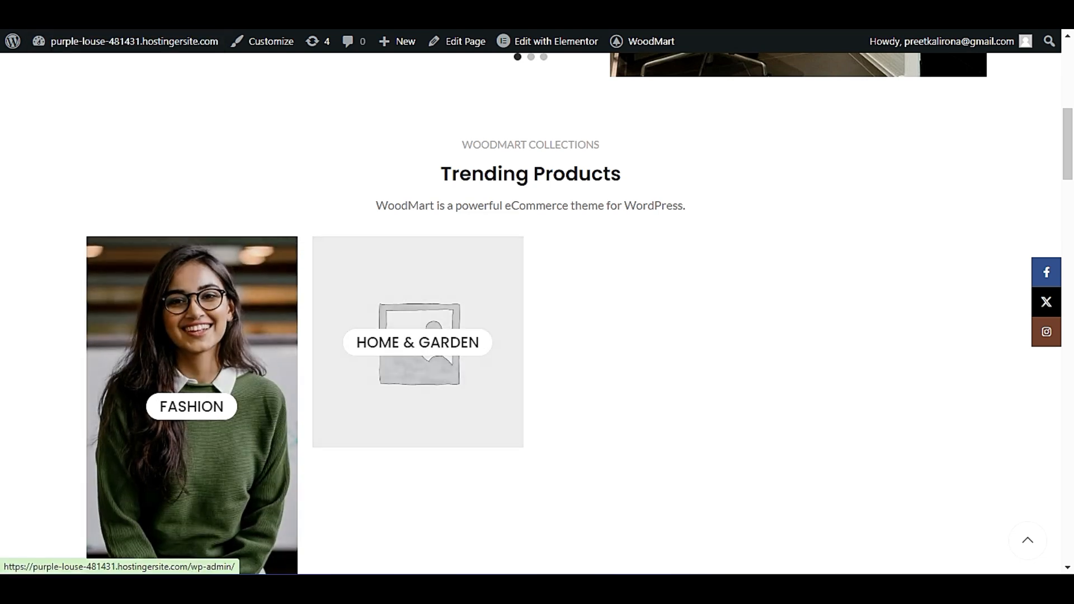
left_click(151, 11)
left_click(269, 11)
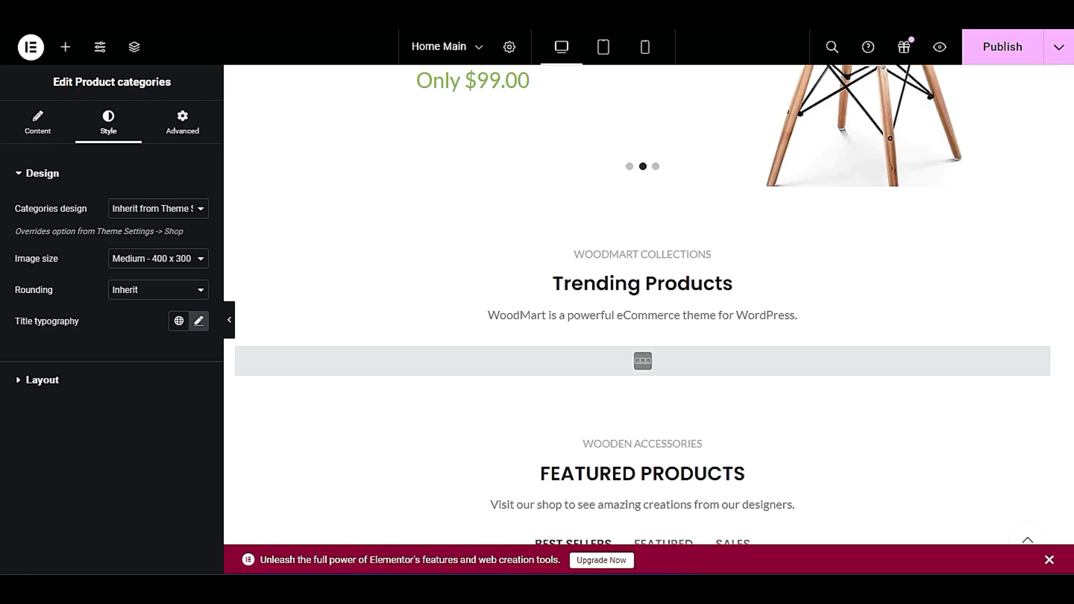
Open the FEATURED PRODUCTS section title for editing and select its subtitle text.
scroll(484, 300, "down", 4)
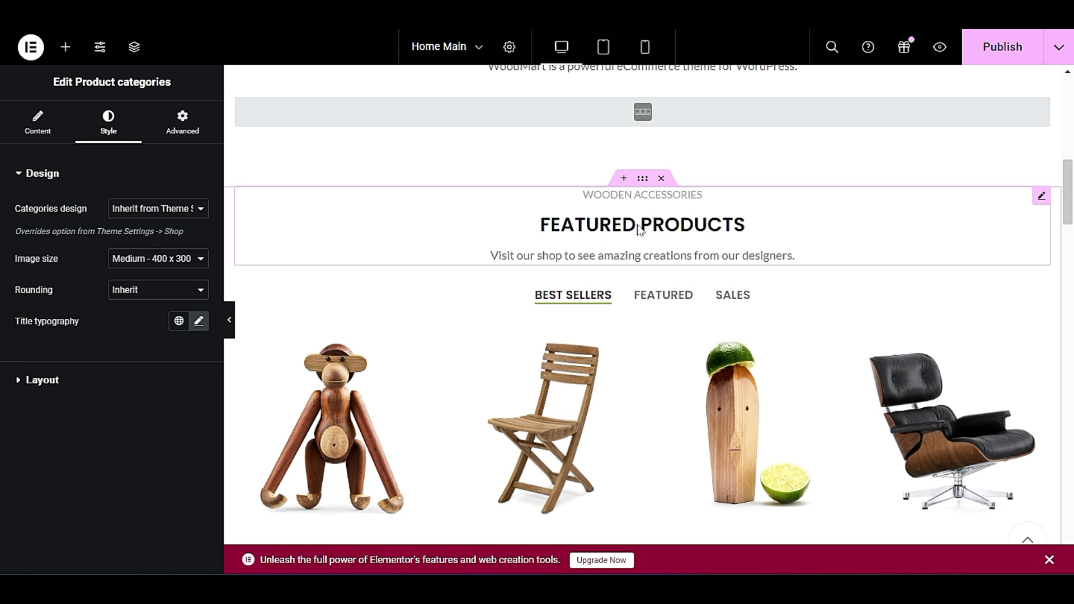
right_click(816, 219)
left_click(844, 224)
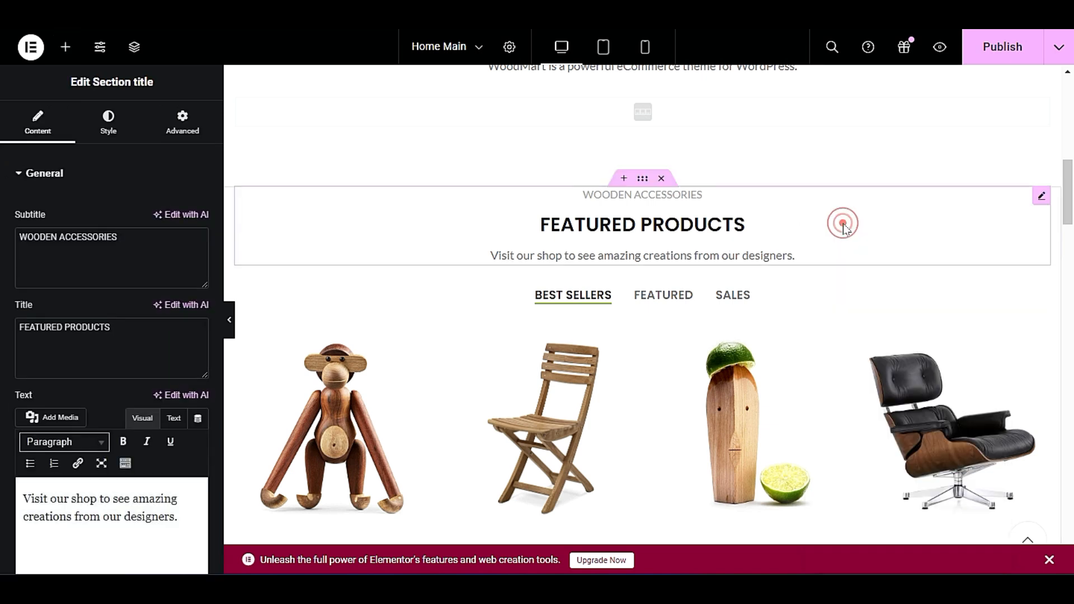
triple_click(120, 241)
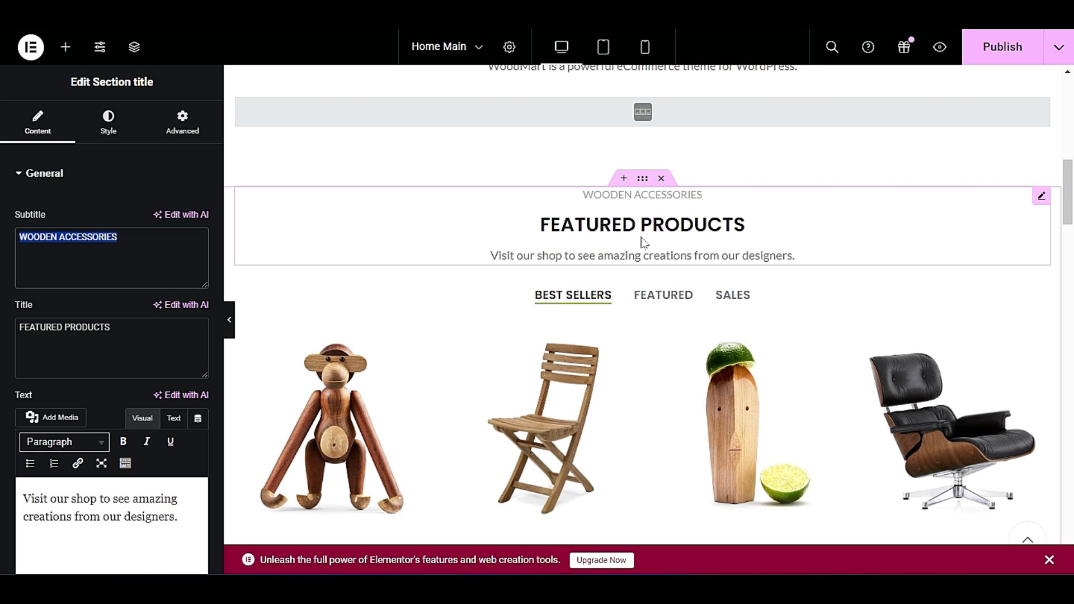
Open the AJAX Products tabs element below the FEATURED PRODUCTS heading for editing and expand its list of tabs.
scroll(643, 241, "down", 3)
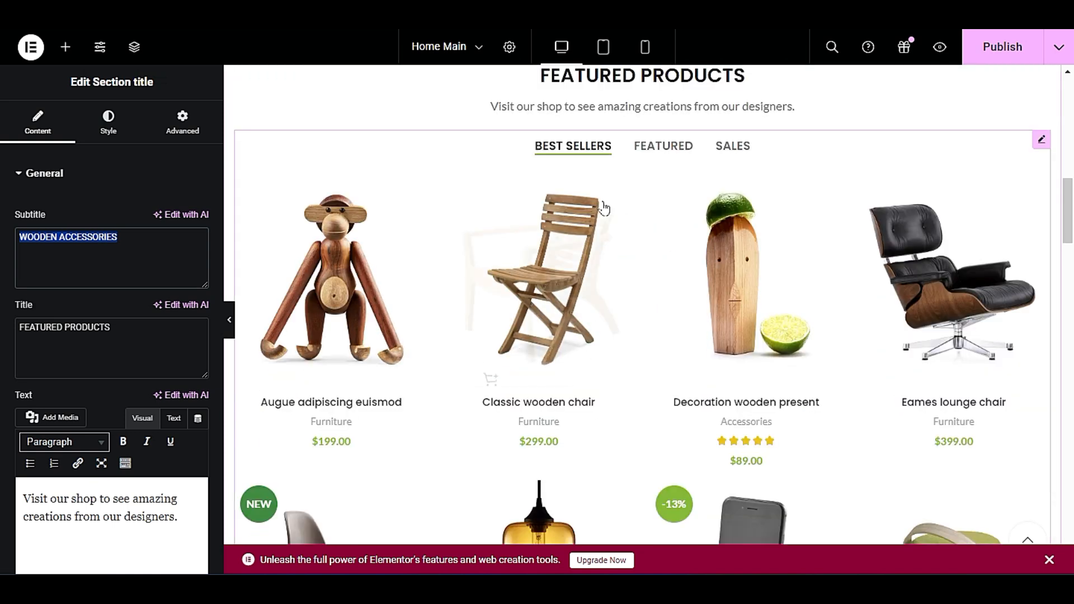
left_click(1040, 140)
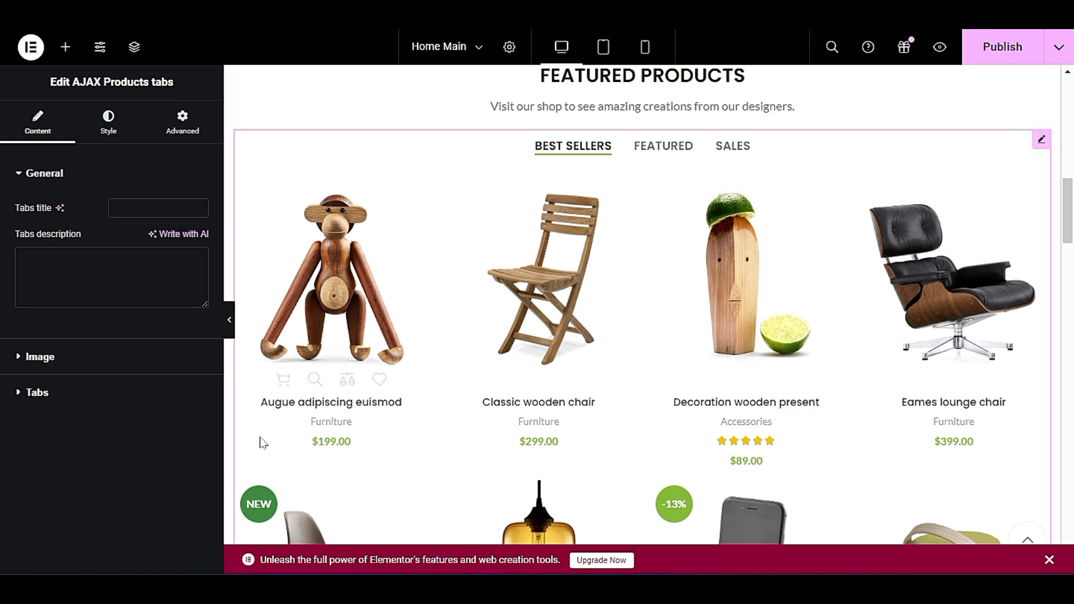
left_click(67, 392)
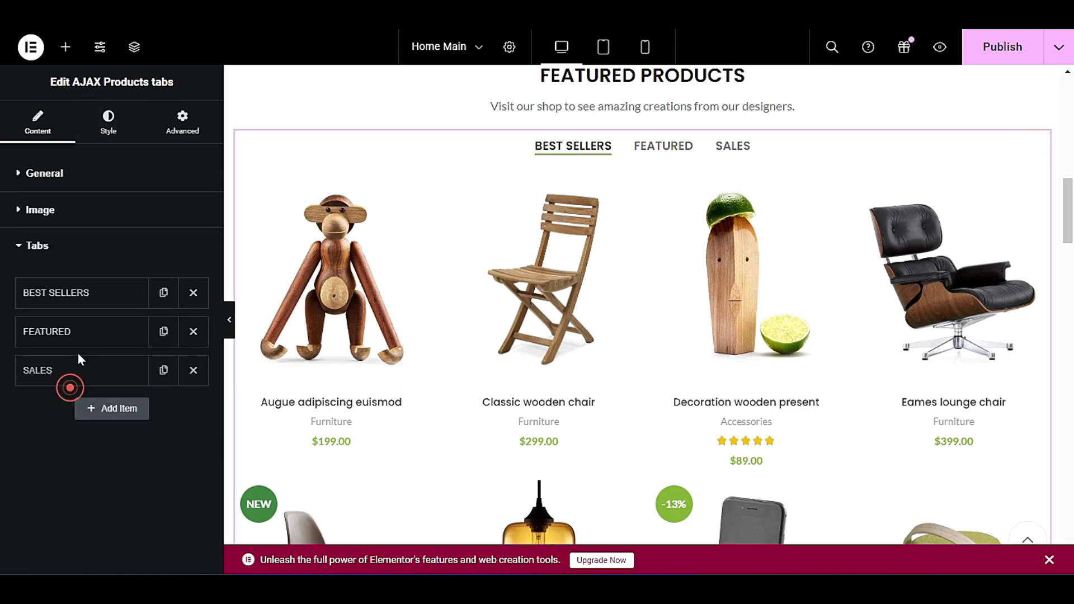
left_click(95, 252)
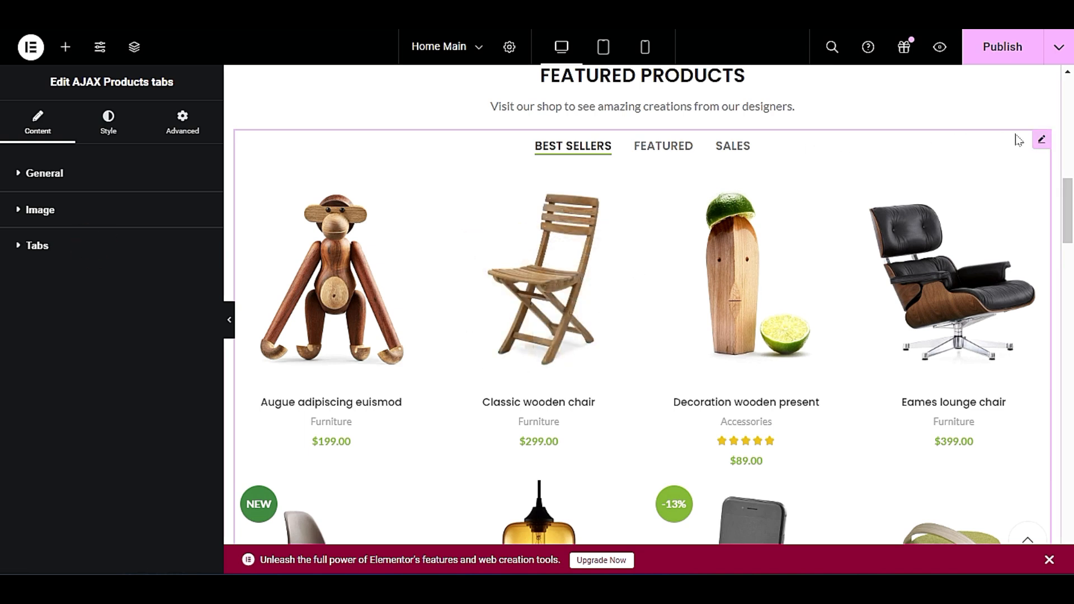
right_click(849, 172)
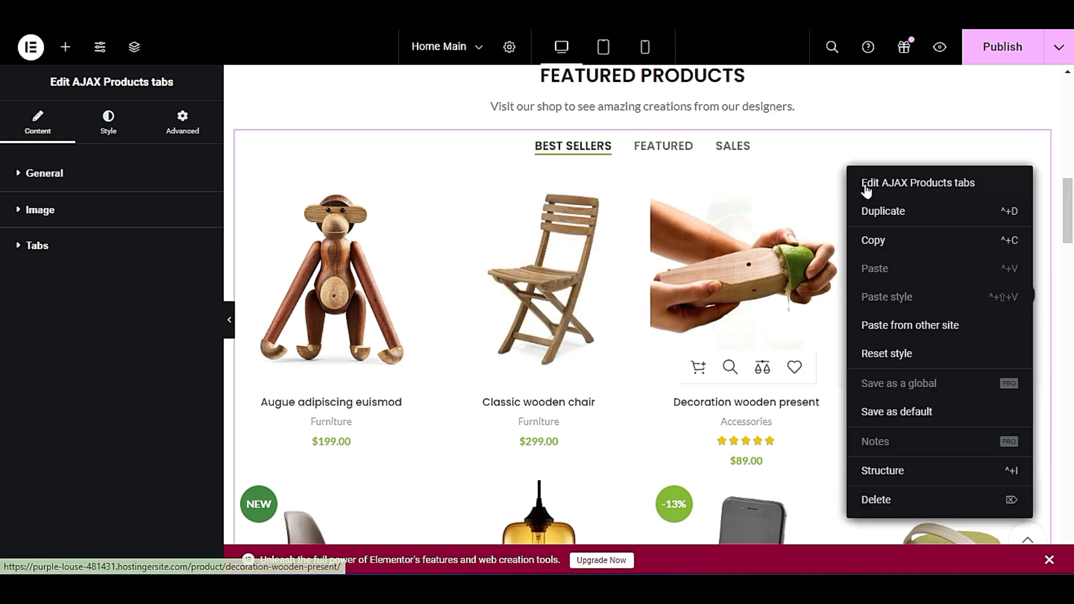
left_click(992, 184)
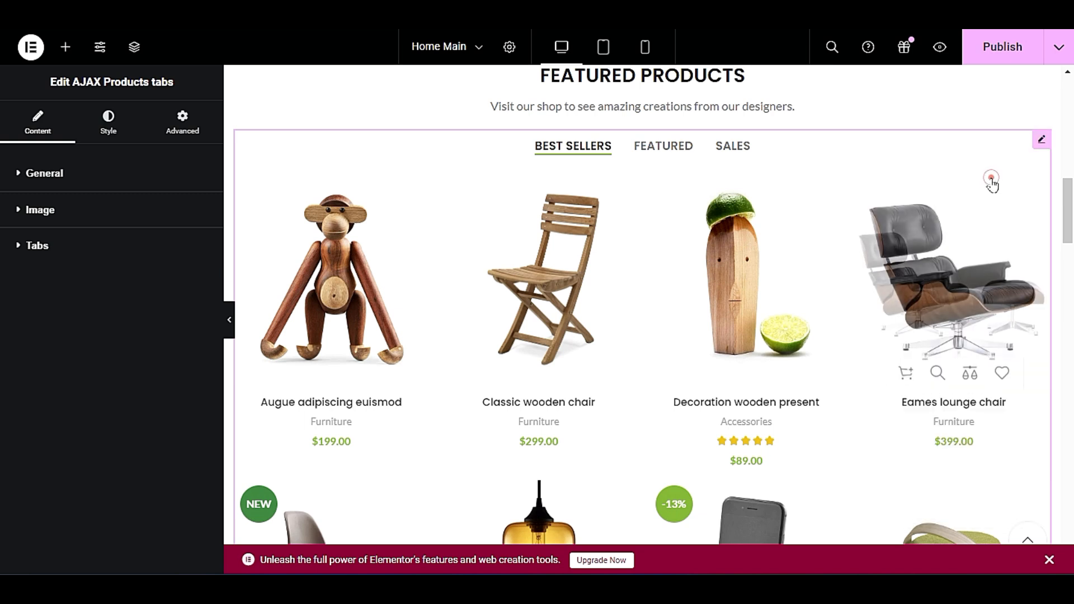
left_click(37, 246)
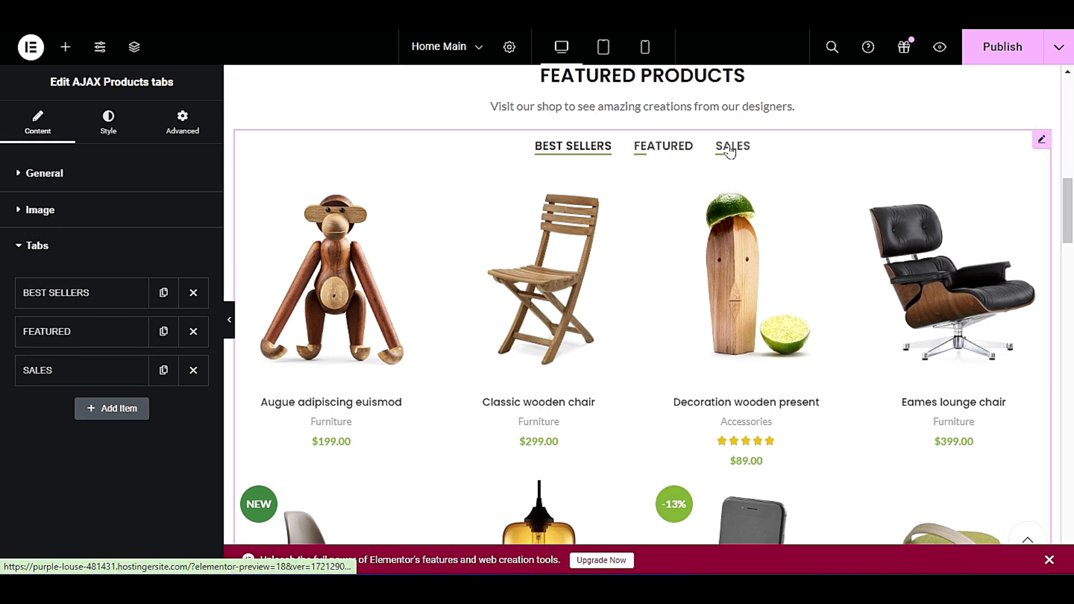
Try adding a new tab item after SALES in the AJAX Products tabs element, and delete it again.
left_click(92, 419)
left_click(98, 414)
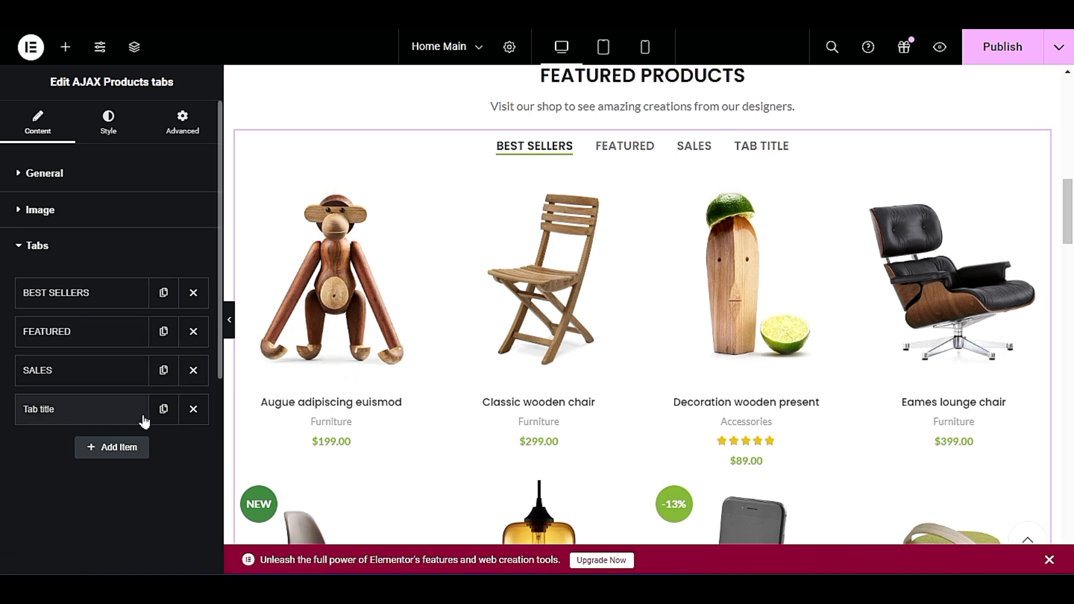
left_click(184, 412)
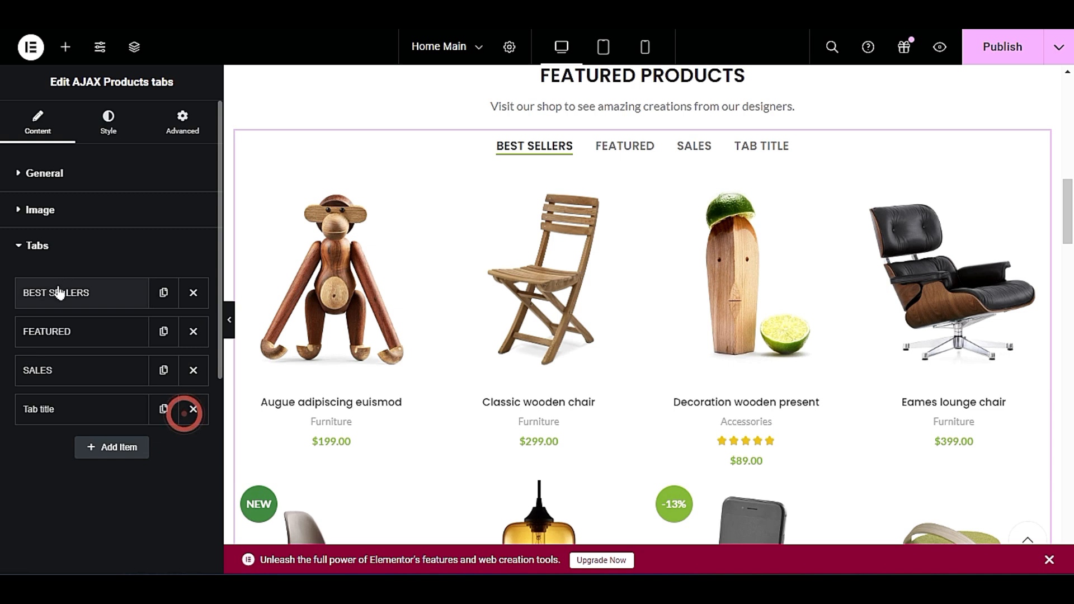
left_click(194, 410)
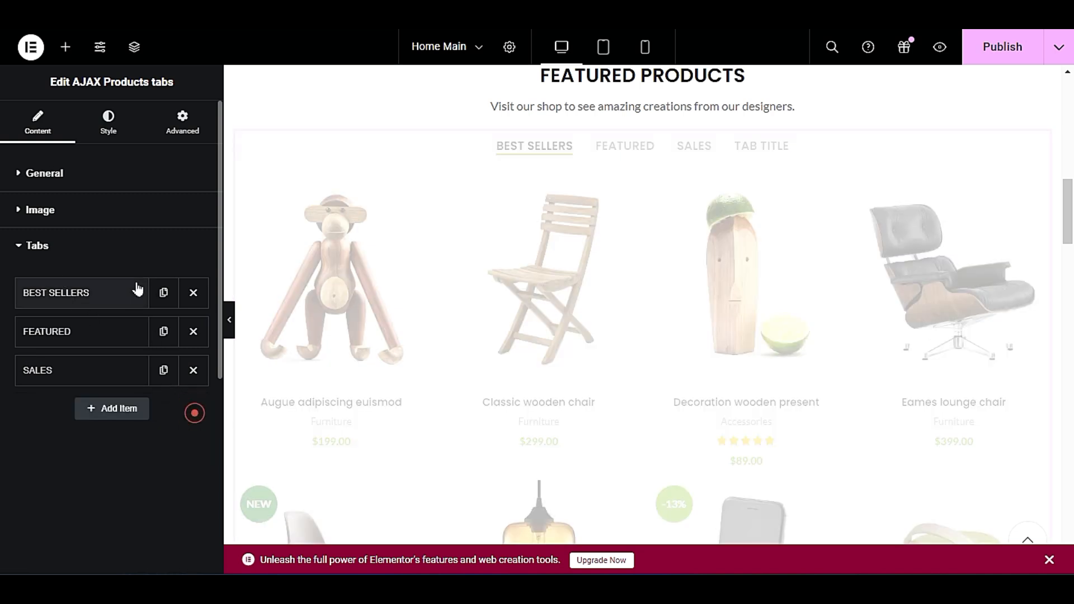
Set the BEST SELLERS tab's data source to Bestsellers and collapse that tab's settings.
left_click(67, 297)
scroll(53, 383, "down", 3)
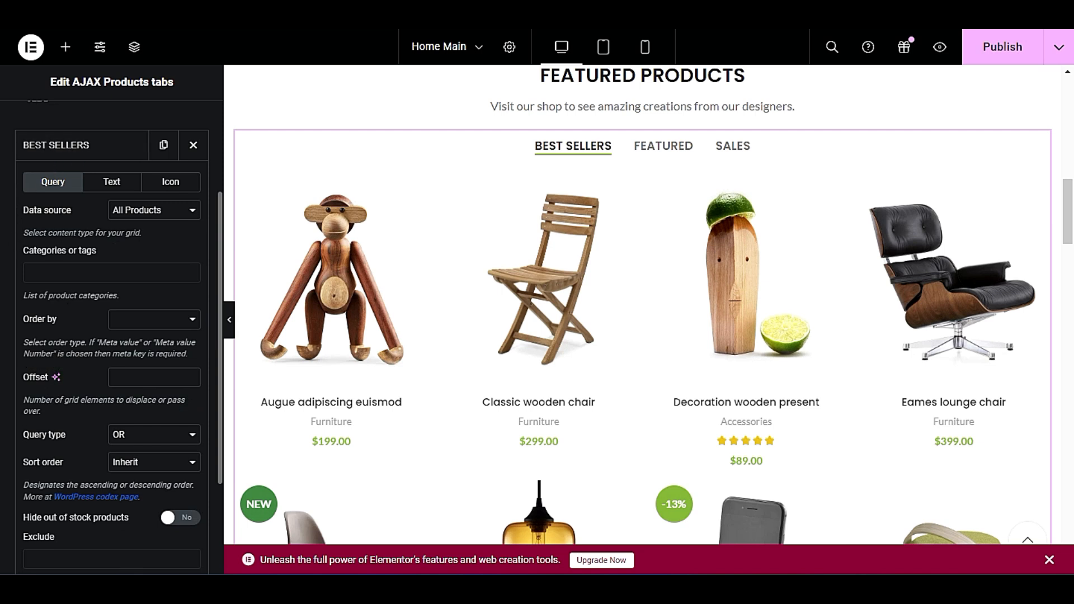
left_click(155, 212)
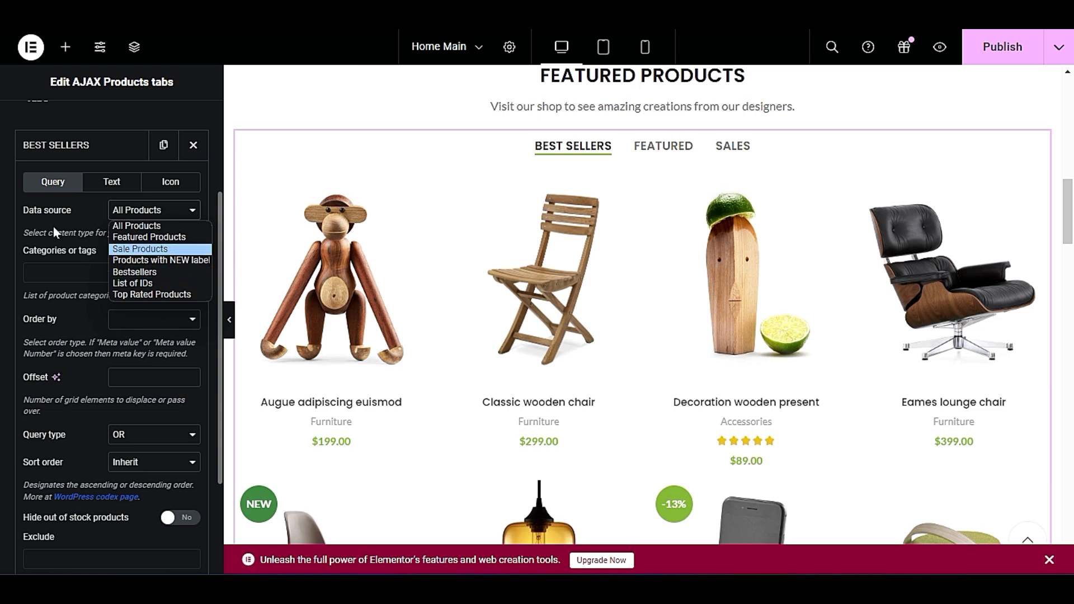
left_click(136, 273)
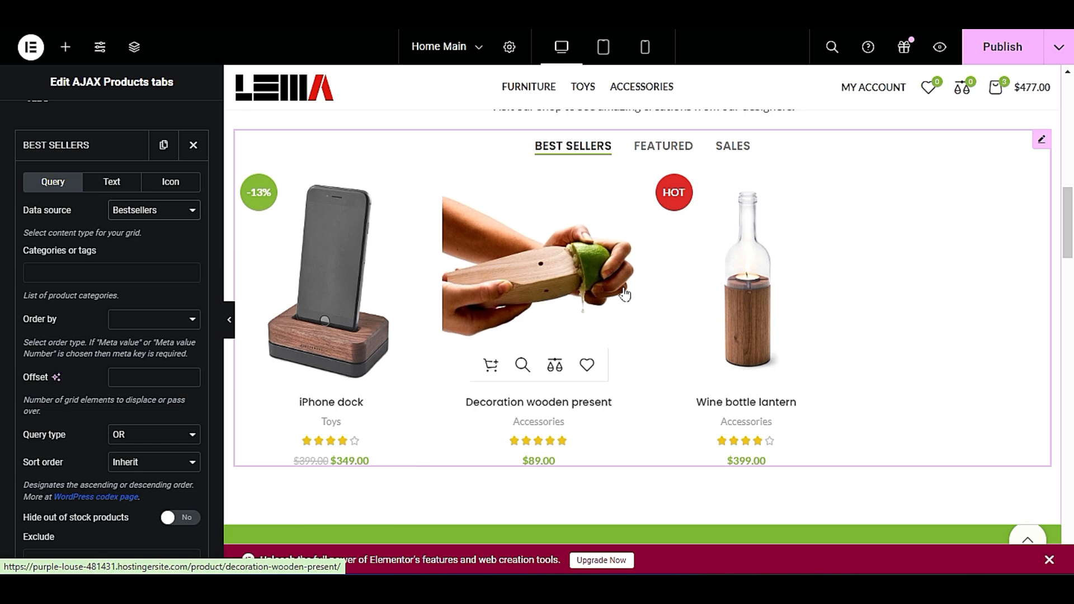
left_click(98, 146)
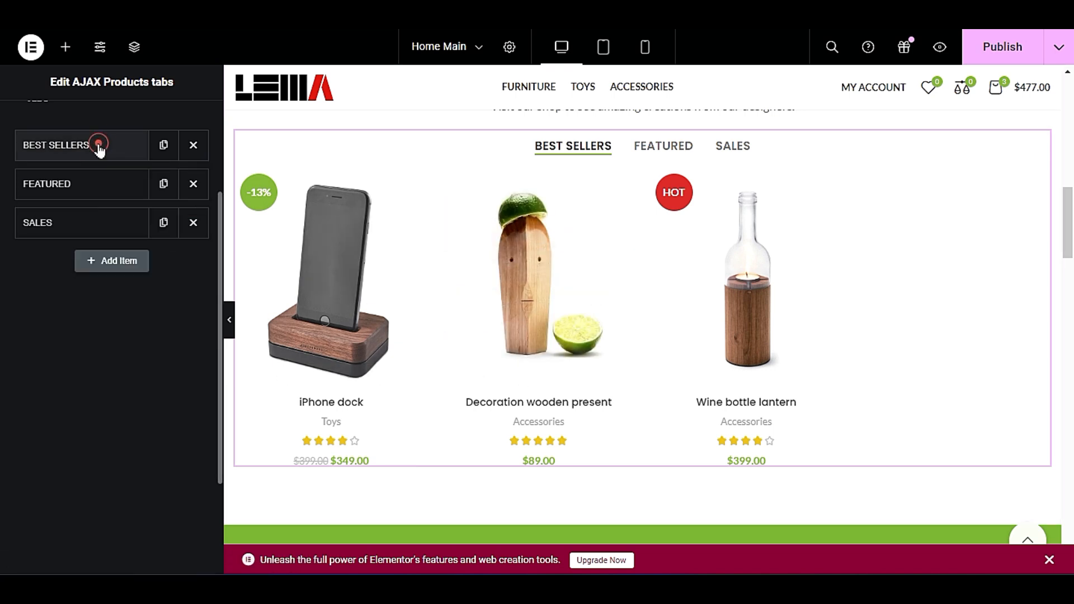
Set the FEATURED tab's data source to Featured Products and preview the FEATURED, BEST SELLERS and SALES tabs on the page.
left_click(100, 185)
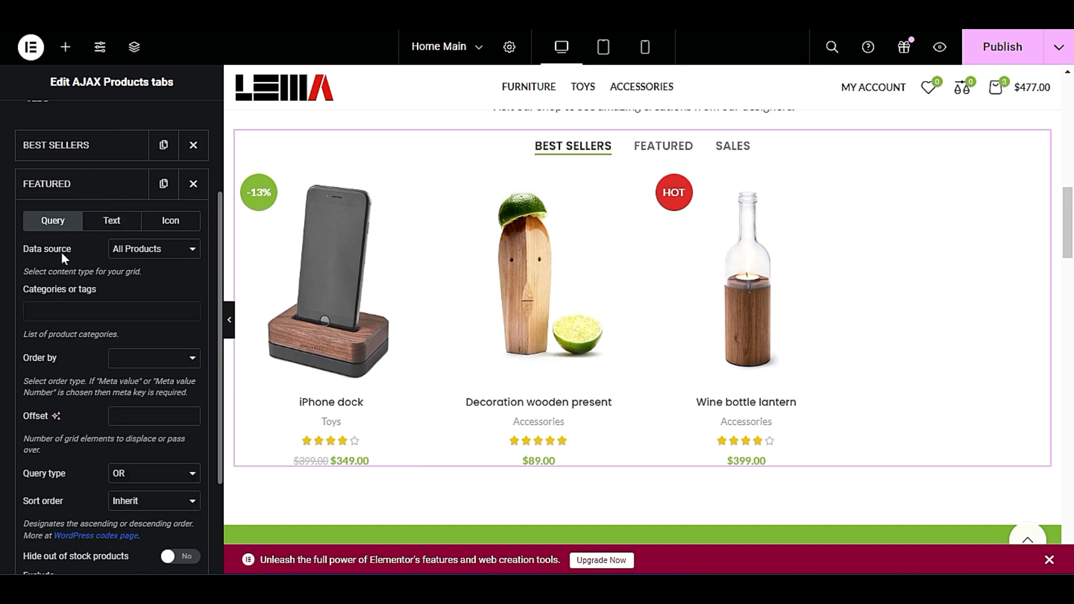
left_click(148, 254)
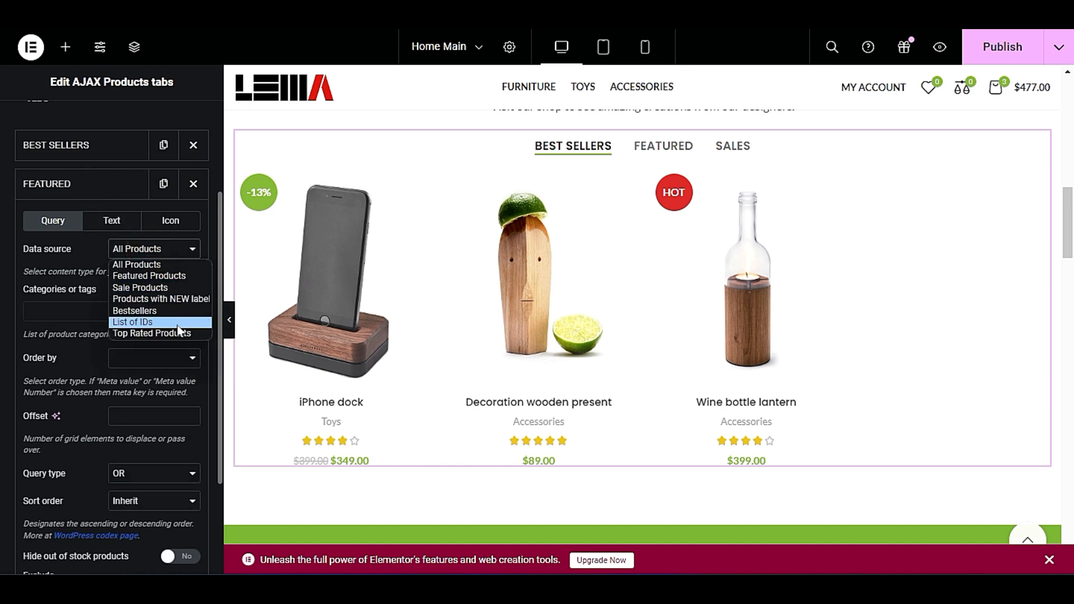
left_click(173, 275)
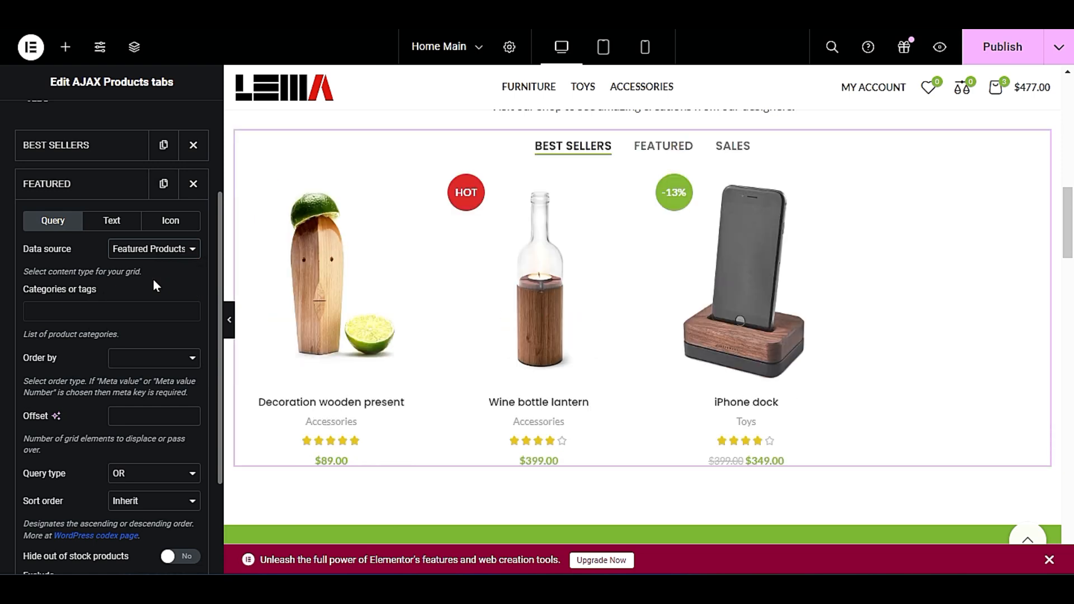
left_click(664, 146)
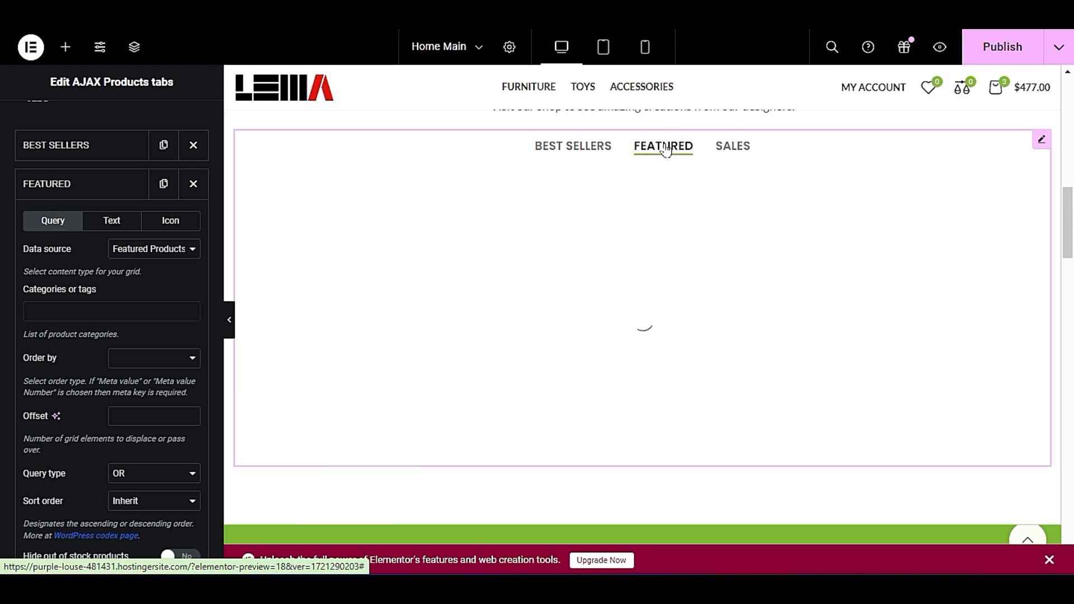
left_click(570, 150)
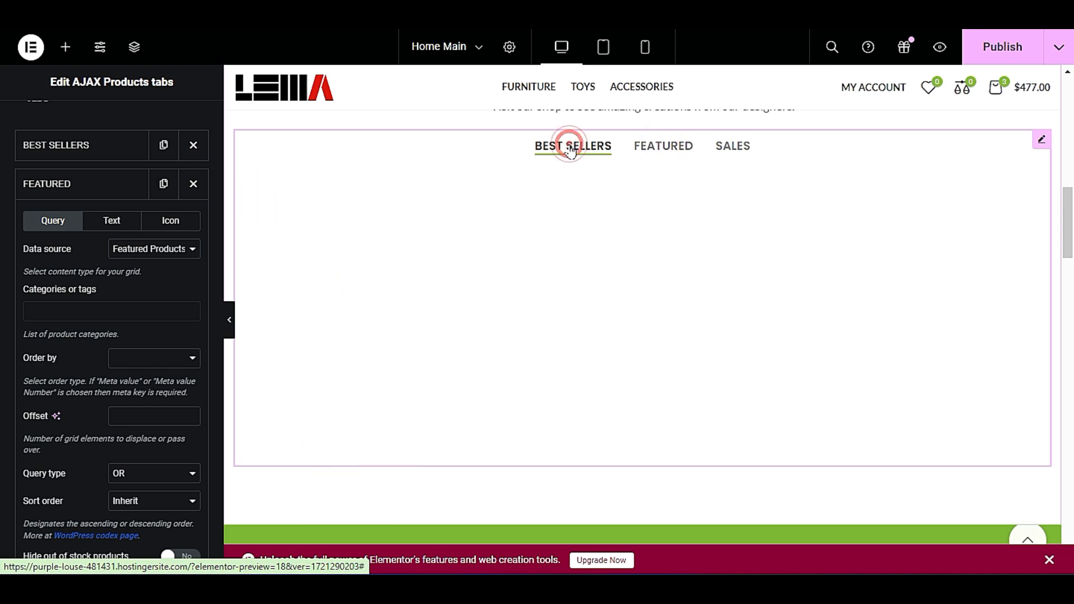
left_click(728, 150)
Set the FEATURED tab's data source to Sale Products and reopen its list of data sources.
left_click(179, 254)
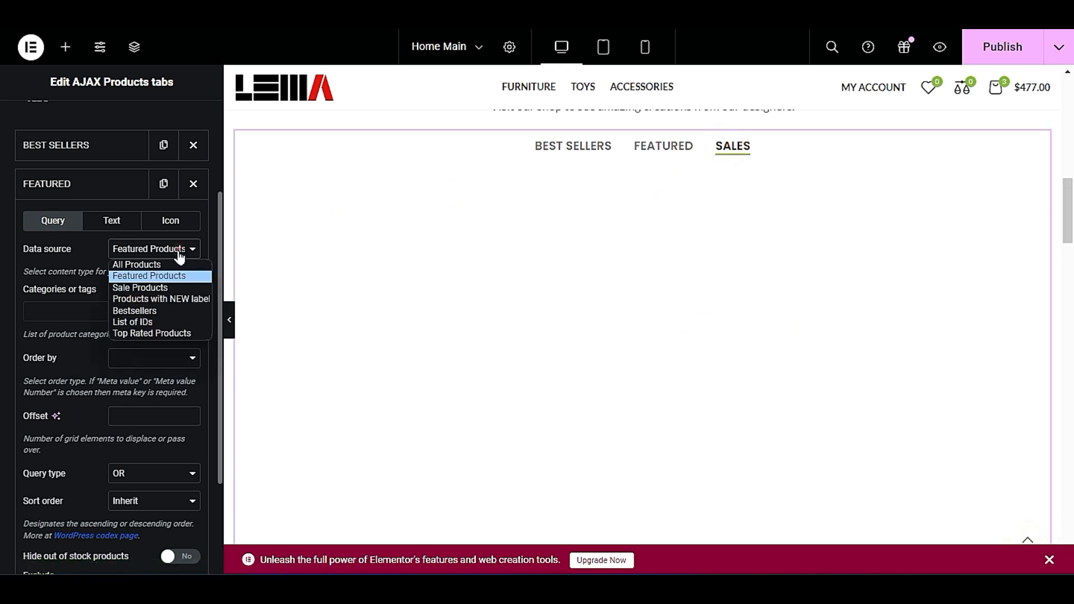
left_click(180, 287)
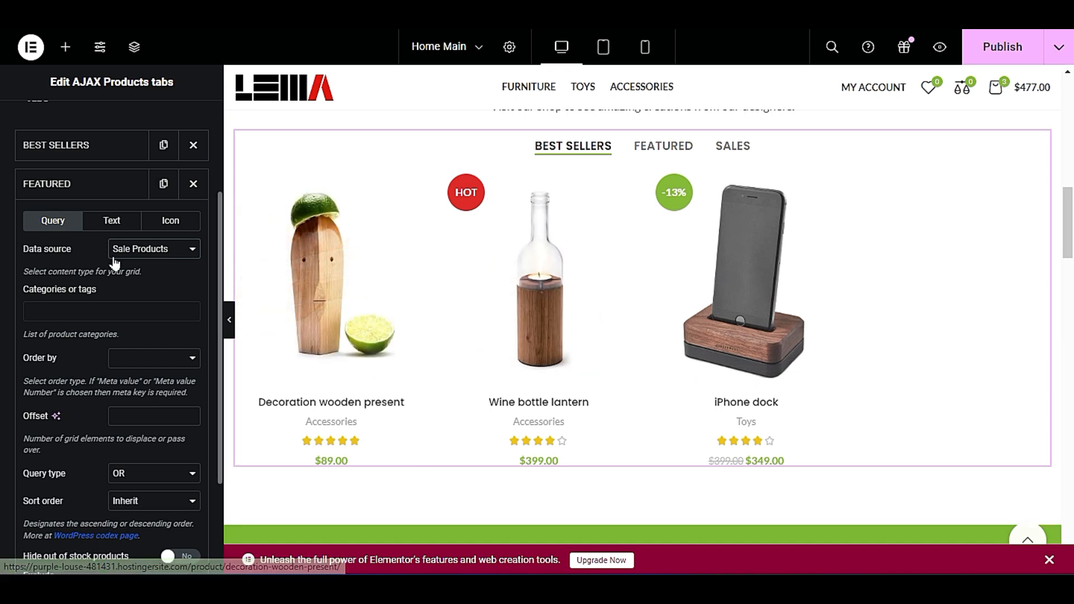
left_click(145, 255)
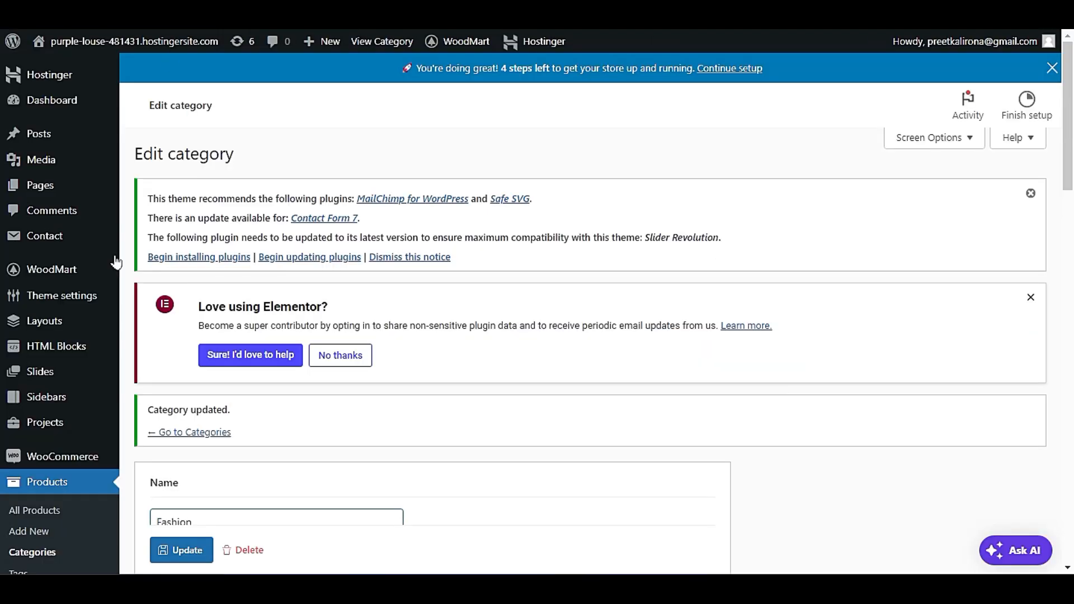
Open the form for adding a new product in the WordPress admin and look through it down to the product short description.
scroll(116, 262, "down", 4)
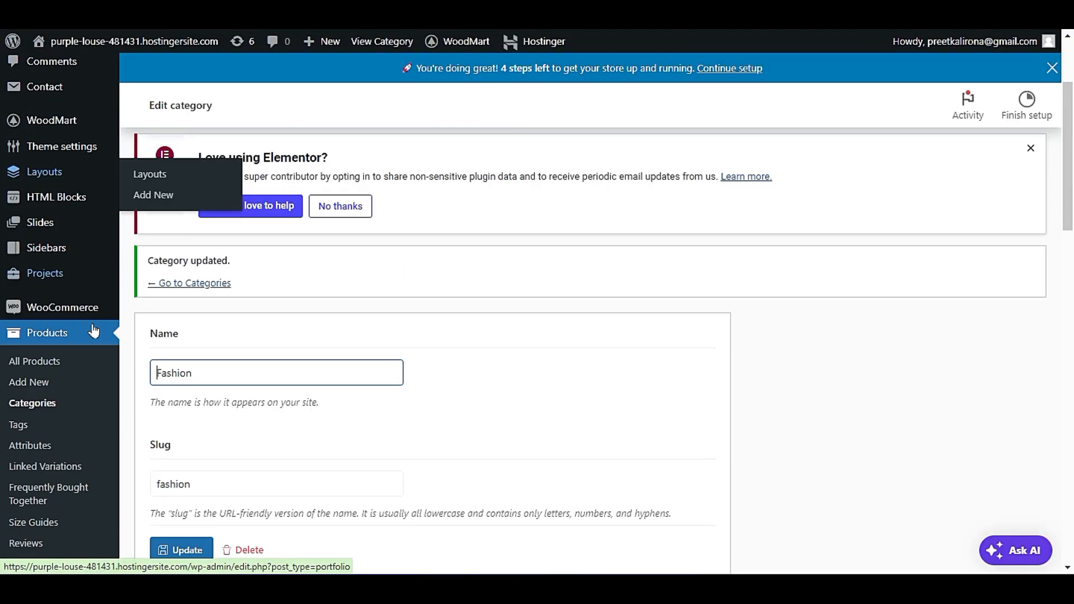
left_click(29, 283)
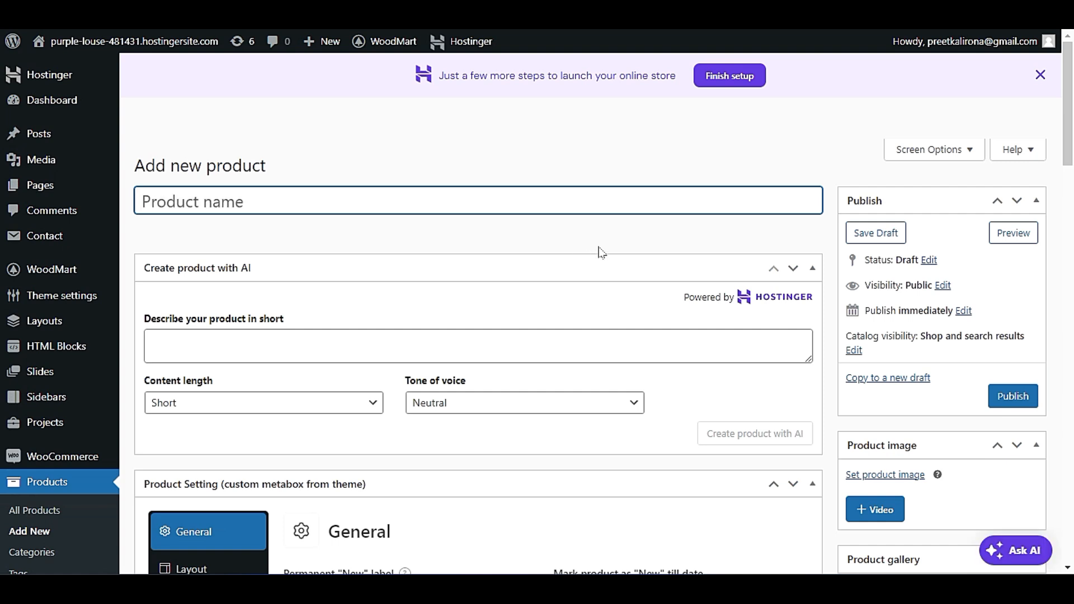
scroll(602, 252, "down", 5)
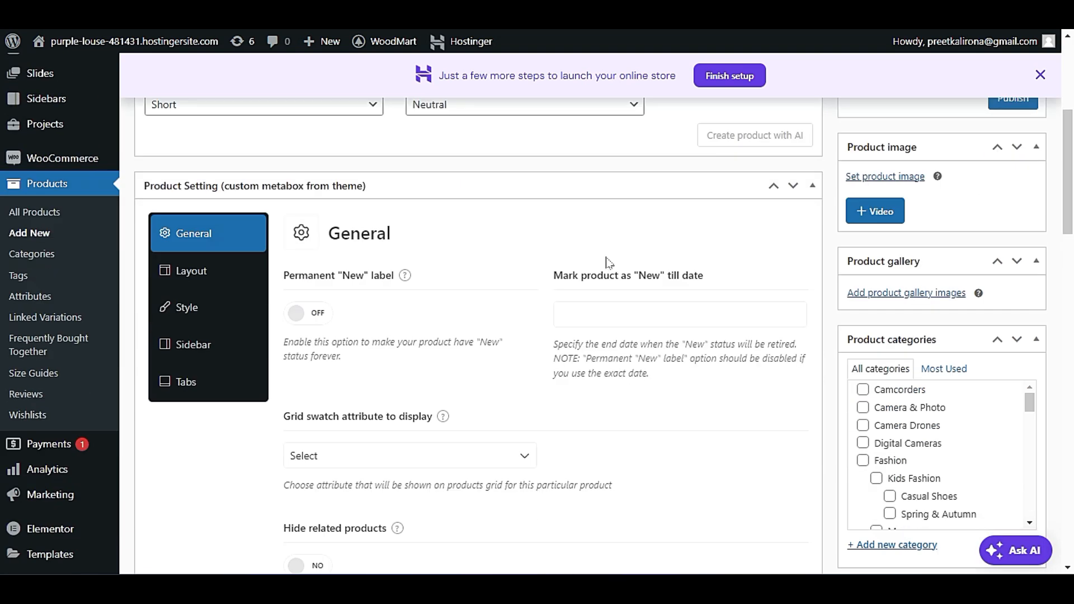
scroll(551, 256, "down", 3)
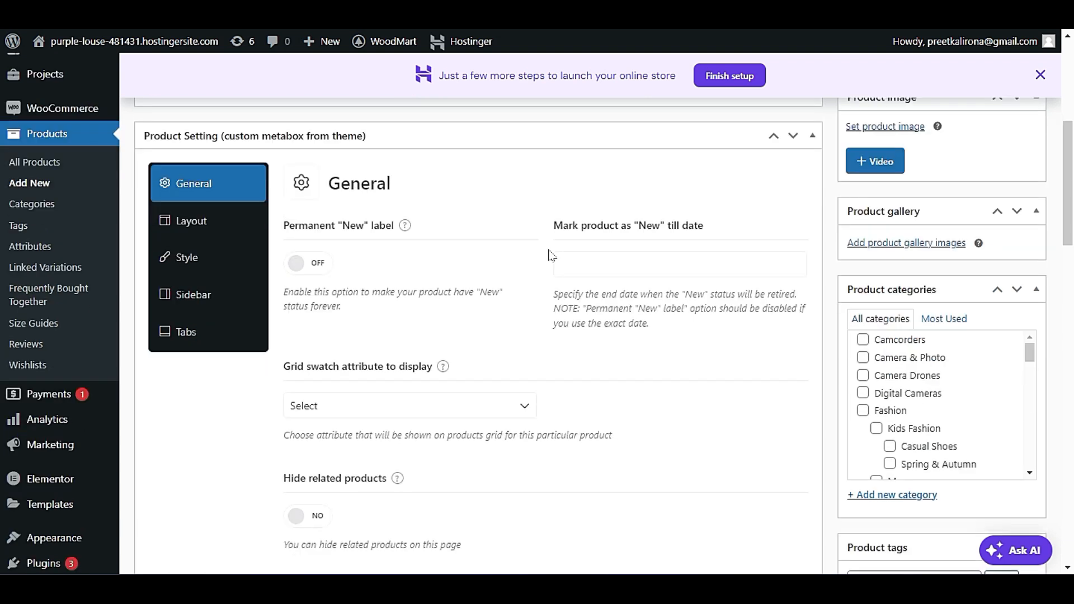
scroll(552, 258, "down", 8)
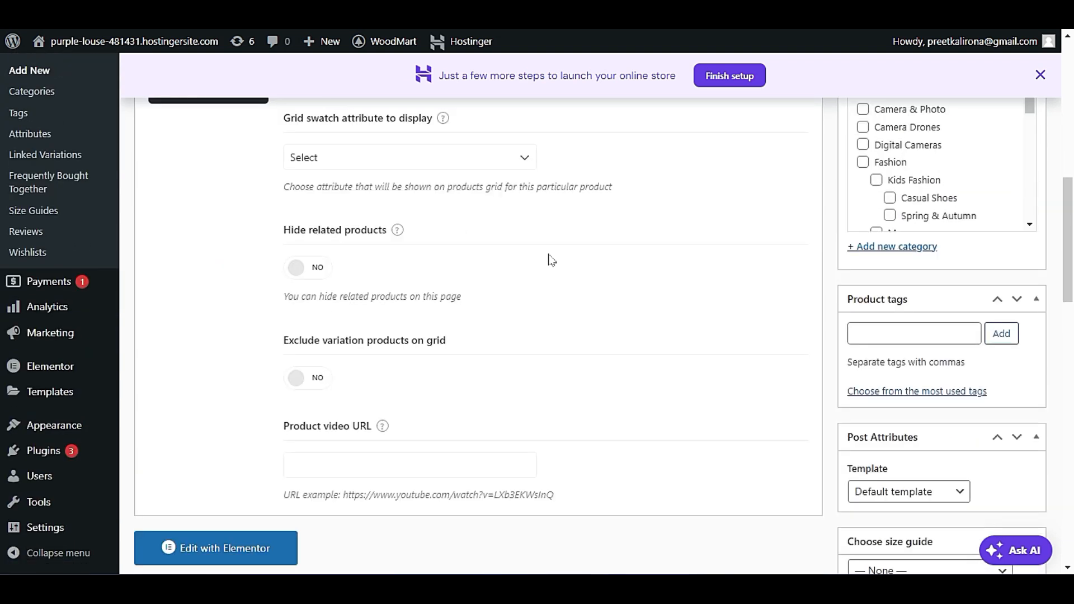
scroll(553, 261, "down", 13)
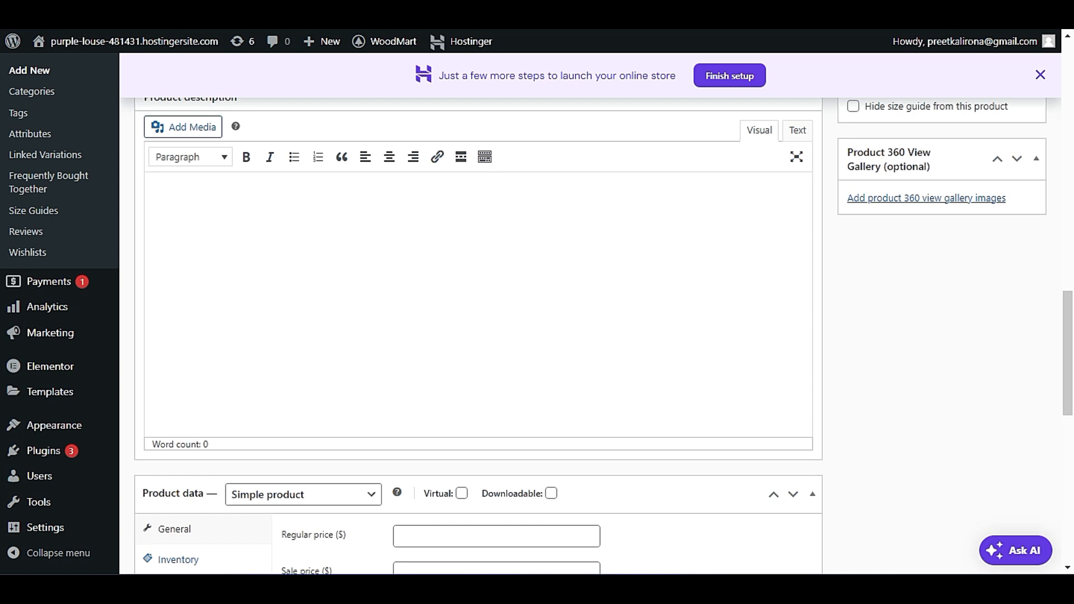
scroll(553, 258, "down", 4)
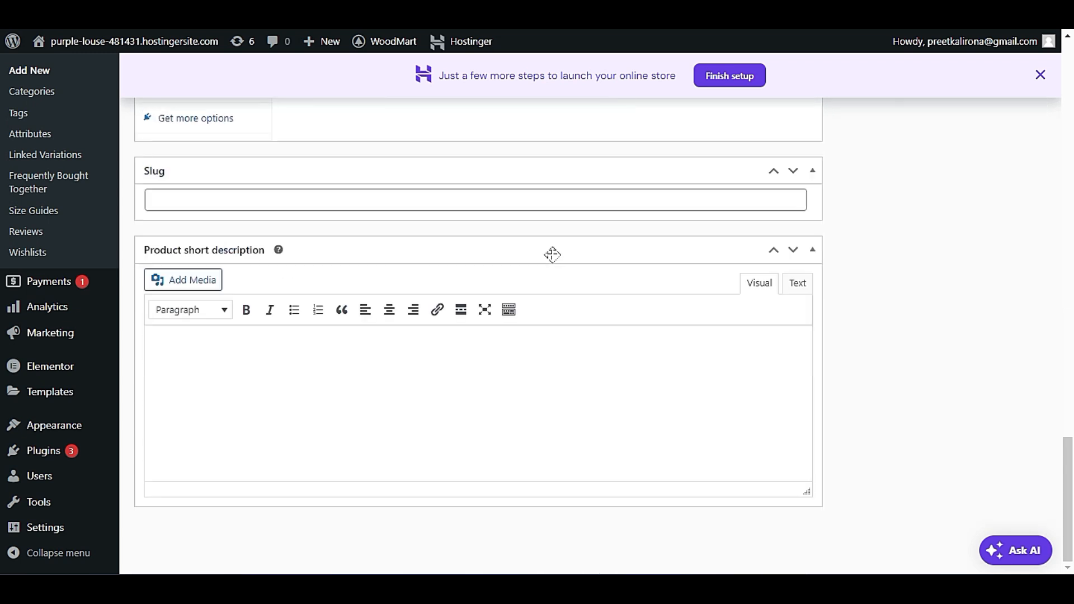
scroll(560, 262, "up", 16)
scroll(567, 263, "up", 5)
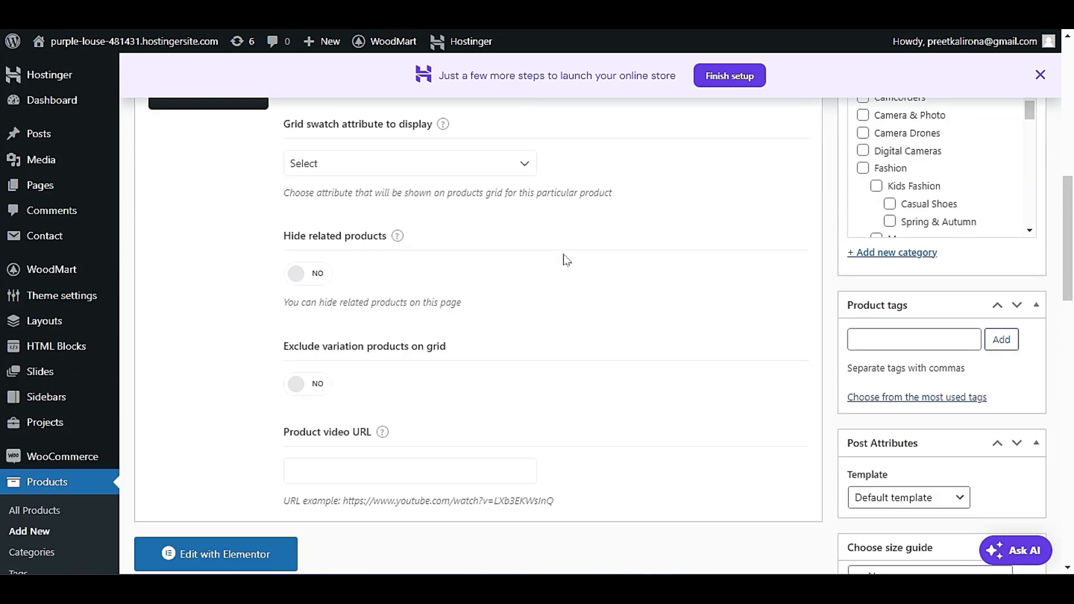
scroll(567, 260, "up", 3)
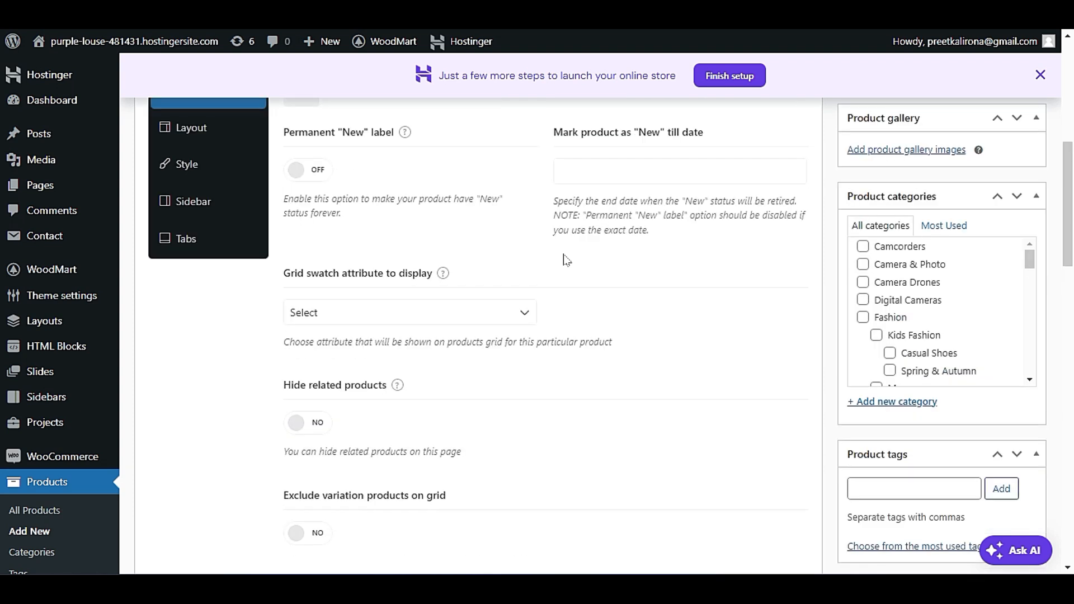
Examine the Layout, Sidebar and Tabs sections of the new product's Product Setting box, and return to the General section.
left_click(184, 128)
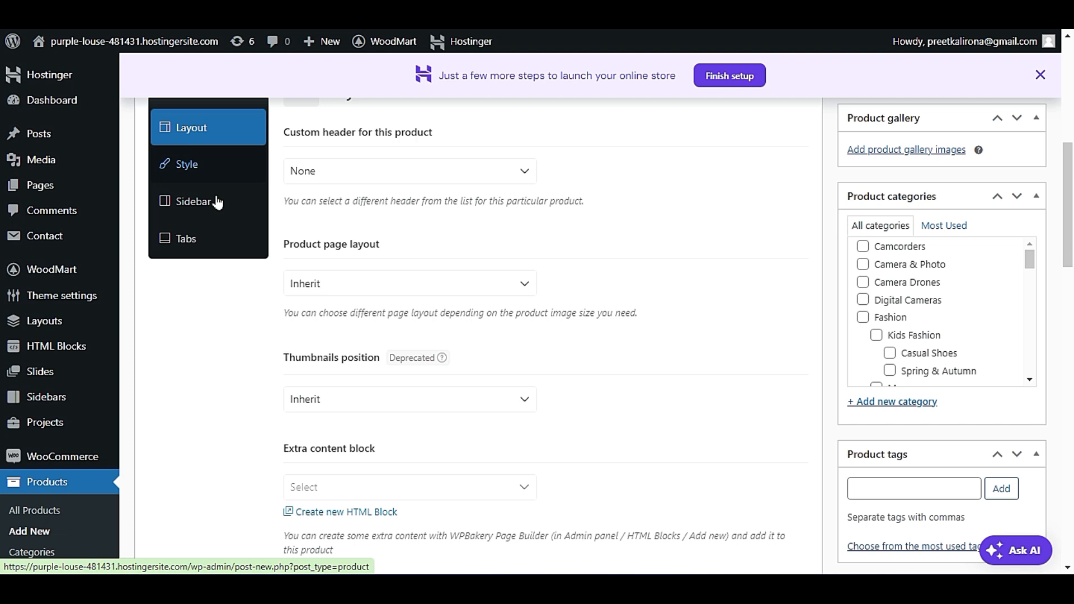
scroll(254, 299, "down", 4)
scroll(254, 299, "up", 3)
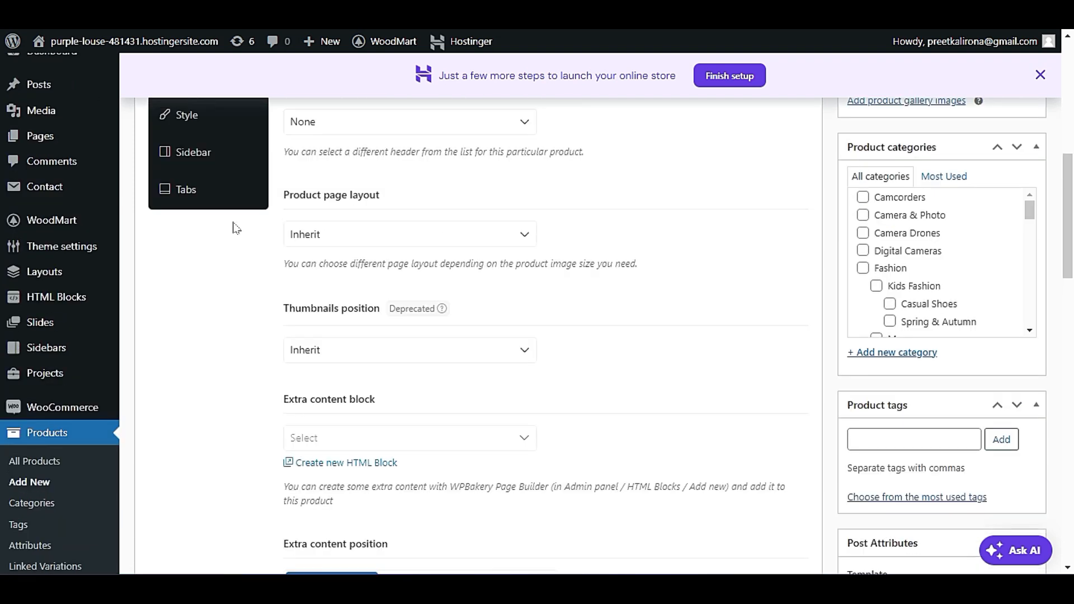
left_click(219, 158)
left_click(216, 192)
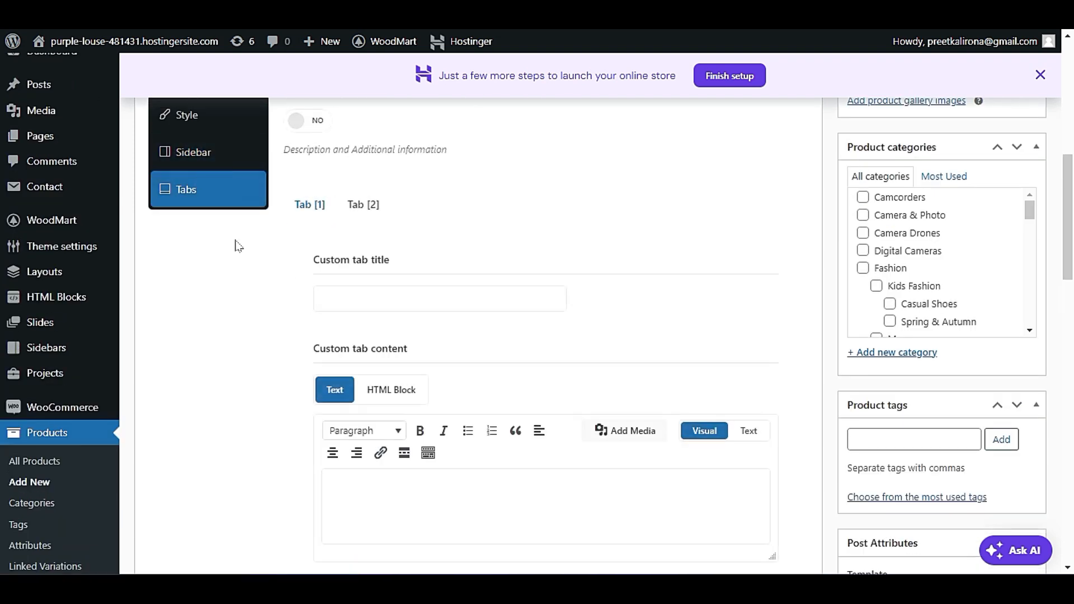
scroll(235, 243, "down", 3)
scroll(236, 250, "up", 5)
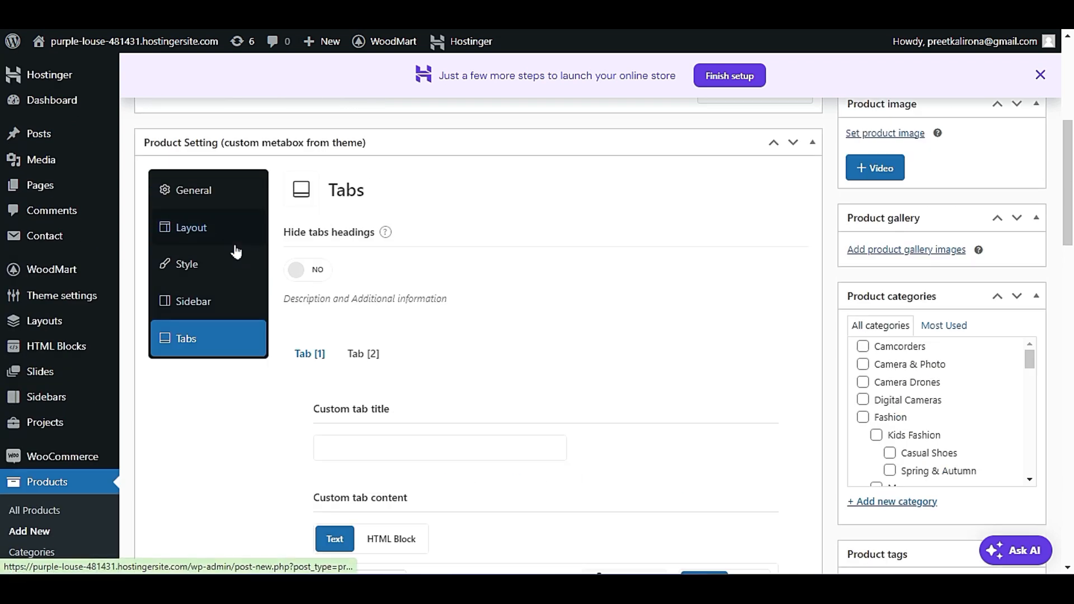
left_click(311, 267)
left_click(311, 268)
left_click(247, 227)
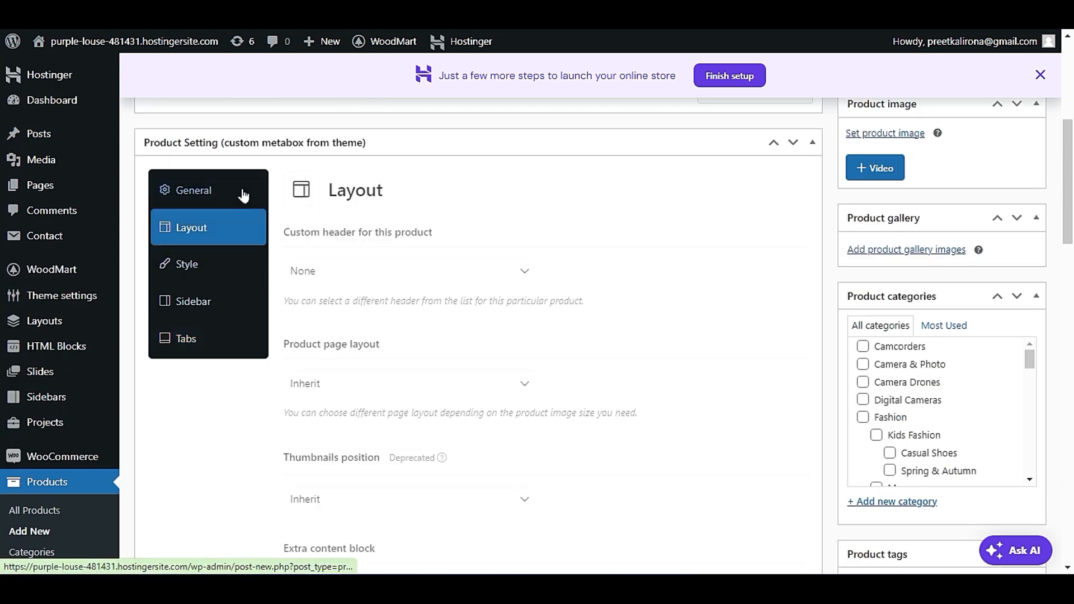
left_click(243, 195)
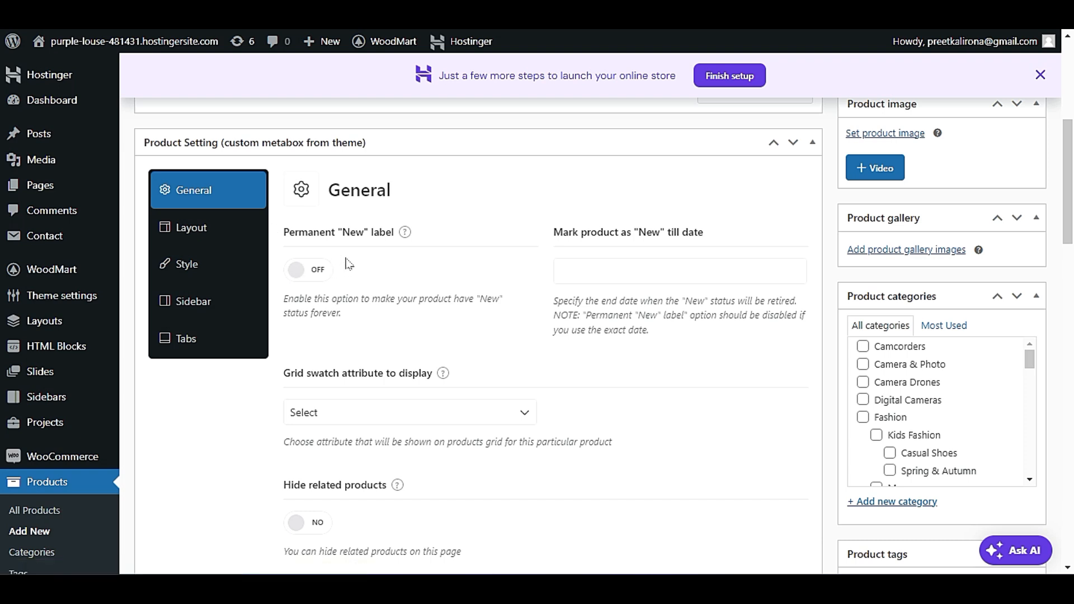
Examine the General product settings, including the grid swatch attribute choices, along with the product tags, template and size guide options.
scroll(335, 299, "down", 2)
left_click(367, 313)
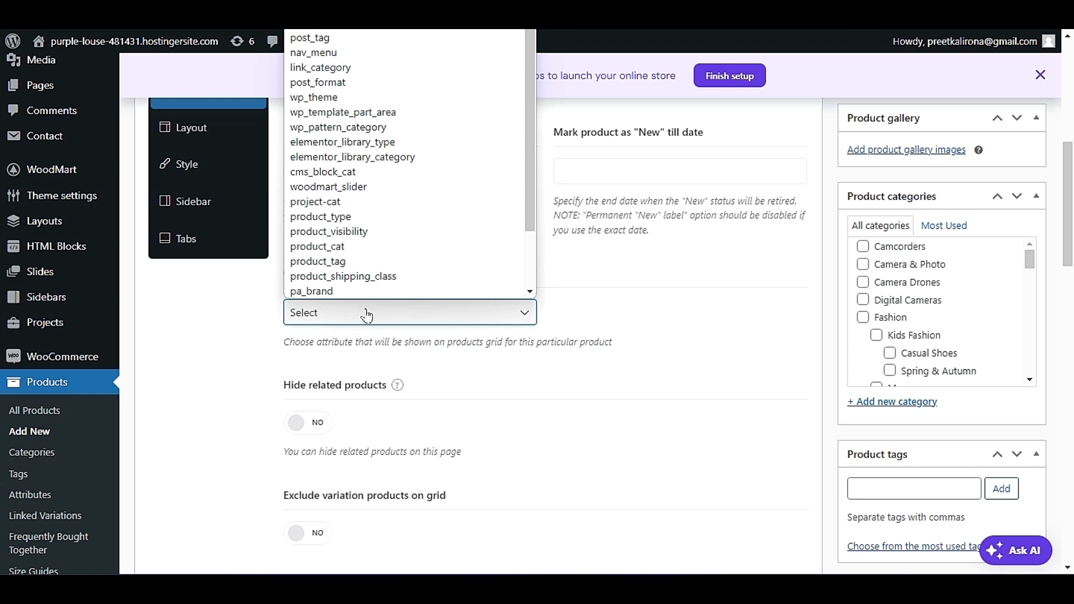
scroll(372, 232, "down", 2)
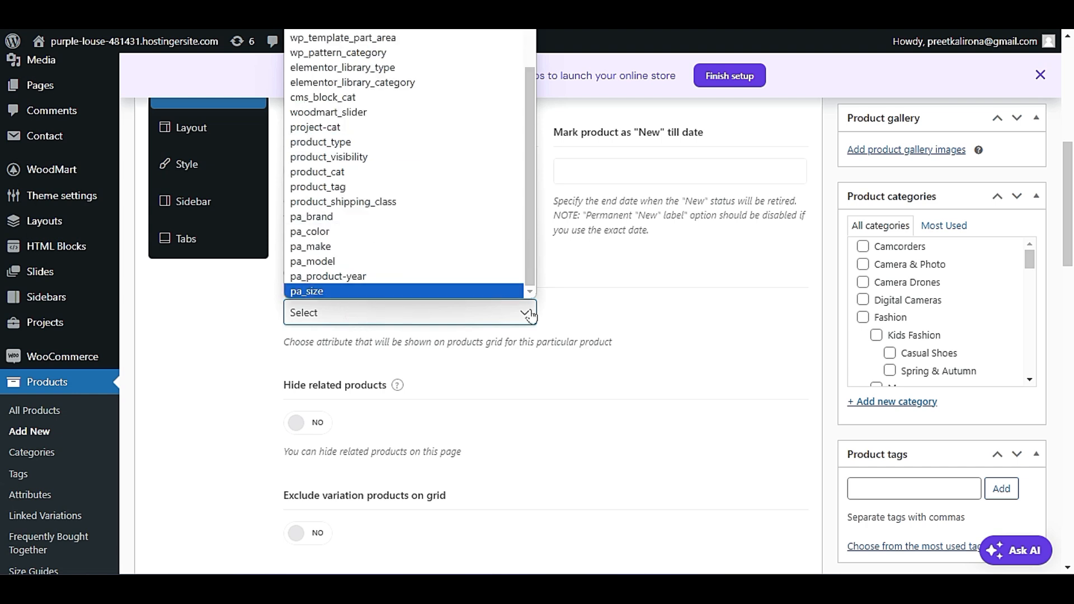
left_click(602, 331)
scroll(565, 341, "down", 3)
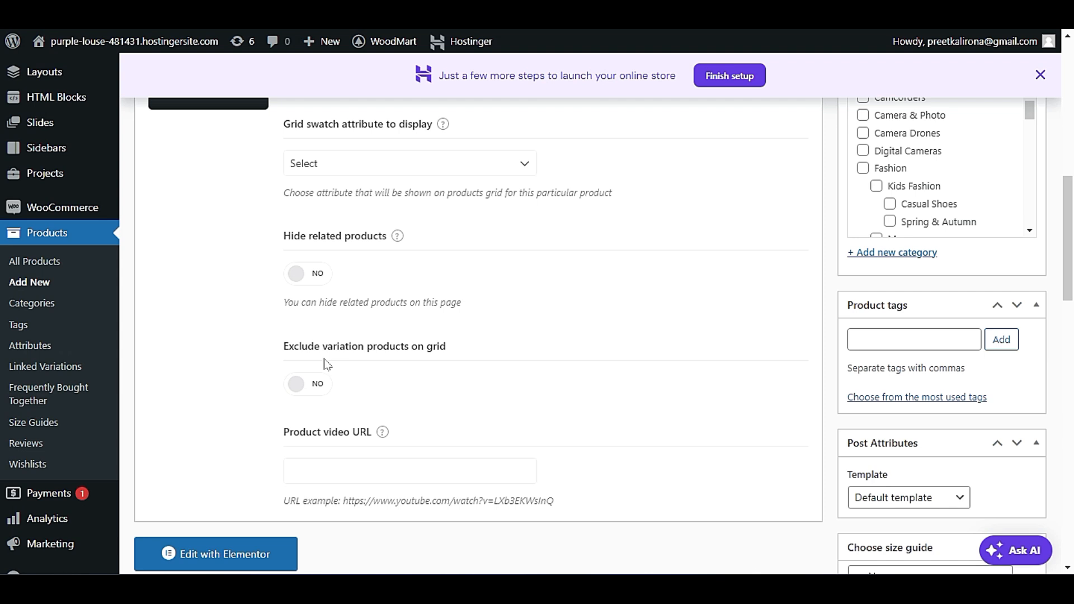
scroll(327, 365, "down", 2)
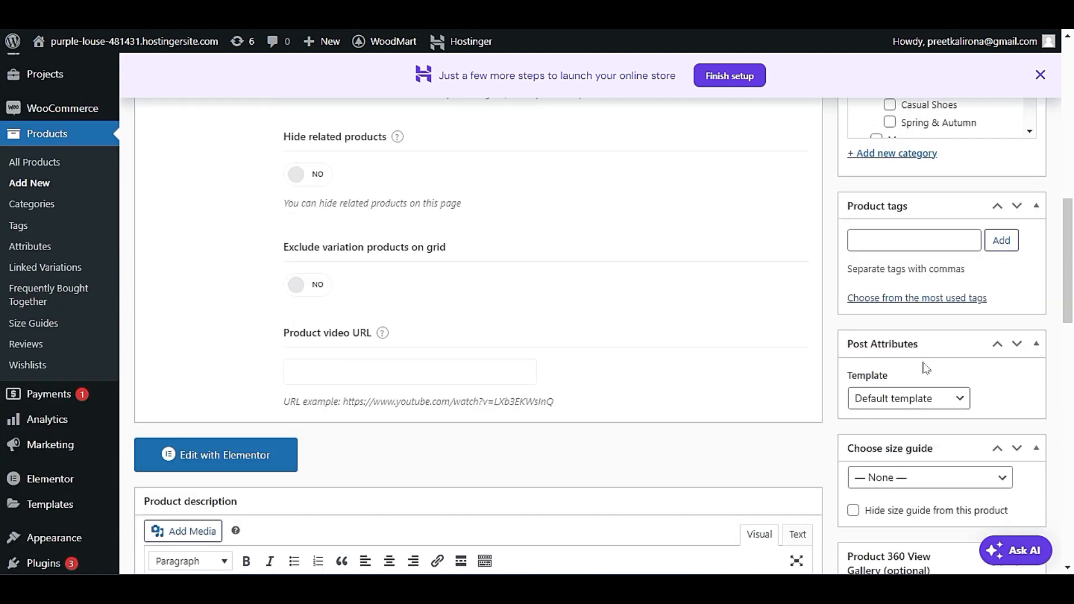
scroll(926, 369, "down", 3)
scroll(928, 378, "up", 7)
scroll(926, 383, "up", 8)
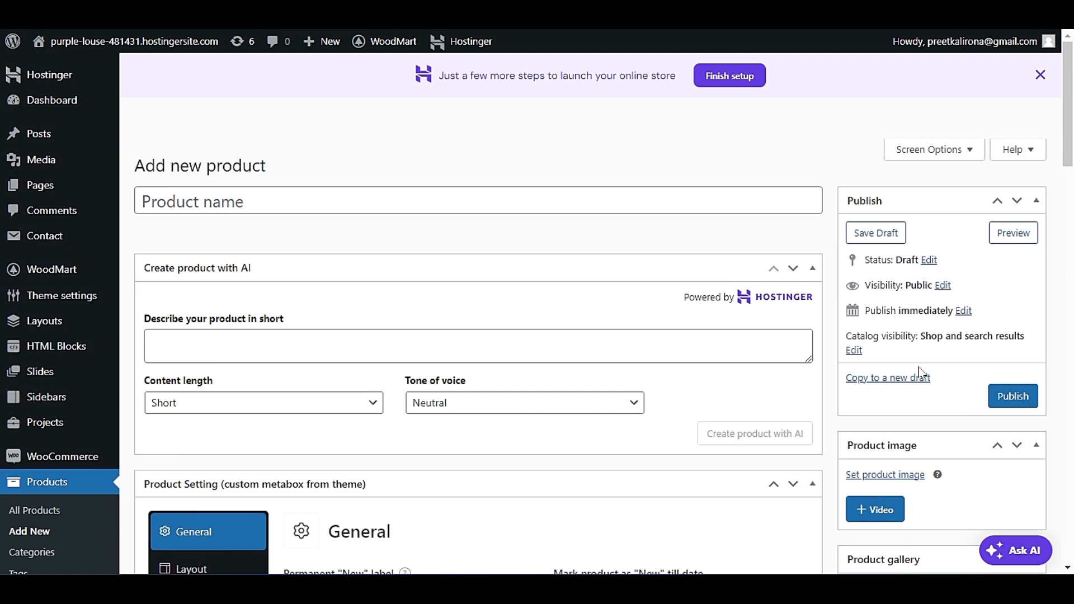
Examine the sections of the new product's Product data box, from Get more options up to General, and finish with the Inventory fields.
scroll(795, 373, "down", 1)
scroll(785, 375, "down", 14)
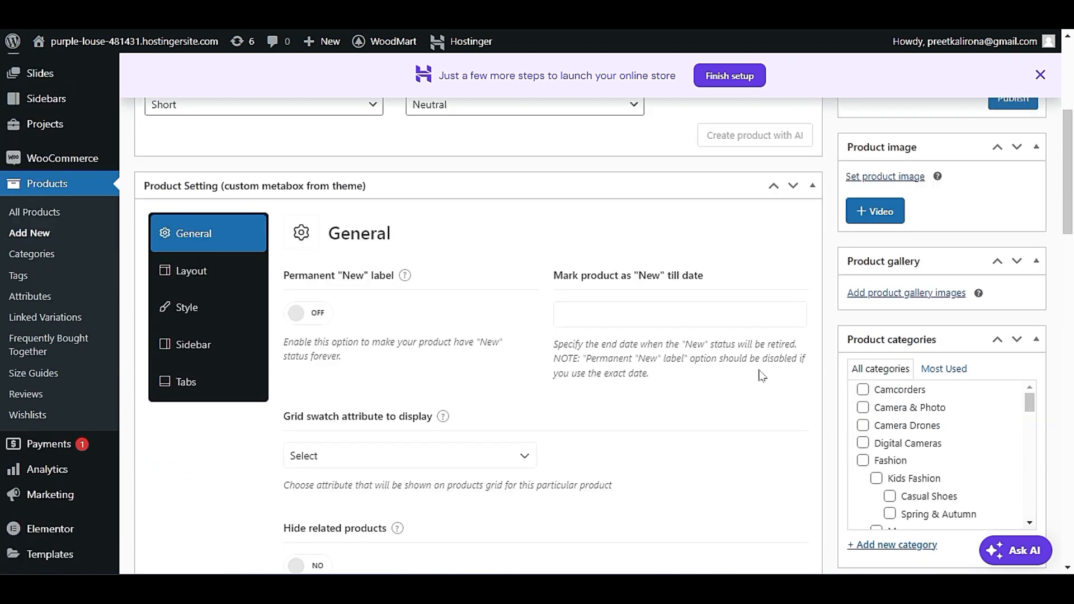
scroll(751, 376, "down", 12)
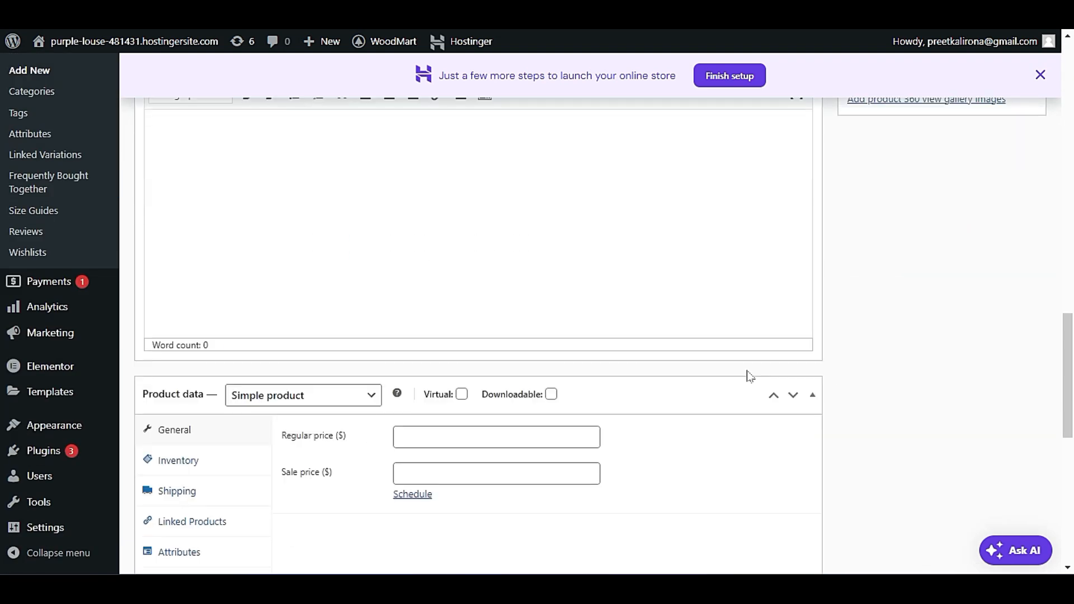
scroll(748, 376, "down", 1)
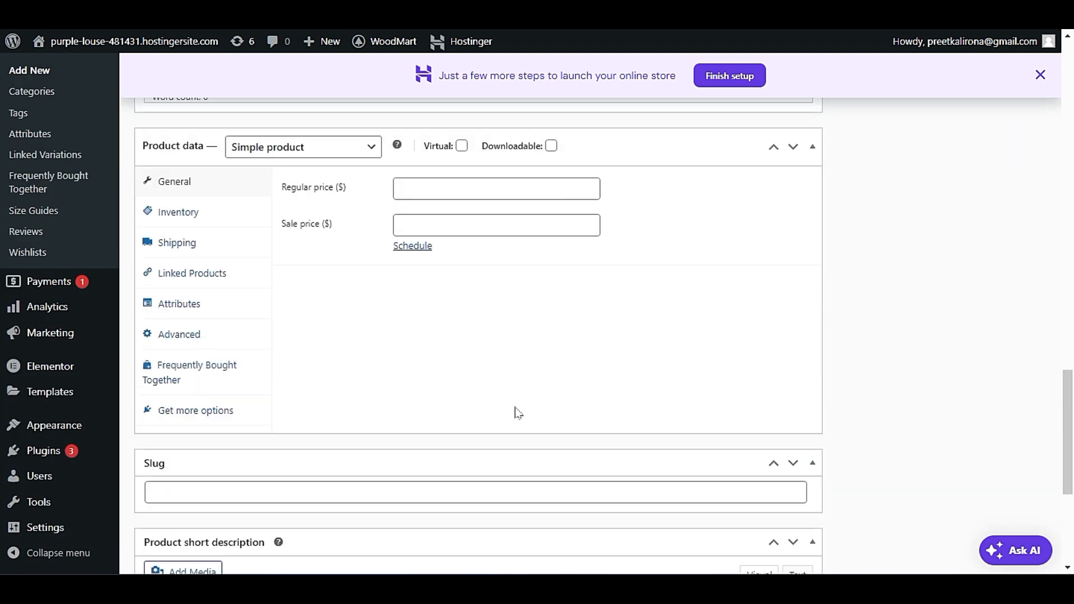
left_click(185, 408)
left_click(197, 374)
left_click(192, 333)
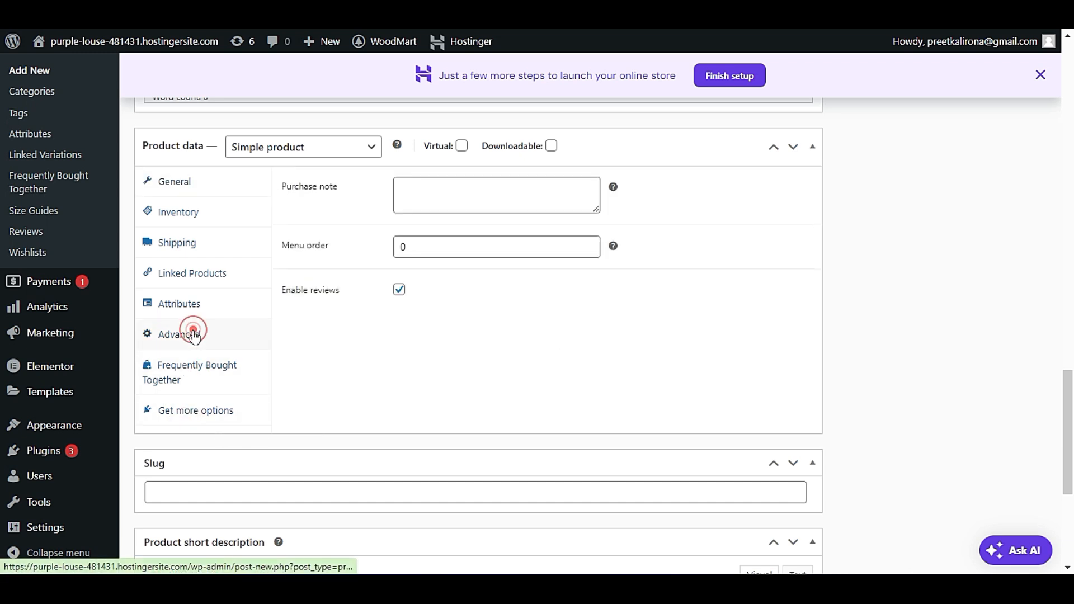
left_click(200, 367)
left_click(186, 303)
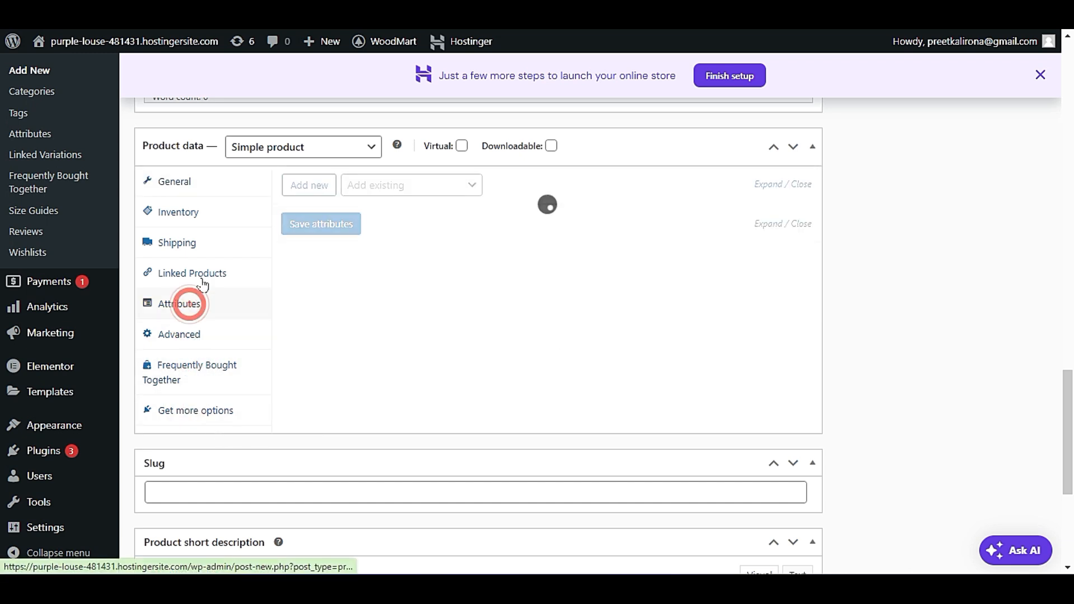
left_click(202, 283)
left_click(202, 247)
left_click(203, 215)
left_click(210, 187)
left_click(216, 220)
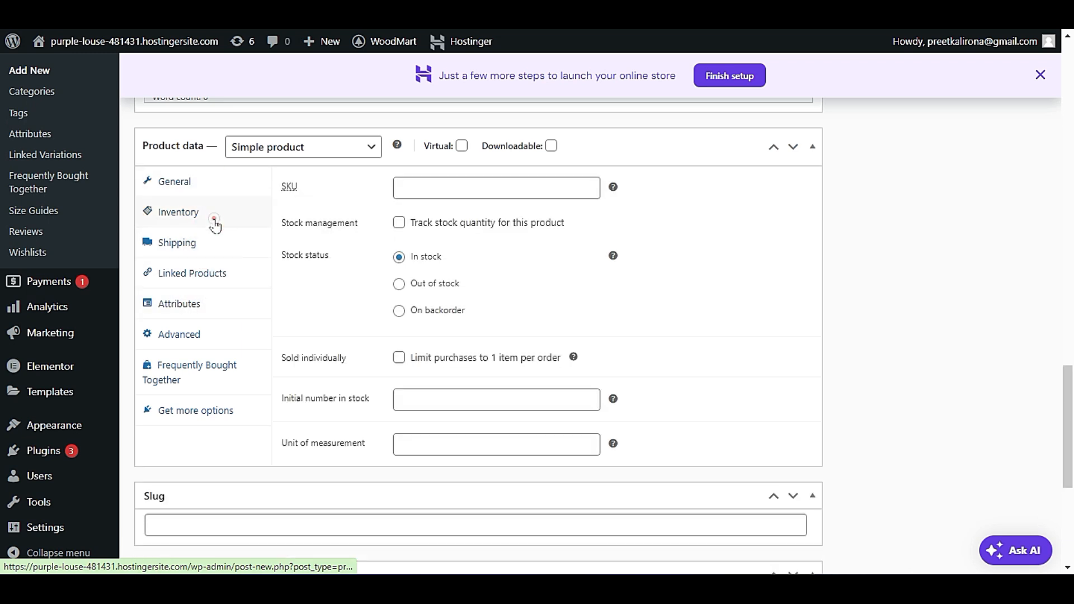
scroll(302, 322, "down", 4)
scroll(302, 329, "up", 6)
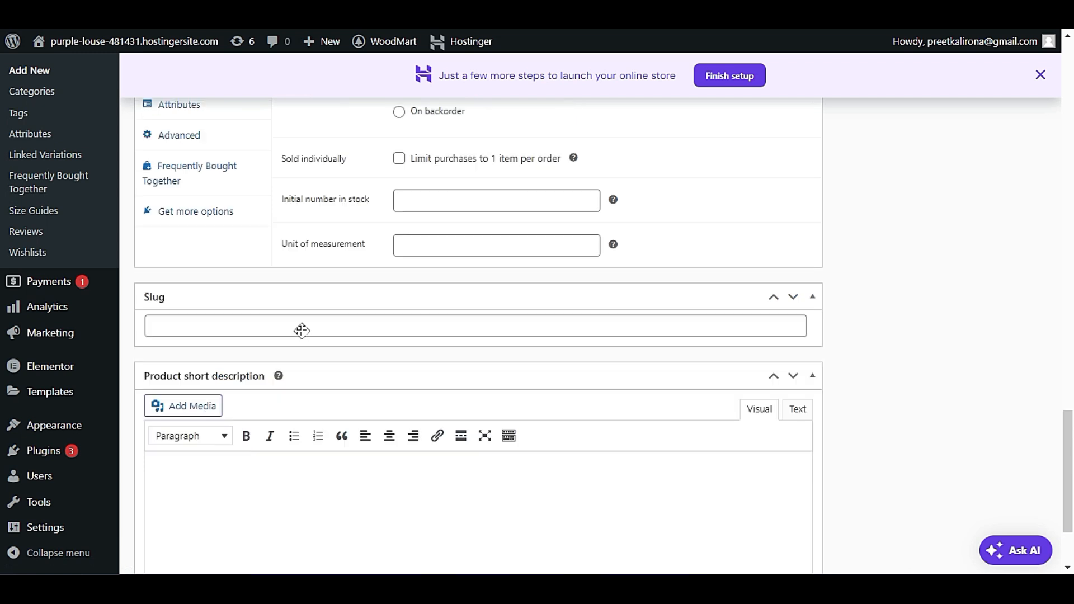
Give the new product a regular price of 99 and a sale price of 88, and show the sale price schedule dates.
scroll(305, 335, "down", 2)
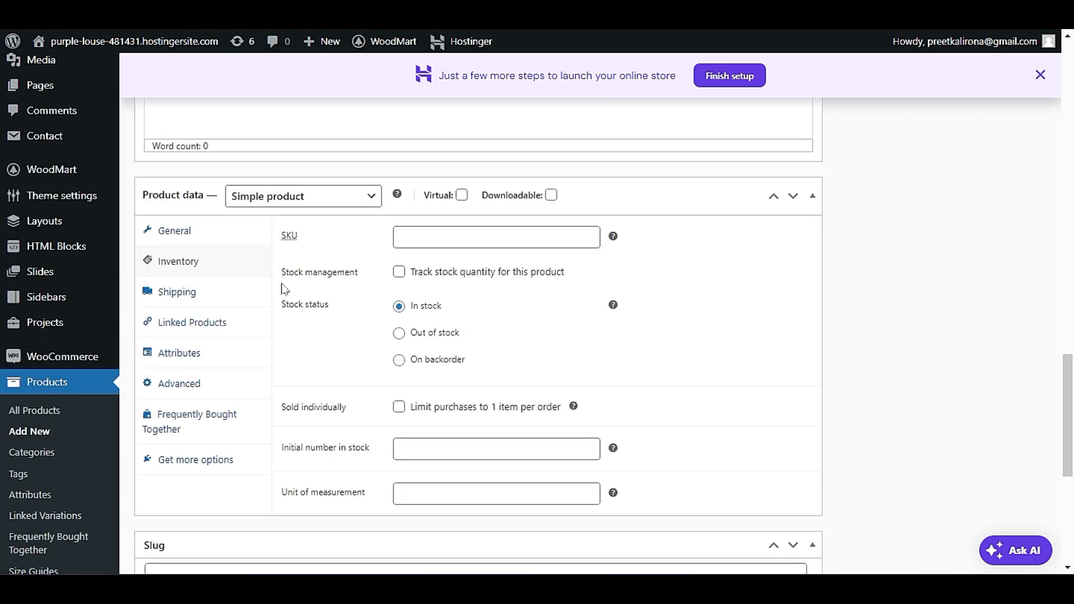
left_click(202, 238)
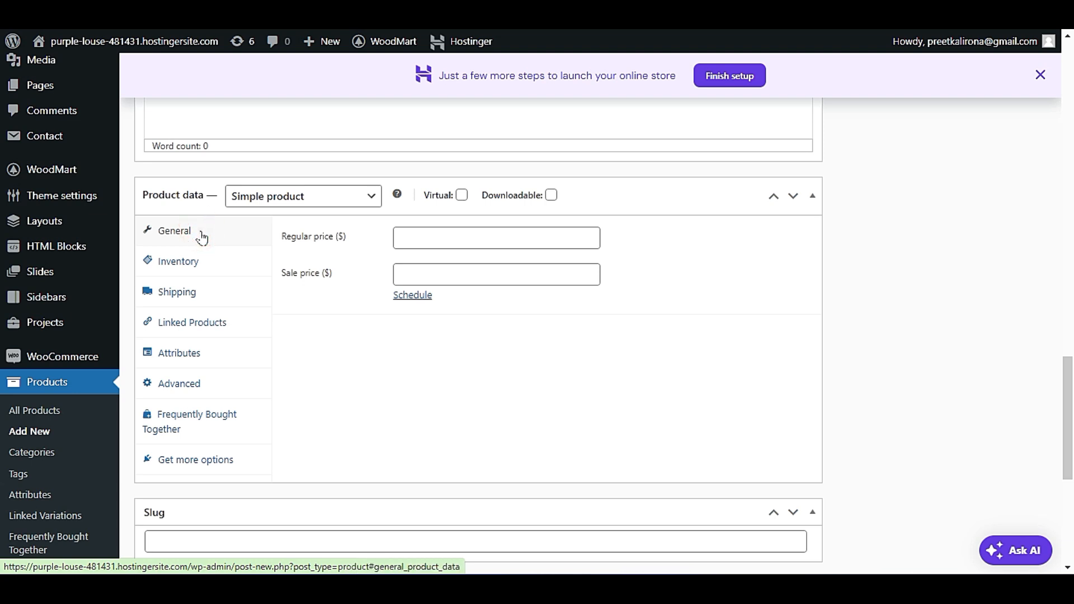
left_click(420, 238)
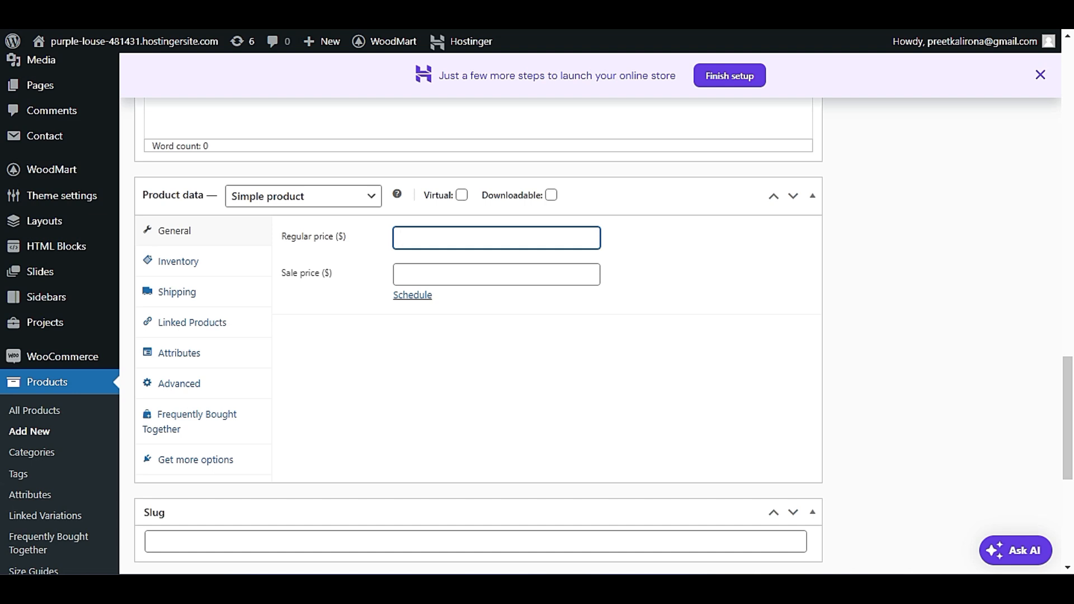
left_click(451, 278)
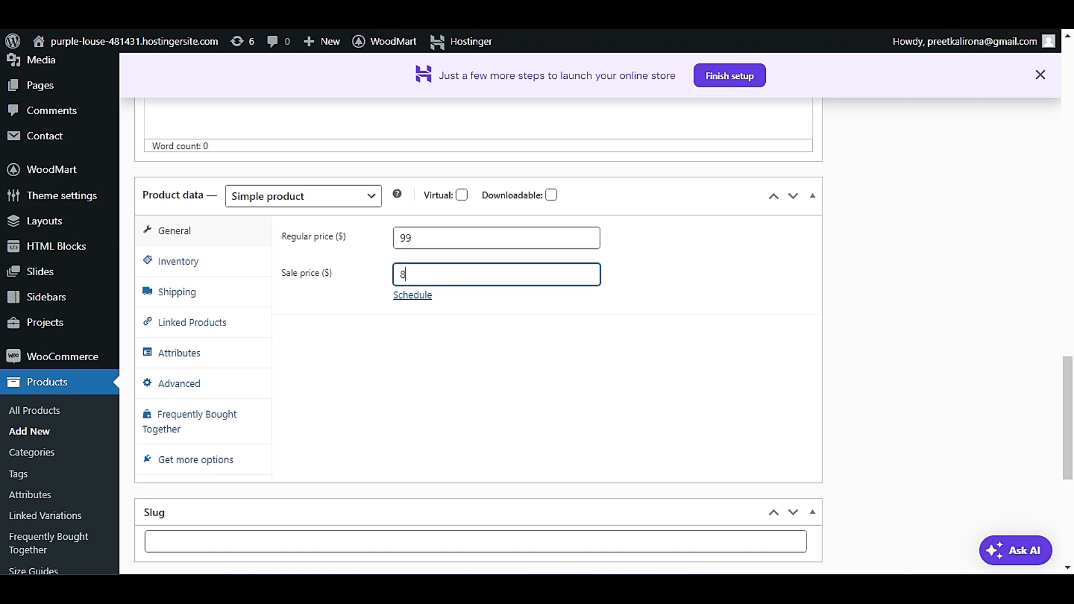
left_click(420, 296)
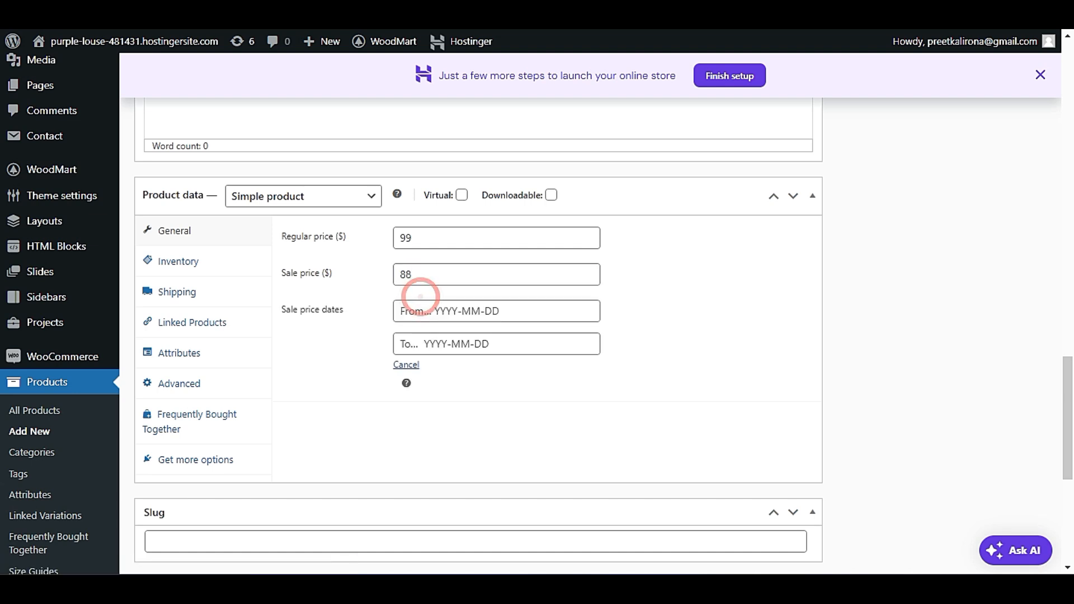
left_click(446, 311)
left_click(636, 347)
Switch to the Elementor editor, preview the Sales product tab and examine the data source options of the Featured tab.
scroll(635, 347, "up", 10)
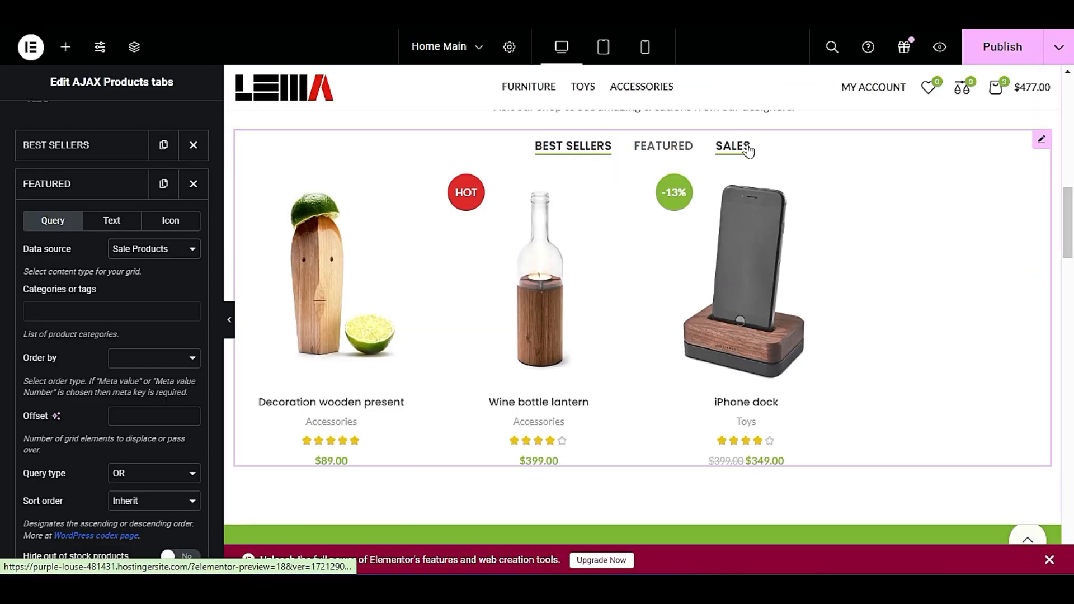
left_click(747, 145)
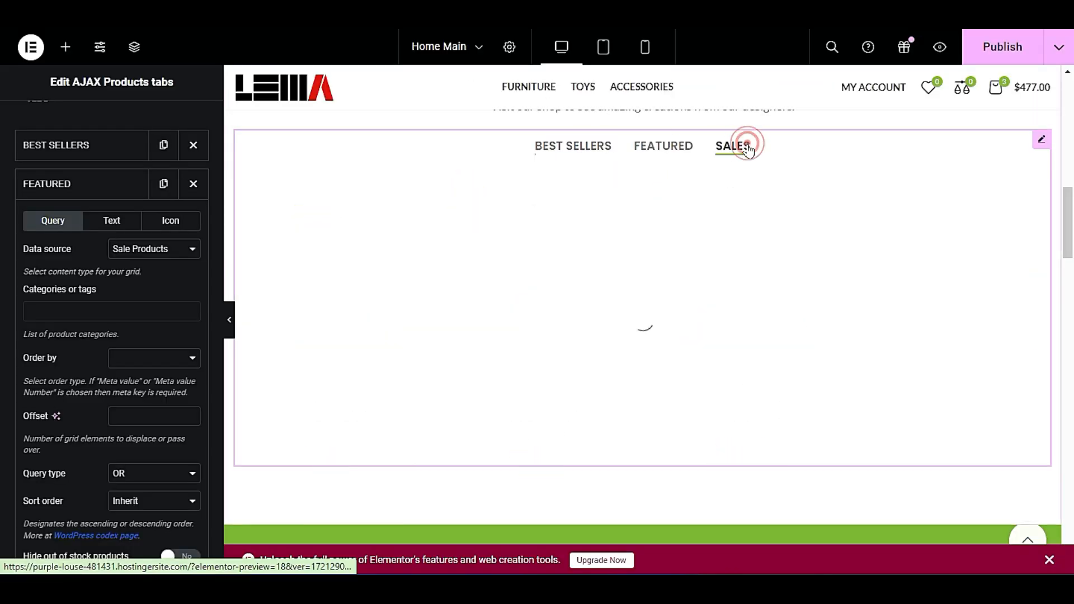
left_click(130, 257)
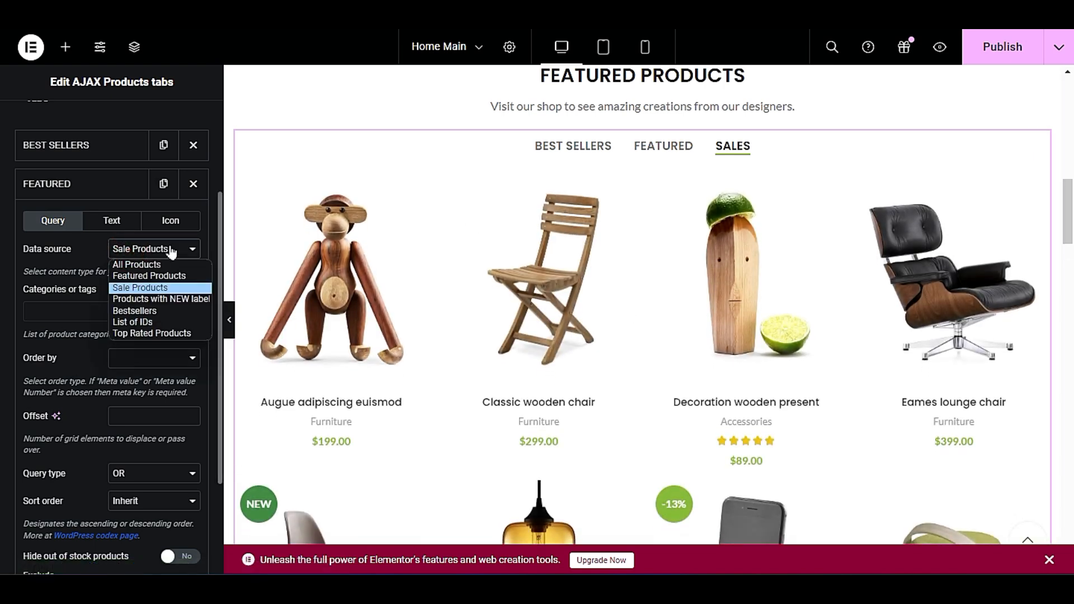
left_click(170, 252)
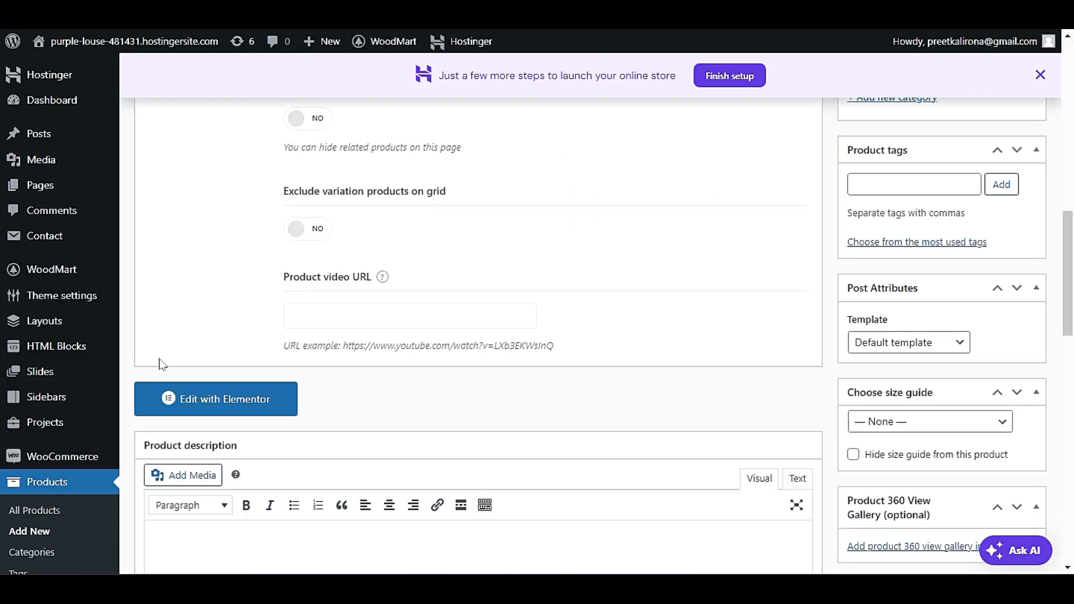
scroll(161, 365, "down", 3)
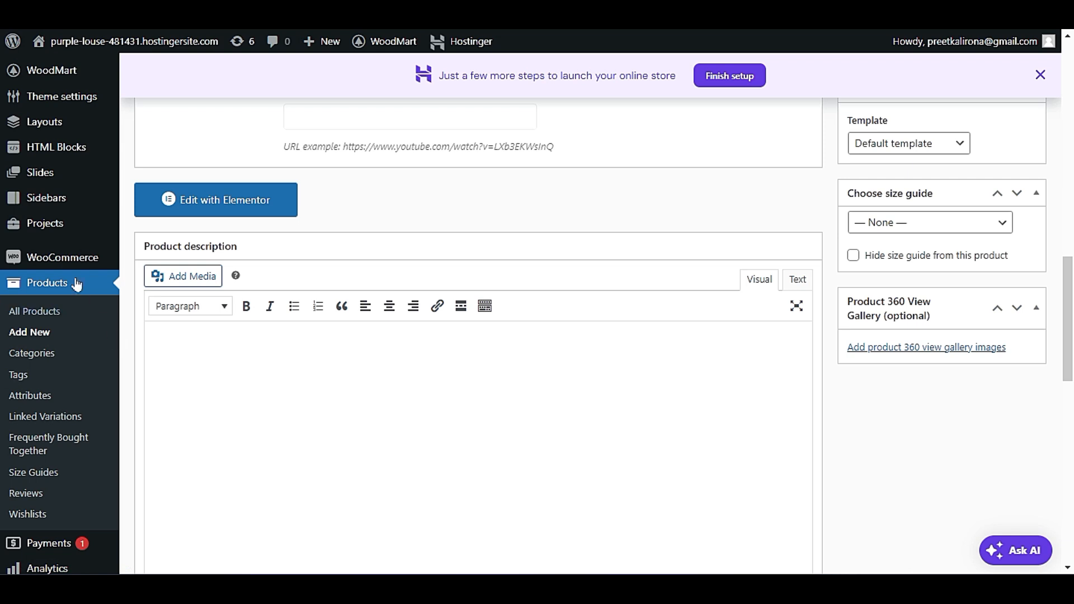
mouse_move(80, 257)
scroll(83, 344, "down", 2)
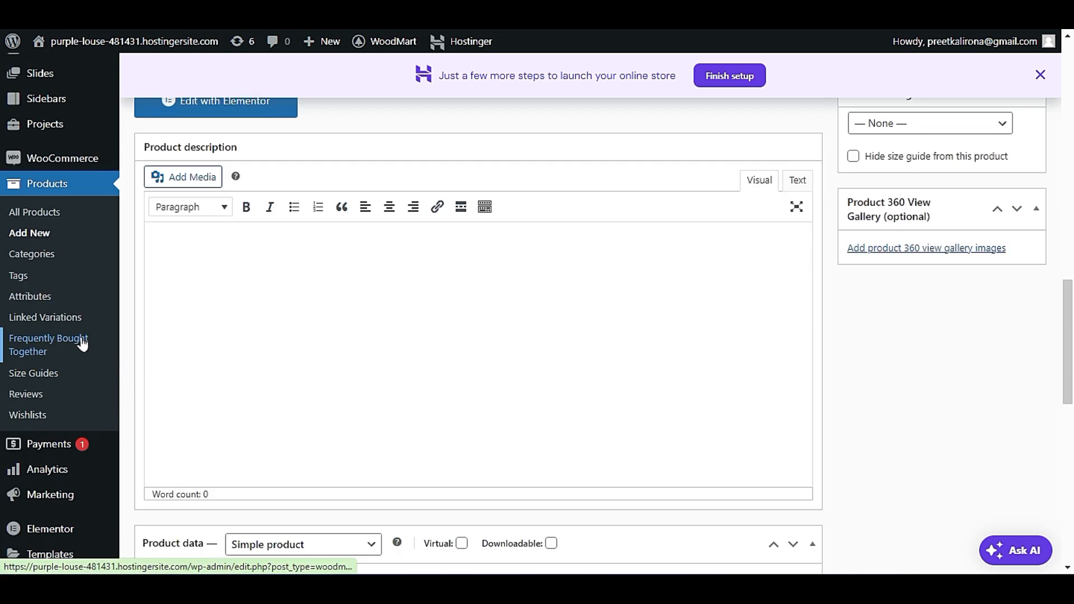
left_click(135, 41)
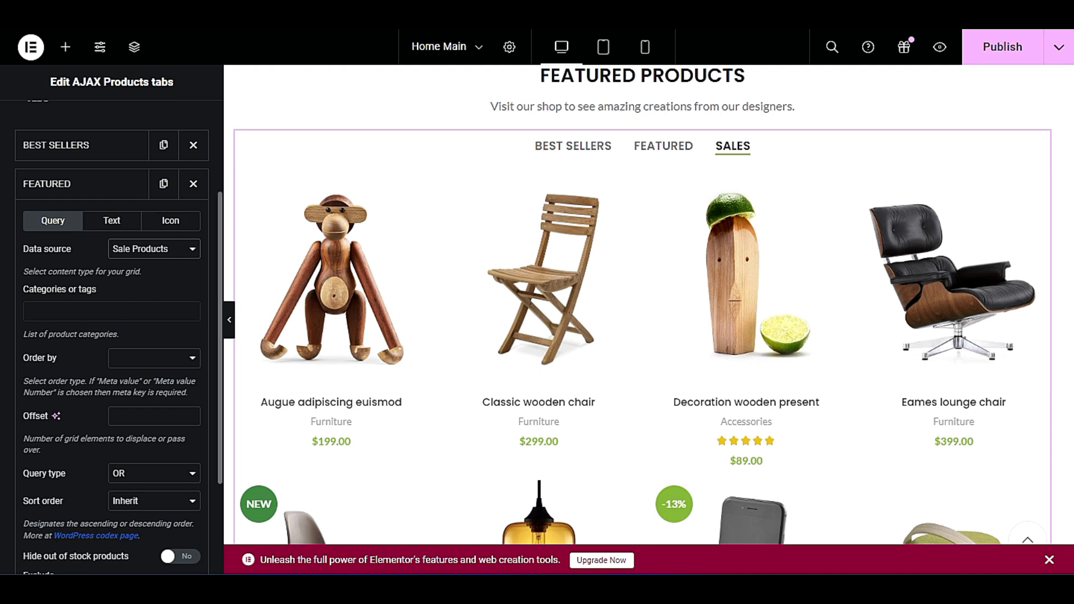
Set the Featured tab's data source to List of IDs and open its Include only field for entry.
left_click(156, 251)
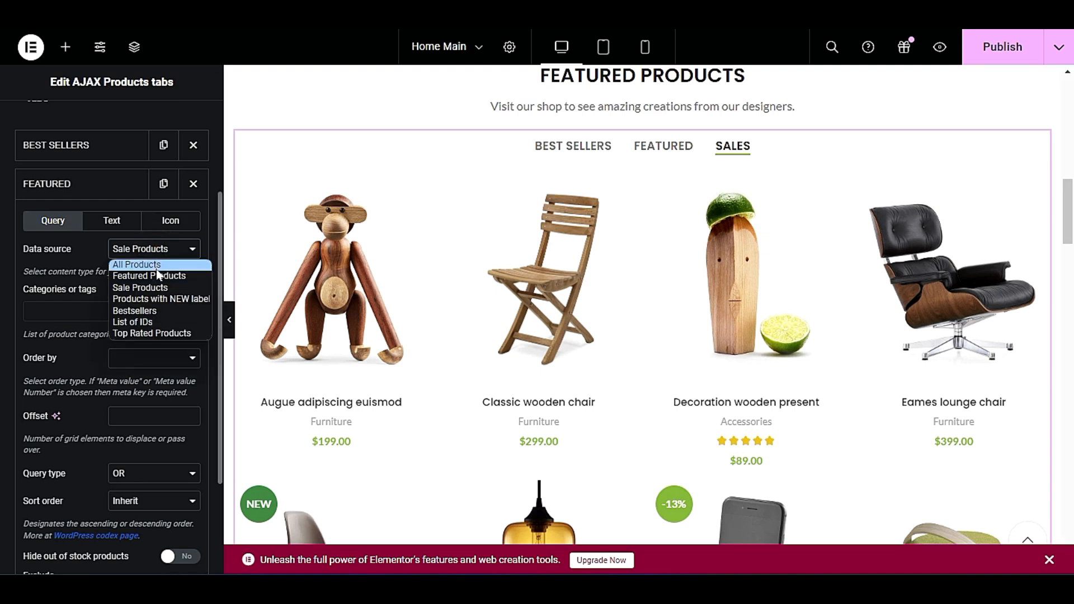
left_click(148, 323)
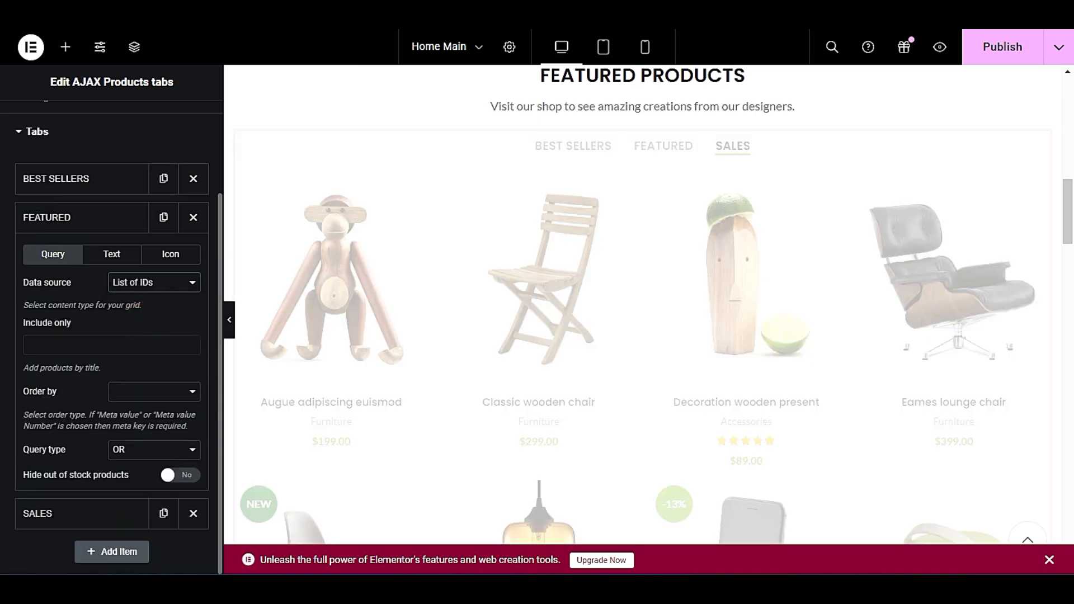
left_click(98, 349)
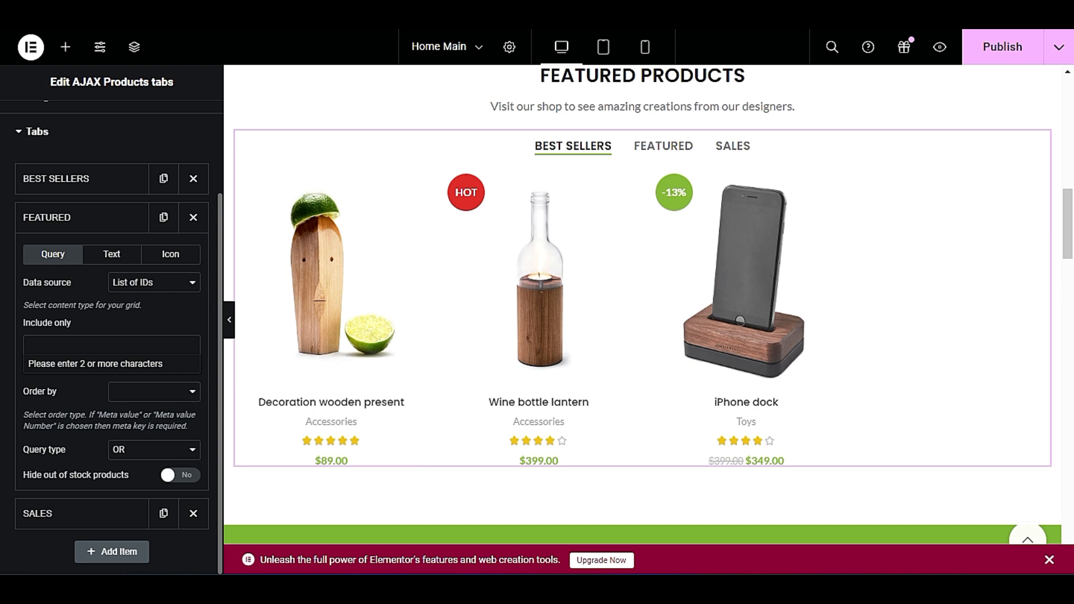
left_click(139, 284)
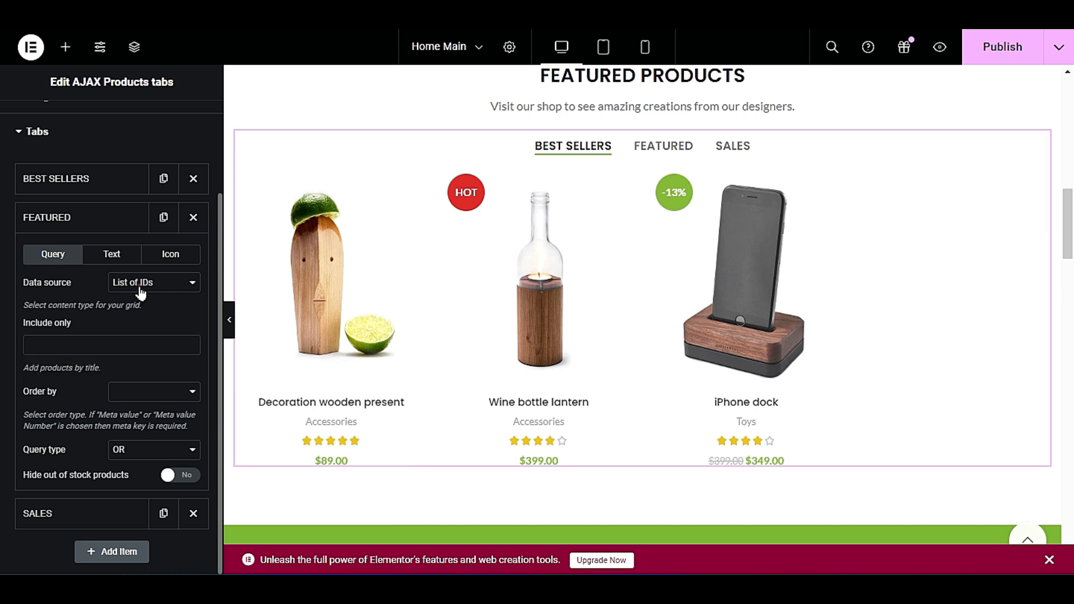
left_click(138, 285)
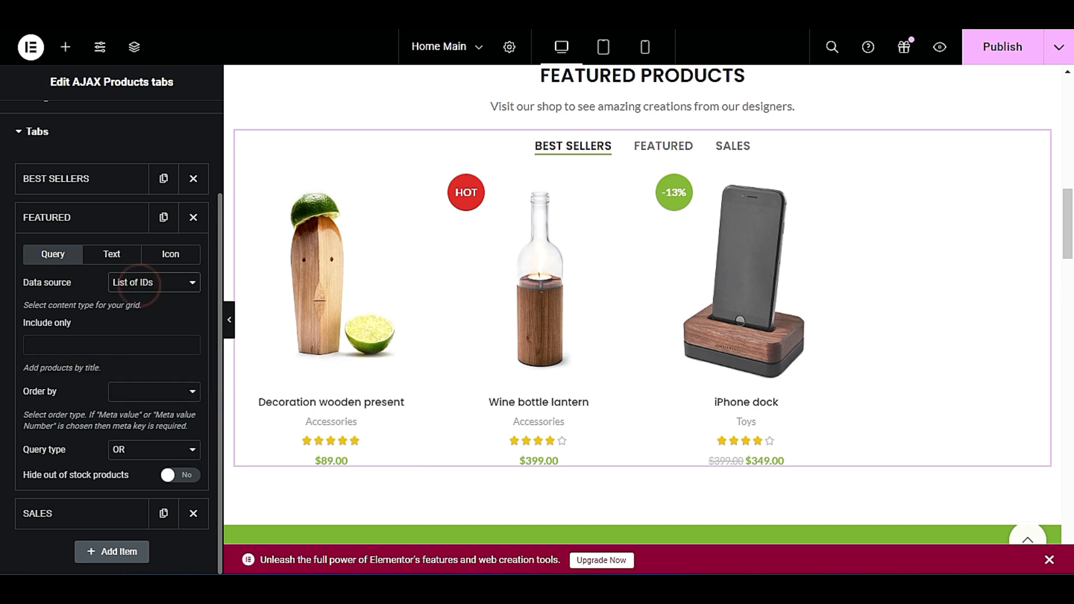
left_click(113, 343)
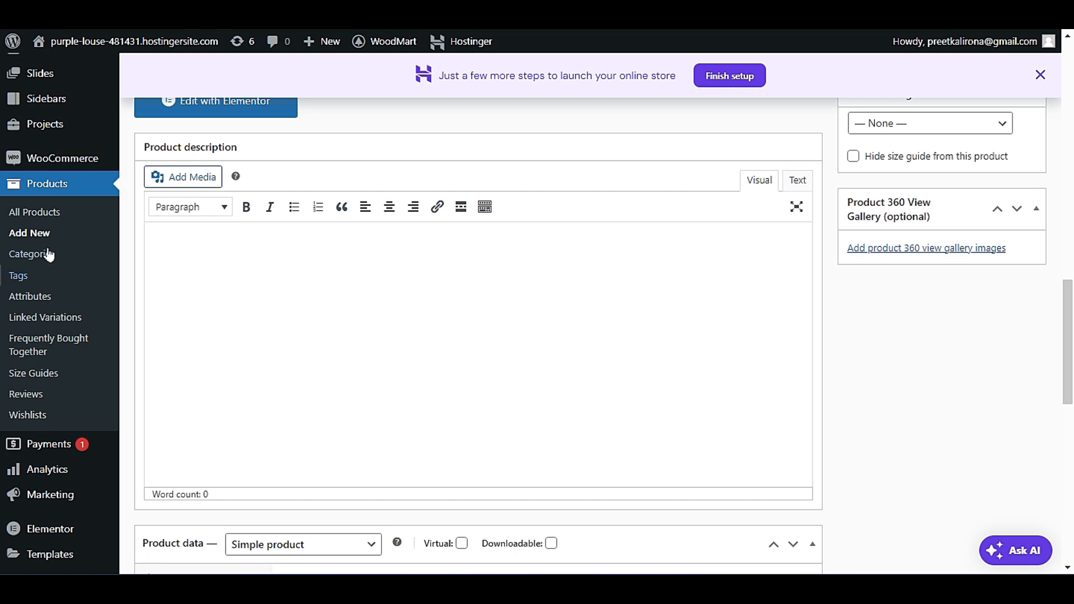
Open the full product list in the WordPress admin and look up the IDs of the first three products.
left_click(62, 221)
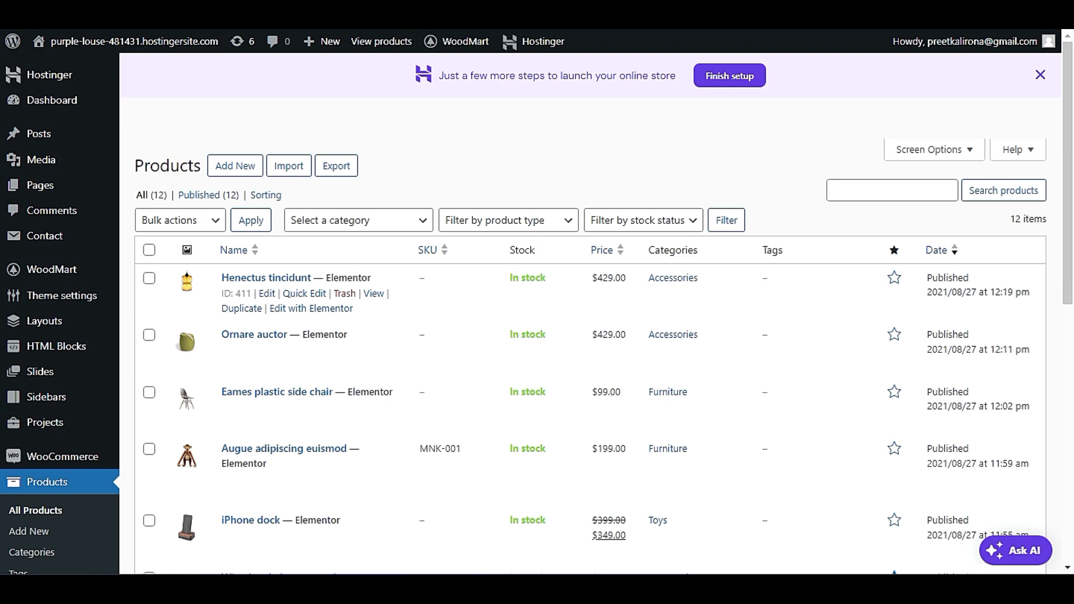
left_click_drag(222, 296, 253, 295)
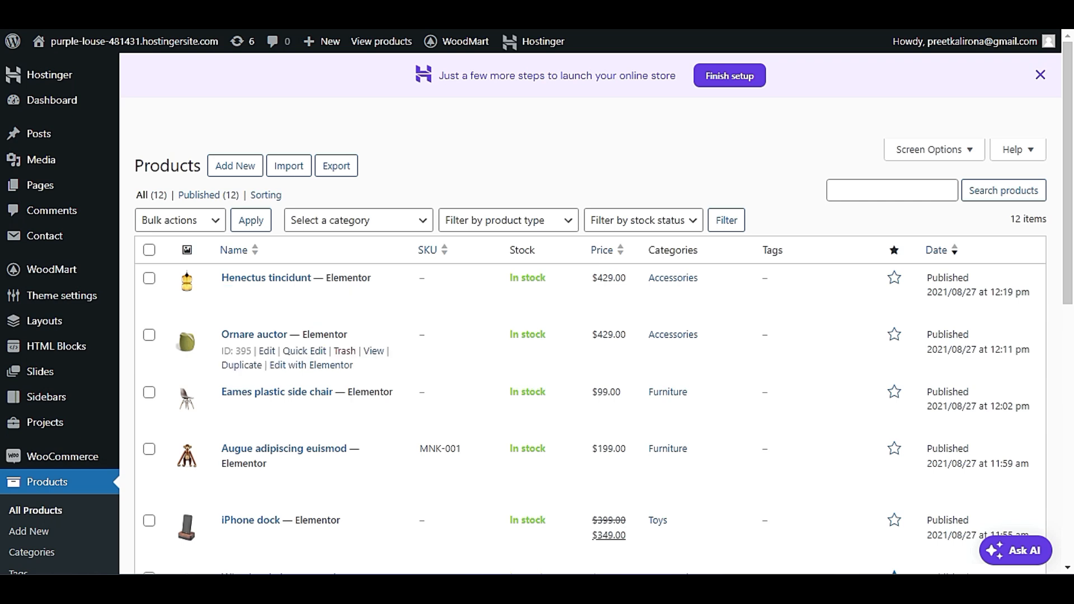
left_click_drag(221, 350, 254, 351)
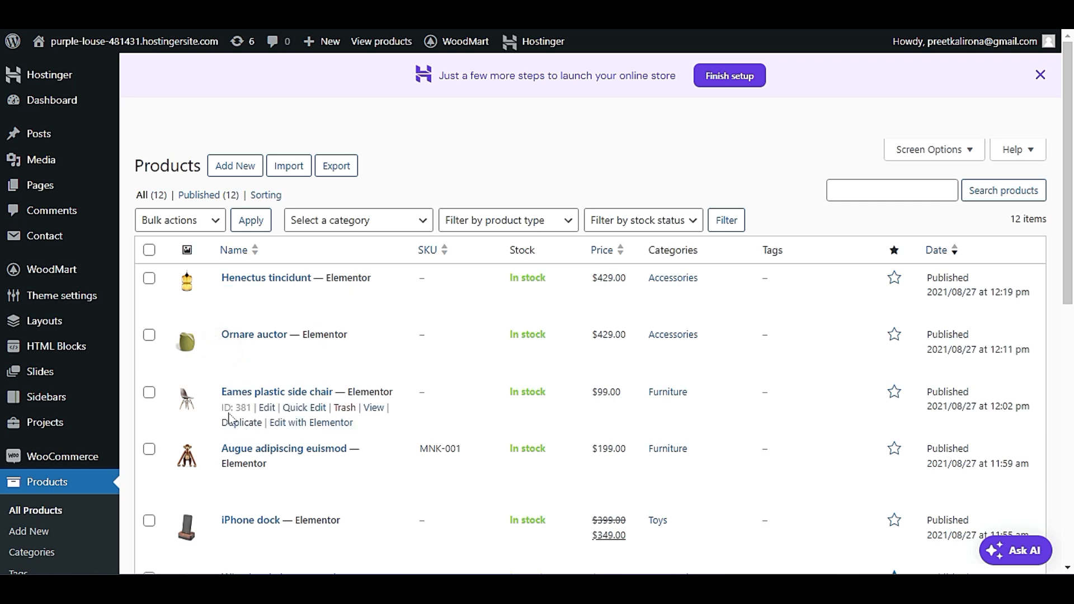
left_click_drag(220, 410, 252, 408)
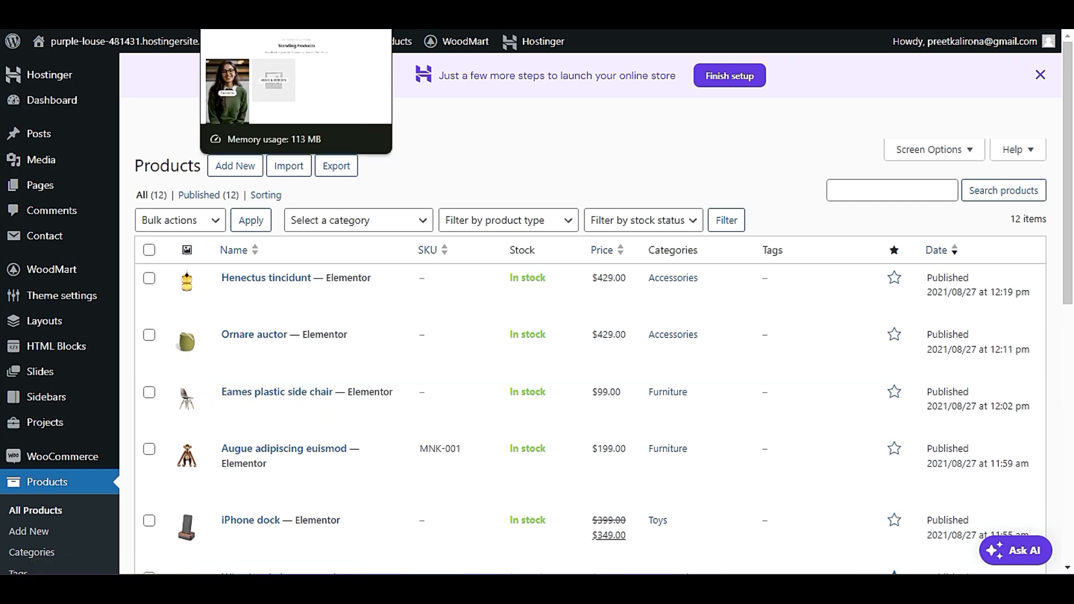
left_click(252, 12)
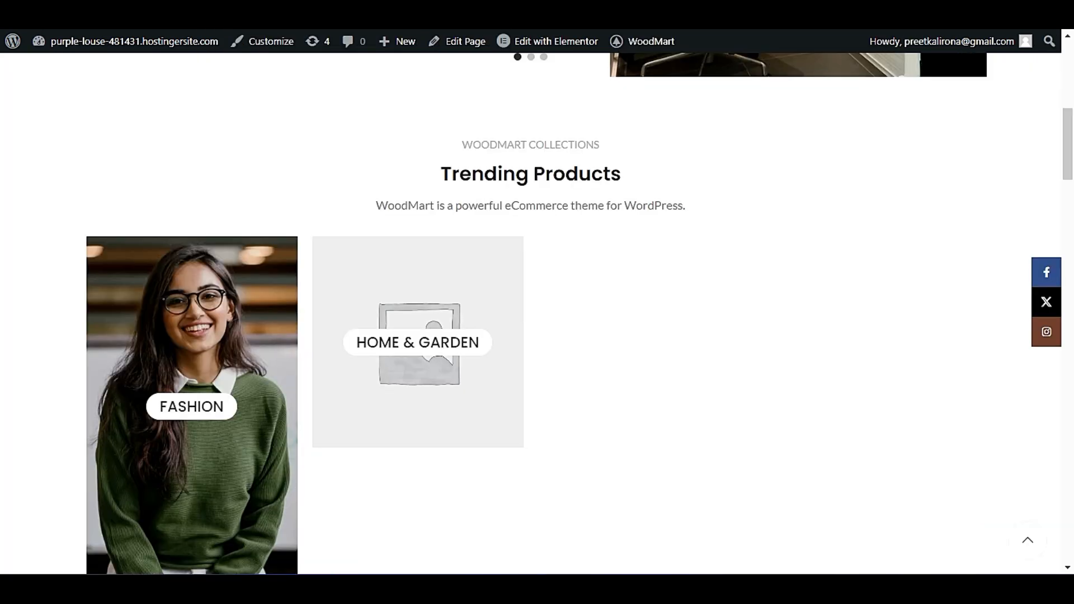
left_click(358, 11)
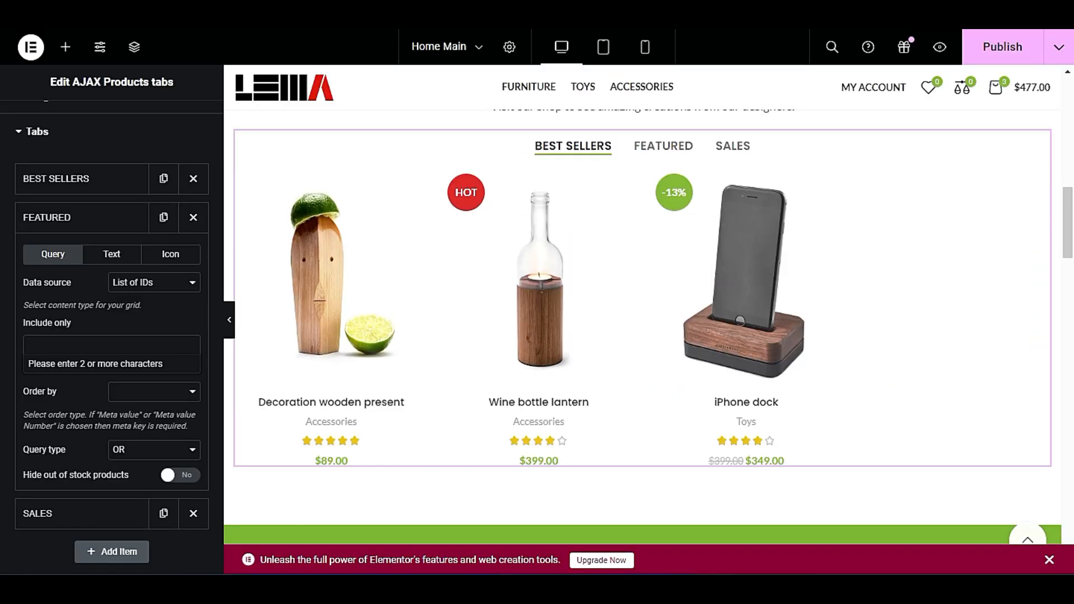
Try to limit the Featured tab to products 411 and 395 by ID, and check its Order by choices.
left_click(60, 342)
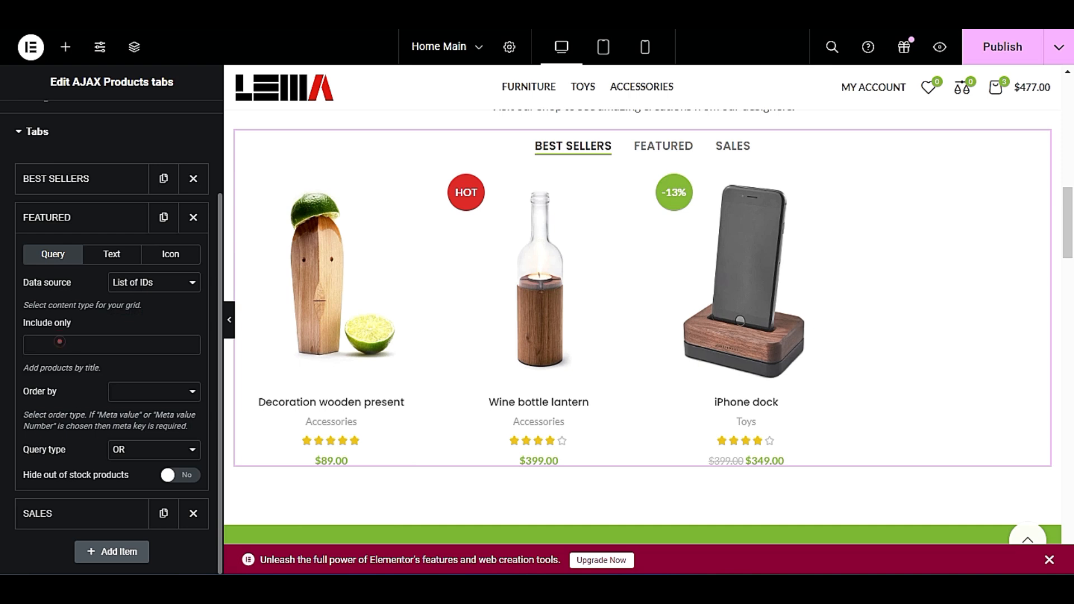
left_click(95, 338)
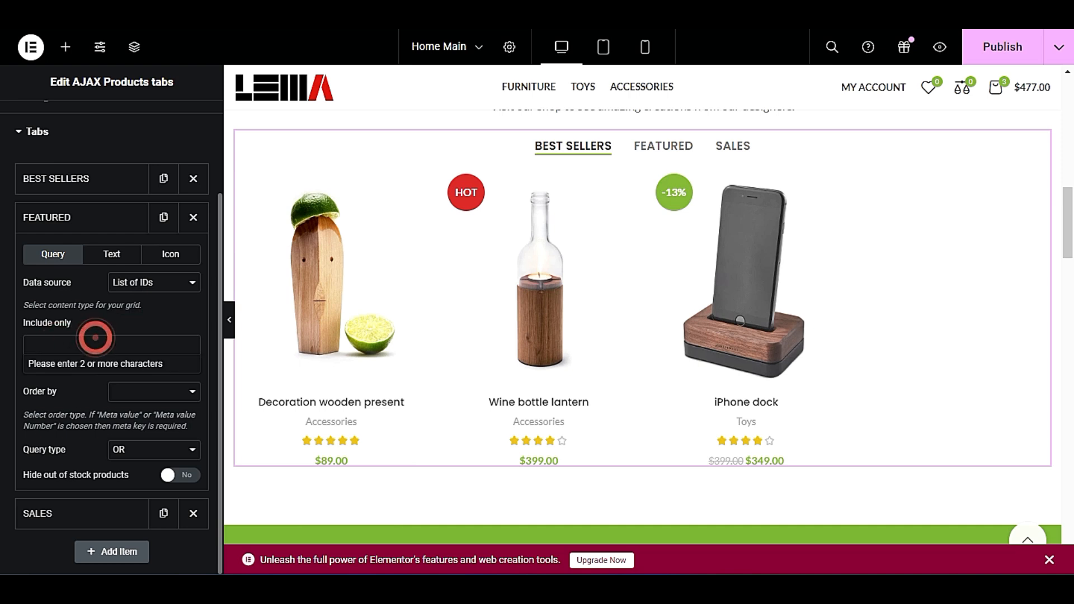
type("411")
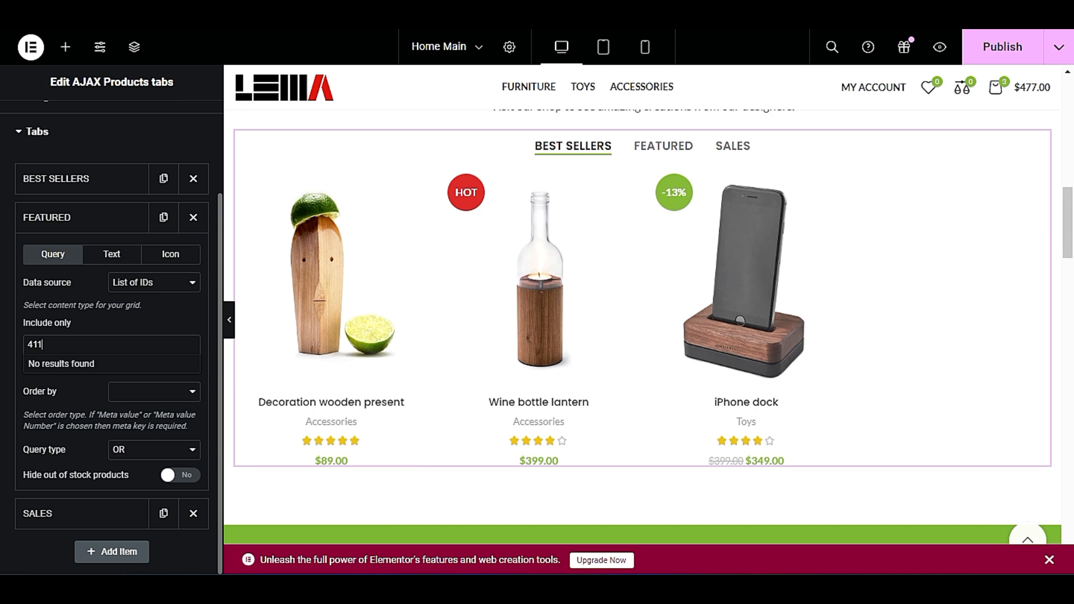
type(",395")
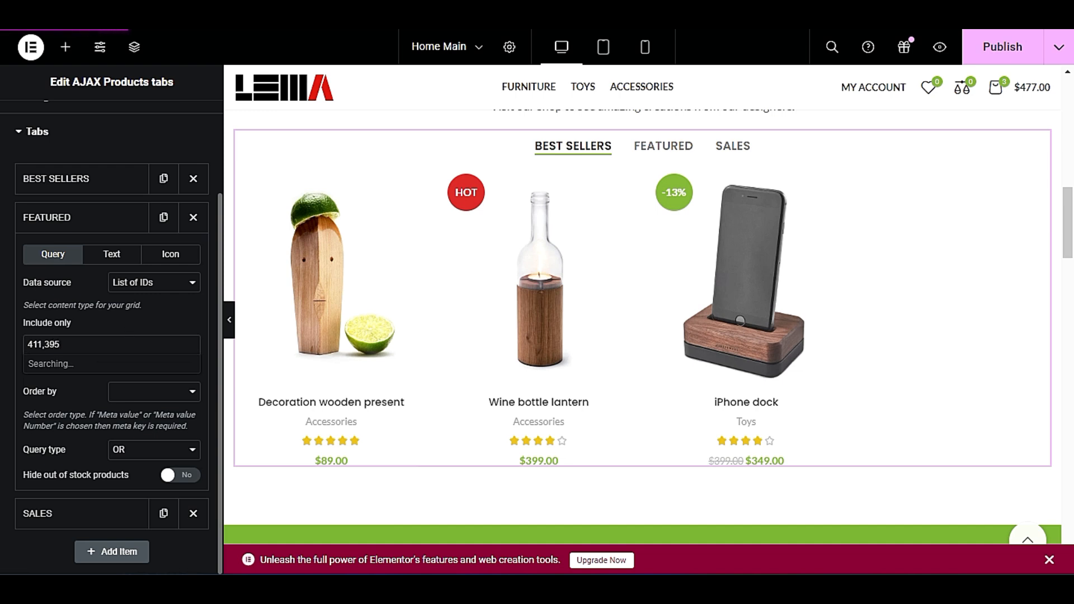
left_click(139, 396)
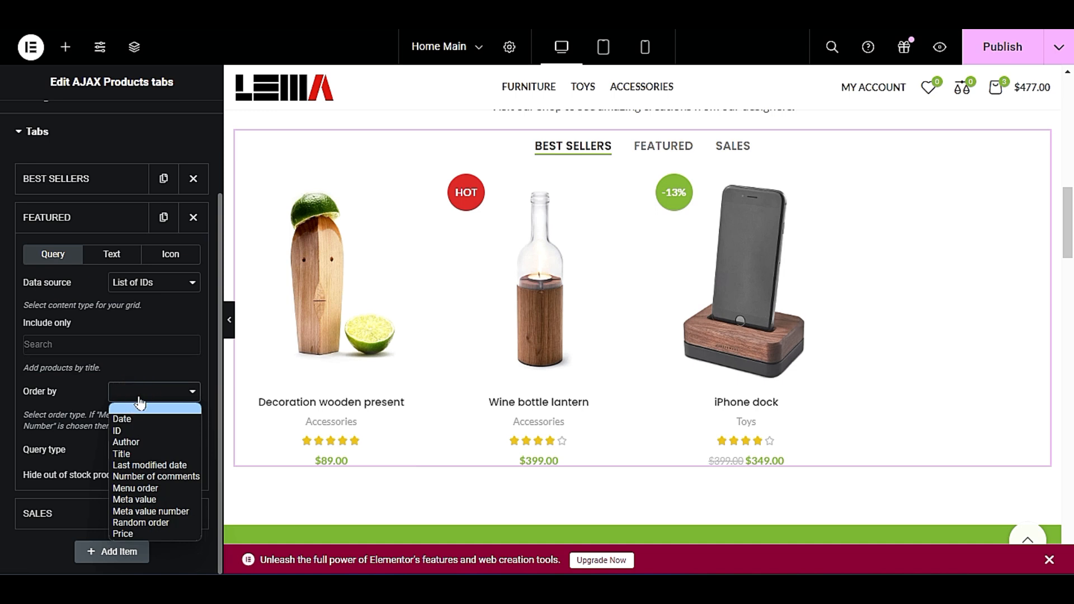
left_click(137, 368)
Set the Featured tab's data source to All Products ordered by ID, and review its remaining query options.
left_click(158, 283)
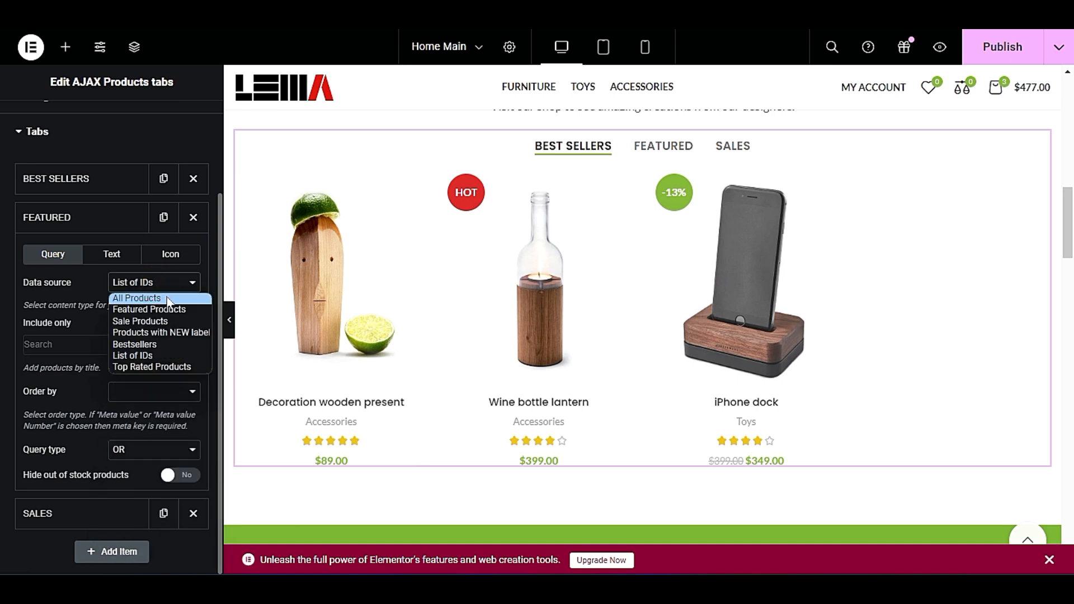
left_click(166, 296)
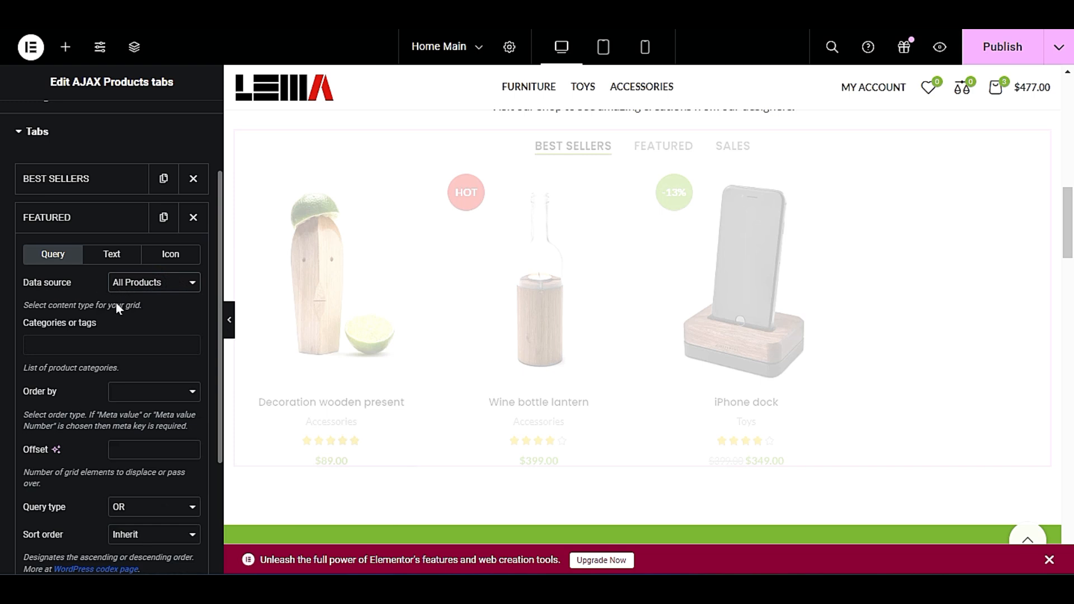
left_click(121, 395)
left_click(140, 431)
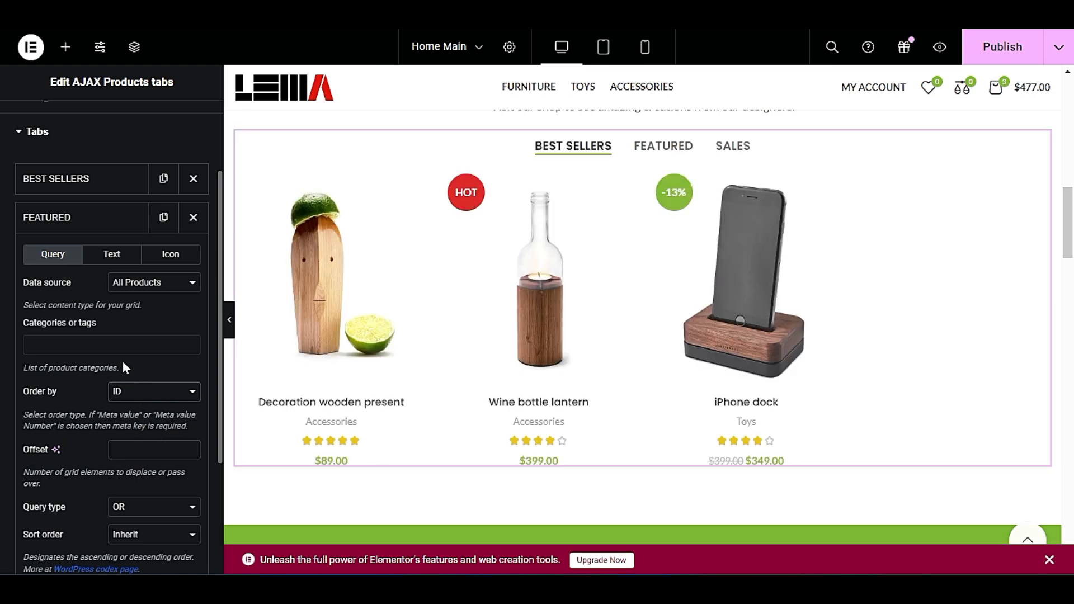
scroll(108, 365, "down", 2)
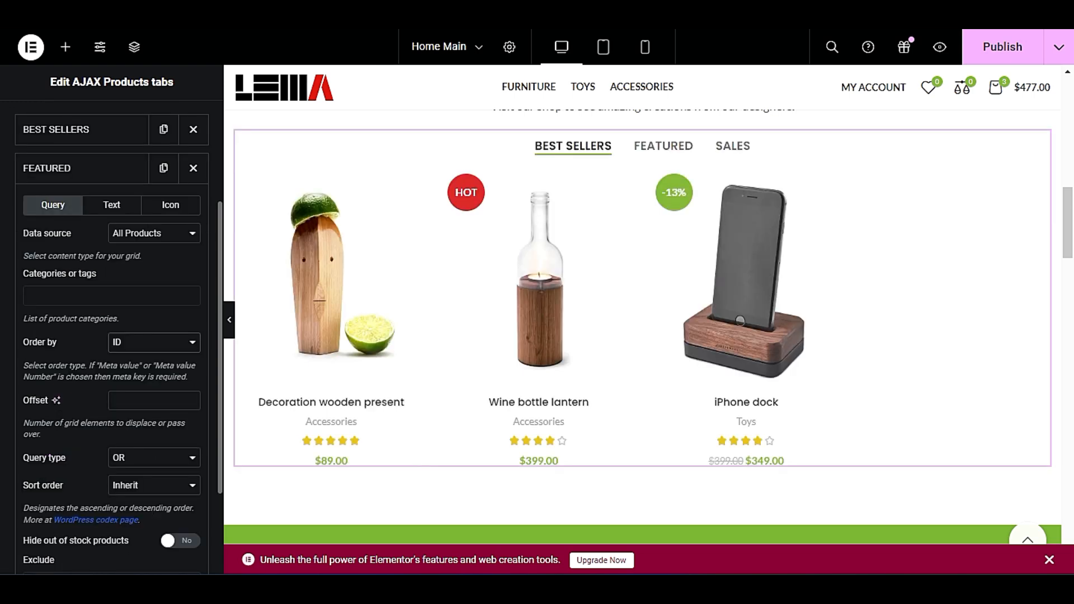
scroll(157, 415, "down", 1)
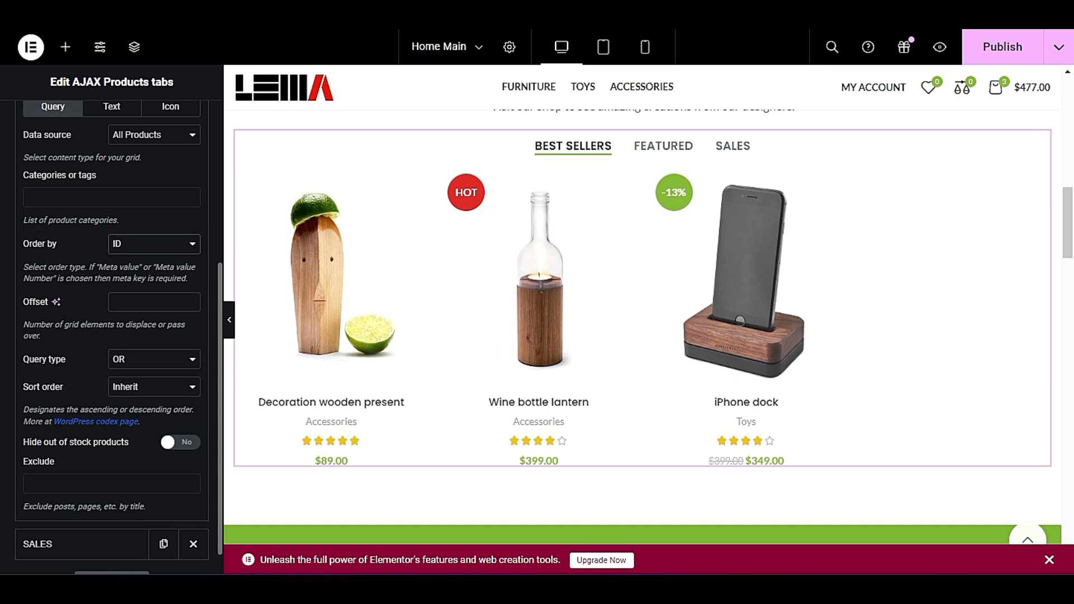
scroll(150, 412, "down", 1)
scroll(149, 412, "up", 3)
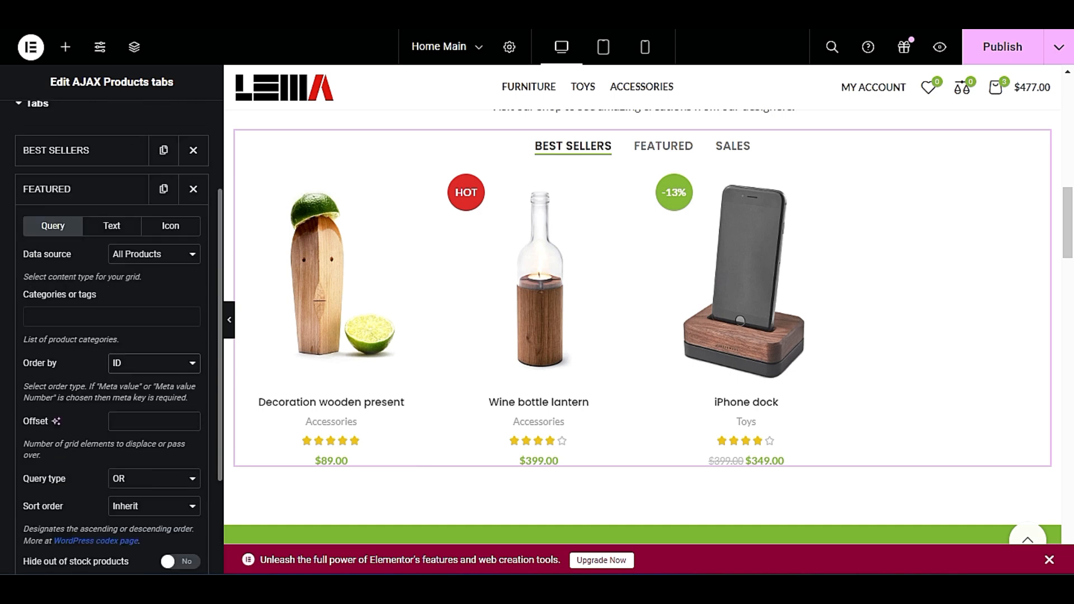
Try to filter the Featured tab's Categories or tags by 411, and check the available data sources.
left_click(93, 313)
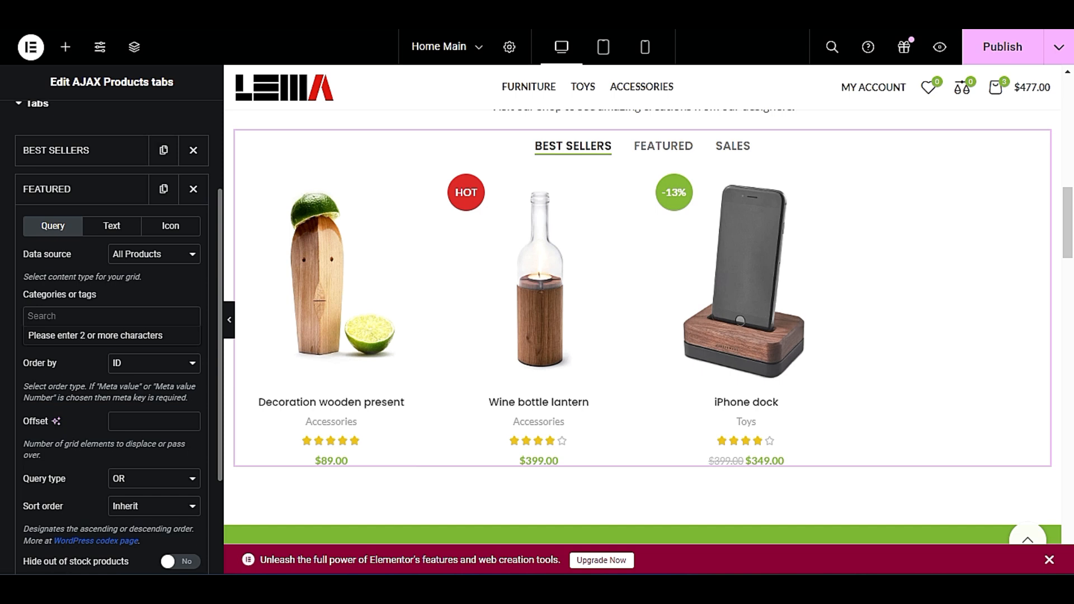
type("11")
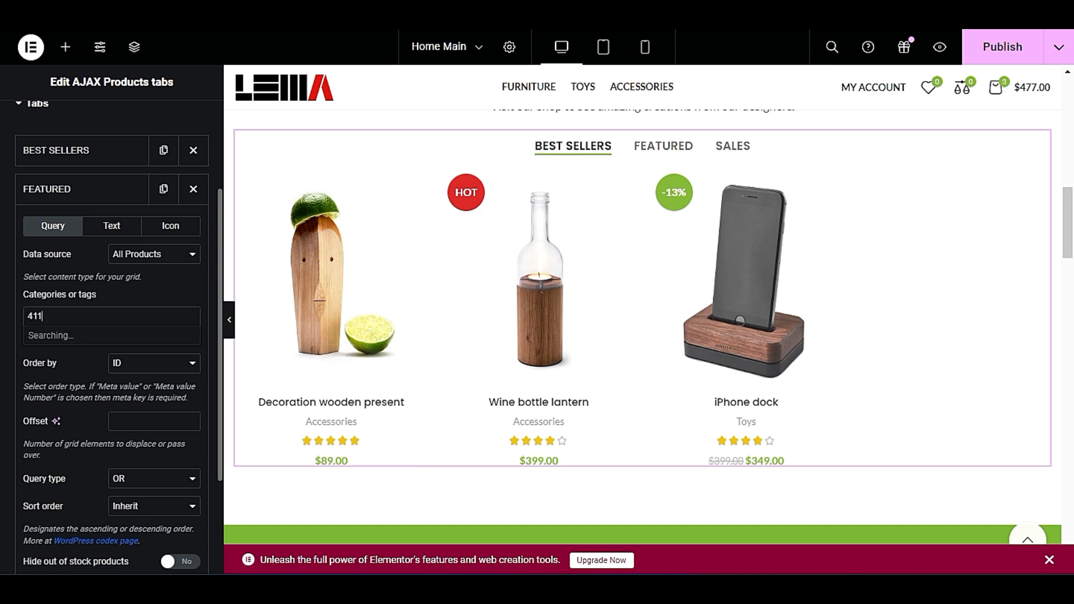
left_click(172, 256)
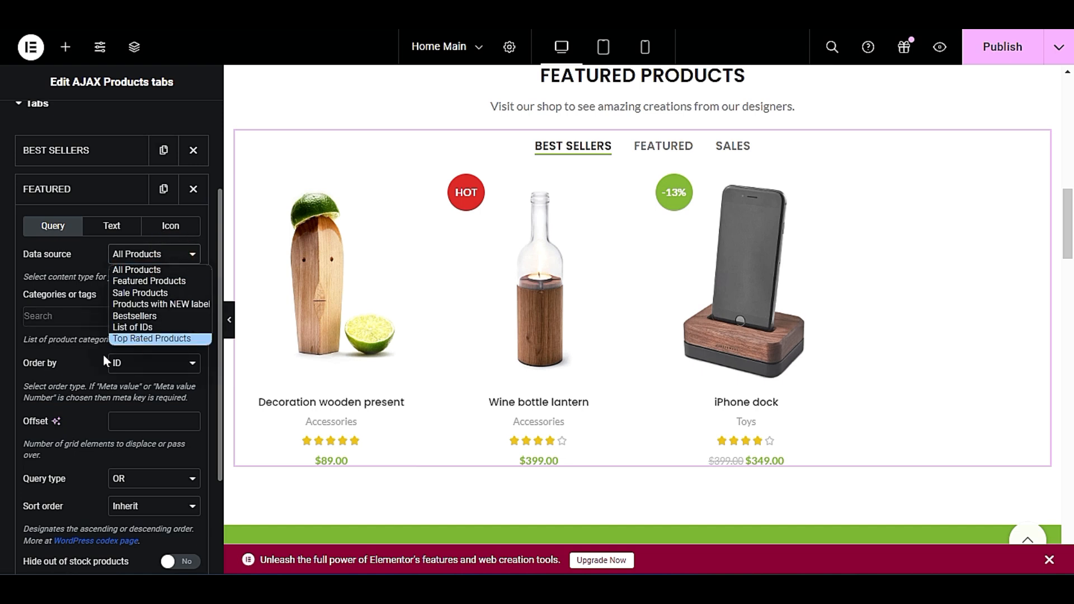
left_click(80, 366)
Try Random order for the Featured tab's products, and set their Order by option to Date instead.
left_click(143, 364)
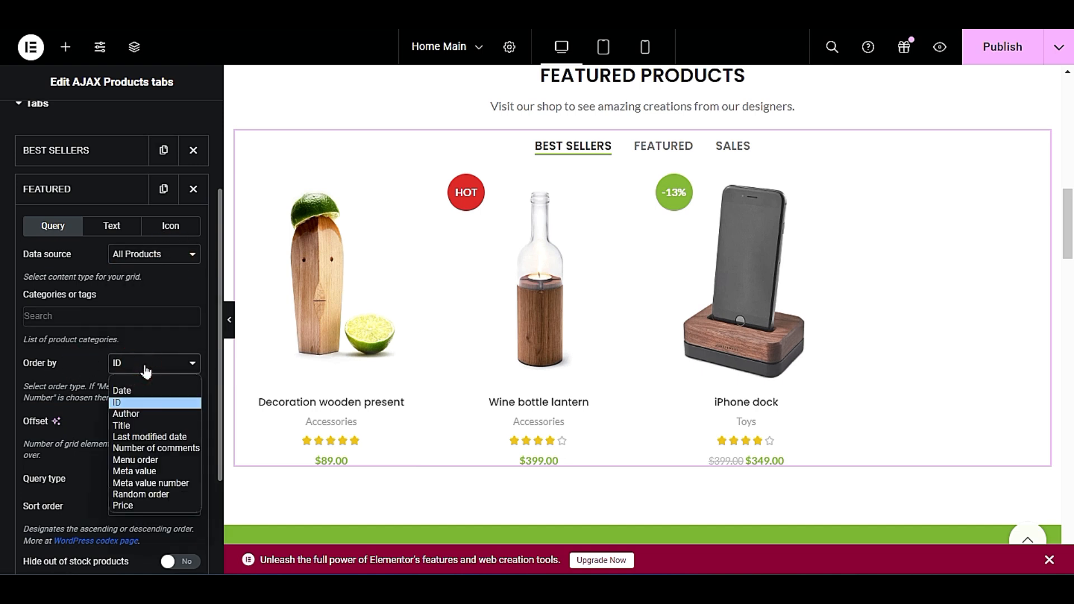
left_click(150, 491)
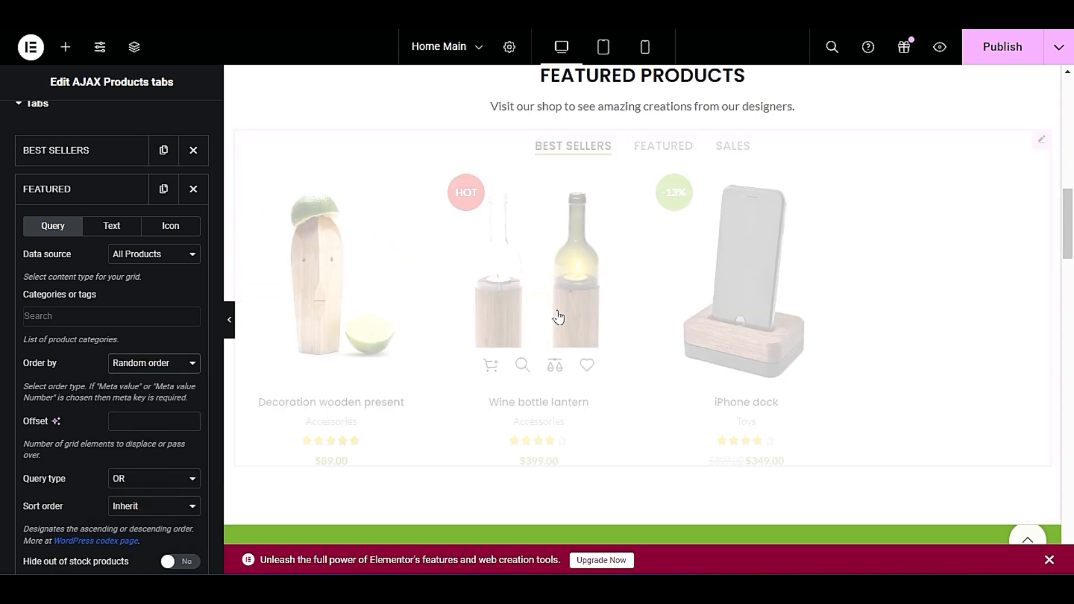
left_click(135, 365)
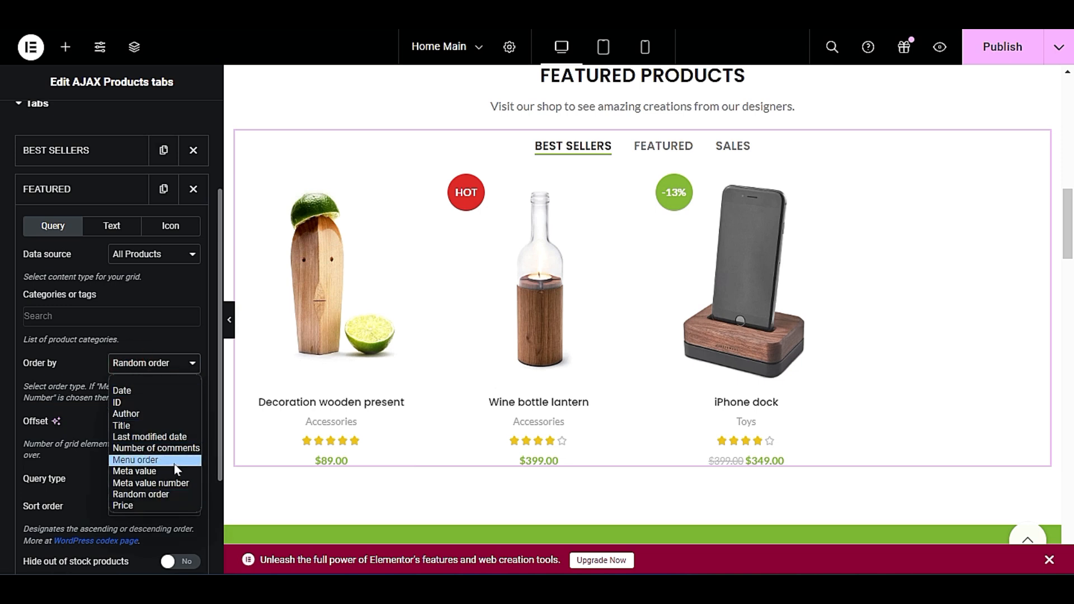
left_click(169, 393)
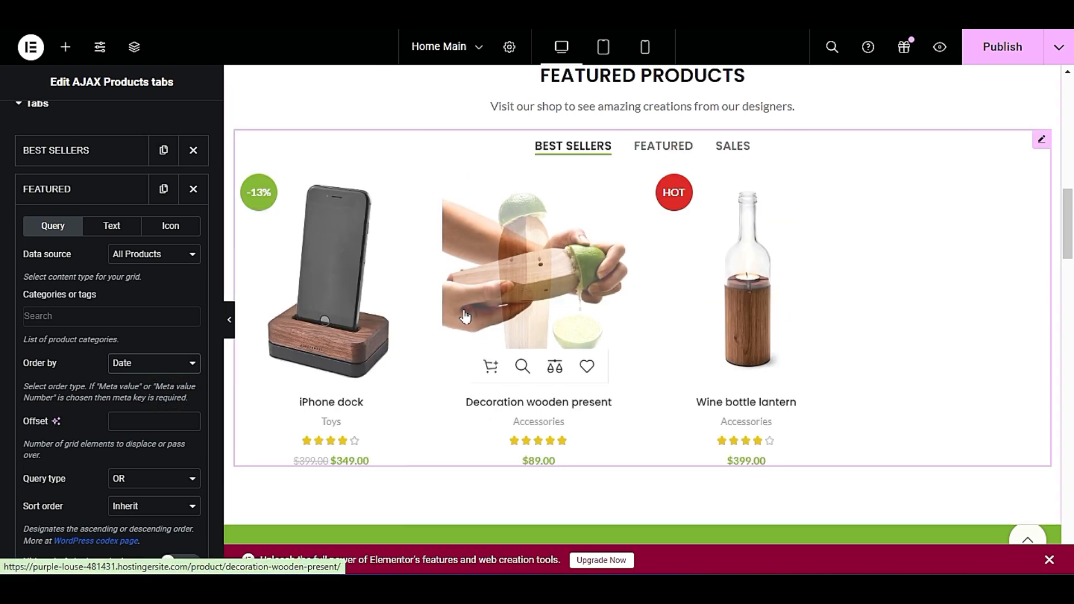
Set the Featured tab's data source to List of IDs and try to include the product with ID 411.
left_click(137, 255)
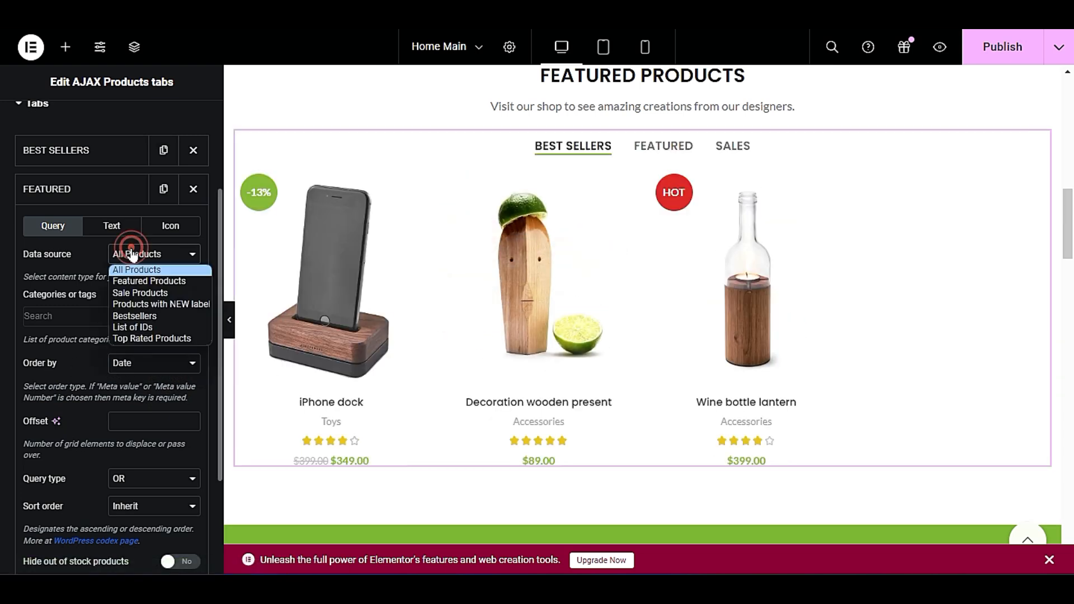
left_click(163, 328)
left_click(118, 346)
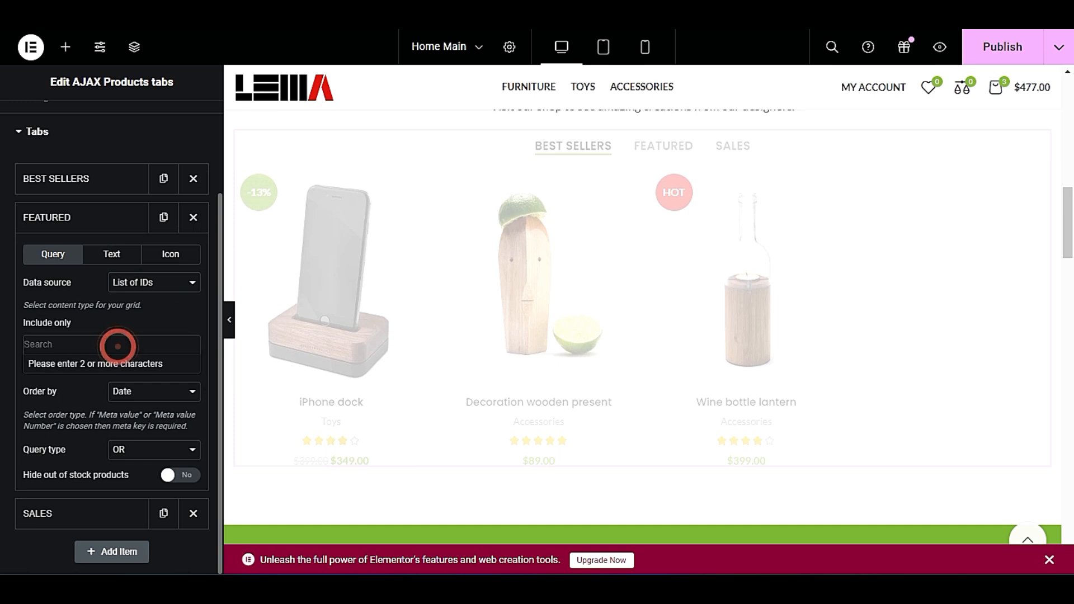
type("41")
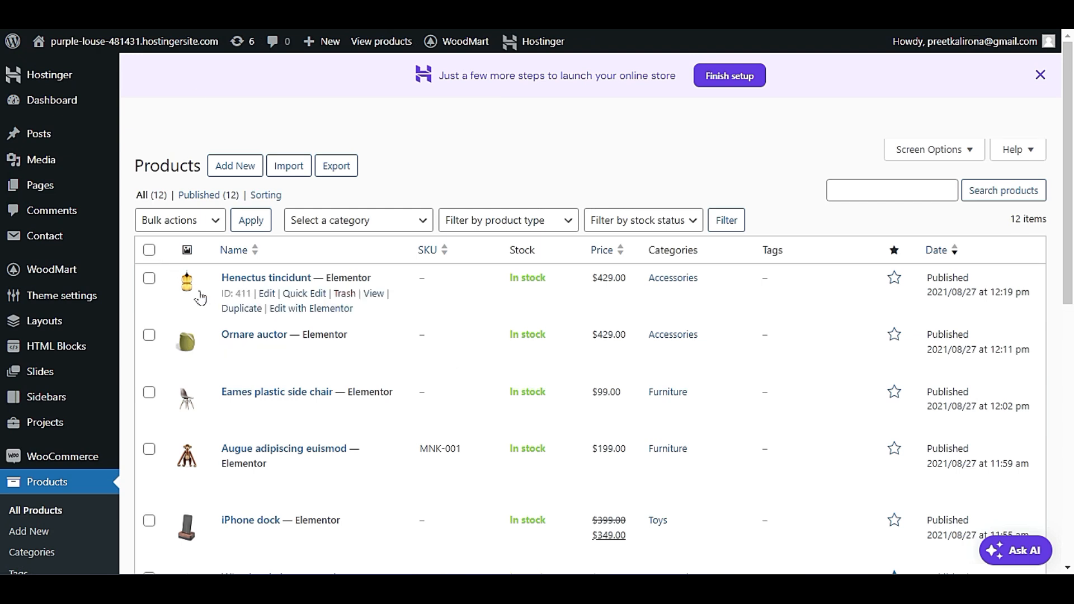
left_click_drag(220, 293, 247, 293)
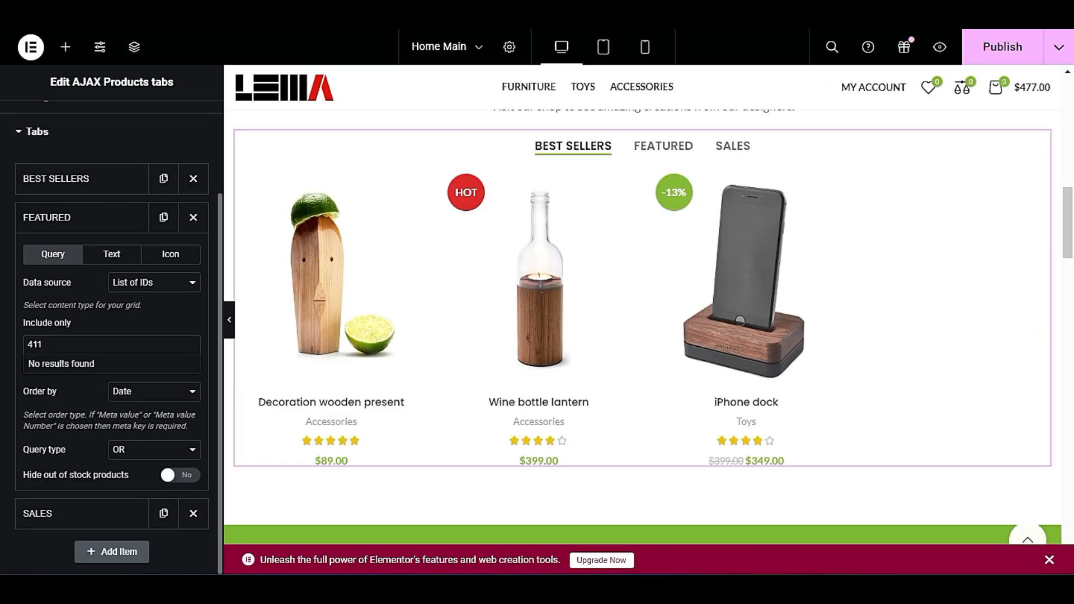
left_click(64, 348)
left_click(68, 345)
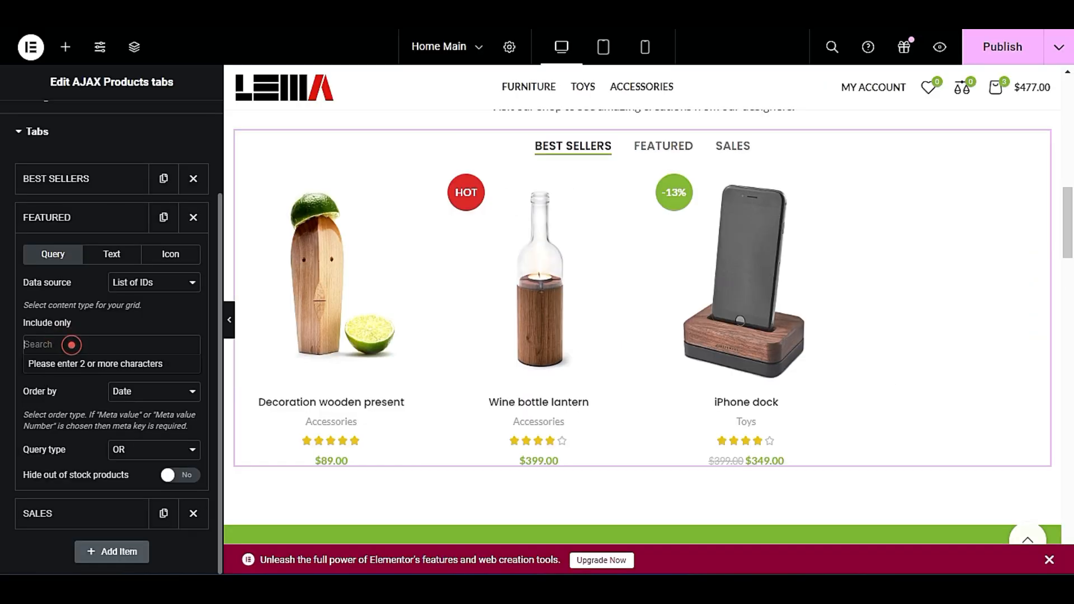
left_click(82, 384)
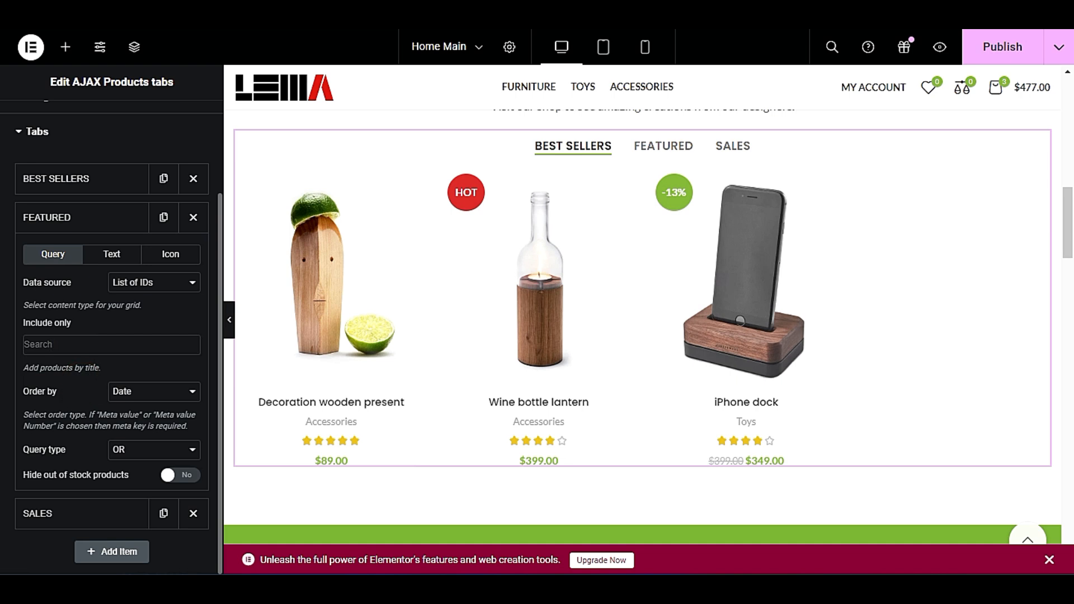
Copy the name Henectus tincidunt from the product list, add that product to the Featured tab's Include only list, and preview the tab.
left_click(113, 349)
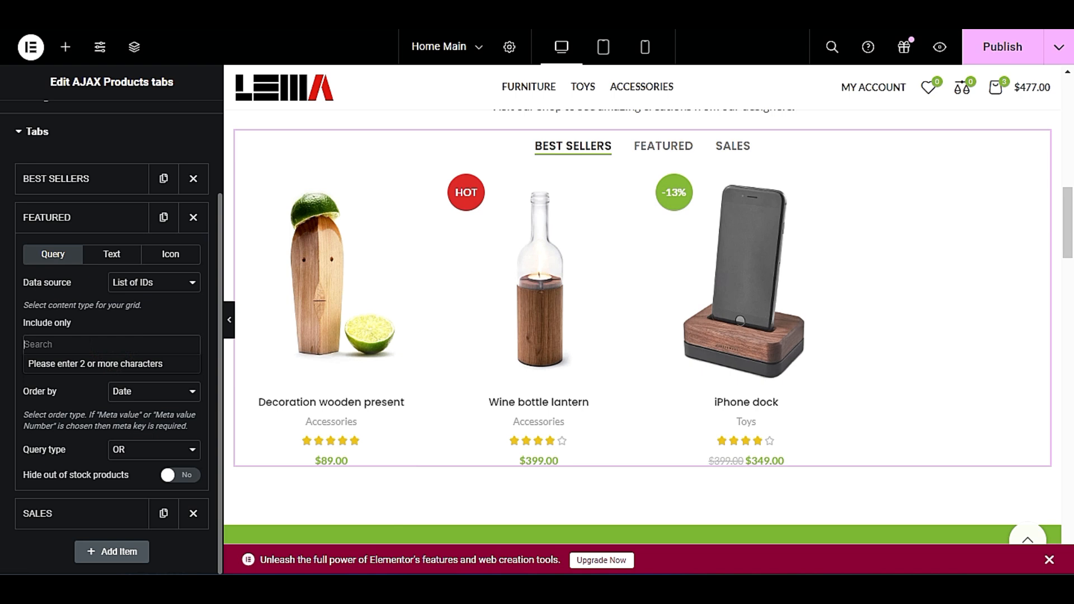
left_click(128, 282)
left_click(129, 357)
left_click(85, 344)
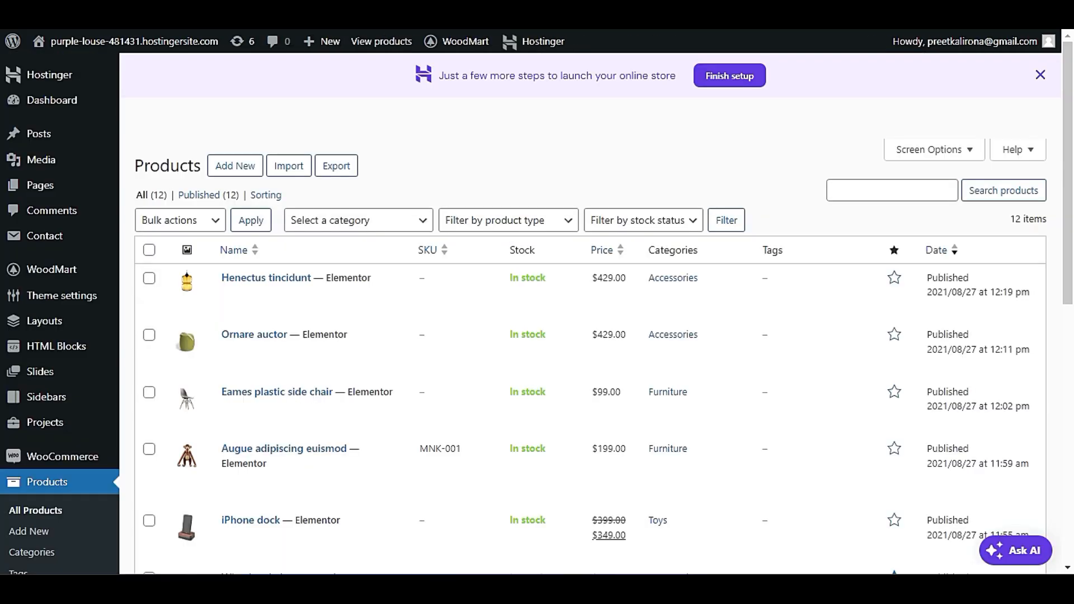
left_click_drag(211, 277, 311, 278)
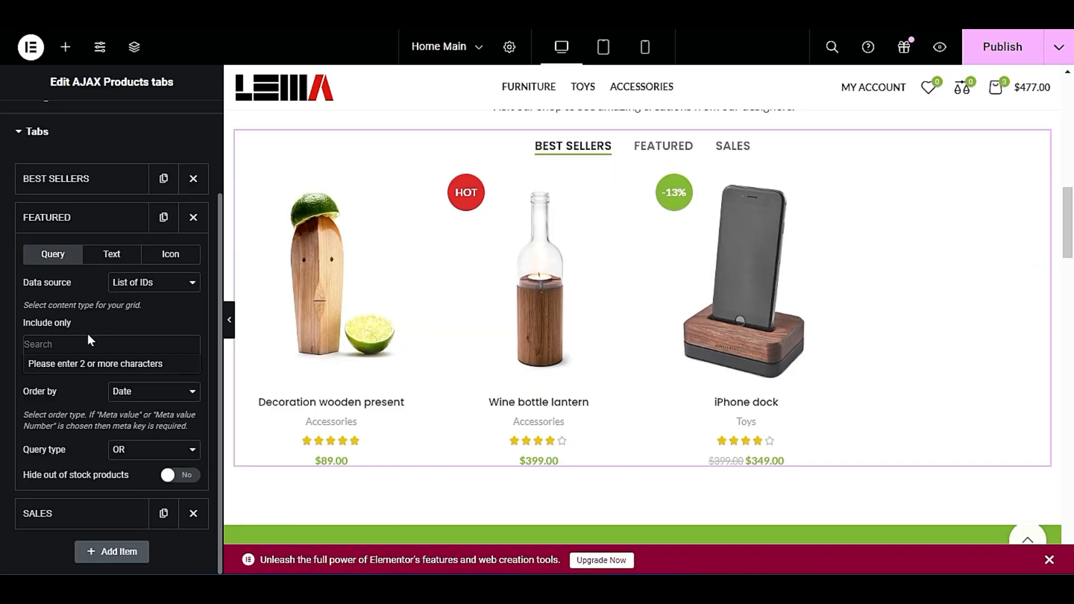
type("Henectus tincidunt")
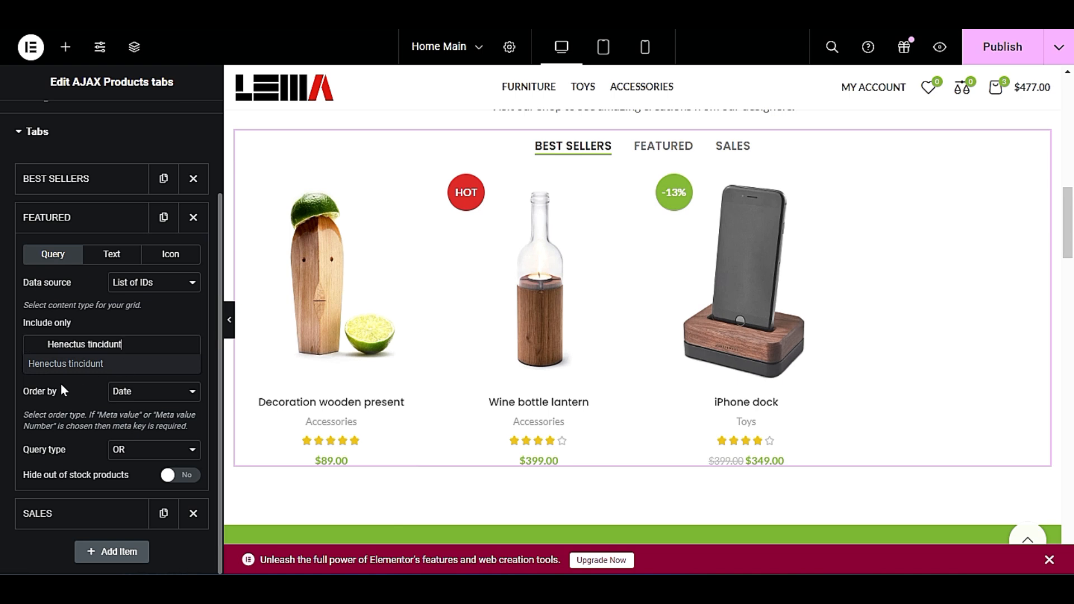
left_click(67, 363)
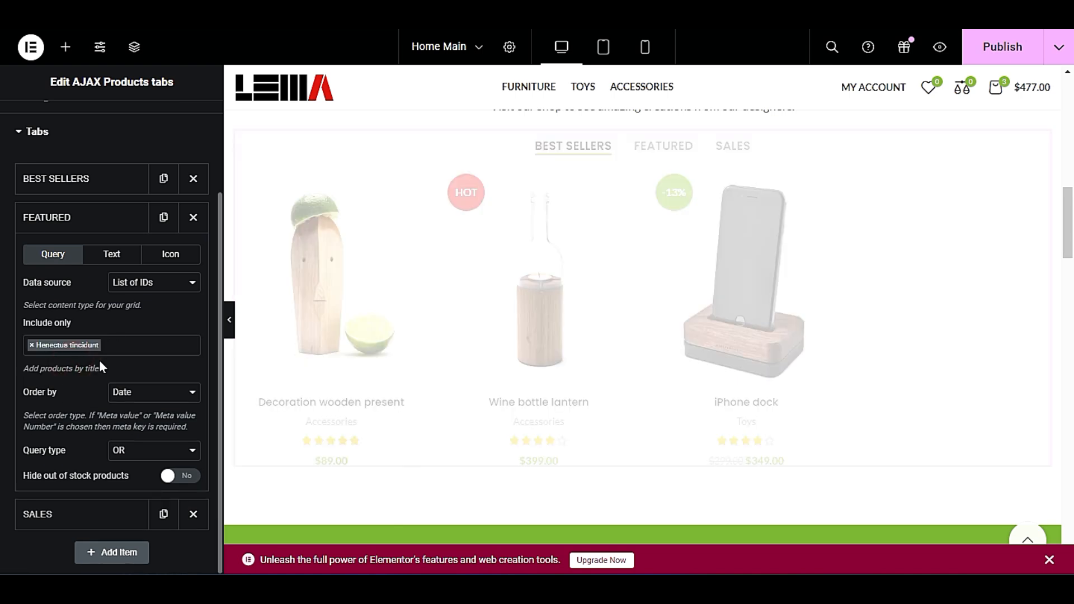
left_click(122, 346)
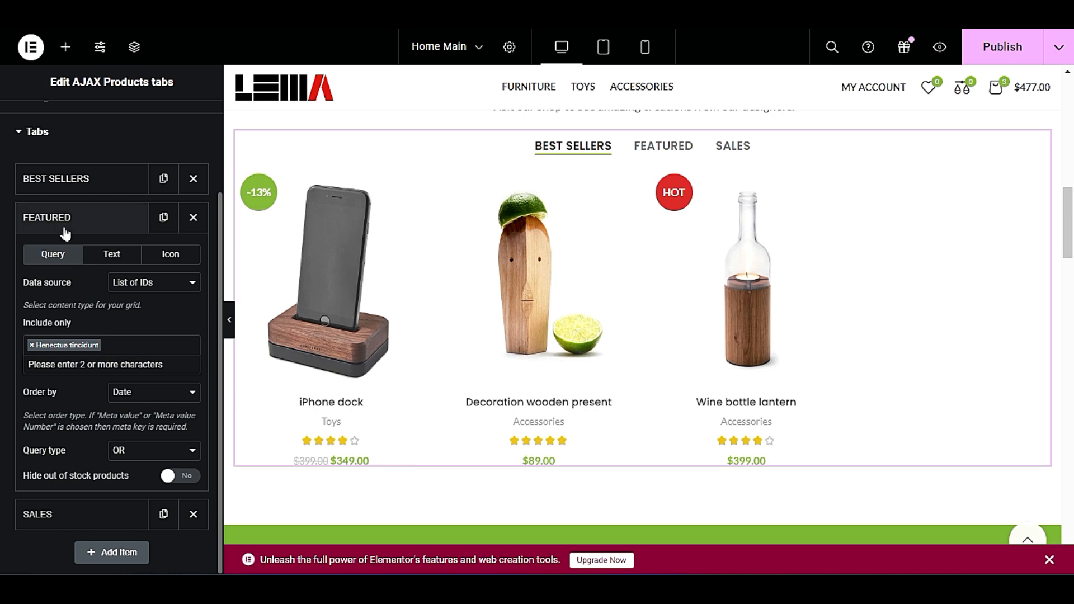
left_click(647, 149)
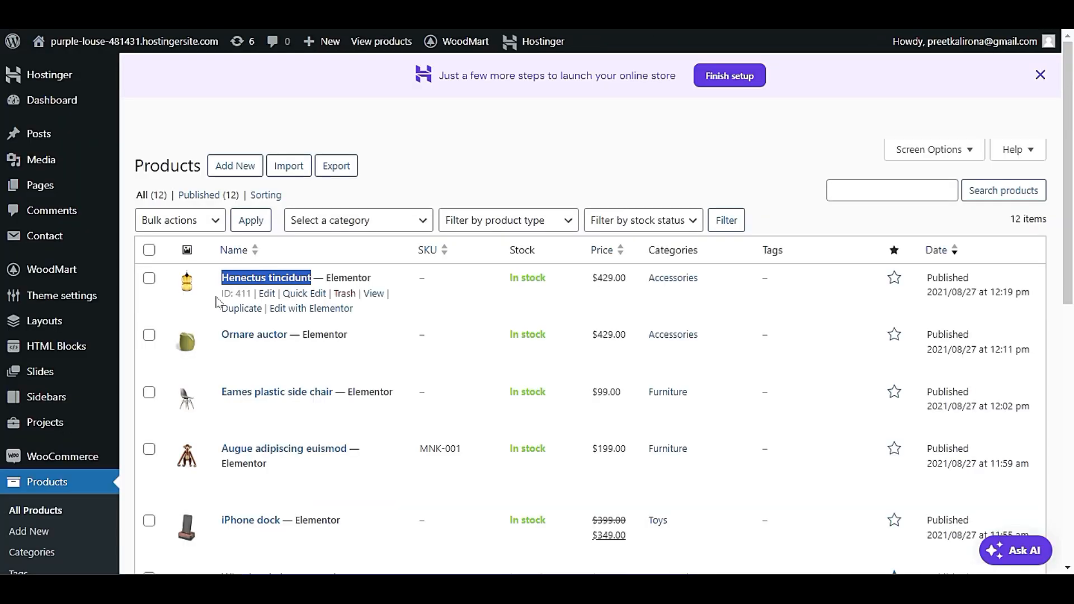
Copy the name Ornare auctor from the product list, add that product to the Featured tab's Include only list, and preview the tab.
left_click_drag(221, 338, 290, 335)
key("ctrl+c")
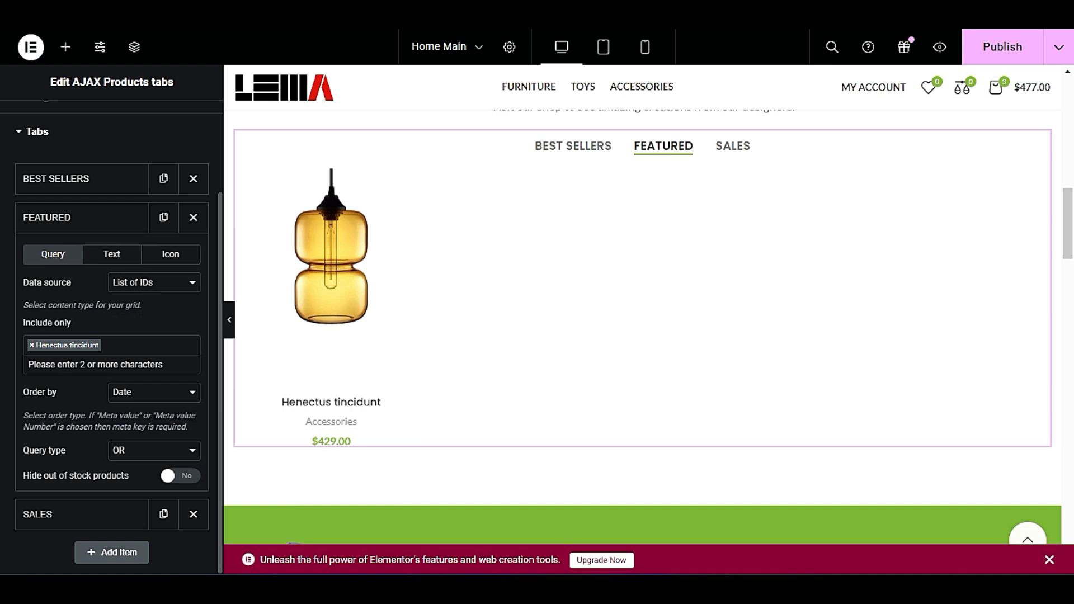
left_click(125, 347)
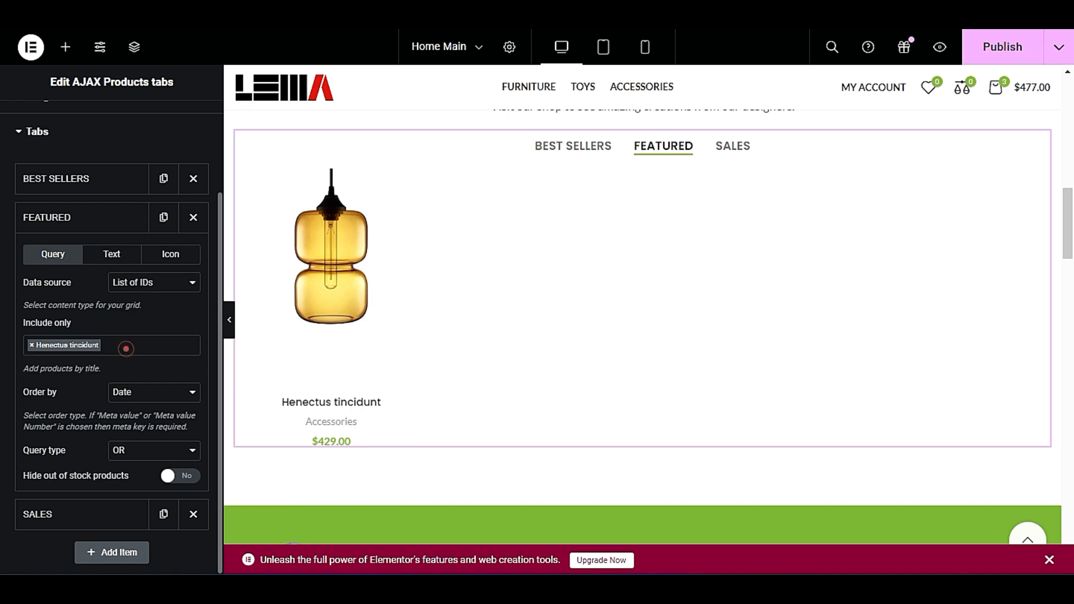
left_click(131, 345)
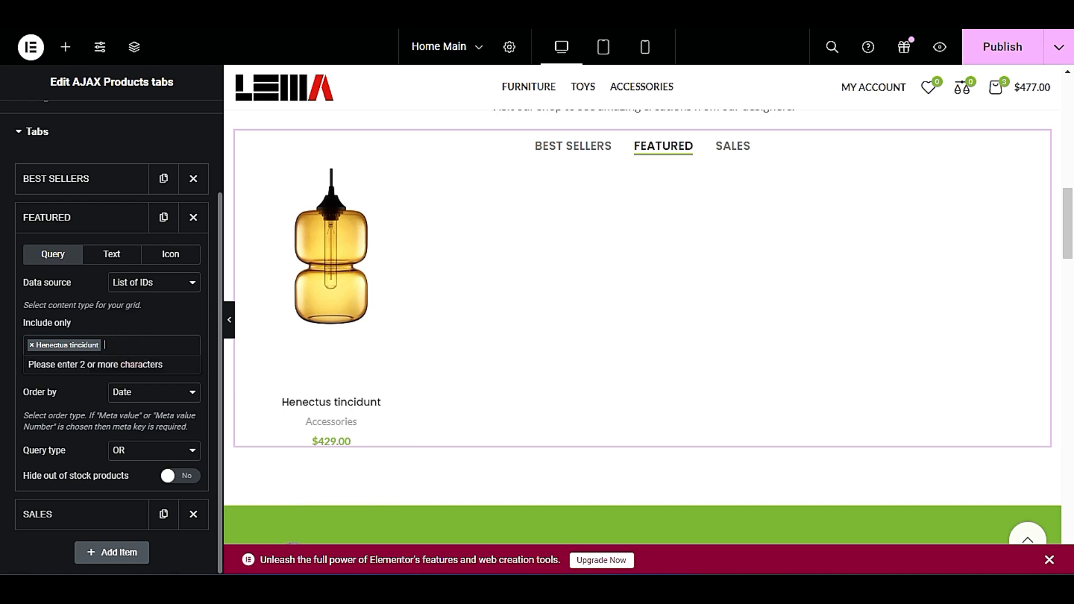
key("ctrl+v")
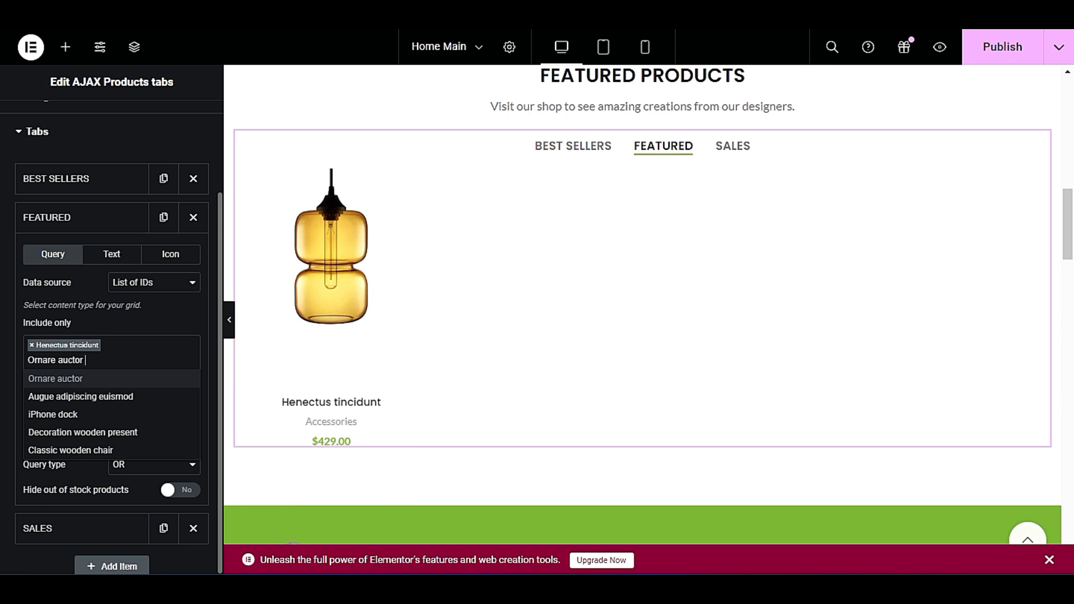
left_click(79, 378)
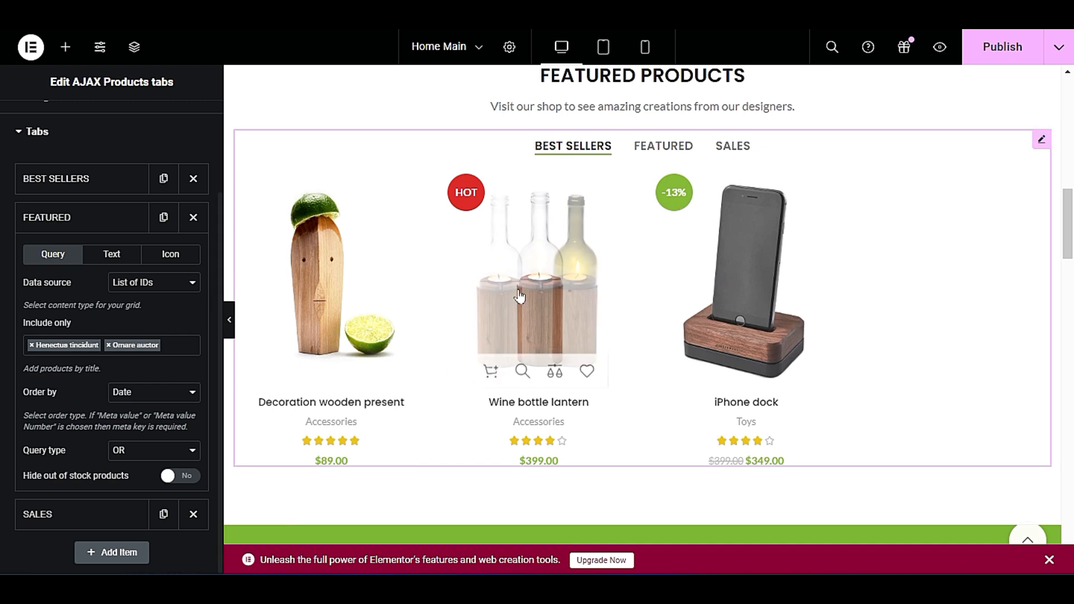
left_click(658, 152)
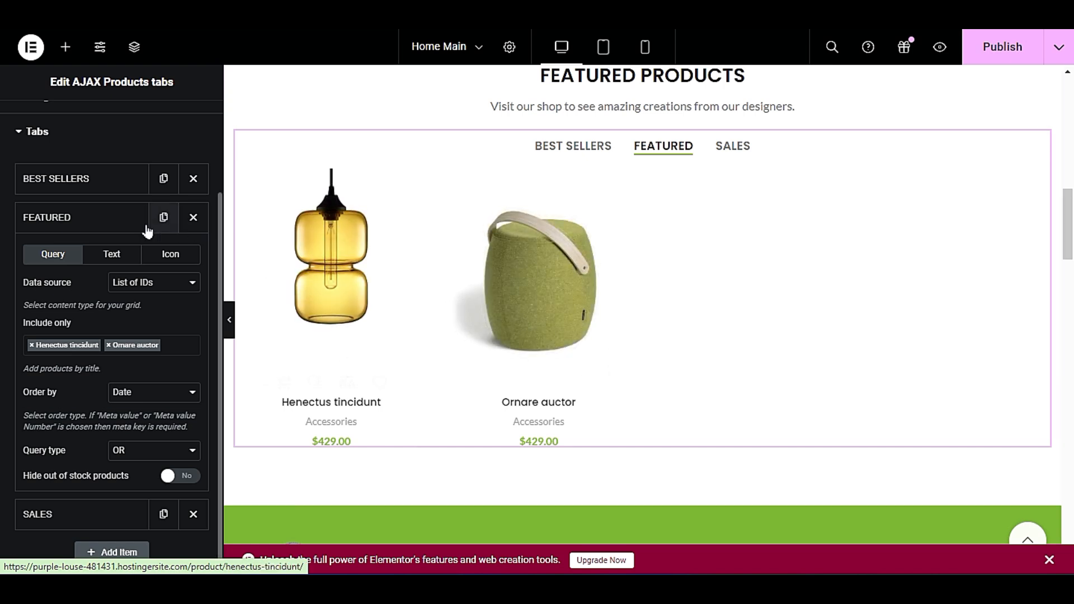
Collapse the Featured tab's settings and move the Sales tab ahead of Best Sellers in the tab order.
left_click(126, 217)
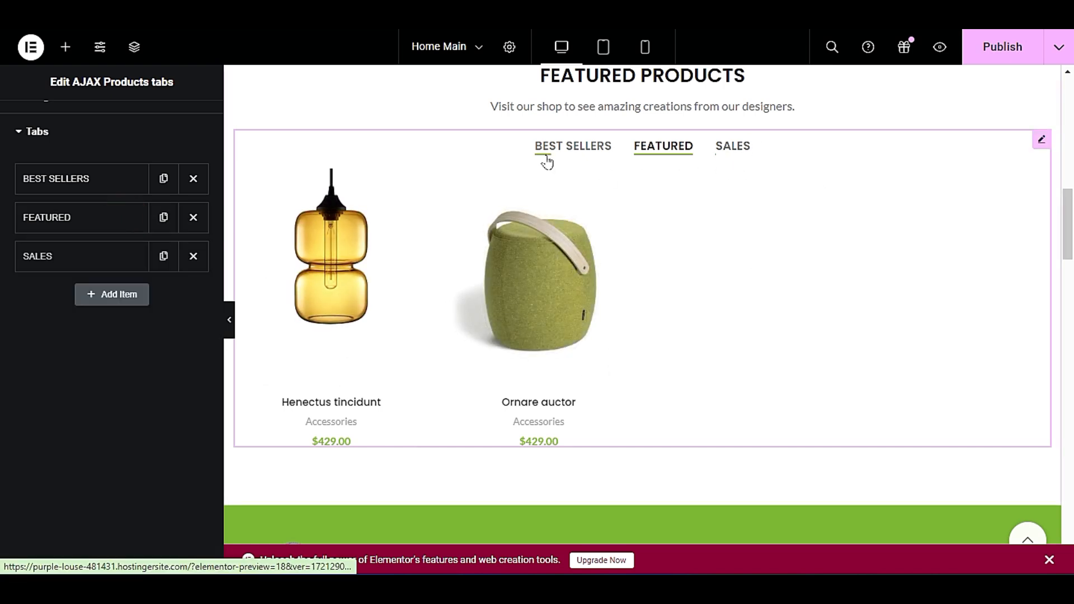
left_click_drag(96, 269, 99, 199)
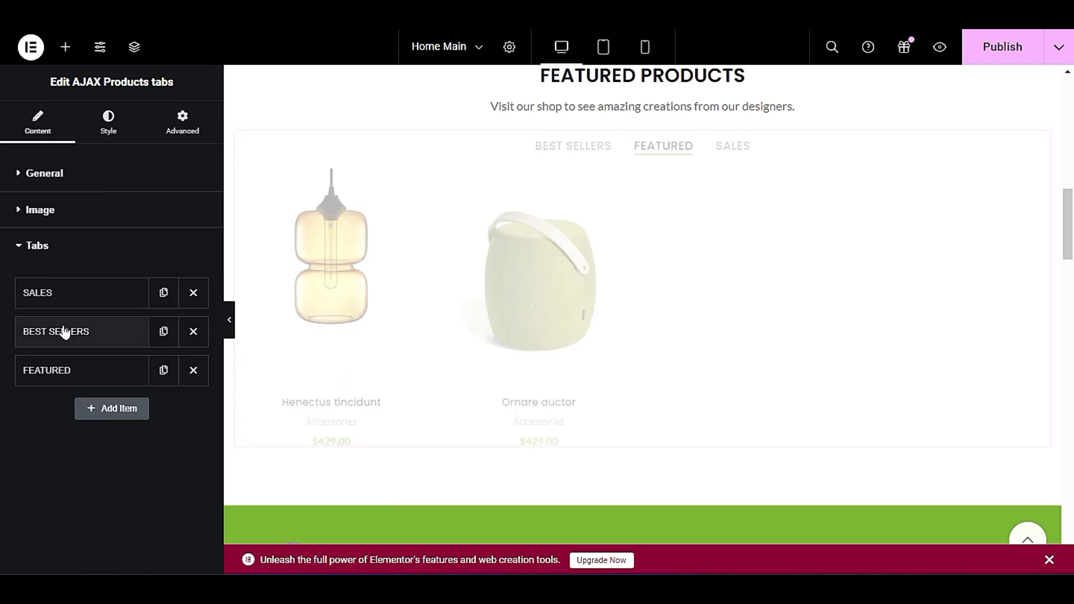
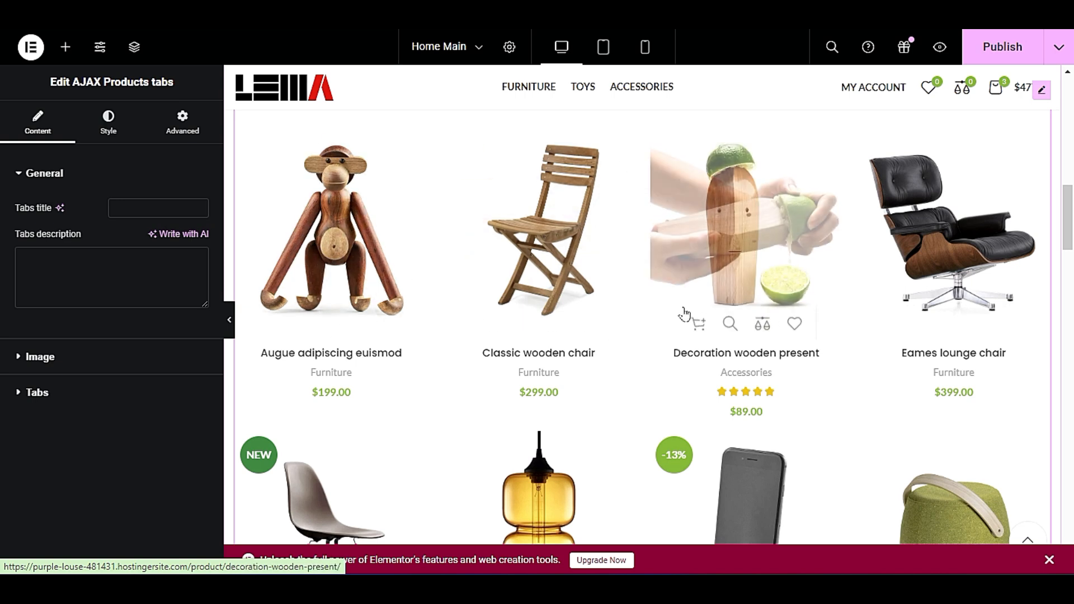
Preview the Featured Products section at full width and page through the products of its Sales tab.
scroll(671, 336, "up", 2)
scroll(658, 366, "down", 1)
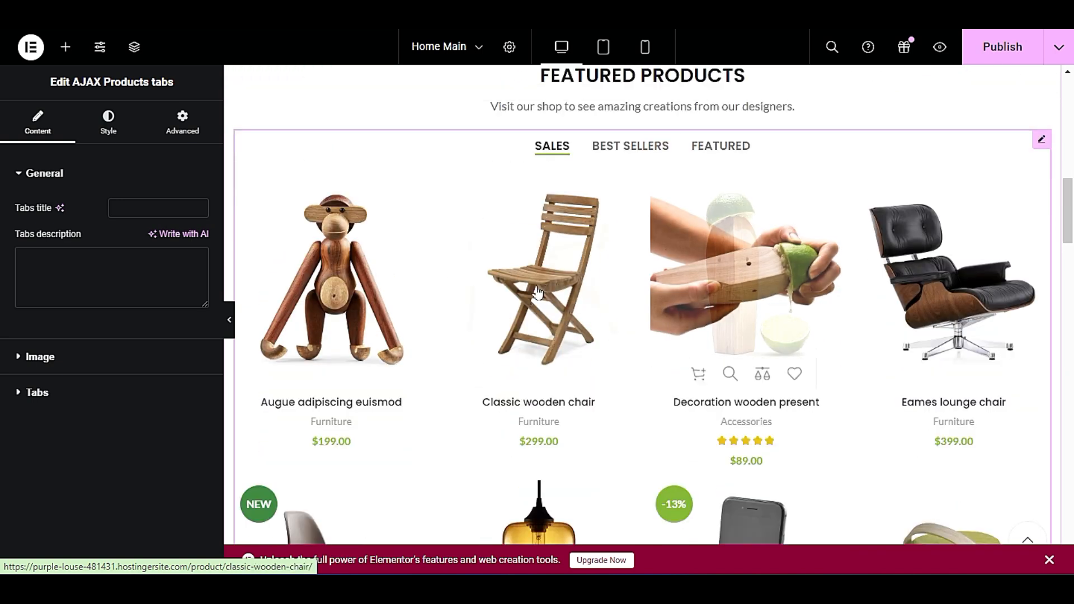
scroll(867, 263, "down", 7)
scroll(565, 307, "up", 7)
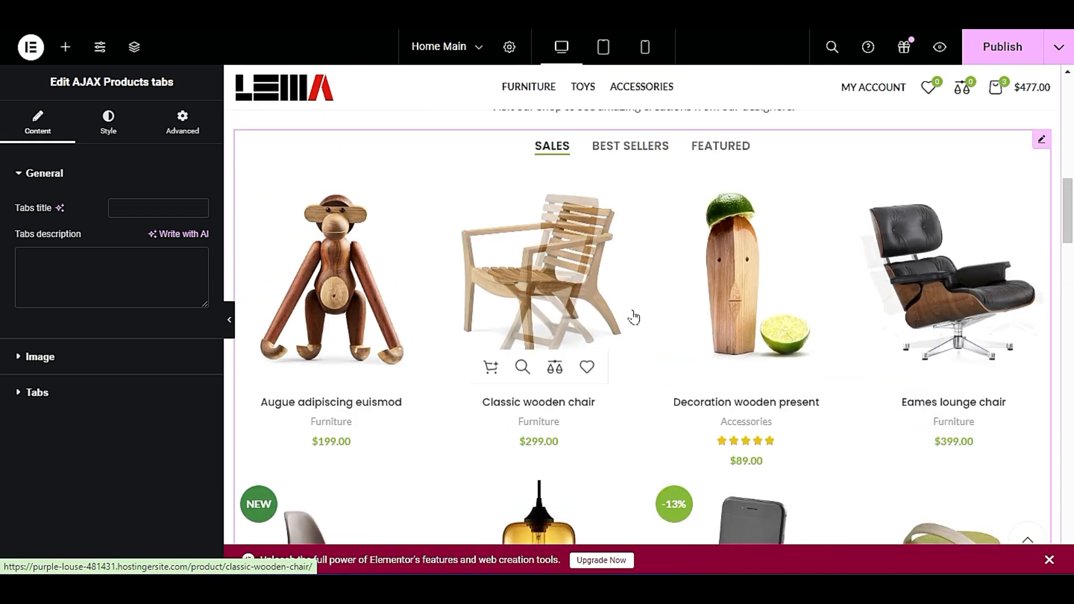
scroll(616, 311, "down", 1)
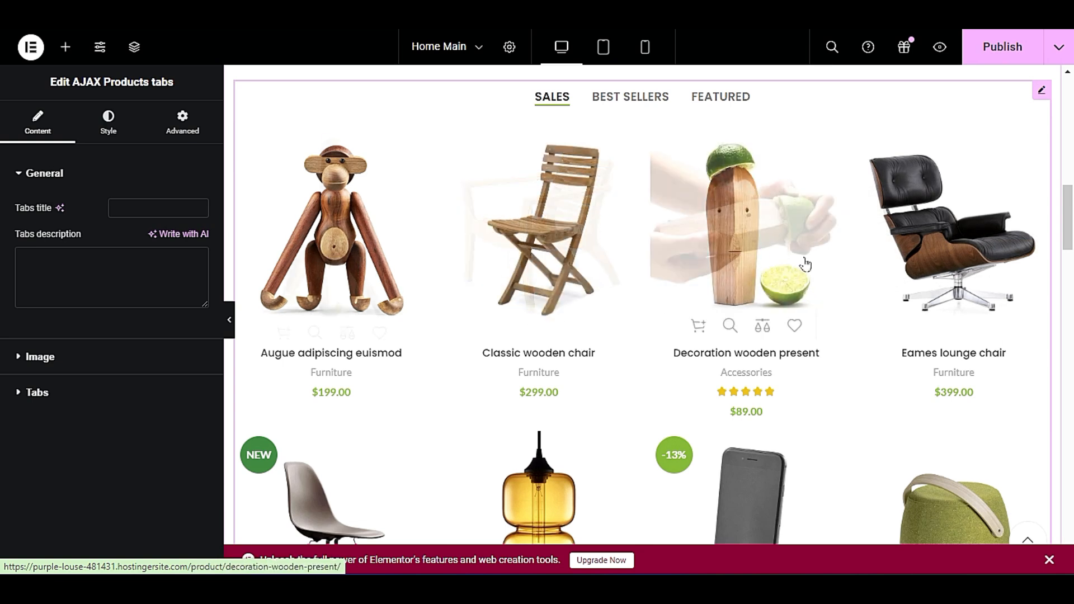
scroll(559, 347, "down", 4)
scroll(389, 378, "up", 4)
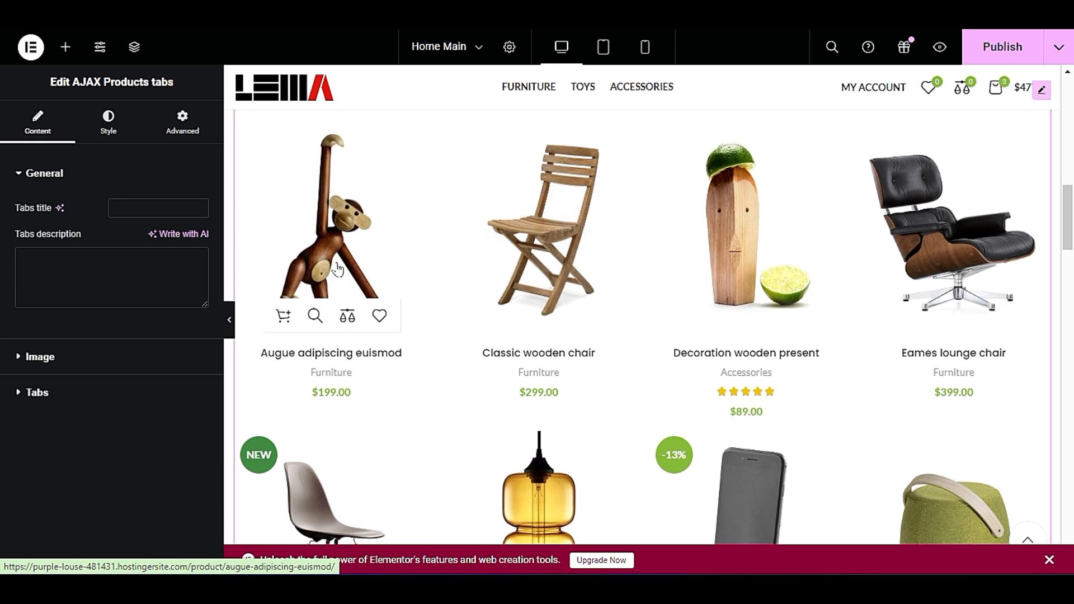
left_click(229, 320)
scroll(269, 279, "down", 5)
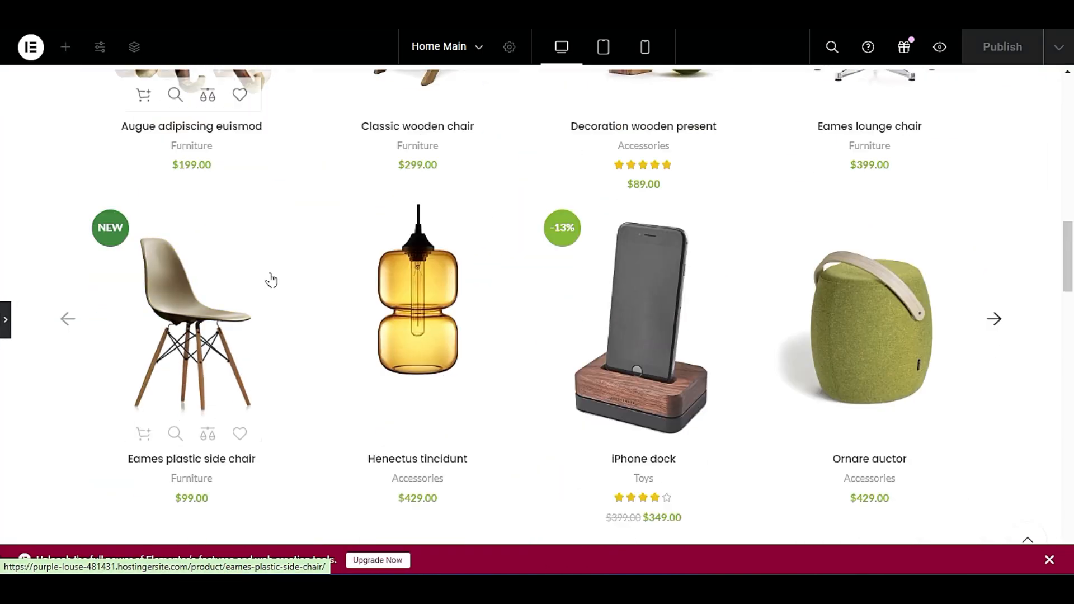
scroll(267, 302, "up", 6)
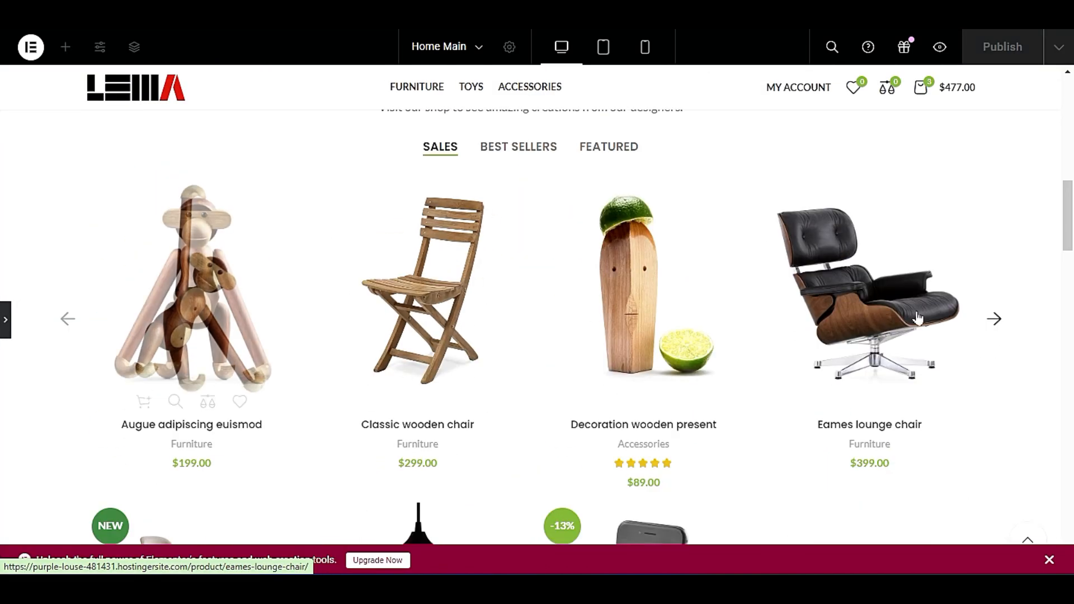
left_click(995, 319)
left_click(998, 319)
left_click(994, 320)
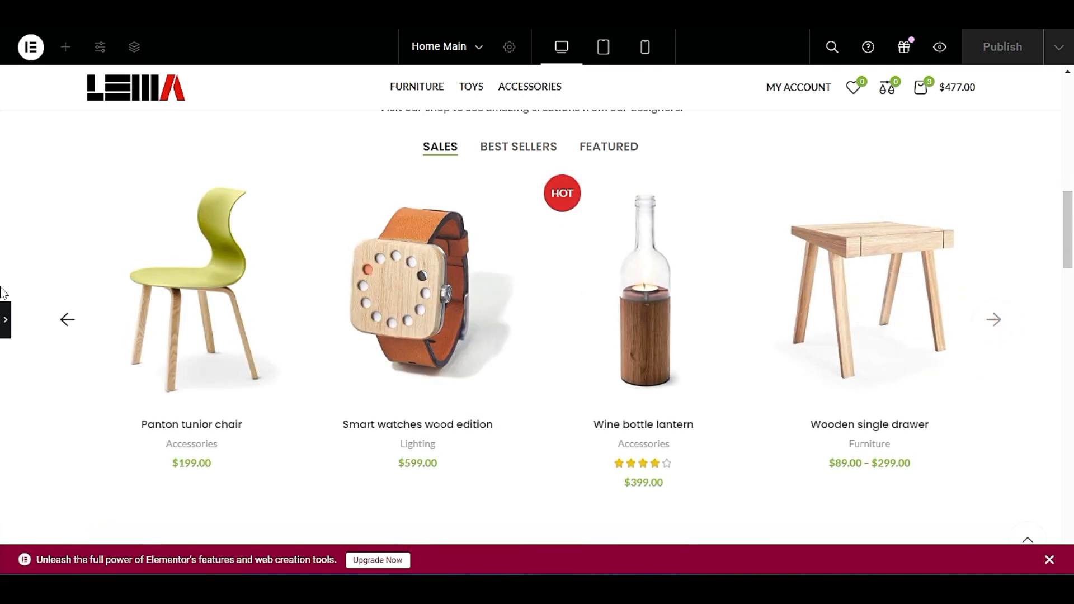
left_click(5, 319)
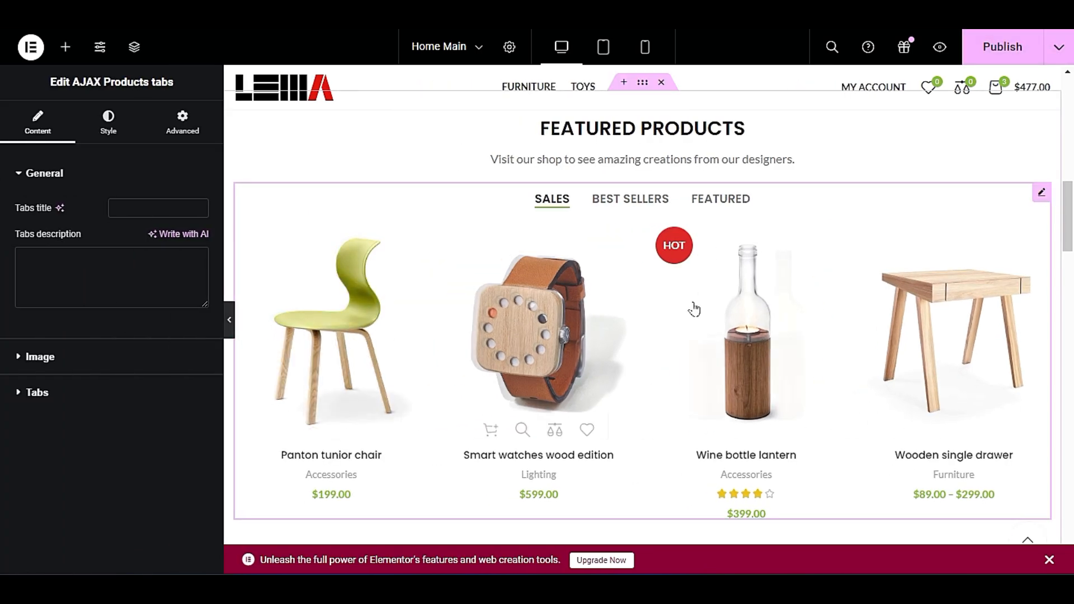
Set the product grid of the AJAX Products tabs widget to 5 columns and preview it at full width.
right_click(872, 211)
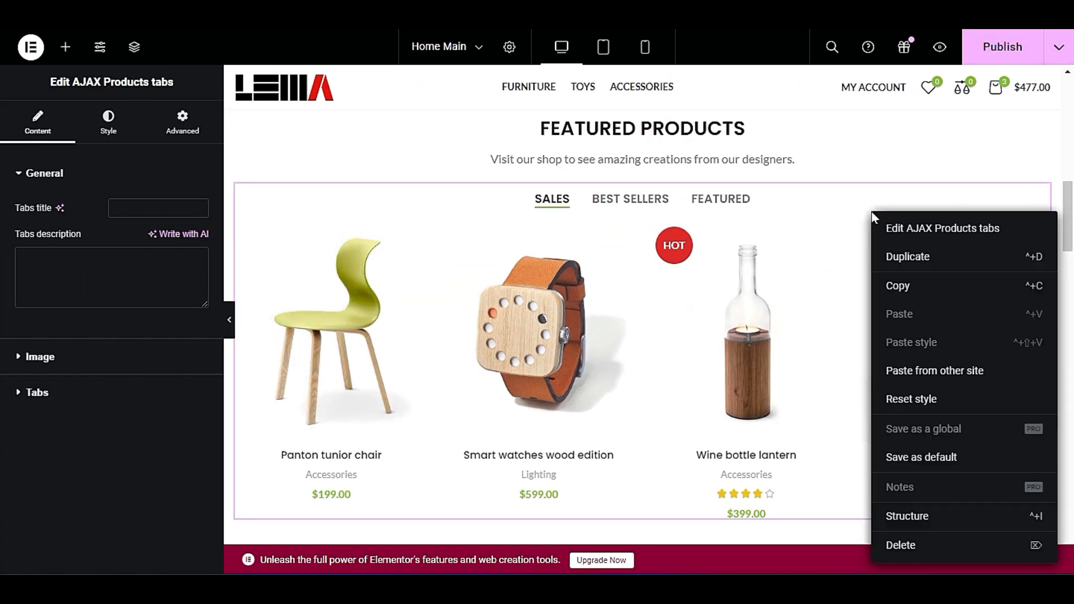
left_click(897, 230)
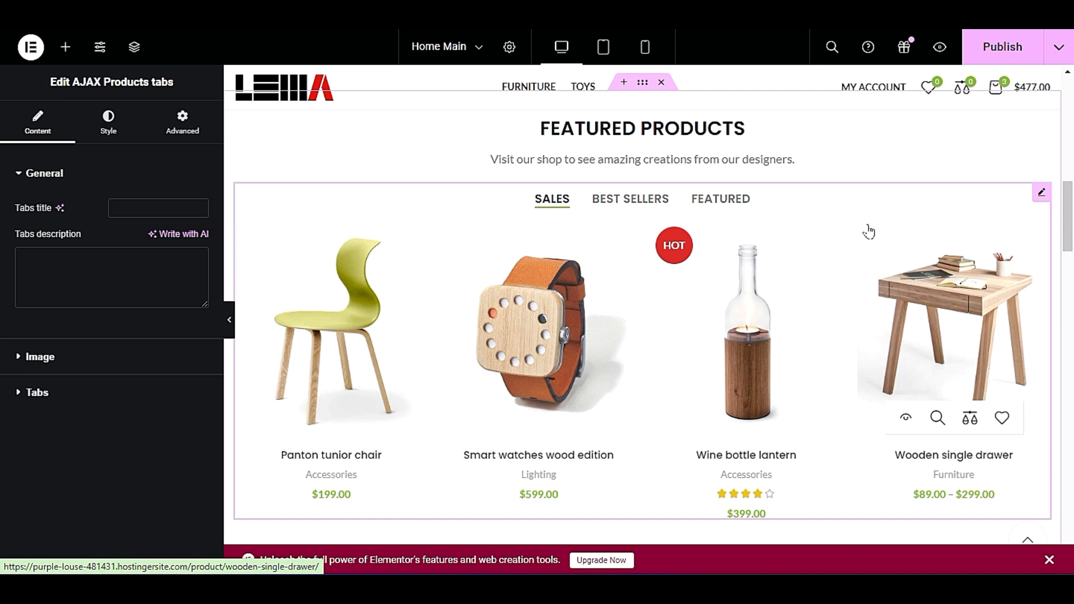
left_click(117, 128)
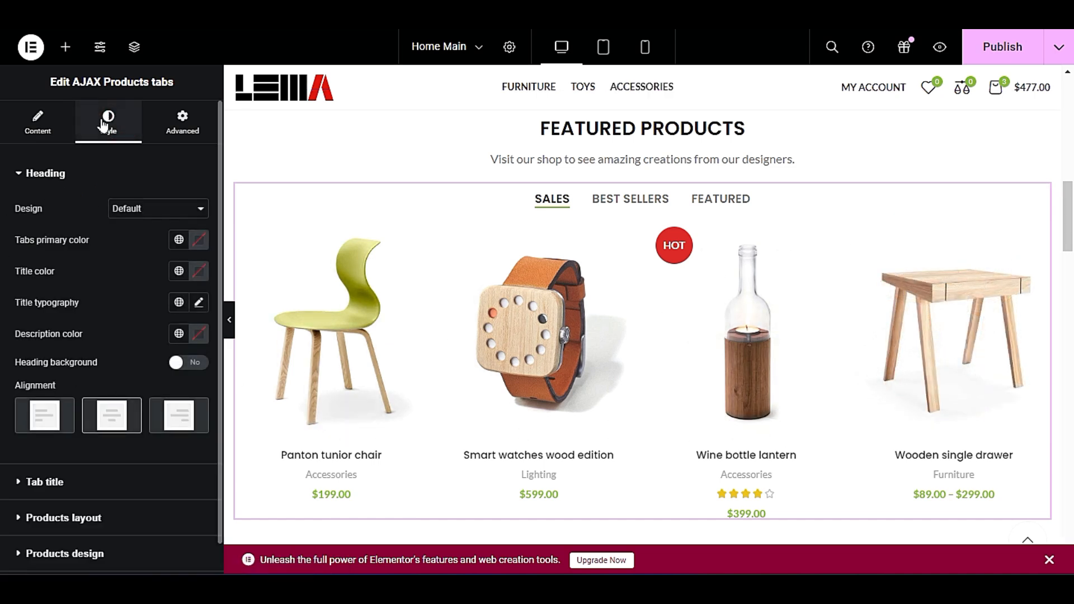
scroll(99, 324, "down", 1)
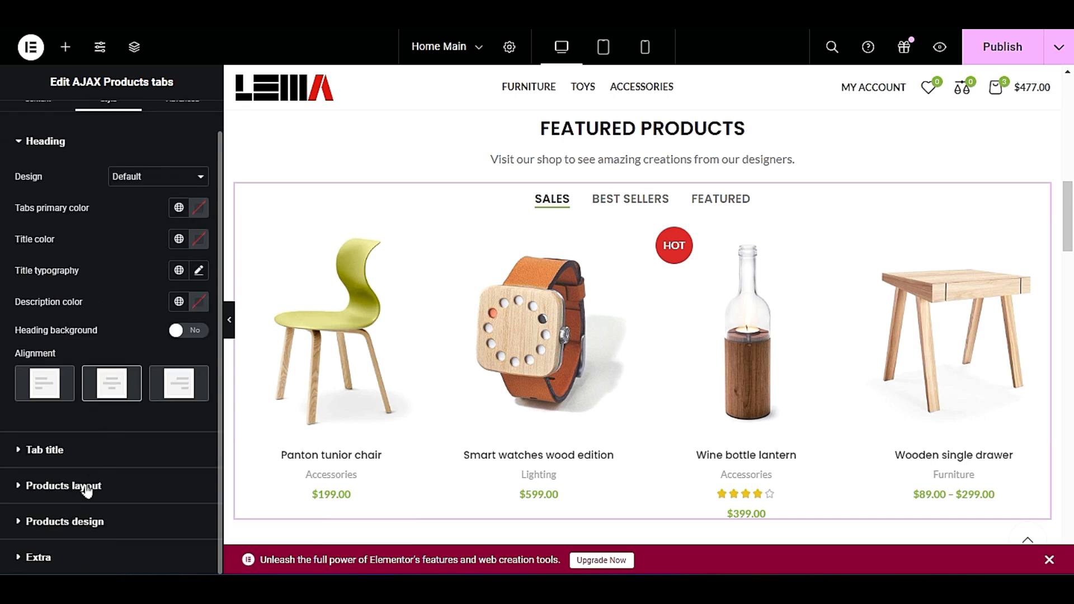
left_click(122, 490)
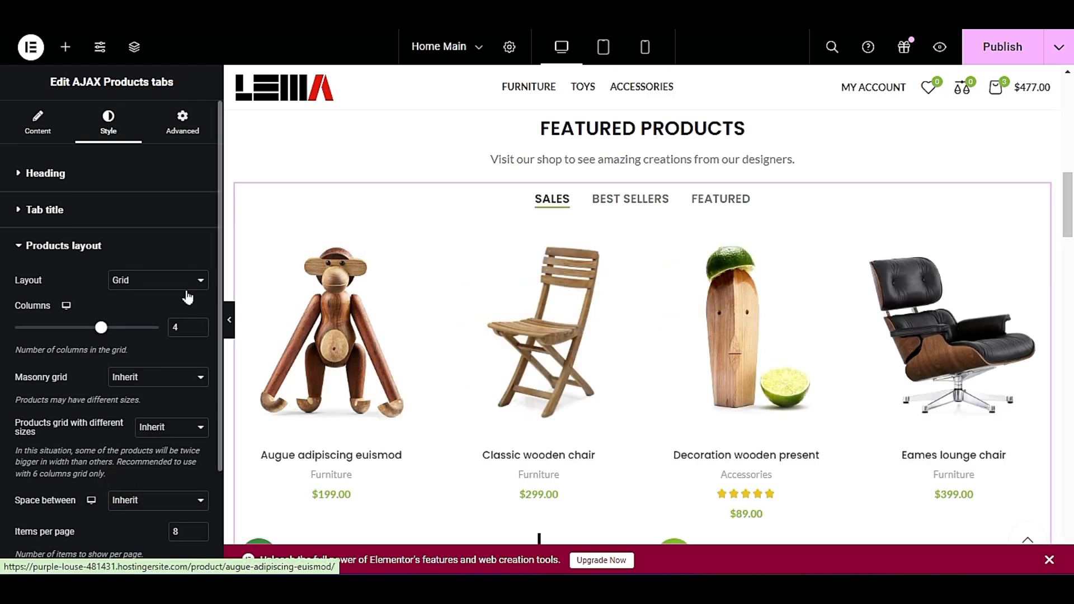
double_click(175, 327)
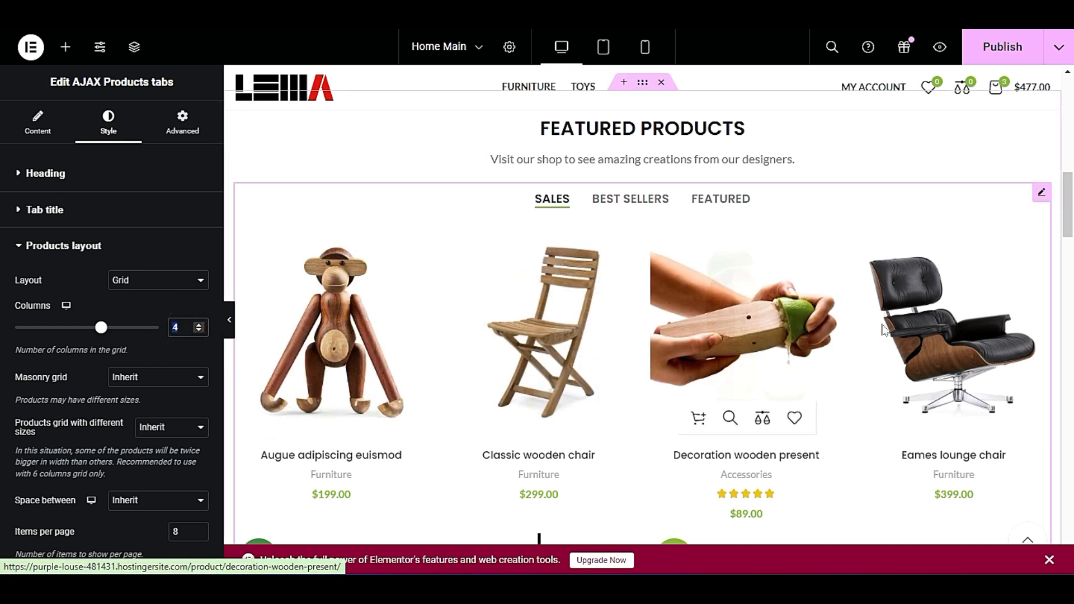
left_click(200, 326)
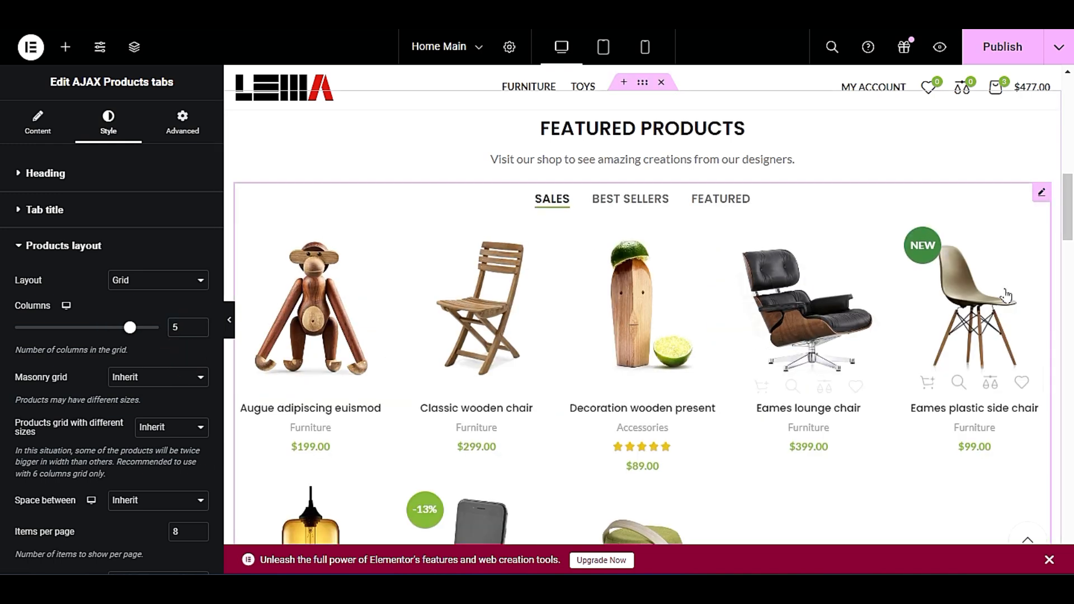
left_click(229, 319)
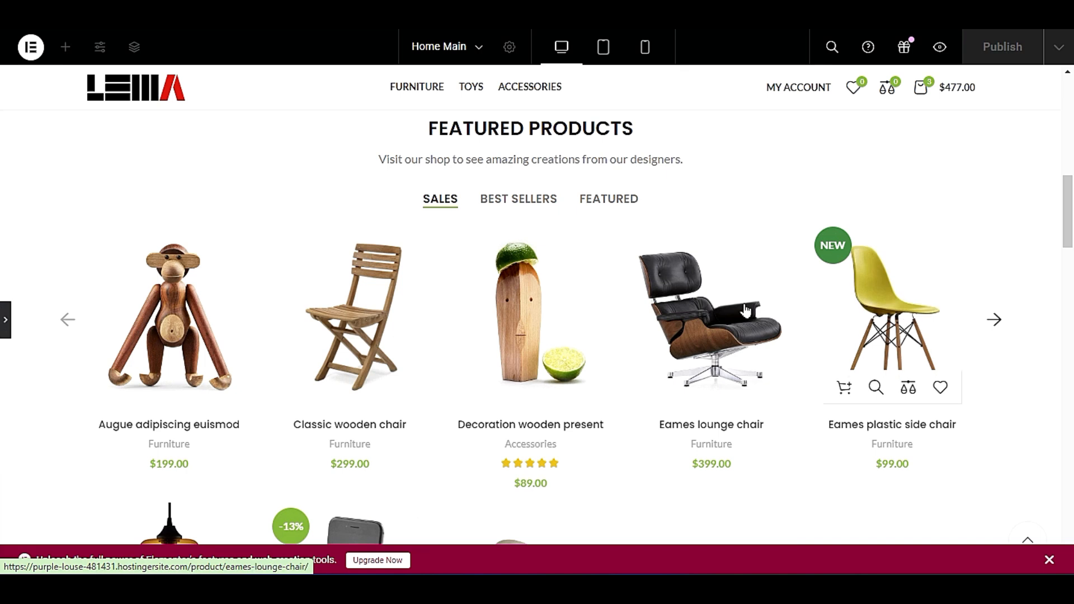
key("ctrl+p")
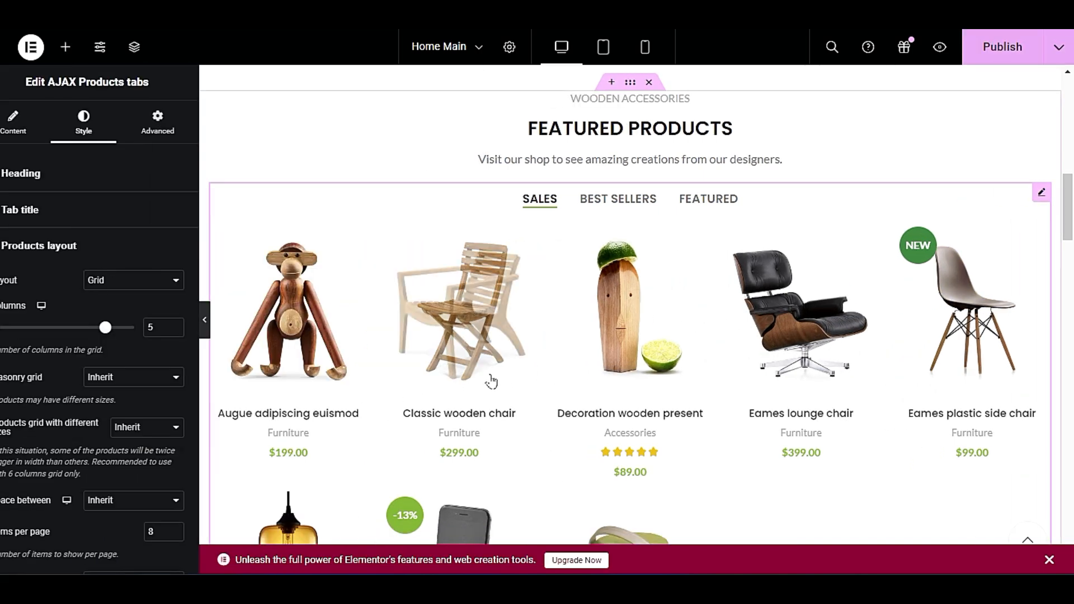
Try the Carousel layout for the featured products and swipe through its slides at full width.
left_click(128, 280)
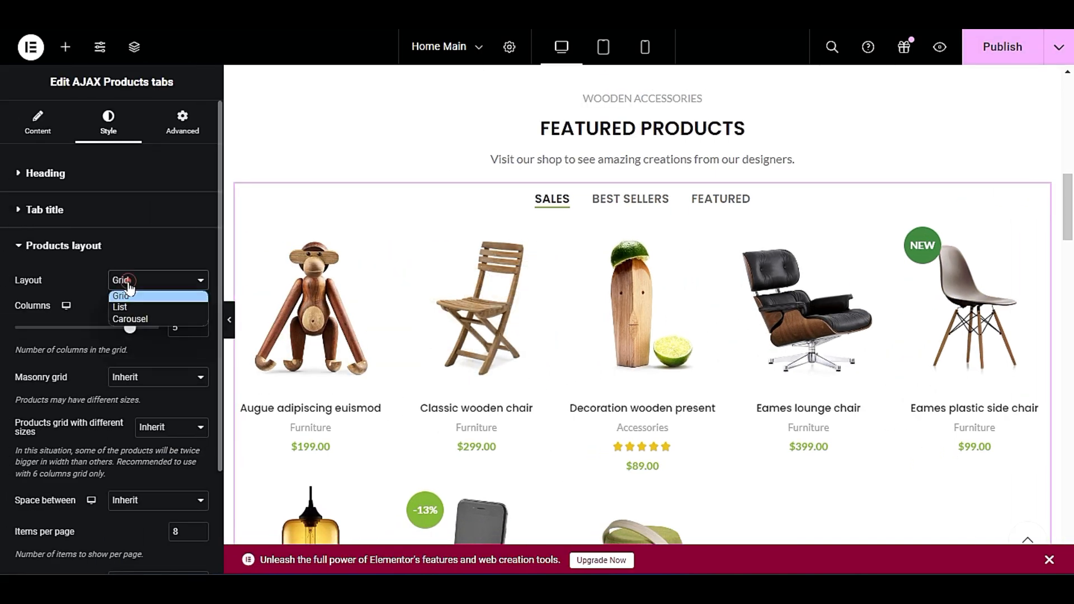
left_click(146, 318)
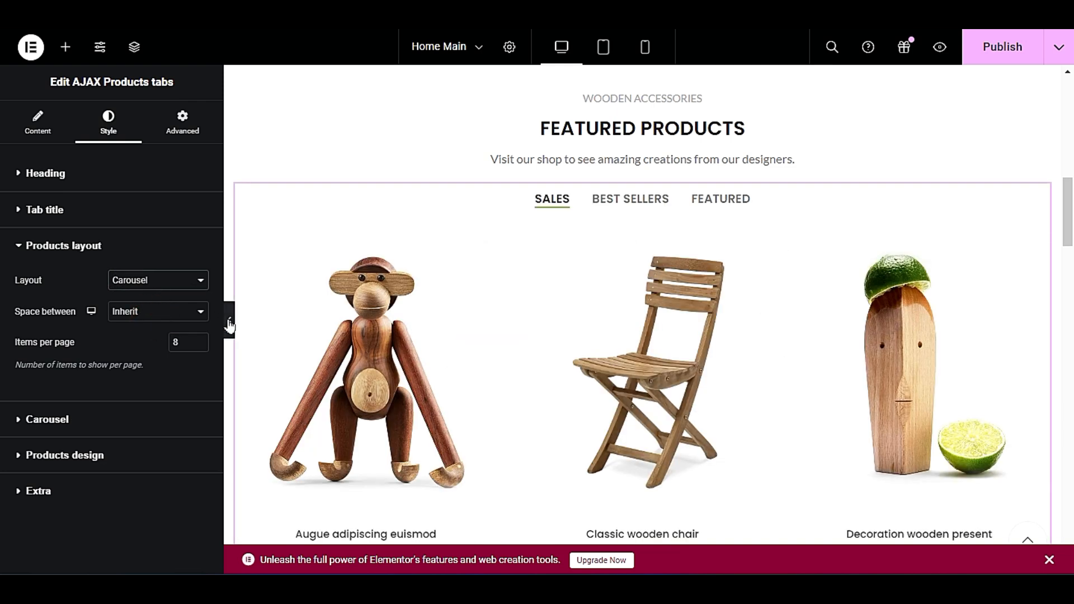
left_click(229, 325)
scroll(280, 347, "down", 2)
left_click_drag(770, 312, 274, 320)
left_click_drag(826, 279, 293, 343)
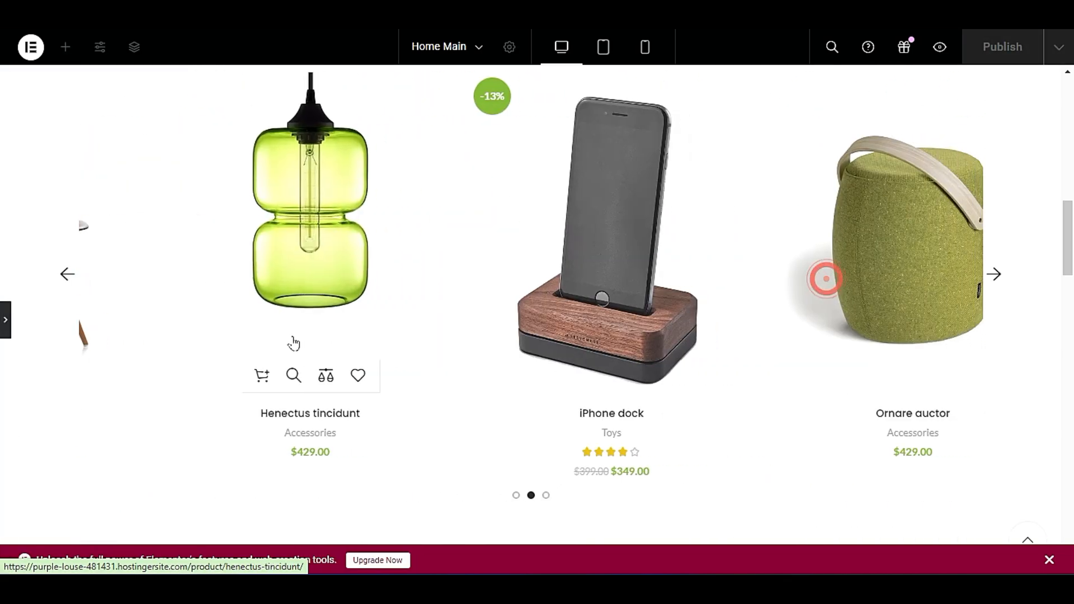
scroll(418, 451, "up", 3)
scroll(414, 455, "down", 1)
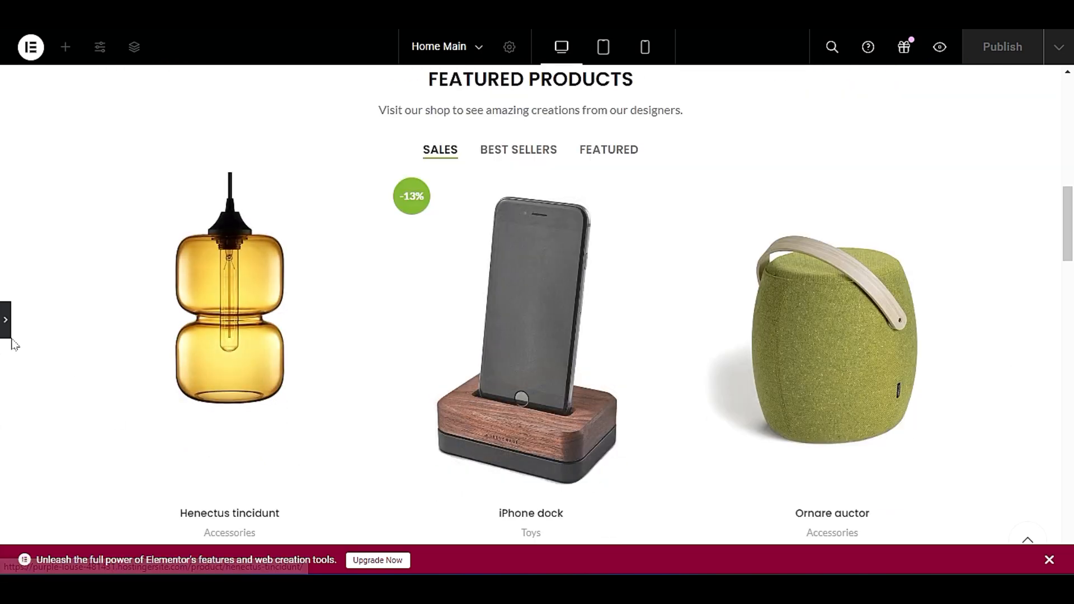
left_click(6, 321)
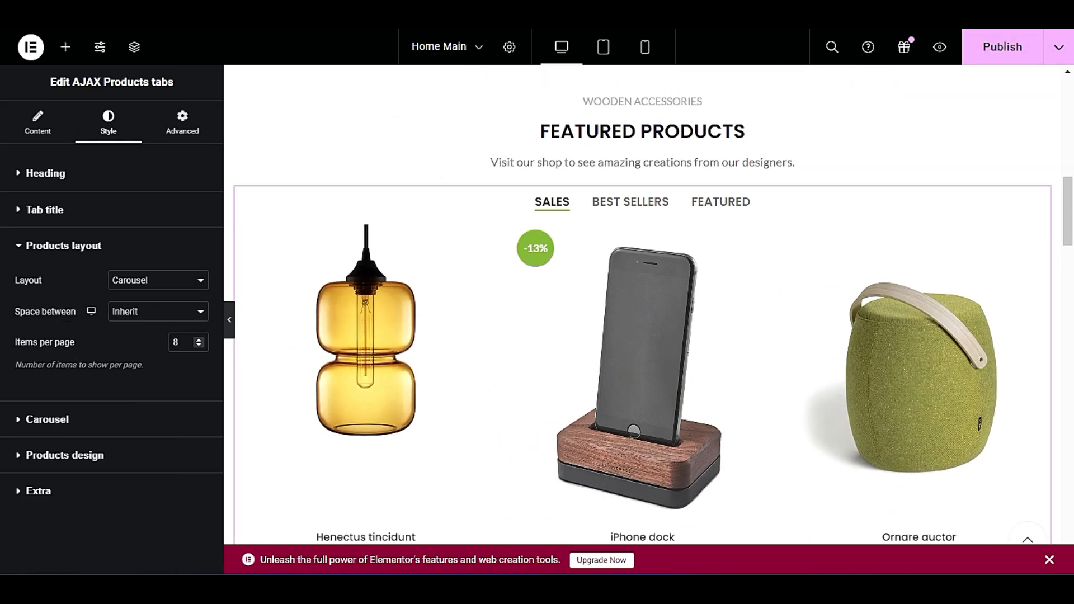
Check the carousel layout's spacing options and items-per-page setting against the product section.
left_click(167, 311)
left_click(166, 309)
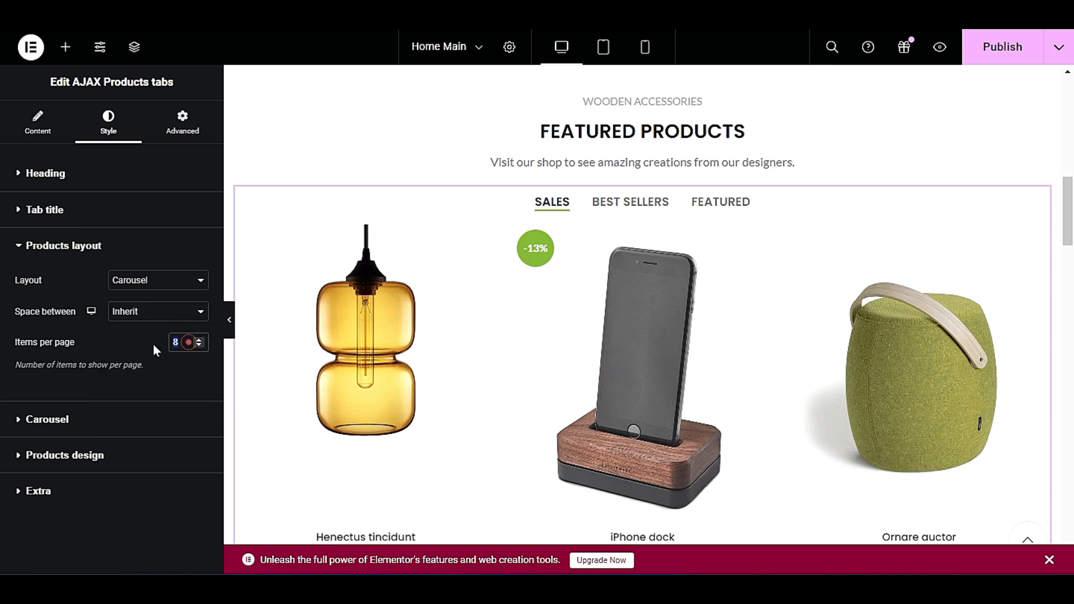
scroll(425, 392, "down", 6)
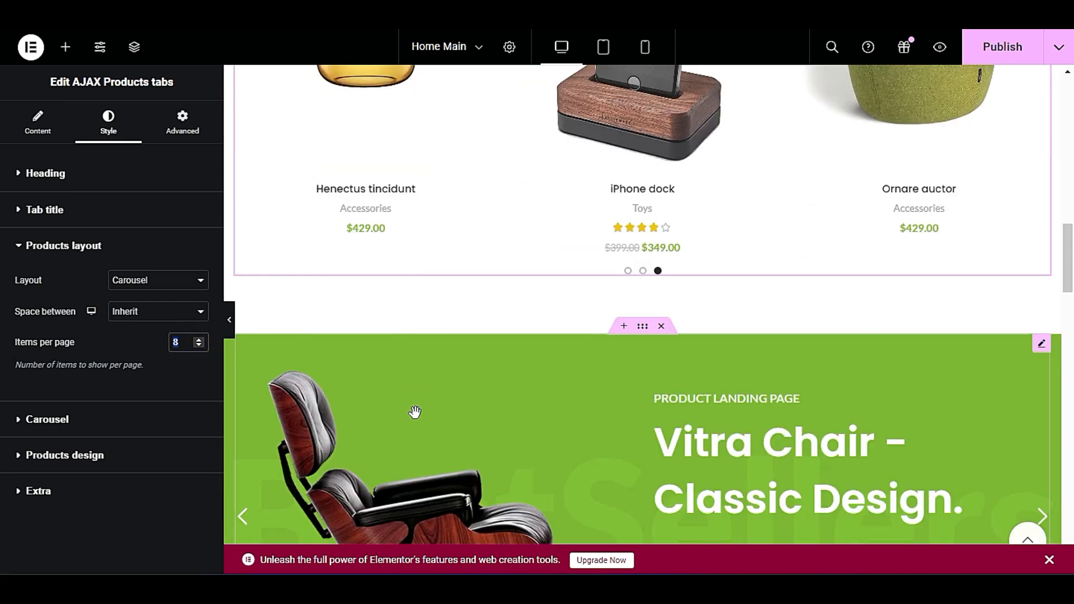
scroll(414, 413, "up", 4)
Try the List layout for the featured products, and return the layout to Grid.
left_click(139, 280)
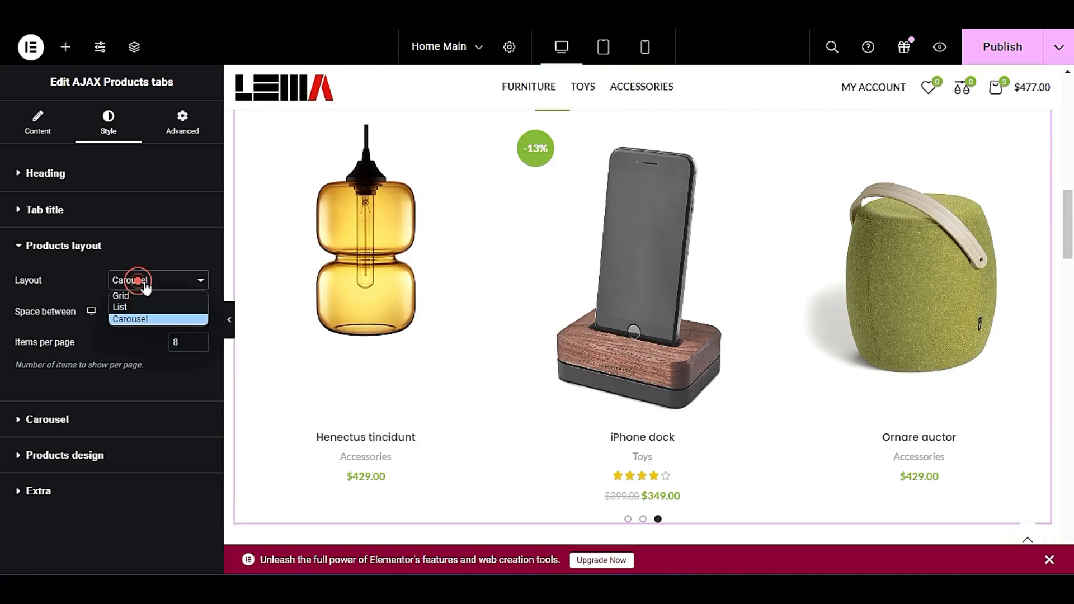
left_click(151, 304)
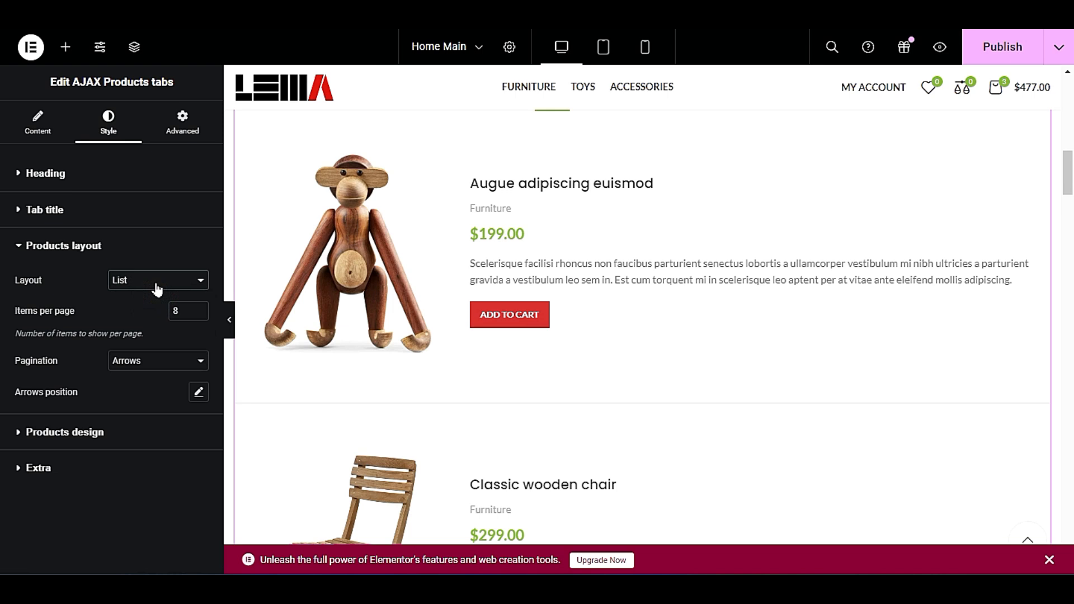
left_click(157, 286)
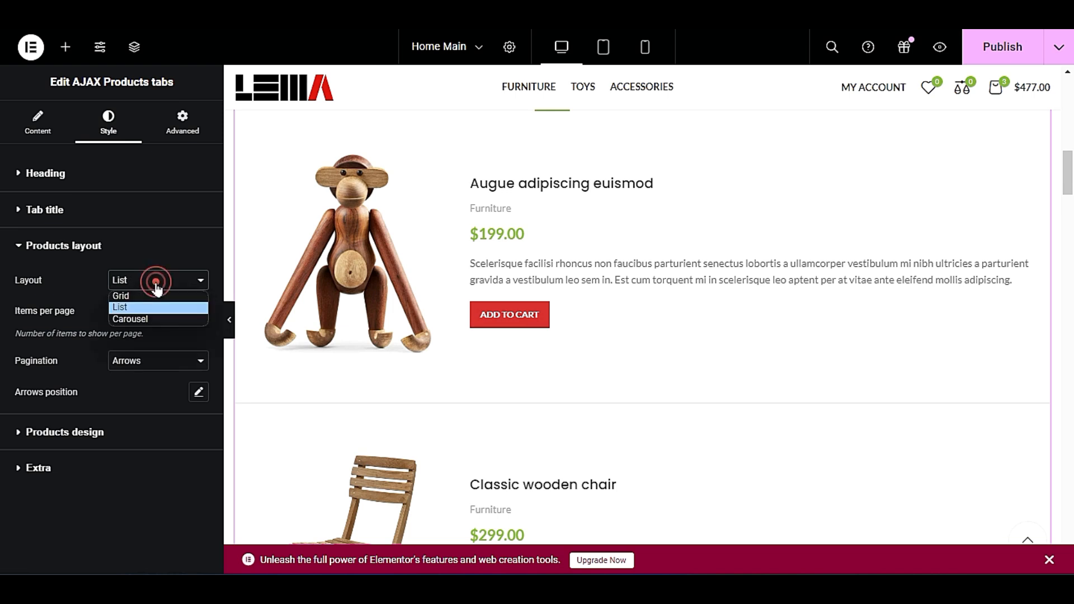
left_click(157, 295)
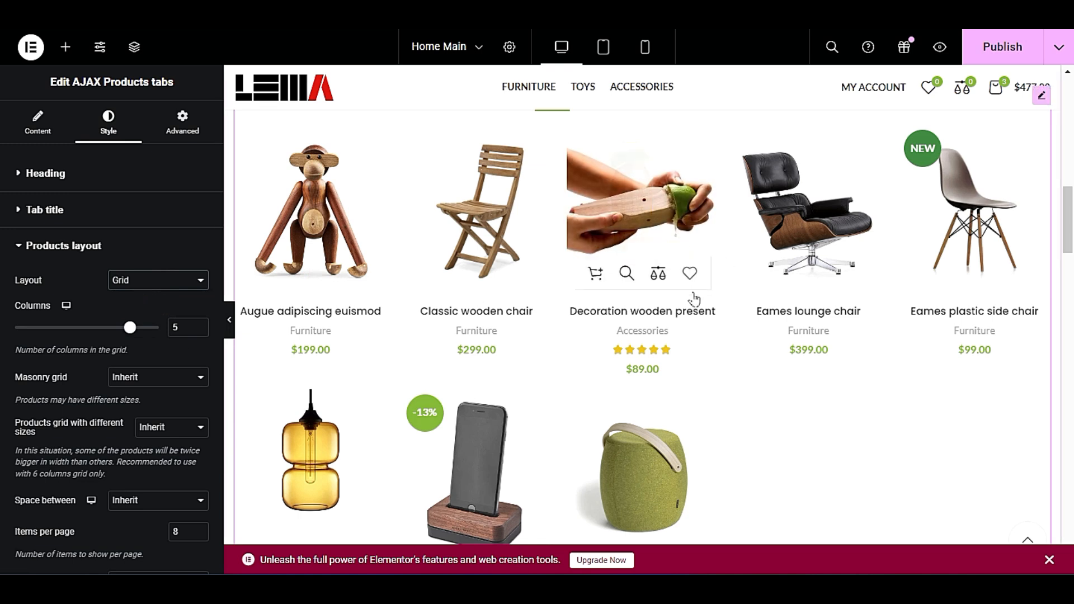
Try the masonry grid on the featured products at full width, and set it back to Inherit.
scroll(644, 263, "down", 2)
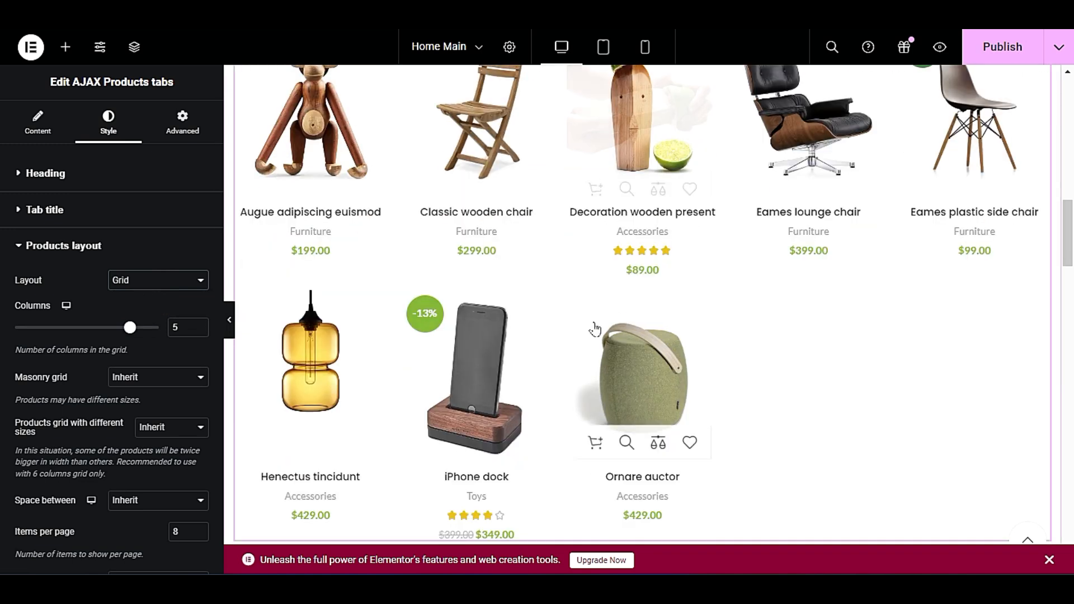
left_click(151, 385)
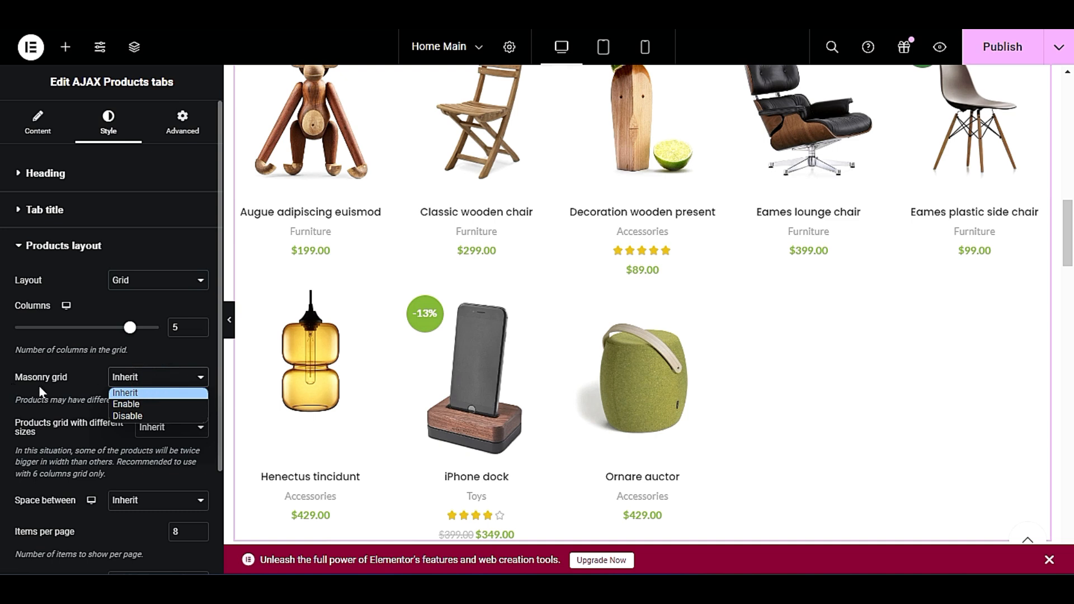
left_click(166, 403)
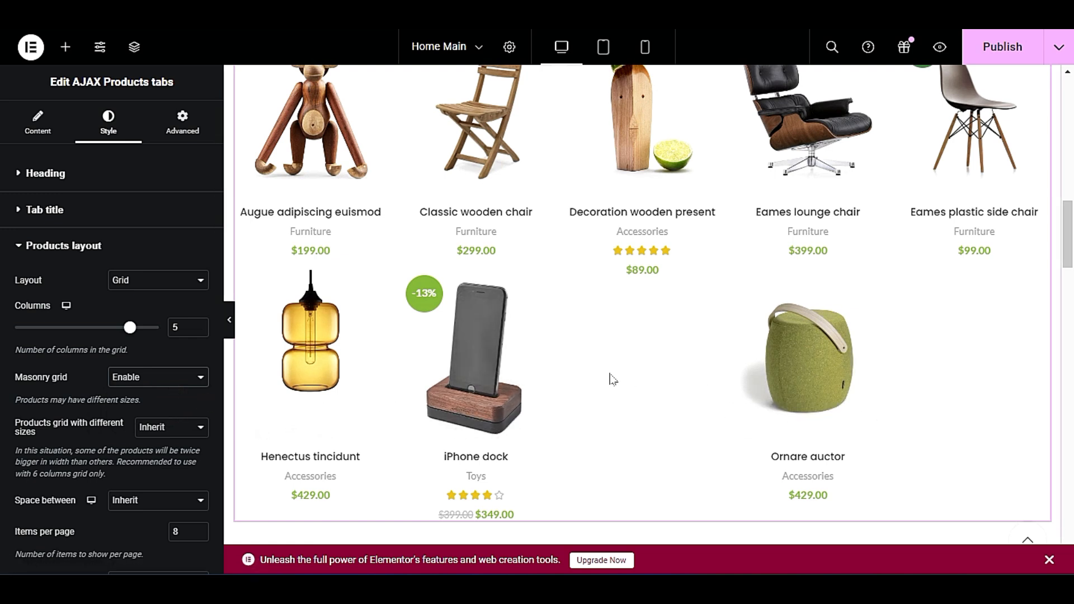
left_click(229, 319)
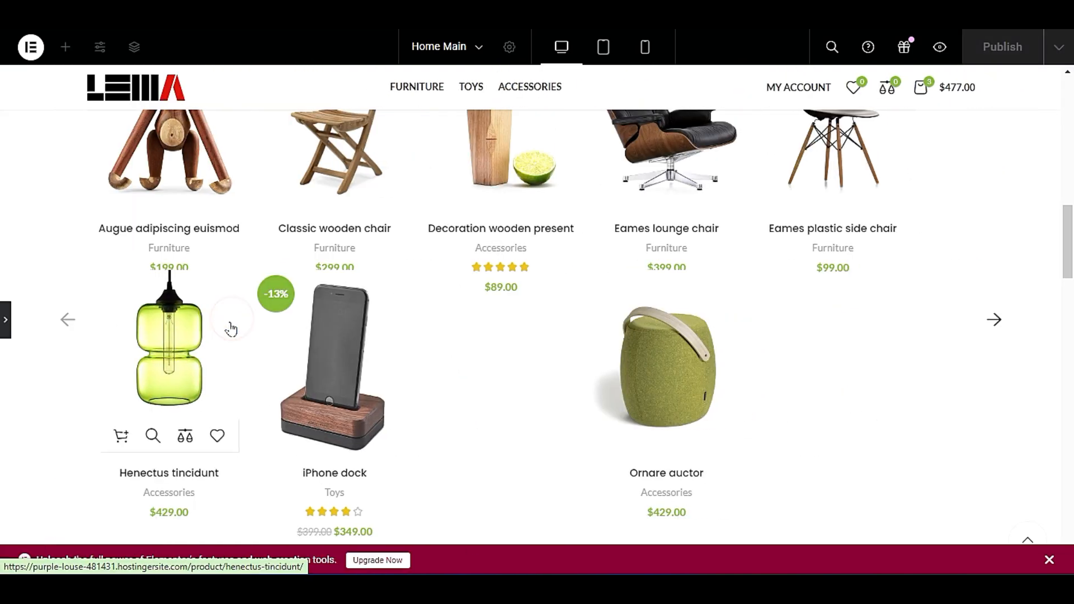
scroll(213, 421, "up", 2)
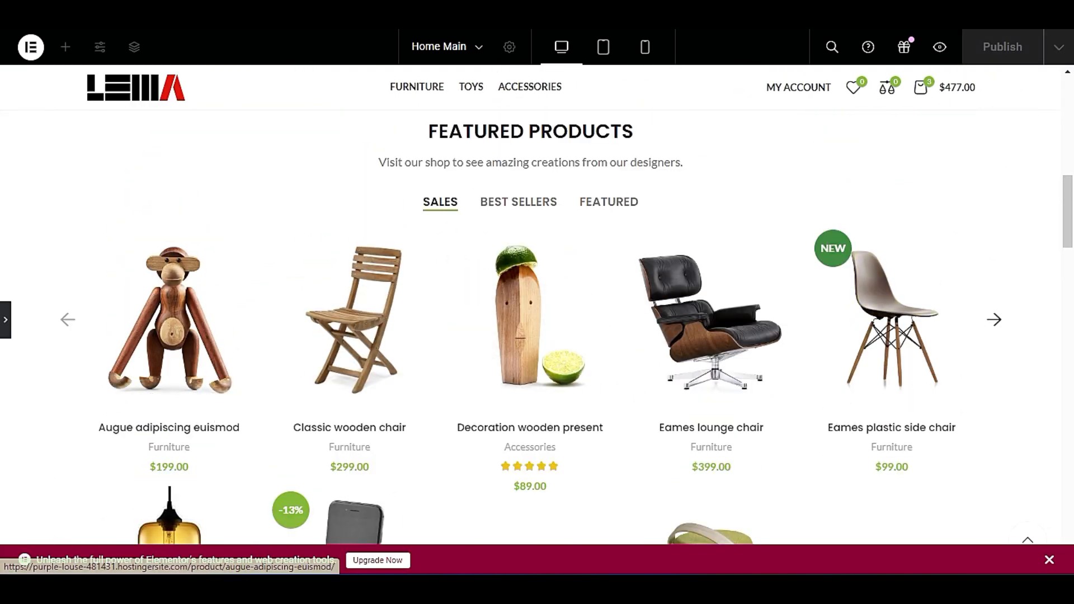
left_click(6, 320)
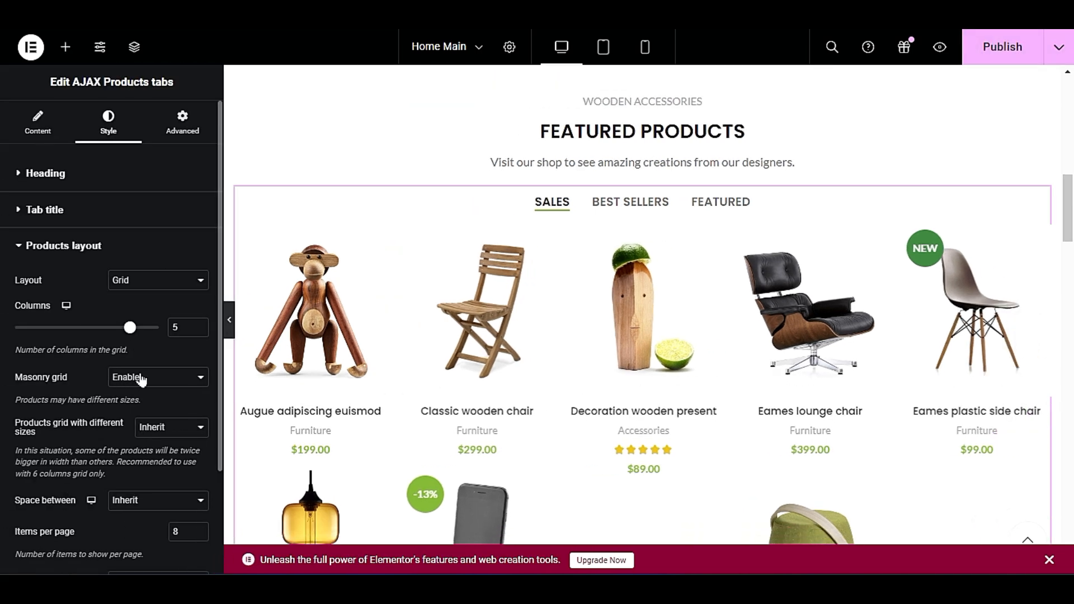
left_click(140, 372)
left_click(146, 395)
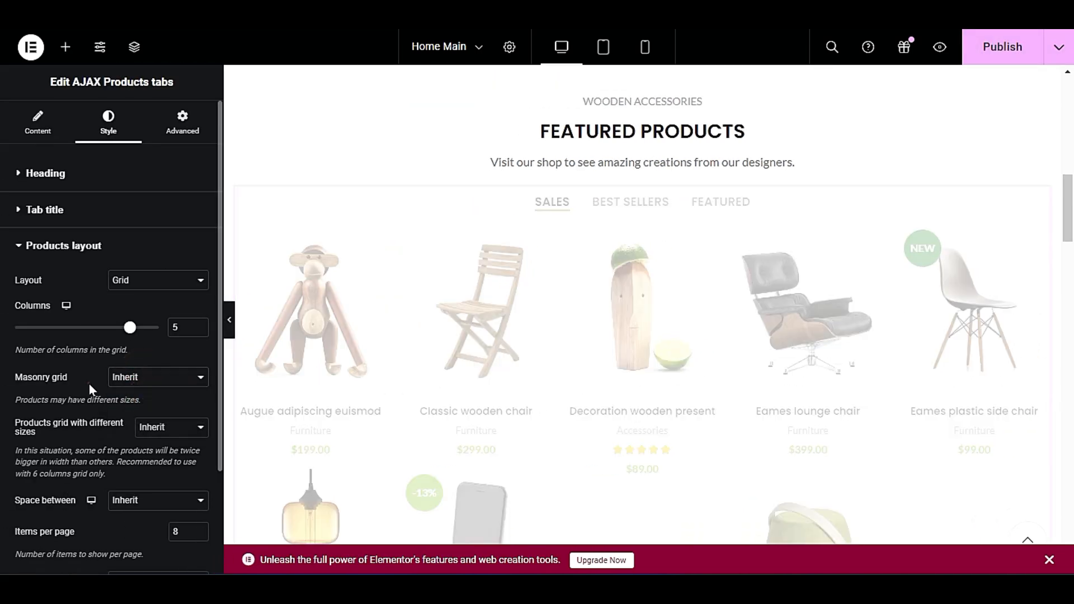
Check the available options for the products grid with different sizes.
scroll(89, 383, "down", 2)
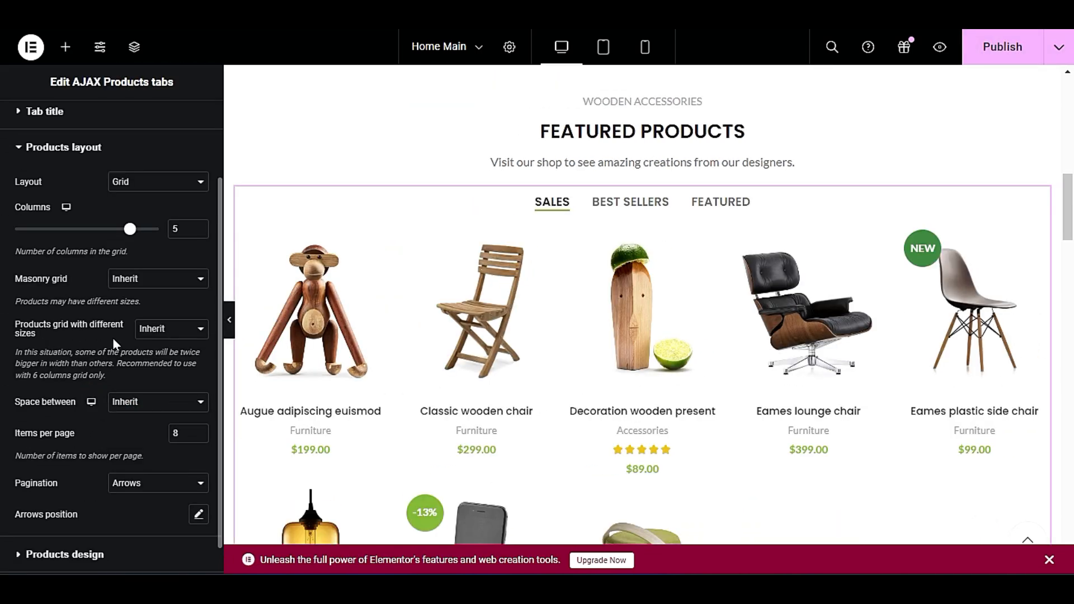
left_click(180, 330)
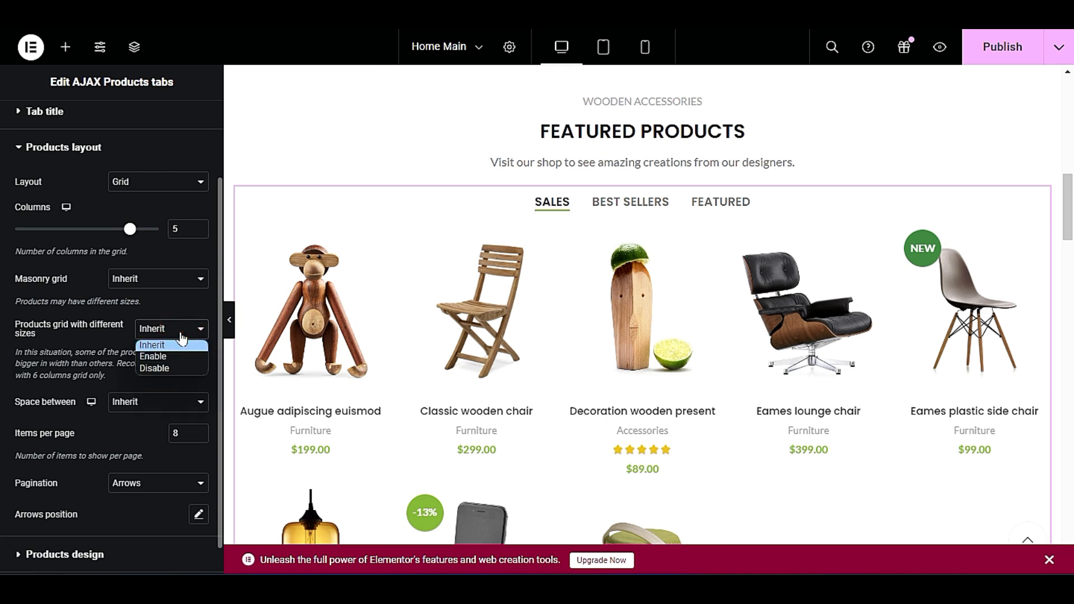
left_click(180, 331)
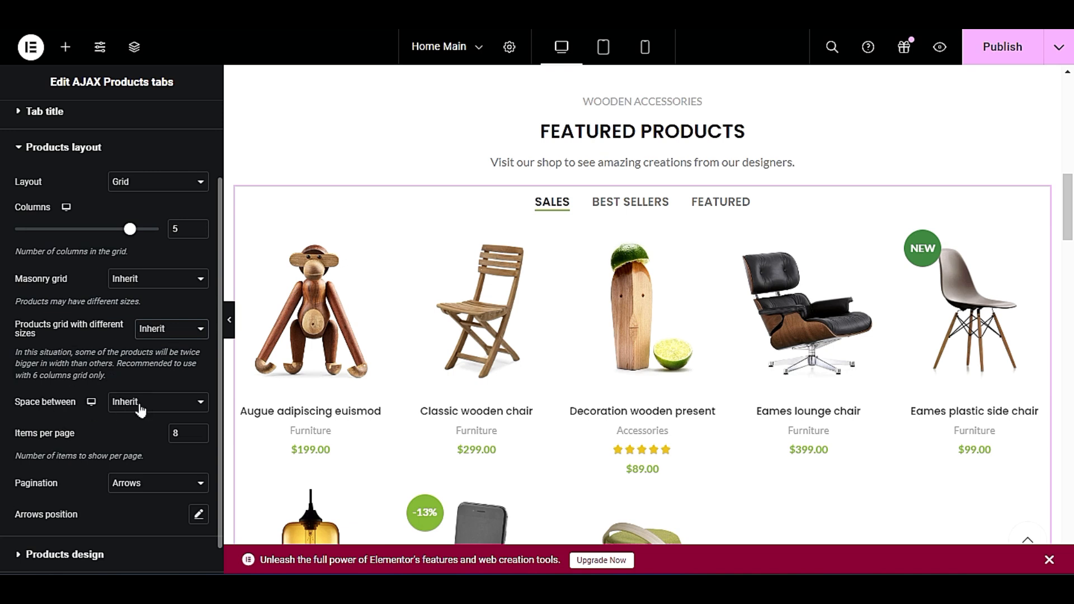
Set the items per page of the featured products grid to 10 and check the second product row.
scroll(88, 419, "down", 1)
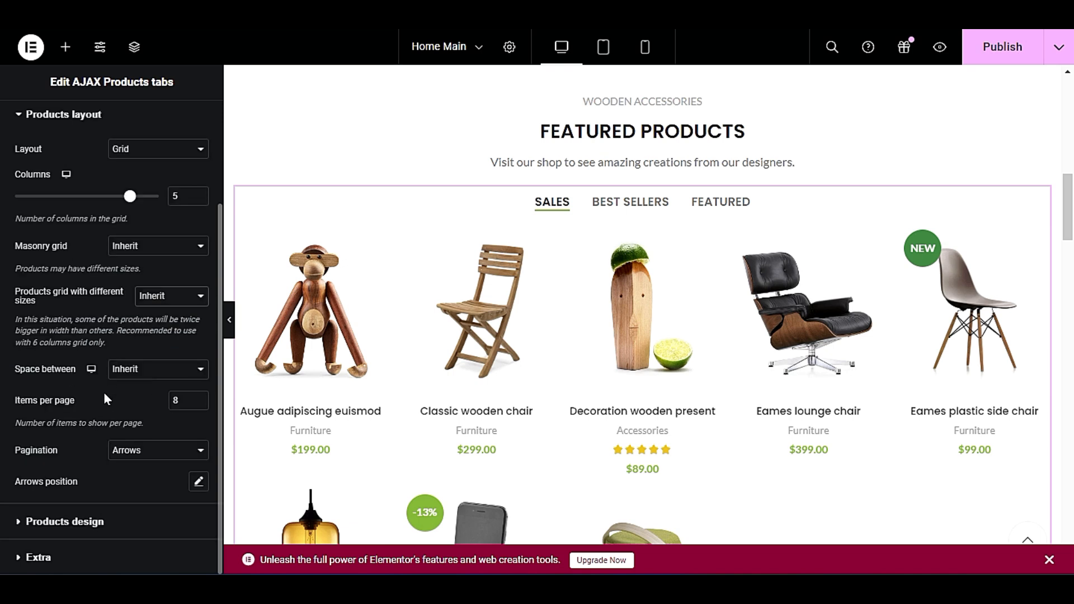
scroll(410, 343, "down", 2)
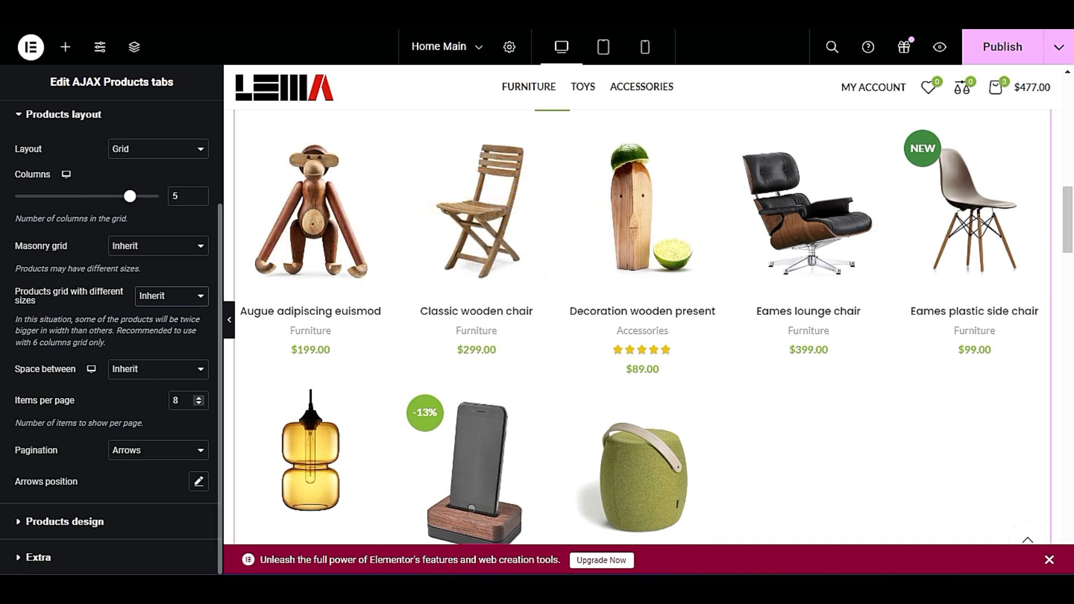
type("10")
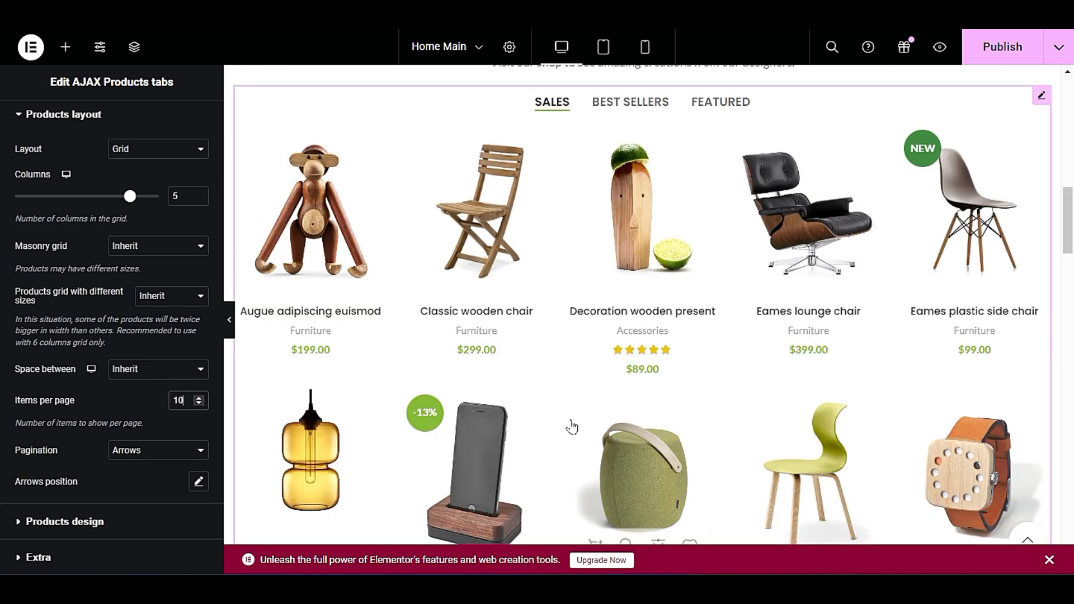
scroll(570, 427, "down", 2)
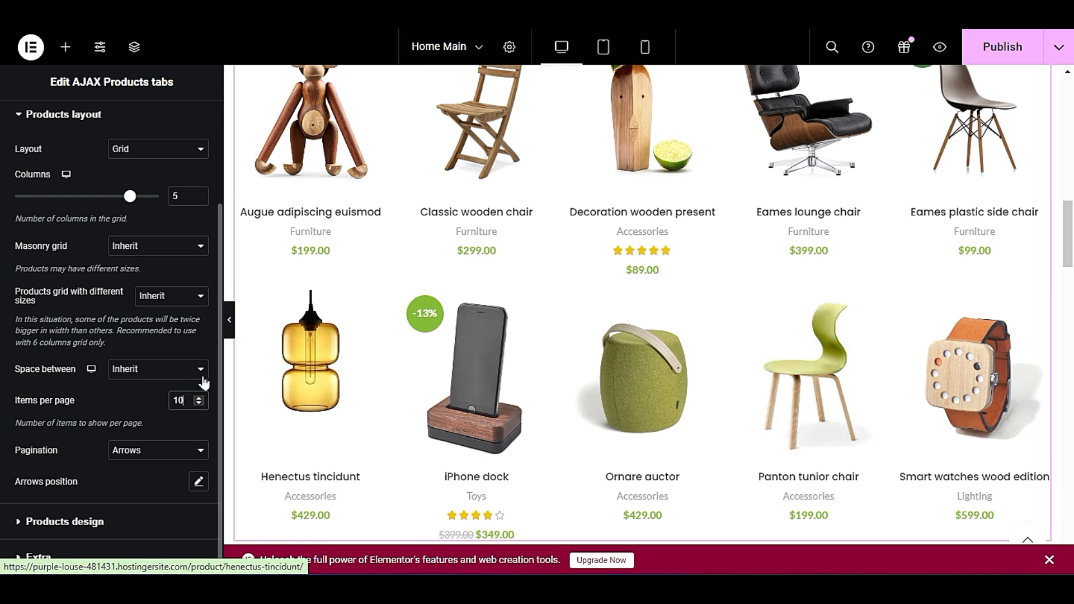
Review the available pagination types and examine how arrow pagination behaves on the featured products grid.
left_click(147, 451)
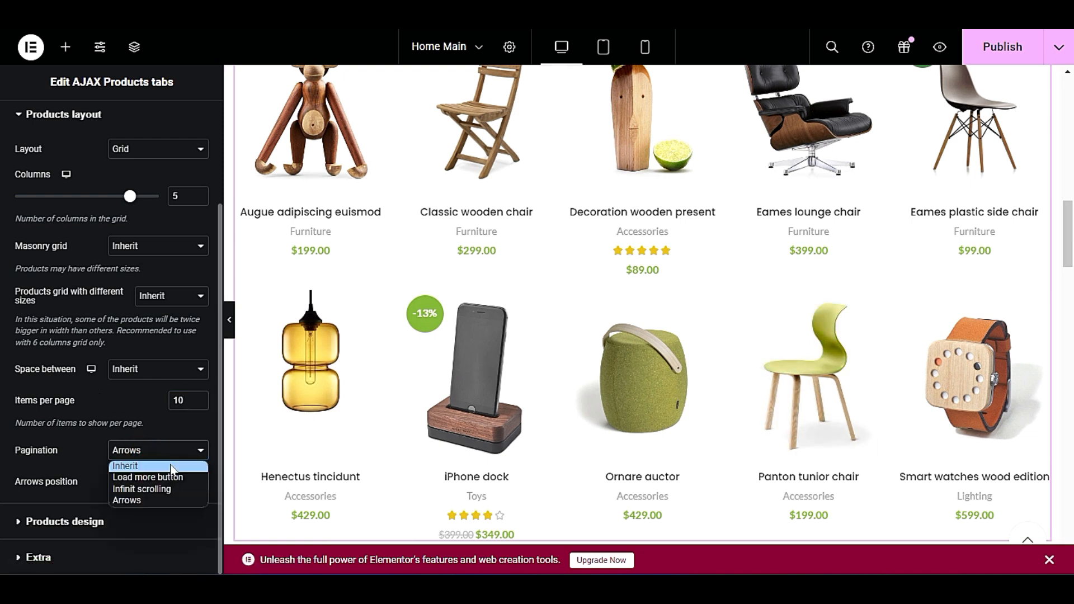
scroll(729, 364, "down", 4)
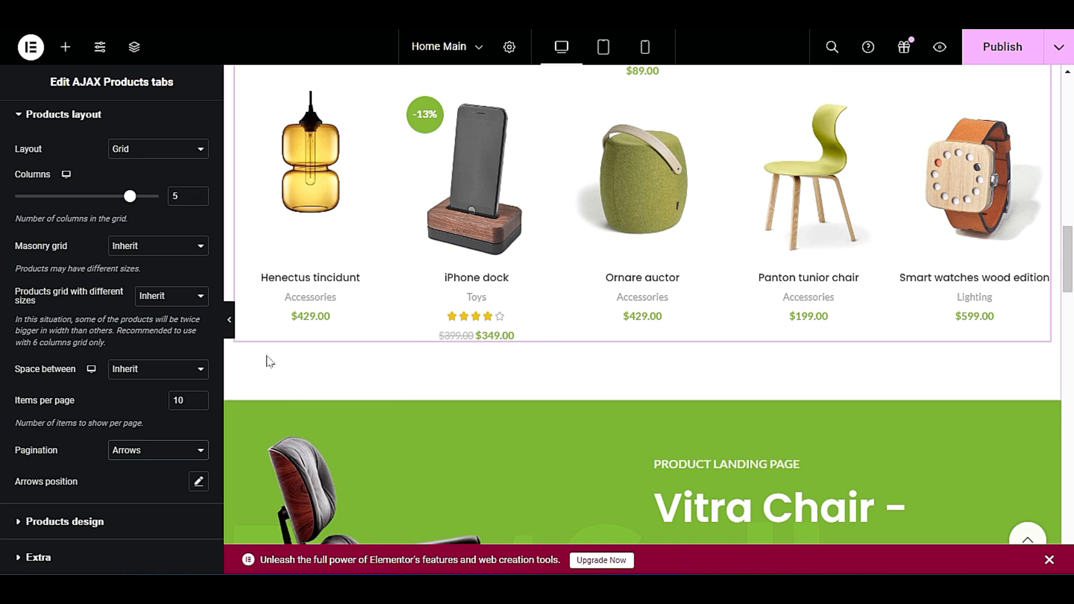
left_click(156, 462)
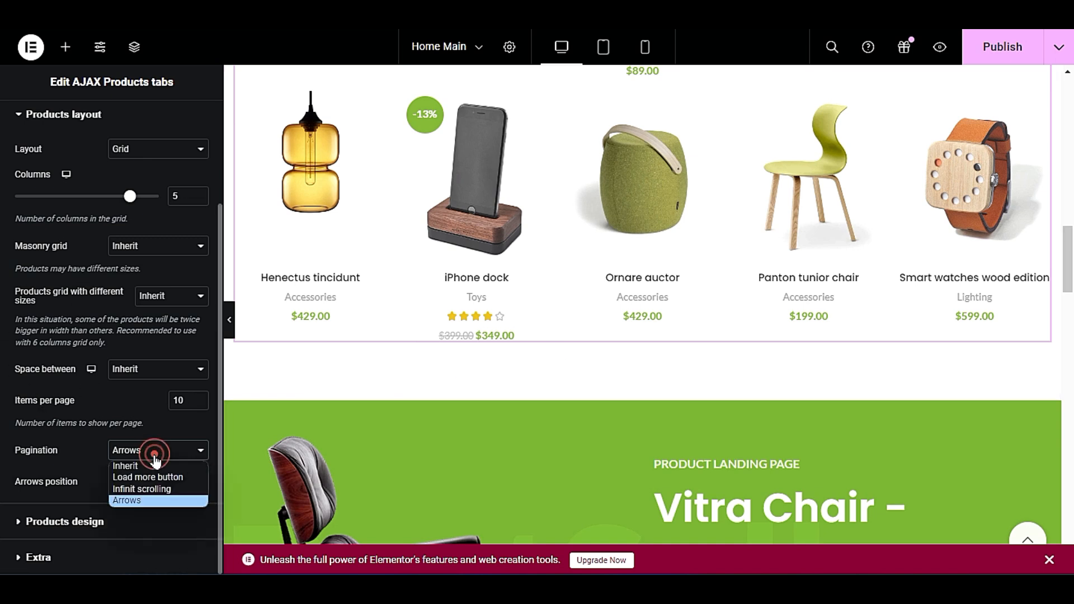
scroll(839, 369, "up", 2)
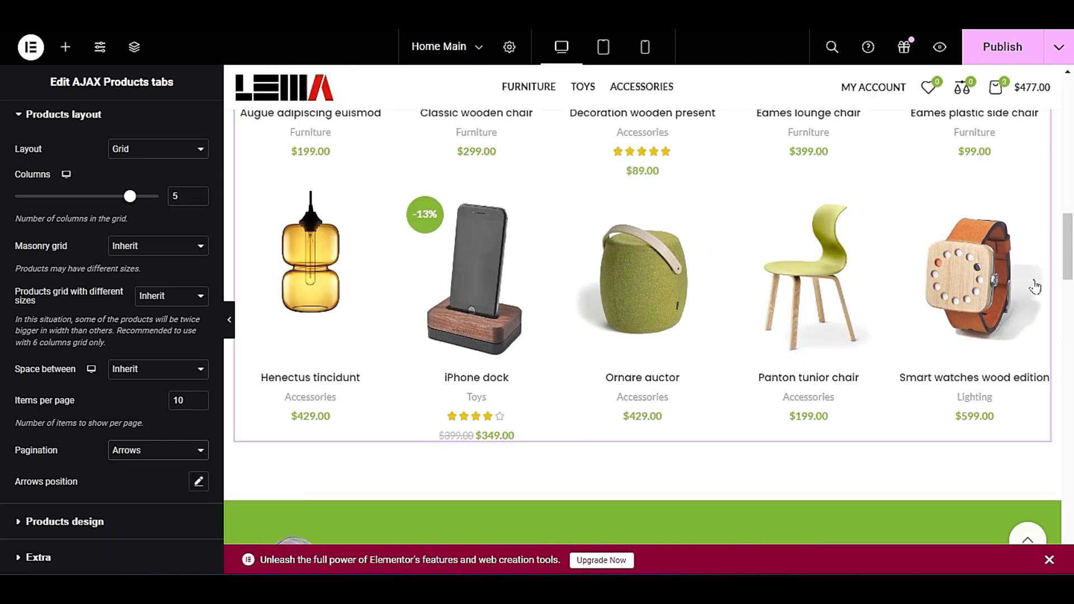
left_click_drag(951, 269, 862, 286)
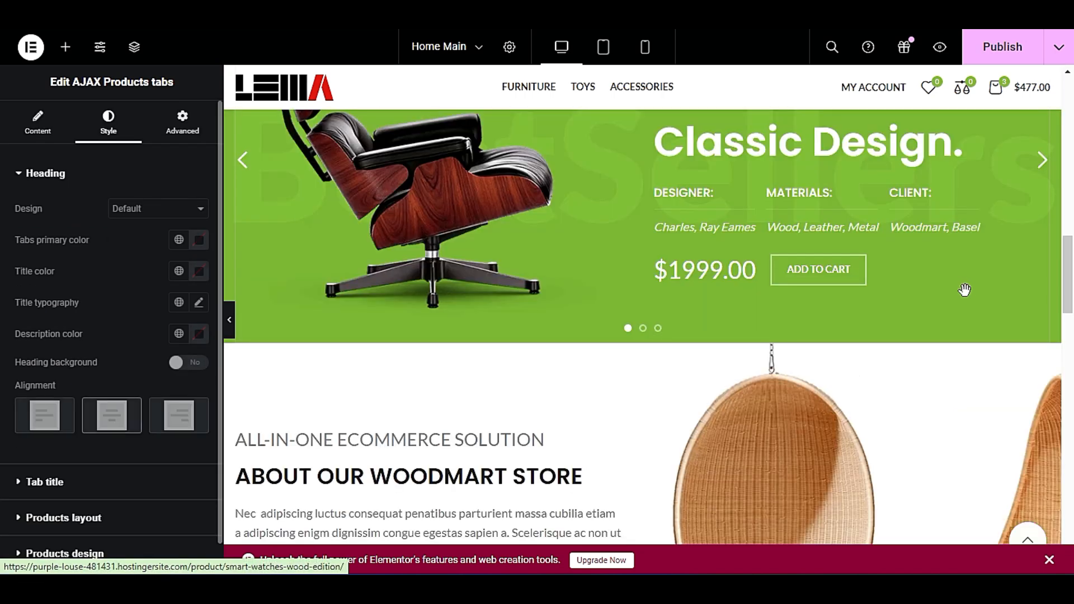
Return to the products layout settings and try infinite scrolling pagination on the featured products.
scroll(749, 393, "up", 11)
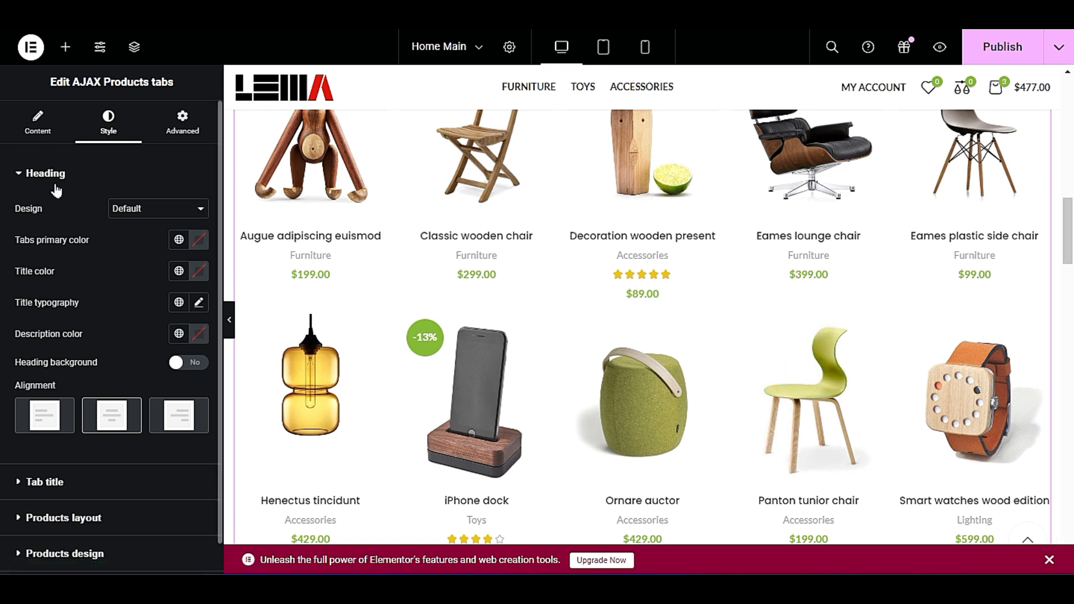
scroll(64, 235, "down", 1)
left_click(84, 485)
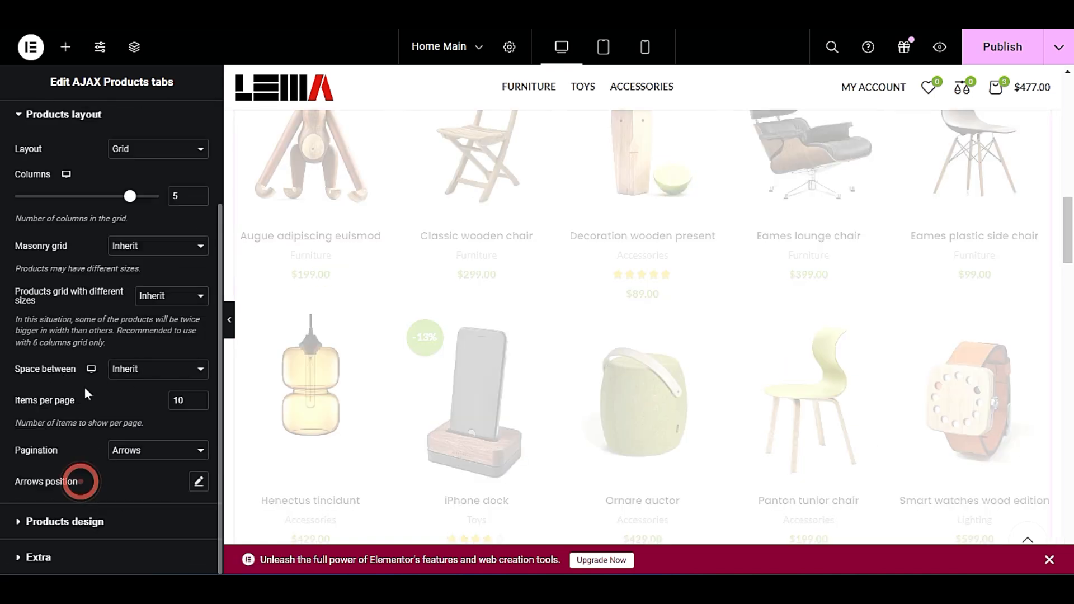
left_click(149, 452)
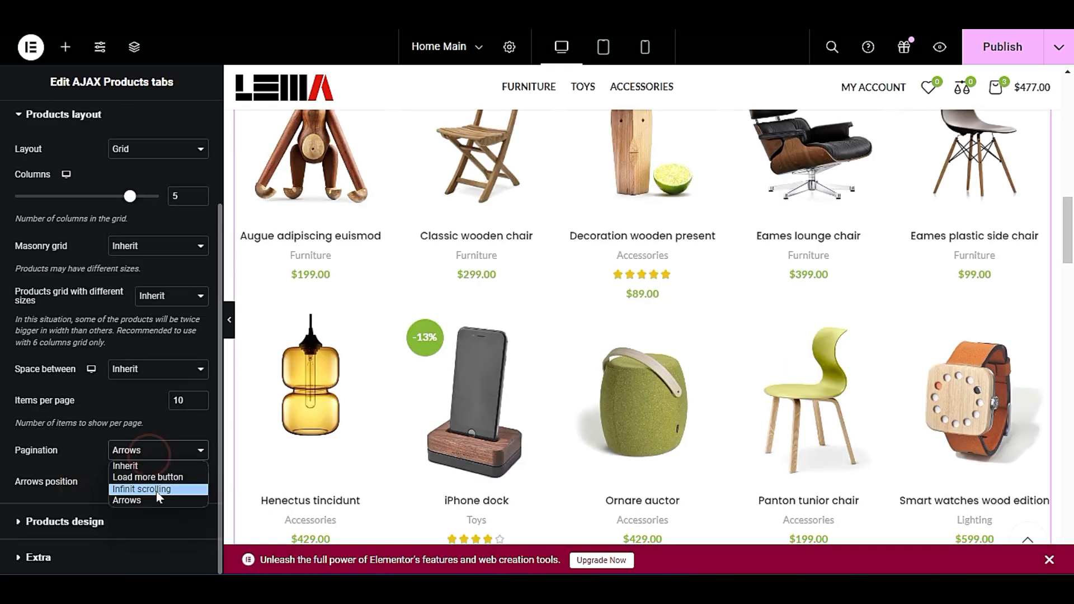
left_click(166, 489)
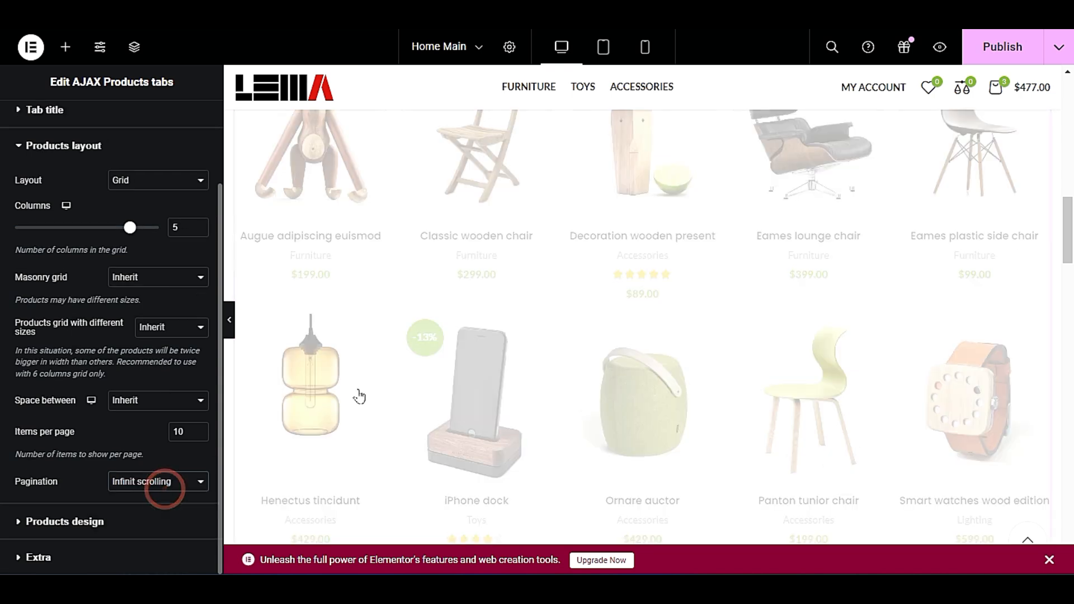
scroll(656, 334, "down", 4)
scroll(657, 309, "down", 3)
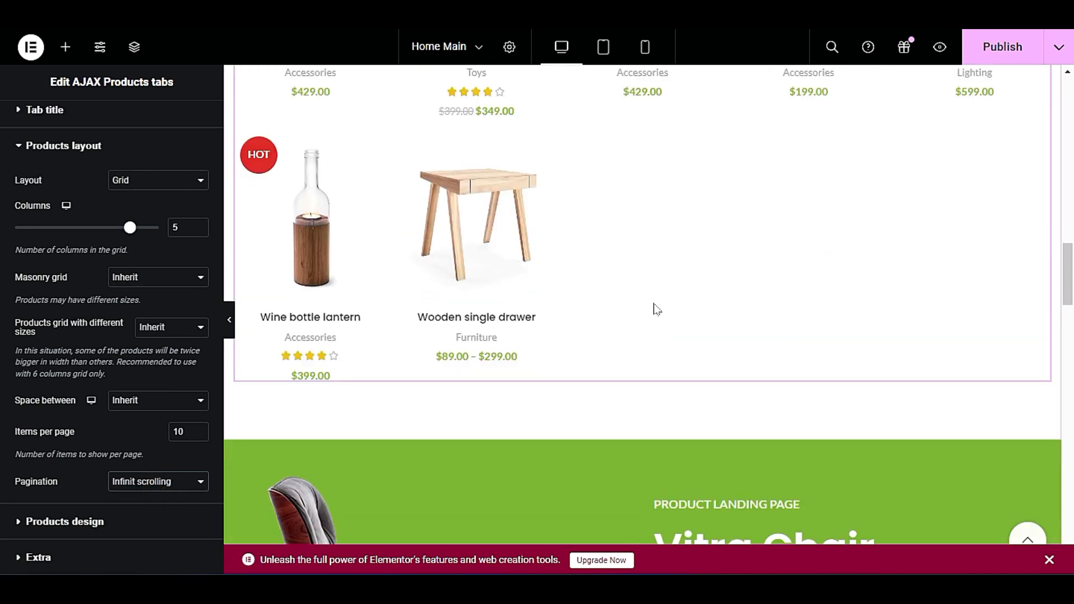
Try the Inherit pagination on the featured products, and set it back to Arrows.
left_click(139, 485)
left_click(136, 495)
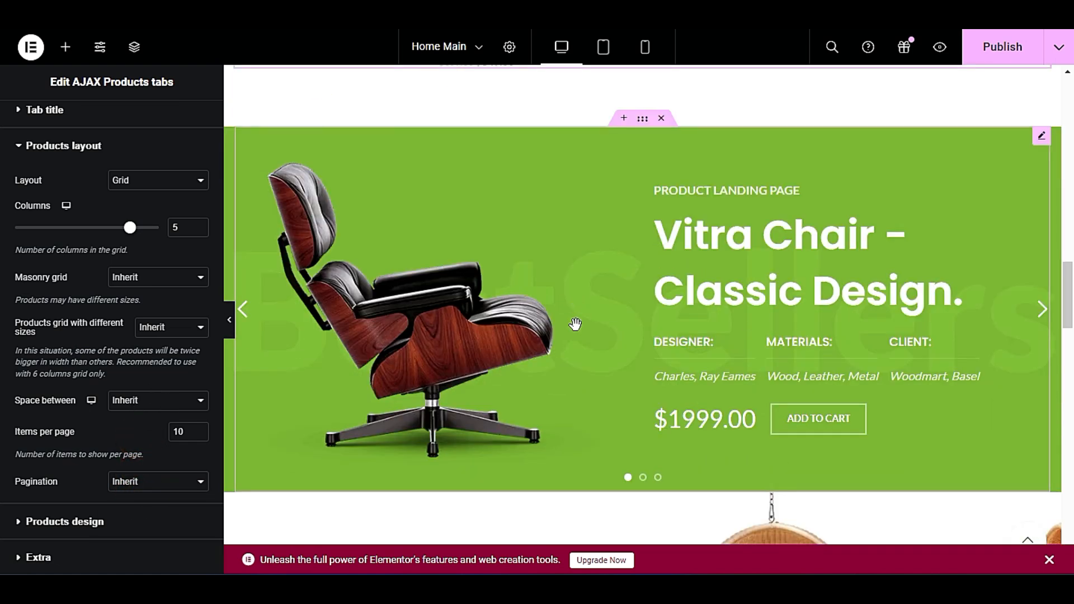
scroll(575, 324, "up", 10)
scroll(575, 334, "down", 3)
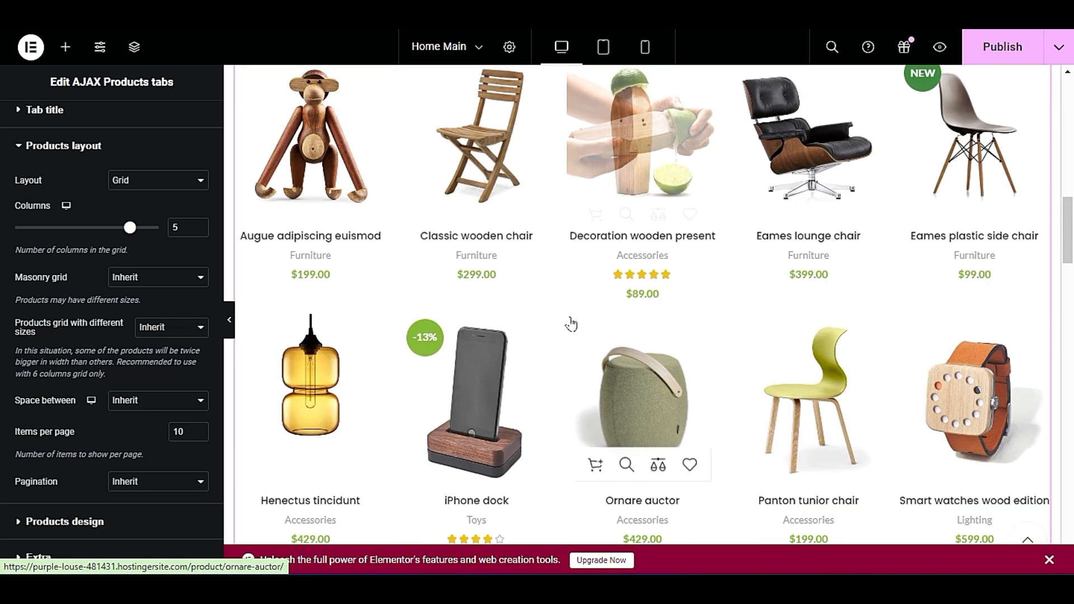
left_click(128, 488)
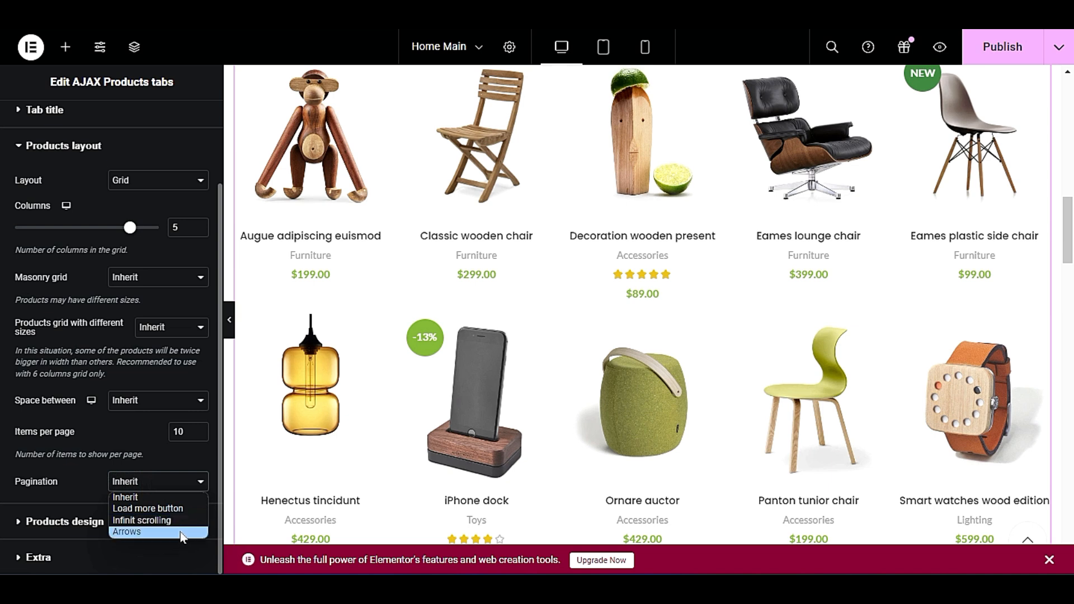
left_click(157, 531)
scroll(112, 336, "down", 1)
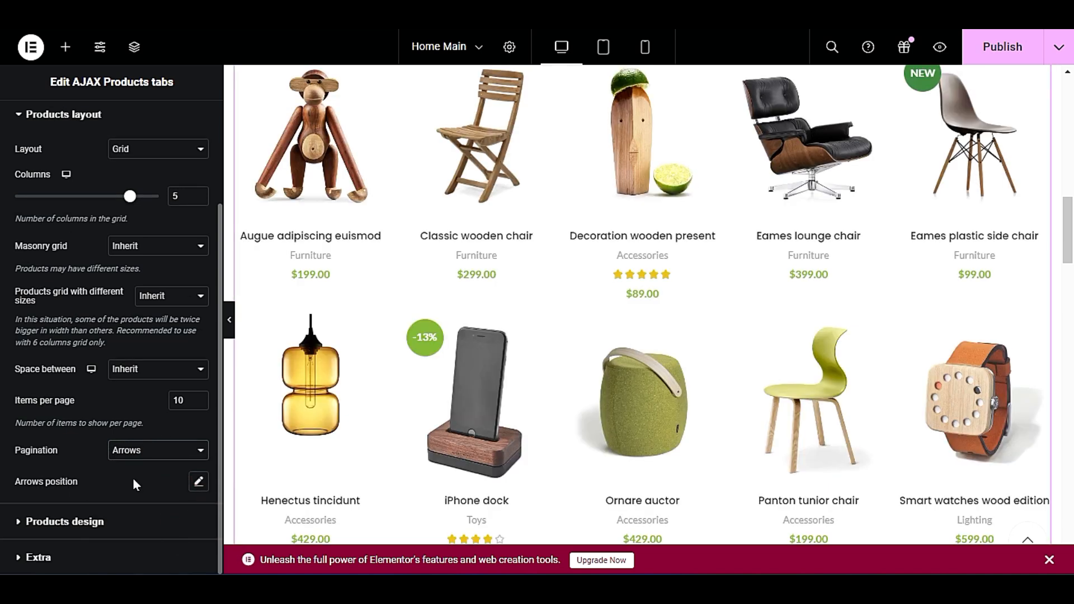
Open the products design settings and examine the hover effect on the first row of products.
left_click(132, 522)
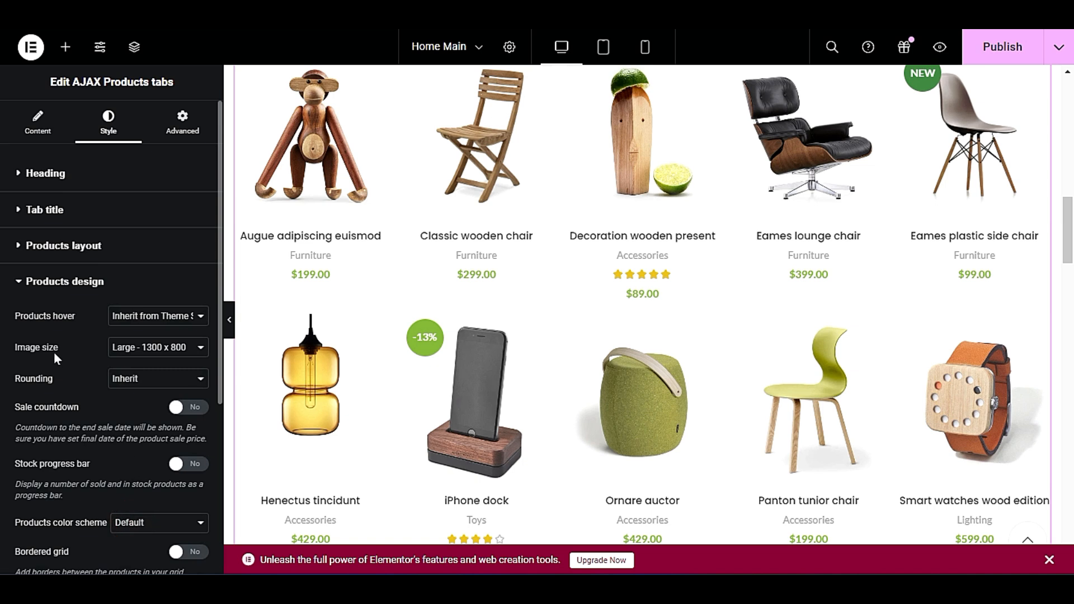
scroll(476, 425, "up", 1)
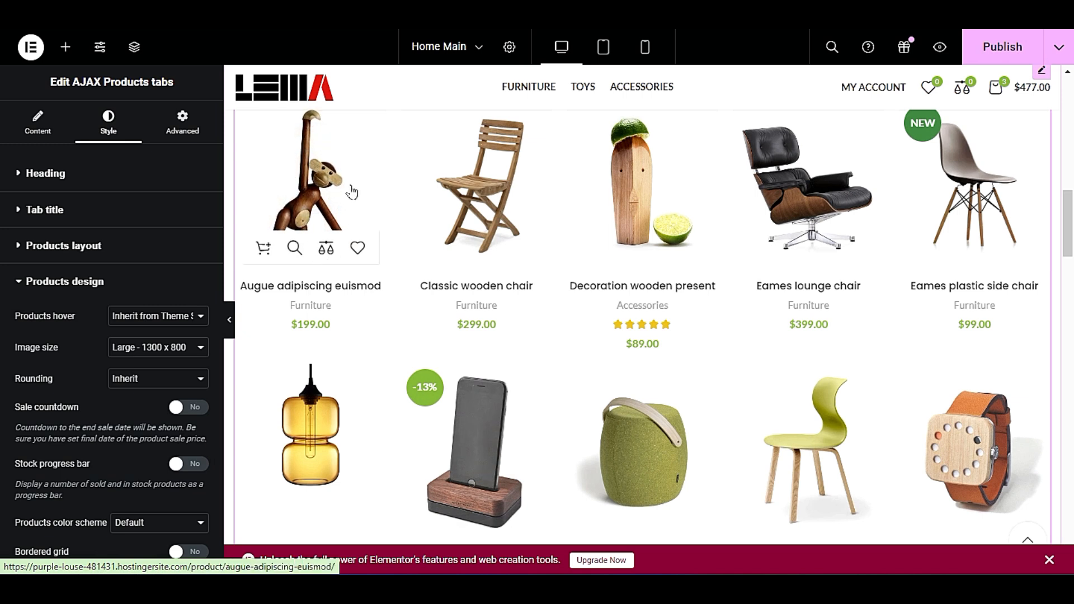
scroll(350, 193, "up", 2)
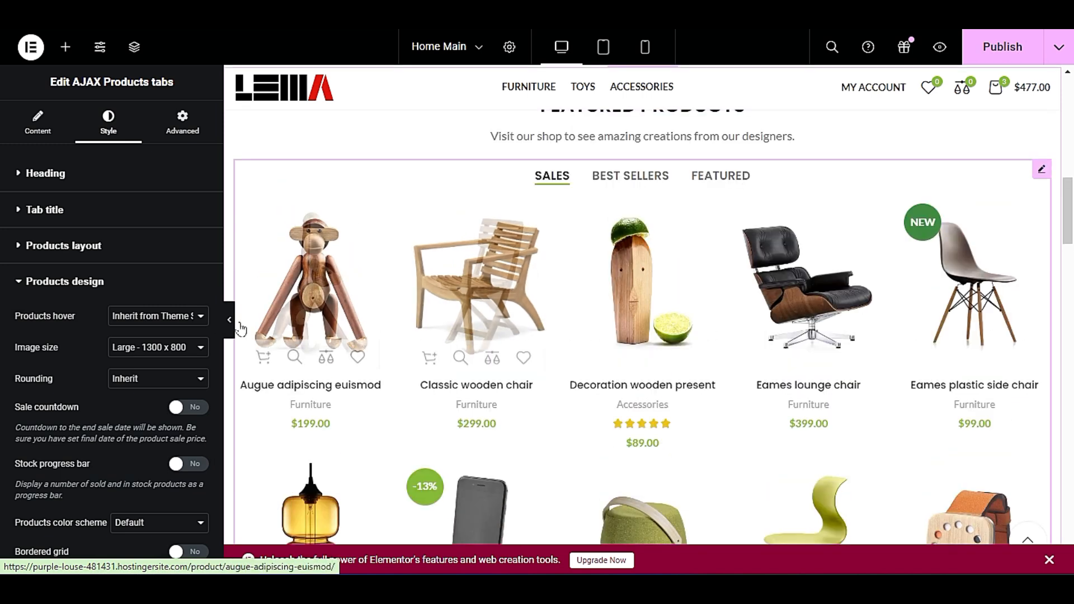
Try the Medium Large - 768 x 0 image size for the products, and restore Large - 1300 x 800.
left_click(140, 348)
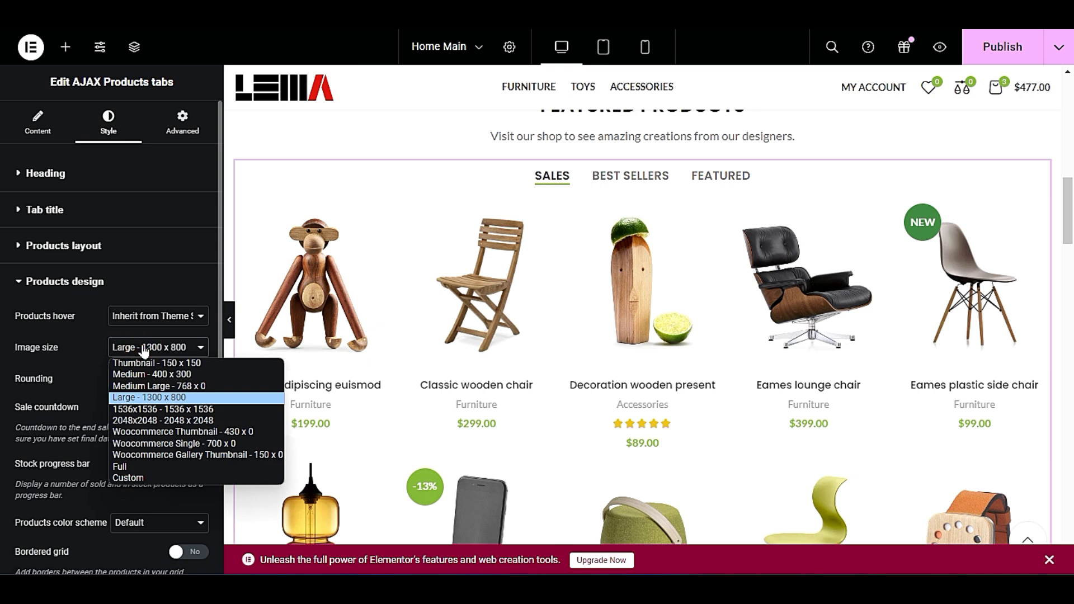
left_click(145, 386)
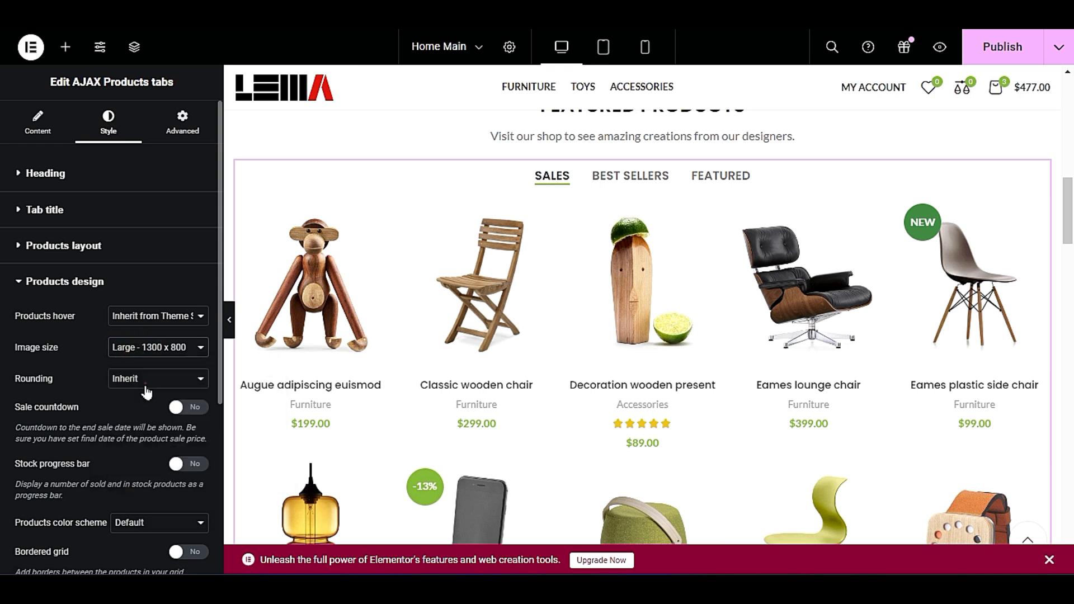
left_click(155, 354)
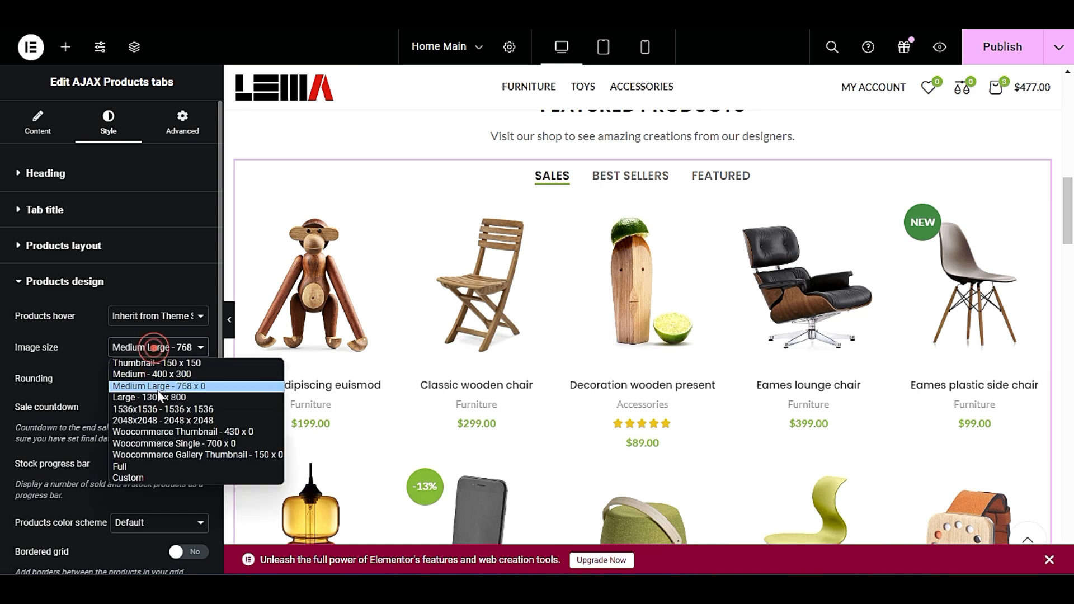
left_click(159, 392)
left_click(100, 383)
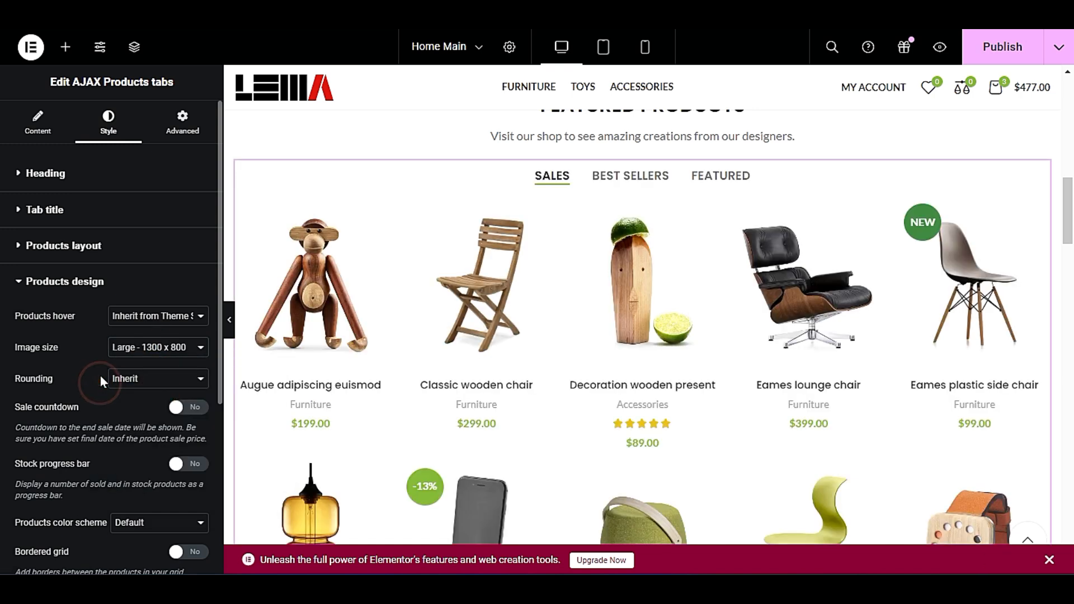
Try the sale countdown on the featured products, inspect the grid, and turn the countdown off again.
scroll(100, 380, "down", 1)
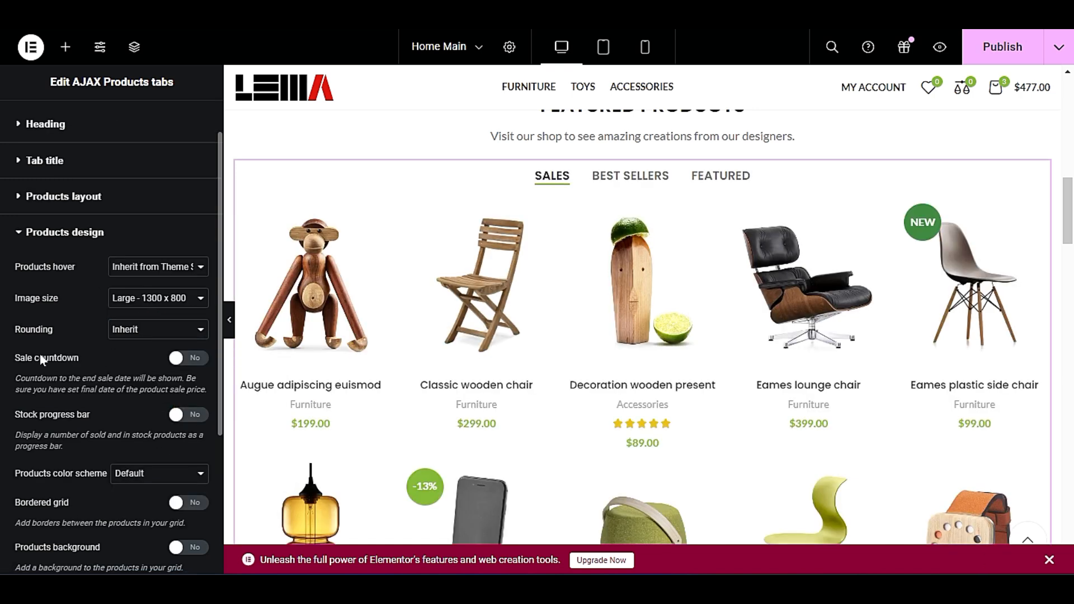
left_click(196, 360)
scroll(570, 302, "down", 3)
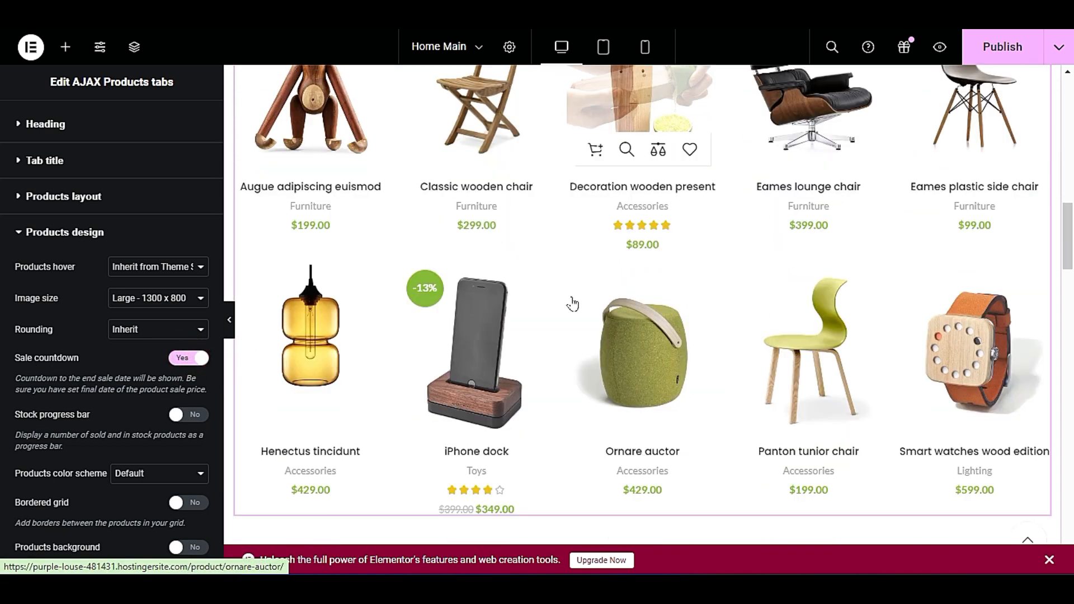
scroll(574, 307, "up", 6)
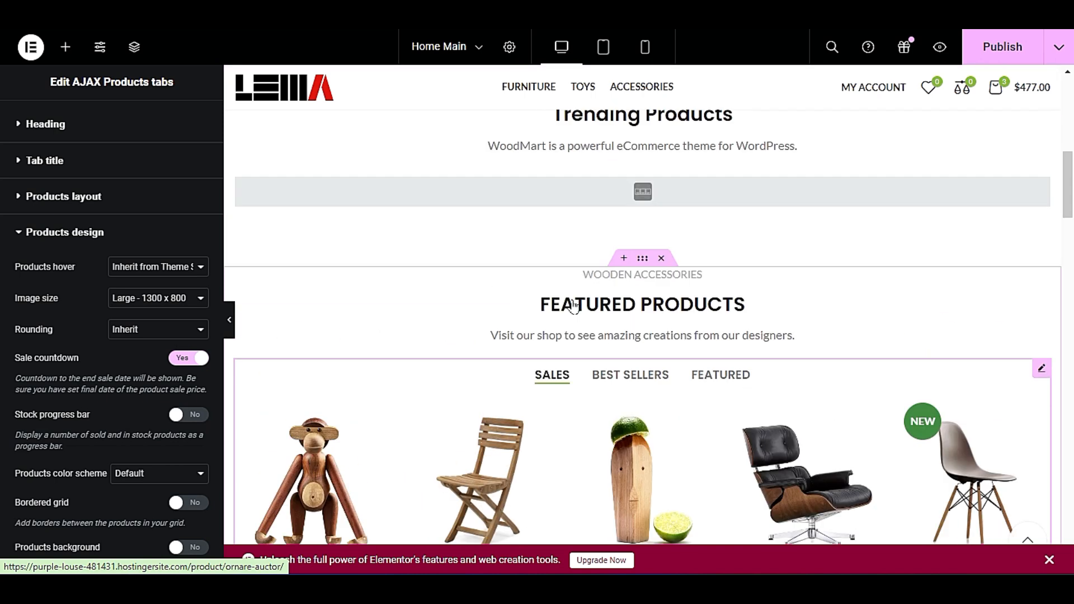
scroll(573, 306, "down", 4)
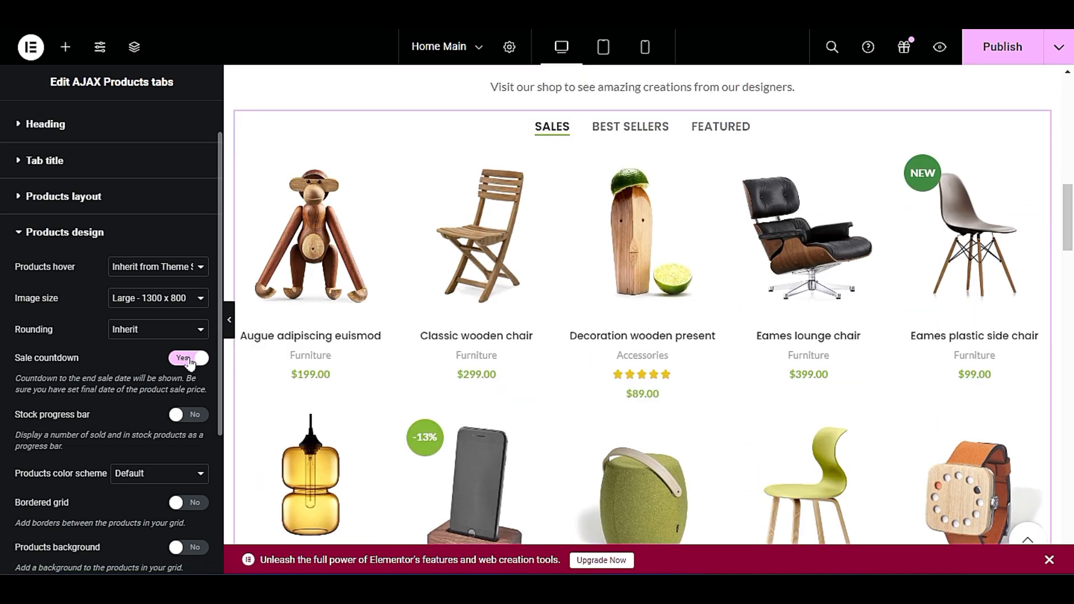
left_click(189, 359)
Enable the products background for the featured products grid.
scroll(78, 395, "down", 3)
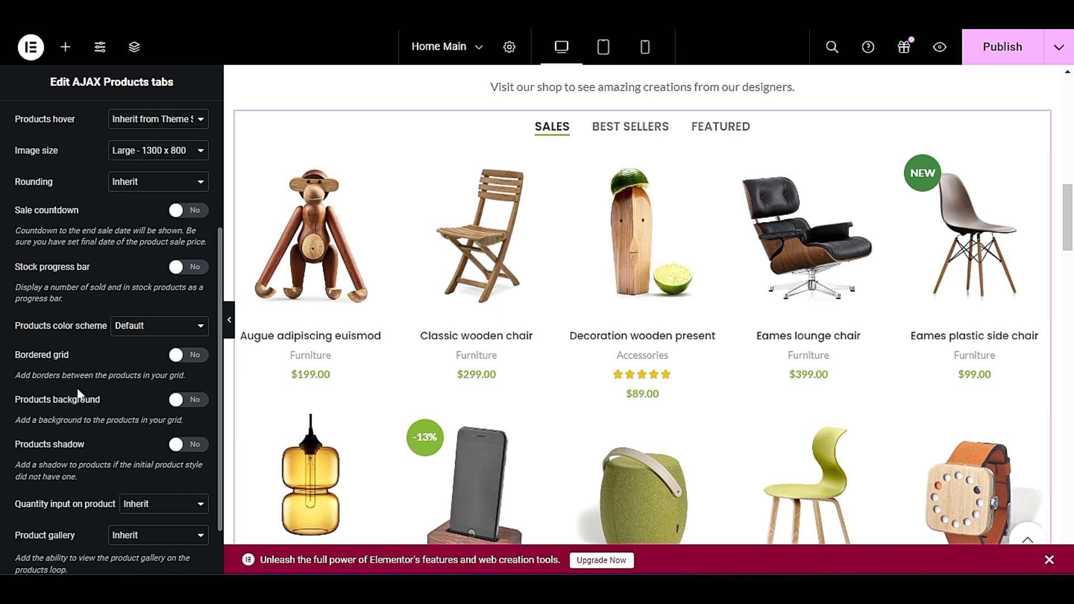
scroll(78, 394, "down", 2)
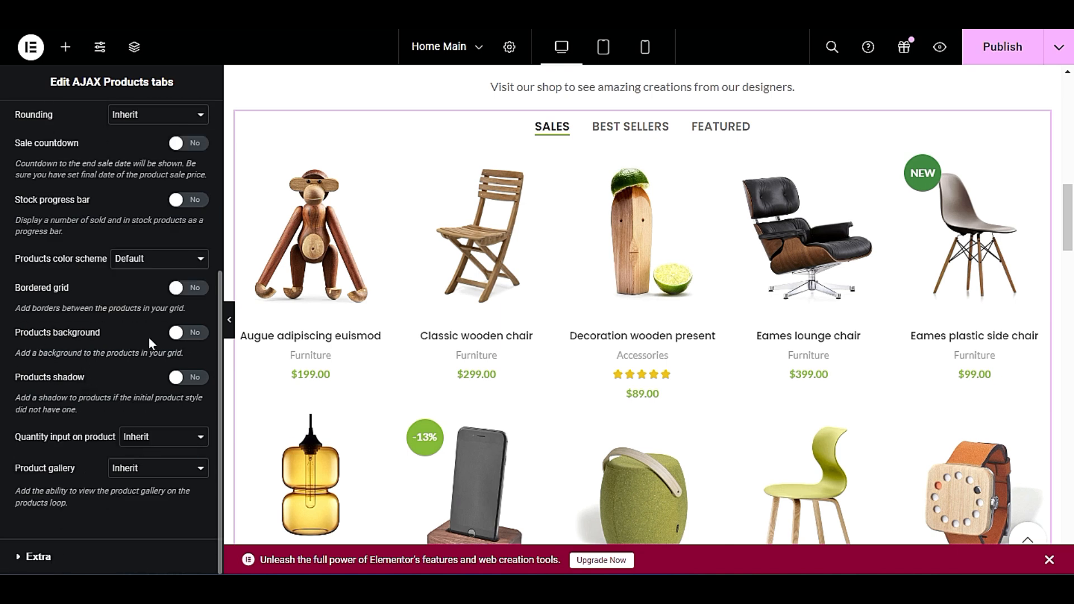
left_click(186, 334)
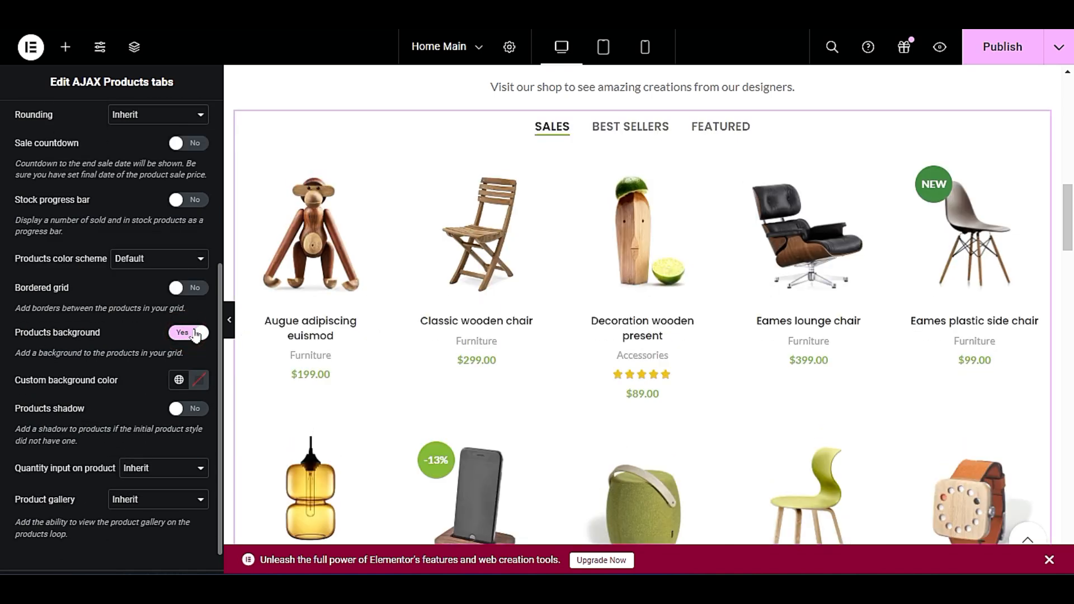
Try a near-black custom background colour on the featured products.
left_click(194, 331)
left_click(194, 329)
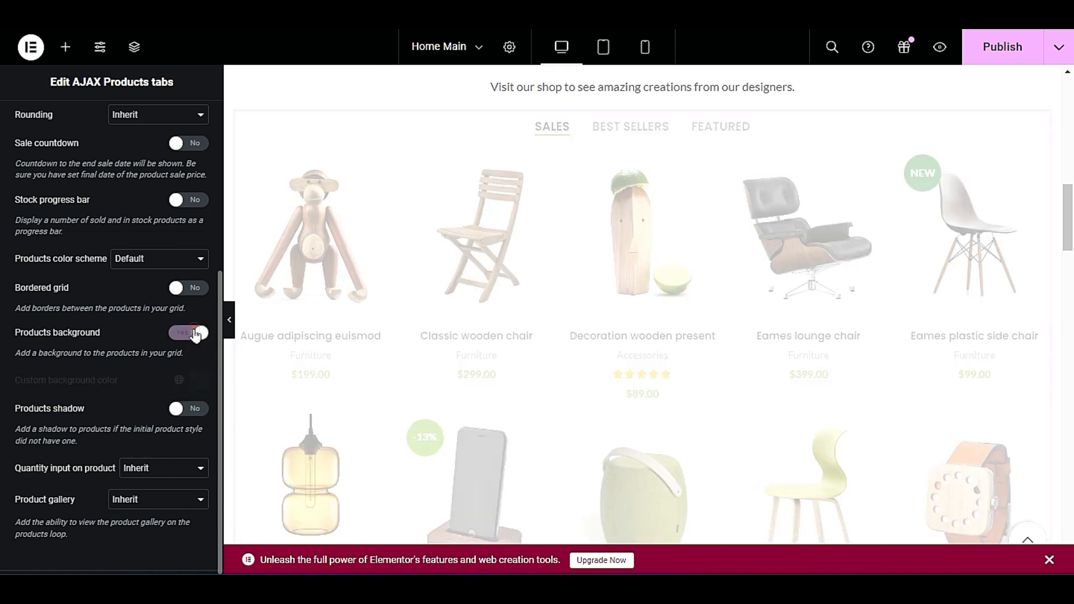
left_click(198, 380)
left_click(141, 281)
mouse_move(122, 277)
left_mouse_down()
mouse_move(112, 299)
mouse_move(116, 285)
left_mouse_up()
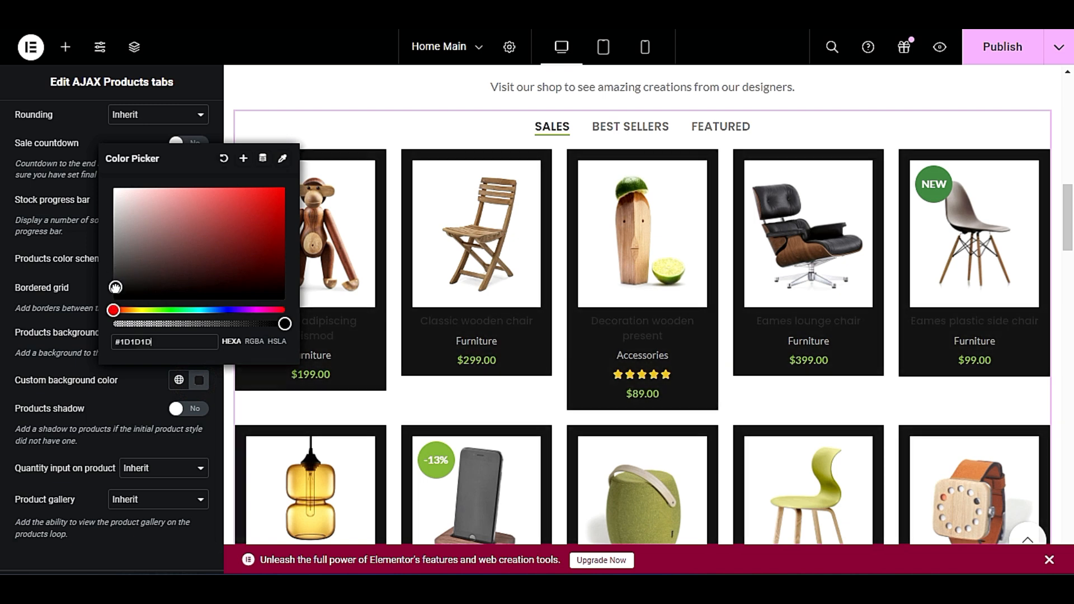
left_click(115, 407)
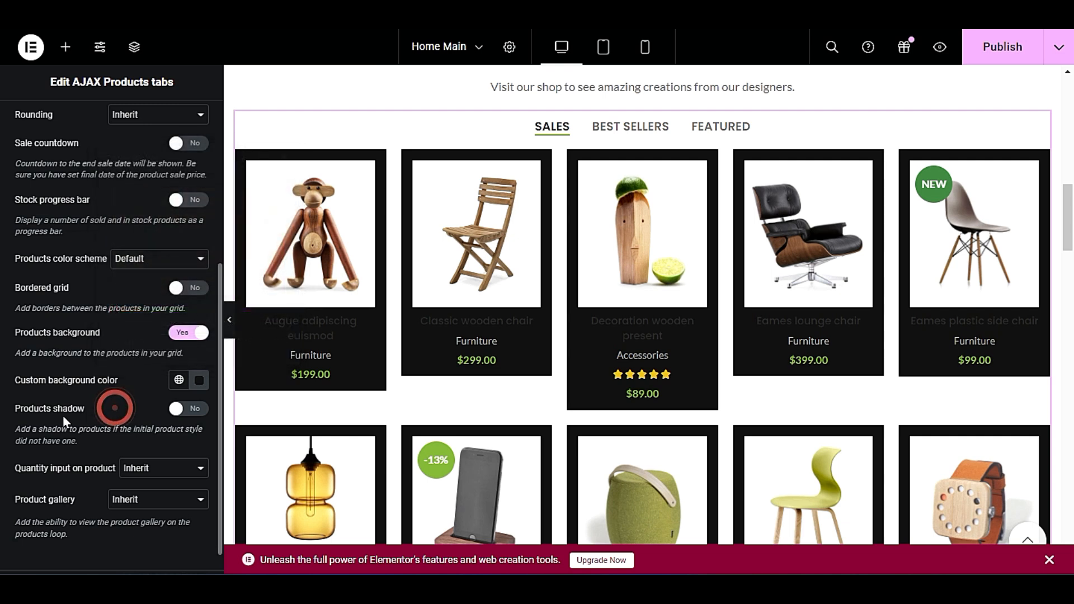
Try the products shadow, then turn off both the products background and the shadow.
left_click(195, 413)
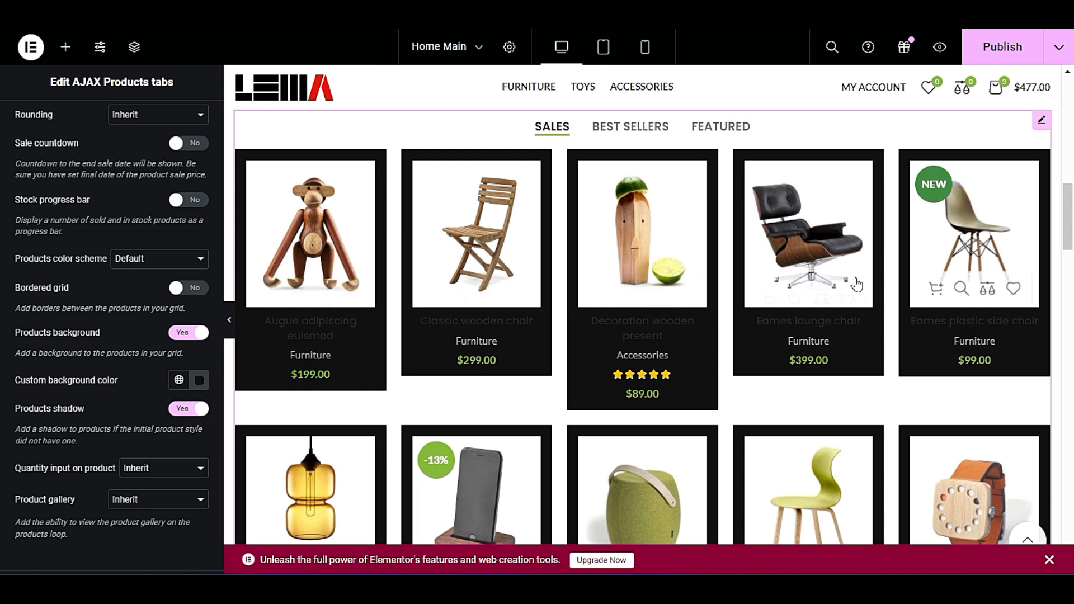
left_click(188, 333)
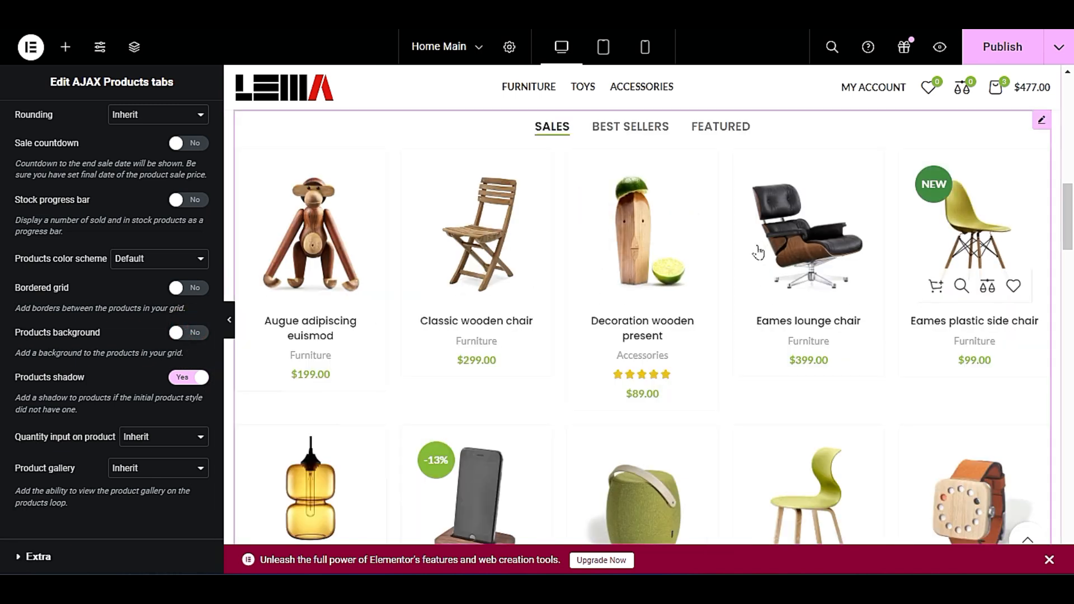
left_click(178, 378)
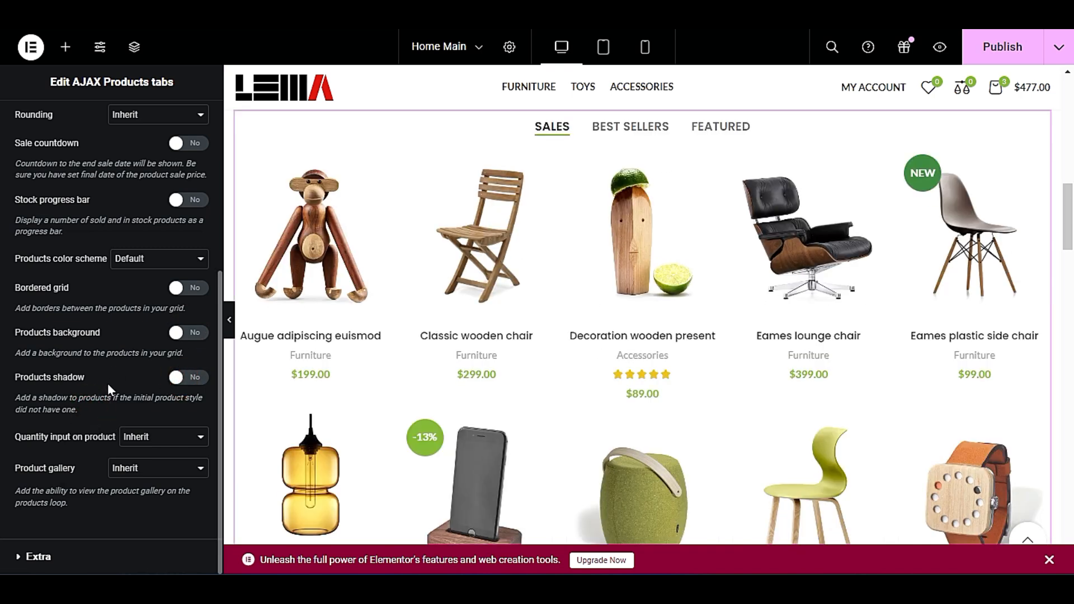
Enable lazy loading for the images of the featured products tabs, check the grid, and publish the page.
left_click(96, 551)
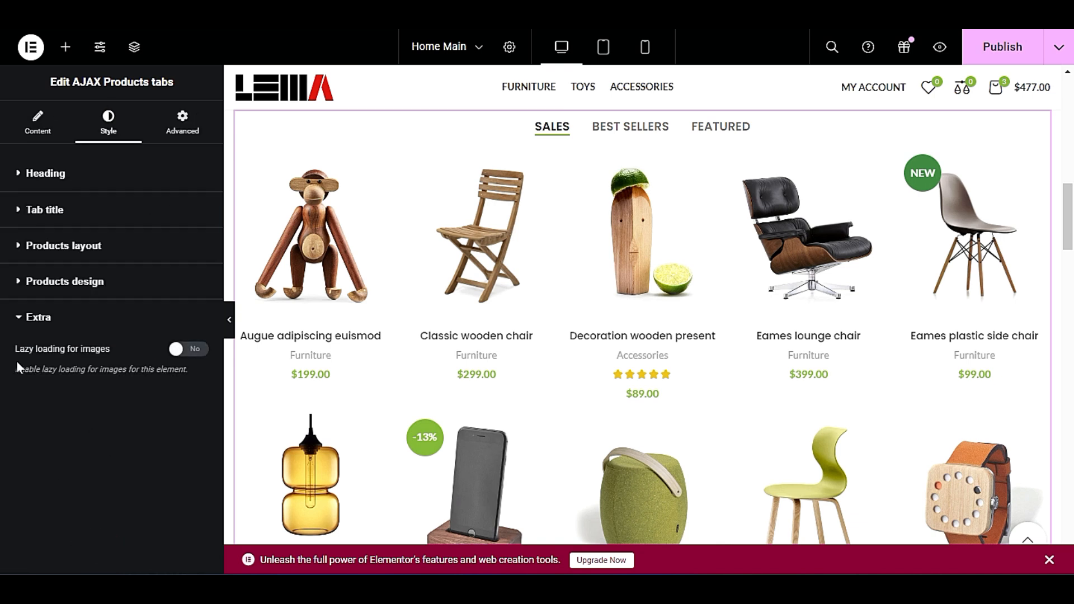
left_click(189, 350)
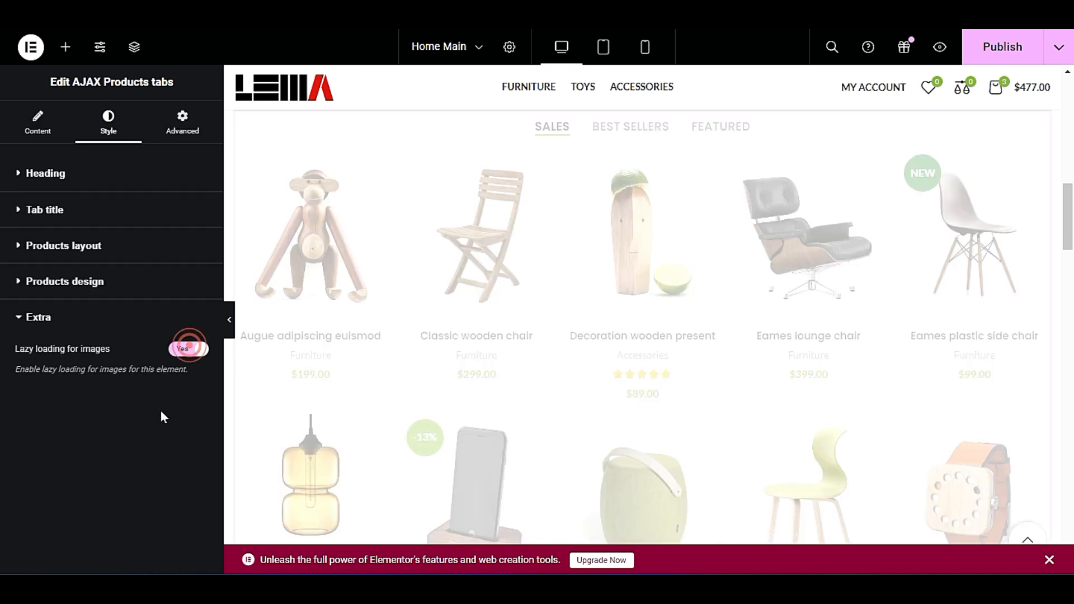
scroll(347, 360, "down", 1)
scroll(347, 361, "down", 3)
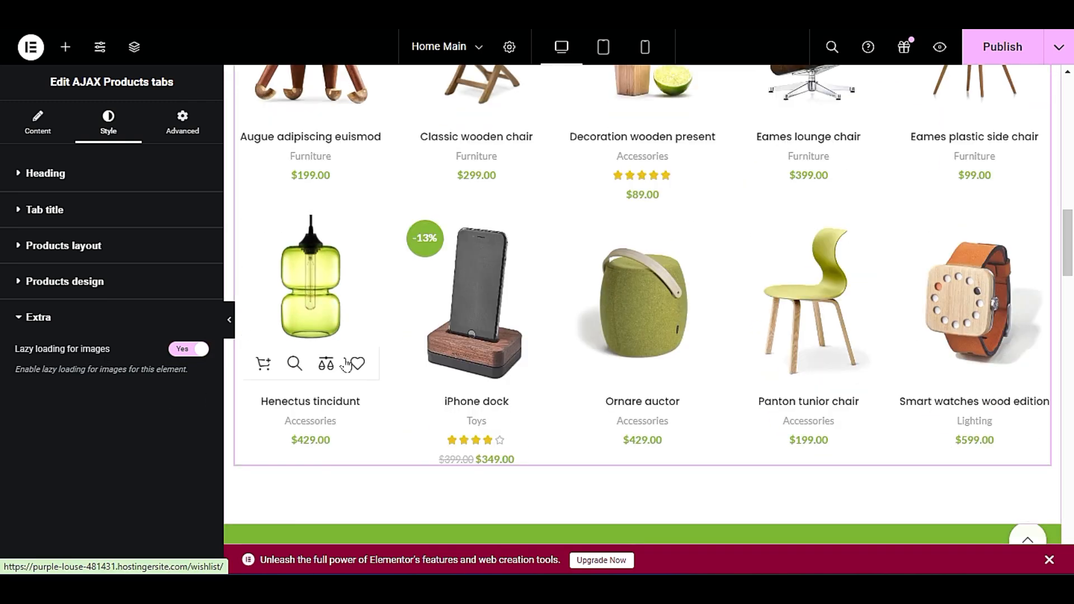
scroll(336, 336, "up", 3)
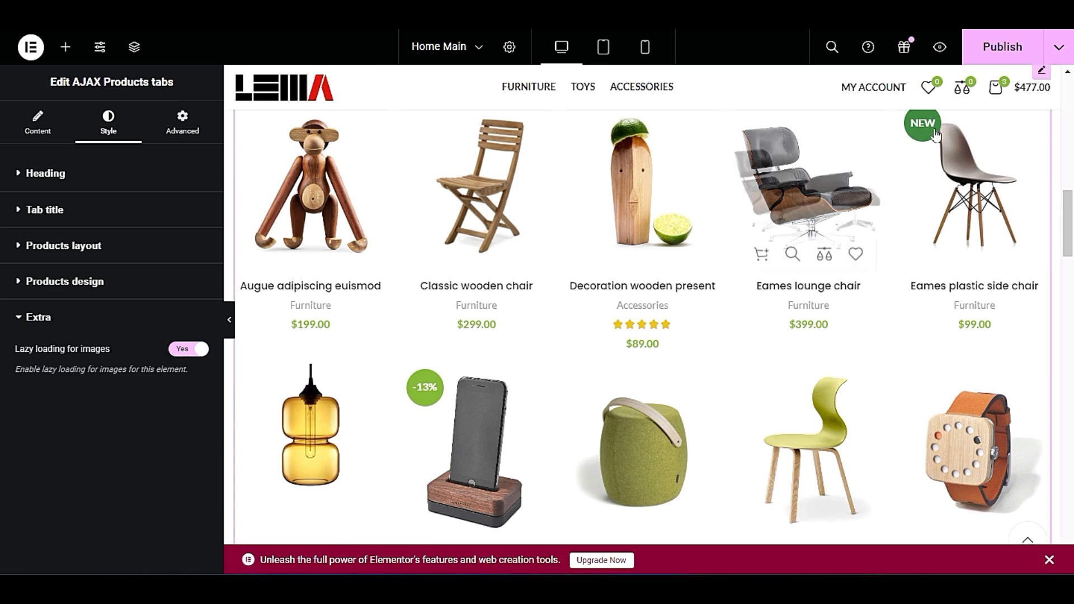
left_click(999, 47)
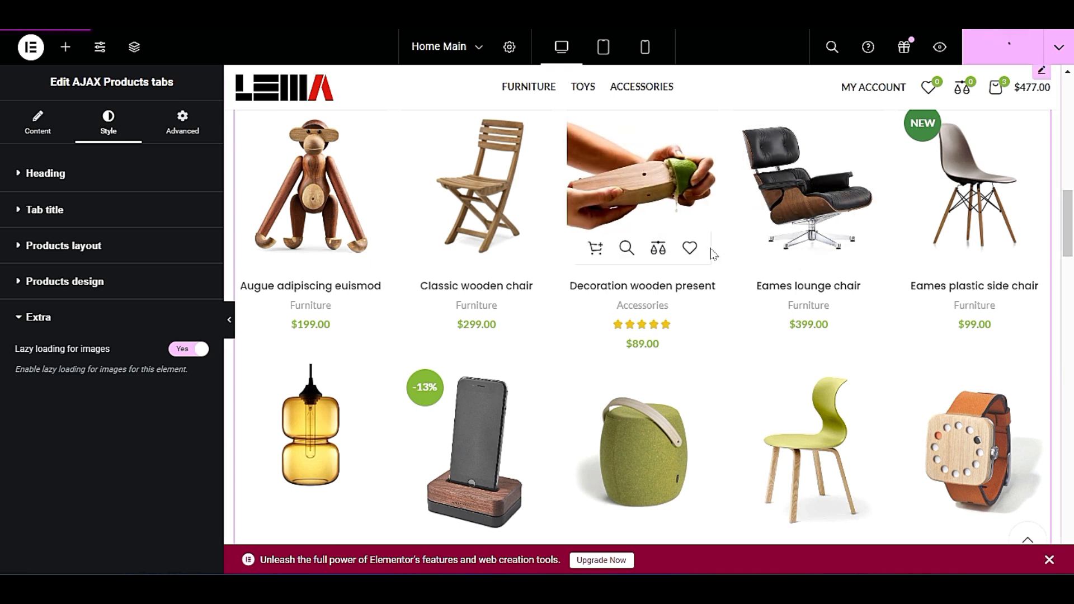
Examine which slider is assigned to the green Vitra Chair banner and to the hero banner of the page.
scroll(599, 274, "down", 8)
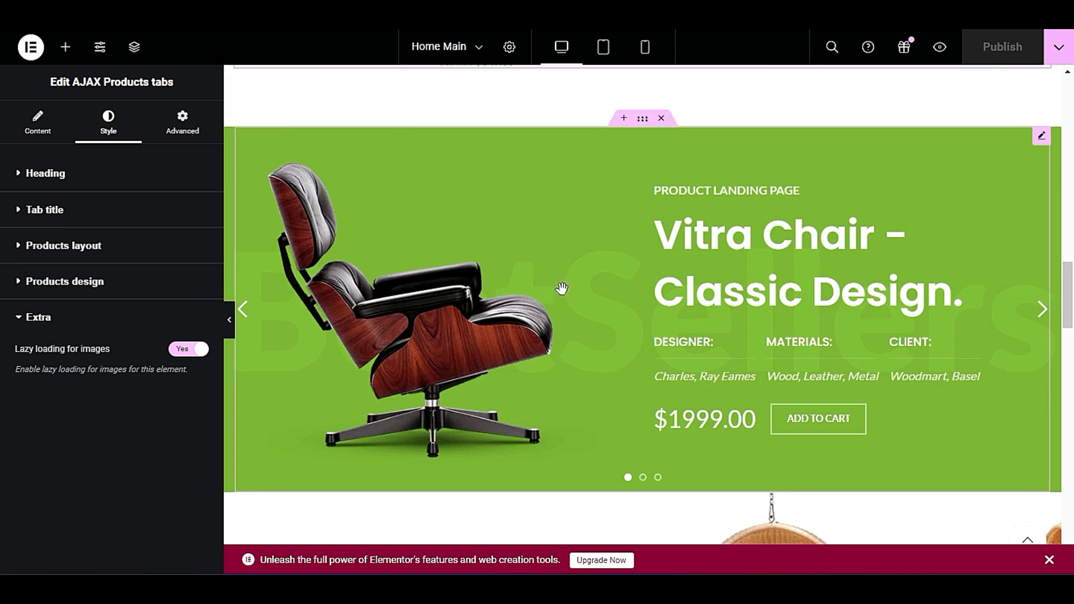
left_click(1042, 136)
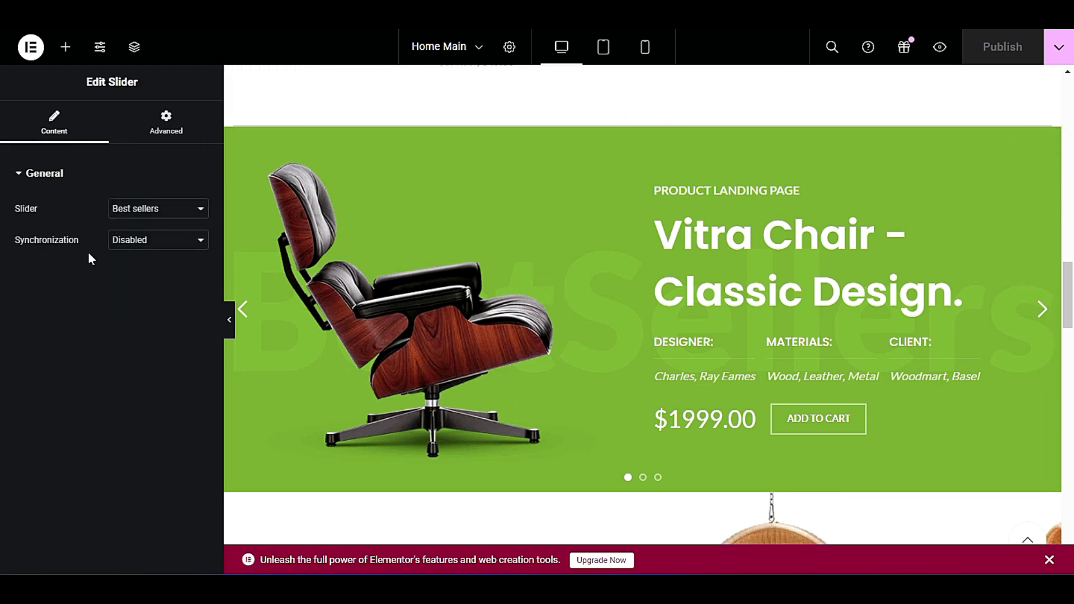
scroll(750, 296, "up", 15)
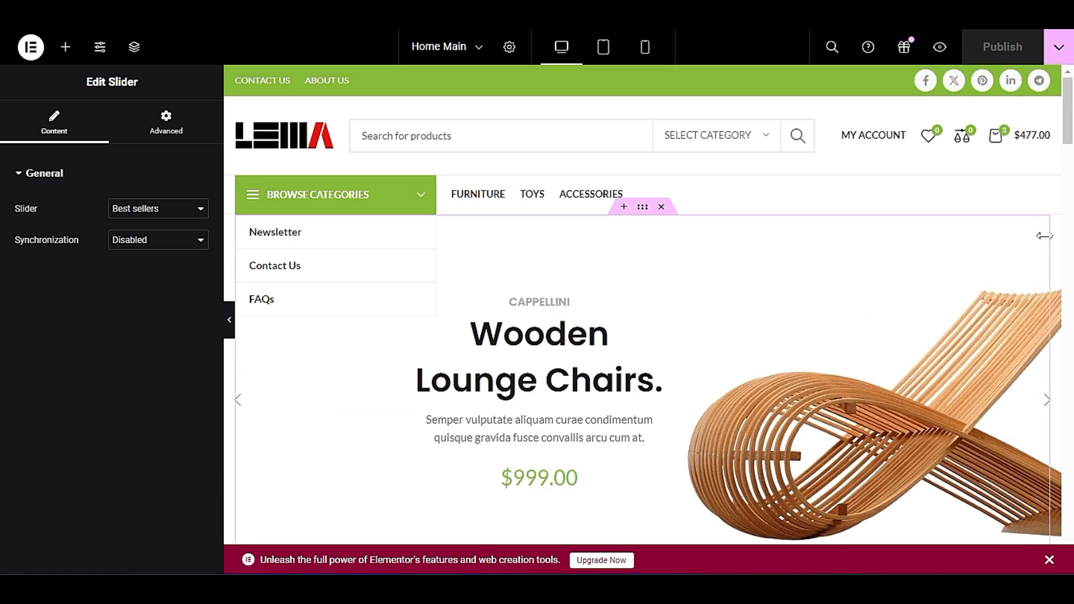
left_click(1042, 224)
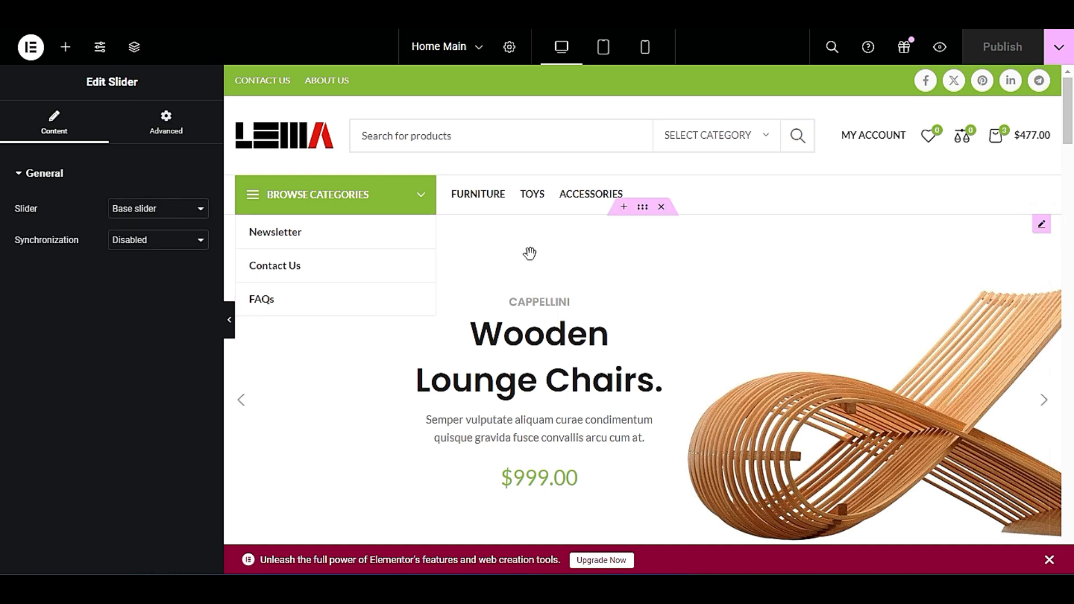
scroll(700, 314, "down", 10)
scroll(704, 314, "down", 10)
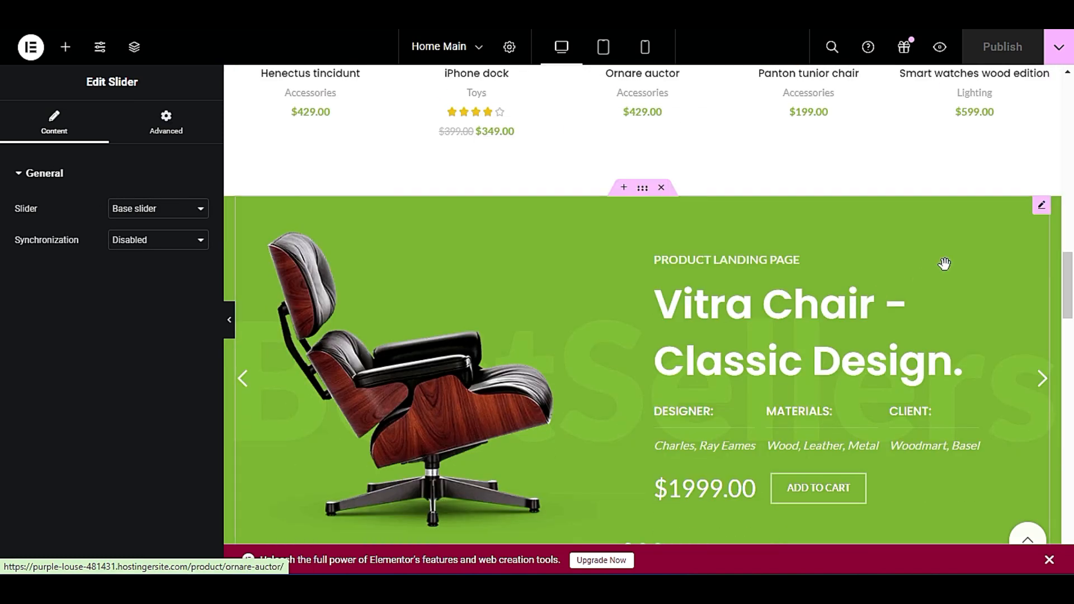
left_click(1041, 215)
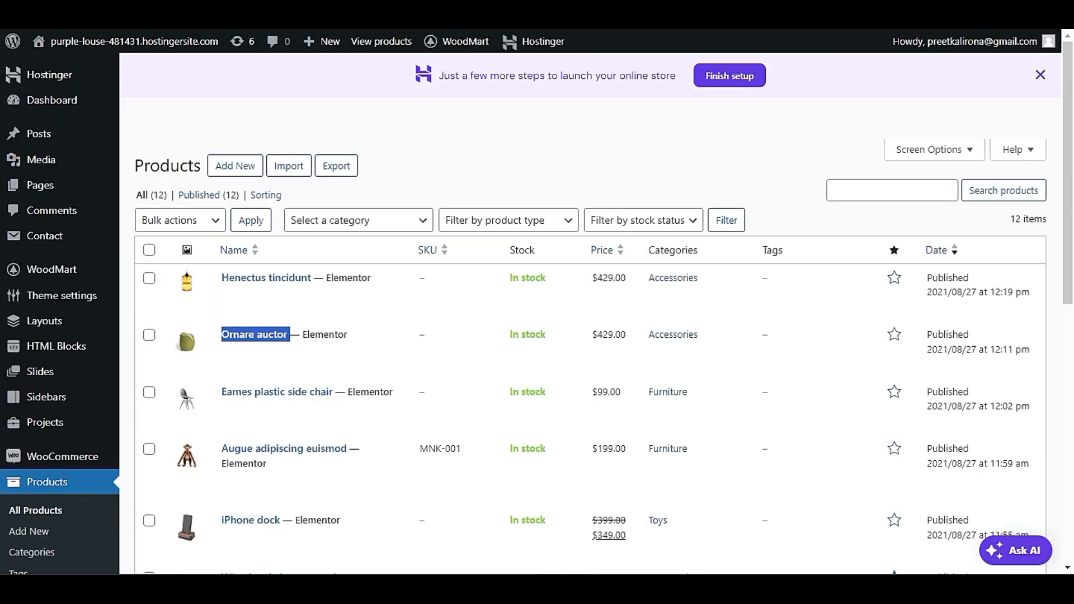
Switch to the WordPress admin, list the slides of the Best sellers slider, and open Best seller slide 1 in Elementor.
scroll(68, 372, "down", 3)
mouse_move(76, 235)
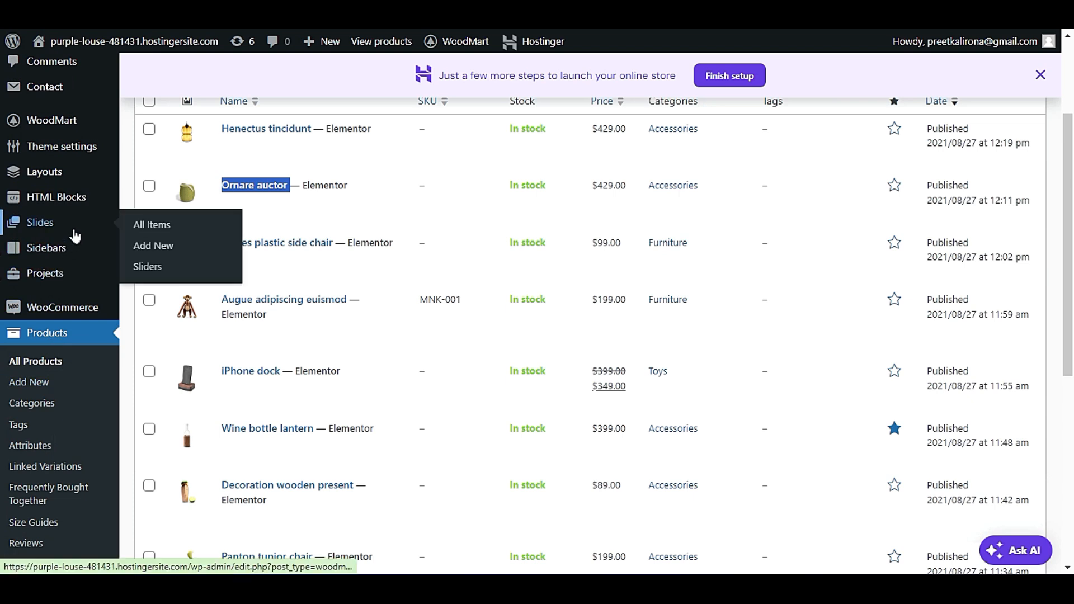
left_click(148, 268)
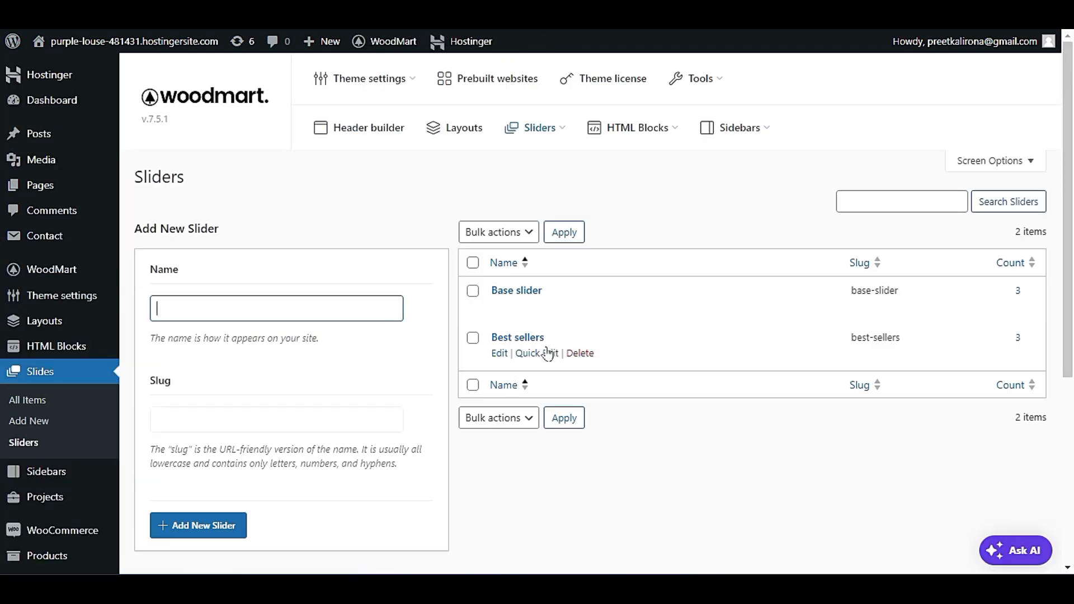
left_click(1018, 339)
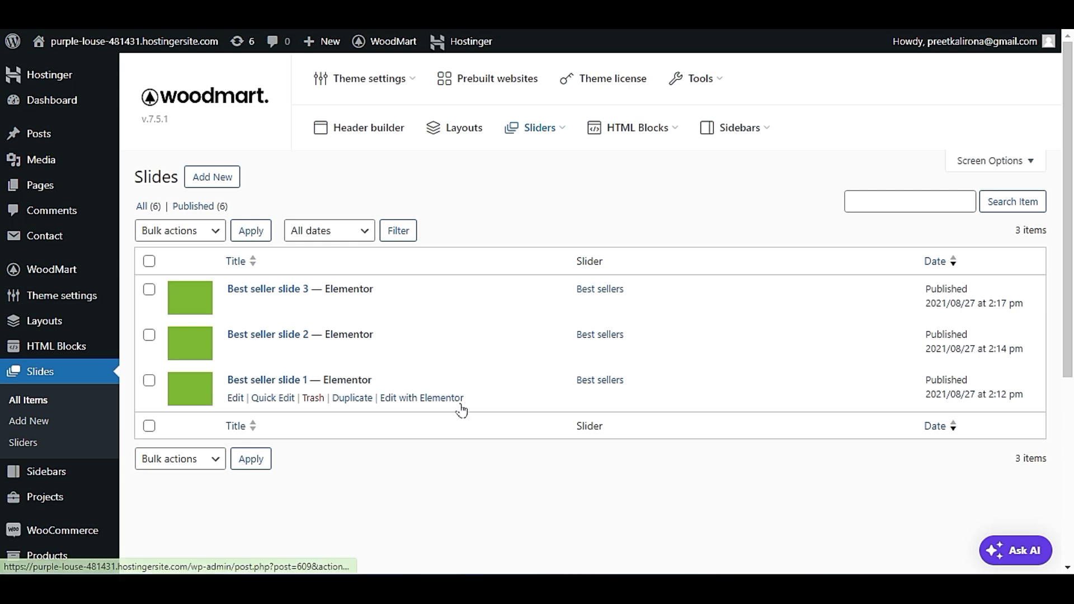
left_click(422, 398)
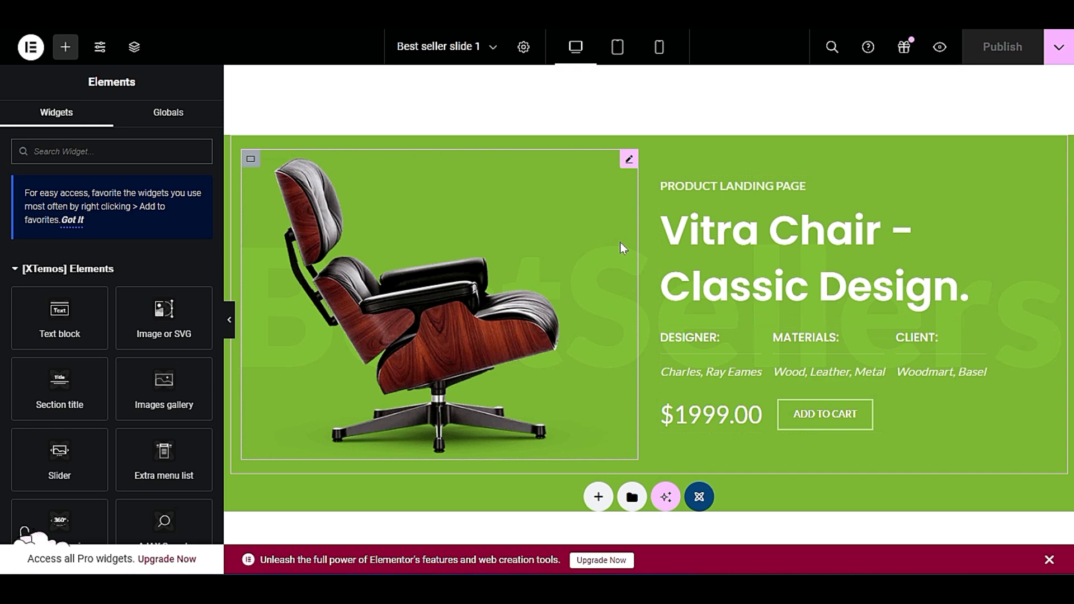
Examine the settings of the slide's chair image and the subtitle and title texts of its section title.
left_click(629, 159)
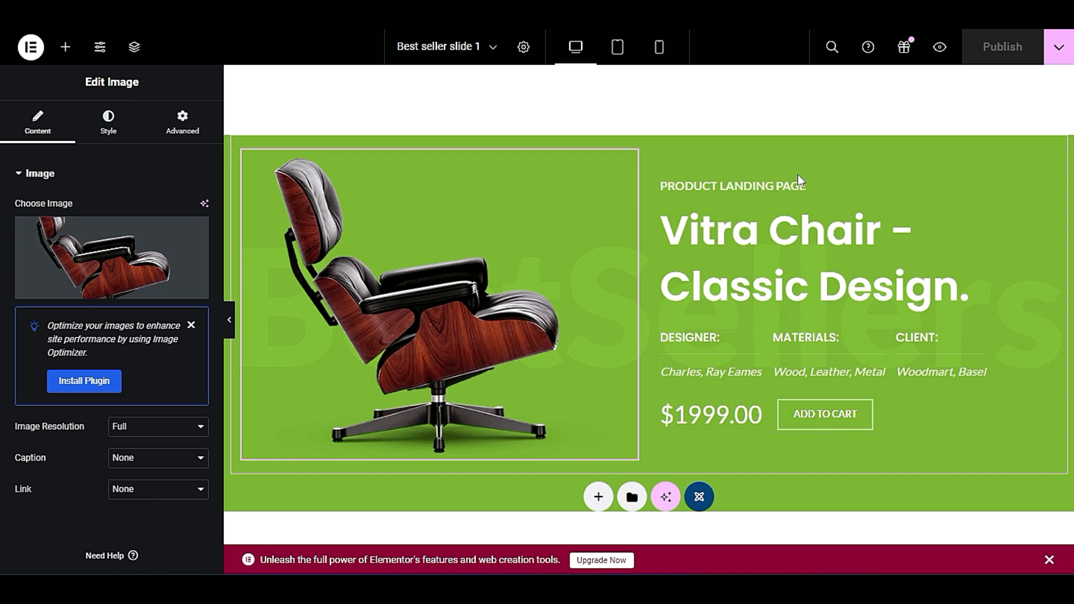
right_click(800, 225)
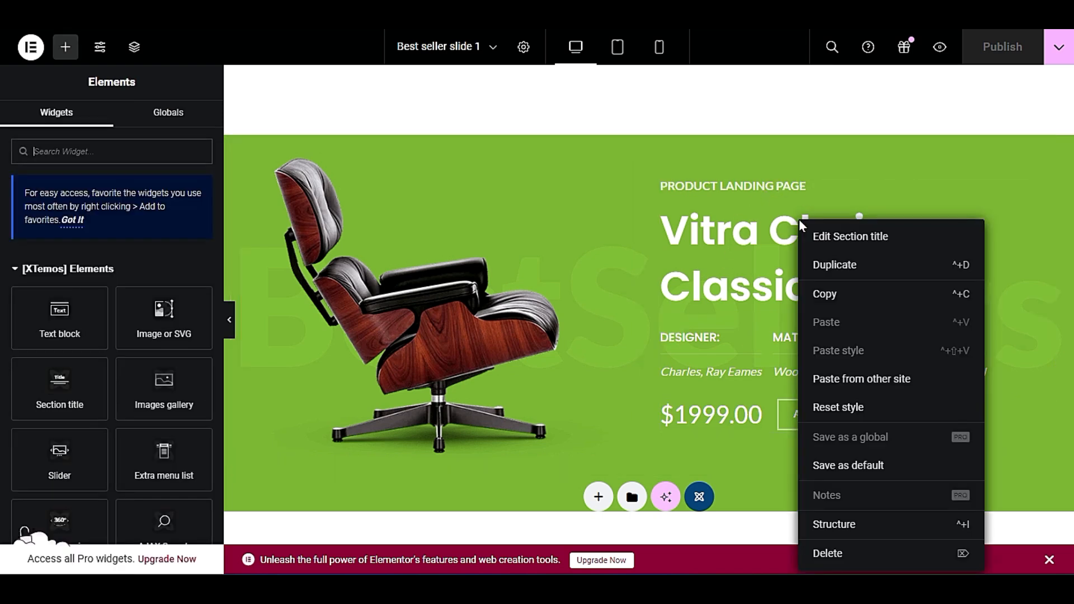
left_click(866, 235)
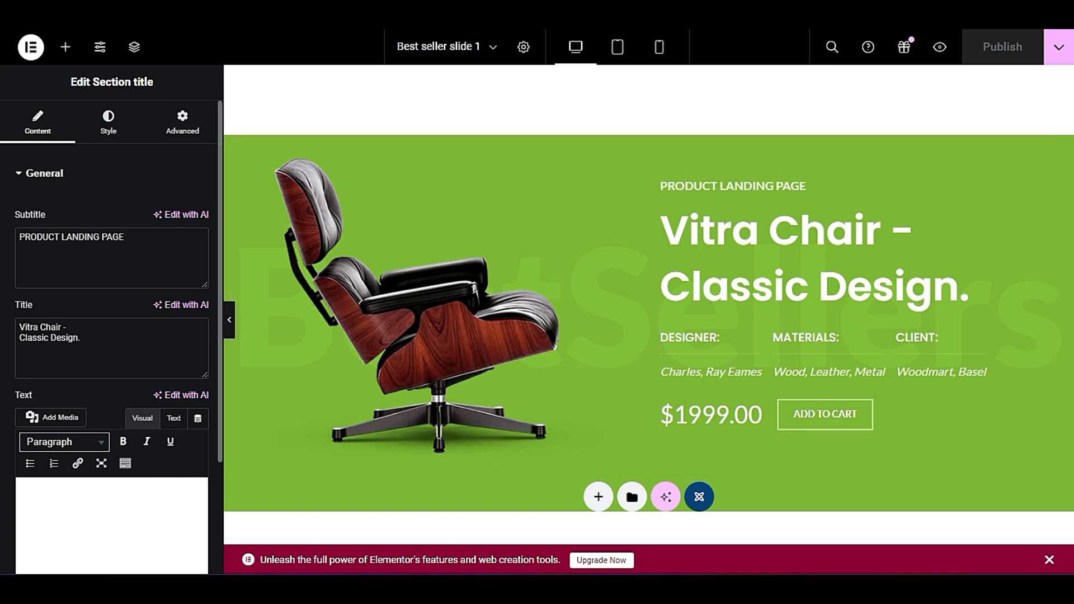
left_click_drag(142, 239, 5, 257)
left_click_drag(106, 341, 16, 324)
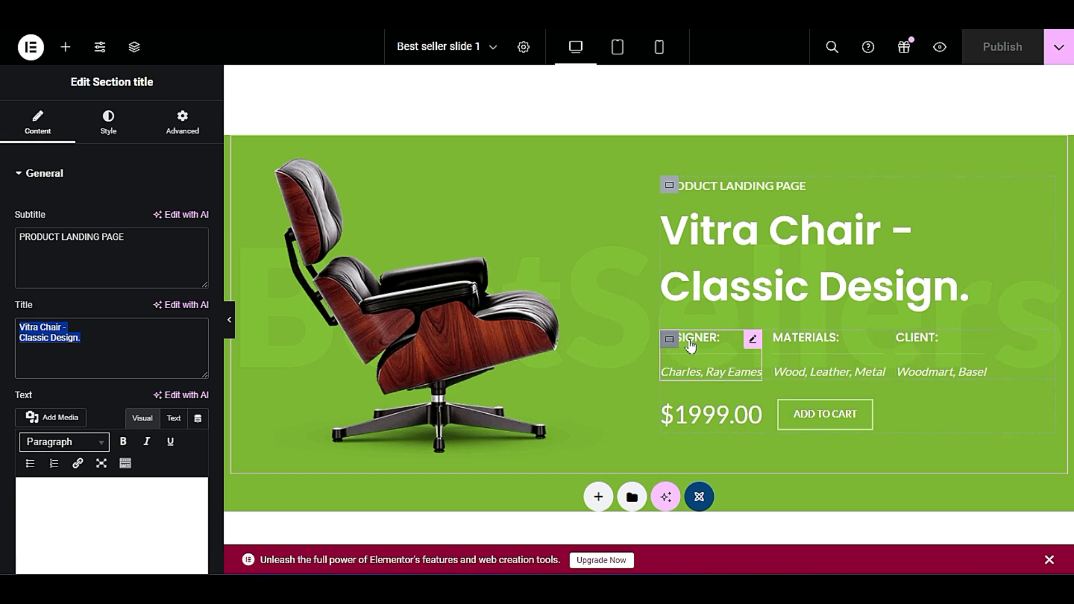
right_click(727, 346)
right_click(669, 348)
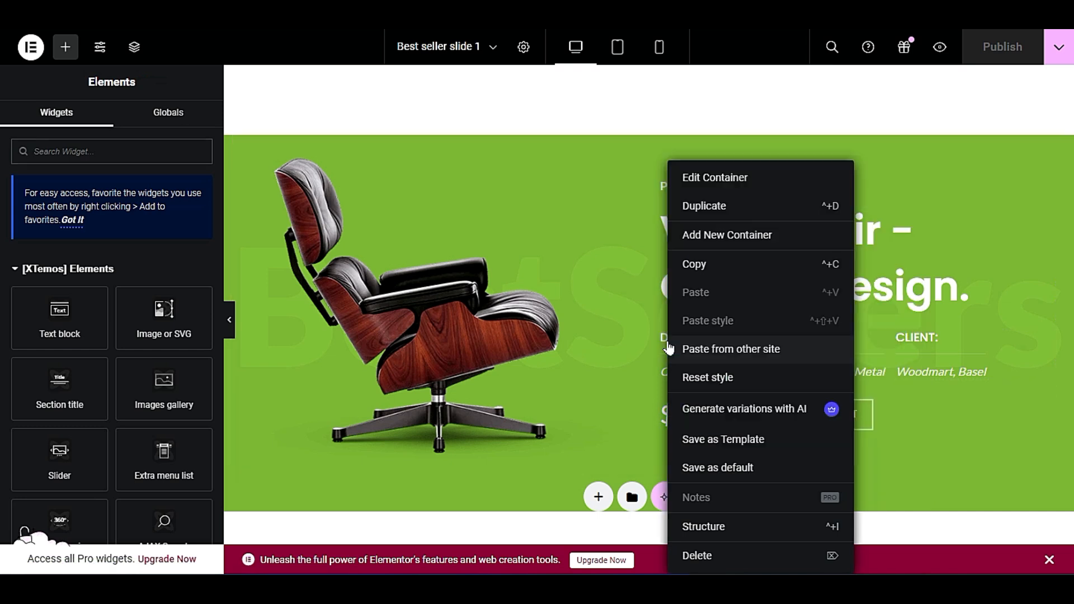
left_click(994, 421)
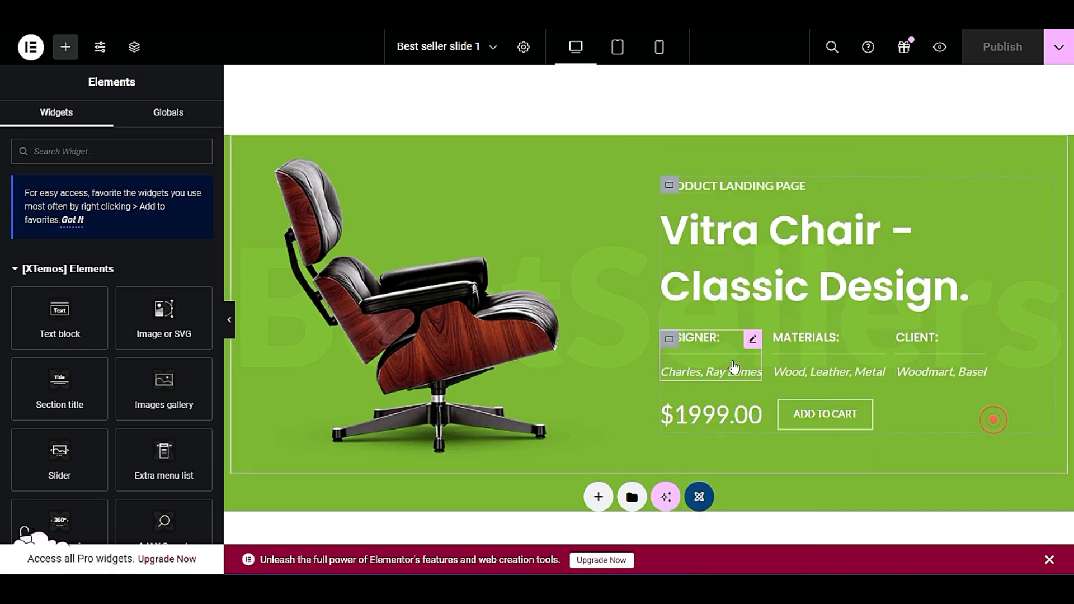
right_click(669, 344)
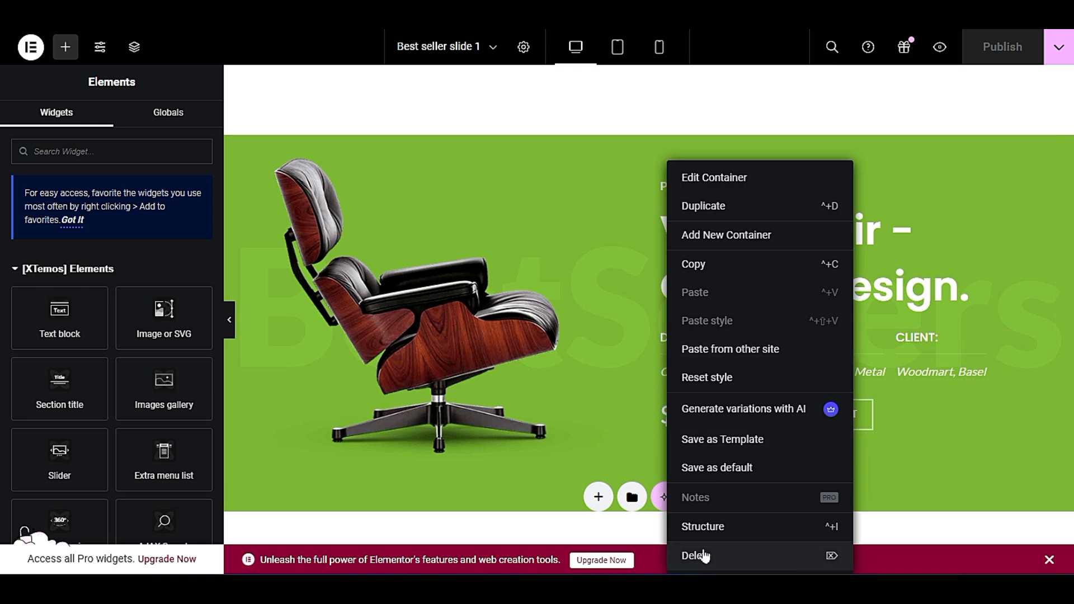
left_click(916, 395)
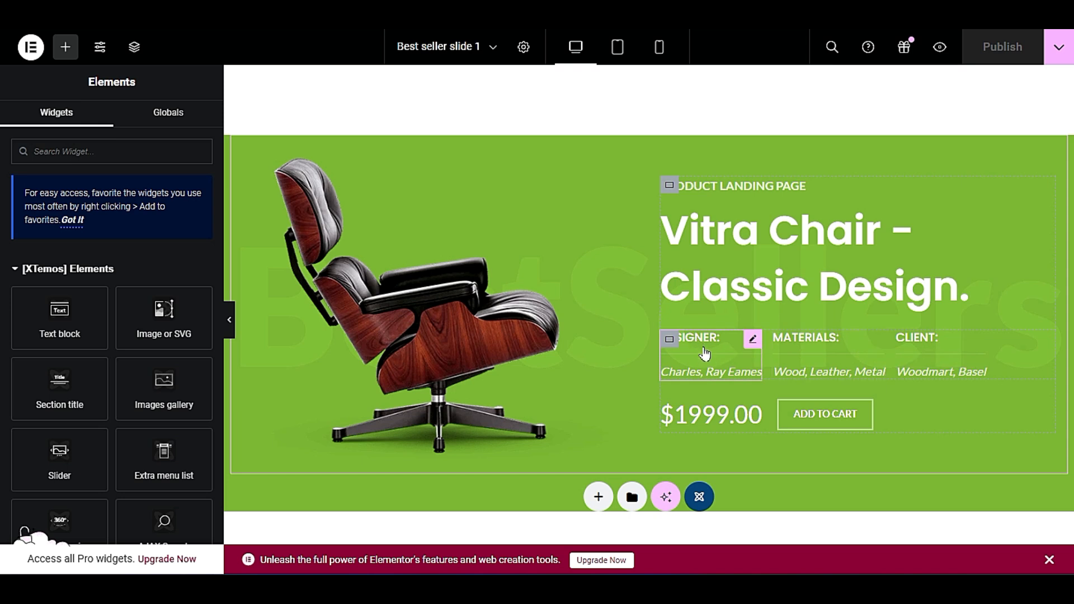
Open the CLIENT information box for editing and examine its title and content texts.
right_click(923, 360)
left_click(948, 231)
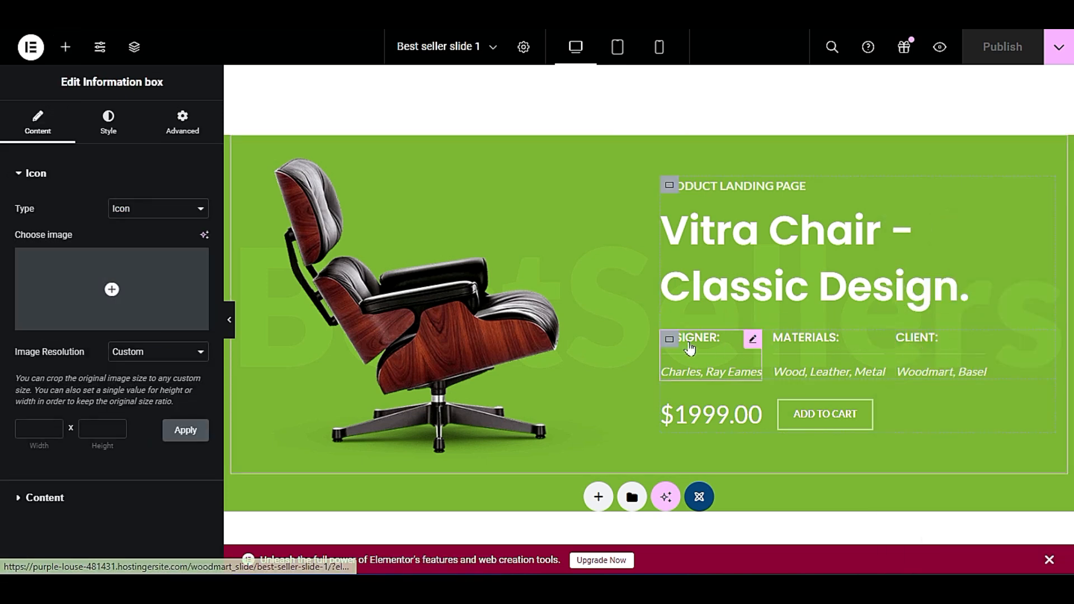
left_click(104, 503)
triple_click(80, 354)
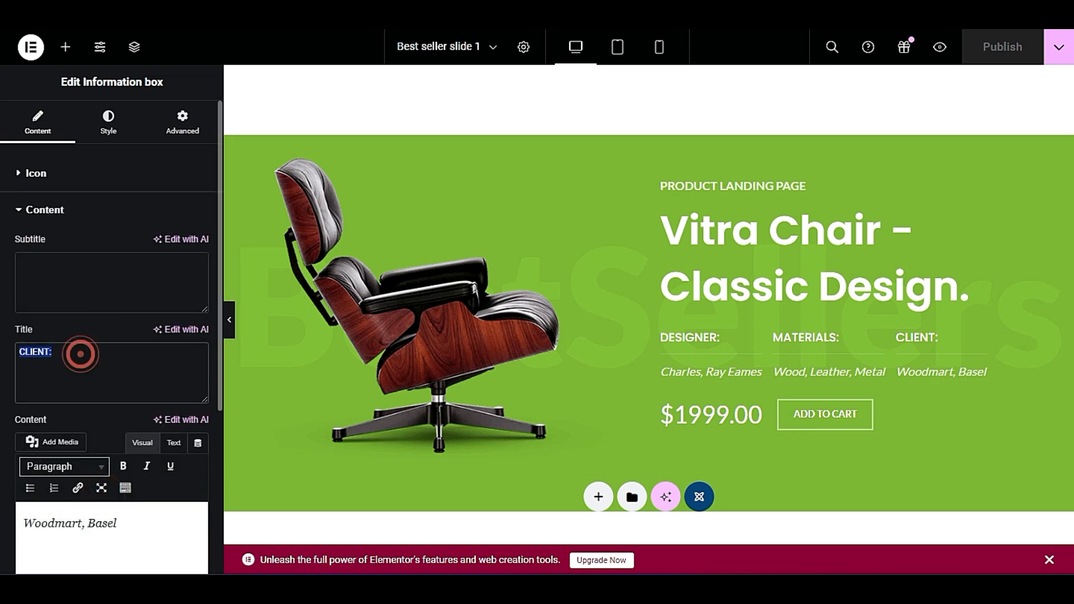
scroll(168, 413, "down", 2)
triple_click(144, 417)
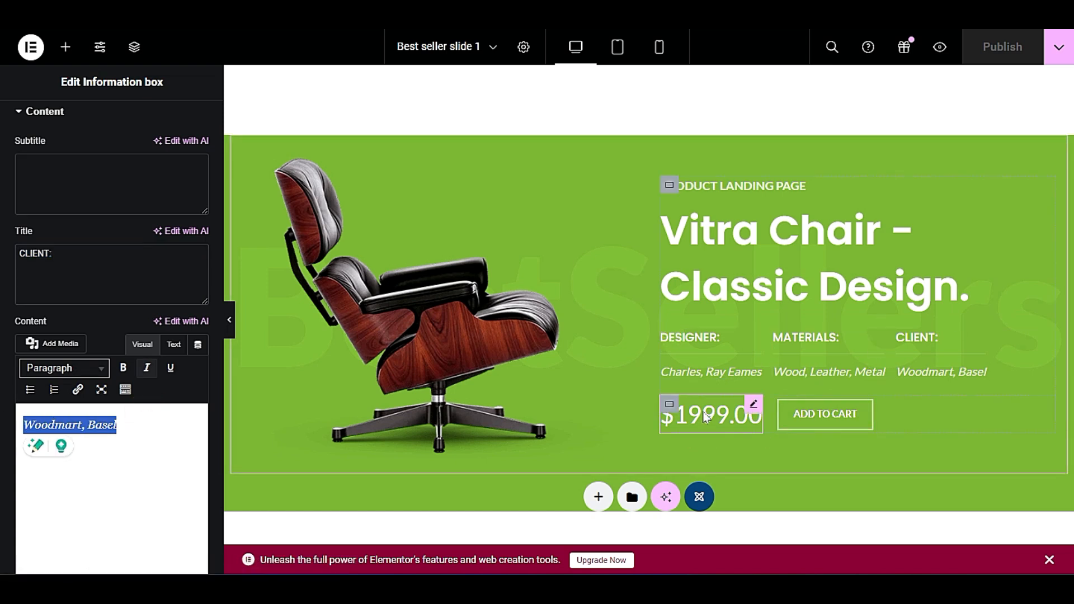
Open the settings of the slide's ADD TO CART button and examine its link.
left_click(865, 412)
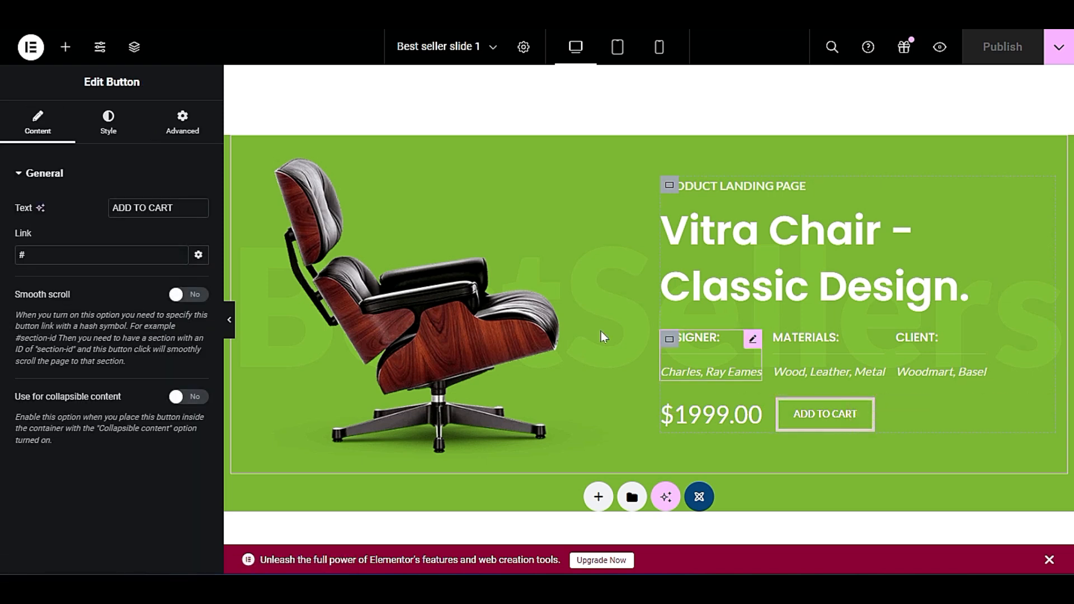
left_click(72, 265)
double_click(41, 251)
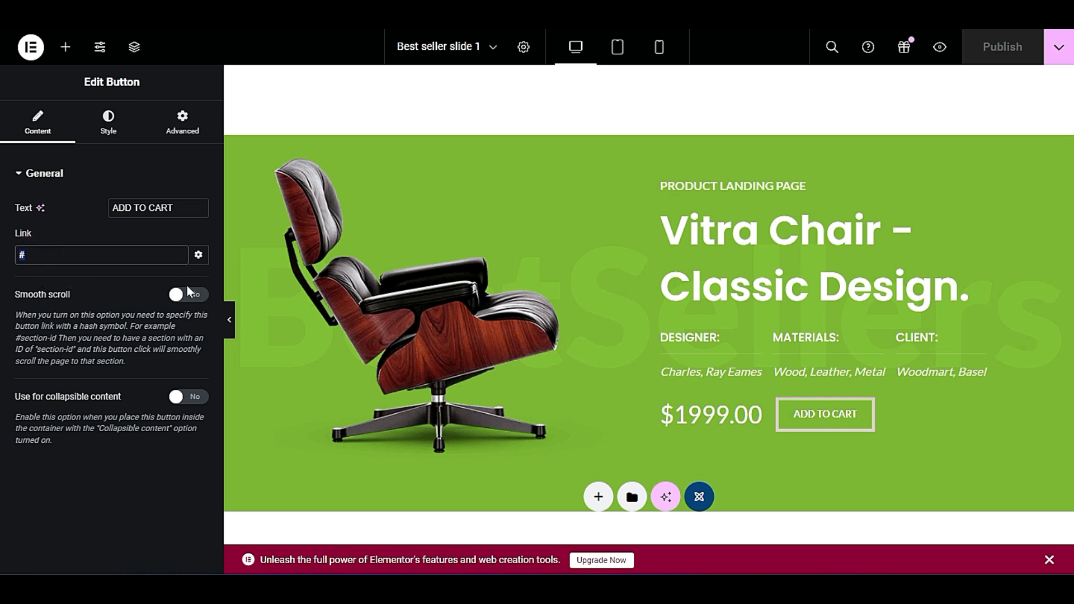
left_click(118, 342)
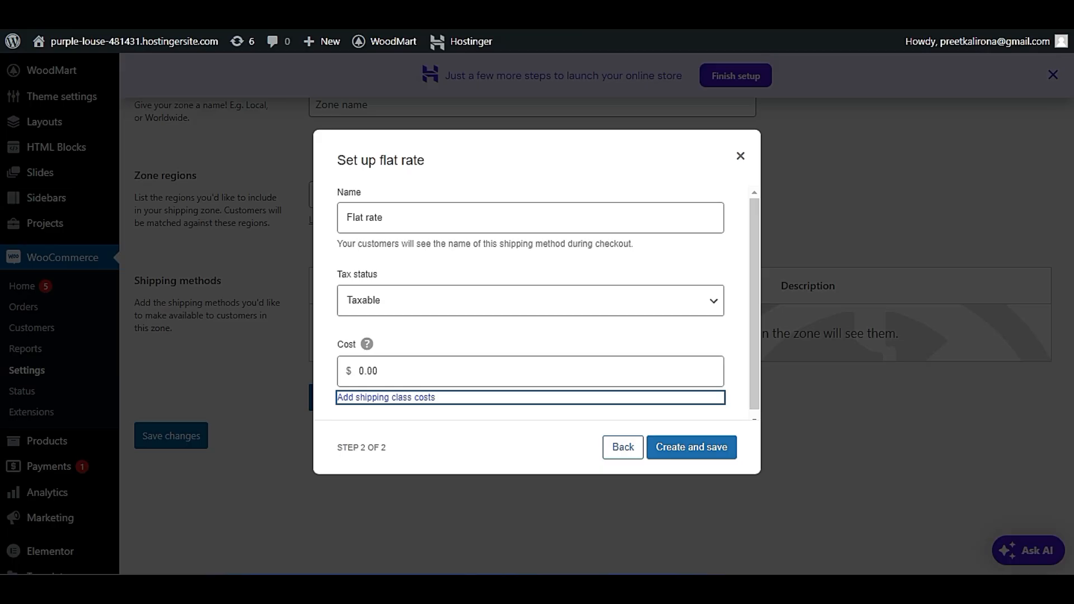
Dismiss the flat rate setup, list all pages of the site, and copy the link address of the CART page.
left_click(741, 156)
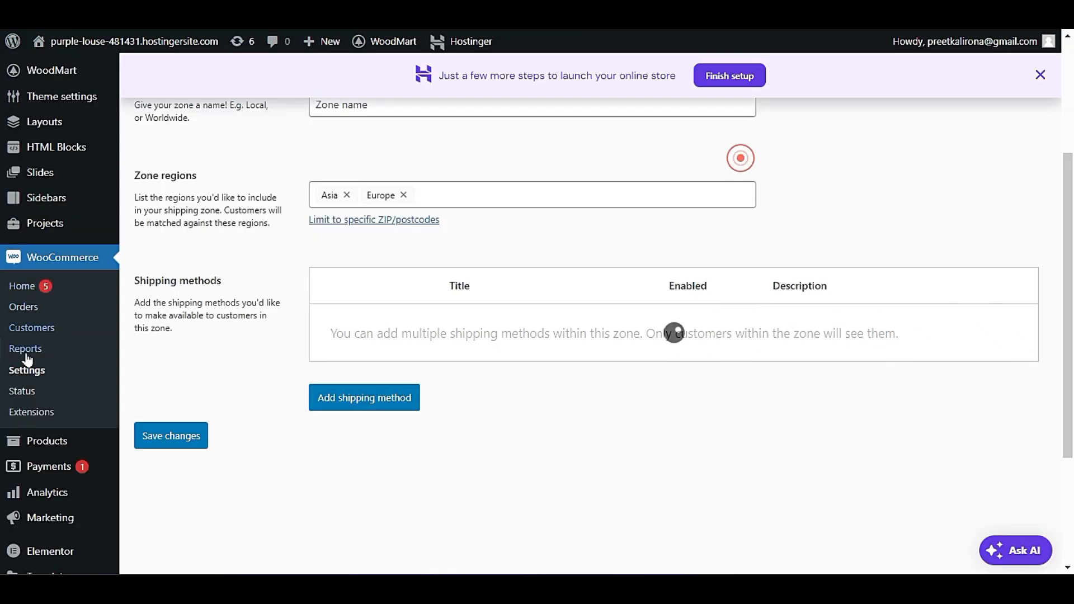
scroll(45, 291, "up", 4)
mouse_move(62, 190)
left_click(169, 193)
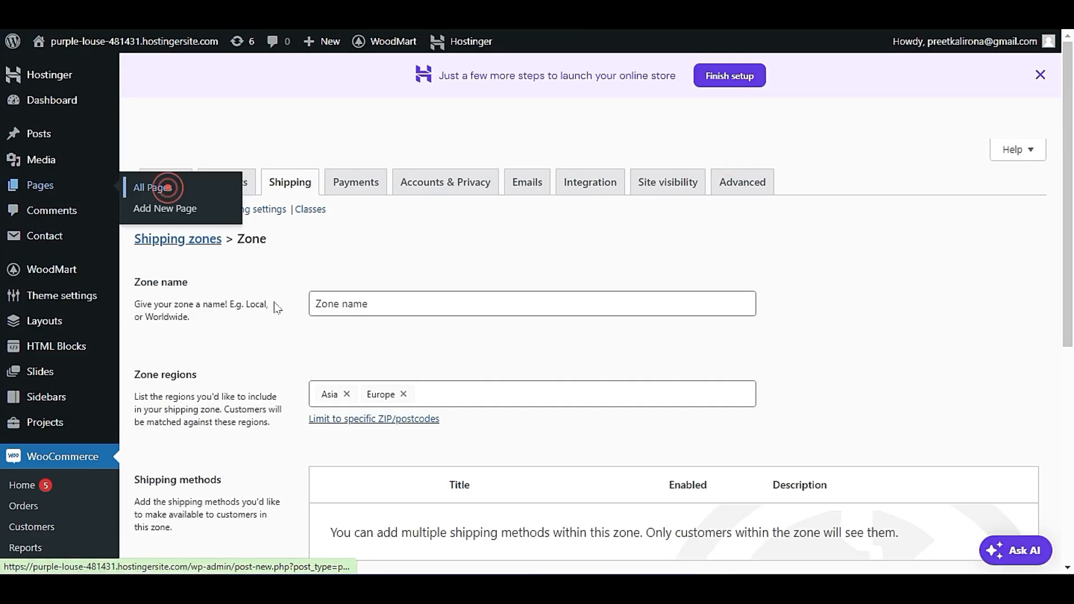
scroll(287, 338, "down", 5)
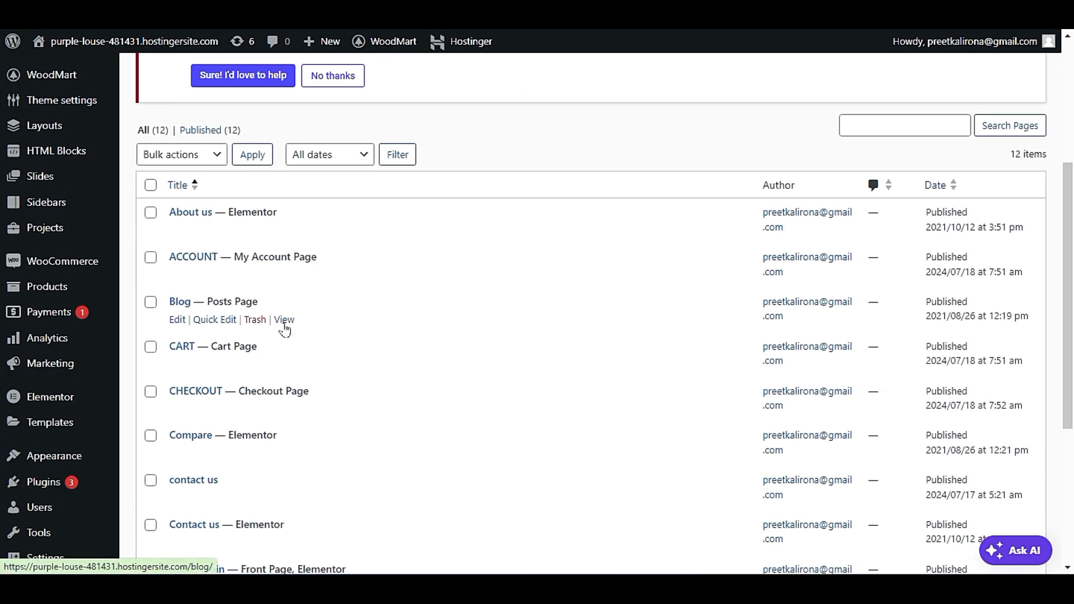
scroll(283, 326, "down", 1)
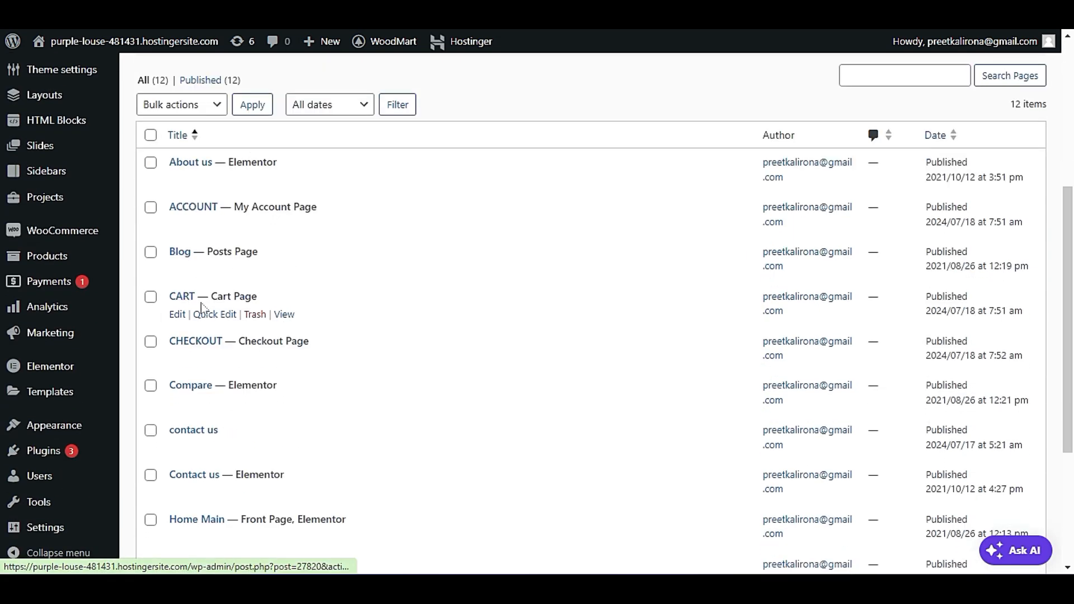
right_click(286, 316)
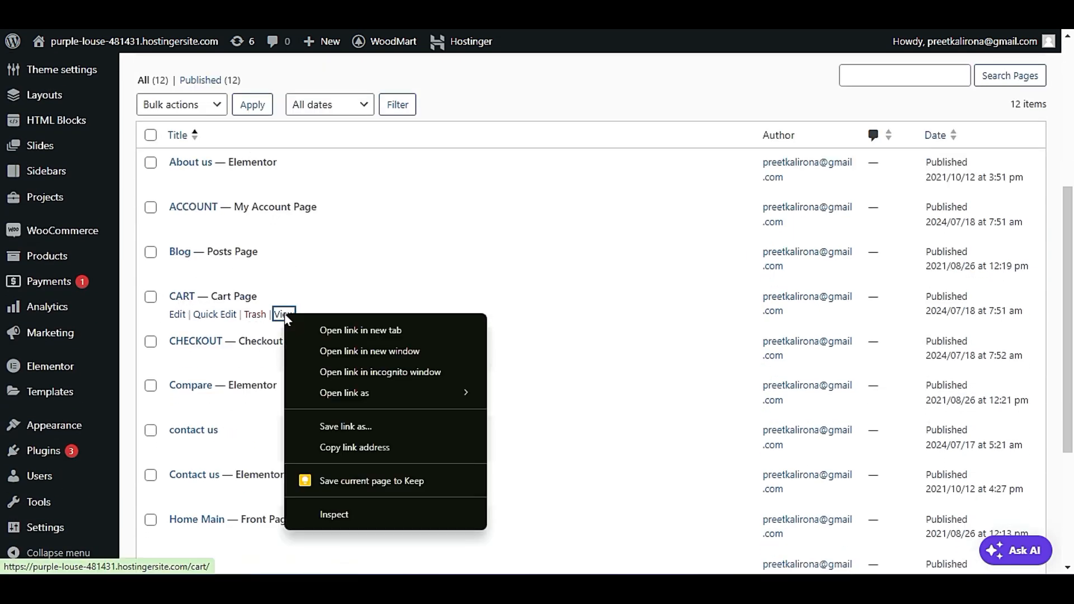
left_click(340, 448)
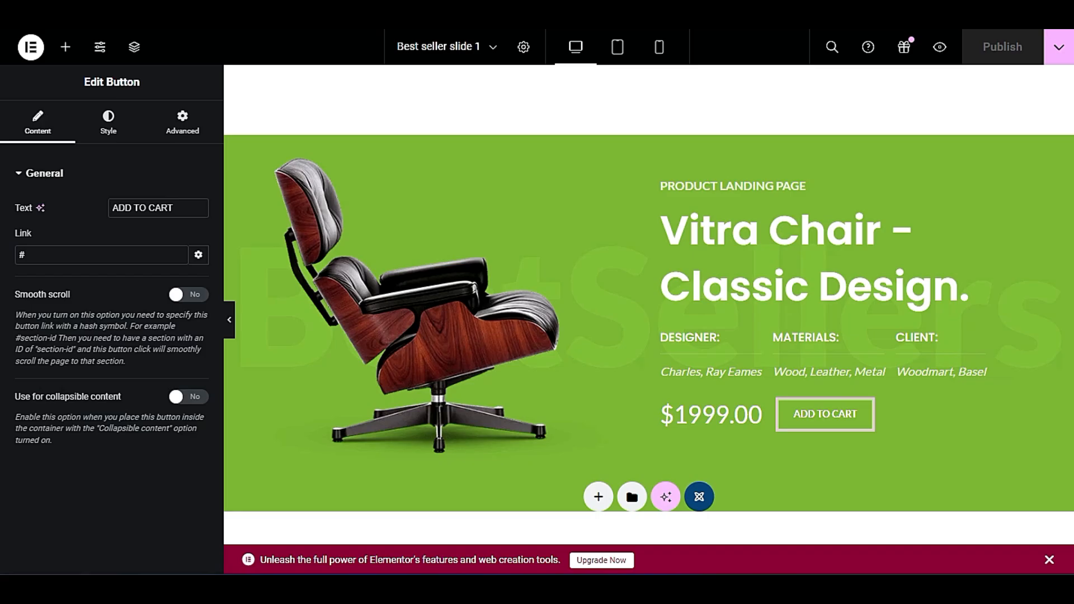
Set the ADD TO CART button's link to /cart/ and look over the button's style settings.
double_click(42, 255)
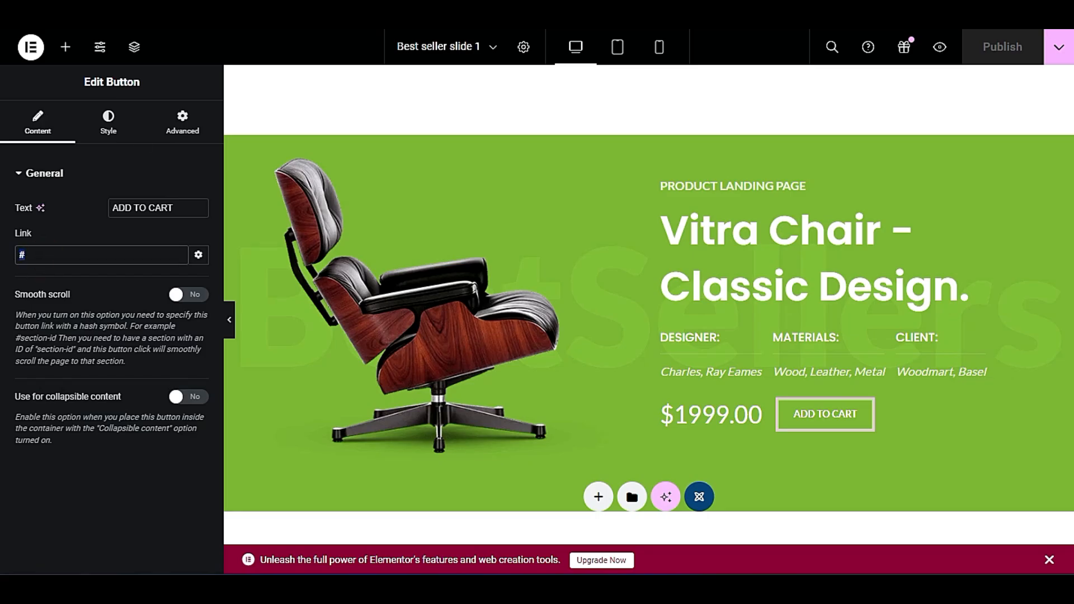
key("ctrl+v")
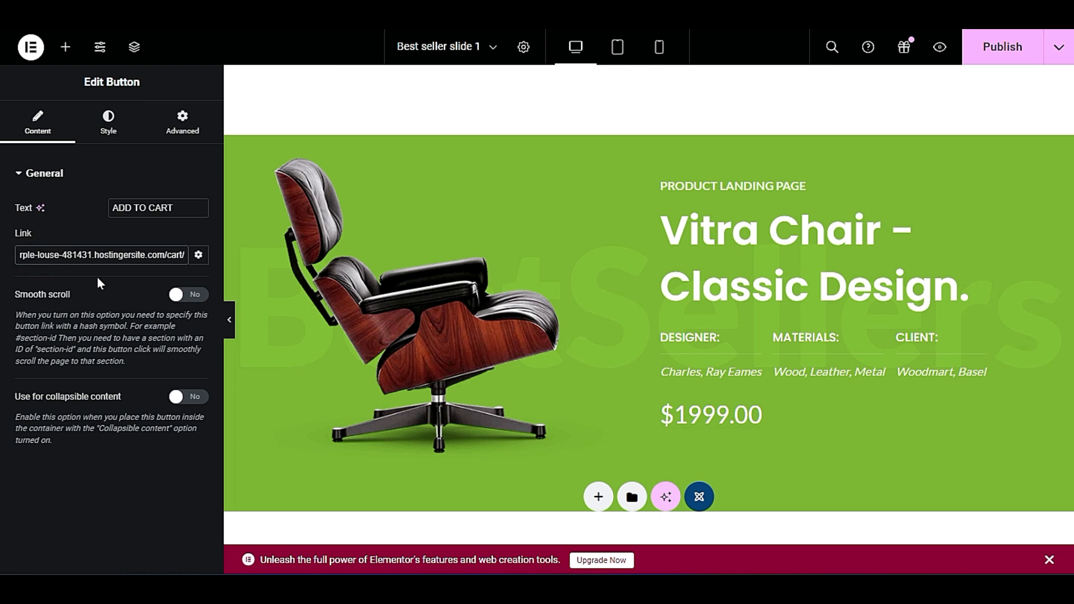
left_click_drag(163, 255, 16, 255)
key("BackSpace")
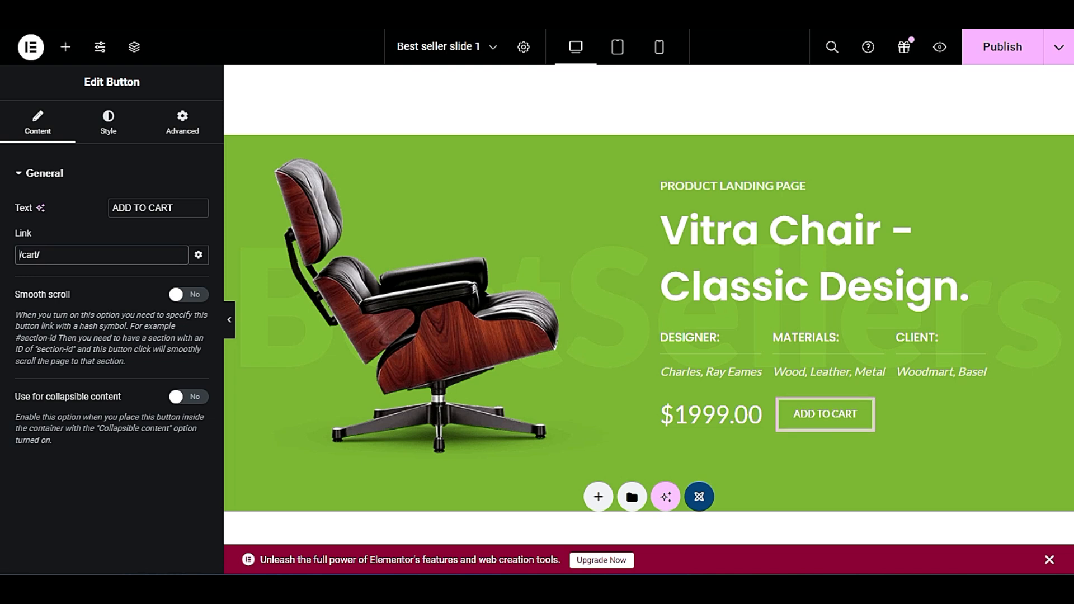
left_click(95, 277)
left_click(104, 131)
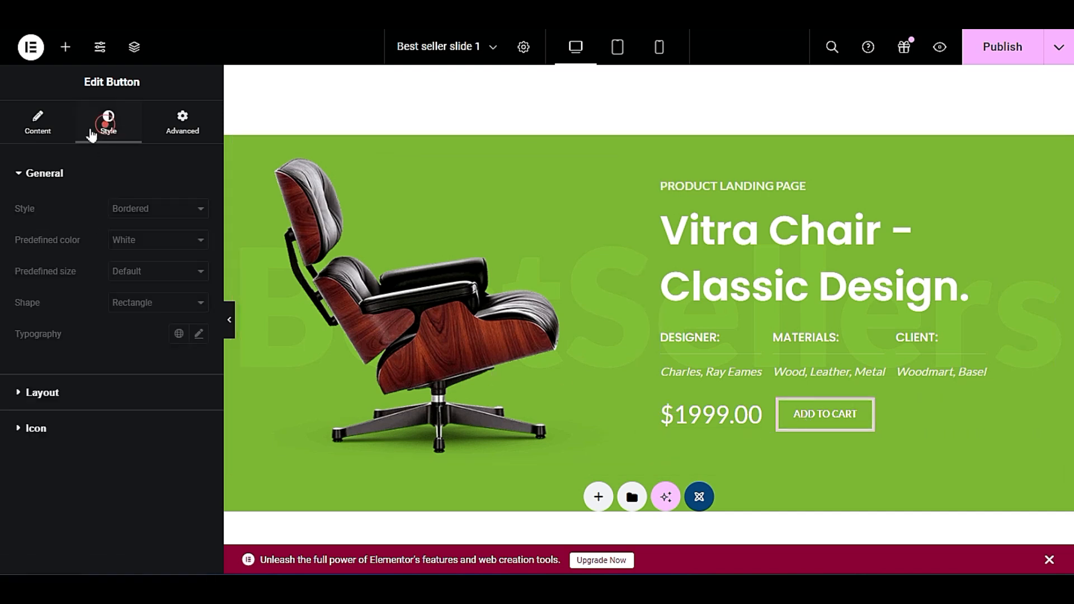
left_click(46, 135)
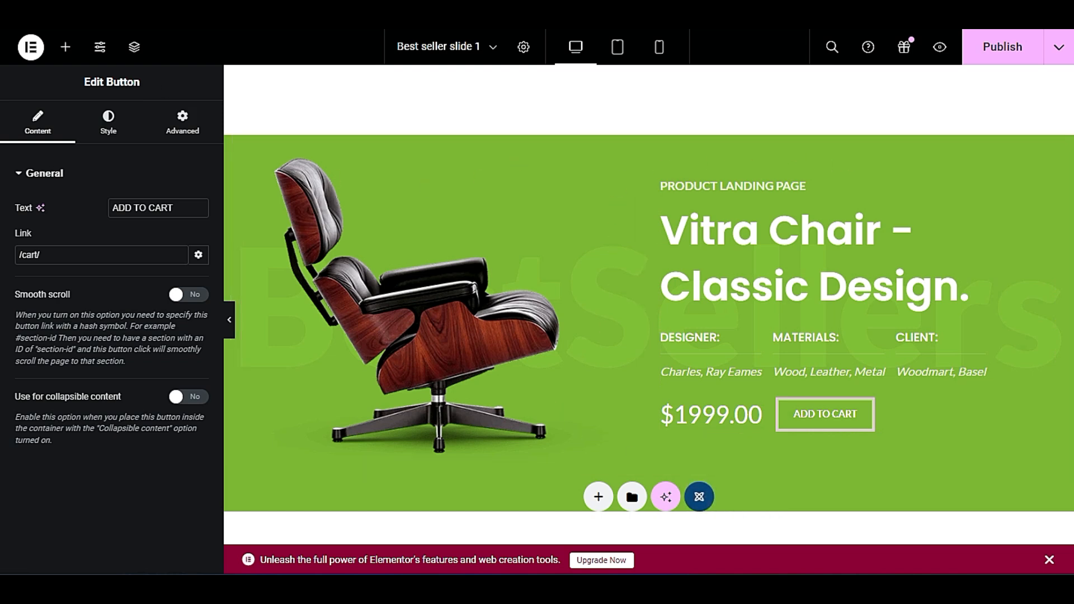
Add a new slide titled sdfs from the WordPress slides list and open it in Elementor.
left_click(597, 90)
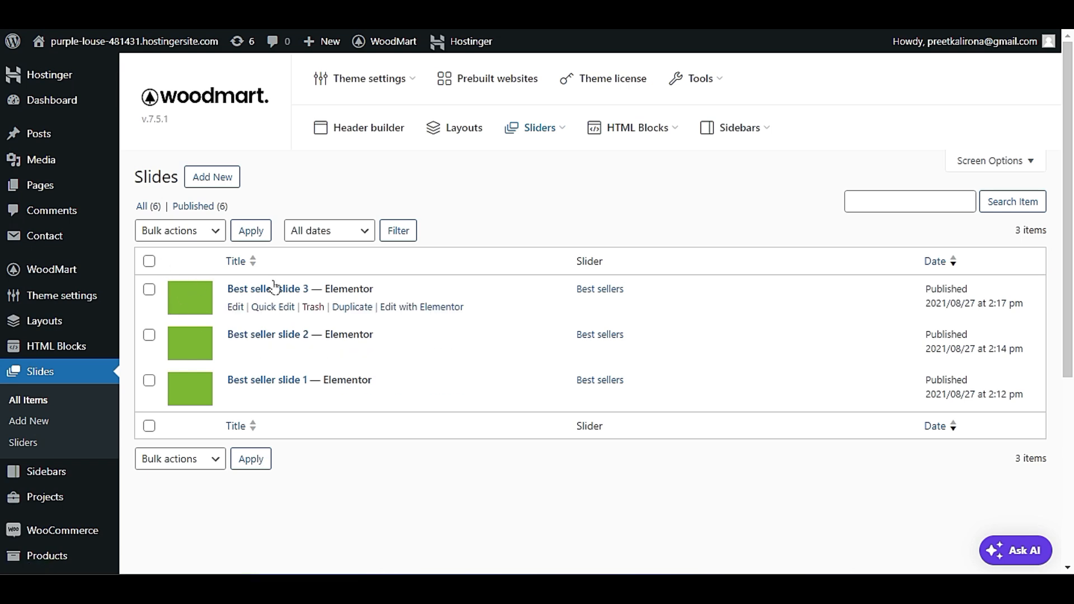
left_click(226, 178)
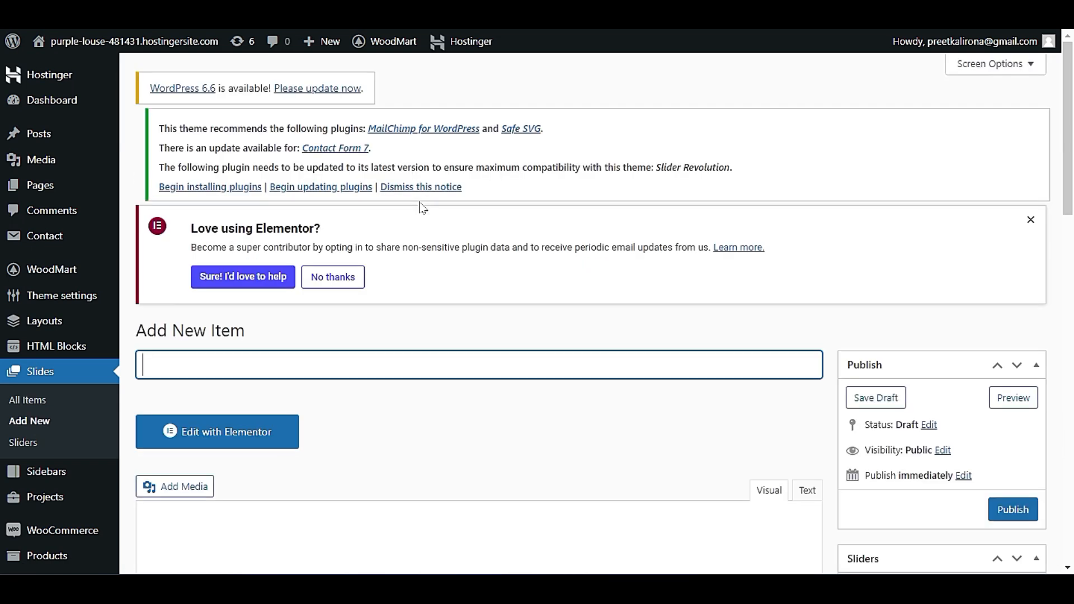
left_click(439, 381)
type("sdfs")
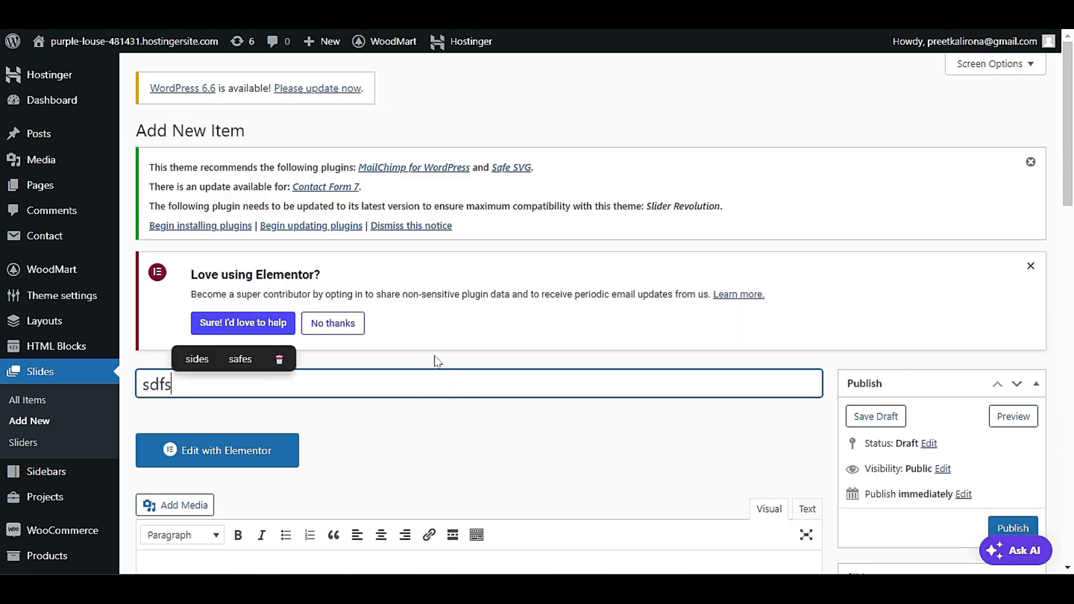
left_click(246, 459)
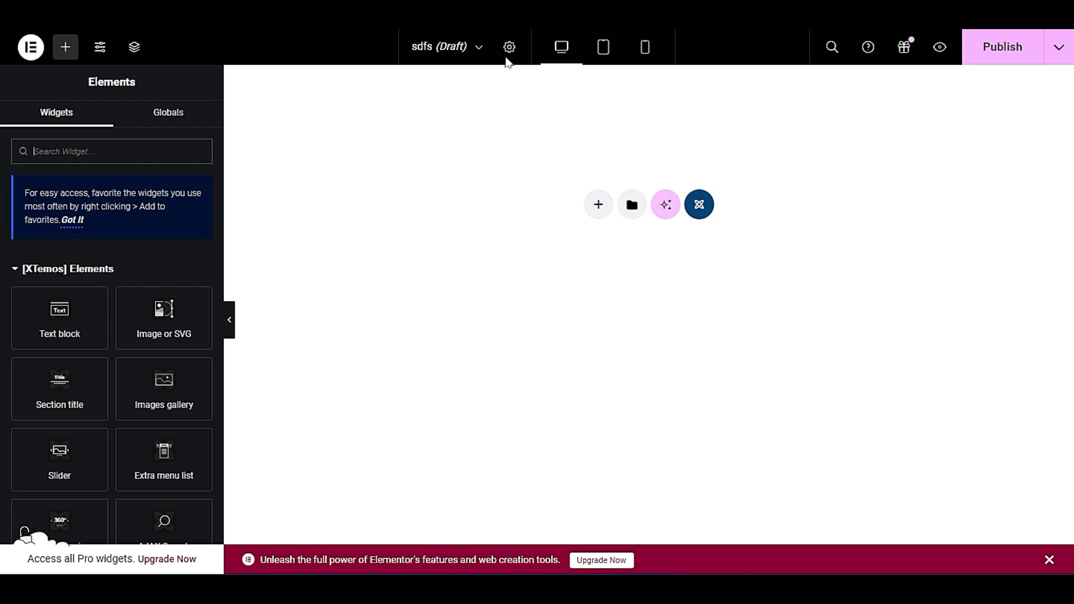
Insert the "3 columns parallax banners" template from the Banners category of the XTemos templates into the slide.
left_click(700, 204)
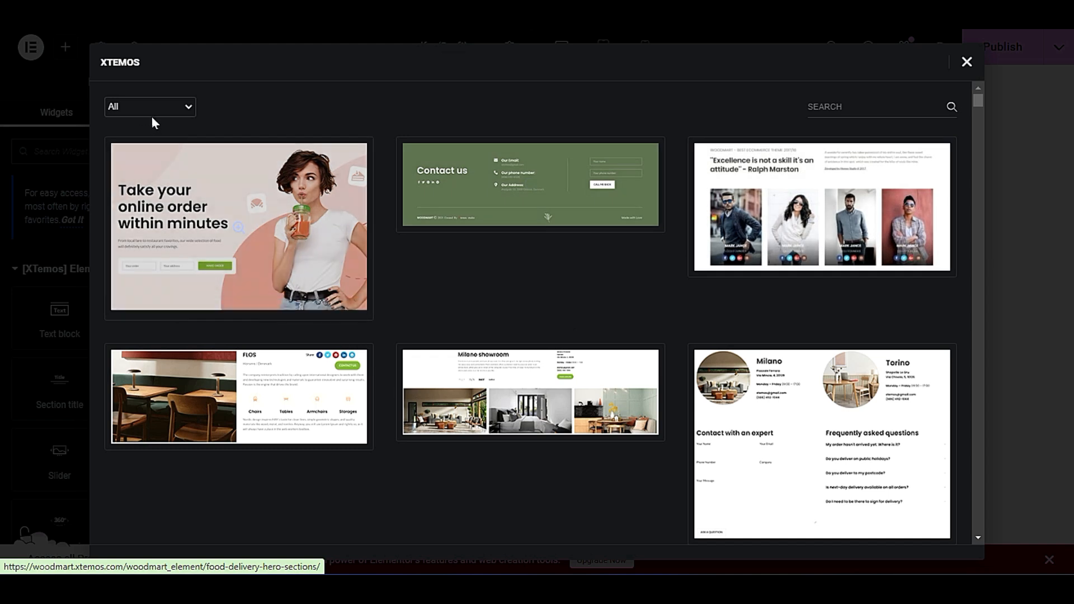
left_click(160, 107)
left_click(162, 145)
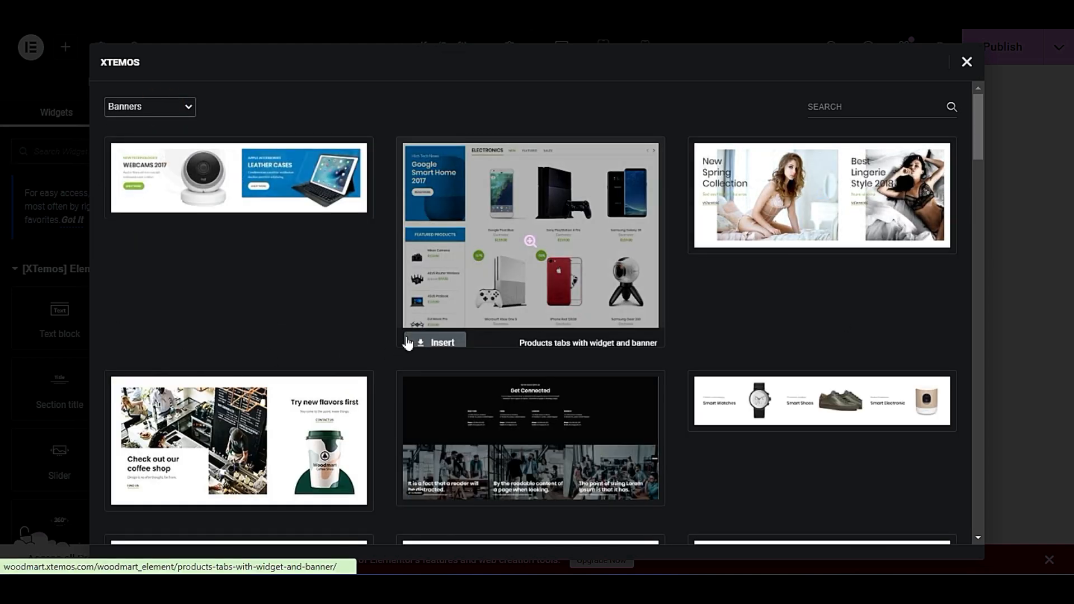
scroll(407, 344, "down", 5)
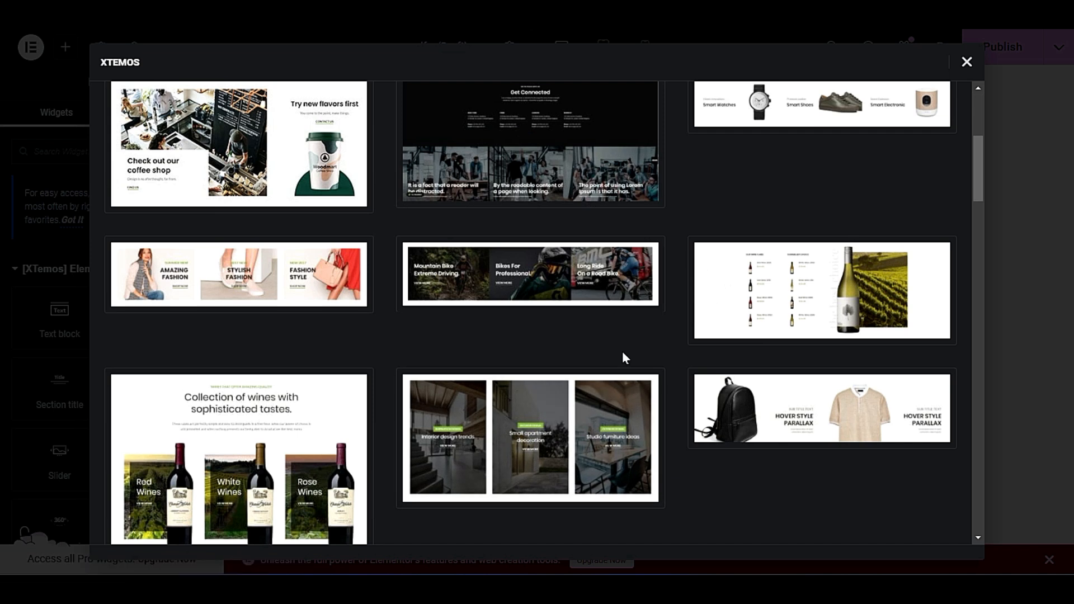
mouse_move(556, 290)
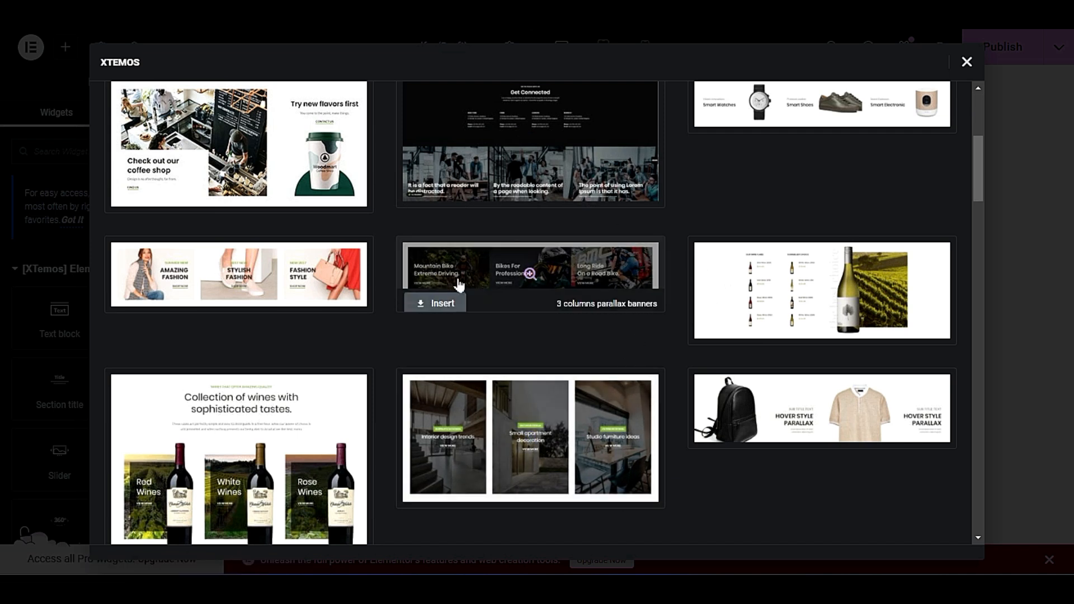
left_click(442, 297)
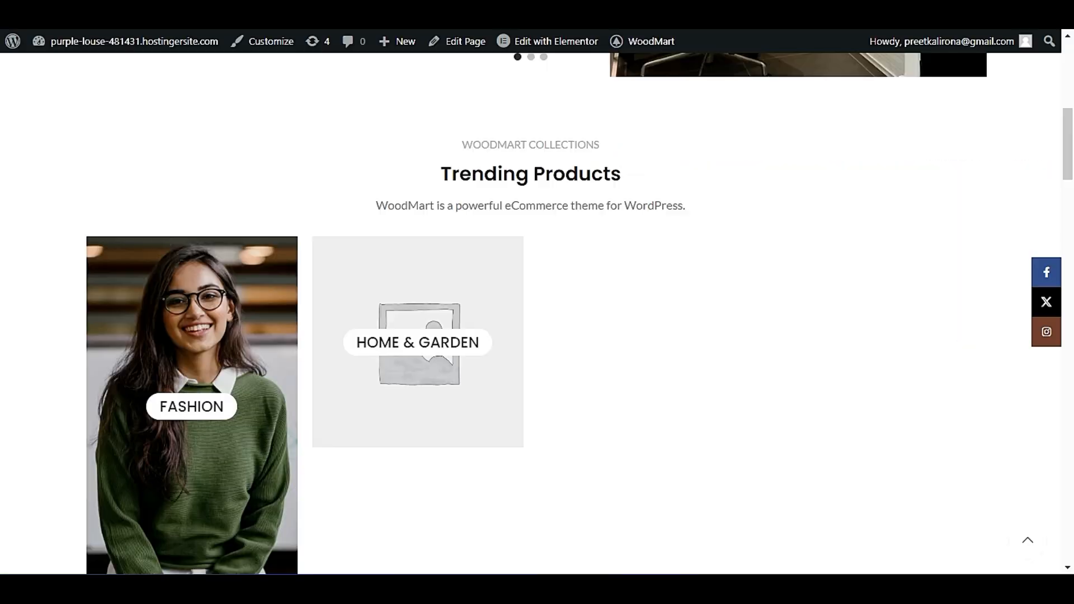
scroll(302, 246, "down", 5)
scroll(313, 324, "down", 10)
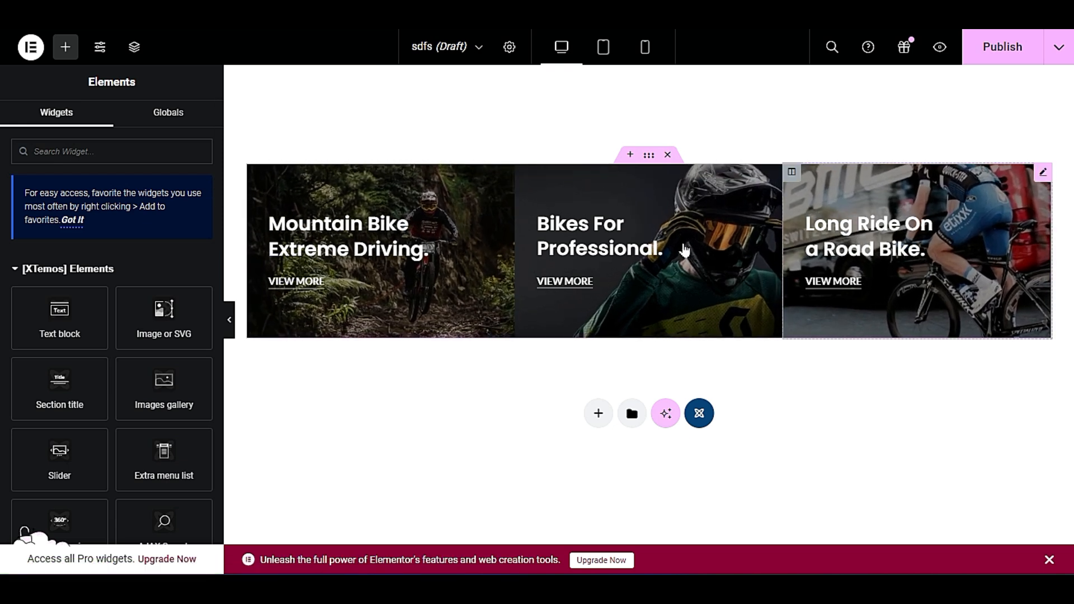
Open the content settings of the Mountain Bike promo banner and publish the sdfs slide.
right_click(391, 238)
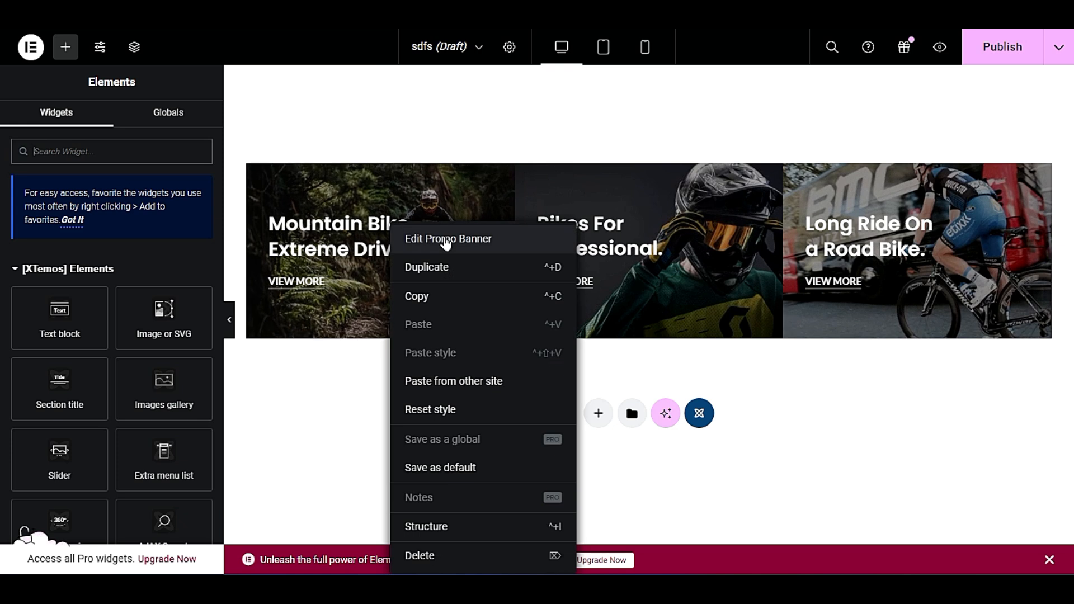
left_click(444, 239)
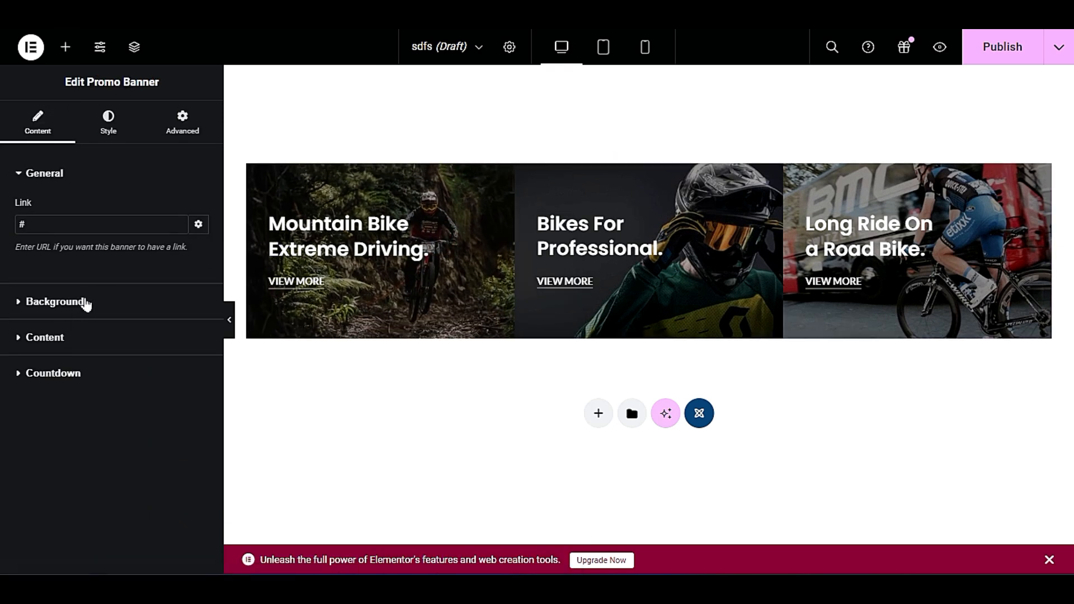
left_click(58, 346)
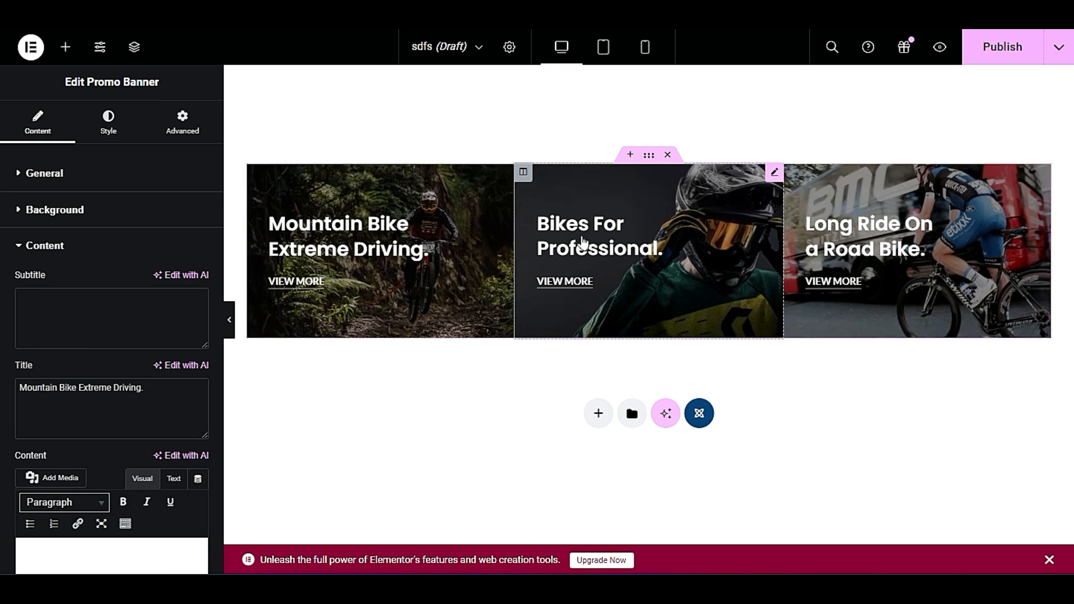
left_click(1005, 41)
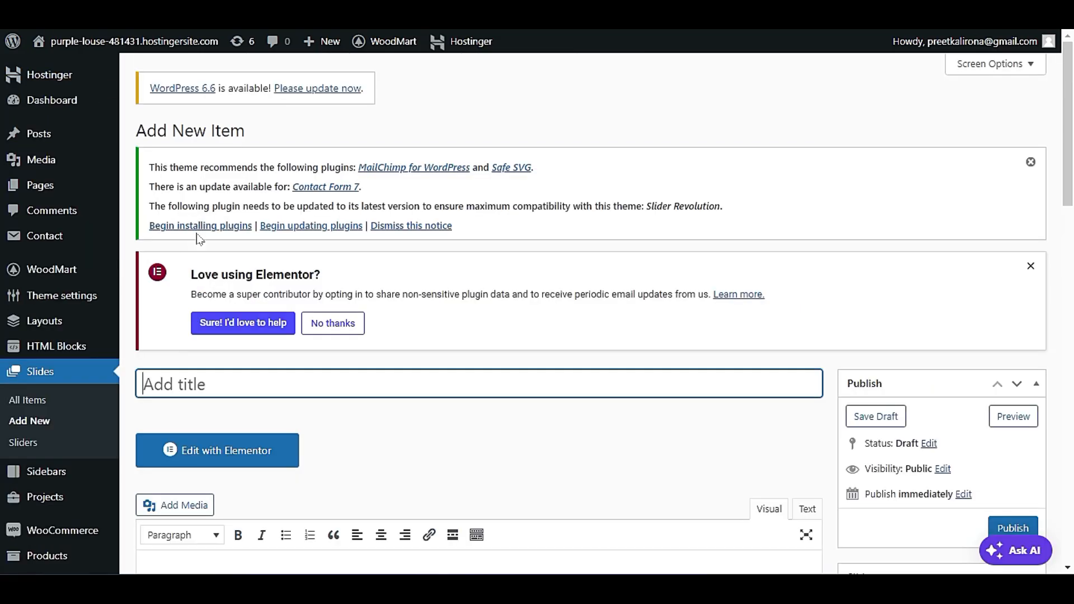
List the slides of the Best sellers slider and browse through its slides on the storefront's home page.
left_click(24, 444)
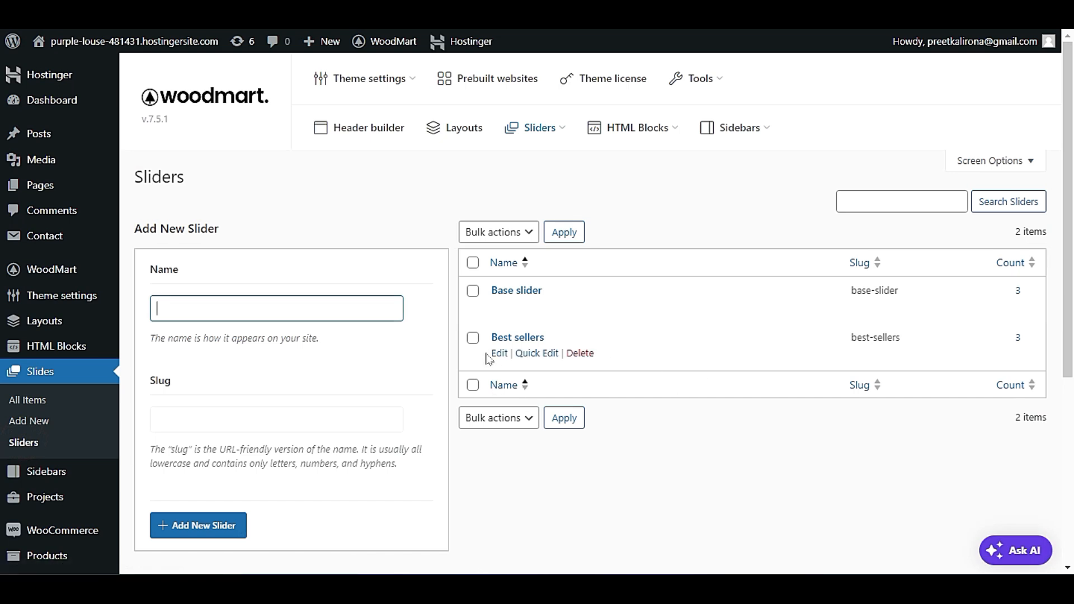
left_click(1018, 338)
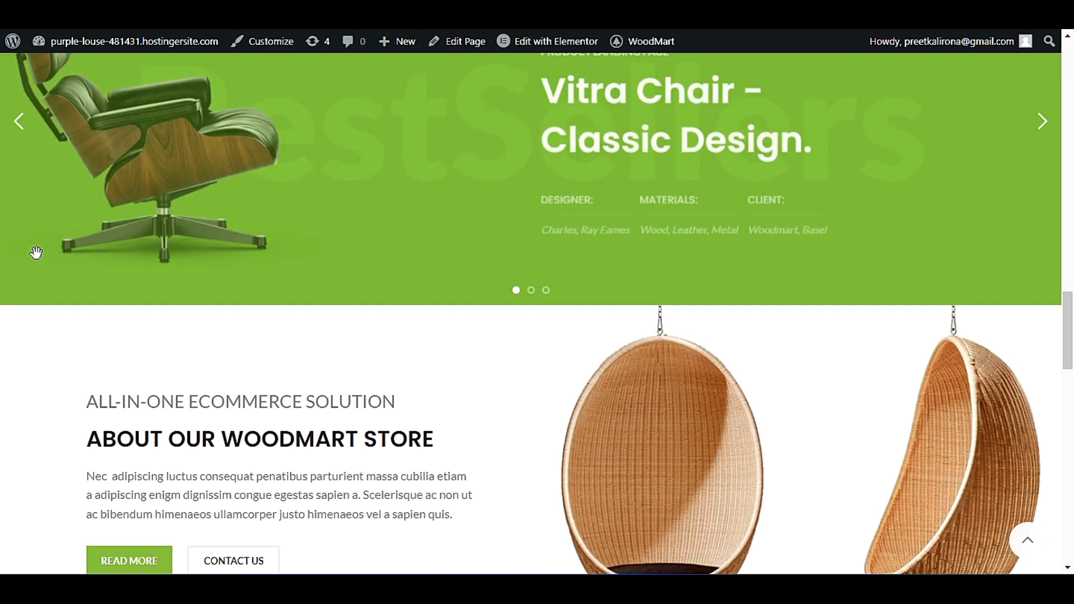
scroll(65, 287, "down", 2)
scroll(66, 289, "up", 4)
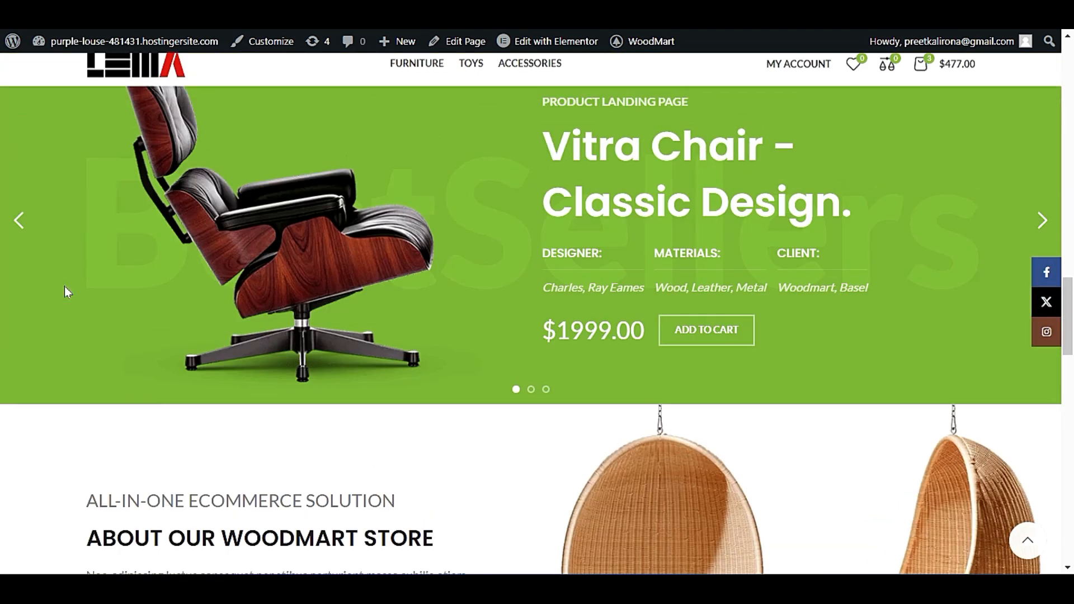
left_click(531, 392)
left_click(546, 391)
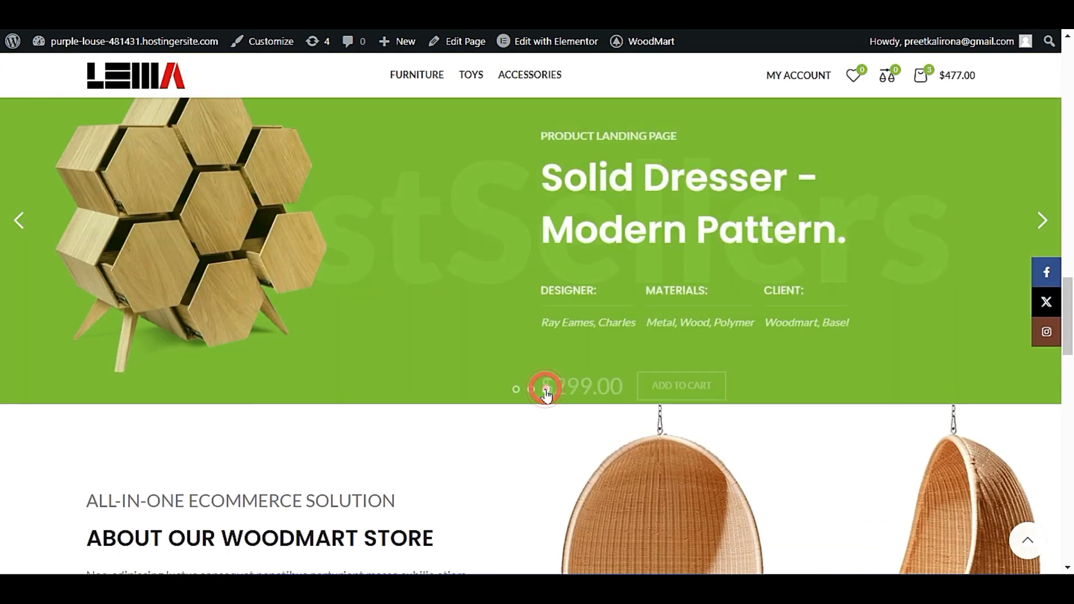
left_click(531, 391)
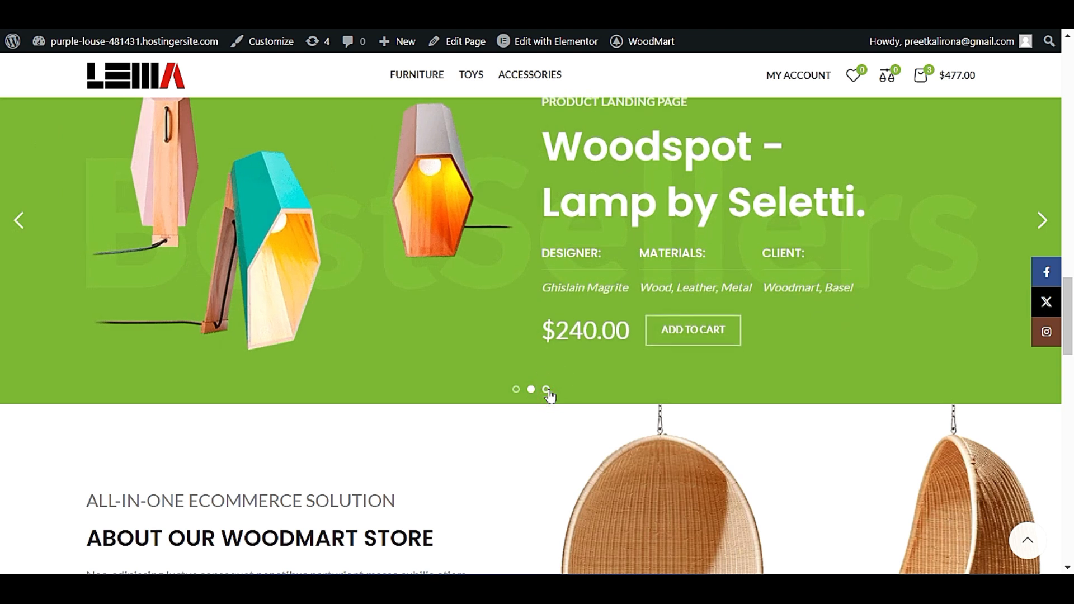
left_click(547, 390)
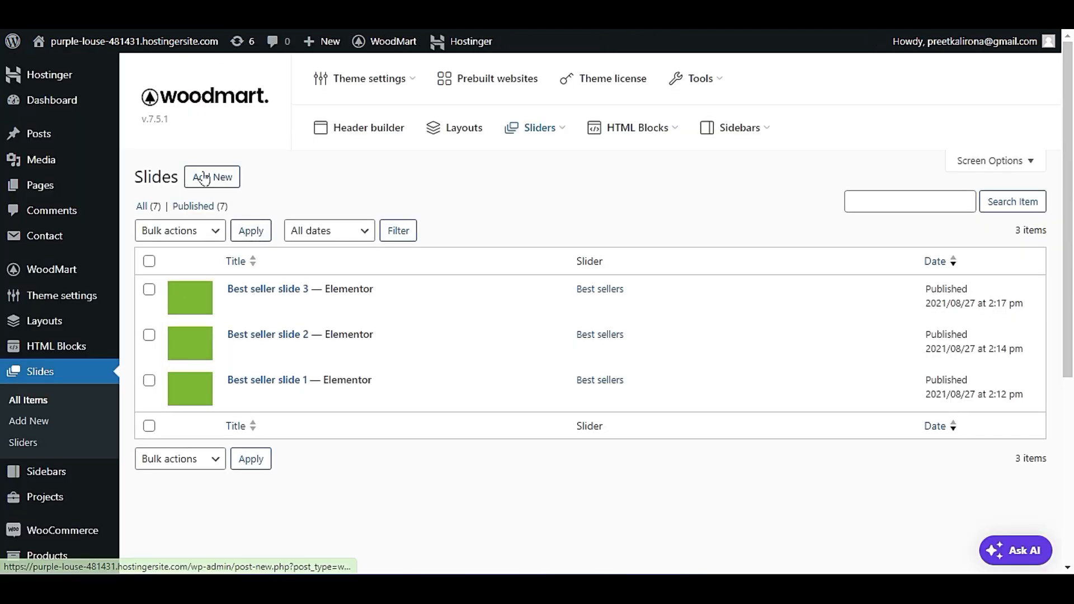
Create a new slider named "my slider", using the same text for its slug.
left_click(42, 429)
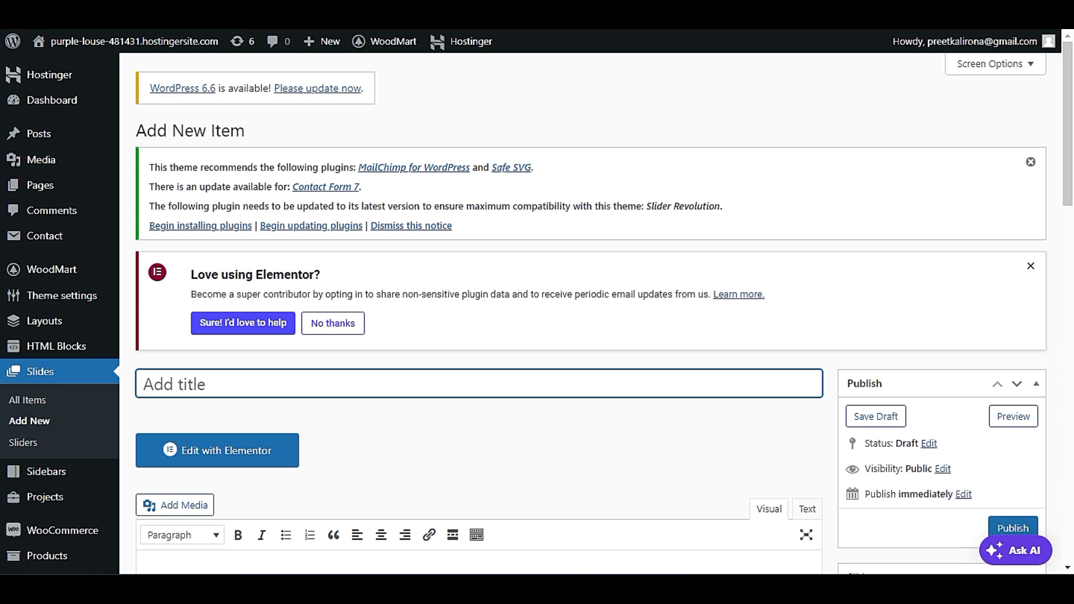
left_click(27, 445)
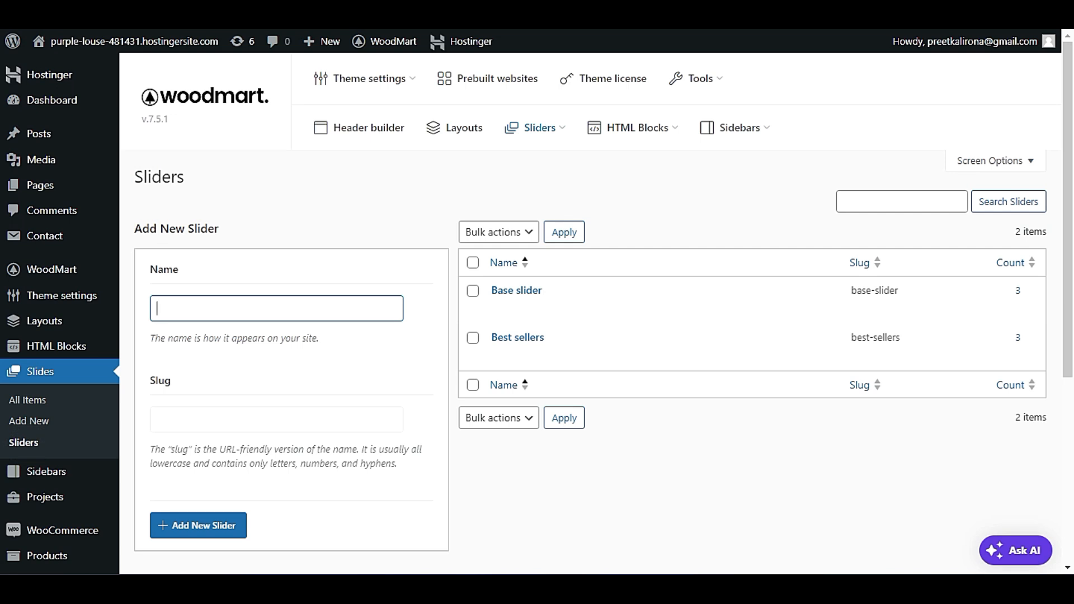
type("my ")
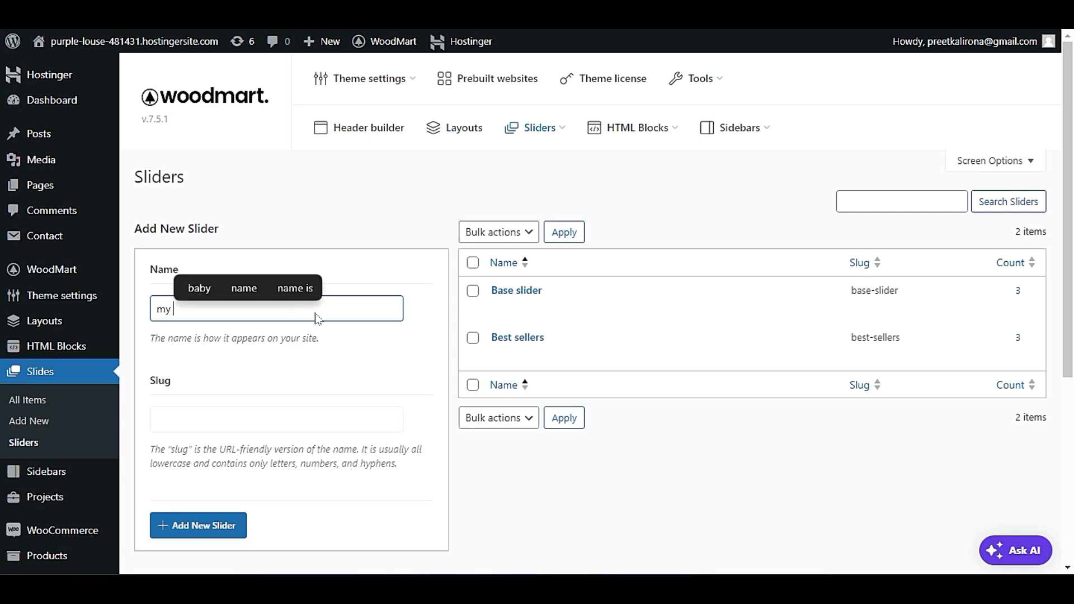
type("sli")
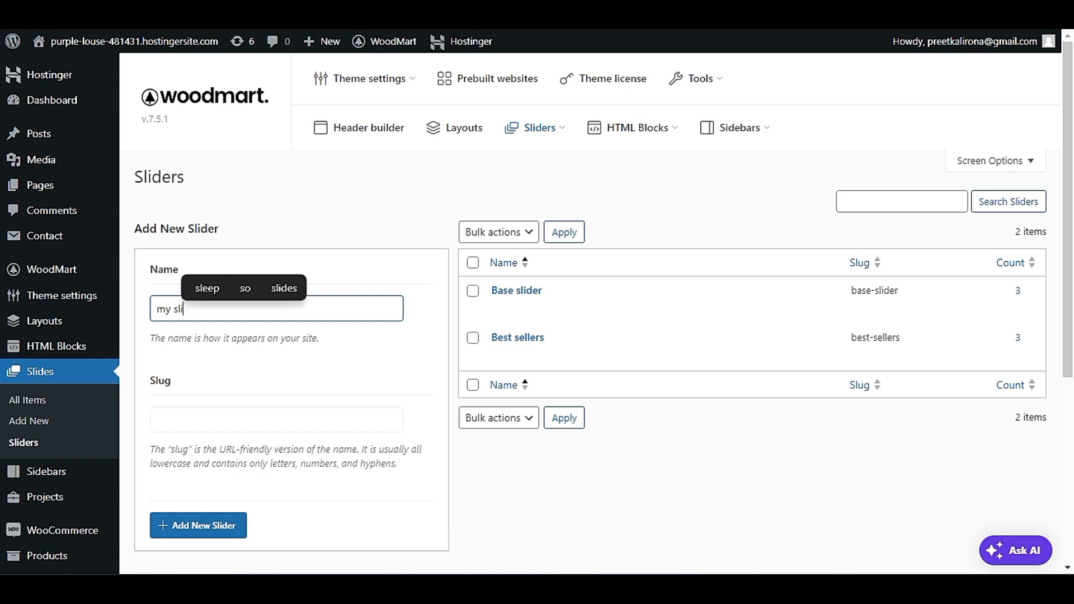
type("der")
scroll(302, 375, "down", 2)
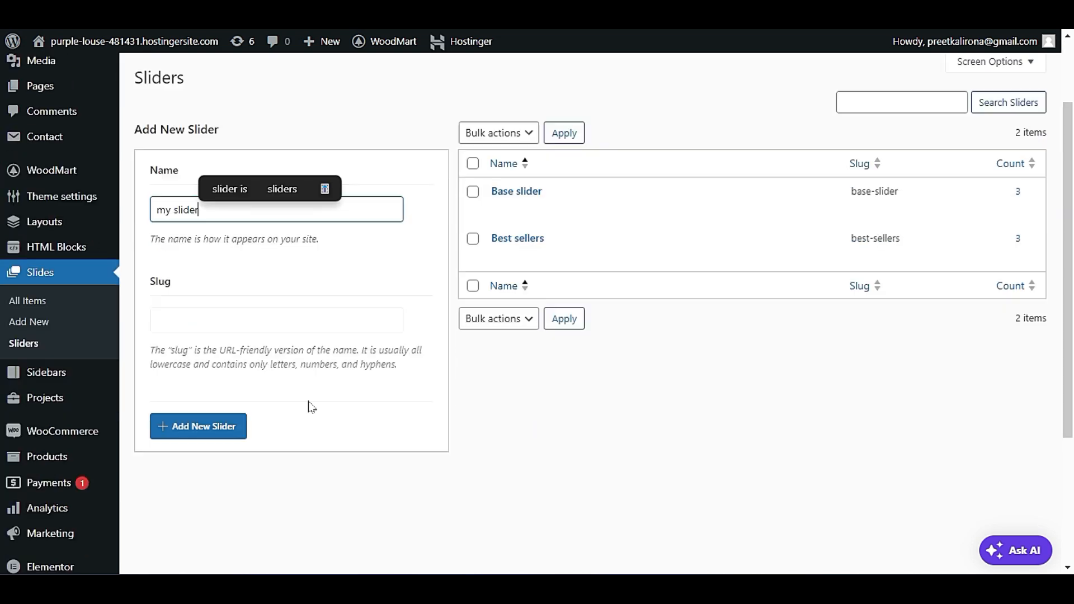
key("ctrl+a")
key("ctrl+c")
left_click(200, 319)
key("ctrl+v")
left_click(212, 434)
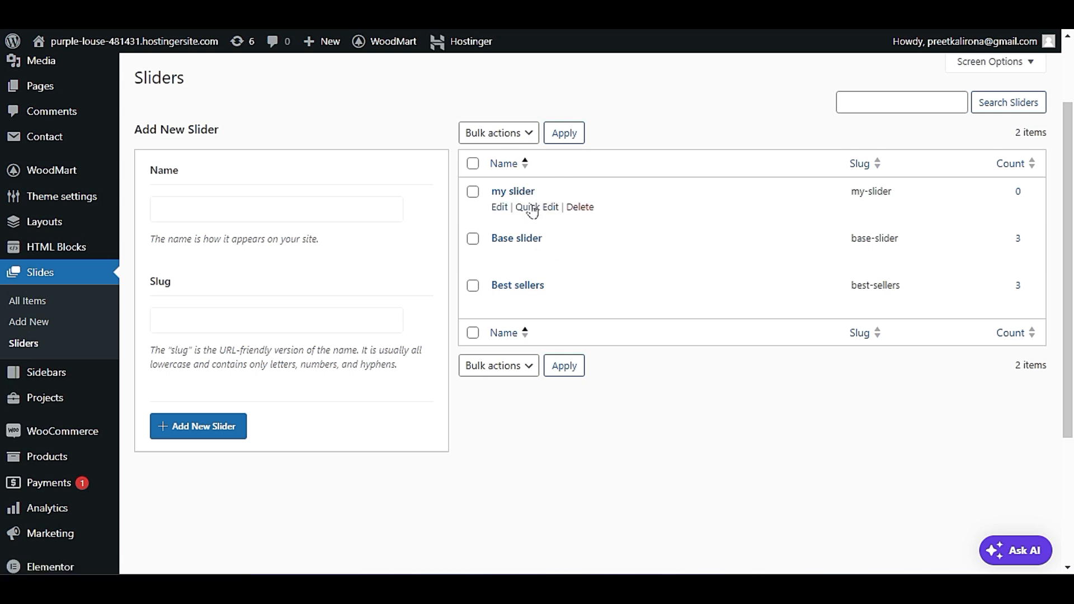
Add a new slide titled "slider 1", assign it to my slider, and publish it.
left_click(51, 325)
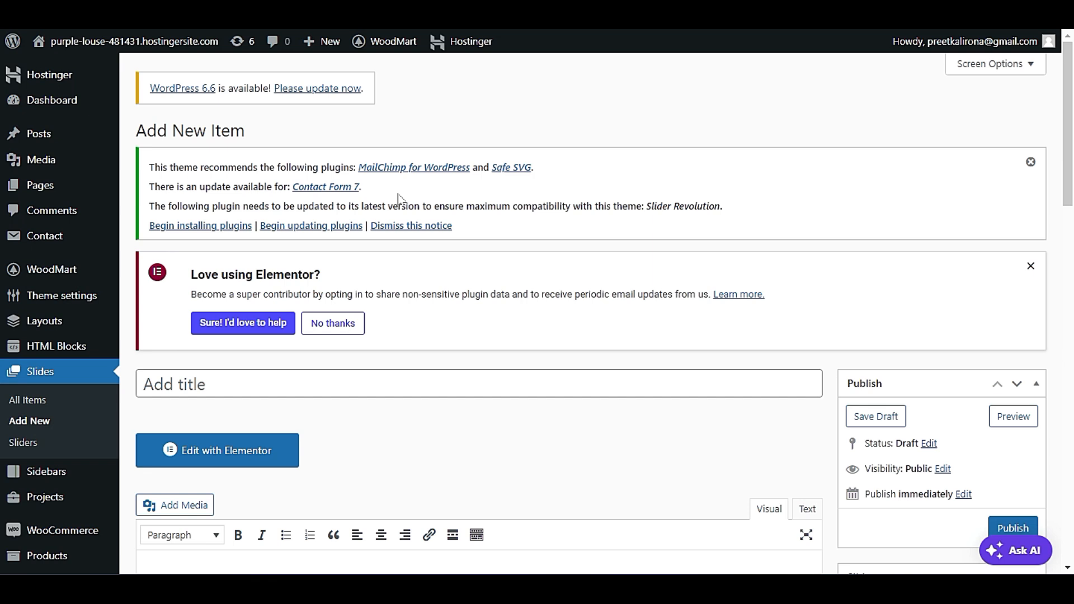
scroll(400, 199, "down", 3)
left_click(354, 225)
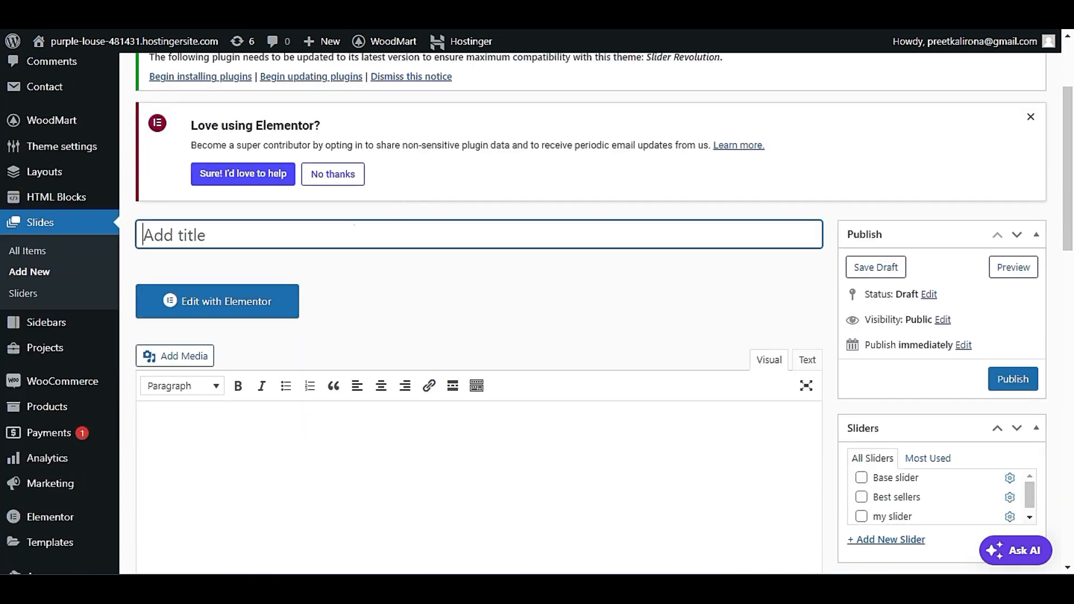
type("slider 1")
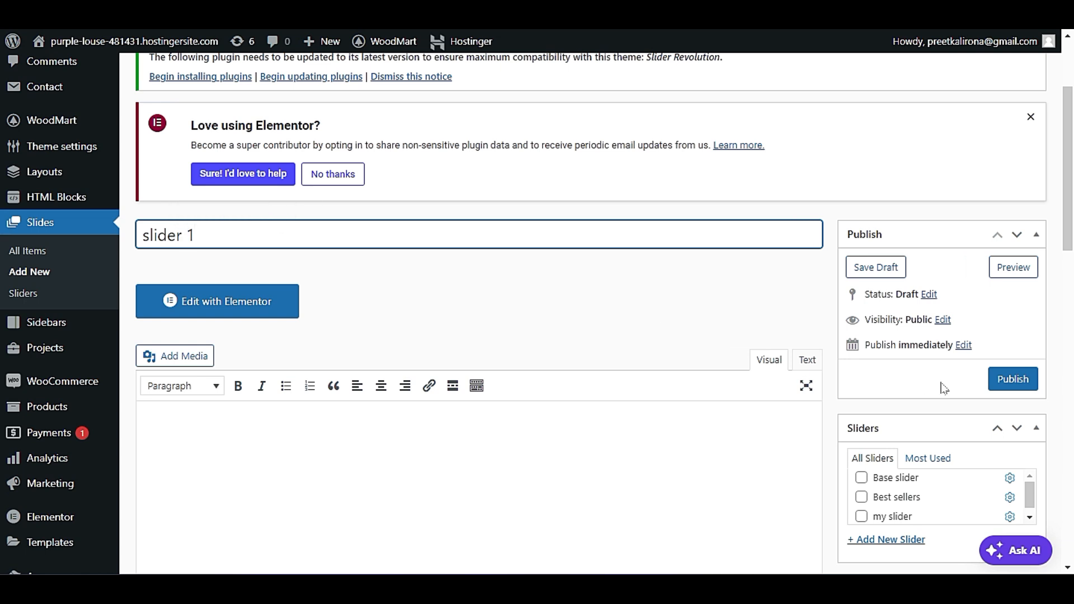
scroll(945, 387, "down", 3)
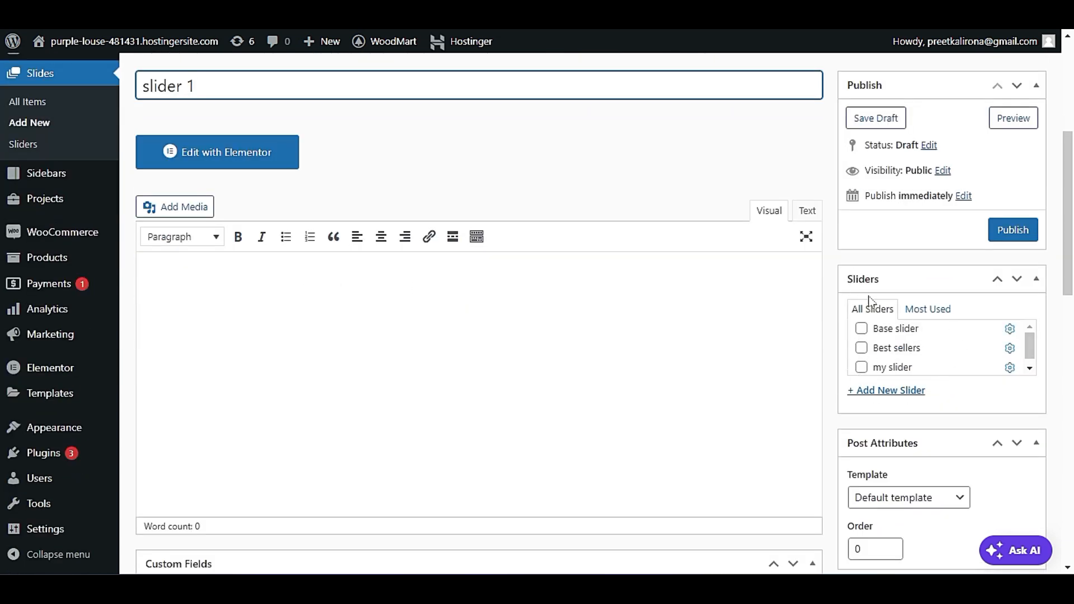
left_click(862, 368)
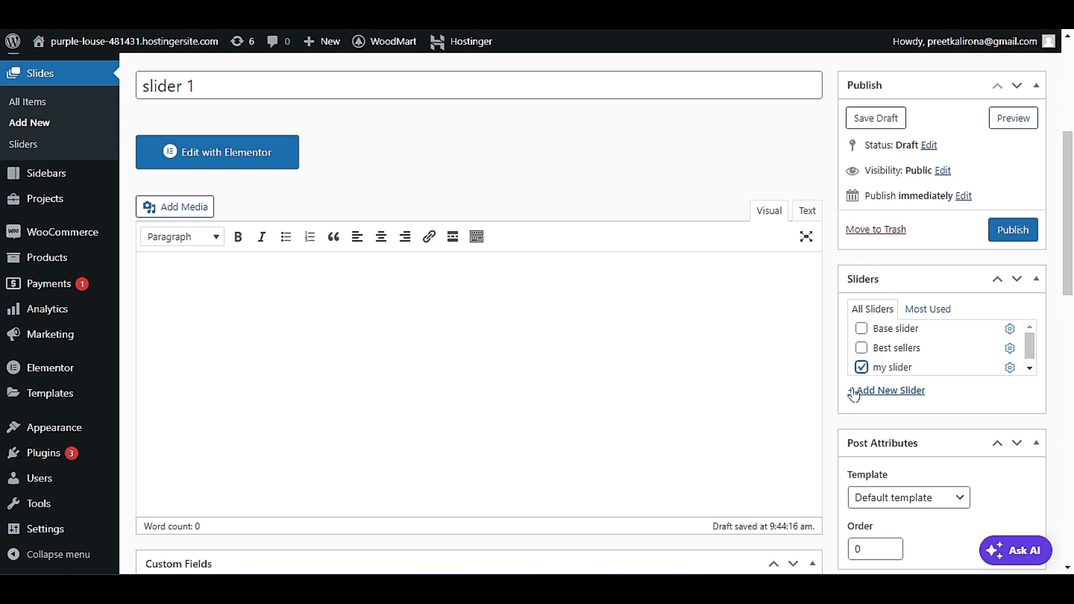
left_click(1013, 230)
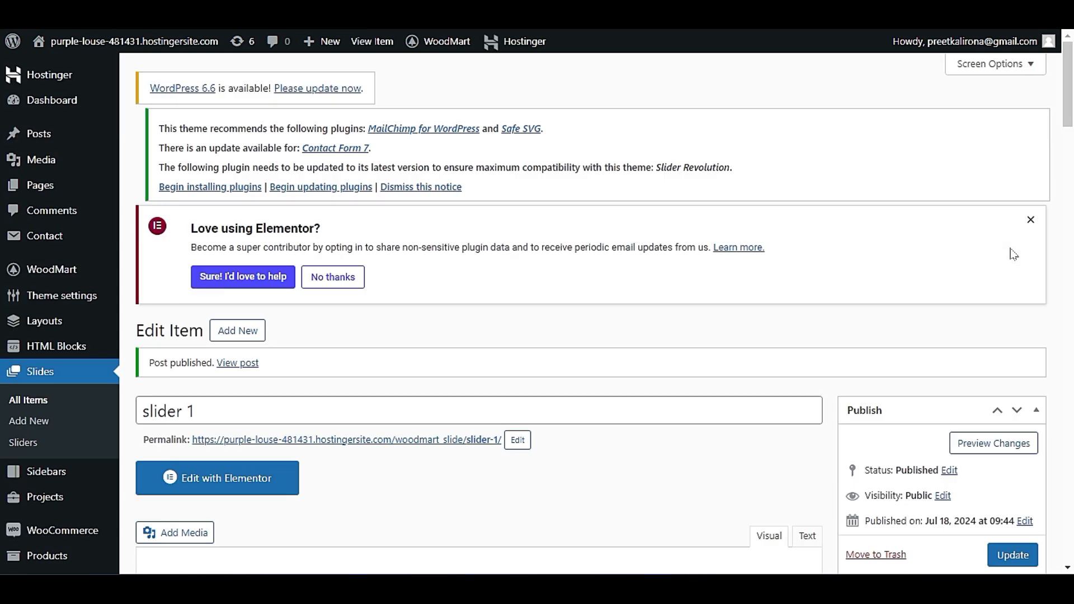
Open the slider 1 slide in Elementor and insert the three-column bike banners template from the Banners category of the XTemos templates.
scroll(729, 295, "down", 3)
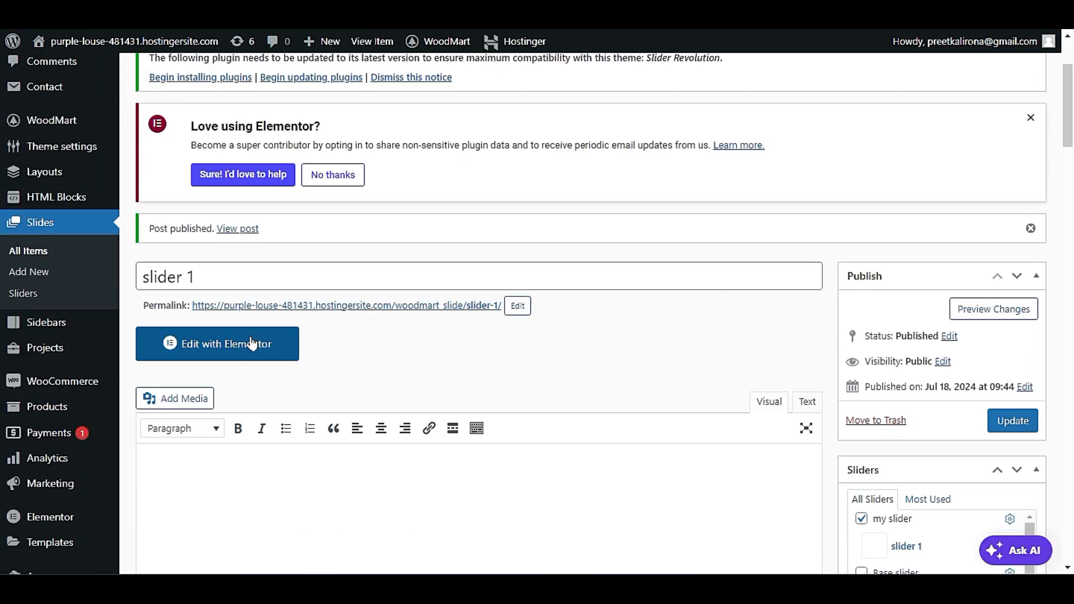
left_click(269, 340)
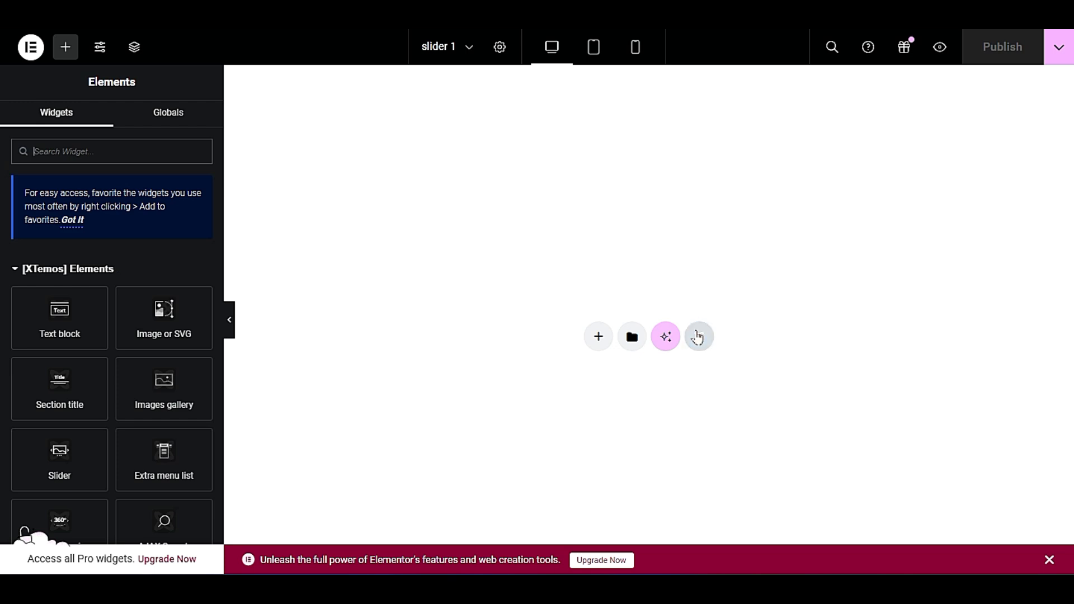
left_click(697, 336)
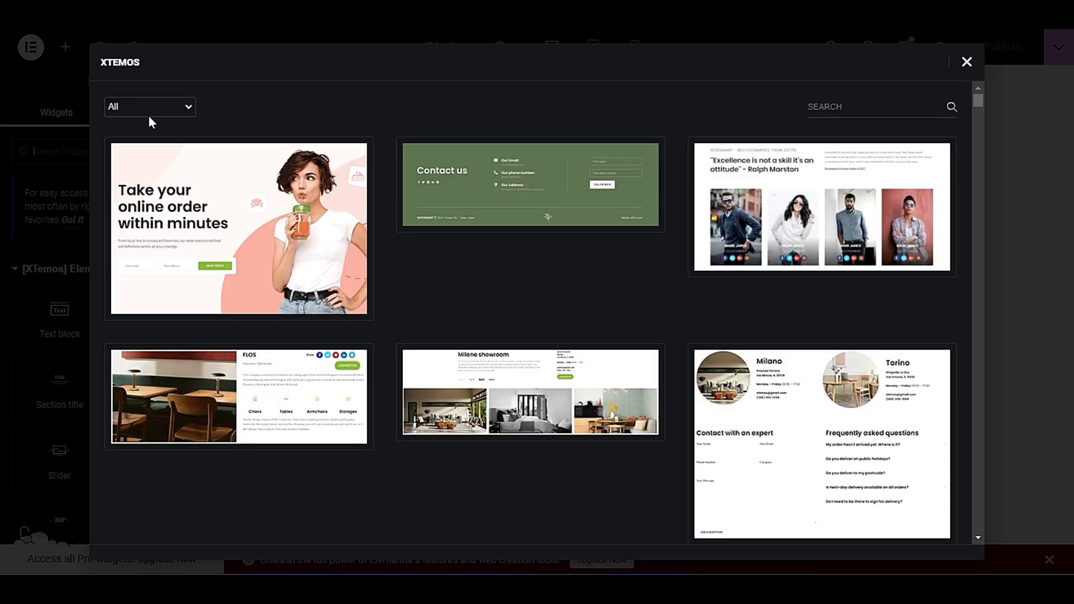
left_click(150, 110)
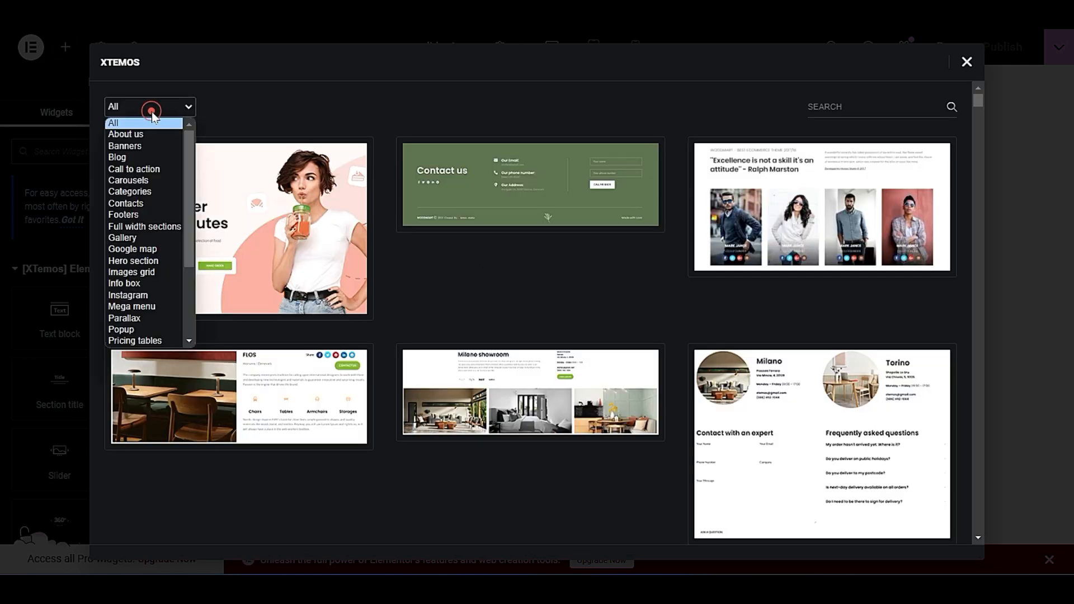
left_click(146, 145)
scroll(493, 426, "down", 5)
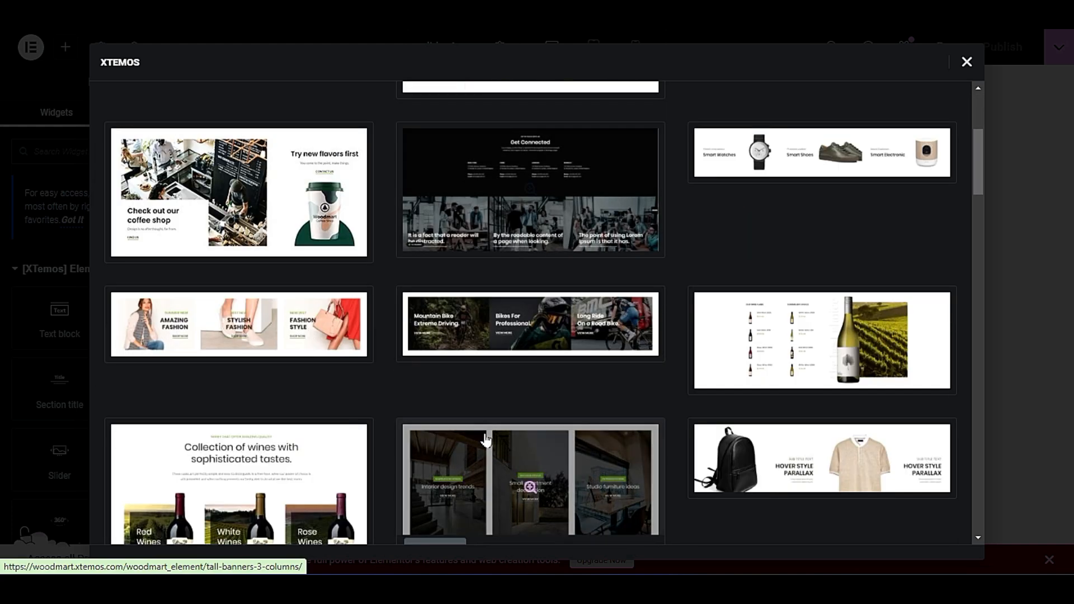
left_click(436, 347)
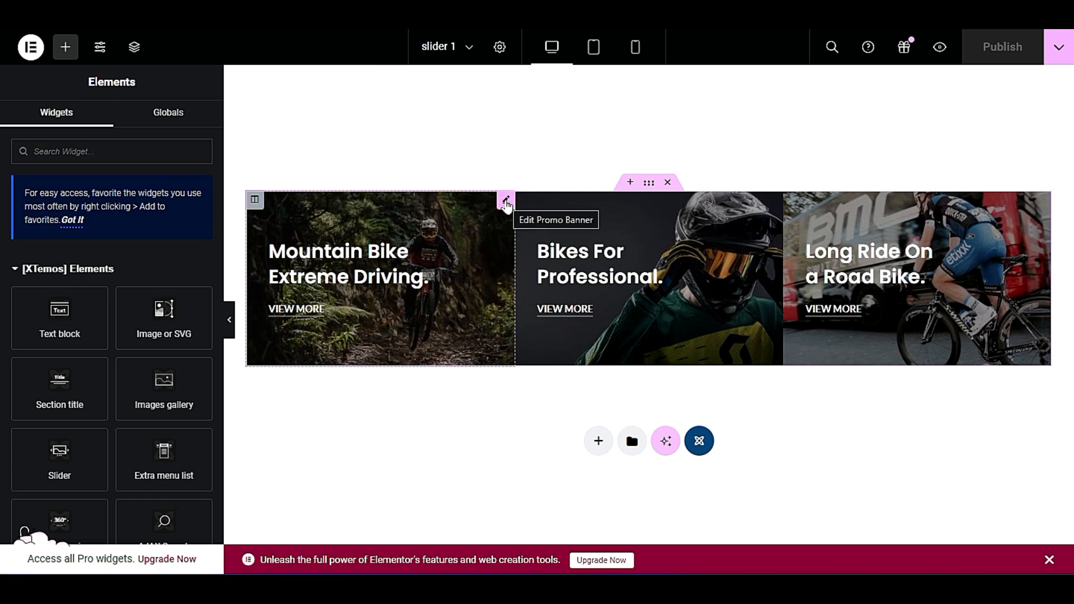
Change the first promo banner's title to "Mountain Bike Extreme Driving" without the final period and publish the slide.
left_click(505, 203)
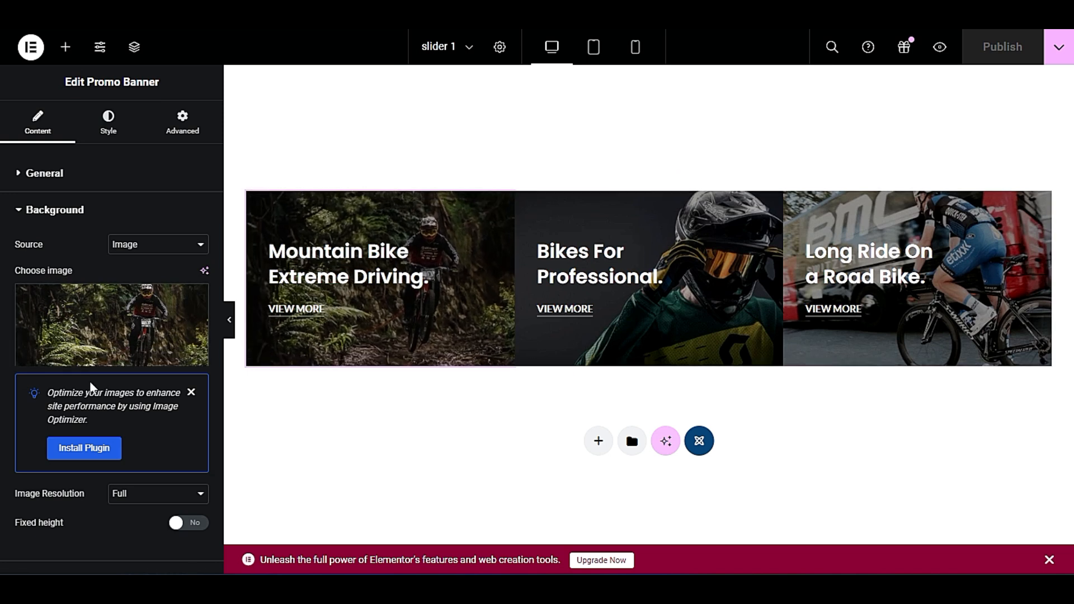
scroll(84, 447, "down", 1)
left_click(72, 523)
scroll(118, 240, "down", 3)
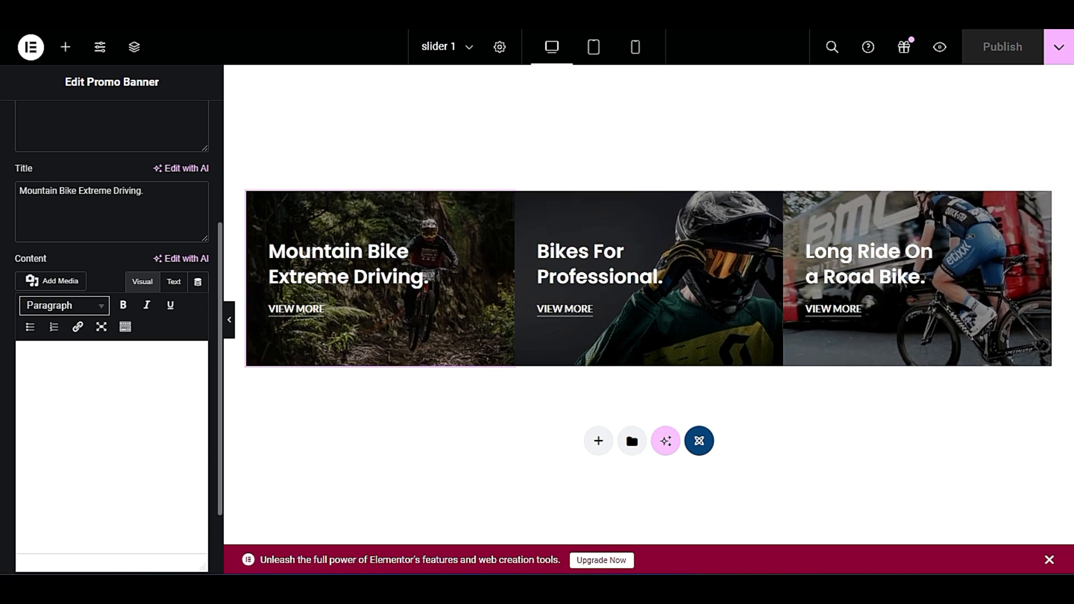
left_click(146, 191)
key("BackSpace")
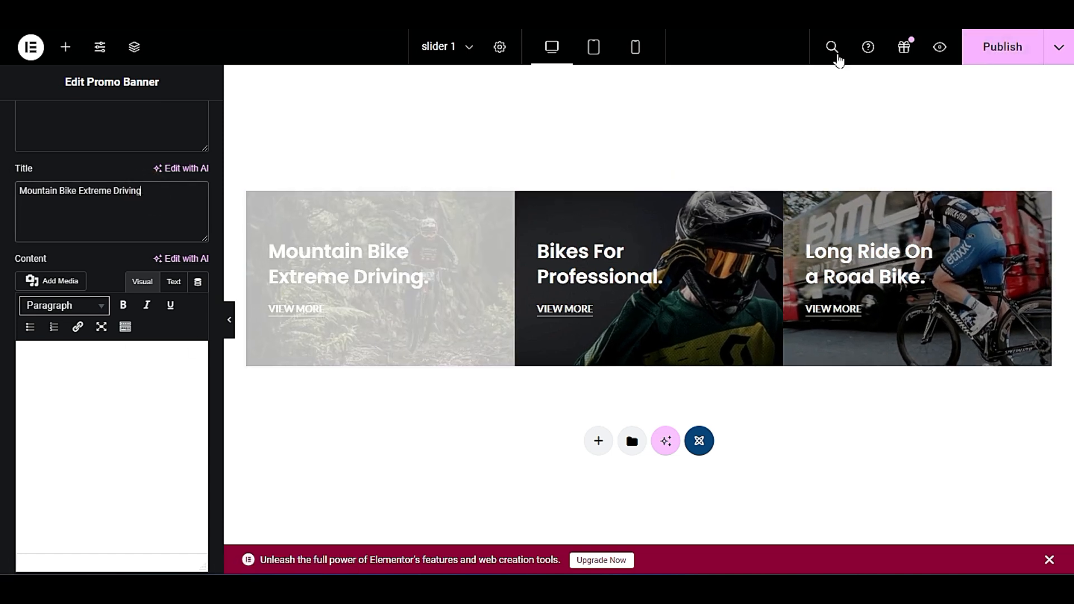
left_click(1002, 51)
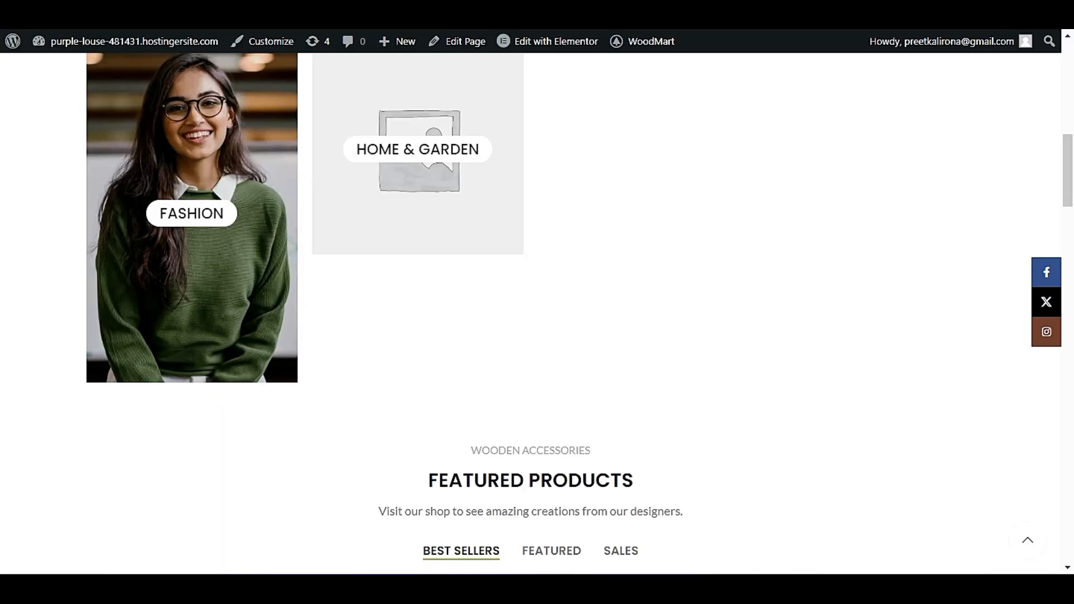
Open the Home Main page in Elementor and set the Best sellers slider element to show my slider.
left_click(568, 45)
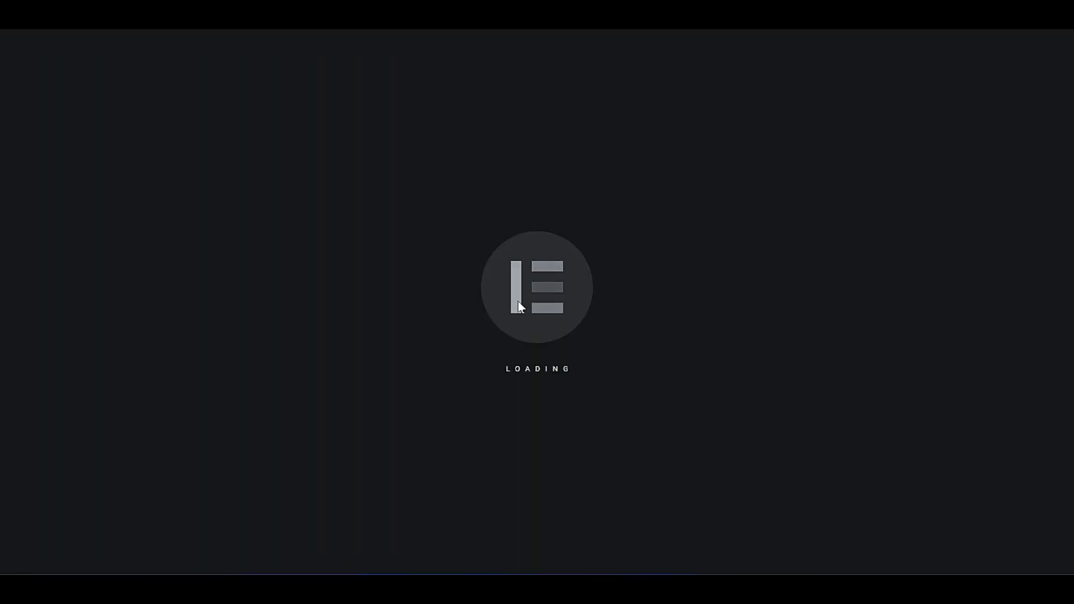
scroll(487, 305, "down", 10)
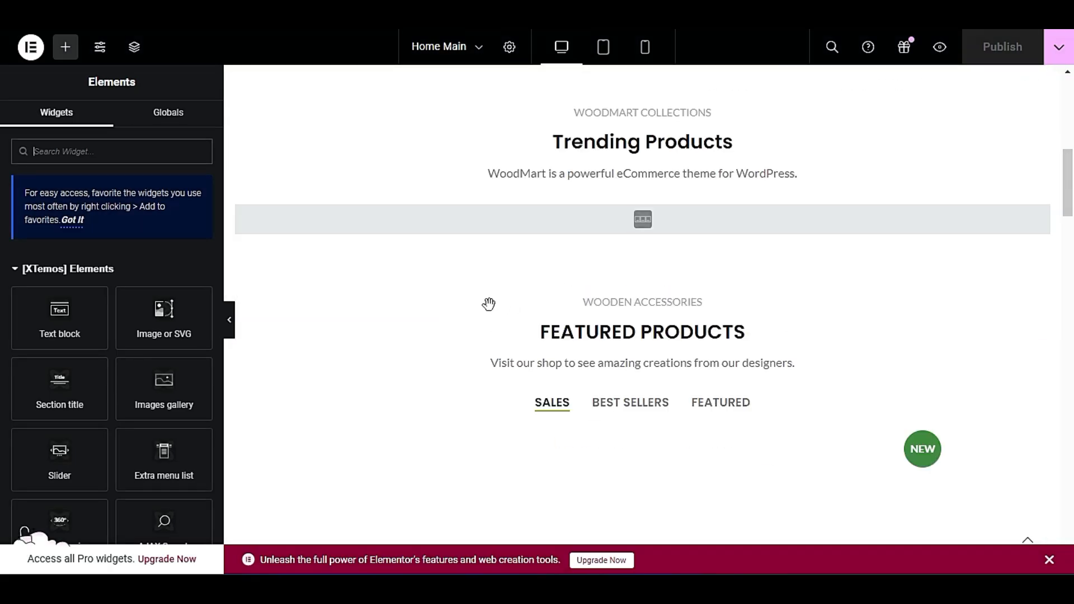
scroll(475, 310, "down", 8)
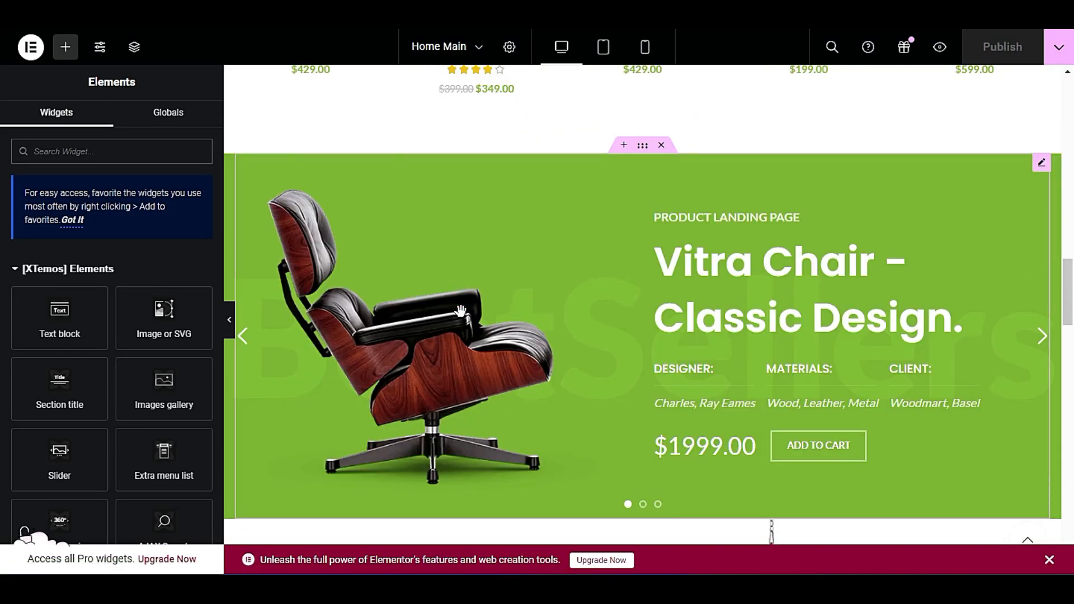
scroll(503, 402, "up", 1)
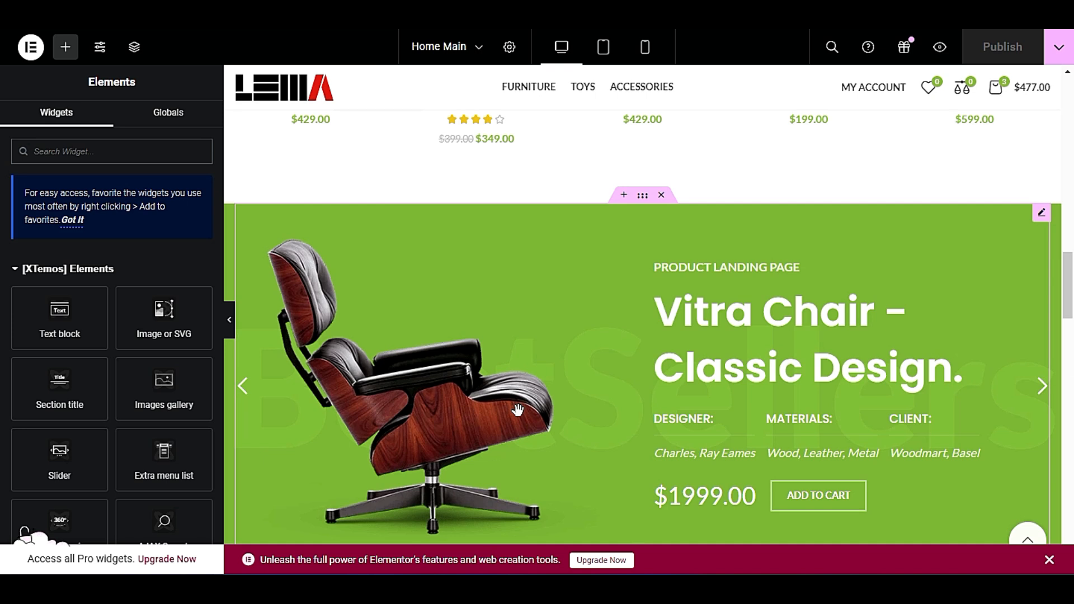
right_click(942, 262)
left_click(930, 240)
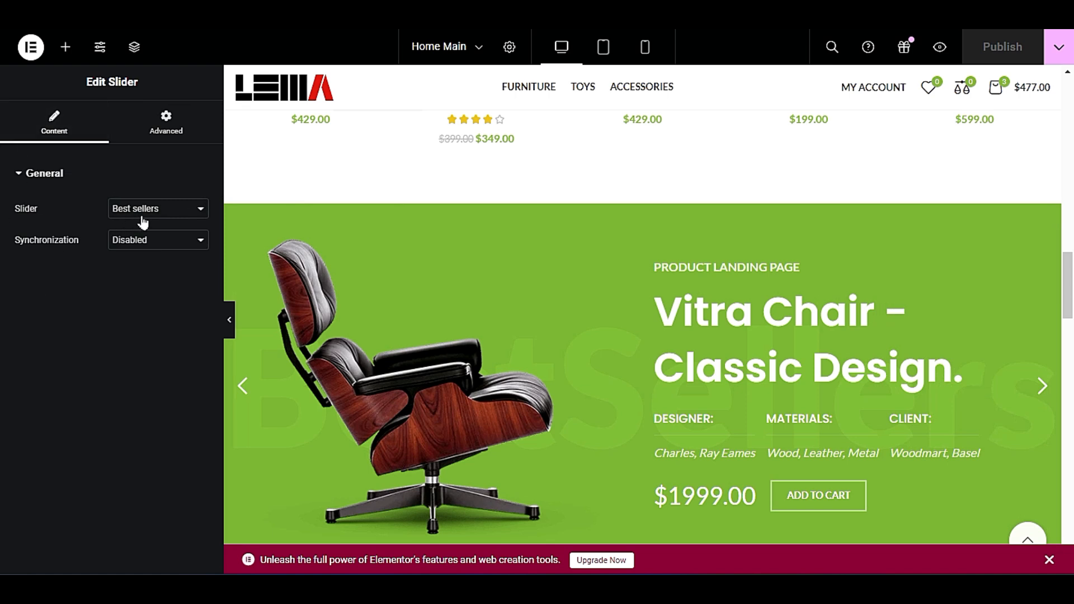
left_click(161, 212)
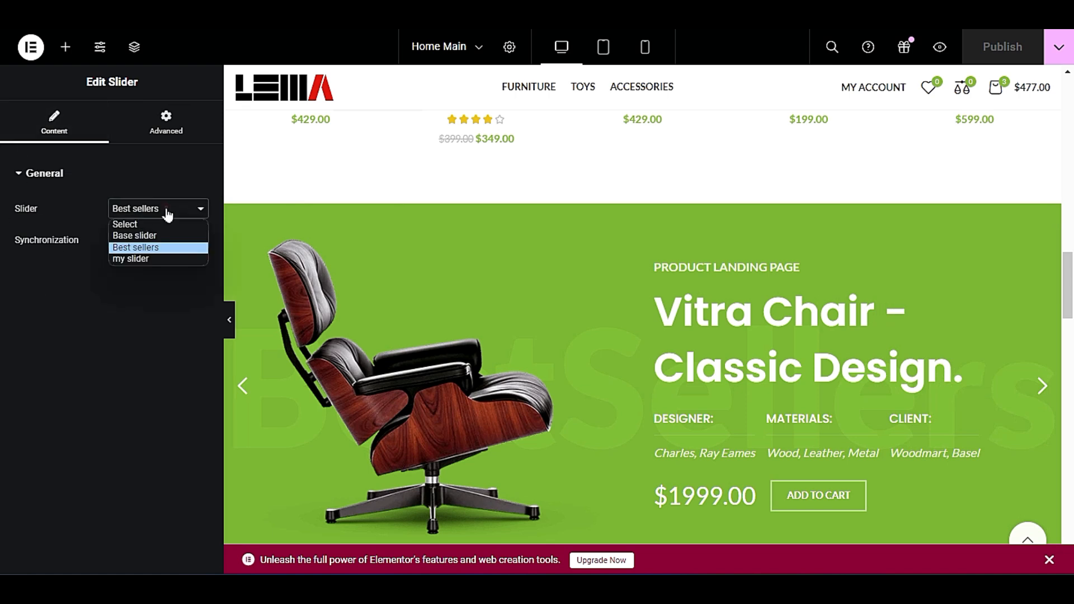
left_click(152, 258)
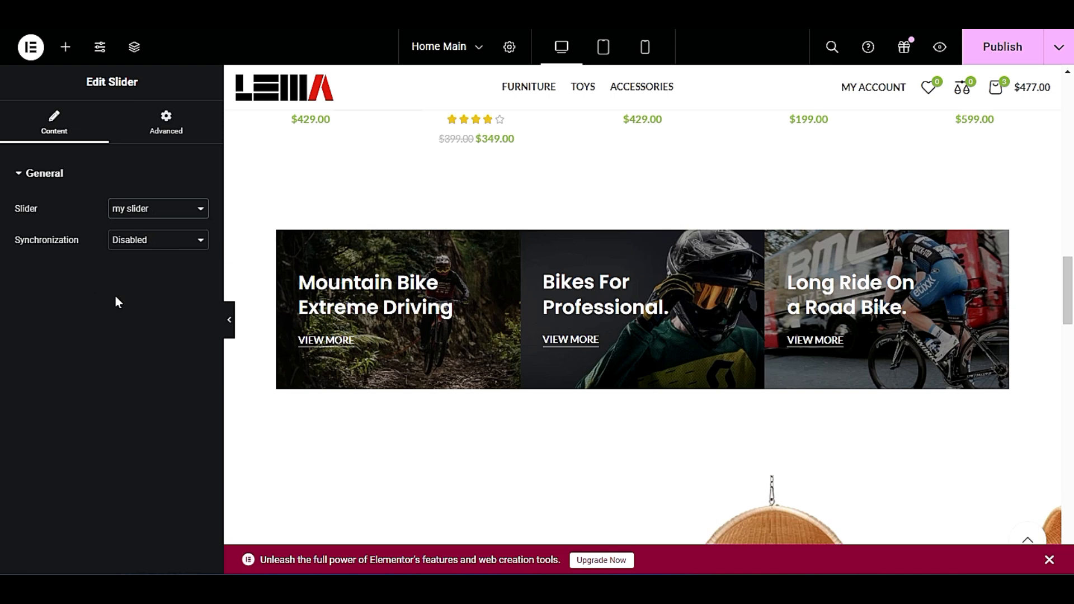
Examine the bike banner slider at full preview width and the product sections above it on the Home Main page.
scroll(669, 347, "down", 2)
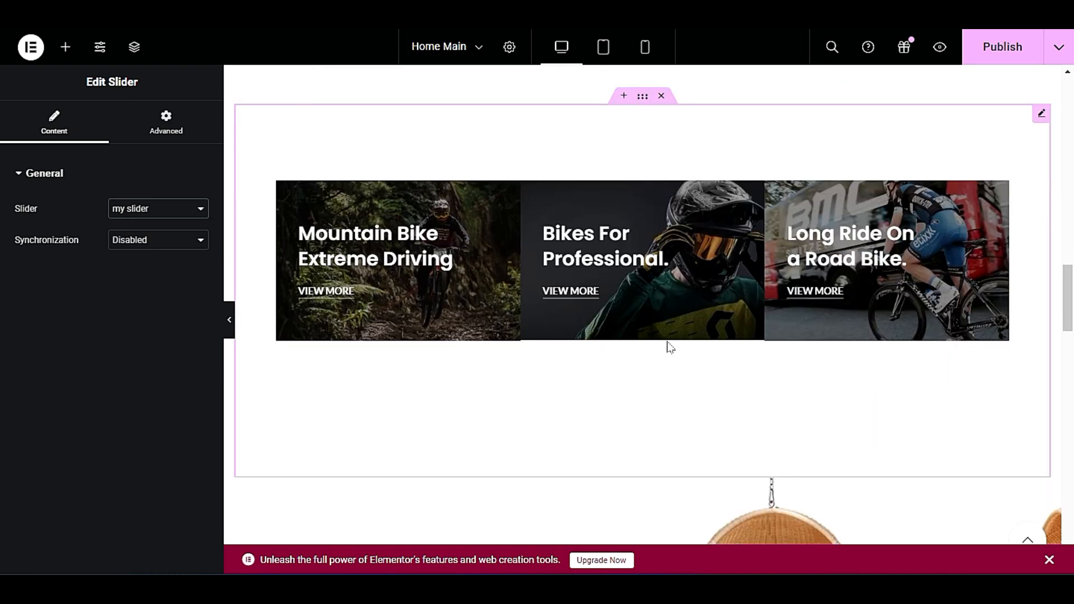
left_click(229, 320)
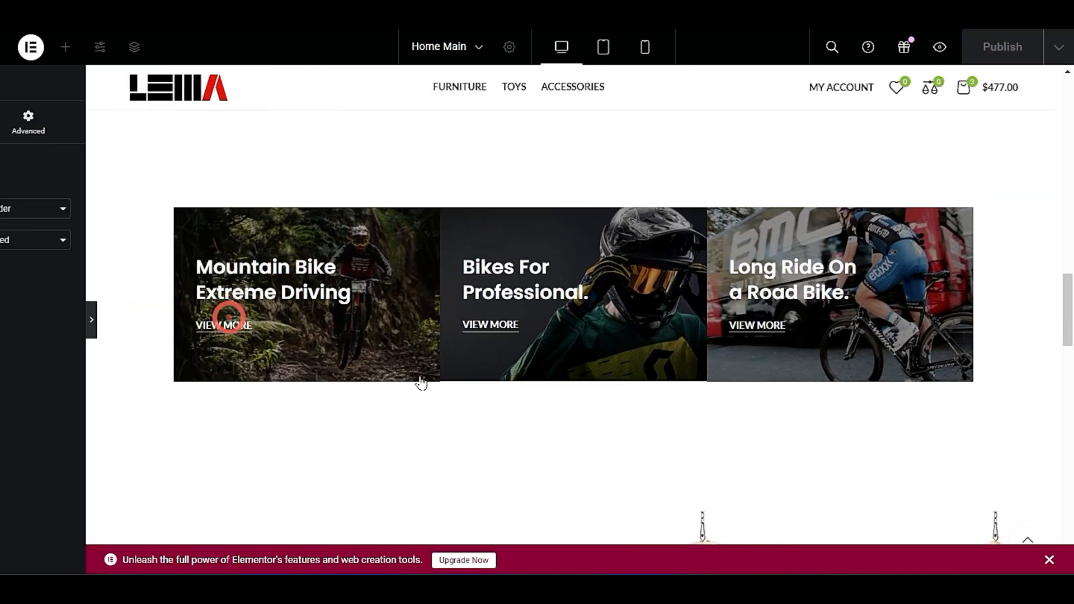
scroll(422, 383, "up", 5)
scroll(421, 383, "down", 5)
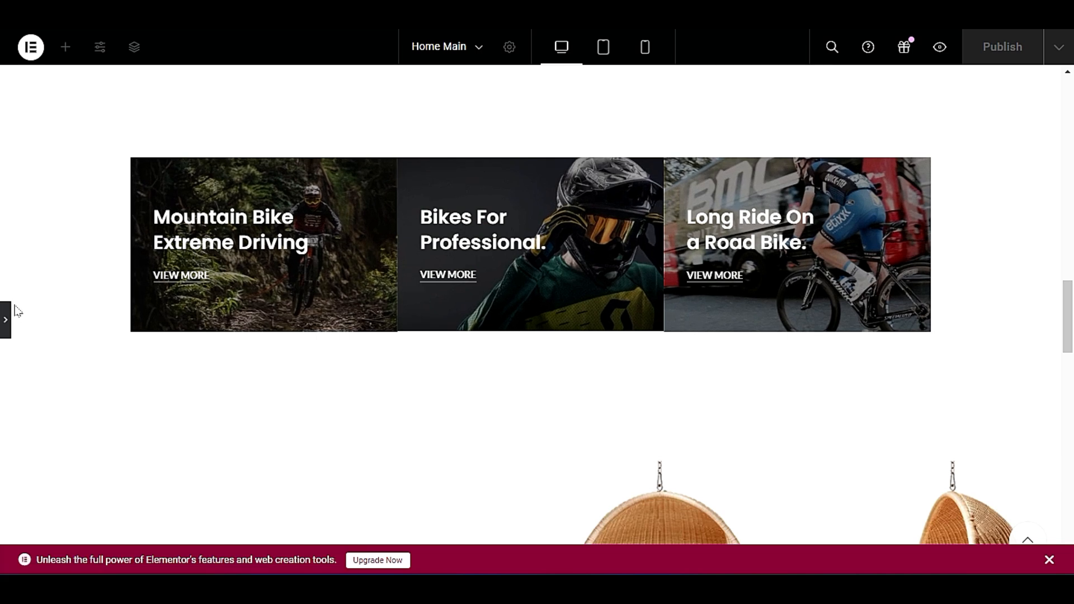
left_click(6, 320)
scroll(722, 305, "up", 5)
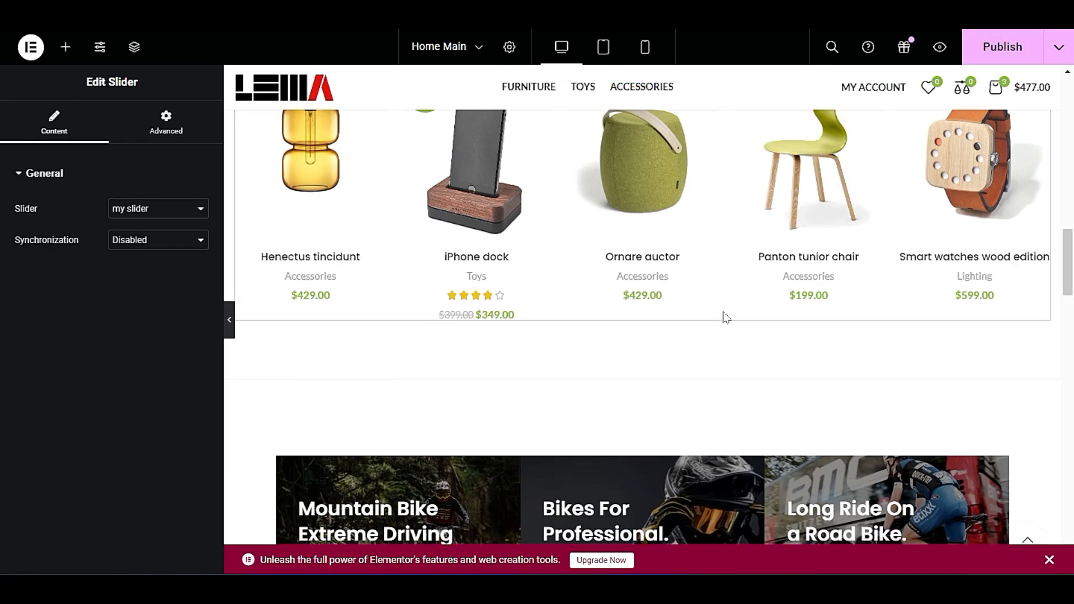
scroll(722, 322, "up", 10)
scroll(721, 318, "down", 6)
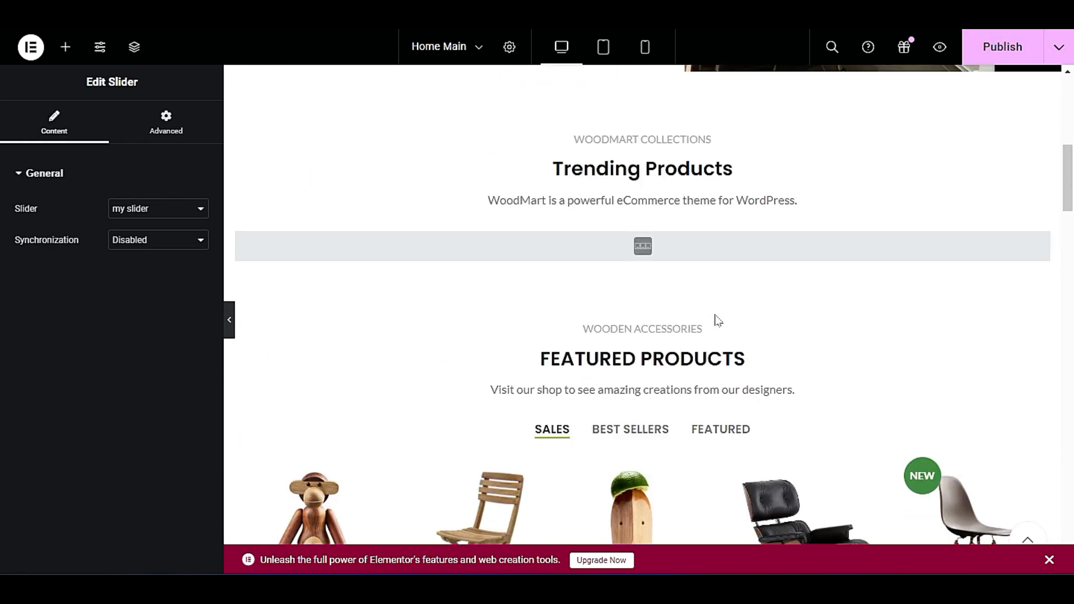
scroll(717, 320, "up", 3)
scroll(657, 142, "up", 4)
scroll(699, 308, "down", 16)
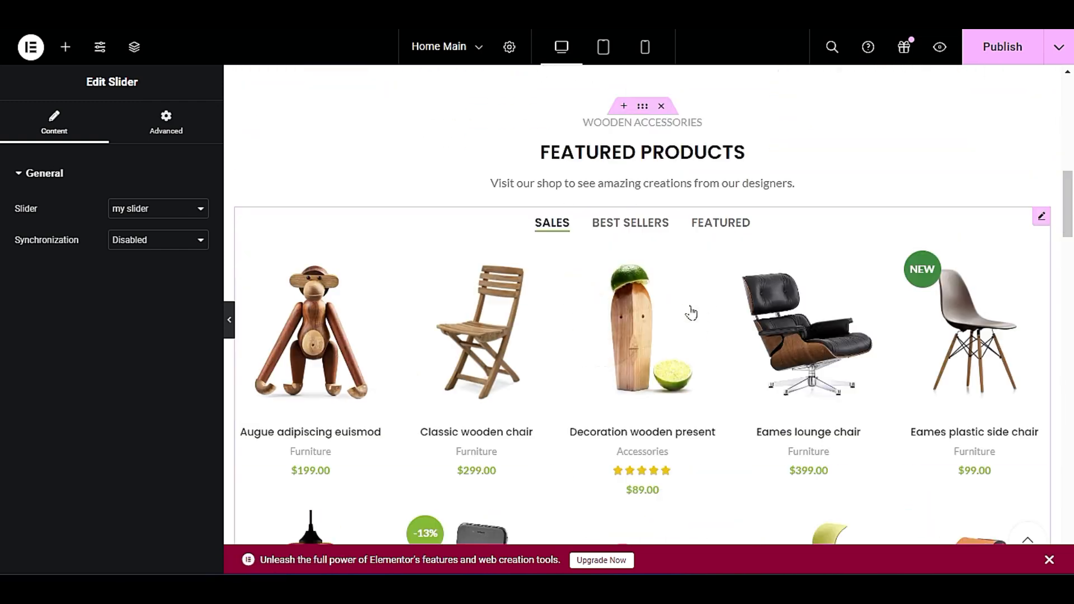
Check the my slider banners among the sections of the Home Main page and publish the page.
scroll(649, 319, "down", 7)
scroll(648, 320, "up", 1)
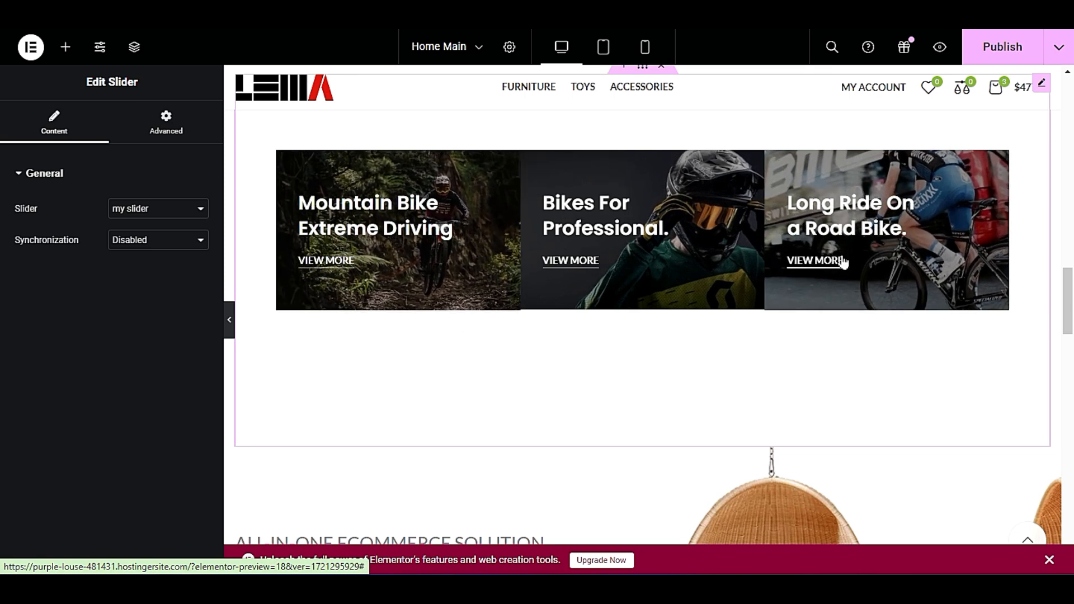
scroll(841, 263, "down", 1)
left_click(1013, 55)
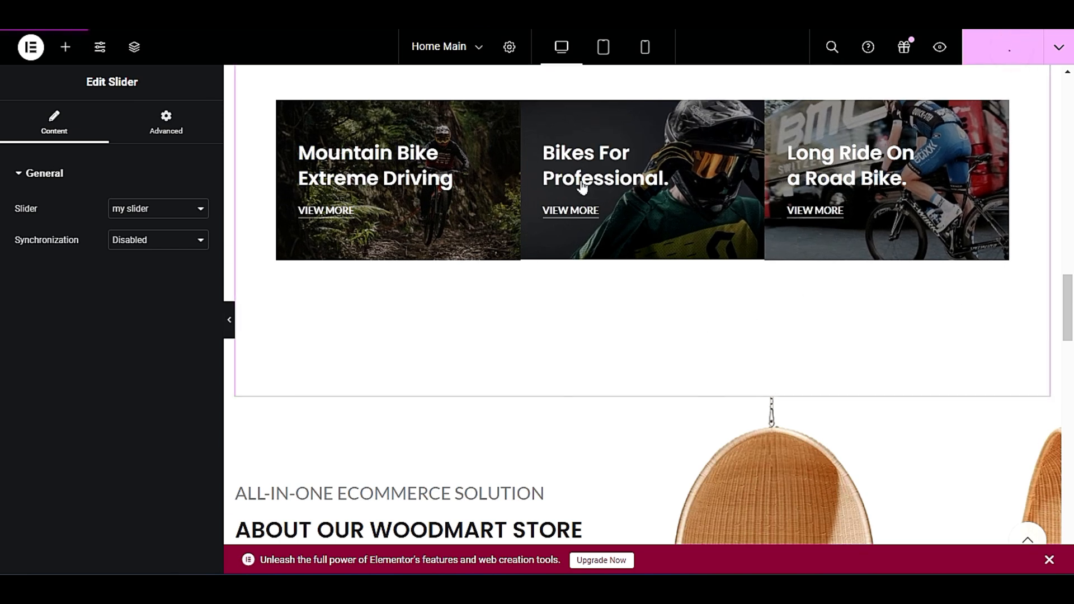
Open the background style settings of the container holding the About Our WoodMart Store section.
scroll(636, 235, "down", 5)
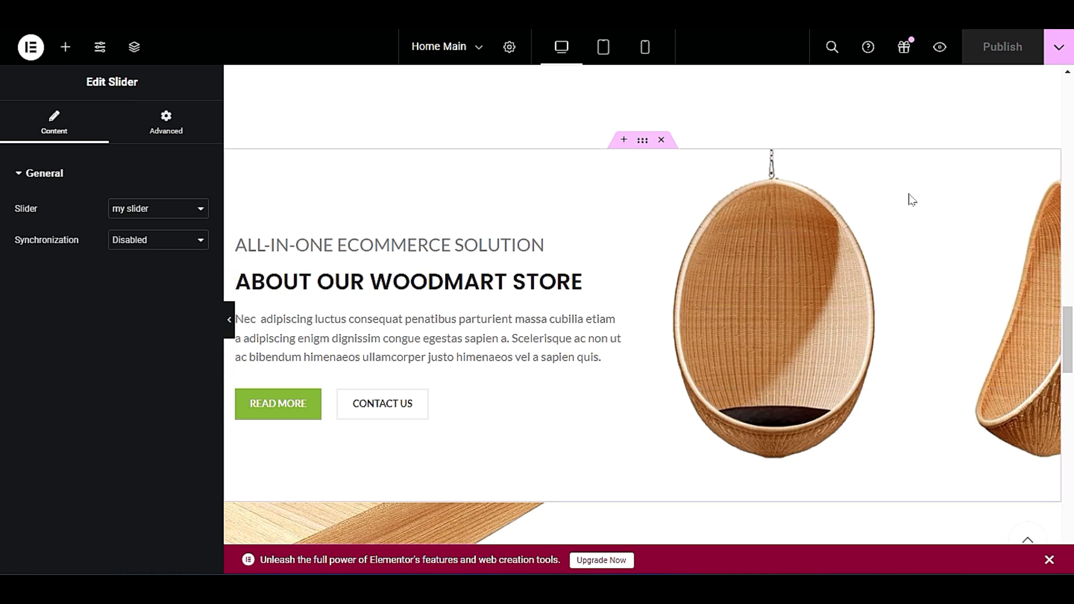
right_click(995, 216)
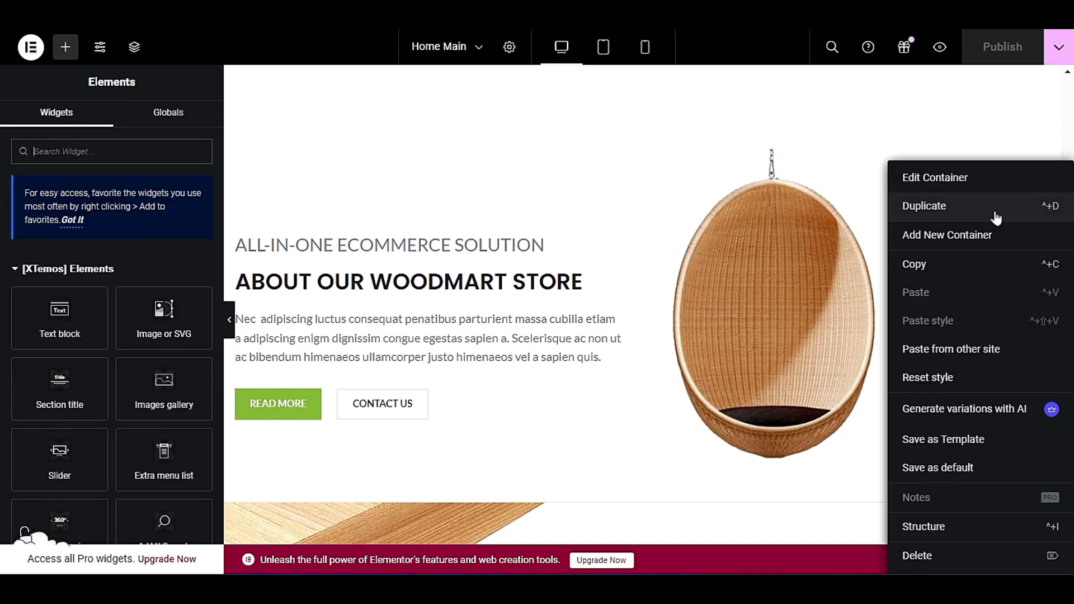
left_click(947, 182)
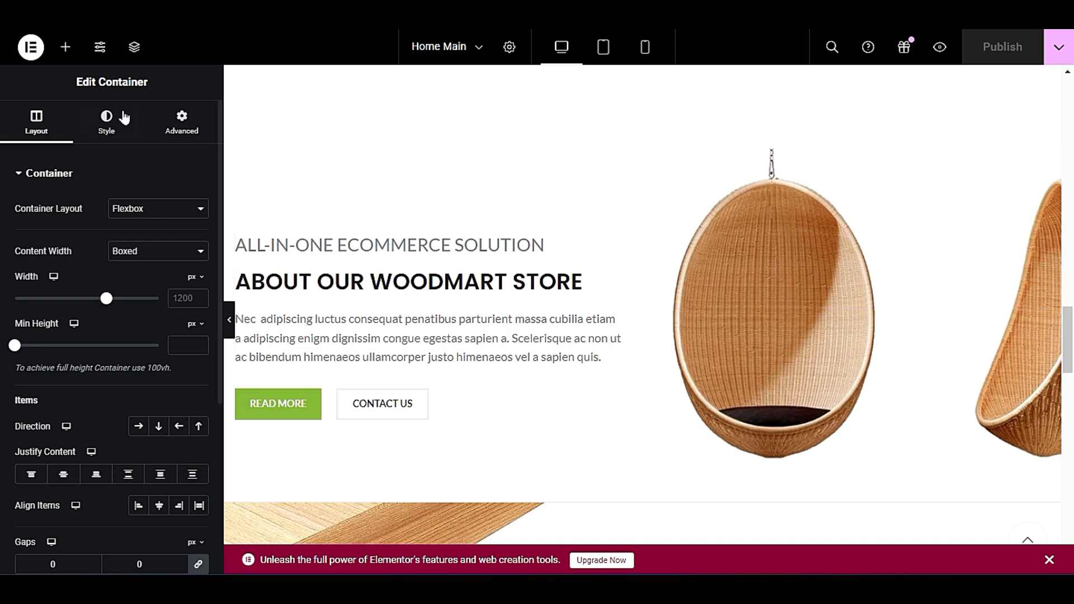
left_click(99, 116)
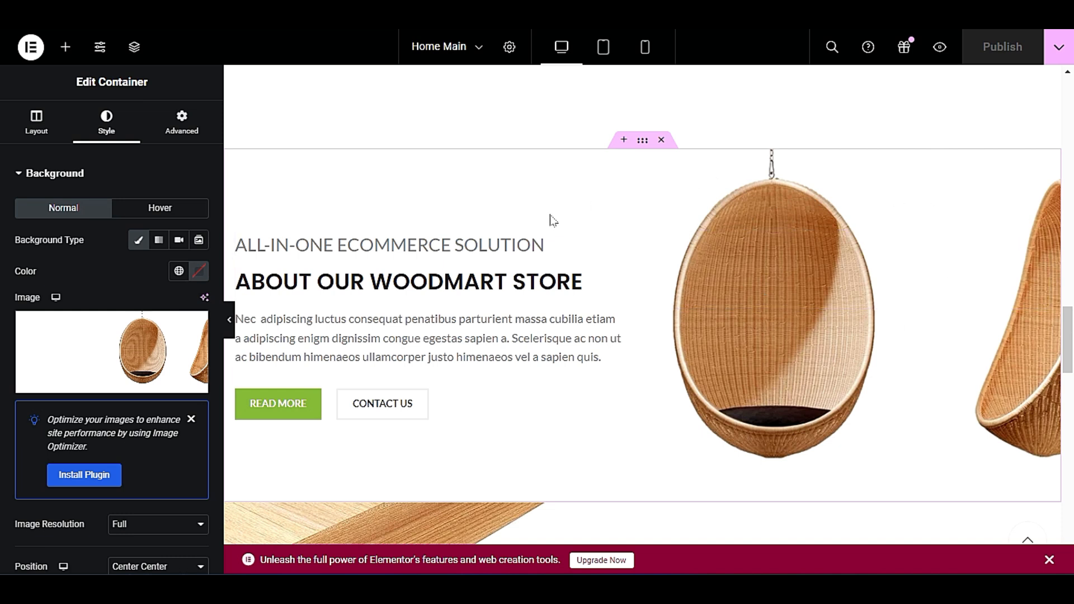
Examine the subtitle and title fields of the About Our WoodMart Store section title and the content of the text block below it.
left_click(419, 252)
left_click(417, 247)
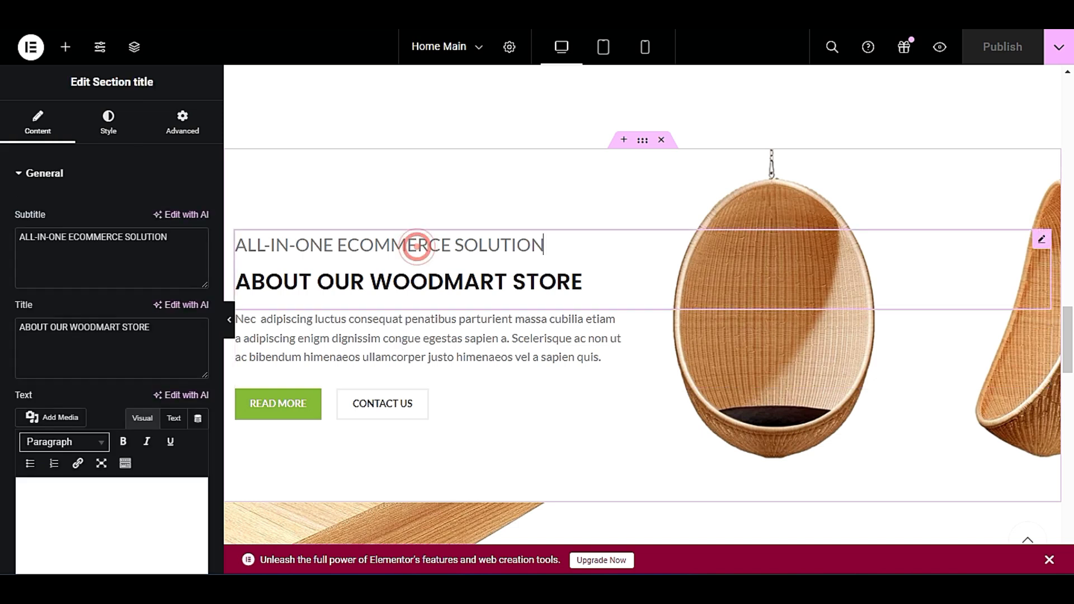
right_click(428, 253)
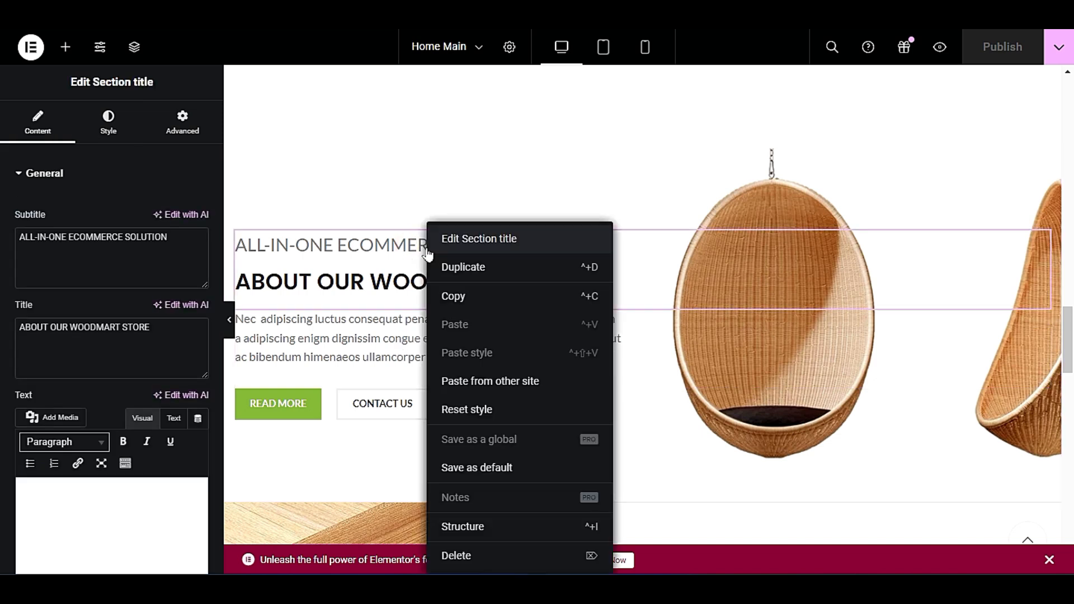
left_click(469, 240)
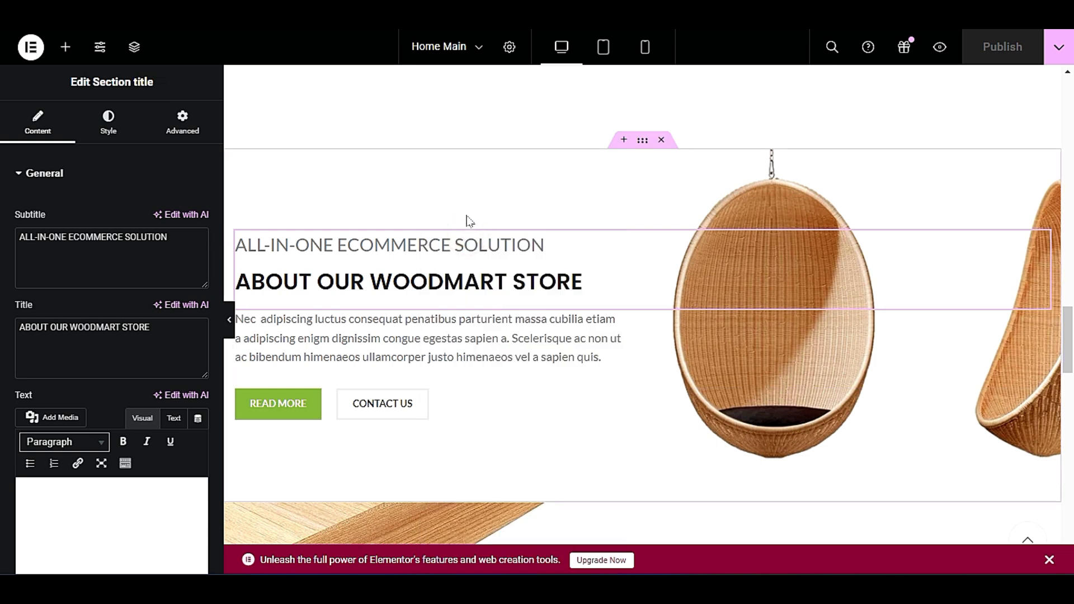
triple_click(35, 237)
triple_click(49, 328)
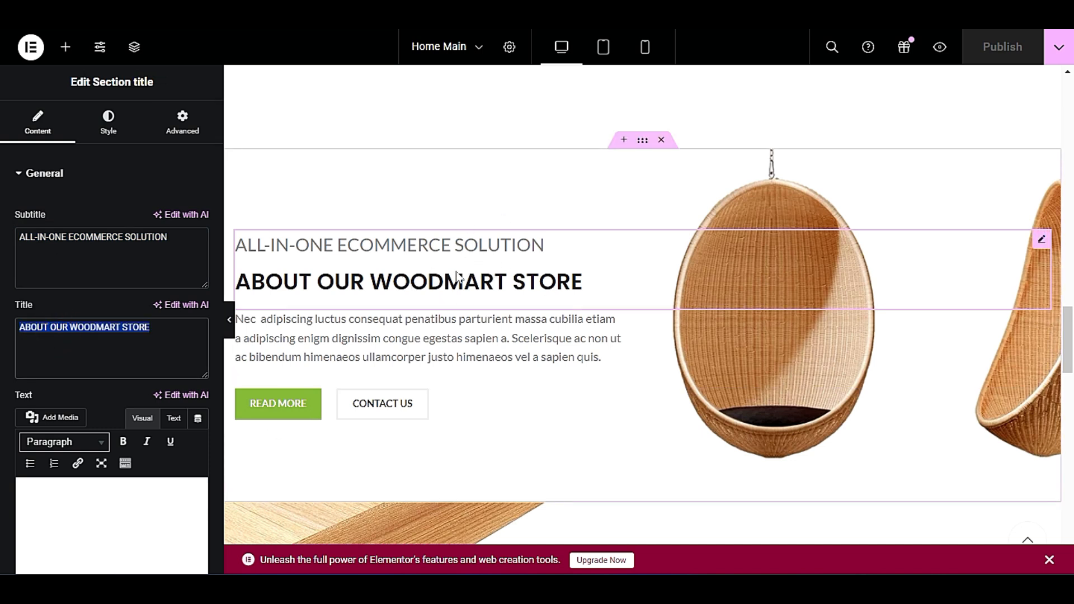
scroll(452, 276, "down", 1)
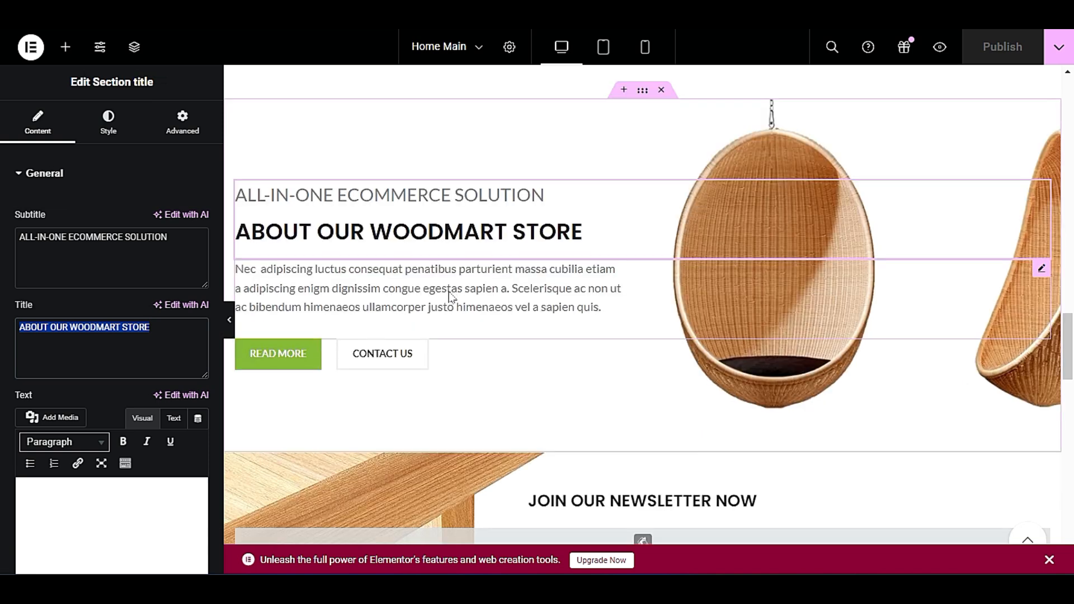
left_click(442, 298)
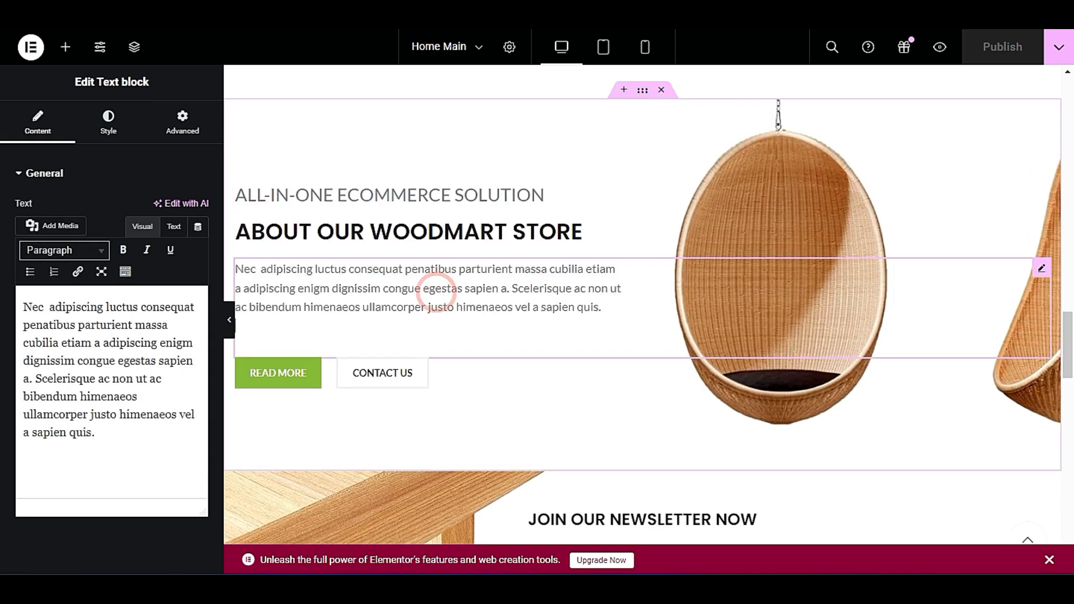
Open the Our Latest News section title for editing.
left_click(66, 47)
scroll(832, 291, "down", 20)
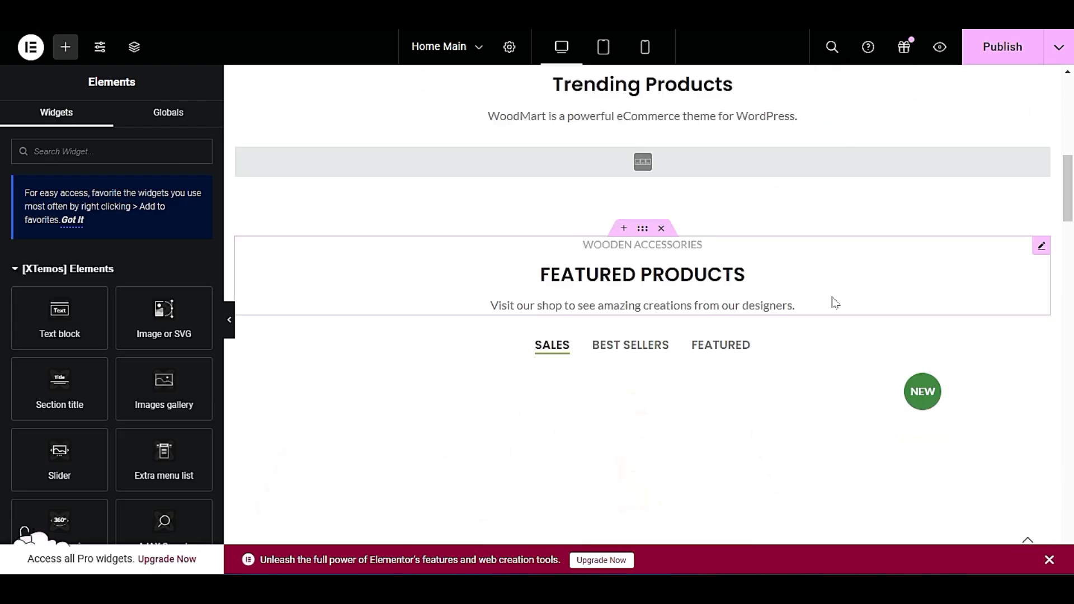
scroll(831, 305, "down", 15)
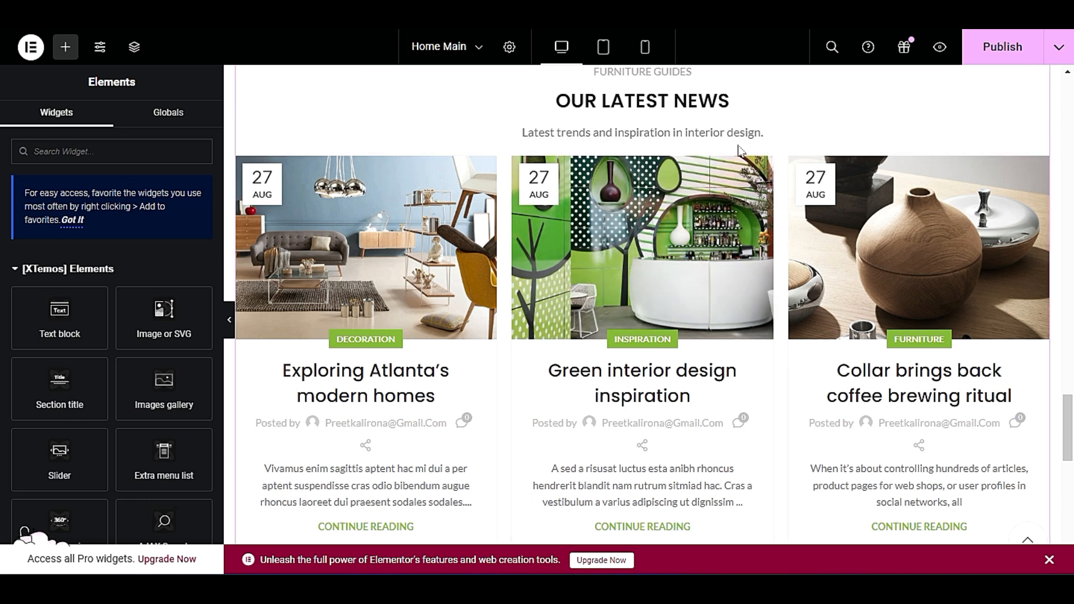
scroll(723, 162, "up", 2)
scroll(725, 167, "down", 1)
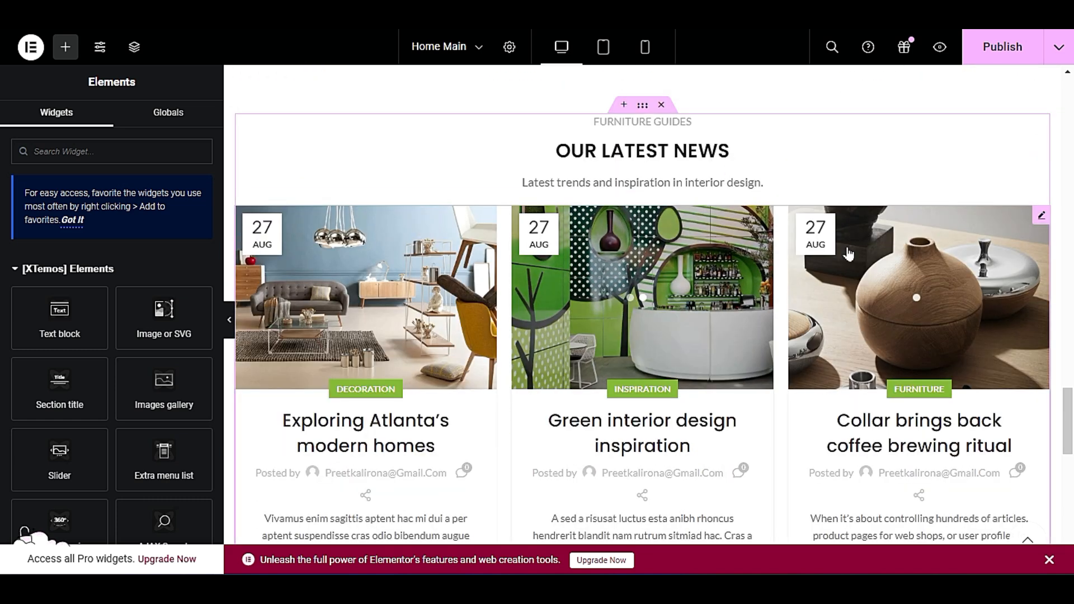
right_click(767, 139)
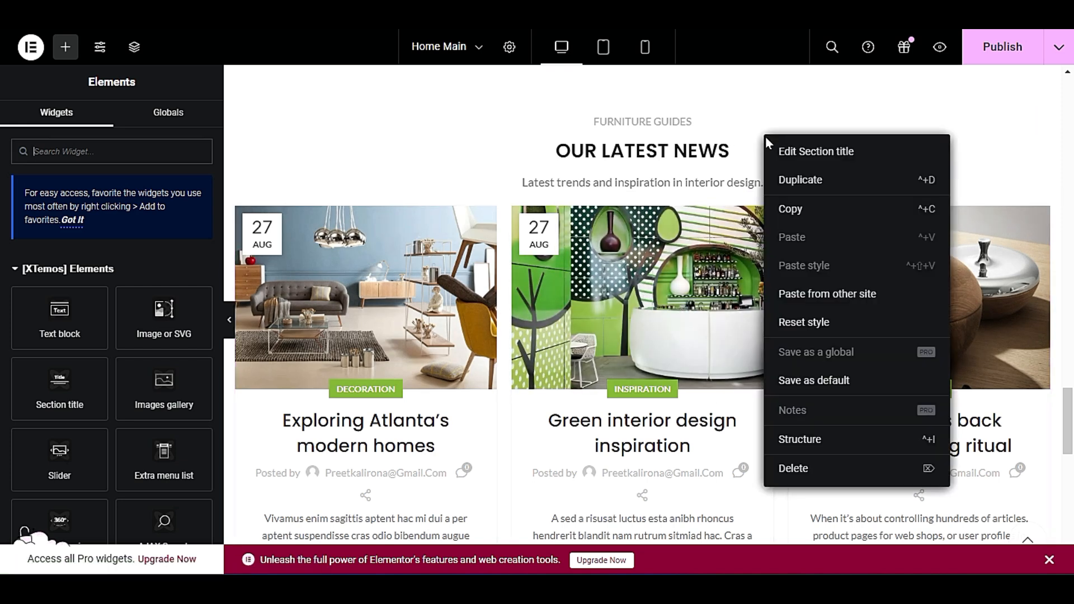
left_click(804, 151)
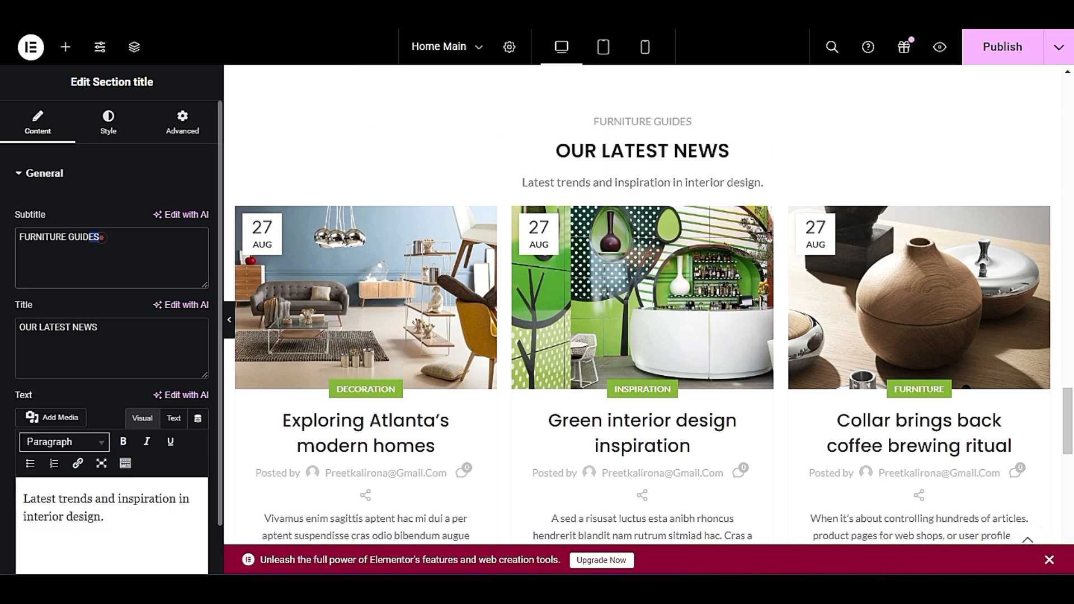
Examine the editable subtitle, title and description texts of the Our Latest News section title.
triple_click(101, 237)
left_click(68, 237)
triple_click(98, 236)
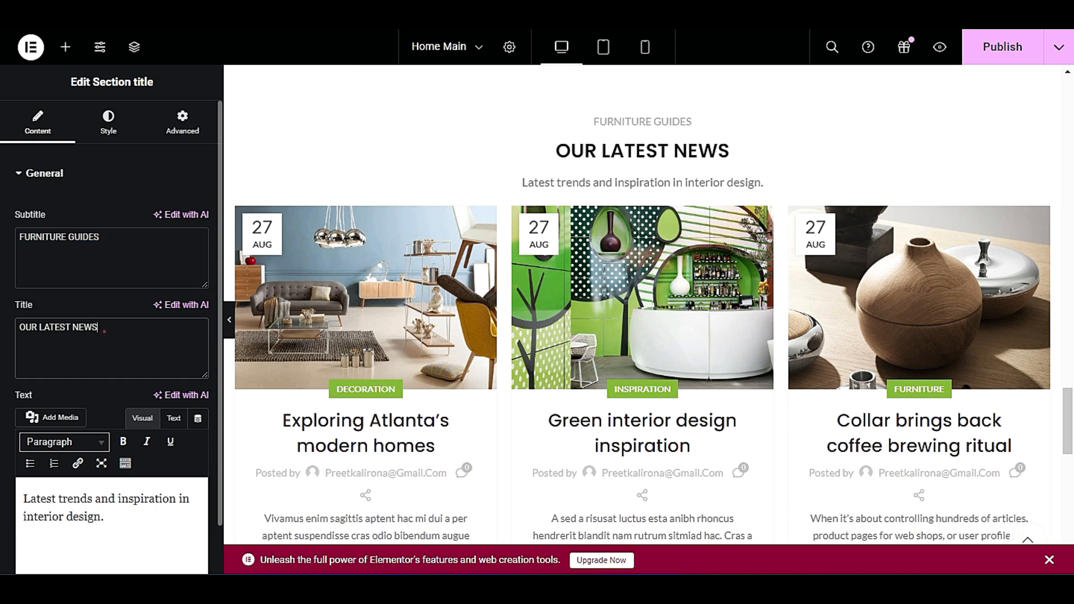
triple_click(103, 328)
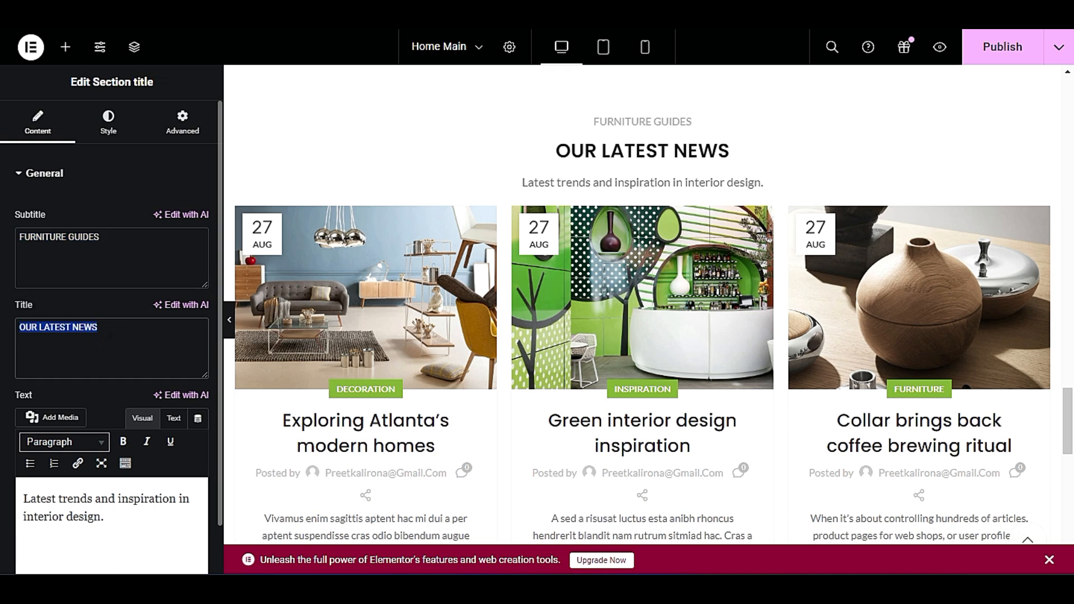
double_click(107, 328)
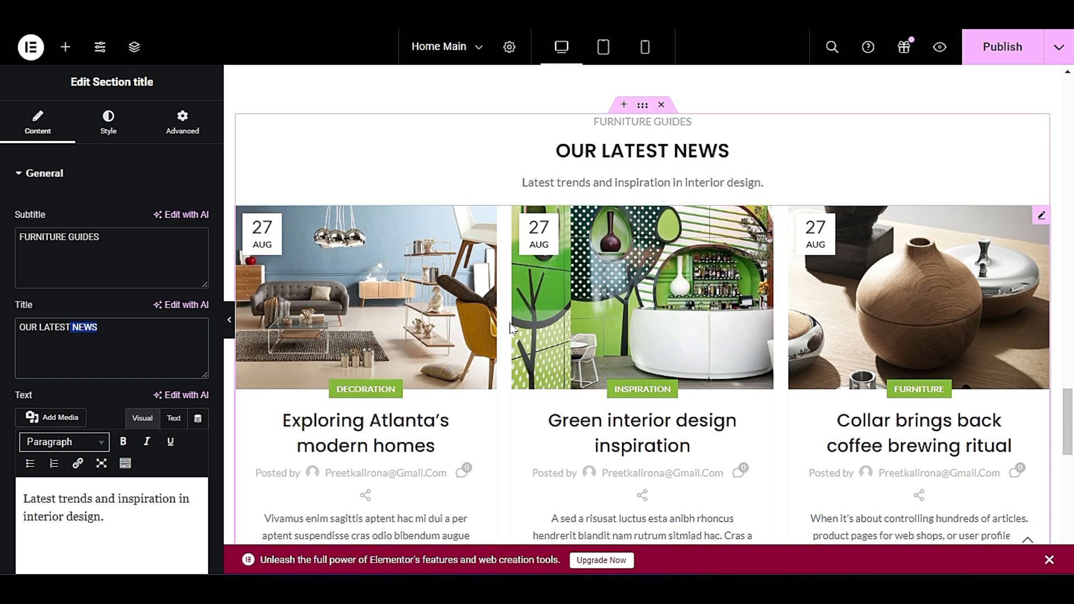
scroll(112, 336, "down", 3)
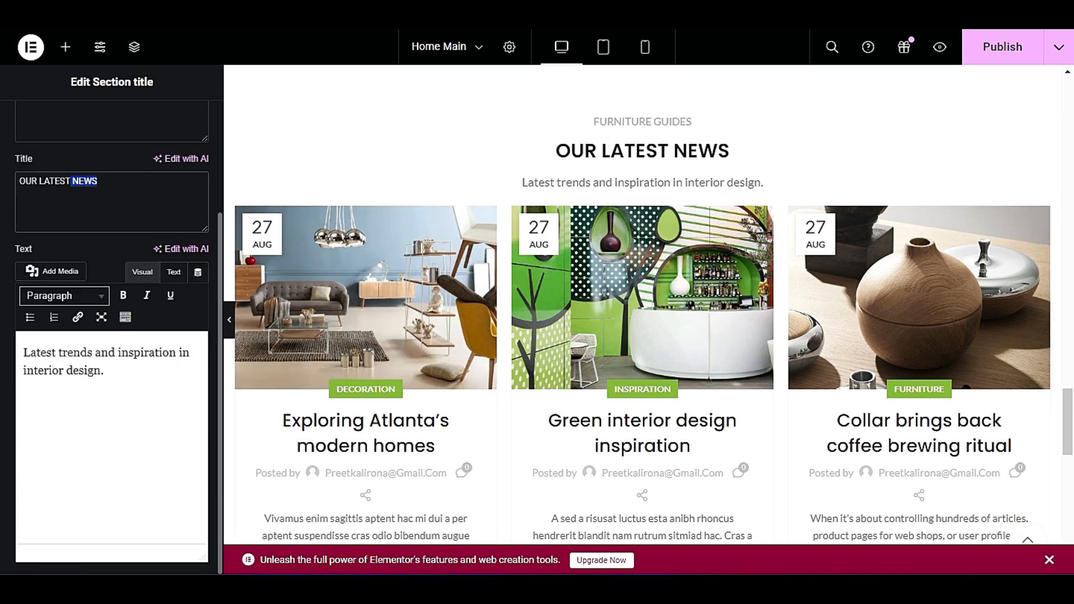
triple_click(109, 374)
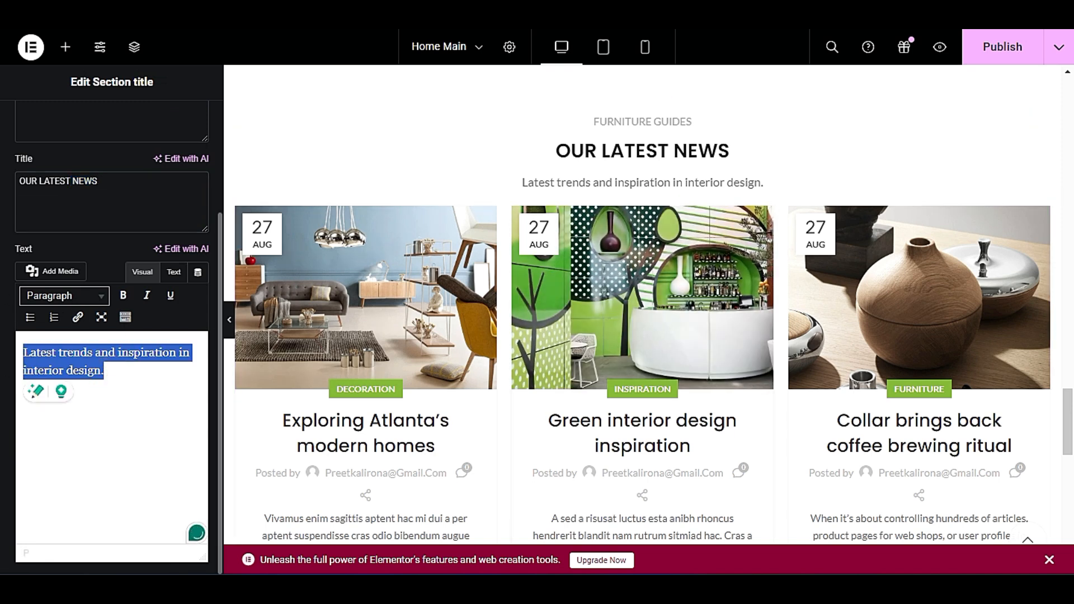
left_click(101, 367)
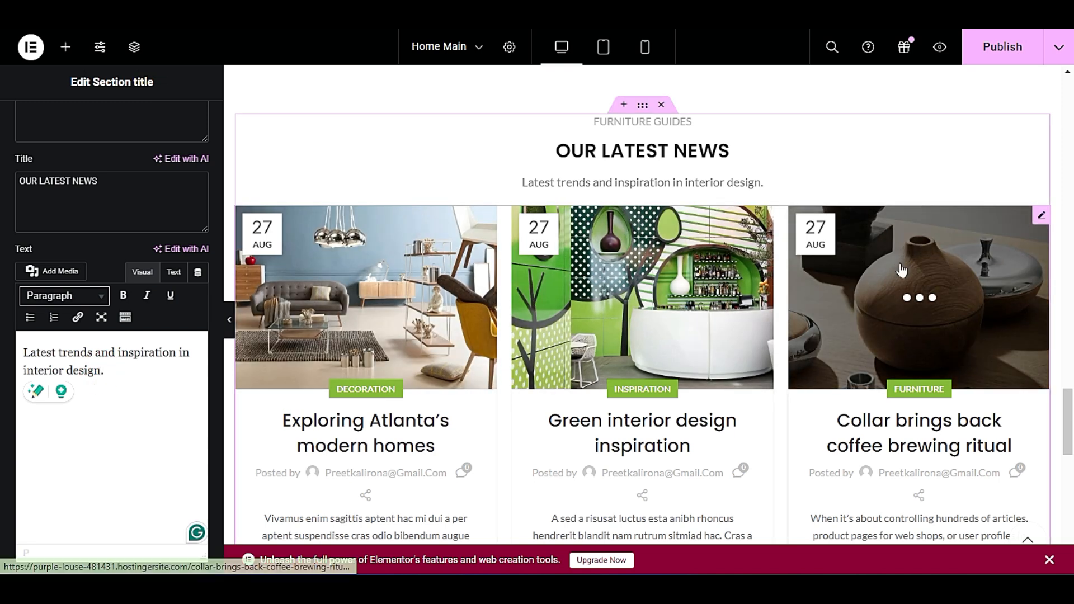
Edit the Blog element under Our Latest News, try ordering its posts by Author, and set the order to Random order.
left_click(1042, 219)
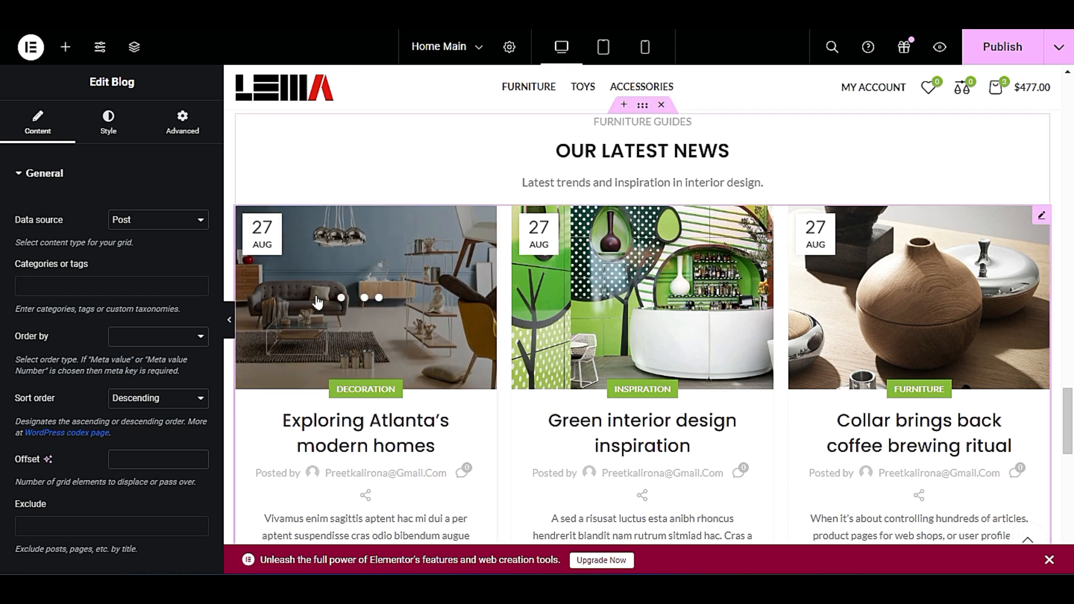
left_click(159, 221)
left_click(157, 220)
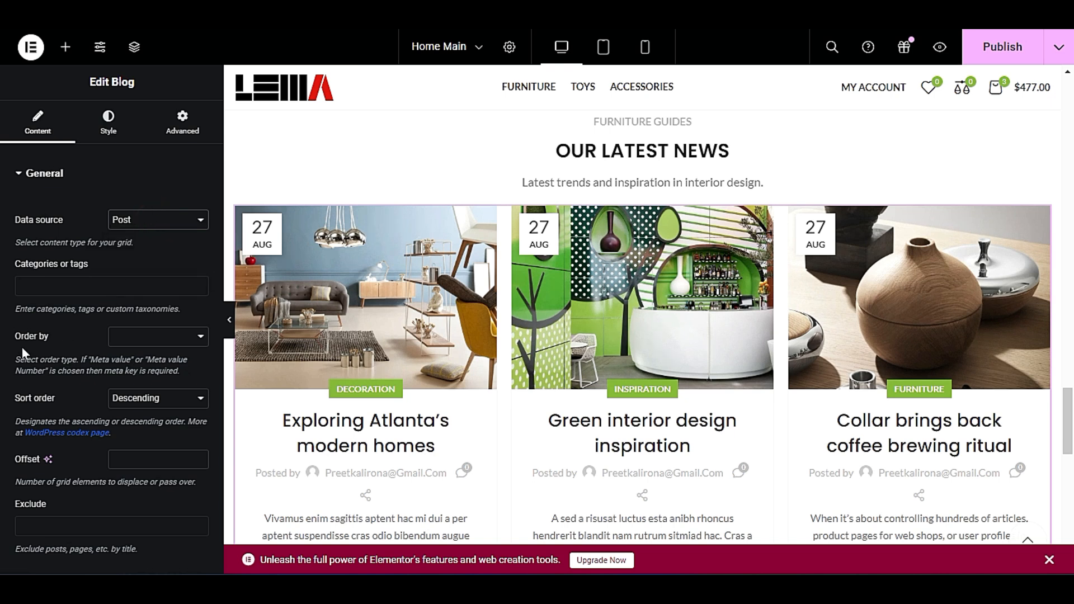
left_click(187, 337)
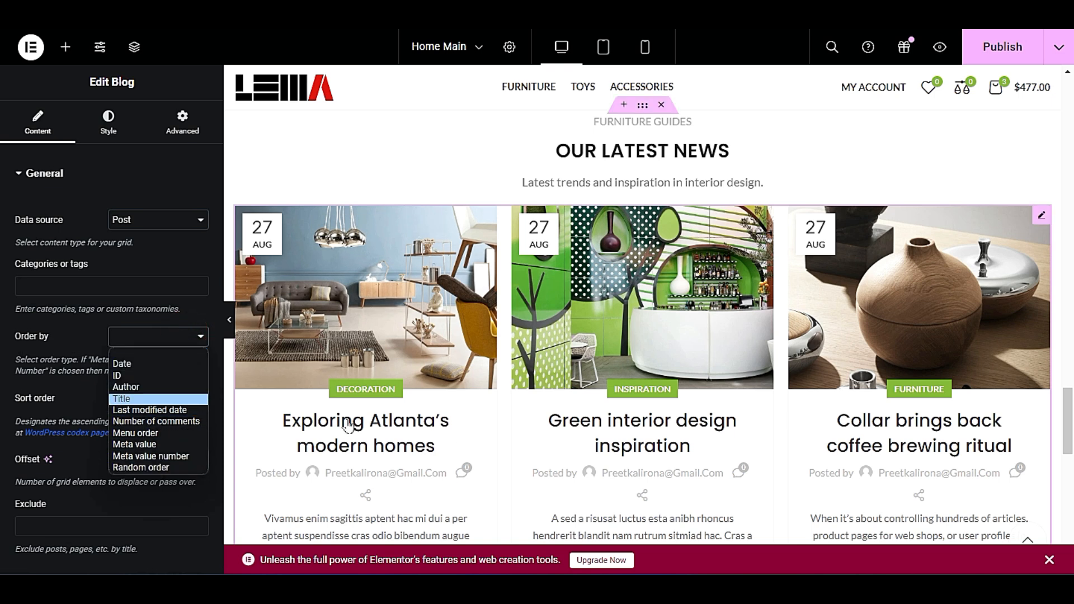
left_click(134, 389)
left_click(151, 339)
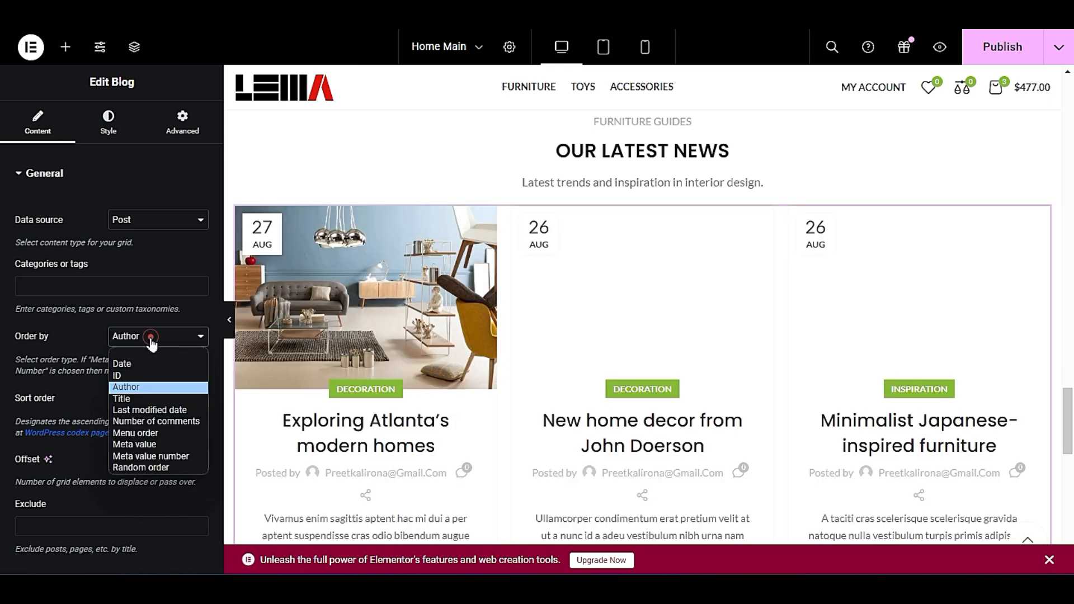
left_click(168, 468)
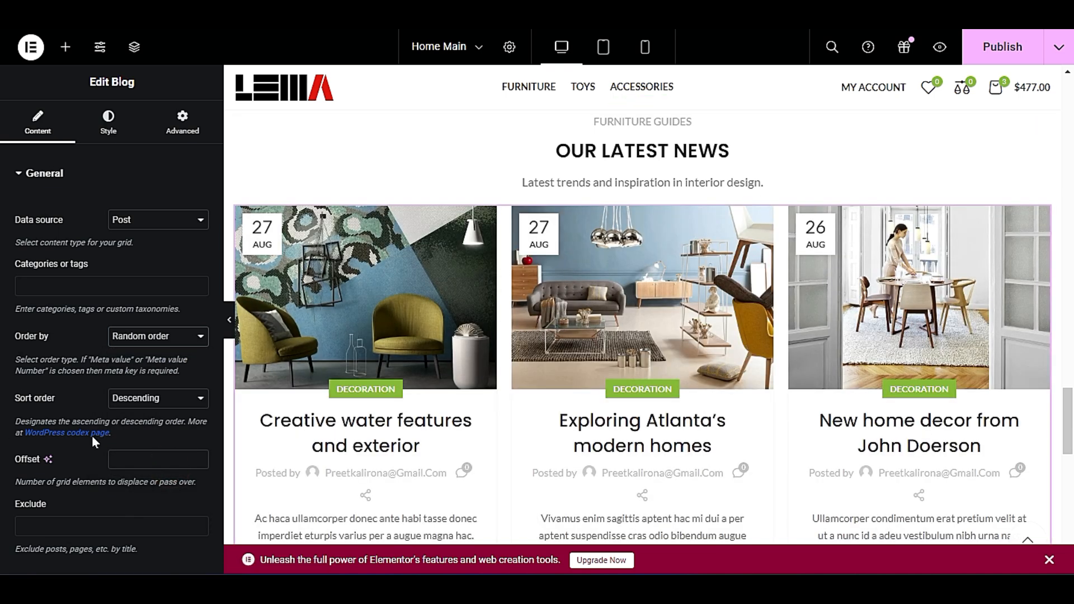
Try the Default and Masonry grid blog designs for the Our Latest News posts, and restore the Carousel design.
left_click(99, 127)
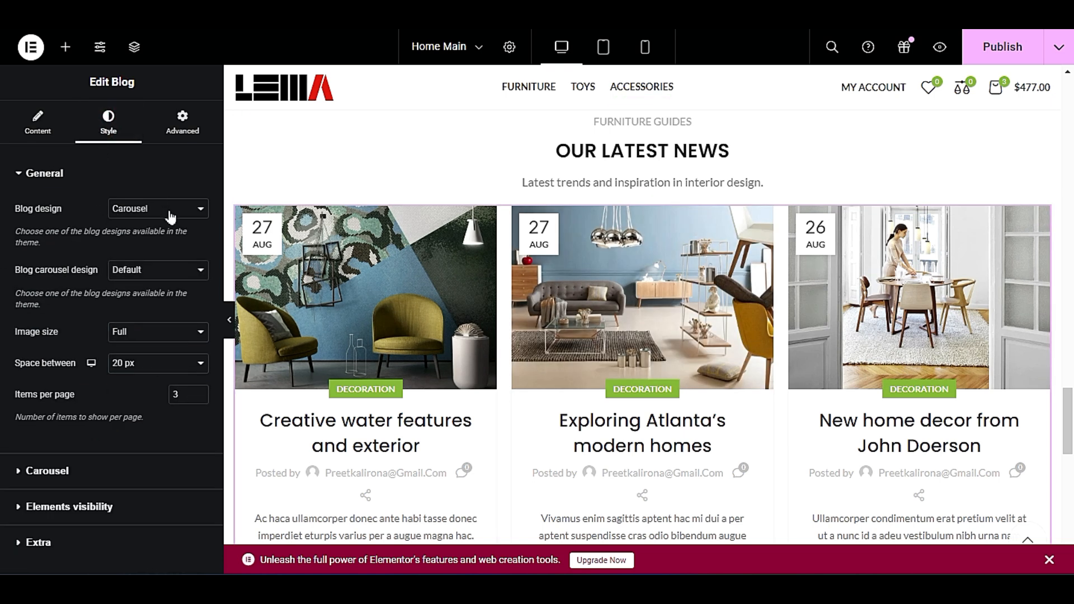
left_click(170, 209)
left_click(173, 226)
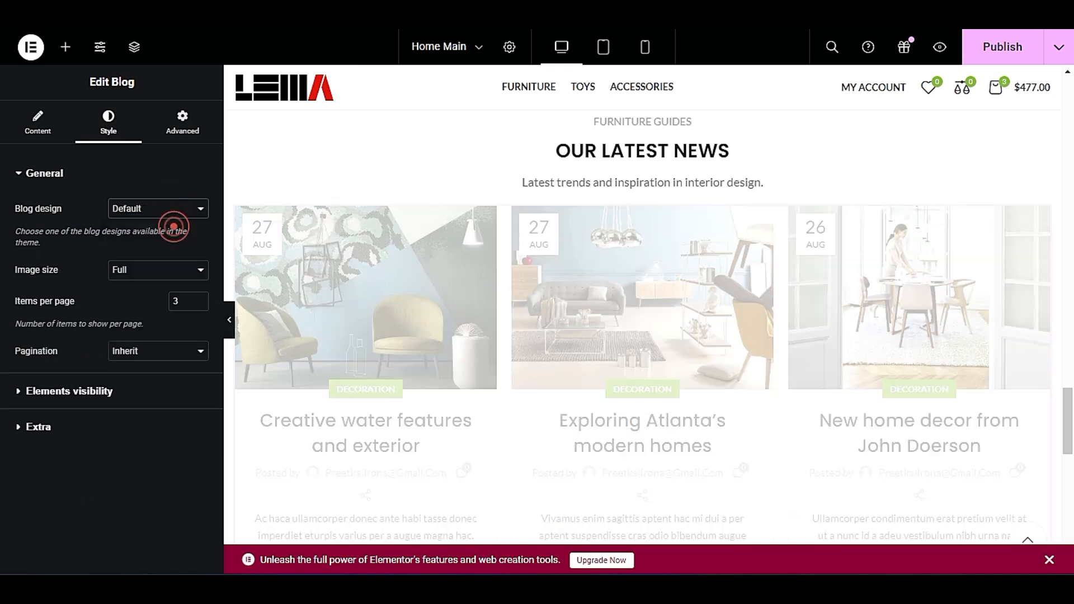
scroll(343, 330, "down", 10)
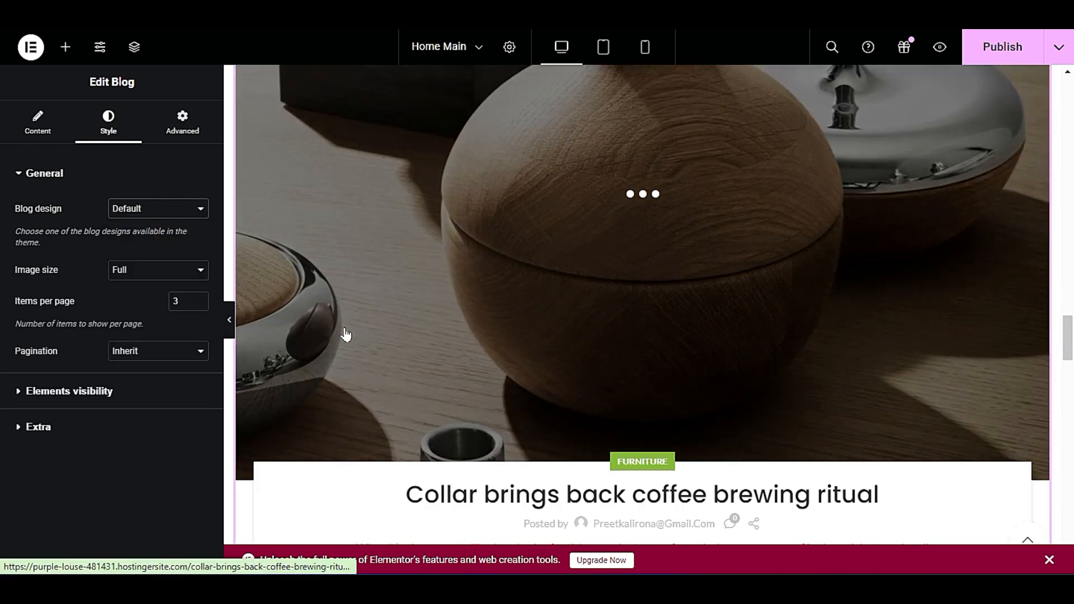
left_click(150, 210)
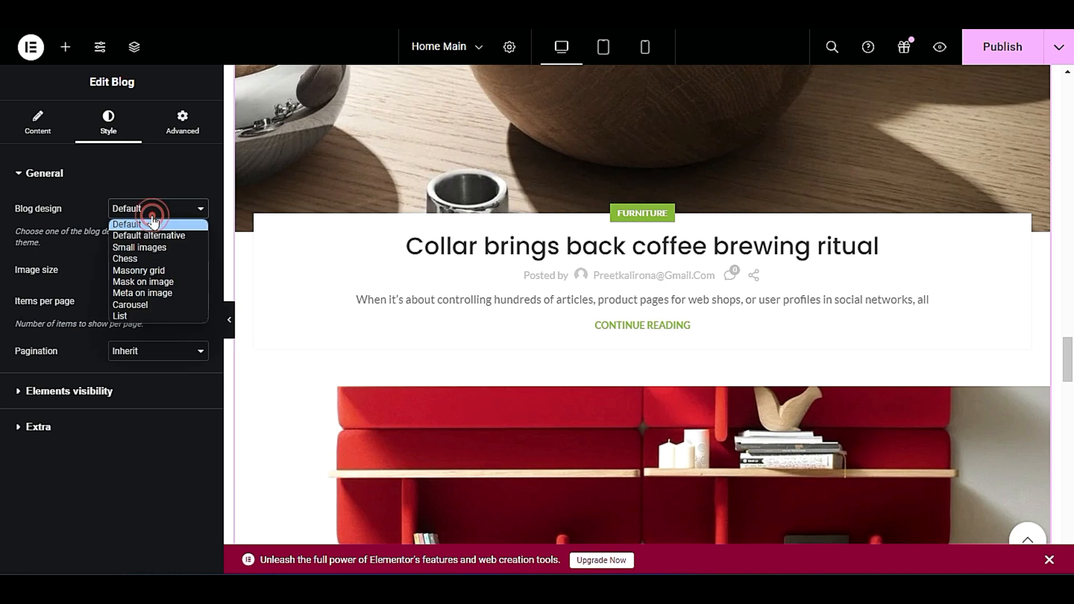
left_click(169, 273)
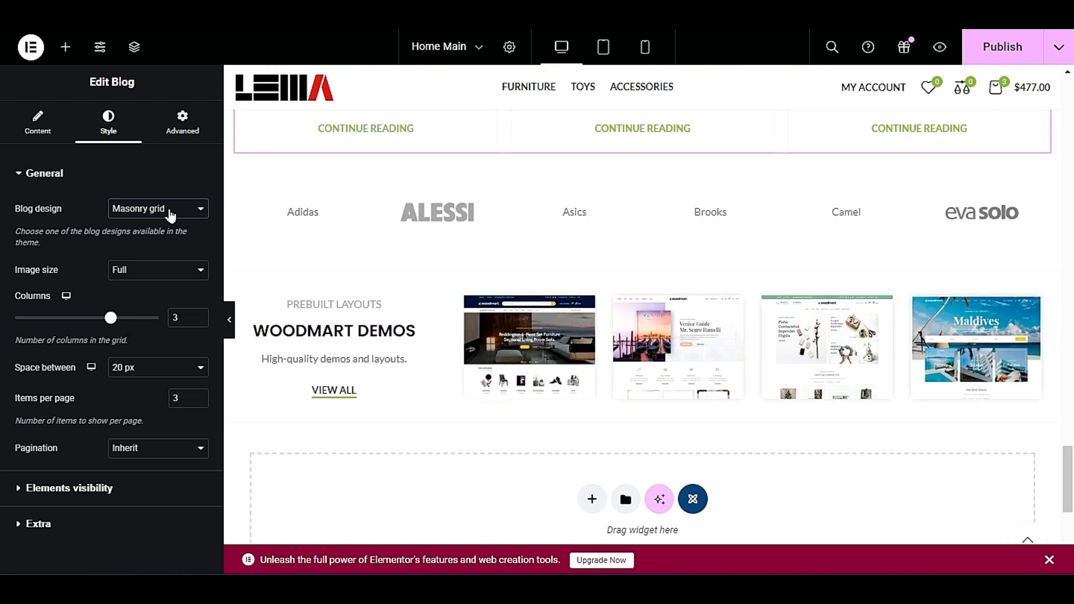
scroll(311, 295, "up", 8)
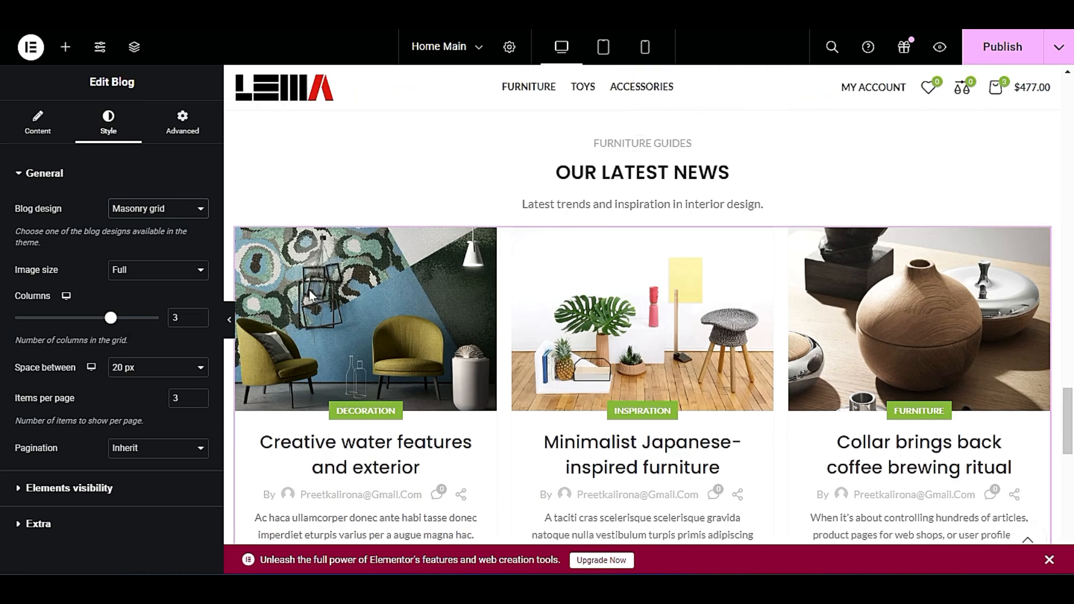
left_click(136, 209)
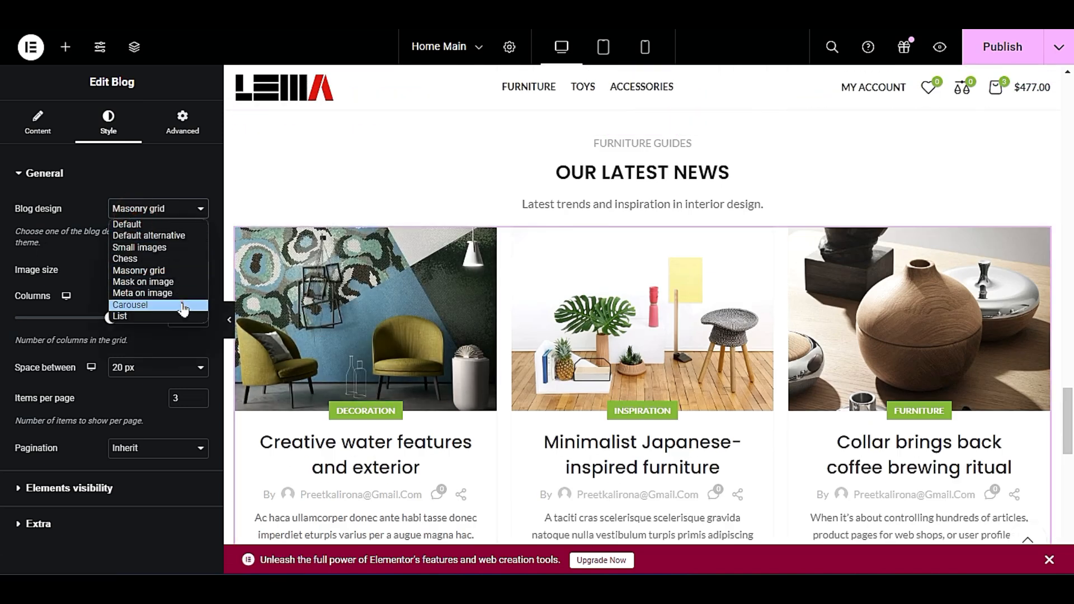
left_click(184, 305)
Try the Mask on image carousel design for the blog posts, and set the design to Meta on image.
left_click(170, 272)
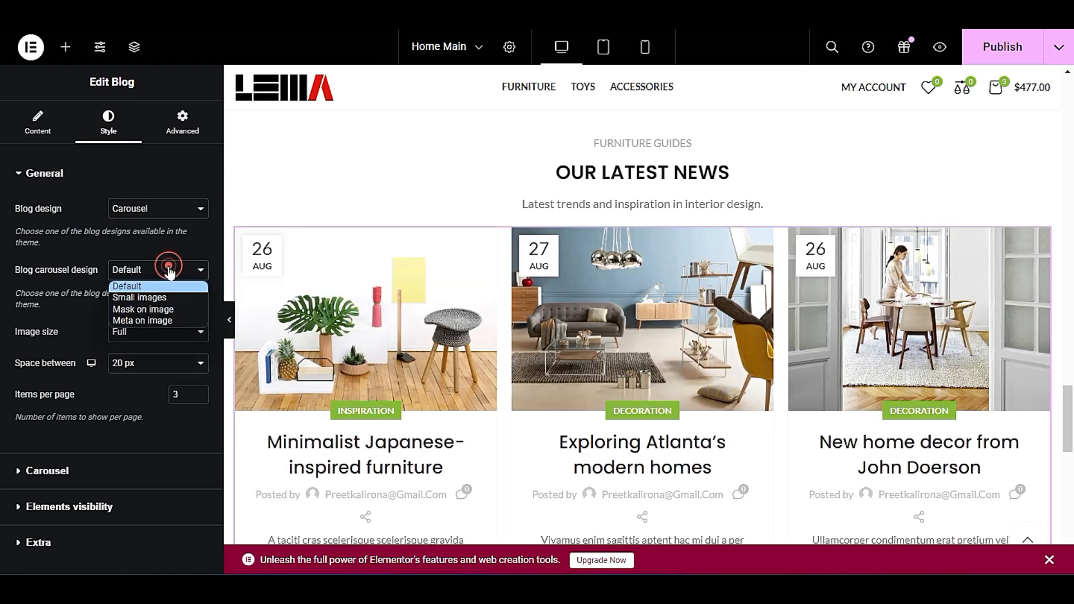
left_click(184, 309)
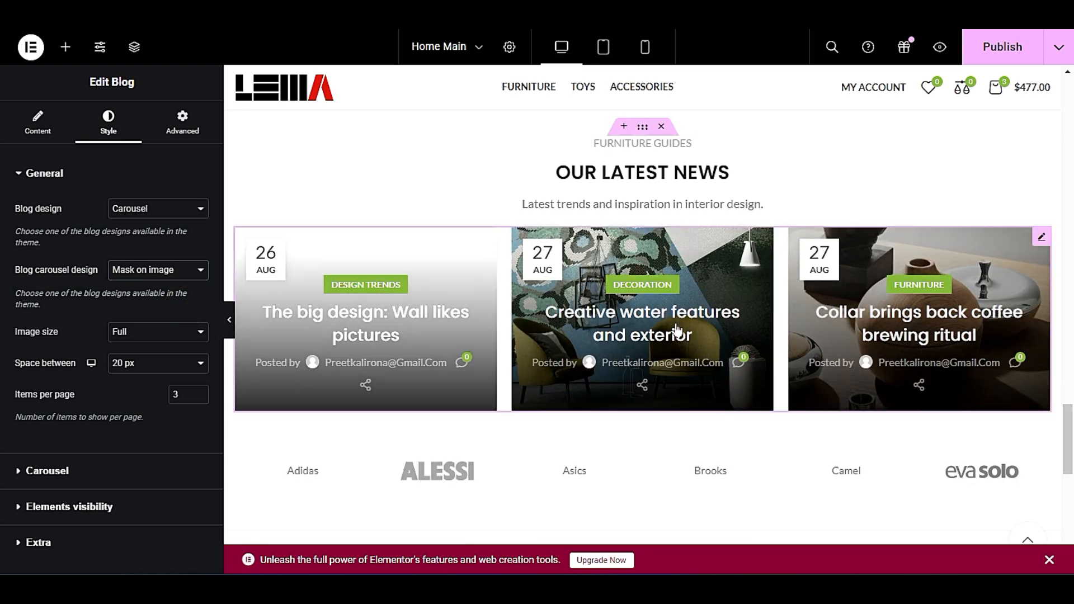
left_click(144, 271)
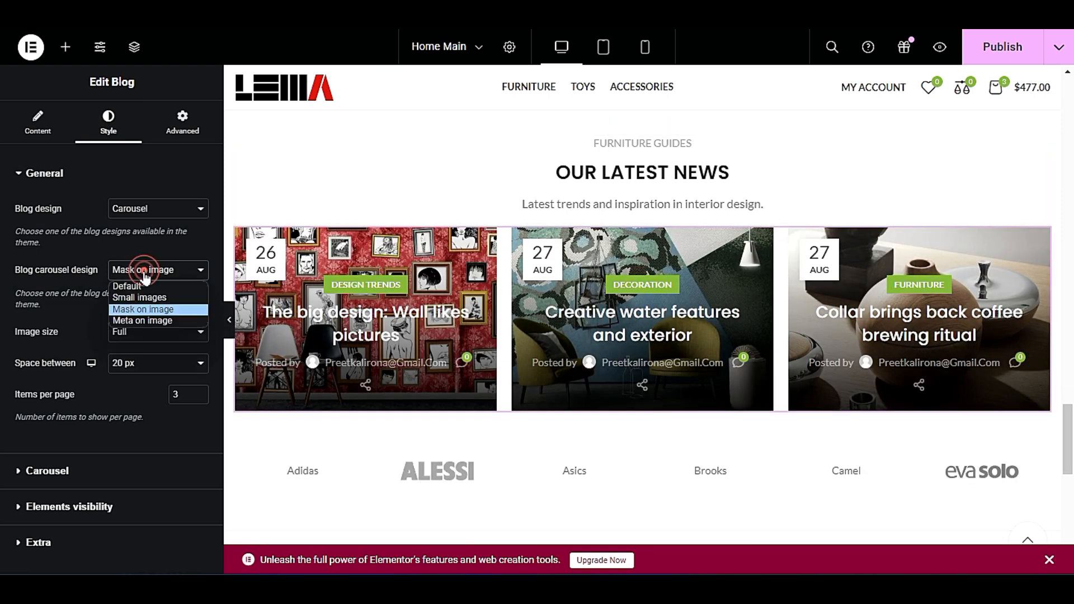
left_click(162, 320)
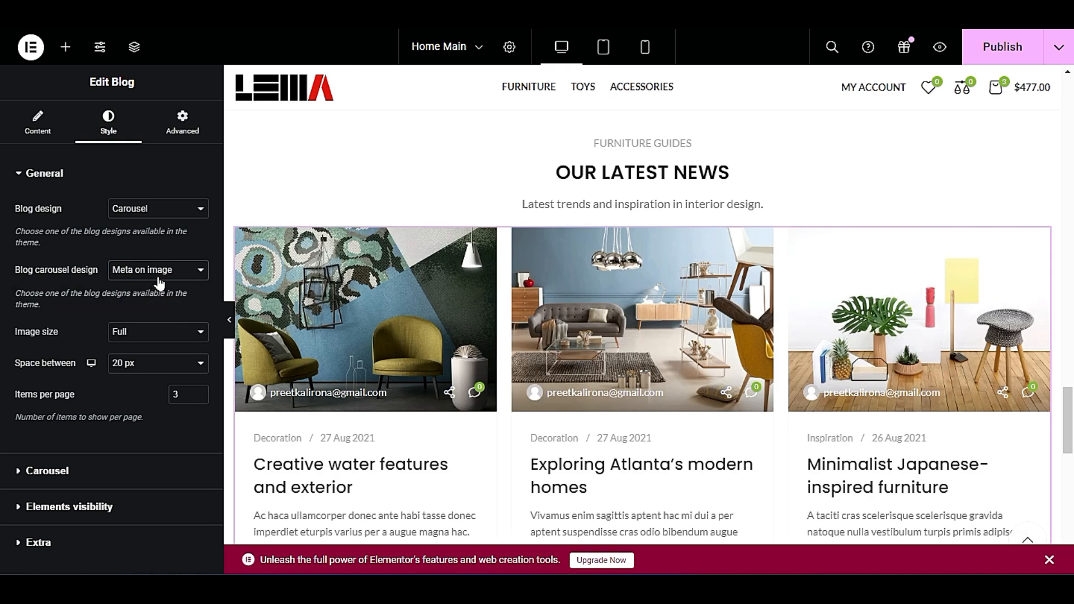
left_click(157, 278)
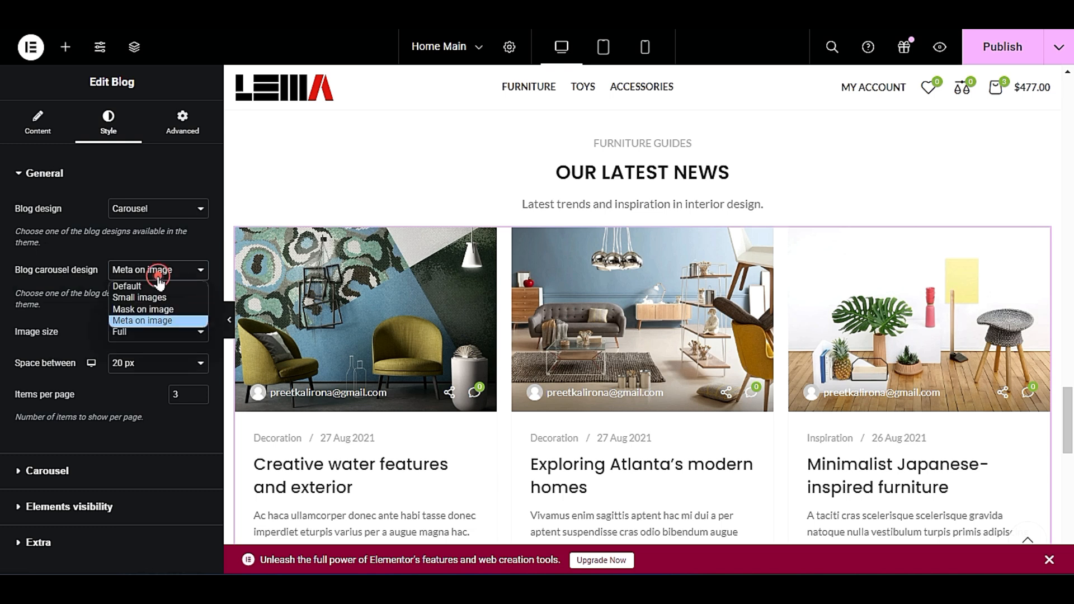
left_click(100, 295)
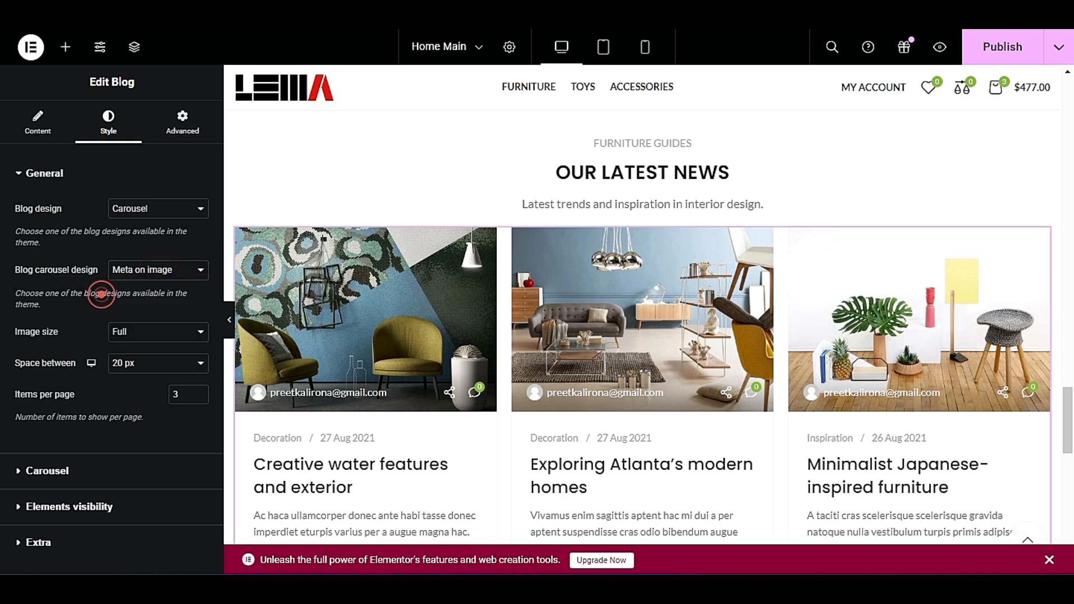
Examine the image size choices for the blog posts and keep Full selected.
left_click(144, 334)
left_click(144, 330)
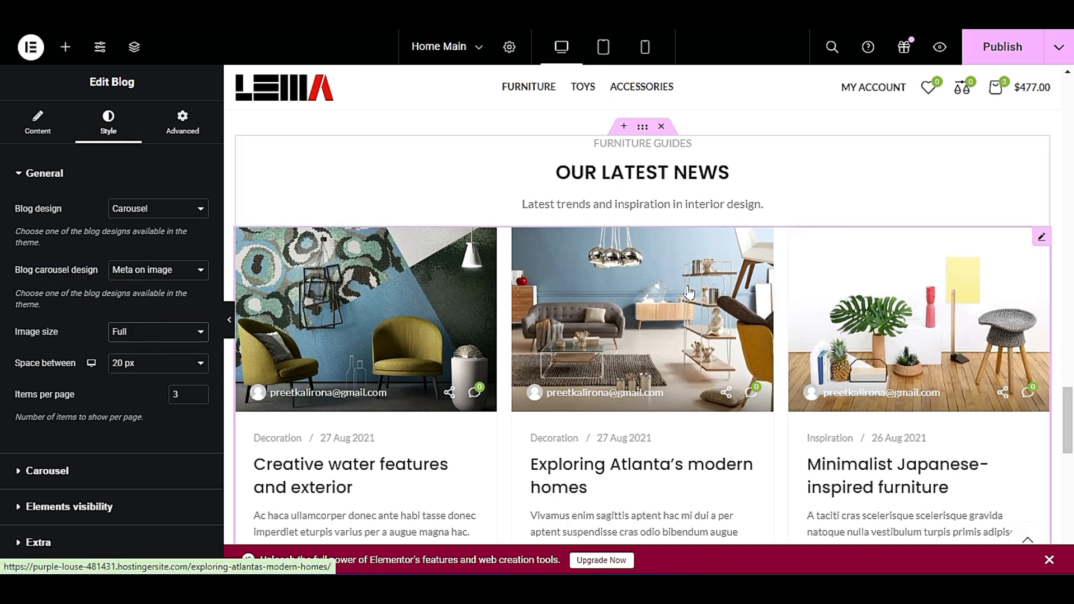
scroll(644, 313, "down", 3)
left_click(148, 332)
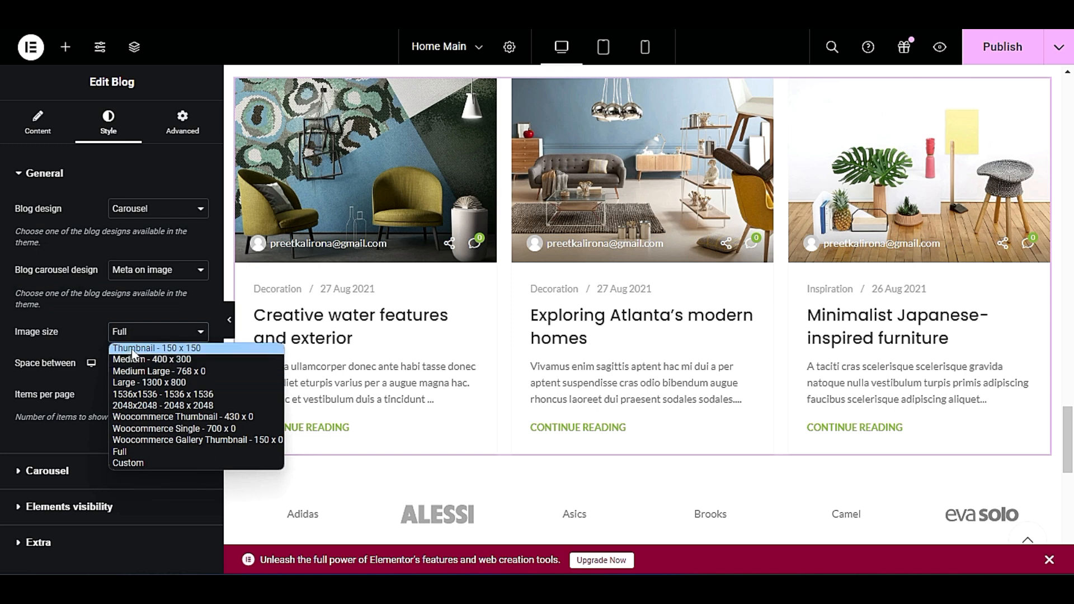
left_click(86, 341)
left_click(161, 331)
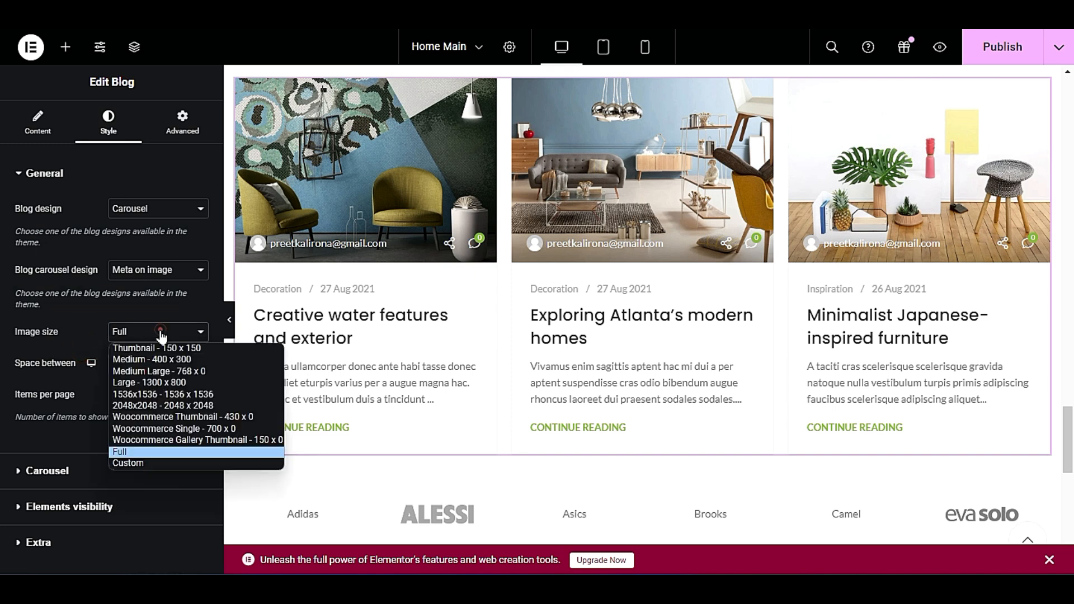
left_click(144, 450)
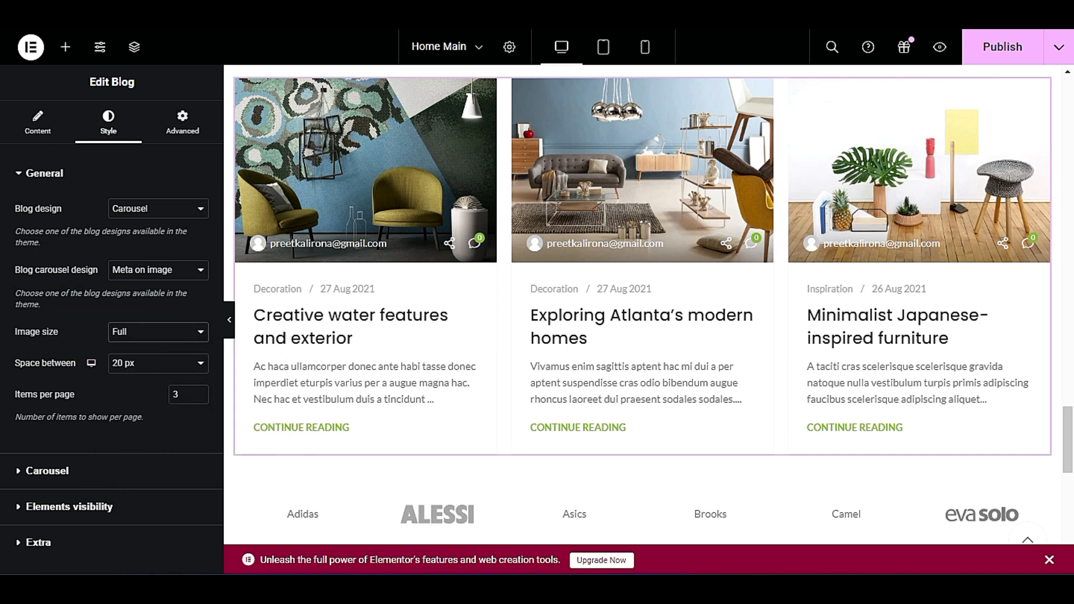
Try 4 slides per view in the blog carousel, preview the section at full width, and restore 3 slides.
left_click(93, 463)
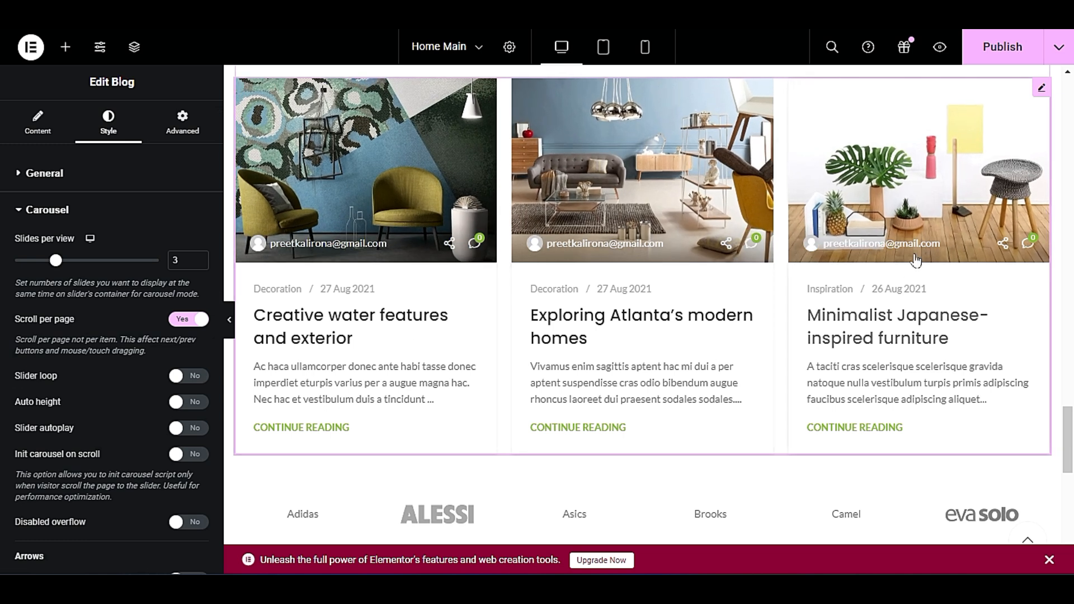
double_click(183, 260)
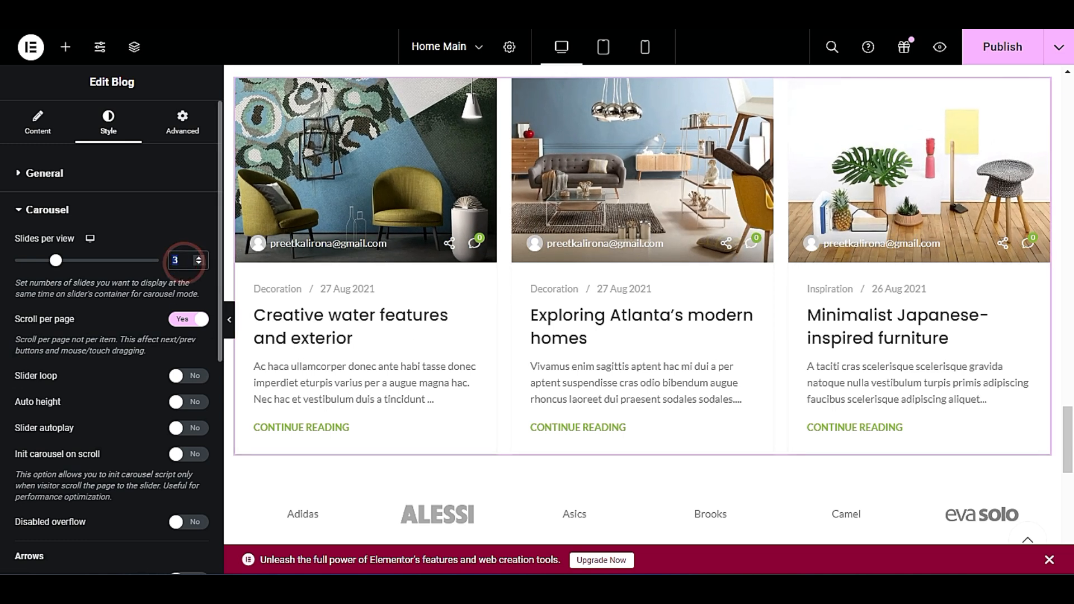
left_click(199, 258)
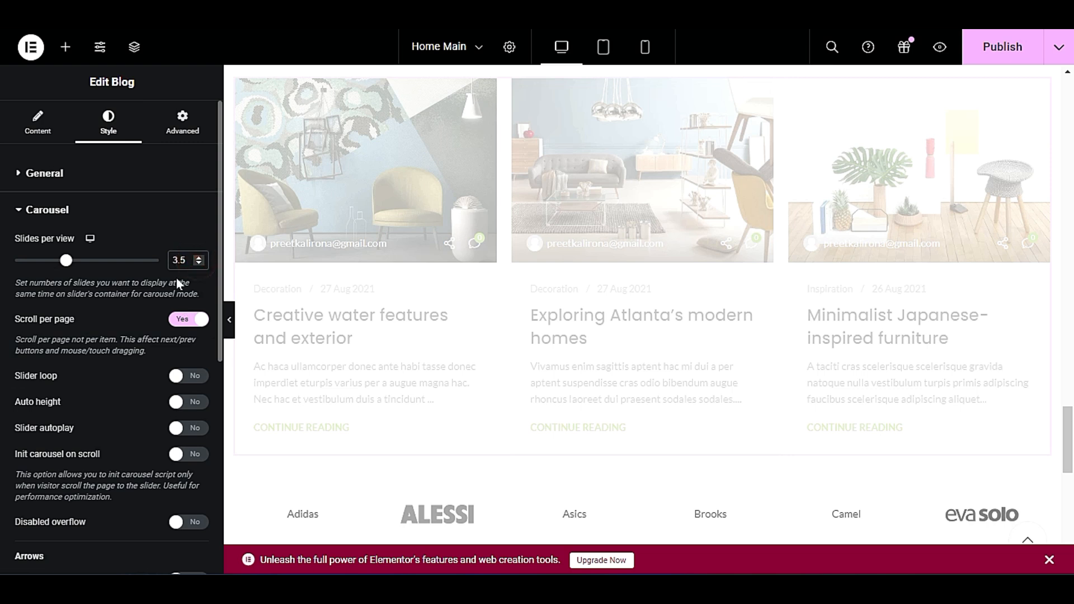
left_click(184, 281)
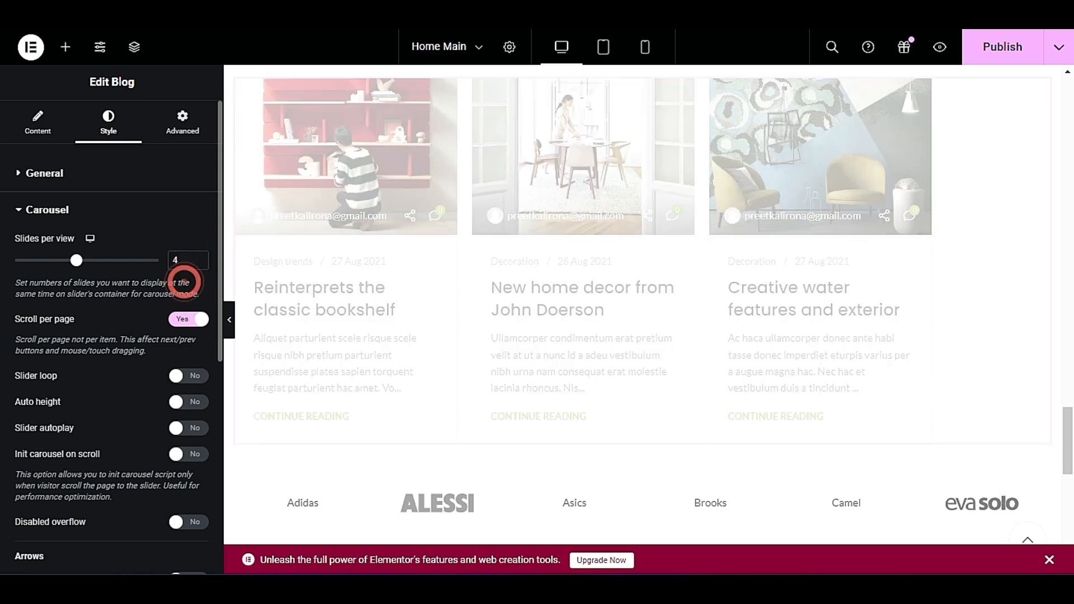
left_click(230, 319)
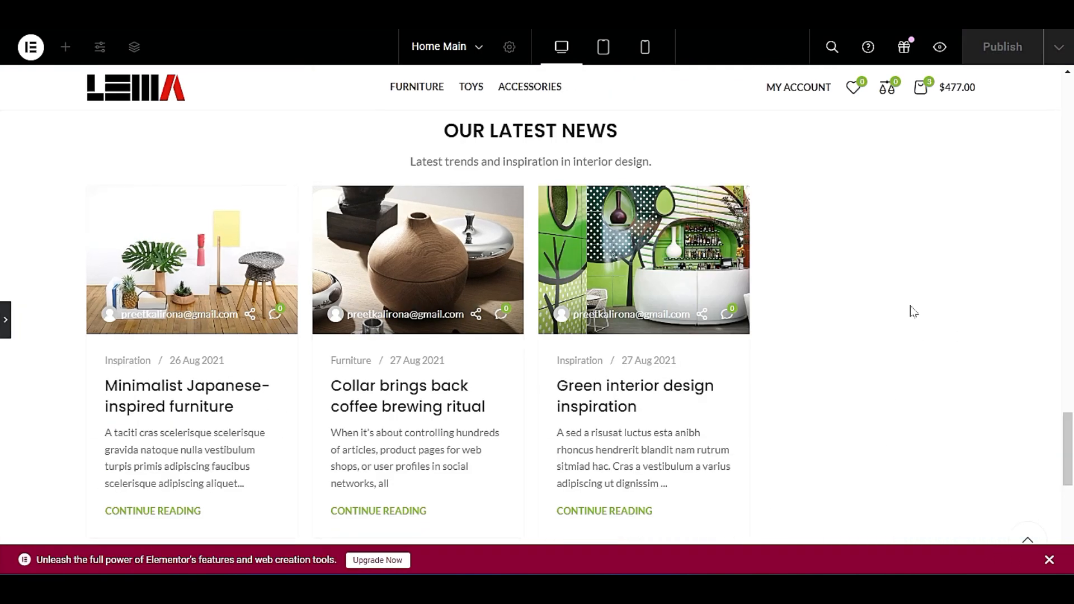
left_click(5, 319)
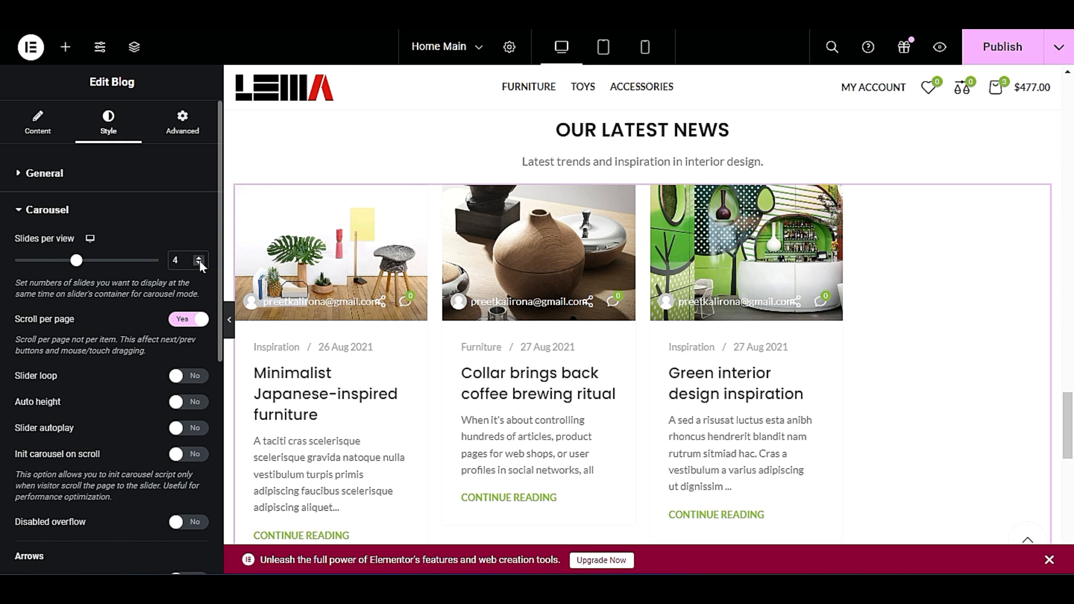
left_click(199, 264)
left_click(199, 263)
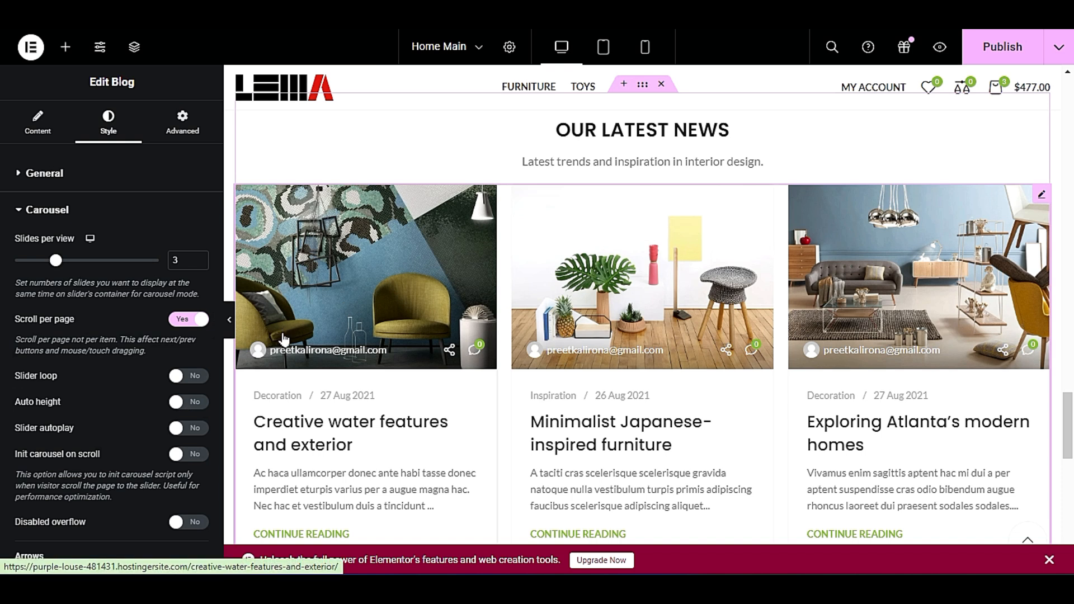
Examine the blog carousel's loop, autoplay, arrow, pagination and scrollbar options.
scroll(282, 341, "down", 1)
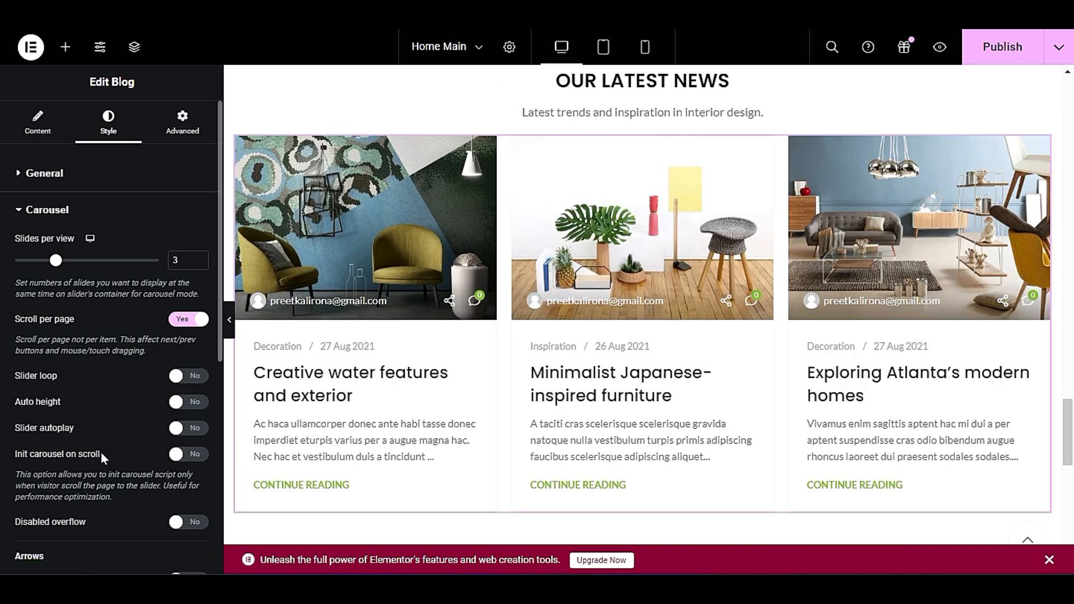
scroll(271, 453, "down", 2)
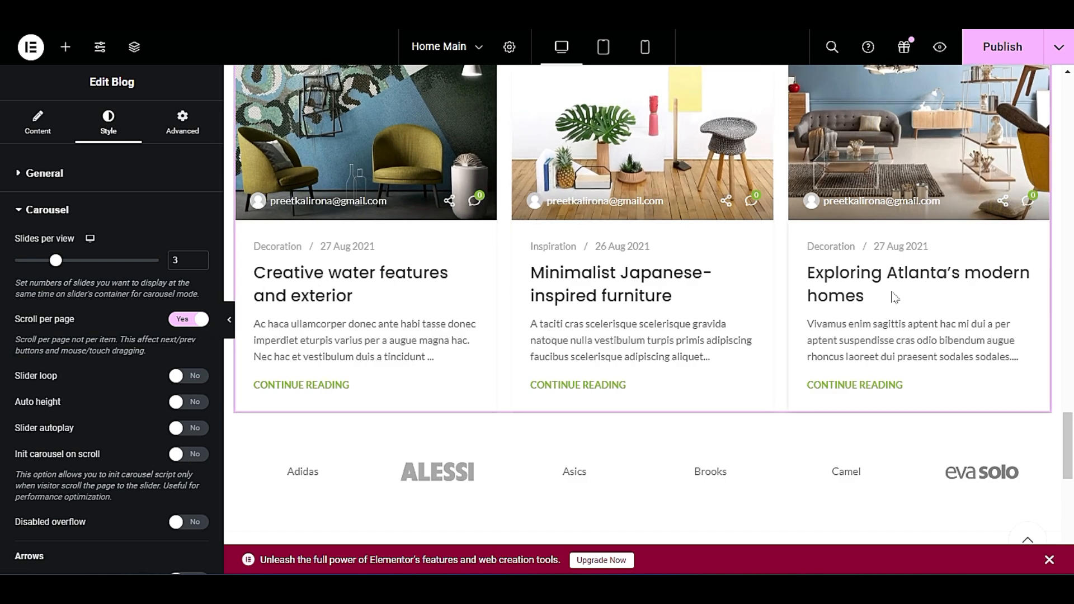
scroll(110, 425, "down", 1)
scroll(113, 473, "down", 2)
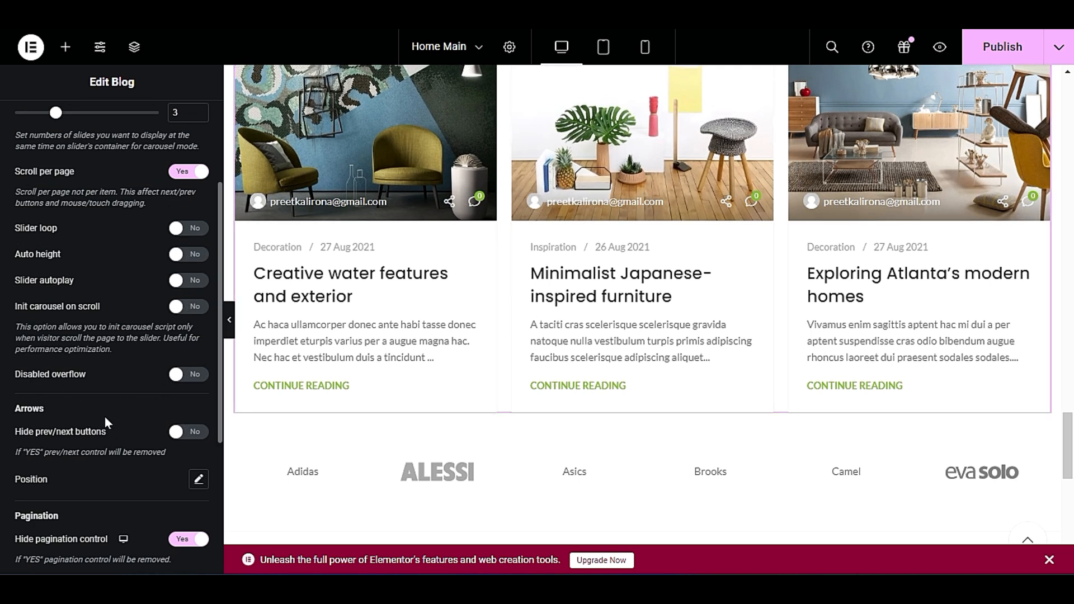
scroll(102, 438, "down", 2)
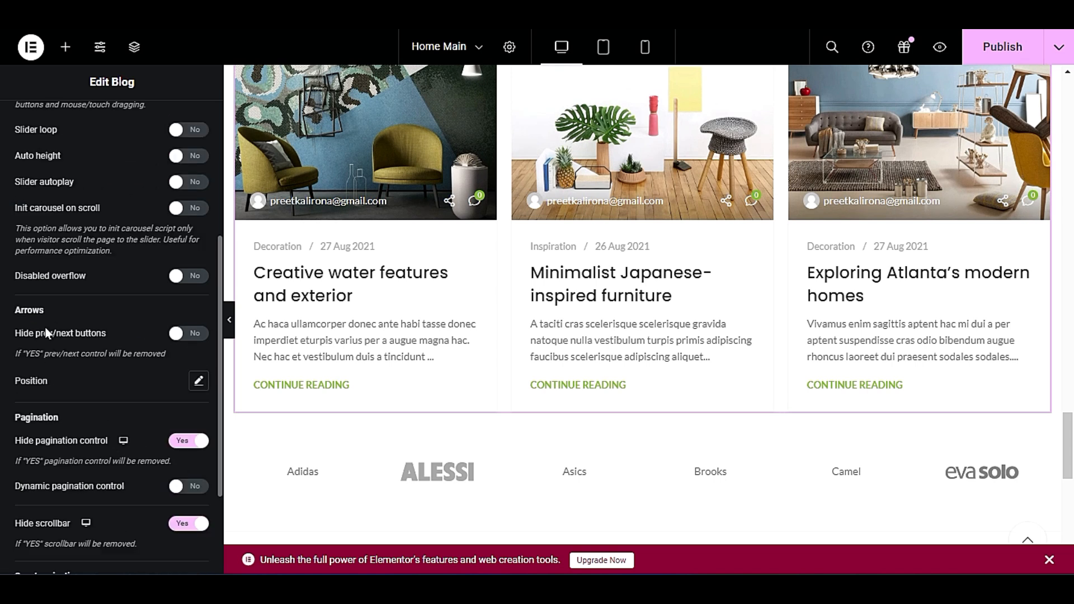
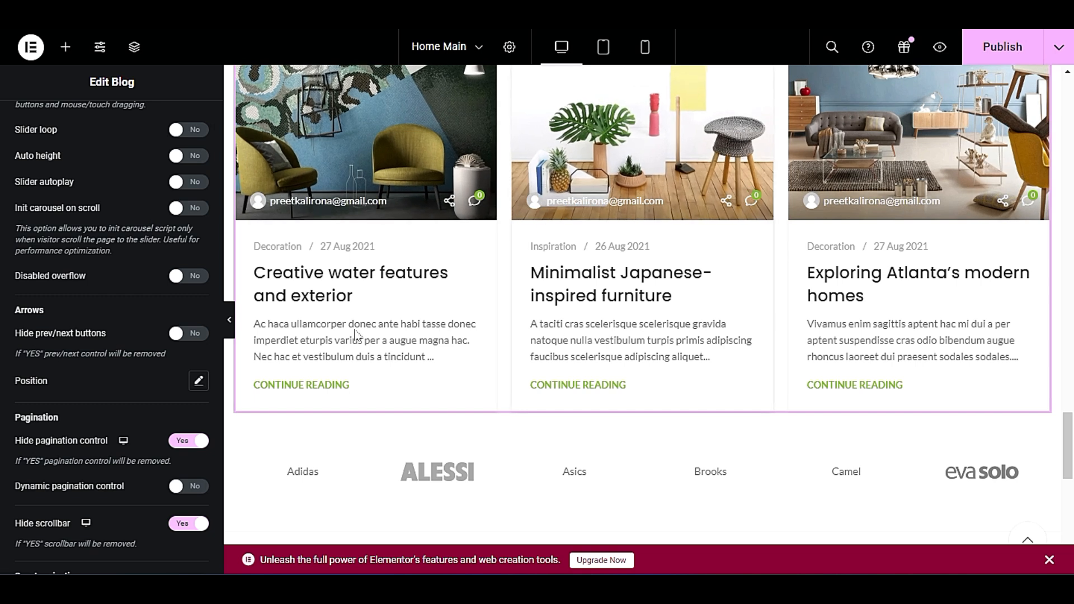
Try the dynamic pagination control in the blog carousel and switch it off again.
scroll(149, 431, "down", 2)
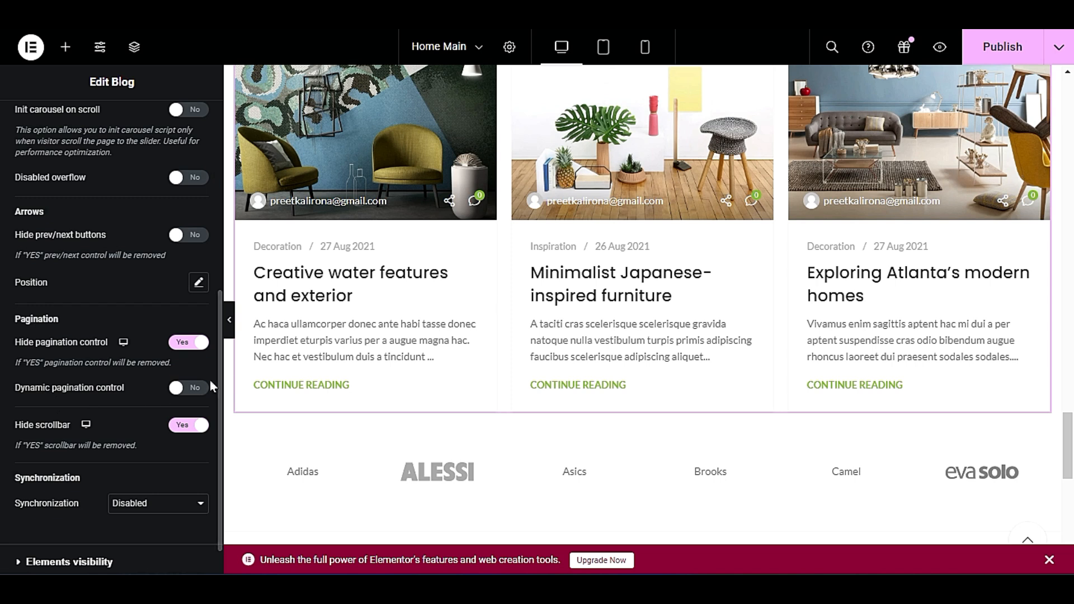
left_click(191, 388)
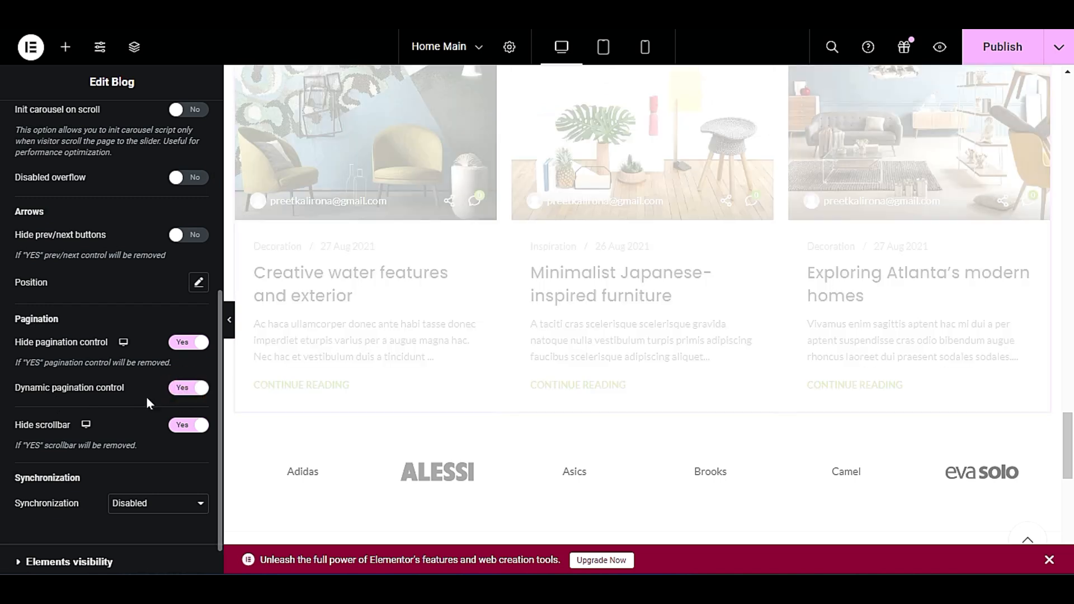
left_click(184, 390)
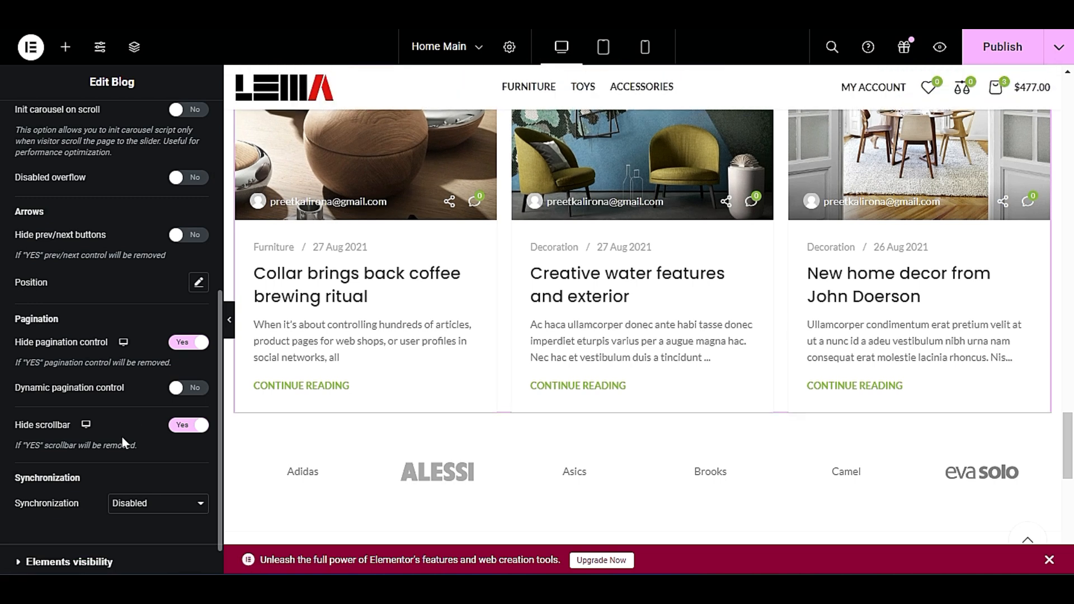
Hide the meta information and the post text in the blog element, and check the section's appearance.
scroll(123, 441, "down", 1)
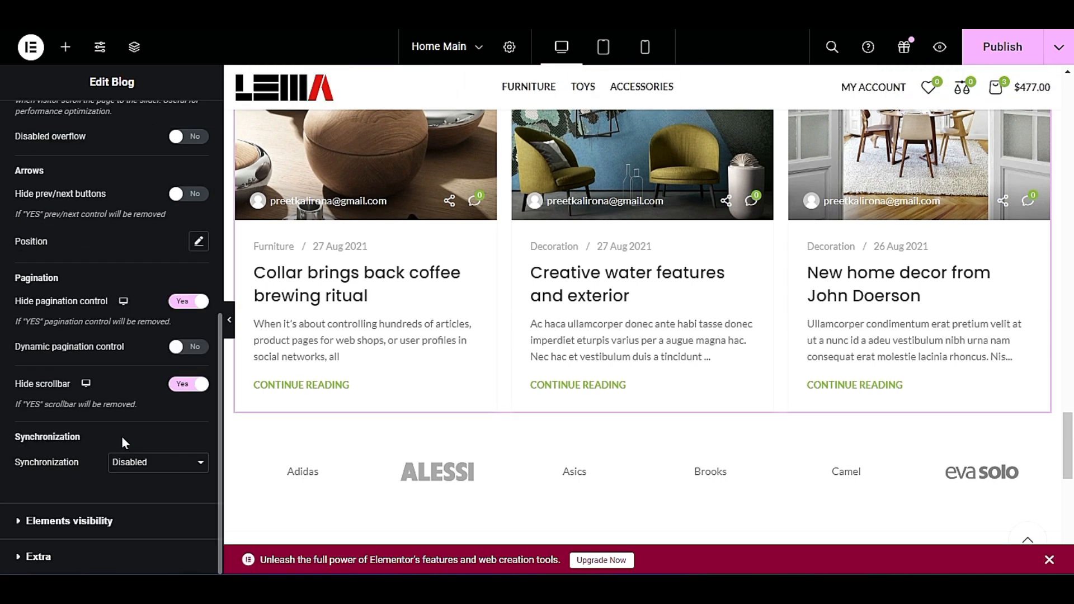
left_click(85, 518)
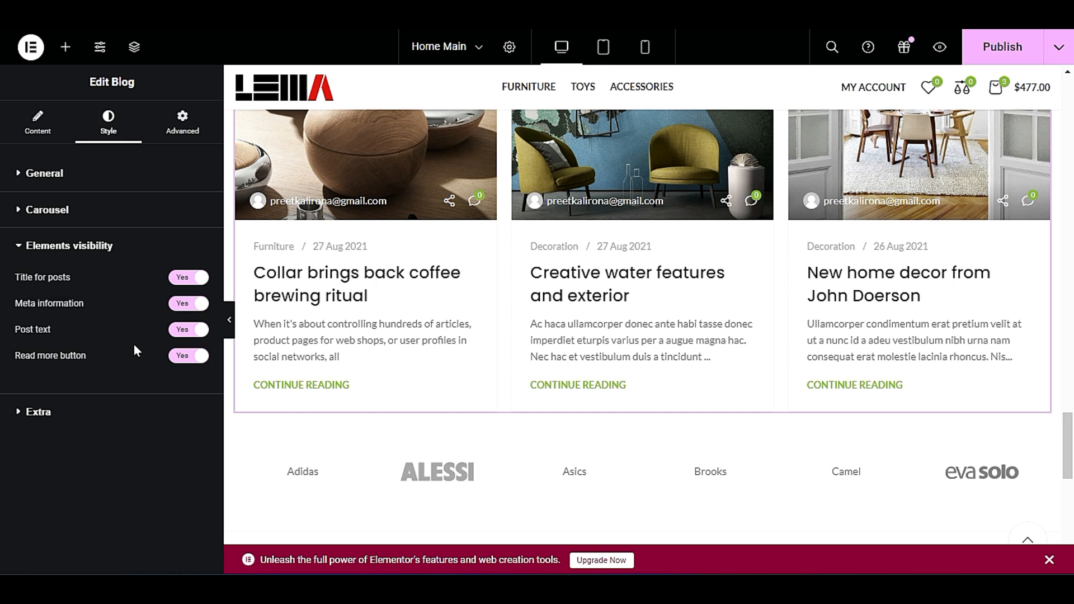
scroll(413, 363, "up", 1)
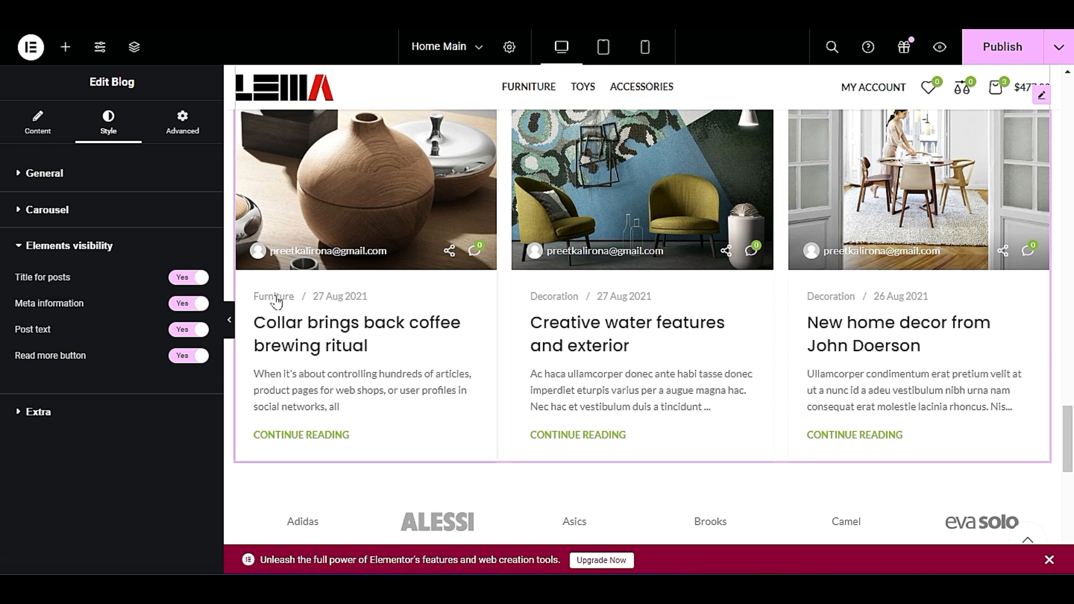
left_click(189, 305)
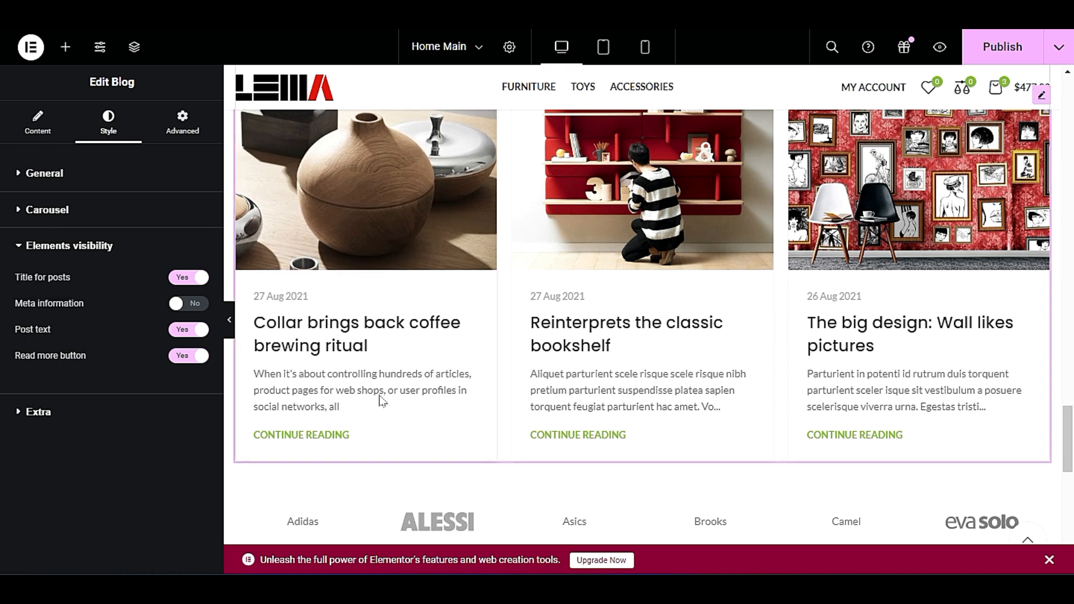
left_click(187, 330)
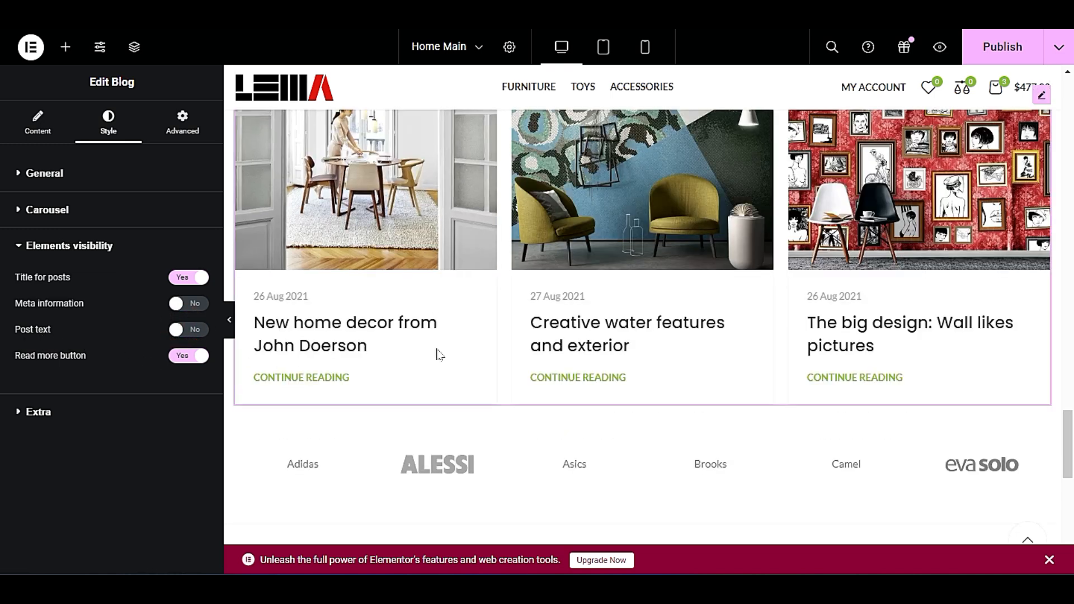
scroll(490, 417, "up", 4)
scroll(490, 417, "down", 3)
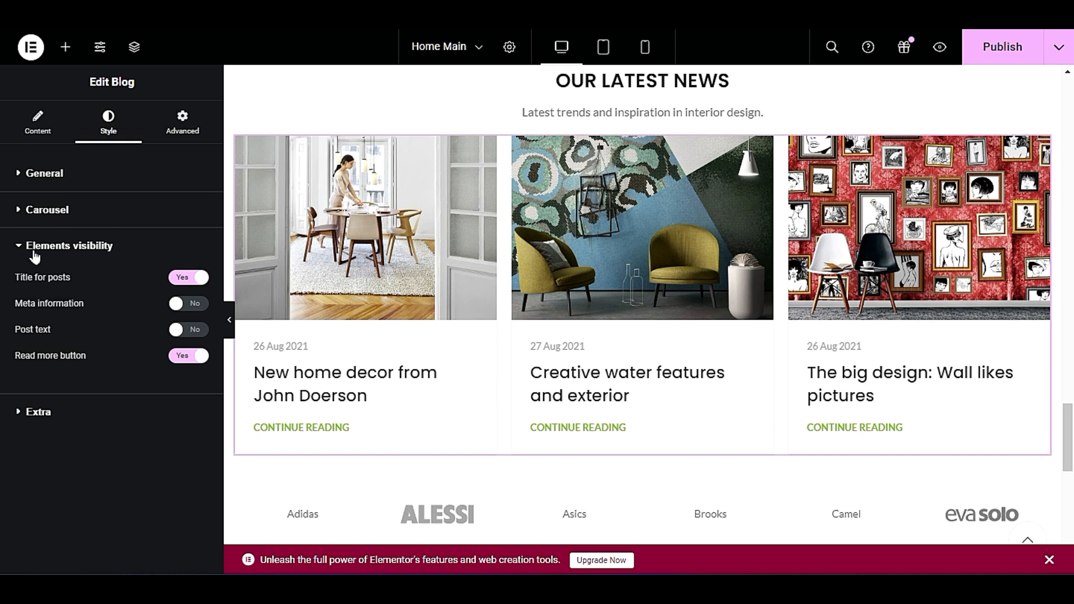
Enable lazy loading for the blog element's images and publish the page.
left_click(101, 412)
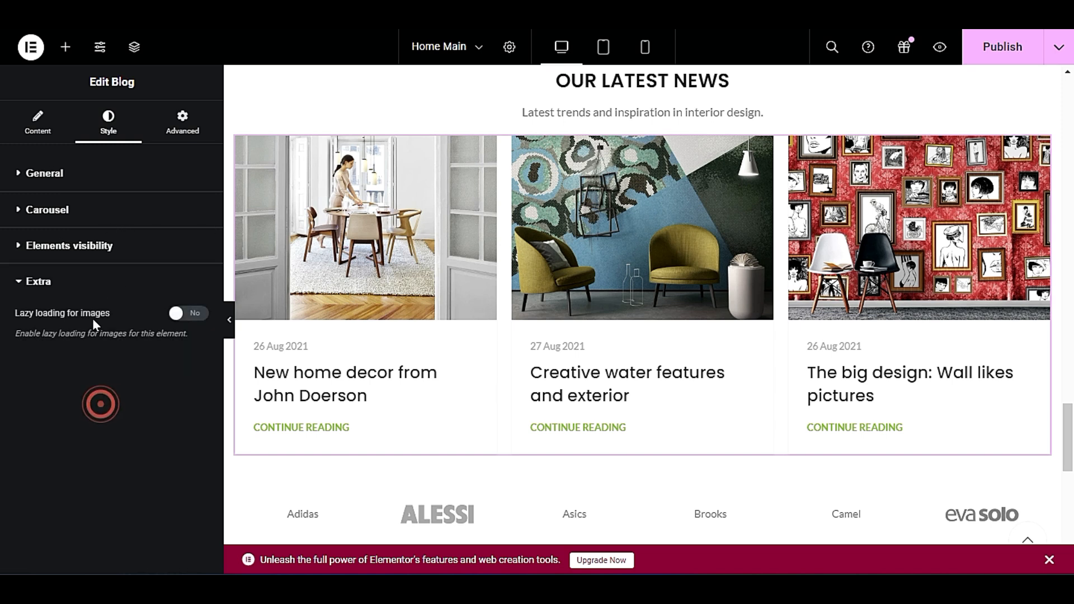
left_click(196, 323)
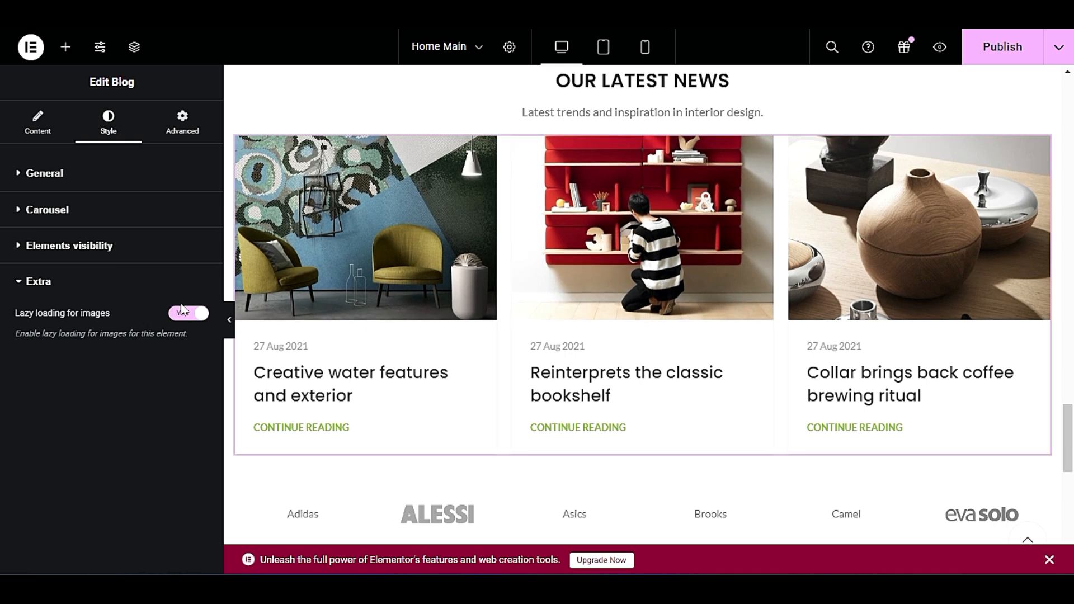
left_click(998, 48)
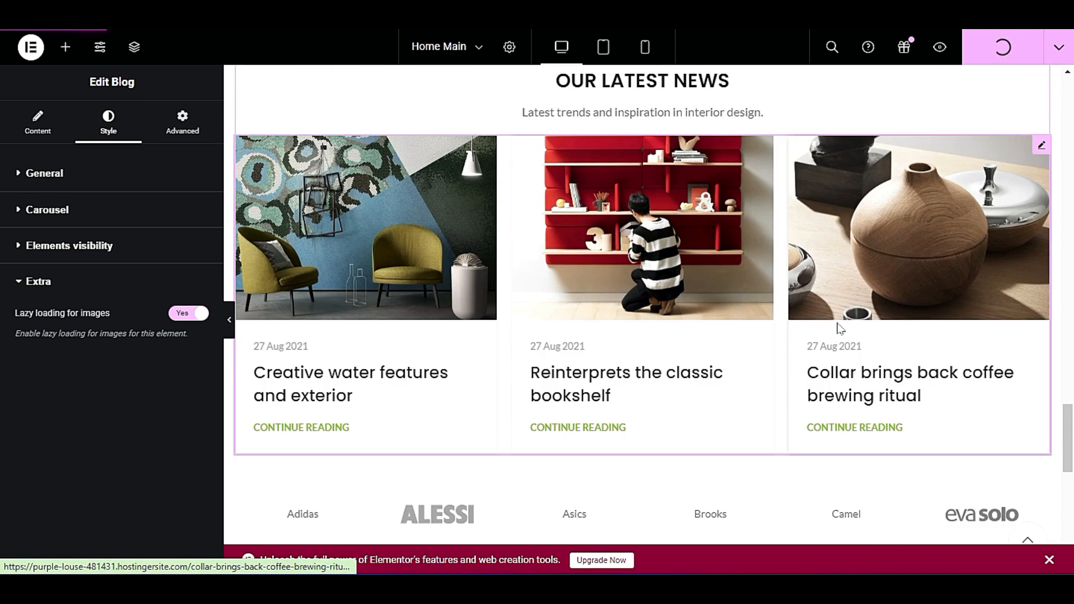
Open the brands element below the news section for editing and examine its number, order and filter settings.
scroll(817, 319, "down", 5)
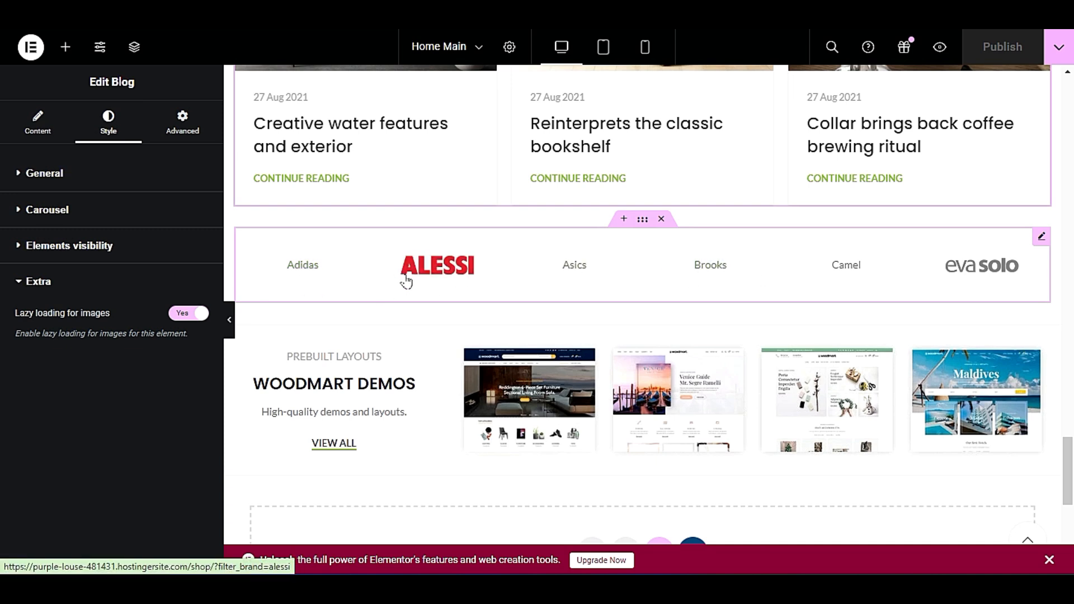
left_click(1040, 235)
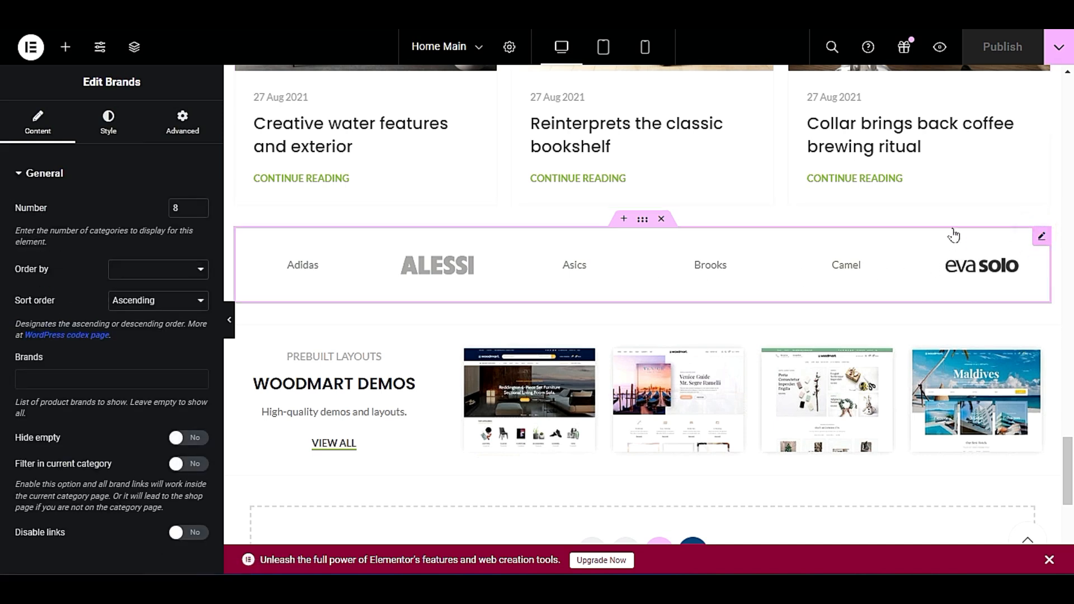
right_click(794, 223)
left_click(825, 233)
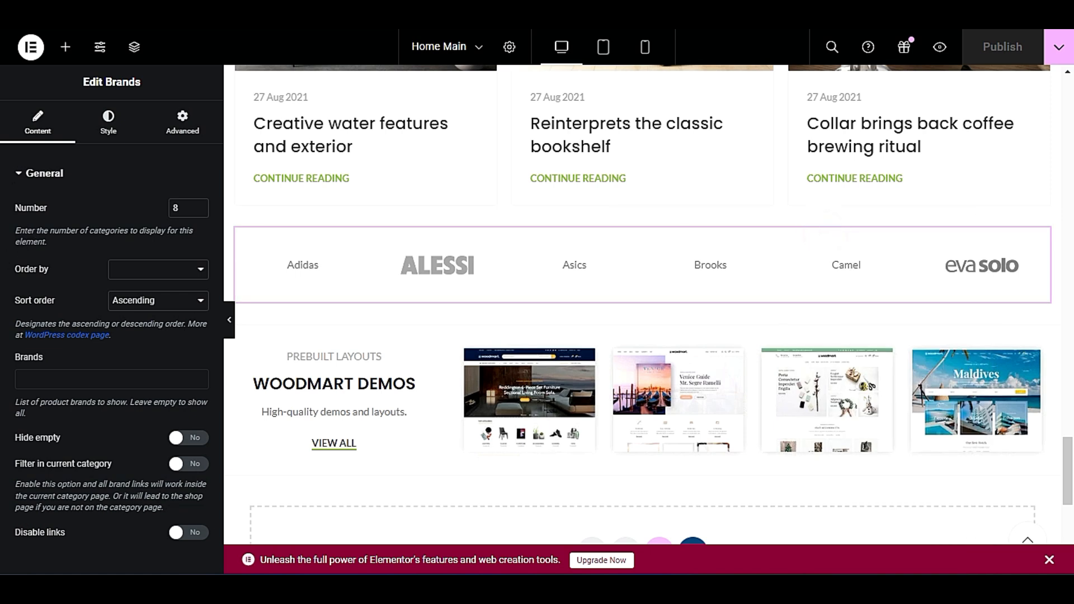
double_click(188, 210)
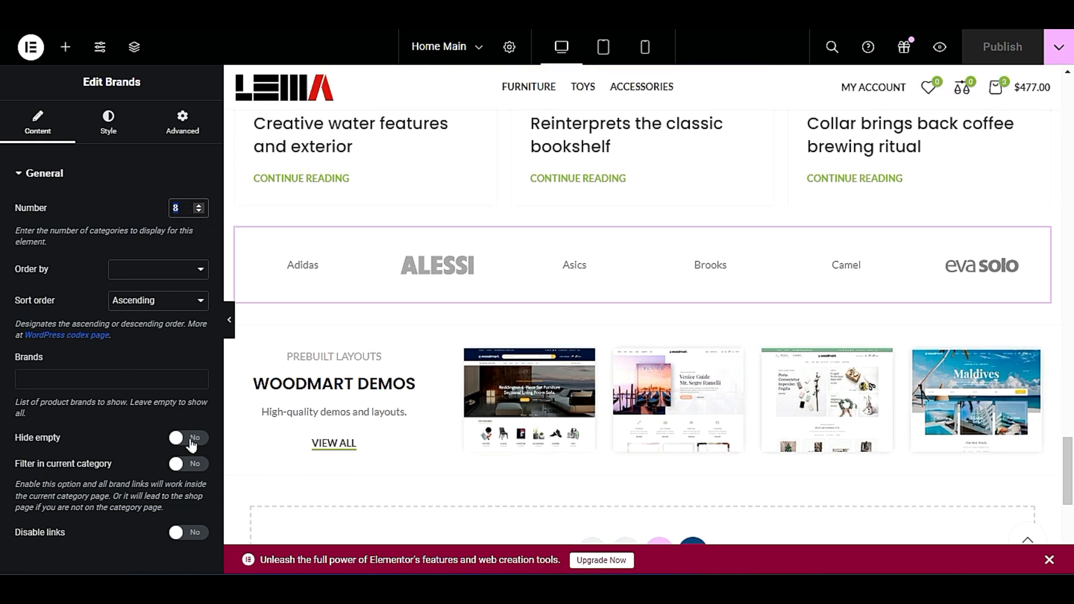
Try the Grid layout for the brands element and set the layout back to Carousel.
left_click(125, 128)
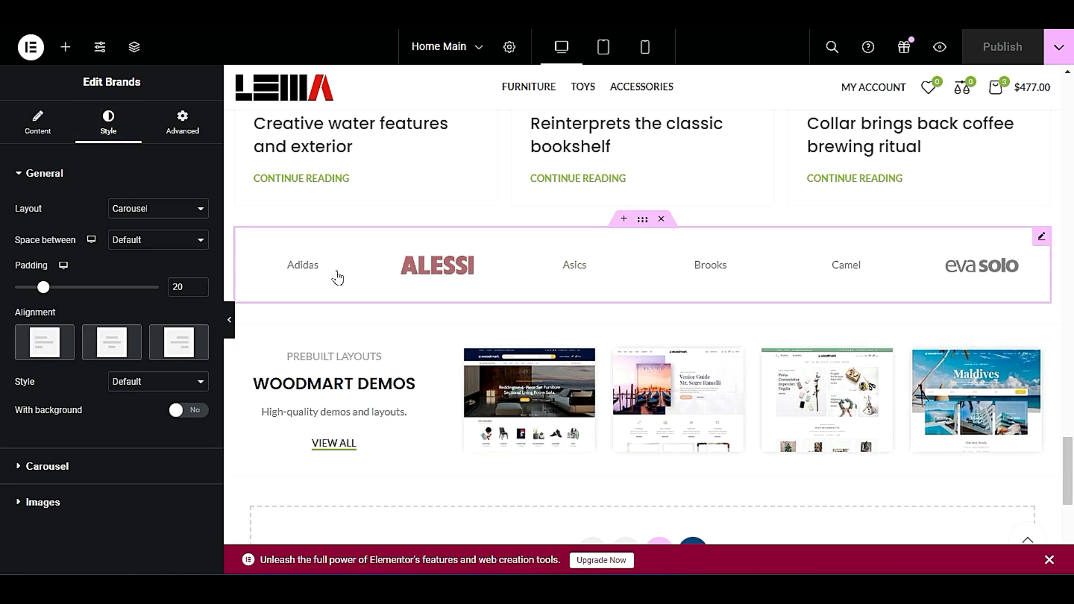
left_click(136, 178)
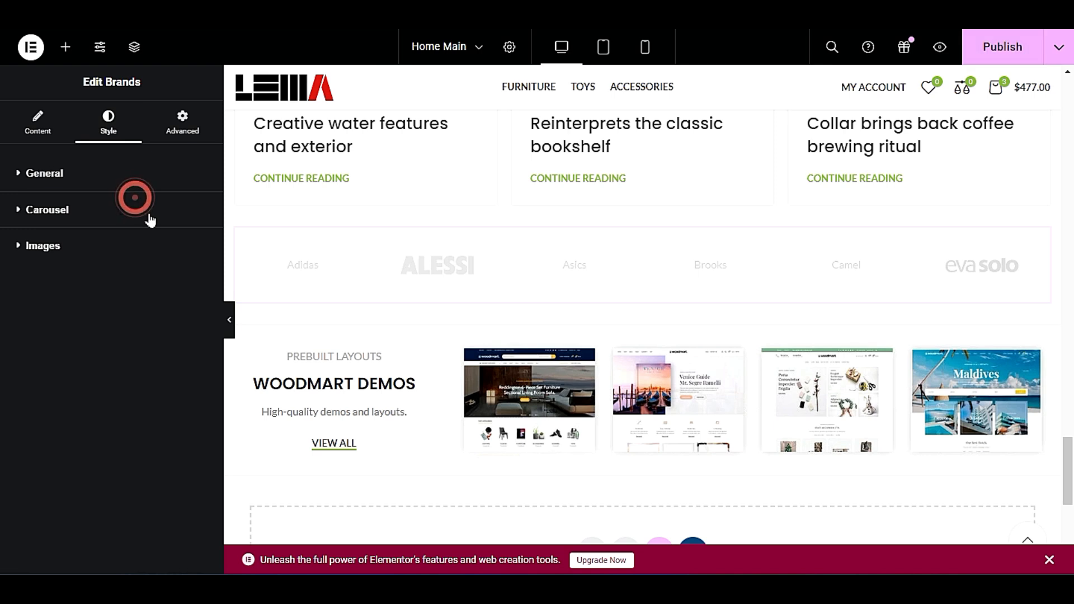
left_click(148, 173)
left_click(168, 210)
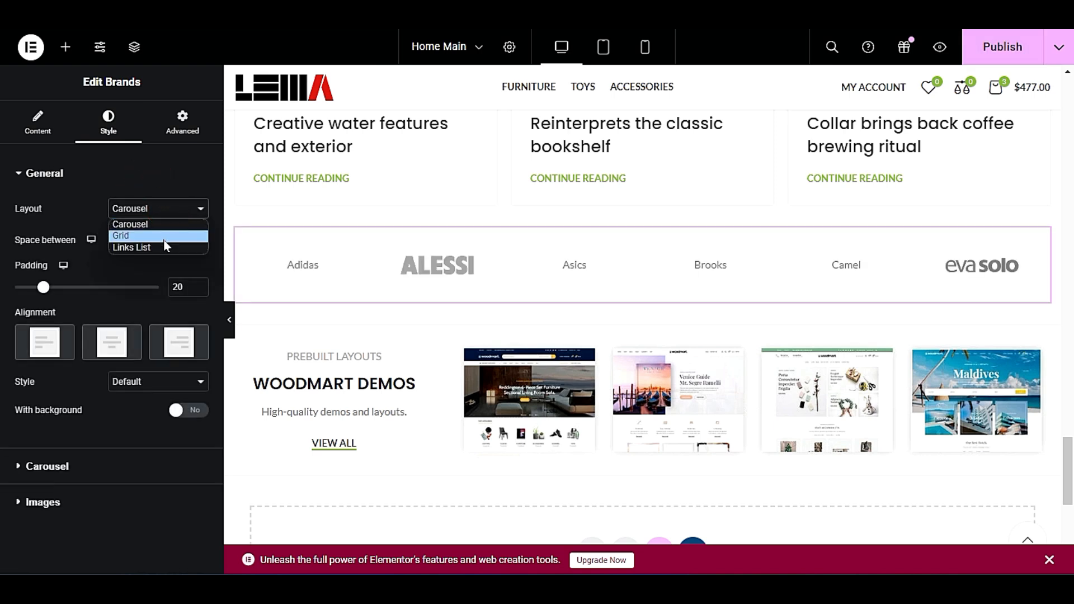
left_click(165, 235)
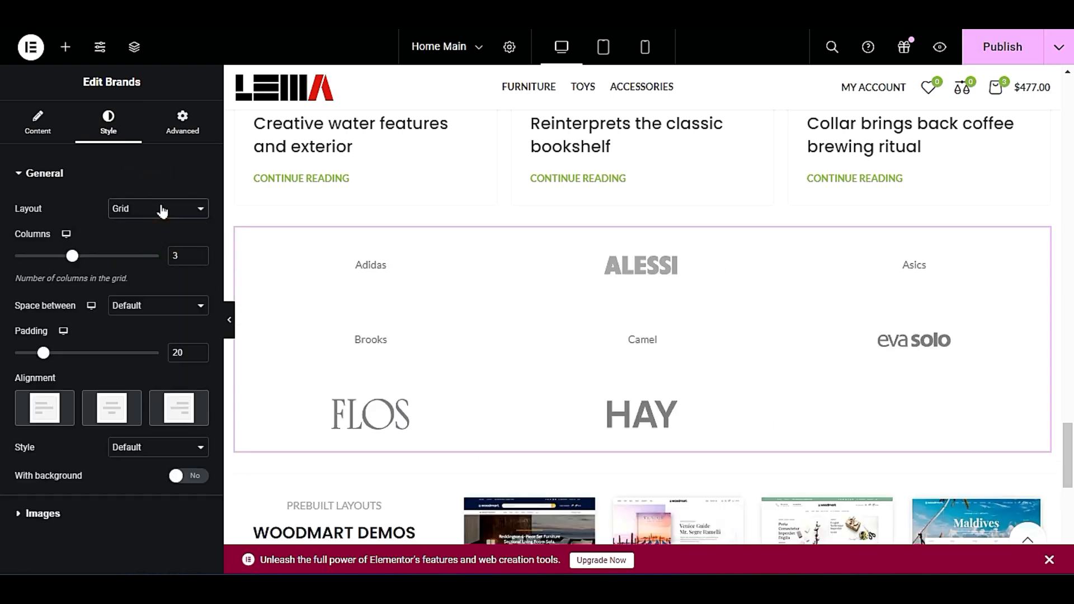
left_click(162, 210)
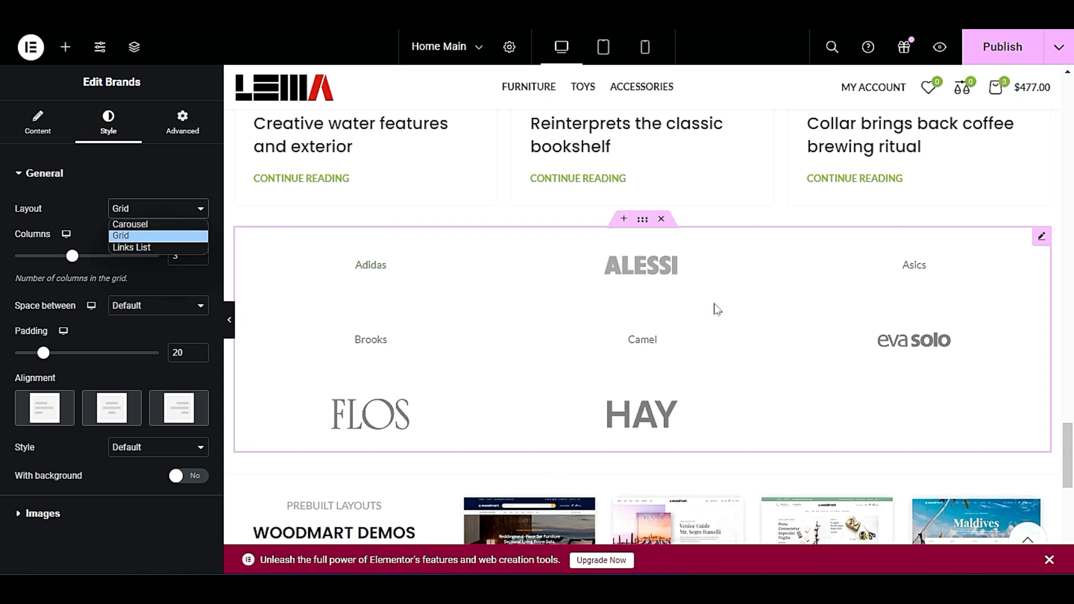
left_click(128, 224)
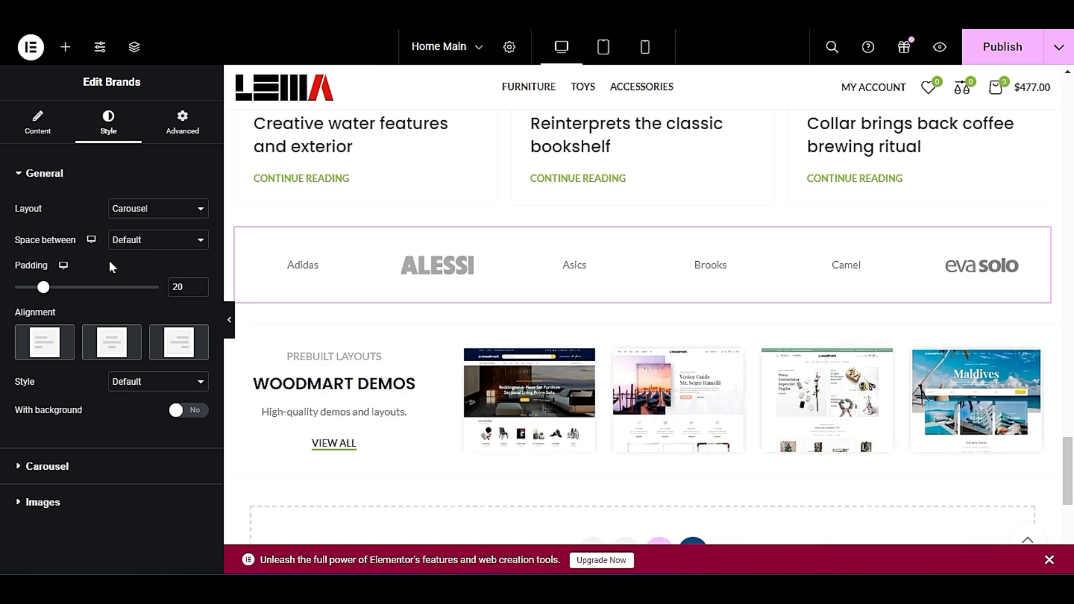
Keep the brands' spacing at Default and give the brand items a background in colour #333333.
left_click(149, 240)
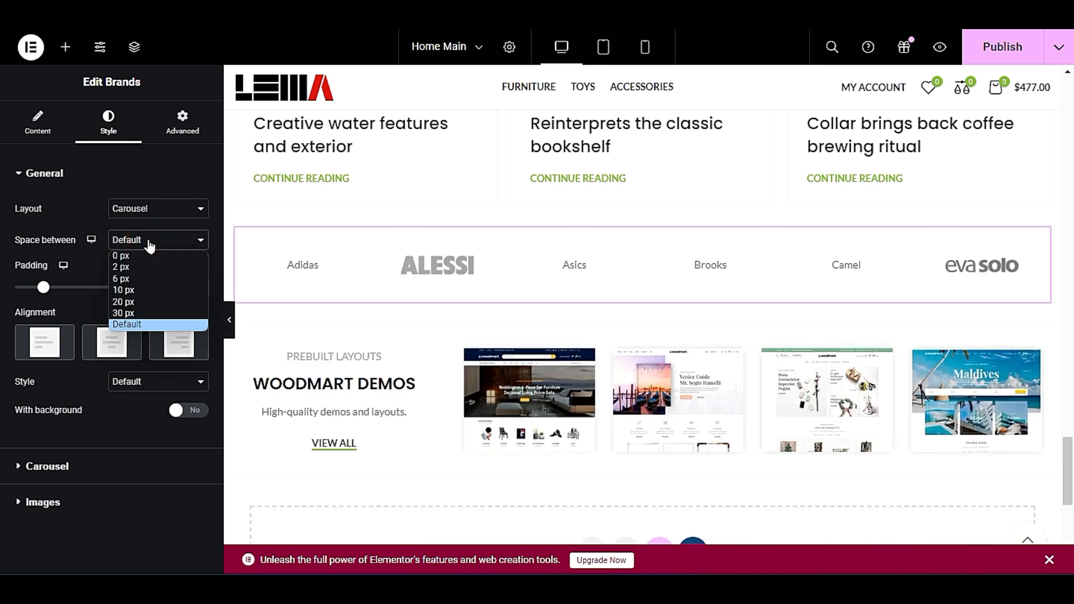
left_click(148, 242)
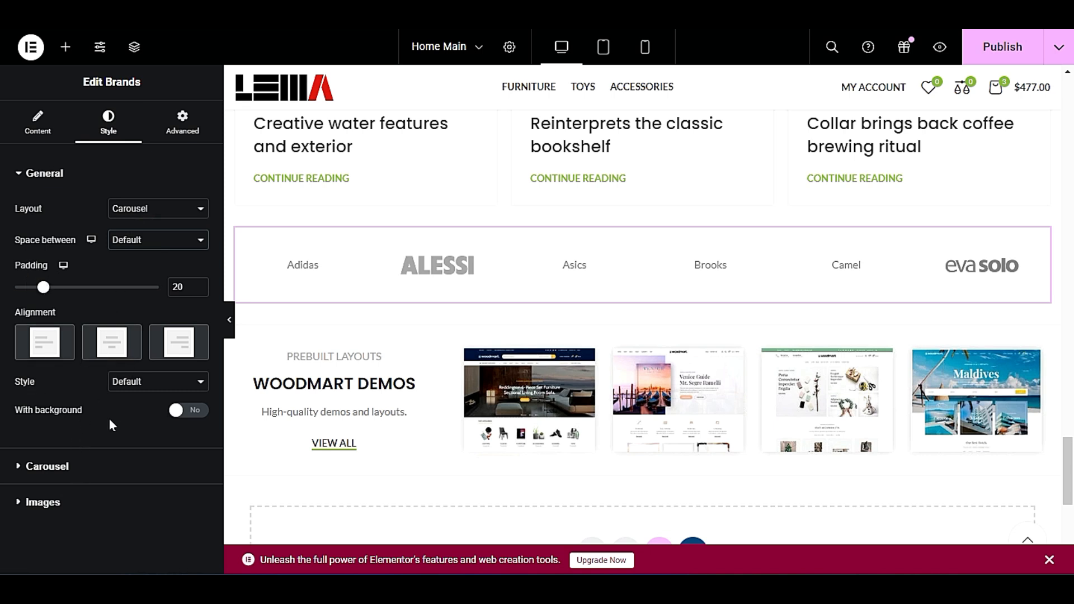
left_click(176, 411)
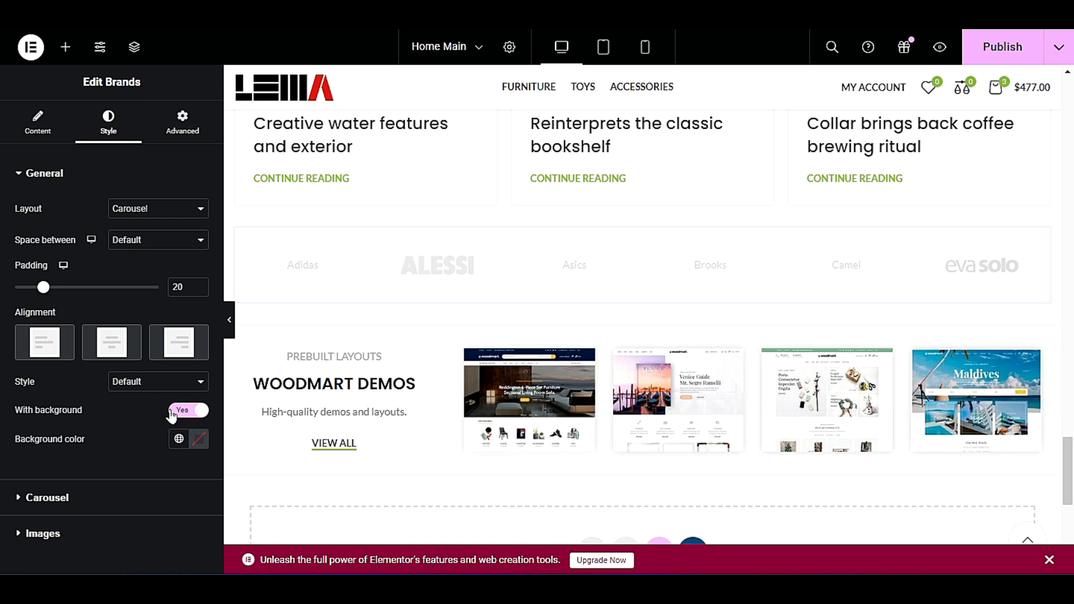
left_click(197, 445)
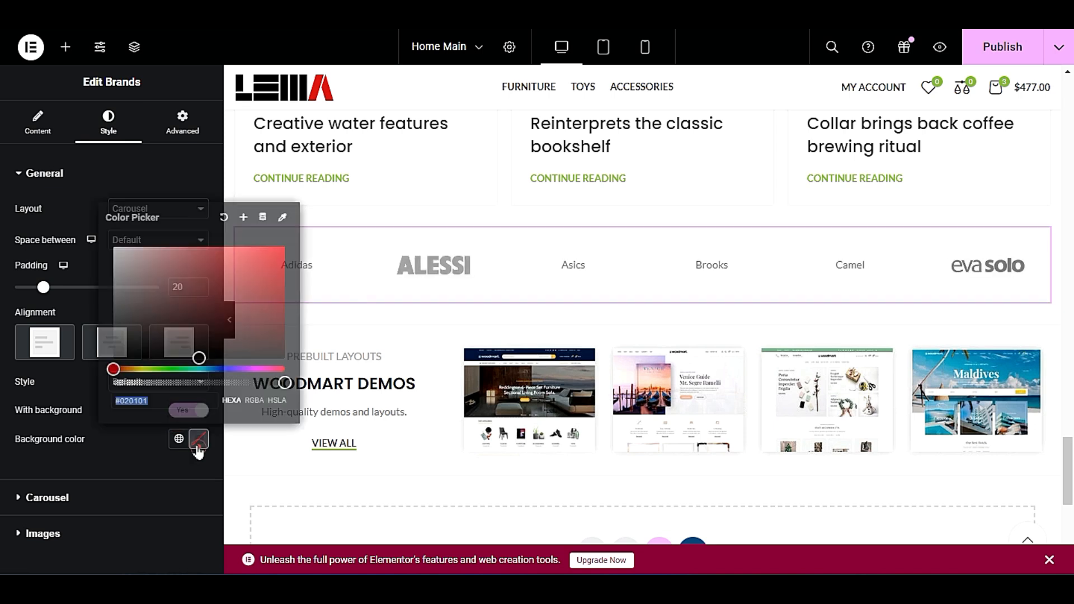
left_click_drag(129, 326, 104, 344)
left_click(107, 456)
left_click(198, 439)
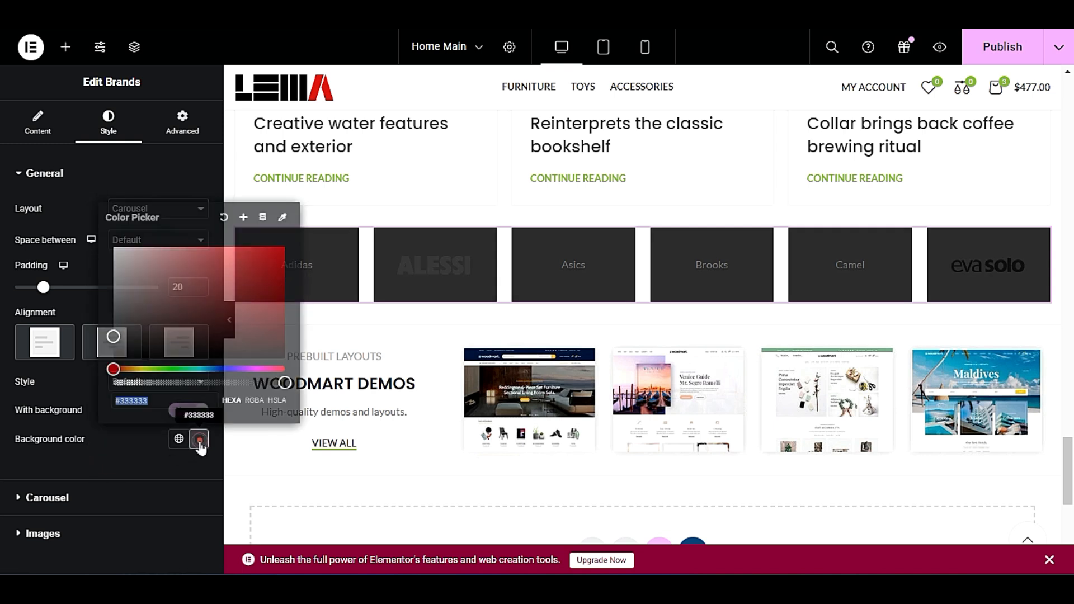
left_click(199, 439)
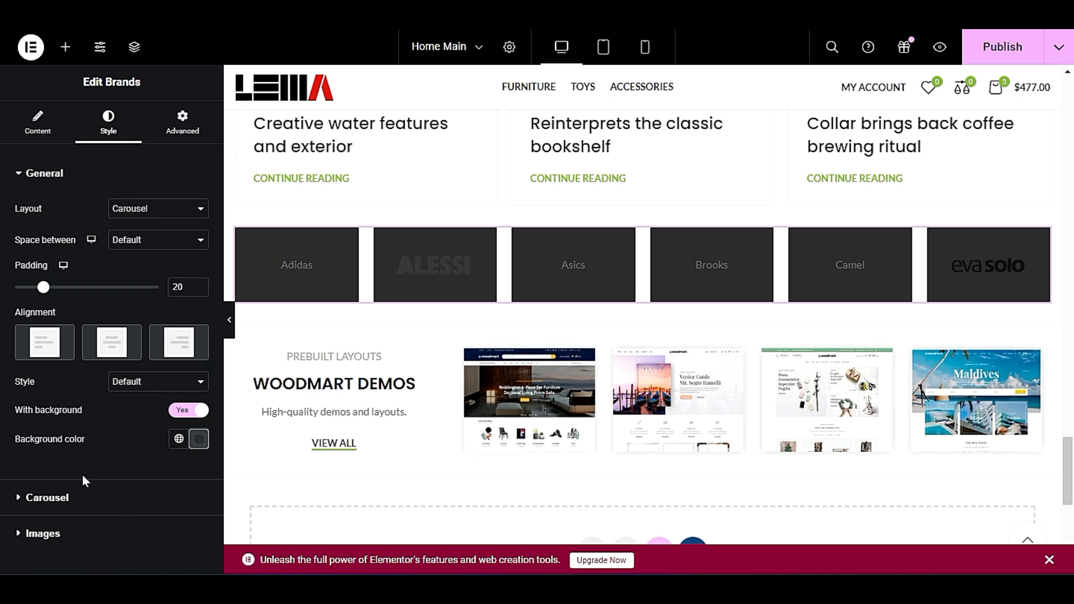
left_click(94, 497)
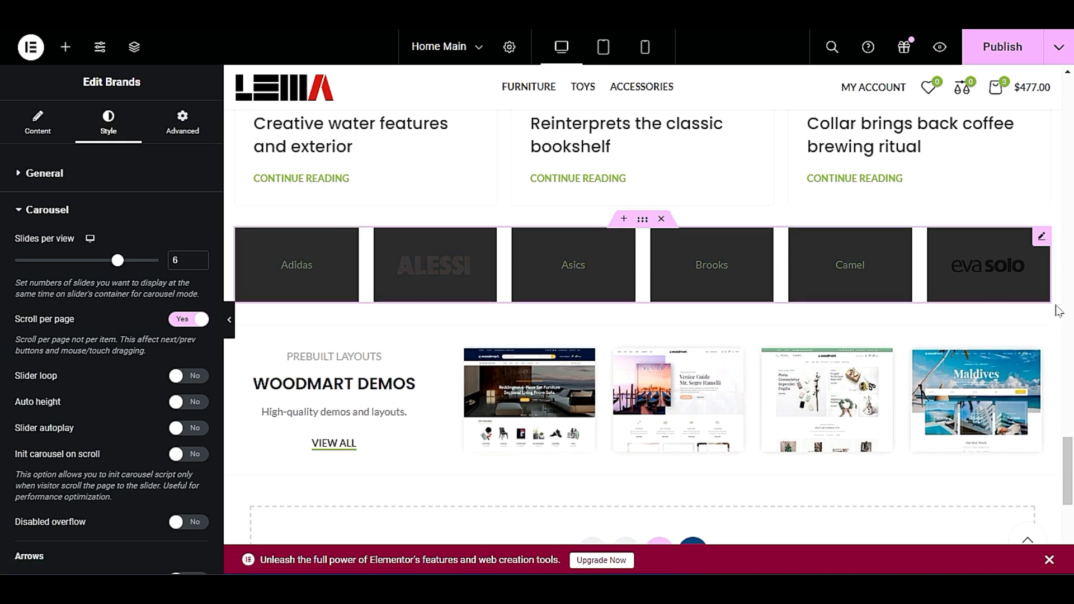
left_click(92, 217)
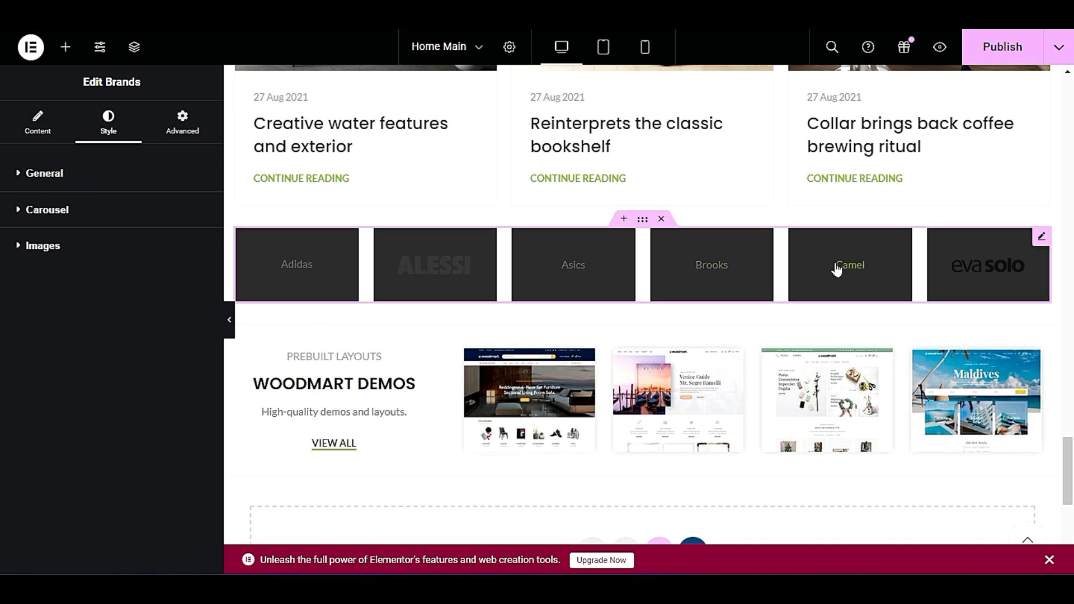
Switch to the WordPress admin area and examine the WoodMart, theme settings, layouts, products, marketing, appearance, users and general settings sections.
left_click(65, 46)
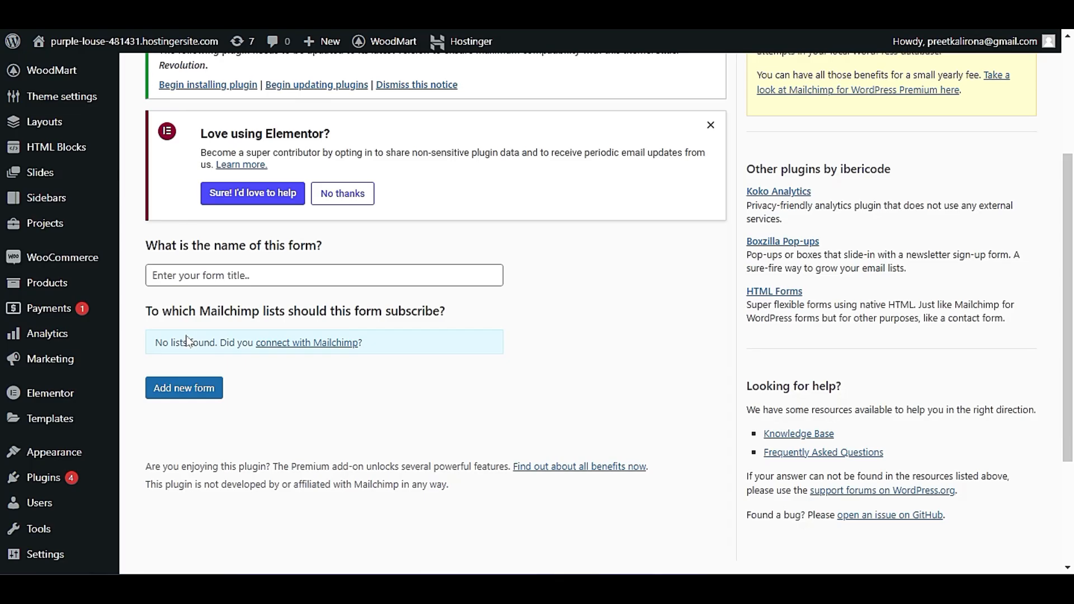
scroll(149, 319, "up", 3)
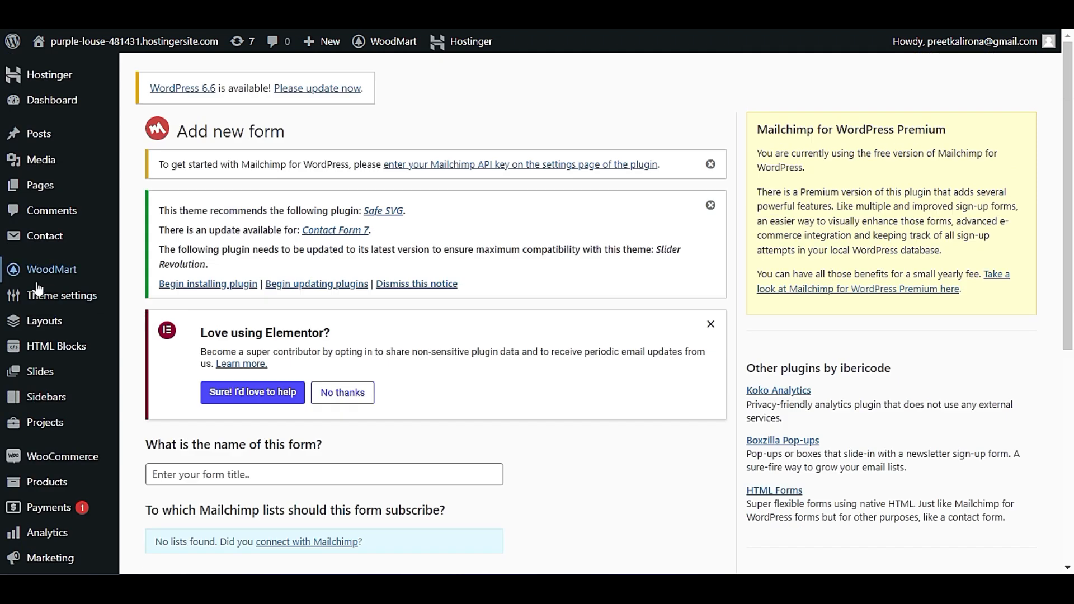
mouse_move(69, 300)
scroll(69, 301, "down", 1)
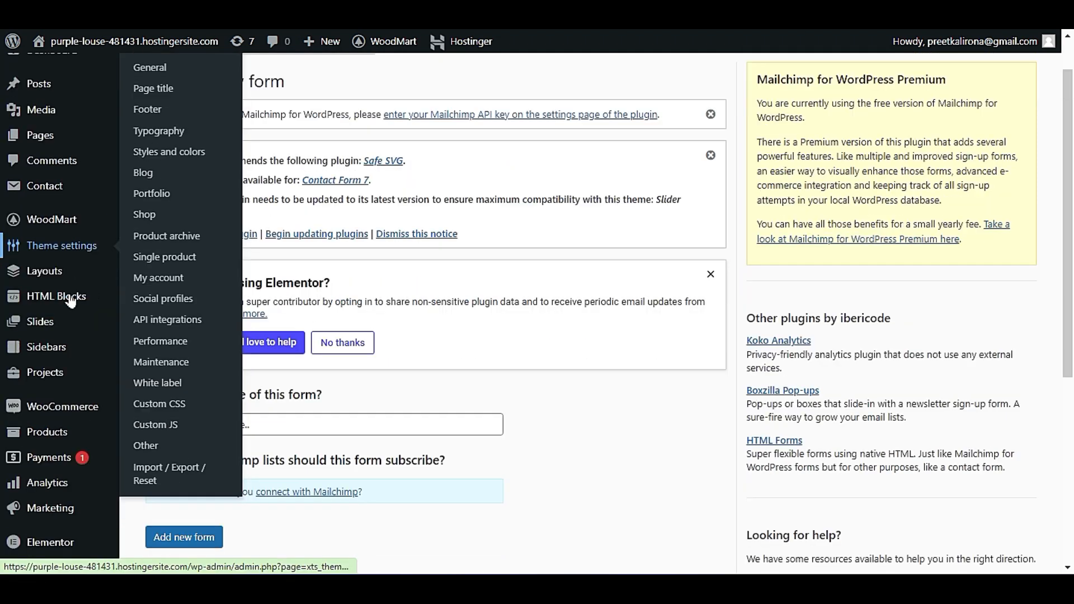
mouse_move(94, 439)
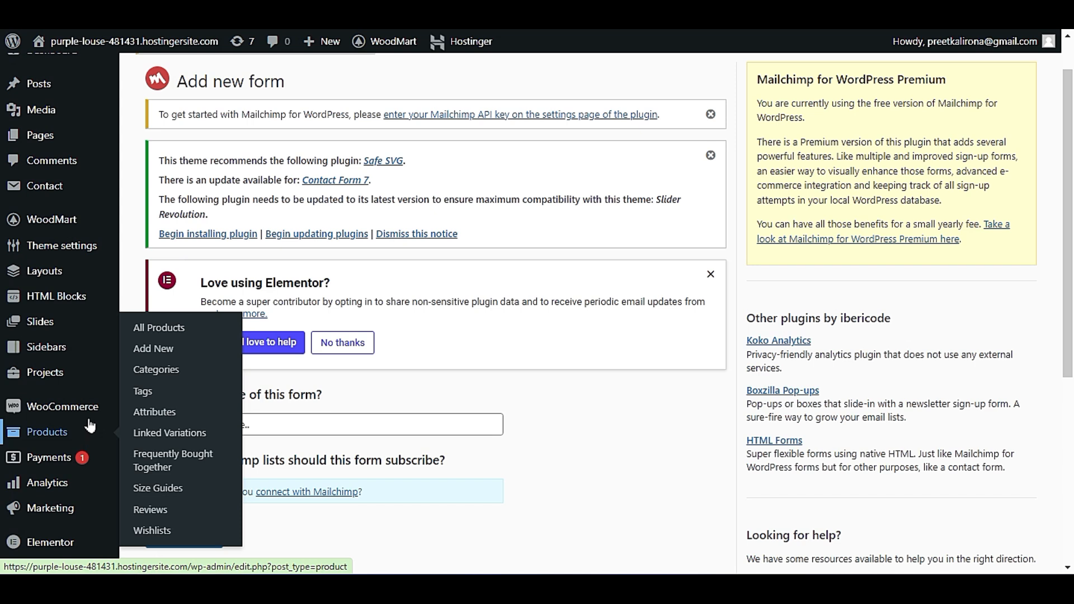
scroll(90, 433, "down", 2)
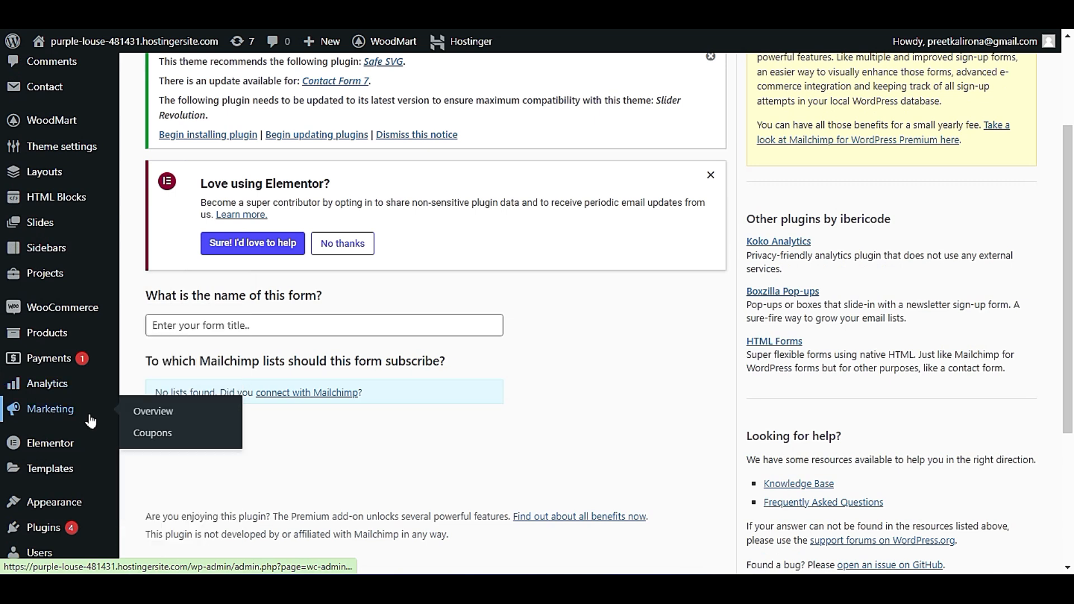
scroll(98, 482, "down", 1)
mouse_move(88, 466)
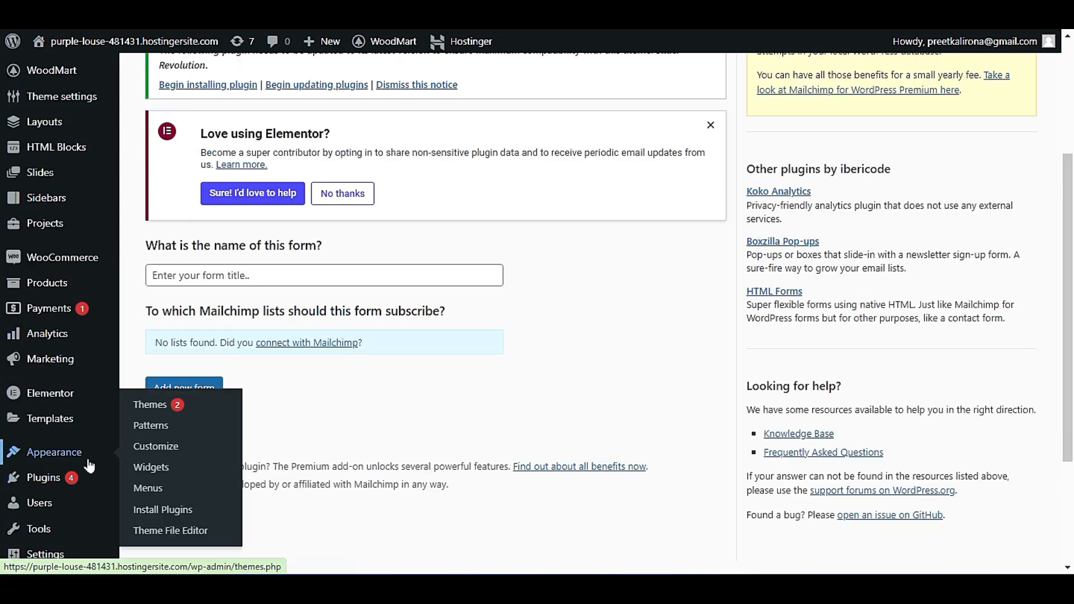
mouse_move(103, 503)
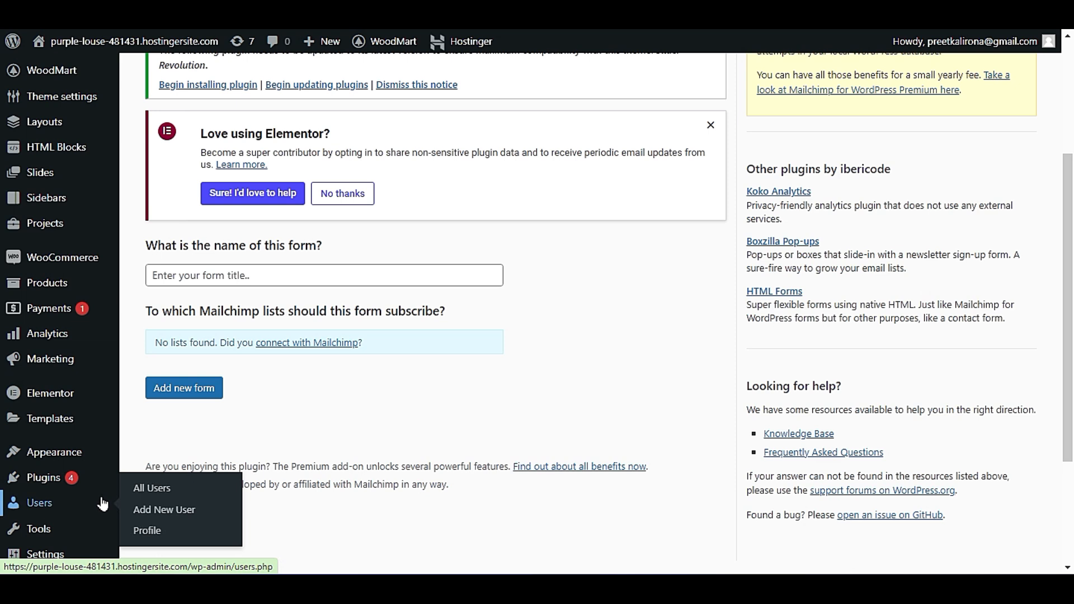
scroll(101, 518, "down", 2)
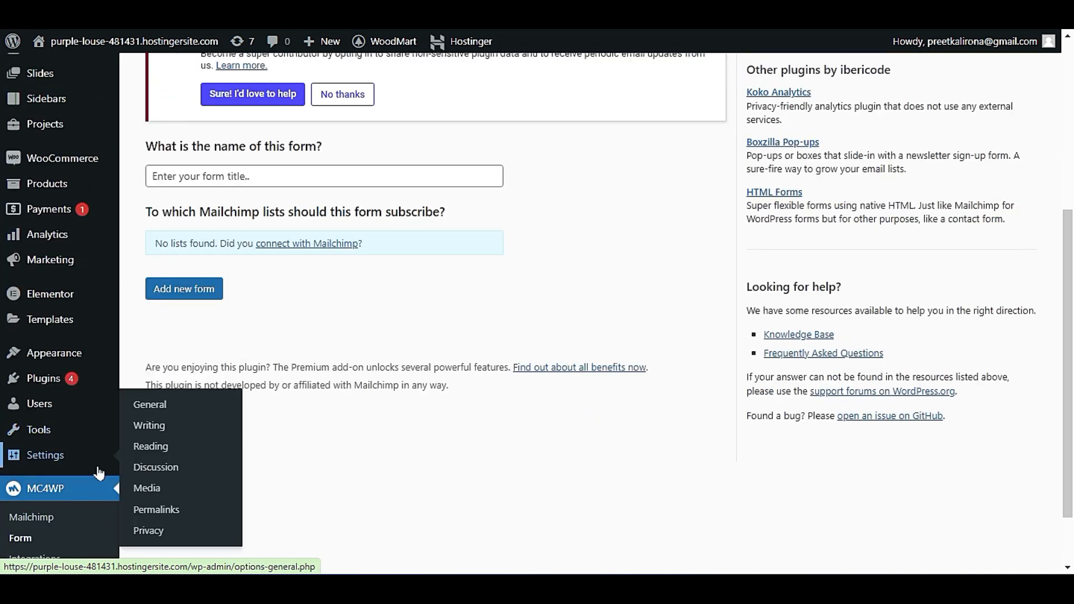
scroll(99, 473, "up", 4)
mouse_move(93, 388)
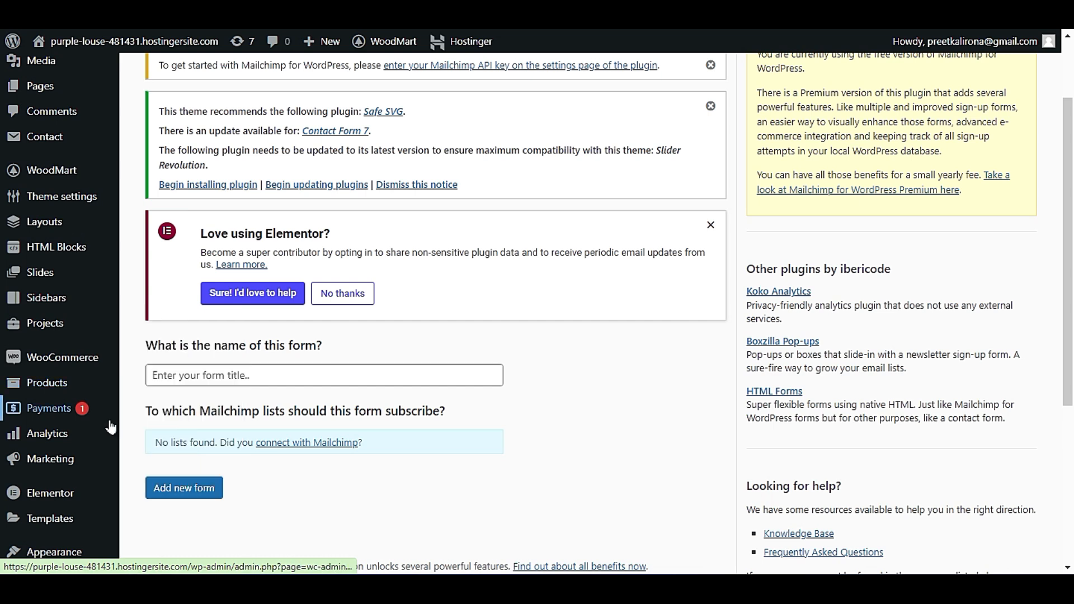
scroll(111, 428, "up", 1)
mouse_move(107, 419)
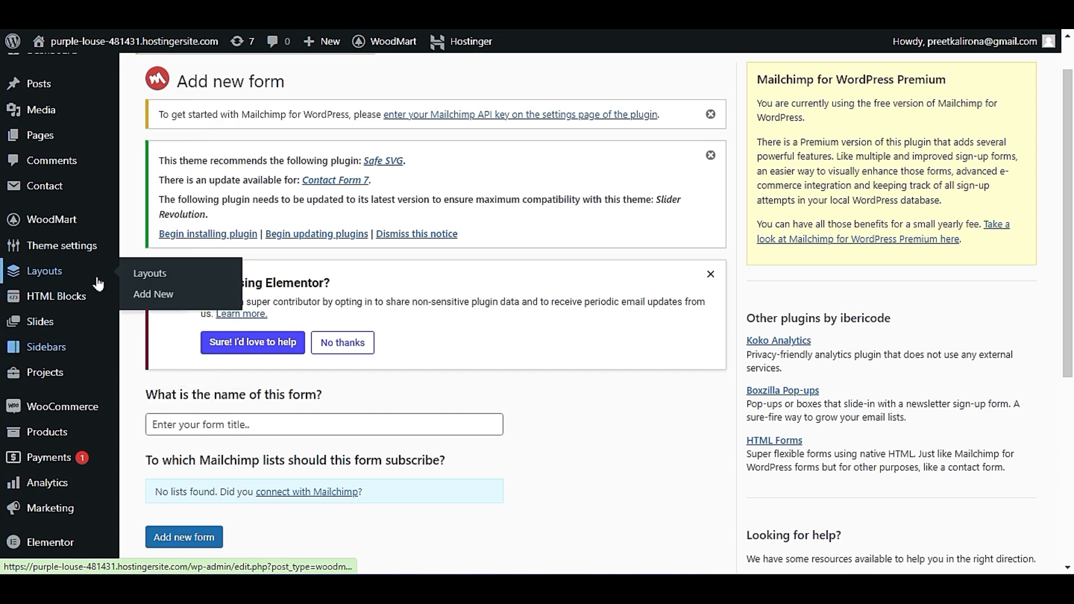
mouse_move(100, 246)
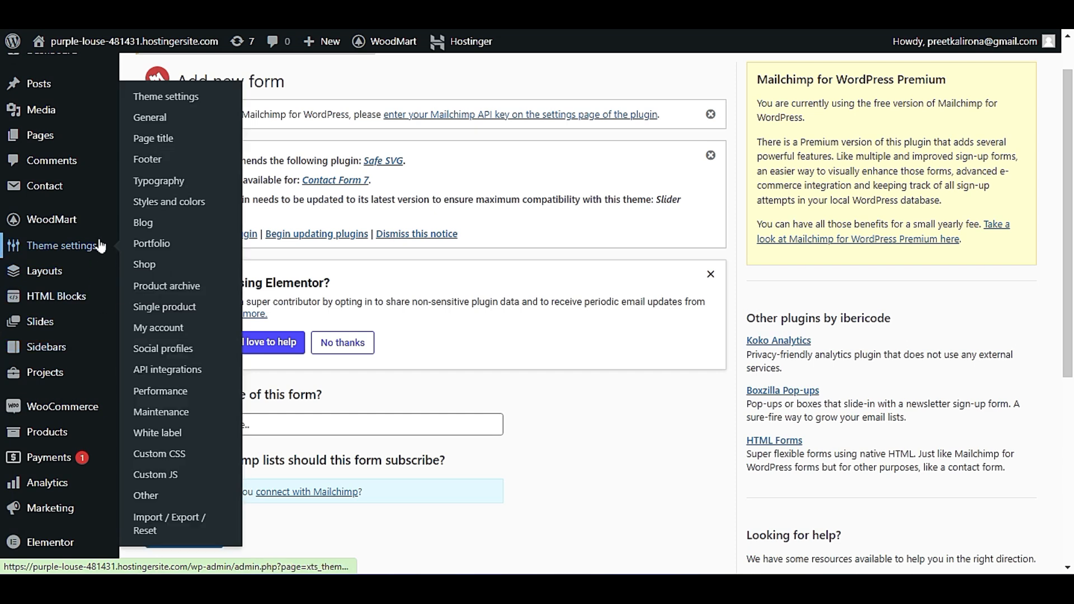
scroll(101, 246, "up", 1)
mouse_move(99, 270)
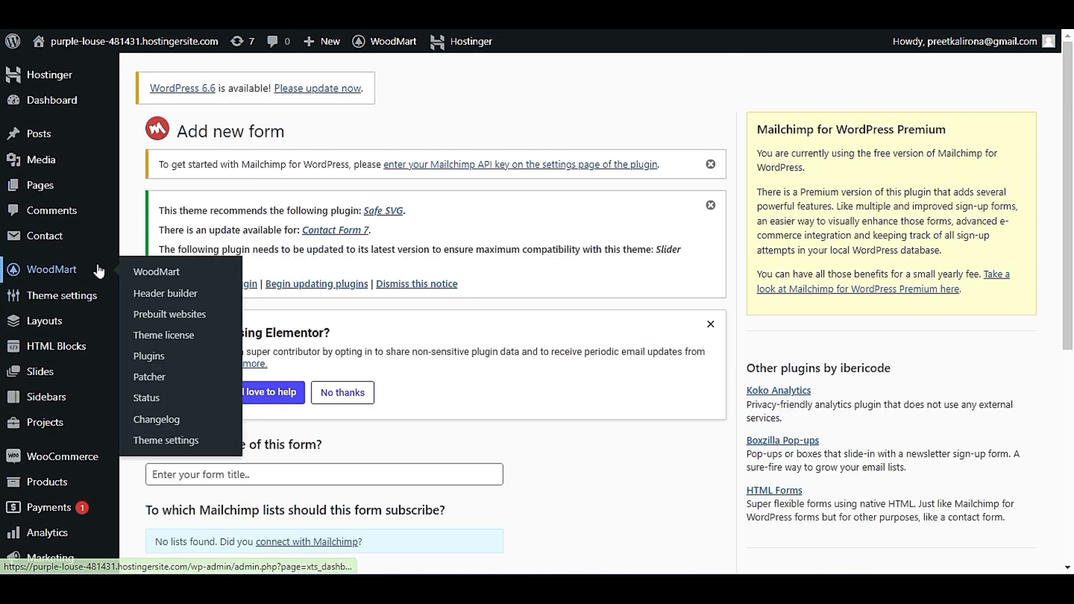
Open the WooCommerce settings and review the general product options for shop pages, measurements and reviews.
scroll(98, 424, "down", 3)
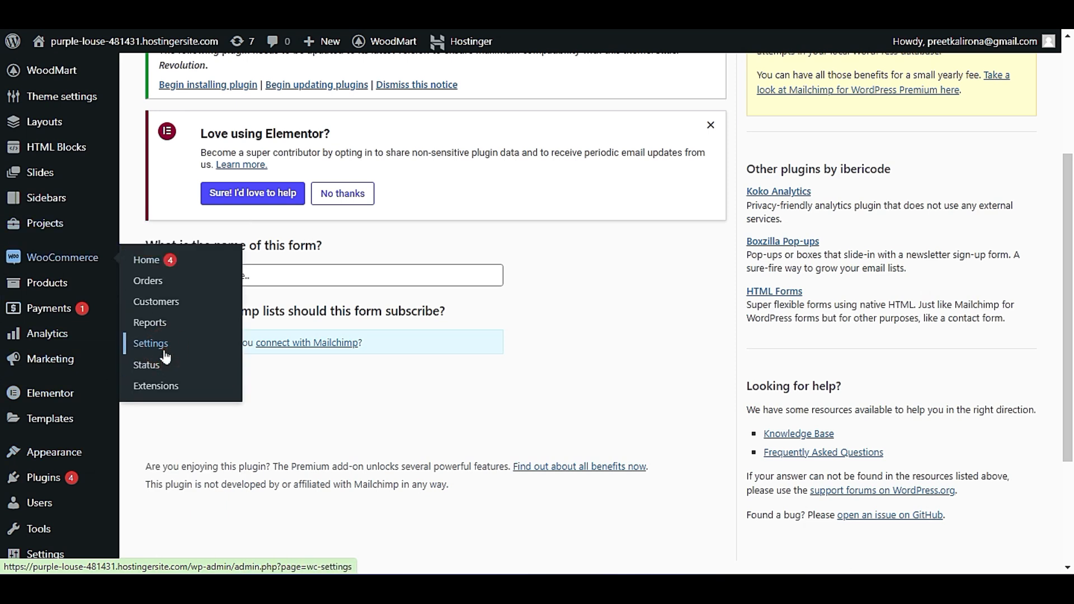
left_click(166, 352)
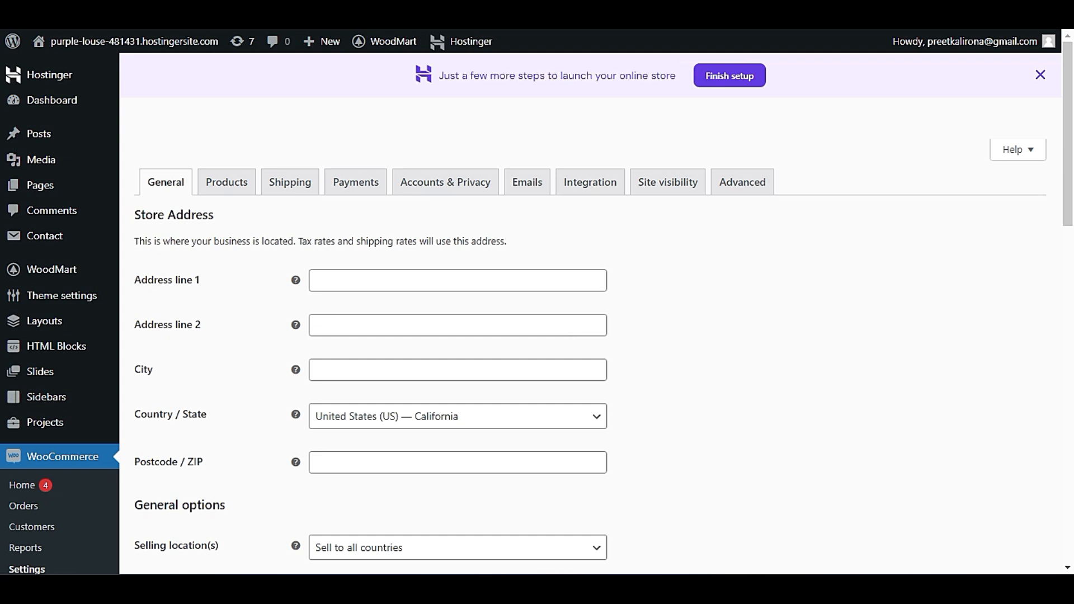
left_click(239, 180)
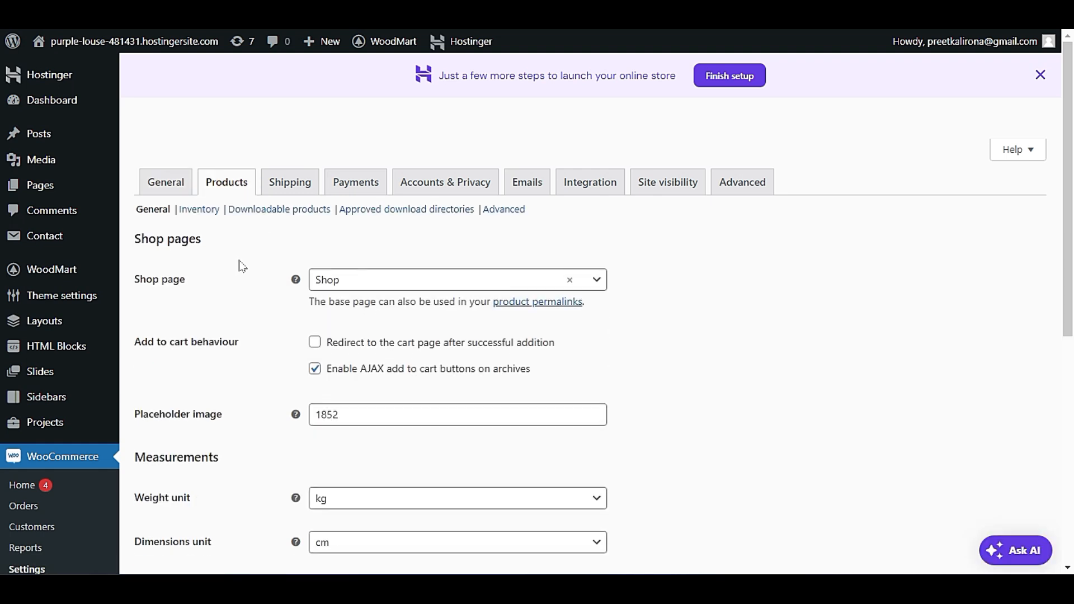
scroll(240, 266, "down", 7)
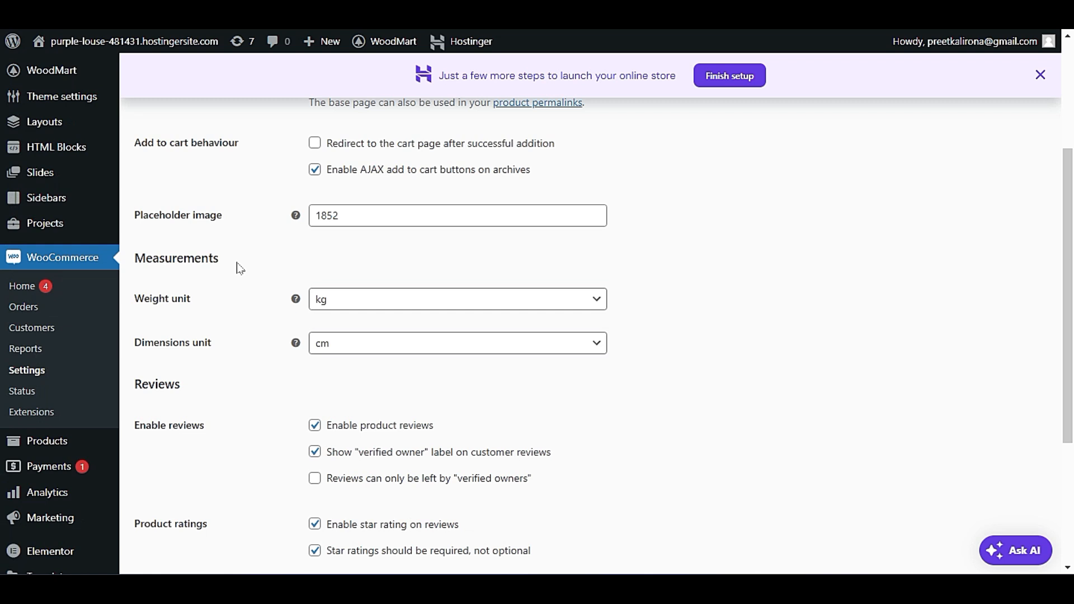
scroll(240, 265, "up", 4)
scroll(239, 268, "up", 3)
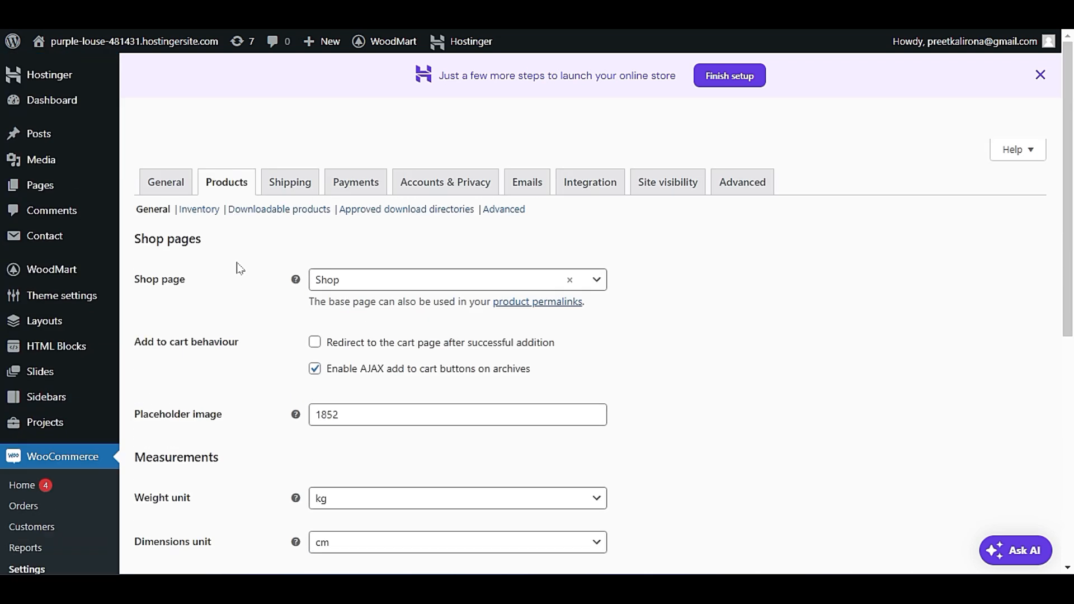
Review the inventory options and the advanced options within the WooCommerce product settings.
left_click(205, 214)
scroll(213, 307, "down", 3)
scroll(216, 309, "up", 3)
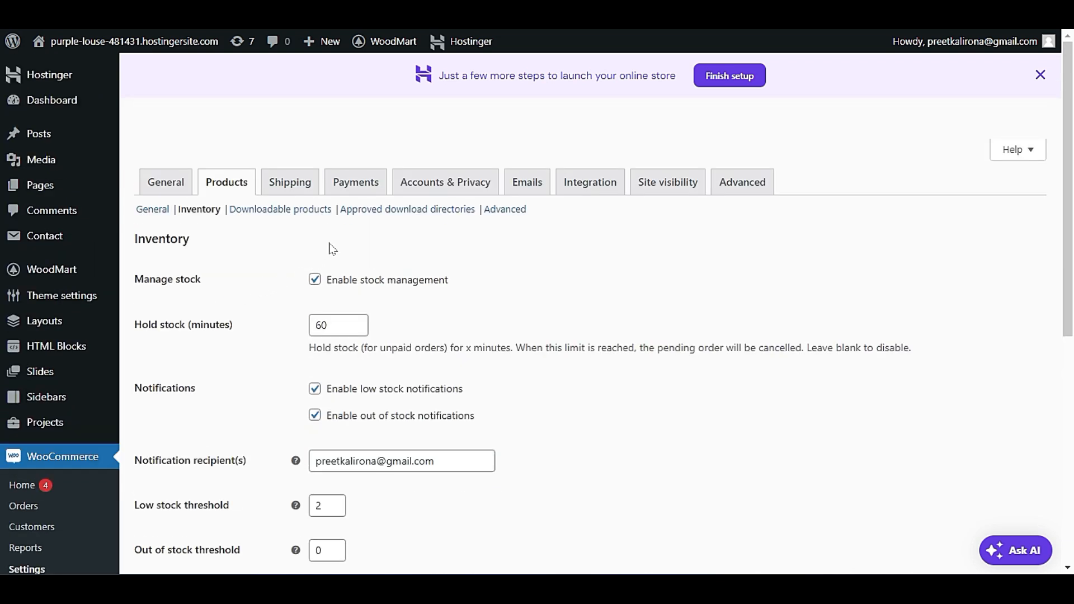
left_click(498, 209)
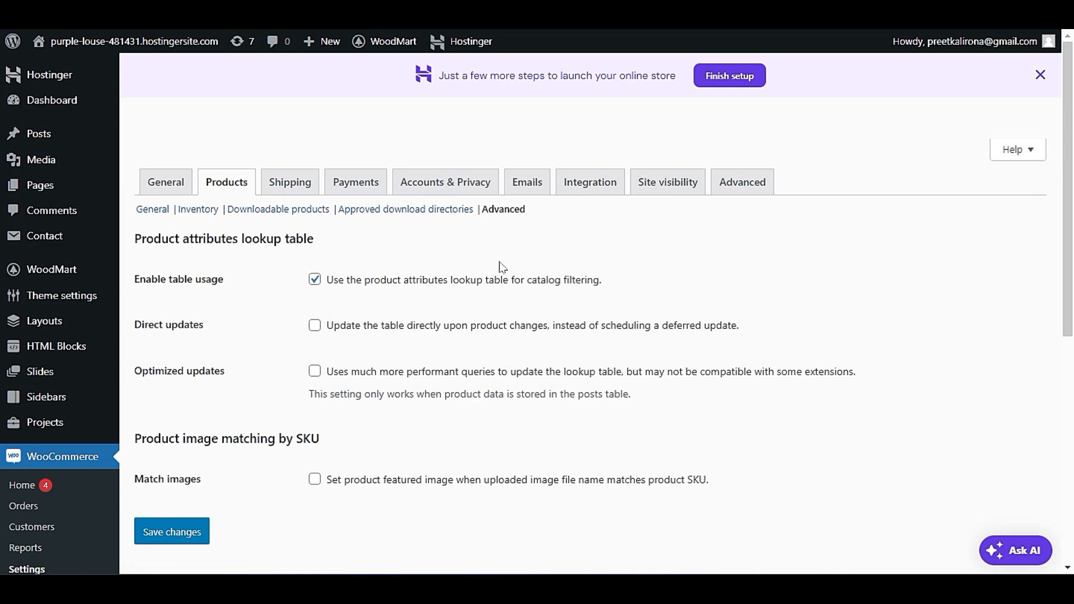
Review the store-wide advanced WooCommerce settings, including page setup and the checkout and account endpoints.
left_click(741, 183)
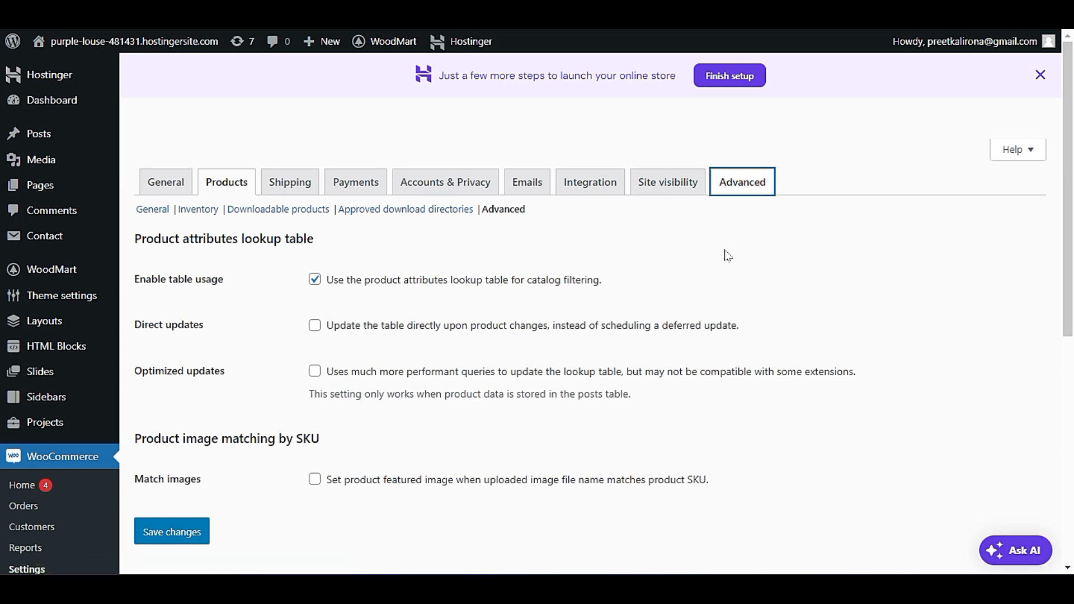
scroll(721, 285, "down", 10)
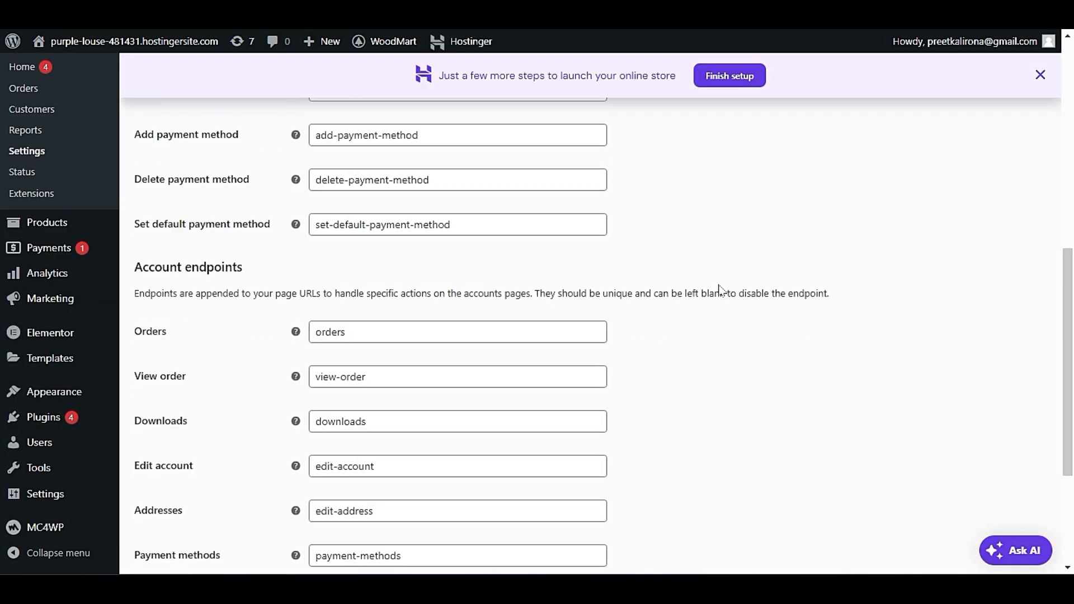
scroll(719, 296, "up", 10)
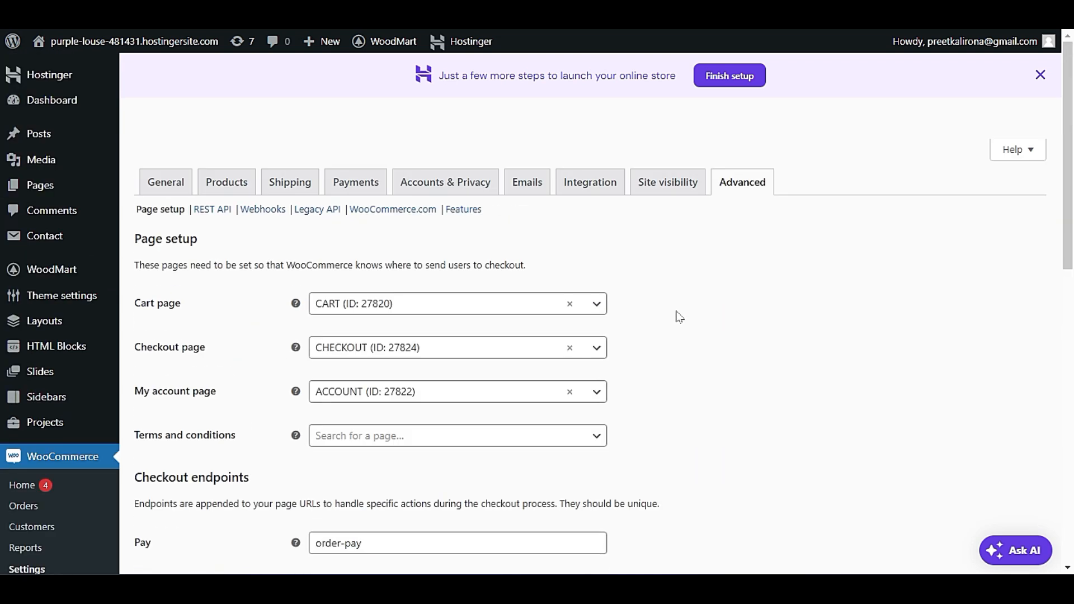
Open the list of all the store's products.
mouse_move(91, 301)
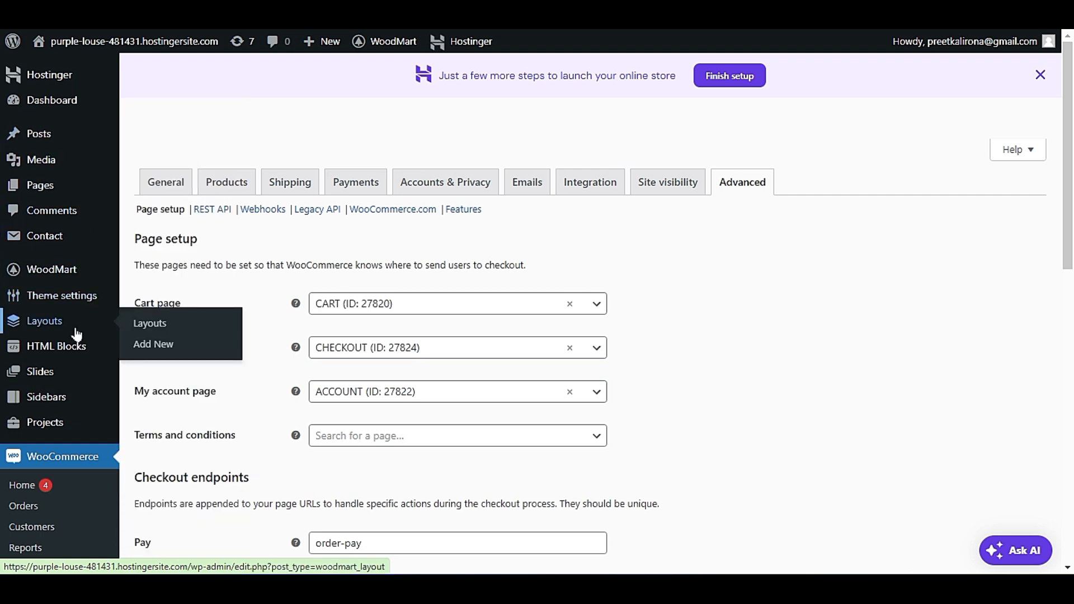
scroll(79, 379, "down", 3)
scroll(78, 379, "down", 2)
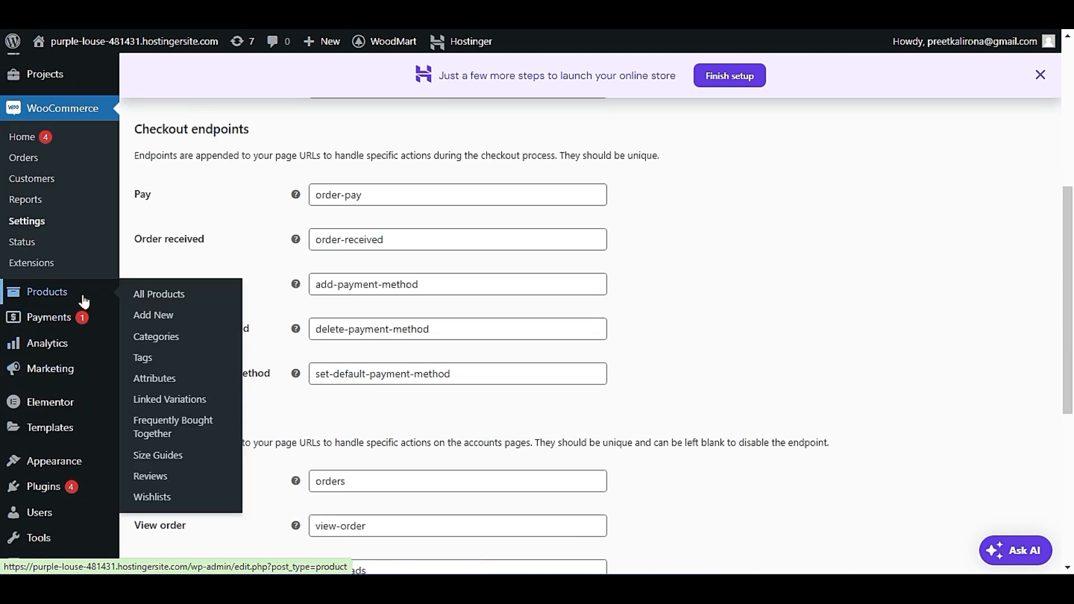
left_click(184, 292)
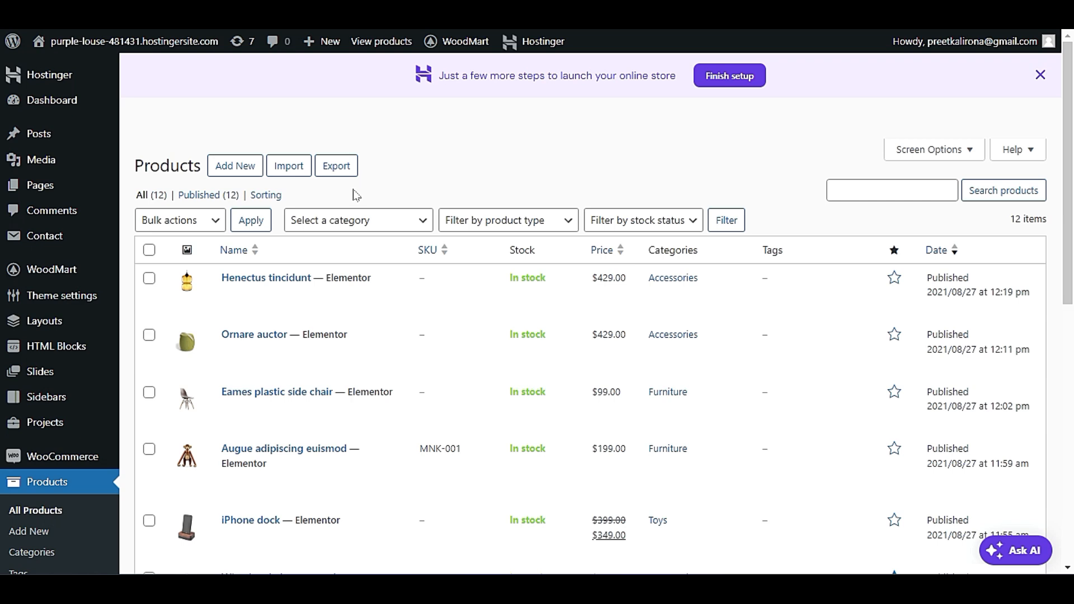
Open the Henectus tincidunt product for editing and review its theme settings, categories and general product data.
scroll(353, 194, "down", 2)
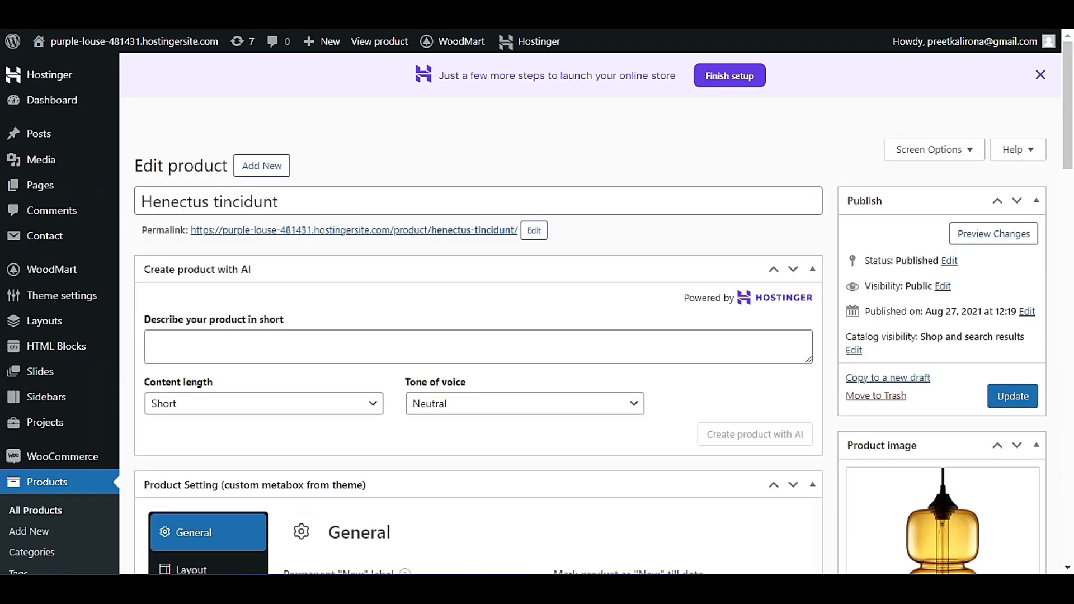
scroll(356, 249, "down", 5)
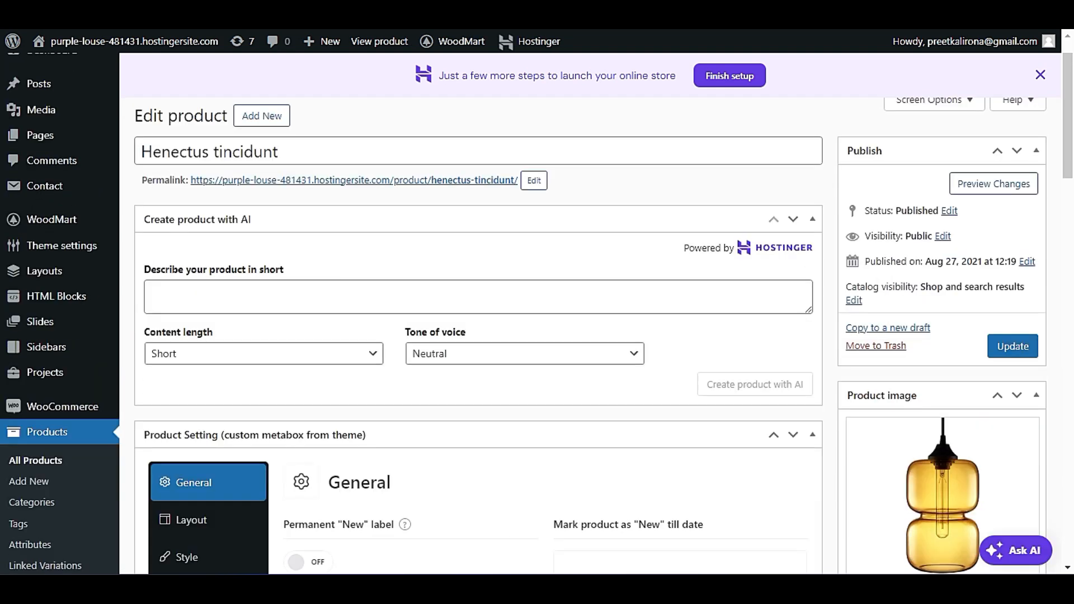
scroll(356, 249, "down", 3)
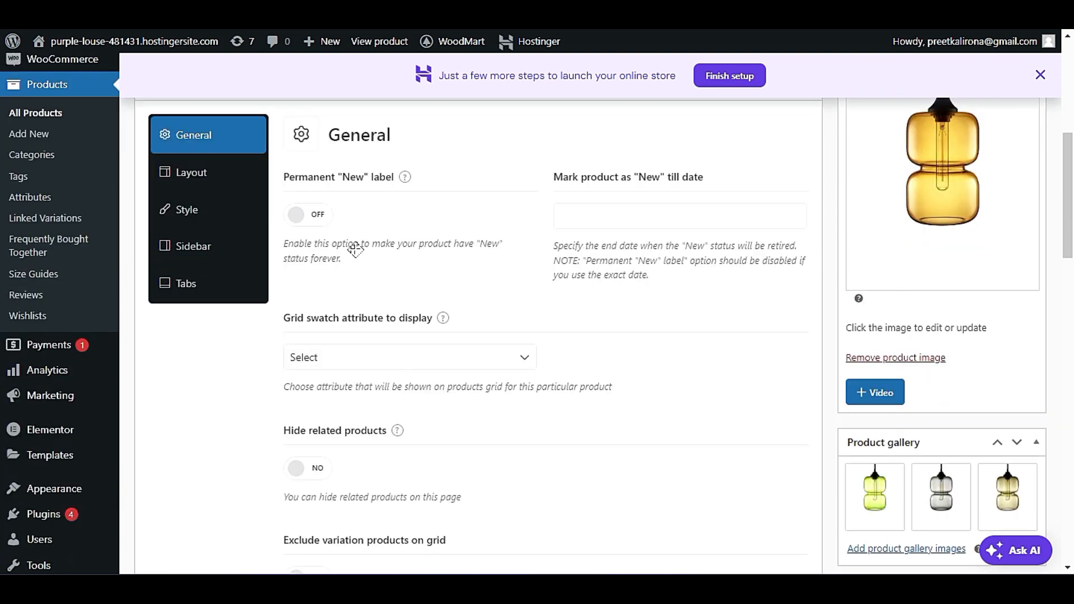
scroll(356, 249, "down", 8)
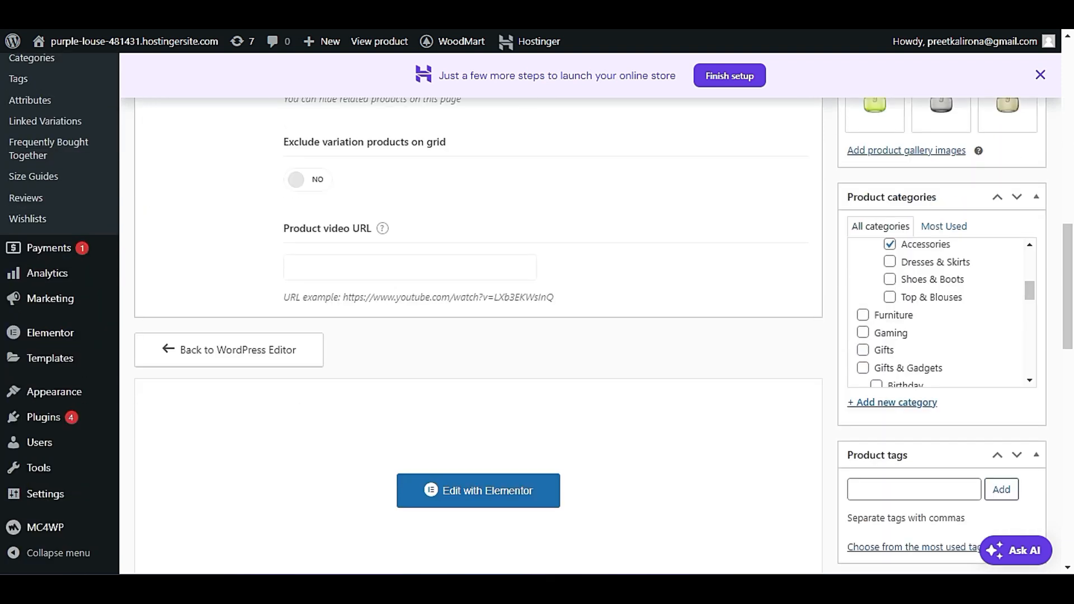
scroll(354, 256, "down", 7)
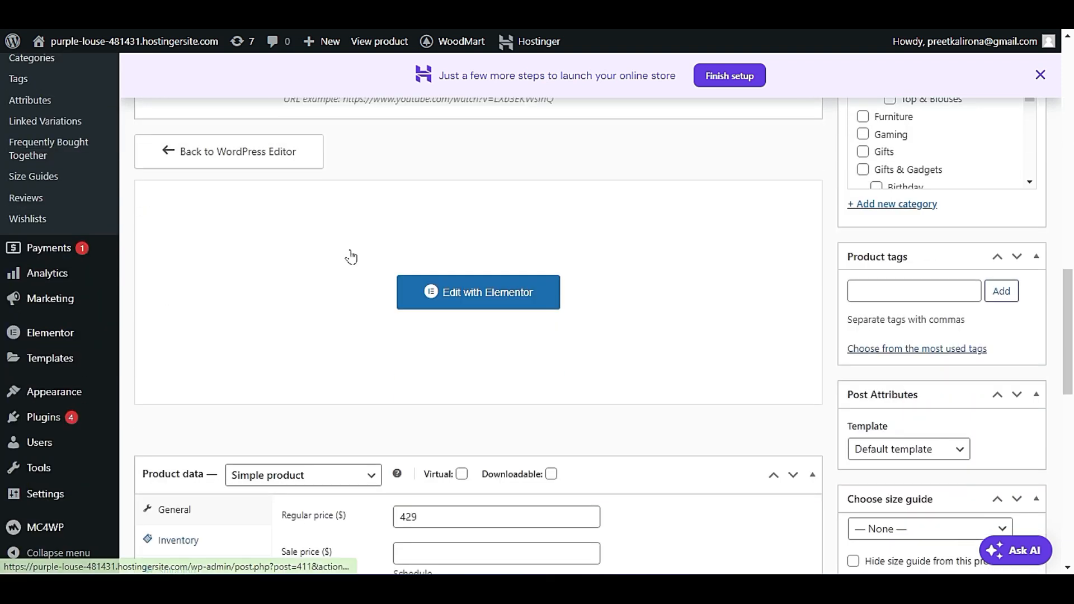
scroll(347, 258, "down", 2)
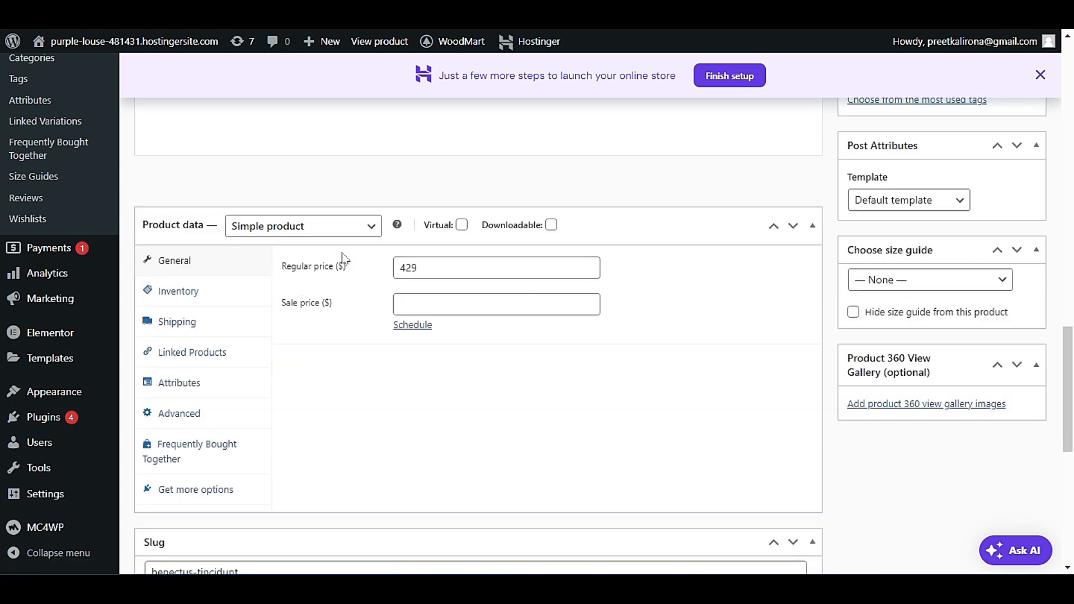
Examine the Henectus tincidunt product's inventory, shipping, linked products and attributes data.
left_click(188, 287)
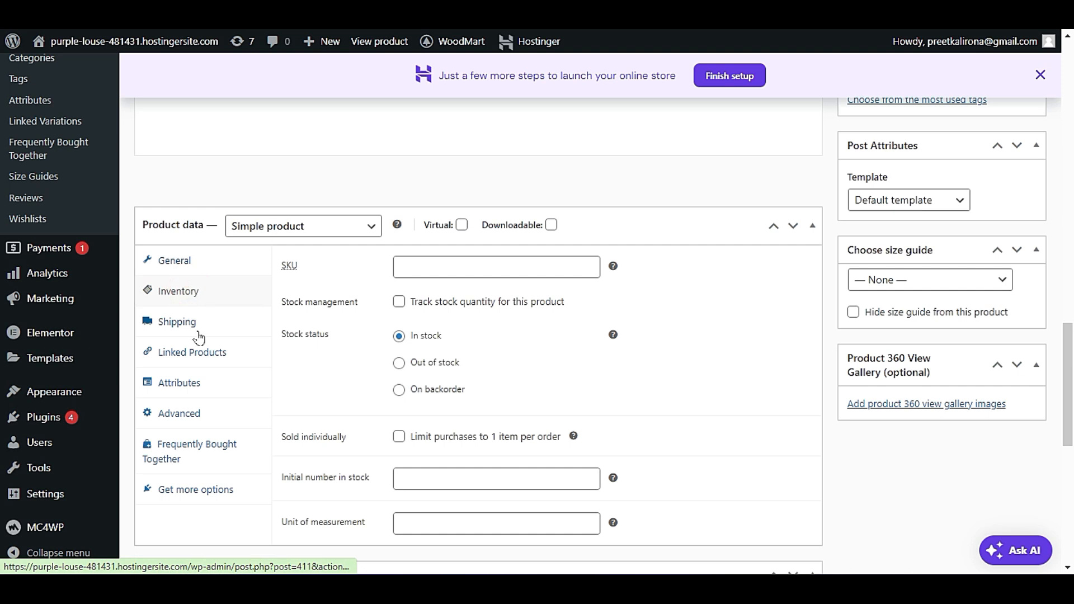
scroll(478, 336, "down", 2)
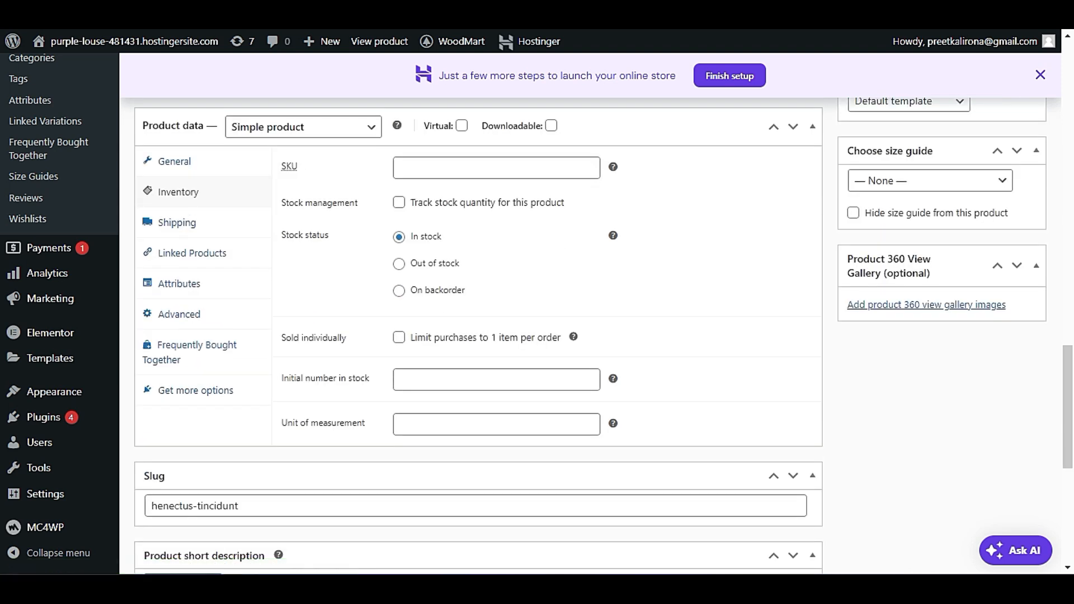
left_click(189, 227)
left_click(192, 255)
left_click(193, 288)
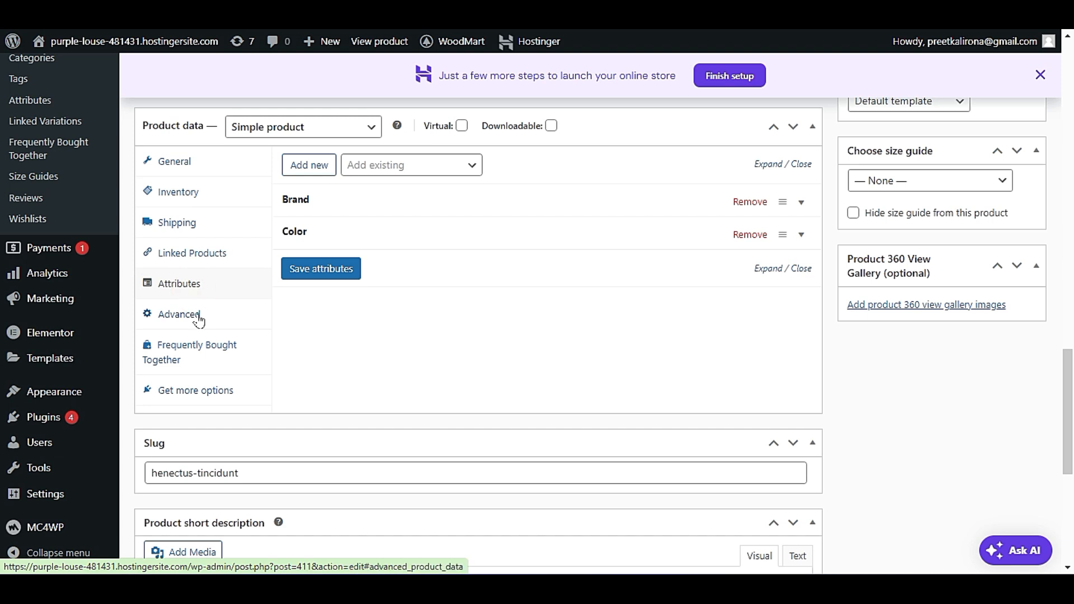
scroll(261, 330, "up", 5)
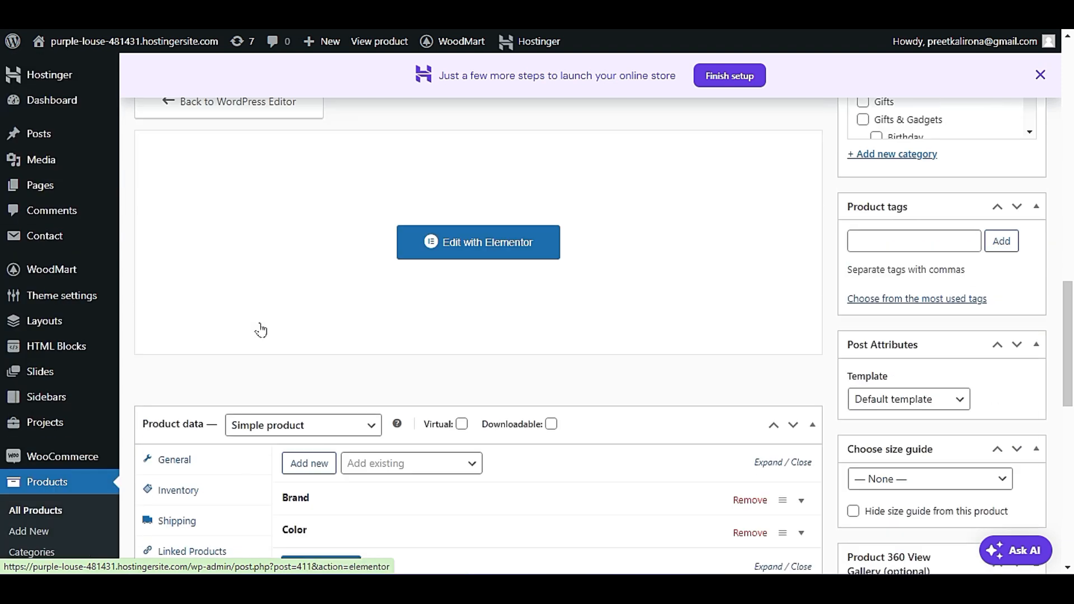
Open the configured terms of the Brand attribute from the store's attribute list.
scroll(217, 307, "down", 4)
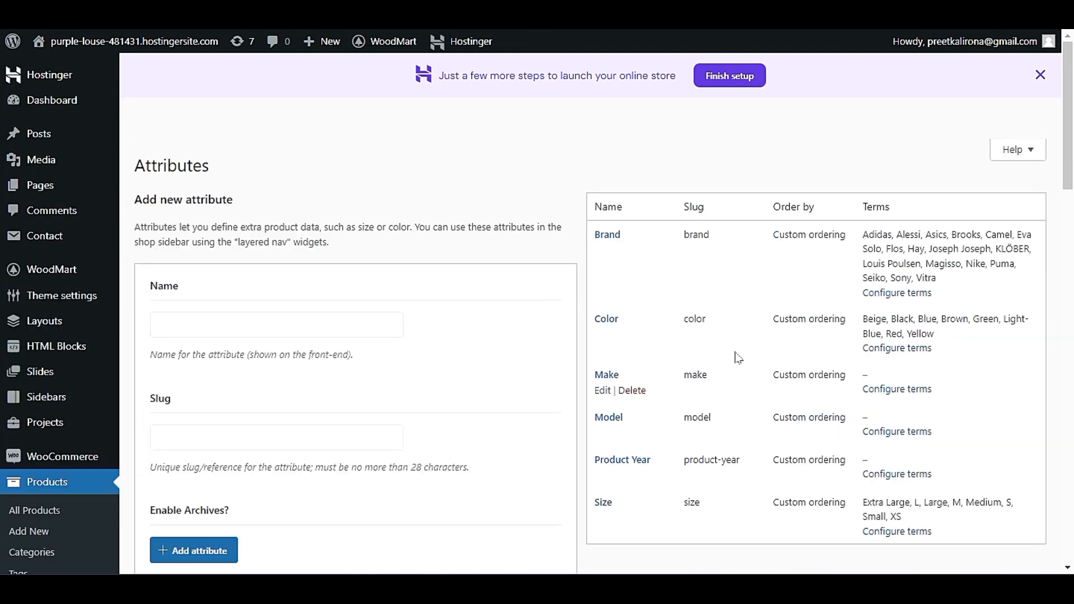
mouse_move(600, 254)
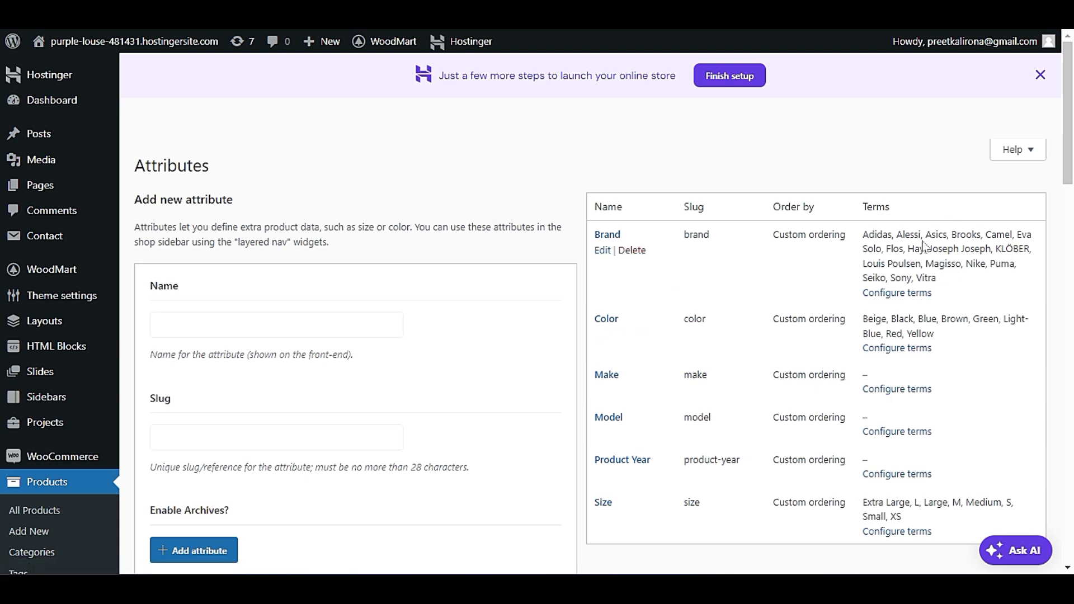
left_click(893, 300)
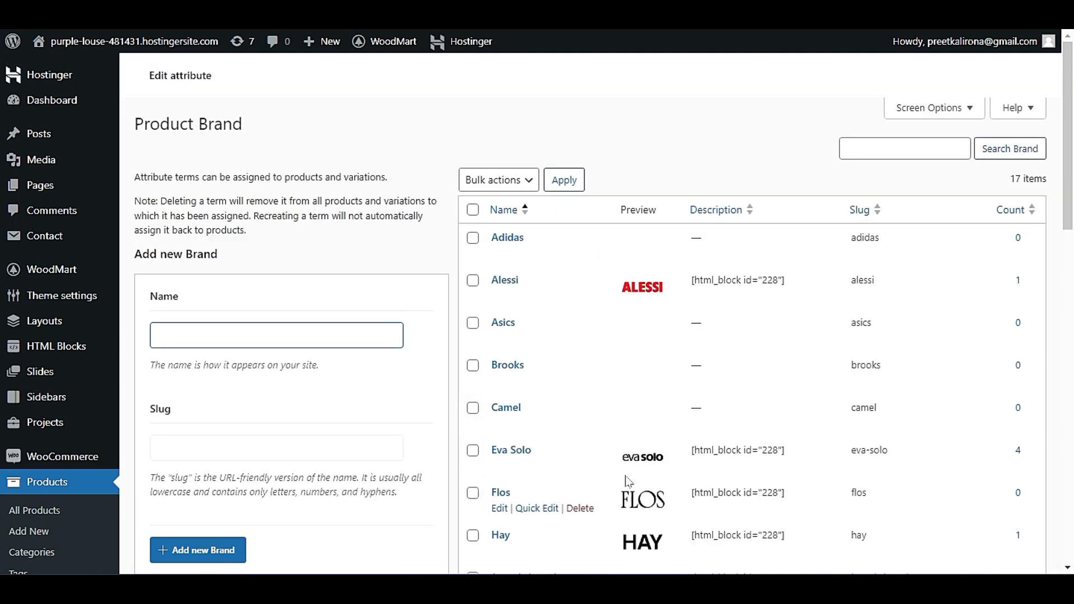
scroll(194, 213, "down", 5)
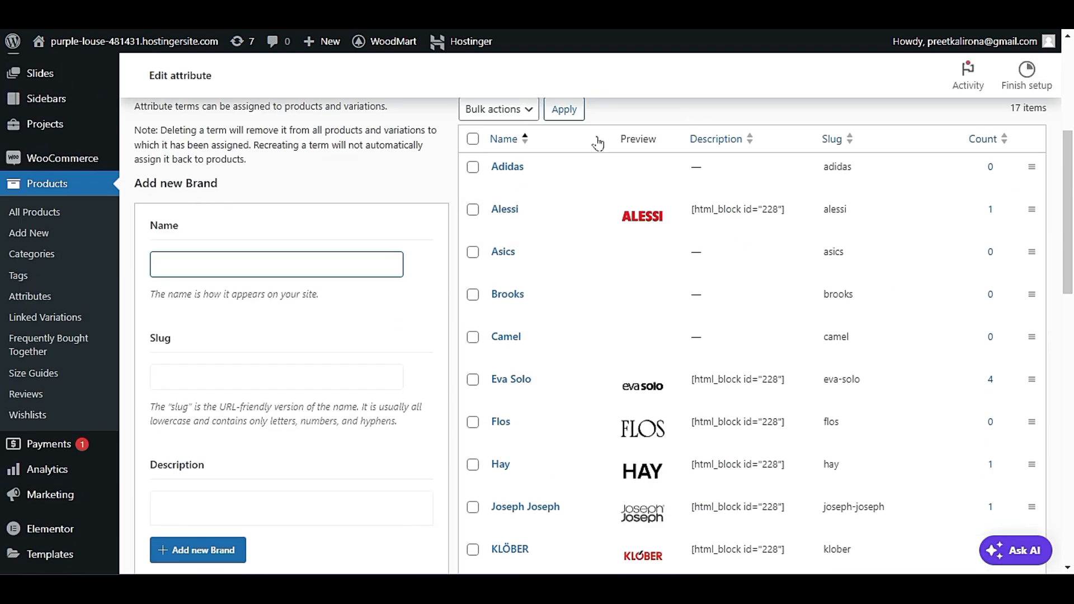
Select all brand terms and examine the new-brand form's name, slug, description, image, color and text swatch, and term hint options.
left_click(473, 170)
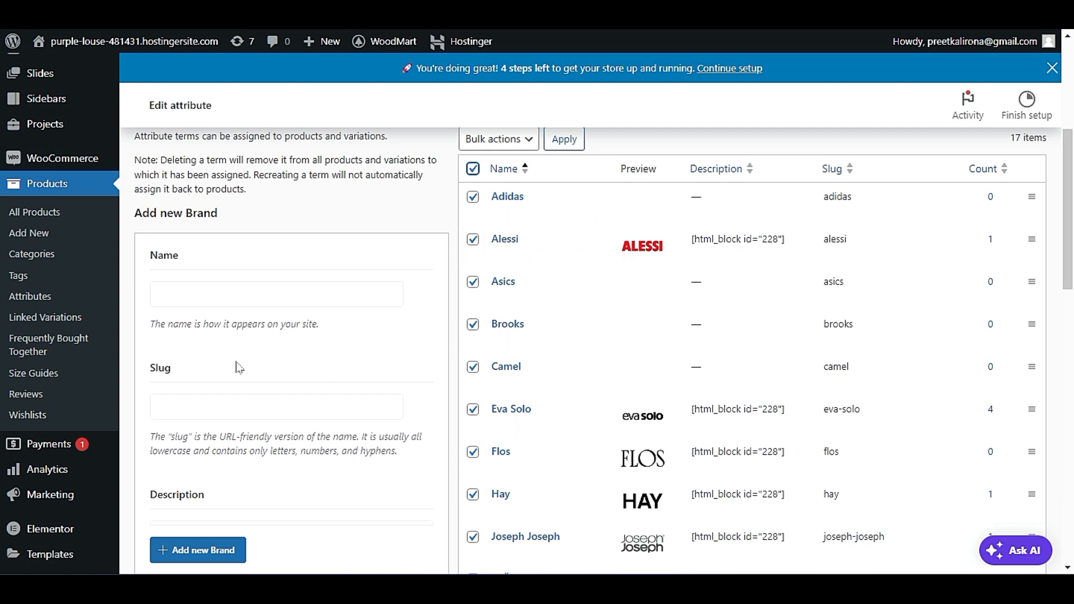
left_click(230, 288)
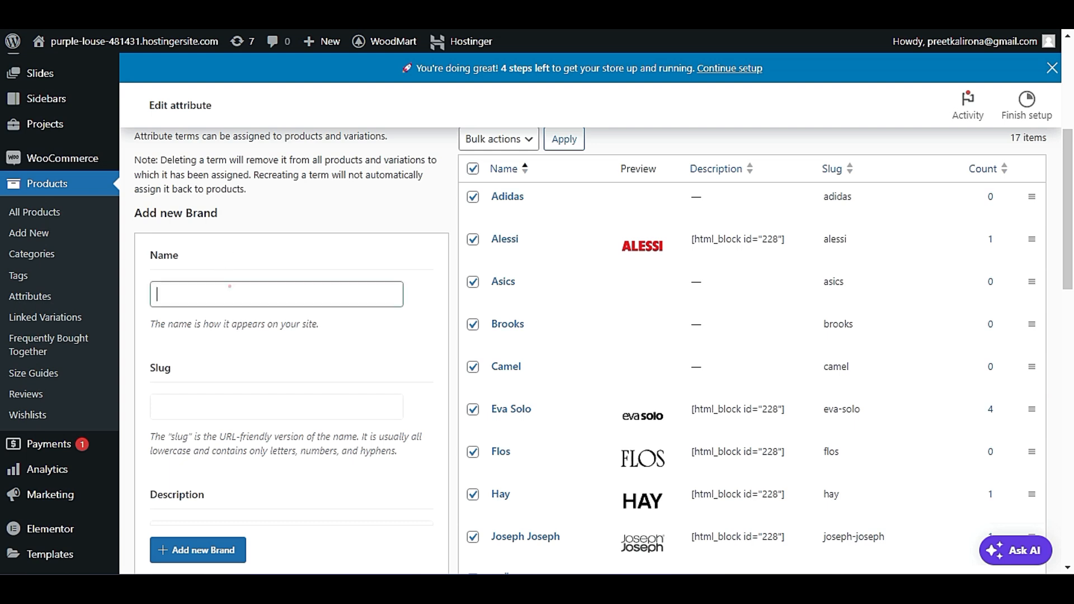
scroll(218, 313, "down", 3)
left_click(217, 252)
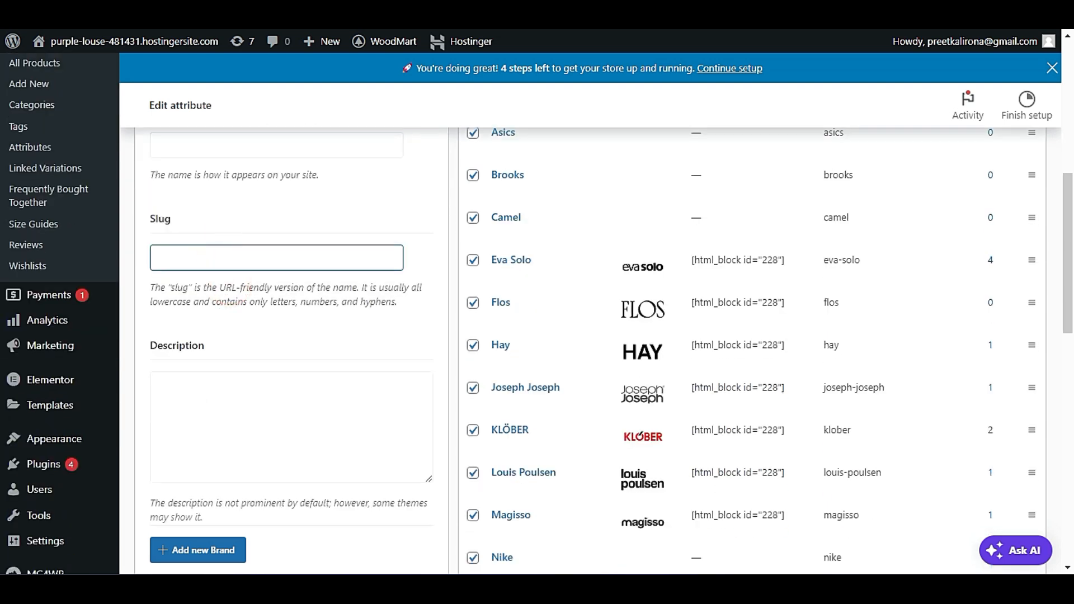
scroll(258, 438, "down", 6)
scroll(258, 439, "down", 1)
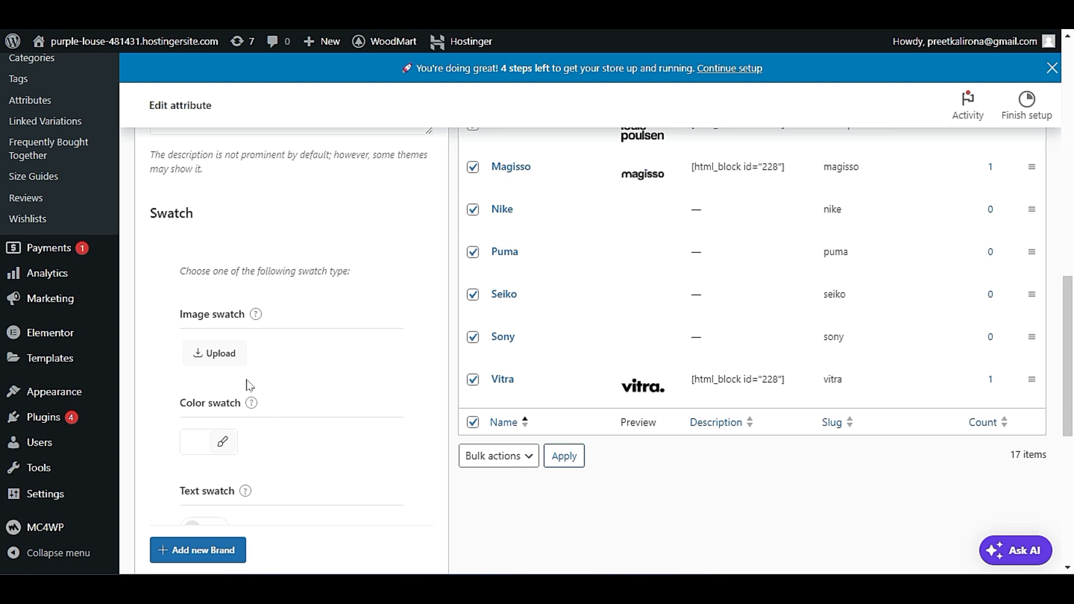
scroll(267, 366, "down", 2)
scroll(265, 369, "down", 4)
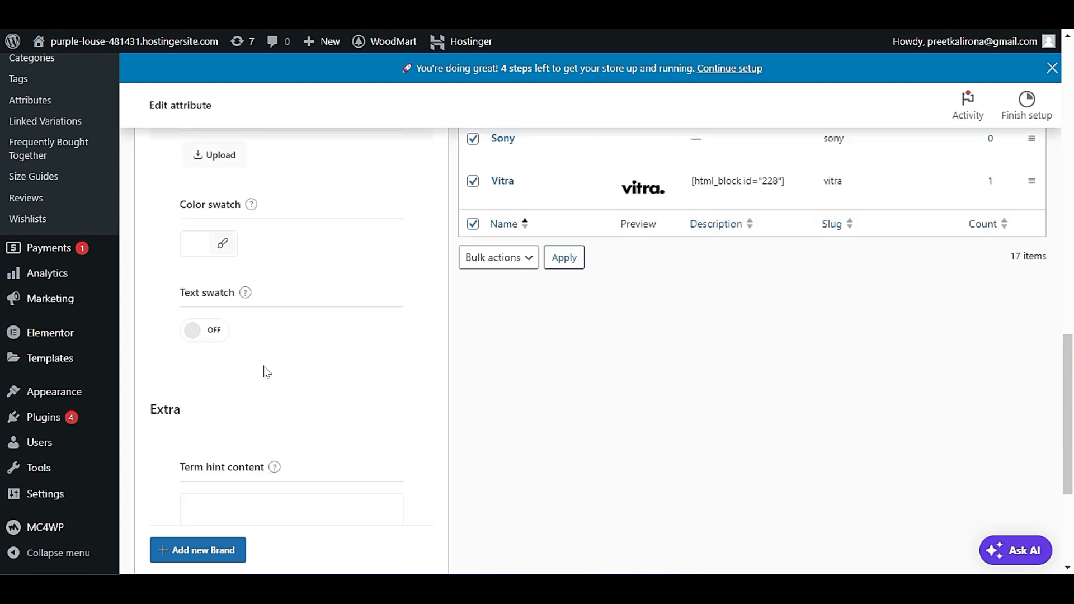
scroll(261, 385, "up", 3)
scroll(260, 385, "up", 3)
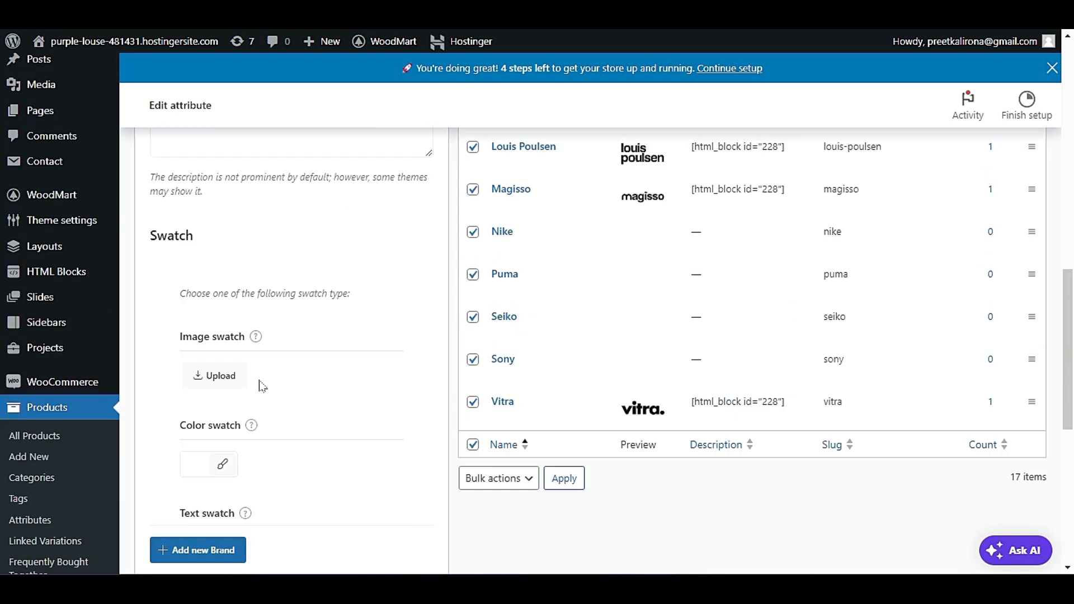
mouse_move(256, 338)
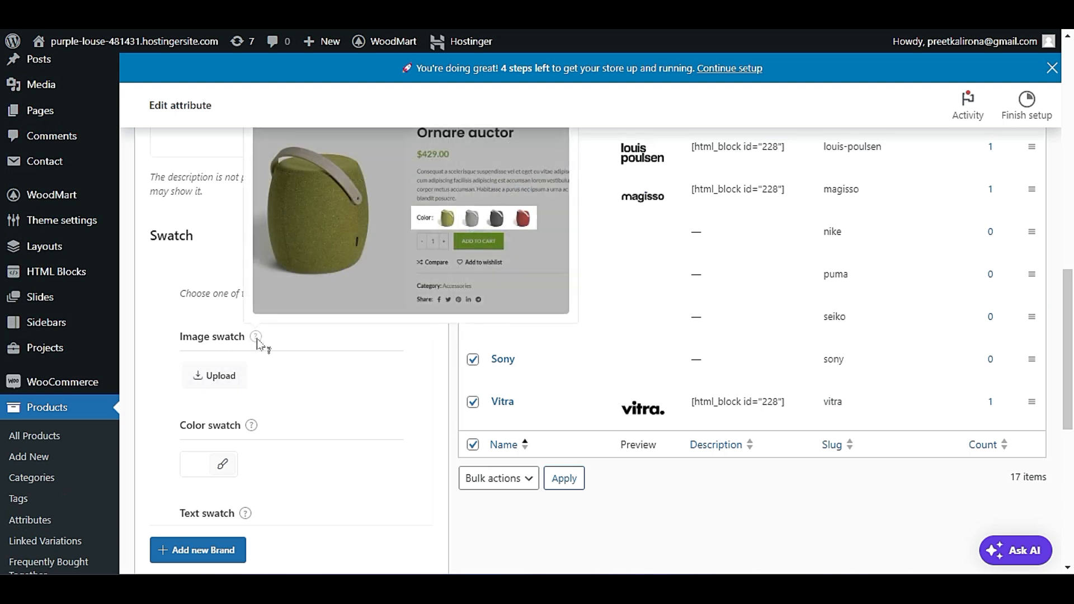
scroll(370, 428, "up", 5)
scroll(367, 428, "up", 8)
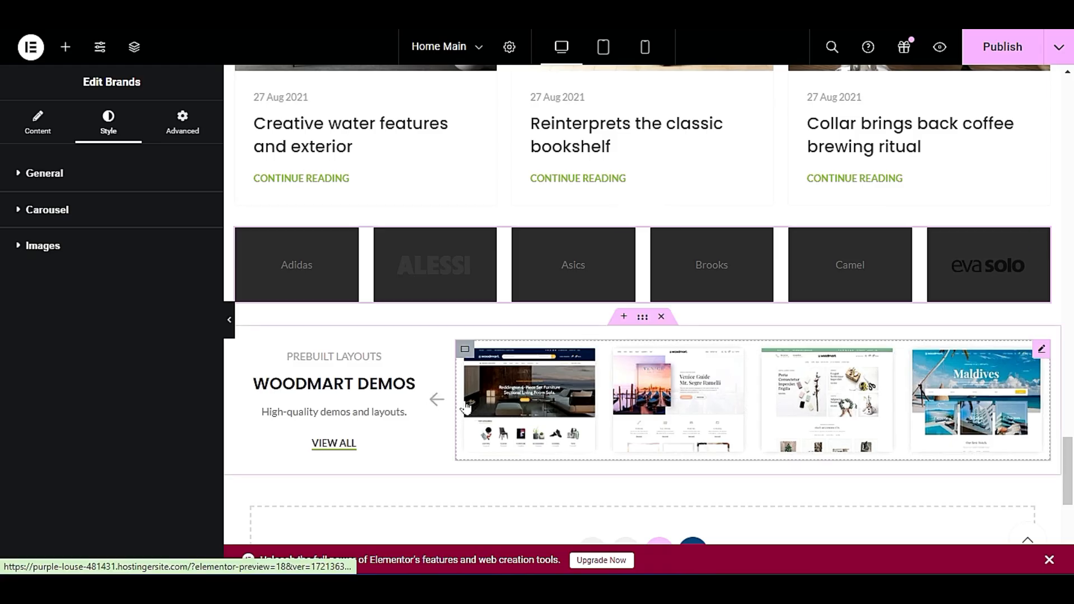
Delete the WoodMart Demos section below the brands on the Home Main page in Elementor and publish the page.
scroll(455, 403, "down", 3)
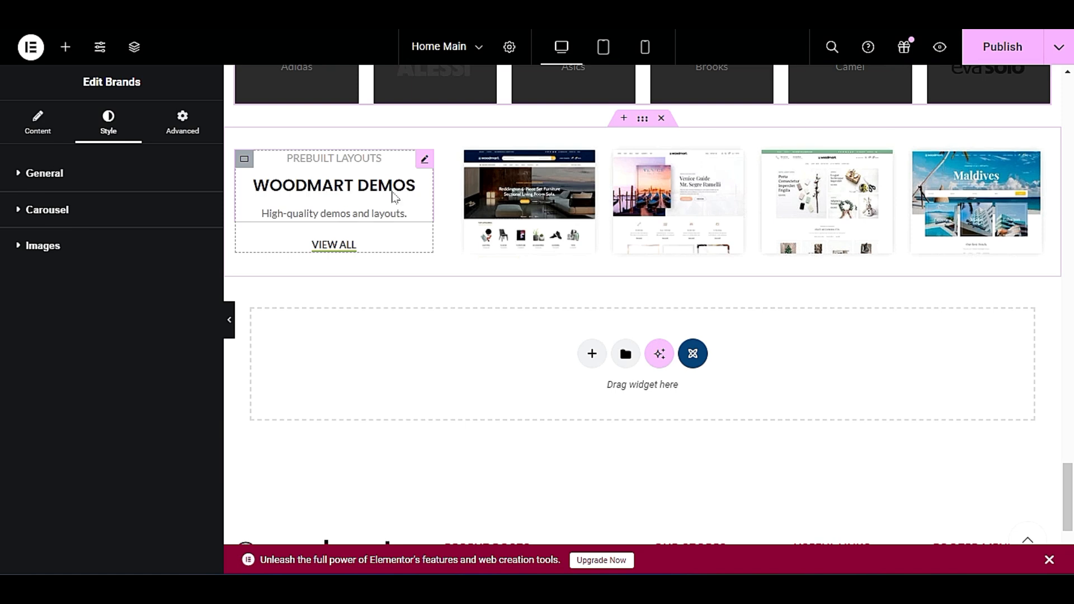
left_click(662, 118)
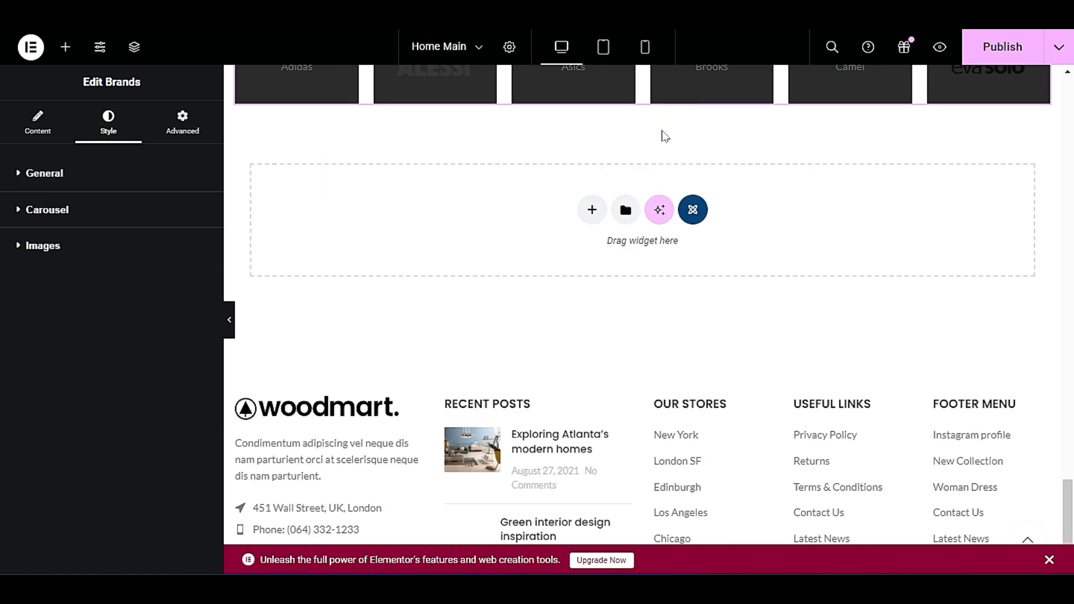
scroll(519, 402, "up", 20)
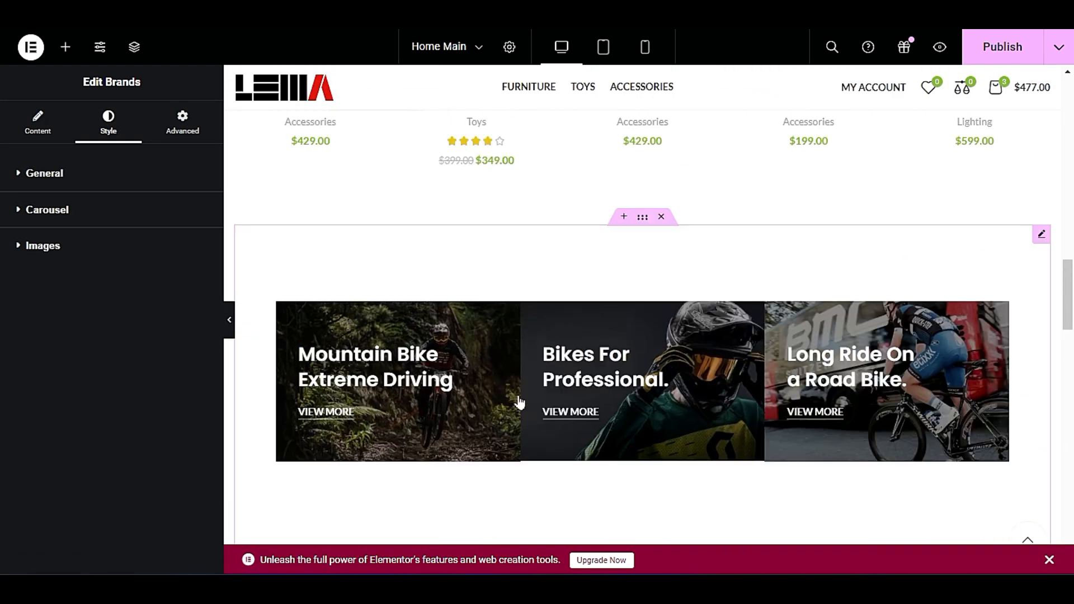
left_click(1002, 44)
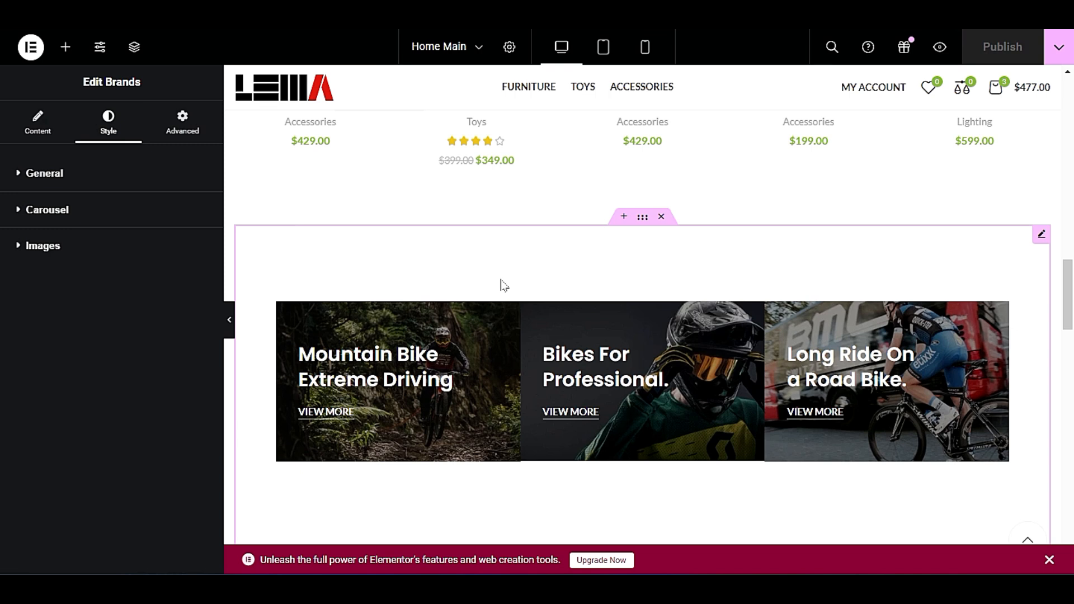
Open the XTemos template library from the empty area below the brands section and check its category filter.
scroll(504, 285, "down", 5)
scroll(504, 286, "down", 15)
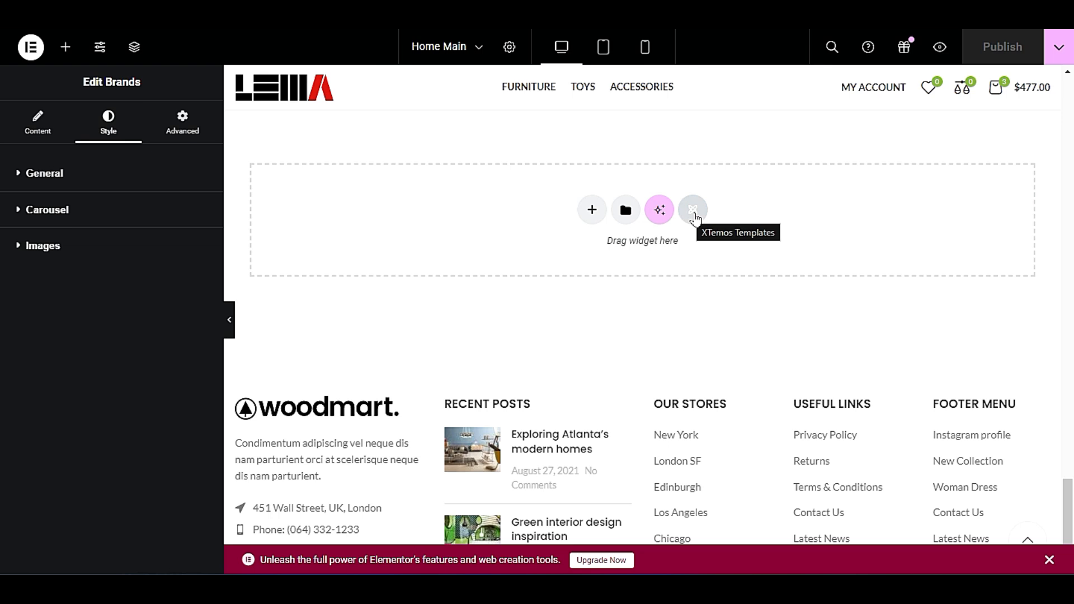
left_click(694, 212)
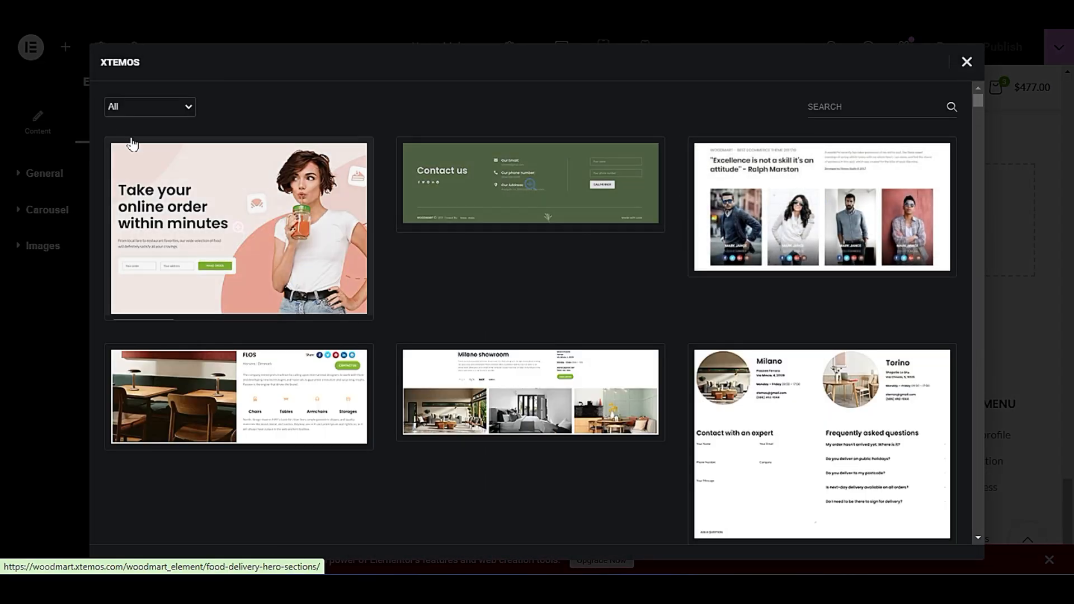
left_click(129, 115)
left_click(130, 113)
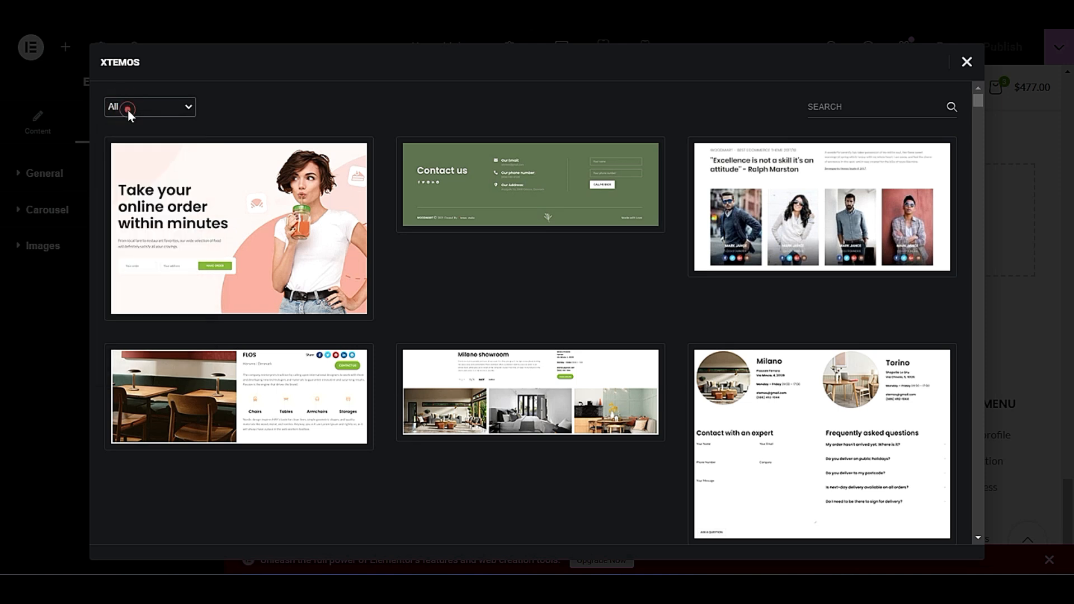
Browse the XTemos templates, looking over the product description, hero, shipping and order tracking sections.
scroll(456, 263, "down", 10)
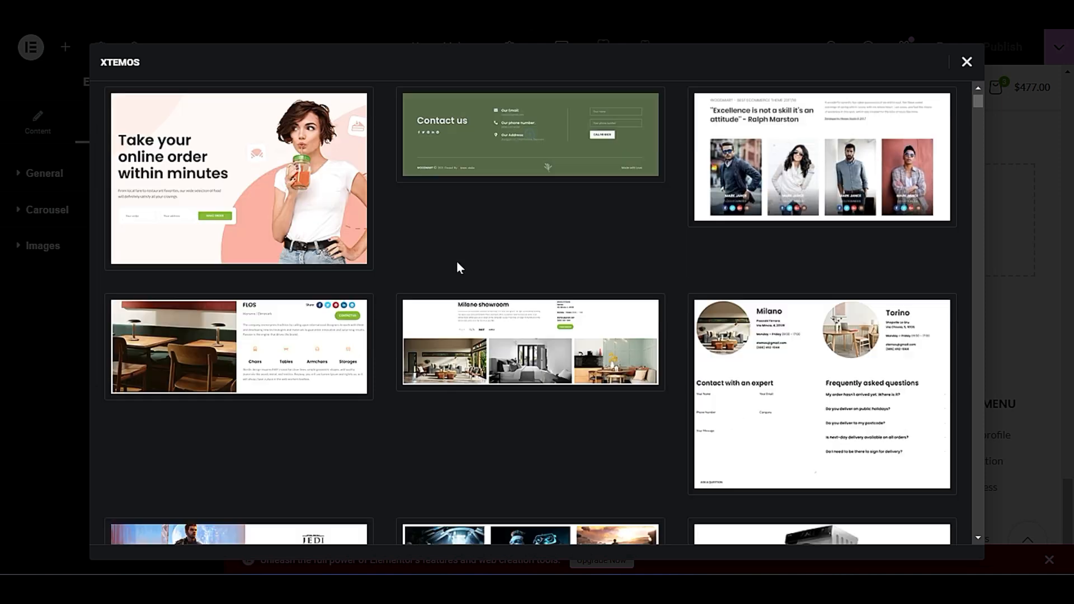
scroll(403, 398, "down", 5)
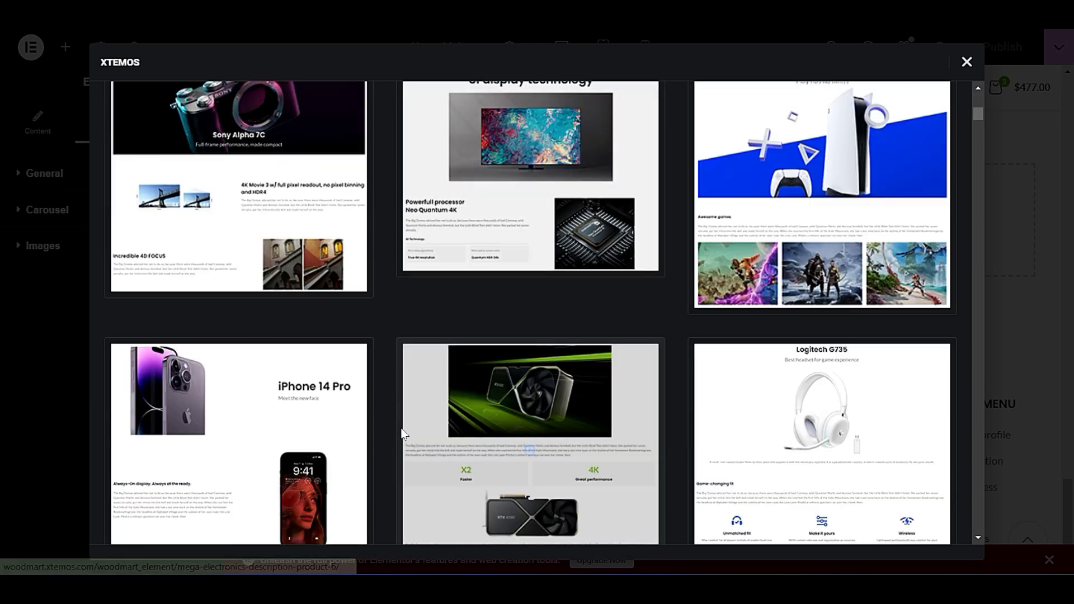
scroll(394, 400, "down", 3)
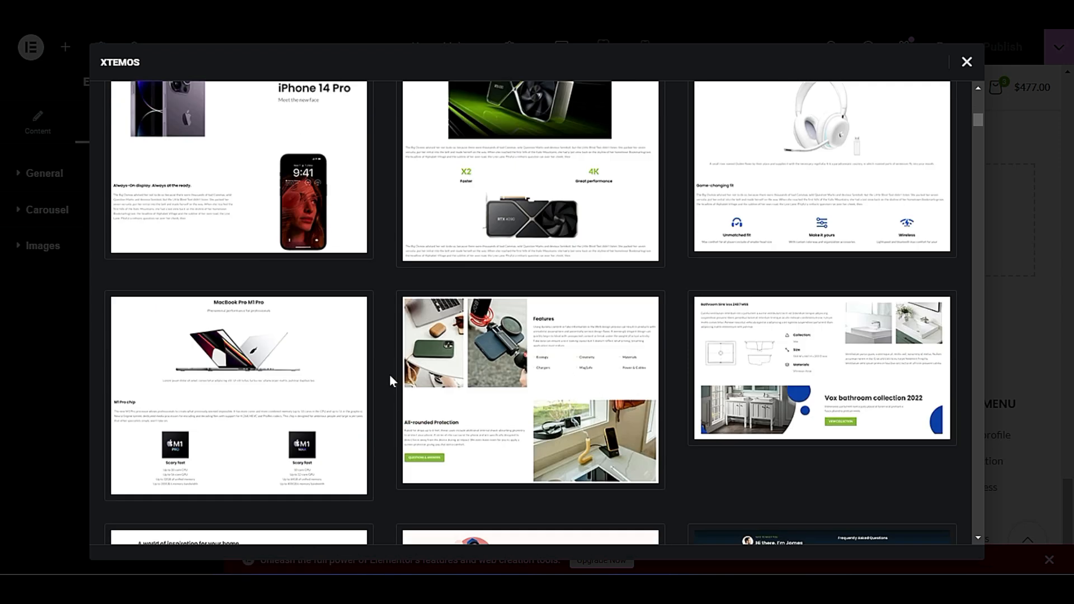
scroll(391, 372, "up", 3)
mouse_move(323, 350)
scroll(374, 379, "down", 3)
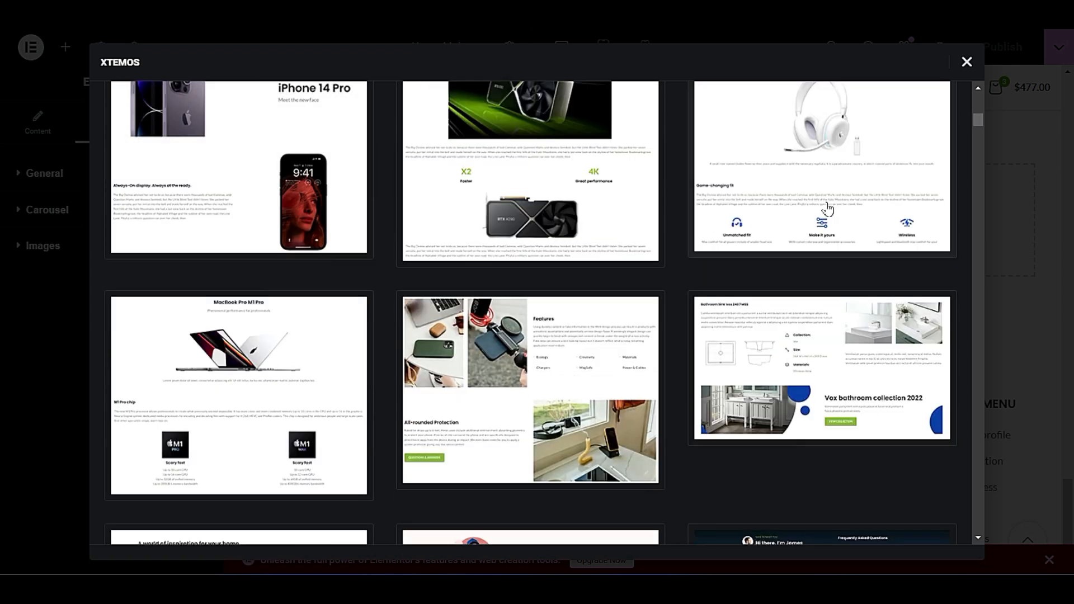
scroll(868, 304, "up", 3)
mouse_move(868, 305)
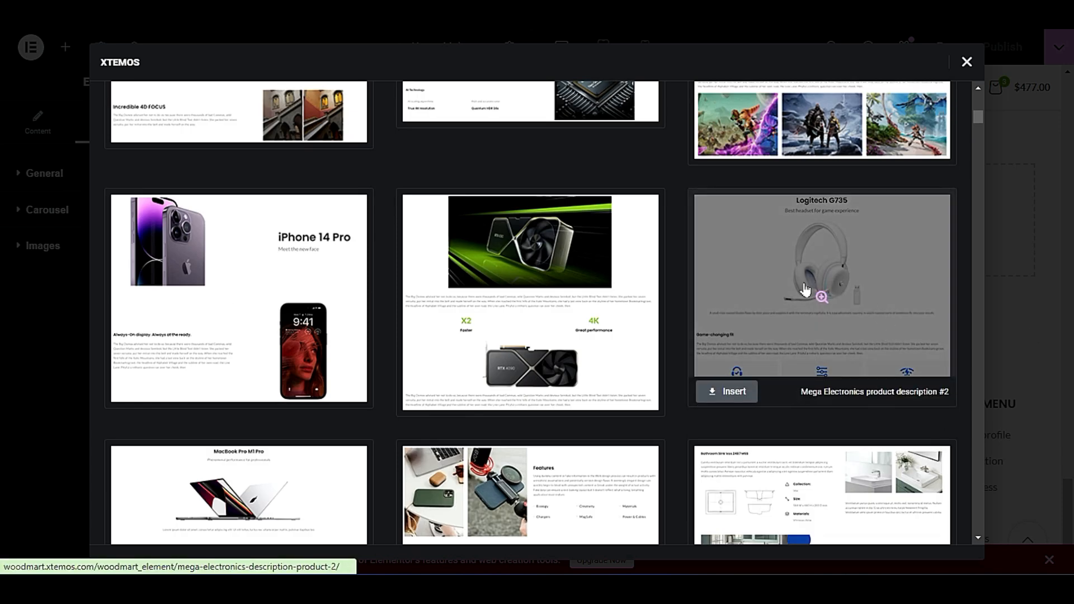
scroll(757, 367, "down", 9)
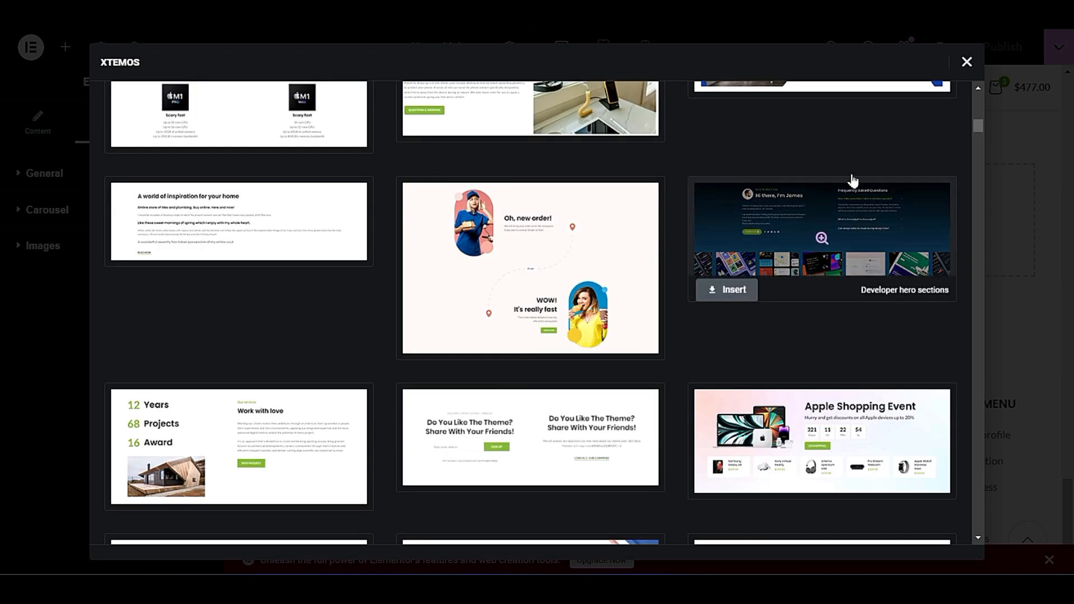
scroll(688, 407, "down", 7)
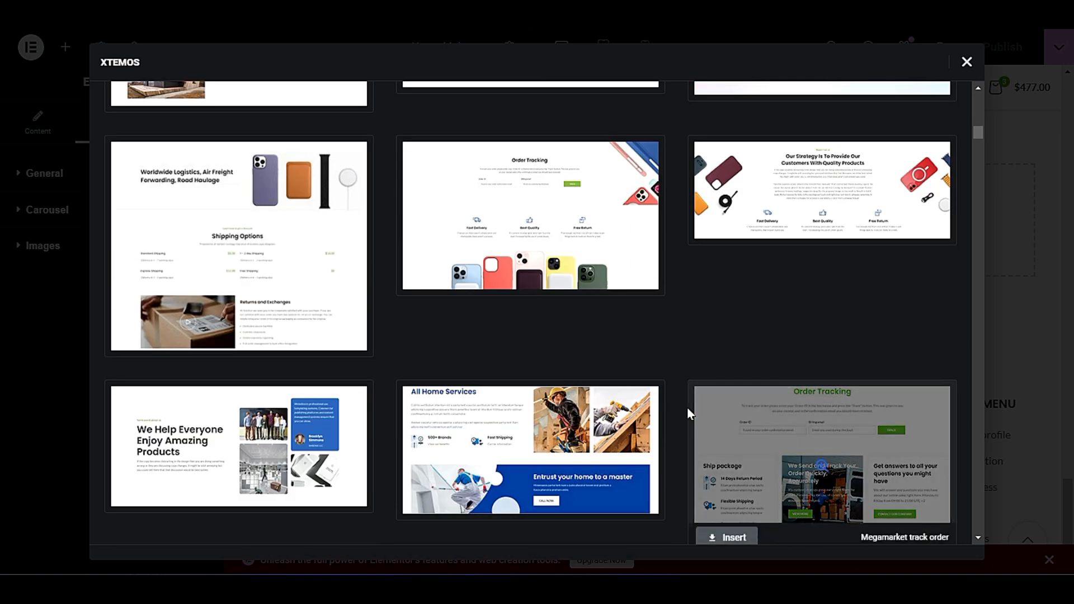
scroll(687, 403, "up", 1)
mouse_move(531, 234)
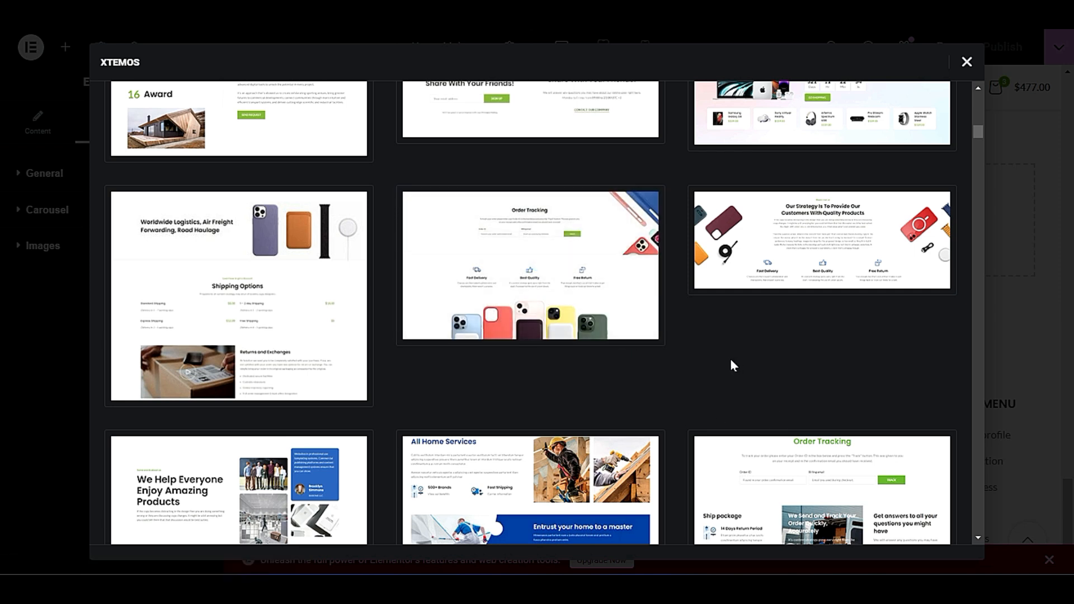
Insert the Megamarket showcase template below the brands section.
scroll(730, 358, "down", 3)
scroll(680, 426, "down", 5)
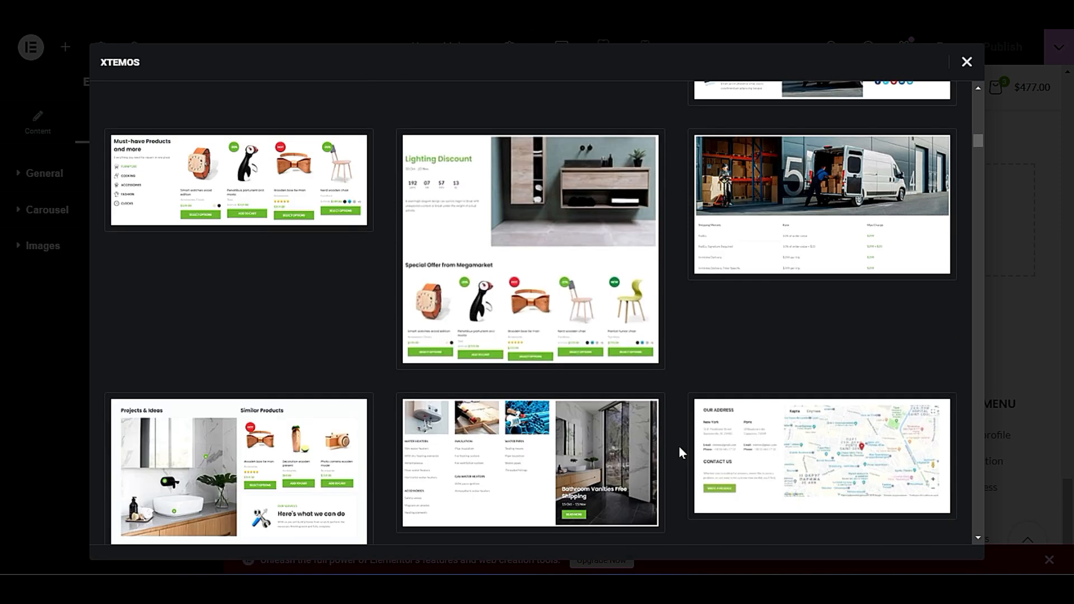
mouse_move(156, 197)
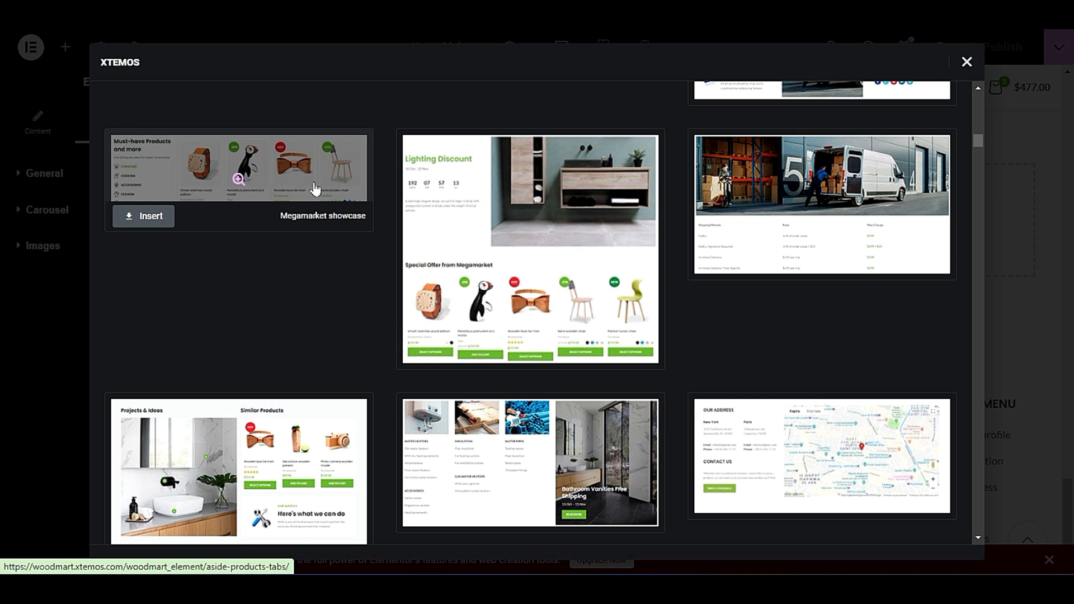
left_click(148, 220)
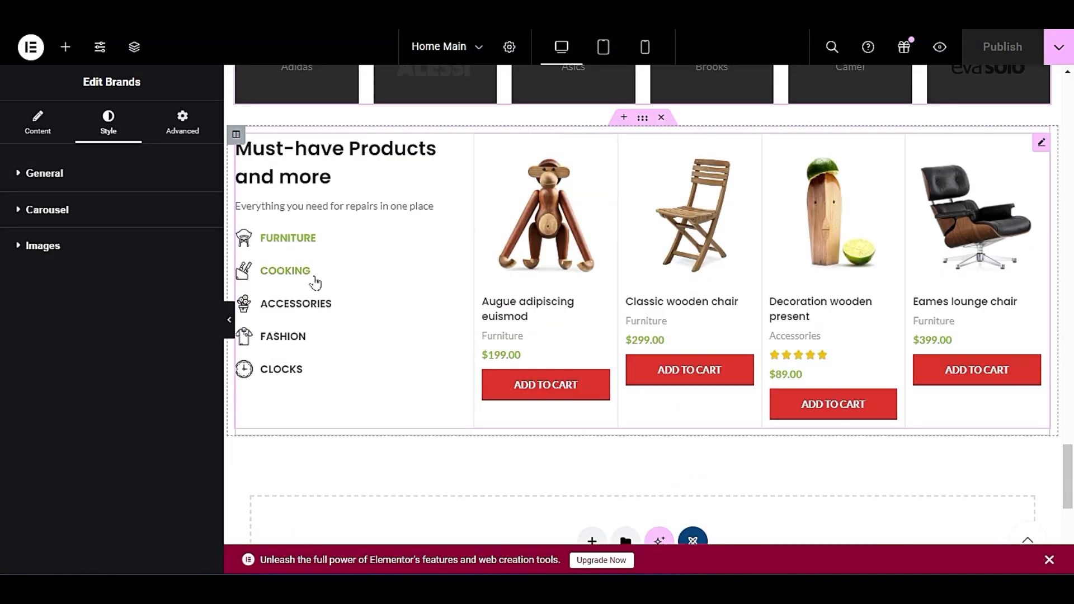
Check the Must-have Products section by switching between its Cooking, Accessories and Furniture tabs and reviewing how it fits the page.
left_click(313, 278)
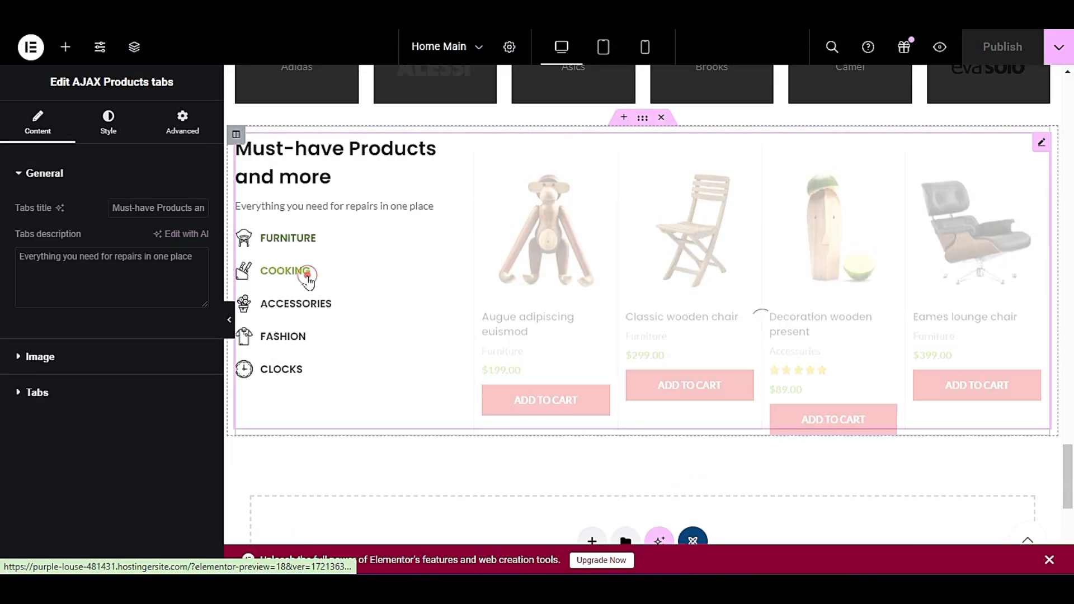
left_click(295, 303)
left_click(308, 237)
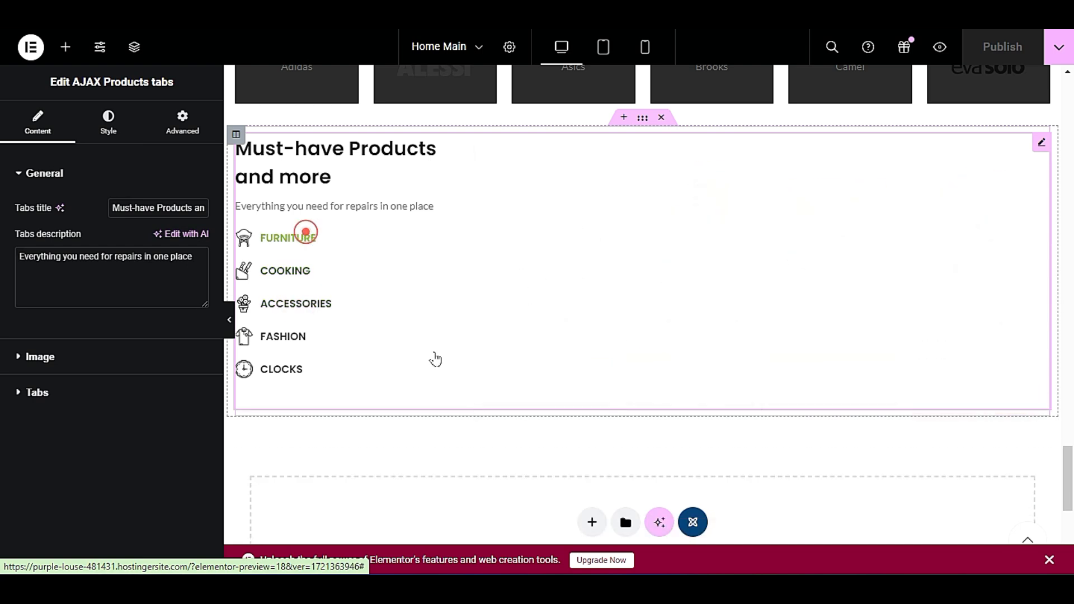
scroll(440, 351, "up", 15)
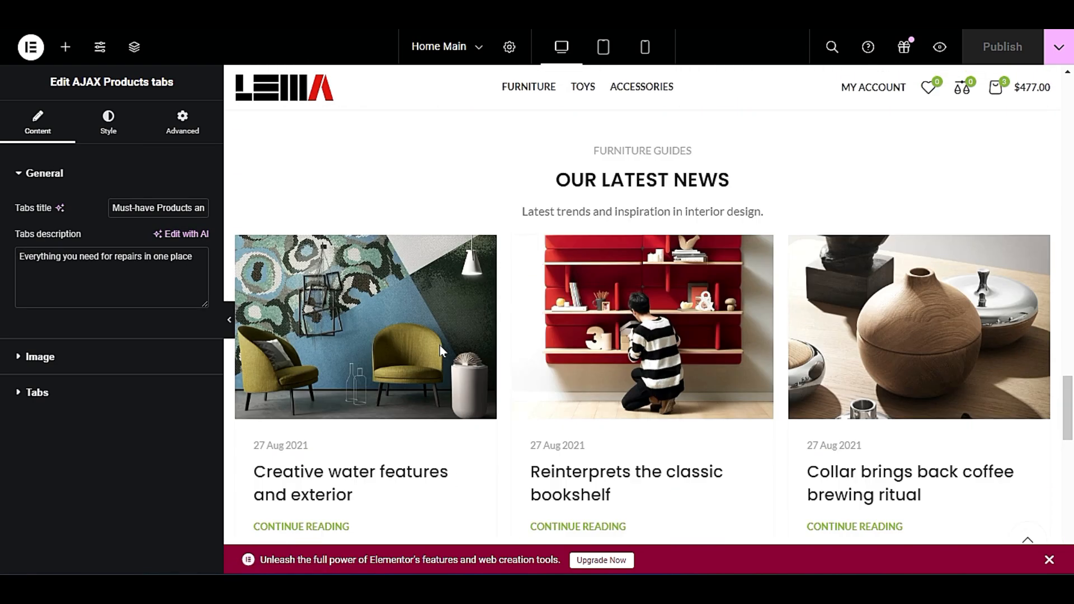
scroll(449, 345, "down", 6)
scroll(450, 347, "down", 10)
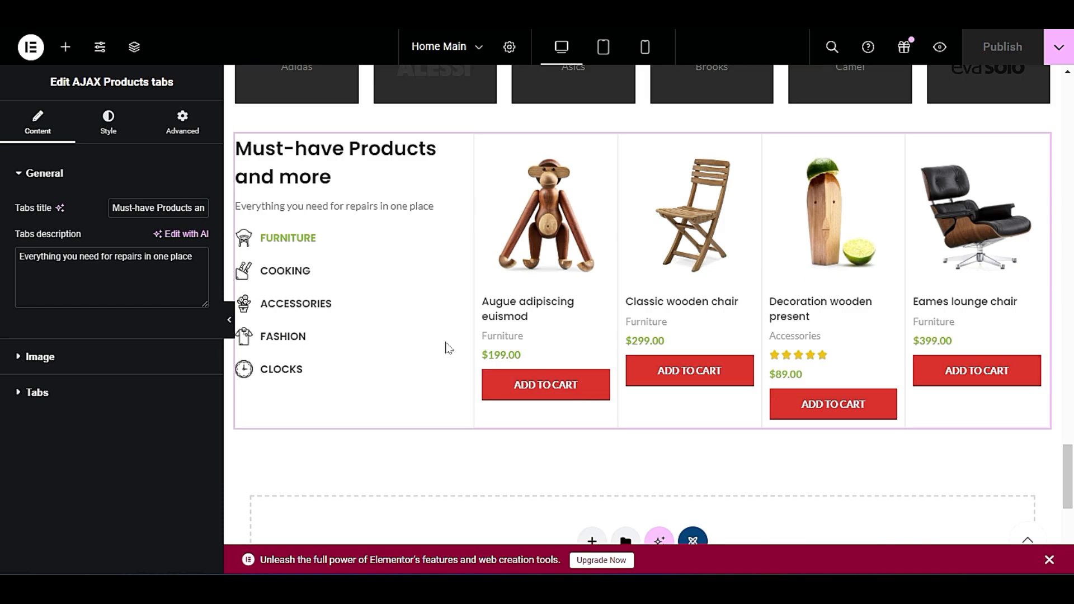
scroll(459, 241, "up", 1)
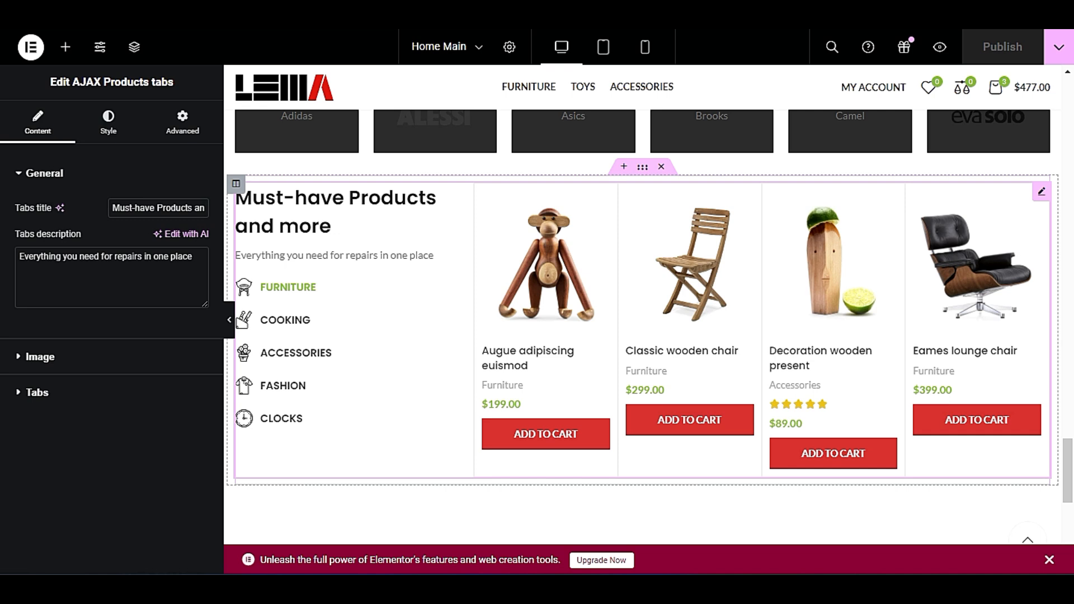
Open the Must-have Products tabs widget for editing and select its tabs description text.
triple_click(77, 256)
right_click(334, 220)
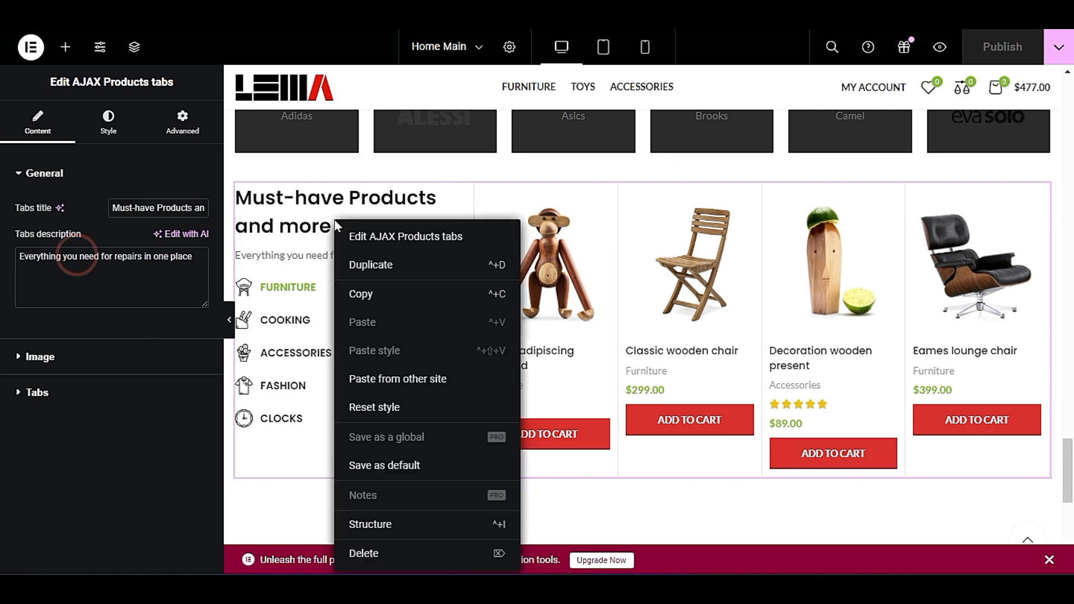
left_click(389, 241)
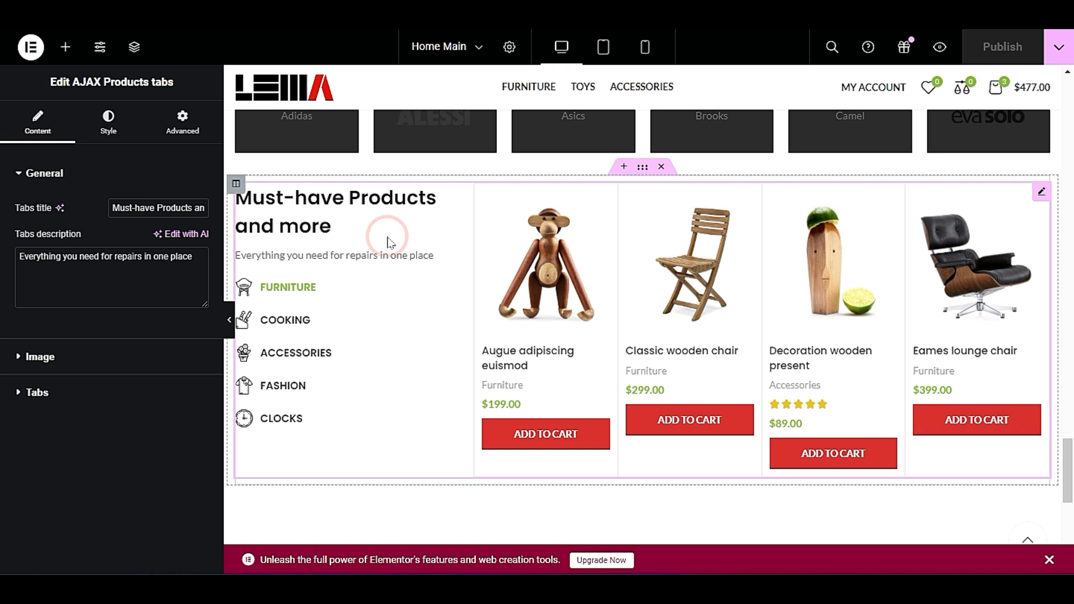
triple_click(49, 258)
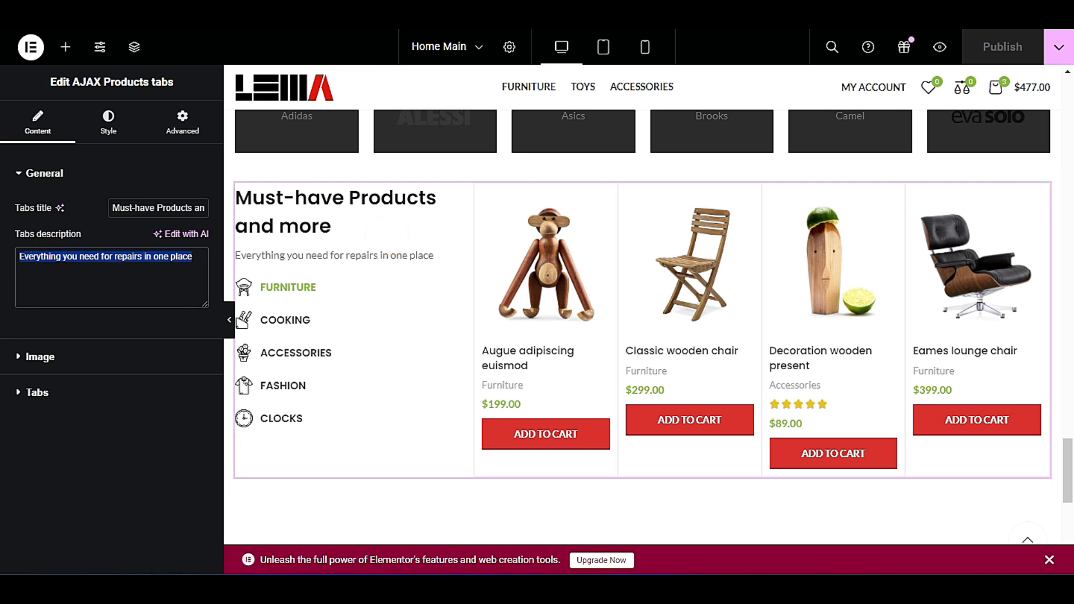
Open the Furniture item in the widget's tabs settings and check the data source options of its query.
left_click(78, 404)
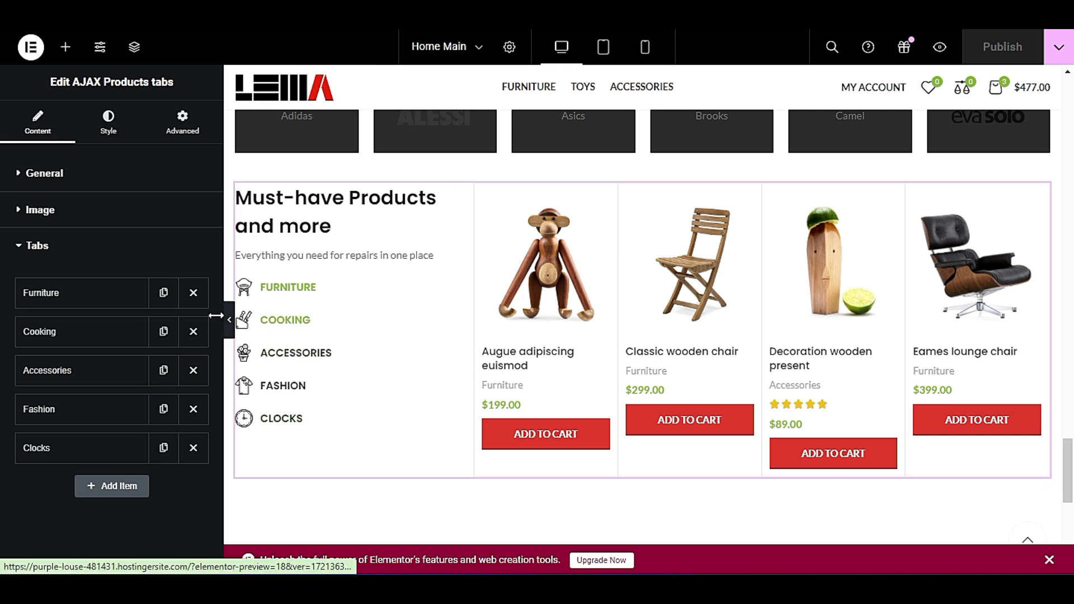
left_click(101, 296)
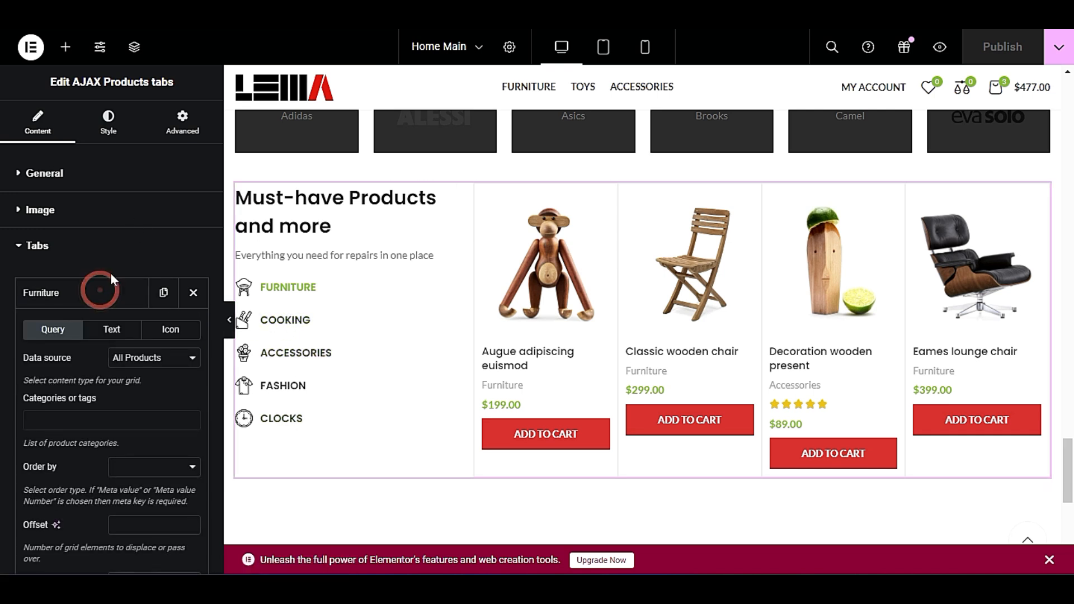
scroll(90, 355, "down", 1)
scroll(92, 363, "down", 1)
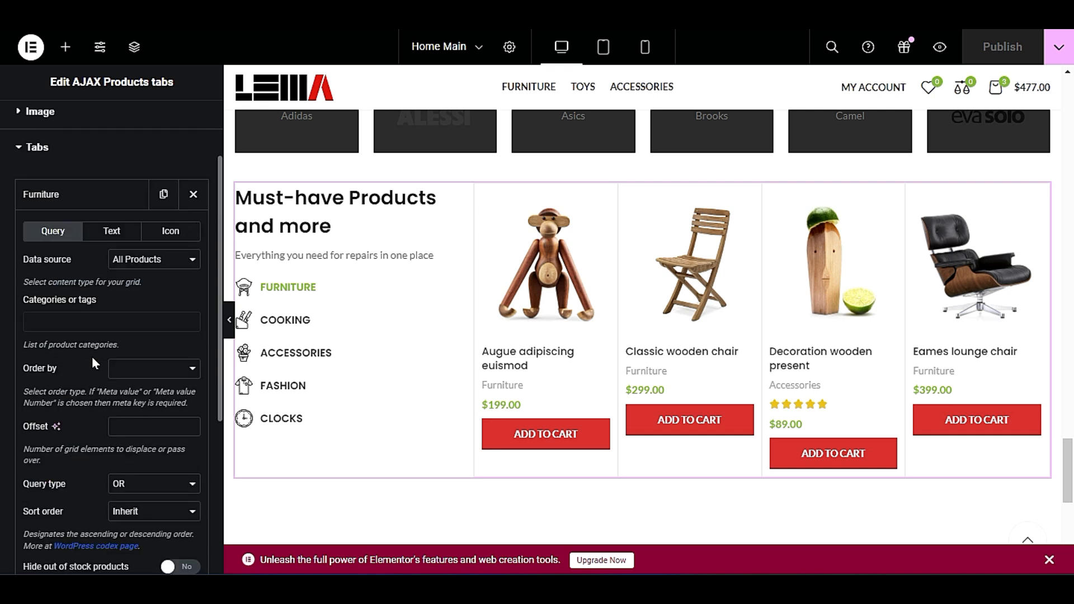
left_click(165, 261)
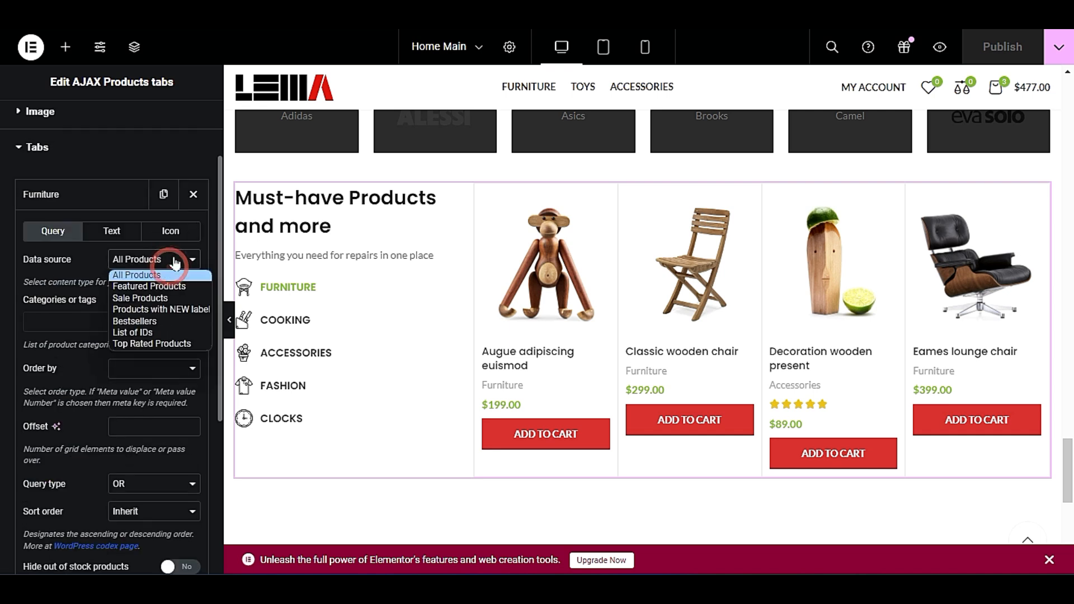
left_click(175, 262)
Search the Furniture tab's categories or tags for "fur".
left_click(83, 320)
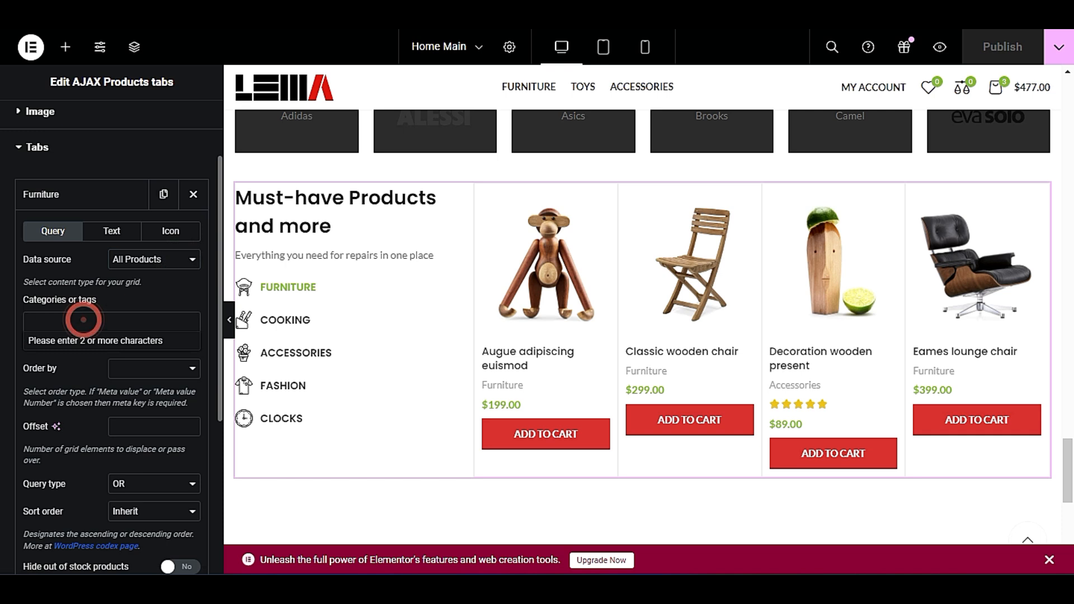
left_click(131, 328)
left_click(81, 329)
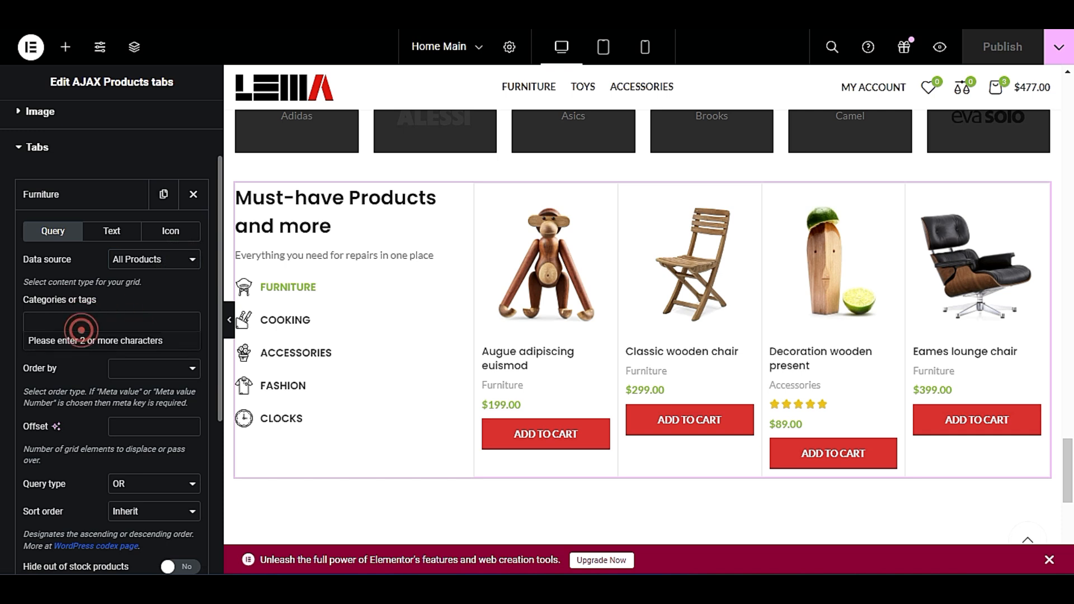
left_click(100, 328)
left_click(113, 328)
type("fur")
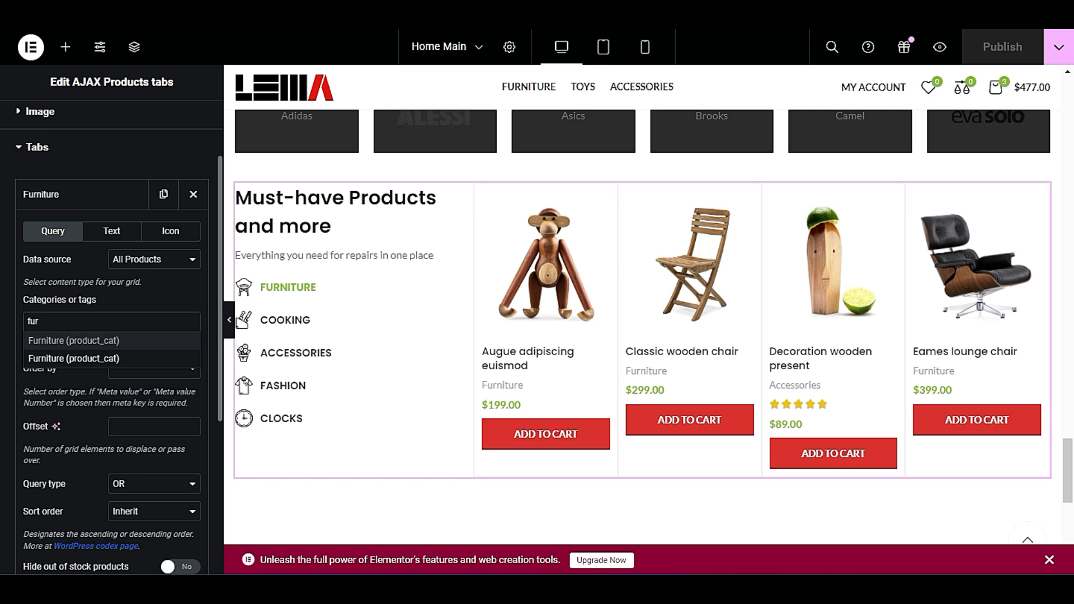
Delete the Must-have Products section below the brands section.
scroll(811, 330, "up", 5)
scroll(757, 351, "down", 5)
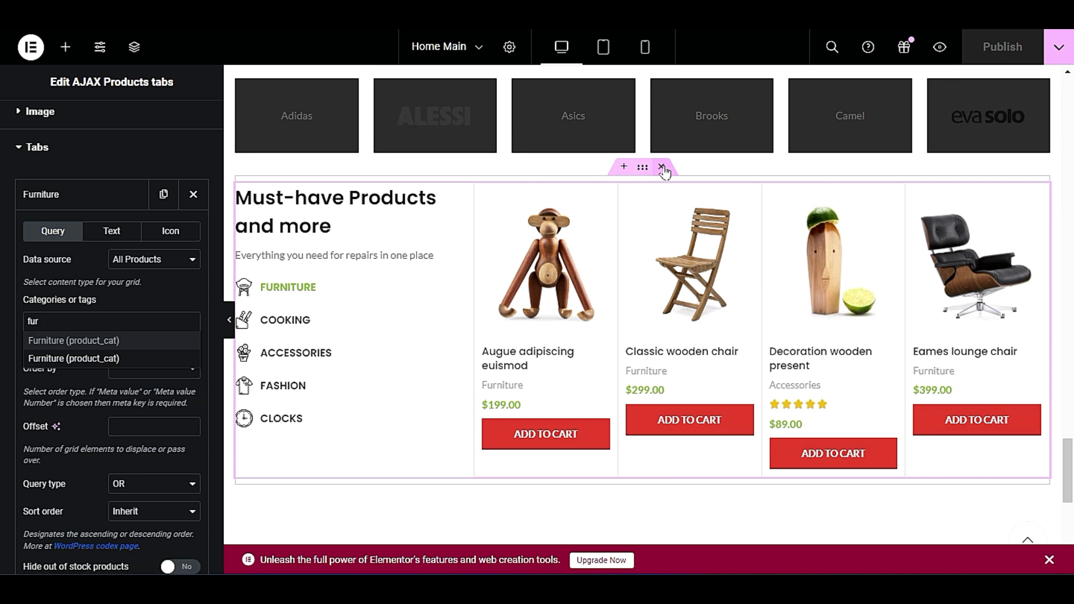
left_click(662, 167)
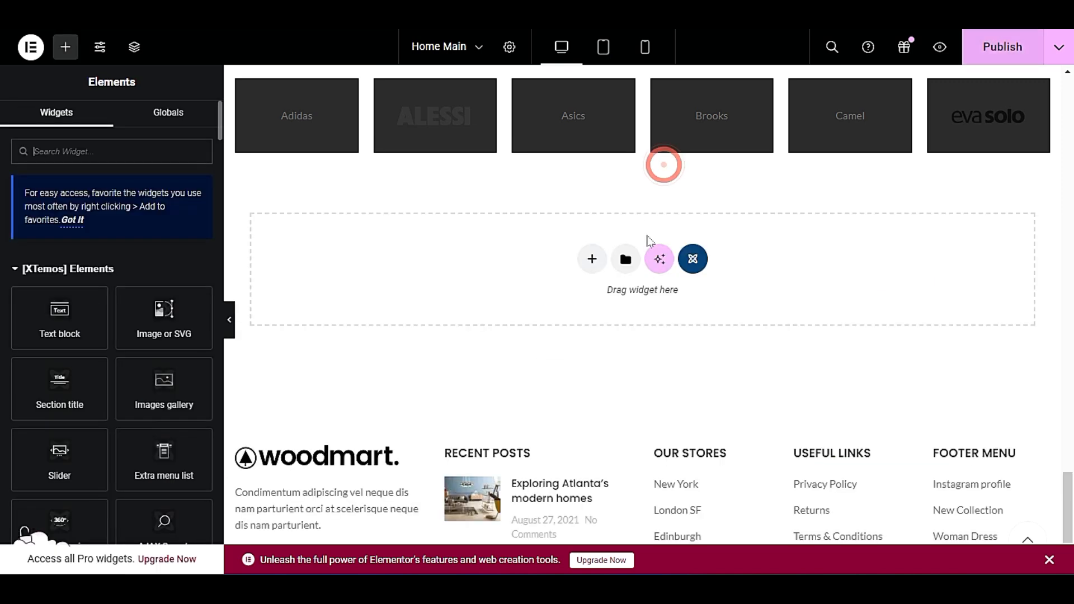
Open the XTemos template library from the empty area below the brands and browse its section designs for a replacement.
left_click(695, 258)
scroll(403, 307, "down", 15)
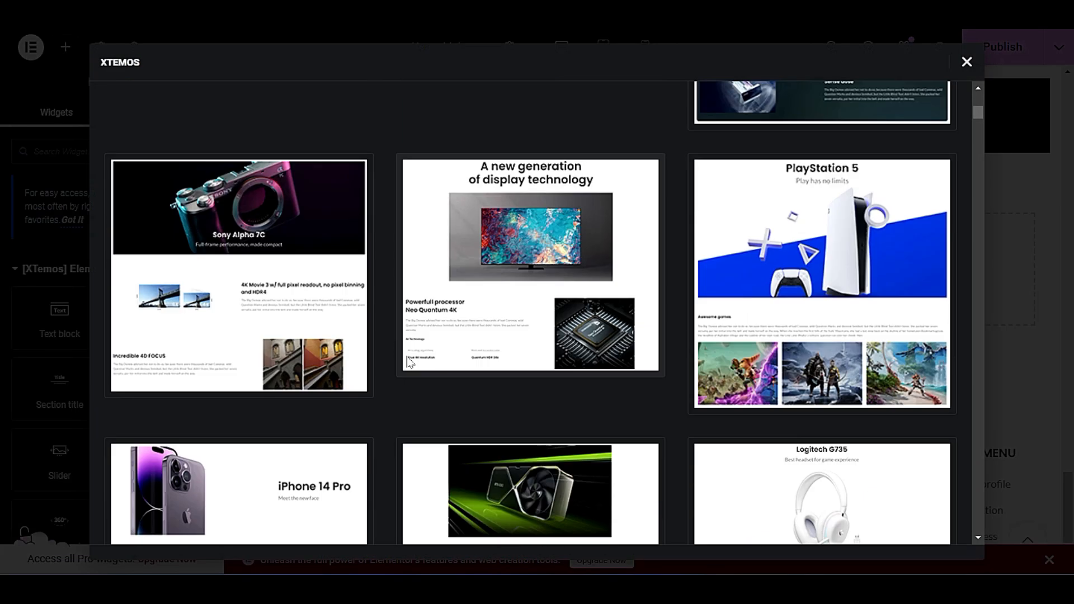
scroll(399, 367, "down", 10)
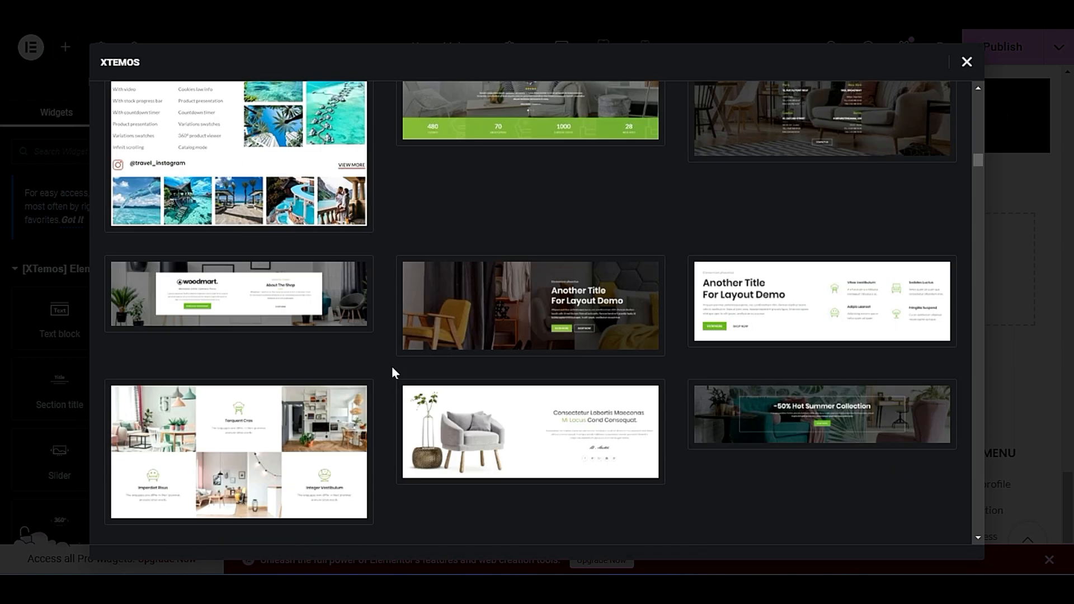
scroll(392, 368, "down", 5)
scroll(389, 368, "up", 1)
scroll(388, 367, "down", 8)
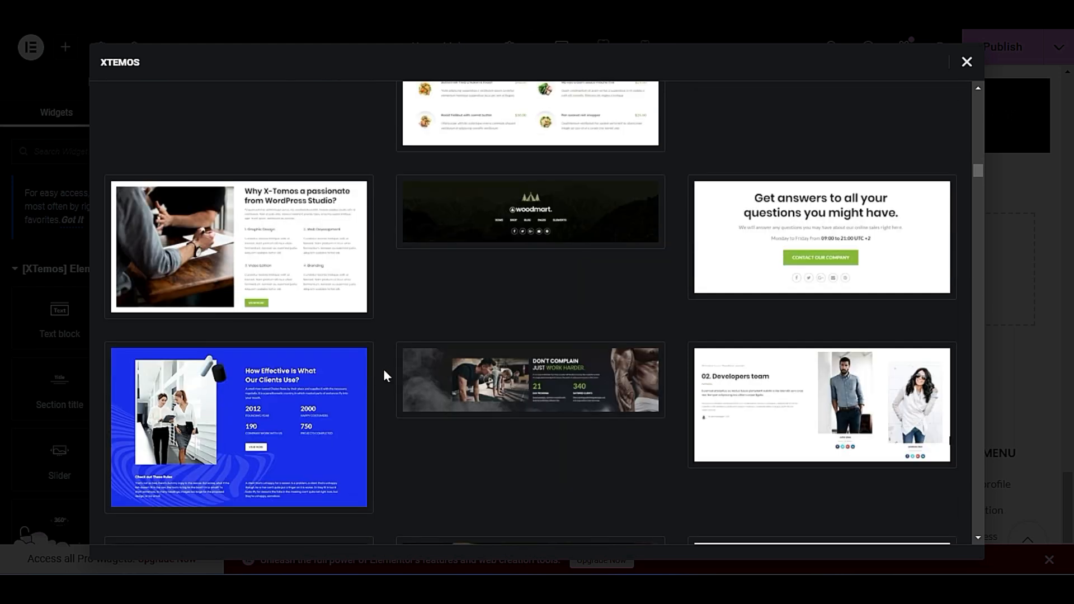
scroll(384, 369, "down", 5)
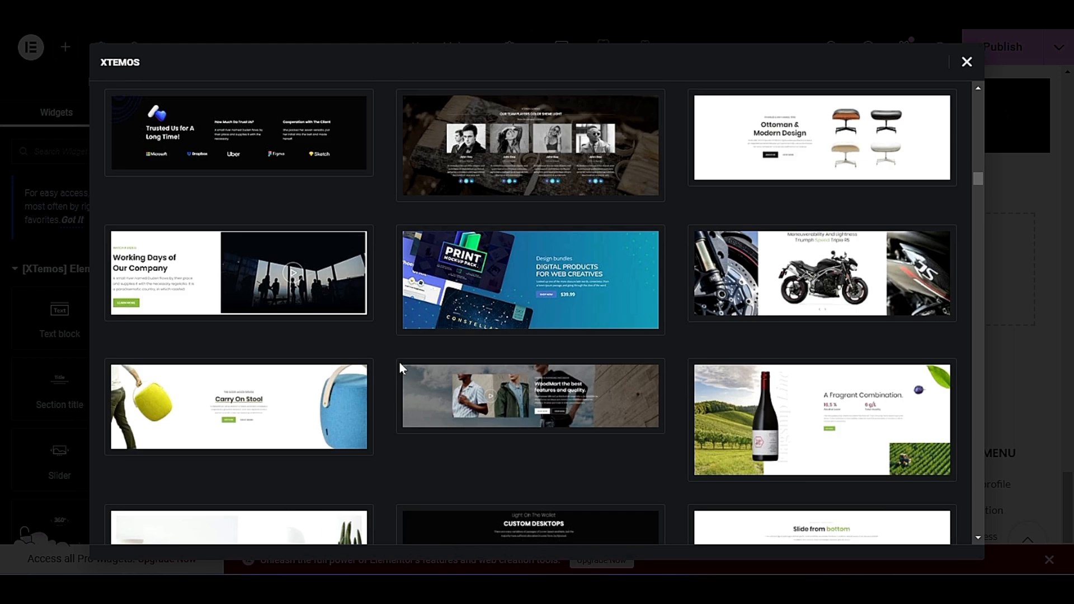
scroll(399, 395, "down", 6)
scroll(392, 398, "down", 5)
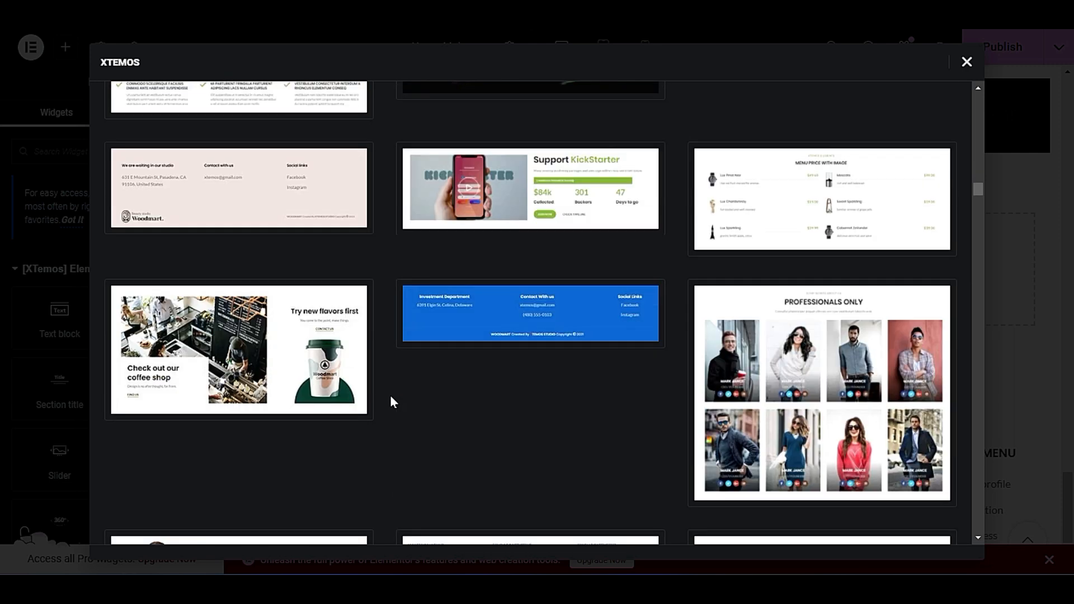
scroll(390, 395, "down", 15)
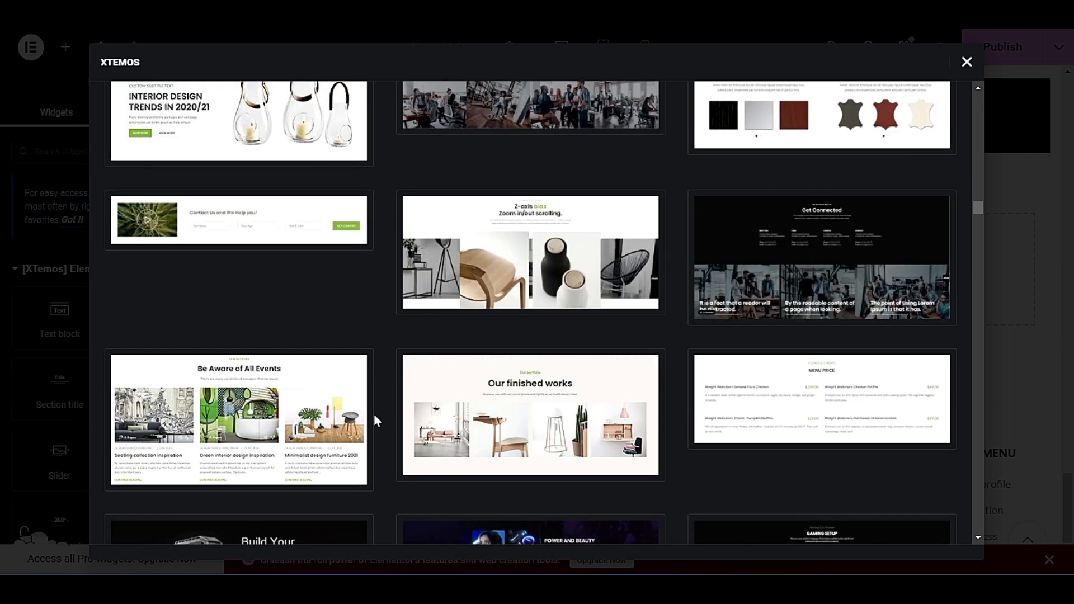
scroll(374, 417, "down", 14)
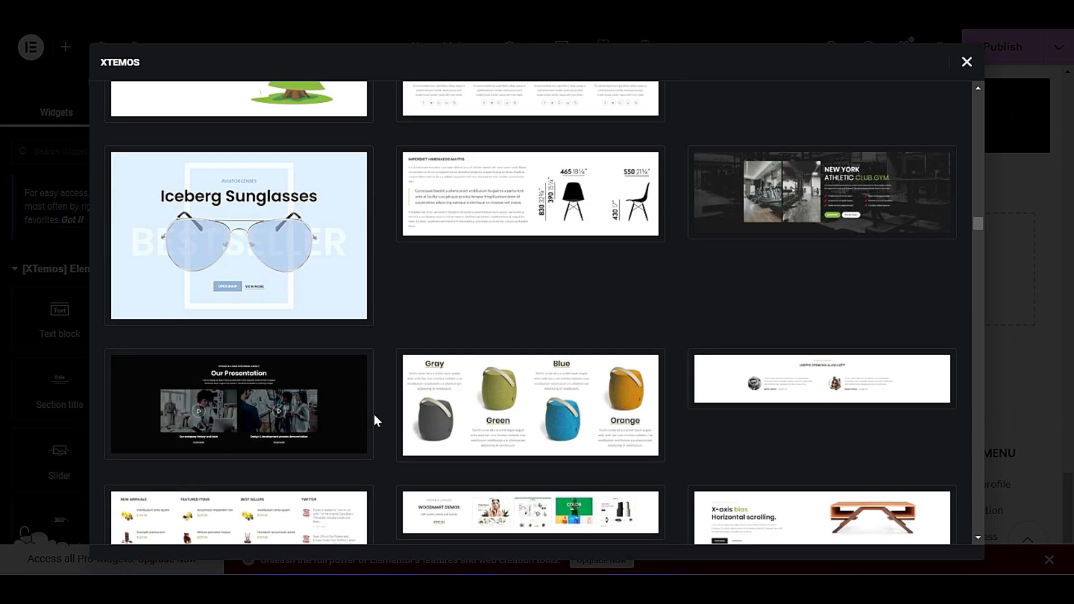
scroll(374, 421, "down", 2)
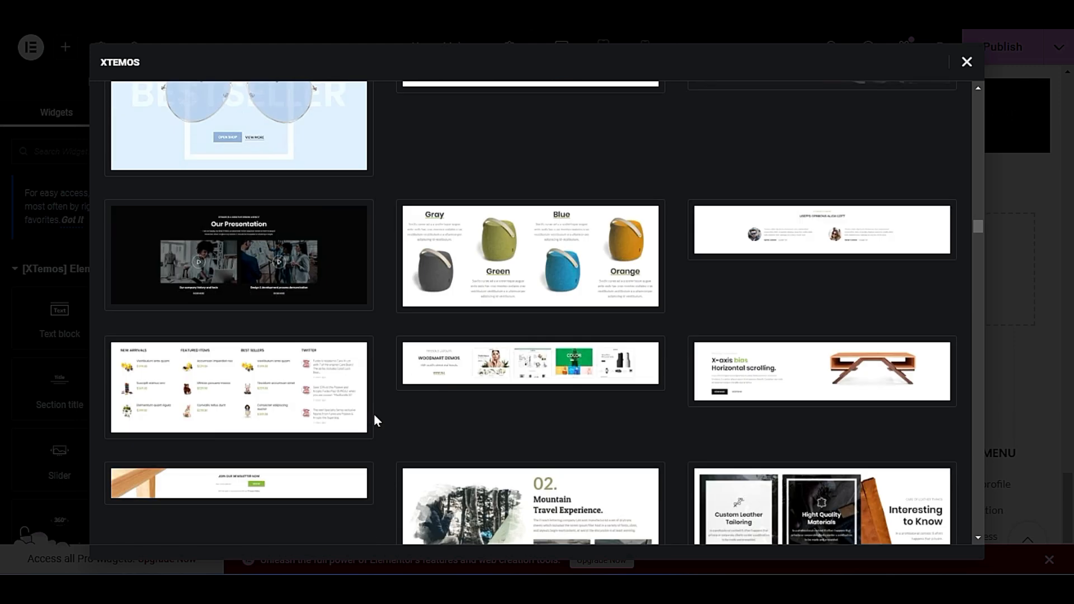
scroll(375, 421, "down", 5)
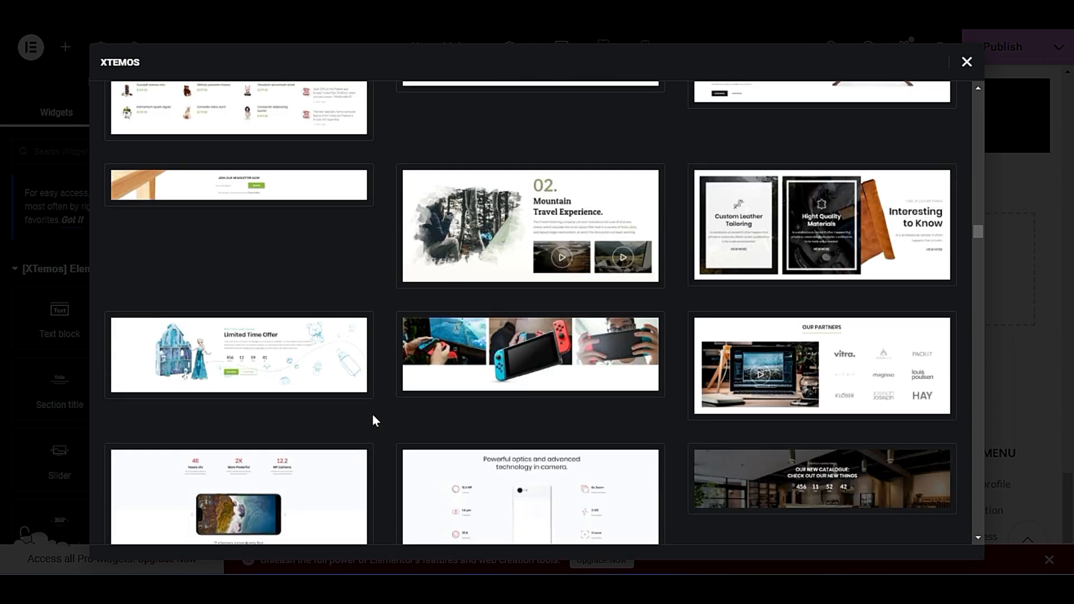
scroll(373, 415, "up", 5)
scroll(777, 352, "up", 2)
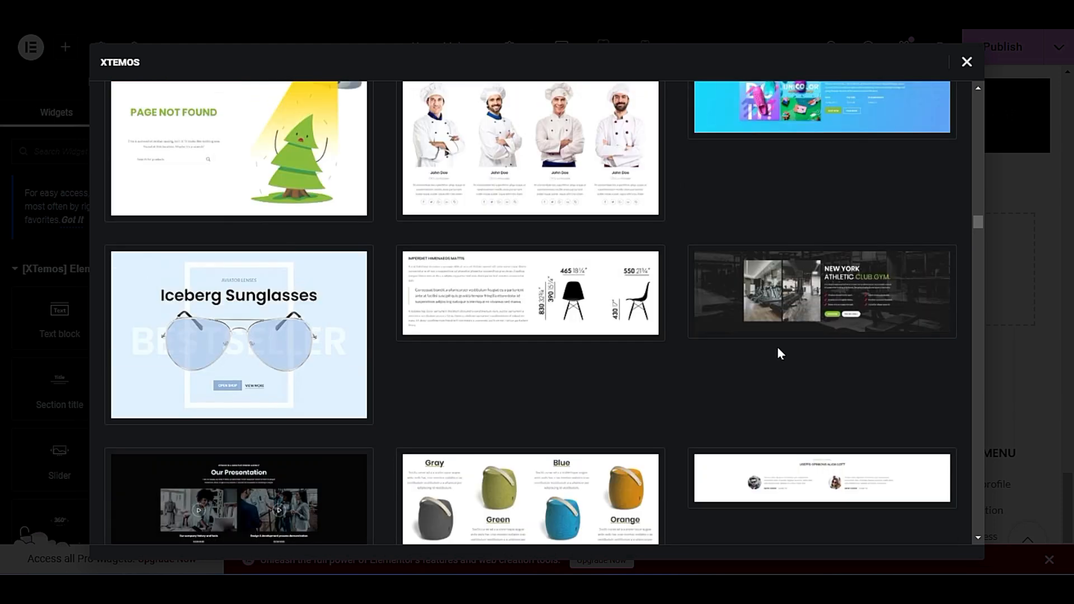
scroll(777, 352, "down", 4)
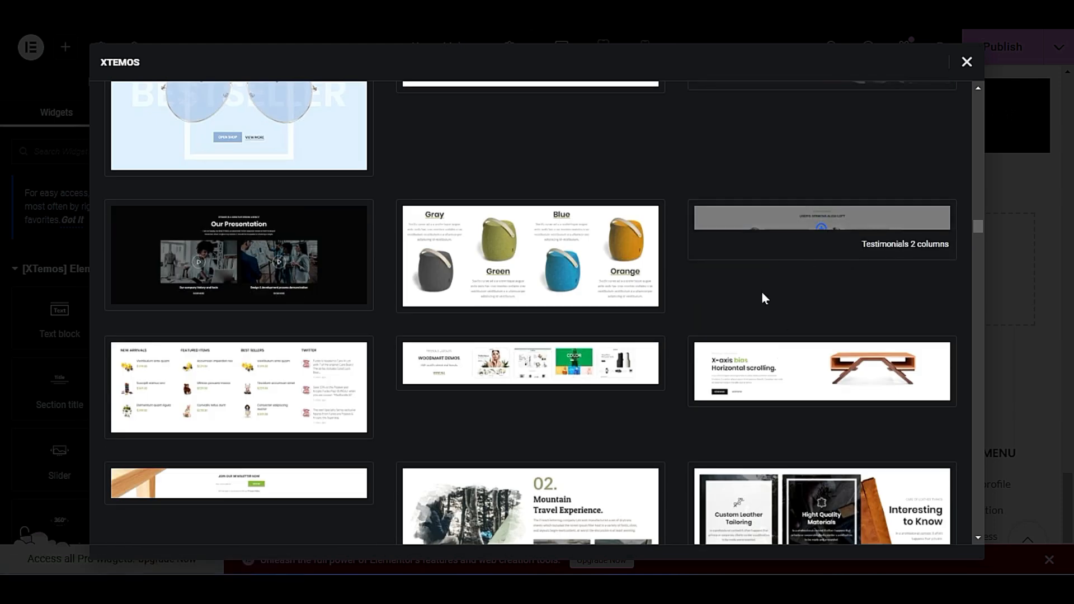
scroll(666, 411, "down", 3)
scroll(665, 406, "down", 2)
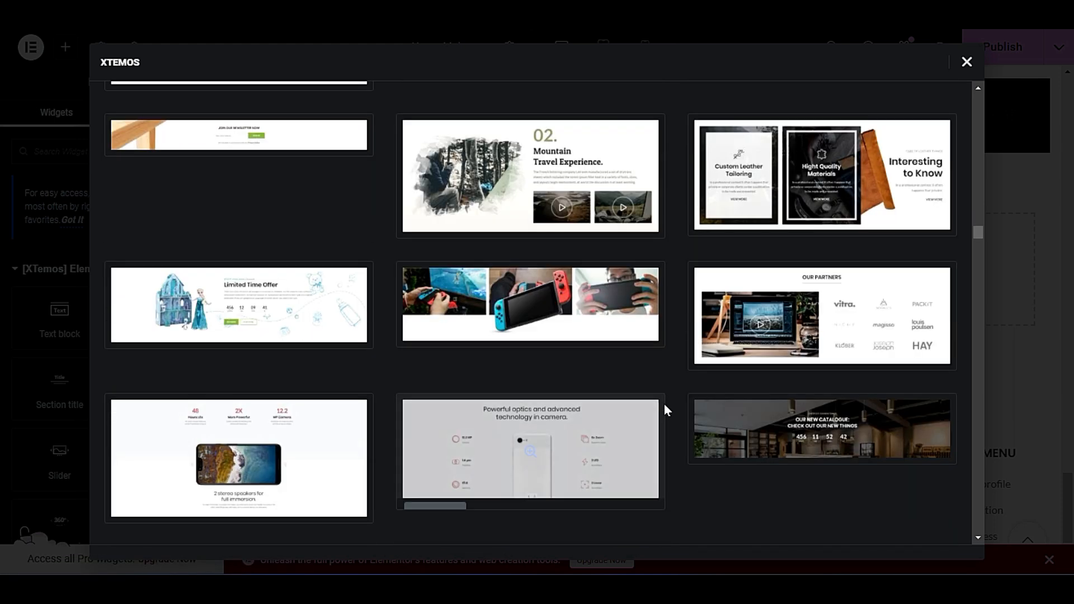
scroll(663, 404, "down", 2)
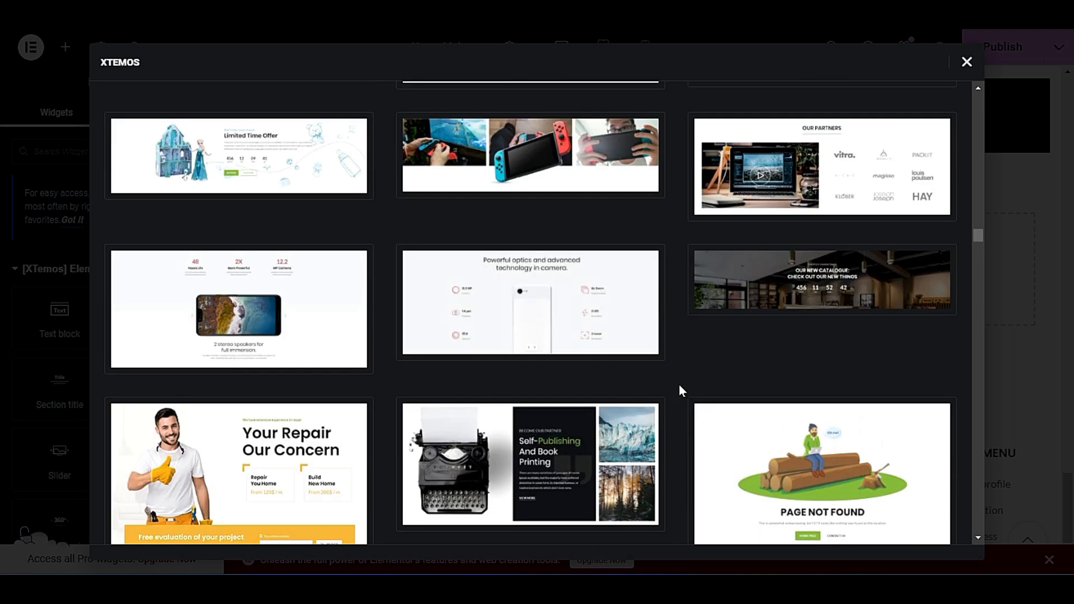
scroll(680, 384, "down", 2)
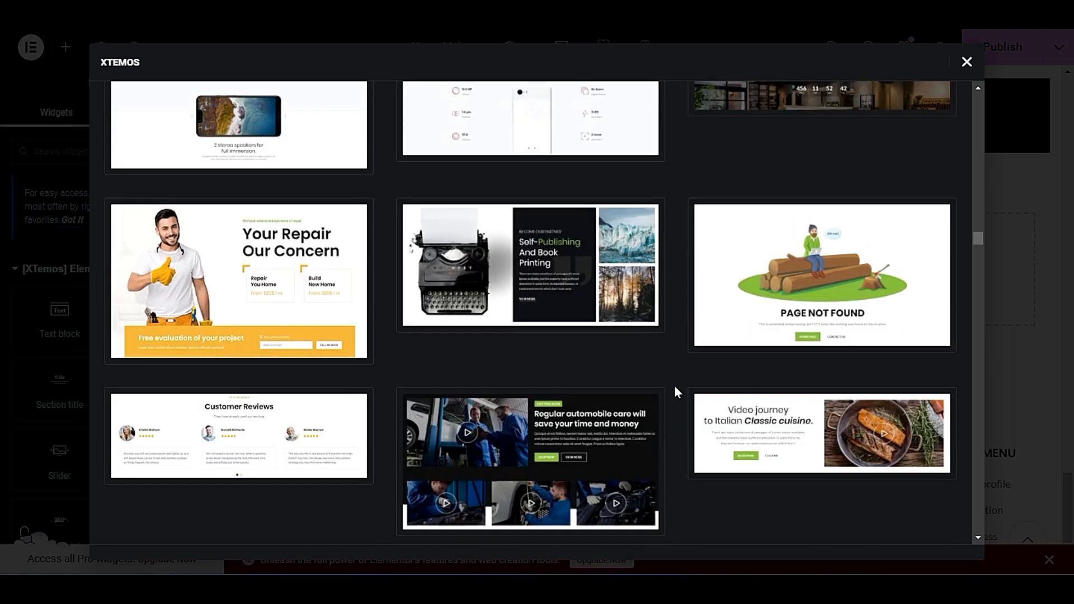
scroll(674, 388, "down", 4)
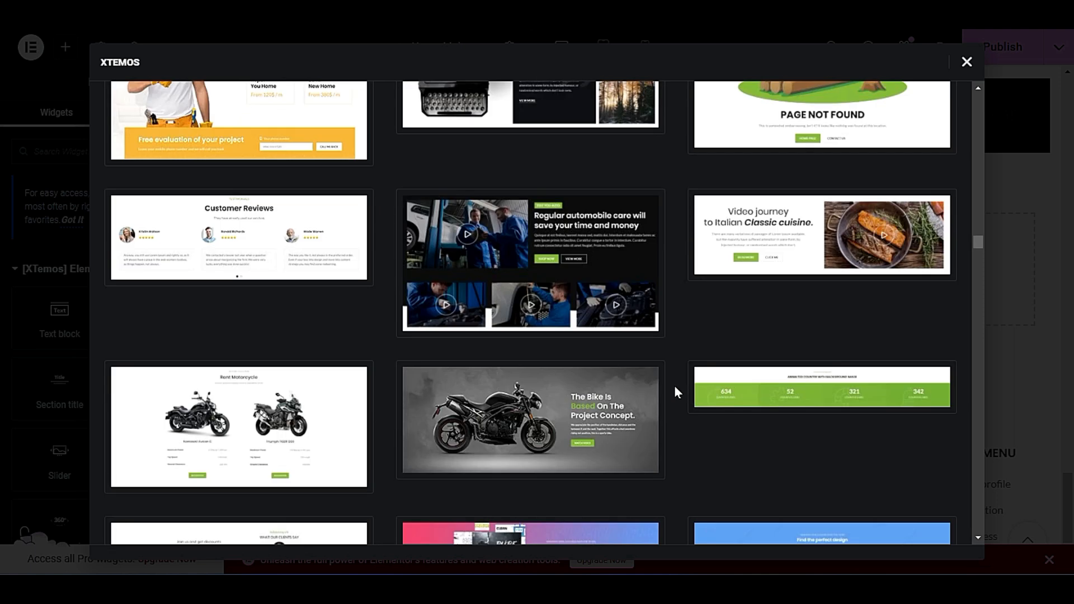
scroll(676, 392, "down", 8)
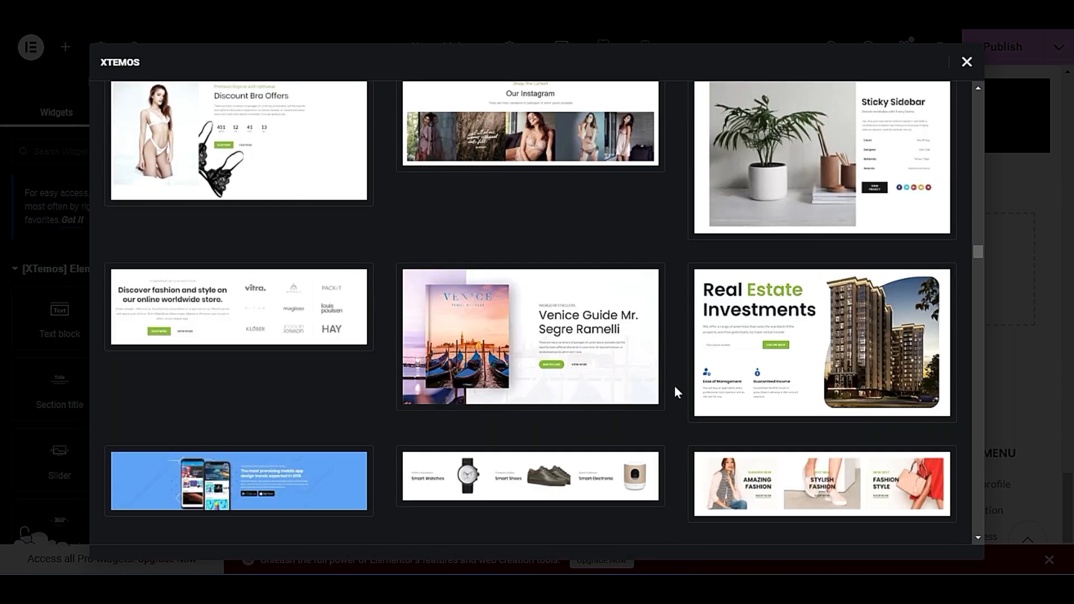
Insert the Number images info boxes template below the brands section.
scroll(675, 386, "down", 8)
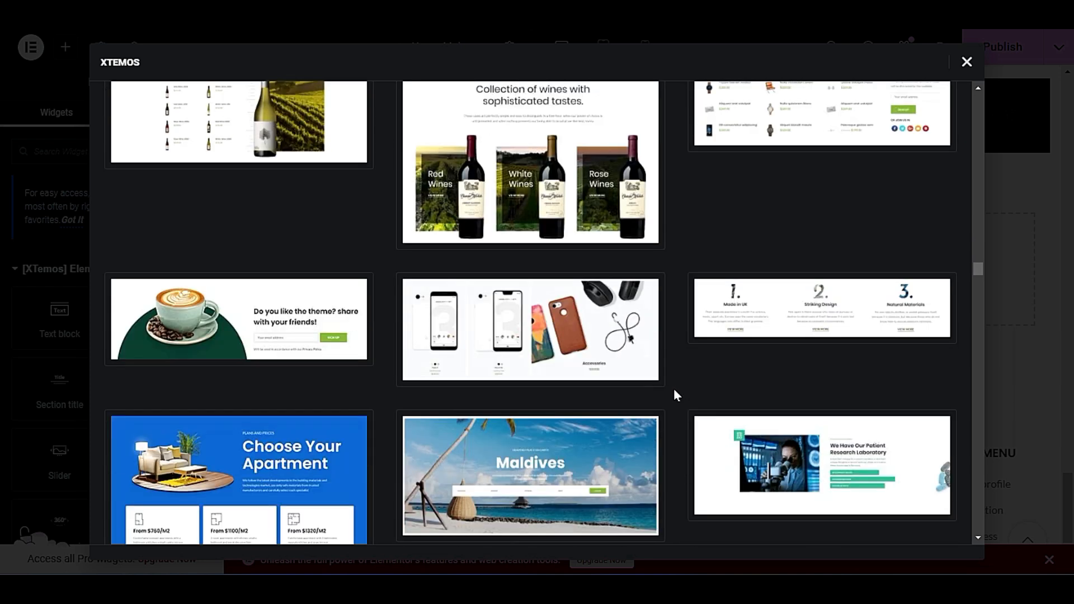
mouse_move(783, 333)
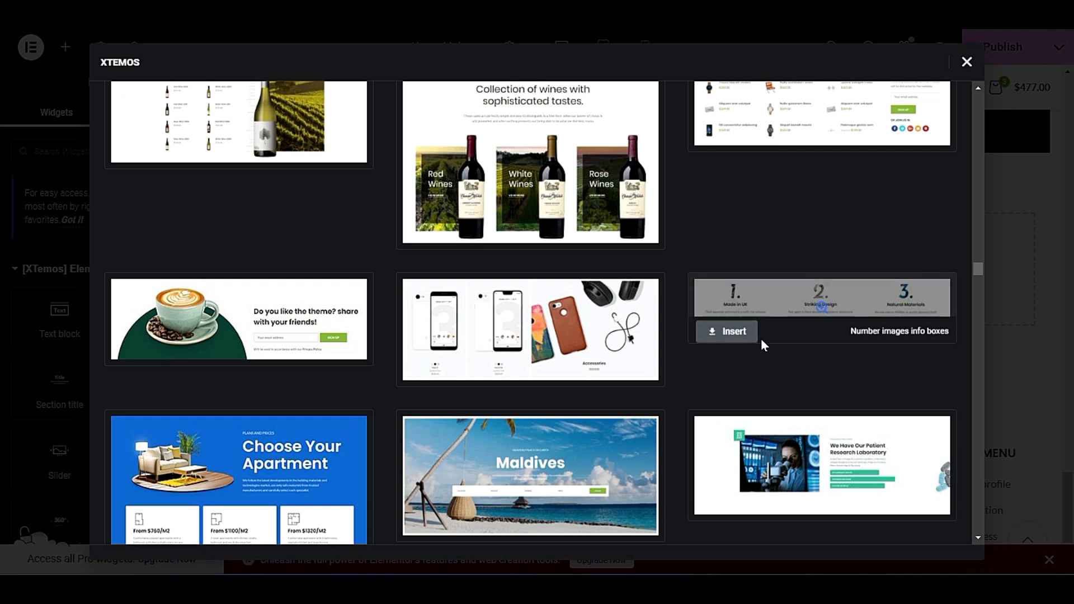
left_click(722, 330)
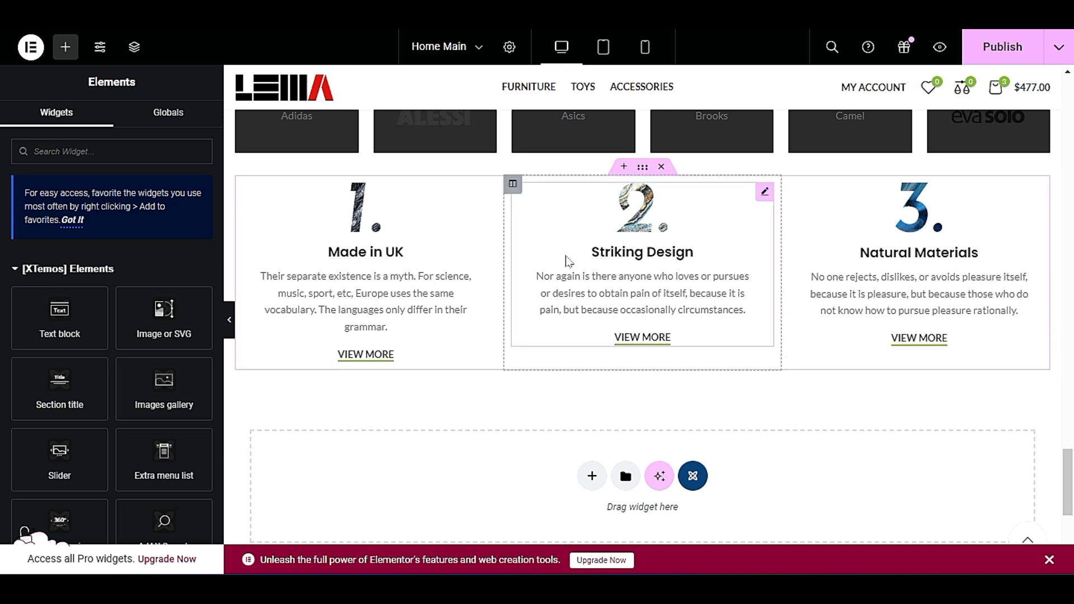
Review how the numbered info boxes fit below the brands, and look over the Trending Products and Featured Products sections.
scroll(594, 359, "up", 3)
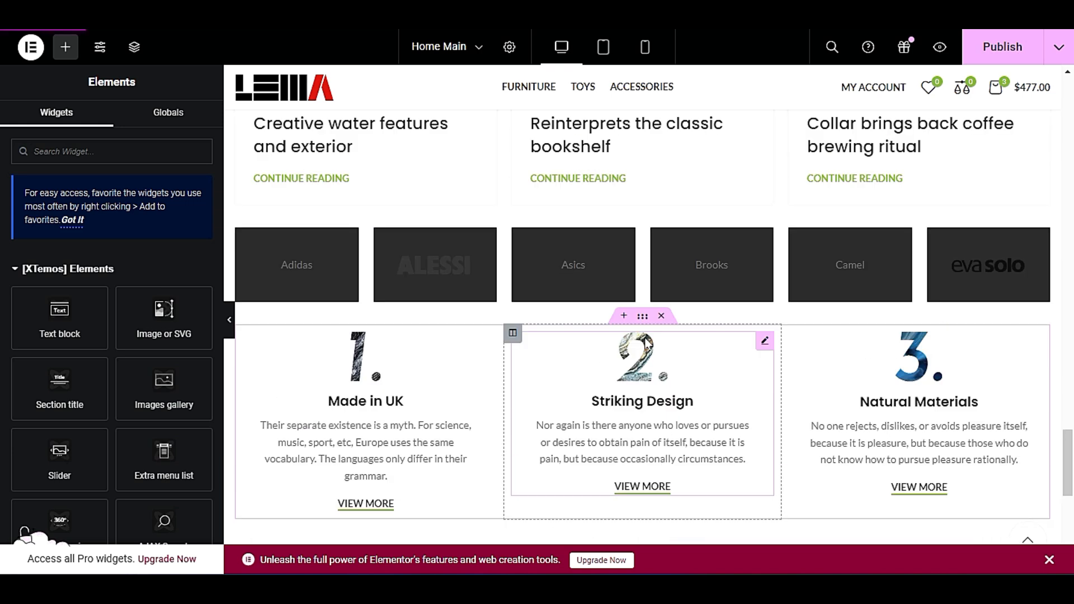
right_click(643, 329)
left_click(669, 326)
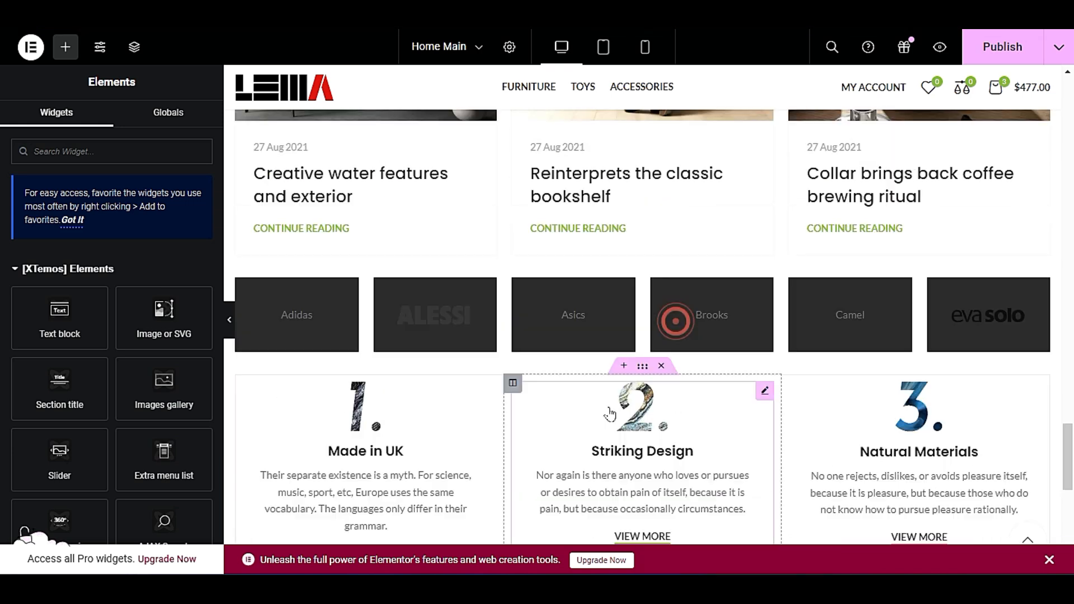
scroll(675, 392, "down", 15)
scroll(671, 446, "up", 15)
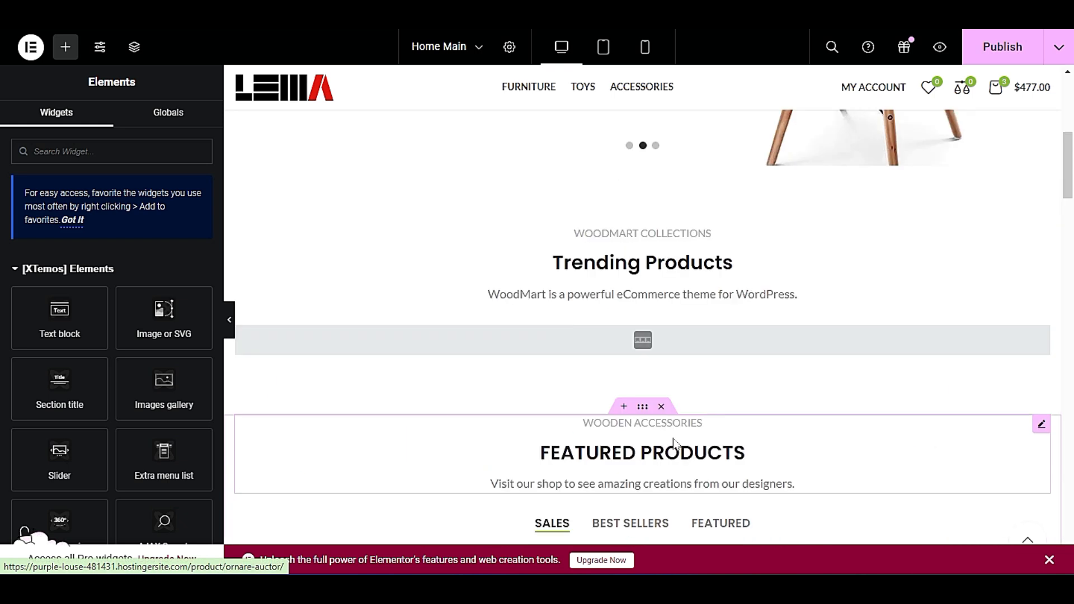
scroll(670, 439, "down", 5)
scroll(666, 438, "down", 1)
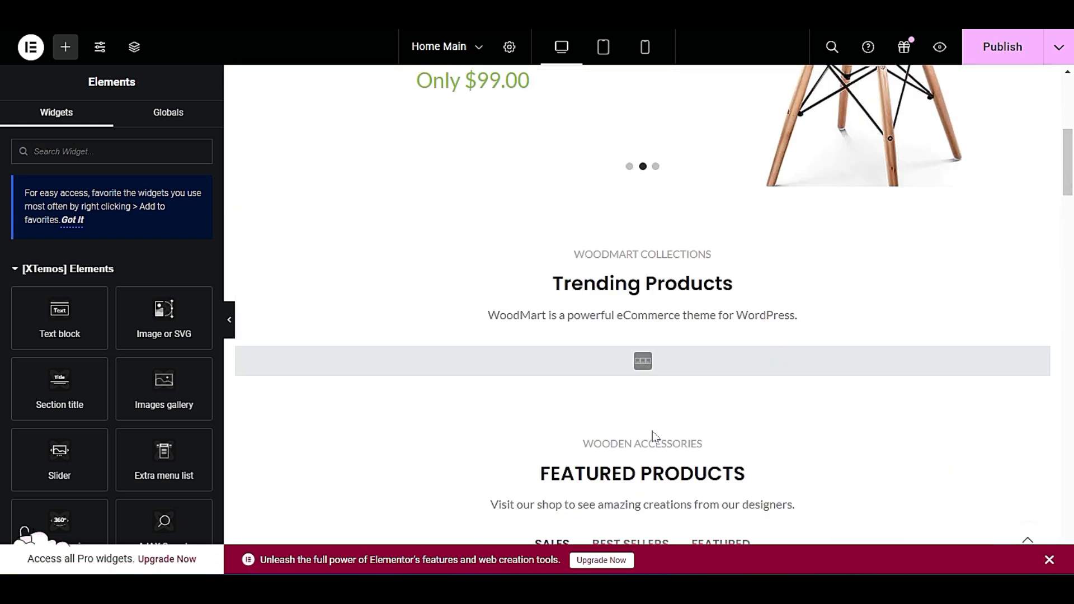
Paste the copied numbered info boxes section into a new container between the Featured Products and the bike banners.
scroll(652, 437, "up", 1)
scroll(613, 381, "down", 5)
scroll(611, 378, "up", 4)
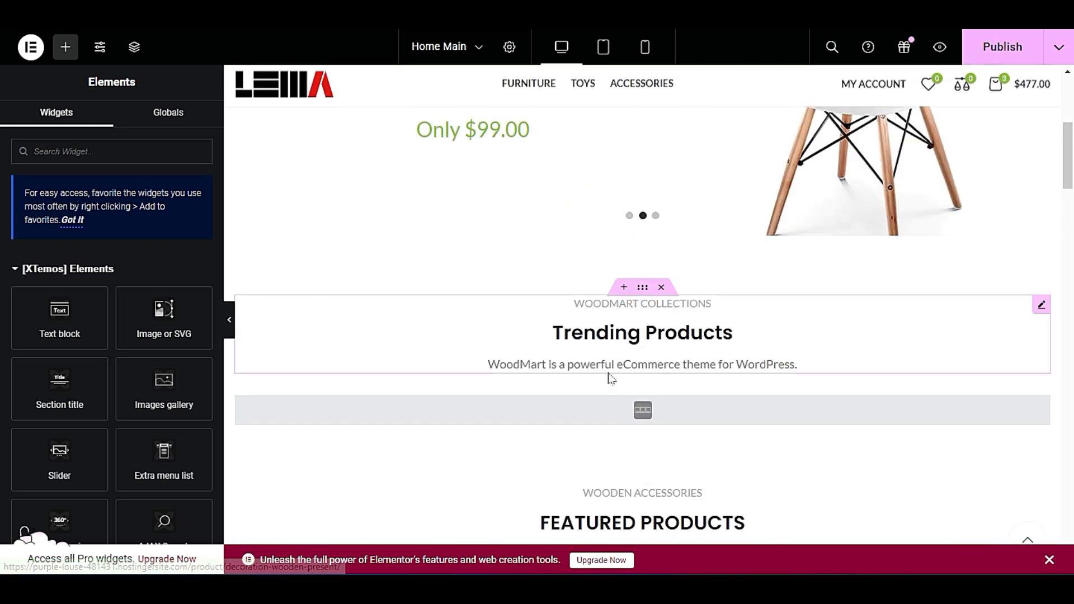
scroll(610, 378, "down", 15)
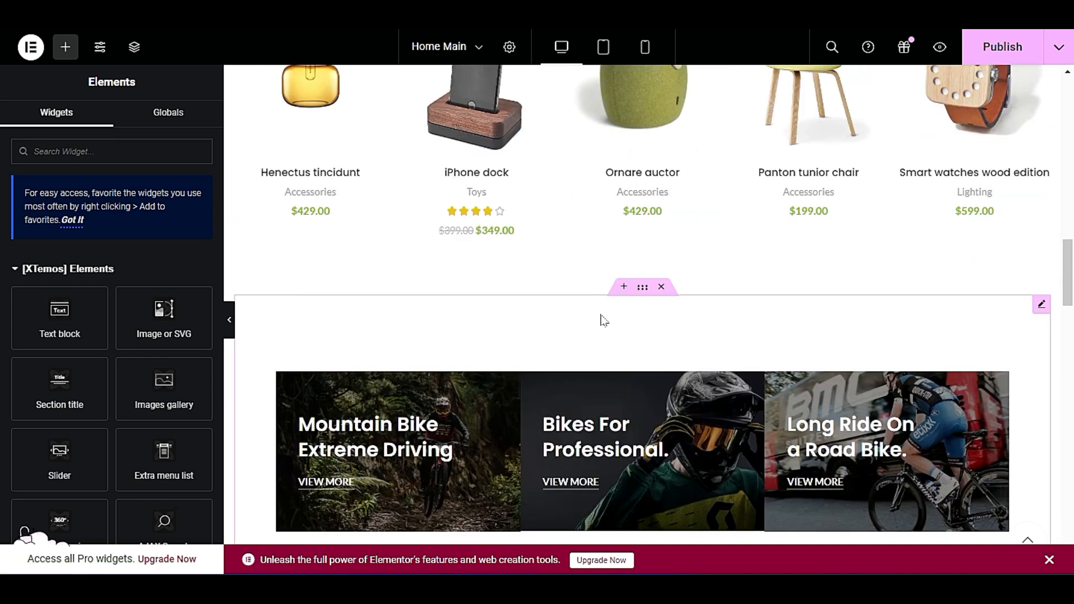
left_click(624, 287)
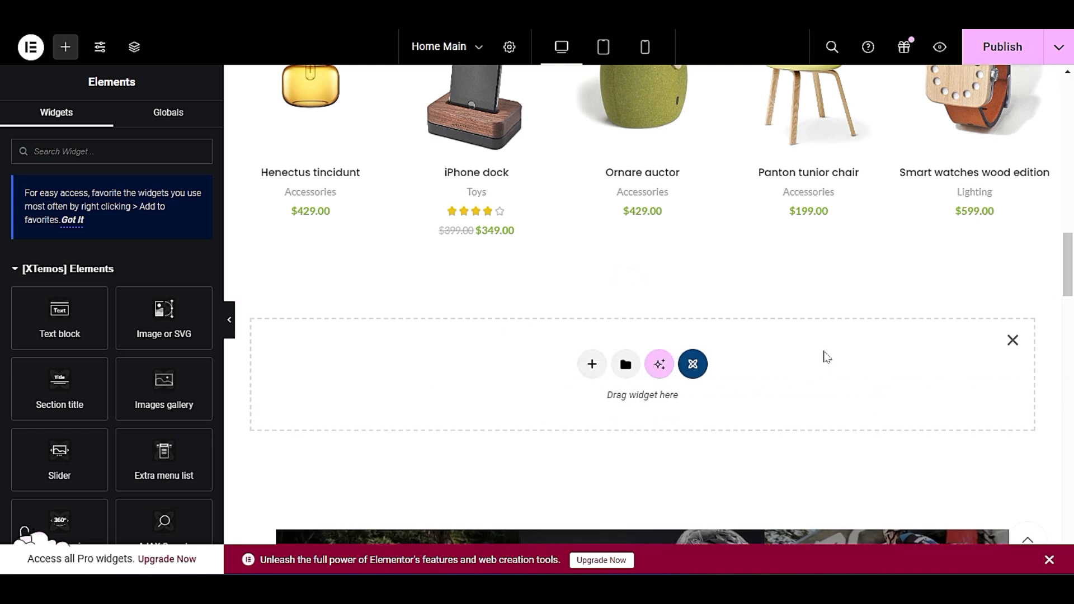
right_click(426, 382)
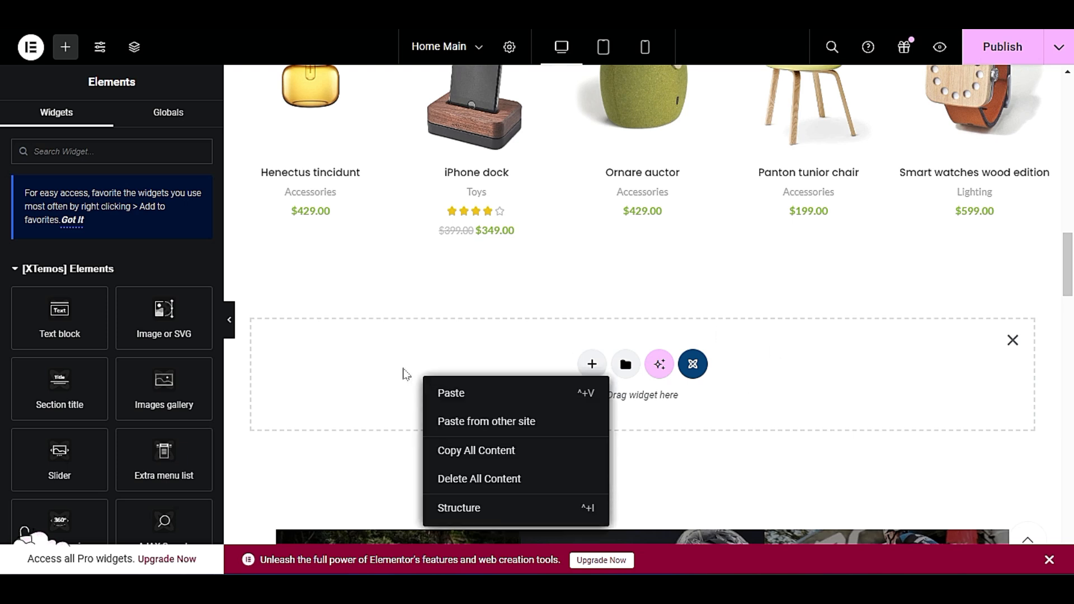
right_click(407, 364)
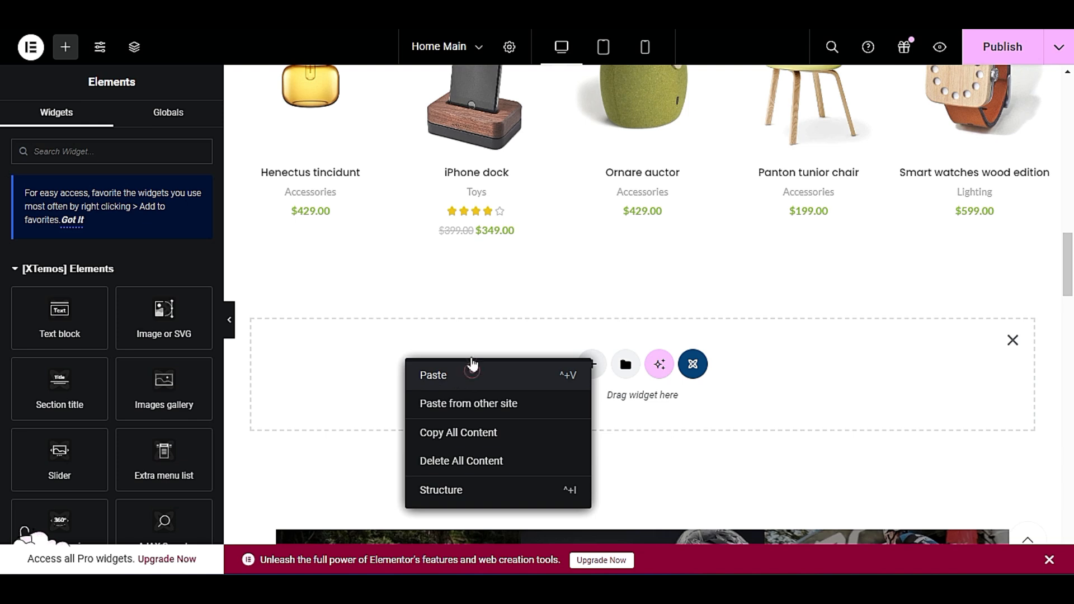
left_click(472, 365)
scroll(648, 360, "down", 2)
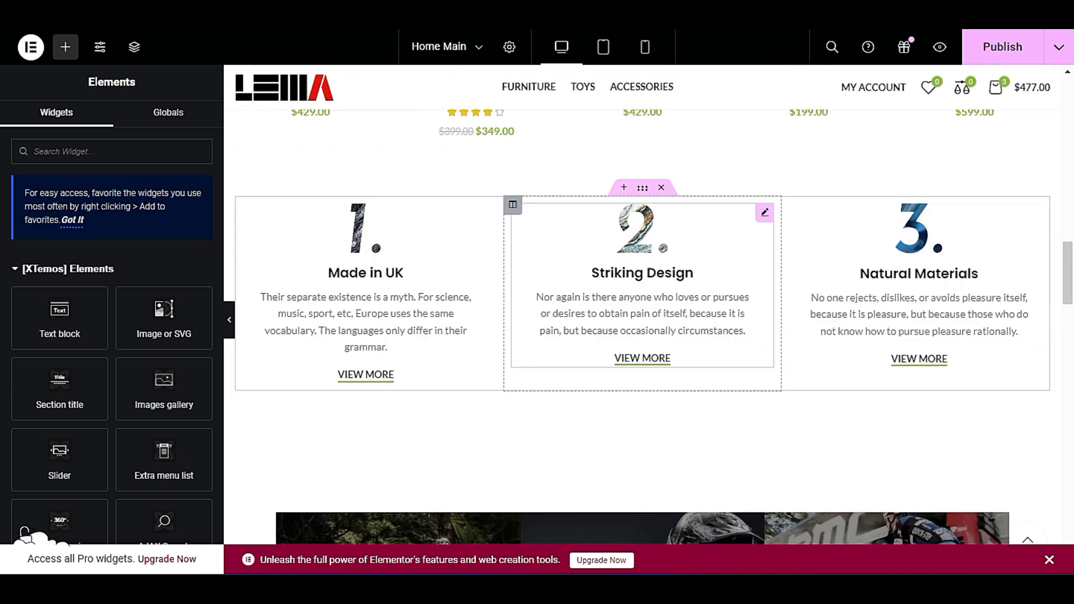
Review how the pasted info boxes fit between the products and bike banners, and look over the sections down to the newsletter.
scroll(652, 347, "up", 5)
scroll(657, 320, "up", 5)
scroll(532, 192, "down", 10)
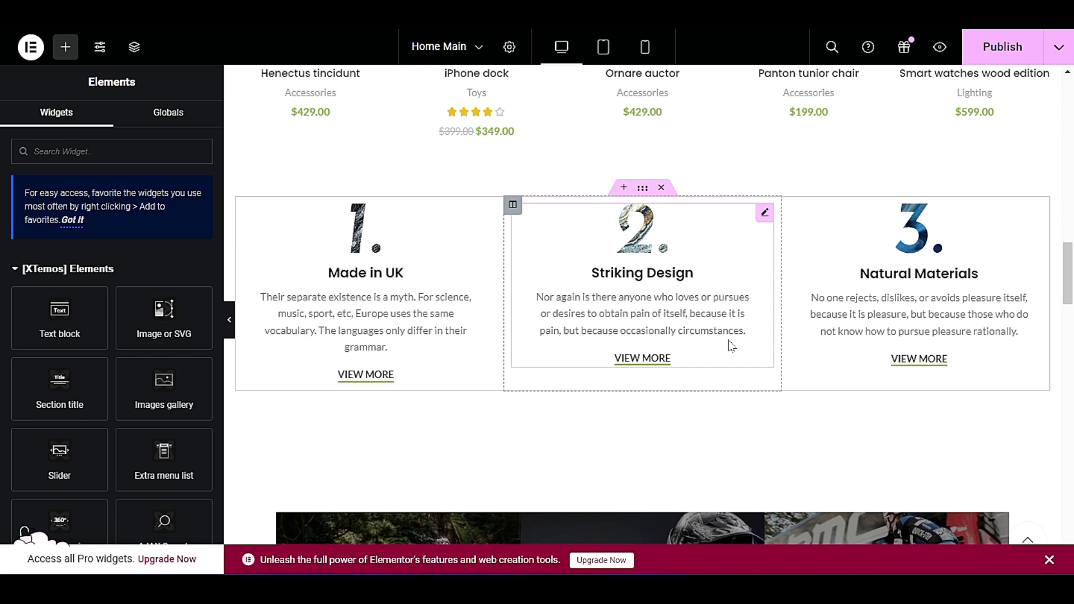
scroll(732, 346, "down", 5)
scroll(642, 302, "up", 7)
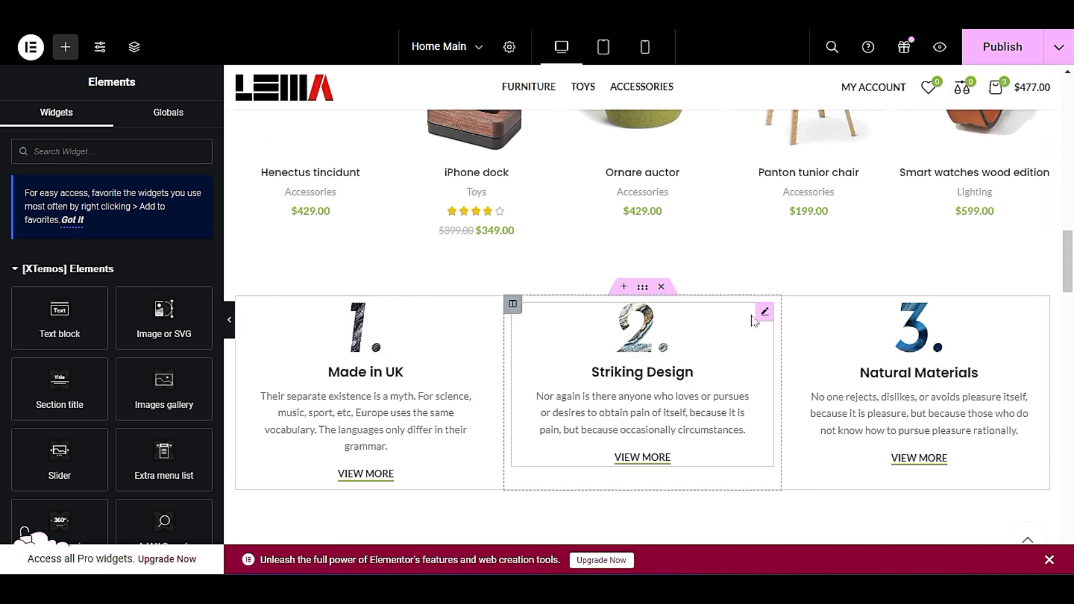
scroll(752, 322, "down", 5)
scroll(748, 335, "down", 10)
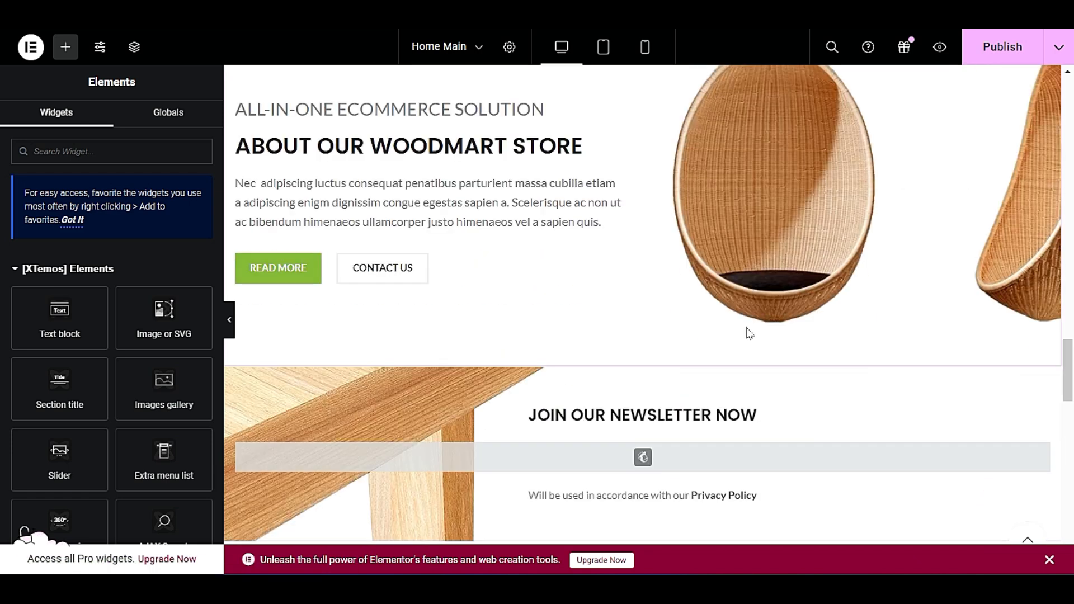
scroll(748, 333, "up", 11)
scroll(707, 343, "up", 4)
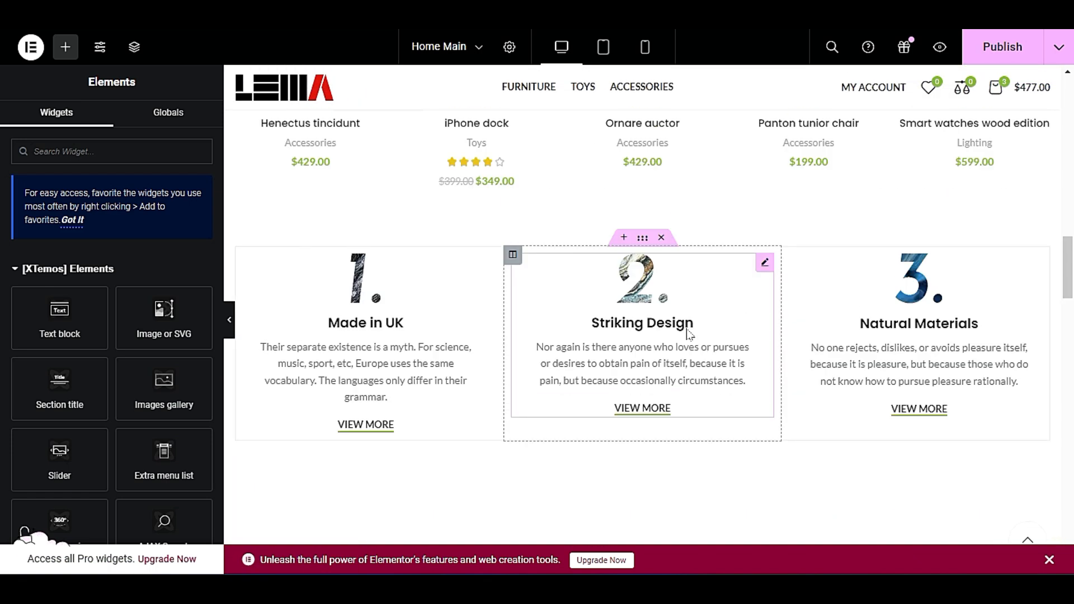
Open the XTemos template library from a new container above the bike banners and browse its section designs.
scroll(661, 340, "down", 4)
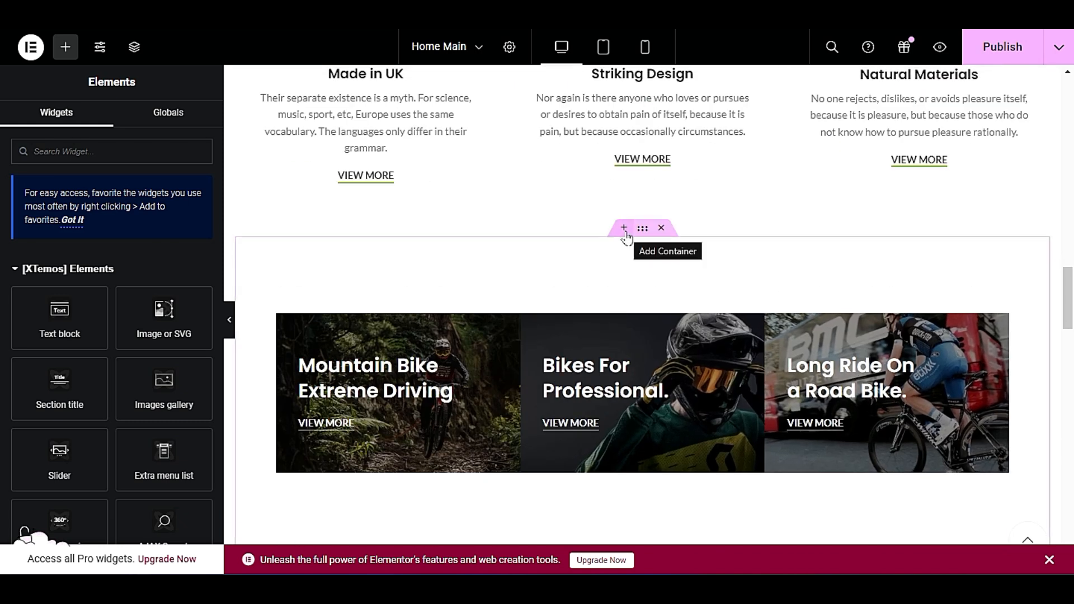
left_click(624, 230)
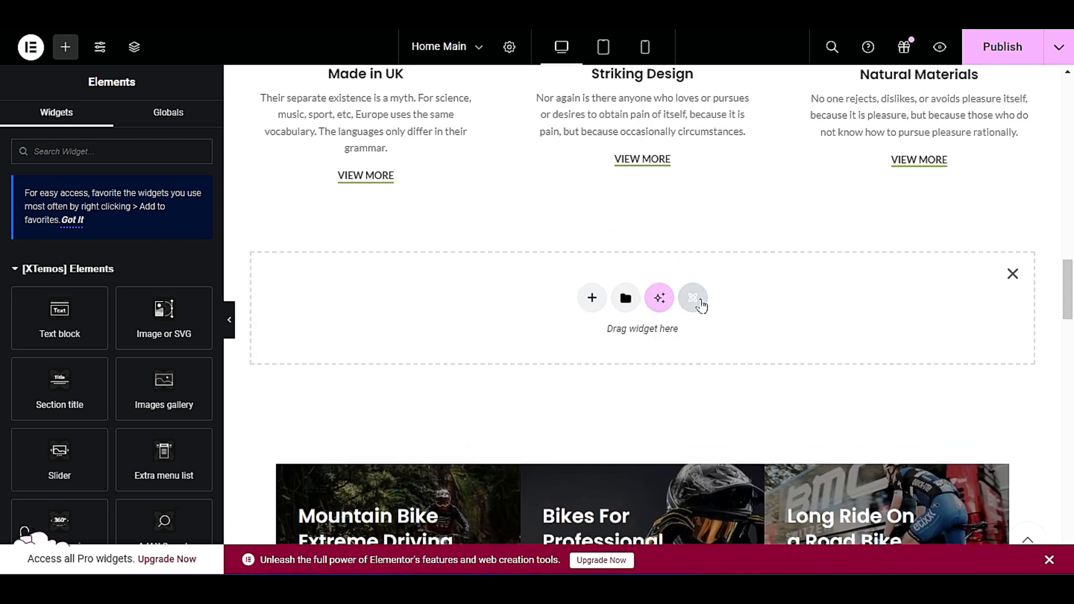
left_click(694, 298)
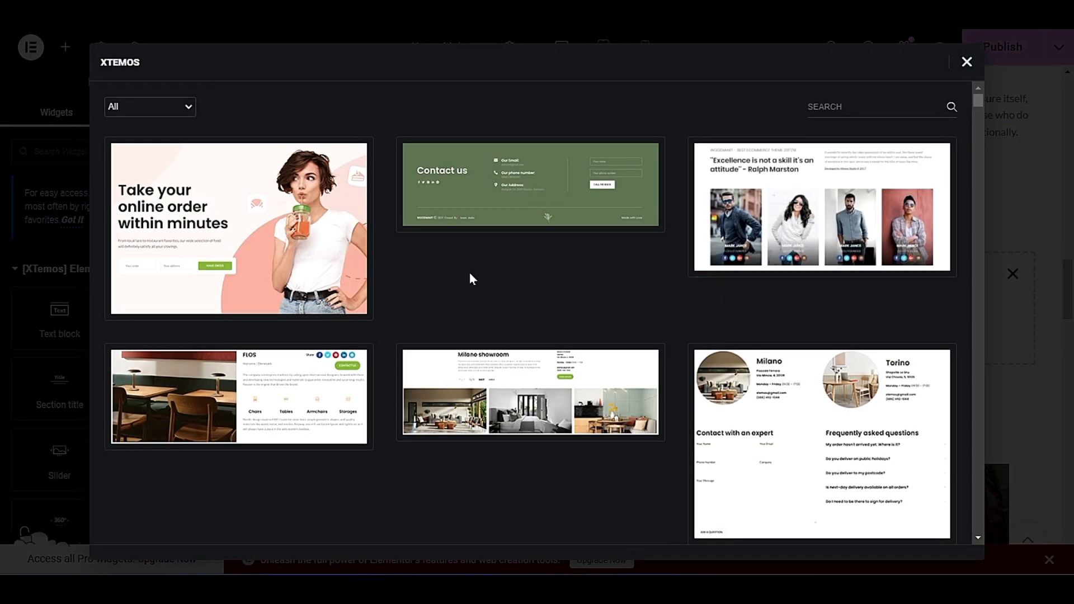
scroll(360, 336, "down", 15)
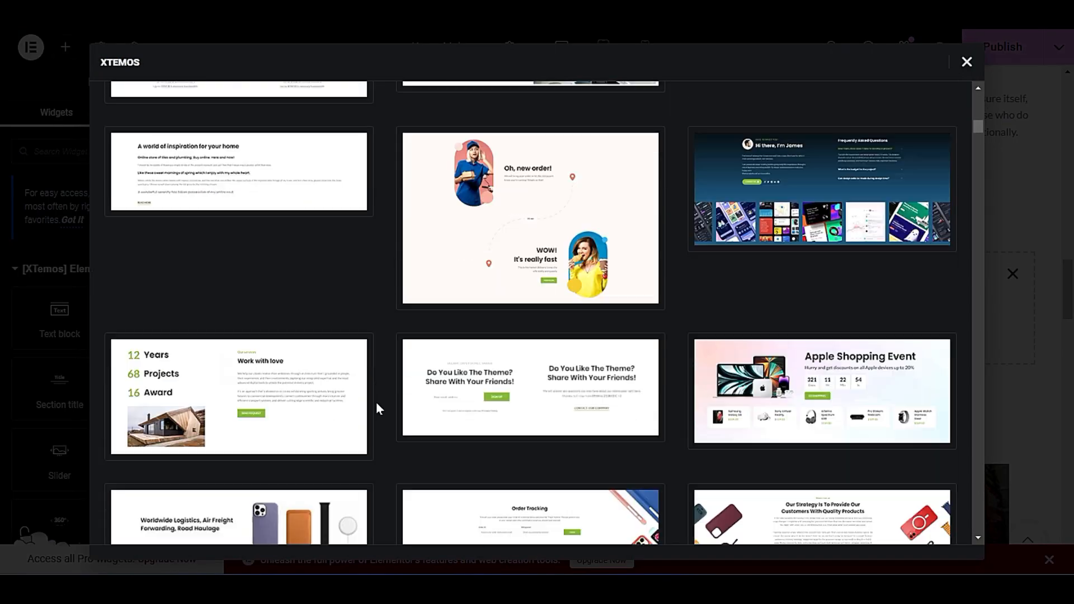
scroll(377, 402, "down", 15)
scroll(389, 402, "up", 5)
scroll(386, 402, "down", 10)
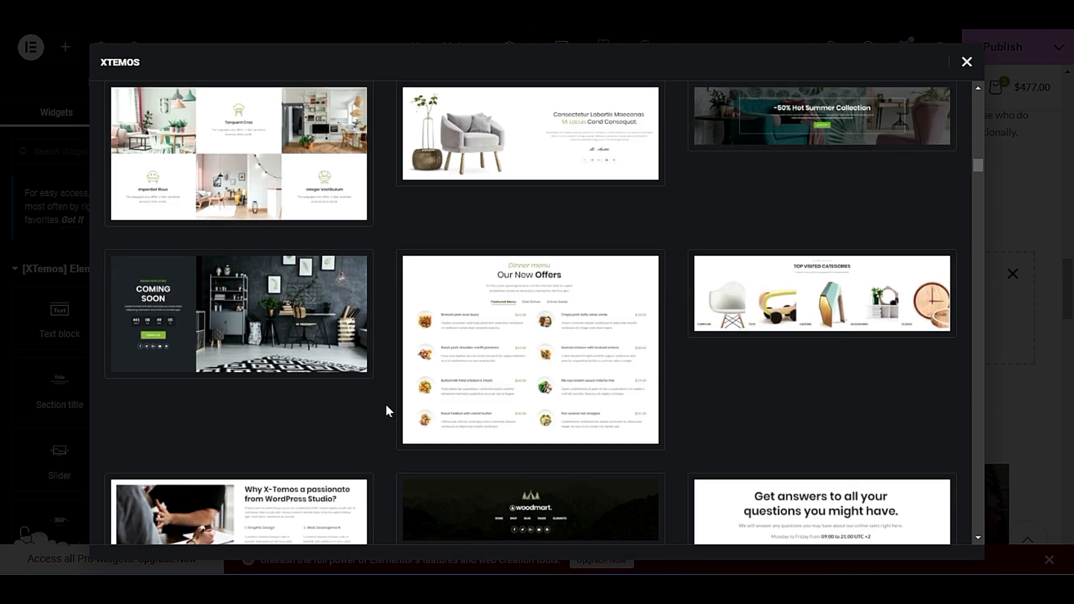
scroll(386, 405, "down", 20)
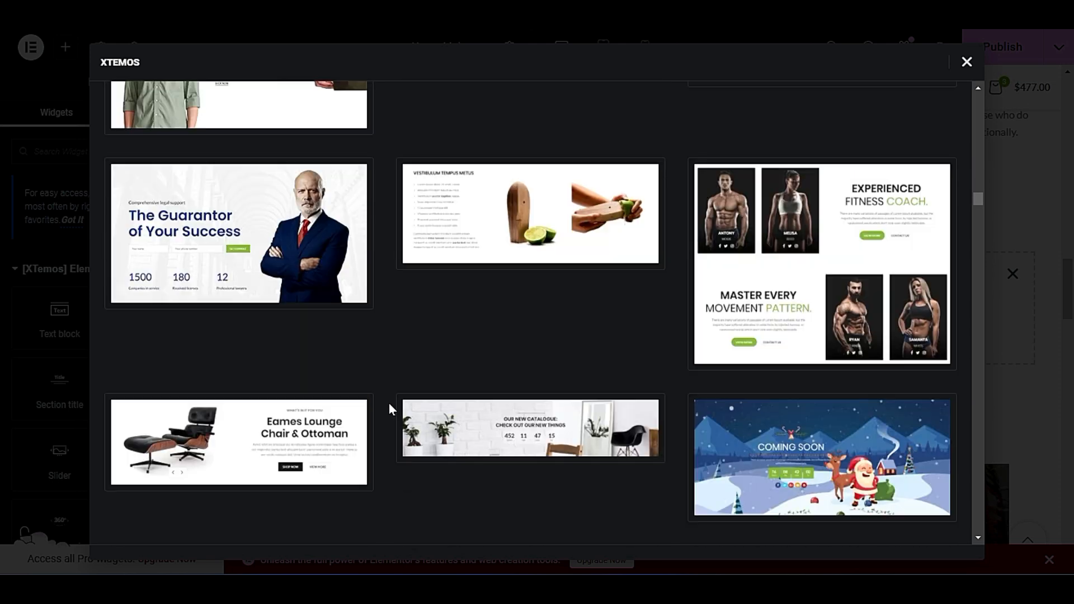
scroll(390, 409, "down", 20)
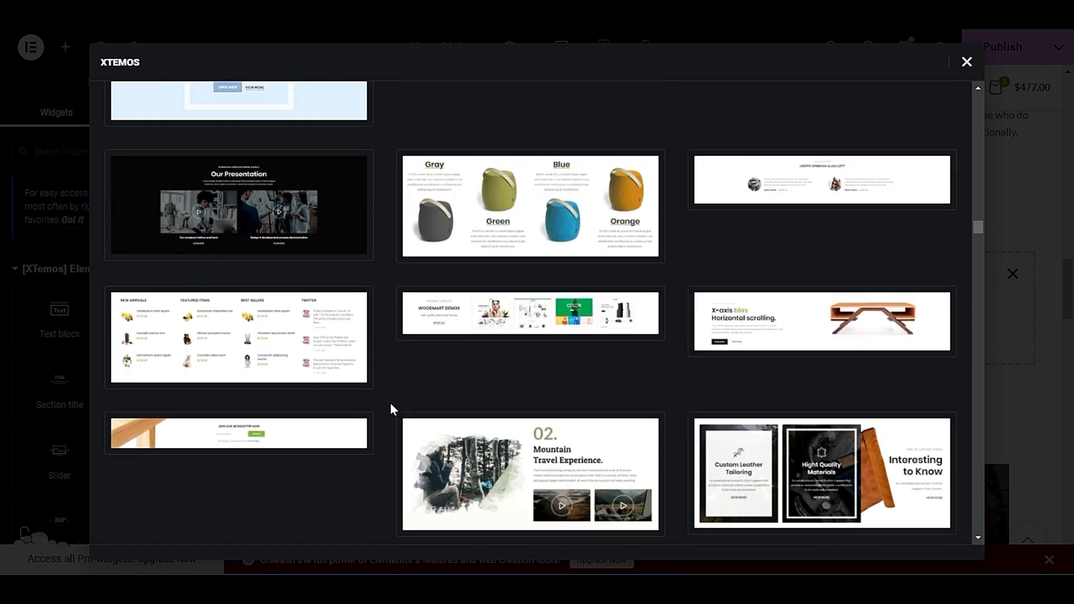
scroll(391, 409, "down", 20)
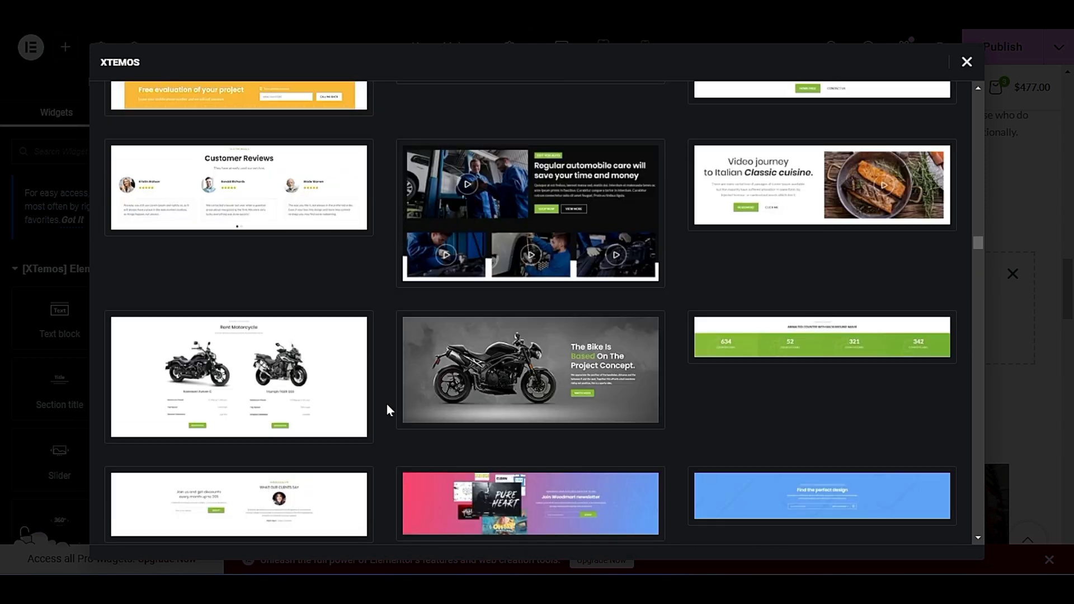
scroll(387, 411, "down", 20)
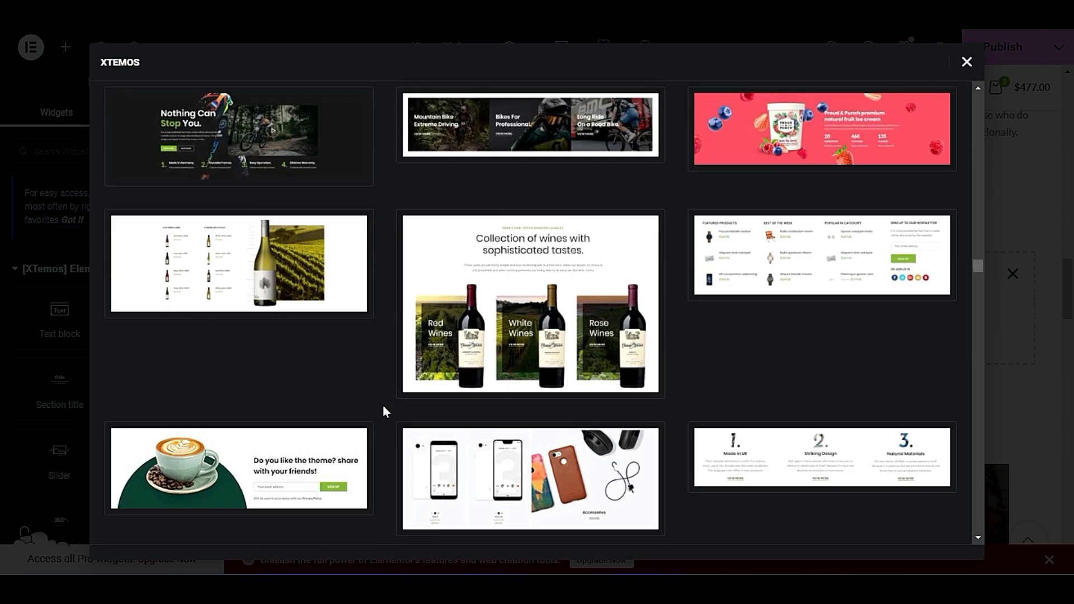
scroll(383, 411, "down", 10)
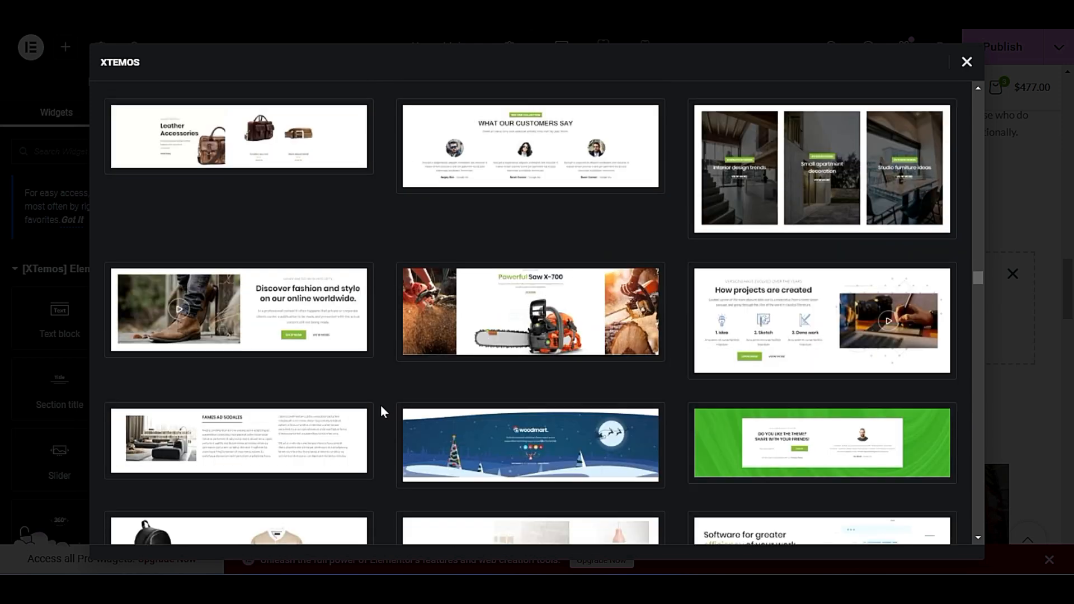
scroll(381, 411, "down", 20)
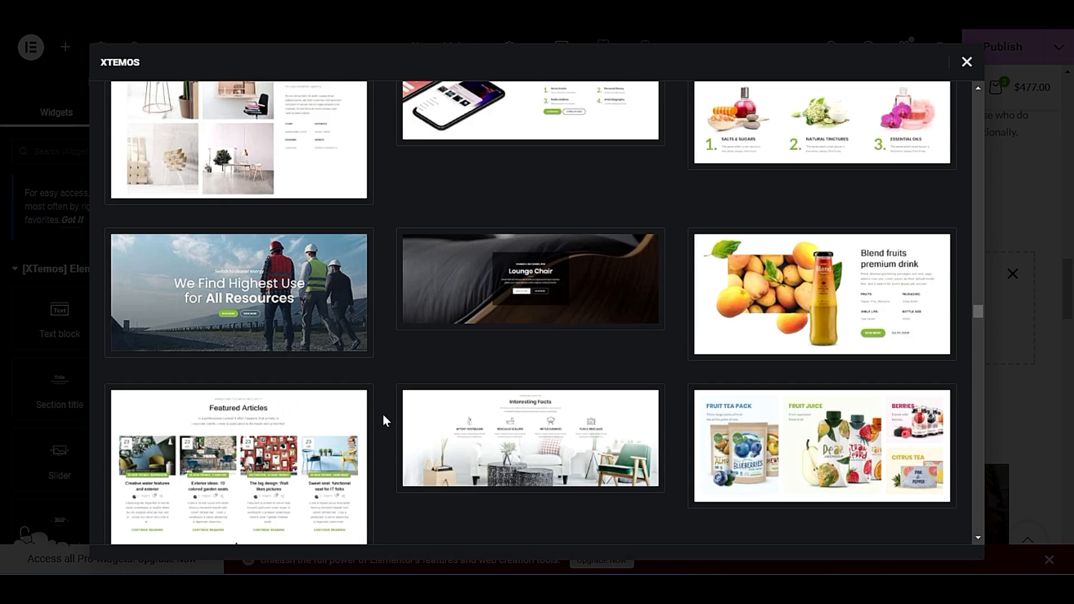
scroll(382, 414, "down", 10)
scroll(385, 411, "up", 5)
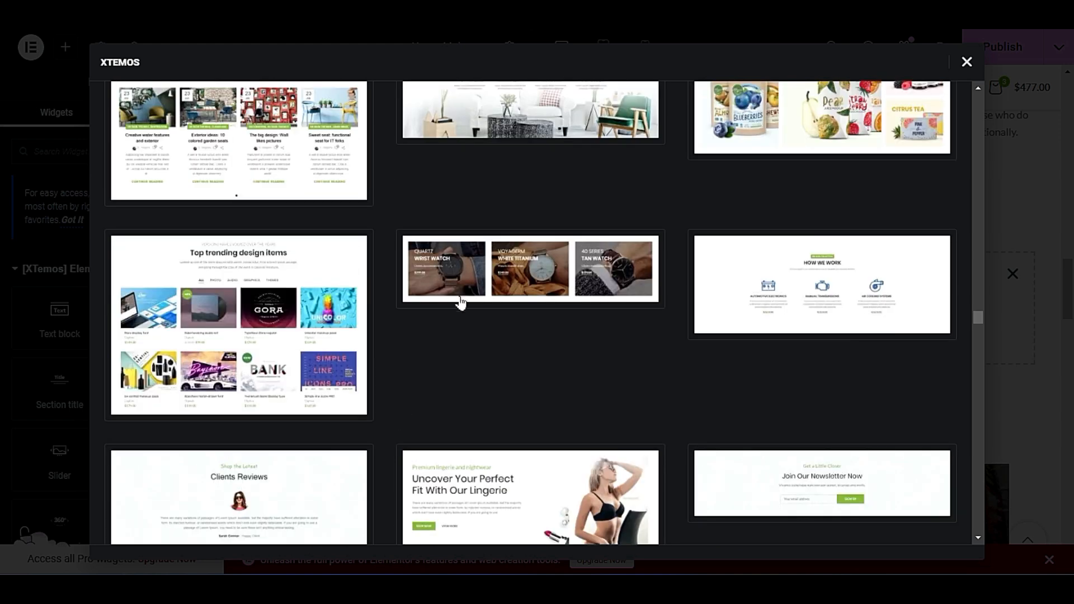
scroll(382, 496, "down", 15)
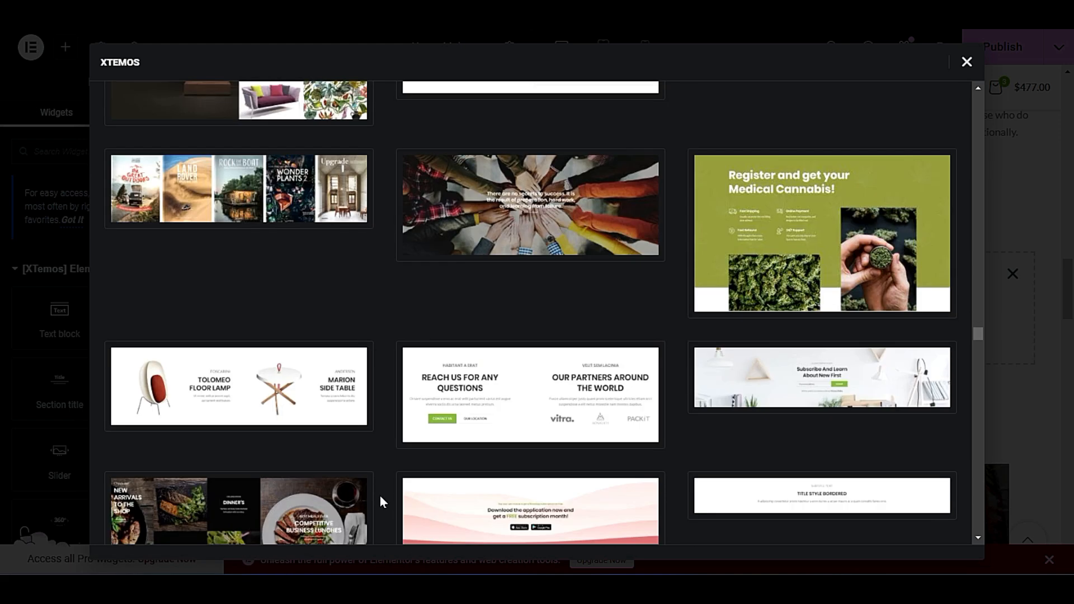
scroll(381, 496, "up", 8)
mouse_move(556, 442)
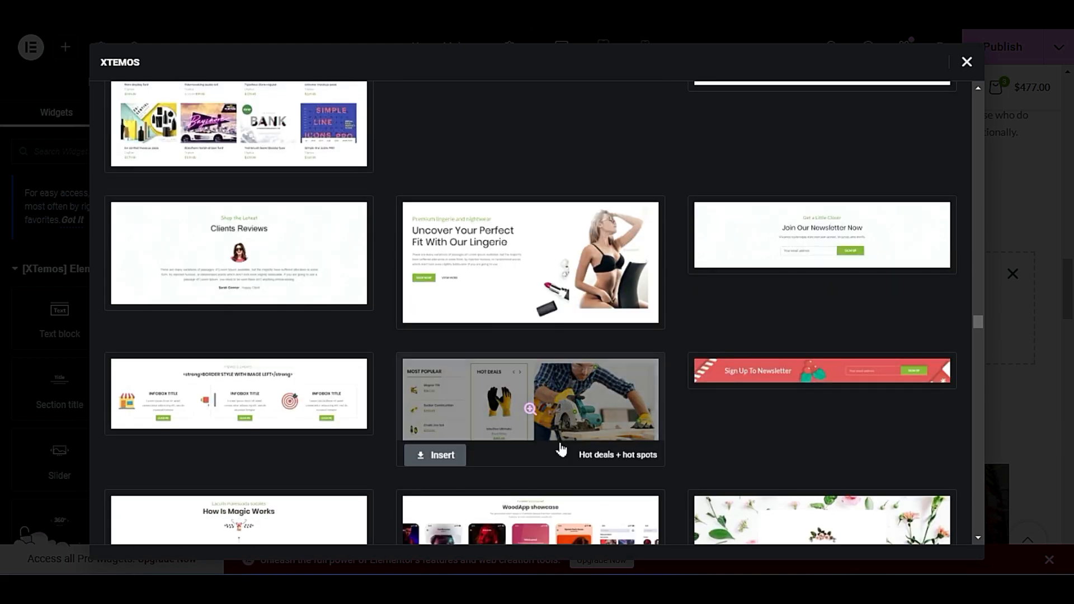
Find the Banners grid no space template among the remaining library designs and insert it into the page.
scroll(655, 475, "down", 15)
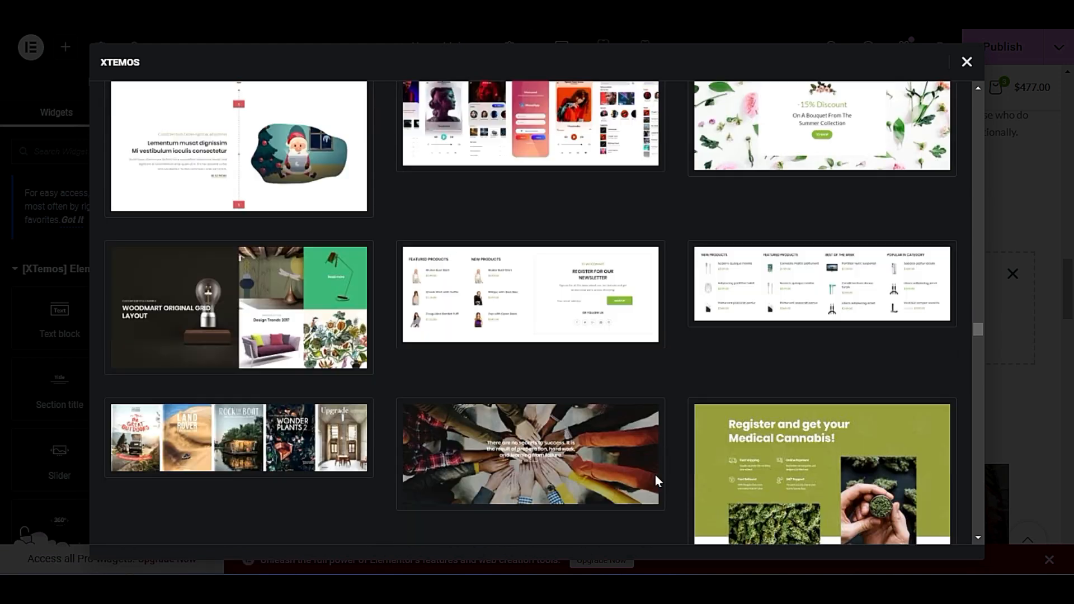
scroll(654, 486, "down", 3)
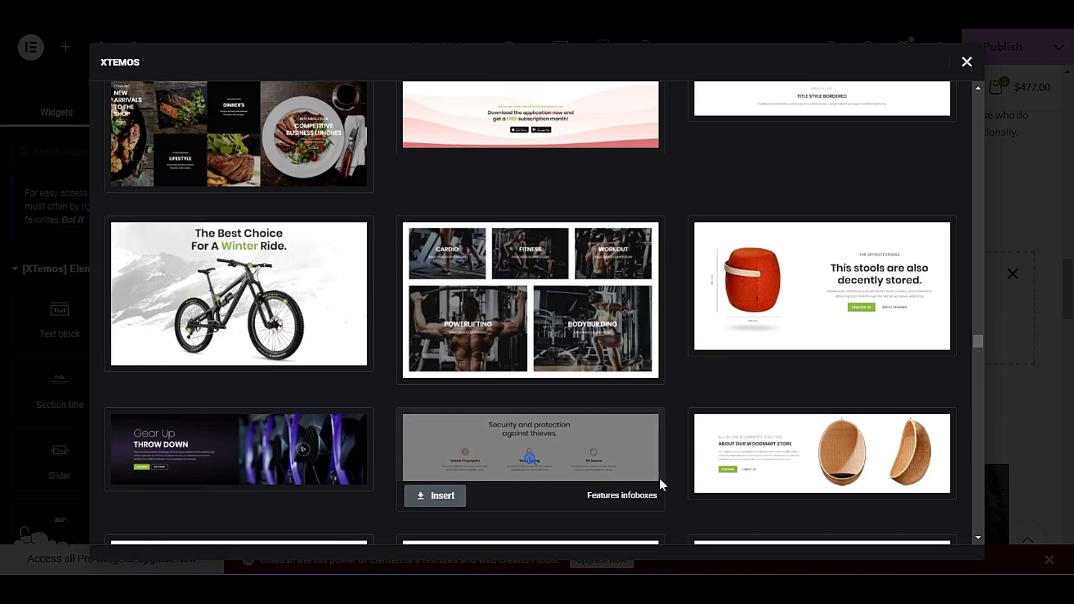
mouse_move(197, 154)
scroll(222, 157, "up", 2)
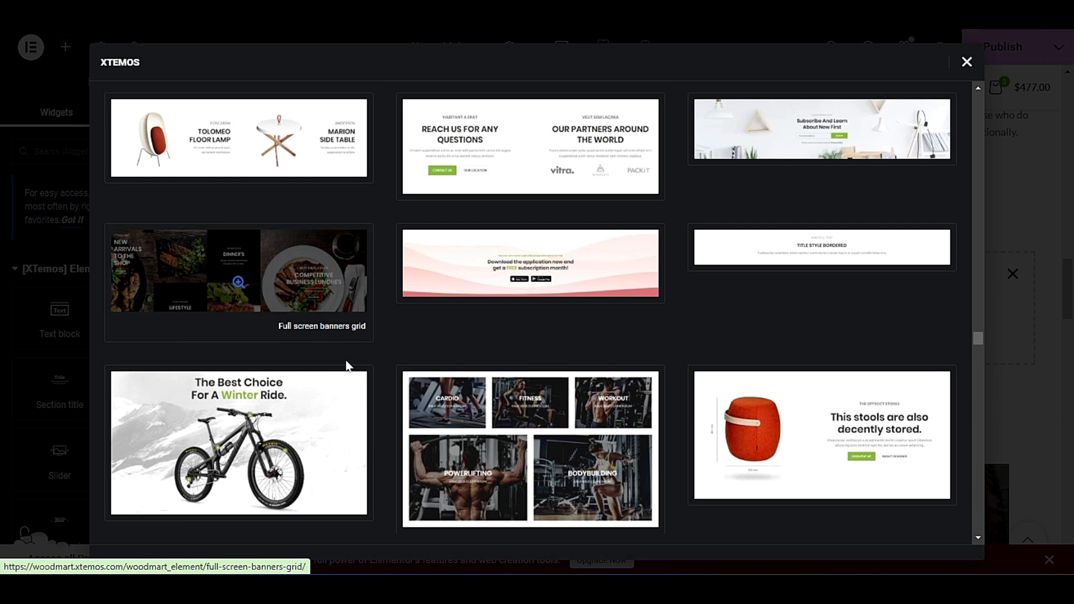
scroll(370, 431, "down", 7)
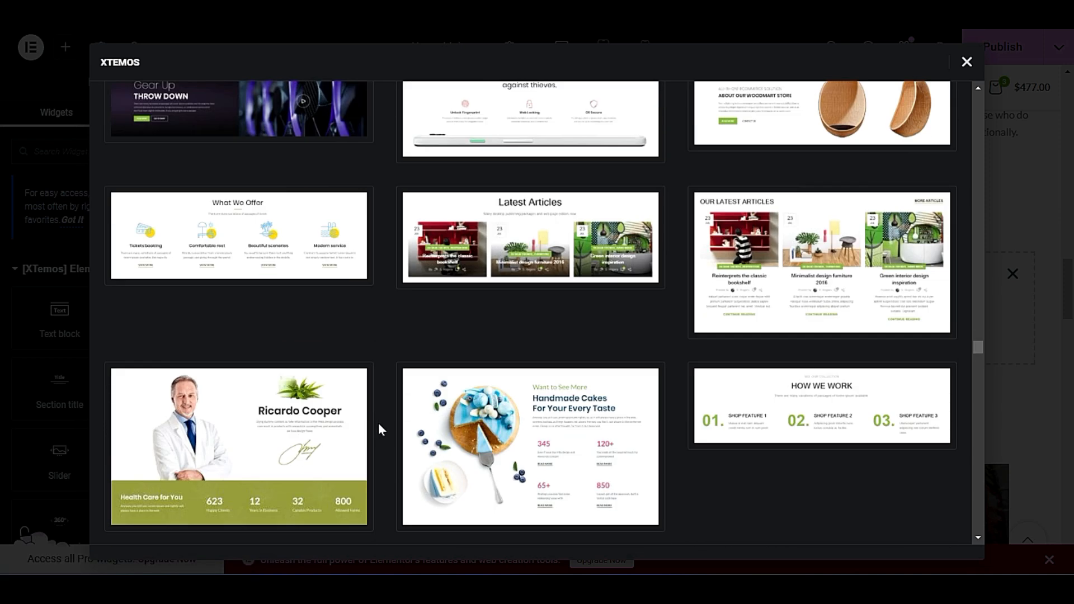
scroll(378, 422, "down", 8)
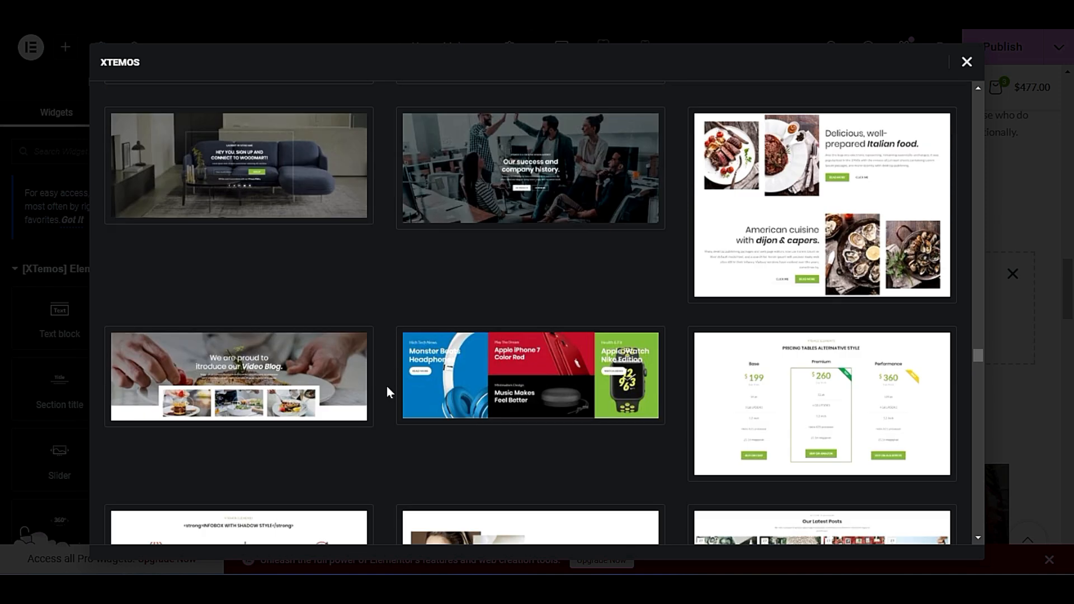
mouse_move(365, 384)
scroll(365, 384, "down", 1)
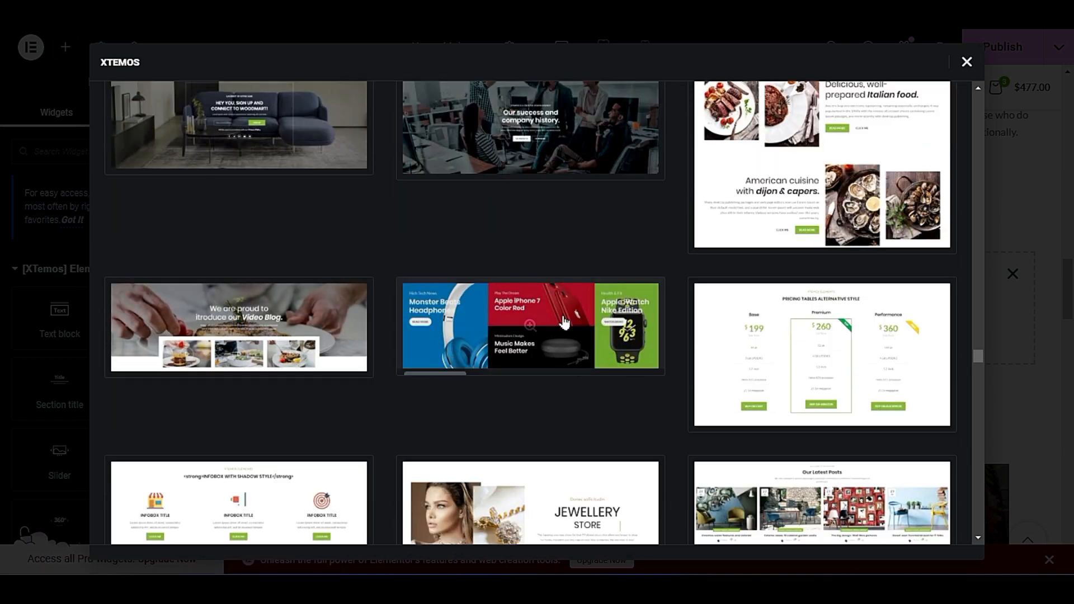
mouse_move(526, 323)
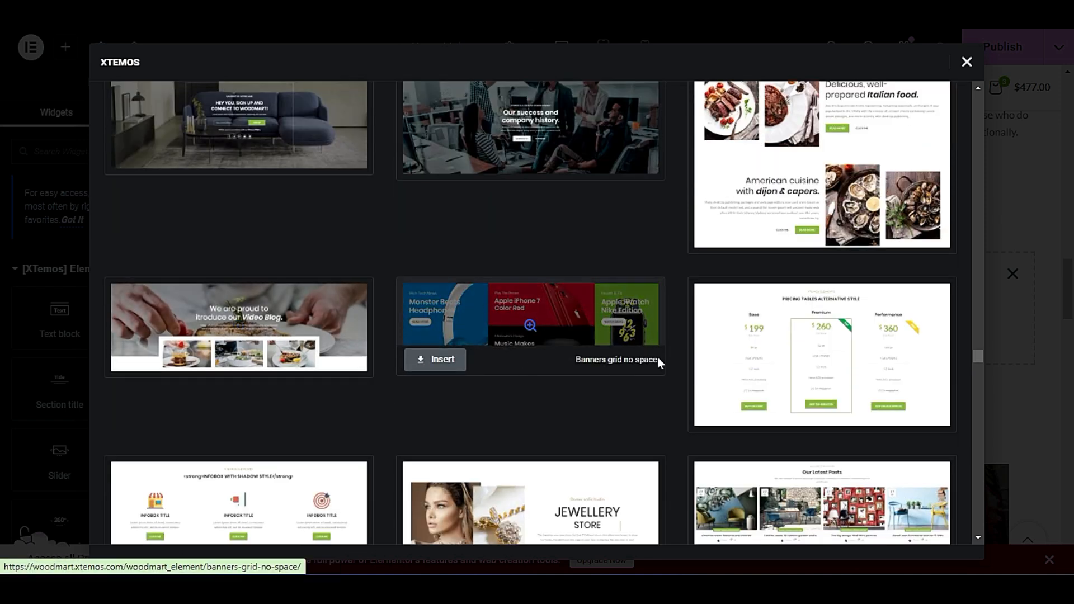
left_click(435, 360)
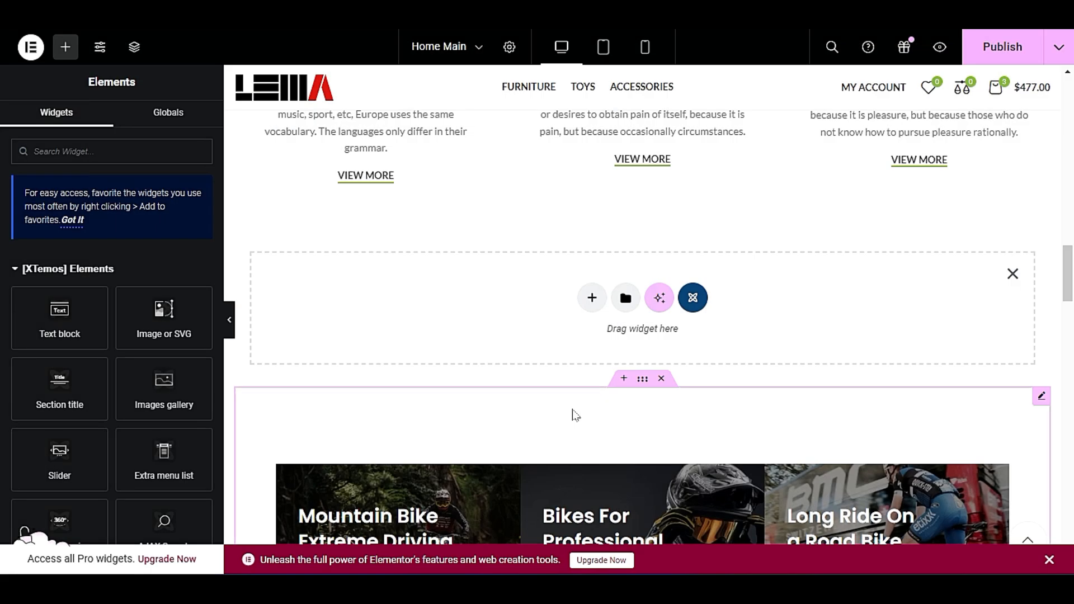
Look through the page sections to locate the inserted electronics banner grid.
scroll(560, 376, "down", 2)
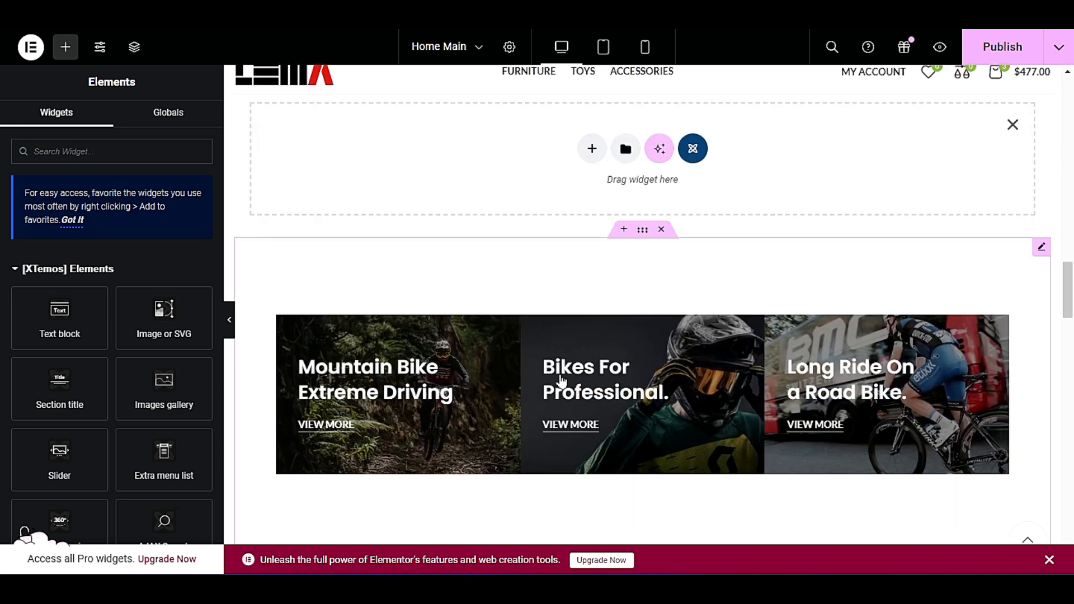
scroll(561, 379, "up", 2)
scroll(562, 379, "down", 6)
scroll(564, 385, "down", 3)
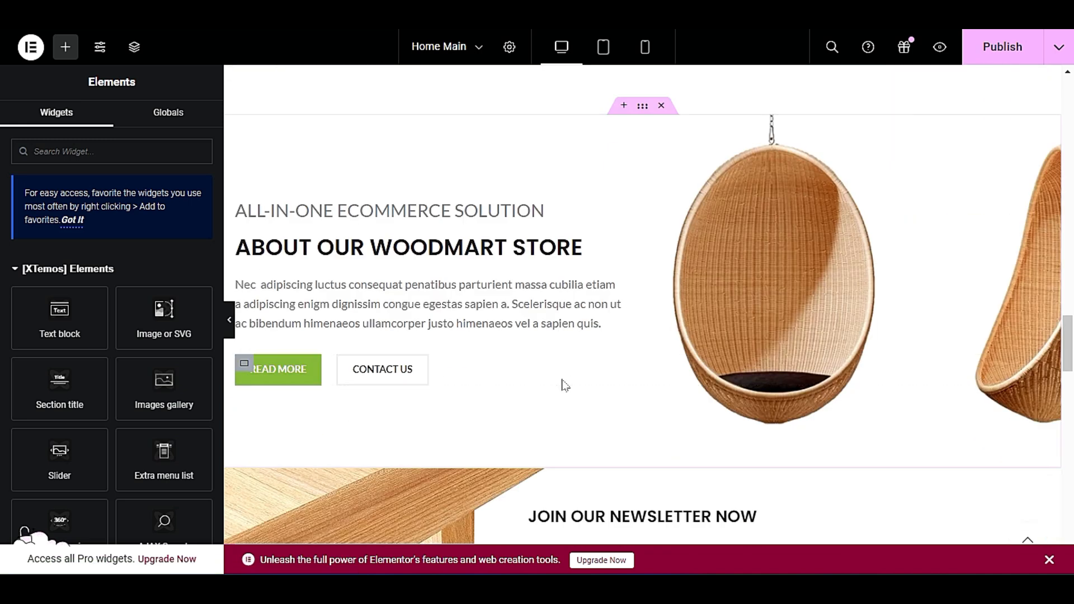
scroll(564, 386, "down", 15)
scroll(566, 397, "up", 4)
scroll(566, 393, "down", 5)
scroll(566, 396, "up", 4)
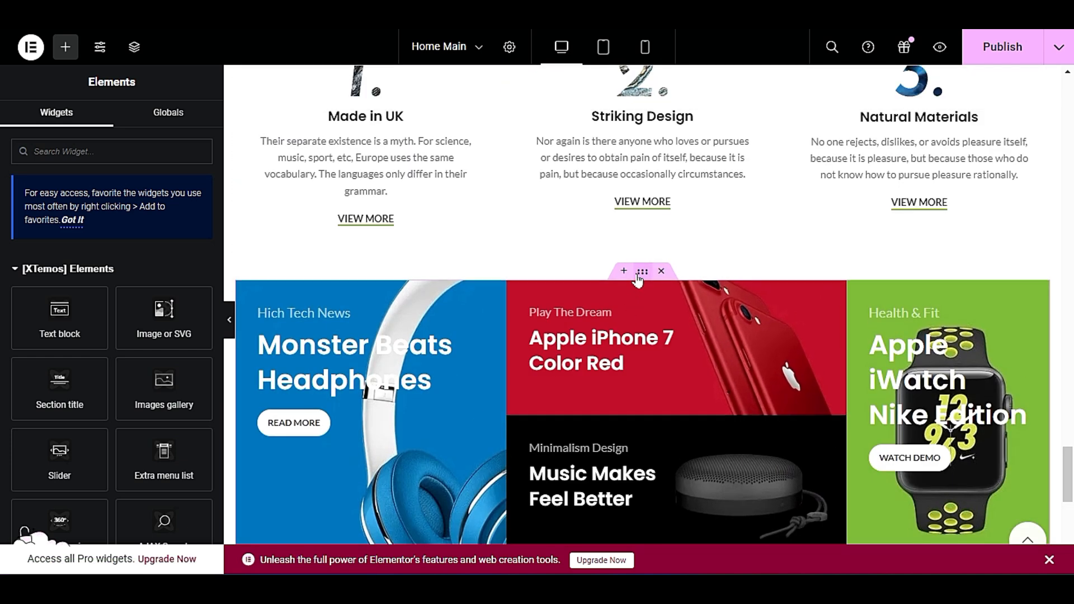
Check the electronics banner grid below the info boxes and copy its whole section.
scroll(587, 361, "down", 3)
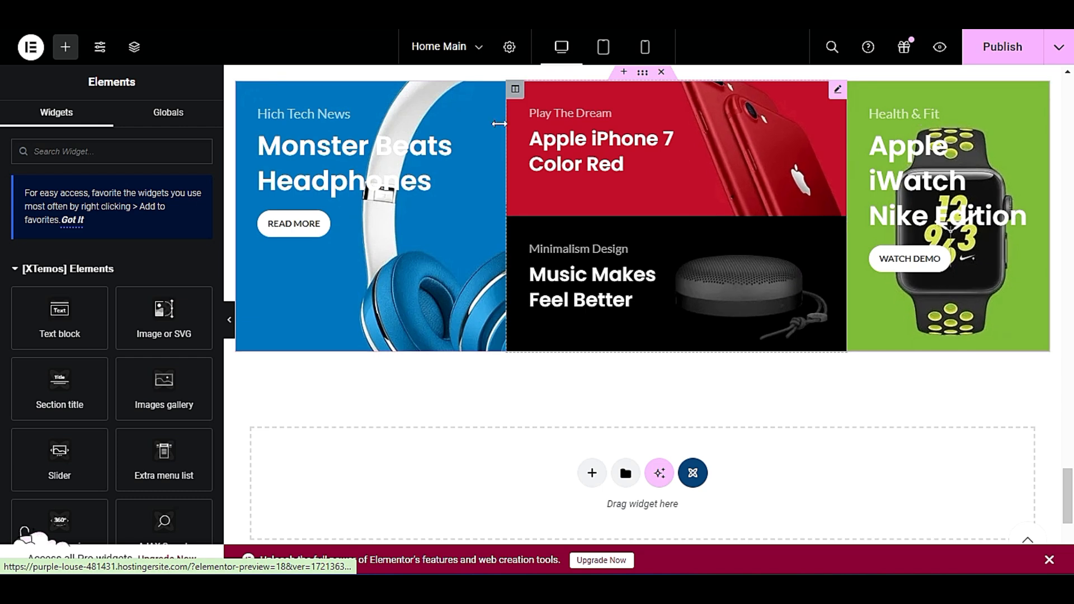
scroll(662, 330, "up", 4)
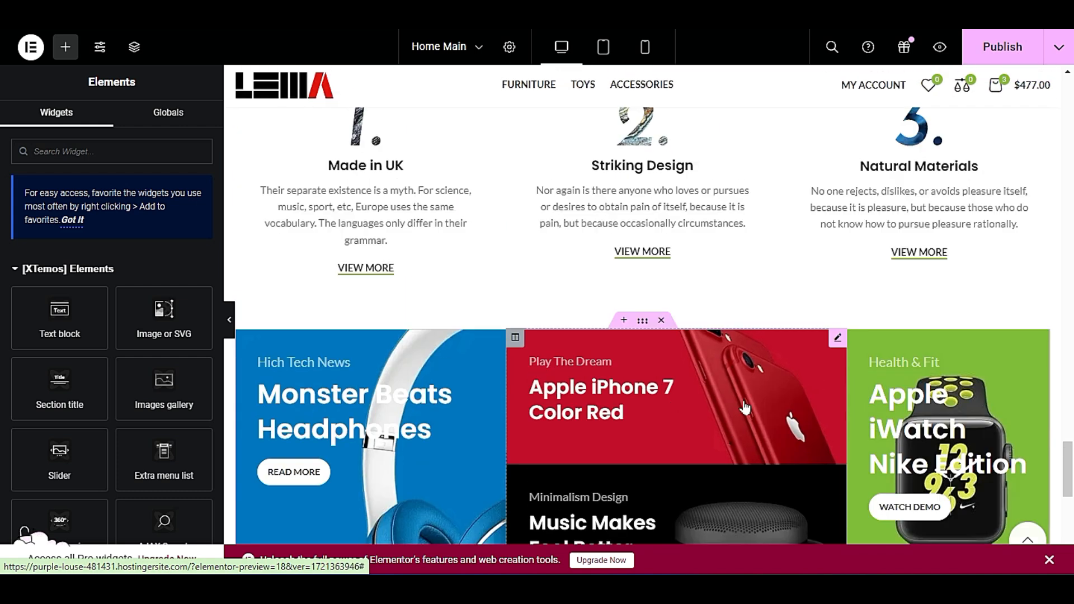
scroll(536, 392, "down", 2)
scroll(536, 392, "up", 2)
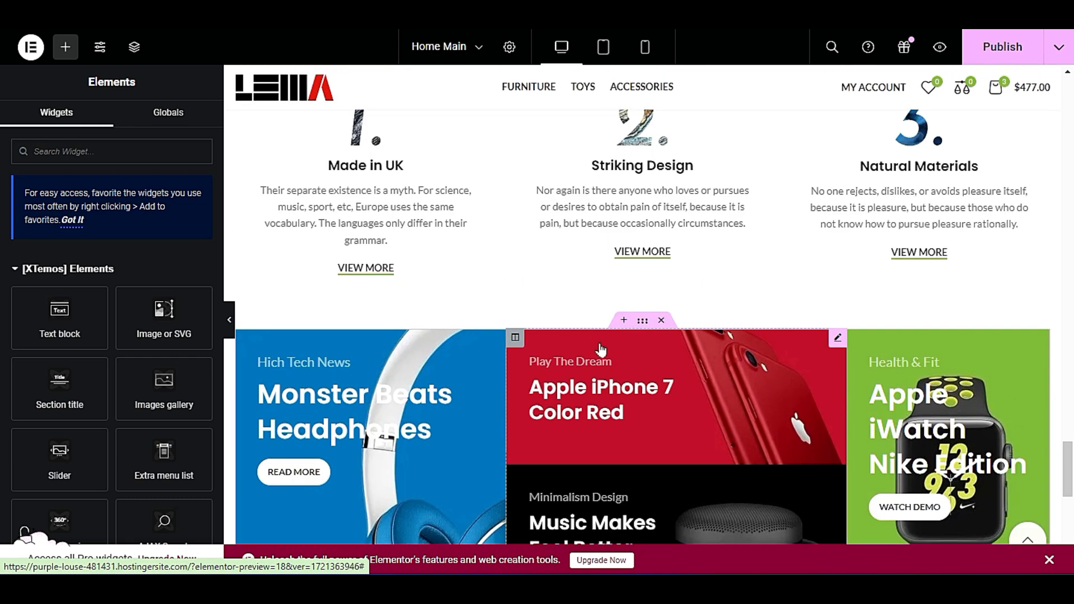
right_click(641, 330)
left_click(688, 328)
Paste the copied electronics banner grid into the empty container between the info boxes and the bike banners.
scroll(643, 354, "up", 20)
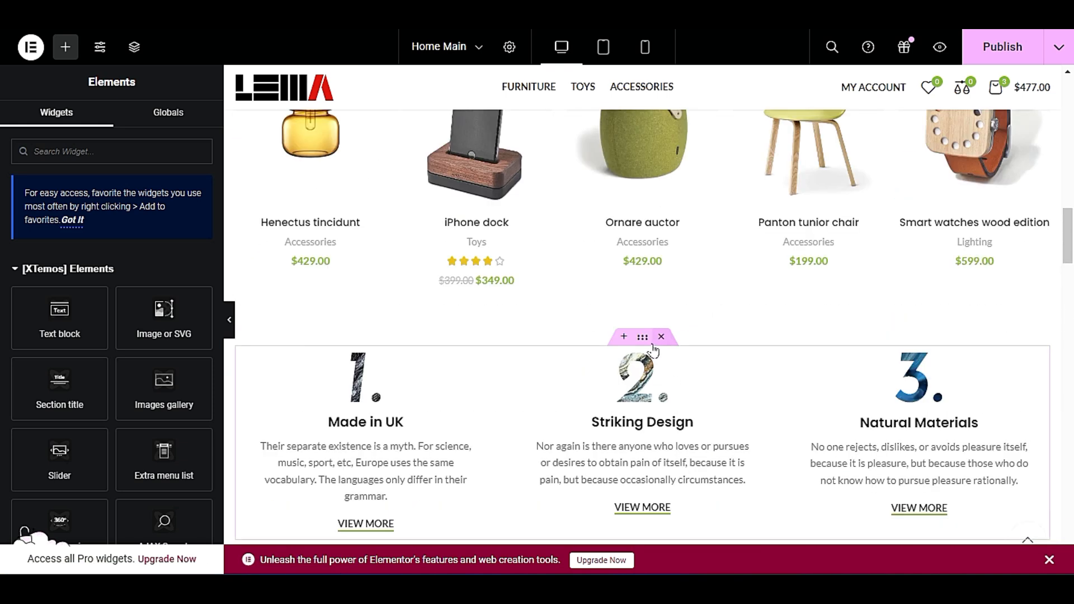
scroll(653, 349, "down", 6)
scroll(653, 347, "up", 3)
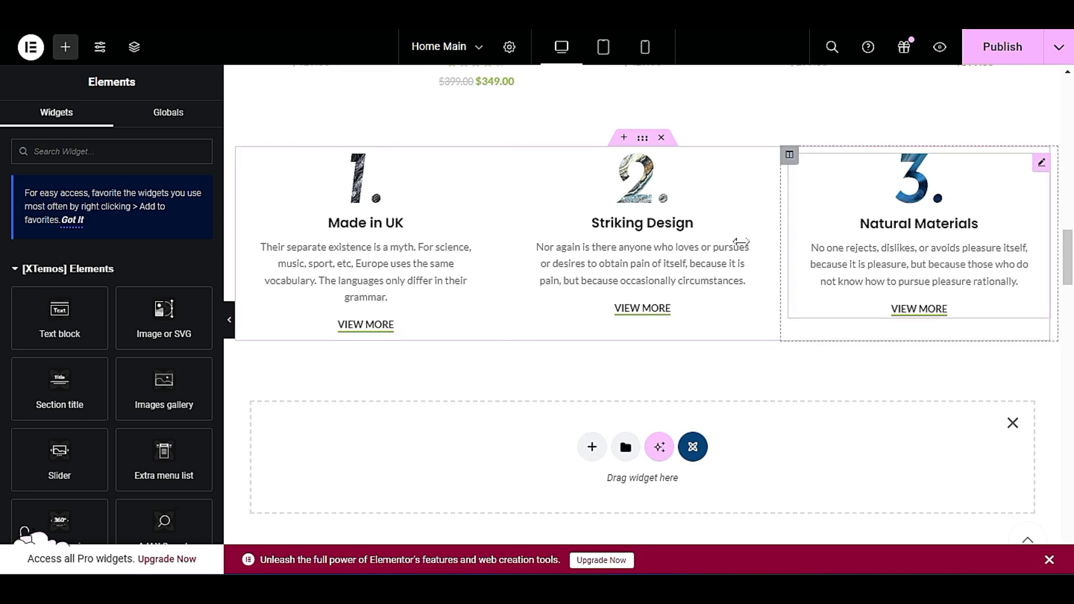
right_click(491, 439)
left_click(516, 441)
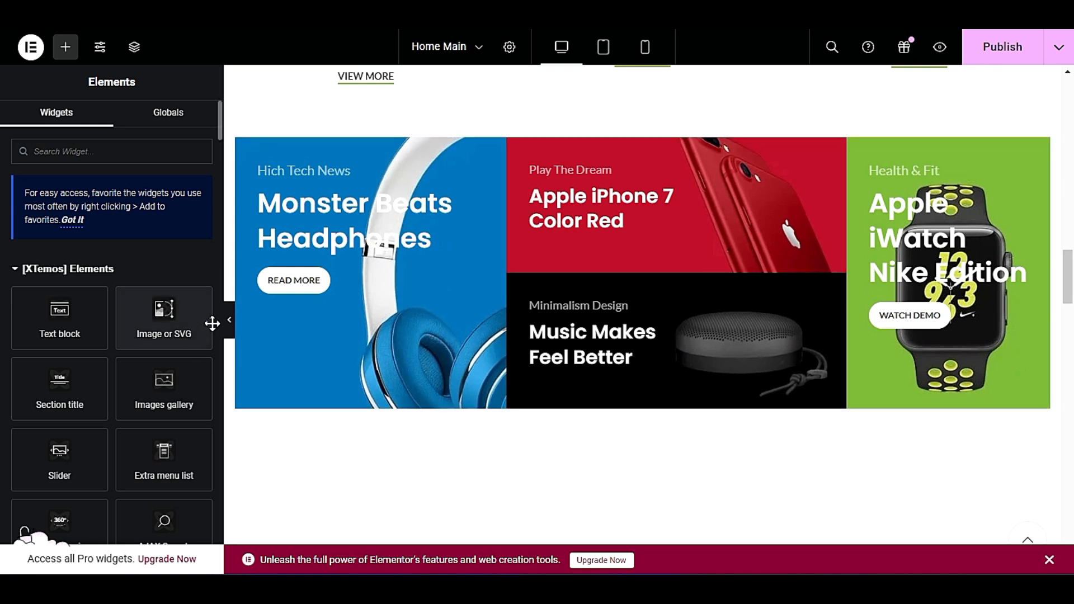
Preview the pasted banner grid at full page width with the widgets sidebar collapsed, and restore the sidebar.
left_click(229, 327)
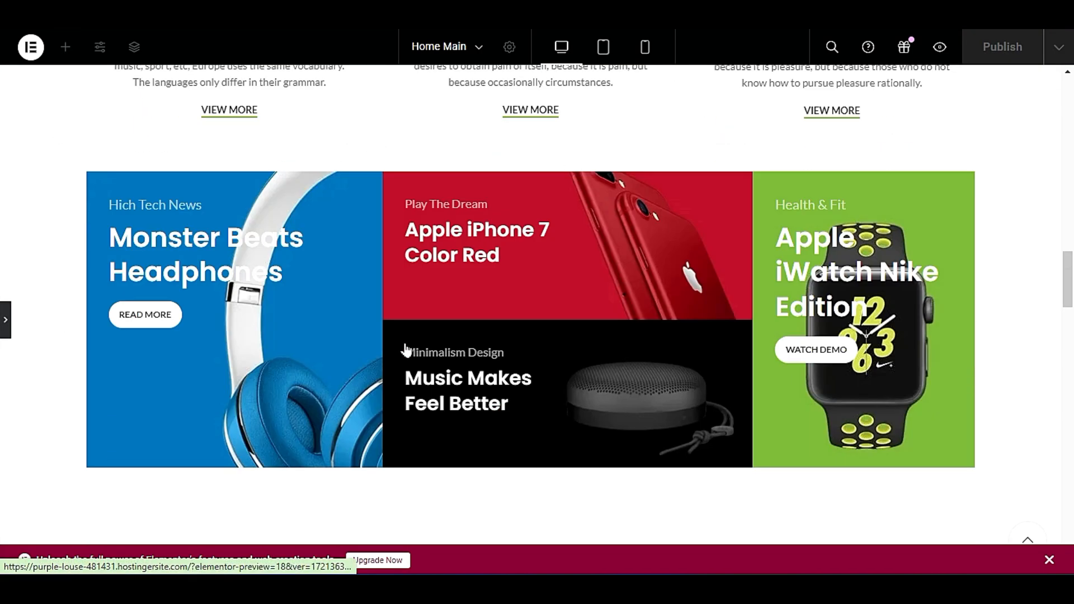
scroll(407, 351, "down", 2)
scroll(436, 351, "up", 1)
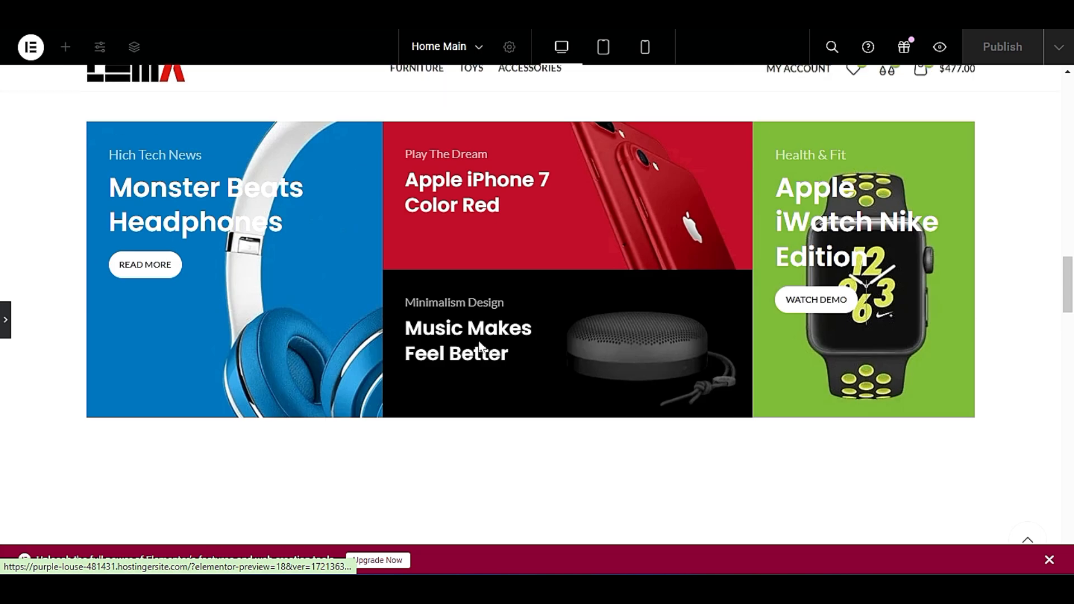
left_click(9, 330)
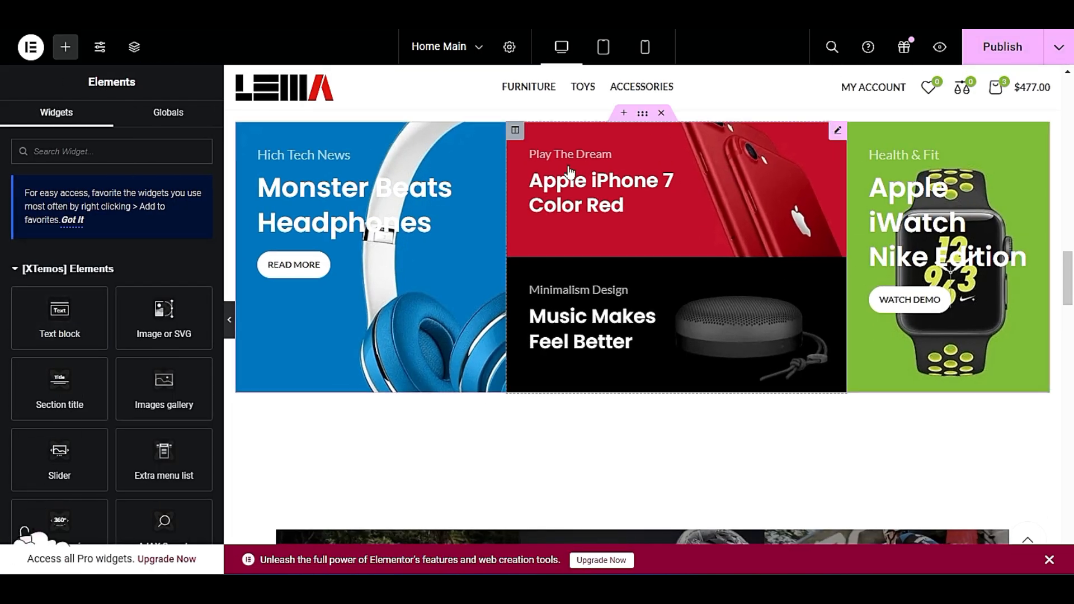
Open the Monster Beats Headphones promo banner for editing and look through its Background and Content settings.
right_click(452, 212)
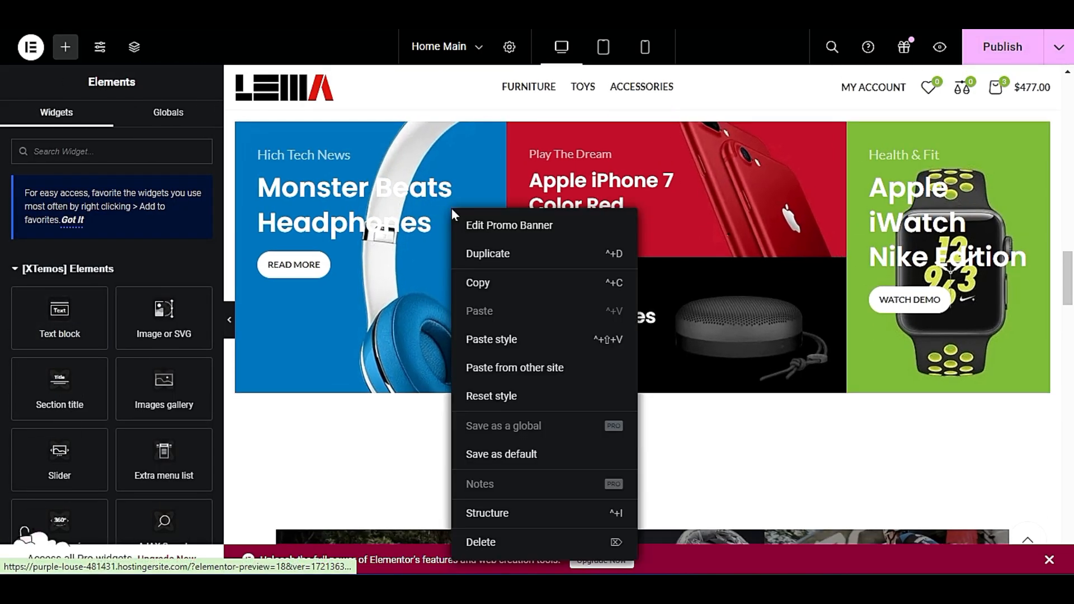
left_click(506, 226)
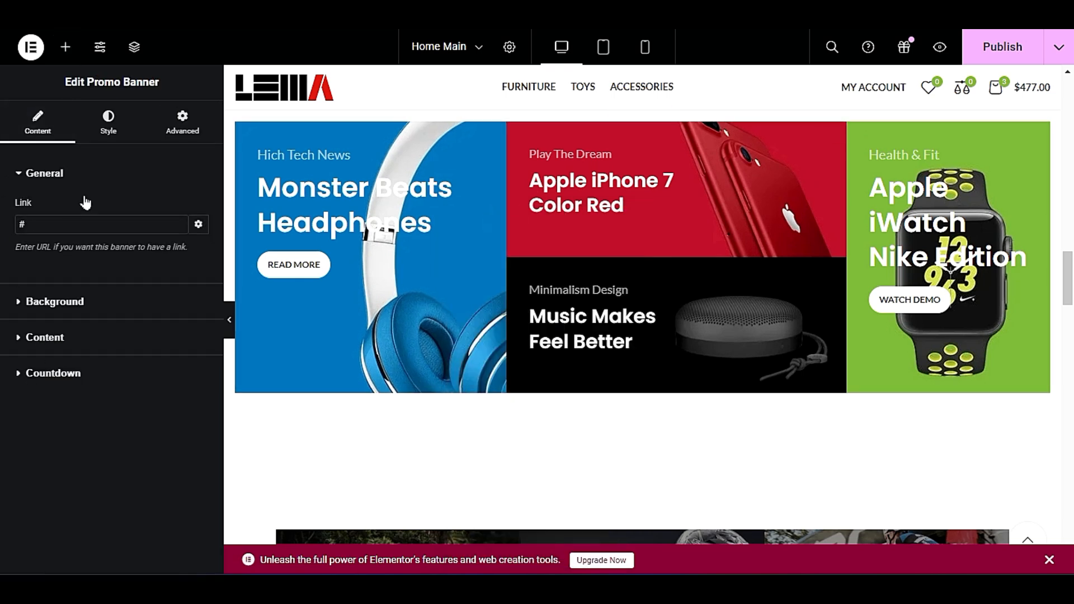
left_click(91, 307)
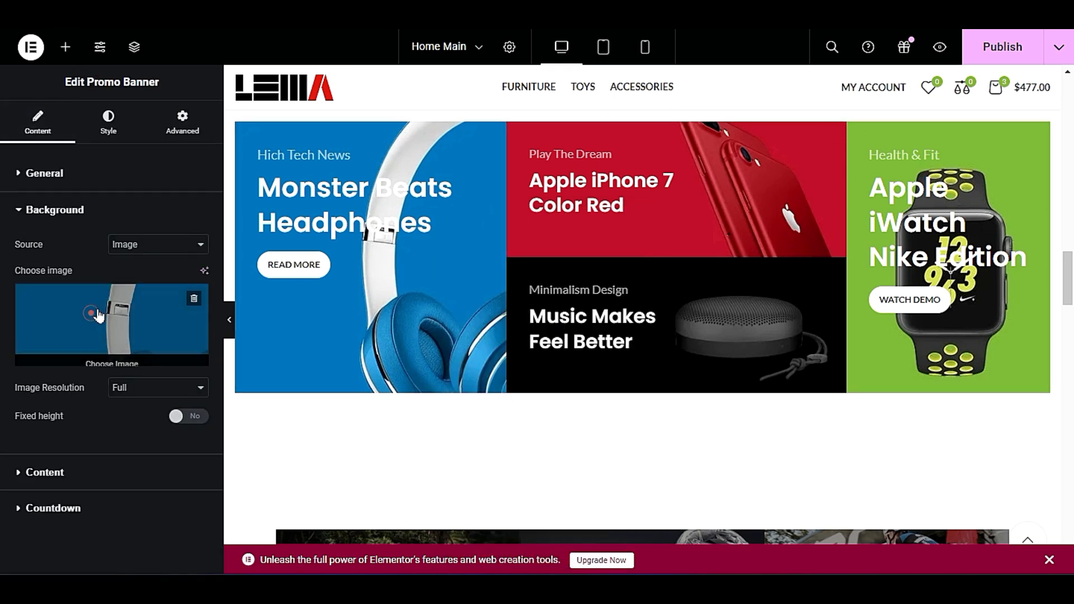
left_click(86, 209)
left_click(96, 252)
left_click(95, 250)
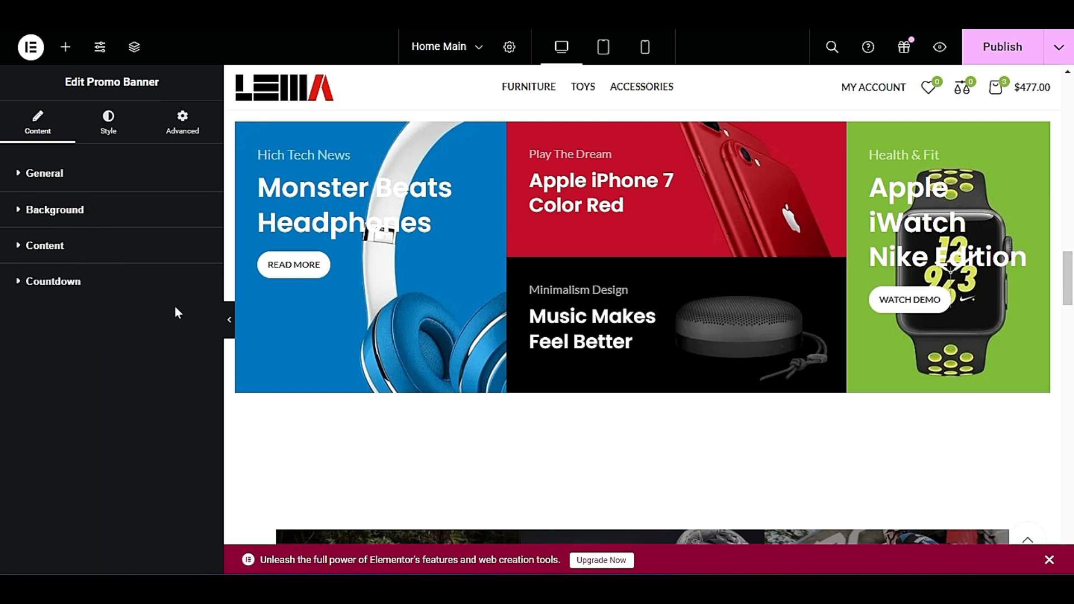
Review the page from the banner grid and info boxes up through the featured products to the Trending Products section.
scroll(561, 310, "up", 5)
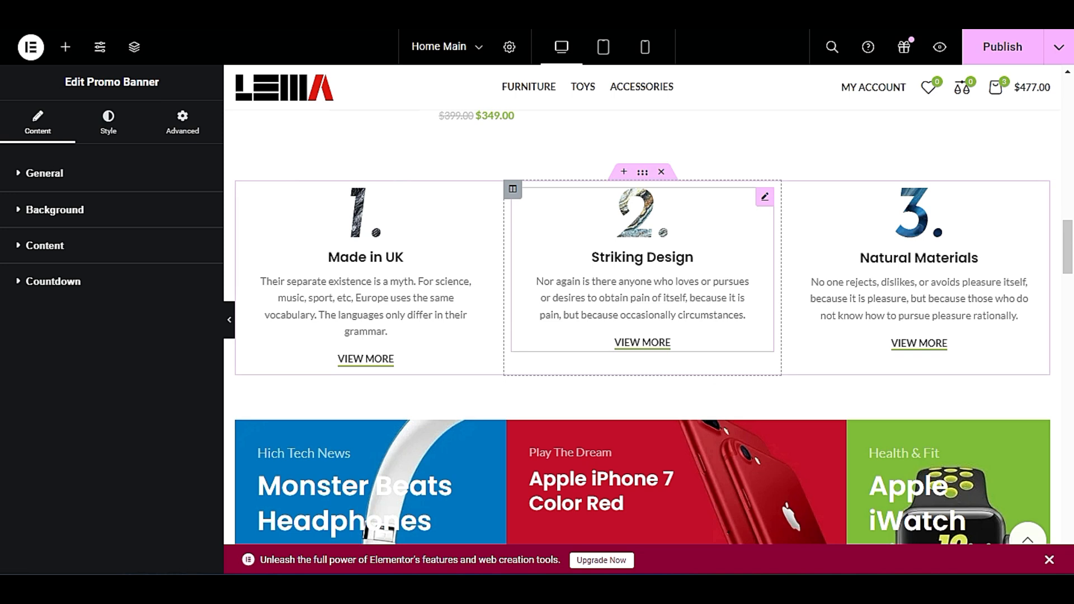
scroll(579, 324, "up", 7)
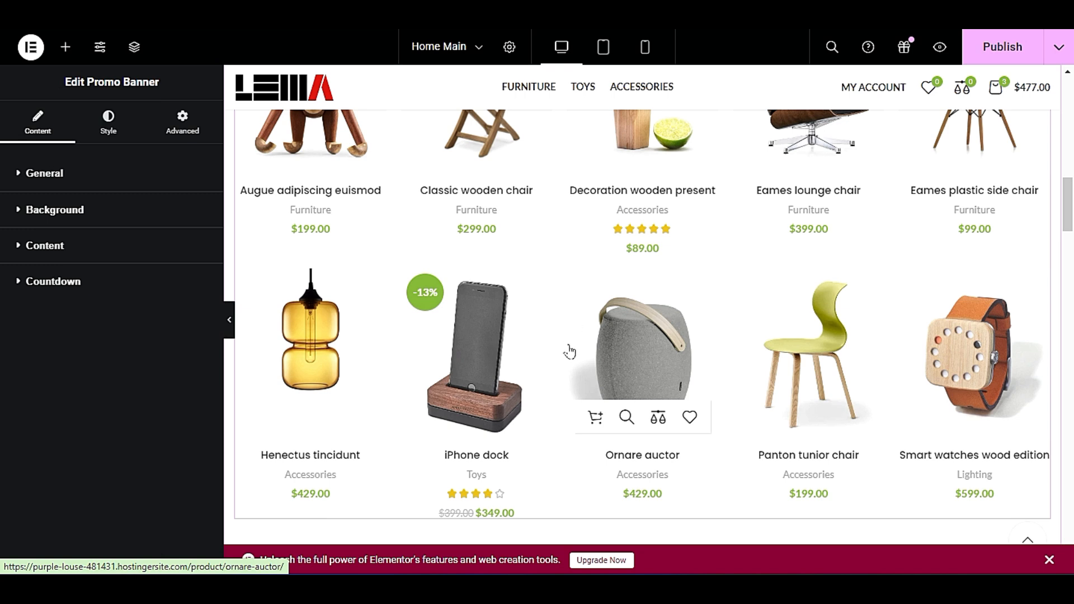
scroll(554, 426, "down", 5)
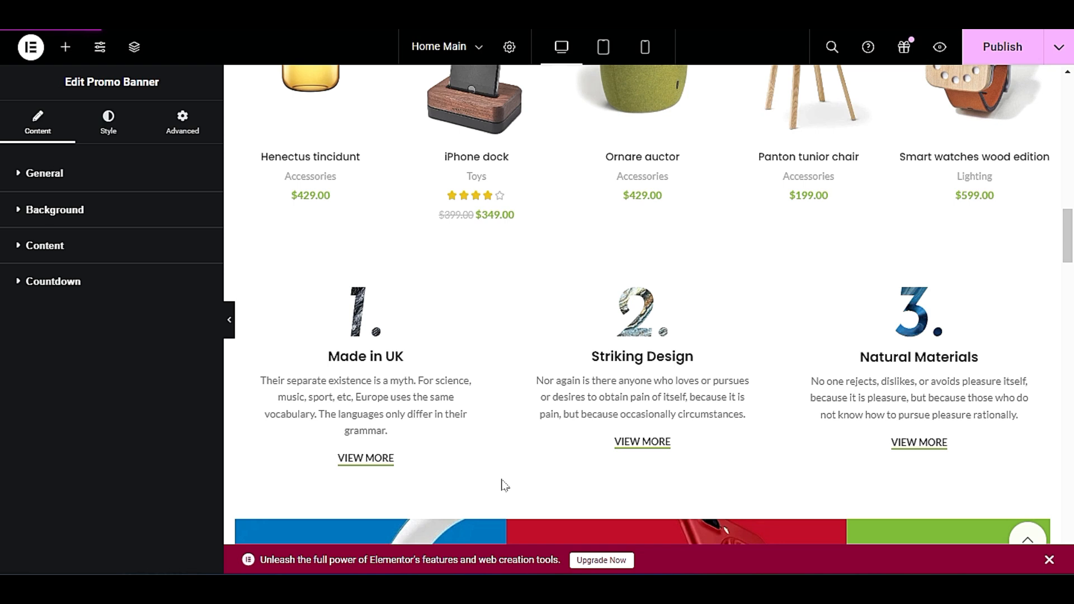
scroll(505, 485, "up", 6)
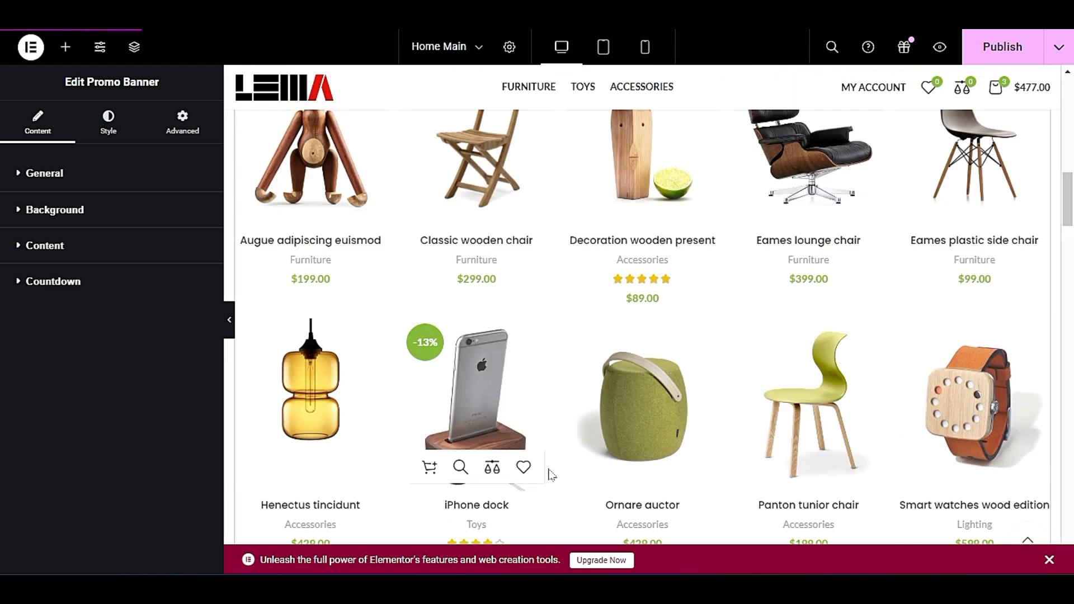
scroll(554, 475, "up", 10)
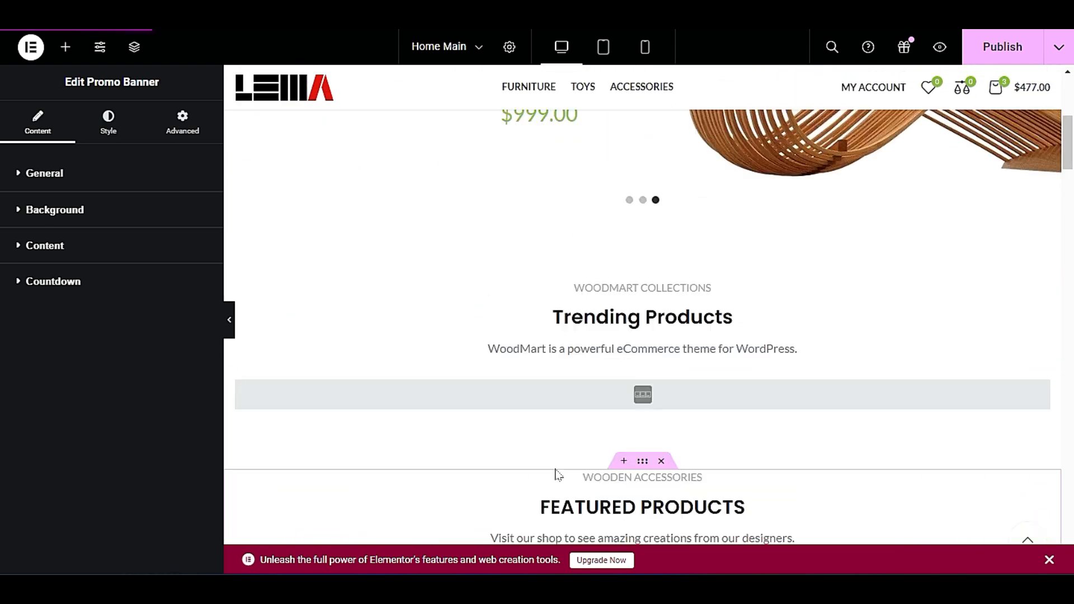
scroll(557, 472, "up", 3)
scroll(556, 465, "down", 4)
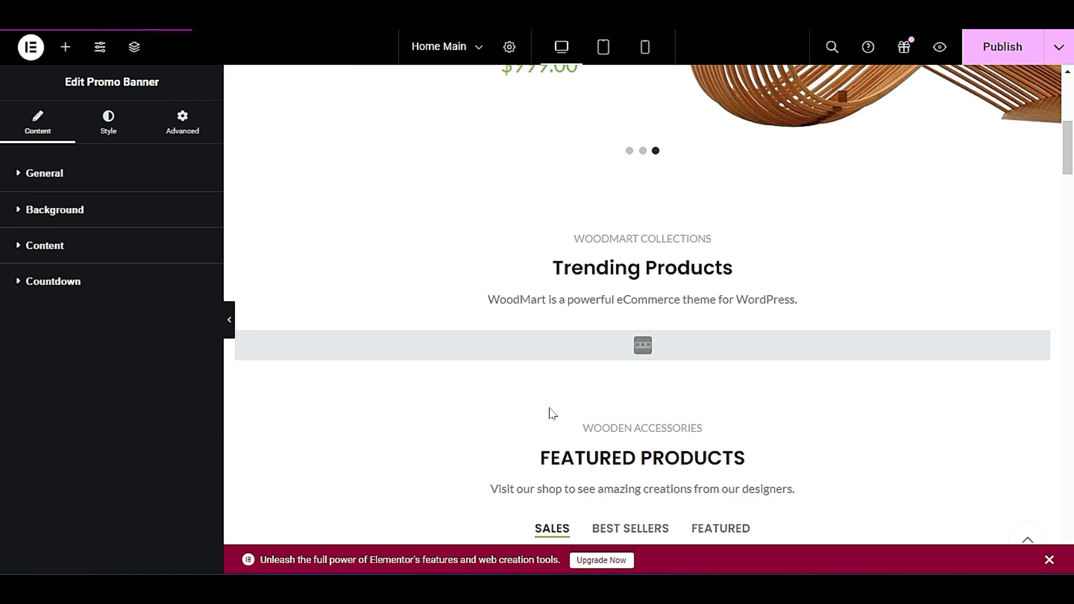